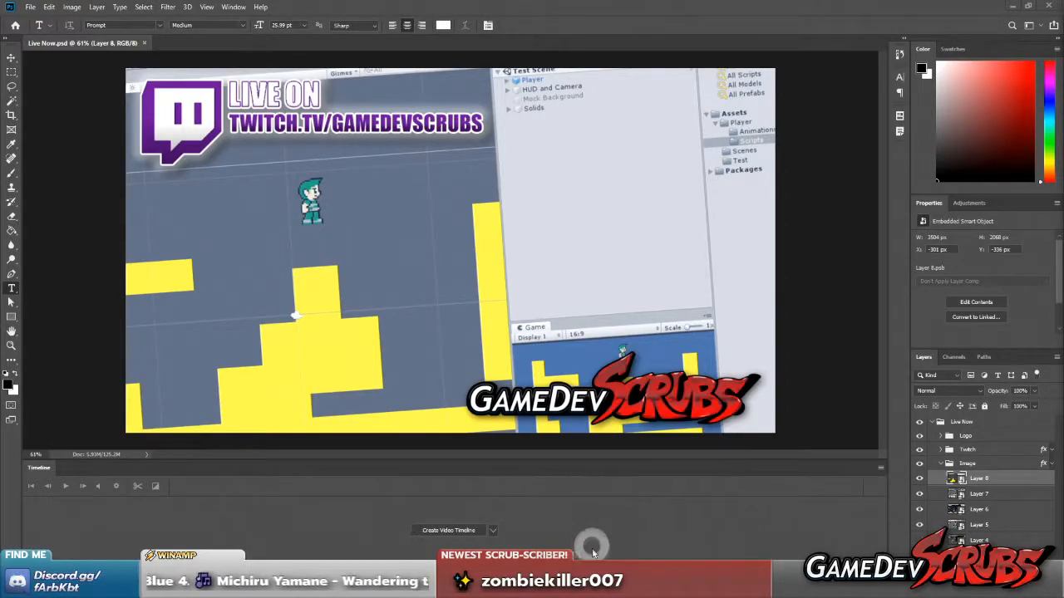
# Switch to the Unity editor and widen the Scene view so the whole test level fits
pyautogui.click(656, 585)
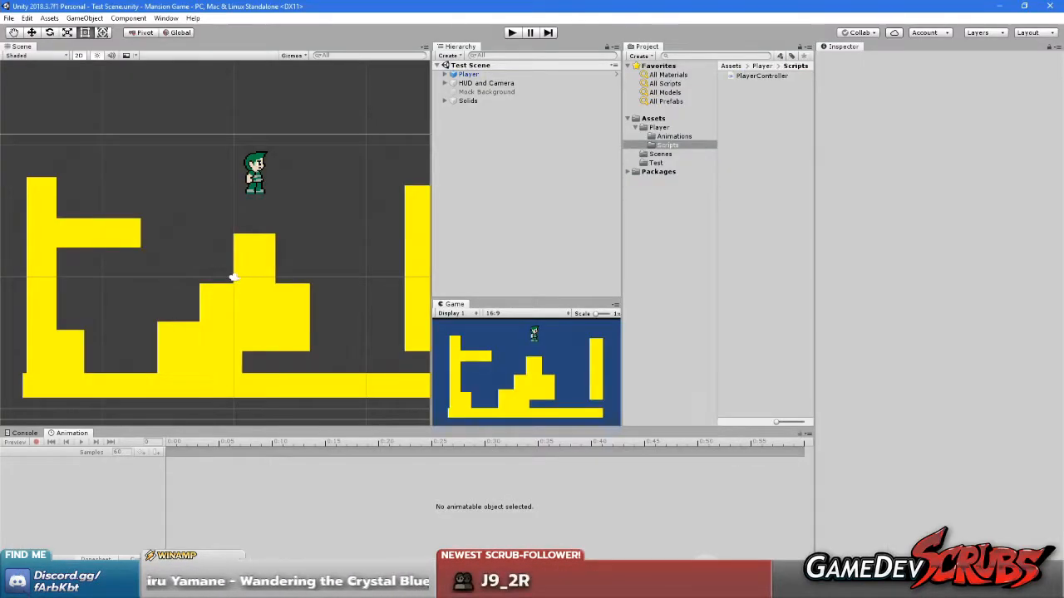
pyautogui.moveTo(260, 355); pyautogui.dragTo(218, 341, button='middle')
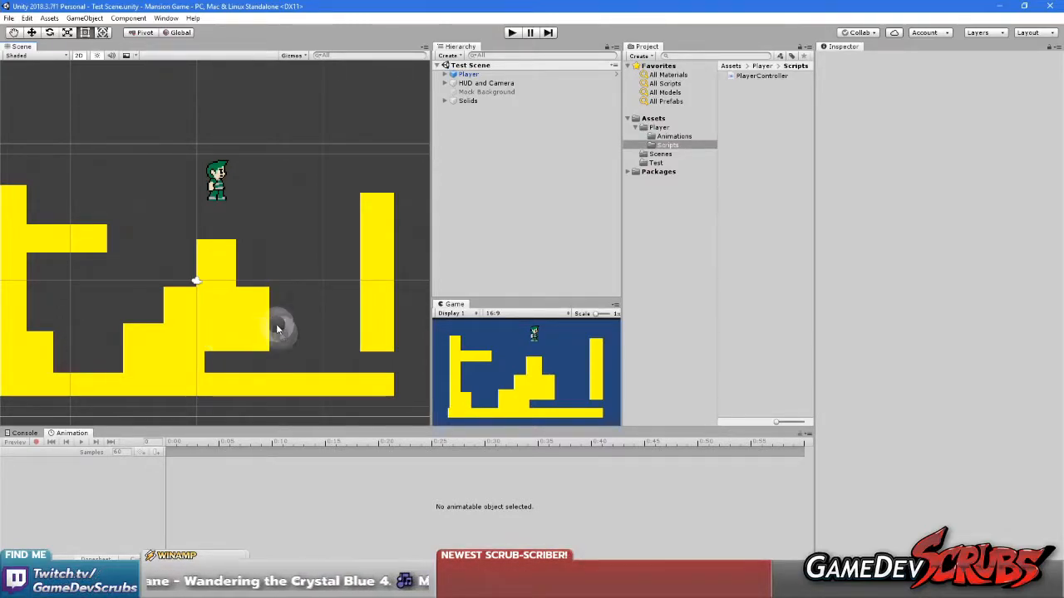
pyautogui.scroll(-1, 260, 314)
pyautogui.scroll(1, 254, 316)
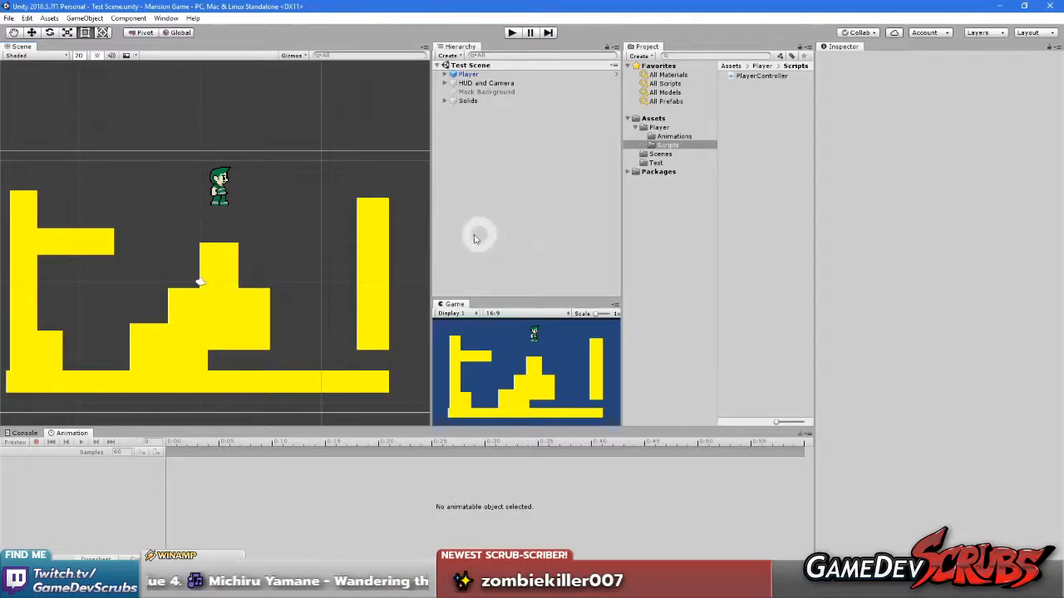
pyautogui.moveTo(432, 231); pyautogui.dragTo(530, 245)
pyautogui.moveTo(261, 266)
pyautogui.mouseDown(button='middle')
pyautogui.moveTo(305, 246)
pyautogui.moveTo(273, 249)
pyautogui.mouseUp(button='middle')
pyautogui.scroll(-2, 305, 245)
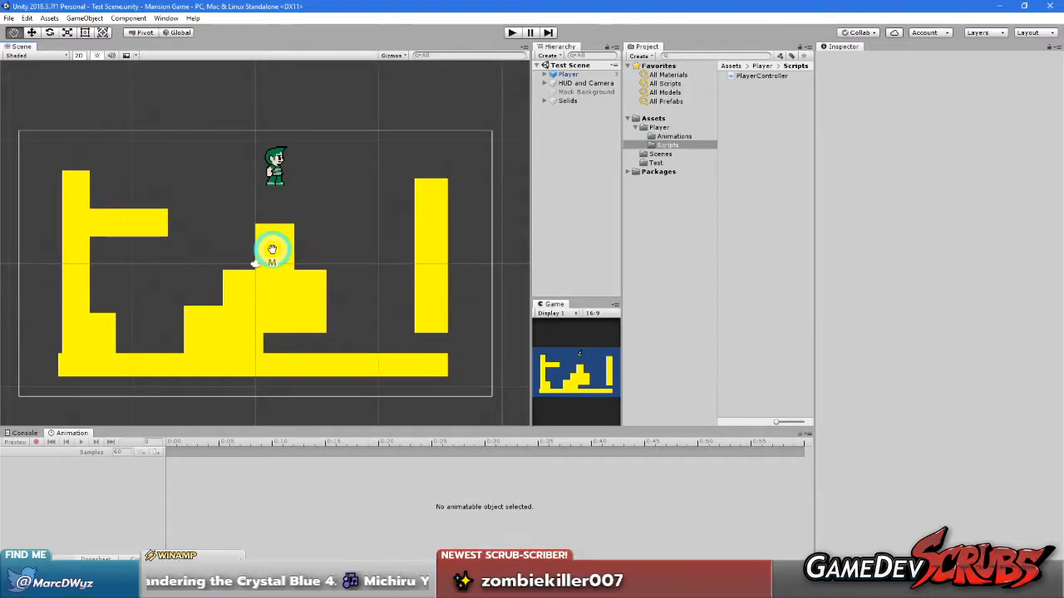
# Switch to Paint Shop Pro and browse to the Raw Resources folder of the Mansion Game project
pyautogui.click(758, 586)
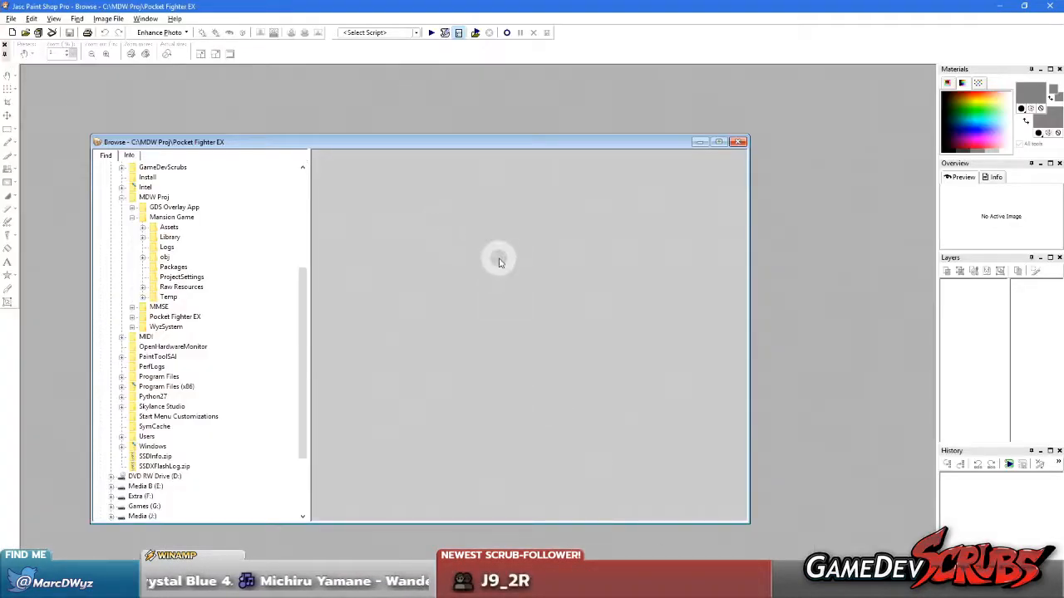
pyautogui.click(157, 277)
pyautogui.scroll(2, 160, 277)
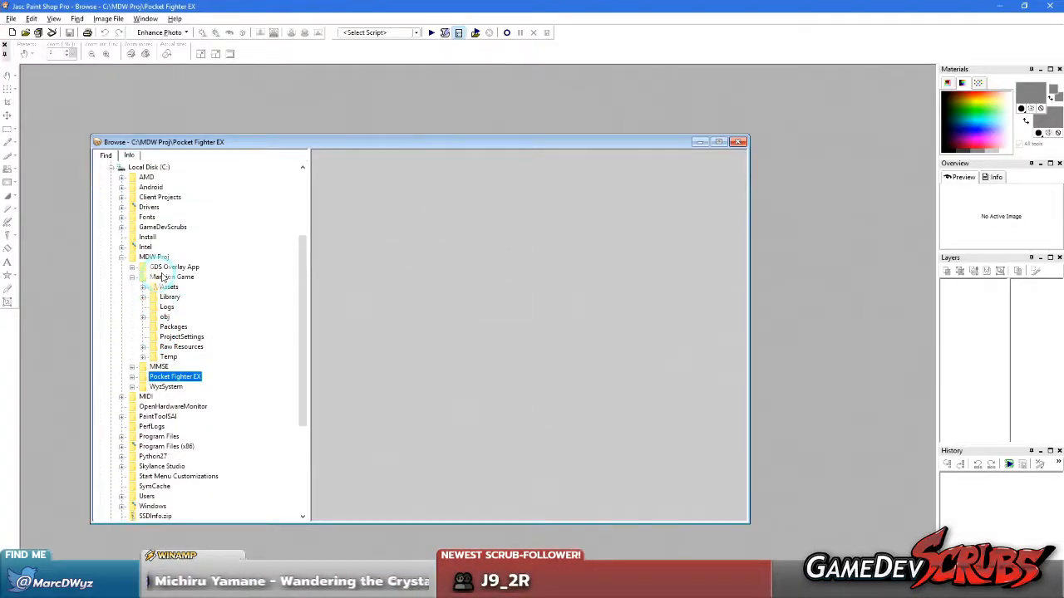
pyautogui.click(160, 278)
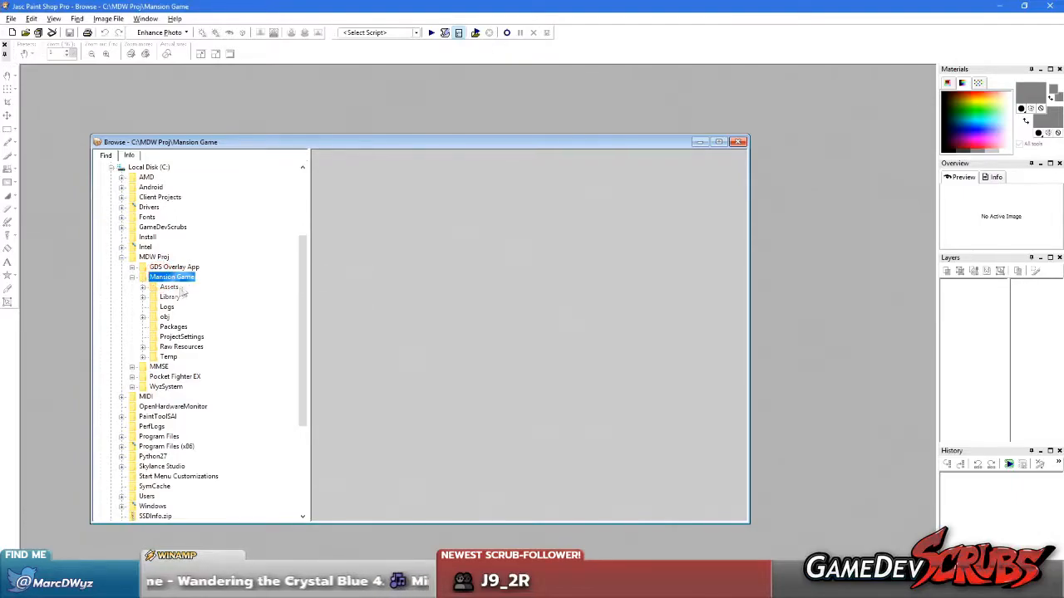
pyautogui.click(179, 346)
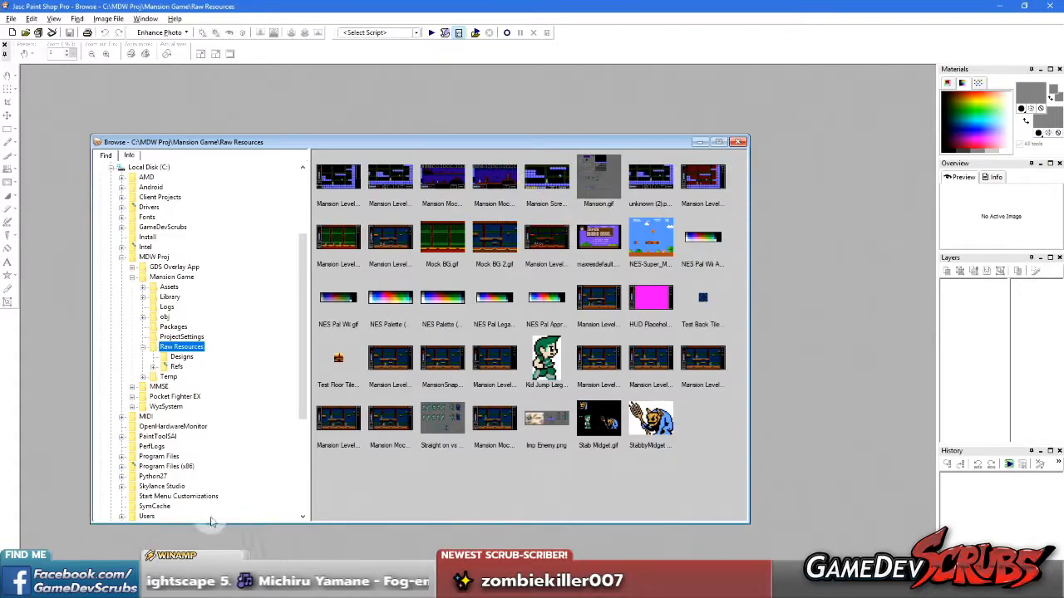
# Open Microsoft Edge and go to the YouTube website
pyautogui.press('super')
pyautogui.write('edge')
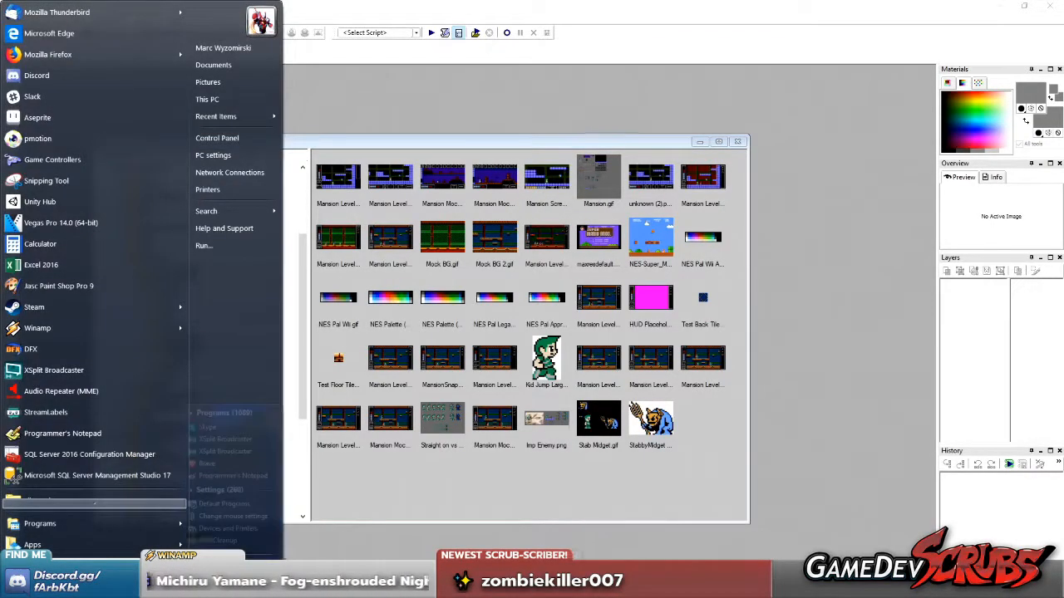
pyautogui.press('Return')
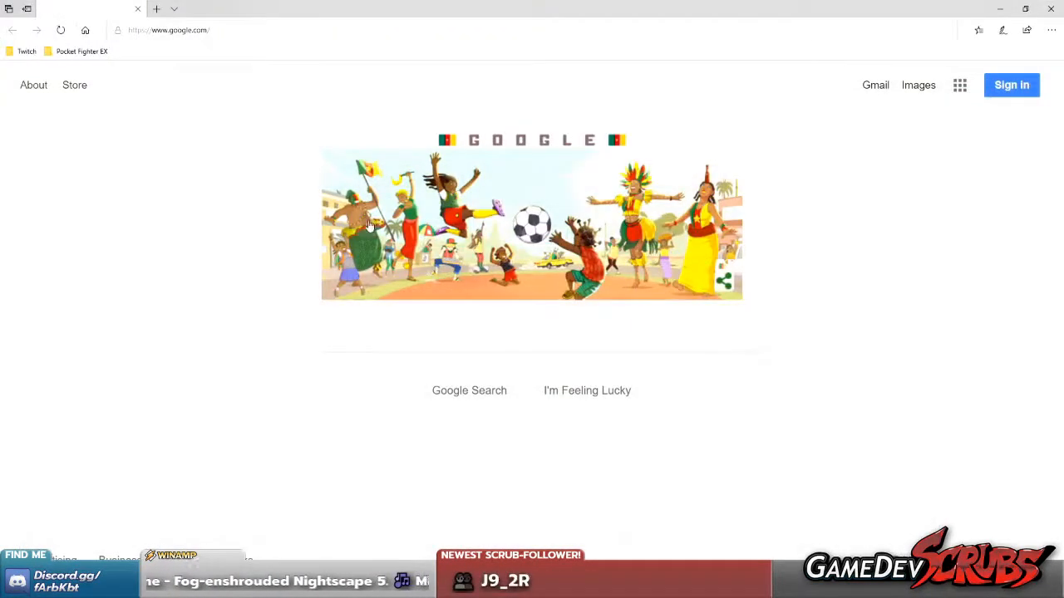
pyautogui.click(227, 32)
pyautogui.write('youtube')
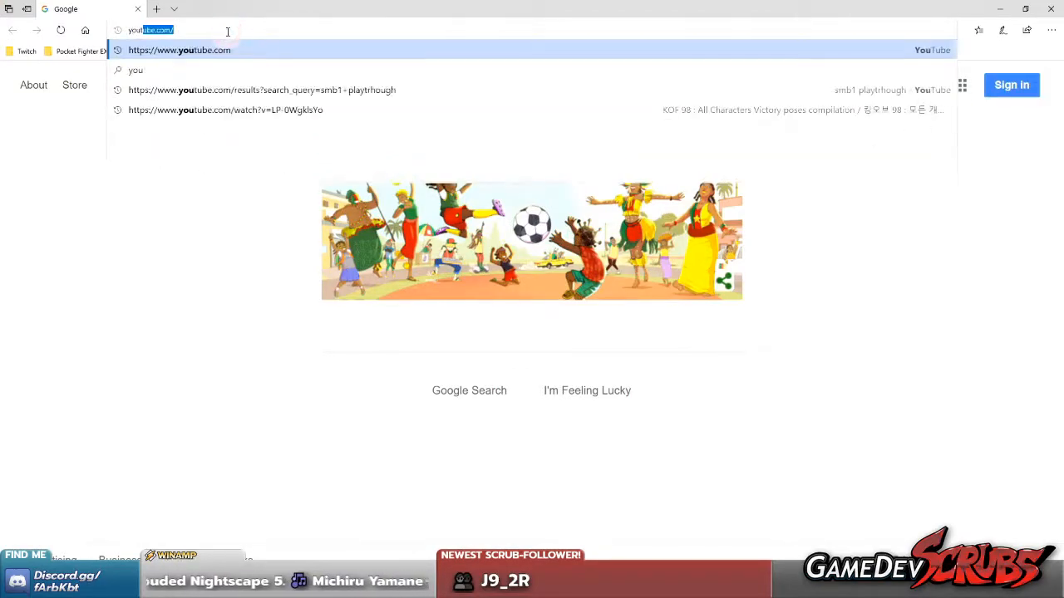
pyautogui.press('Return')
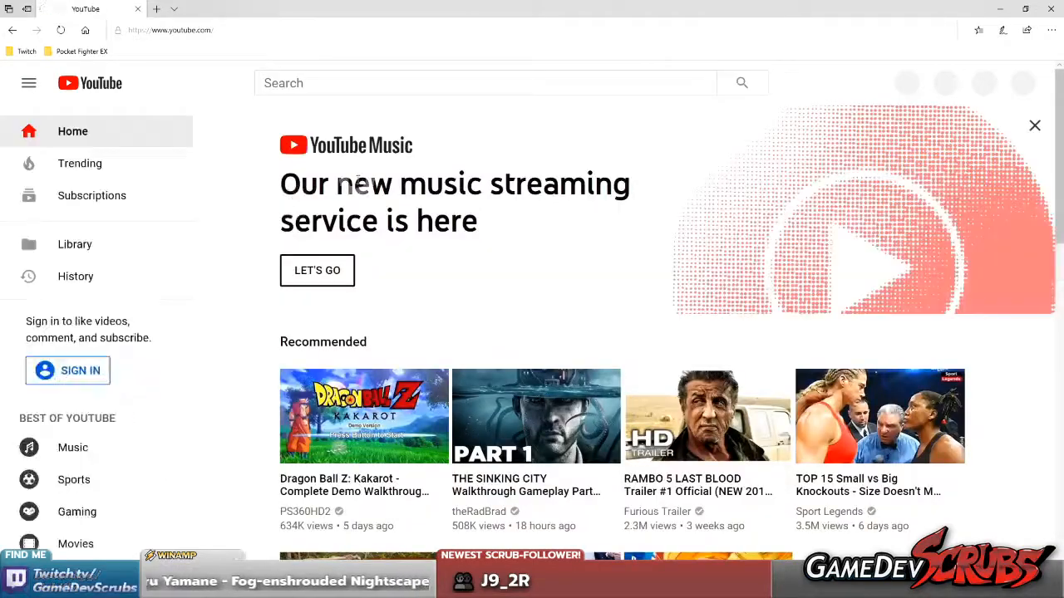
# Search YouTube for "gradius", play Arcade Longplay [471] Gradius and skip past its intro
pyautogui.click(341, 80)
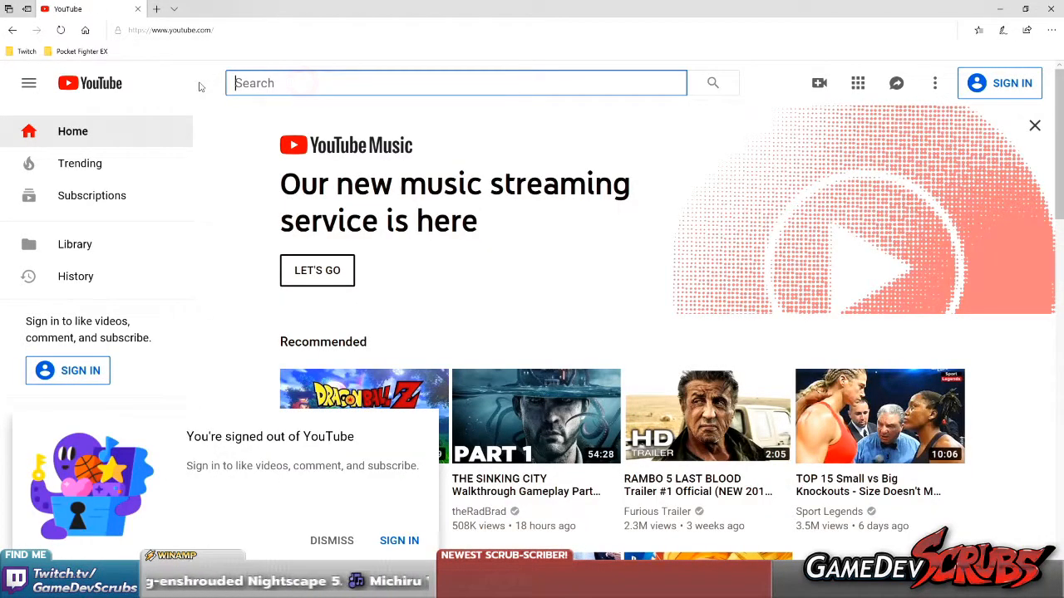
pyautogui.click(361, 85)
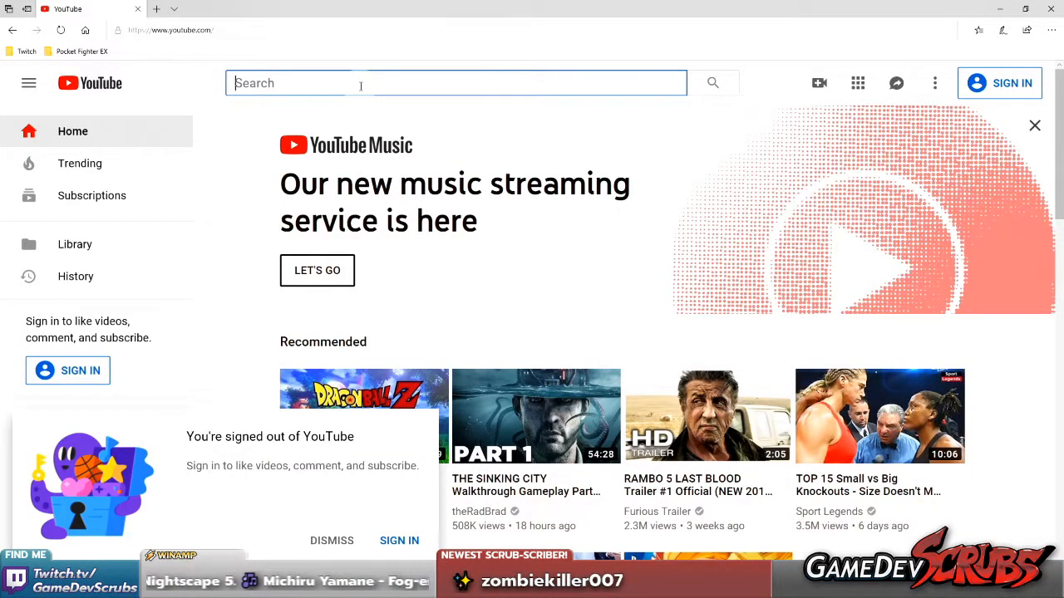
pyautogui.write('gradius')
pyautogui.press('Return')
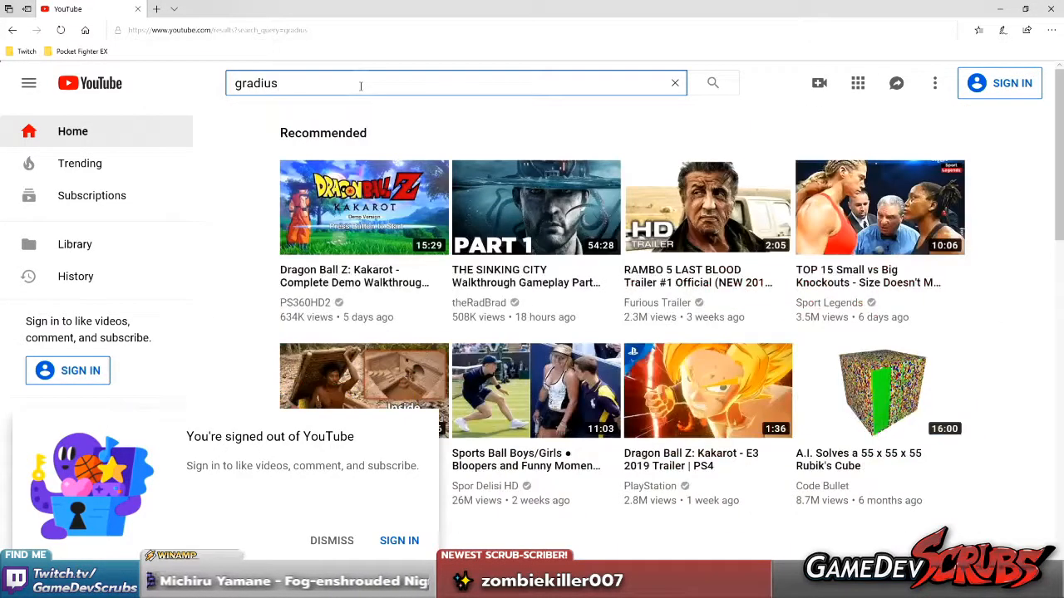
pyautogui.scroll(-4, 560, 138)
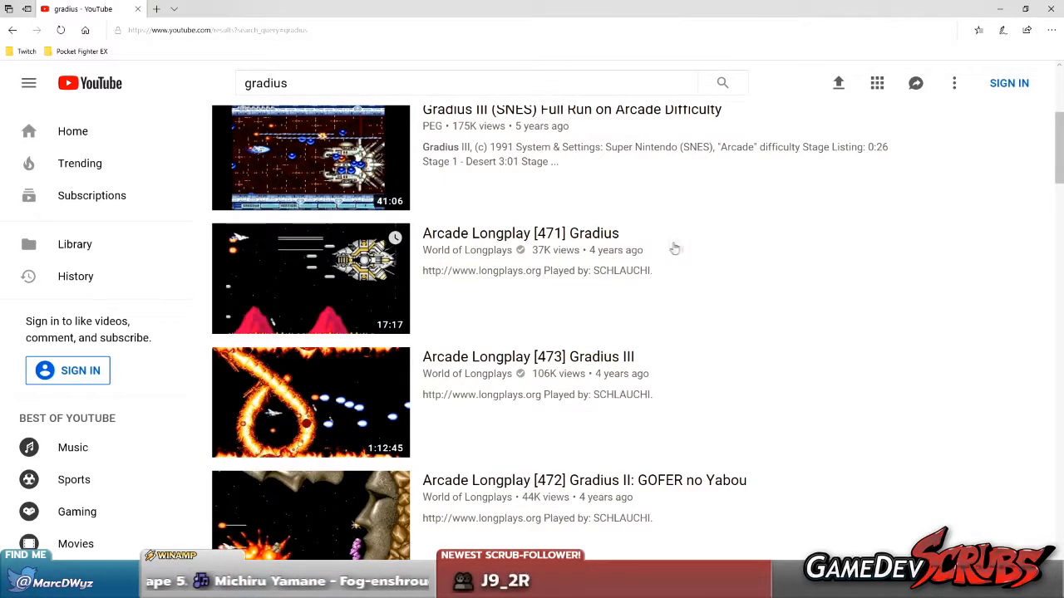
pyautogui.click(561, 236)
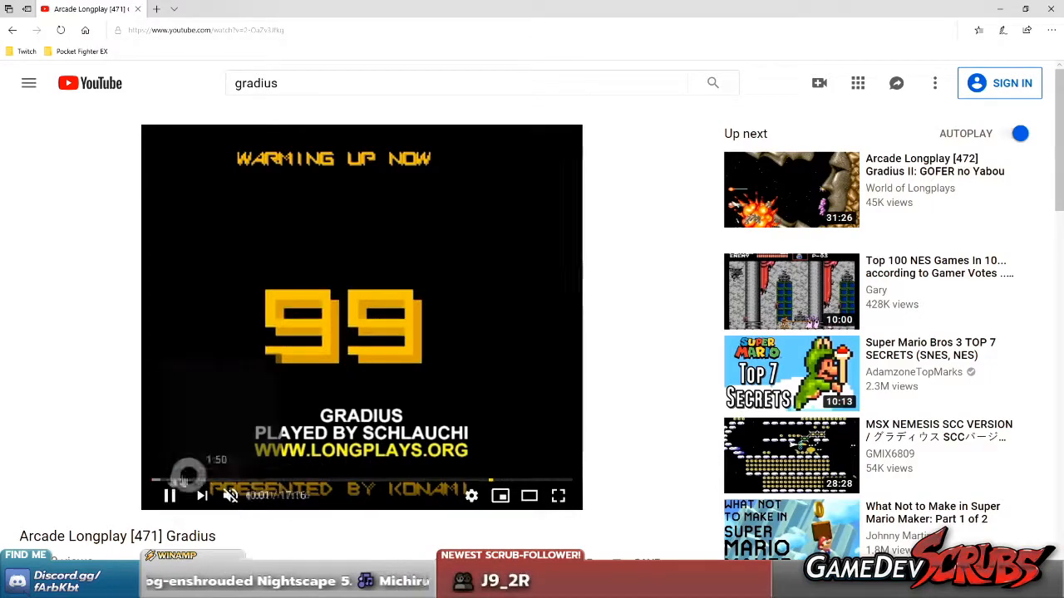
pyautogui.click(182, 480)
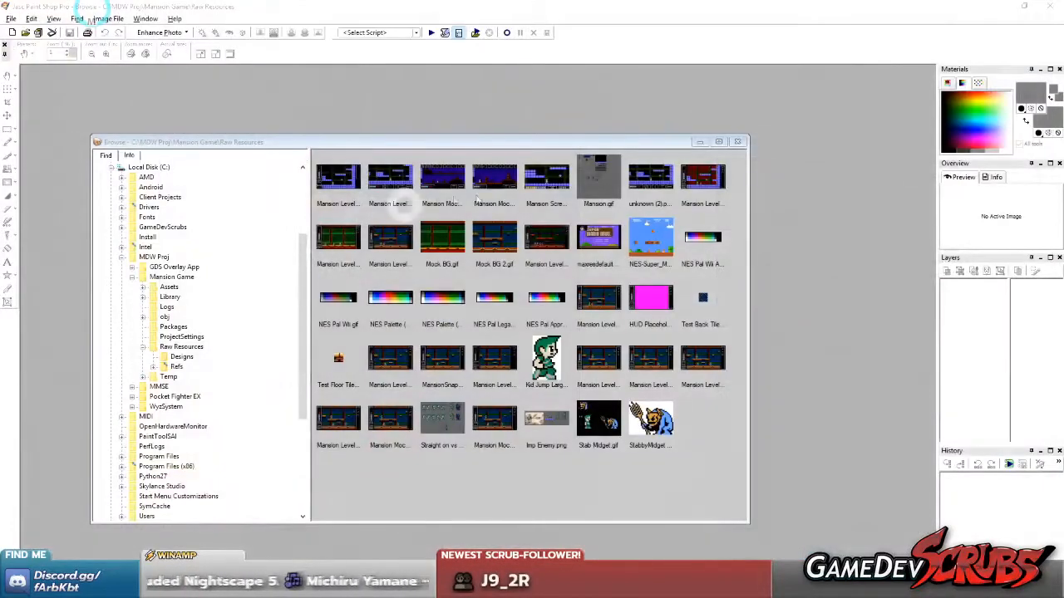
# Open Mansion.gif from the Raw Resources folder and examine the sprites around the pine tree up close
pyautogui.doubleClick(598, 179)
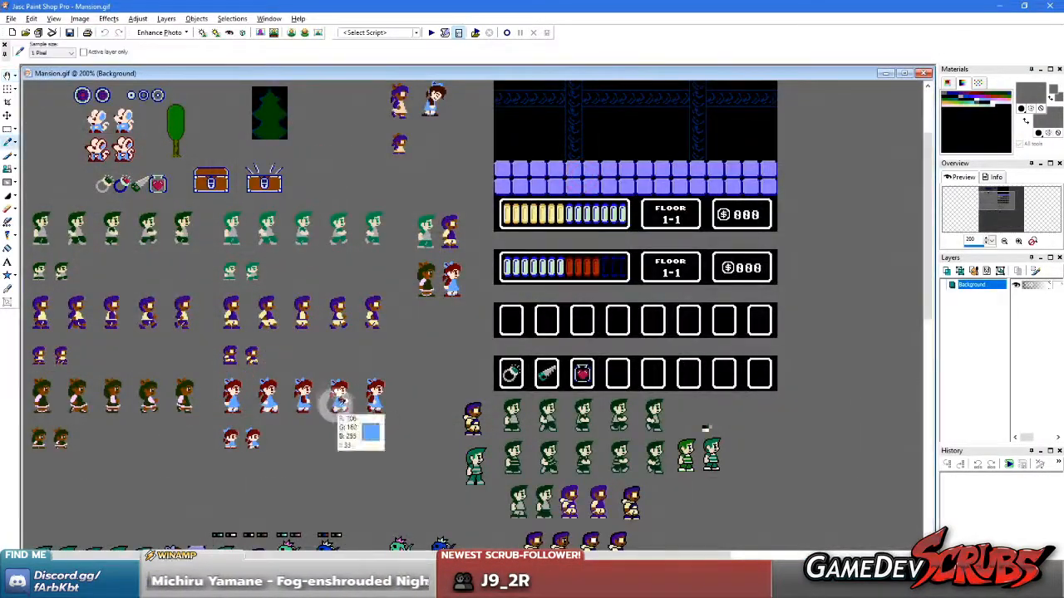
pyautogui.click(416, 359)
pyautogui.press('s')
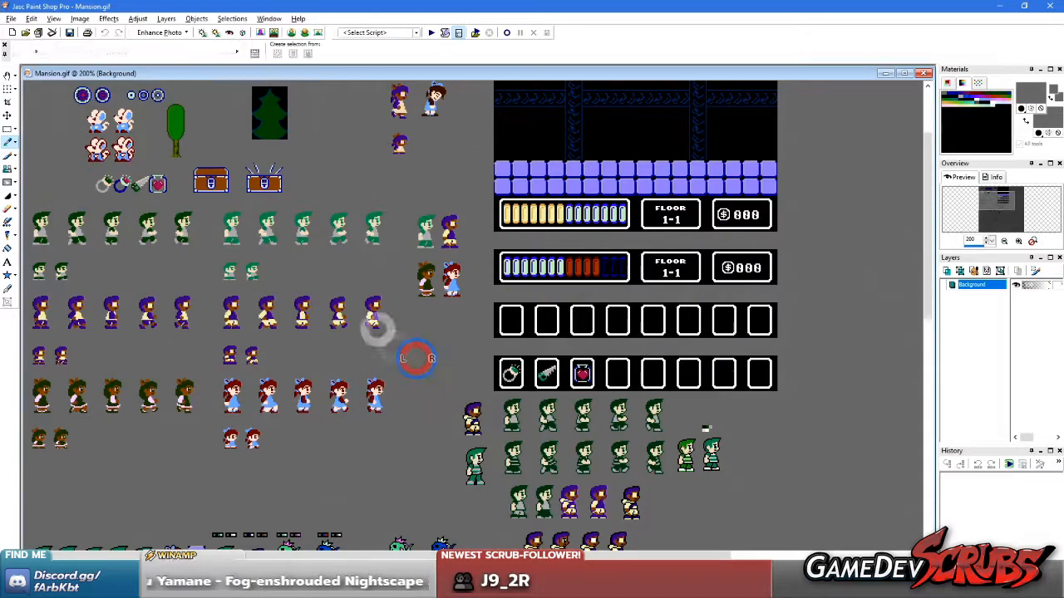
pyautogui.scroll(2, 381, 329)
pyautogui.press('e')
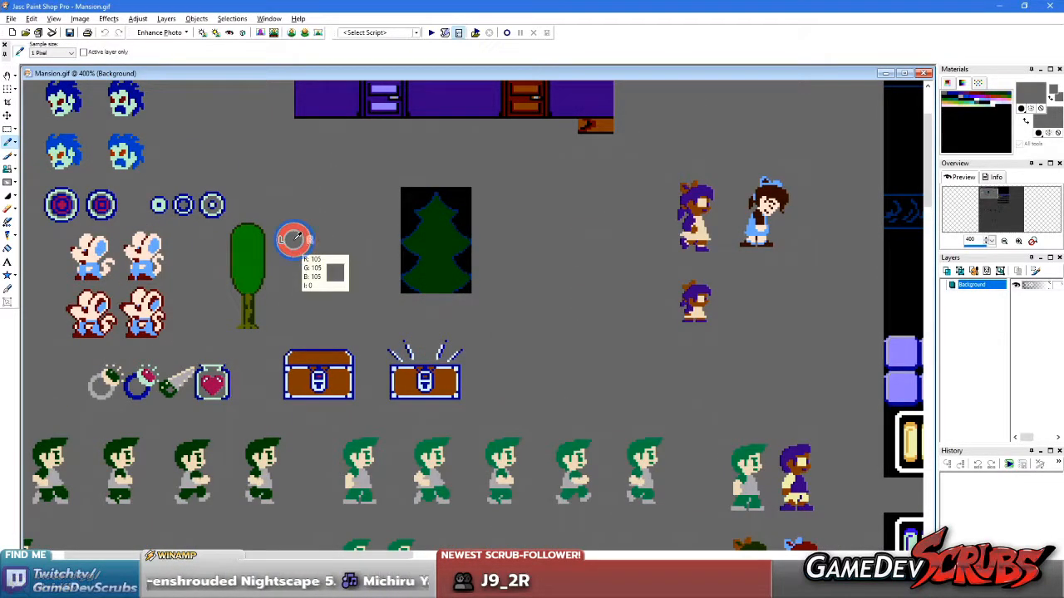
pyautogui.scroll(1, 468, 277)
# Draw a rectangular selection around the pine tree sprite, leaving a margin on all sides
pyautogui.press('s')
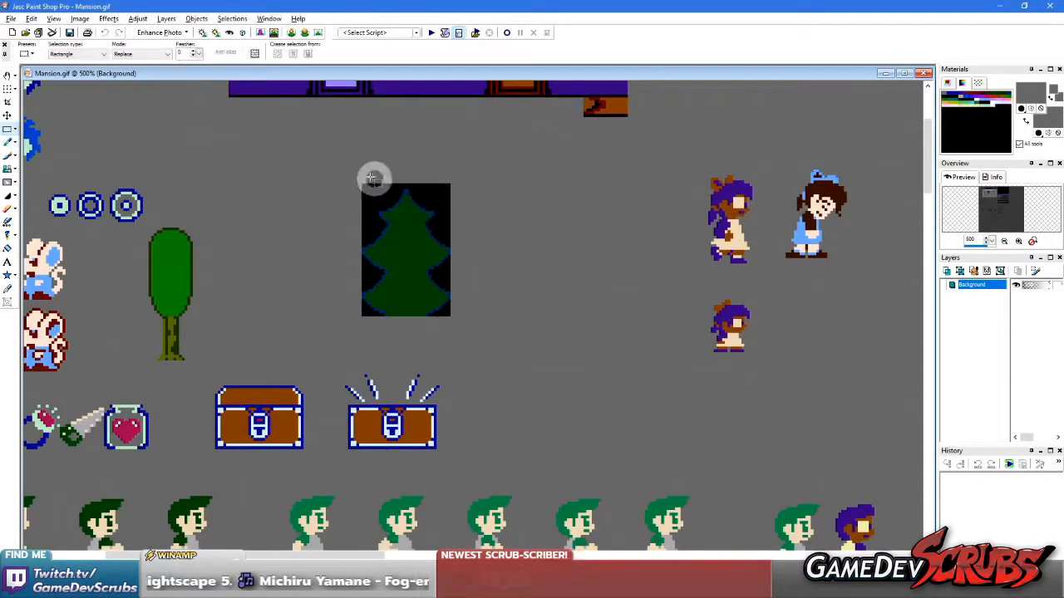
pyautogui.moveTo(497, 324); pyautogui.dragTo(472, 301)
pyautogui.rightClick(299, 185)
pyautogui.moveTo(312, 150); pyautogui.dragTo(492, 285)
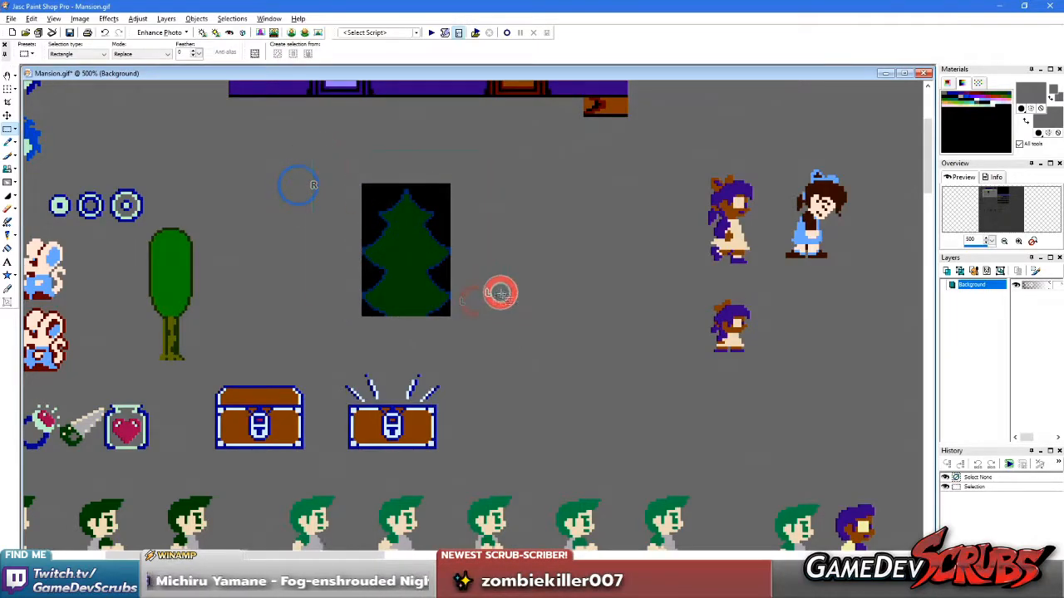
pyautogui.scroll(1, 414, 287)
# Show the grid on Mansion.gif, reselect the area around the pine tree, and set the image's horizontal and vertical grids to 16 pixels
pyautogui.click(53, 18)
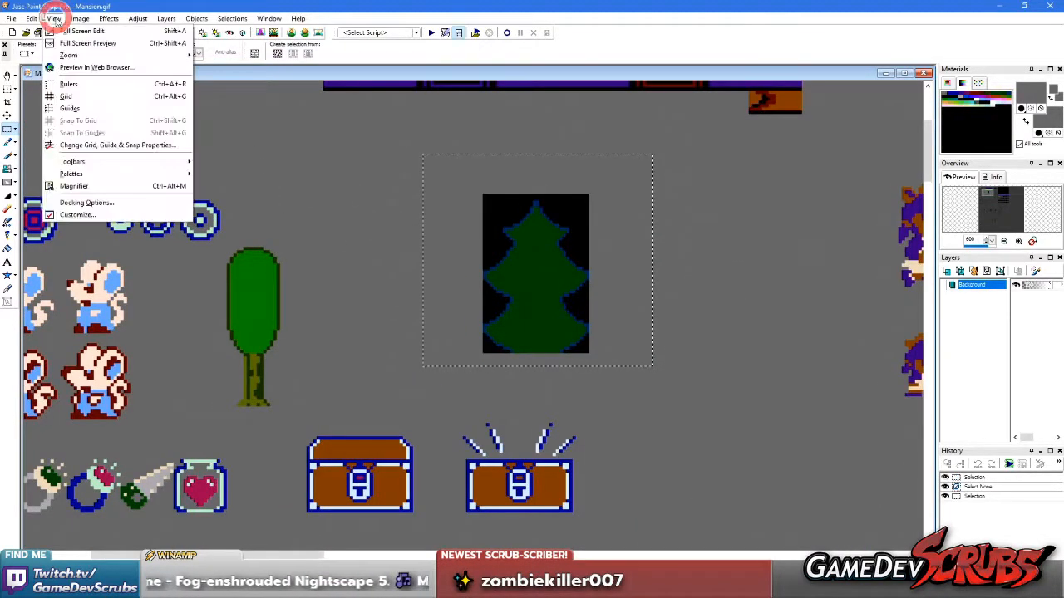
pyautogui.click(69, 97)
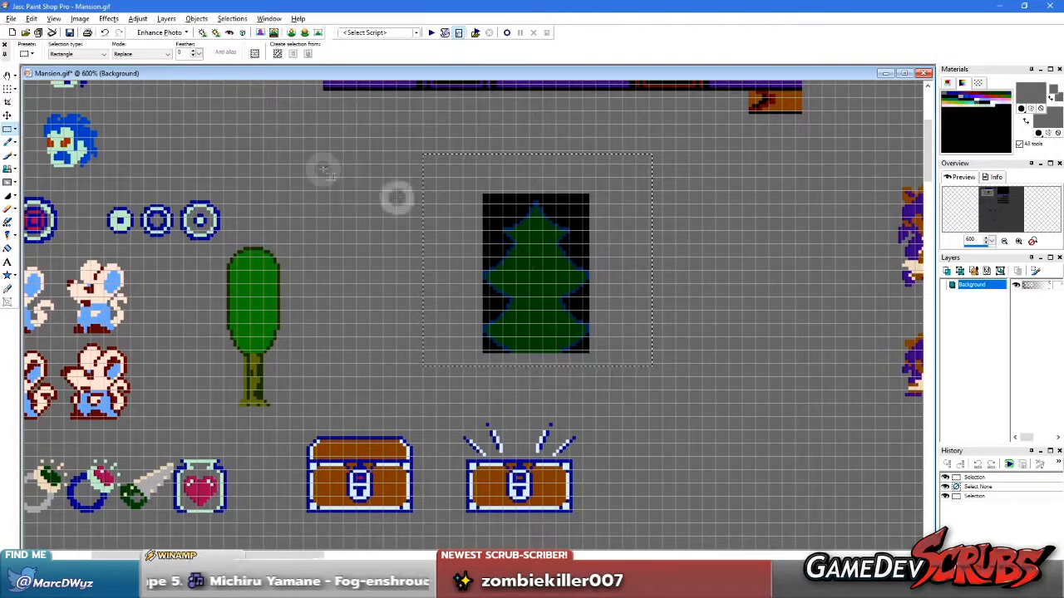
pyautogui.click(54, 19)
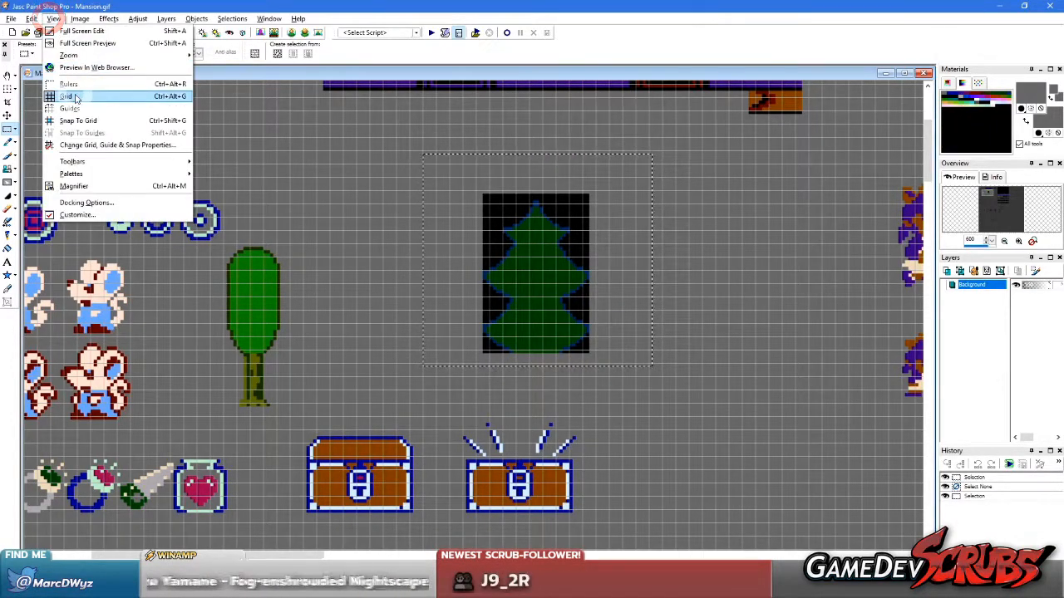
pyautogui.click(367, 218)
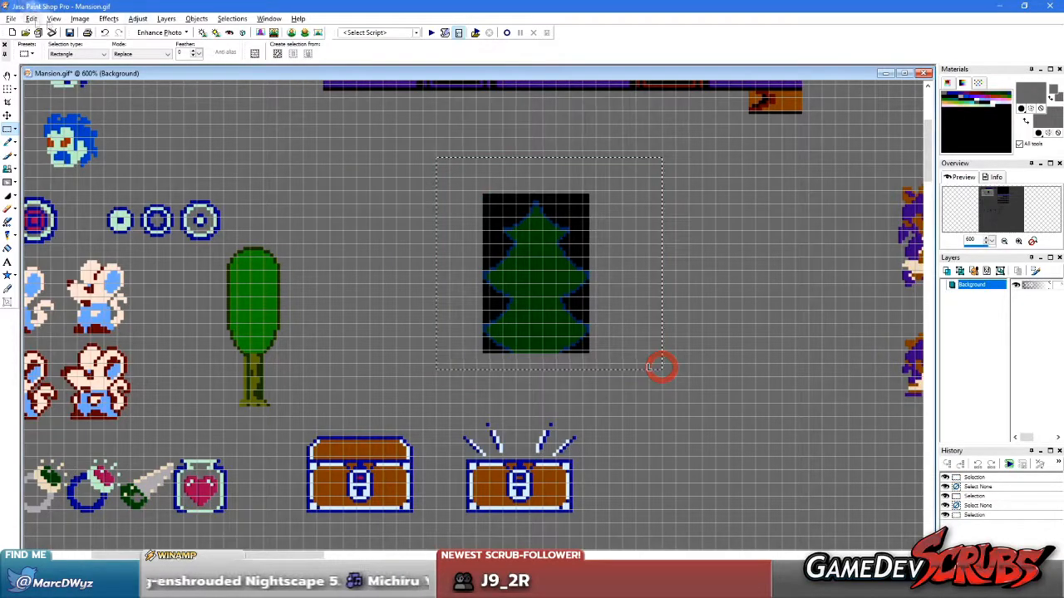
pyautogui.click(52, 18)
pyautogui.click(100, 144)
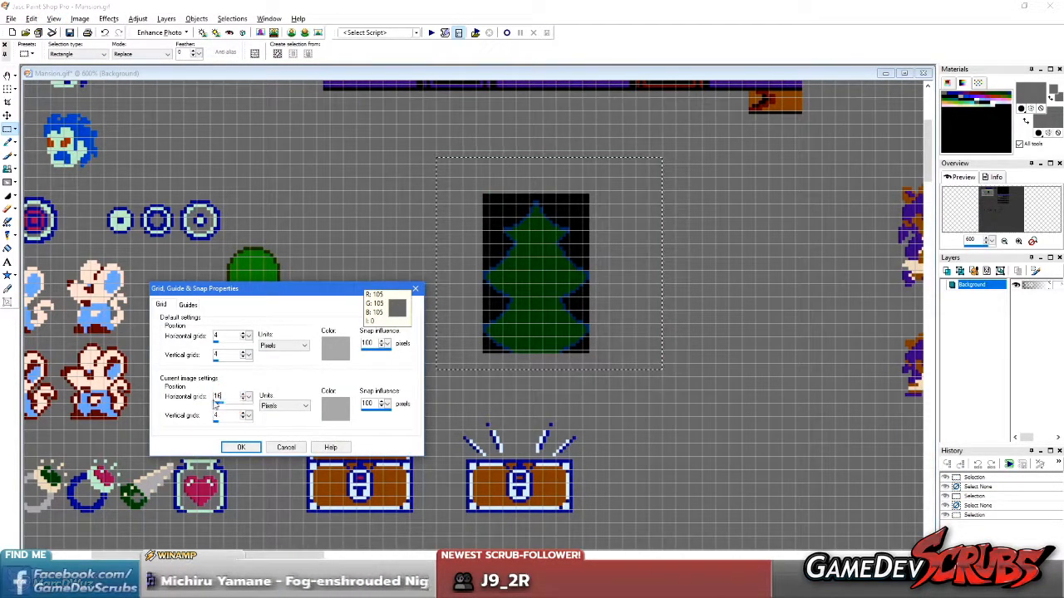
pyautogui.click(240, 447)
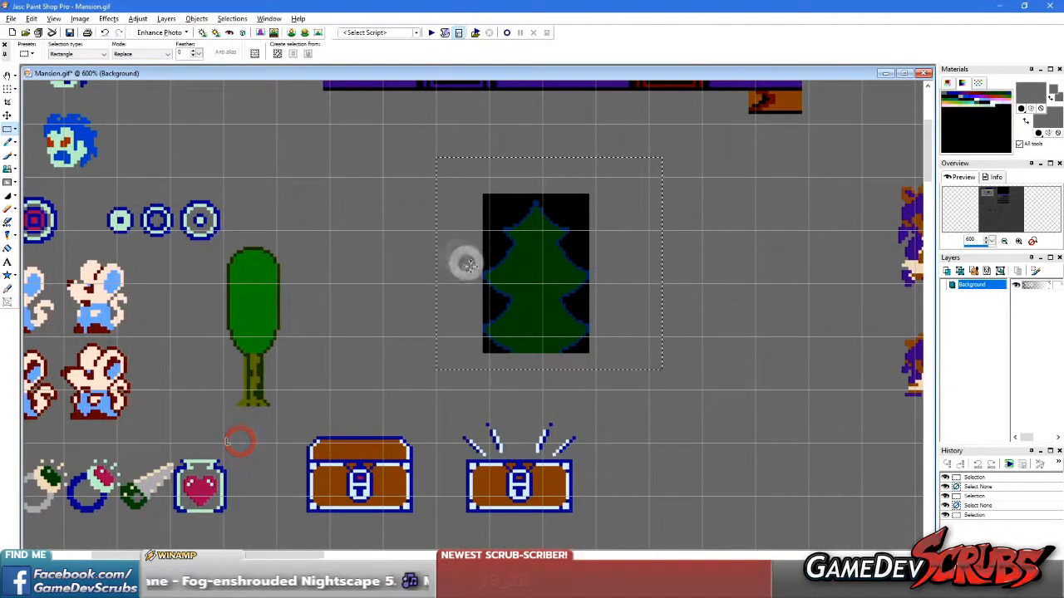
# Move the selected pine tree so its edges line up with the grid, and deselect it
pyautogui.moveTo(504, 275); pyautogui.dragTo(481, 243)
pyautogui.rightClick(494, 290)
pyautogui.scroll(-4, 300, 287)
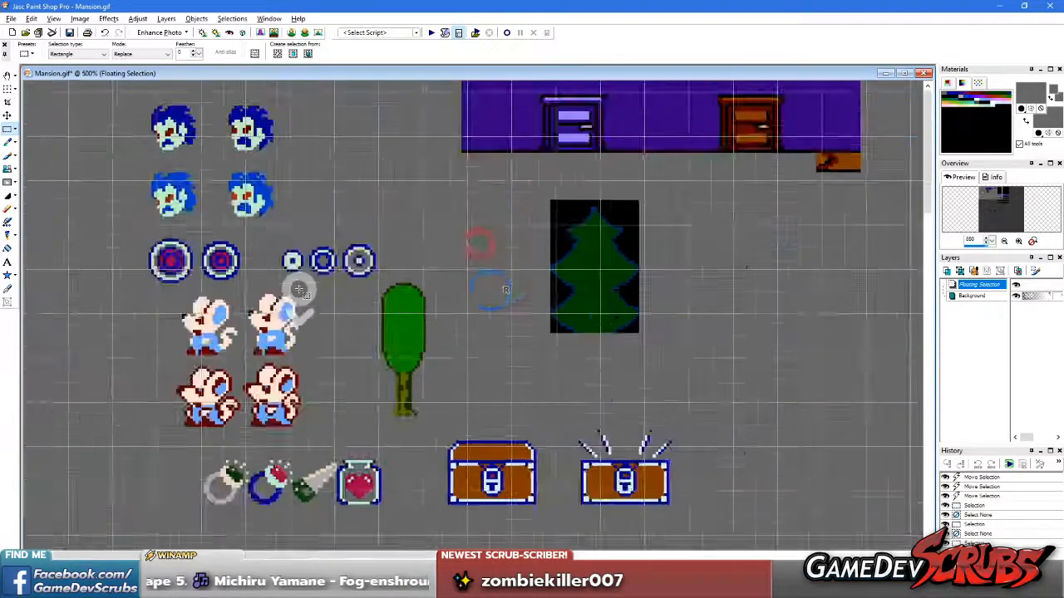
# Copy a large rectangular area of the sprite sheet and paste it as a new image in a maximized window
pyautogui.rightClick(298, 284)
pyautogui.moveTo(148, 147); pyautogui.dragTo(584, 503)
pyautogui.hotkey('ctrl', 'c')
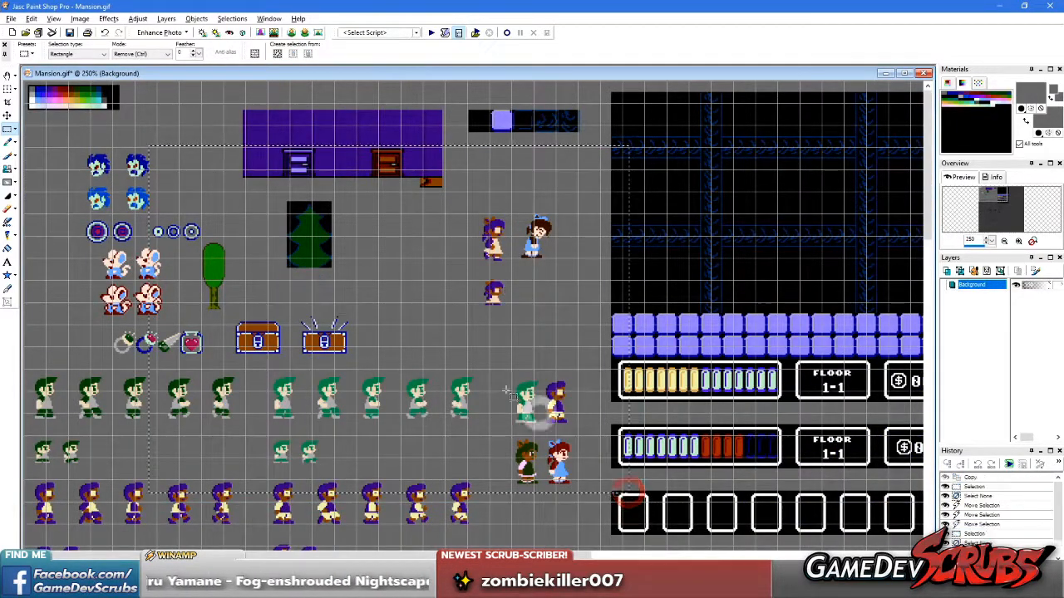
pyautogui.hotkey('ctrl', 'v')
pyautogui.click(219, 101)
pyautogui.scroll(9, 402, 351)
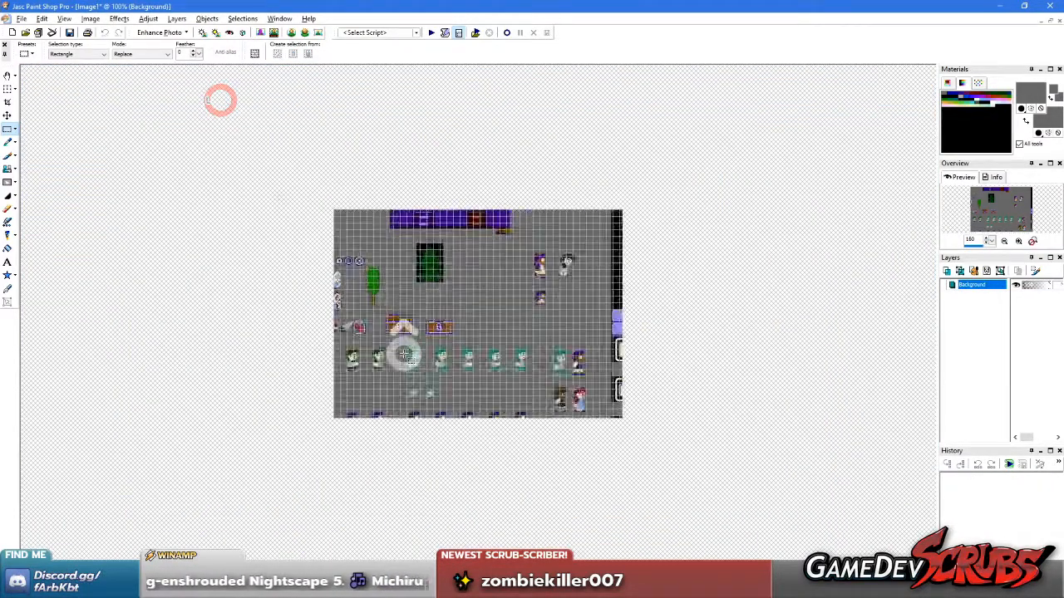
# Examine how the grid falls over the pasted sprites and restore the new image to a floating window
pyautogui.click(59, 18)
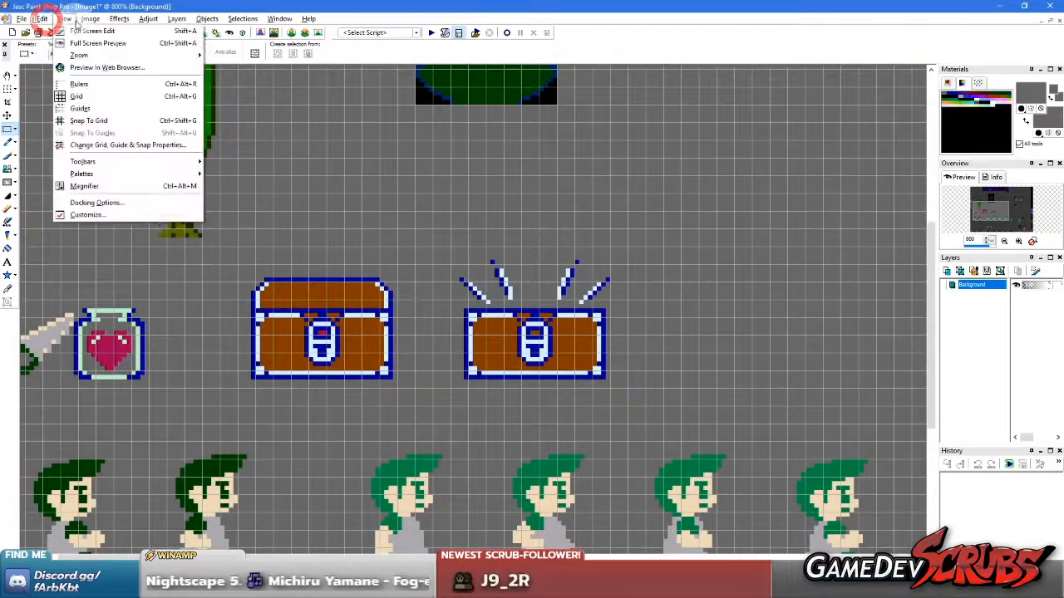
pyautogui.scroll(-3, 418, 346)
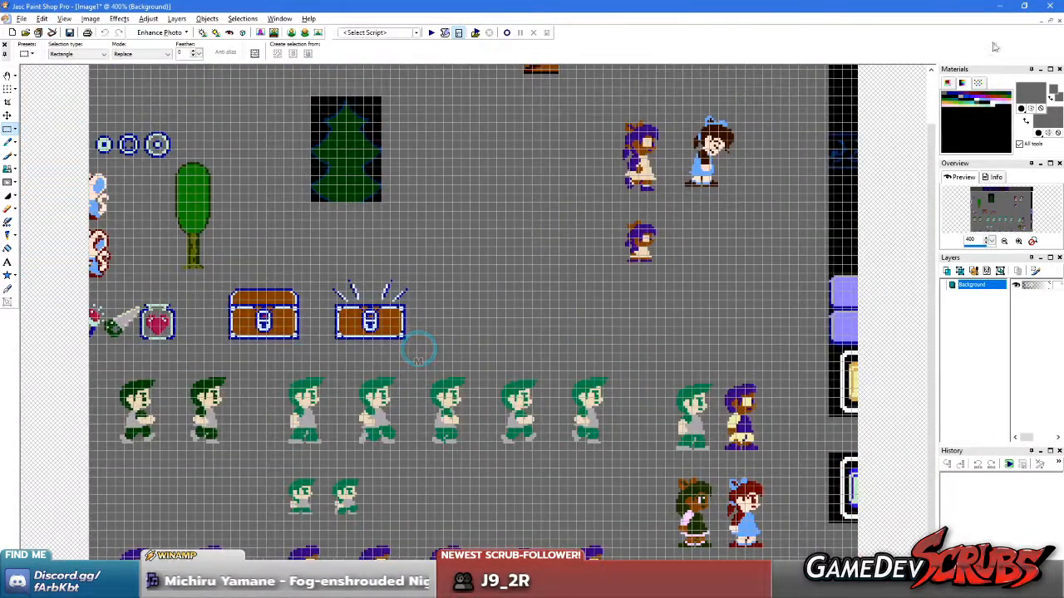
pyautogui.click(1053, 23)
pyautogui.scroll(-2, 172, 168)
pyautogui.middleClick(471, 398)
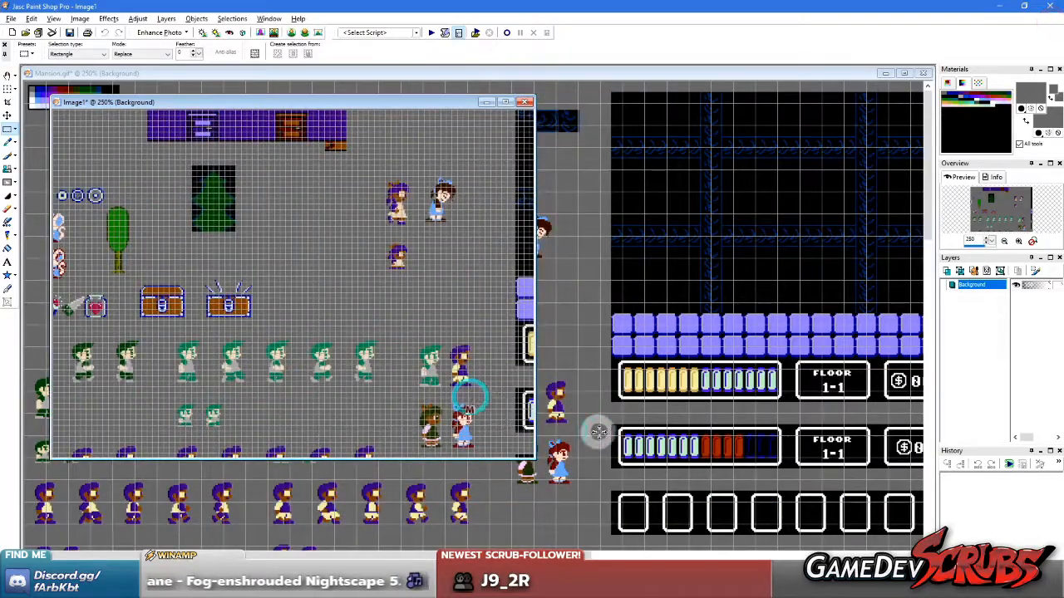
# Sample the grey background of Mansion.gif as both the foreground and background colour
pyautogui.middleClick(598, 432)
pyautogui.scroll(-1, 337, 466)
pyautogui.scroll(-2, 337, 466)
pyautogui.press('e')
pyautogui.click(264, 367)
pyautogui.rightClick(263, 367)
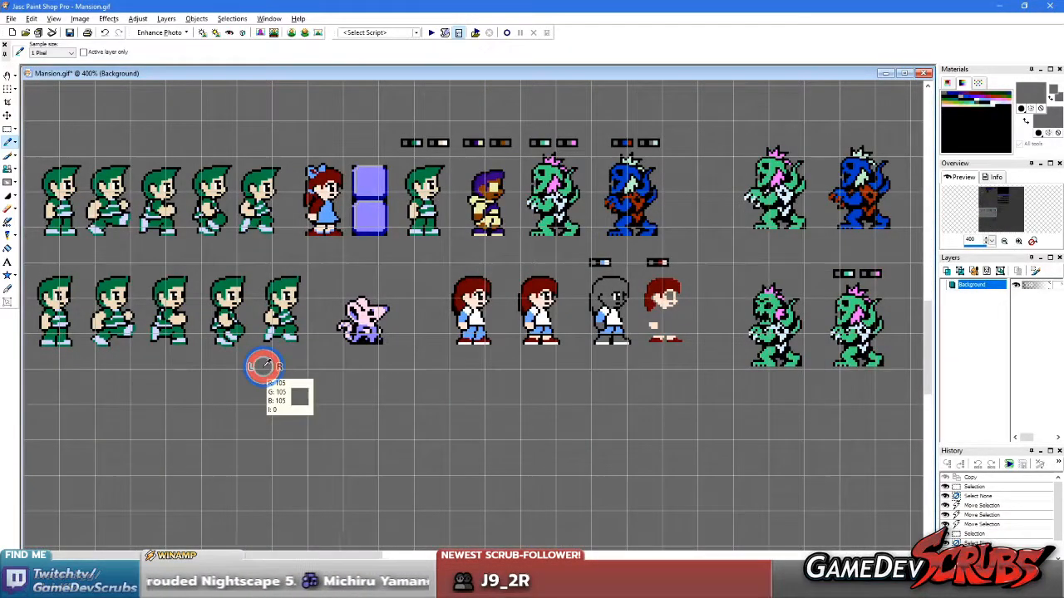
# Select the first green-haired boy in the lower row of Mansion.gif and copy it
pyautogui.press('s')
pyautogui.moveTo(91, 364); pyautogui.dragTo(81, 365)
pyautogui.hotkey('ctrl', 'c')
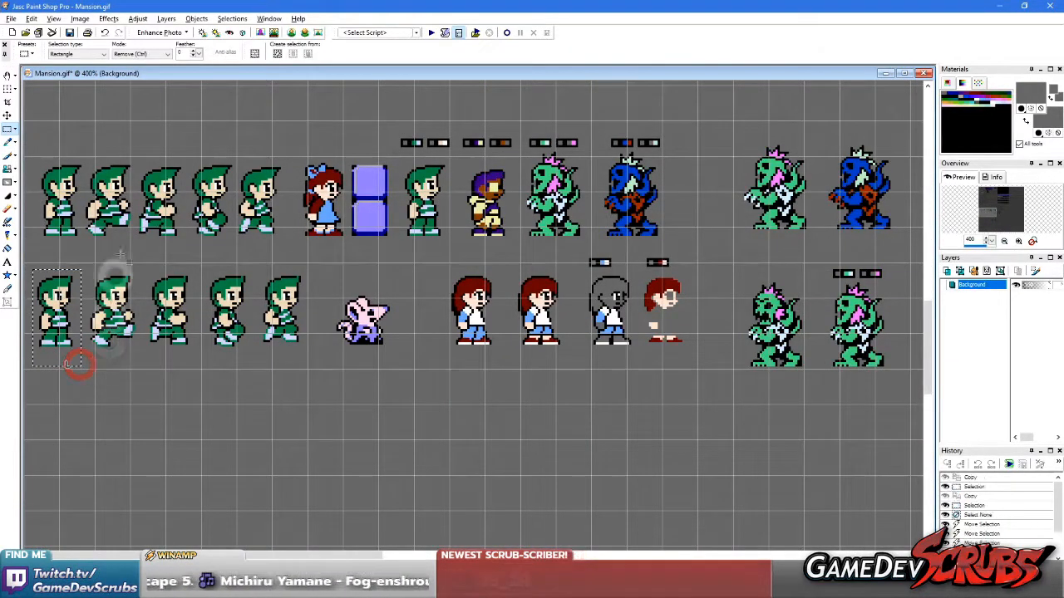
# Clear the sprites to the left of, below and to the right of the pine tree in Image1 to grey
pyautogui.moveTo(215, 74); pyautogui.dragTo(460, 119)
pyautogui.middleClick(140, 171)
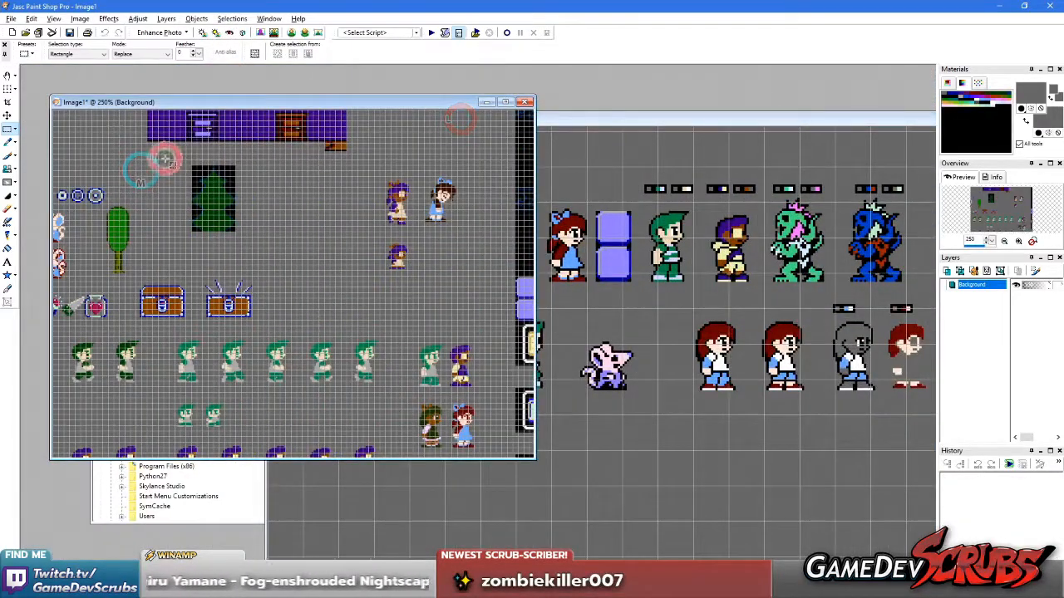
pyautogui.press('Delete')
pyautogui.rightClick(285, 293)
pyautogui.moveTo(159, 251); pyautogui.dragTo(706, 574)
pyautogui.press('Delete')
pyautogui.rightClick(430, 175)
pyautogui.moveTo(364, 166); pyautogui.dragTo(754, 384)
pyautogui.press('Delete')
pyautogui.rightClick(325, 184)
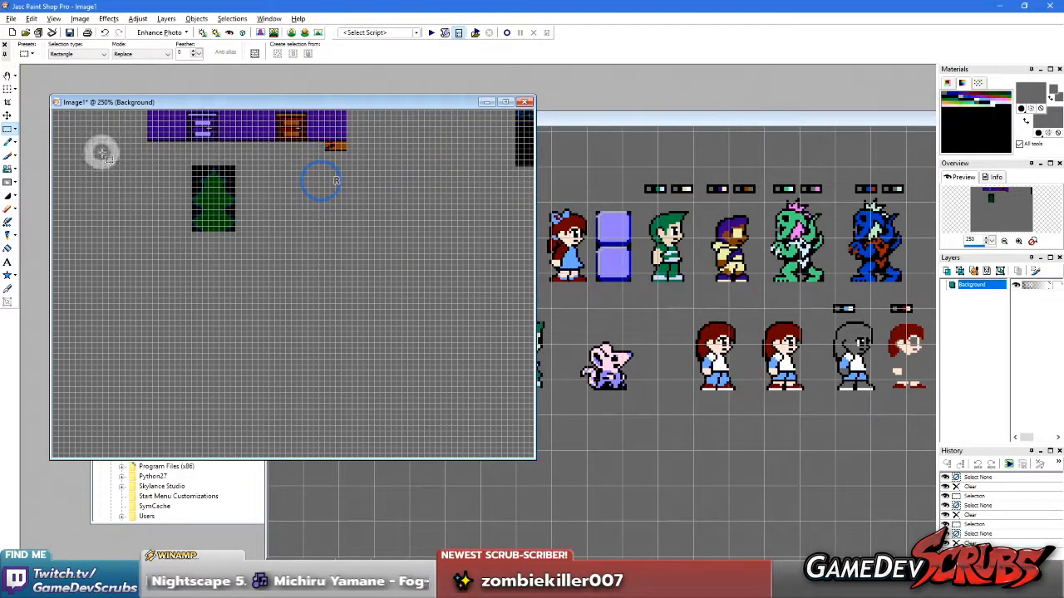
# Clear the purple wall and the remaining black strip above the pine tree so only the tree is left
pyautogui.moveTo(292, 140); pyautogui.dragTo(712, 47)
pyautogui.press('Delete')
pyautogui.rightClick(435, 236)
pyautogui.moveTo(476, 148); pyautogui.dragTo(673, 271)
pyautogui.press('Delete')
pyautogui.rightClick(401, 268)
# Paste the copied green-haired boy into Image1, well to the right of the pine tree
pyautogui.keyDown('shift'); pyautogui.click(377, 266); pyautogui.keyUp('shift')
pyautogui.hotkey('shift', 'e')
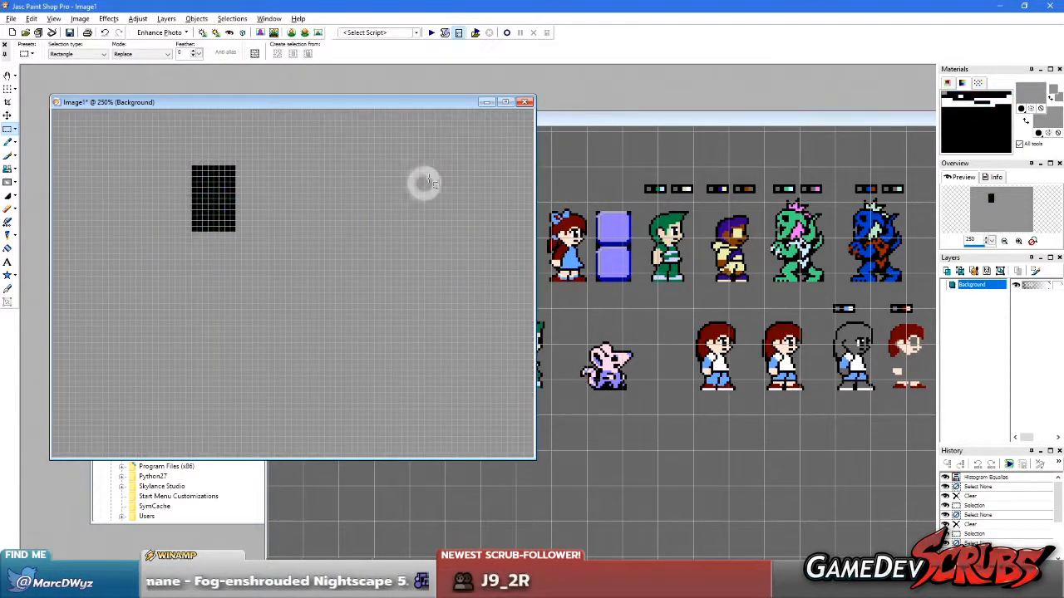
pyautogui.hotkey('ctrl', 'z')
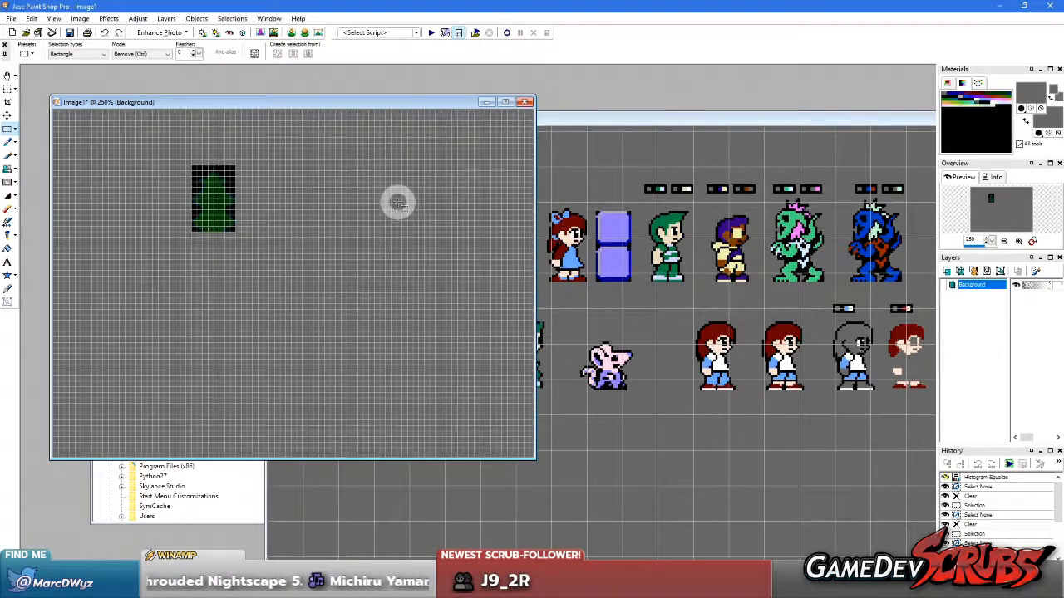
pyautogui.click(417, 190)
# Copy the colour palette block from Mansion.gif and paste it into Image1 above and left of the pine tree
pyautogui.middleClick(631, 275)
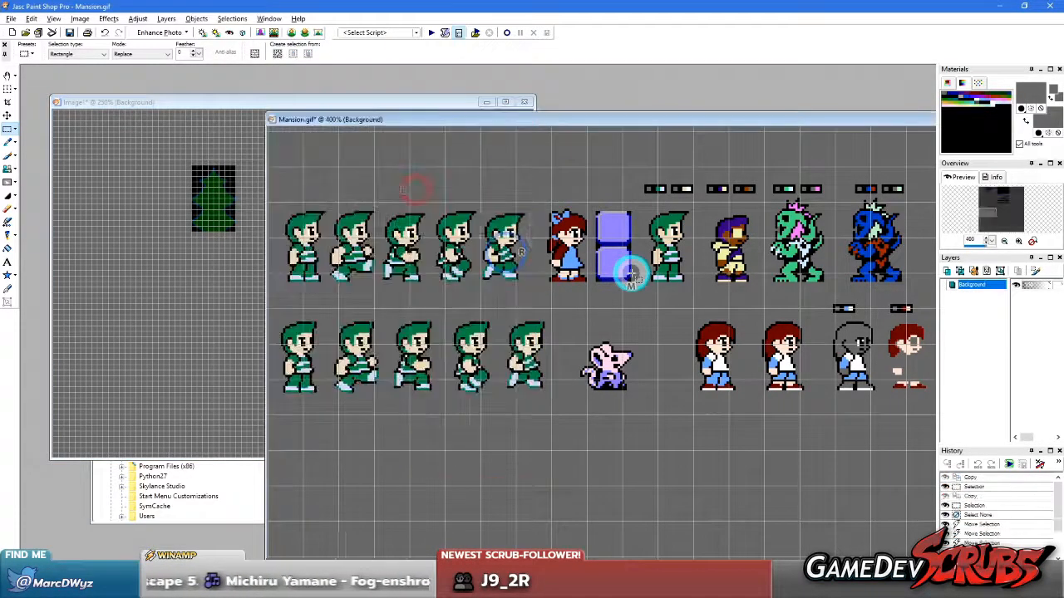
pyautogui.scroll(-3, 359, 209)
pyautogui.scroll(4, 228, 153)
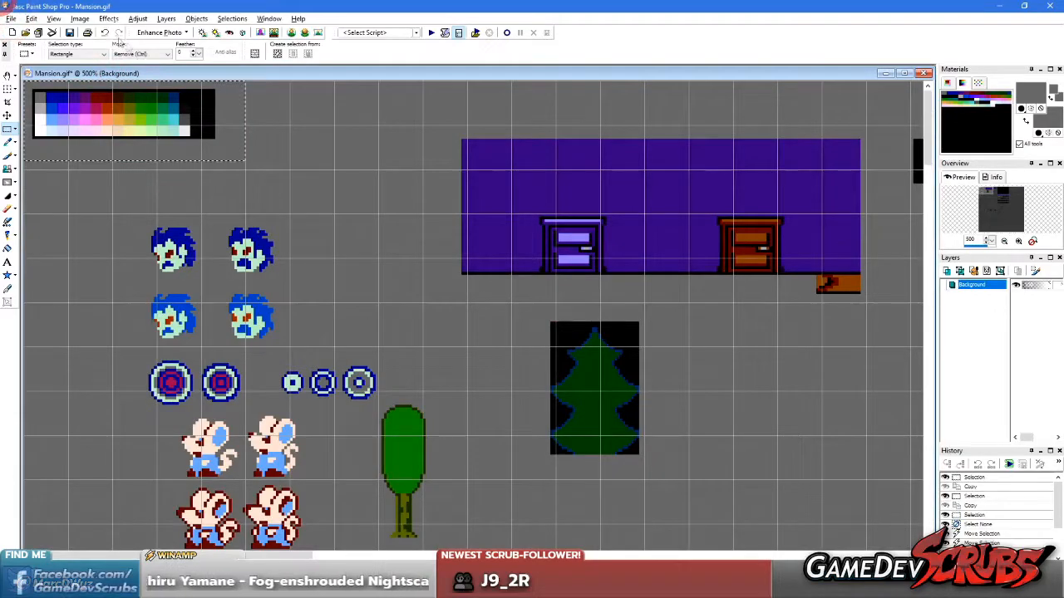
pyautogui.moveTo(273, 72); pyautogui.dragTo(557, 91)
pyautogui.middleClick(135, 177)
pyautogui.scroll(1, 135, 177)
pyautogui.scroll(2, 134, 177)
pyautogui.hotkey('ctrl', 'e')
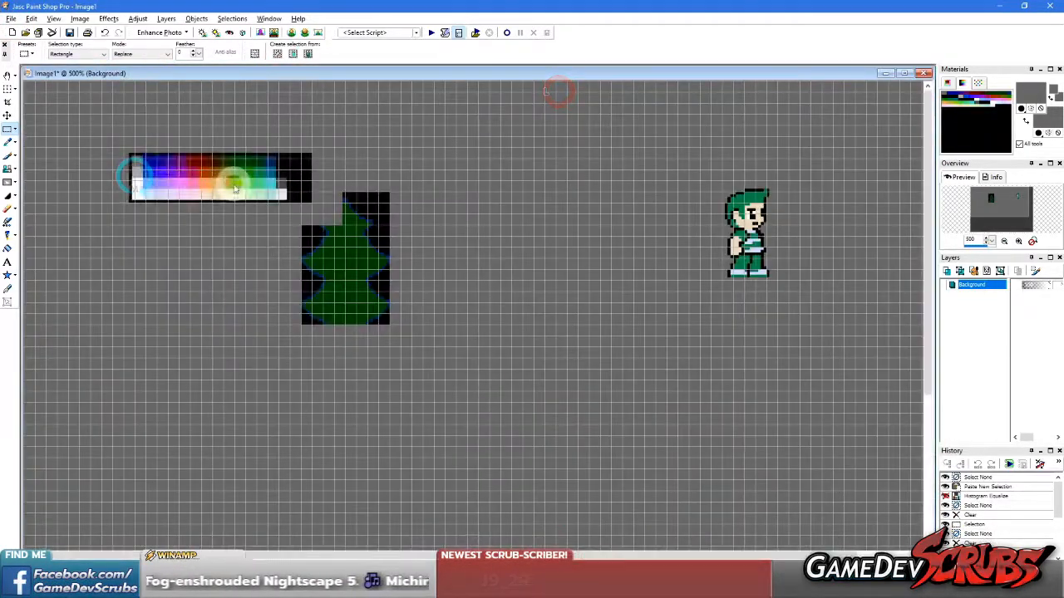
pyautogui.click(173, 147)
# Set the current image's horizontal and vertical grids to 16 pixels
pyautogui.click(52, 19)
pyautogui.click(67, 145)
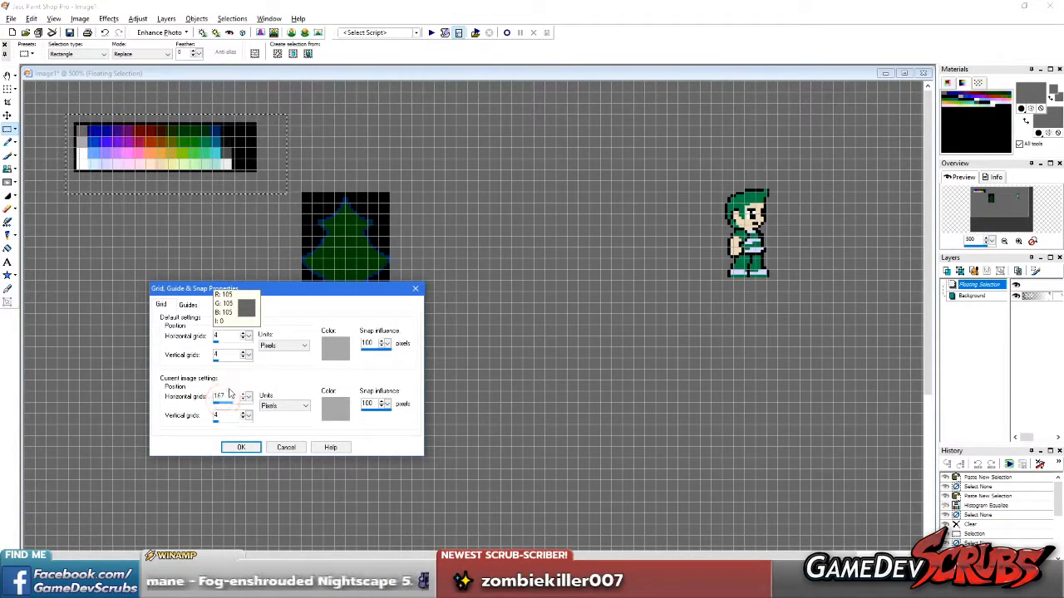
pyautogui.write('16')
pyautogui.doubleClick(220, 416)
pyautogui.write('16')
pyautogui.click(240, 447)
# Deselect the palette, then select the pine tree and move it so its edges line up with the grid
pyautogui.press('e')
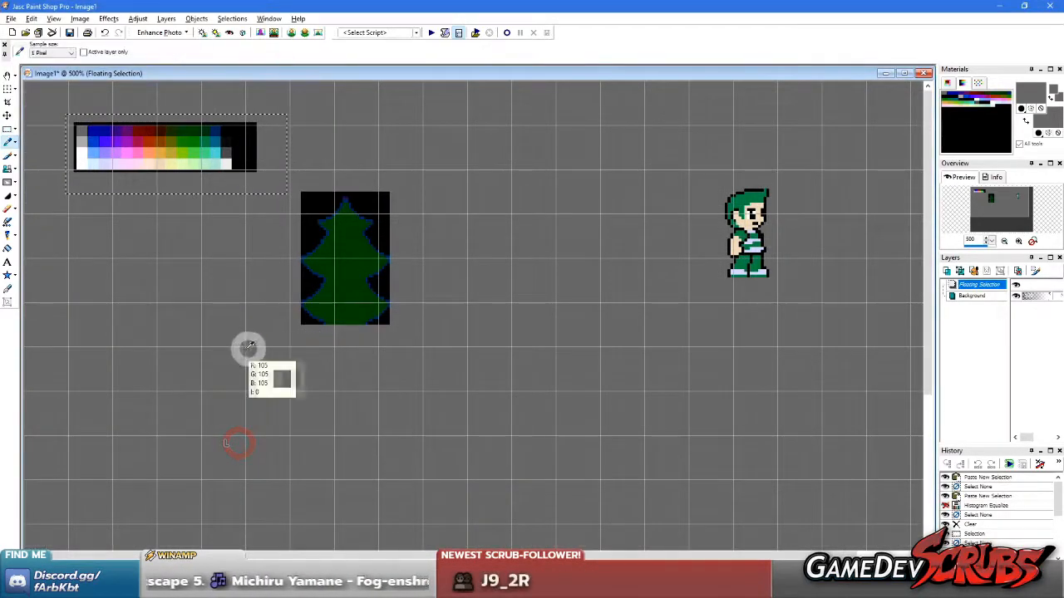
pyautogui.press('s')
pyautogui.rightClick(318, 166)
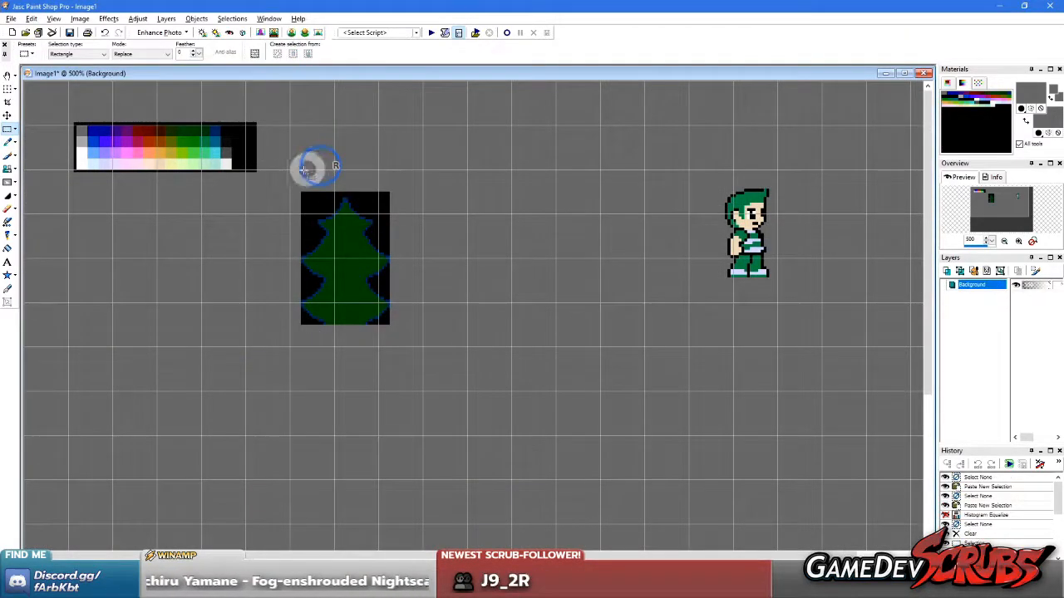
pyautogui.moveTo(356, 278); pyautogui.dragTo(389, 256)
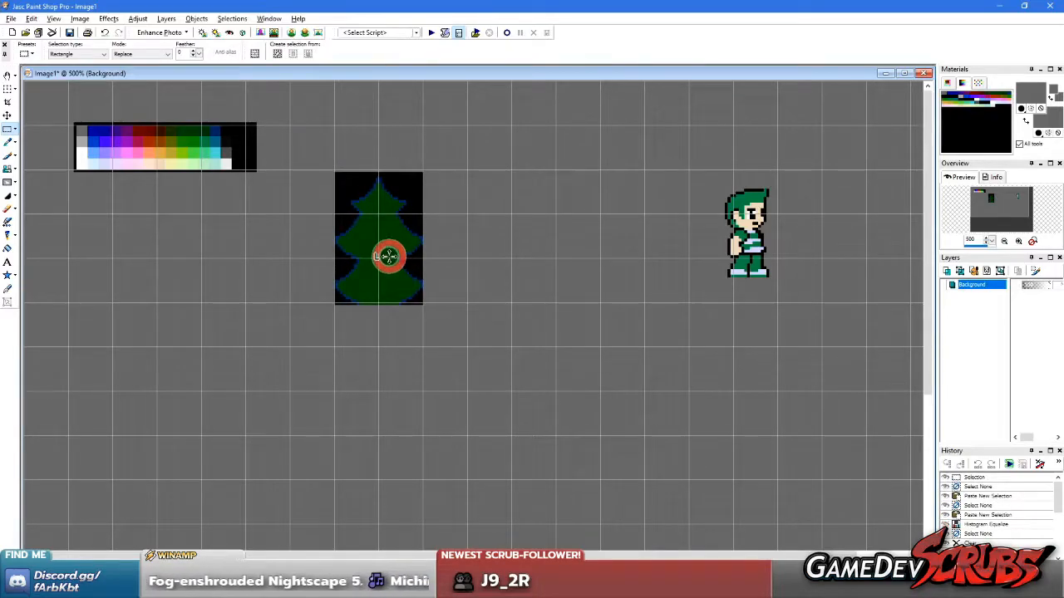
pyautogui.rightClick(535, 324)
# Move the green-haired boy farther right and paste a transparent copy of him just below the pine tree's right edge
pyautogui.moveTo(672, 151); pyautogui.dragTo(821, 312)
pyautogui.moveTo(722, 257); pyautogui.dragTo(816, 276)
pyautogui.hotkey('ctrl', 'c')
pyautogui.hotkey('ctrl', 'shift', 'e')
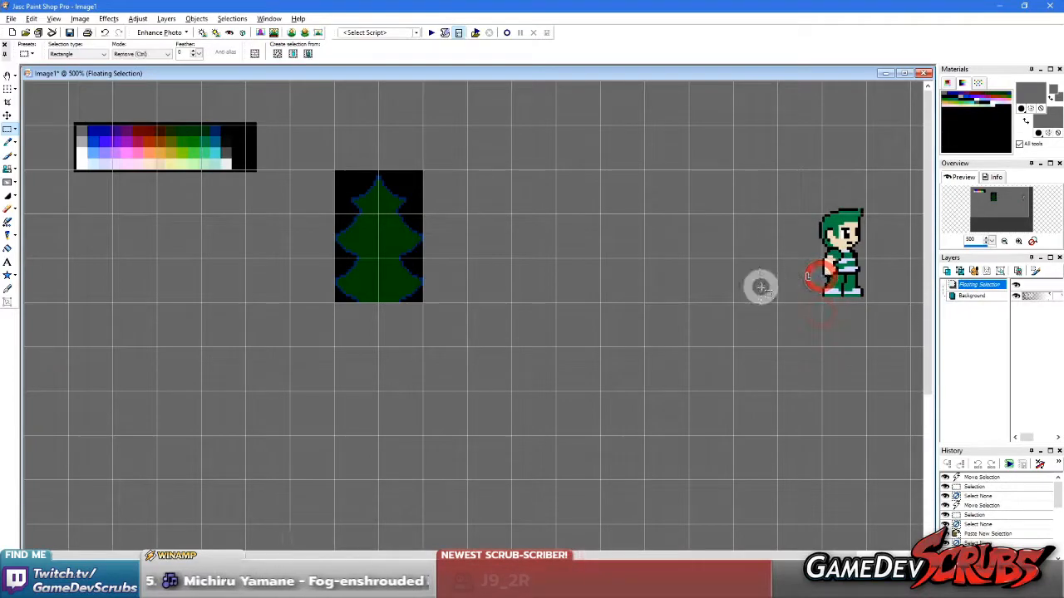
pyautogui.click(472, 339)
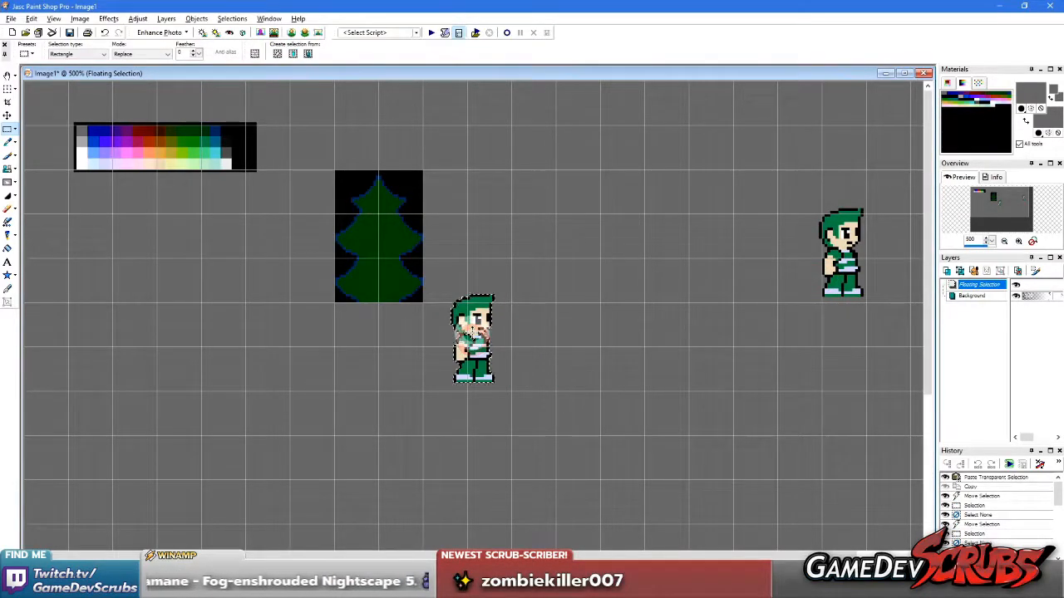
# Try the copied boy directly beneath the pine tree, and set him down several cells to the tree's right
pyautogui.scroll(1, 488, 333)
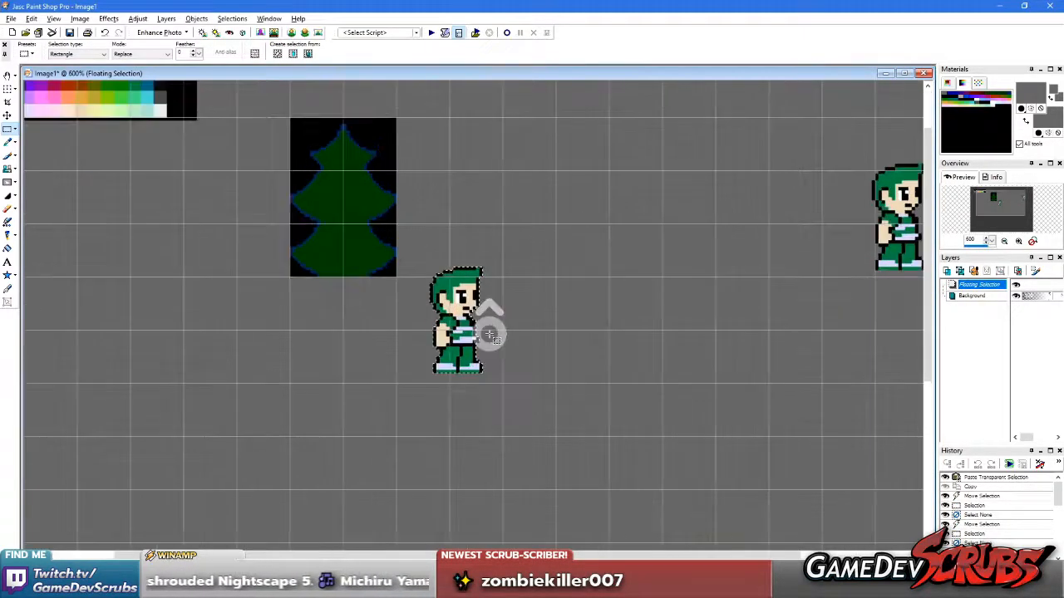
pyautogui.scroll(1, 426, 310)
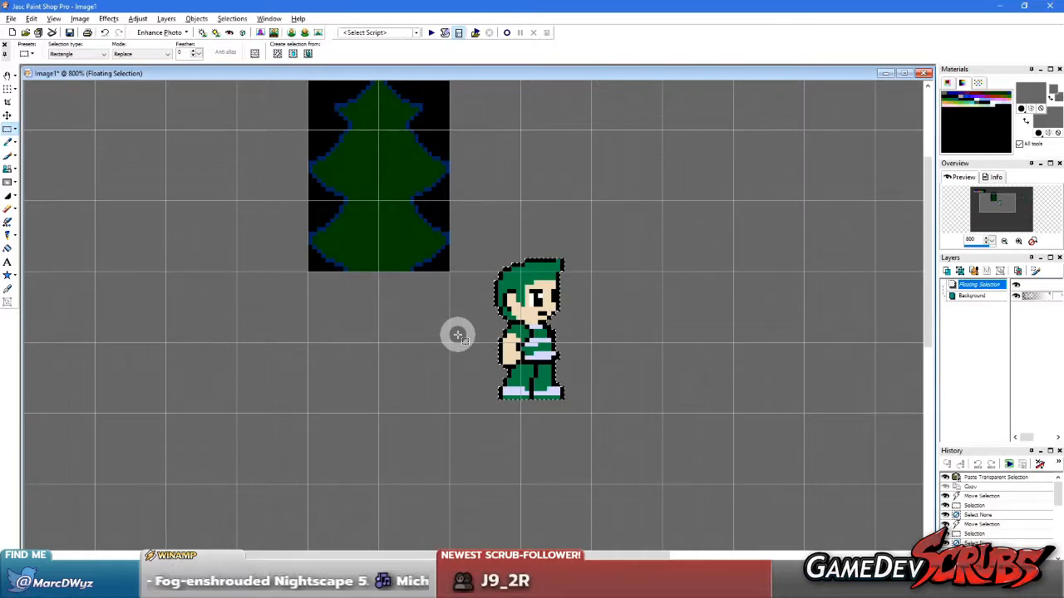
pyautogui.moveTo(530, 324); pyautogui.dragTo(382, 338)
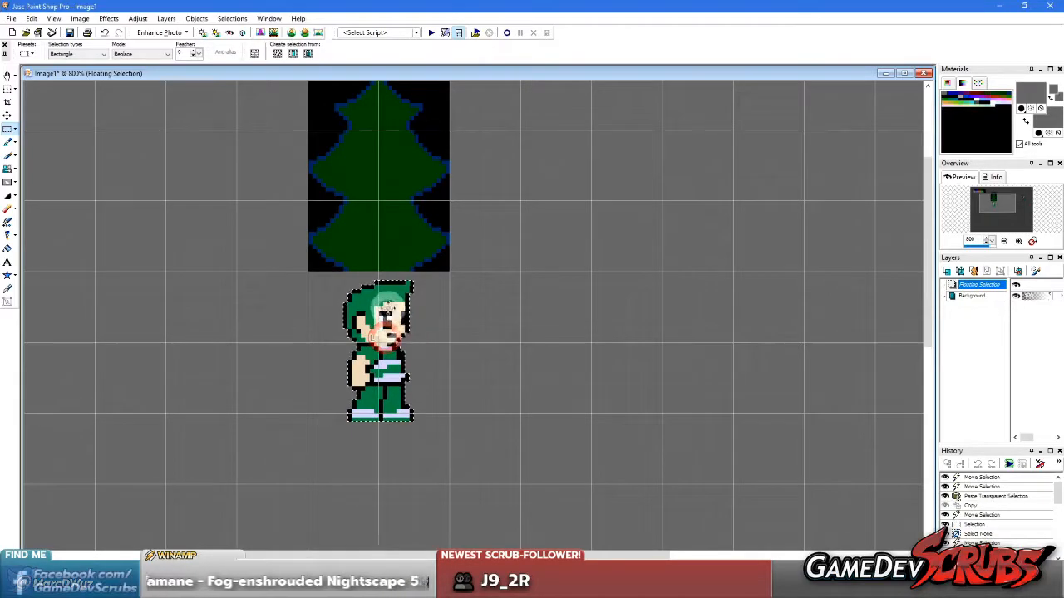
pyautogui.scroll(-1, 423, 302)
pyautogui.scroll(1, 432, 316)
pyautogui.scroll(-1, 484, 322)
pyautogui.scroll(1, 485, 322)
pyautogui.moveTo(416, 354); pyautogui.dragTo(802, 301)
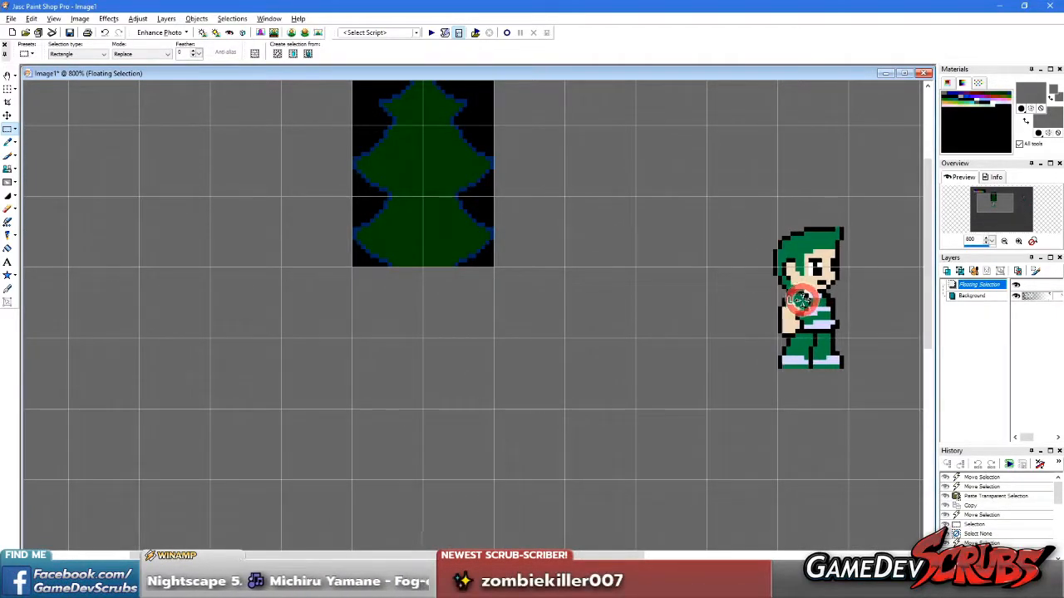
pyautogui.rightClick(658, 309)
# Sample the tree's black background and fill a two-by-two-cell area directly below the tree with it
pyautogui.scroll(-1, 349, 325)
pyautogui.scroll(1, 480, 295)
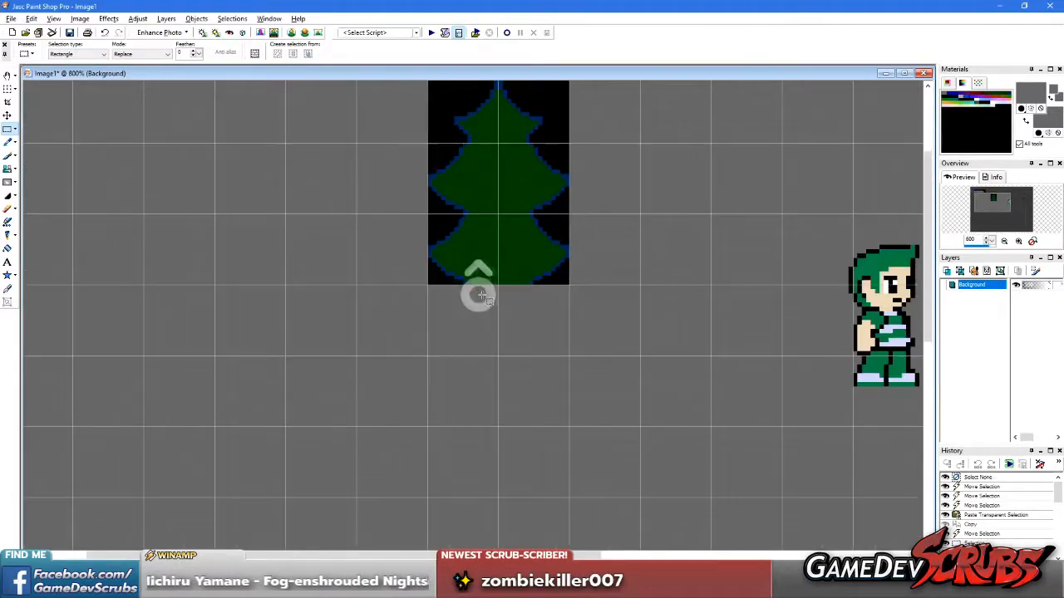
pyautogui.press('e')
pyautogui.click(446, 217)
pyautogui.rightClick(446, 216)
pyautogui.press('s')
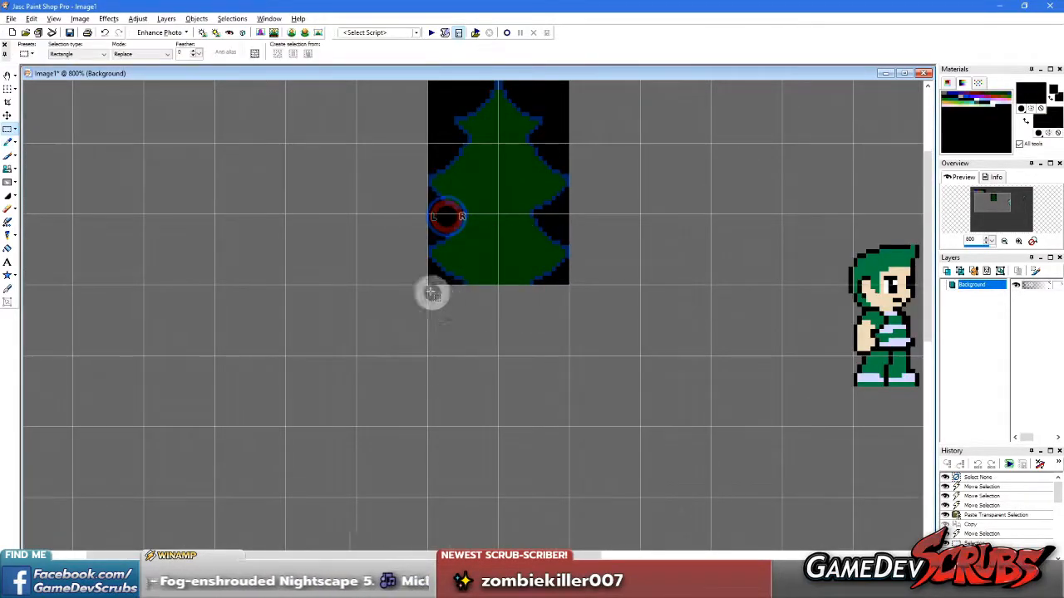
pyautogui.moveTo(442, 299); pyautogui.dragTo(569, 426)
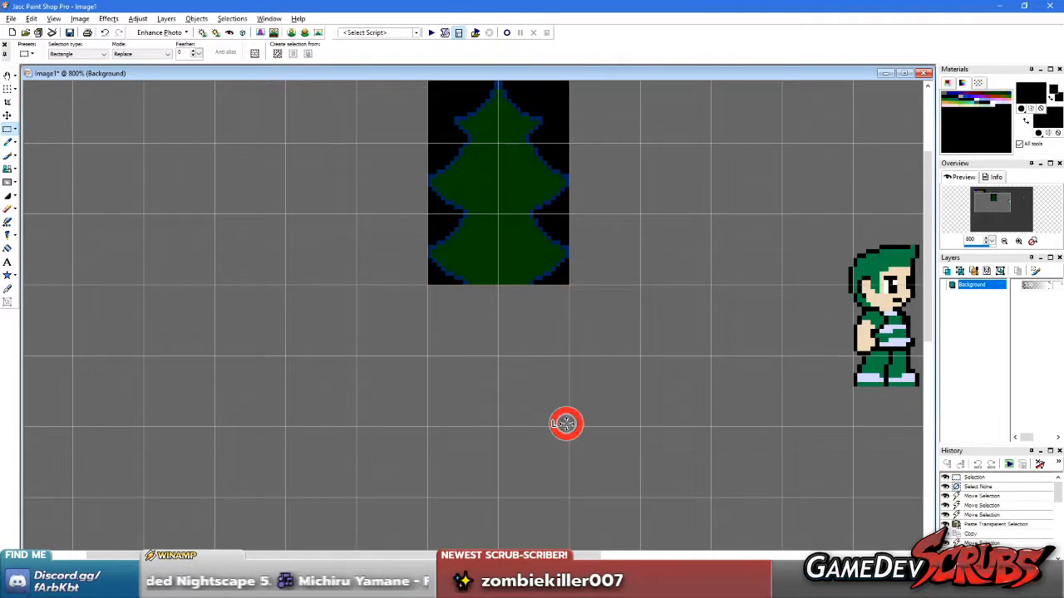
pyautogui.press('Delete')
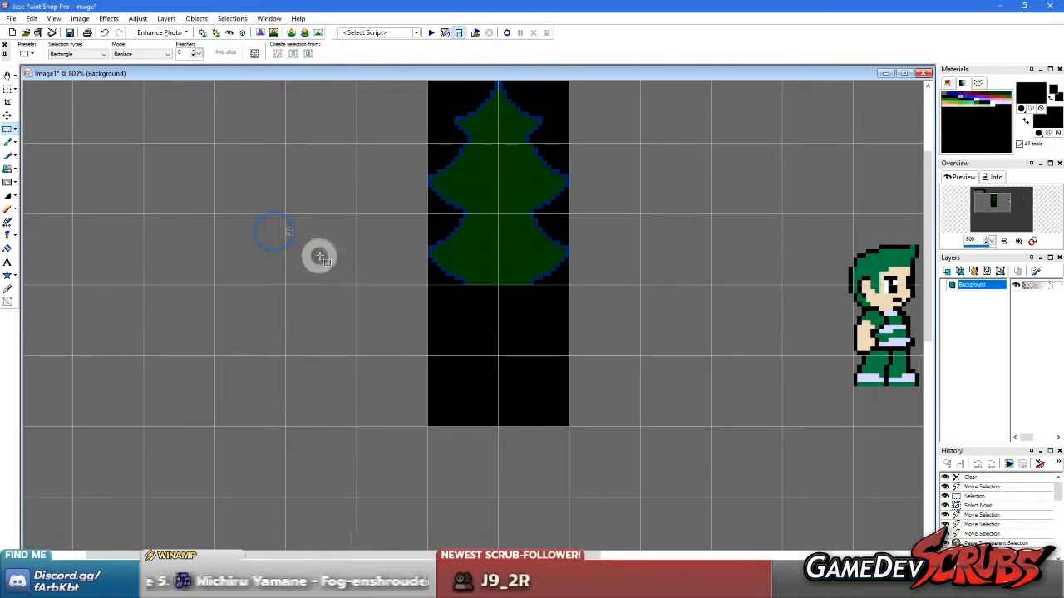
# Switch to the Paint Brush and pick orange-brown as foreground and dark brown as background colour from the pasted palette
pyautogui.press('e')
pyautogui.press('b')
pyautogui.scroll(-1, 324, 215)
pyautogui.scroll(1, 325, 200)
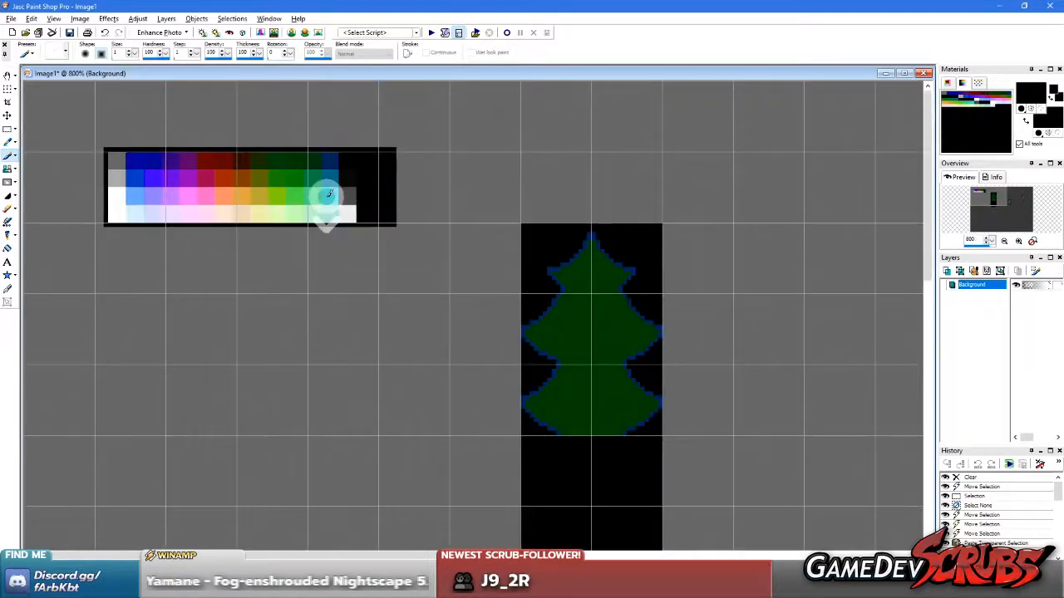
pyautogui.scroll(1, 332, 241)
pyautogui.scroll(1, 422, 252)
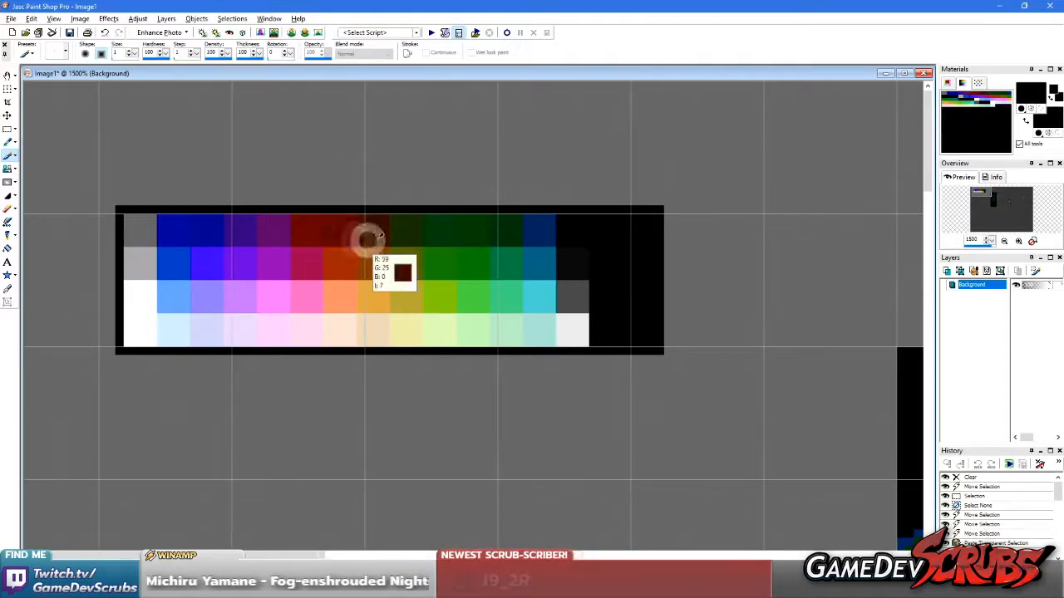
pyautogui.keyDown('ctrl'); pyautogui.click(344, 232); pyautogui.keyUp('ctrl')
pyautogui.keyDown('ctrl'); pyautogui.click(378, 263); pyautogui.keyUp('ctrl')
pyautogui.keyDown('ctrl'); pyautogui.rightClick(344, 233); pyautogui.keyUp('ctrl')
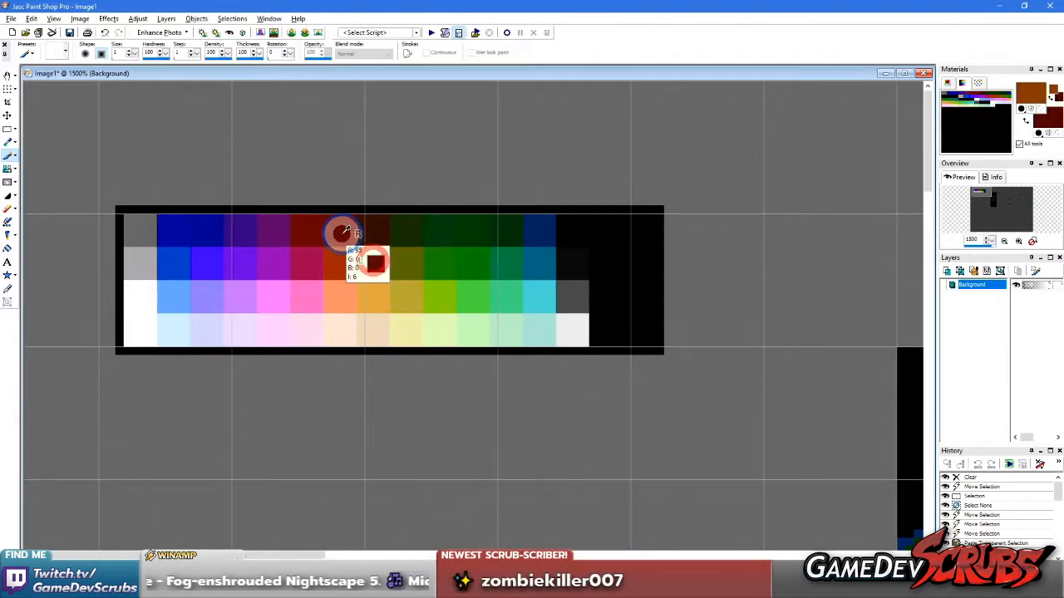
pyautogui.keyDown('ctrl'); pyautogui.rightClick(376, 235); pyautogui.keyUp('ctrl')
# Paint the trunk's left side, bottom line and right side in dark brown on the black area below the tree
pyautogui.scroll(-4, 462, 309)
pyautogui.scroll(4, 493, 353)
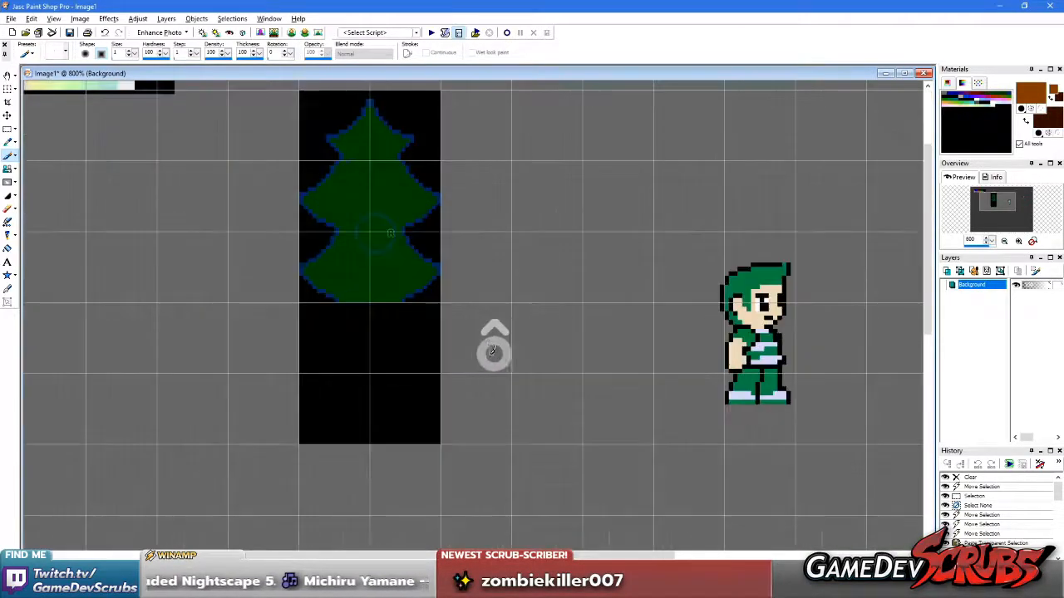
pyautogui.scroll(-2, 449, 342)
pyautogui.scroll(1, 452, 351)
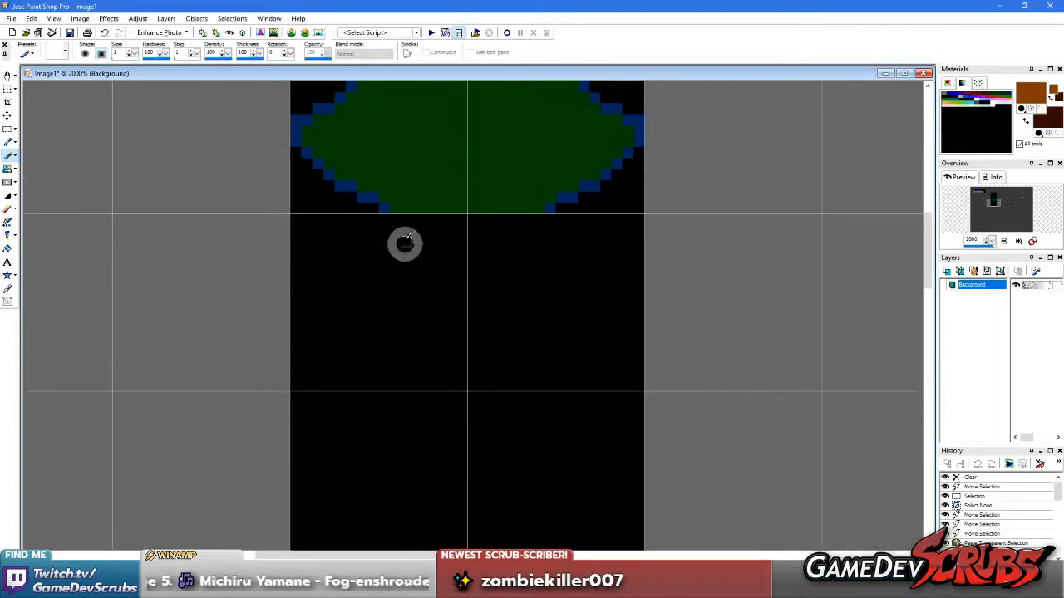
pyautogui.moveTo(397, 219); pyautogui.dragTo(404, 453)
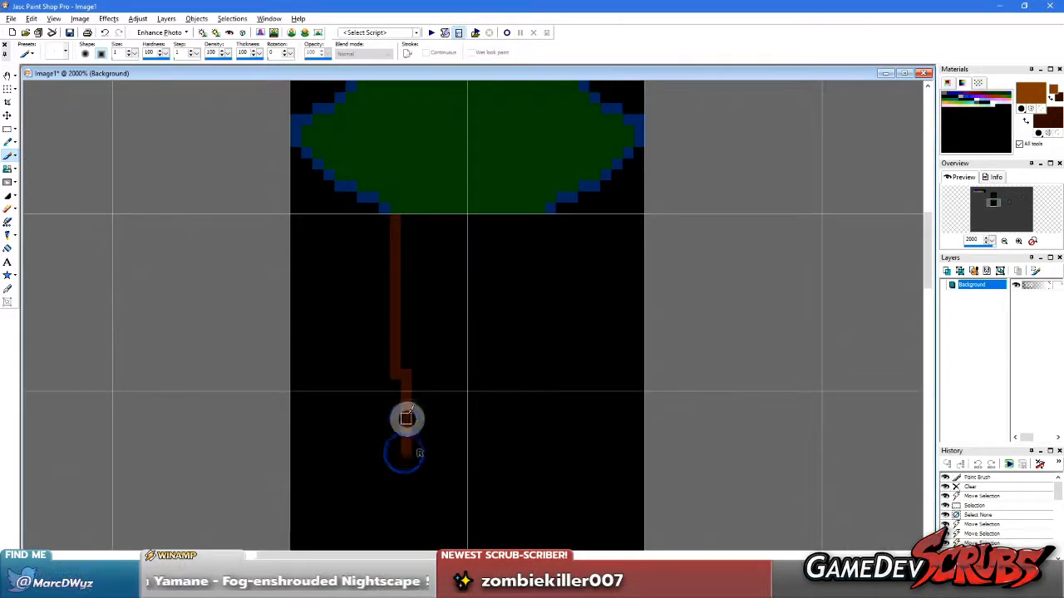
pyautogui.moveTo(393, 388); pyautogui.dragTo(391, 529)
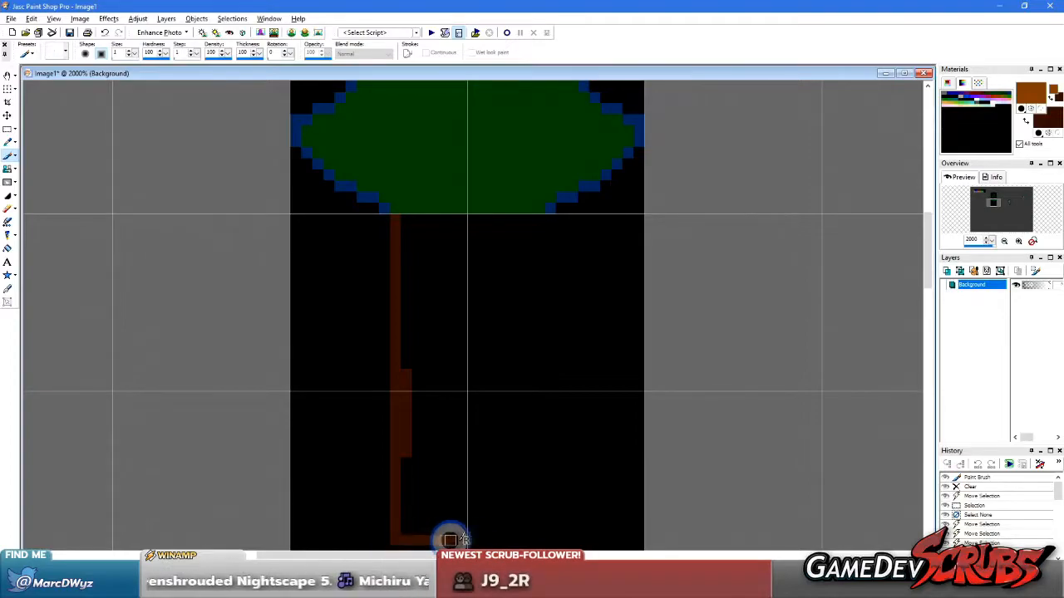
pyautogui.moveTo(542, 540); pyautogui.dragTo(548, 541, button='right')
pyautogui.moveTo(540, 222); pyautogui.dragTo(542, 457)
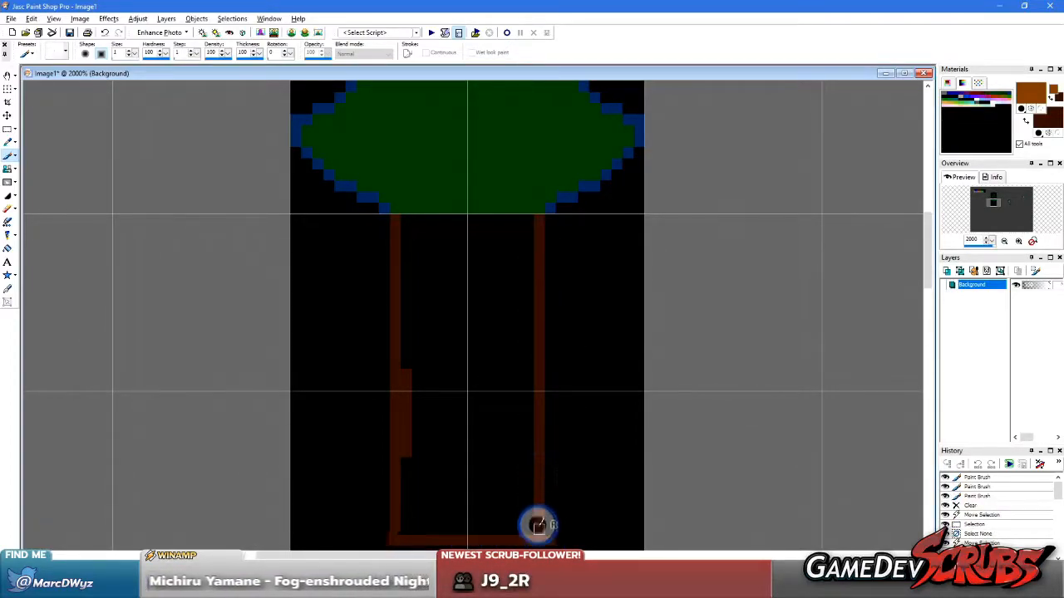
# Widen the trunk's base into a solid, stepped dark brown flare along the black area's lower edge
pyautogui.scroll(1, 496, 463)
pyautogui.moveTo(360, 443)
pyautogui.mouseDown()
pyautogui.moveTo(518, 429)
pyautogui.moveTo(373, 427)
pyautogui.moveTo(530, 436)
pyautogui.moveTo(511, 442)
pyautogui.mouseUp()
pyautogui.moveTo(575, 447); pyautogui.dragTo(577, 446)
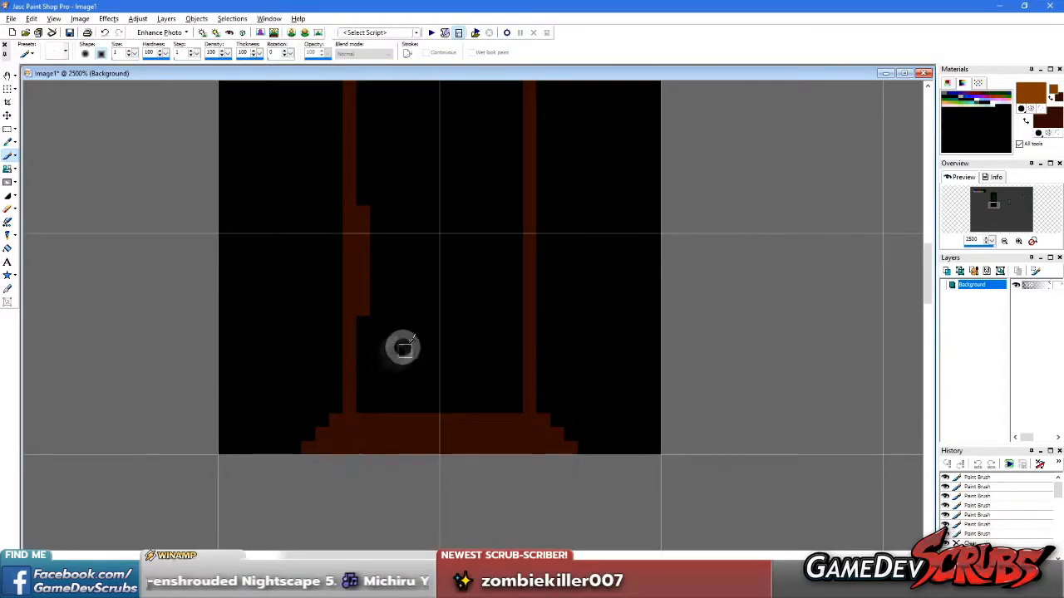
# Paint orange-brown root shapes on the trunk's flared base and scattered bark streaks up the inside of the trunk
pyautogui.scroll(-2, 403, 348)
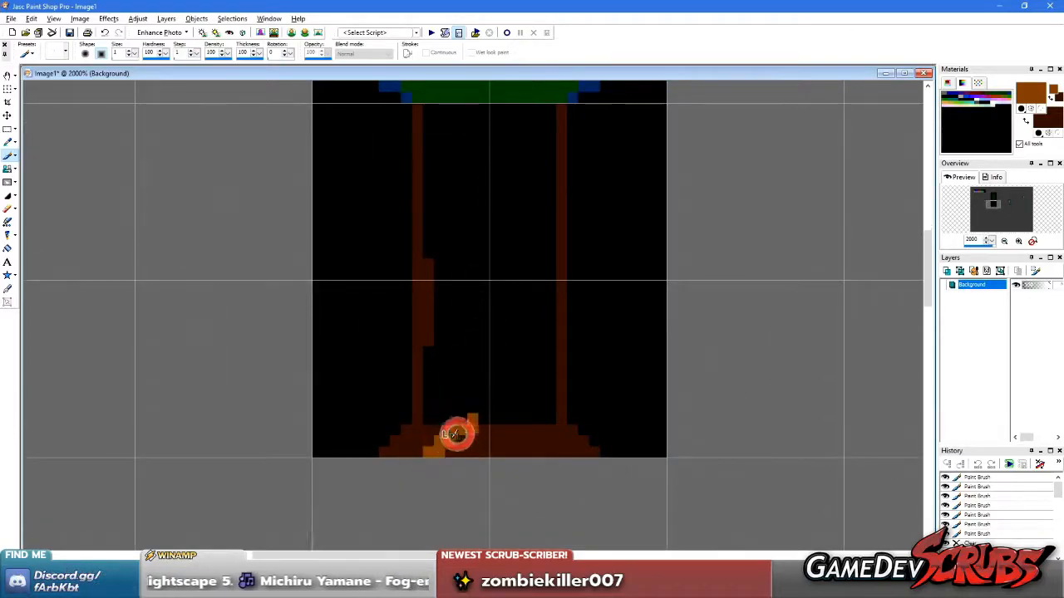
pyautogui.moveTo(447, 433); pyautogui.dragTo(454, 431)
pyautogui.moveTo(549, 454)
pyautogui.mouseDown()
pyautogui.moveTo(522, 416)
pyautogui.moveTo(542, 442)
pyautogui.mouseUp()
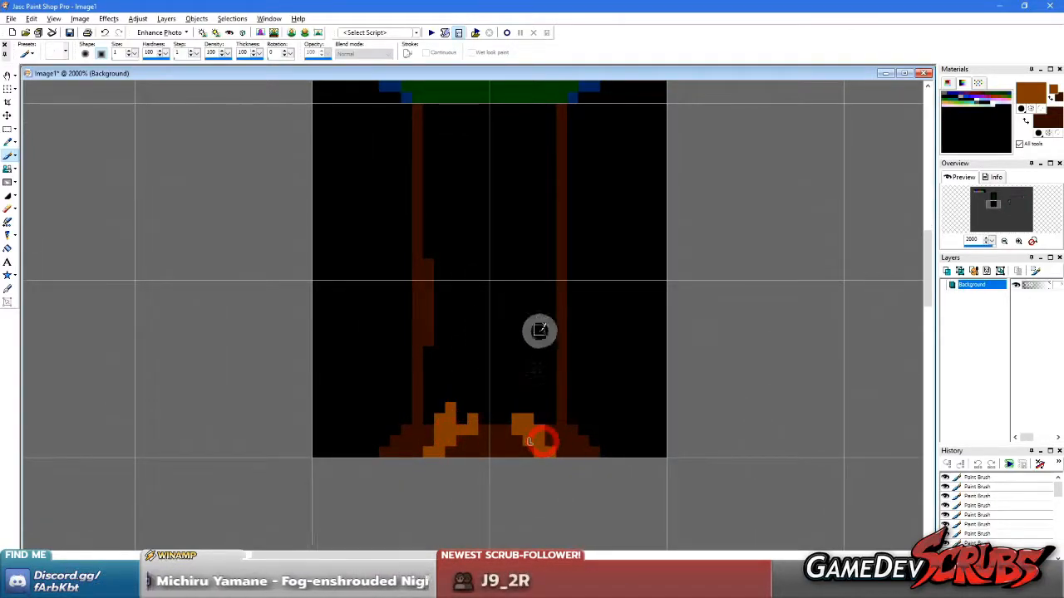
pyautogui.moveTo(472, 366); pyautogui.dragTo(449, 316)
pyautogui.moveTo(462, 266); pyautogui.dragTo(487, 241)
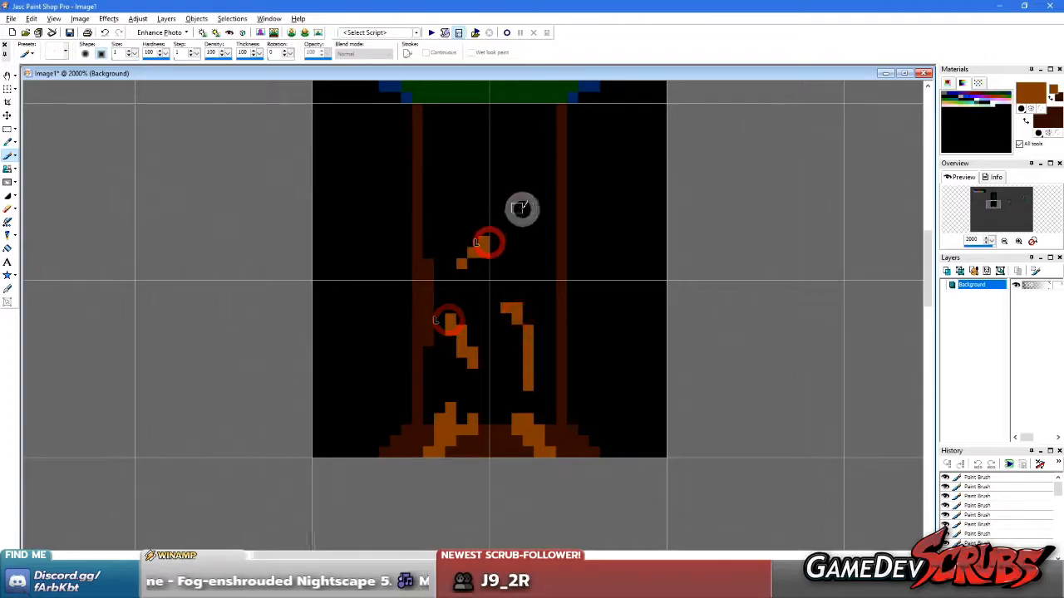
pyautogui.moveTo(461, 173); pyautogui.dragTo(517, 215)
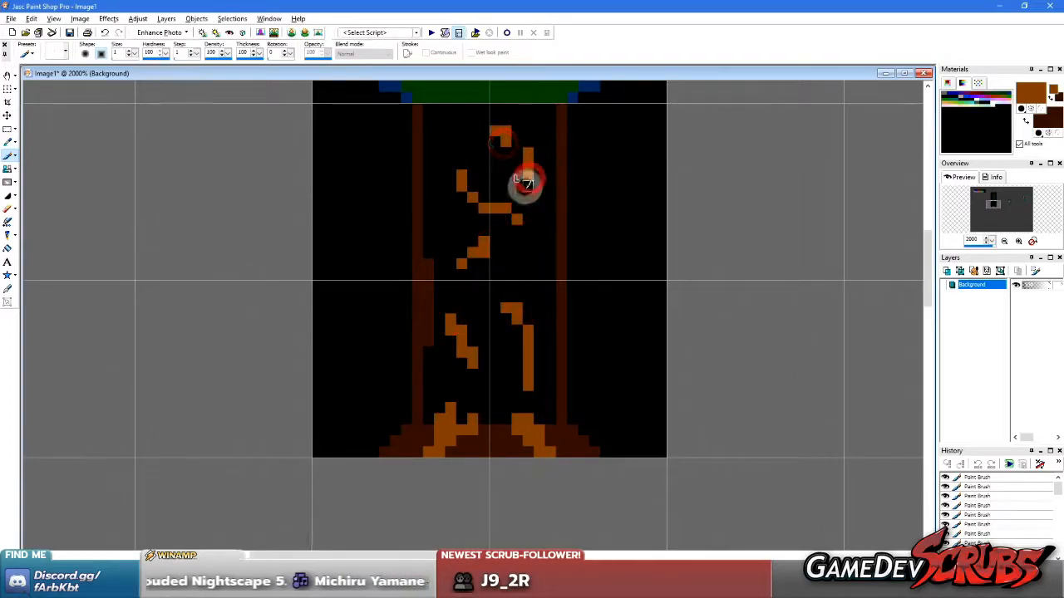
# Flood-fill the trunk's black interior with dark brown around the orange-brown bark streaks
pyautogui.press('f')
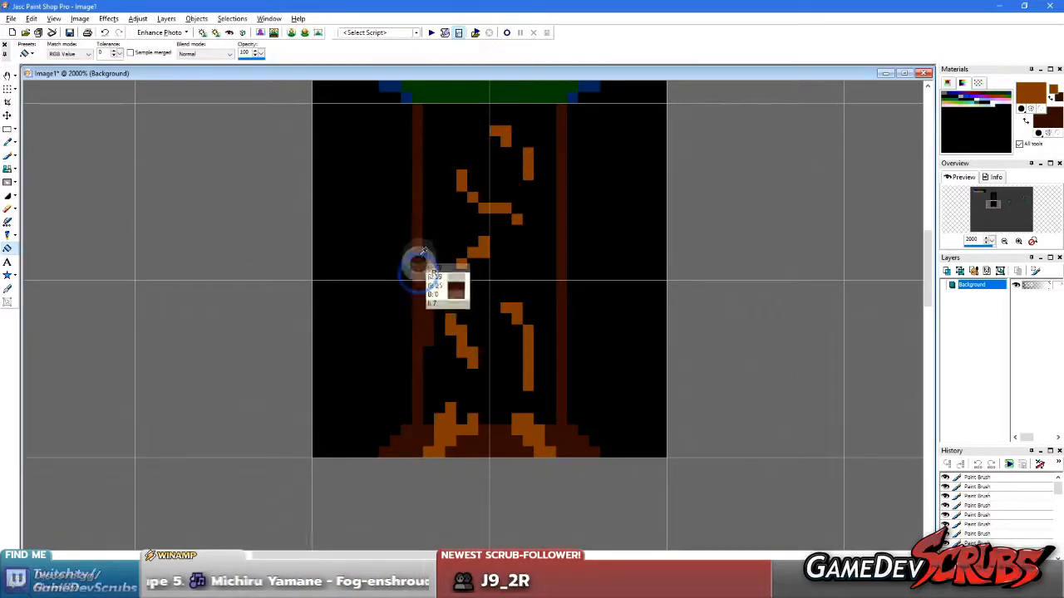
pyautogui.click(418, 268)
pyautogui.scroll(-1, 472, 280)
pyautogui.scroll(1, 491, 274)
pyautogui.scroll(-1, 522, 315)
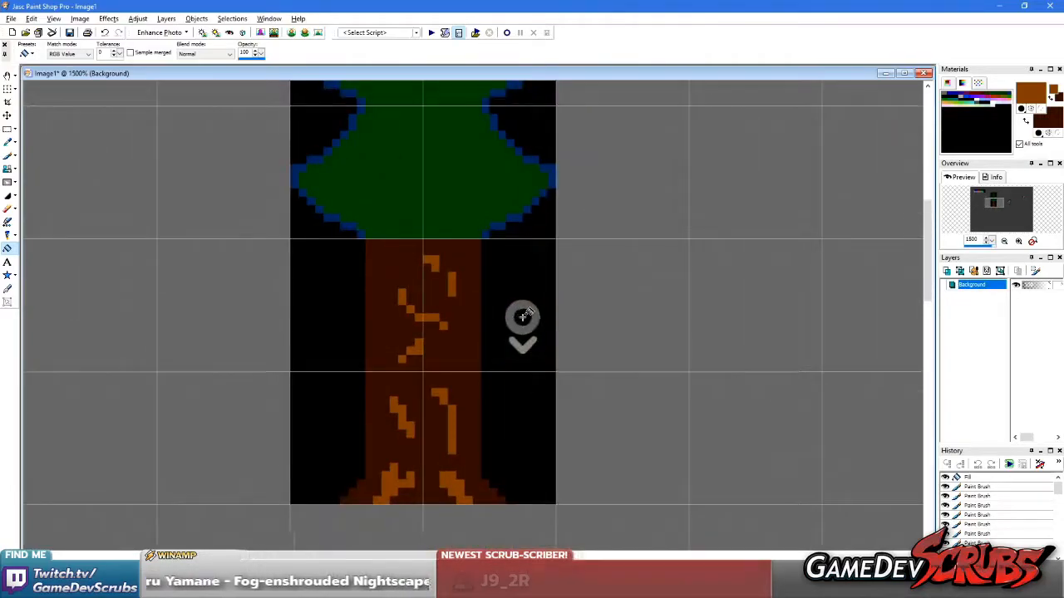
# Sample the black area beside the trunk as both foreground and background colour and return to the rectangular selection
pyautogui.press('s')
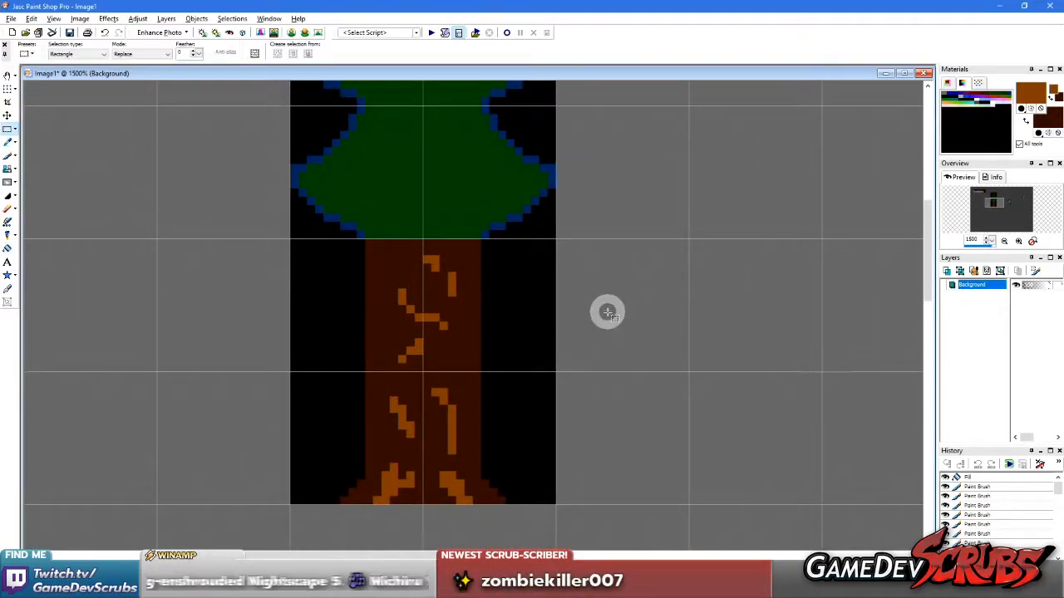
pyautogui.press('e')
pyautogui.scroll(-1, 582, 308)
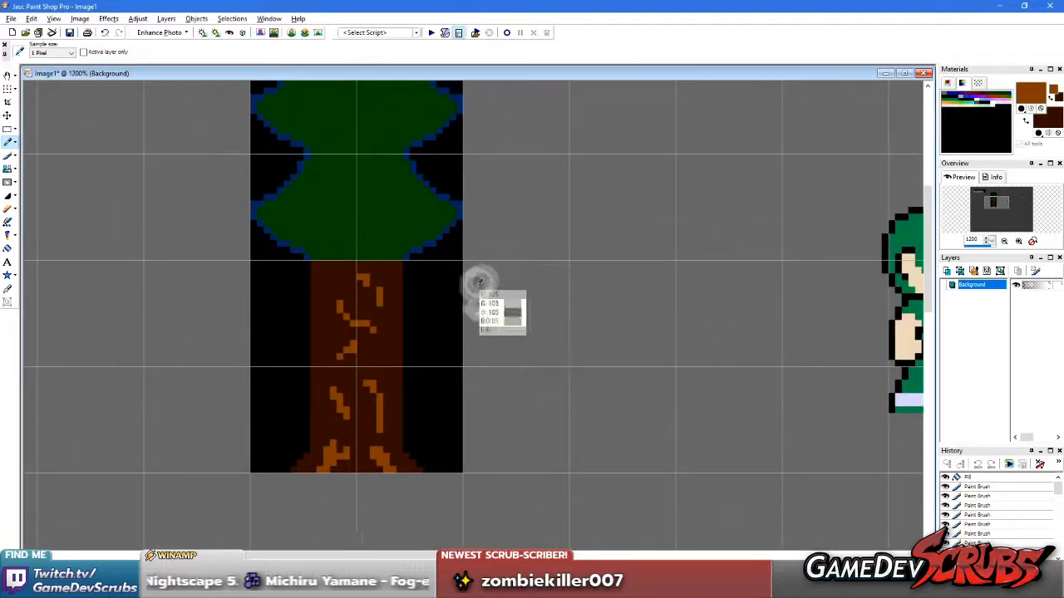
pyautogui.click(442, 299)
pyautogui.rightClick(441, 301)
pyautogui.press('s')
pyautogui.scroll(-3, 423, 291)
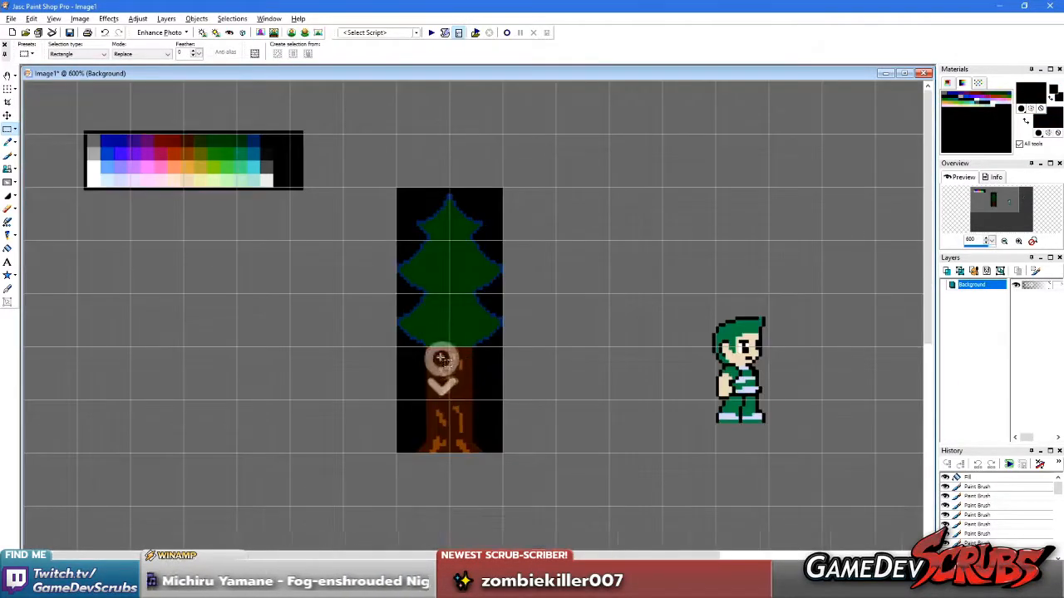
pyautogui.scroll(2, 459, 348)
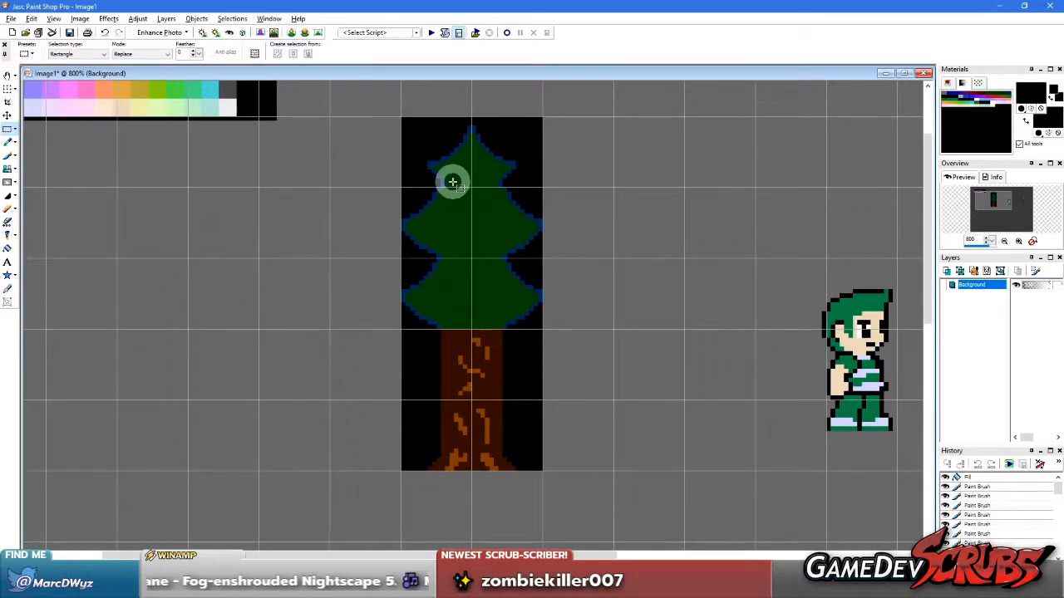
pyautogui.scroll(-1, 489, 249)
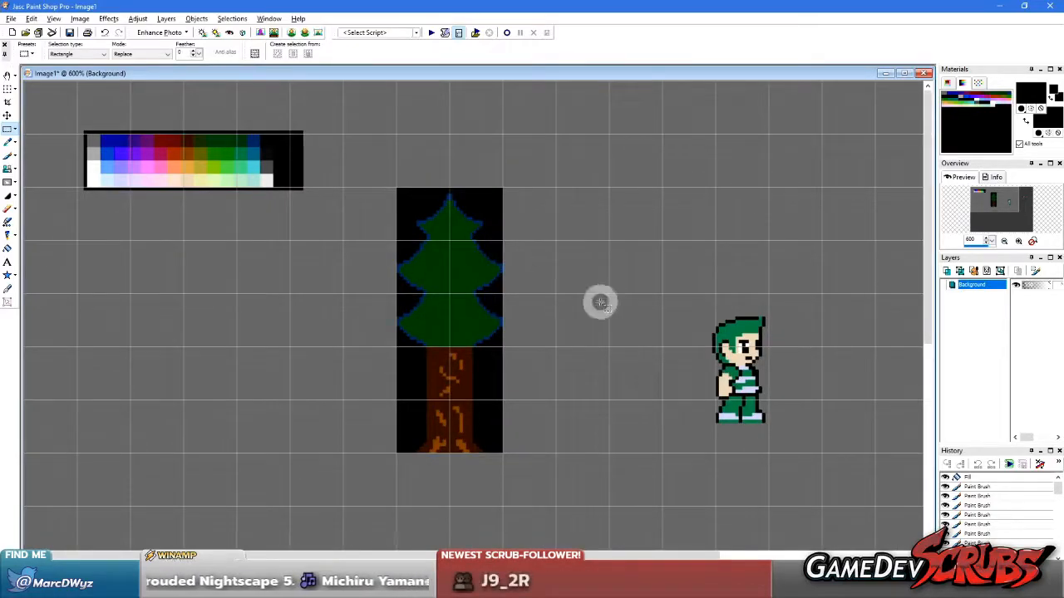
pyautogui.scroll(-1, 602, 302)
# Select the character nearest the tree, undo the attempted move, clear the selection to the sampled grey, and deselect
pyautogui.moveTo(527, 261); pyautogui.dragTo(668, 399)
pyautogui.moveTo(575, 305); pyautogui.dragTo(773, 374)
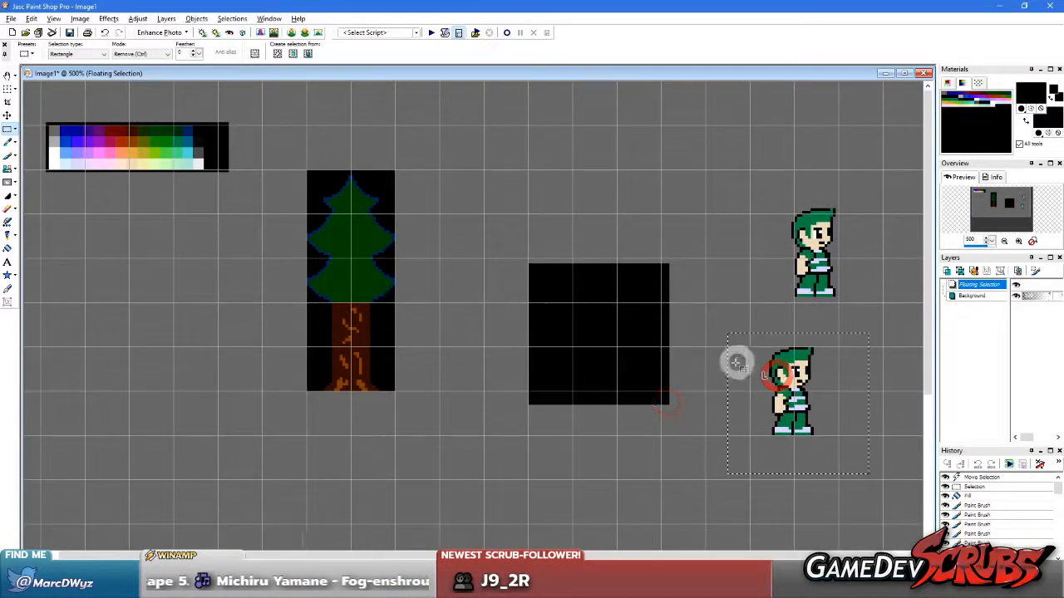
pyautogui.hotkey('ctrl', 'z')
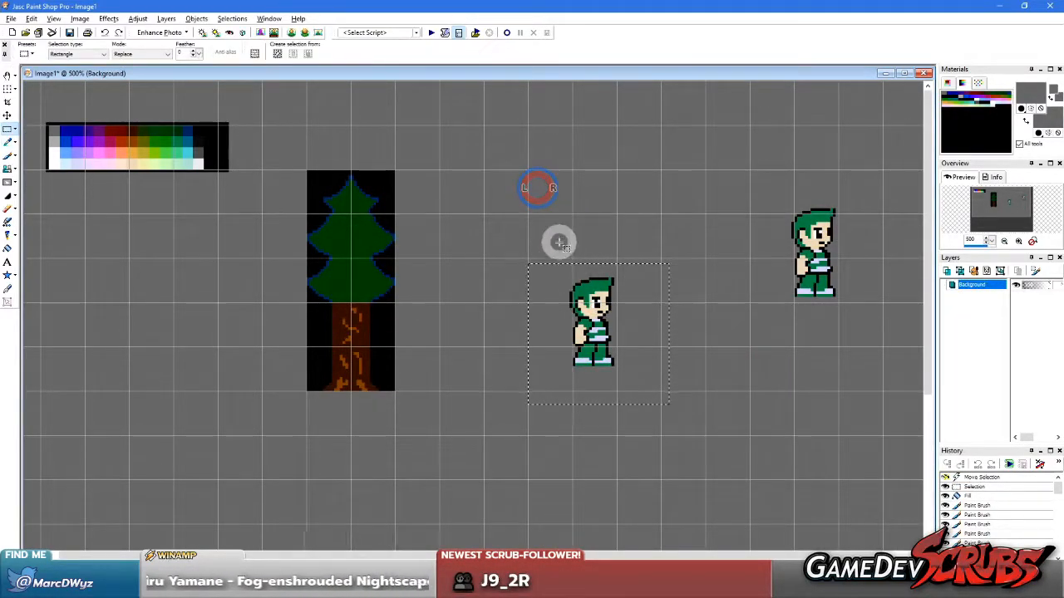
pyautogui.press('Delete')
pyautogui.rightClick(667, 237)
# Select the remaining character farther from the tree, move it down to an empty part of the canvas, and copy it
pyautogui.moveTo(759, 148); pyautogui.dragTo(897, 358)
pyautogui.scroll(-2, 590, 257)
pyautogui.moveTo(496, 182); pyautogui.dragTo(551, 449)
pyautogui.hotkey('ctrl', 'c')
# Paste the copied character as a transparent selection, place it just right of the trunk at ground level, and deselect
pyautogui.hotkey('ctrl', 'shift', 'e')
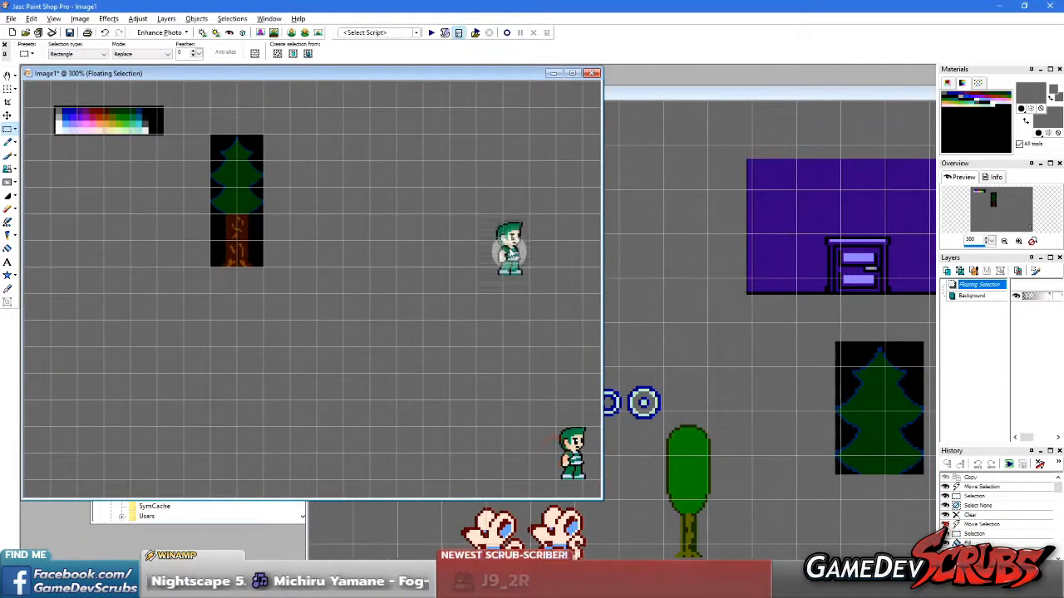
pyautogui.click(427, 246)
pyautogui.scroll(3, 401, 281)
pyautogui.moveTo(744, 334); pyautogui.dragTo(497, 326)
pyautogui.rightClick(605, 305)
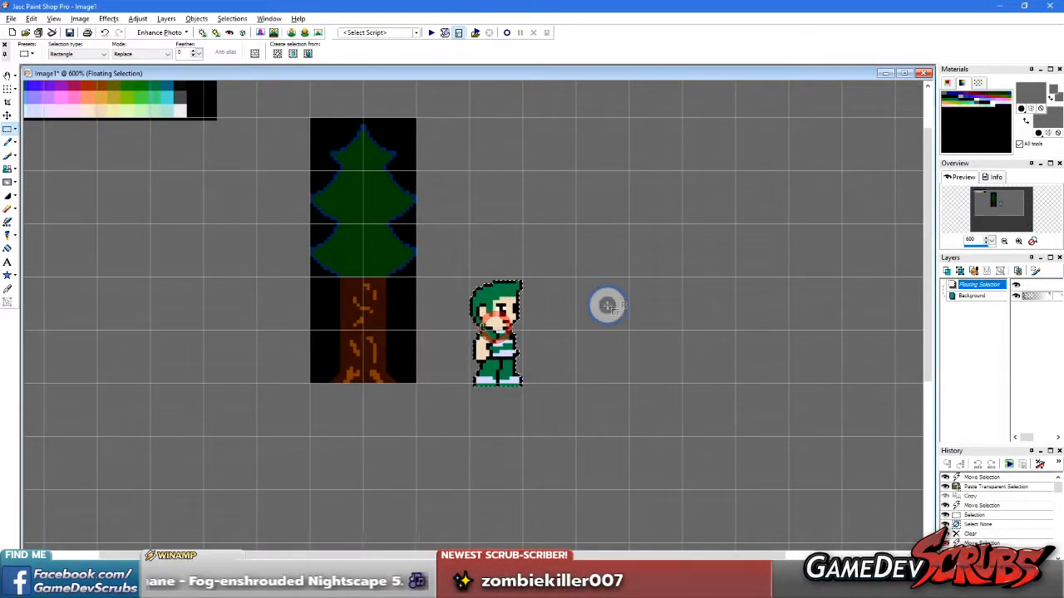
# Examine the tree's foliage outline and trunk, and compare the tree's size with the character beside it
pyautogui.scroll(2, 433, 352)
pyautogui.press('b')
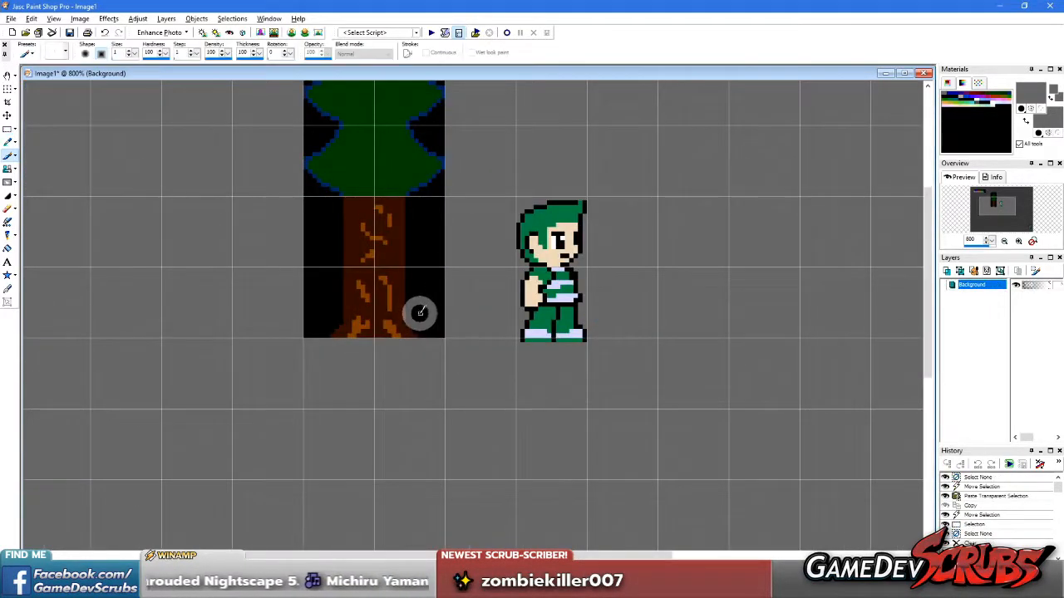
pyautogui.scroll(2, 424, 324)
pyautogui.scroll(-3, 450, 305)
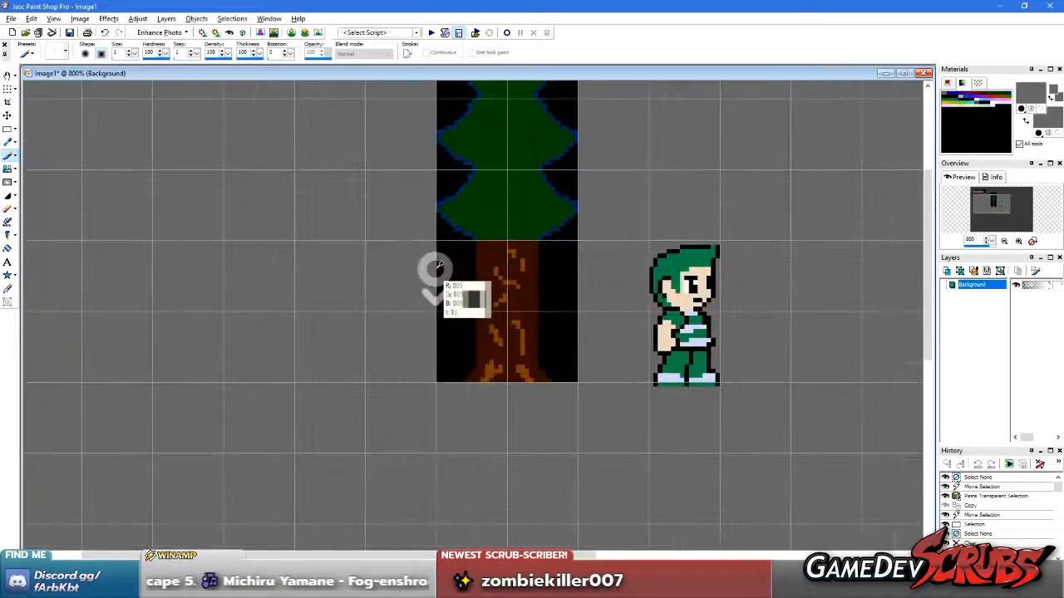
pyautogui.scroll(2, 459, 277)
pyautogui.scroll(-3, 470, 275)
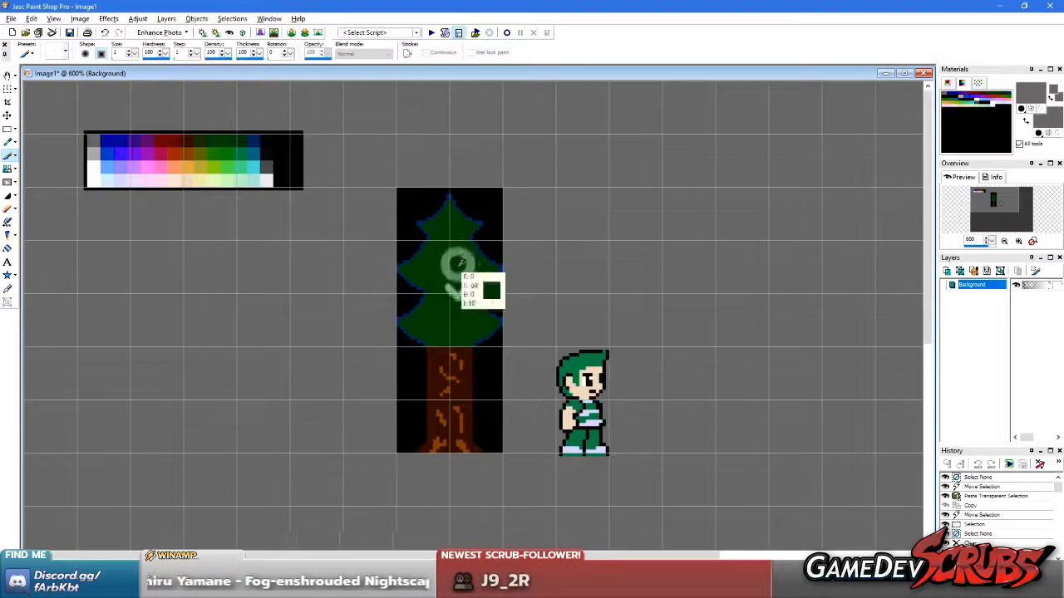
pyautogui.scroll(3, 453, 228)
pyautogui.scroll(-2, 440, 250)
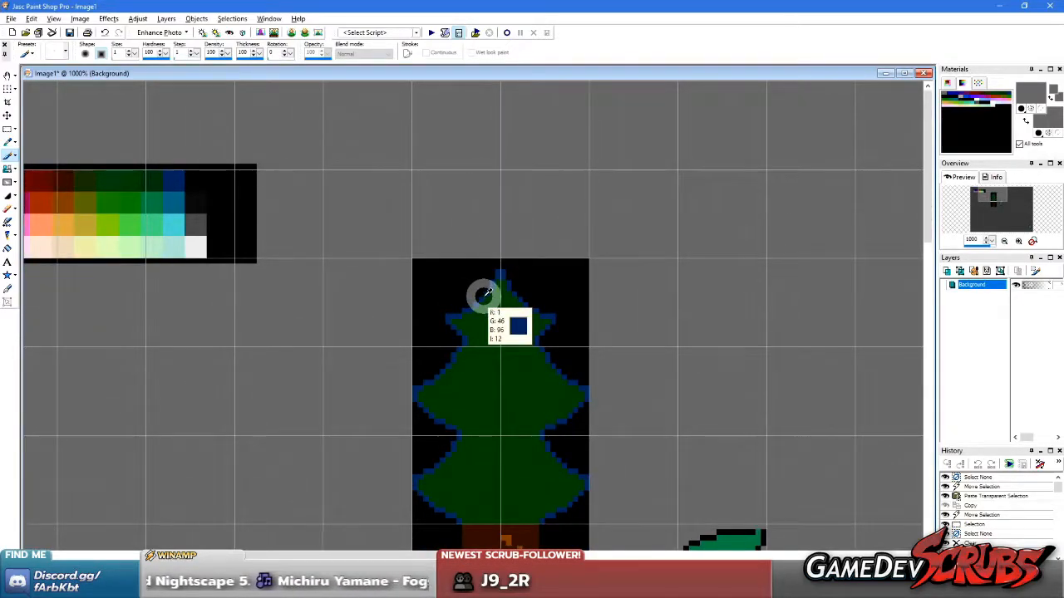
pyautogui.scroll(-3, 499, 446)
pyautogui.scroll(-1, 429, 222)
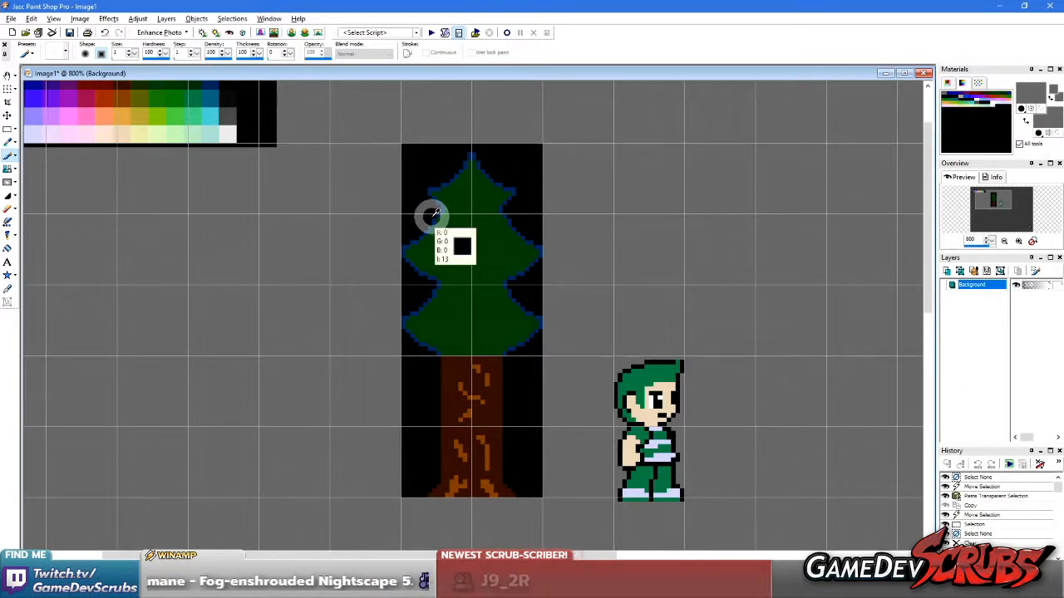
pyautogui.scroll(1, 449, 215)
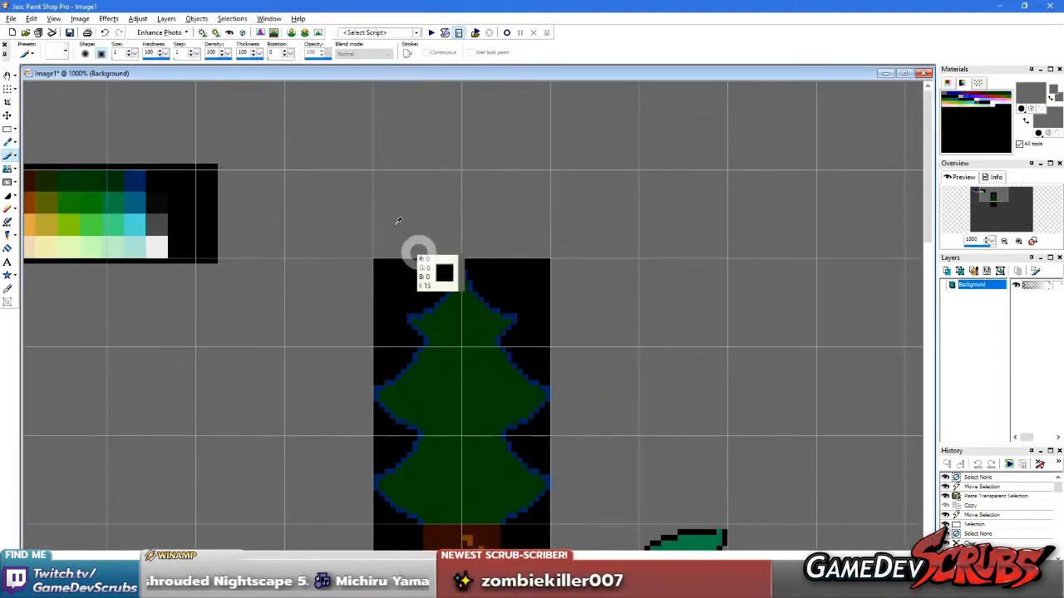
pyautogui.scroll(1, 465, 305)
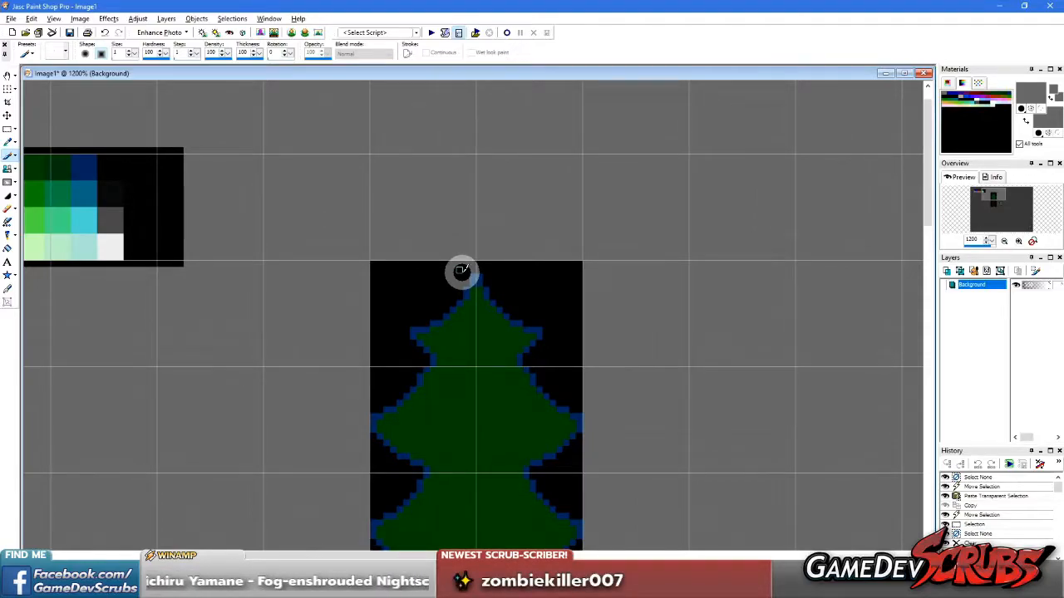
pyautogui.scroll(-2, 456, 301)
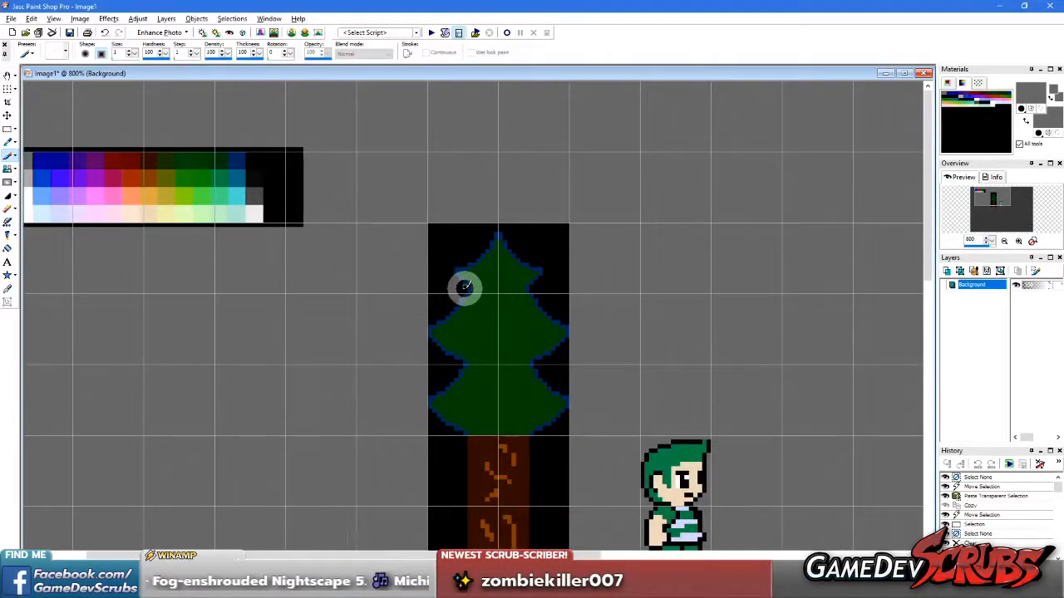
pyautogui.scroll(3, 474, 286)
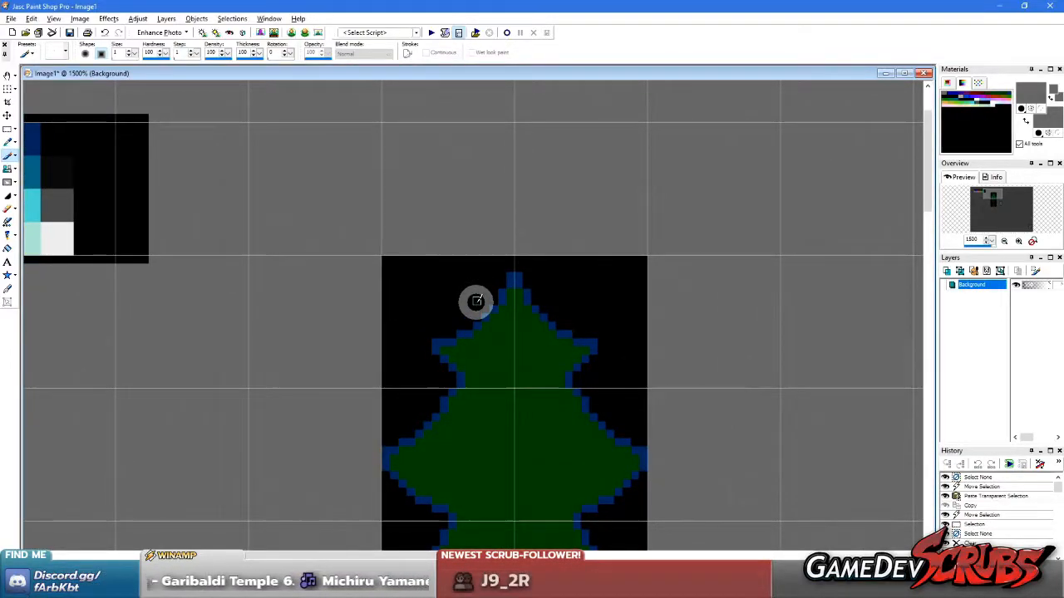
pyautogui.scroll(-1, 474, 290)
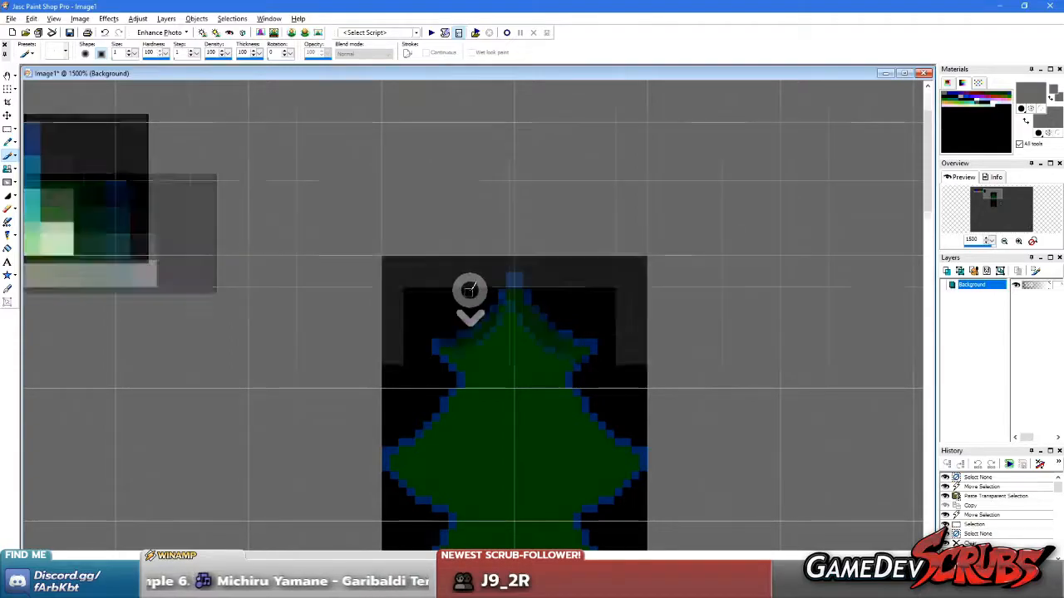
pyautogui.scroll(1, 469, 305)
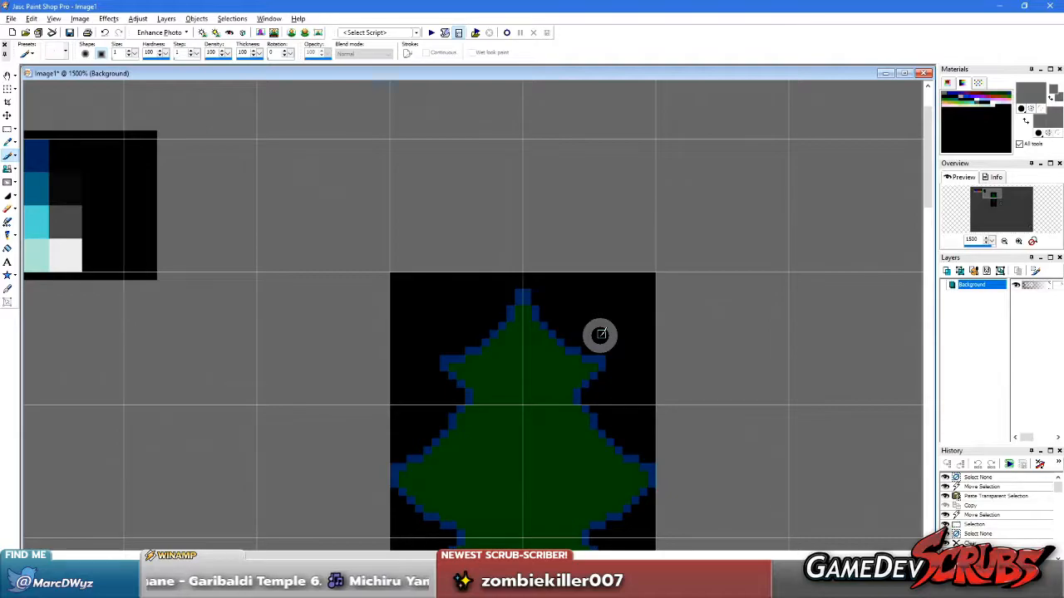
pyautogui.scroll(-2, 599, 334)
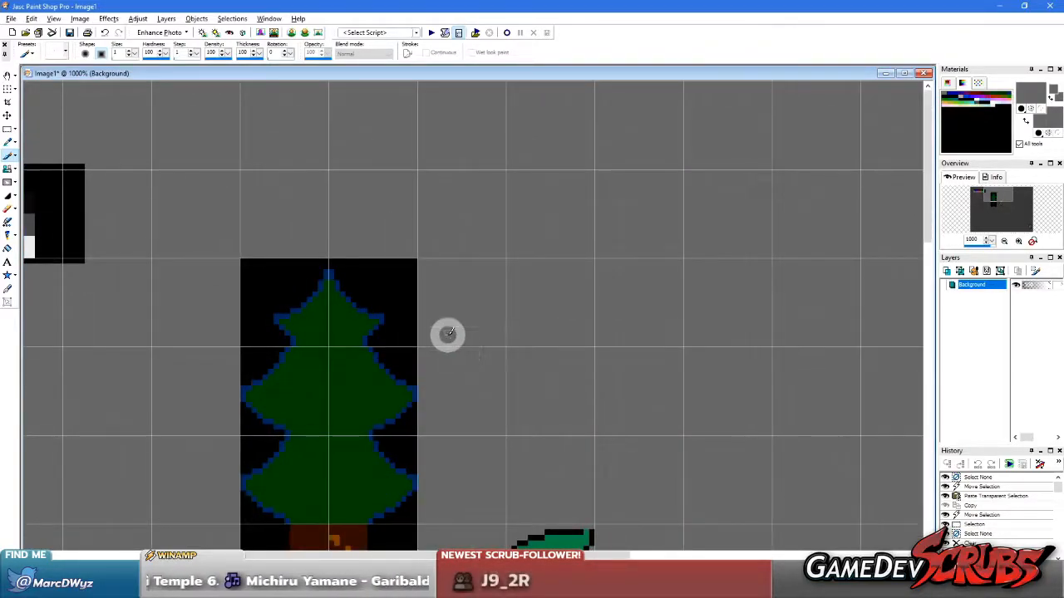
# Sample the grey canvas background as both foreground and background colour and switch to the rectangular selection
pyautogui.scroll(-1, 414, 335)
pyautogui.press('e')
pyautogui.click(283, 314)
pyautogui.rightClick(282, 314)
pyautogui.press('s')
pyautogui.scroll(-1, 383, 335)
pyautogui.scroll(1, 422, 317)
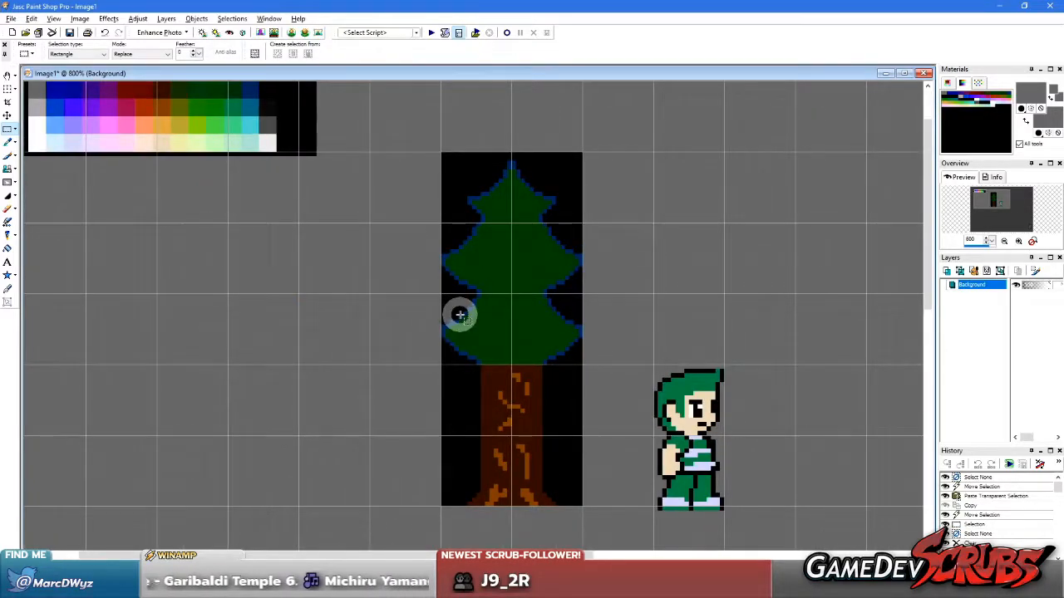
pyautogui.scroll(1, 469, 246)
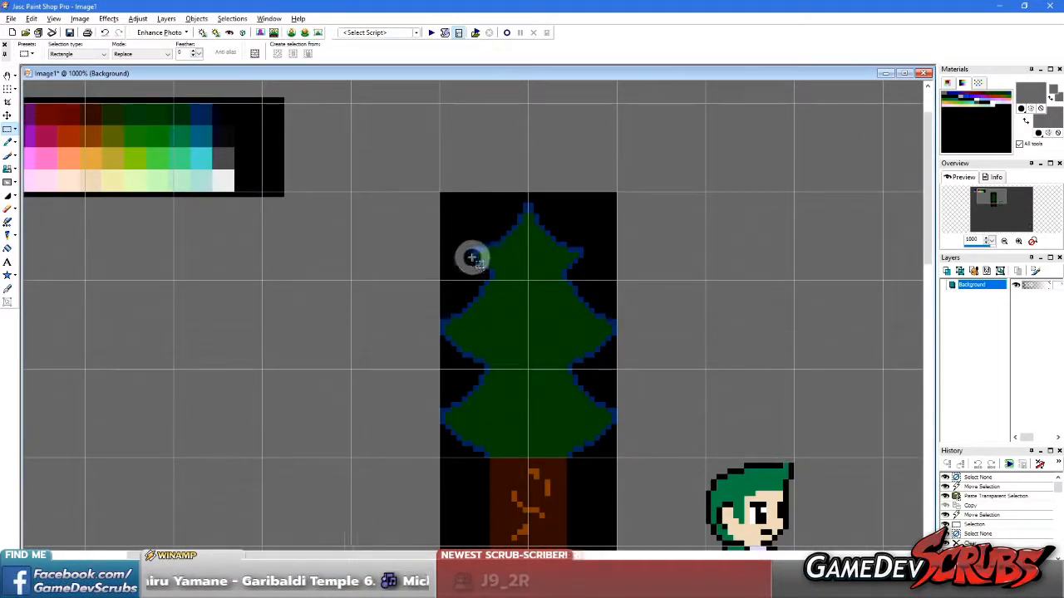
# Switch to the Paint Brush and pick lime green as foreground and dark green as background colour from the pasted palette
pyautogui.scroll(2, 470, 260)
pyautogui.press('b')
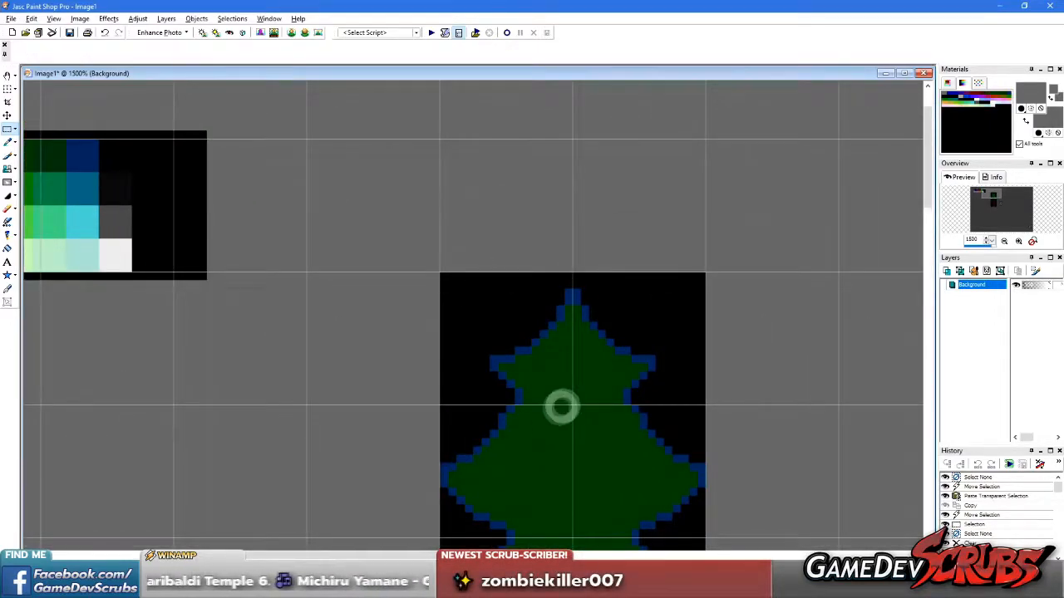
pyautogui.scroll(-2, 468, 394)
pyautogui.scroll(3, 463, 360)
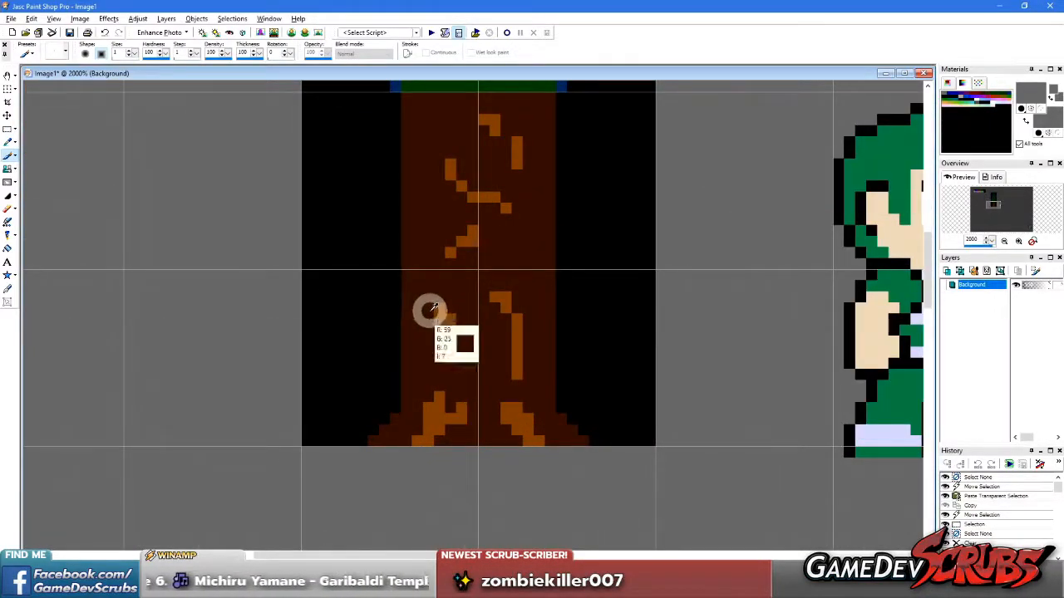
pyautogui.scroll(-2, 440, 255)
pyautogui.scroll(4, 323, 235)
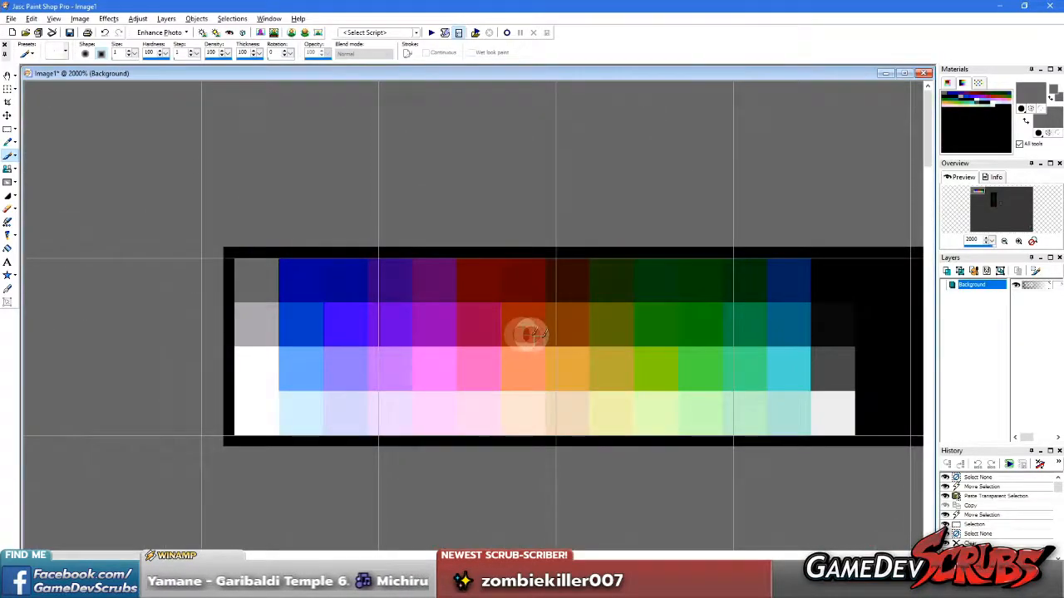
pyautogui.keyDown('ctrl'); pyautogui.click(606, 338); pyautogui.keyUp('ctrl')
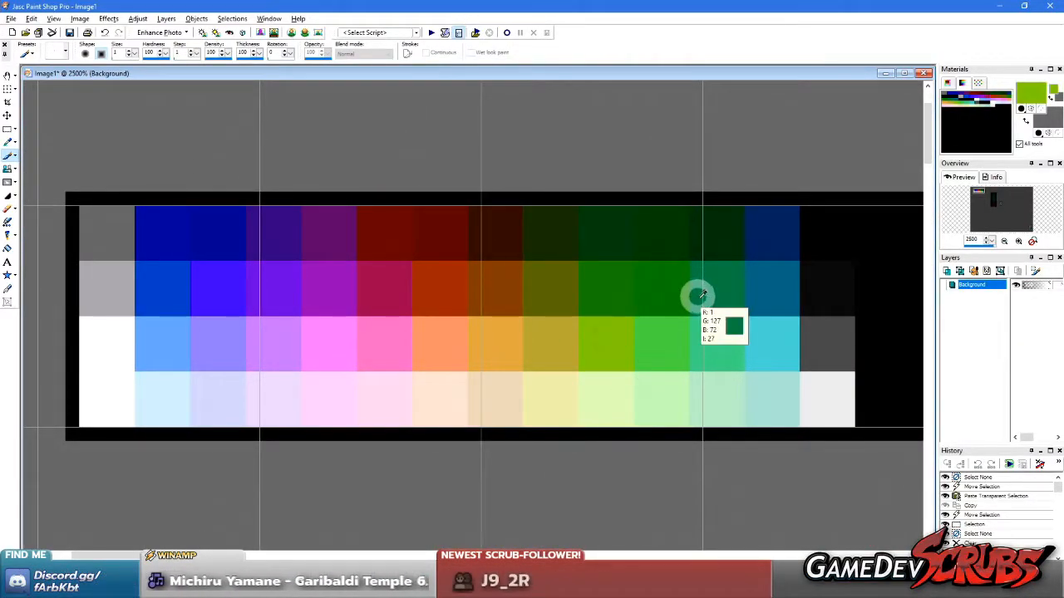
pyautogui.keyDown('ctrl'); pyautogui.rightClick(712, 241); pyautogui.keyUp('ctrl')
pyautogui.scroll(-2, 499, 377)
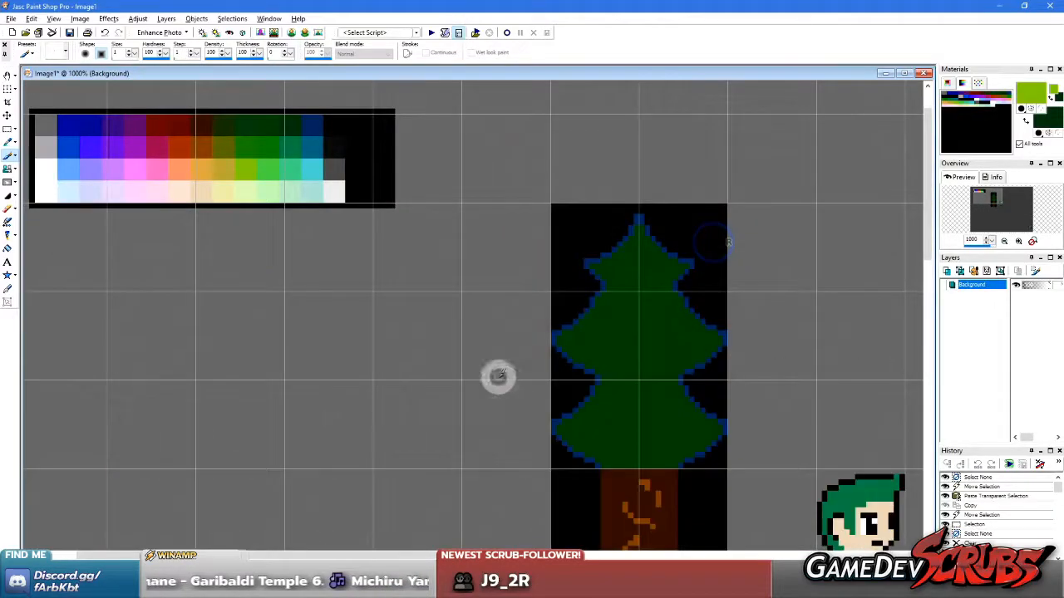
pyautogui.scroll(-1, 511, 415)
pyautogui.scroll(4, 465, 349)
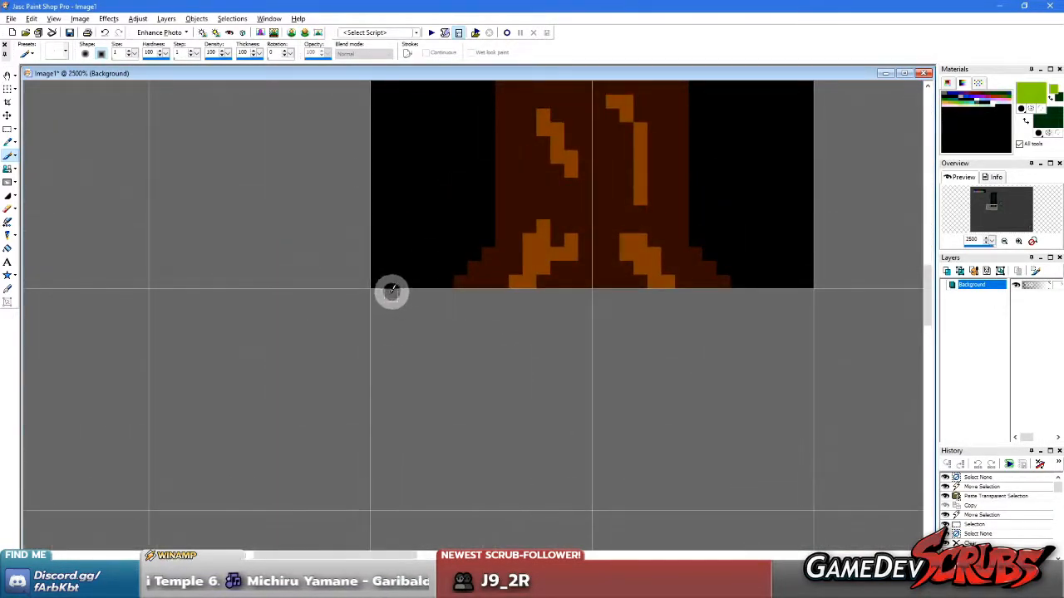
# Paint a solid lime green grass strip three pixels high and two grid tiles wide directly beneath the trunk's black backdrop
pyautogui.moveTo(378, 295); pyautogui.dragTo(802, 295, button='right')
pyautogui.moveTo(802, 296)
pyautogui.mouseDown()
pyautogui.moveTo(375, 299)
pyautogui.moveTo(806, 309)
pyautogui.mouseUp()
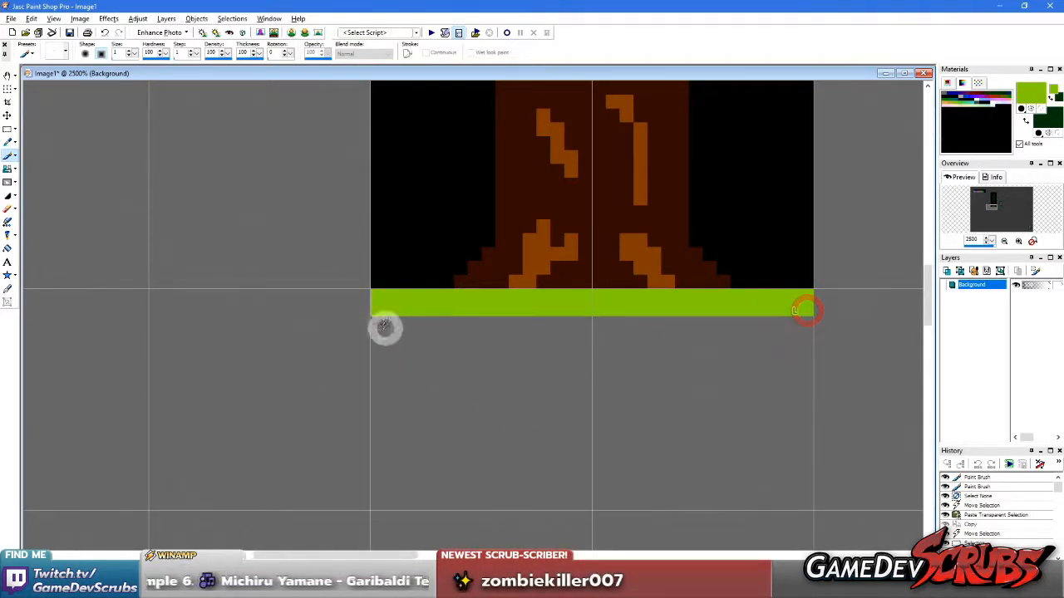
pyautogui.moveTo(378, 327); pyautogui.dragTo(769, 326)
# Paint jagged dark green grass blades along the strip's lower edge in the right tile, erasing the overspill past its left border with canvas grey
pyautogui.moveTo(793, 323)
pyautogui.mouseDown(button='right')
pyautogui.moveTo(766, 352)
pyautogui.moveTo(692, 365)
pyautogui.mouseUp(button='right')
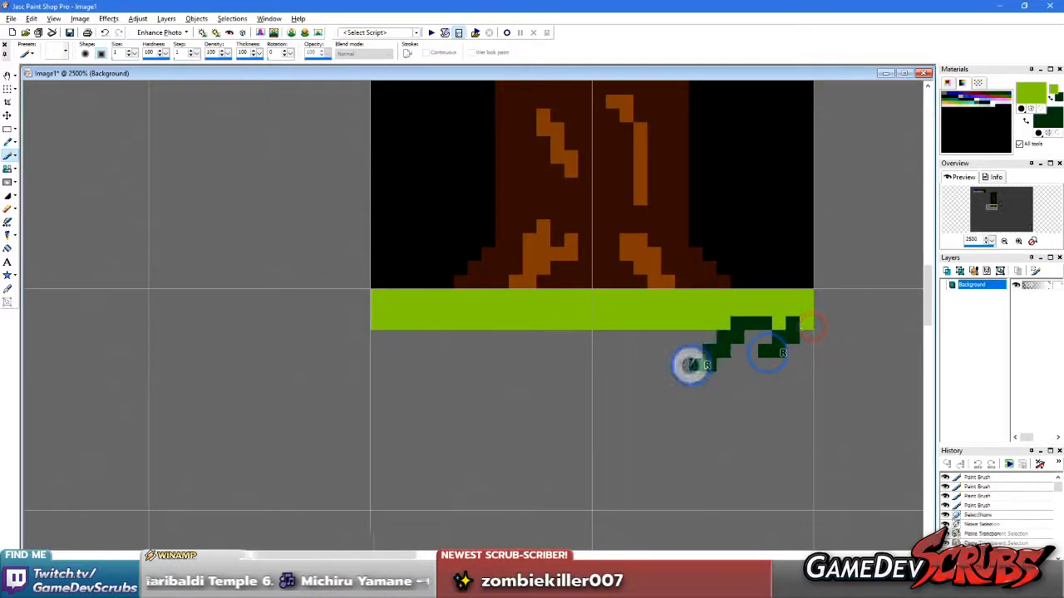
pyautogui.moveTo(695, 310); pyautogui.dragTo(624, 362, button='right')
pyautogui.moveTo(624, 324); pyautogui.dragTo(585, 358, button='right')
pyautogui.scroll(1, 642, 330)
pyautogui.moveTo(642, 329); pyautogui.dragTo(582, 334, button='right')
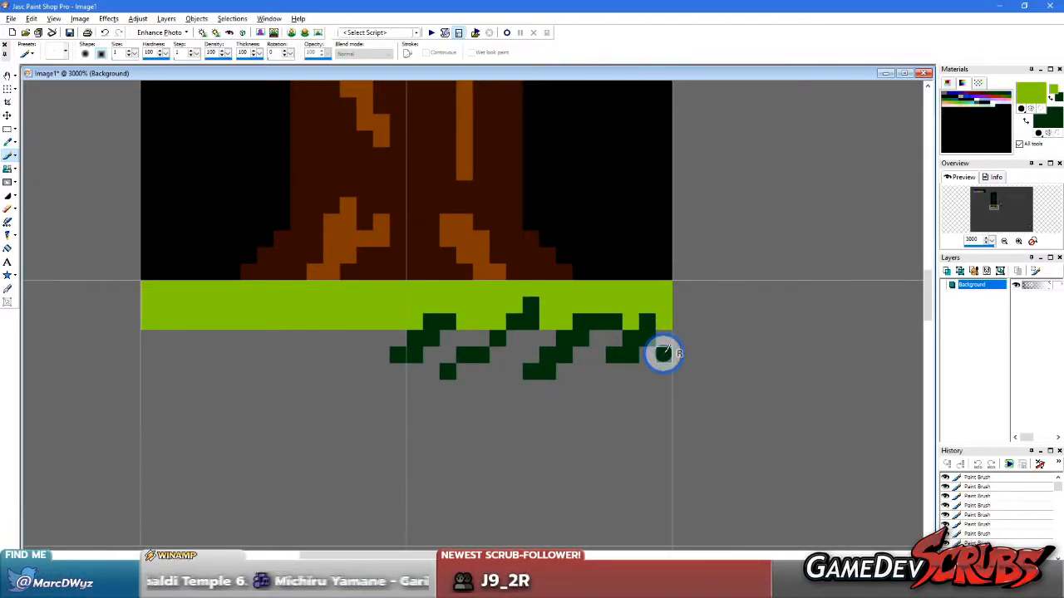
pyautogui.rightClick(368, 361)
pyautogui.rightClick(396, 353)
# Resample lime and dark green from the grass and fill the gaps between the dark blades with lime
pyautogui.press('ctrl')
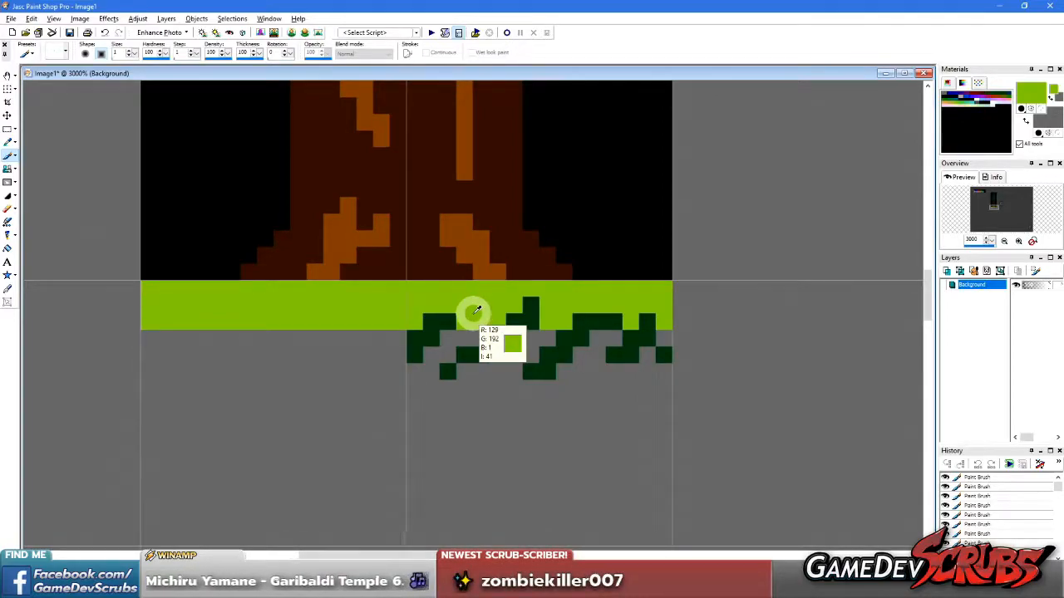
pyautogui.keyDown('ctrl'); pyautogui.rightClick(519, 318); pyautogui.keyUp('ctrl')
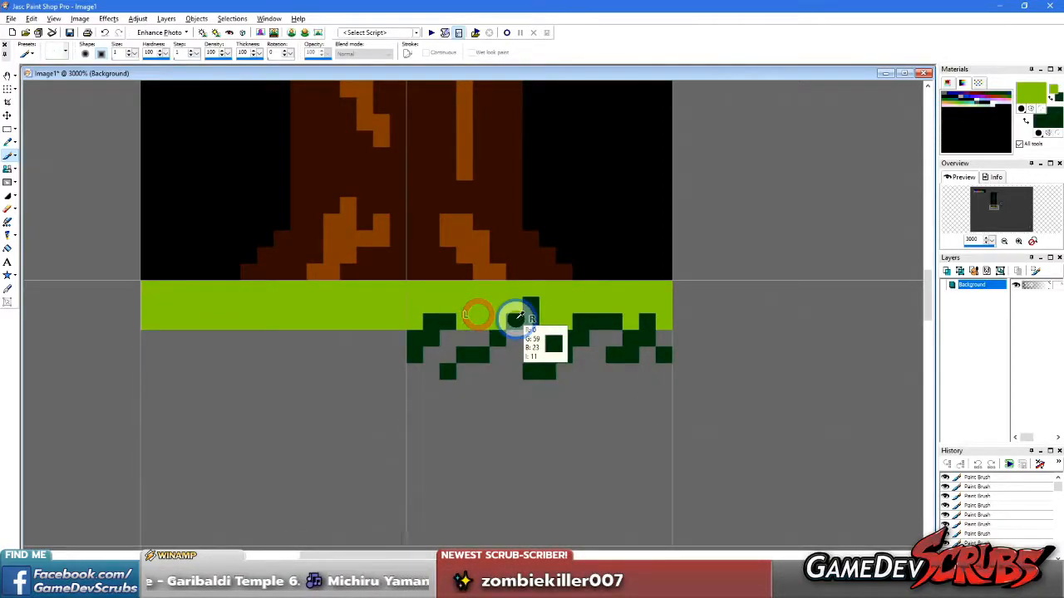
pyautogui.click(437, 355)
pyautogui.click(435, 367)
pyautogui.click(512, 365)
pyautogui.moveTo(512, 364); pyautogui.dragTo(541, 342)
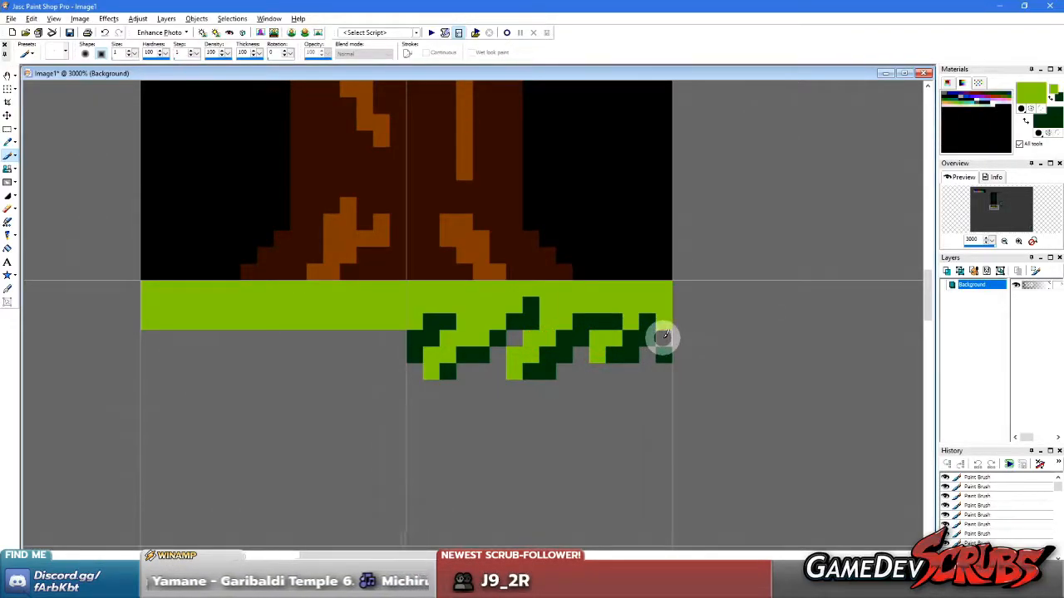
# Select the right tile's area below the grass, flood fill its grey parts with the trunk's dark brown, and deselect
pyautogui.scroll(-2, 501, 361)
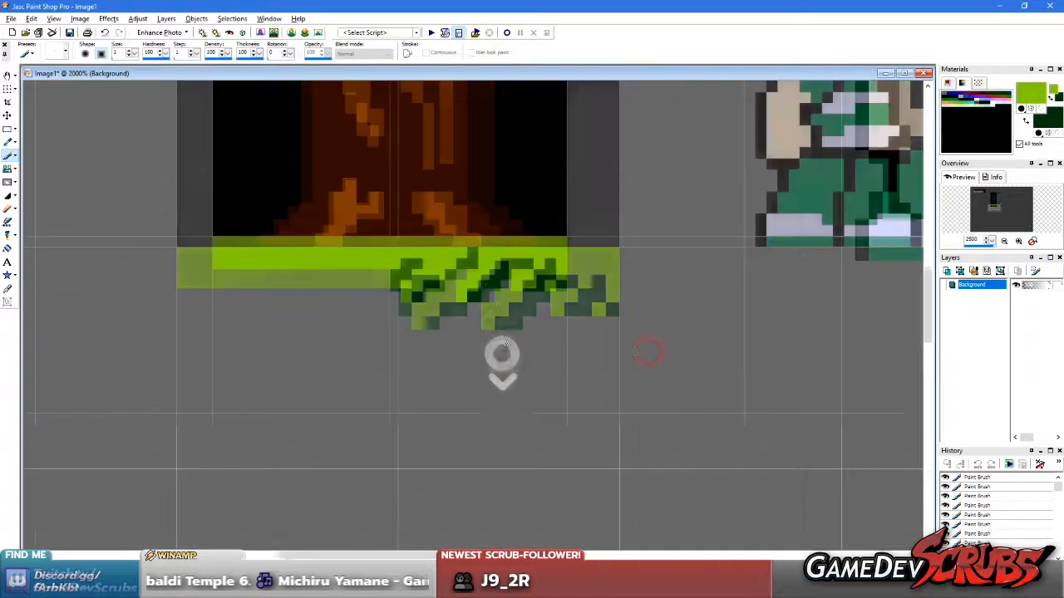
pyautogui.keyDown('ctrl'); pyautogui.click(411, 224); pyautogui.keyUp('ctrl')
pyautogui.scroll(2, 491, 318)
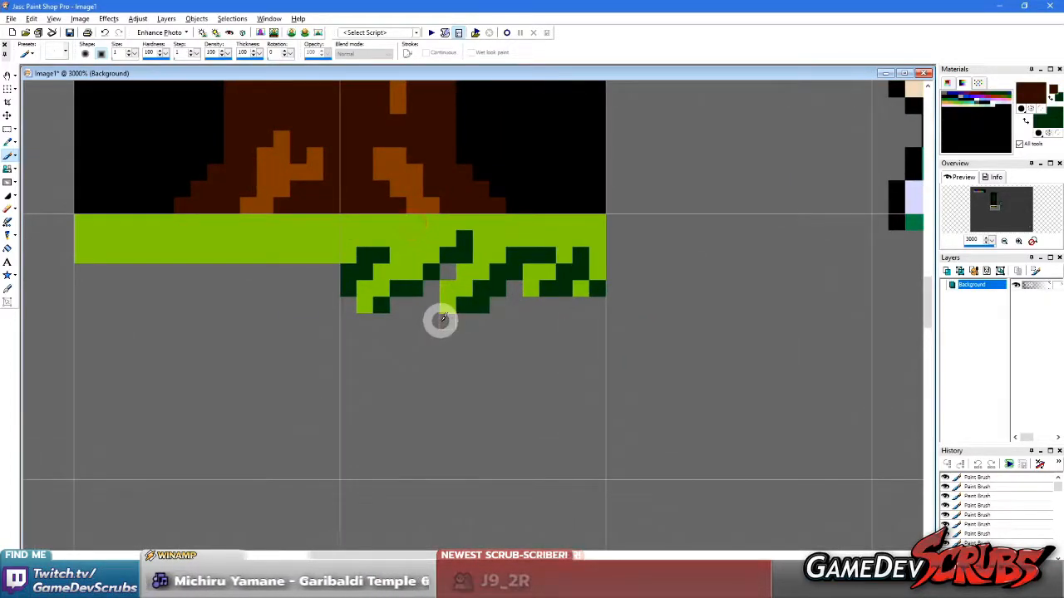
pyautogui.press('f')
pyautogui.press('s')
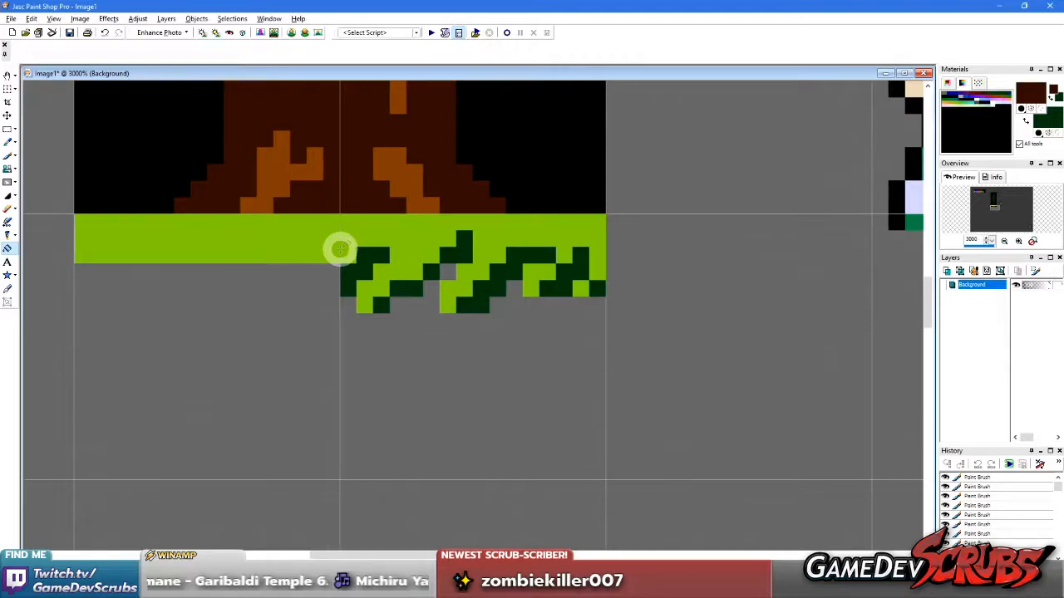
pyautogui.moveTo(341, 247); pyautogui.dragTo(604, 468)
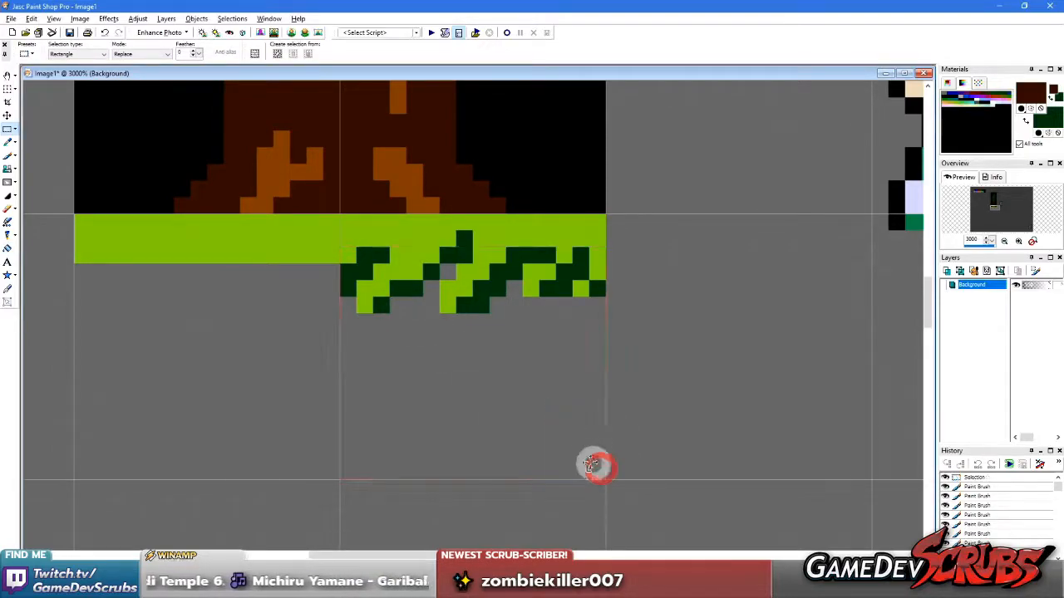
pyautogui.press('f')
pyautogui.click(361, 178)
pyautogui.click(421, 349)
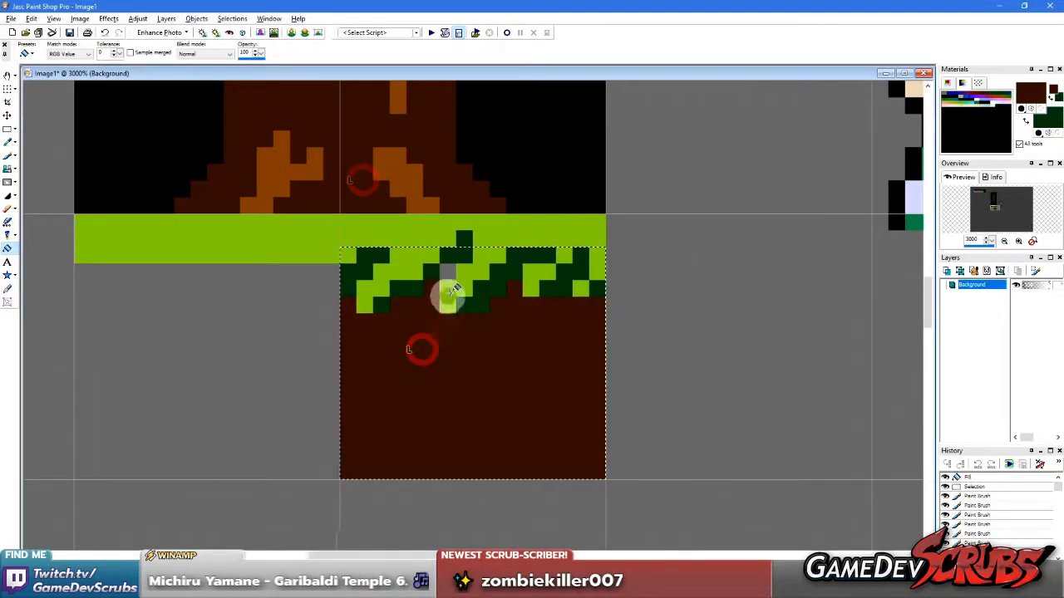
pyautogui.click(7, 129)
pyautogui.rightClick(211, 223)
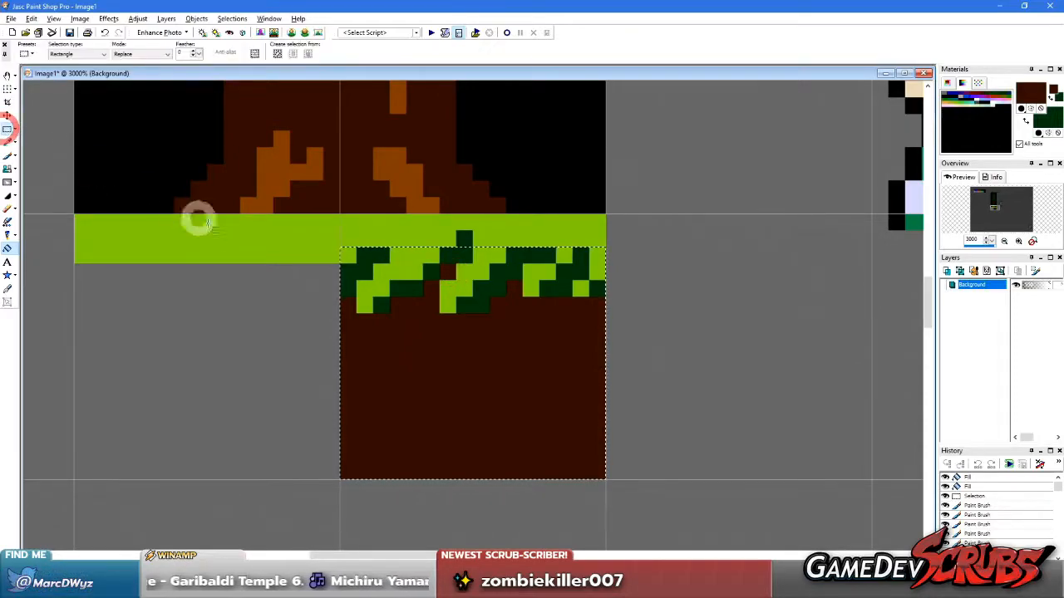
# Sample the lighter brown from the trunk's bark highlights and refill the dirt block and the enclosed gap in the grass
pyautogui.scroll(-4, 320, 266)
pyautogui.scroll(2, 594, 361)
pyautogui.press('f')
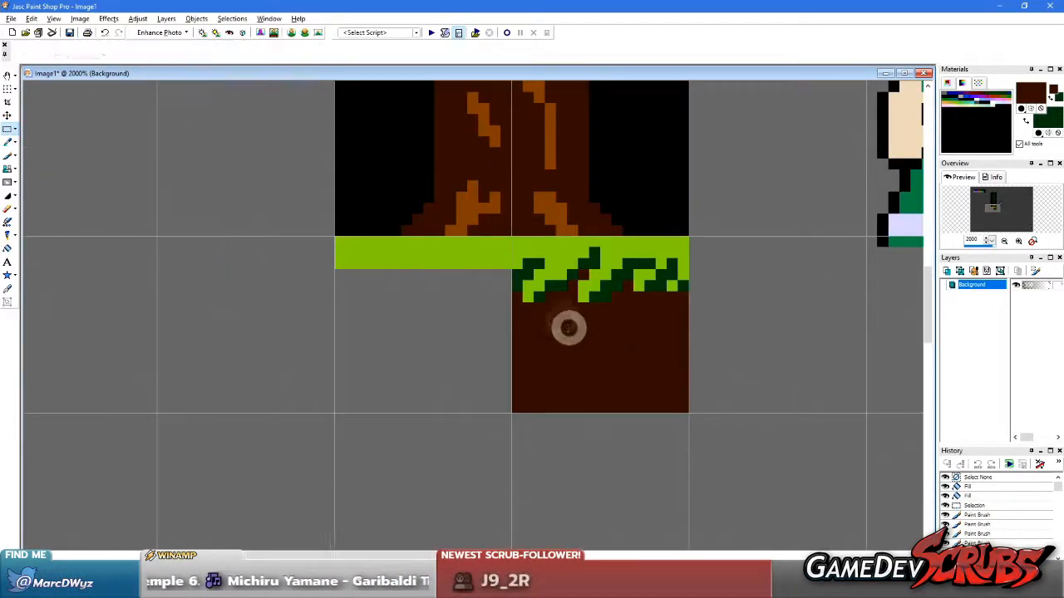
pyautogui.keyDown('ctrl'); pyautogui.click(559, 219); pyautogui.keyUp('ctrl')
pyautogui.click(589, 328)
pyautogui.click(584, 270)
# Try filling the dirt block with the rust orange from the pasted palette
pyautogui.scroll(-5, 524, 299)
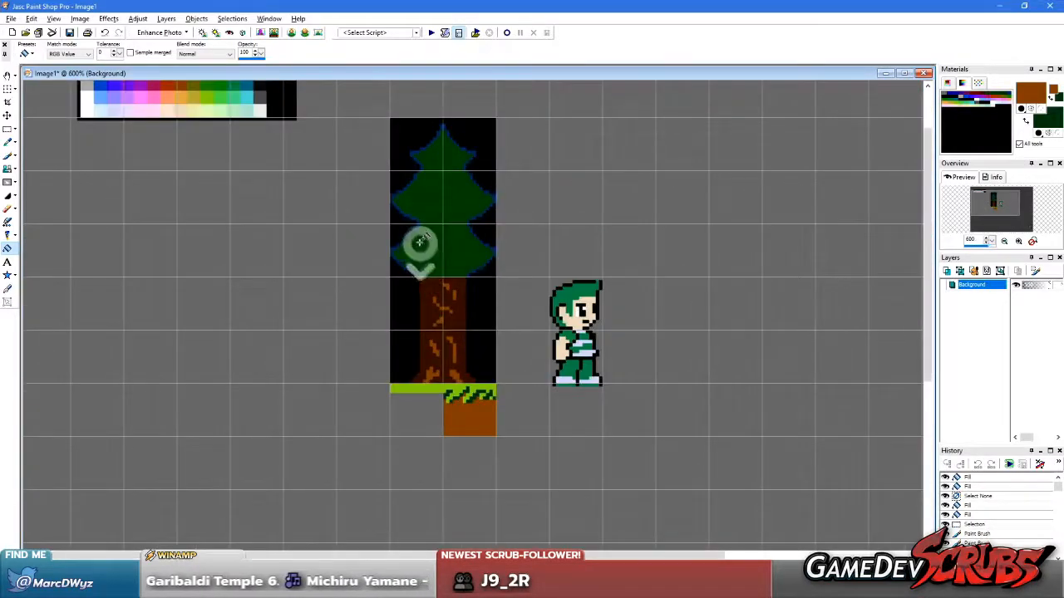
pyautogui.scroll(3, 347, 260)
pyautogui.scroll(4, 347, 260)
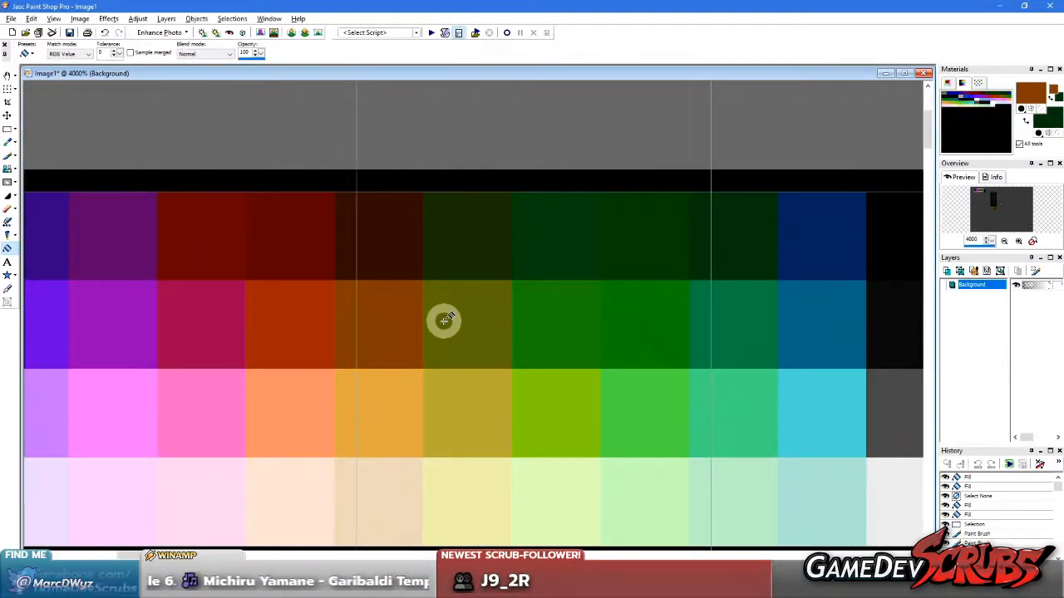
pyautogui.scroll(-2, 444, 320)
pyautogui.keyDown('ctrl'); pyautogui.click(381, 323); pyautogui.keyUp('ctrl')
pyautogui.scroll(-3, 560, 427)
pyautogui.scroll(2, 432, 333)
pyautogui.click(517, 274)
# Pick light orange and olive from the palette, try an olive fill on the dirt block, and undo it
pyautogui.scroll(-3, 385, 221)
pyautogui.scroll(4, 449, 287)
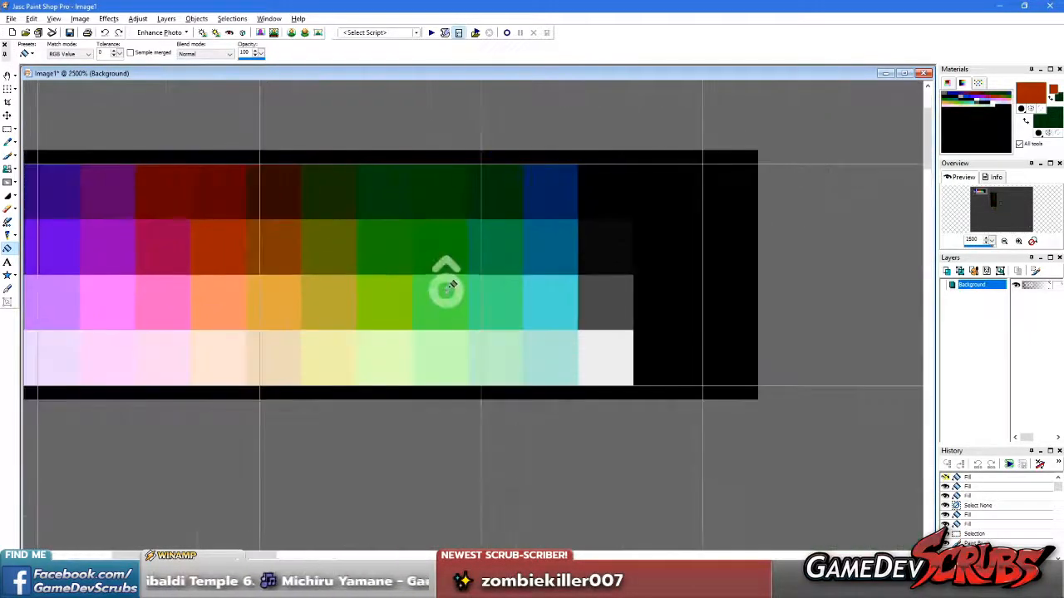
pyautogui.keyDown('ctrl'); pyautogui.click(284, 293); pyautogui.keyUp('ctrl')
pyautogui.keyDown('ctrl'); pyautogui.rightClick(314, 294); pyautogui.keyUp('ctrl')
pyautogui.keyDown('ctrl'); pyautogui.rightClick(318, 251); pyautogui.keyUp('ctrl')
pyautogui.scroll(-4, 575, 440)
pyautogui.scroll(2, 504, 374)
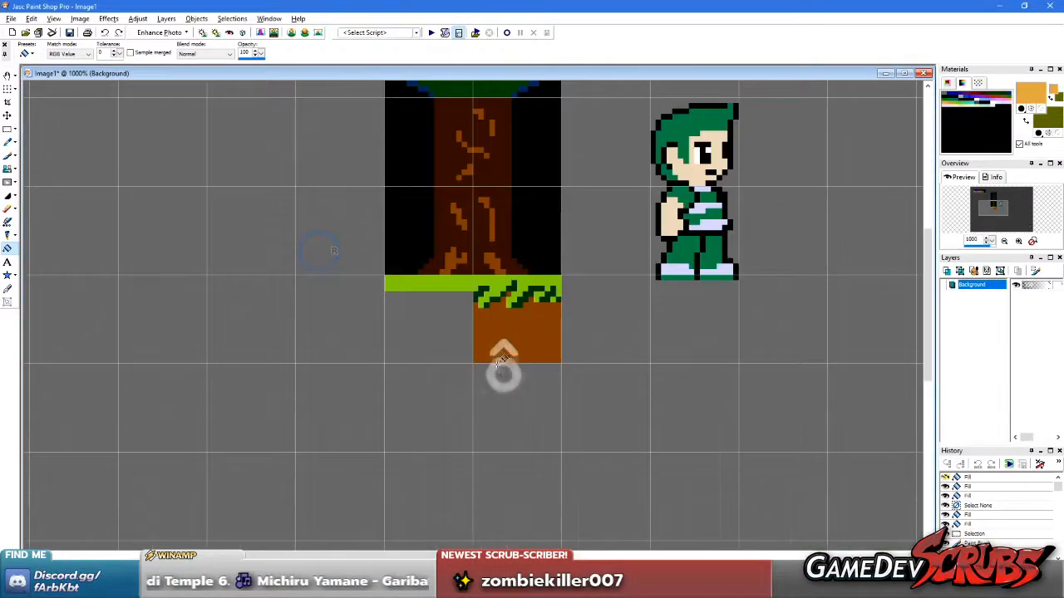
pyautogui.scroll(2, 503, 374)
pyautogui.rightClick(534, 385)
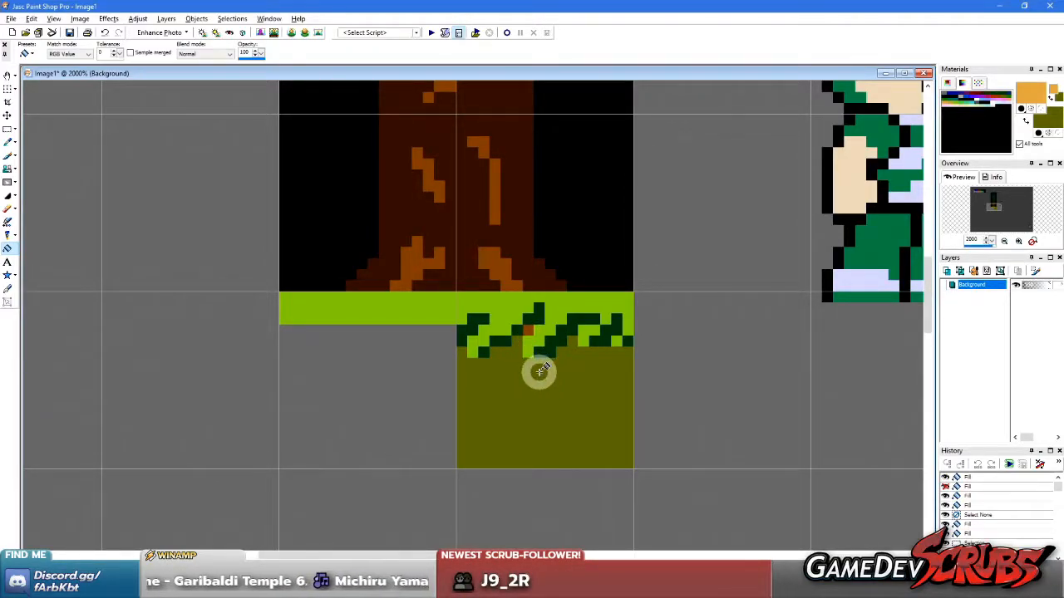
pyautogui.hotkey('ctrl', 'z')
# Copy the finished grass-and-dirt tile, paste it as a new selection exactly over the neighbouring left tile, and deselect
pyautogui.press('s')
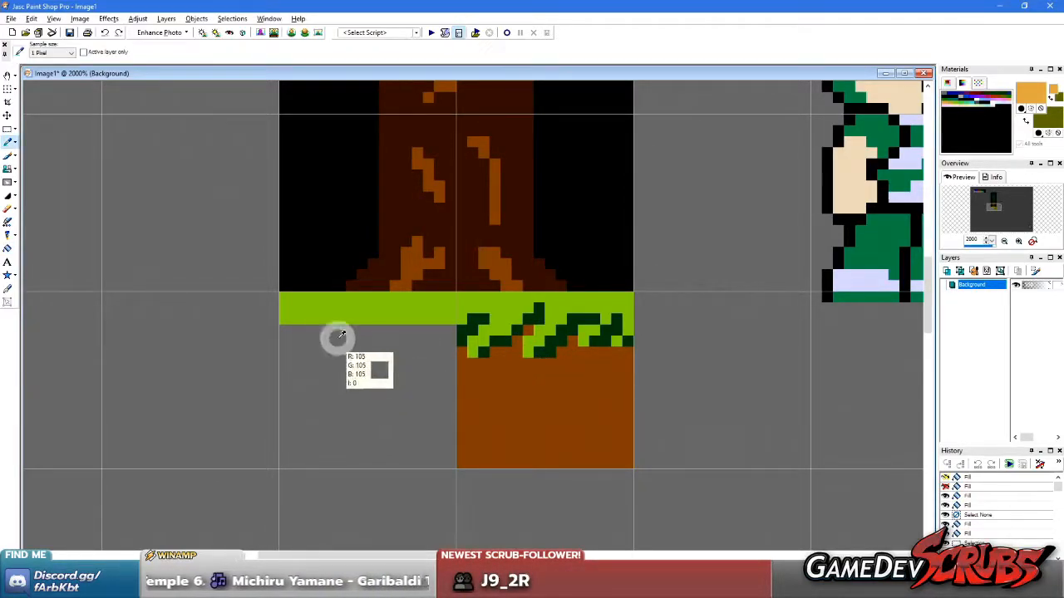
pyautogui.moveTo(468, 296); pyautogui.dragTo(624, 461)
pyautogui.hotkey('ctrl', 'c')
pyautogui.hotkey('ctrl', 'e')
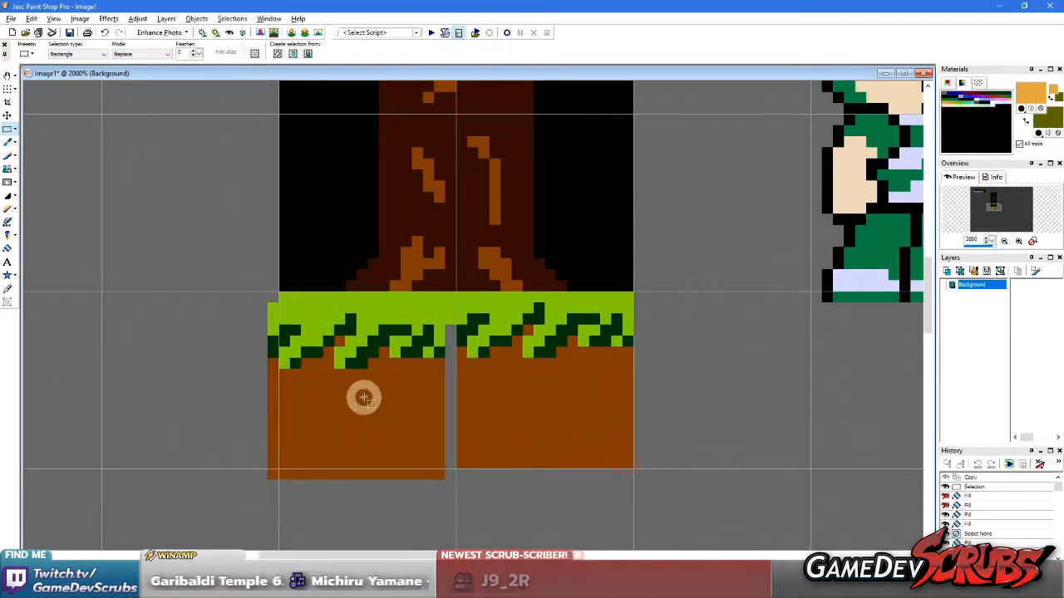
pyautogui.click(371, 389)
pyautogui.rightClick(617, 389)
# Sample the dirt brown with the Paint Brush and thin the long central grass blade's tip by the same pixels in both tiles
pyautogui.scroll(-1, 498, 308)
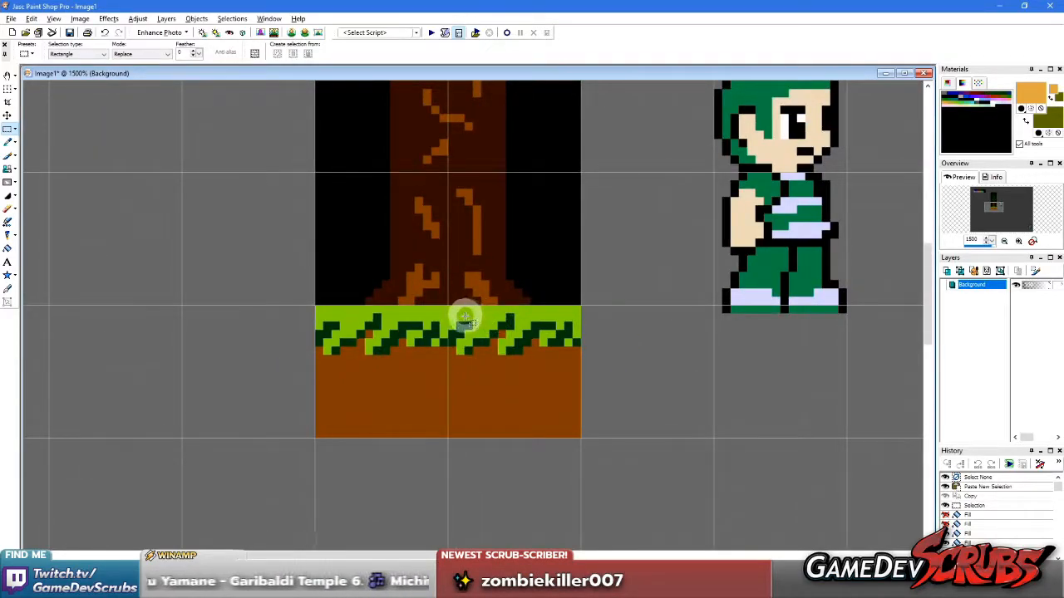
pyautogui.scroll(3, 465, 318)
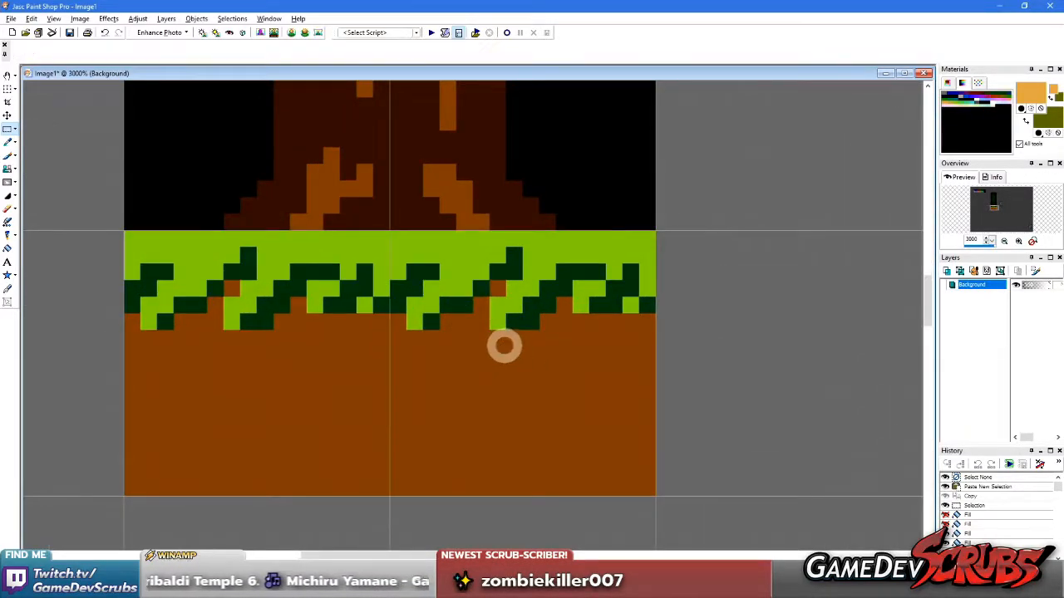
pyautogui.press('b')
pyautogui.keyDown('ctrl'); pyautogui.click(537, 349); pyautogui.keyUp('ctrl')
pyautogui.click(536, 320)
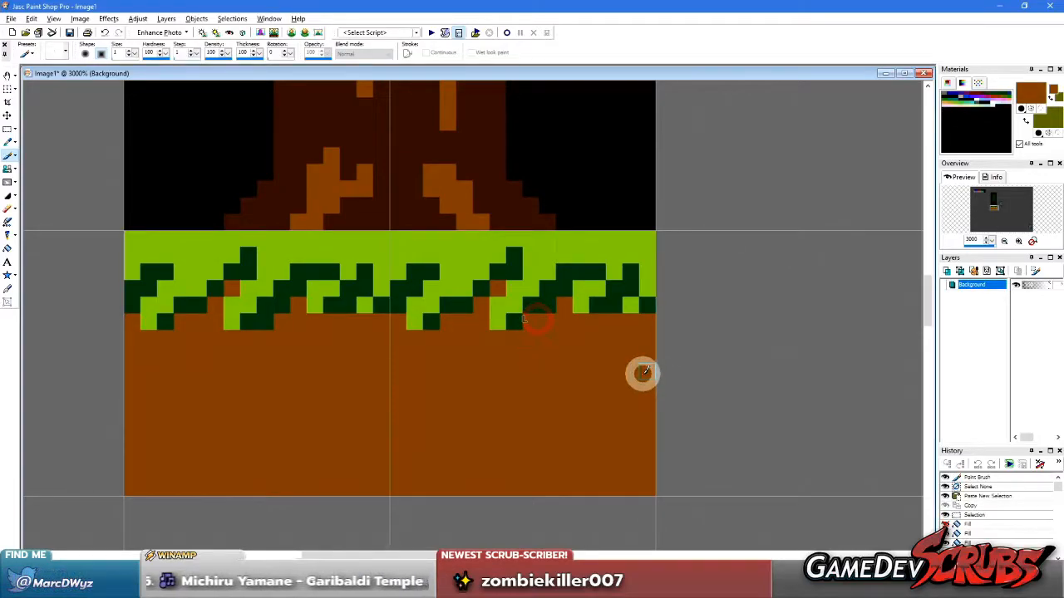
pyautogui.click(263, 323)
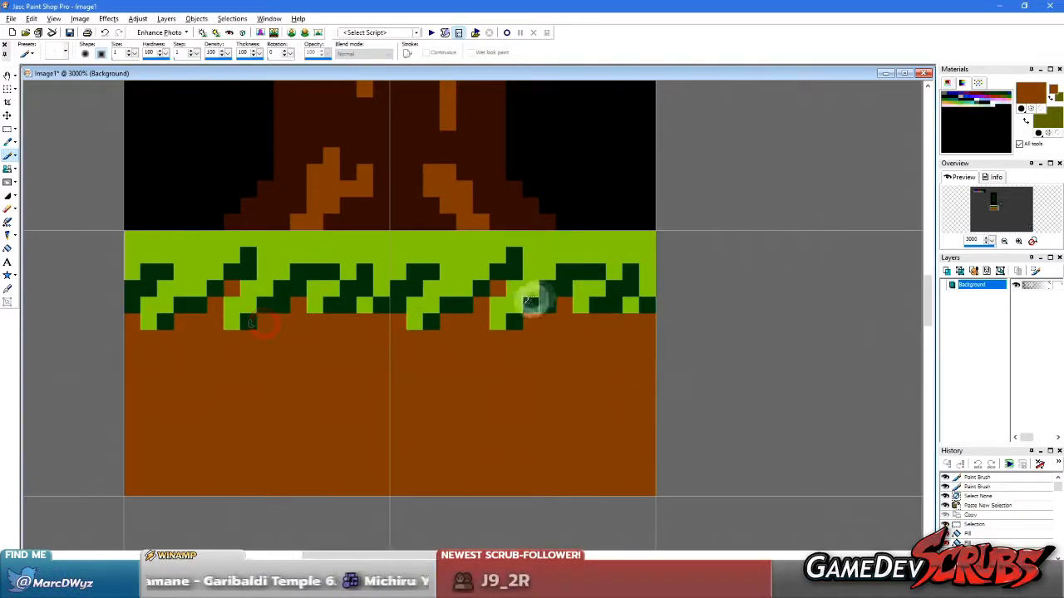
pyautogui.click(496, 305)
pyautogui.click(231, 305)
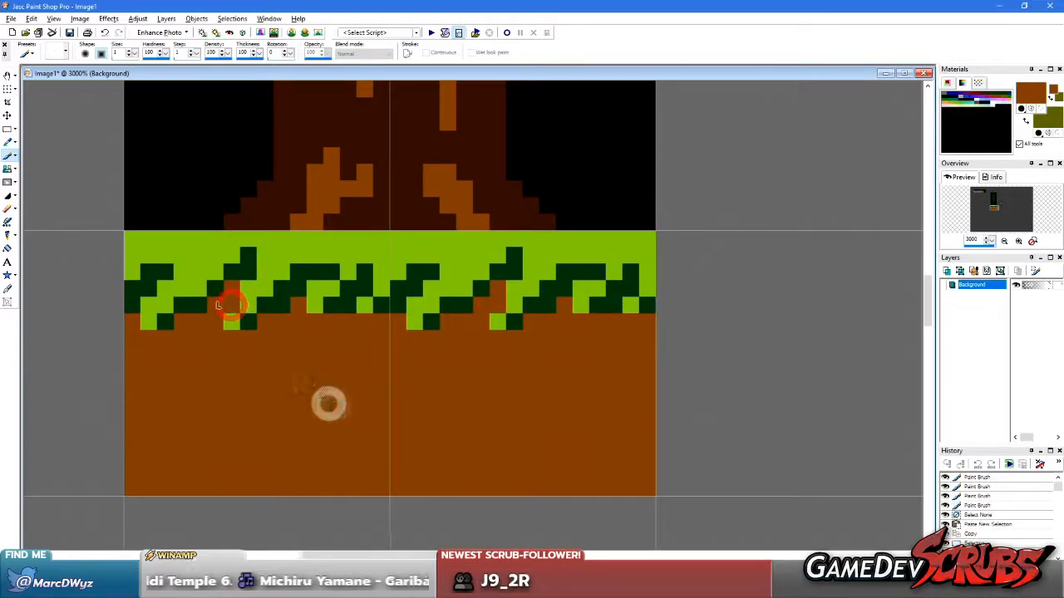
# Paint dirt brown over the inner lime pixel and the lower dark edge pixel of each tile's leftmost grass blade
pyautogui.click(153, 301)
pyautogui.click(412, 305)
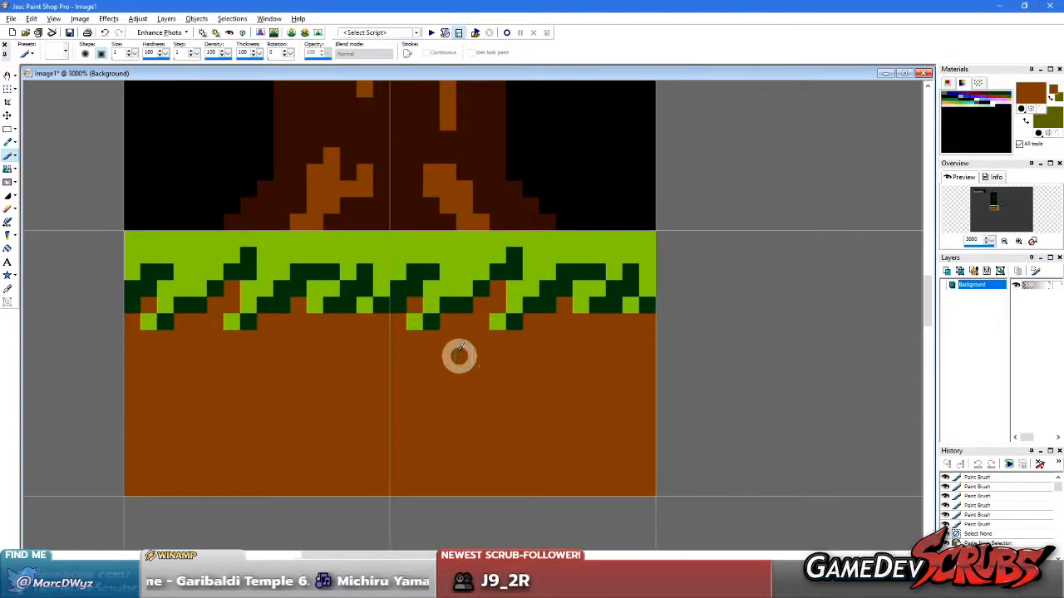
pyautogui.click(416, 359)
pyautogui.click(396, 301)
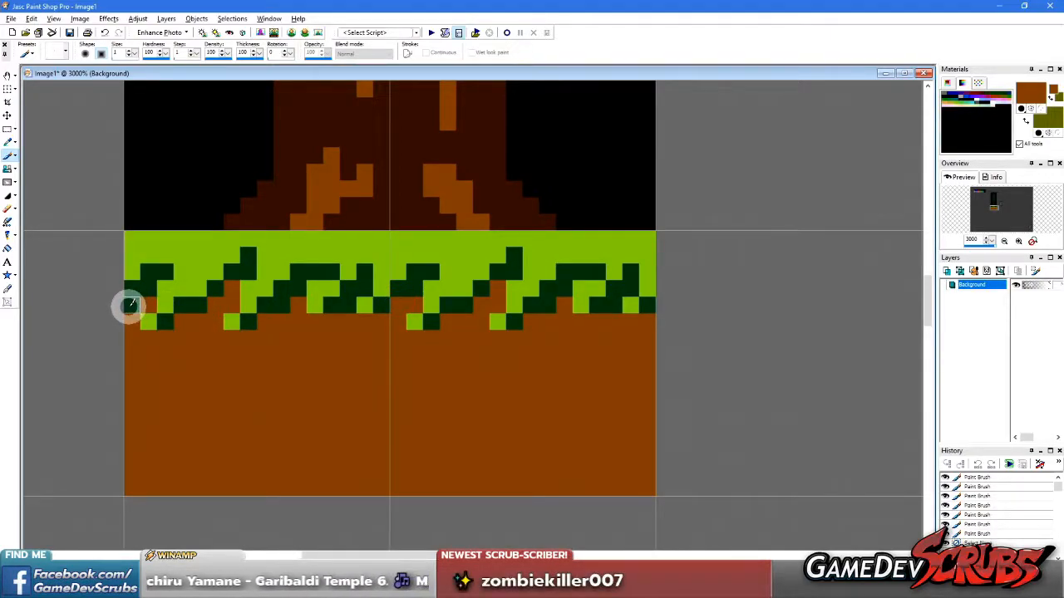
pyautogui.hotkey('ctrl', 'z')
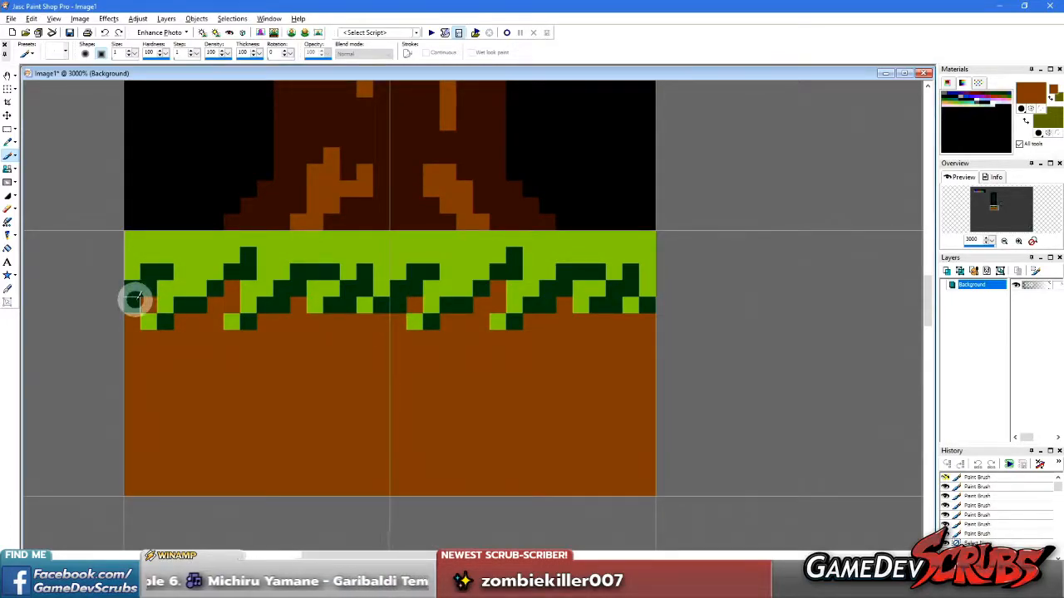
pyautogui.click(399, 300)
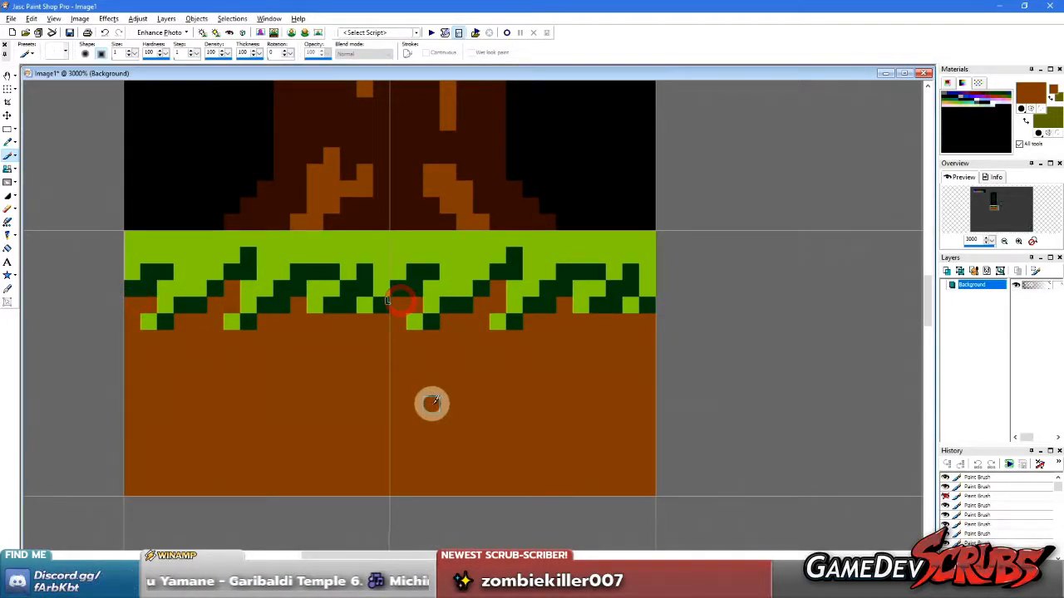
# Select the tree, ground and character together, set the canvas grey as background colour, move them down two grid tiles, and deselect
pyautogui.press('s')
pyautogui.scroll(-6, 451, 249)
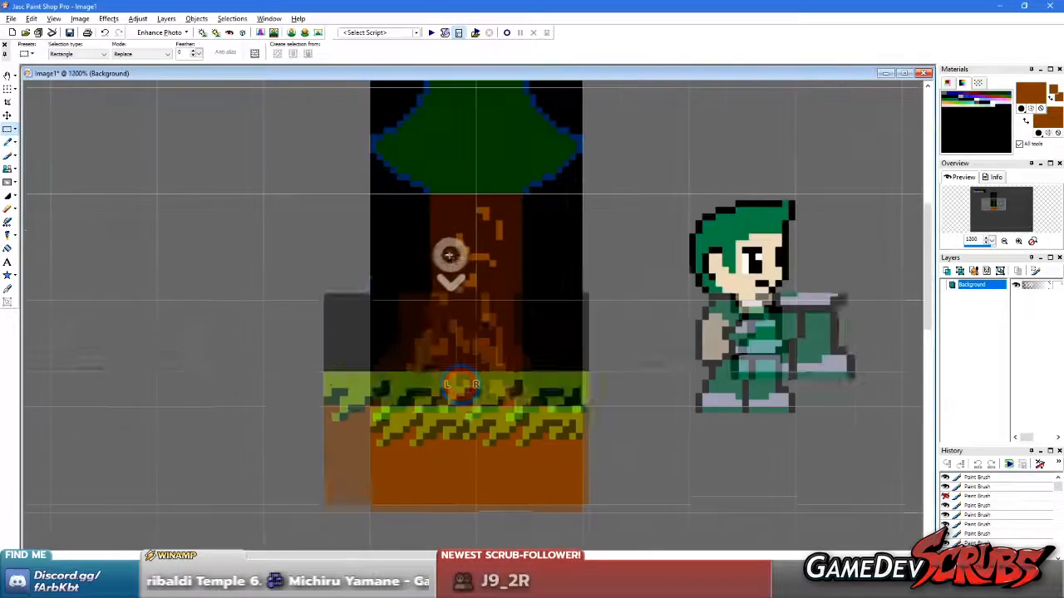
pyautogui.scroll(-2, 457, 256)
pyautogui.moveTo(319, 154); pyautogui.dragTo(630, 479)
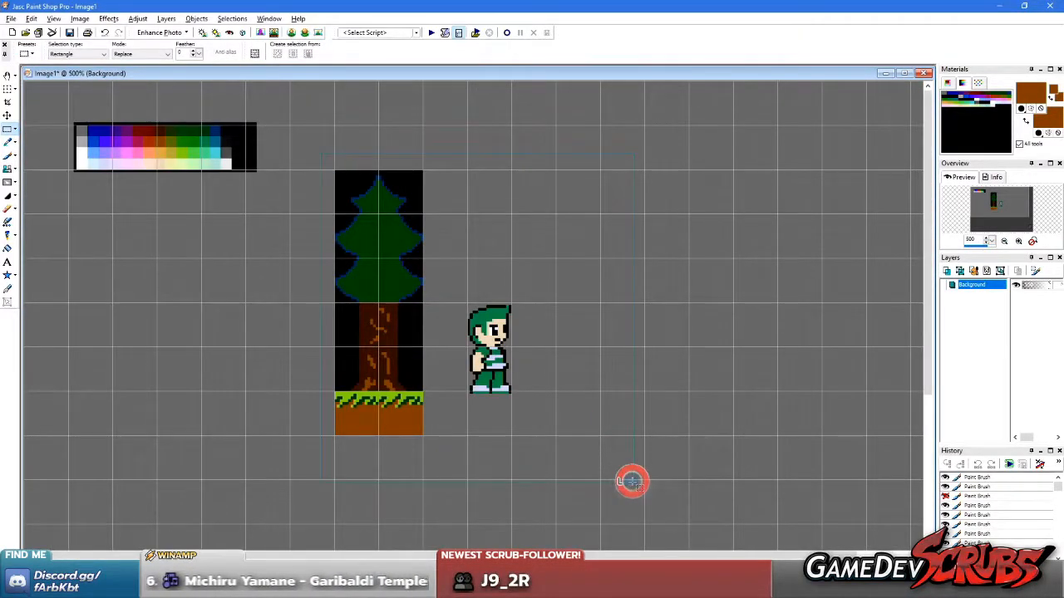
pyautogui.scroll(-2, 405, 378)
pyautogui.scroll(3, 373, 321)
pyautogui.keyDown('ctrl'); pyautogui.rightClick(486, 468); pyautogui.keyUp('ctrl')
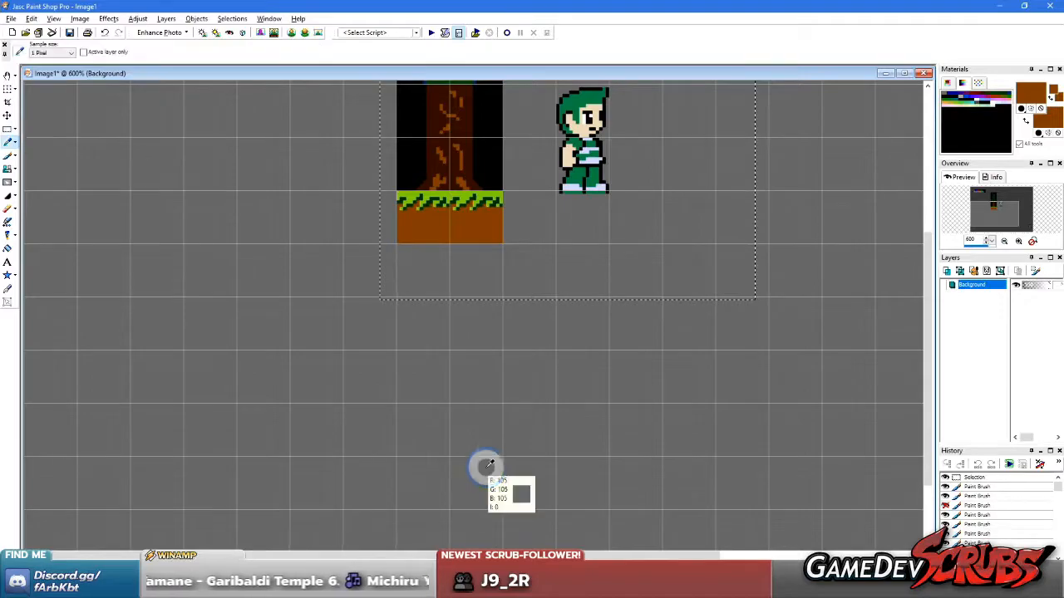
pyautogui.moveTo(487, 258); pyautogui.dragTo(489, 366)
pyautogui.scroll(-2, 435, 225)
pyautogui.scroll(1, 429, 218)
pyautogui.rightClick(428, 217)
# Copy the treetop block two tiles wide and two tiles high into a new image, and place that image beside the original tree
pyautogui.scroll(3, 426, 220)
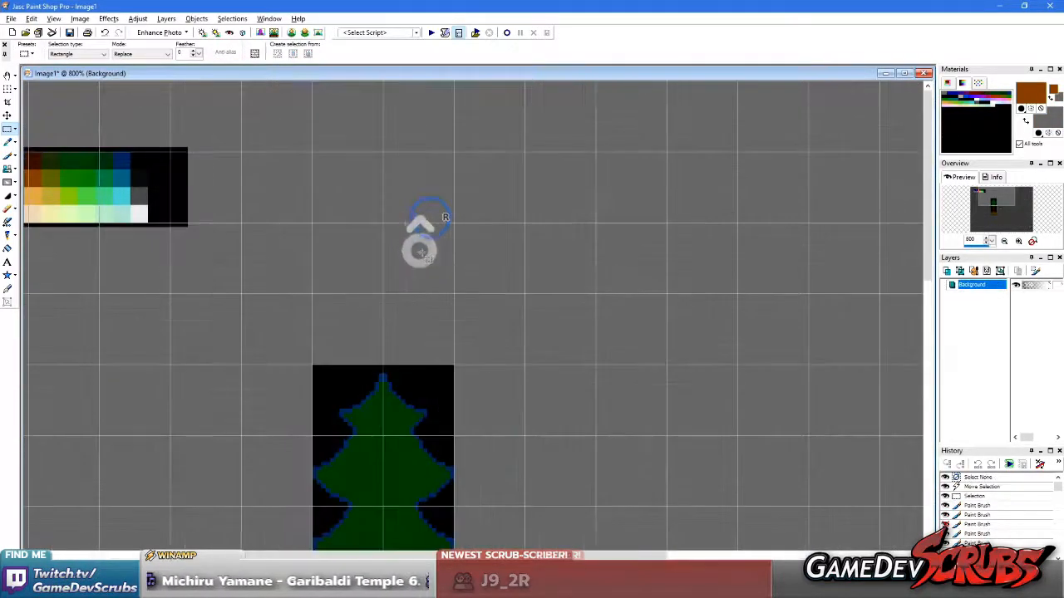
pyautogui.scroll(2, 437, 332)
pyautogui.press('b')
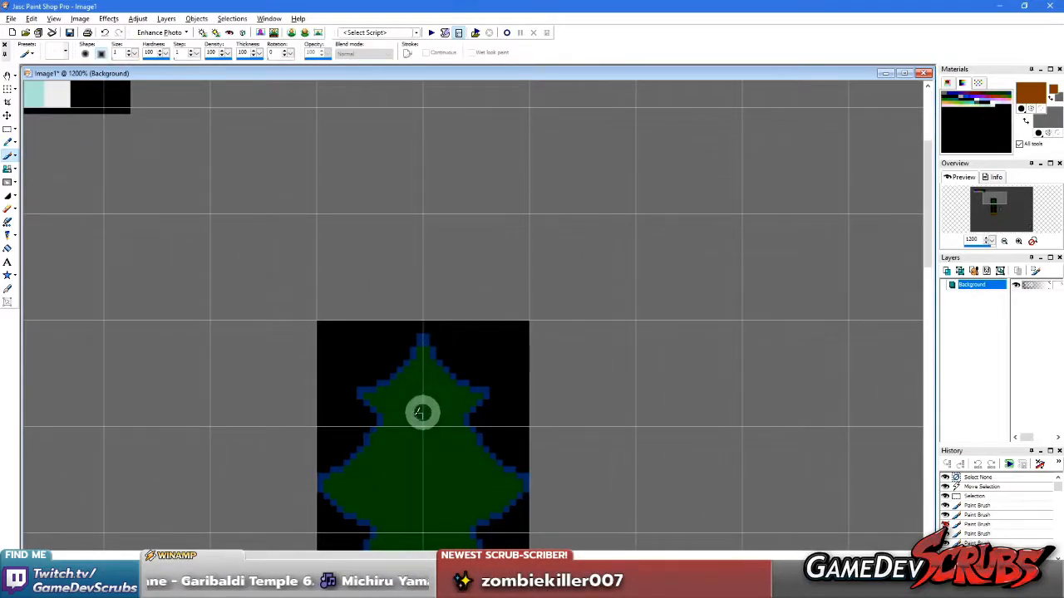
pyautogui.keyDown('ctrl'); pyautogui.click(385, 352); pyautogui.keyUp('ctrl')
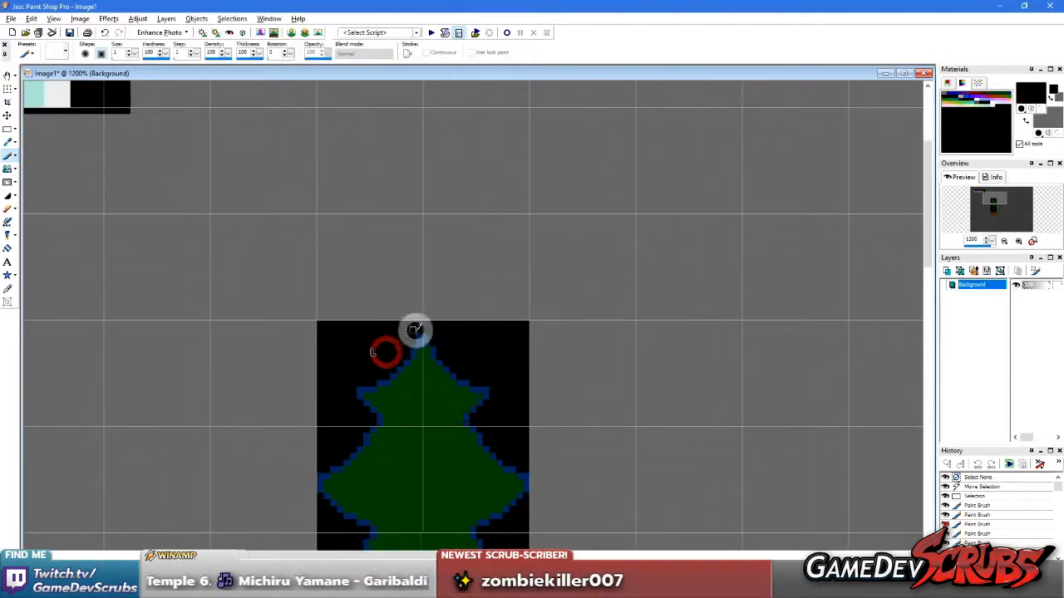
pyautogui.press('s')
pyautogui.moveTo(291, 287)
pyautogui.mouseDown()
pyautogui.moveTo(554, 479)
pyautogui.moveTo(569, 422)
pyautogui.mouseUp()
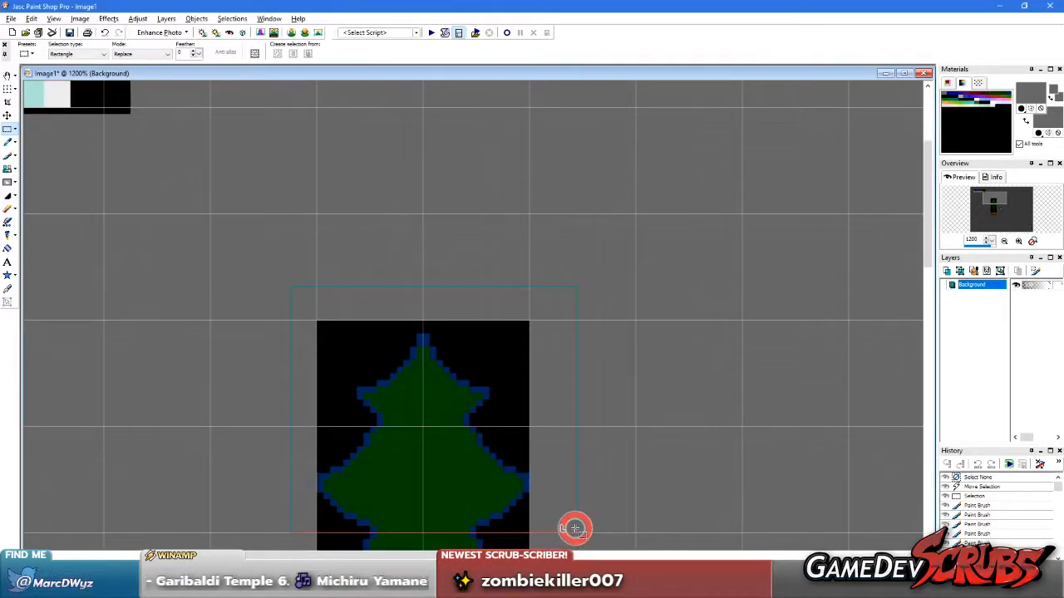
pyautogui.moveTo(576, 527); pyautogui.dragTo(582, 532)
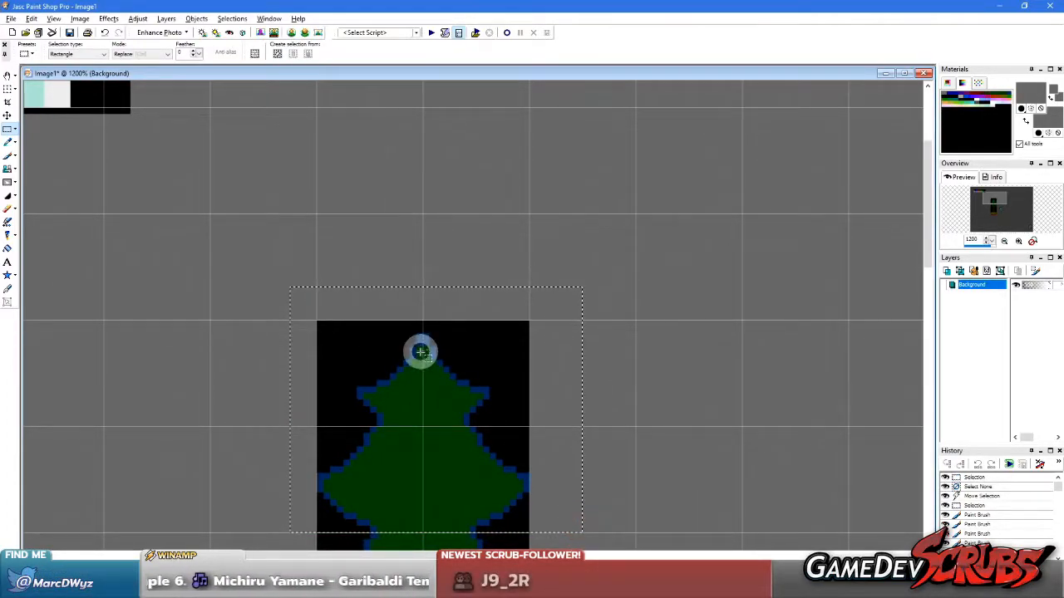
pyautogui.hotkey('ctrl', 'v')
pyautogui.scroll(8, 106, 136)
pyautogui.moveTo(148, 109); pyautogui.dragTo(568, 135)
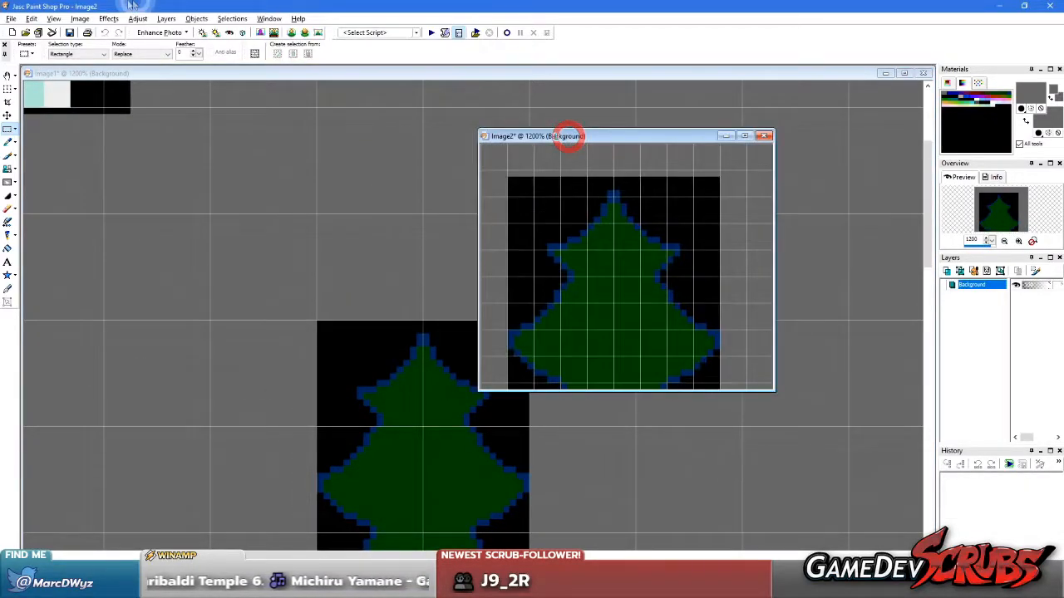
# Edit the new image's palette so that the black background at index 13 takes the navy of the tree outline, #012E60
pyautogui.click(82, 19)
pyautogui.click(150, 176)
pyautogui.click(218, 179)
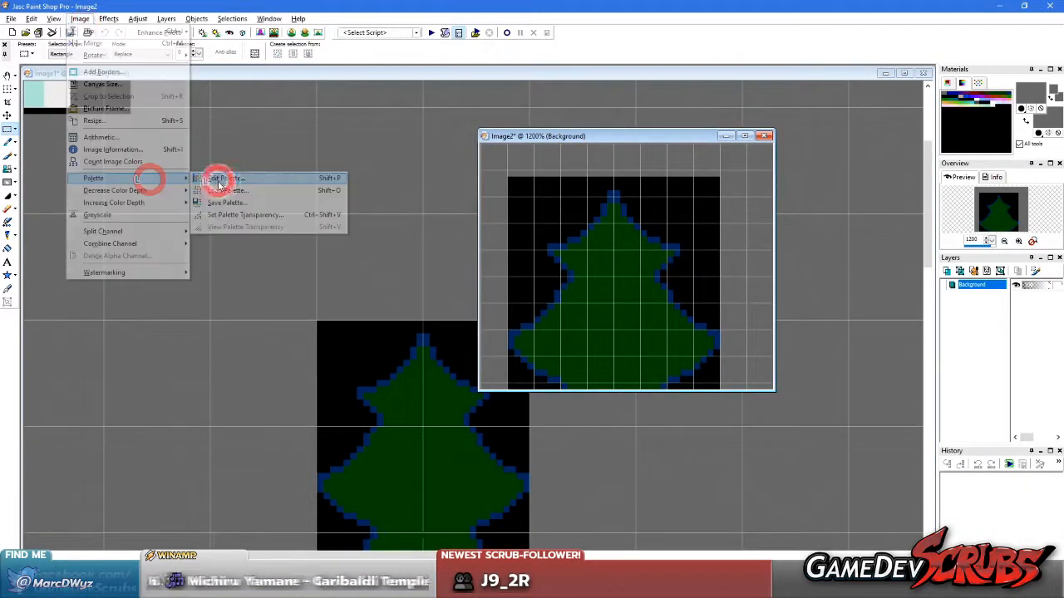
pyautogui.click(664, 201)
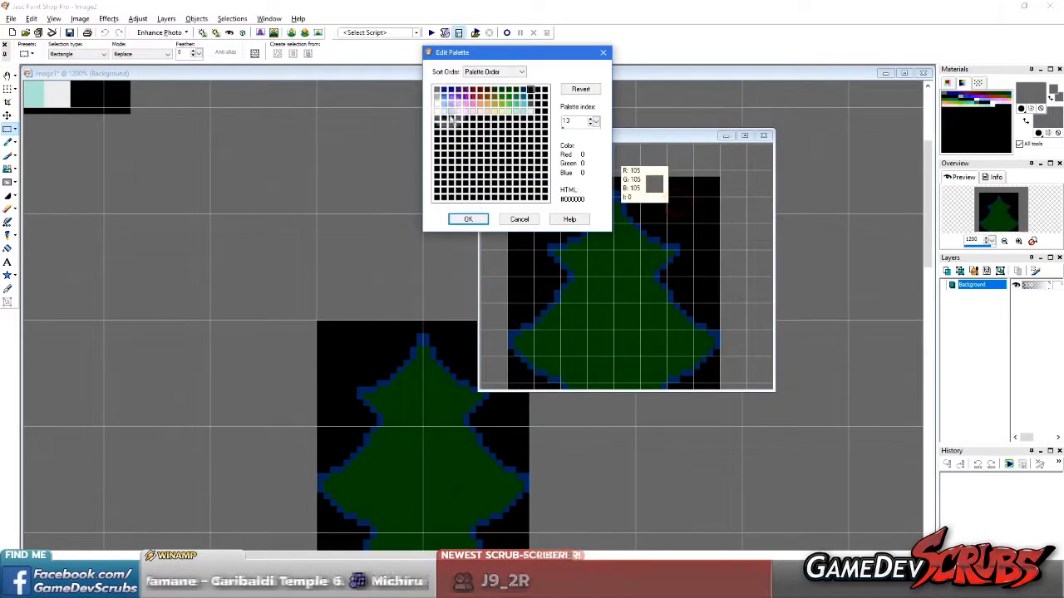
pyautogui.doubleClick(530, 89)
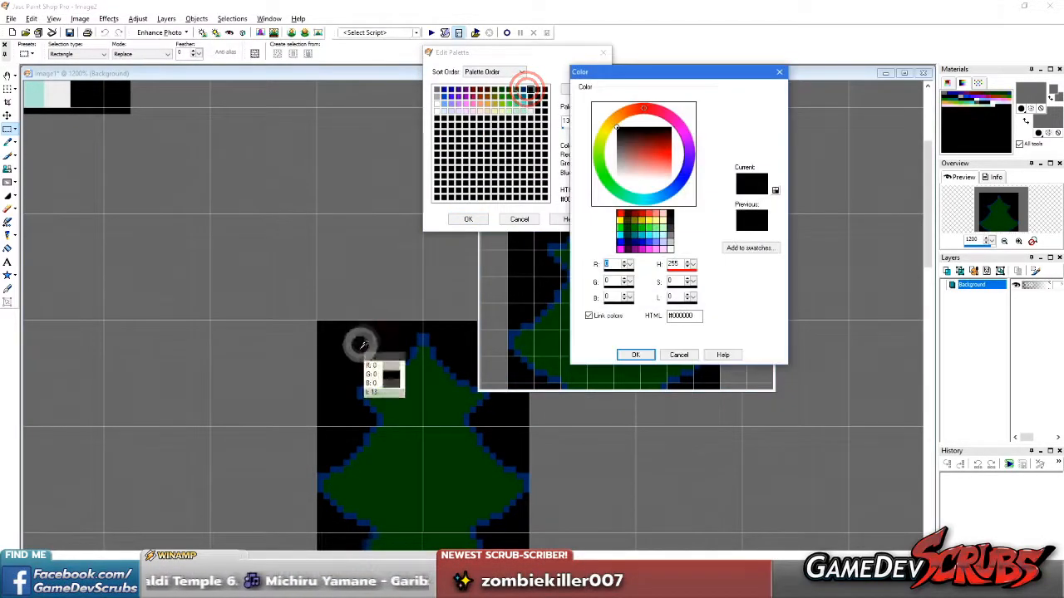
pyautogui.click(635, 355)
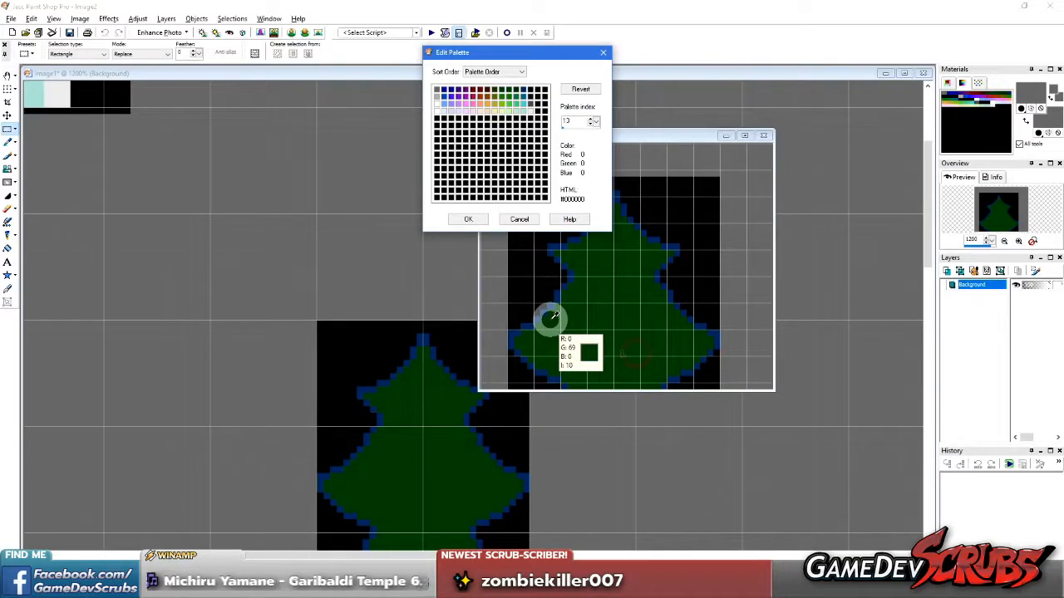
pyautogui.click(536, 288)
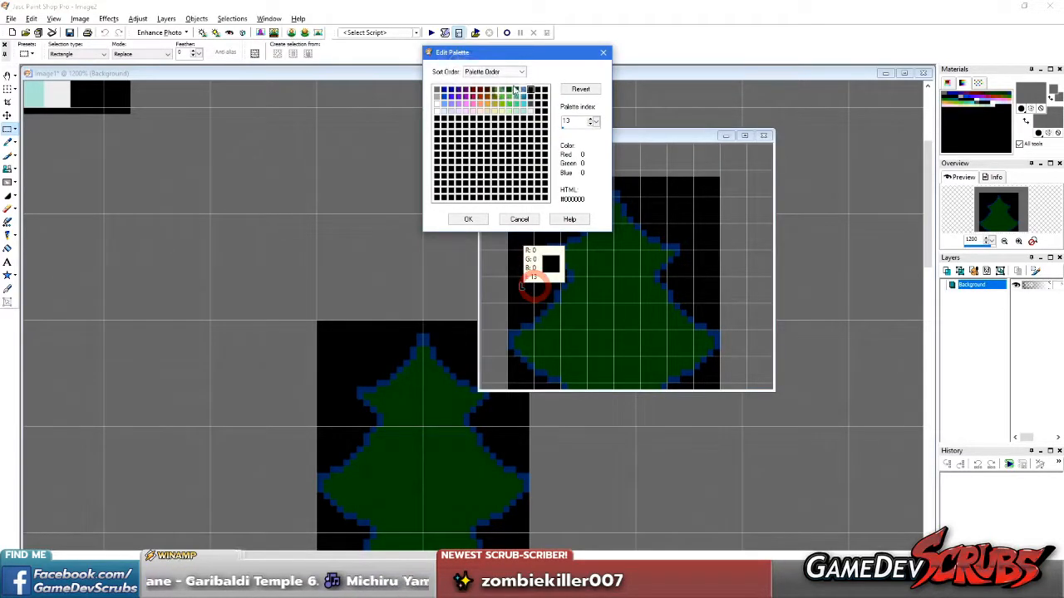
pyautogui.doubleClick(532, 89)
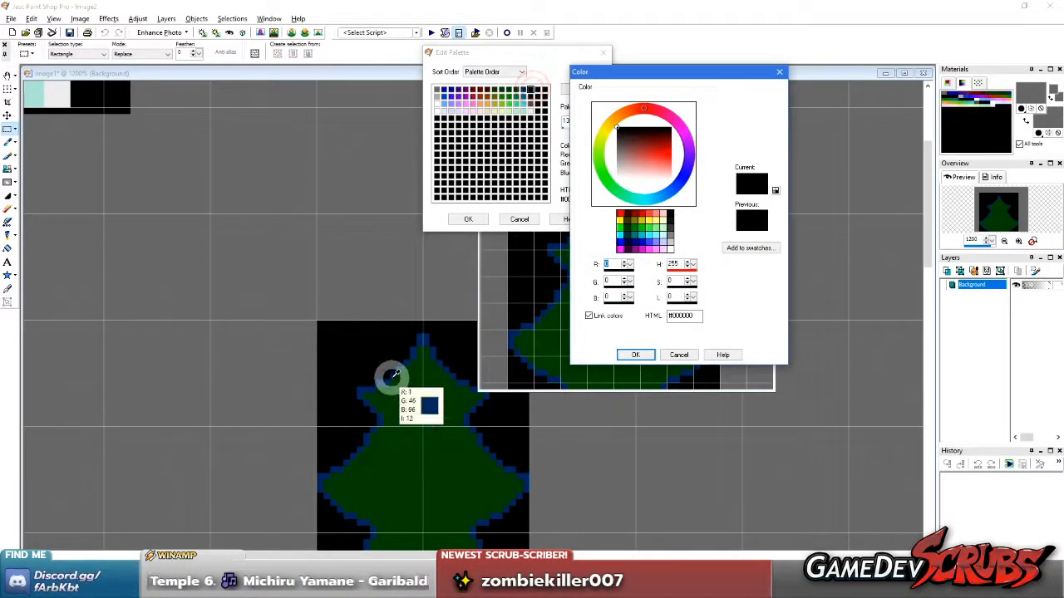
pyautogui.click(386, 381)
pyautogui.click(628, 353)
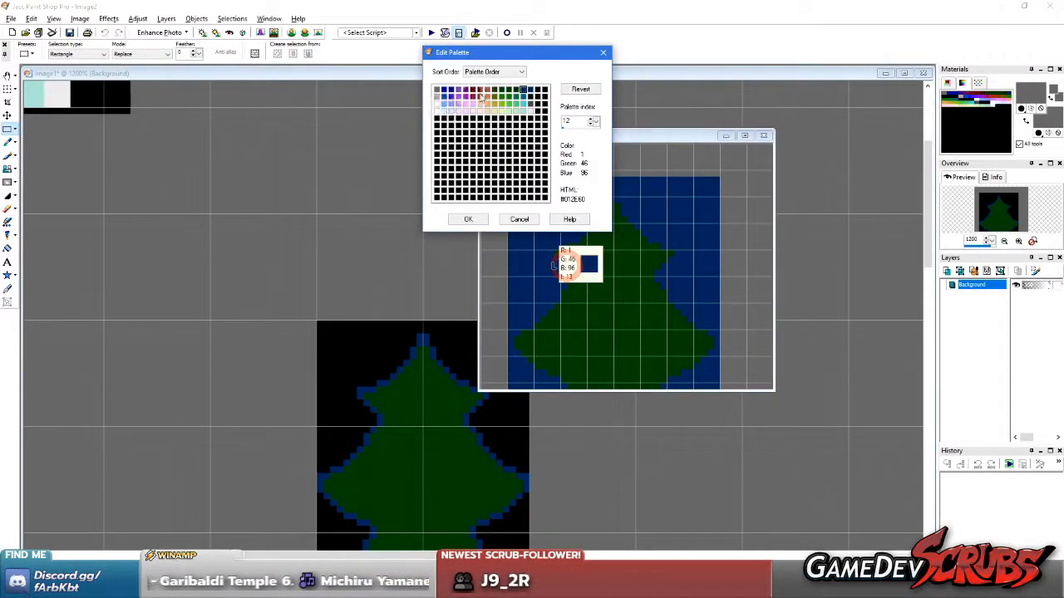
# Set the outline colour at palette index 12 and the tree green at index 10 to black, and apply the palette
pyautogui.doubleClick(523, 89)
pyautogui.click(367, 346)
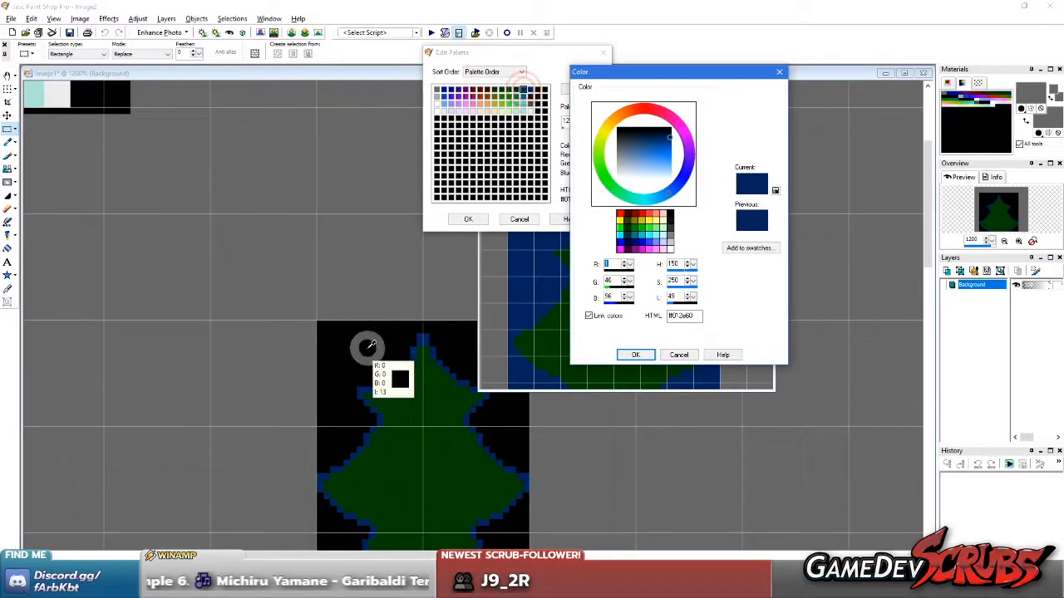
pyautogui.click(634, 354)
pyautogui.click(587, 337)
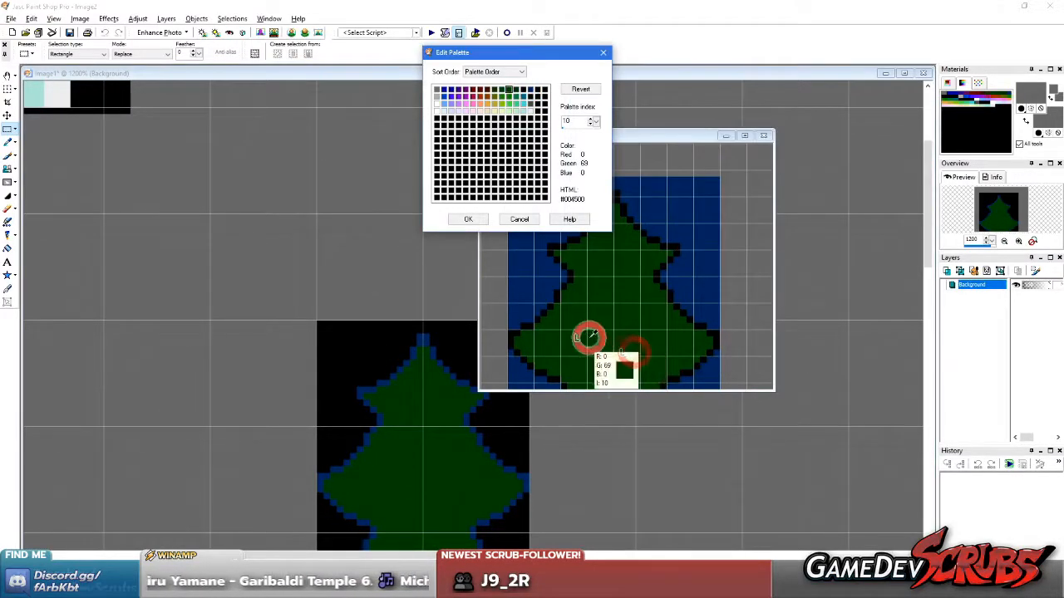
pyautogui.doubleClick(510, 90)
pyautogui.click(356, 349)
pyautogui.click(625, 358)
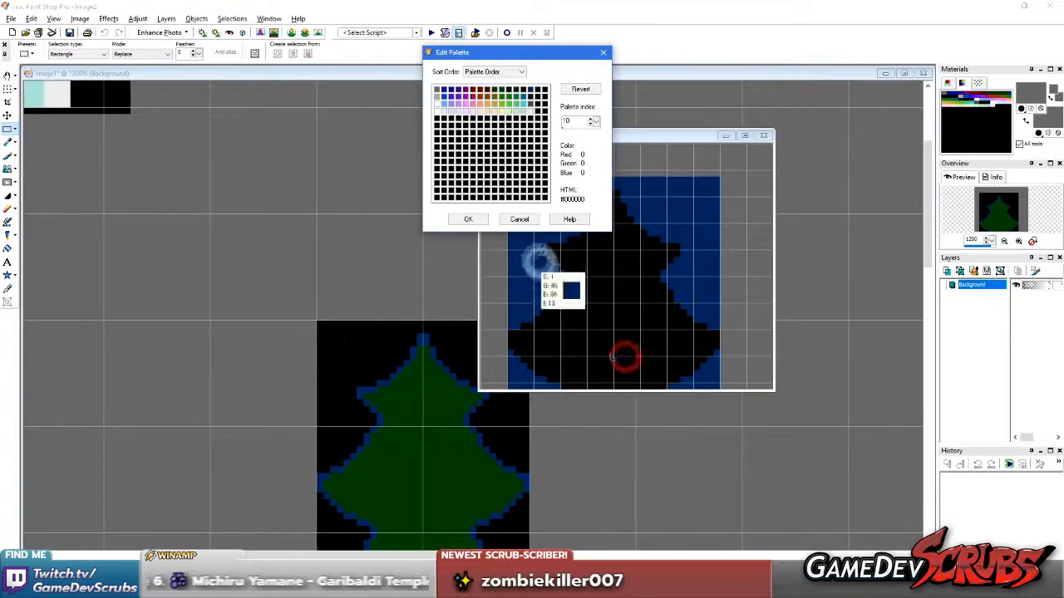
pyautogui.click(475, 219)
# Copy the recoloured silhouette, close its temporary image, paste it as a transparent selection directly above the original tree, and deselect
pyautogui.hotkey('ctrl', 'c')
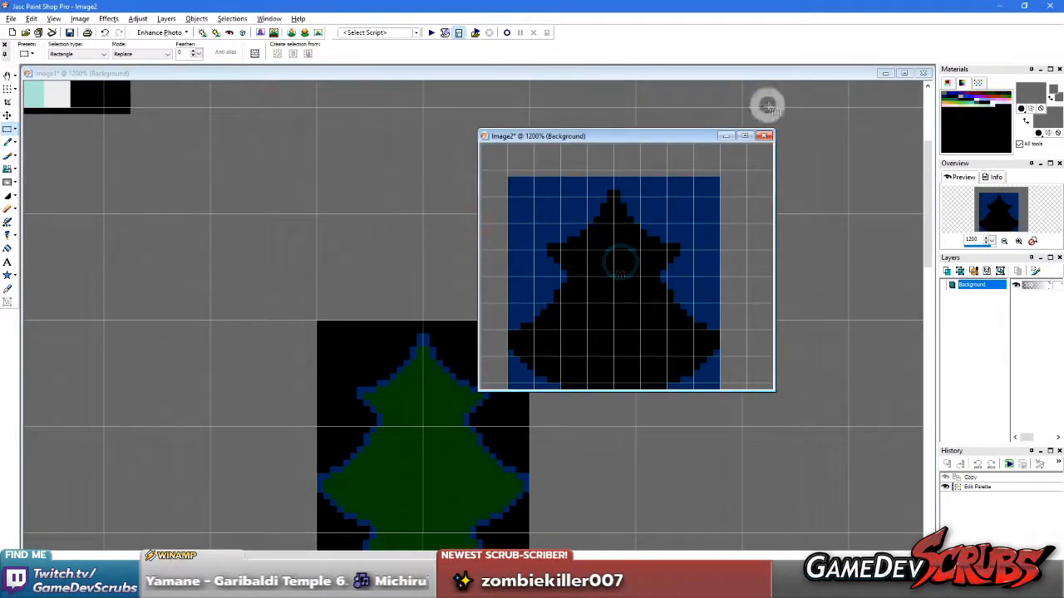
pyautogui.click(766, 136)
pyautogui.click(524, 316)
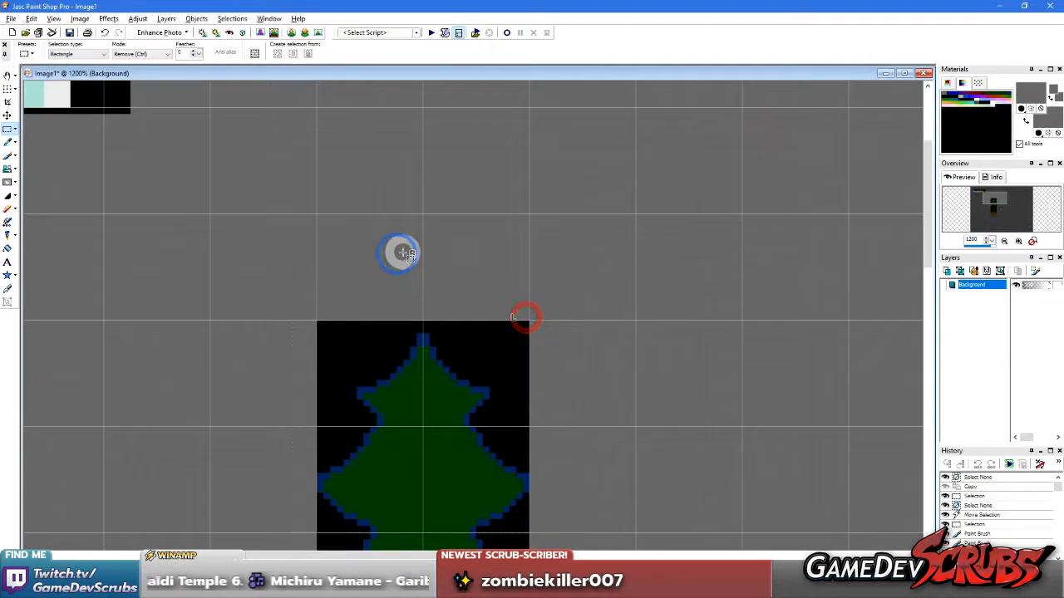
pyautogui.hotkey('ctrl', 'e')
pyautogui.click(425, 218)
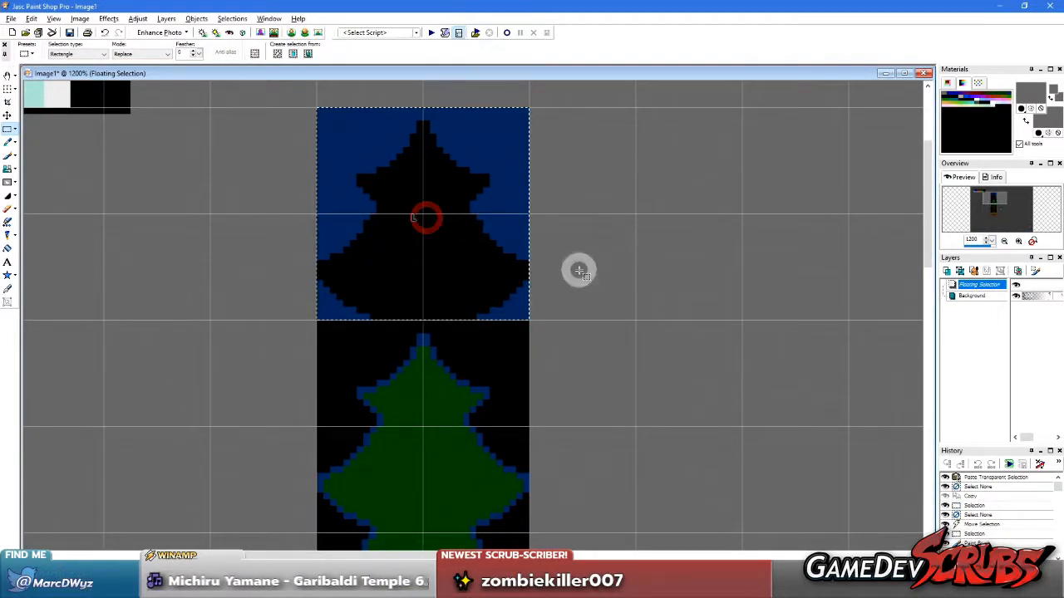
pyautogui.scroll(-1, 449, 279)
pyautogui.hotkey('ctrl', 'd')
# Fill the two navy areas at the silhouette's lower corners with black
pyautogui.scroll(2, 482, 318)
pyautogui.press('f')
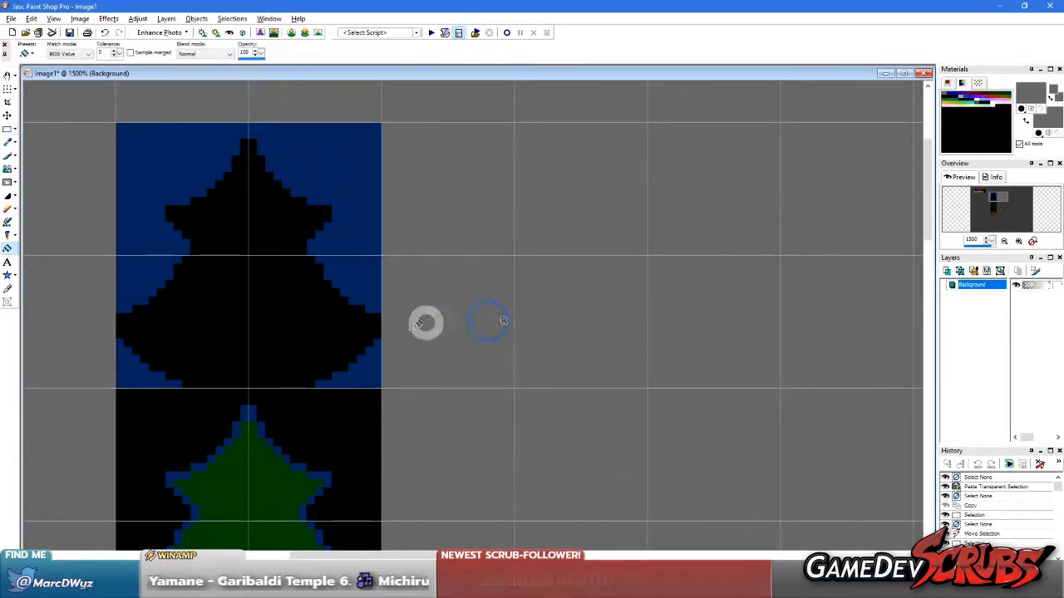
pyautogui.keyDown('ctrl'); pyautogui.click(350, 333); pyautogui.keyUp('ctrl')
pyautogui.click(359, 372)
pyautogui.click(147, 371)
# Sample the canvas grey, cut out the silhouette block, and paste it back as a floating transparent selection
pyautogui.press('e')
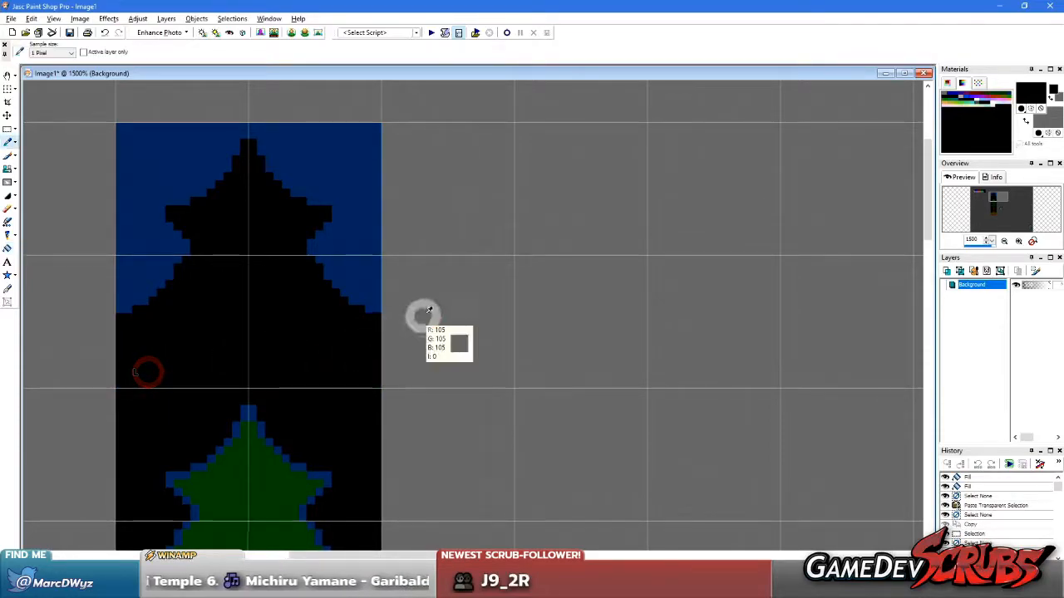
pyautogui.press('s')
pyautogui.scroll(-2, 305, 197)
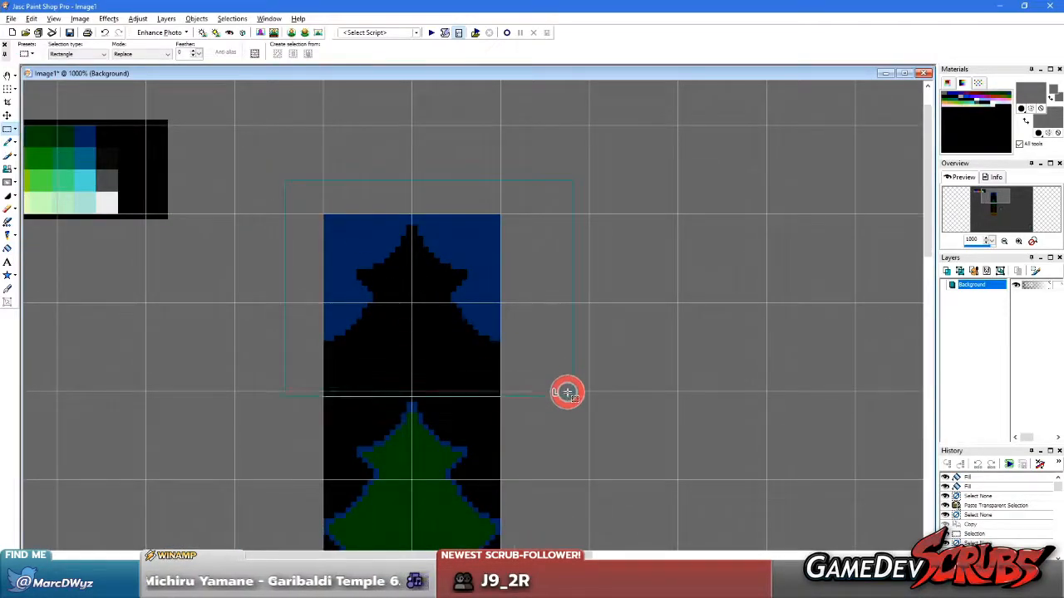
pyautogui.moveTo(569, 387); pyautogui.dragTo(569, 388)
pyautogui.hotkey('ctrl', 'x')
pyautogui.hotkey('ctrl', 'shift', 'e')
pyautogui.click(447, 255)
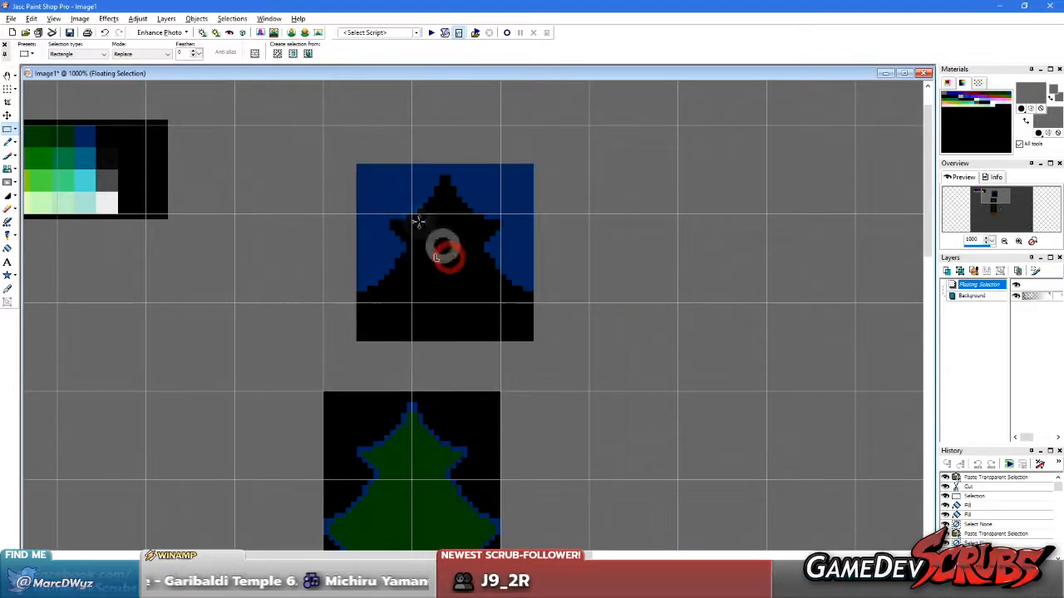
# Resize the floating silhouette to half size by percentage with Pixel Resize, and place it in the tile above the tree's left half
pyautogui.click(79, 18)
pyautogui.click(108, 119)
pyautogui.click(609, 354)
pyautogui.click(690, 197)
pyautogui.click(687, 210)
pyautogui.moveTo(642, 184); pyautogui.dragTo(573, 184)
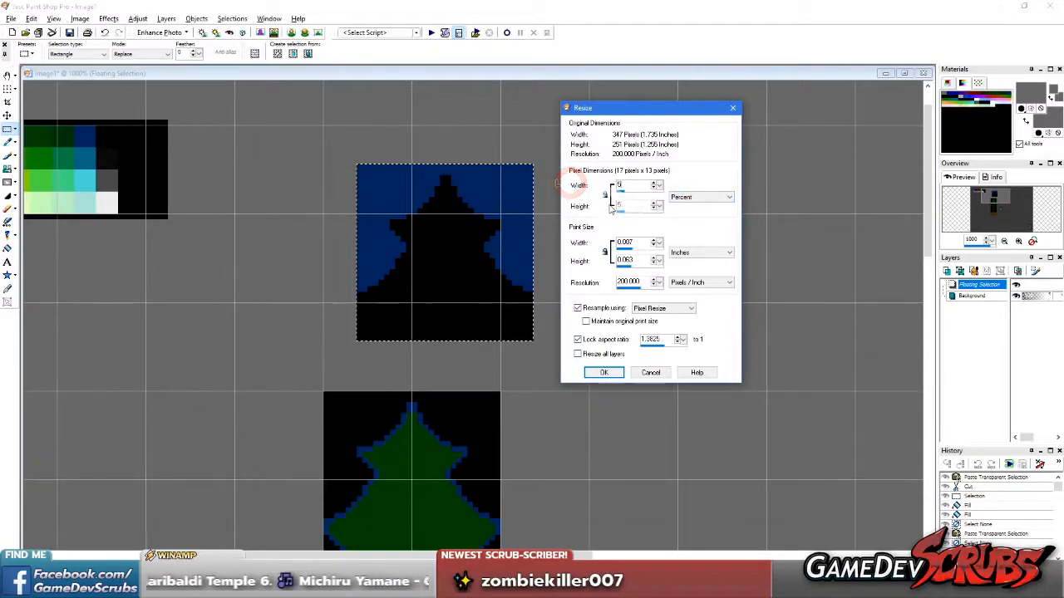
pyautogui.click(602, 373)
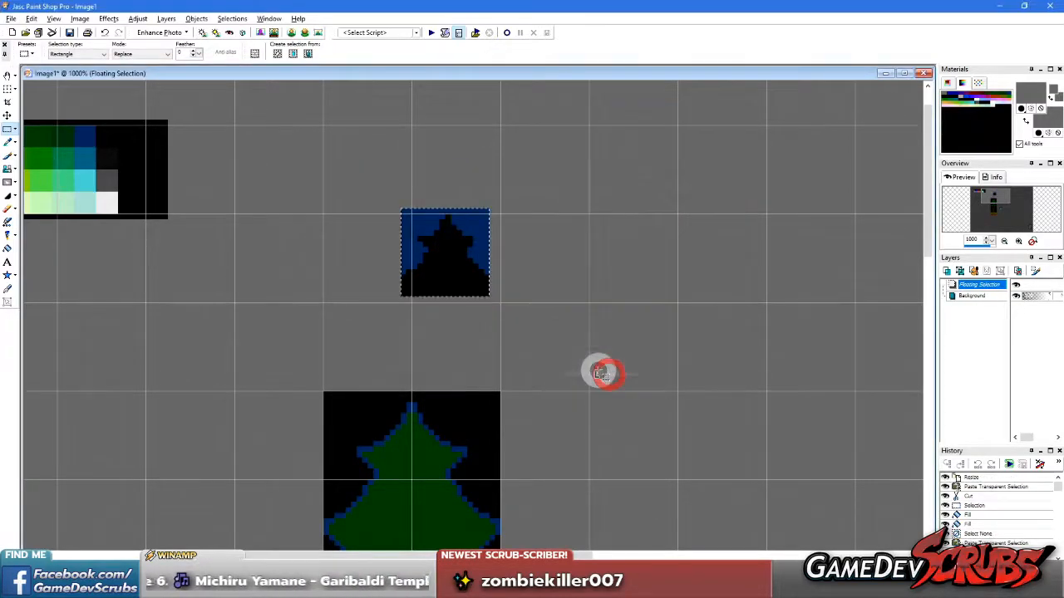
pyautogui.moveTo(437, 247); pyautogui.dragTo(365, 342)
pyautogui.scroll(4, 464, 310)
pyautogui.rightClick(470, 311)
# Copy the small silhouette's left half including its centre column, paste it as a new selection, mirror it, and fit it over the right half
pyautogui.moveTo(121, 149); pyautogui.dragTo(288, 388)
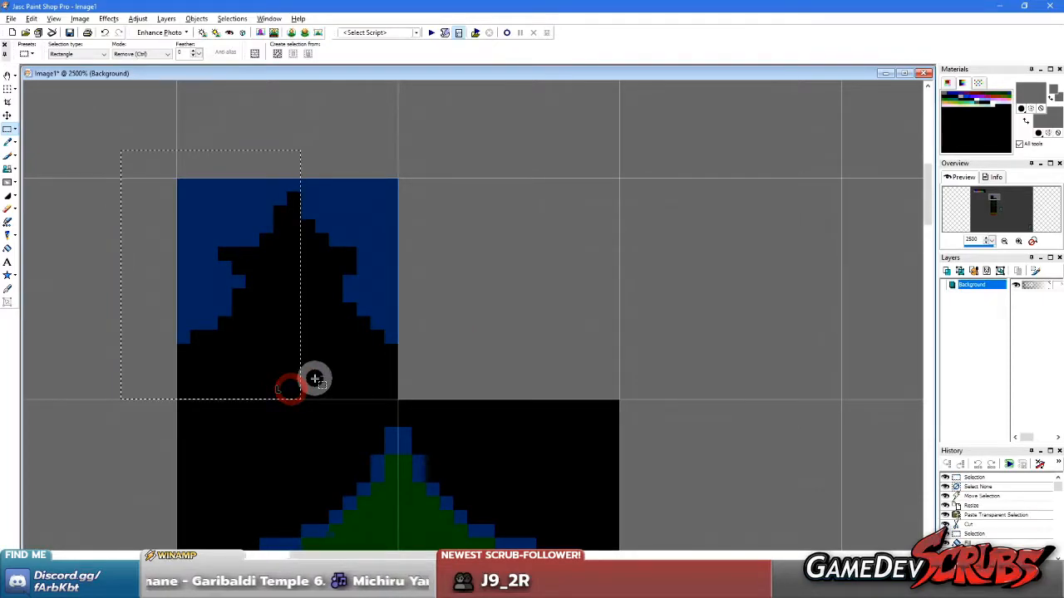
pyautogui.hotkey('ctrl', 'c')
pyautogui.hotkey('ctrl', 'e')
pyautogui.click(439, 320)
pyautogui.hotkey('ctrl', 'm')
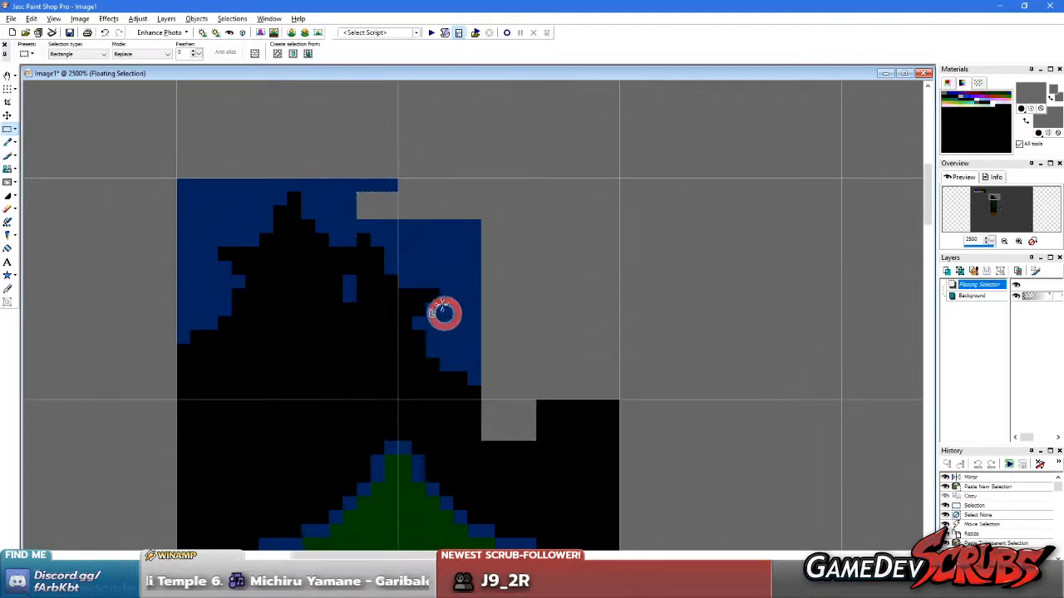
pyautogui.moveTo(443, 312); pyautogui.dragTo(392, 268)
pyautogui.rightClick(210, 134)
# Reselect the mirrored silhouette and nudge it into line with the left edge of its grid tile, and deselect
pyautogui.moveTo(131, 138); pyautogui.dragTo(484, 392)
pyautogui.rightClick(589, 263)
pyautogui.moveTo(497, 154); pyautogui.dragTo(340, 376)
pyautogui.rightClick(560, 263)
pyautogui.moveTo(119, 150); pyautogui.dragTo(471, 393)
pyautogui.click(345, 352)
pyautogui.moveTo(339, 352); pyautogui.dragTo(345, 352)
pyautogui.rightClick(588, 335)
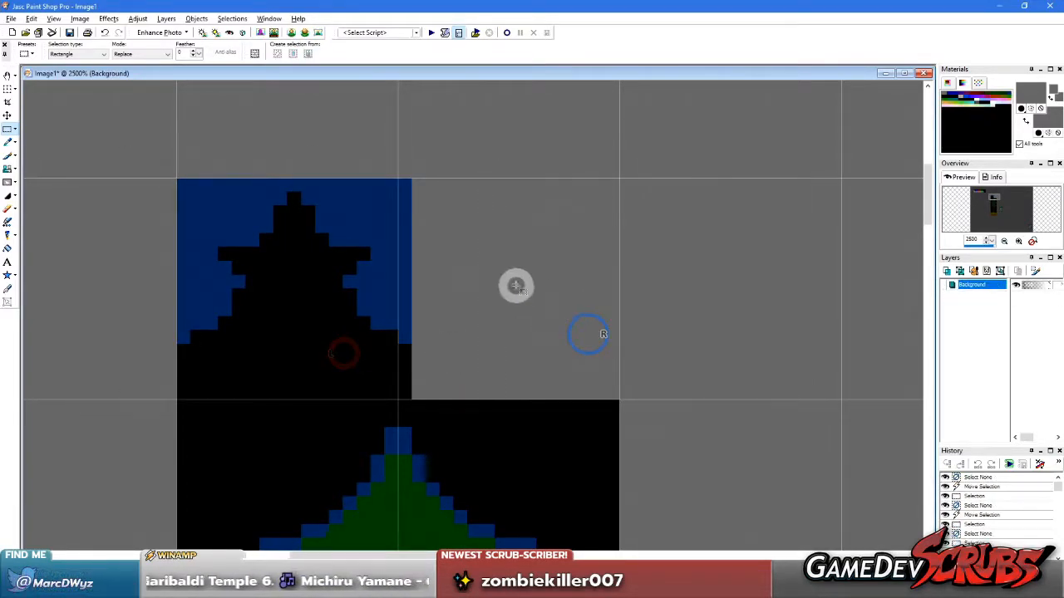
# Clear the surplus pixel column that extends beyond the silhouette tile's right grid line, and deselect
pyautogui.moveTo(467, 164); pyautogui.dragTo(399, 398)
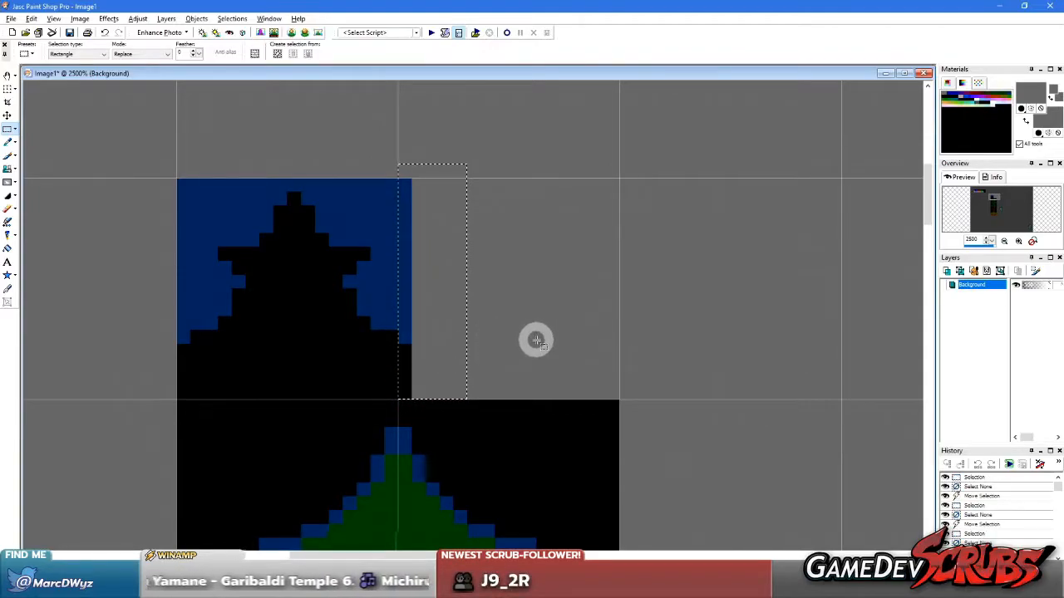
pyautogui.press('Delete')
pyautogui.rightClick(404, 321)
# Paste a transparent copy of the silhouette tile into the neighbouring right tile to check how it repeats, and clear the copy
pyautogui.moveTo(136, 151); pyautogui.dragTo(548, 387)
pyautogui.hotkey('ctrl', 'c')
pyautogui.hotkey('ctrl', 'e')
pyautogui.click(520, 291)
pyautogui.click(520, 290)
pyautogui.rightClick(782, 422)
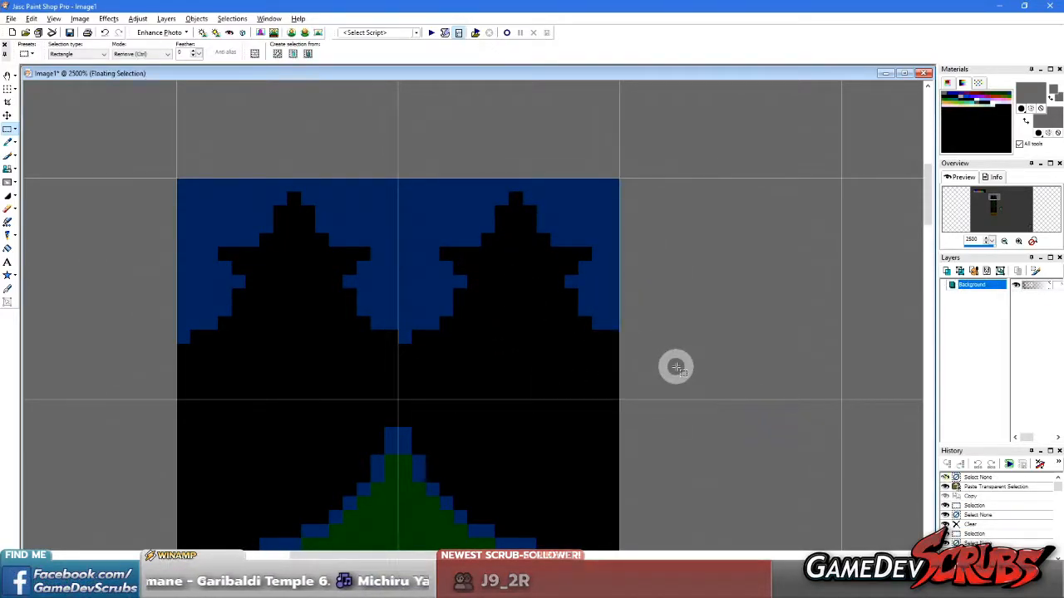
pyautogui.press('Delete')
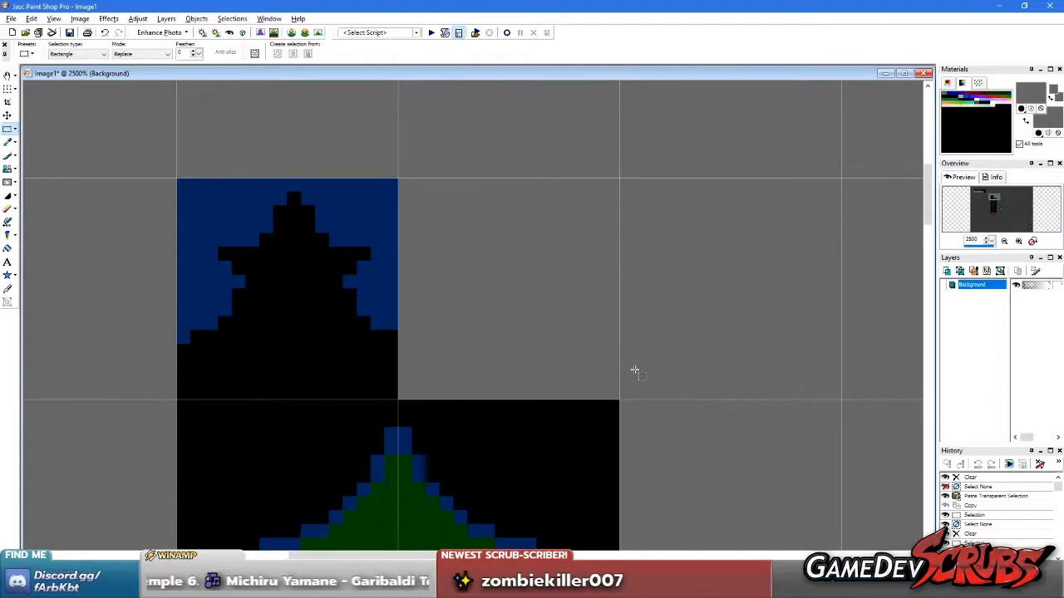
# Sample the canvas grey as both colours, move the character about four tiles right and one tile up, and deselect
pyautogui.scroll(-7, 620, 394)
pyautogui.scroll(4, 411, 301)
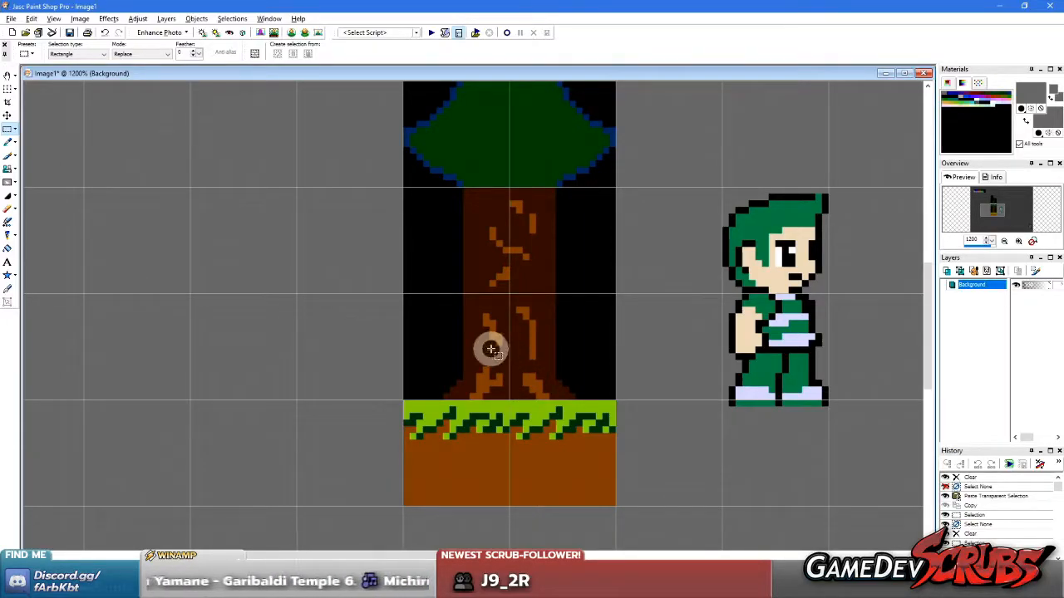
pyautogui.scroll(-4, 408, 247)
pyautogui.scroll(1, 396, 241)
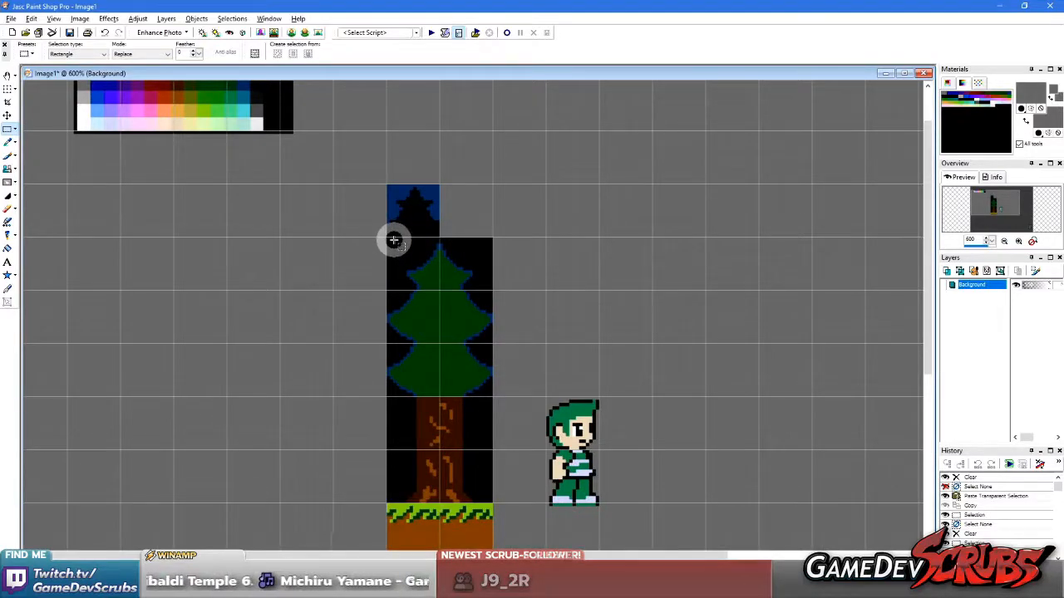
pyautogui.press('e')
pyautogui.click(304, 215)
pyautogui.rightClick(305, 215)
pyautogui.press('s')
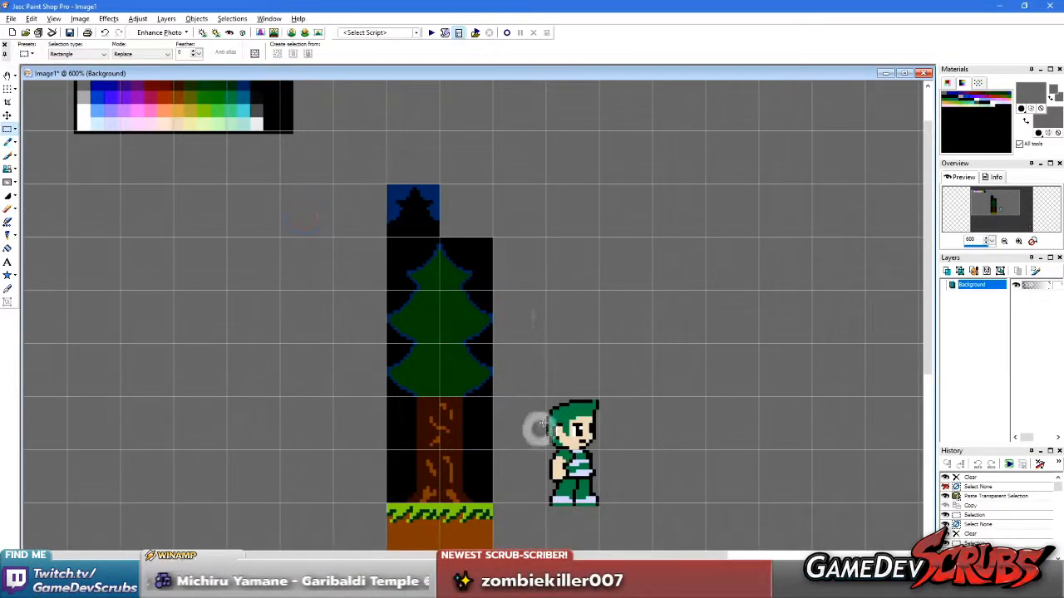
pyautogui.moveTo(645, 528); pyautogui.dragTo(645, 528)
pyautogui.moveTo(576, 476); pyautogui.dragTo(793, 409)
pyautogui.rightClick(453, 179)
# Separate the artwork by moving the silhouette tile up one grid tile and the tree up about half a tile off the ground
pyautogui.moveTo(364, 144); pyautogui.dragTo(550, 236)
pyautogui.moveTo(423, 208); pyautogui.dragTo(422, 156)
pyautogui.rightClick(360, 196)
pyautogui.moveTo(357, 214)
pyautogui.mouseDown()
pyautogui.moveTo(577, 434)
pyautogui.moveTo(576, 501)
pyautogui.mouseUp()
pyautogui.moveTo(464, 463); pyautogui.dragTo(466, 436)
pyautogui.rightClick(655, 347)
pyautogui.scroll(-1, 467, 346)
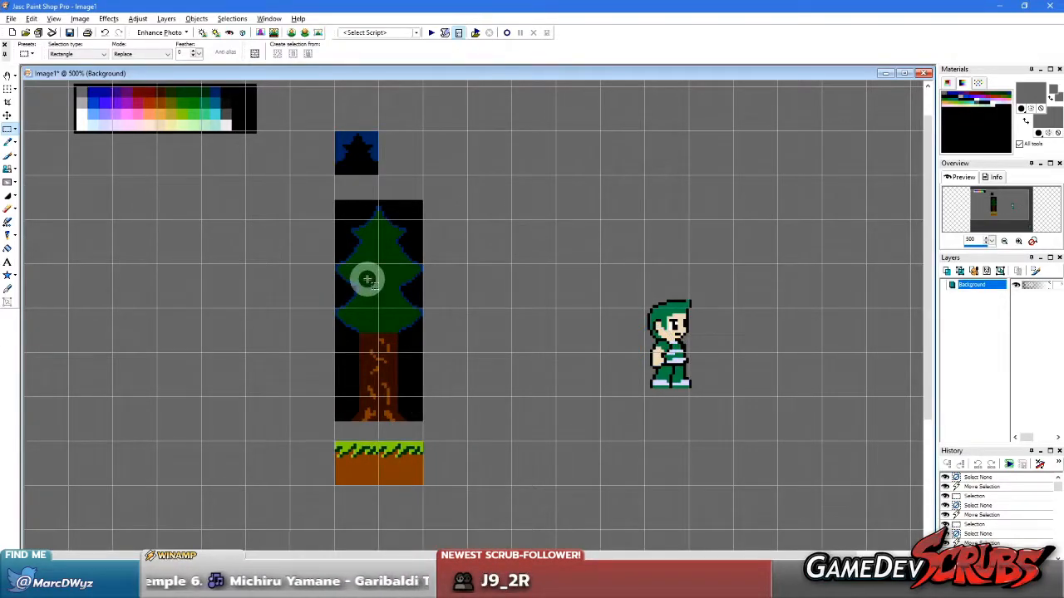
# Undo the last moves of the tree and the silhouette tile, and deselect
pyautogui.hotkey('ctrl', 'z')
pyautogui.hotkey('ctrl', 'z')
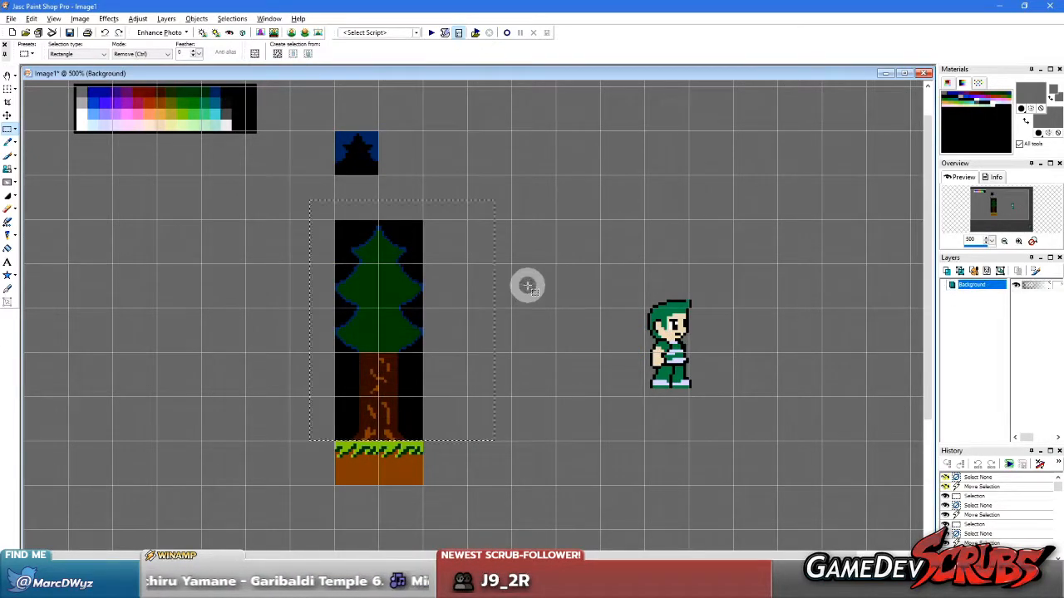
pyautogui.hotkey('ctrl', 'z')
pyautogui.rightClick(512, 293)
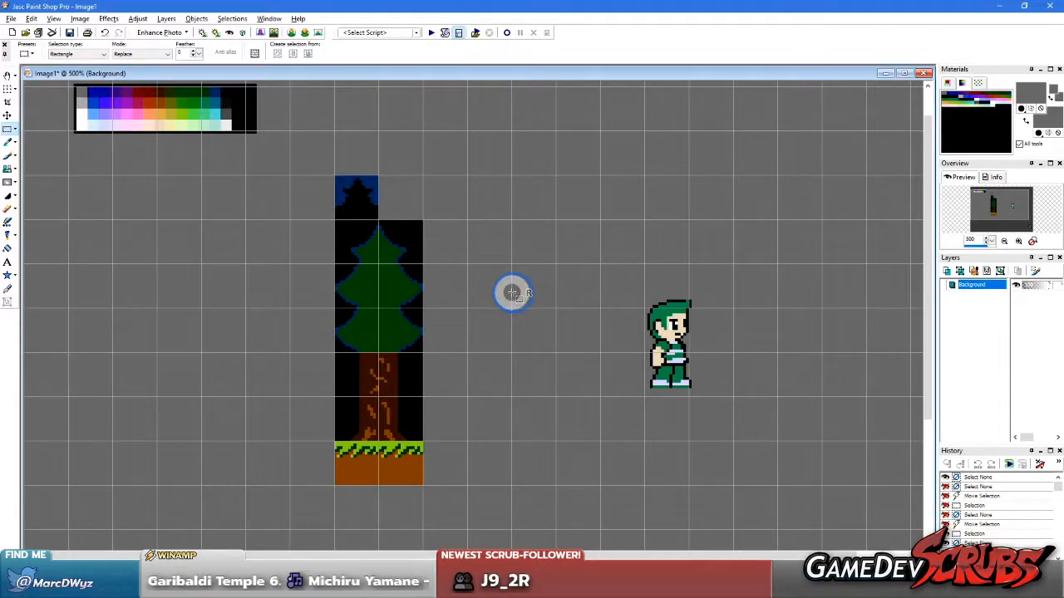
pyautogui.moveTo(303, 510); pyautogui.dragTo(473, 440)
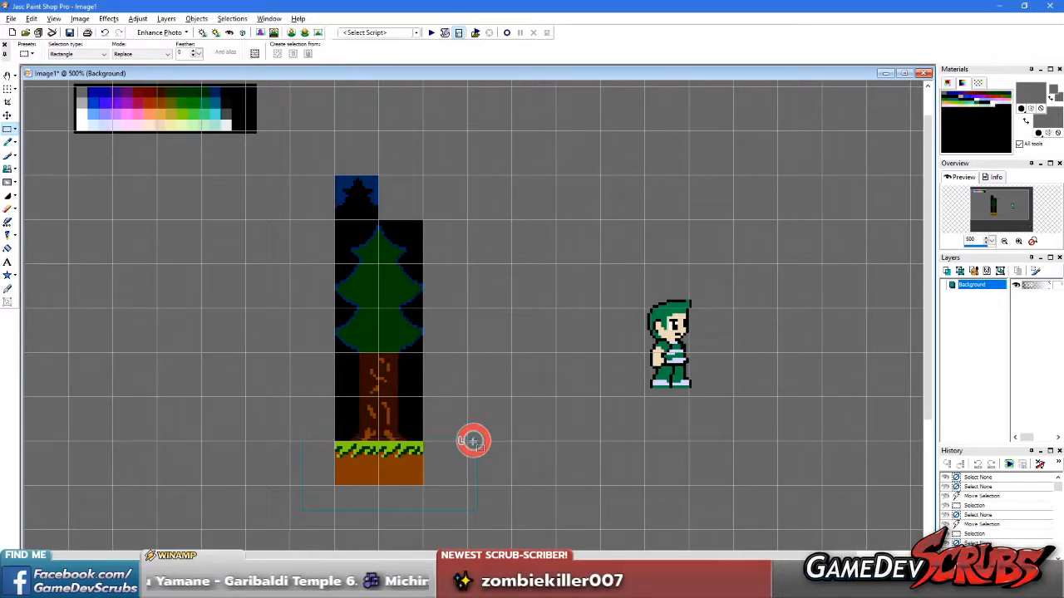
pyautogui.moveTo(470, 429); pyautogui.dragTo(471, 233)
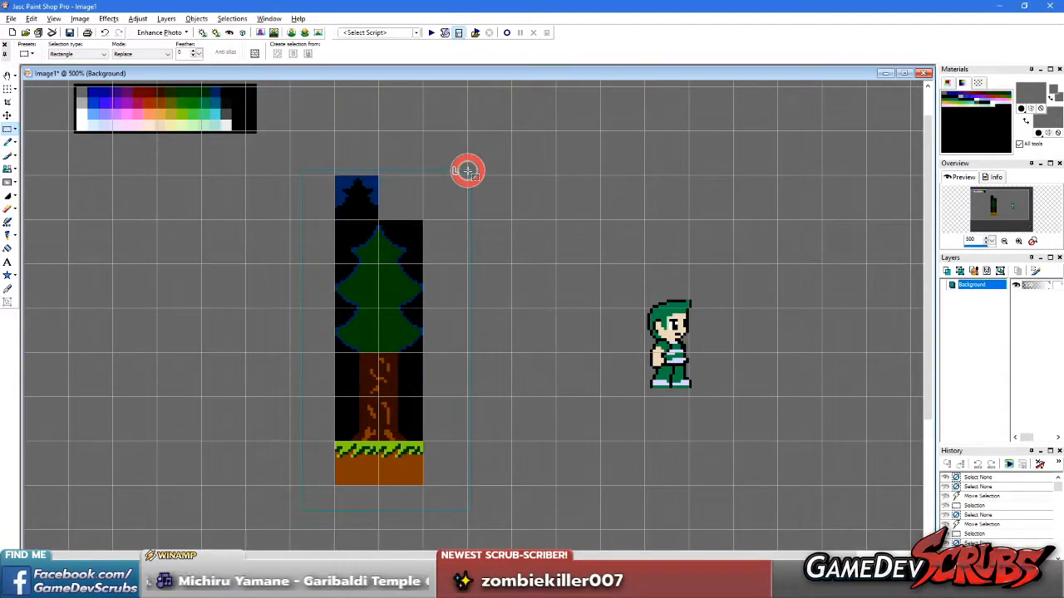
pyautogui.moveTo(467, 174); pyautogui.dragTo(466, 173)
pyautogui.rightClick(304, 138)
pyautogui.moveTo(304, 138); pyautogui.dragTo(441, 218)
pyautogui.rightClick(485, 240)
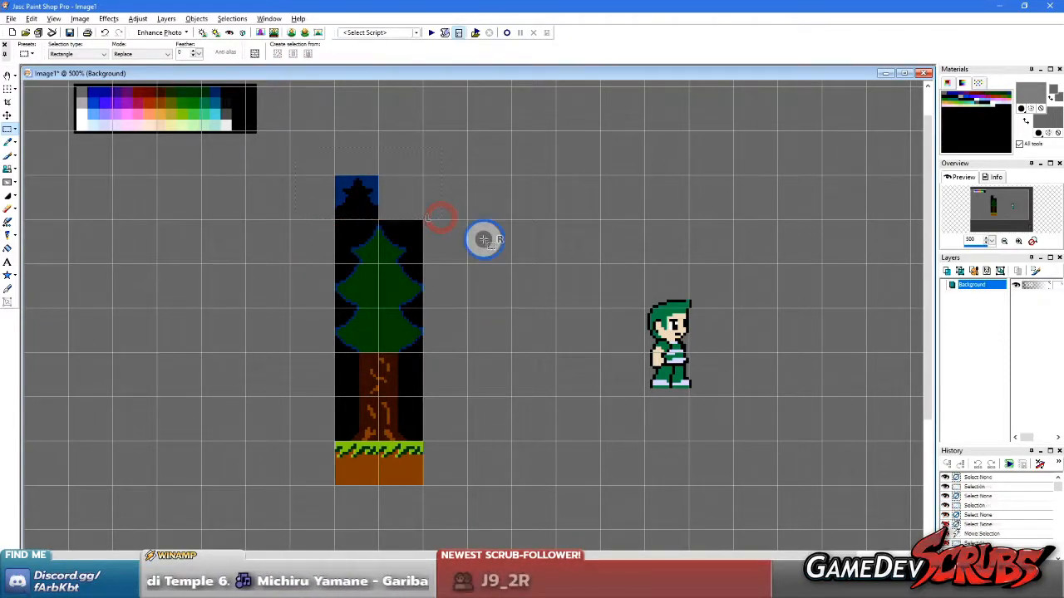
# Sample the silhouette tile's dark blue as both colours, fill the two-by-two-tile area directly above that tile with it, and deselect
pyautogui.scroll(-1, 417, 275)
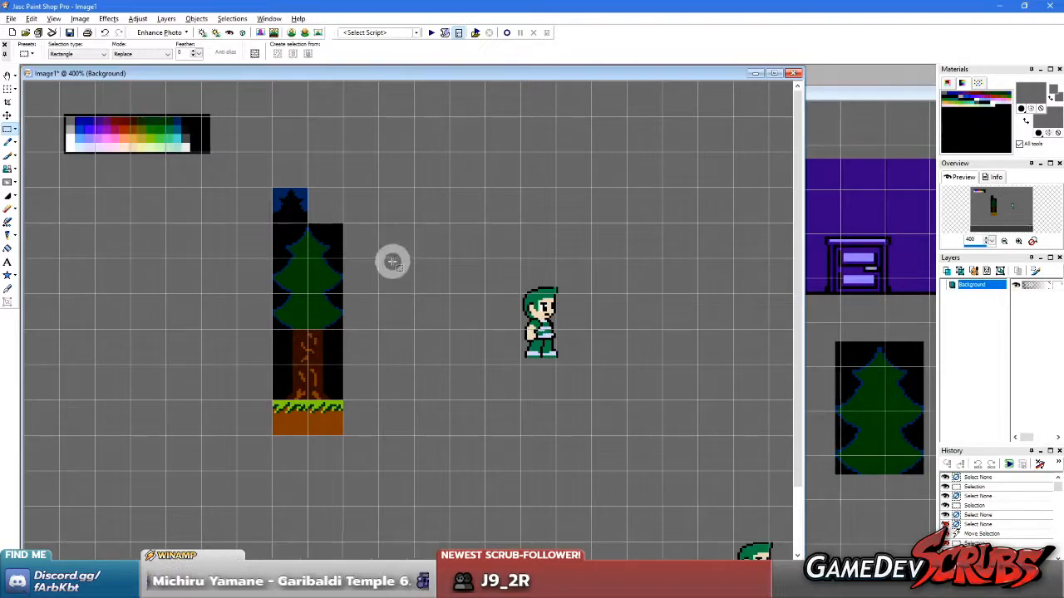
pyautogui.scroll(5, 383, 274)
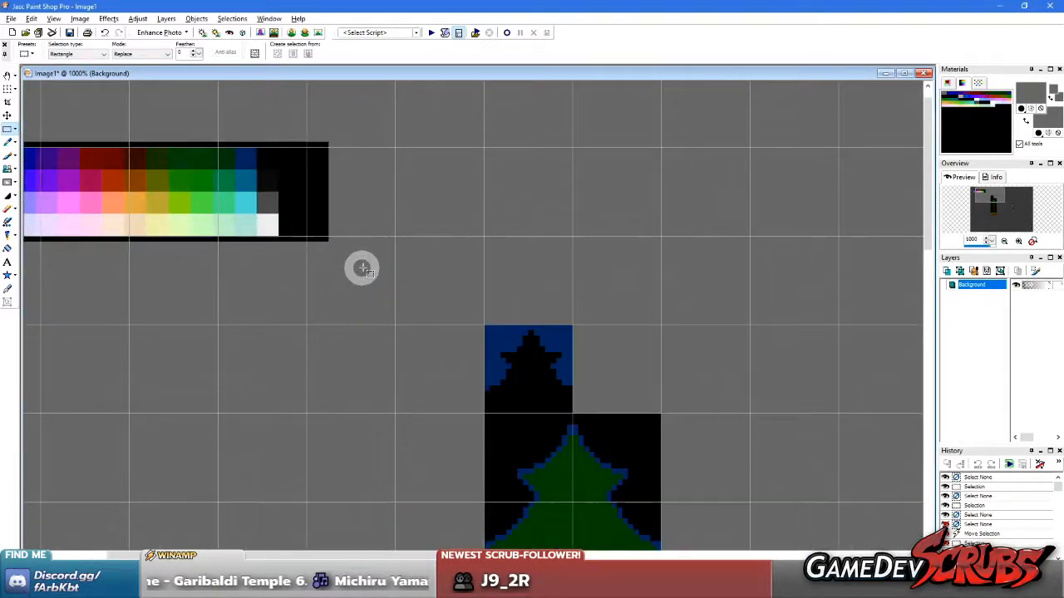
pyautogui.press('b')
pyautogui.scroll(2, 485, 289)
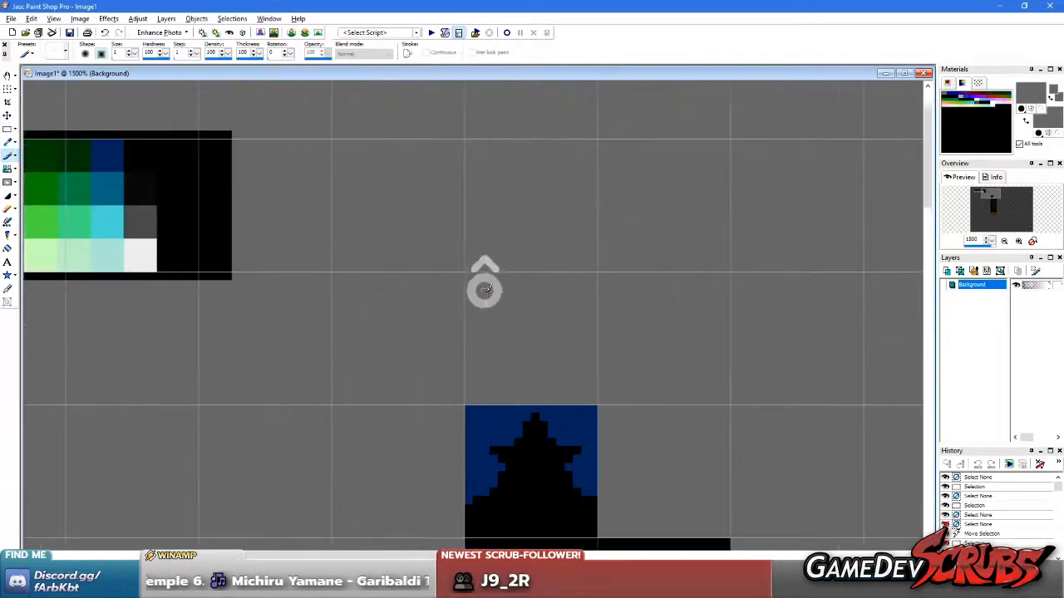
pyautogui.keyDown('ctrl'); pyautogui.click(483, 424); pyautogui.keyUp('ctrl')
pyautogui.keyDown('ctrl'); pyautogui.rightClick(484, 425); pyautogui.keyUp('ctrl')
pyautogui.press('s')
pyautogui.moveTo(465, 138)
pyautogui.mouseDown()
pyautogui.moveTo(621, 276)
pyautogui.moveTo(730, 404)
pyautogui.mouseUp()
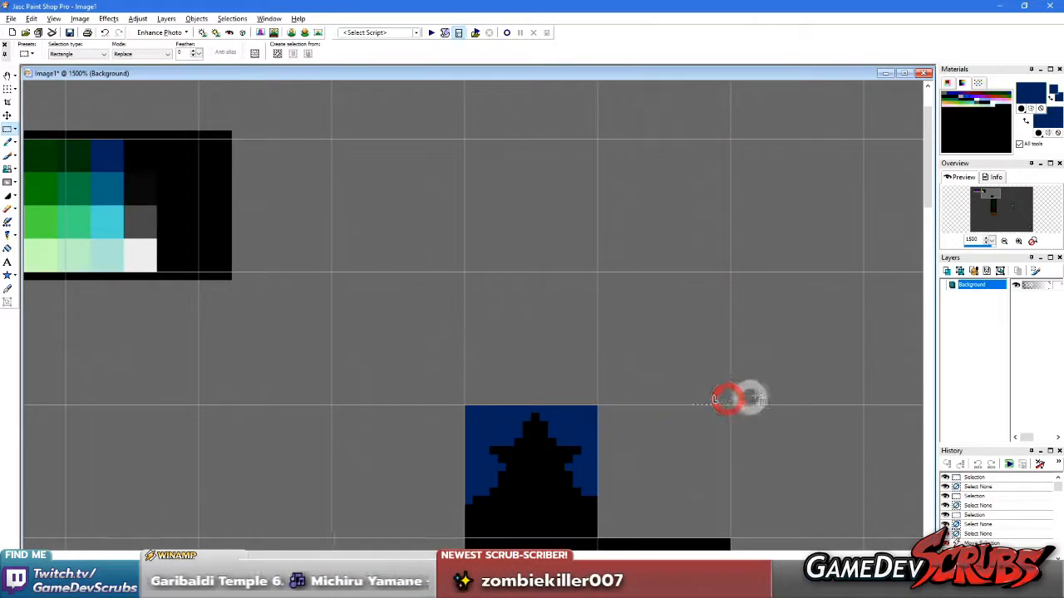
pyautogui.press('Delete')
pyautogui.rightClick(807, 352)
# Sample pale yellow as the foreground colour and orange as the background colour from the palette strip
pyautogui.scroll(-2, 311, 290)
pyautogui.scroll(1, 306, 286)
pyautogui.press('f')
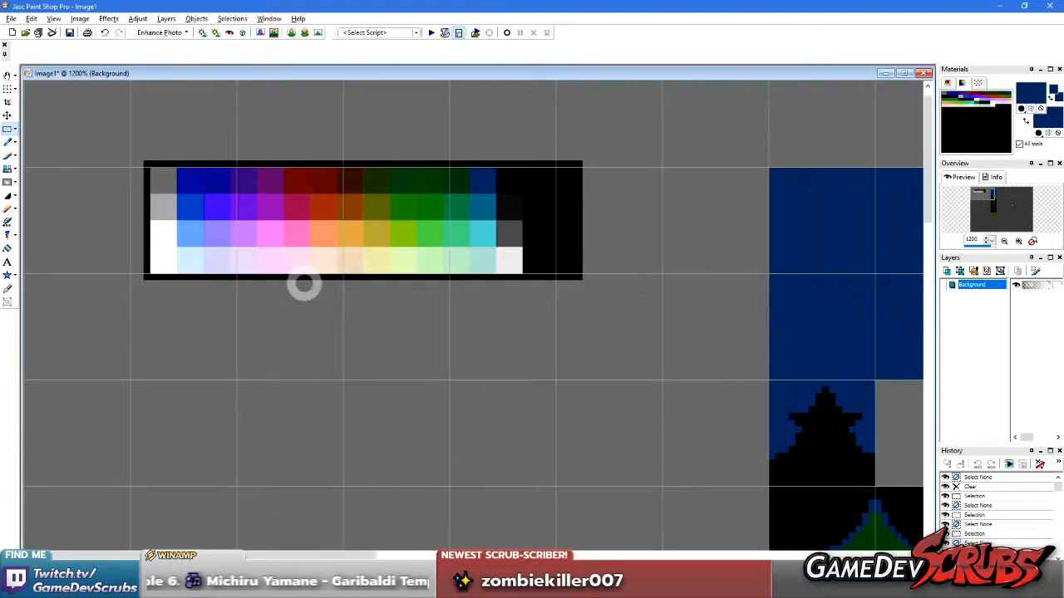
pyautogui.scroll(2, 305, 285)
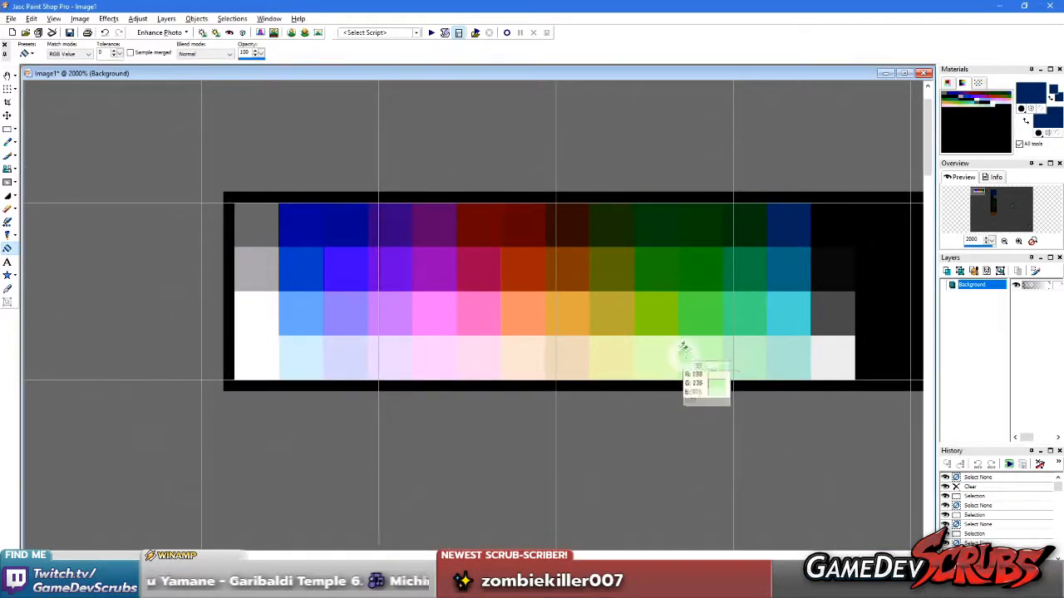
pyautogui.keyDown('ctrl'); pyautogui.click(606, 352); pyautogui.keyUp('ctrl')
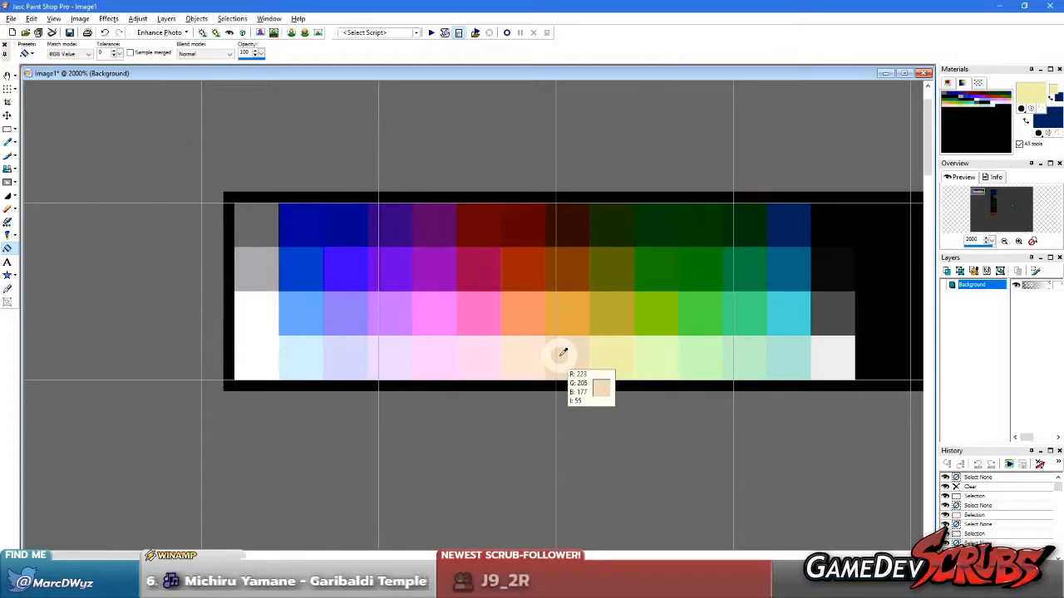
pyautogui.rightClick(571, 306)
pyautogui.scroll(-2, 577, 313)
pyautogui.scroll(3, 517, 333)
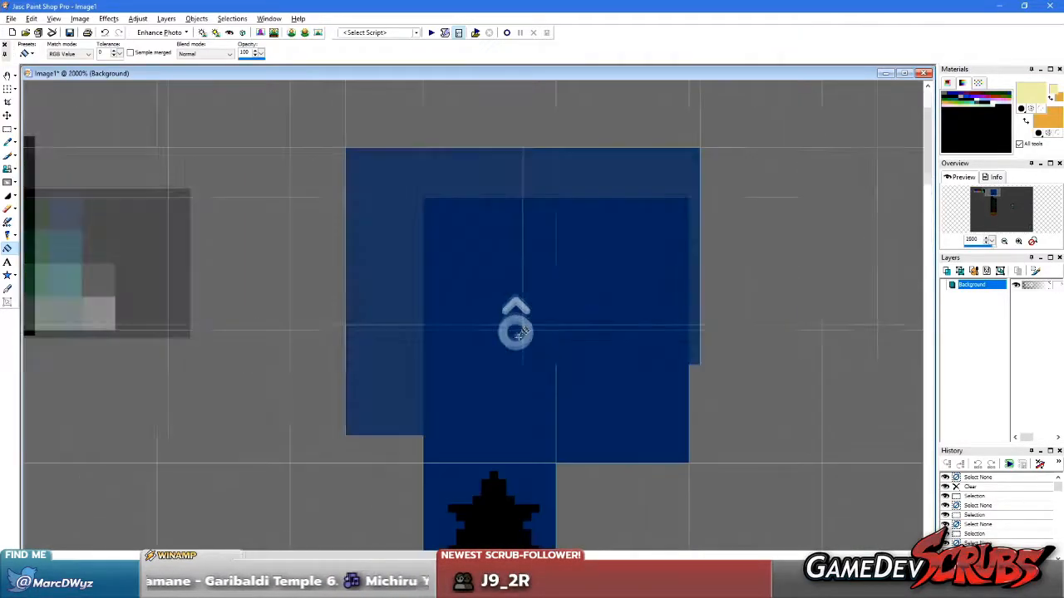
# Try to paint a round moon outline freehand in pale yellow on the dark blue sky block, trimming its edge with the sky colour
pyautogui.press('b')
pyautogui.moveTo(518, 374)
pyautogui.mouseDown()
pyautogui.moveTo(549, 238)
pyautogui.moveTo(458, 247)
pyautogui.moveTo(532, 384)
pyautogui.moveTo(551, 230)
pyautogui.moveTo(442, 363)
pyautogui.moveTo(608, 280)
pyautogui.moveTo(417, 361)
pyautogui.moveTo(589, 273)
pyautogui.moveTo(441, 363)
pyautogui.moveTo(458, 221)
pyautogui.moveTo(516, 419)
pyautogui.moveTo(423, 340)
pyautogui.moveTo(413, 266)
pyautogui.moveTo(422, 355)
pyautogui.mouseUp()
pyautogui.moveTo(513, 196)
pyautogui.mouseDown()
pyautogui.moveTo(454, 285)
pyautogui.moveTo(485, 272)
pyautogui.mouseUp()
pyautogui.keyDown('ctrl'); pyautogui.rightClick(405, 212); pyautogui.keyUp('ctrl')
pyautogui.moveTo(407, 234); pyautogui.dragTo(404, 314, button='right')
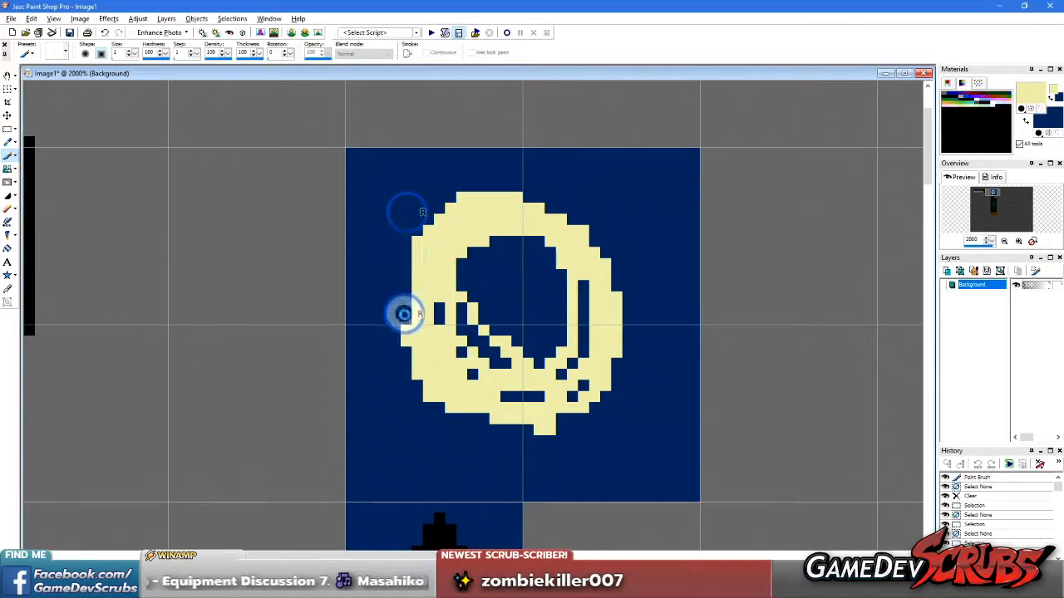
pyautogui.moveTo(407, 276); pyautogui.dragTo(408, 318)
pyautogui.rightClick(417, 241)
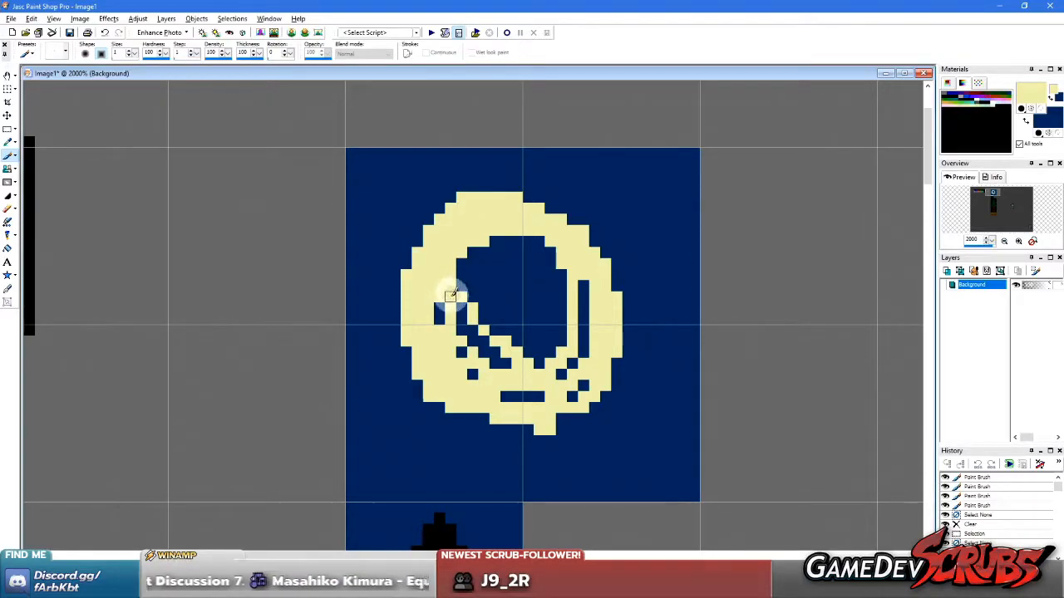
# Clear the freehand moon drawing from the sky block with the sampled dark blue, and deselect
pyautogui.keyDown('ctrl'); pyautogui.click(387, 222); pyautogui.keyUp('ctrl')
pyautogui.press('s')
pyautogui.moveTo(379, 168); pyautogui.dragTo(639, 455)
pyautogui.press('Delete')
pyautogui.rightClick(697, 394)
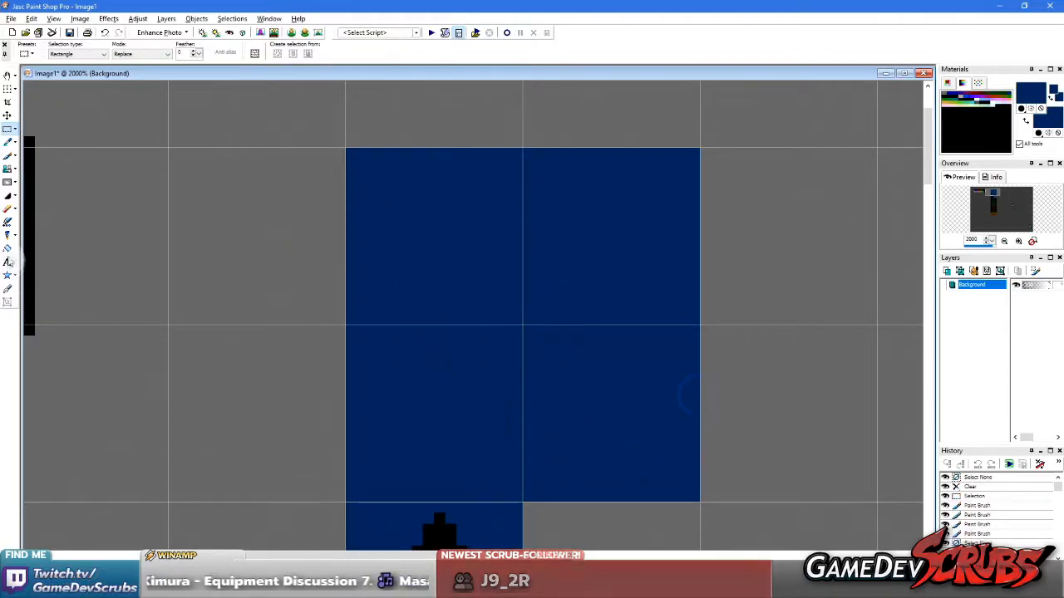
# Draw a filled dark blue circle with a 13-pixel radius on the empty canvas below the palette strip, using the Ellipse tool
pyautogui.click(13, 276)
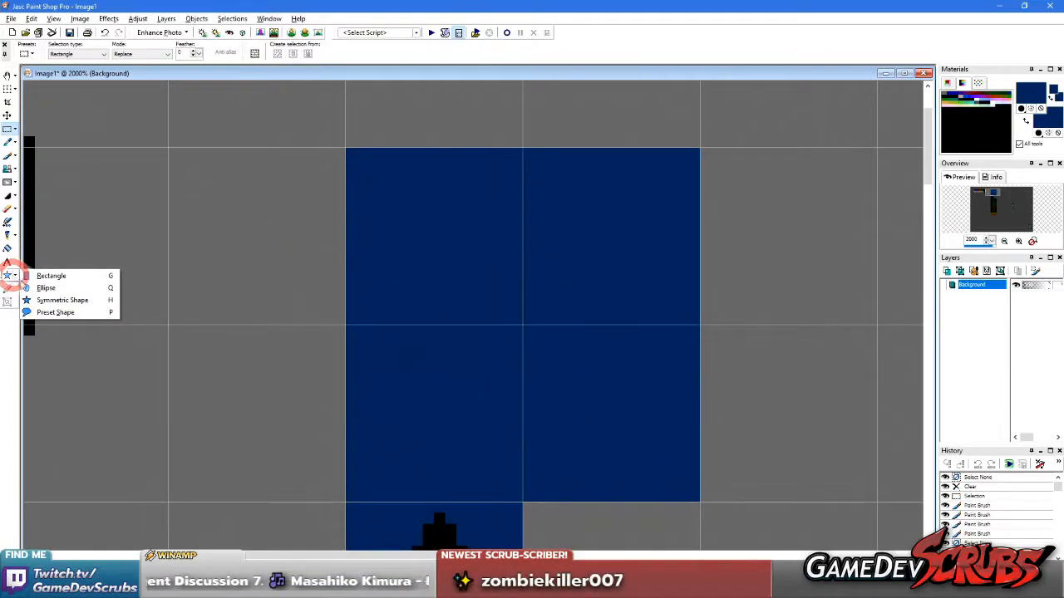
pyautogui.click(46, 289)
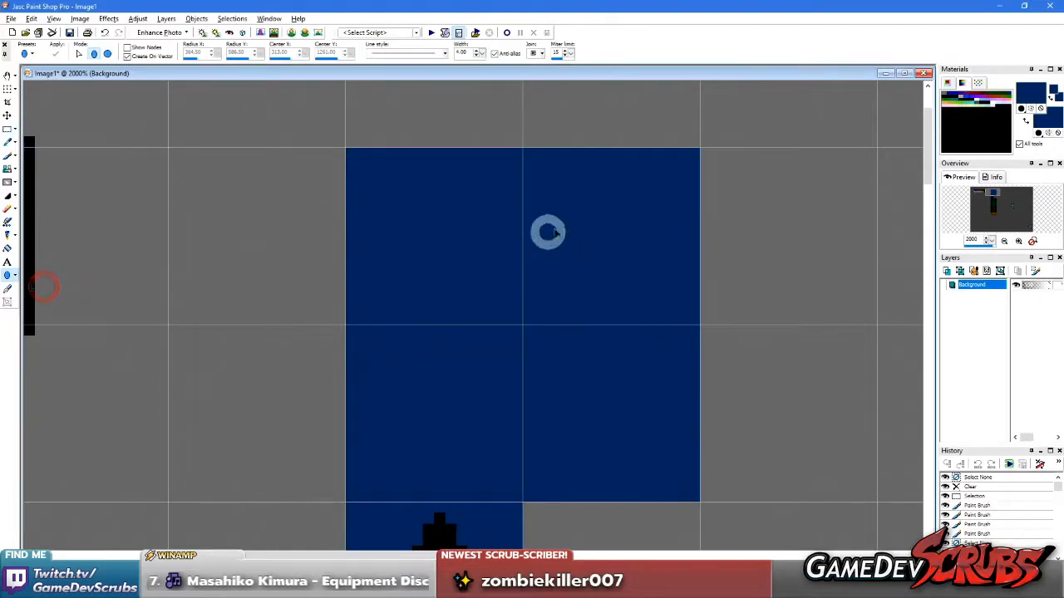
pyautogui.scroll(-3, 445, 255)
pyautogui.scroll(2, 335, 354)
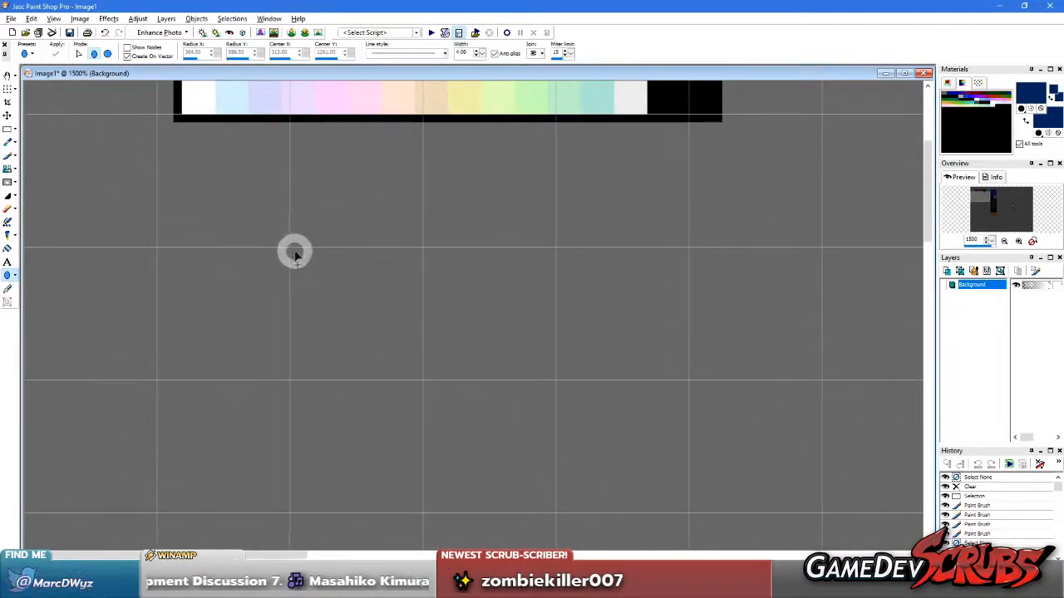
pyautogui.moveTo(389, 348); pyautogui.dragTo(492, 448)
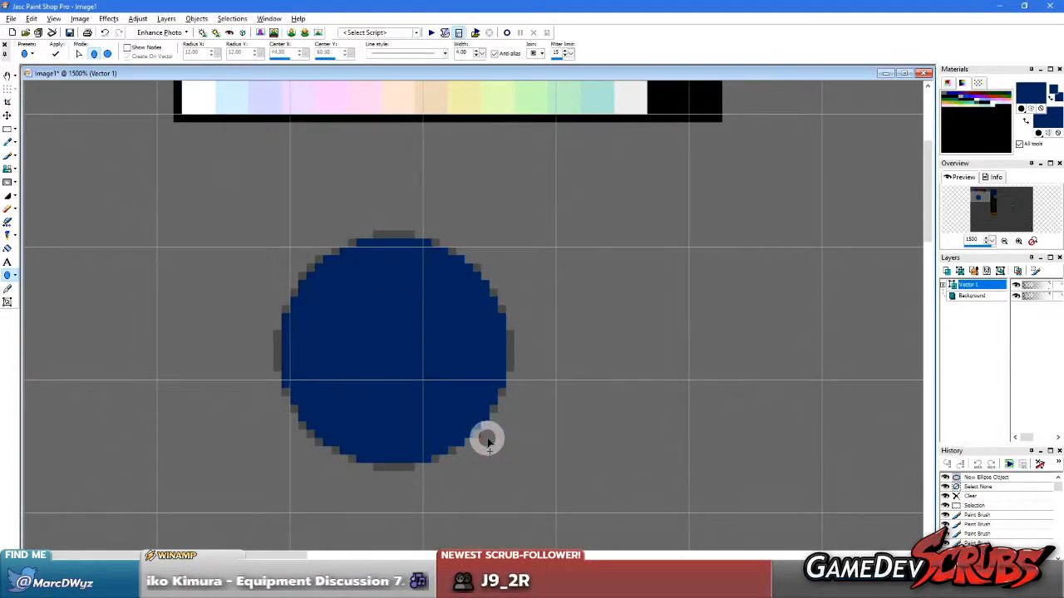
pyautogui.hotkey('ctrl', 'z')
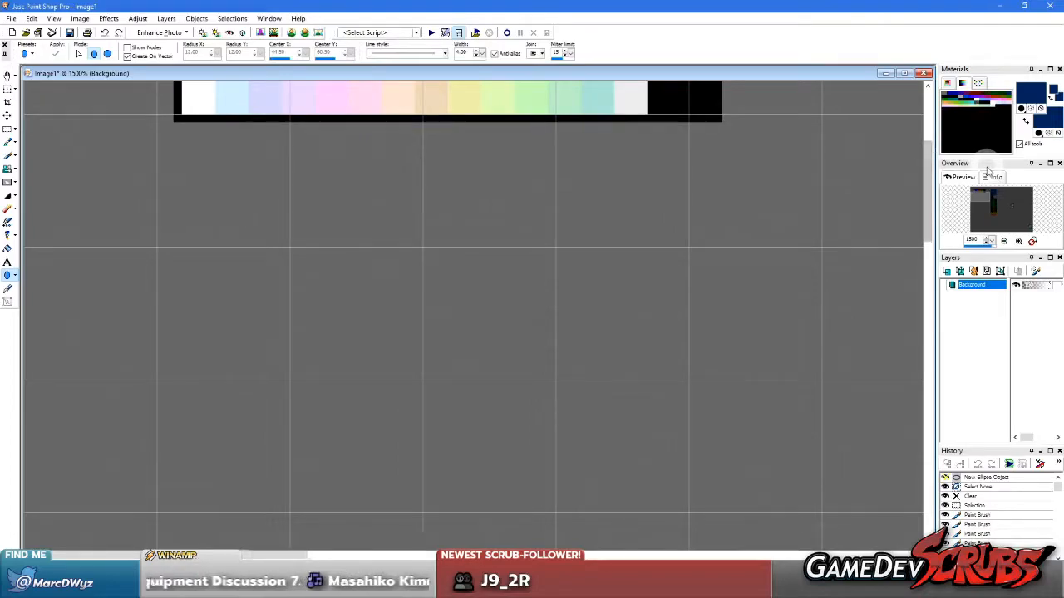
pyautogui.moveTo(293, 253); pyautogui.dragTo(516, 469)
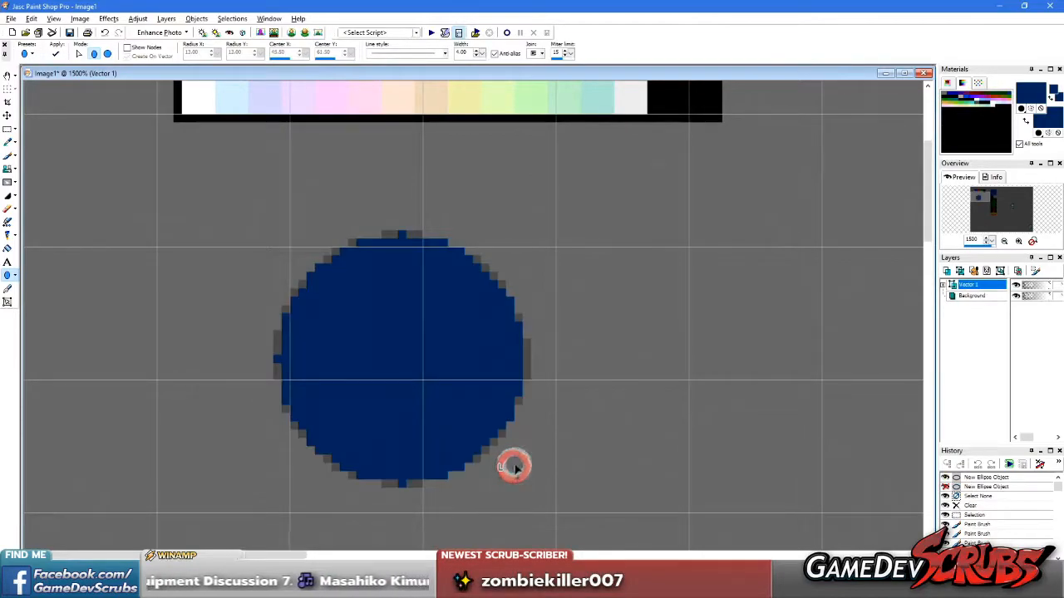
# Merge all layers so the vector circle becomes part of the background
pyautogui.click(8, 128)
pyautogui.click(165, 19)
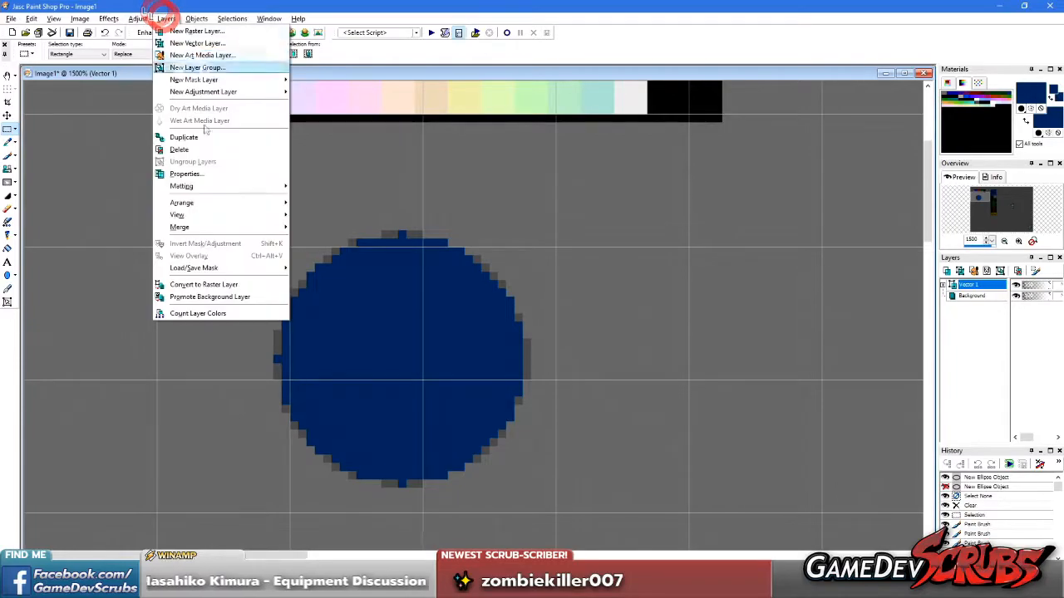
pyautogui.click(227, 220)
pyautogui.click(320, 236)
# Copy the circle with some surrounding canvas into a new image, enlarge its view and place its window beside the palette strip
pyautogui.scroll(-1, 341, 301)
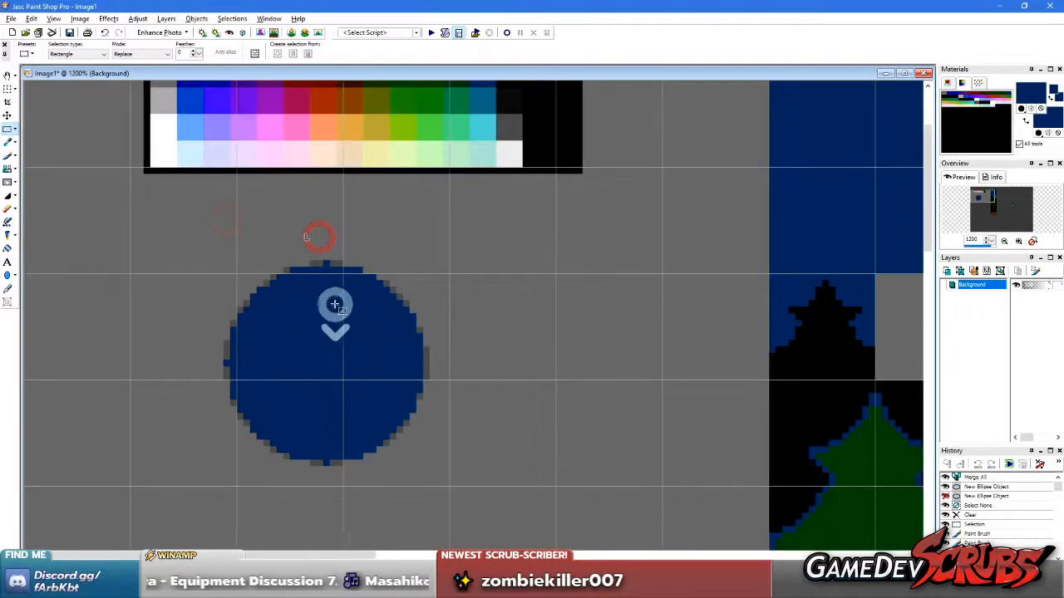
pyautogui.moveTo(170, 215); pyautogui.dragTo(525, 501)
pyautogui.hotkey('ctrl', 'c')
pyautogui.hotkey('ctrl', 'v')
pyautogui.scroll(12, 113, 115)
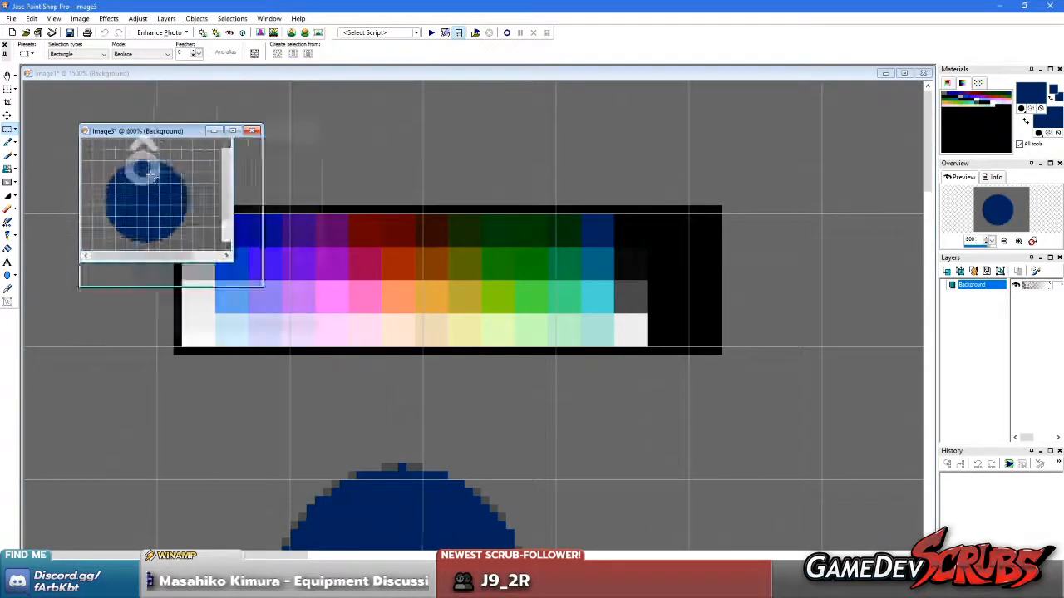
pyautogui.moveTo(195, 130); pyautogui.dragTo(627, 128)
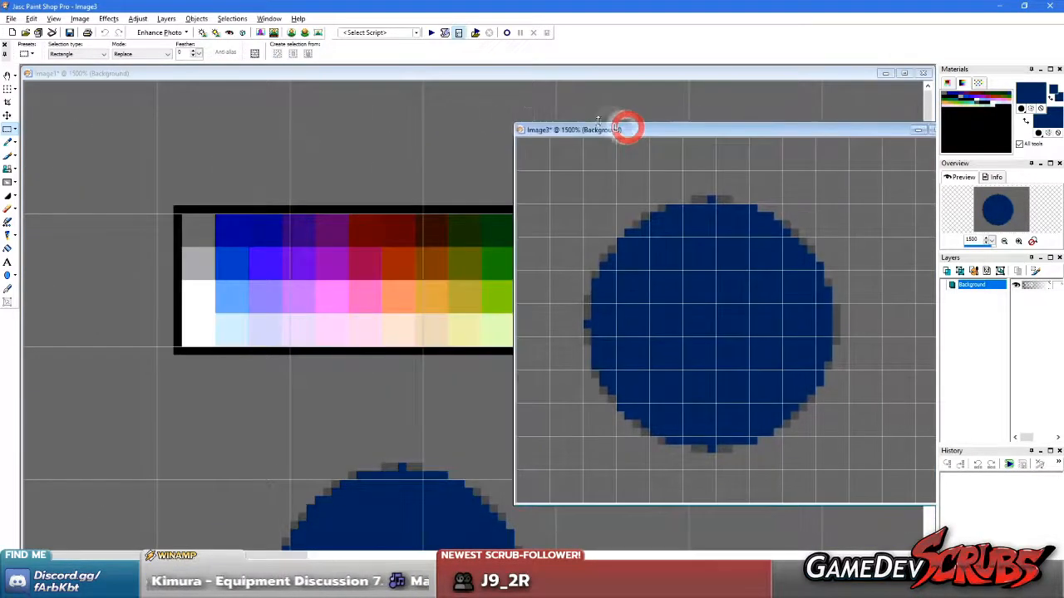
# Edit the new image's palette, changing the grey background entry at index 0 to the black of the palette strip's border
pyautogui.click(80, 18)
pyautogui.click(141, 177)
pyautogui.click(223, 177)
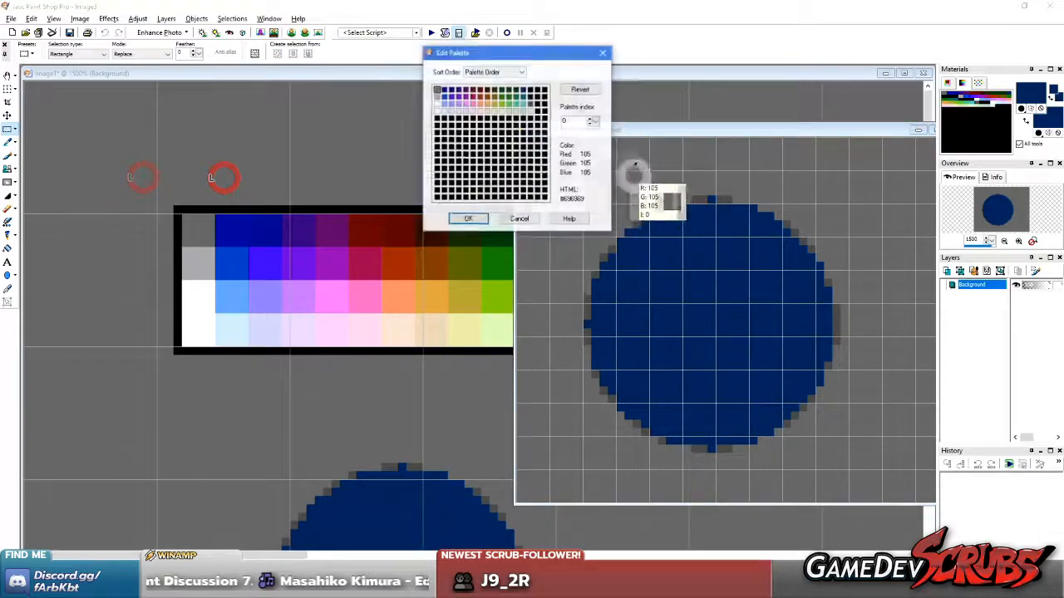
pyautogui.doubleClick(435, 90)
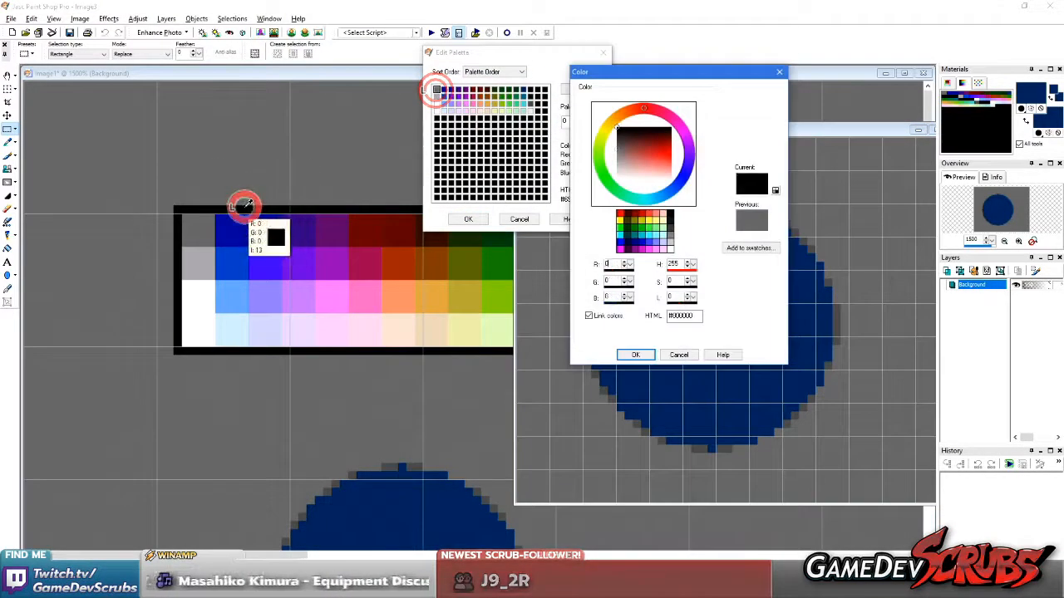
pyautogui.click(628, 352)
pyautogui.click(620, 303)
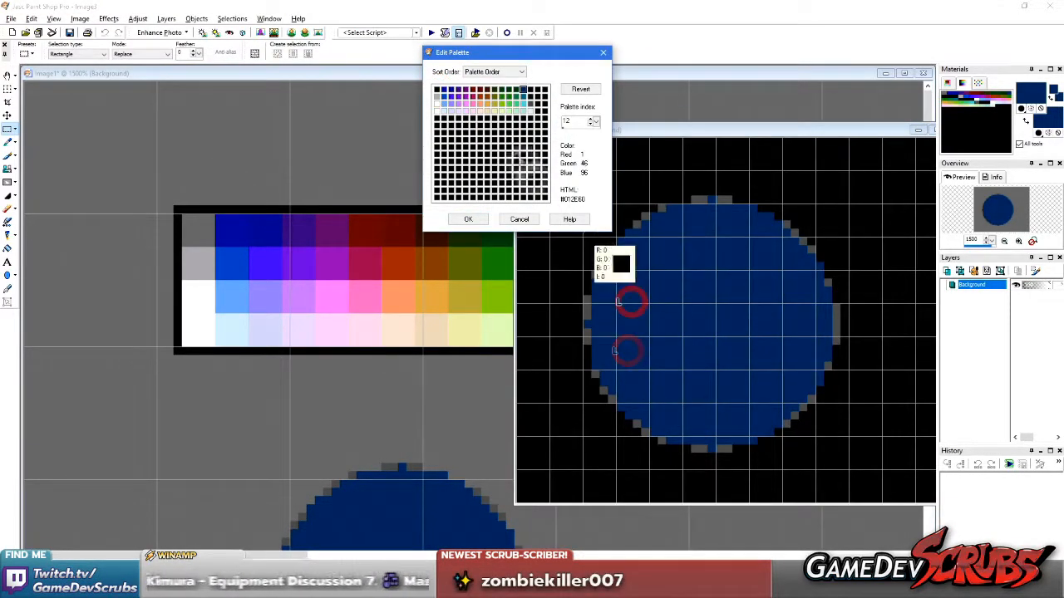
# Change the circle's dark blue palette entry at index 12 to the pale yellow sampled from the palette strip
pyautogui.doubleClick(522, 90)
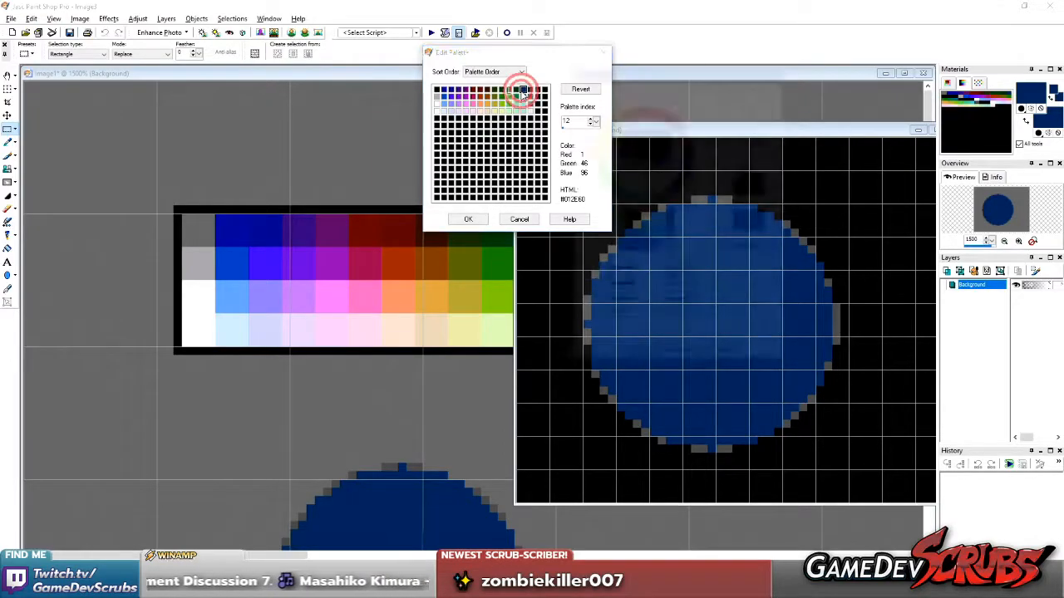
pyautogui.click(463, 325)
pyautogui.click(629, 351)
pyautogui.click(595, 272)
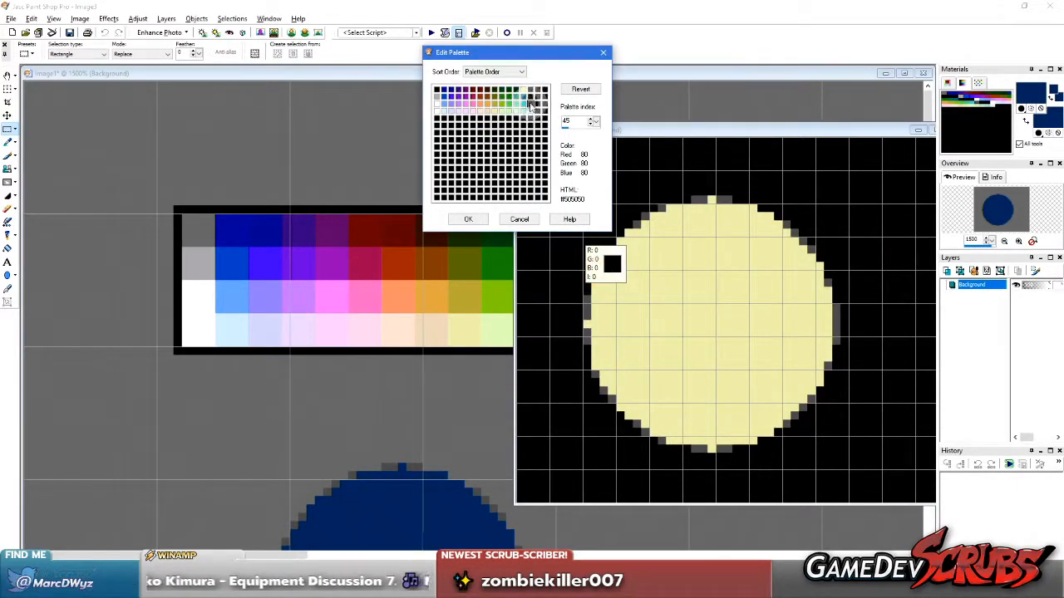
# Change the circle edge's dark grey palette entry at index 45 to the orange sampled from the palette strip, and apply the palette
pyautogui.doubleClick(529, 105)
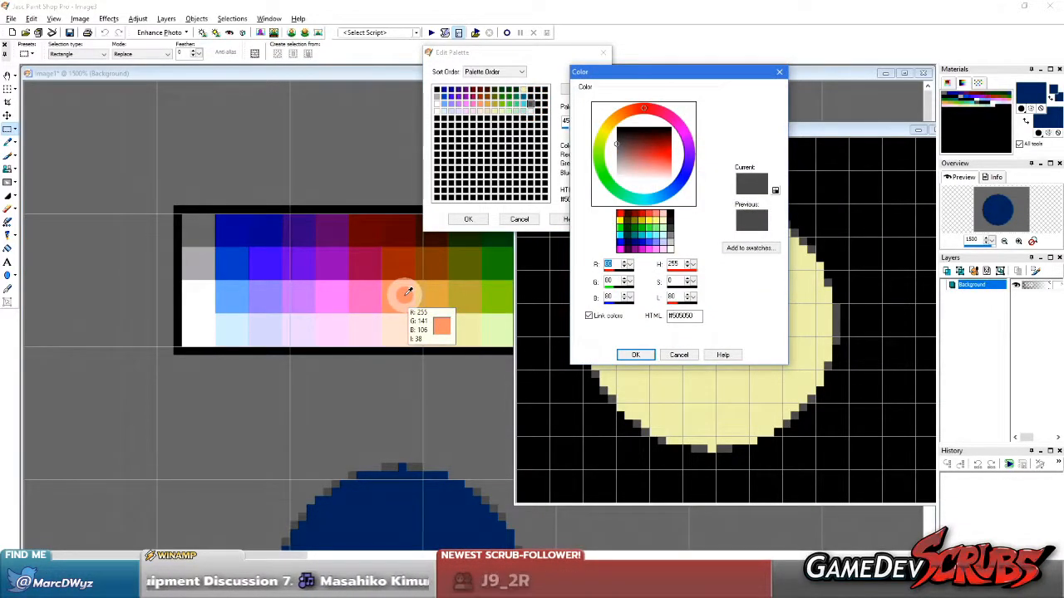
pyautogui.click(426, 295)
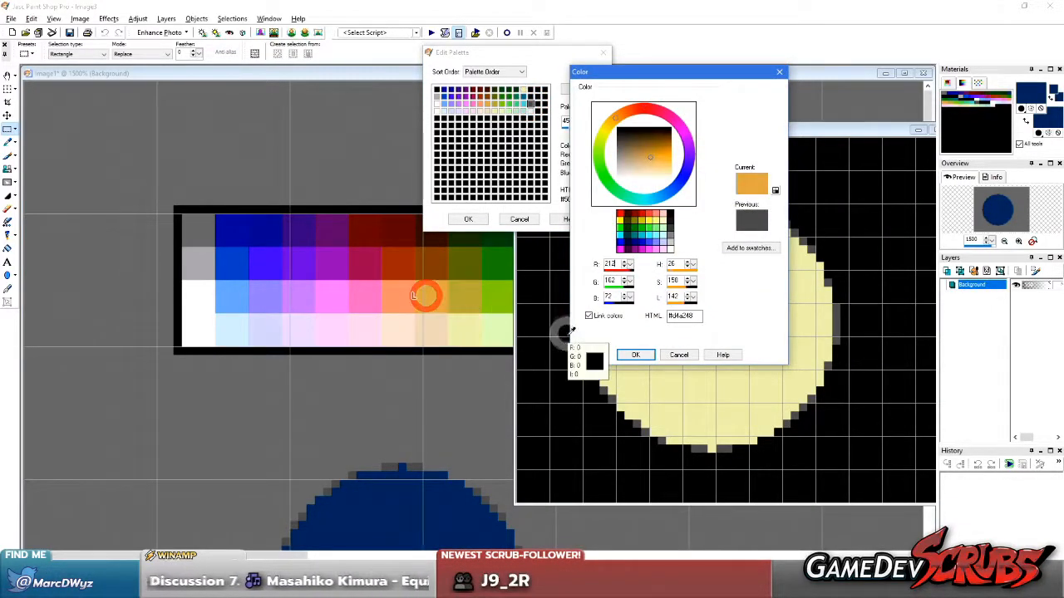
pyautogui.click(633, 355)
pyautogui.click(468, 218)
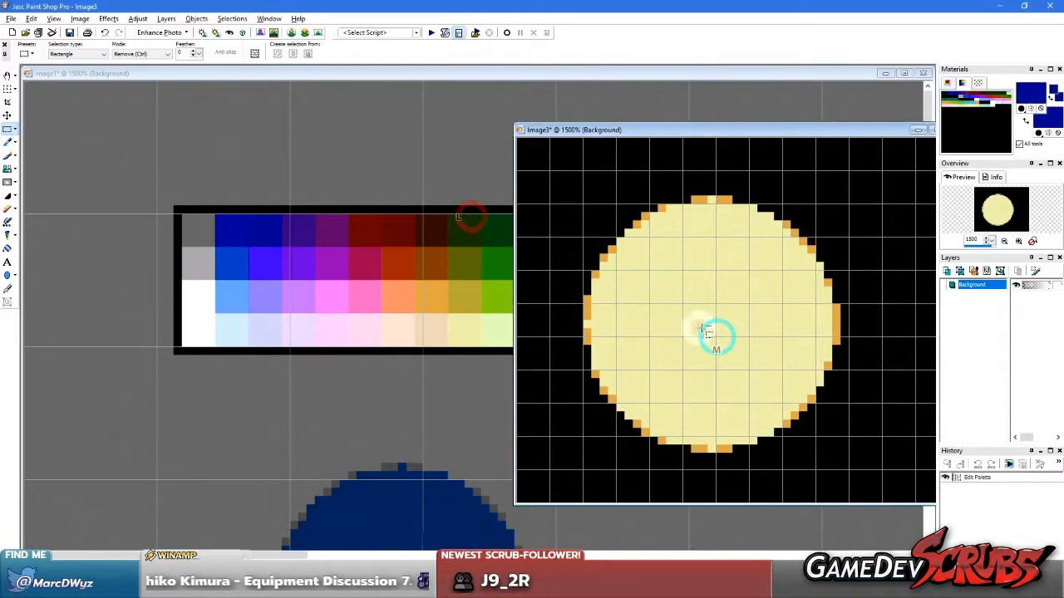
# Paste the recoloured moon into the tileset image and place it on the grid beside the dark blue sky tiles
pyautogui.scroll(-2, 603, 247)
pyautogui.scroll(-1, 456, 247)
pyautogui.middleClick(460, 359)
pyautogui.scroll(-2, 544, 340)
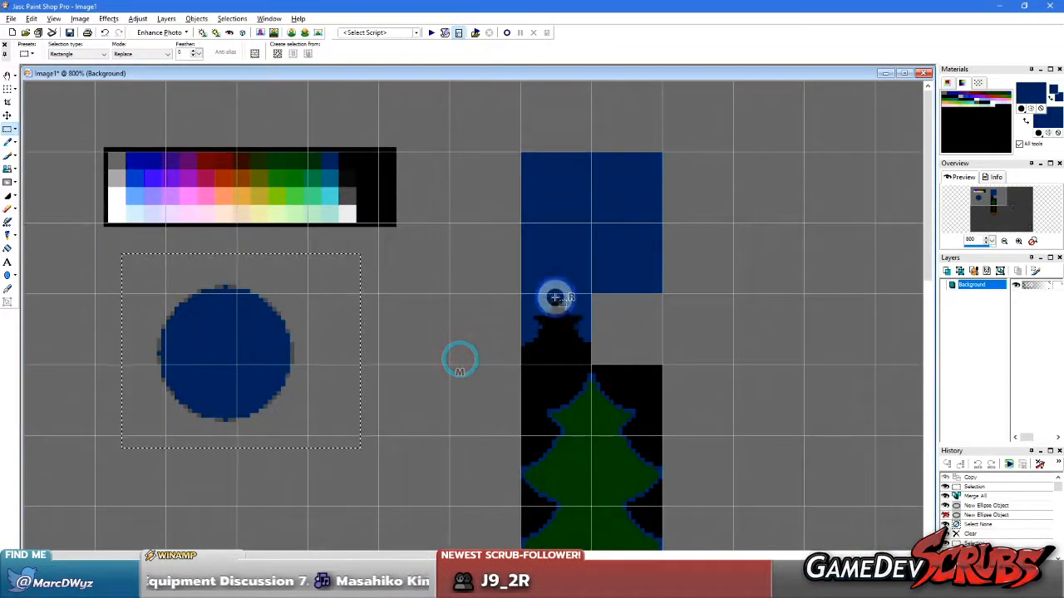
pyautogui.rightClick(555, 296)
pyautogui.scroll(1, 540, 284)
pyautogui.hotkey('ctrl', 'shift', 'e')
pyautogui.click(689, 190)
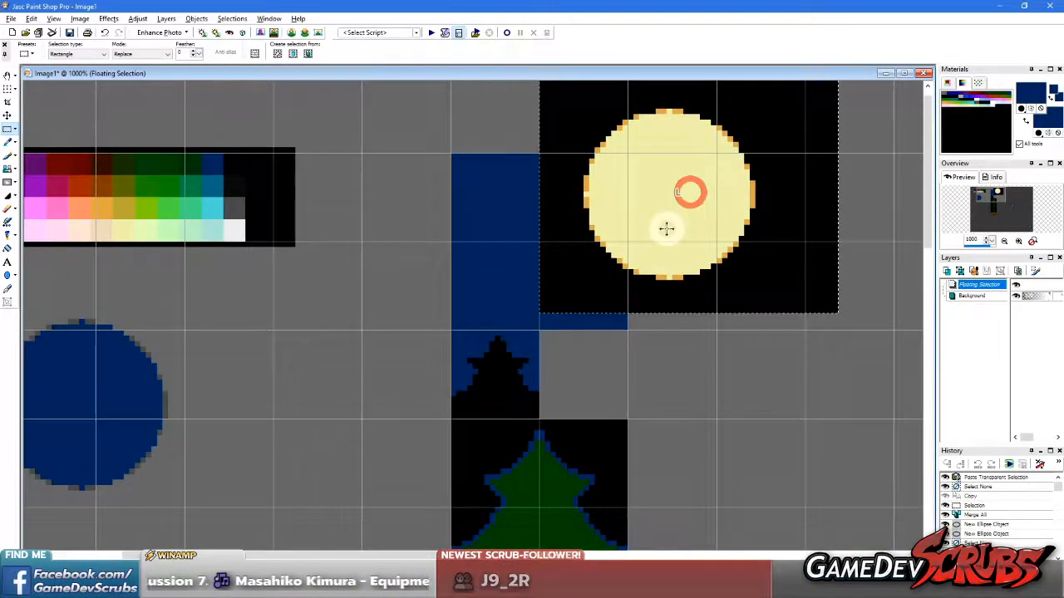
pyautogui.scroll(-3, 597, 205)
pyautogui.moveTo(309, 155); pyautogui.dragTo(445, 186)
pyautogui.scroll(4, 448, 204)
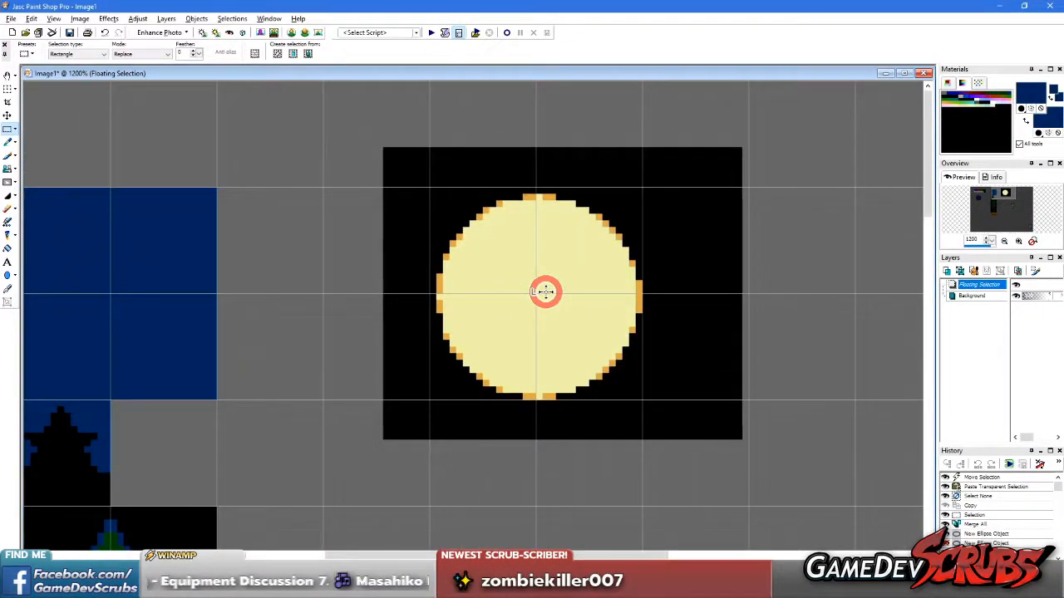
pyautogui.rightClick(305, 151)
# Sample the grey canvas colour and clear the surplus black above and to the right of the moon's two-by-two tile block
pyautogui.press('e')
pyautogui.click(318, 156)
pyautogui.rightClick(317, 155)
pyautogui.press('s')
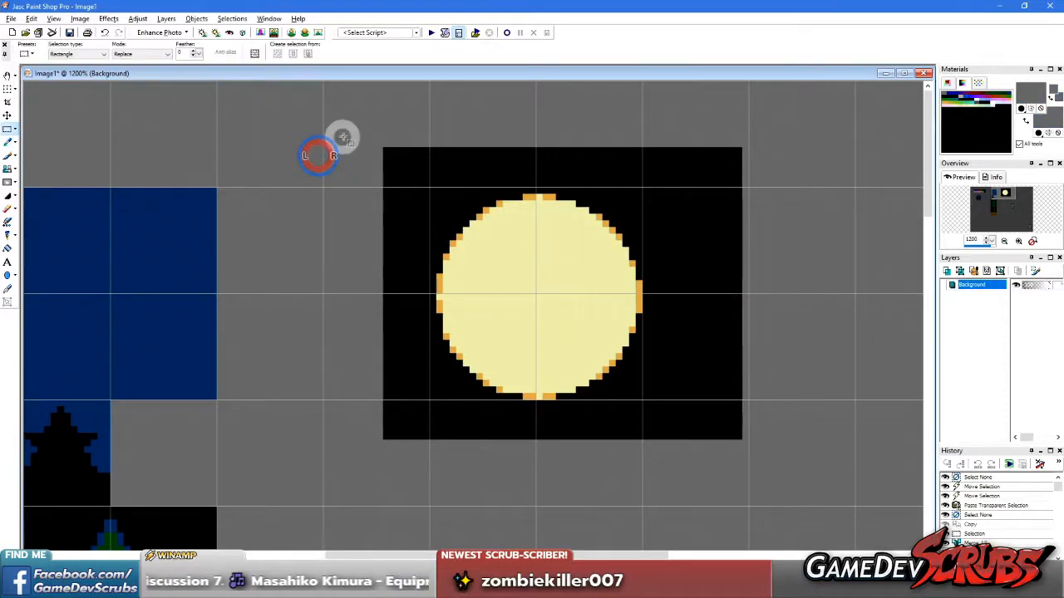
pyautogui.moveTo(334, 124); pyautogui.dragTo(759, 185)
pyautogui.press('Delete')
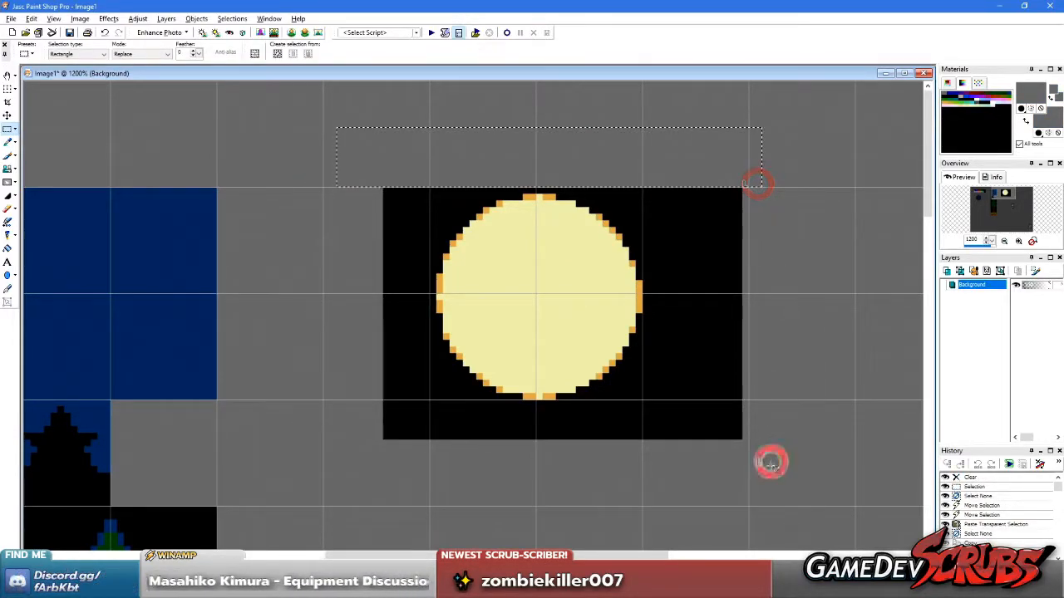
pyautogui.moveTo(646, 118); pyautogui.dragTo(644, 118)
pyautogui.press('Delete')
# Clear the surplus black to the left of and below the moon's two-by-two tile block
pyautogui.moveTo(308, 174); pyautogui.dragTo(423, 488)
pyautogui.press('Delete')
pyautogui.moveTo(701, 500); pyautogui.dragTo(413, 418)
pyautogui.press('Delete')
pyautogui.rightClick(334, 330)
pyautogui.press('f')
pyautogui.scroll(1, 401, 280)
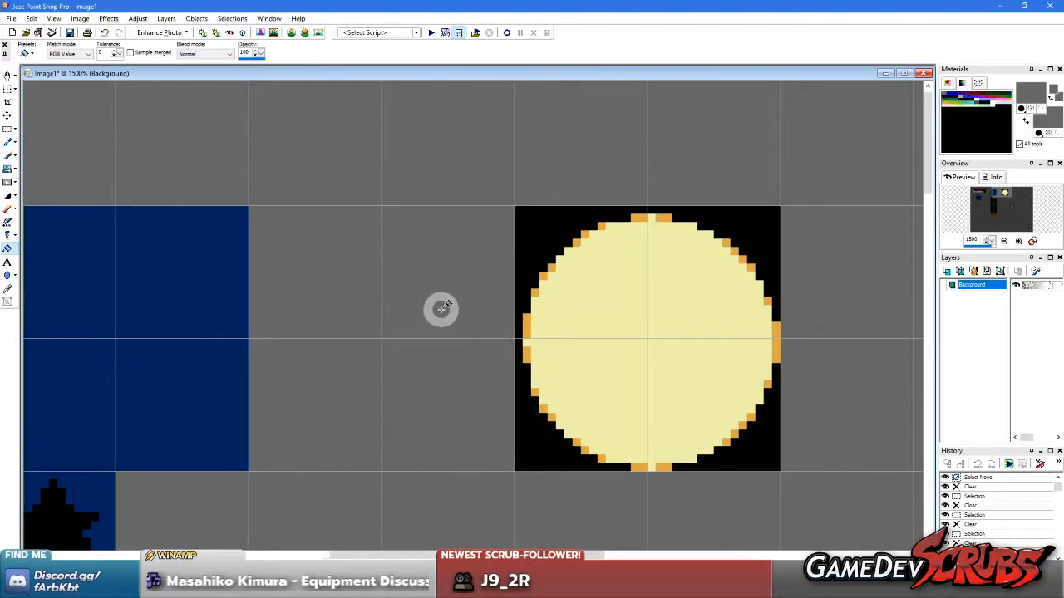
# Shift the moon's left half one pixel left and its upper half one pixel up
pyautogui.press('e')
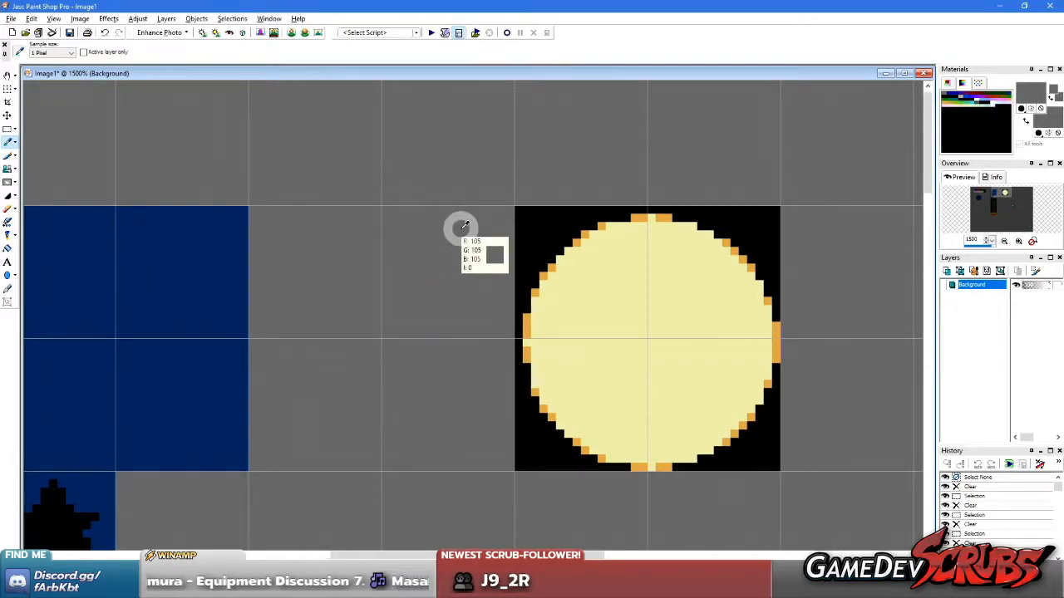
pyautogui.press('s')
pyautogui.moveTo(456, 173); pyautogui.dragTo(637, 518)
pyautogui.moveTo(608, 425); pyautogui.dragTo(599, 425)
pyautogui.rightClick(351, 370)
pyautogui.moveTo(439, 198); pyautogui.dragTo(823, 334)
pyautogui.moveTo(656, 308); pyautogui.dragTo(656, 300)
pyautogui.rightClick(615, 371)
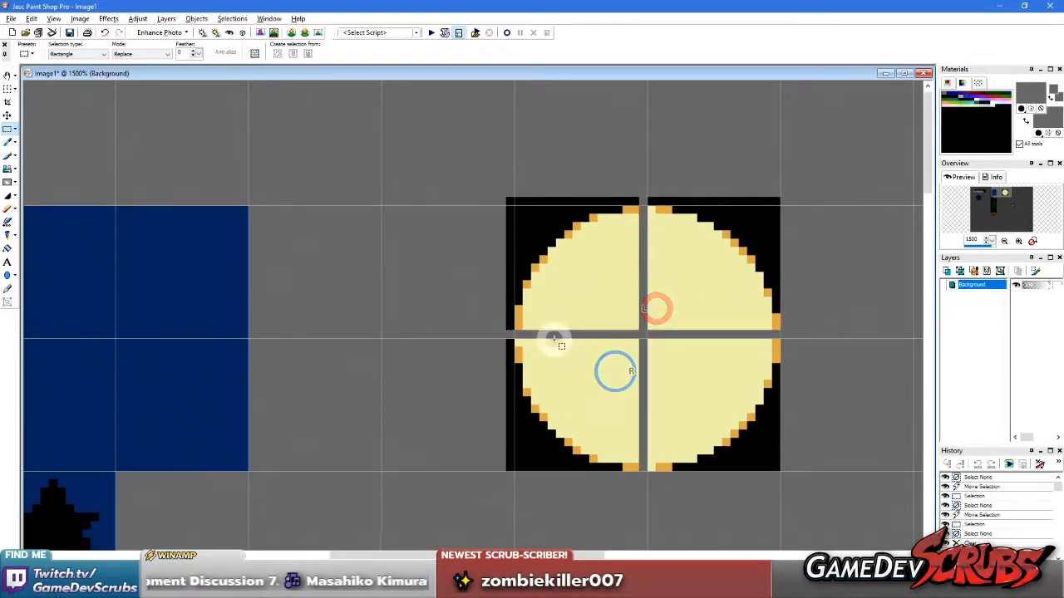
# Sample the moon's pale yellow and paint the horizontal and vertical gaps between its quarters
pyautogui.press('b')
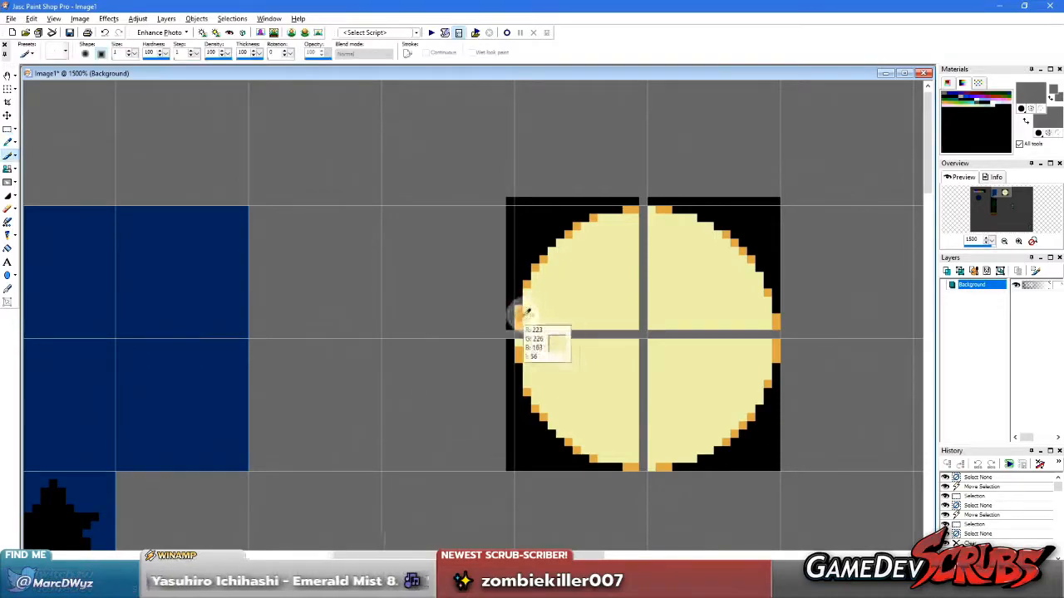
pyautogui.keyDown('ctrl'); pyautogui.click(526, 316); pyautogui.keyUp('ctrl')
pyautogui.keyDown('ctrl'); pyautogui.rightClick(519, 322); pyautogui.keyUp('ctrl')
pyautogui.click(522, 333)
pyautogui.moveTo(521, 334); pyautogui.dragTo(773, 334)
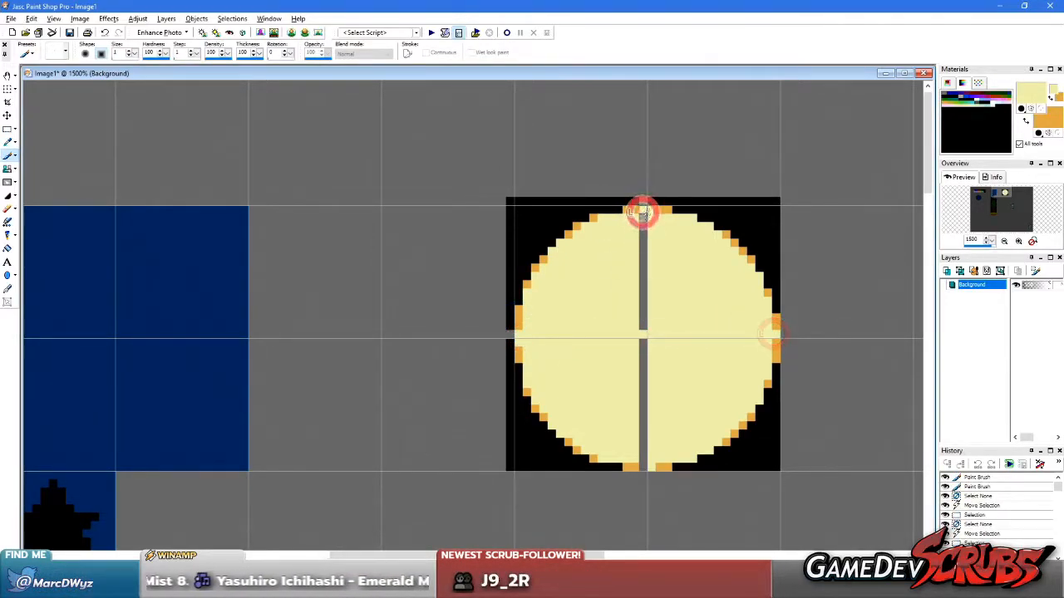
pyautogui.moveTo(642, 211); pyautogui.dragTo(643, 402)
pyautogui.moveTo(642, 467); pyautogui.dragTo(643, 466)
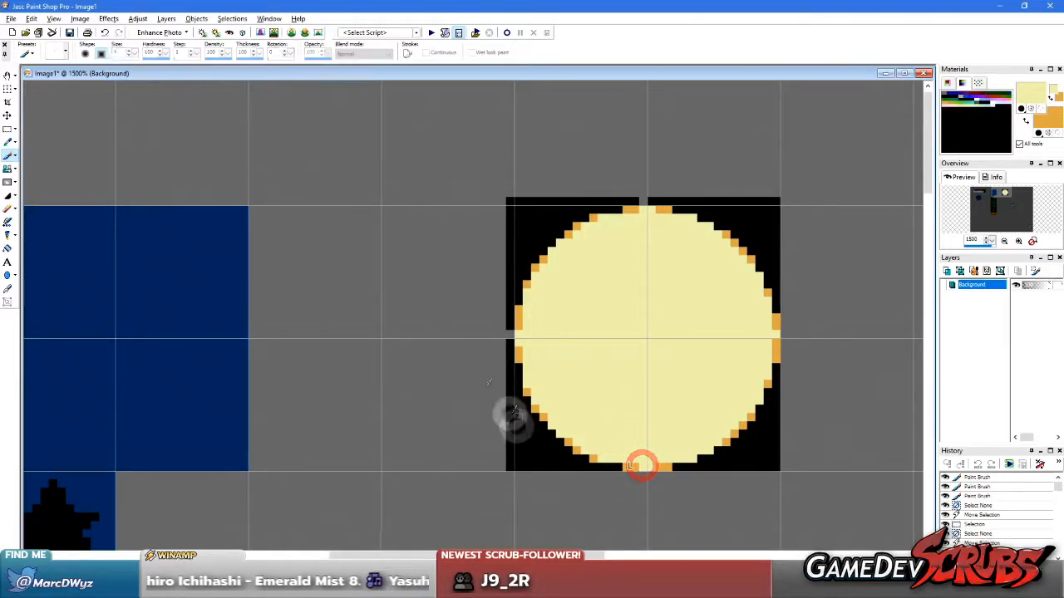
# Sample the grey canvas colour and clear the moon block's extra pixels beyond the left and upper grid lines
pyautogui.keyDown('ctrl'); pyautogui.click(419, 300); pyautogui.keyUp('ctrl')
pyautogui.keyDown('ctrl'); pyautogui.rightClick(419, 300); pyautogui.keyUp('ctrl')
pyautogui.press('s')
pyautogui.scroll(-17, 547, 504)
pyautogui.scroll(-5, 499, 249)
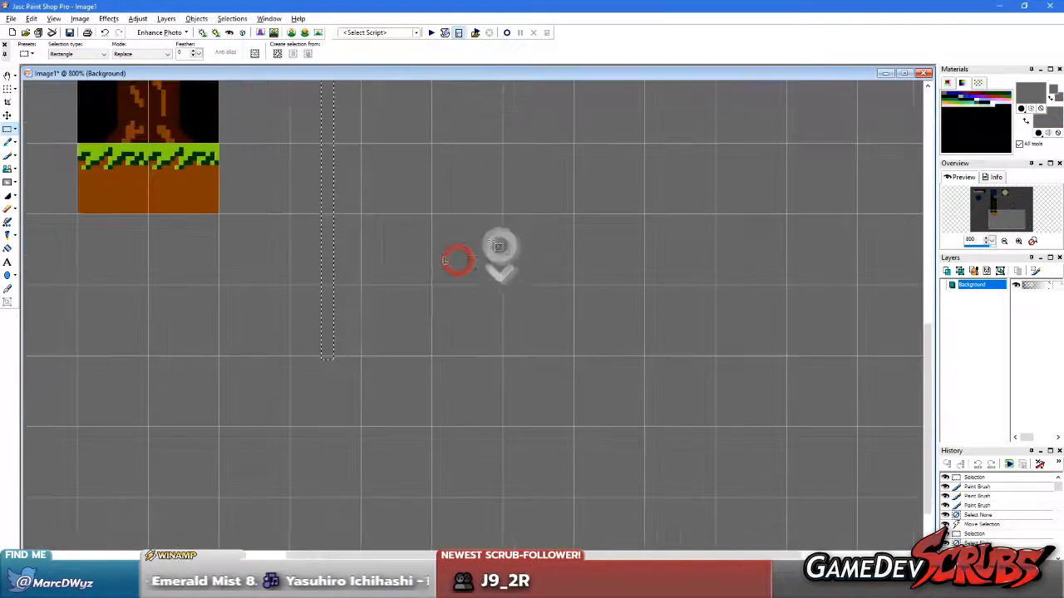
pyautogui.scroll(4, 554, 280)
pyautogui.moveTo(348, 140); pyautogui.dragTo(399, 433)
pyautogui.press('Delete')
pyautogui.rightClick(553, 116)
pyautogui.moveTo(371, 127); pyautogui.dragTo(684, 181)
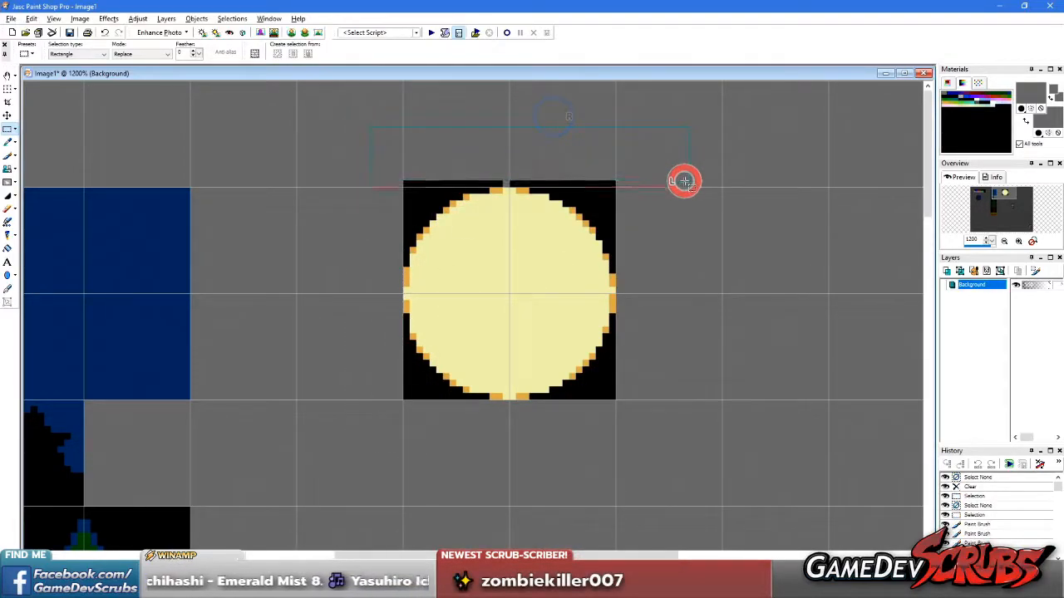
pyautogui.press('Delete')
pyautogui.rightClick(650, 242)
# Fill the four black corners around the moon with the dark blue sampled from the sky tiles
pyautogui.press('f')
pyautogui.keyDown('ctrl'); pyautogui.click(138, 203); pyautogui.keyUp('ctrl')
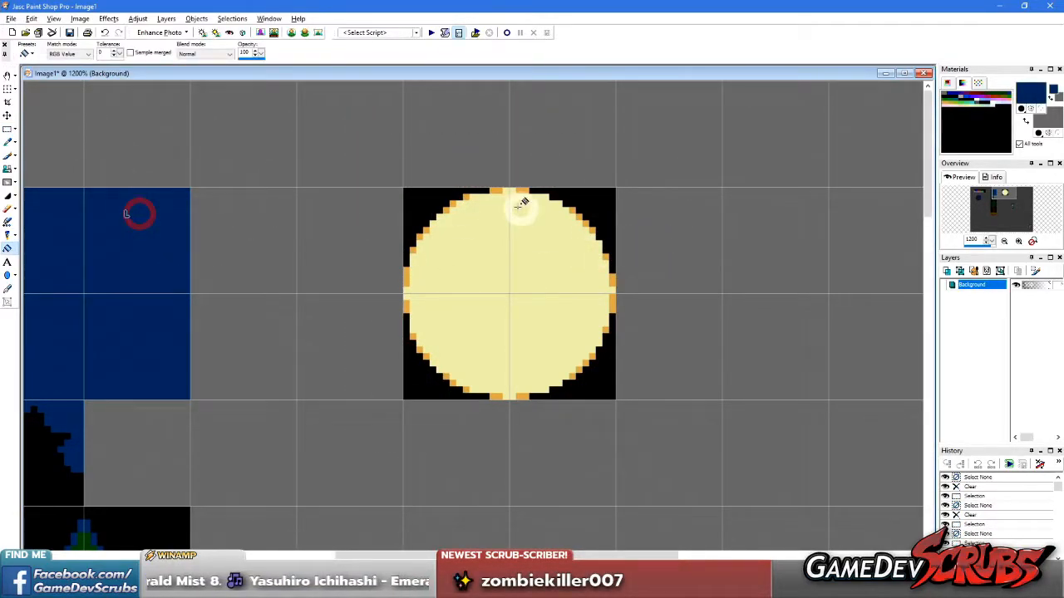
pyautogui.click(409, 202)
pyautogui.click(591, 200)
pyautogui.click(592, 375)
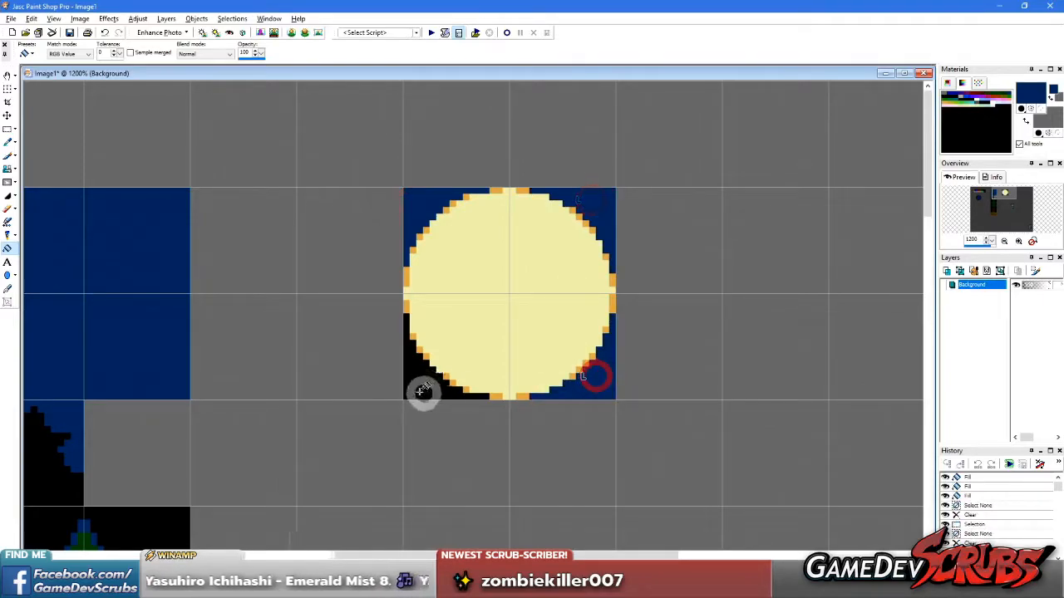
pyautogui.click(420, 376)
# Clear the plain dark blue sky block above the background tree silhouette tile
pyautogui.press('s')
pyautogui.rightClick(330, 305)
pyautogui.scroll(-1, 299, 289)
pyautogui.scroll(-1, 300, 288)
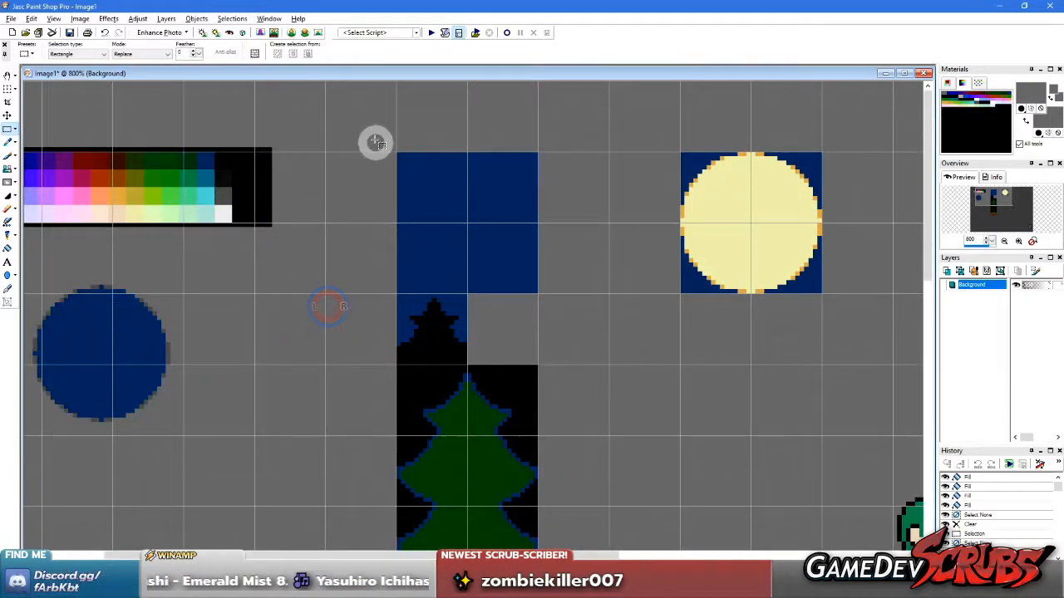
pyautogui.moveTo(588, 288); pyautogui.dragTo(589, 290)
pyautogui.press('Delete')
pyautogui.rightClick(650, 333)
# Cut the moon block and place it directly above the background tree silhouette tile, aligned to the grid
pyautogui.moveTo(652, 147)
pyautogui.mouseDown()
pyautogui.moveTo(883, 291)
pyautogui.moveTo(860, 314)
pyautogui.mouseUp()
pyautogui.hotkey('ctrl', 'x')
pyautogui.hotkey('ctrl', 'e')
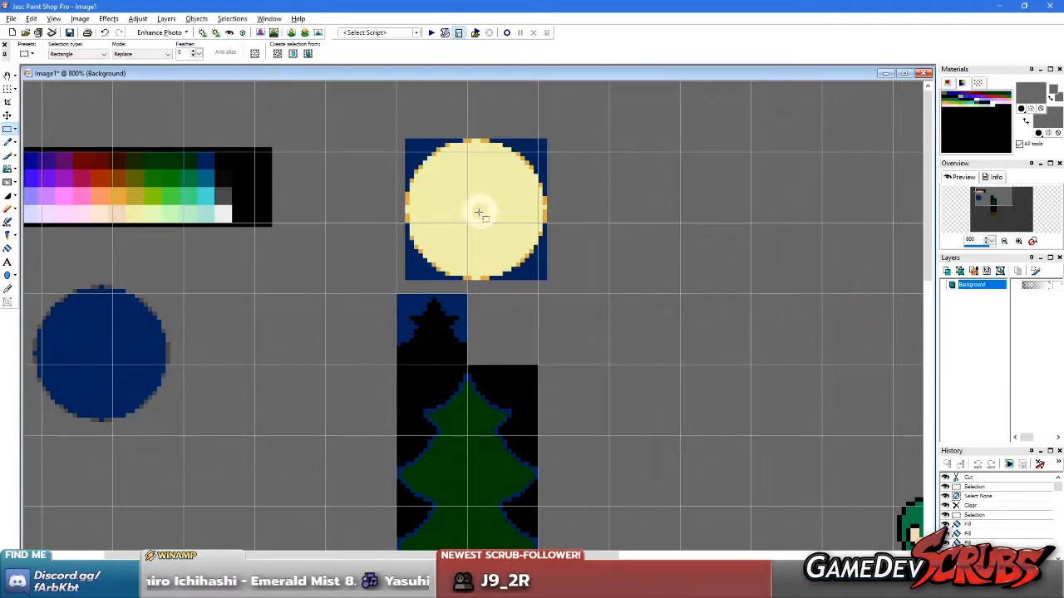
pyautogui.click(468, 223)
pyautogui.rightClick(645, 241)
pyautogui.scroll(-1, 364, 287)
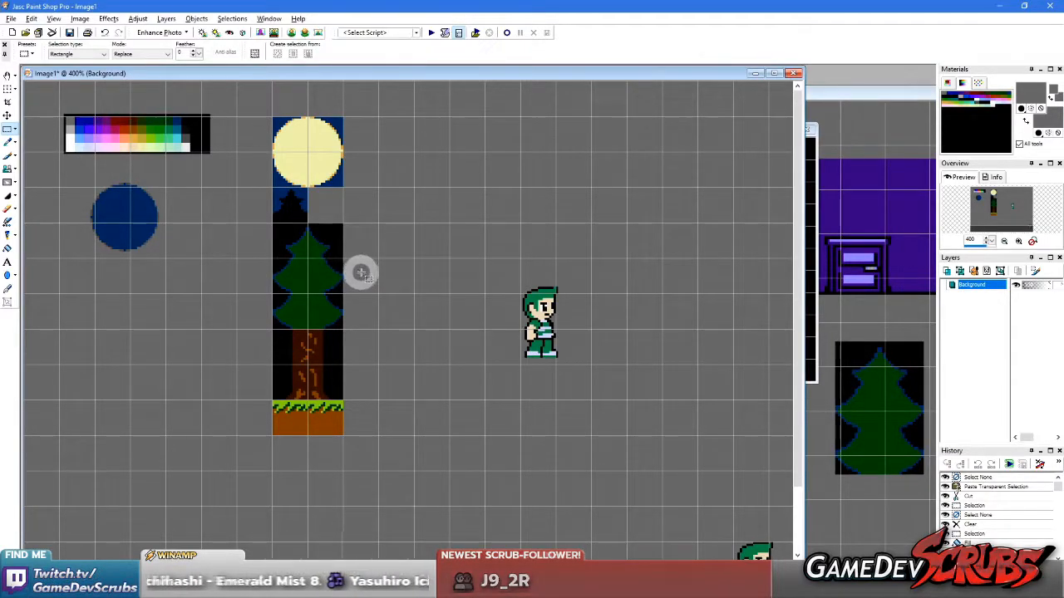
# Copy the moon's upper-left quarter, mirror it and place it over the upper-right quarter
pyautogui.scroll(4, 354, 191)
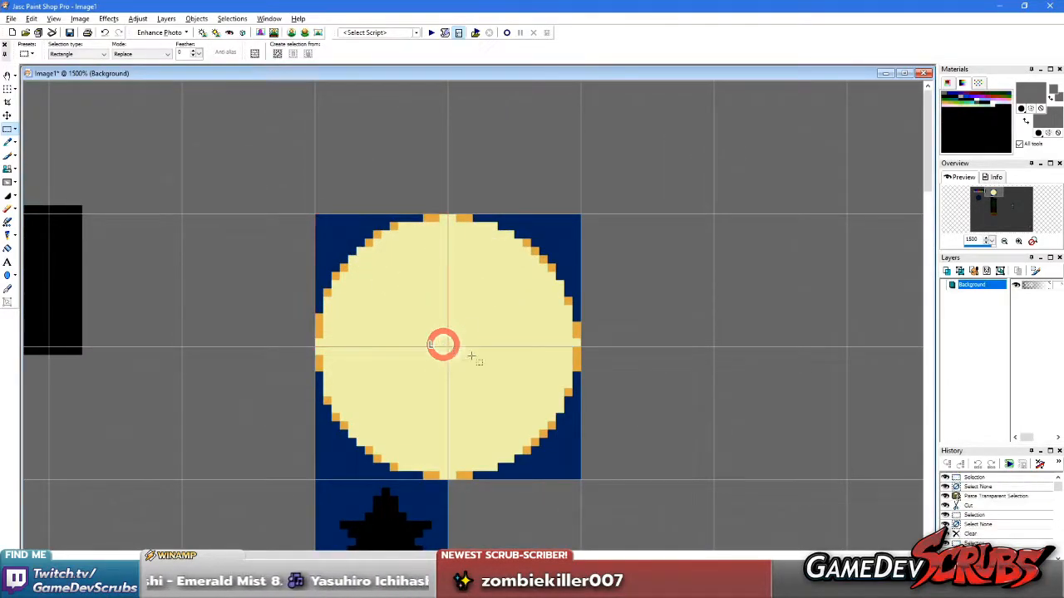
pyautogui.hotkey('ctrl', 'c')
pyautogui.hotkey('ctrl', 'e')
pyautogui.click(477, 311)
pyautogui.hotkey('ctrl', 'm')
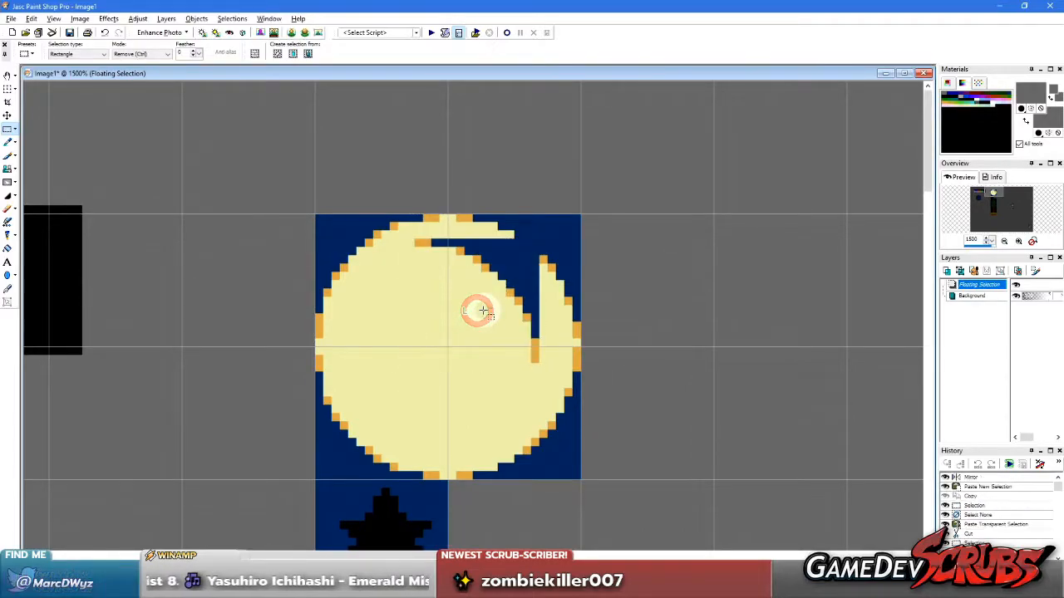
pyautogui.moveTo(475, 280); pyautogui.dragTo(517, 255)
pyautogui.rightClick(272, 181)
# Select and copy the upper half of the moon block
pyautogui.click(546, 299)
pyautogui.moveTo(640, 346); pyautogui.dragTo(637, 340)
pyautogui.moveTo(459, 267); pyautogui.dragTo(493, 382)
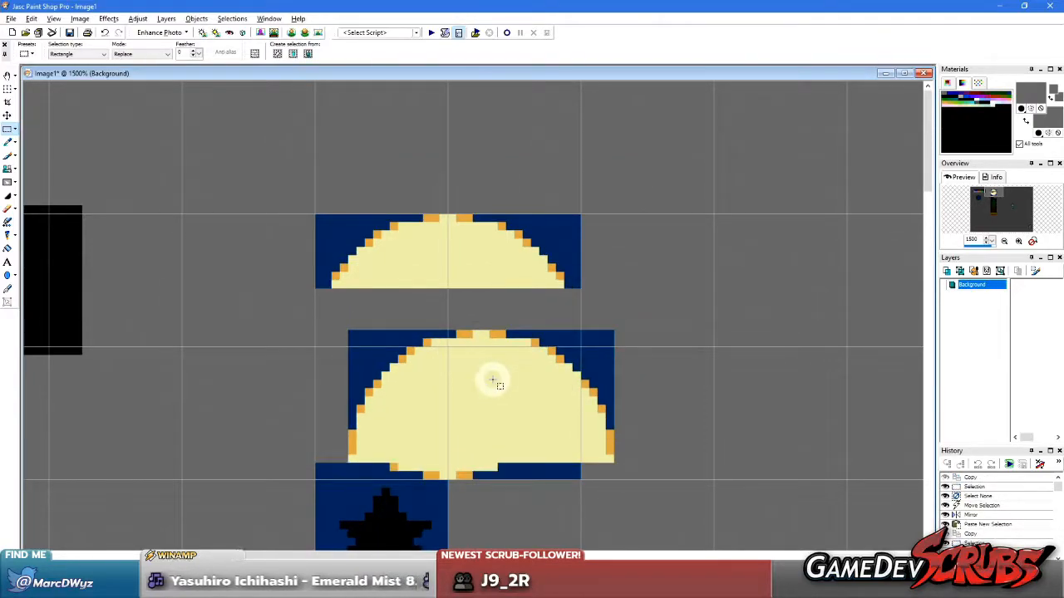
pyautogui.hotkey('ctrl', 'e')
pyautogui.click(492, 379)
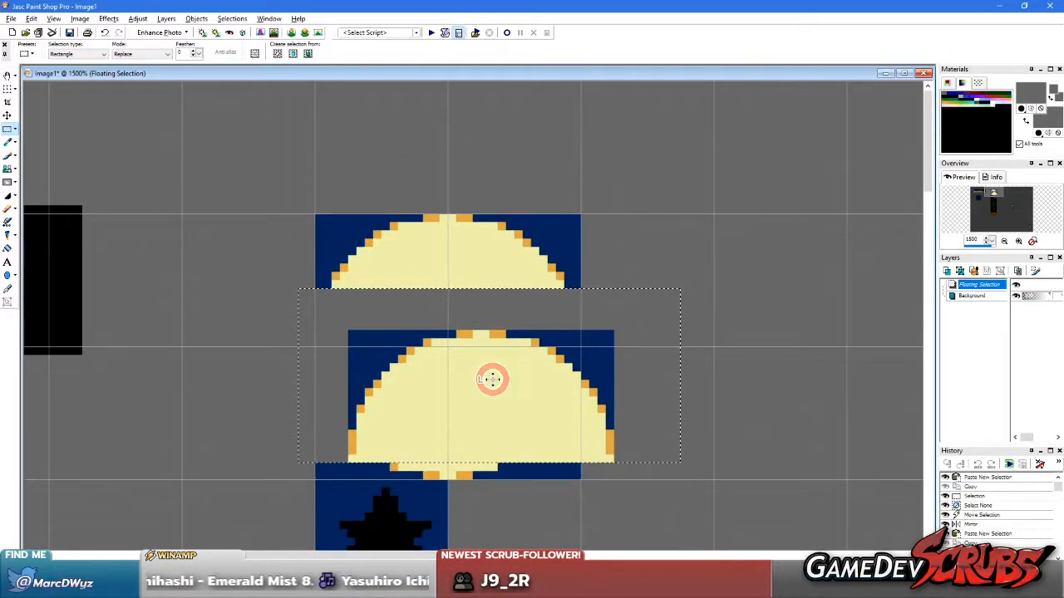
pyautogui.press('Delete')
# Paste the copied half-moon with a transparent background, flip it vertically and place it over the moon's lower half
pyautogui.hotkey('ctrl', 'shift', 'e')
pyautogui.click(512, 366)
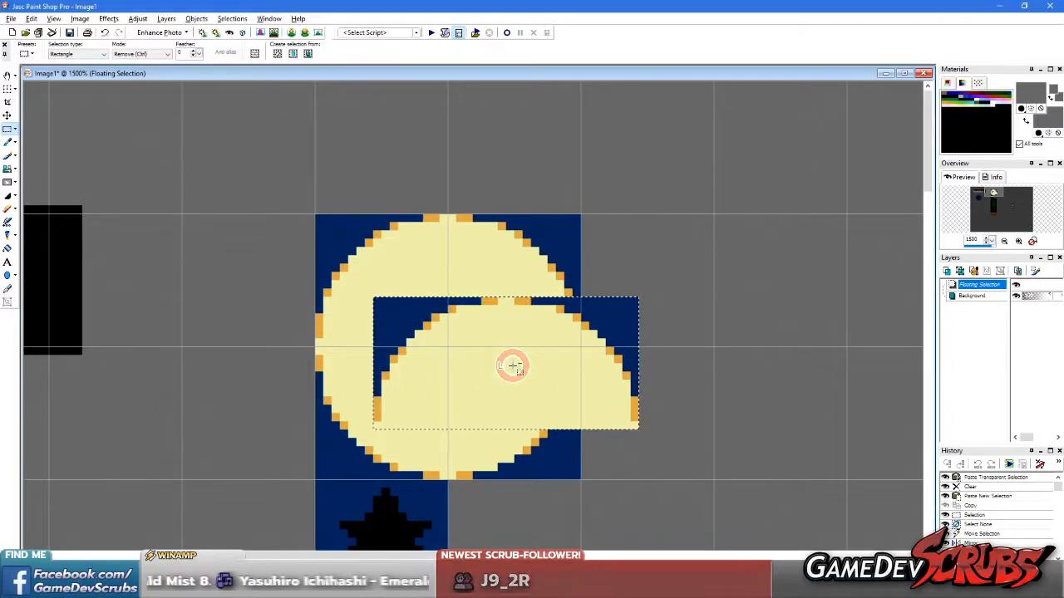
pyautogui.hotkey('ctrl', 'i')
pyautogui.moveTo(510, 363); pyautogui.dragTo(436, 412)
pyautogui.rightClick(674, 396)
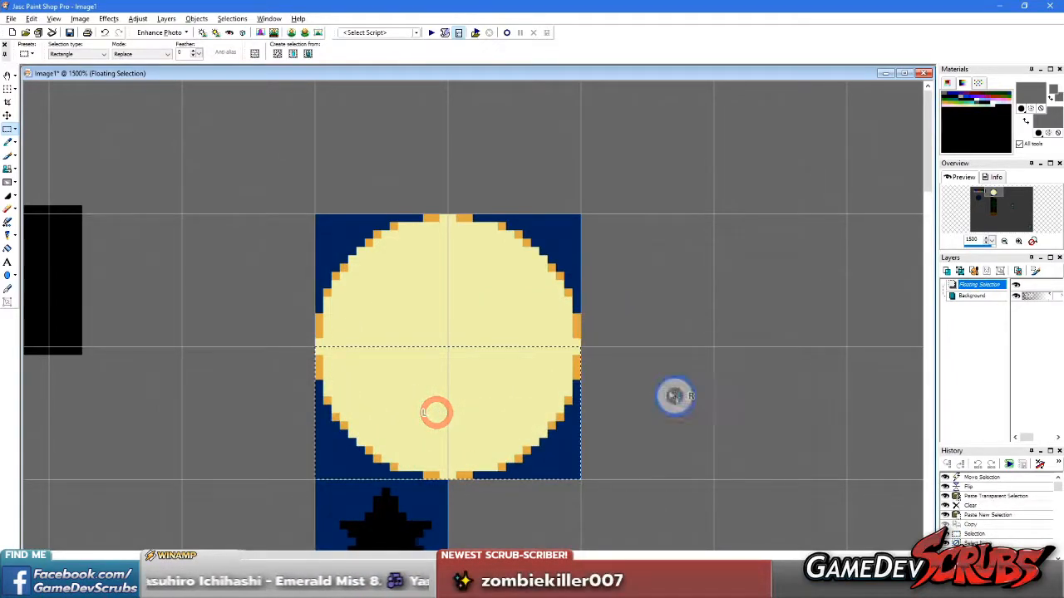
# Clear the palette strip with the dark blue circle, and the green-haired character to the right of the tree
pyautogui.click(568, 297)
pyautogui.scroll(-4, 459, 284)
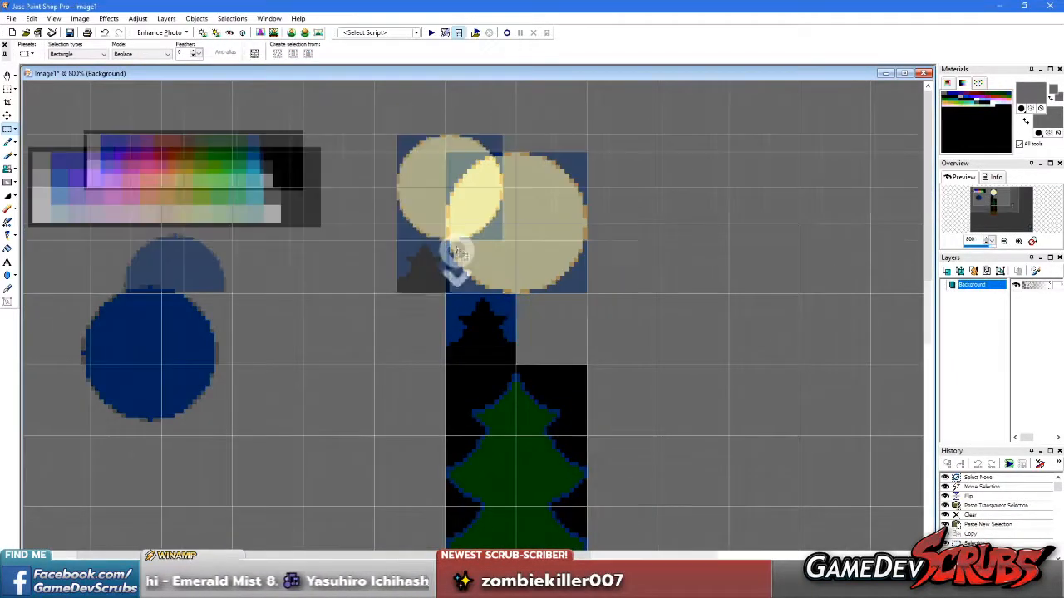
pyautogui.scroll(-1, 316, 213)
pyautogui.moveTo(42, 112); pyautogui.dragTo(234, 284)
pyautogui.press('Delete')
pyautogui.rightClick(450, 229)
pyautogui.moveTo(509, 276); pyautogui.dragTo(662, 399)
pyautogui.press('Delete')
pyautogui.rightClick(357, 285)
# Copy the whole forest tileset column and paste it transparently into the empty area beside the level mock-up in Mansion.gif
pyautogui.moveTo(406, 102); pyautogui.dragTo(406, 101)
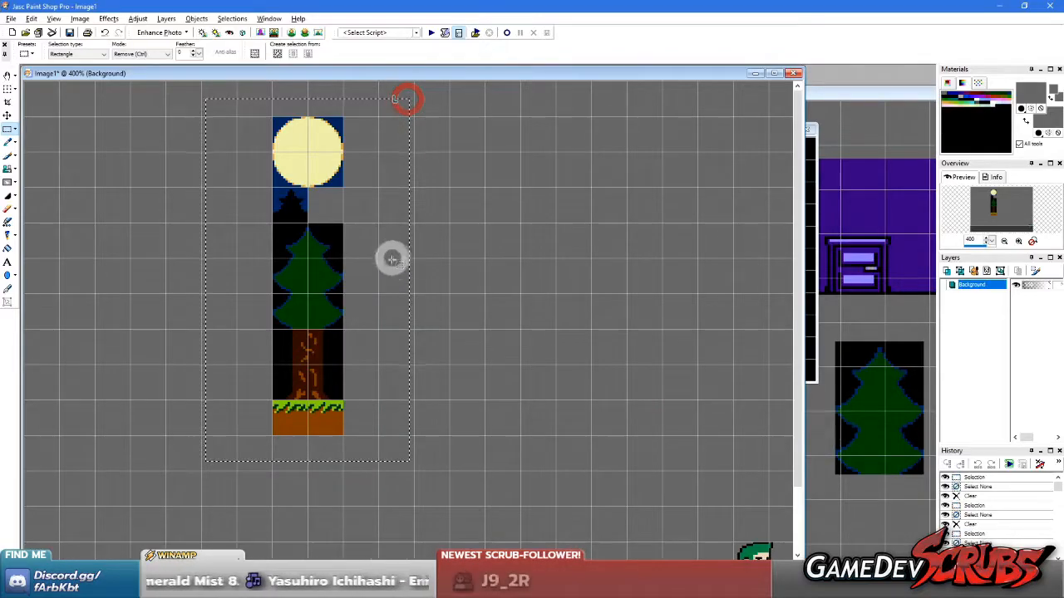
pyautogui.hotkey('ctrl', 'c')
pyautogui.scroll(-3, 392, 257)
pyautogui.scroll(-1, 532, 250)
pyautogui.middleClick(704, 389)
pyautogui.scroll(-1, 504, 369)
pyautogui.scroll(-4, 504, 369)
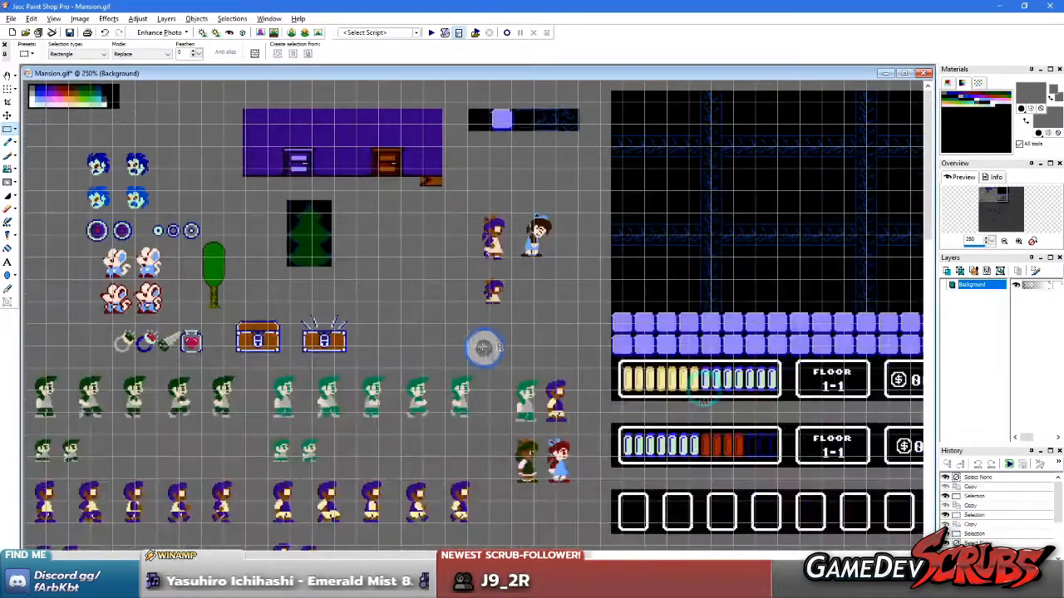
pyautogui.scroll(3, 606, 177)
pyautogui.hotkey('ctrl', 'shift', 'e')
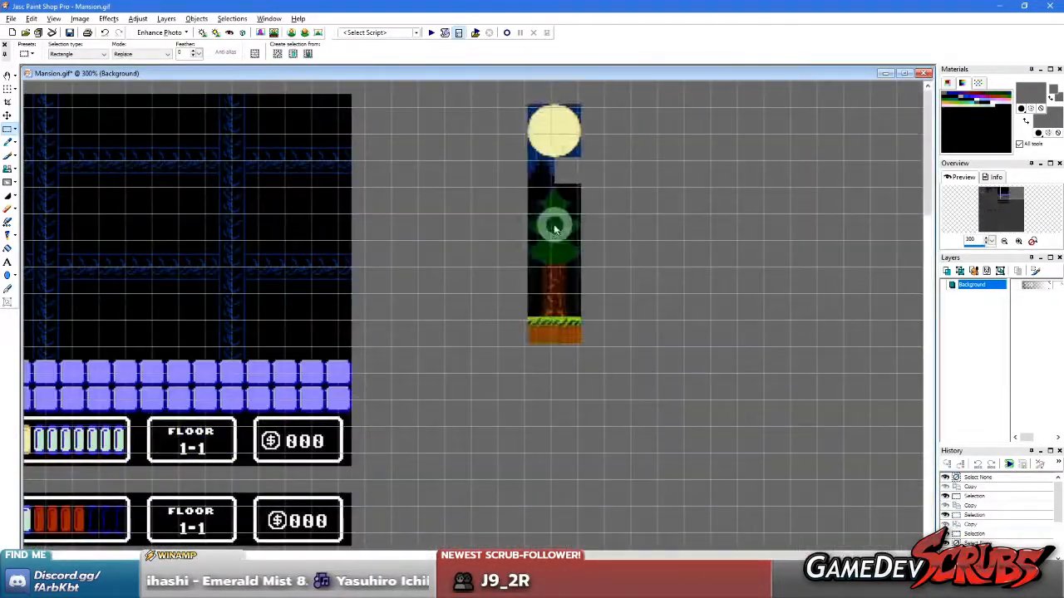
pyautogui.click(452, 231)
# Align the pasted forest tileset with the tile grid and deselect it
pyautogui.scroll(4, 484, 269)
pyautogui.scroll(-2, 395, 196)
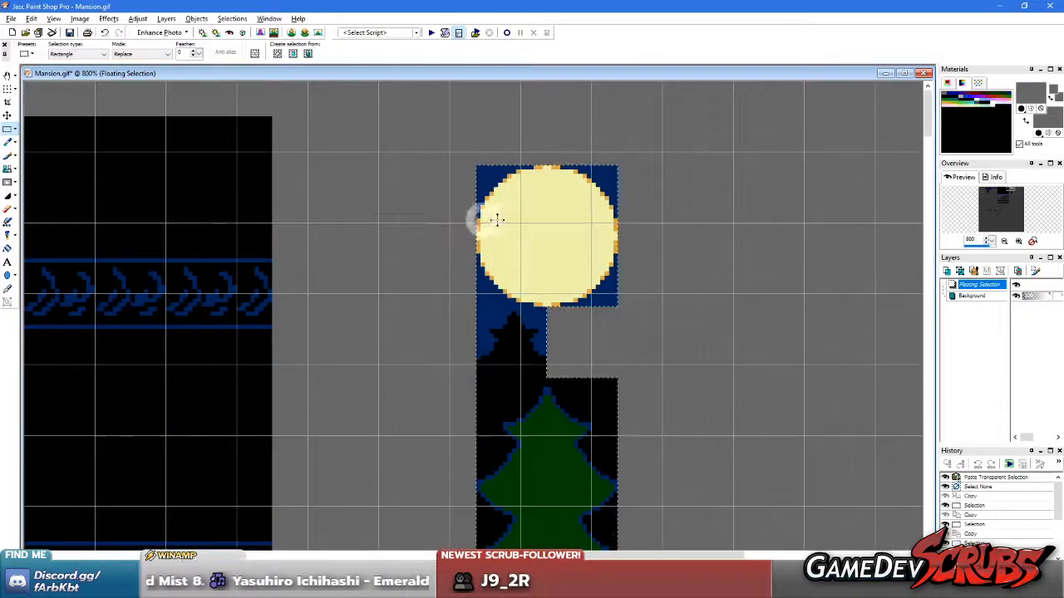
pyautogui.scroll(1, 508, 212)
pyautogui.moveTo(544, 248); pyautogui.dragTo(511, 231)
pyautogui.rightClick(715, 235)
# Close the separate working tileset image and return to Mansion.gif
pyautogui.moveTo(282, 70); pyautogui.dragTo(456, 76)
pyautogui.middleClick(99, 176)
pyautogui.scroll(2, 99, 175)
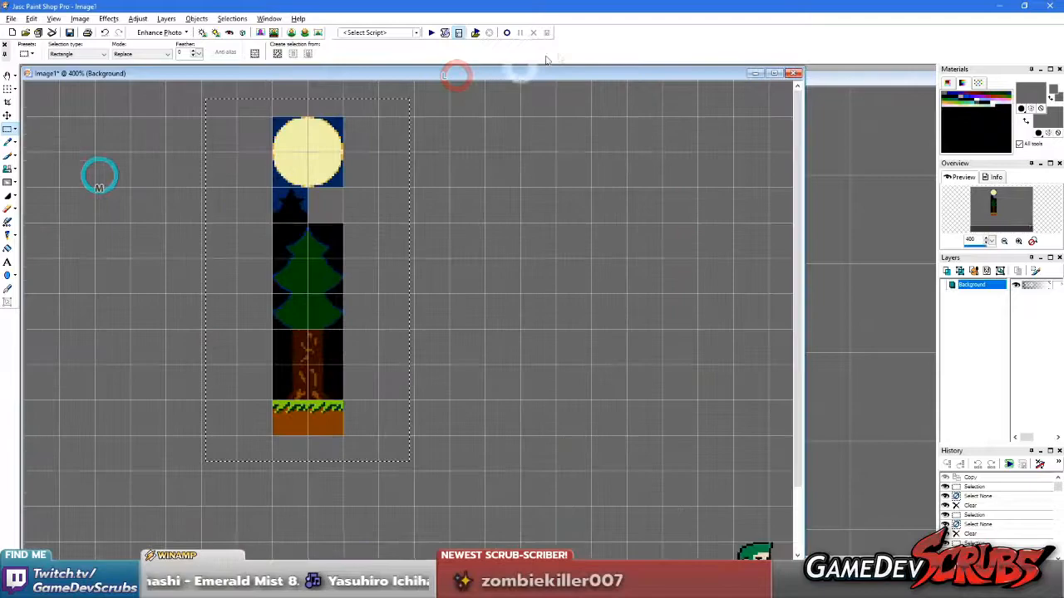
pyautogui.click(795, 73)
pyautogui.click(526, 314)
pyautogui.scroll(-3, 584, 335)
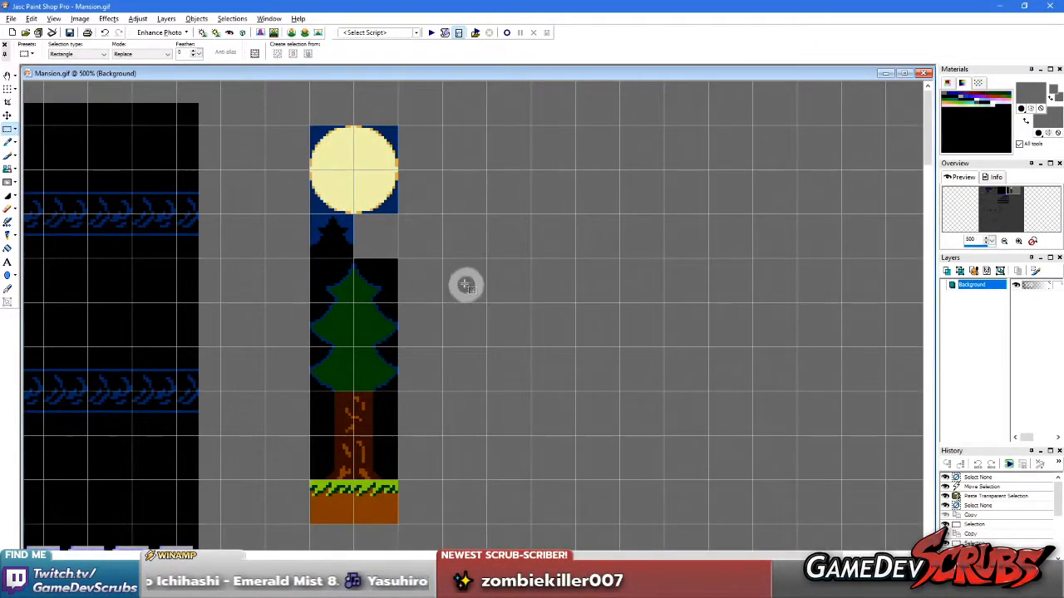
# Copy the two-by-two moon block from Mansion.gif into a new image and enlarge its view
pyautogui.moveTo(310, 127); pyautogui.dragTo(396, 210)
pyautogui.hotkey('ctrl', 'v')
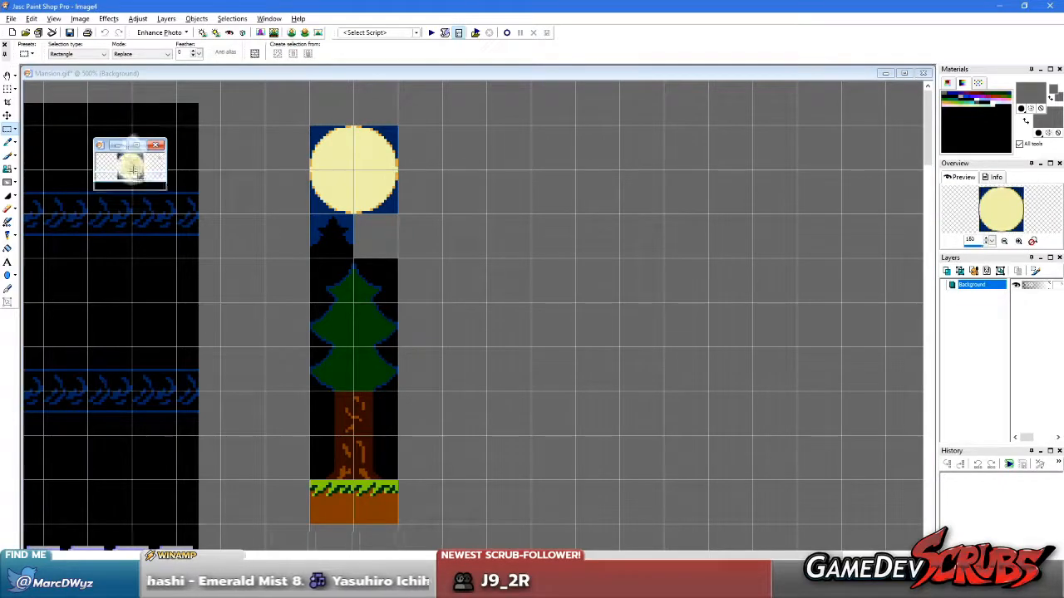
pyautogui.scroll(4, 144, 170)
# Start saving the moon image as a CompuServe GIF in the Mansion Game project's Raw Resources folder
pyautogui.click(12, 19)
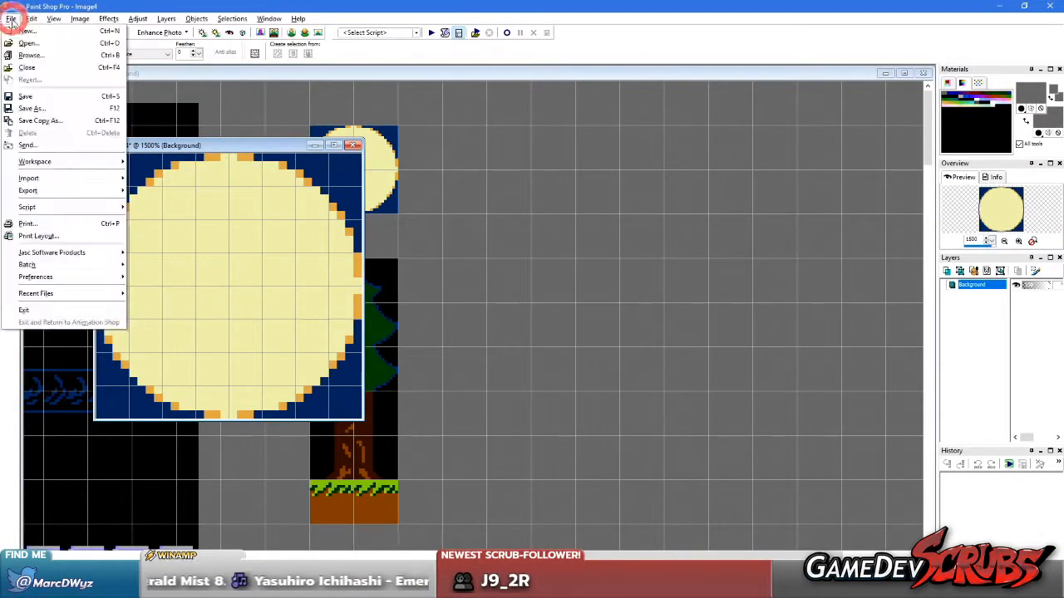
pyautogui.click(33, 108)
pyautogui.click(565, 335)
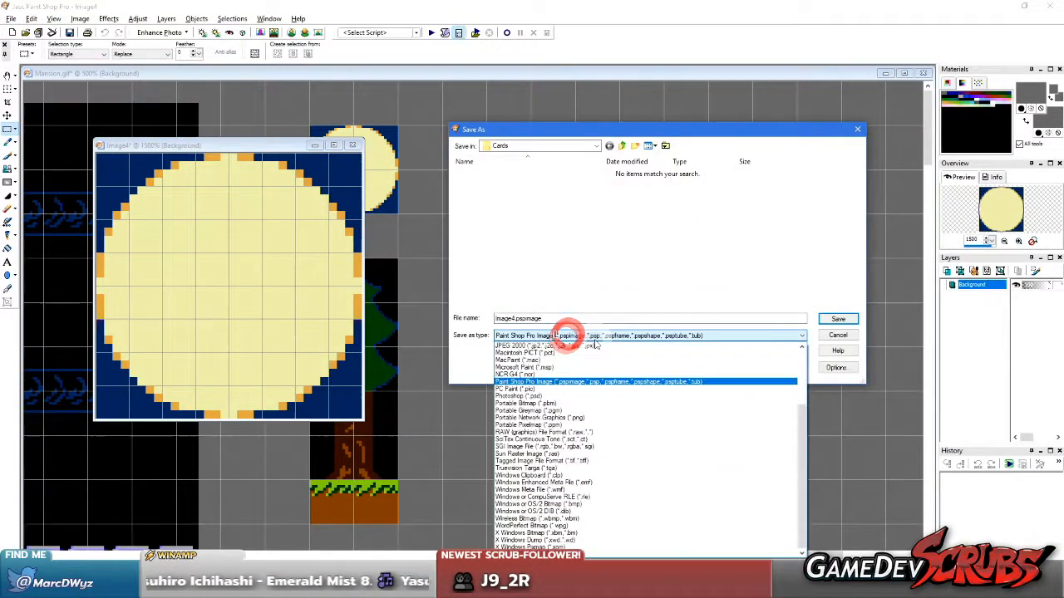
pyautogui.click(636, 375)
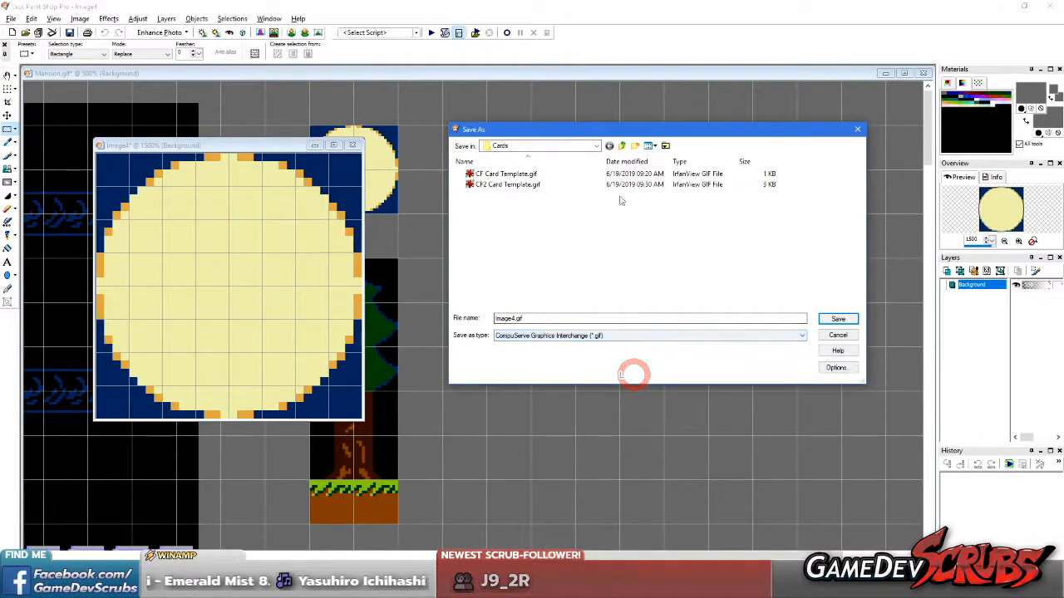
pyautogui.click(597, 146)
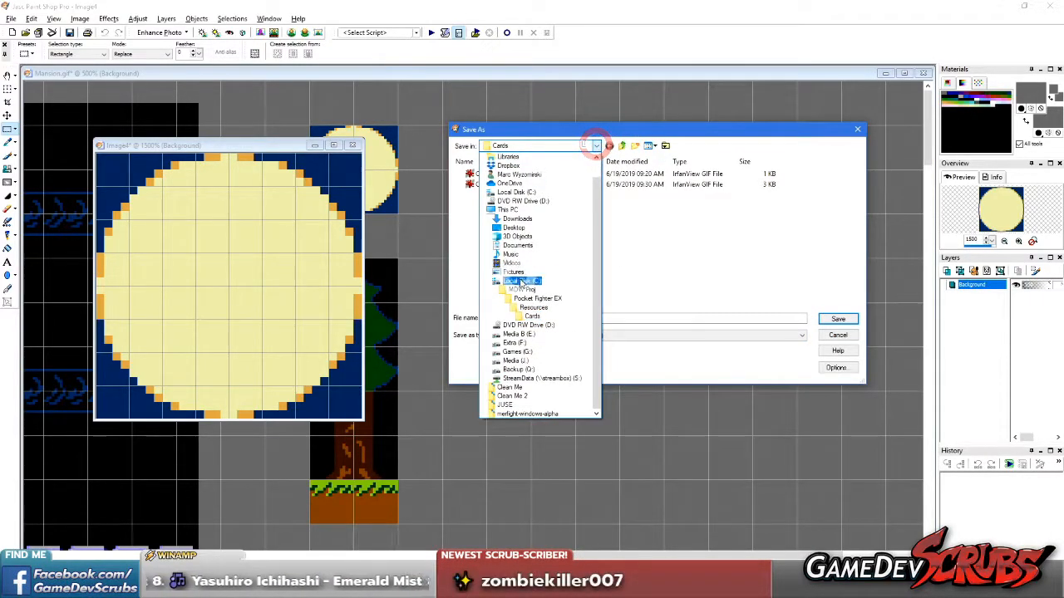
pyautogui.click(525, 289)
pyautogui.doubleClick(496, 184)
pyautogui.click(497, 237)
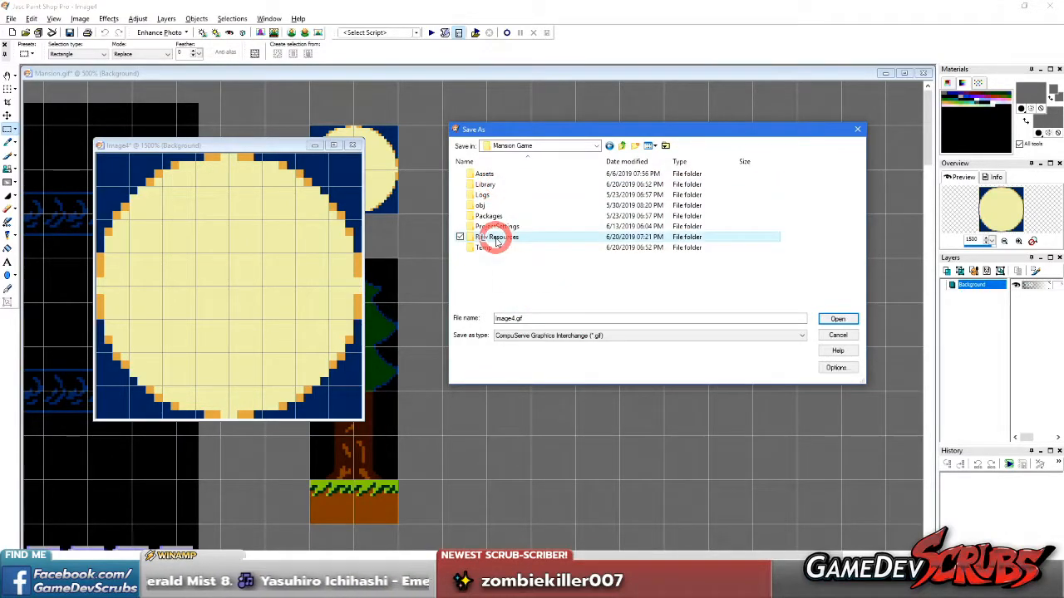
pyautogui.doubleClick(496, 238)
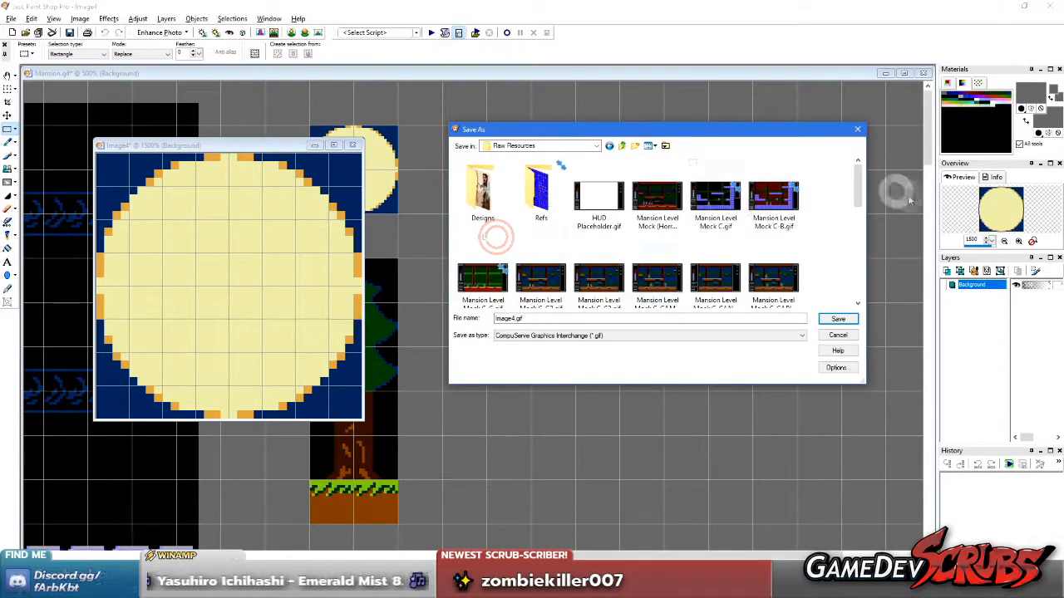
# Create a new folder inside Raw Resources
pyautogui.rightClick(839, 220)
pyautogui.click(793, 360)
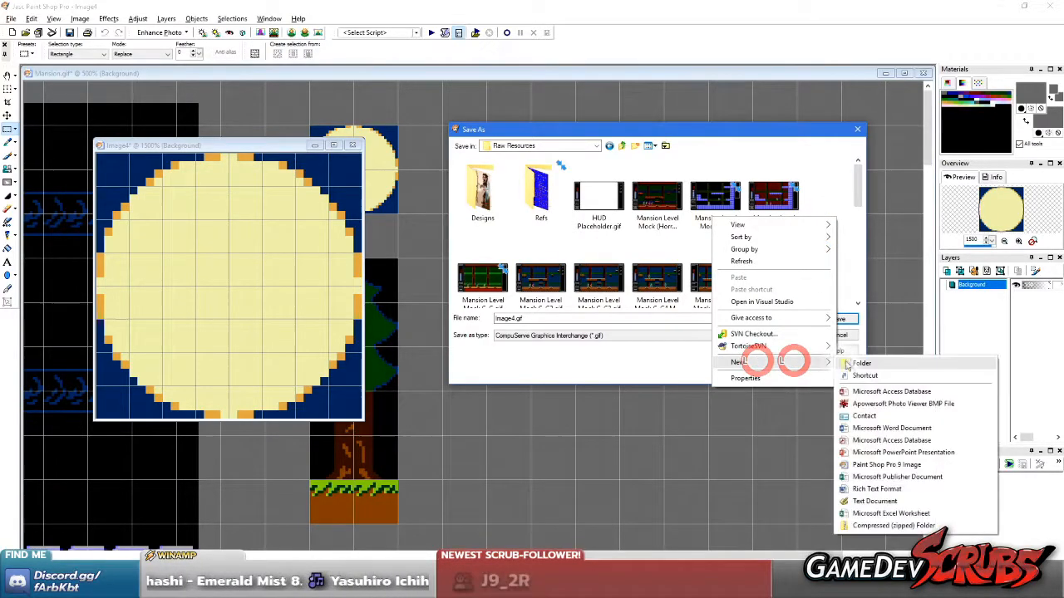
pyautogui.click(856, 368)
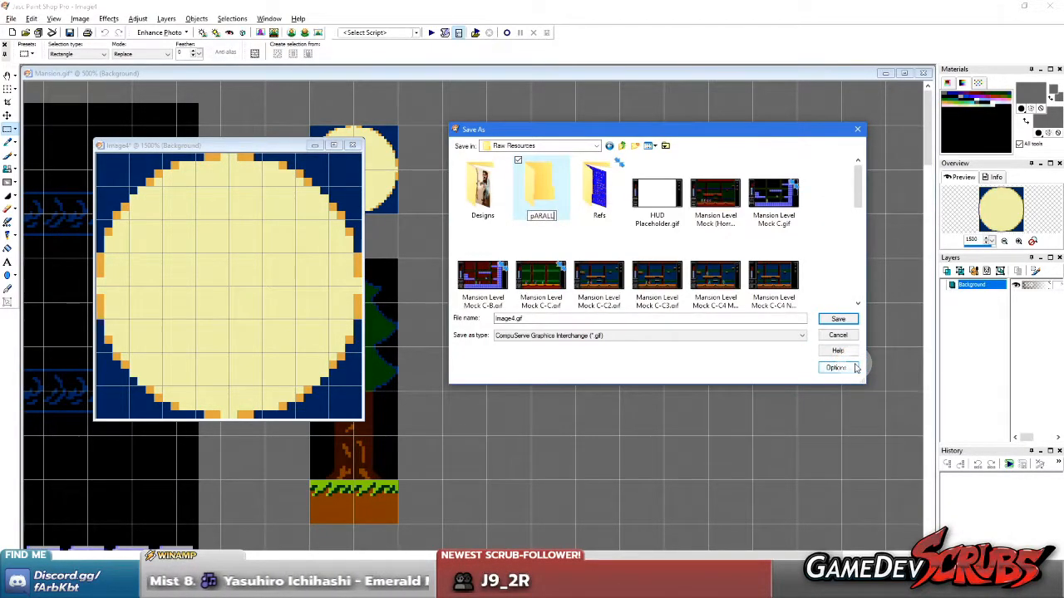
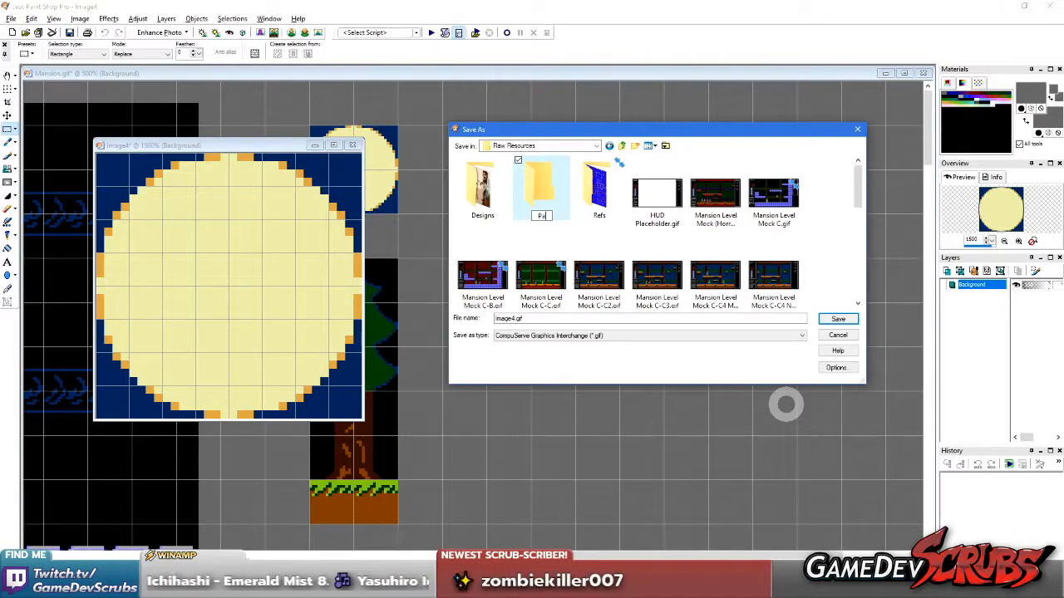
# Name the new folder Parralax Test, save the moon image in it as Moon.gif and close the image
pyautogui.write('x Test')
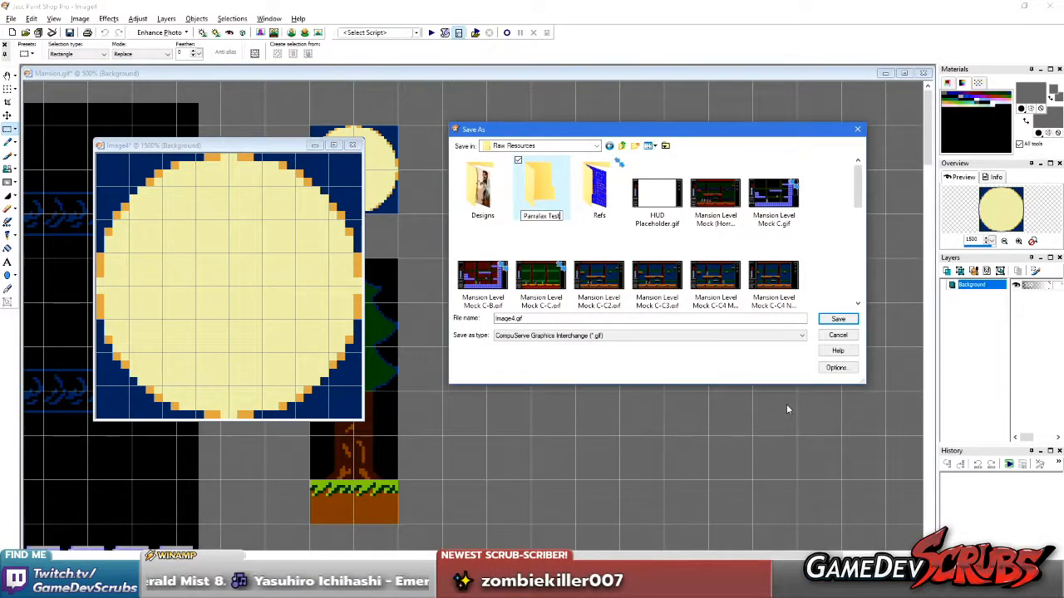
pyautogui.press('Return')
pyautogui.press('Return')
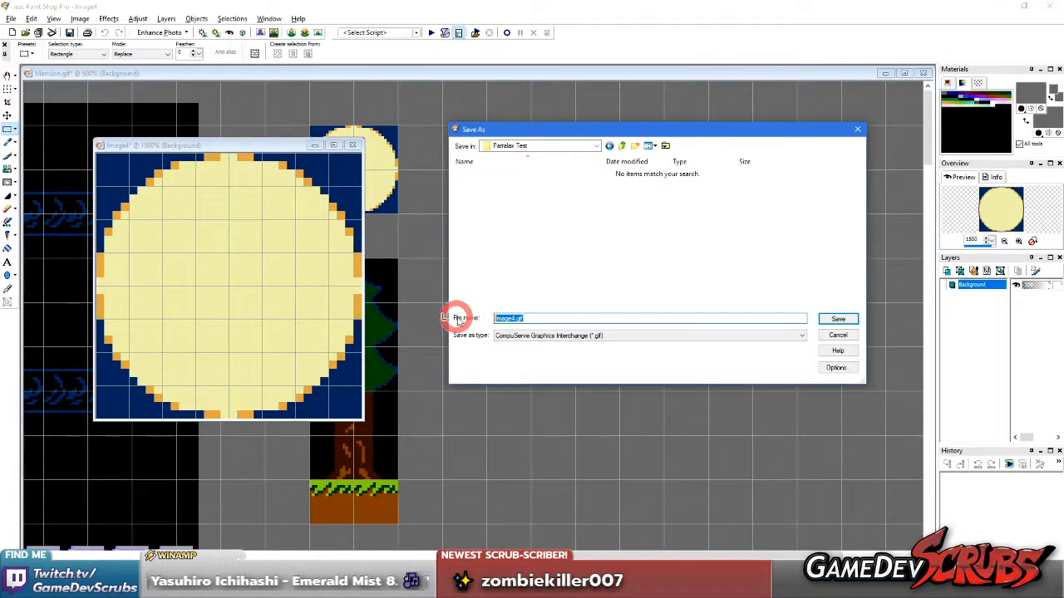
pyautogui.press('Return')
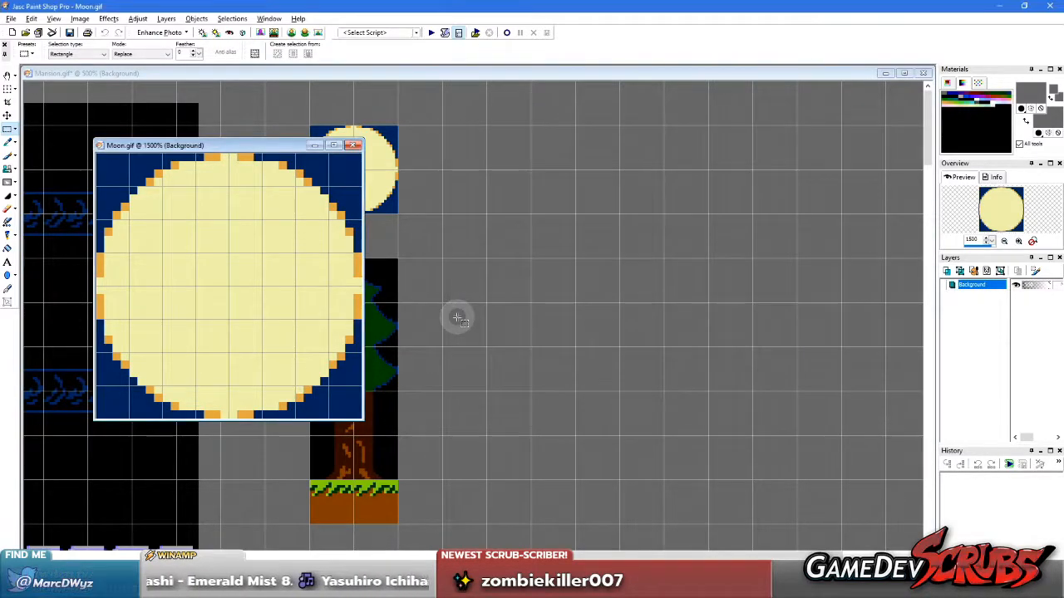
pyautogui.click(354, 147)
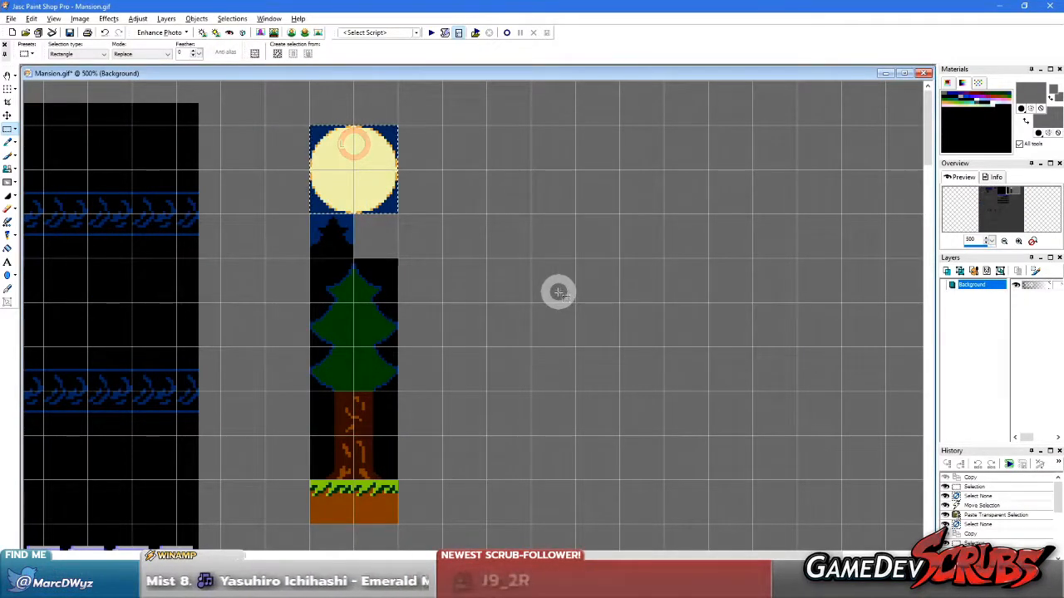
pyautogui.rightClick(559, 292)
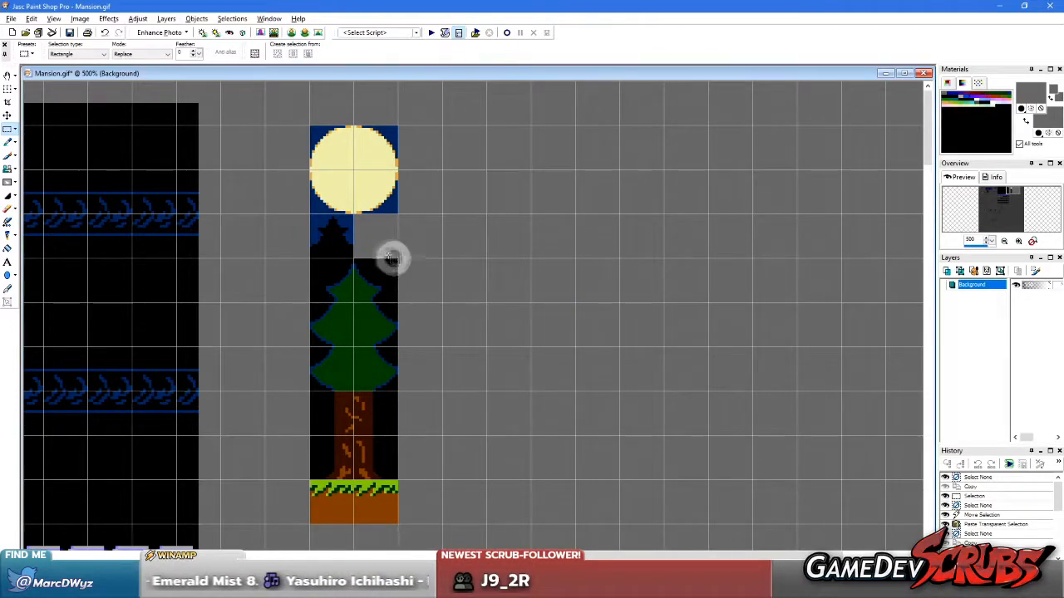
# Copy the background tree tile below the moon in Mansion.gif into a new image and enlarge its view
pyautogui.scroll(4, 392, 259)
pyautogui.moveTo(263, 119); pyautogui.dragTo(369, 225)
pyautogui.hotkey('ctrl', 'c')
pyautogui.hotkey('ctrl', 'v')
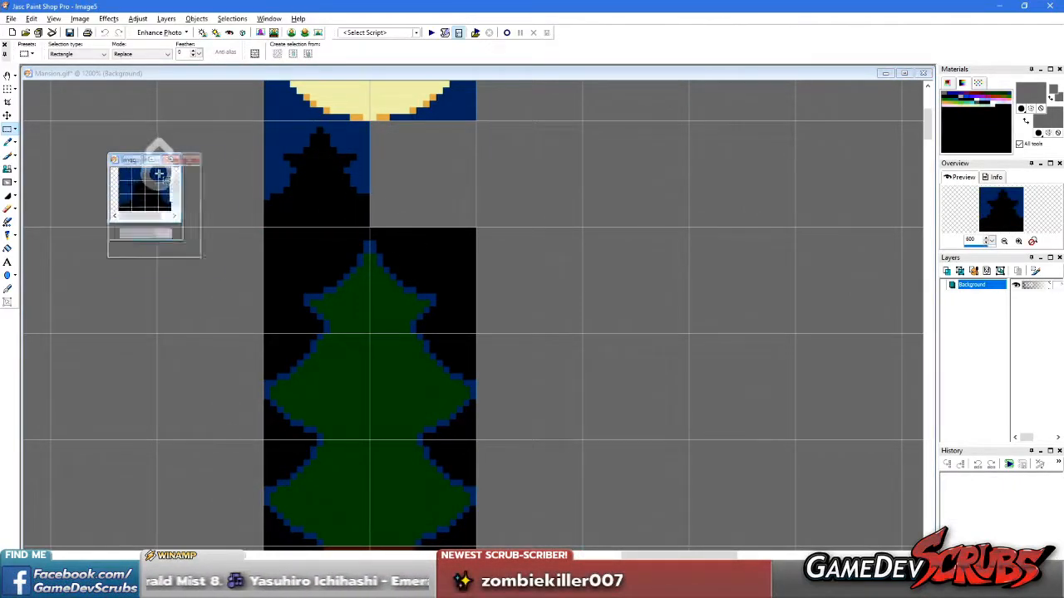
pyautogui.scroll(3, 158, 173)
# Save the background tree image as CompuServe GIF Trees Back.gif in the Parralax Test folder and close it
pyautogui.click(11, 19)
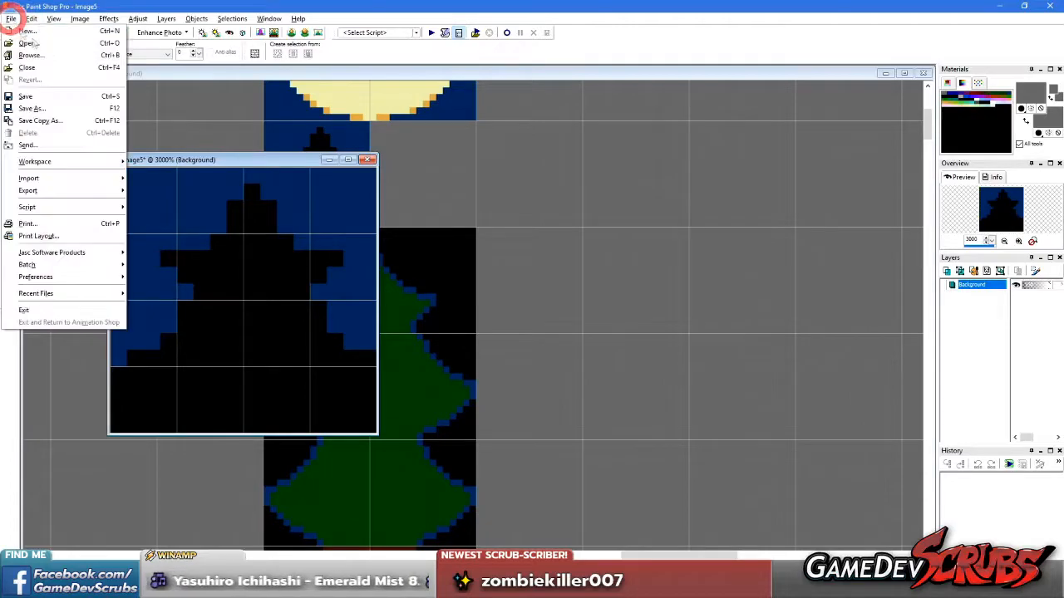
pyautogui.click(65, 110)
pyautogui.click(565, 335)
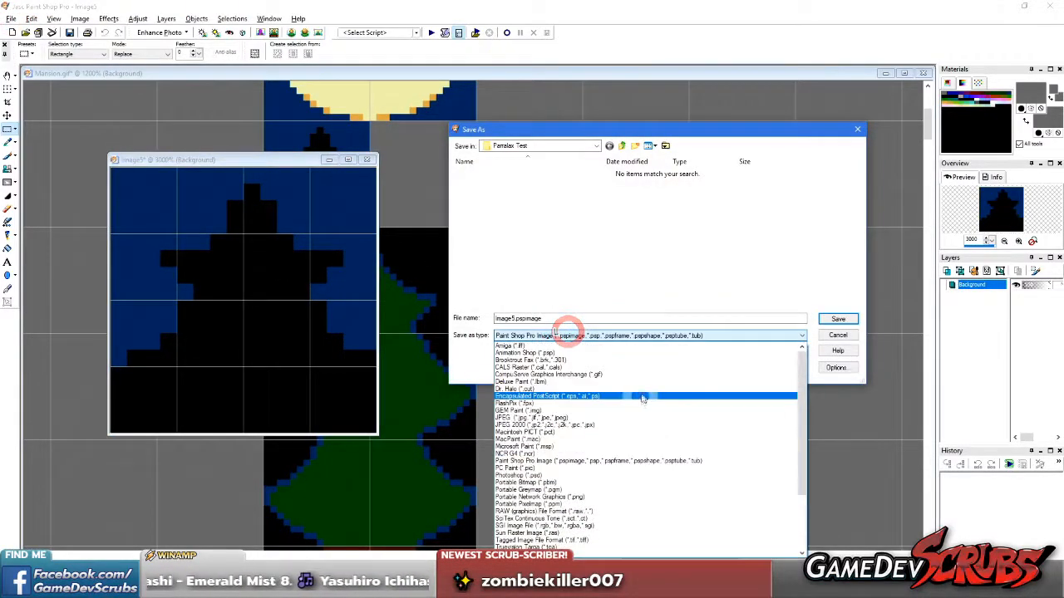
pyautogui.click(612, 374)
pyautogui.moveTo(549, 318); pyautogui.dragTo(466, 314)
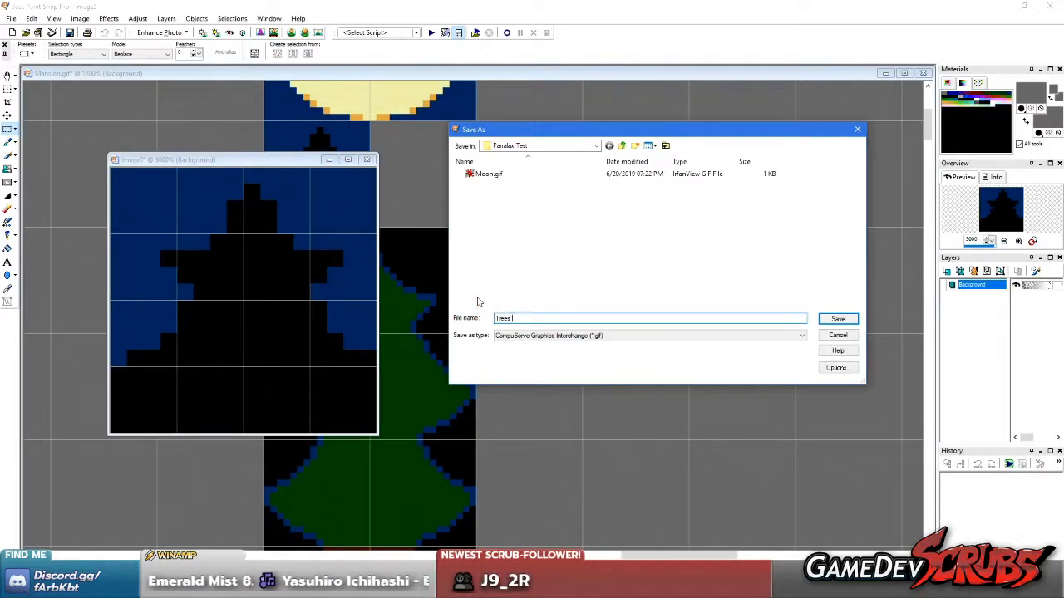
pyautogui.press('Return')
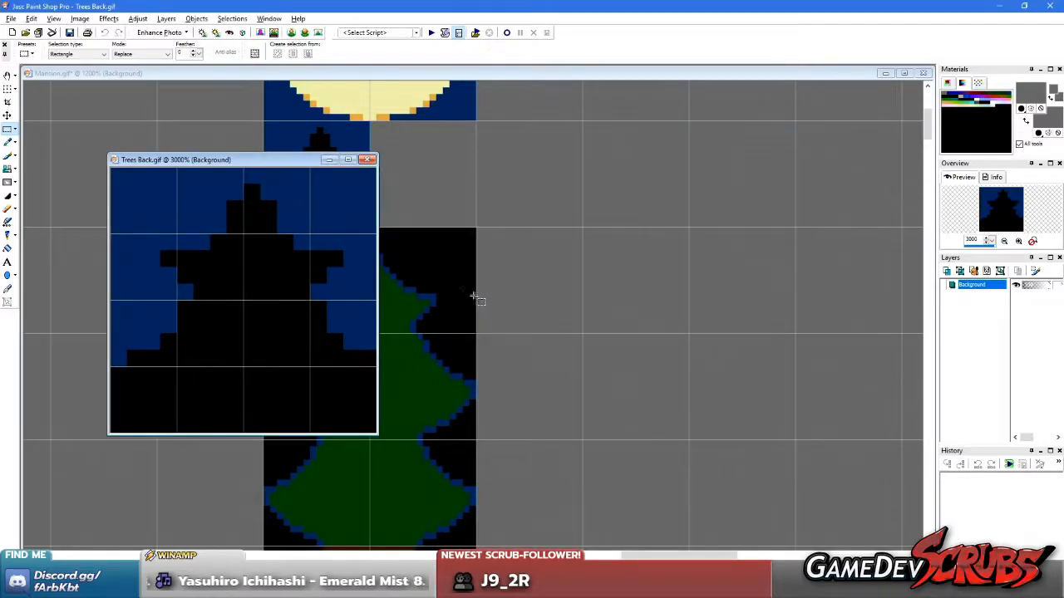
pyautogui.click(371, 160)
# Copy the full pine tree block, without the ground, from Mansion.gif into a new image
pyautogui.scroll(-3, 455, 305)
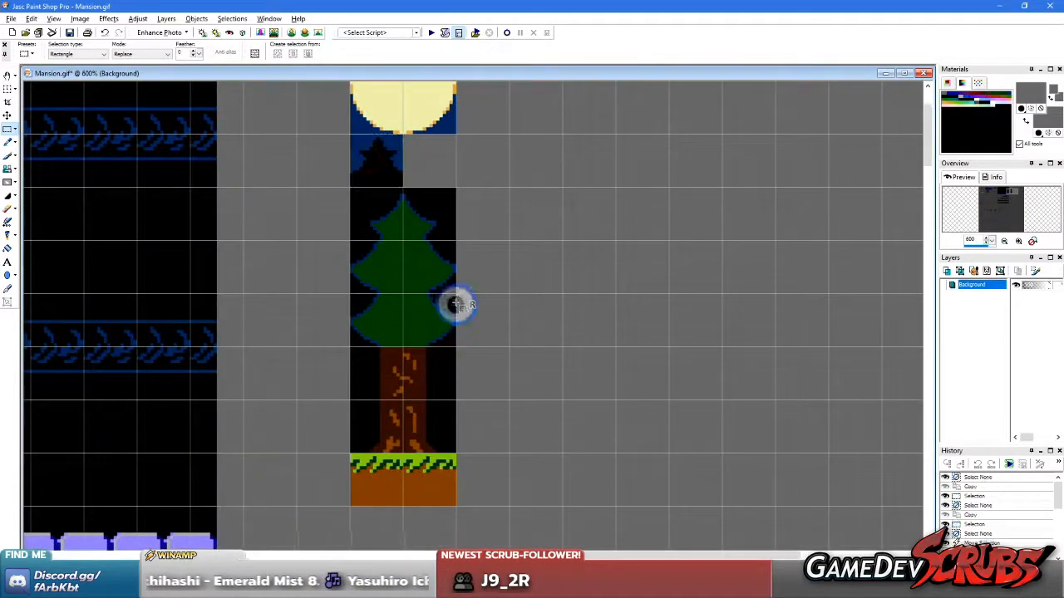
pyautogui.moveTo(350, 188); pyautogui.dragTo(451, 449)
pyautogui.hotkey('ctrl', 'c')
pyautogui.hotkey('ctrl', 'v')
# Save the pine tree image as CompuServe GIF Trees.gif in the Parralax Test folder
pyautogui.click(11, 19)
pyautogui.click(45, 106)
pyautogui.click(665, 336)
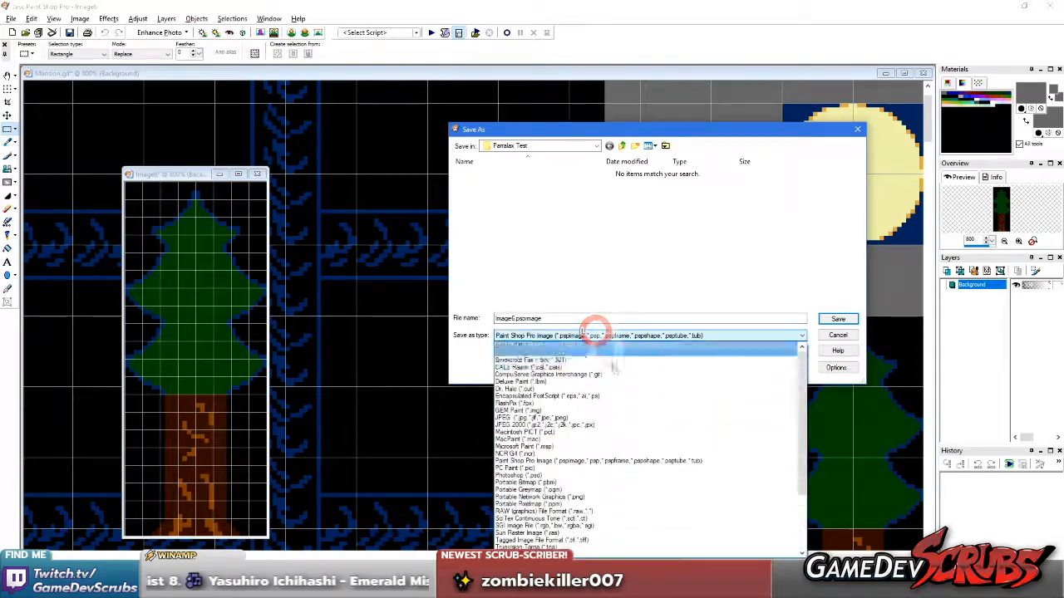
pyautogui.click(615, 371)
pyautogui.doubleClick(499, 318)
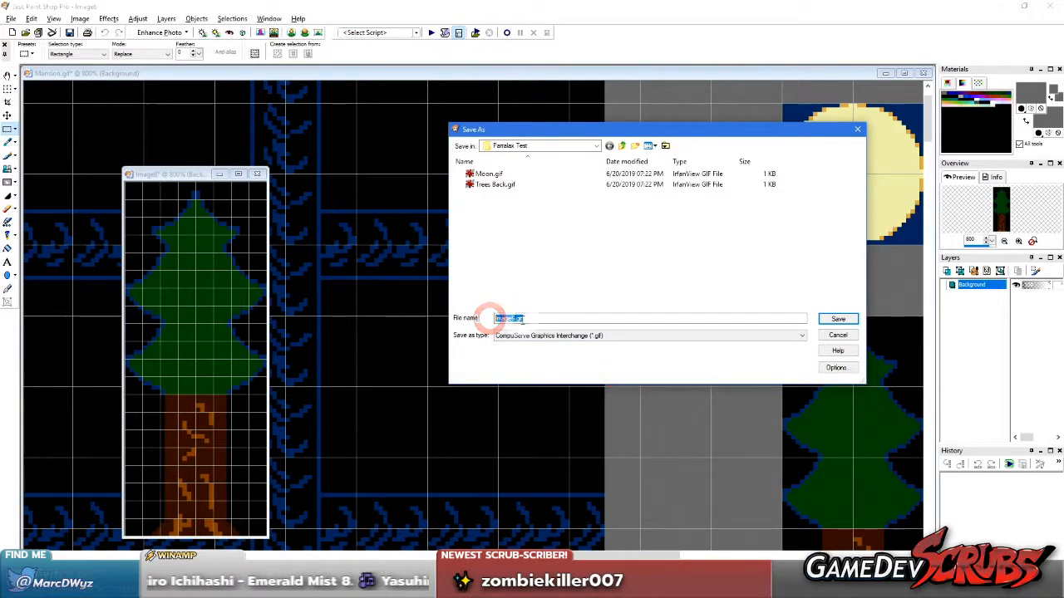
pyautogui.write('Trees')
pyautogui.press('Return')
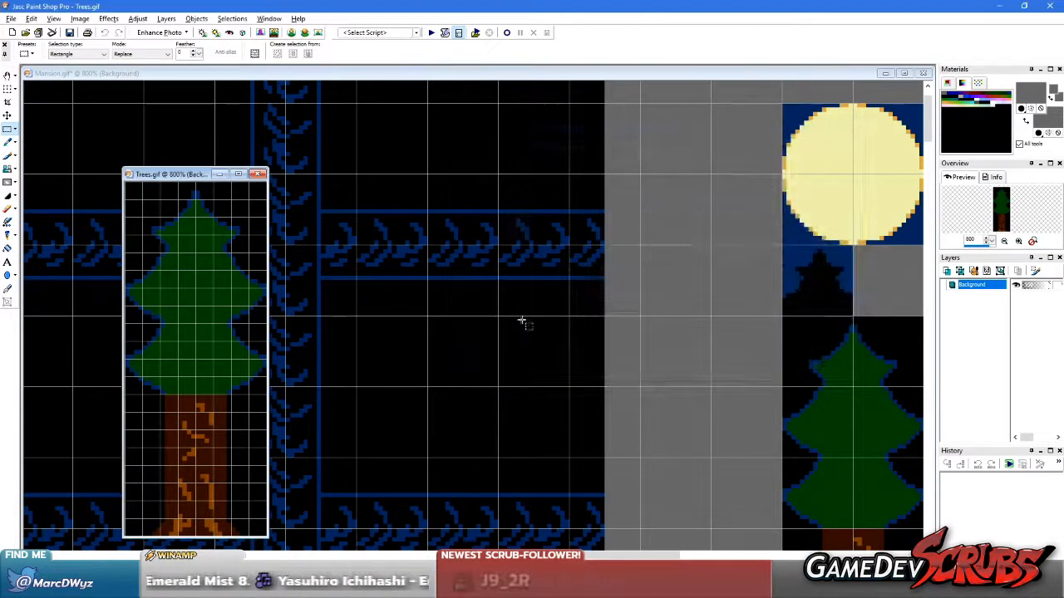
# Back in Mansion.gif, copy a single grass-and-dirt ground tile below the tree trunk into a new image
pyautogui.scroll(-3, 634, 385)
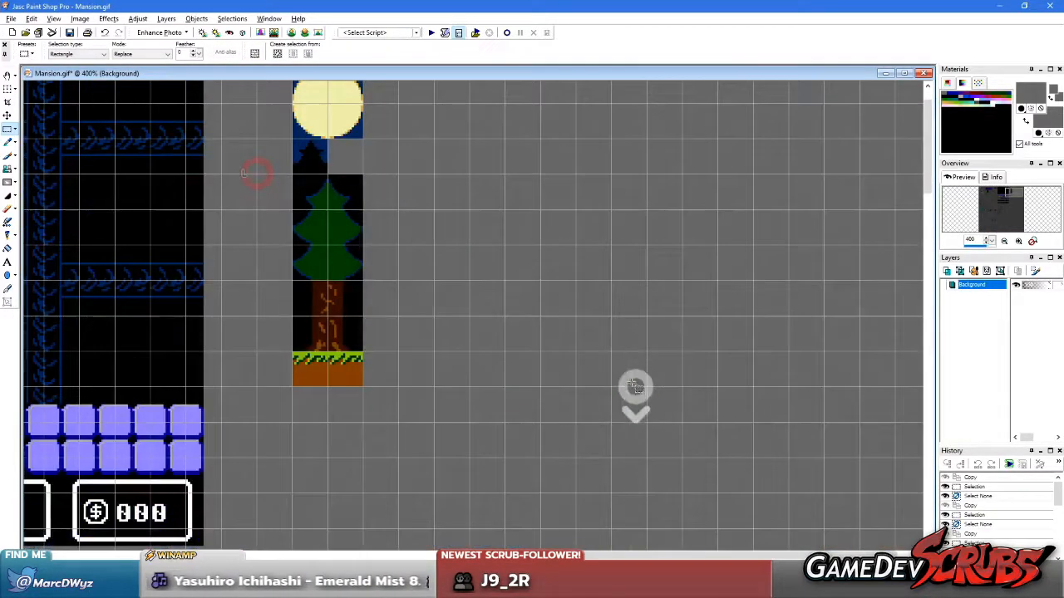
pyautogui.scroll(4, 444, 316)
pyautogui.scroll(1, 339, 298)
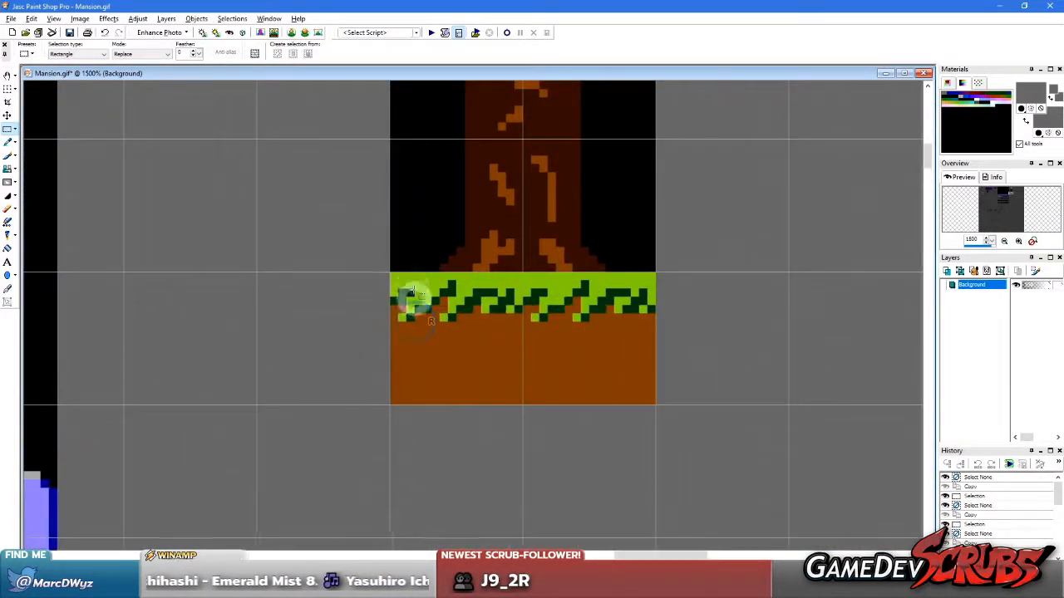
pyautogui.moveTo(391, 271); pyautogui.dragTo(520, 397)
pyautogui.hotkey('ctrl', 'c')
pyautogui.hotkey('ctrl', 'v')
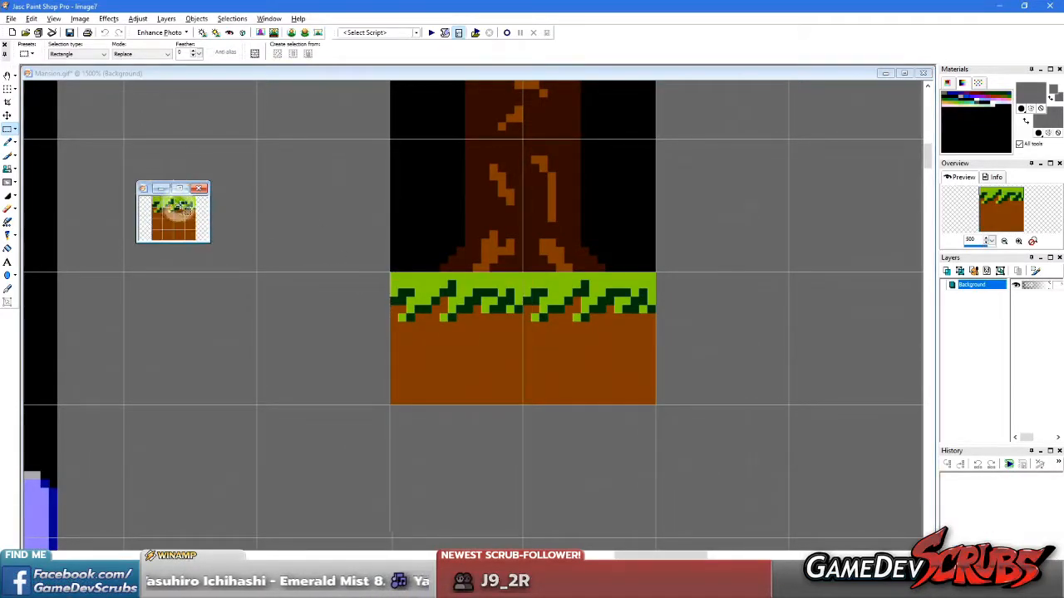
# Save the ground tile image as CompuServe GIF Ground.gif in the Parralax Test folder and close it
pyautogui.click(11, 19)
pyautogui.click(24, 106)
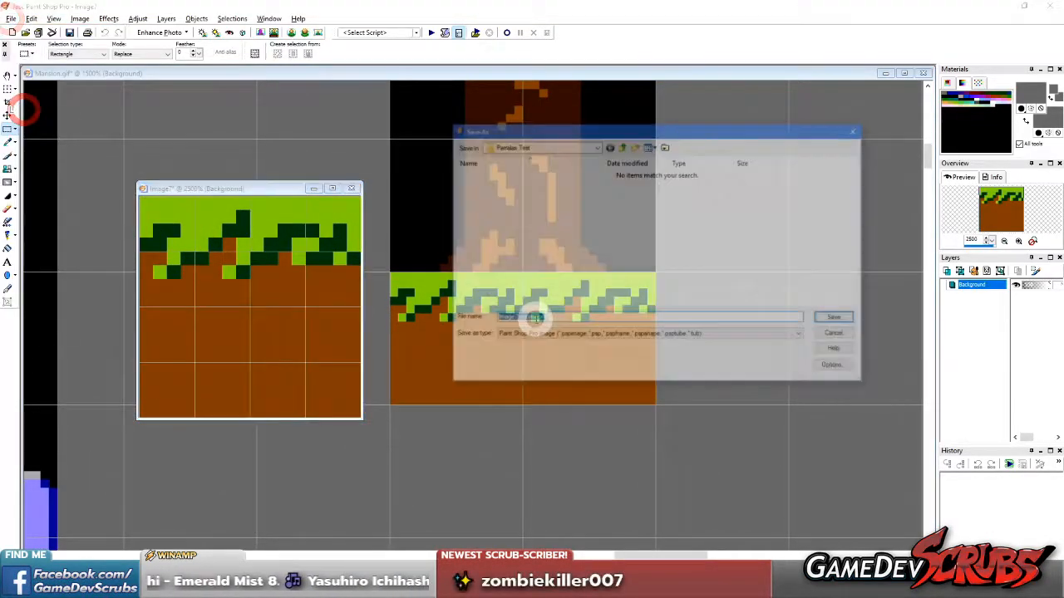
pyautogui.click(632, 335)
pyautogui.click(605, 371)
pyautogui.moveTo(527, 318); pyautogui.dragTo(422, 317)
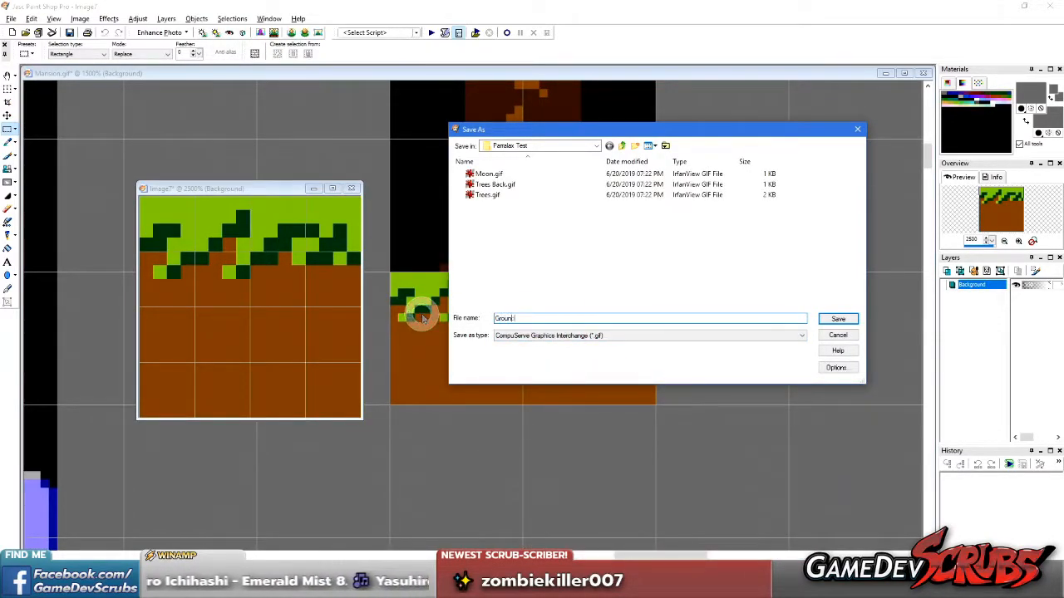
pyautogui.press('Return')
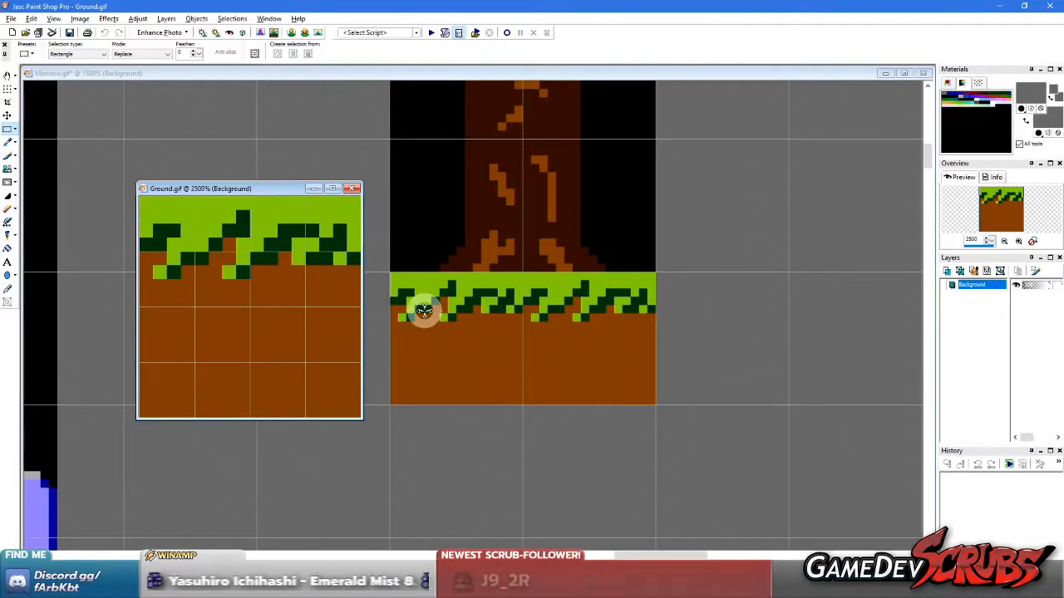
pyautogui.click(350, 188)
# Clear the selection in Mansion.gif, save the file and hide its grid
pyautogui.rightClick(615, 354)
pyautogui.scroll(-1, 518, 332)
pyautogui.scroll(-4, 374, 283)
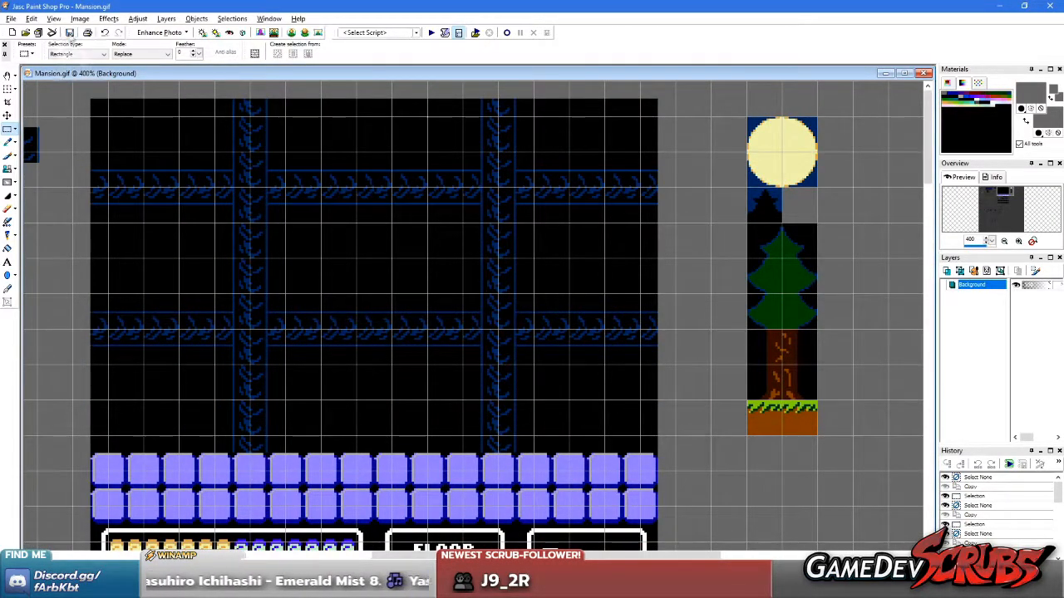
pyautogui.click(53, 19)
pyautogui.click(65, 97)
pyautogui.scroll(2, 596, 298)
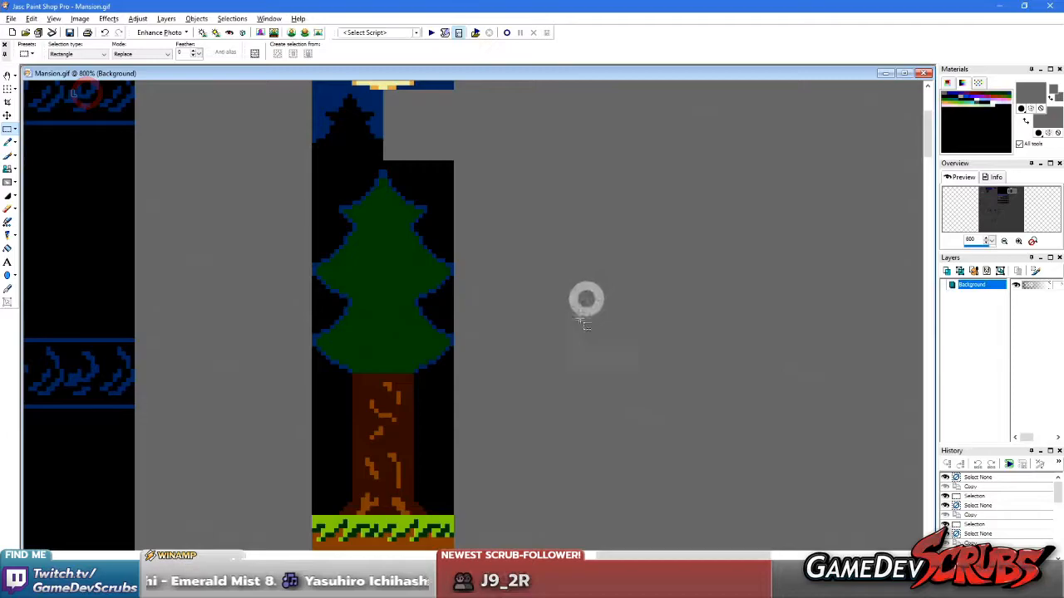
# Switch to the Mansion Game project in Unity and widen the Hierarchy and Game view area beside the scene
pyautogui.hotkey('alt', 'Tab')
pyautogui.click(414, 312)
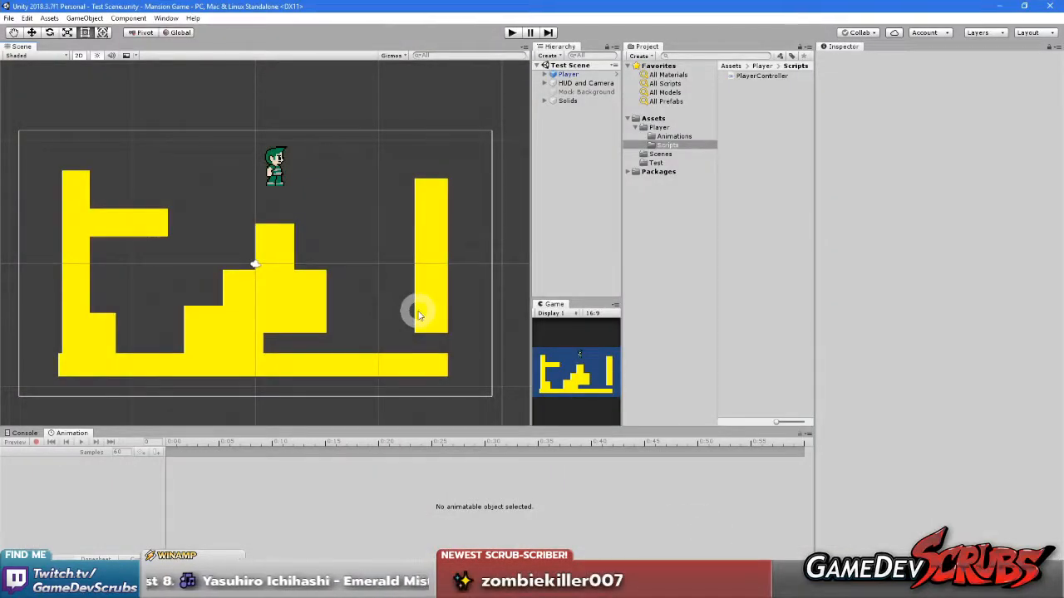
pyautogui.moveTo(532, 334); pyautogui.dragTo(459, 341)
pyautogui.moveTo(256, 314); pyautogui.dragTo(324, 339, button='middle')
# Delete the yellow test colliders that form the stepped block in the middle of the scene
pyautogui.click(309, 305)
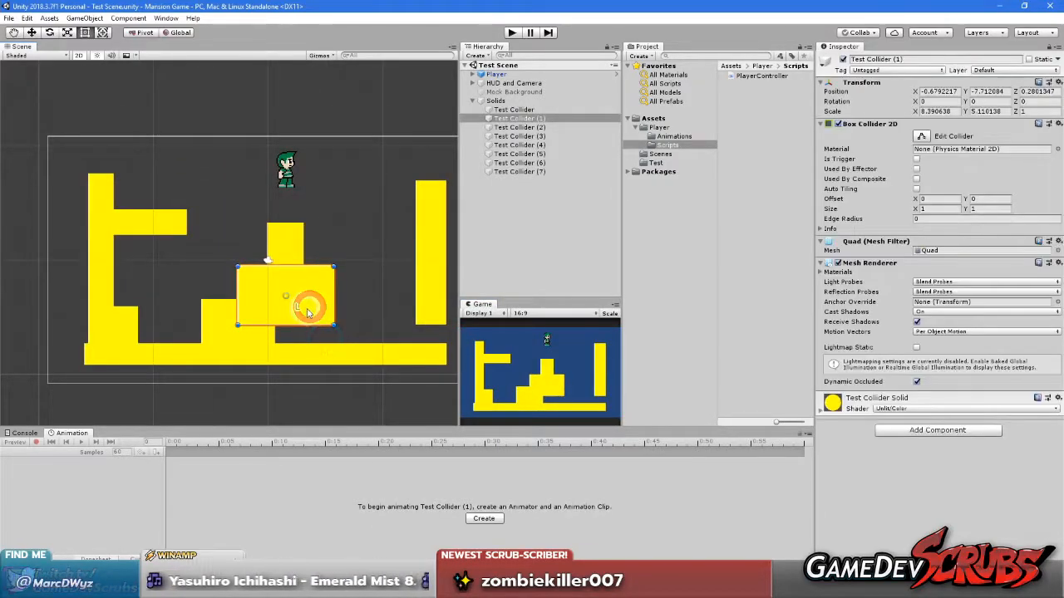
pyautogui.press('Delete')
pyautogui.click(251, 319)
pyautogui.press('Delete')
pyautogui.click(291, 237)
pyautogui.press('Delete')
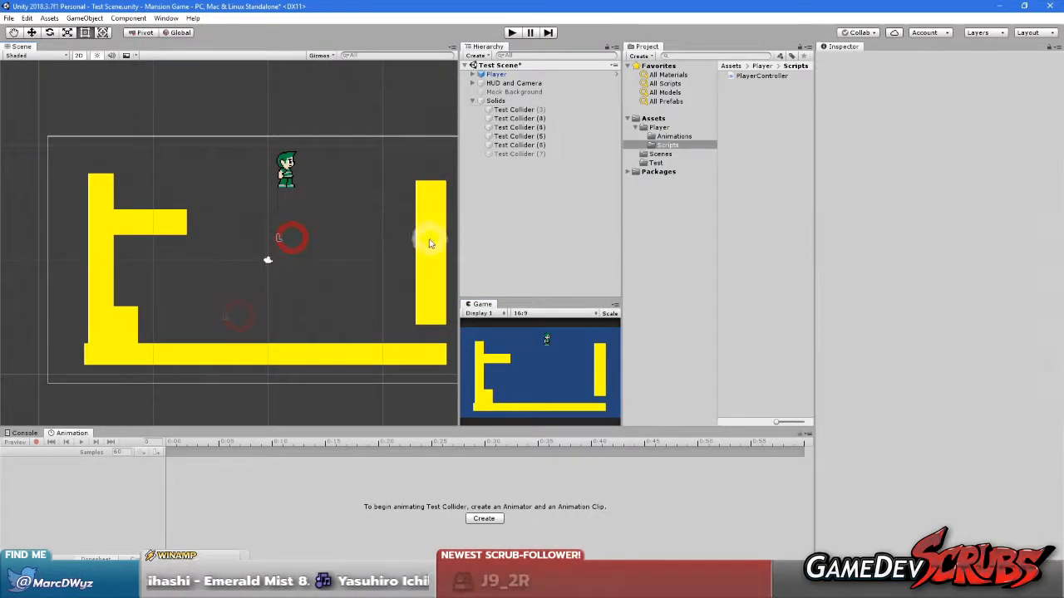
# Delete the right wall, left wall, ledge and corner step colliders, keeping only the floor collider
pyautogui.click(425, 237)
pyautogui.press('Delete')
pyautogui.click(99, 227)
pyautogui.press('Delete')
pyautogui.click(100, 237)
pyautogui.press('Delete')
pyautogui.click(122, 322)
pyautogui.press('Delete')
# Move the floor collider to about X -0.76, Y -12.78
pyautogui.click(208, 353)
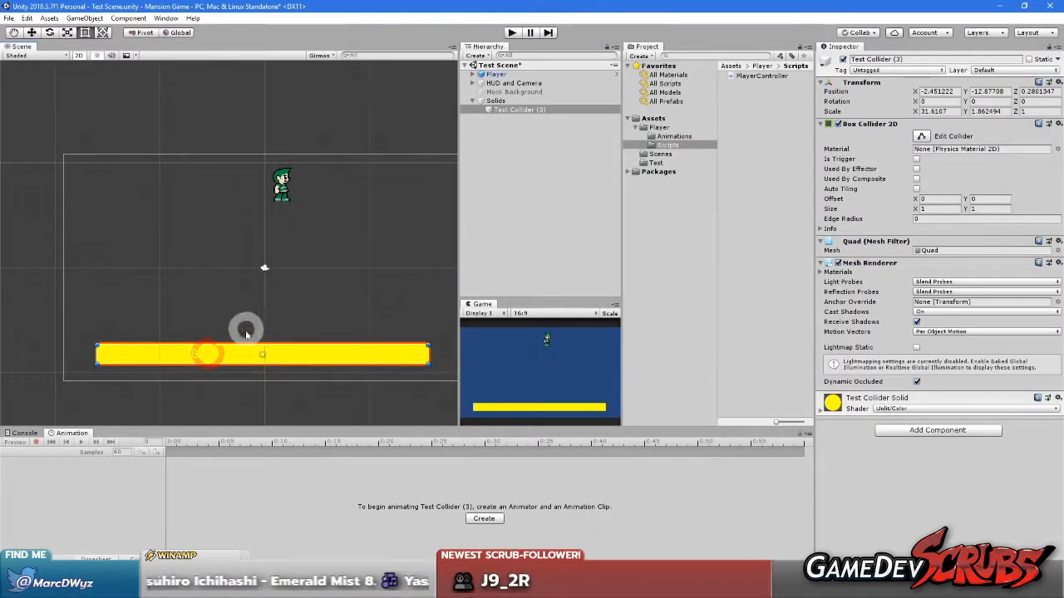
pyautogui.moveTo(211, 365)
pyautogui.mouseDown()
pyautogui.moveTo(172, 349)
pyautogui.moveTo(216, 352)
pyautogui.mouseUp()
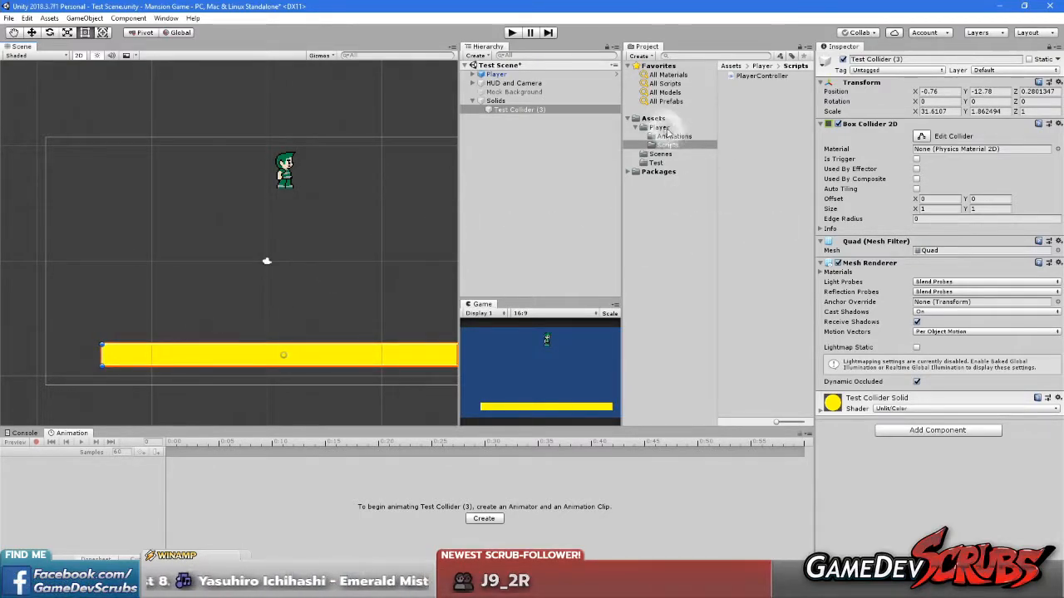
# Create a folder named Parallex in the project's Assets folder
pyautogui.click(653, 118)
pyautogui.rightClick(756, 186)
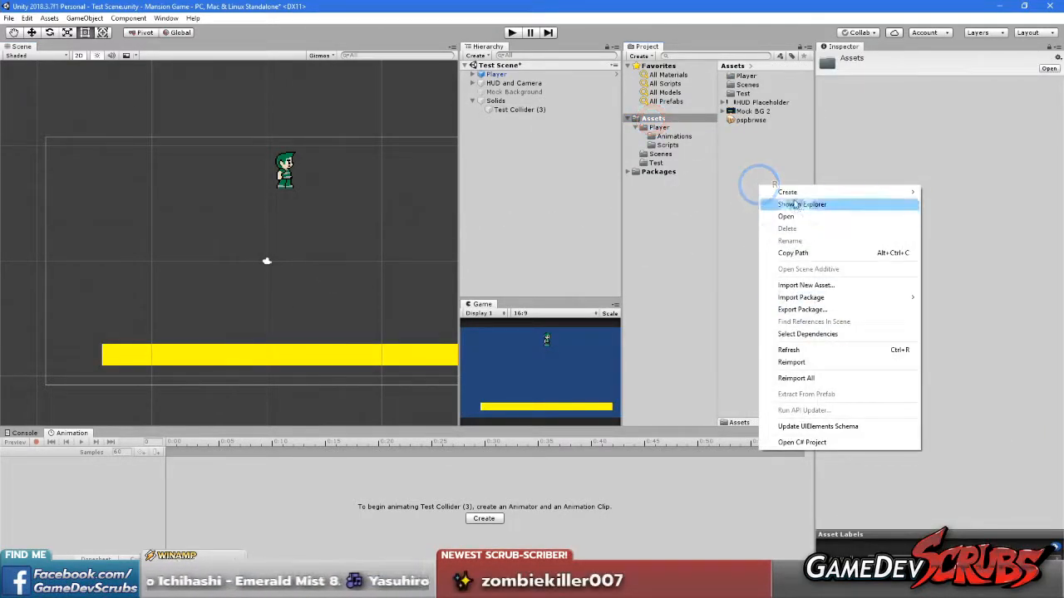
pyautogui.moveTo(788, 193)
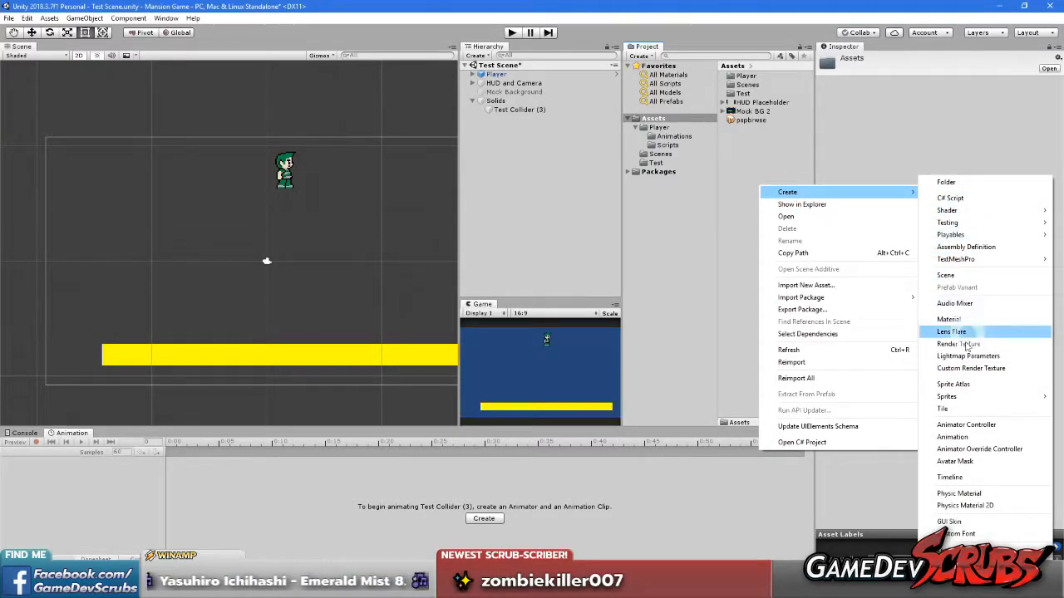
pyautogui.click(955, 182)
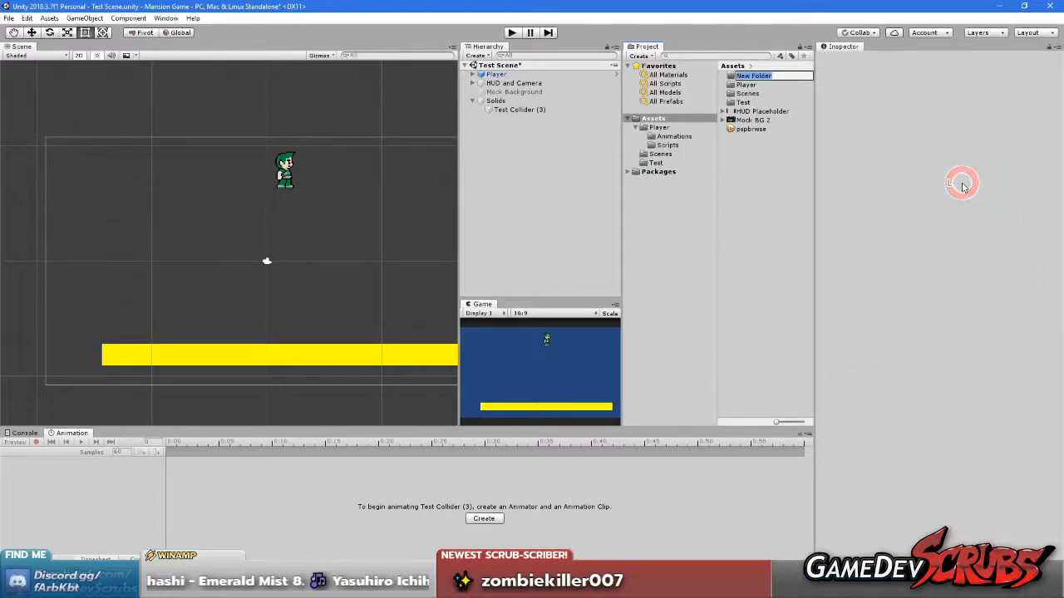
pyautogui.write('Parallex')
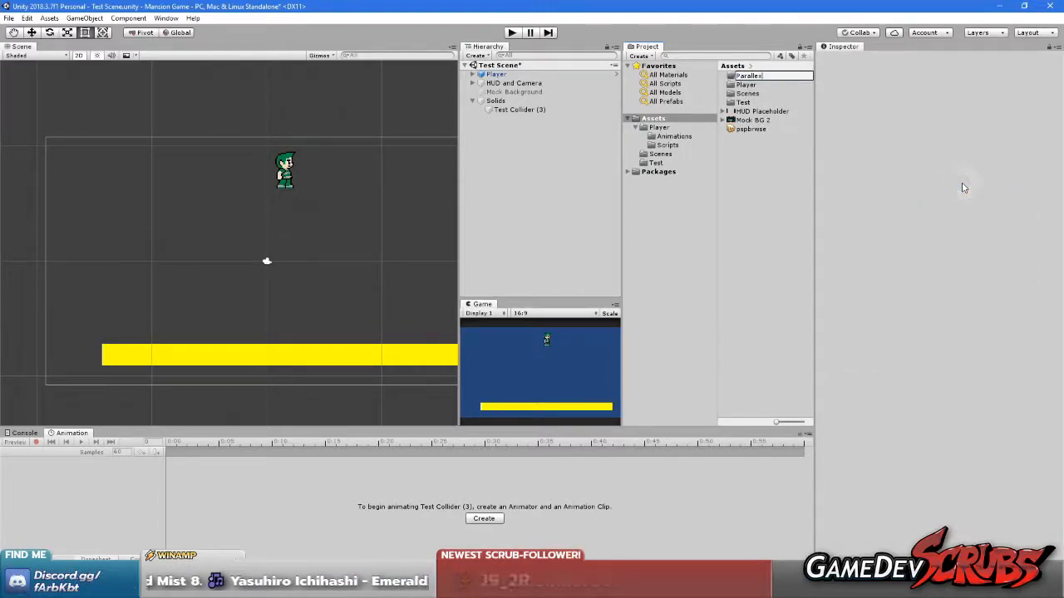
pyautogui.press('Return')
pyautogui.rightClick(735, 77)
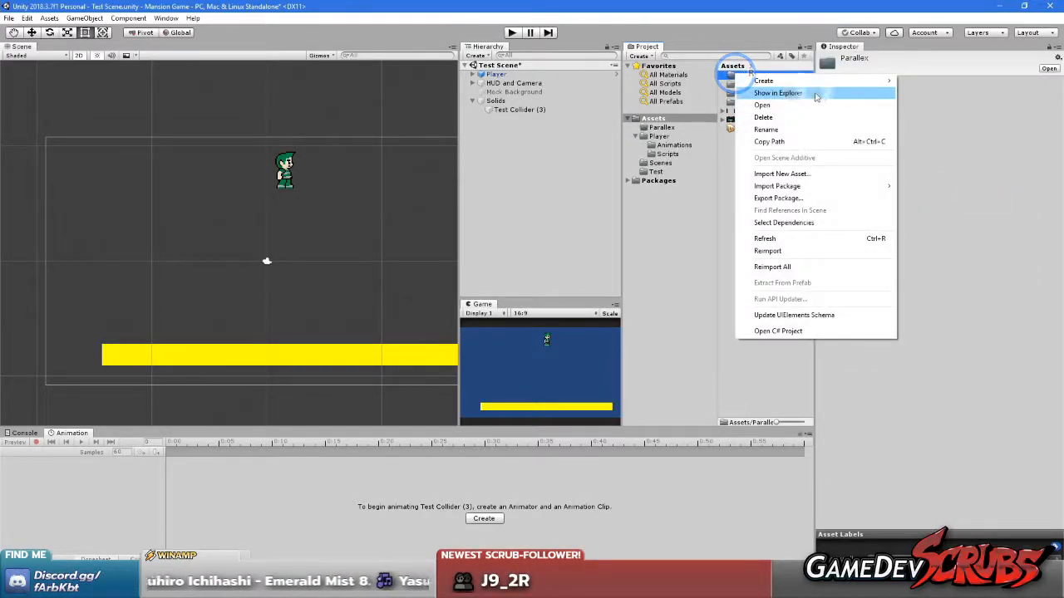
pyautogui.moveTo(784, 80)
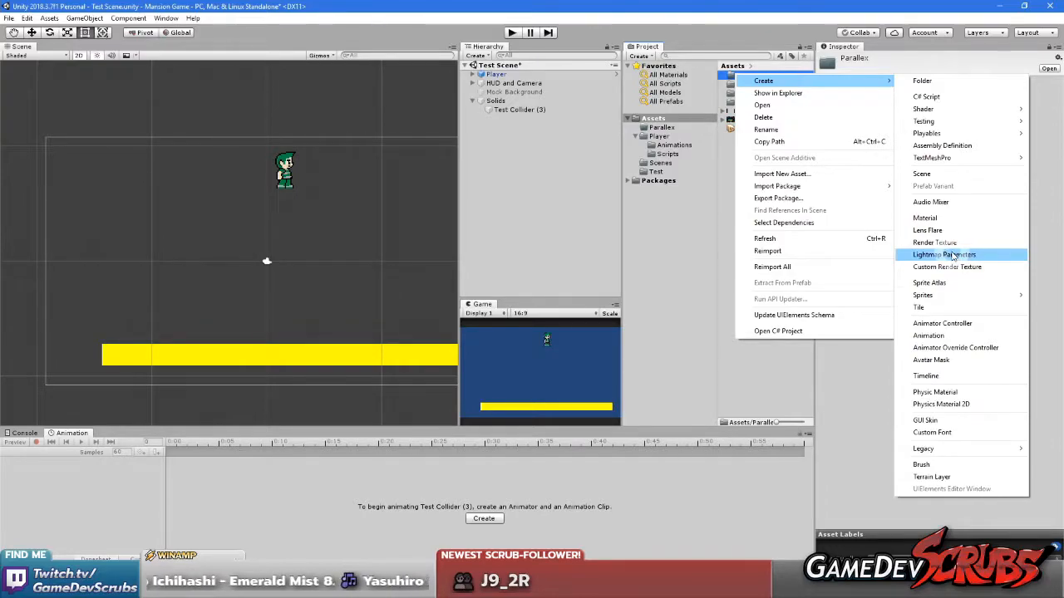
pyautogui.click(719, 229)
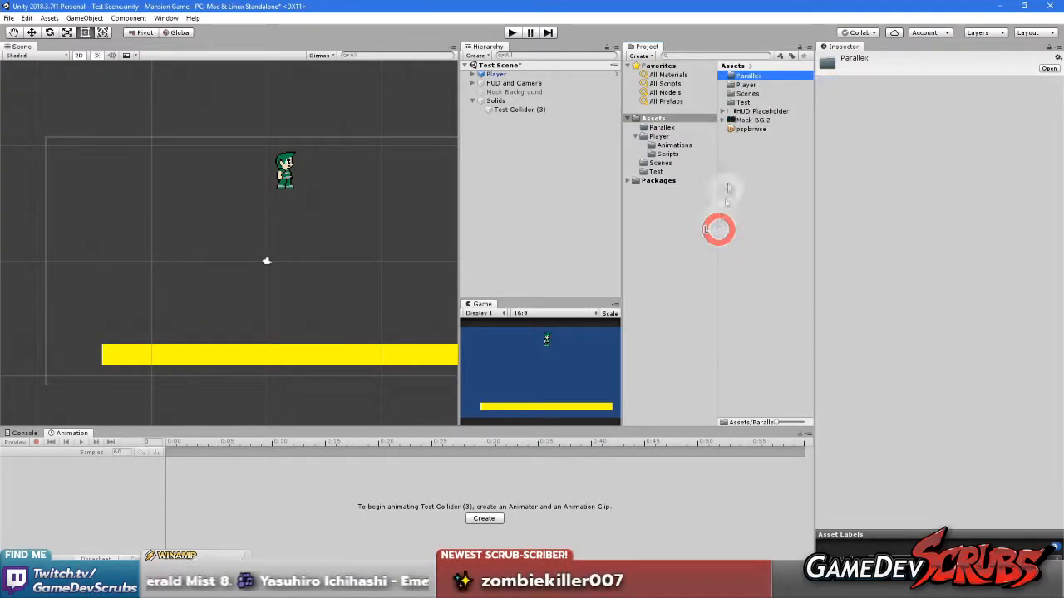
# Open the empty Parallex folder in the project assets
pyautogui.doubleClick(752, 76)
pyautogui.click(752, 180)
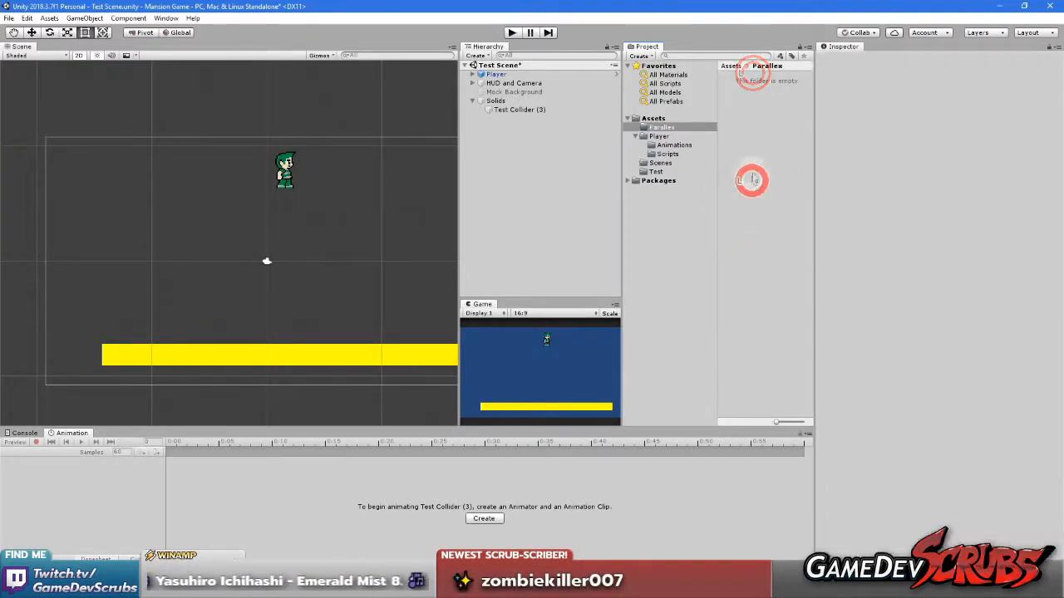
# Create a folder named Scripts inside the Parallex folder
pyautogui.rightClick(753, 168)
pyautogui.click(806, 172)
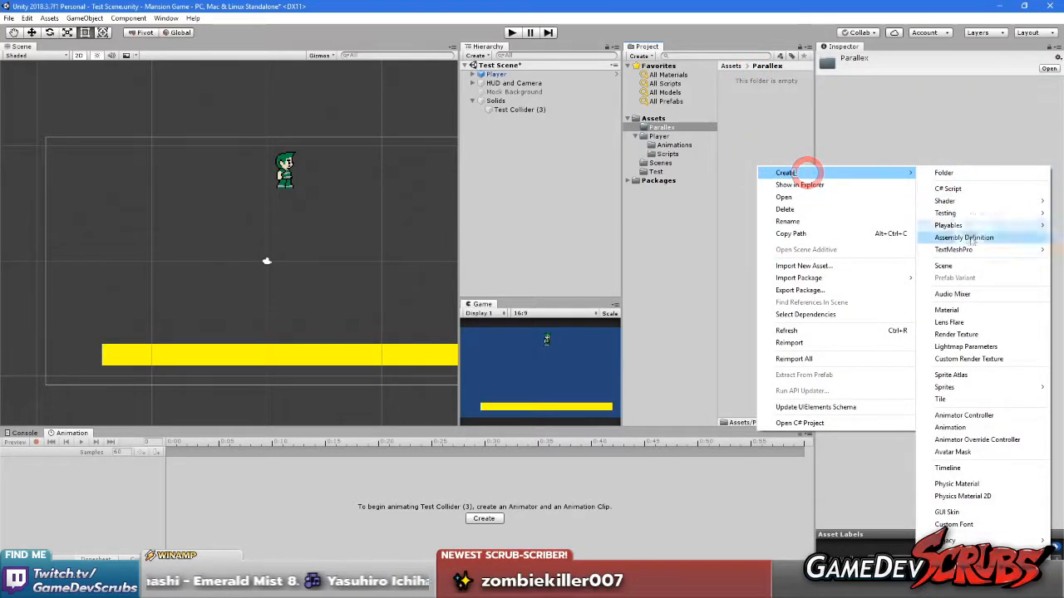
pyautogui.click(967, 172)
pyautogui.write('Scripts')
pyautogui.press('Return')
# Create a second folder named Test Graphics inside the Parallex folder
pyautogui.rightClick(774, 148)
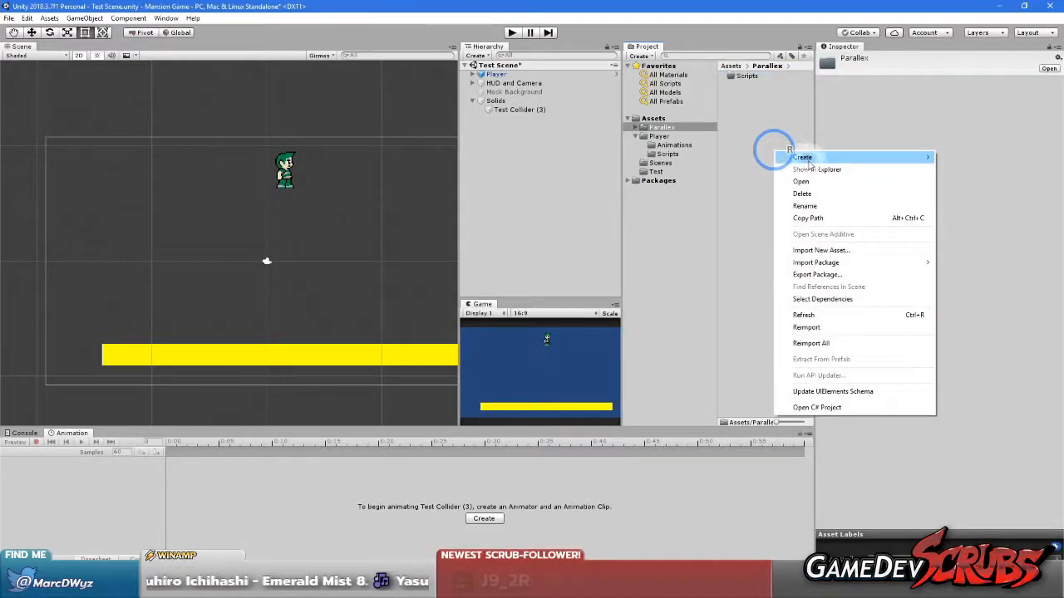
pyautogui.click(804, 157)
pyautogui.click(718, 158)
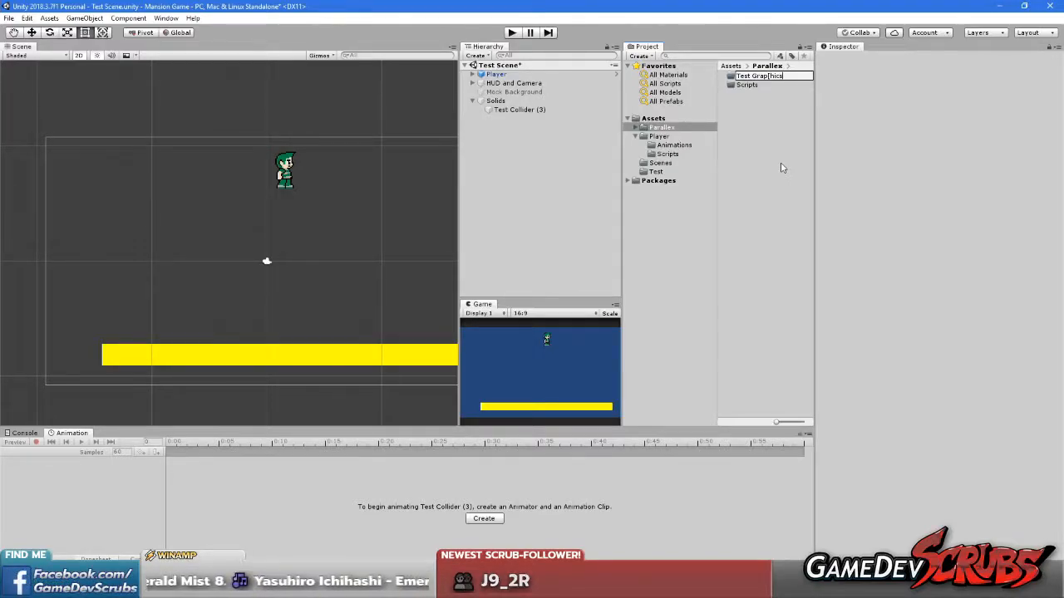
pyautogui.press('Return')
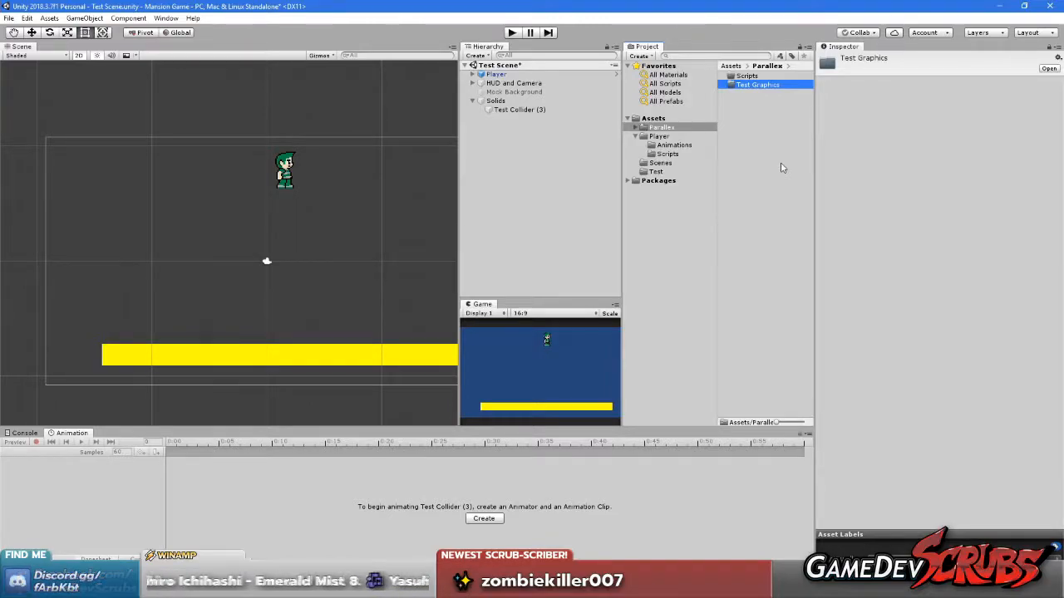
pyautogui.click(782, 165)
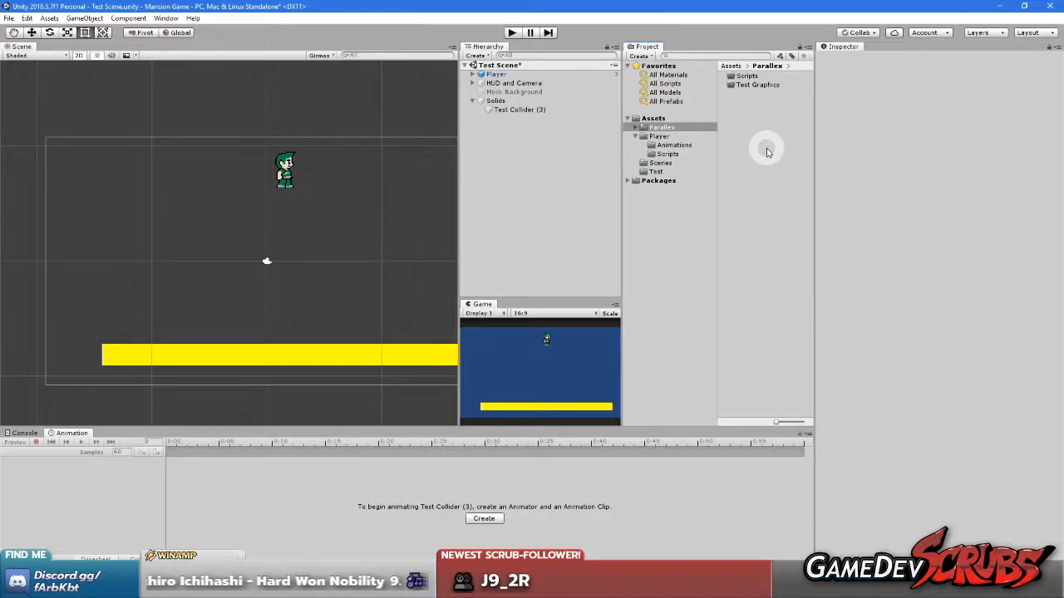
# Import Ground.gif, Moon.gif, Trees Back.gif and Trees.gif from the Raw Resources Parralax Test folder into Test Graphics
pyautogui.doubleClick(756, 85)
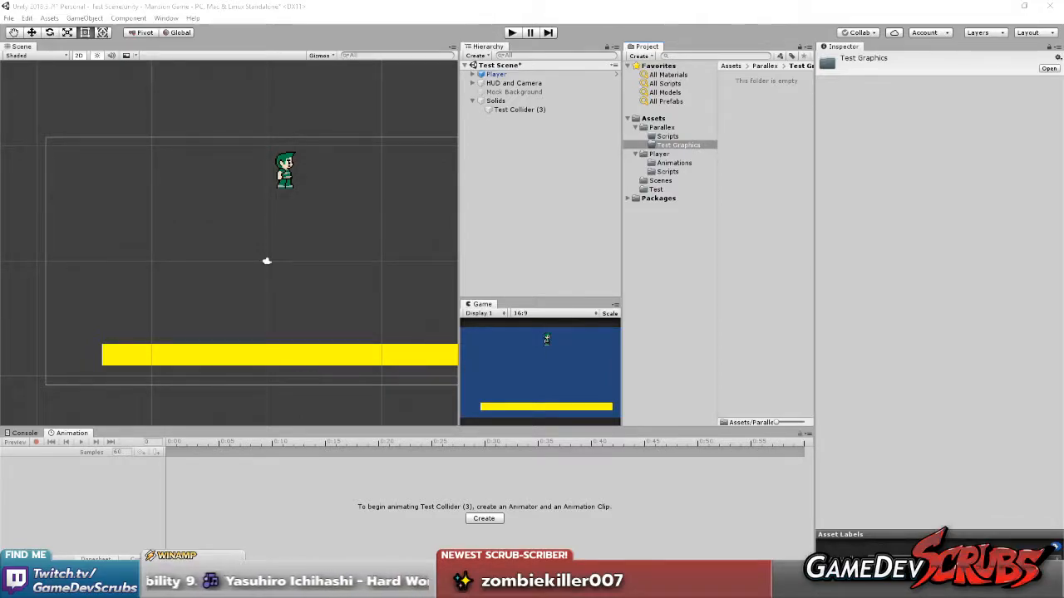
pyautogui.moveTo(1063, 174); pyautogui.dragTo(380, 124)
pyautogui.doubleClick(302, 314)
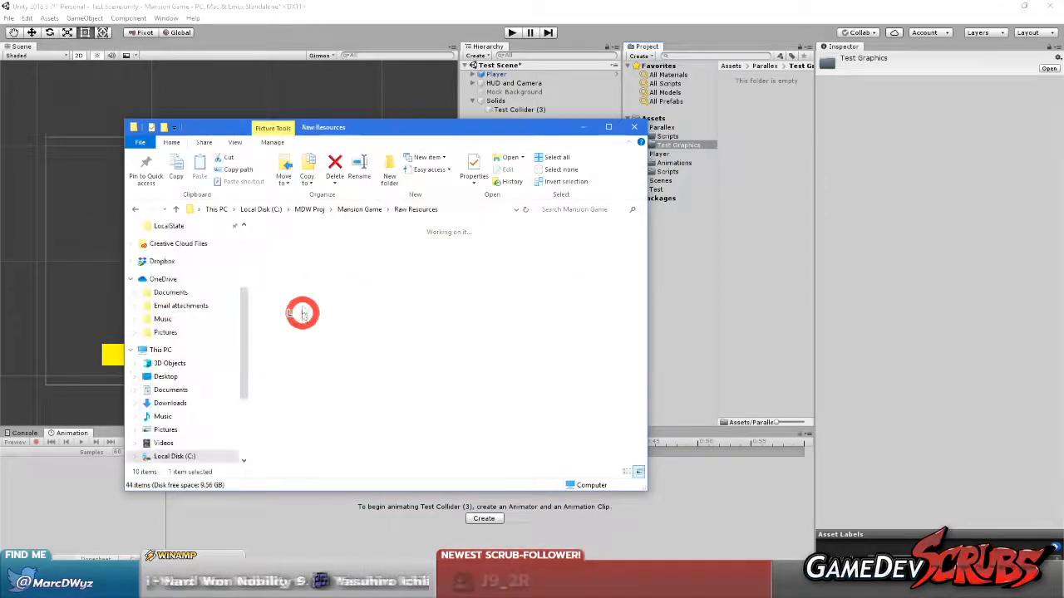
pyautogui.doubleClick(343, 256)
pyautogui.moveTo(497, 335); pyautogui.dragTo(765, 199)
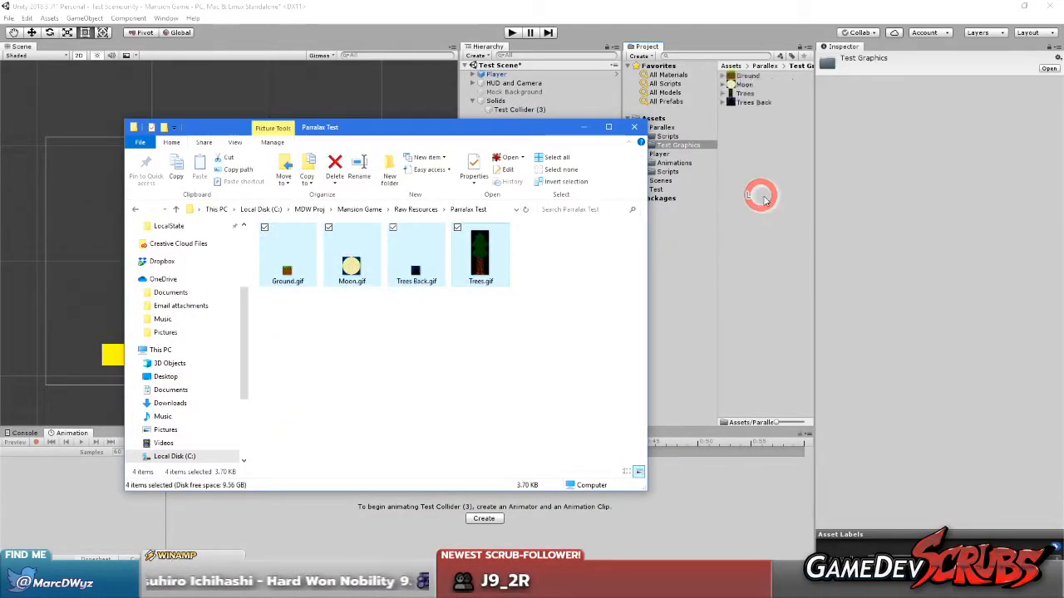
pyautogui.click(761, 196)
# For all four imported textures, set Pixels Per Unit to 10 and the pivot to Bottom Left
pyautogui.click(746, 76)
pyautogui.keyDown('shift'); pyautogui.click(751, 101); pyautogui.keyUp('shift')
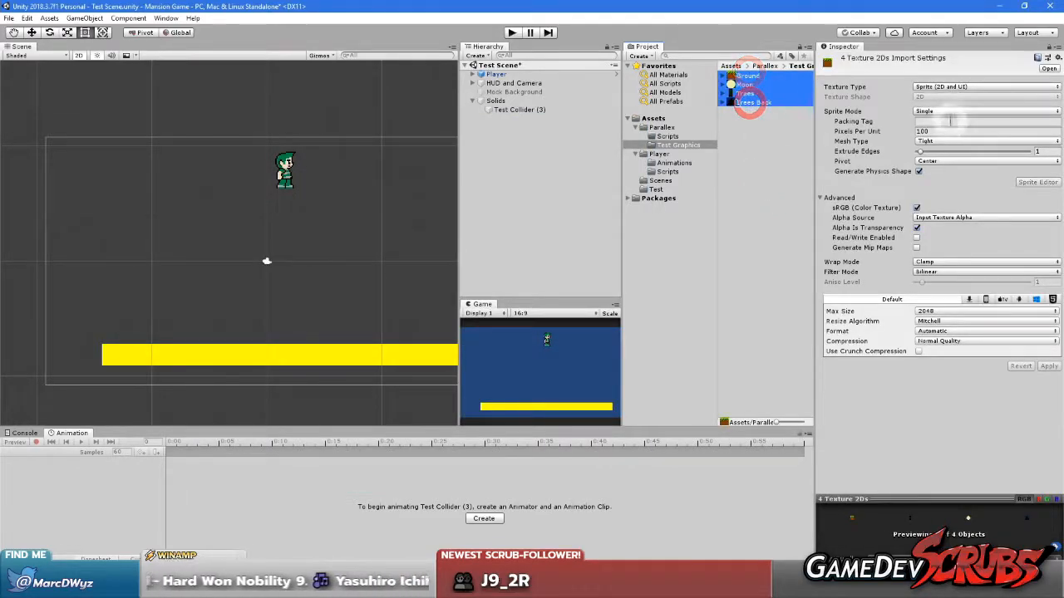
pyautogui.click(943, 131)
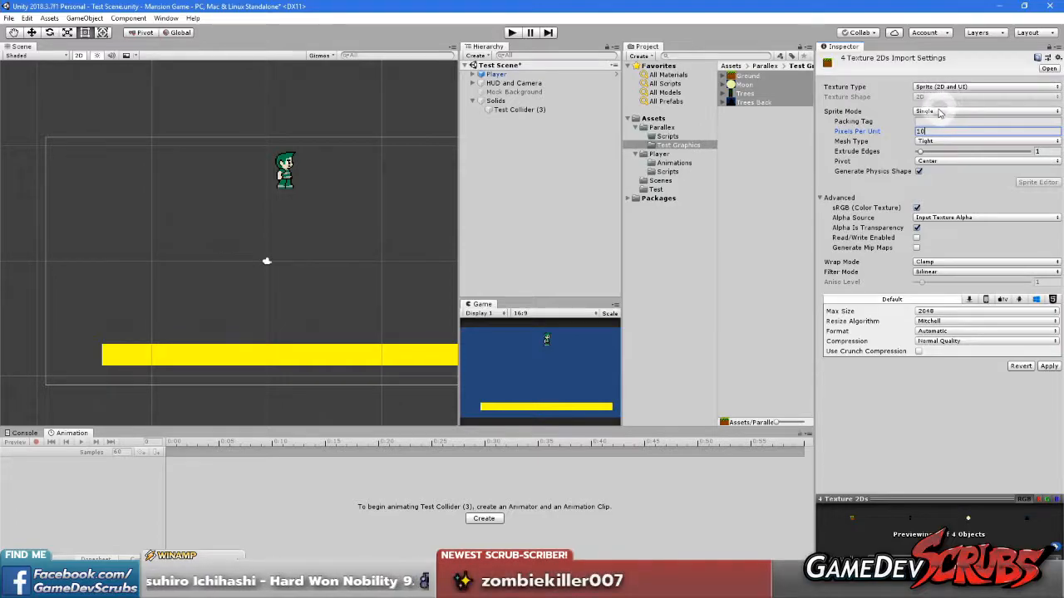
pyautogui.click(948, 162)
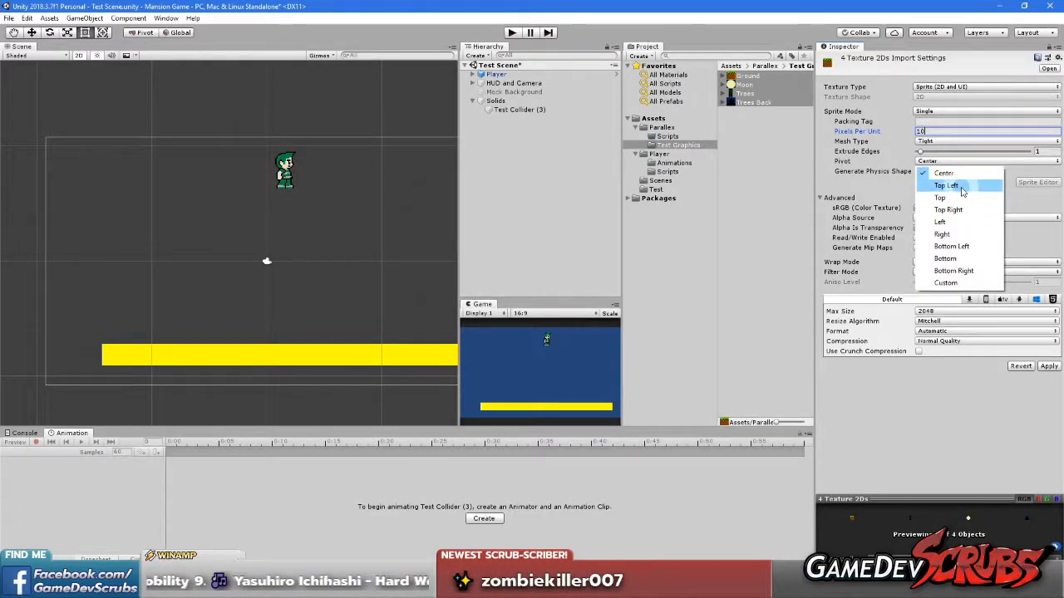
pyautogui.click(954, 247)
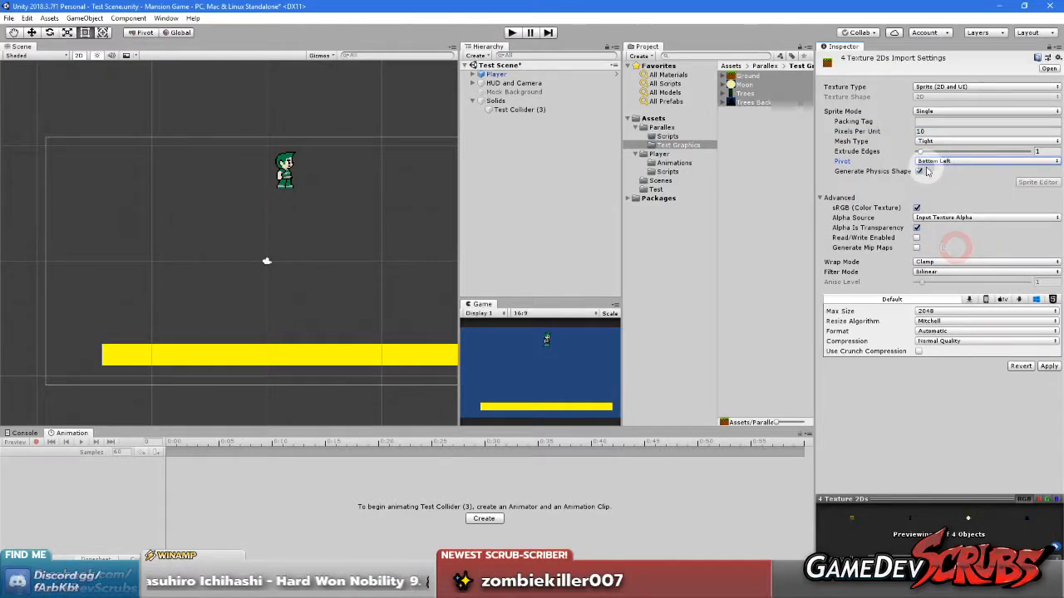
# Set the four textures to Full Rect mesh type, Point (no filter) filtering and no compression, and apply the import settings
pyautogui.click(936, 141)
pyautogui.click(936, 152)
pyautogui.click(938, 271)
pyautogui.click(935, 264)
pyautogui.click(931, 341)
pyautogui.click(942, 354)
pyautogui.click(1048, 357)
pyautogui.click(756, 221)
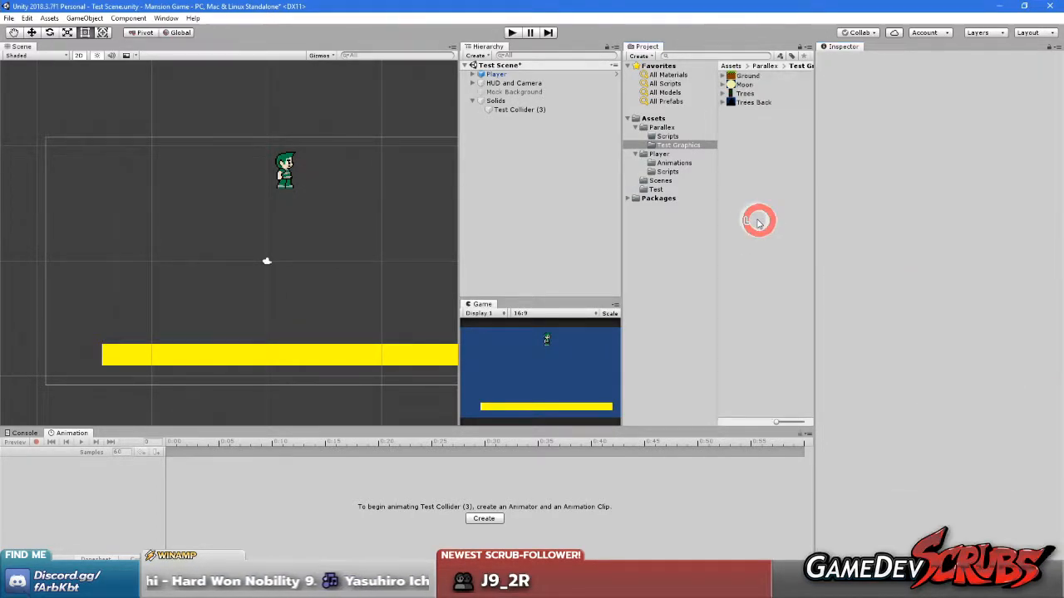
# Collapse the Solids group and create an empty game object named Back trees at the scene's root level
pyautogui.click(748, 102)
pyautogui.moveTo(319, 312)
pyautogui.mouseDown(button='middle')
pyautogui.moveTo(278, 295)
pyautogui.moveTo(320, 299)
pyautogui.mouseUp(button='middle')
pyautogui.click(537, 185)
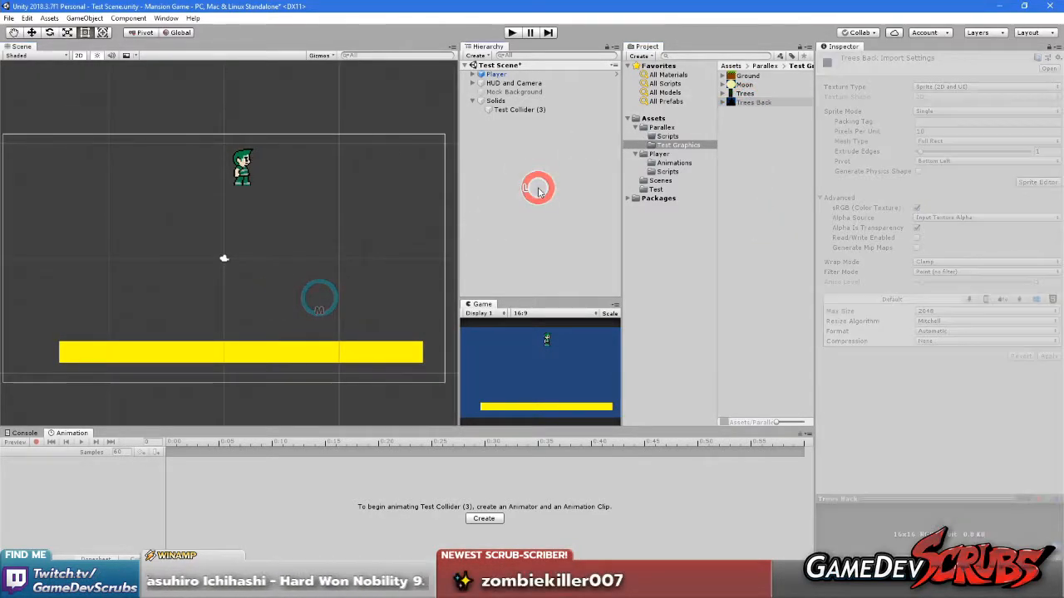
pyautogui.click(472, 101)
pyautogui.click(510, 151)
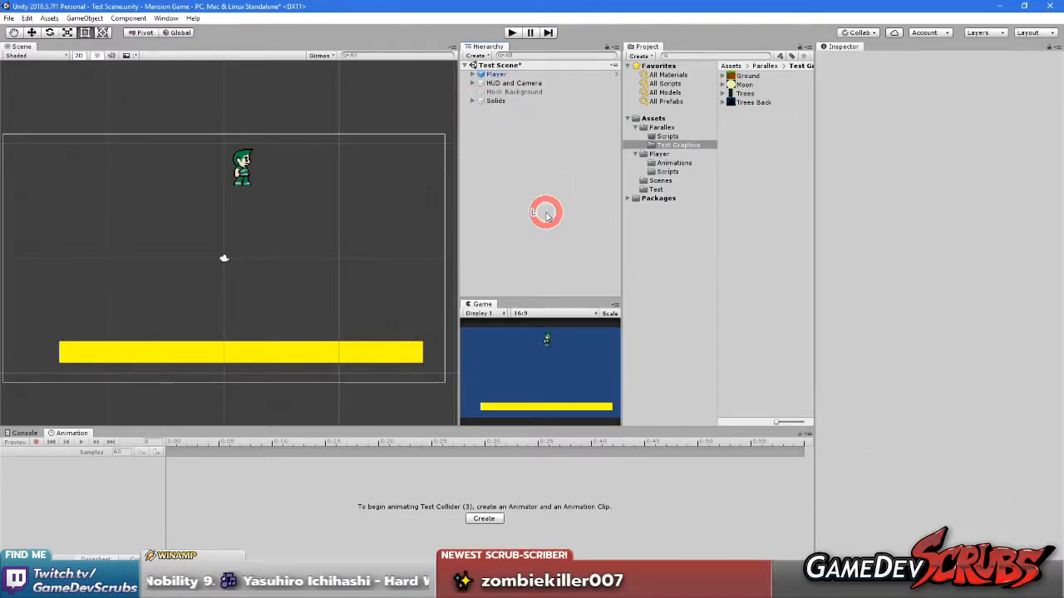
pyautogui.rightClick(520, 164)
pyautogui.click(558, 245)
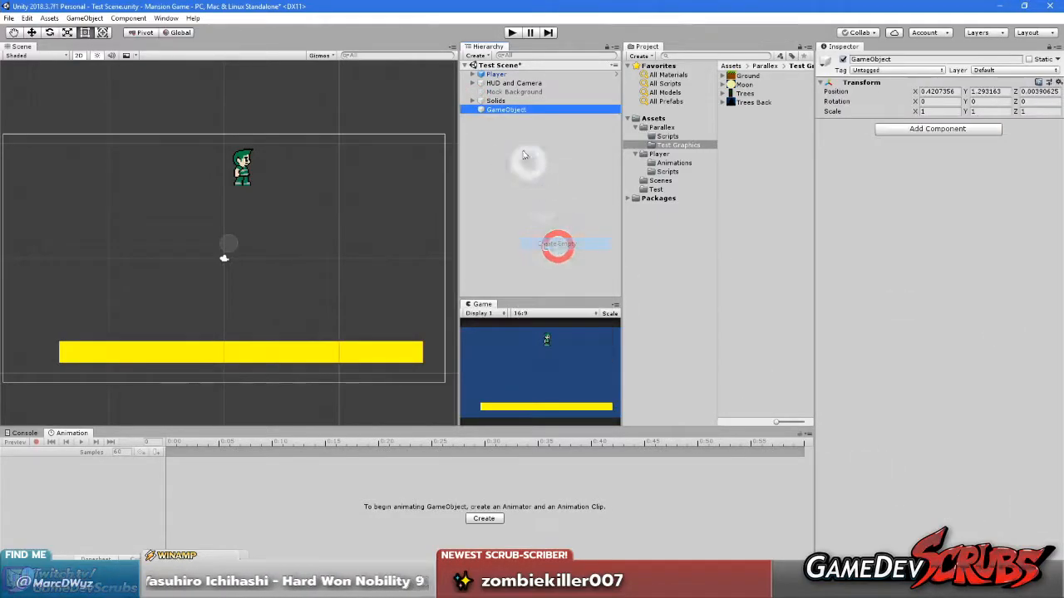
pyautogui.click(504, 113)
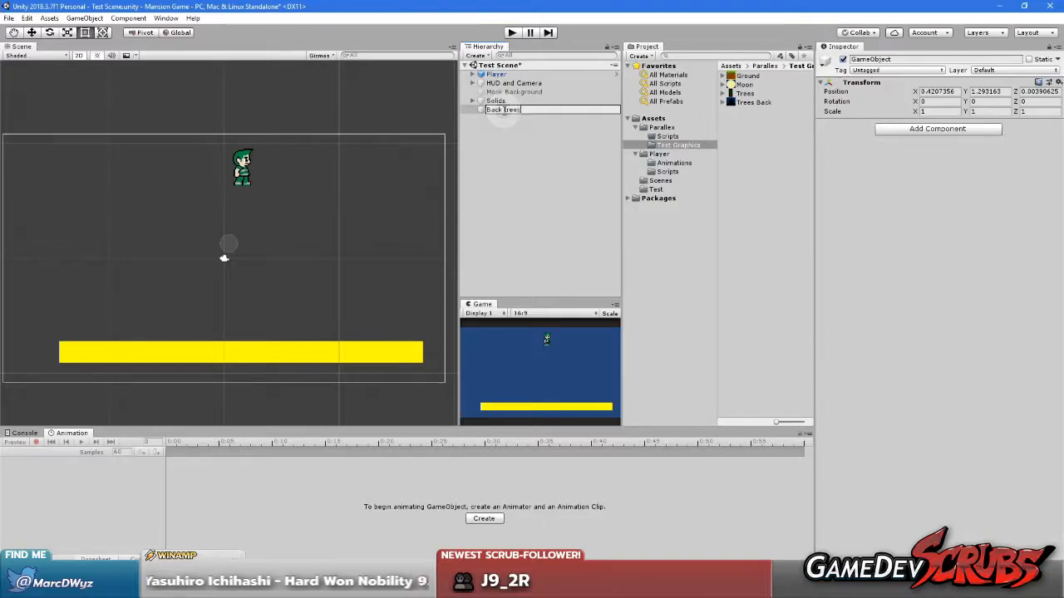
pyautogui.write('Back trees')
pyautogui.press('Return')
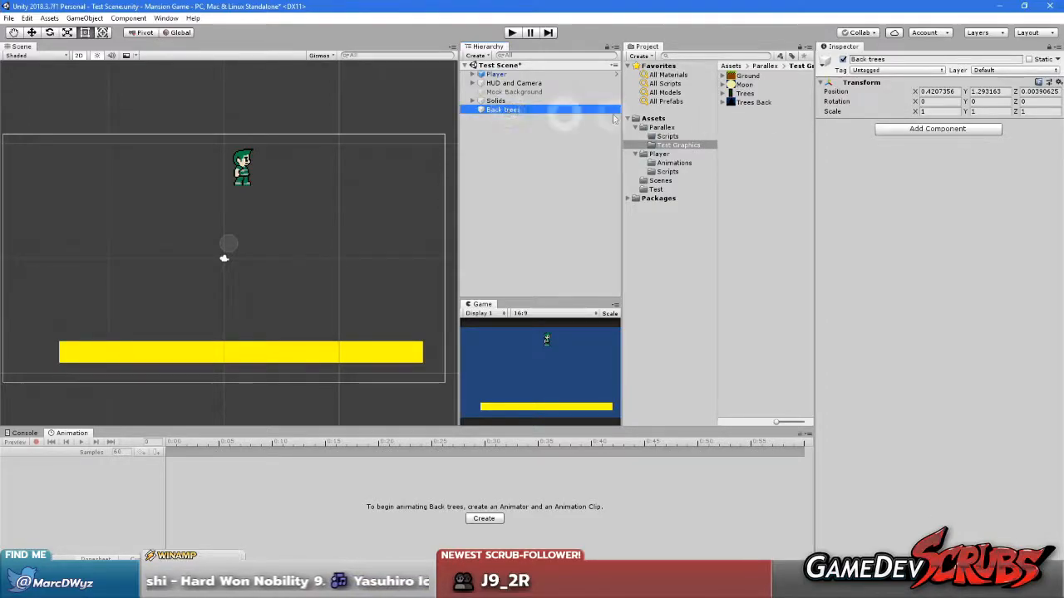
# Set the Back trees object's position to 0, 0, 0
pyautogui.click(943, 91)
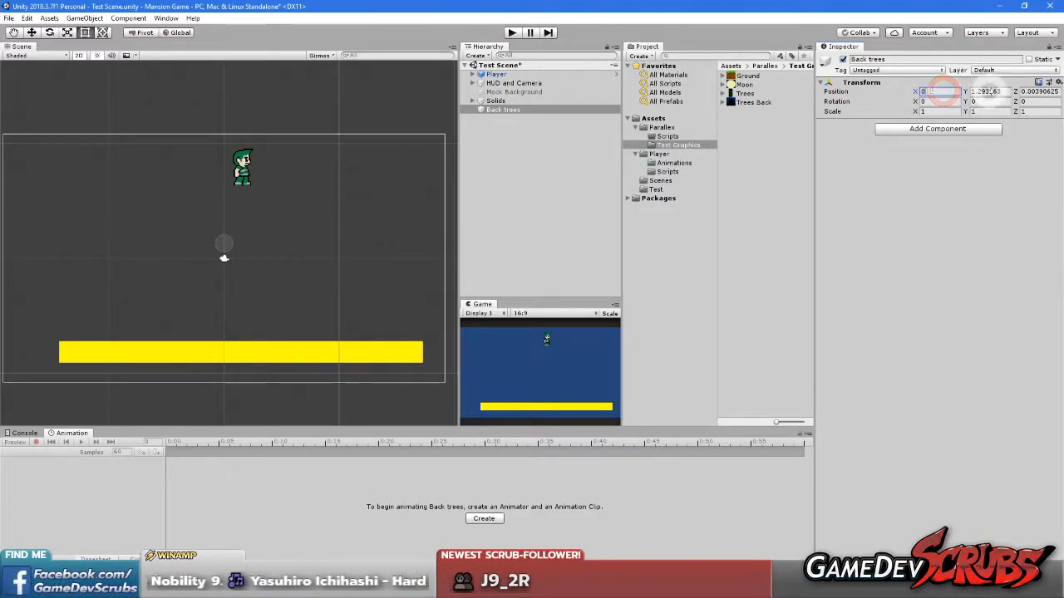
pyautogui.click(986, 92)
pyautogui.write('0')
pyautogui.click(1038, 92)
pyautogui.write('0')
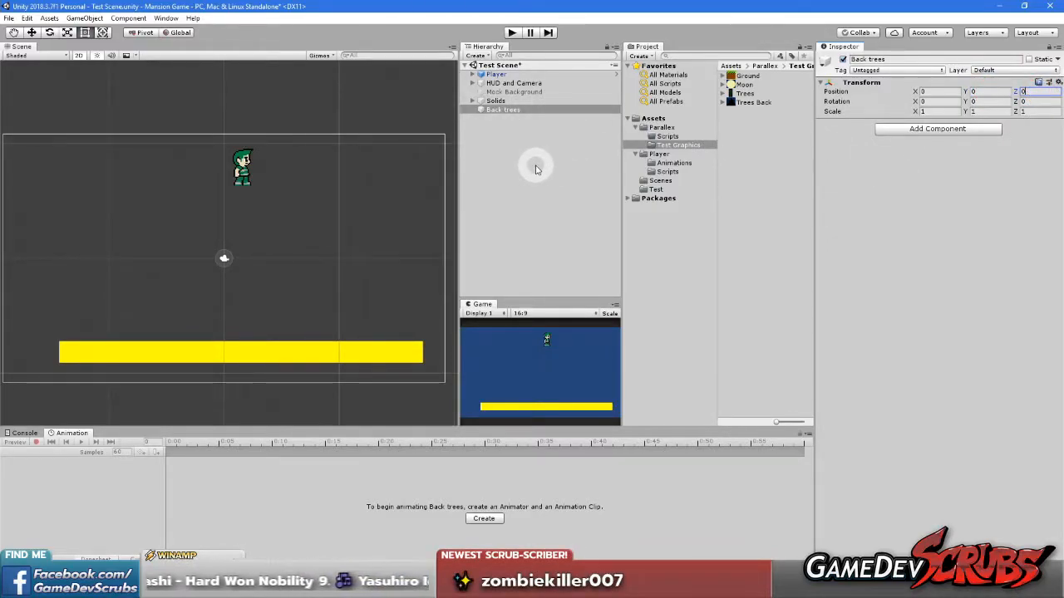
# Rename the Back trees object as Back Trees, with a capital T
pyautogui.click(510, 114)
pyautogui.click(508, 113)
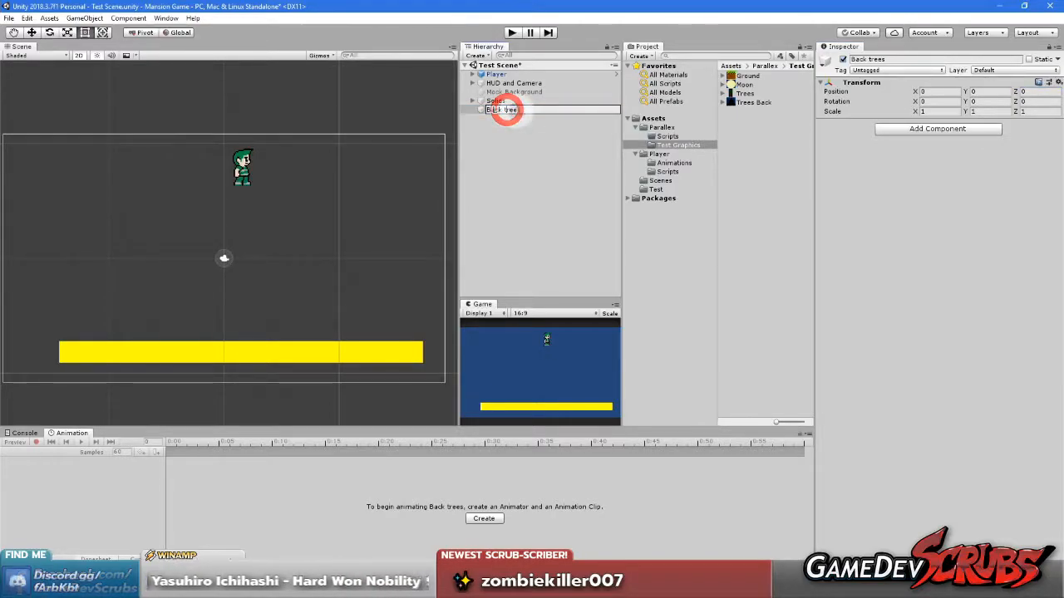
pyautogui.write('Back Trees')
pyautogui.press('Return')
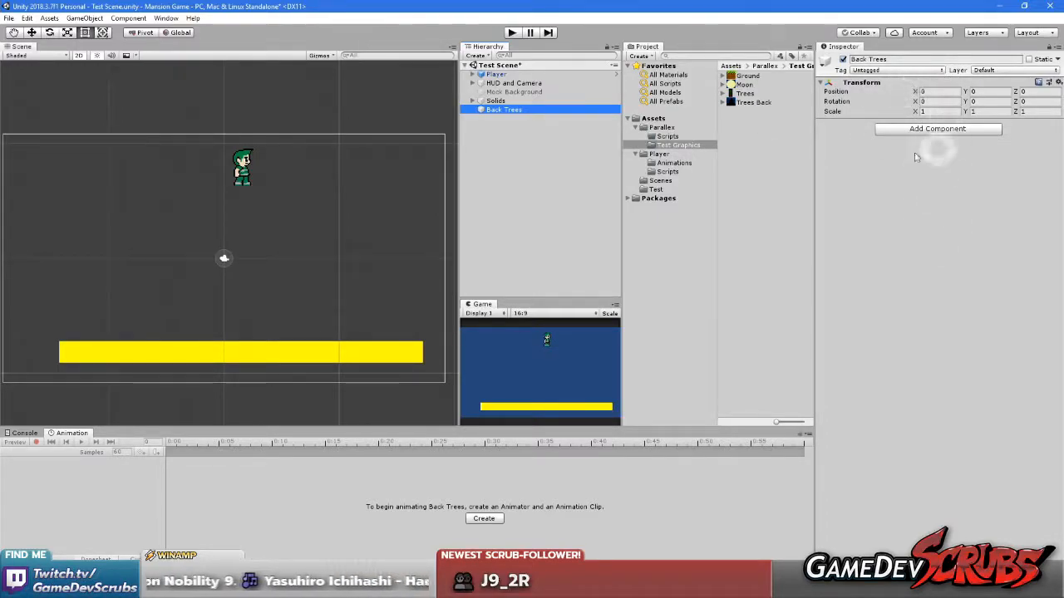
# Widen the Game view at the expense of the Scene view and the Project window
pyautogui.moveTo(458, 199); pyautogui.dragTo(443, 209)
pyautogui.click(517, 378)
pyautogui.scroll(-1, 238, 344)
pyautogui.scroll(1, 230, 308)
pyautogui.click(559, 384)
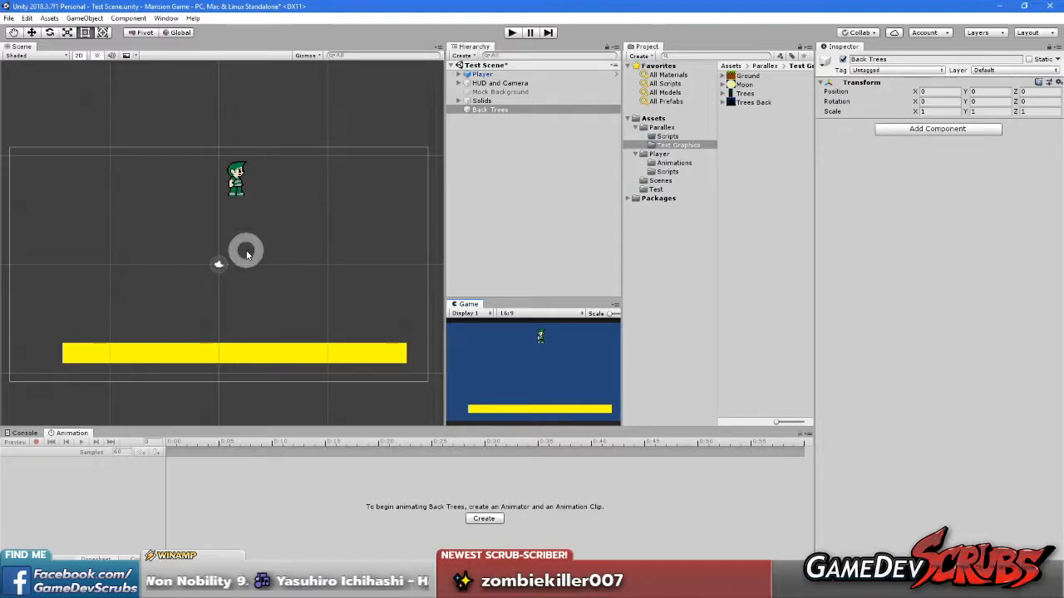
pyautogui.scroll(-4, 262, 267)
pyautogui.scroll(3, 272, 275)
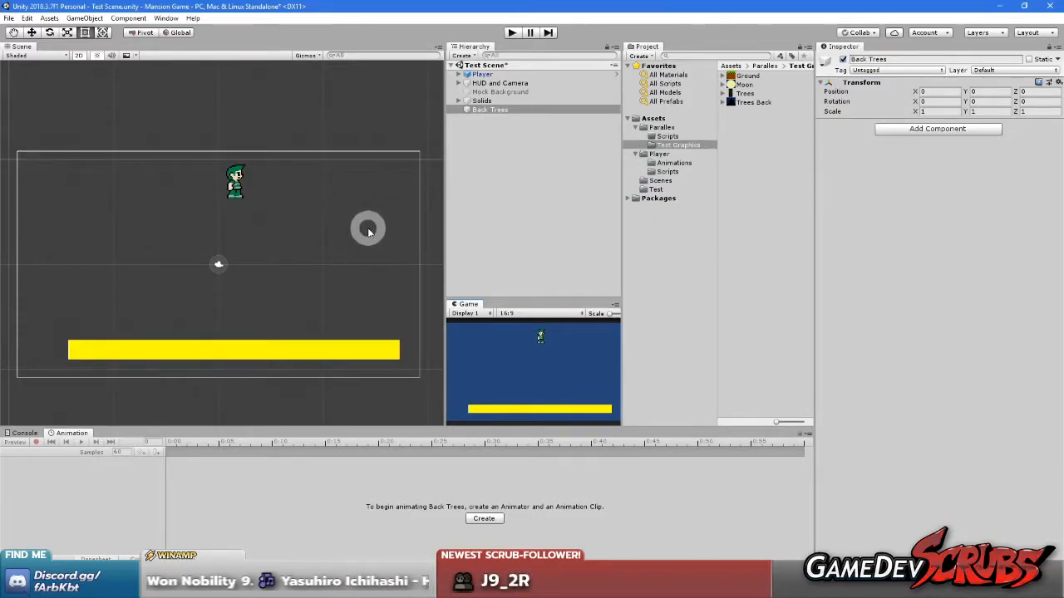
pyautogui.click(535, 381)
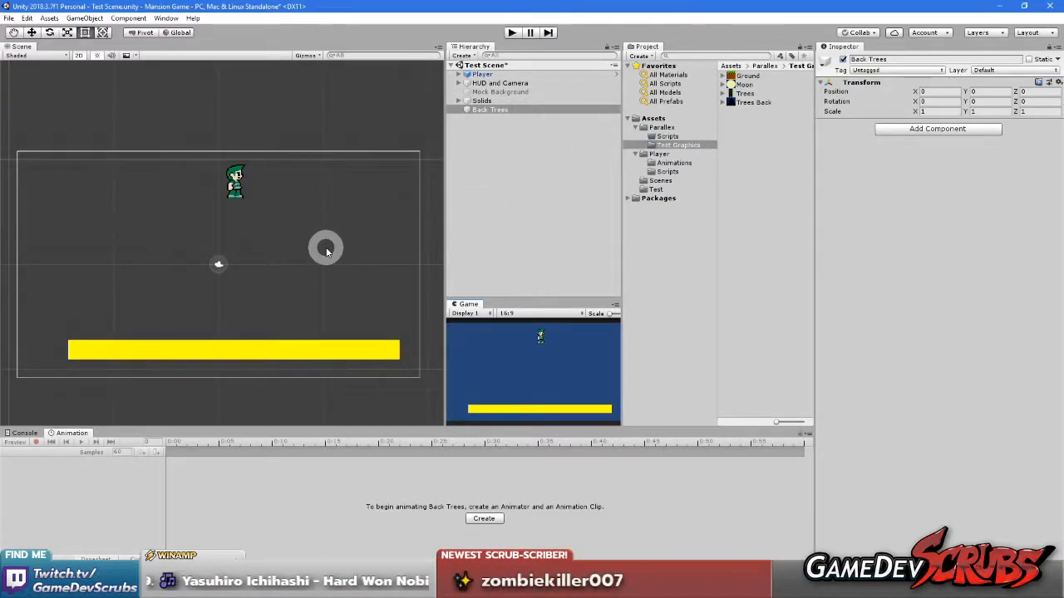
pyautogui.click(526, 364)
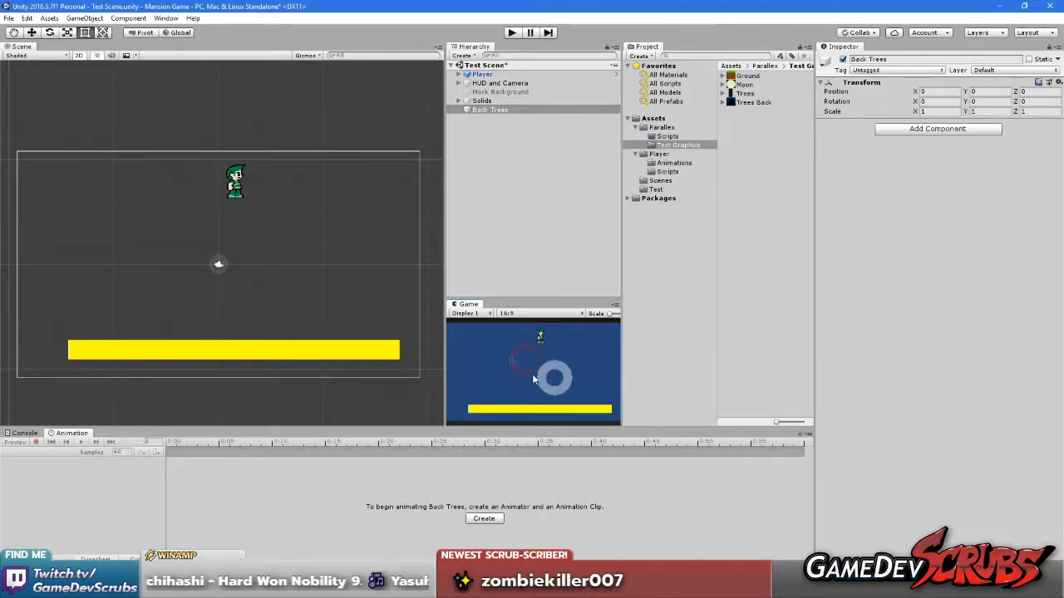
pyautogui.moveTo(622, 361); pyautogui.dragTo(656, 363)
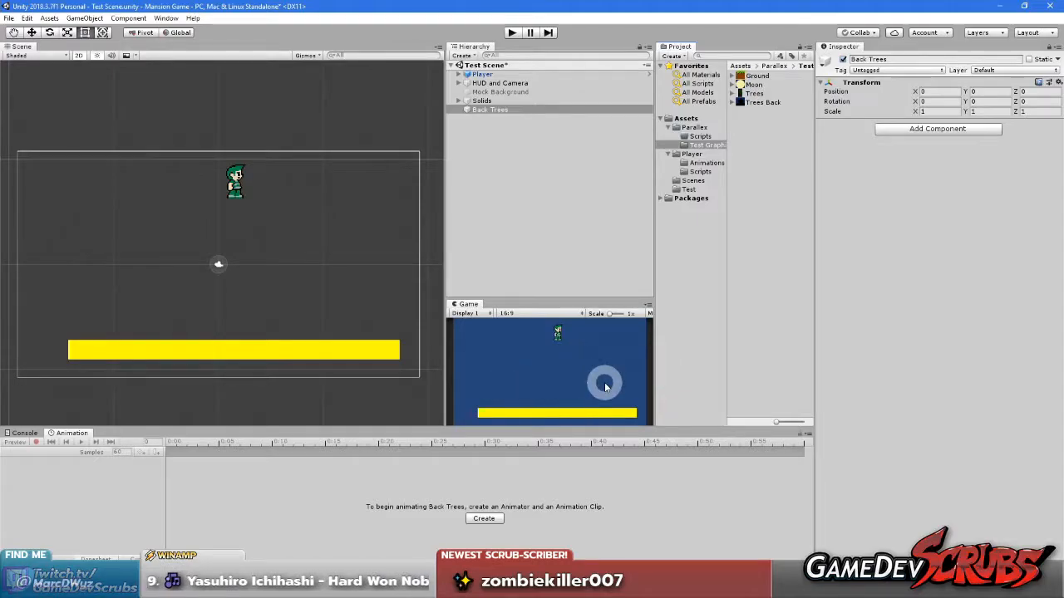
pyautogui.click(547, 361)
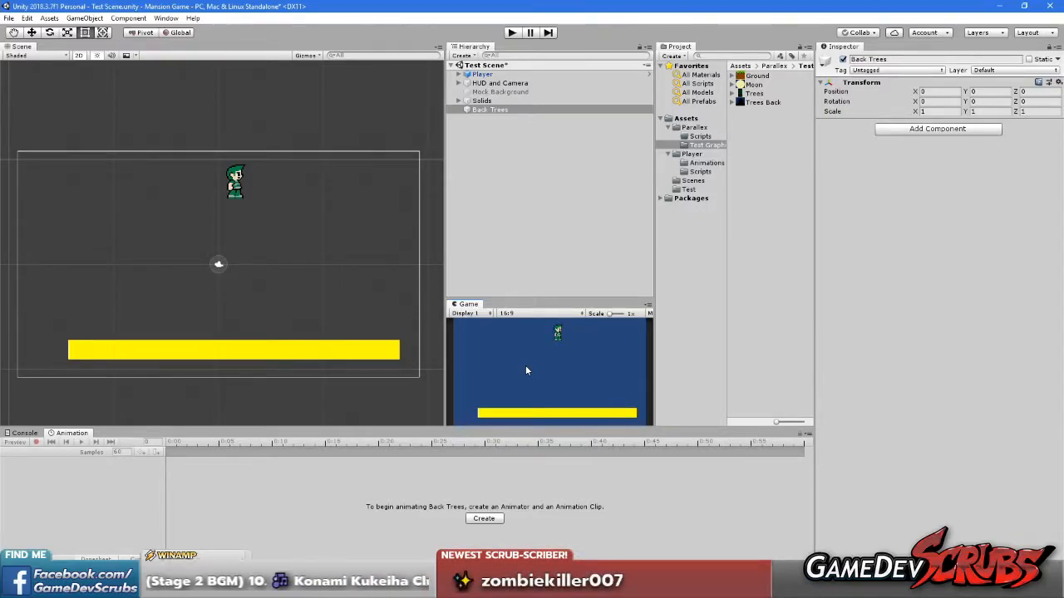
pyautogui.click(526, 370)
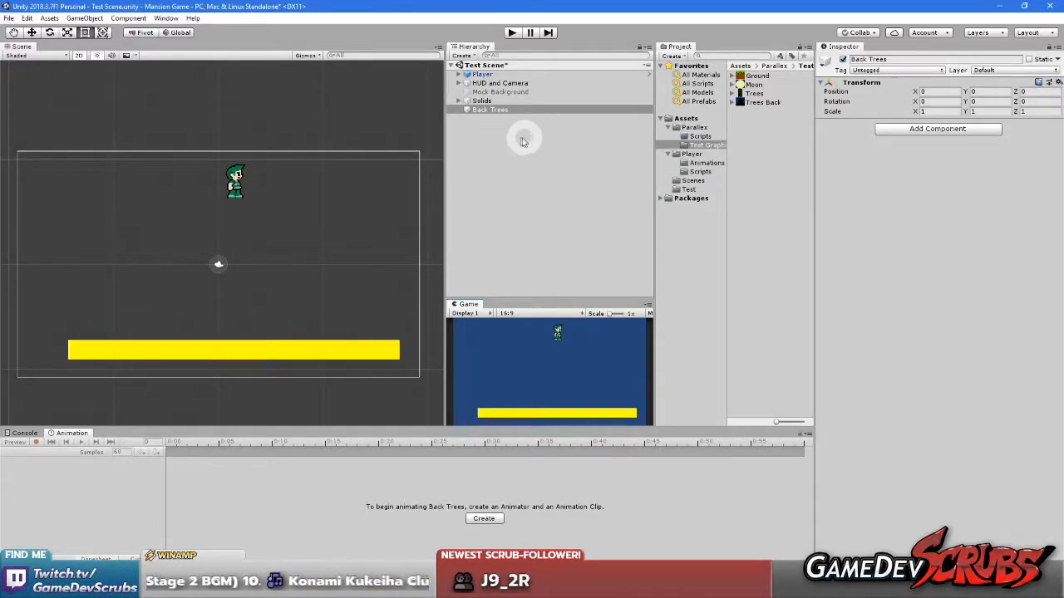
pyautogui.click(540, 386)
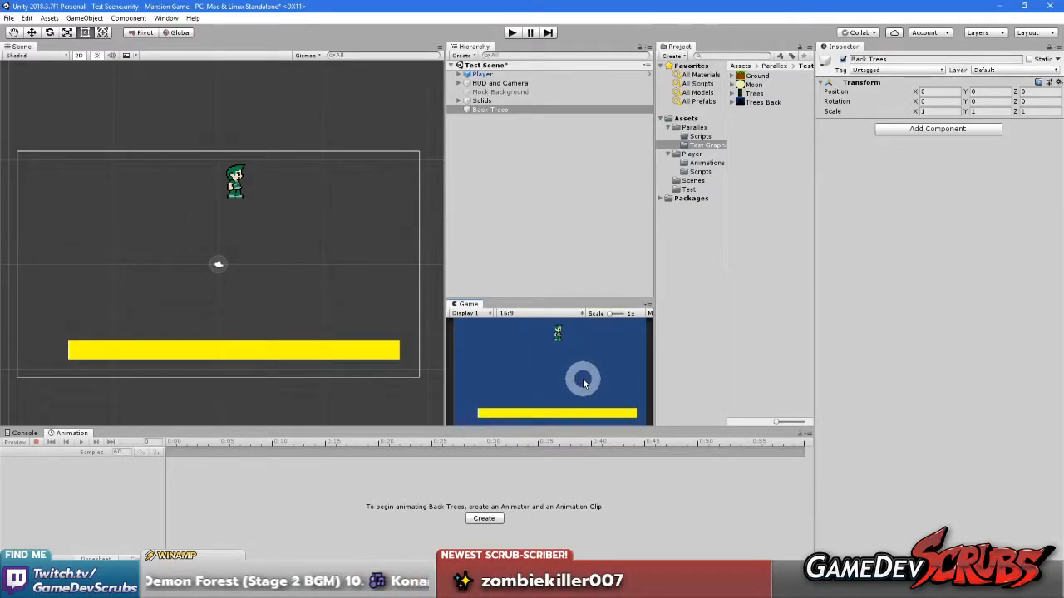
pyautogui.click(507, 357)
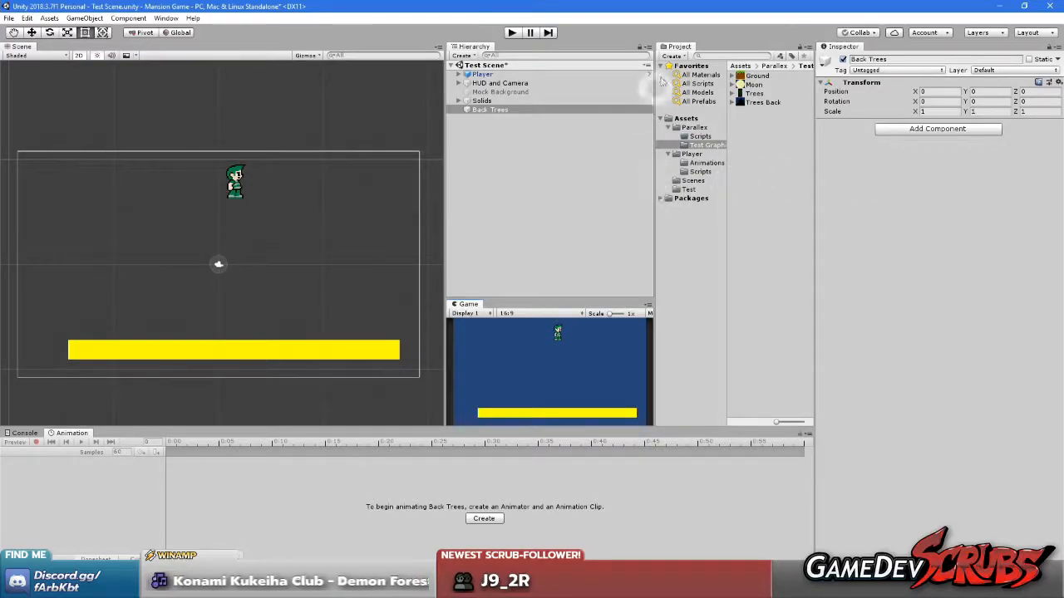
# Rearrange the editor layout so a larger Game view spans the area beneath the Hierarchy and Project windows
pyautogui.moveTo(653, 83); pyautogui.dragTo(605, 102)
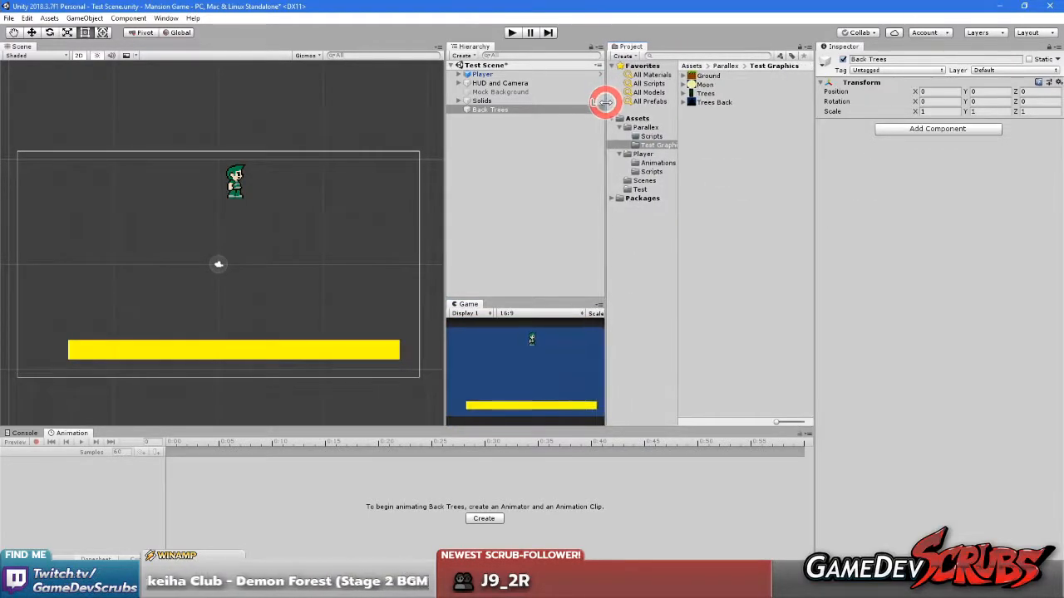
pyautogui.moveTo(468, 304); pyautogui.dragTo(517, 360)
pyautogui.moveTo(459, 297); pyautogui.dragTo(700, 375)
pyautogui.moveTo(474, 46); pyautogui.dragTo(624, 88)
pyautogui.moveTo(527, 133); pyautogui.dragTo(504, 170)
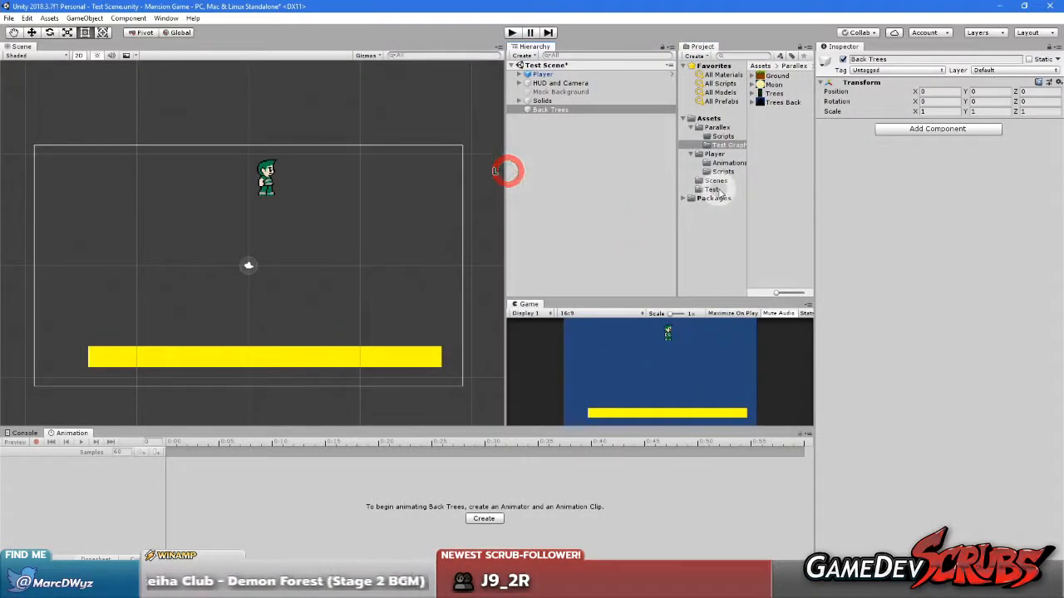
pyautogui.moveTo(677, 211); pyautogui.dragTo(629, 216)
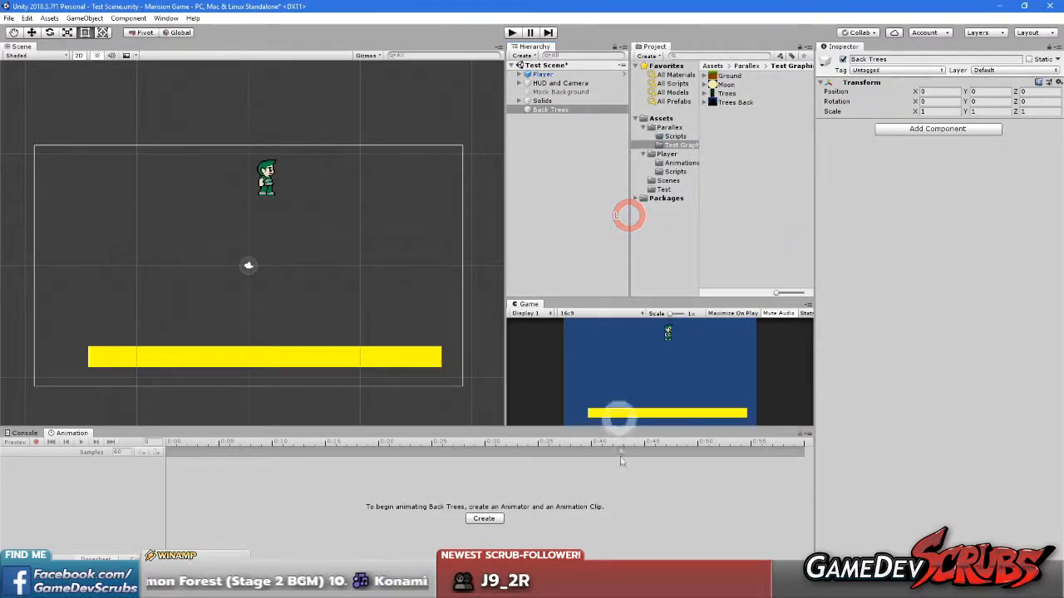
pyautogui.moveTo(630, 428); pyautogui.dragTo(641, 449)
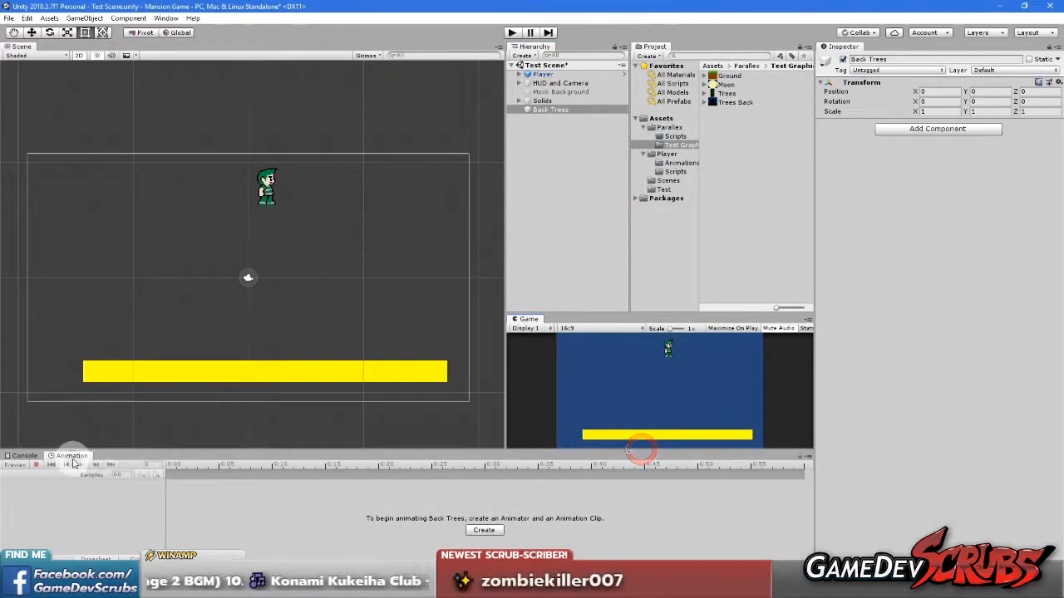
# Close the Animation window, shrink the Console slightly and enlarge the Game view upward
pyautogui.moveTo(73, 463); pyautogui.dragTo(36, 463)
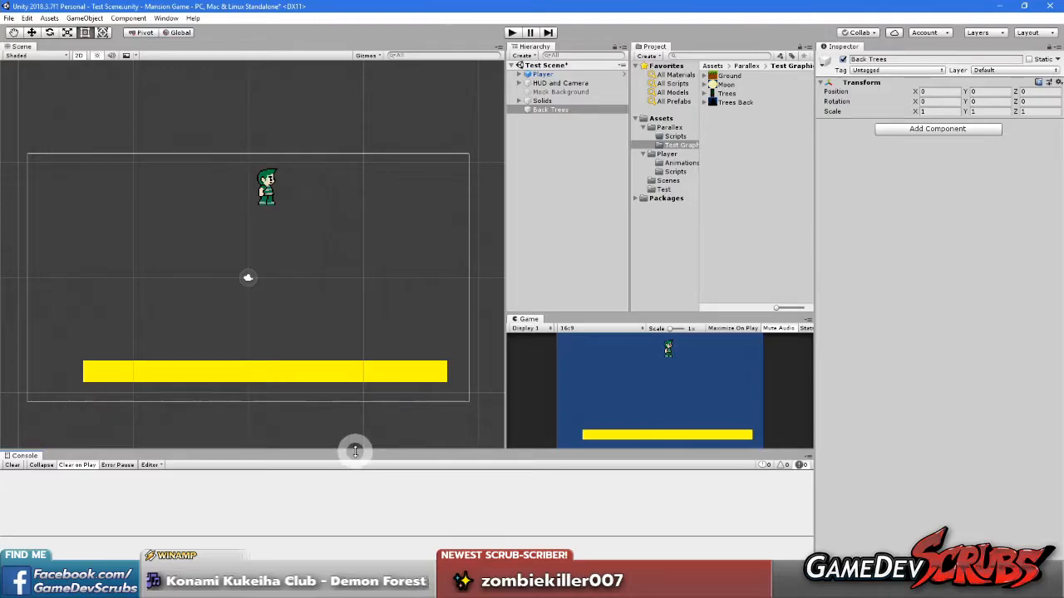
pyautogui.moveTo(356, 452)
pyautogui.mouseDown()
pyautogui.moveTo(357, 471)
pyautogui.moveTo(356, 455)
pyautogui.mouseUp()
pyautogui.moveTo(667, 315); pyautogui.dragTo(664, 292)
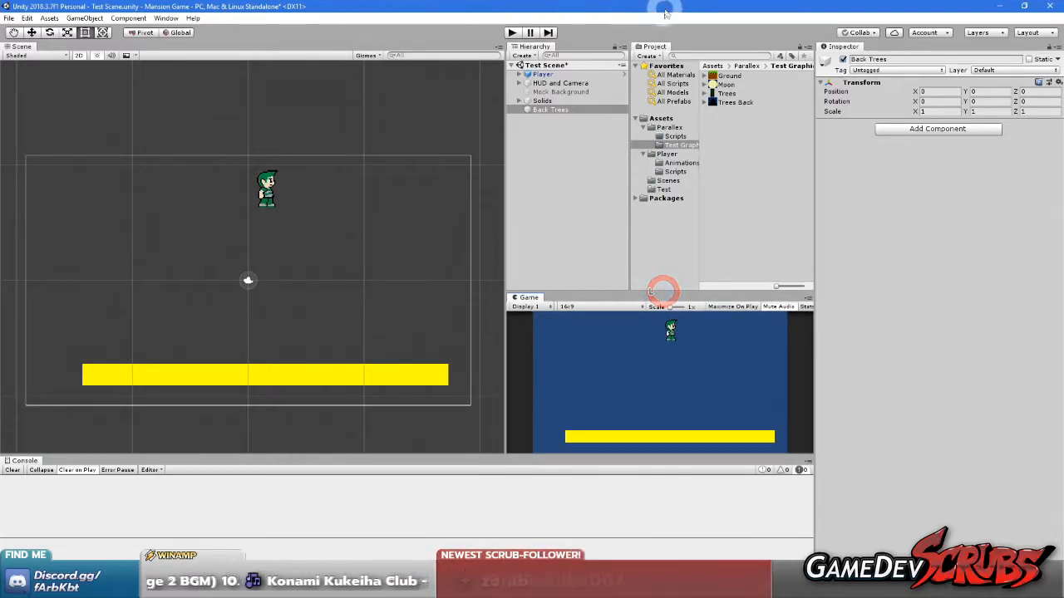
# Play-test the scene by running the character back and forth and jumping on the yellow platform, and stop the test
pyautogui.click(514, 32)
pyautogui.click(699, 411)
pyautogui.press('Left')
pyautogui.press('Right')
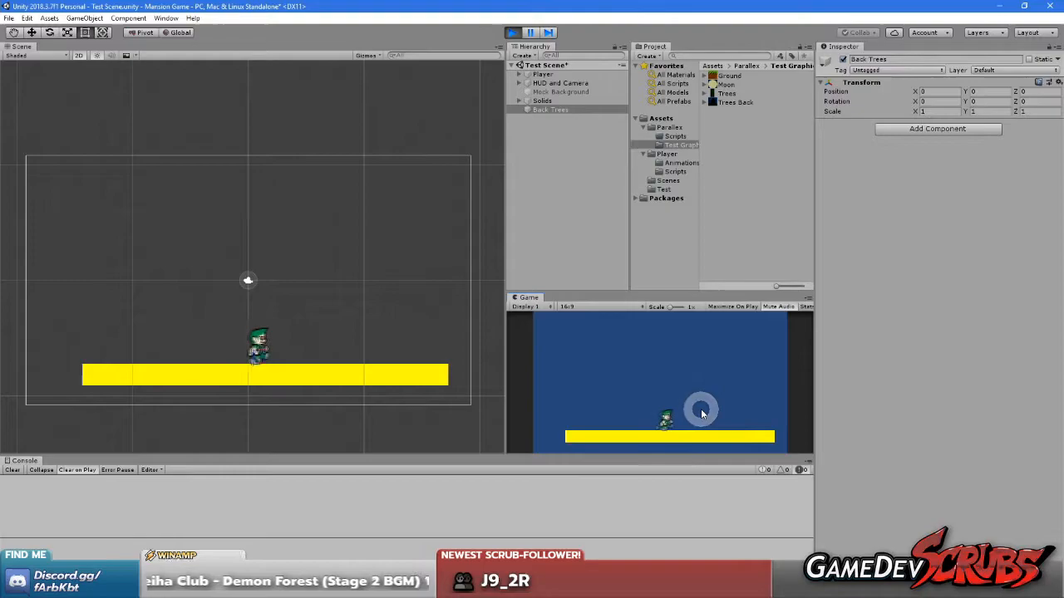
pyautogui.press('Left')
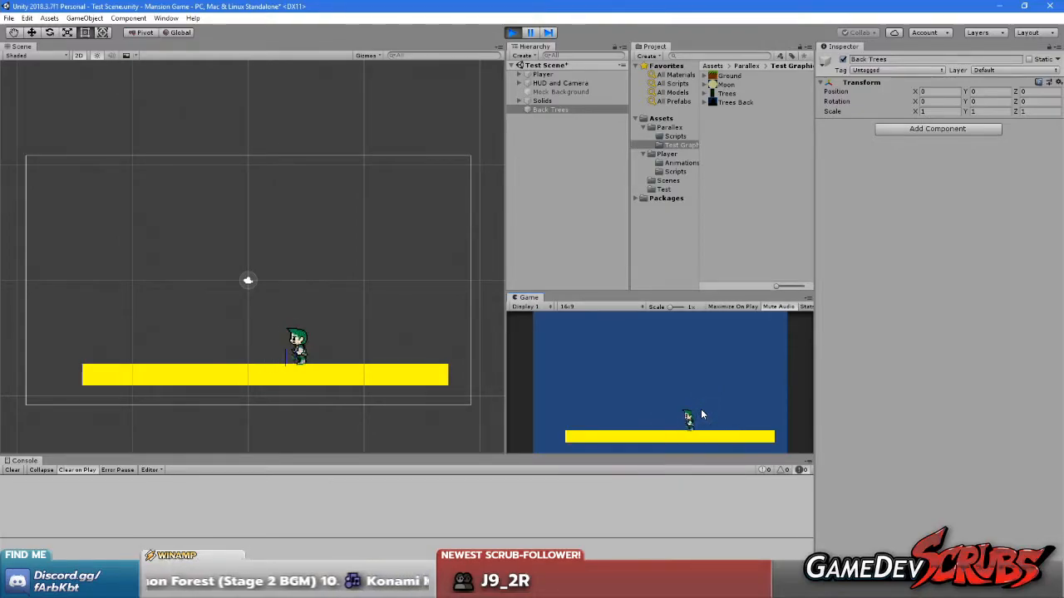
pyautogui.press('Left')
pyautogui.press('Right')
pyautogui.press('space')
pyautogui.press('space')
pyautogui.press('Left')
pyautogui.press('Right')
pyautogui.press('Left')
pyautogui.press('Right')
pyautogui.press('Left')
pyautogui.press('Right')
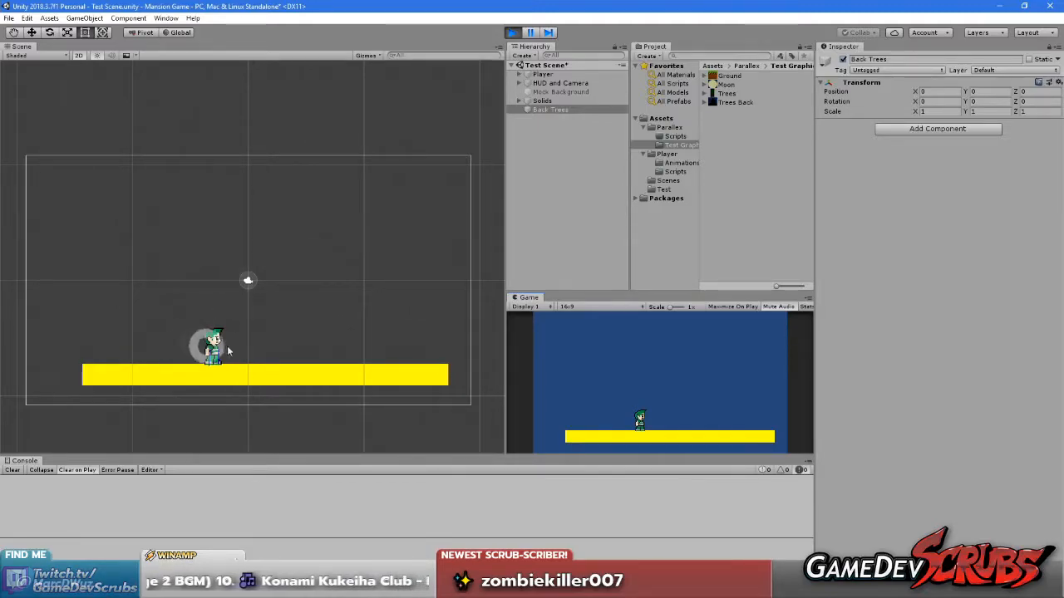
pyautogui.click(512, 32)
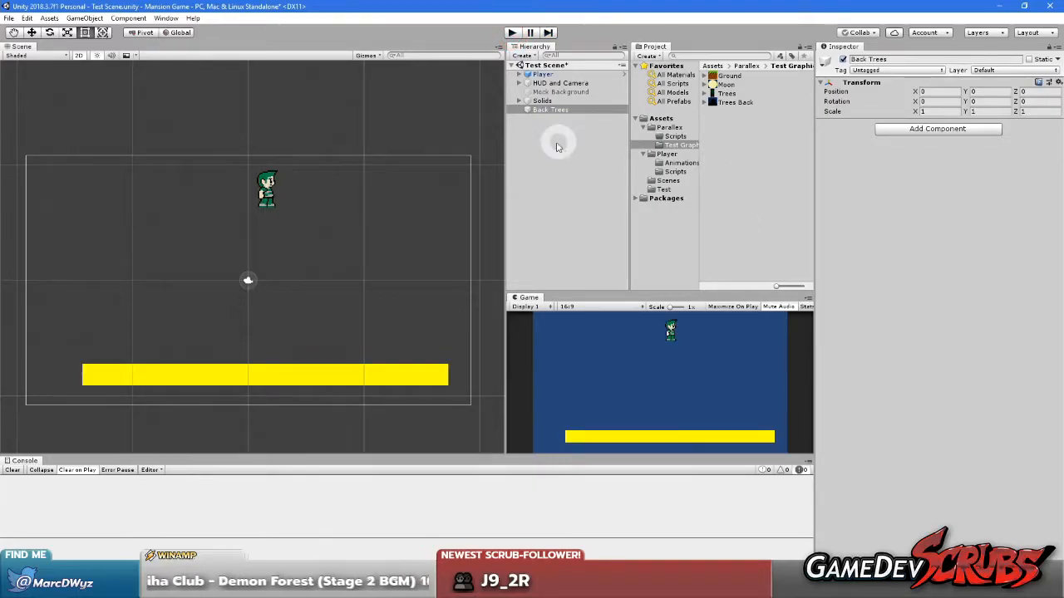
# Move the yellow test collider down below the camera frame, to about Y -17.91
pyautogui.moveTo(172, 320); pyautogui.dragTo(161, 319, button='middle')
pyautogui.click(198, 377)
pyautogui.moveTo(193, 379); pyautogui.dragTo(190, 438)
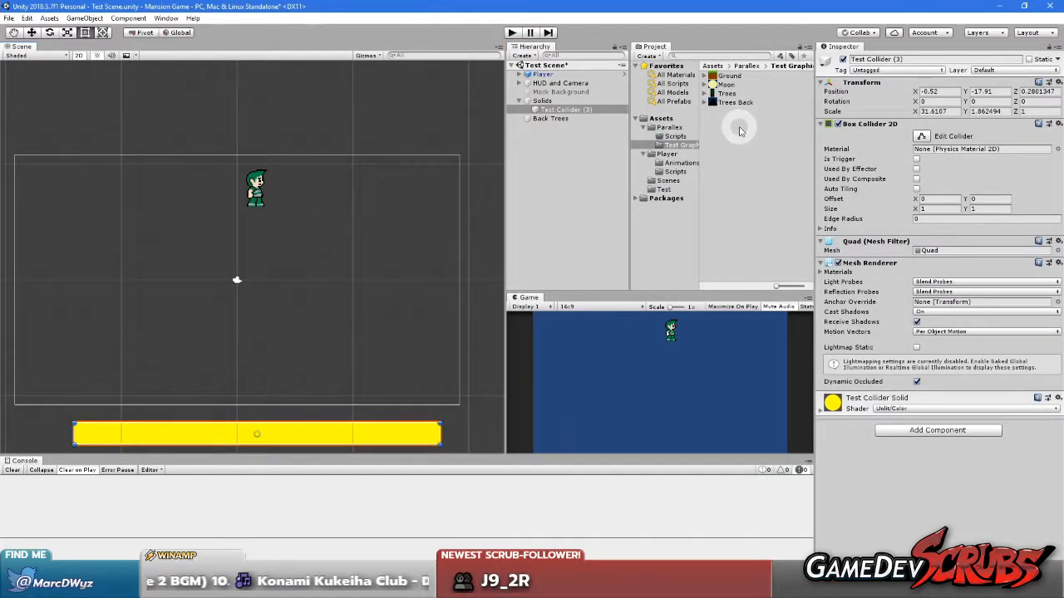
# Toggle the HUD Placeholder on and off to compare the camera view with and without the HUD, leaving it disabled
pyautogui.click(237, 280)
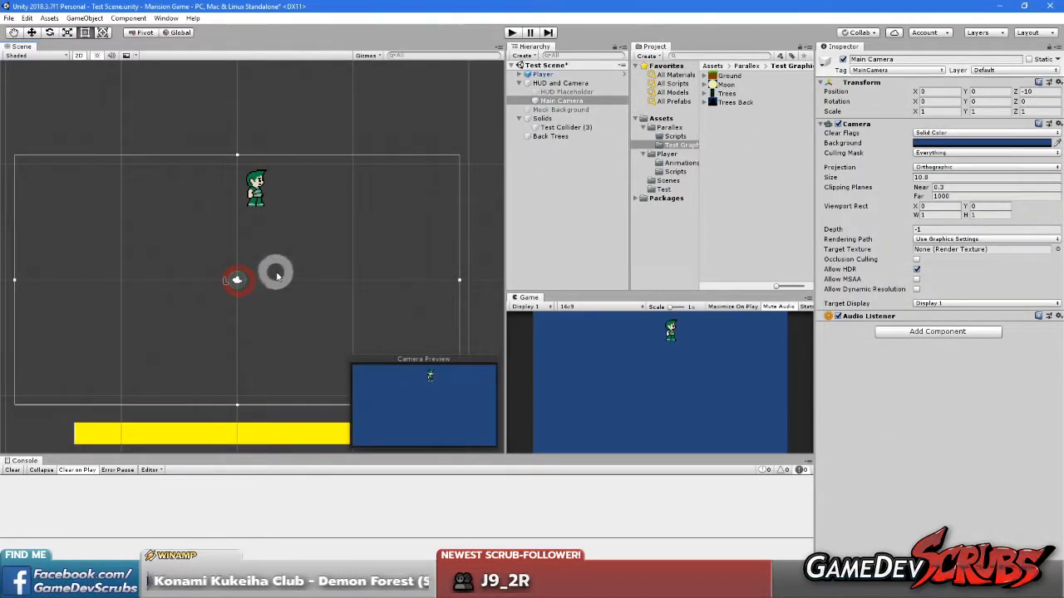
pyautogui.moveTo(573, 83); pyautogui.dragTo(560, 96)
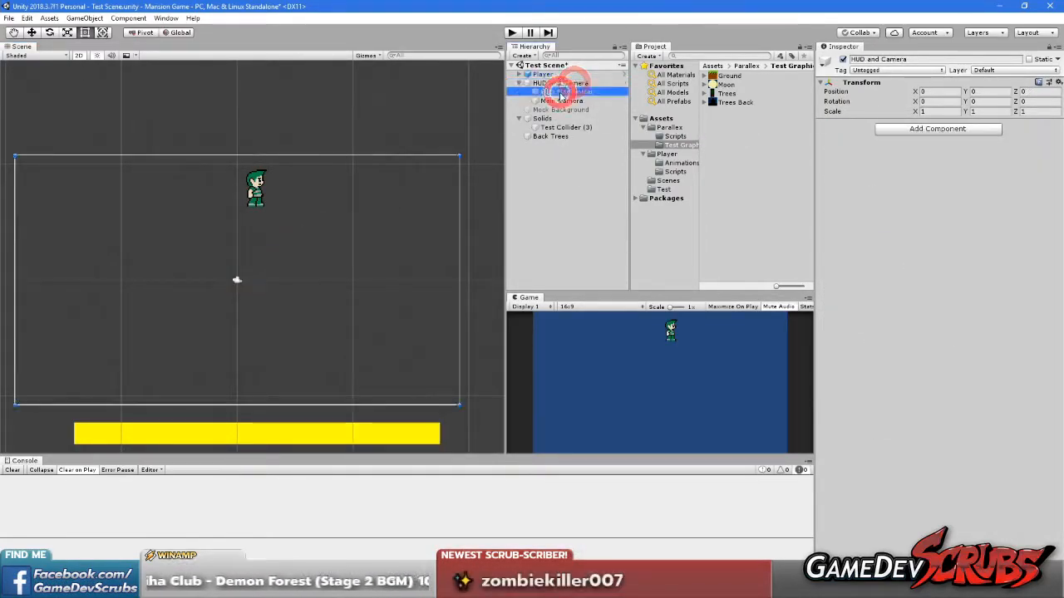
pyautogui.click(843, 60)
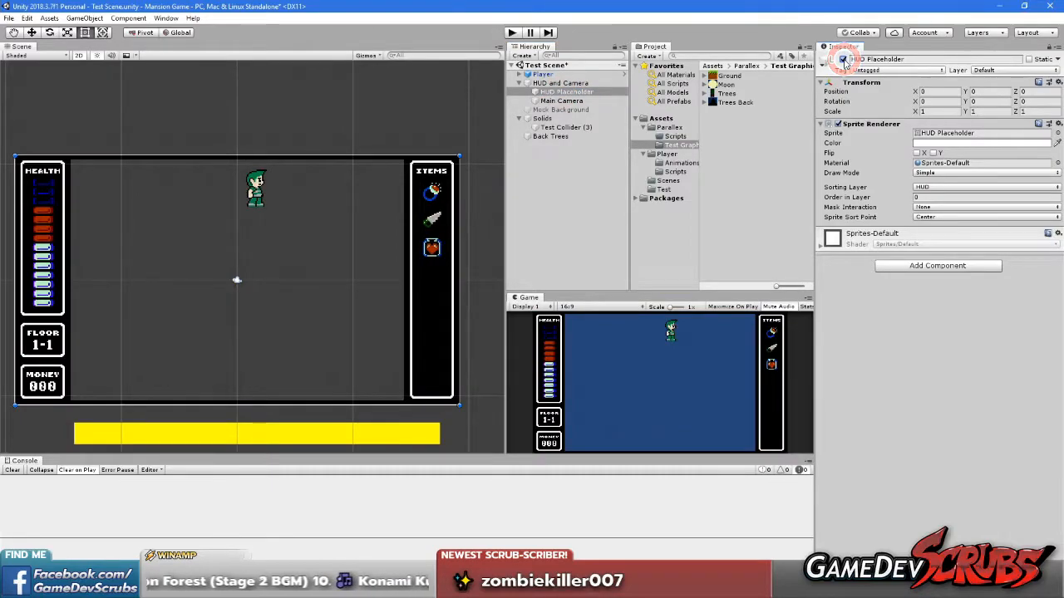
pyautogui.click(843, 60)
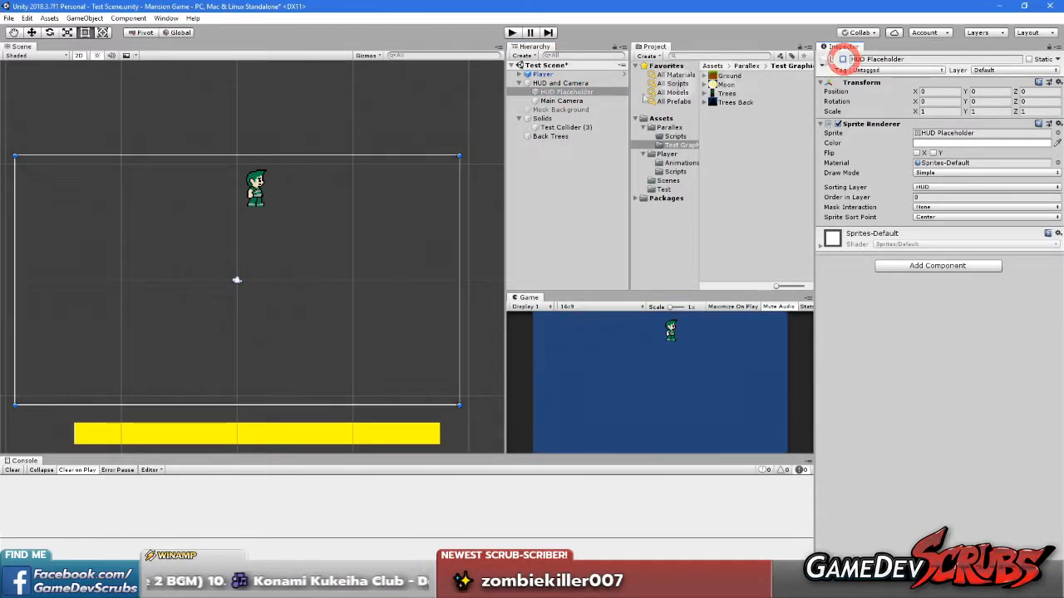
pyautogui.click(843, 60)
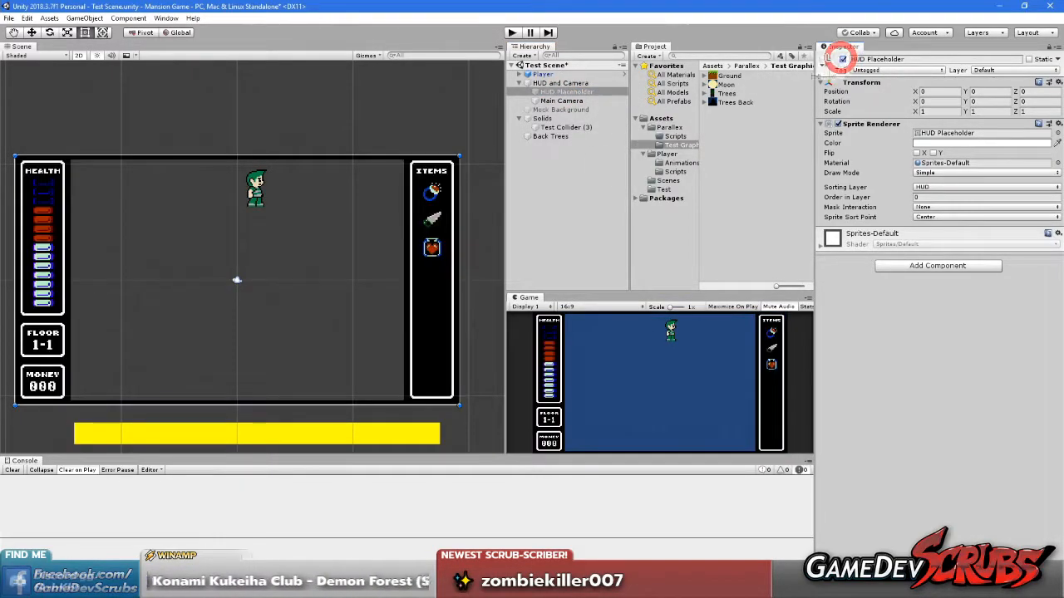
pyautogui.click(843, 59)
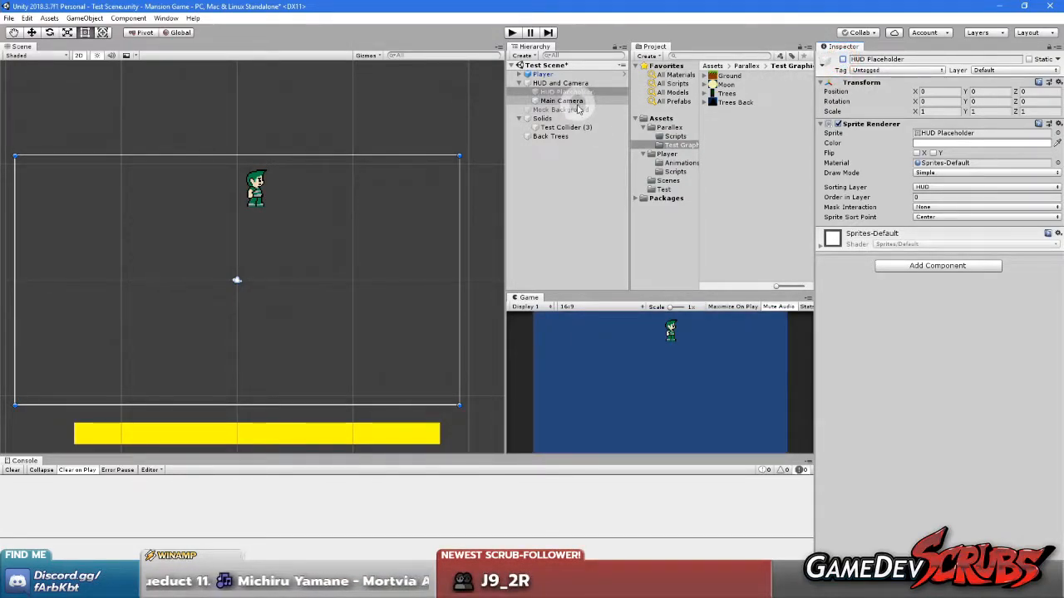
# Rename the Back Trees object as Ground
pyautogui.click(725, 77)
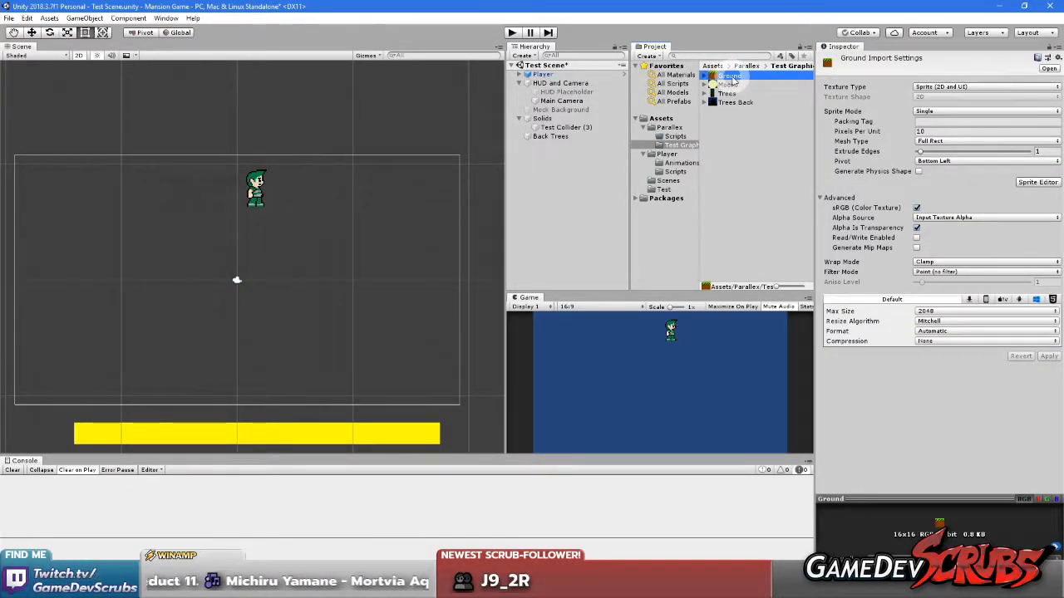
pyautogui.click(548, 137)
pyautogui.click(559, 139)
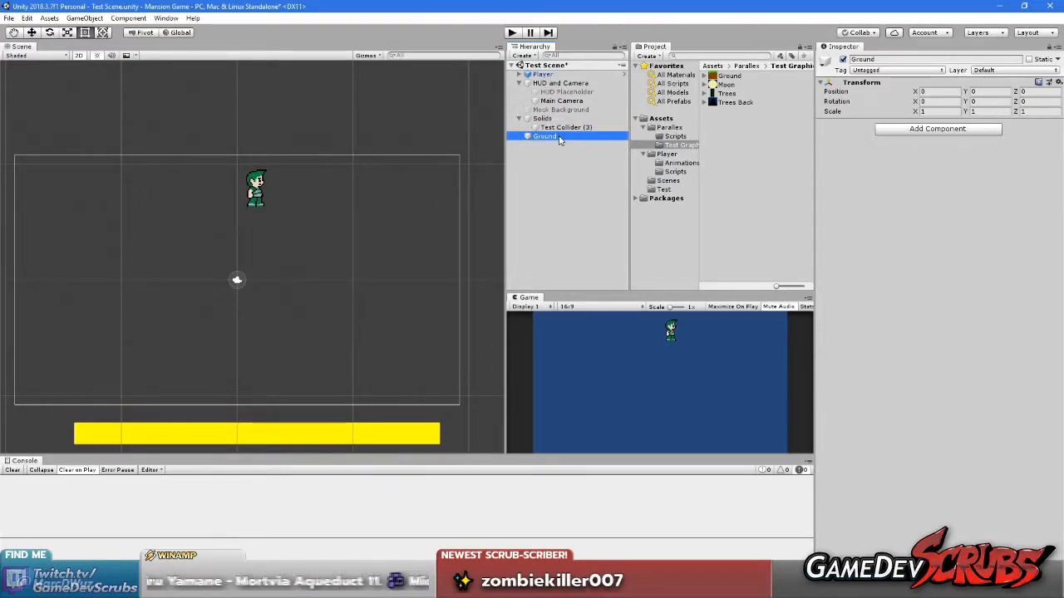
# Add the Ground sprite to the scene as Ground Tile and make it a child of the Ground object
pyautogui.moveTo(729, 76); pyautogui.dragTo(551, 157)
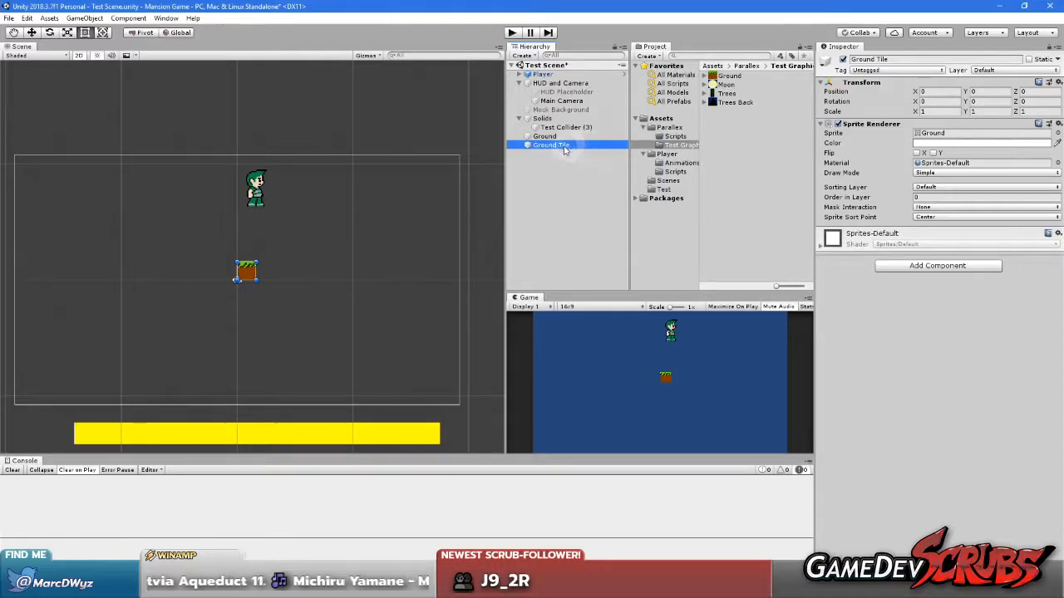
pyautogui.moveTo(554, 143); pyautogui.dragTo(549, 136)
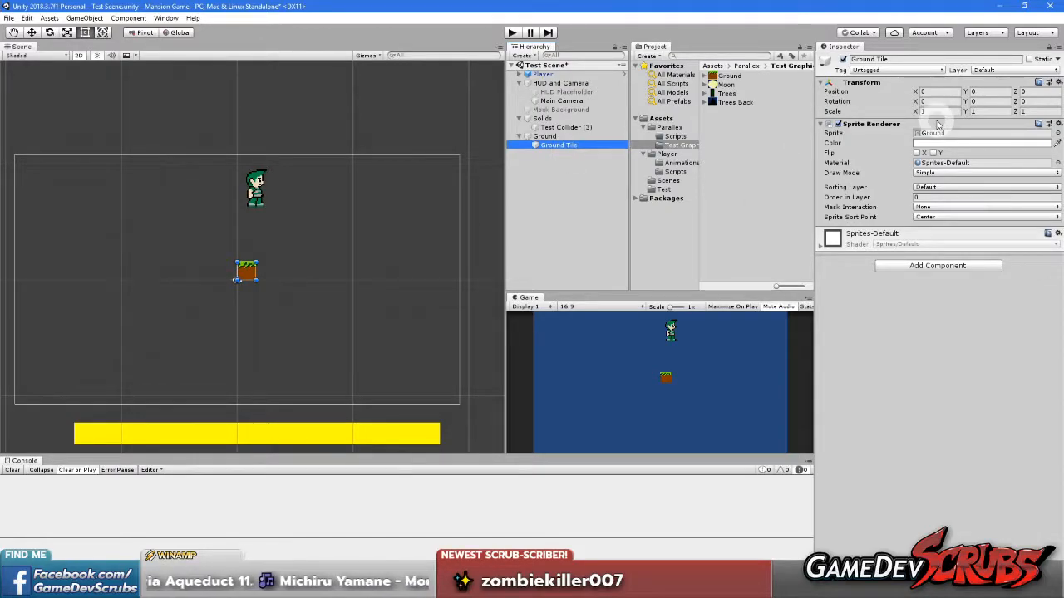
# Set the Ground Tile's sorting layer to Back
pyautogui.click(940, 188)
pyautogui.click(939, 188)
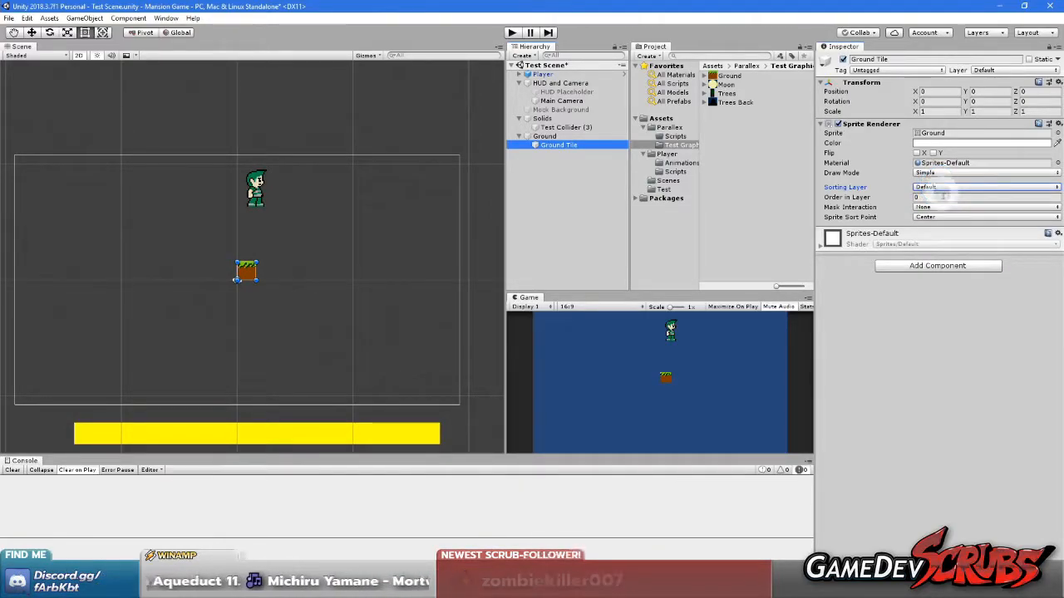
pyautogui.click(940, 188)
pyautogui.click(940, 212)
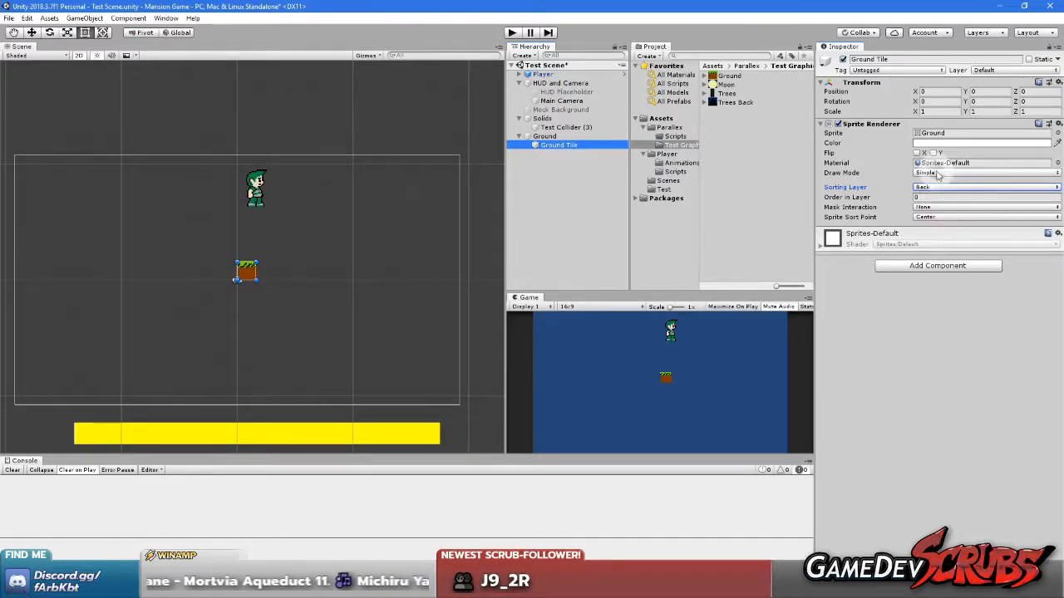
# Set the Ground Tile's draw mode to Tiled and stretch it horizontally to a width of about 55.9
pyautogui.click(934, 172)
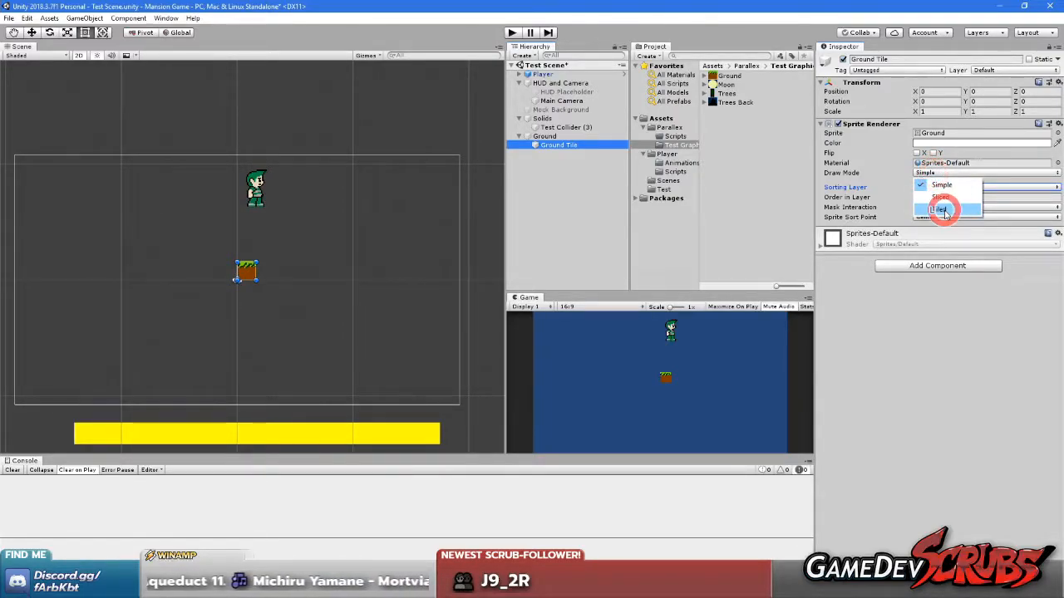
pyautogui.click(940, 208)
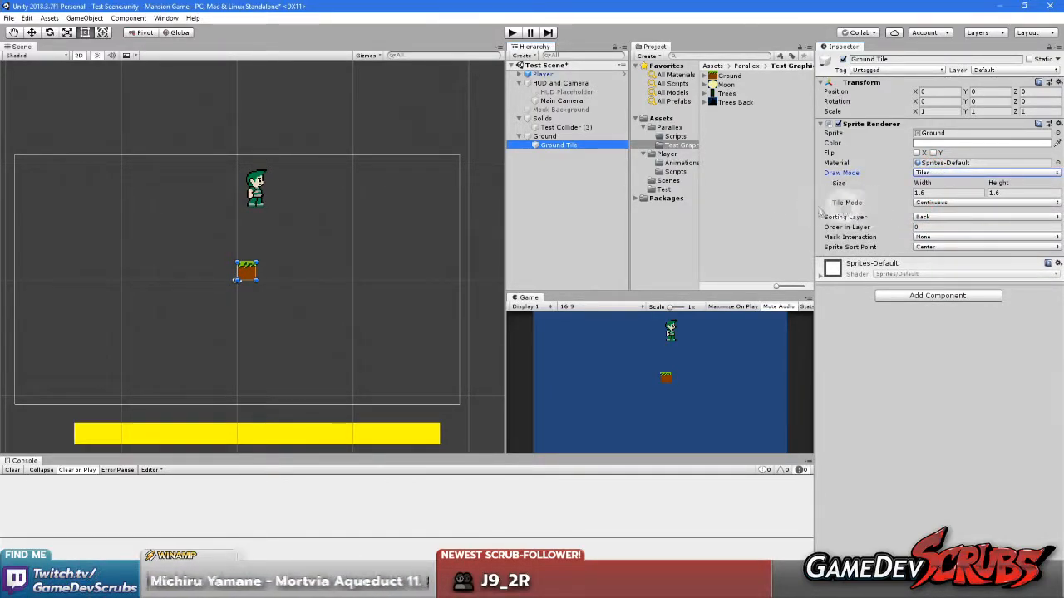
pyautogui.moveTo(256, 272); pyautogui.dragTo(883, 268)
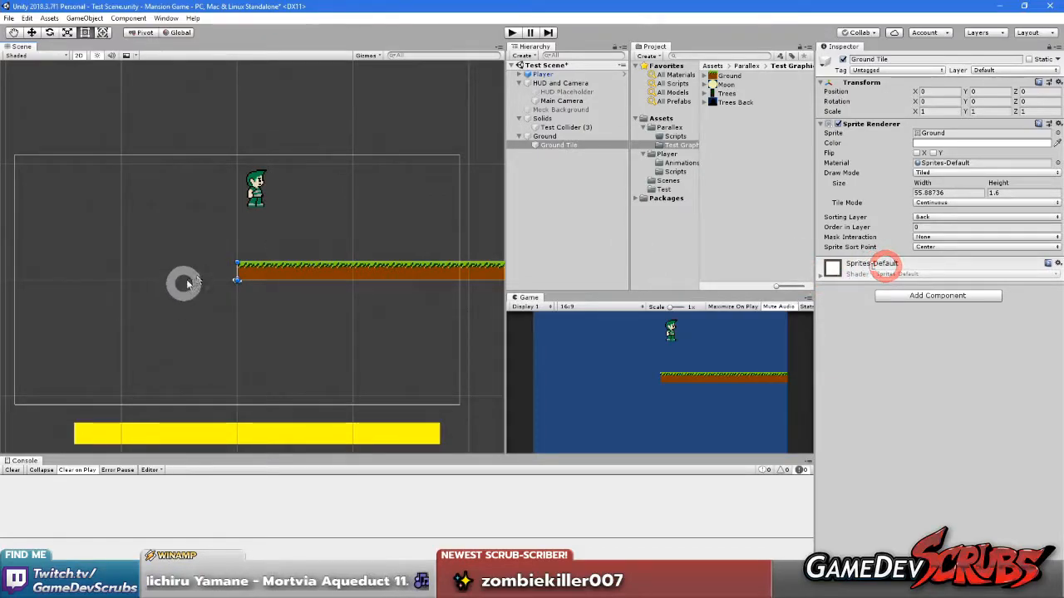
# Move the Ground object to the camera frame's lower-left corner area, at about X -19.21, Y -9.02
pyautogui.click(549, 137)
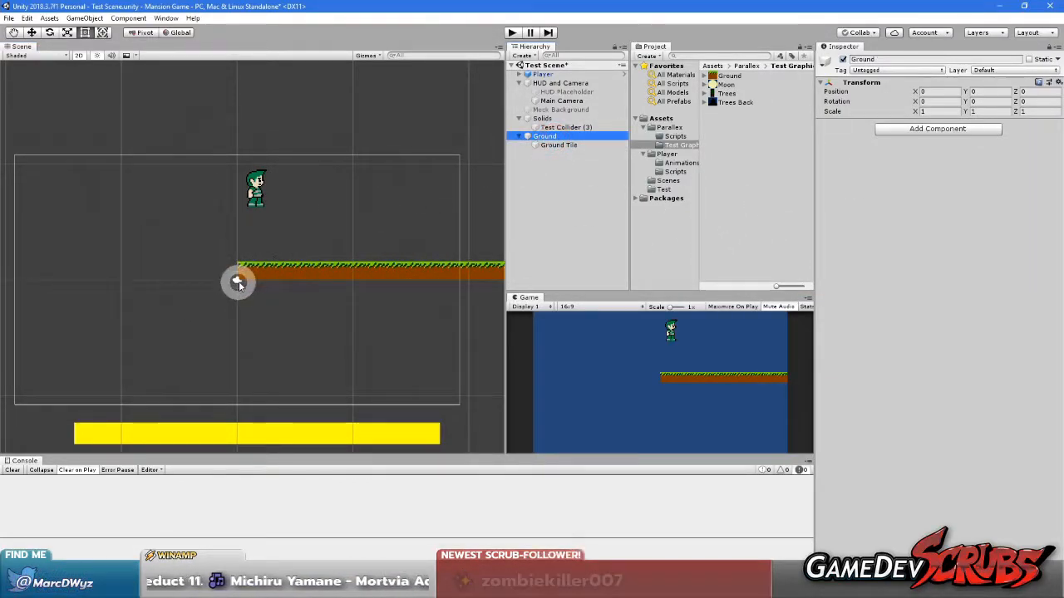
pyautogui.click(32, 32)
pyautogui.moveTo(238, 279); pyautogui.dragTo(20, 398)
pyautogui.moveTo(78, 397); pyautogui.dragTo(125, 397, button='middle')
pyautogui.scroll(5, 232, 370)
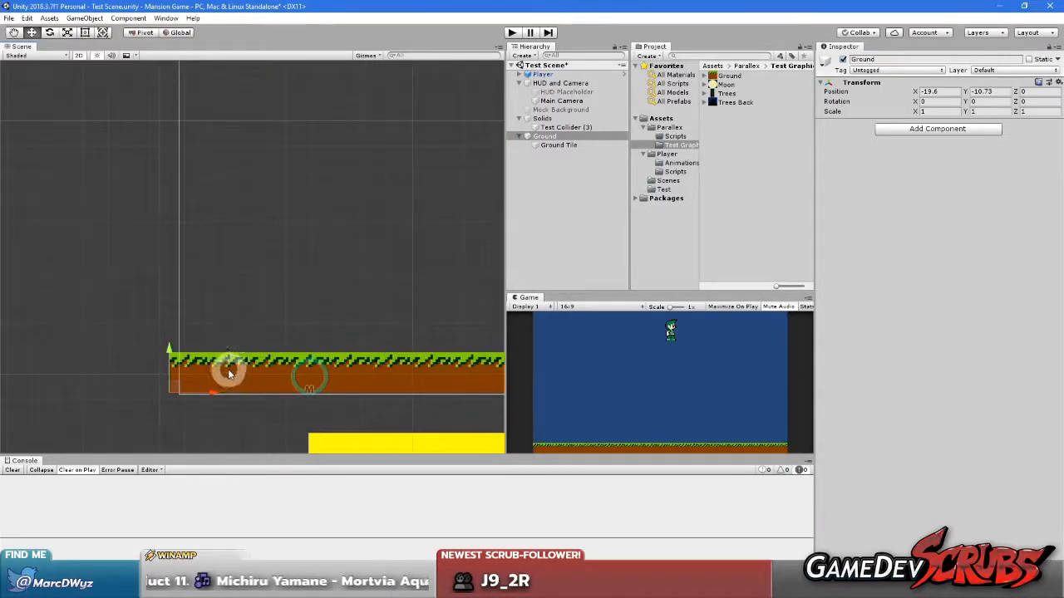
pyautogui.moveTo(117, 413); pyautogui.dragTo(138, 328)
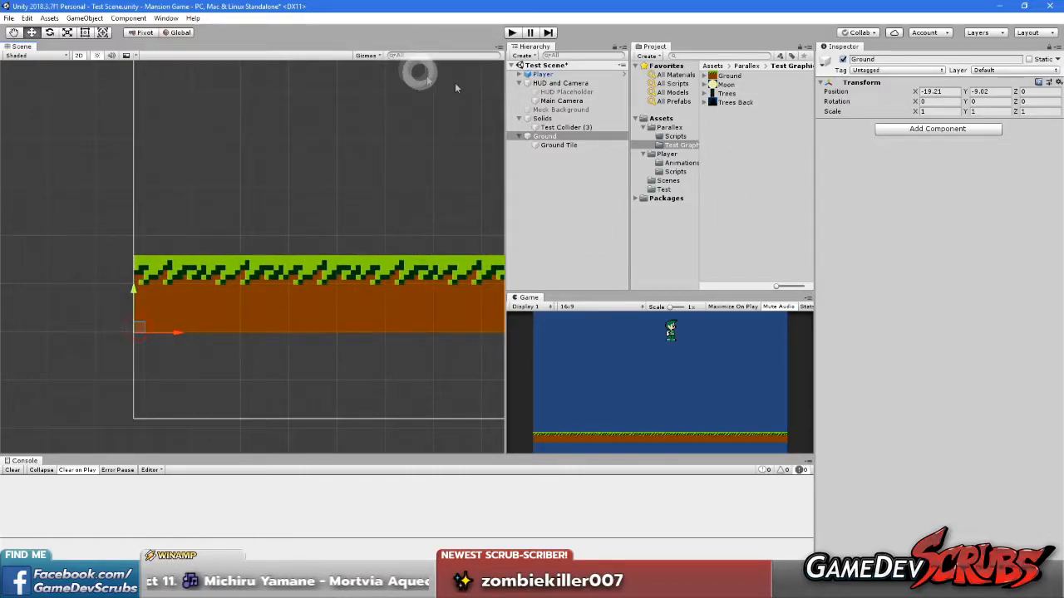
# Give the Ground sprite a top border of 7 pixels in the Sprite Editor and apply it
pyautogui.click(725, 75)
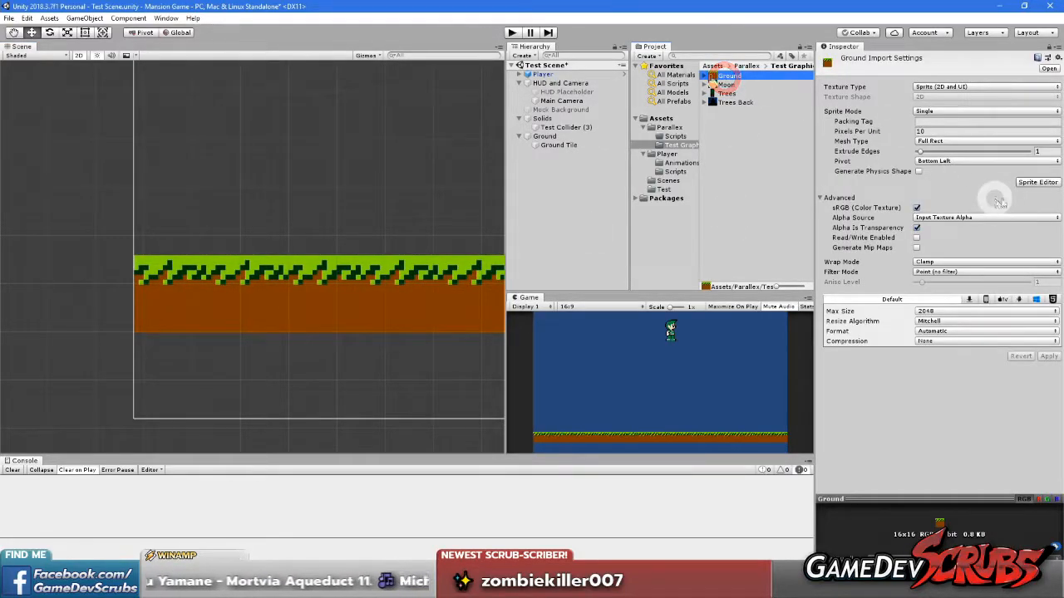
pyautogui.click(1026, 181)
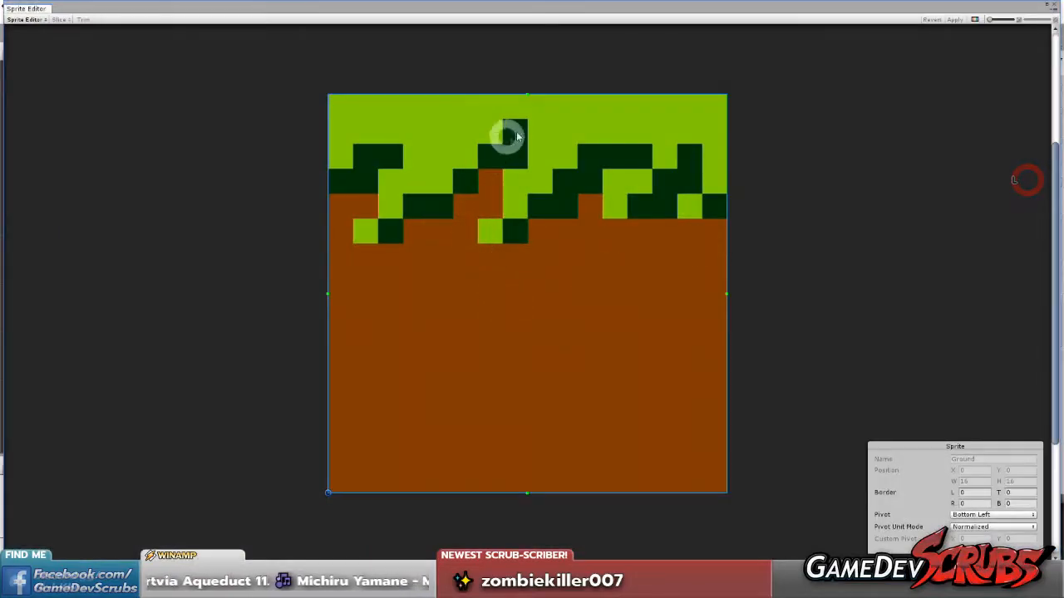
pyautogui.moveTo(528, 95); pyautogui.dragTo(533, 266)
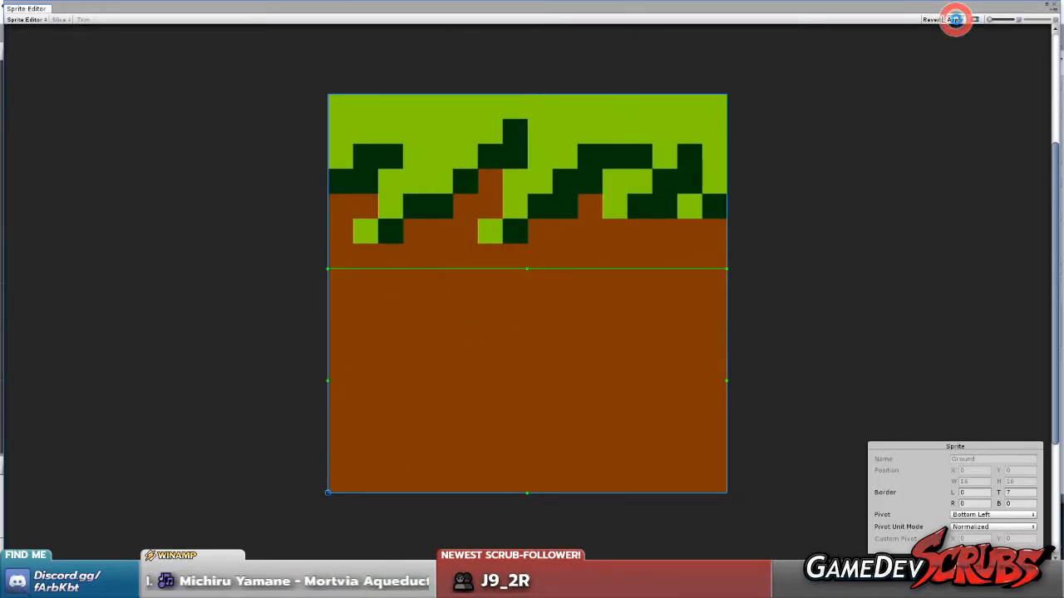
pyautogui.click(1053, 9)
# Stretch the Ground Tile's lower edge down to the bottom of the camera frame, to a height of about 3.41
pyautogui.moveTo(492, 407); pyautogui.dragTo(370, 333, button='middle')
pyautogui.click(313, 225)
pyautogui.scroll(-5, 270, 284)
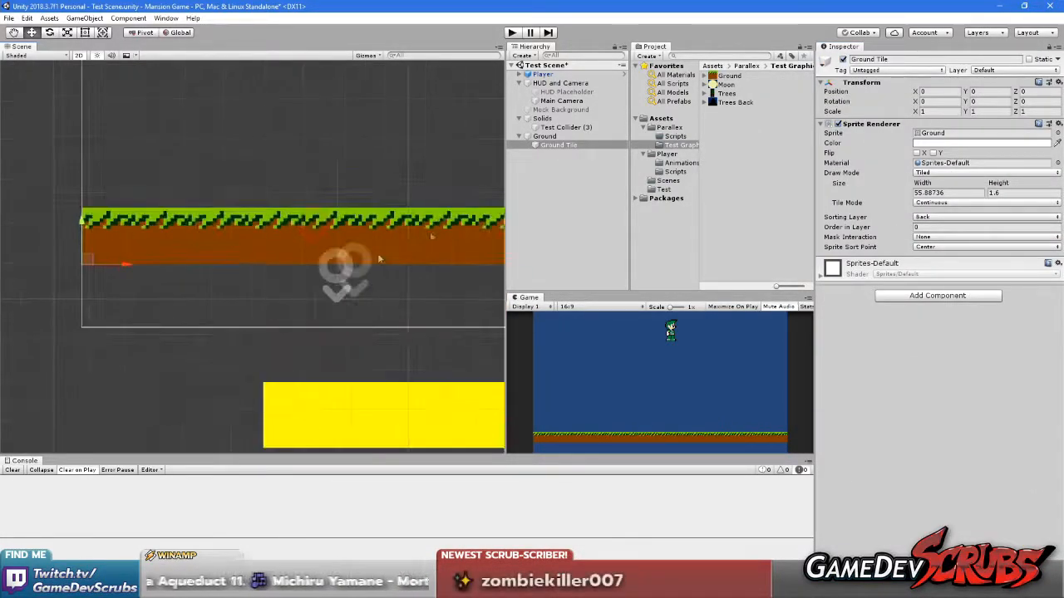
pyautogui.click(84, 31)
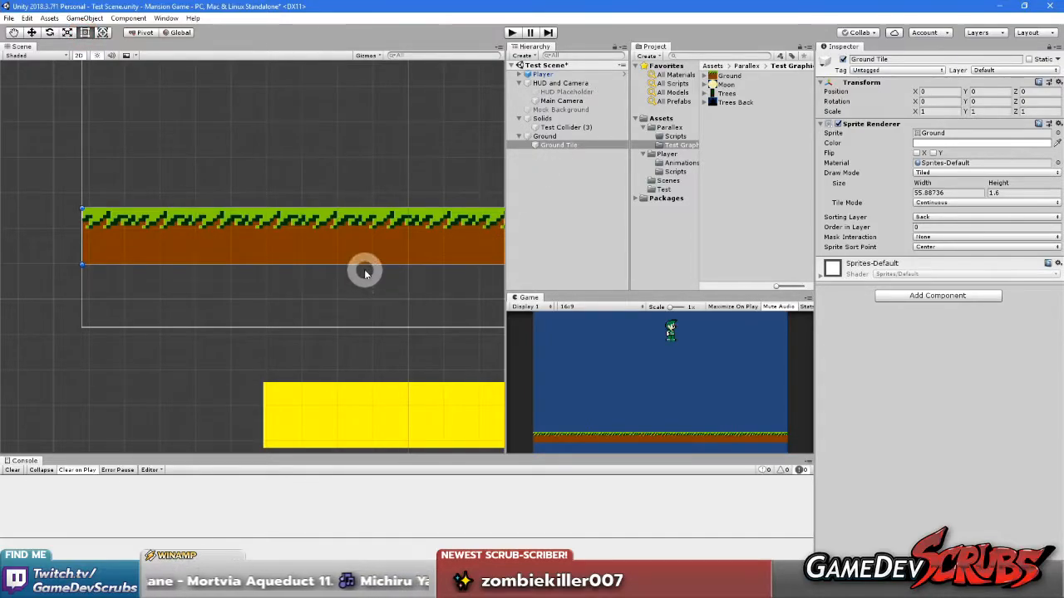
pyautogui.moveTo(363, 266); pyautogui.dragTo(365, 330)
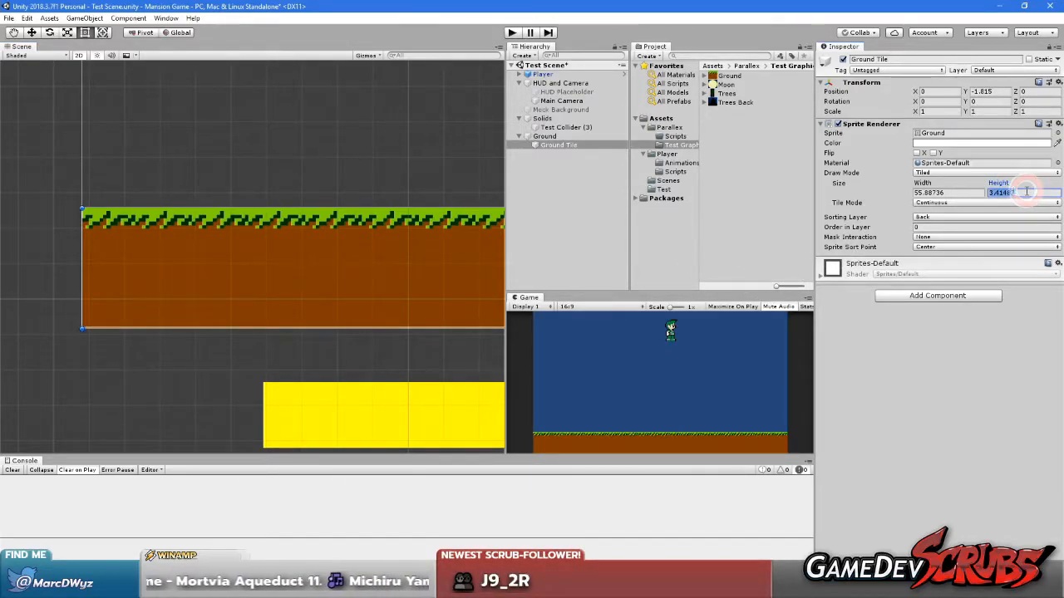
# Set the Ground Tile's tiled size to a height of 3.2 and a width of 55.6
pyautogui.write('3.2')
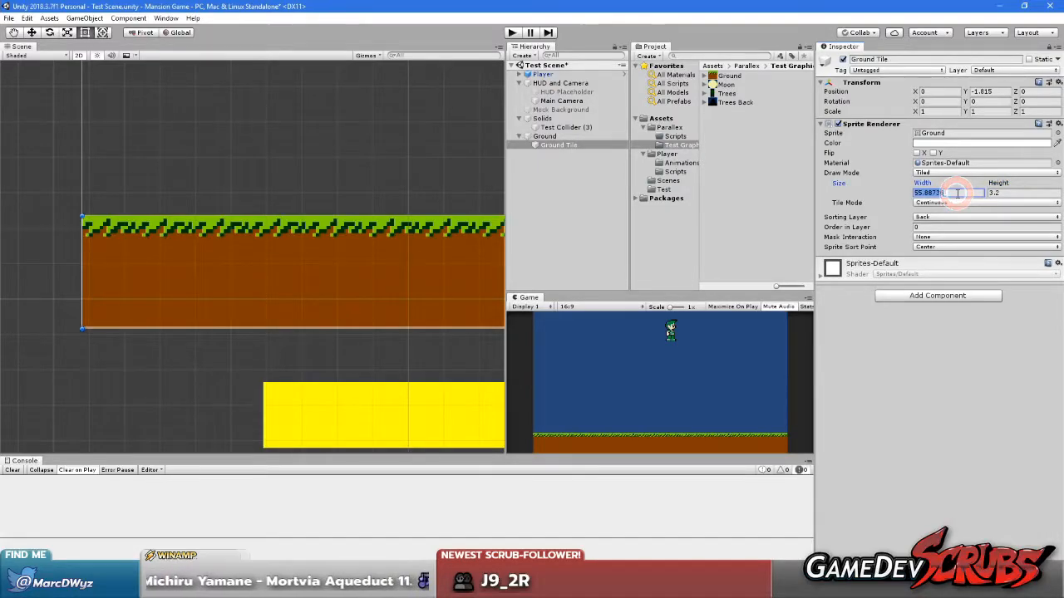
pyautogui.write('5.6')
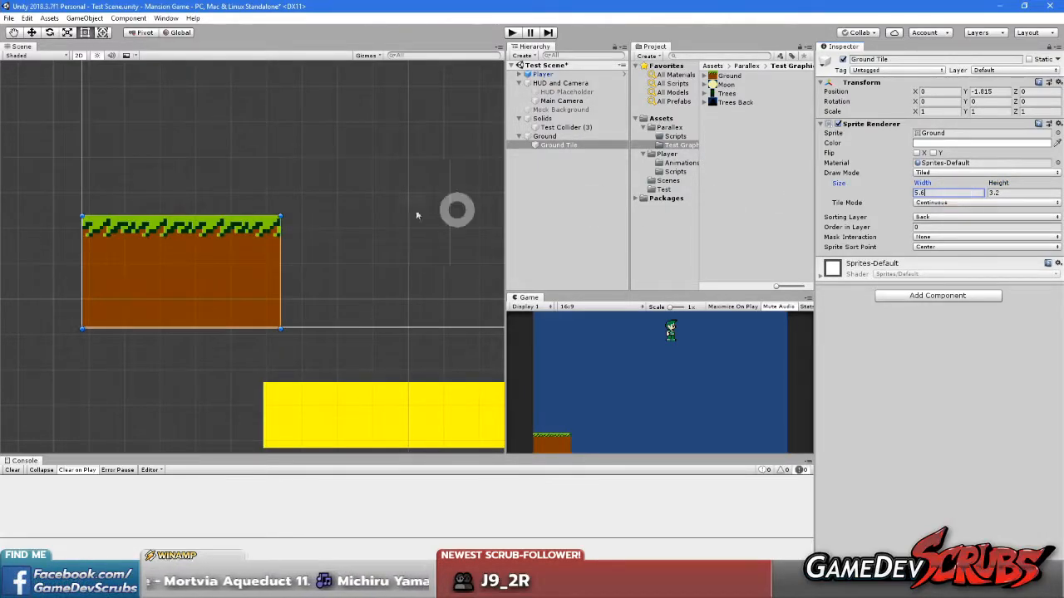
pyautogui.press('BackSpace')
pyautogui.press('BackSpace')
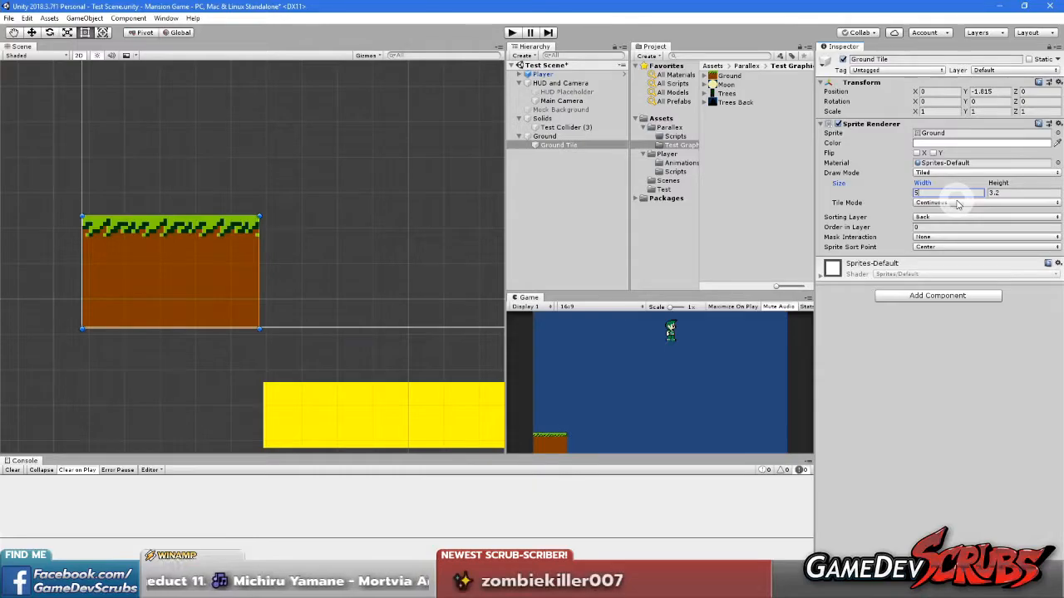
pyautogui.write('5.6')
pyautogui.scroll(-5, 390, 299)
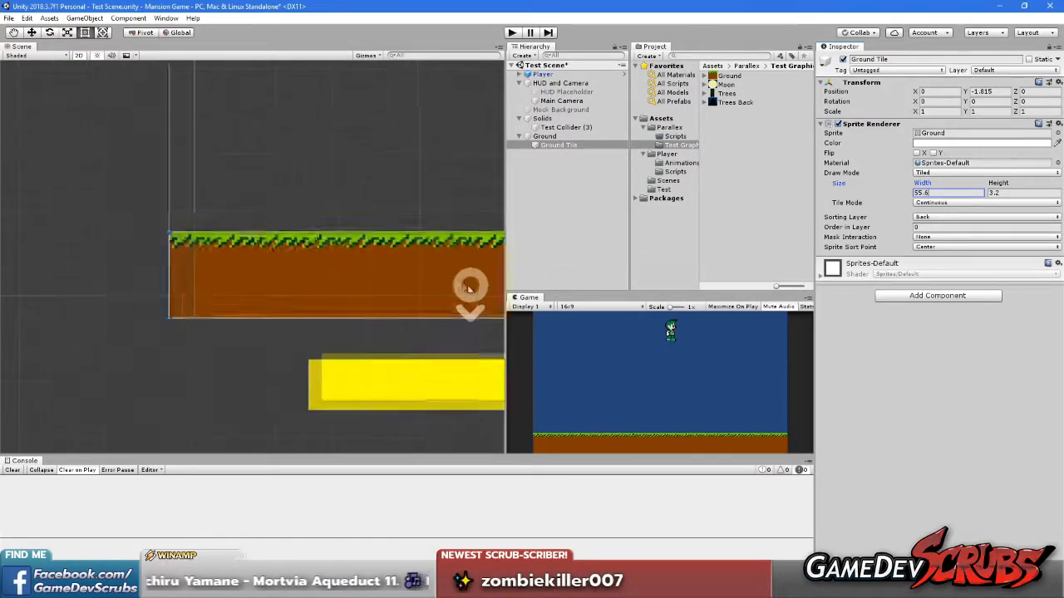
# Examine the tiled ground's grass edge and left end up close and along its length in the scene
pyautogui.scroll(-4, 391, 299)
pyautogui.moveTo(399, 298); pyautogui.dragTo(158, 294, button='middle')
pyautogui.moveTo(310, 295); pyautogui.dragTo(403, 296, button='middle')
pyautogui.moveTo(121, 294); pyautogui.dragTo(313, 292, button='middle')
pyautogui.scroll(2, 199, 293)
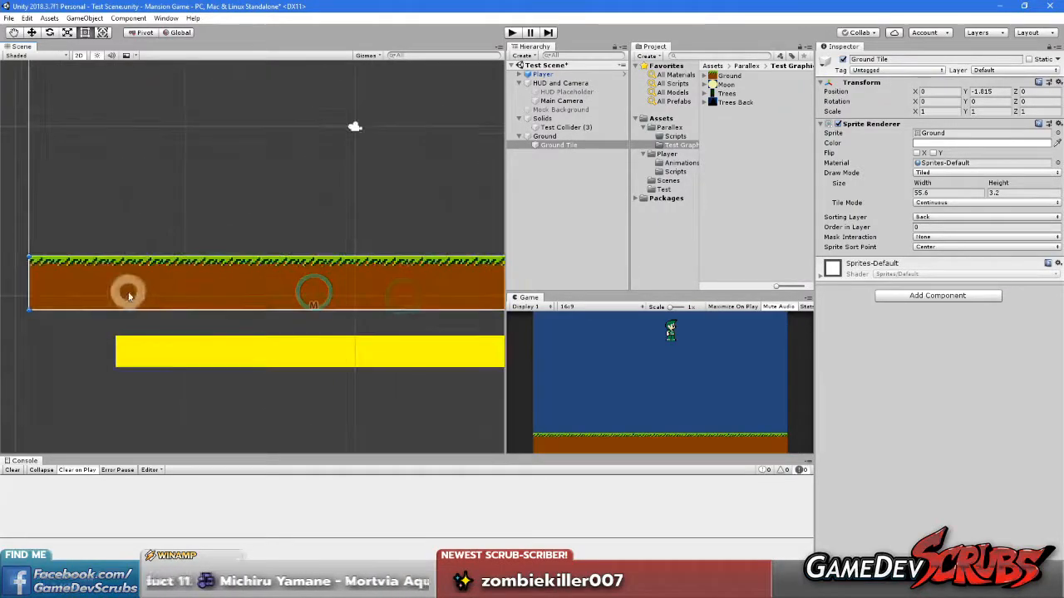
pyautogui.moveTo(128, 292); pyautogui.dragTo(299, 293, button='middle')
pyautogui.scroll(7, 246, 292)
pyautogui.scroll(4, 266, 287)
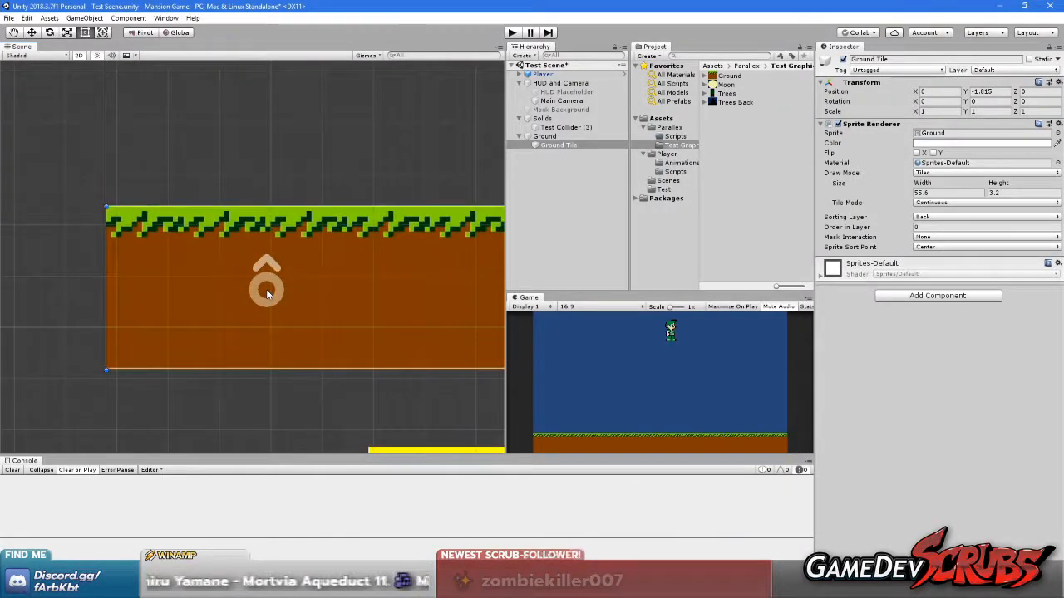
pyautogui.moveTo(250, 292); pyautogui.dragTo(338, 297, button='middle')
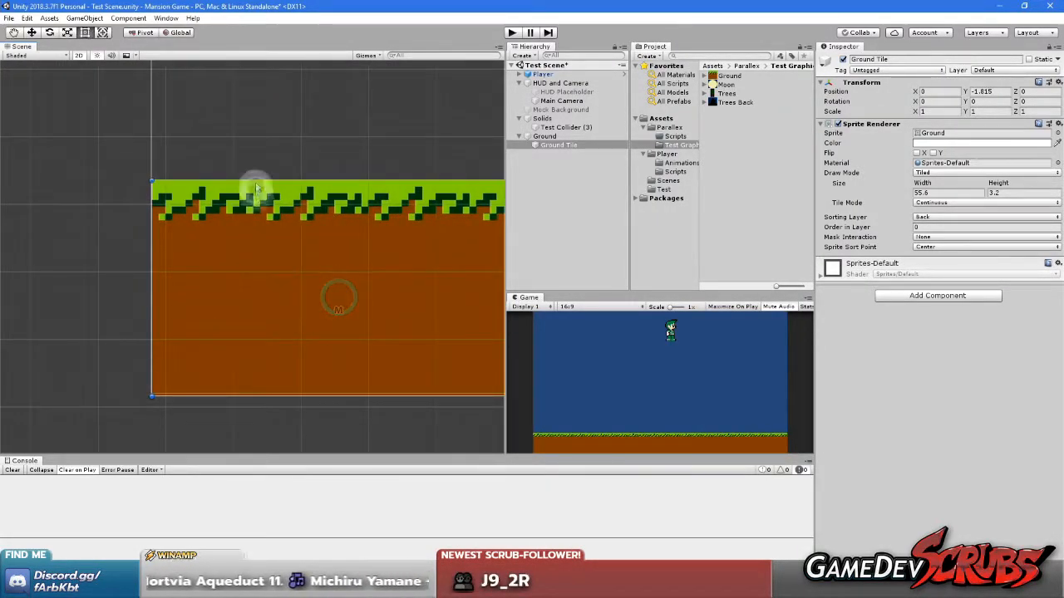
pyautogui.scroll(-3, 340, 278)
pyautogui.moveTo(340, 277); pyautogui.dragTo(248, 366, button='middle')
pyautogui.scroll(-3, 363, 288)
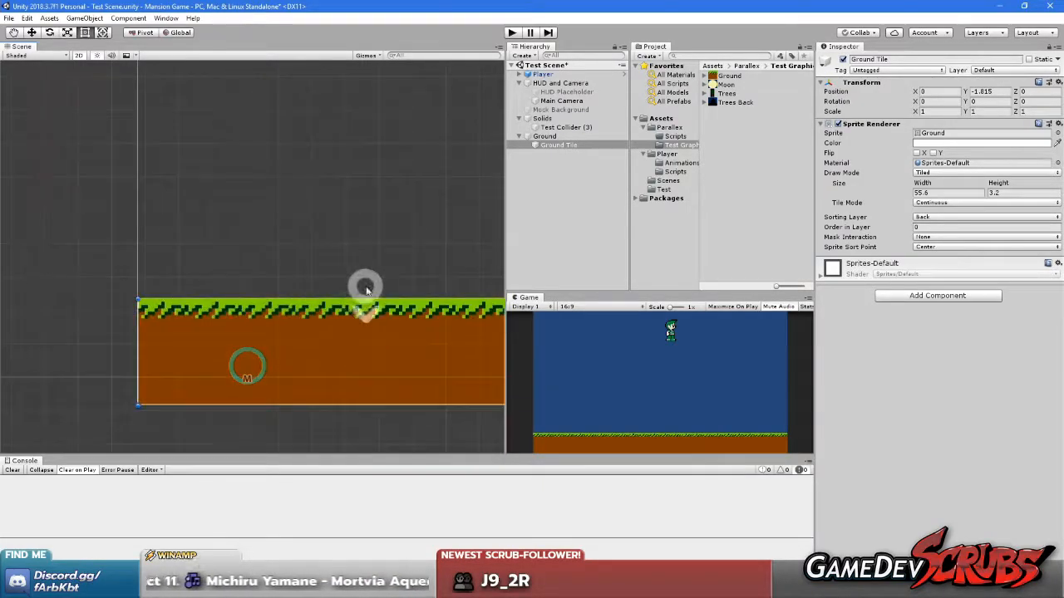
pyautogui.scroll(-1, 409, 266)
pyautogui.scroll(-3, 401, 344)
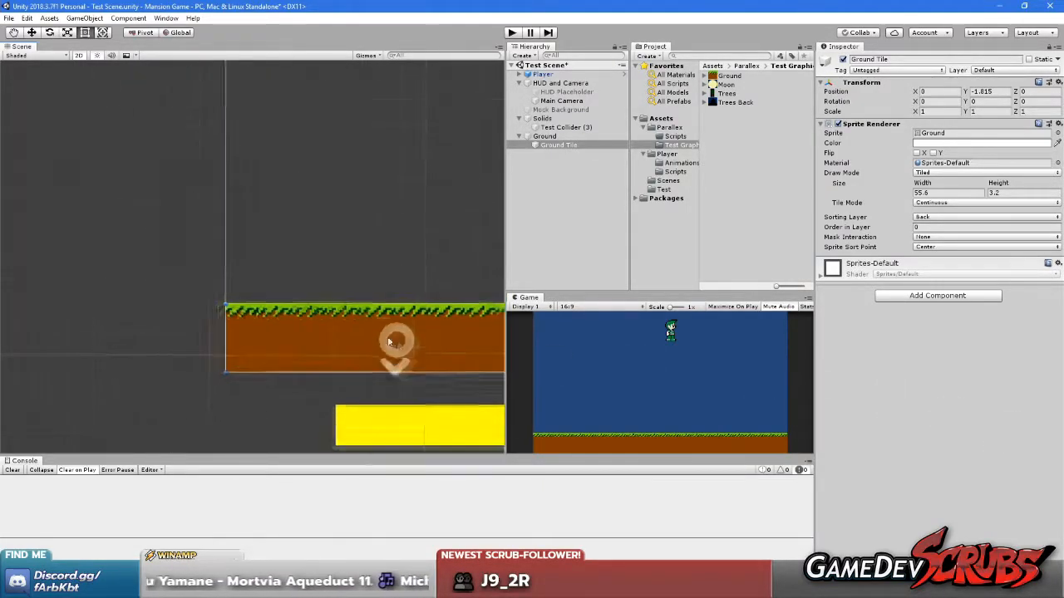
# Move the yellow test collider up over the ground's grass line and set its Y position to -13.2
pyautogui.click(392, 404)
pyautogui.moveTo(391, 404); pyautogui.dragTo(301, 331)
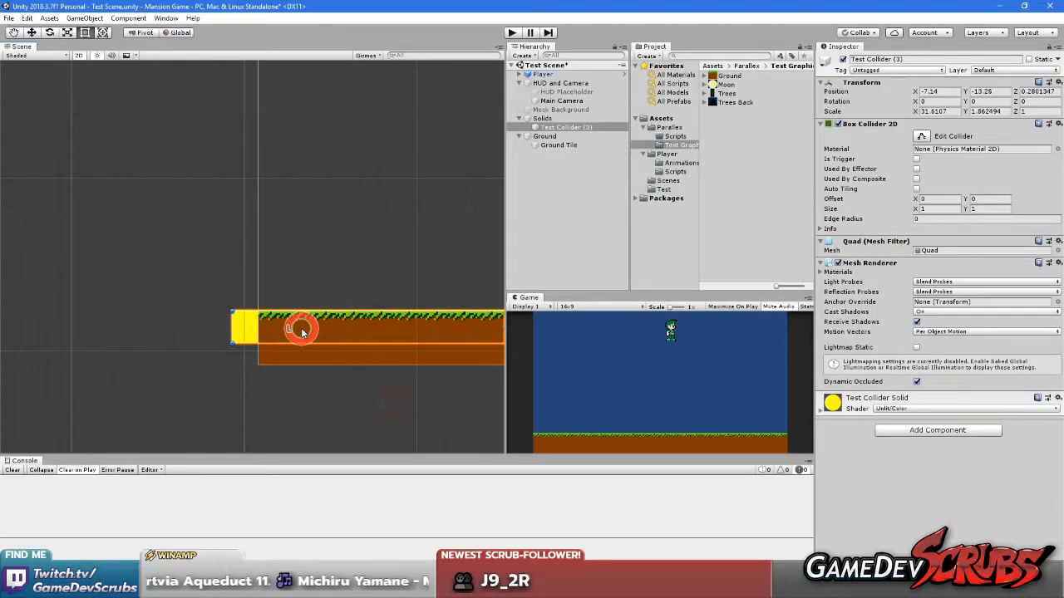
pyautogui.scroll(6, 252, 324)
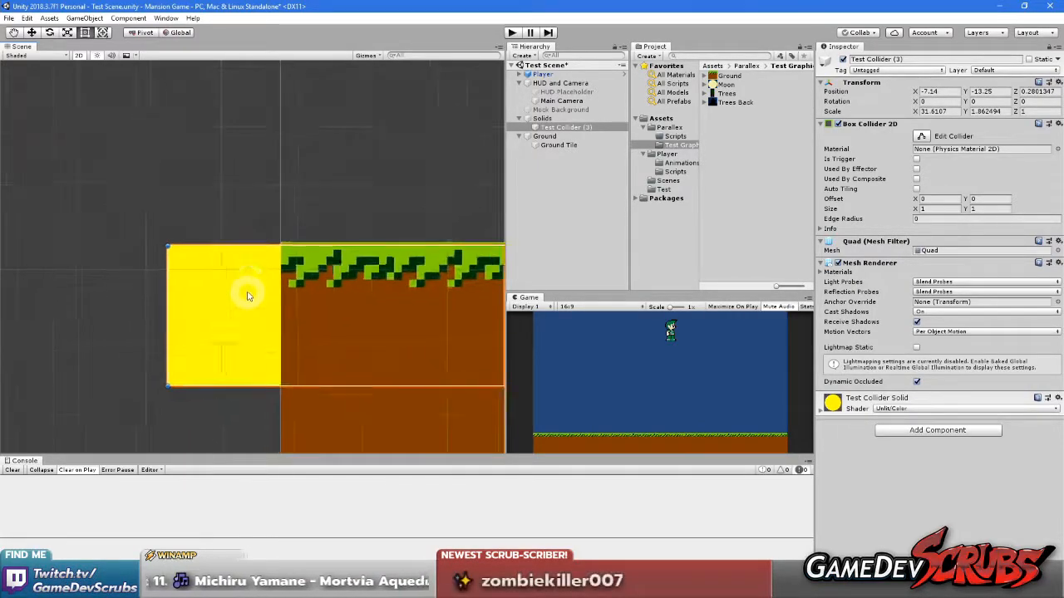
pyautogui.moveTo(243, 295); pyautogui.dragTo(241, 290)
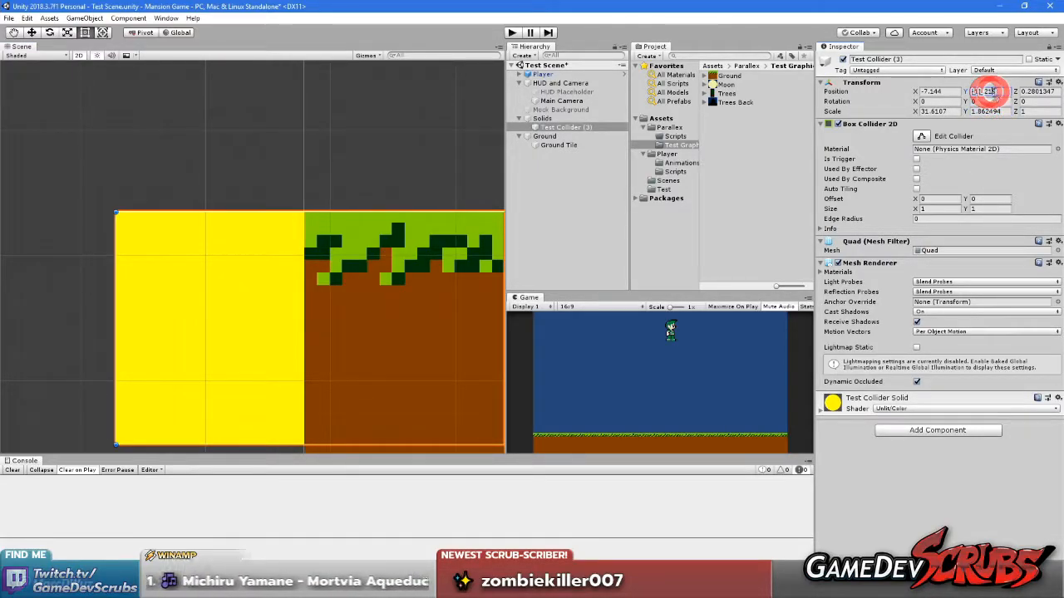
pyautogui.press('BackSpace')
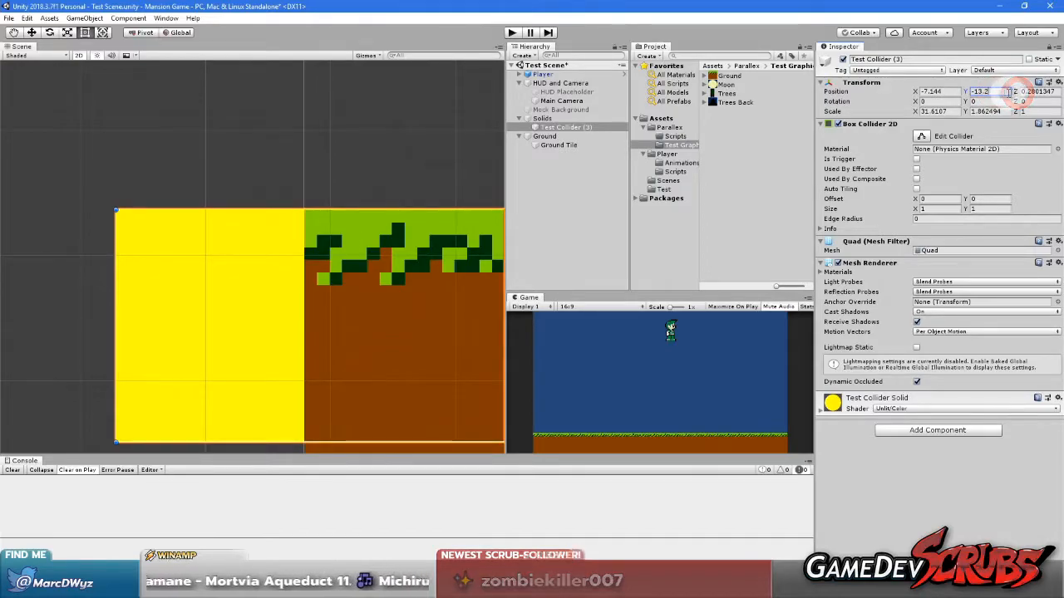
pyautogui.scroll(-8, 392, 258)
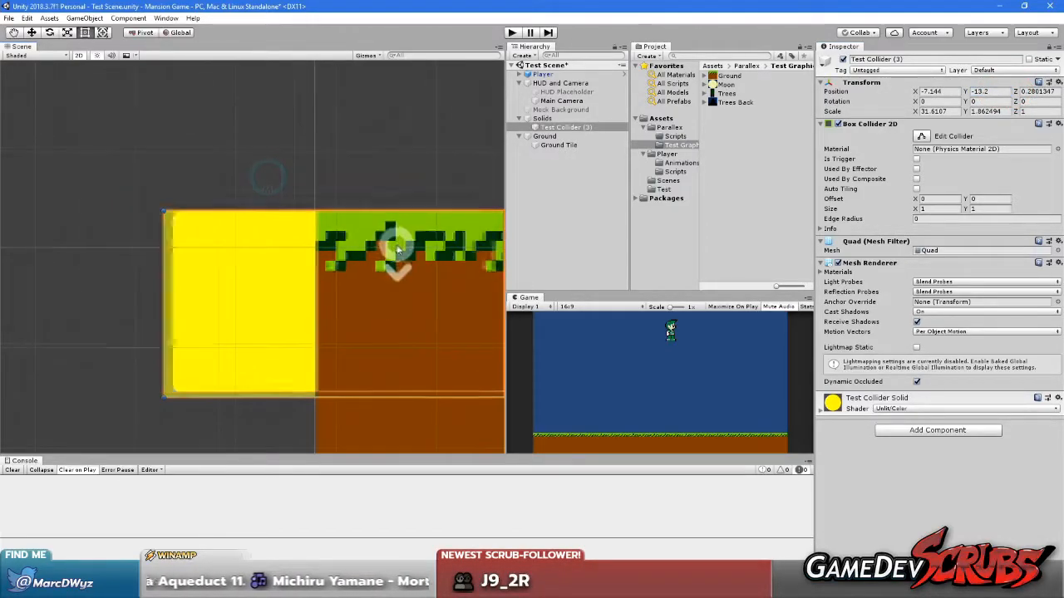
# Stretch the test collider's right end well past the ground layer, to an X scale of about 139.72
pyautogui.scroll(-5, 315, 264)
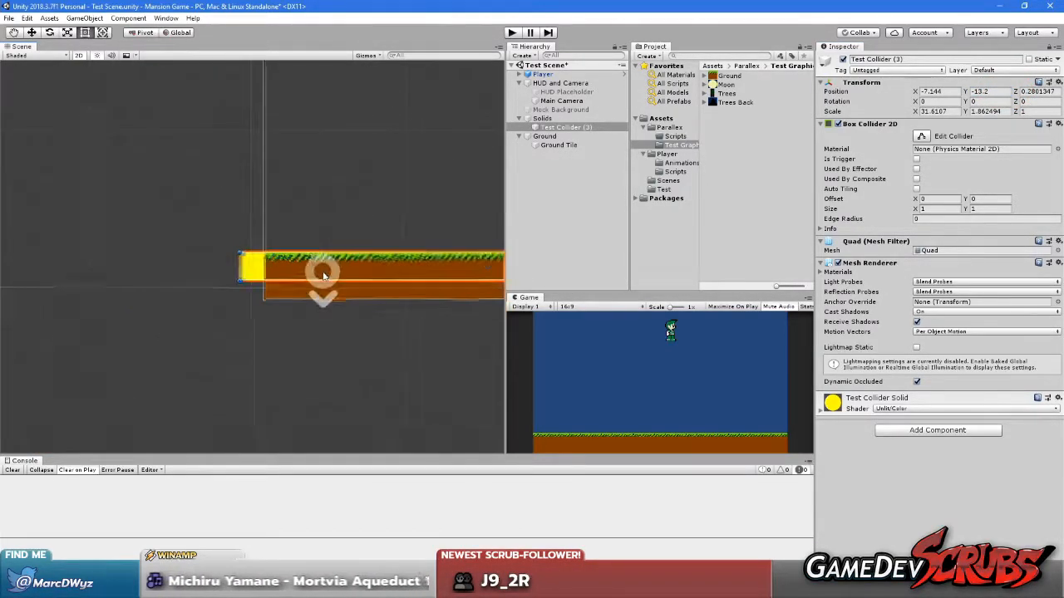
pyautogui.moveTo(413, 313); pyautogui.dragTo(103, 314, button='middle')
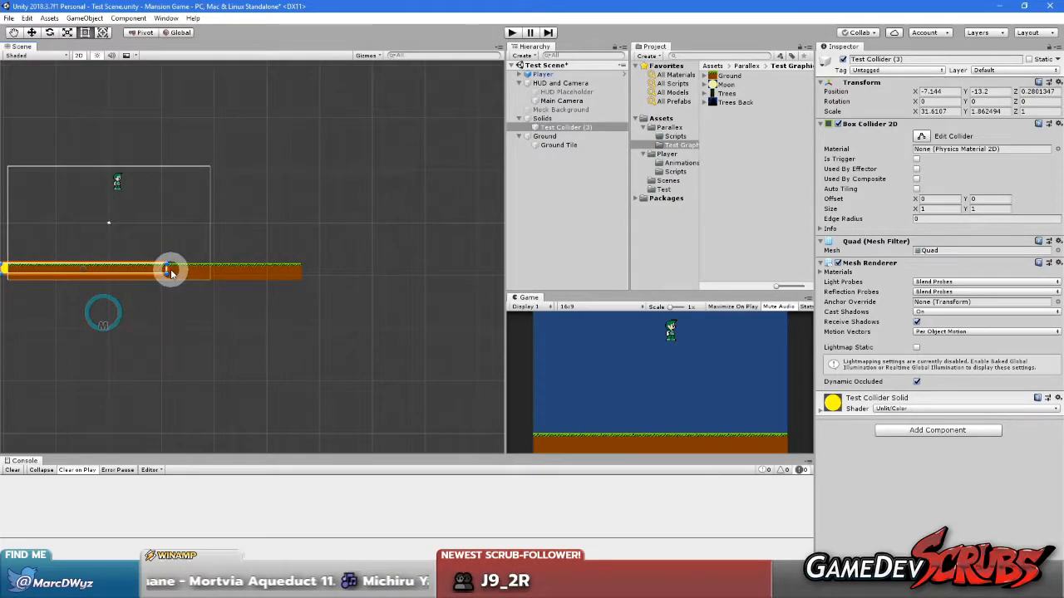
pyautogui.moveTo(169, 268); pyautogui.dragTo(738, 279)
pyautogui.scroll(-4, 168, 304)
pyautogui.moveTo(127, 334); pyautogui.dragTo(276, 335, button='middle')
pyautogui.scroll(6, 235, 297)
pyautogui.moveTo(210, 336); pyautogui.dragTo(214, 363, button='middle')
pyautogui.scroll(5, 227, 337)
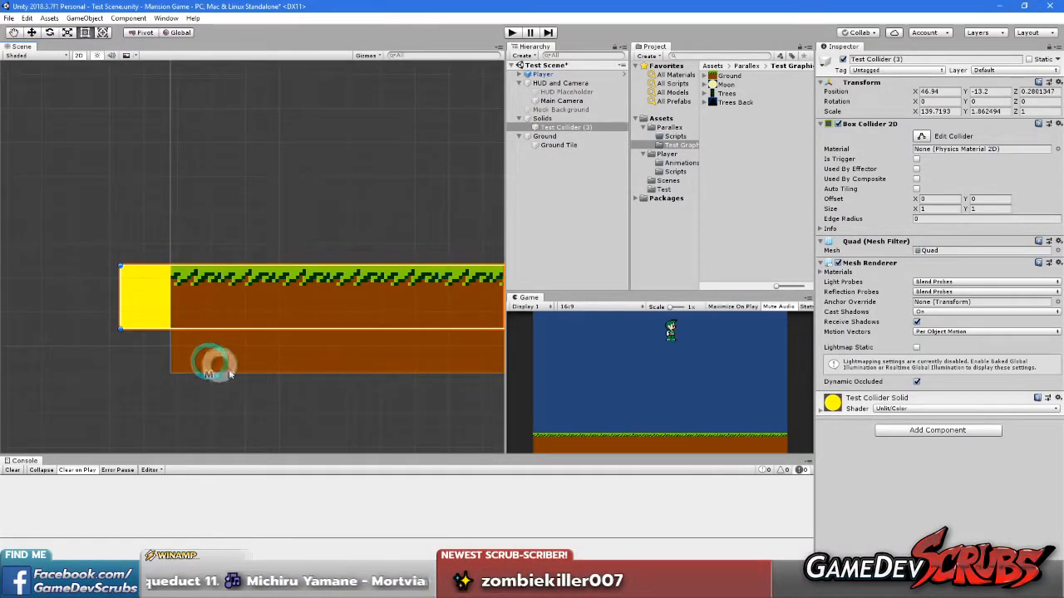
# Deselect the collider, enable Maximize On Play for the Game view and start play mode
pyautogui.click(279, 396)
pyautogui.click(724, 306)
pyautogui.click(512, 32)
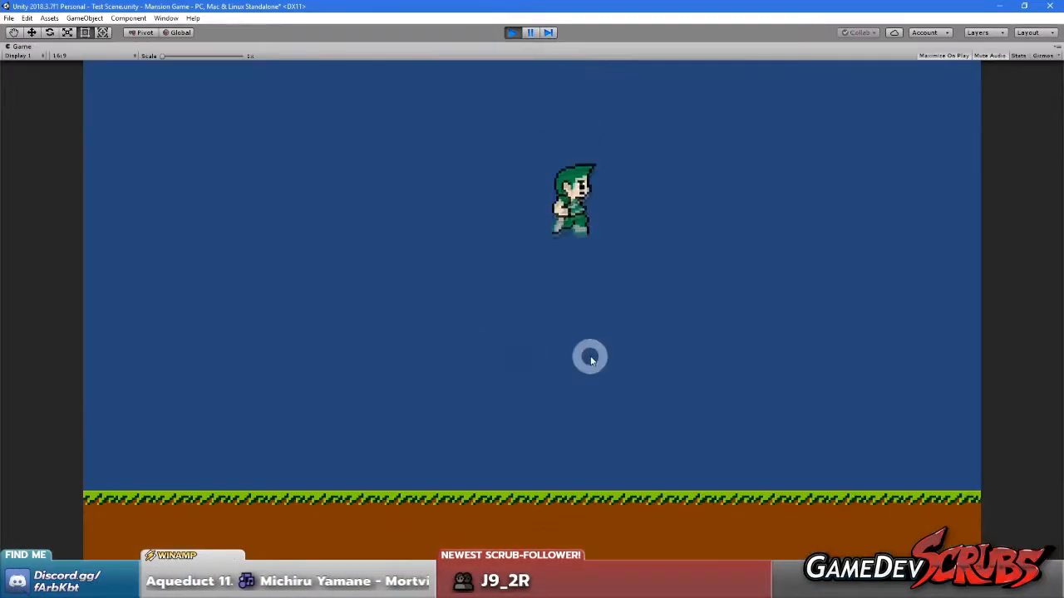
# Play-test the character by running and jumping in both directions on the ground, and stop play mode
pyautogui.click(586, 366)
pyautogui.press('Left')
pyautogui.press('Left')
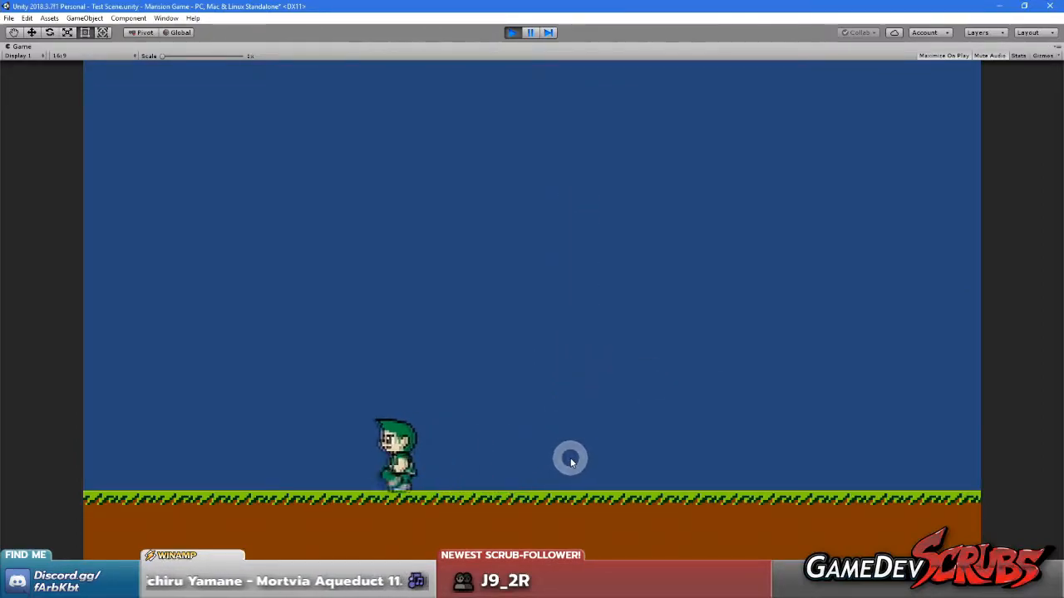
pyautogui.press('Right')
pyautogui.press('space')
pyautogui.press('Left')
pyautogui.press('Right')
pyautogui.press('space')
pyautogui.press('Left')
pyautogui.press('Right')
pyautogui.click(574, 413)
pyautogui.press('Left')
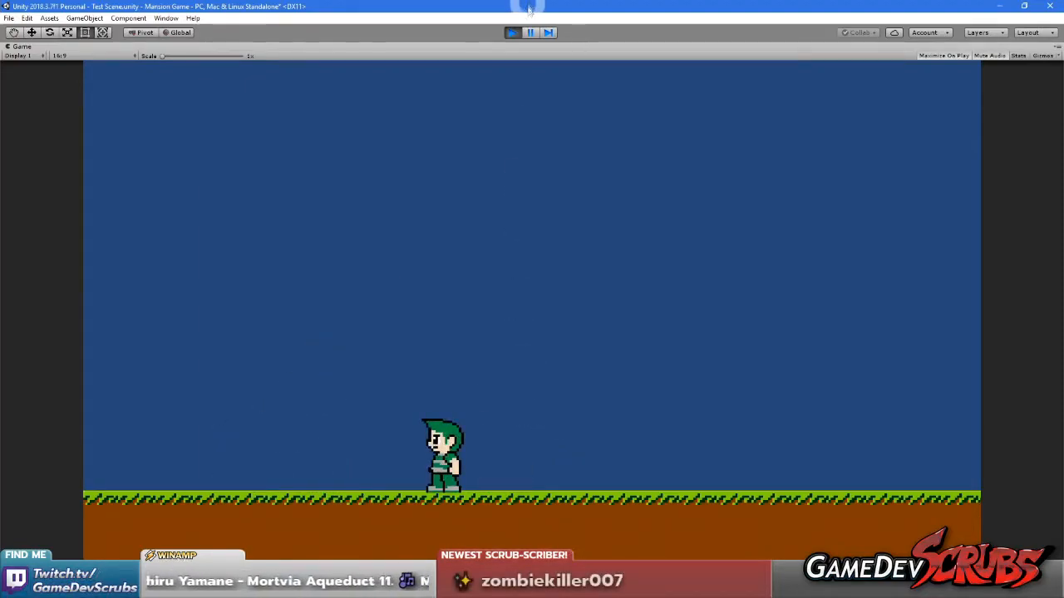
pyautogui.click(511, 32)
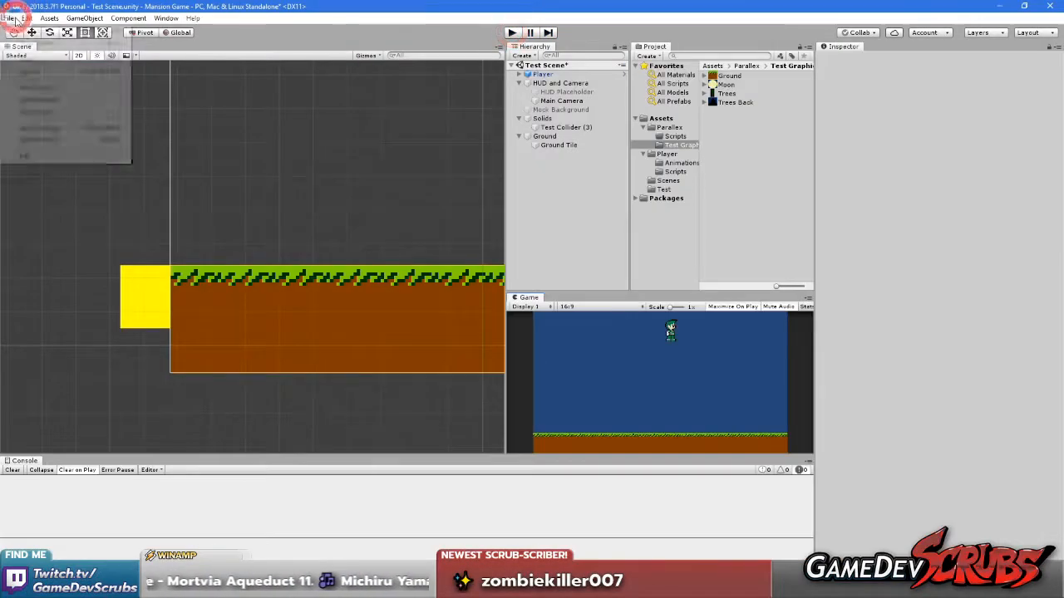
# Save the current scene and the project
pyautogui.click(8, 18)
pyautogui.click(26, 58)
pyautogui.click(9, 17)
pyautogui.click(38, 111)
# Set the Ground Tile's Y position to 0 within its Ground parent
pyautogui.scroll(5, 266, 230)
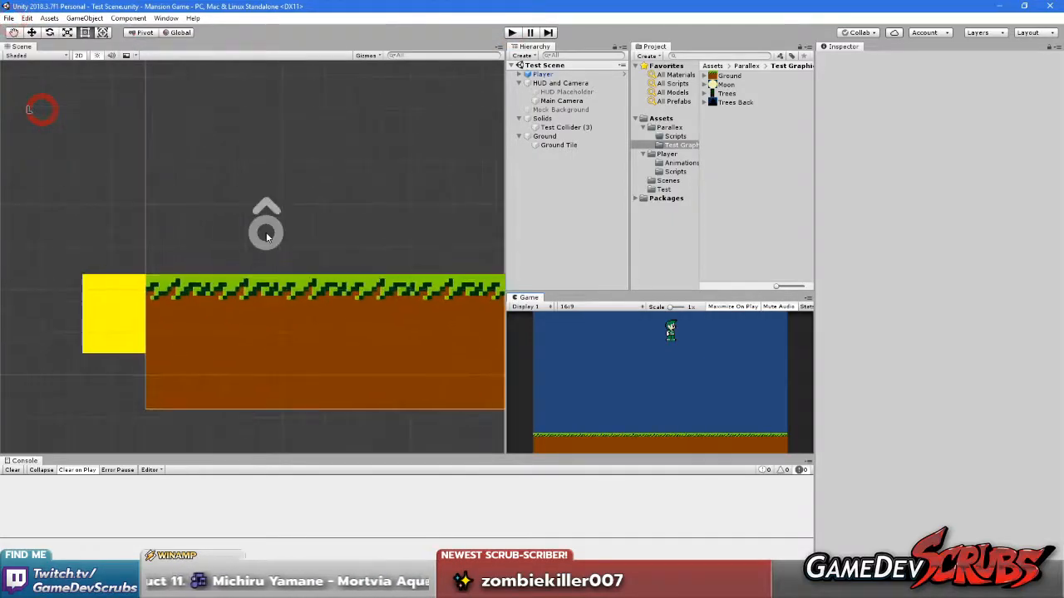
pyautogui.scroll(2, 280, 302)
pyautogui.click(347, 347)
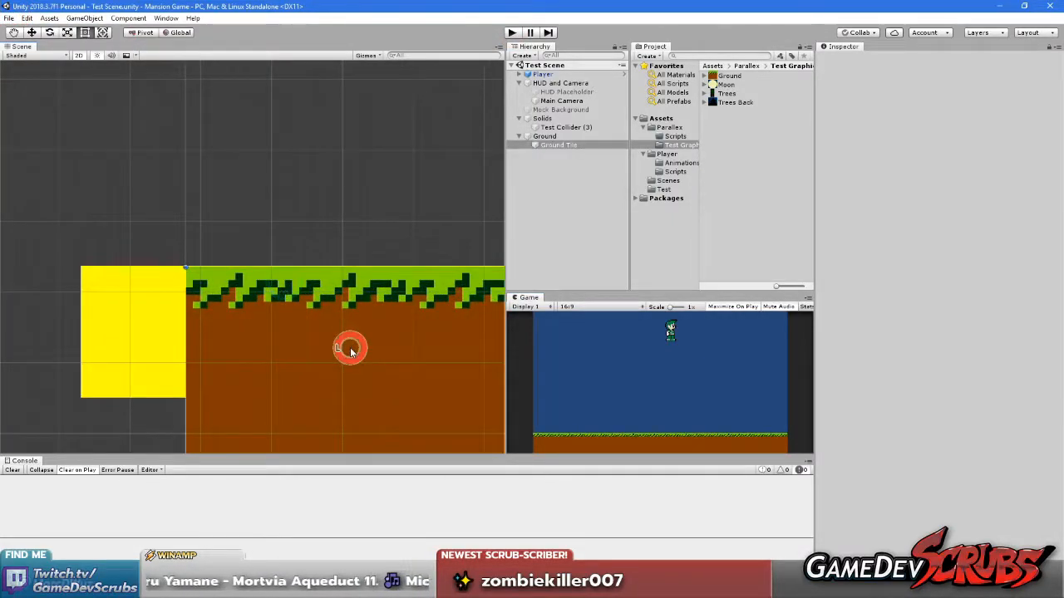
pyautogui.click(993, 91)
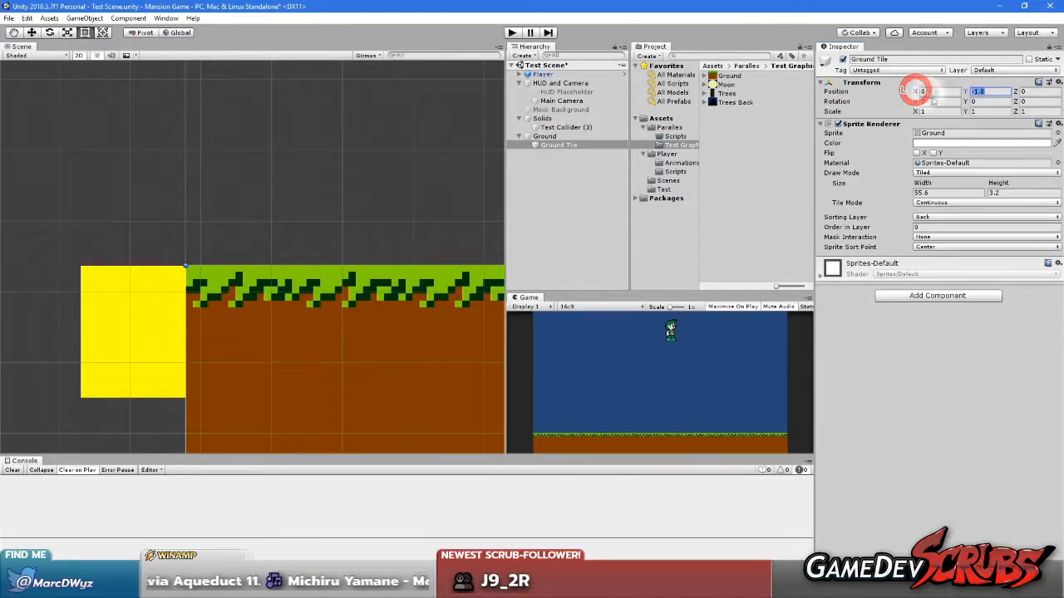
pyautogui.write('0')
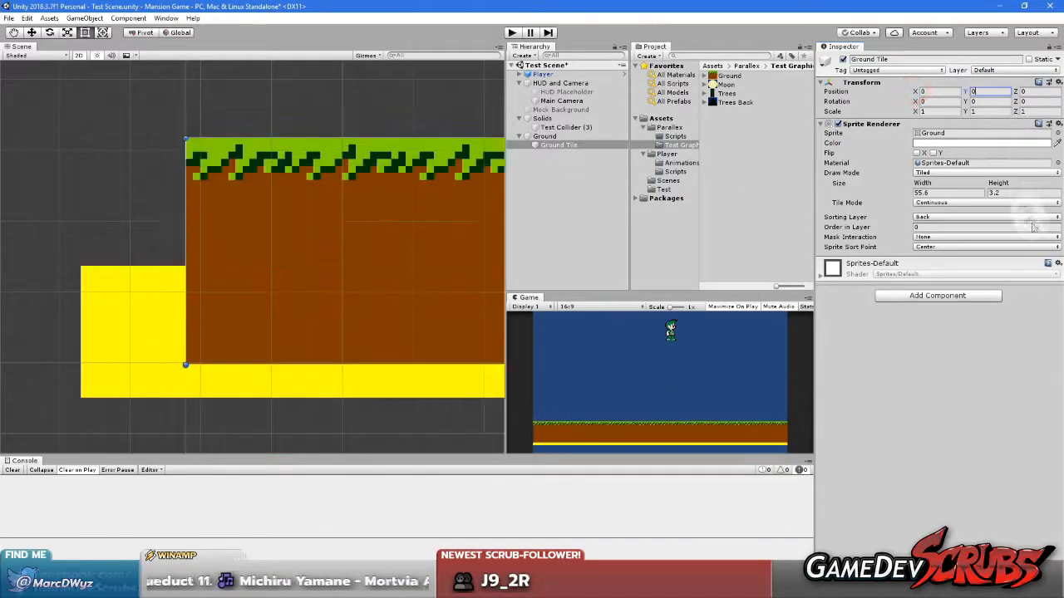
# Set the Ground parent object's position to X -19.2 and Y -10.8
pyautogui.click(552, 138)
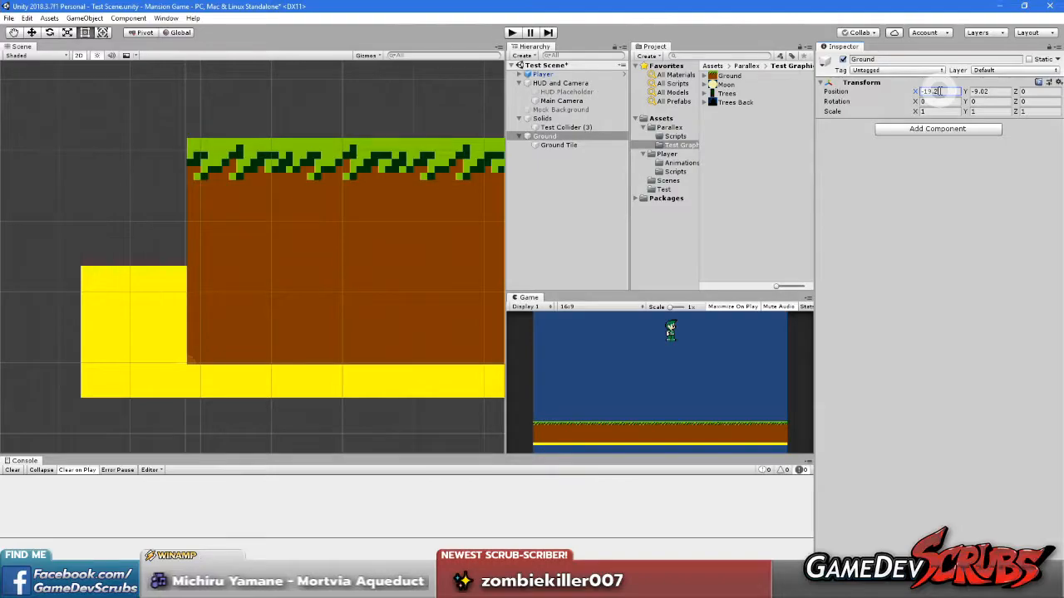
pyautogui.moveTo(968, 98); pyautogui.dragTo(502, 174)
pyautogui.moveTo(429, 267); pyautogui.dragTo(466, 125, button='middle')
pyautogui.moveTo(968, 94); pyautogui.dragTo(963, 96)
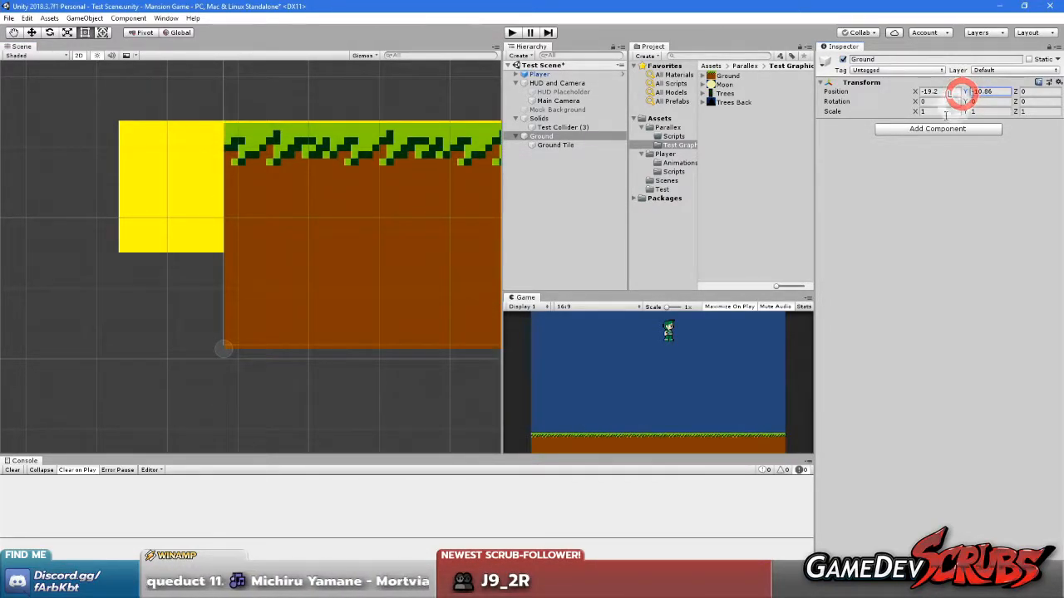
pyautogui.press('BackSpace')
pyautogui.click(1007, 205)
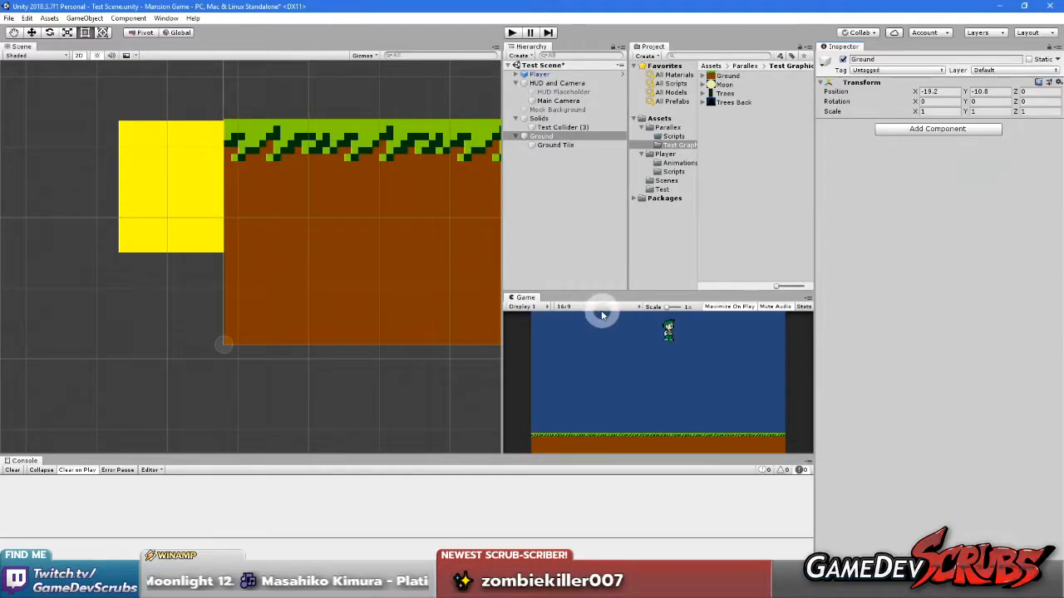
# Play-test the character walking over the repositioned ground in the maximized Game view, and restore the normal editor layout
pyautogui.rightClick(527, 298)
pyautogui.click(558, 335)
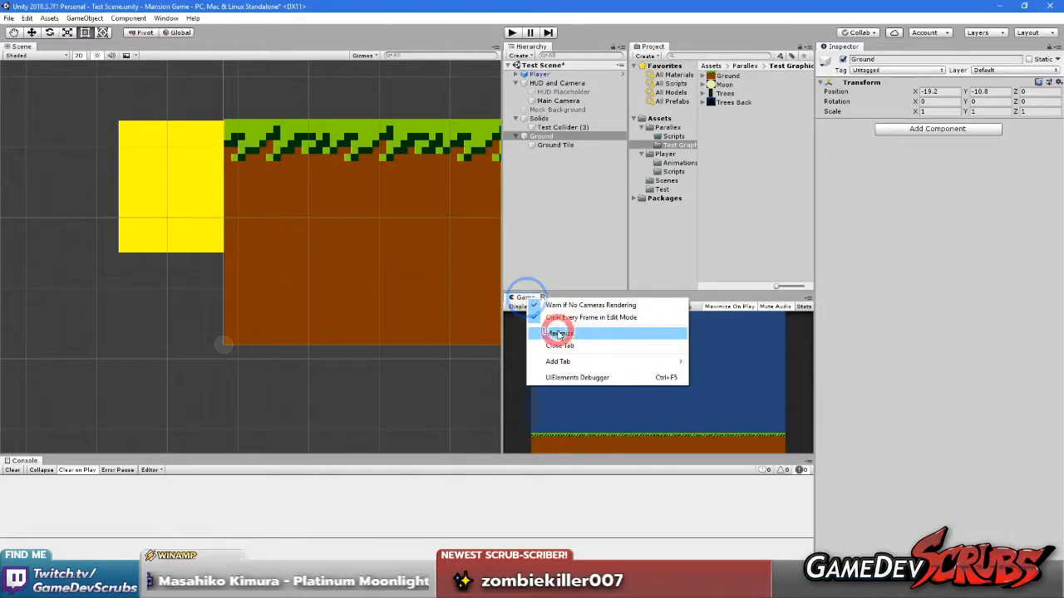
pyautogui.click(489, 318)
pyautogui.click(511, 32)
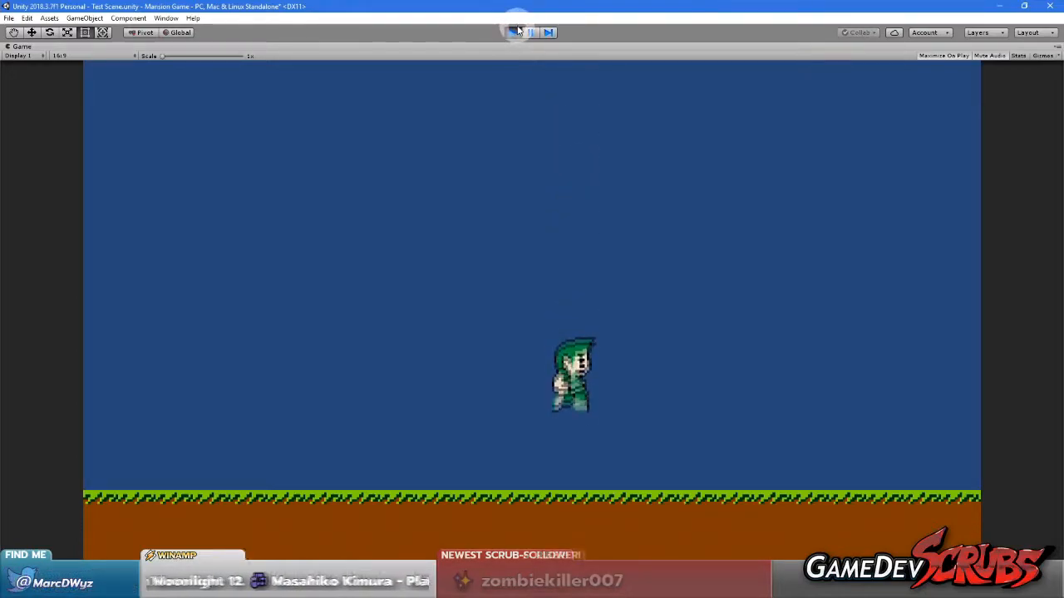
pyautogui.click(582, 153)
pyautogui.press('Left')
pyautogui.press('Right')
pyautogui.press('Right')
pyautogui.press('Left')
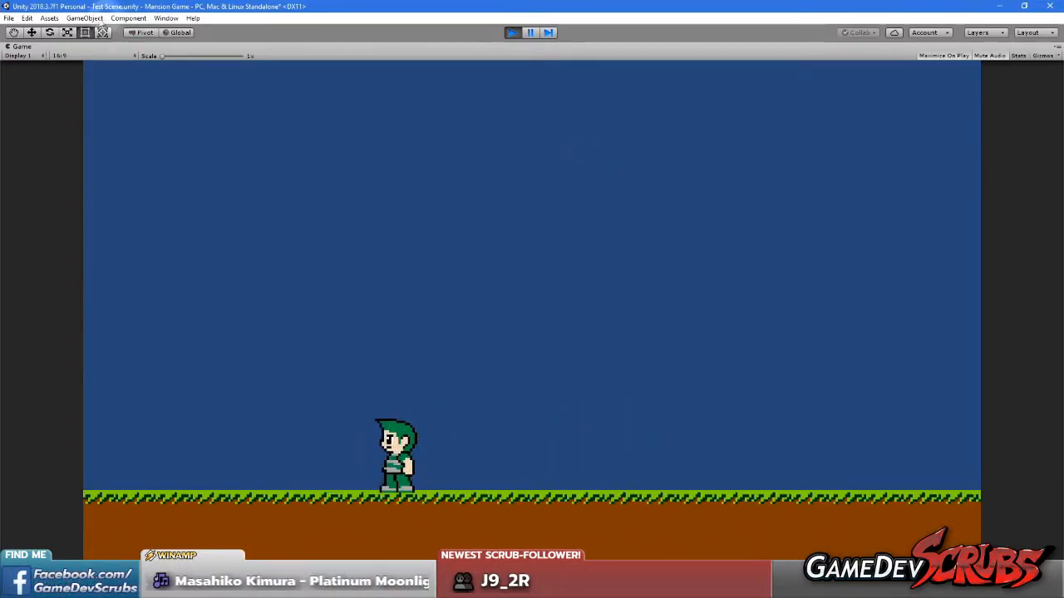
pyautogui.click(511, 33)
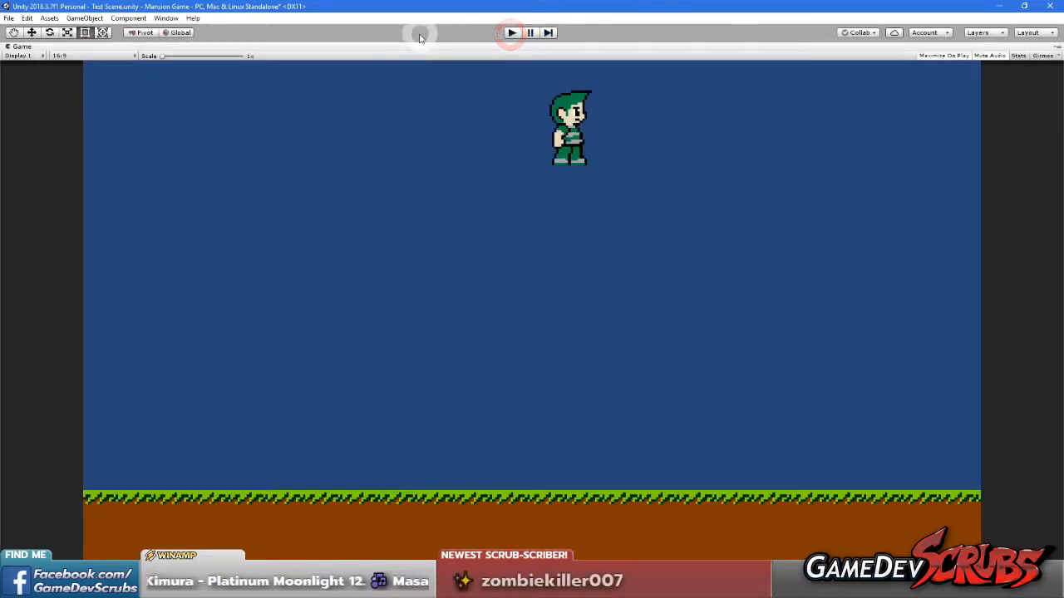
pyautogui.rightClick(20, 46)
pyautogui.click(50, 79)
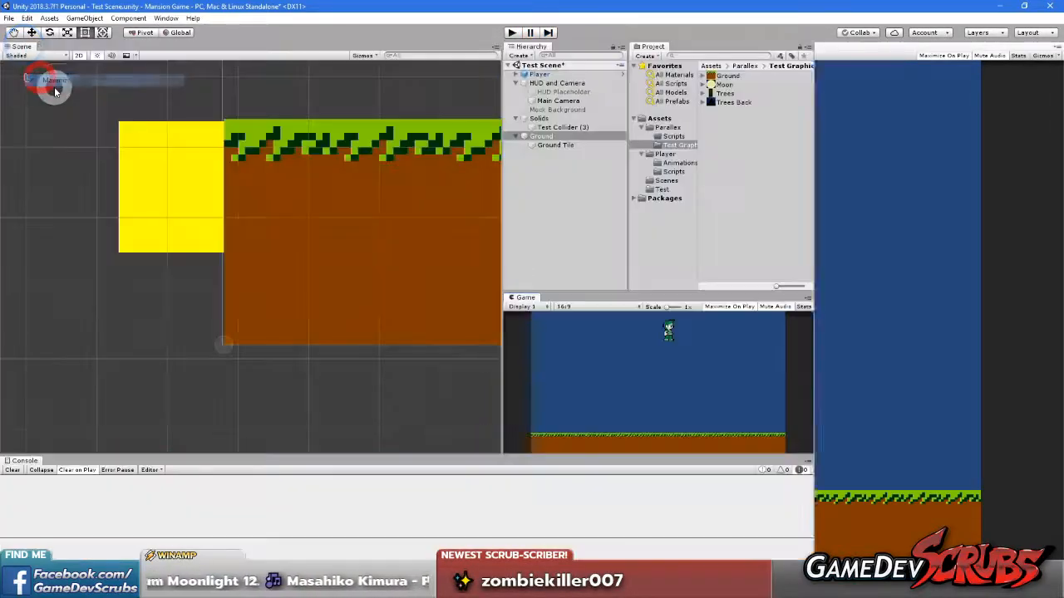
# Create an empty game object named Trees at the scene's root level
pyautogui.scroll(-8, 348, 206)
pyautogui.moveTo(334, 216); pyautogui.dragTo(193, 332, button='middle')
pyautogui.scroll(-9, 286, 279)
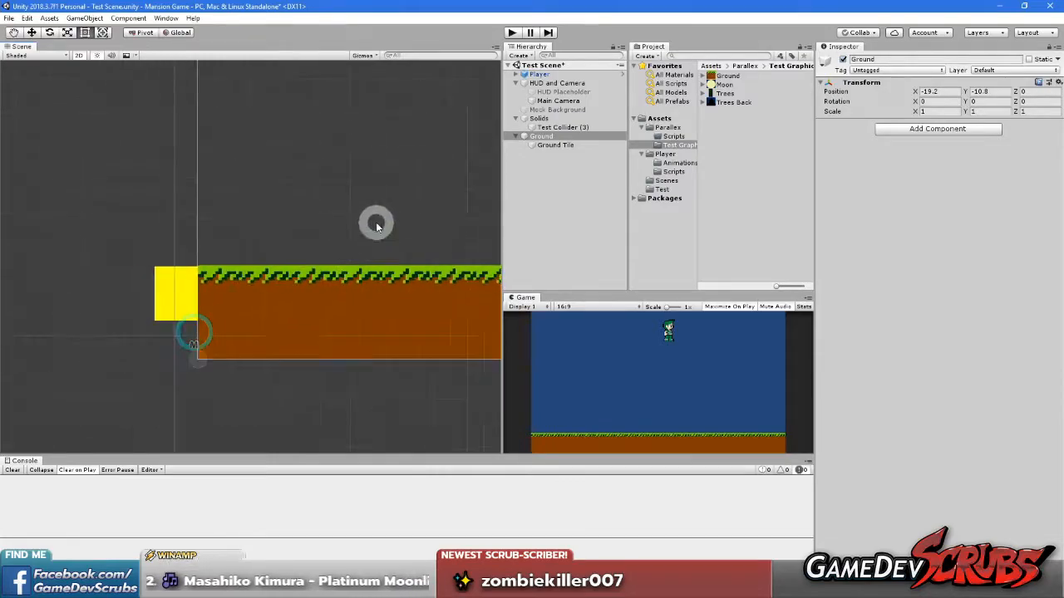
pyautogui.rightClick(555, 174)
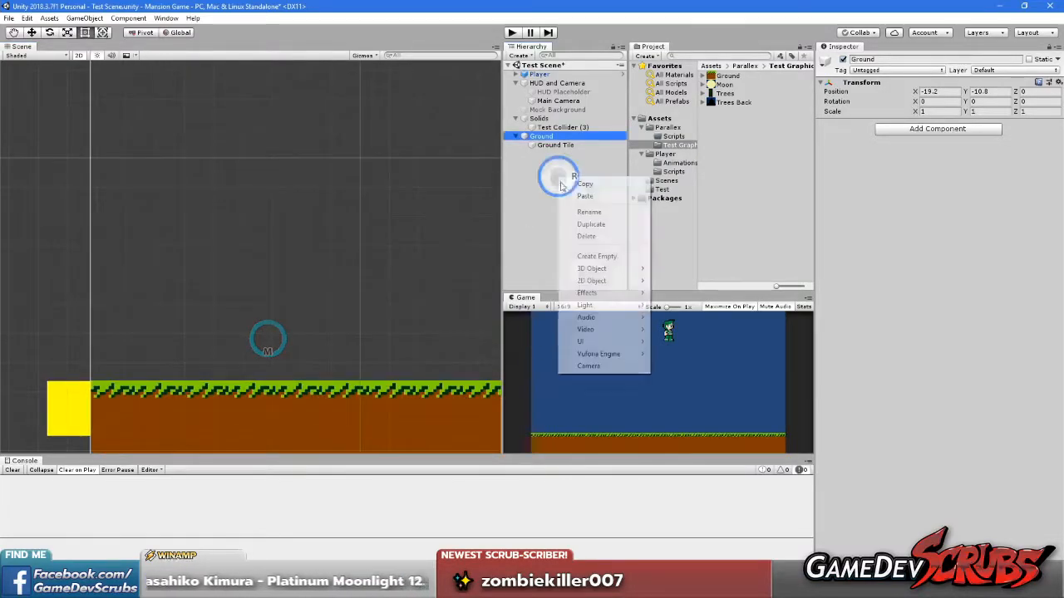
pyautogui.click(598, 256)
pyautogui.click(552, 157)
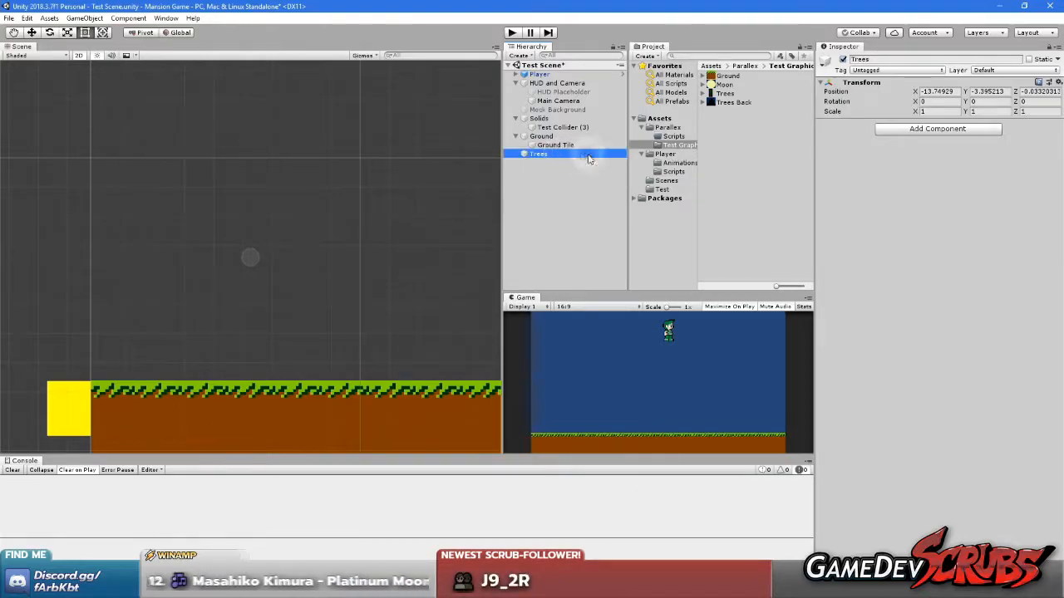
# Add the Trees sprite to the scene and make it a child of the empty Trees object
pyautogui.click(739, 104)
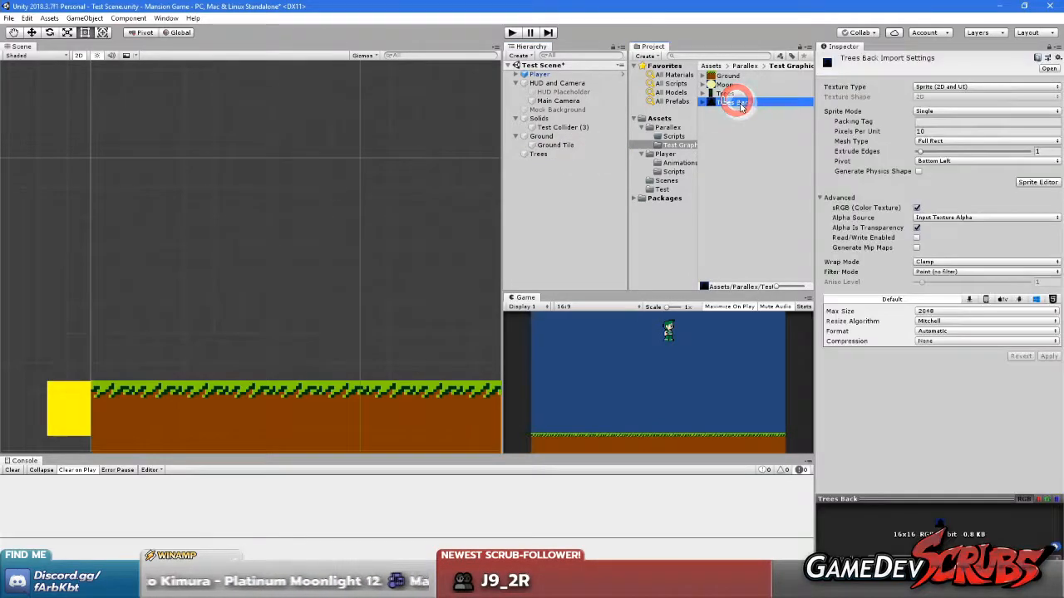
pyautogui.moveTo(731, 93); pyautogui.dragTo(578, 223)
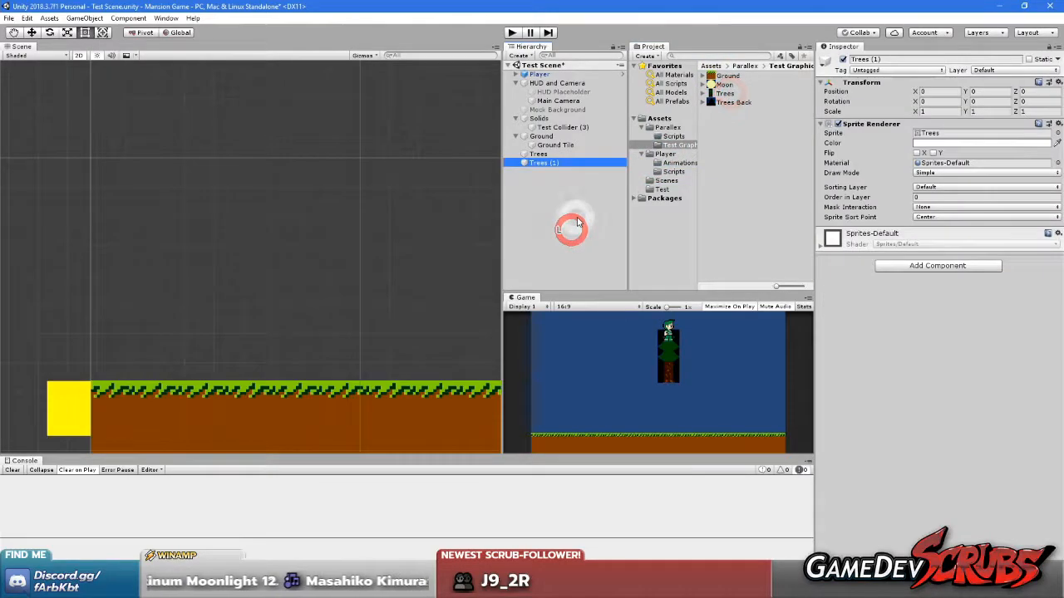
pyautogui.moveTo(547, 158); pyautogui.dragTo(546, 155)
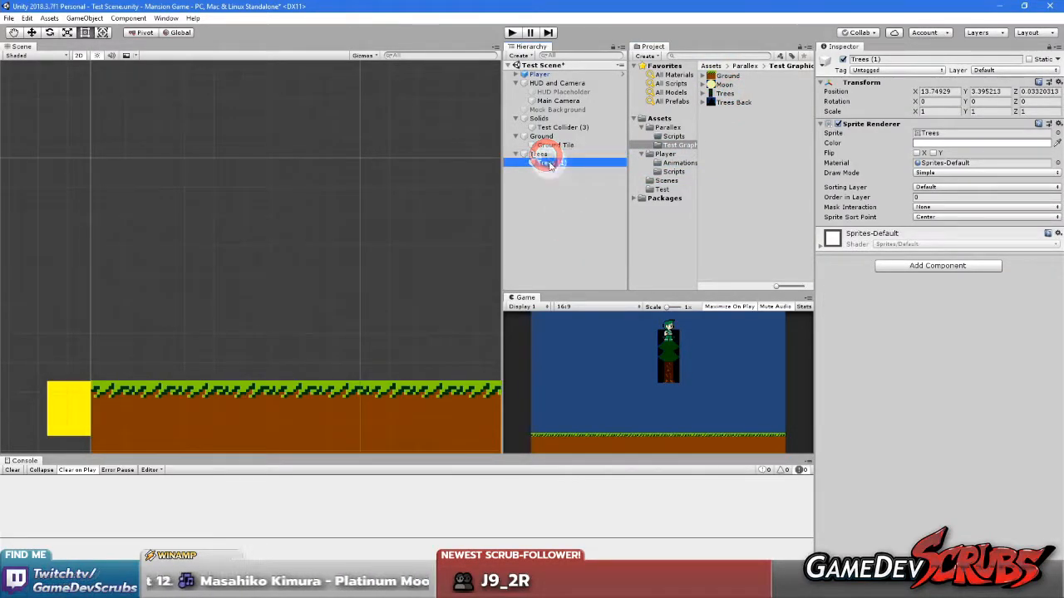
# Reset the Trees parent object's position to 0 on X, Y and Z
pyautogui.click(539, 154)
pyautogui.click(946, 91)
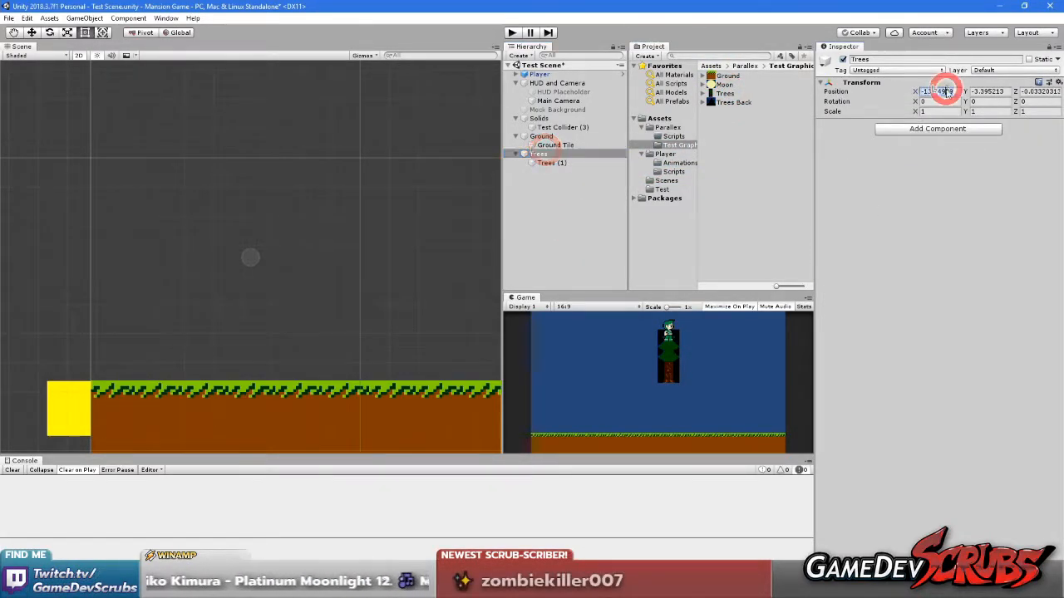
pyautogui.write('0')
pyautogui.click(990, 92)
pyautogui.write('0')
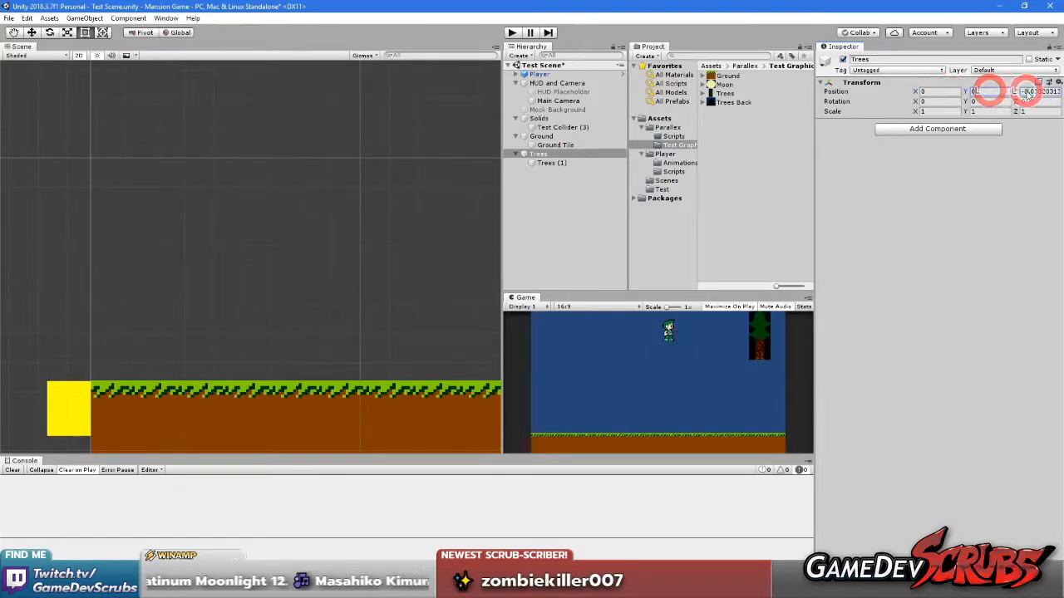
pyautogui.click(550, 173)
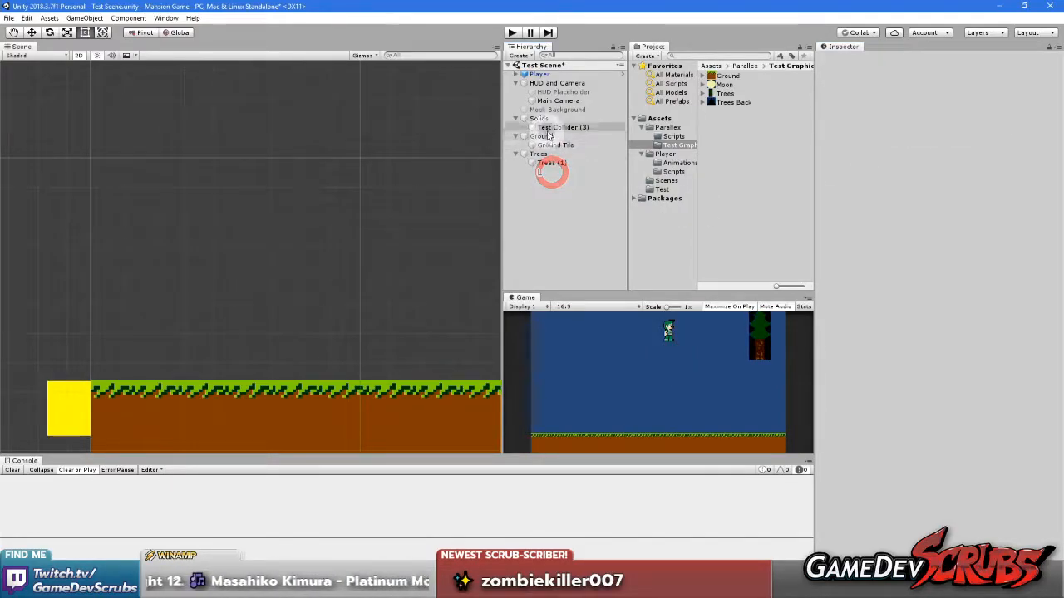
pyautogui.click(545, 136)
pyautogui.click(540, 154)
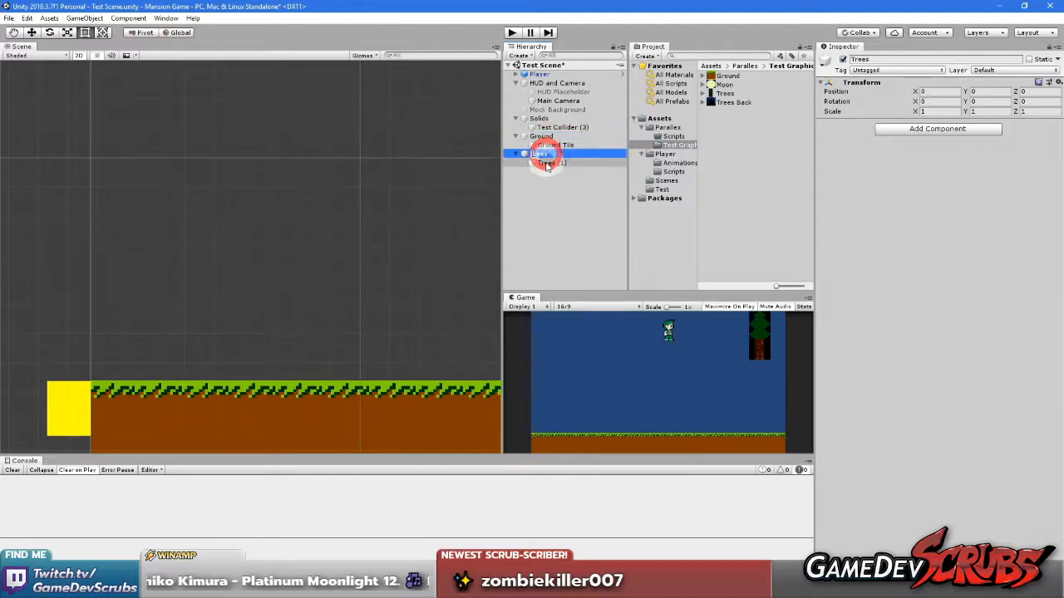
# Reset the local position of the tree sprite under the Trees parent to 0 on X, Y and Z
pyautogui.click(547, 162)
pyautogui.scroll(-5, 349, 199)
pyautogui.moveTo(322, 203); pyautogui.dragTo(17, 238, button='middle')
pyautogui.scroll(-9, 409, 229)
pyautogui.moveTo(389, 213); pyautogui.dragTo(184, 278, button='middle')
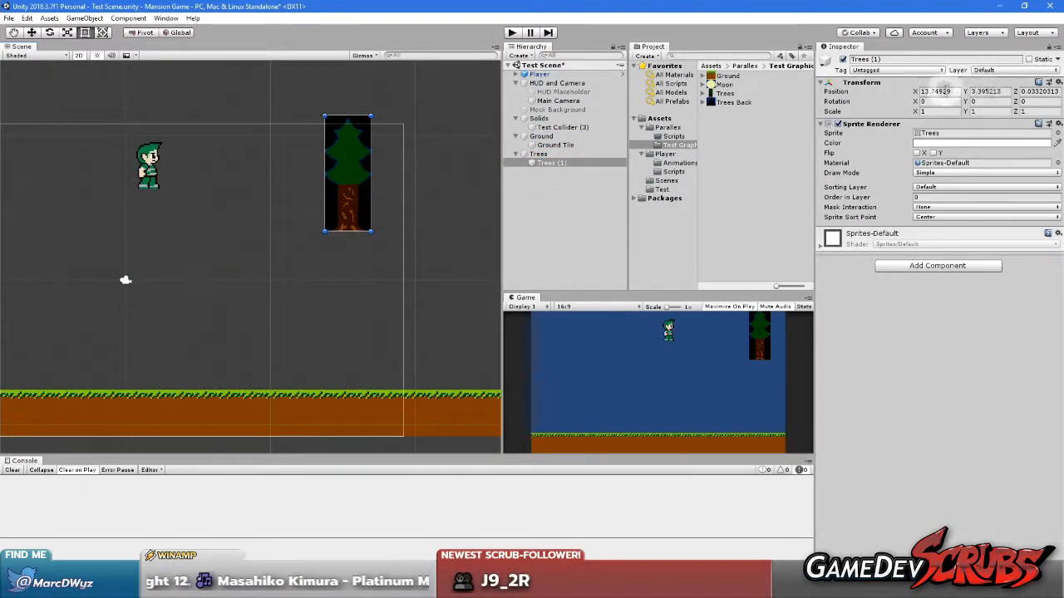
pyautogui.write('0')
pyautogui.click(989, 91)
pyautogui.write('0')
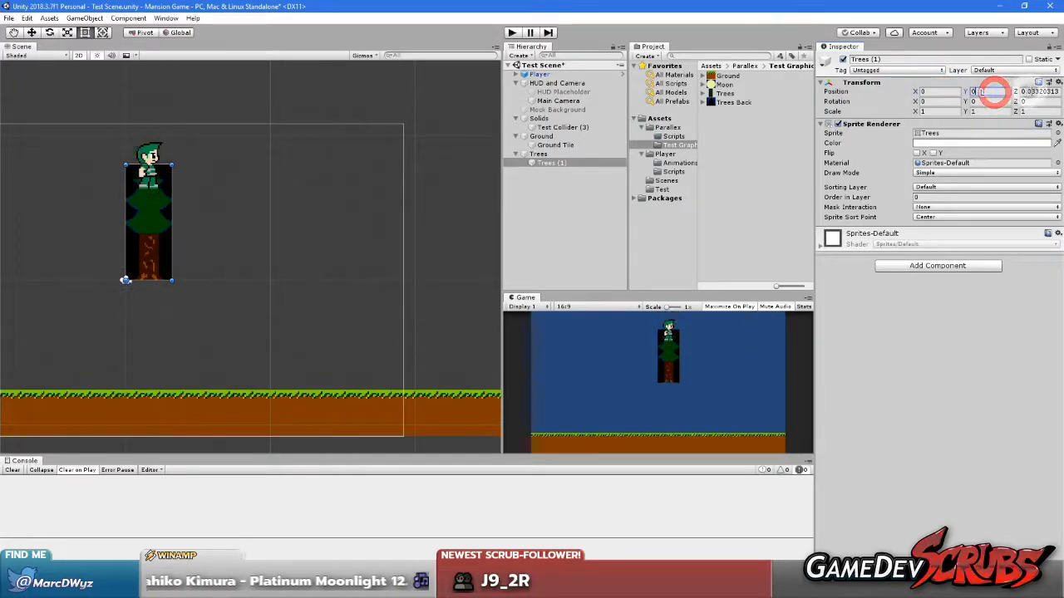
pyautogui.click(549, 202)
pyautogui.click(552, 162)
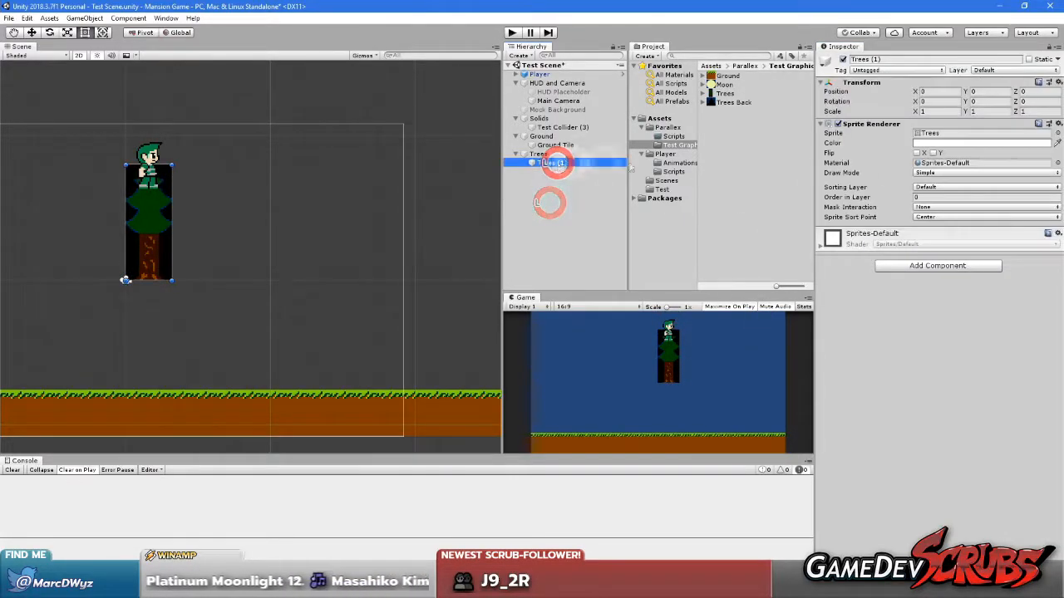
# Change the tree sprite's draw mode to Tiled and stretch it horizontally into a row about 80.77 units wide
pyautogui.click(935, 172)
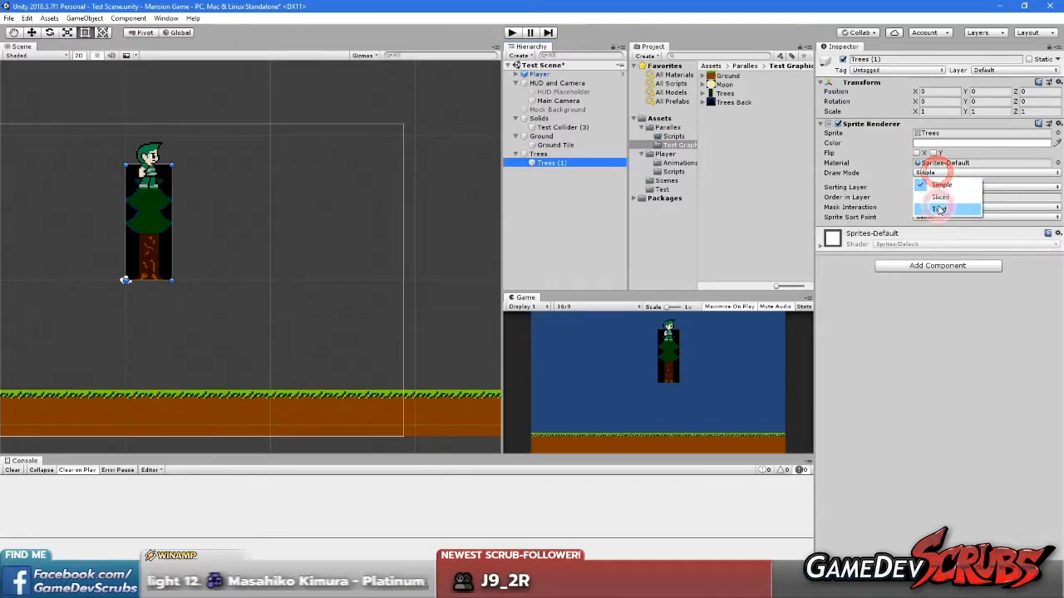
pyautogui.click(932, 207)
pyautogui.scroll(-4, 242, 223)
pyautogui.moveTo(222, 220); pyautogui.dragTo(548, 226)
pyautogui.scroll(6, 114, 268)
pyautogui.moveTo(133, 265); pyautogui.dragTo(375, 275, button='middle')
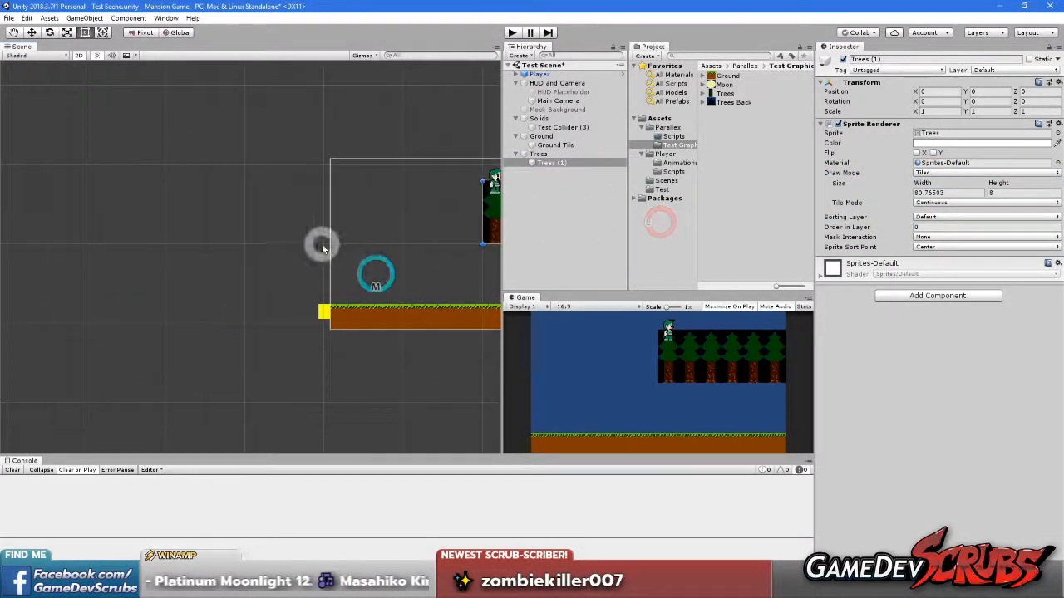
pyautogui.moveTo(434, 256); pyautogui.dragTo(912, 254, button='middle')
pyautogui.moveTo(294, 244); pyautogui.dragTo(47, 238, button='middle')
pyautogui.moveTo(110, 237); pyautogui.dragTo(420, 234, button='middle')
pyautogui.moveTo(63, 236); pyautogui.dragTo(399, 235, button='middle')
pyautogui.scroll(6, 229, 241)
pyautogui.scroll(10, 231, 237)
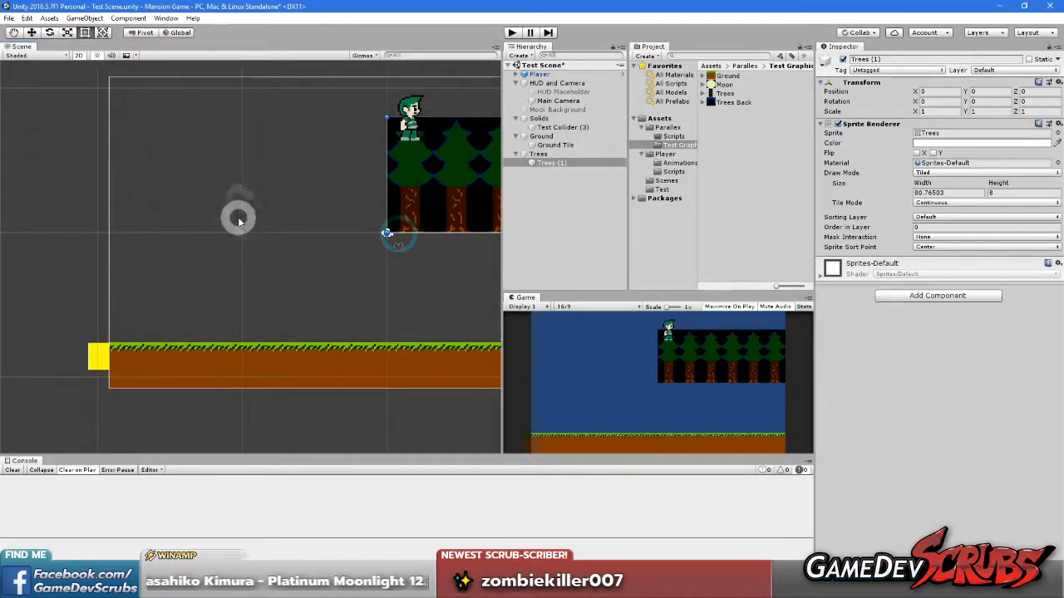
pyautogui.moveTo(221, 230); pyautogui.dragTo(263, 225, button='middle')
pyautogui.moveTo(330, 228); pyautogui.dragTo(261, 233, button='middle')
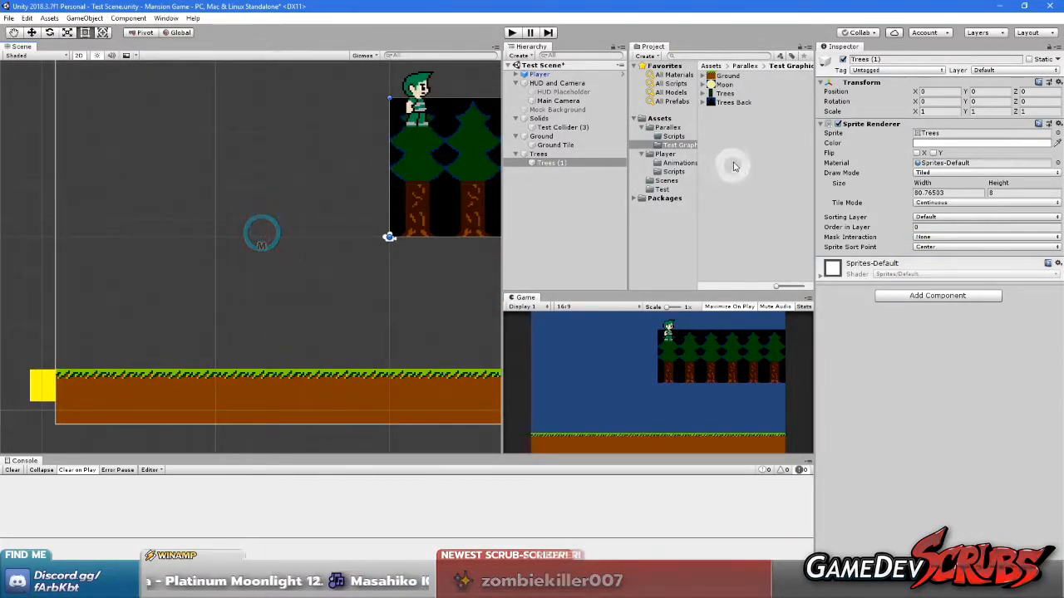
# Move the Trees parent onto the ground's left end, setting its position to X -19.2 and Y -7.6
pyautogui.click(544, 155)
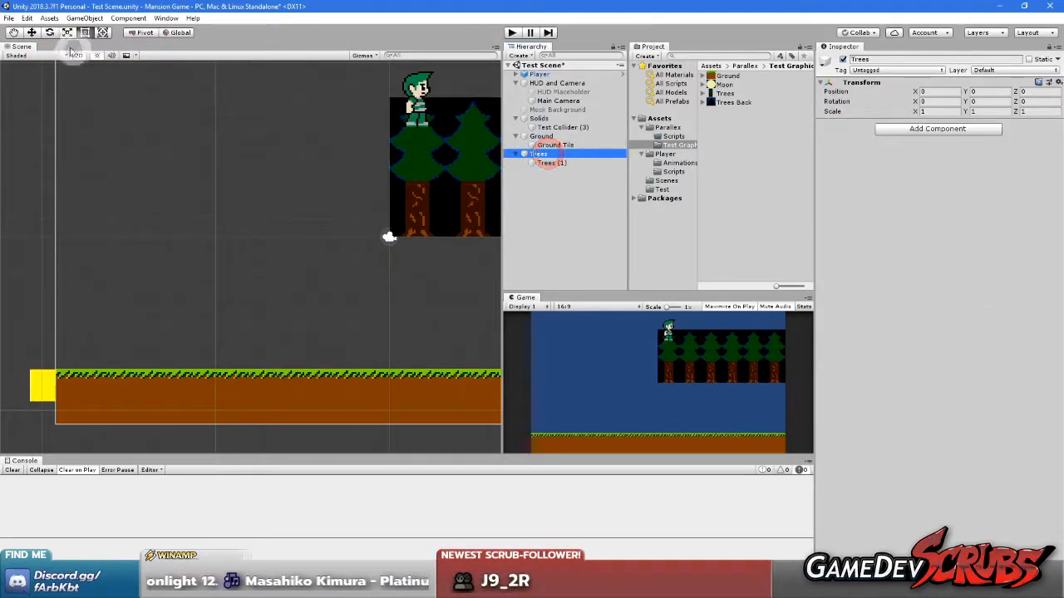
pyautogui.click(32, 33)
pyautogui.moveTo(394, 233); pyautogui.dragTo(59, 361)
pyautogui.scroll(3, 72, 359)
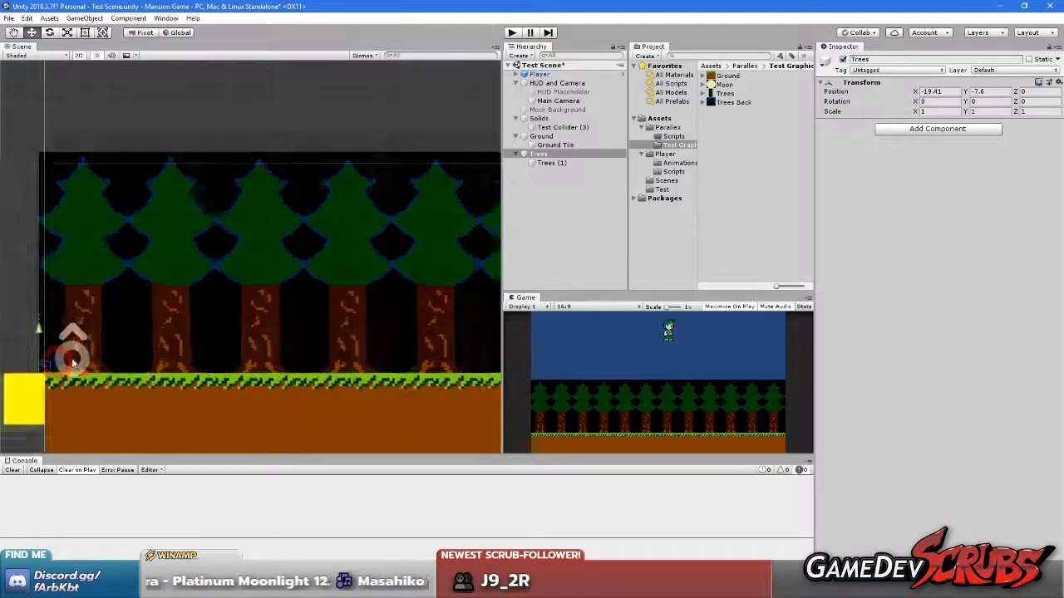
pyautogui.scroll(5, 73, 362)
pyautogui.moveTo(58, 362); pyautogui.dragTo(280, 354, button='middle')
pyautogui.moveTo(210, 389); pyautogui.dragTo(229, 374)
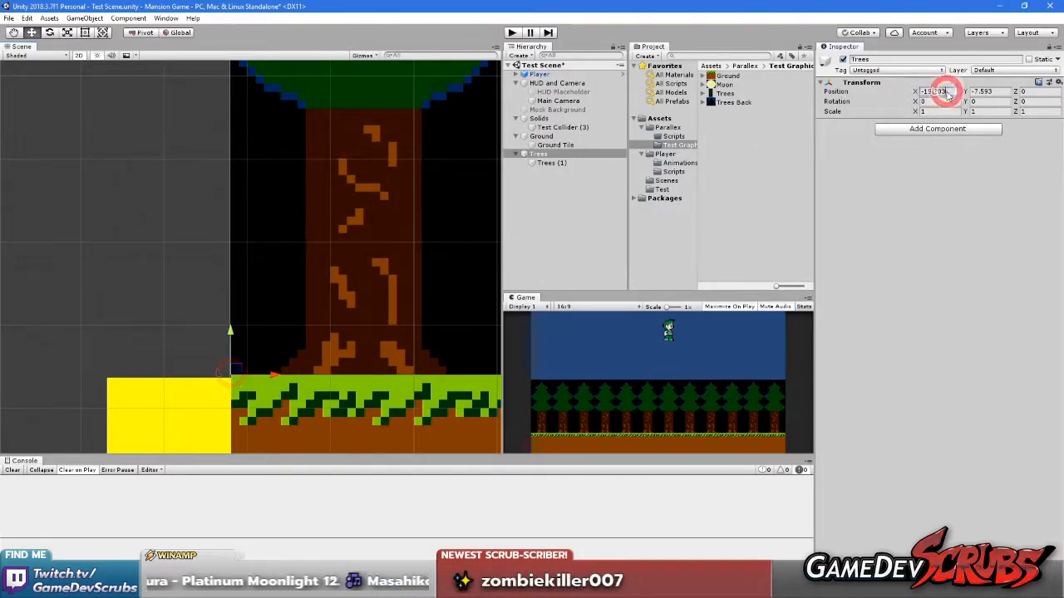
pyautogui.write('-19.2')
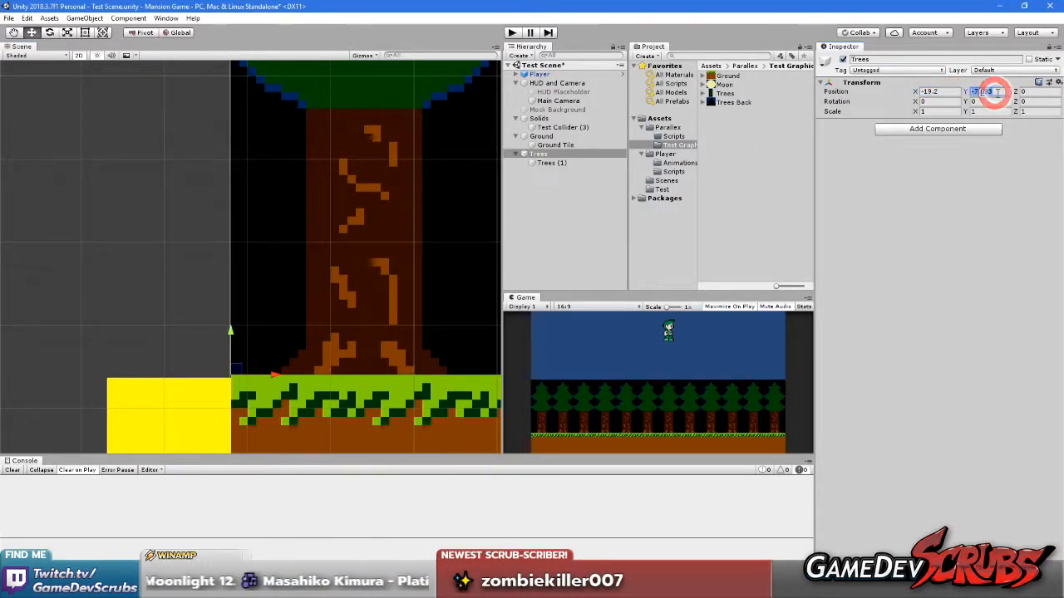
pyautogui.write('-7')
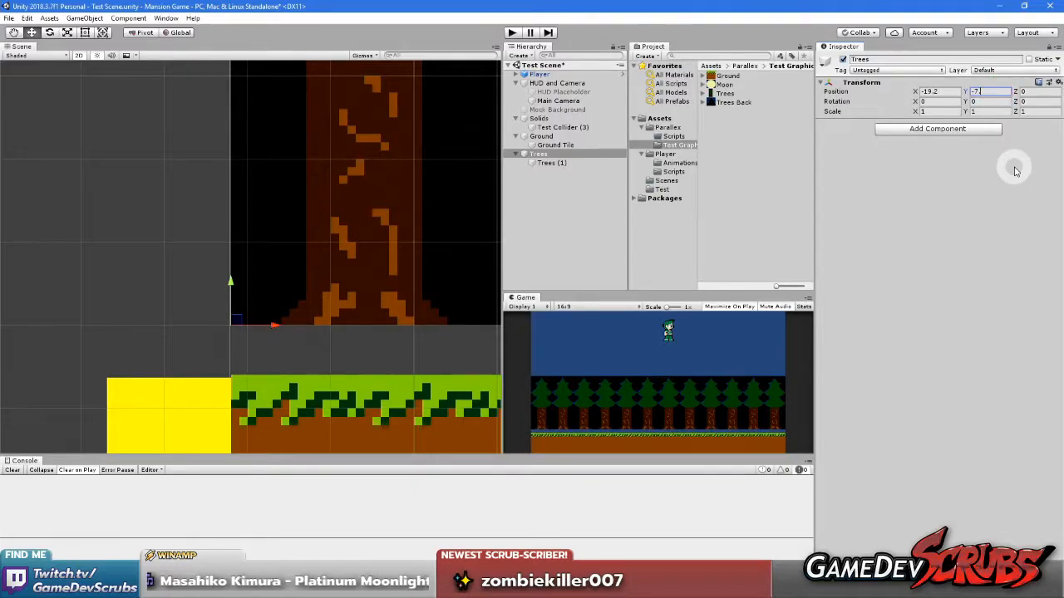
pyautogui.write('.6')
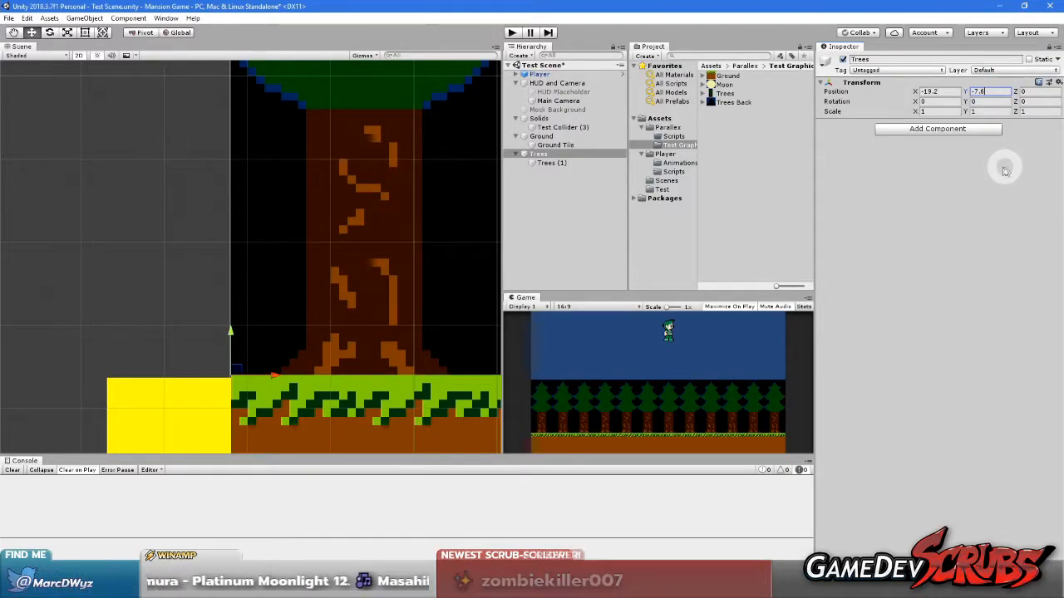
# Create an empty game object named Back Trees at the scene's root level
pyautogui.scroll(-9, 222, 184)
pyautogui.moveTo(336, 202); pyautogui.dragTo(194, 218, button='middle')
pyautogui.scroll(-12, 435, 270)
pyautogui.moveTo(401, 236); pyautogui.dragTo(344, 271, button='middle')
pyautogui.scroll(-4, 376, 223)
pyautogui.click(728, 195)
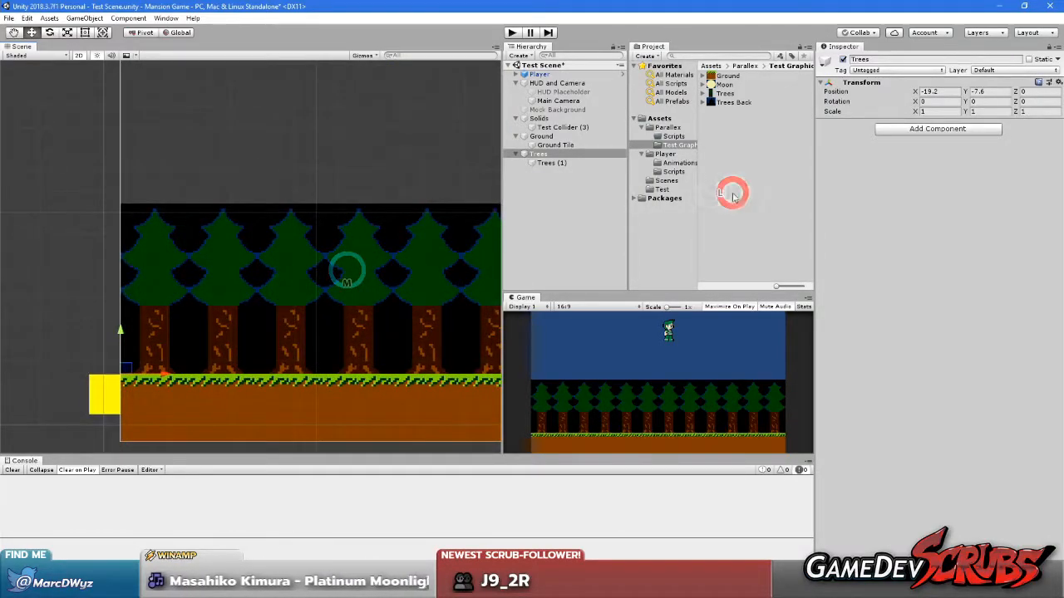
pyautogui.rightClick(575, 216)
pyautogui.click(623, 297)
pyautogui.click(555, 173)
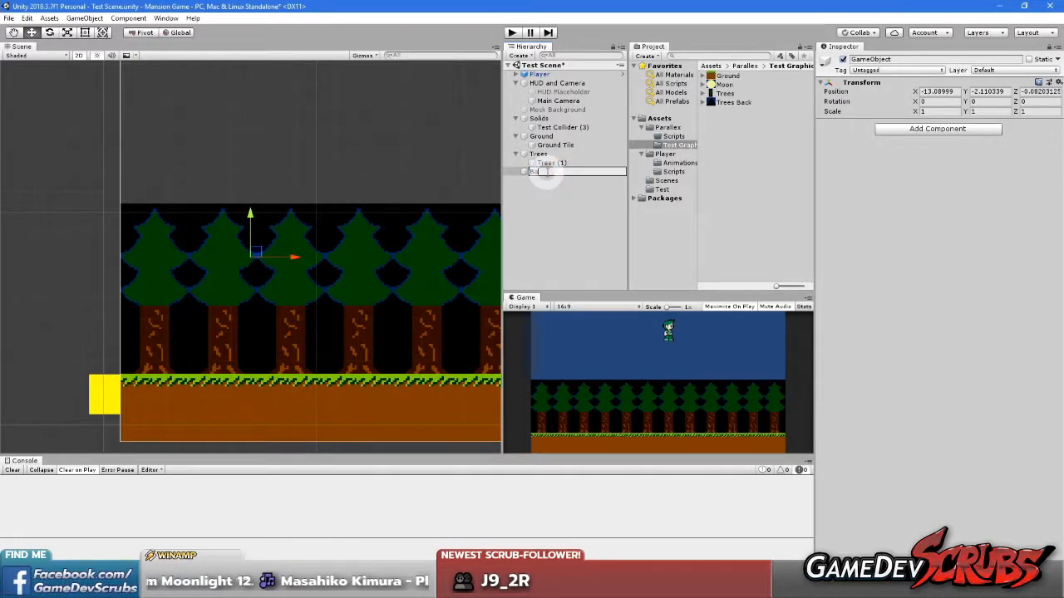
pyautogui.write('Back trees')
pyautogui.press('Return')
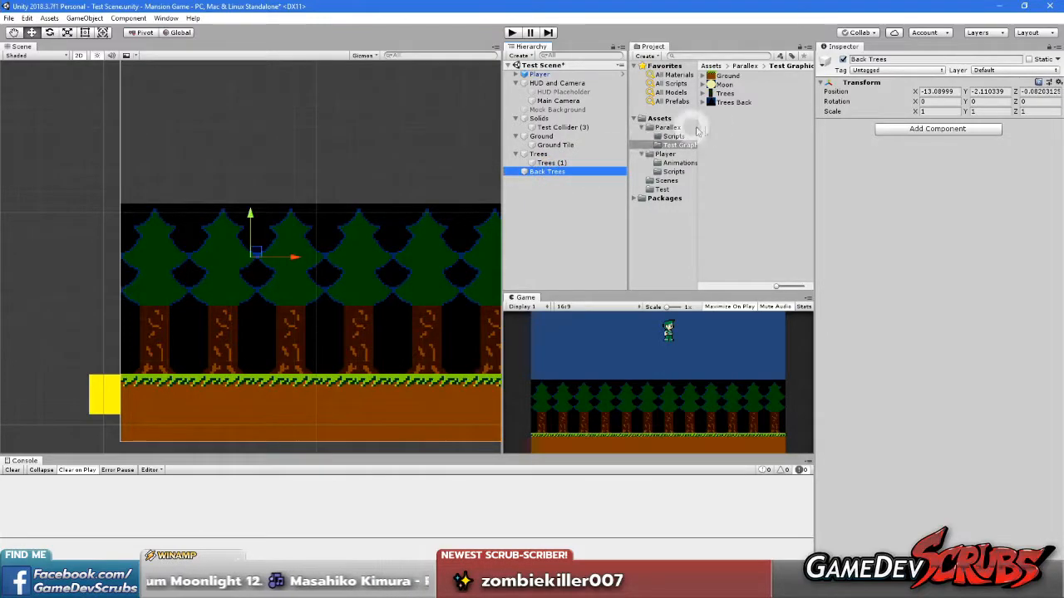
# Add the Trees Back sprite to the scene as a child of the Back Trees object
pyautogui.moveTo(725, 93); pyautogui.dragTo(542, 171)
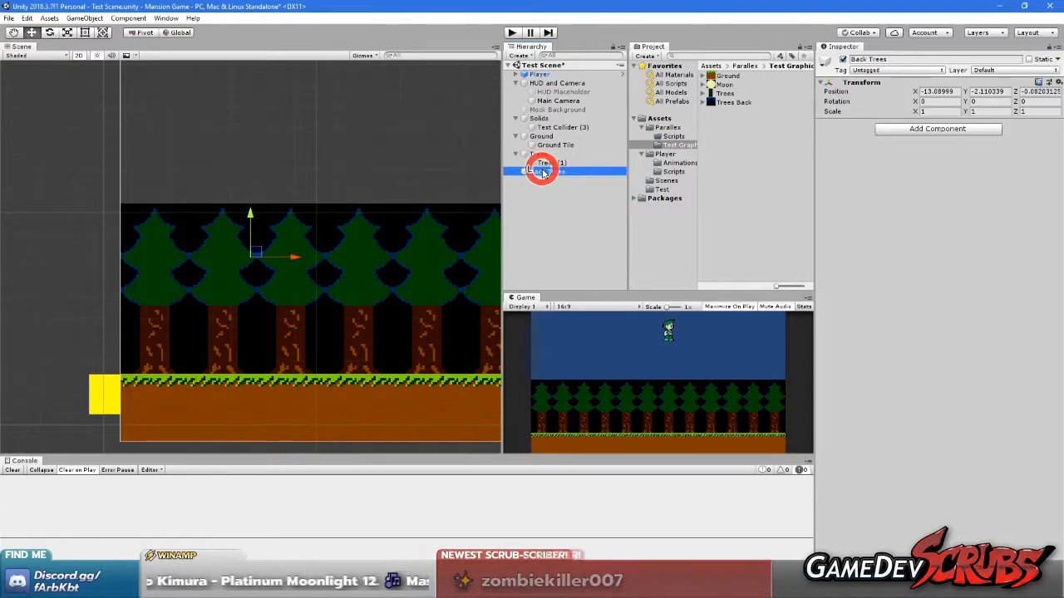
pyautogui.click(563, 236)
pyautogui.click(557, 171)
pyautogui.moveTo(724, 101); pyautogui.dragTo(553, 197)
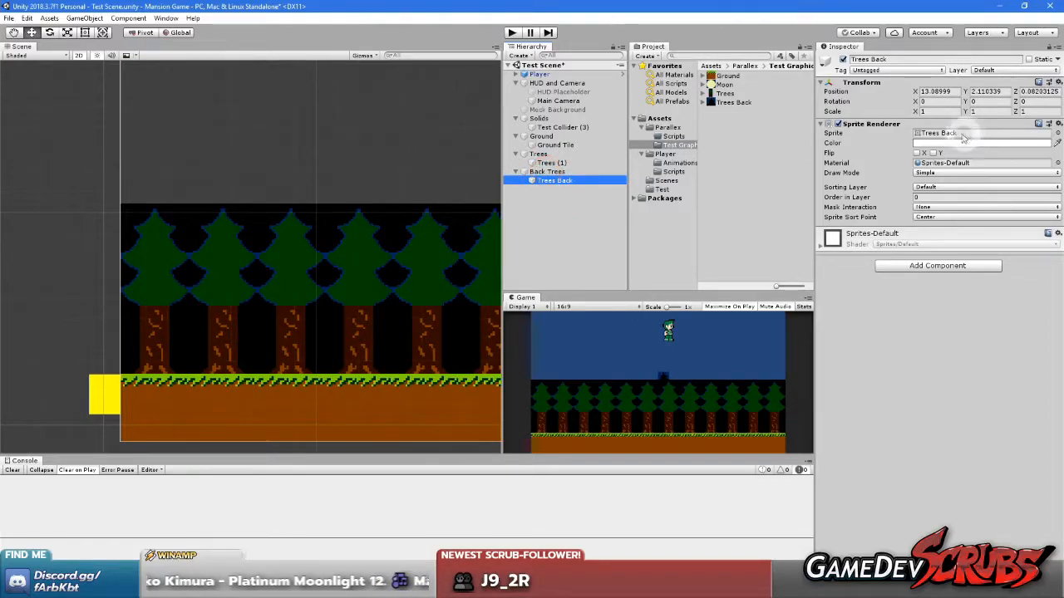
# Reset the Trees Back sprite's local position to 0 on X, Y and Z
pyautogui.write('0')
pyautogui.click(1004, 91)
pyautogui.write('0')
pyautogui.click(1029, 90)
pyautogui.write('0')
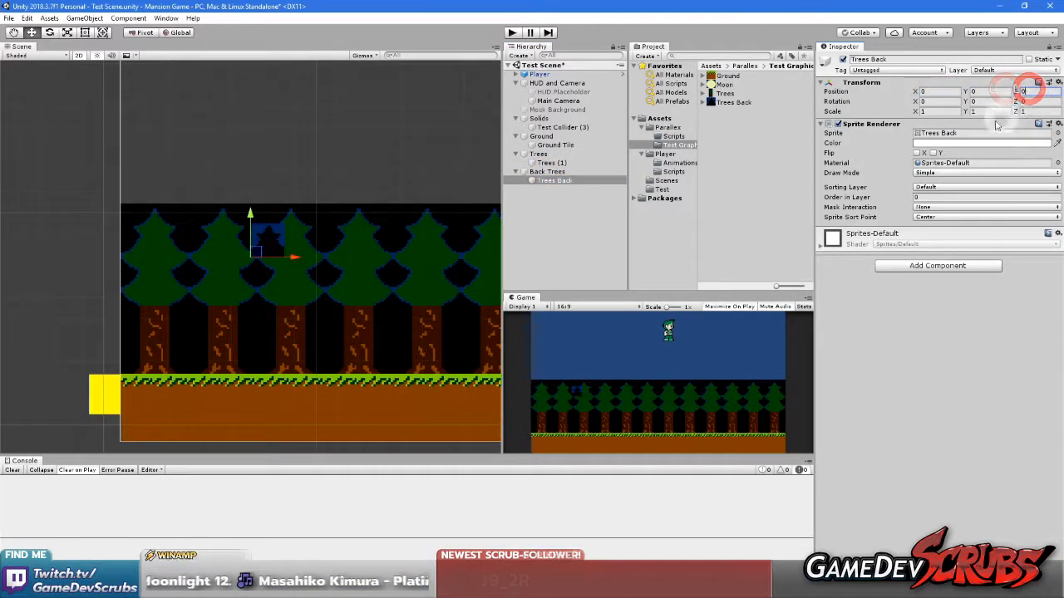
pyautogui.click(552, 173)
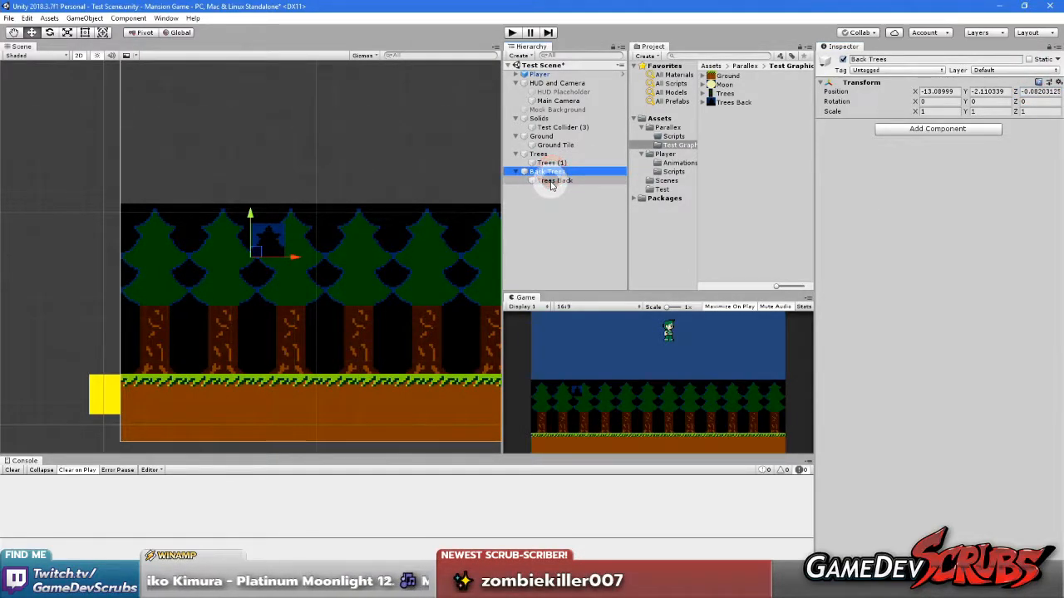
# Assign both the front tree row and the Trees Back sprite to the Back sorting layer
pyautogui.click(400, 289)
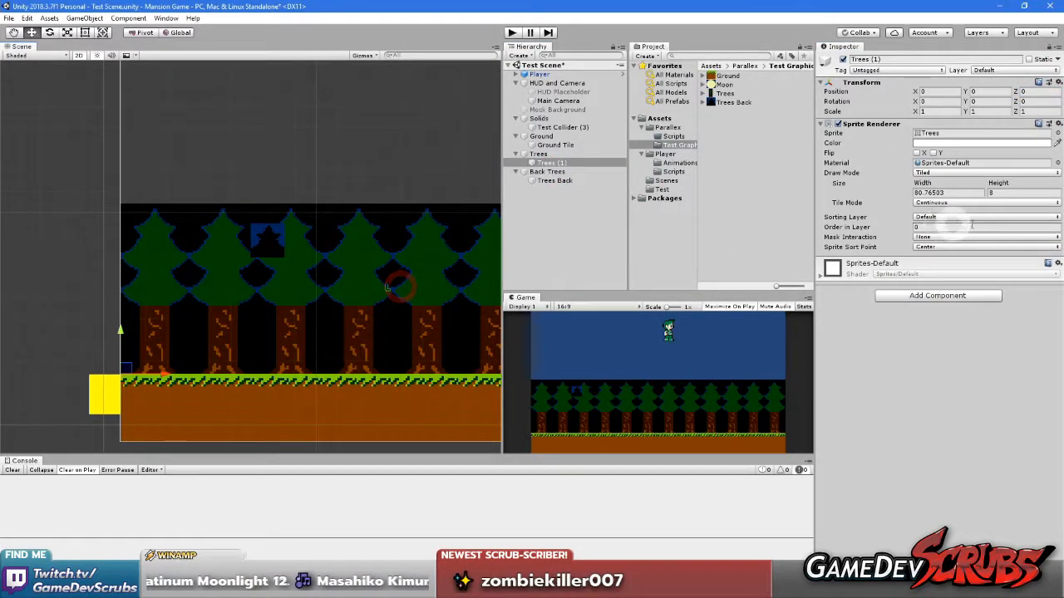
pyautogui.click(919, 218)
pyautogui.click(945, 239)
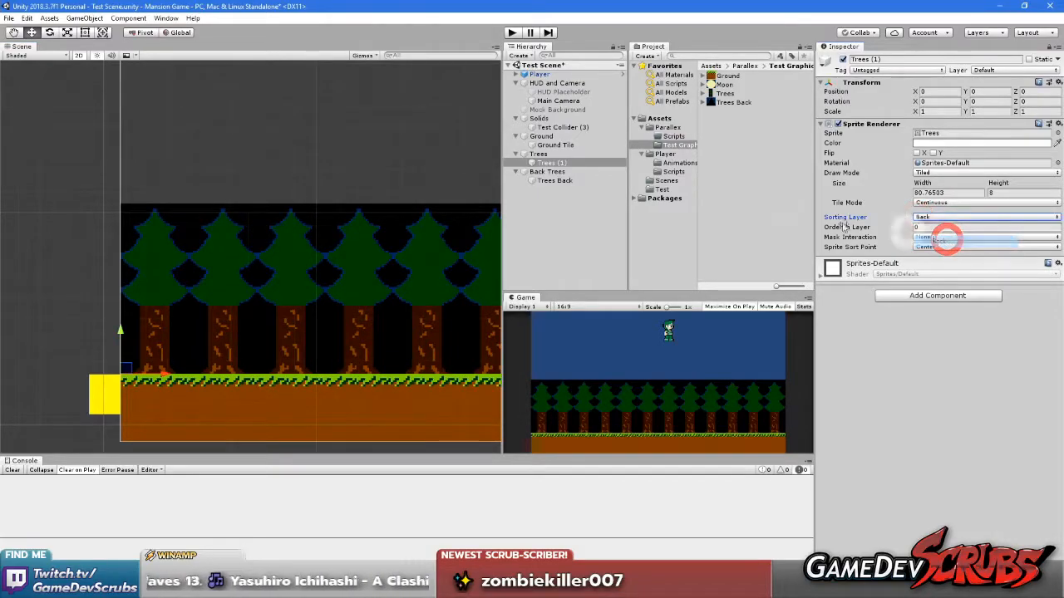
pyautogui.click(563, 172)
pyautogui.click(564, 181)
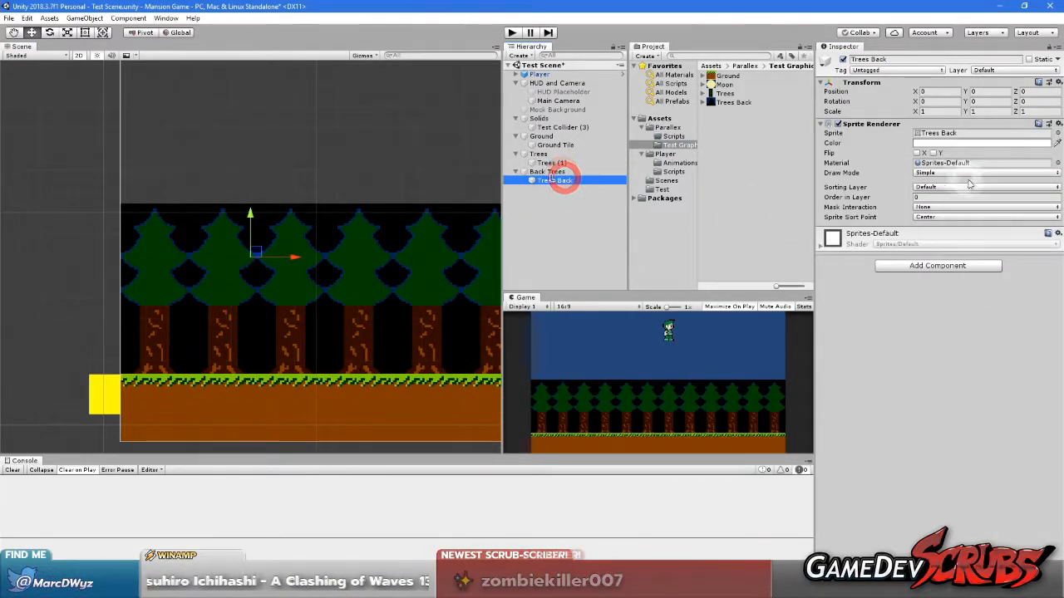
pyautogui.click(925, 187)
pyautogui.click(942, 211)
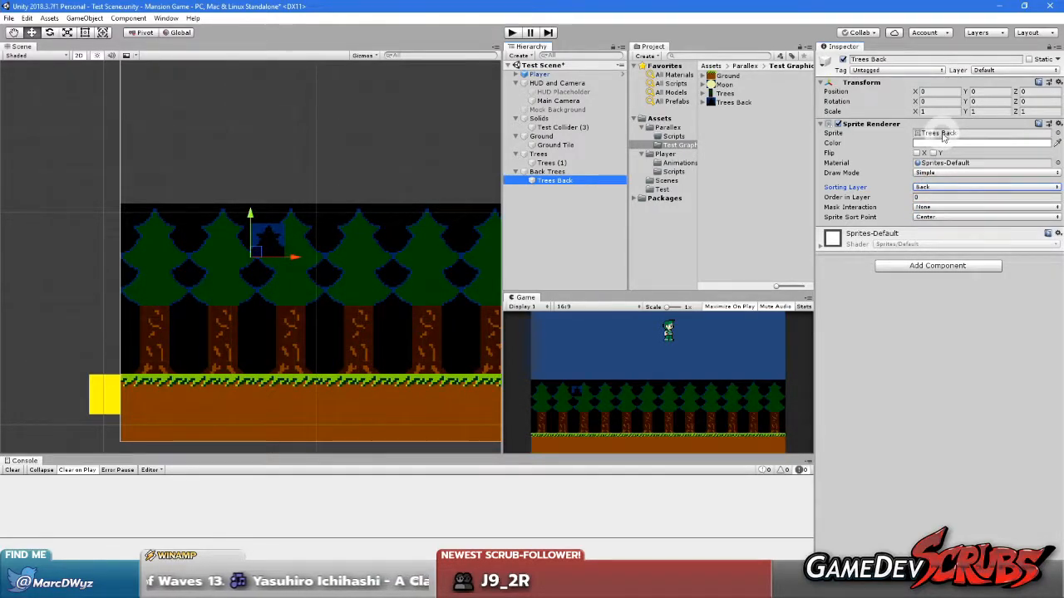
# Change the Trees Back sprite's draw mode to Tiled and stretch it horizontally to about 57.6 units wide
pyautogui.click(931, 173)
pyautogui.click(945, 204)
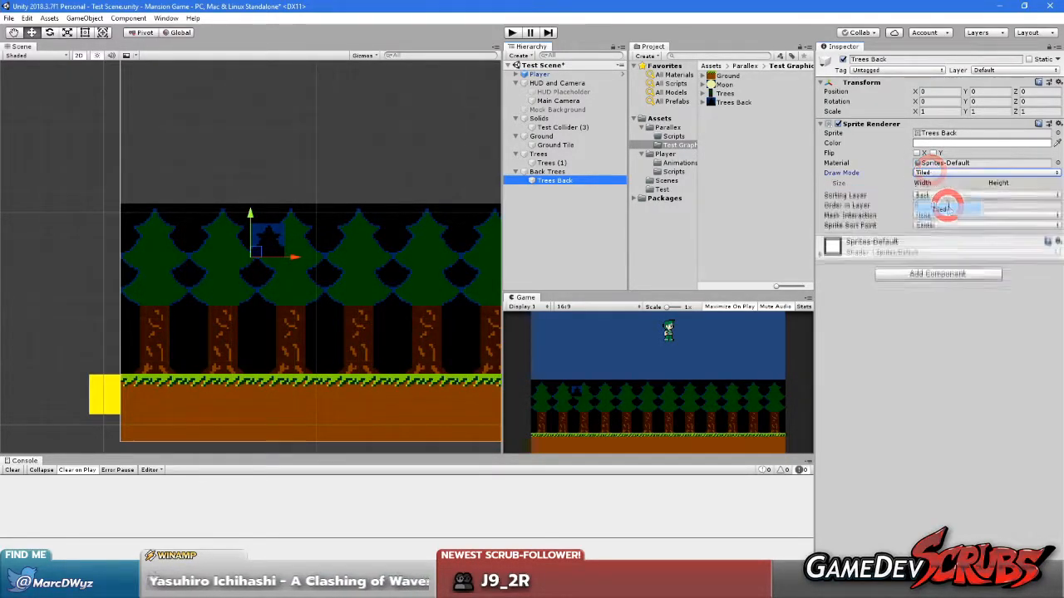
pyautogui.click(349, 239)
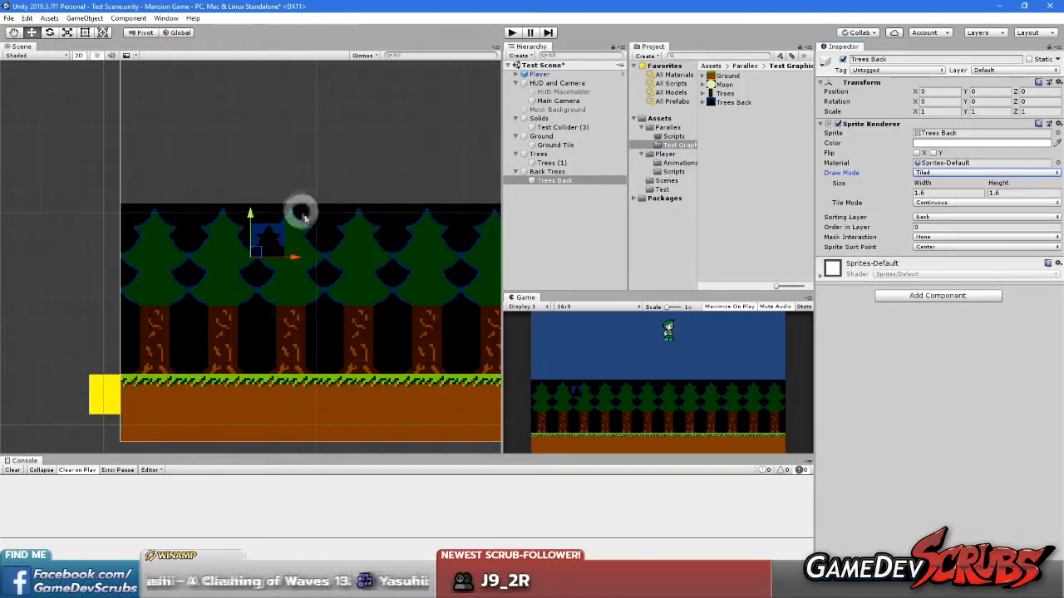
pyautogui.click(103, 33)
pyautogui.click(85, 33)
pyautogui.moveTo(284, 240); pyautogui.dragTo(420, 252)
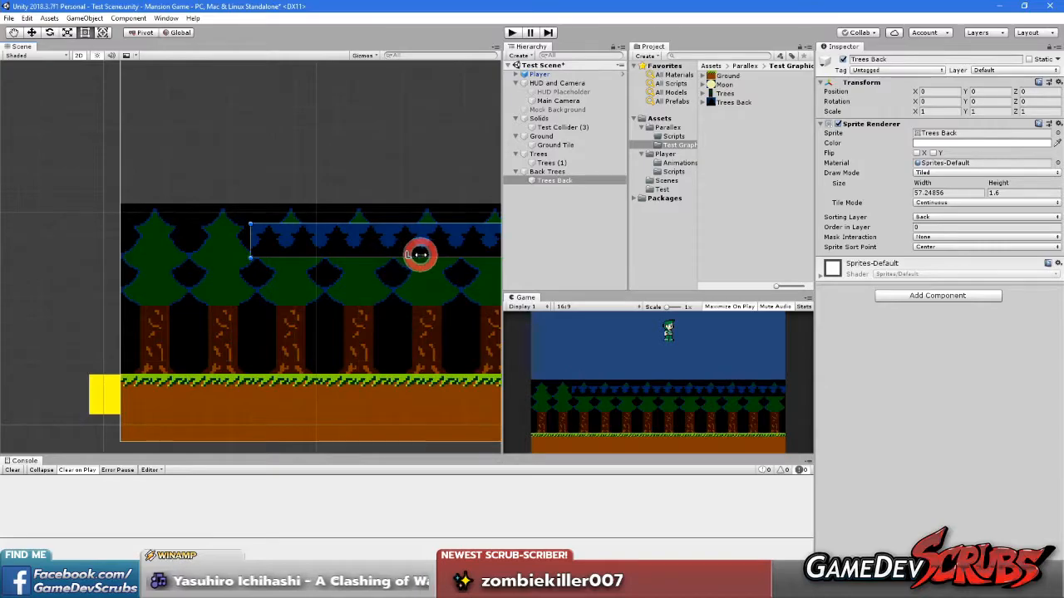
pyautogui.moveTo(289, 186); pyautogui.dragTo(328, 249, button='middle')
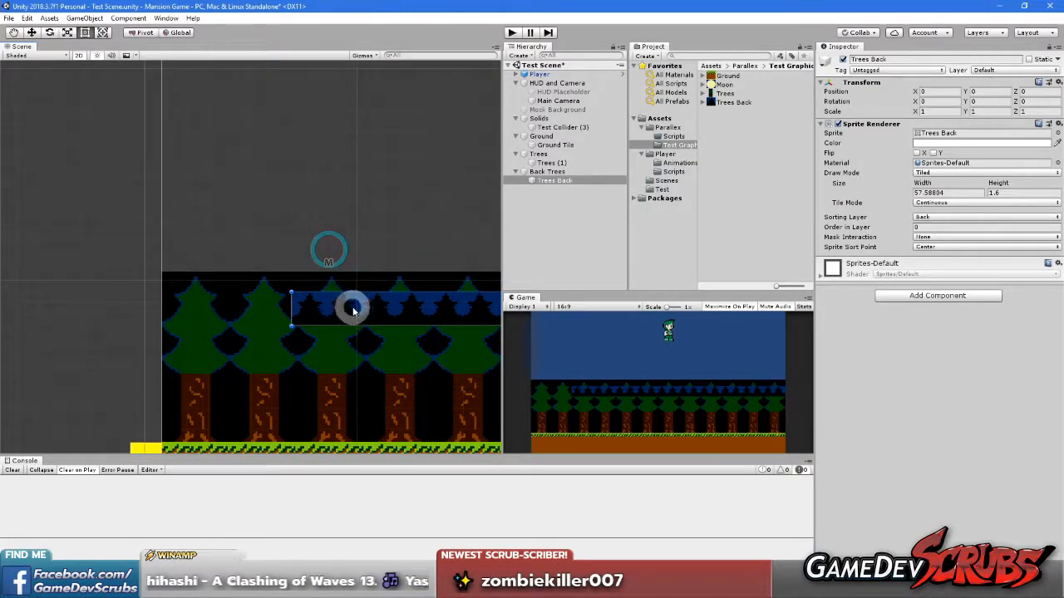
# Move the Back Trees object to the level's left boundary just above the front trees, at about X -19.2, Y 0.39
pyautogui.click(562, 172)
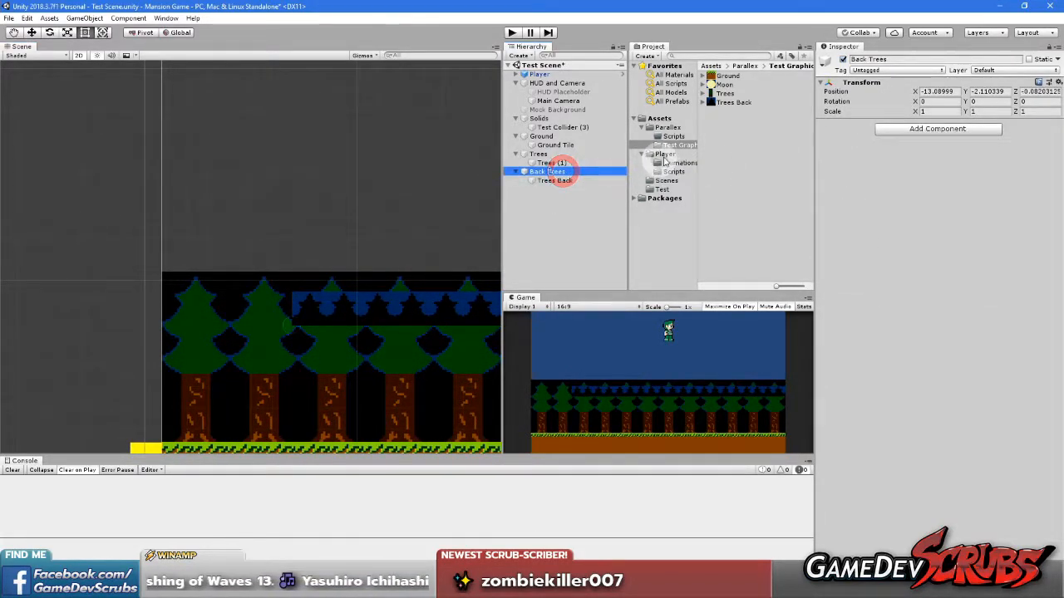
pyautogui.click(31, 32)
pyautogui.moveTo(297, 303); pyautogui.dragTo(166, 257)
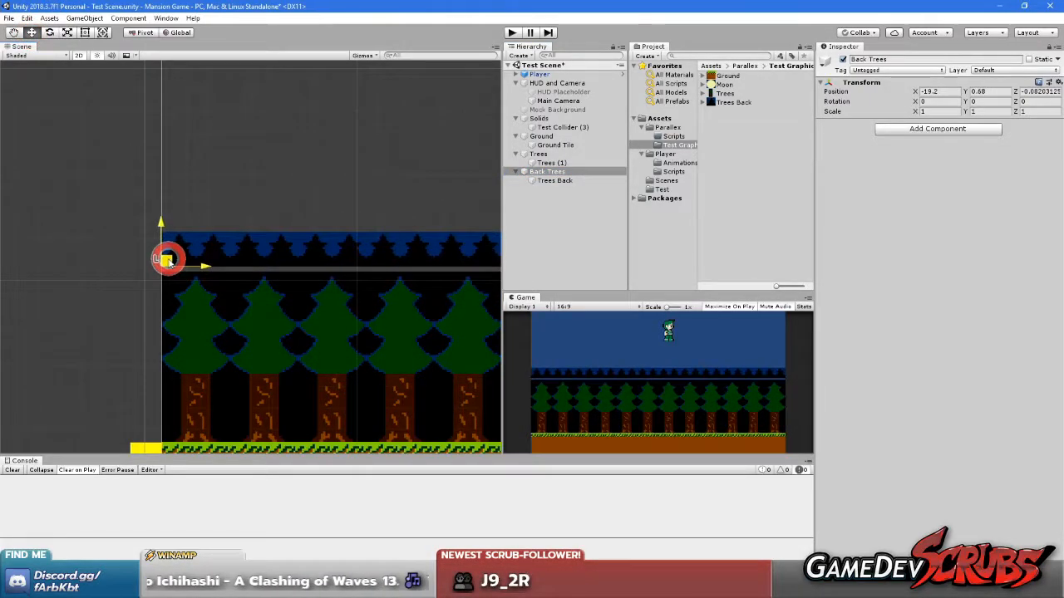
pyautogui.scroll(5, 171, 265)
pyautogui.scroll(4, 158, 245)
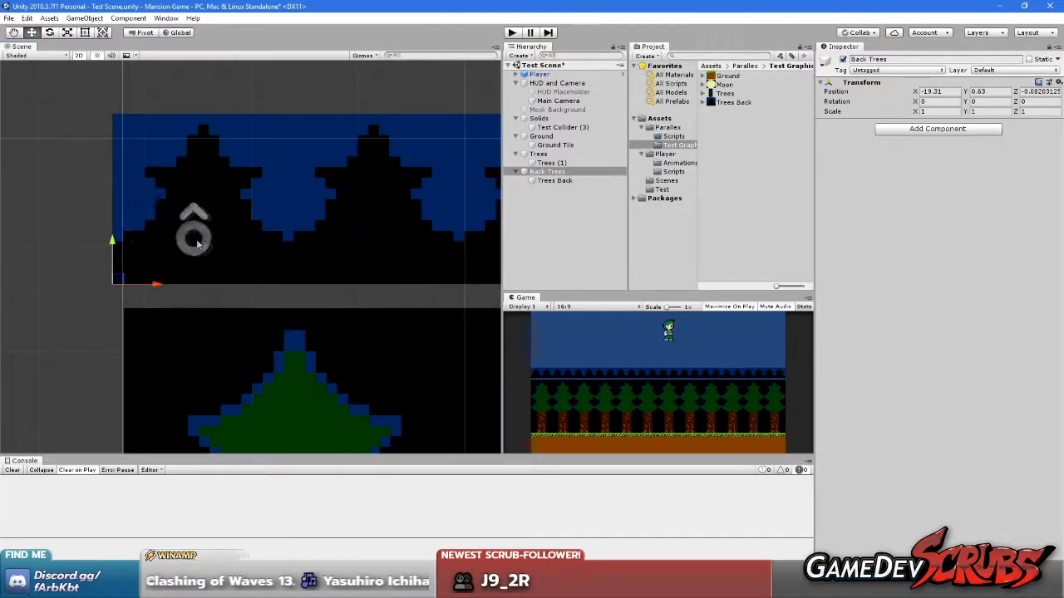
pyautogui.moveTo(93, 288); pyautogui.dragTo(107, 321)
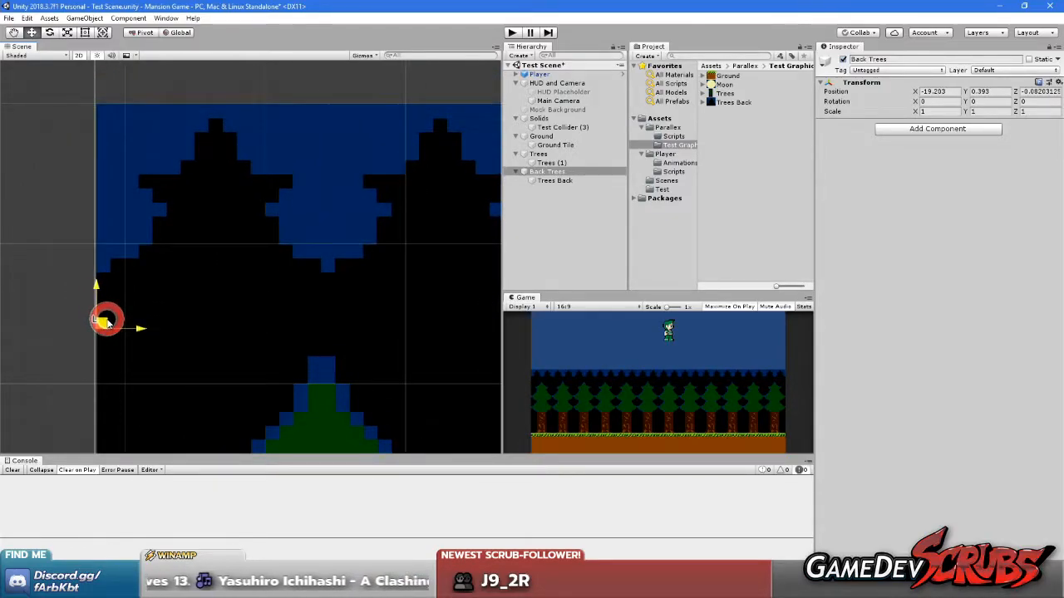
pyautogui.scroll(3, 163, 349)
pyautogui.moveTo(149, 349); pyautogui.dragTo(280, 345, button='middle')
pyautogui.scroll(4, 237, 317)
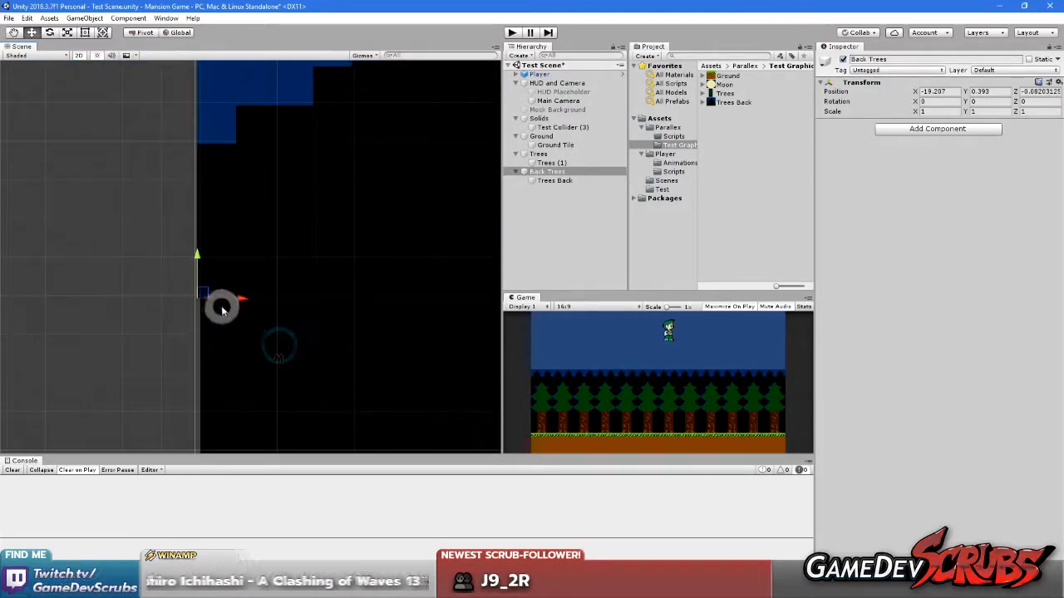
# Set the Back Trees object's X position to exactly -19.2
pyautogui.click(960, 91)
pyautogui.press('BackSpace')
pyautogui.press('BackSpace')
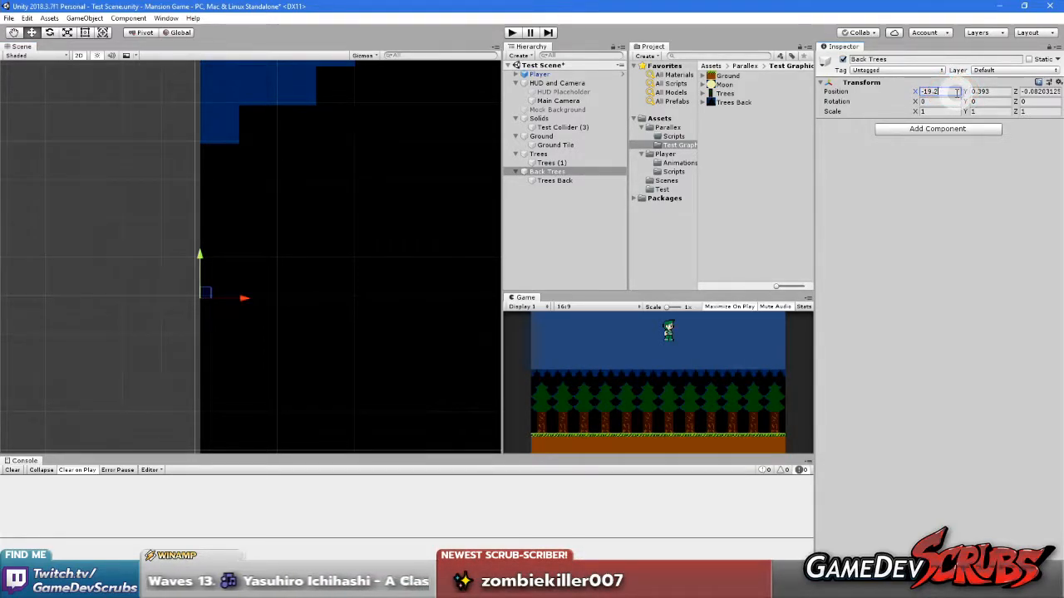
pyautogui.press('BackSpace')
pyautogui.write('3')
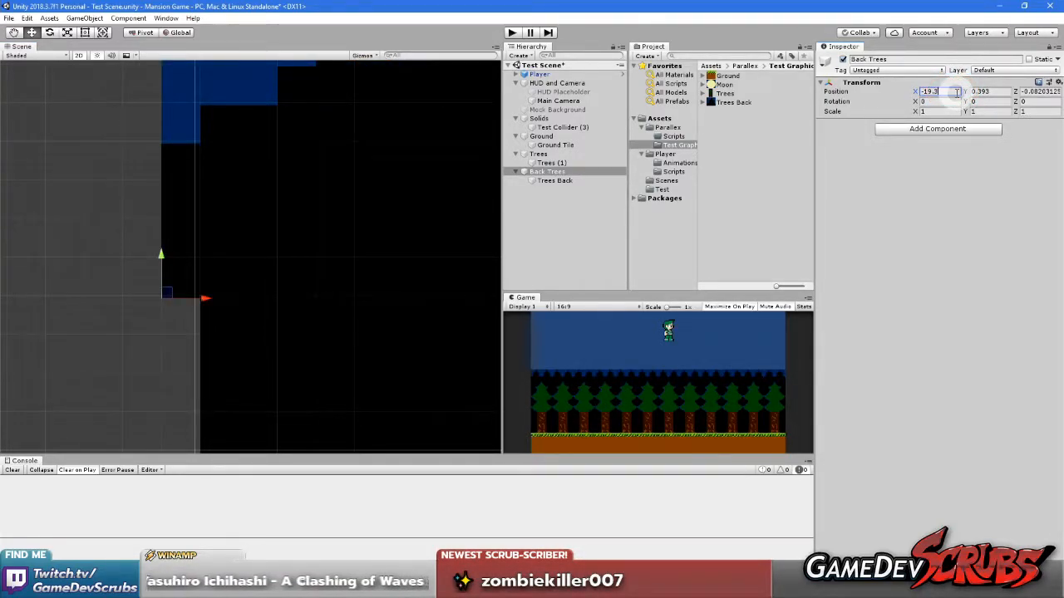
pyautogui.press('BackSpace')
pyautogui.write('2')
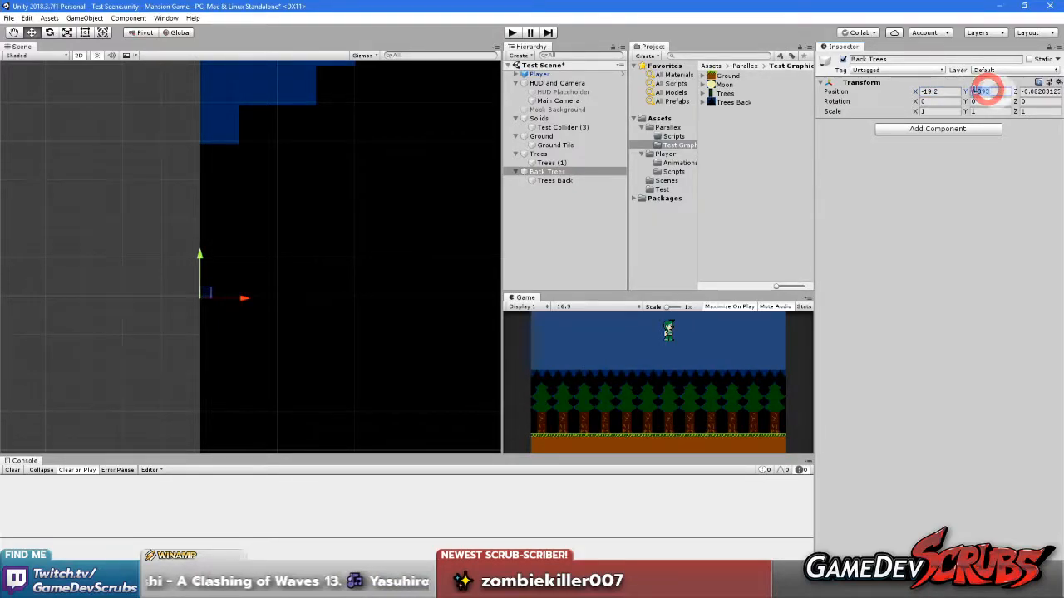
# Set the Back Trees object's Y position to 0.4 and its Z position to 0
pyautogui.press('BackSpace')
pyautogui.press('BackSpace')
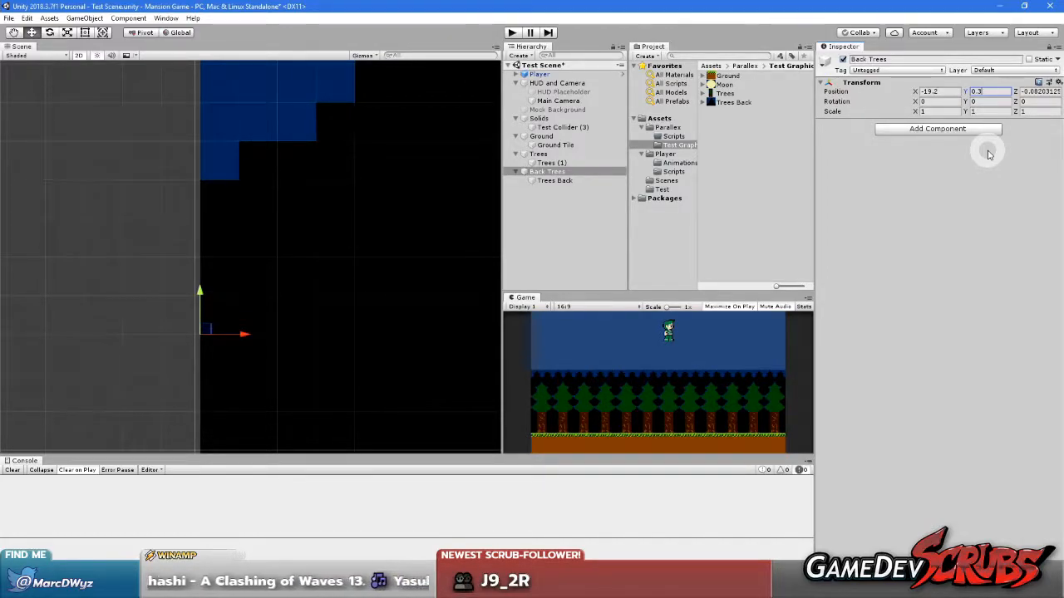
pyautogui.press('BackSpace')
pyautogui.write('2')
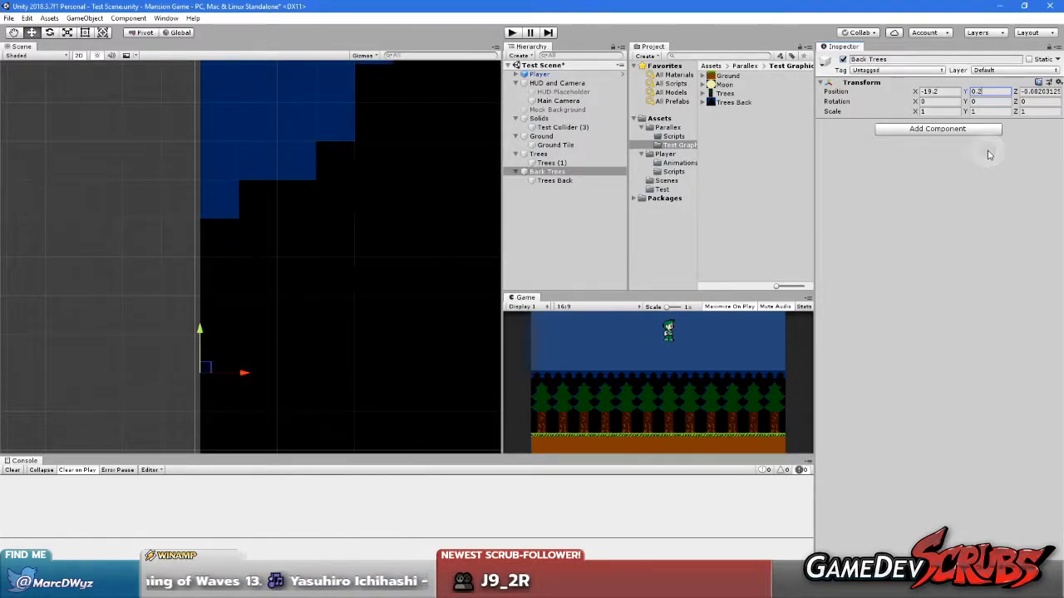
pyautogui.press('BackSpace')
pyautogui.write('4')
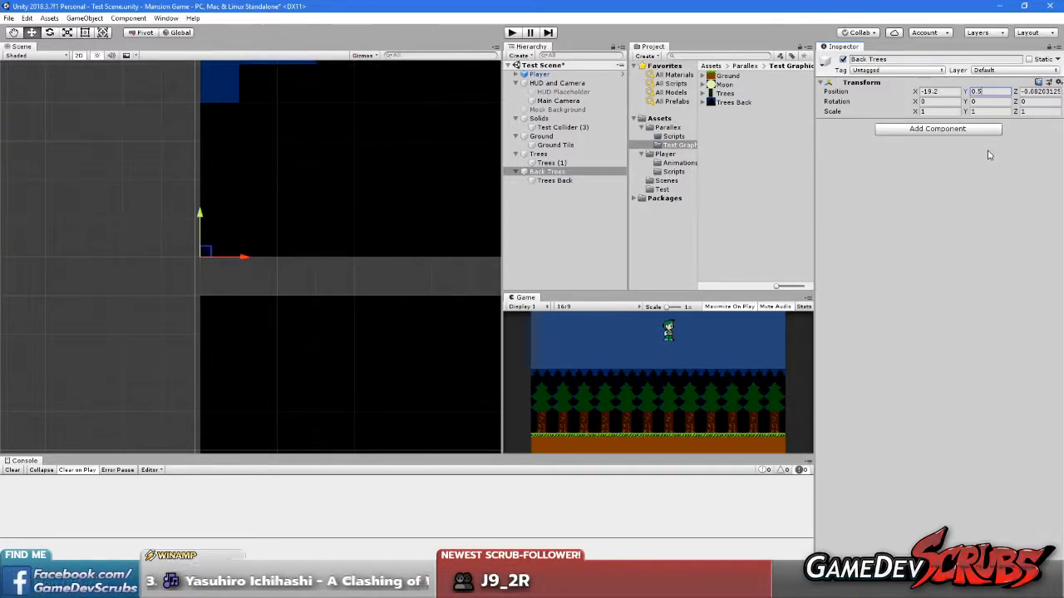
pyautogui.click(1038, 90)
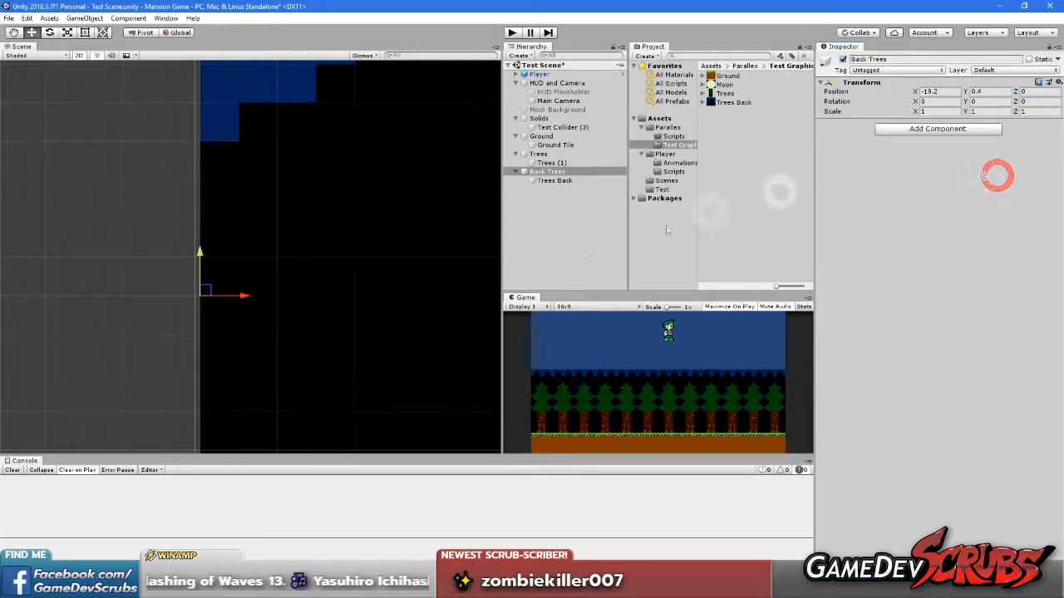
# Examine how the back tree row lines up with the front trees and the camera bounds
pyautogui.scroll(-3, 364, 311)
pyautogui.moveTo(370, 305); pyautogui.dragTo(119, 308, button='middle')
pyautogui.scroll(-4, 301, 247)
pyautogui.moveTo(310, 239); pyautogui.dragTo(194, 337, button='middle')
pyautogui.scroll(-8, 259, 306)
pyautogui.moveTo(352, 375); pyautogui.dragTo(351, 244, button='middle')
pyautogui.scroll(-7, 327, 237)
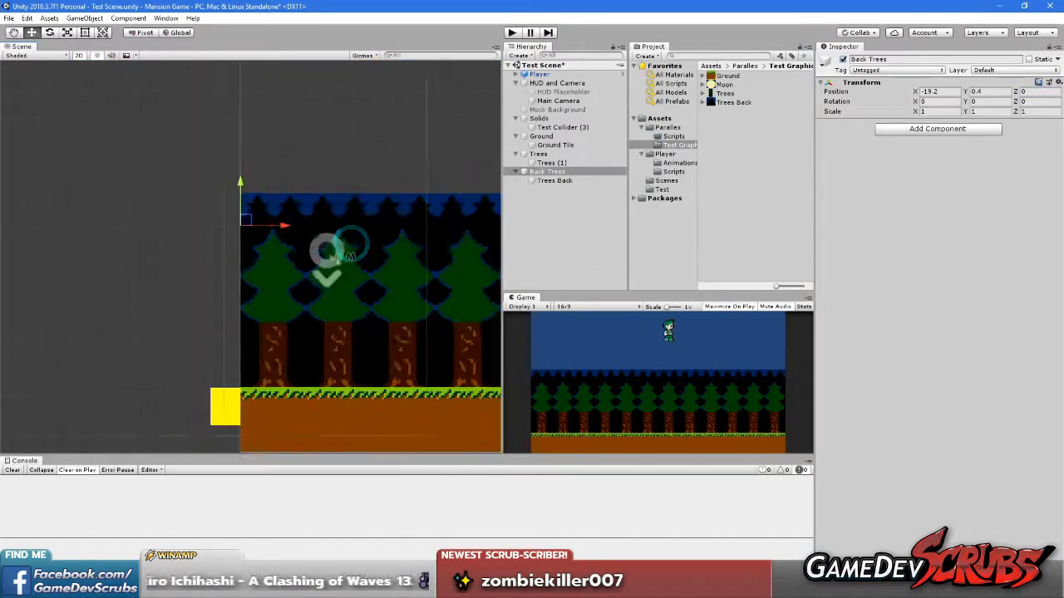
pyautogui.scroll(-6, 380, 287)
pyautogui.moveTo(399, 294); pyautogui.dragTo(357, 302, button='middle')
pyautogui.scroll(5, 174, 241)
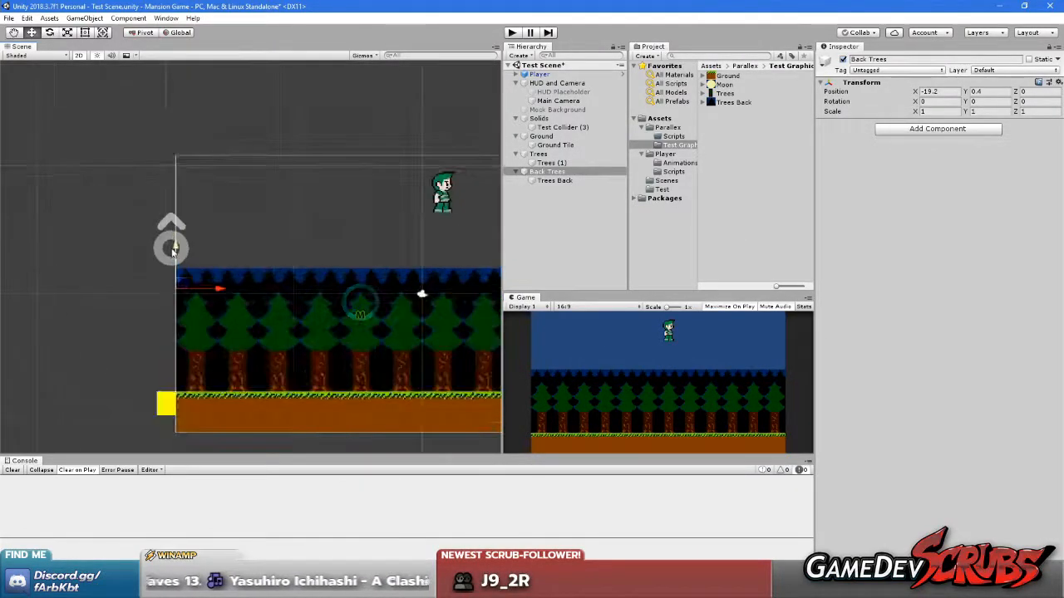
pyautogui.scroll(5, 174, 248)
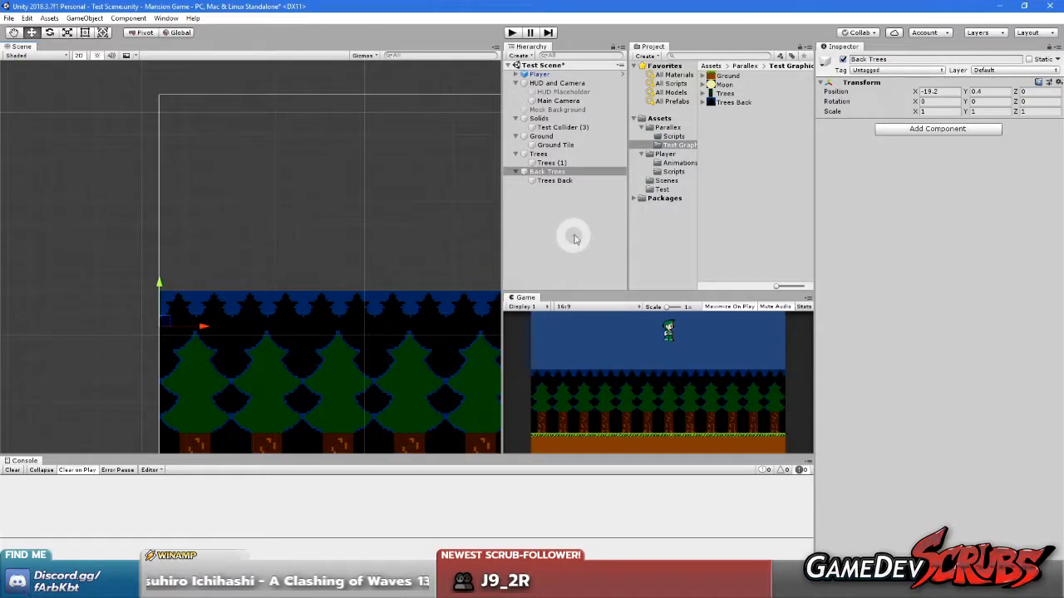
# Create an empty game object at the scene's root level and name it Moon
pyautogui.rightClick(570, 208)
pyautogui.click(592, 283)
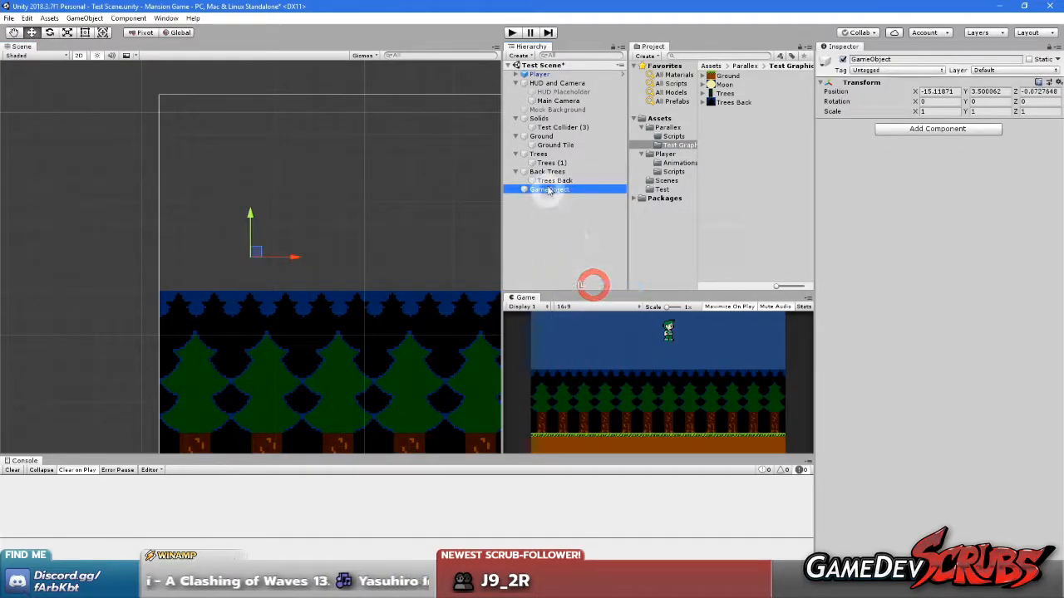
pyautogui.write('Moo')
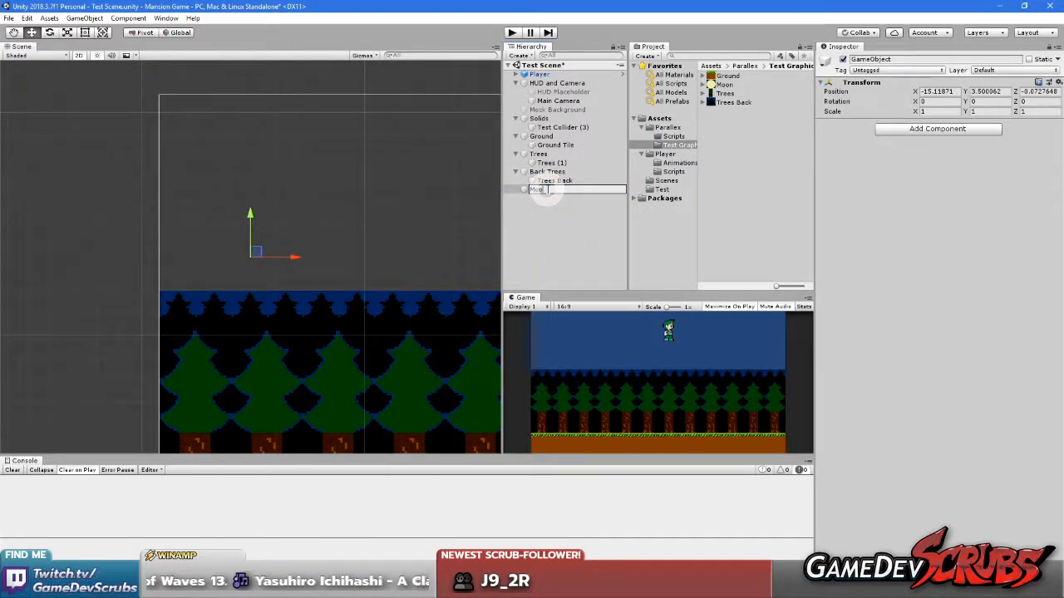
pyautogui.write('n')
pyautogui.press('Return')
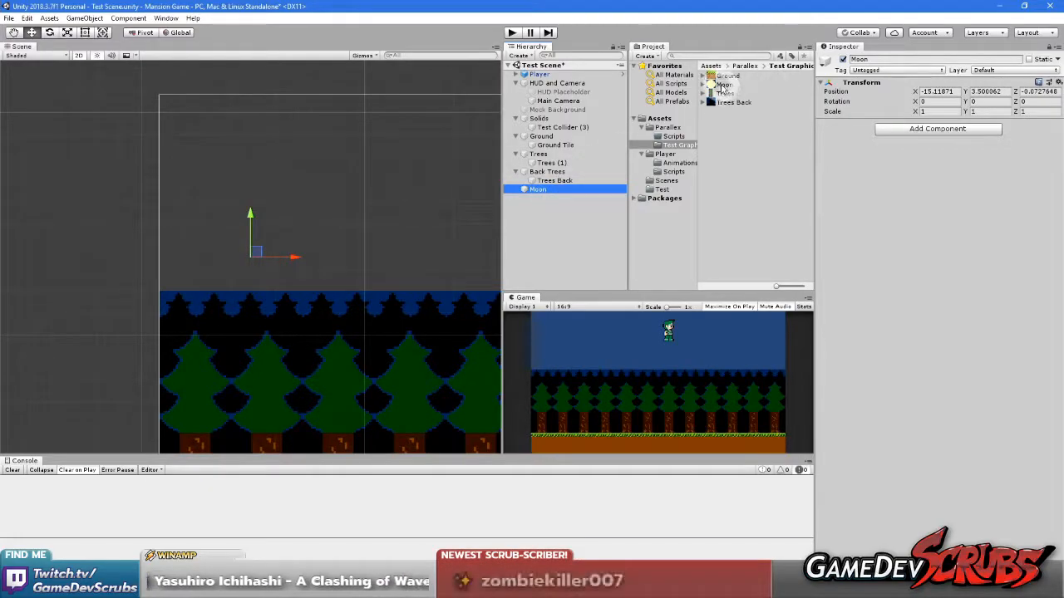
# Add the Moon sprite as a child of the Moon object and assign it to the Back sorting layer
pyautogui.click(724, 85)
pyautogui.moveTo(725, 87); pyautogui.dragTo(542, 193)
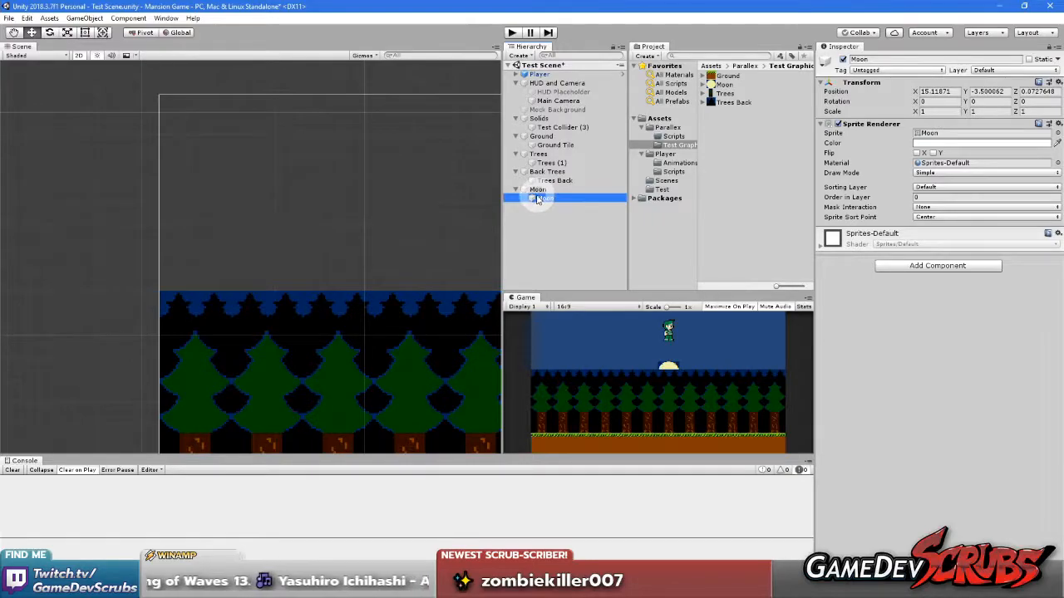
pyautogui.click(931, 187)
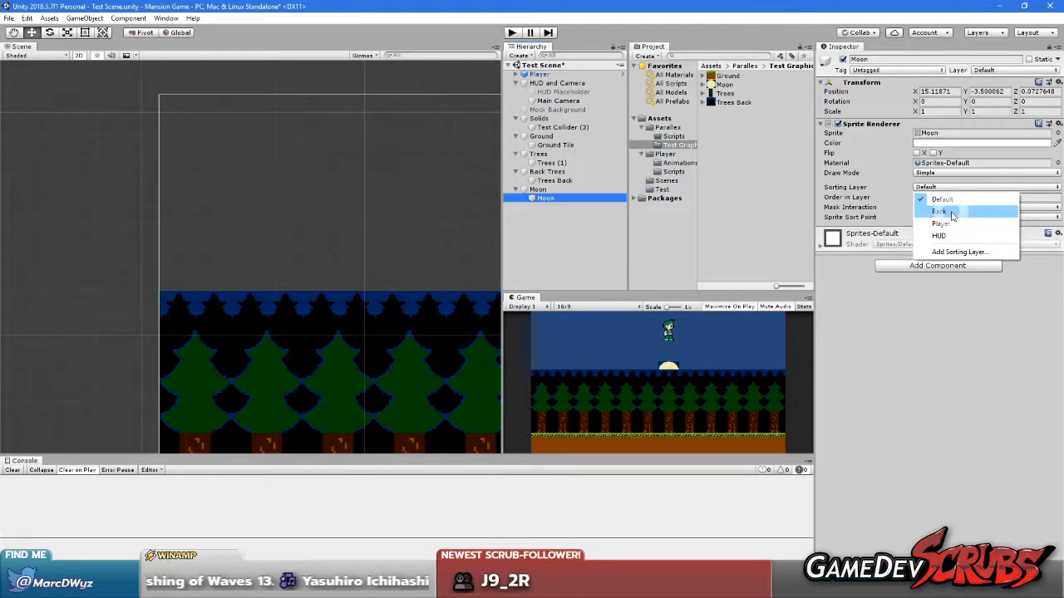
pyautogui.click(952, 212)
# Reset the child Moon sprite's local position to 0 on X, Y and Z
pyautogui.moveTo(539, 196); pyautogui.dragTo(540, 197)
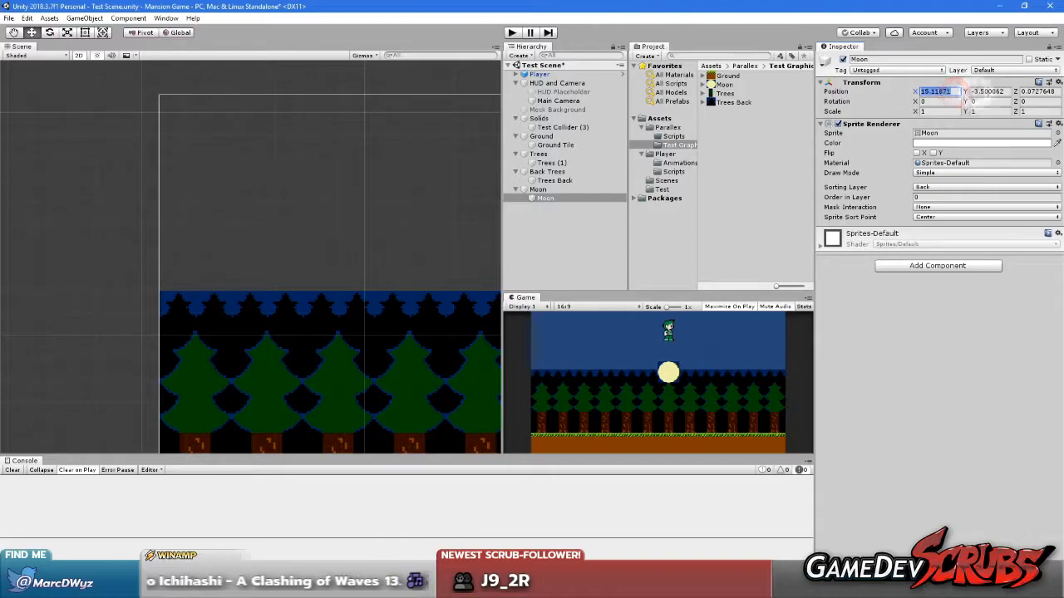
pyautogui.write('0')
pyautogui.click(994, 90)
pyautogui.write('0')
pyautogui.click(1045, 91)
pyautogui.write('0')
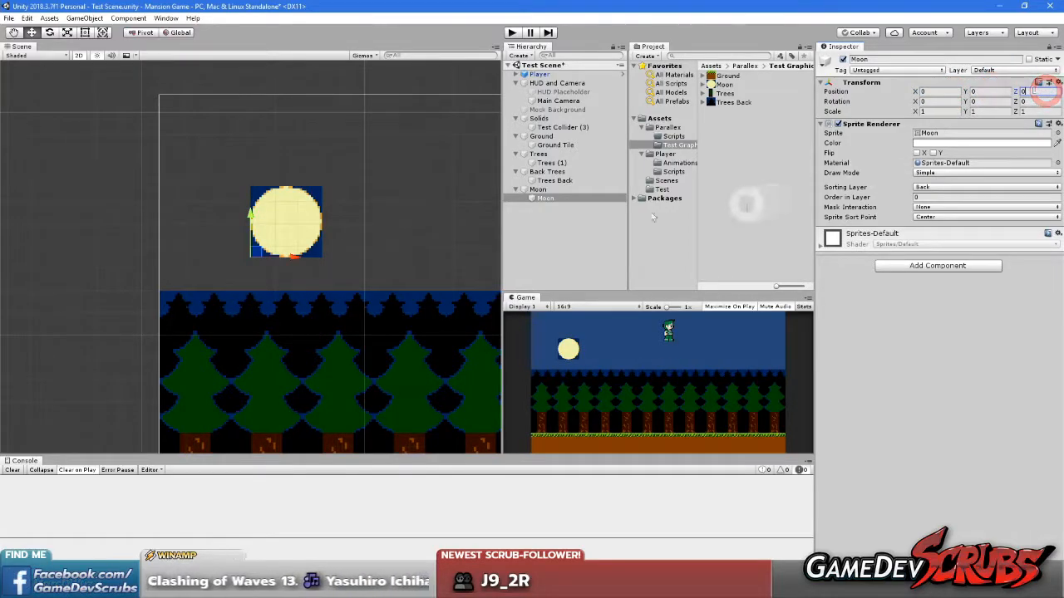
# Move the parent Moon object into the sky above the trees, at about X -8, Y 4
pyautogui.click(538, 189)
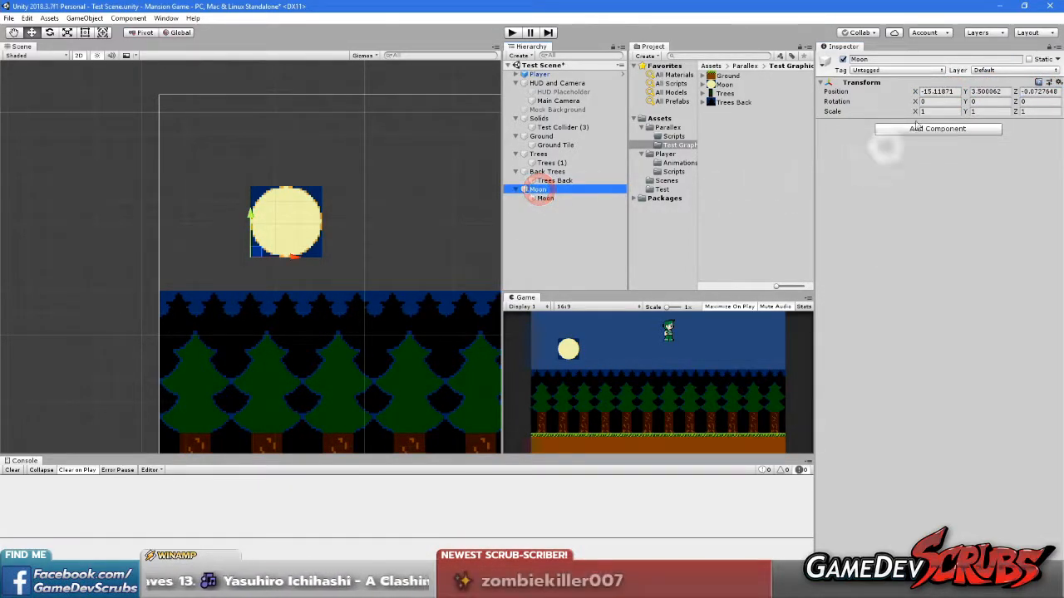
pyautogui.click(943, 92)
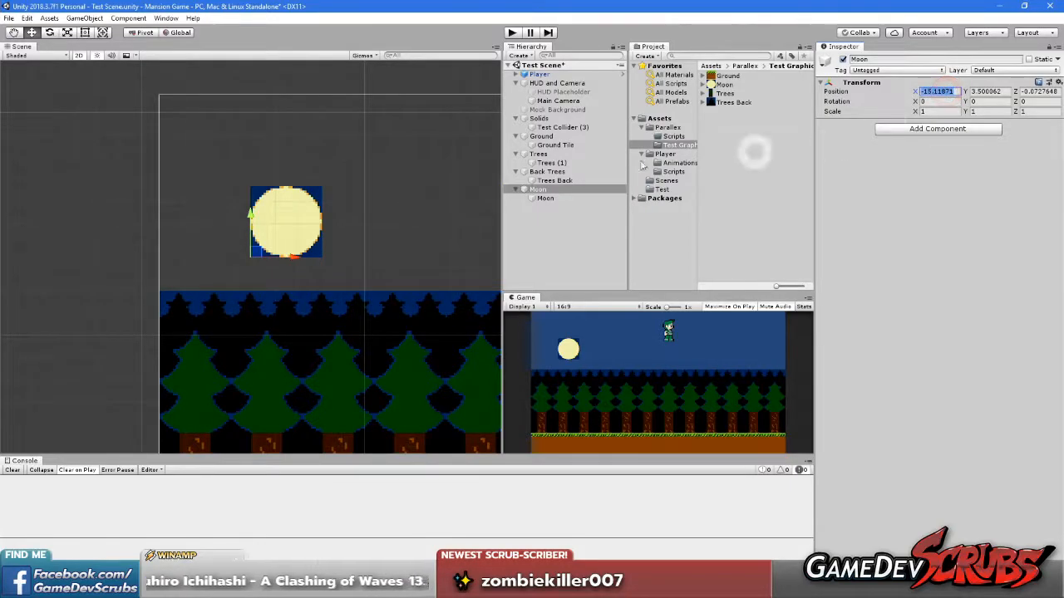
pyautogui.scroll(-3, 334, 252)
pyautogui.moveTo(352, 235); pyautogui.dragTo(261, 271, button='middle')
pyautogui.moveTo(182, 285); pyautogui.dragTo(328, 263)
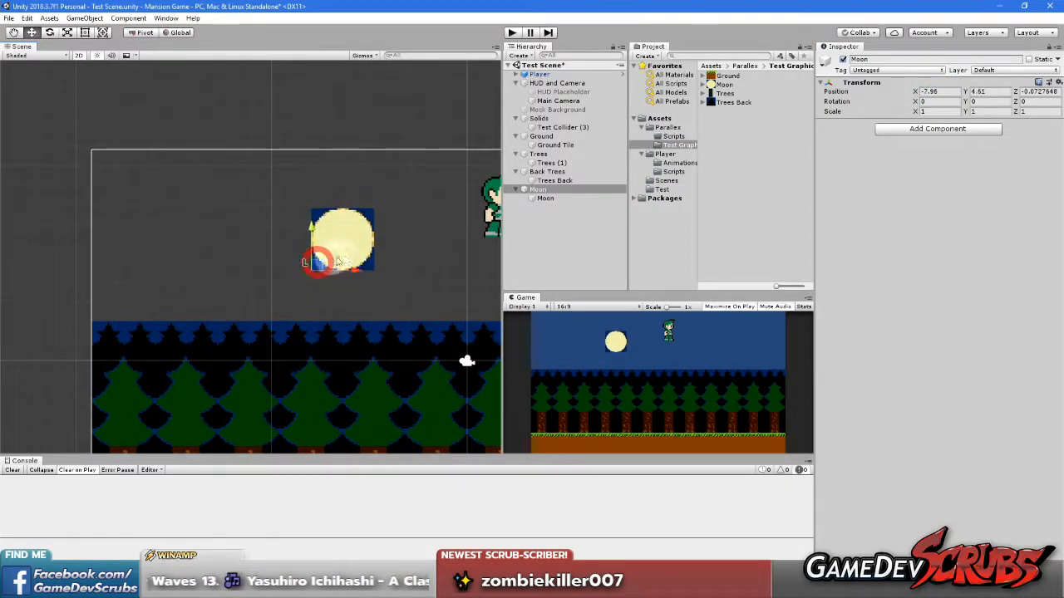
pyautogui.scroll(2, 331, 266)
pyautogui.scroll(4, 331, 271)
pyautogui.moveTo(240, 290); pyautogui.dragTo(252, 325)
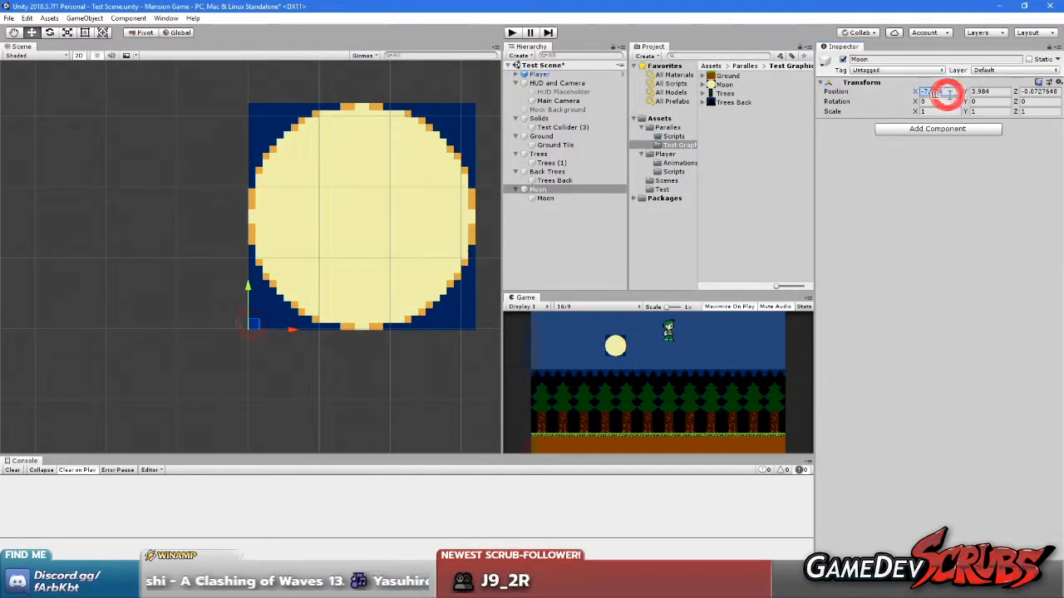
# Set the parent Moon object's position to exactly X -8, Y 4, Z 0
pyautogui.write('-8')
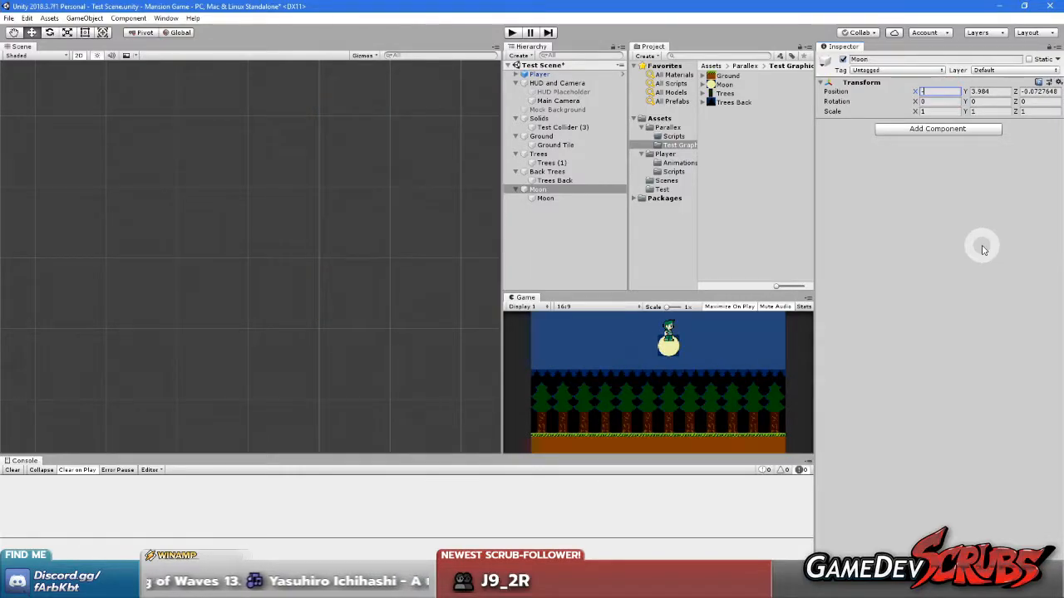
pyautogui.press('BackSpace')
pyautogui.press('BackSpace')
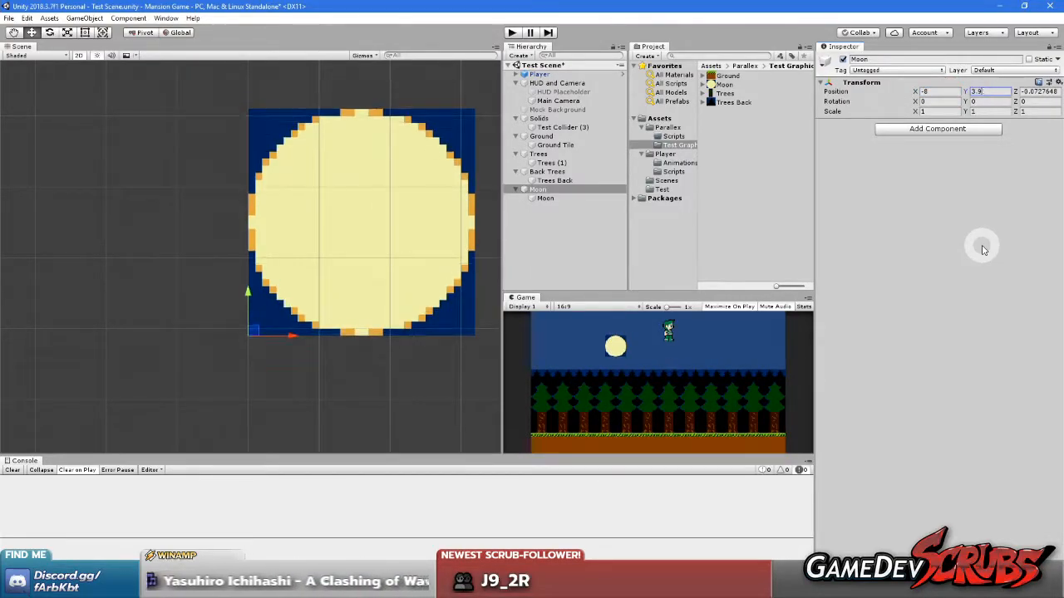
pyautogui.press('BackSpace')
pyautogui.press('BackSpace')
pyautogui.press('BackSpace')
pyautogui.write('4')
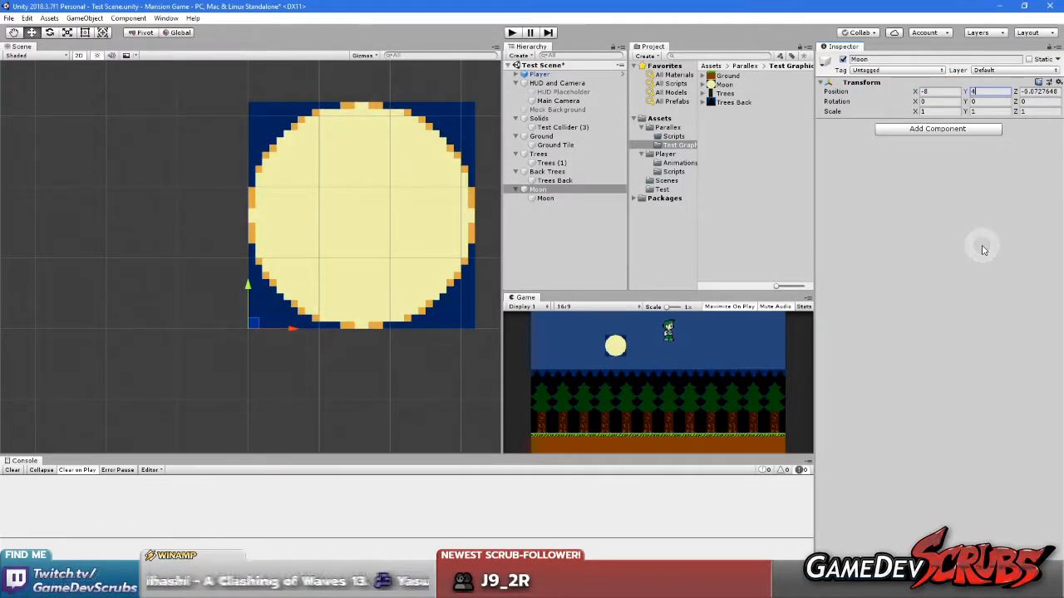
pyautogui.click(1034, 92)
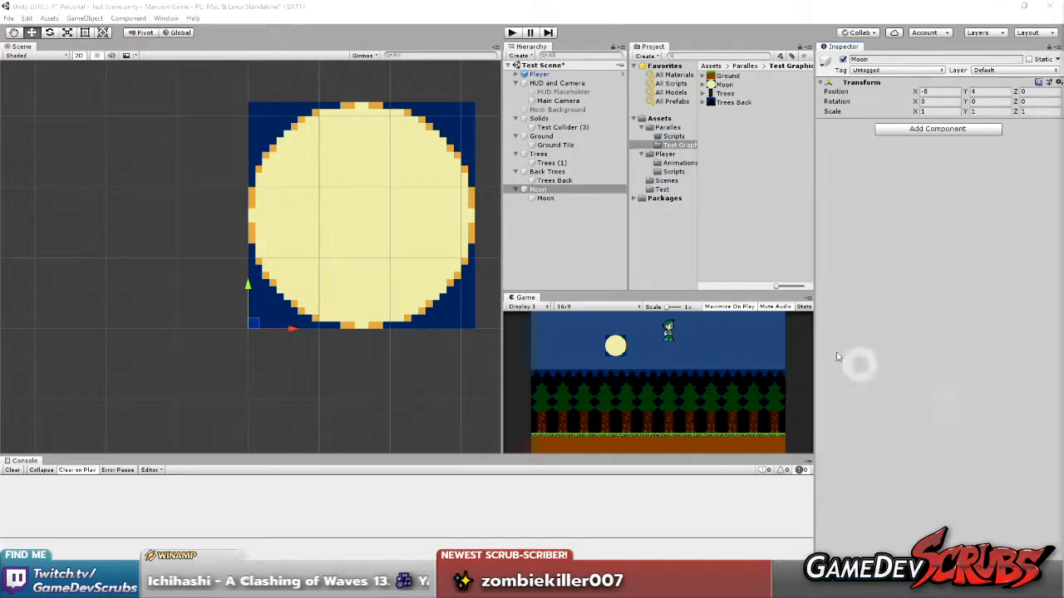
pyautogui.click(940, 198)
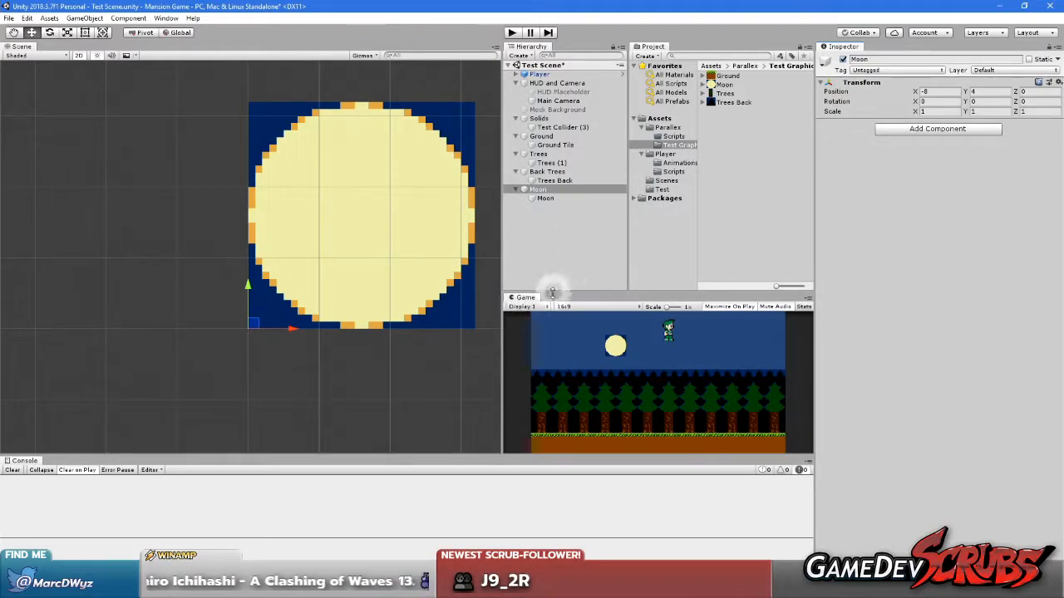
# Play the scene and run and jump the character in both directions to test the forest backdrop
pyautogui.click(512, 33)
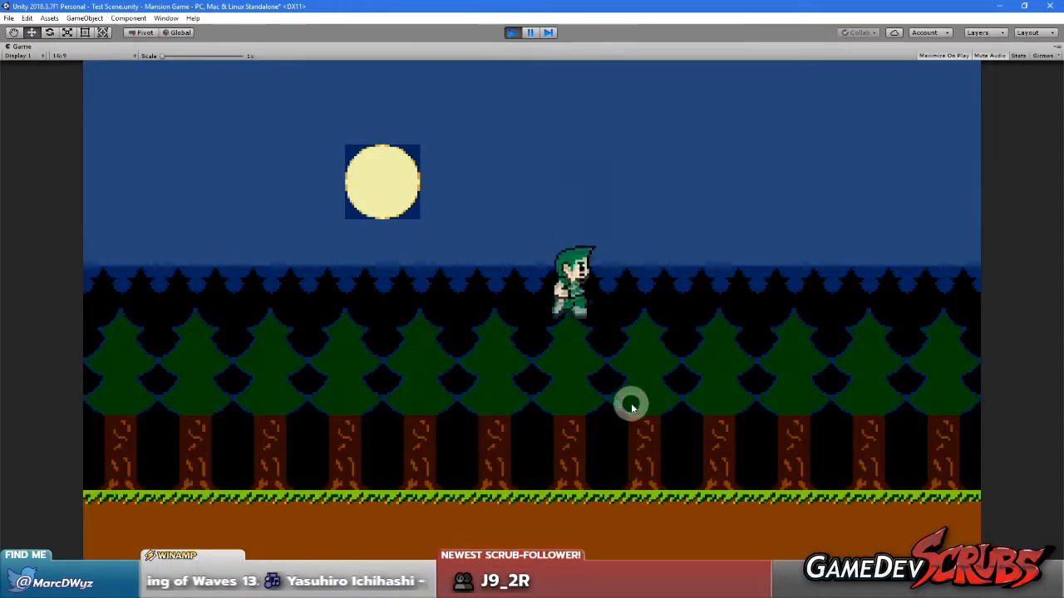
pyautogui.click(630, 404)
pyautogui.press('Left')
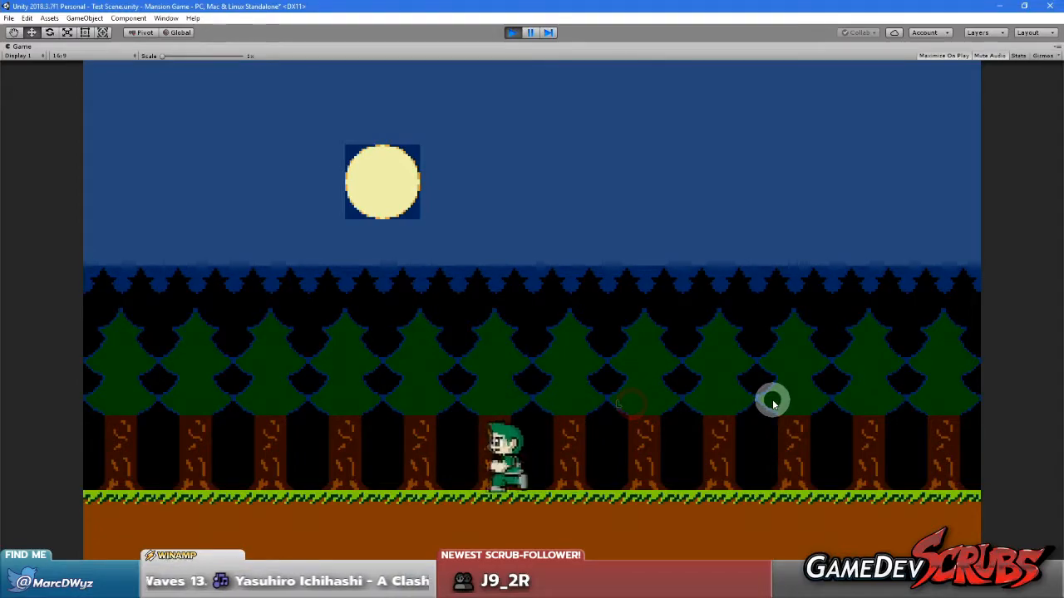
pyautogui.press('Left')
pyautogui.press('space')
pyautogui.press('space')
pyautogui.press('Right')
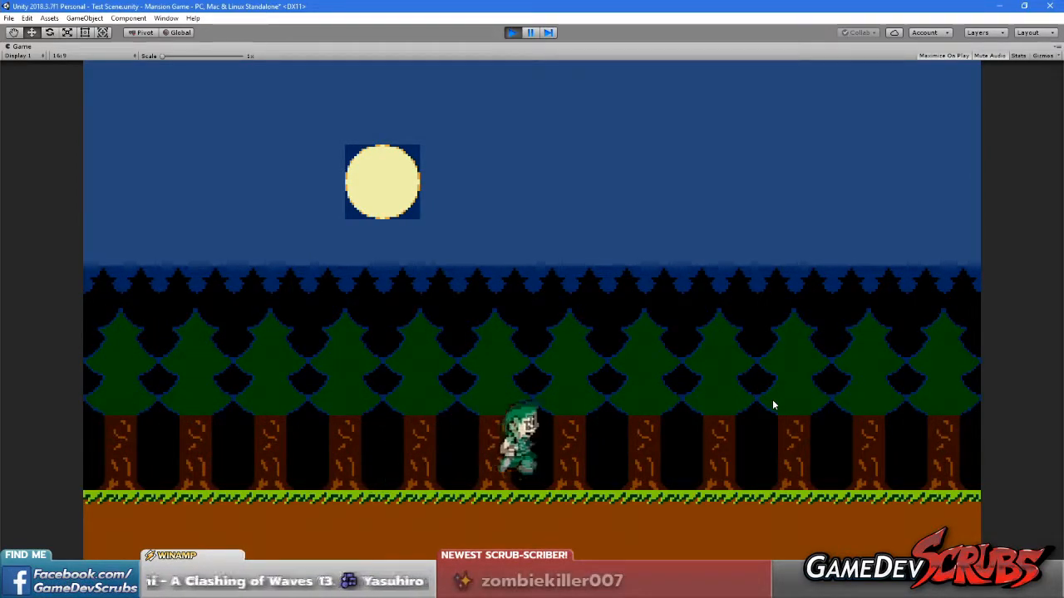
pyautogui.press('Left')
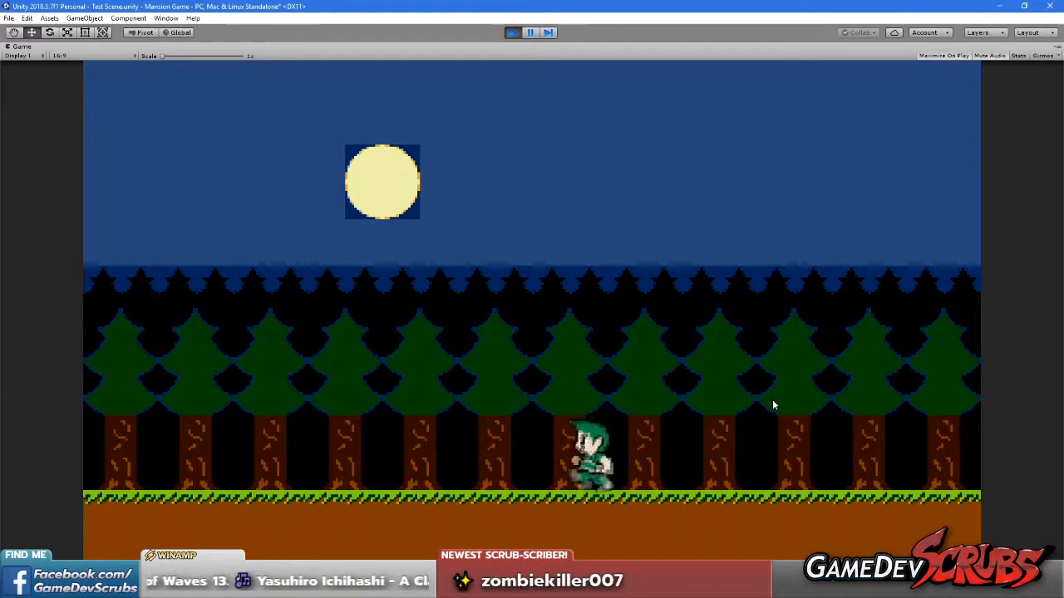
# Stop the play test and save the scene and the project
pyautogui.press('Right')
pyautogui.click(510, 33)
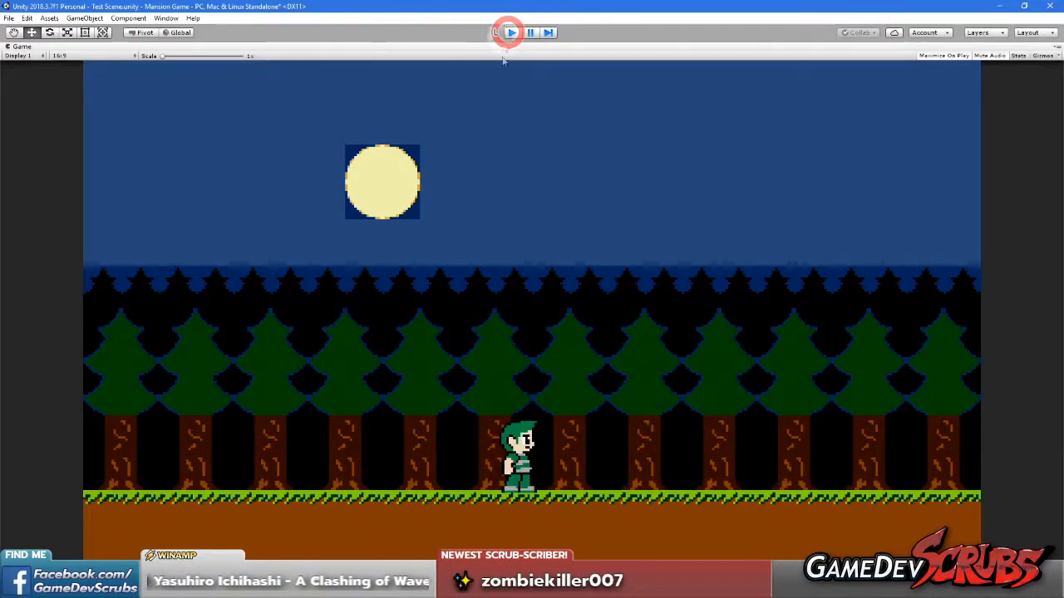
pyautogui.click(9, 17)
pyautogui.click(27, 54)
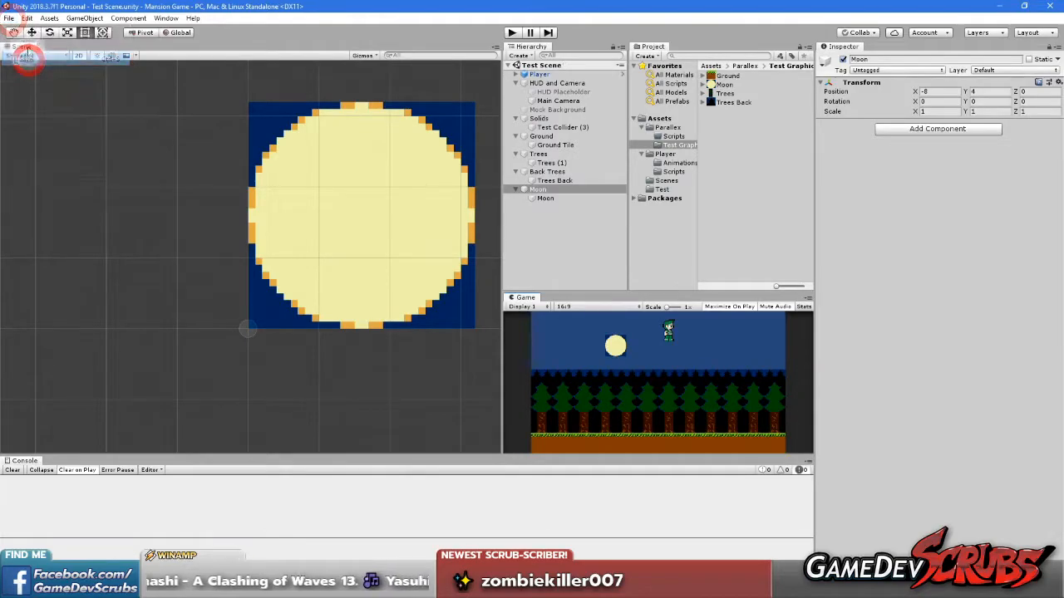
pyautogui.click(9, 18)
pyautogui.click(43, 109)
# Frame the whole forest in the Scene view and open the Scripts folder inside the Parallex folder
pyautogui.scroll(-5, 436, 279)
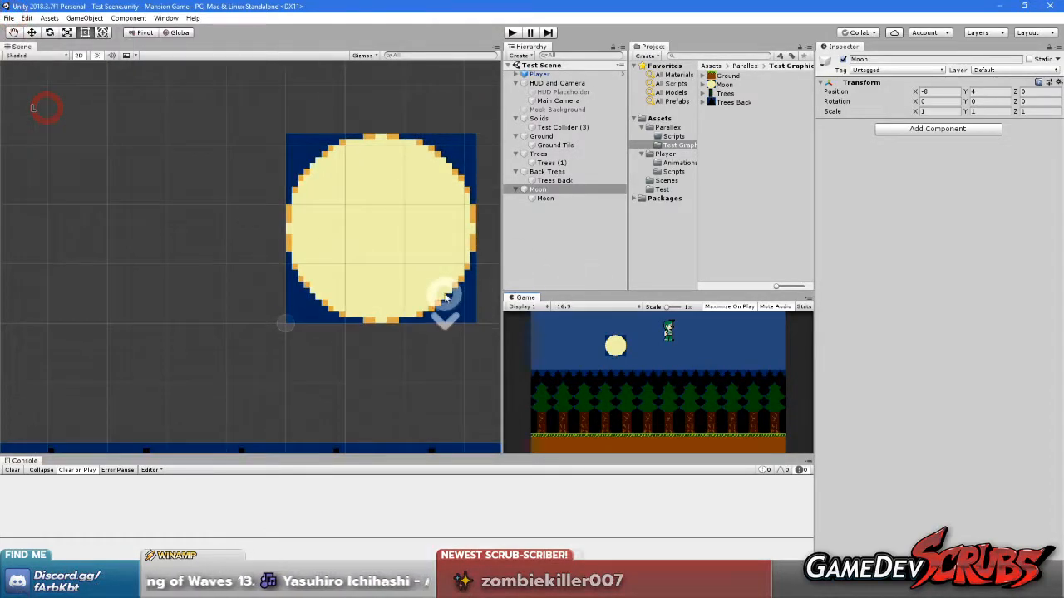
pyautogui.scroll(-9, 396, 268)
pyautogui.moveTo(382, 266); pyautogui.dragTo(272, 222, button='middle')
pyautogui.scroll(-3, 323, 252)
pyautogui.moveTo(328, 259); pyautogui.dragTo(288, 215, button='middle')
pyautogui.scroll(3, 256, 217)
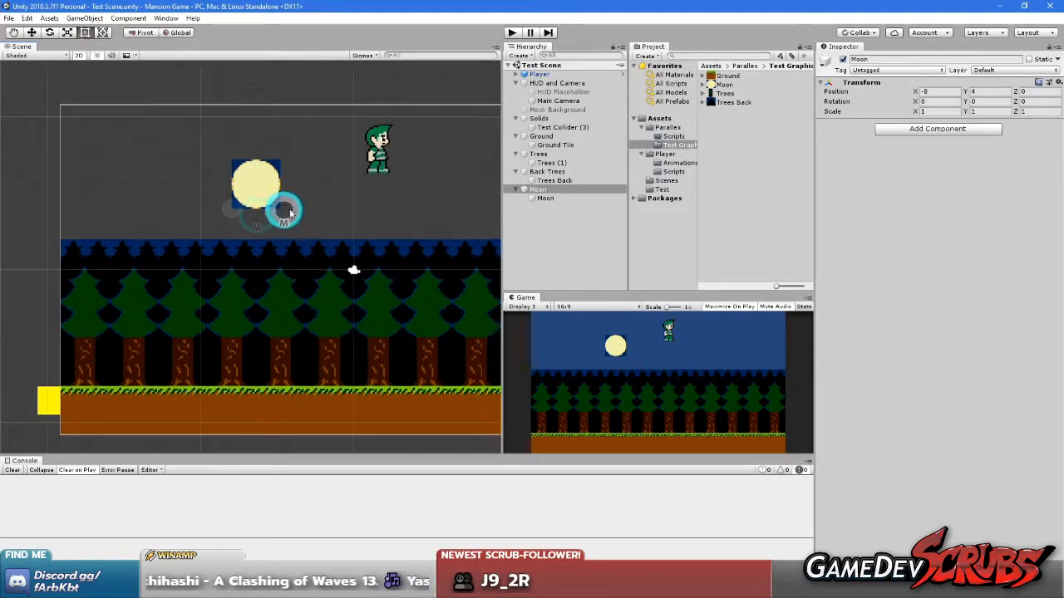
pyautogui.click(680, 135)
pyautogui.rightClick(751, 136)
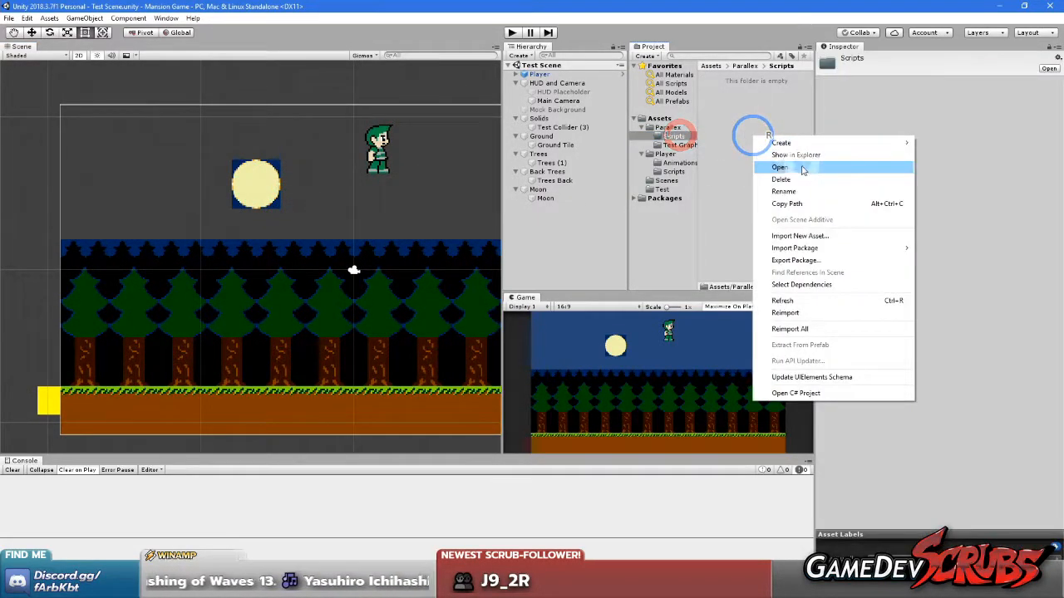
pyautogui.click(807, 142)
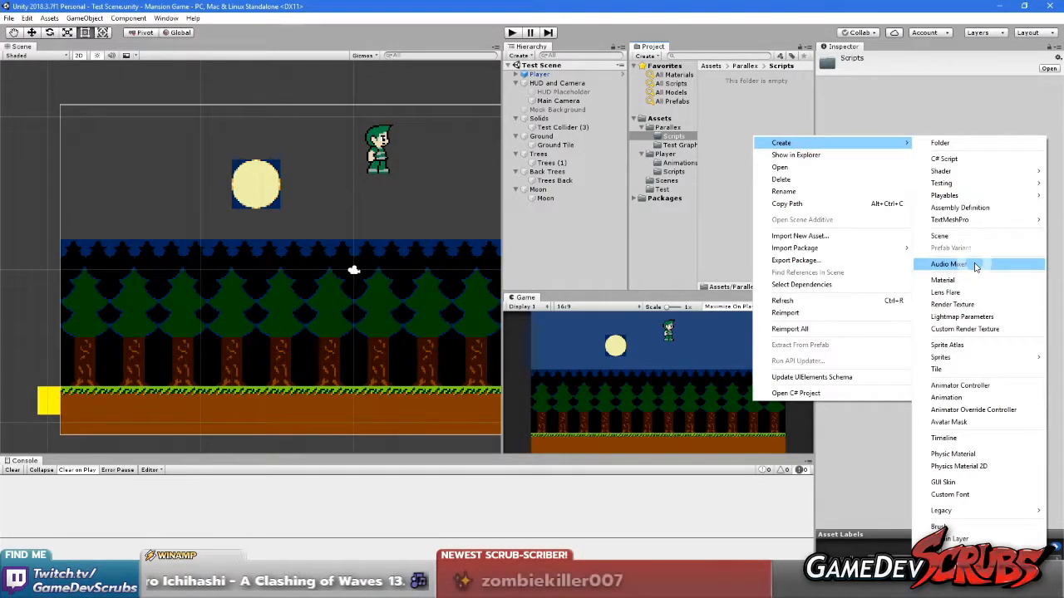
pyautogui.click(637, 363)
# Examine the moon's edges and the sky colour in a maximized Game view, and restore the normal layout
pyautogui.rightClick(525, 297)
pyautogui.click(552, 333)
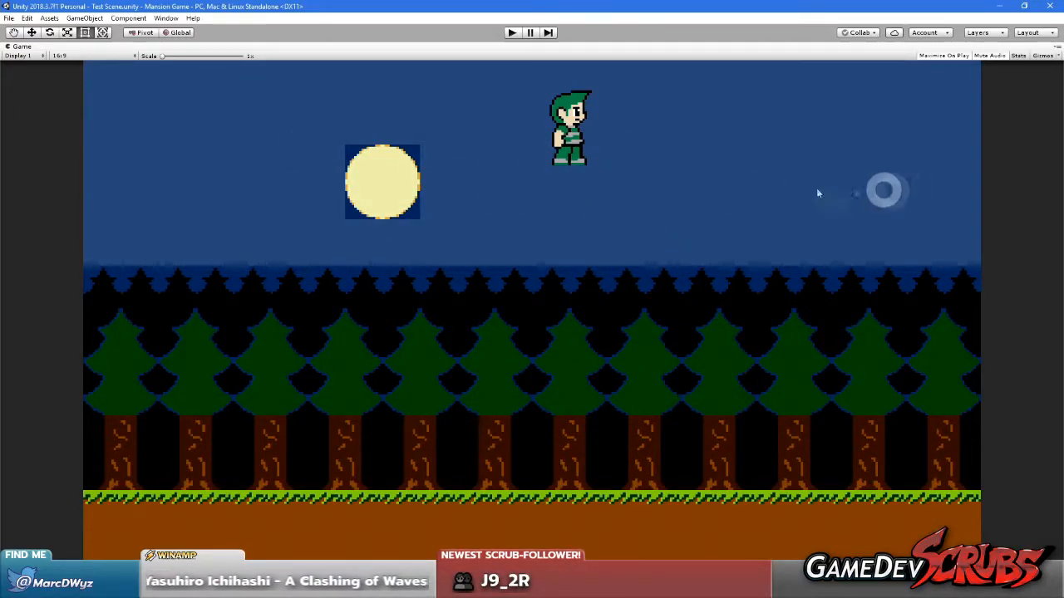
pyautogui.rightClick(23, 48)
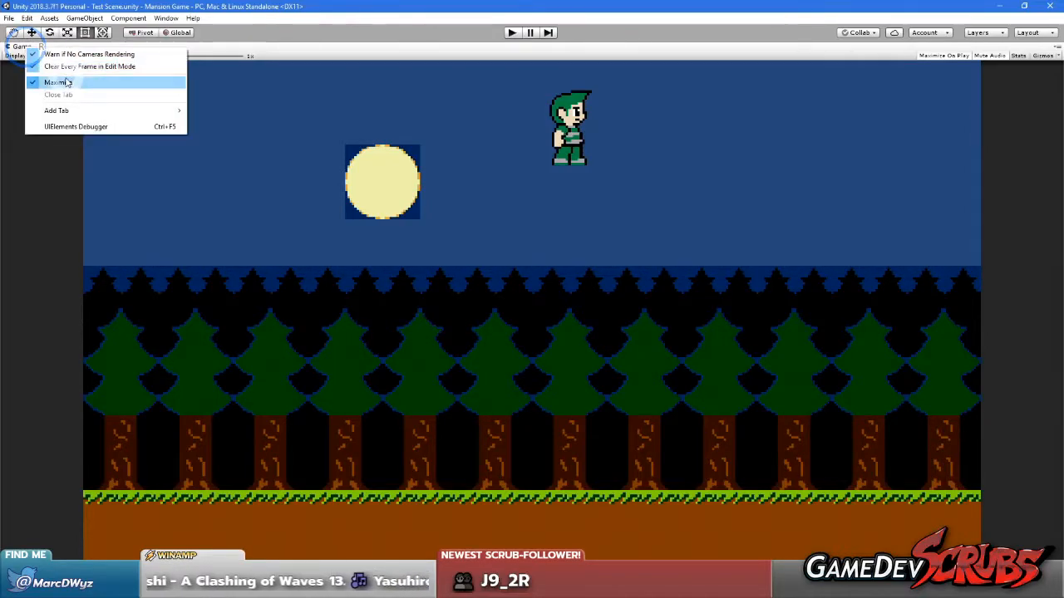
pyautogui.click(66, 77)
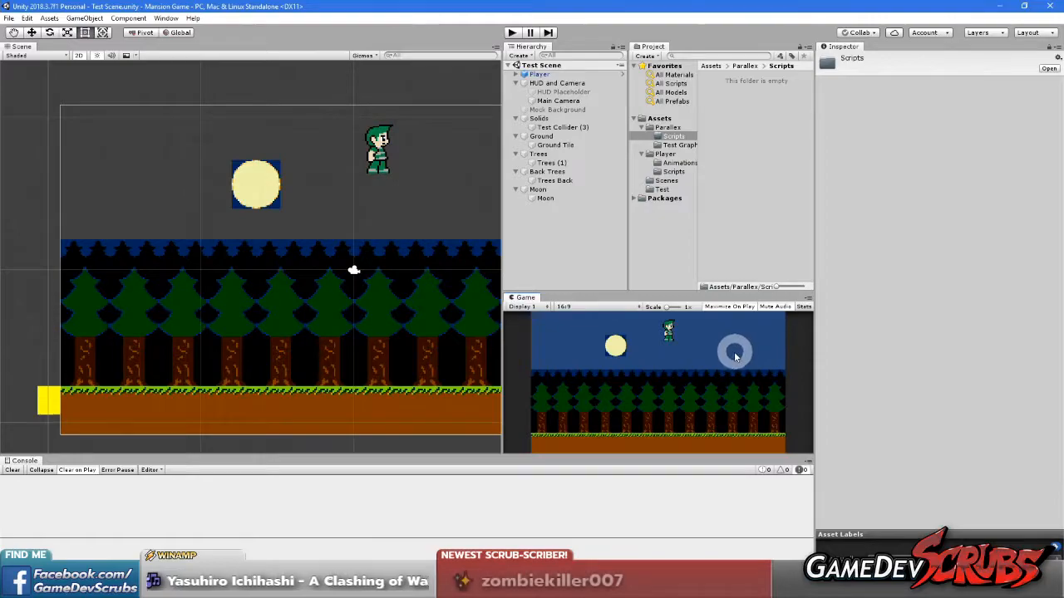
# Set the Main Camera's background colour to the dark blue sampled from the strip behind the back trees
pyautogui.click(559, 84)
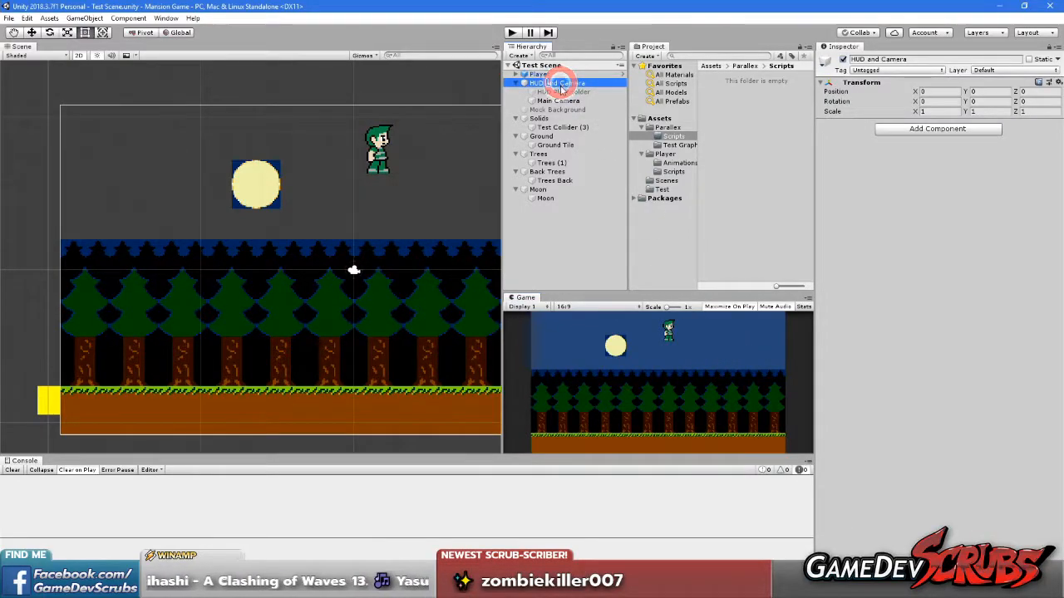
pyautogui.click(551, 92)
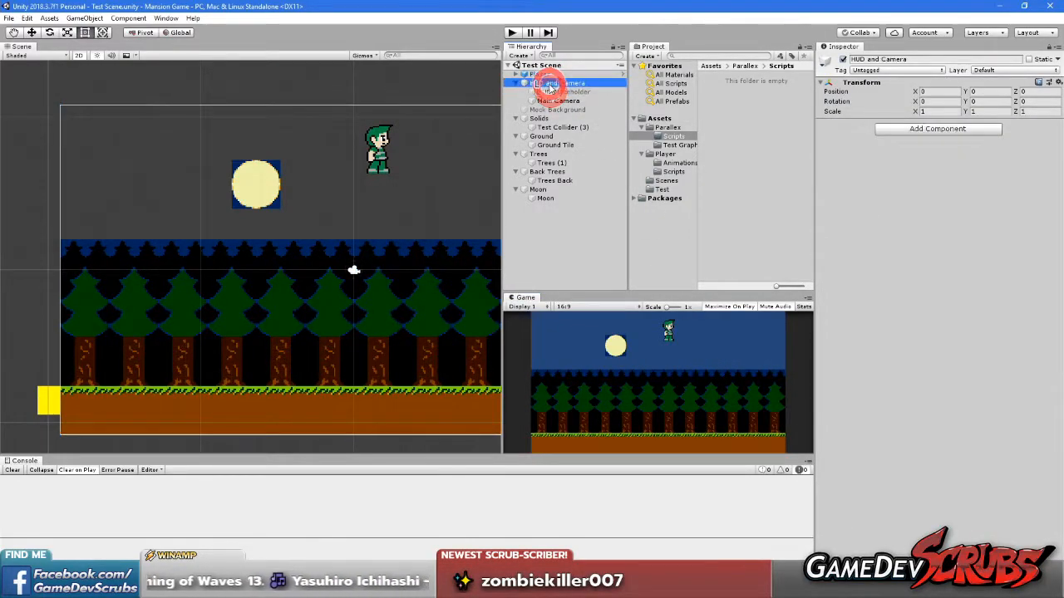
pyautogui.click(557, 100)
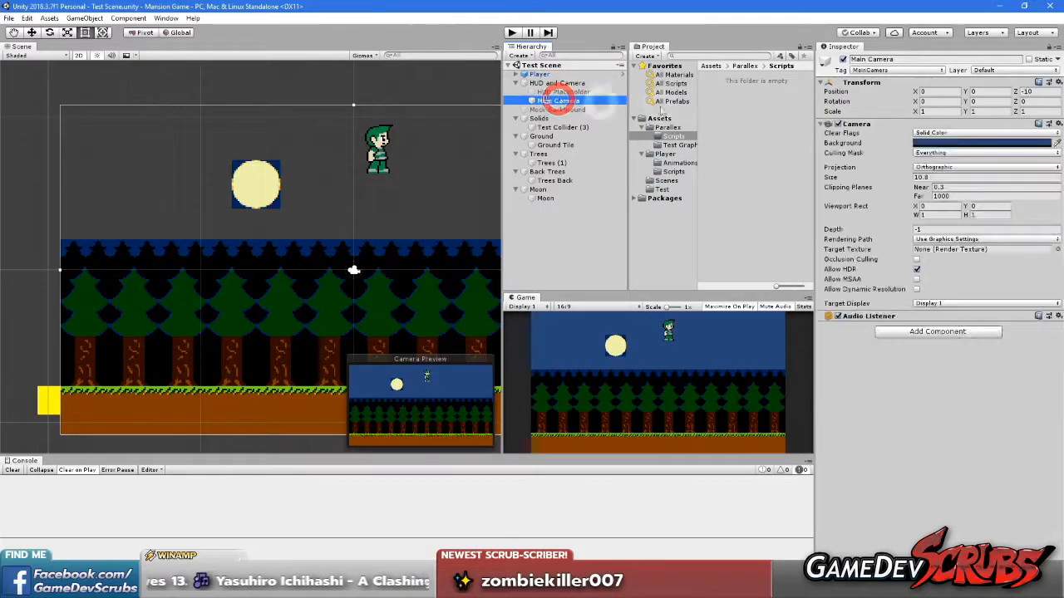
pyautogui.click(1057, 143)
pyautogui.click(495, 288)
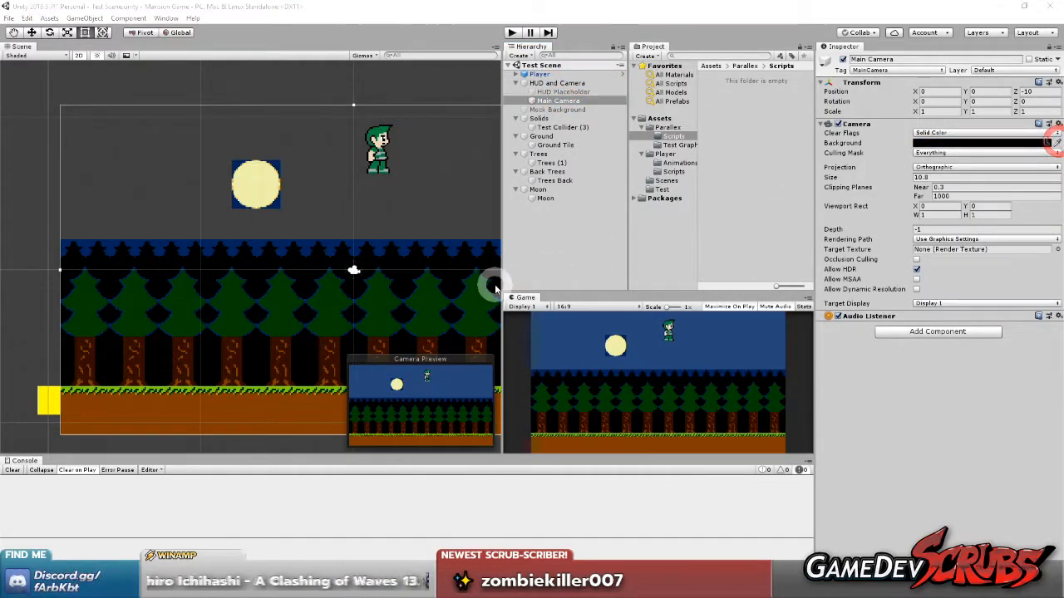
pyautogui.click(366, 249)
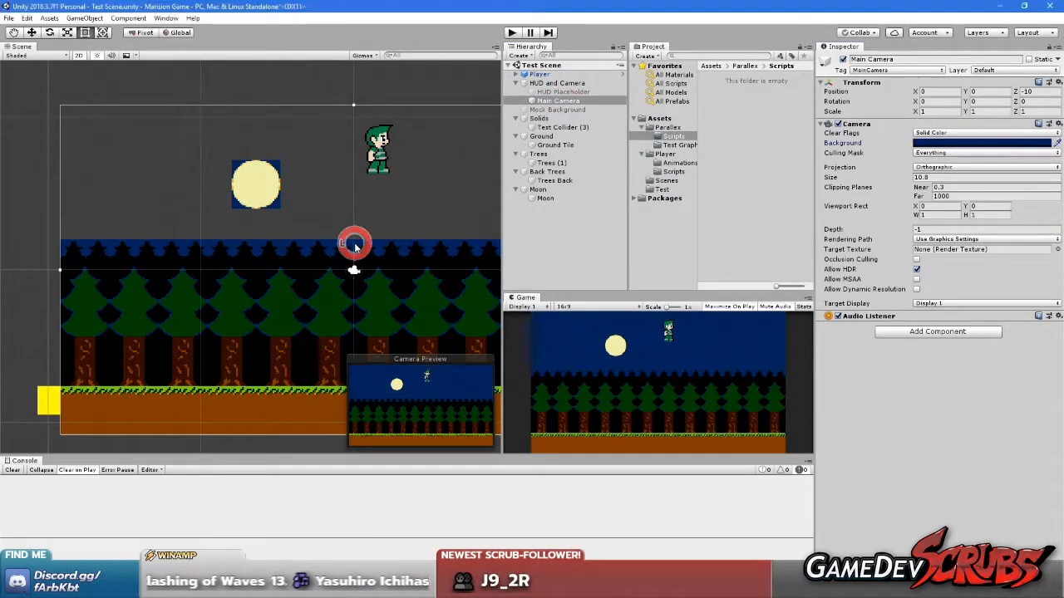
# Check how the moon and trees blend with the dark blue sky in a maximized Game view, and restore the layout
pyautogui.rightClick(526, 300)
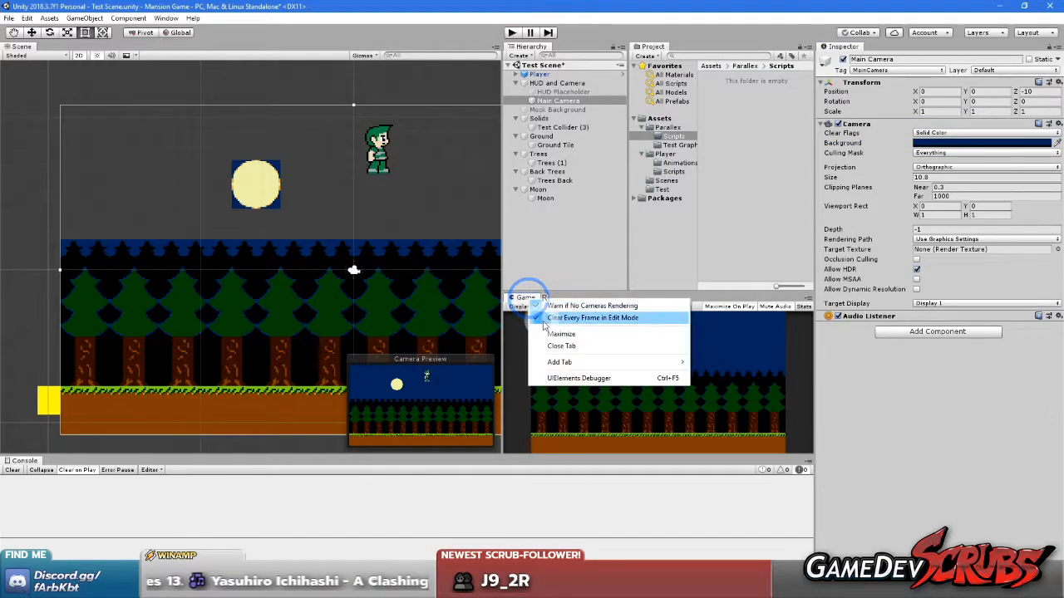
pyautogui.click(545, 316)
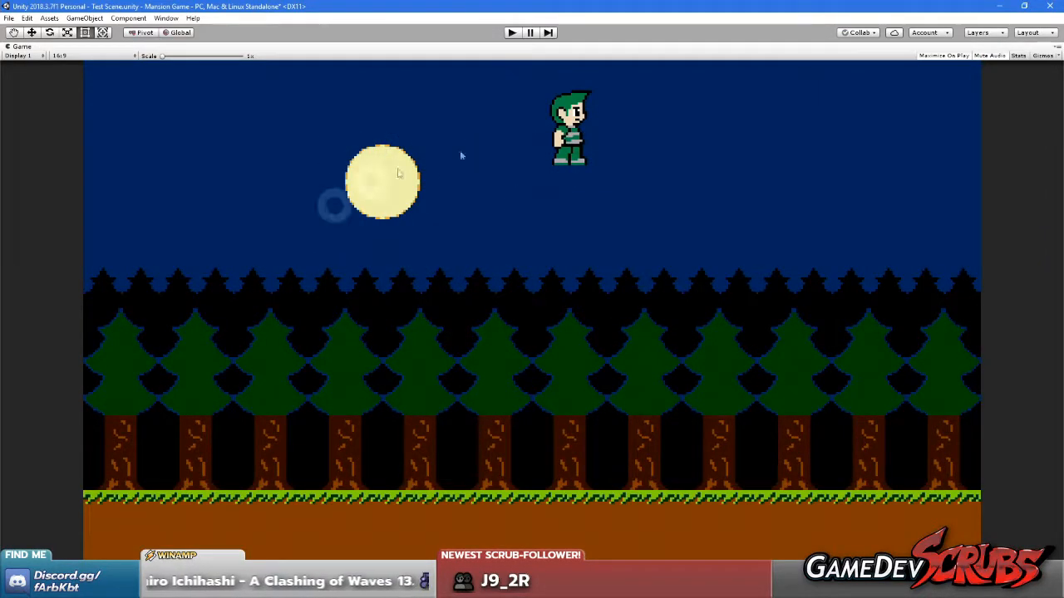
pyautogui.rightClick(31, 49)
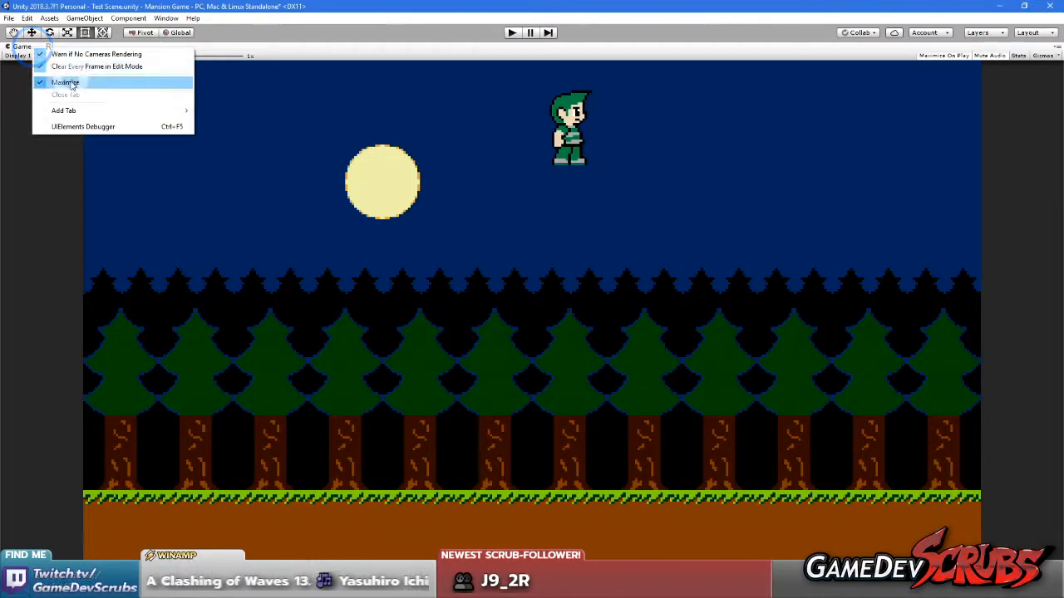
pyautogui.click(65, 81)
# Set the Main Camera's background to a sampled dark grey and deselect the camera
pyautogui.click(1050, 142)
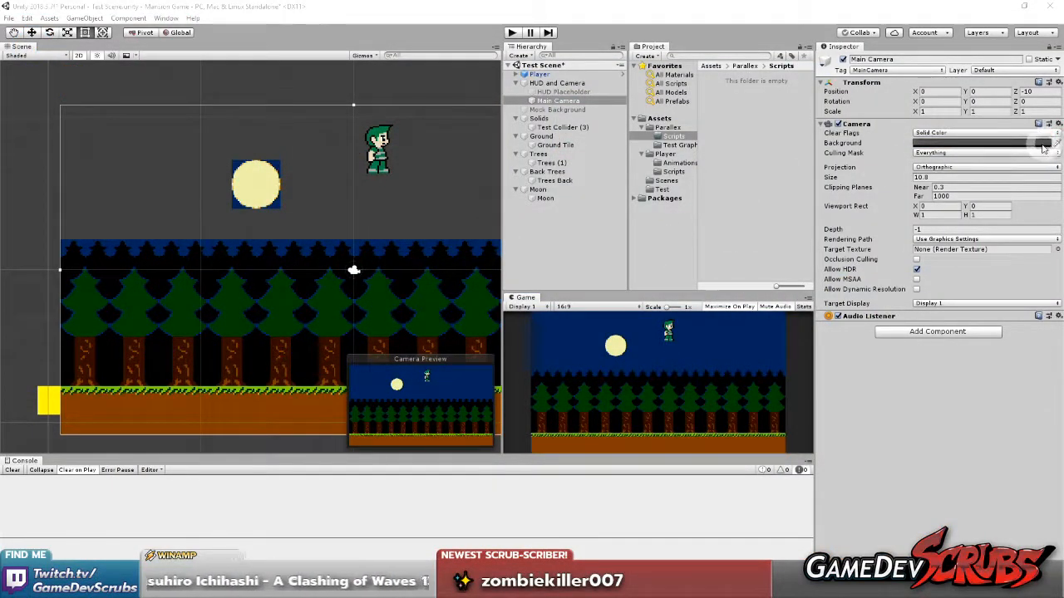
pyautogui.click(1039, 137)
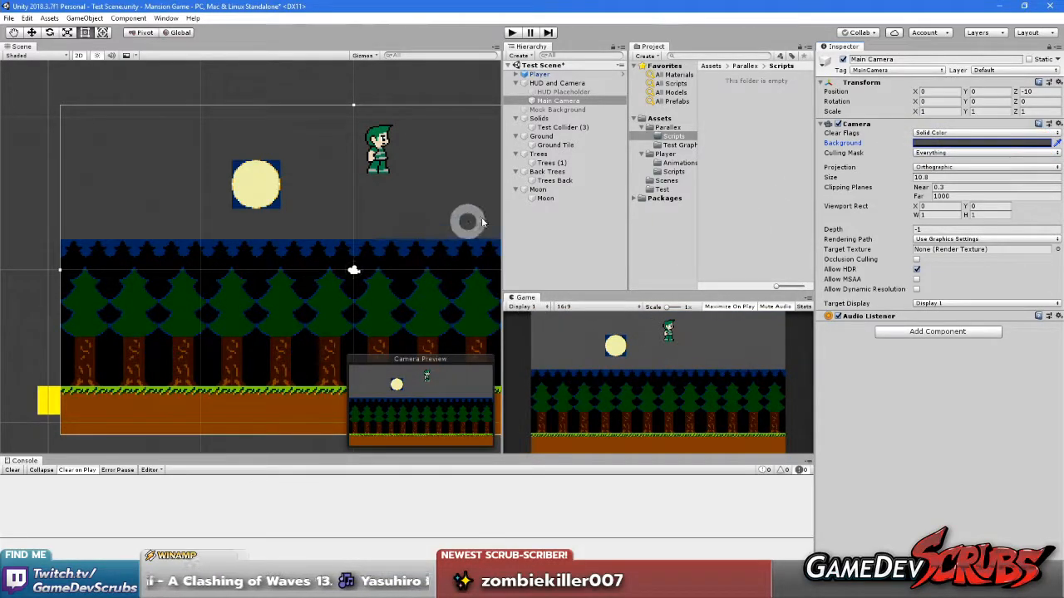
pyautogui.moveTo(342, 247)
pyautogui.mouseDown(button='middle')
pyautogui.moveTo(304, 240)
pyautogui.moveTo(332, 241)
pyautogui.mouseUp(button='middle')
pyautogui.click(259, 90)
pyautogui.moveTo(173, 302); pyautogui.dragTo(233, 302, button='middle')
# Save the scene and the project with the changed camera background
pyautogui.click(8, 18)
pyautogui.click(23, 59)
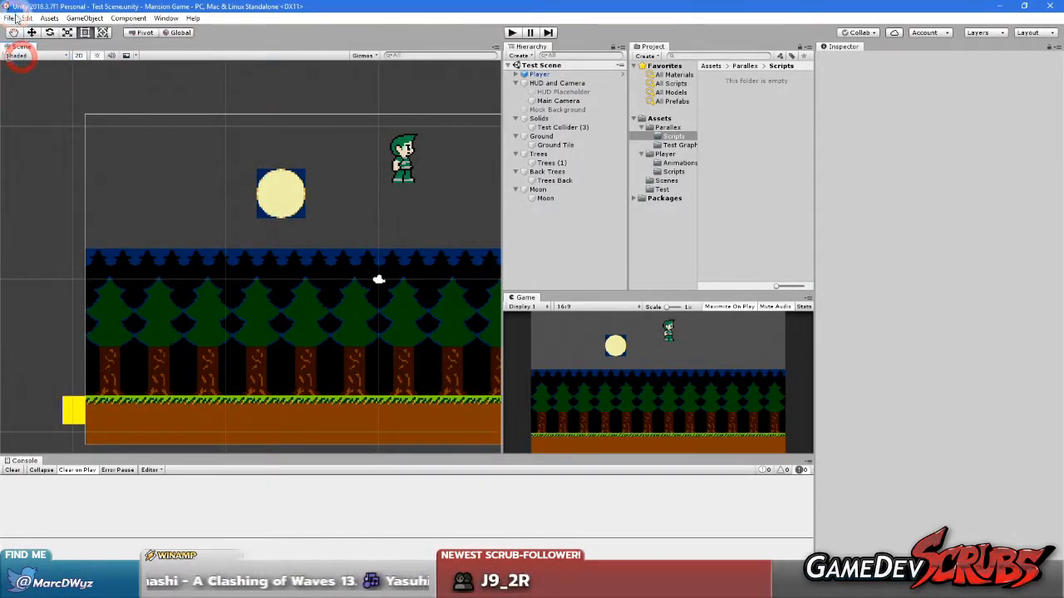
pyautogui.click(8, 18)
pyautogui.click(24, 112)
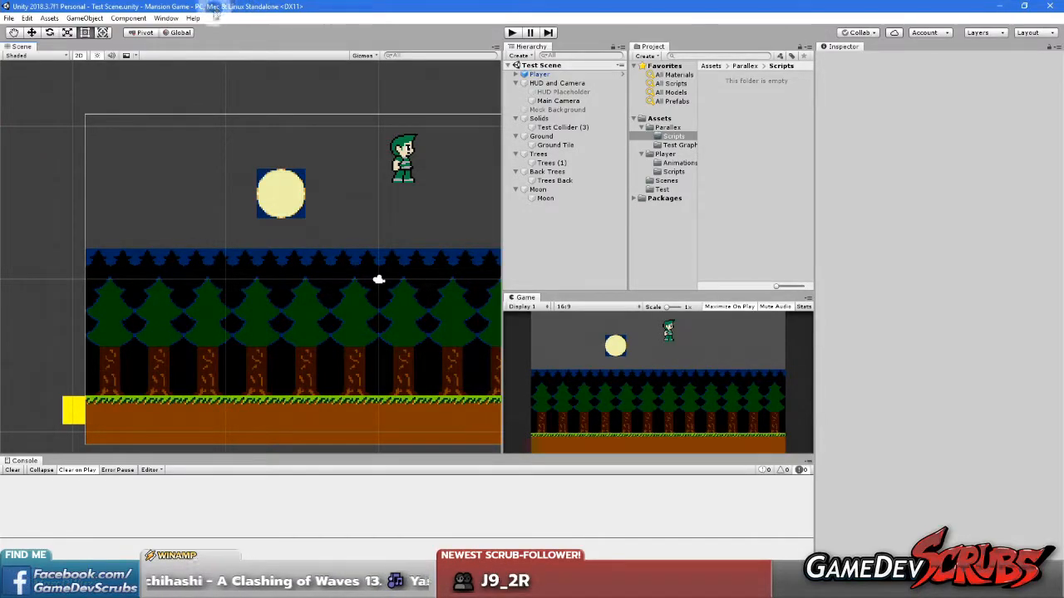
pyautogui.click(8, 17)
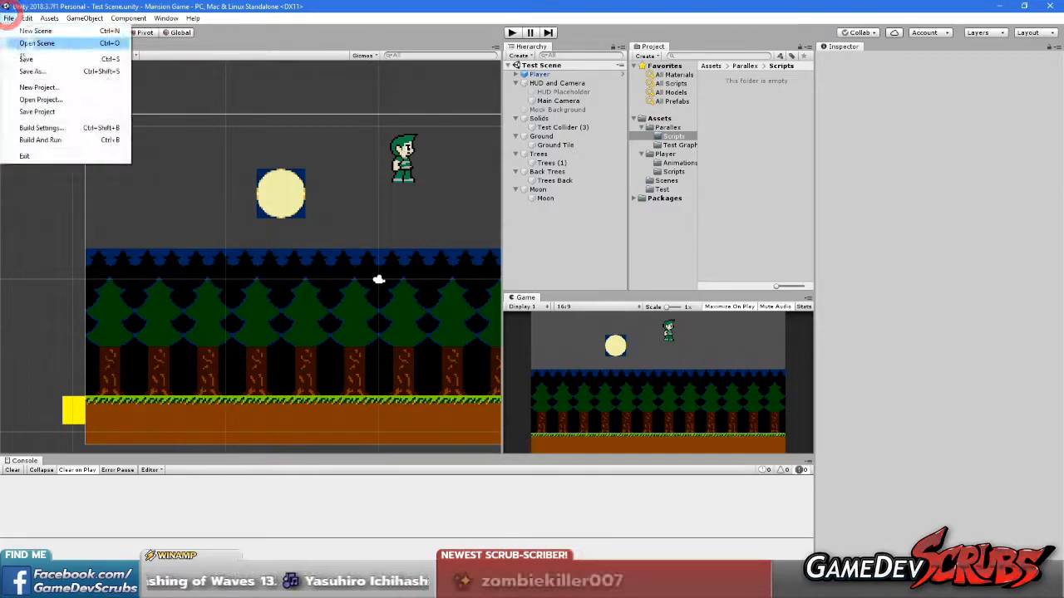
pyautogui.click(26, 60)
pyautogui.click(8, 17)
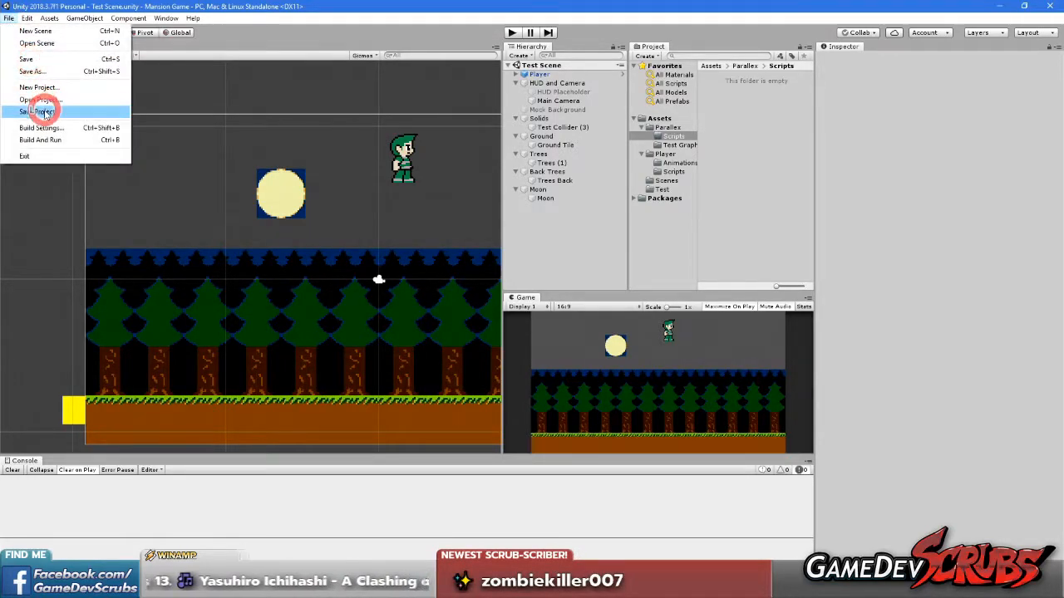
pyautogui.click(44, 109)
# Create a C# script named ParallaxLayerController in the Parallex Scripts folder
pyautogui.moveTo(382, 281); pyautogui.dragTo(323, 266, button='middle')
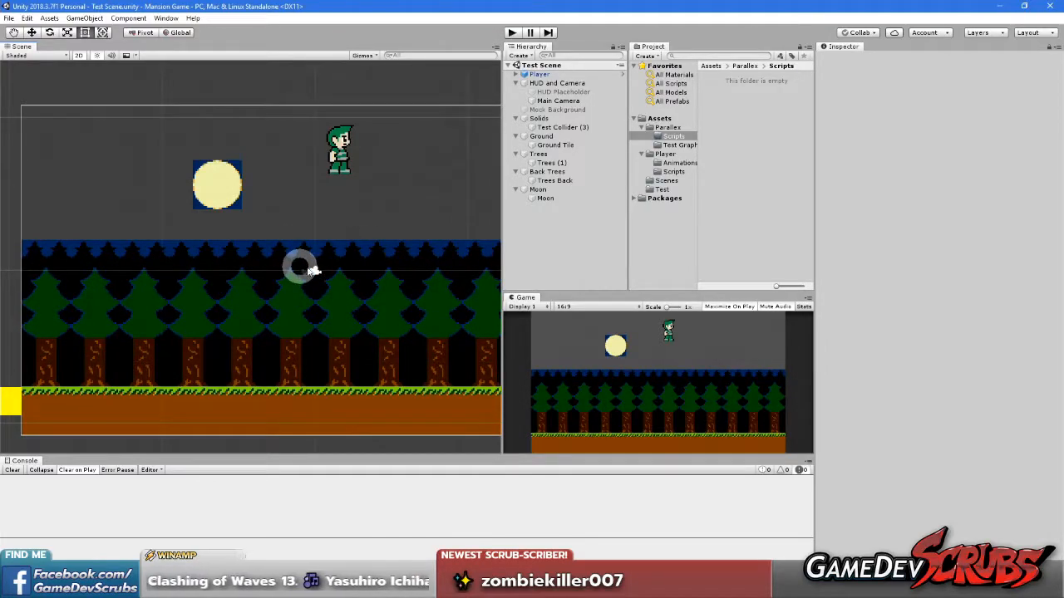
pyautogui.rightClick(748, 112)
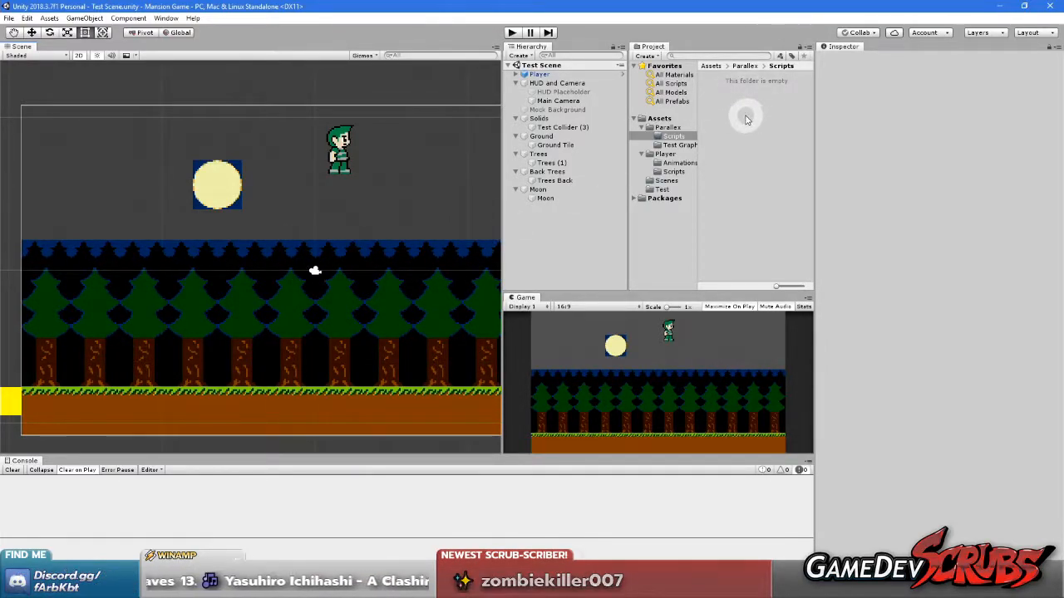
pyautogui.moveTo(763, 124)
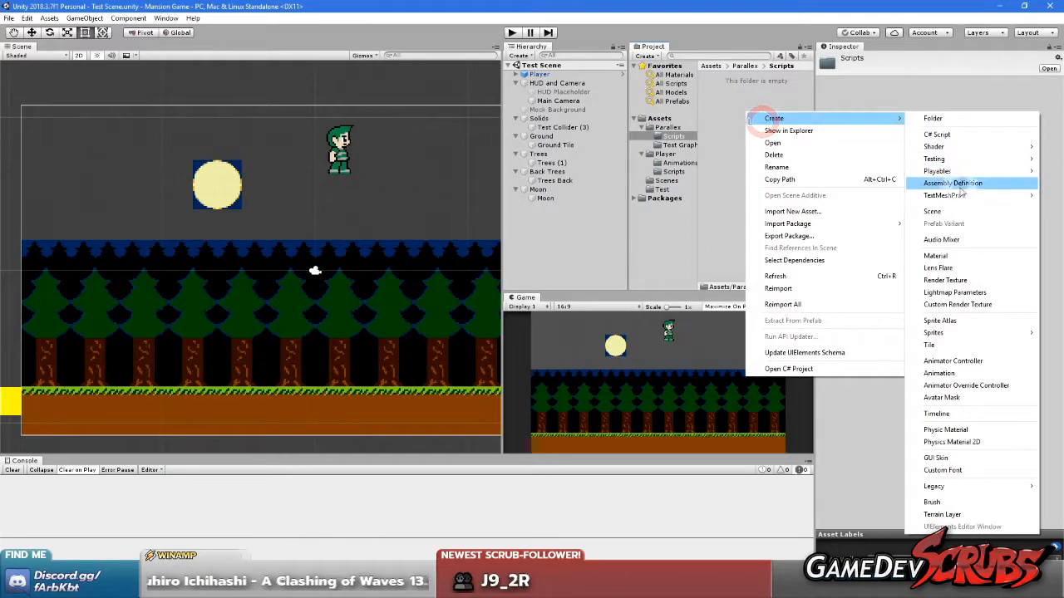
pyautogui.click(952, 134)
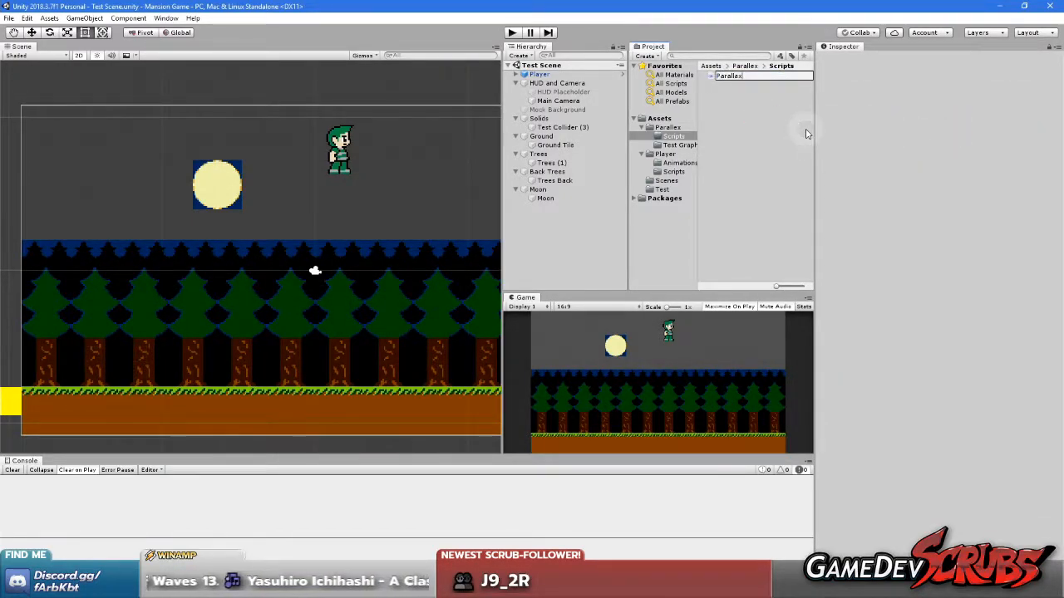
pyautogui.write('ParallaxCo')
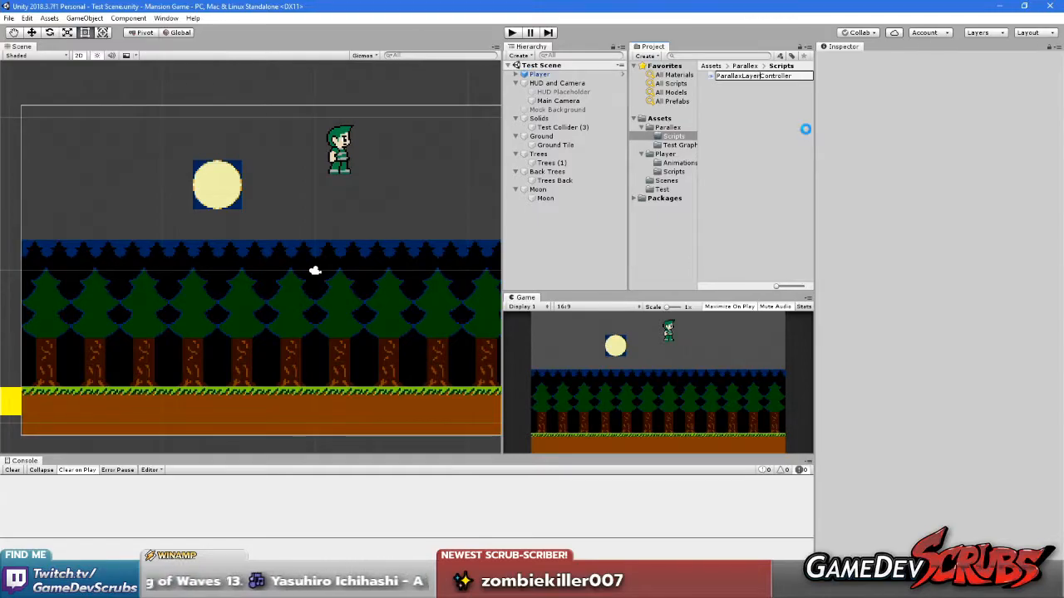
pyautogui.click(756, 110)
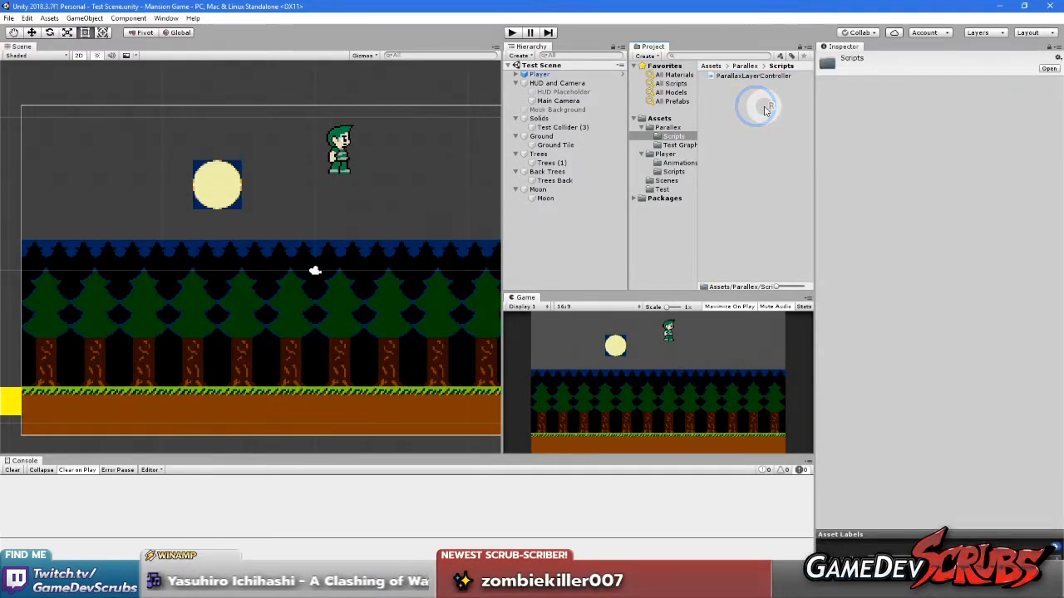
pyautogui.rightClick(757, 109)
pyautogui.moveTo(773, 112)
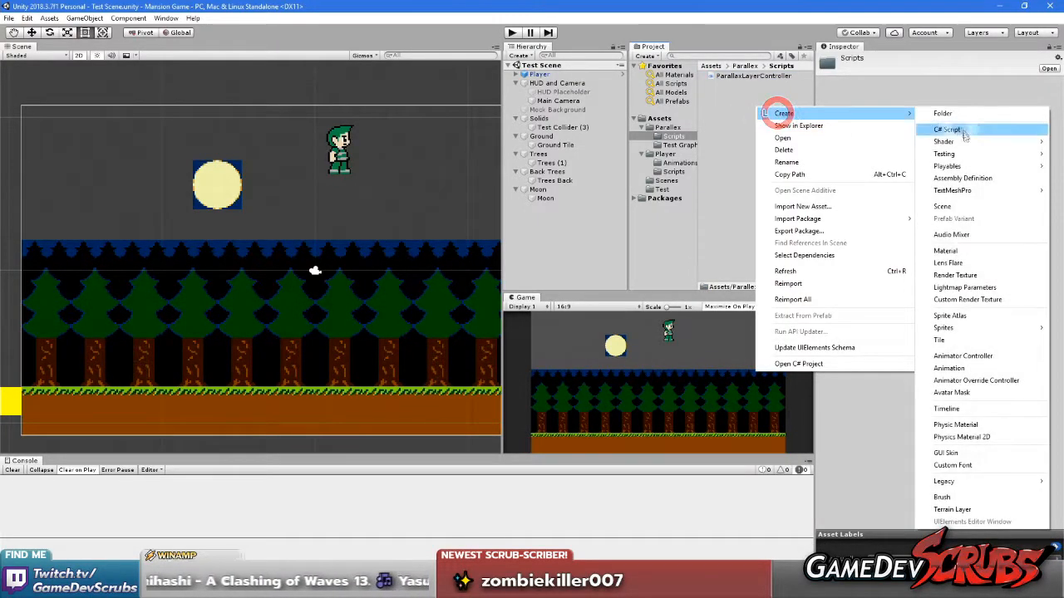
pyautogui.click(969, 129)
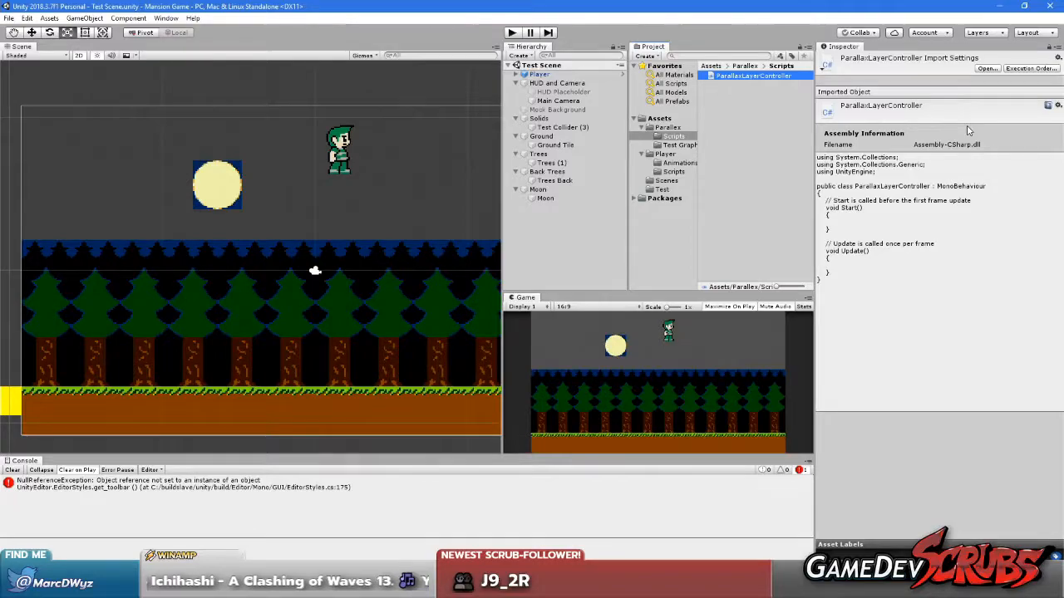
# Create a second C# script named ParallaxCameraController in the same Scripts folder
pyautogui.click(762, 123)
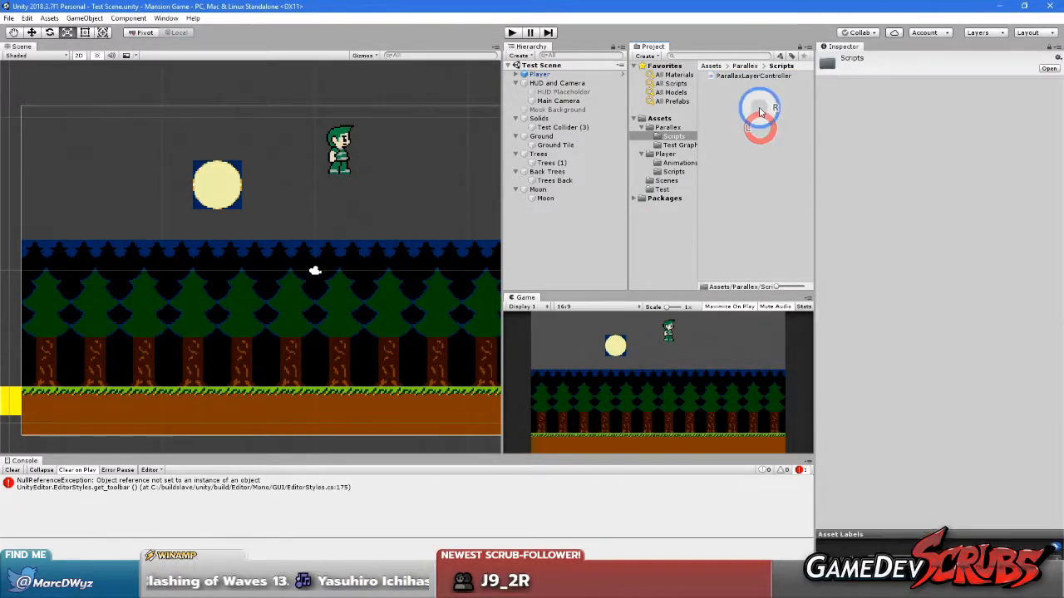
pyautogui.rightClick(760, 112)
pyautogui.moveTo(769, 111)
pyautogui.click(957, 131)
pyautogui.write('ParallaxCameraController')
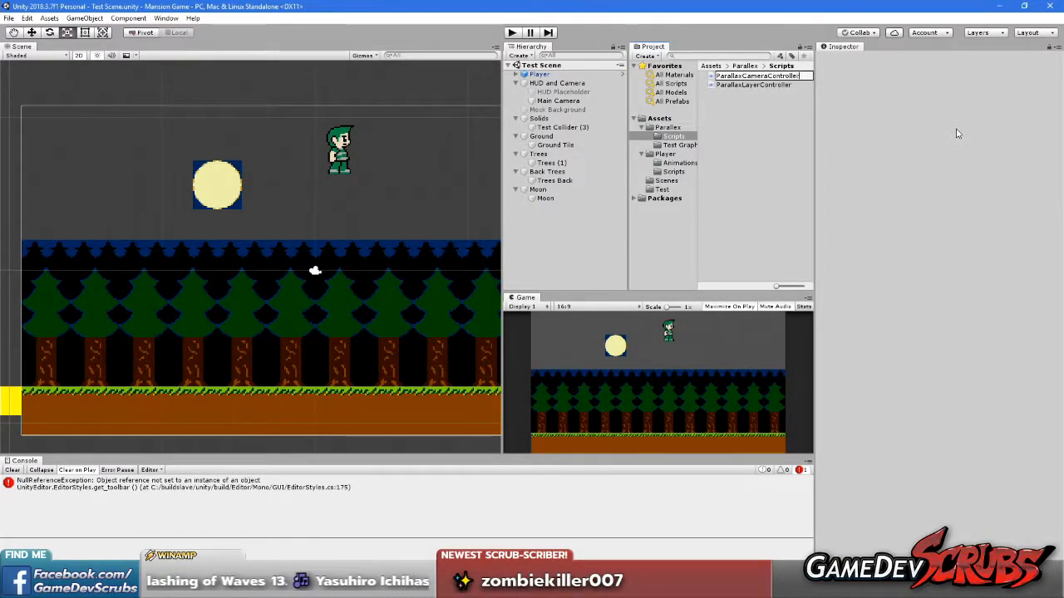
pyautogui.press('Return')
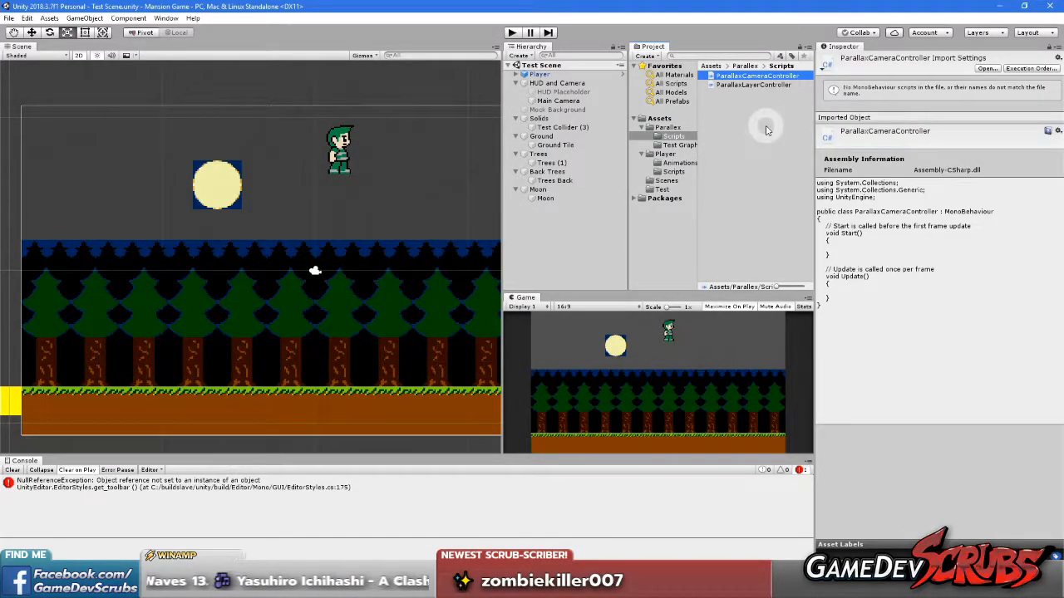
pyautogui.click(763, 137)
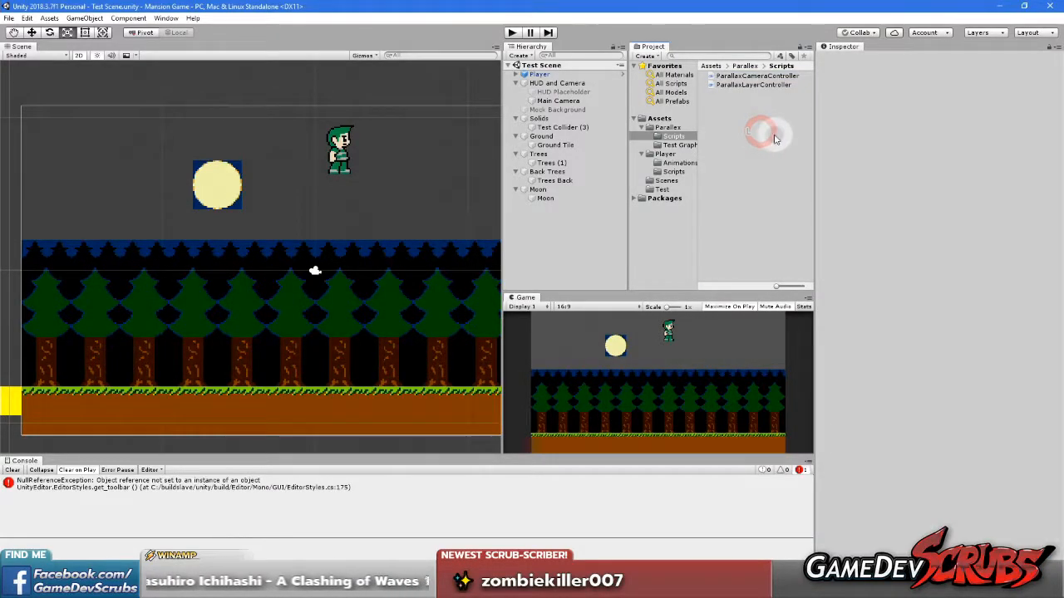
# Open the ParallaxCameraController script in Visual Studio and delete its default Start and Update methods
pyautogui.click(742, 84)
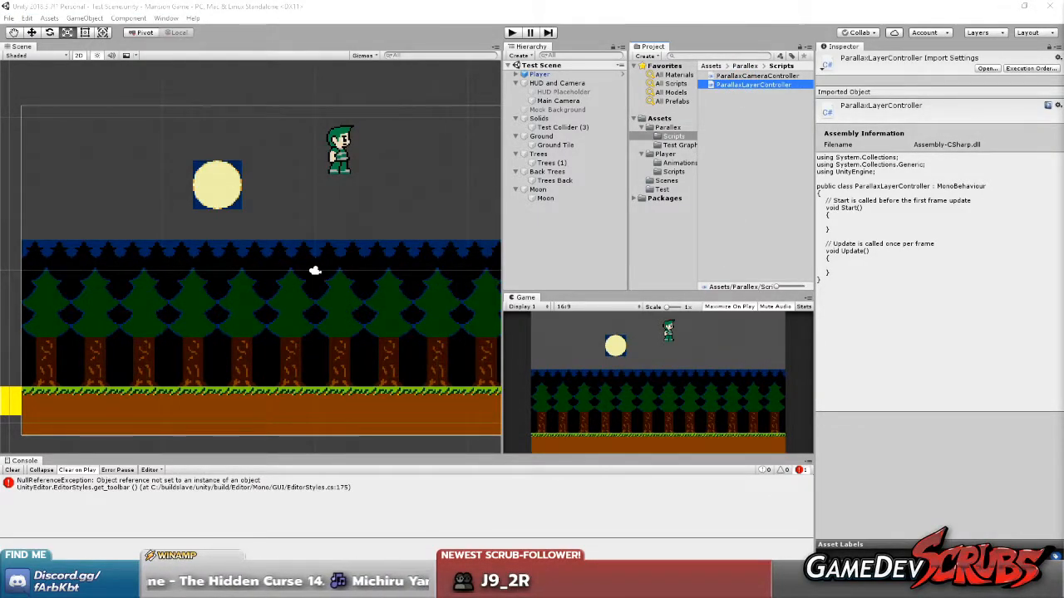
pyautogui.click(785, 116)
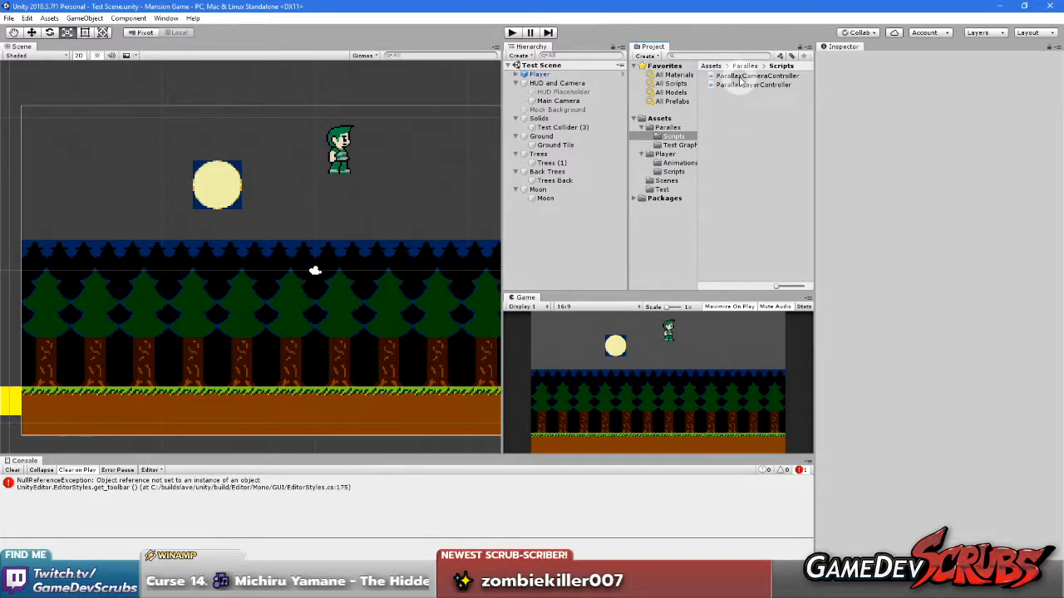
pyautogui.click(740, 77)
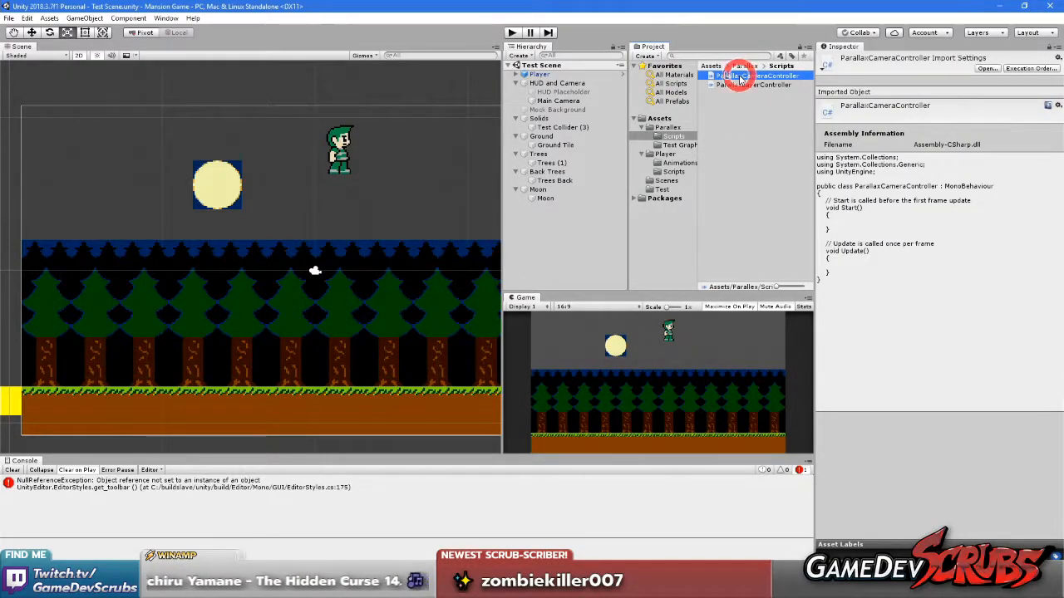
pyautogui.doubleClick(740, 77)
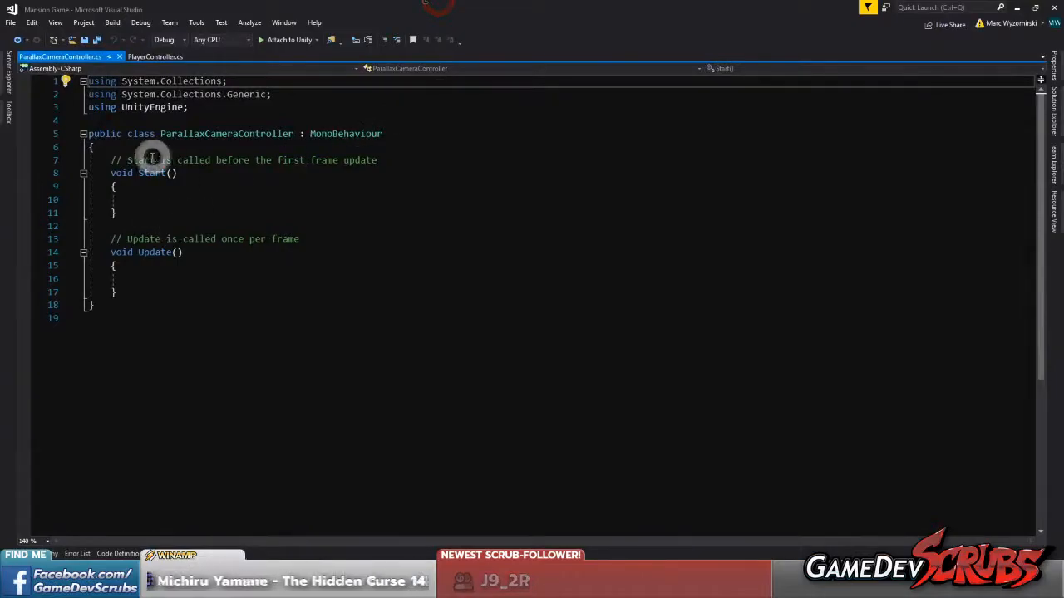
pyautogui.moveTo(107, 160); pyautogui.dragTo(186, 297)
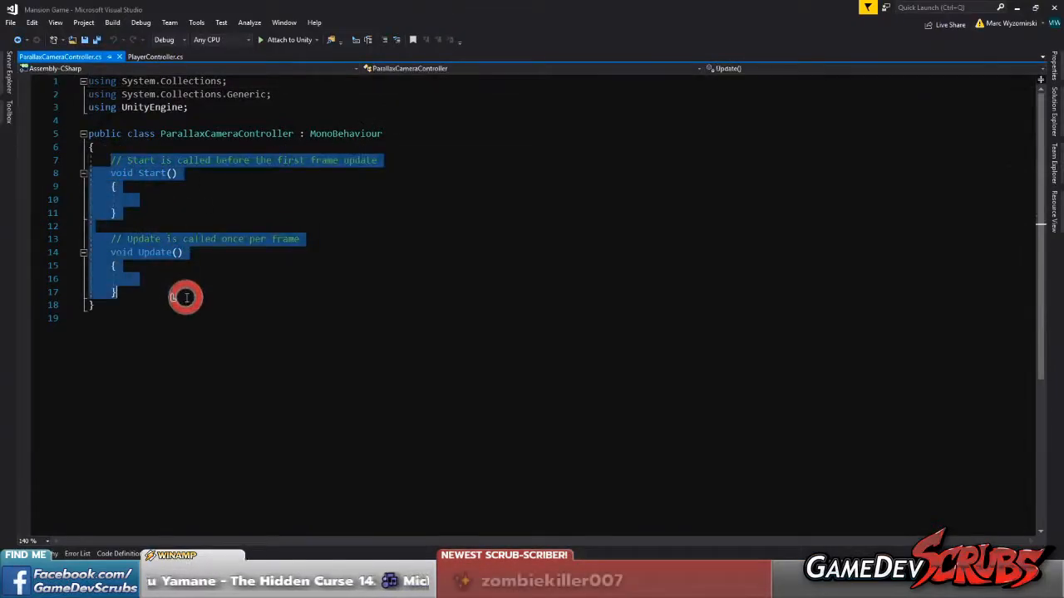
pyautogui.press('Delete')
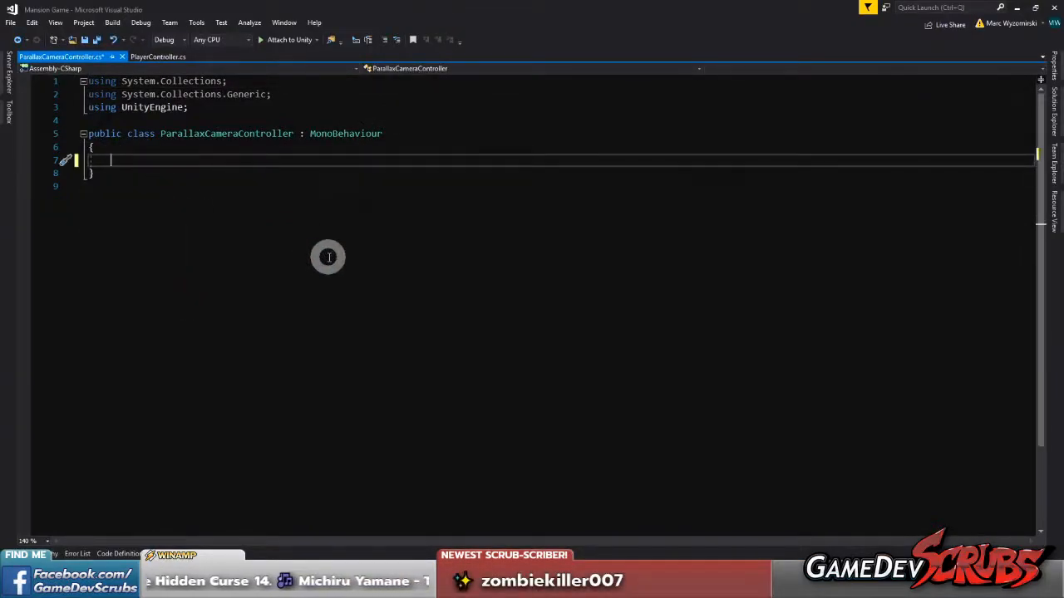
# Declare a public Vector2 field named anchorPoint in the ParallaxCameraController class
pyautogui.write('publi')
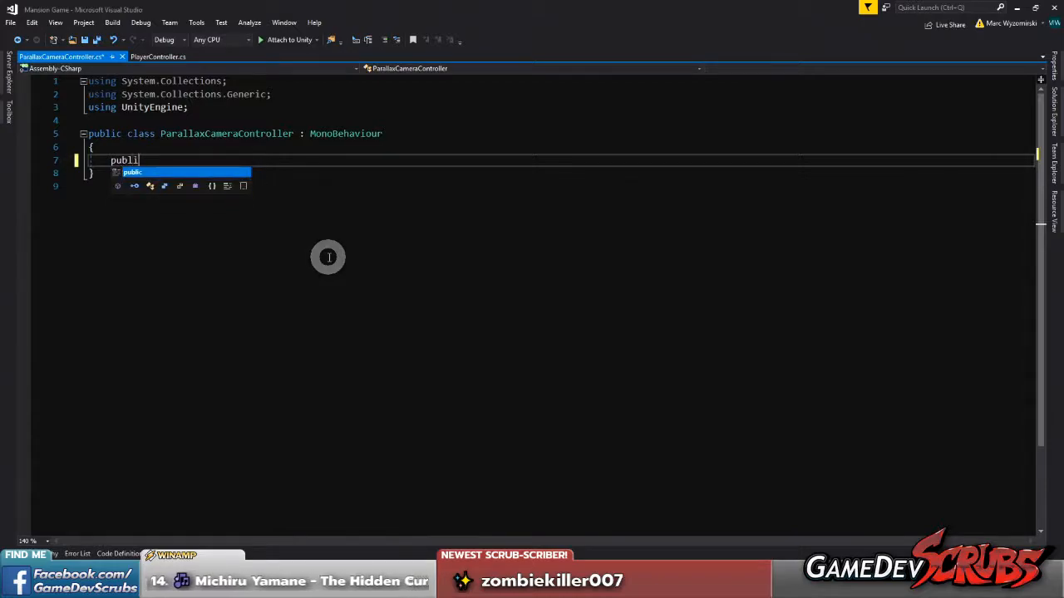
pyautogui.write('c Vector')
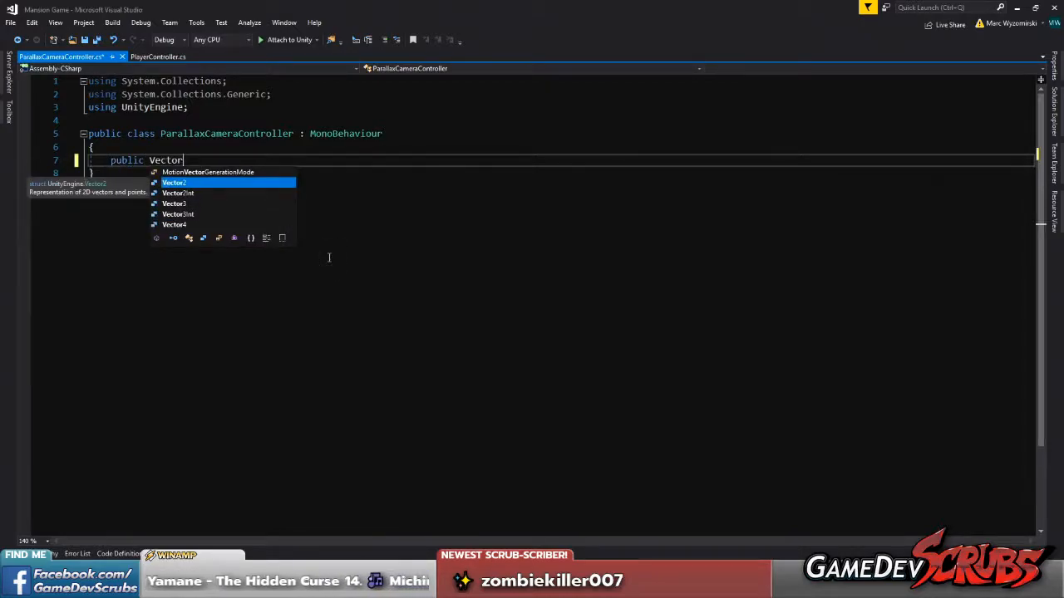
pyautogui.write('2')
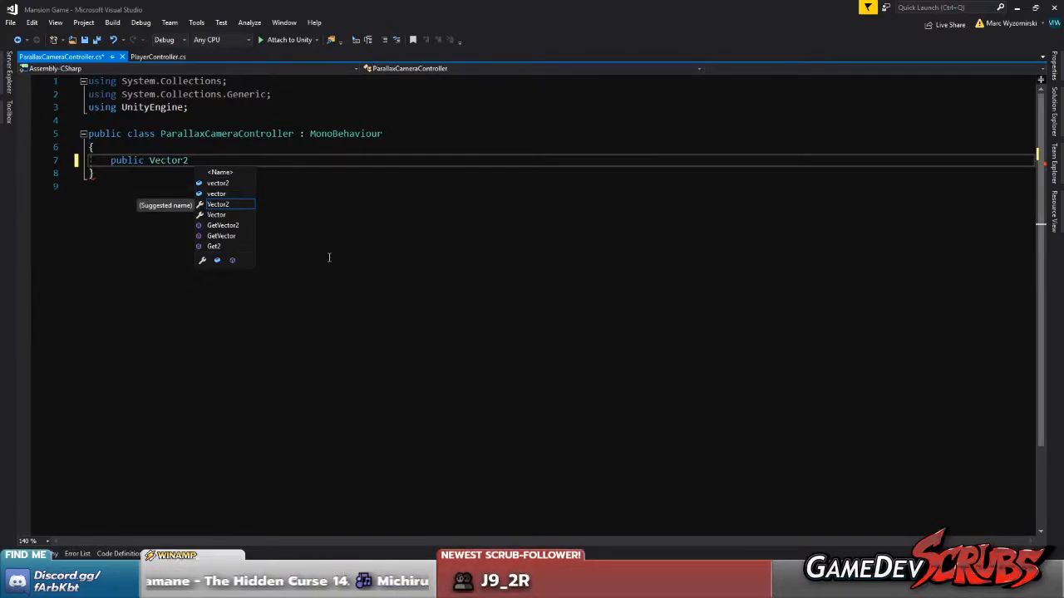
pyautogui.write('anchorPoint;')
pyautogui.press('Return')
pyautogui.press('Return')
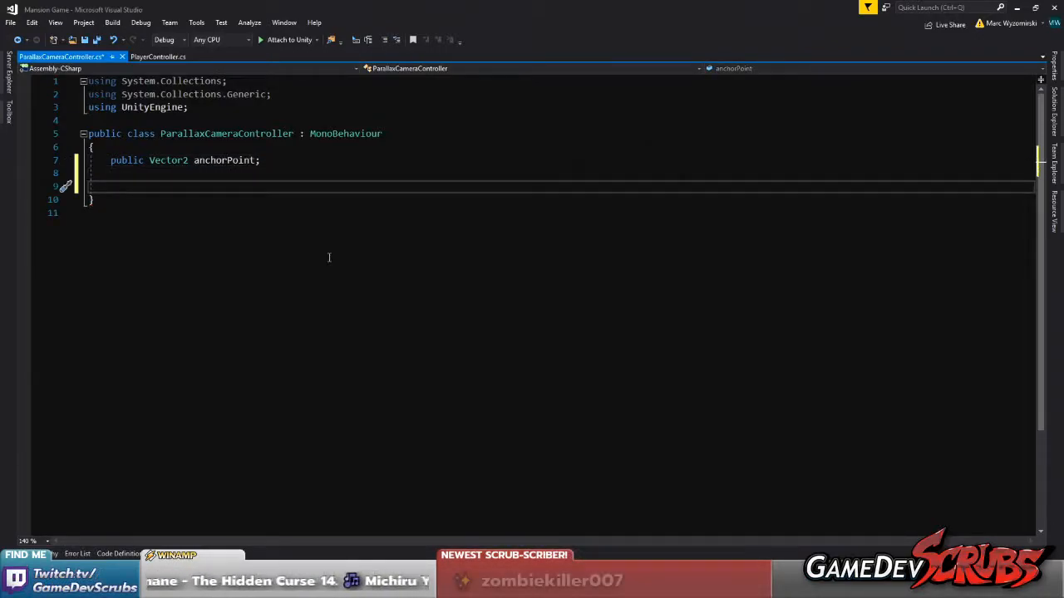
# Add an empty private OnDrawGizmos method below the anchorPoint field
pyautogui.write('ondi')
pyautogui.press('BackSpace')
pyautogui.write('r')
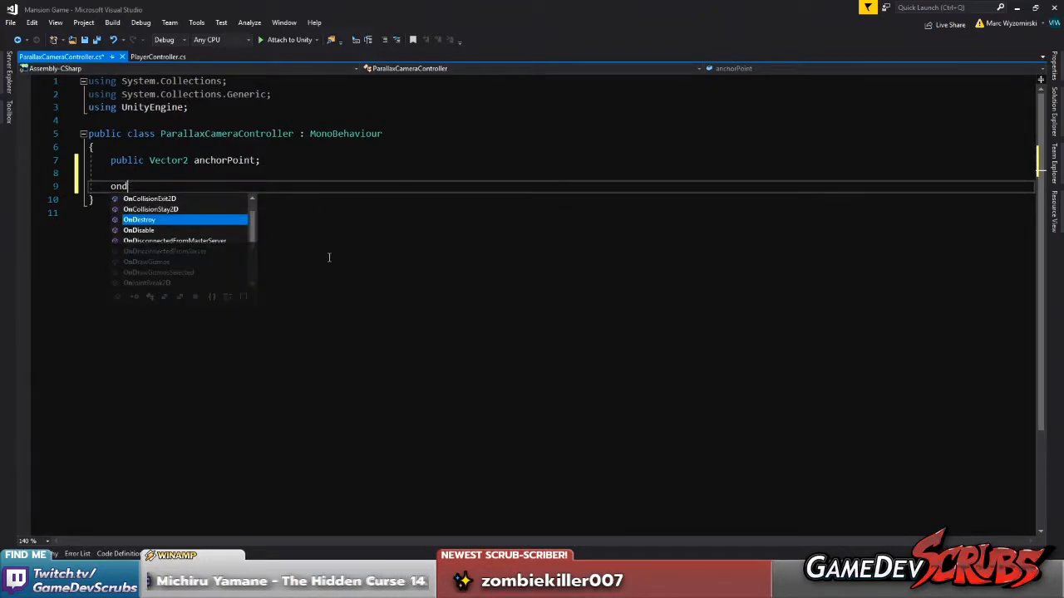
pyautogui.press('Tab')
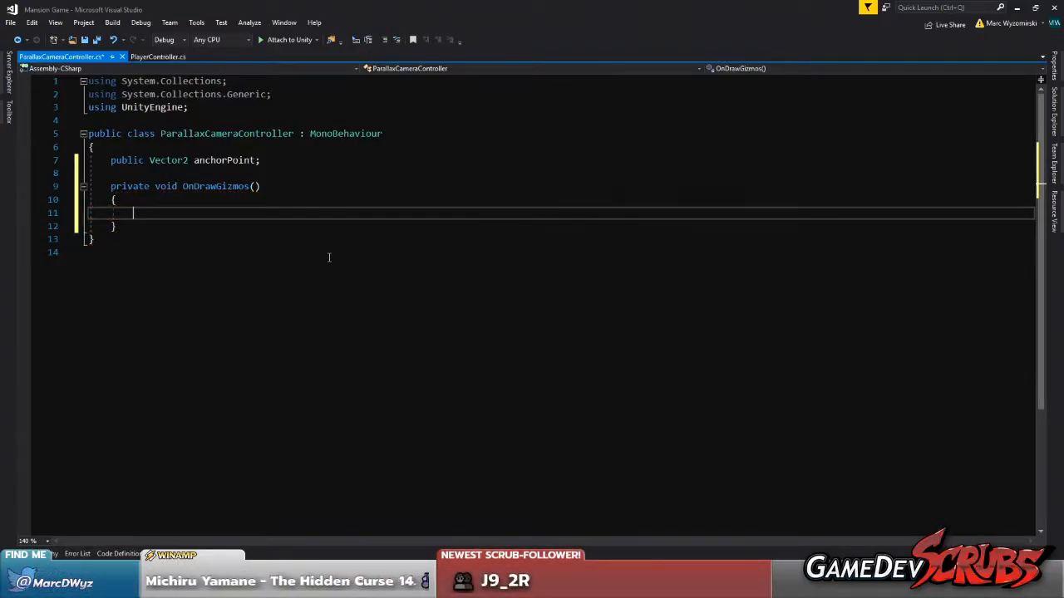
# Try to declare a Vector3 drawAnchorPoint from transform.position.z inside OnDrawGizmos
pyautogui.write('Vector3 drawAnchorPoint =')
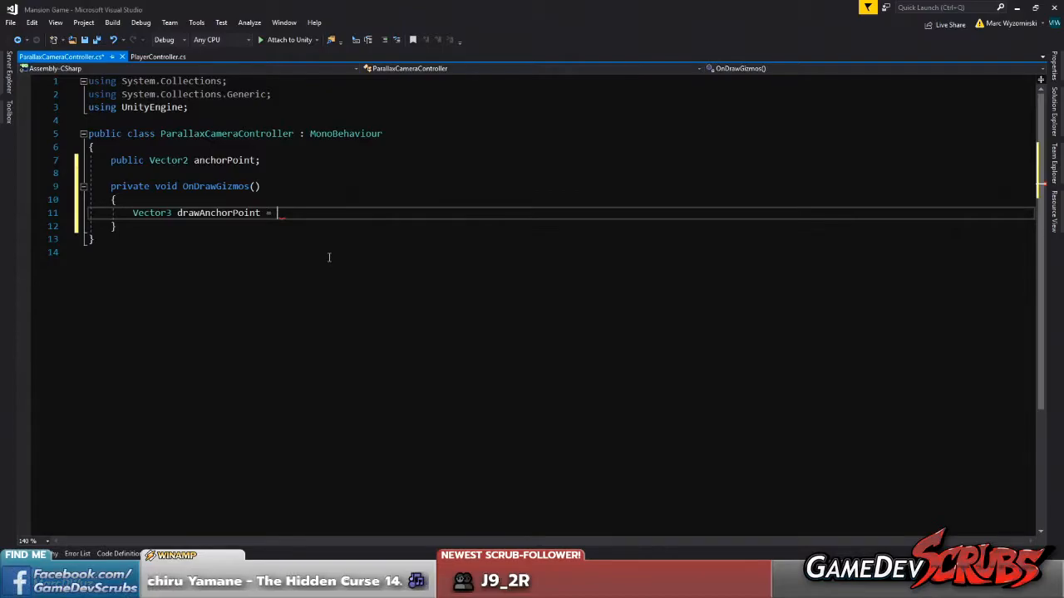
pyautogui.write('transf')
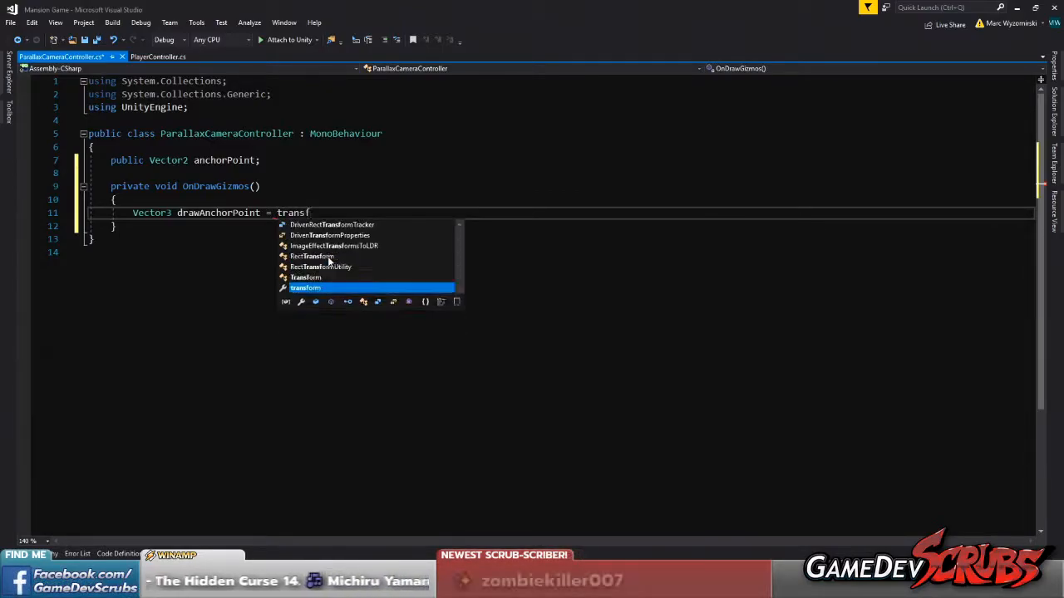
pyautogui.write('orm.position.')
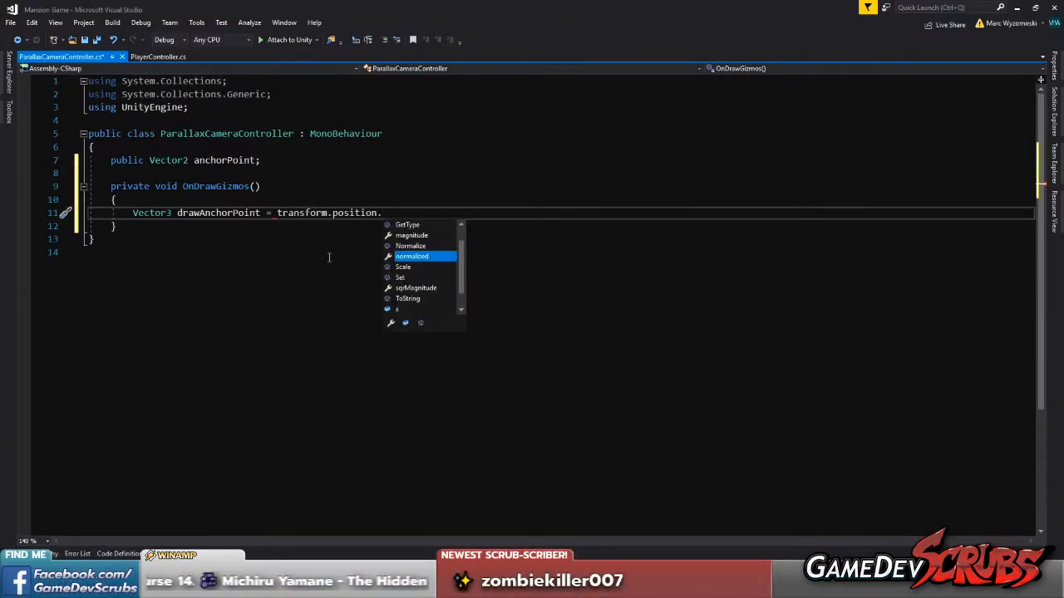
pyautogui.write('z')
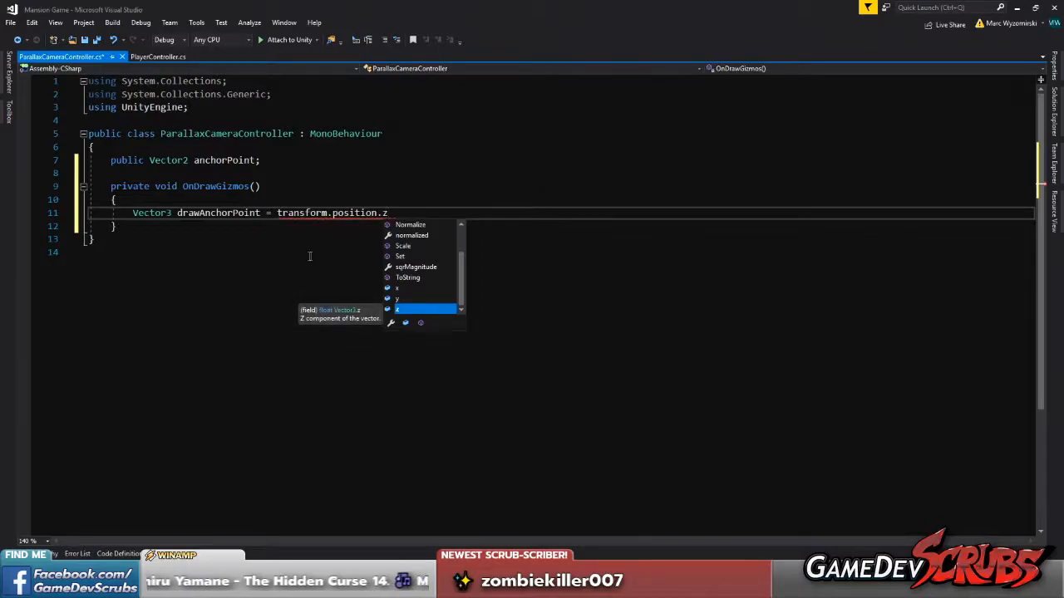
# Change the type of the anchorPoint field to Vector3
pyautogui.click(340, 150)
pyautogui.doubleClick(181, 160)
pyautogui.write('Vector3')
# Remove the unfinished drawAnchorPoint declaration from the OnDrawGizmos method
pyautogui.click(399, 214)
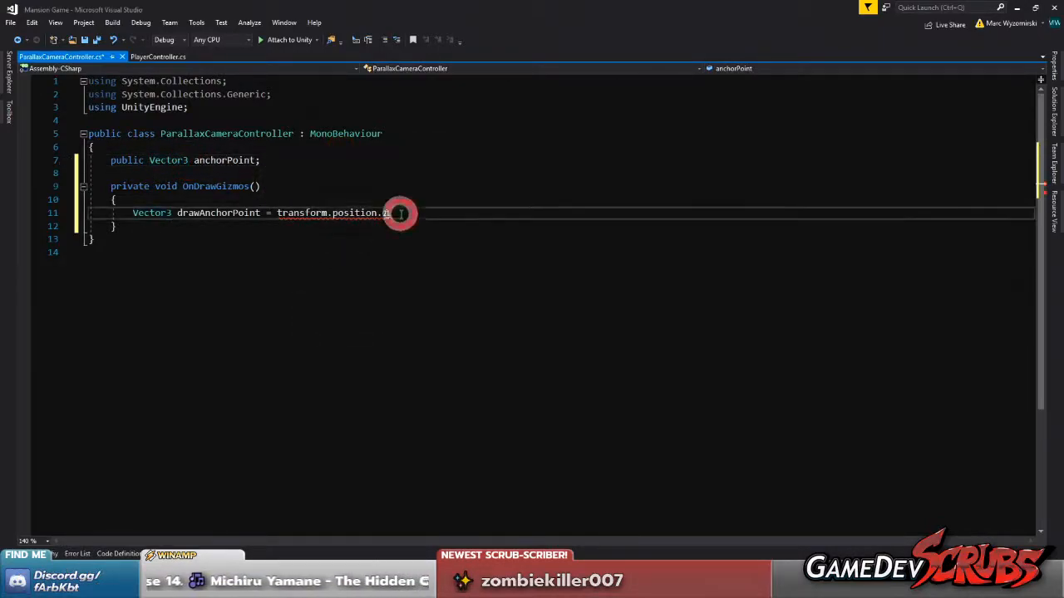
pyautogui.moveTo(399, 214); pyautogui.dragTo(277, 213)
pyautogui.press('BackSpace')
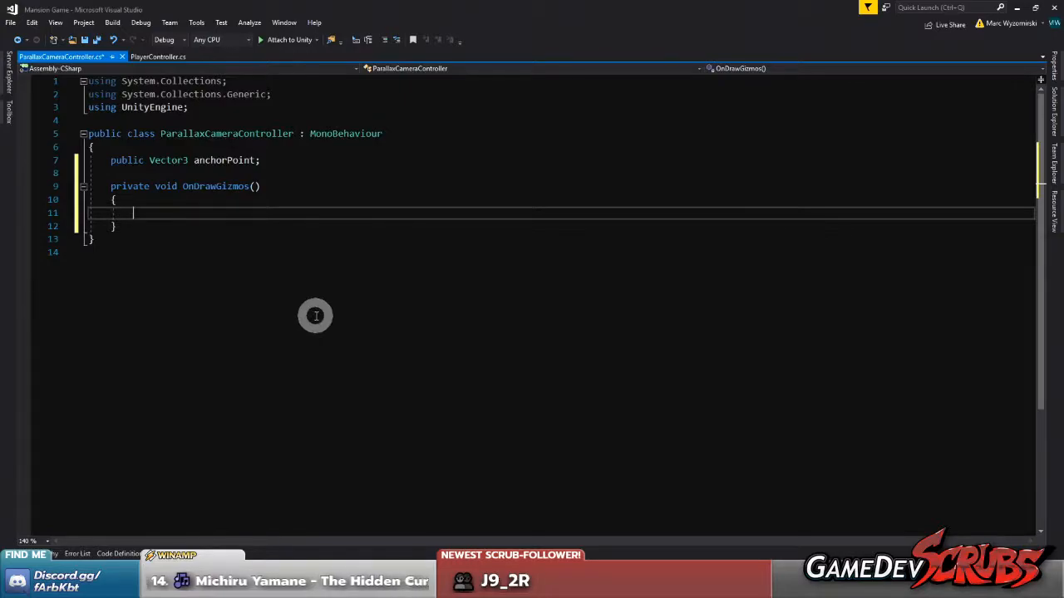
# Initialize the anchorPoint field to Vector3.zero and save the script
pyautogui.click(289, 162)
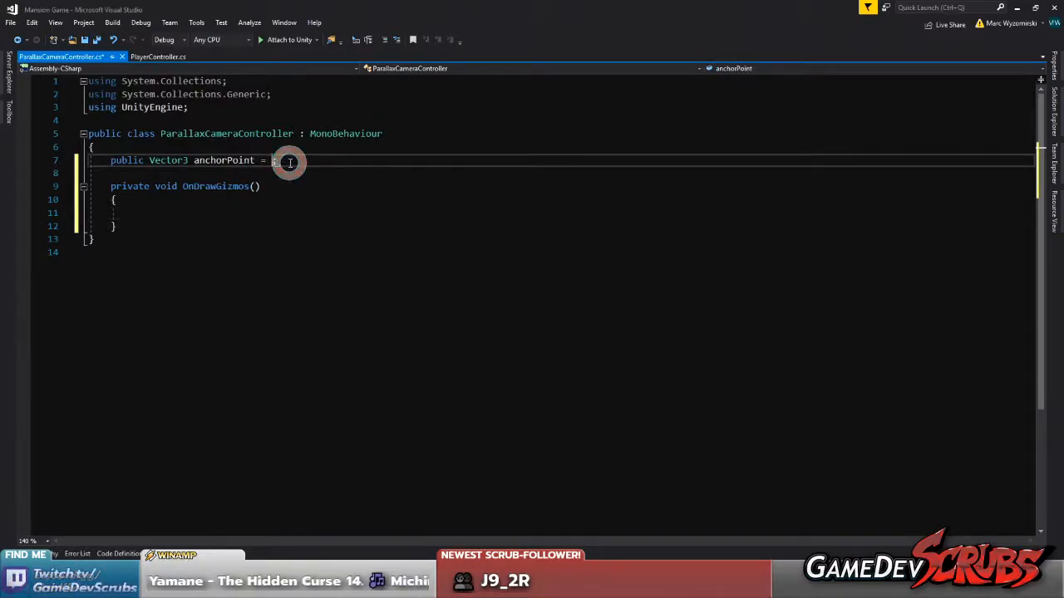
pyautogui.press('Left')
pyautogui.write('= Vector3')
pyautogui.write('.zero')
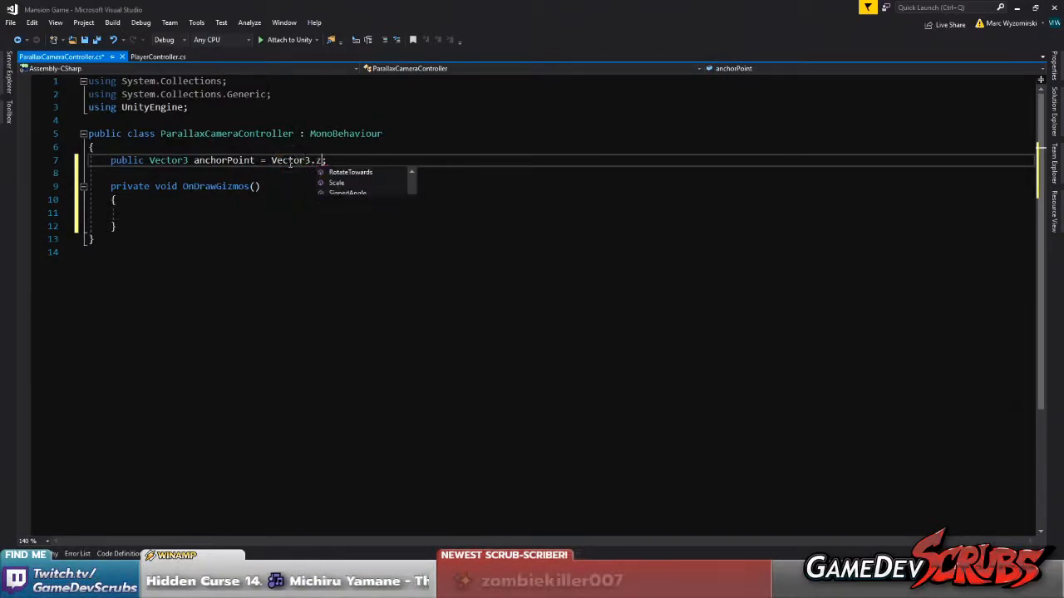
pyautogui.hotkey('ctrl', 's')
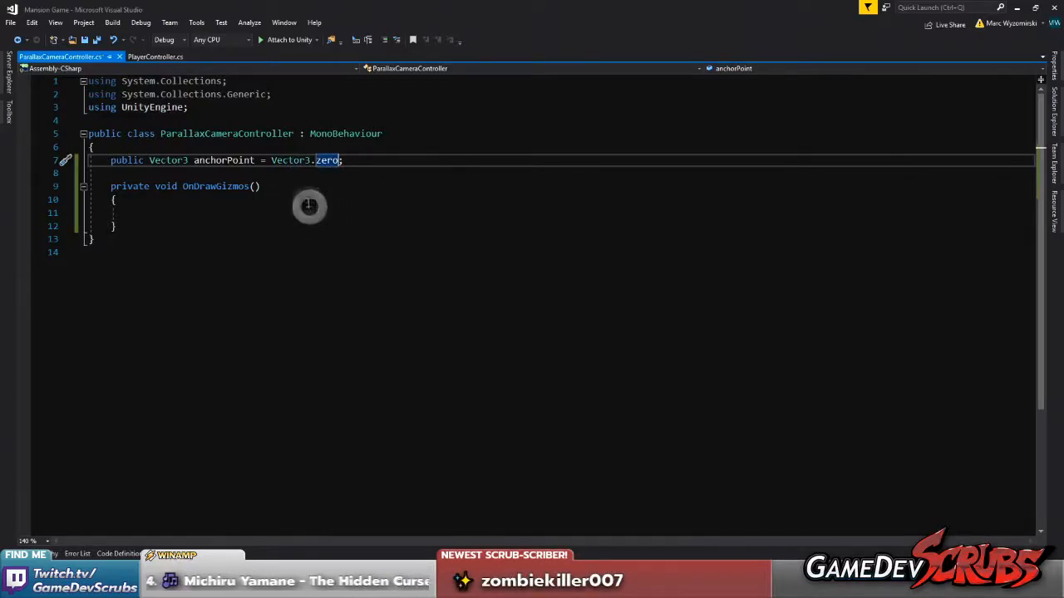
pyautogui.click(184, 156)
pyautogui.click(164, 215)
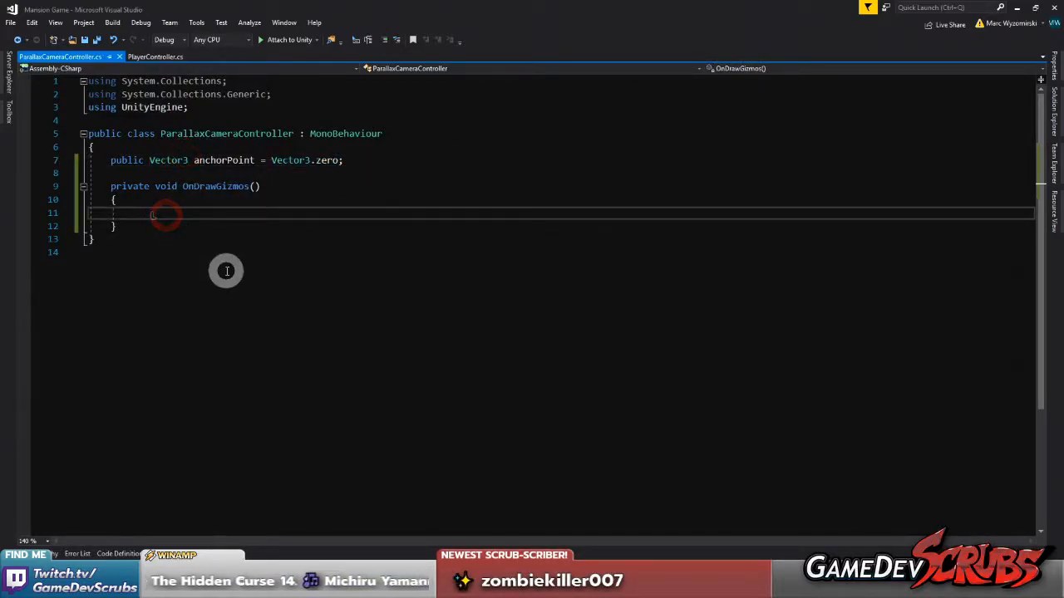
pyautogui.click(161, 197)
pyautogui.click(166, 209)
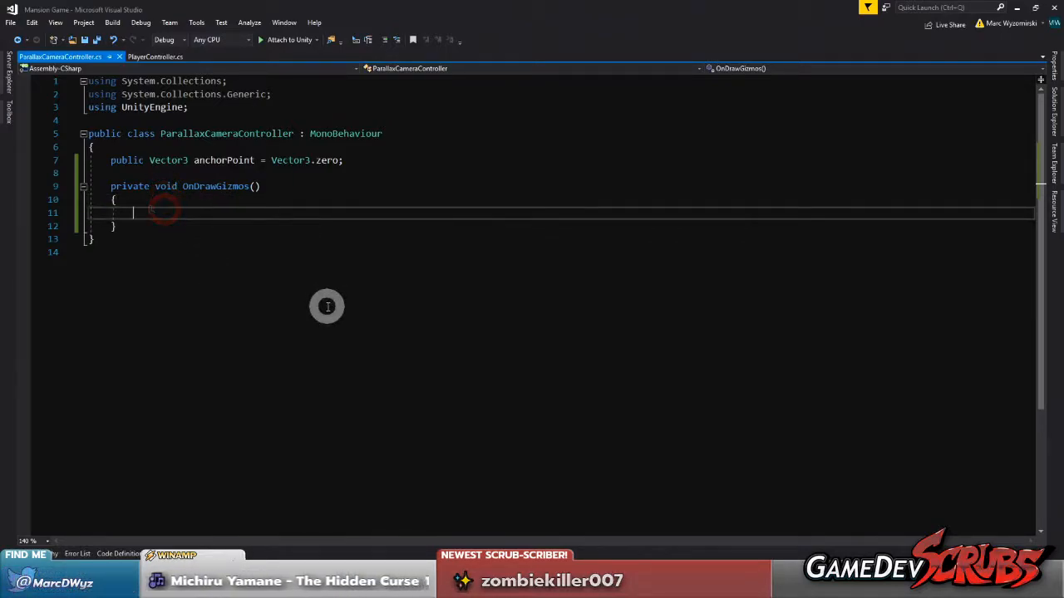
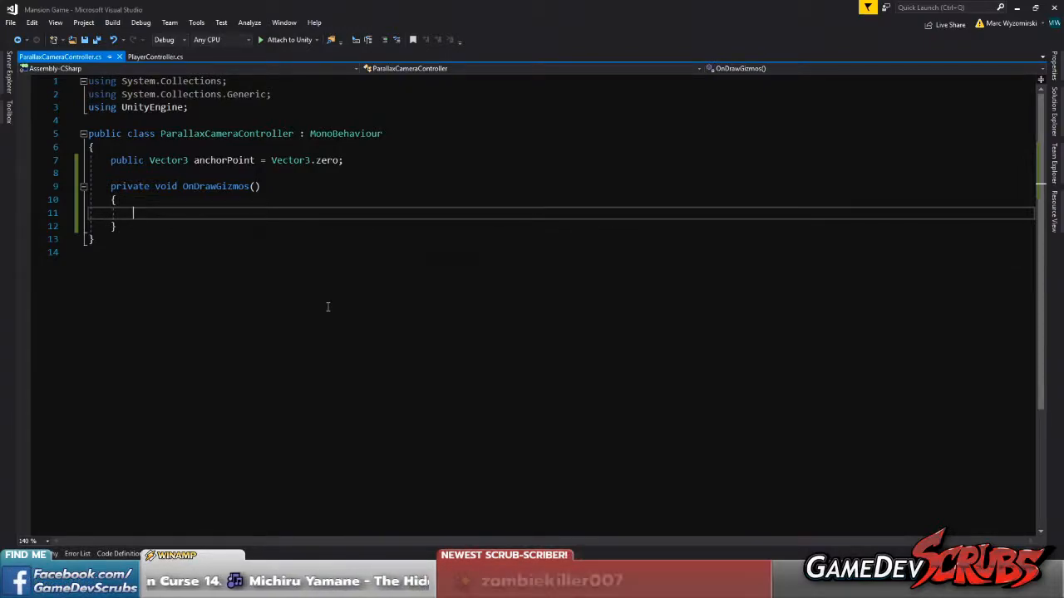
# Set Gizmos.color to Color.red as the first statement in the OnDrawGizmos method
pyautogui.click(172, 196)
pyautogui.click(173, 208)
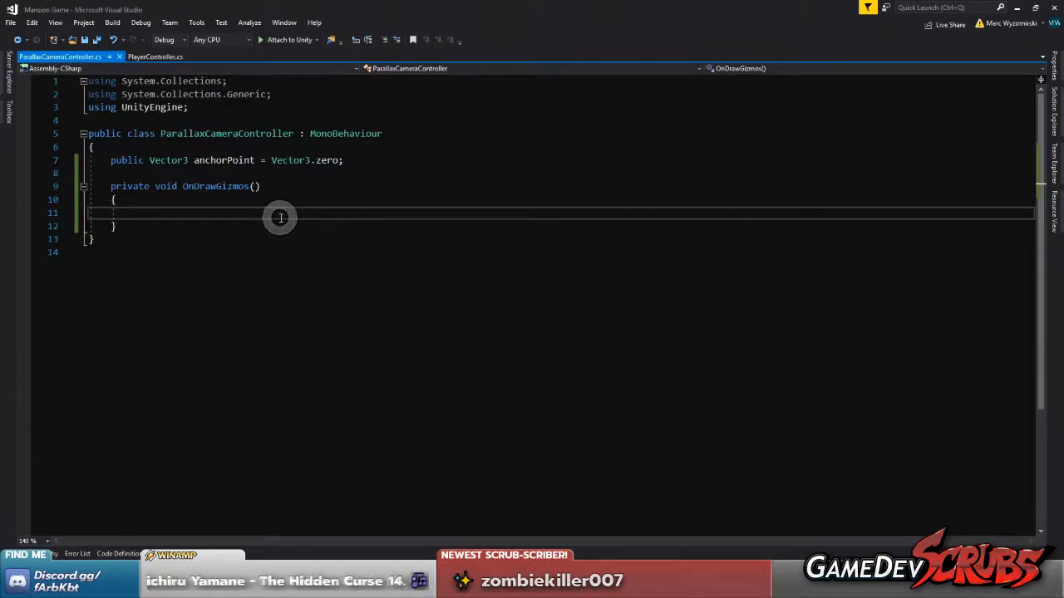
pyautogui.write('Gizmos.color =')
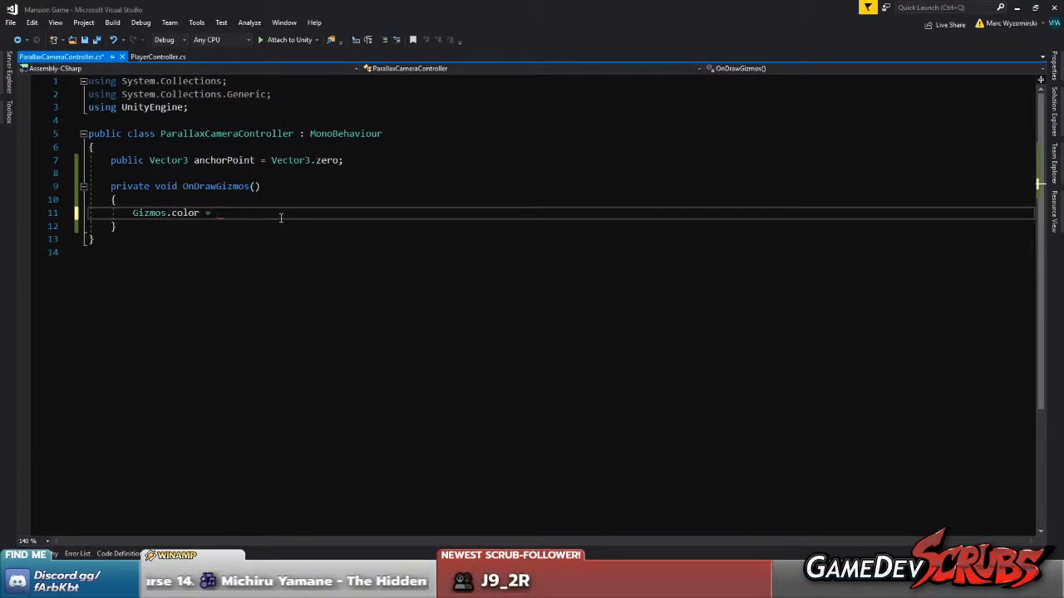
pyautogui.click(279, 214)
pyautogui.write('Color.rw')
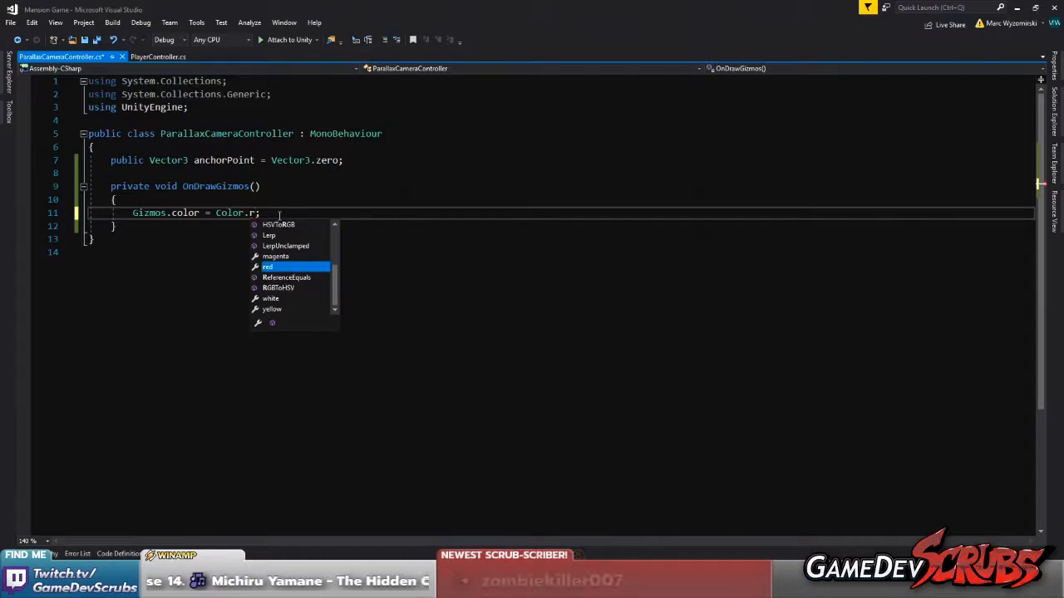
pyautogui.press('Tab')
pyautogui.press('Return')
pyautogui.press('Return')
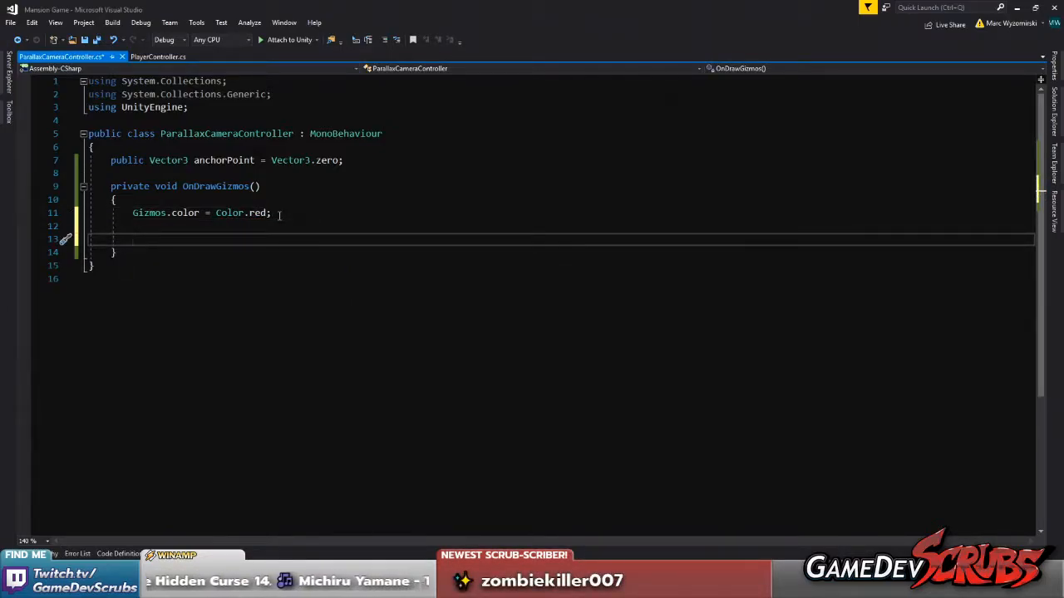
# Add a Gizmos.DrawSphere call below the color assignment in OnDrawGizmos
pyautogui.write('Gixm')
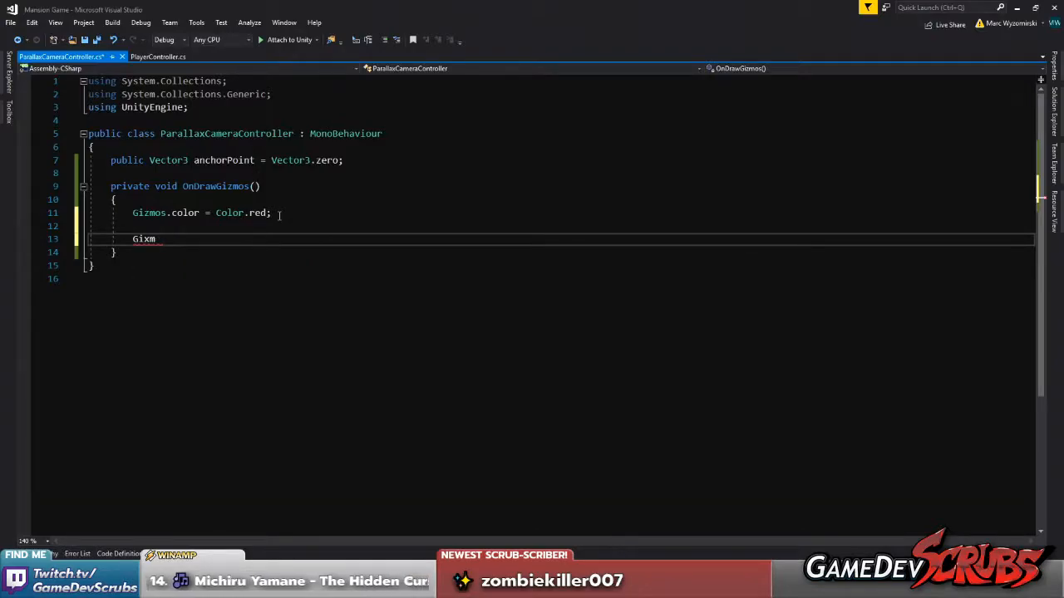
pyautogui.write('os.zmos.dra')
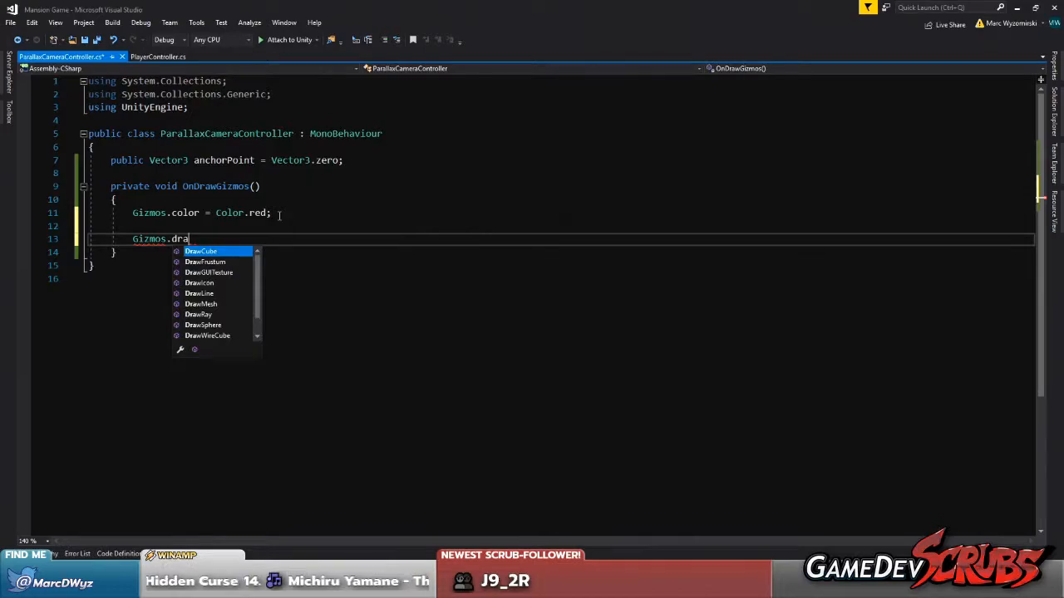
pyautogui.press('Down')
pyautogui.press('Down')
pyautogui.press('Down')
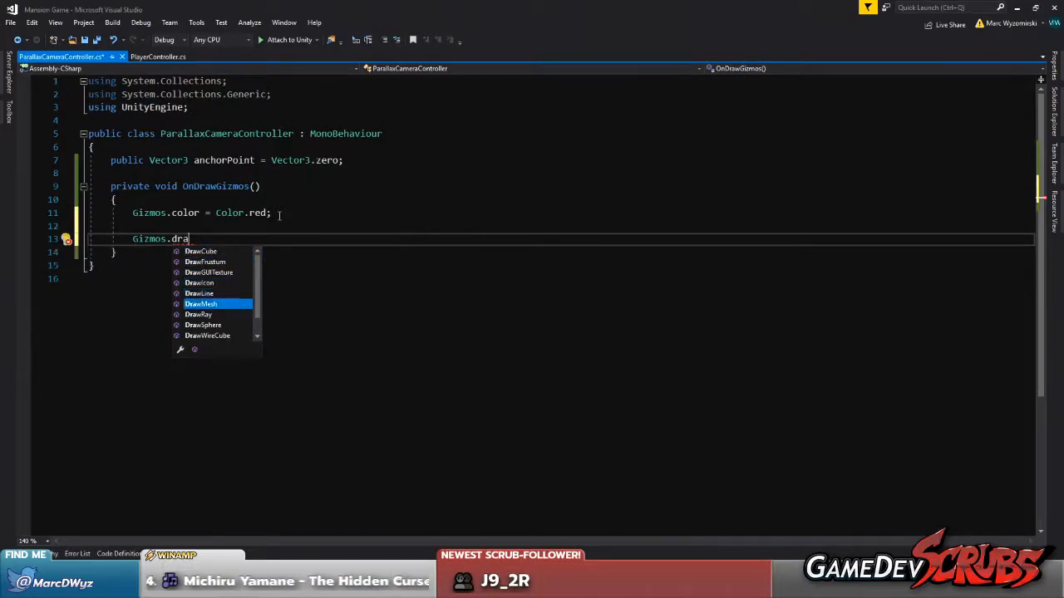
pyautogui.press('Down')
pyautogui.press('Down')
pyautogui.press('Tab')
pyautogui.write('(')
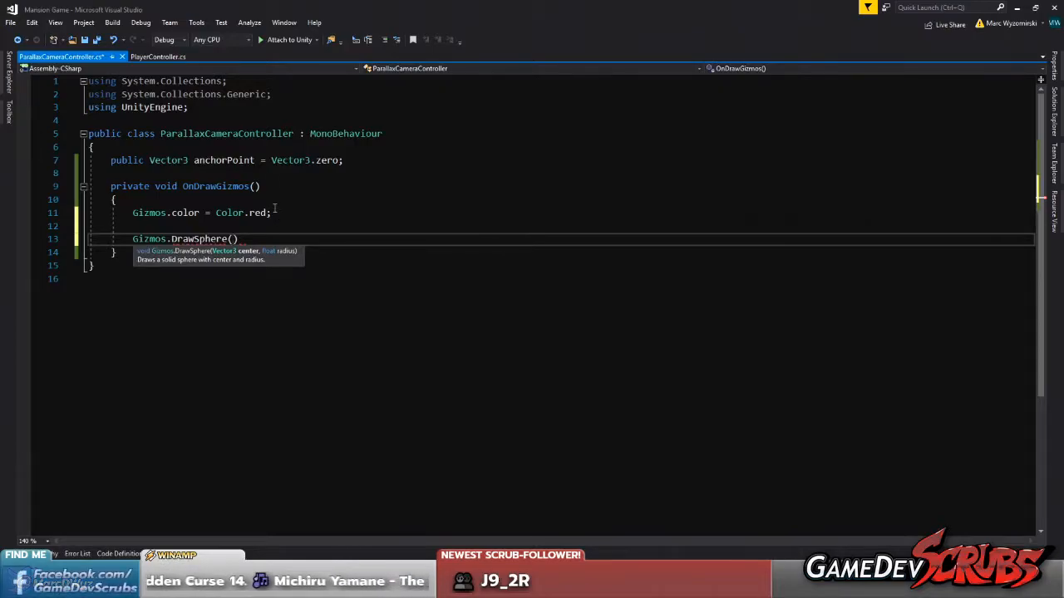
# Pass anchorPoint as the DrawSphere center and 0.1f as its radius, and save the script
pyautogui.doubleClick(224, 160)
pyautogui.hotkey('ctrl', 'c')
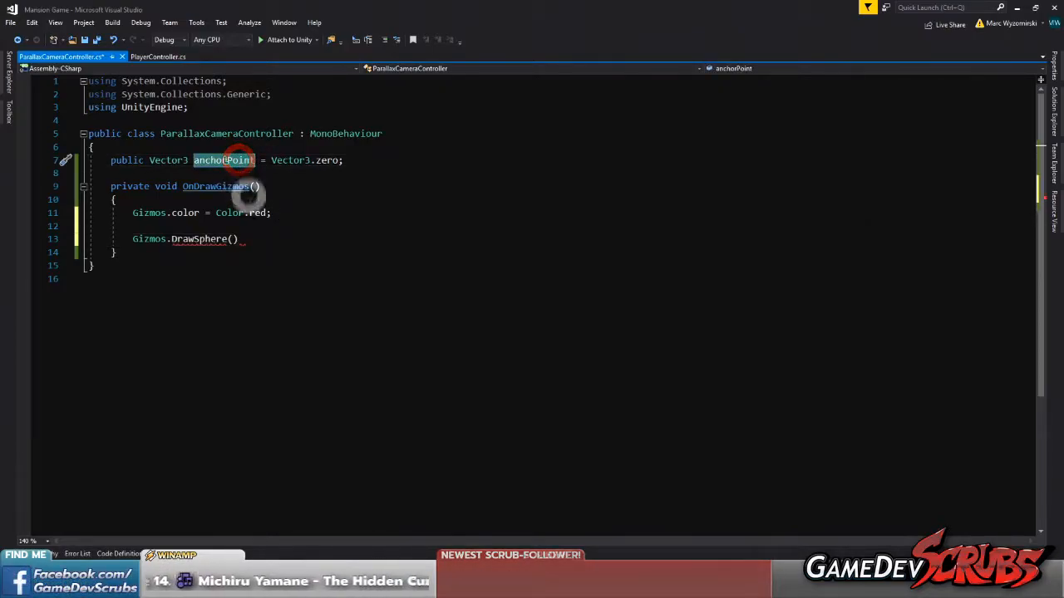
pyautogui.click(231, 239)
pyautogui.hotkey('ctrl', 'v')
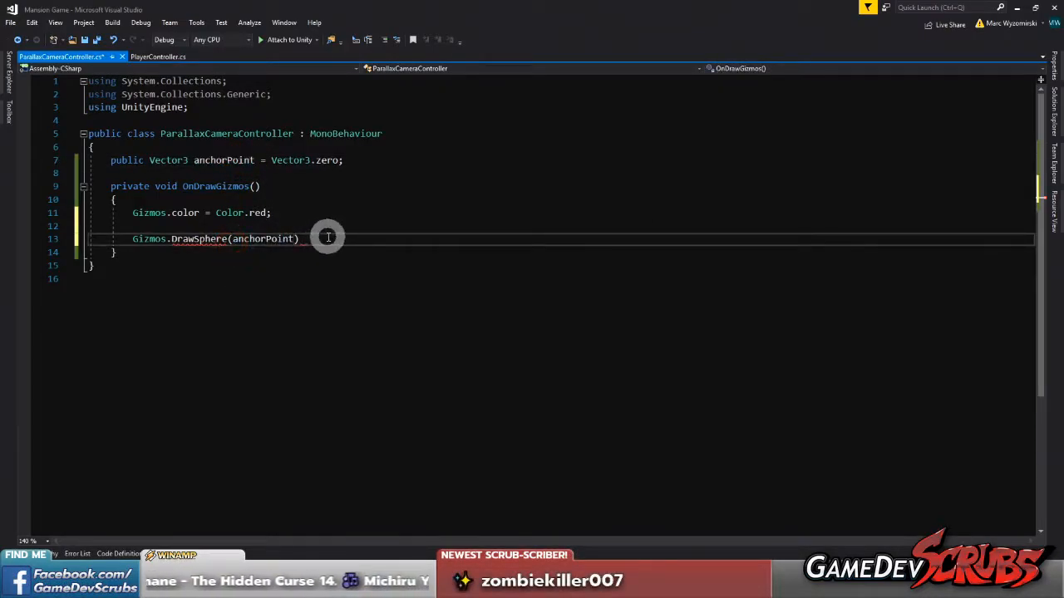
pyautogui.click(327, 238)
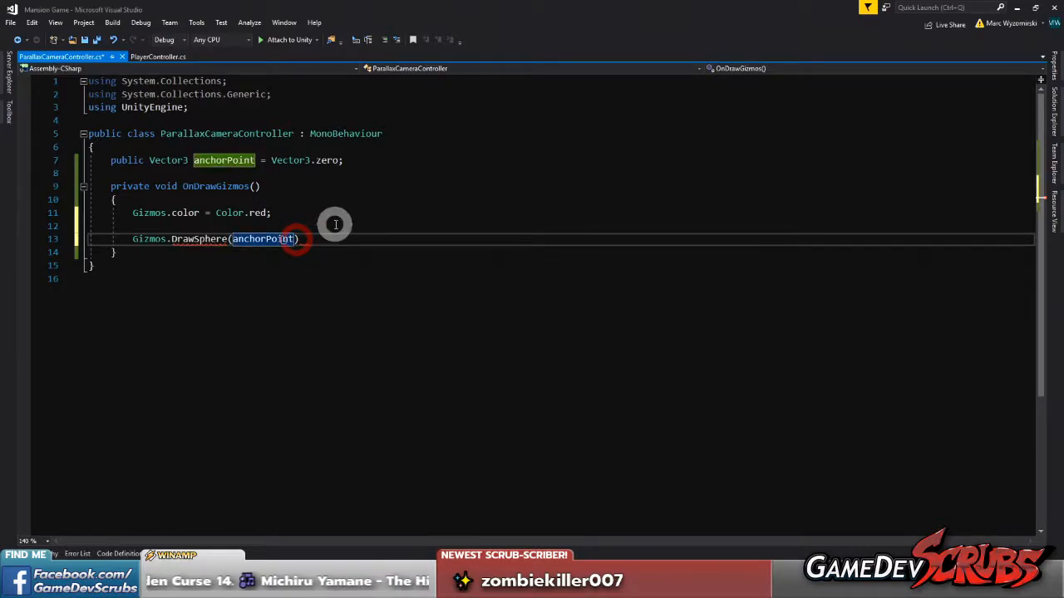
pyautogui.write(', 0.1f')
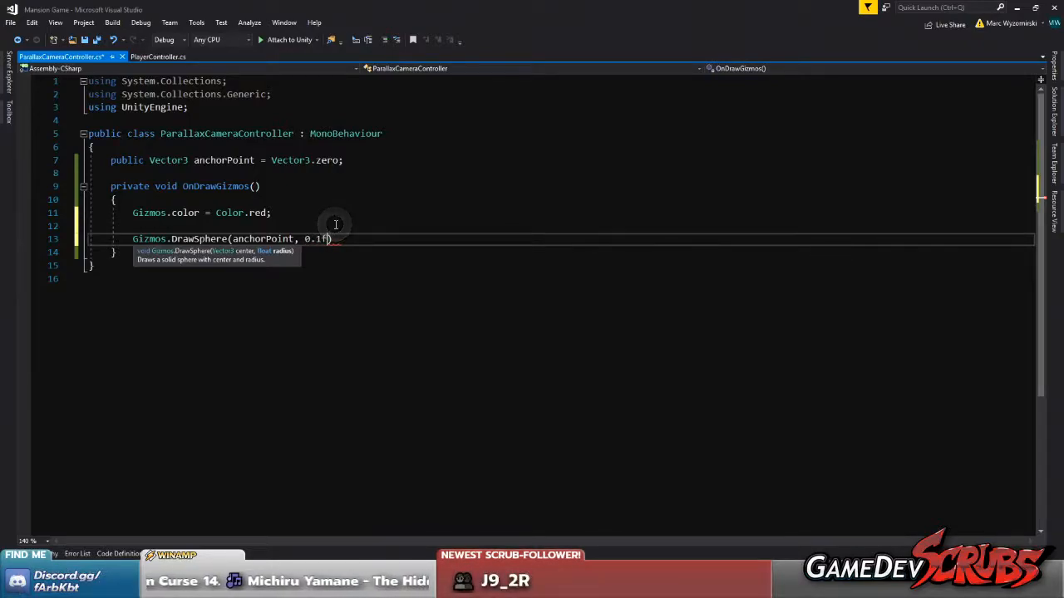
pyautogui.write(')')
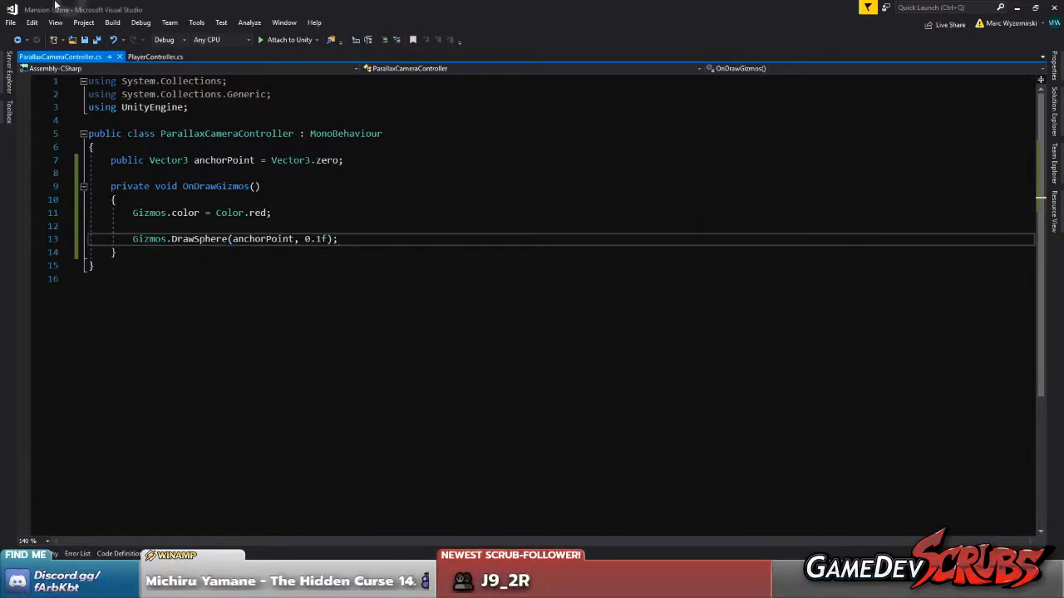
pyautogui.click(96, 42)
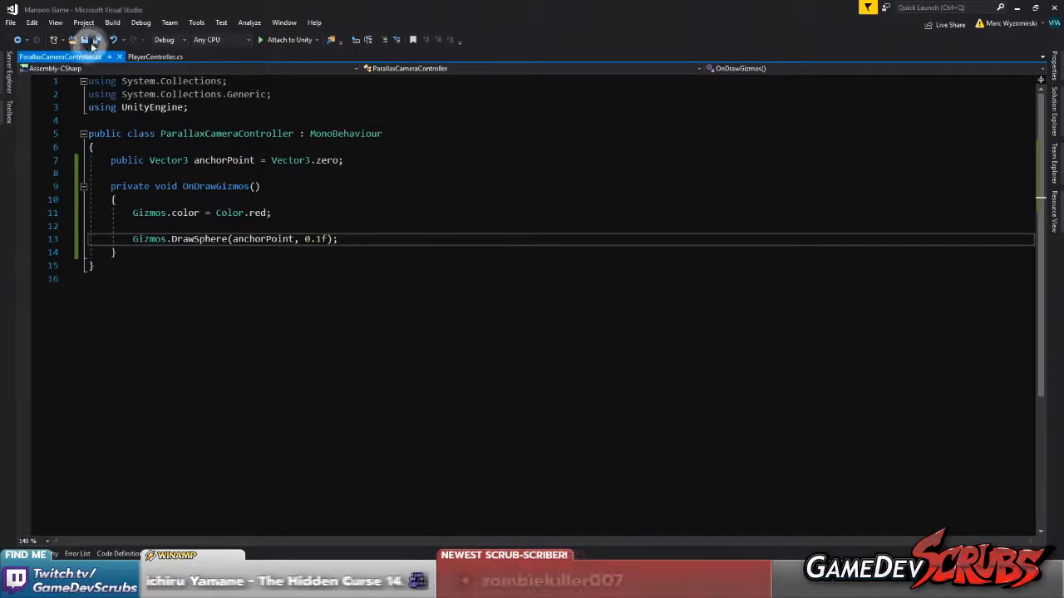
pyautogui.click(97, 39)
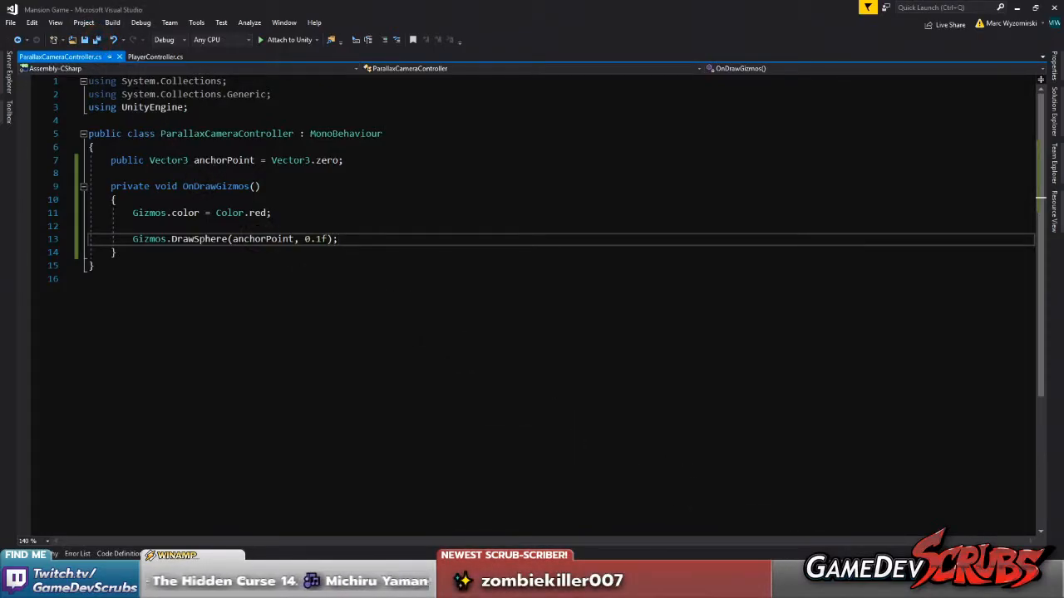
# Switch to Unity and attach the ParallaxLayerController script to the Trees, Back Trees and Moon parent objects
pyautogui.hotkey('alt', 'Tab')
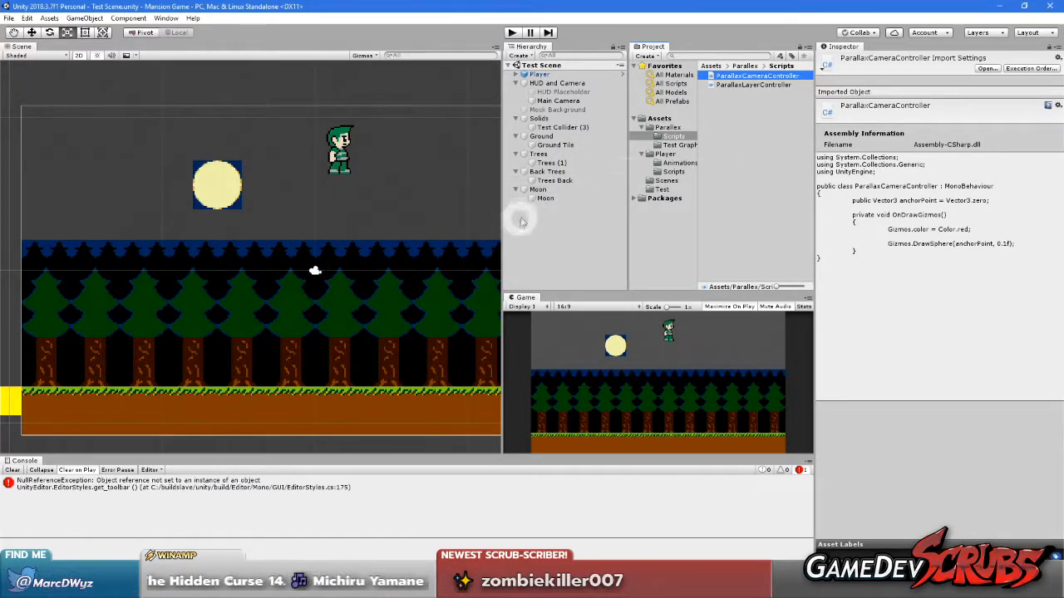
pyautogui.click(556, 190)
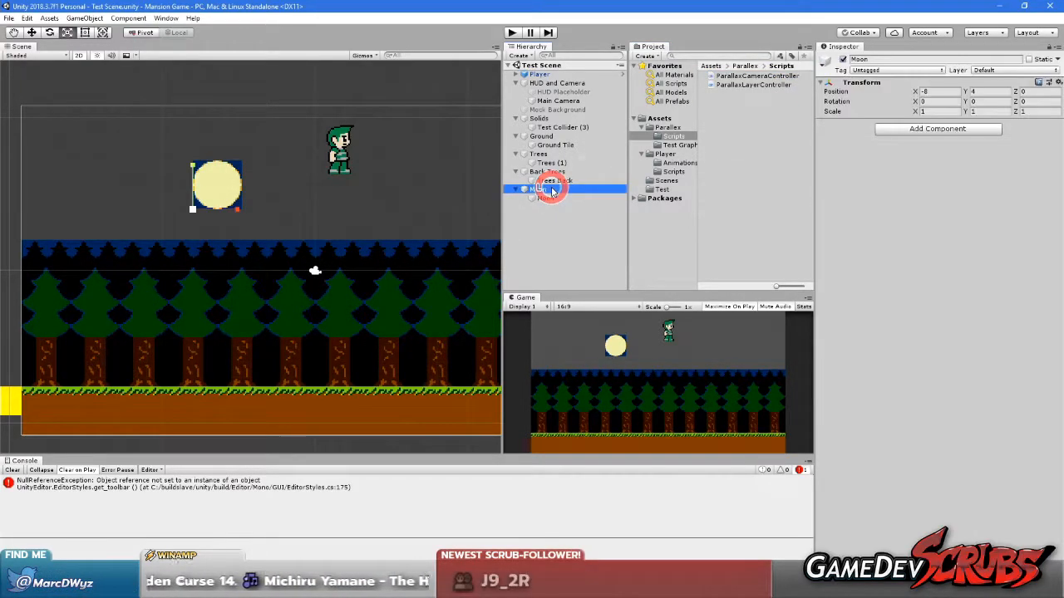
pyautogui.click(754, 75)
pyautogui.moveTo(753, 84); pyautogui.dragTo(545, 156)
pyautogui.moveTo(748, 84); pyautogui.dragTo(792, 117)
# Check the components on the Ground, Trees, Back Trees and Moon parent objects for the layer controller script
pyautogui.click(542, 137)
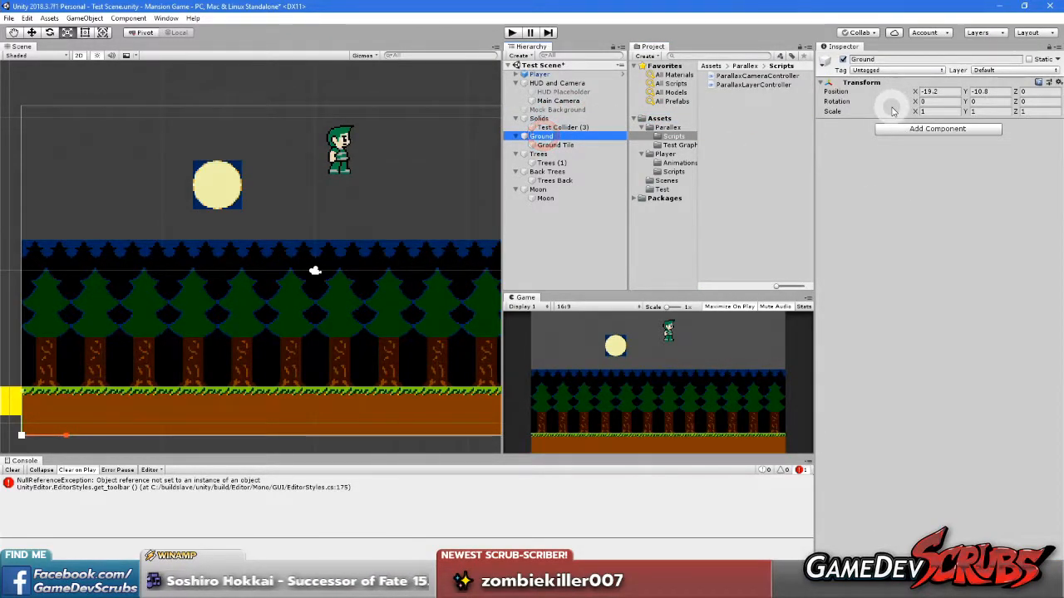
pyautogui.click(540, 155)
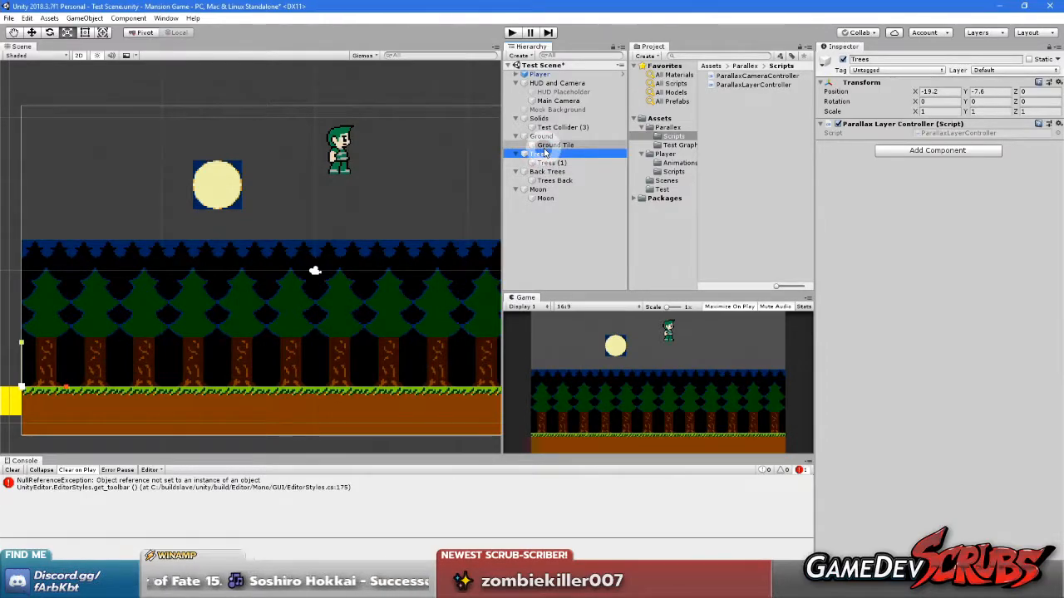
pyautogui.click(543, 146)
pyautogui.click(540, 154)
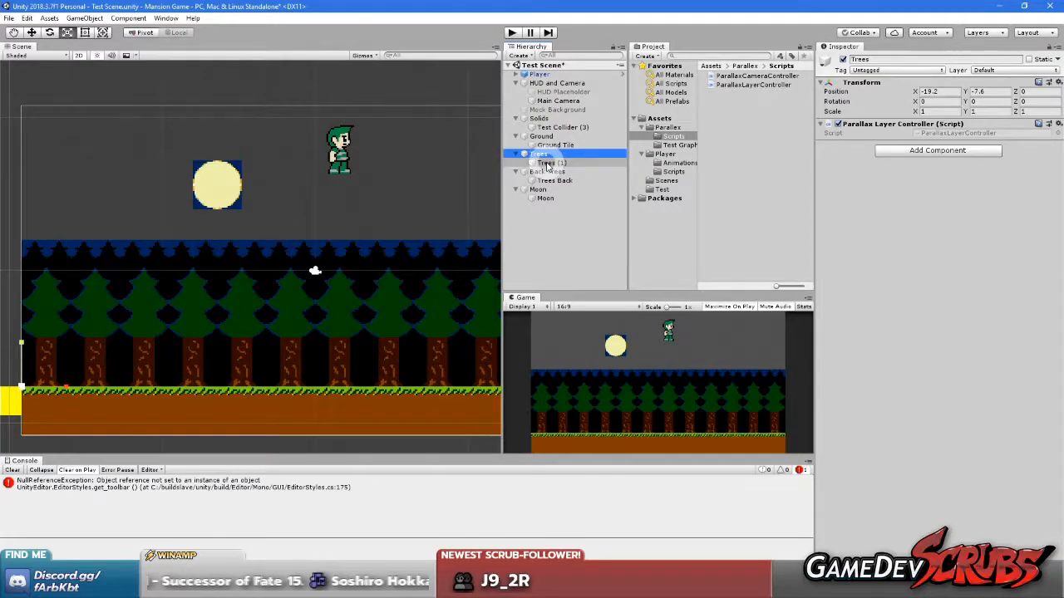
pyautogui.click(548, 164)
pyautogui.click(546, 171)
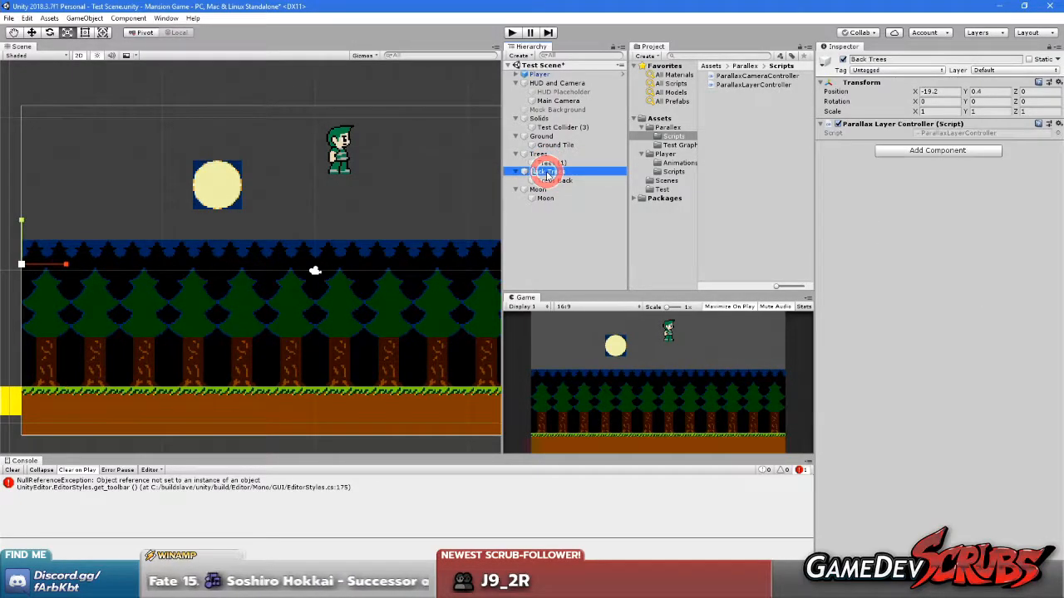
pyautogui.click(540, 190)
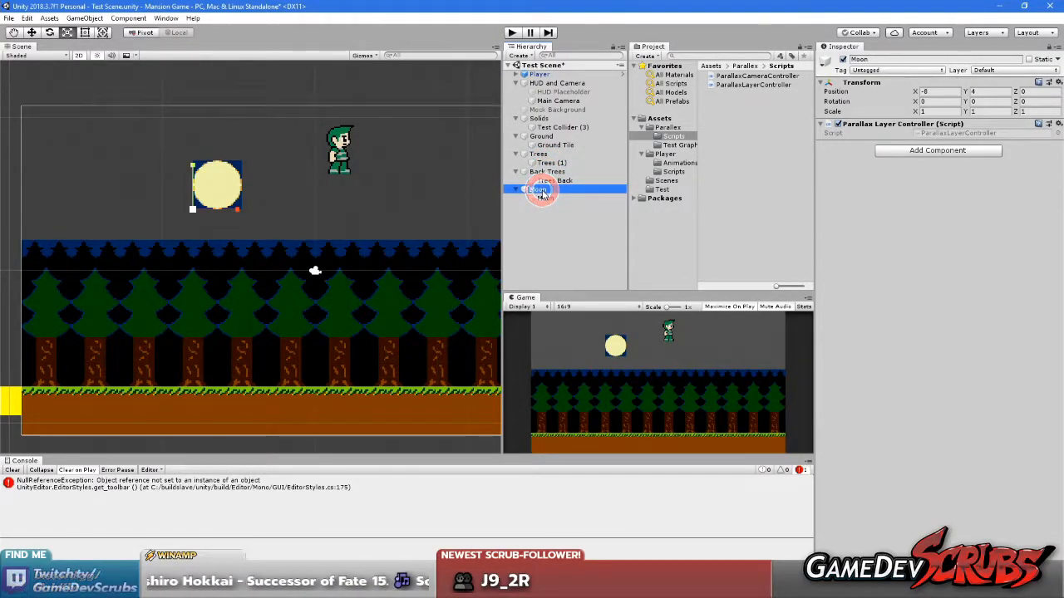
# Activate the Move tool and save the test scene
pyautogui.click(32, 33)
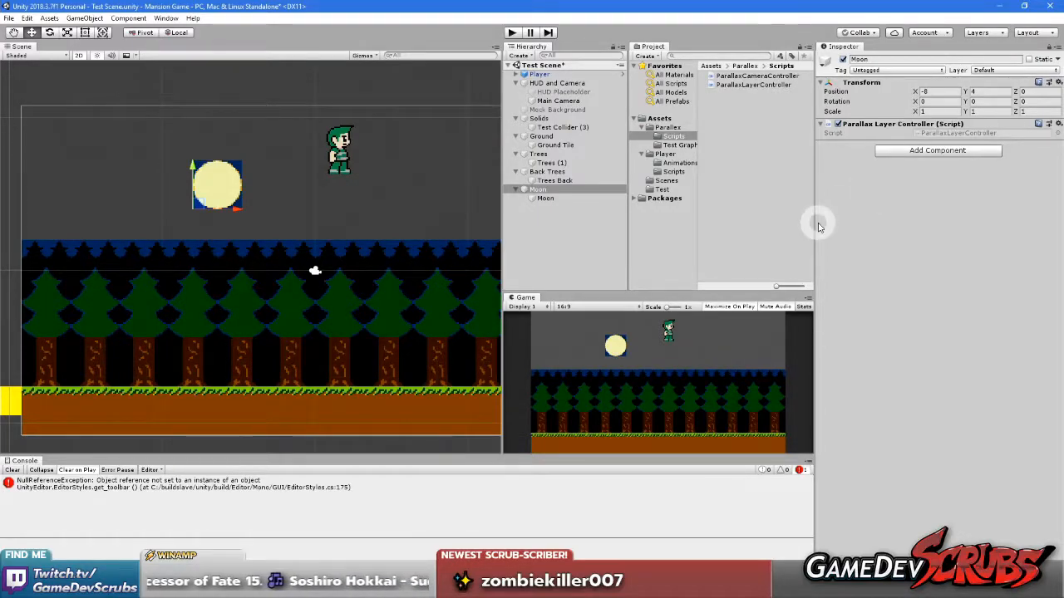
pyautogui.click(8, 18)
pyautogui.click(8, 18)
pyautogui.click(8, 19)
pyautogui.click(40, 112)
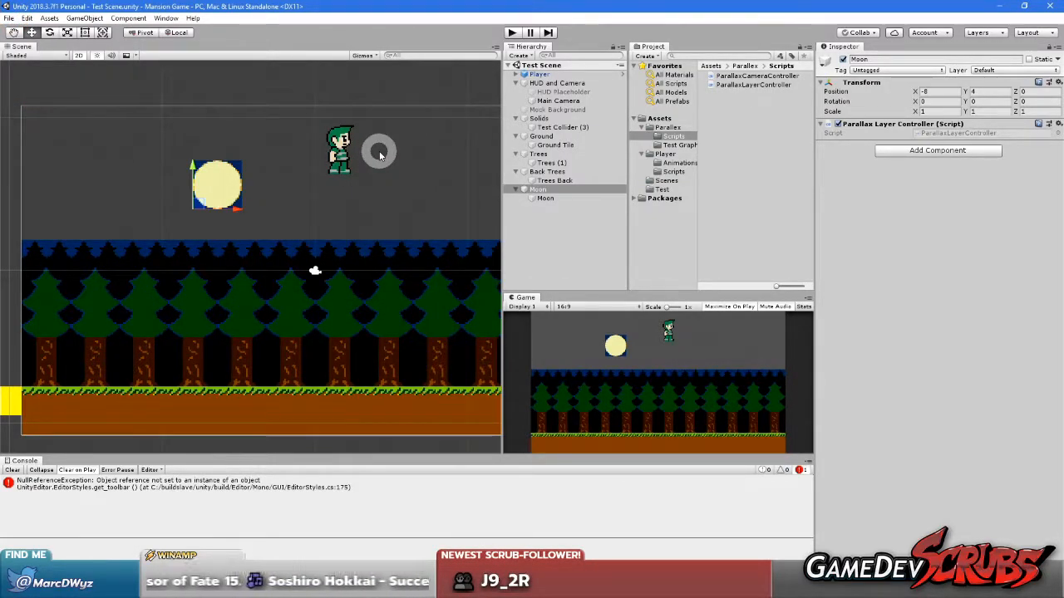
pyautogui.click(1009, 303)
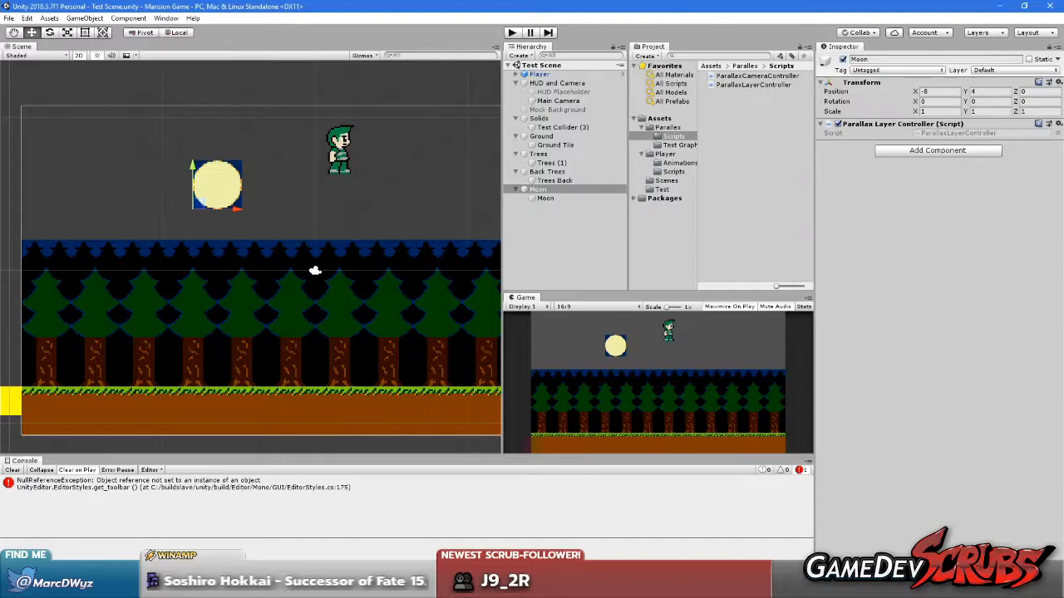
pyautogui.hotkey('alt', 'Tab')
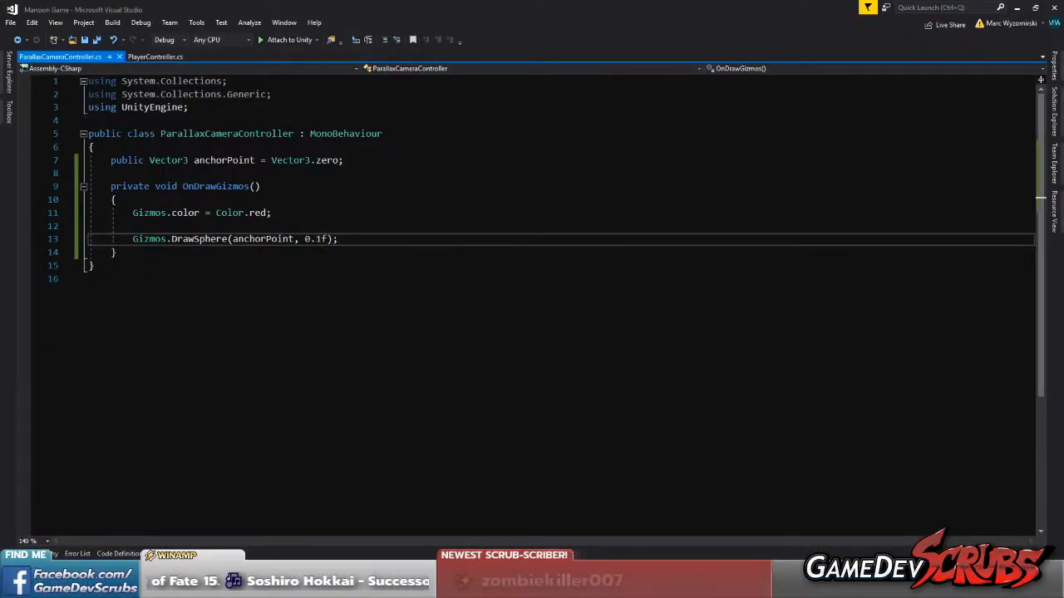
pyautogui.hotkey('alt', 'Tab')
pyautogui.moveTo(178, 257); pyautogui.dragTo(234, 268, button='middle')
pyautogui.click(754, 137)
pyautogui.click(258, 187)
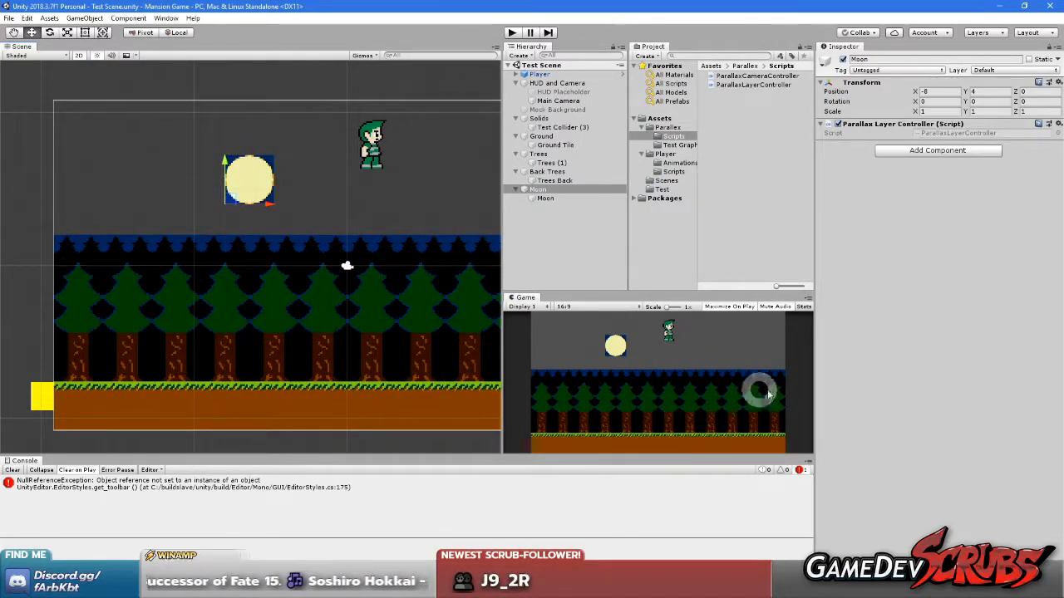
pyautogui.click(688, 373)
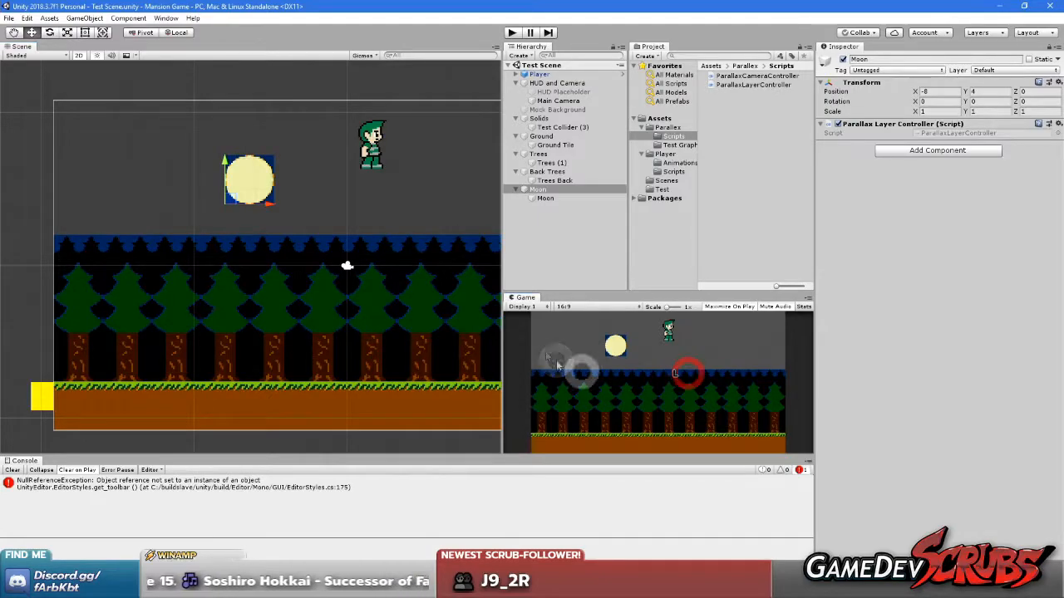
pyautogui.moveTo(266, 304); pyautogui.dragTo(316, 313, button='middle')
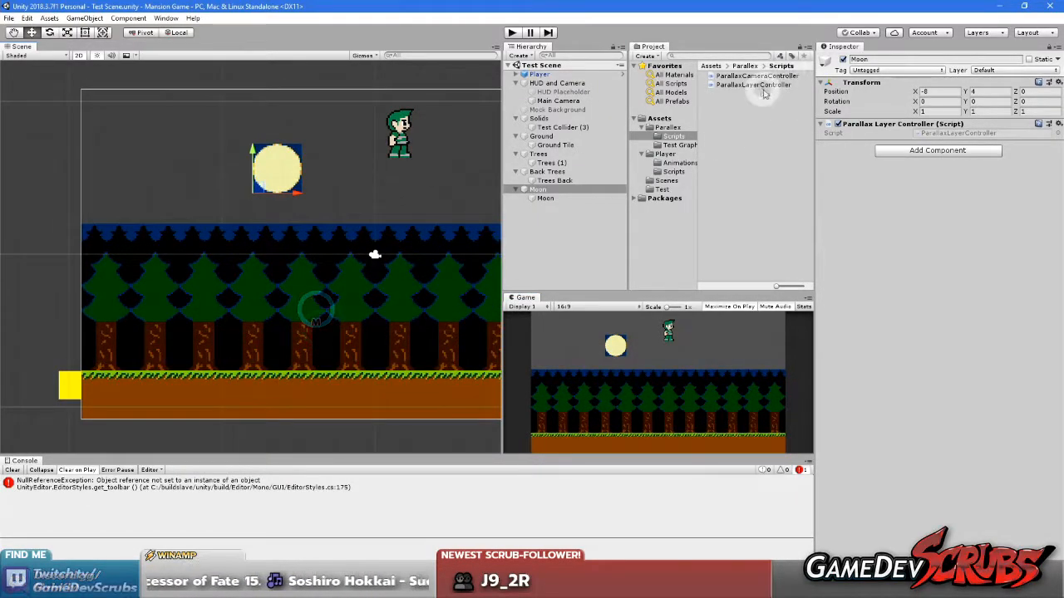
# Open the ParallaxCameraController script in Visual Studio and cut the anchorPoint field and OnDrawGizmos method out of its class
pyautogui.click(753, 86)
pyautogui.doubleClick(756, 76)
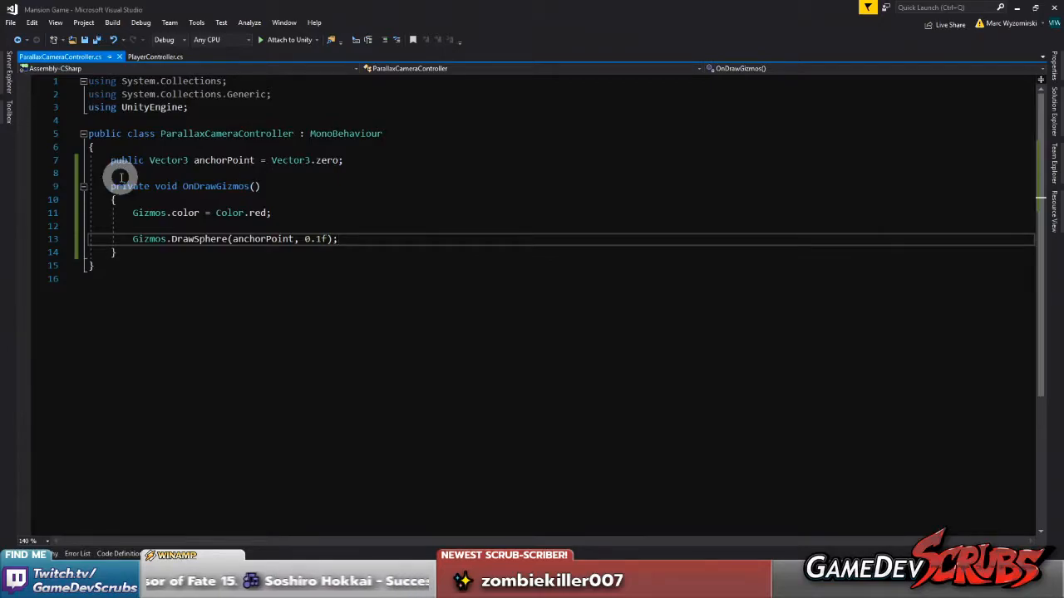
pyautogui.moveTo(112, 160); pyautogui.dragTo(162, 249)
pyautogui.hotkey('ctrl', 'c')
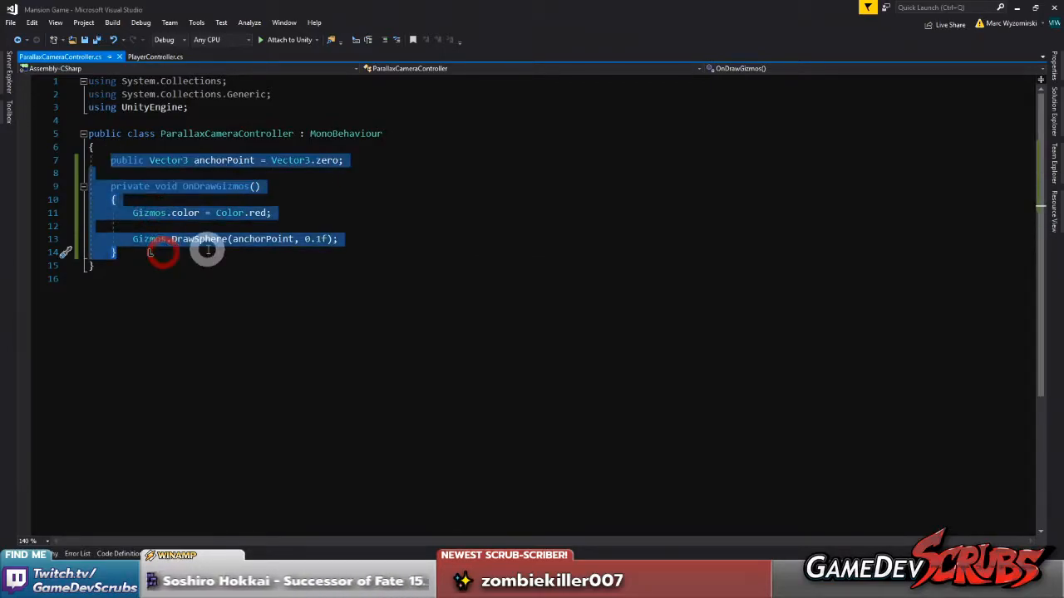
pyautogui.press('BackSpace')
pyautogui.hotkey('alt', 'Tab')
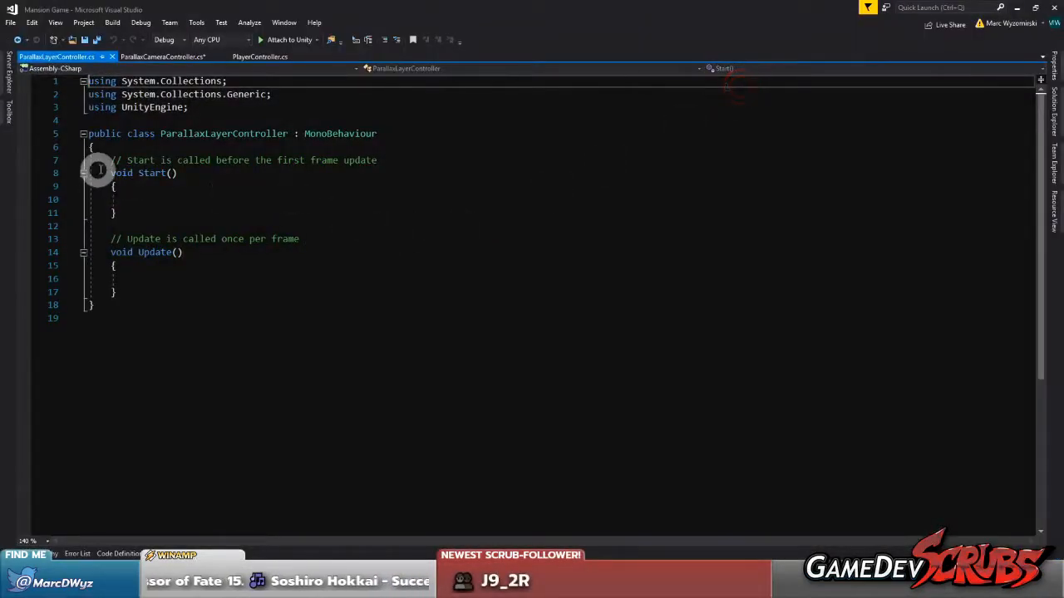
# Paste the anchorPoint field and OnDrawGizmos method into the ParallaxLayerController class, save it and return to Unity
pyautogui.moveTo(111, 161); pyautogui.dragTo(145, 294)
pyautogui.hotkey('ctrl', 'v')
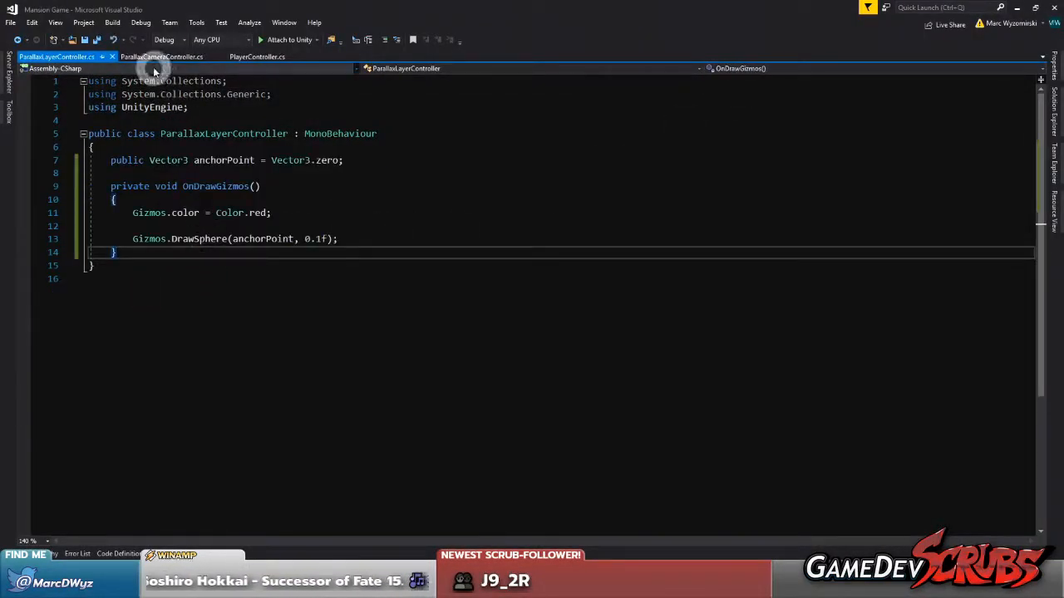
pyautogui.click(158, 56)
pyautogui.click(259, 56)
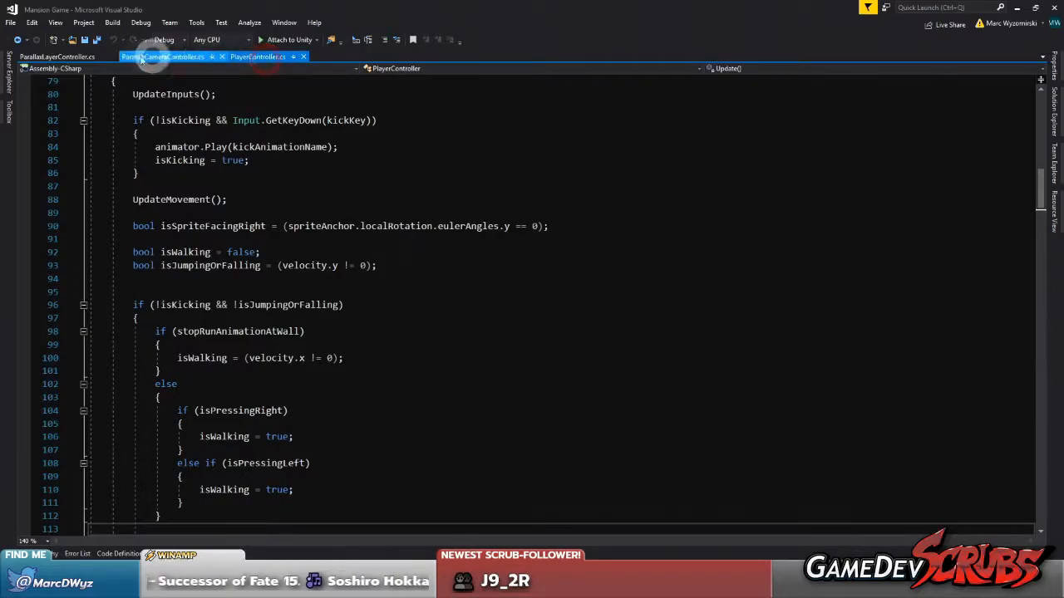
pyautogui.click(83, 57)
pyautogui.hotkey('alt', 'Tab')
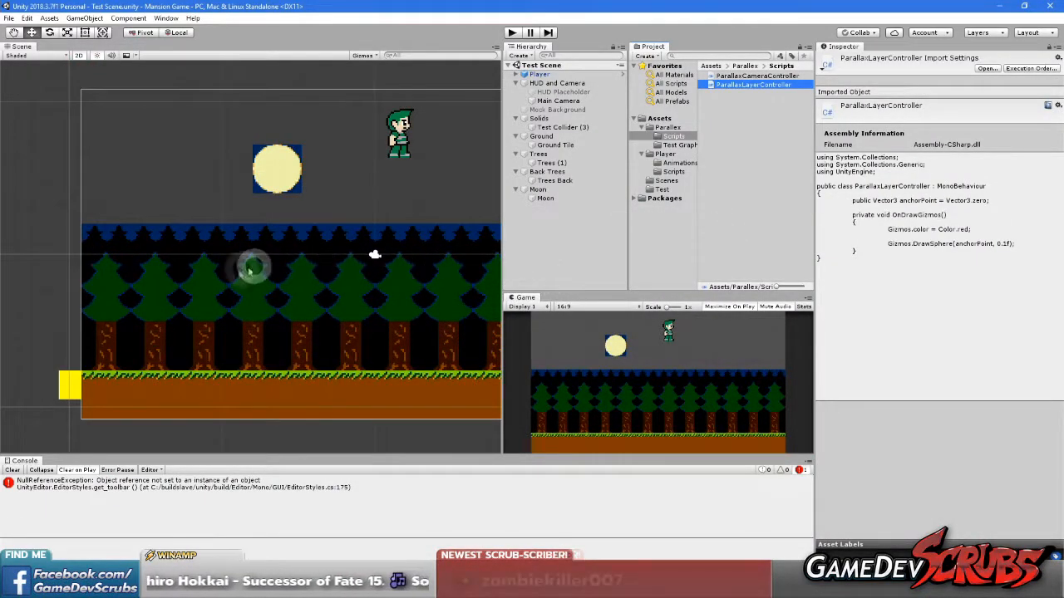
# Inspect the NullReferenceException entry in the console and clear the console messages
pyautogui.moveTo(274, 301)
pyautogui.mouseDown(button='middle')
pyautogui.moveTo(204, 280)
pyautogui.moveTo(239, 301)
pyautogui.mouseUp(button='middle')
pyautogui.scroll(5, 318, 268)
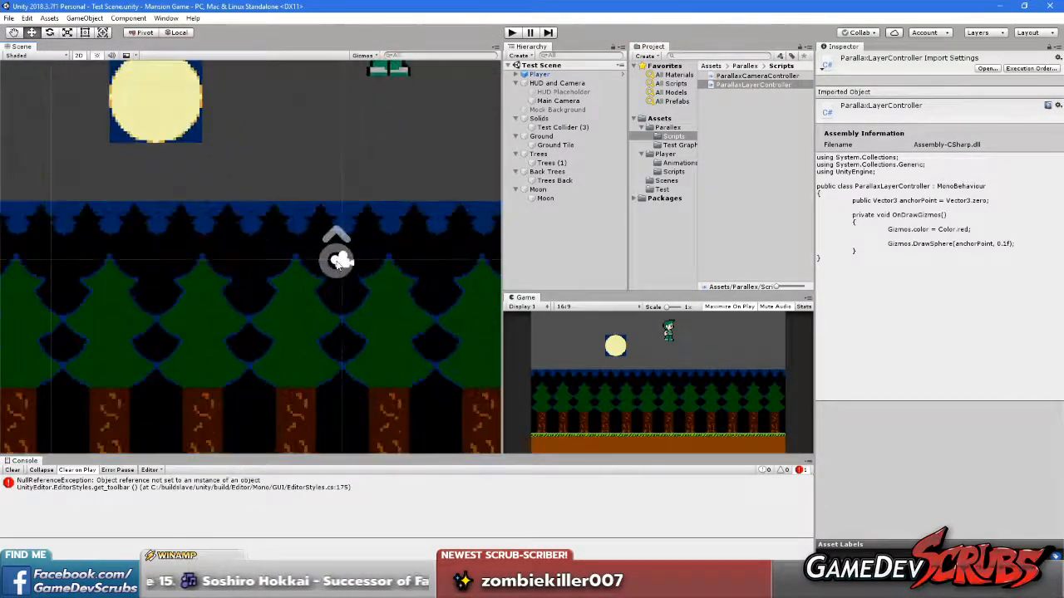
pyautogui.scroll(-2, 316, 263)
pyautogui.click(199, 489)
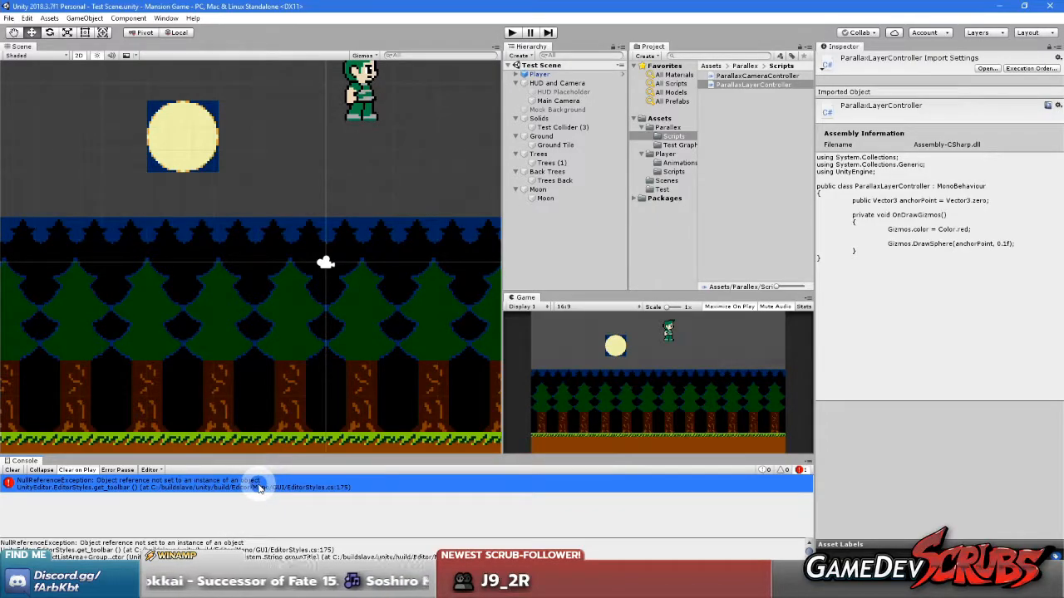
pyautogui.click(76, 511)
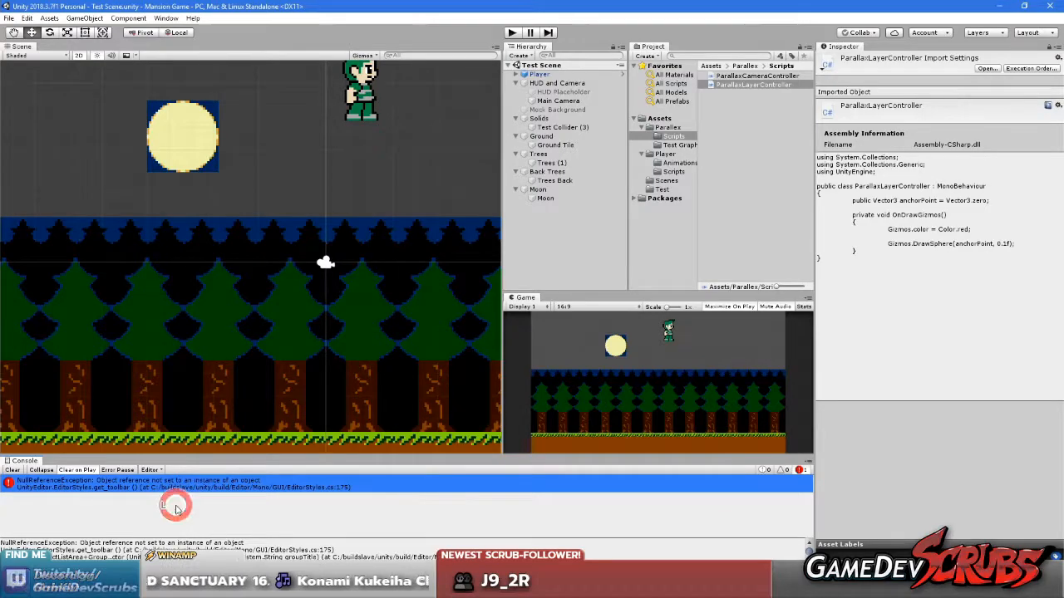
pyautogui.click(12, 469)
pyautogui.scroll(-9, 240, 312)
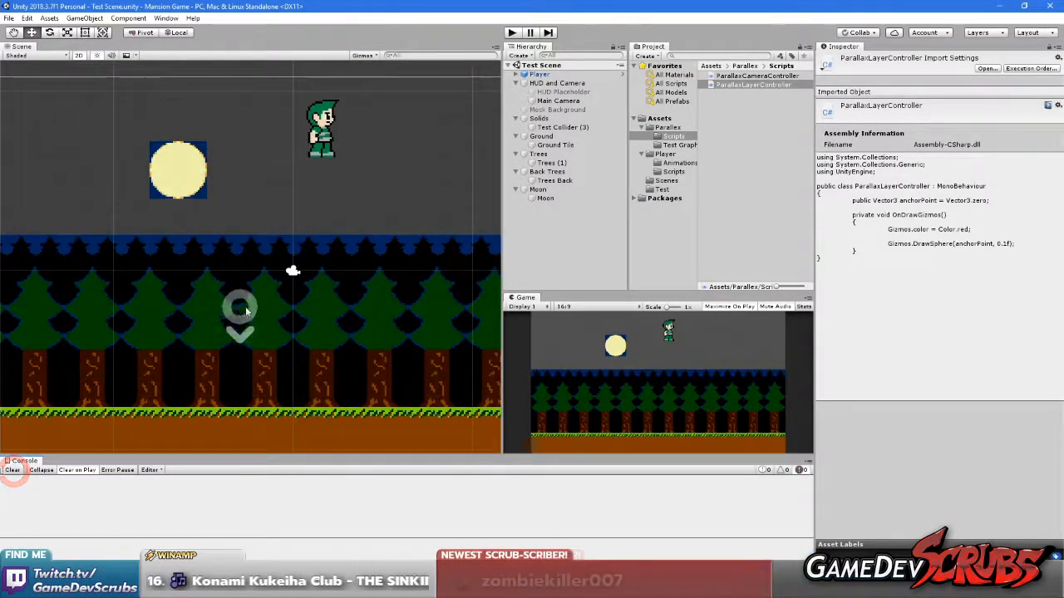
pyautogui.moveTo(205, 323)
pyautogui.mouseDown(button='middle')
pyautogui.moveTo(311, 312)
pyautogui.moveTo(261, 326)
pyautogui.mouseUp(button='middle')
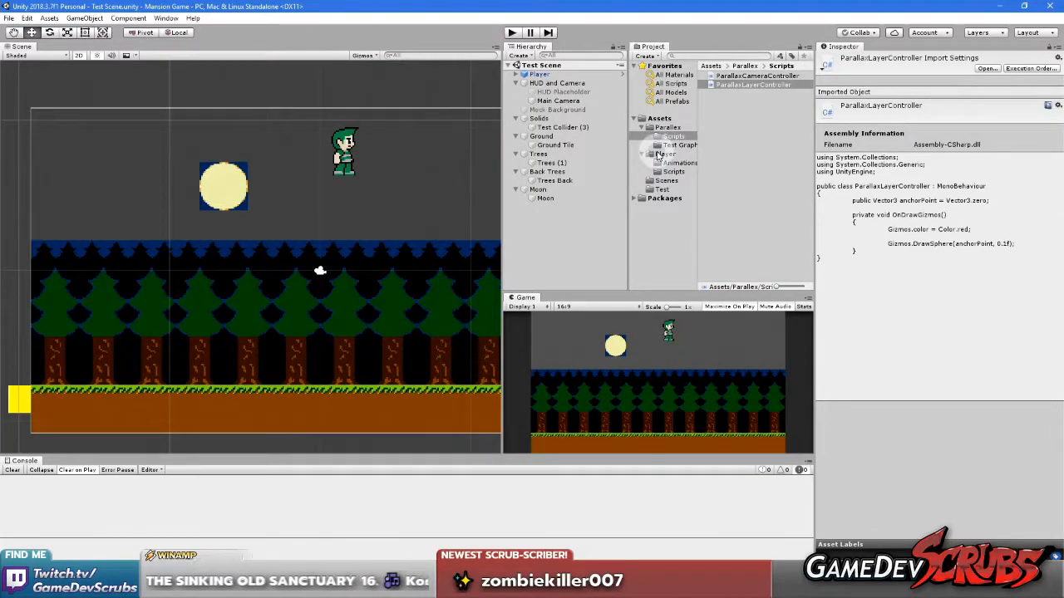
# Select the Moon parent object and examine its Anchor Point against the layers in the scene
pyautogui.moveTo(682, 145); pyautogui.dragTo(543, 190)
pyautogui.moveTo(912, 143); pyautogui.dragTo(707, 143)
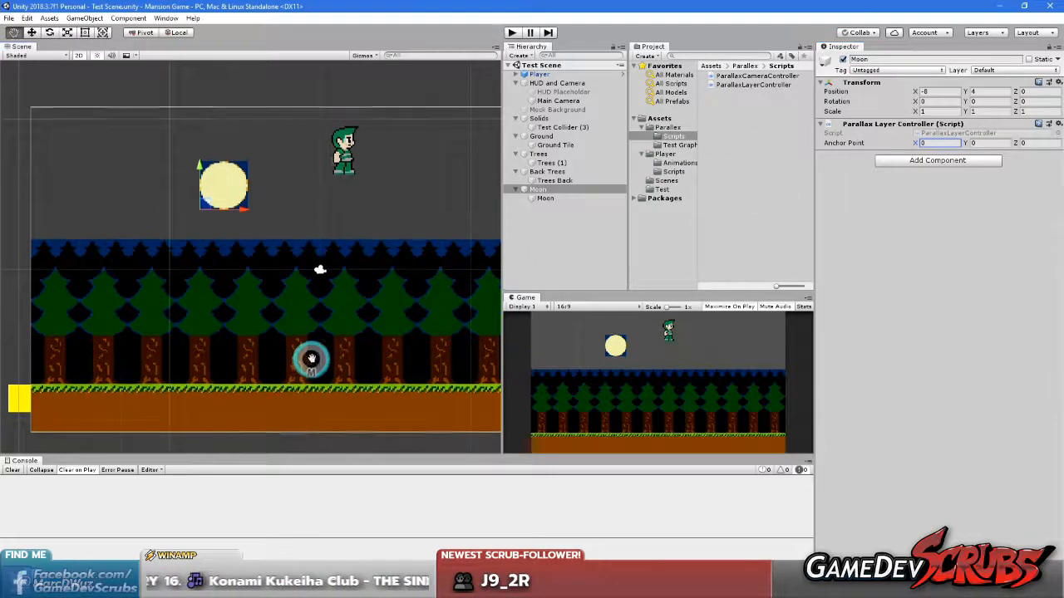
pyautogui.moveTo(308, 357); pyautogui.dragTo(353, 316, button='middle')
pyautogui.moveTo(270, 312); pyautogui.dragTo(332, 317, button='middle')
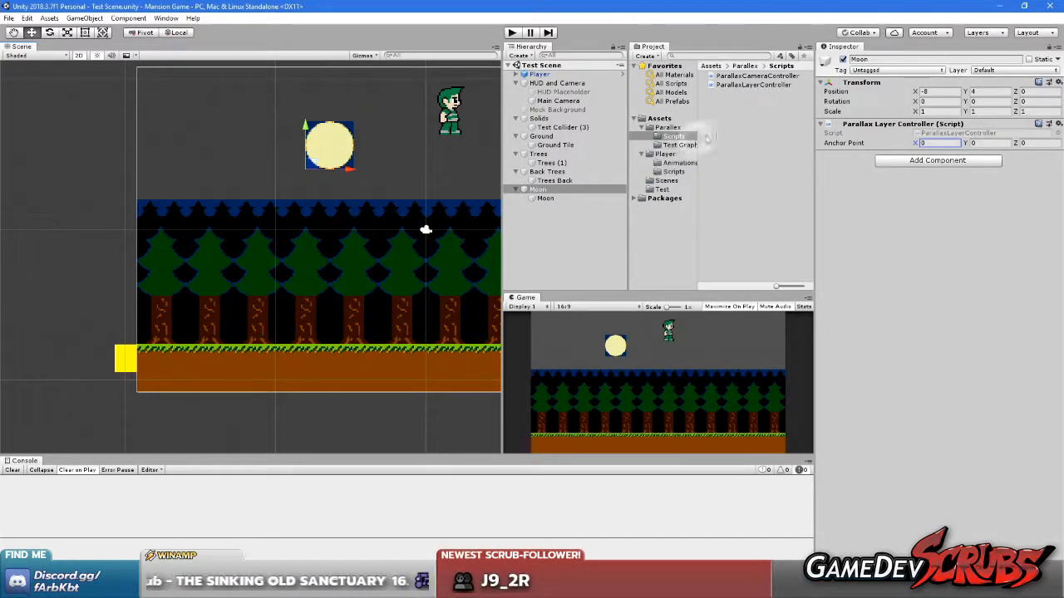
# Set the Back Trees object's Anchor Point to X -19.2 and Y 0.4 to match its position
pyautogui.click(547, 172)
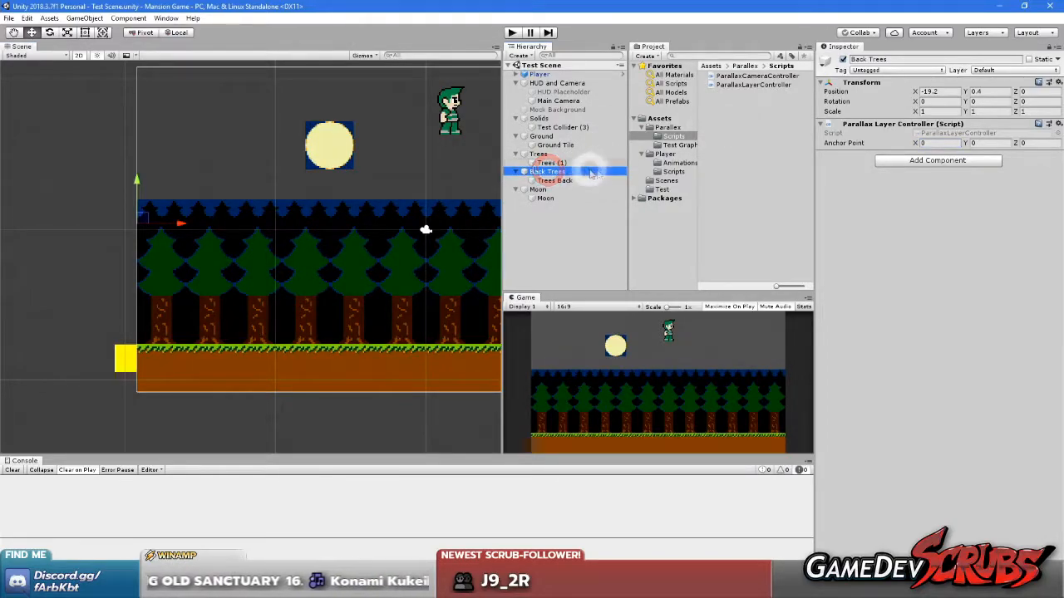
pyautogui.moveTo(916, 145); pyautogui.dragTo(562, 151)
pyautogui.scroll(2, 126, 241)
pyautogui.moveTo(130, 238); pyautogui.dragTo(273, 247, button='middle')
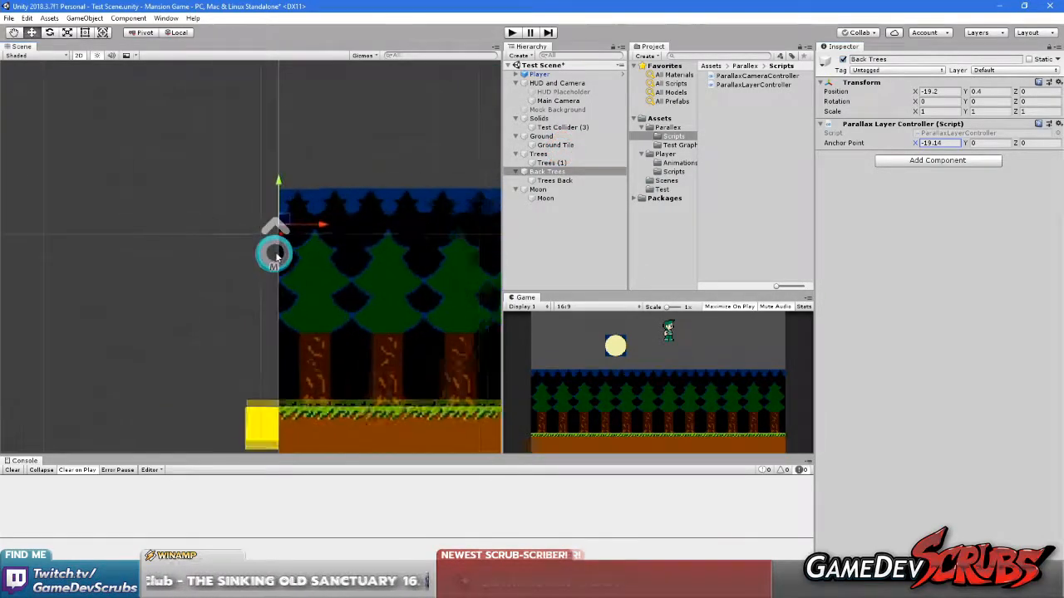
pyautogui.scroll(3, 387, 237)
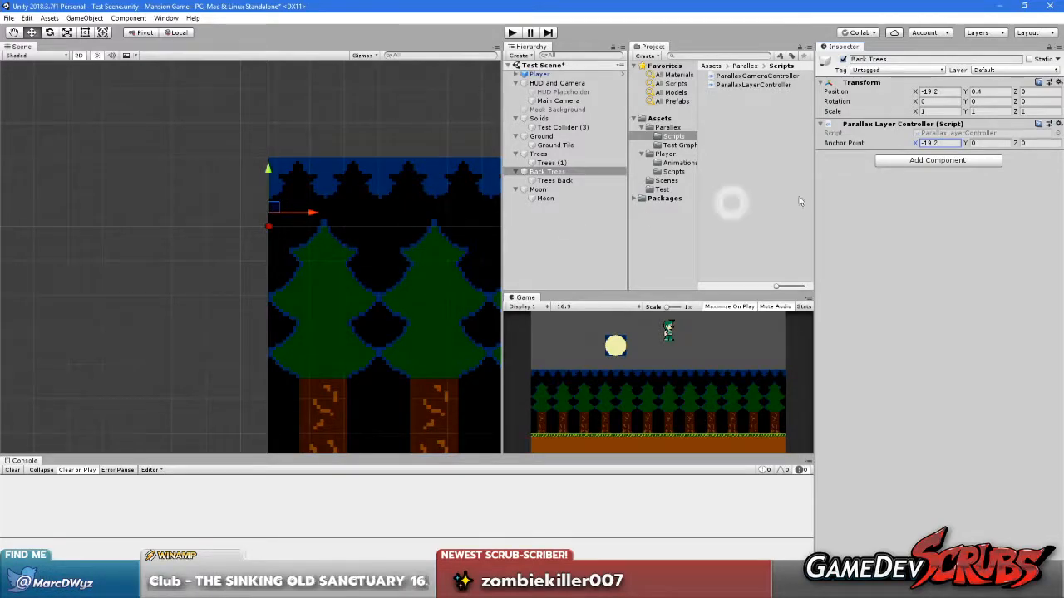
pyautogui.click(1001, 143)
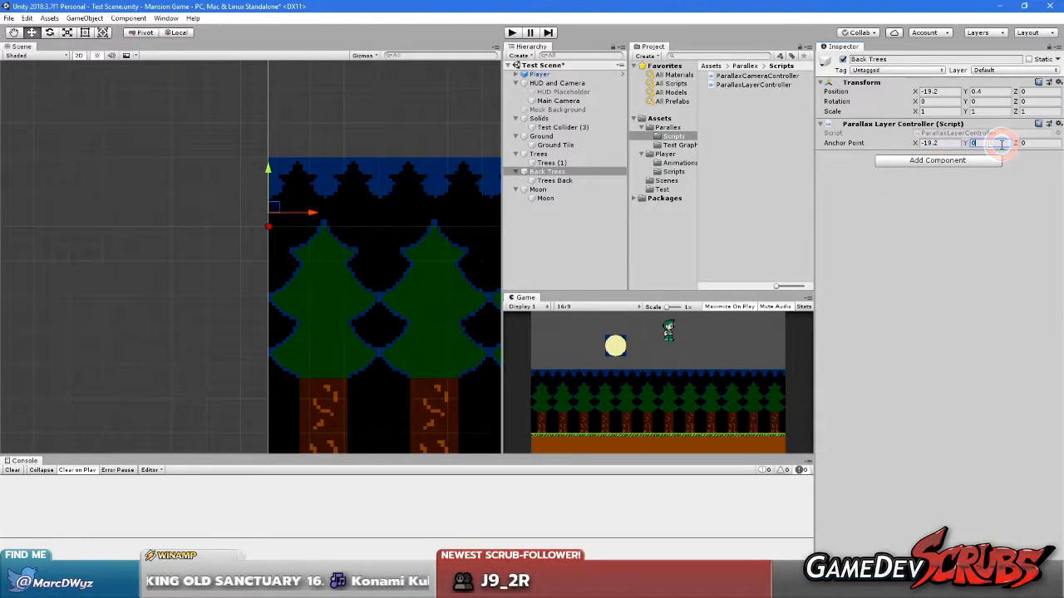
pyautogui.click(961, 230)
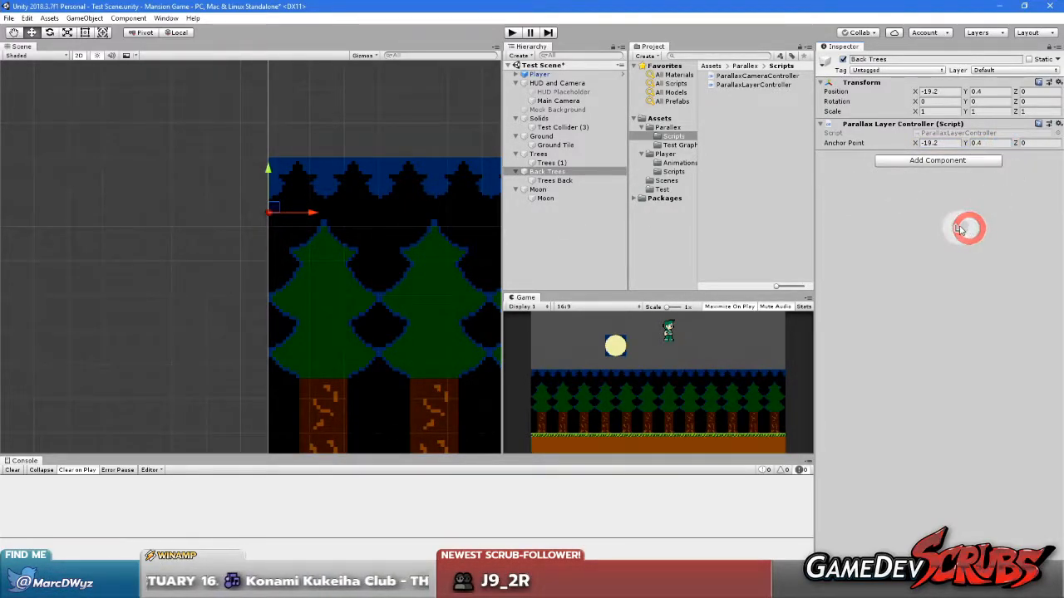
pyautogui.moveTo(289, 301); pyautogui.dragTo(288, 237, button='middle')
pyautogui.click(376, 229)
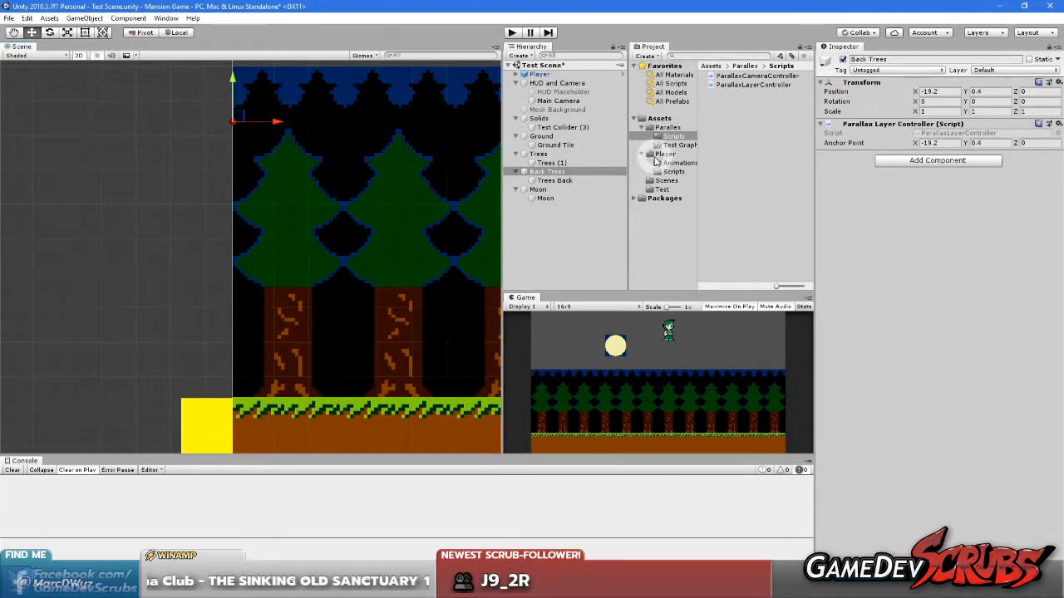
# Copy the Trees object's position into its Anchor Point, giving X -19.2 and Y -7.6
pyautogui.scroll(-2, 336, 221)
pyautogui.scroll(-4, 336, 220)
pyautogui.moveTo(336, 221); pyautogui.dragTo(300, 235, button='middle')
pyautogui.click(549, 155)
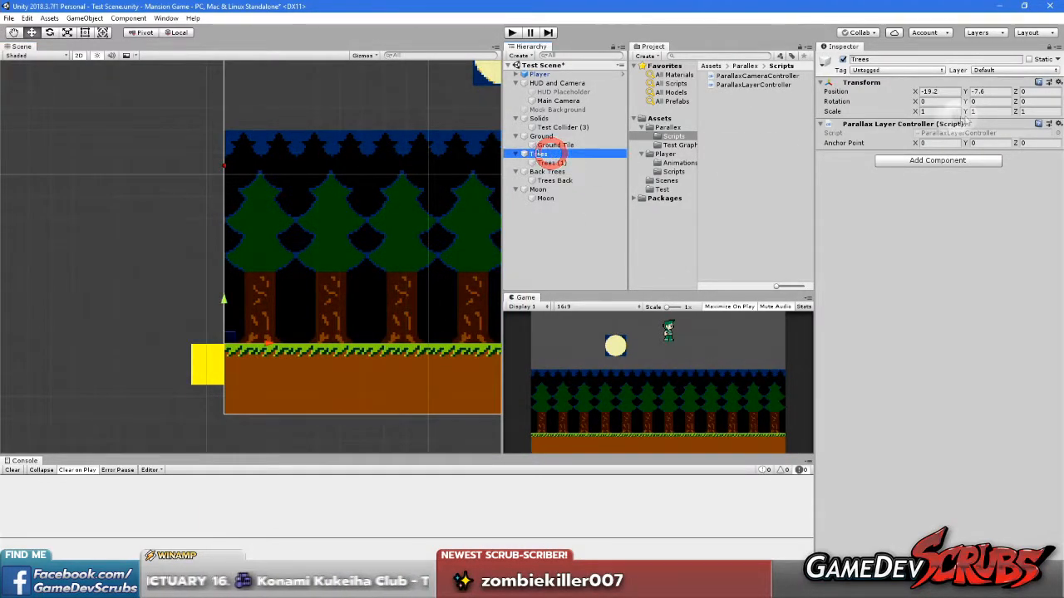
pyautogui.moveTo(913, 143); pyautogui.dragTo(680, 146)
pyautogui.click(939, 91)
pyautogui.hotkey('ctrl', 'c')
pyautogui.click(943, 143)
pyautogui.hotkey('ctrl', 'v')
pyautogui.click(983, 92)
pyautogui.hotkey('ctrl', 'c')
pyautogui.click(985, 143)
pyautogui.hotkey('ctrl', 'v')
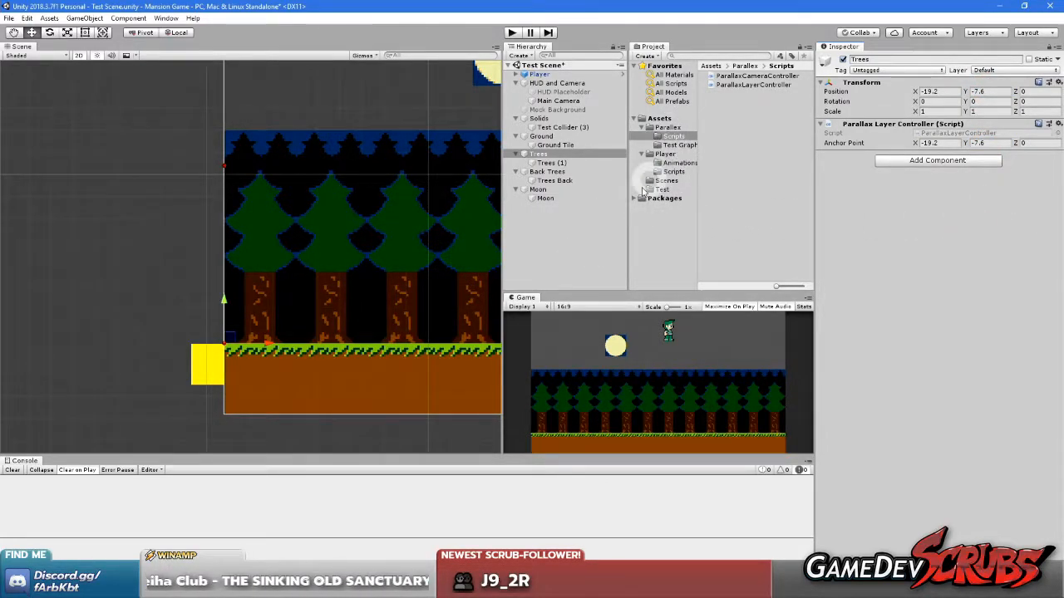
# Review the components and Anchor Point values of the Ground, Trees, Back Trees and Moon objects
pyautogui.click(542, 137)
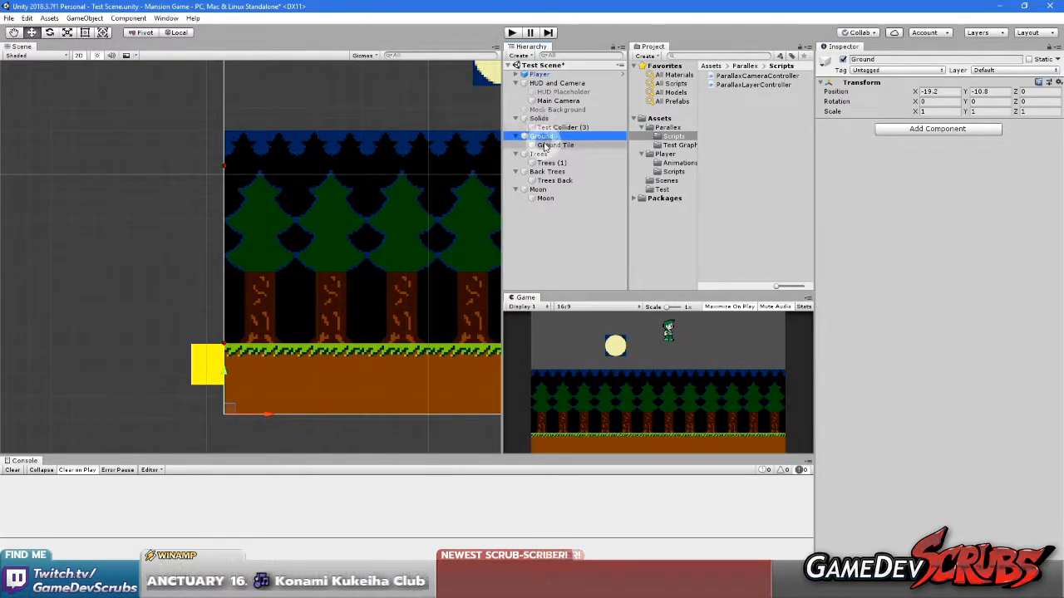
pyautogui.click(555, 145)
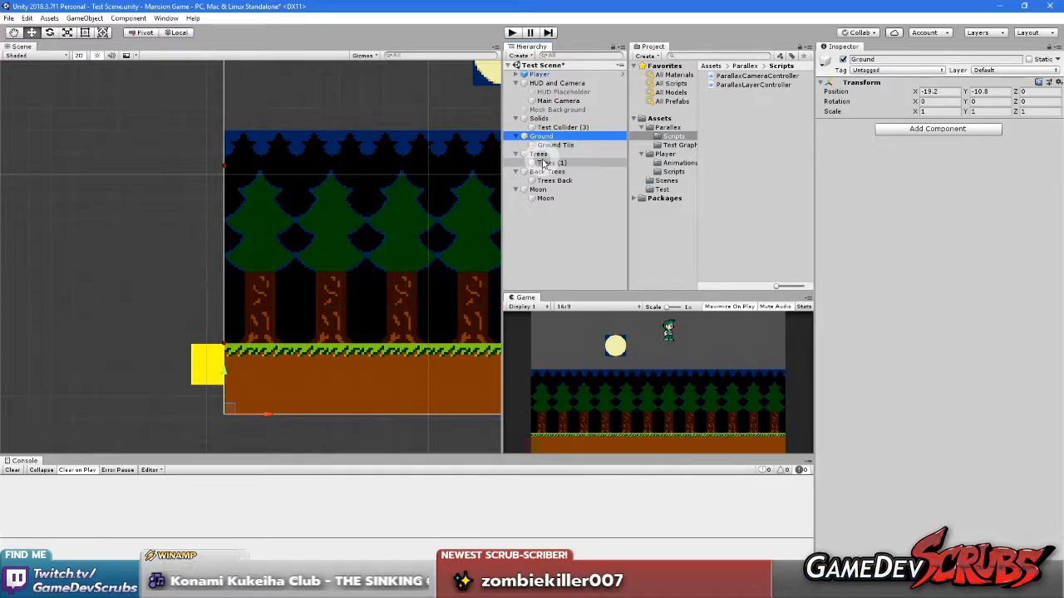
pyautogui.click(540, 153)
pyautogui.click(546, 171)
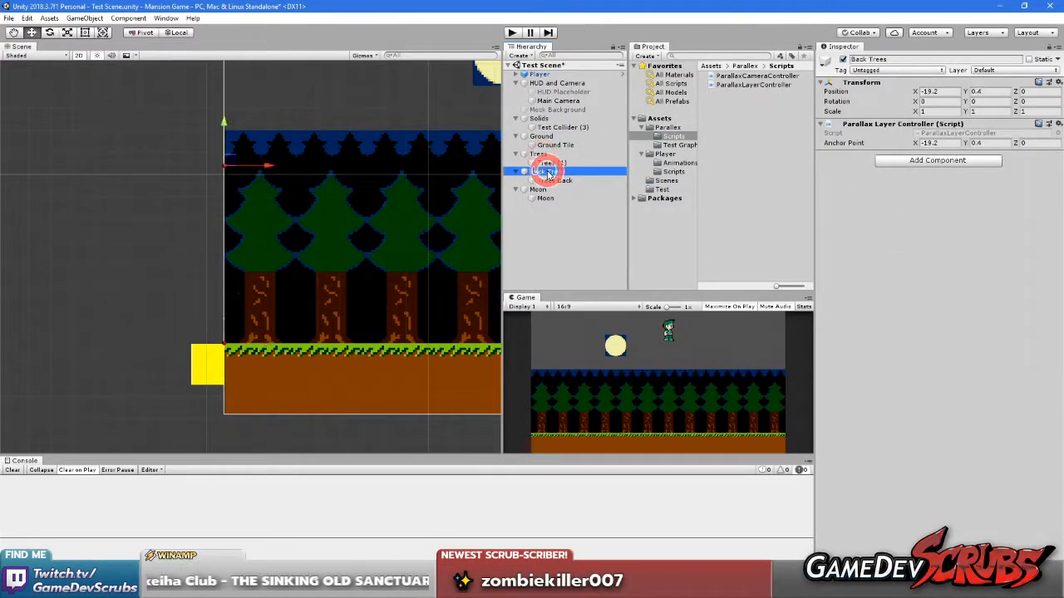
pyautogui.click(554, 180)
pyautogui.click(538, 190)
# Save the test scene and the project
pyautogui.click(9, 17)
pyautogui.click(25, 57)
pyautogui.click(13, 18)
pyautogui.click(27, 112)
# Switch to Visual Studio, declare a public Vector2 scrollFactor set to Vector3.one below anchorPoint in ParallaxLayerController, and save the script
pyautogui.click(760, 588)
pyautogui.click(378, 161)
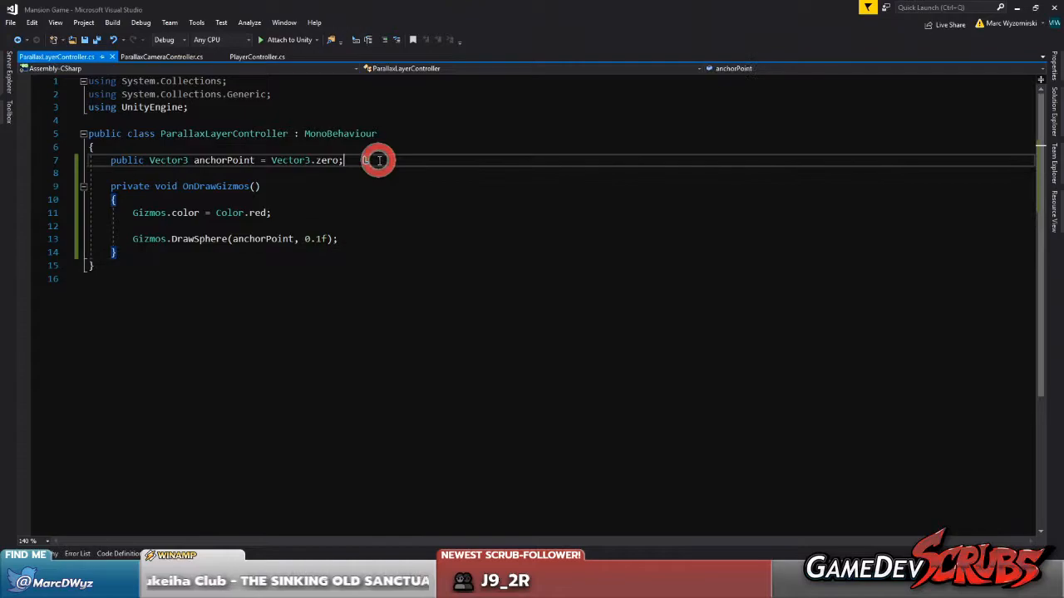
pyautogui.press('Return')
pyautogui.press('Return')
pyautogui.write('public')
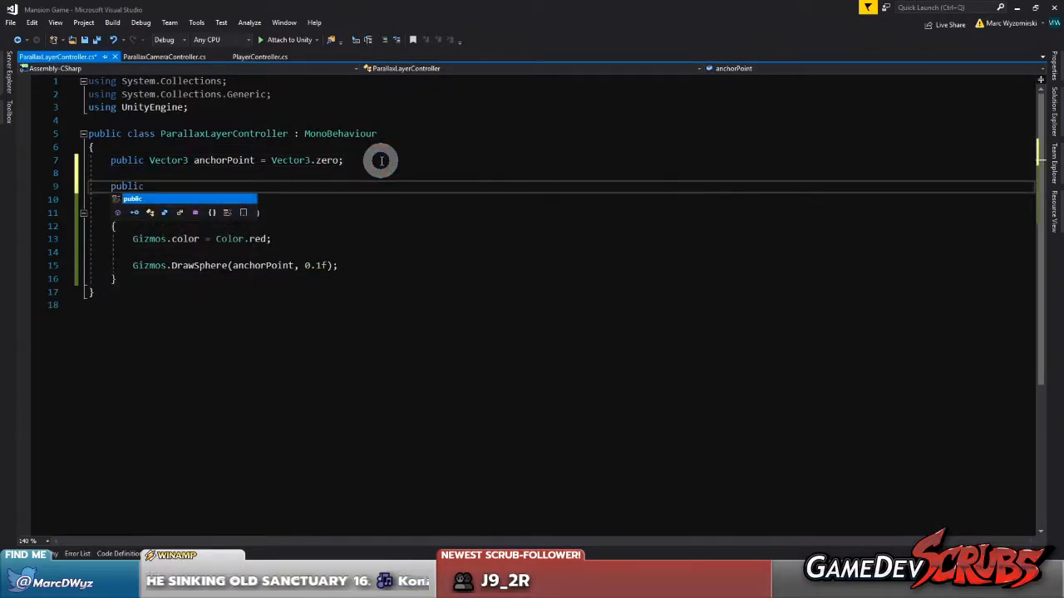
pyautogui.write(' Vector2 ')
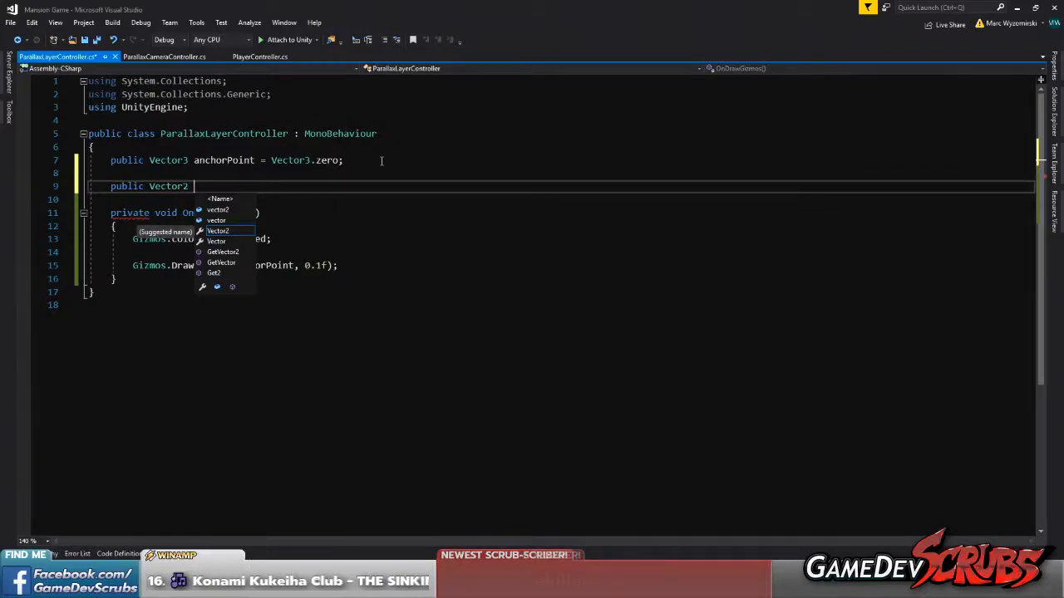
pyautogui.write('scrollFactor')
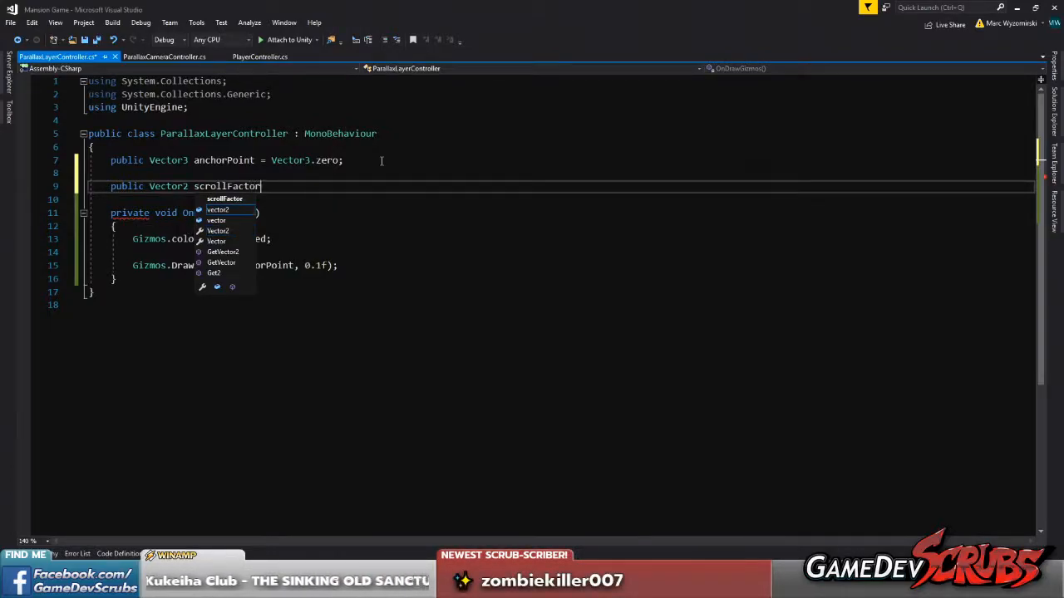
pyautogui.write(' = Vector3.z')
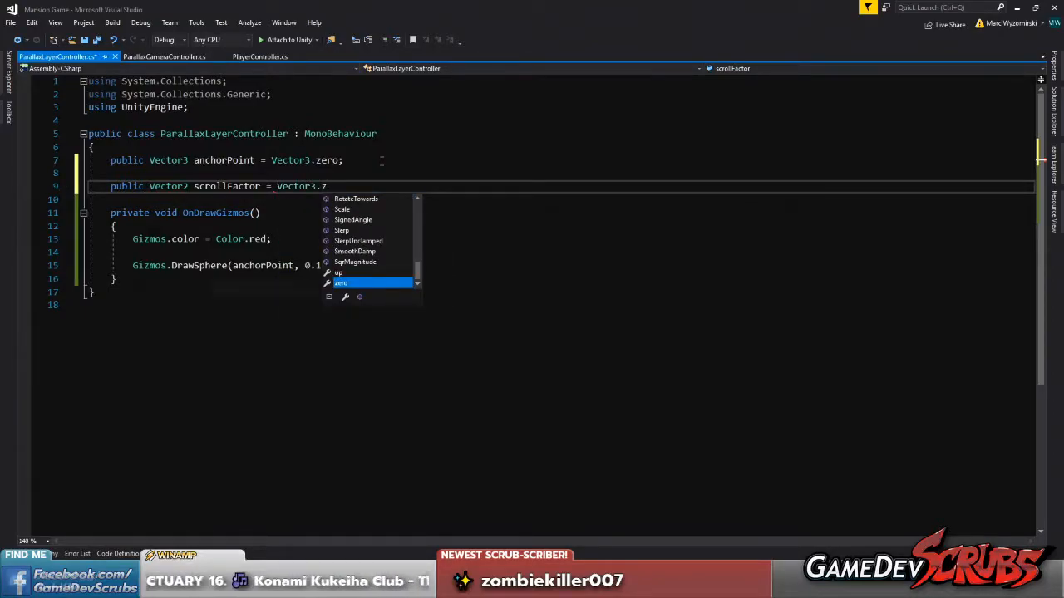
pyautogui.press('BackSpace')
pyautogui.write('one;')
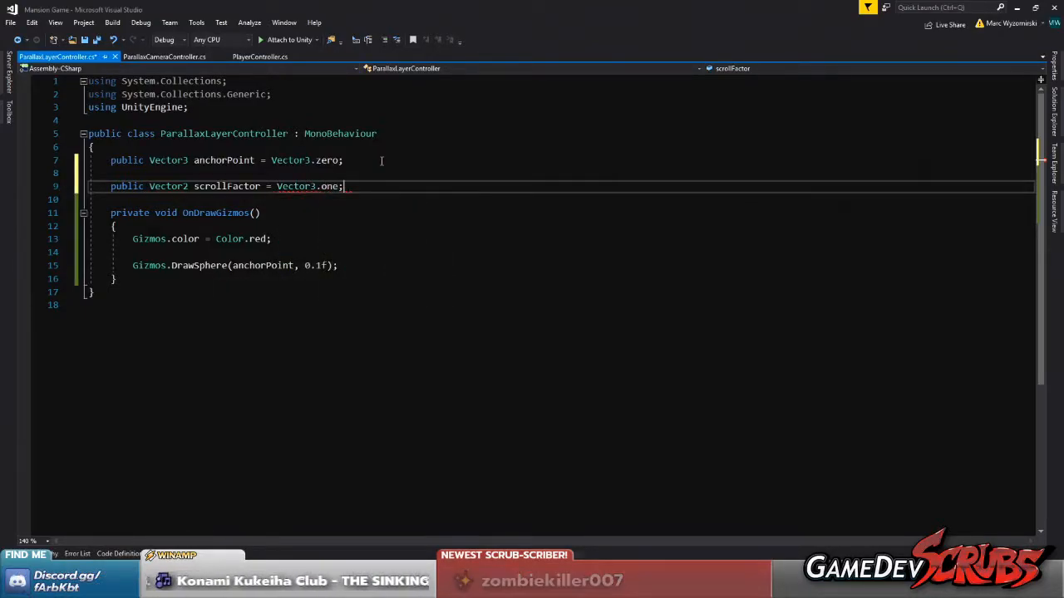
pyautogui.hotkey('ctrl', 's')
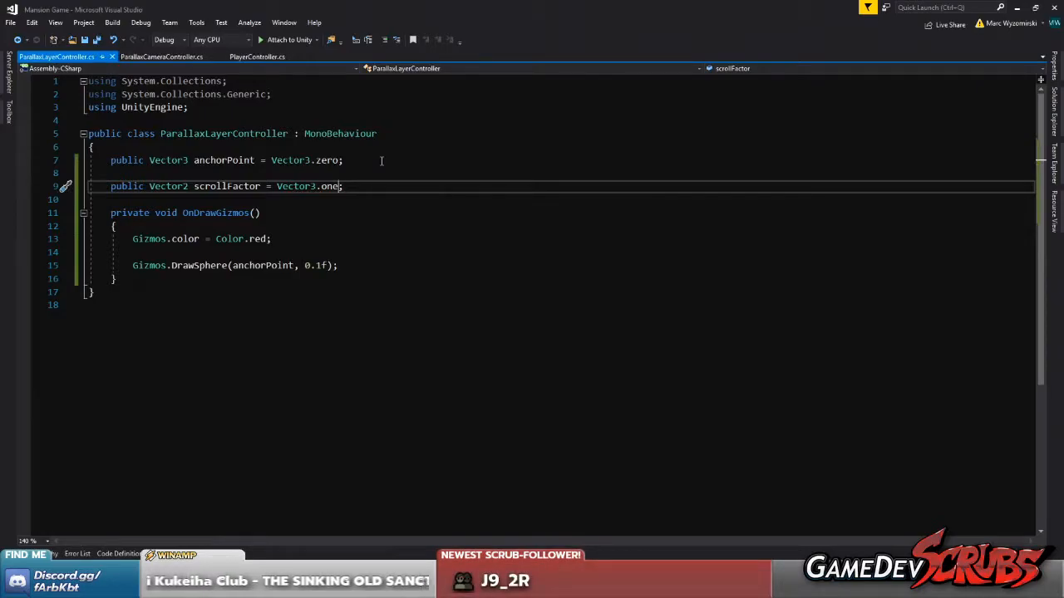
# Change the scrollFactor default to Vector3.zero, save the script and return to Unity
pyautogui.write('zerp')
pyautogui.press('BackSpace')
pyautogui.write('o')
pyautogui.hotkey('ctrl', 's')
pyautogui.click(238, 185)
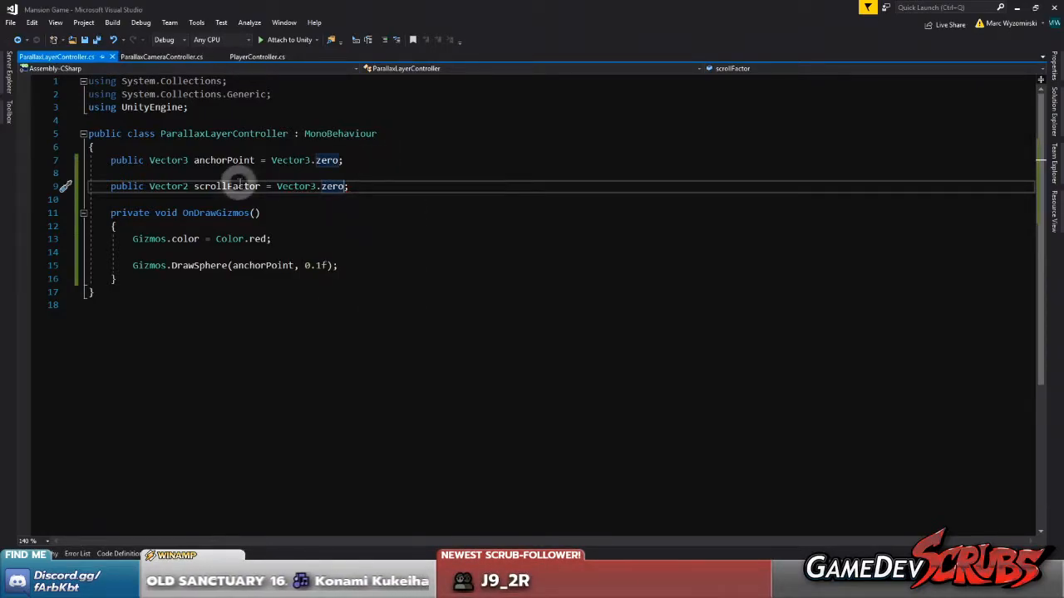
pyautogui.click(404, 187)
pyautogui.press('Return')
pyautogui.press('Return')
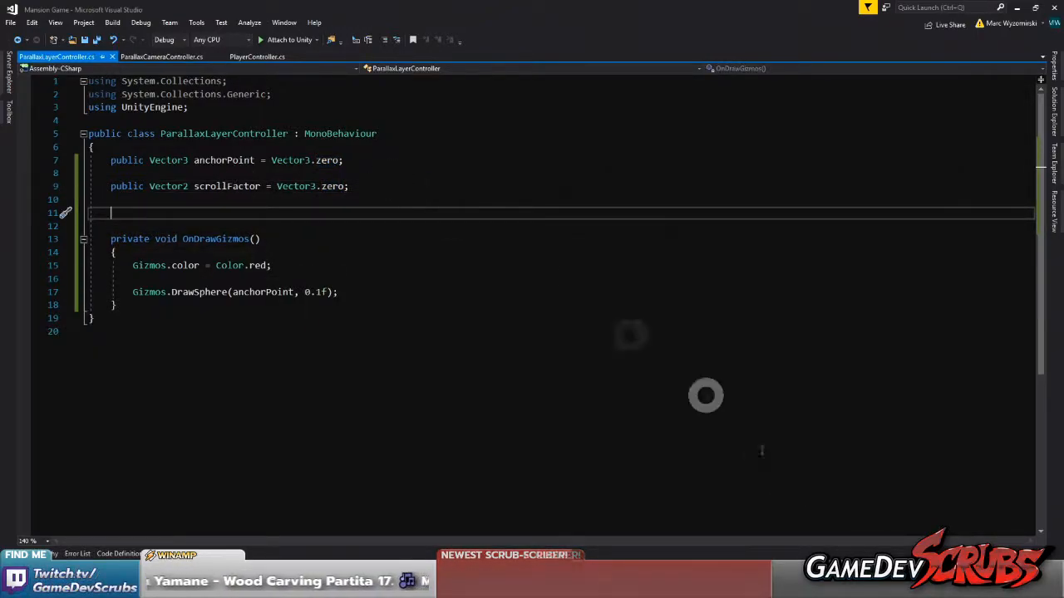
pyautogui.click(832, 585)
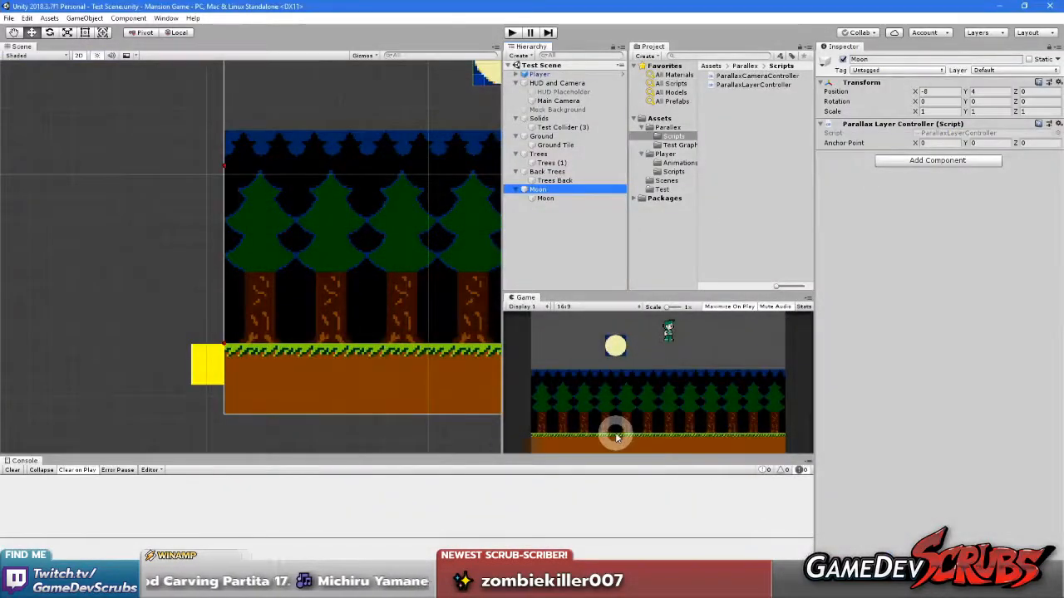
# Set the Moon parent object's Scroll Factor to X 1 and Y 1
pyautogui.moveTo(437, 288); pyautogui.dragTo(276, 288, button='middle')
pyautogui.scroll(-6, 287, 253)
pyautogui.moveTo(328, 220); pyautogui.dragTo(308, 269, button='middle')
pyautogui.scroll(-1, 361, 247)
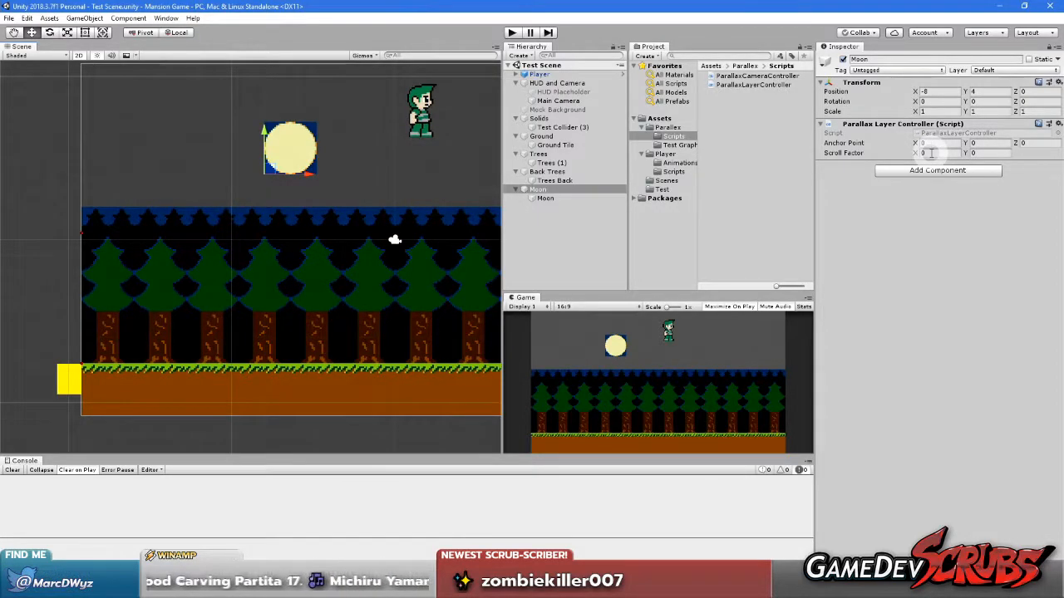
pyautogui.click(934, 154)
pyautogui.write('1')
pyautogui.click(989, 152)
pyautogui.write('1')
pyautogui.click(950, 269)
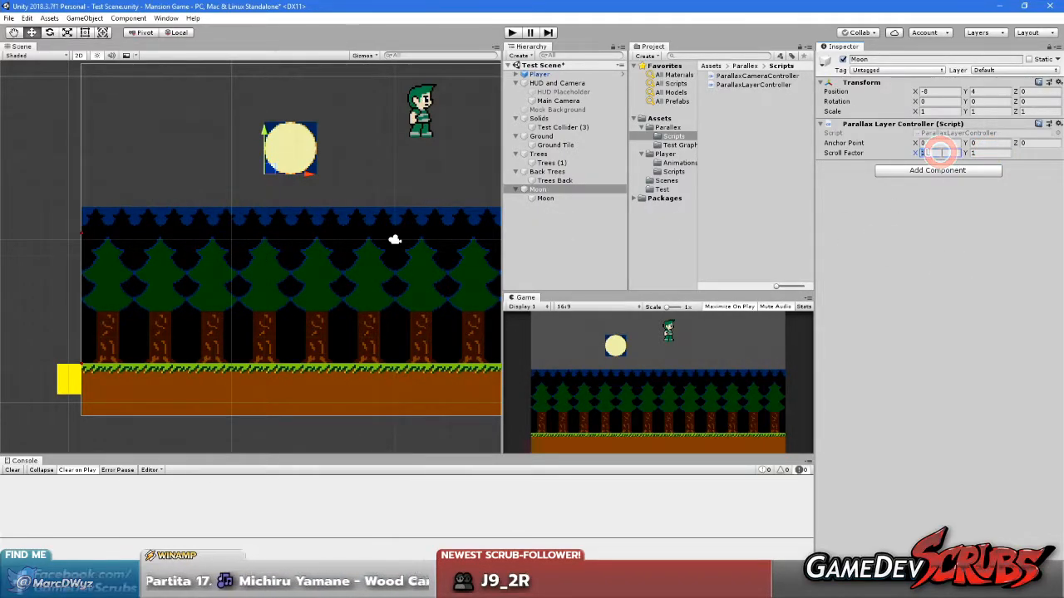
# Reset the Moon parent object's Scroll Factor to X 0 and Y 0
pyautogui.write('0')
pyautogui.click(984, 153)
pyautogui.write('0')
pyautogui.click(955, 237)
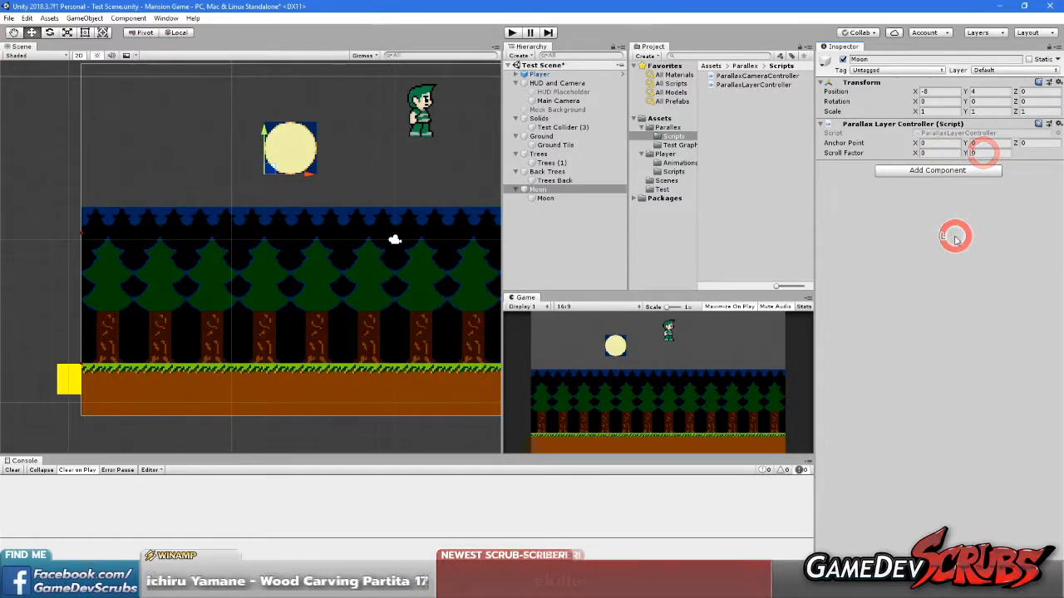
# Set only the X component of the Moon's Scroll Factor to 1
pyautogui.click(932, 153)
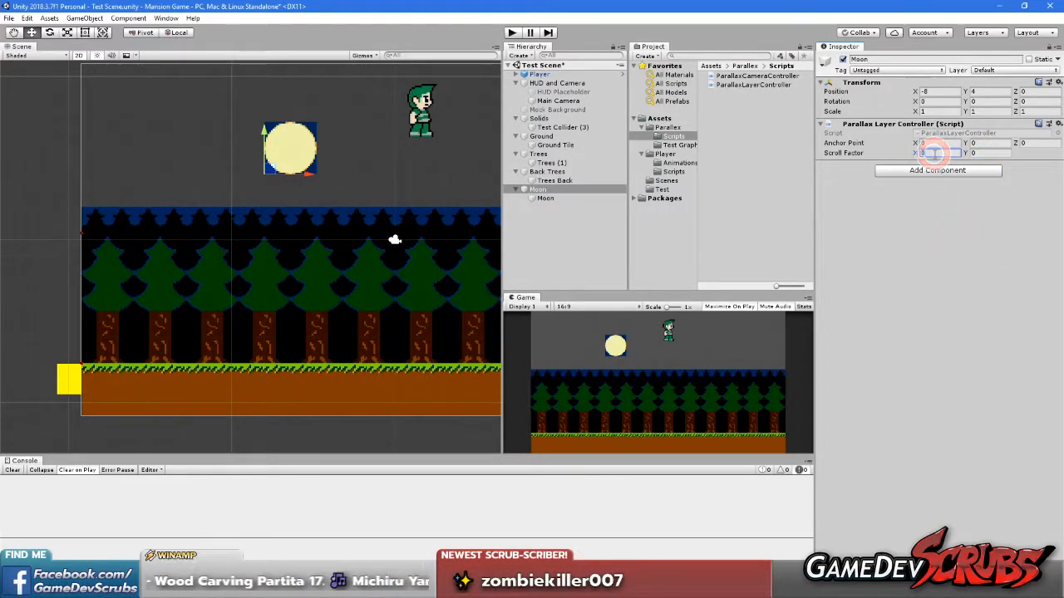
pyautogui.write('1')
pyautogui.click(957, 251)
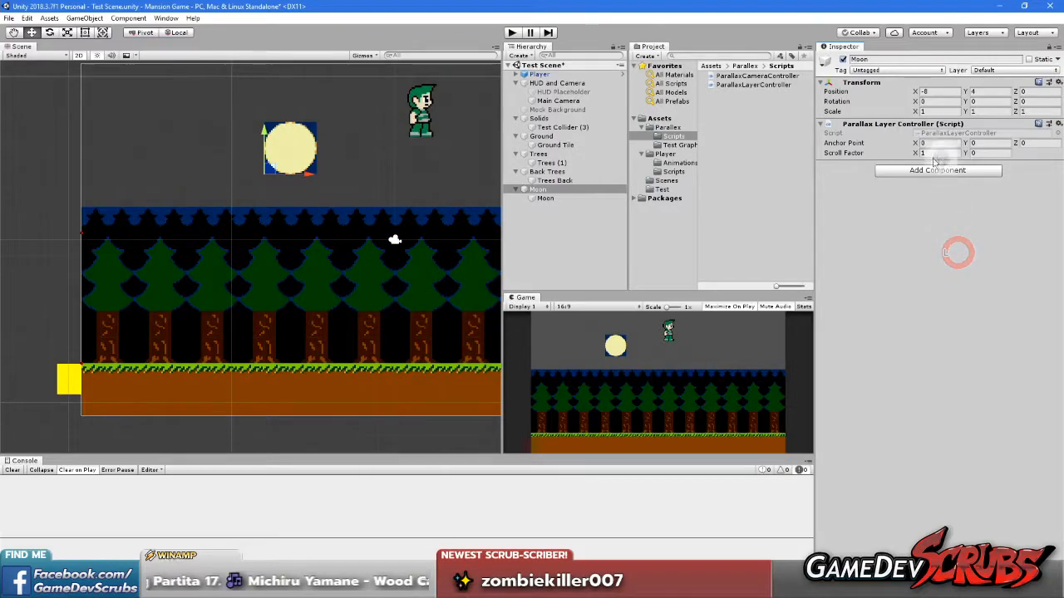
# Return the X component of the Moon's Scroll Factor to 0
pyautogui.moveTo(281, 268); pyautogui.dragTo(201, 269, button='middle')
pyautogui.middleClick(335, 205)
pyautogui.moveTo(335, 205); pyautogui.dragTo(433, 195, button='middle')
pyautogui.click(932, 153)
pyautogui.click(991, 256)
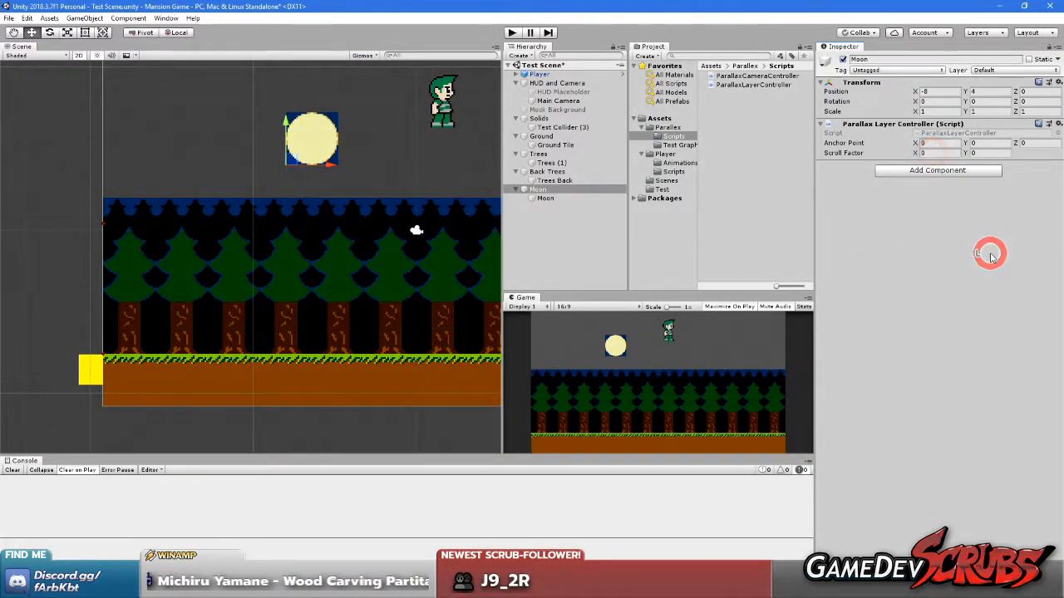
pyautogui.click(883, 366)
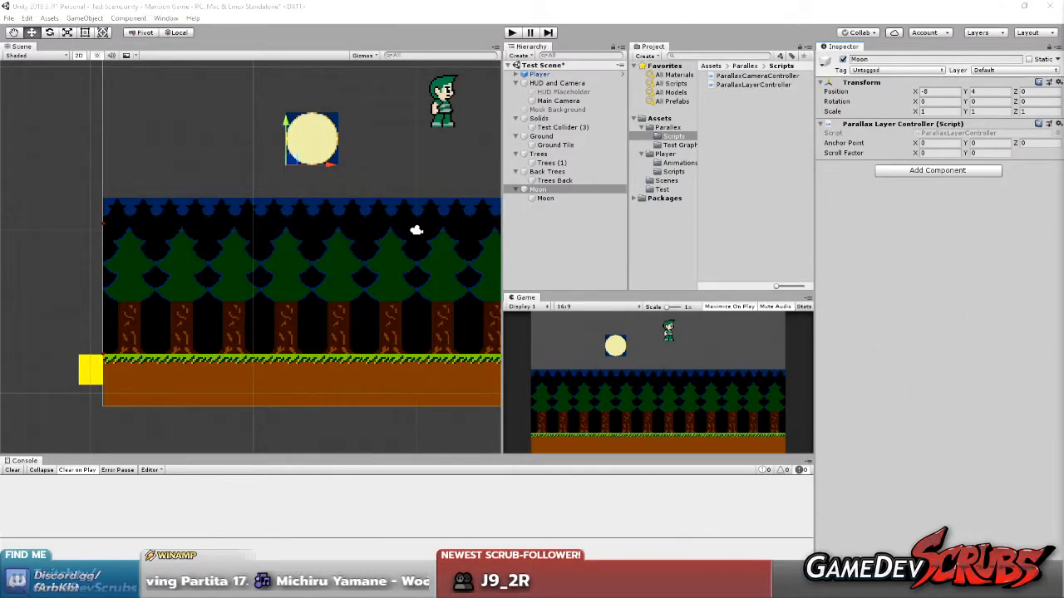
# Switch to Visual Studio and start a public void method declaration below the scrollFactor field in ParallaxLayerController
pyautogui.moveTo(756, 587)
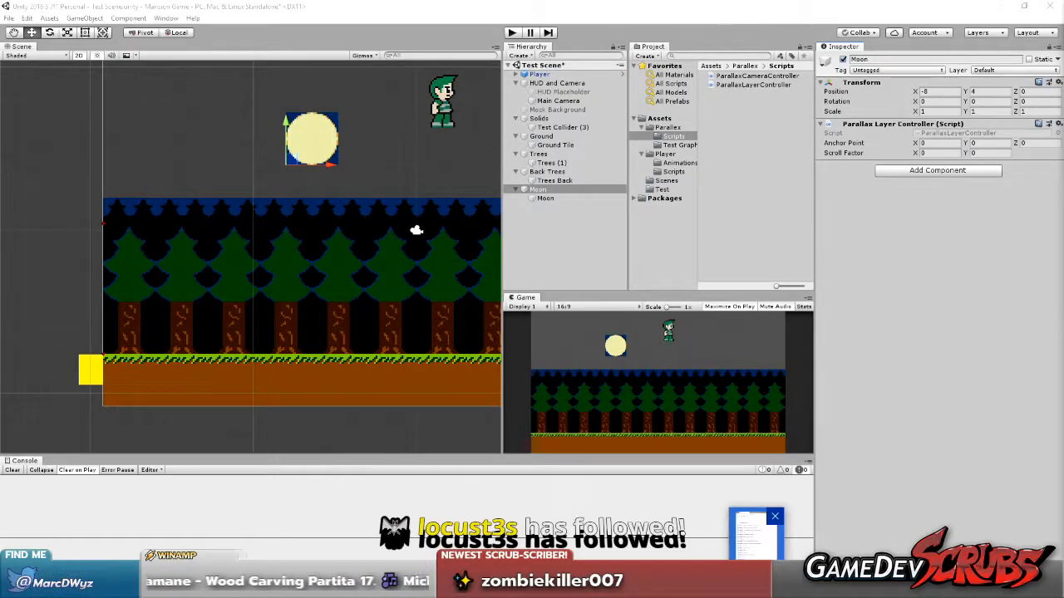
pyautogui.click(757, 532)
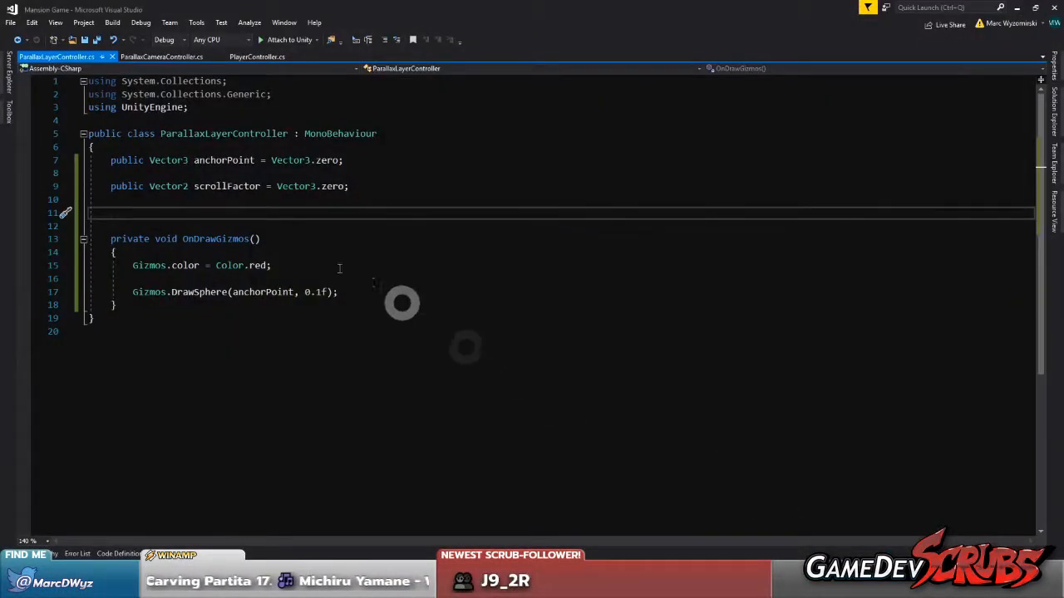
pyautogui.click(140, 201)
pyautogui.click(140, 212)
pyautogui.click(97, 41)
pyautogui.click(124, 196)
pyautogui.click(128, 211)
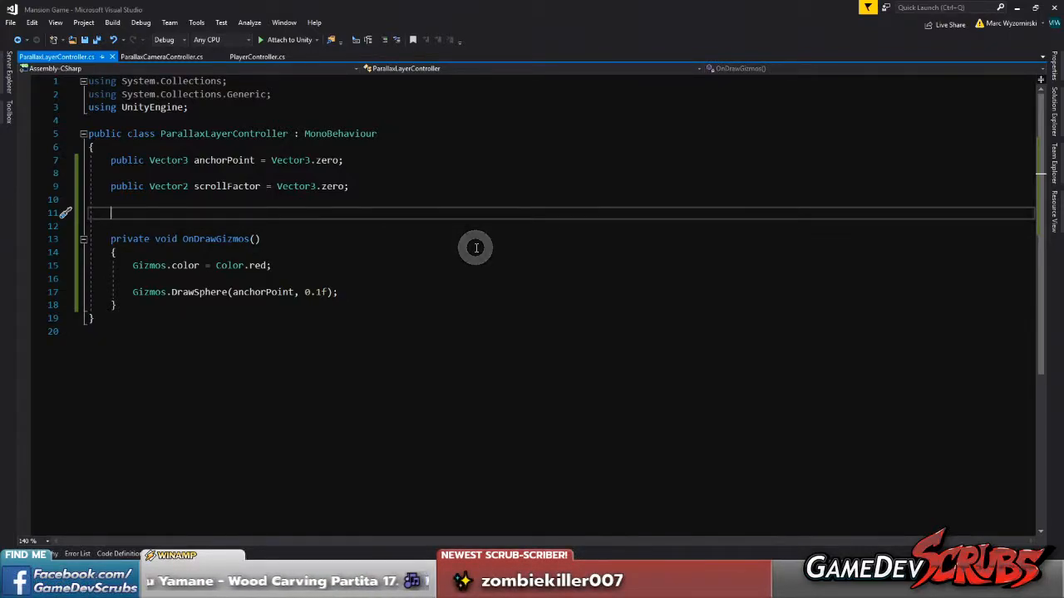
pyautogui.write('public void')
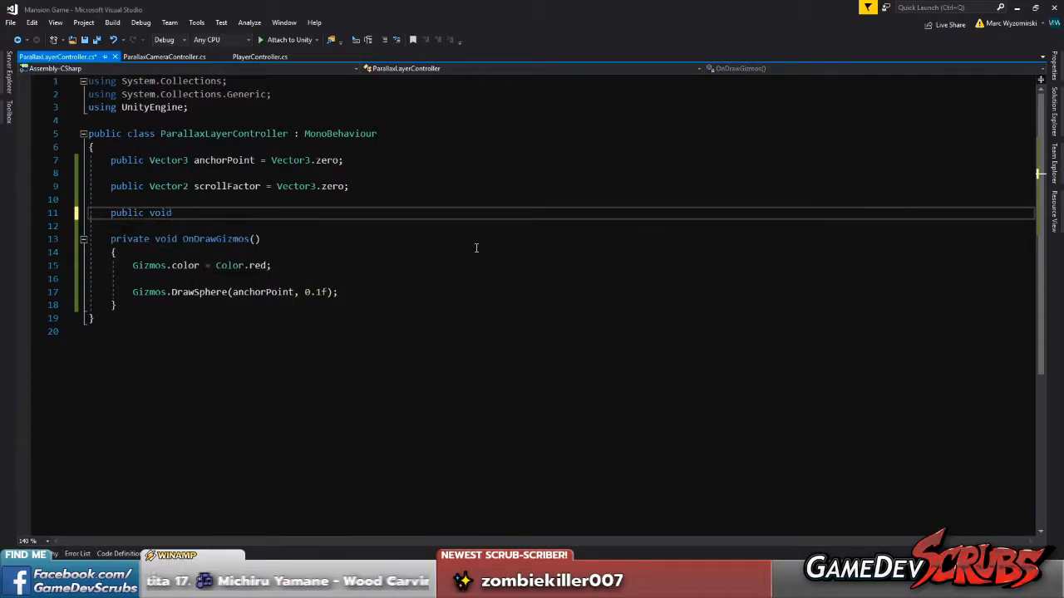
pyautogui.write(' Adjust')
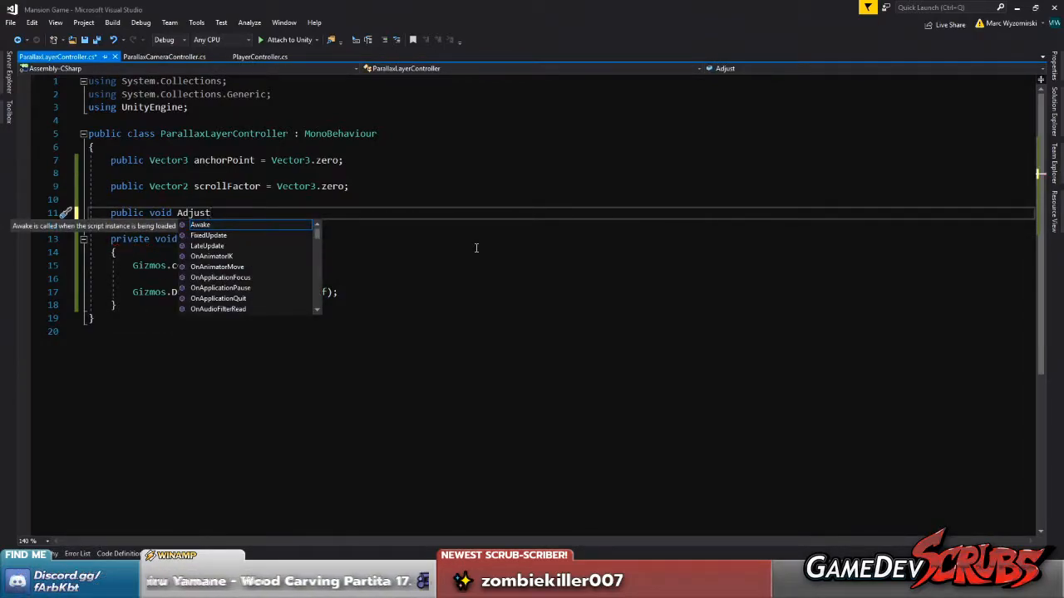
pyautogui.press('BackSpace')
pyautogui.press('BackSpace')
pyautogui.press('BackSpace')
pyautogui.press('BackSpace')
pyautogui.press('BackSpace')
pyautogui.press('BackSpace')
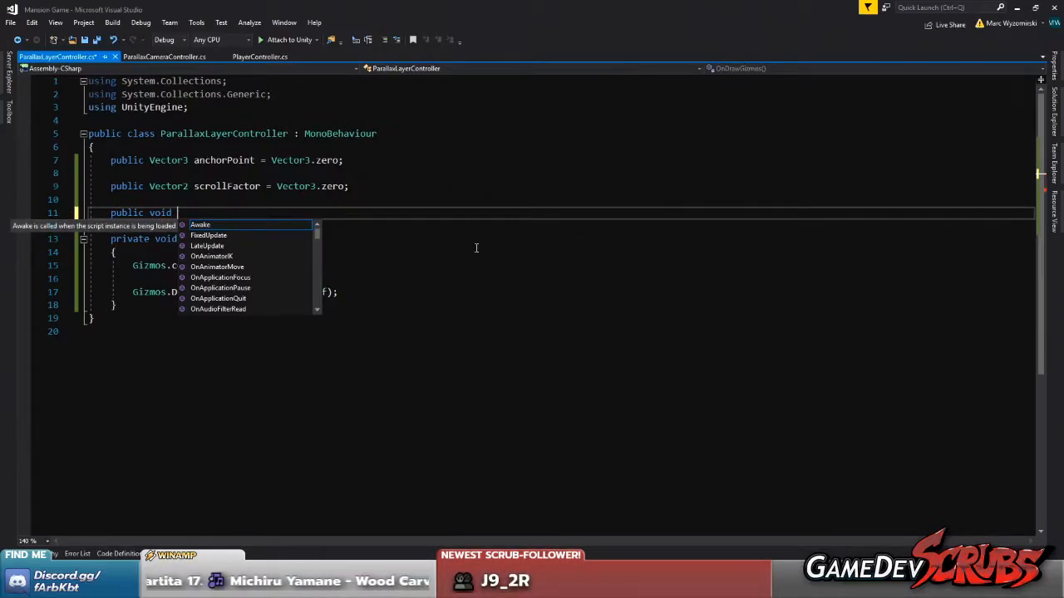
pyautogui.write('Pr')
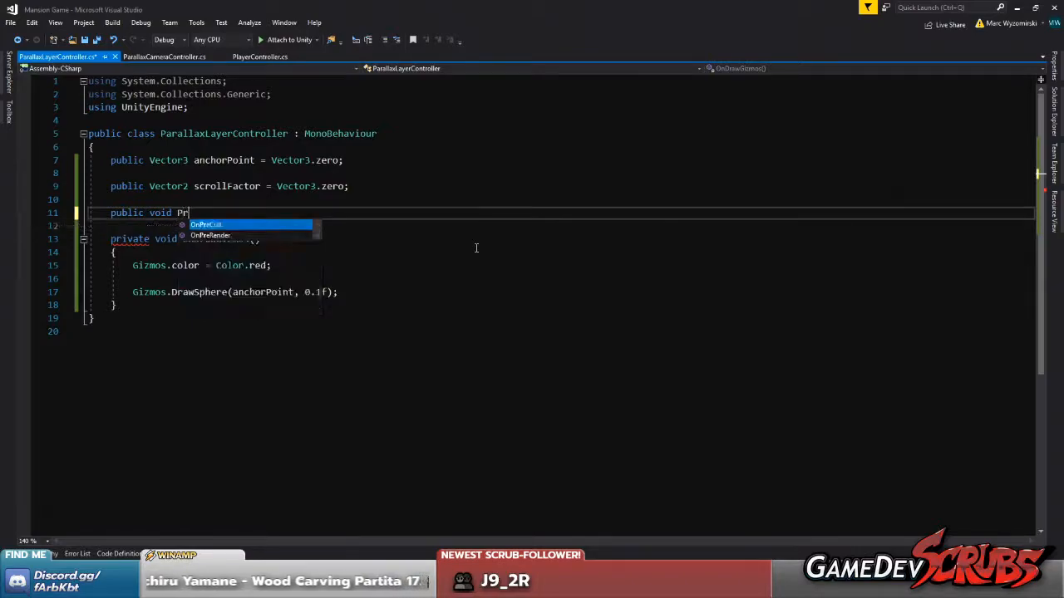
pyautogui.write('ocess')
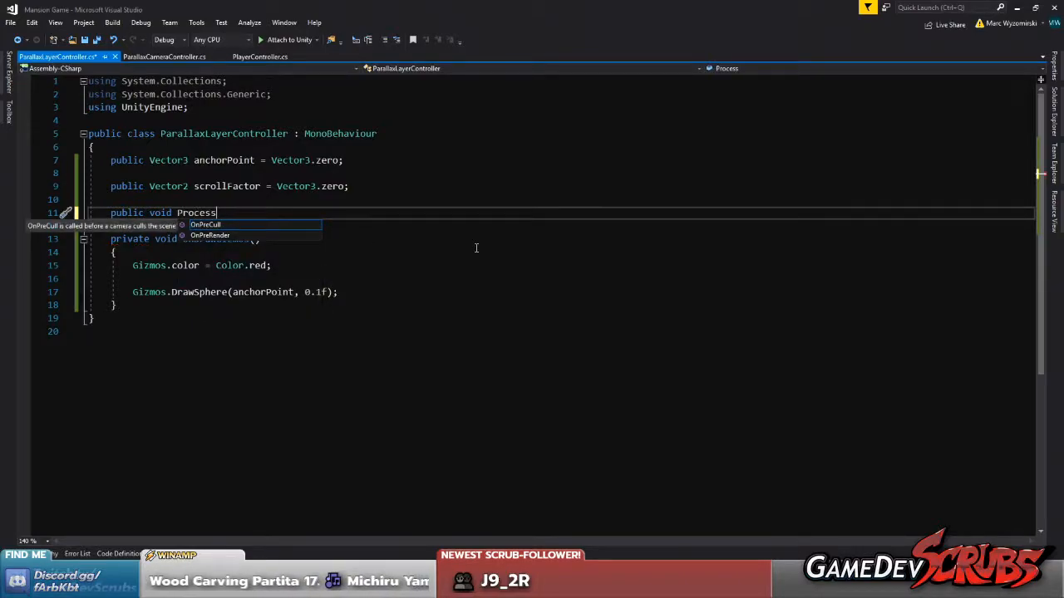
pyautogui.press('BackSpace')
pyautogui.press('BackSpace')
pyautogui.press('BackSpace')
pyautogui.press('BackSpace')
pyautogui.press('BackSpace')
pyautogui.press('BackSpace')
pyautogui.press('BackSpace')
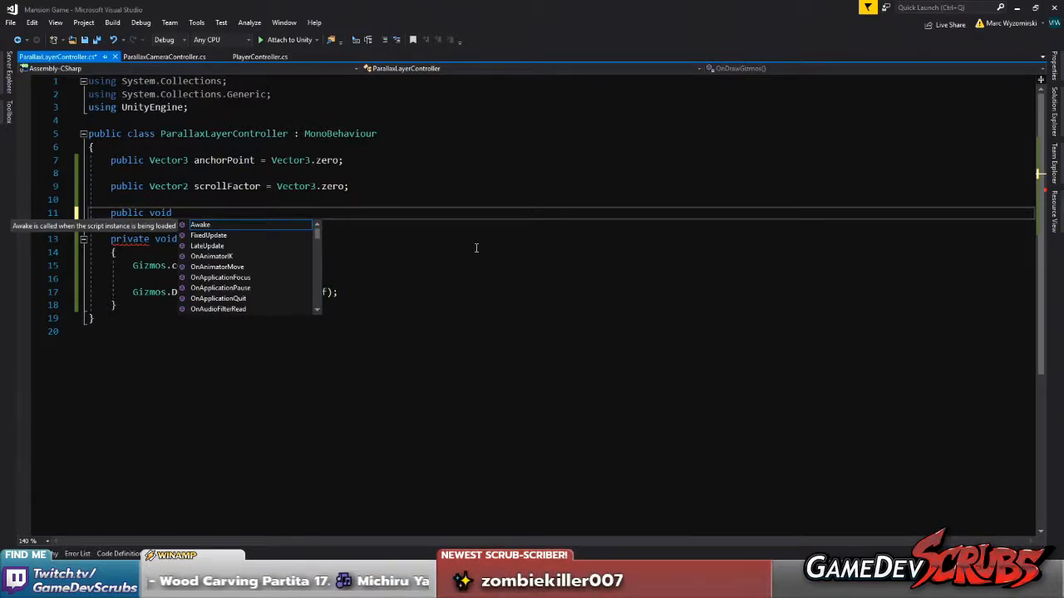
# Name the method SetParallaxPosition without parameters, give it an empty body, and save the script
pyautogui.write('Set')
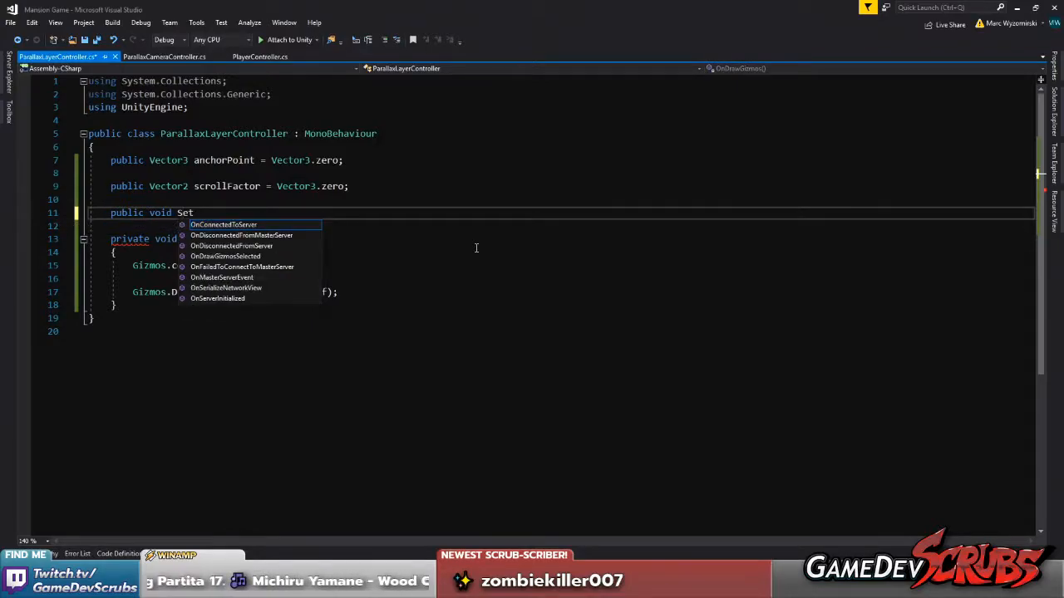
pyautogui.write('ParallaxPosition()')
pyautogui.press('Return')
pyautogui.write('{')
pyautogui.press('Return')
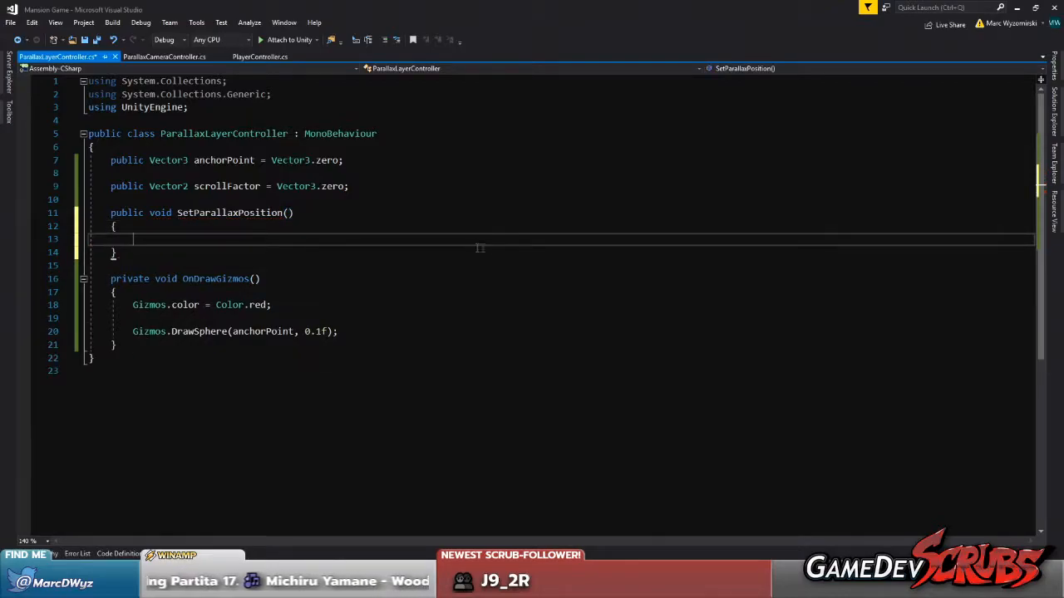
pyautogui.hotkey('ctrl', 's')
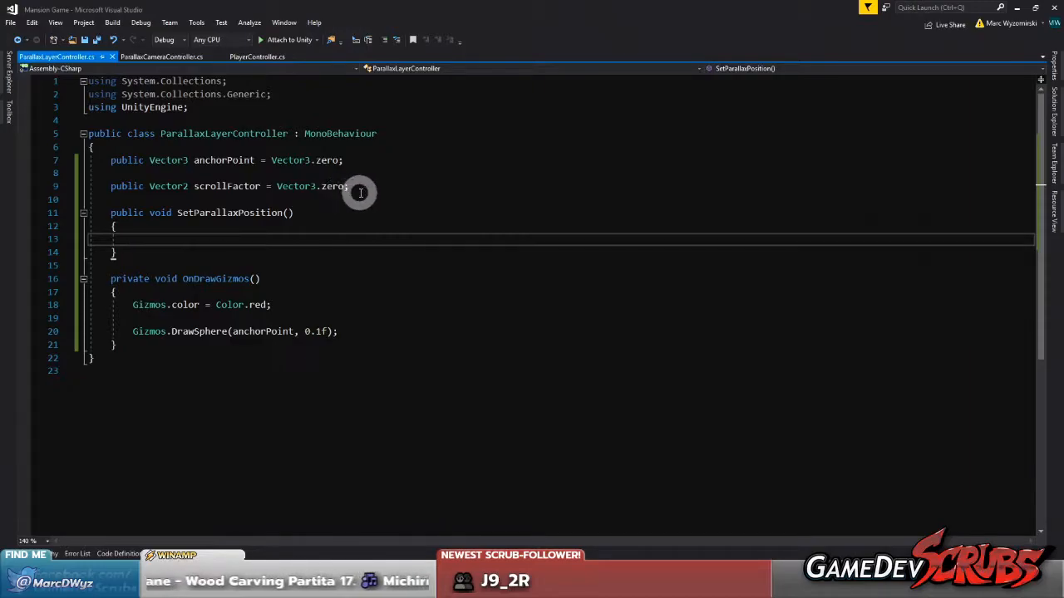
# In ParallaxCameraController, declare a private Camera field named camera initialised to null
pyautogui.click(359, 187)
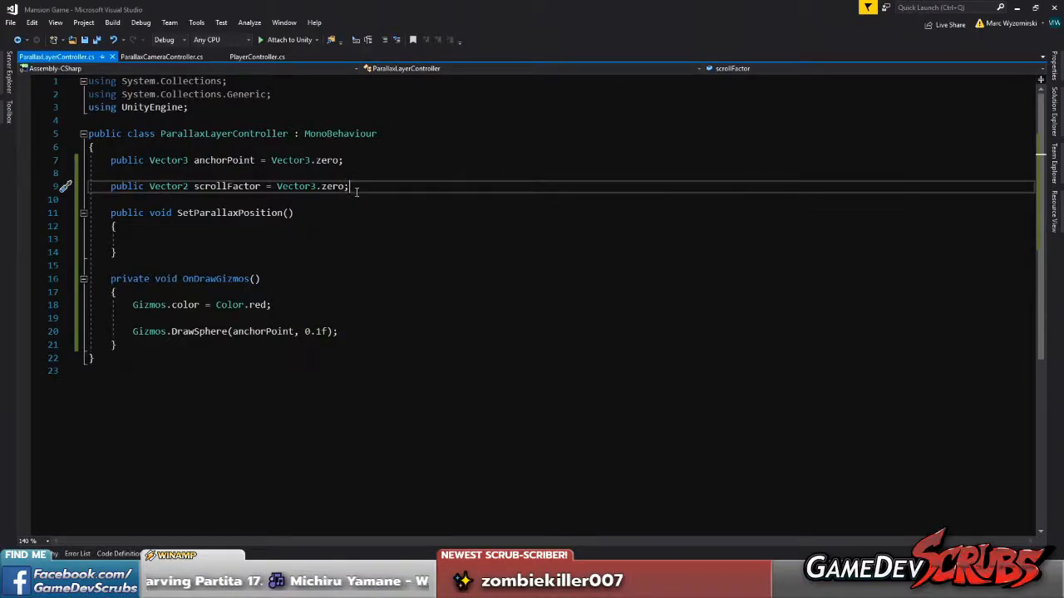
pyautogui.click(154, 56)
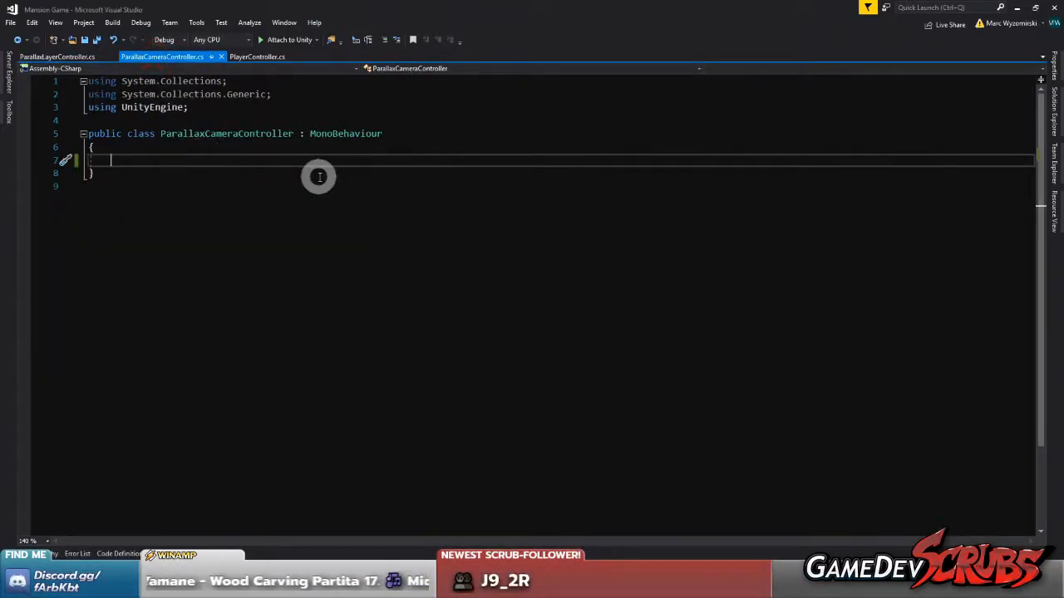
pyautogui.write('pri')
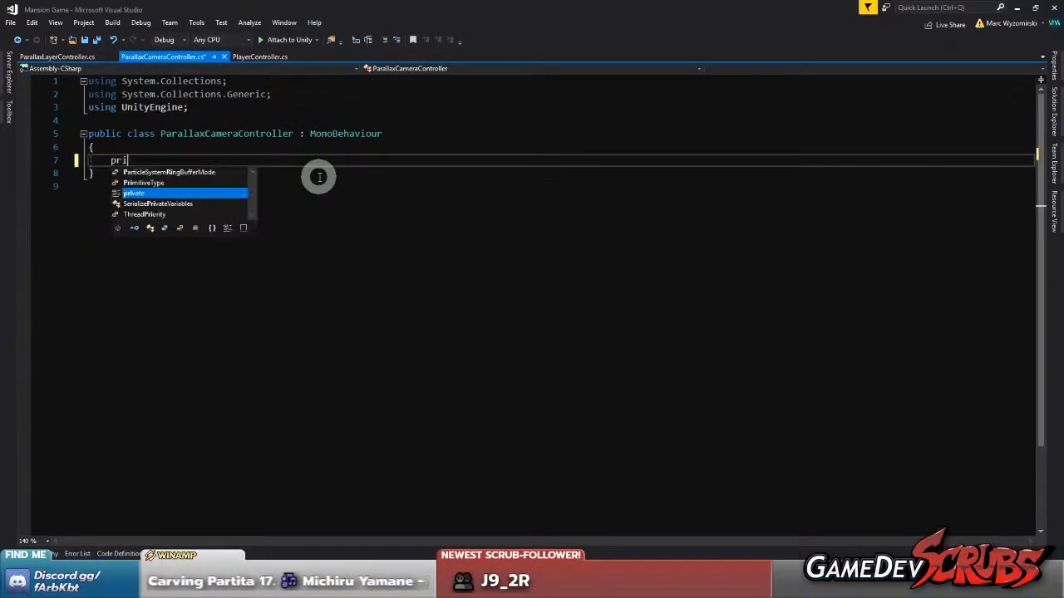
pyautogui.write('vate Camera')
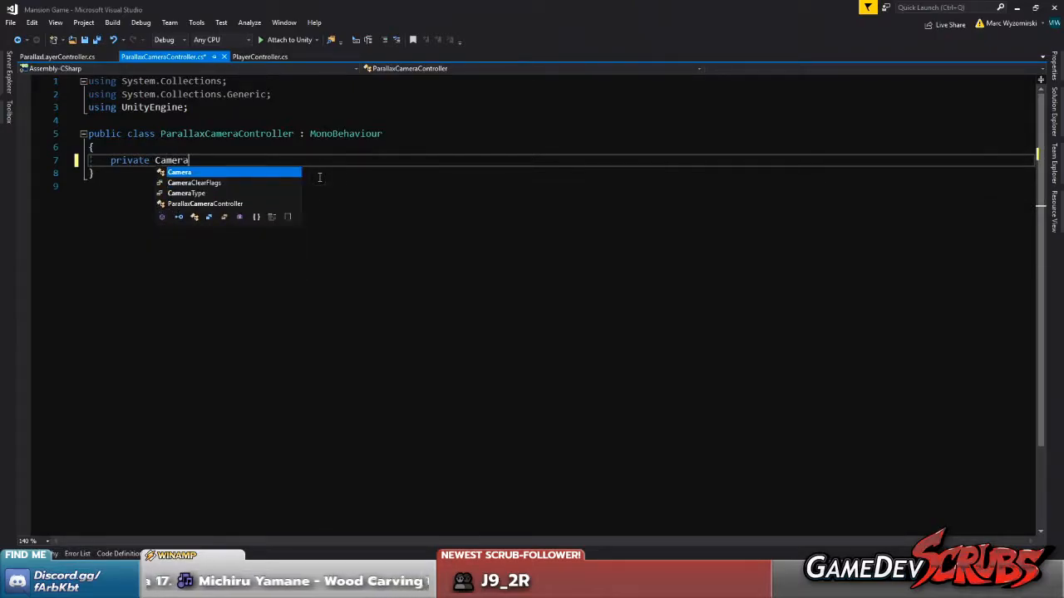
pyautogui.write(' camera')
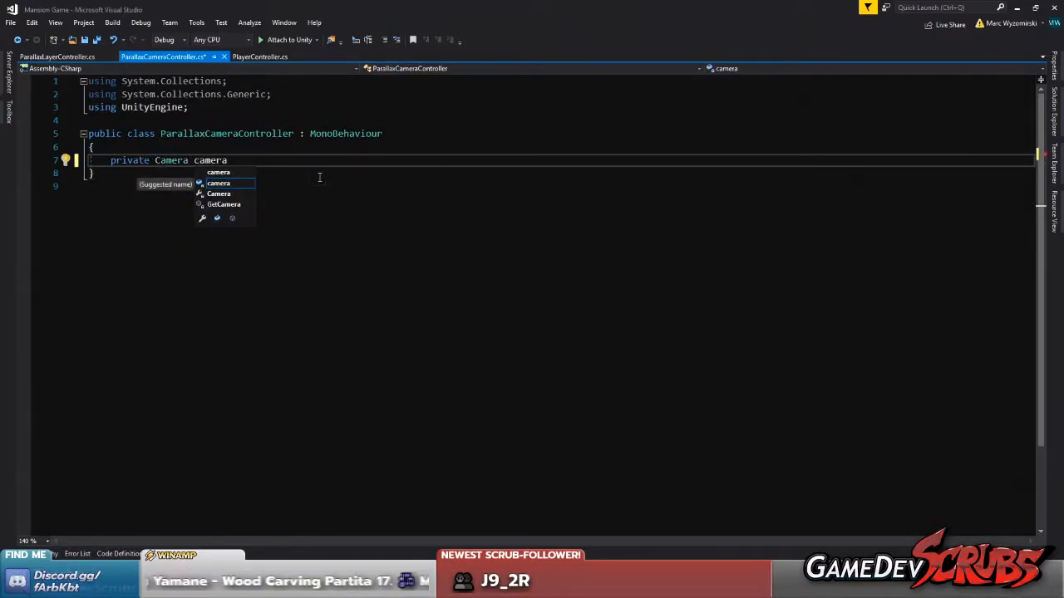
pyautogui.write(' = null;')
pyautogui.press('Return')
pyautogui.press('Return')
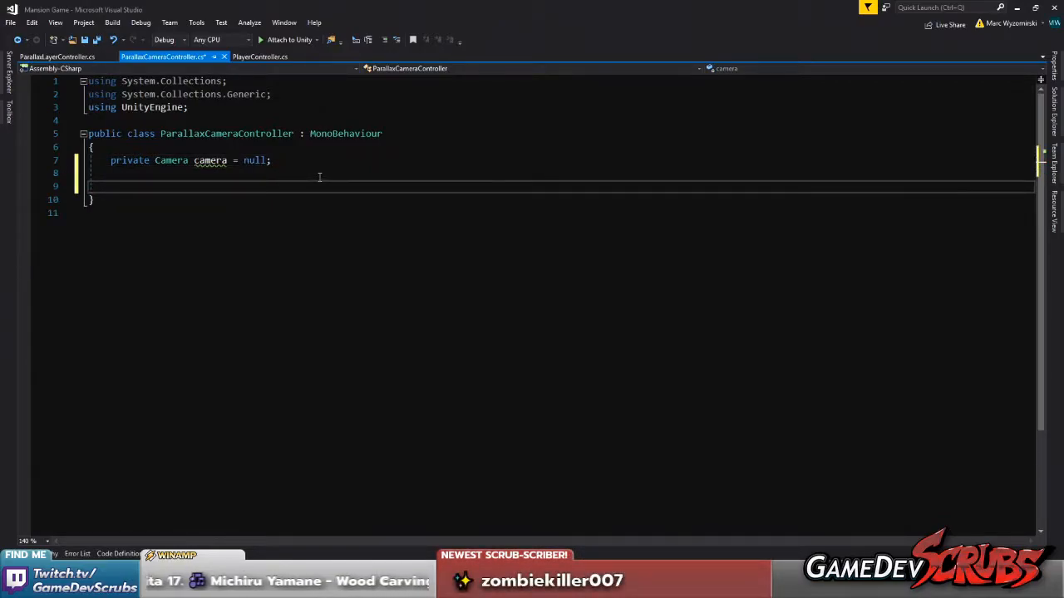
# Add a private Awake method that assigns GetComponent<Camera>() to camera, and save the script
pyautogui.write('Aw3ak')
pyautogui.press('BackSpace')
pyautogui.press('BackSpace')
pyautogui.press('BackSpace')
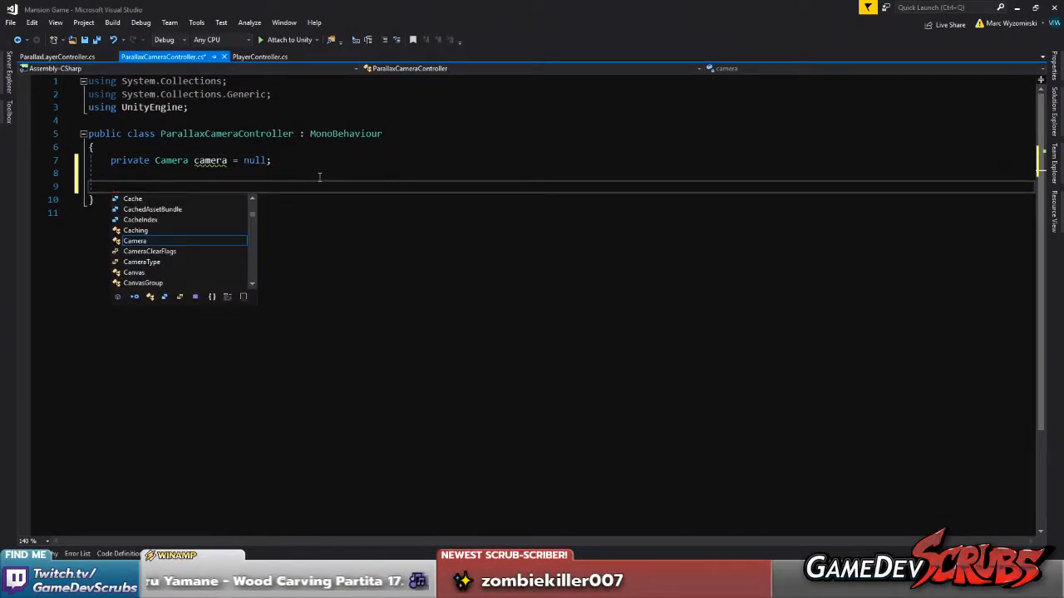
pyautogui.write('Awake')
pyautogui.press('Tab')
pyautogui.write('camera = ')
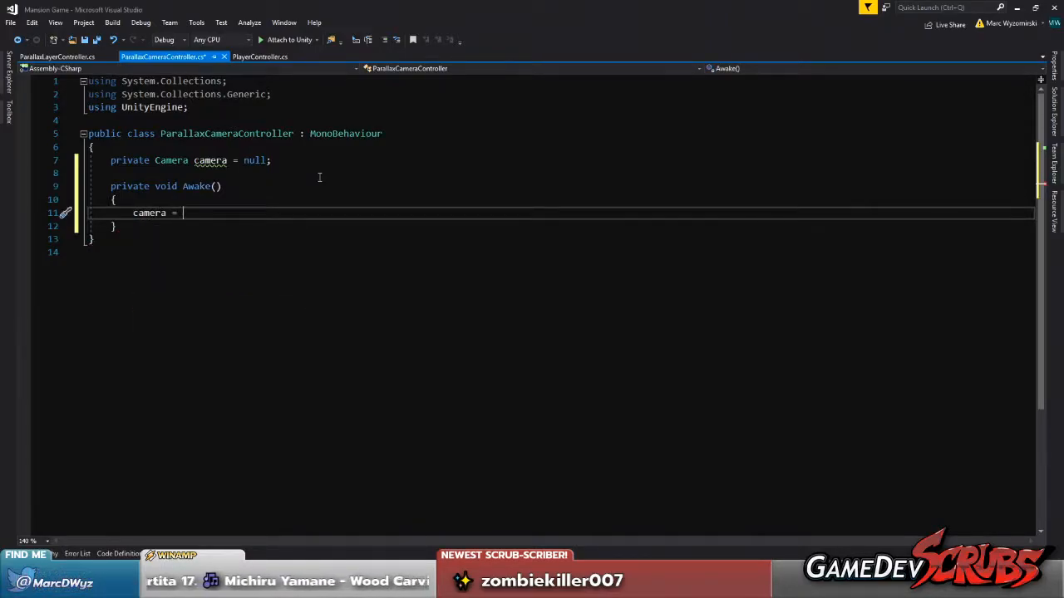
pyautogui.write('GetComponent')
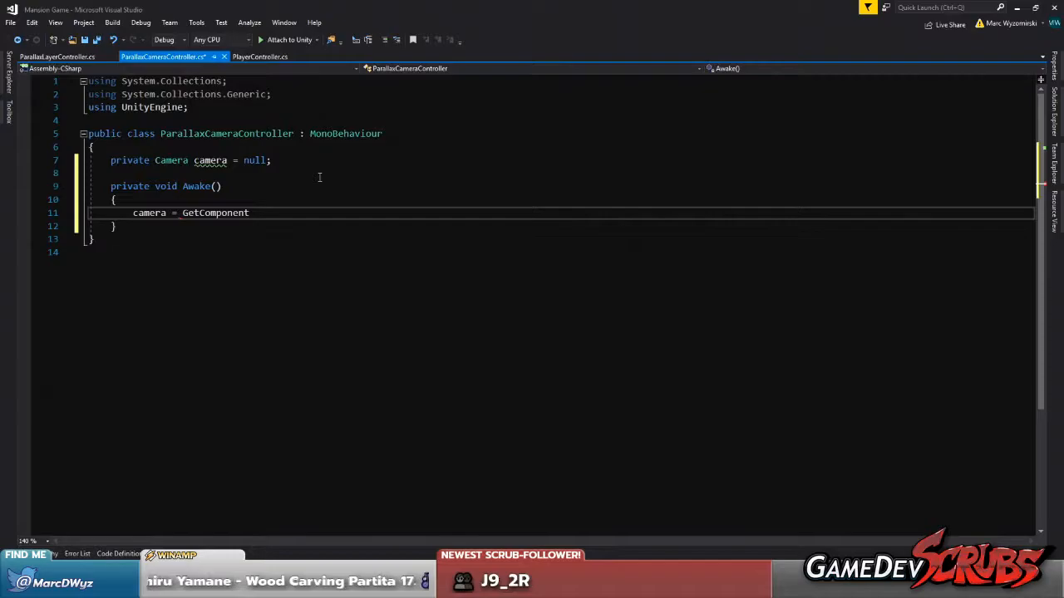
pyautogui.write('<Camera>();')
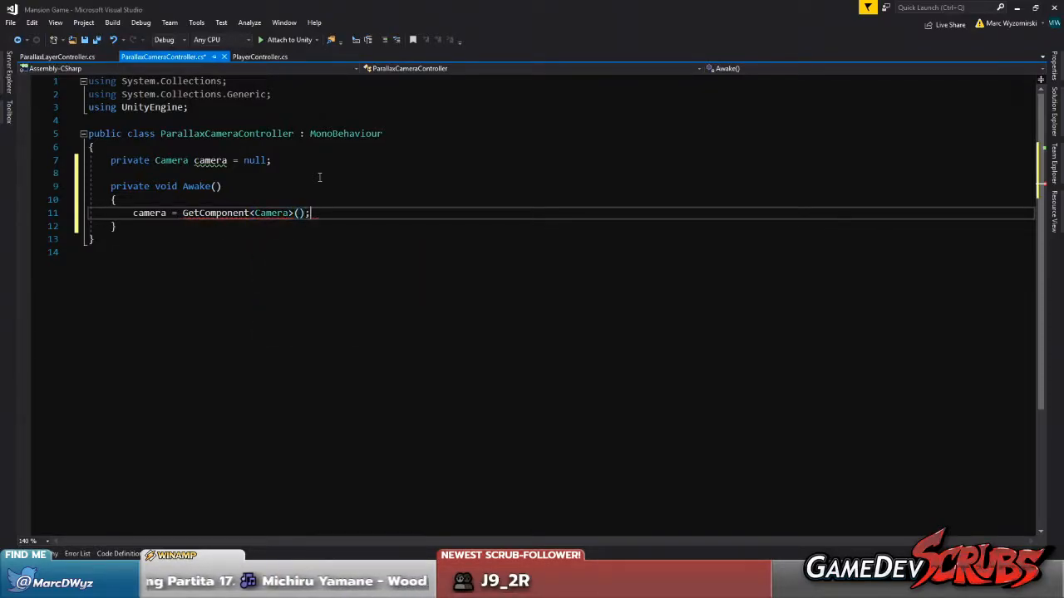
pyautogui.hotkey('ctrl', 's')
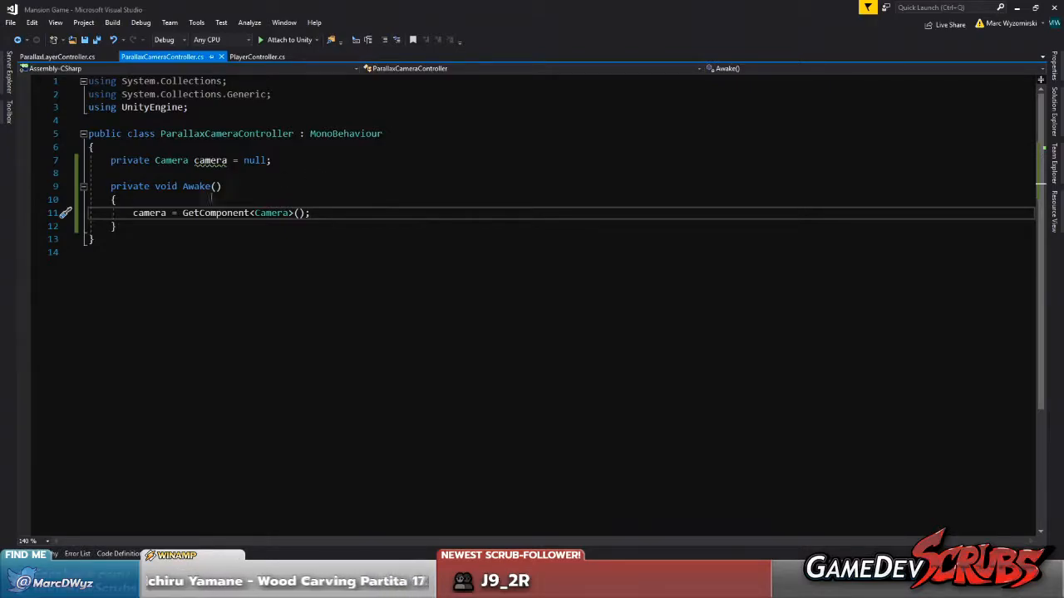
# Move the GetComponent<Camera>() assignment out of Awake into a new public void method named AttachCamera
pyautogui.keyDown('shift'); pyautogui.click(130, 214); pyautogui.keyUp('shift')
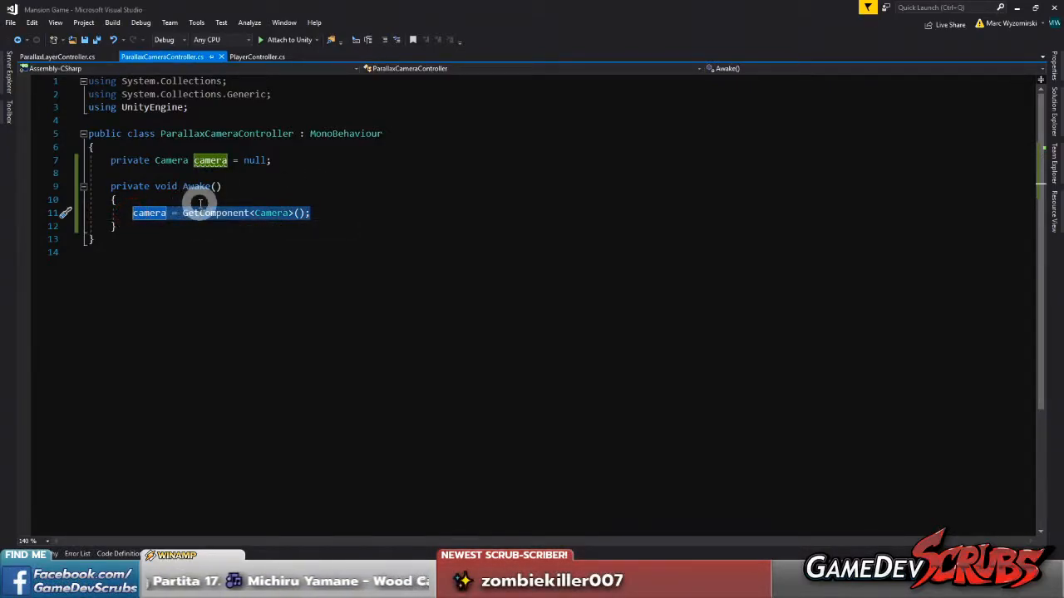
pyautogui.hotkey('ctrl', 'x')
pyautogui.click(162, 222)
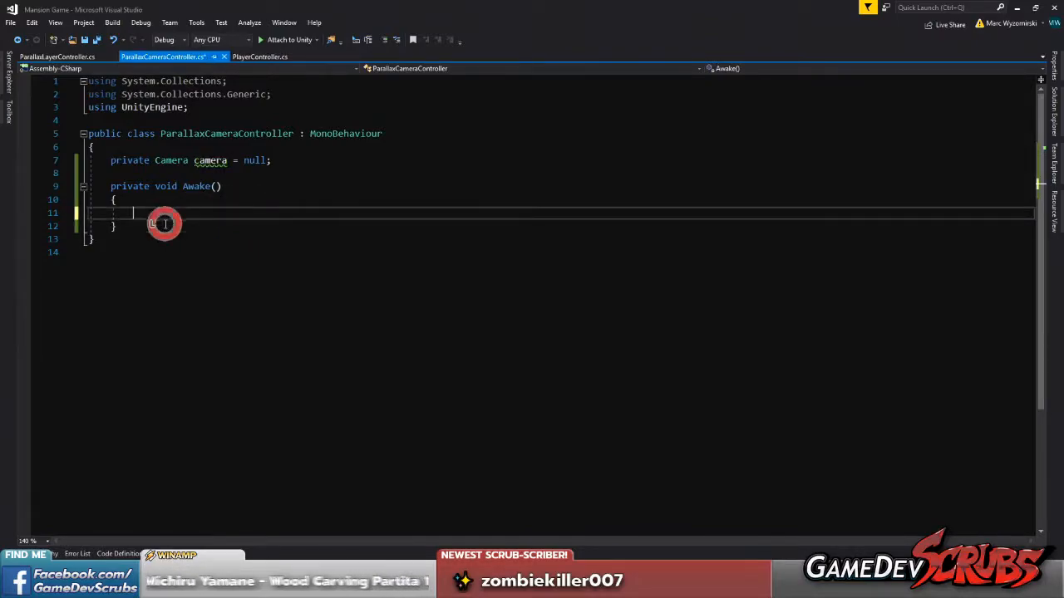
pyautogui.press('Return')
pyautogui.press('Return')
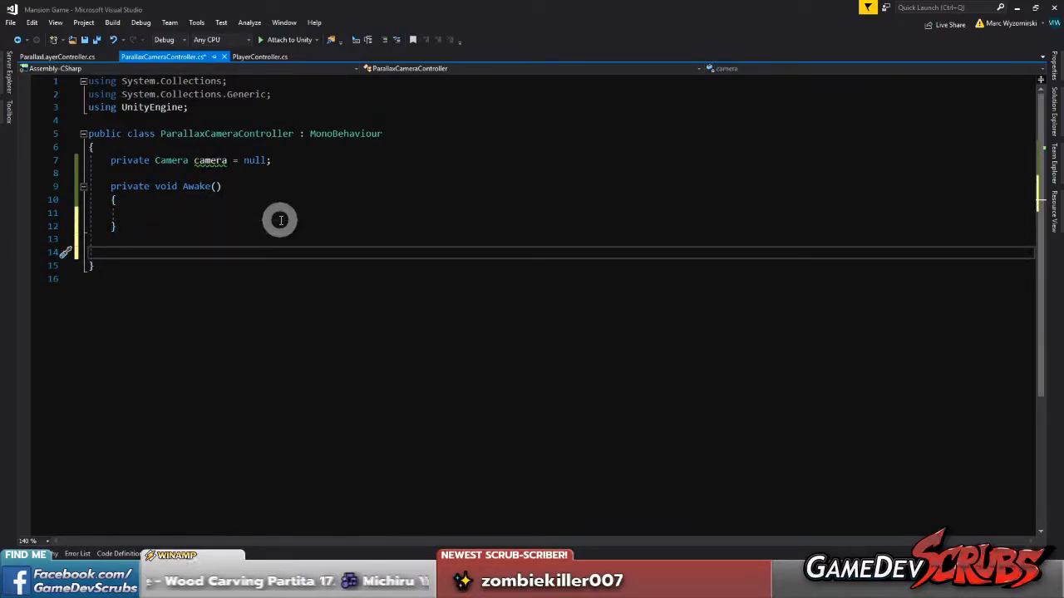
pyautogui.write('public,')
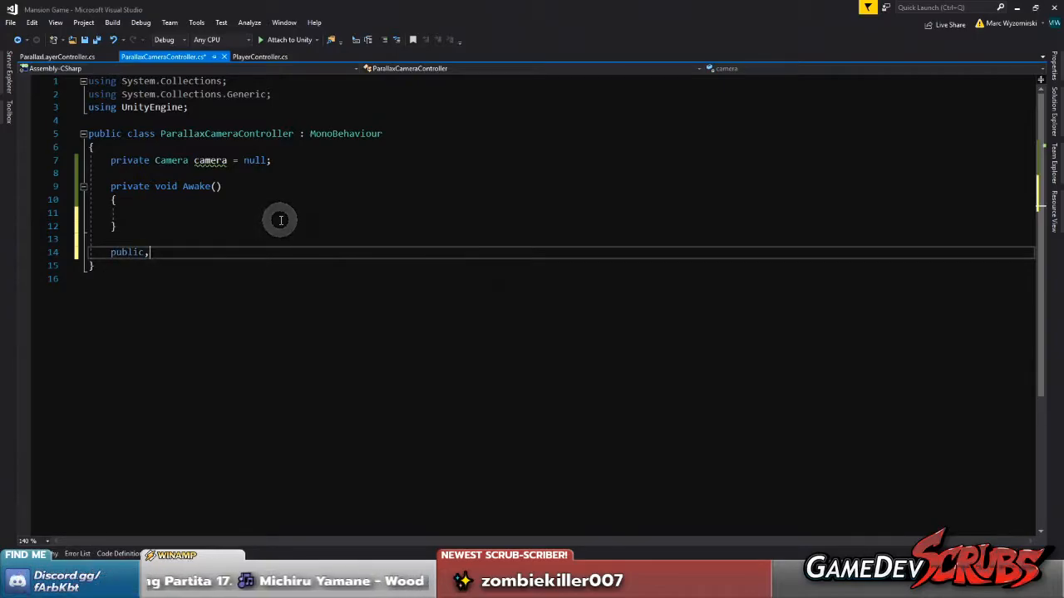
pyautogui.press('BackSpace')
pyautogui.write('void A')
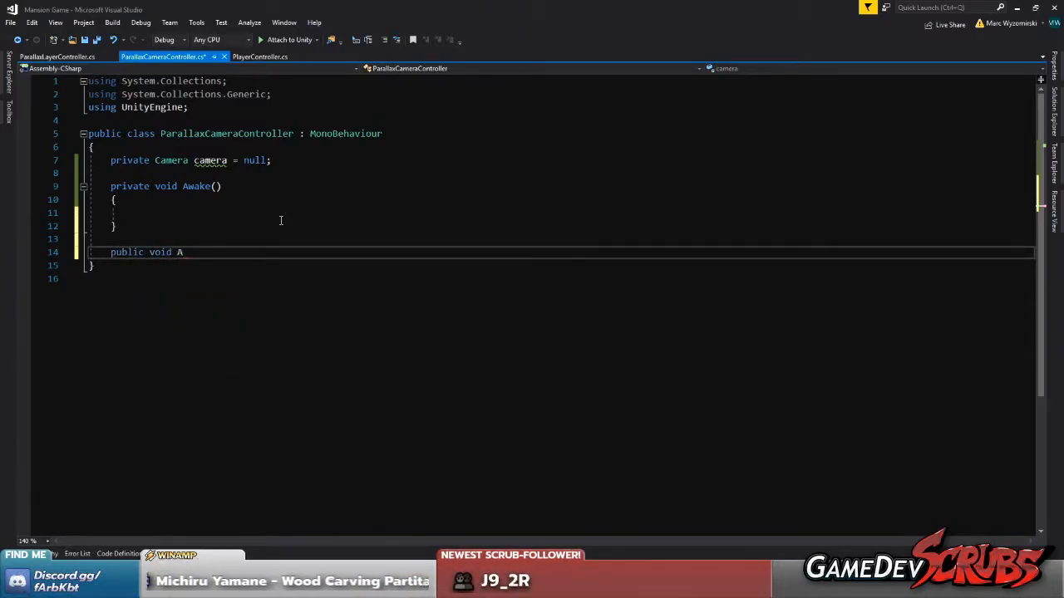
pyautogui.write('ttachCamera()')
pyautogui.press('Return')
pyautogui.write('{')
pyautogui.press('Return')
pyautogui.hotkey('ctrl', 'v')
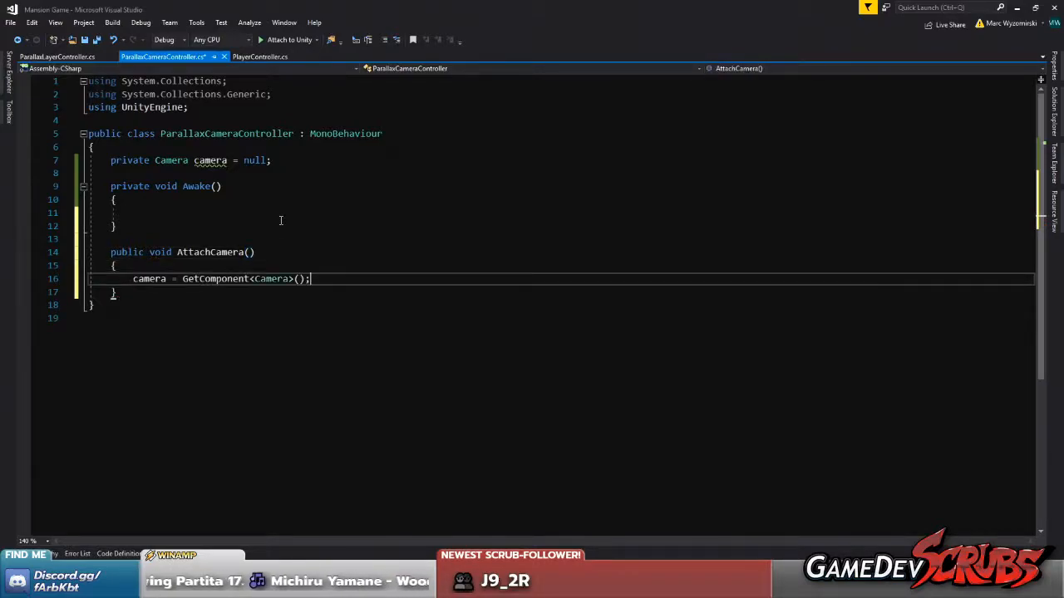
# Add an early return at the start of AttachCamera for when camera is already assigned
pyautogui.click(269, 262)
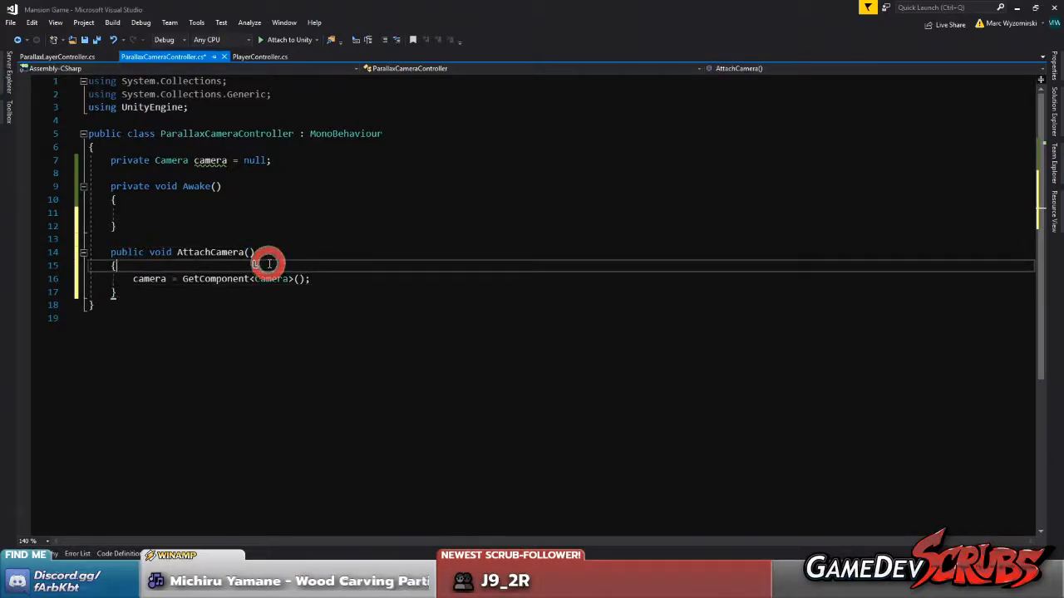
pyautogui.press('Return')
pyautogui.write('if(camera')
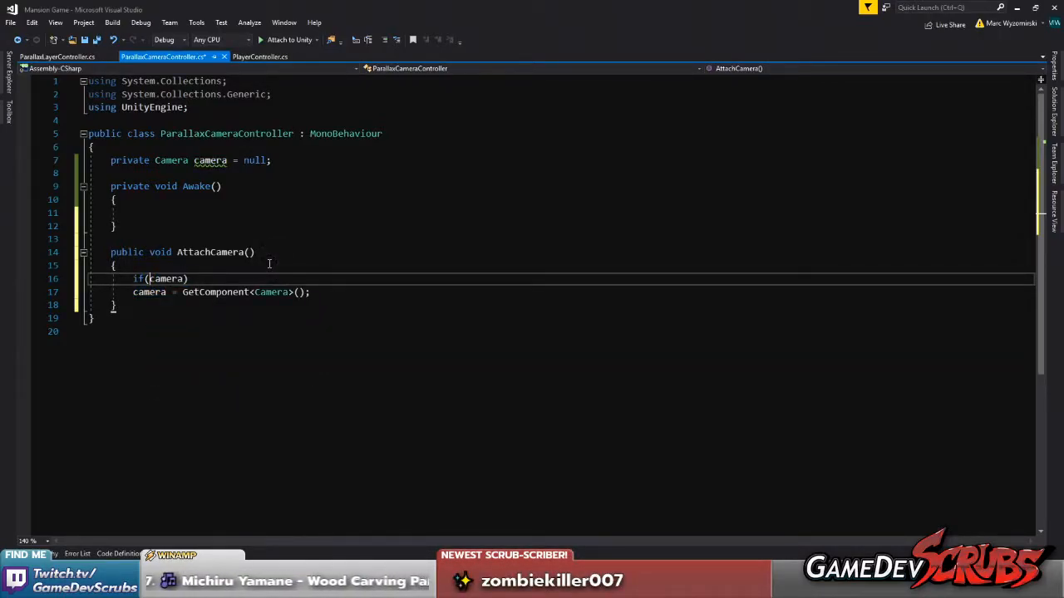
pyautogui.write('eturn;')
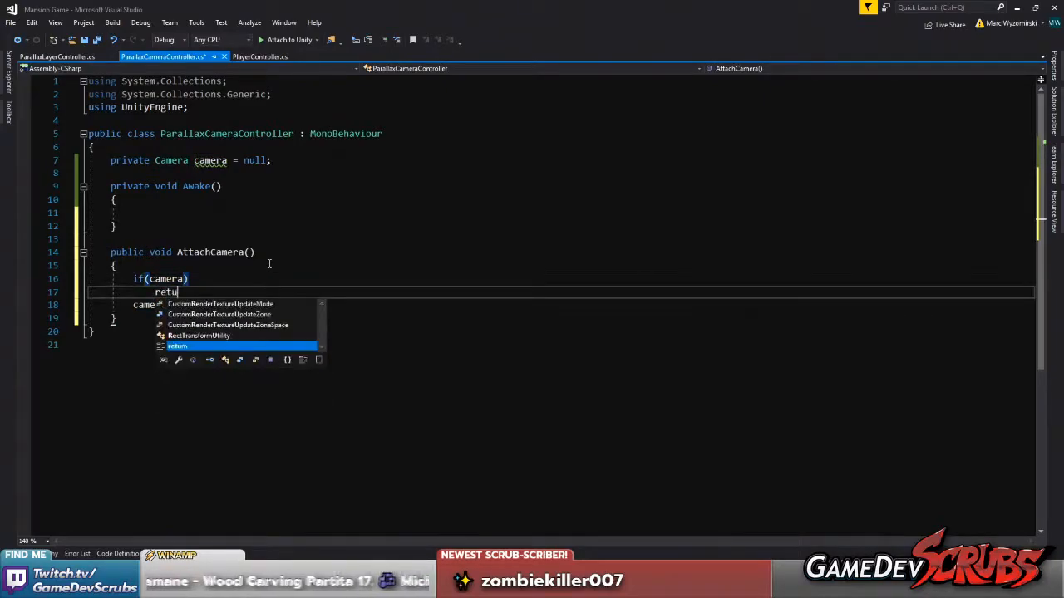
pyautogui.press('Return')
# Call AttachCamera() inside the Awake method and save the script
pyautogui.moveTo(256, 252); pyautogui.dragTo(177, 252)
pyautogui.click(157, 212)
pyautogui.hotkey('ctrl', 'v')
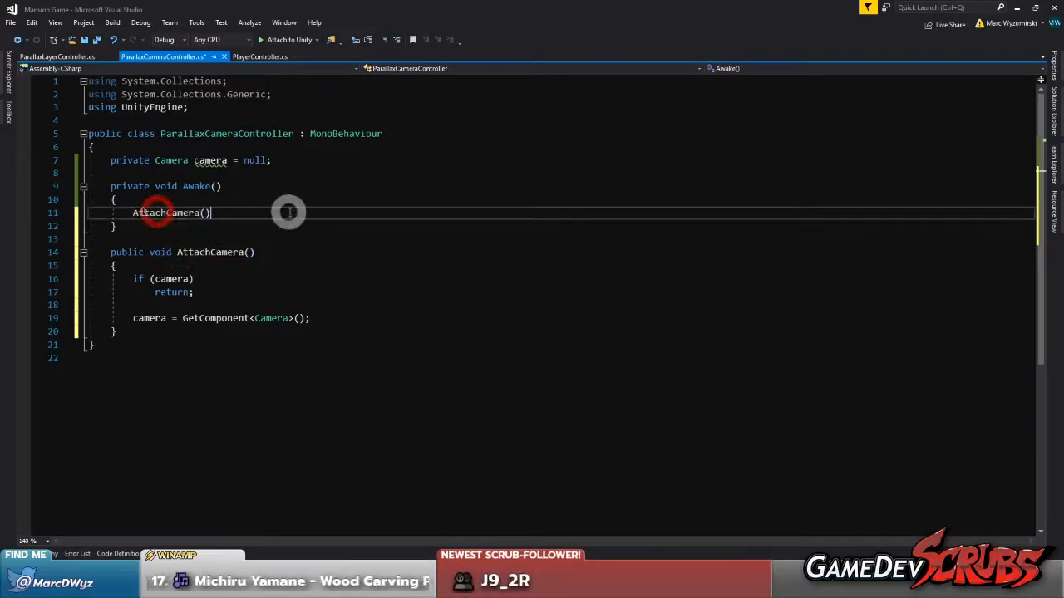
pyautogui.hotkey('ctrl', 's')
pyautogui.click(139, 331)
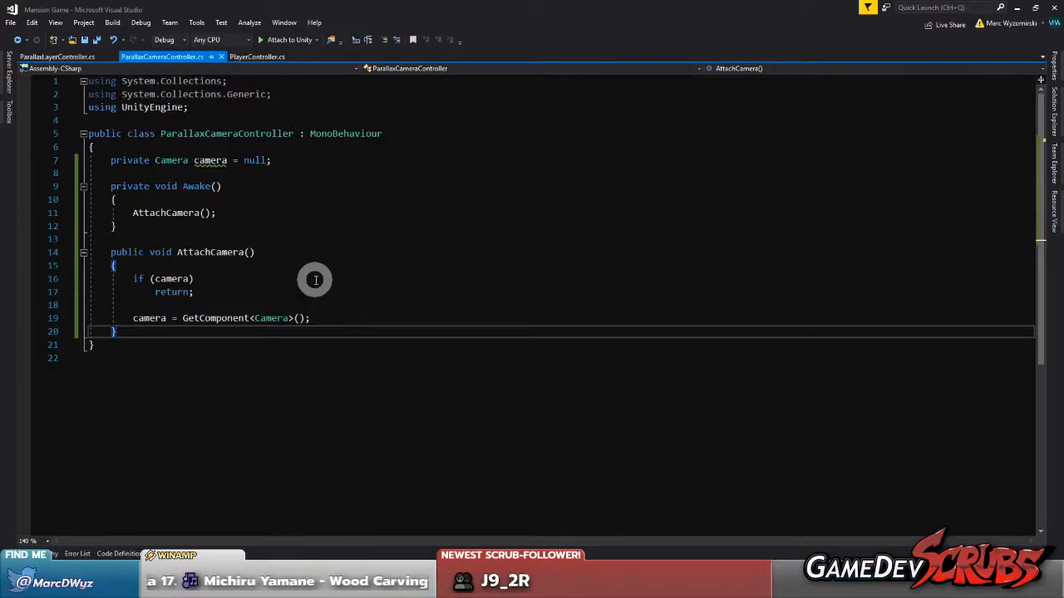
pyautogui.click(279, 251)
pyautogui.click(243, 134)
pyautogui.click(250, 149)
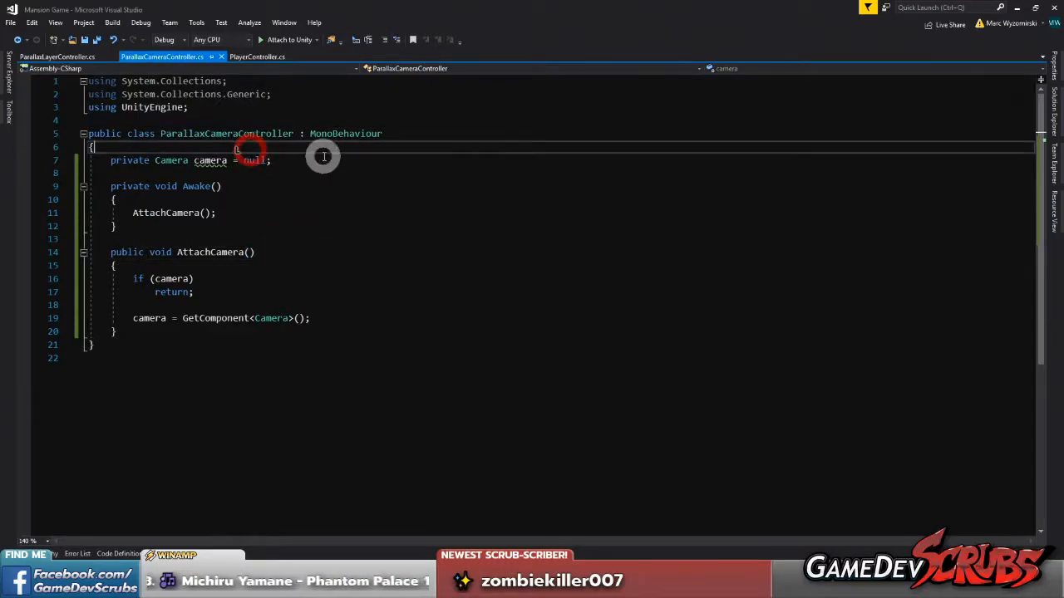
# Declare a public static ParallaxCameraController field named lastSelectedParallaxCamera, initialised to null, at the start of the ParallaxCameraController class
pyautogui.press('Return')
pyautogui.press('Return')
pyautogui.press('Up')
pyautogui.write('stat')
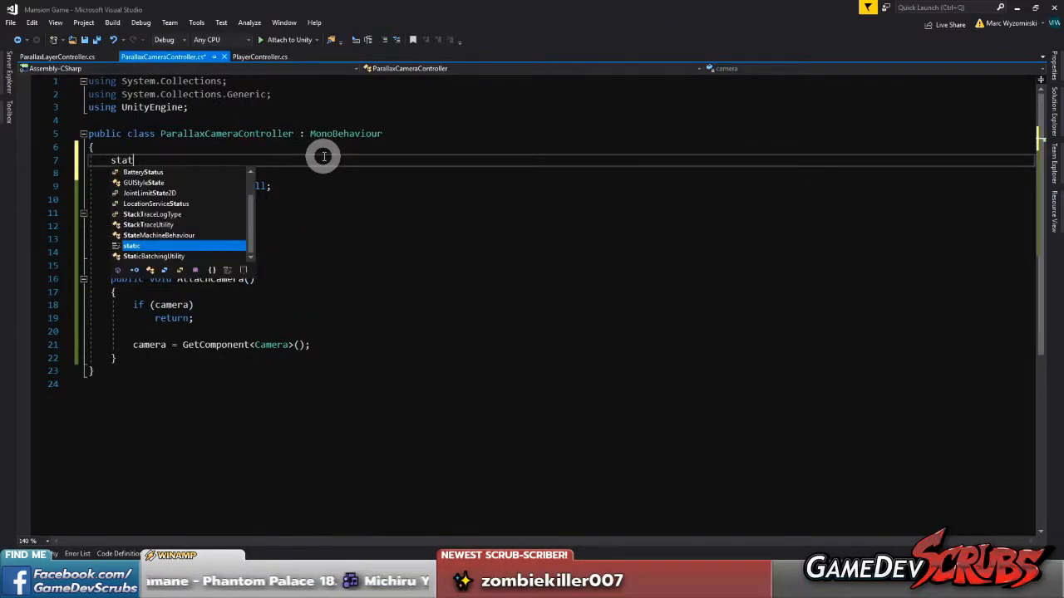
pyautogui.write('ic ParallaxCameraController')
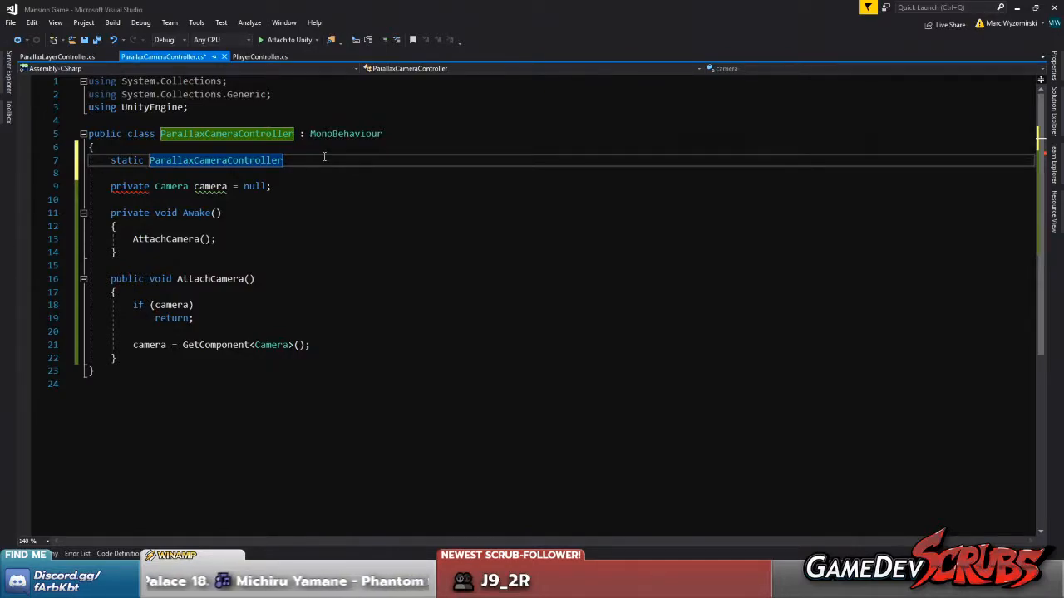
pyautogui.write('la')
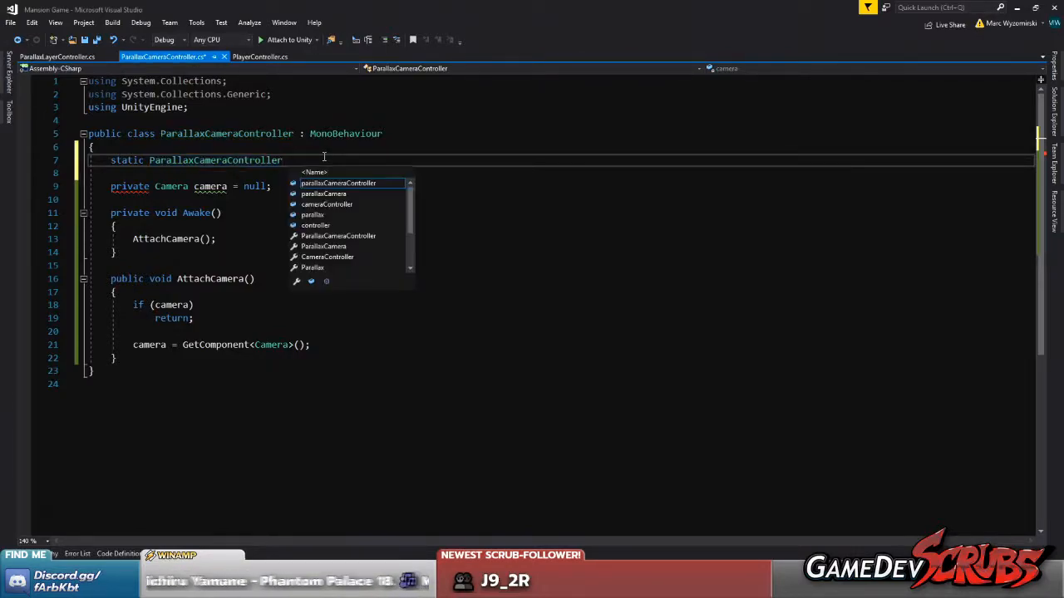
pyautogui.write('stSelectedParallaxC')
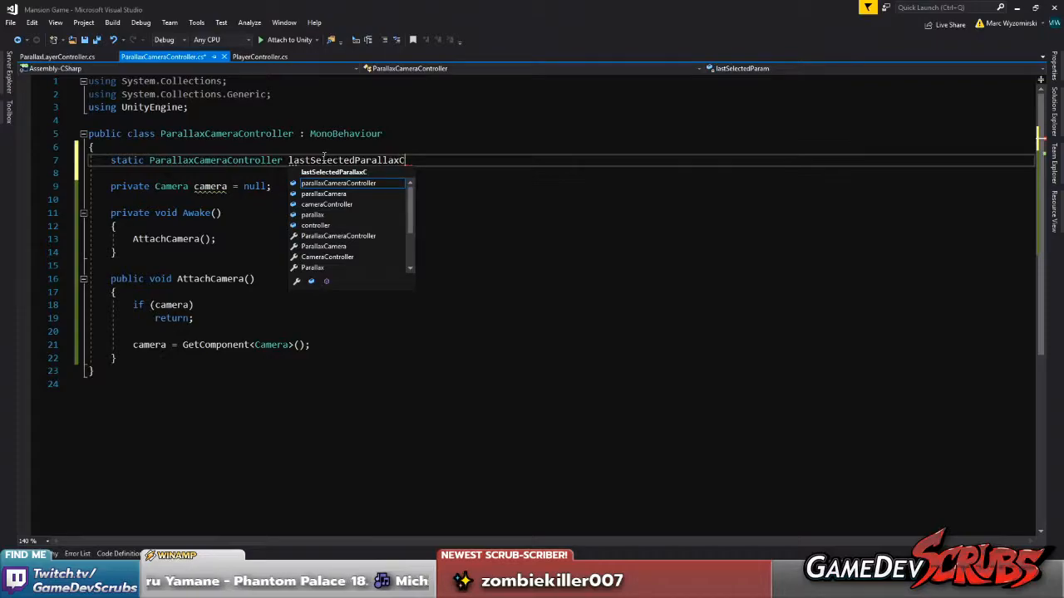
pyautogui.write('amera = null;')
pyautogui.doubleClick(332, 161)
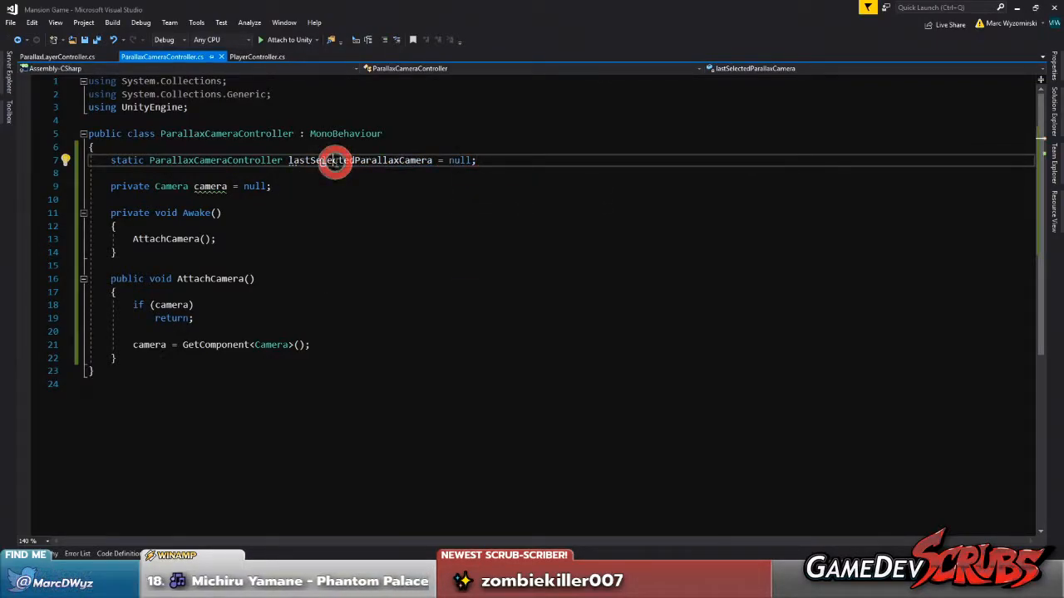
pyautogui.click(143, 162)
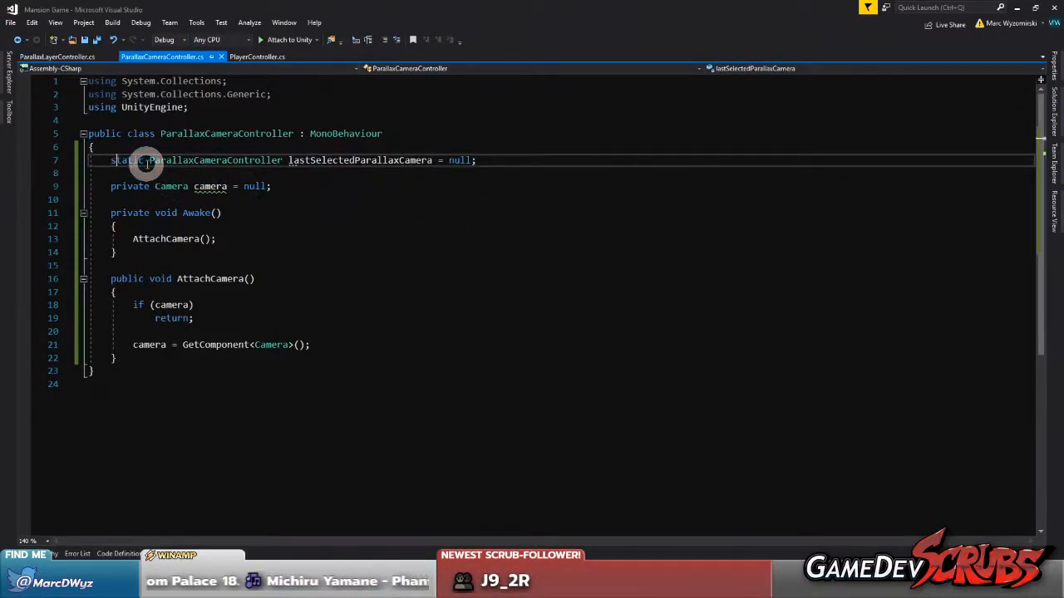
pyautogui.write('public')
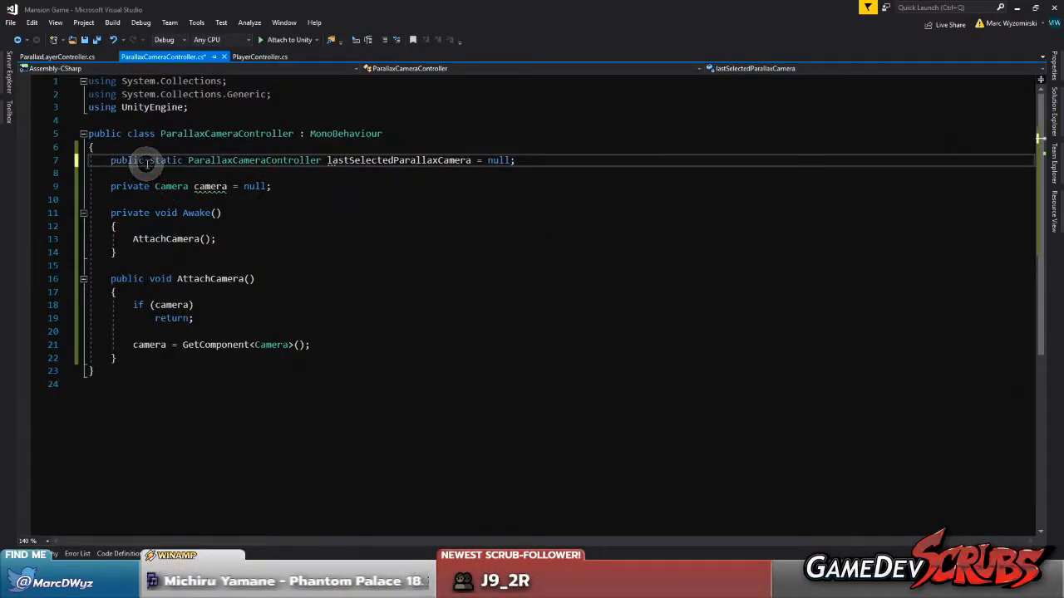
# Add a private void OnValidate method after AttachCamera that assigns this to lastSelectedParallaxCamera, and save the script
pyautogui.doubleClick(399, 158)
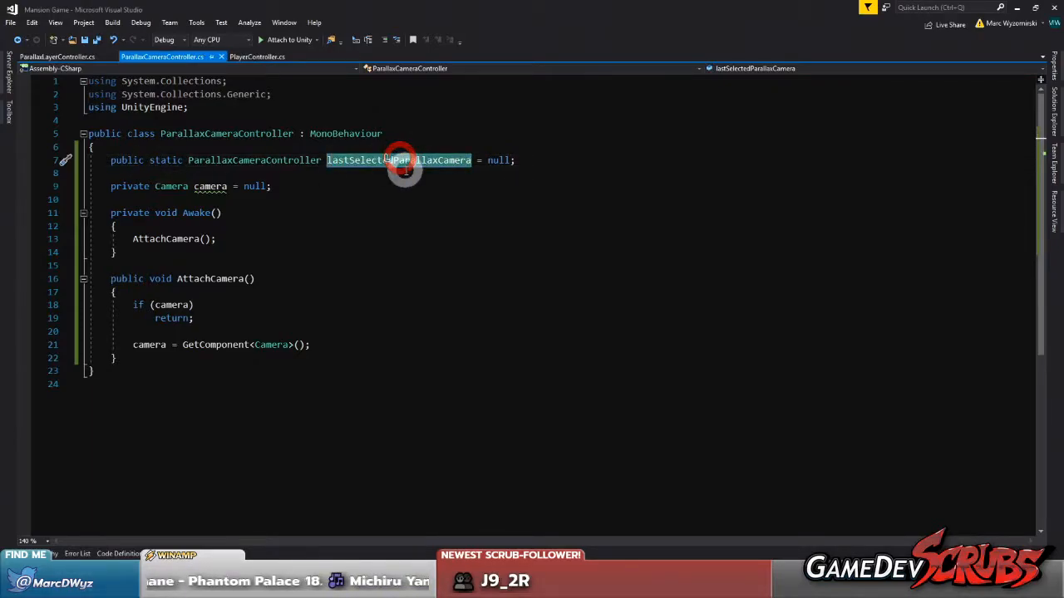
pyautogui.click(138, 360)
pyautogui.press('Return')
pyautogui.press('Return')
pyautogui.write('oid OnVa')
pyautogui.press('Tab')
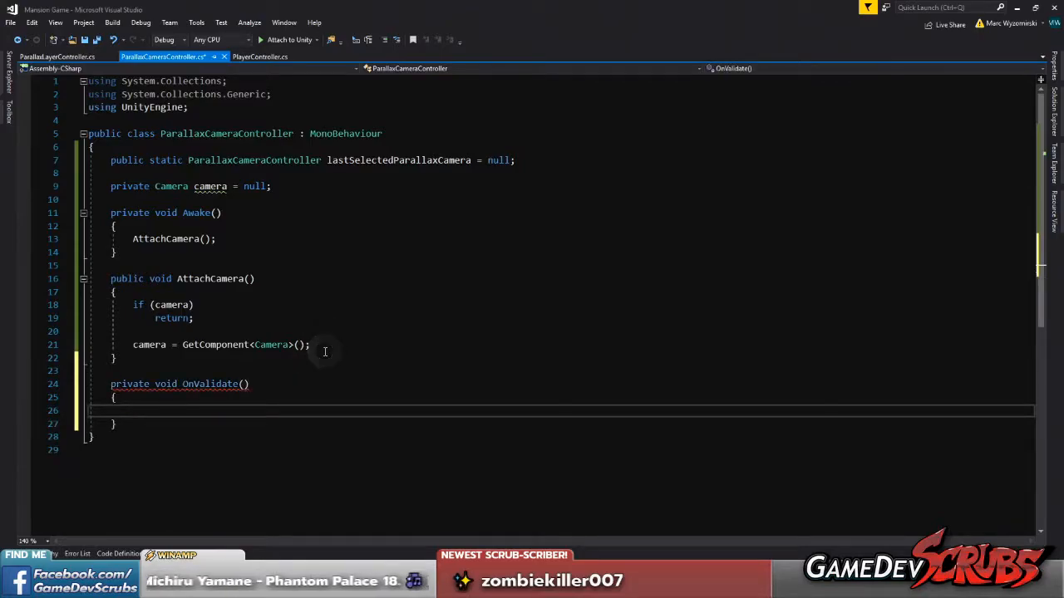
pyautogui.write('his;')
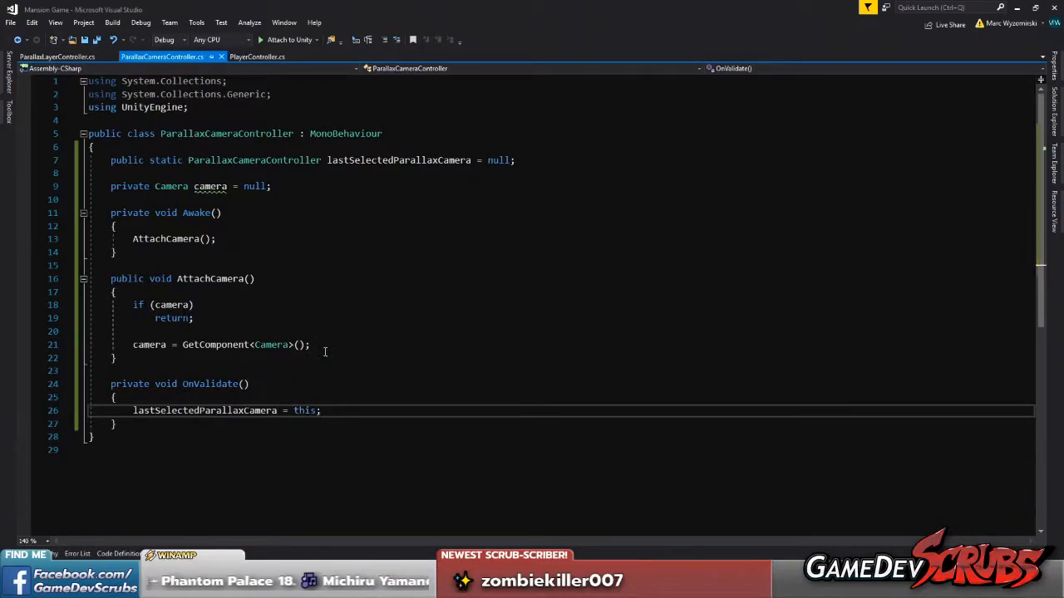
# Declare a public bool setThisAsEditorFocusCamera initialised to false below the camera field, and copy its name
pyautogui.click(304, 190)
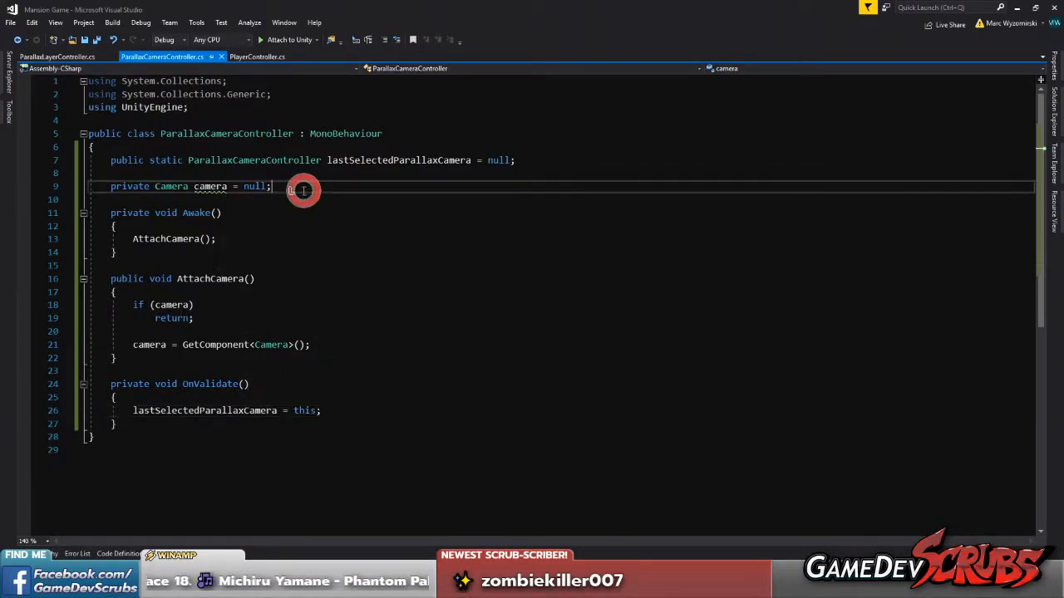
pyautogui.press('Return')
pyautogui.press('Return')
pyautogui.write('publ')
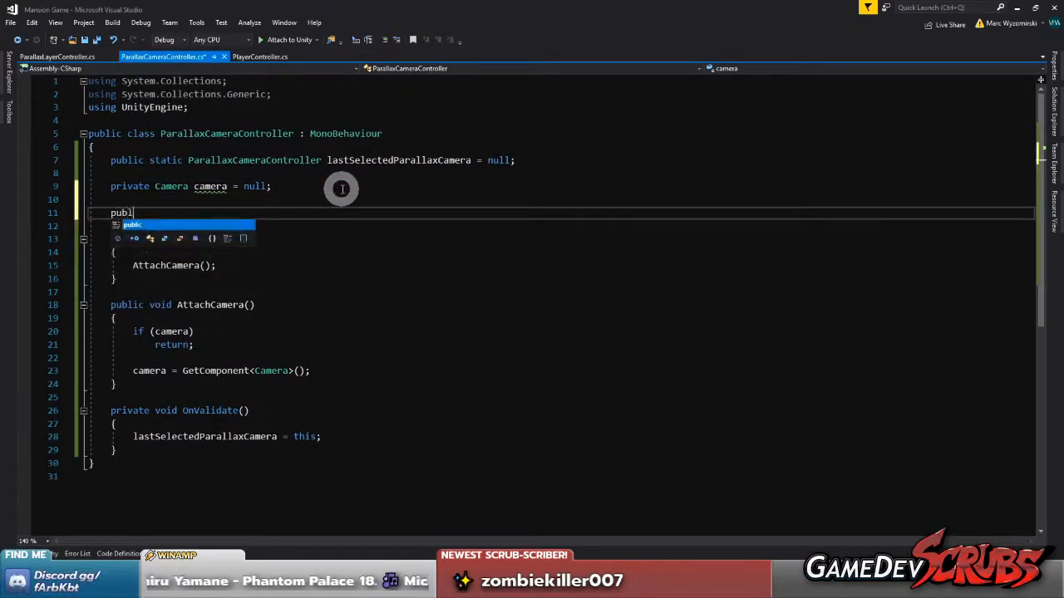
pyautogui.write('ic v')
pyautogui.press('BackSpace')
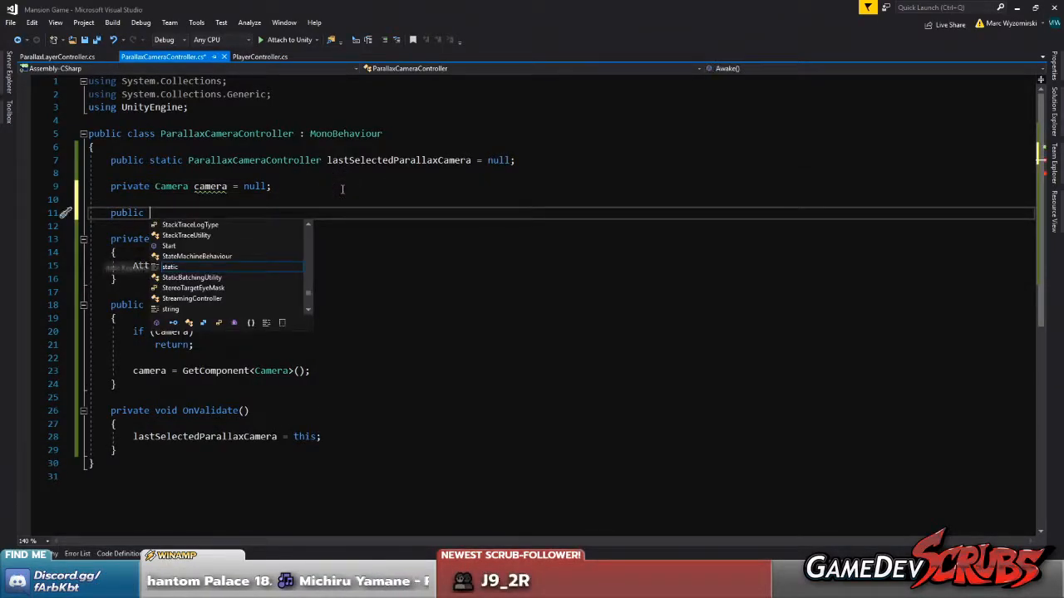
pyautogui.write('bool setThis')
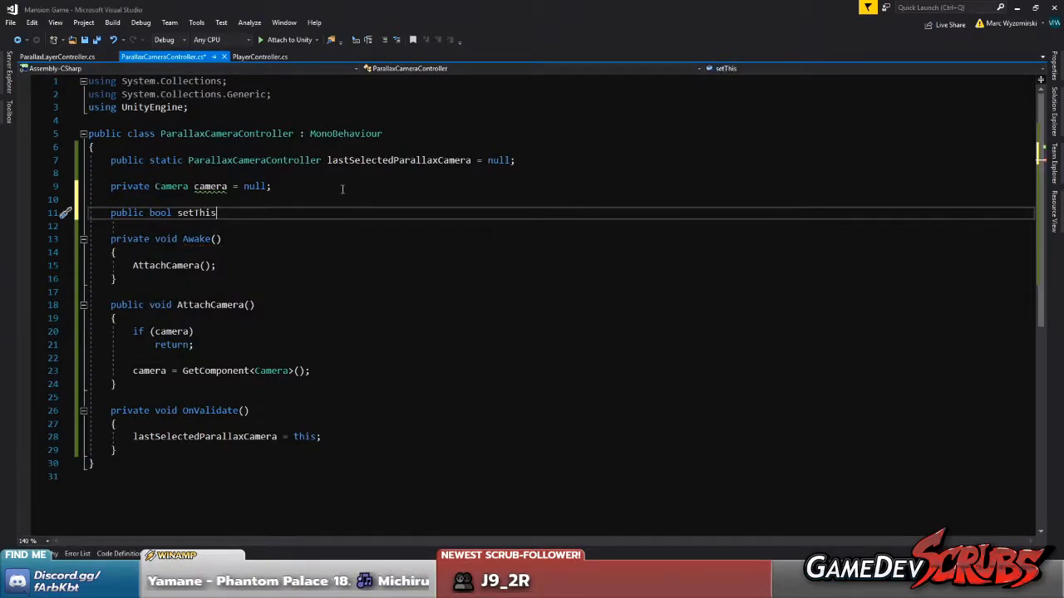
pyautogui.write('AsEditorCFocusCam')
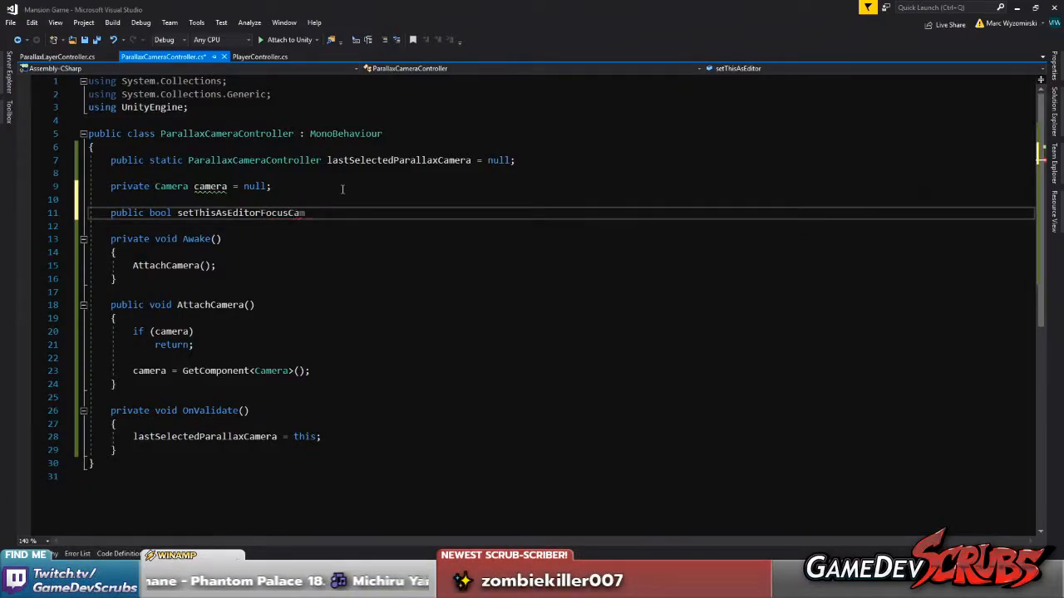
pyautogui.write('era = false;')
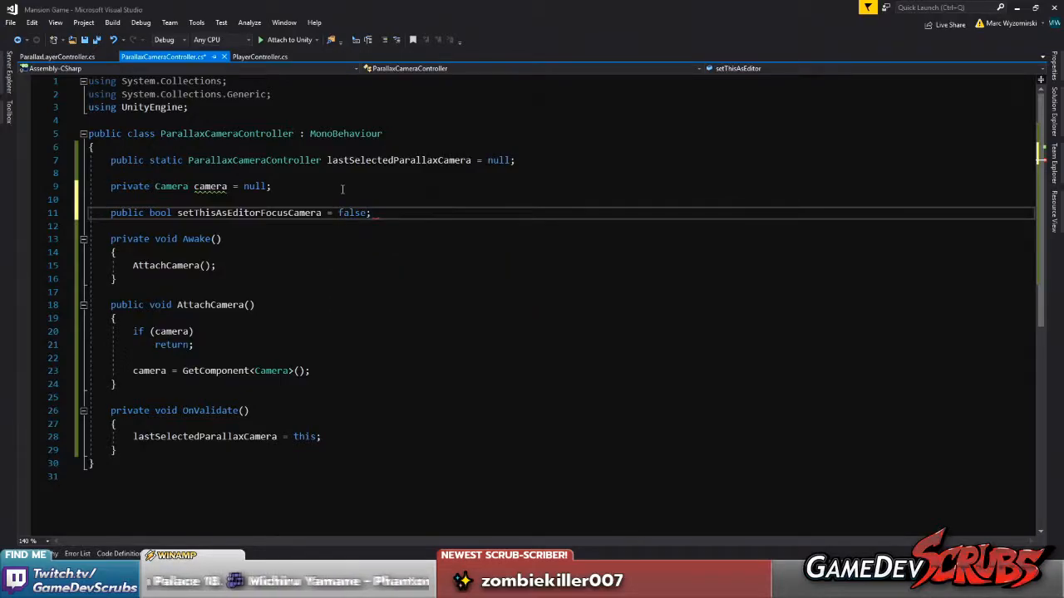
pyautogui.click(265, 220)
pyautogui.doubleClick(261, 216)
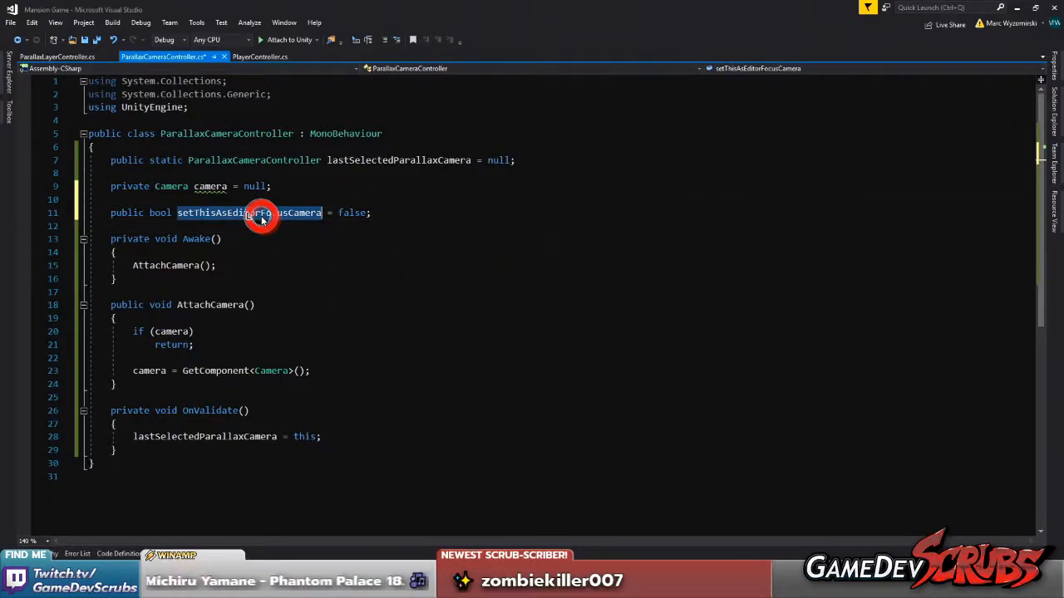
pyautogui.hotkey('ctrl', 'x')
pyautogui.hotkey('ctrl', 'v')
pyautogui.click(255, 282)
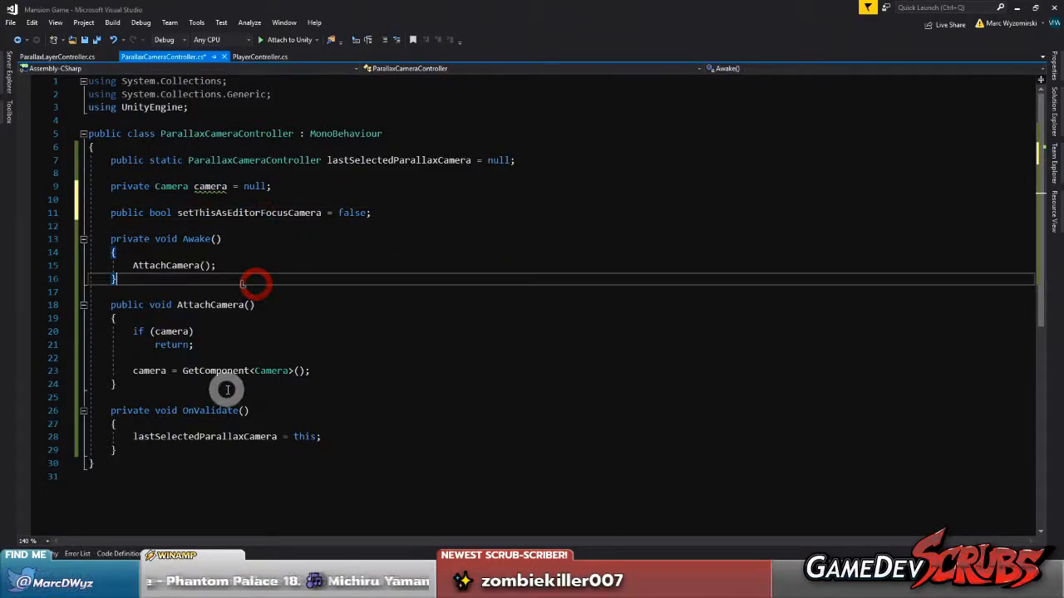
pyautogui.click(226, 388)
pyautogui.press('Return')
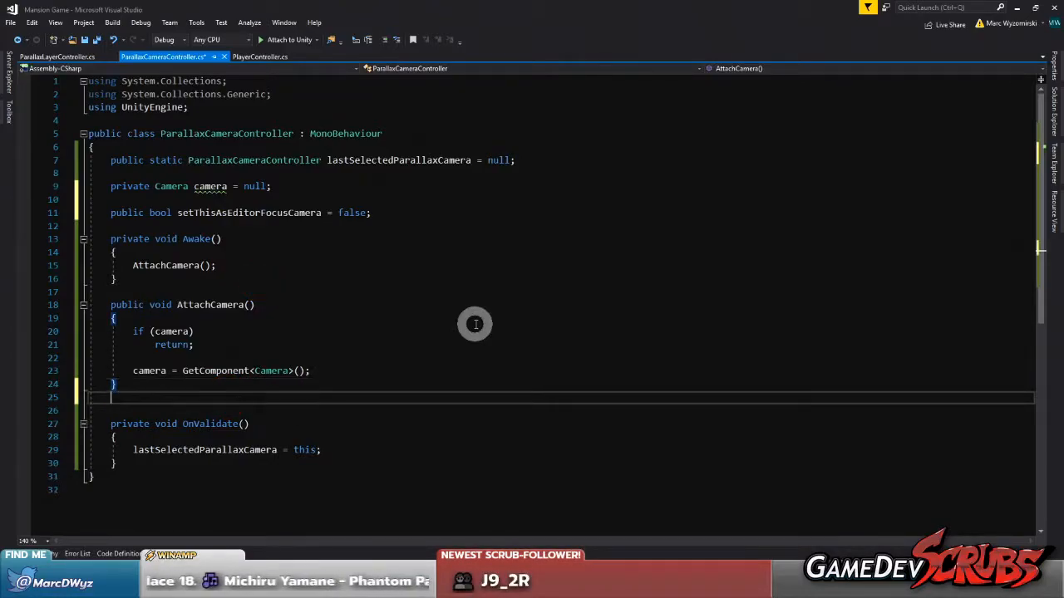
pyautogui.press('Return')
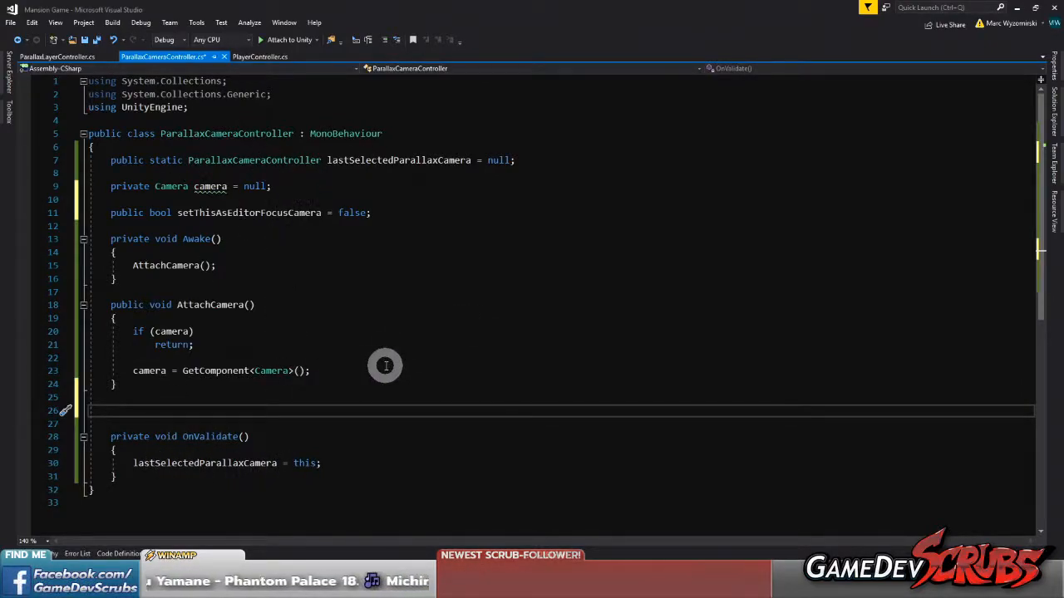
pyautogui.write('p')
pyautogui.press('BackSpace')
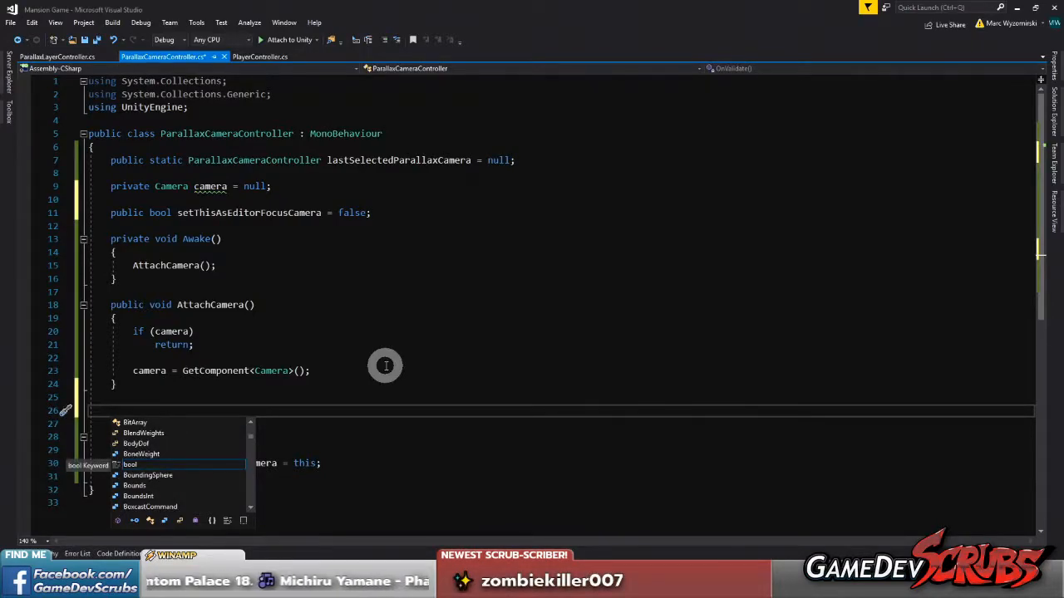
pyautogui.write('Upd')
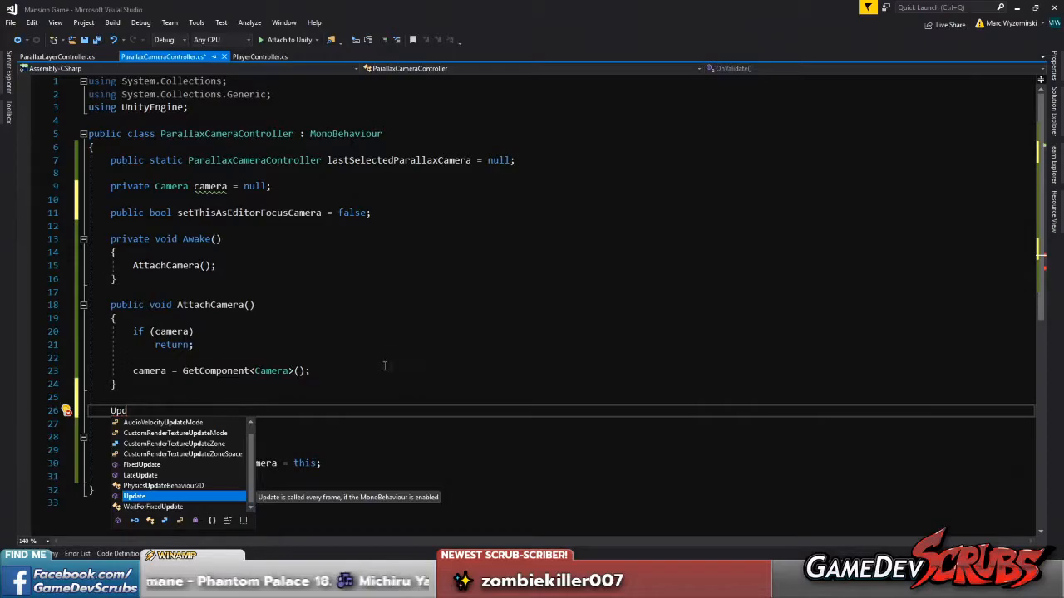
pyautogui.click(396, 368)
pyautogui.moveTo(147, 412); pyautogui.dragTo(105, 400)
pyautogui.press('BackSpace')
pyautogui.press('BackSpace')
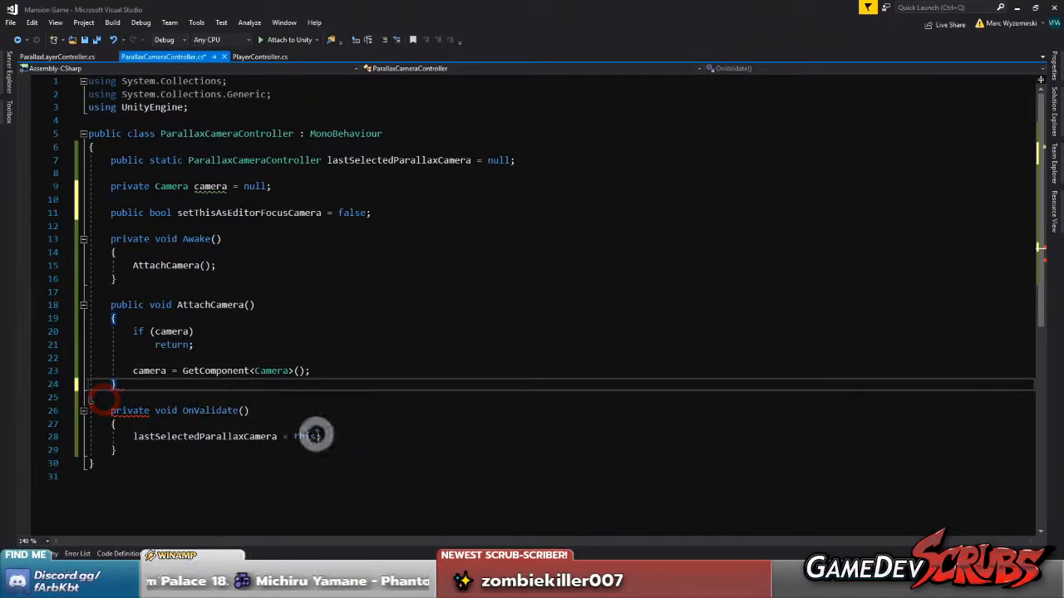
# Add an if (setThisAsEditorFocusCamera) check at the start of OnValidate that resets setThisAsEditorFocusCamera to false, and save the script
pyautogui.click(308, 423)
pyautogui.press('Return')
pyautogui.write('if')
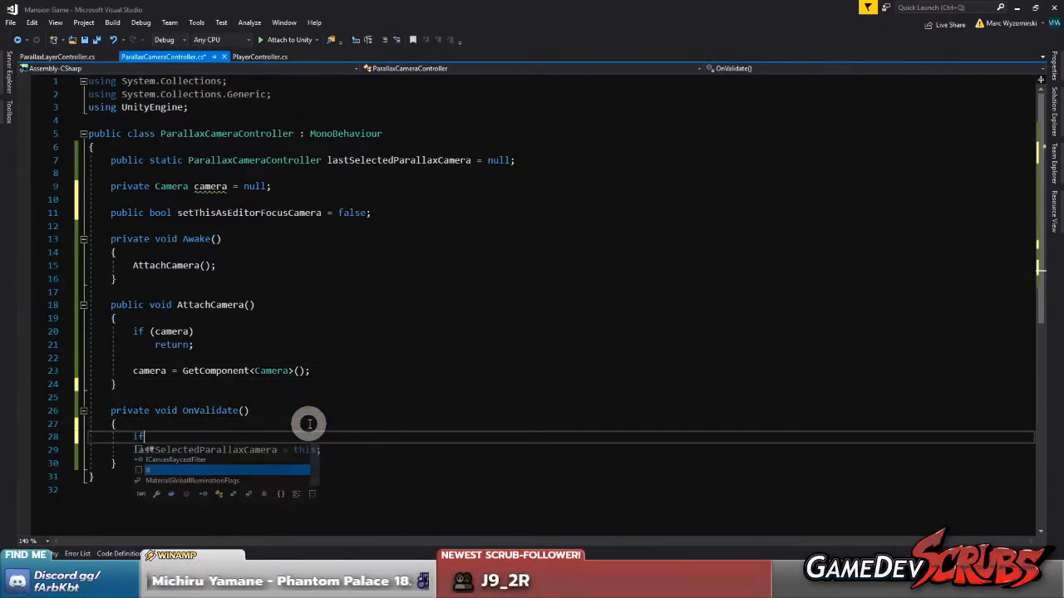
pyautogui.write('(setThisAsEditorFocusCamera)')
pyautogui.press('Return')
pyautogui.write('setThisAsEditorFocusCamera = false;')
pyautogui.press('Return')
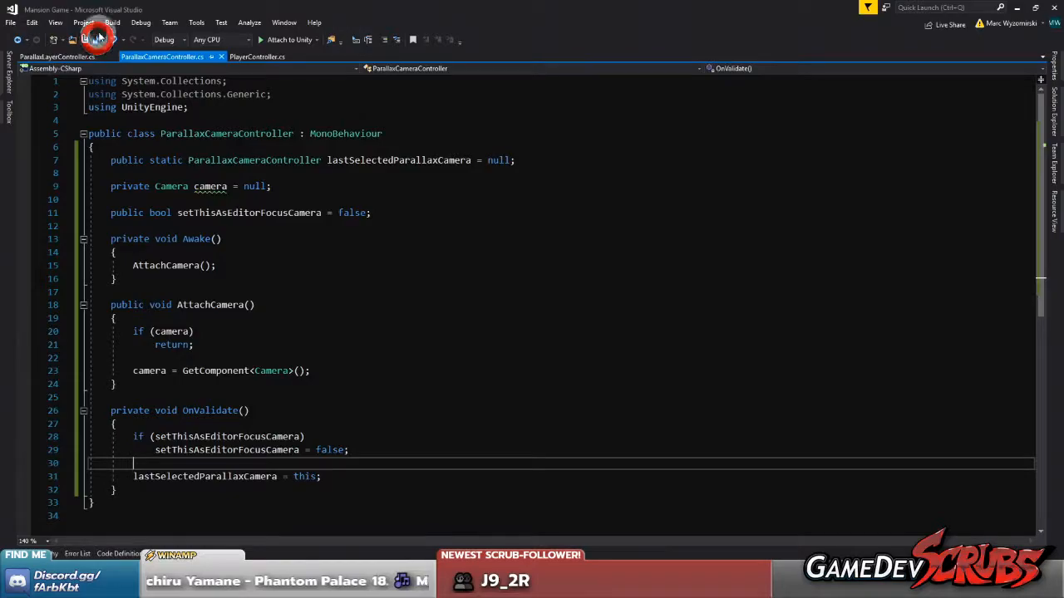
# In ParallaxLayerController.cs, add an early return to SetParallaxPosition for when lastSelectedParallaxCamera is not set, reusing the copied field name
pyautogui.doubleClick(353, 158)
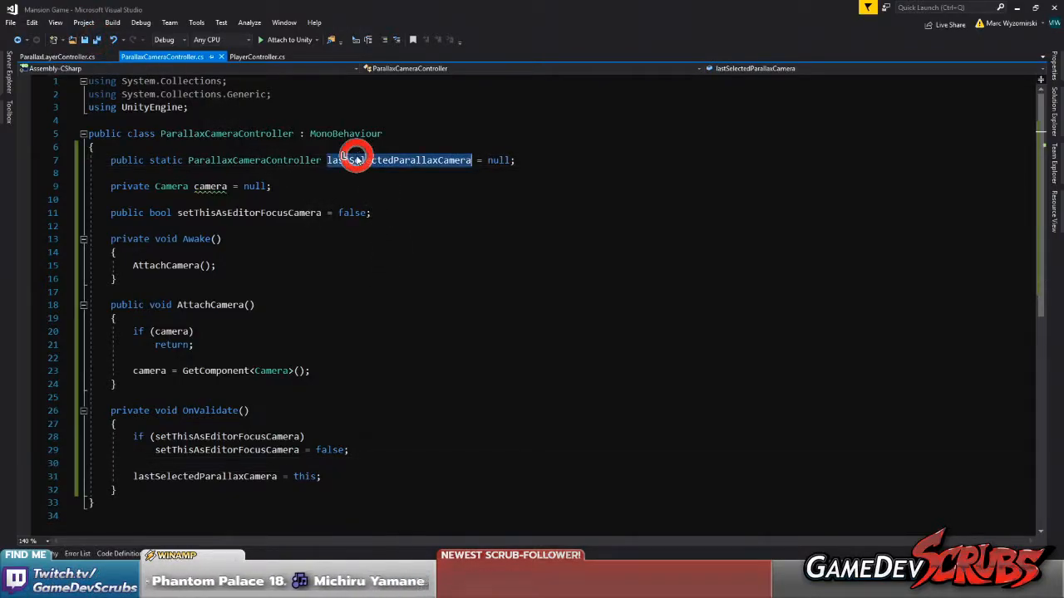
pyautogui.click(280, 249)
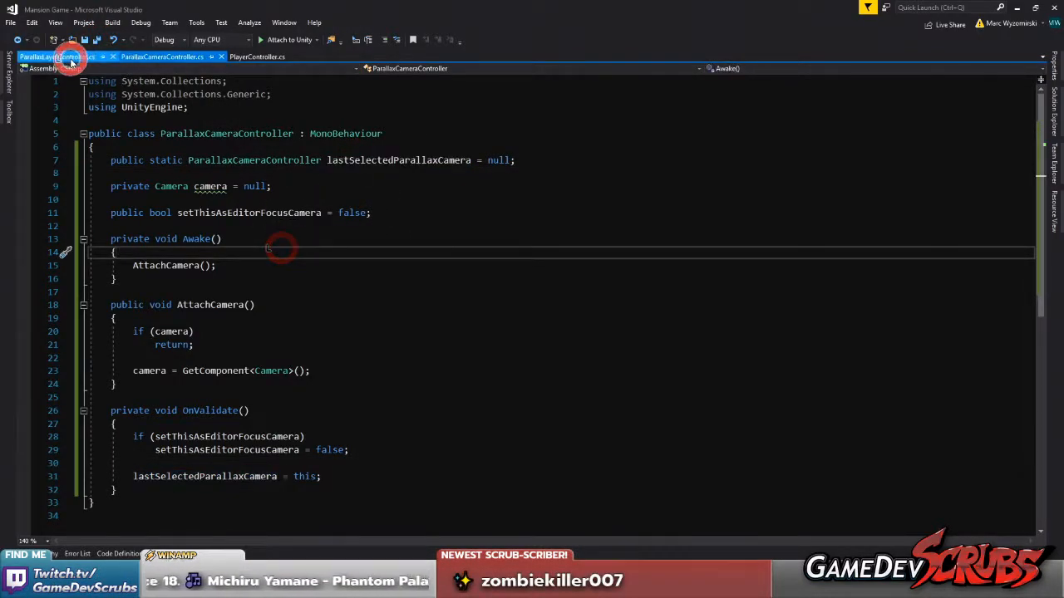
pyautogui.click(72, 58)
pyautogui.click(214, 240)
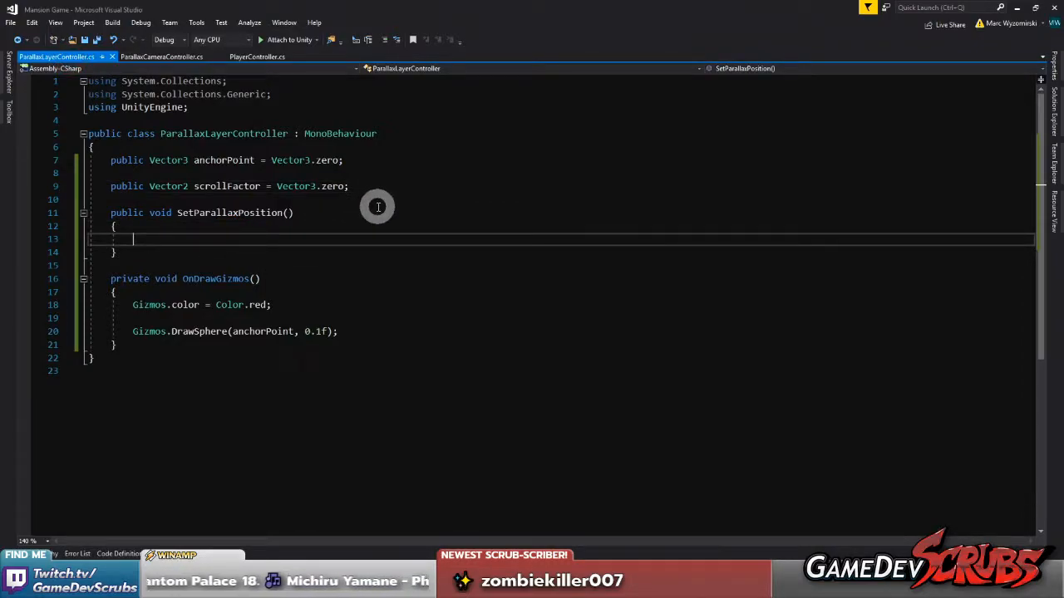
pyautogui.write('if(!lastSelectedParallaxCamera)')
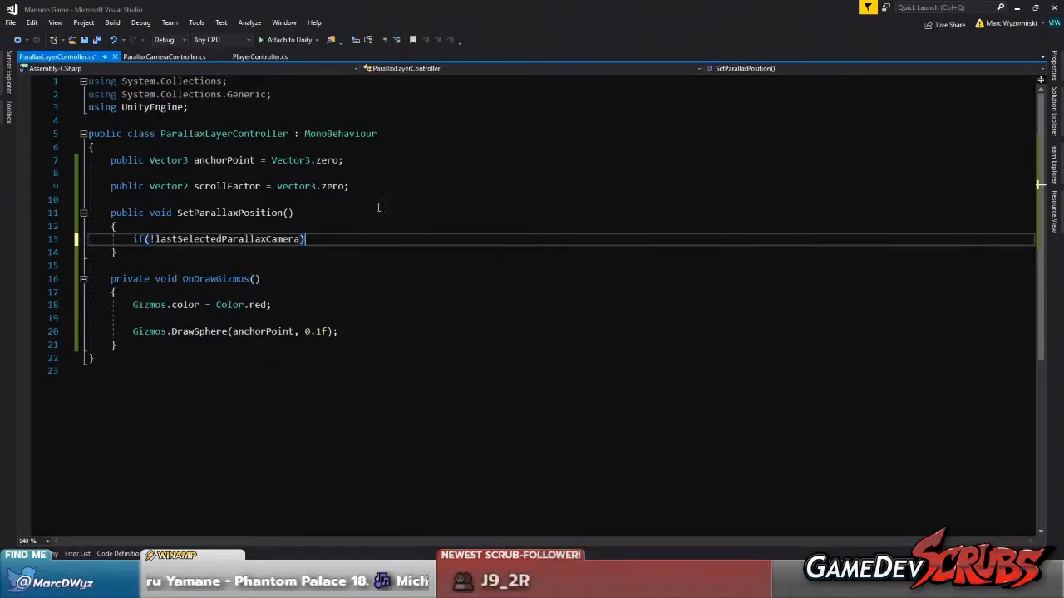
pyautogui.press('Return')
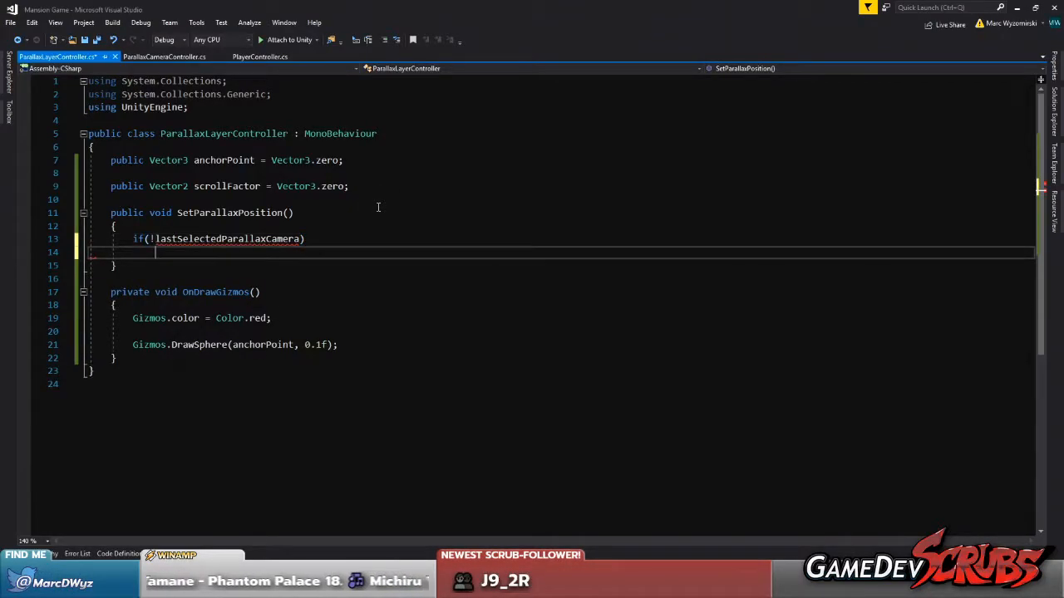
pyautogui.write('return;')
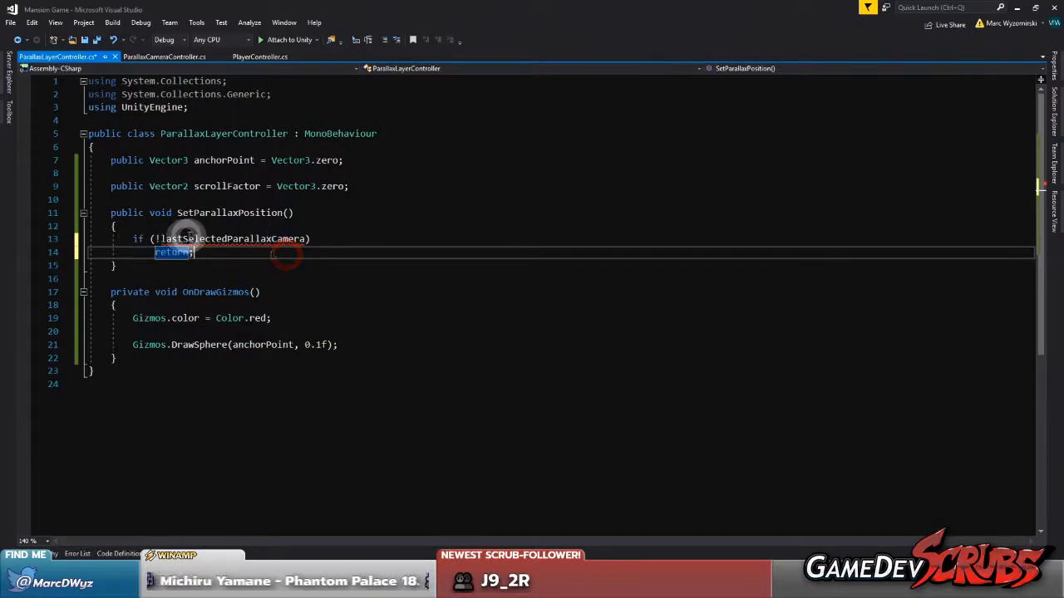
# Qualify lastSelectedParallaxCamera in the SetParallaxPosition condition with the class name ParallaxCameraController, and save the script
pyautogui.click(156, 57)
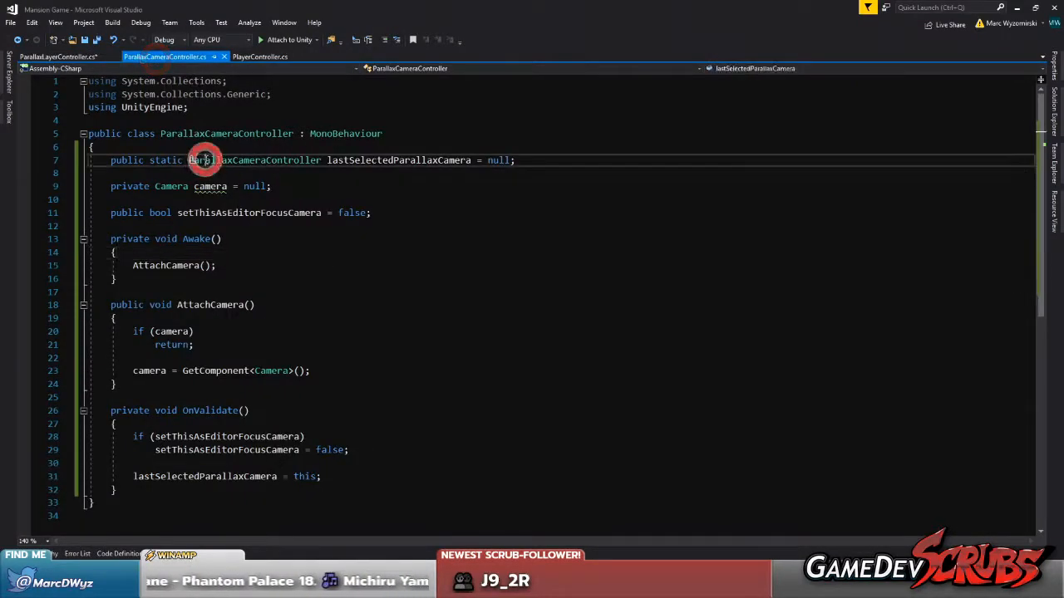
pyautogui.doubleClick(200, 160)
pyautogui.click(73, 56)
pyautogui.click(155, 239)
pyautogui.hotkey('ctrl', 'v')
pyautogui.write('.')
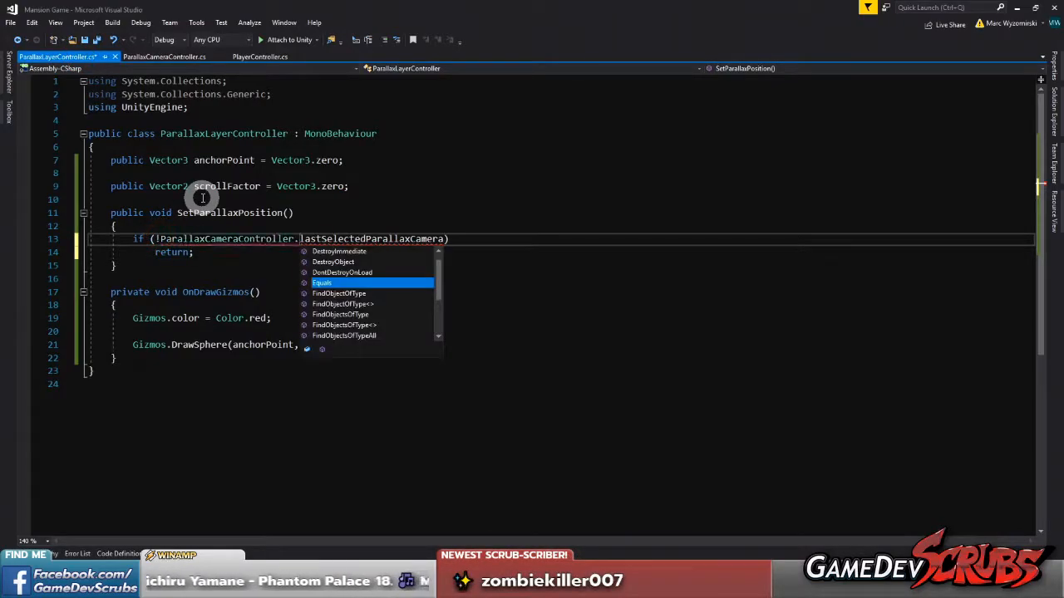
pyautogui.click(220, 250)
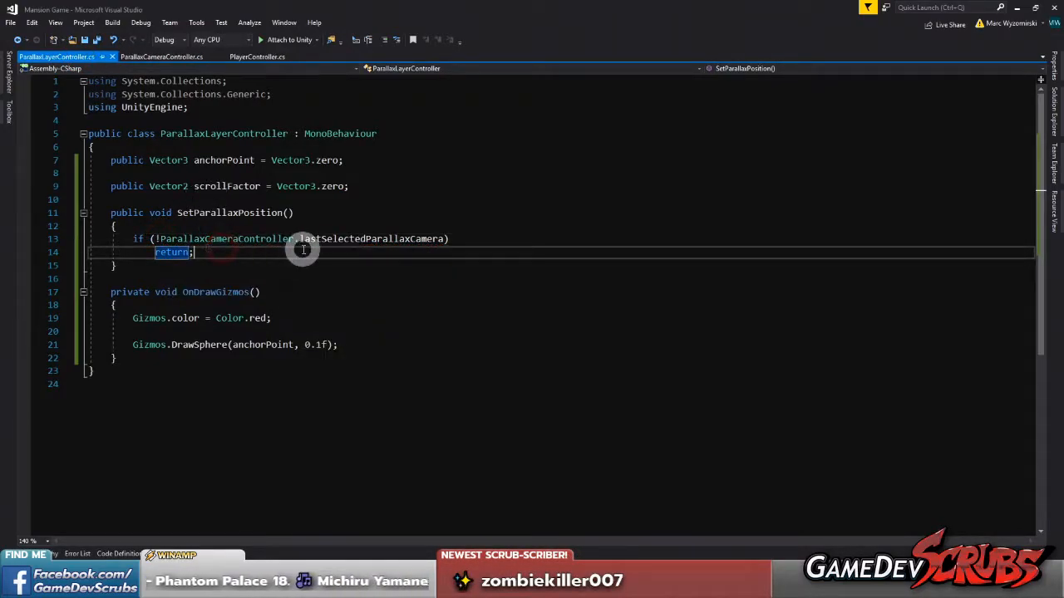
# Start a second if check in SetParallaxPosition below the early return, reusing the negated ParallaxCameraController.lastSelectedParallaxCamera expression from the first condition
pyautogui.press('Return')
pyautogui.press('Return')
pyautogui.write('if')
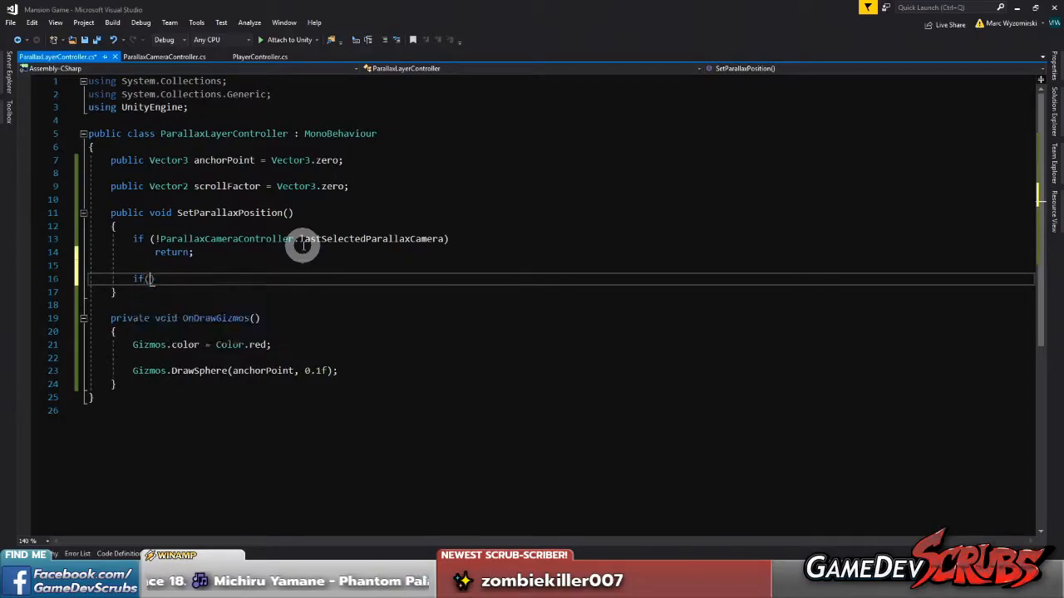
pyautogui.write('(')
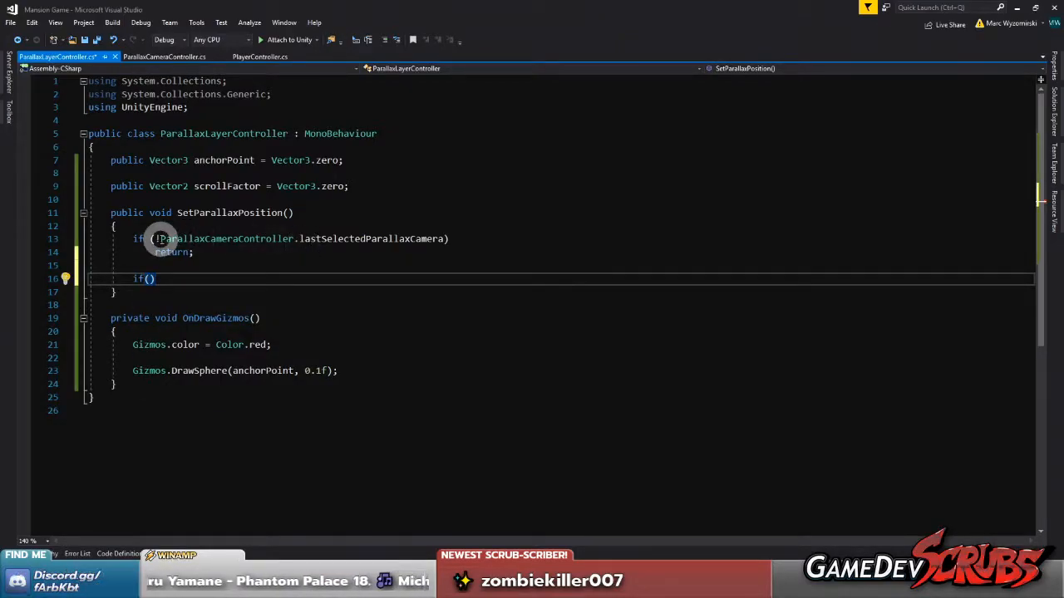
pyautogui.moveTo(156, 238); pyautogui.dragTo(148, 281)
pyautogui.click(366, 279)
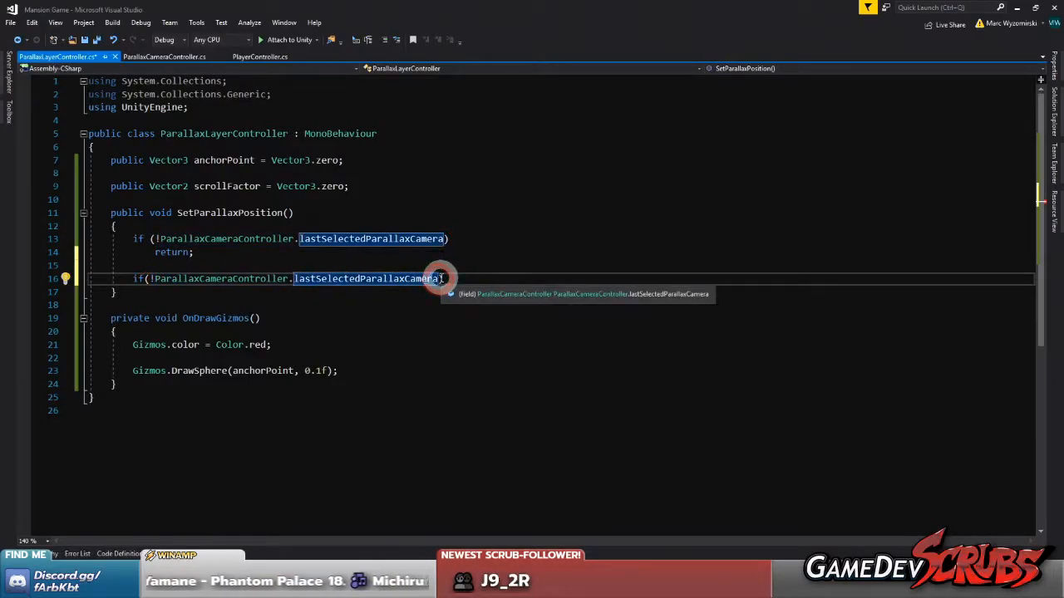
pyautogui.write('.ca')
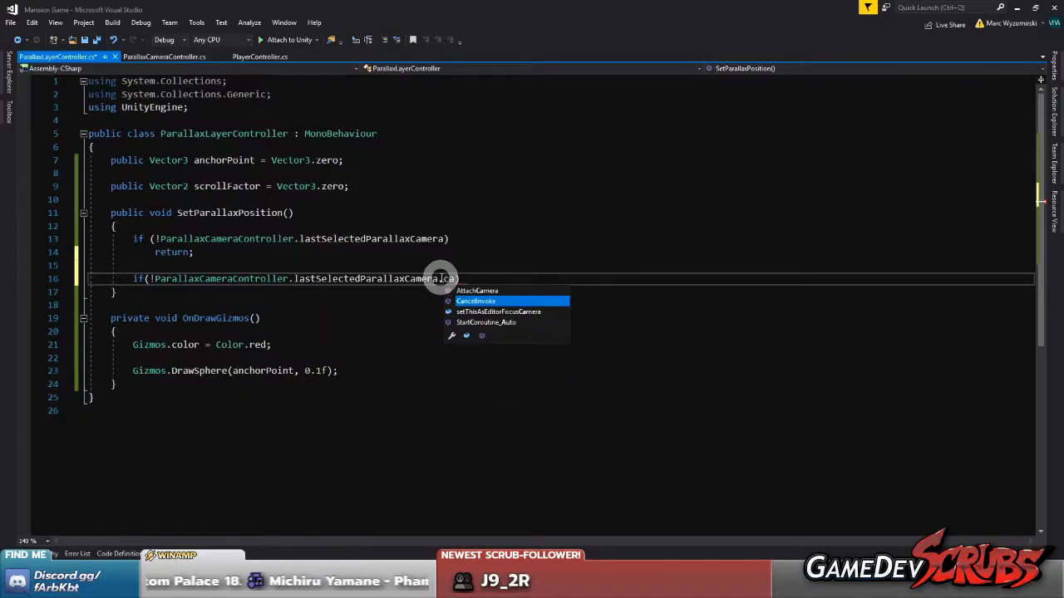
pyautogui.click(418, 282)
# In ParallaxCameraController.cs, change the camera field's access modifier from private to public
pyautogui.click(162, 55)
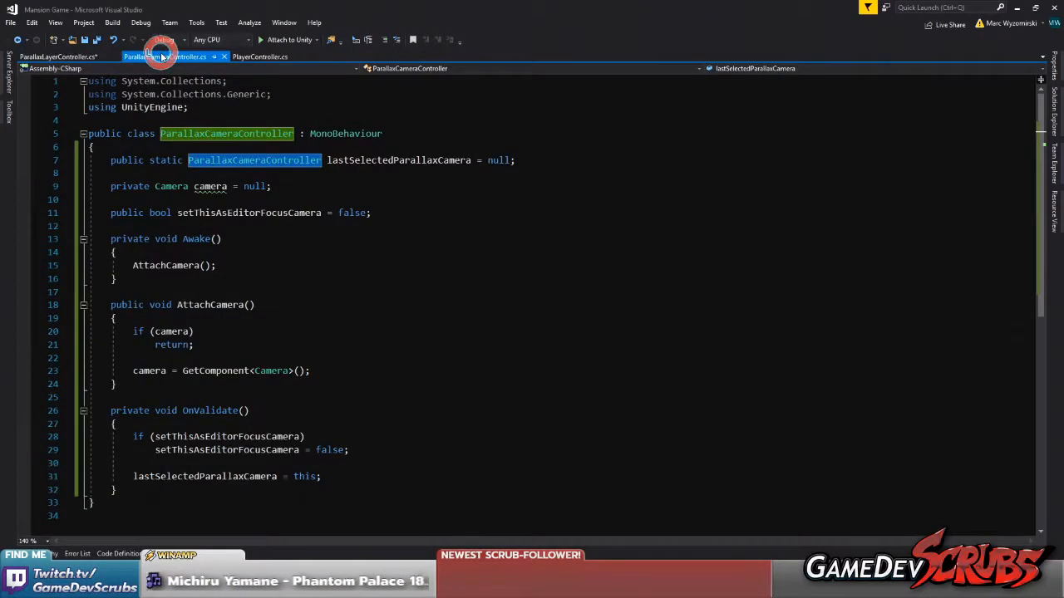
pyautogui.moveTo(202, 186)
pyautogui.doubleClick(132, 186)
pyautogui.write('public')
# Add a [System.NonSerialized] attribute above the public camera field, and save the script
pyautogui.click(131, 176)
pyautogui.press('Return')
pyautogui.write('[No')
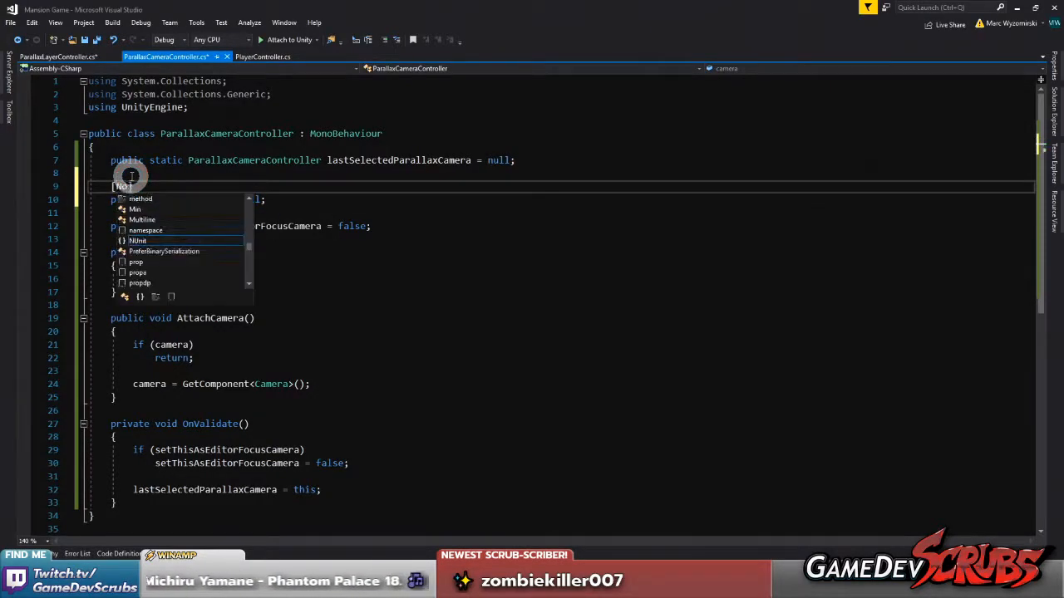
pyautogui.write('nSer')
pyautogui.press('BackSpace')
pyautogui.press('BackSpace')
pyautogui.press('BackSpace')
pyautogui.press('BackSpace')
pyautogui.press('BackSpace')
pyautogui.press('BackSpace')
pyautogui.write('System.Non')
pyautogui.press('Tab')
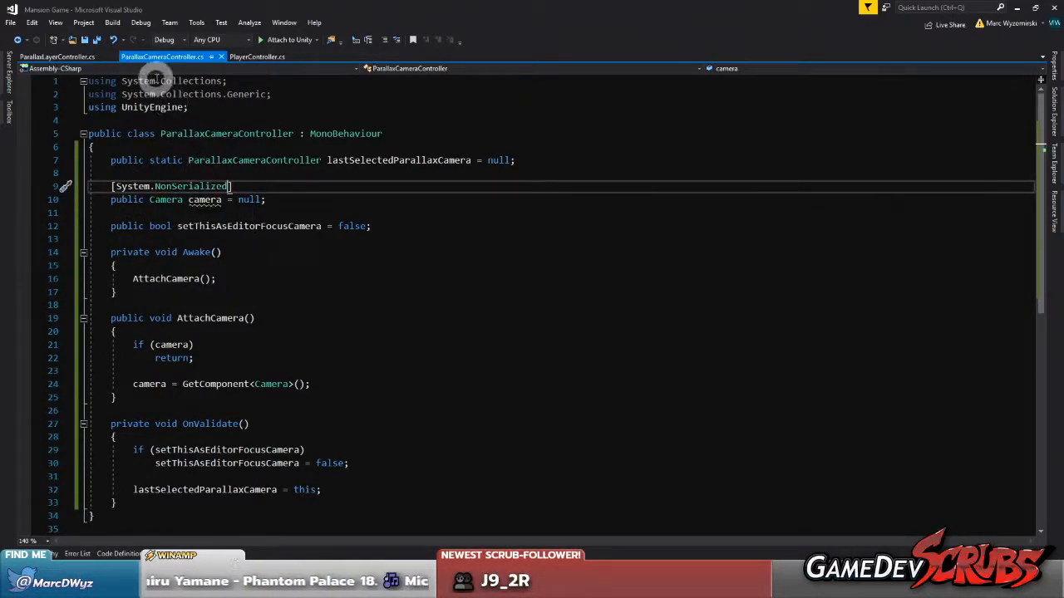
# Back in ParallaxLayerController.cs, complete the second if condition so that it checks lastSelectedParallaxCamera.camera
pyautogui.click(55, 57)
pyautogui.click(448, 279)
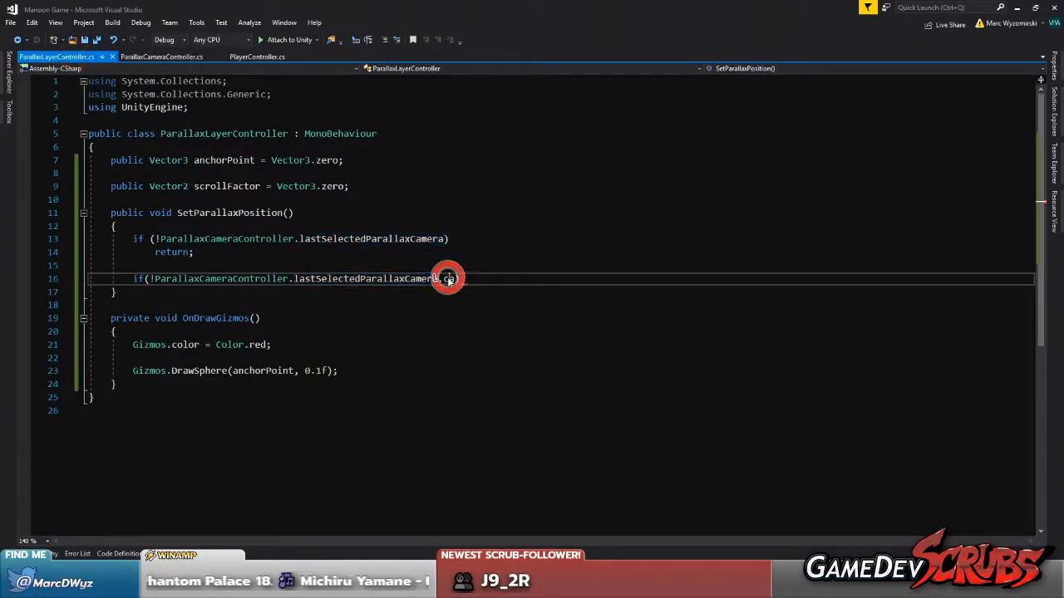
pyautogui.write('m')
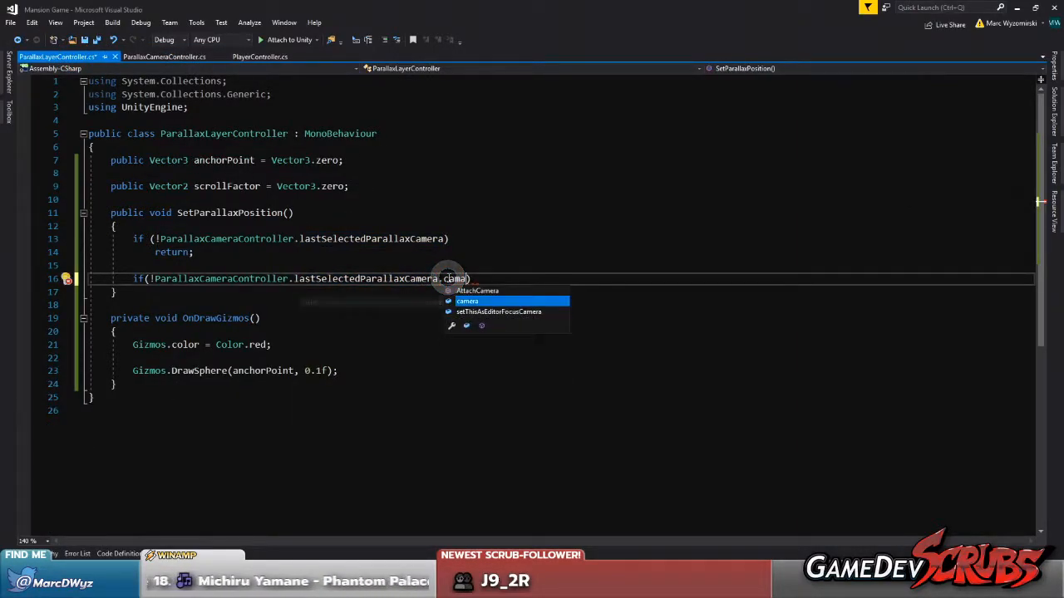
pyautogui.press('Tab')
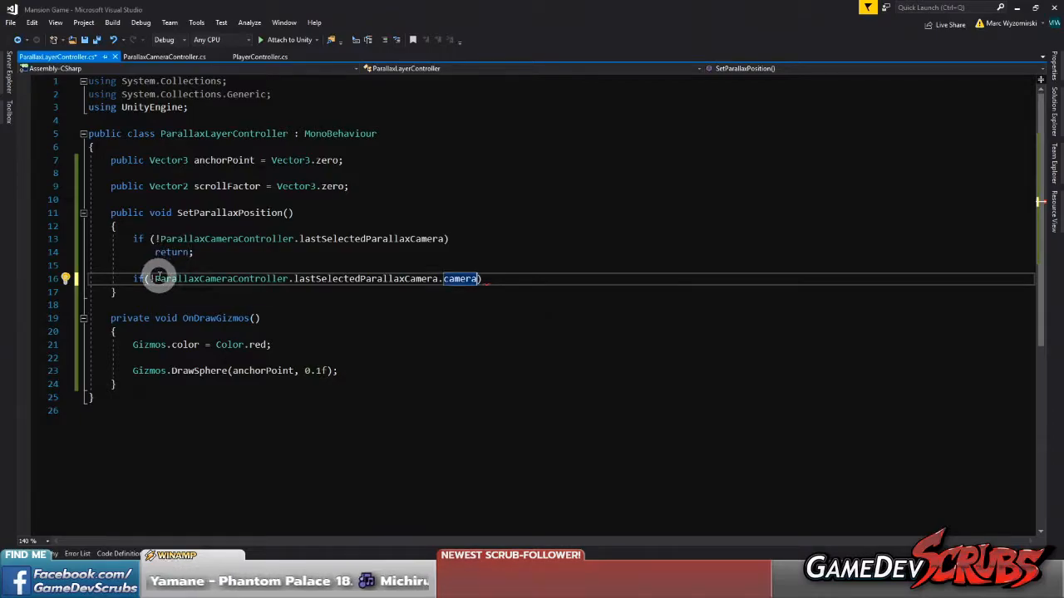
# Above the second if, declare var camera = ParallaxCameraController.lastSelectedParallaxCamera, copying the expression from the condition
pyautogui.click(155, 278)
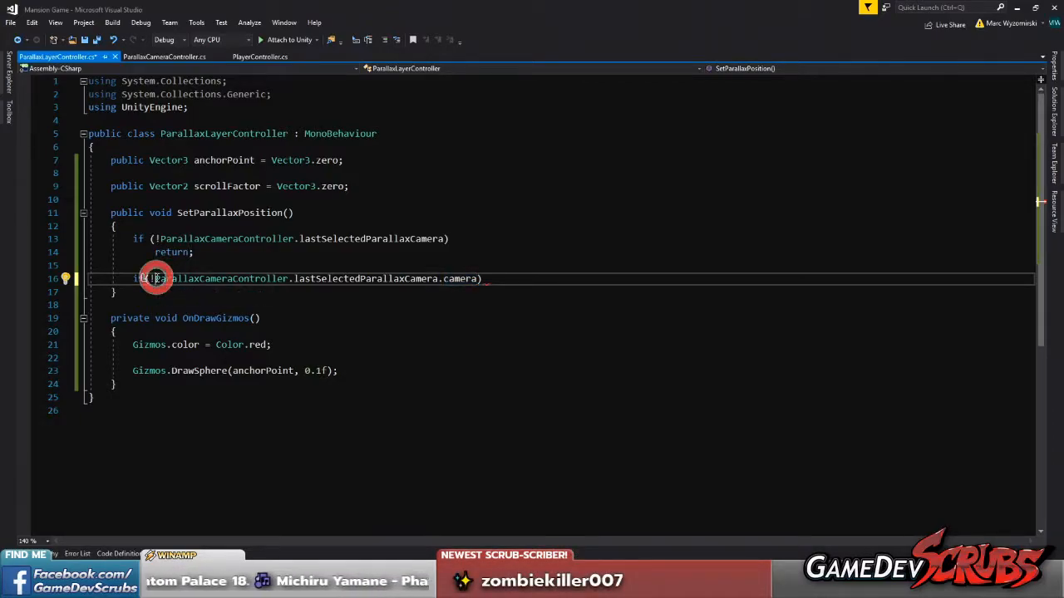
pyautogui.moveTo(156, 279); pyautogui.dragTo(436, 279)
pyautogui.hotkey('ctrl', 'c')
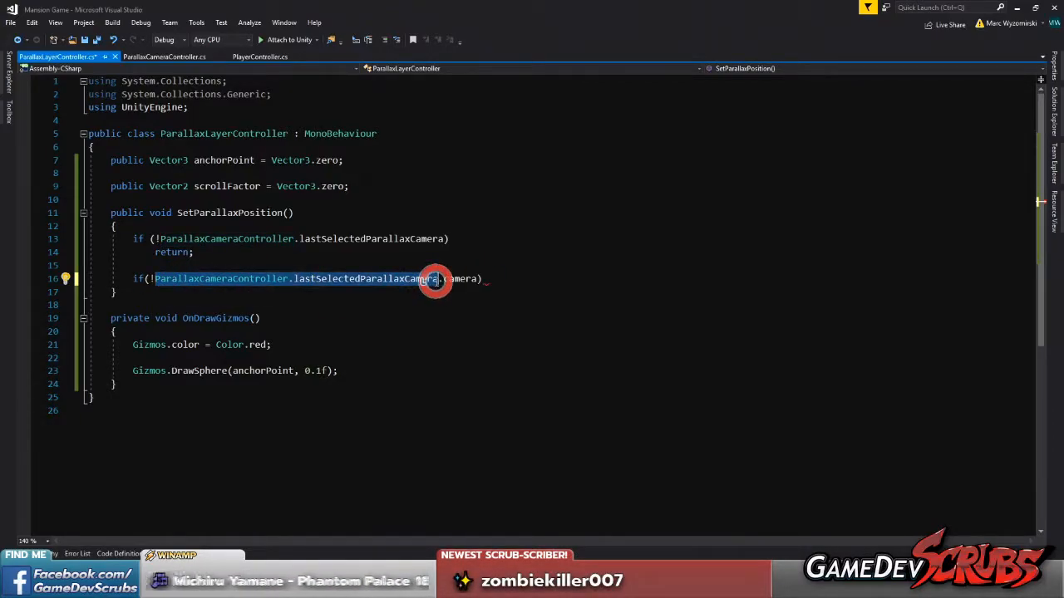
pyautogui.click(276, 256)
pyautogui.press('Return')
pyautogui.press('Return')
pyautogui.write('v')
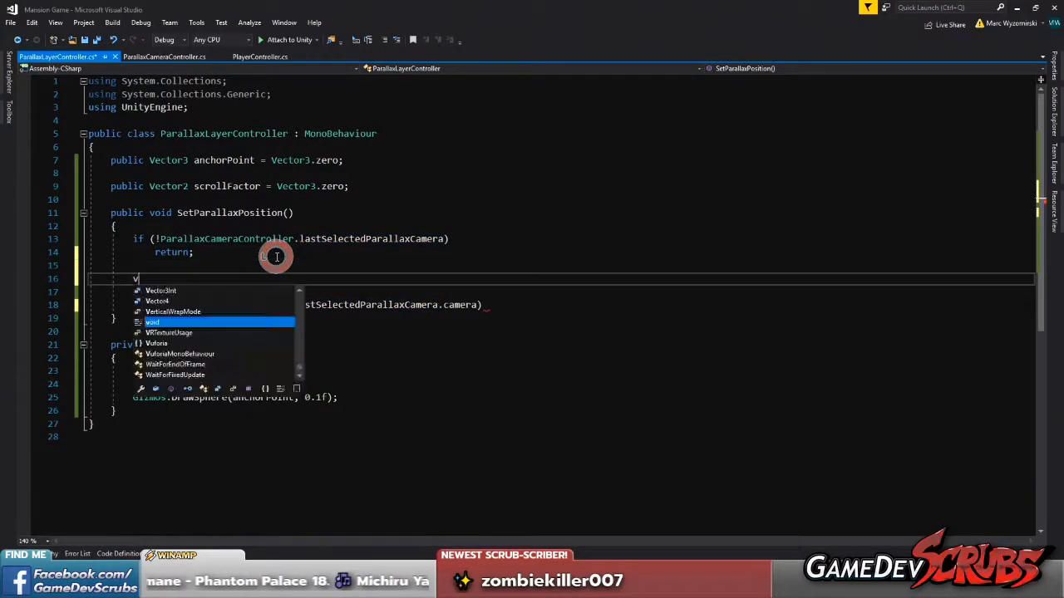
pyautogui.write('ar camera =')
pyautogui.hotkey('ctrl', 'v')
pyautogui.write(';')
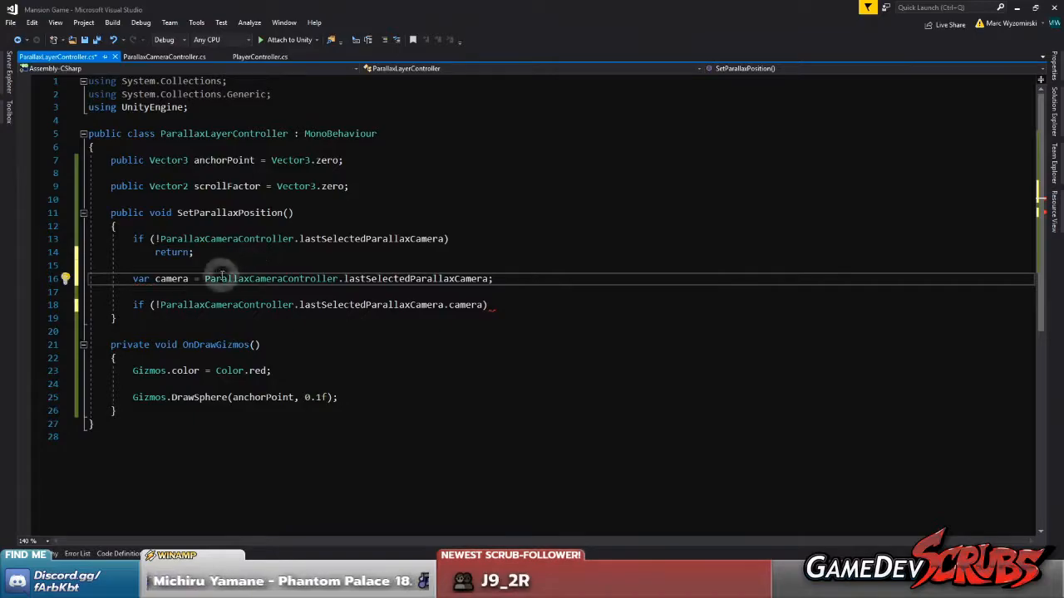
# Rename the local variable to pCamera and shorten the second condition to if (!pCamera.camera)
pyautogui.click(161, 278)
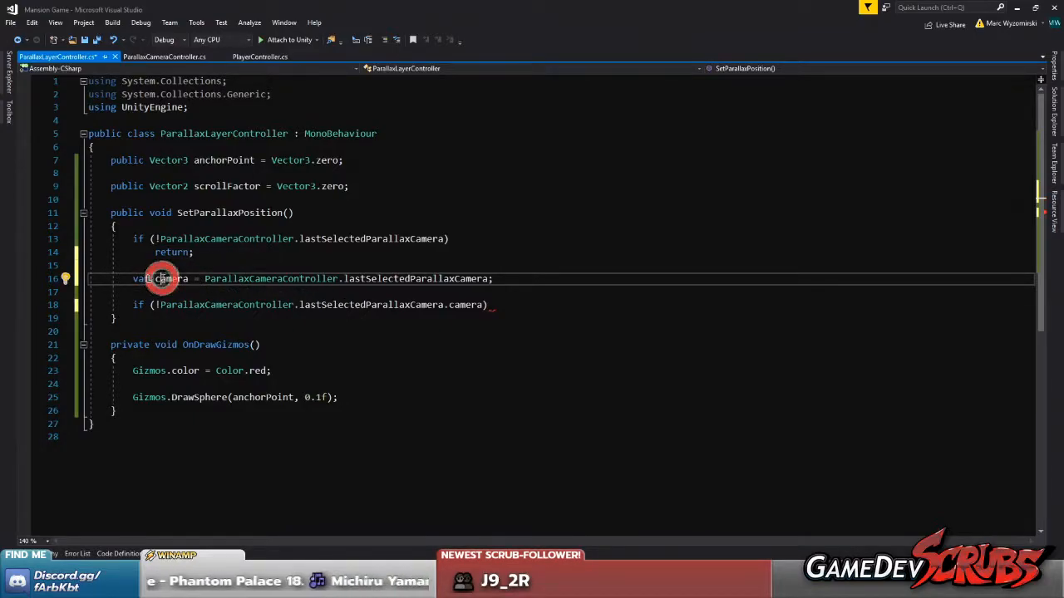
pyautogui.press('BackSpace')
pyautogui.write('pC')
pyautogui.doubleClick(162, 279)
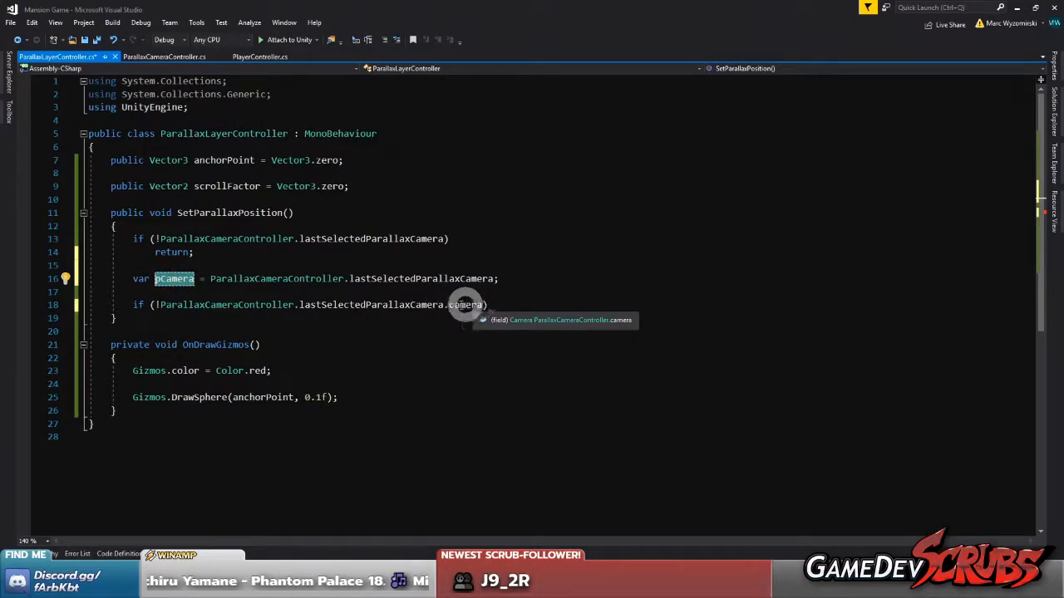
pyautogui.moveTo(445, 305); pyautogui.dragTo(161, 304)
pyautogui.write('pCamera')
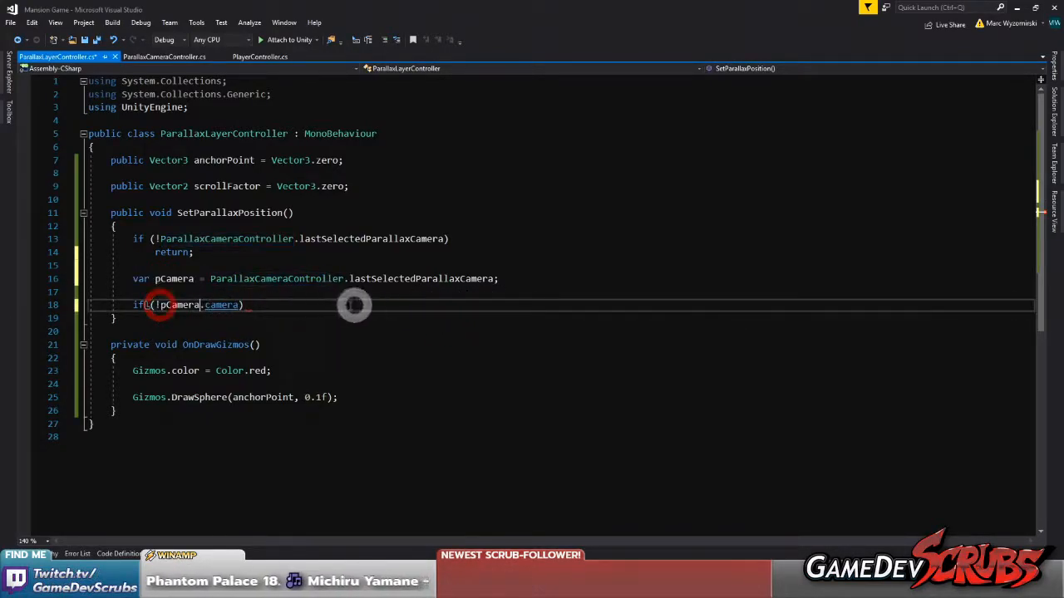
# Call pCamera.AttachCamera() directly below the pCamera declaration, keeping a blank line before the if check
pyautogui.click(266, 292)
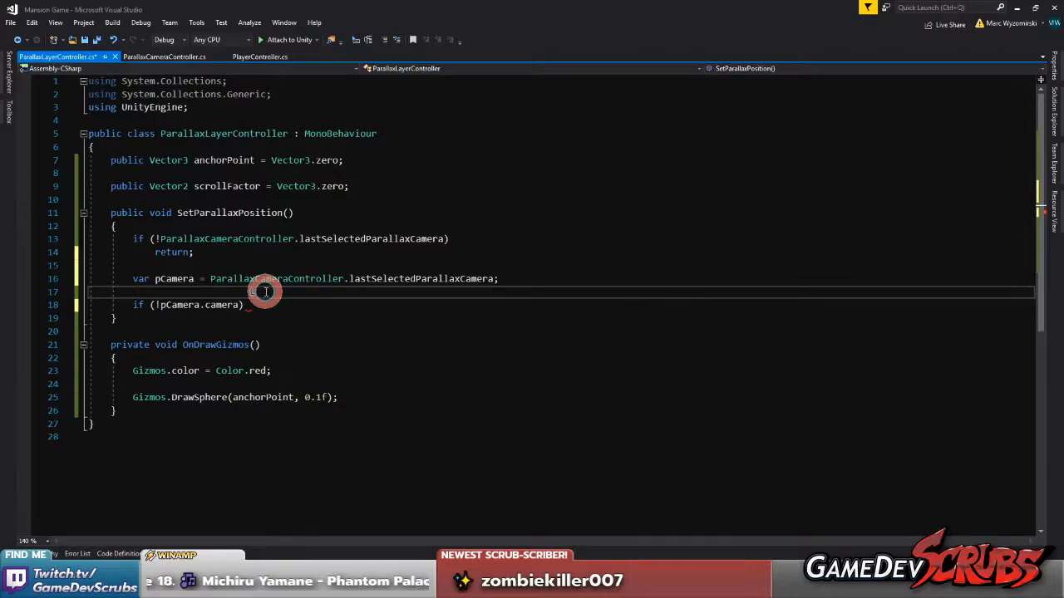
pyautogui.write('pCamera.AttachCamera();')
pyautogui.press('Return')
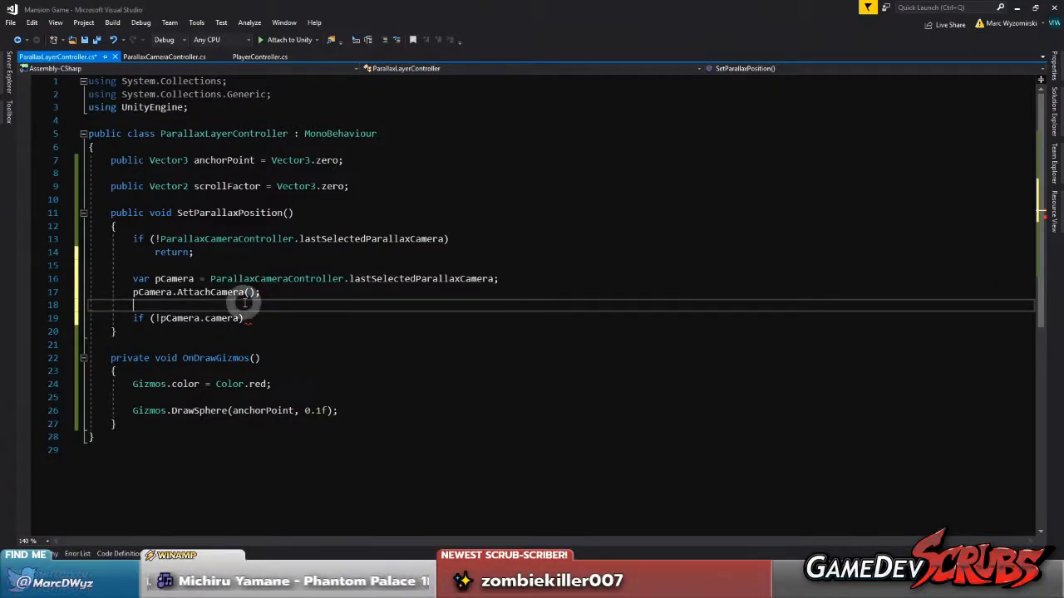
# Add a return statement under if (!pCamera.camera), save the script, and open a new line at the end of SetParallaxPosition
pyautogui.click(294, 316)
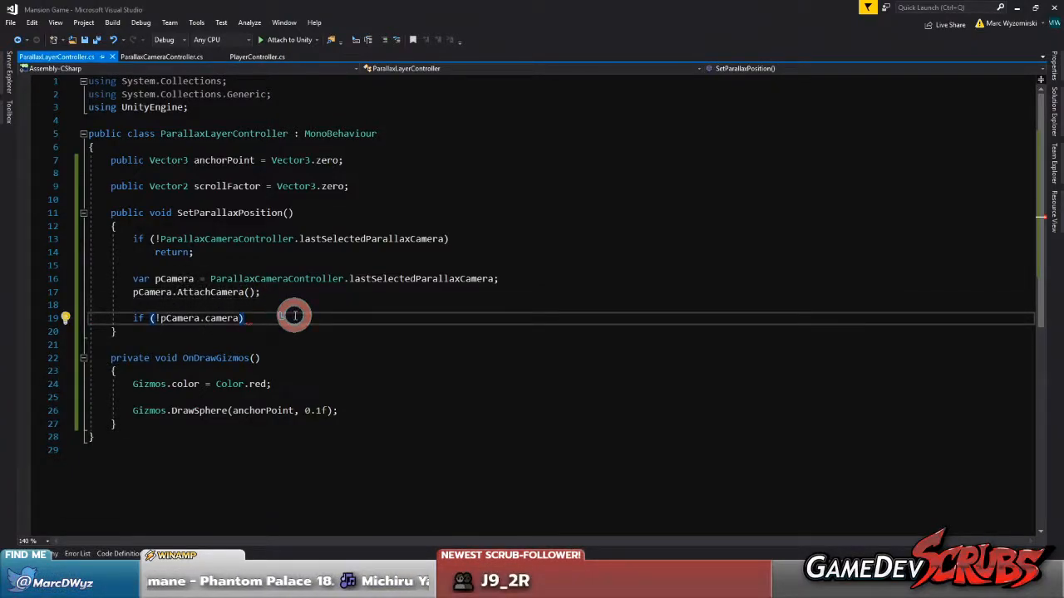
pyautogui.press('Return')
pyautogui.write('return;')
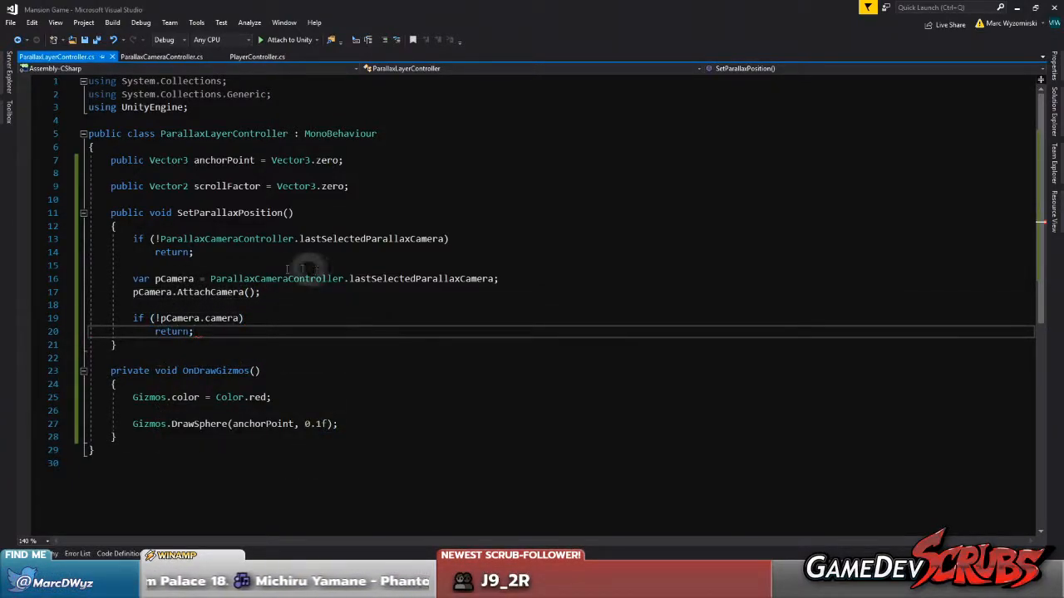
pyautogui.click(228, 331)
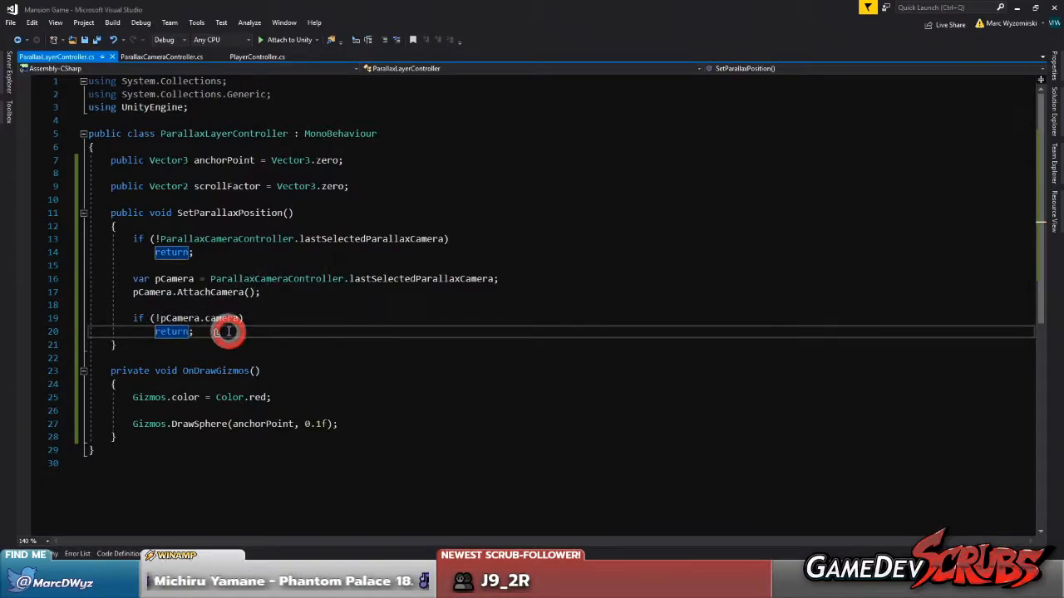
pyautogui.press('Return')
pyautogui.press('Return')
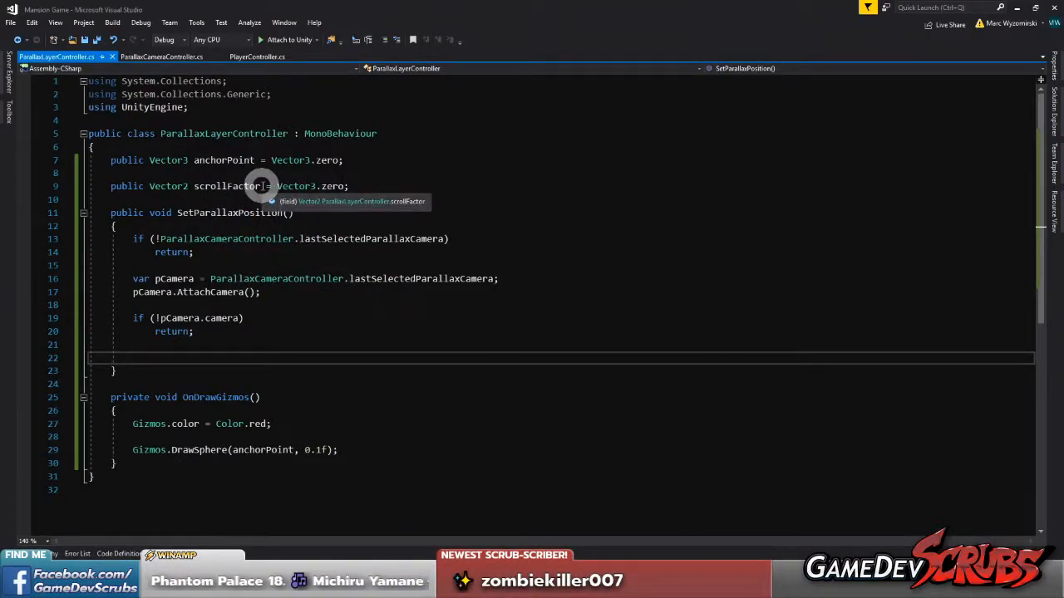
# Correct the scrollFactor field's initial value to Vector2.zero, and save the script
pyautogui.scroll(-1, 260, 186)
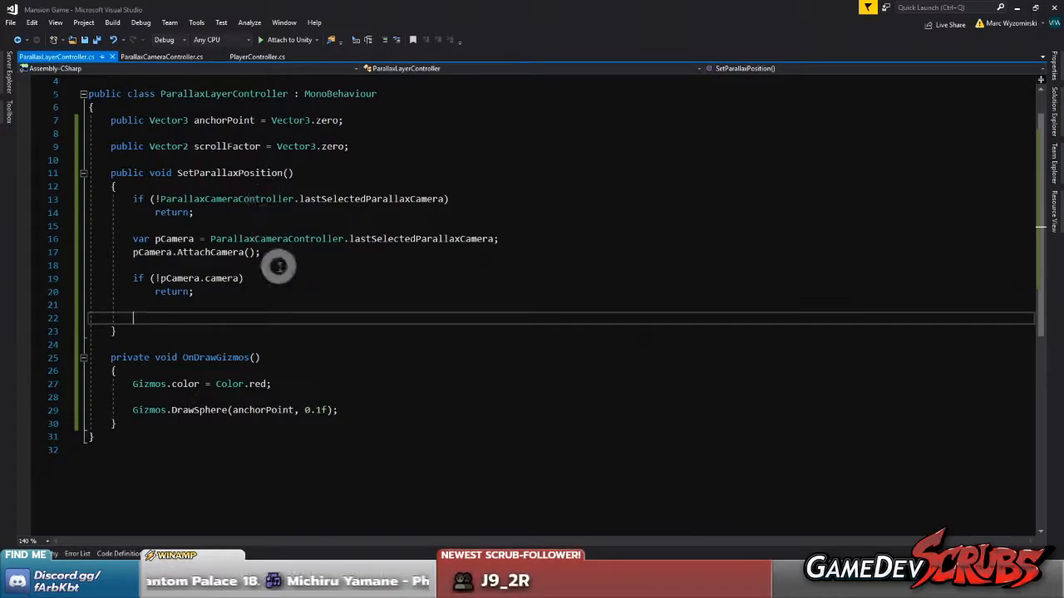
pyautogui.scroll(1, 278, 265)
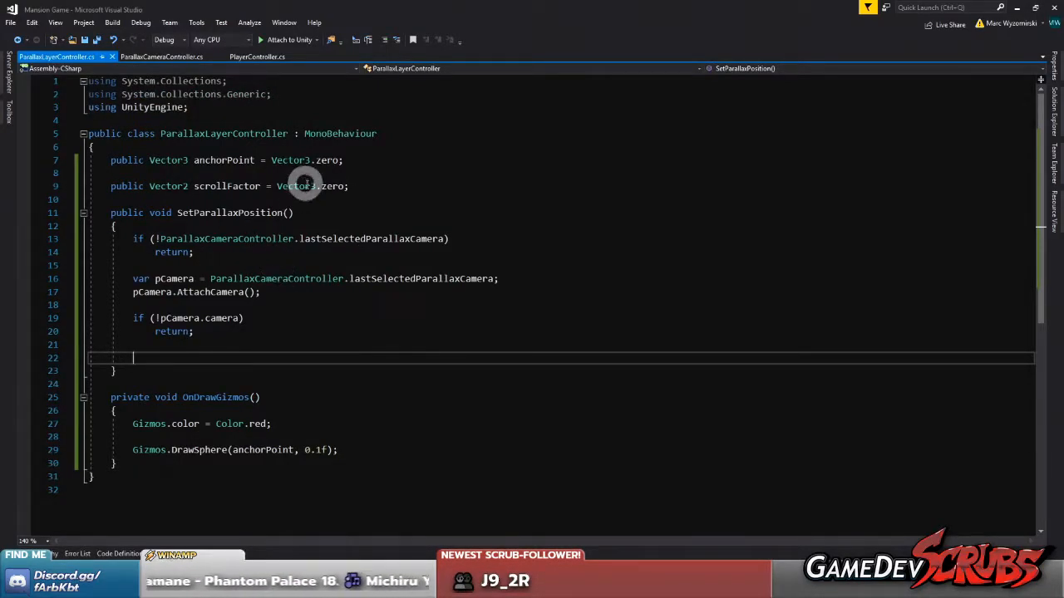
pyautogui.click(307, 185)
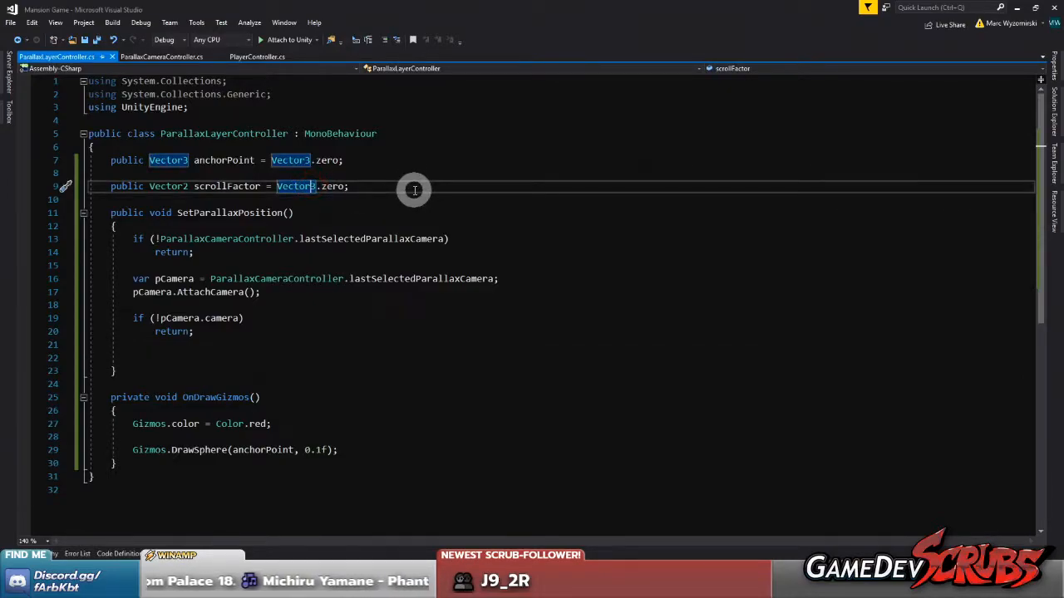
pyautogui.press('Delete')
pyautogui.write('2')
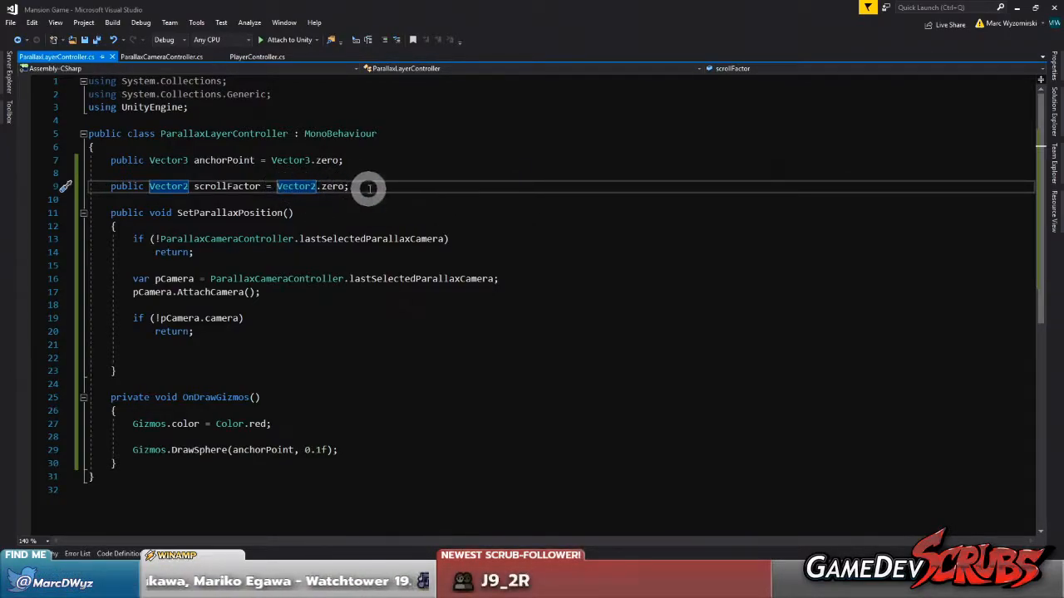
# At the end of SetParallaxPosition, start declaring Vector3 diff with anchorPoint on the right-hand side
pyautogui.click(223, 370)
pyautogui.click(221, 357)
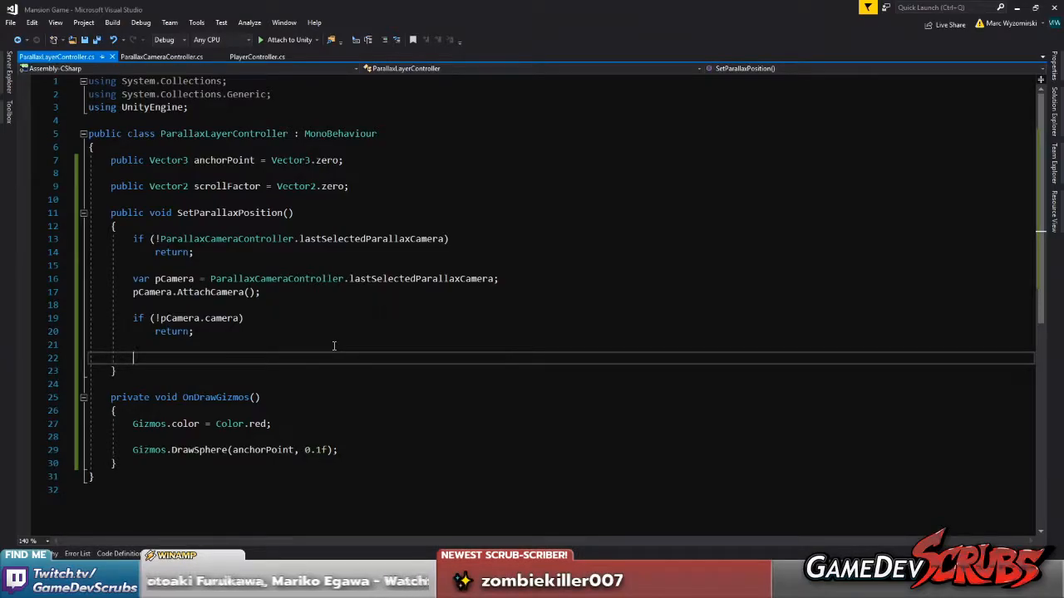
pyautogui.click(275, 347)
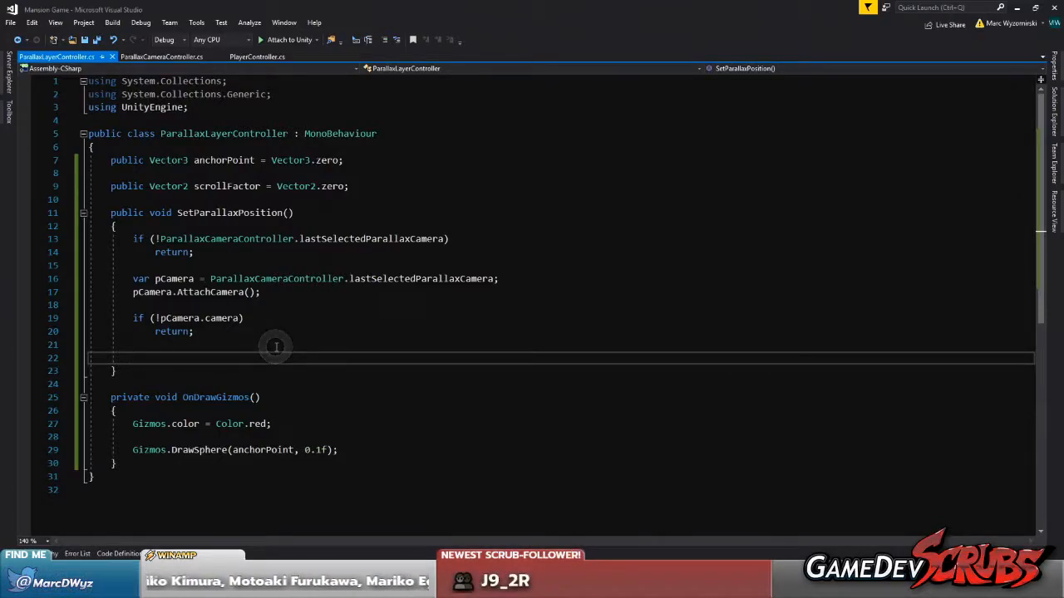
pyautogui.write('Ve')
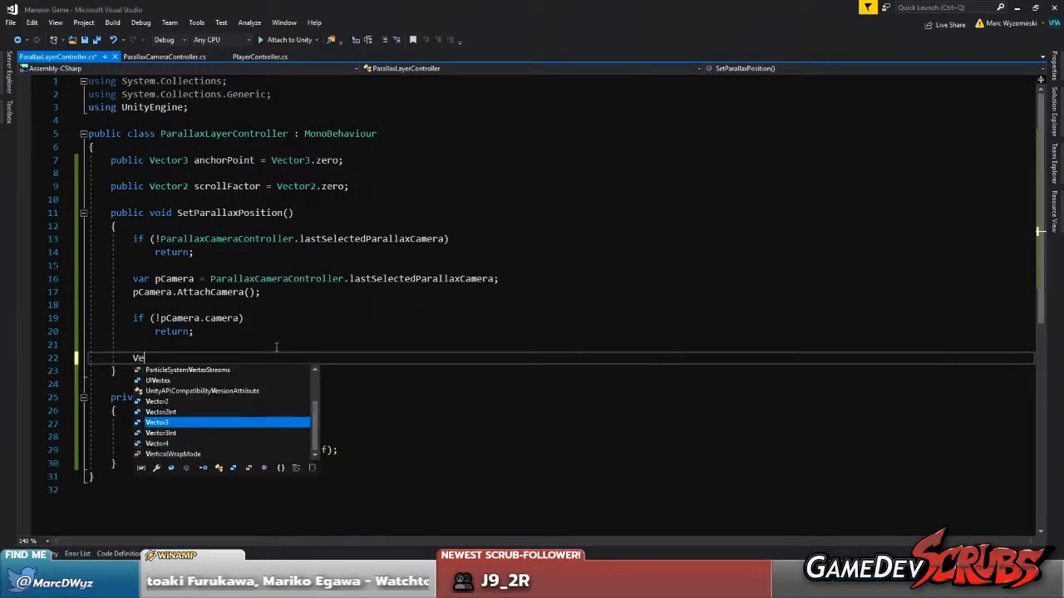
pyautogui.write('ctor3 ')
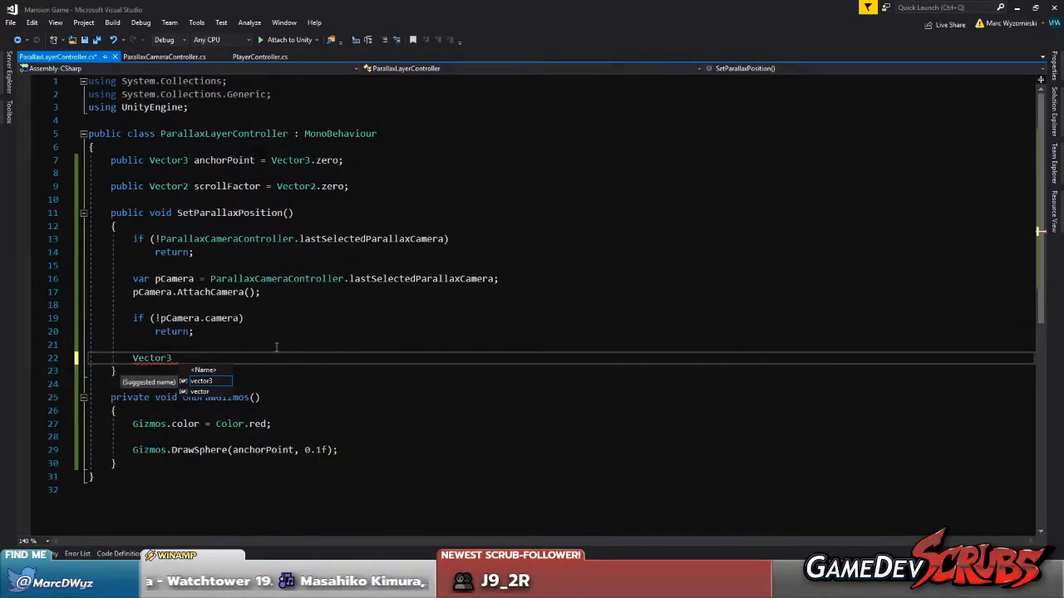
pyautogui.write('diff = ')
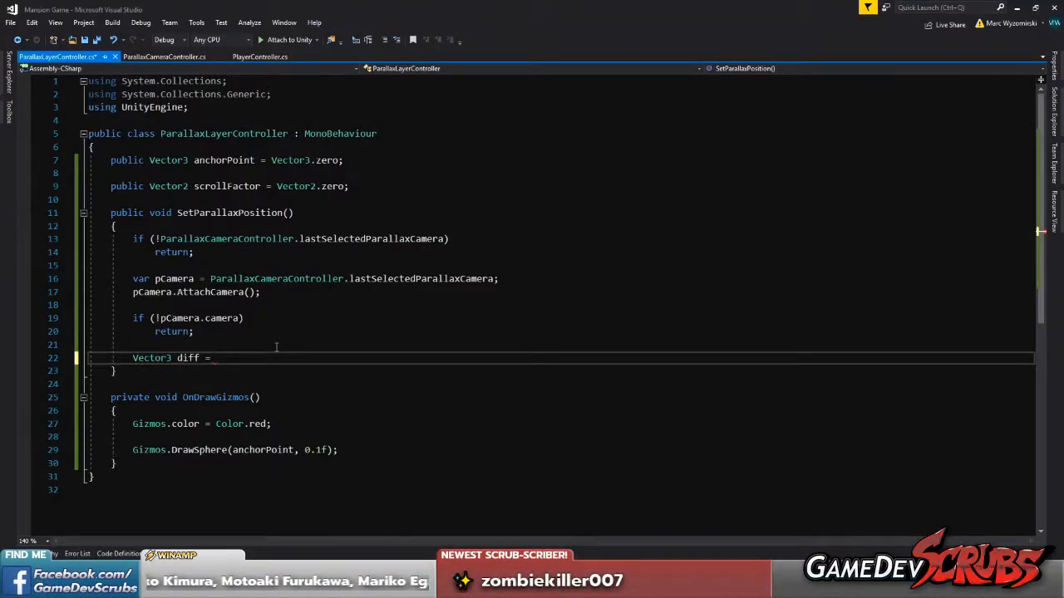
pyautogui.write('anchorPoint')
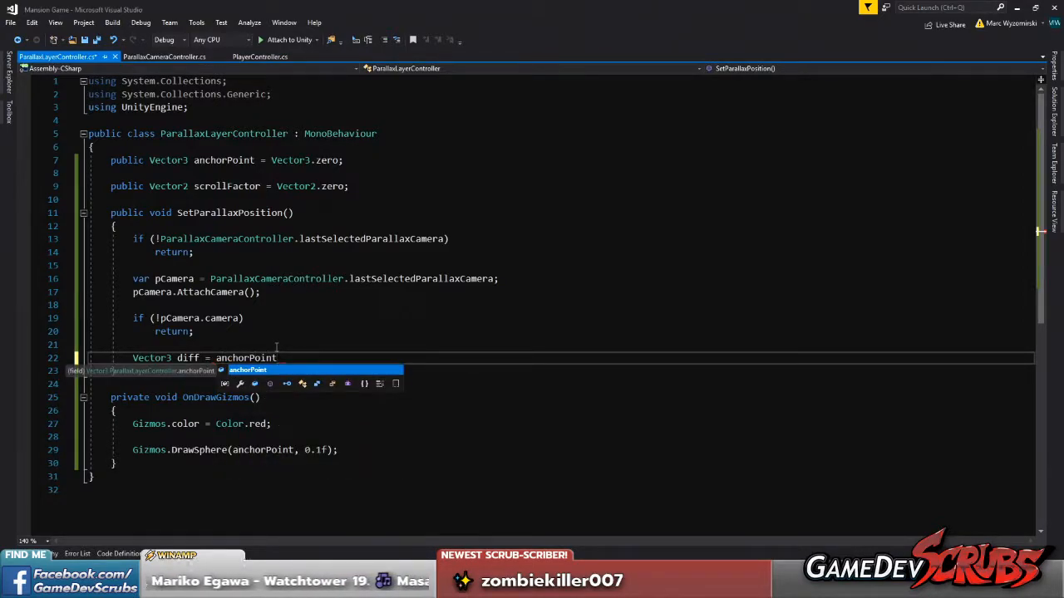
# In the diff declaration, insert a reference to pCamera.camera before anchorPoint
pyautogui.press('Left')
pyautogui.press('Left')
pyautogui.press('Left')
pyautogui.press('Left')
pyautogui.press('Left')
pyautogui.press('Left')
pyautogui.press('Left')
pyautogui.press('Left')
pyautogui.press('Left')
pyautogui.press('Left')
pyautogui.press('Left')
pyautogui.press('Left')
pyautogui.press('Left')
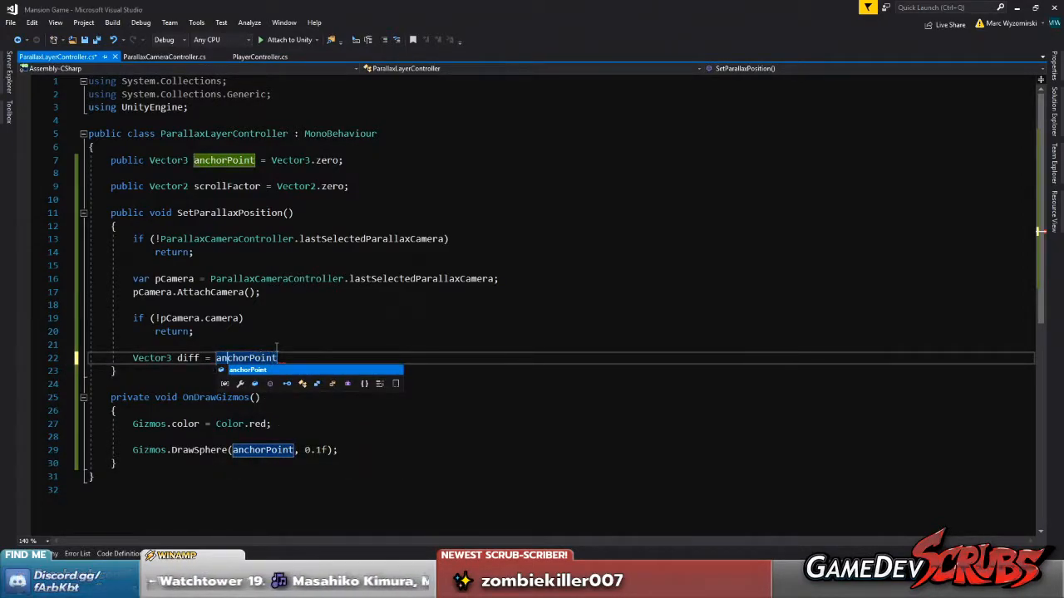
pyautogui.press('Right')
pyautogui.press('Right')
pyautogui.write('camer')
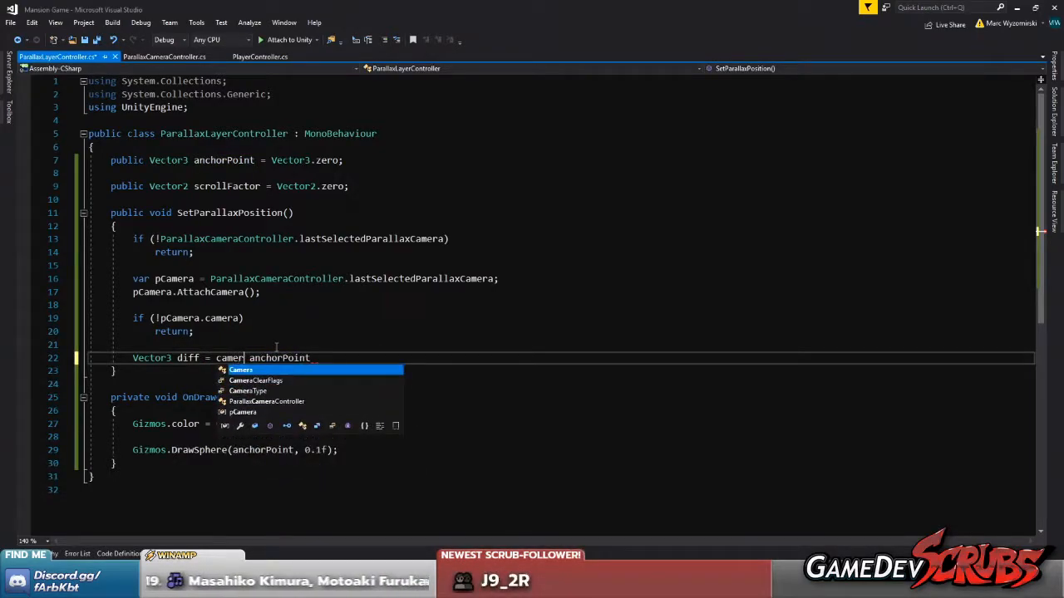
pyautogui.write('a')
pyautogui.press('Down')
pyautogui.press('Down')
pyautogui.press('Down')
pyautogui.press('Down')
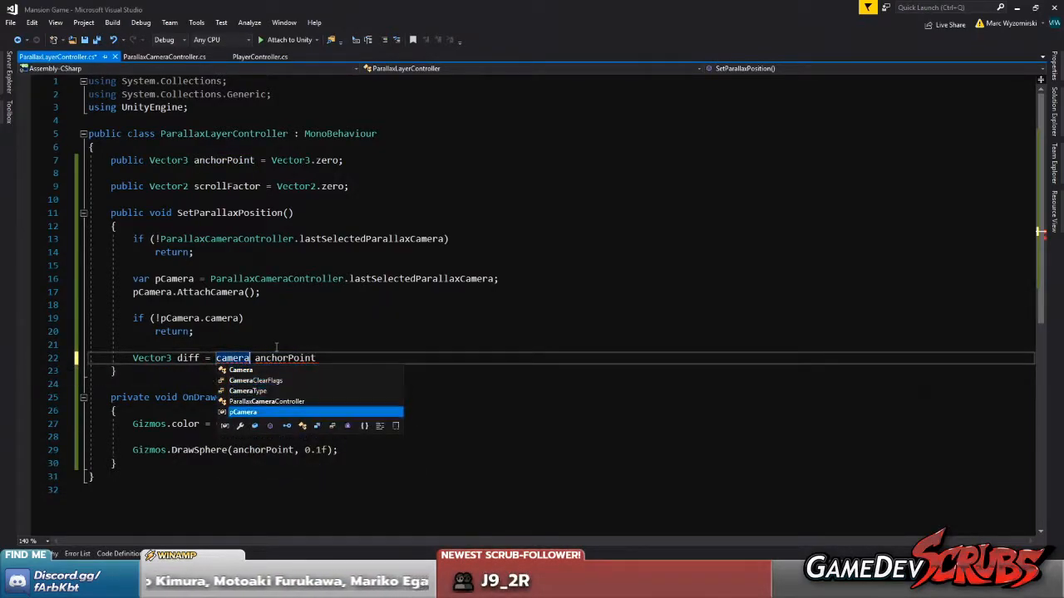
pyautogui.press('Tab')
pyautogui.write('.camera.')
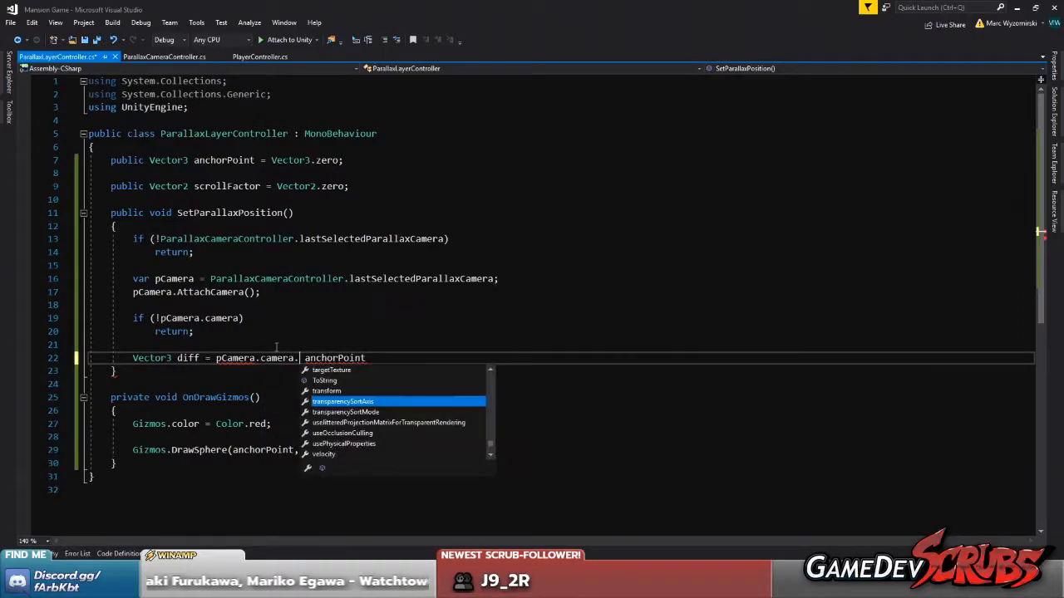
pyautogui.write('trans')
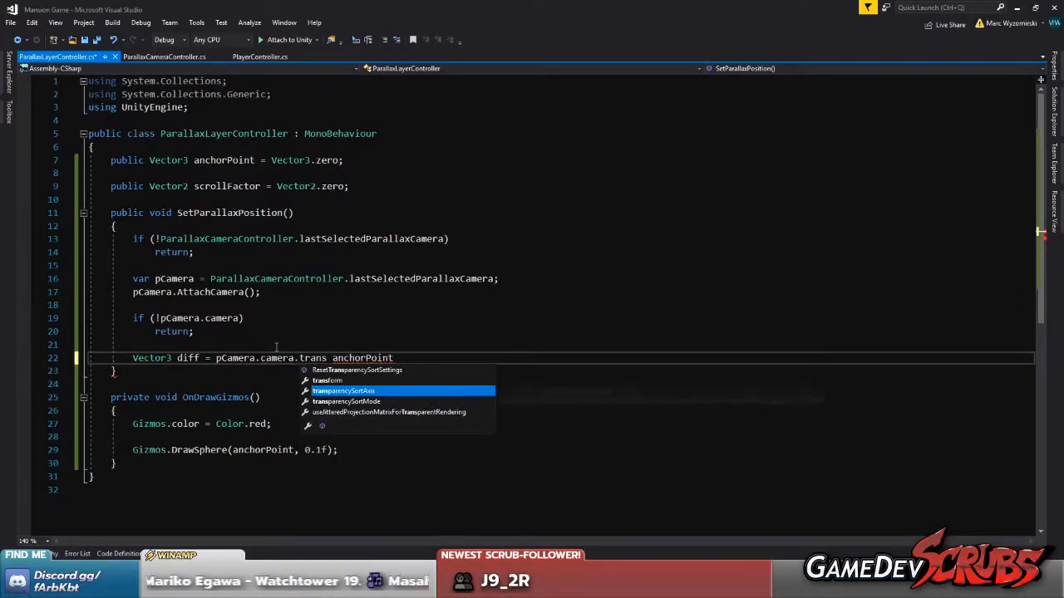
# Complete the diff expression as pCamera.camera.transform.position - anchorPoint; and save the script
pyautogui.press('Tab')
pyautogui.write('.pos')
pyautogui.press('Tab')
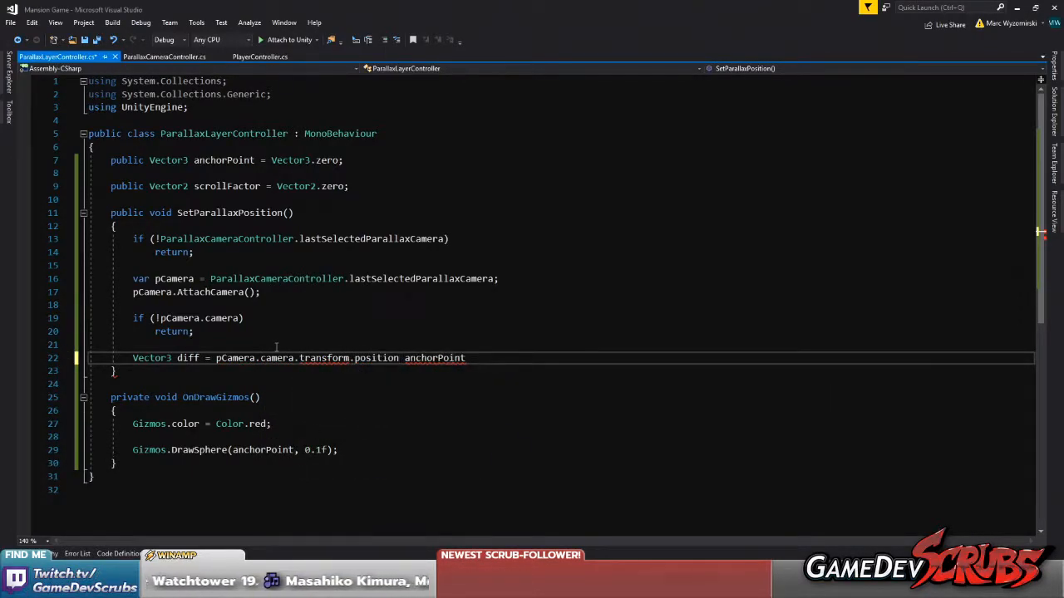
pyautogui.write('-')
pyautogui.click(521, 359)
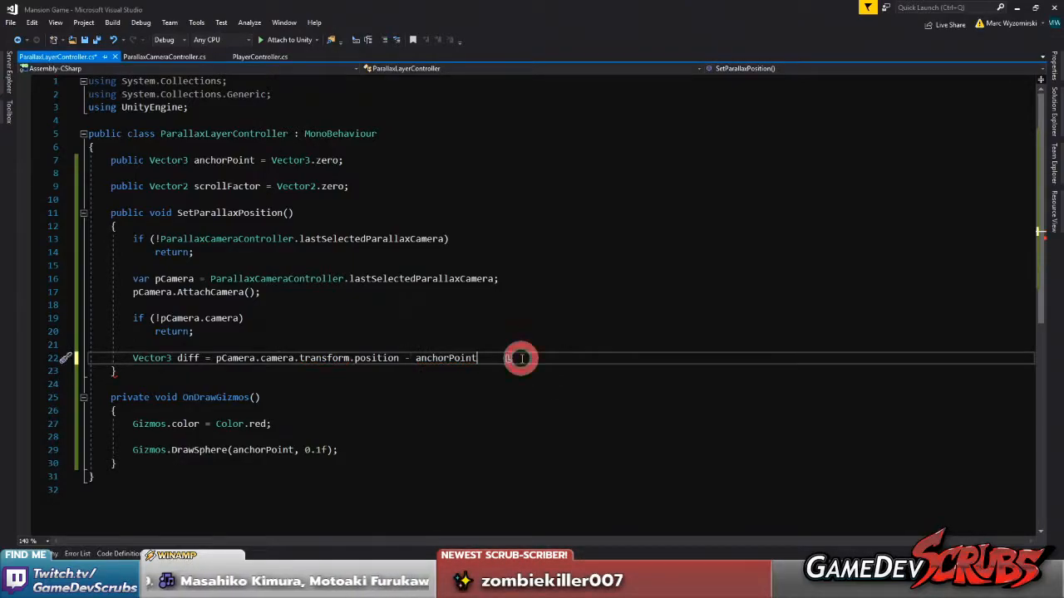
pyautogui.write(';')
pyautogui.hotkey('ctrl', 's')
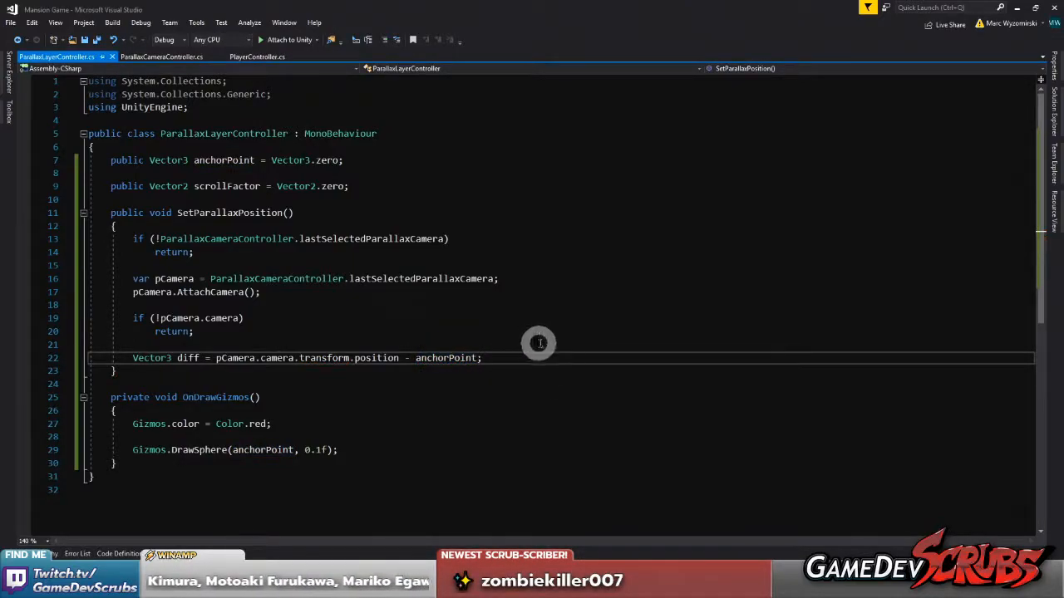
# Below the diff declaration, after a blank line, add the statement diff.x *= scrollFactor.x;
pyautogui.press('Return')
pyautogui.press('Return')
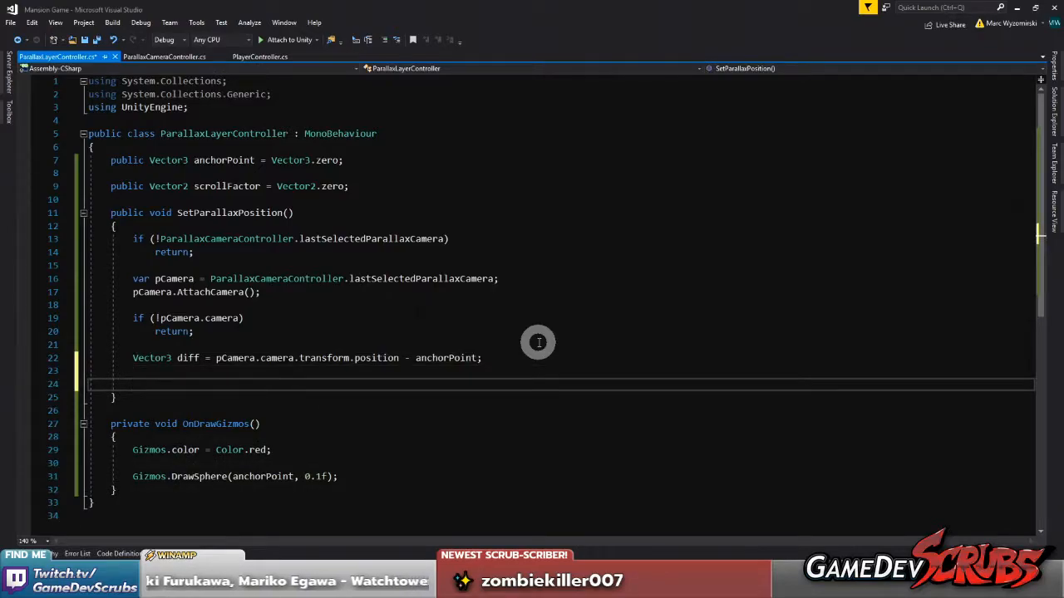
pyautogui.write('diff ')
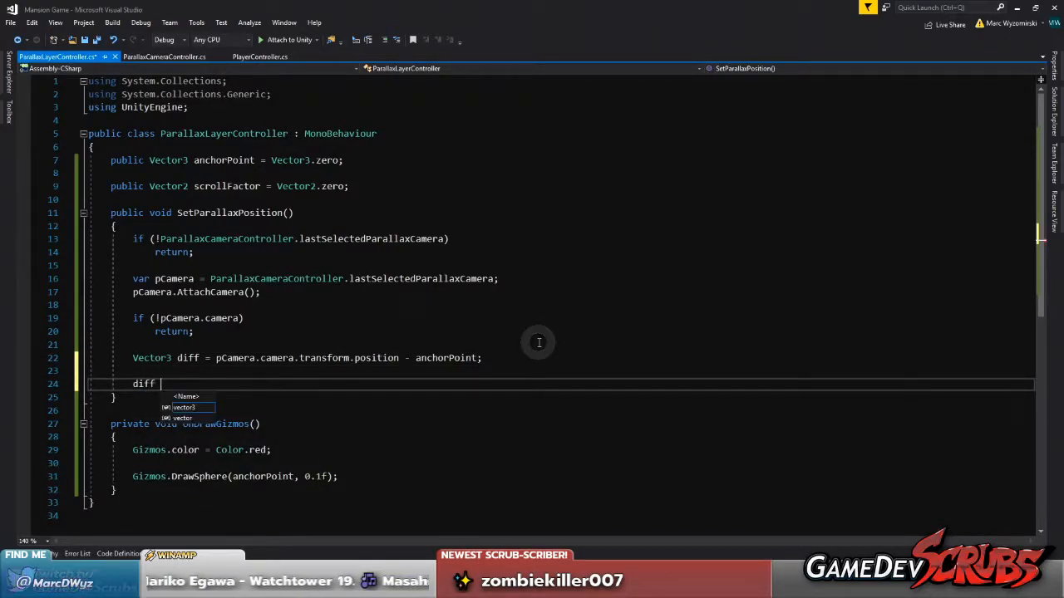
pyautogui.write('*')
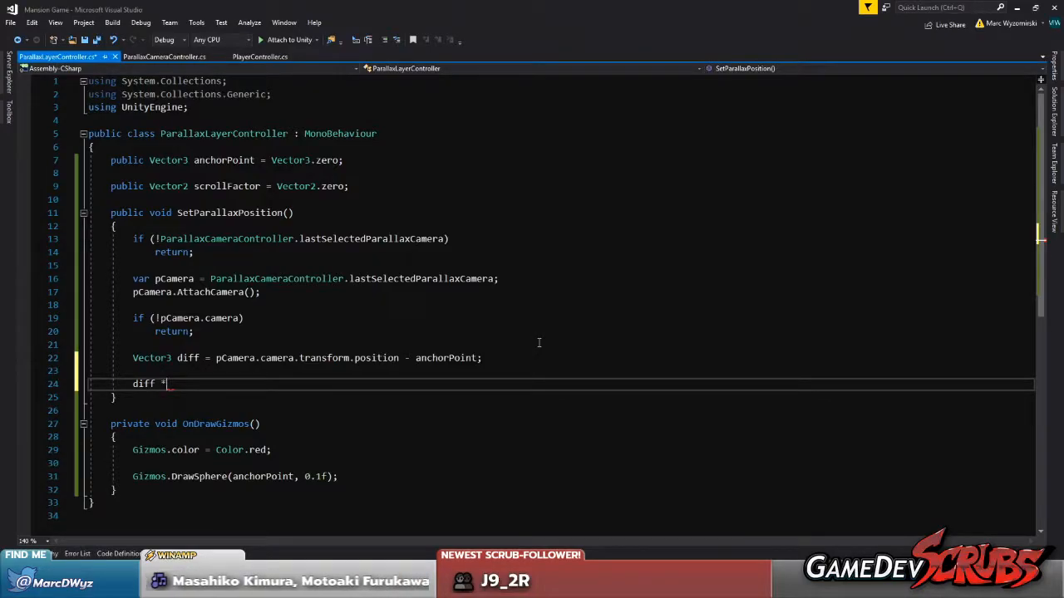
pyautogui.write('= .x')
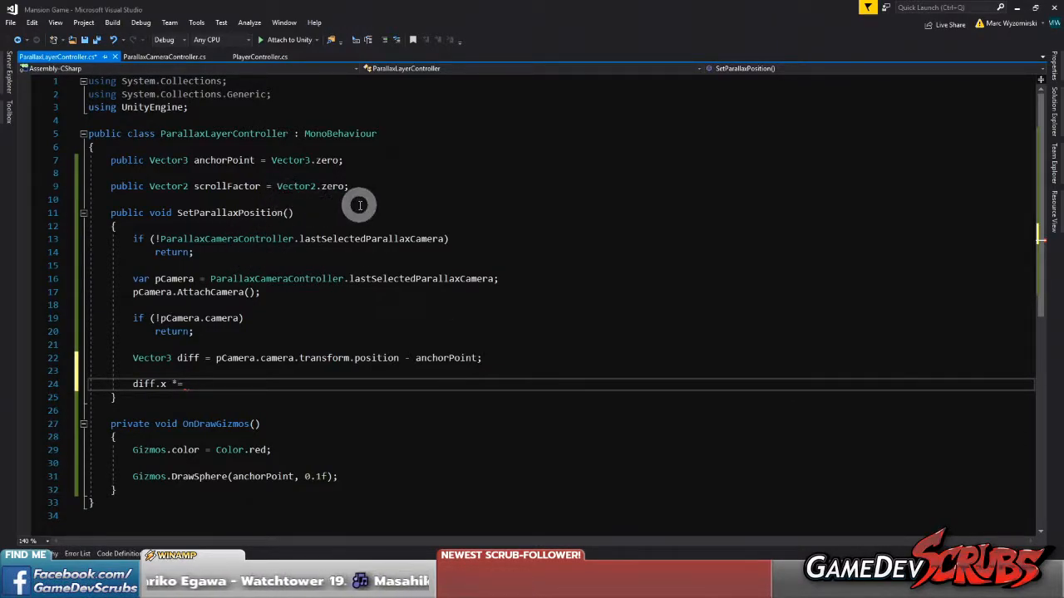
pyautogui.write('scroll')
pyautogui.press('Tab')
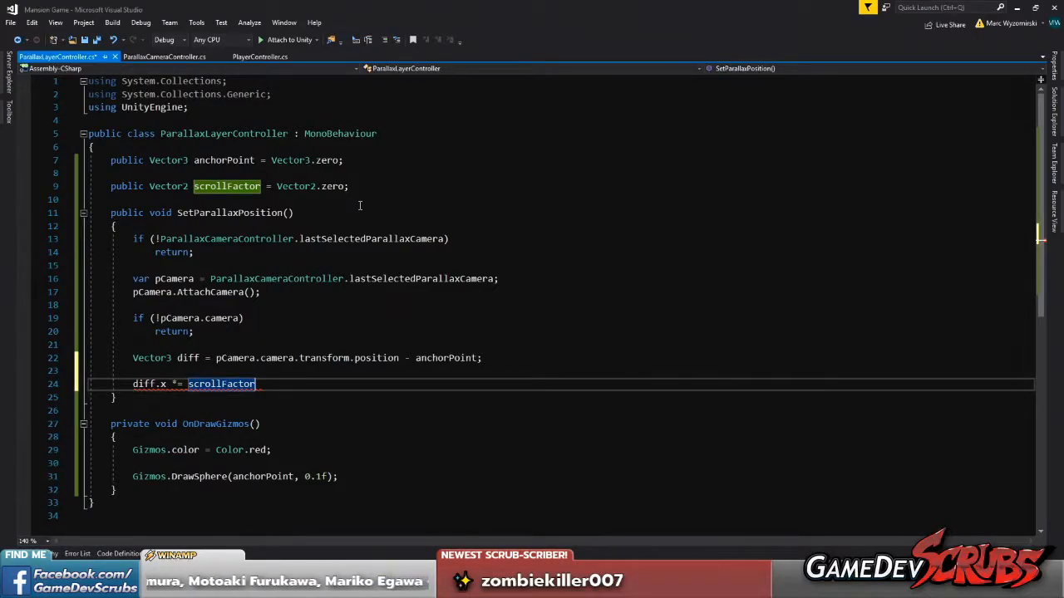
pyautogui.write('*')
pyautogui.press('BackSpace')
pyautogui.press('BackSpace')
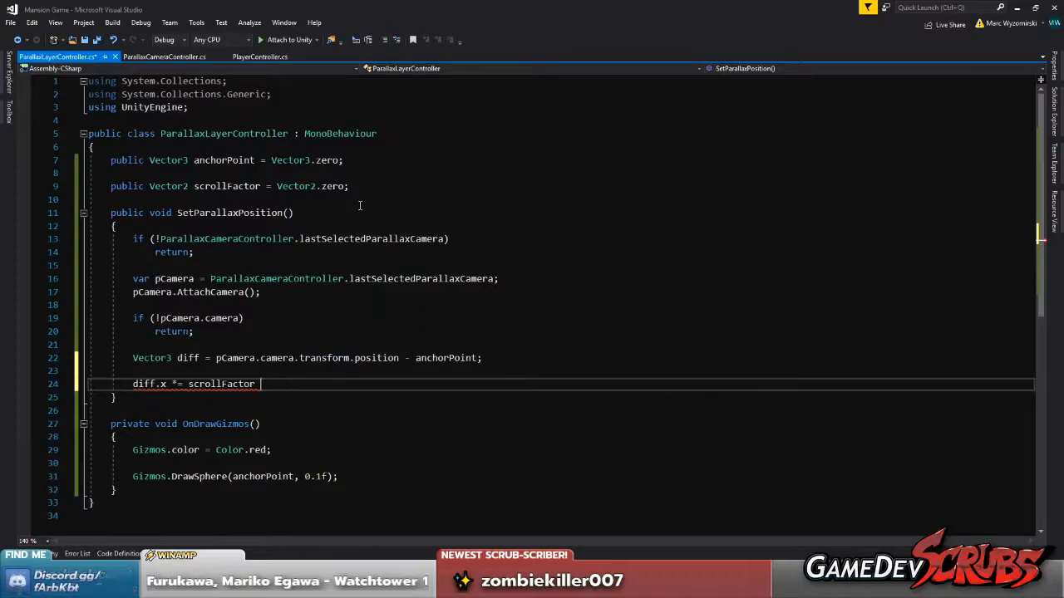
pyautogui.write('.x;')
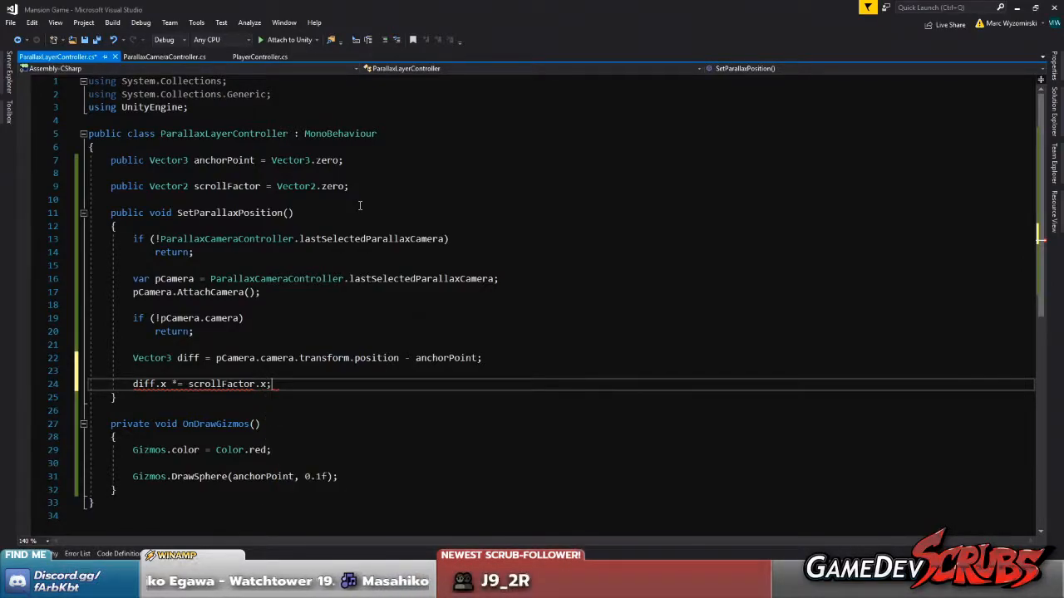
# Duplicate the diff.x line, change both components to y for diff.y *= scrollFactor.y;, and save the script
pyautogui.hotkey('ctrl', 'd')
pyautogui.doubleClick(162, 397)
pyautogui.write('y')
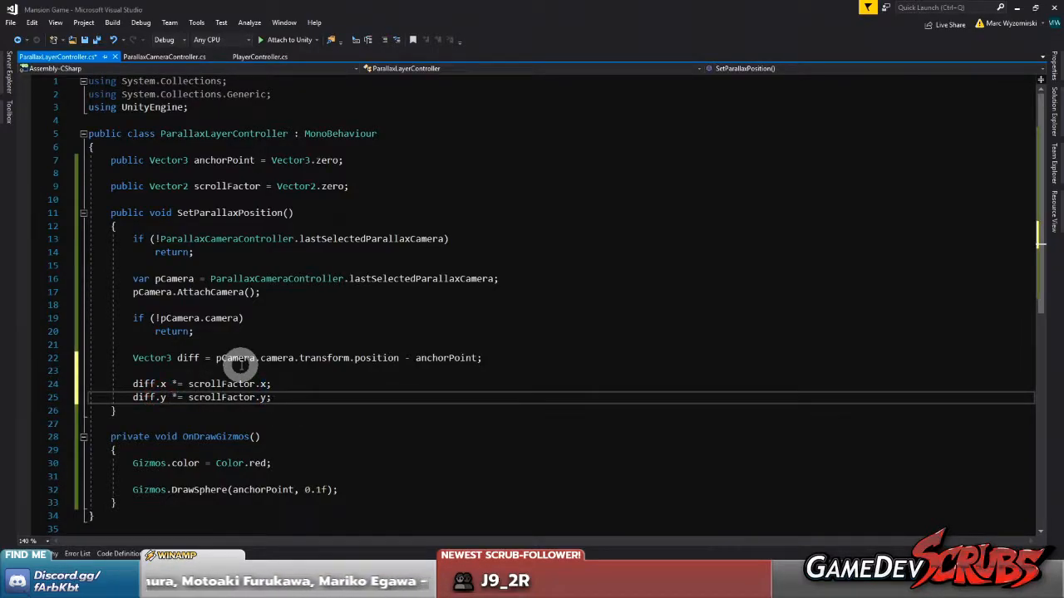
pyautogui.hotkey('ctrl', 's')
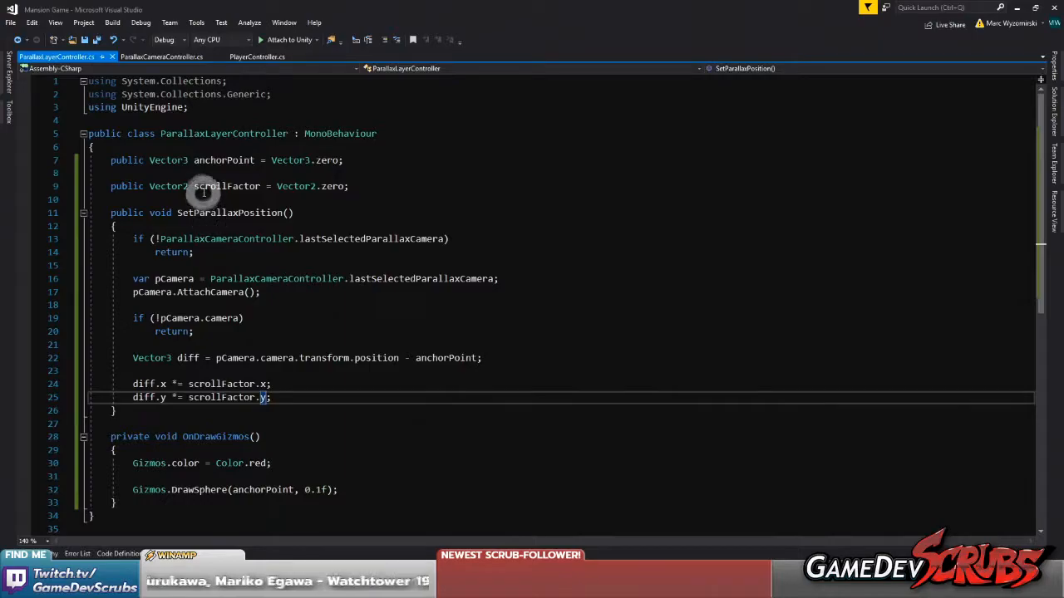
# At the end of SetParallaxPosition, after a blank line, add transform.position = anchorPoint + diff; and save all files
pyautogui.click(295, 396)
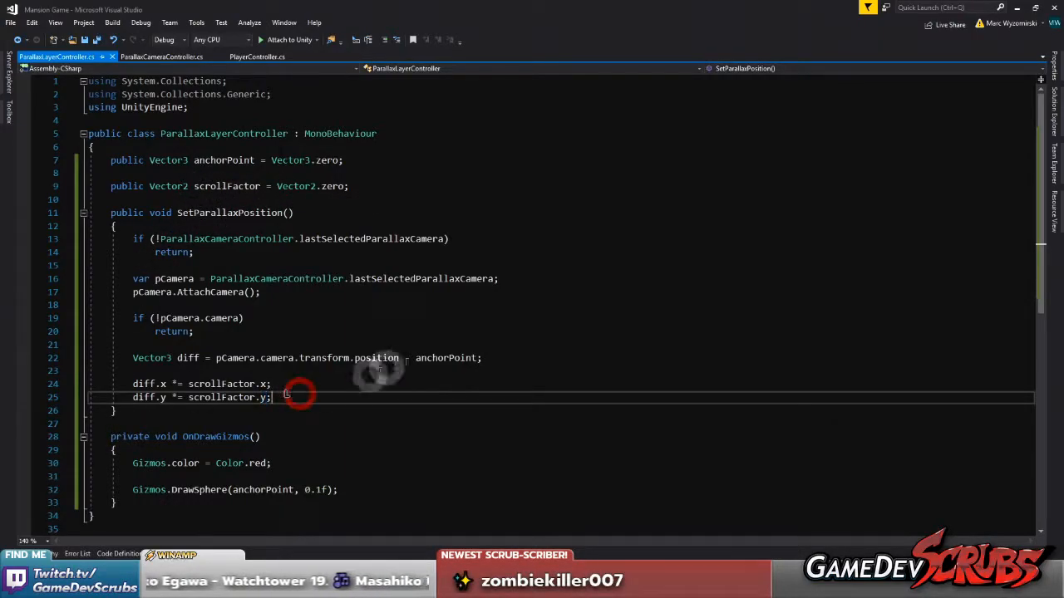
pyautogui.press('Return')
pyautogui.press('Return')
pyautogui.hotkey('ctrl', 's')
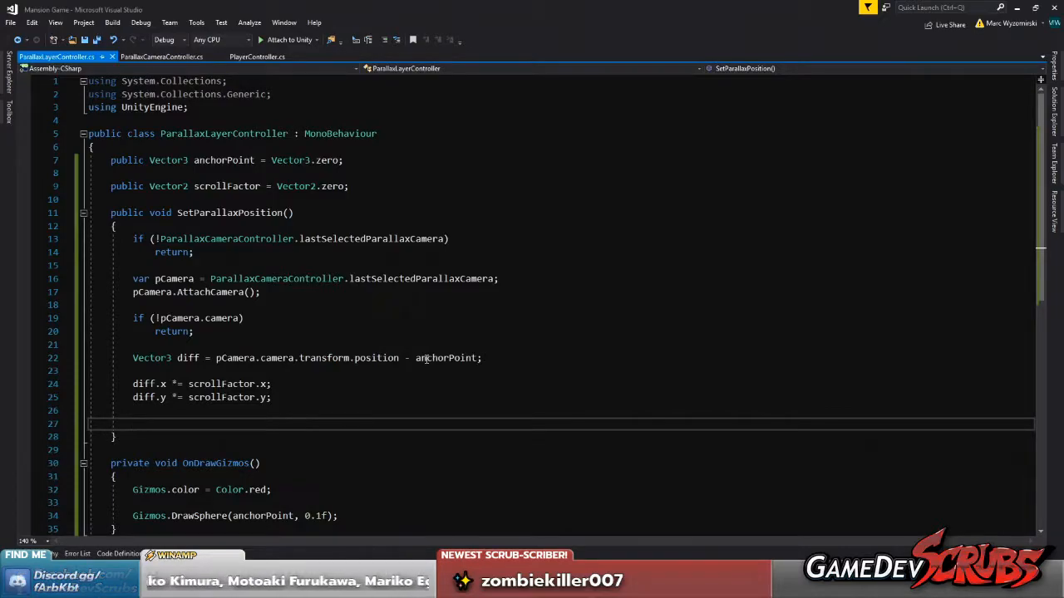
pyautogui.write('transform')
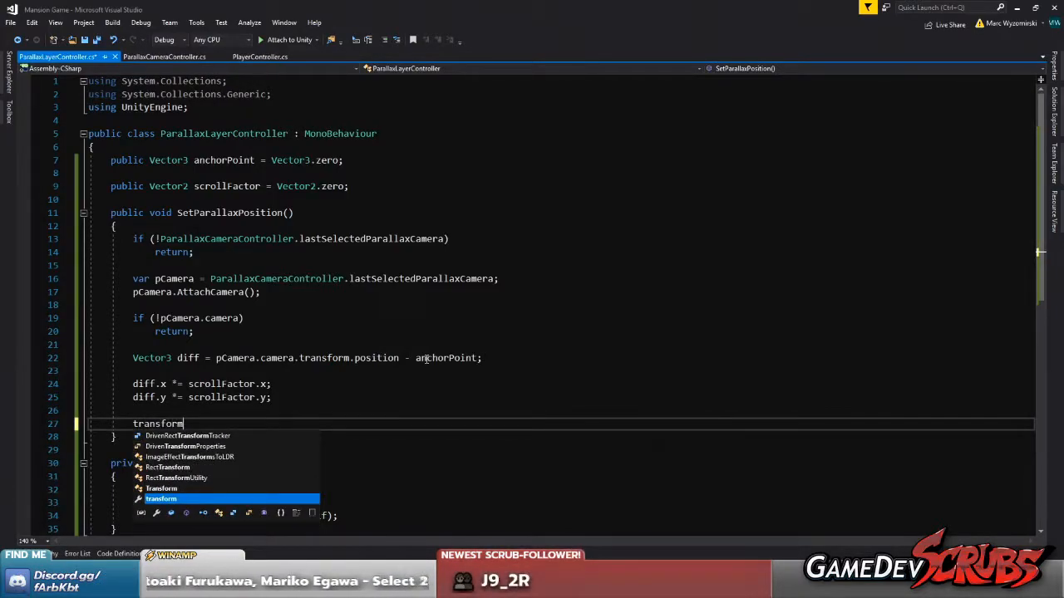
pyautogui.write('.position ')
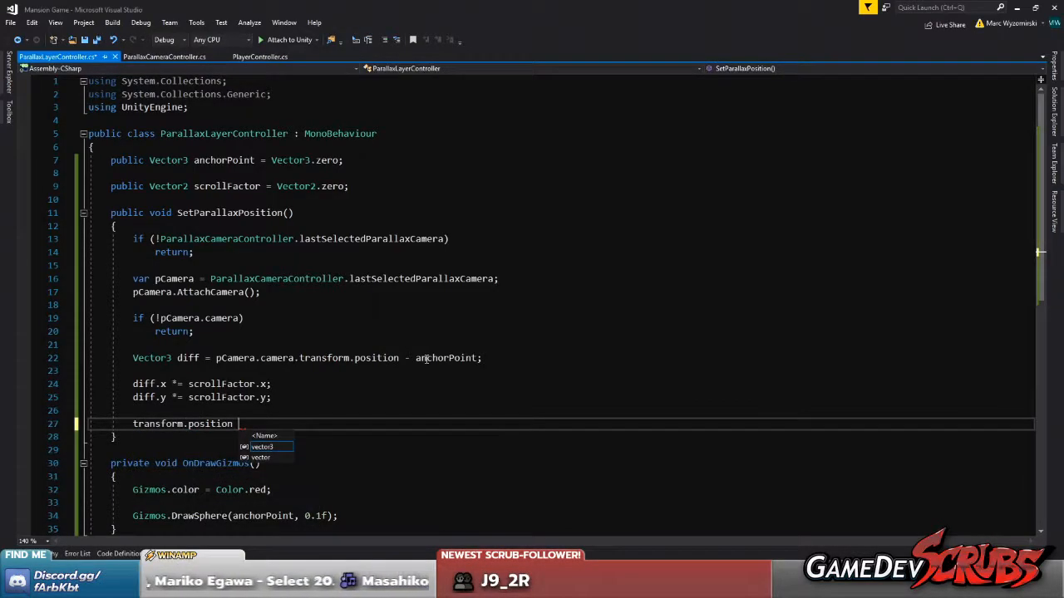
pyautogui.write('= ancho')
pyautogui.press('Tab')
pyautogui.write('+ diff;')
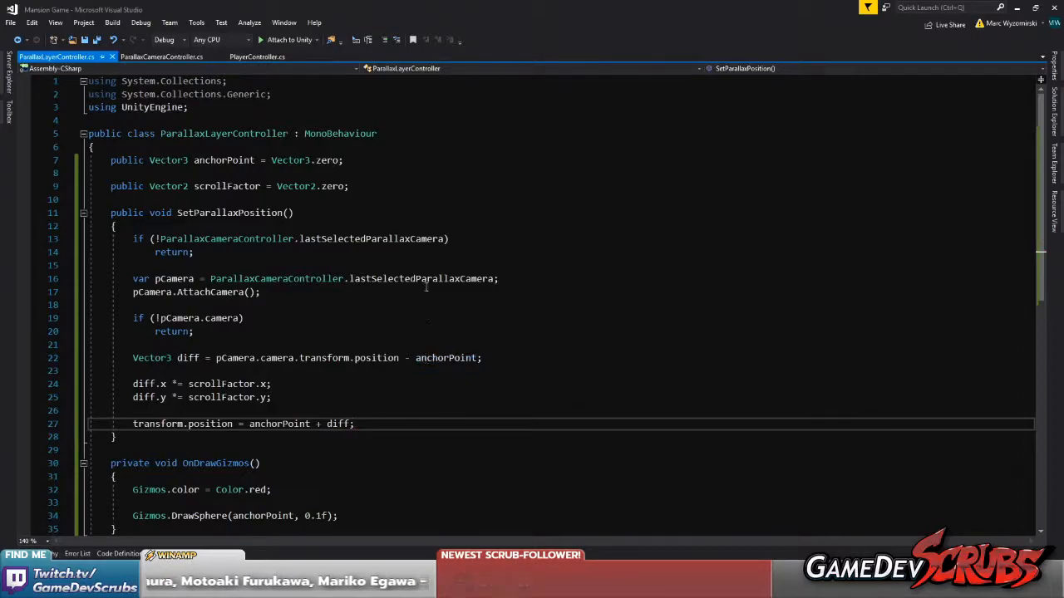
pyautogui.click(96, 40)
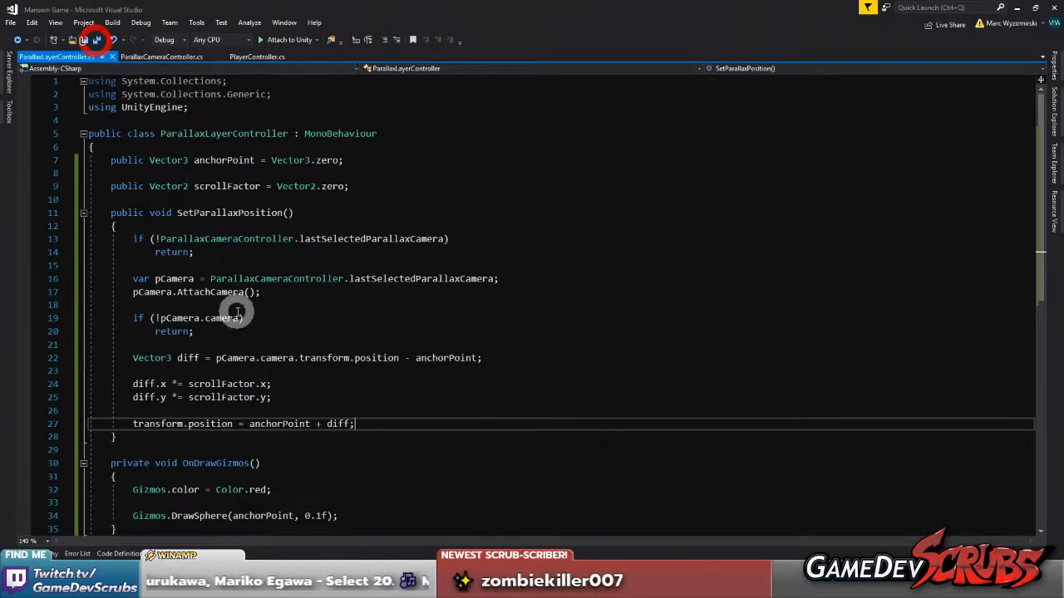
pyautogui.scroll(-1, 212, 312)
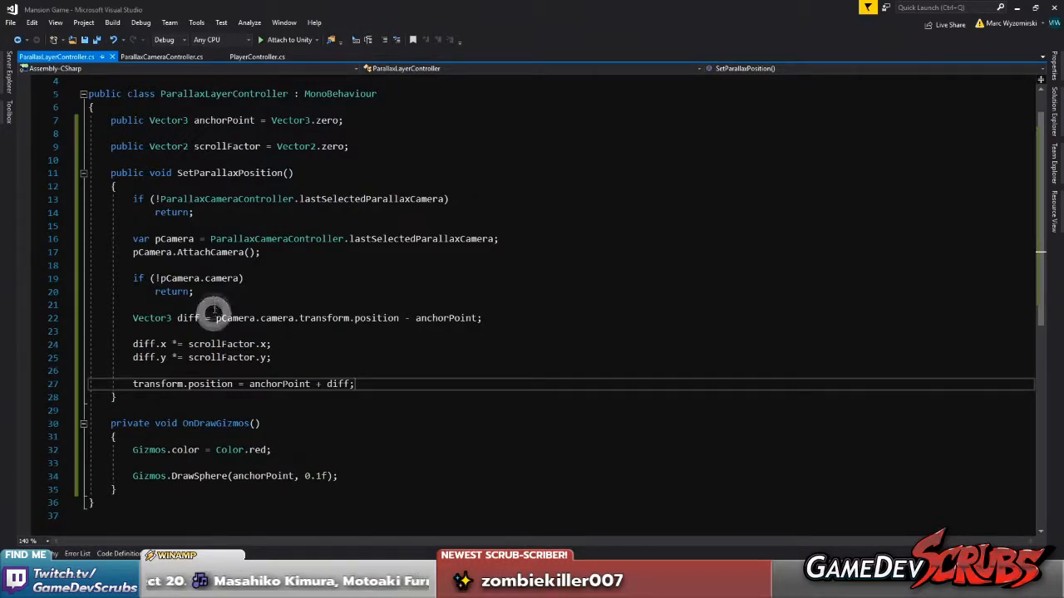
pyautogui.click(96, 40)
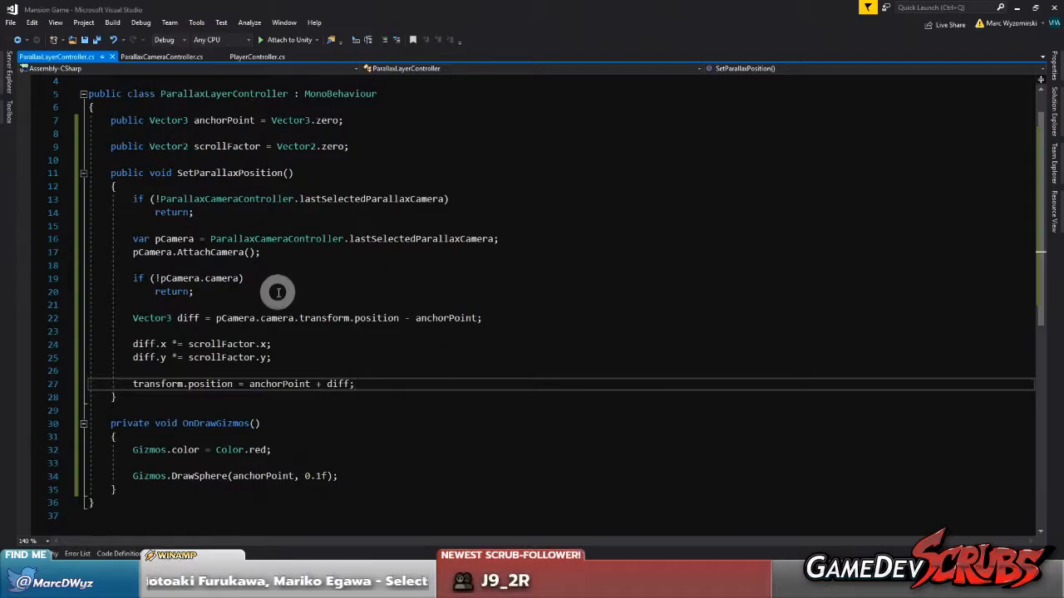
# Add an empty private void Update() method between SetParallaxPosition and OnDrawGizmos
pyautogui.click(241, 399)
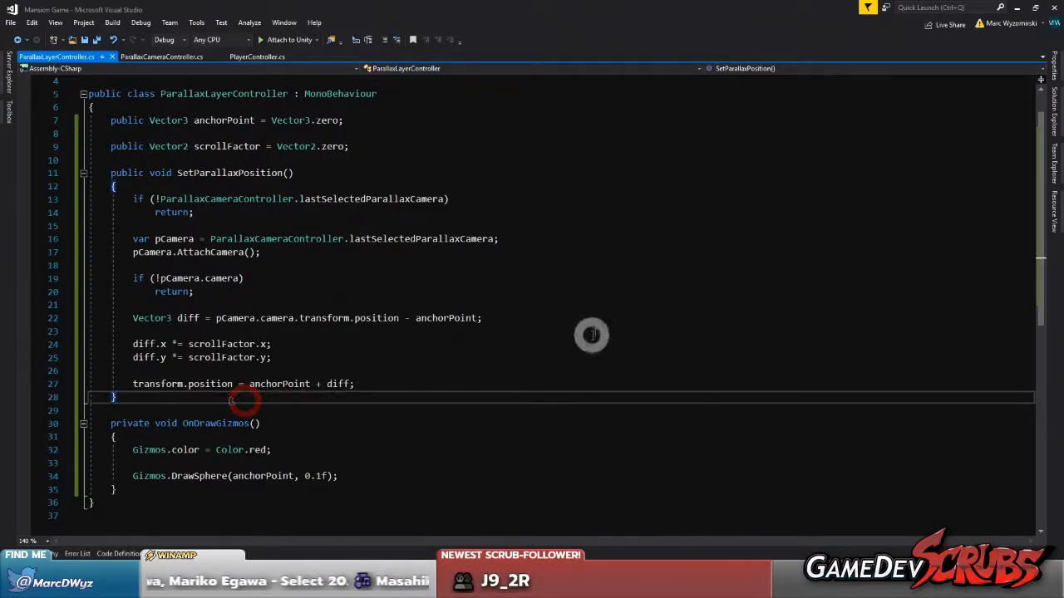
pyautogui.scroll(1, 592, 326)
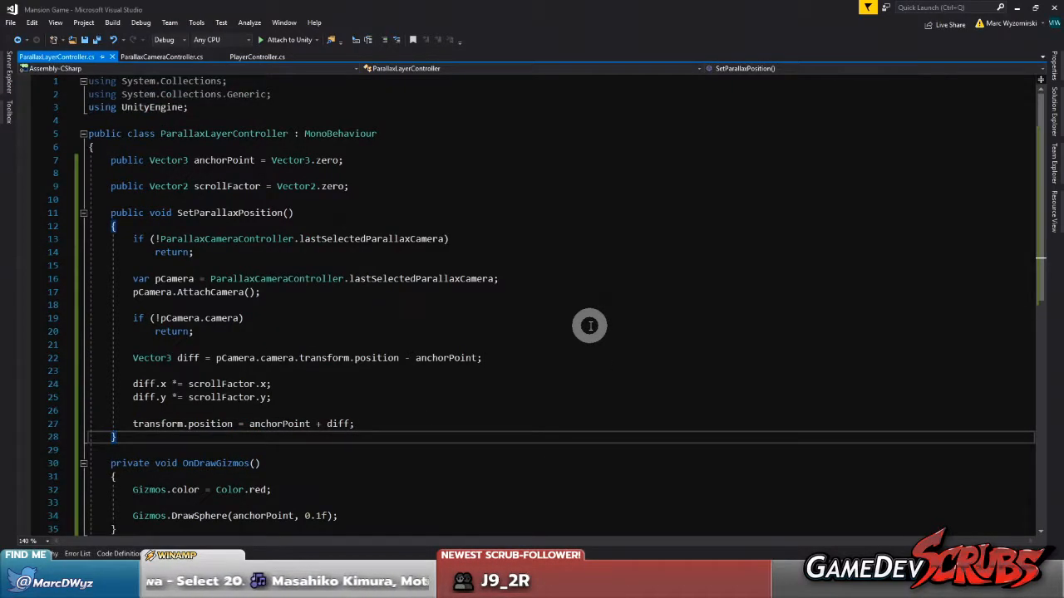
pyautogui.scroll(-1, 582, 325)
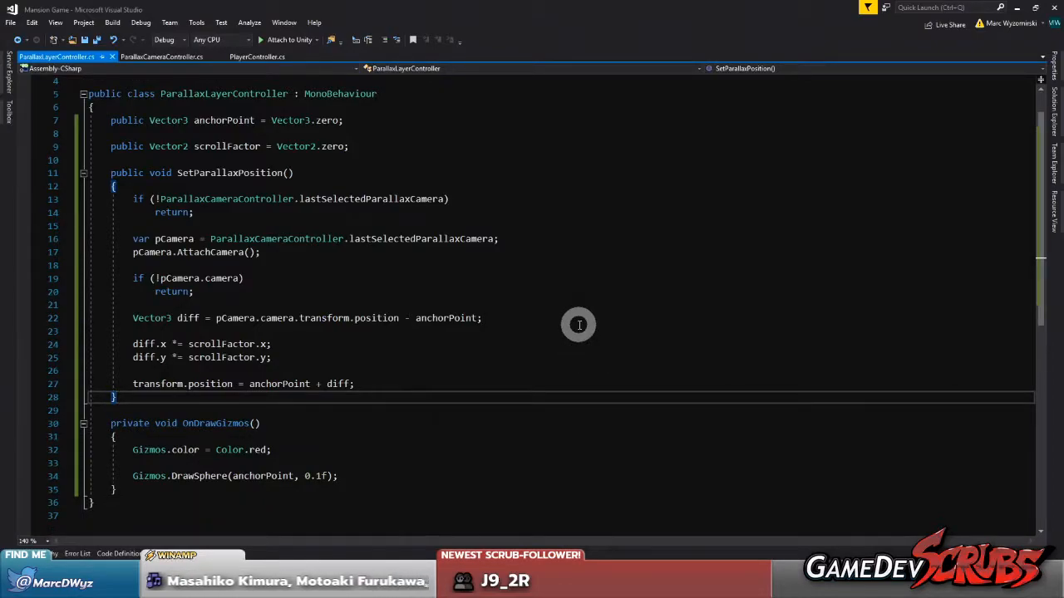
pyautogui.press('Return')
pyautogui.press('Return')
pyautogui.write('Update')
pyautogui.press('Return')
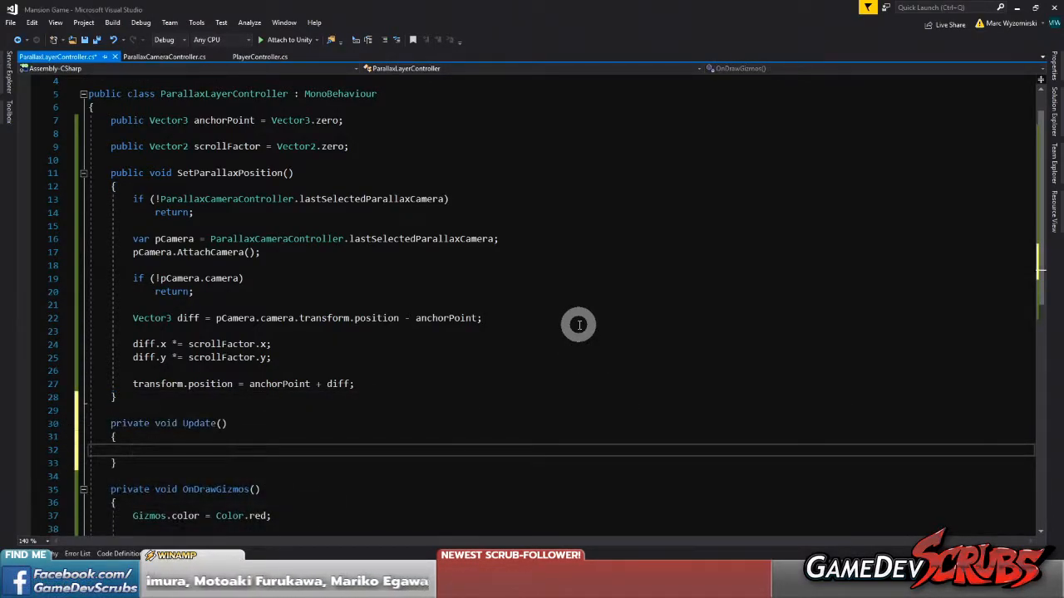
# On a new line directly above Update, start a public bool field declaration
pyautogui.press('Up')
pyautogui.press('Up')
pyautogui.press('Up')
pyautogui.press('Return')
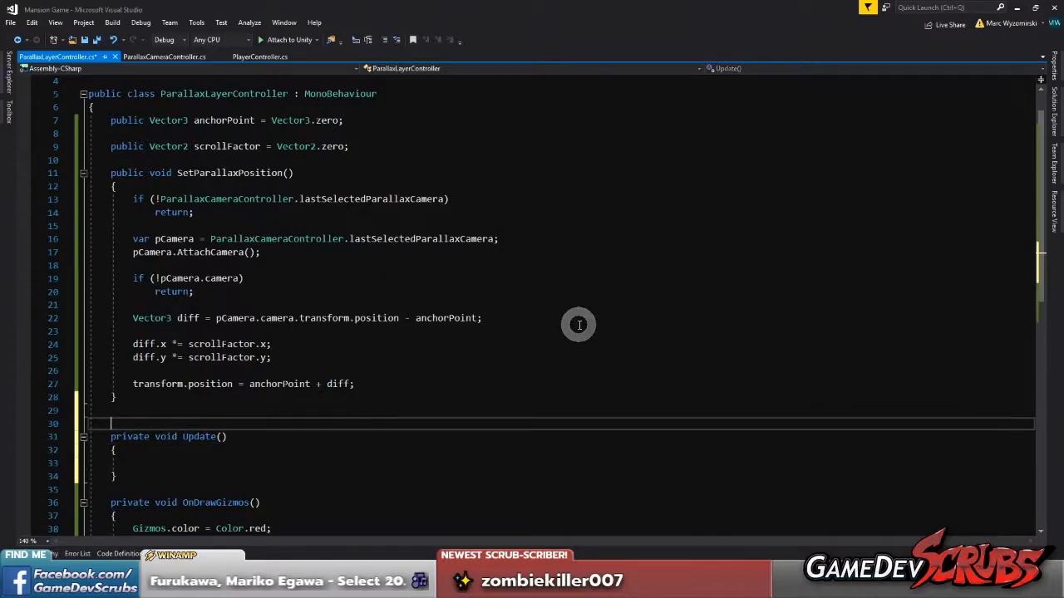
pyautogui.write('publi')
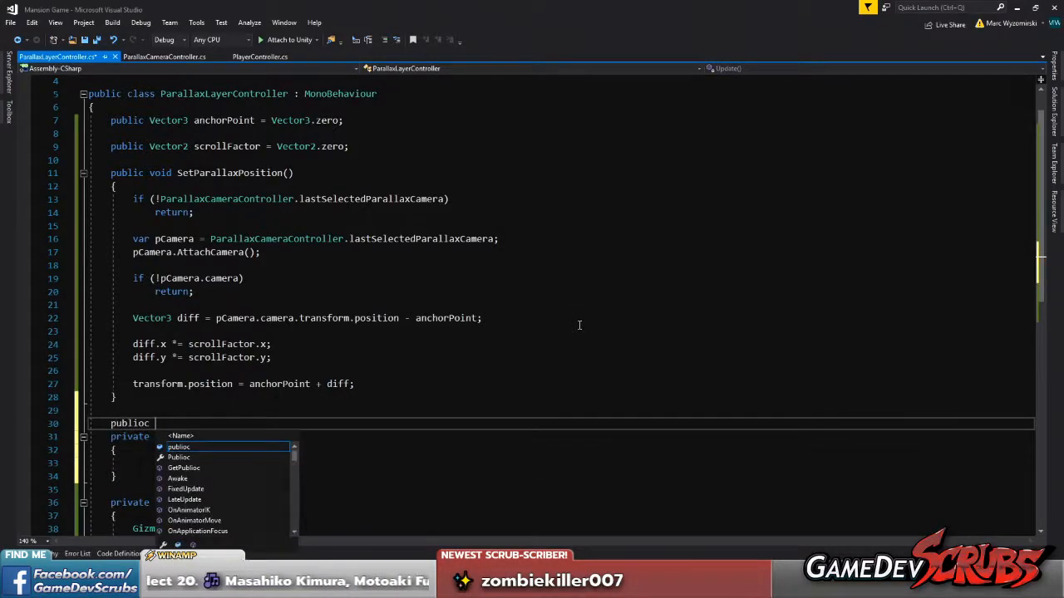
pyautogui.write('i')
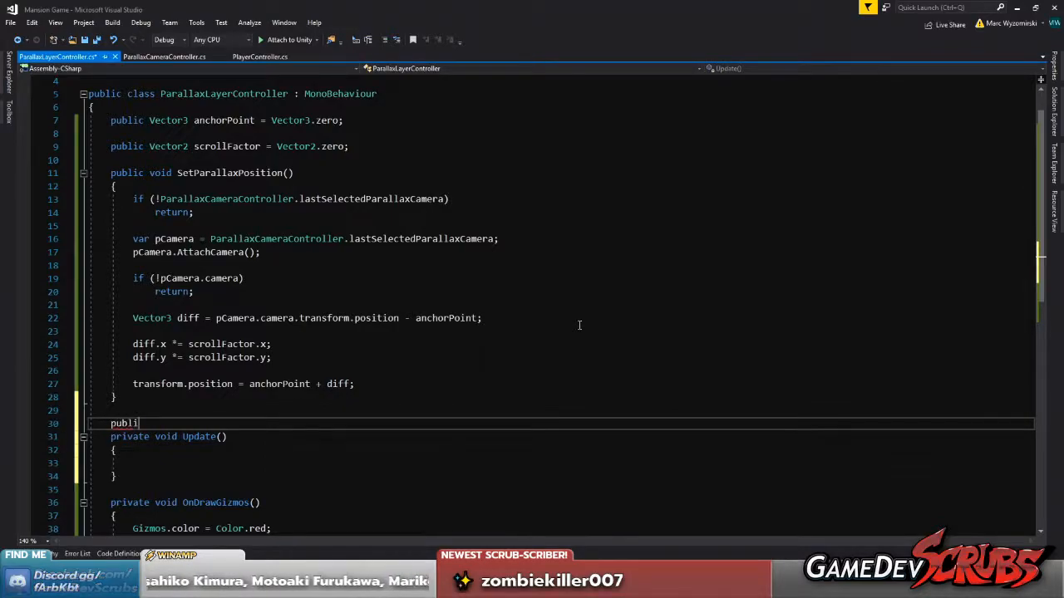
pyautogui.write('c bool')
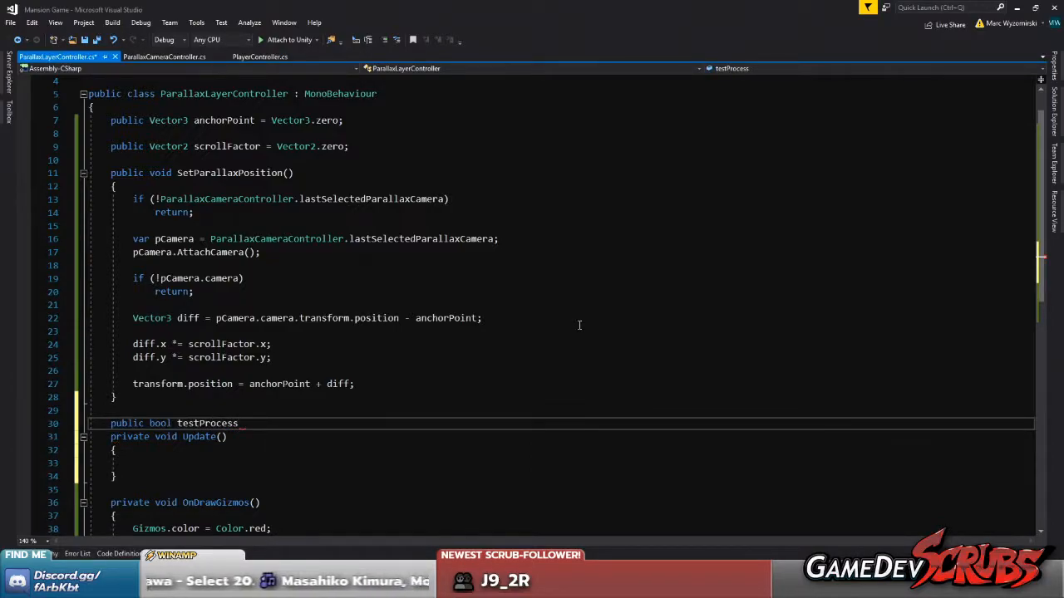
# Name the bool field testProcessPosition, initialise it to false, and place the cursor inside the Update body
pyautogui.write('testProcess')
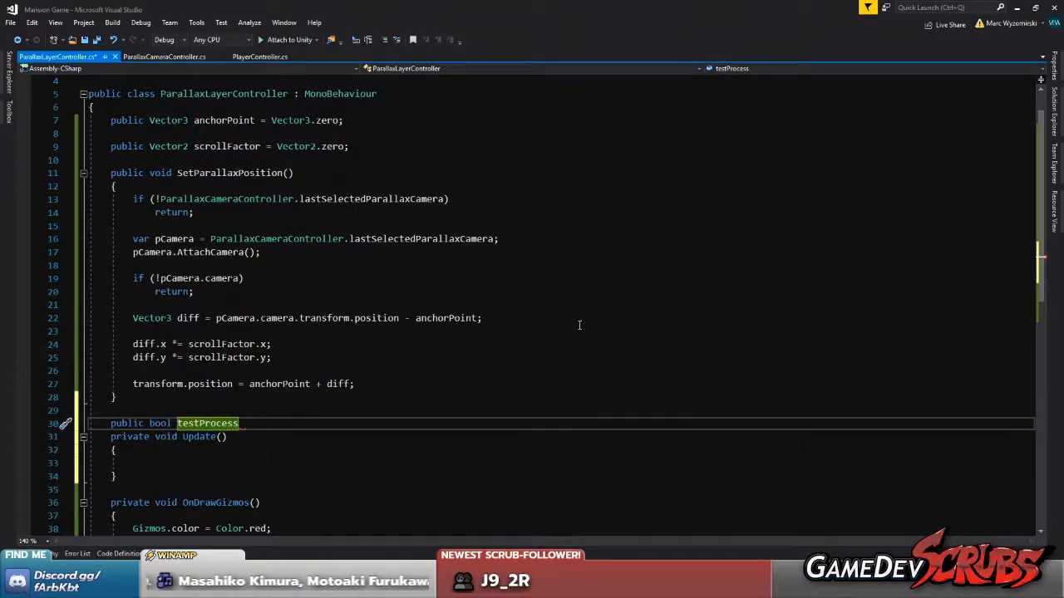
pyautogui.write('Position = false;')
pyautogui.press('Down')
pyautogui.press('Down')
pyautogui.press('Down')
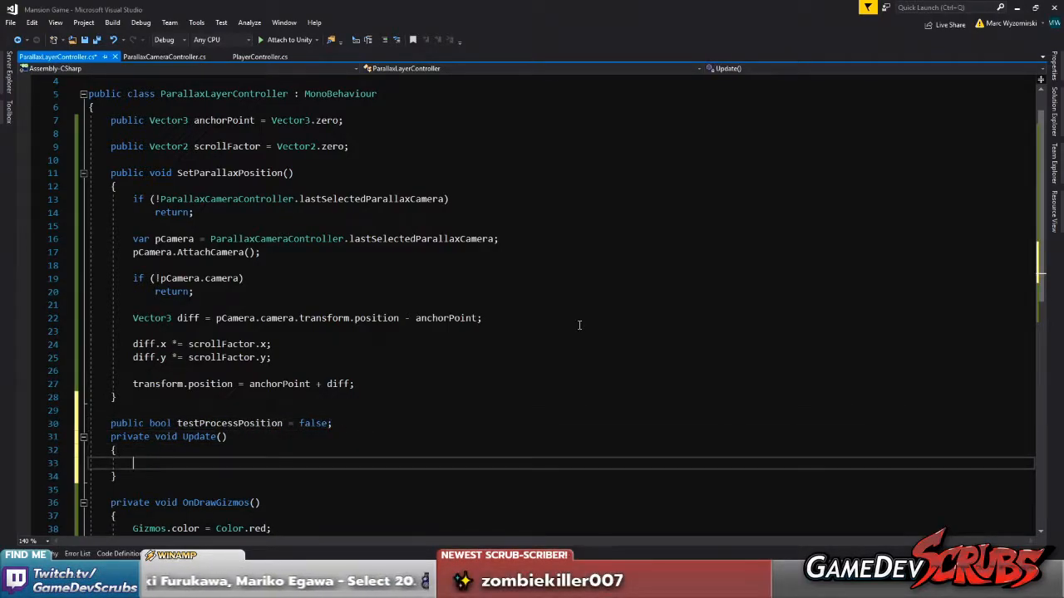
# Inside Update, add an if(testProcessPosition) block that calls SetParallaxPosition(); and save all files
pyautogui.write('if(testProcessPosition)')
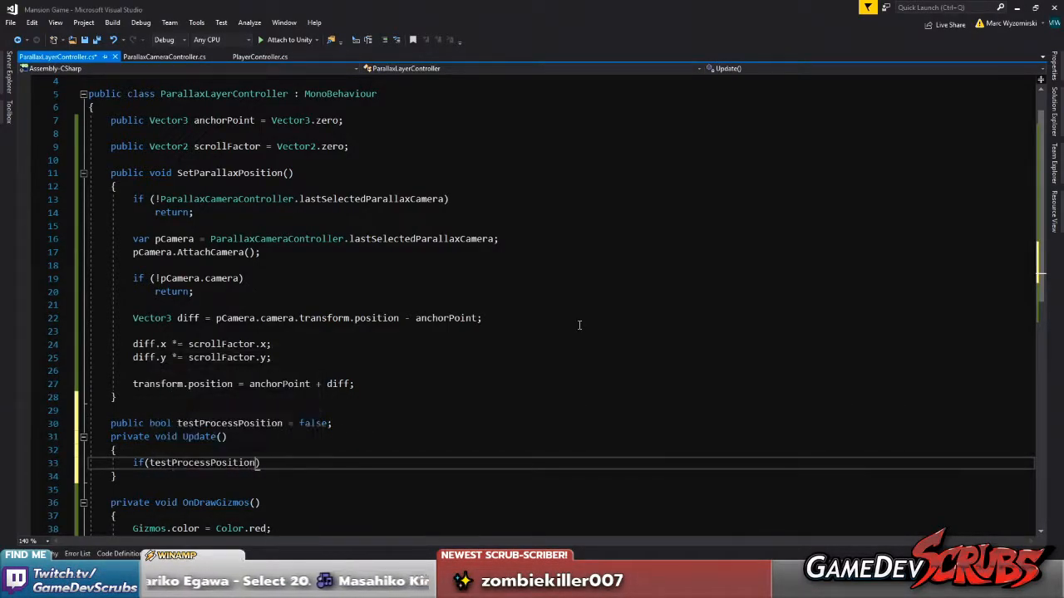
pyautogui.press('Return')
pyautogui.write('{')
pyautogui.press('Return')
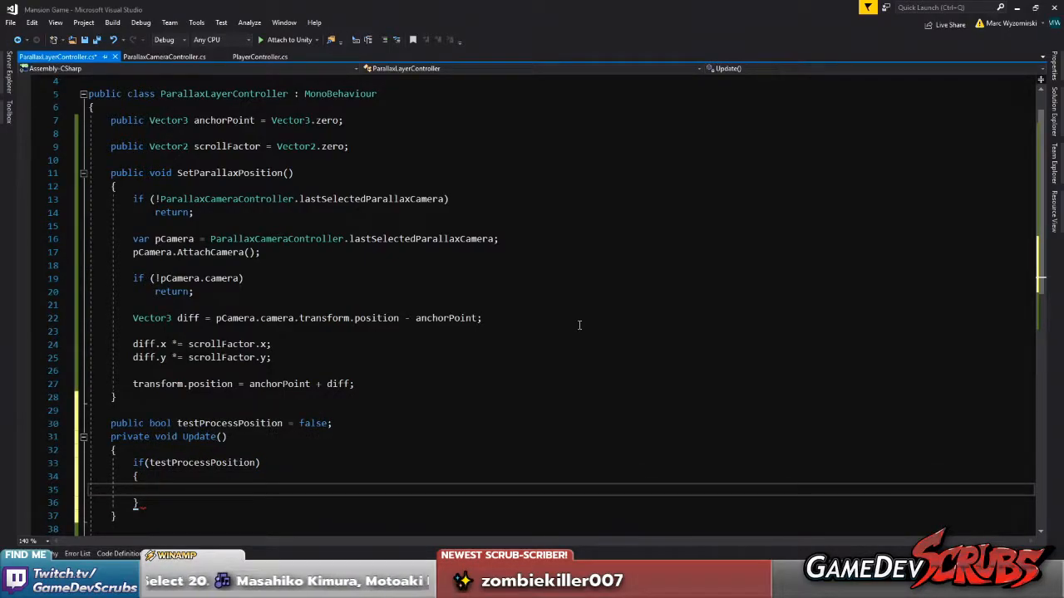
pyautogui.write('SetParallaxPosition')
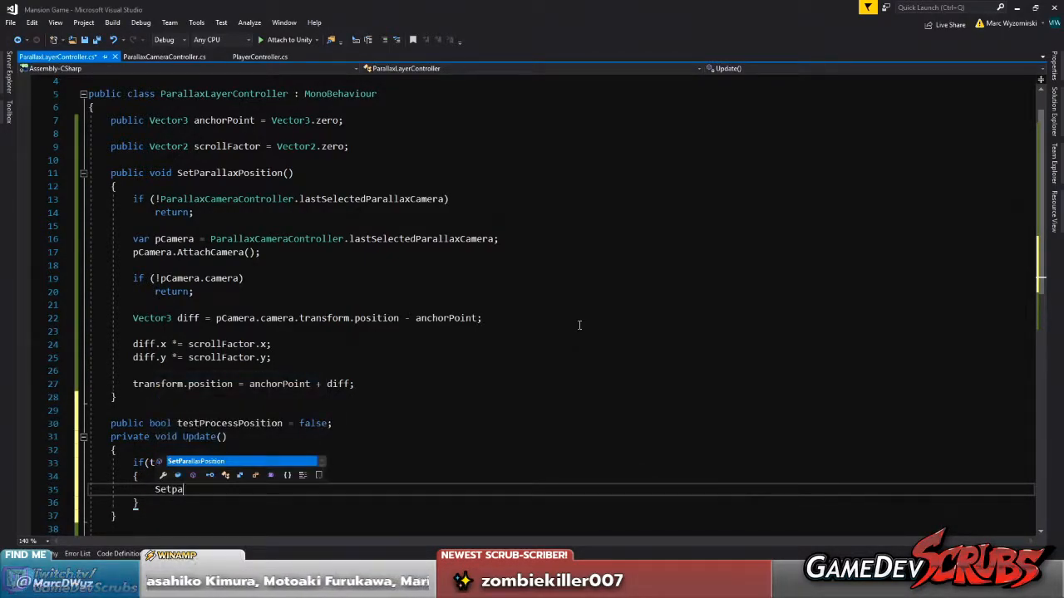
pyautogui.write('();')
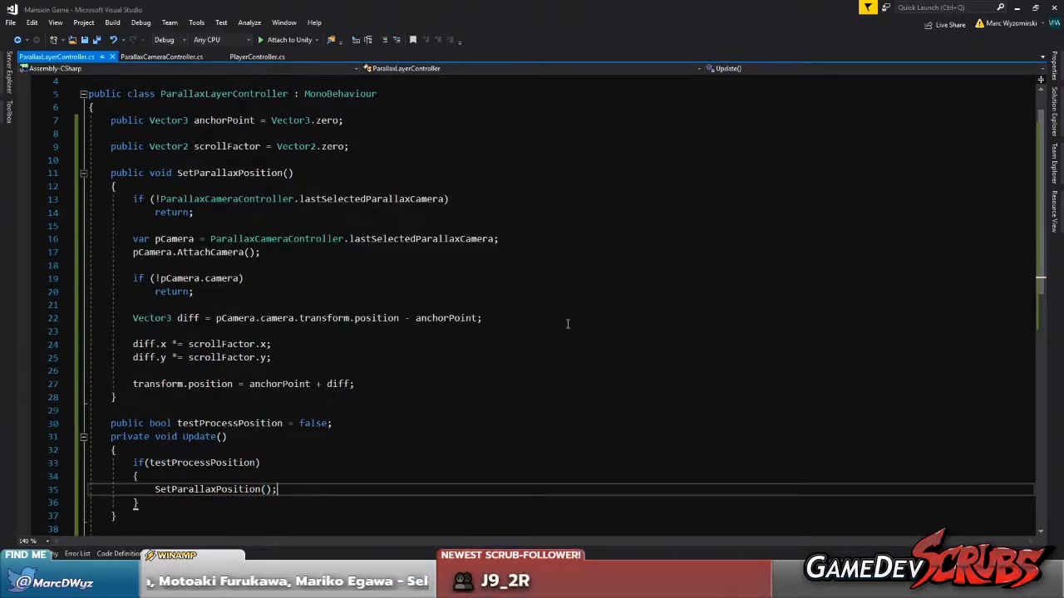
pyautogui.scroll(-1, 473, 314)
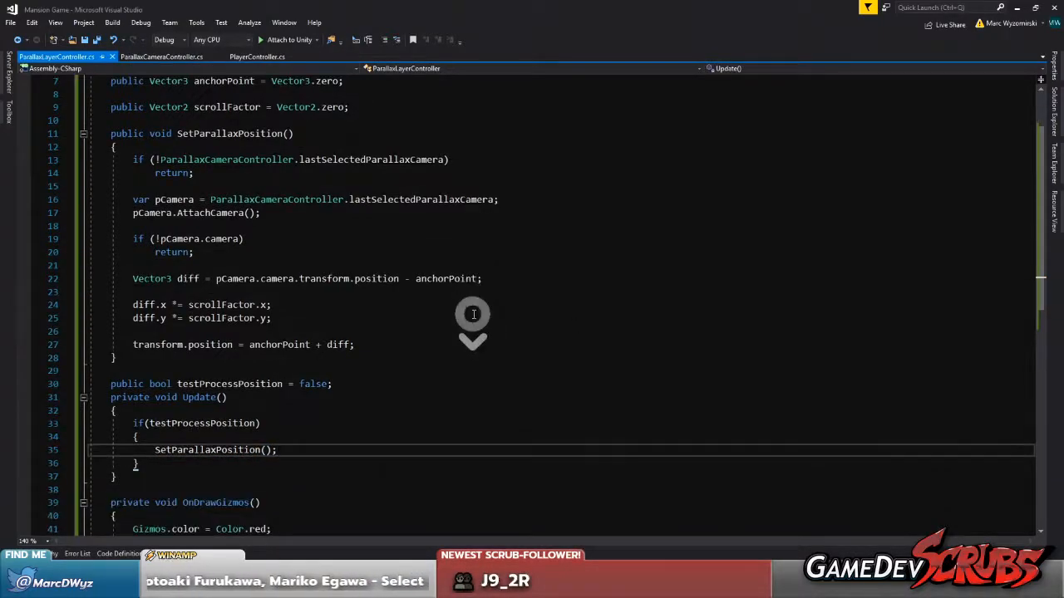
pyautogui.click(98, 41)
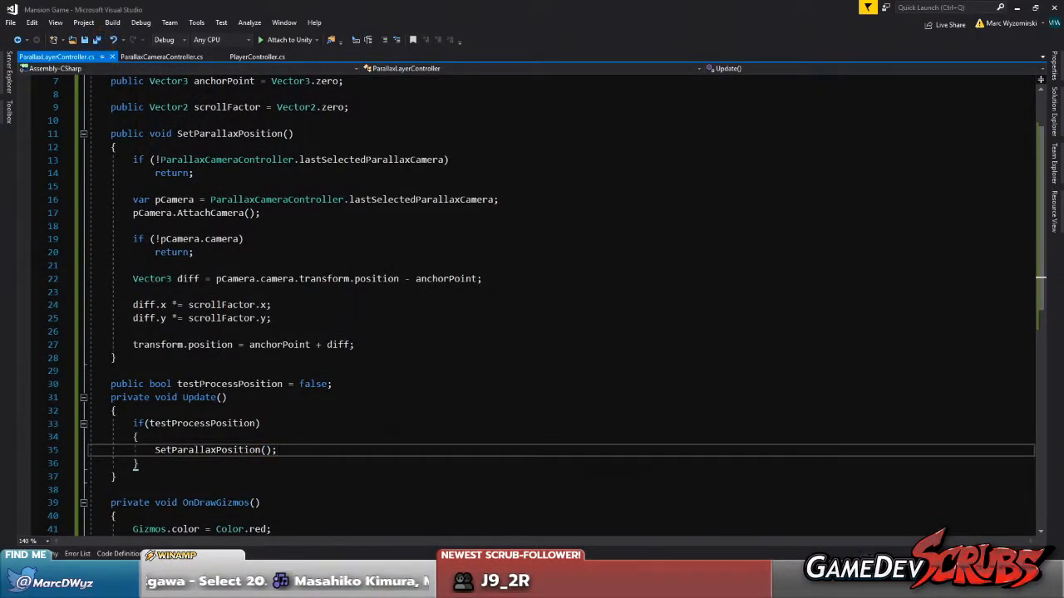
# Switch to Unity, attach the ParallaxCameraController script to Main Camera, and toggle its option for setting it as the editor focus camera
pyautogui.click(735, 587)
pyautogui.moveTo(281, 322); pyautogui.dragTo(220, 326, button='middle')
pyautogui.middleClick(271, 318)
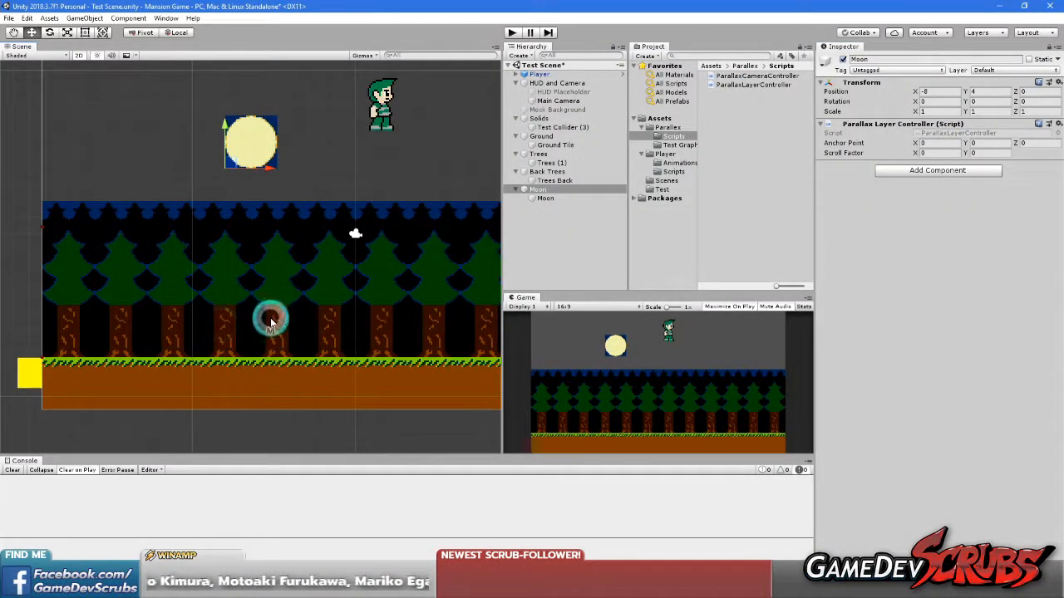
pyautogui.middleClick(309, 308)
pyautogui.moveTo(333, 300); pyautogui.dragTo(308, 344, button='middle')
pyautogui.click(560, 101)
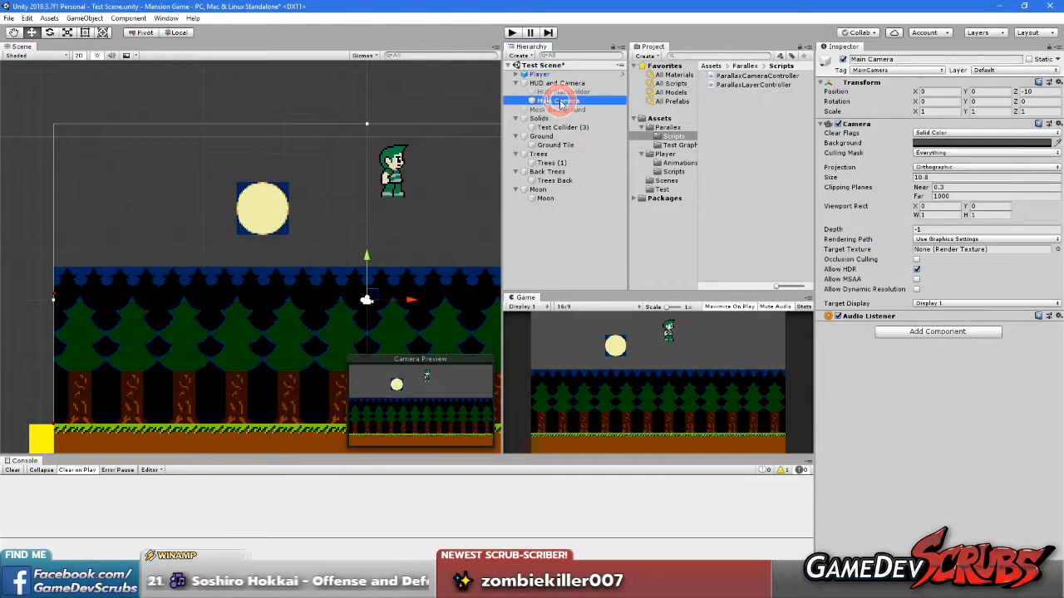
pyautogui.click(708, 129)
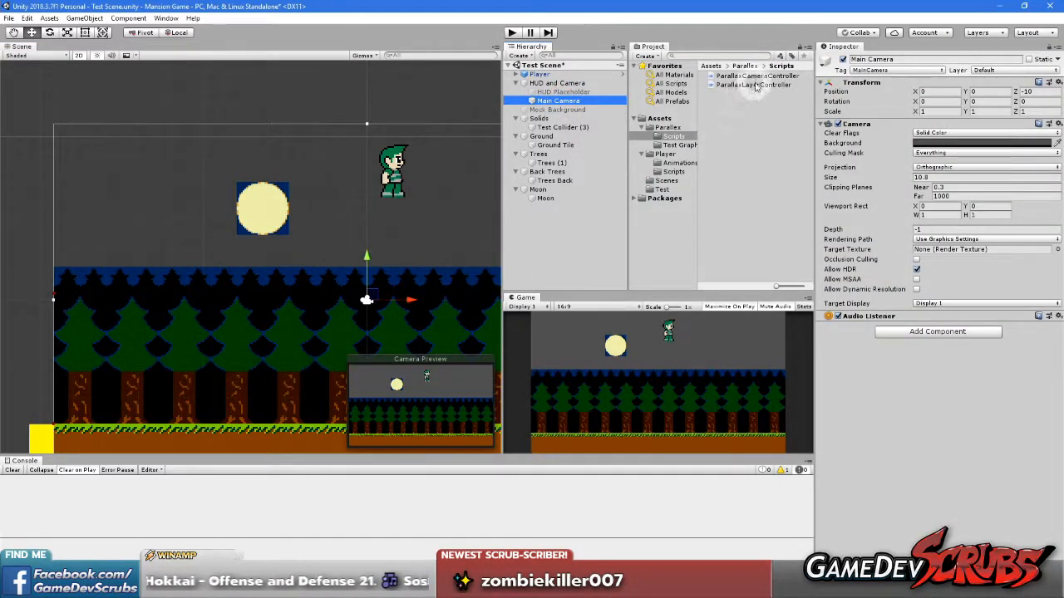
pyautogui.moveTo(753, 75); pyautogui.dragTo(852, 319)
pyautogui.click(916, 335)
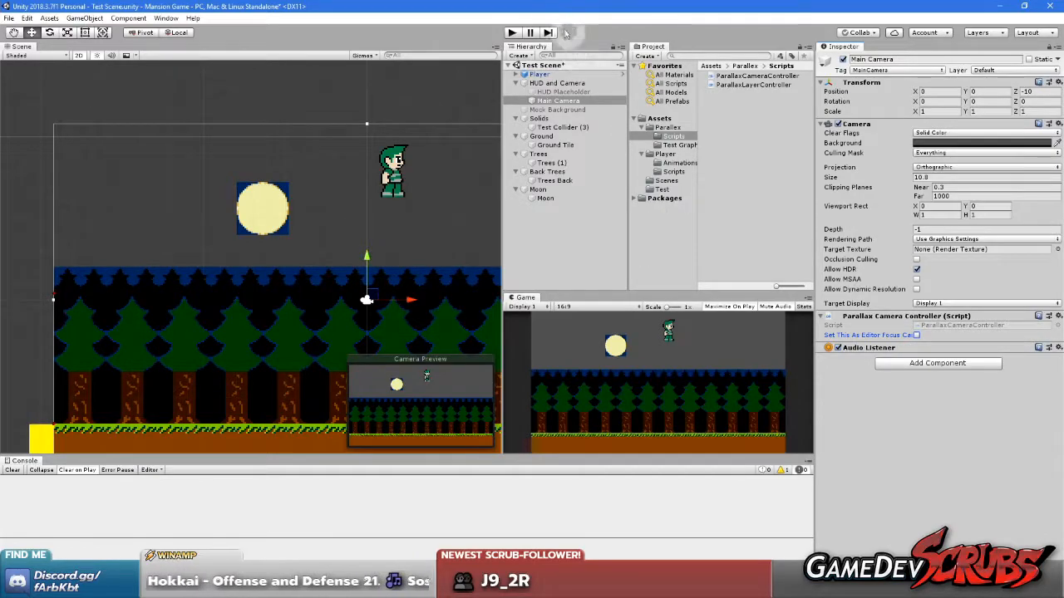
# Run the scene and restore the maximized Game view so the Scene view and Inspector are available during play
pyautogui.click(512, 33)
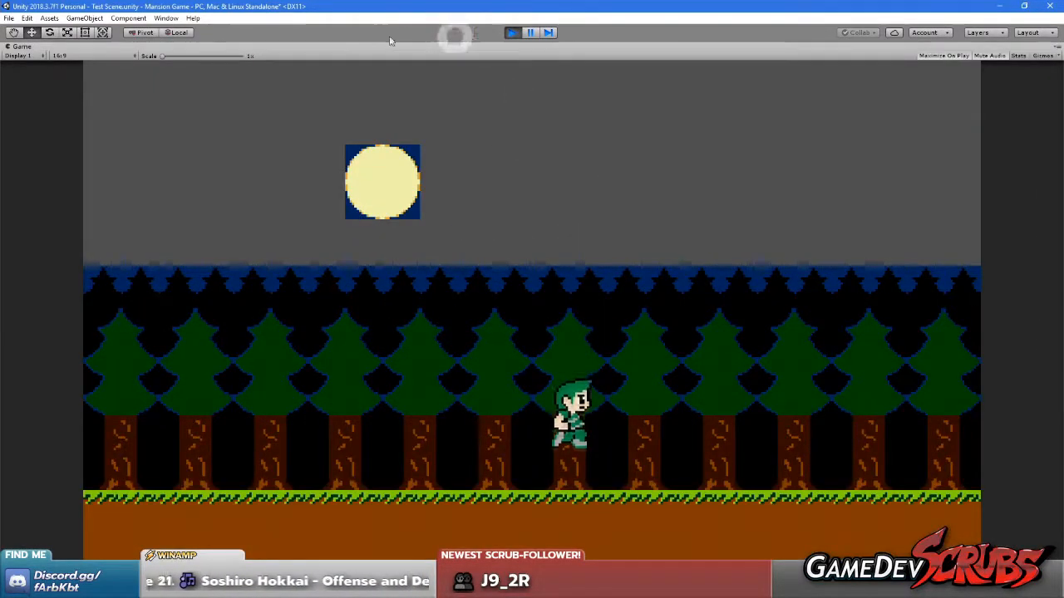
pyautogui.rightClick(16, 46)
pyautogui.click(43, 81)
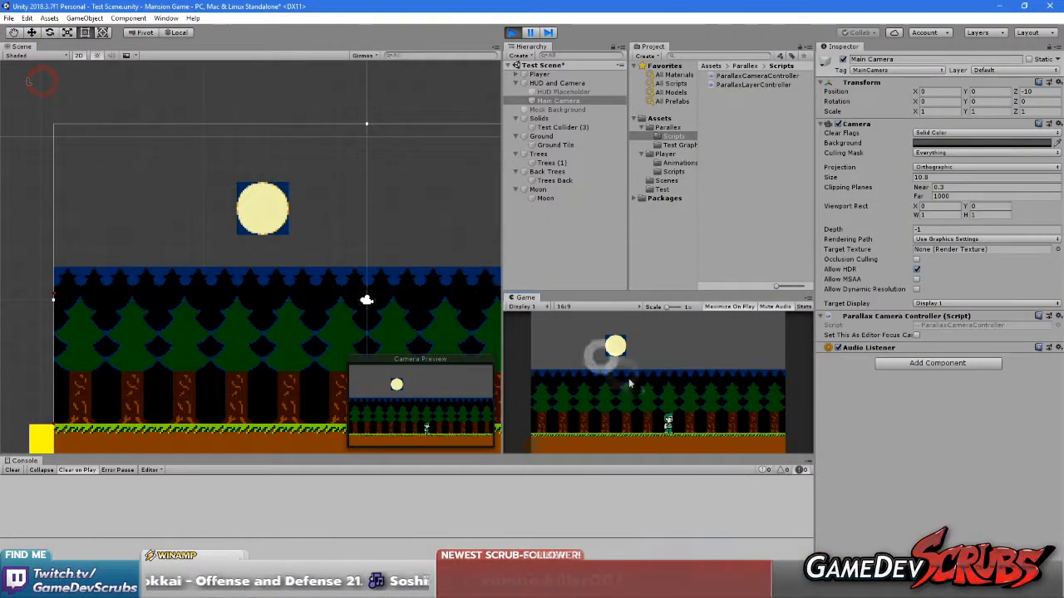
pyautogui.click(640, 392)
pyautogui.moveTo(313, 313); pyautogui.dragTo(206, 247, button='middle')
pyautogui.click(676, 410)
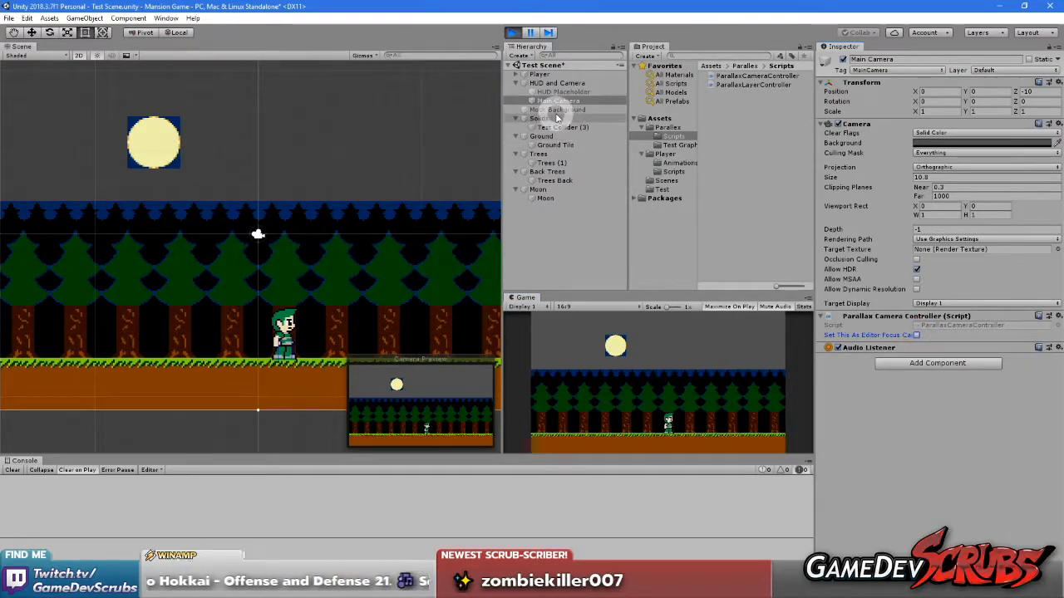
# While playing, set the Trees layer's Scroll Factor to X 1, Y 1 and enable Test Process Position
pyautogui.click(546, 155)
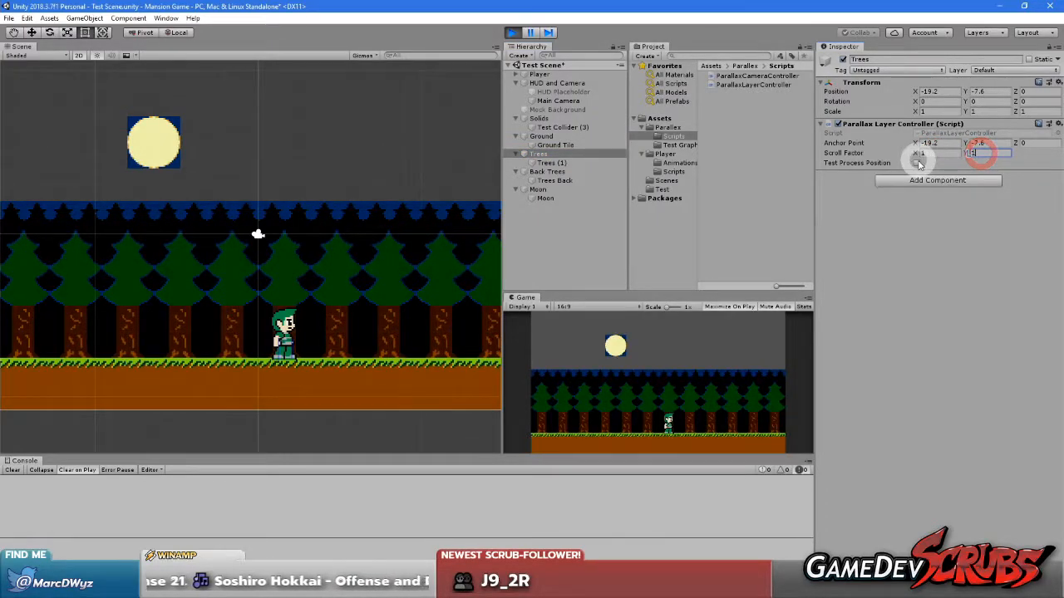
pyautogui.click(916, 163)
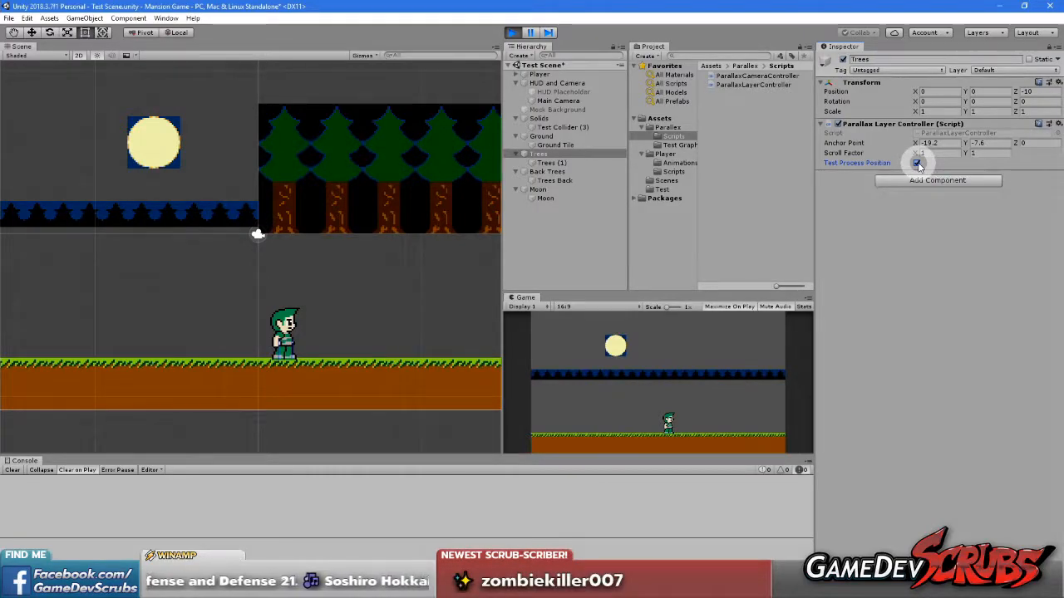
pyautogui.click(550, 321)
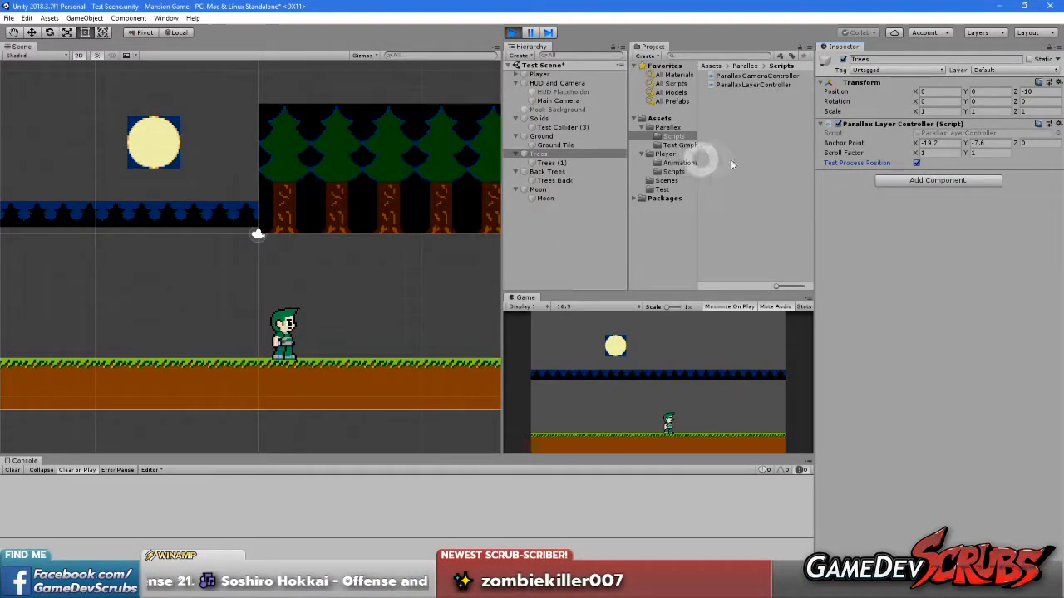
# While playing, shift Main Camera's X position to about 4.08 to test how the Trees layer follows
pyautogui.click(555, 100)
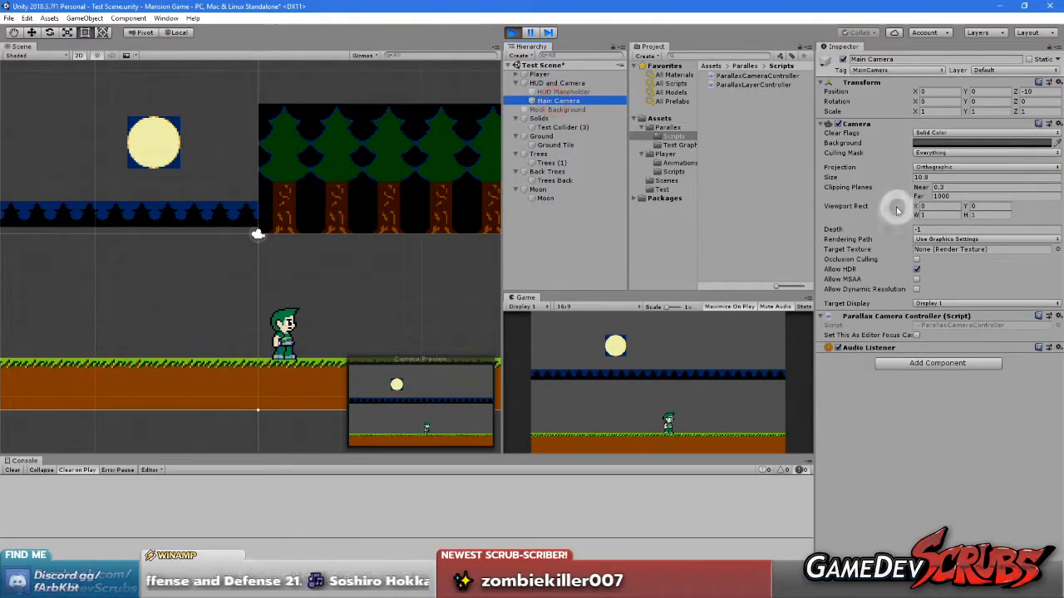
pyautogui.moveTo(941, 92); pyautogui.dragTo(1000, 118)
pyautogui.scroll(-10, 266, 250)
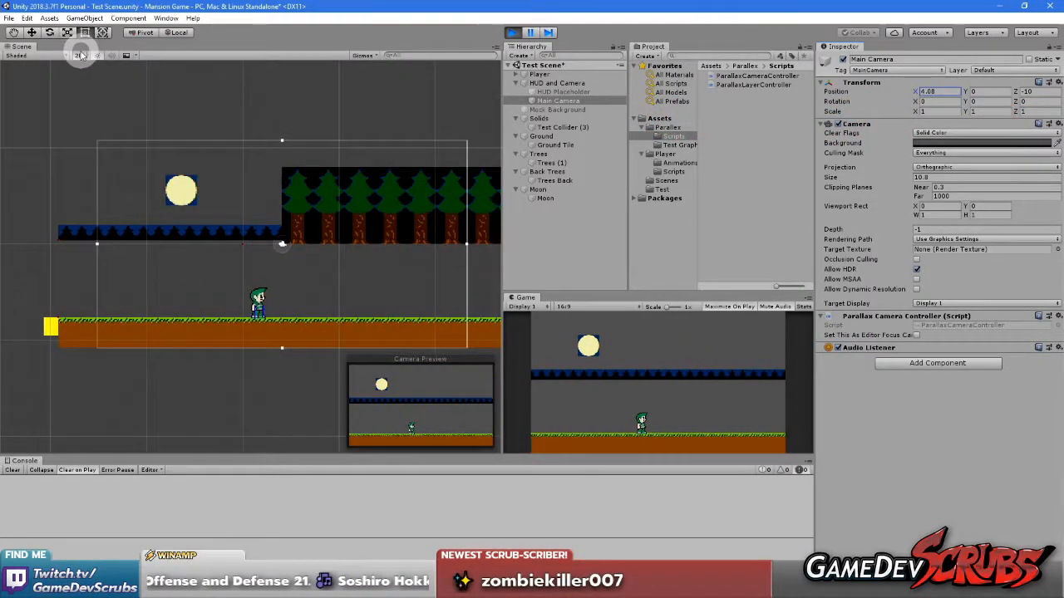
# Inspect the layers' depth in the 3D scene view, stop play mode, and return the scene to 2D
pyautogui.click(78, 55)
pyautogui.keyDown('alt'); pyautogui.moveTo(183, 204); pyautogui.dragTo(240, 219); pyautogui.keyUp('alt')
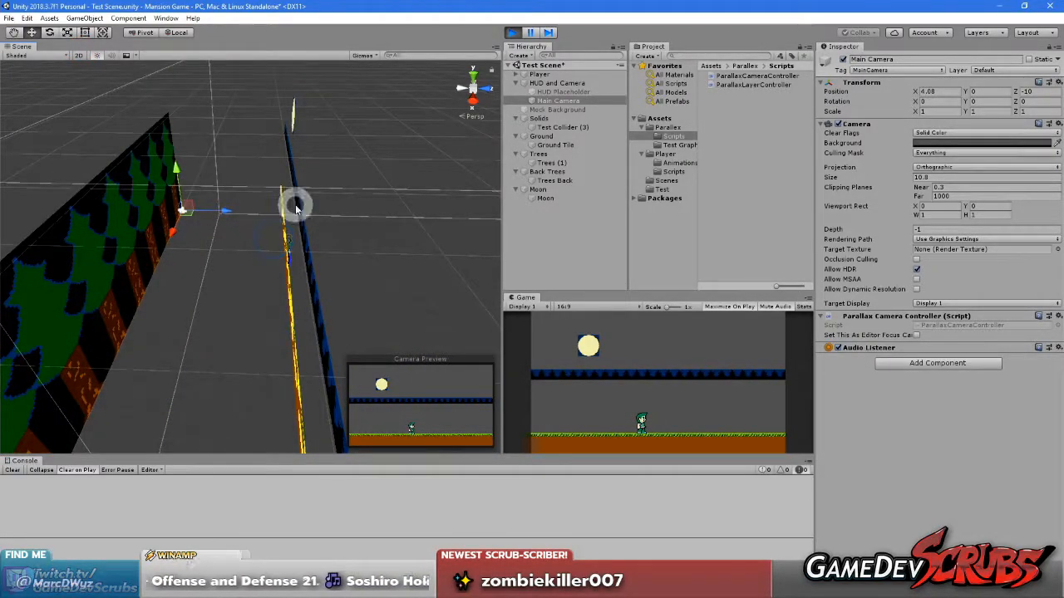
pyautogui.click(512, 32)
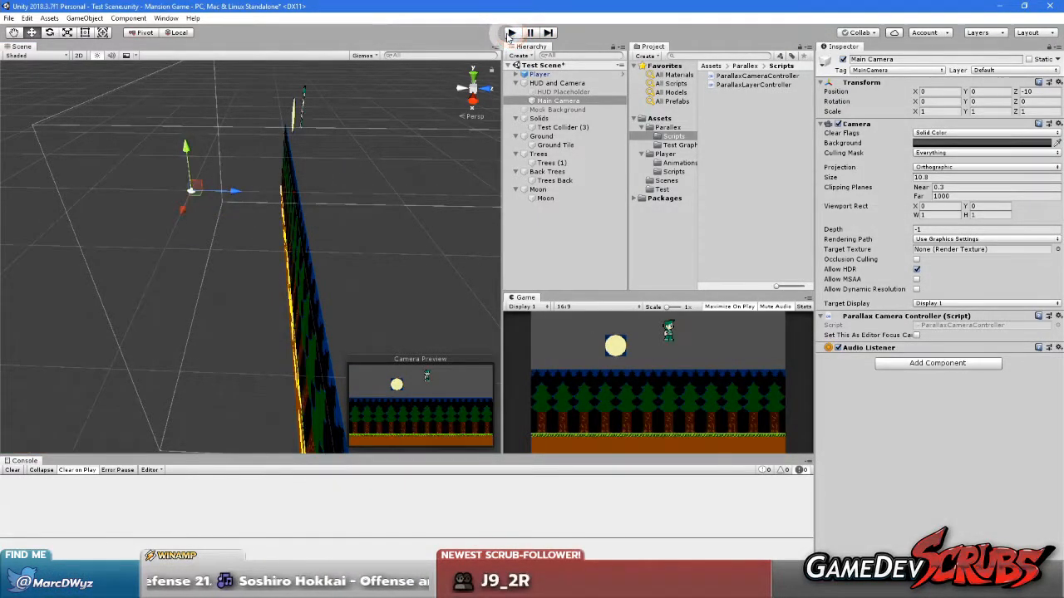
pyautogui.scroll(-1, 435, 336)
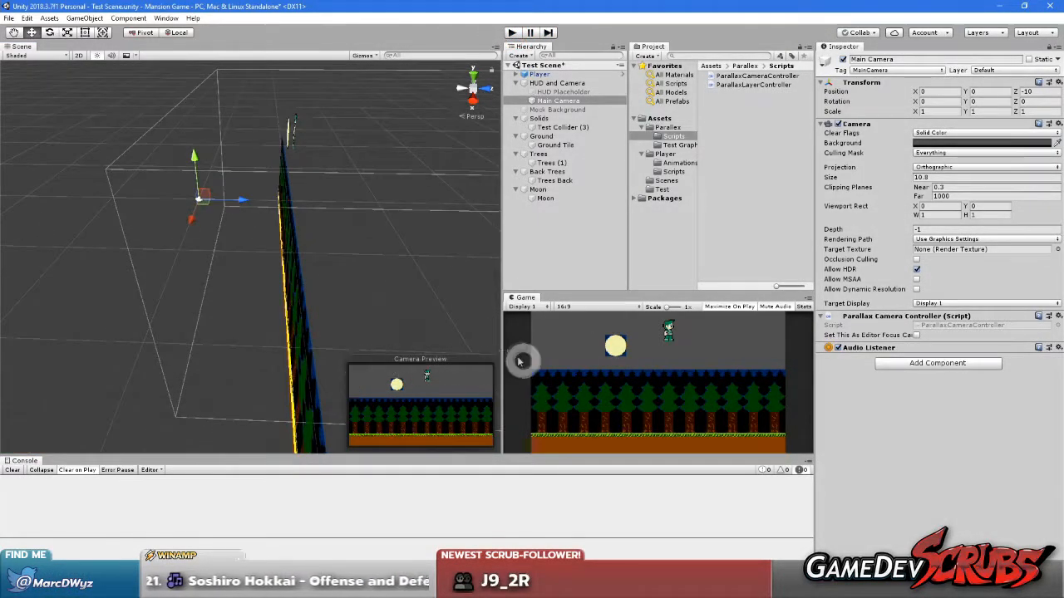
pyautogui.click(78, 55)
# Review how SetParallaxPosition uses anchorPoint in Visual Studio, and compare it with the Trees layer's Anchor Point Z in Unity
pyautogui.hotkey('alt', 'Tab')
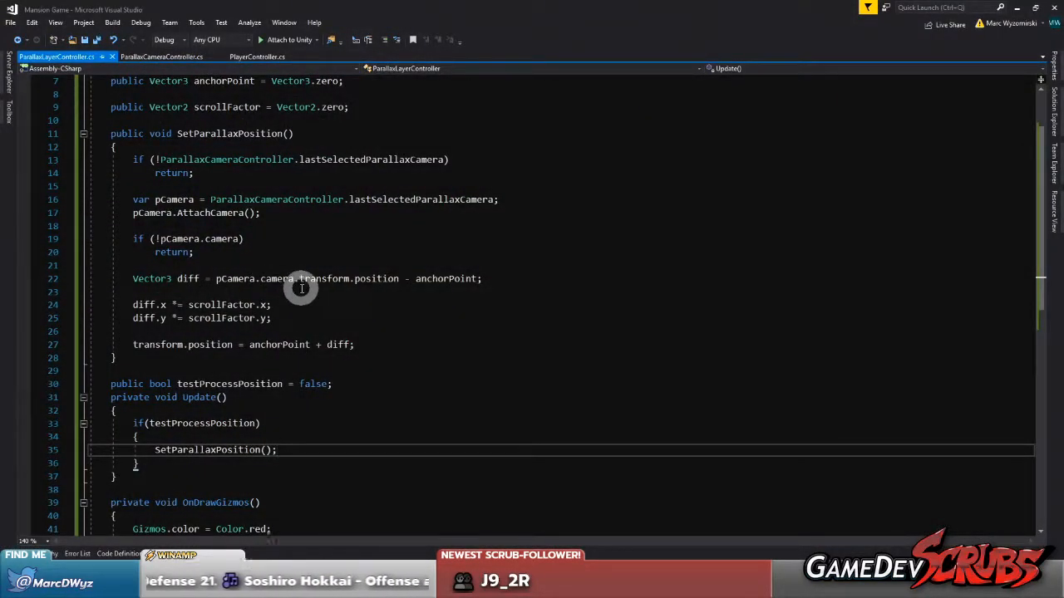
pyautogui.scroll(2, 301, 288)
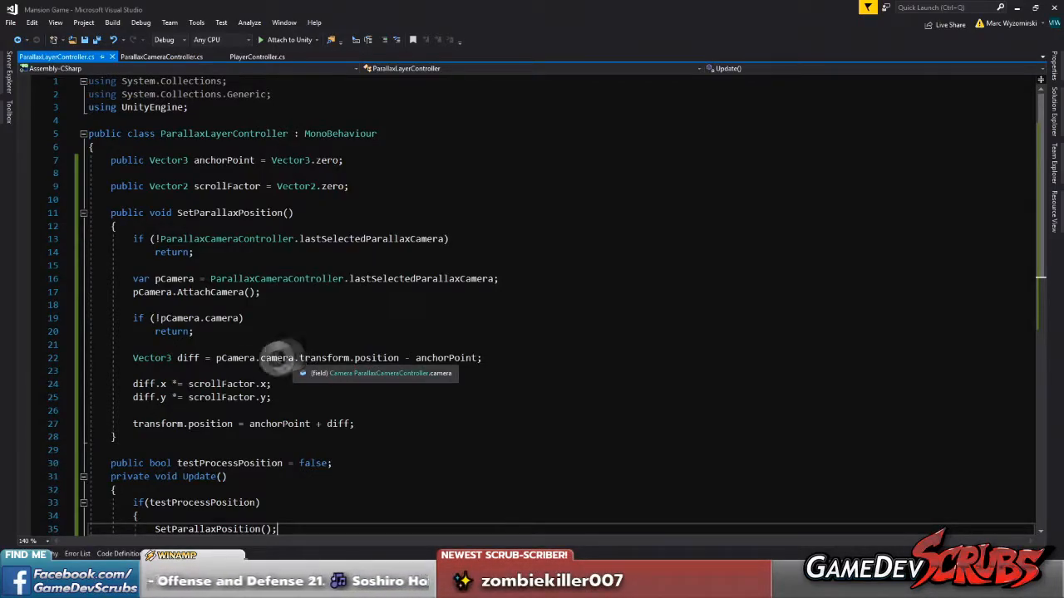
pyautogui.click(232, 373)
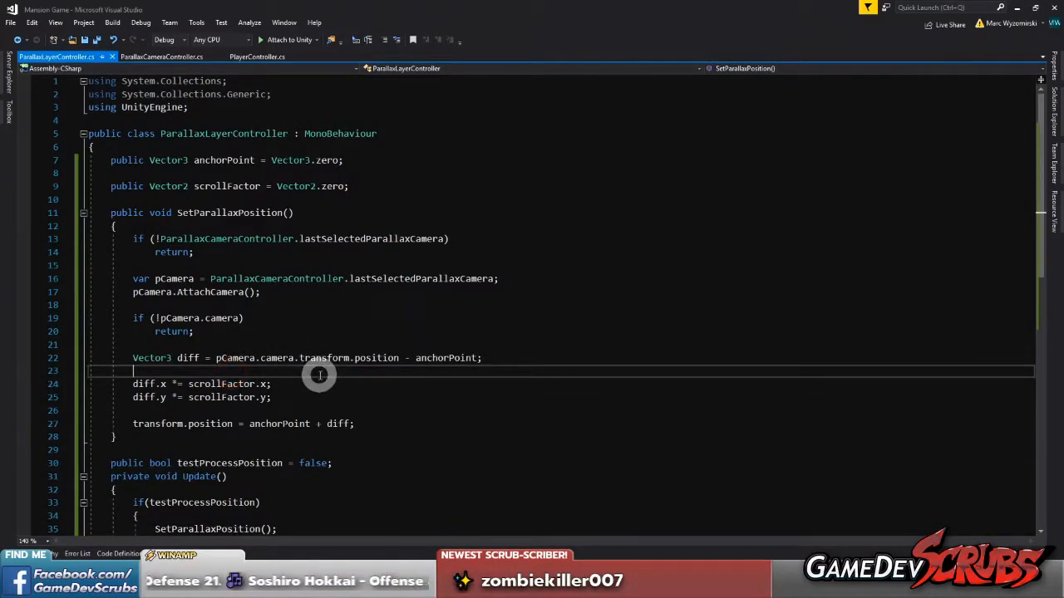
pyautogui.doubleClick(287, 423)
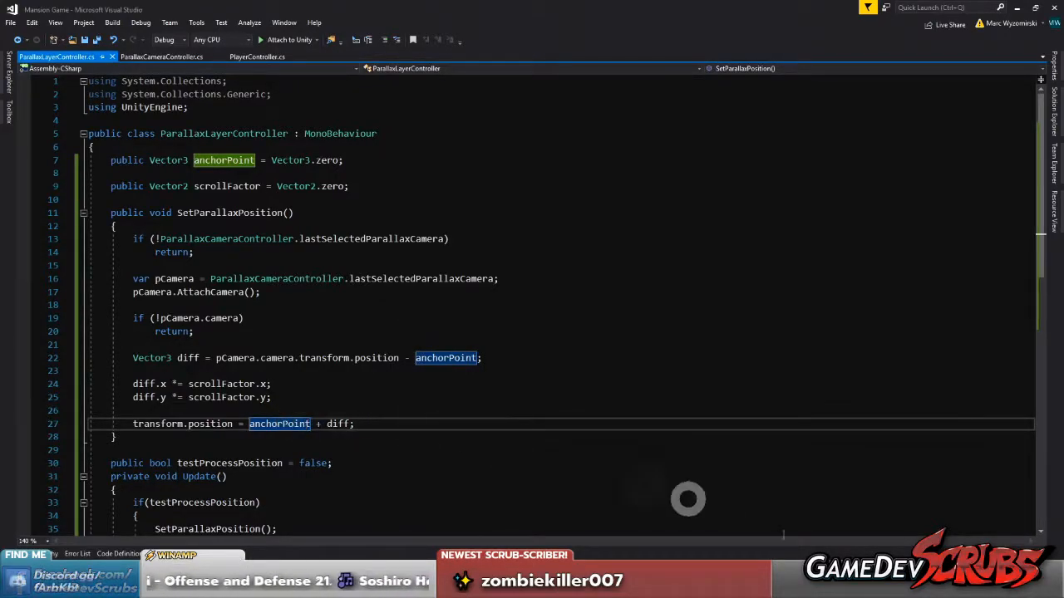
pyautogui.hotkey('alt', 'Tab')
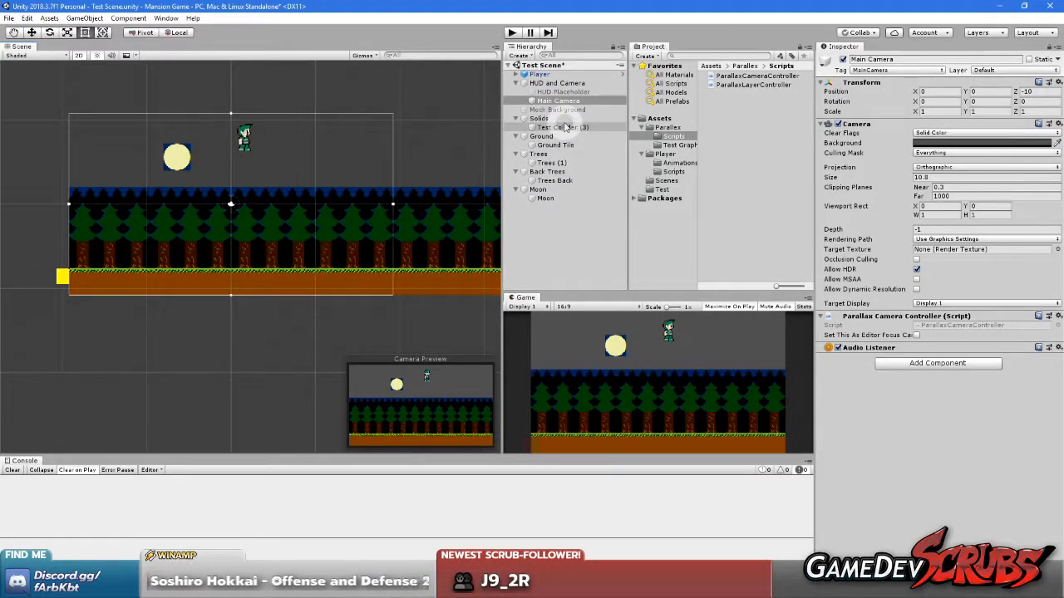
pyautogui.click(550, 154)
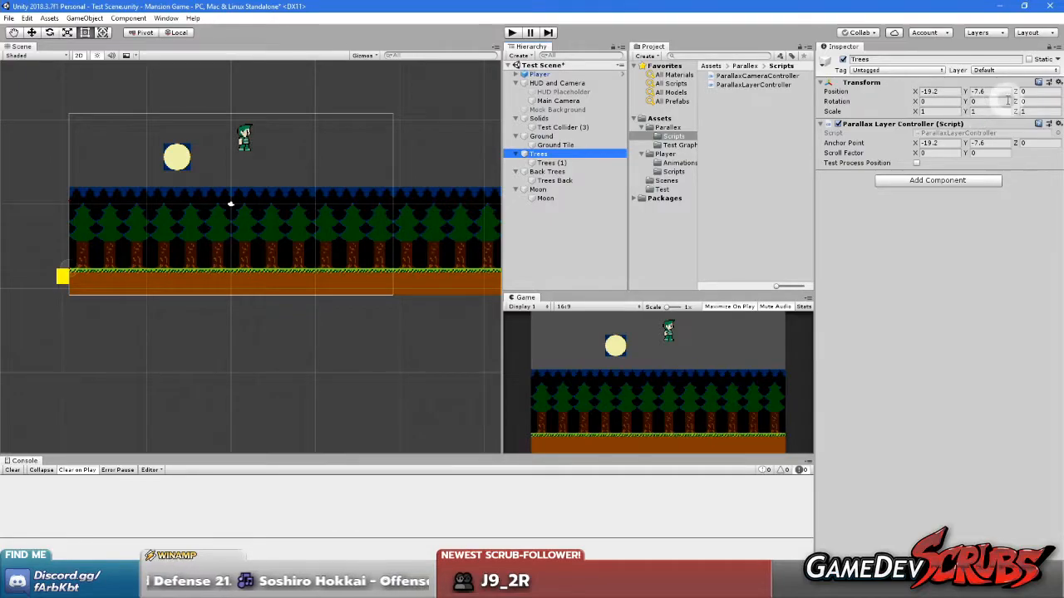
pyautogui.click(1030, 143)
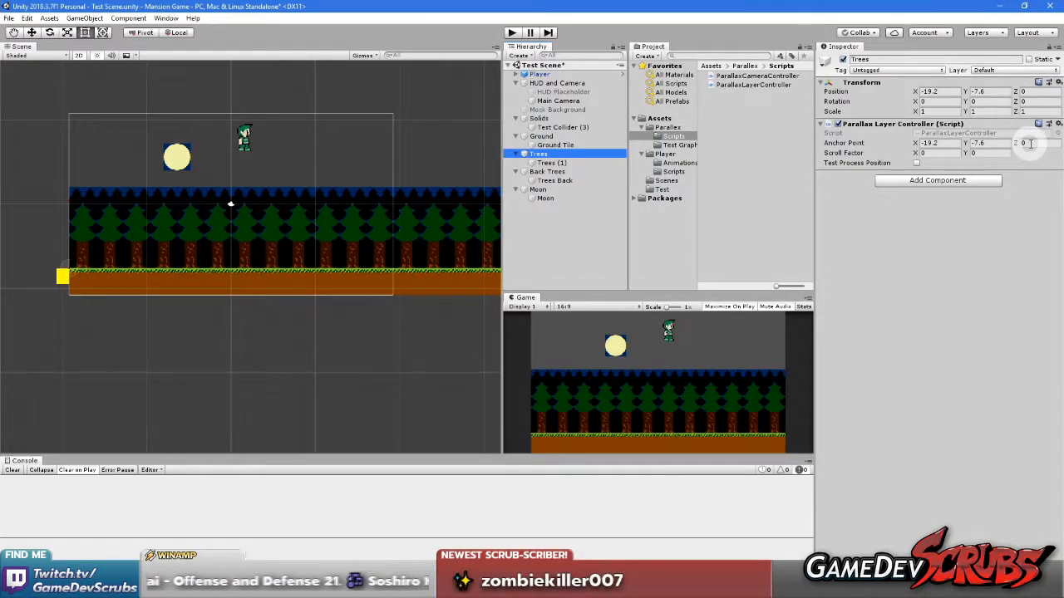
# In Visual Studio, add diff.z = 0; below the diff.y line in SetParallaxPosition, save all files, and return to Unity
pyautogui.click(483, 588)
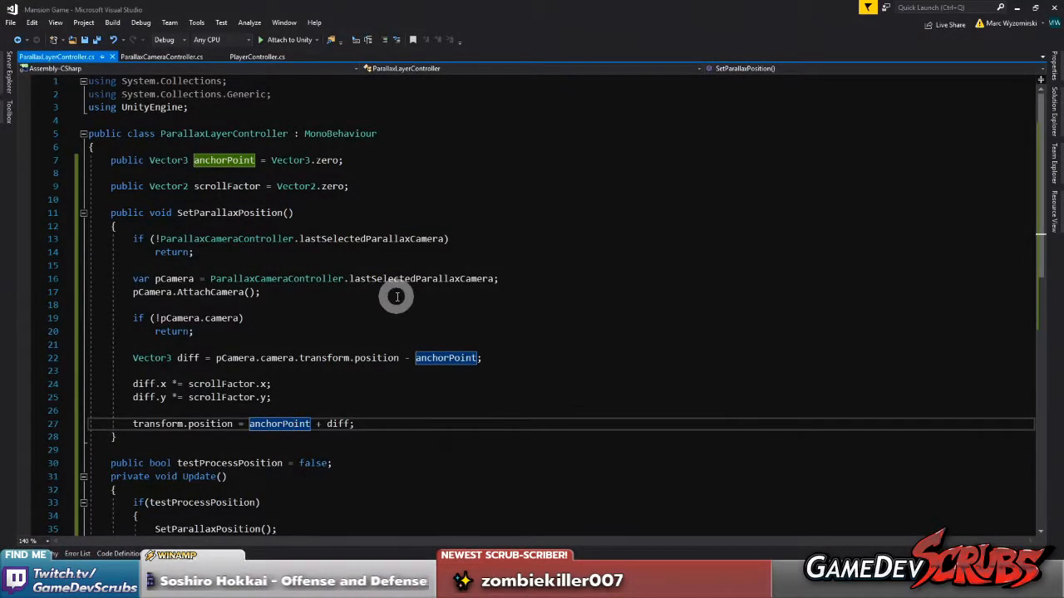
pyautogui.scroll(-2, 392, 287)
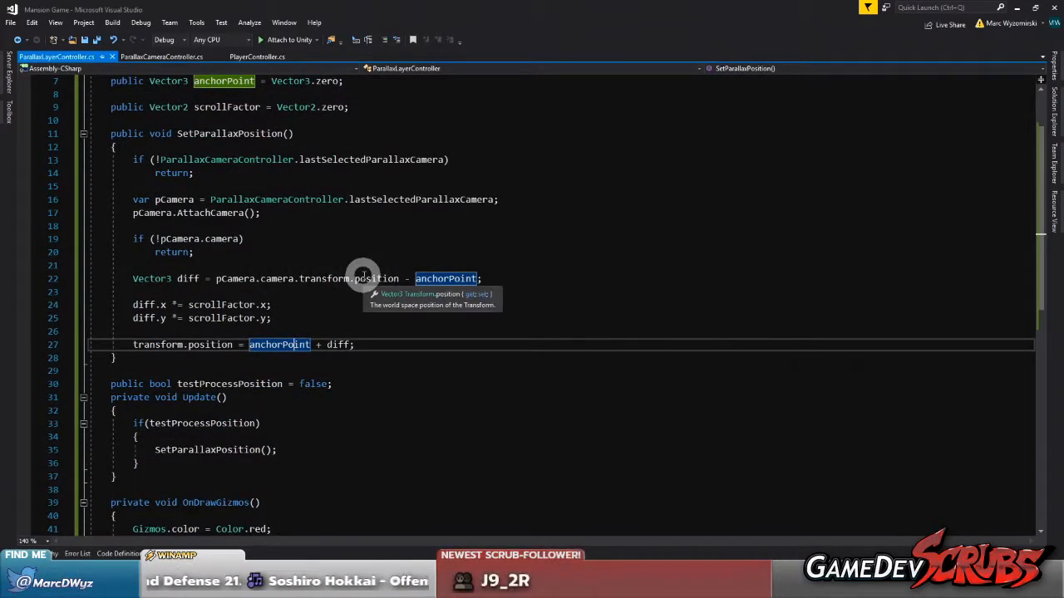
pyautogui.click(296, 318)
pyautogui.press('Return')
pyautogui.write('diff.z = 0;')
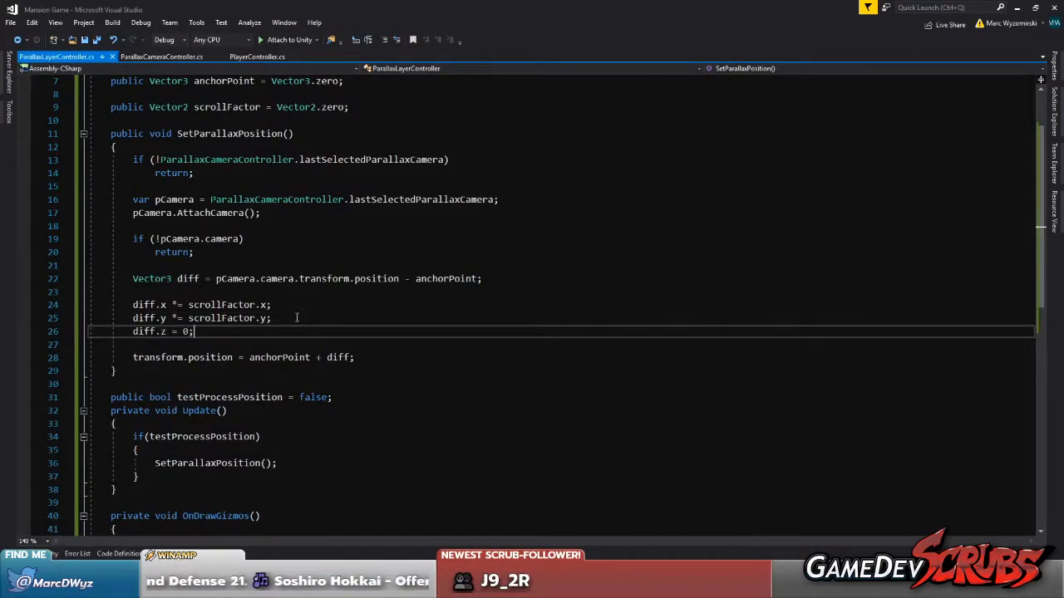
pyautogui.click(97, 41)
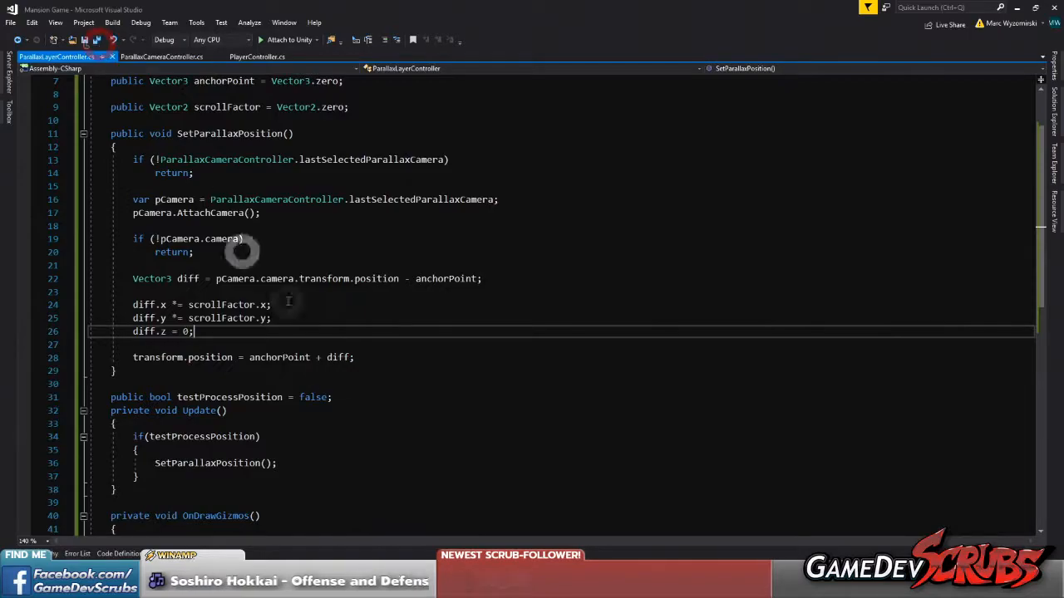
pyautogui.scroll(2, 324, 370)
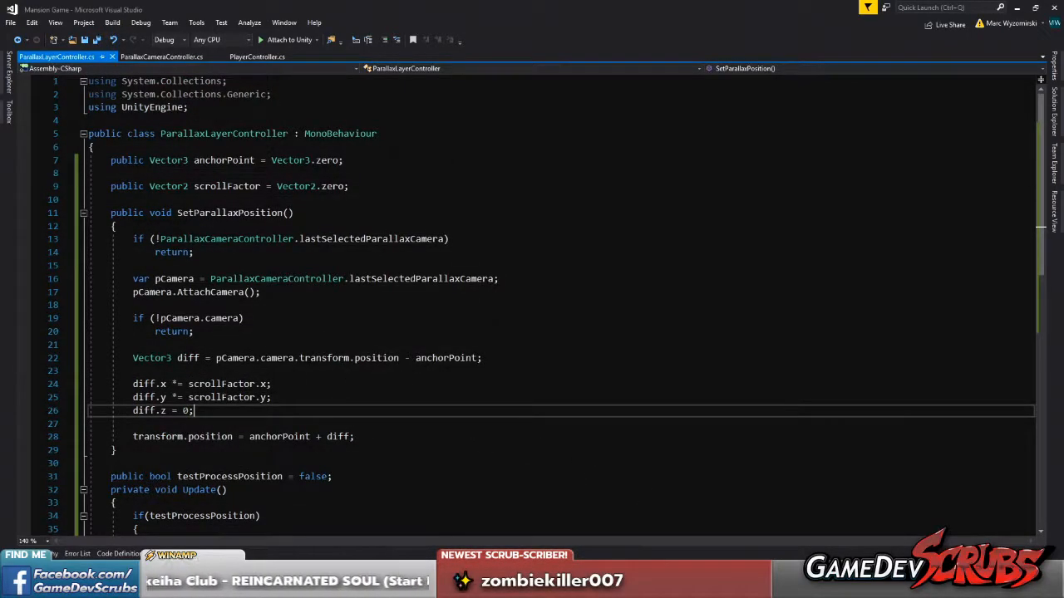
pyautogui.moveTo(832, 589)
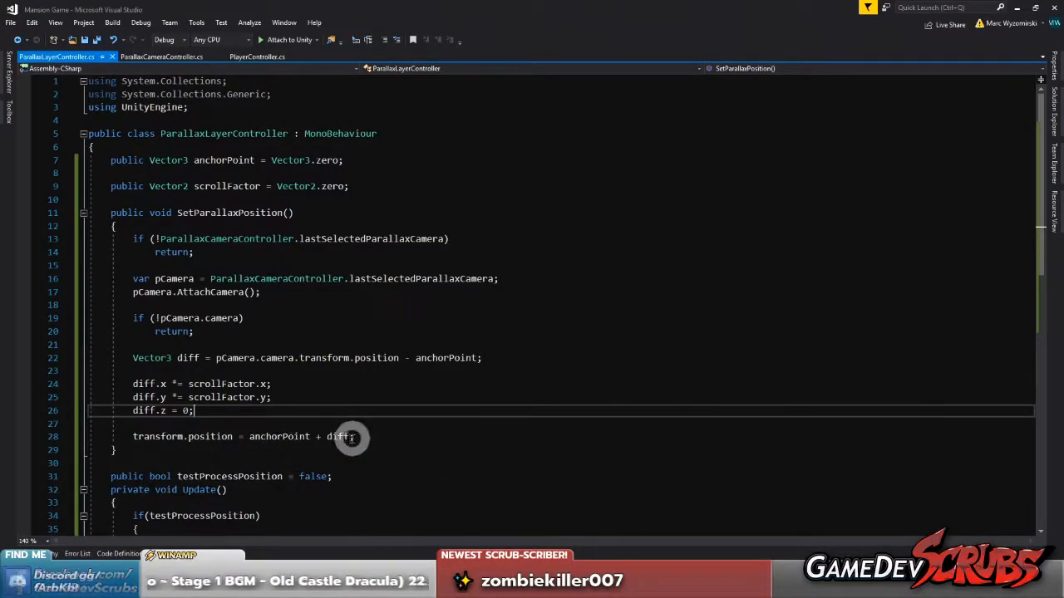
pyautogui.click(837, 585)
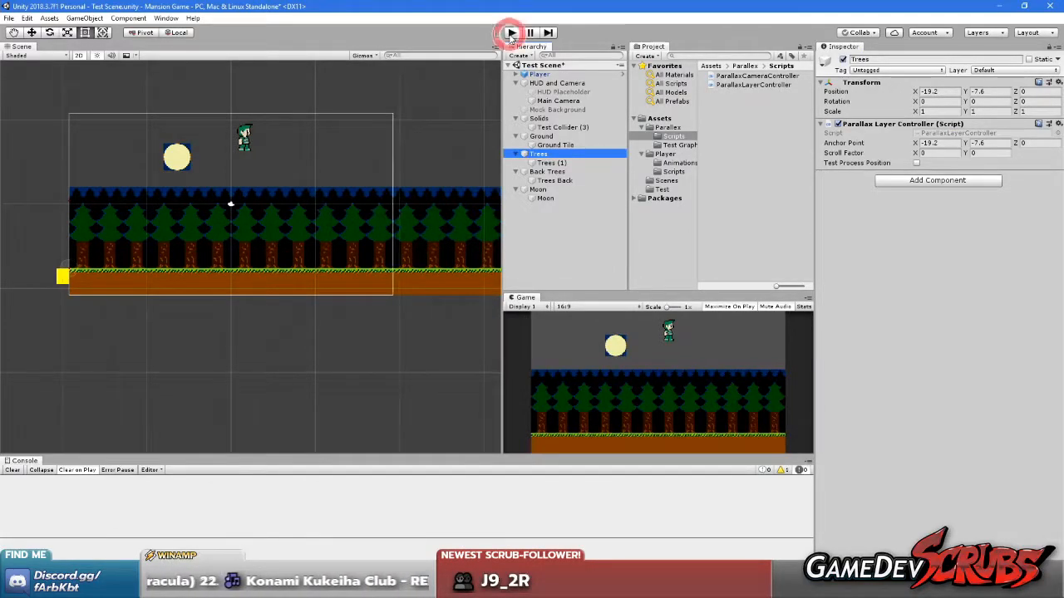
# Turn off Maximize On Play for the Game view and restart play mode with the scene and inspector showing
pyautogui.click(511, 33)
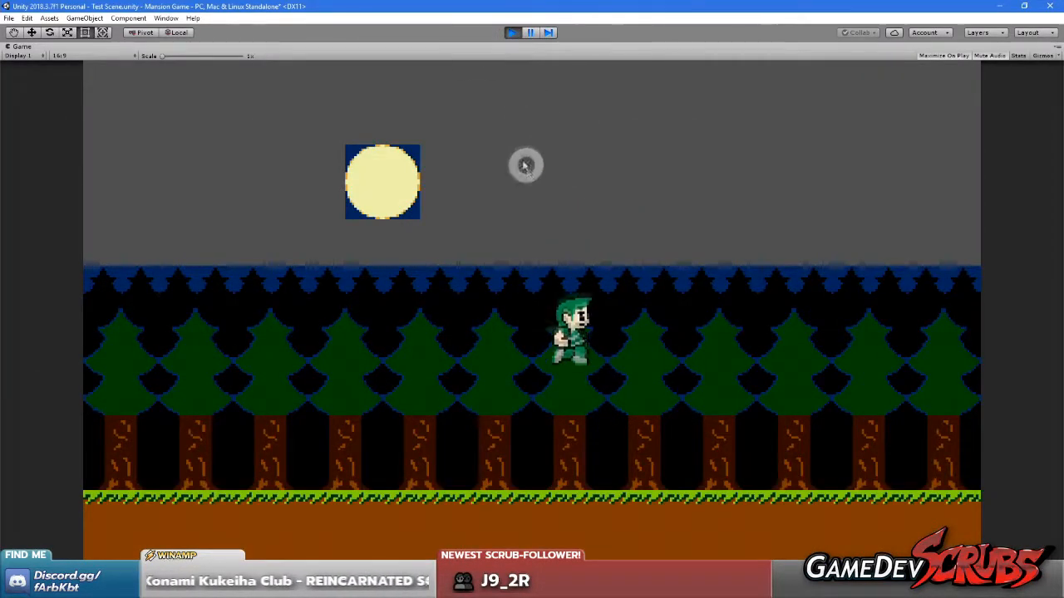
pyautogui.click(512, 32)
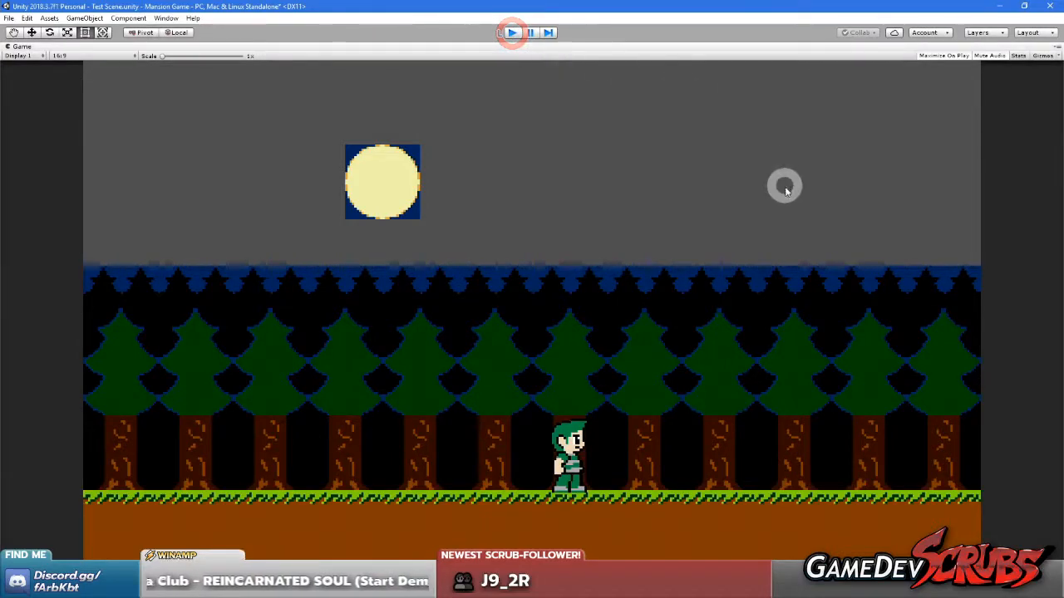
pyautogui.click(729, 306)
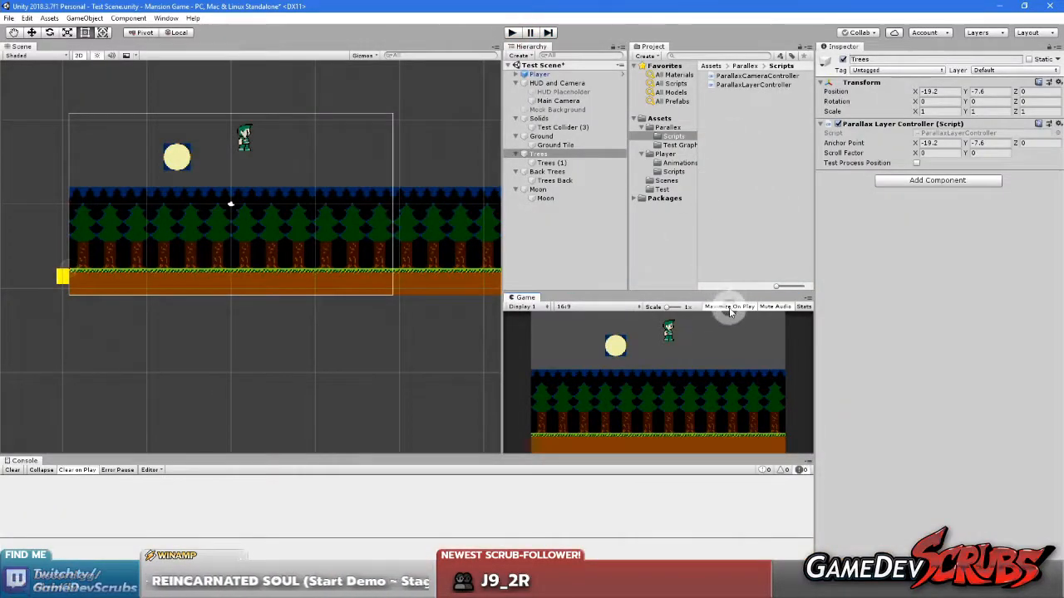
pyautogui.click(512, 32)
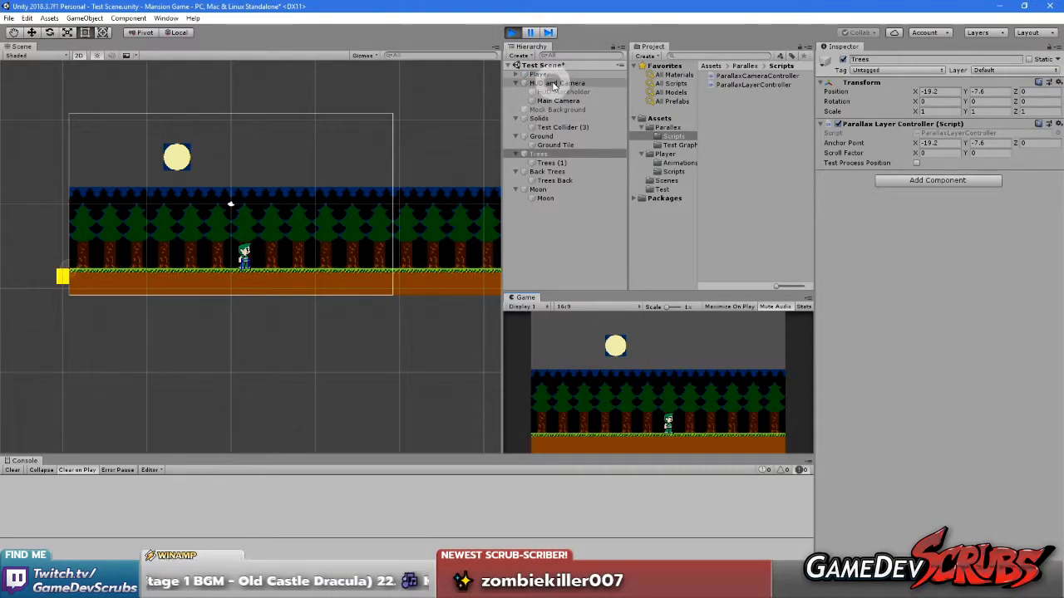
# Set Main Camera as the editor focus camera and enable Test Process Position on the Trees layer
pyautogui.click(554, 149)
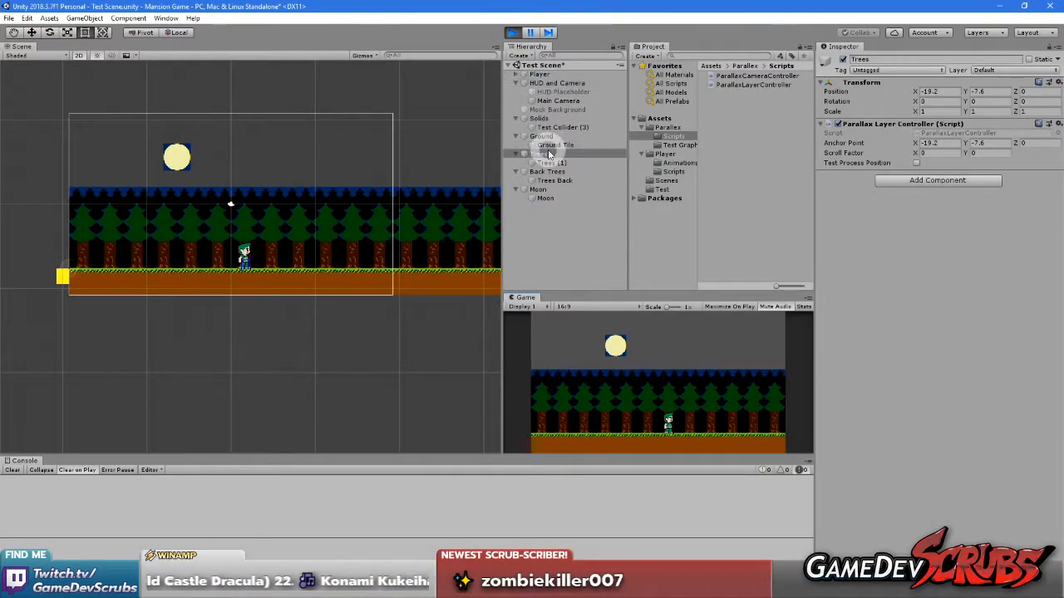
pyautogui.click(555, 100)
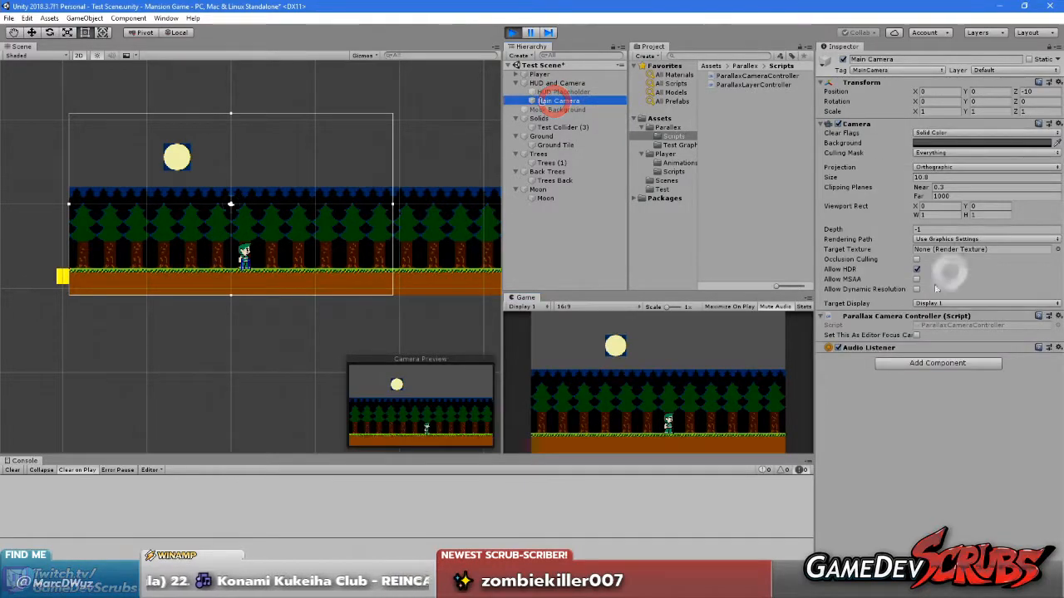
pyautogui.click(916, 335)
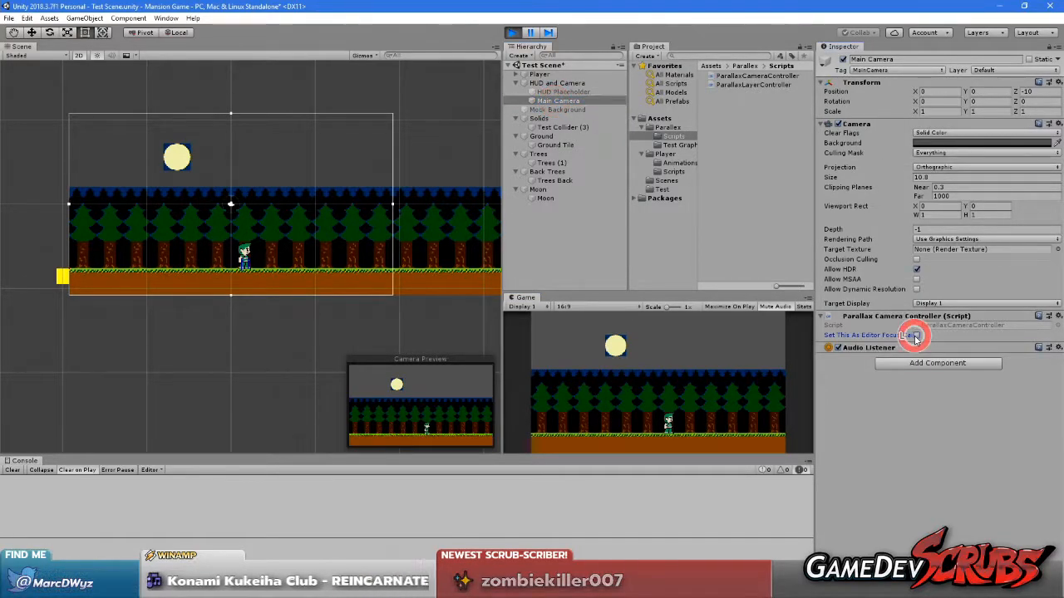
pyautogui.click(539, 153)
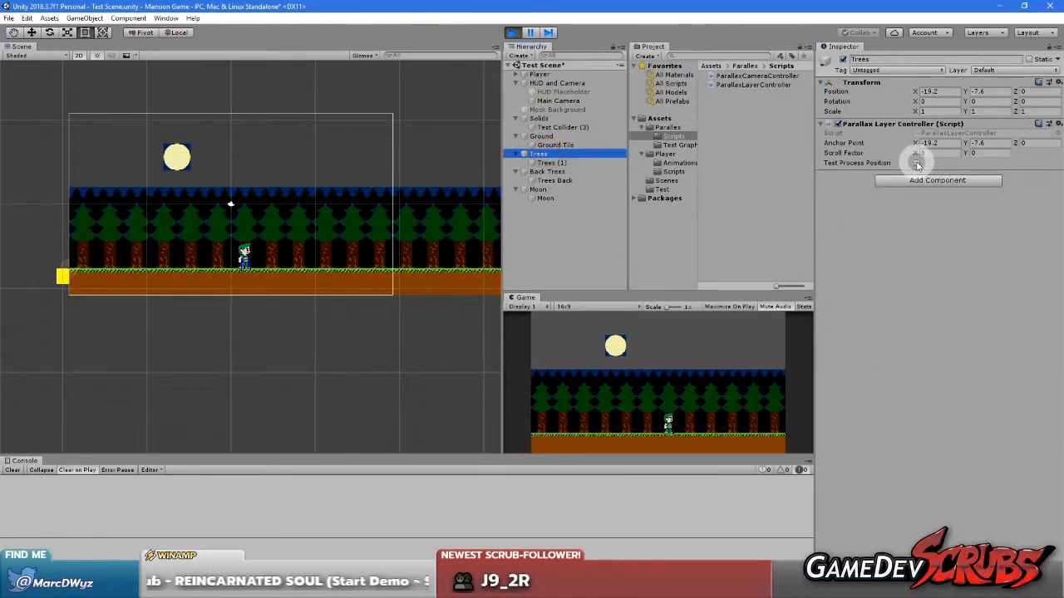
pyautogui.click(917, 163)
# While playing, shift Main Camera's X position to about 13.56 to test the Trees layer's parallax
pyautogui.moveTo(418, 320); pyautogui.dragTo(368, 322, button='middle')
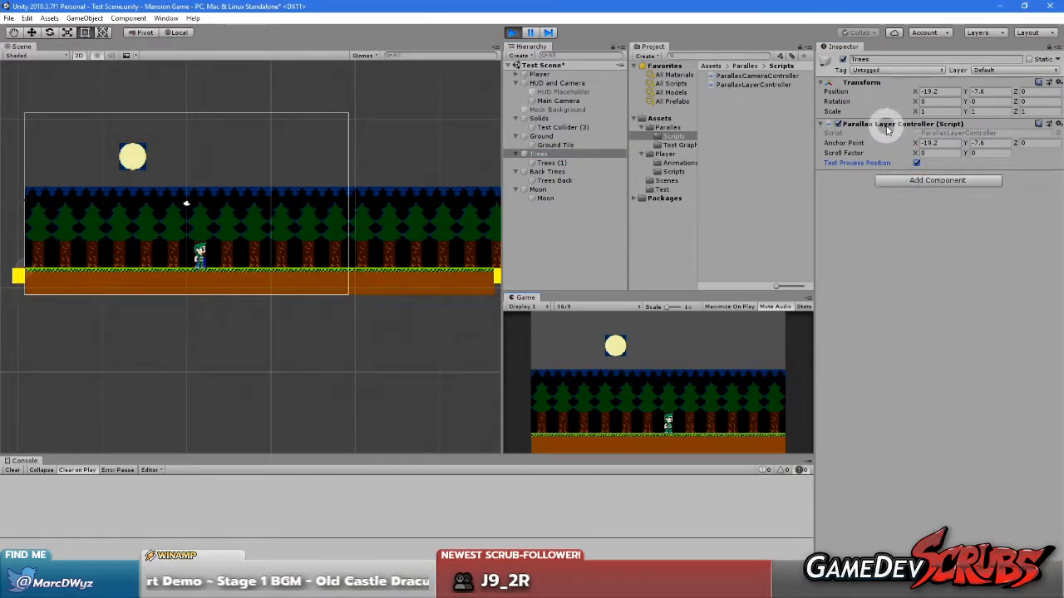
pyautogui.click(555, 93)
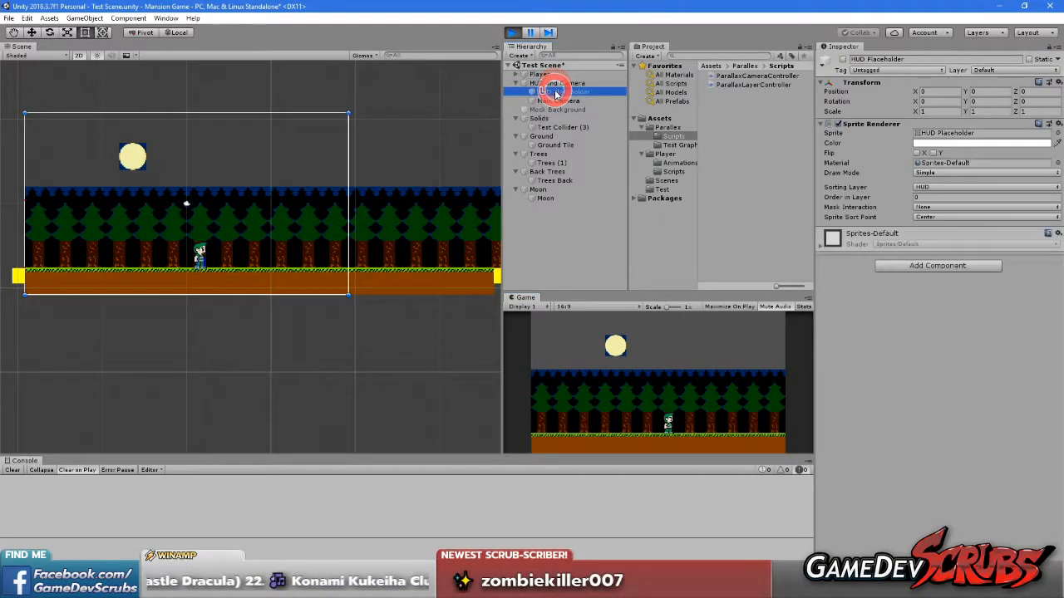
pyautogui.click(559, 101)
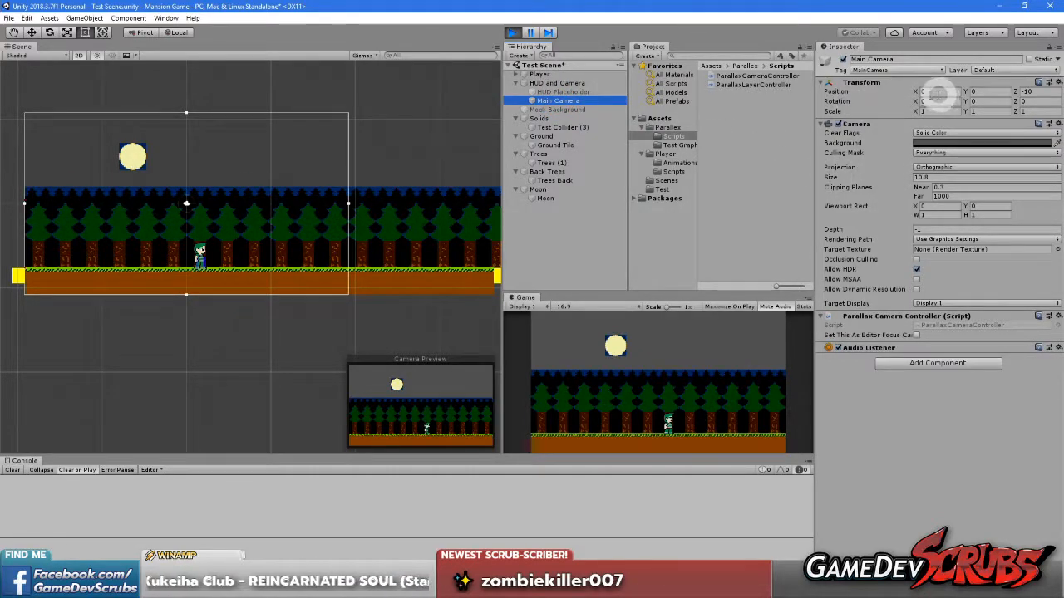
pyautogui.moveTo(917, 94); pyautogui.dragTo(118, 98)
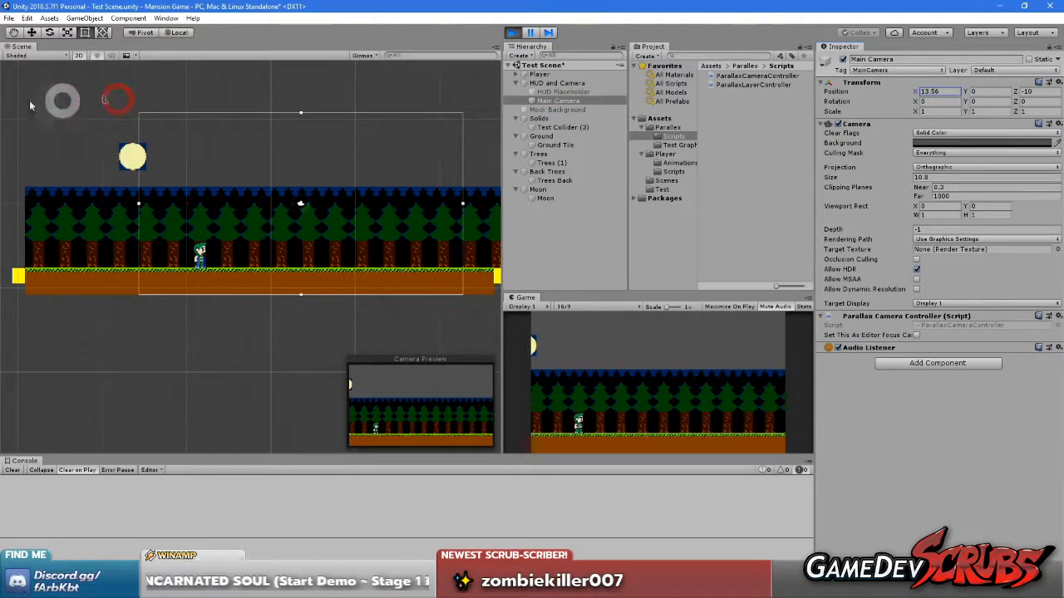
# Set the Trees layer's Scroll Factor X to 1 in its Parallax Layer Controller
pyautogui.click(546, 152)
pyautogui.click(942, 153)
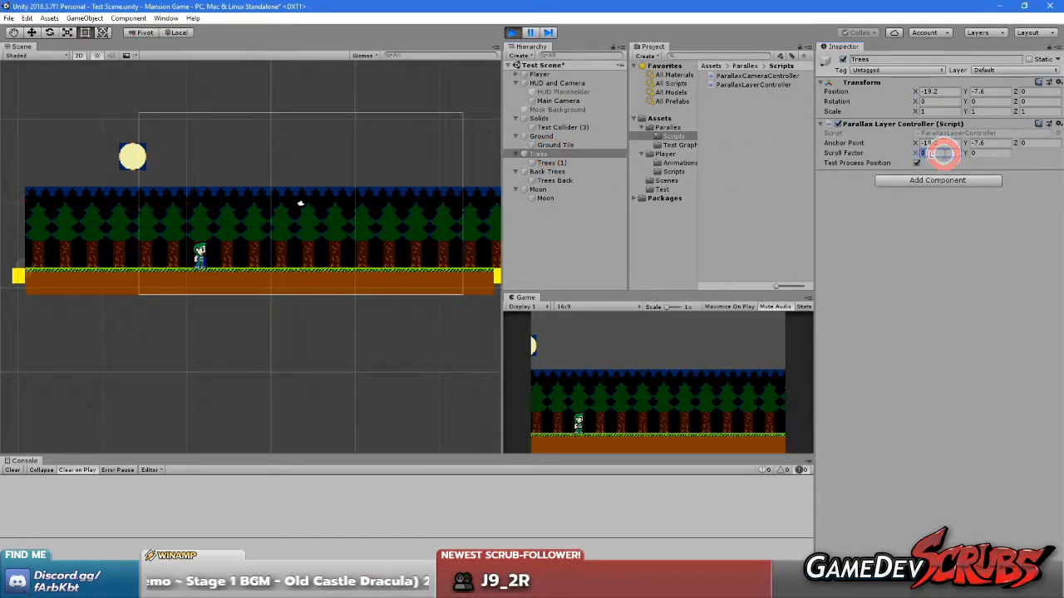
pyautogui.write('1')
pyautogui.click(916, 262)
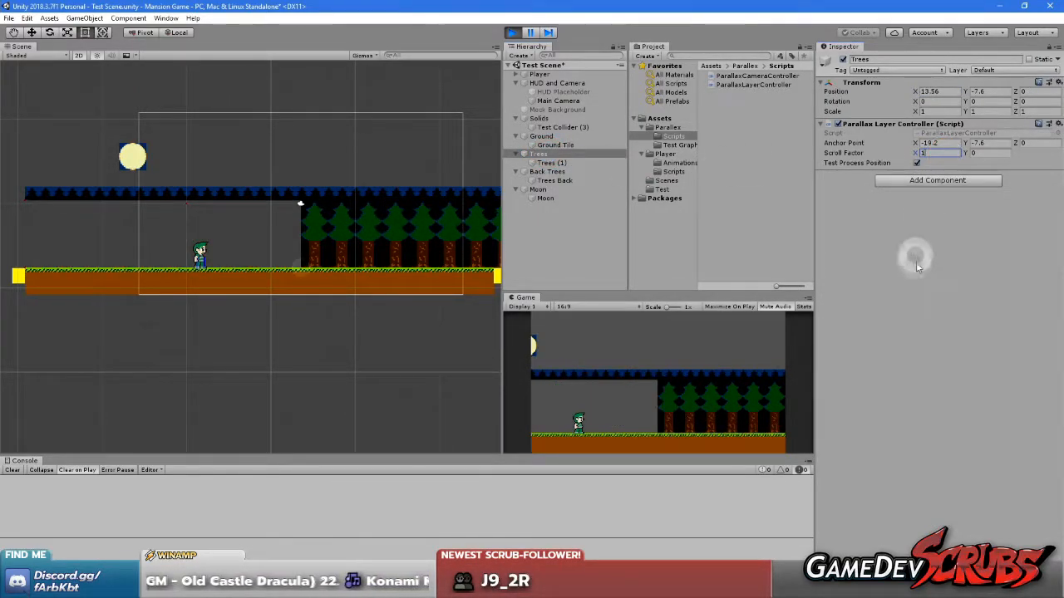
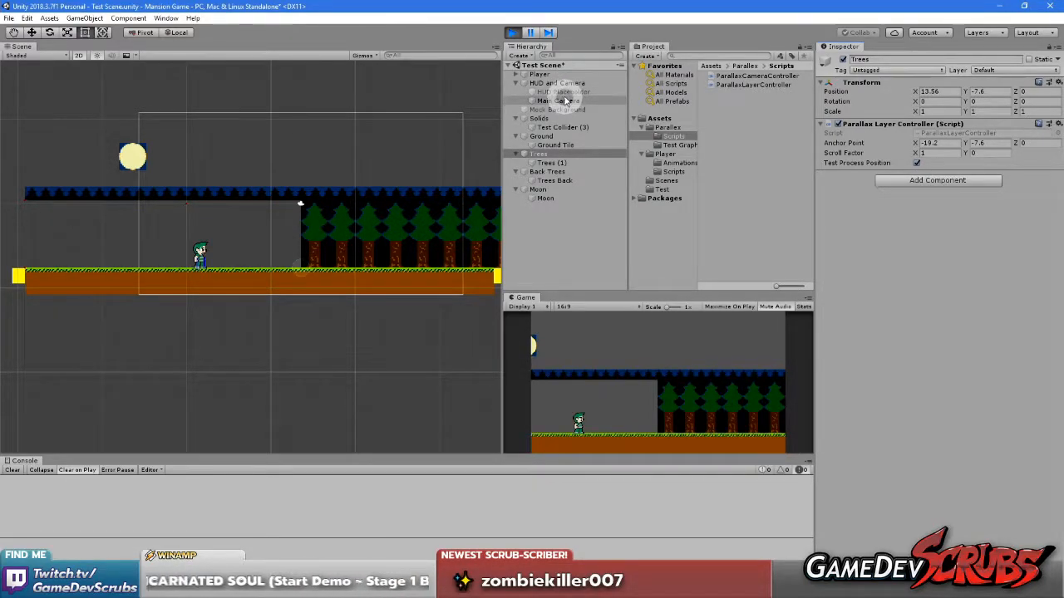
# Shift Main Camera's X position to about 8.35 to test how the Trees layer follows the camera
pyautogui.click(563, 93)
pyautogui.click(559, 100)
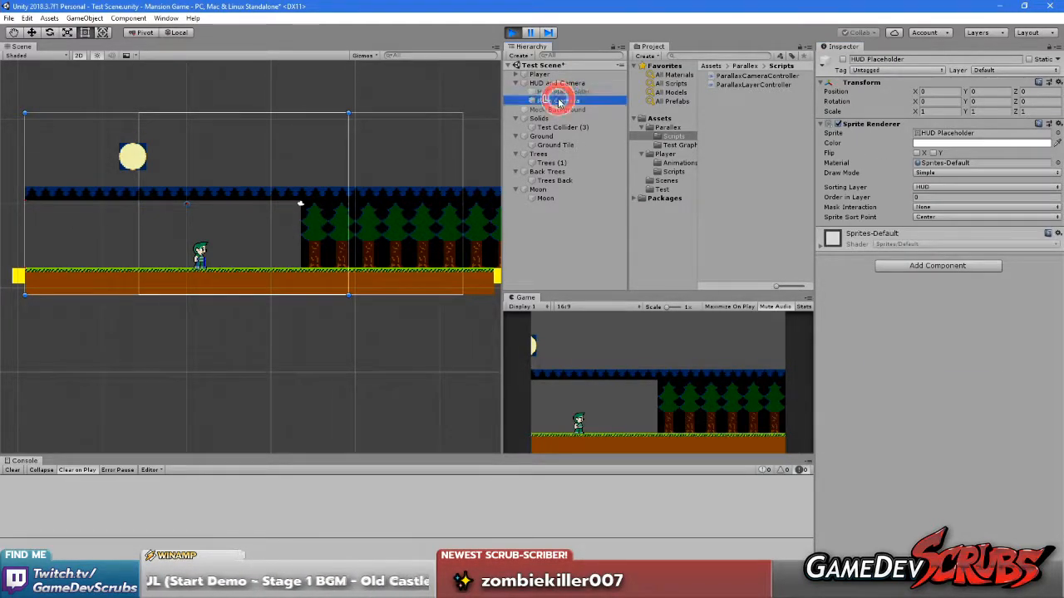
pyautogui.moveTo(911, 101); pyautogui.dragTo(824, 95)
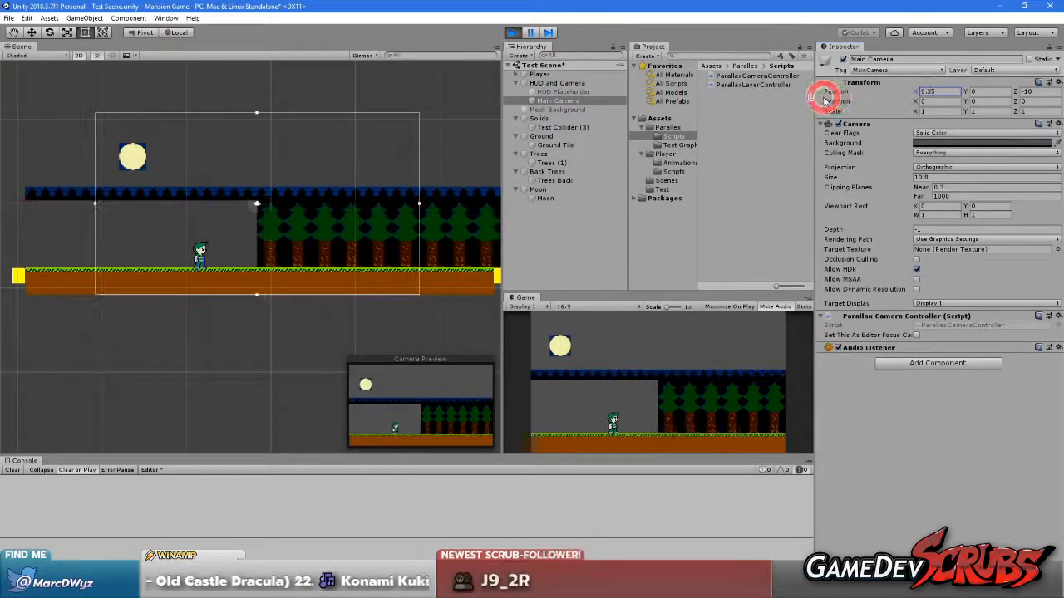
# Set the Trees layer's Scroll Factor X to 0.5 while the scene is playing
pyautogui.click(551, 154)
pyautogui.click(931, 153)
pyautogui.write('0.5')
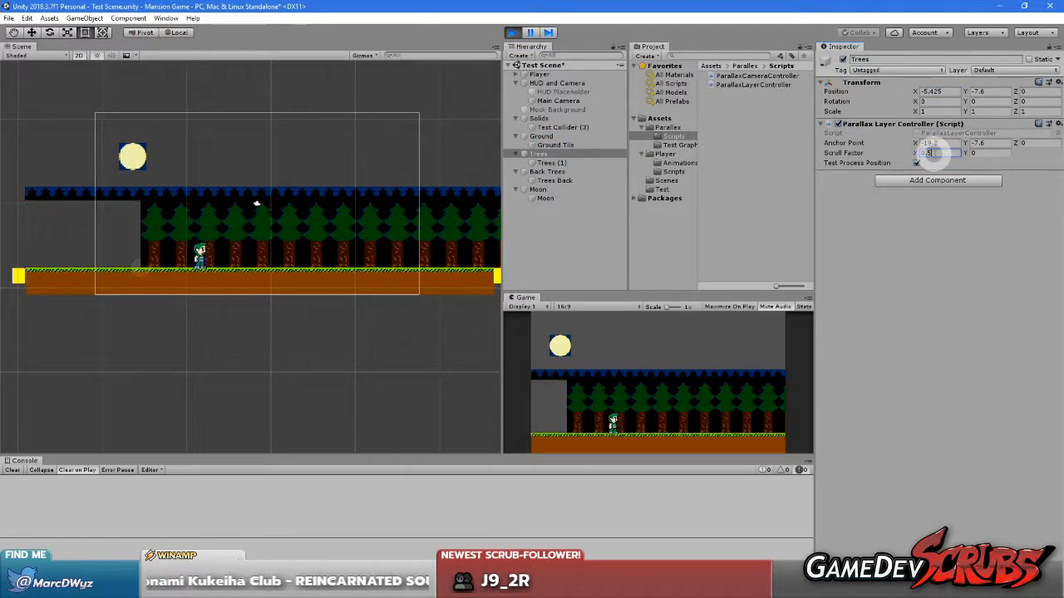
# Test the Trees layer's parallax by shifting Main Camera's X position and returning it to 0, then exit play mode
pyautogui.click(558, 101)
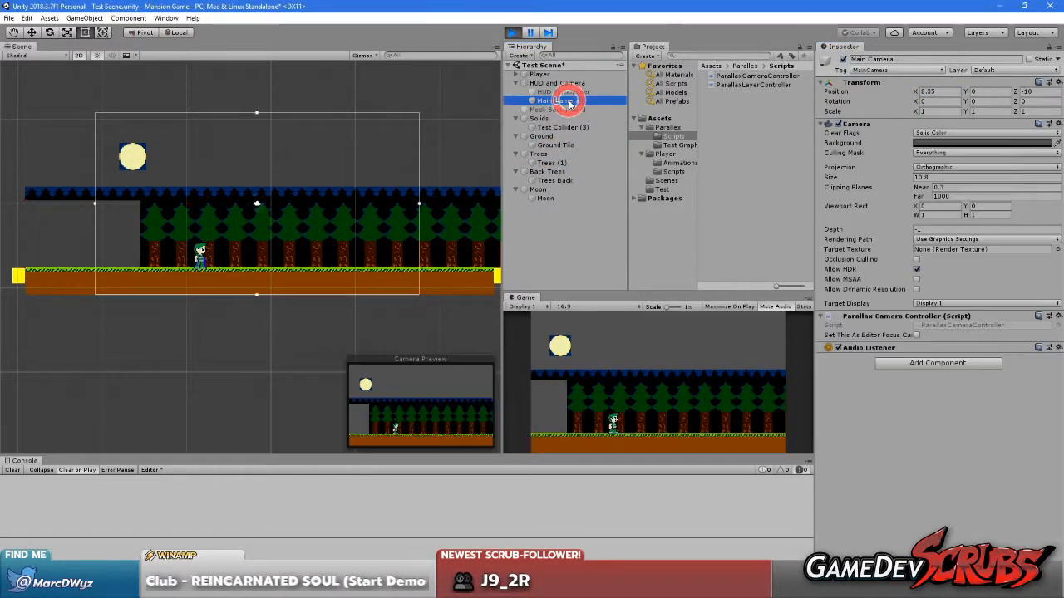
pyautogui.moveTo(915, 92); pyautogui.dragTo(985, 133)
pyautogui.moveTo(821, 133); pyautogui.dragTo(887, 151)
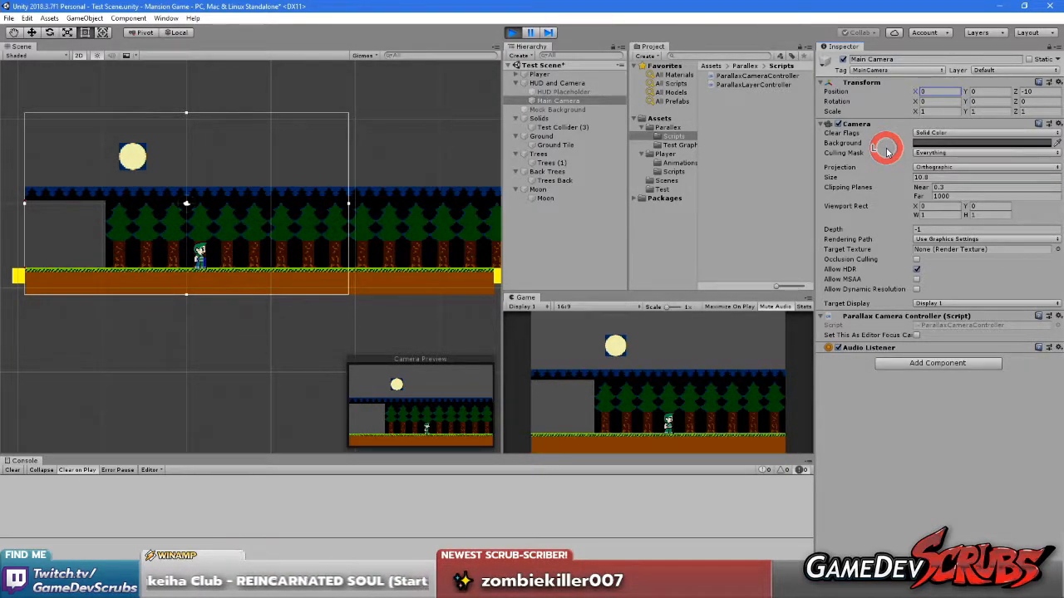
pyautogui.click(543, 154)
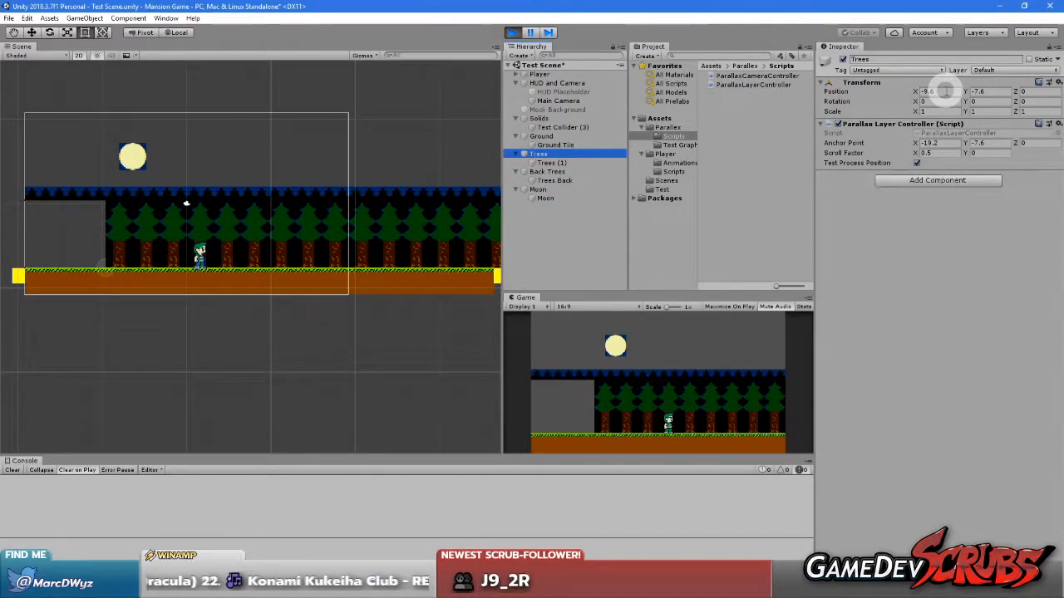
pyautogui.click(511, 33)
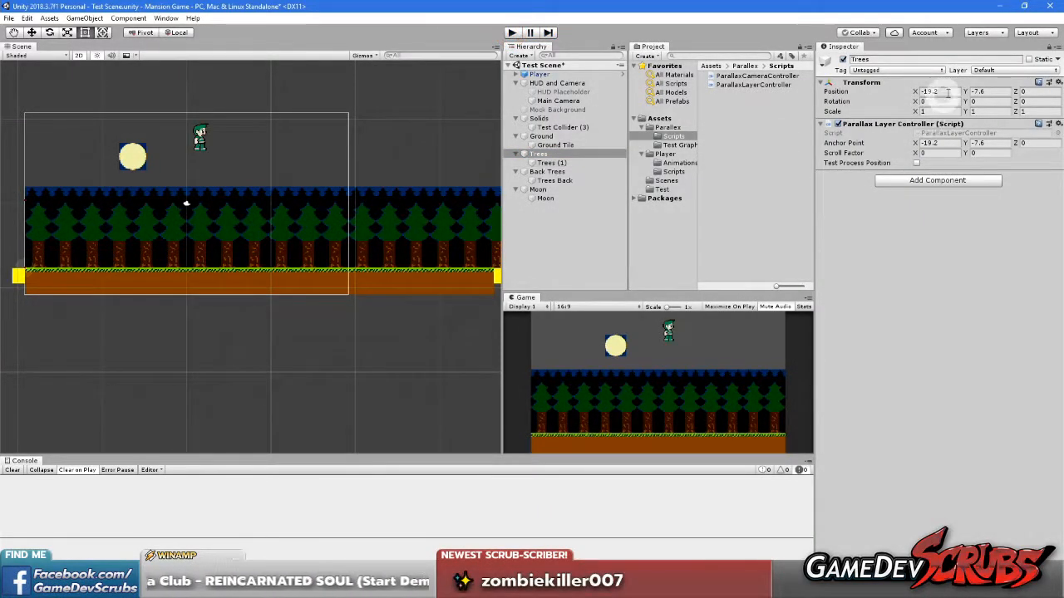
pyautogui.write('-9')
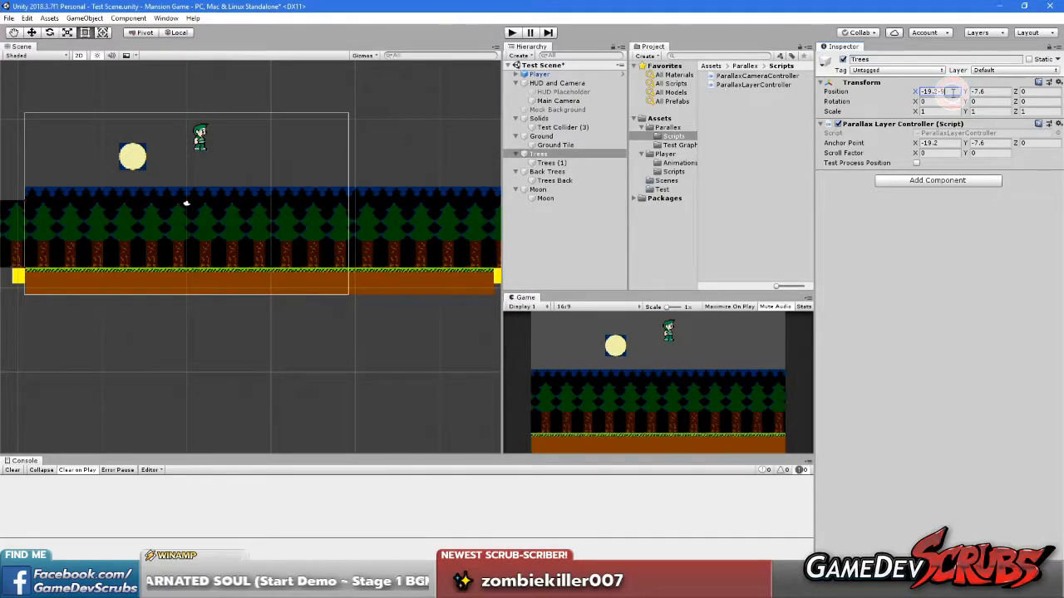
pyautogui.write('.6')
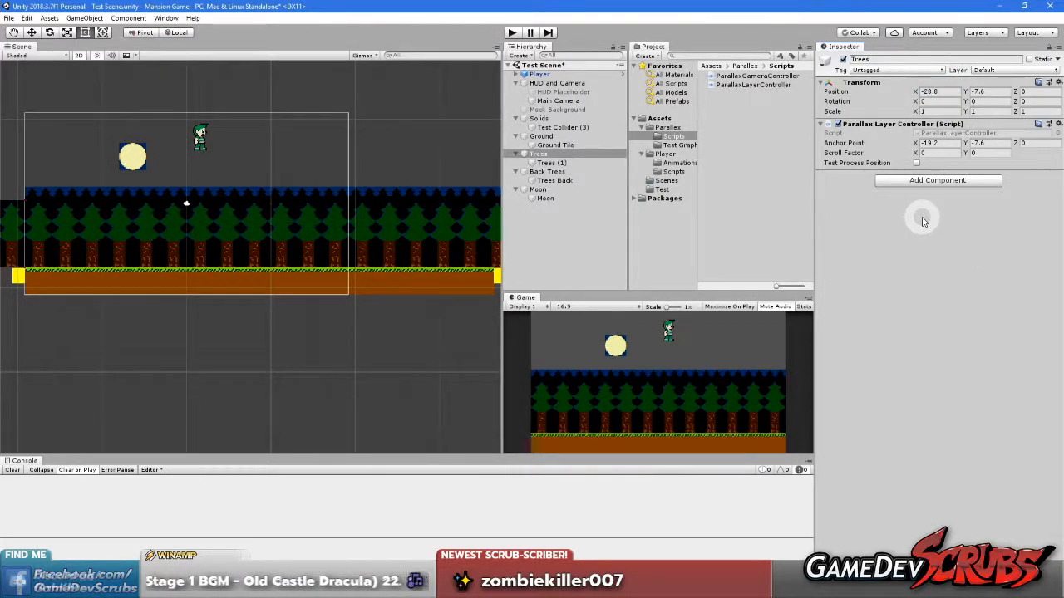
pyautogui.hotkey('ctrl', 'z')
# Set the Trees layer's Anchor Point X to -28.8 in its Parallax Layer Controller
pyautogui.click(953, 134)
pyautogui.click(947, 143)
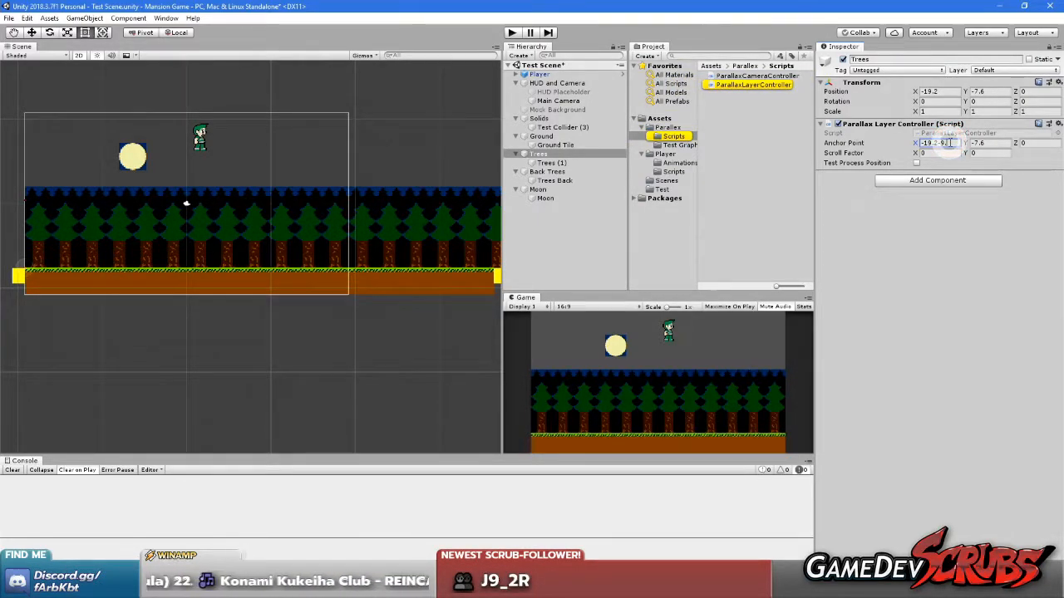
pyautogui.click(939, 254)
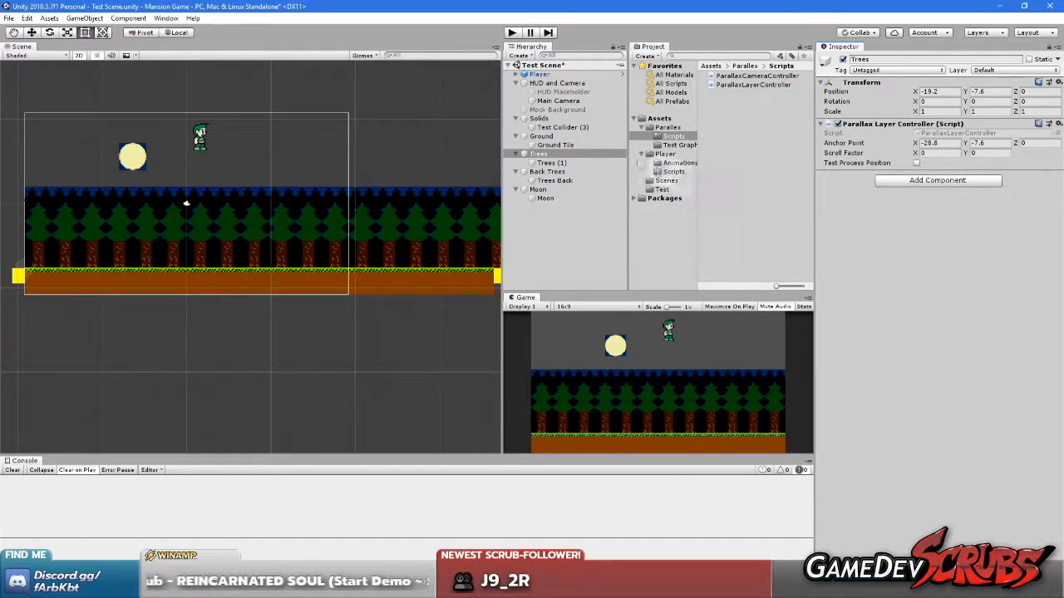
# Examine the scene around the Trees layer's left edge and its offset anchor point
pyautogui.moveTo(162, 238); pyautogui.dragTo(256, 239)
pyautogui.moveTo(399, 226); pyautogui.dragTo(310, 226)
pyautogui.moveTo(141, 221); pyautogui.dragTo(413, 221, button='middle')
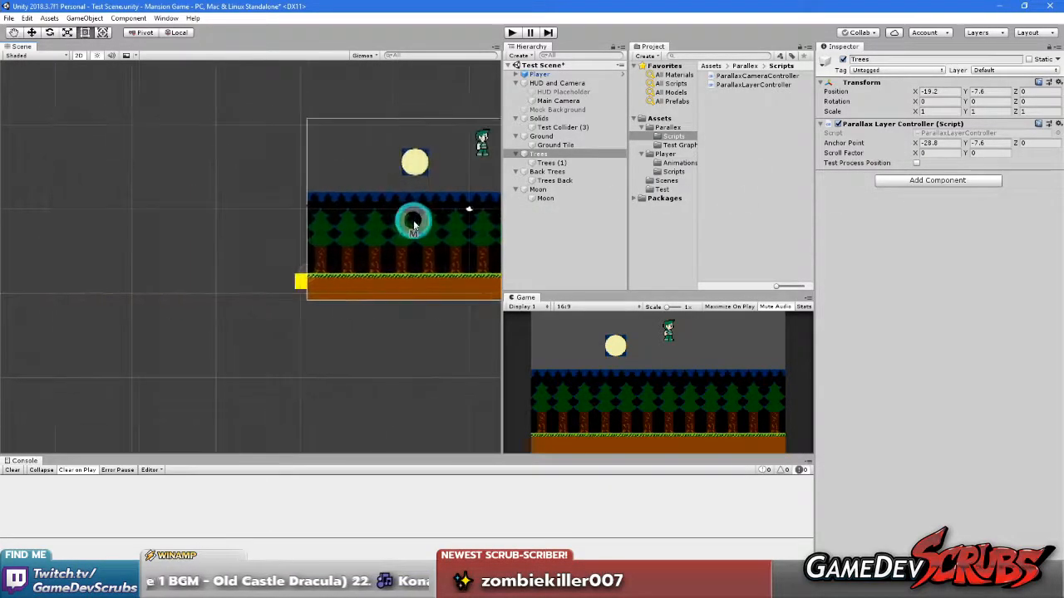
pyautogui.moveTo(323, 220); pyautogui.dragTo(413, 220, button='middle')
pyautogui.scroll(10, 345, 267)
pyautogui.scroll(-1, 325, 273)
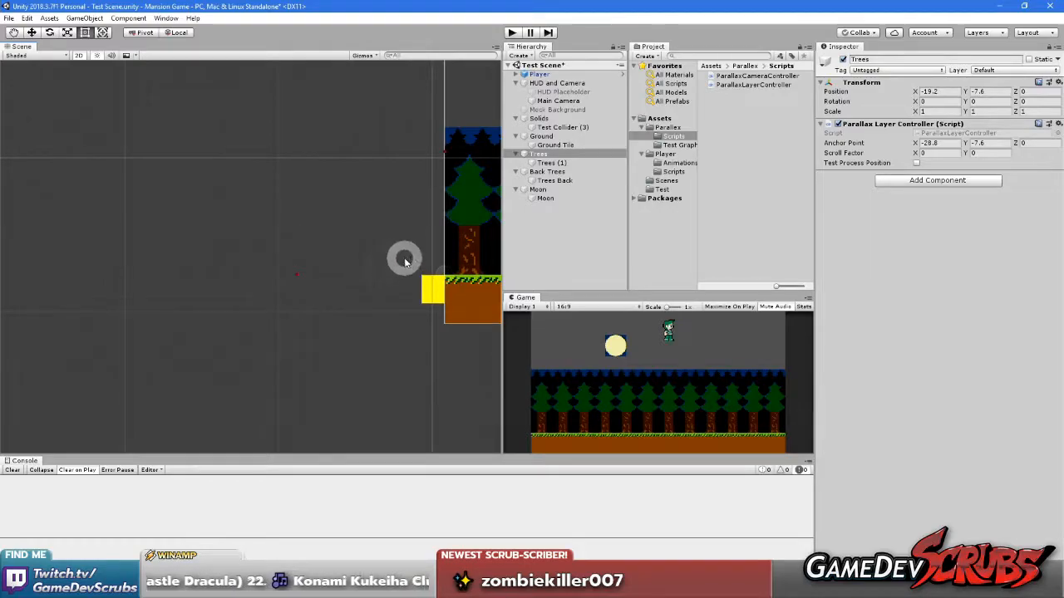
pyautogui.moveTo(382, 256); pyautogui.dragTo(115, 255, button='middle')
pyautogui.scroll(-10, 311, 250)
pyautogui.moveTo(349, 231); pyautogui.dragTo(294, 256, button='middle')
# Enable Test Process Position on the Trees, Back Trees and Moon layers
pyautogui.click(918, 163)
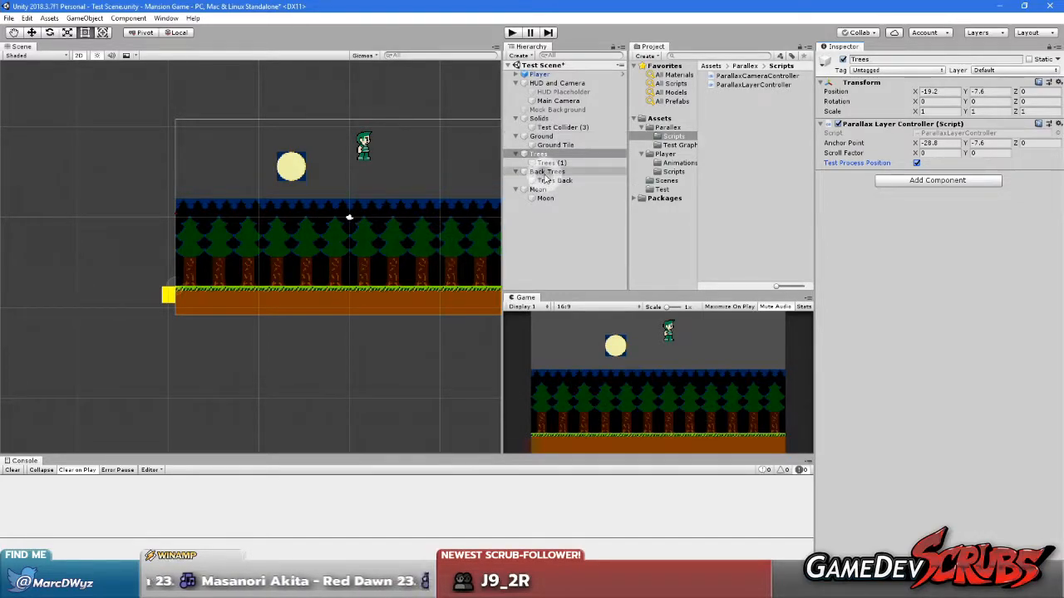
pyautogui.click(542, 171)
pyautogui.click(917, 163)
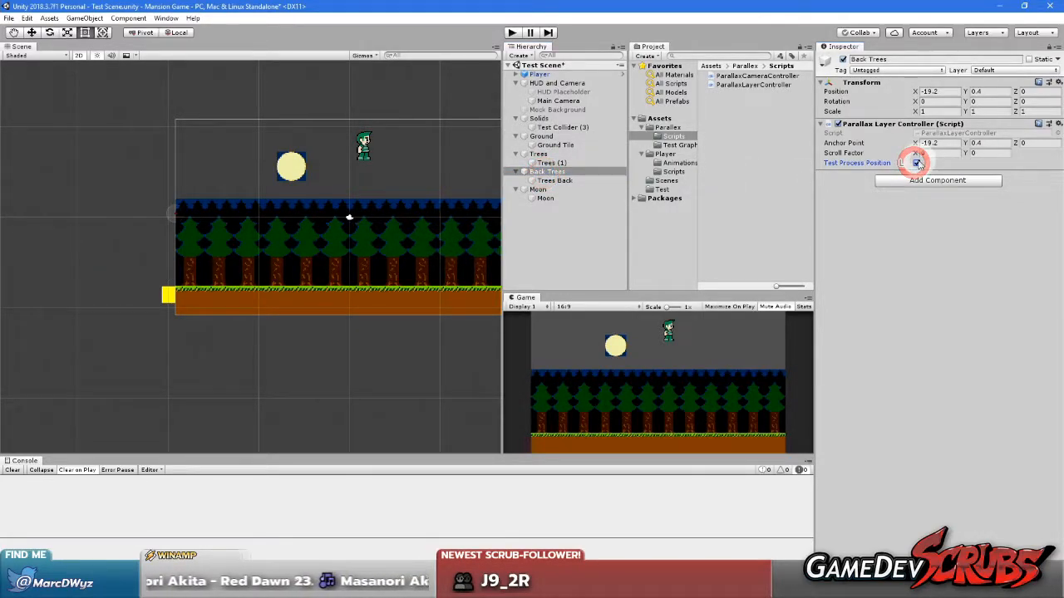
pyautogui.click(539, 190)
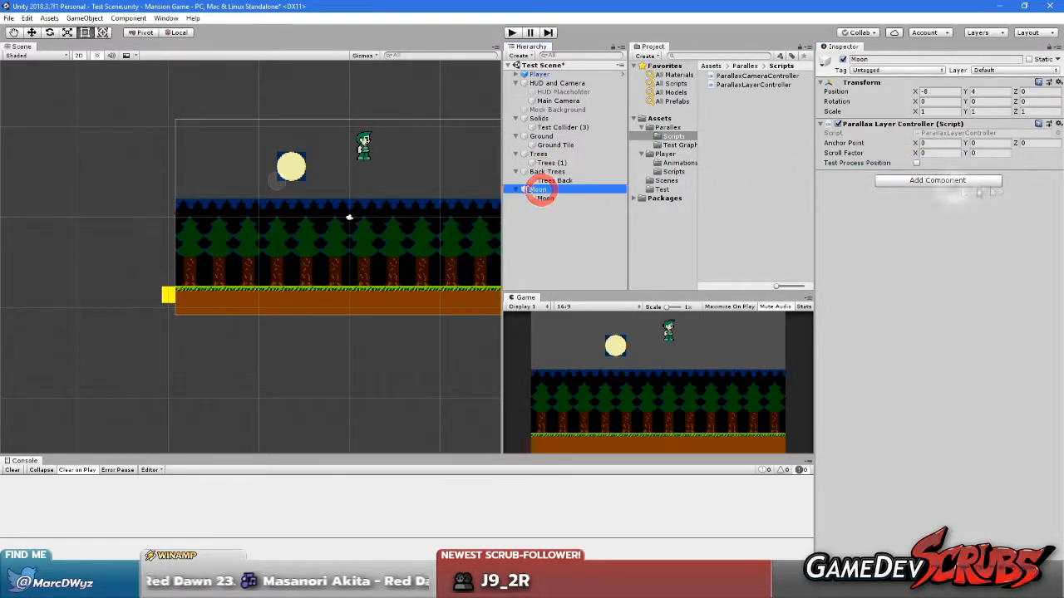
pyautogui.click(917, 163)
# Set the Moon layer's Scroll Factor to 1 on both X and Y
pyautogui.click(939, 153)
pyautogui.write('1')
pyautogui.click(972, 153)
pyautogui.write('1')
pyautogui.click(918, 223)
# Set the Back Trees layer's Scroll Factor X to 0.25
pyautogui.click(549, 172)
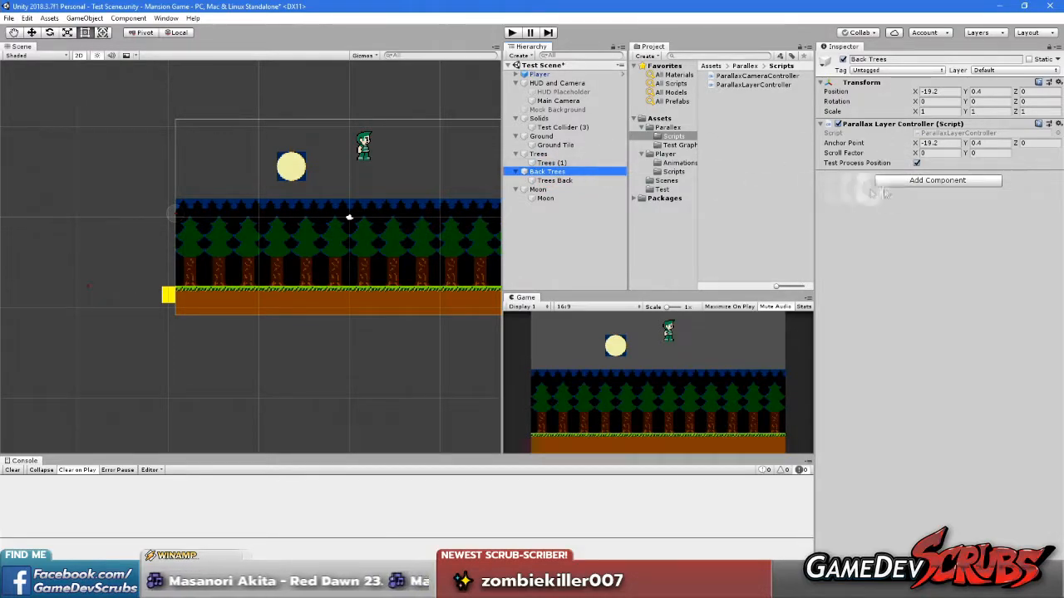
pyautogui.click(938, 153)
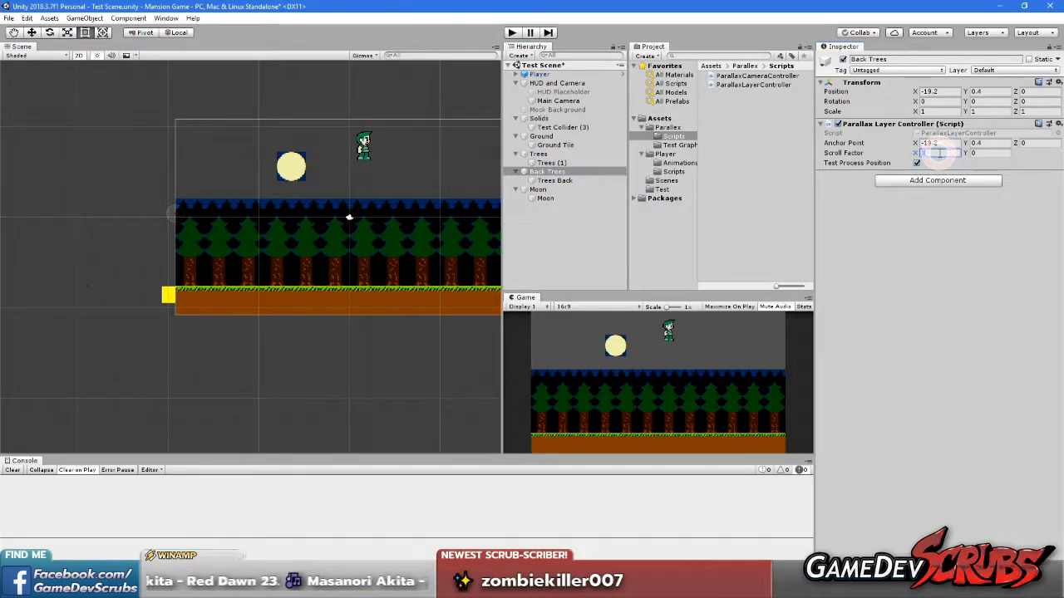
pyautogui.click(957, 238)
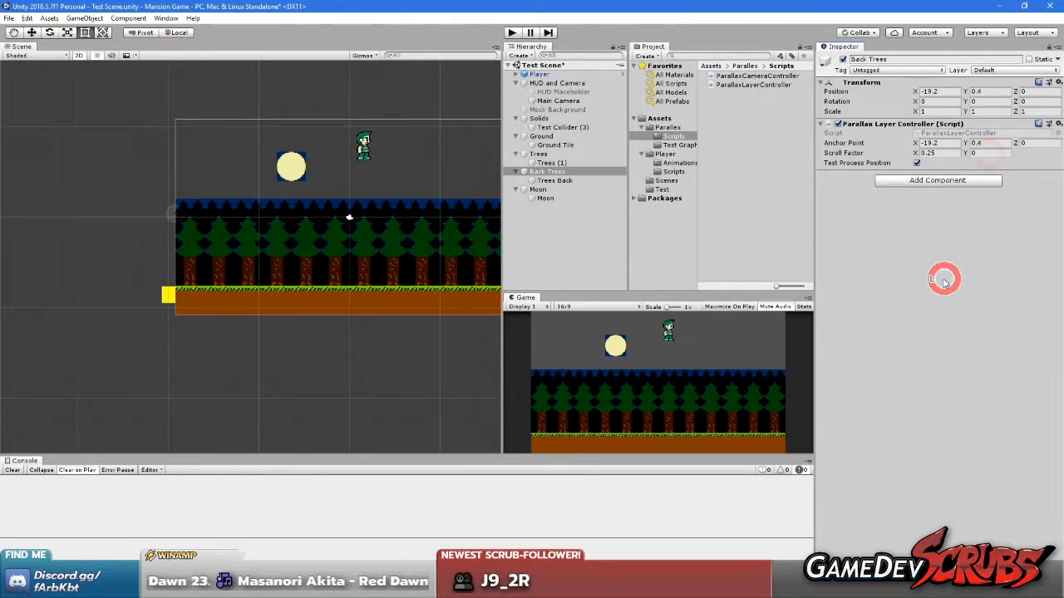
# Set the Moon layer's Scroll Factor Y to 1
pyautogui.click(539, 190)
pyautogui.click(981, 153)
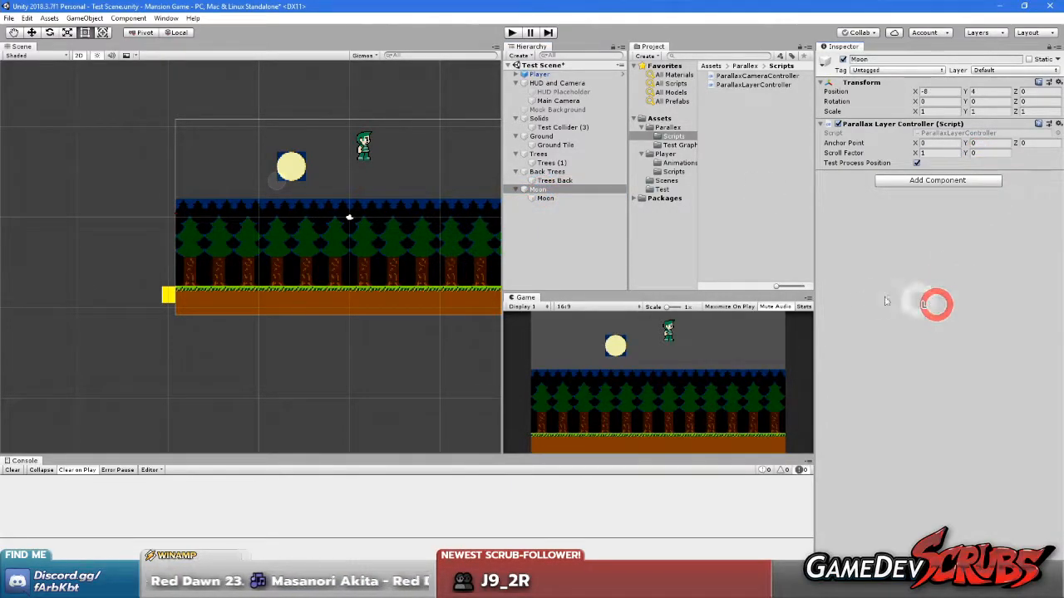
pyautogui.click(972, 153)
pyautogui.write('1')
pyautogui.click(960, 239)
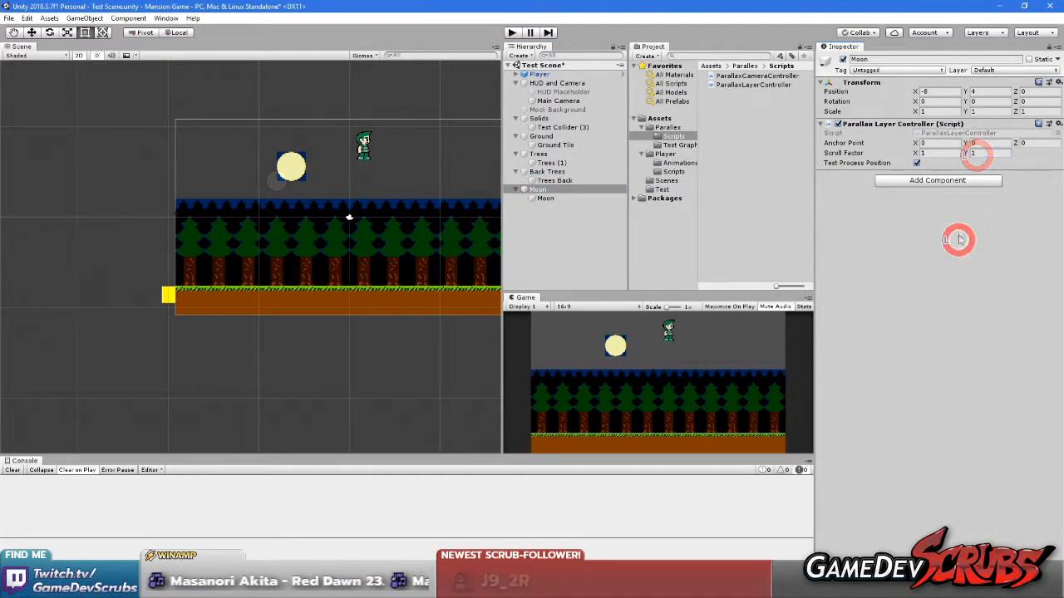
# Set the Trees layer's Scroll Factor X to 0.5, keeping Y at 0
pyautogui.click(548, 171)
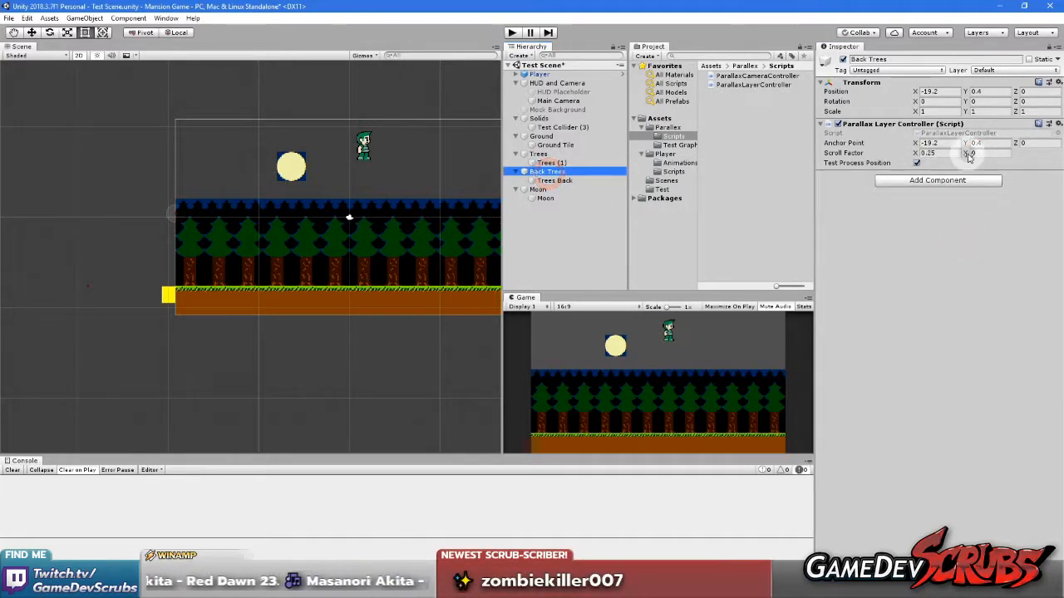
pyautogui.click(538, 154)
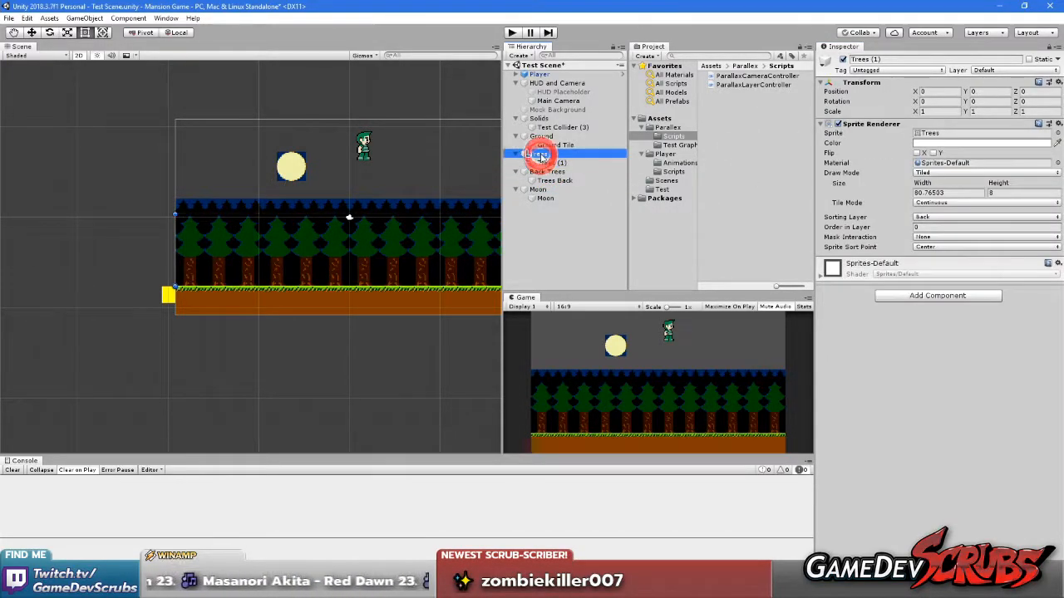
pyautogui.click(932, 153)
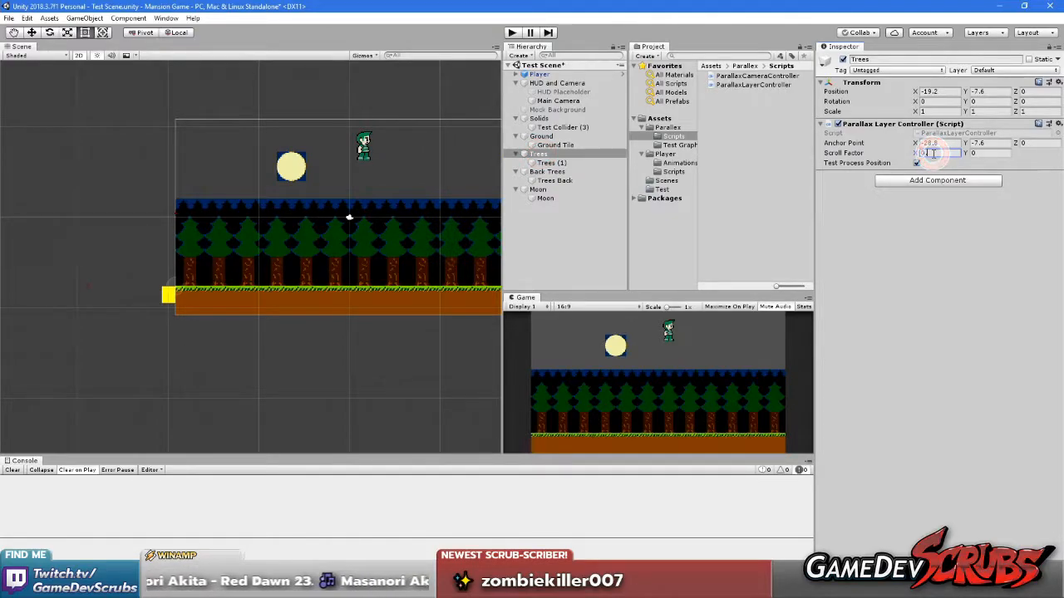
# Review the settings of the Back Trees, Moon, Trees and Ground objects and start play mode
pyautogui.click(559, 172)
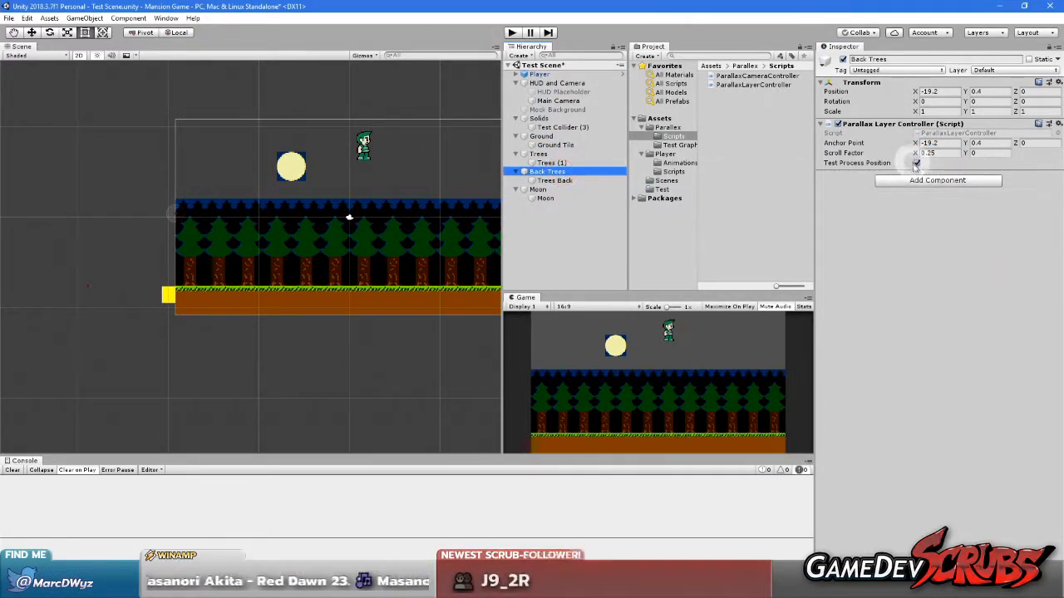
pyautogui.click(539, 190)
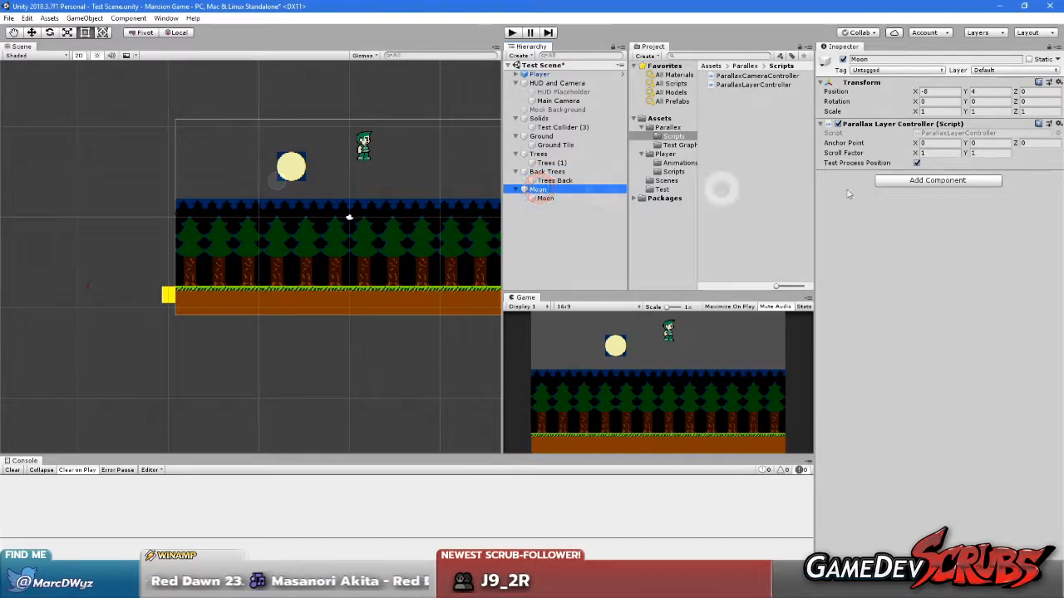
pyautogui.click(548, 154)
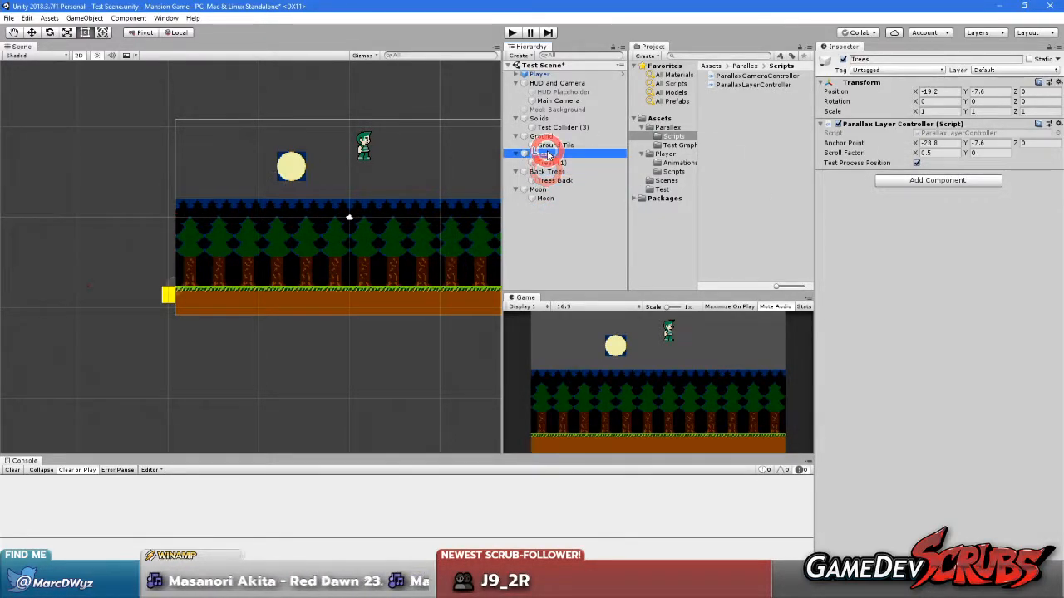
pyautogui.click(542, 136)
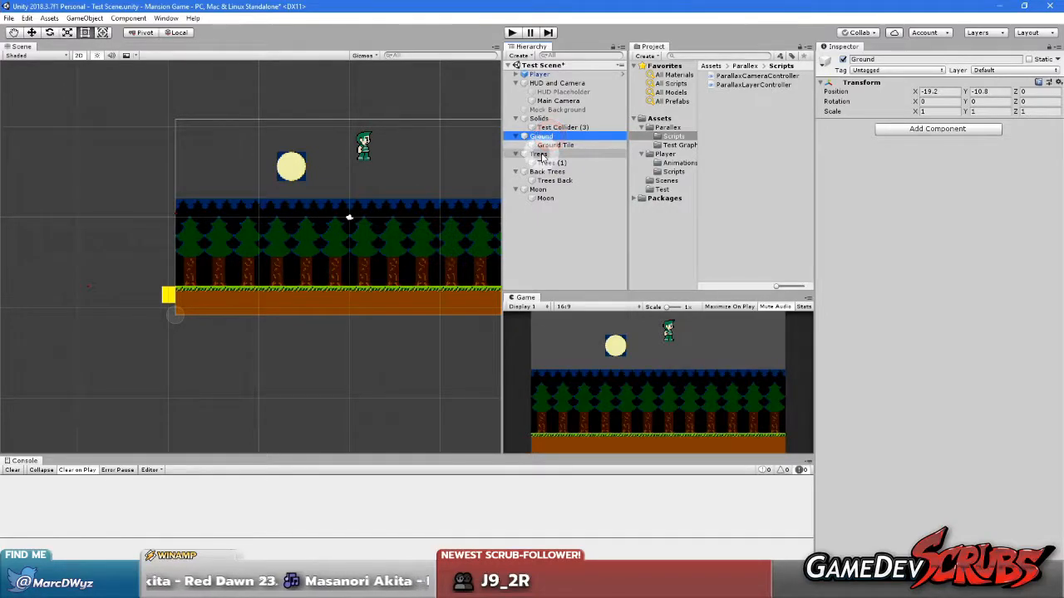
pyautogui.click(512, 32)
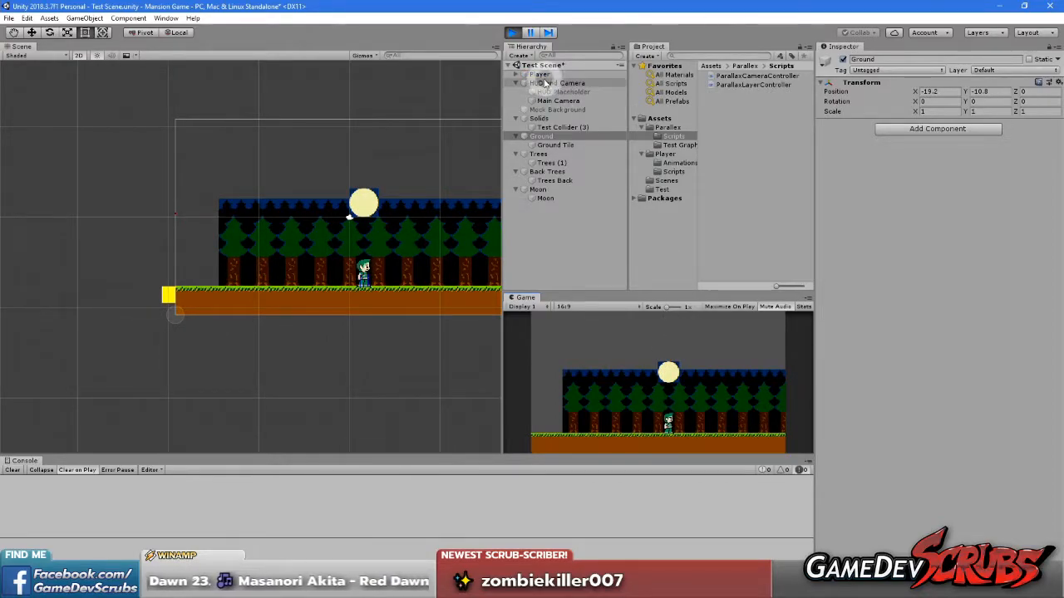
# Shift Main Camera's X position to test the parallax of all layers, and reset it to 0
pyautogui.click(550, 100)
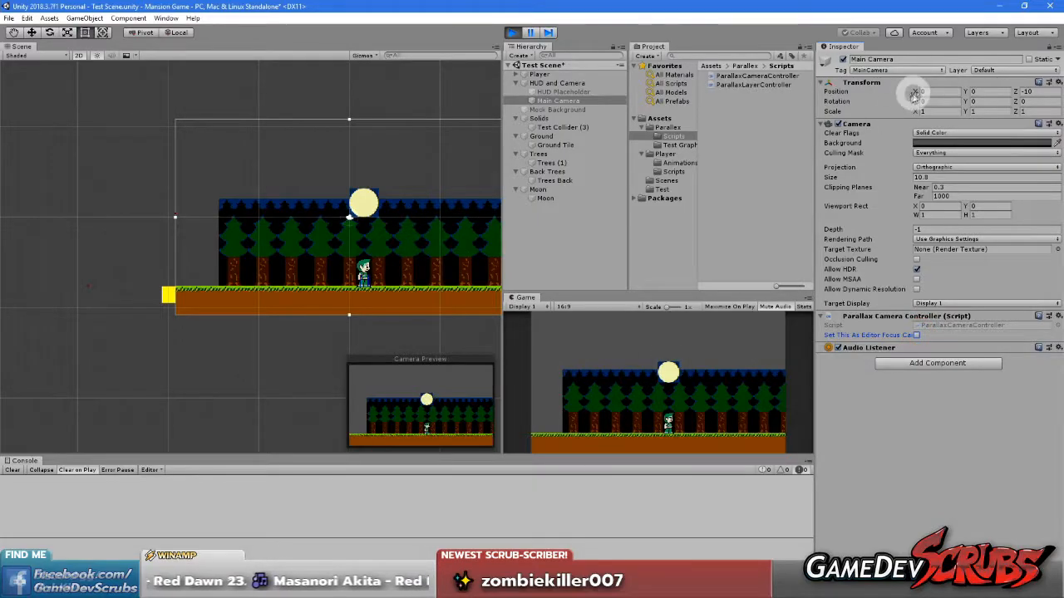
pyautogui.moveTo(913, 92); pyautogui.dragTo(914, 144)
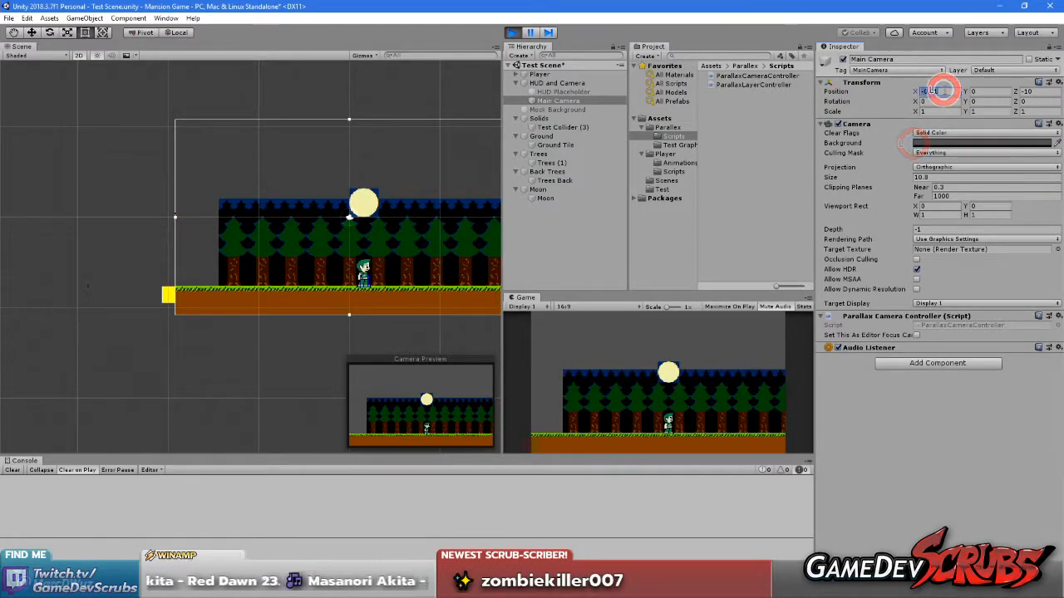
pyautogui.write('0')
pyautogui.click(954, 428)
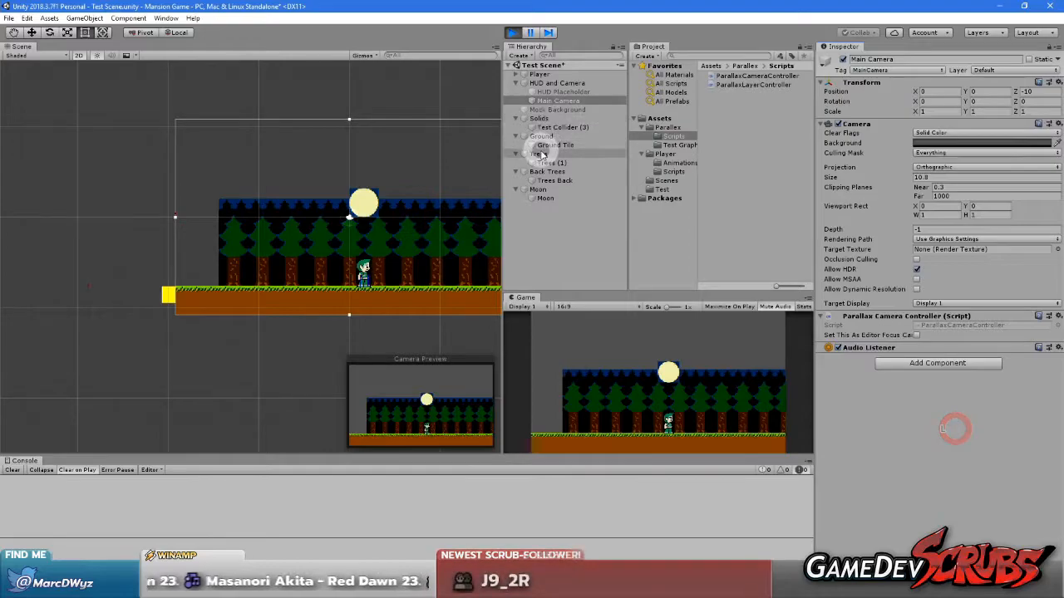
# While playing, adjust the Trees layer's Anchor Point X to -38.39 to line its left edge up with the ground
pyautogui.click(541, 155)
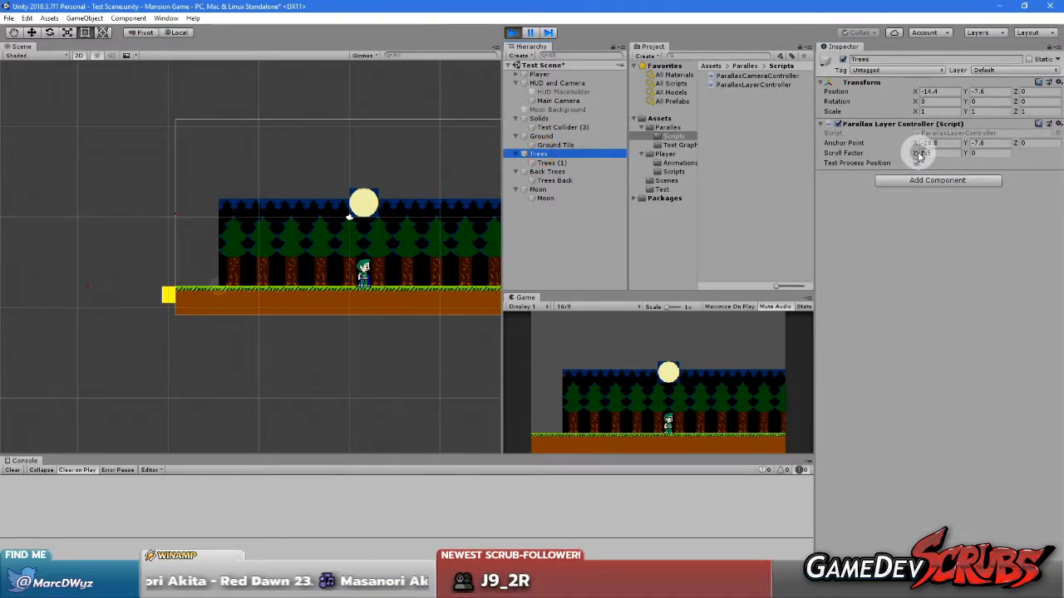
pyautogui.moveTo(918, 145); pyautogui.dragTo(745, 147)
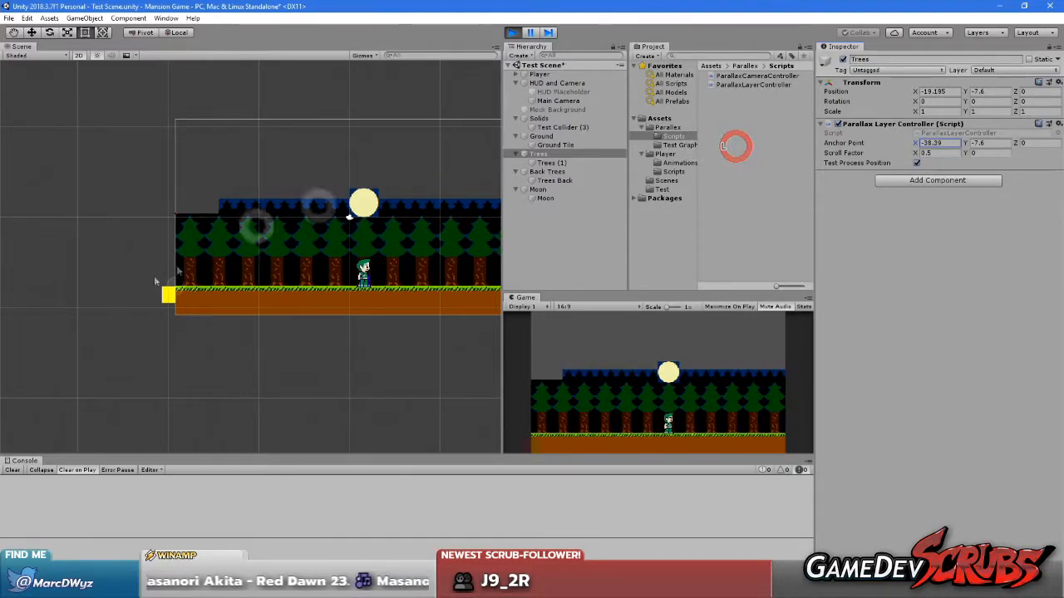
pyautogui.scroll(8, 250, 241)
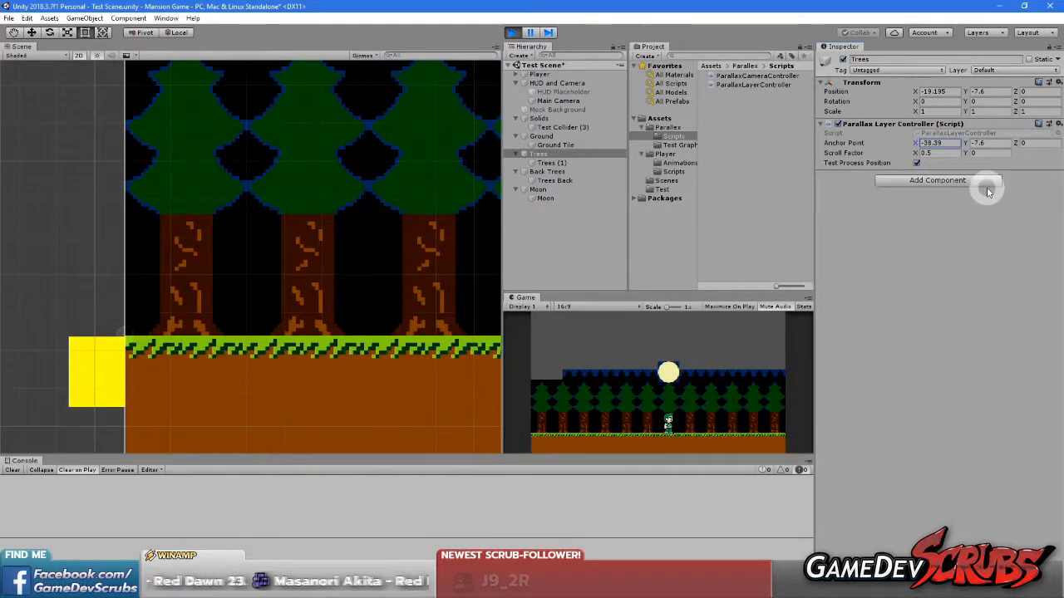
# Set the Trees layer's Anchor Point X to -38.4, stop play mode and carry the Parallax Layer Controller values over to the edit-mode component
pyautogui.click(947, 142)
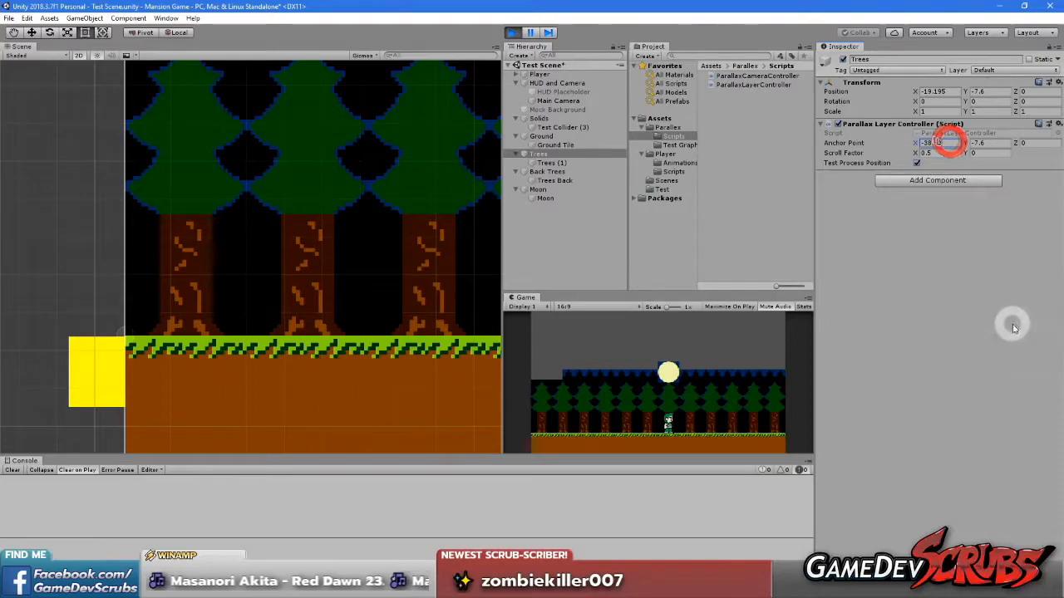
pyautogui.write('-38.4')
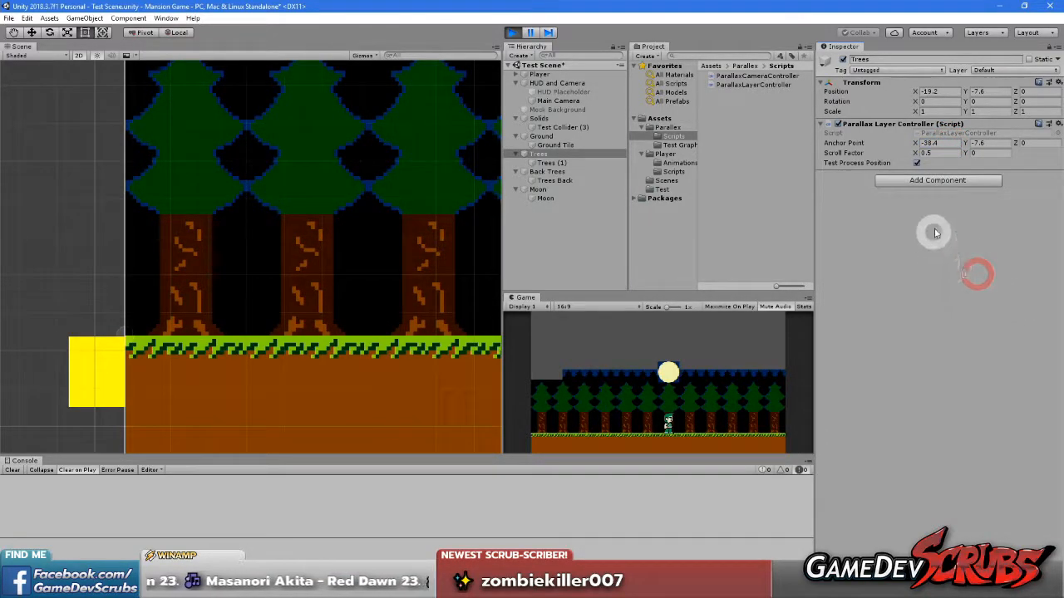
pyautogui.rightClick(889, 123)
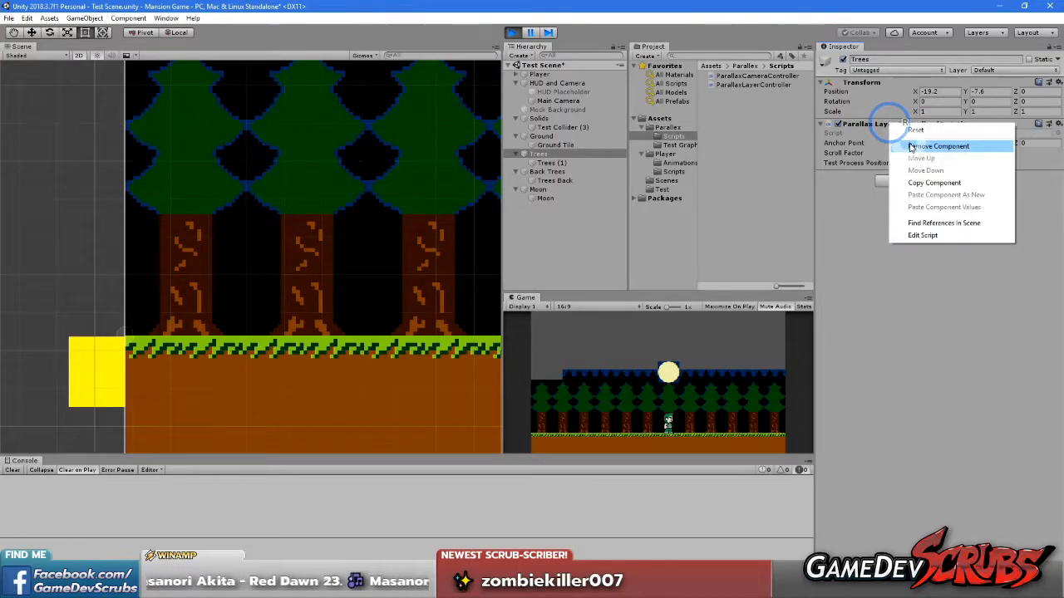
pyautogui.click(926, 183)
pyautogui.click(512, 31)
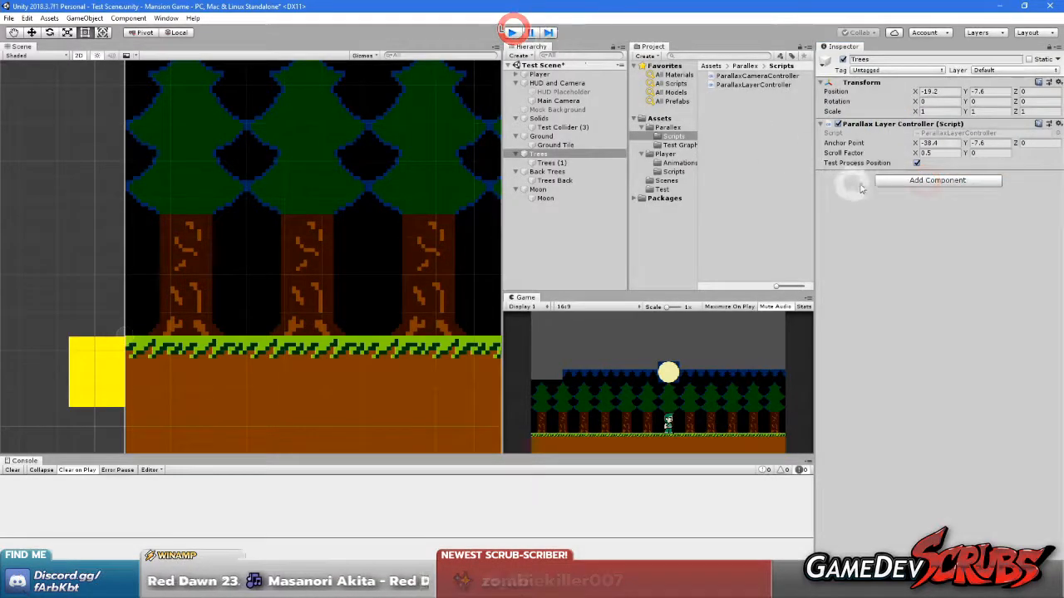
pyautogui.rightClick(884, 125)
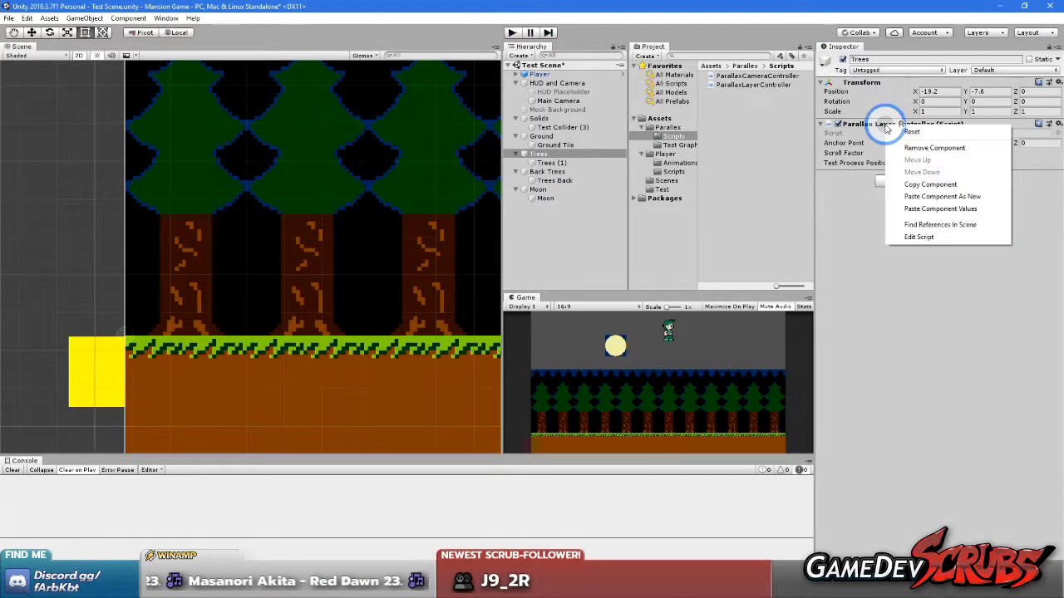
pyautogui.click(940, 208)
# Start play mode, shift Main Camera's X position to check the Trees layer's alignment, and reset it to 0
pyautogui.click(512, 32)
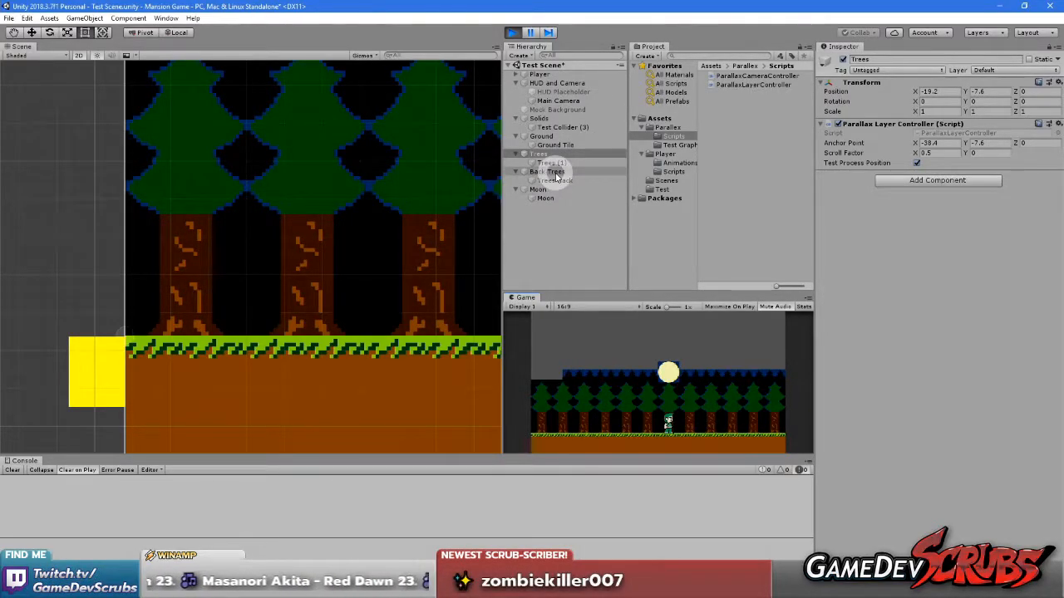
pyautogui.click(556, 101)
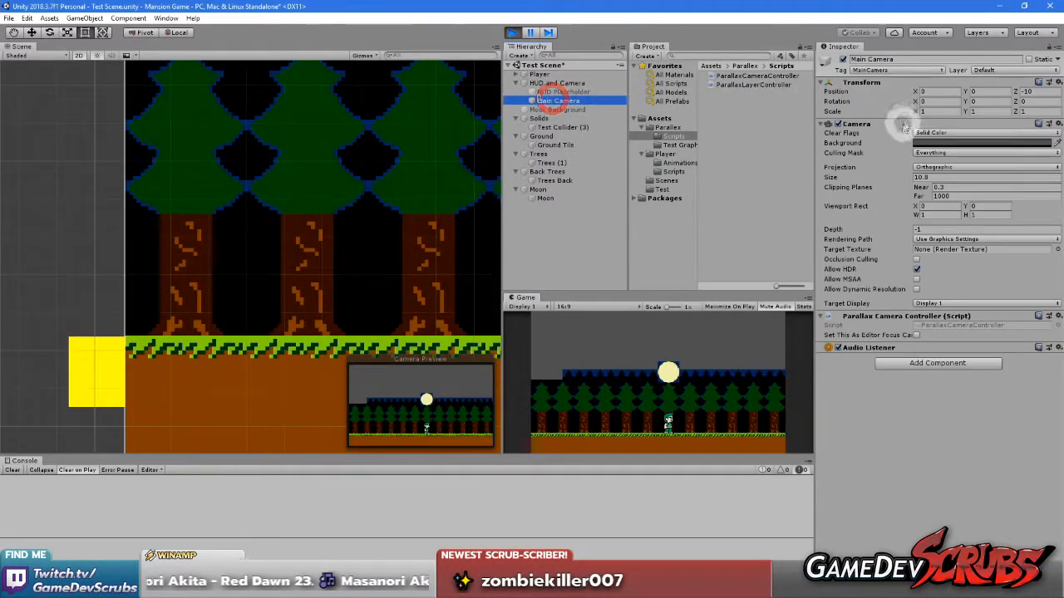
pyautogui.moveTo(916, 93)
pyautogui.mouseDown()
pyautogui.moveTo(820, 90)
pyautogui.moveTo(950, 95)
pyautogui.moveTo(923, 93)
pyautogui.mouseUp()
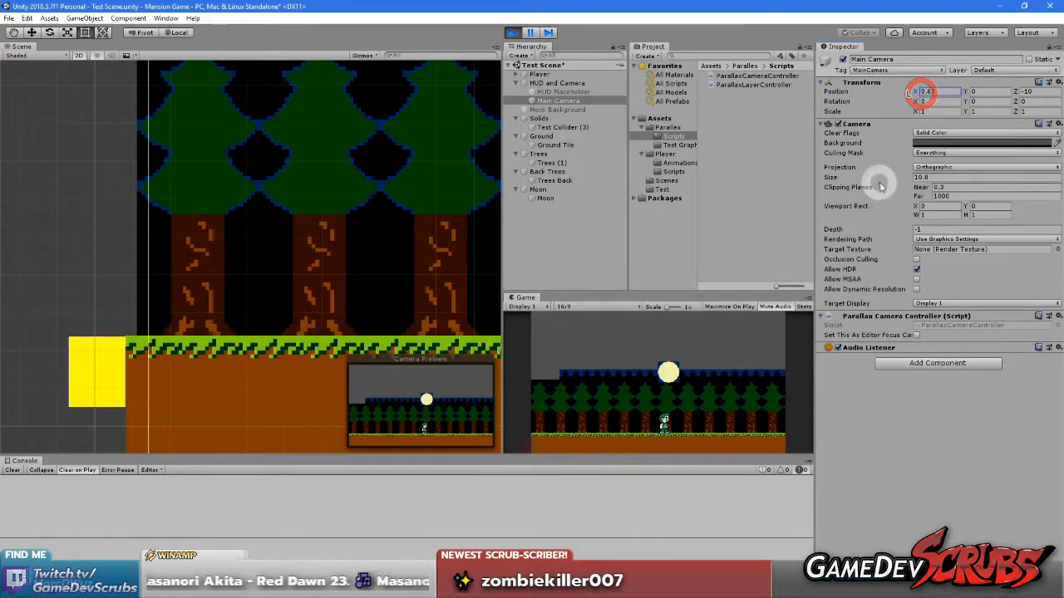
pyautogui.write('0')
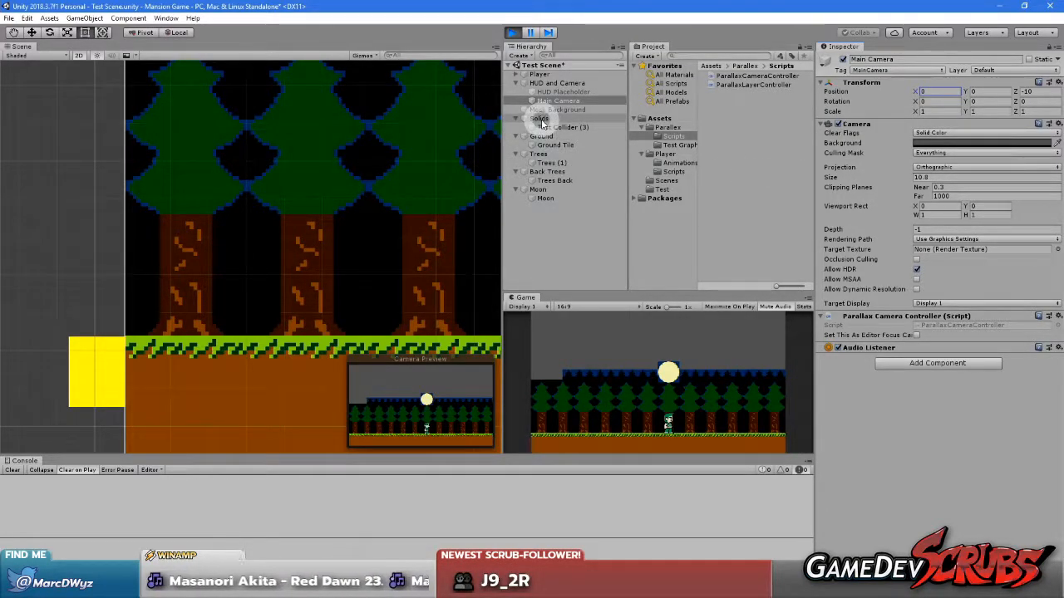
# While playing, set the Back Trees layer's Anchor Point X to -25.6 so its left edge lines up with the scene's left boundary
pyautogui.click(540, 155)
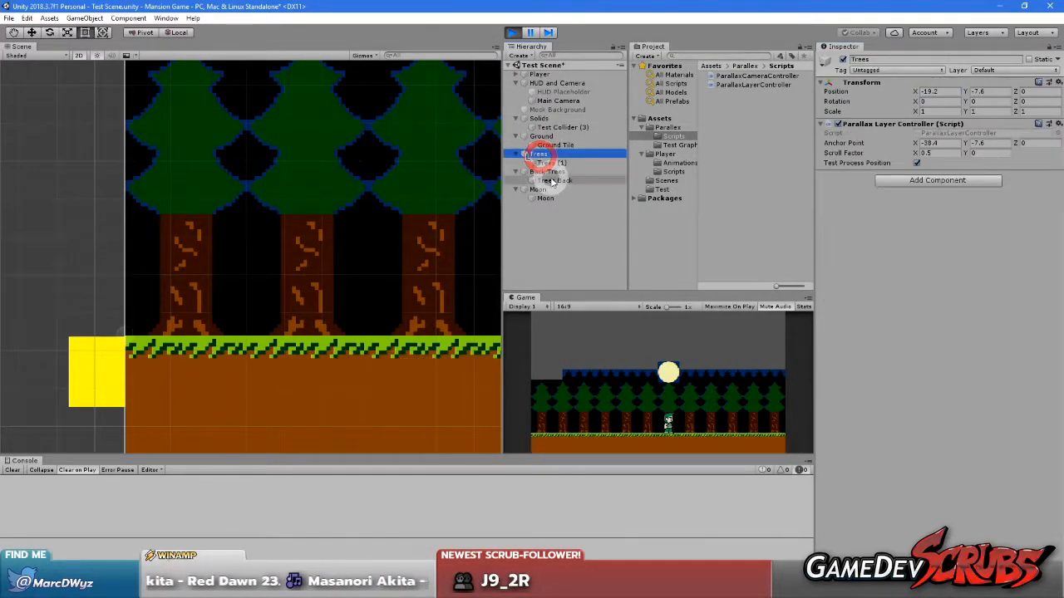
pyautogui.click(546, 171)
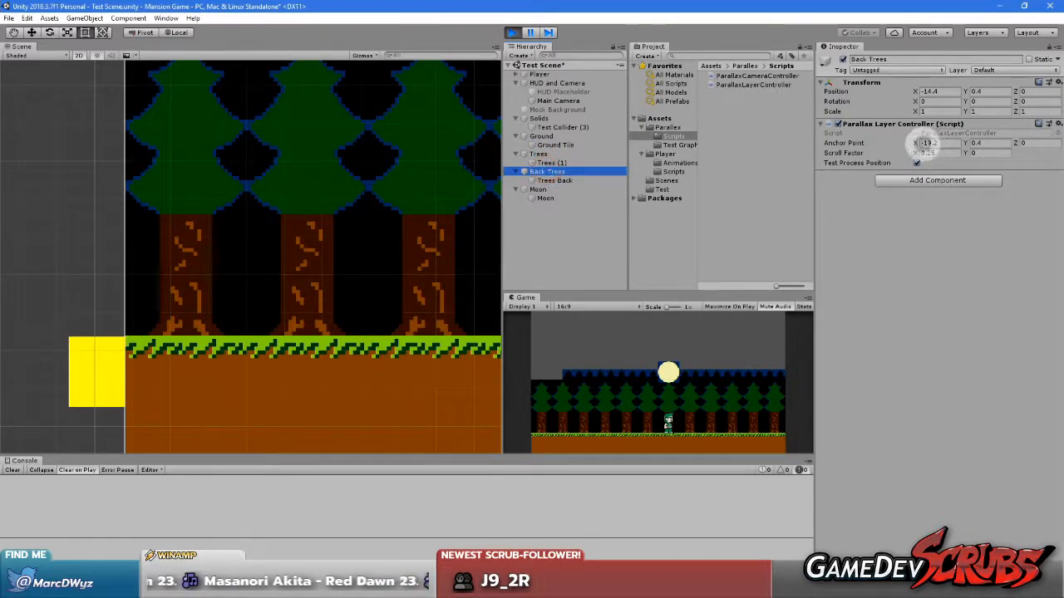
pyautogui.moveTo(915, 144); pyautogui.dragTo(795, 153)
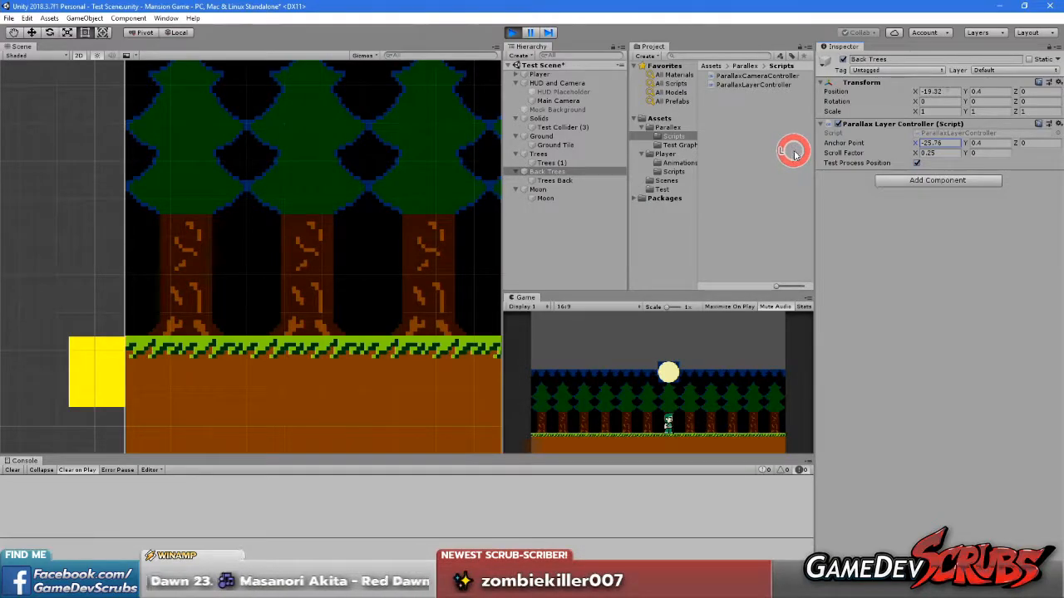
pyautogui.scroll(-3, 245, 137)
pyautogui.scroll(6, 342, 245)
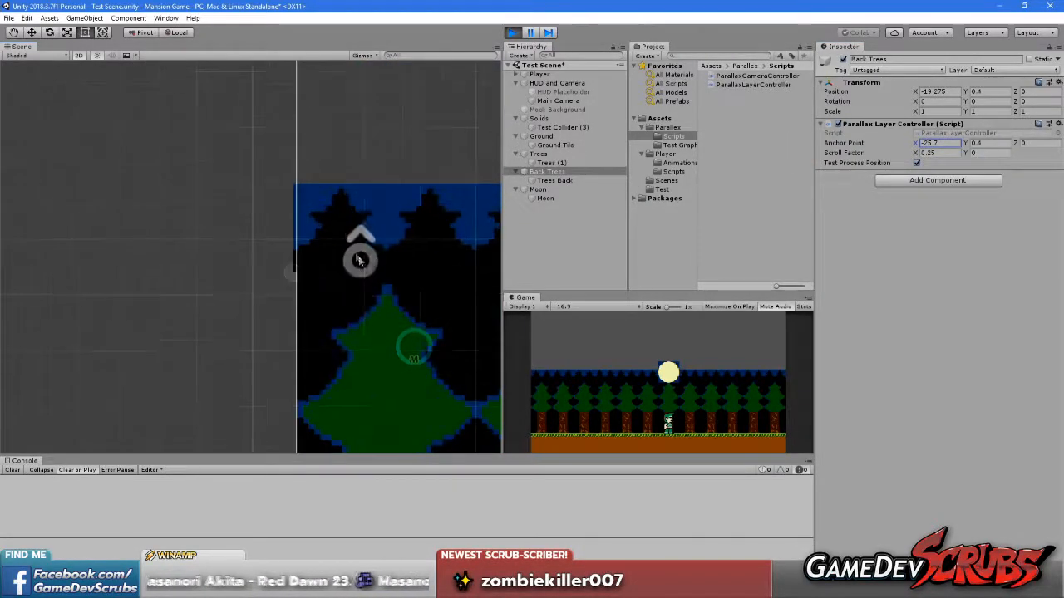
pyautogui.click(941, 143)
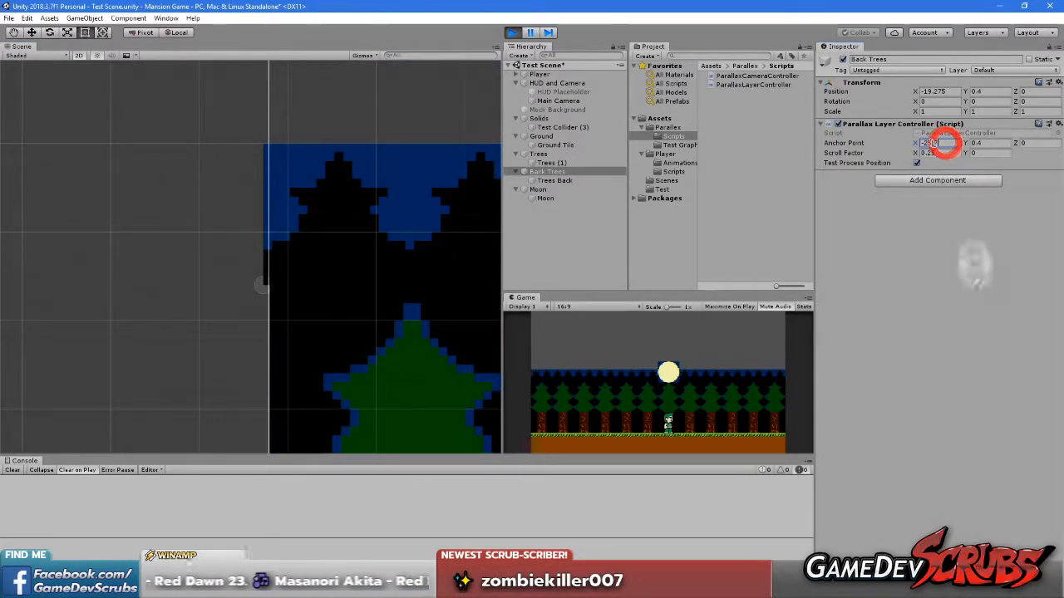
pyautogui.press('BackSpace')
pyautogui.write('6')
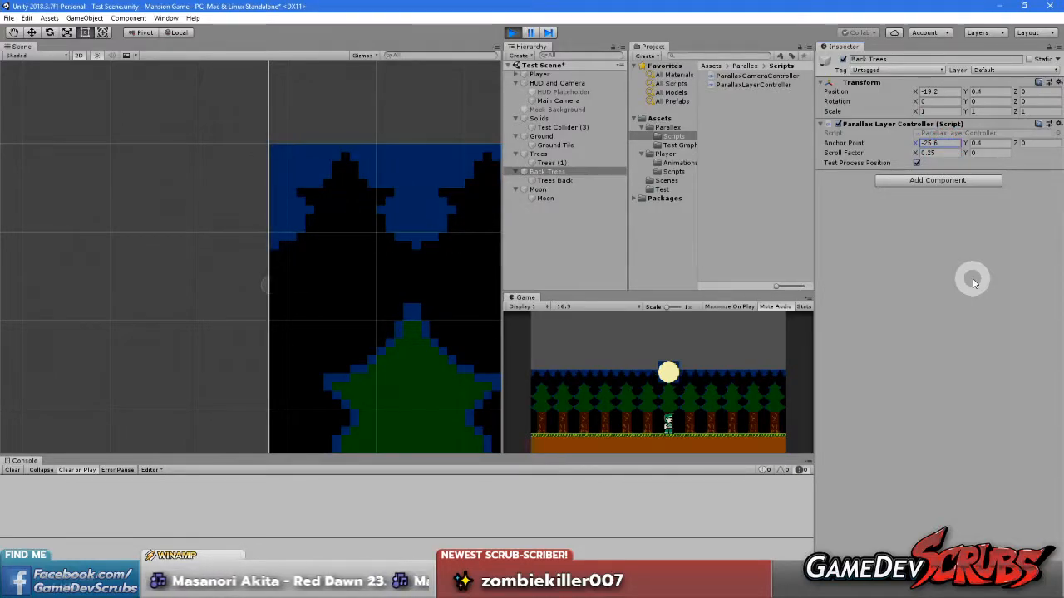
pyautogui.click(968, 272)
pyautogui.scroll(-6, 270, 287)
pyautogui.moveTo(272, 261); pyautogui.dragTo(95, 230, button='middle')
pyautogui.scroll(-3, 315, 304)
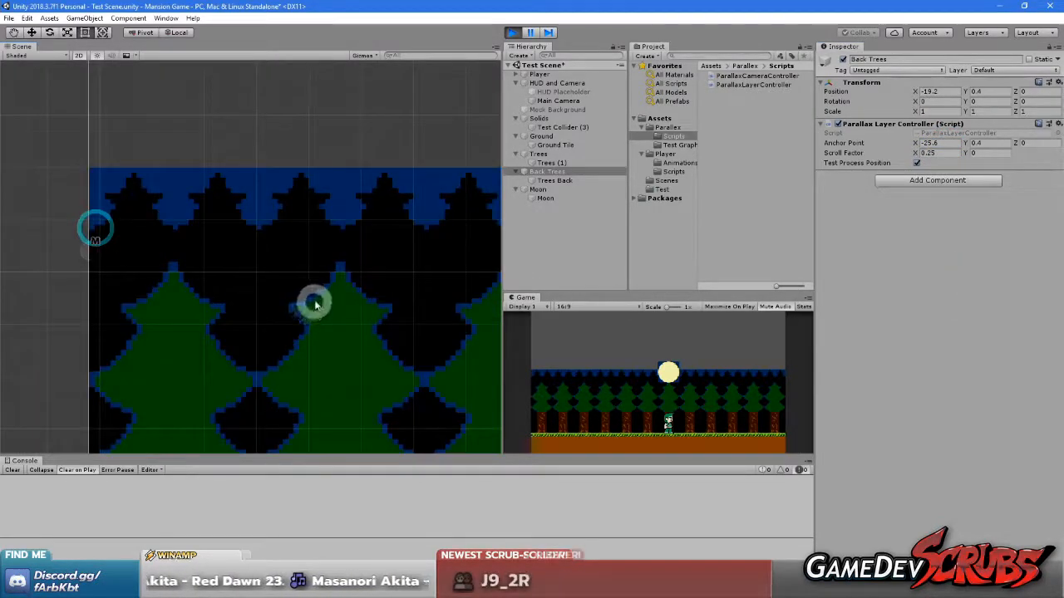
# Copy the Back Trees Parallax Layer Controller, stop play mode and paste its values onto the same component
pyautogui.rightClick(867, 124)
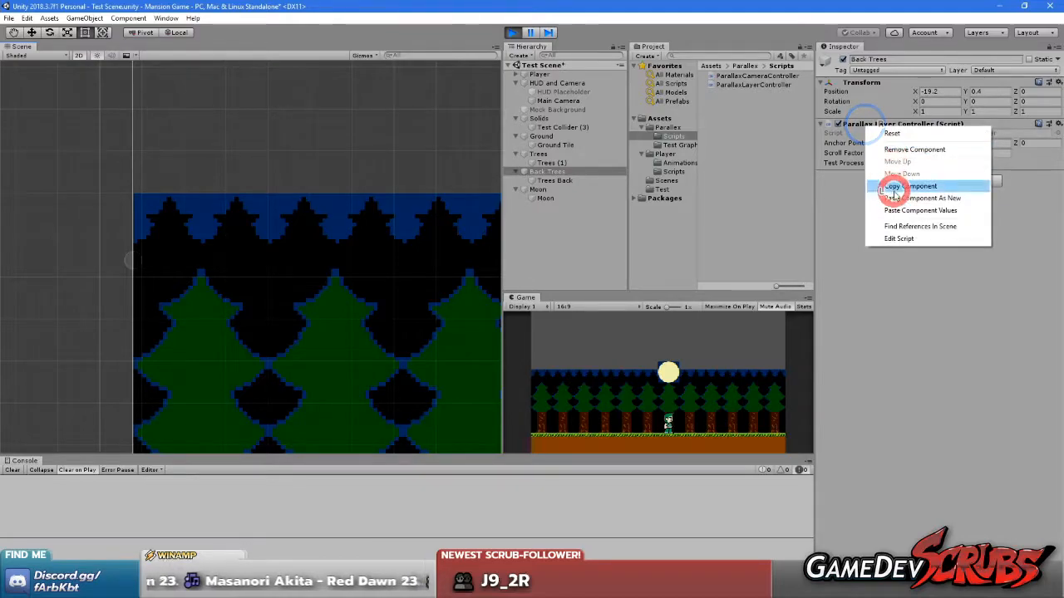
pyautogui.click(914, 210)
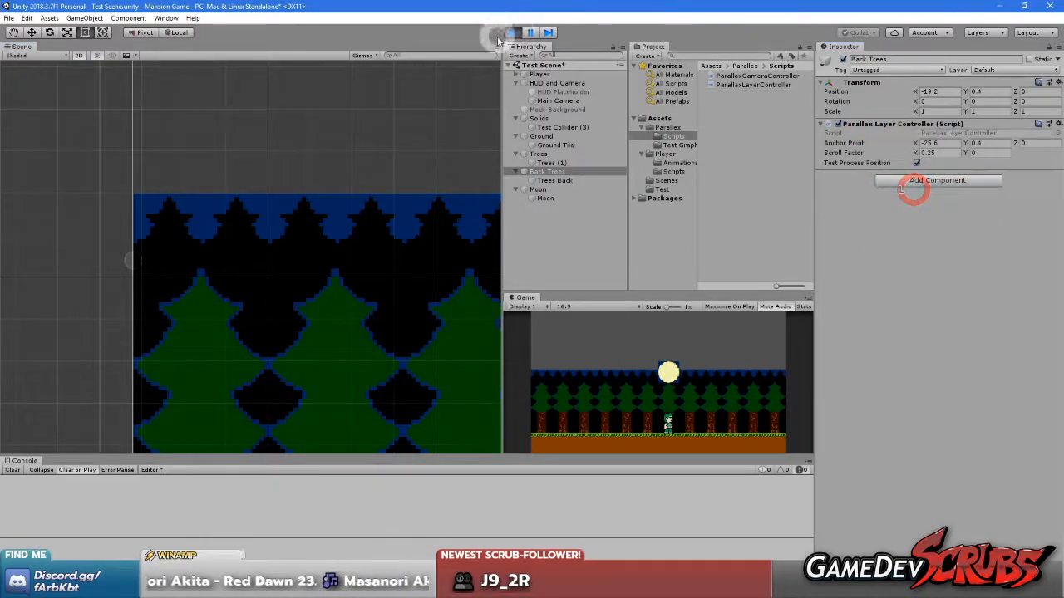
pyautogui.click(509, 32)
pyautogui.rightClick(873, 124)
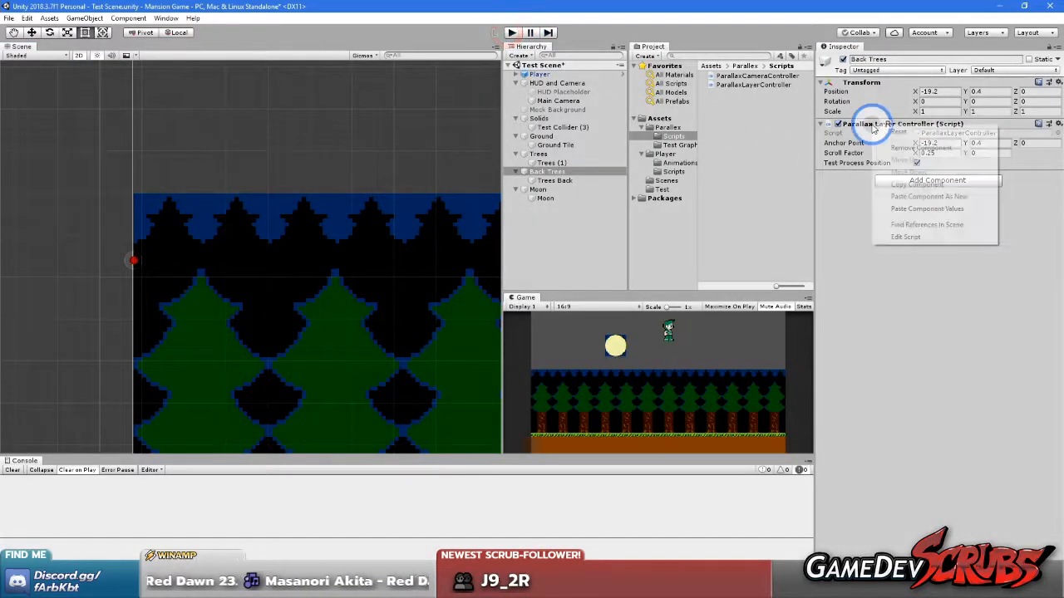
pyautogui.click(940, 211)
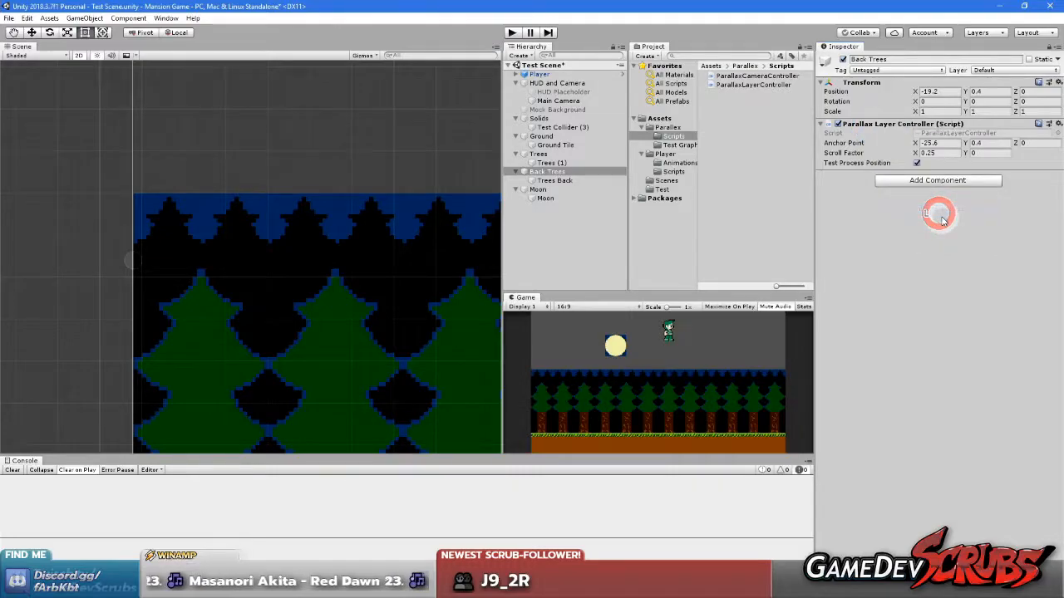
# In play mode, move the Moon layer's Anchor Point to about X -13.05, Y 2.78 and set both Scroll Factor values to 0
pyautogui.click(546, 154)
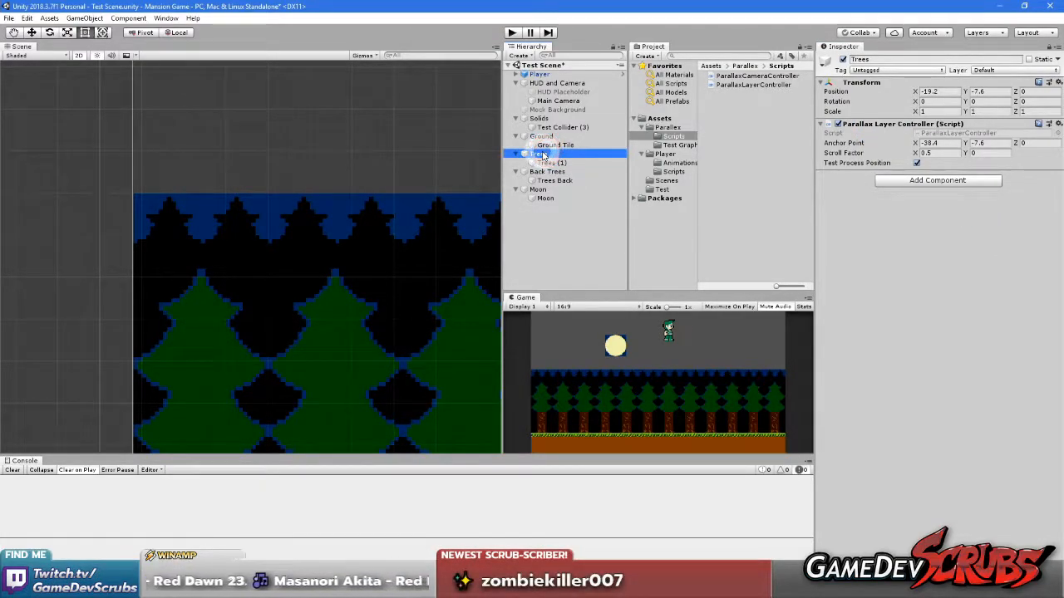
pyautogui.click(541, 190)
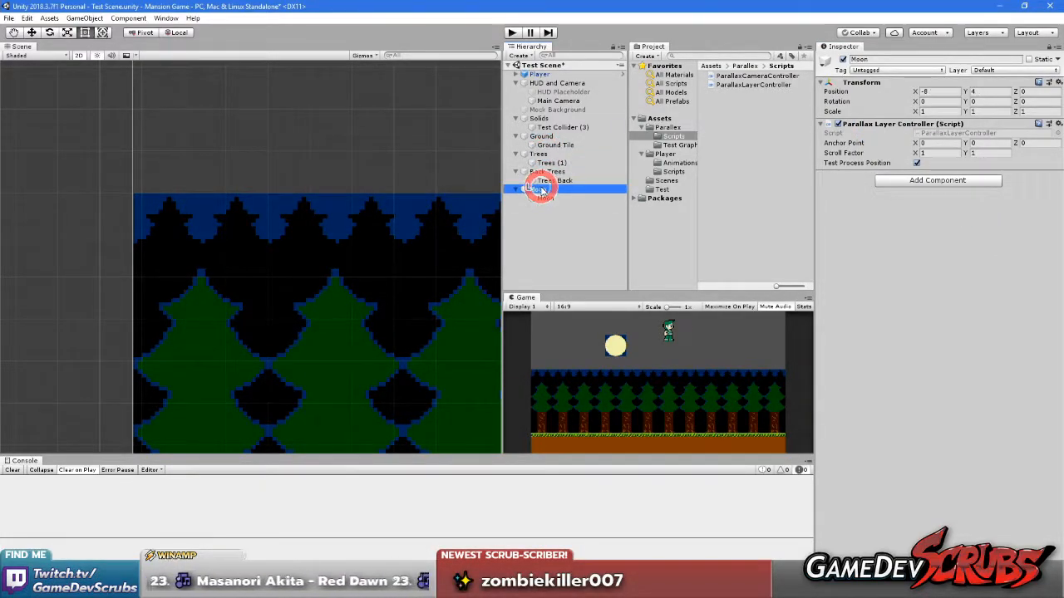
pyautogui.click(512, 32)
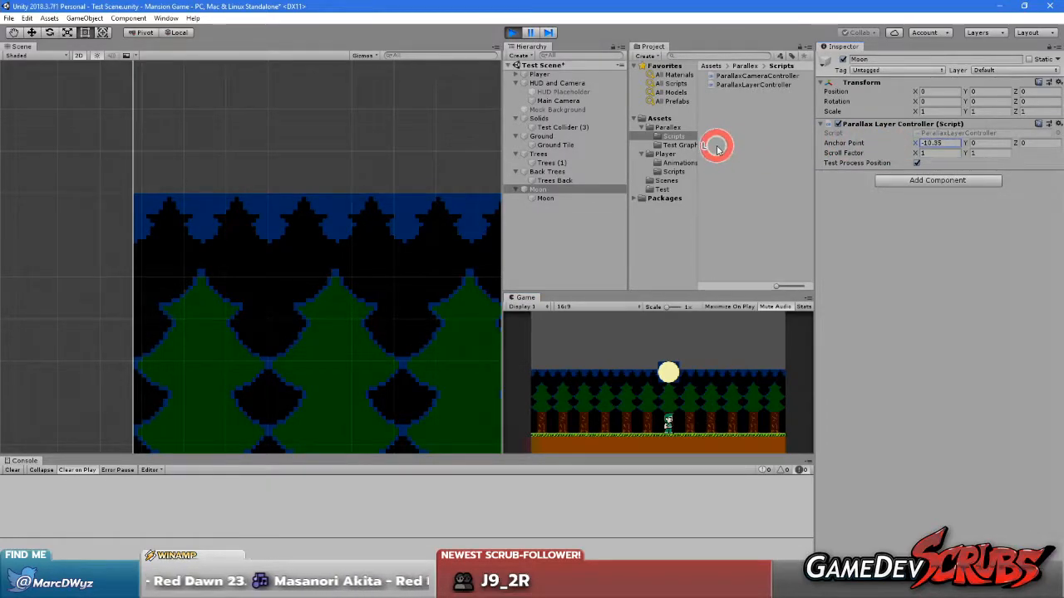
pyautogui.moveTo(831, 152); pyautogui.dragTo(670, 137)
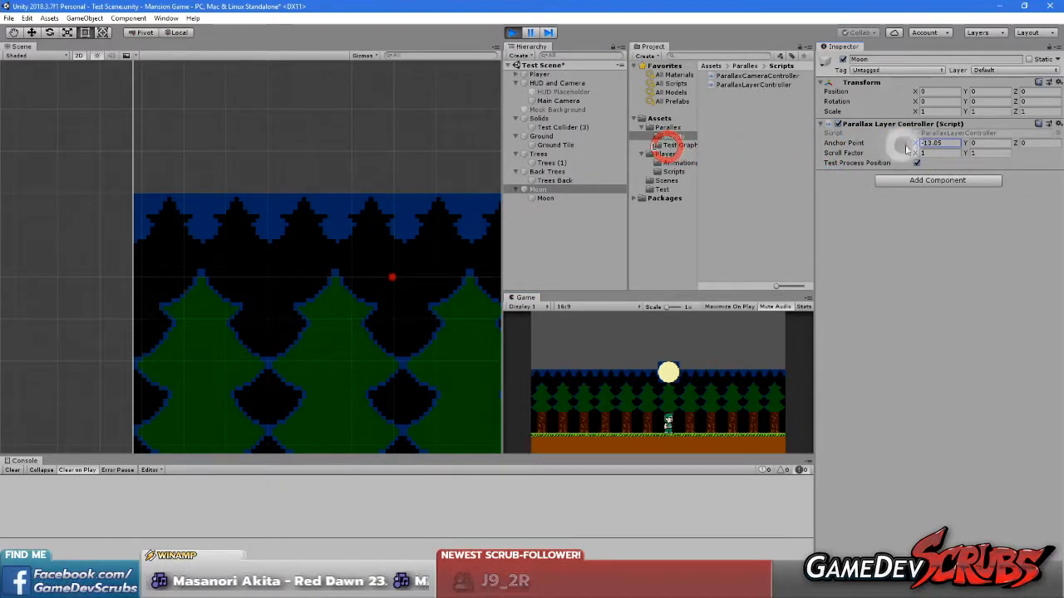
pyautogui.moveTo(969, 145); pyautogui.dragTo(1058, 150)
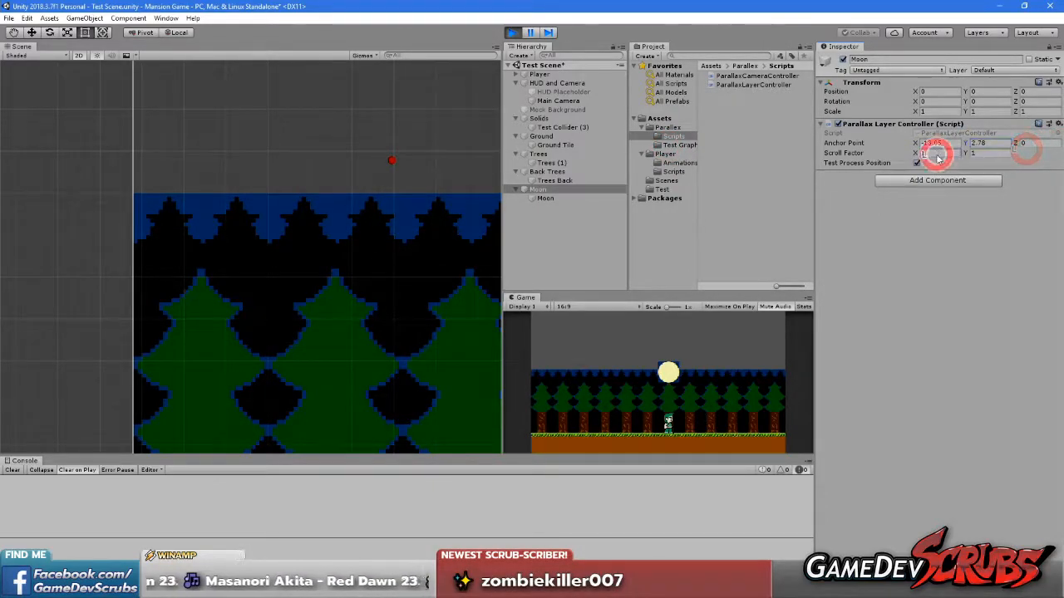
pyautogui.write('0')
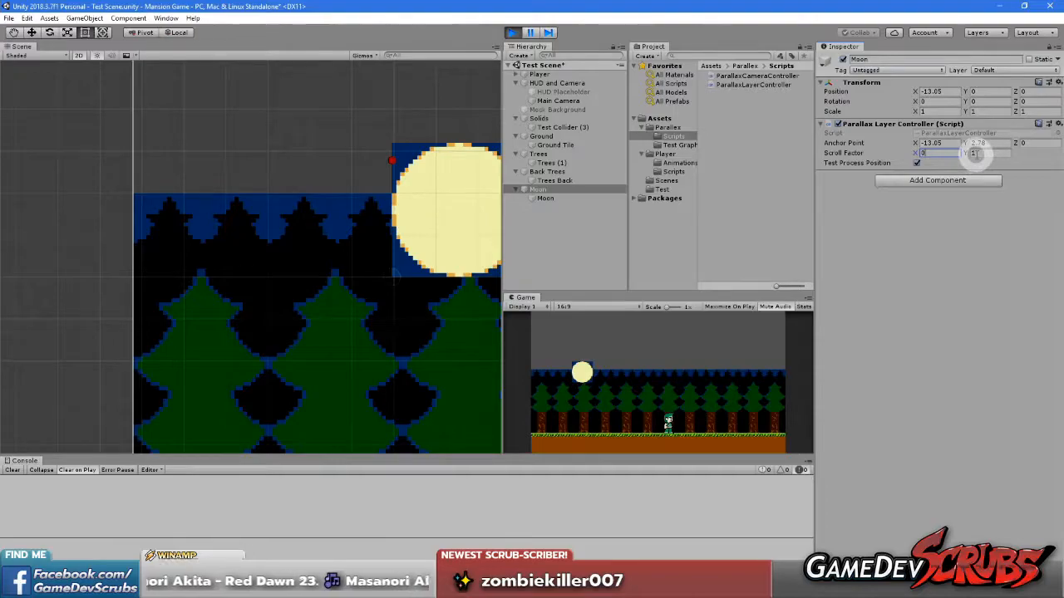
pyautogui.click(974, 154)
pyautogui.write('0')
# Set the Moon layer's Anchor Point to X -13 and Y 4 while the game is playing
pyautogui.moveTo(304, 187); pyautogui.dragTo(246, 290, button='middle')
pyautogui.moveTo(301, 241)
pyautogui.mouseDown(button='middle')
pyautogui.moveTo(245, 290)
pyautogui.moveTo(294, 269)
pyautogui.mouseUp(button='middle')
pyautogui.moveTo(914, 143); pyautogui.dragTo(977, 145)
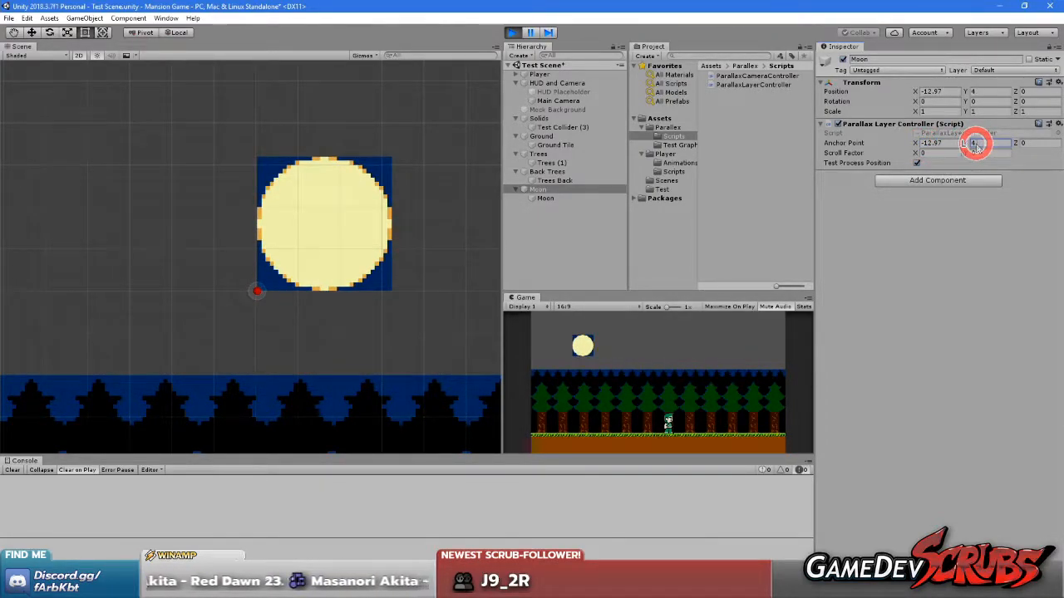
pyautogui.click(947, 143)
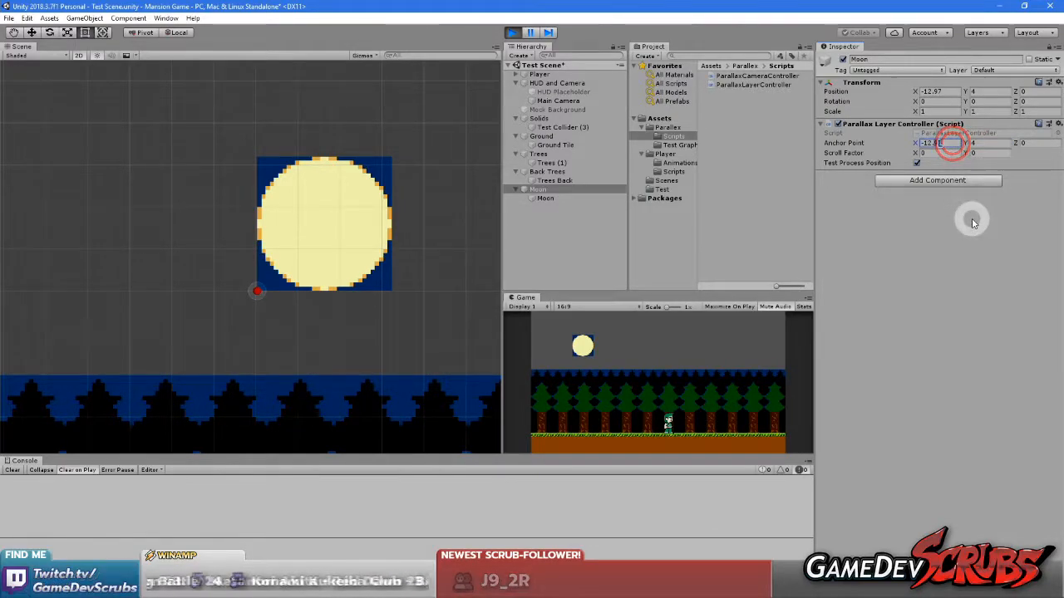
pyautogui.write('-13')
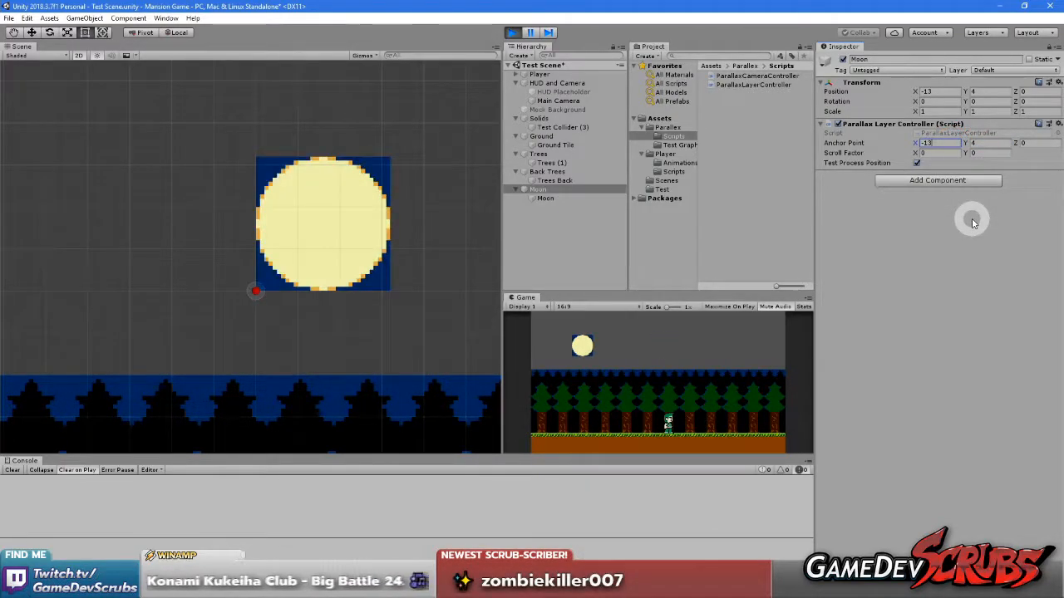
# Copy the Moon's Parallax Layer Controller, stop play mode and paste its values onto the same component
pyautogui.rightClick(855, 124)
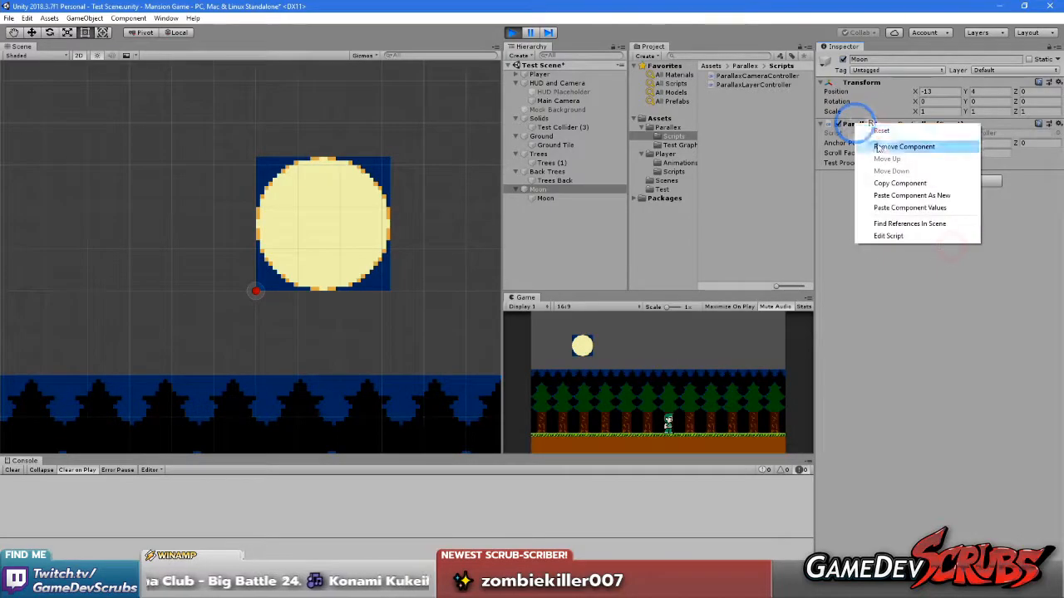
pyautogui.click(895, 184)
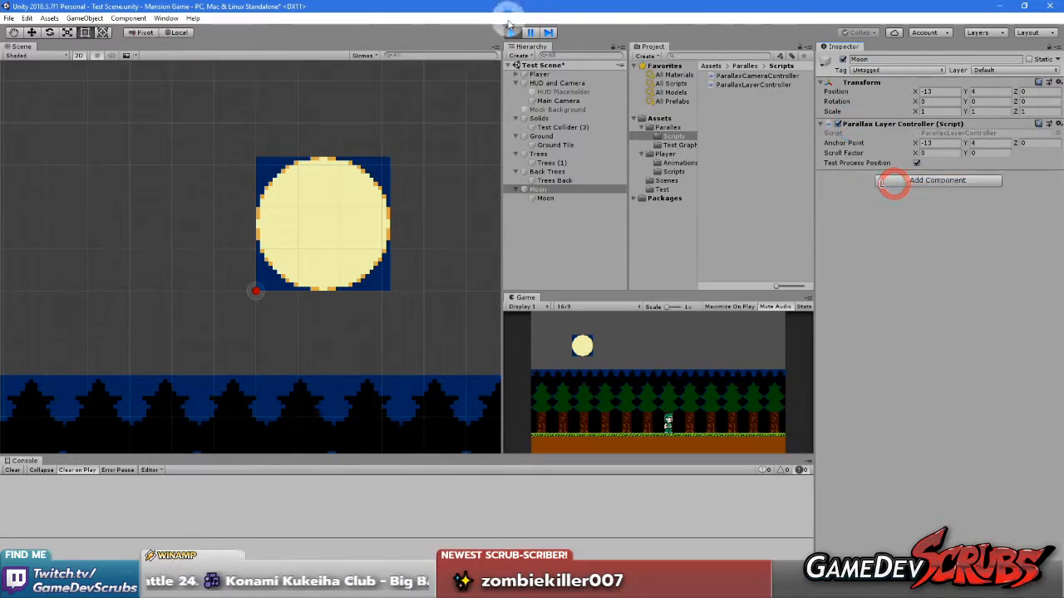
pyautogui.click(511, 31)
pyautogui.rightClick(888, 124)
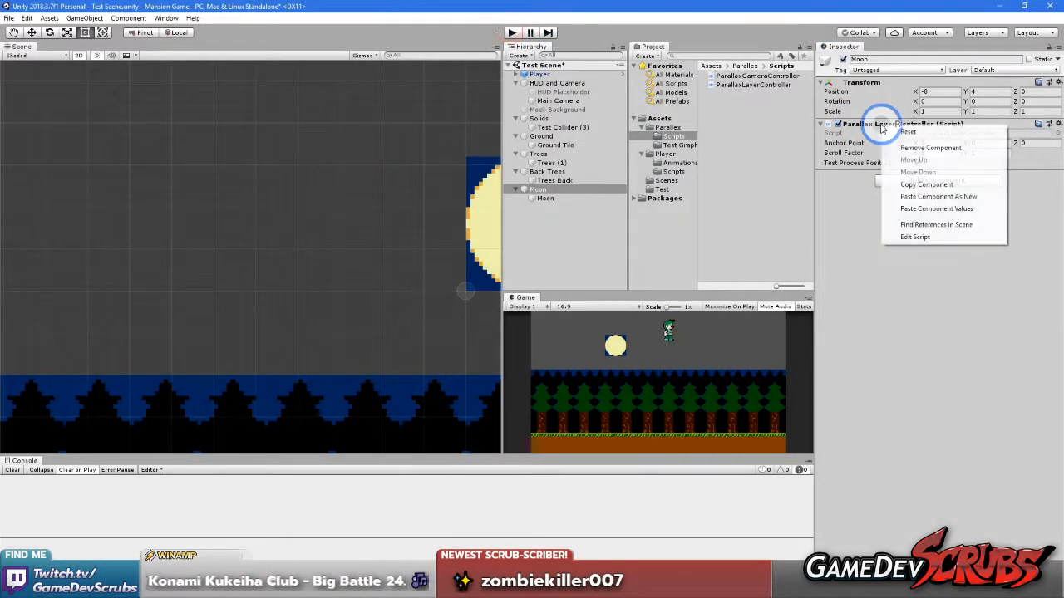
pyautogui.click(940, 207)
# Save the test scene and the project
pyautogui.scroll(-9, 357, 288)
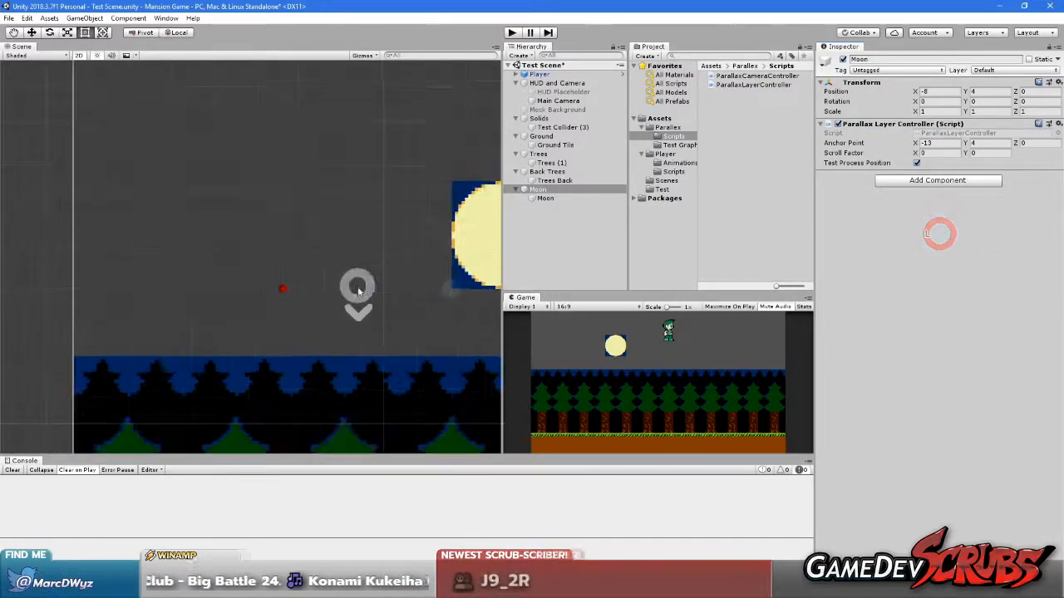
pyautogui.moveTo(391, 290); pyautogui.dragTo(277, 303, button='middle')
pyautogui.scroll(-10, 321, 320)
pyautogui.moveTo(344, 323); pyautogui.dragTo(339, 278, button='middle')
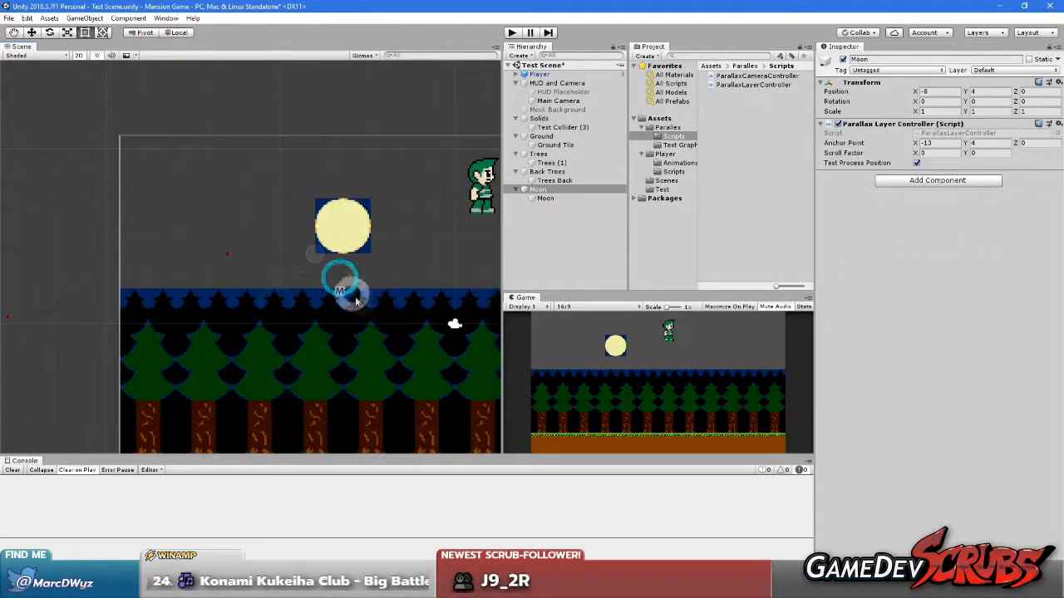
pyautogui.scroll(-3, 362, 299)
pyautogui.click(8, 18)
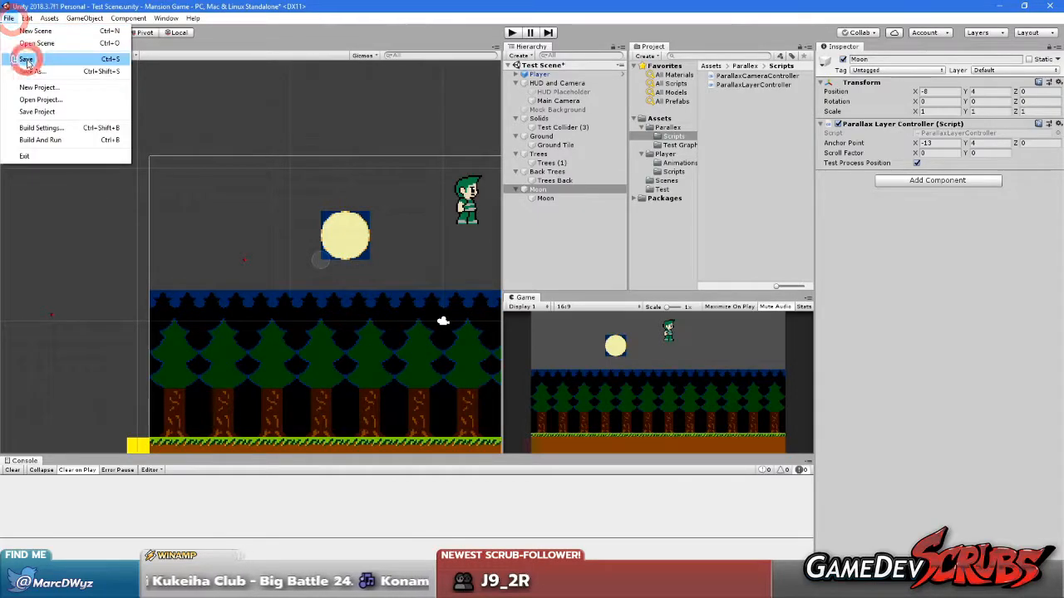
pyautogui.click(26, 59)
pyautogui.click(8, 18)
pyautogui.click(43, 110)
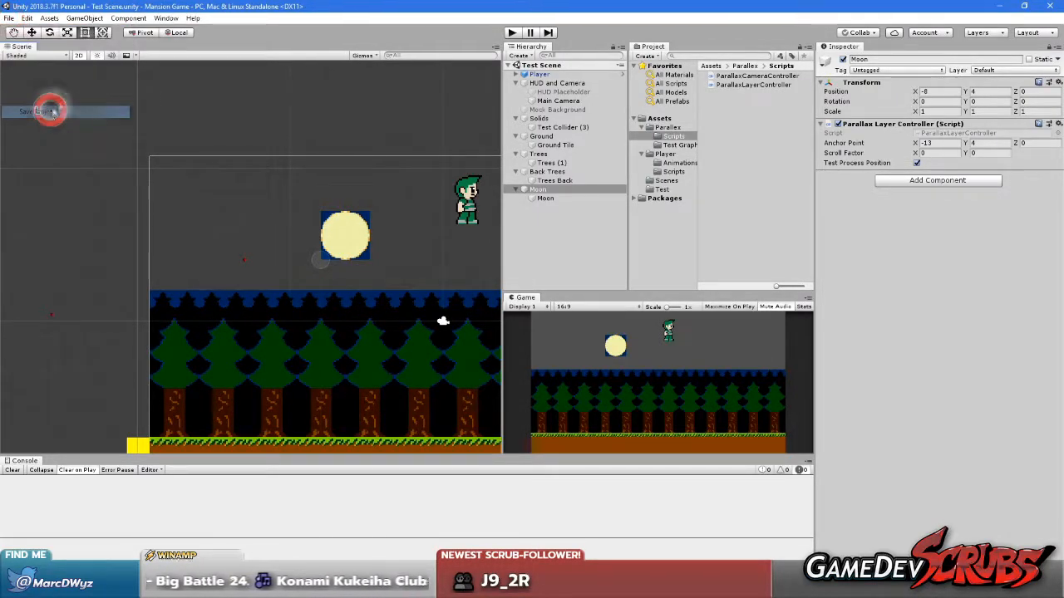
# Start play mode and shift the Main Camera's X position to about 1.2 to check how the moon scrolls
pyautogui.click(513, 31)
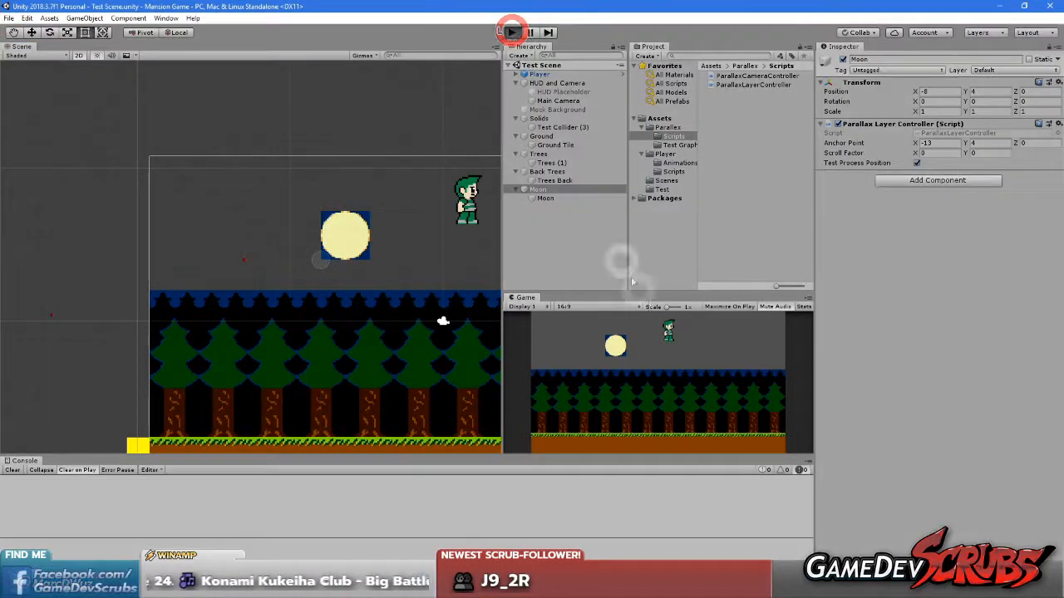
pyautogui.click(682, 376)
pyautogui.press('Right')
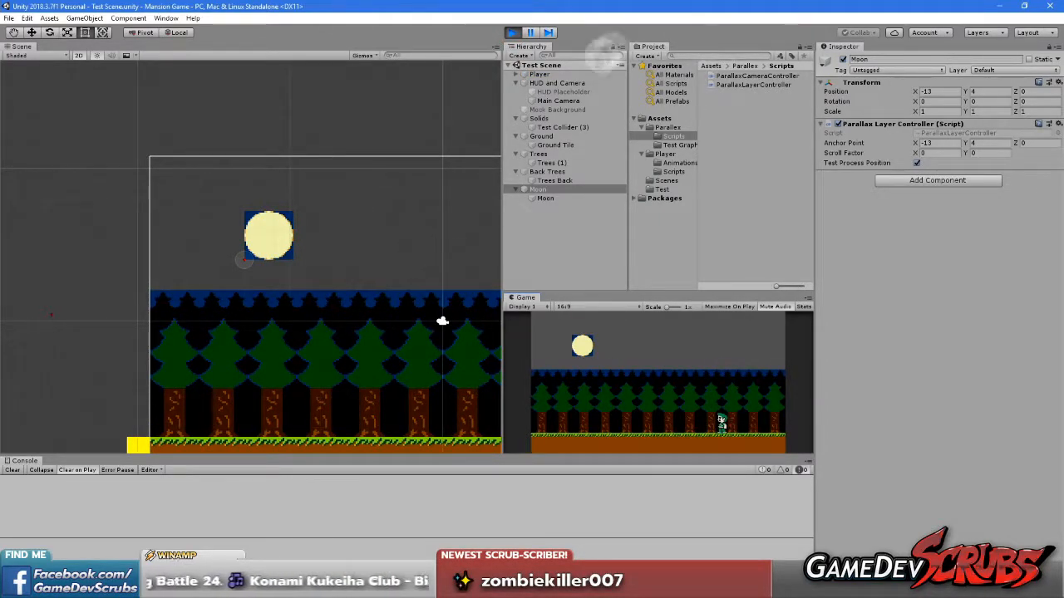
pyautogui.click(555, 99)
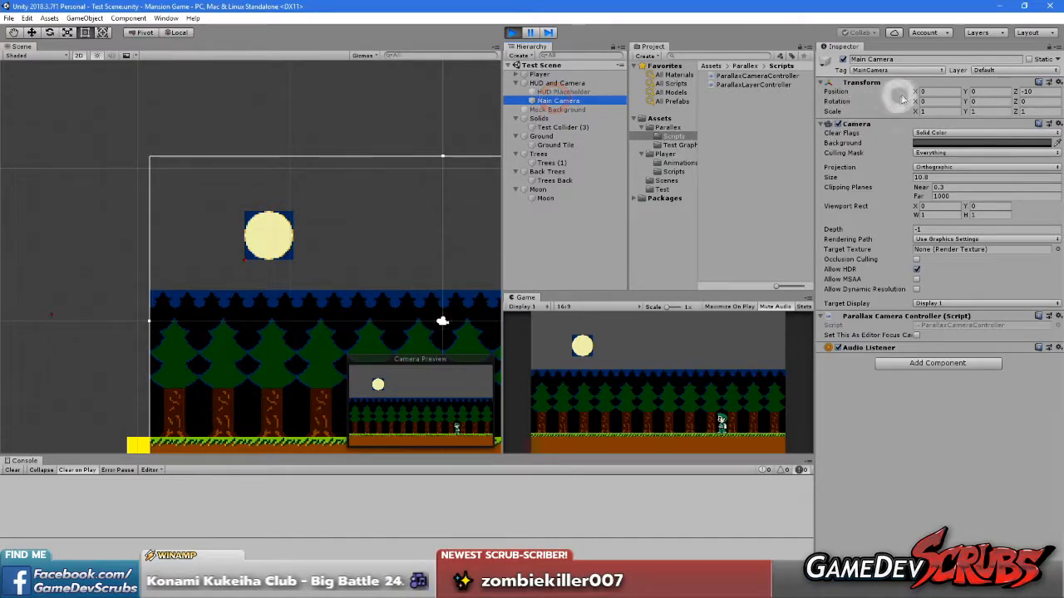
pyautogui.moveTo(918, 92); pyautogui.dragTo(932, 121)
# Set the Moon layer's Scroll Factor X to 1 while the game is playing
pyautogui.click(549, 189)
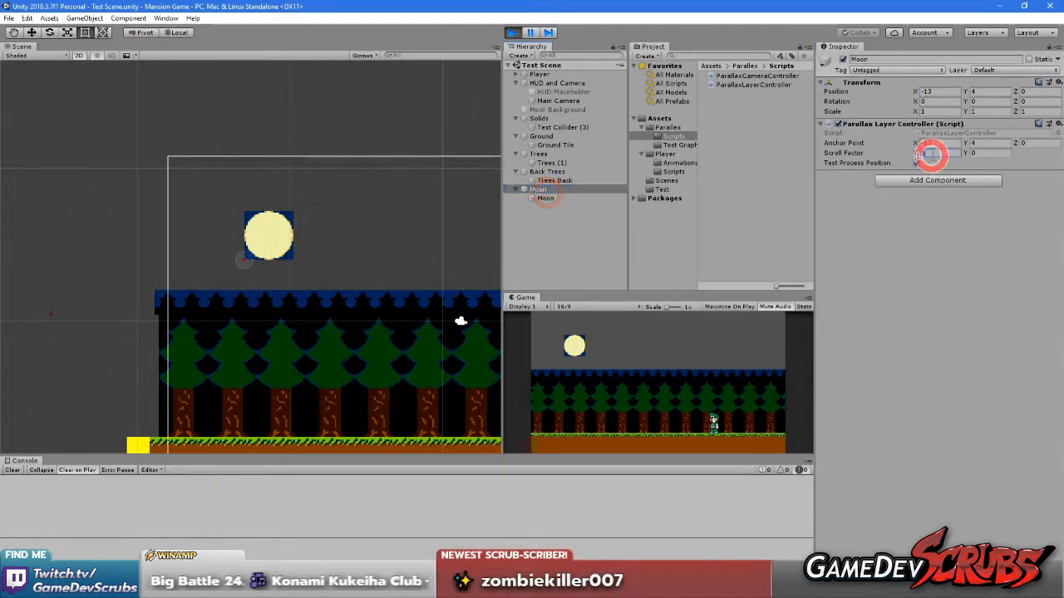
pyautogui.write('1')
pyautogui.click(896, 269)
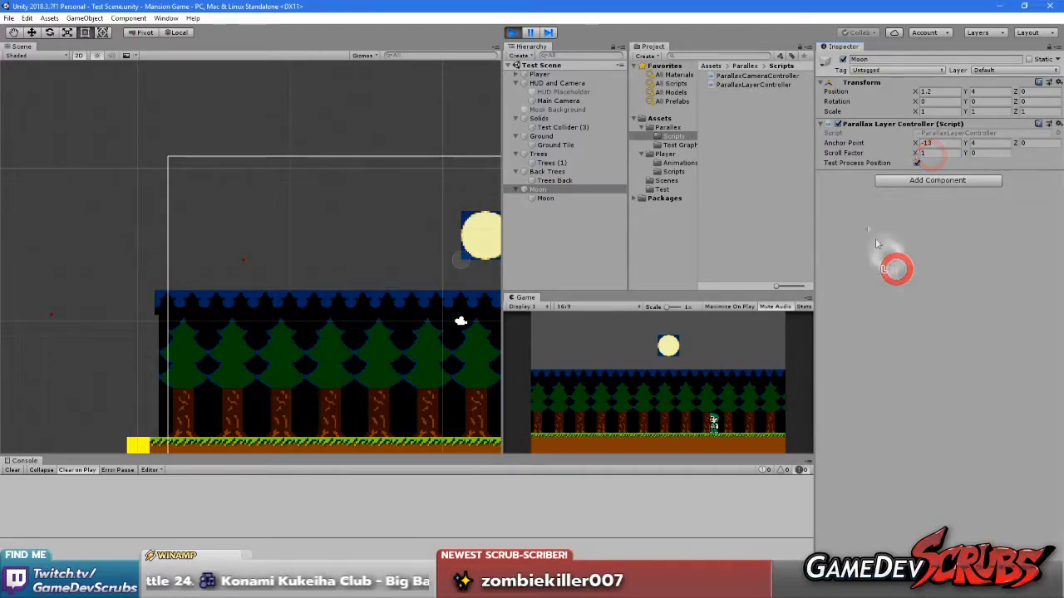
# Shift the Main Camera along X to check that the moon follows it, and stop play mode
pyautogui.click(557, 100)
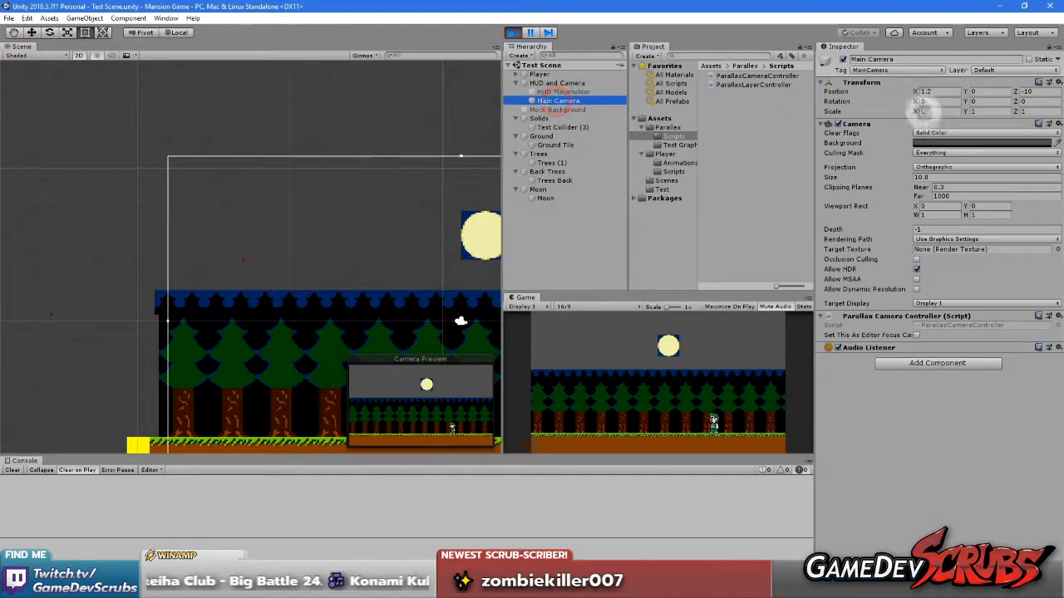
pyautogui.moveTo(918, 93); pyautogui.dragTo(59, 151)
pyautogui.scroll(-3, 273, 274)
pyautogui.moveTo(274, 273); pyautogui.dragTo(92, 233, button='middle')
pyautogui.click(510, 32)
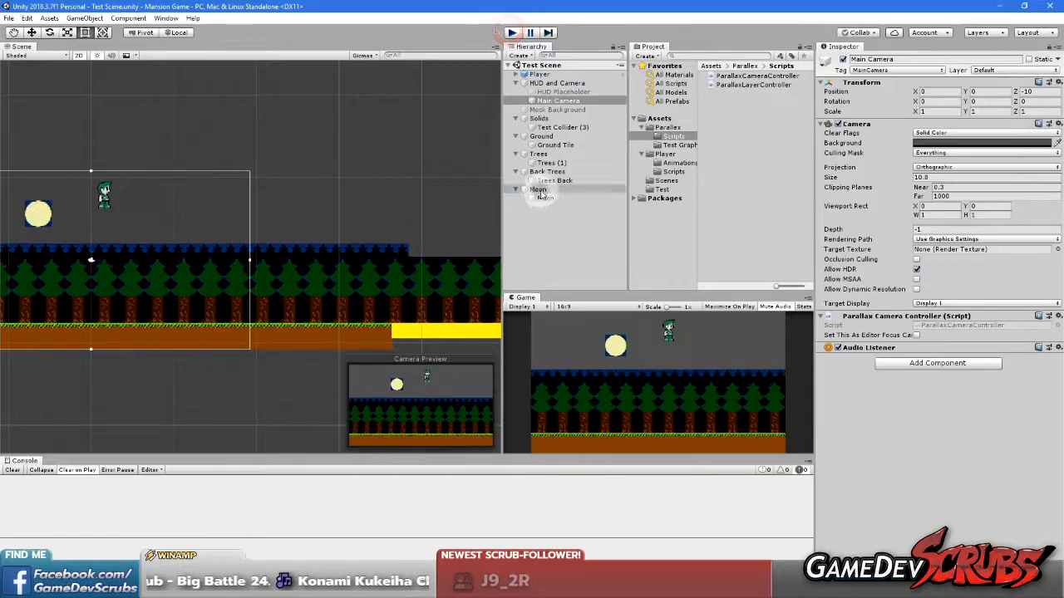
# Set the Moon layer's Scroll Factor X to 1 in edit mode
pyautogui.click(537, 190)
pyautogui.click(931, 153)
pyautogui.write('1')
pyautogui.click(922, 292)
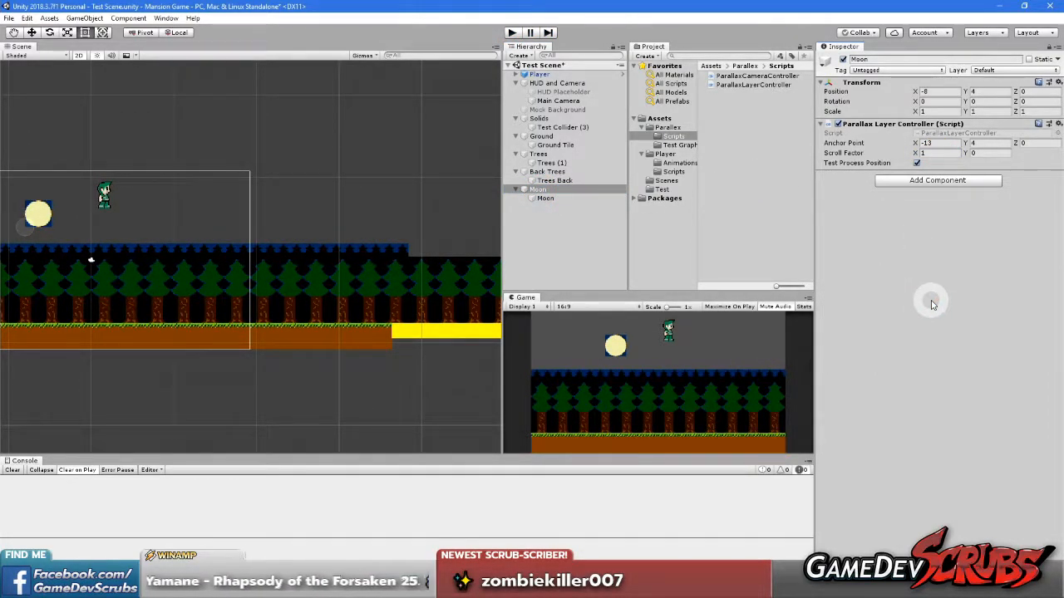
# Stretch the Ground Tile sprite's far end to a tiled width of about 132
pyautogui.scroll(-2, 333, 226)
pyautogui.moveTo(333, 225); pyautogui.dragTo(183, 200, button='middle')
pyautogui.scroll(-1, 226, 275)
pyautogui.click(204, 278)
pyautogui.moveTo(217, 276); pyautogui.dragTo(593, 297)
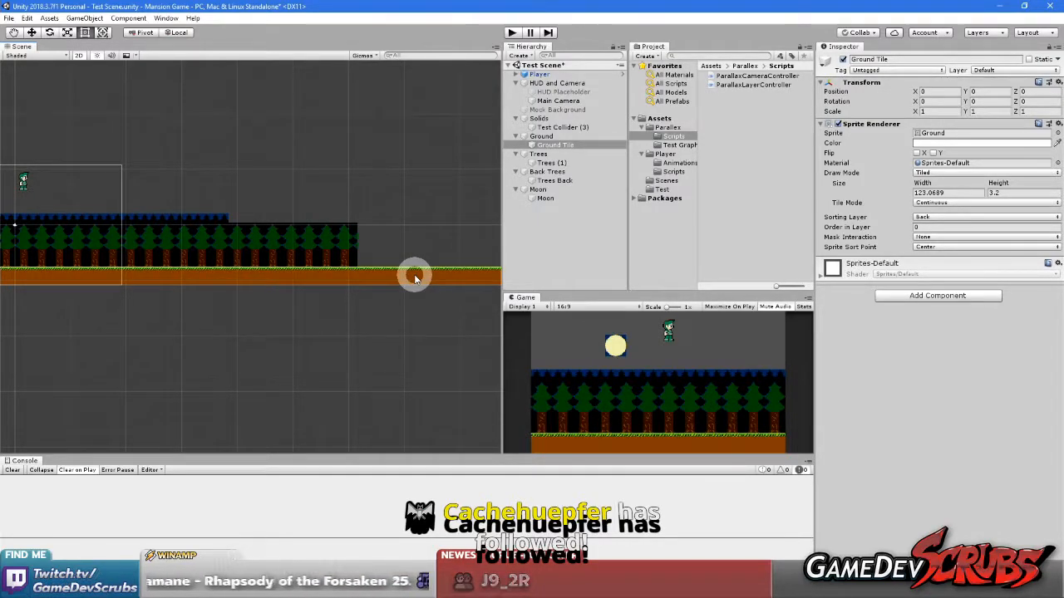
pyautogui.scroll(-3, 436, 273)
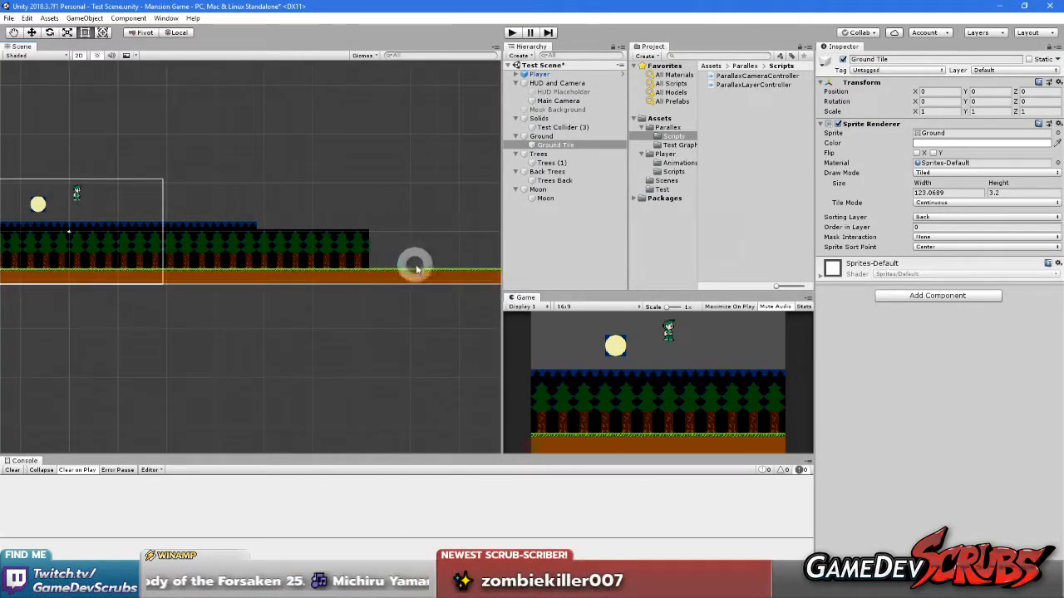
pyautogui.moveTo(416, 266); pyautogui.dragTo(244, 266, button='middle')
pyautogui.scroll(-1, 279, 269)
pyautogui.moveTo(380, 274); pyautogui.dragTo(432, 276)
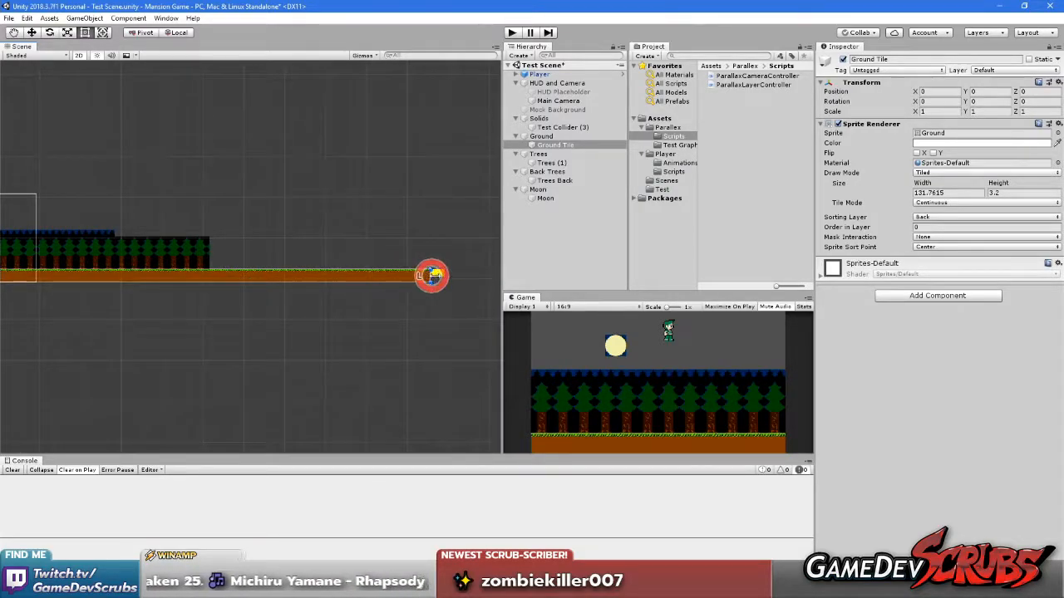
# Stretch the Trees (1) sprite to a width of about 144.3 and the Trees Back sprite to about 146.8
pyautogui.click(191, 262)
pyautogui.moveTo(207, 254); pyautogui.dragTo(469, 256)
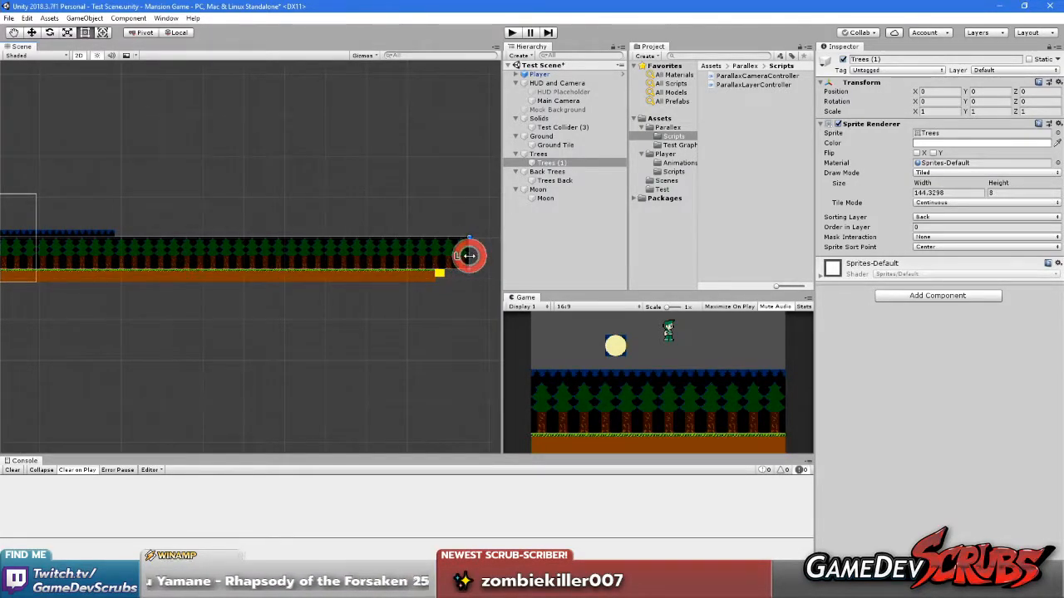
pyautogui.click(87, 233)
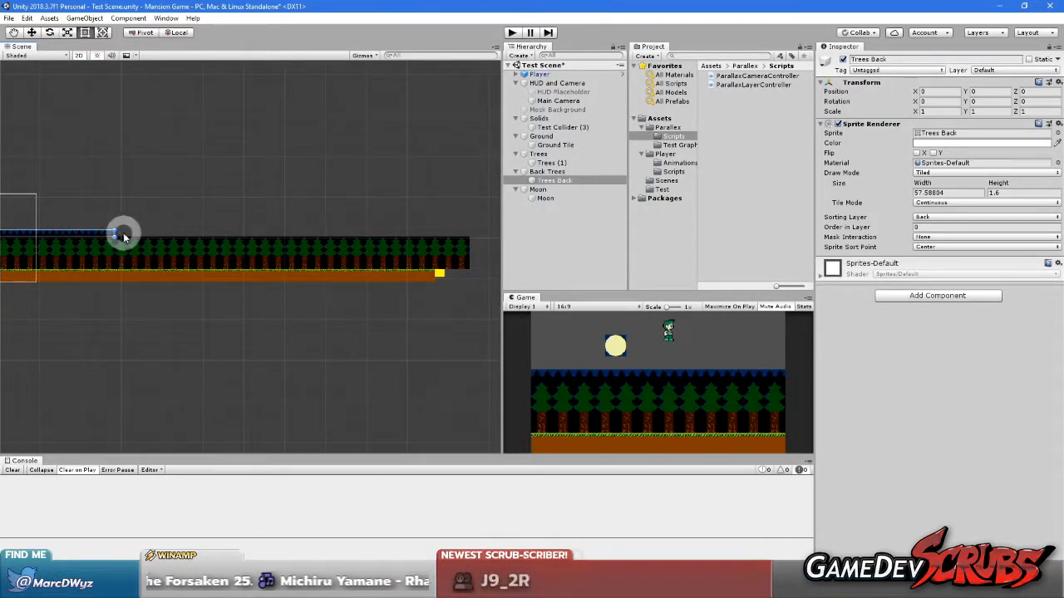
pyautogui.moveTo(115, 234); pyautogui.dragTo(480, 236)
pyautogui.scroll(-1, 81, 277)
pyautogui.moveTo(81, 277); pyautogui.dragTo(235, 296, button='middle')
pyautogui.scroll(2, 235, 288)
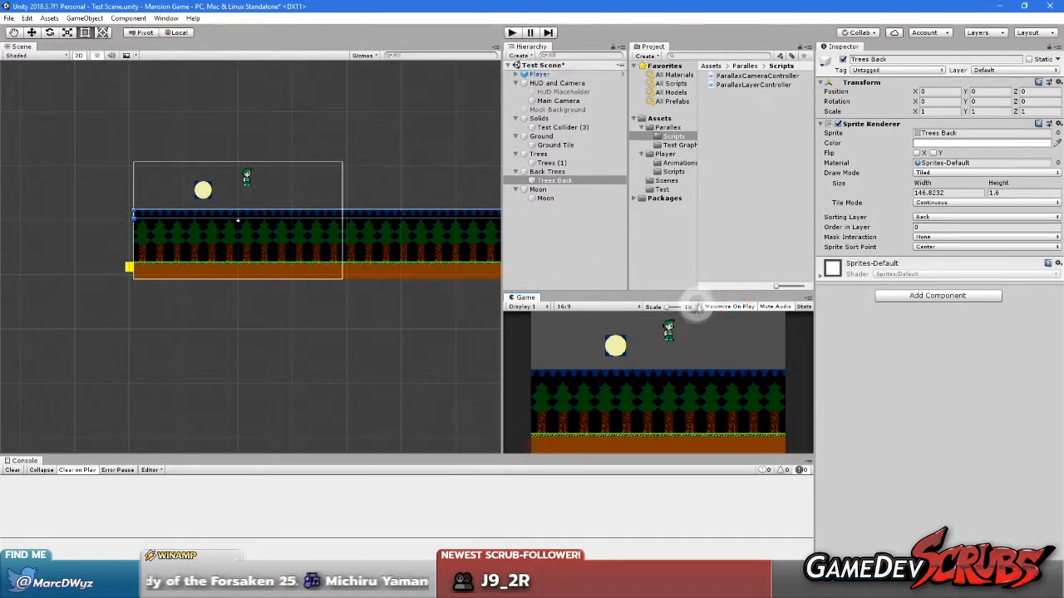
# Dock the Game view beside the Scene view and start play mode
pyautogui.moveTo(525, 298); pyautogui.dragTo(87, 46)
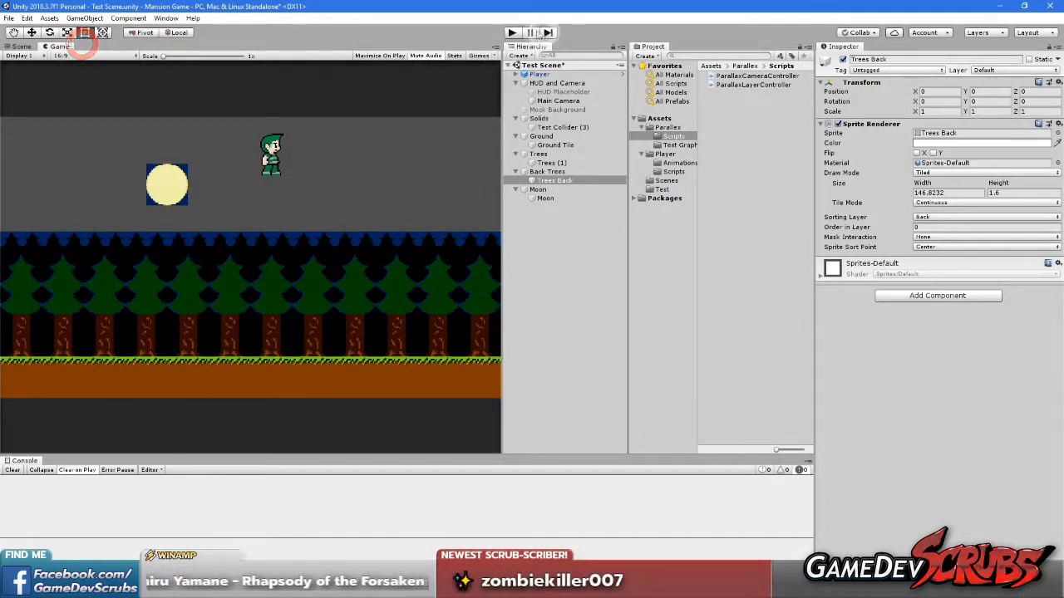
pyautogui.click(512, 31)
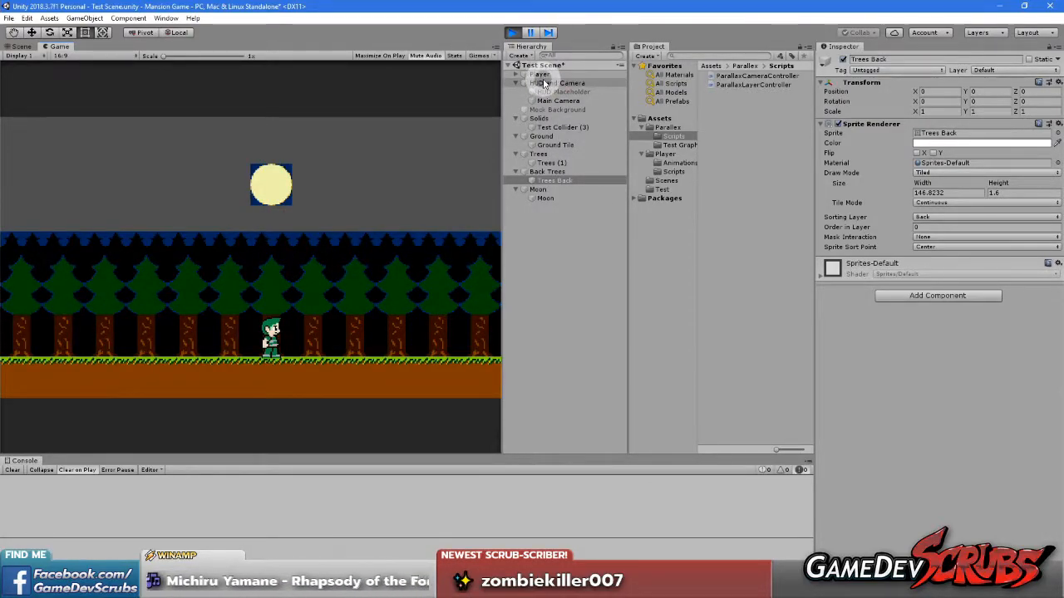
# Slide the HUD and Camera object back and forth along X to examine the layers' scrolling, ending at about X 12.64
pyautogui.click(556, 101)
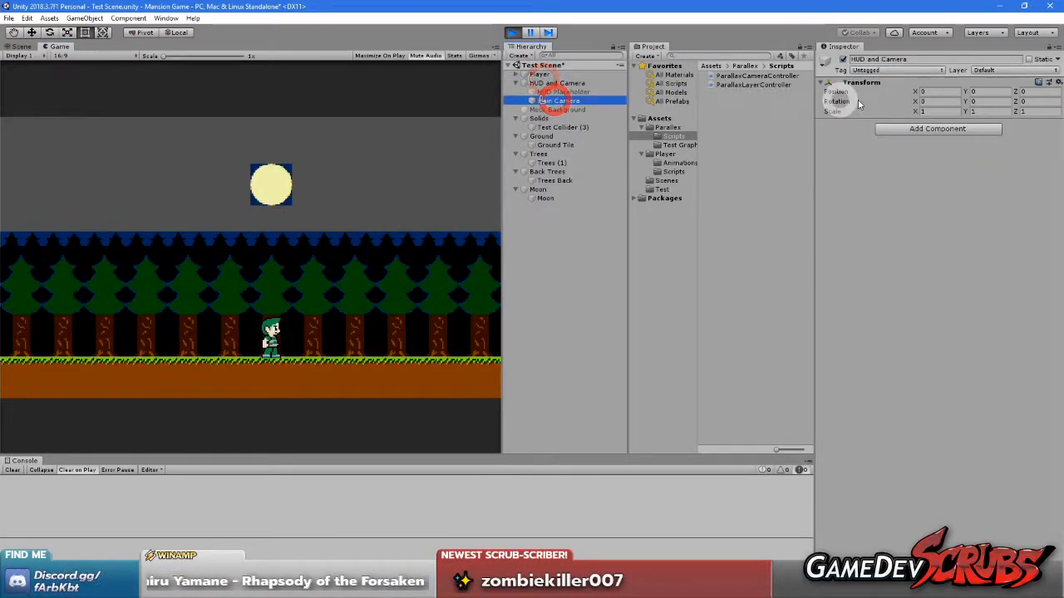
pyautogui.click(573, 83)
pyautogui.click(918, 92)
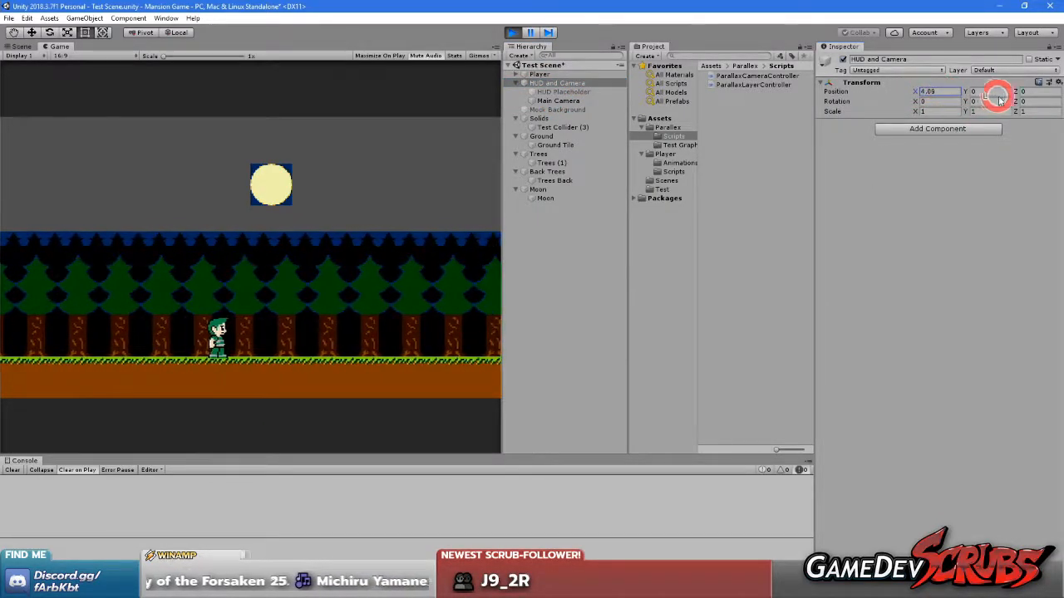
pyautogui.moveTo(184, 104); pyautogui.dragTo(93, 125)
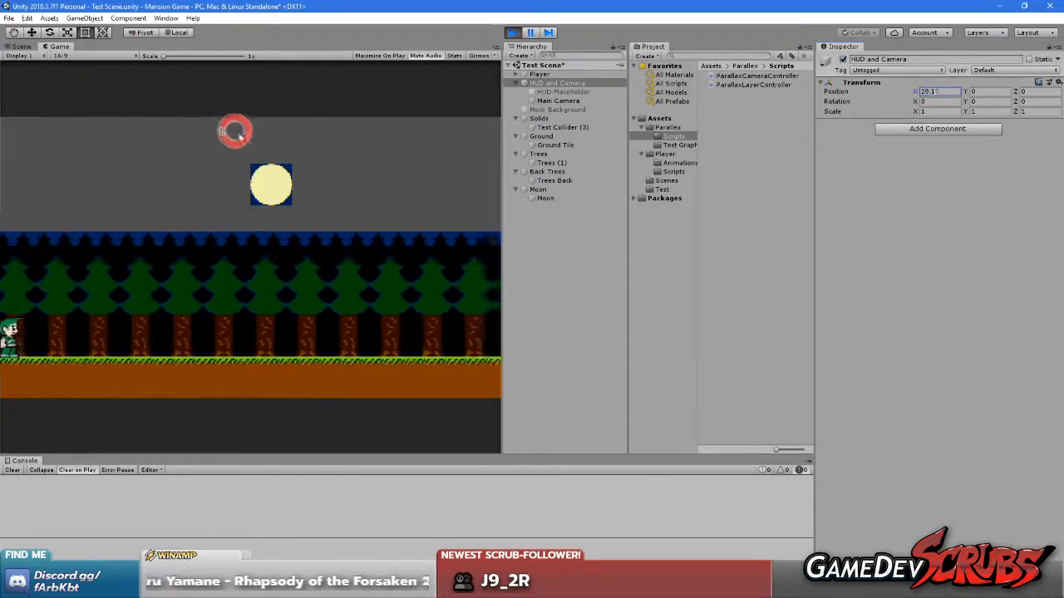
pyautogui.moveTo(310, 140); pyautogui.dragTo(677, 148)
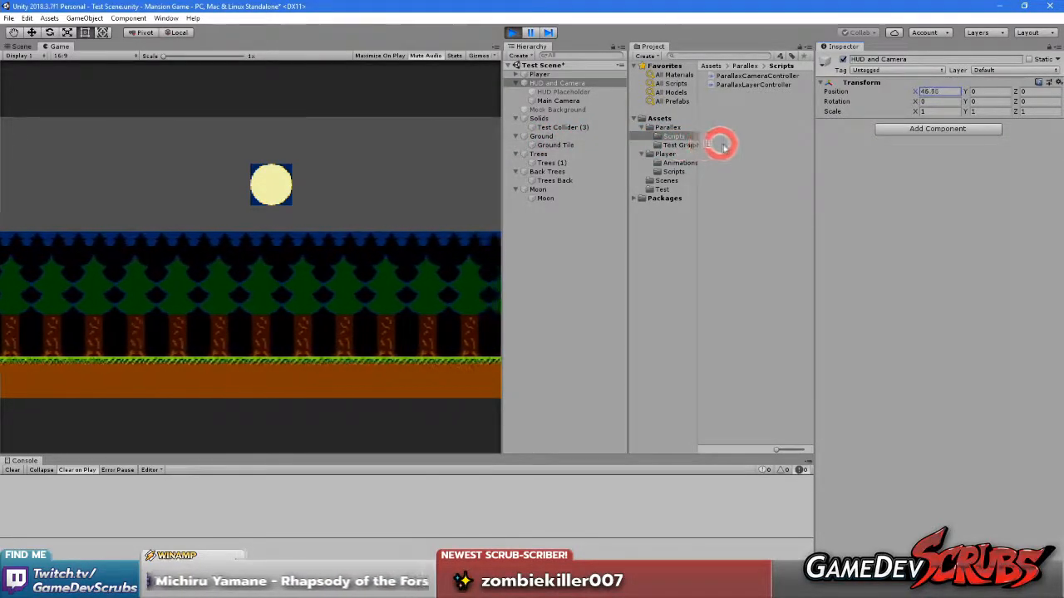
pyautogui.moveTo(647, 142); pyautogui.dragTo(407, 145)
pyautogui.moveTo(316, 143); pyautogui.dragTo(58, 164)
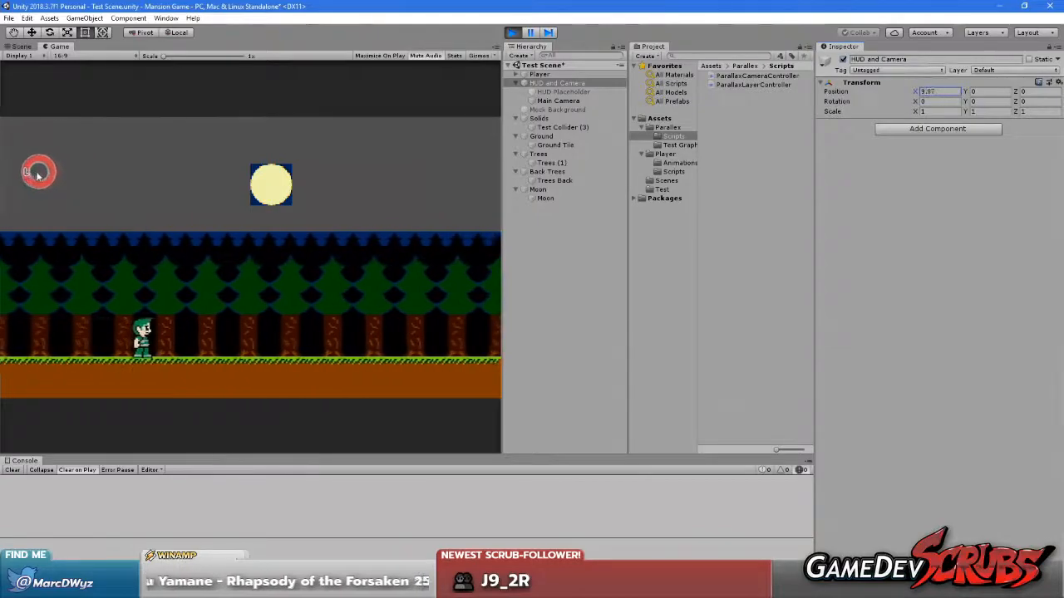
pyautogui.moveTo(143, 175); pyautogui.dragTo(91, 177)
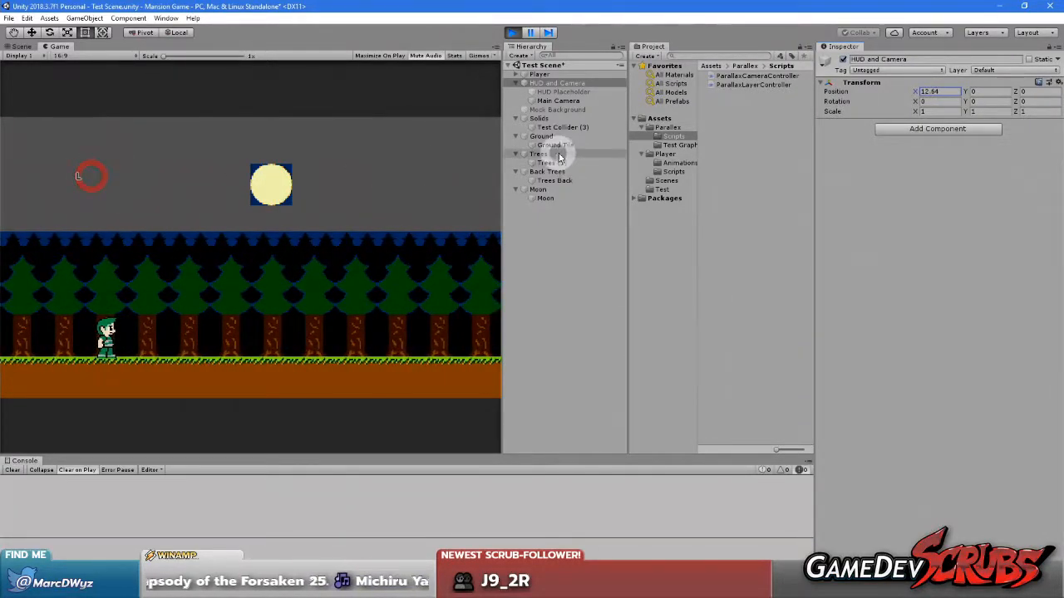
# Set the Back Trees layer's Scroll Factor X to 0.5 during play mode
pyautogui.click(546, 172)
pyautogui.click(950, 153)
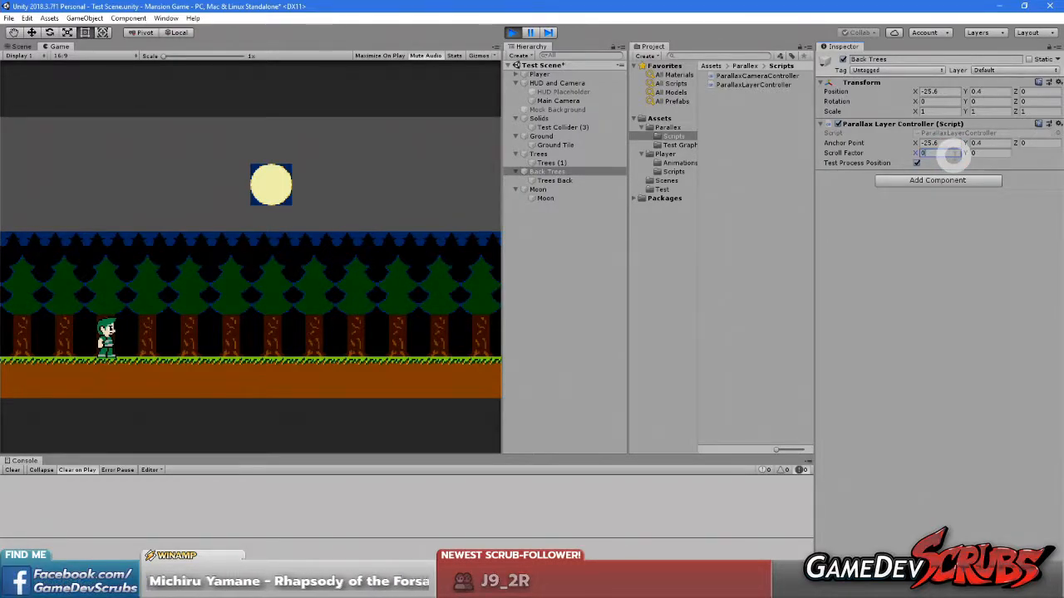
pyautogui.write('0.5')
pyautogui.click(988, 304)
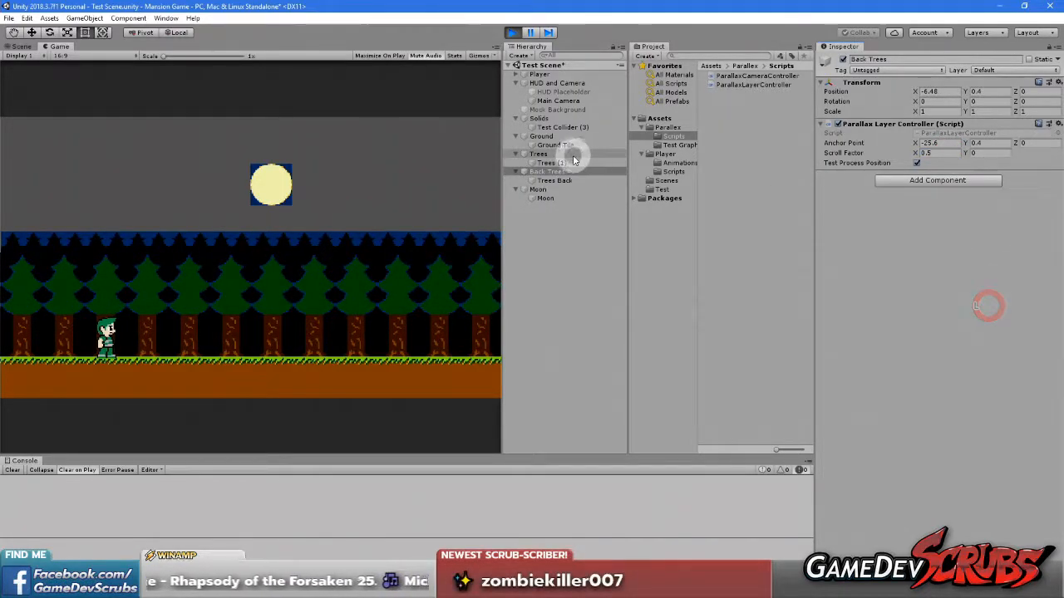
# Set the Trees layer's Scroll Factor X to 0.25 during play mode
pyautogui.click(540, 154)
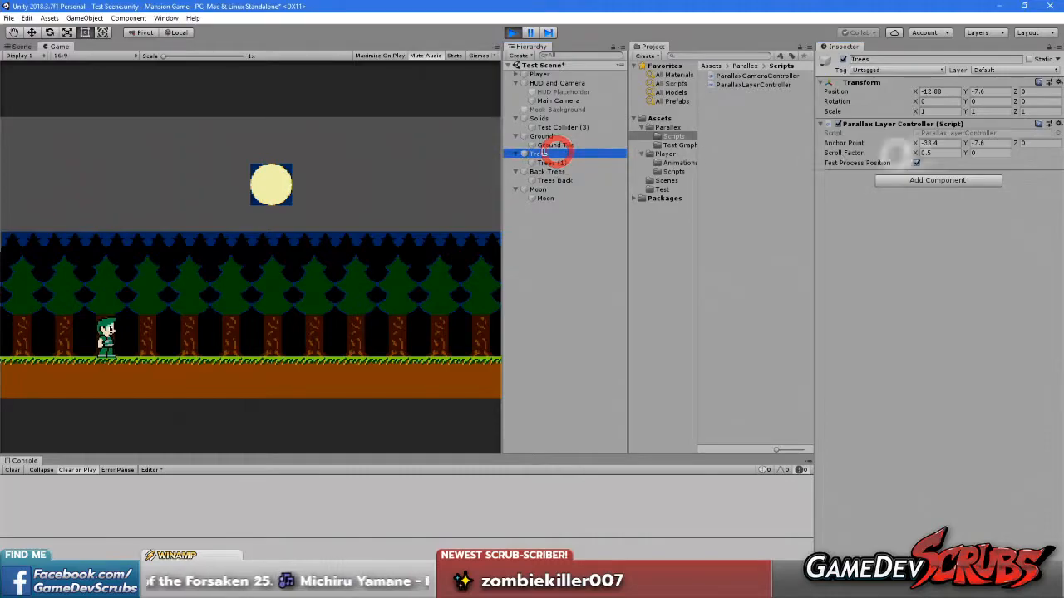
pyautogui.write('0.25')
pyautogui.click(950, 297)
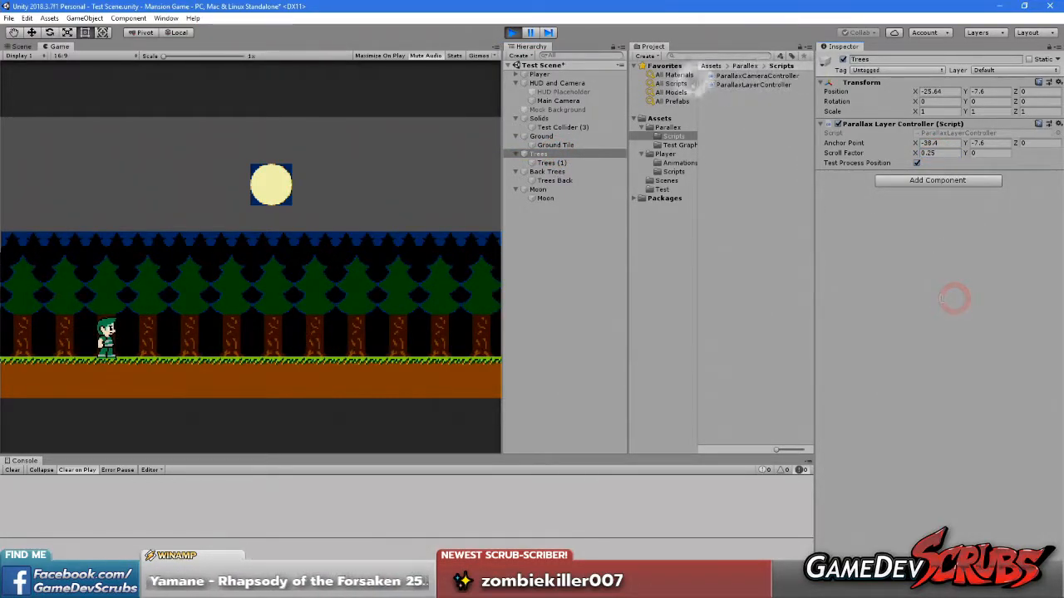
# Enable the HUD Placeholder and slide the HUD and Camera object back and forth along X to review the parallax, ending at about X 0.21
pyautogui.click(537, 90)
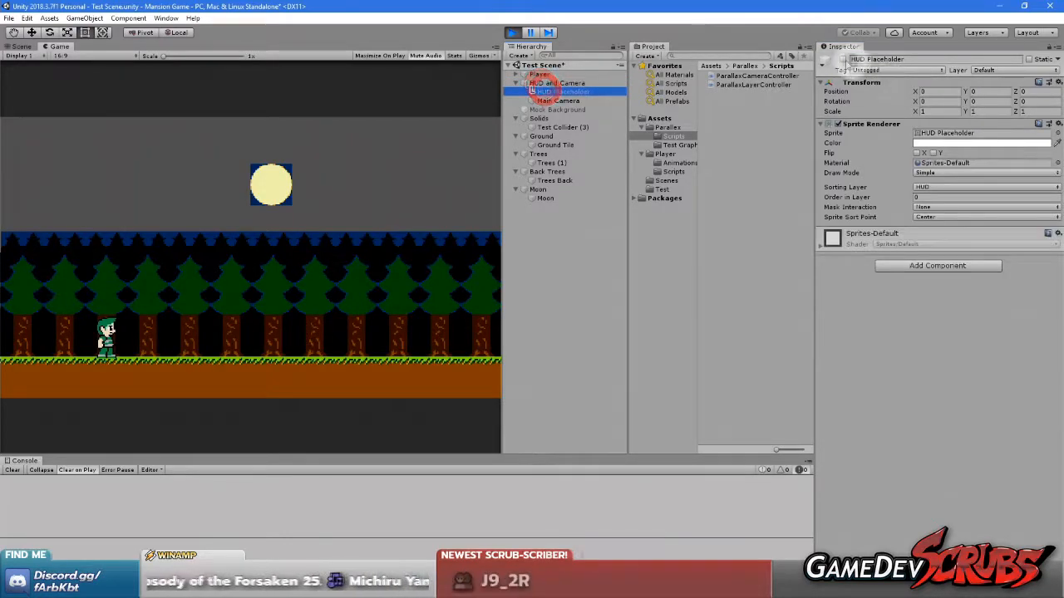
pyautogui.click(842, 59)
pyautogui.click(540, 84)
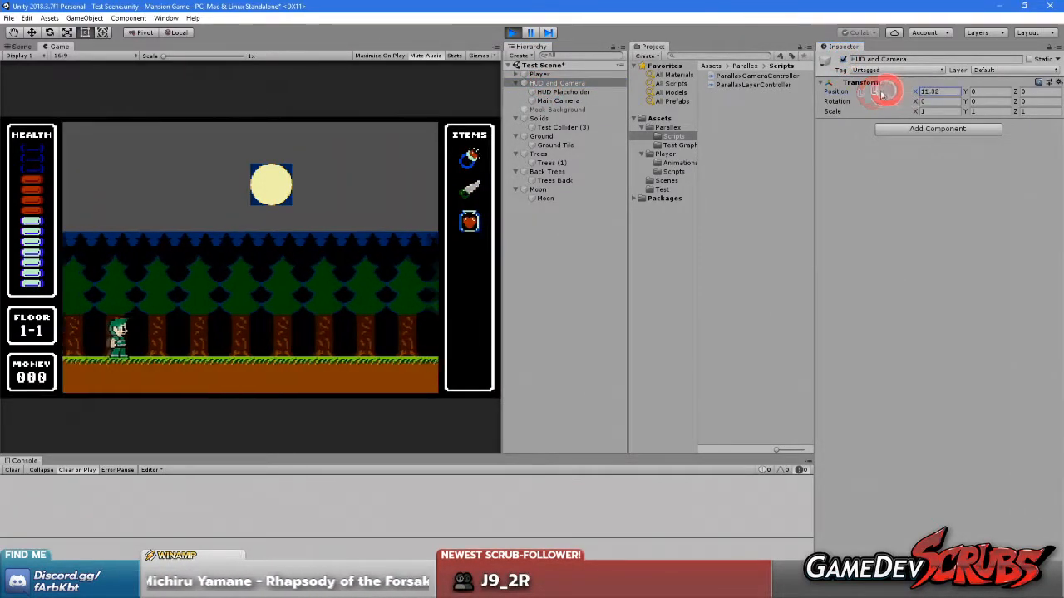
pyautogui.moveTo(95, 103); pyautogui.dragTo(894, 133)
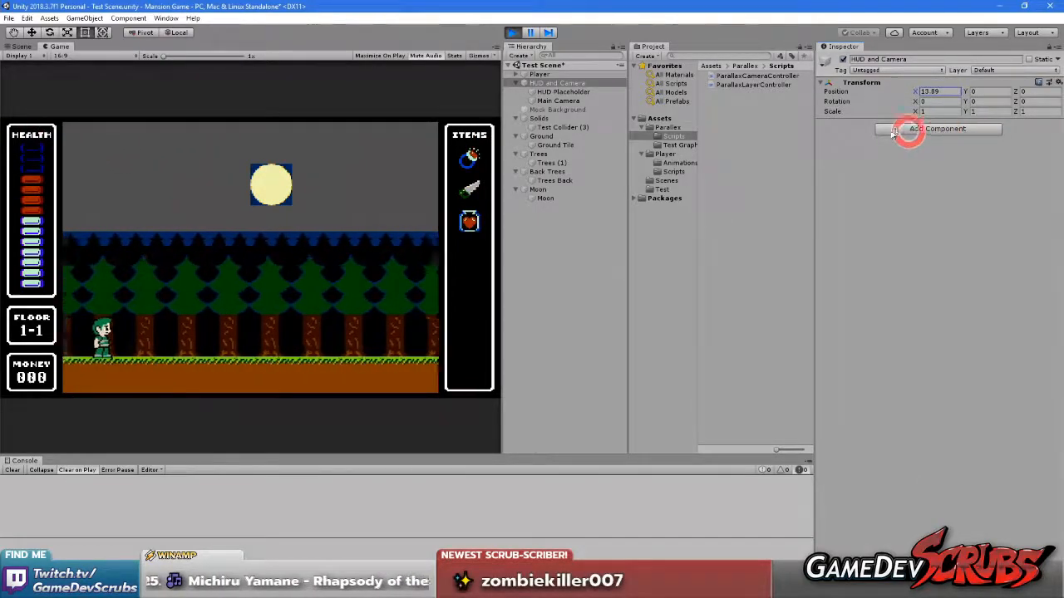
pyautogui.moveTo(676, 118); pyautogui.dragTo(948, 146)
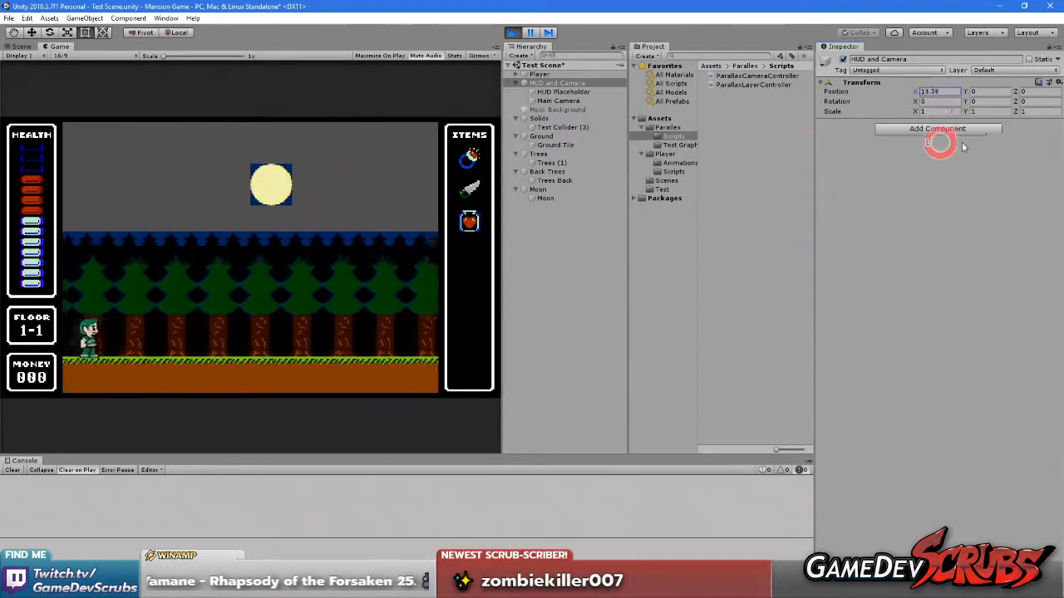
pyautogui.moveTo(148, 145); pyautogui.dragTo(928, 153)
pyautogui.moveTo(249, 150); pyautogui.dragTo(180, 151)
pyautogui.moveTo(429, 135); pyautogui.dragTo(712, 134)
pyautogui.moveTo(503, 126); pyautogui.dragTo(659, 137)
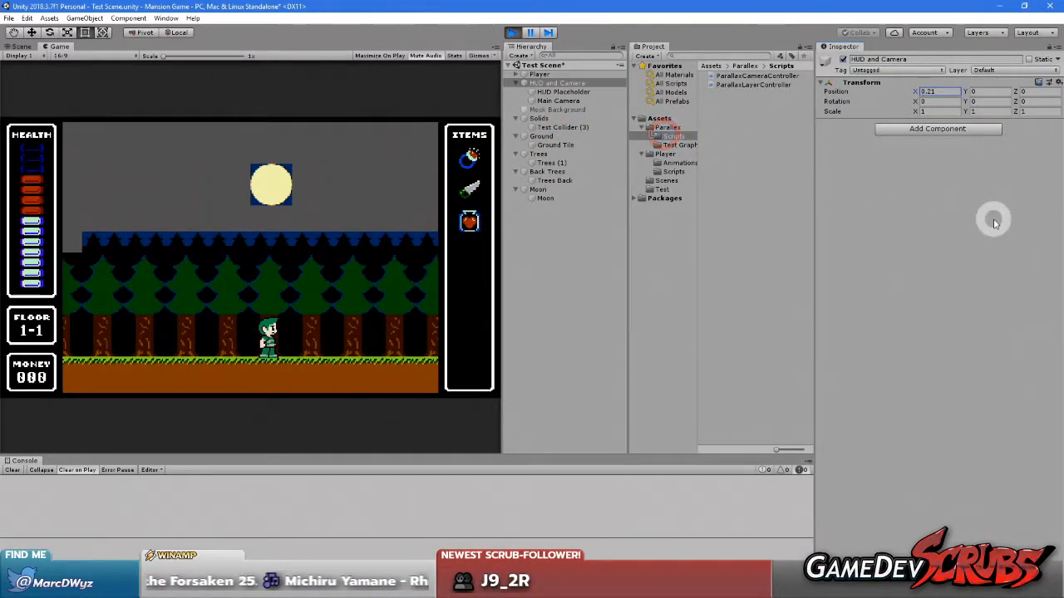
# Slide the HUD and Camera object to about X 14.29 and Y -0.14 to review the parallax on both axes, and exit play mode
pyautogui.moveTo(973, 91); pyautogui.dragTo(965, 115)
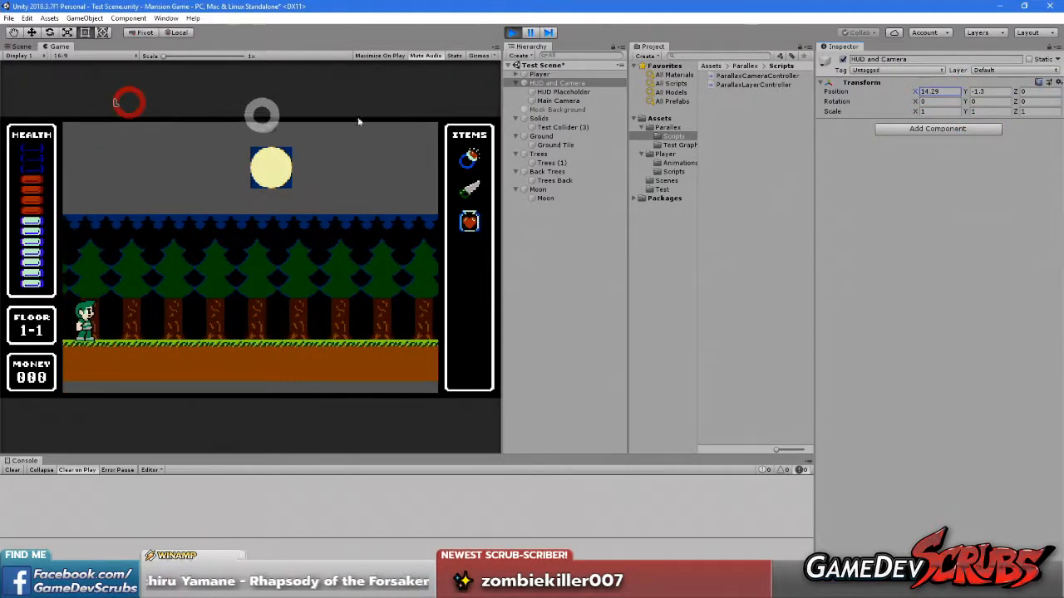
pyautogui.moveTo(963, 93); pyautogui.dragTo(989, 122)
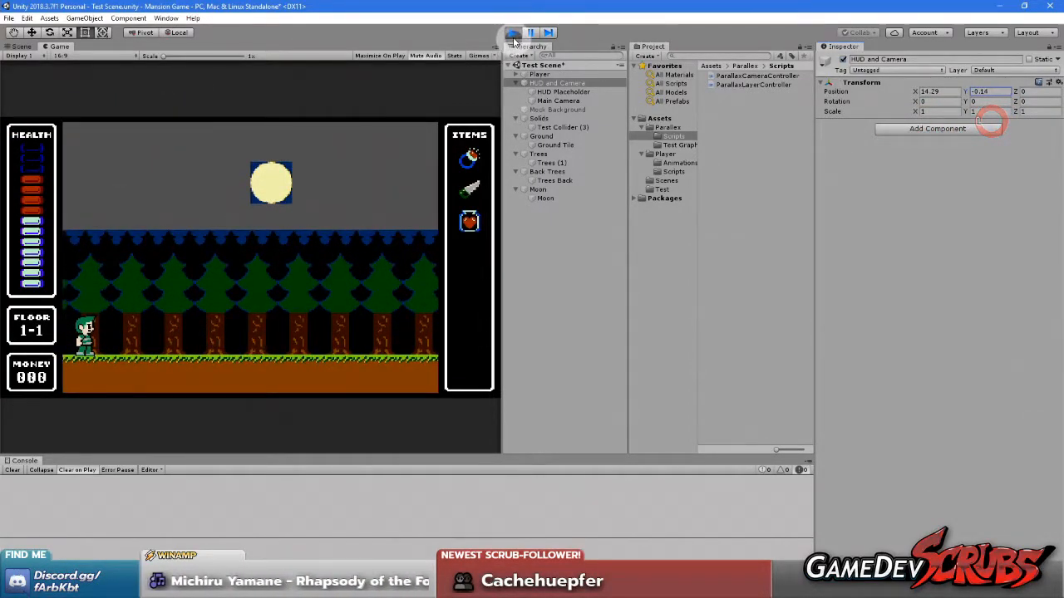
pyautogui.click(512, 33)
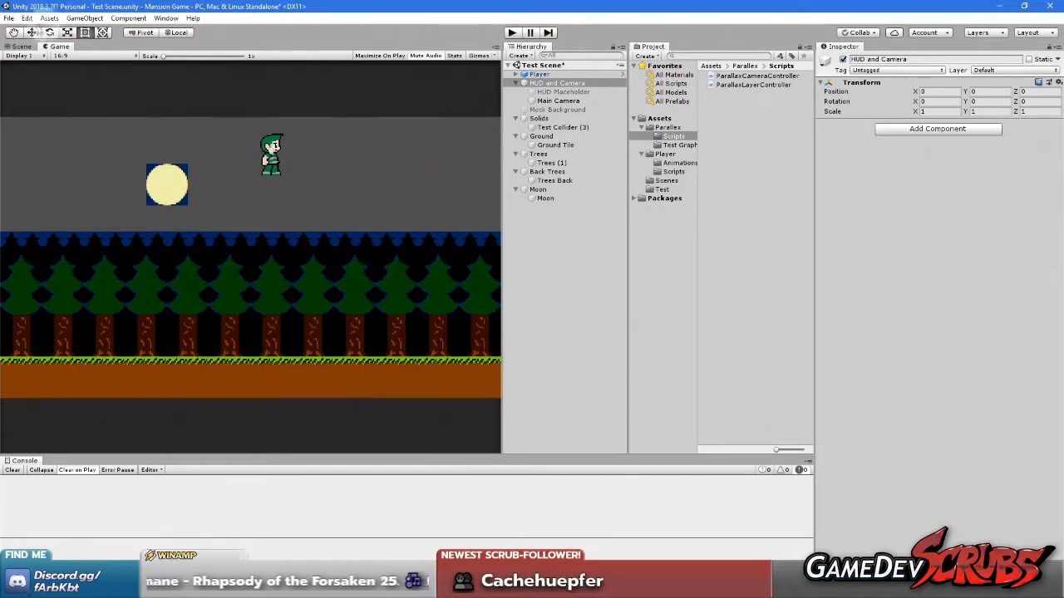
# Save the test scene and the project
pyautogui.click(9, 19)
pyautogui.click(27, 60)
pyautogui.click(8, 18)
pyautogui.click(33, 105)
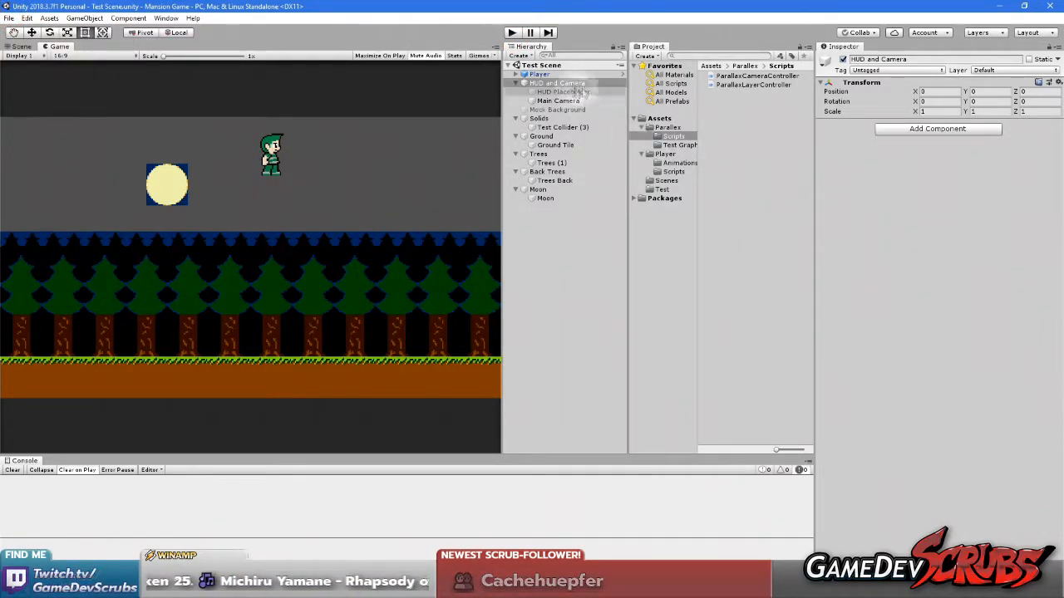
# Create a C# script named FollowTransform in the root Assets folder
pyautogui.click(659, 118)
pyautogui.rightClick(745, 196)
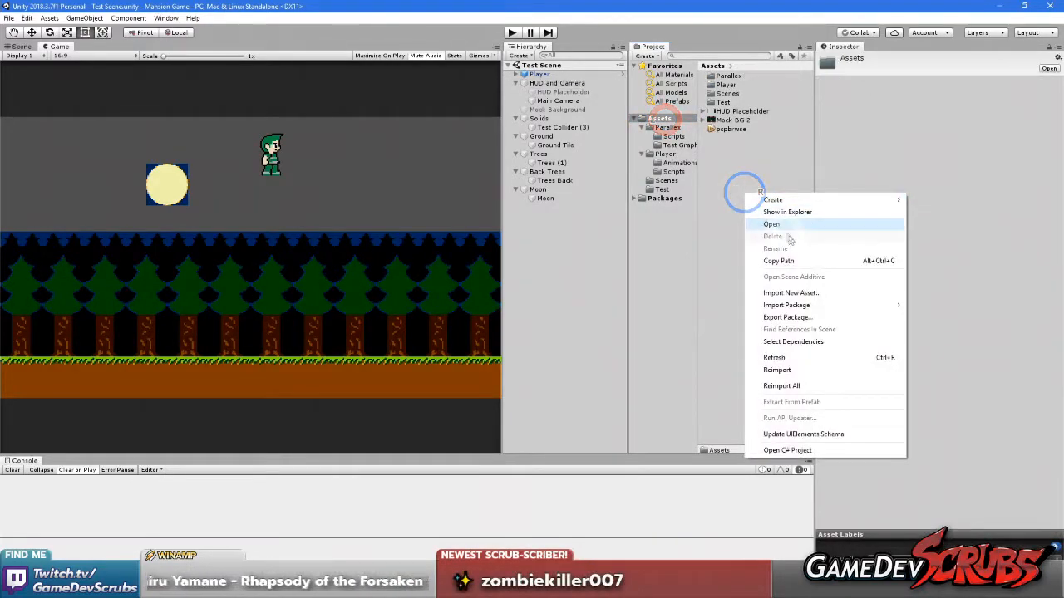
pyautogui.click(809, 199)
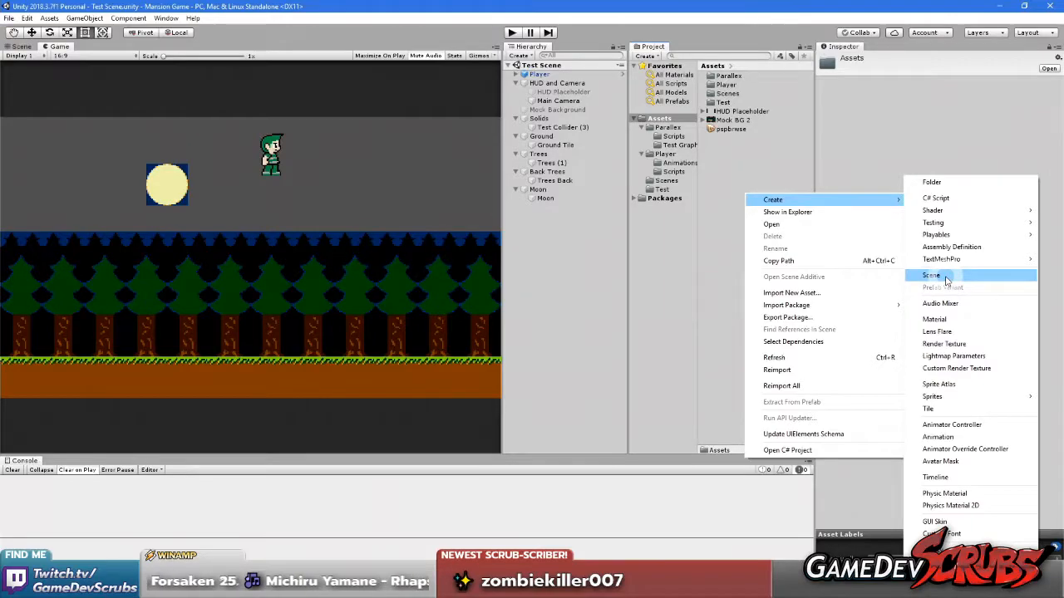
pyautogui.click(937, 198)
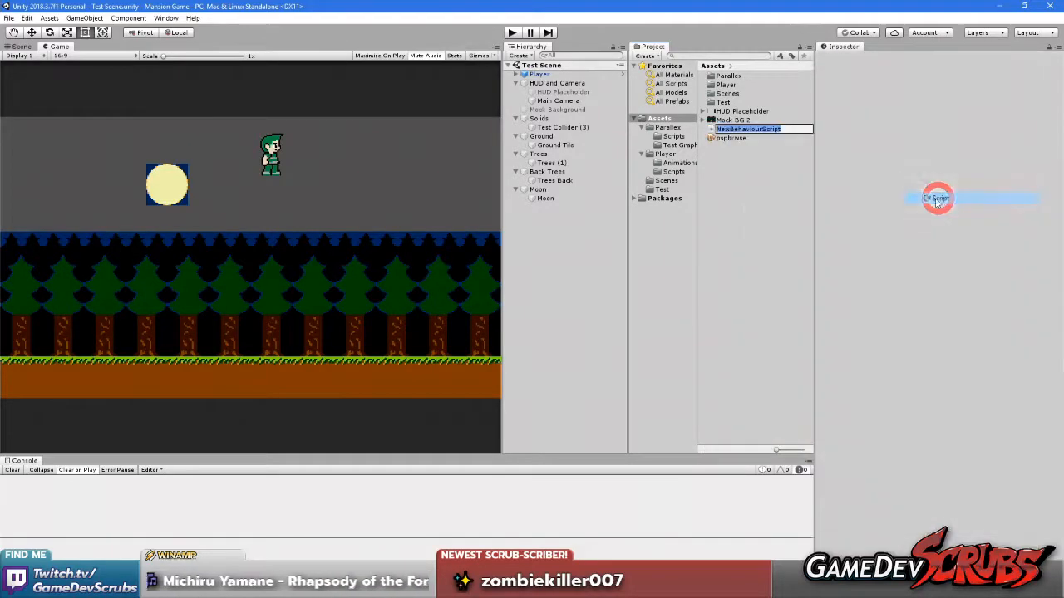
pyautogui.write('FollowTra')
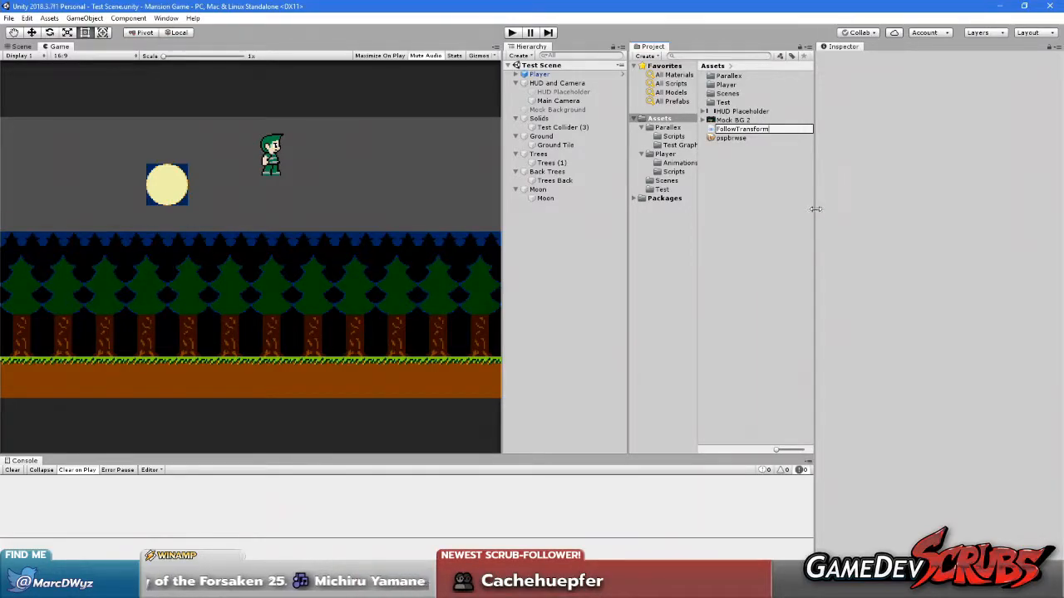
pyautogui.write('nsform')
pyautogui.press('Return')
# Open the FollowTransform script in Visual Studio and delete its default Start and Update methods
pyautogui.doubleClick(731, 114)
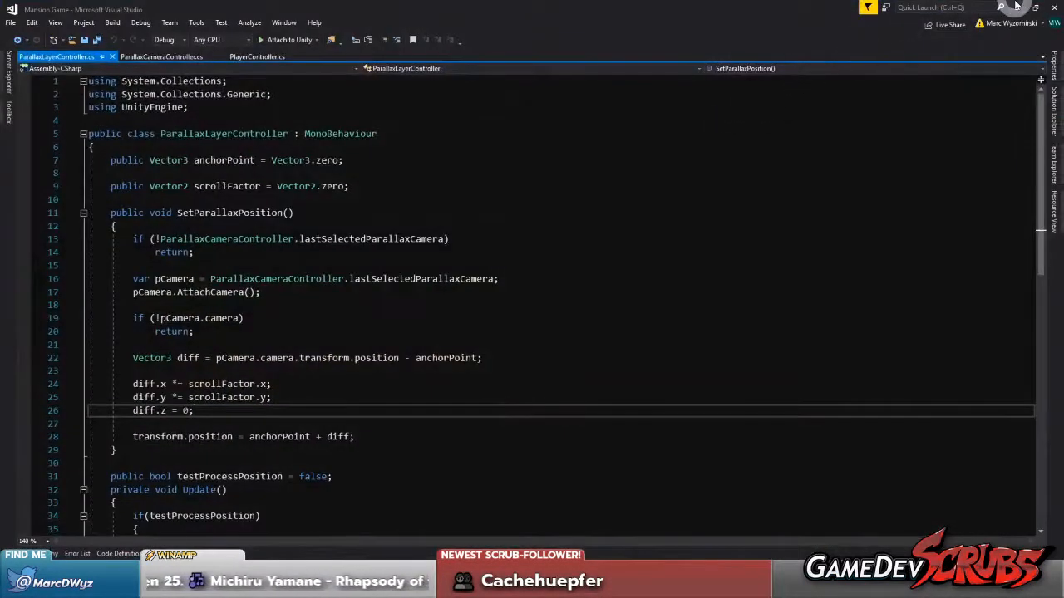
pyautogui.click(1017, 8)
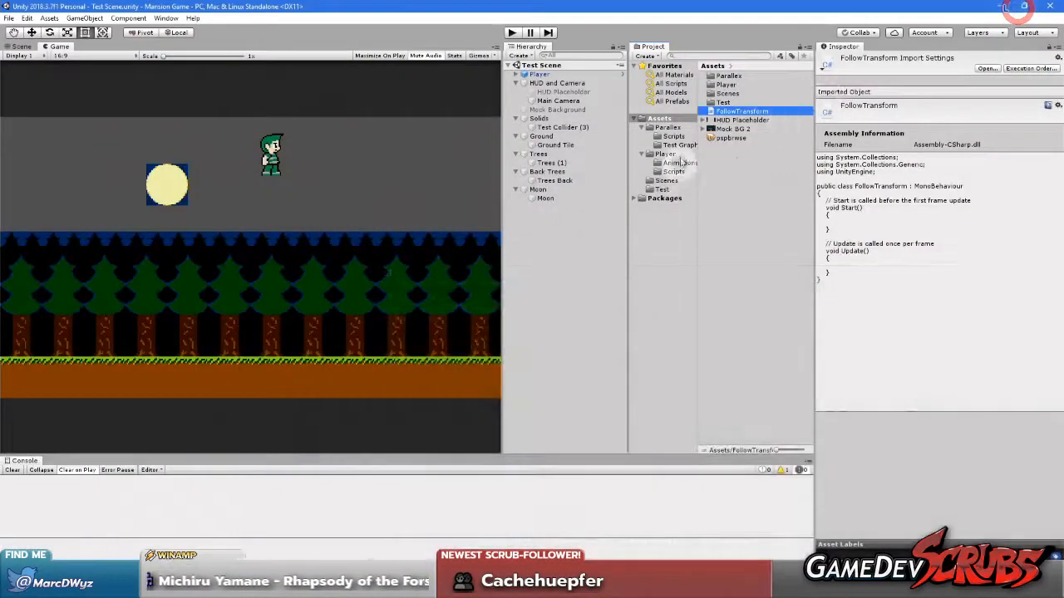
pyautogui.doubleClick(739, 113)
pyautogui.moveTo(112, 159); pyautogui.dragTo(194, 292)
pyautogui.press('Delete')
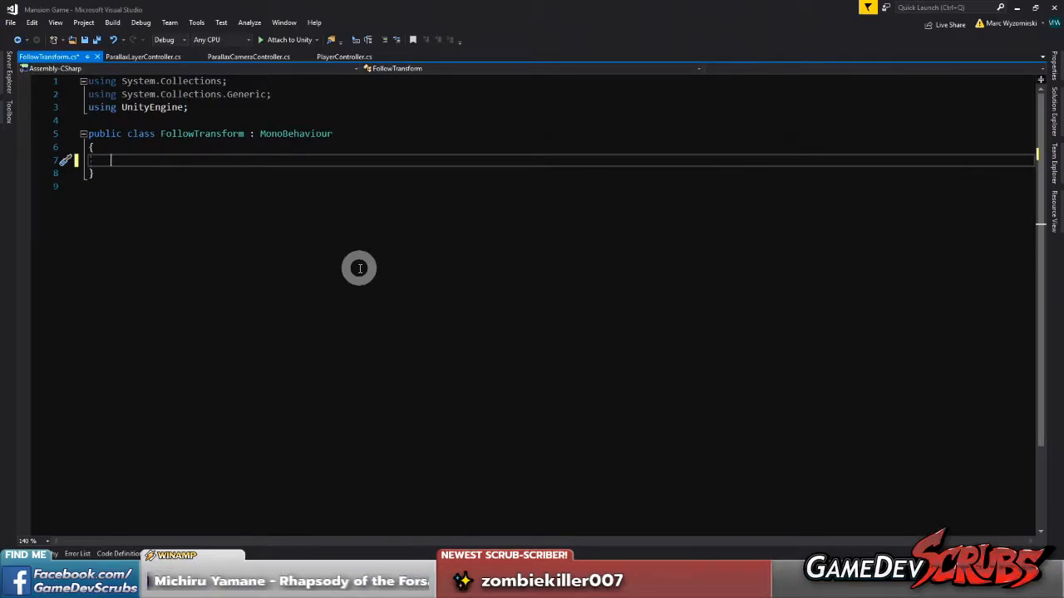
# Declare a public Transform field named followThisTransform and add an empty private LateUpdate method below it
pyautogui.write('public transform foll')
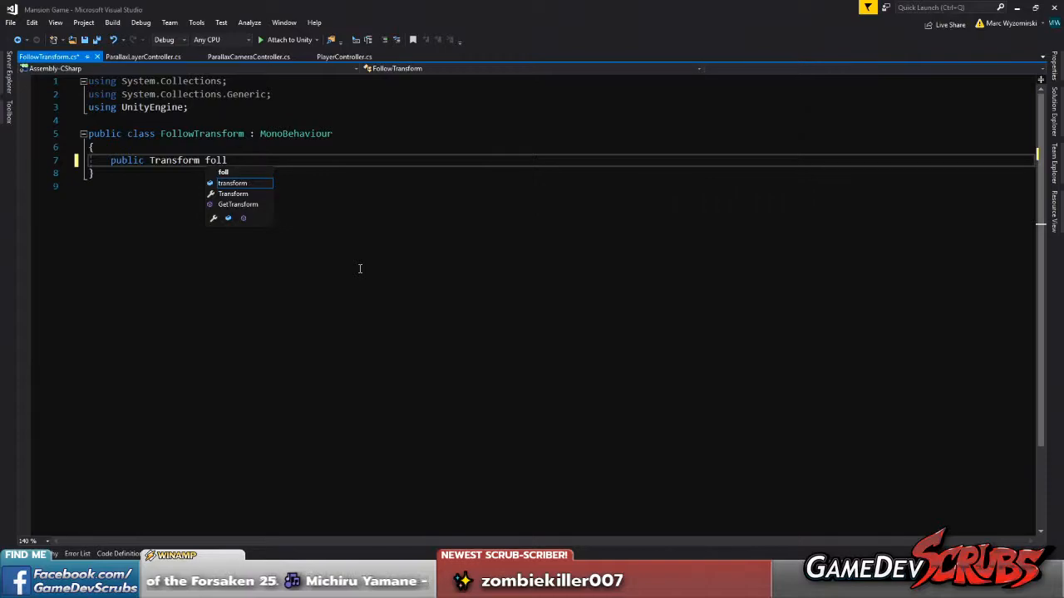
pyautogui.write(' sform;')
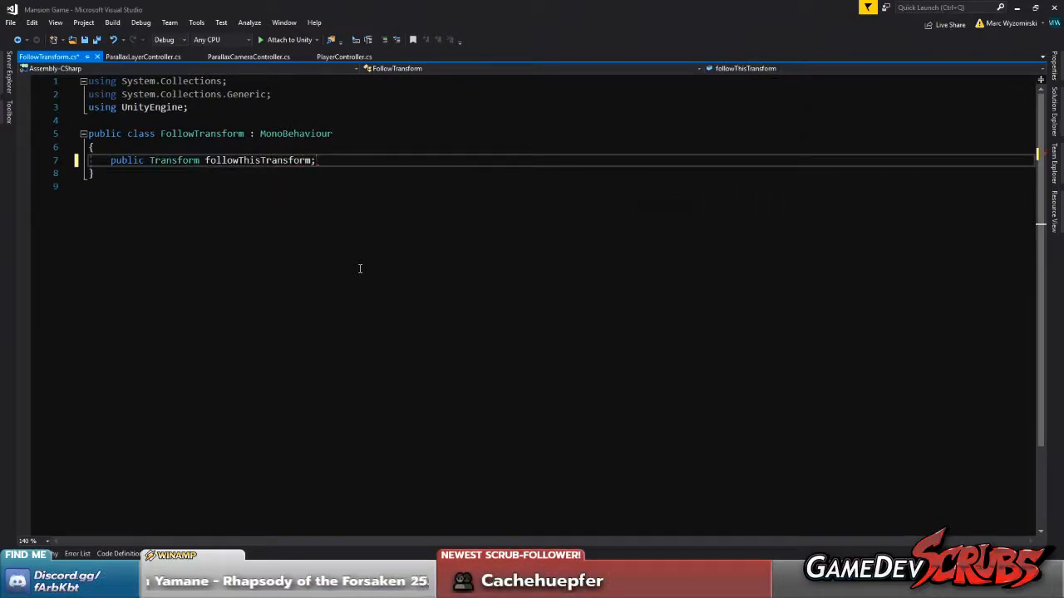
pyautogui.press('Return')
pyautogui.press('Return')
pyautogui.write('upd')
pyautogui.press('Tab')
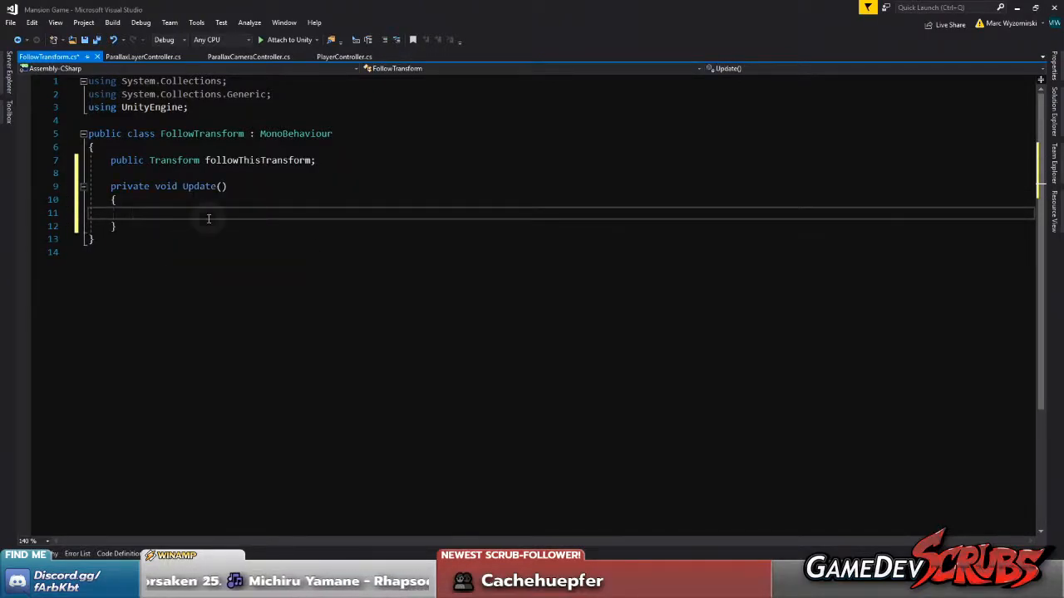
pyautogui.click(183, 186)
pyautogui.write('Late')
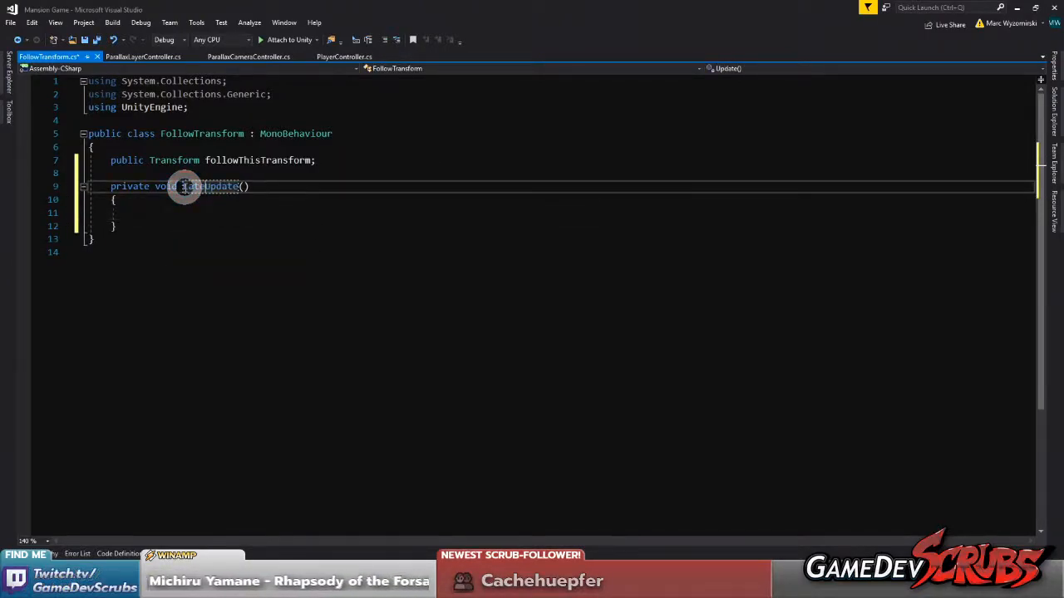
pyautogui.click(201, 216)
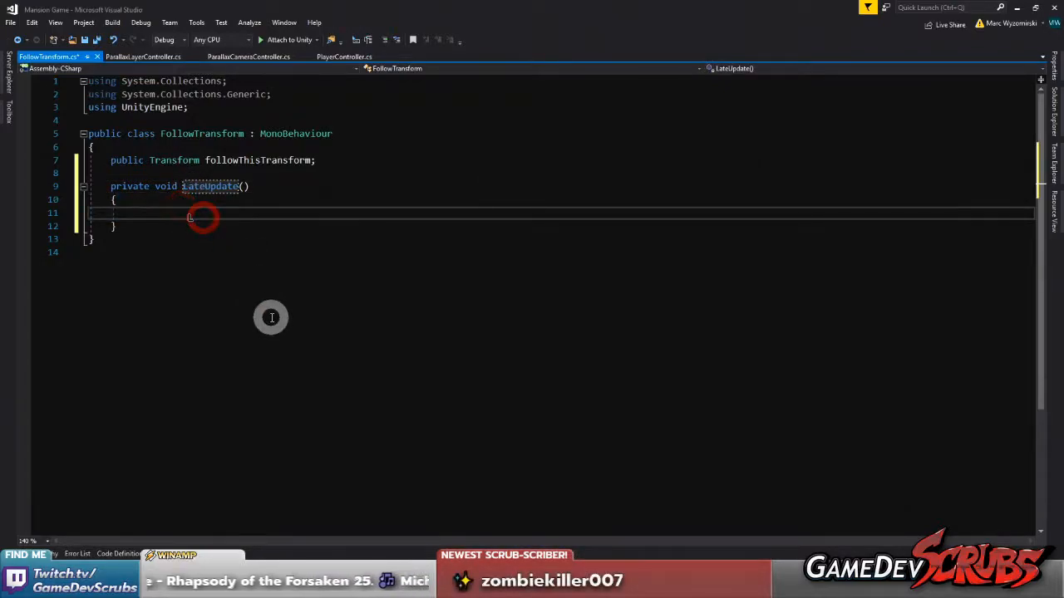
# Add a guard in LateUpdate that returns early if followThisTransform is not set
pyautogui.write('if(')
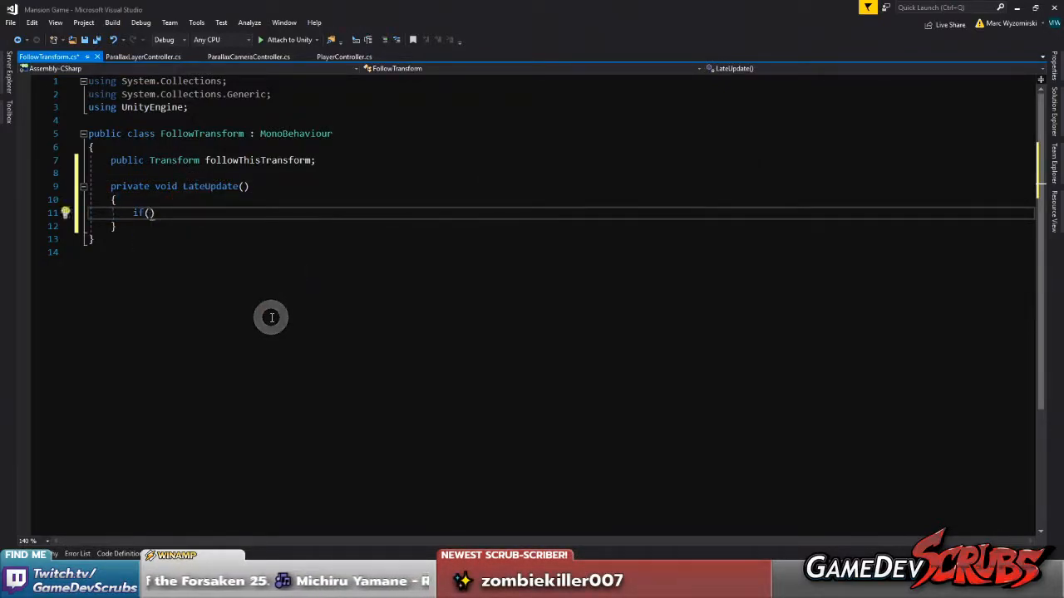
pyautogui.write('!trans')
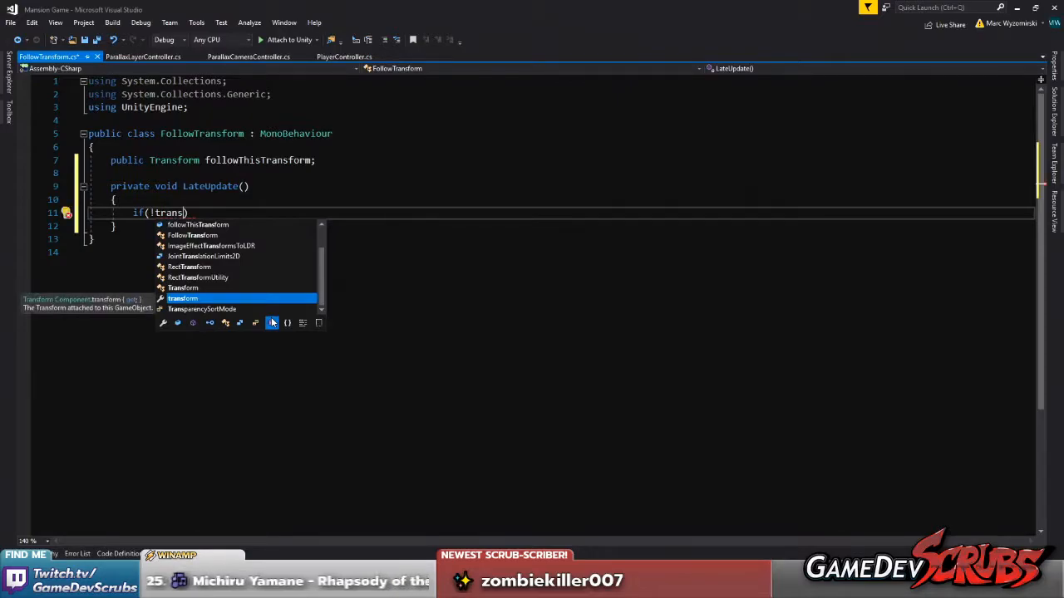
pyautogui.press('Up')
pyautogui.press('Up')
pyautogui.press('Up')
pyautogui.press('Up')
pyautogui.press('Up')
pyautogui.press('Up')
pyautogui.press('Up')
pyautogui.press('Up')
pyautogui.press('Up')
pyautogui.press('Tab')
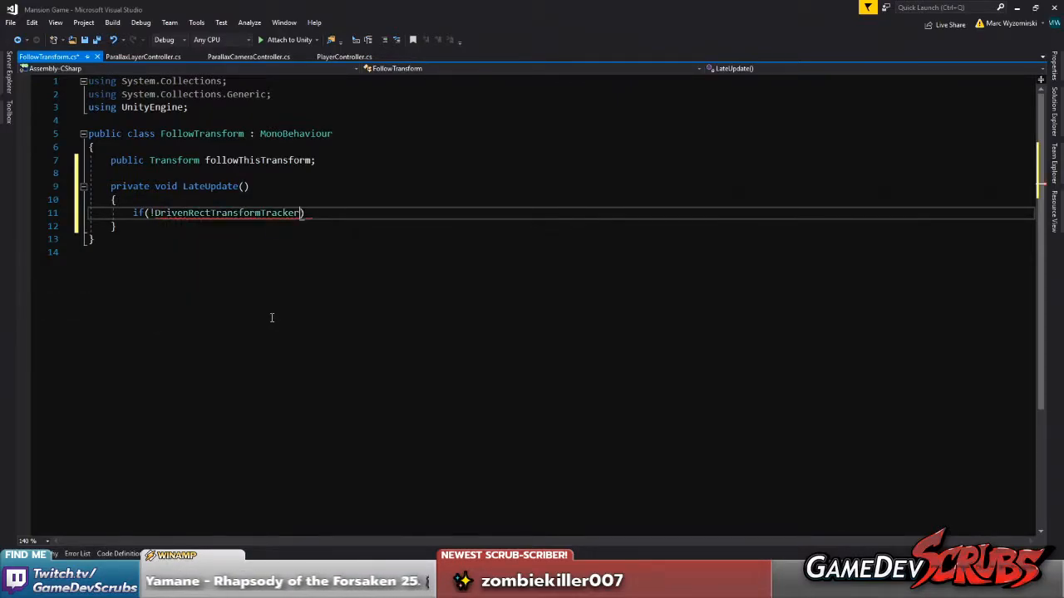
pyautogui.doubleClick(262, 160)
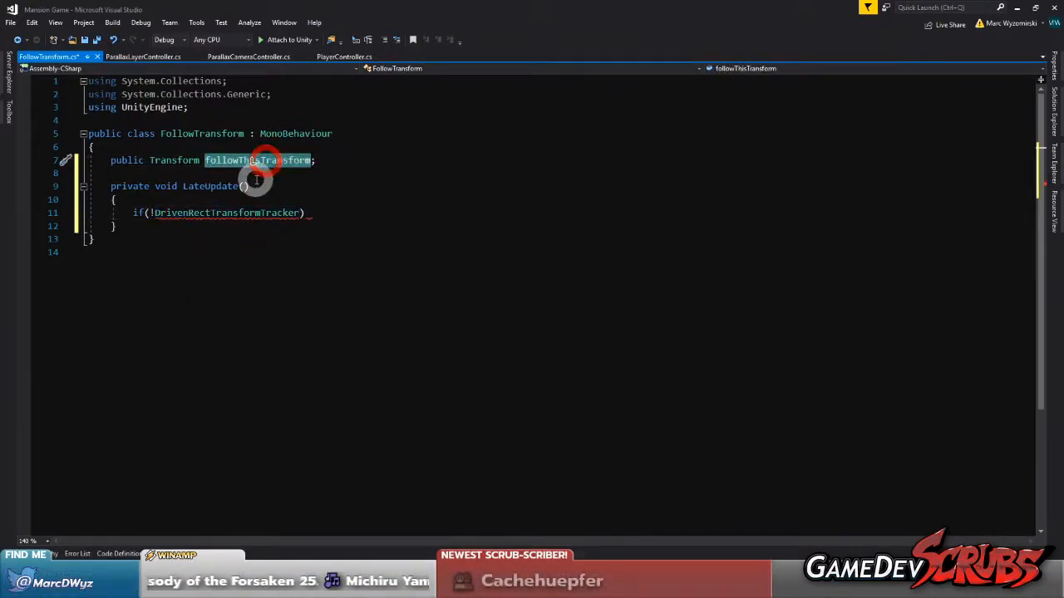
pyautogui.hotkey('ctrl', 'c')
pyautogui.doubleClick(218, 213)
pyautogui.hotkey('ctrl', 'v')
pyautogui.click(313, 213)
pyautogui.press('Return')
pyautogui.write('return;')
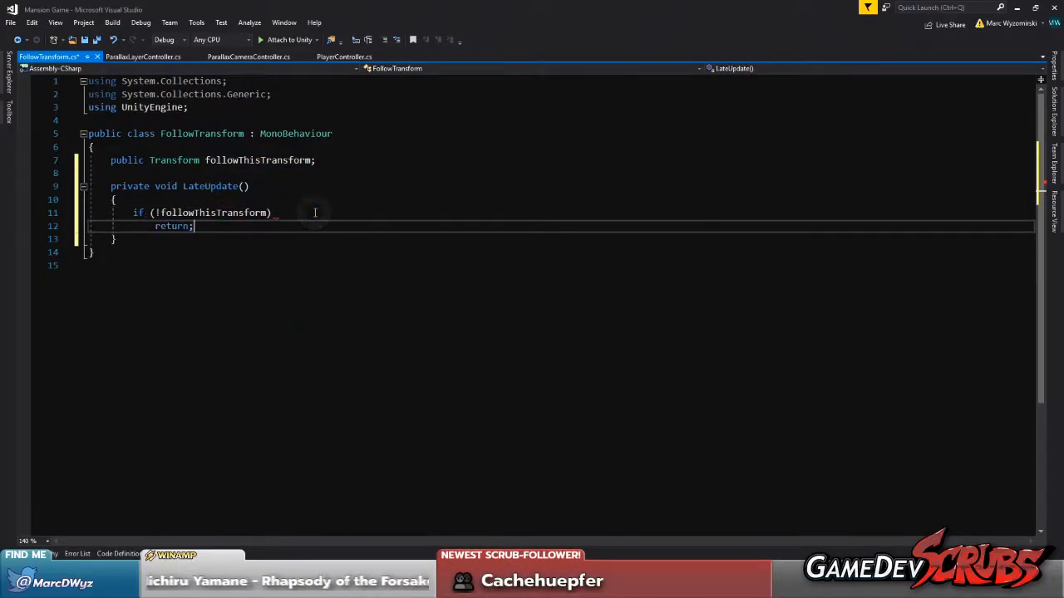
pyautogui.press('Return')
pyautogui.press('Return')
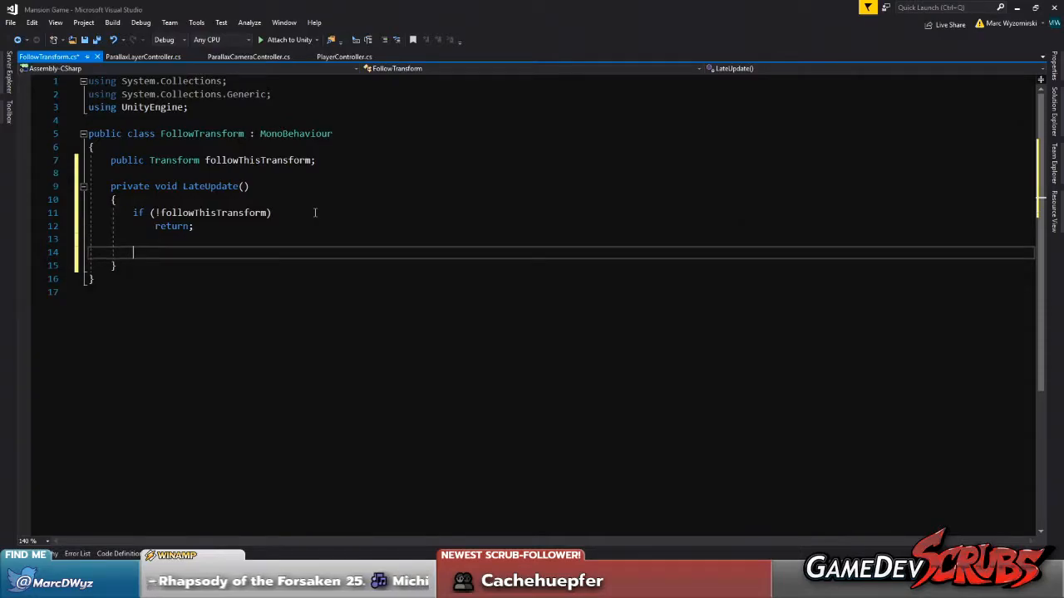
pyautogui.doubleClick(218, 214)
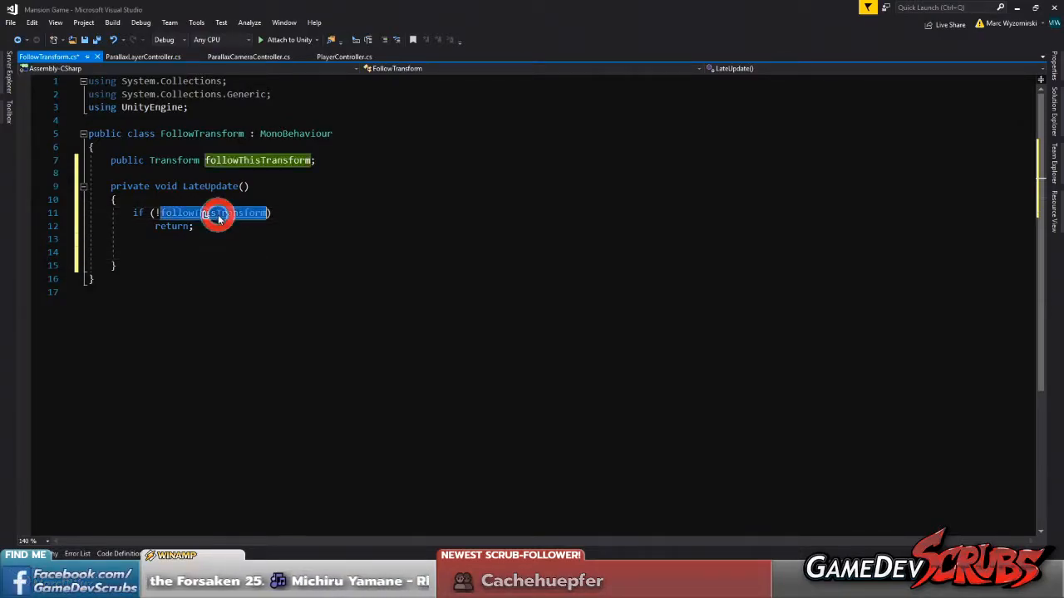
pyautogui.click(186, 248)
# Declare a public Vector3 field named followOffset, initialised to Vector3.zero, below followThisTransform
pyautogui.click(345, 162)
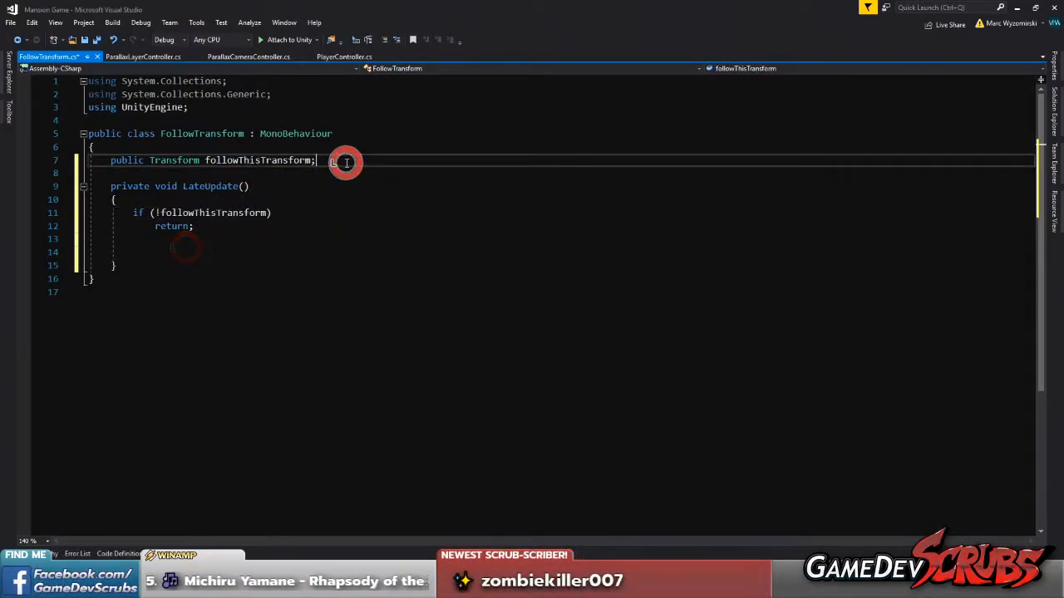
pyautogui.press('Return')
pyautogui.write('public Ve')
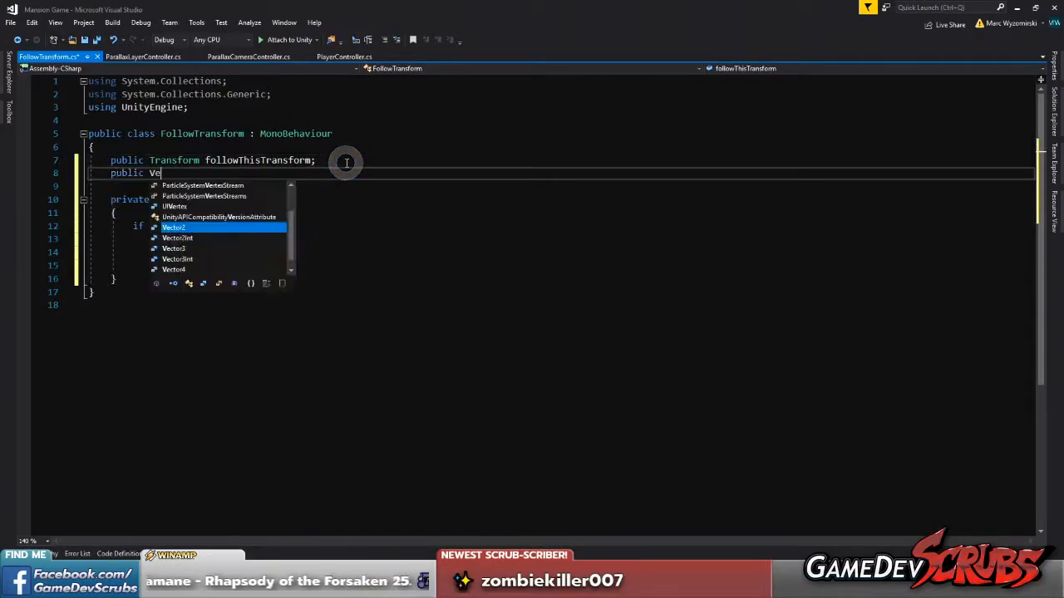
pyautogui.write('ctor3')
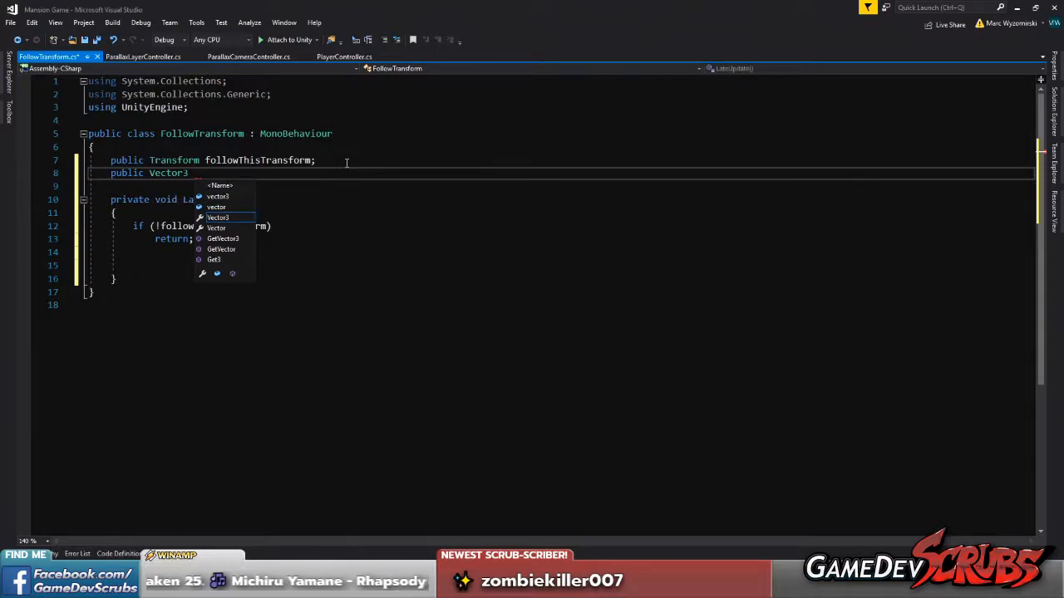
pyautogui.write(' followOffset')
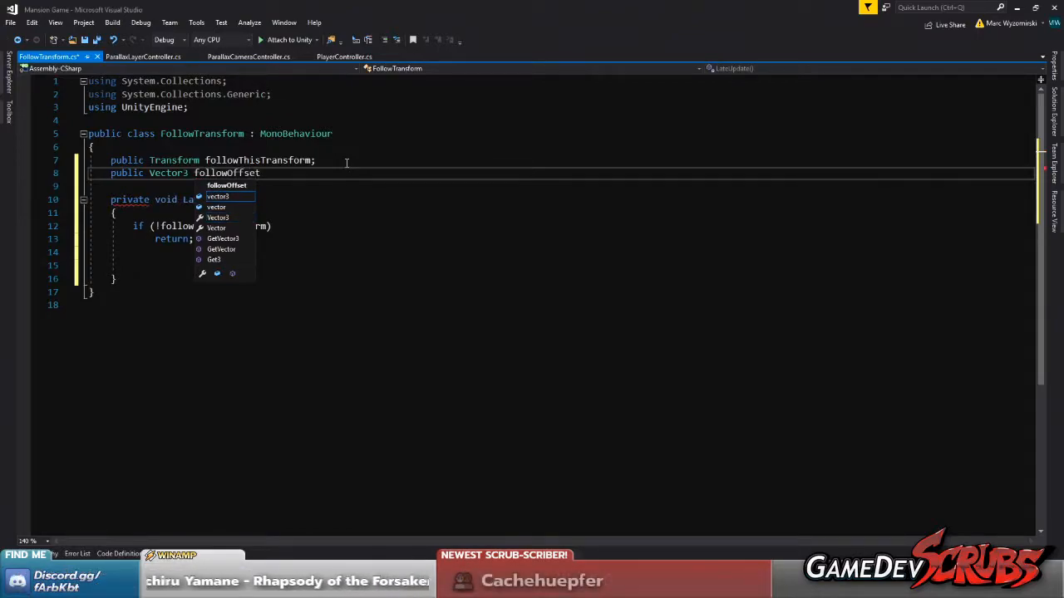
pyautogui.write(' = Vector3.zero;')
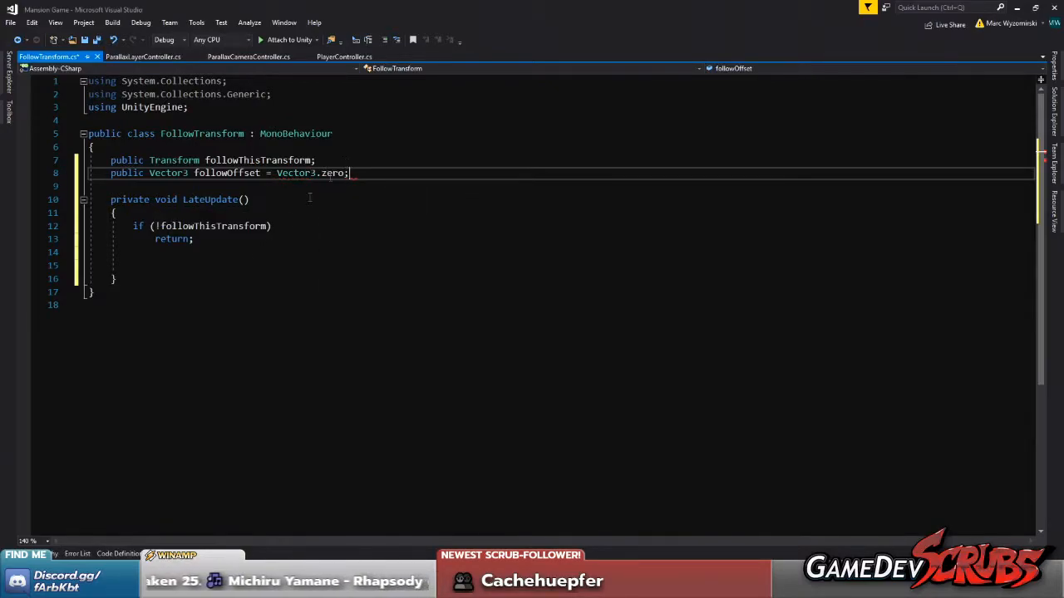
# After the guard in LateUpdate, set transform.position to followThisTransform.transform.position + followOffset, and save the script
pyautogui.click(185, 266)
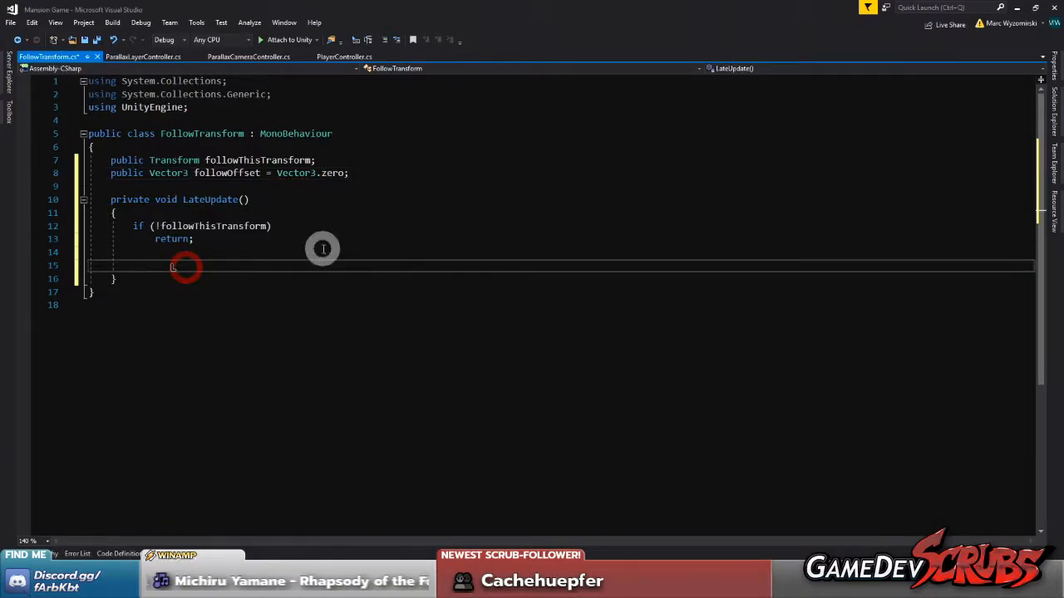
pyautogui.write('tr')
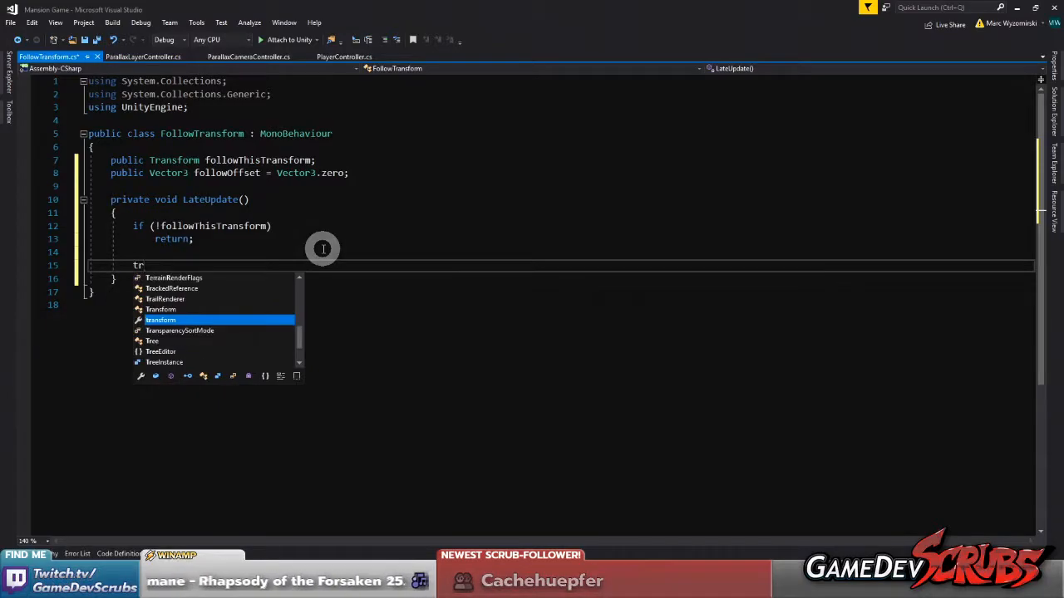
pyautogui.write('ansform.position = followThisTransform')
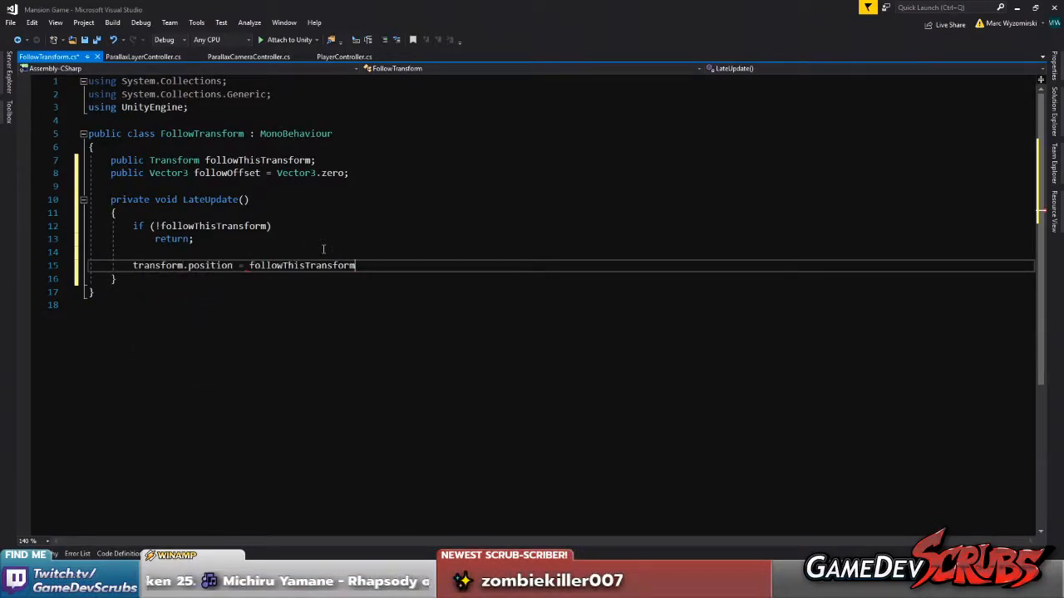
pyautogui.write('.tran')
pyautogui.press('Tab')
pyautogui.write('.po')
pyautogui.press('Tab')
pyautogui.write('+')
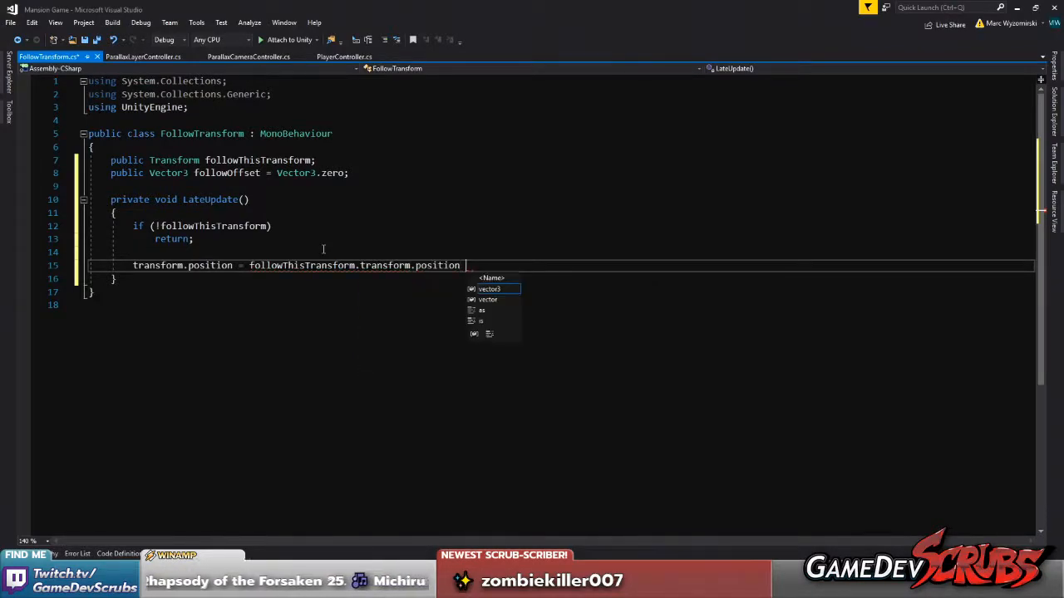
pyautogui.write(' follo')
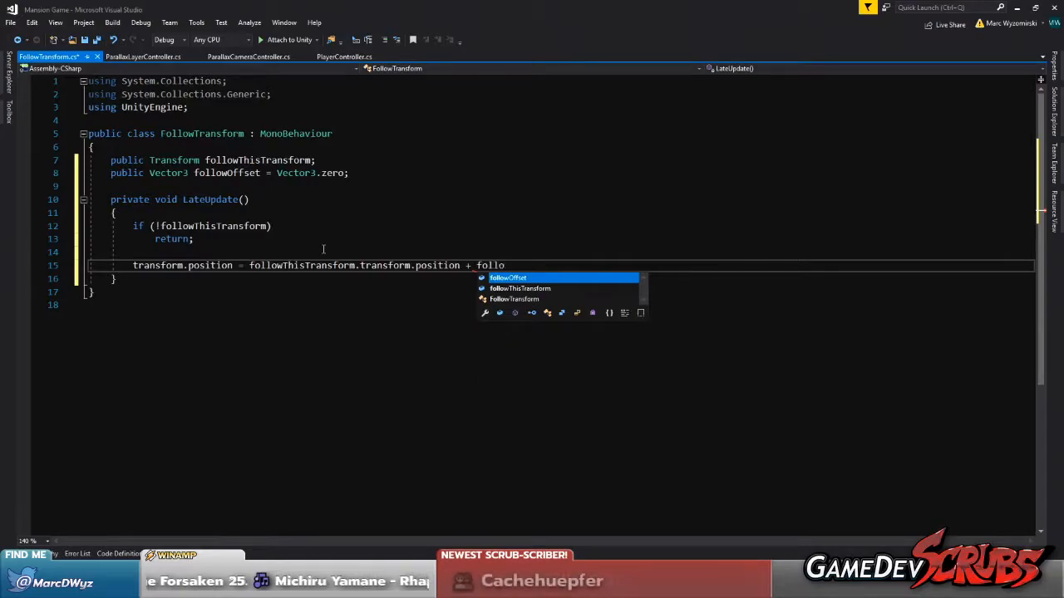
pyautogui.write('wOffset;')
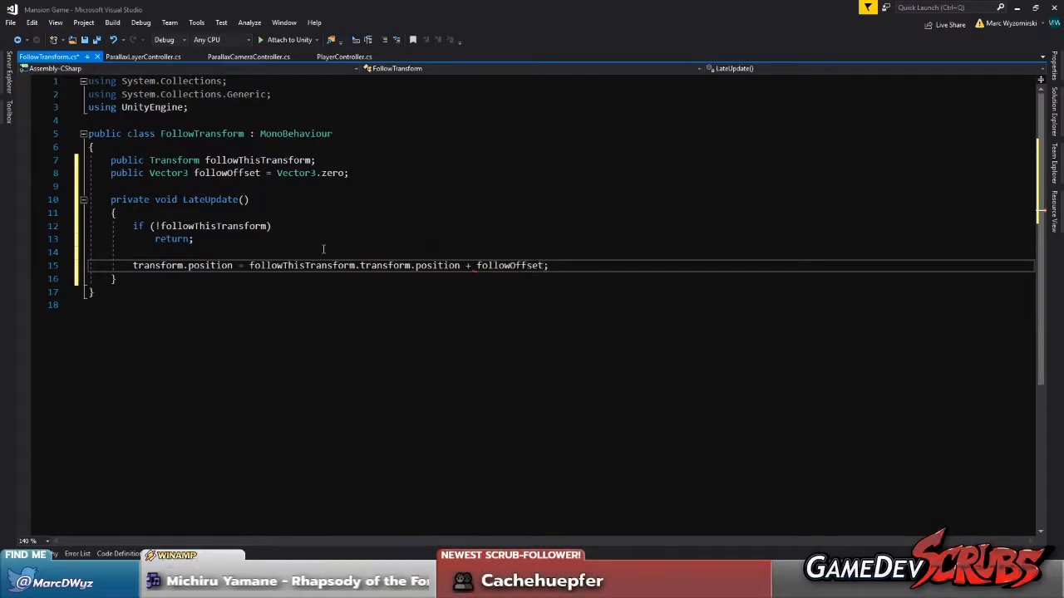
pyautogui.hotkey('ctrl', 's')
# Declare a public bool field named followingActive, initialised to false, above followThisTransform
pyautogui.click(374, 149)
pyautogui.press('Return')
pyautogui.write('public bool ')
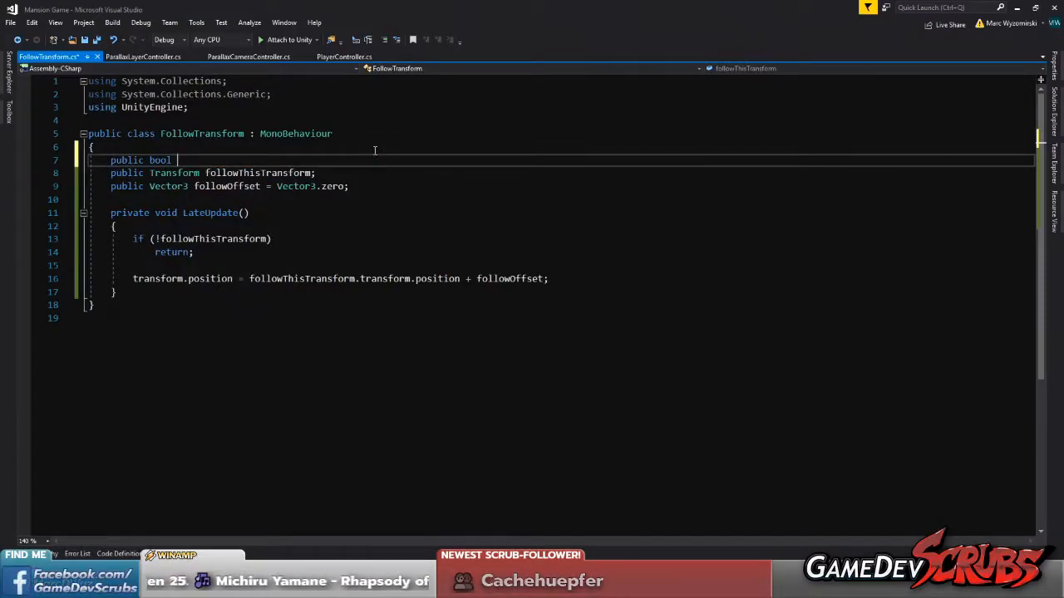
pyautogui.write('follow')
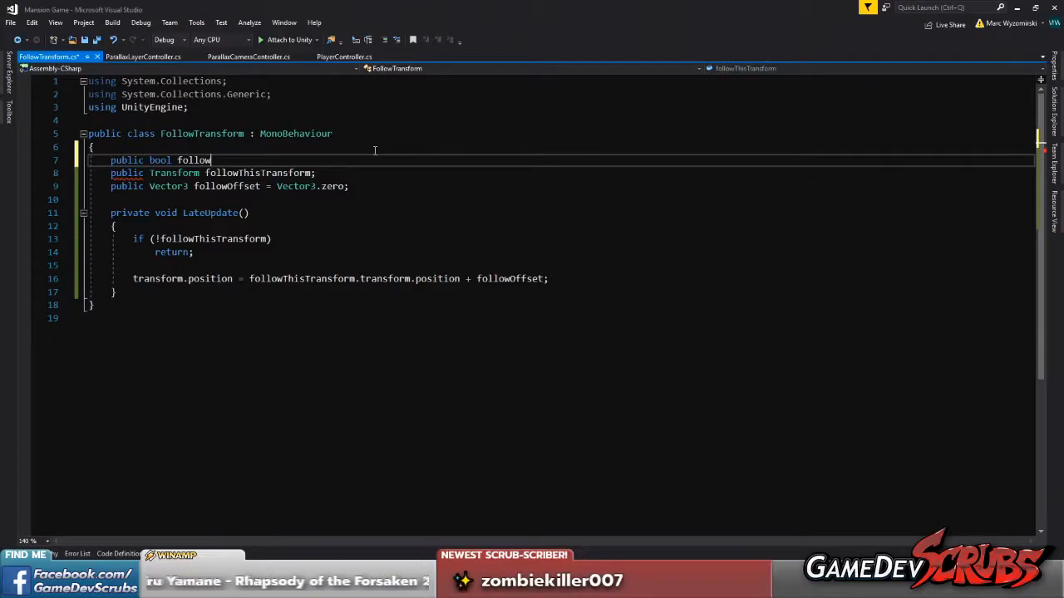
pyautogui.write('ingActive = false;')
# Extend the LateUpdate guard to also return early when followingActive is false, using !followingActive || before !followThisTransform, and save the script
pyautogui.doubleClick(249, 159)
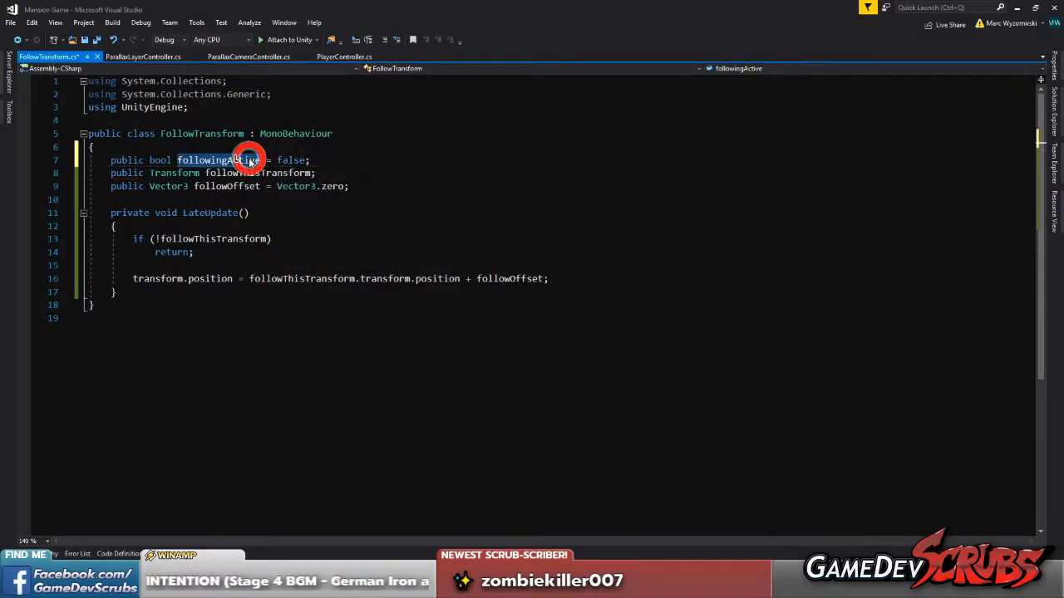
pyautogui.click(156, 239)
pyautogui.write('!')
pyautogui.hotkey('ctrl', 'v')
pyautogui.write('||')
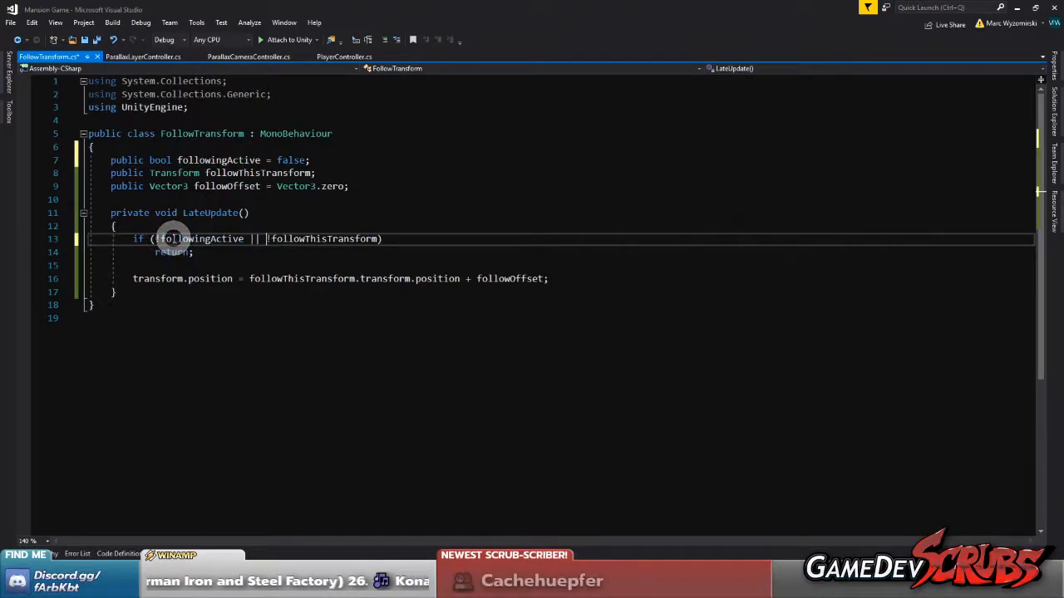
pyautogui.click(224, 262)
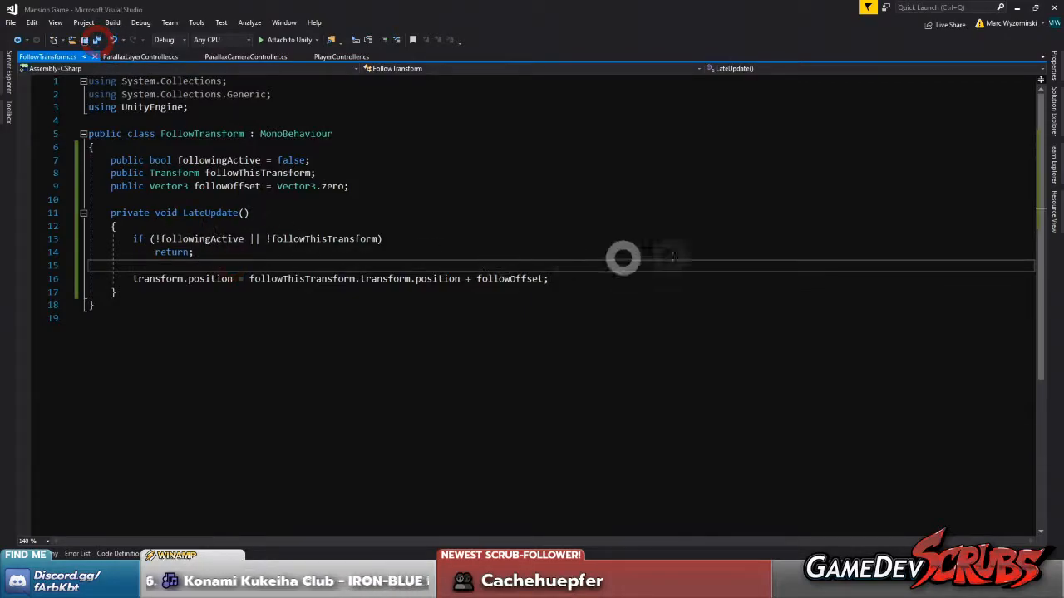
# Switch to Unity, attach the FollowTransform script to HUD and Camera, assign Player as Follow This Transform, and enable Following Active
pyautogui.click(1015, 7)
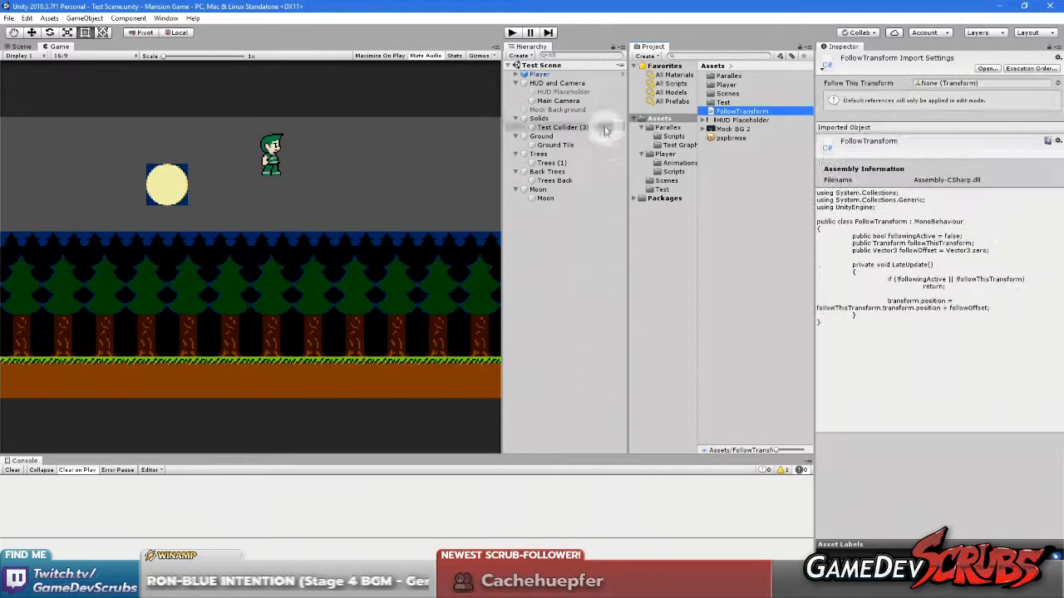
pyautogui.click(559, 83)
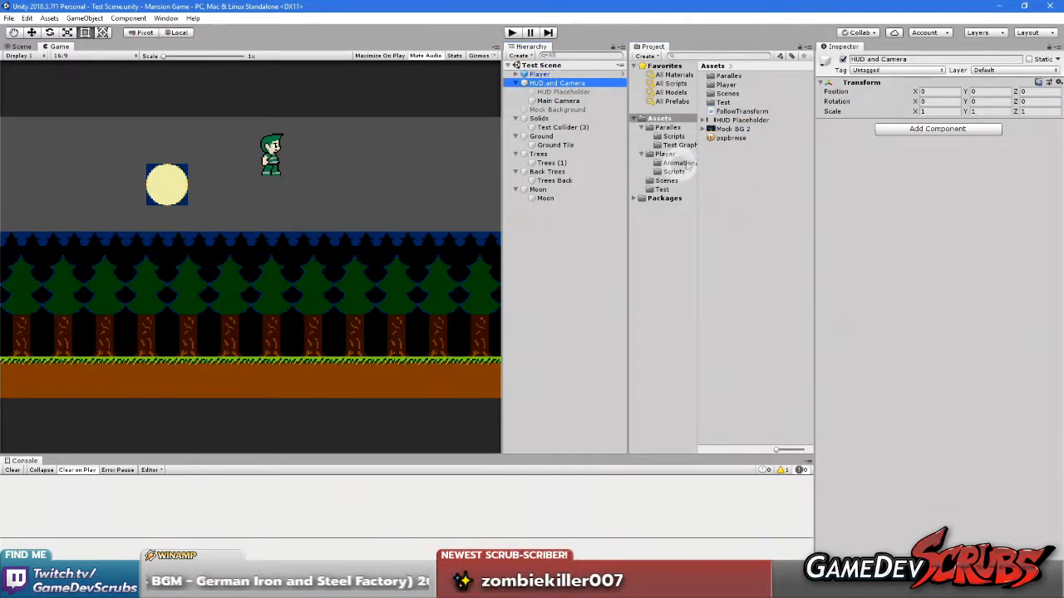
pyautogui.moveTo(747, 114); pyautogui.dragTo(554, 85)
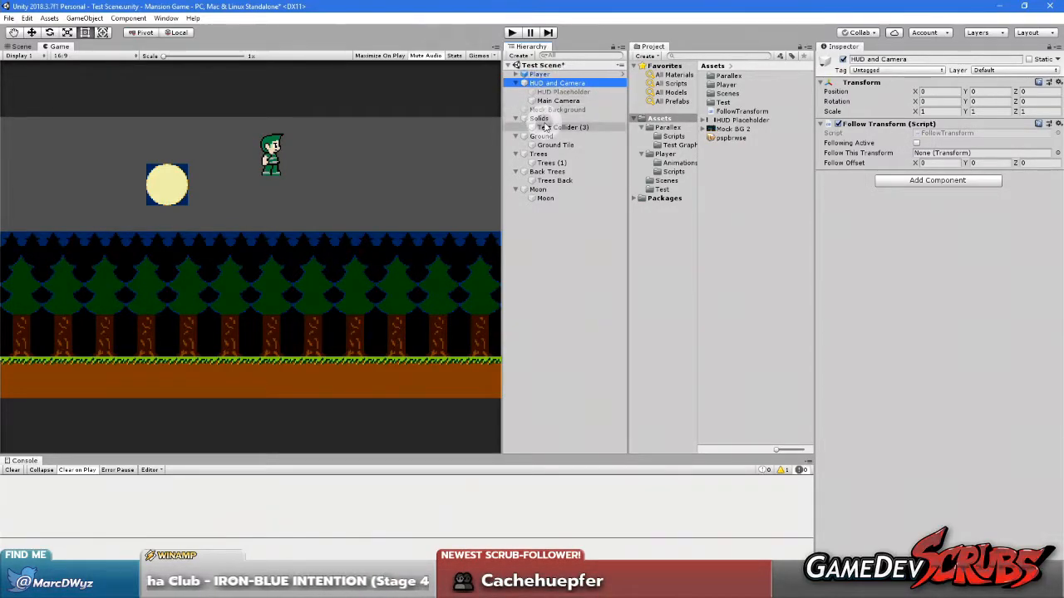
pyautogui.moveTo(541, 74); pyautogui.dragTo(929, 141)
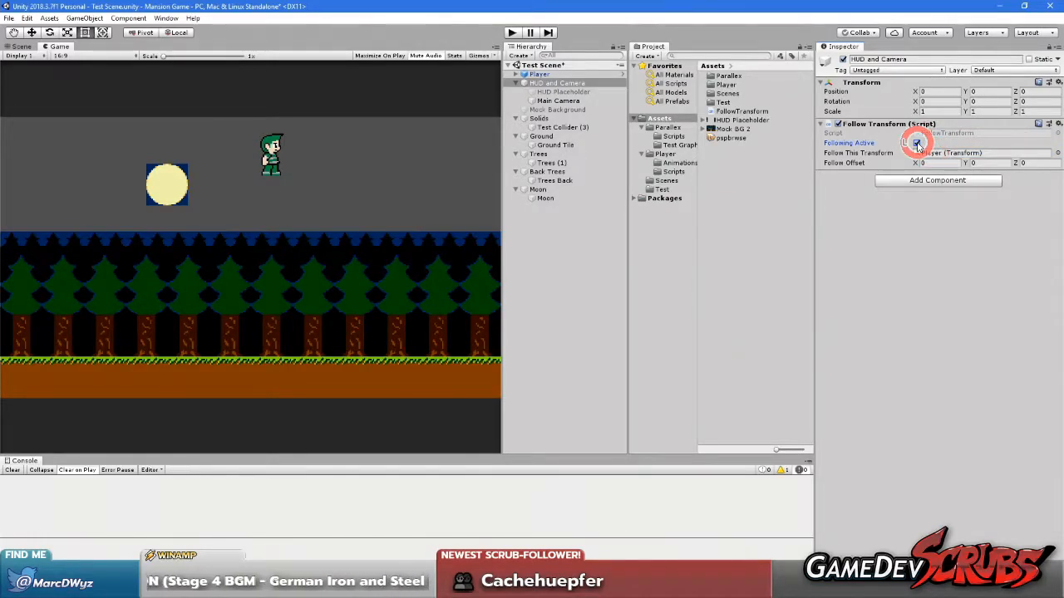
# Play the scene and move and jump the player in both directions to check how the camera follows
pyautogui.click(512, 32)
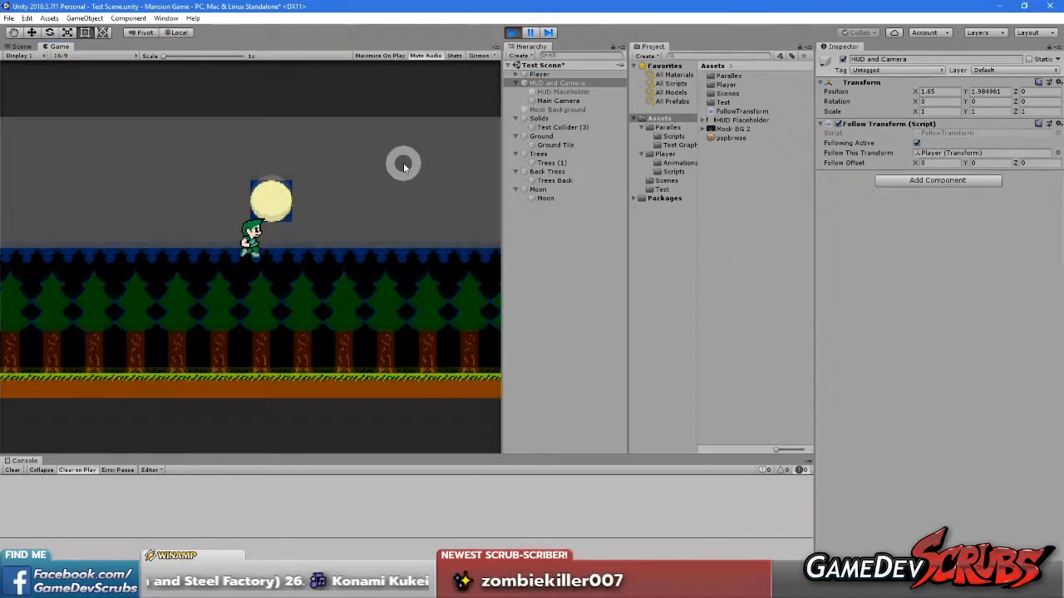
pyautogui.click(363, 276)
pyautogui.press('space')
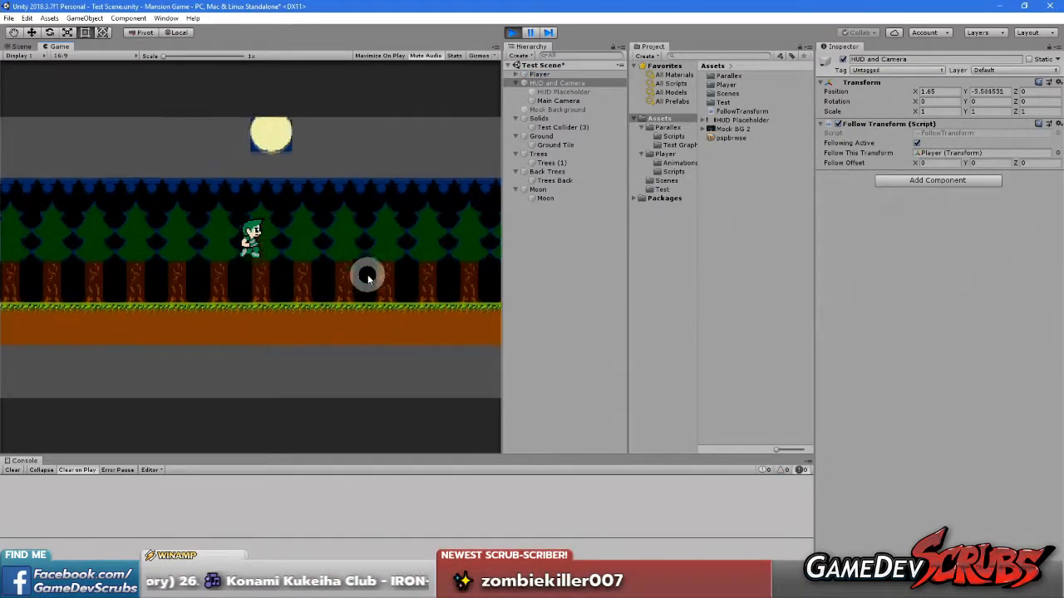
pyautogui.press('Left')
pyautogui.press('space')
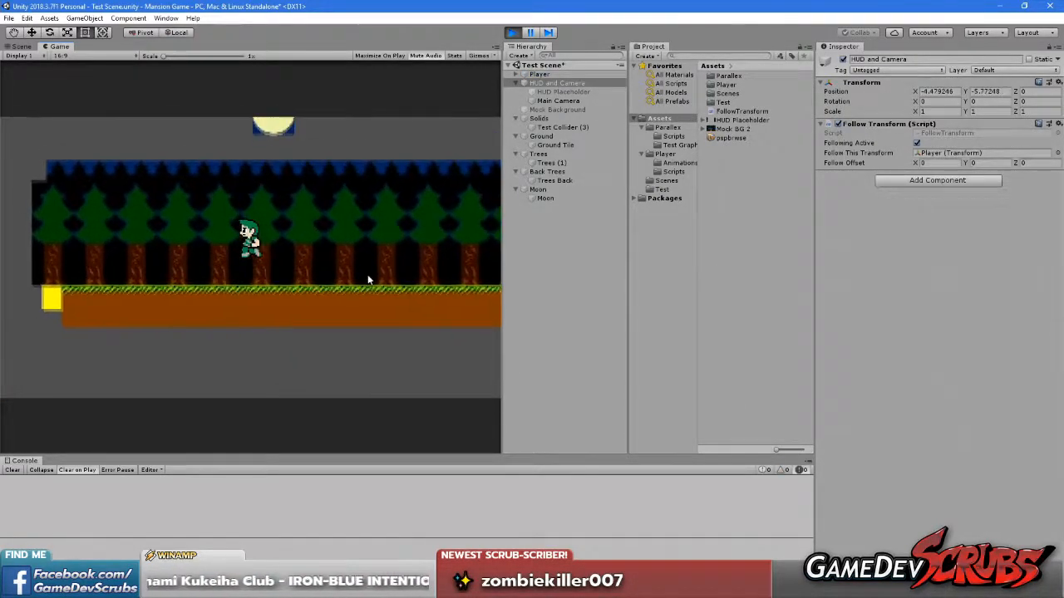
pyautogui.press('Right')
pyautogui.press('Left')
pyautogui.press('Right')
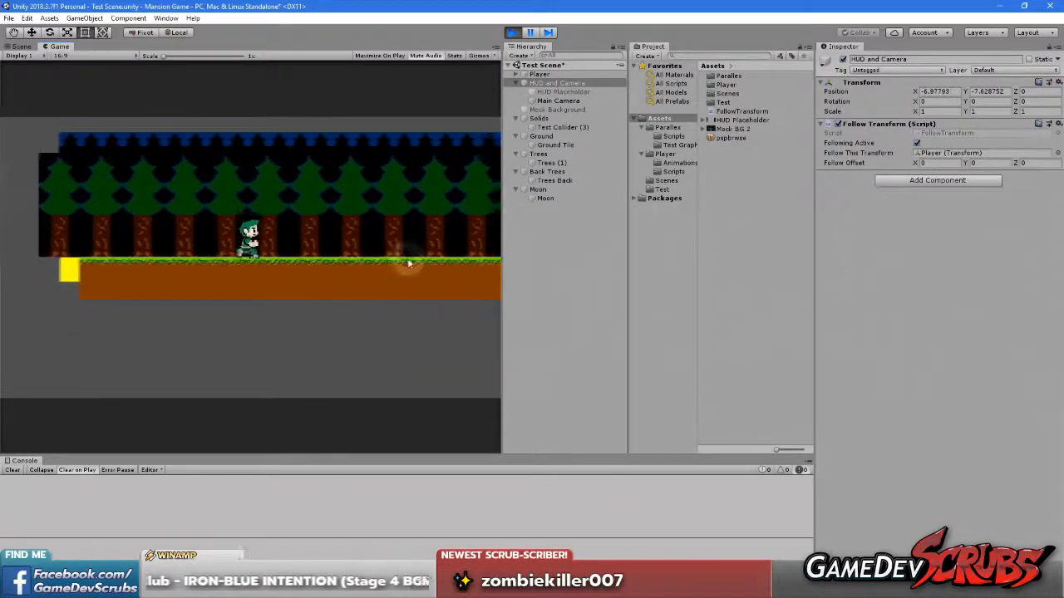
pyautogui.click(388, 241)
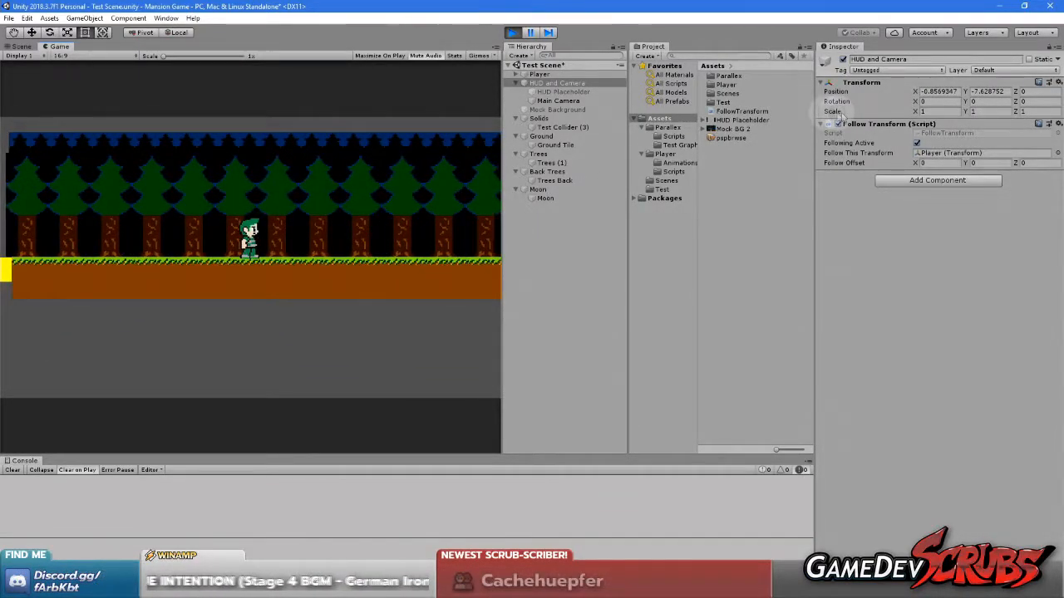
# While the scene is playing, set the Follow Offset Y of HUD and Camera to 7.6
pyautogui.moveTo(965, 163); pyautogui.dragTo(55, 178)
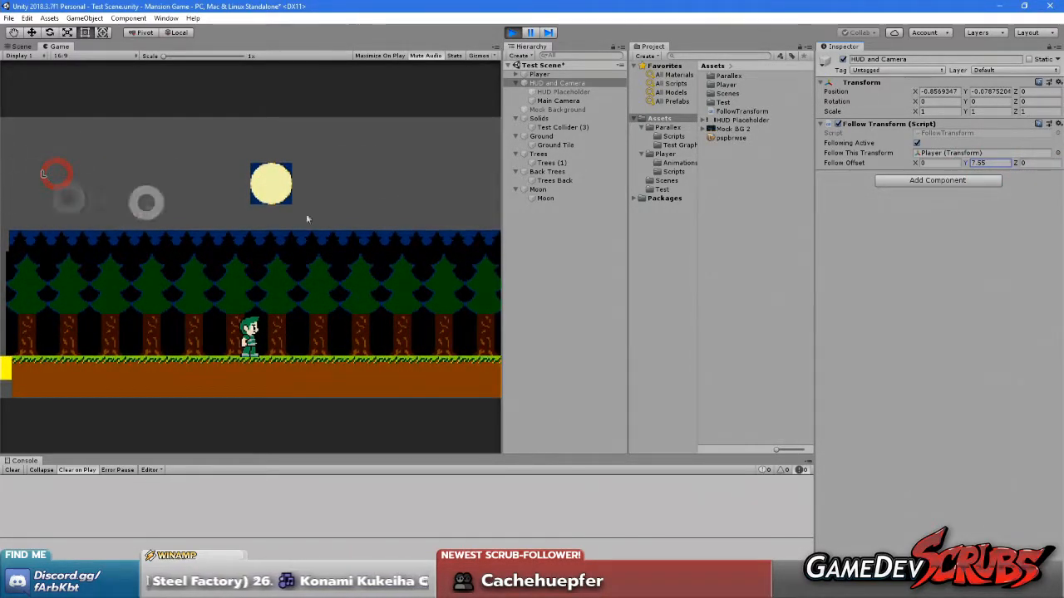
pyautogui.click(995, 164)
pyautogui.press('BackSpace')
pyautogui.click(952, 249)
pyautogui.click(994, 163)
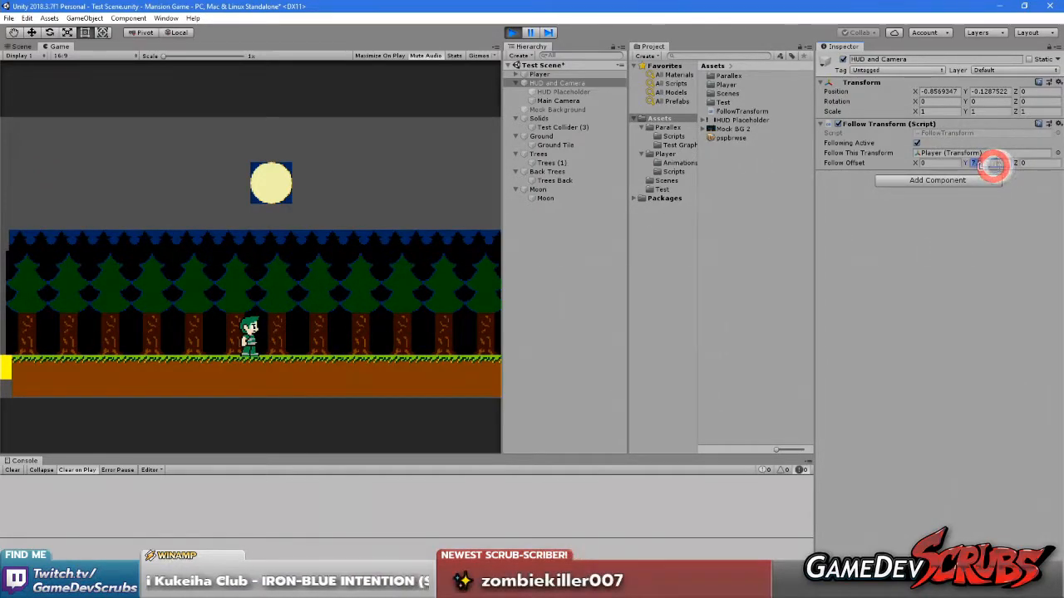
pyautogui.write('7.6')
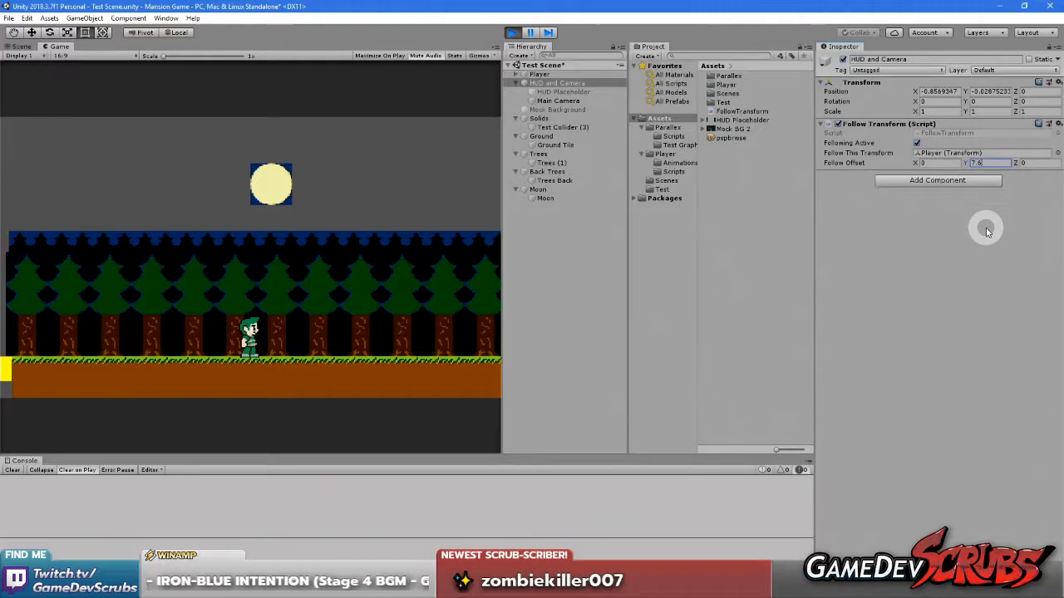
# Enlarge the game view to about 1.33x and set the Follow Offset Y to 7.7
pyautogui.moveTo(207, 56); pyautogui.dragTo(178, 58)
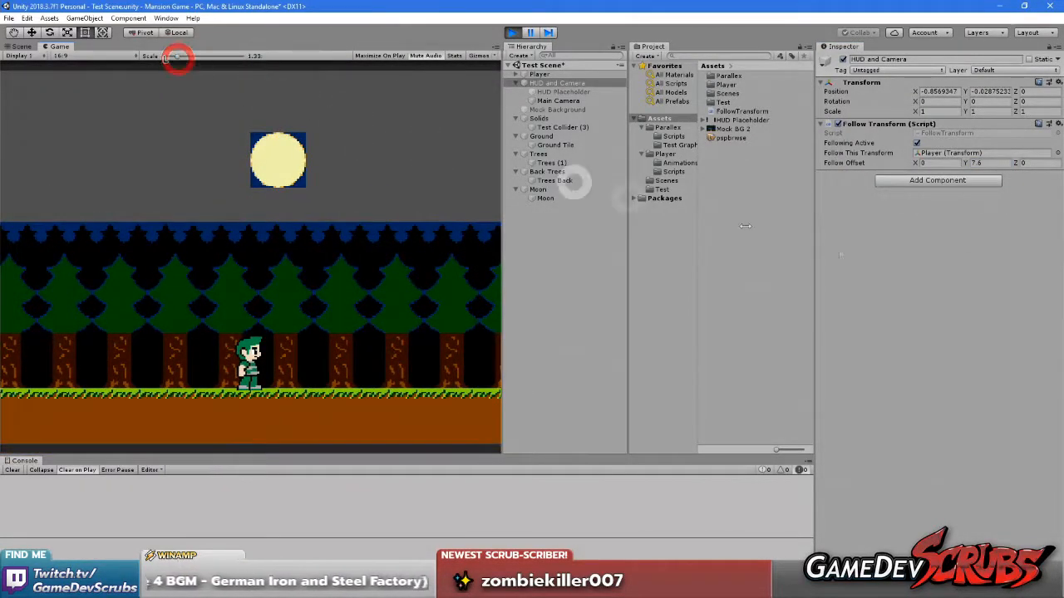
pyautogui.click(988, 162)
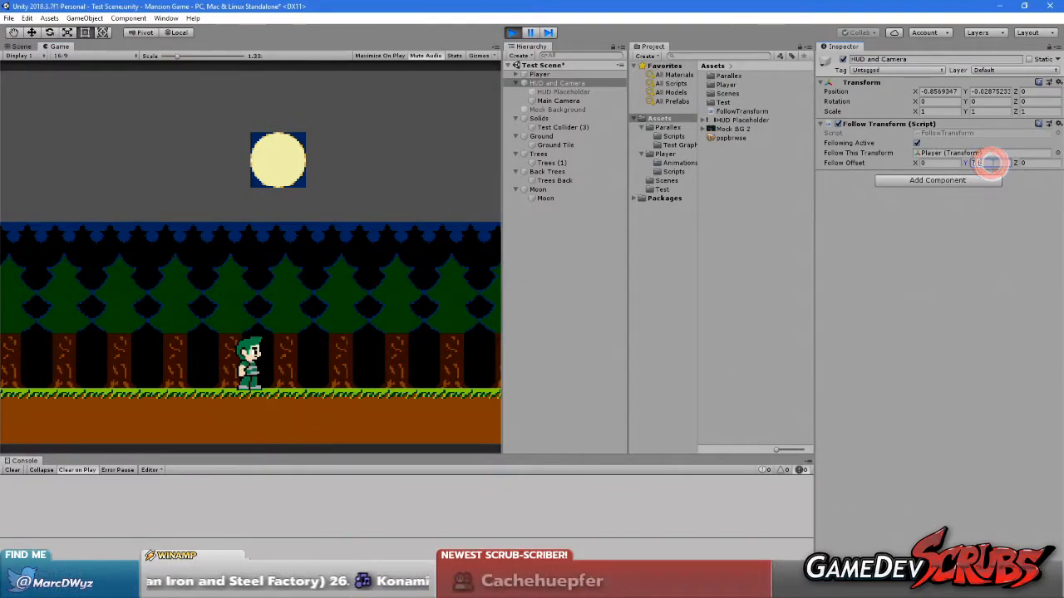
pyautogui.write('7.7')
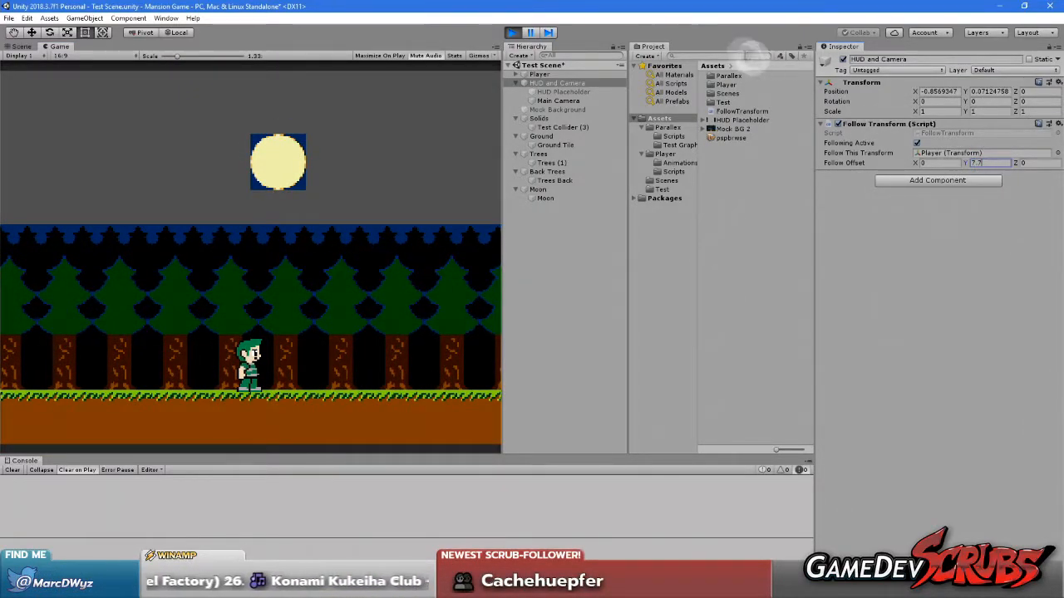
# Copy the Follow Transform component, stop play mode, and paste its values back onto the HUD and Camera component
pyautogui.rightClick(912, 125)
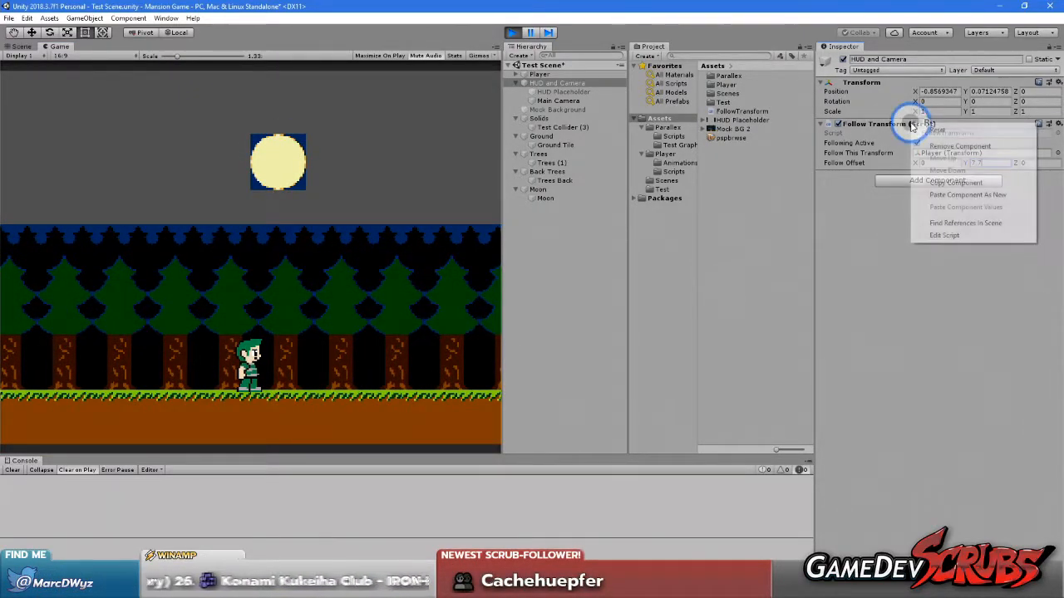
pyautogui.click(953, 183)
pyautogui.click(512, 33)
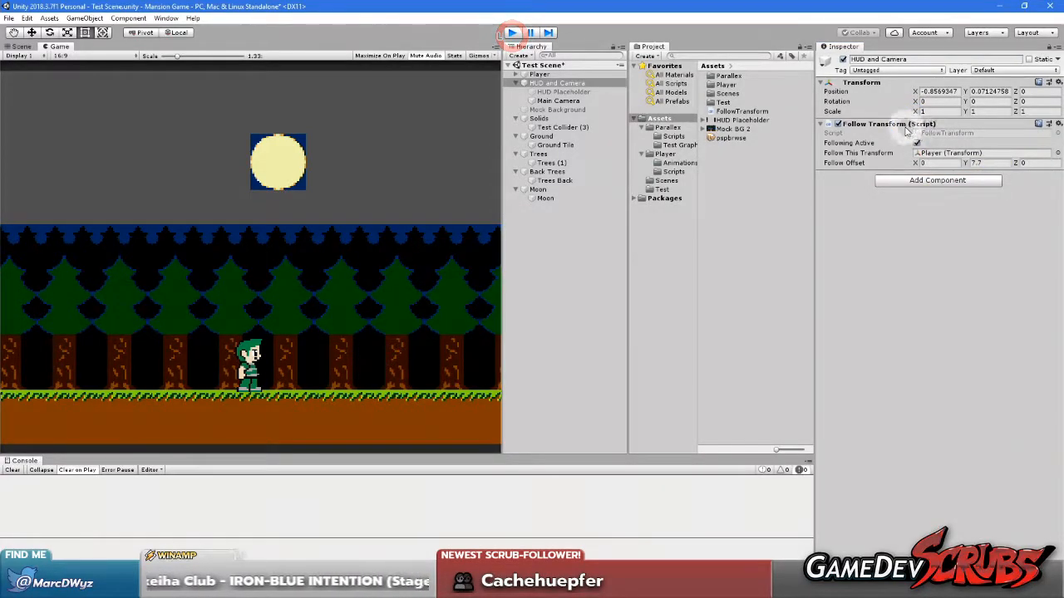
pyautogui.rightClick(904, 124)
pyautogui.click(965, 211)
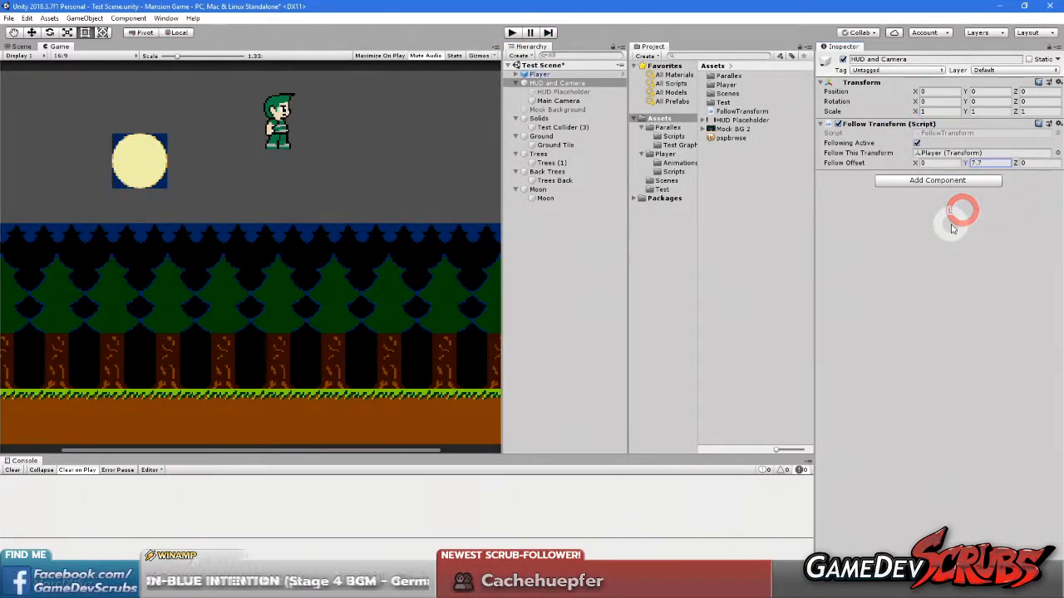
# Play the scene, run the player back and forth to check the camera offset, and stop play mode
pyautogui.click(510, 34)
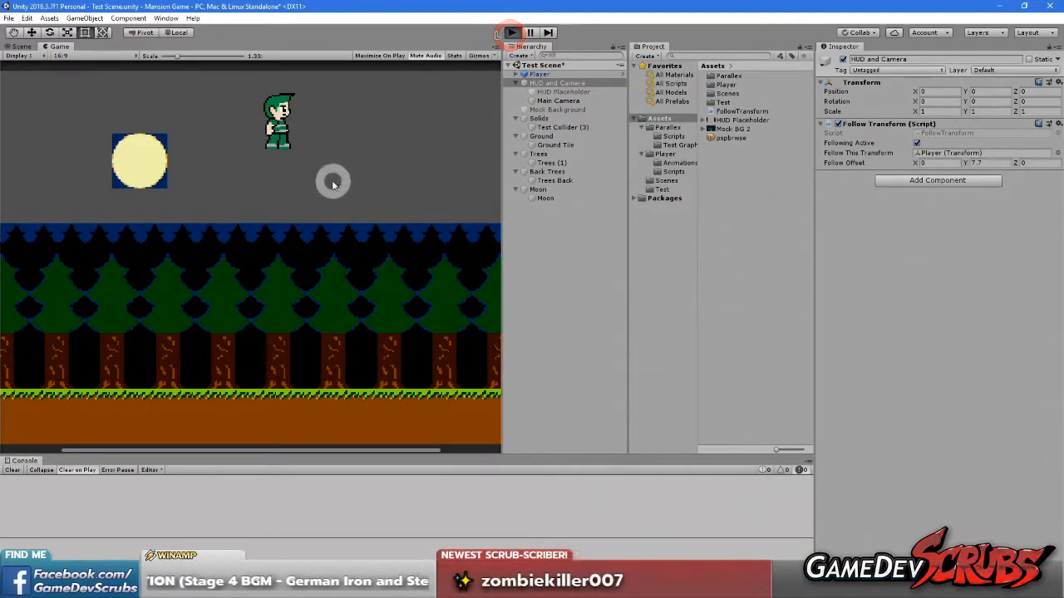
pyautogui.click(316, 236)
pyautogui.press('Left')
pyautogui.press('Right')
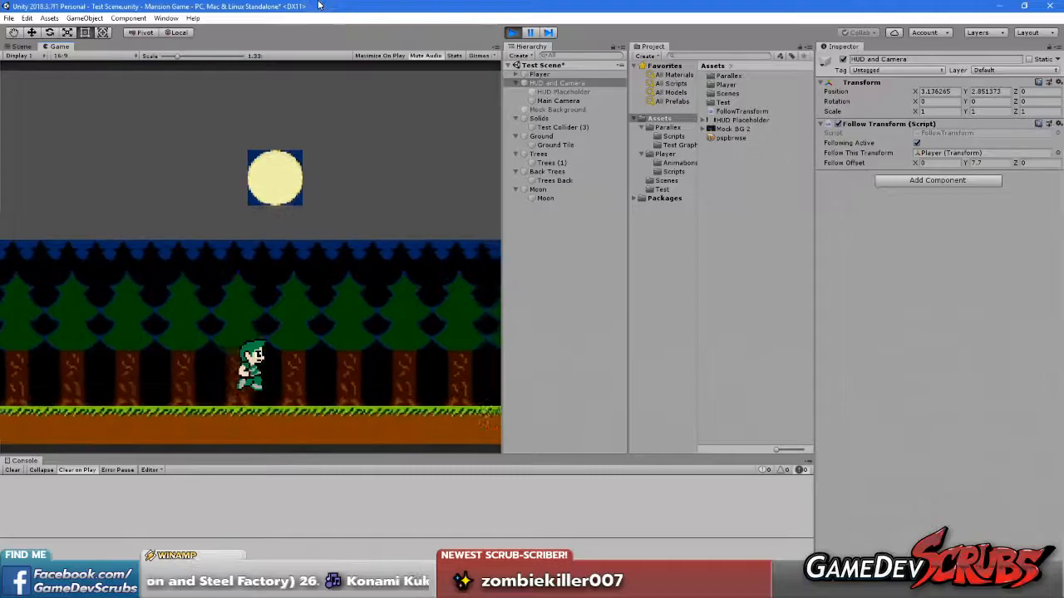
pyautogui.press('Left')
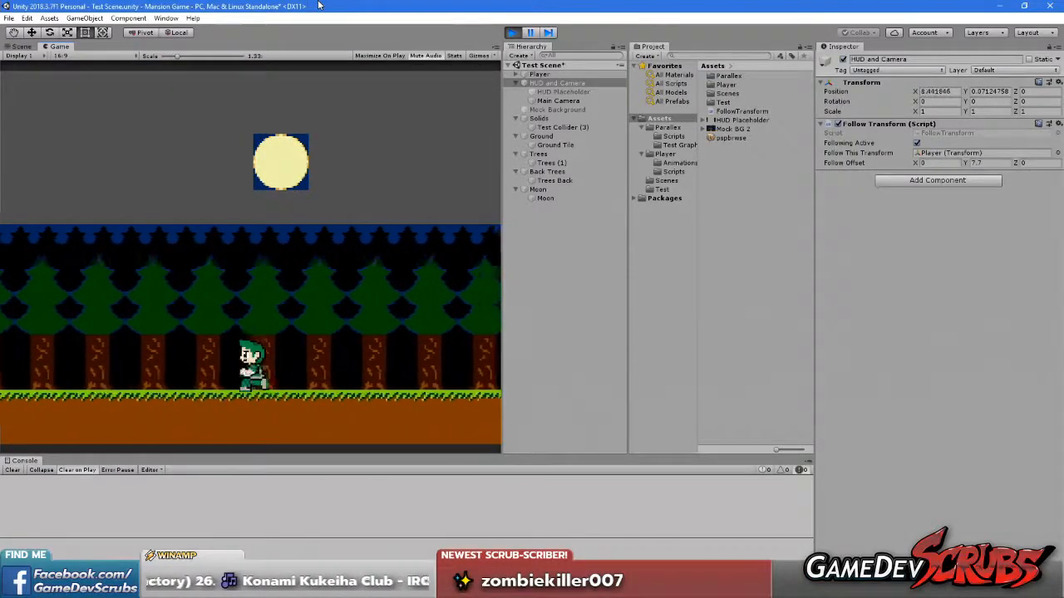
pyautogui.click(511, 32)
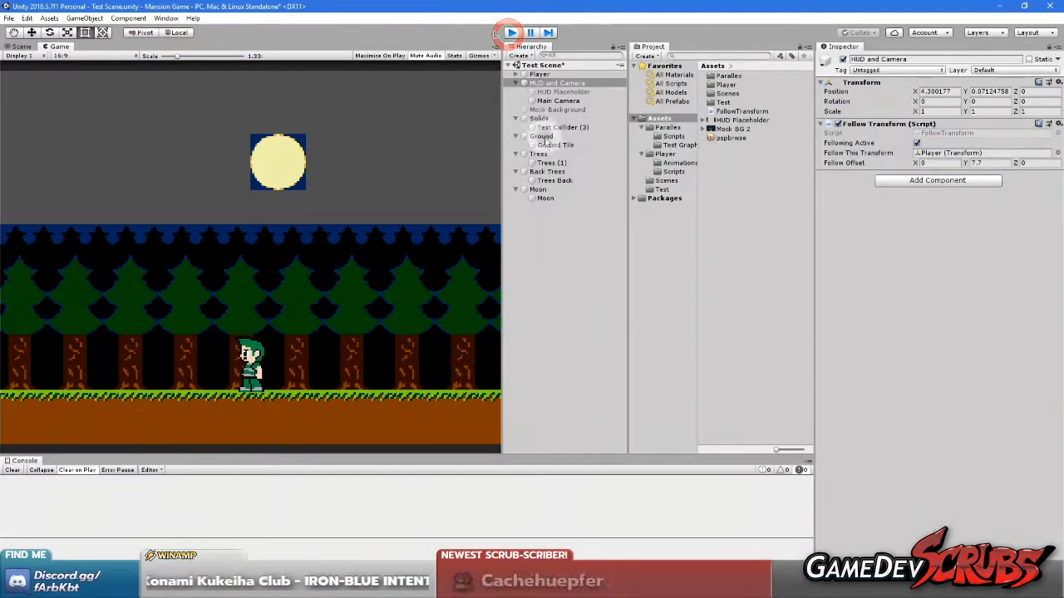
# Set the Scroll Factor X to 0.25 on the Trees layer and 0.5 on the Back Trees layer
pyautogui.click(540, 154)
pyautogui.click(944, 153)
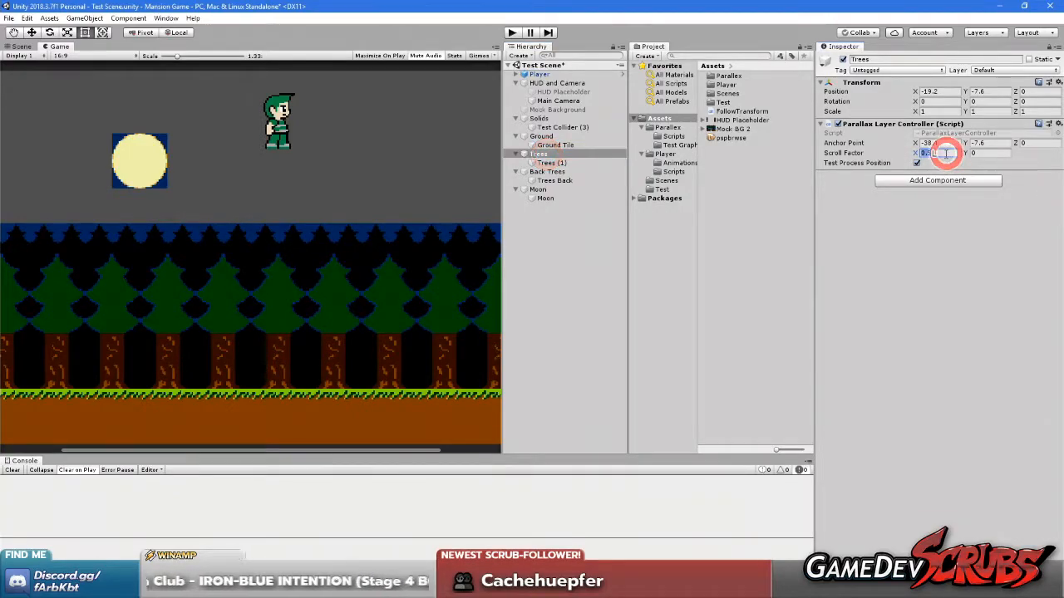
pyautogui.write('0.25')
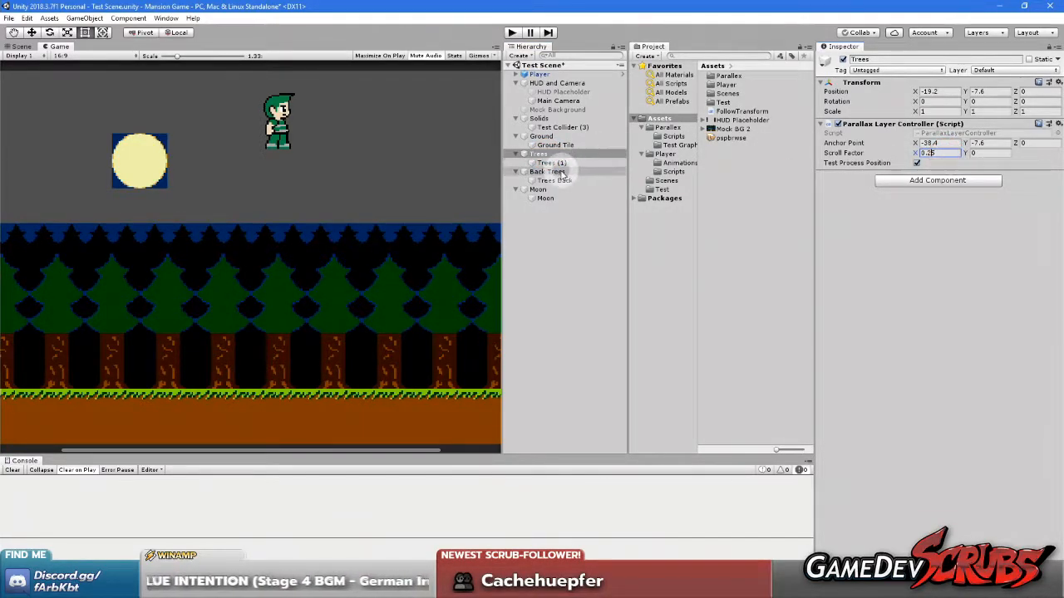
pyautogui.click(549, 172)
pyautogui.click(931, 153)
pyautogui.write('0.5')
pyautogui.click(931, 229)
# Play the scene with the game view at 1x scale, running and jumping the player back and forth to examine the parallax layers
pyautogui.click(511, 32)
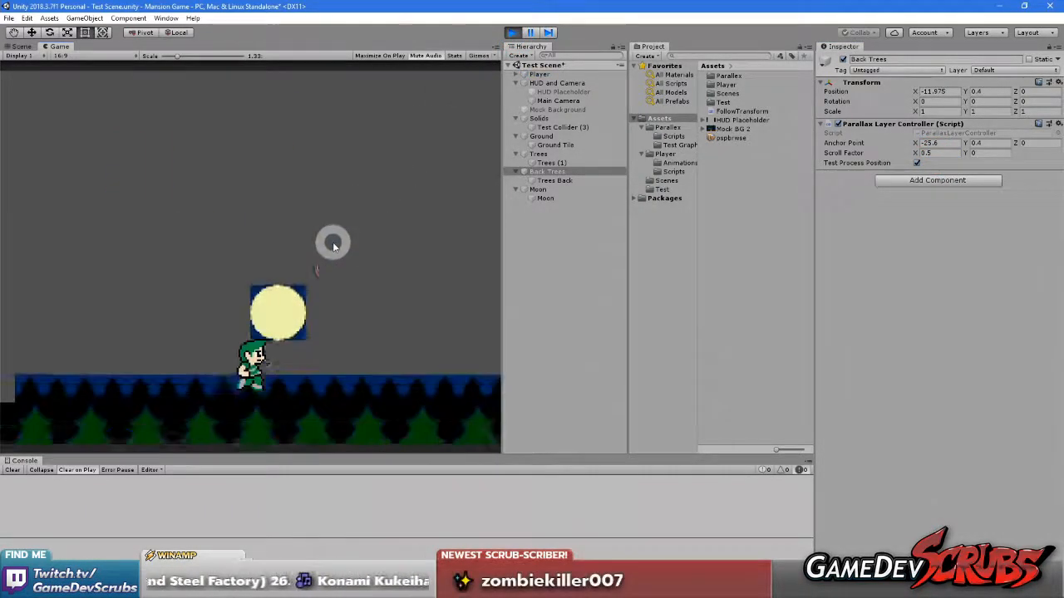
pyautogui.click(333, 243)
pyautogui.click(175, 57)
pyautogui.moveTo(175, 57); pyautogui.dragTo(122, 56)
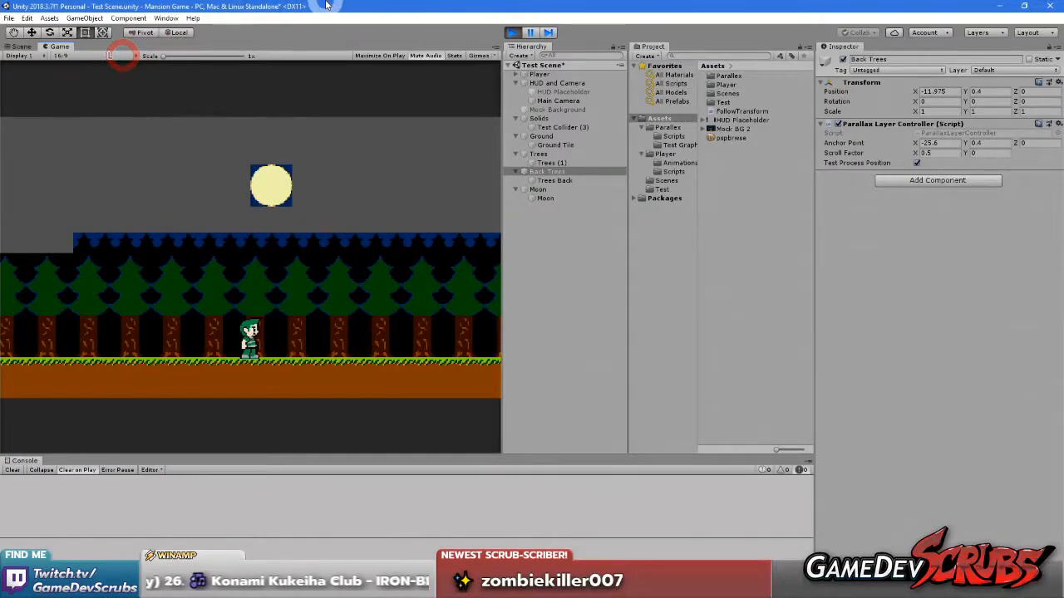
pyautogui.press('space')
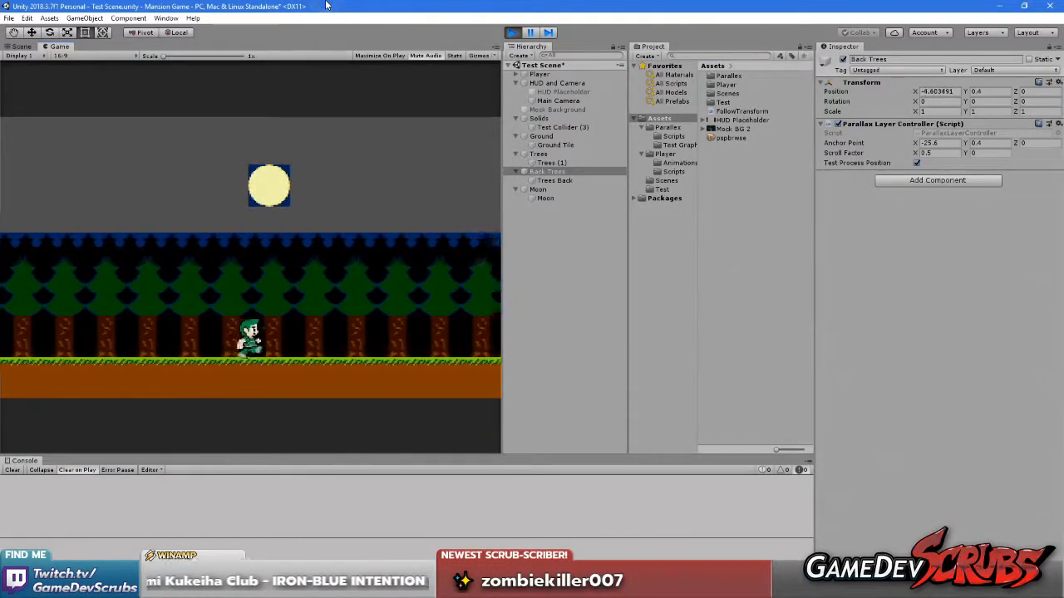
pyautogui.press('space')
pyautogui.press('space')
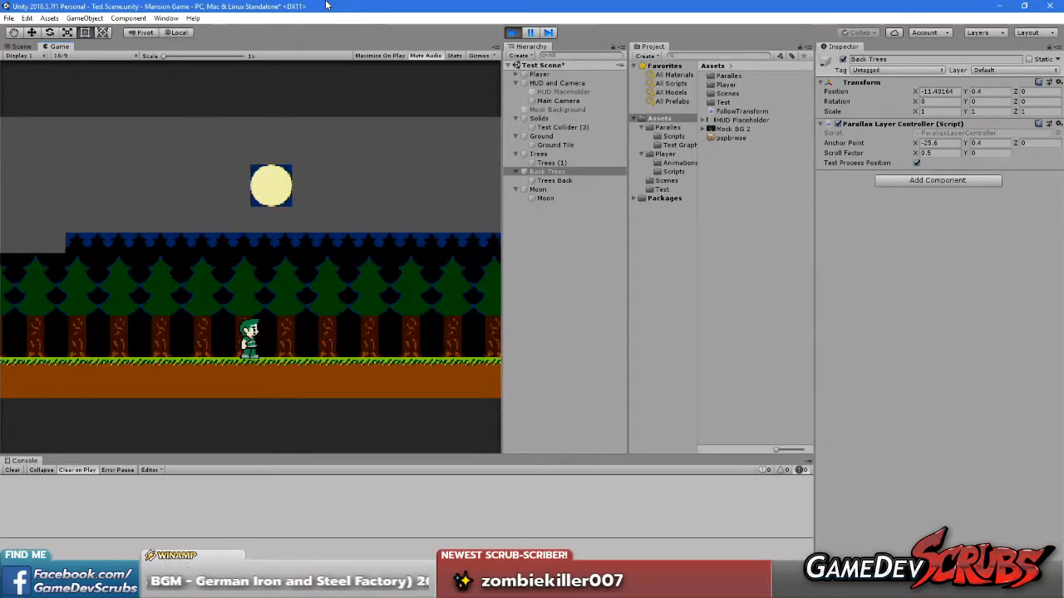
pyautogui.press('Right')
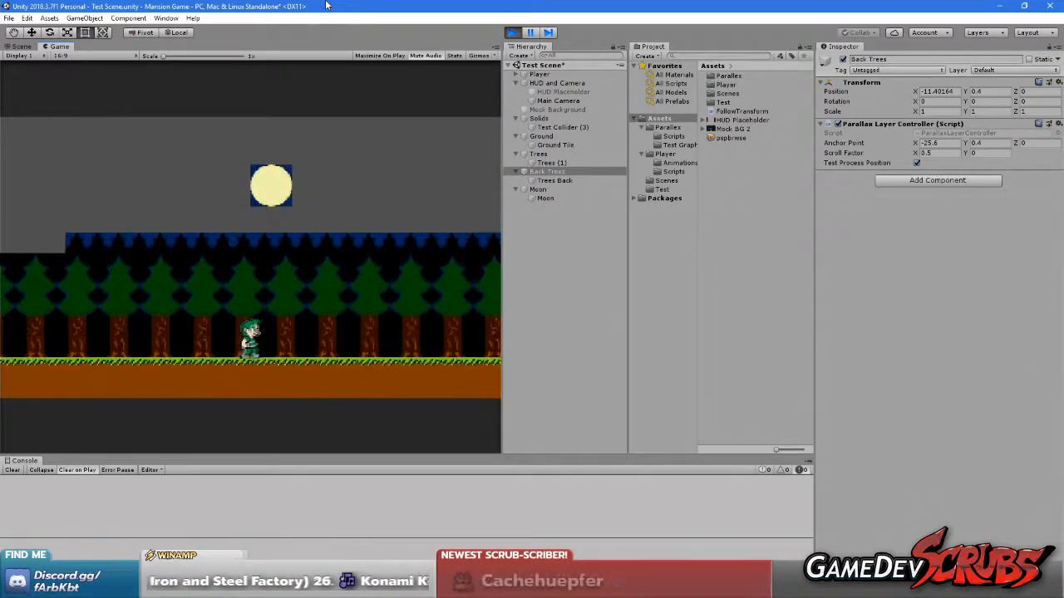
pyautogui.press('space')
pyautogui.press('space')
pyautogui.press('Left')
pyautogui.press('space')
pyautogui.press('Right')
pyautogui.press('space')
pyautogui.press('Left')
pyautogui.press('Right')
pyautogui.press('Left')
pyautogui.press('Right')
pyautogui.press('Left')
pyautogui.press('Right')
pyautogui.press('Left')
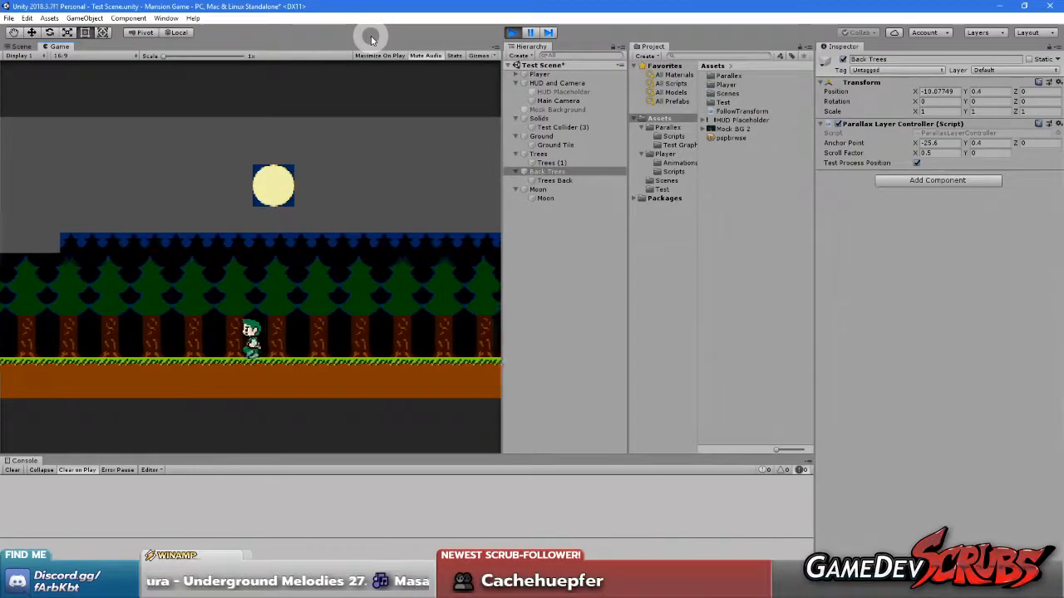
# Run the player back and forth in the playing scene to examine how the moon, tree and ground layers scroll
pyautogui.press('Right')
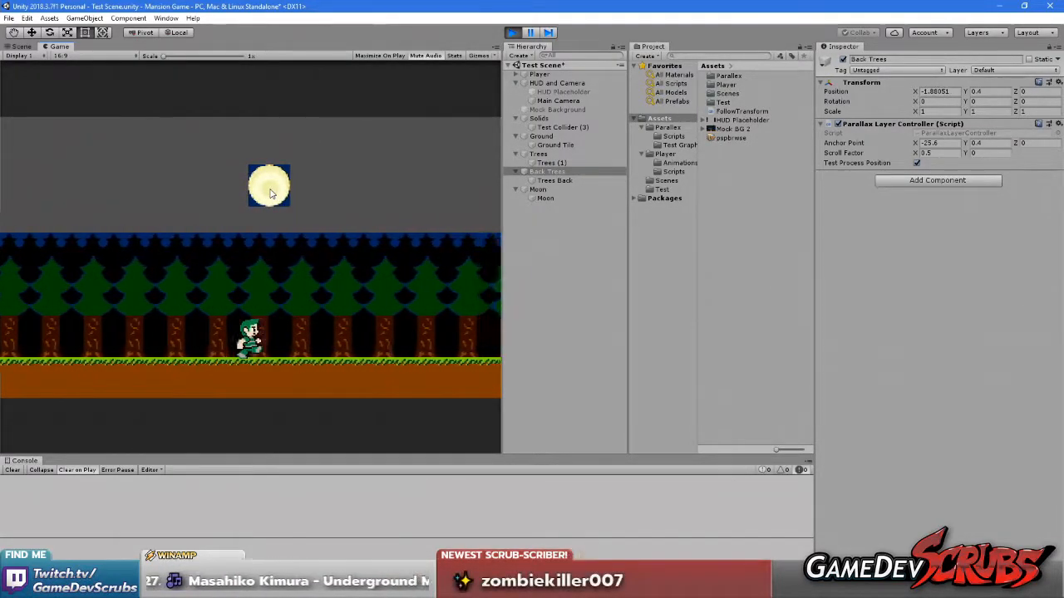
pyautogui.press('Left')
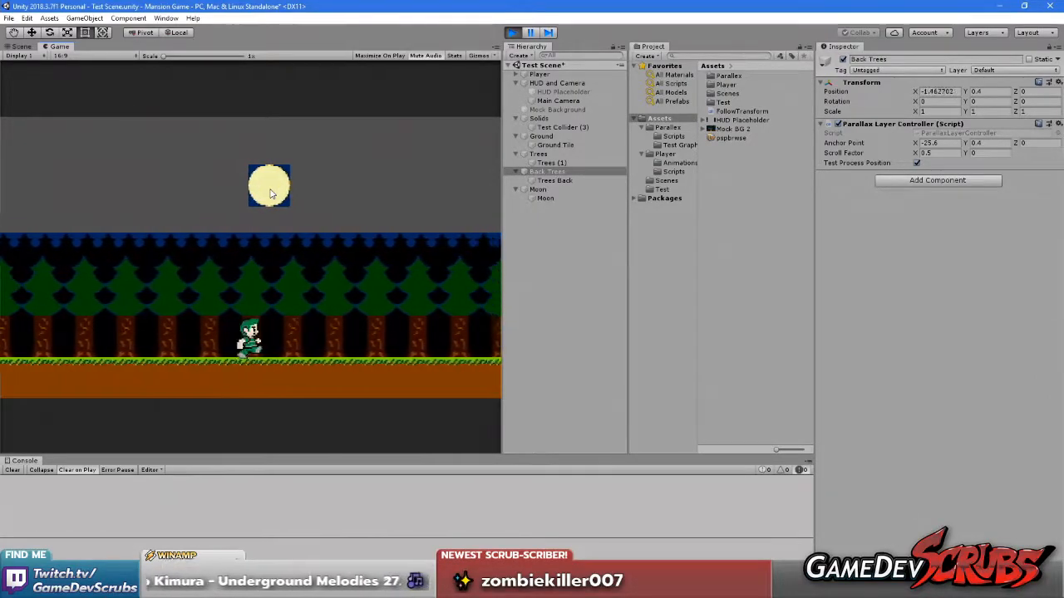
pyautogui.press('Right')
pyautogui.press('Right')
pyautogui.press('Left')
pyautogui.press('Right')
pyautogui.press('Left')
pyautogui.press('Right')
pyautogui.click(380, 192)
pyautogui.press('Right')
# Switch to Visual Studio to review the ParallaxLayerController script, return to Unity and stop play mode
pyautogui.hotkey('alt', 'Tab')
pyautogui.click(137, 56)
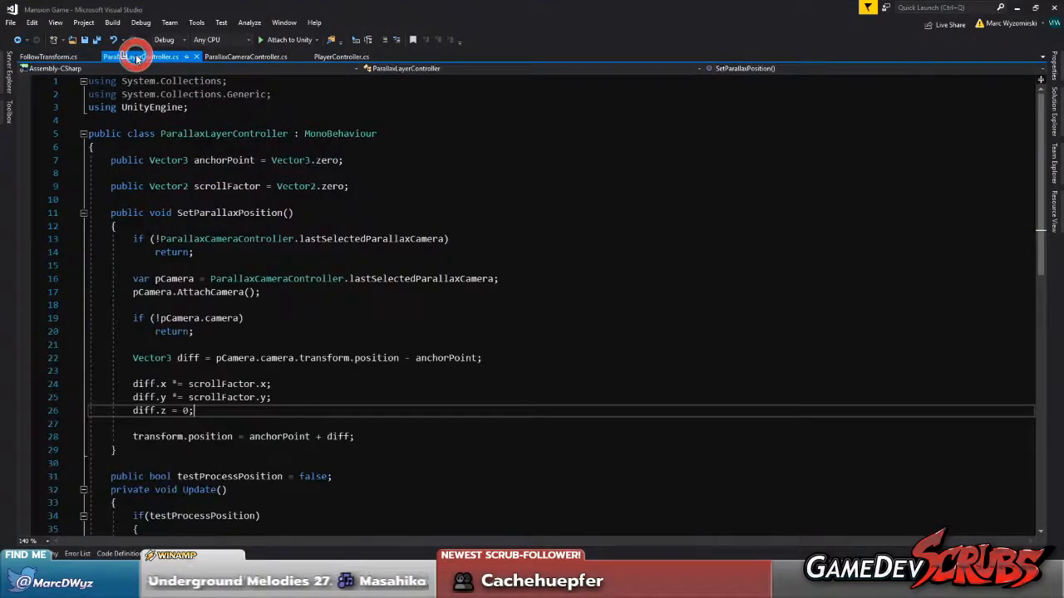
pyautogui.scroll(-4, 283, 199)
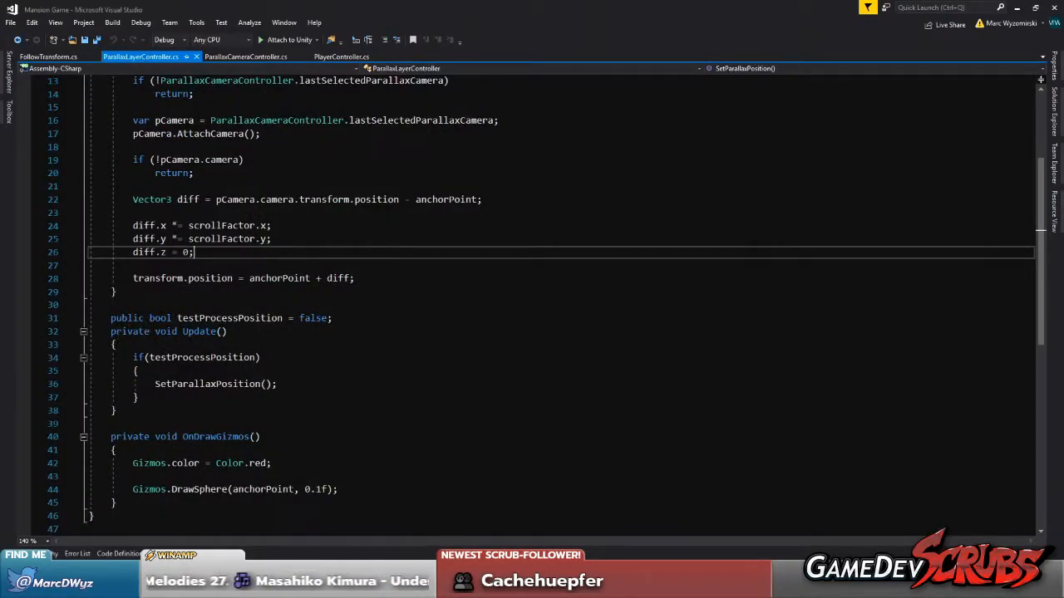
pyautogui.hotkey('alt', 'Tab')
pyautogui.click(509, 35)
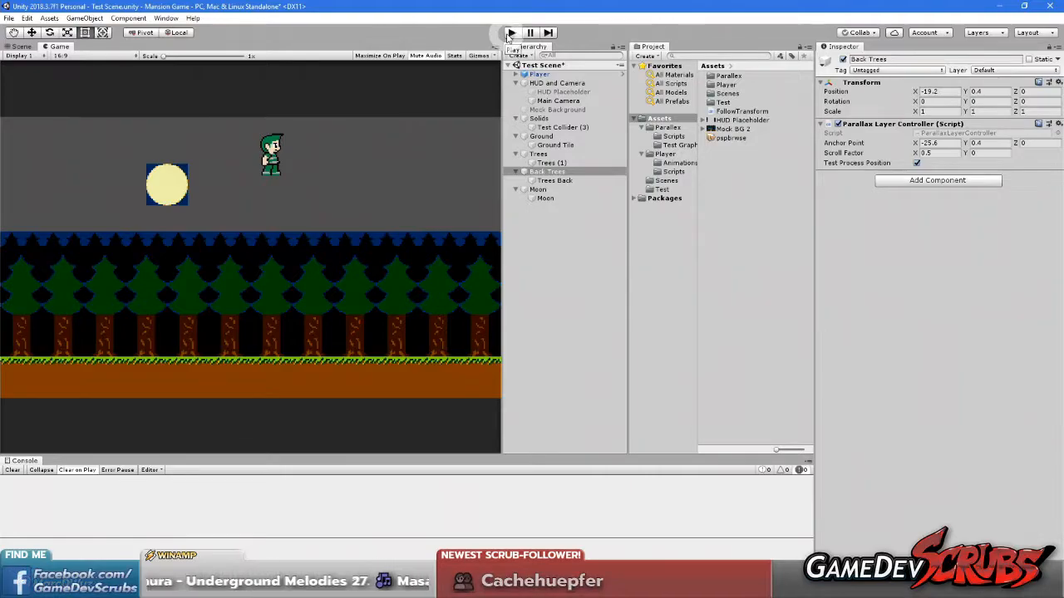
# Play the scene, set the Moon layer's Scroll Factor Y to 1, and jump with the player to test it
pyautogui.click(510, 33)
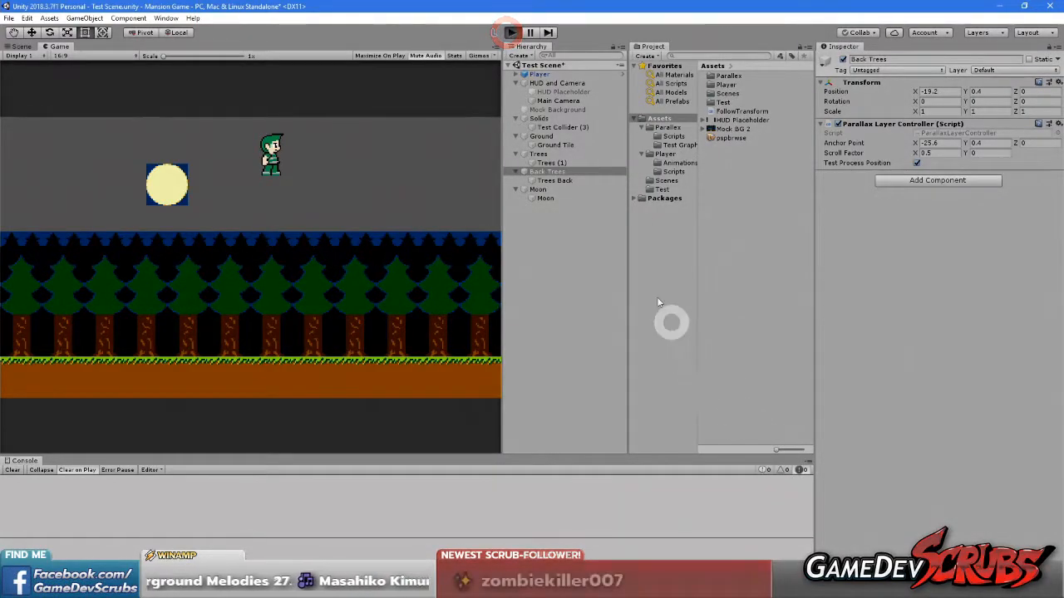
pyautogui.click(536, 190)
pyautogui.click(977, 153)
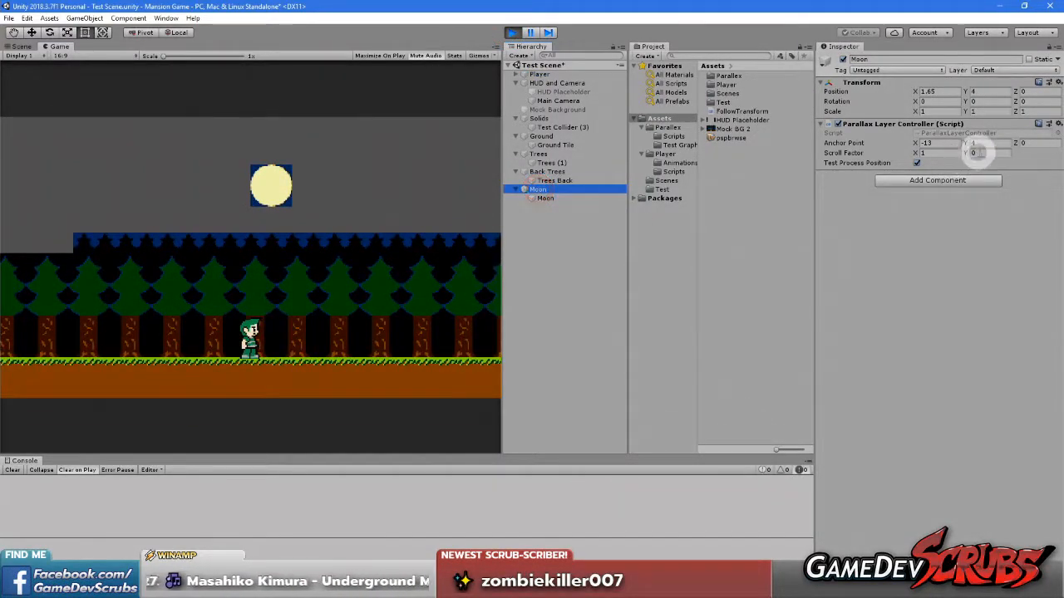
pyautogui.click(332, 329)
pyautogui.press('space')
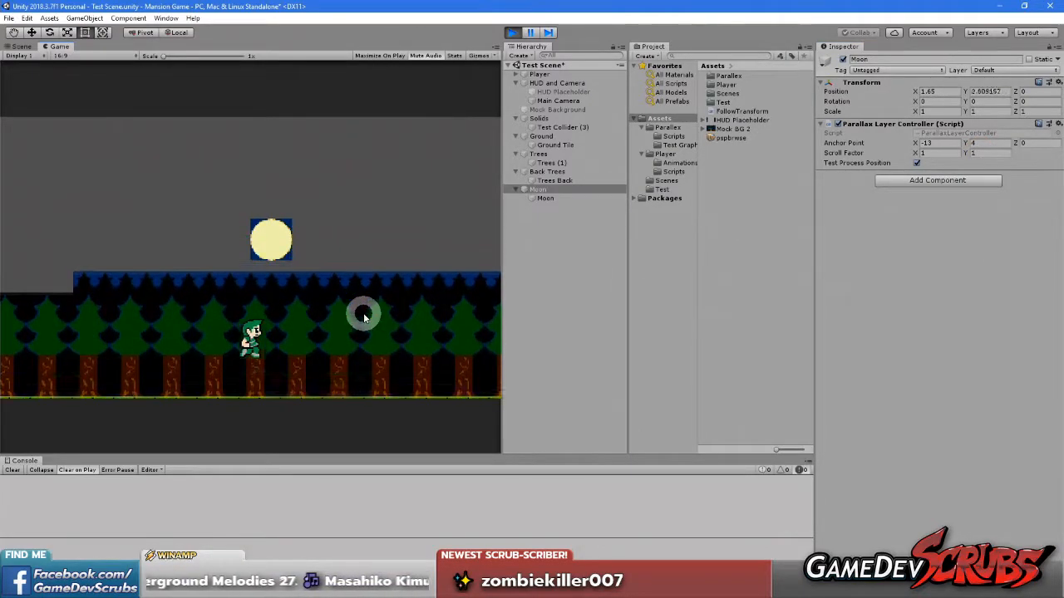
pyautogui.press('space')
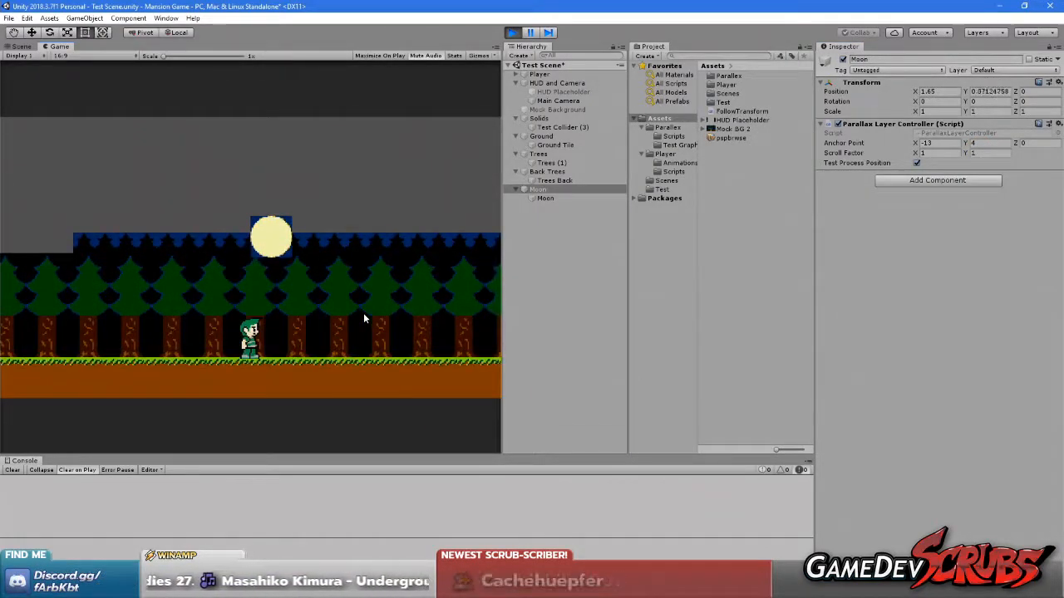
# Set the Moon layer's Scroll Factor Y to 0 and check the SetParallaxPosition code in Visual Studio
pyautogui.click(1014, 145)
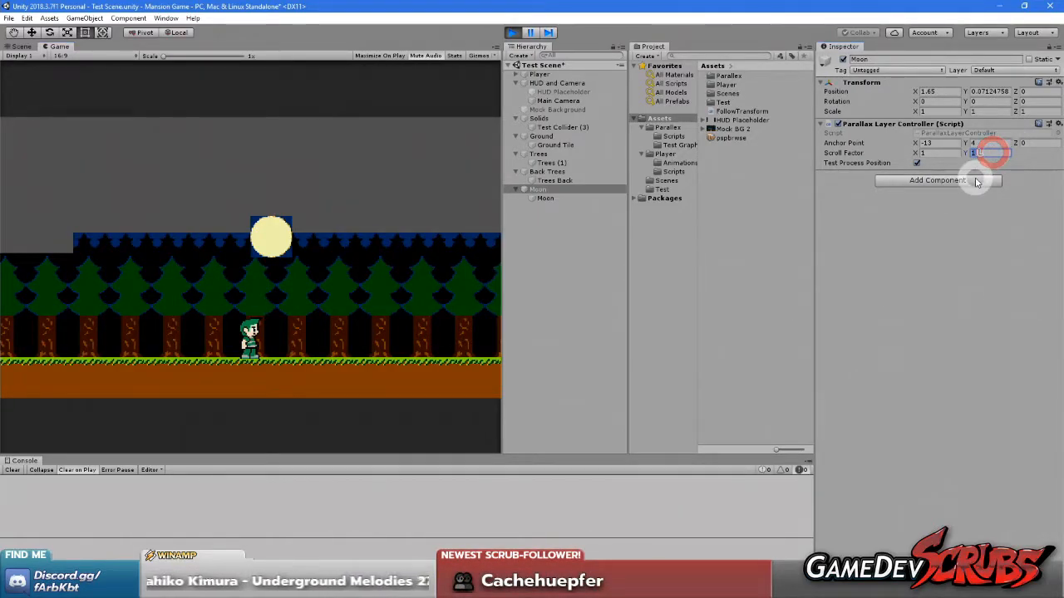
pyautogui.write('0')
pyautogui.click(964, 307)
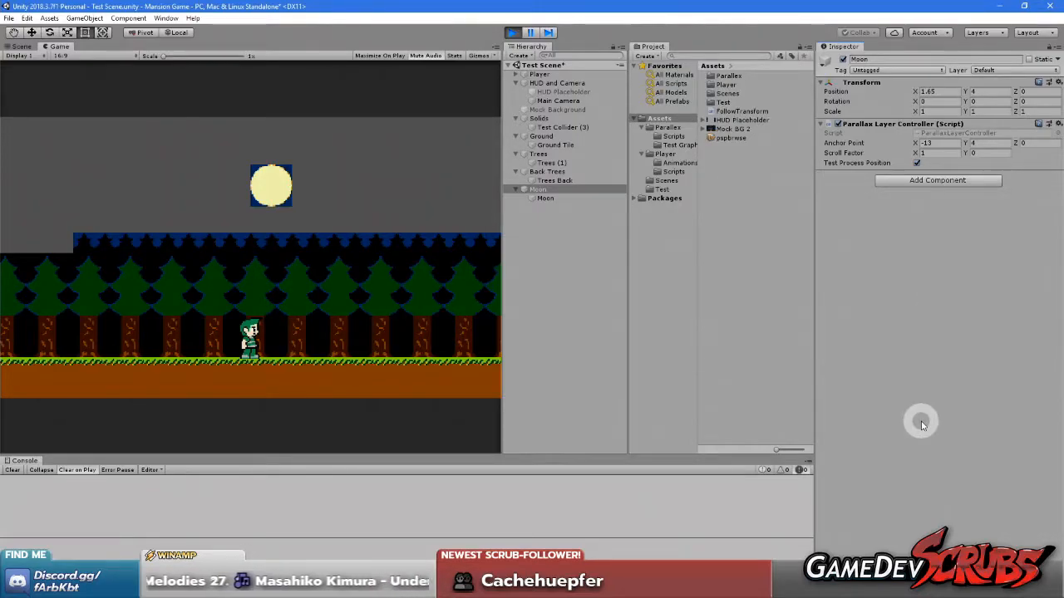
pyautogui.hotkey('alt', 'Tab')
pyautogui.scroll(2, 368, 290)
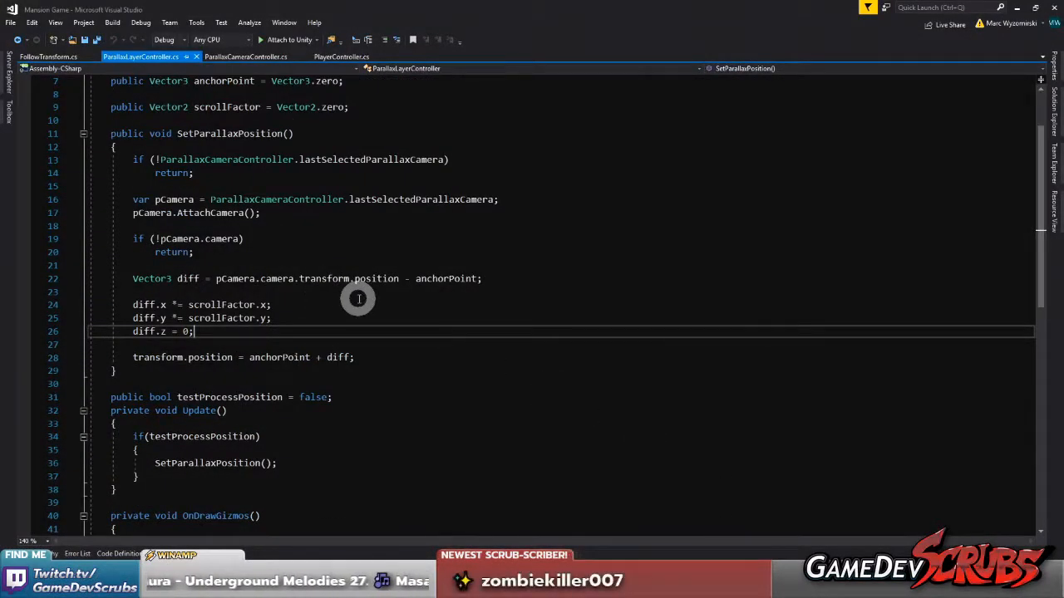
# Back in Unity, set the Moon layer's Scroll Factor Y to 1, try a different Anchor Point Y, and undo that anchor change
pyautogui.hotkey('alt', 'Tab')
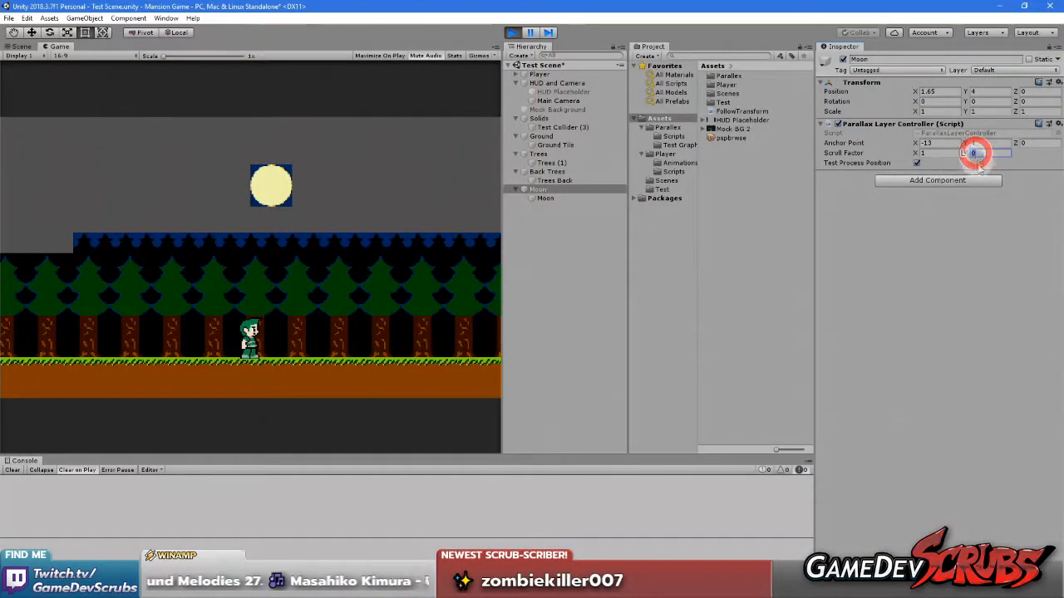
pyautogui.write('1')
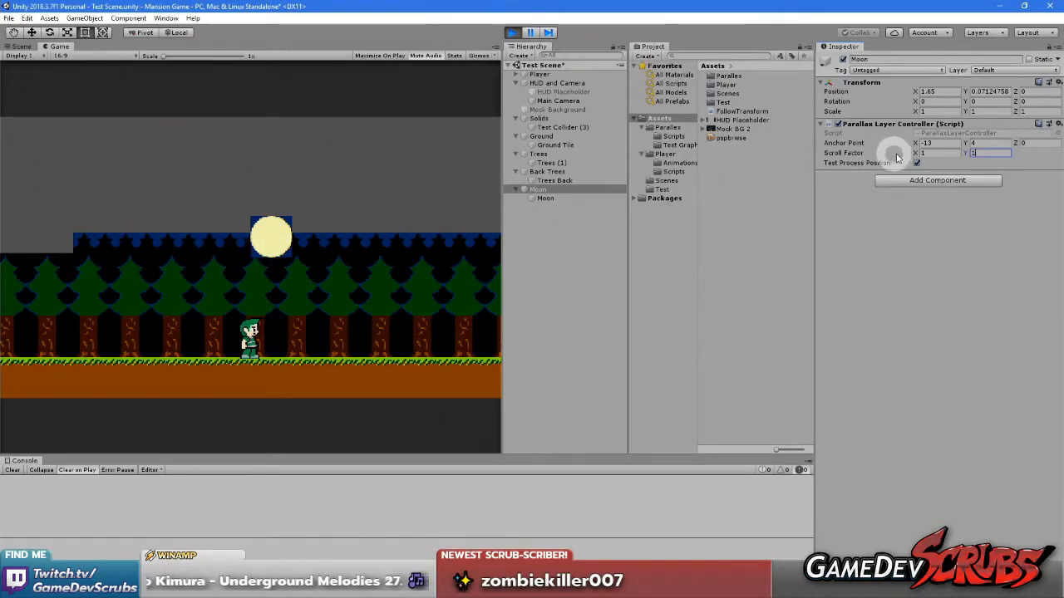
pyautogui.moveTo(965, 143); pyautogui.dragTo(275, 157)
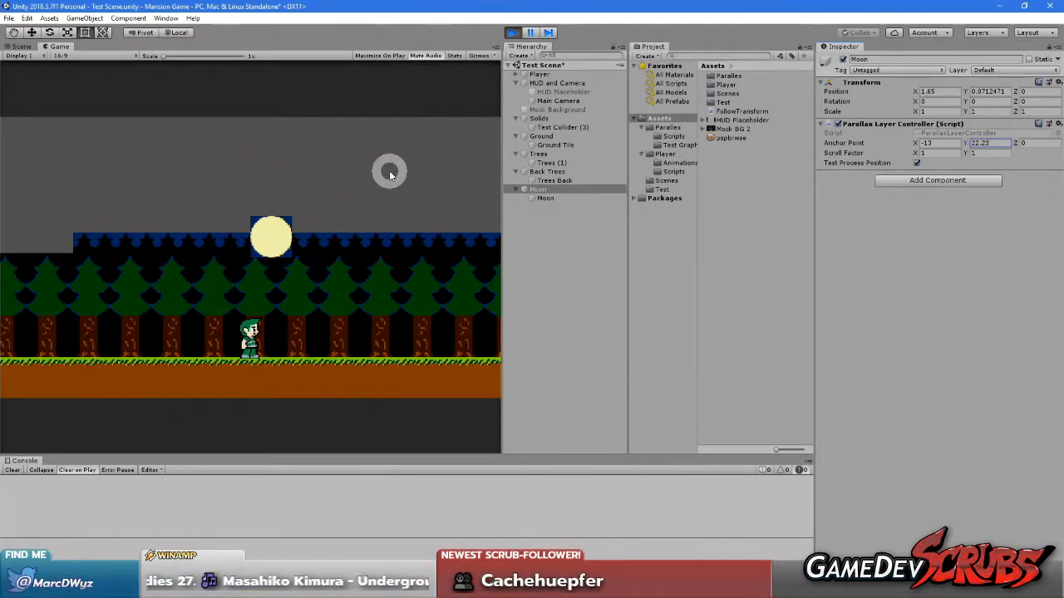
pyautogui.hotkey('ctrl', 'z')
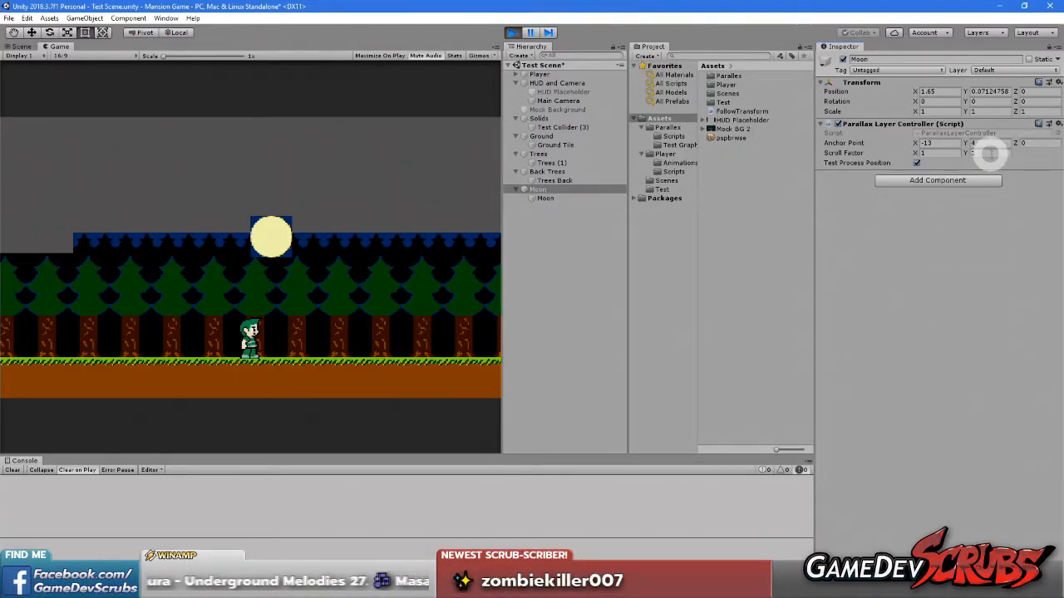
# Switch to Visual Studio and review the FollowTransform script and the position calculation in ParallaxLayerController
pyautogui.click(748, 586)
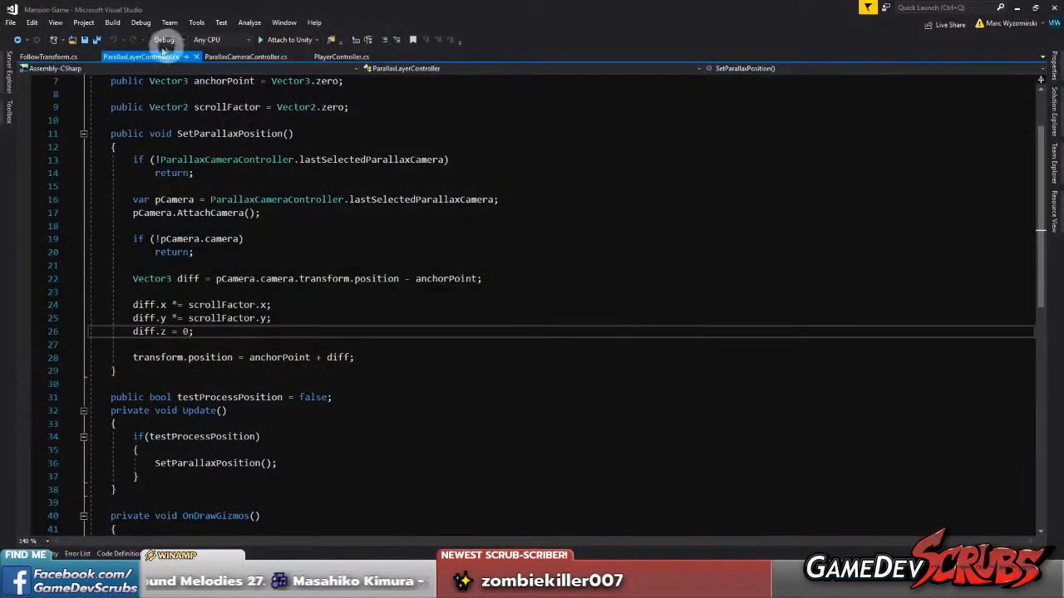
pyautogui.click(48, 57)
pyautogui.click(266, 266)
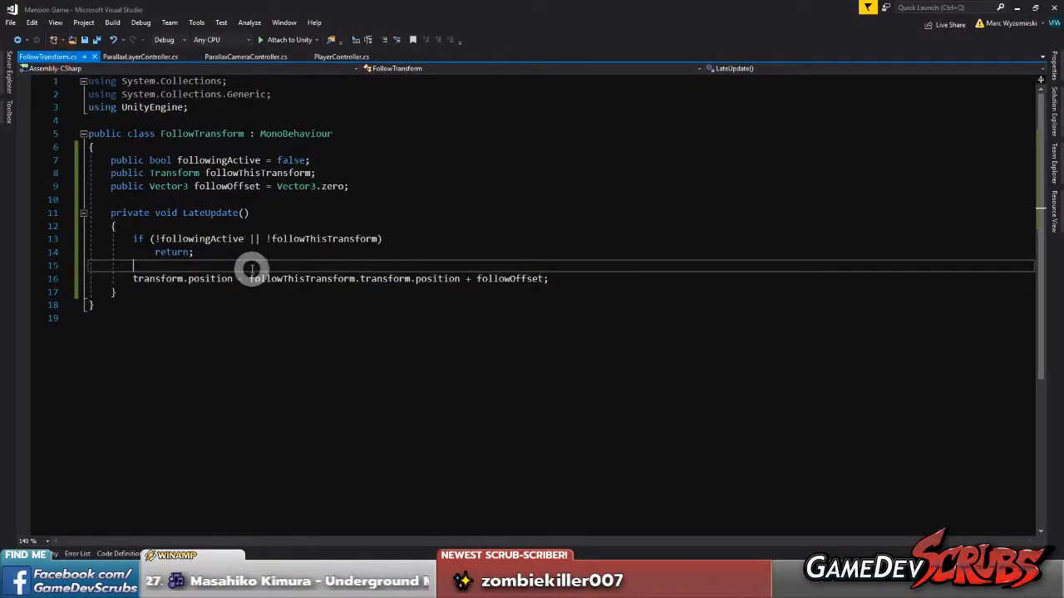
pyautogui.click(153, 56)
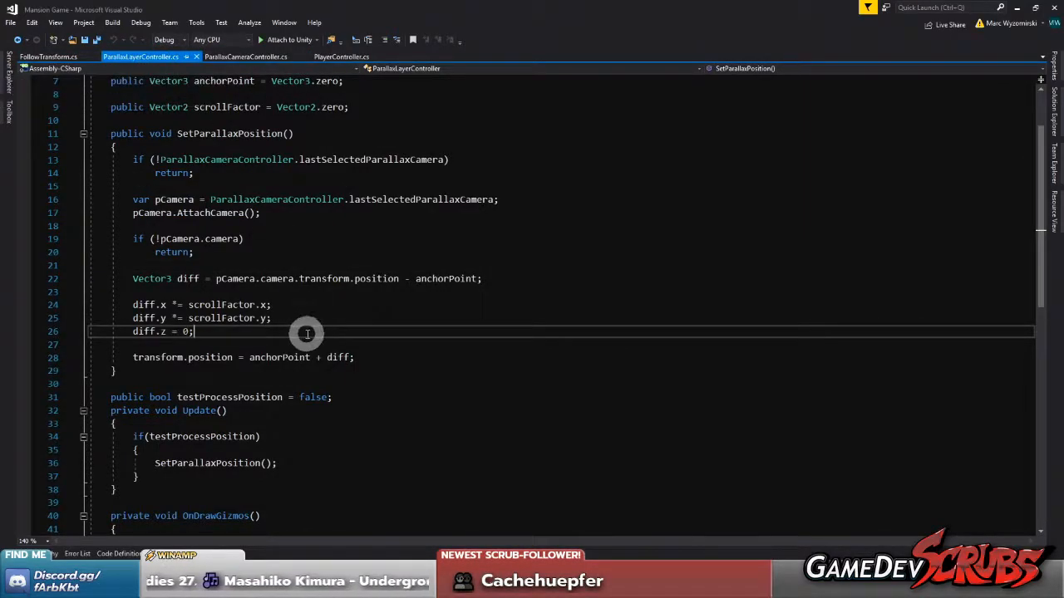
pyautogui.scroll(1, 308, 333)
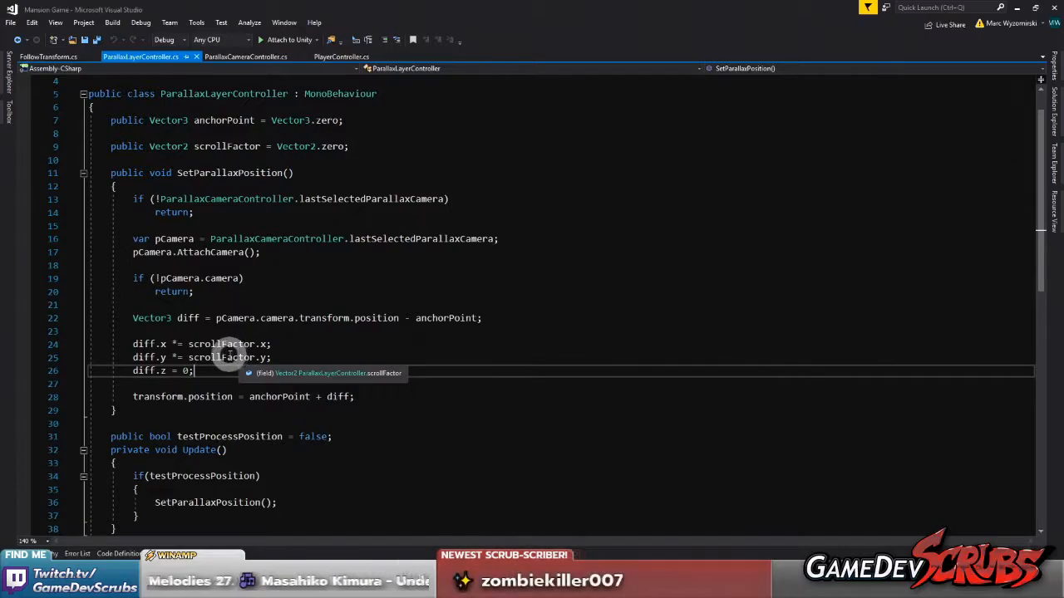
pyautogui.scroll(1, 228, 360)
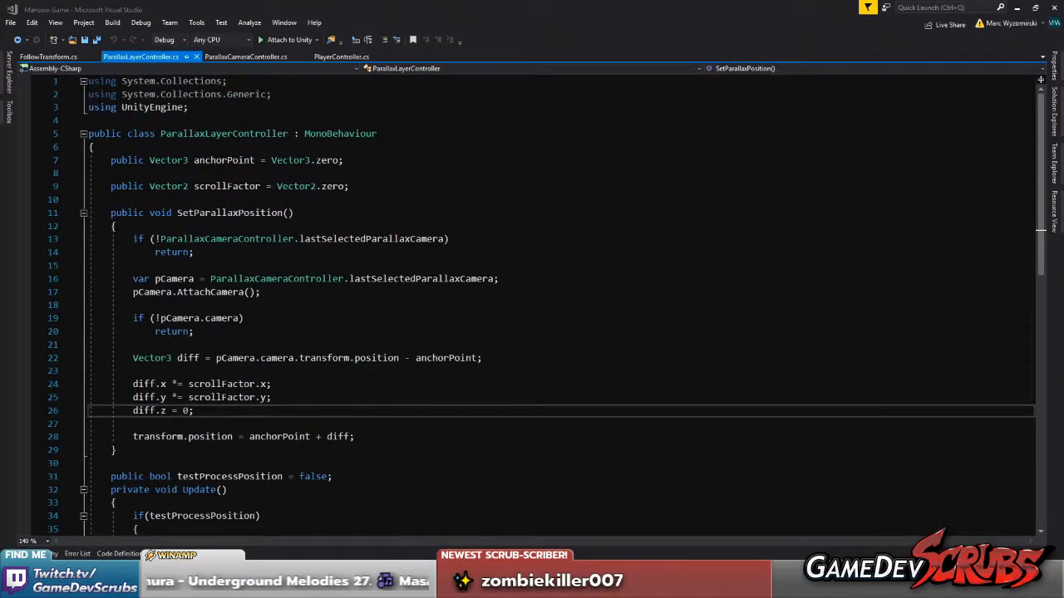
# Back in Unity, move the child Moon sprite to about X -5.46, Y 4.43 within its layer
pyautogui.hotkey('alt', 'Tab')
pyautogui.click(539, 198)
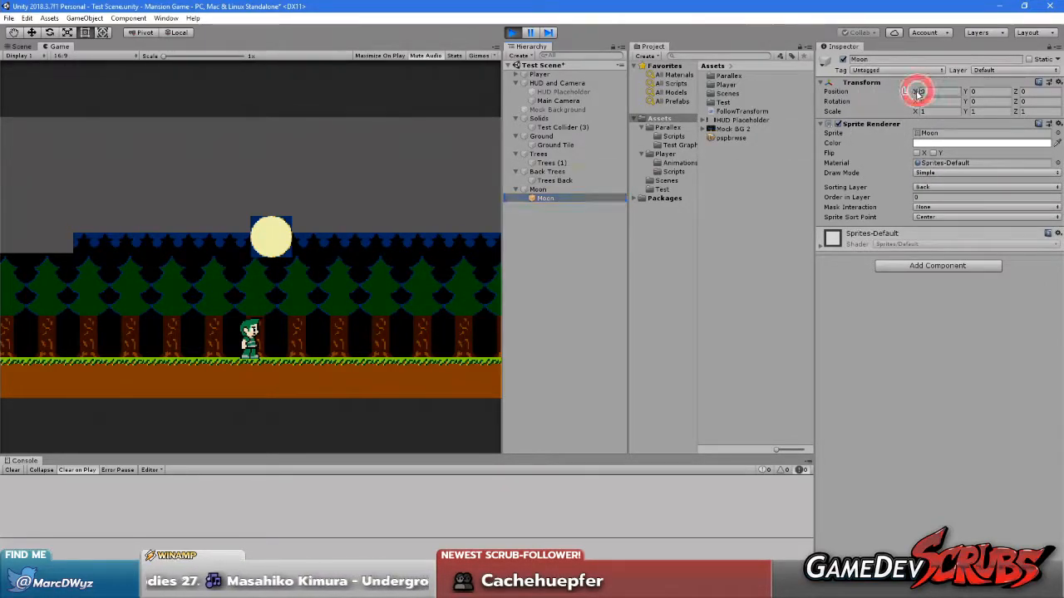
pyautogui.moveTo(918, 93); pyautogui.dragTo(864, 94)
pyautogui.moveTo(964, 88); pyautogui.dragTo(1049, 93)
# Run and jump the player in both directions to examine the repositioned moon's movement
pyautogui.click(405, 305)
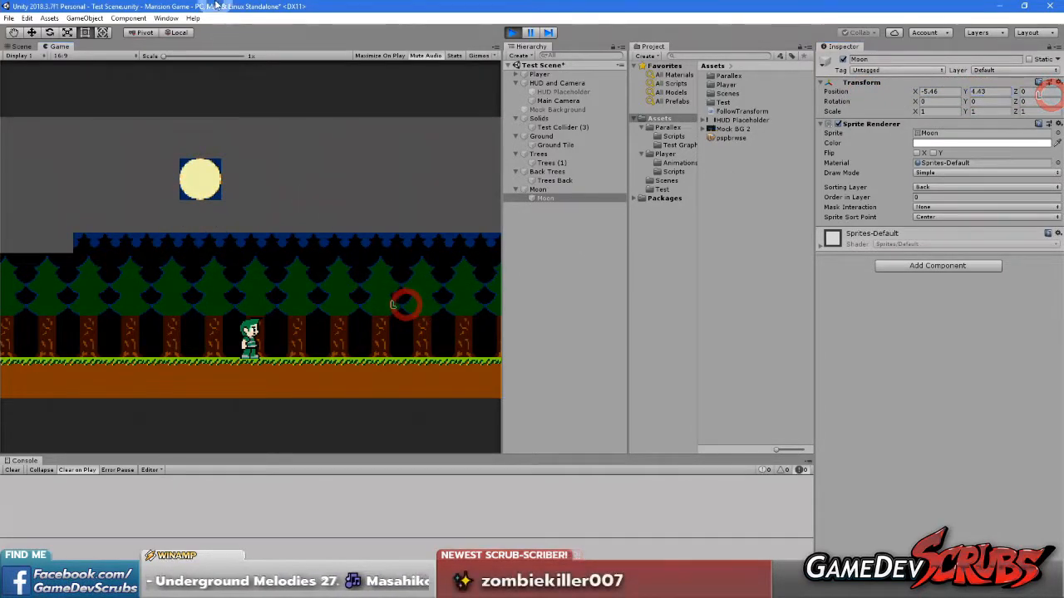
pyautogui.press('Right')
pyautogui.press('space')
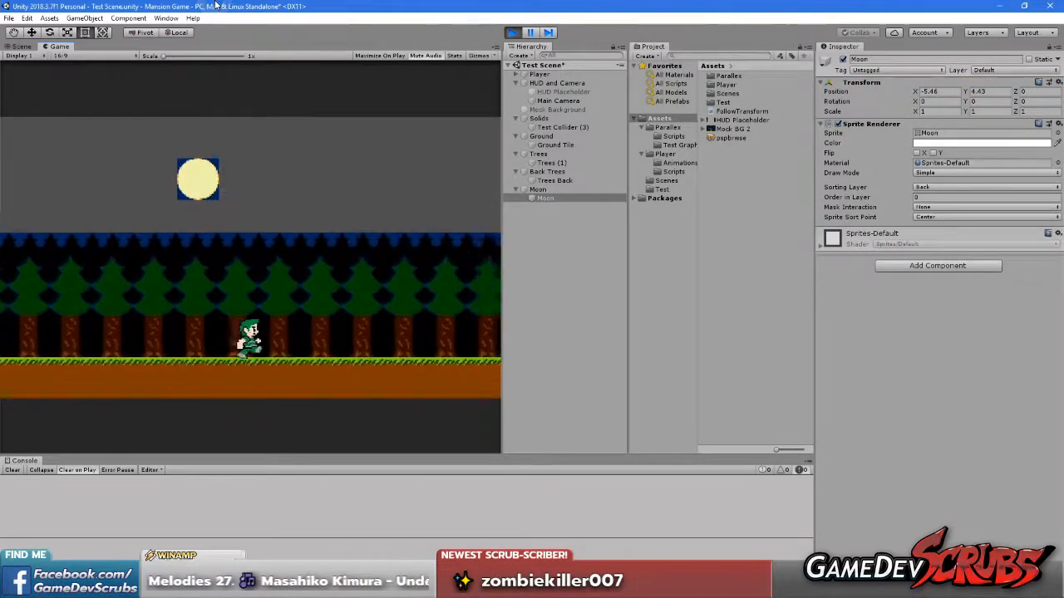
pyautogui.press('space')
pyautogui.press('Left')
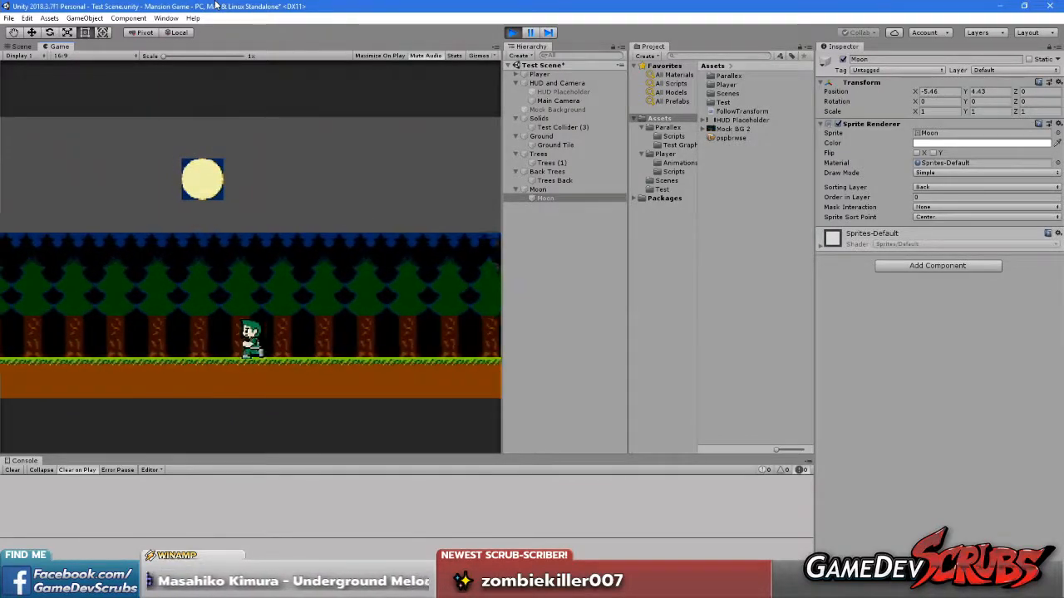
# Set the Moon layer's Scroll Factor Y to 0.25 and test it by running and jumping with the player
pyautogui.click(538, 189)
pyautogui.click(979, 153)
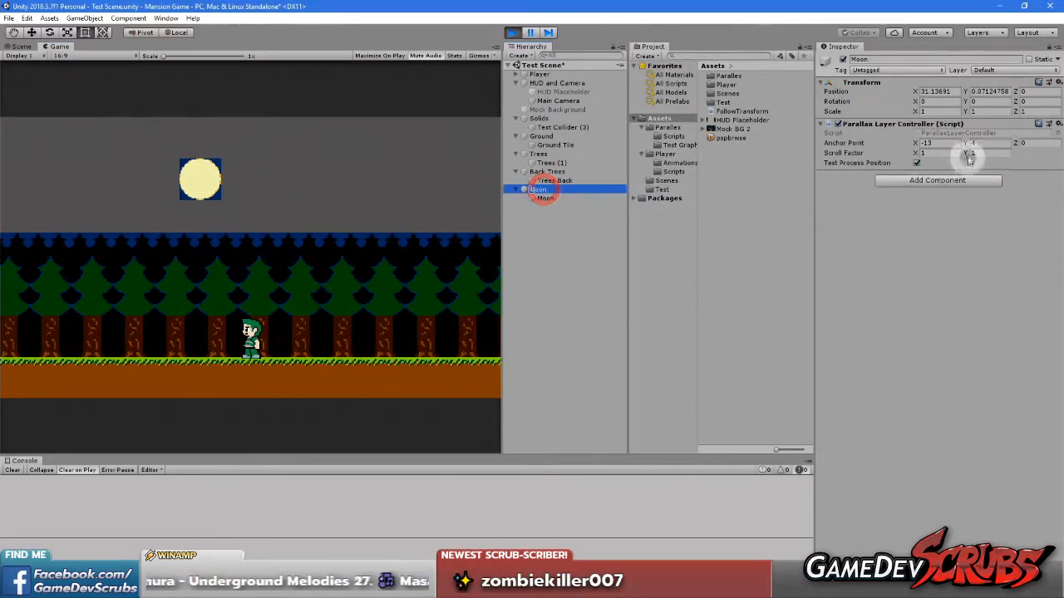
pyautogui.write('0.25')
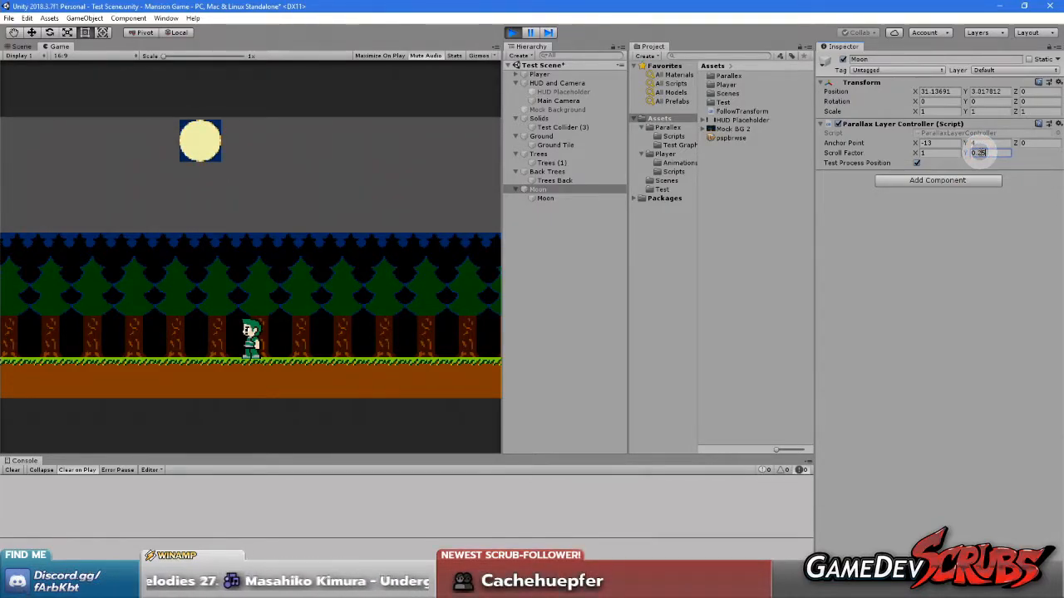
pyautogui.click(380, 258)
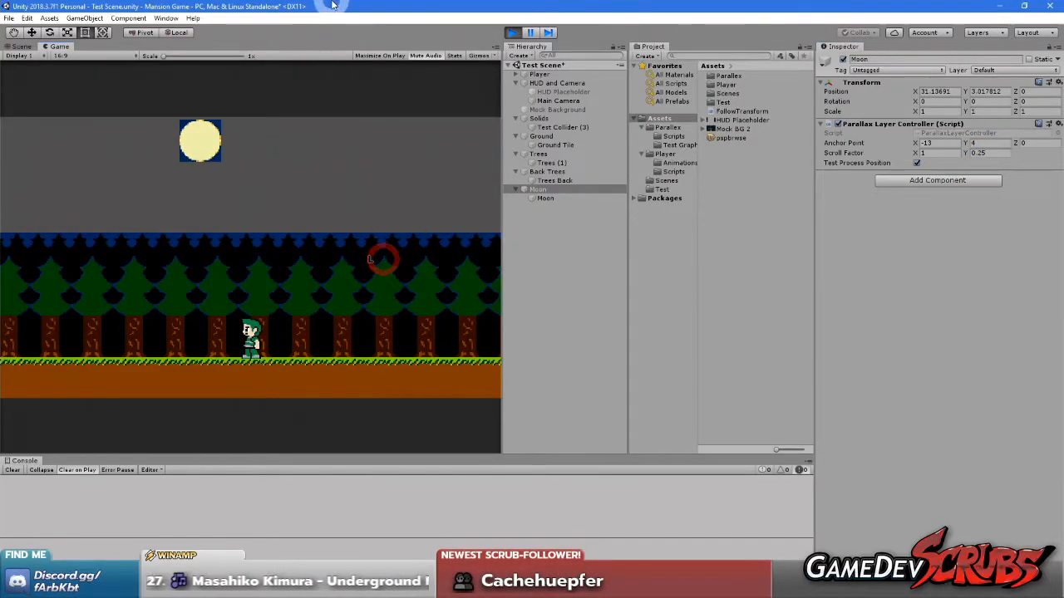
pyautogui.press('Right')
pyautogui.press('space')
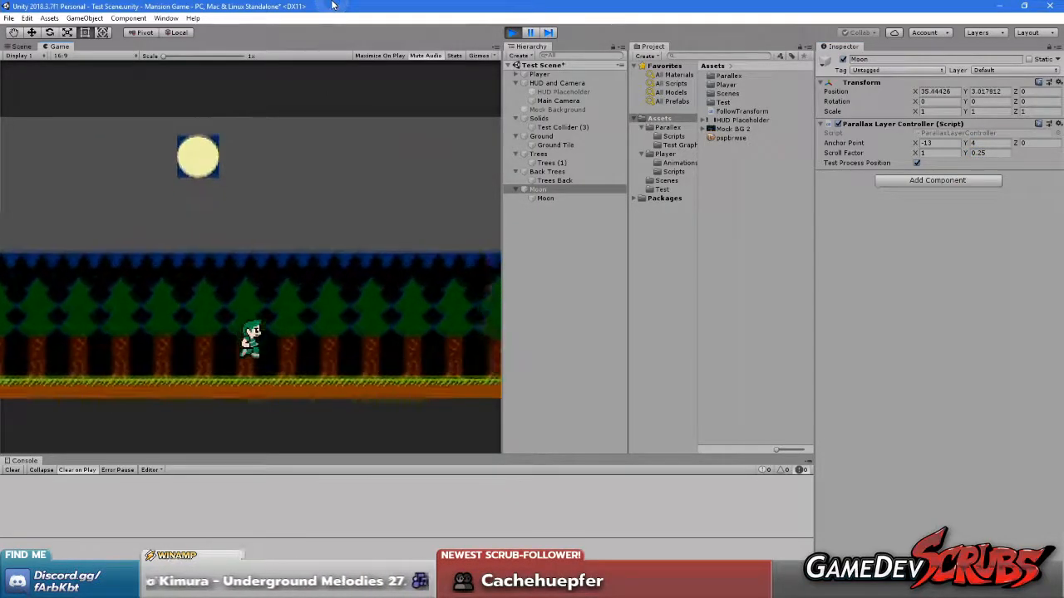
pyautogui.press('space')
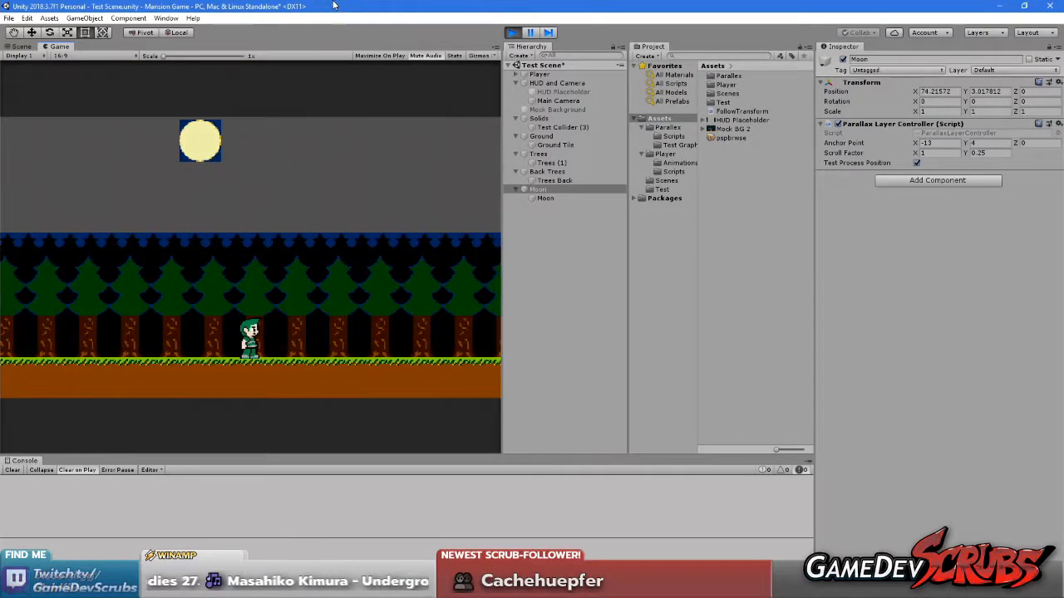
# Set the Moon layer's Scroll Factor Y to 0.75 and test it by running and jumping with the player
pyautogui.click(997, 155)
pyautogui.write('0.75')
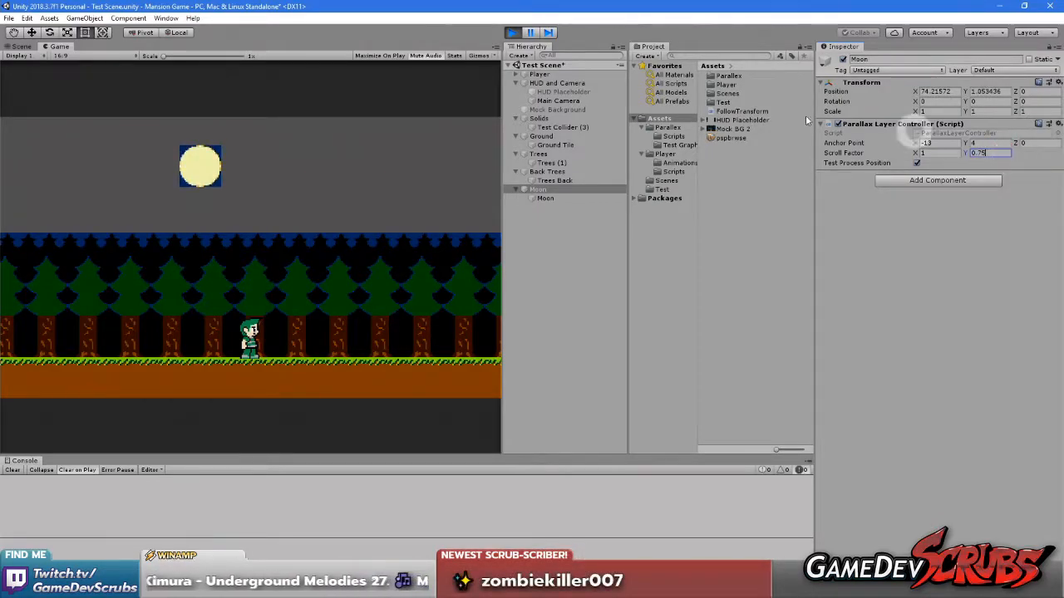
pyautogui.click(346, 225)
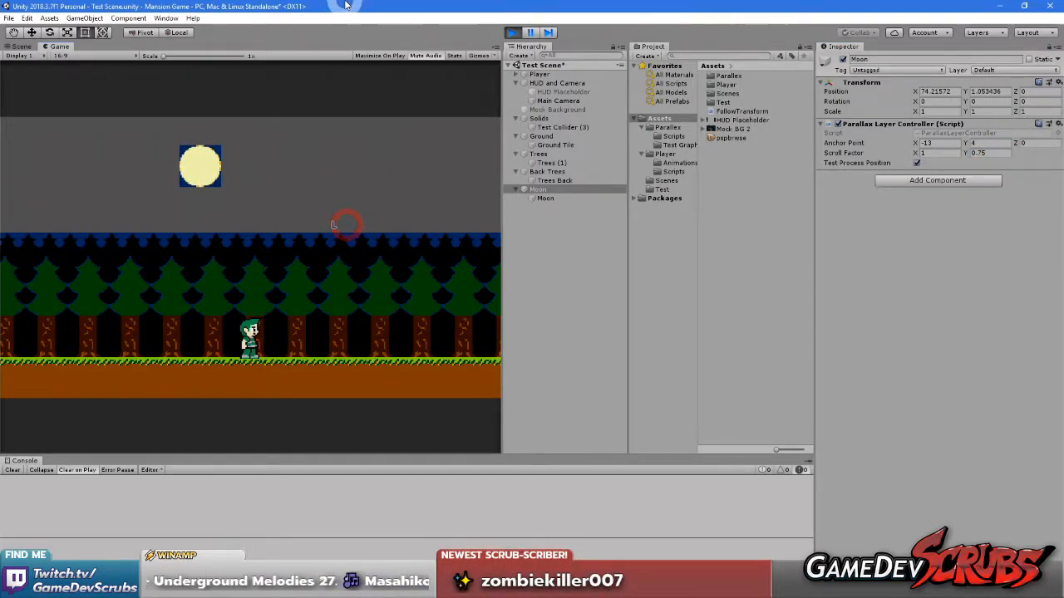
pyautogui.press('space')
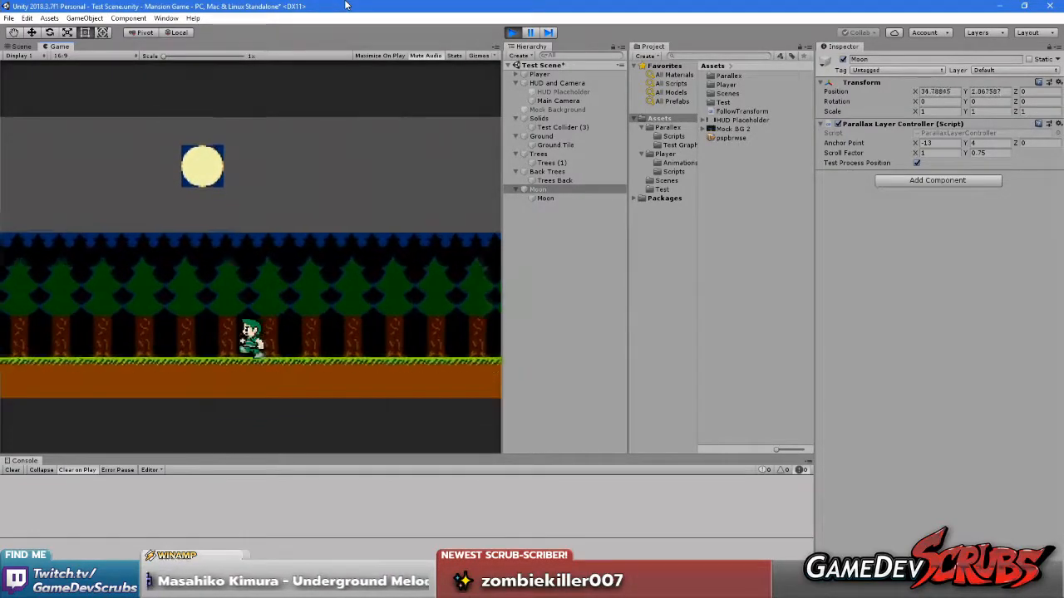
pyautogui.press('Right')
pyautogui.press('space')
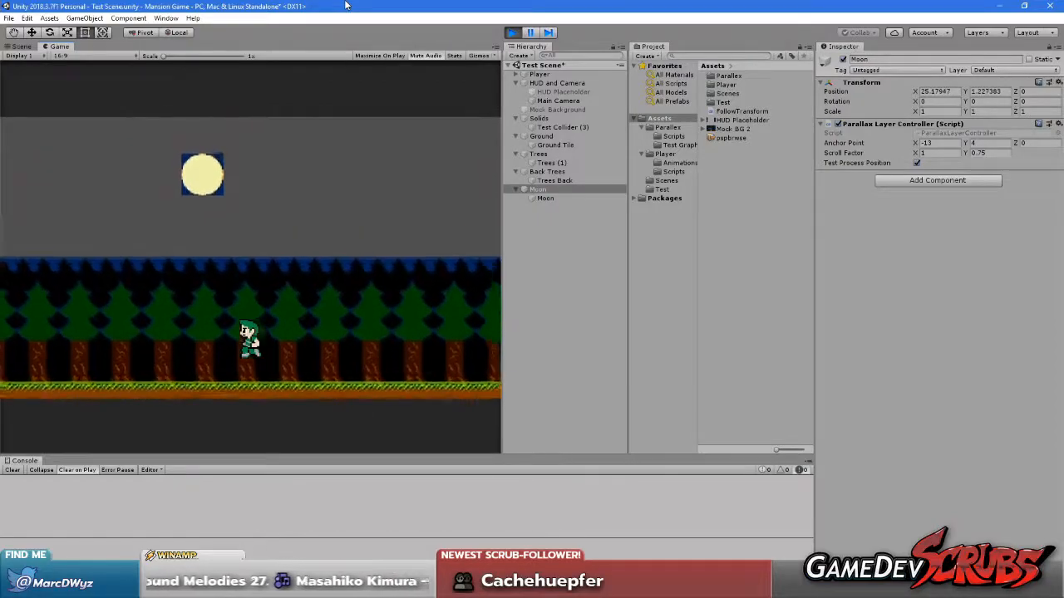
pyautogui.press('Right')
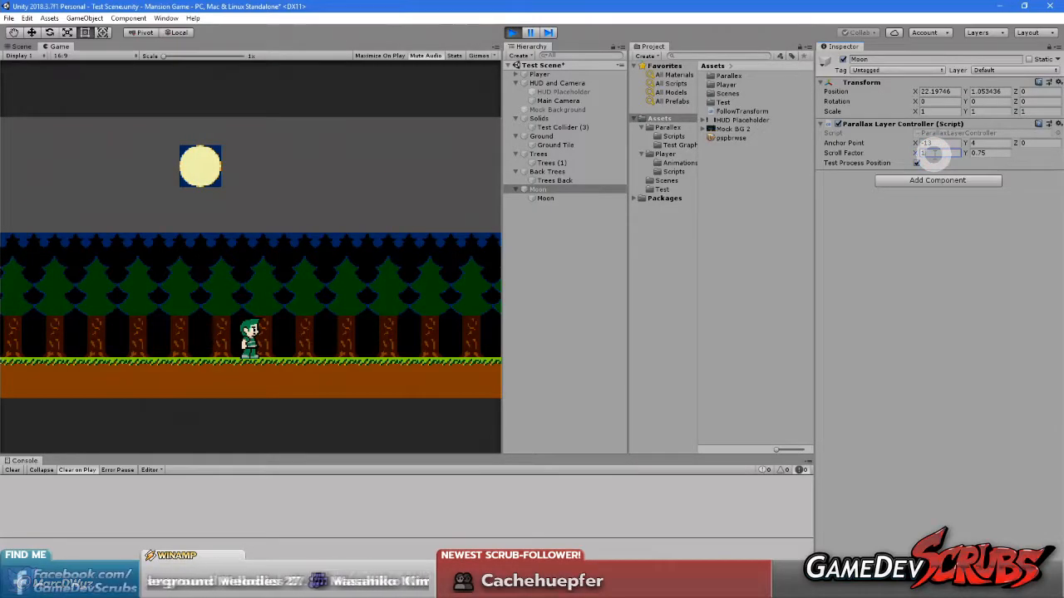
# Set the Moon layer's Scroll Factor X to 0.9
pyautogui.press('BackSpace')
pyautogui.write('0.9')
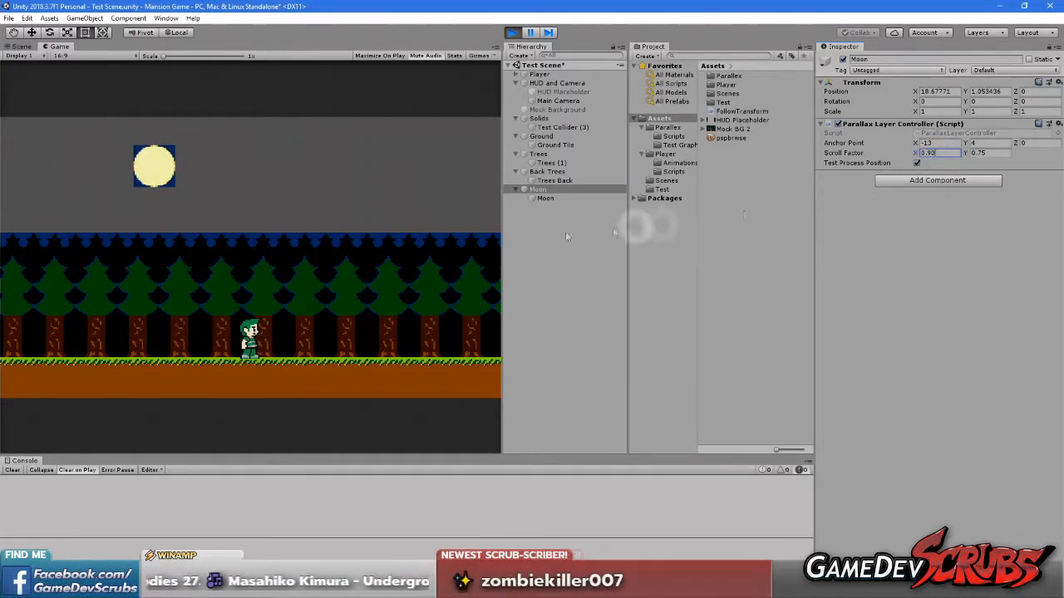
# Run the player in both directions to examine the moon's horizontal movement
pyautogui.click(362, 287)
pyautogui.press('Right')
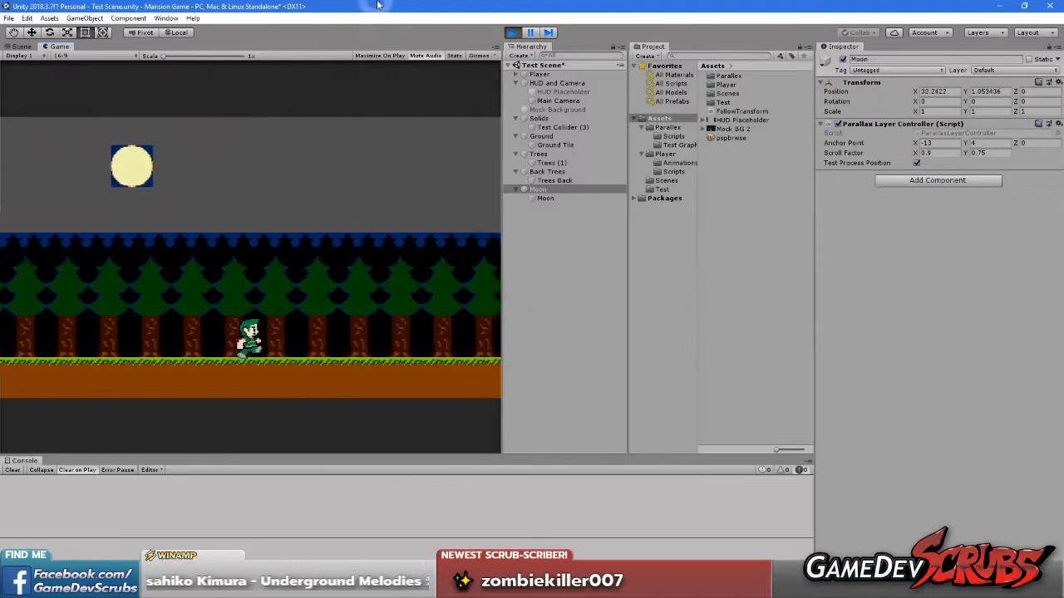
pyautogui.press('Left')
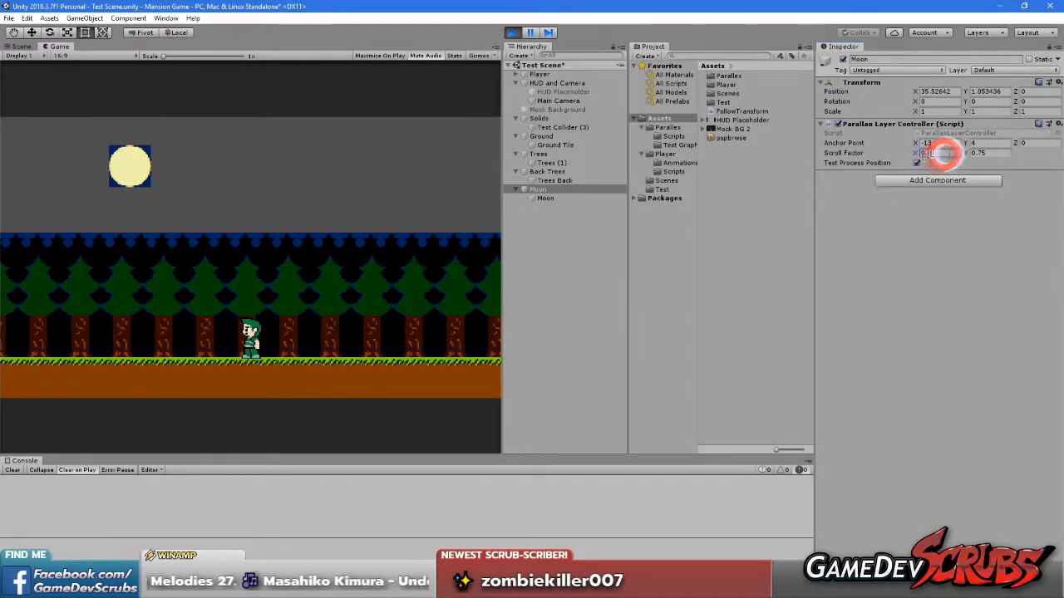
# Set the Moon layer's Scroll Factor X to 0.99 and test it by running and jumping with the player
pyautogui.write('99')
pyautogui.click(294, 238)
pyautogui.press('Right')
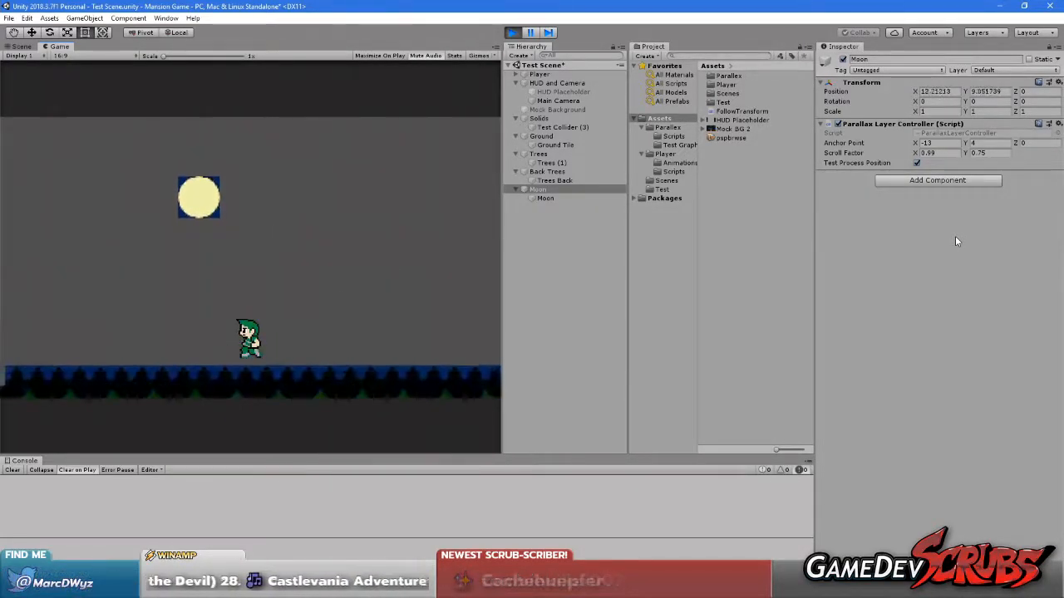
# Set the Moon layer's Scroll Factor Y to 1 and test it by running, jumping and dropping the player off the ground's edge
pyautogui.click(989, 154)
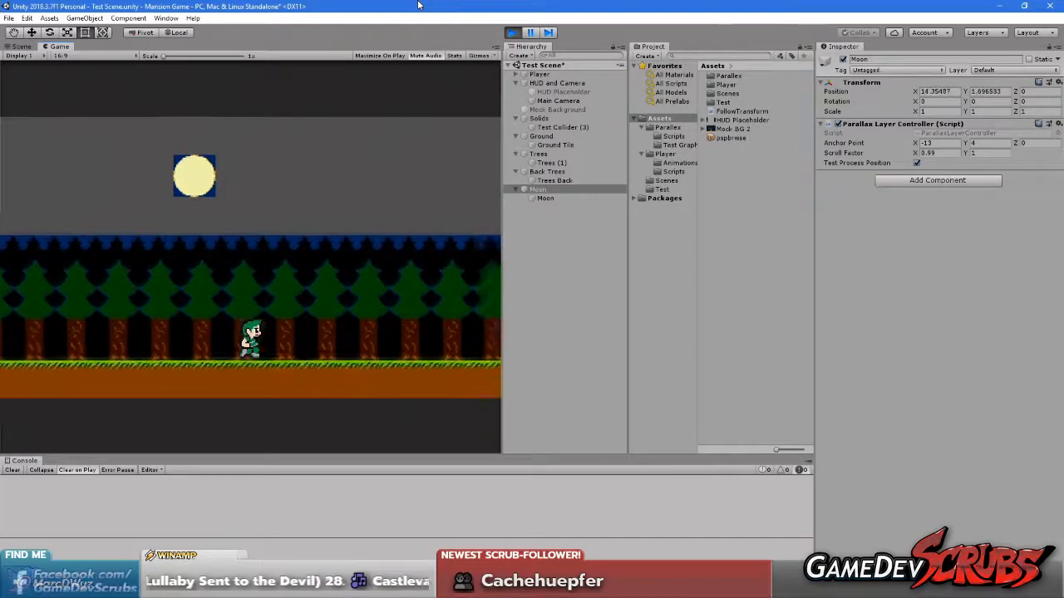
pyautogui.press('Left')
pyautogui.press('Right')
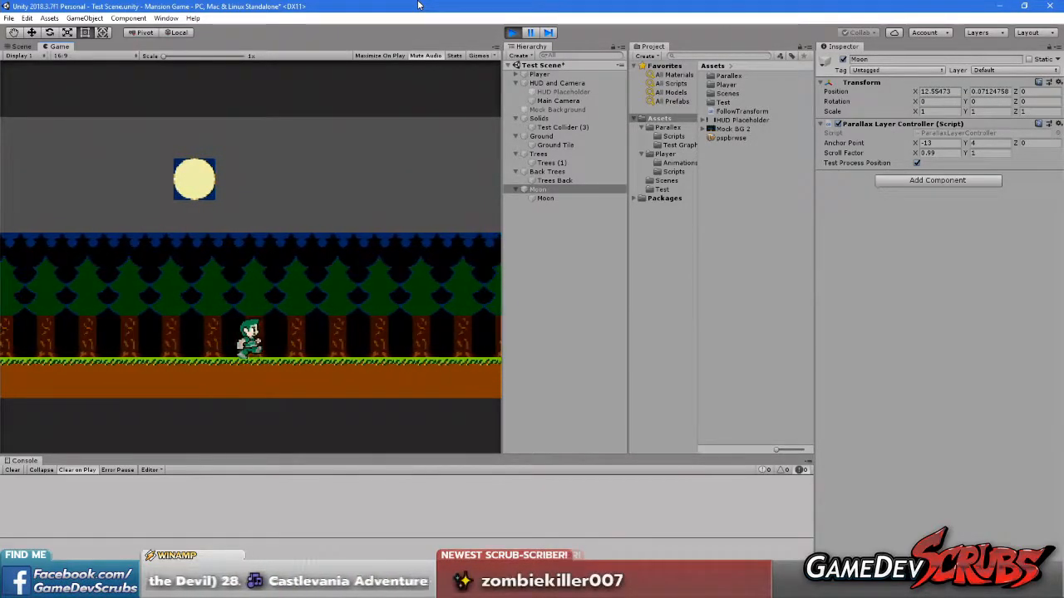
pyautogui.press('Left')
pyautogui.press('space')
pyautogui.press('Left')
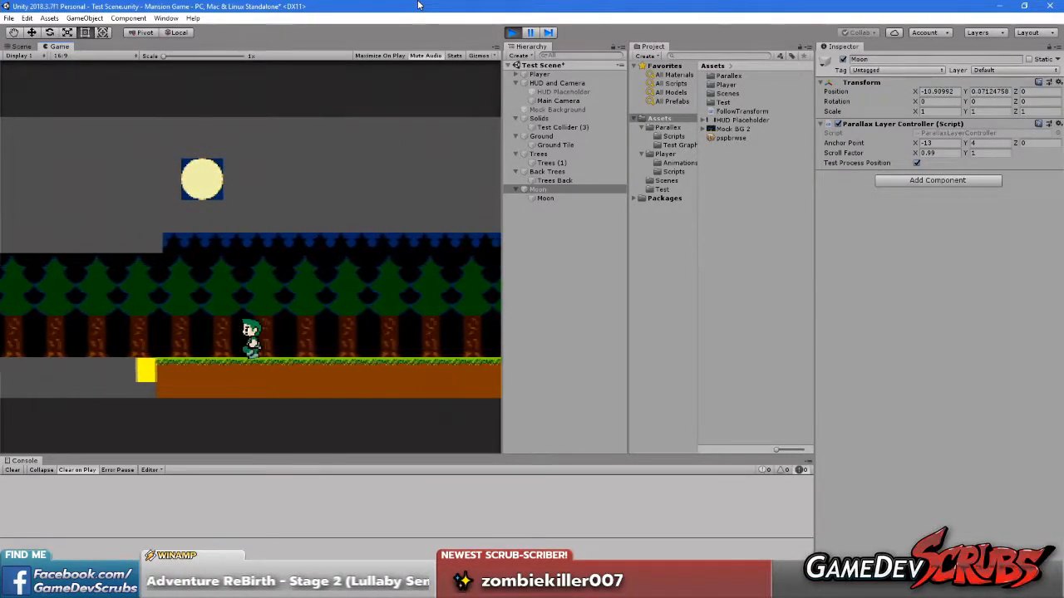
pyautogui.press('space')
pyautogui.press('Right')
pyautogui.press('Left')
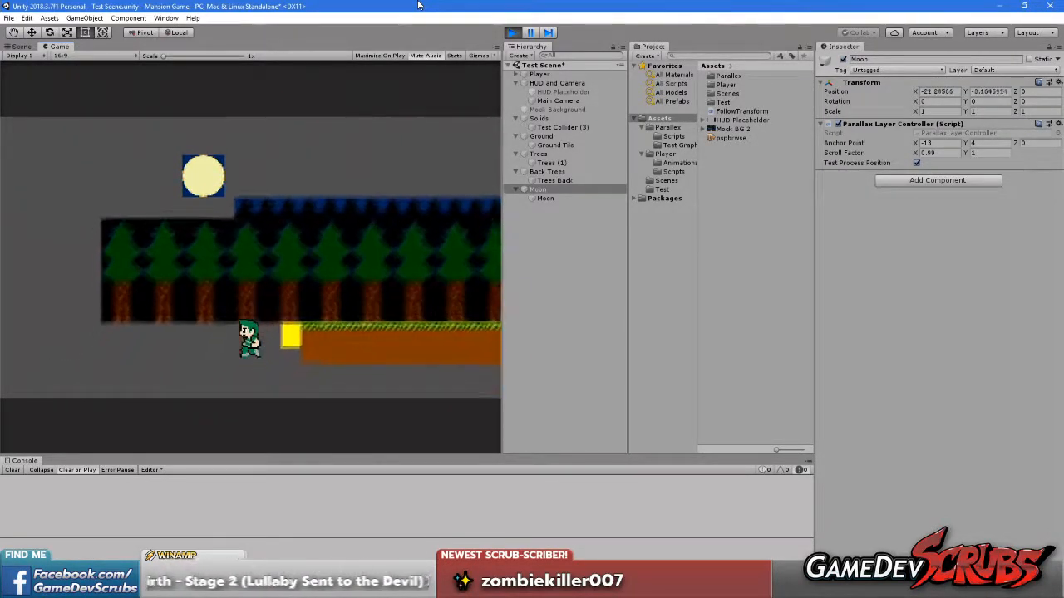
pyautogui.press('Right')
pyautogui.press('space')
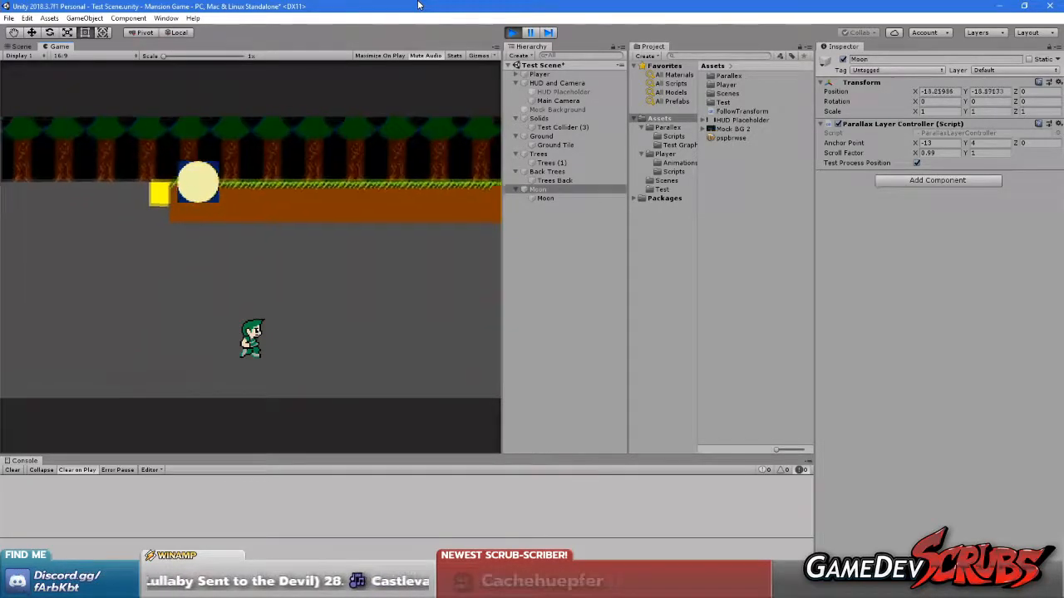
pyautogui.press('Left')
pyautogui.press('space')
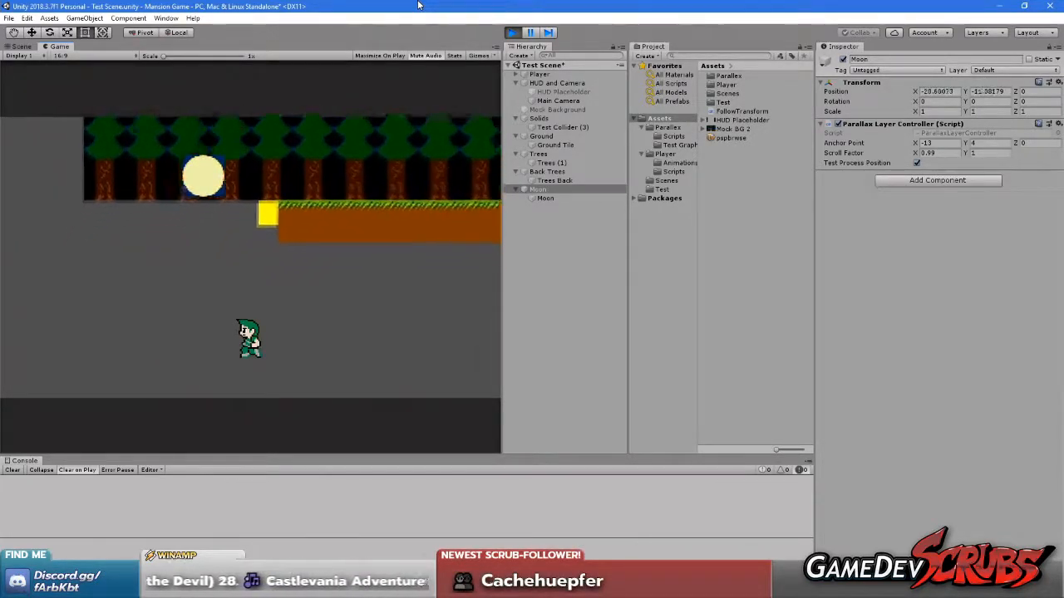
pyautogui.press('Right')
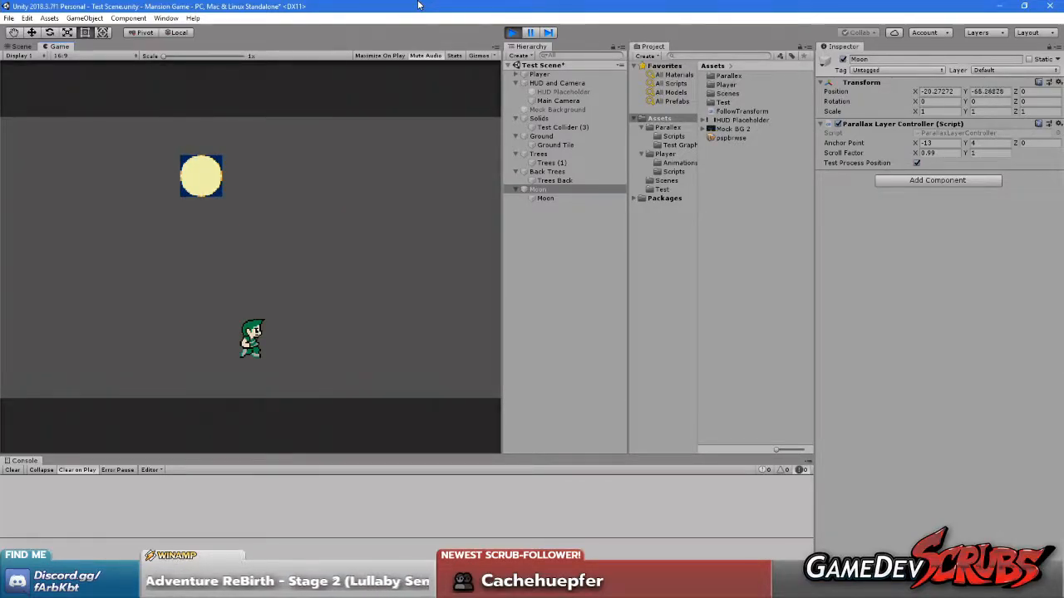
# Set the Moon layer's Scroll Factor Y to 0.99 and watch the moon while the player falls
pyautogui.click(300, 262)
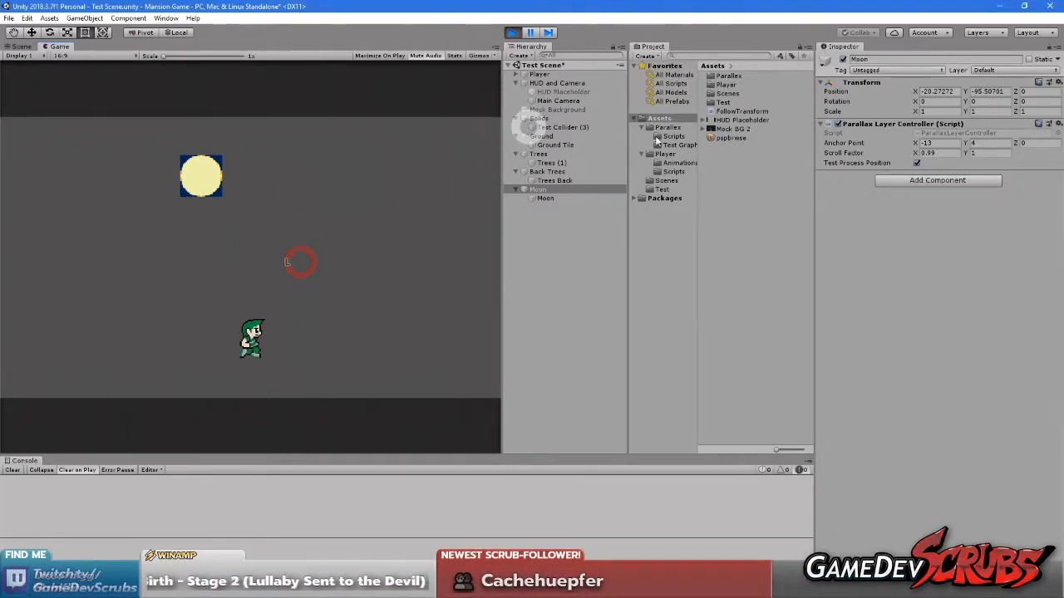
pyautogui.write('0.99')
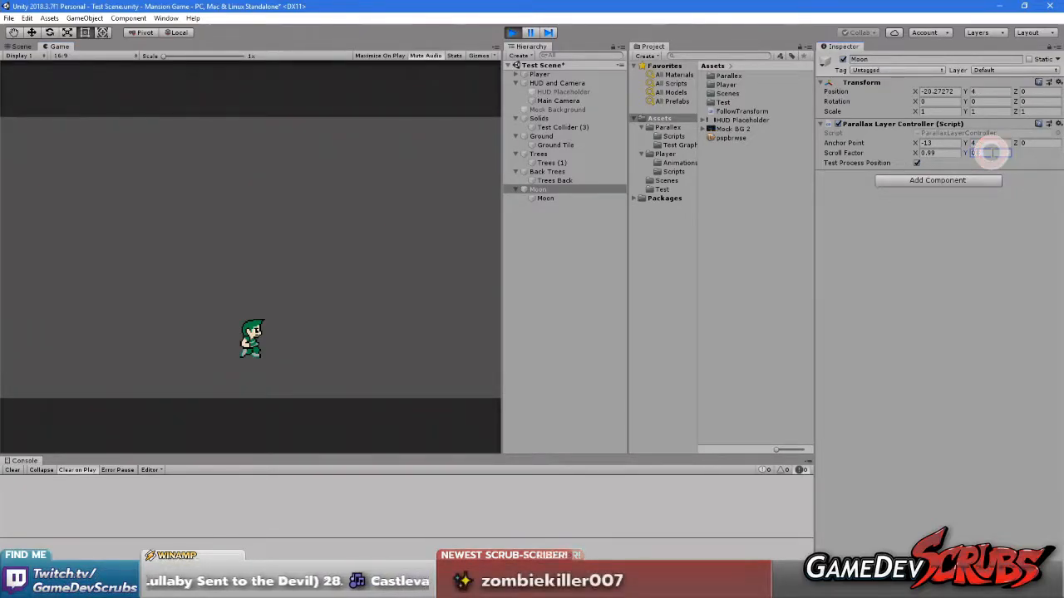
pyautogui.click(239, 304)
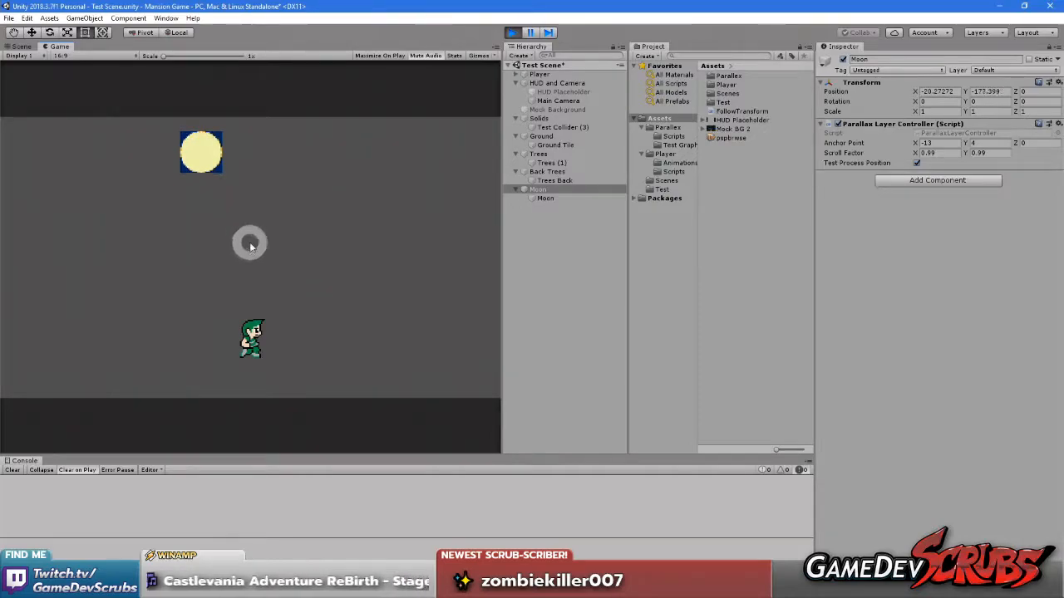
# Stop play mode and set the Moon layer's Scroll Factor to X 0.95 and Y 1
pyautogui.click(512, 33)
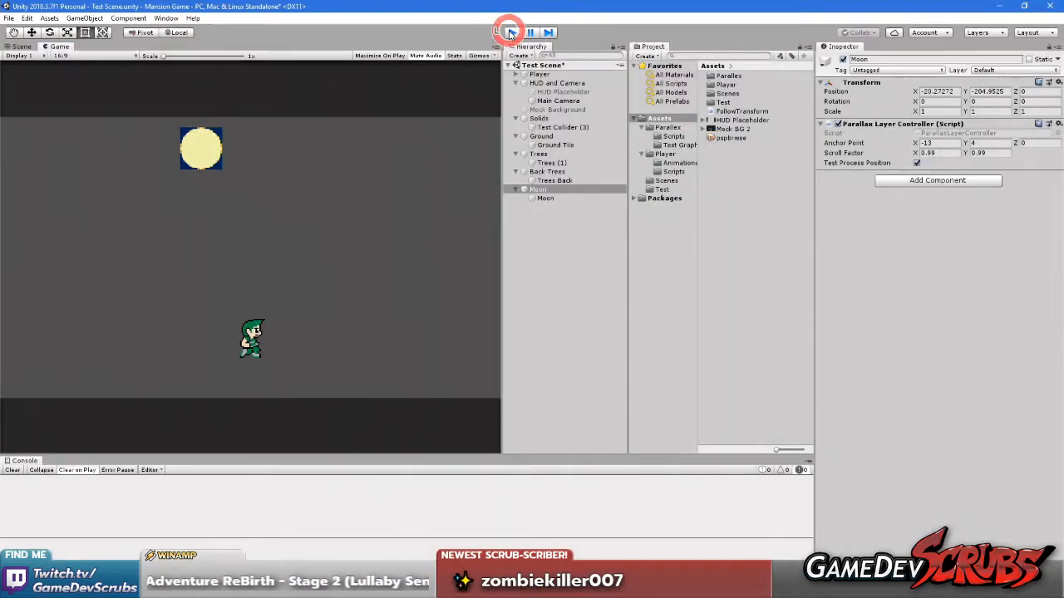
pyautogui.click(950, 152)
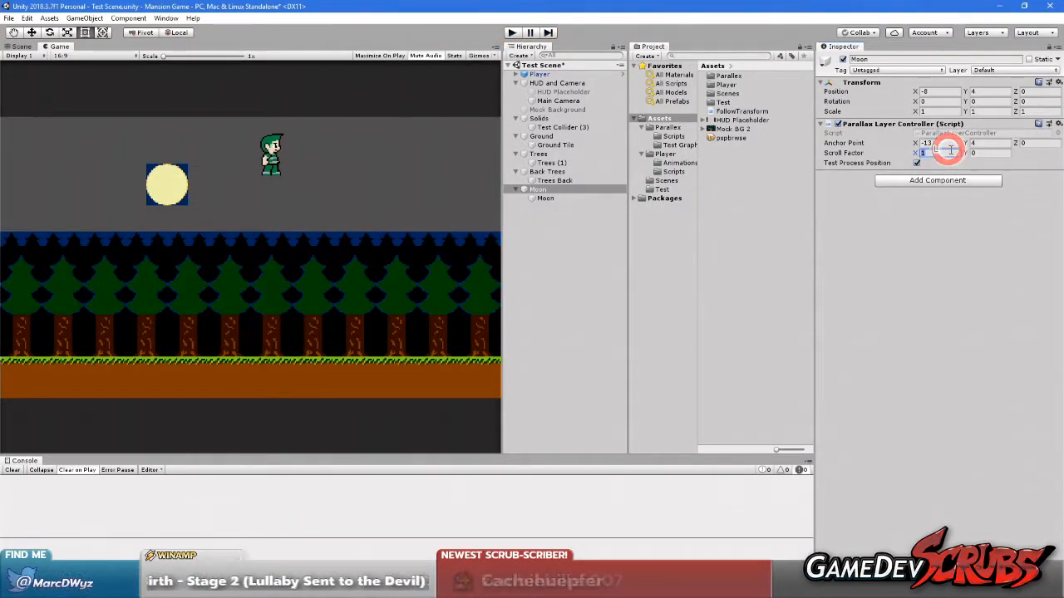
pyautogui.write('0.95')
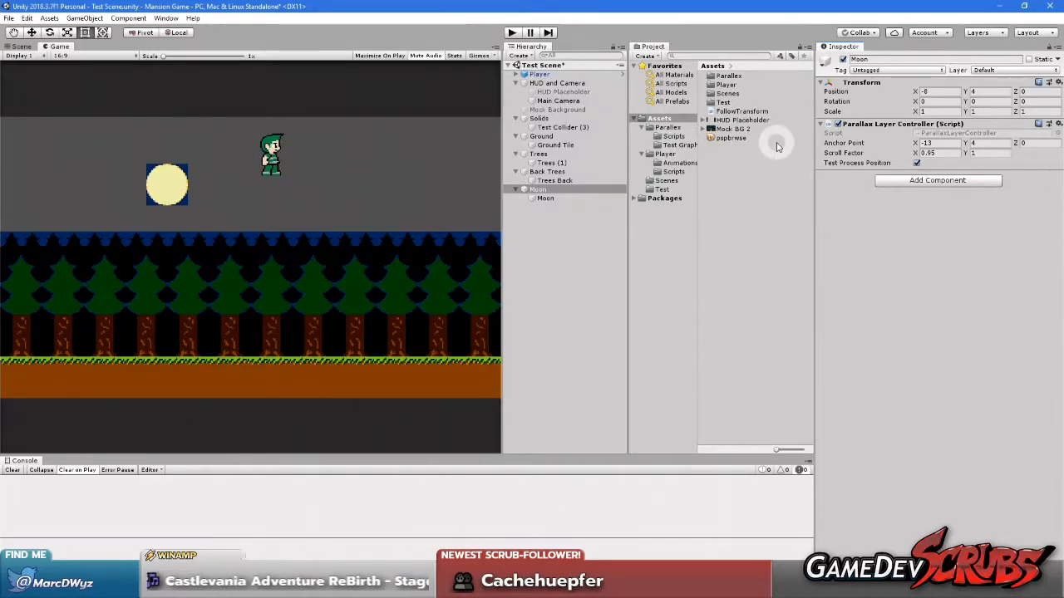
# Play the scene and try the child Moon sprite at position X -5.4, Y 5.4
pyautogui.click(512, 34)
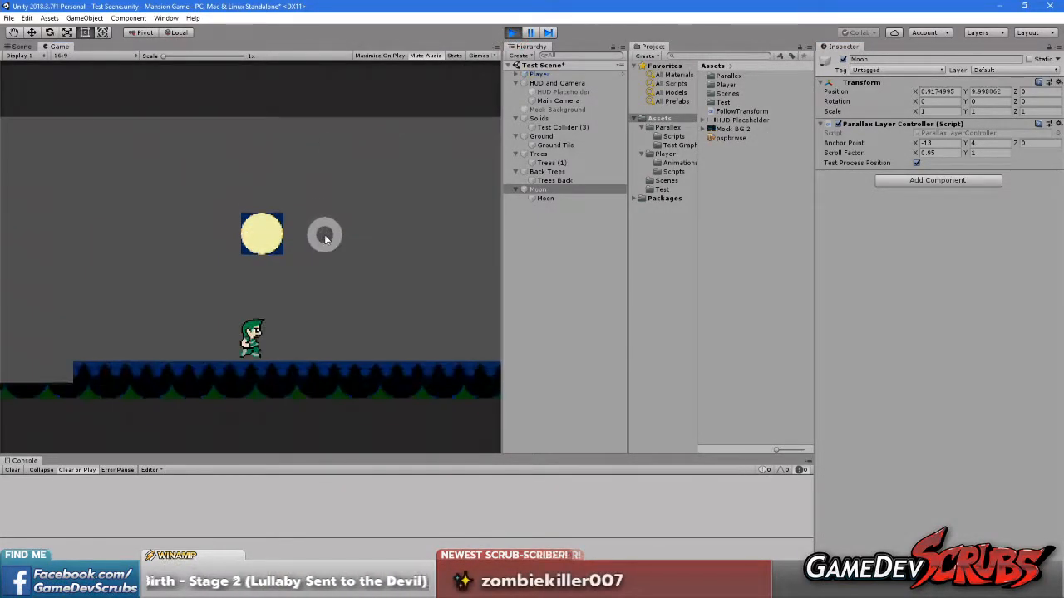
pyautogui.click(548, 199)
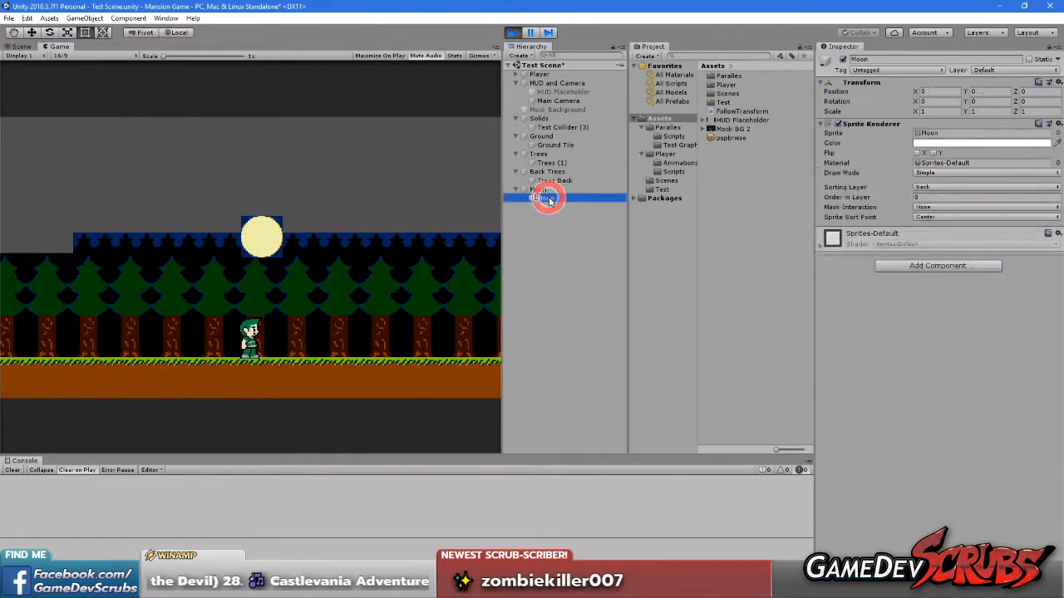
pyautogui.click(550, 192)
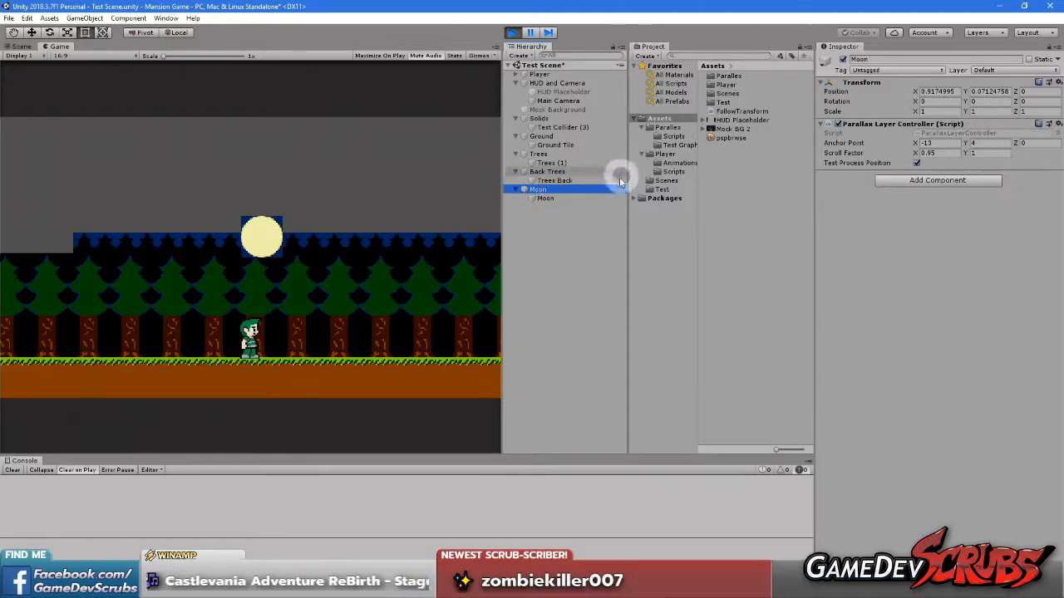
pyautogui.click(545, 198)
pyautogui.moveTo(916, 95); pyautogui.dragTo(802, 100)
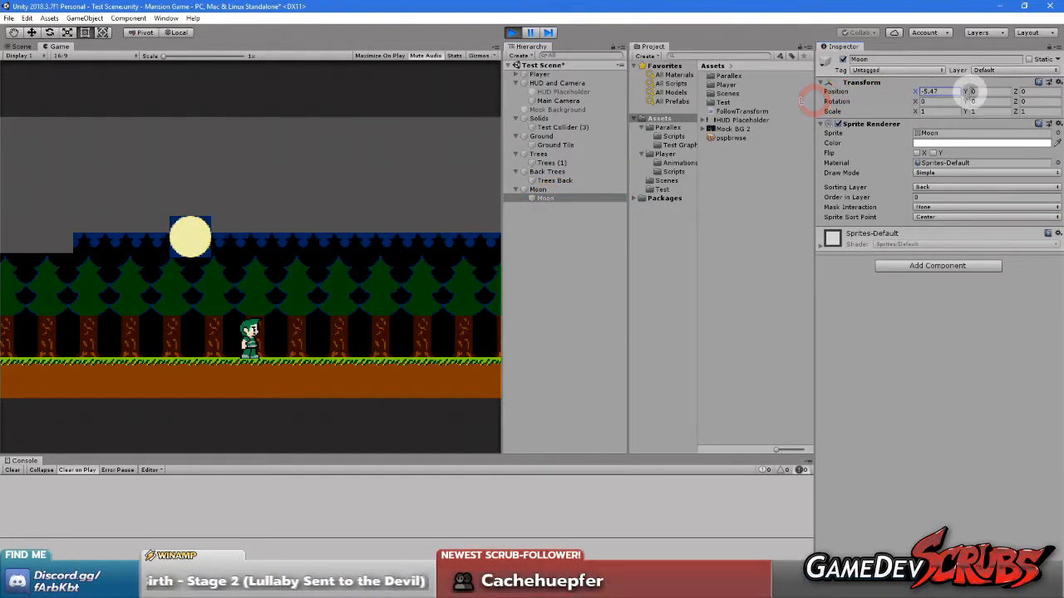
pyautogui.write('5.4')
pyautogui.click(15, 98)
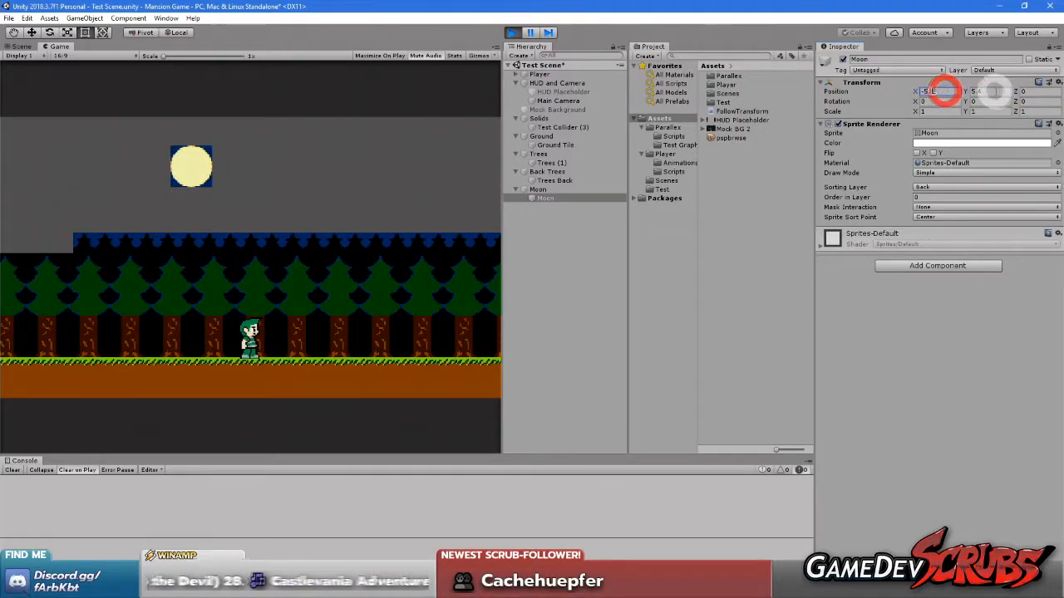
# Stop play mode and set the child Moon sprite's position to X -5.4, Y 5.4
pyautogui.click(512, 33)
pyautogui.click(935, 91)
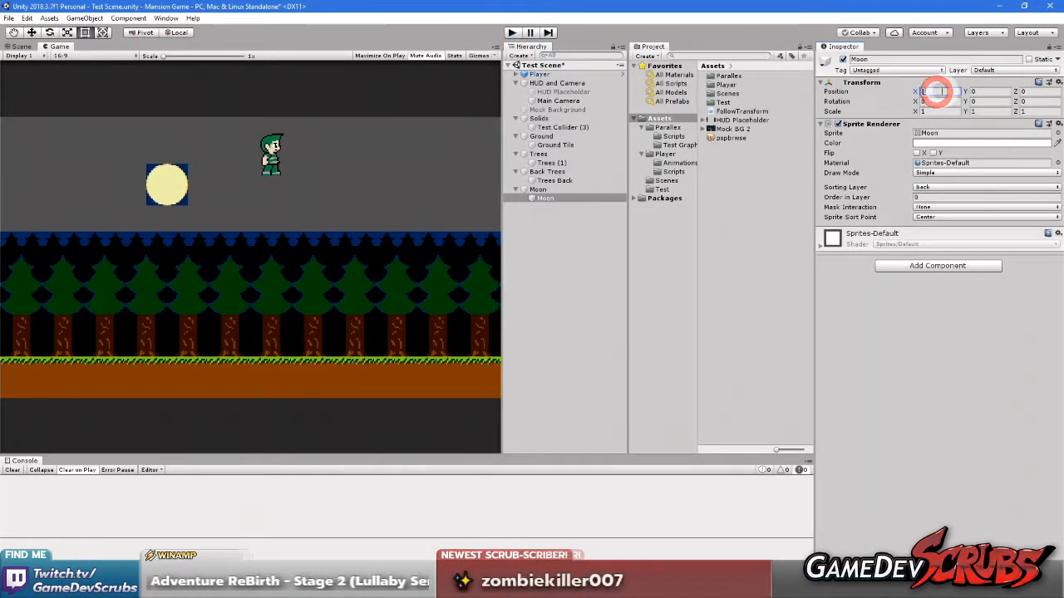
pyautogui.write('-5.4')
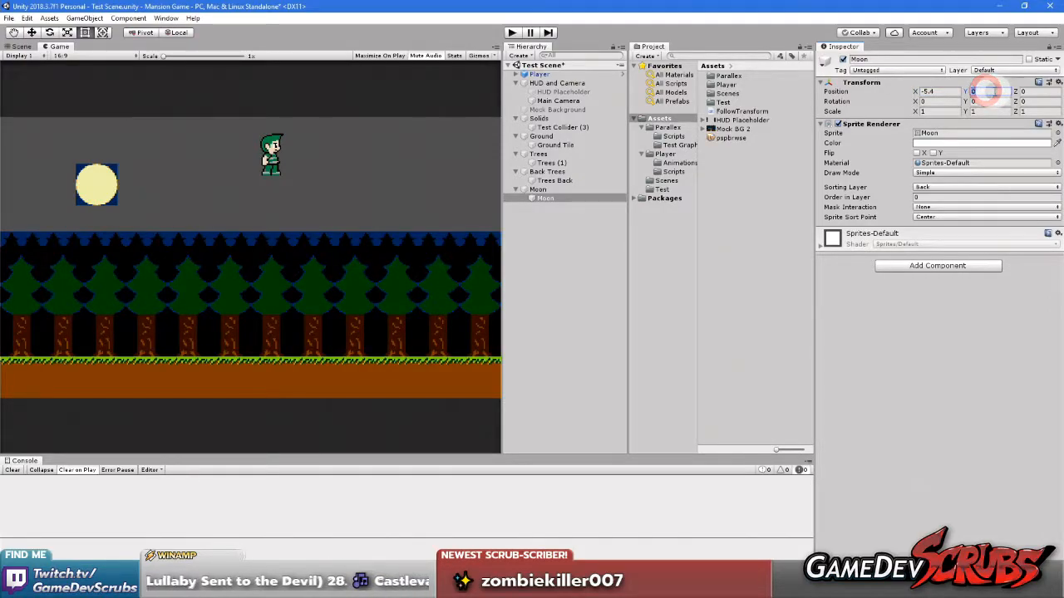
pyautogui.write('5.5')
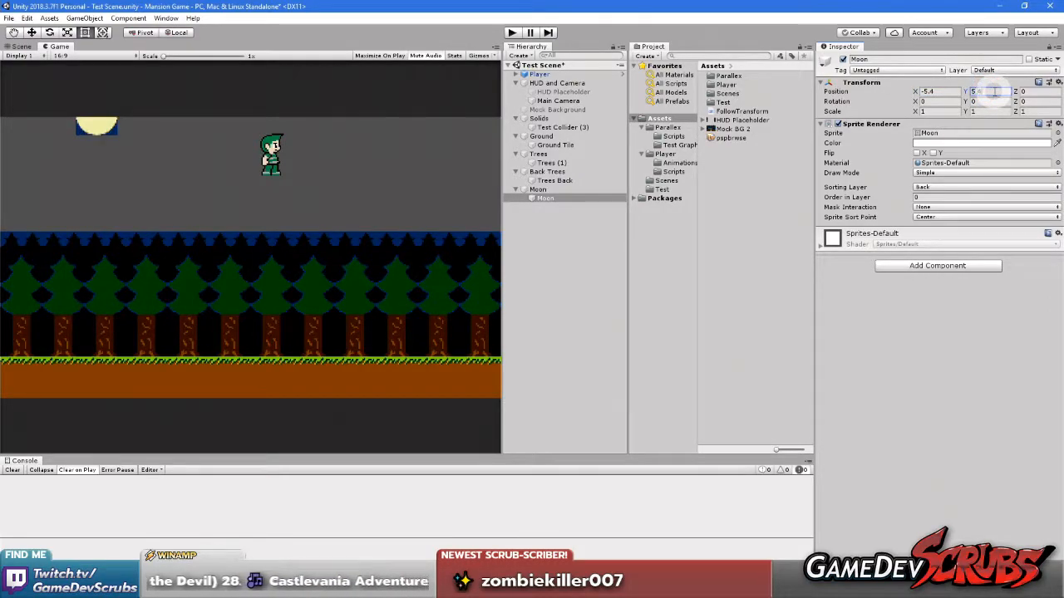
pyautogui.click(947, 462)
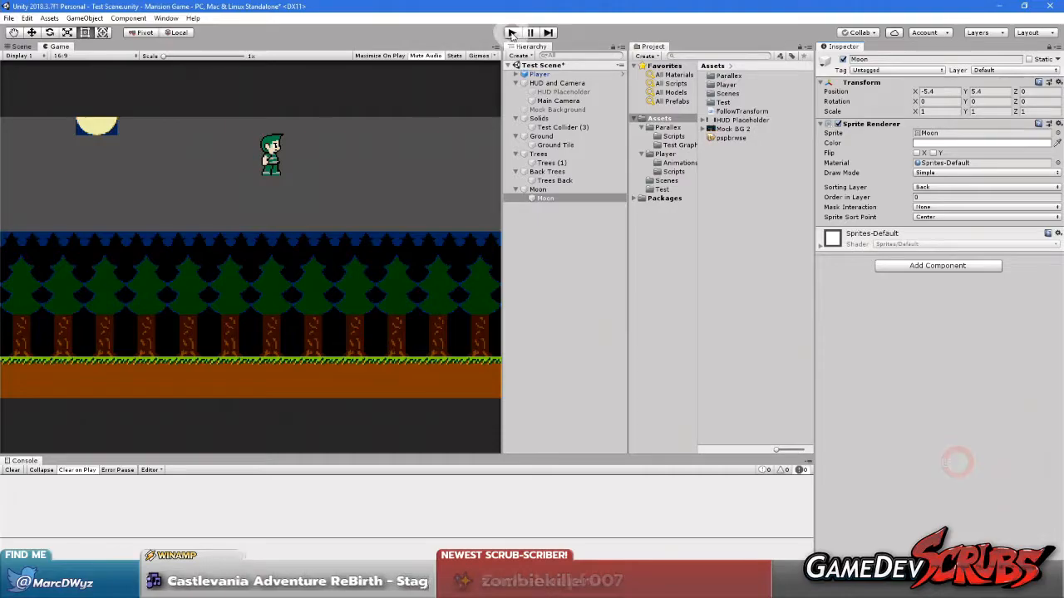
# Play the scene and set the child Moon sprite's Order in Layer to -10 on the Back sorting layer
pyautogui.click(539, 189)
pyautogui.click(510, 33)
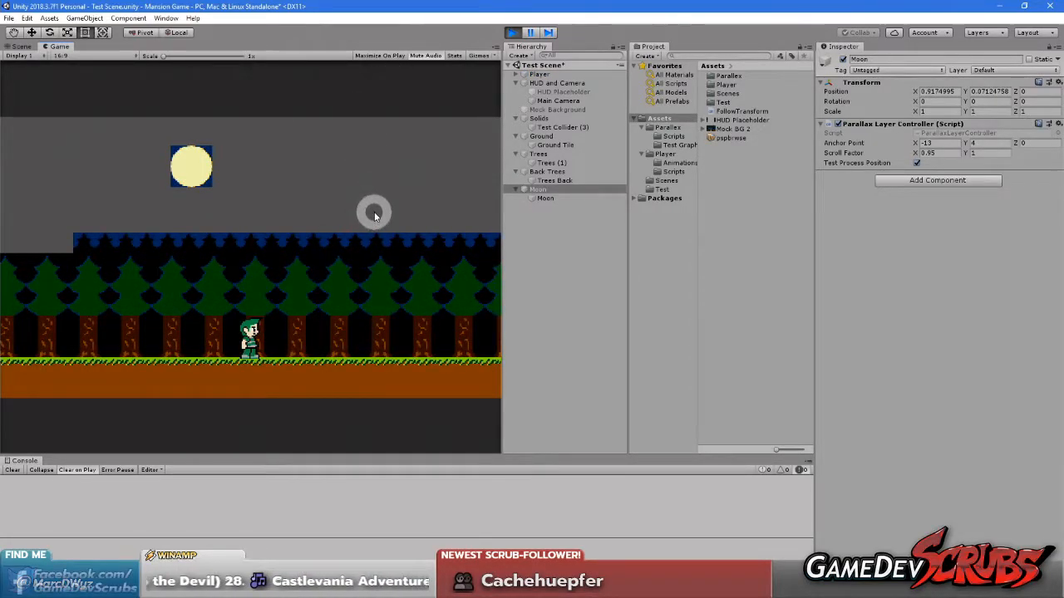
pyautogui.click(545, 198)
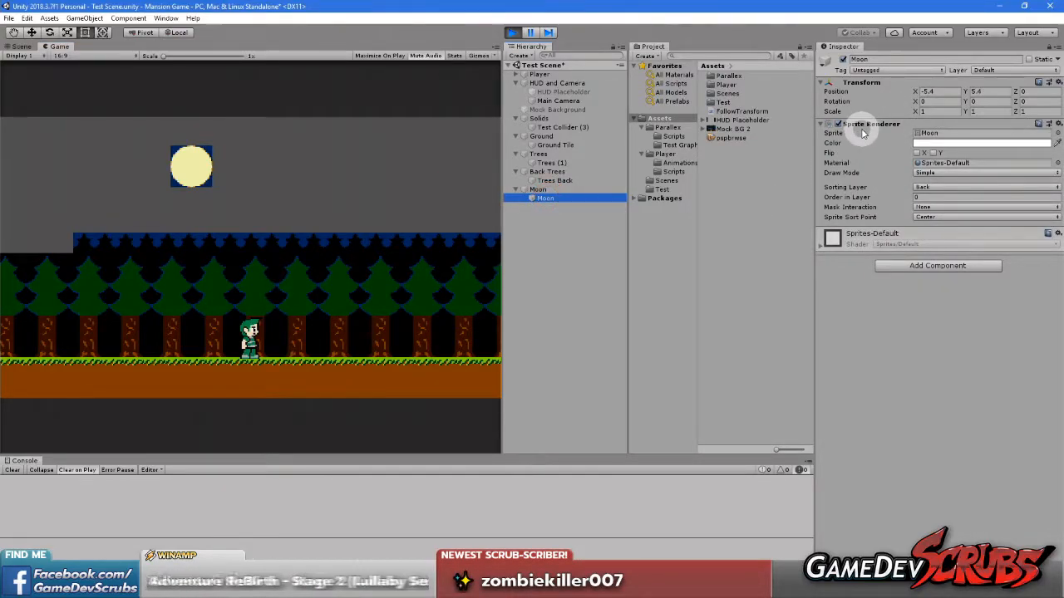
pyautogui.click(931, 189)
pyautogui.click(947, 212)
pyautogui.click(889, 196)
pyautogui.write('-10')
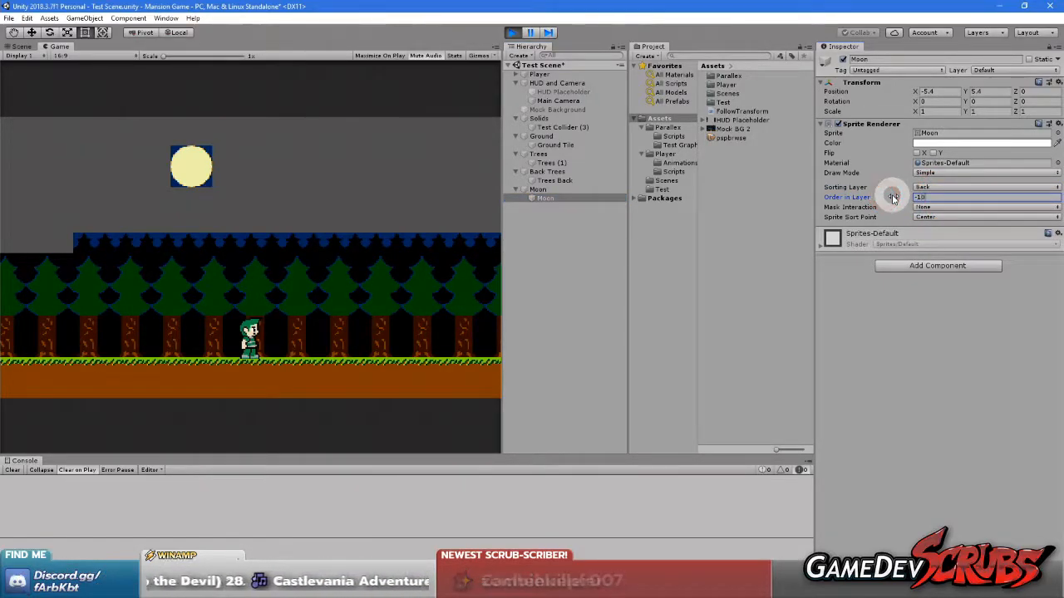
pyautogui.click(991, 419)
# Run, jump and drop the player around the ground's edge to check that the moon stays behind the trees
pyautogui.click(243, 294)
pyautogui.press('Left')
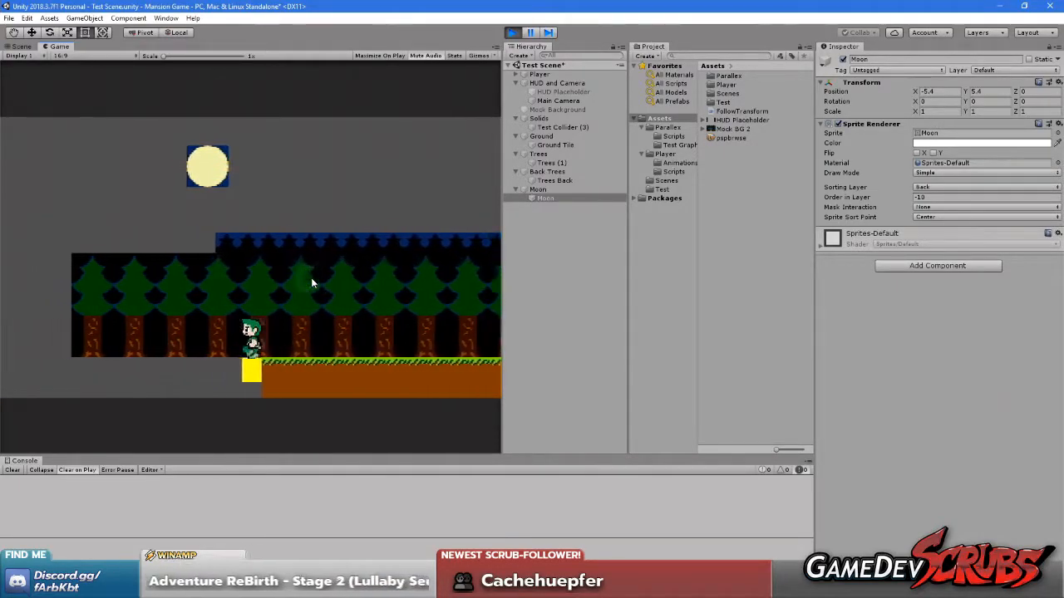
pyautogui.press('Right')
pyautogui.press('space')
pyautogui.press('Left')
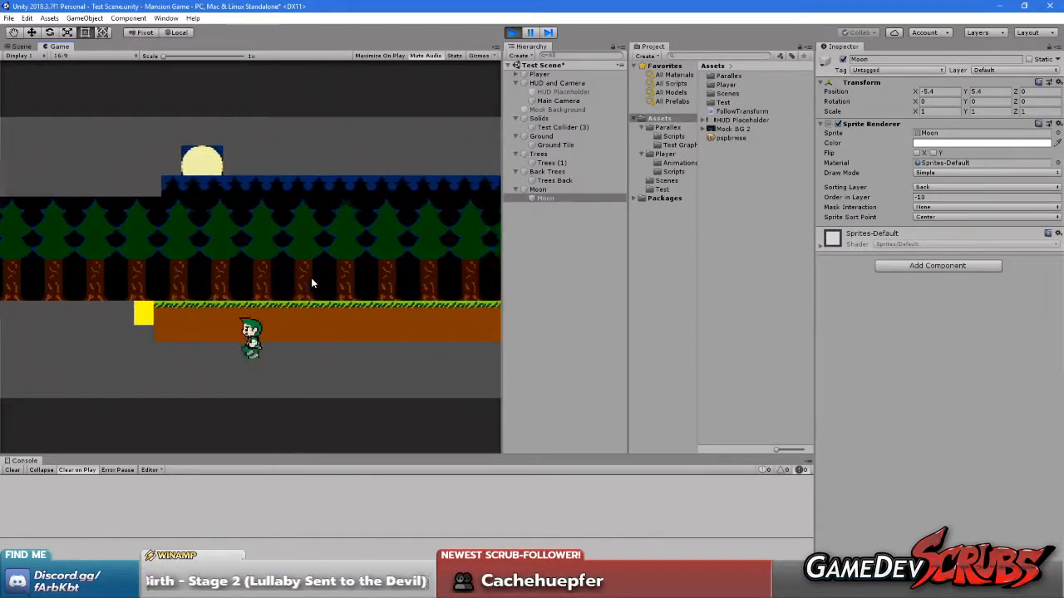
pyautogui.press('Left')
pyautogui.press('Right')
pyautogui.press('Left')
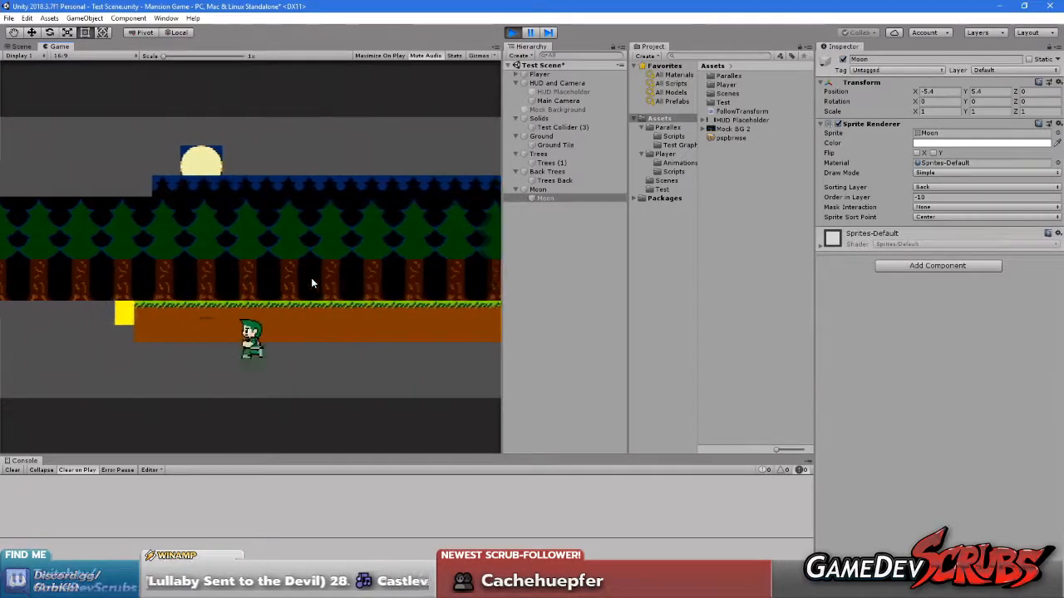
pyautogui.press('space')
pyautogui.press('Right')
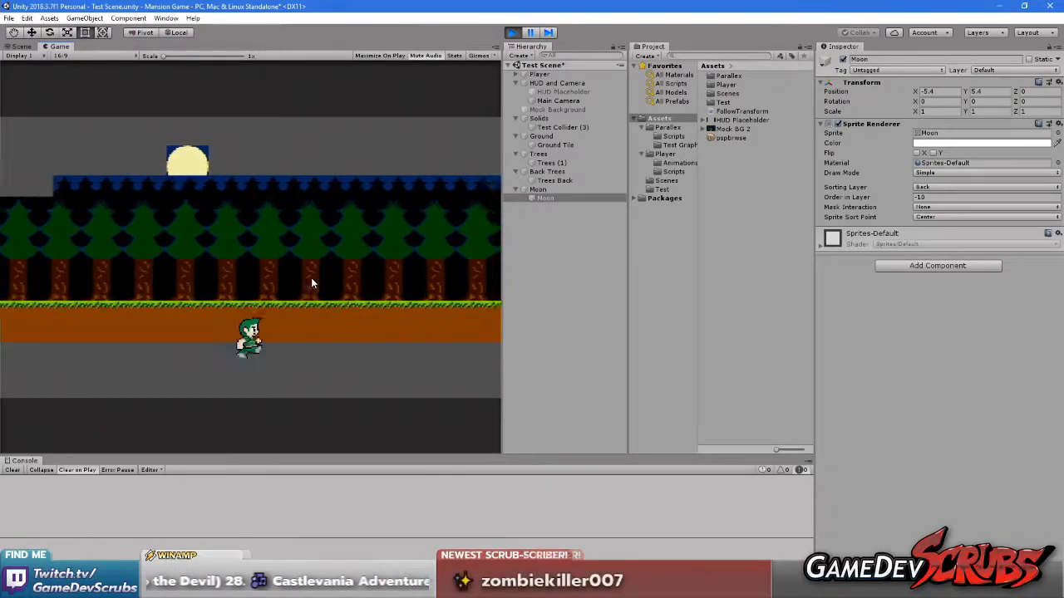
pyautogui.press('Left')
pyautogui.press('Down')
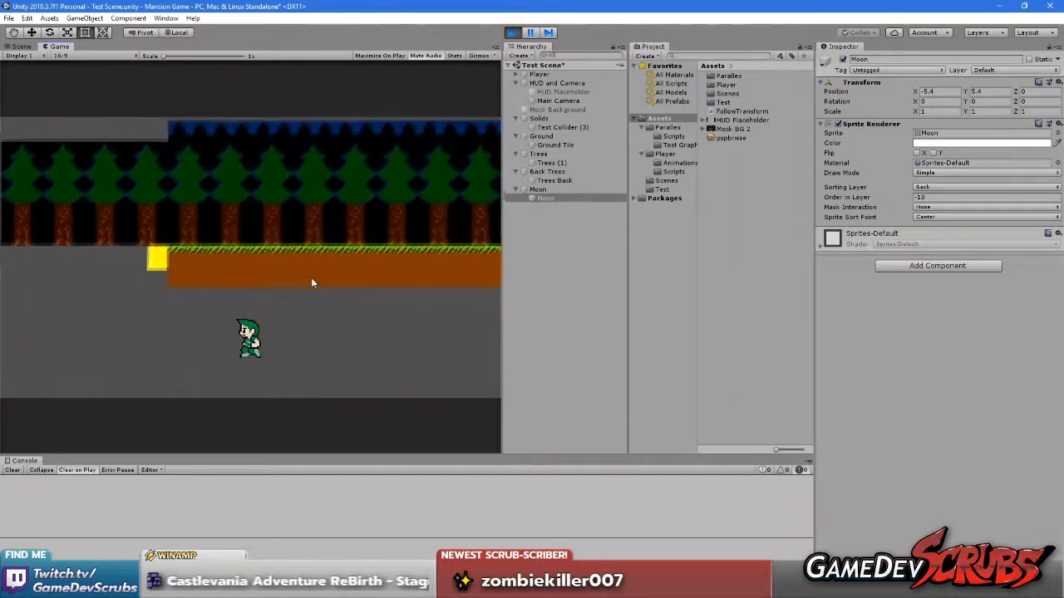
pyautogui.press('Up')
pyautogui.press('Right')
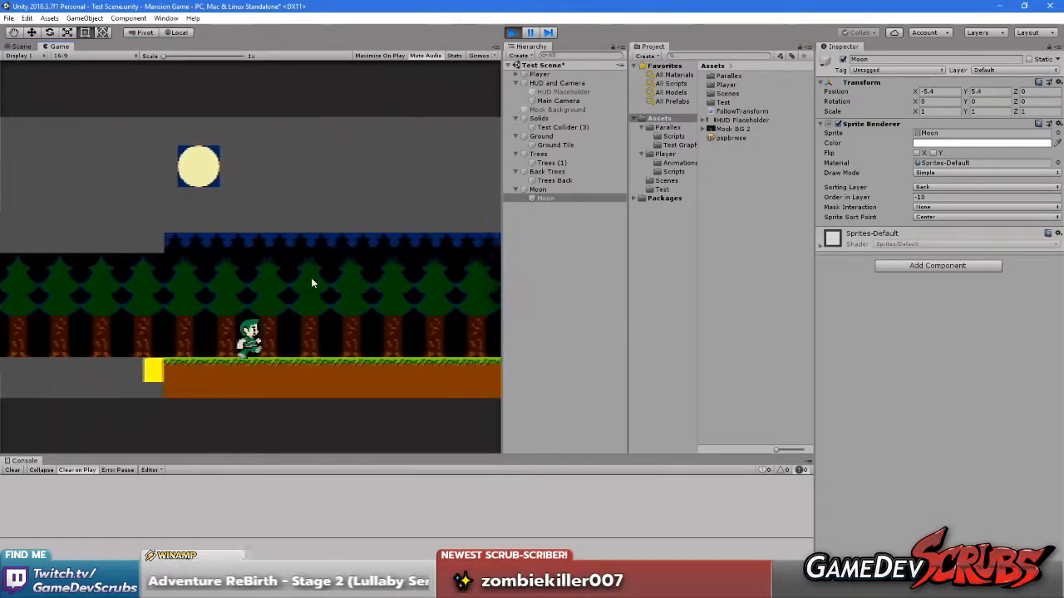
pyautogui.click(360, 310)
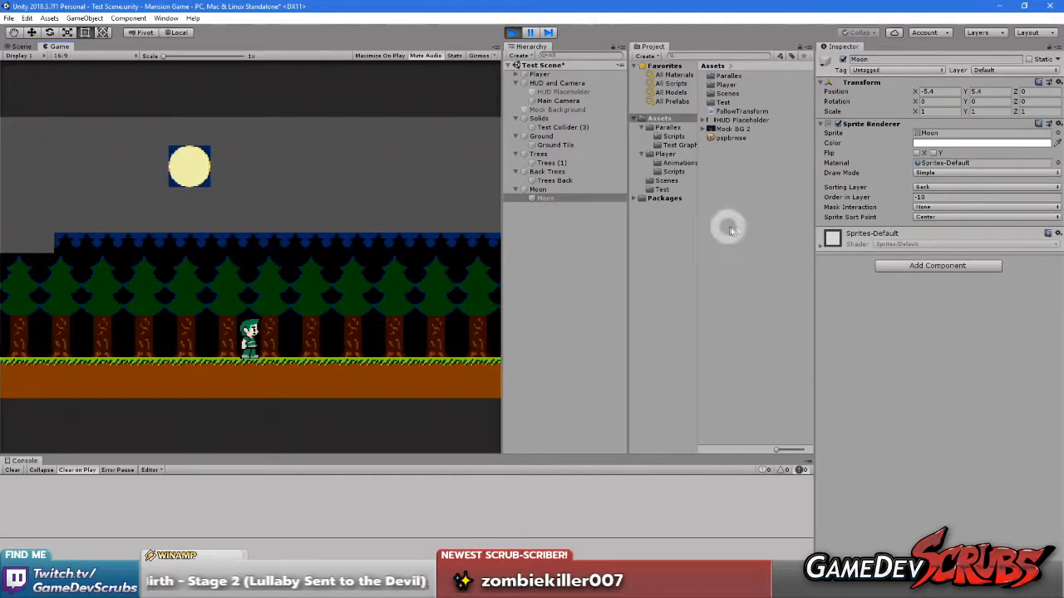
# Stop play mode and set the child Moon sprite's Order in Layer to -10
pyautogui.click(512, 31)
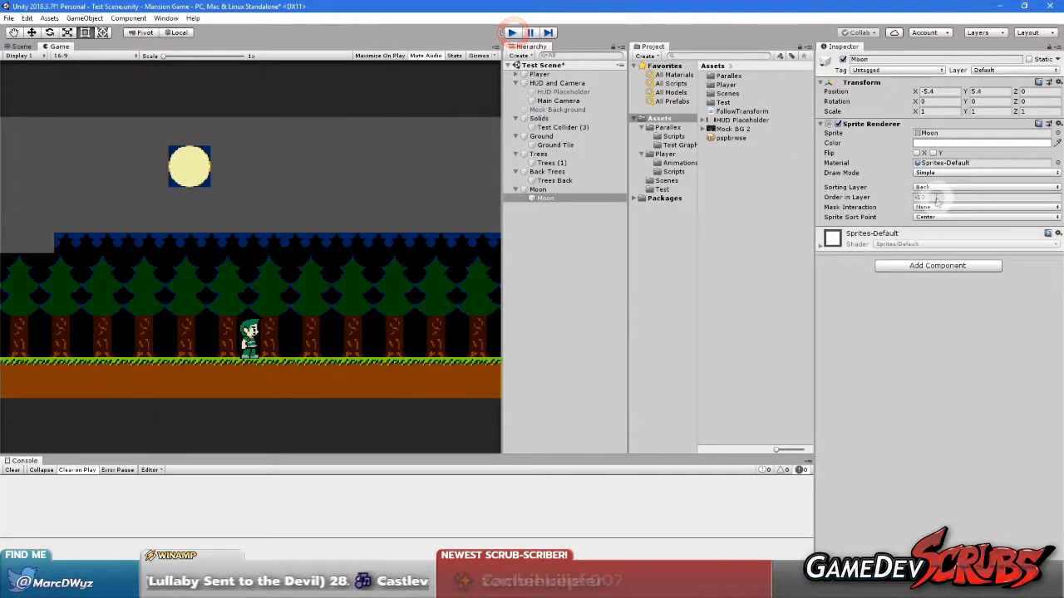
pyautogui.click(926, 196)
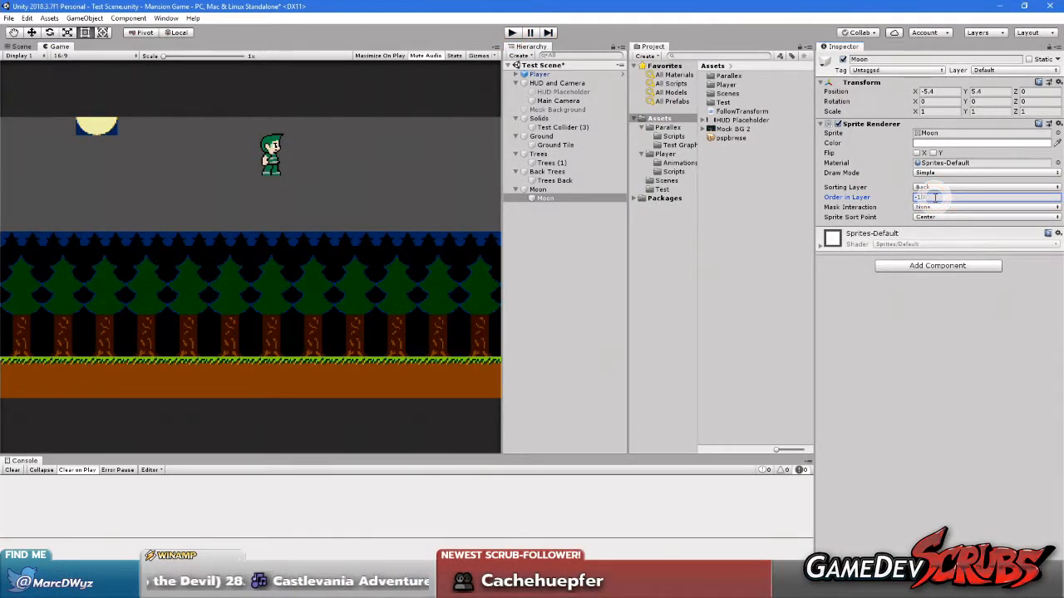
pyautogui.click(944, 437)
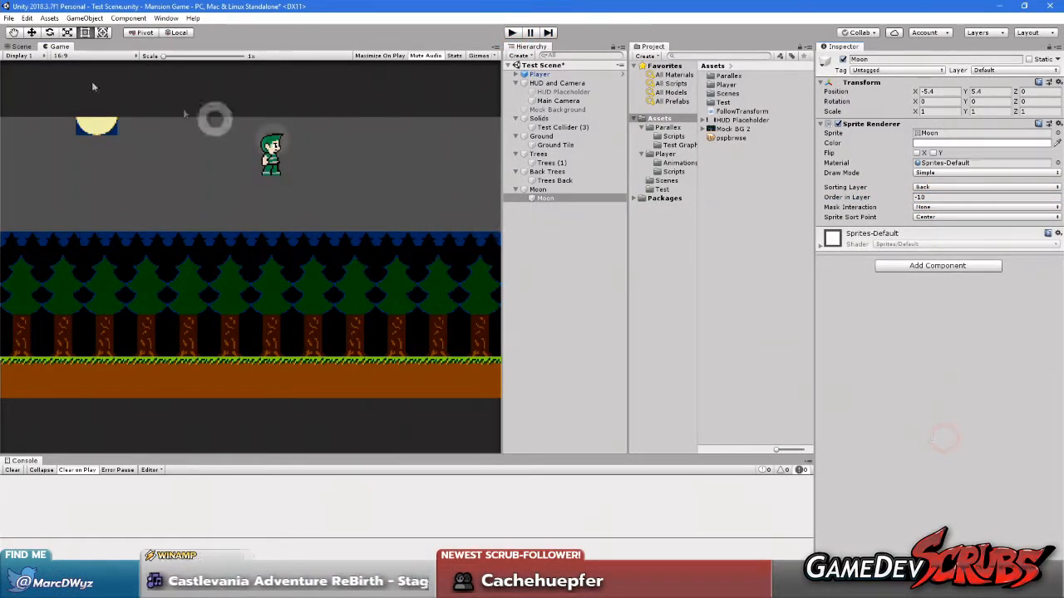
# Save both the test scene and the project
pyautogui.click(9, 18)
pyautogui.click(25, 59)
pyautogui.click(8, 18)
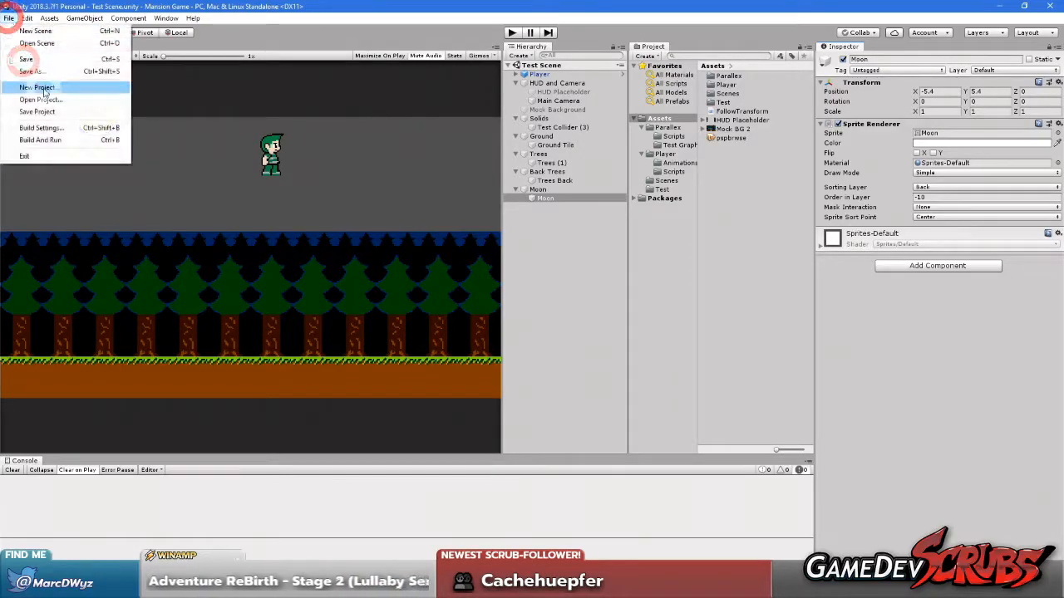
pyautogui.click(41, 111)
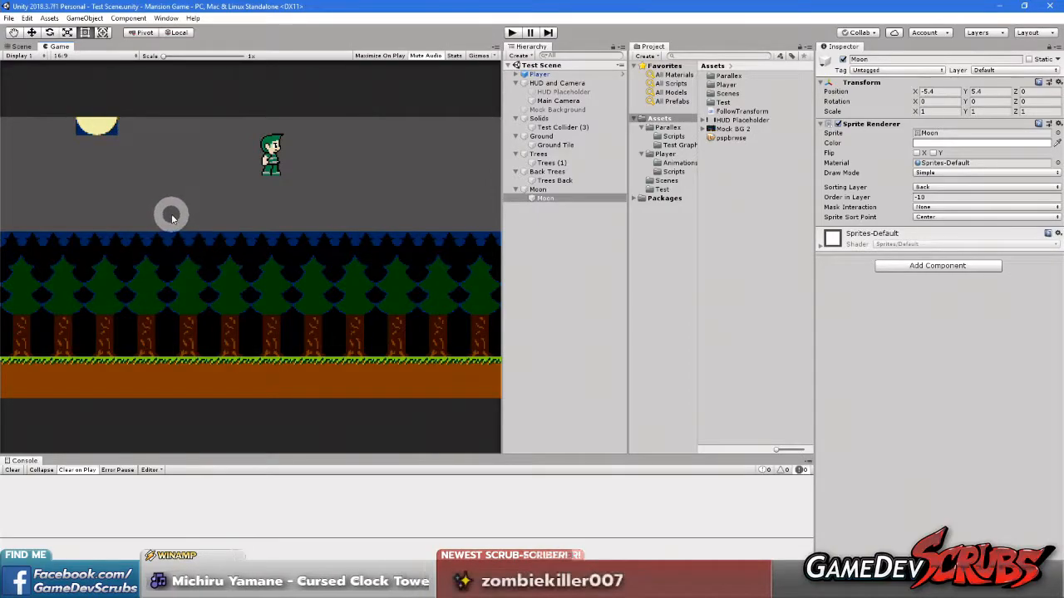
# Return to the Scene view, switch to Visual Studio and close the FollowTransform.cs script
pyautogui.click(17, 47)
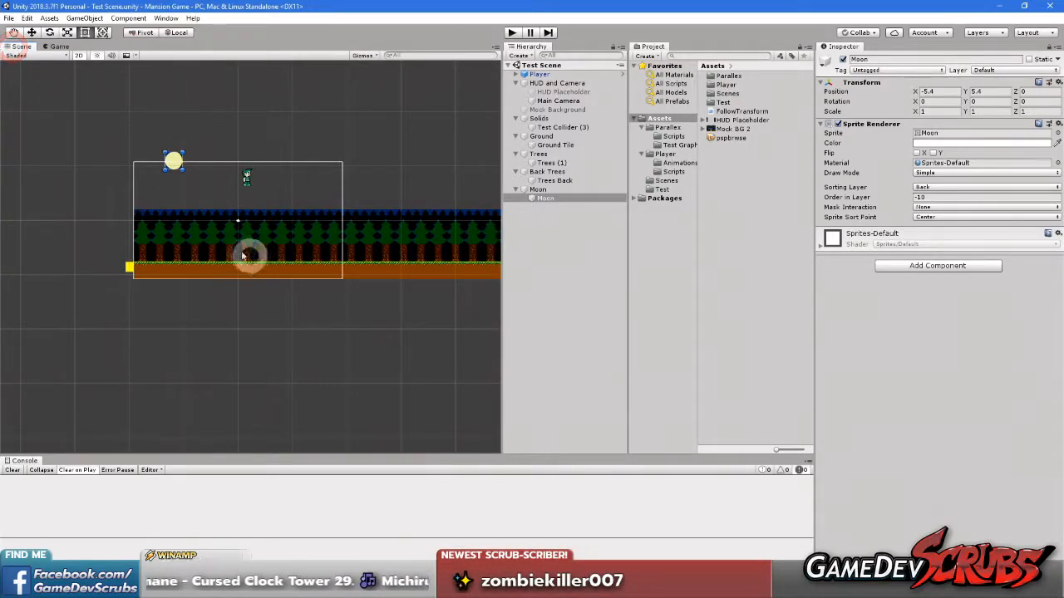
pyautogui.scroll(5, 254, 259)
pyautogui.click(653, 146)
pyautogui.click(765, 585)
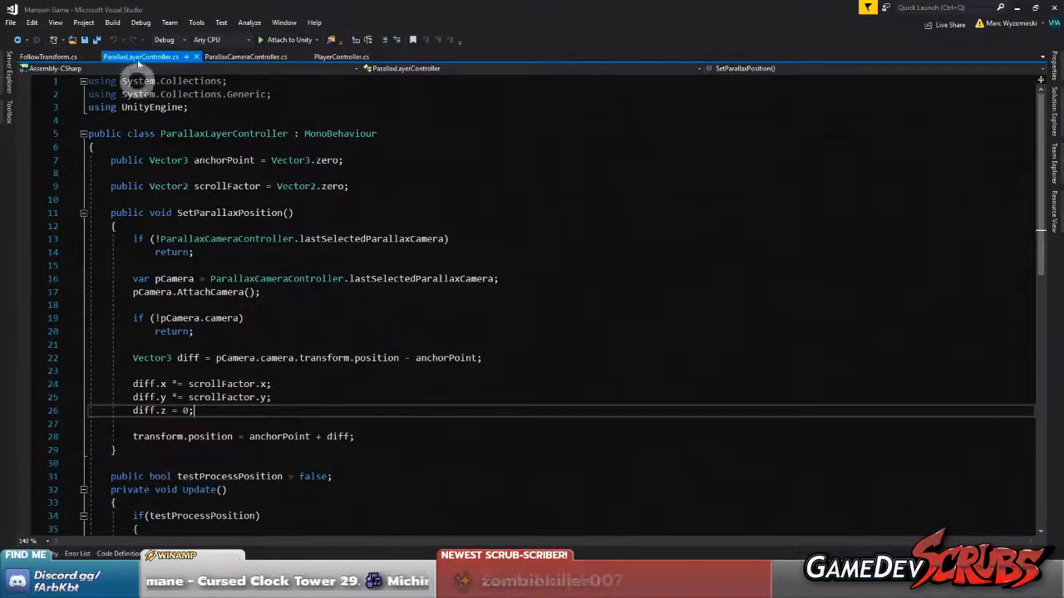
pyautogui.click(241, 57)
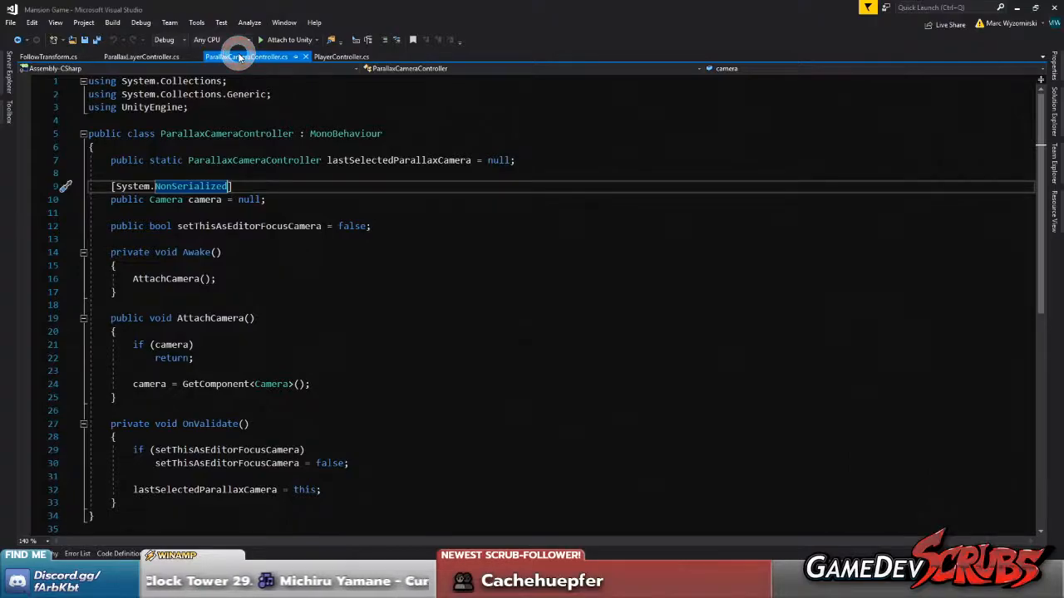
pyautogui.click(48, 56)
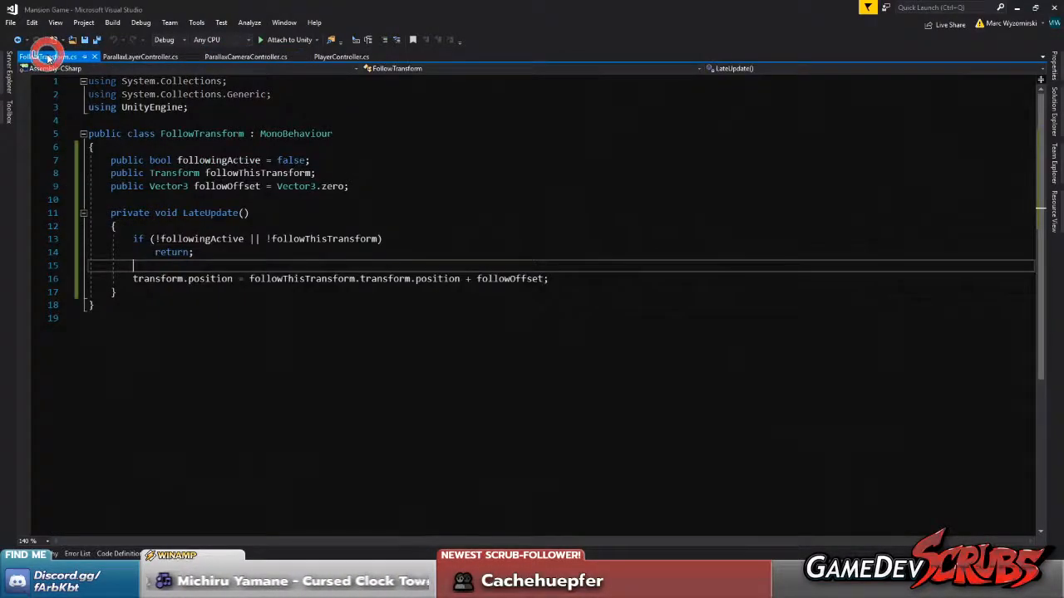
pyautogui.middleClick(60, 56)
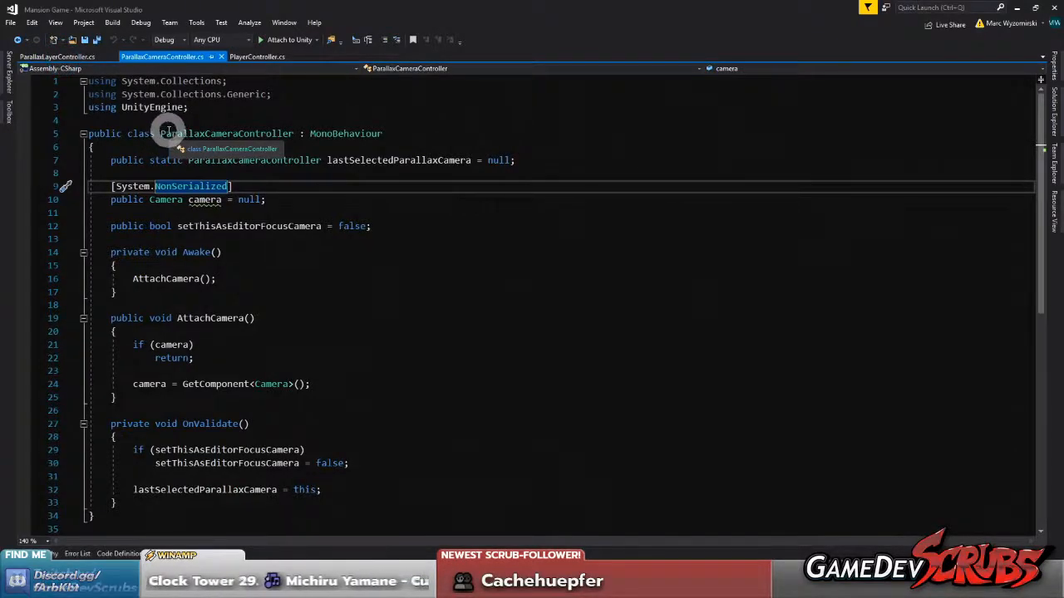
# Add an empty private void OnPreRender() method after OnValidate in the ParallaxCameraController script
pyautogui.click(311, 201)
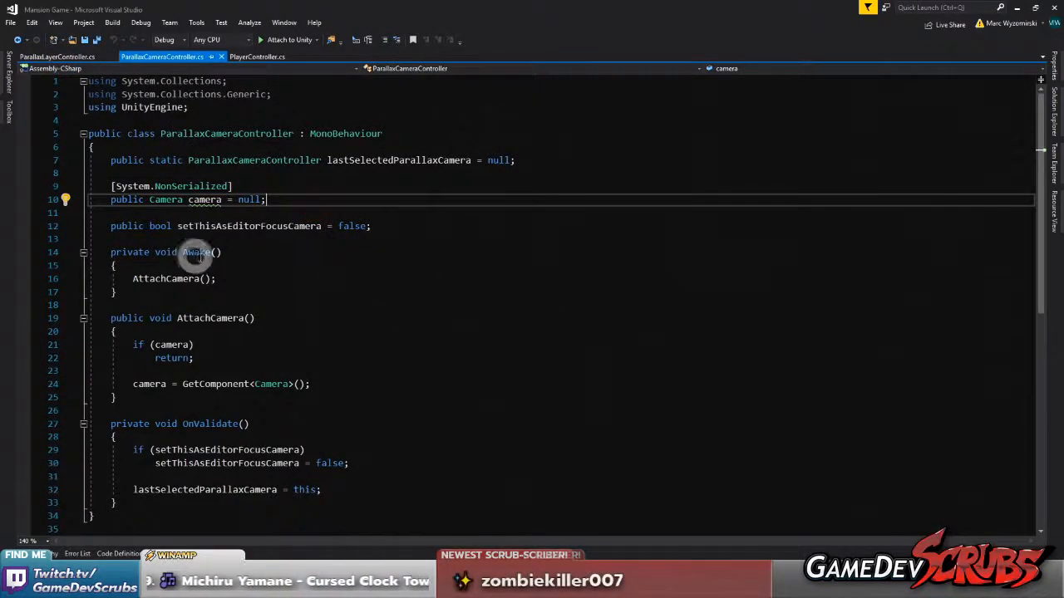
pyautogui.scroll(-3, 232, 308)
pyautogui.click(172, 385)
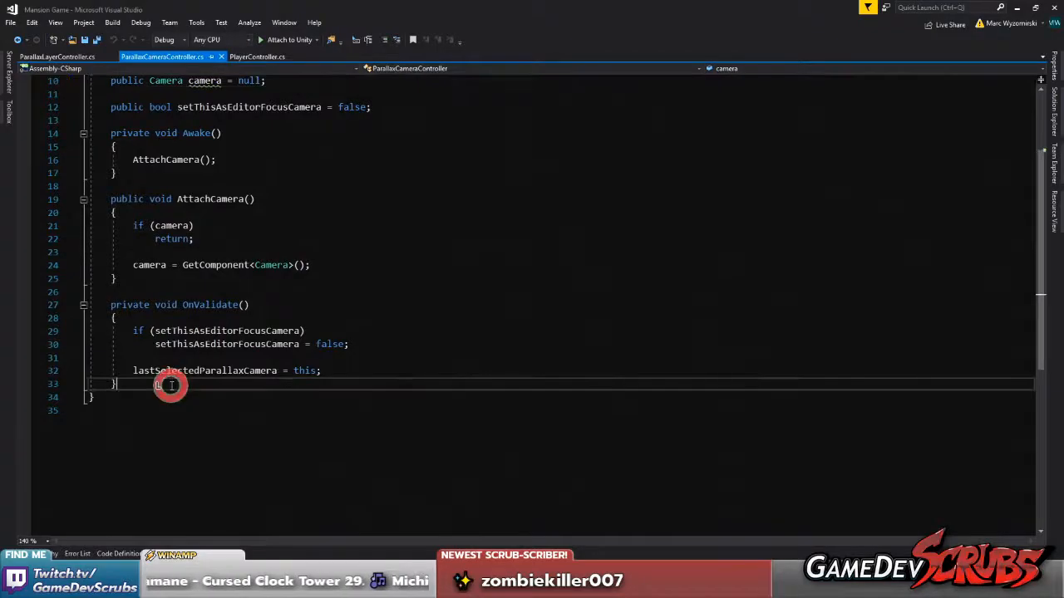
pyautogui.scroll(3, 241, 374)
pyautogui.scroll(-2, 377, 250)
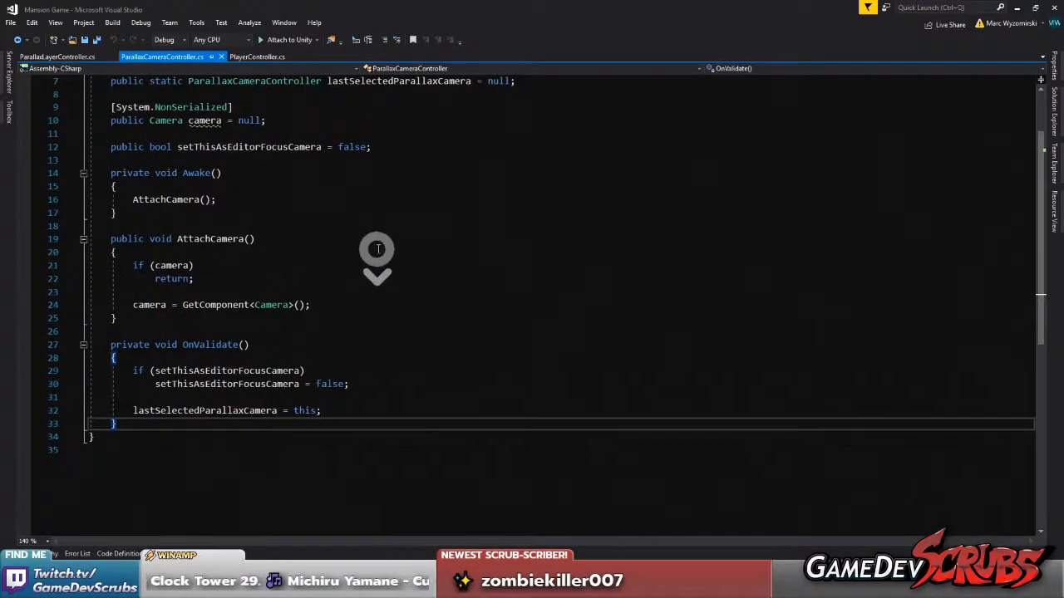
pyautogui.press('Return')
pyautogui.press('Return')
pyautogui.write('On')
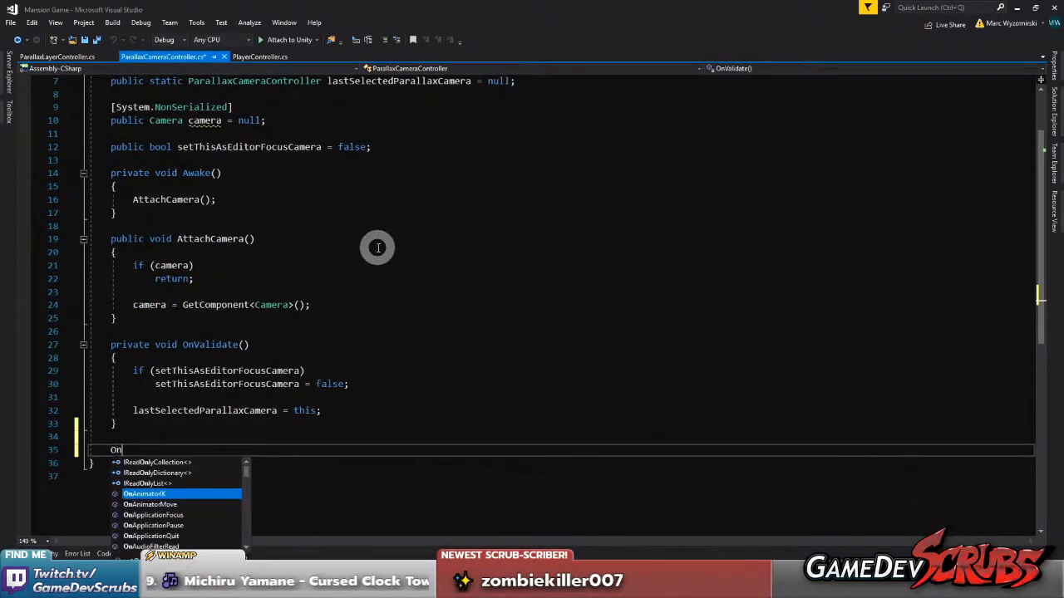
pyautogui.press('Down')
pyautogui.press('Down')
pyautogui.press('Down')
pyautogui.press('Down')
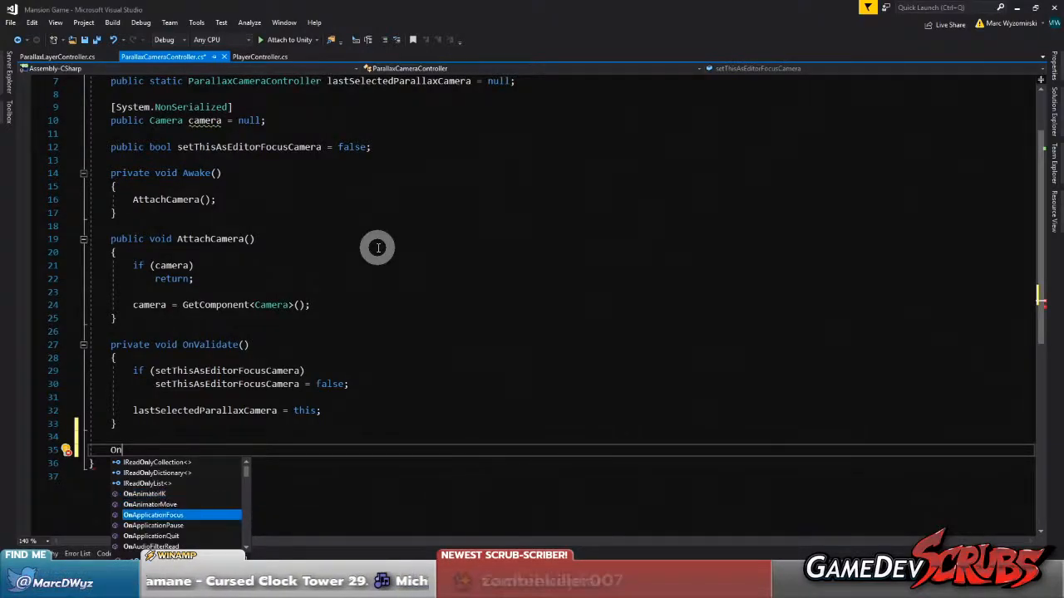
pyautogui.press('Down')
pyautogui.press('Down')
pyautogui.press('Down')
pyautogui.press('Down')
pyautogui.press('Down')
pyautogui.press('Down')
pyautogui.press('Down')
pyautogui.press('Down')
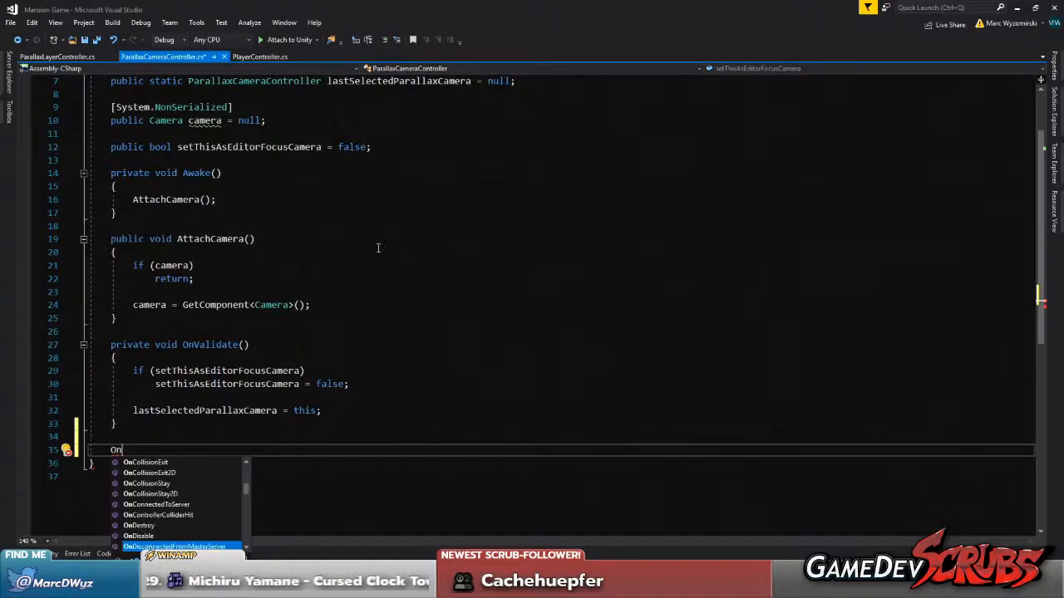
pyautogui.press('Down')
pyautogui.press('Down')
pyautogui.press('Down')
pyautogui.press('Down')
pyautogui.press('Down')
pyautogui.press('Down')
pyautogui.press('Down')
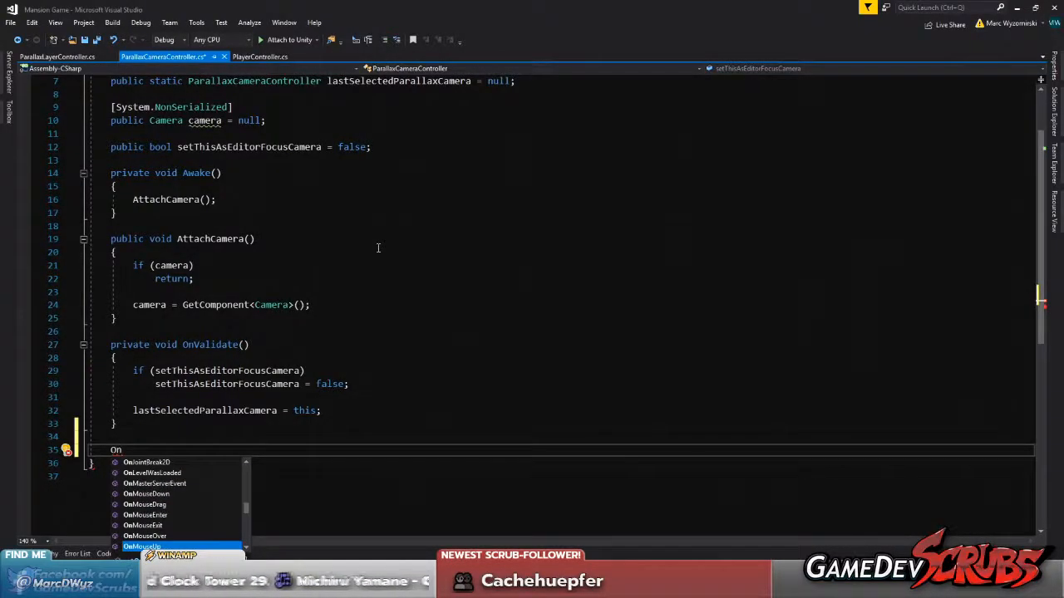
pyautogui.write('Pre')
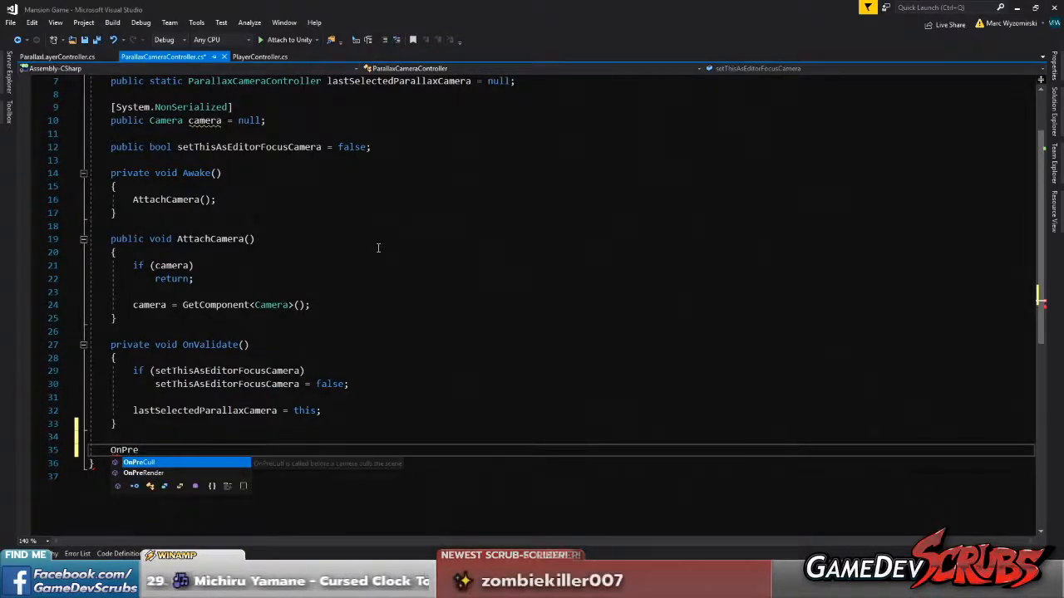
pyautogui.press('Down')
pyautogui.press('Return')
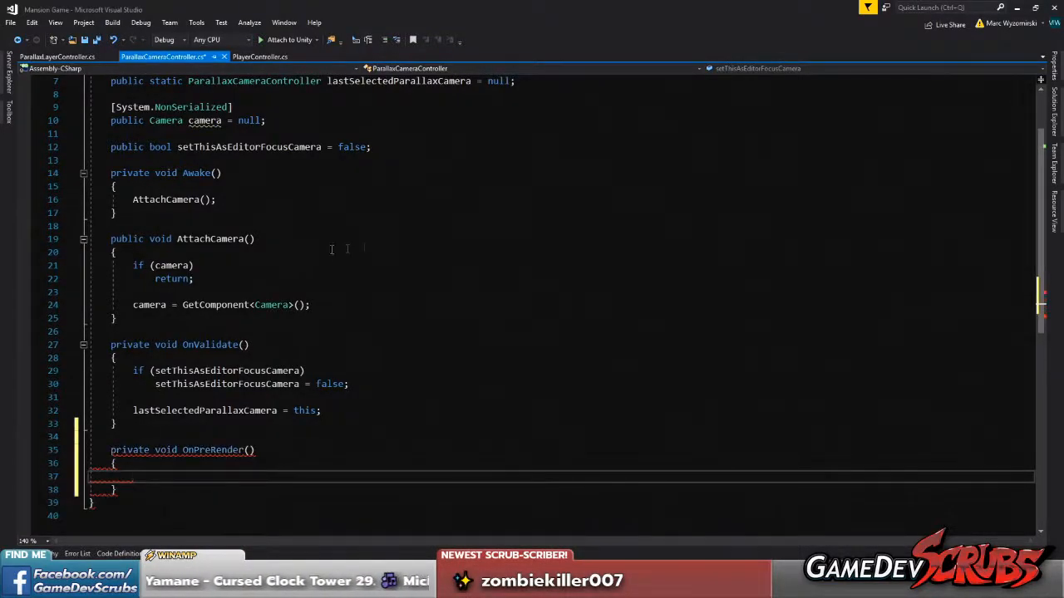
pyautogui.scroll(-4, 347, 248)
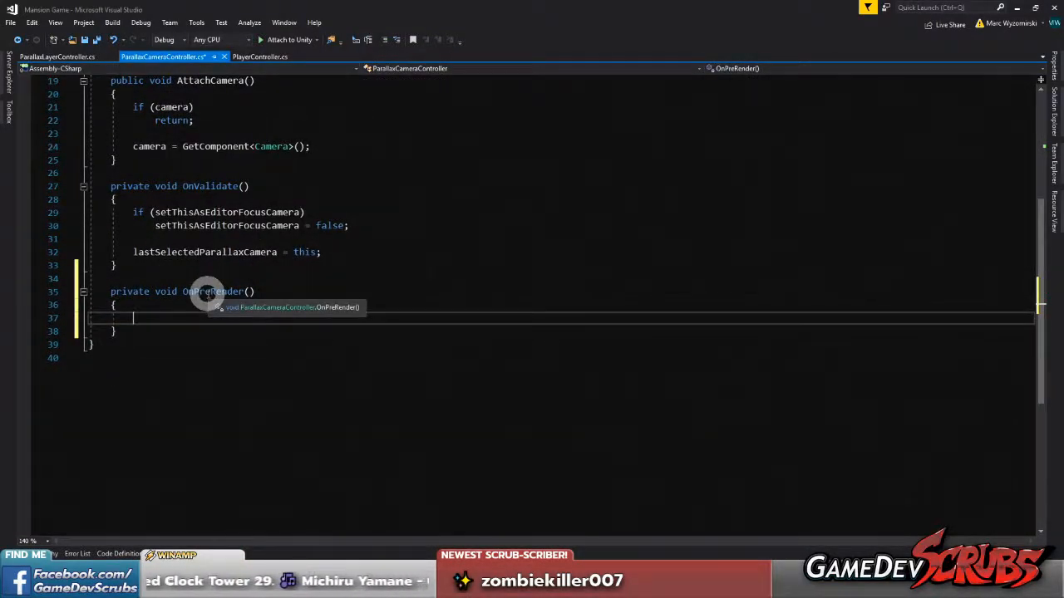
pyautogui.scroll(1, 208, 293)
# Open the Edge browser and search Google for "unity onprerender"
pyautogui.click(15, 587)
pyautogui.write('edge')
pyautogui.press('Return')
pyautogui.click(378, 342)
pyautogui.write('unity ')
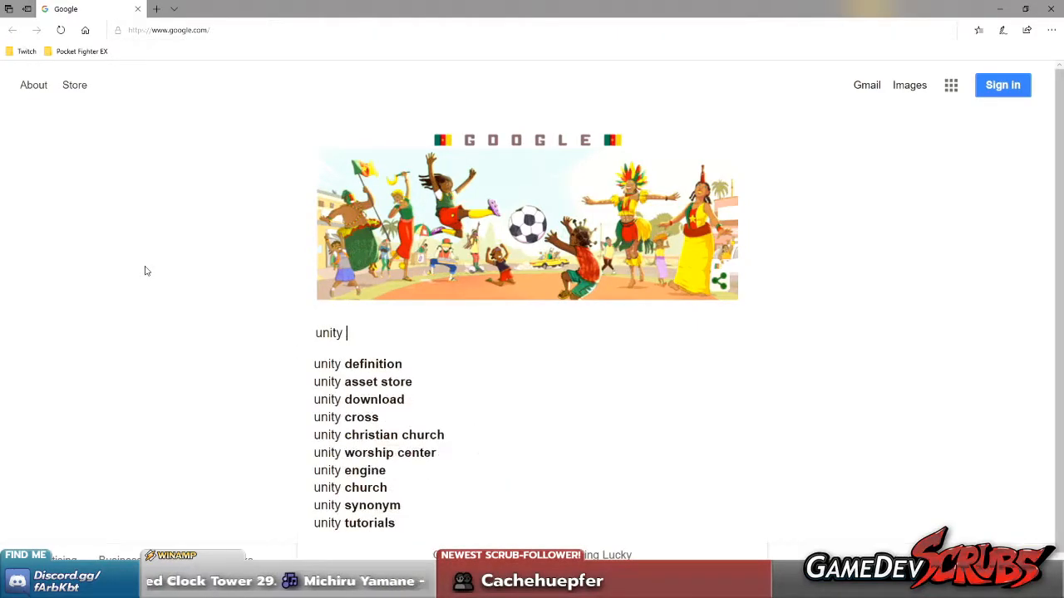
pyautogui.write('onprerender')
pyautogui.press('Return')
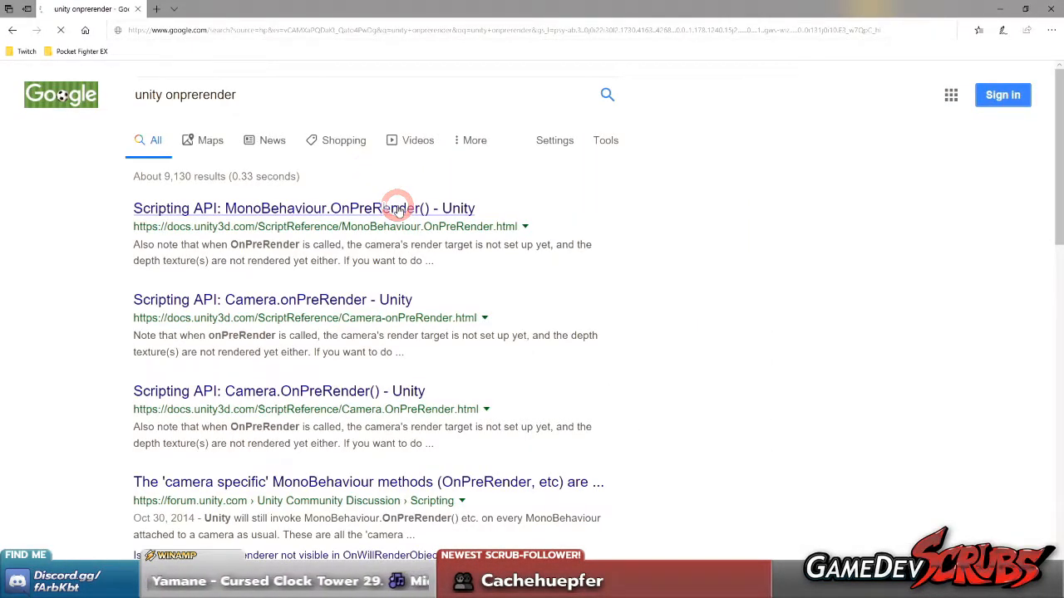
# Open the MonoBehaviour.OnPreRender page of the Unity documentation and read when the function is called and which script attachment it requires
pyautogui.click(397, 209)
pyautogui.scroll(-3, 416, 270)
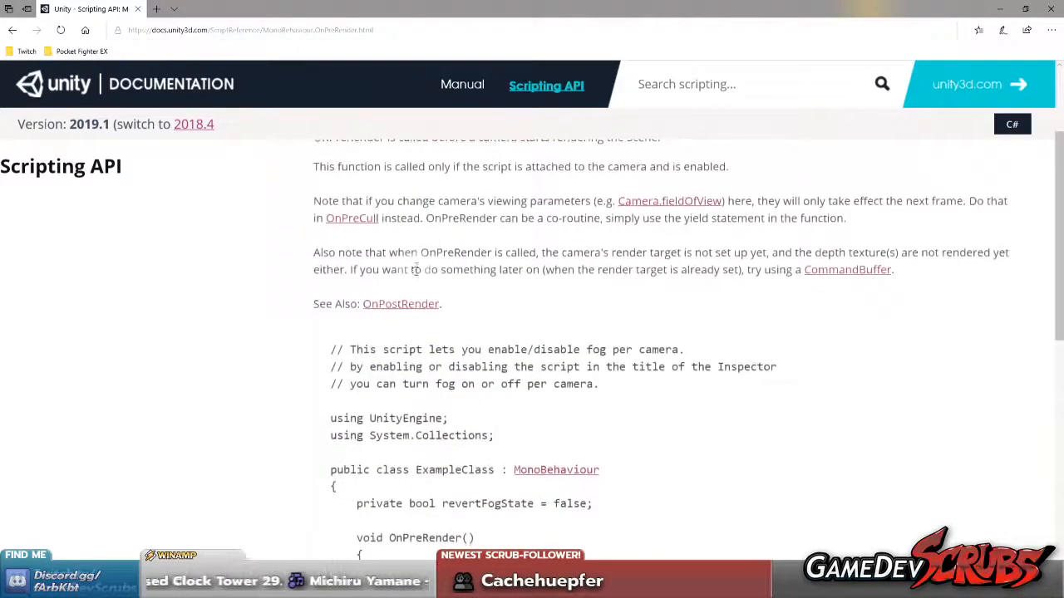
pyautogui.scroll(1, 415, 270)
pyautogui.moveTo(389, 214); pyautogui.dragTo(513, 216)
pyautogui.moveTo(429, 215); pyautogui.dragTo(681, 217)
pyautogui.click(682, 216)
pyautogui.moveTo(337, 244); pyautogui.dragTo(779, 247)
pyautogui.click(780, 246)
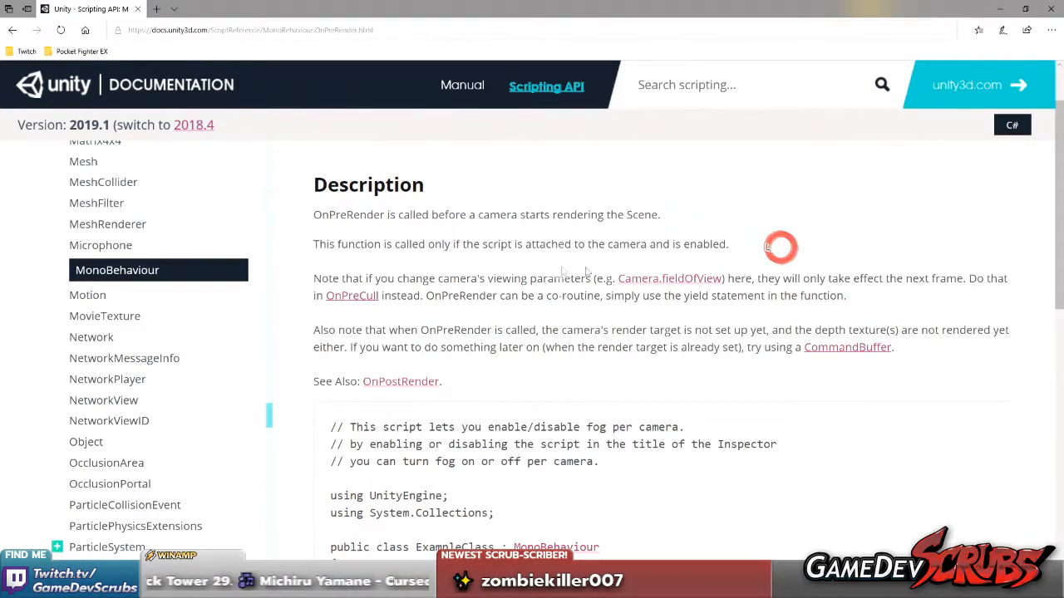
# Return to Visual Studio, save the scripts and bring up ParallaxLayerController.cs
pyautogui.click(999, 10)
pyautogui.scroll(4, 216, 324)
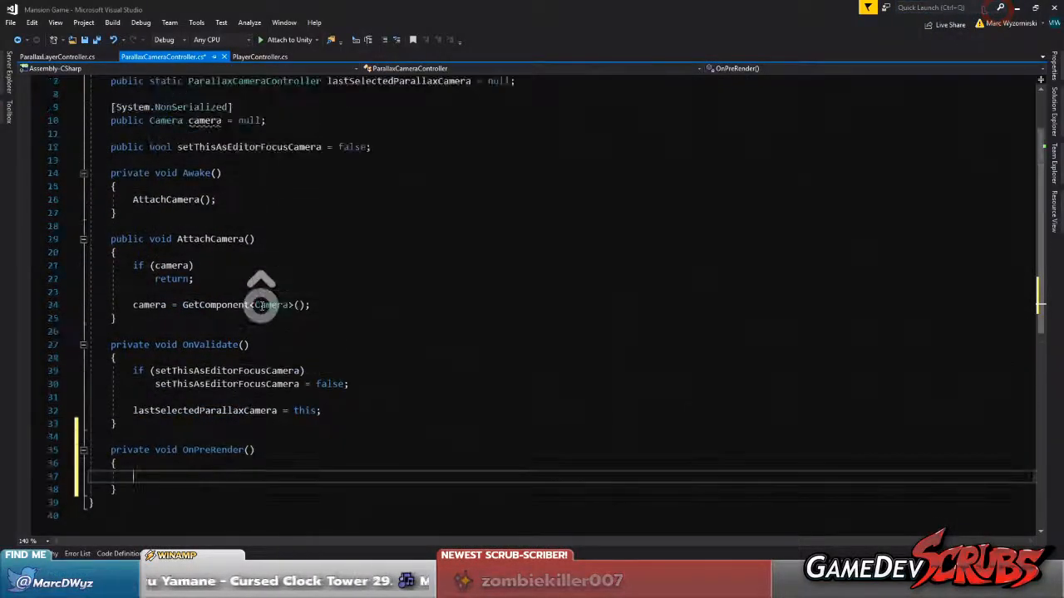
pyautogui.click(50, 56)
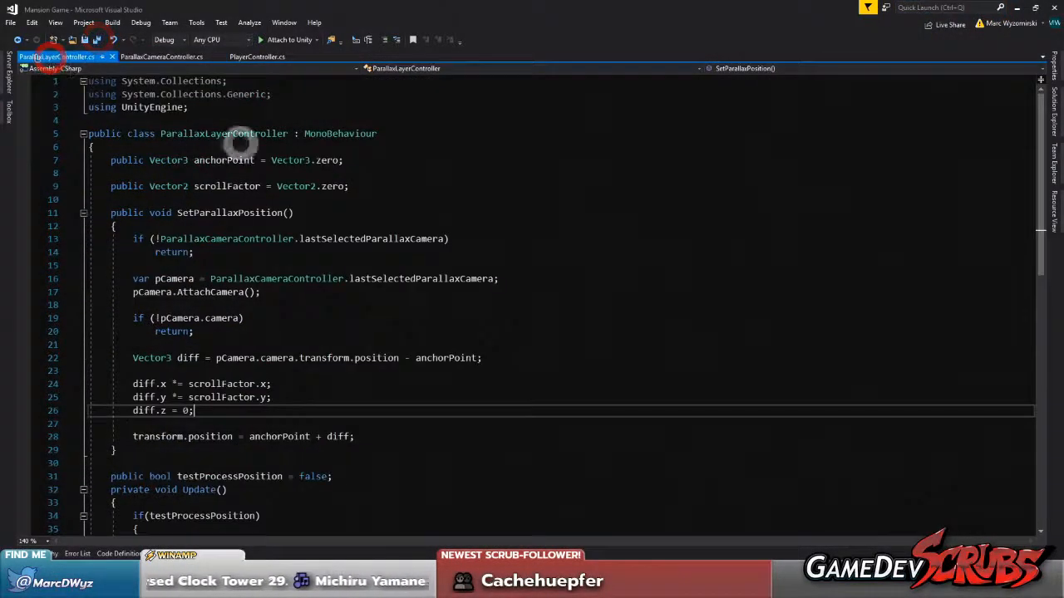
# Declare static List<ParallaxLayerController> allLayerControllers = new List<ParallaxLayerController>(); as the first field of the ParallaxLayerController class
pyautogui.click(361, 150)
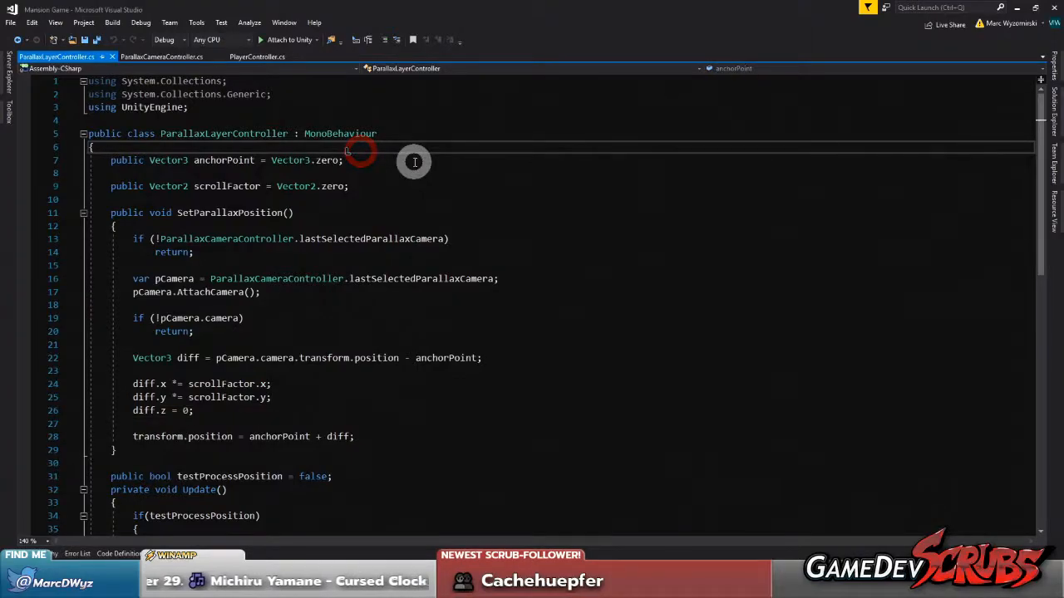
pyautogui.press('Return')
pyautogui.press('Return')
pyautogui.press('Up')
pyautogui.write('stat')
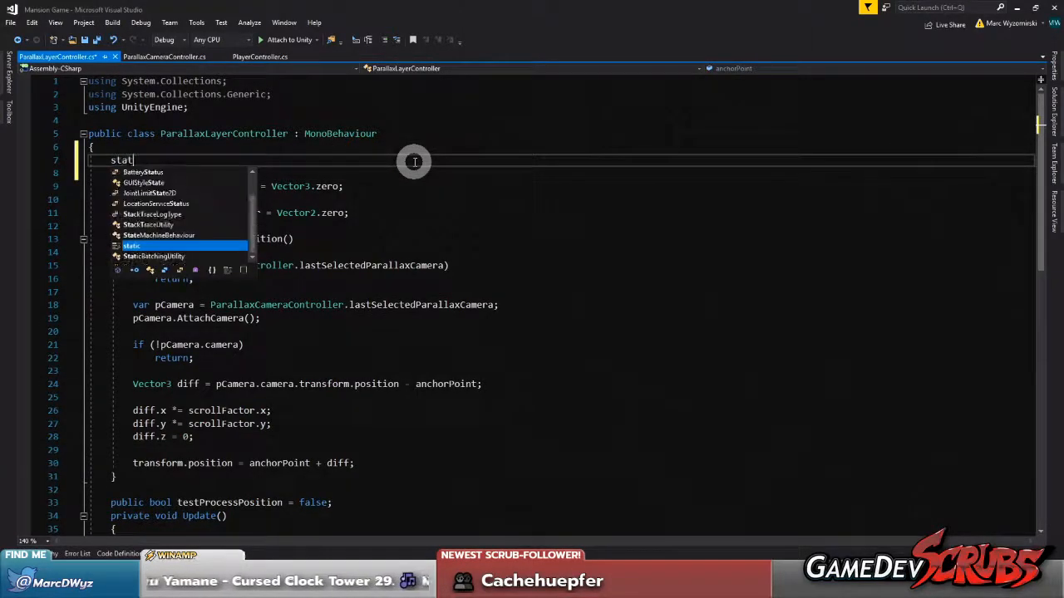
pyautogui.write('ic List<>')
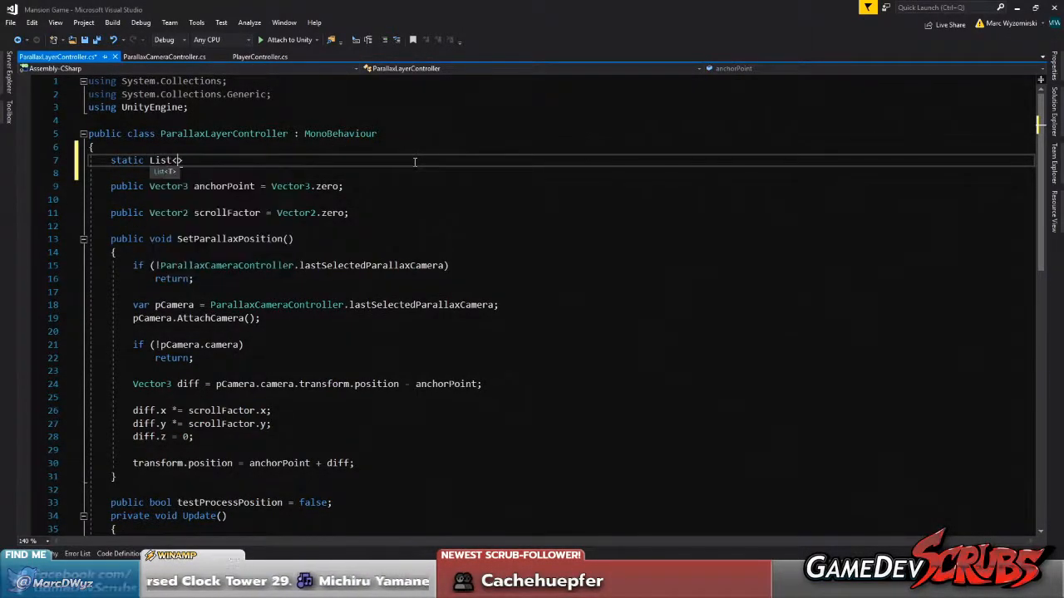
pyautogui.doubleClick(221, 133)
pyautogui.hotkey('ctrl', 'c')
pyautogui.click(177, 159)
pyautogui.hotkey('ctrl', 'v')
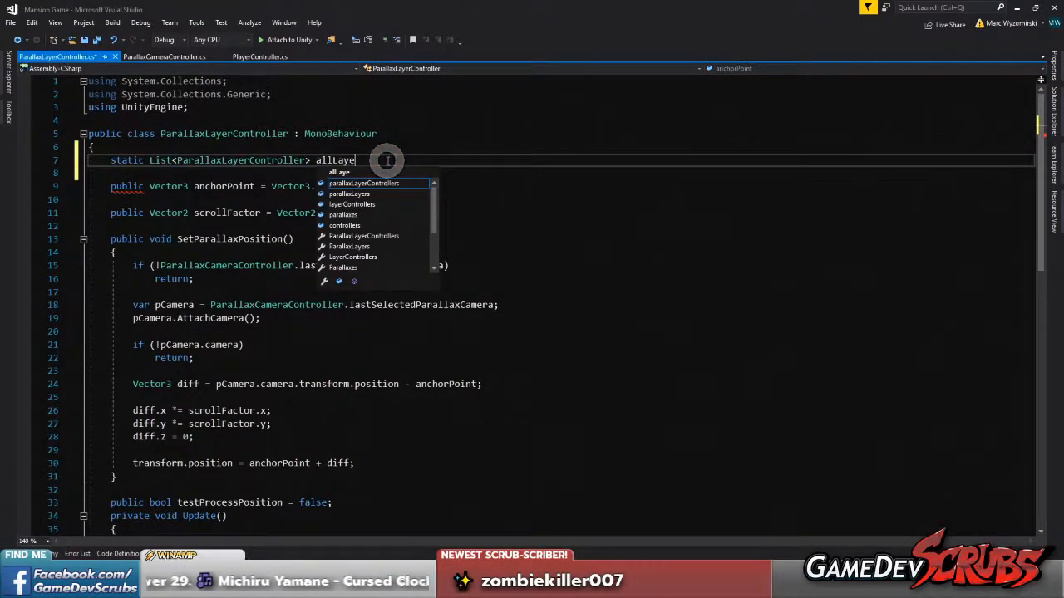
pyautogui.write('allLayerControllers = new List<ParallaxLayerController>();')
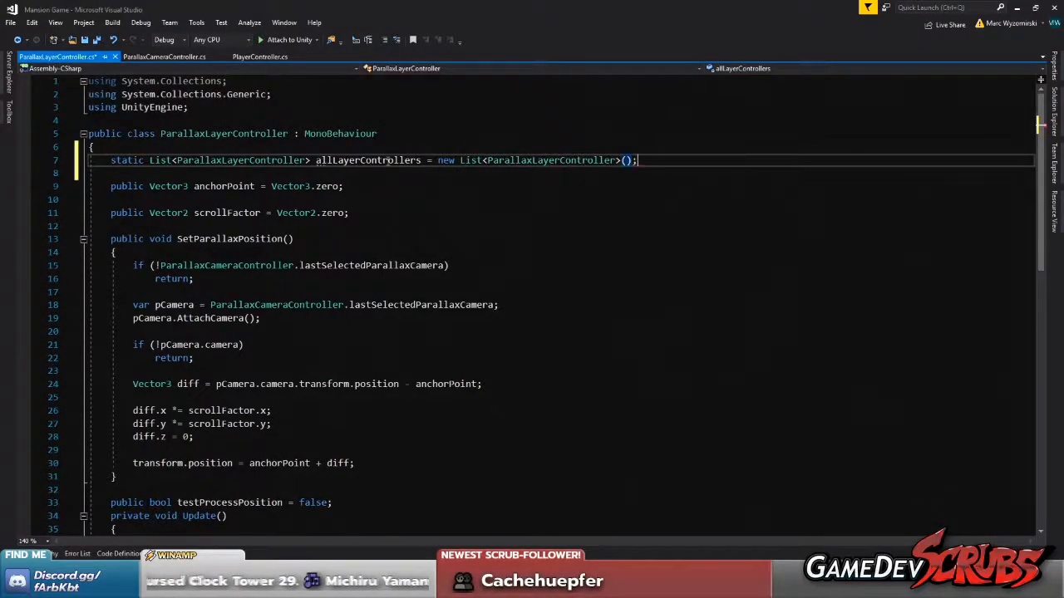
pyautogui.press('Return')
pyautogui.press('Return')
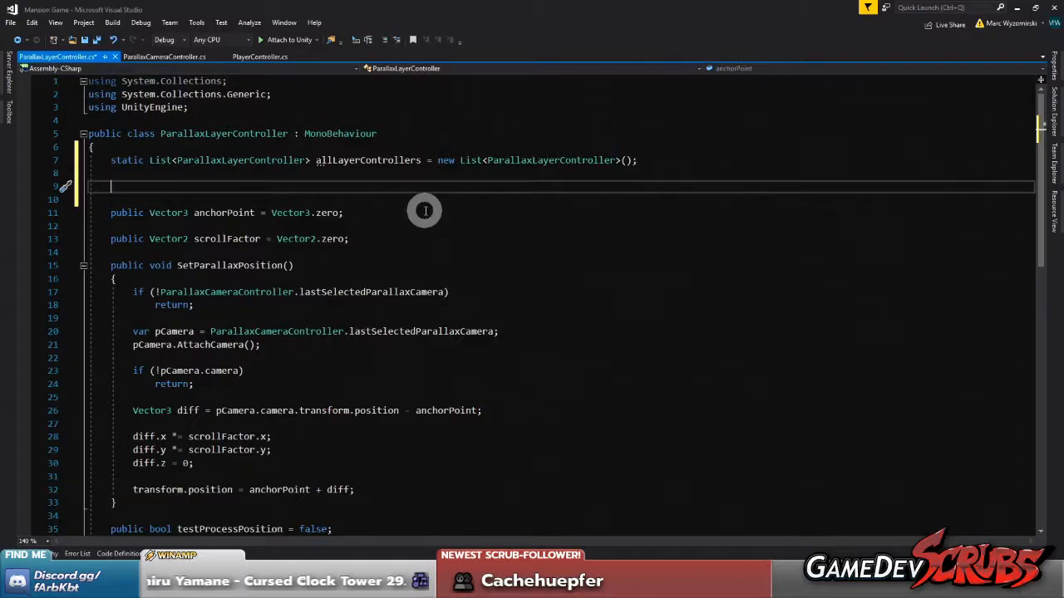
pyautogui.write('private v')
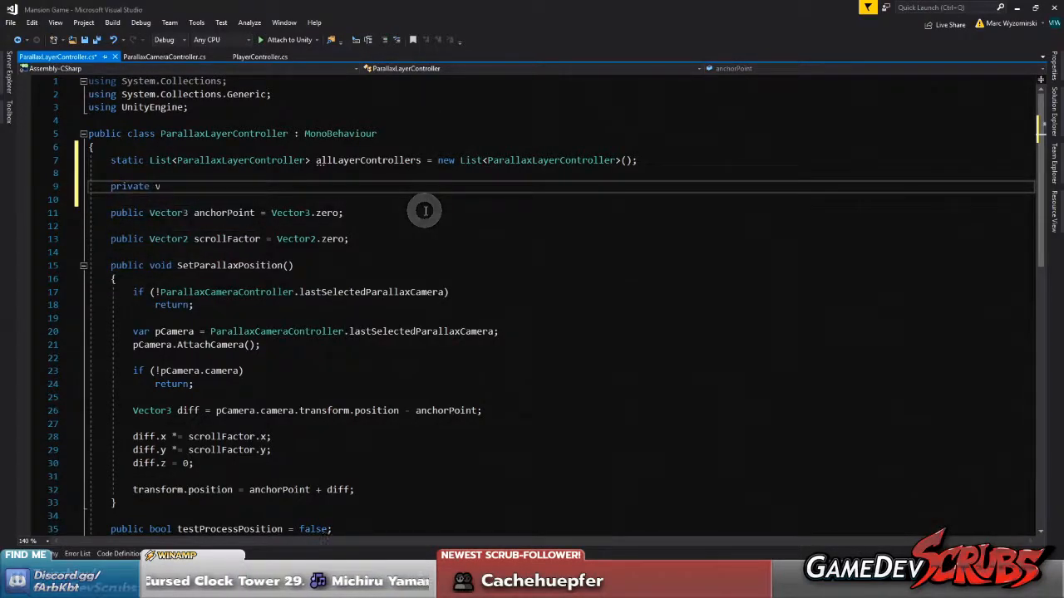
pyautogui.write('oid Attach')
pyautogui.press('BackSpace')
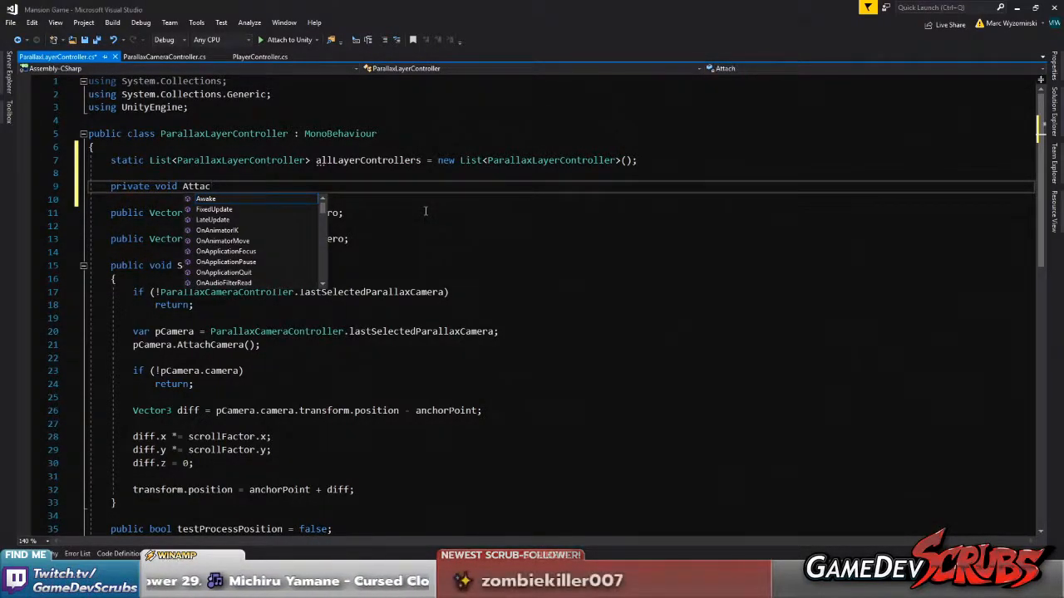
pyautogui.write('Atta')
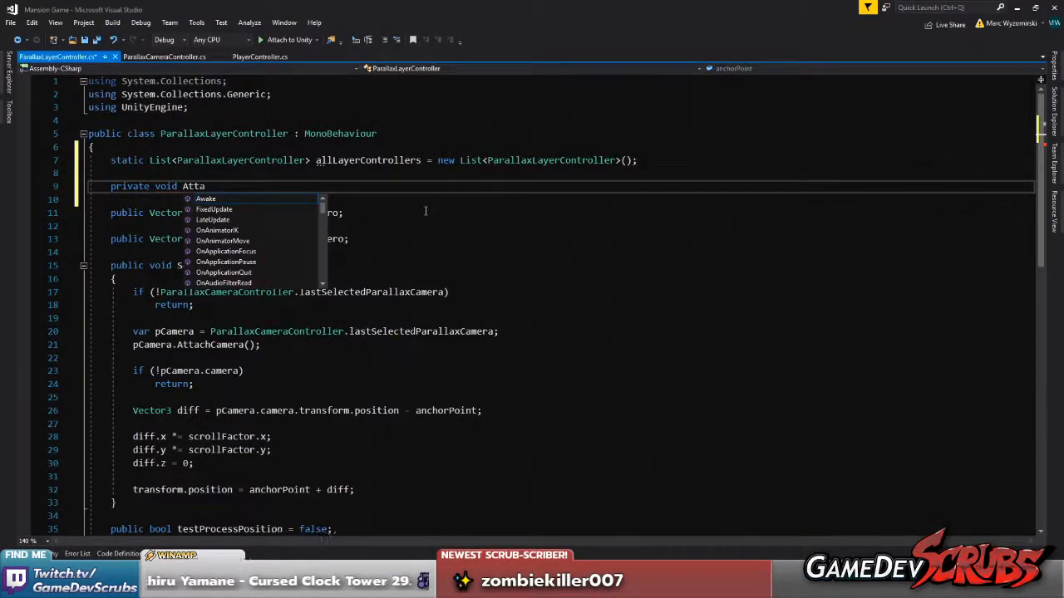
pyautogui.write('chToL')
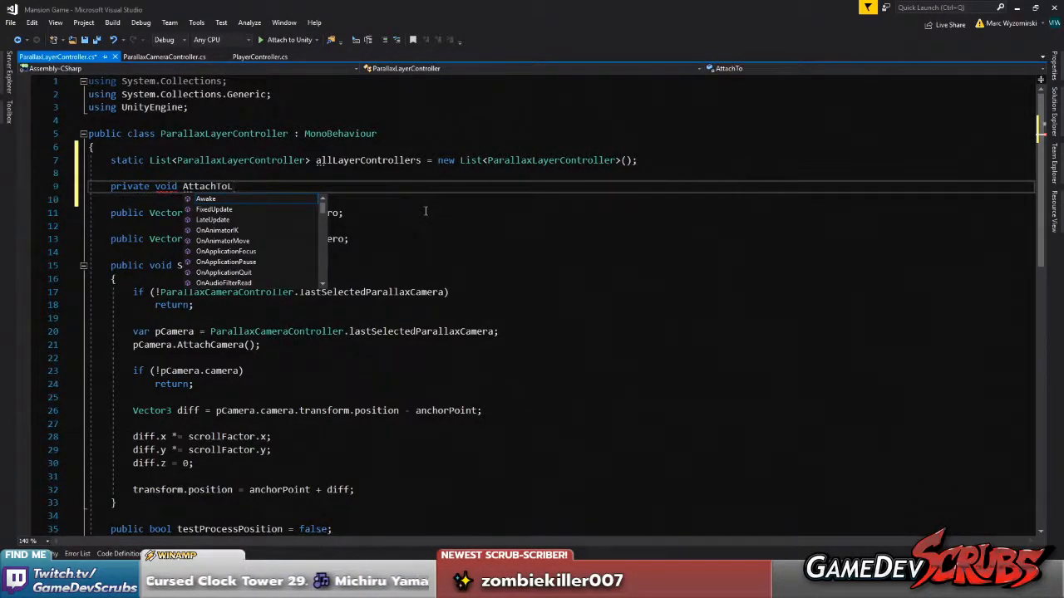
pyautogui.press('BackSpace')
pyautogui.press('BackSpace')
pyautogui.press('BackSpace')
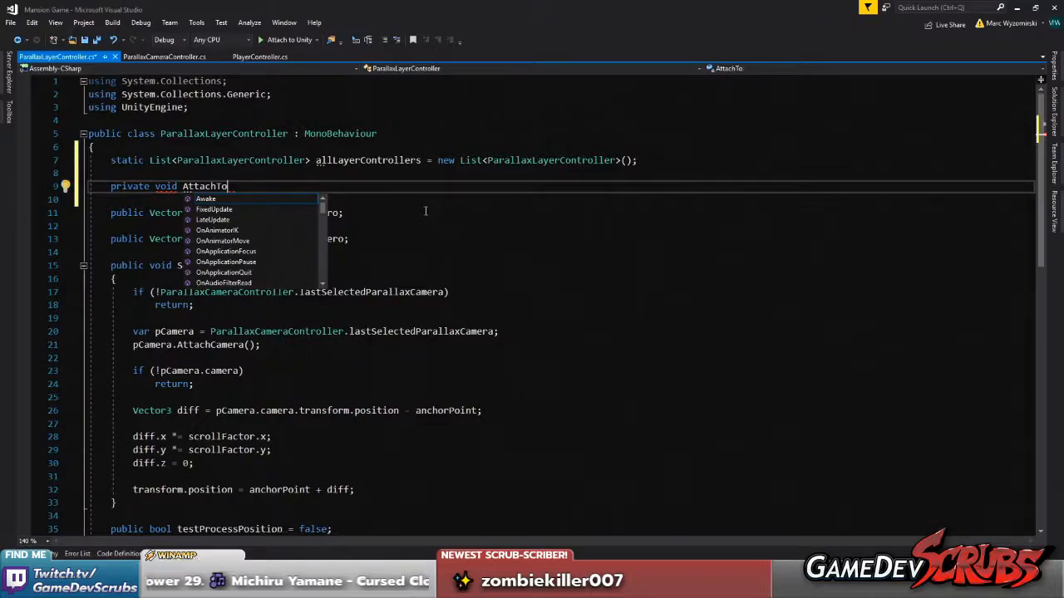
pyautogui.write("AllControler's")
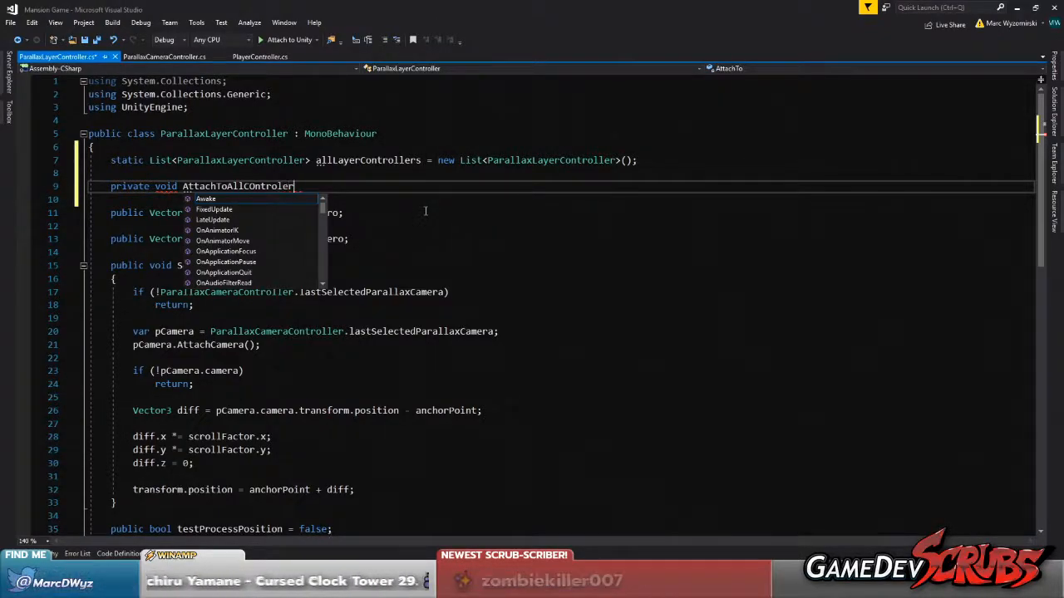
pyautogui.moveTo(324, 186); pyautogui.dragTo(89, 186)
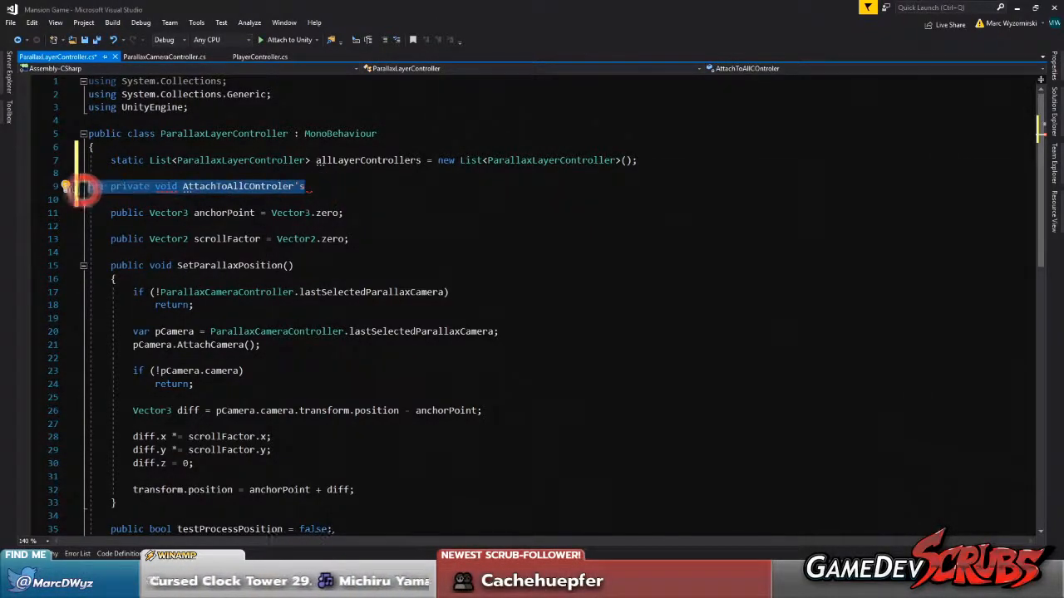
pyautogui.press('BackSpace')
pyautogui.press('BackSpace')
pyautogui.press('BackSpace')
# Add a private Awake() method below scrollFactor that calls allLayerControllers.Add(this); and save the script
pyautogui.scroll(-4, 283, 241)
pyautogui.scroll(4, 287, 239)
pyautogui.scroll(-13, 270, 300)
pyautogui.scroll(12, 273, 295)
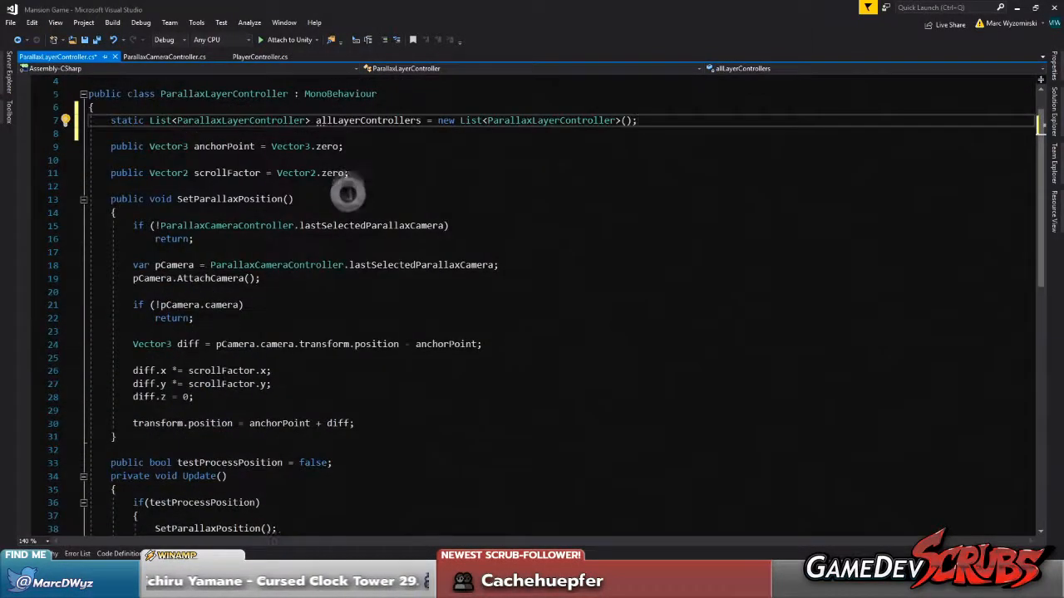
pyautogui.click(373, 173)
pyautogui.press('Return')
pyautogui.press('Return')
pyautogui.write('aw')
pyautogui.press('Tab')
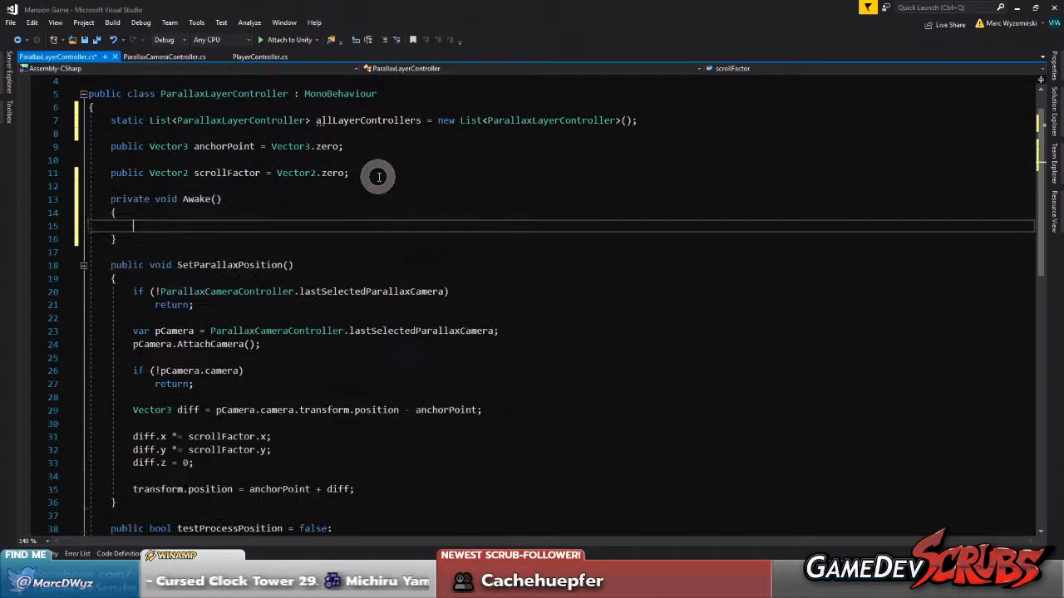
pyautogui.write('allLay')
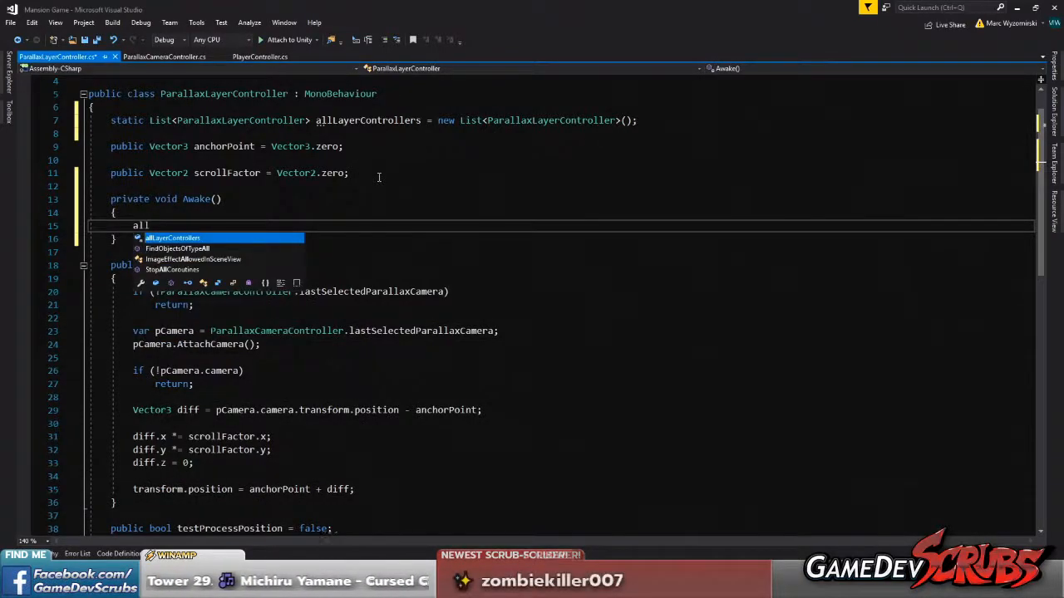
pyautogui.write('Add(this)')
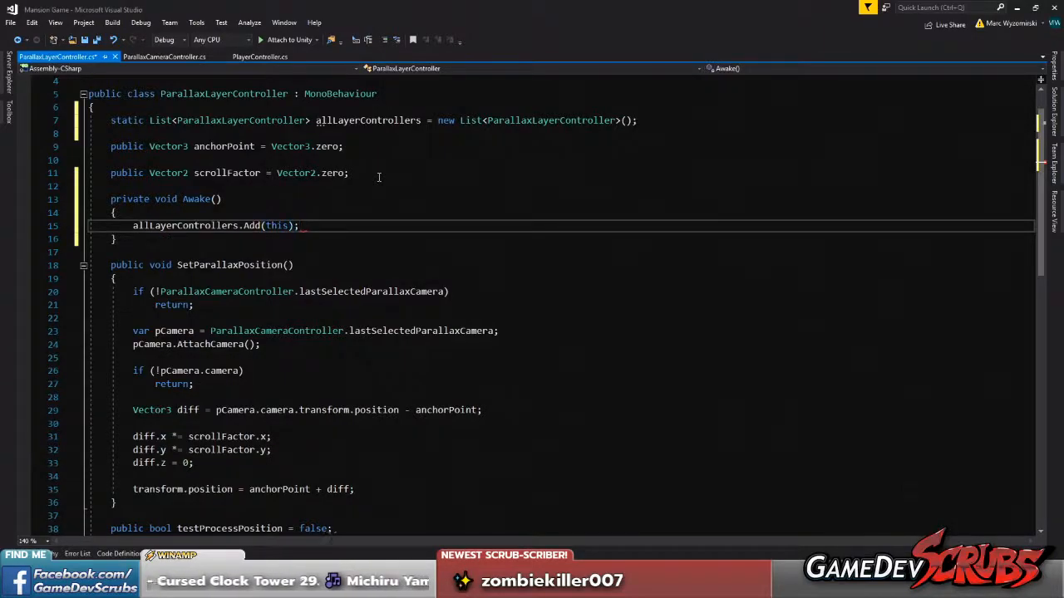
pyautogui.write(';')
pyautogui.hotkey('ctrl', 's')
# Add a private OnDestroy() method after Awake that calls allLayerControllers.Remove(this); and save the script
pyautogui.click(156, 239)
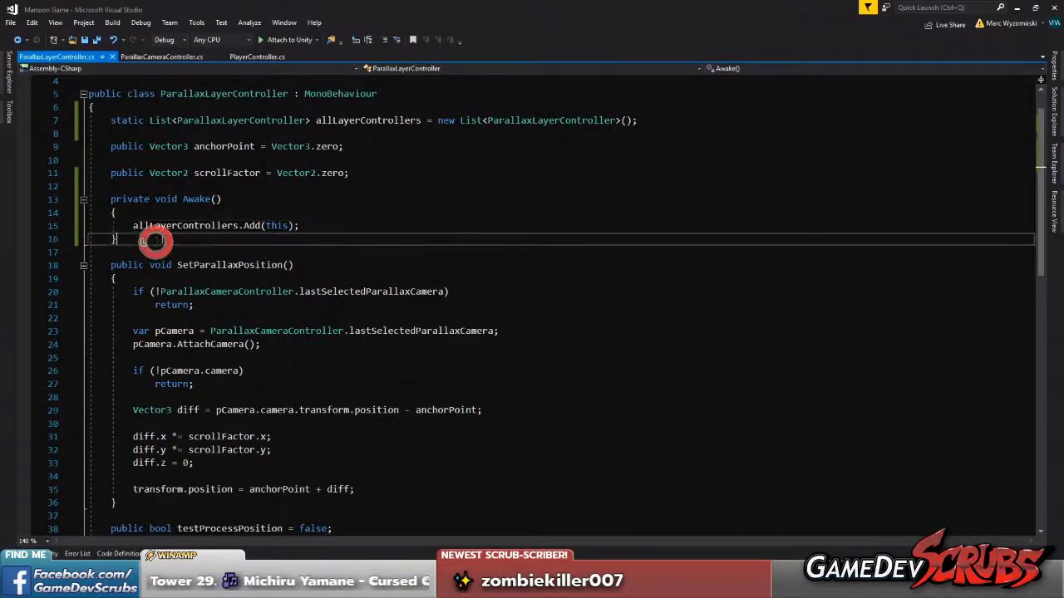
pyautogui.press('Return')
pyautogui.press('Return')
pyautogui.write('OnDestroy(')
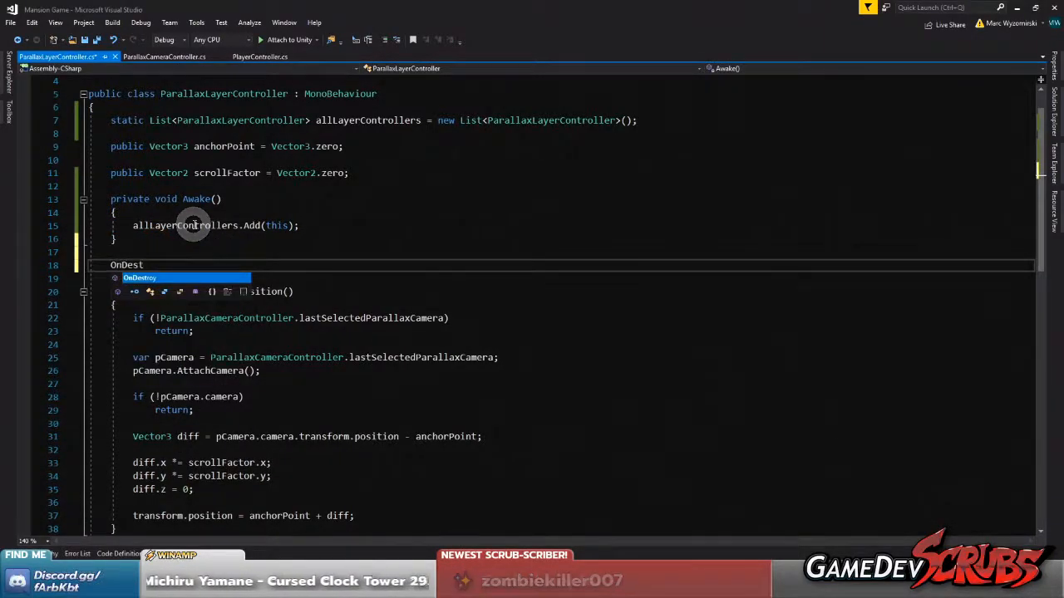
pyautogui.press('Tab')
pyautogui.write('allLa')
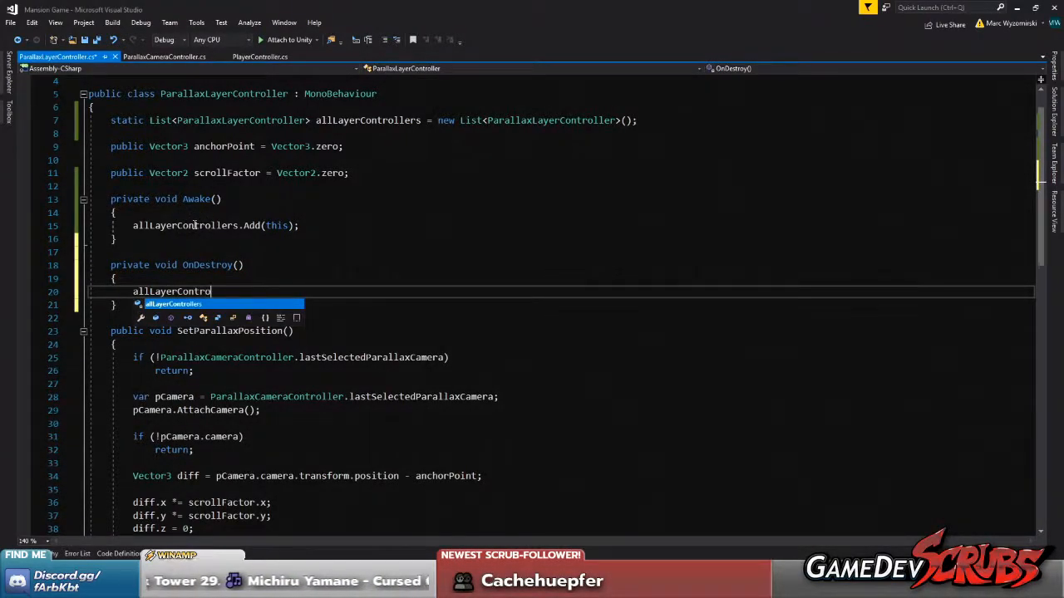
pyautogui.write('yerContro')
pyautogui.press('Tab')
pyautogui.write('.Remove(this);')
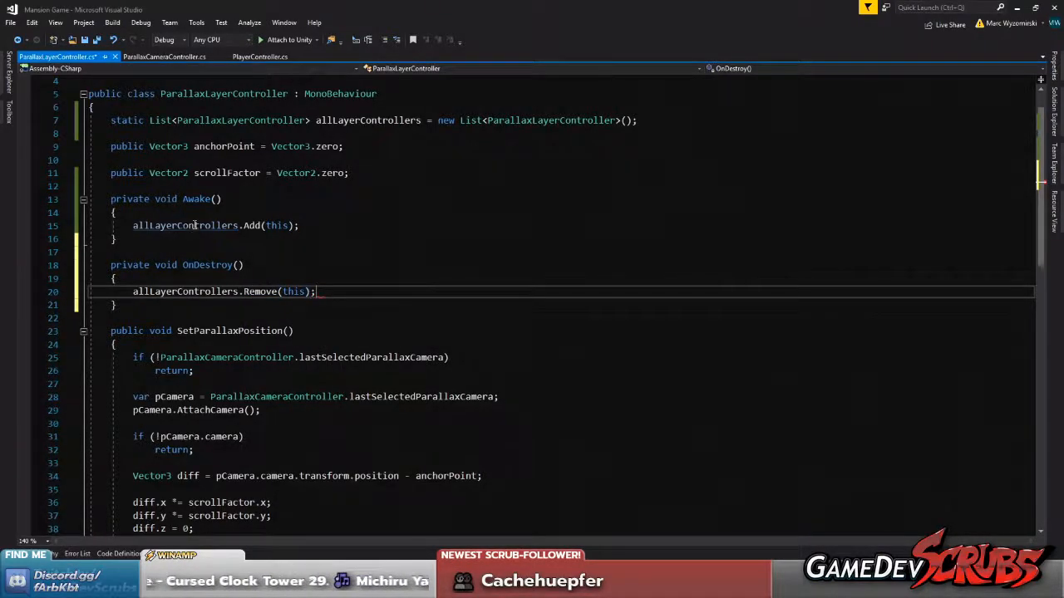
pyautogui.doubleClick(152, 225)
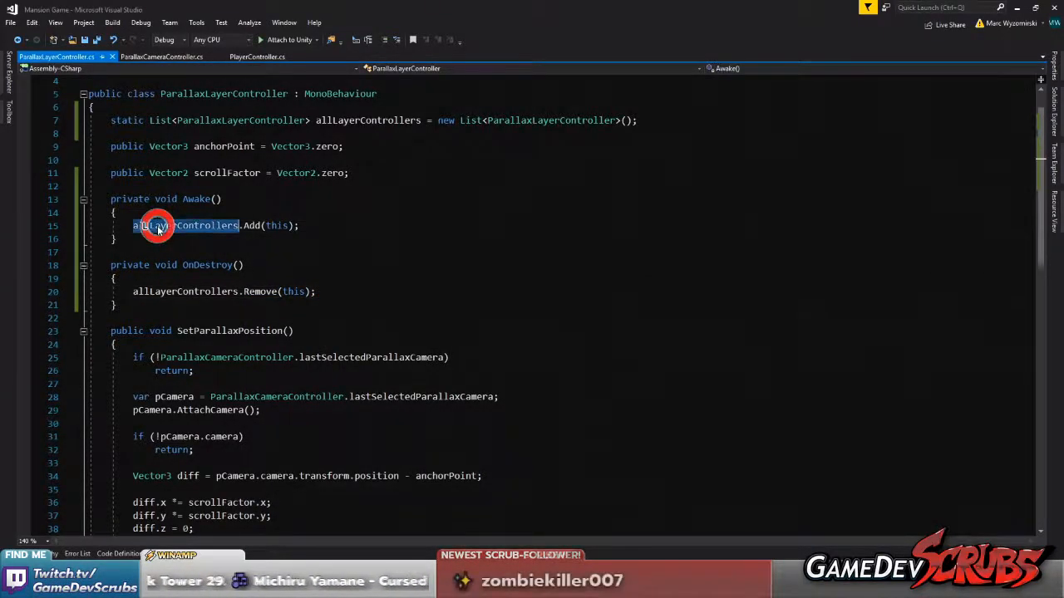
pyautogui.click(150, 225)
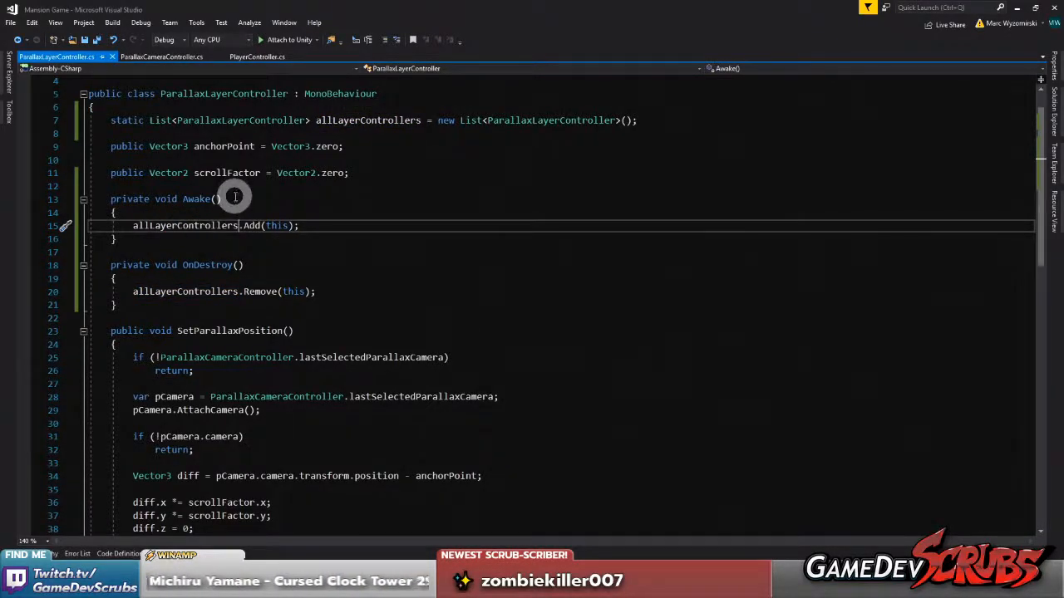
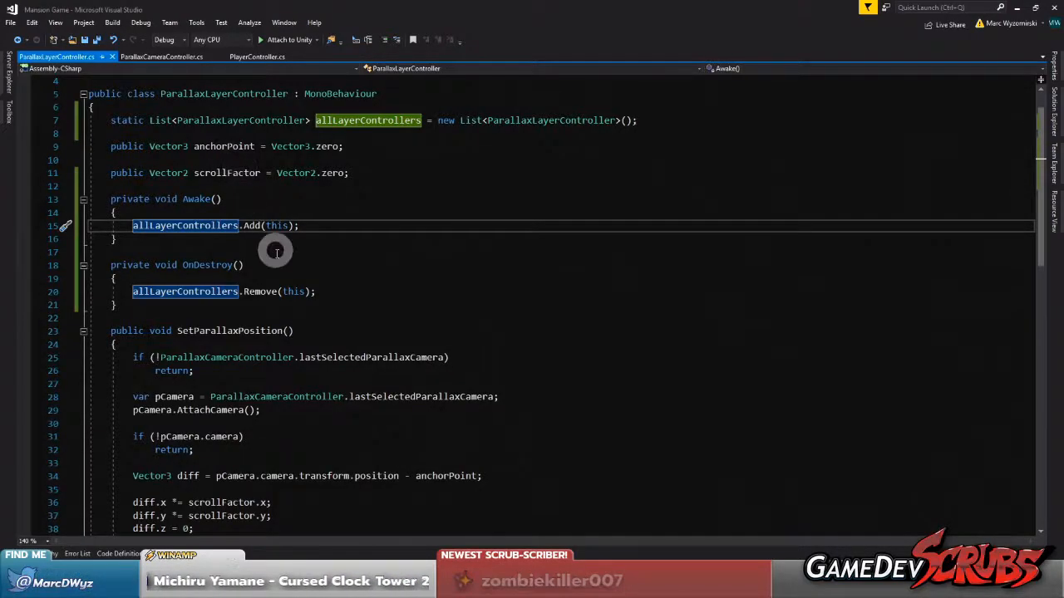
# Below the allLayerControllers list in ParallaxLayerController.cs, begin a method declaration reading public static CallSetParallaxPosition
pyautogui.scroll(-8, 275, 247)
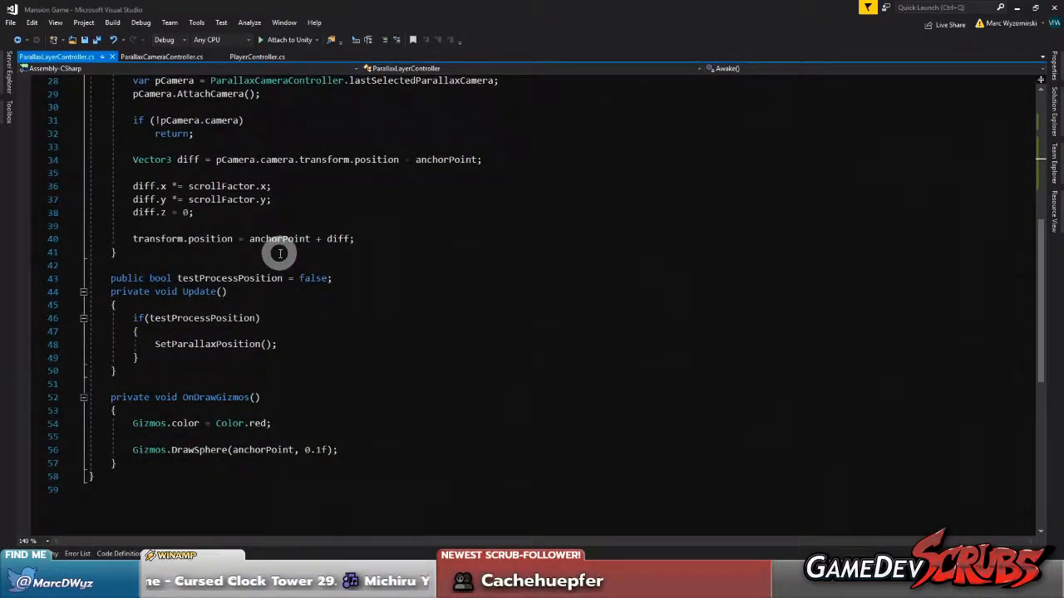
pyautogui.scroll(9, 278, 253)
pyautogui.scroll(-1, 279, 254)
pyautogui.click(97, 39)
pyautogui.scroll(1, 474, 178)
pyautogui.click(659, 160)
pyautogui.press('Return')
pyautogui.press('Return')
pyautogui.write('pu')
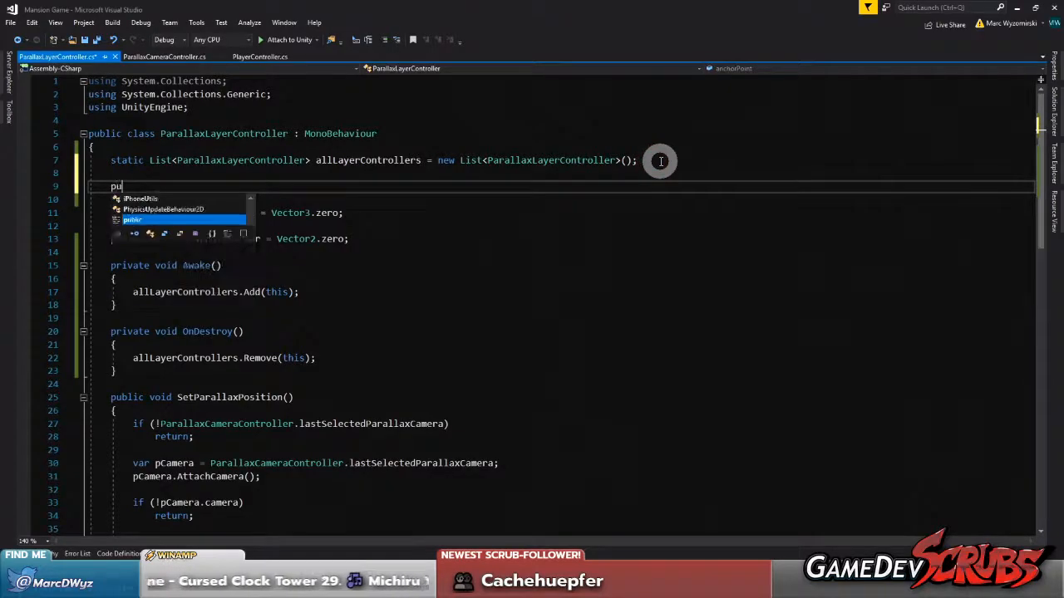
pyautogui.write('blic static')
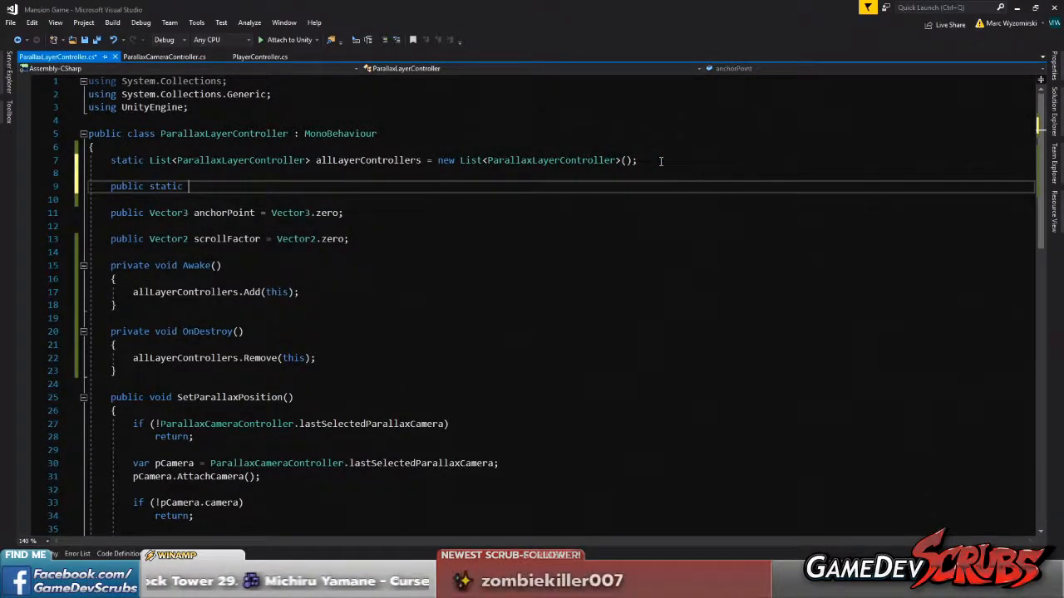
pyautogui.write(' Call')
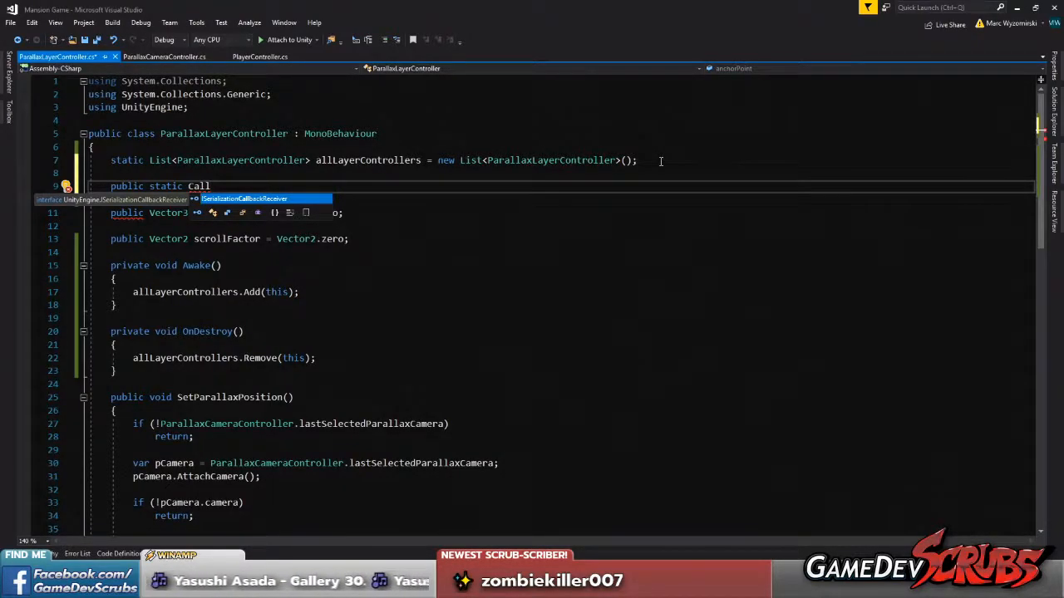
pyautogui.write('Setp')
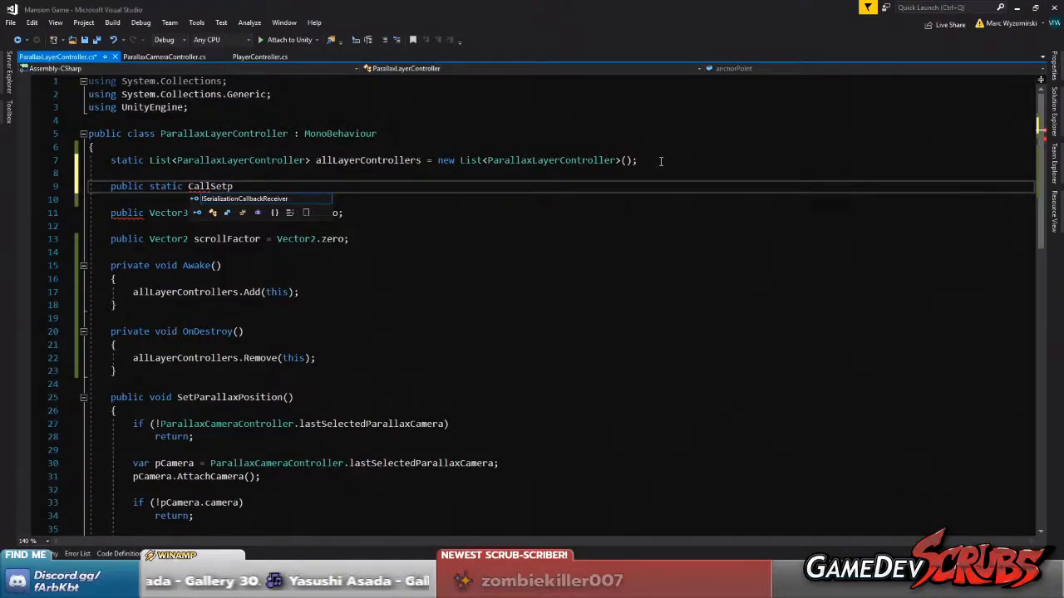
pyautogui.write('arallax')
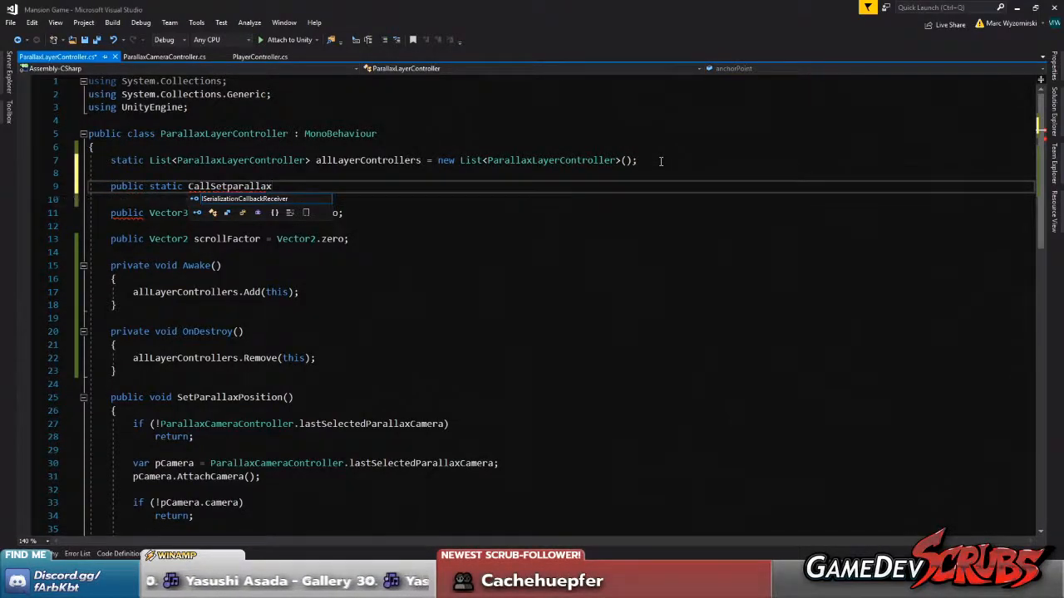
pyautogui.write('Position')
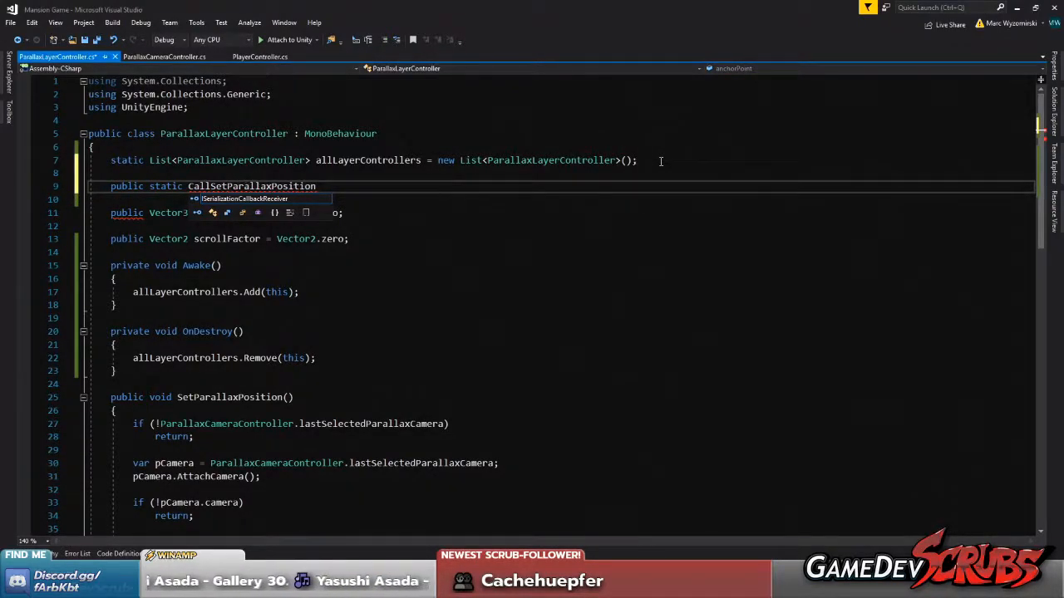
# Give CallSetParallaxPosition an empty parameter list, a braced body and the return type void
pyautogui.click(421, 189)
pyautogui.write('(')
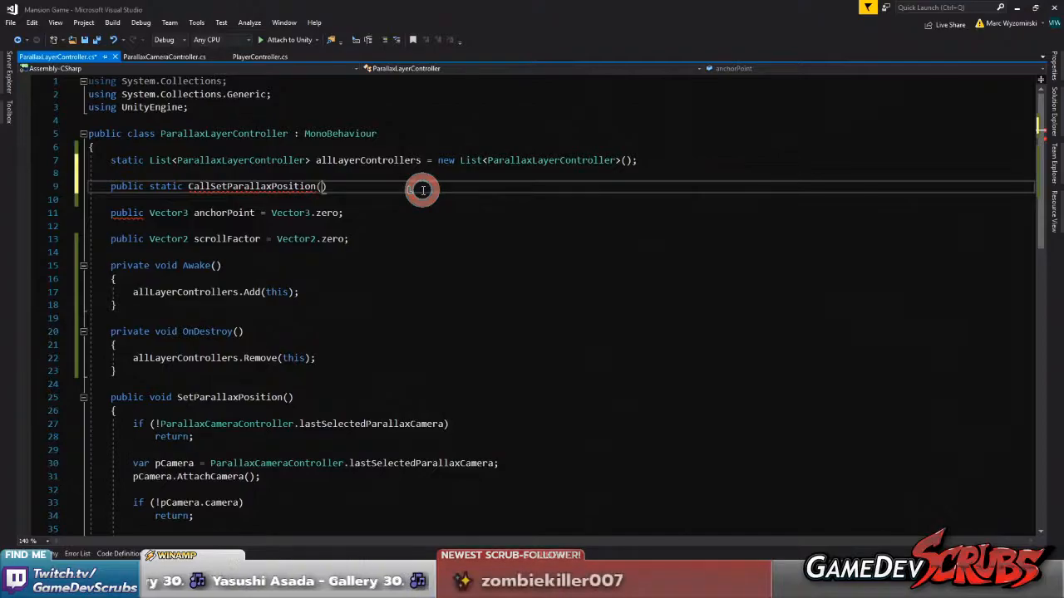
pyautogui.write(')')
pyautogui.press('Return')
pyautogui.write('{')
pyautogui.press('Return')
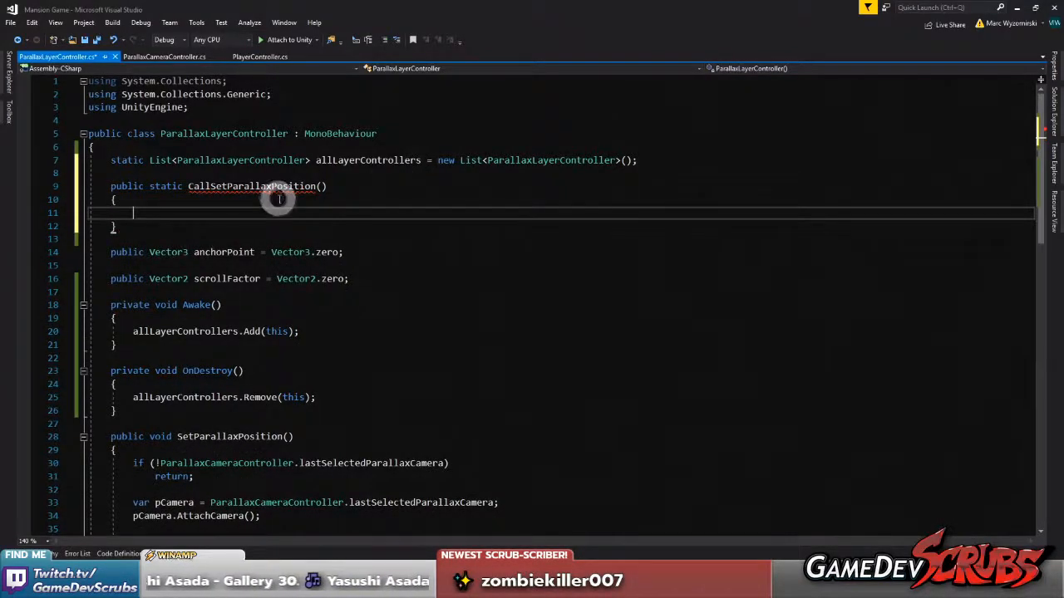
pyautogui.click(188, 187)
pyautogui.write('void')
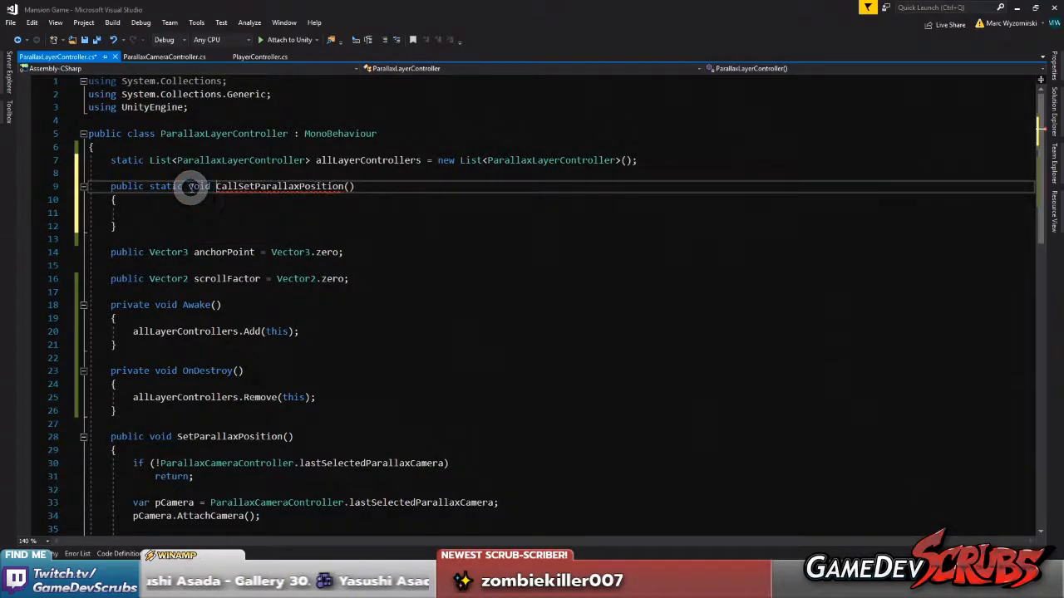
# Inside CallSetParallaxPosition, write the loop header for(int i = 0; i < allLayerControllers.Count; i++)
pyautogui.click(212, 212)
pyautogui.write('for(int i ')
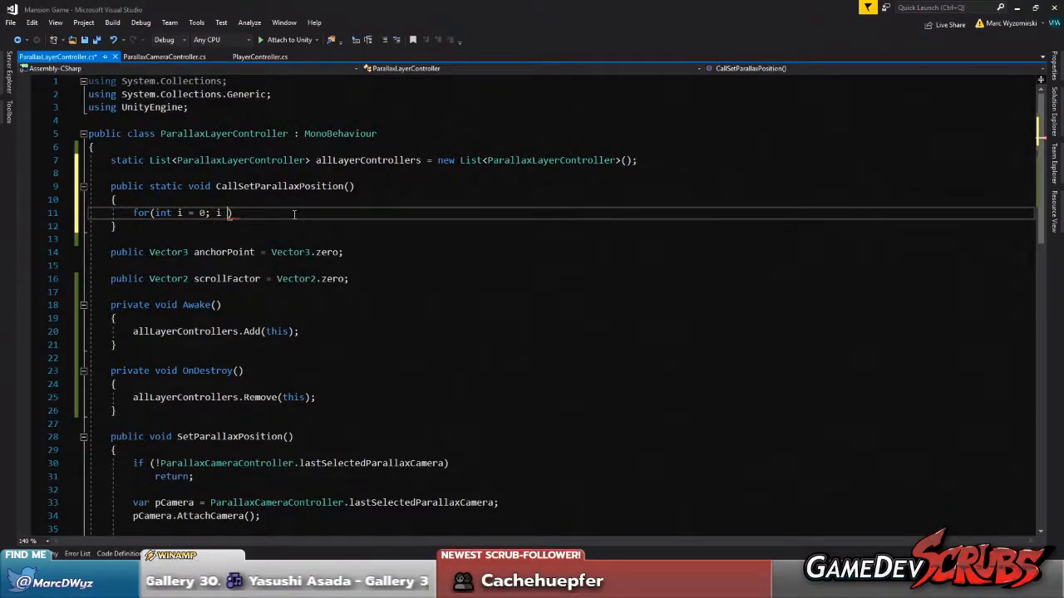
pyautogui.write('= 0; i < ')
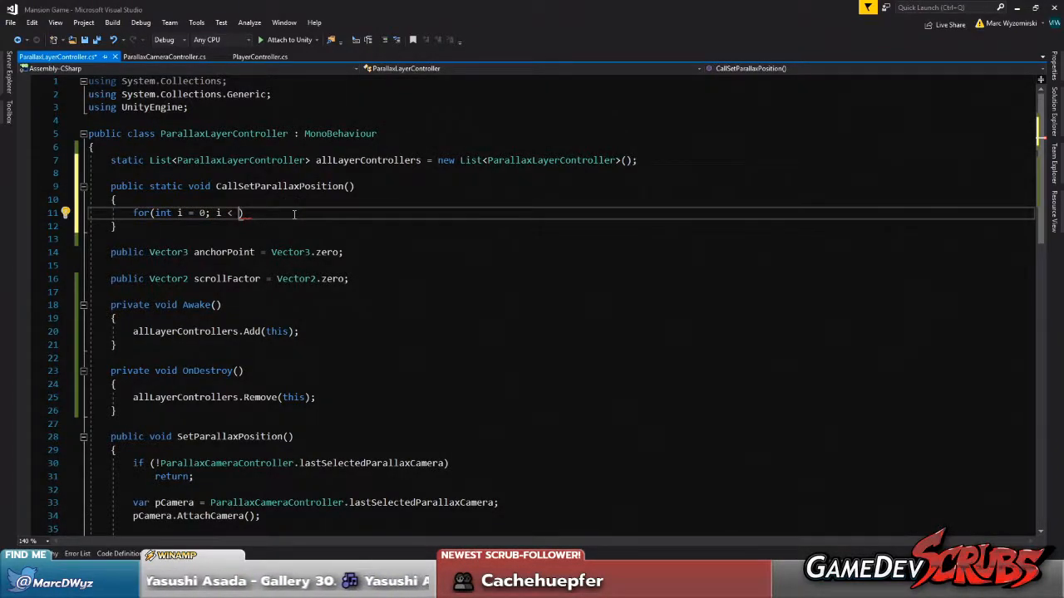
pyautogui.write('allLay')
pyautogui.press('Tab')
pyautogui.write('.Cou')
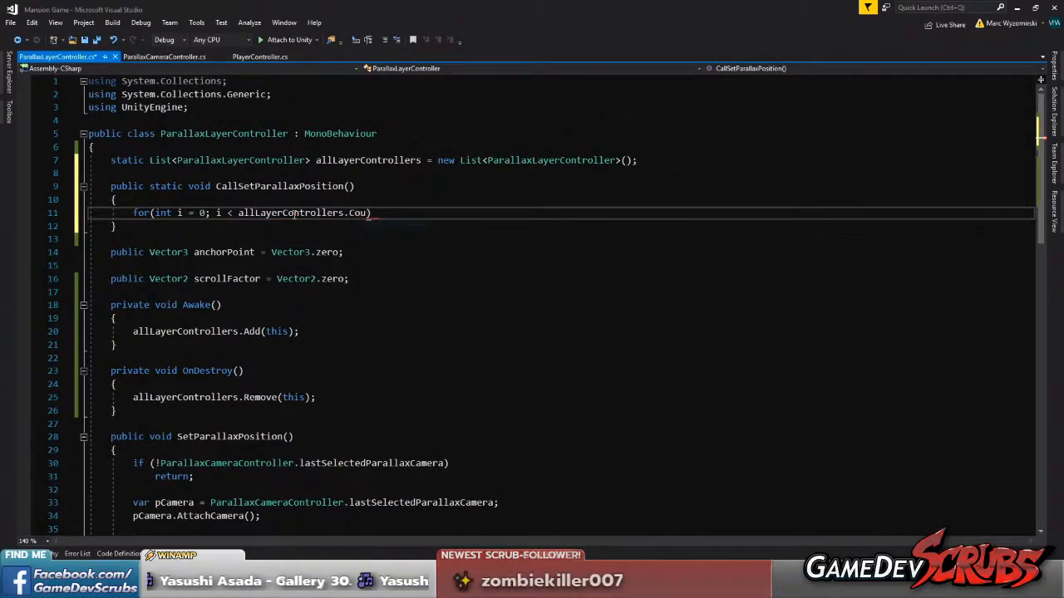
pyautogui.write('nt; i')
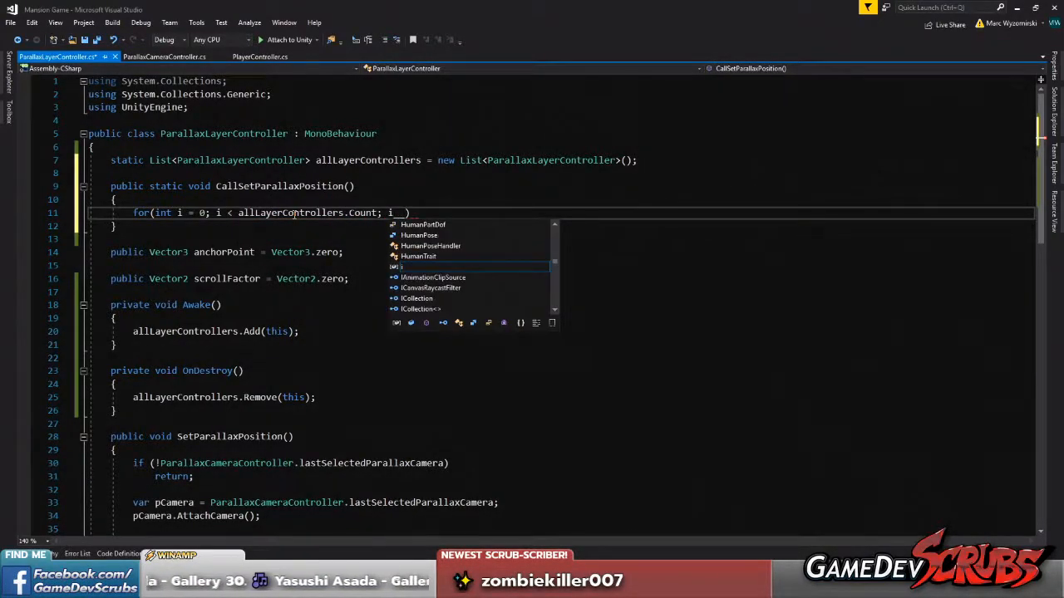
pyautogui.press('BackSpace')
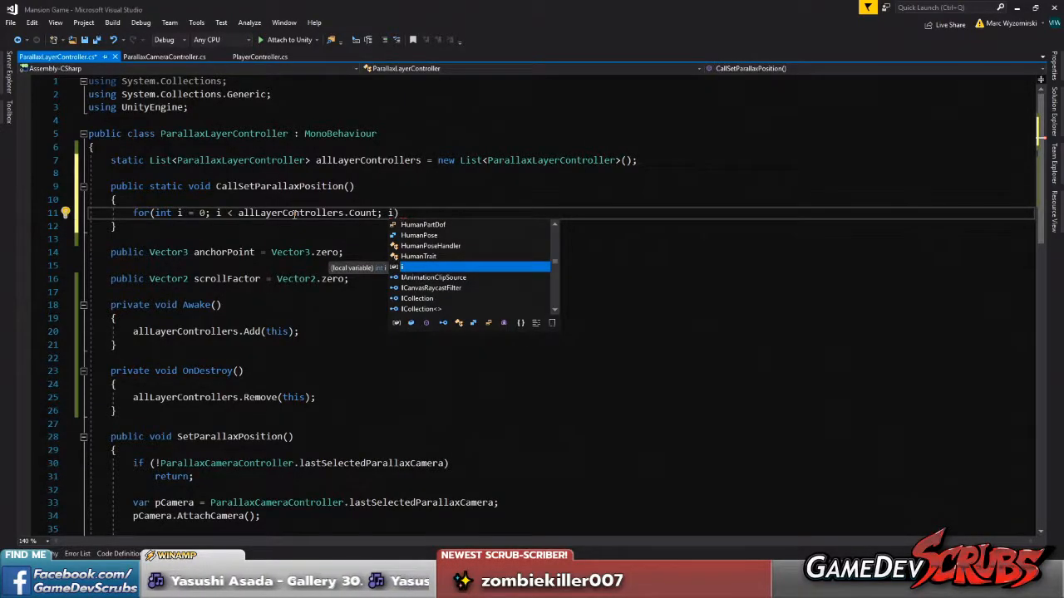
pyautogui.write('+')
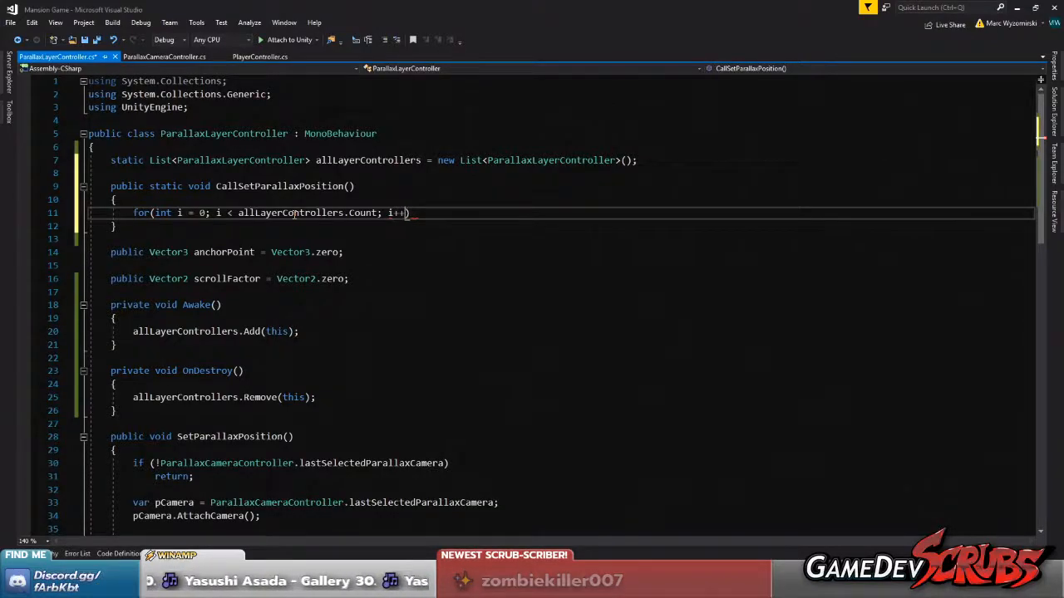
pyautogui.write('++)')
# Add a loop body that calls allLayerControllers[i].SetParallaxPosition(); and save the script
pyautogui.press('Return')
pyautogui.write('{')
pyautogui.press('Return')
pyautogui.write('alllay')
pyautogui.press('Tab')
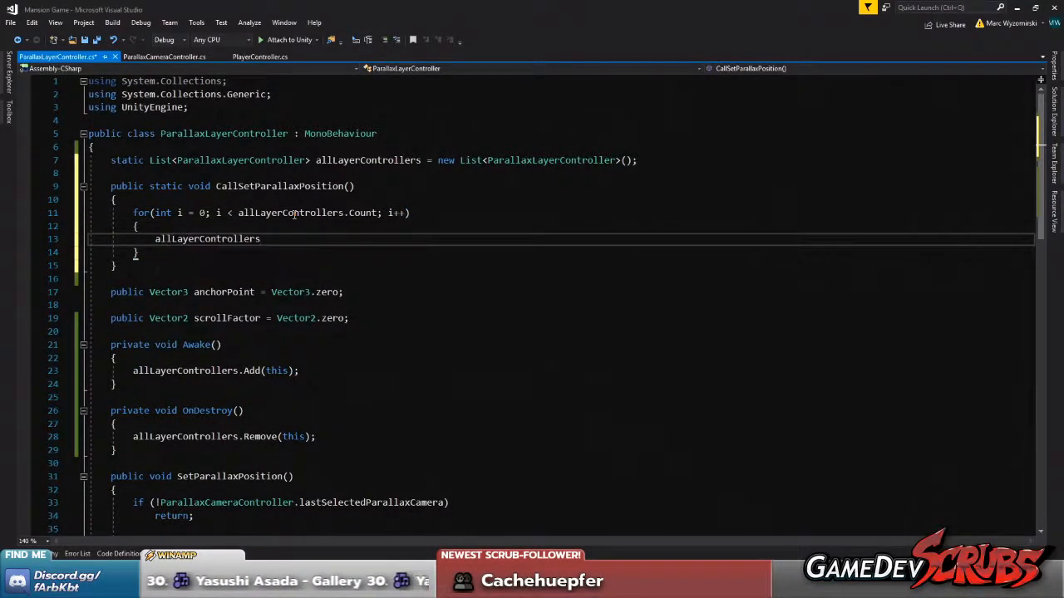
pyautogui.write('[i].')
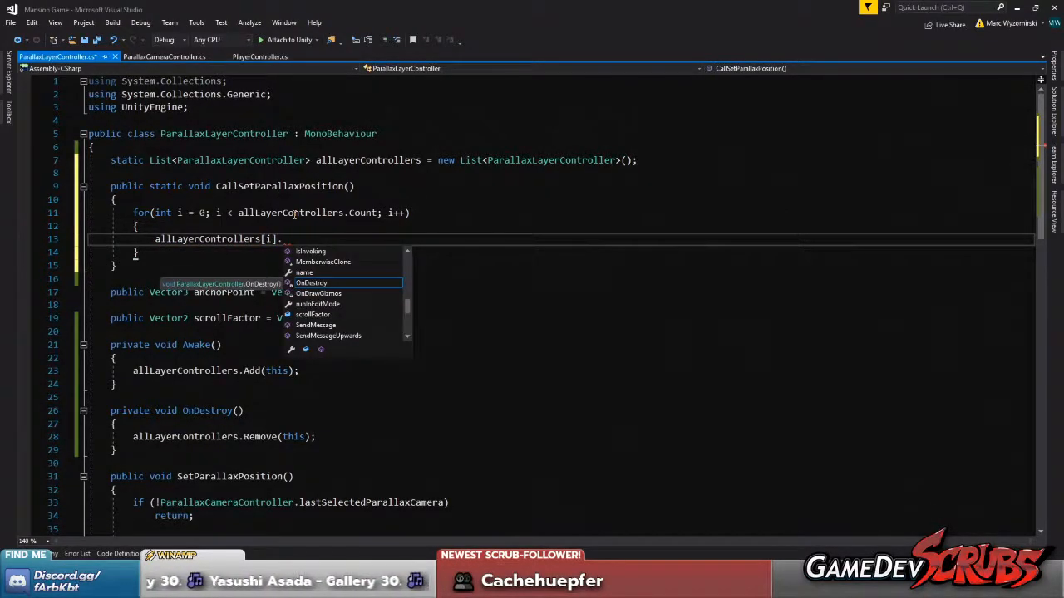
pyautogui.write('SetPa')
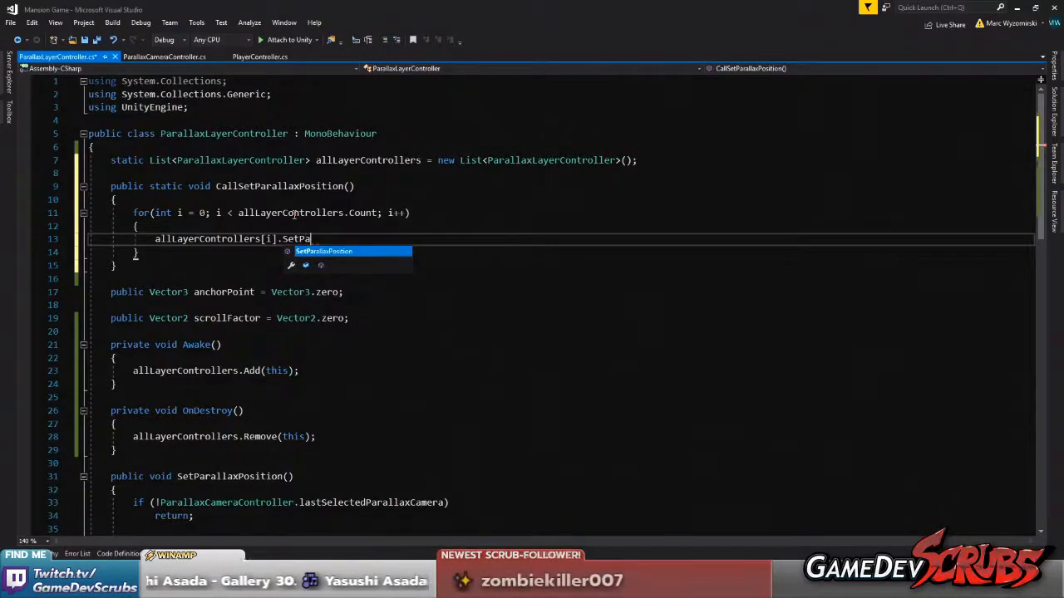
pyautogui.press('Tab')
pyautogui.write('()')
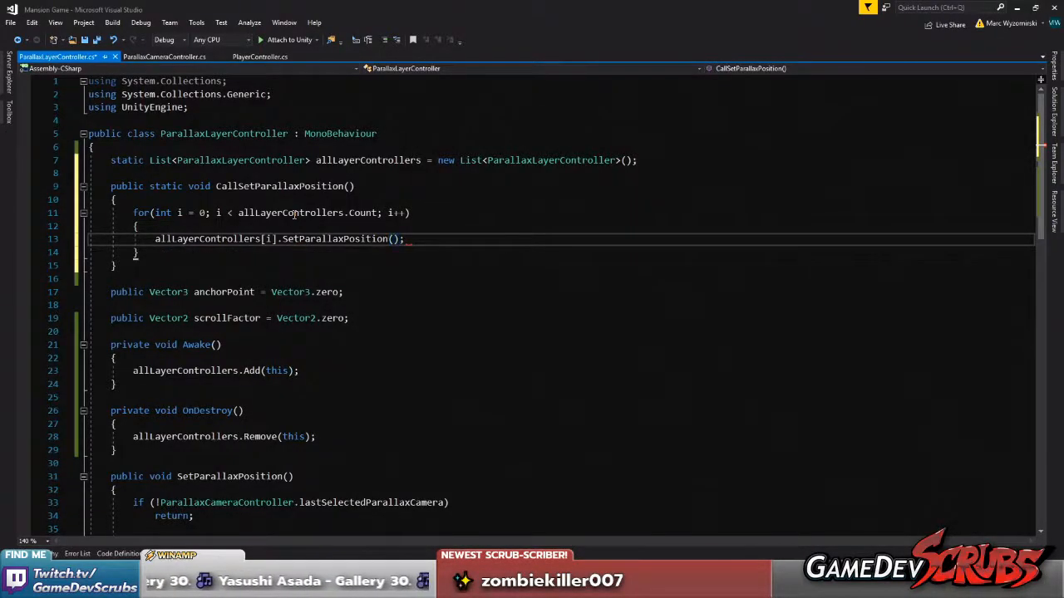
pyautogui.hotkey('ctrl', 's')
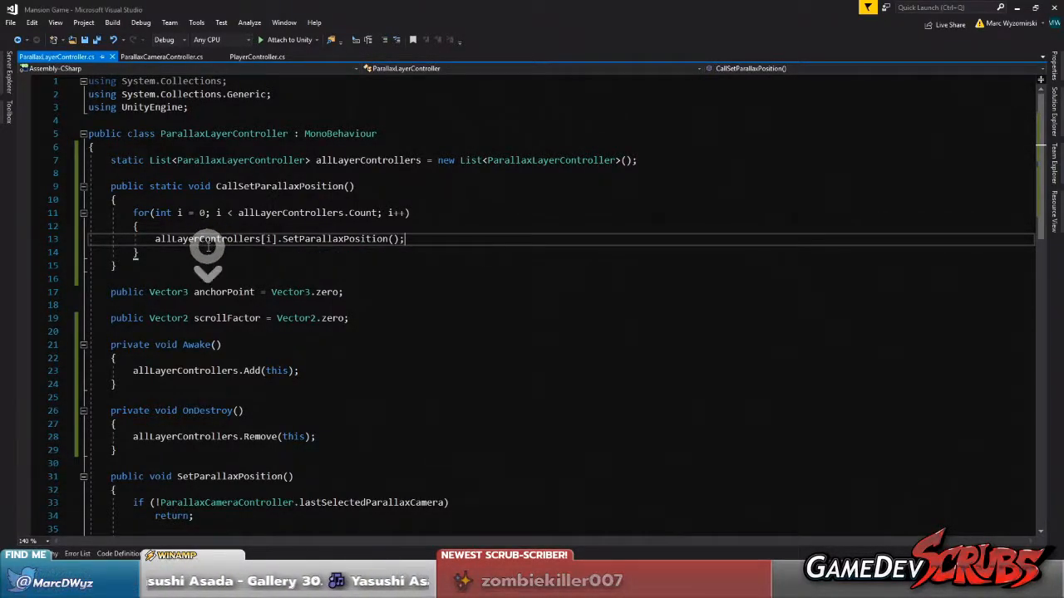
pyautogui.scroll(-3, 207, 244)
pyautogui.scroll(3, 272, 278)
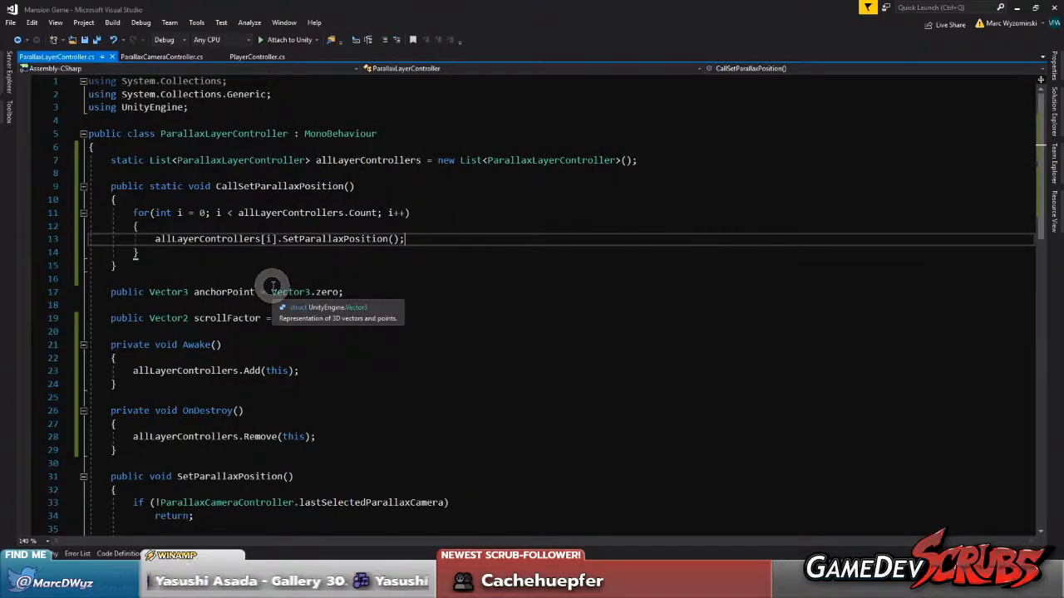
pyautogui.click(96, 39)
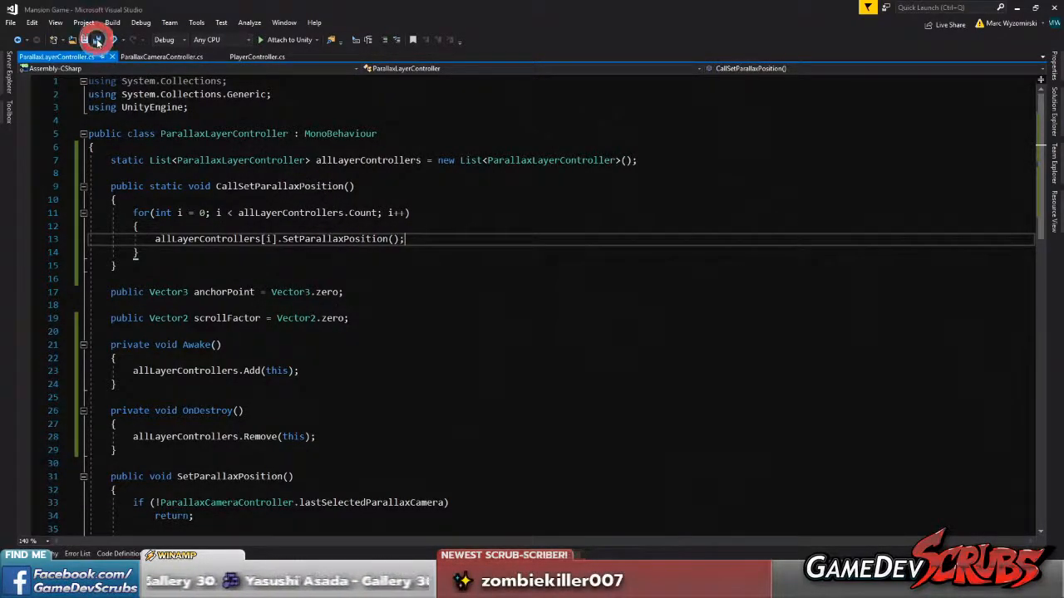
# Add a Vector3 cameraPos parameter to both CallSetParallaxPosition and SetParallaxPosition
pyautogui.click(350, 186)
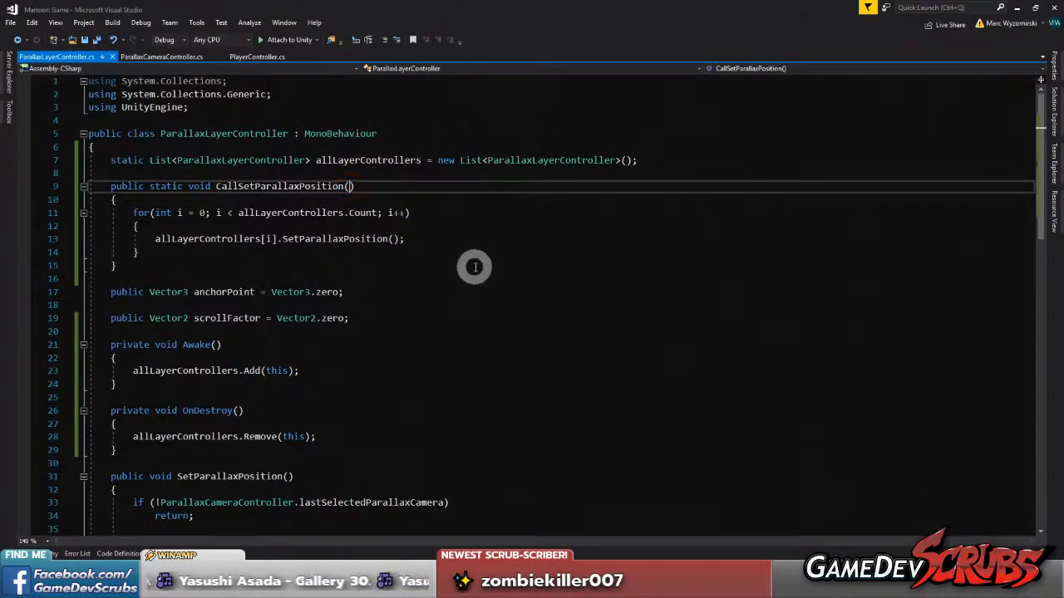
pyautogui.write('Vector3 cameraPos')
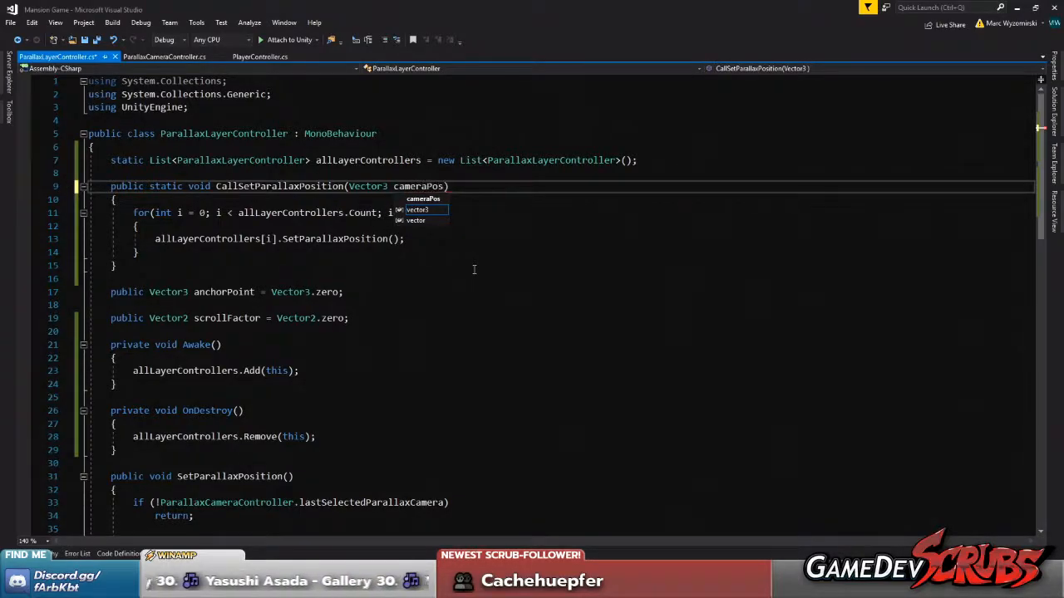
pyautogui.click(399, 239)
pyautogui.moveTo(348, 186); pyautogui.dragTo(444, 186)
pyautogui.scroll(-6, 423, 351)
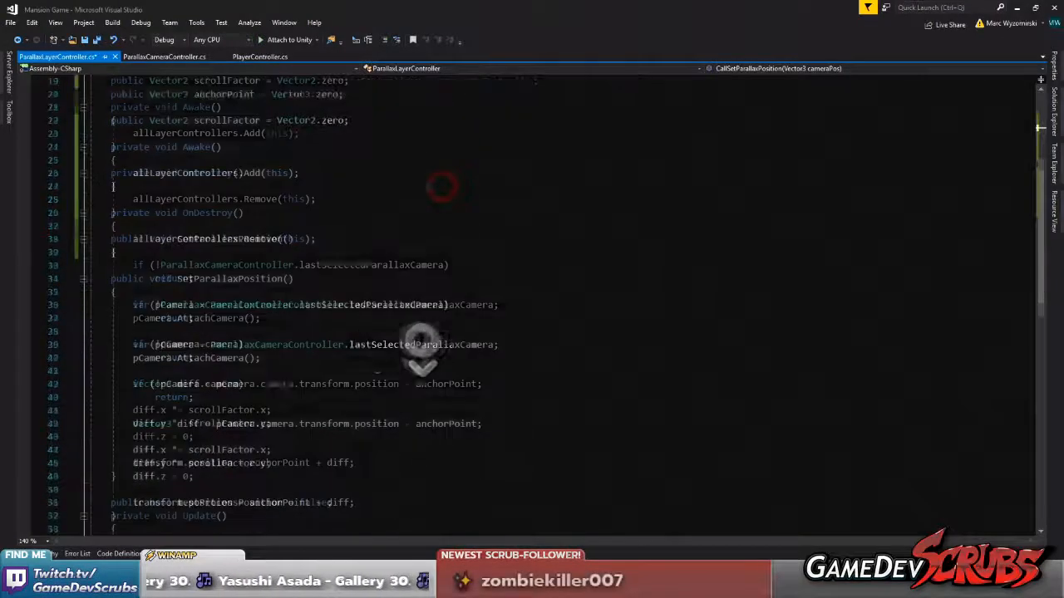
pyautogui.click(288, 239)
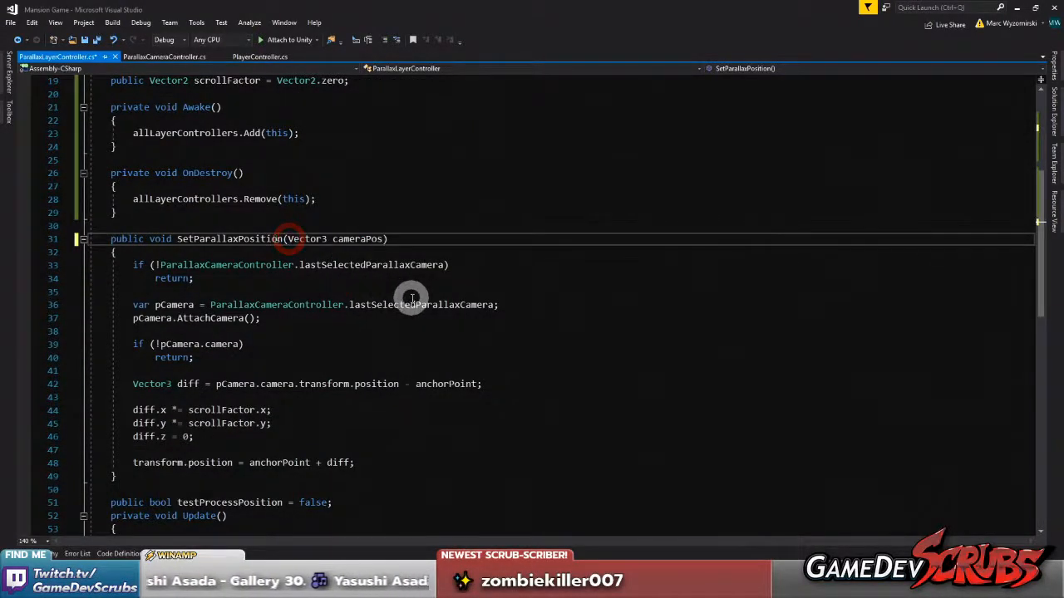
# In SetParallaxPosition, delete the pCamera lookup with its two return checks and compute diff as cameraPos - anchorPoint
pyautogui.moveTo(131, 265); pyautogui.dragTo(229, 359)
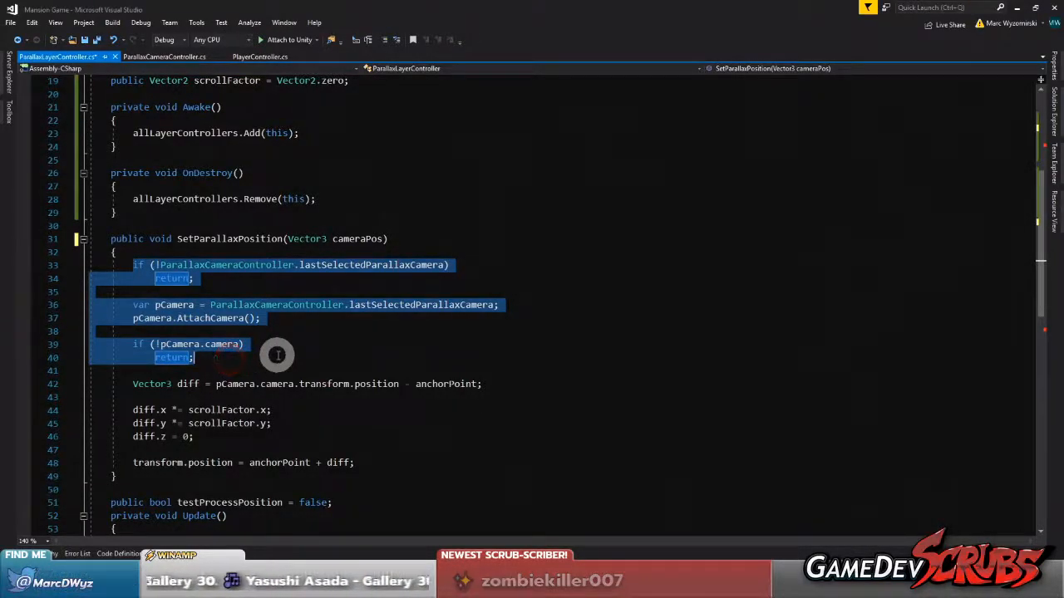
pyautogui.press('Delete')
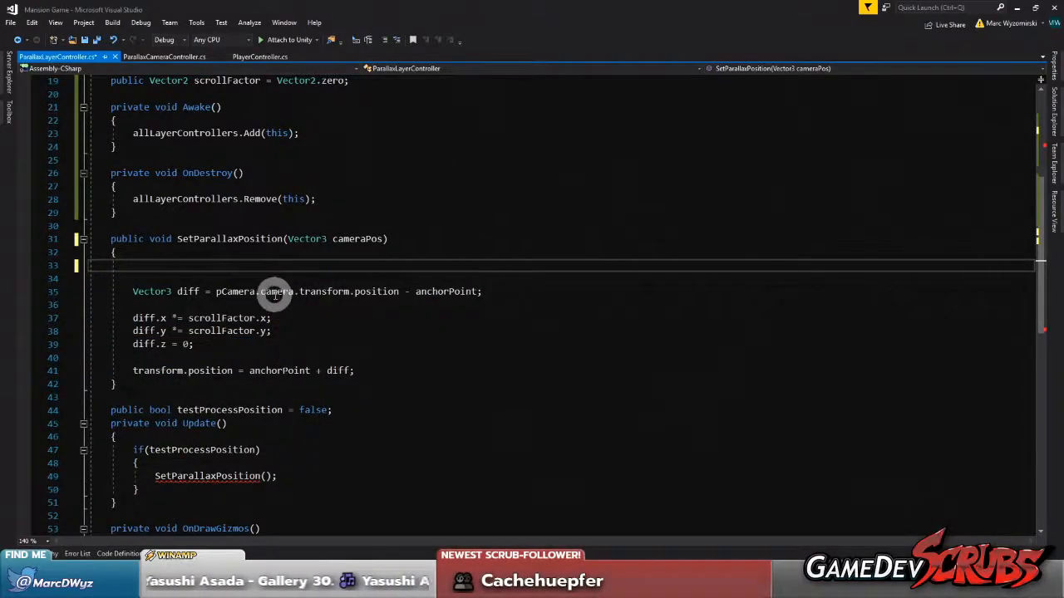
pyautogui.moveTo(214, 291); pyautogui.dragTo(400, 292)
pyautogui.write('camera')
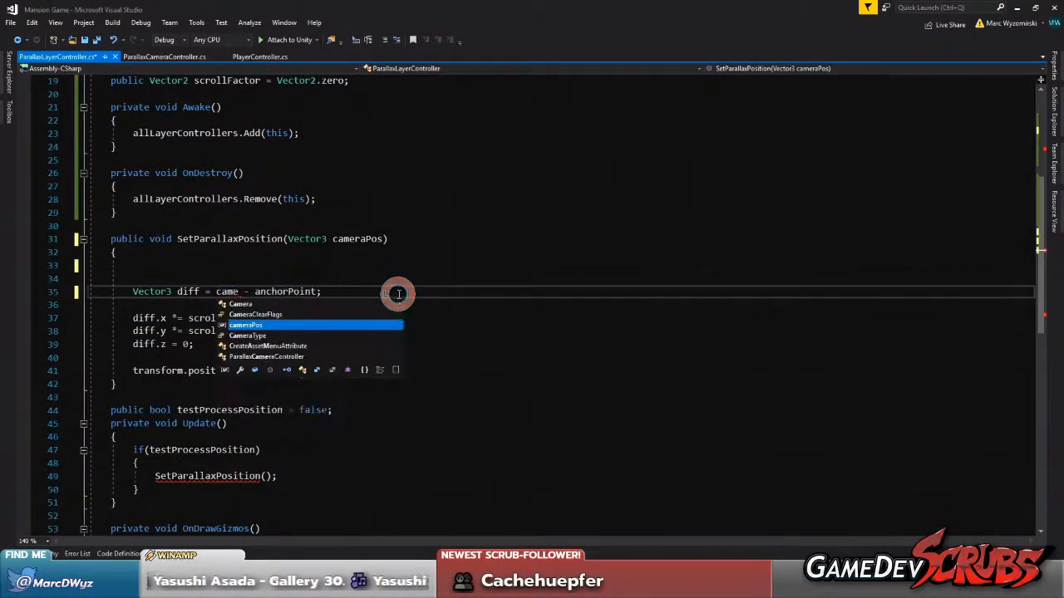
pyautogui.write('Pos')
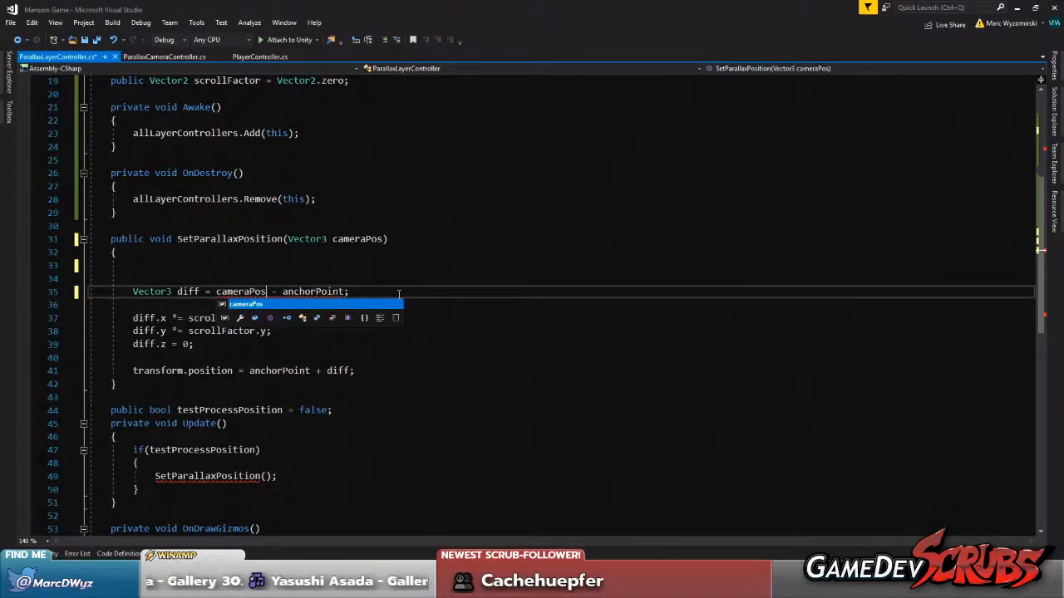
pyautogui.moveTo(364, 272); pyautogui.dragTo(81, 266)
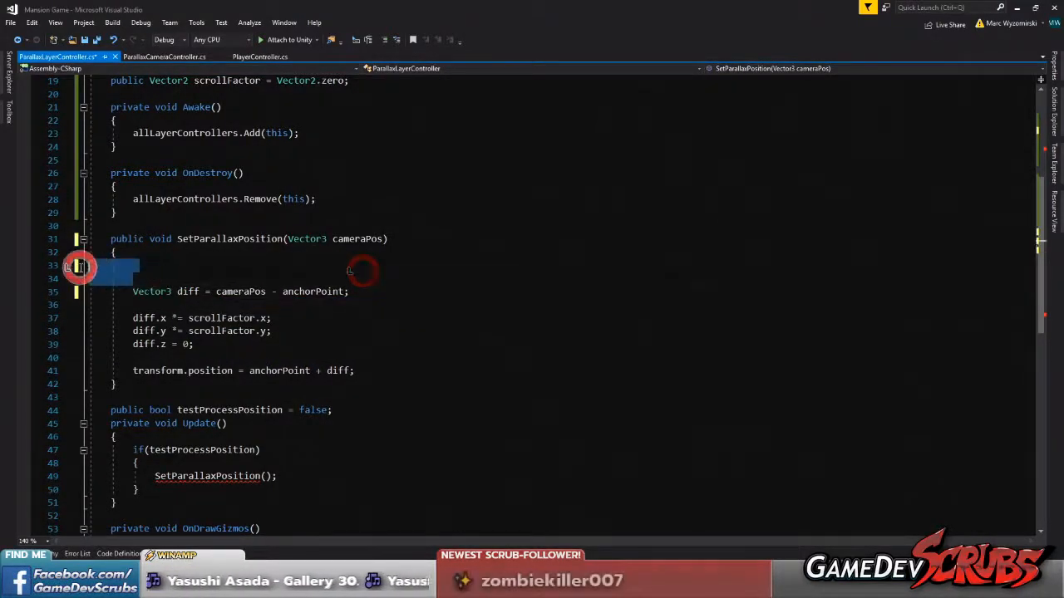
pyautogui.press('BackSpace')
pyautogui.press('BackSpace')
# Comment out the if(testProcessPosition) block inside Update and the testProcessPosition field declaration
pyautogui.scroll(-5, 358, 301)
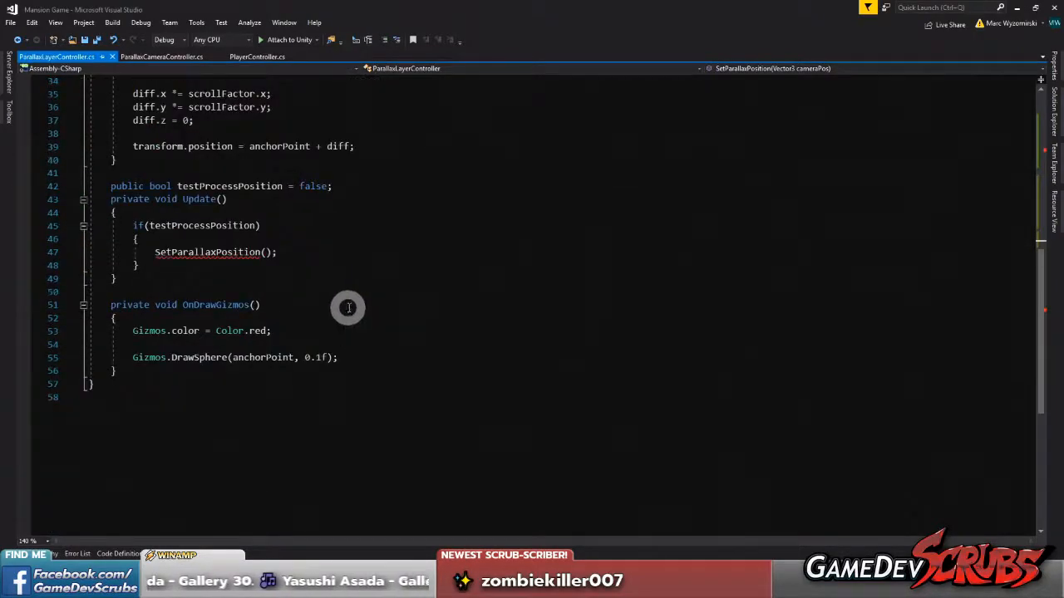
pyautogui.moveTo(151, 266); pyautogui.dragTo(133, 231)
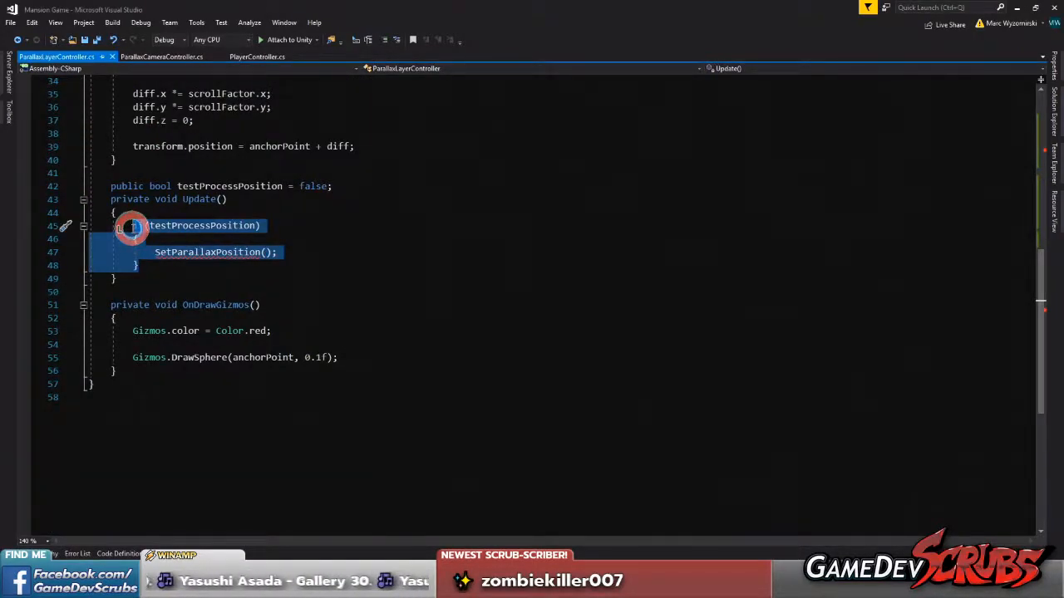
pyautogui.hotkey('ctrl', 'k')
pyautogui.hotkey('ctrl', 'c')
pyautogui.click(106, 185)
pyautogui.hotkey('ctrl', 'k')
pyautogui.hotkey('ctrl', 'c')
# Comment out the remaining Update method declaration together with its opening and closing braces
pyautogui.click(107, 201)
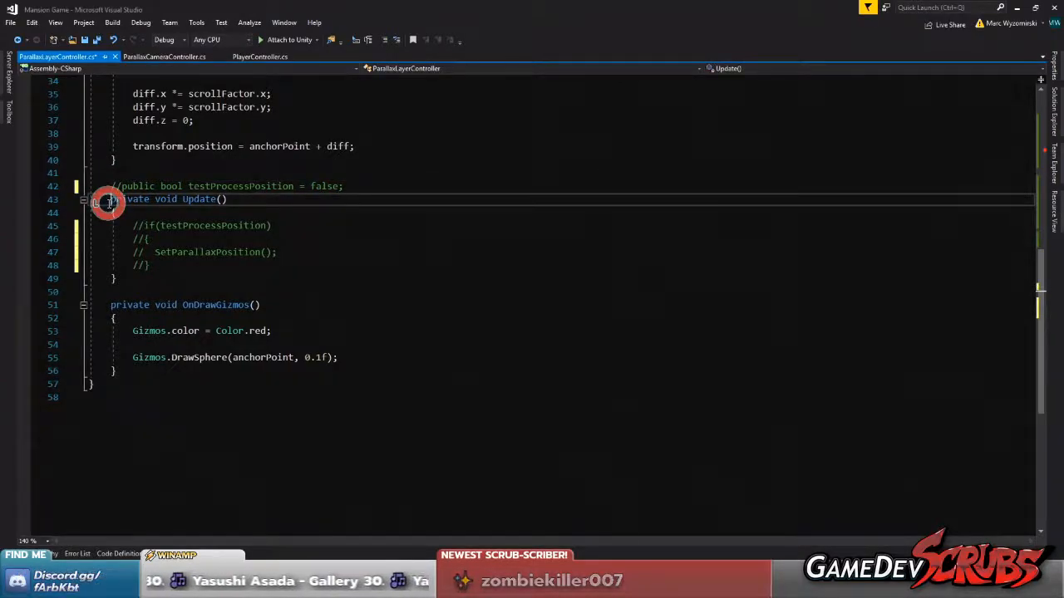
pyautogui.hotkey('ctrl', 'k')
pyautogui.hotkey('ctrl', 'c')
pyautogui.click(108, 214)
pyautogui.hotkey('ctrl', 'k')
pyautogui.hotkey('ctrl', 'c')
pyautogui.click(107, 276)
pyautogui.hotkey('ctrl', 'k')
pyautogui.hotkey('ctrl', 'c')
# Pass cameraPos as the argument of the SetParallaxPosition call inside the CallSetParallaxPosition loop
pyautogui.scroll(11, 266, 274)
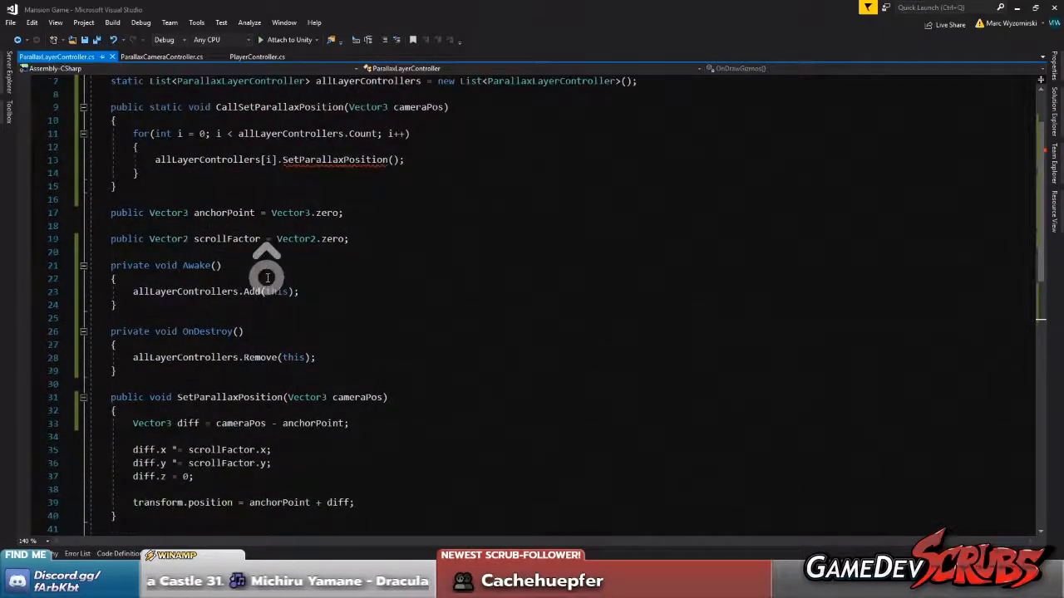
pyautogui.scroll(-3, 287, 249)
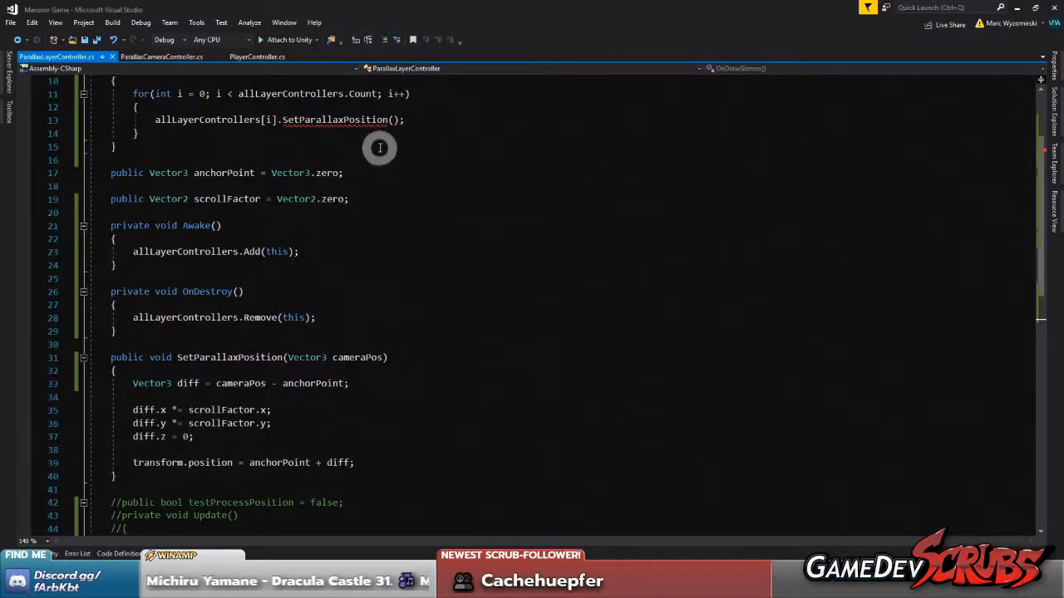
pyautogui.scroll(3, 374, 147)
pyautogui.click(409, 186)
pyautogui.doubleClick(409, 187)
pyautogui.keyDown('ctrl'); pyautogui.moveTo(409, 186); pyautogui.dragTo(393, 238); pyautogui.keyUp('ctrl')
pyautogui.click(485, 240)
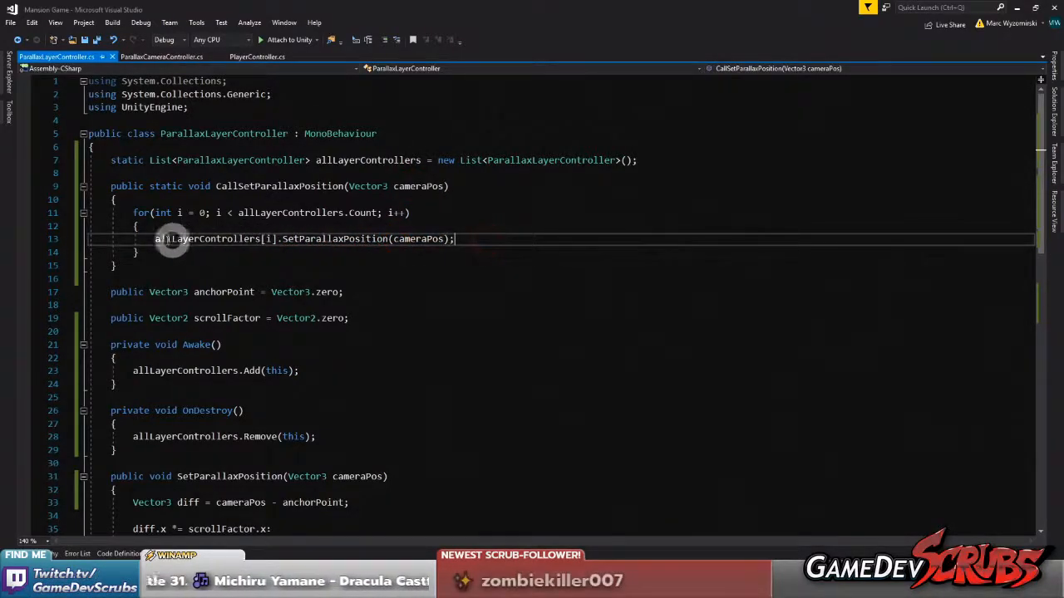
# Guard the SetParallaxPosition call in the loop with if(allLayerControllers[i]), indent the call beneath it, and save all files
pyautogui.moveTo(151, 239); pyautogui.dragTo(277, 239)
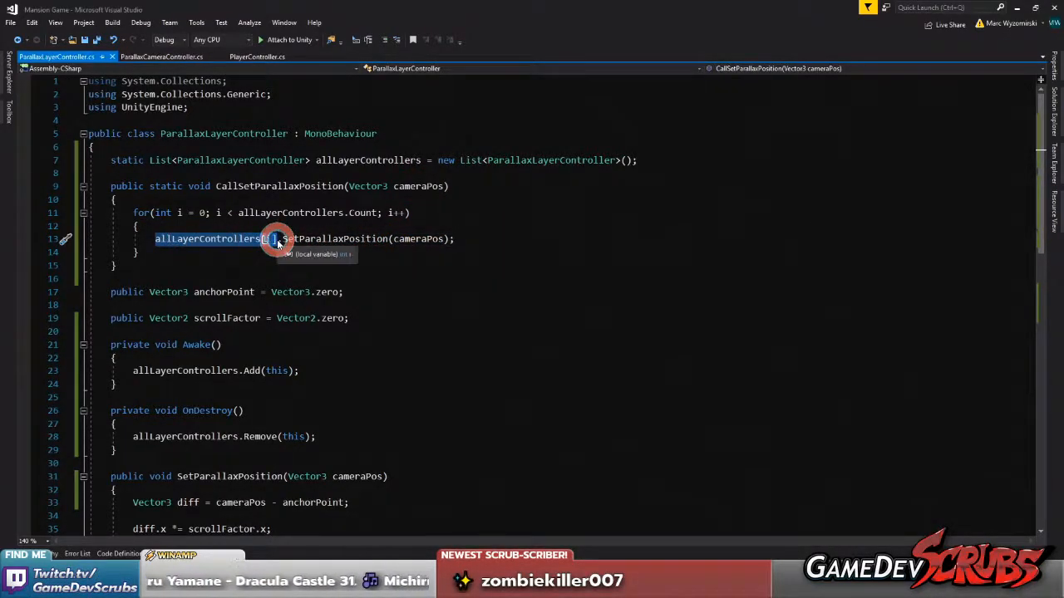
pyautogui.hotkey('ctrl', 'Return')
pyautogui.write('if(allLayerControllers[i')
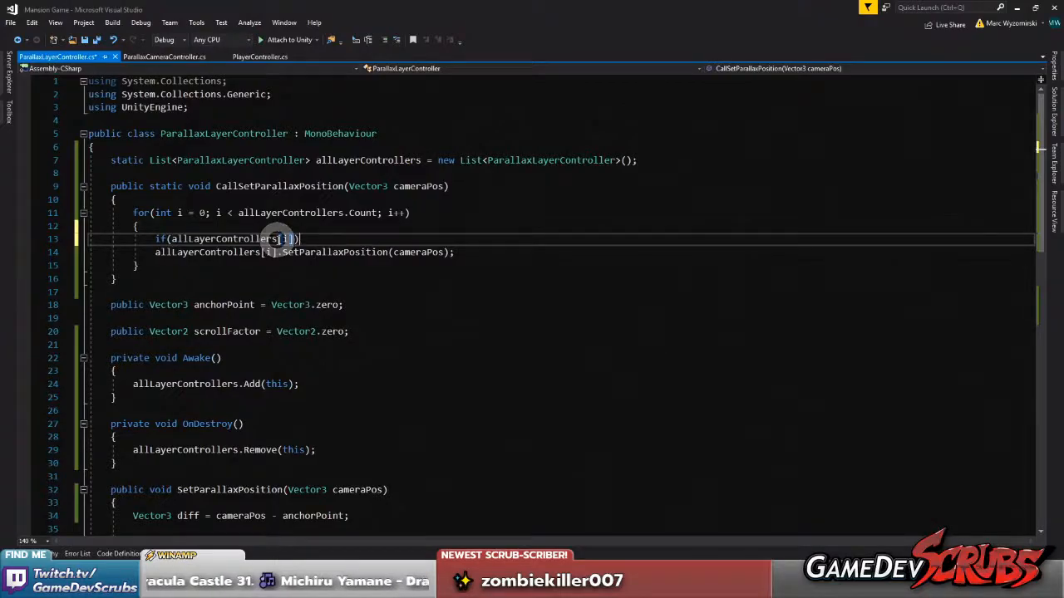
pyautogui.press('Right')
pyautogui.press('Tab')
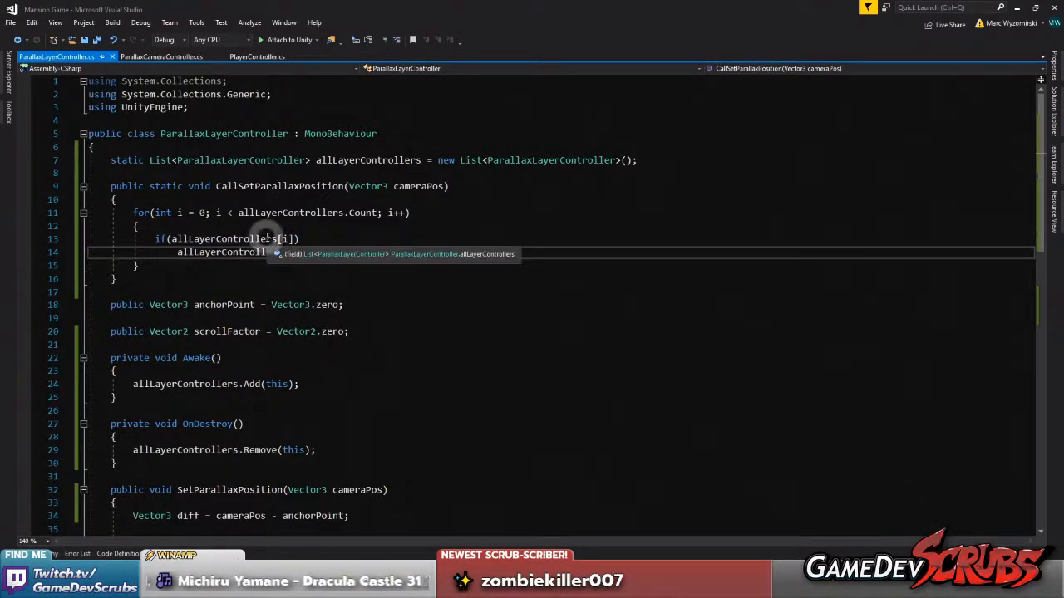
pyautogui.click(96, 39)
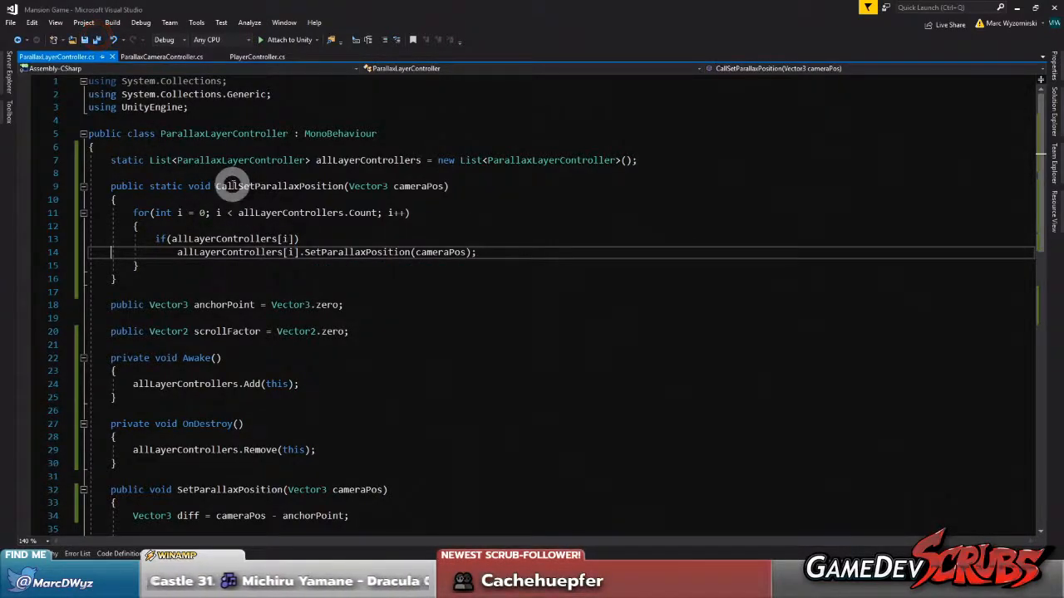
# In ParallaxCameraController.cs, add ParallaxLayerController.CallSetParallaxPosition(camera.pos) to the body of OnPreRender
pyautogui.doubleClick(238, 133)
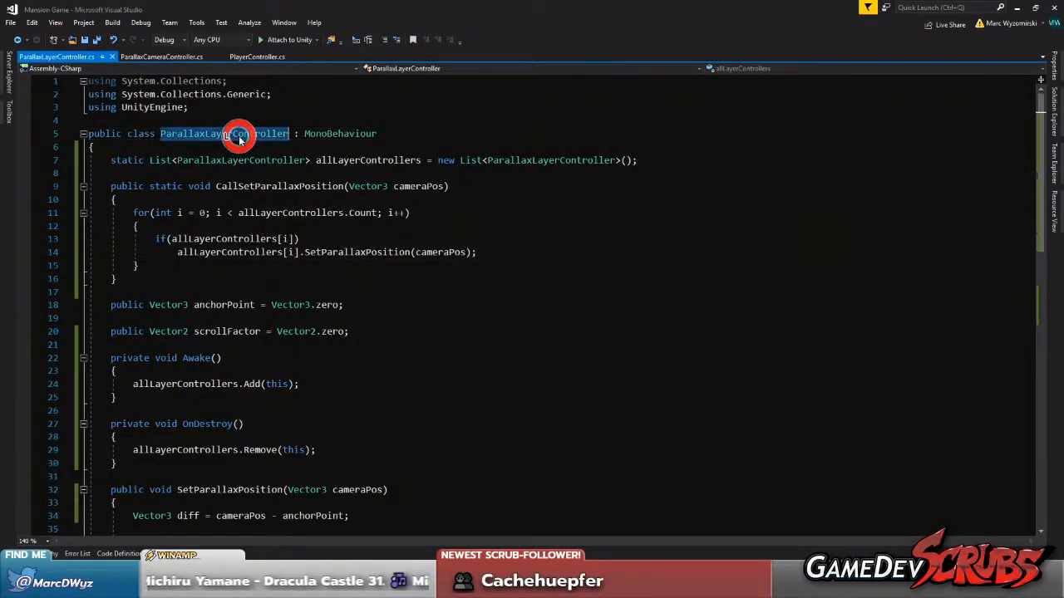
pyautogui.click(164, 57)
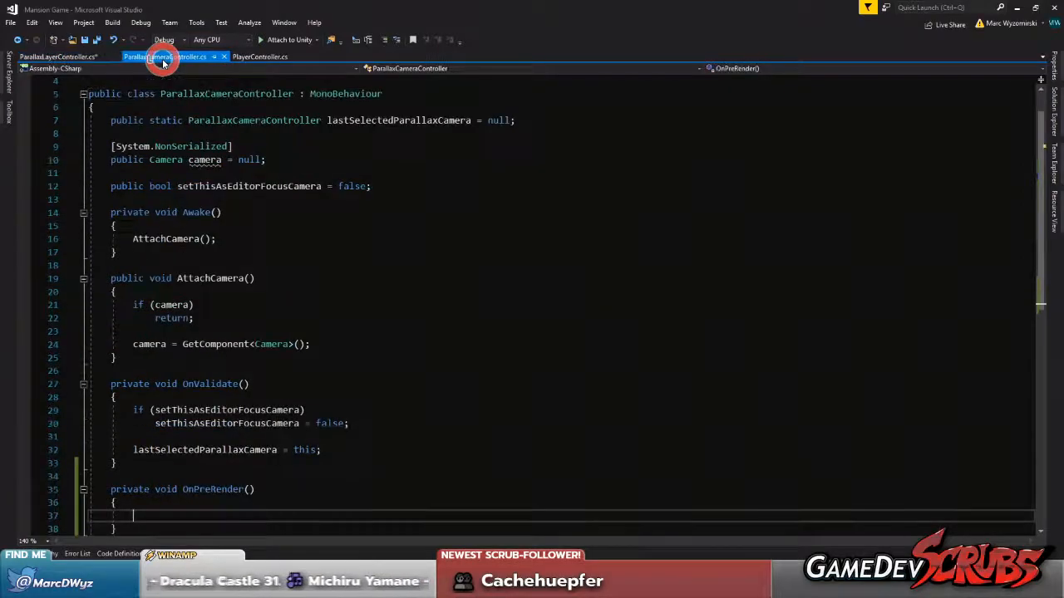
pyautogui.scroll(-4, 244, 217)
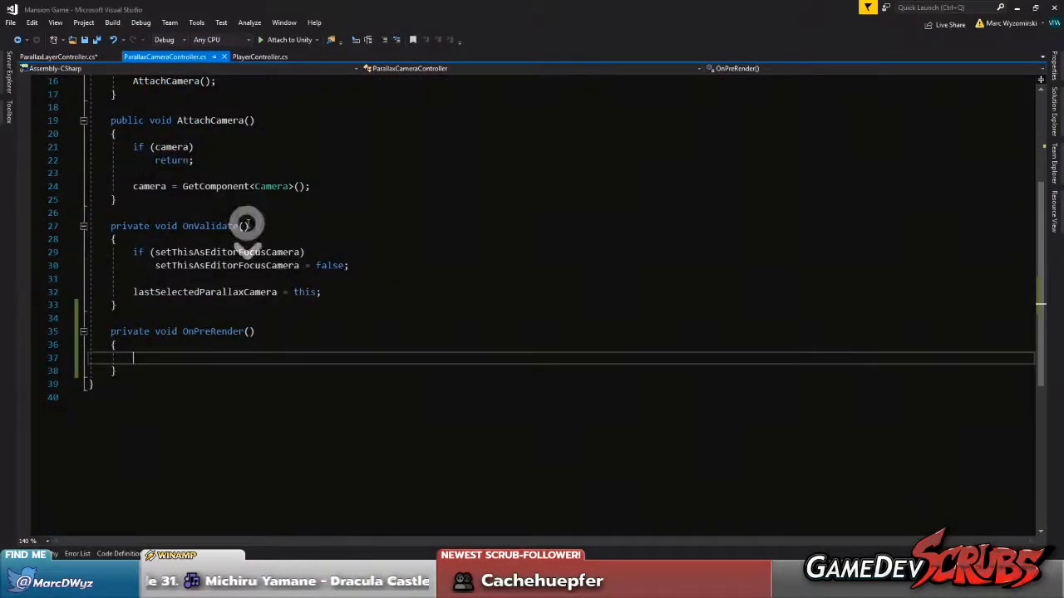
pyautogui.hotkey('ctrl', 'v')
pyautogui.write('.Ca')
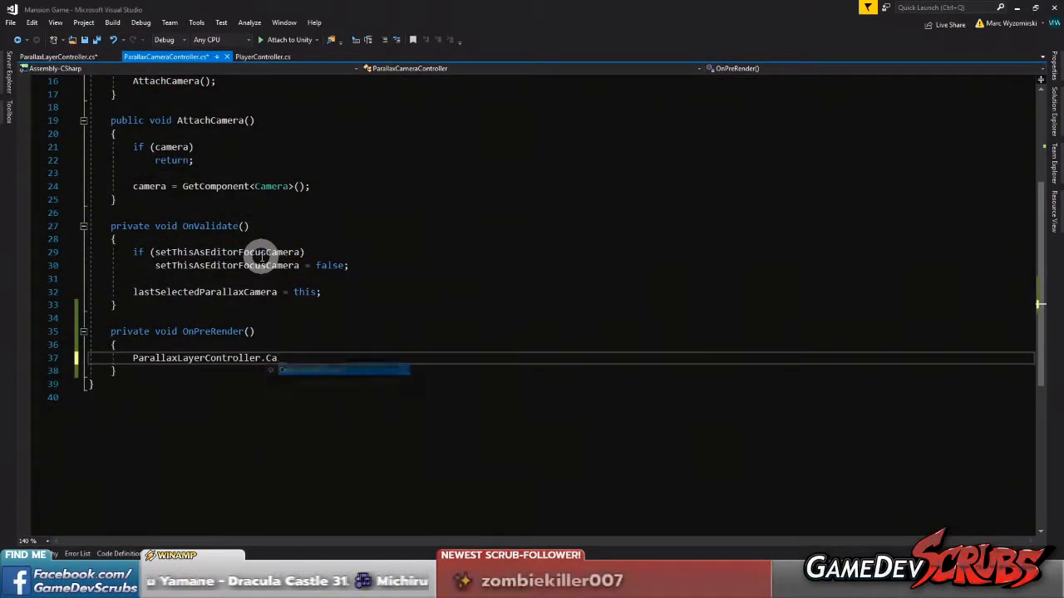
pyautogui.press('Tab')
pyautogui.write('(')
pyautogui.write('camera.pos')
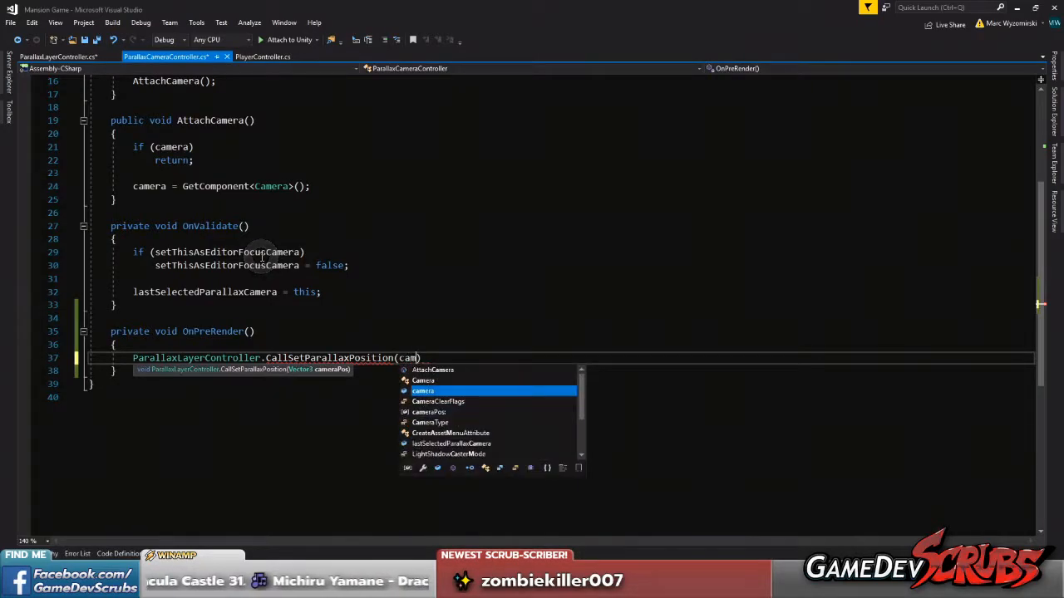
pyautogui.write(')')
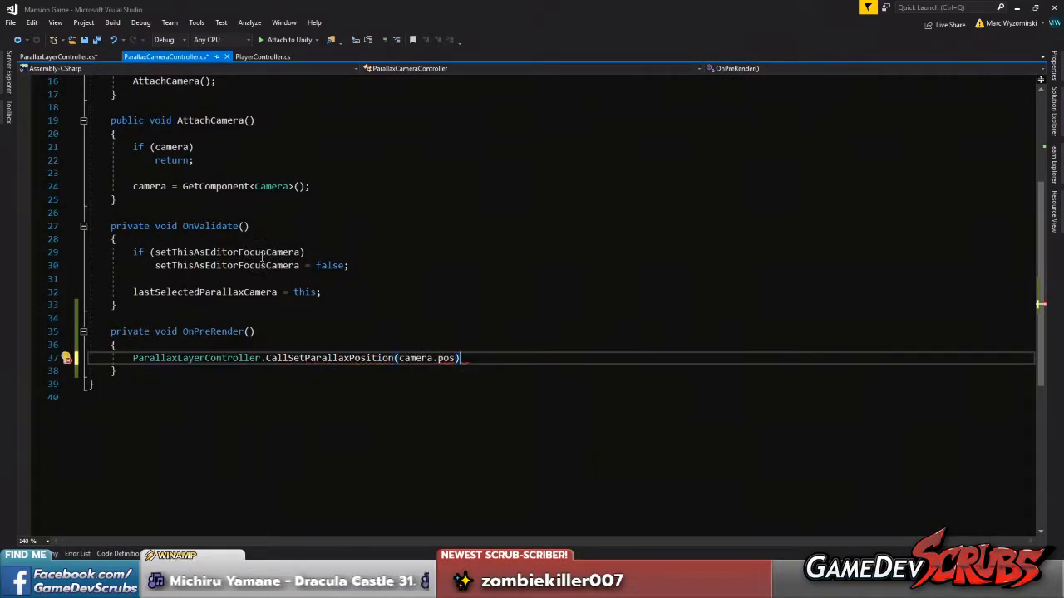
pyautogui.write('tran')
# Change the argument of the OnPreRender call to camera.transform.position, end the statement with a semicolon, and save all files
pyautogui.press('Tab')
pyautogui.write('.')
pyautogui.press('BackSpace')
pyautogui.press('BackSpace')
pyautogui.press('BackSpace')
pyautogui.press('BackSpace')
pyautogui.press('BackSpace')
pyautogui.press('BackSpace')
pyautogui.press('BackSpace')
pyautogui.press('BackSpace')
pyautogui.press('BackSpace')
pyautogui.press('BackSpace')
pyautogui.press('BackSpace')
pyautogui.press('BackSpace')
pyautogui.press('BackSpace')
pyautogui.press('BackSpace')
pyautogui.press('BackSpace')
pyautogui.press('BackSpace')
pyautogui.press('BackSpace')
pyautogui.press('BackSpace')
pyautogui.press('BackSpace')
pyautogui.press('BackSpace')
pyautogui.press('BackSpace')
pyautogui.write('transfo')
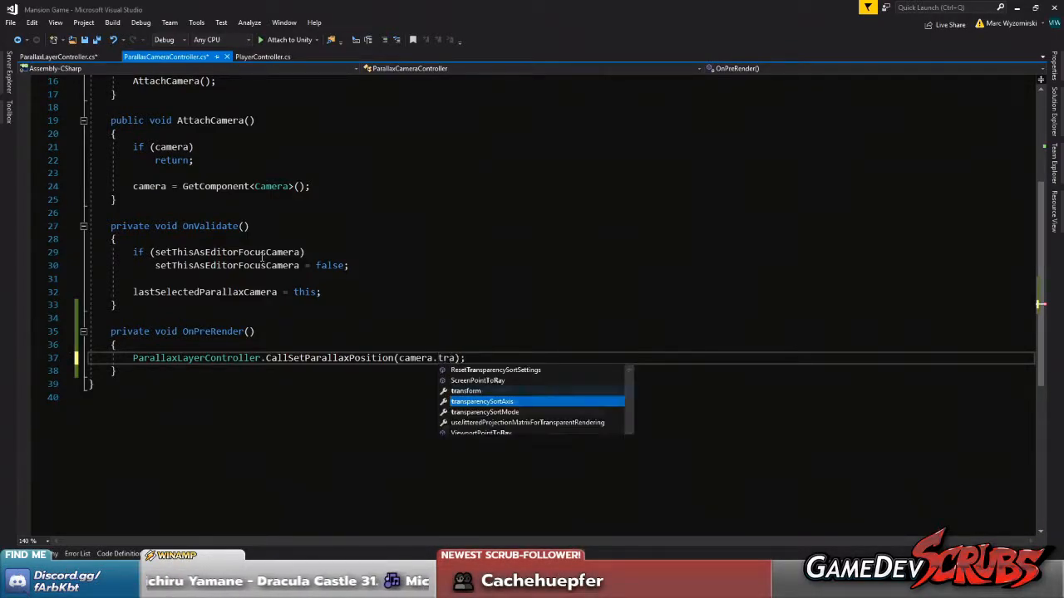
pyautogui.write('rm.po')
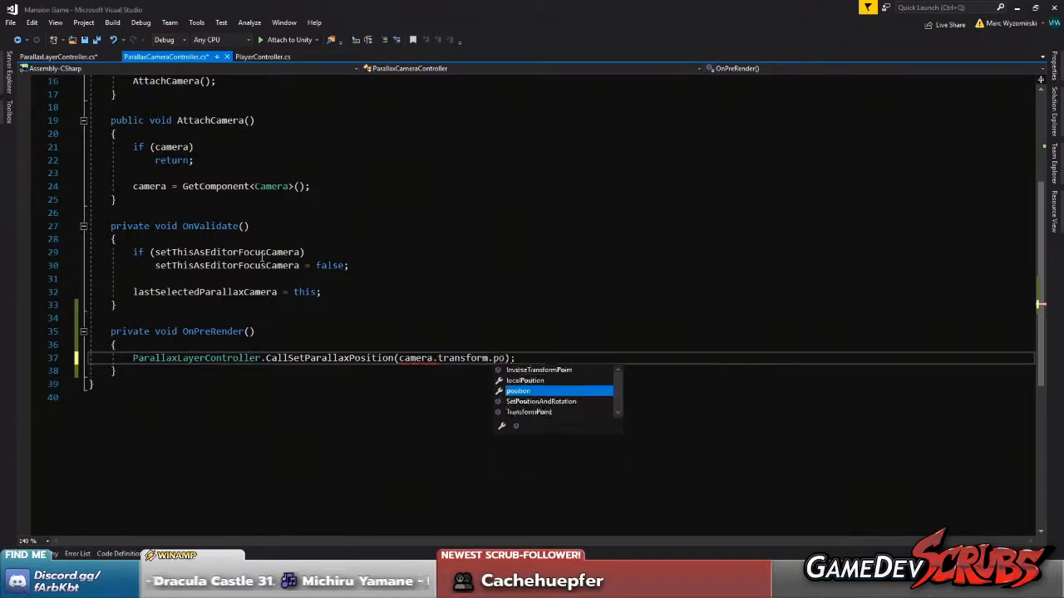
pyautogui.press('Tab')
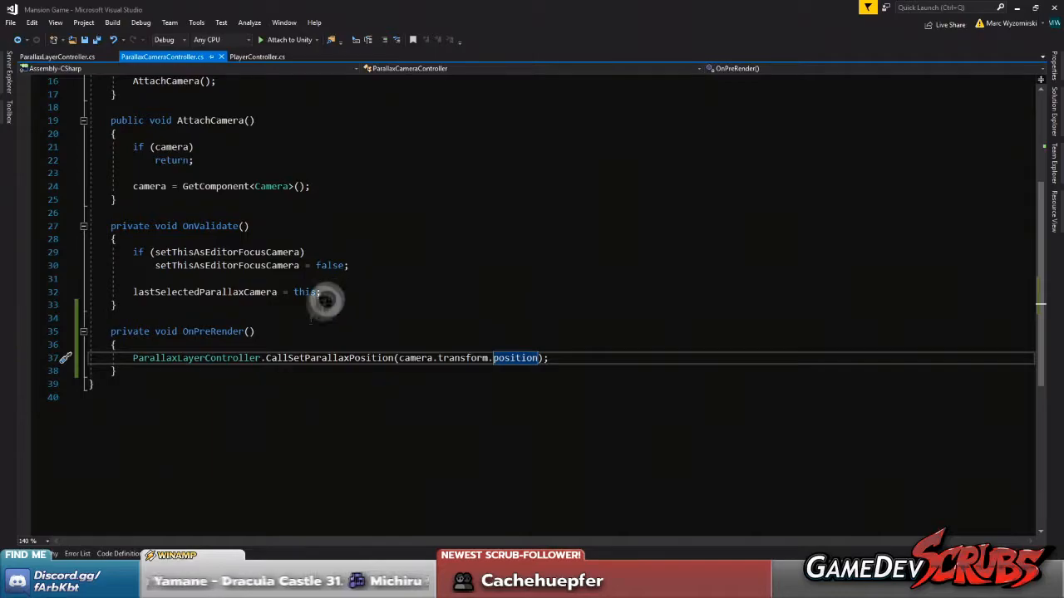
pyautogui.scroll(2, 316, 333)
pyautogui.click(240, 419)
pyautogui.click(97, 39)
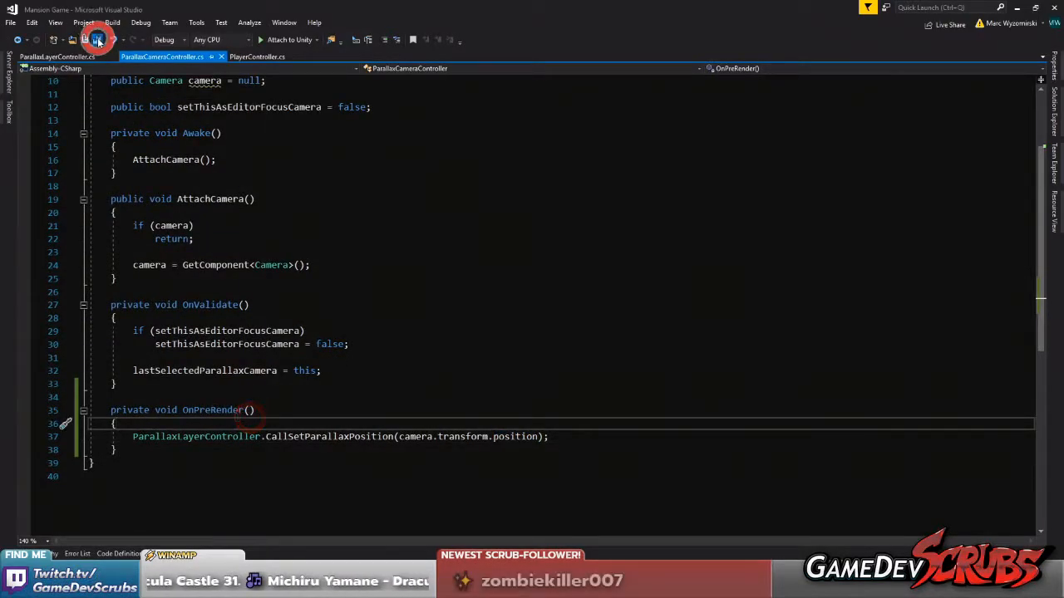
# Review the code of ParallaxCameraController.cs and ParallaxLayerController.cs, making sure all files are saved
pyautogui.scroll(1, 341, 388)
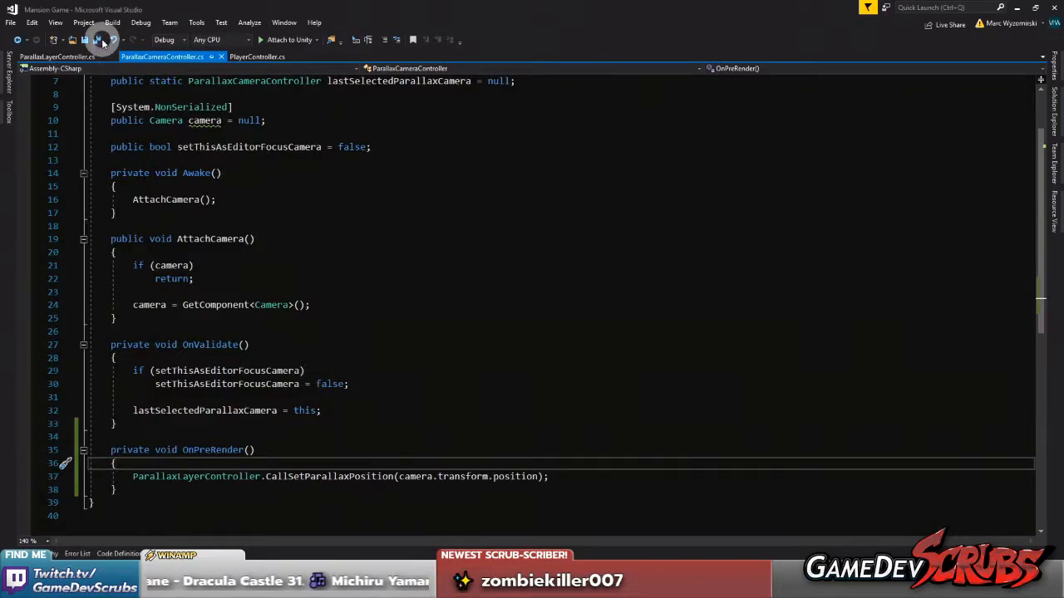
pyautogui.scroll(2, 338, 394)
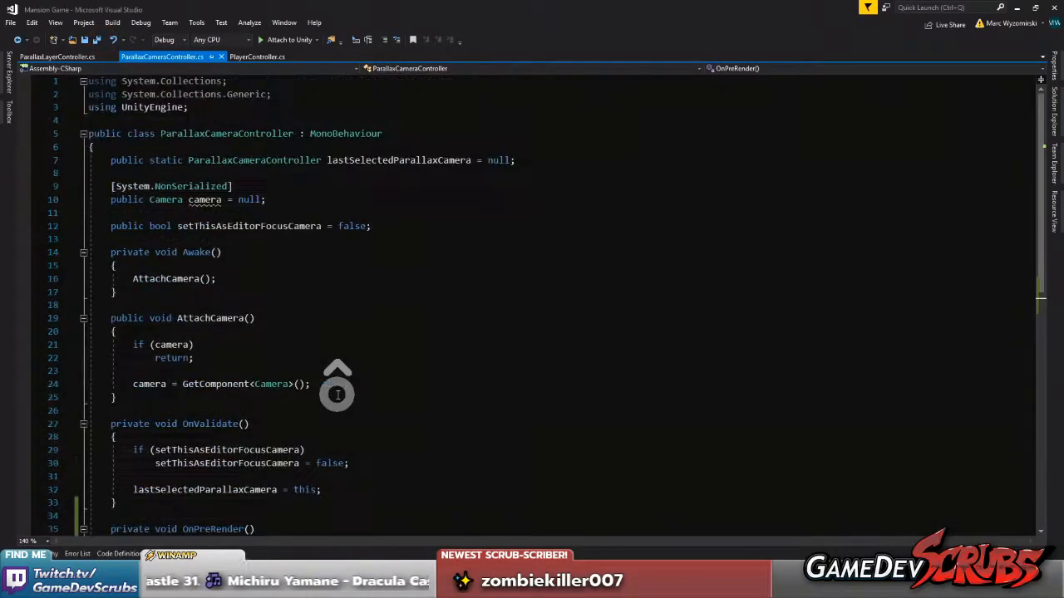
pyautogui.scroll(-4, 333, 393)
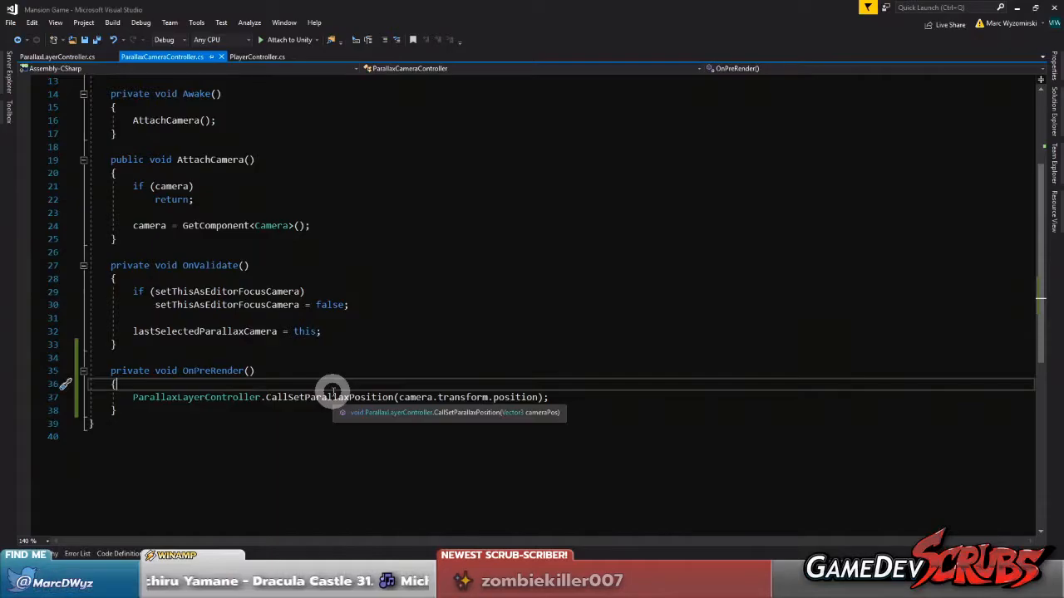
pyautogui.click(64, 57)
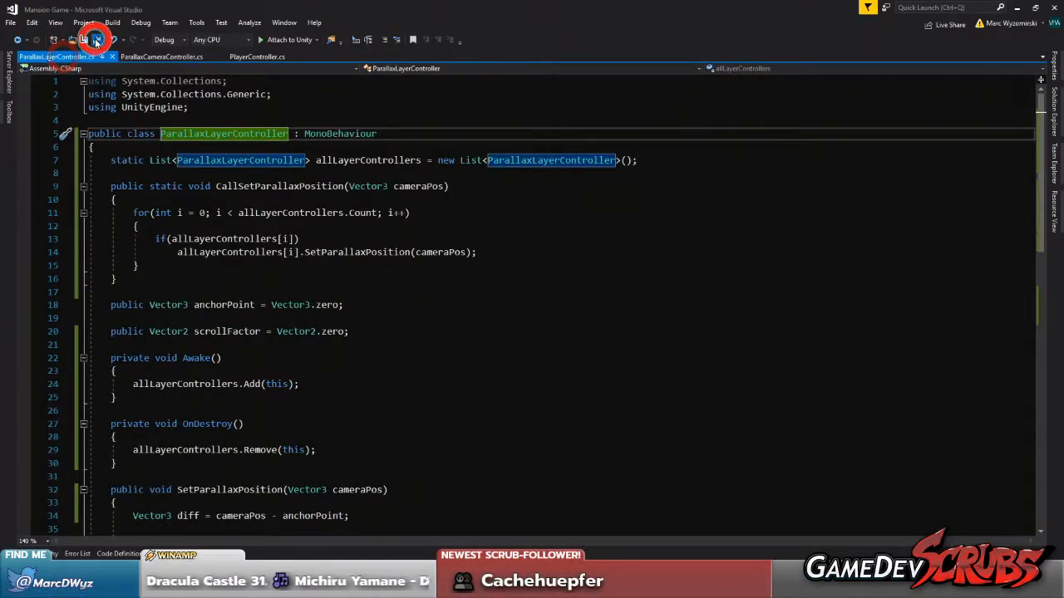
pyautogui.scroll(-6, 274, 297)
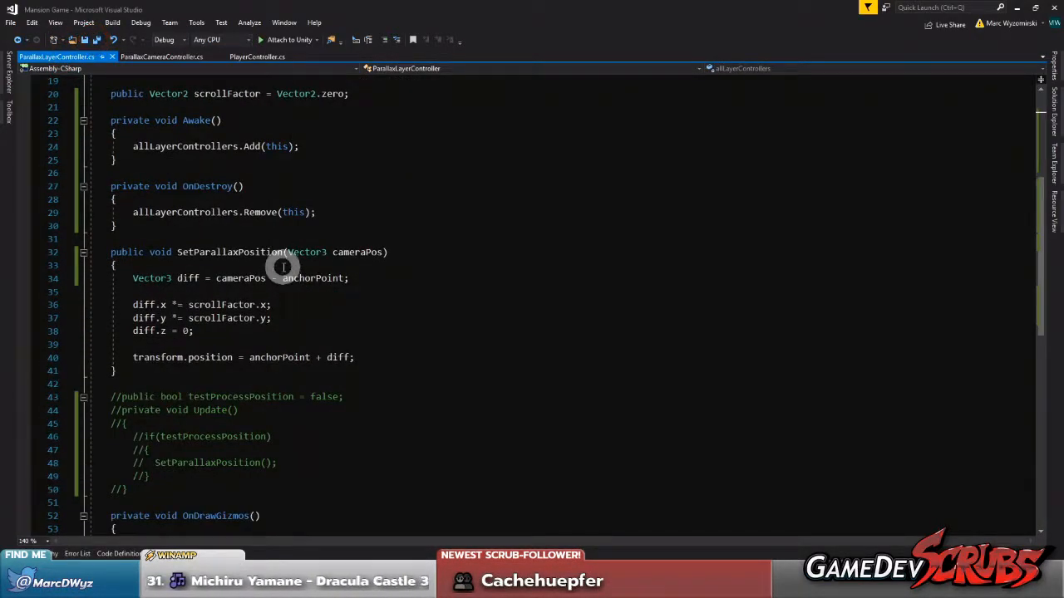
pyautogui.scroll(-4, 282, 282)
pyautogui.click(97, 41)
pyautogui.scroll(10, 361, 209)
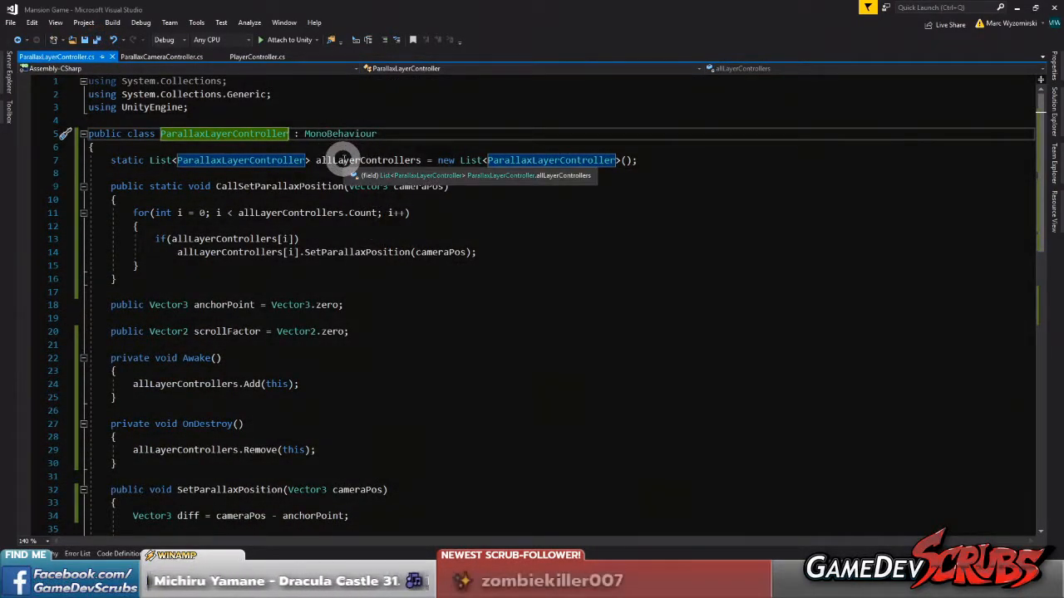
pyautogui.click(94, 41)
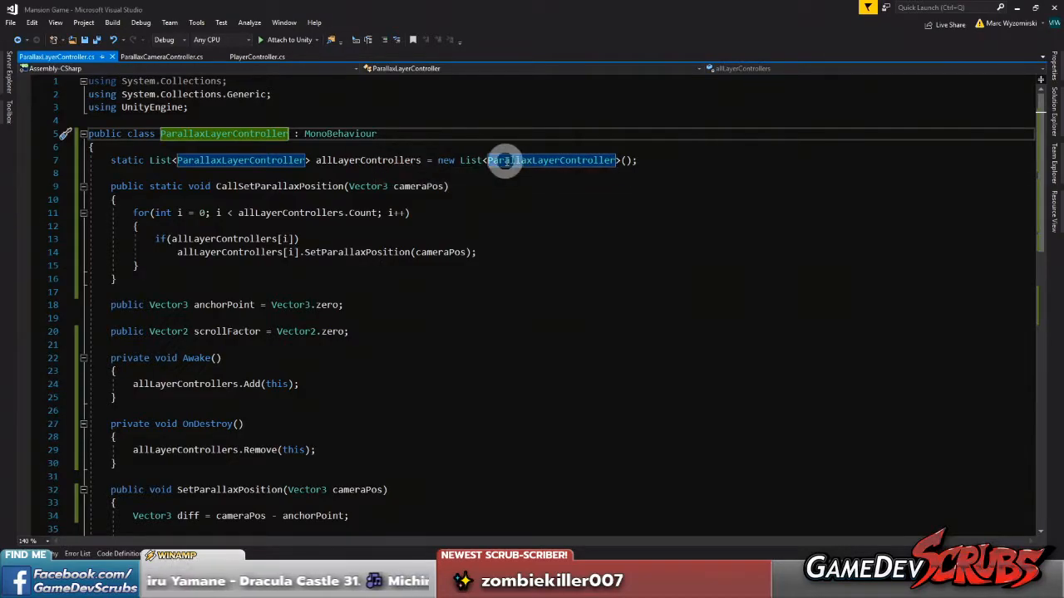
pyautogui.click(96, 42)
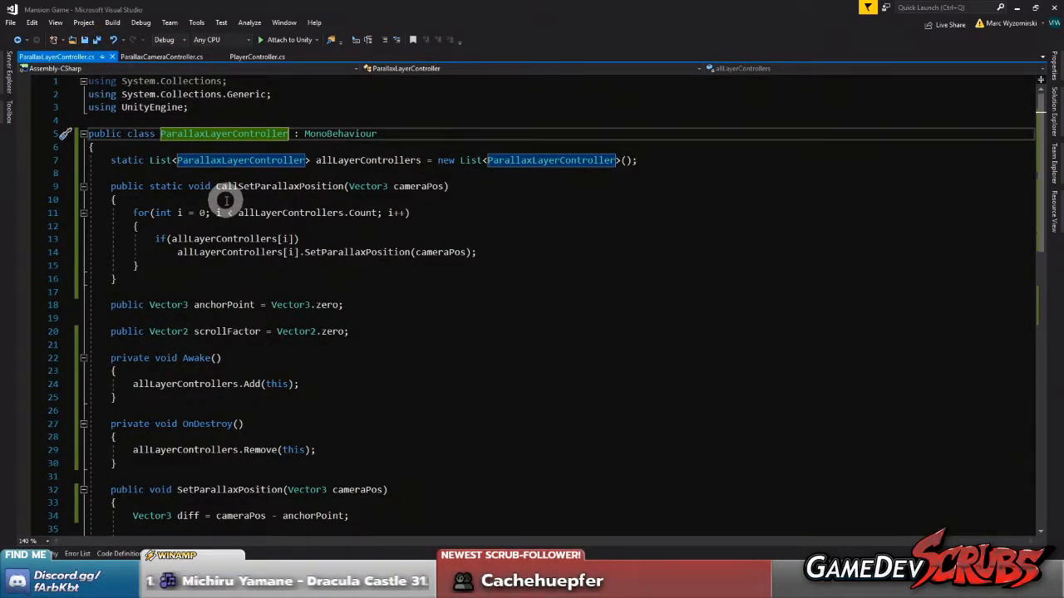
# Switch to the Unity editor and show the test scene in the Game view
pyautogui.moveTo(835, 584)
pyautogui.click(833, 532)
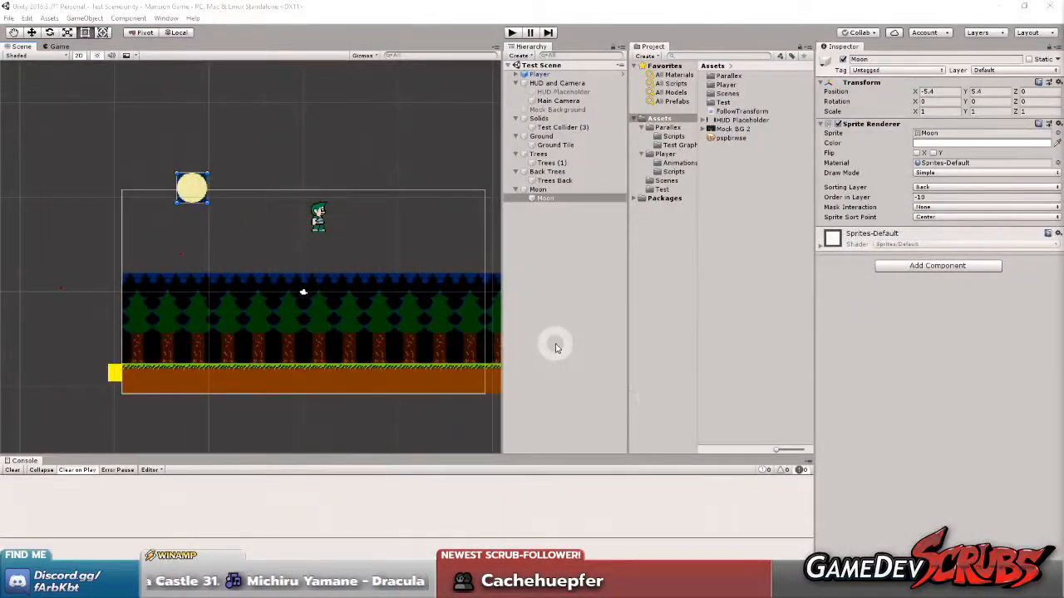
pyautogui.middleClick(279, 172)
pyautogui.moveTo(339, 175); pyautogui.dragTo(283, 175, button='middle')
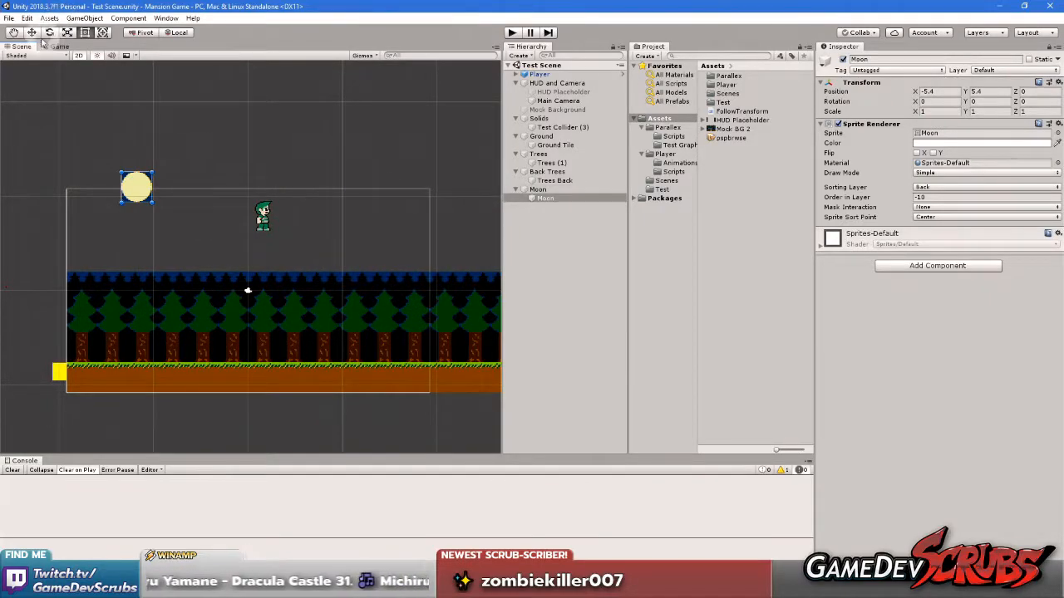
pyautogui.click(59, 46)
pyautogui.click(327, 232)
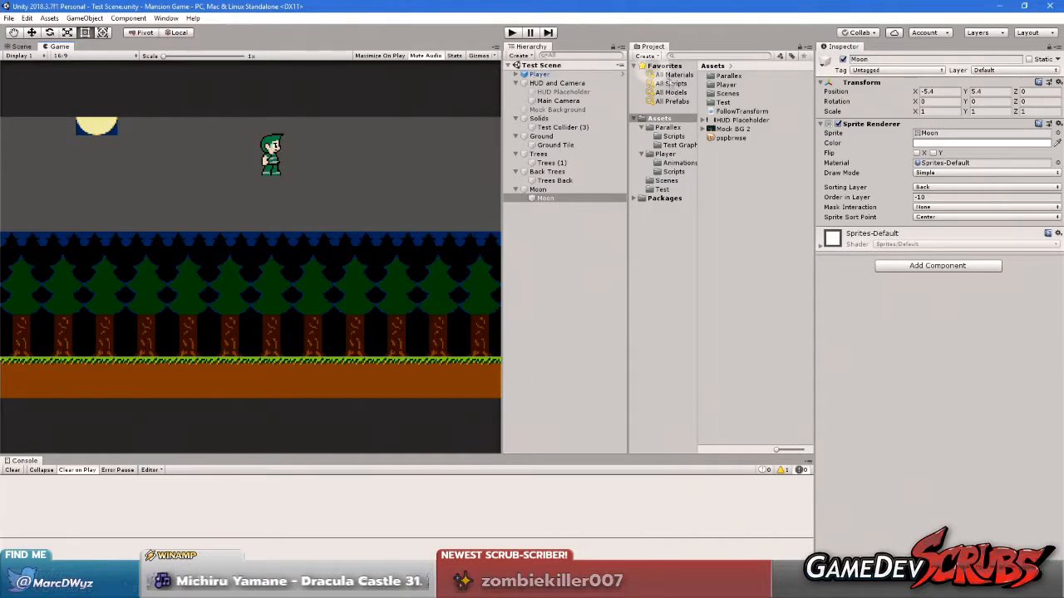
# Try shifting the X position of the HUD and Camera object, and undo the change
pyautogui.click(536, 83)
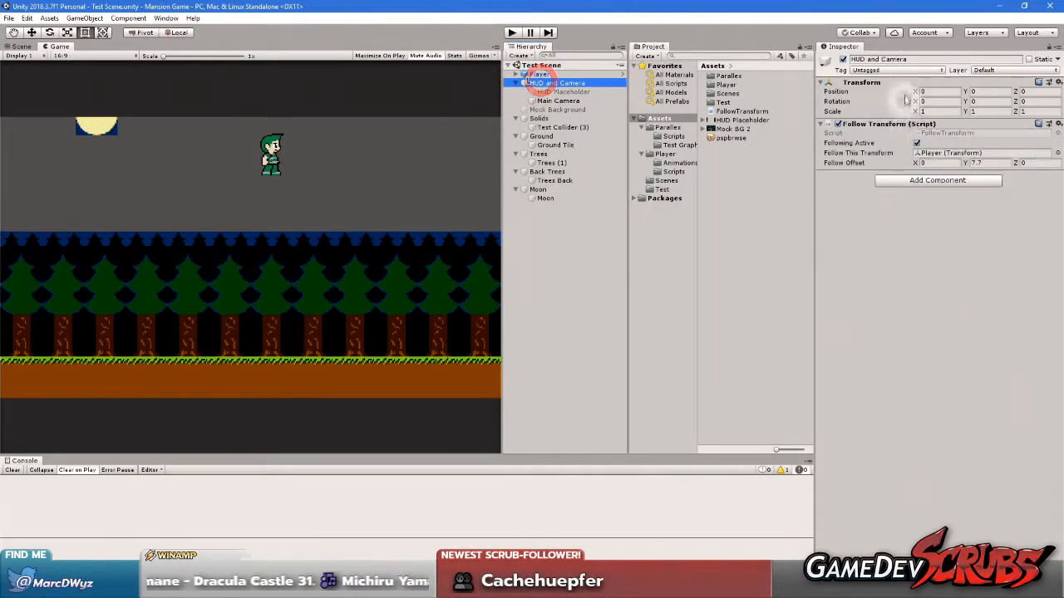
pyautogui.moveTo(916, 94); pyautogui.dragTo(901, 133)
pyautogui.hotkey('ctrl', 'z')
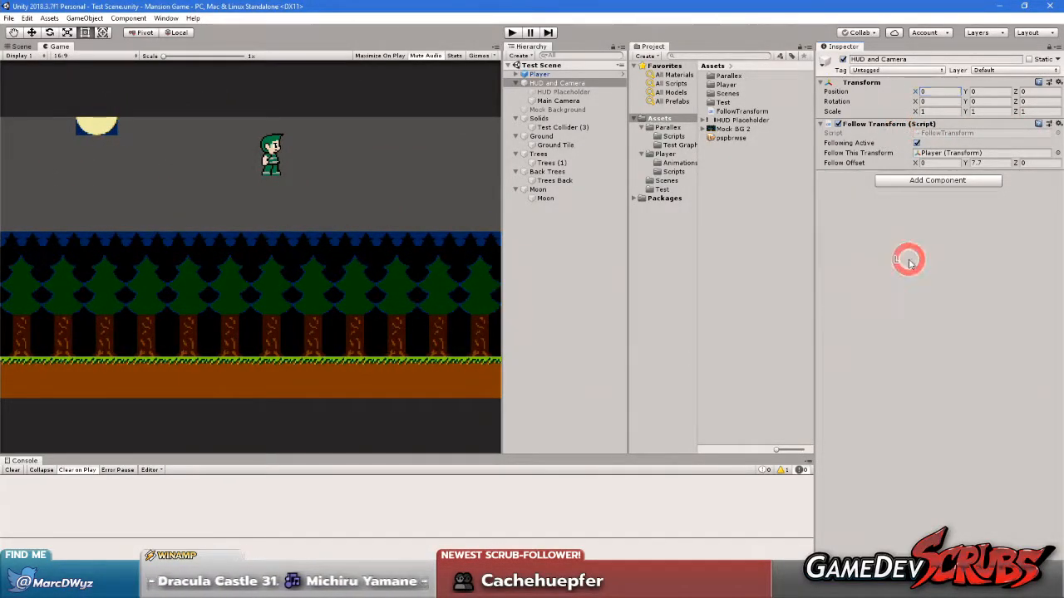
# Return to the Scene view and look closely at the start of the tree and ground layers
pyautogui.click(20, 46)
pyautogui.moveTo(176, 221); pyautogui.dragTo(239, 219, button='middle')
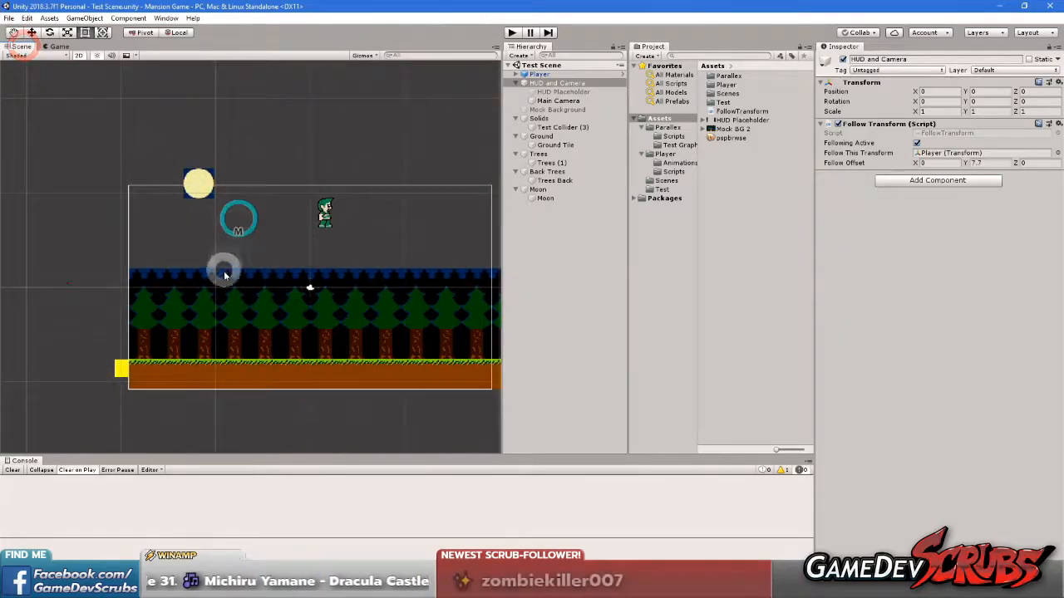
pyautogui.scroll(2, 224, 275)
pyautogui.moveTo(221, 337); pyautogui.dragTo(268, 294, button='middle')
pyautogui.scroll(2, 221, 287)
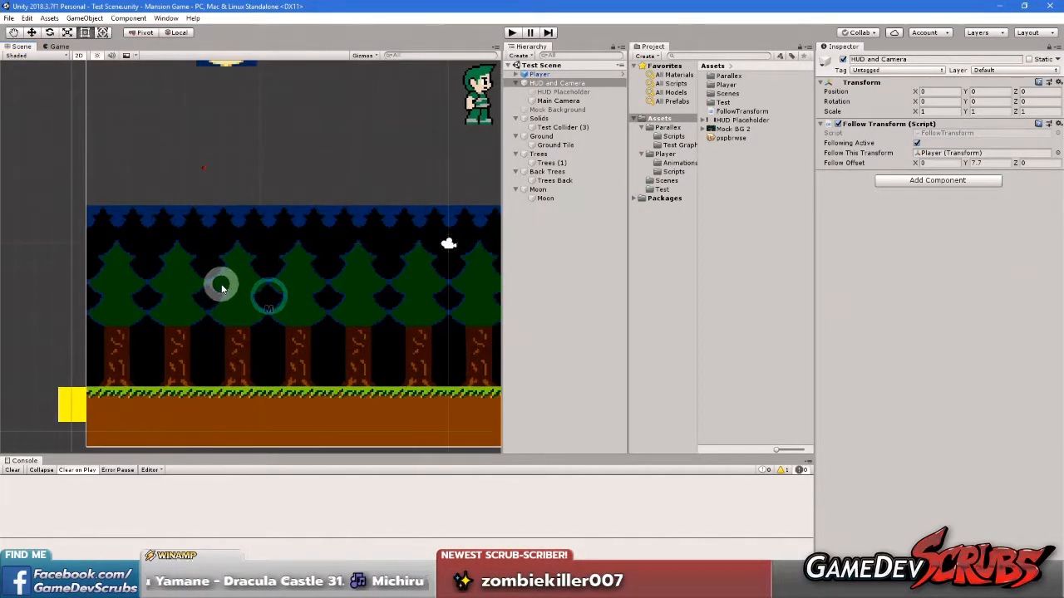
# Look over the layers in the Scene view, then show the Game view and inspect the parent Moon object's Parallax Layer Controller
pyautogui.scroll(-2, 239, 289)
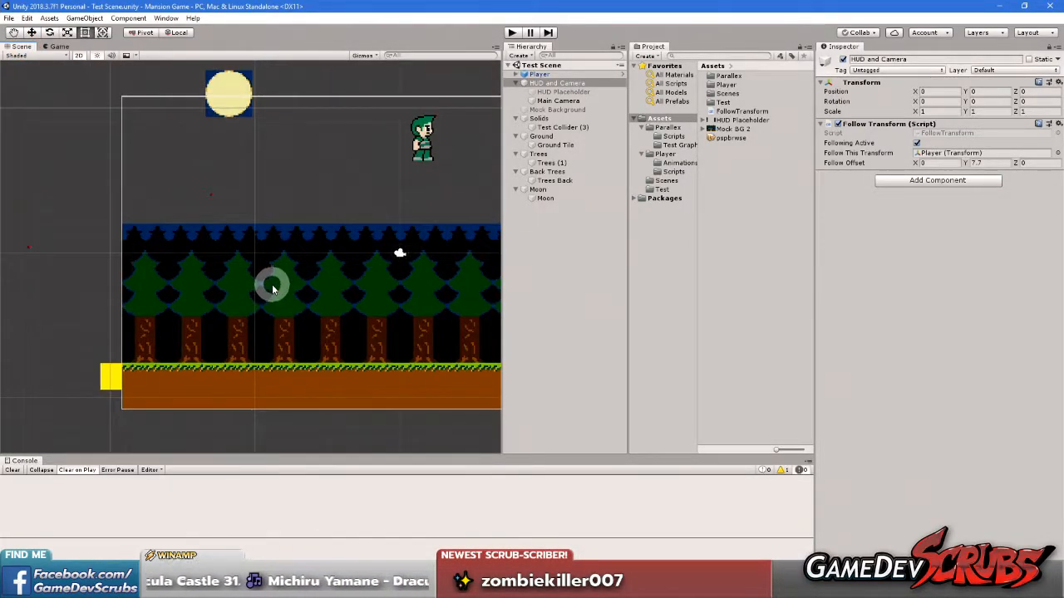
pyautogui.scroll(-1, 314, 288)
pyautogui.moveTo(347, 290); pyautogui.dragTo(266, 295, button='middle')
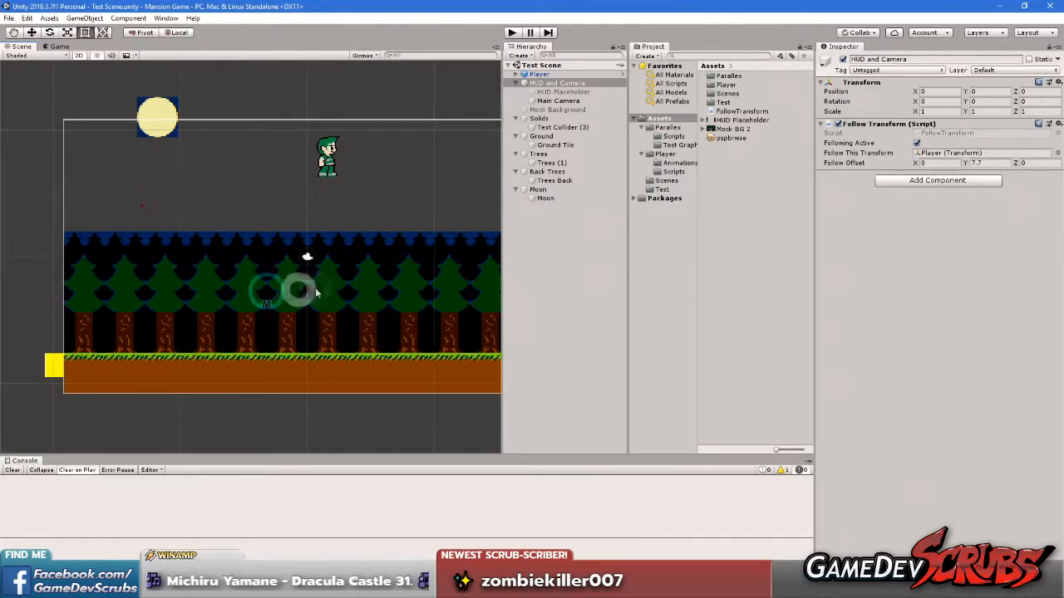
pyautogui.click(56, 46)
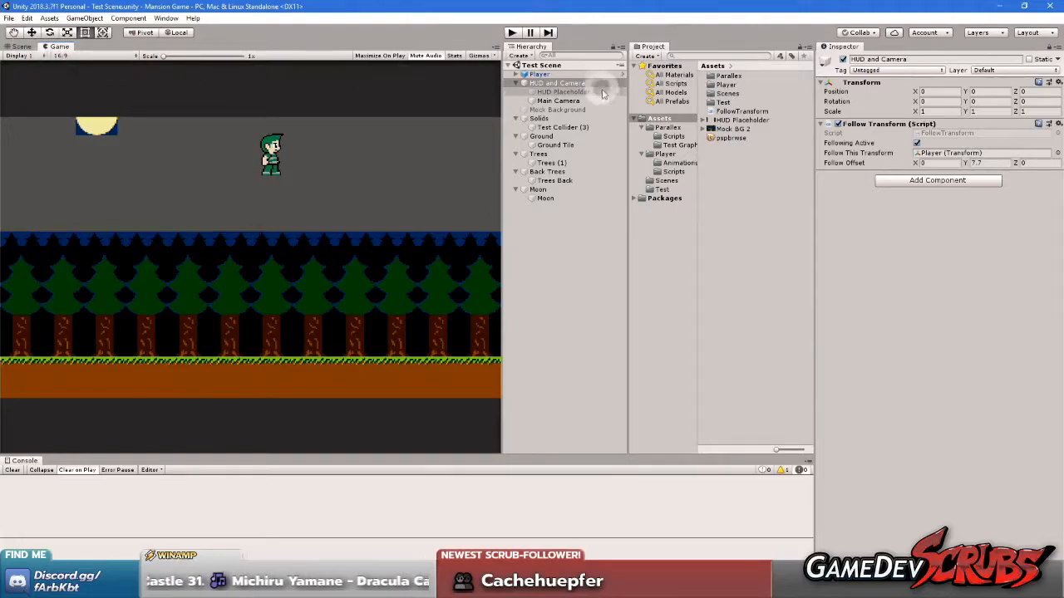
pyautogui.click(539, 189)
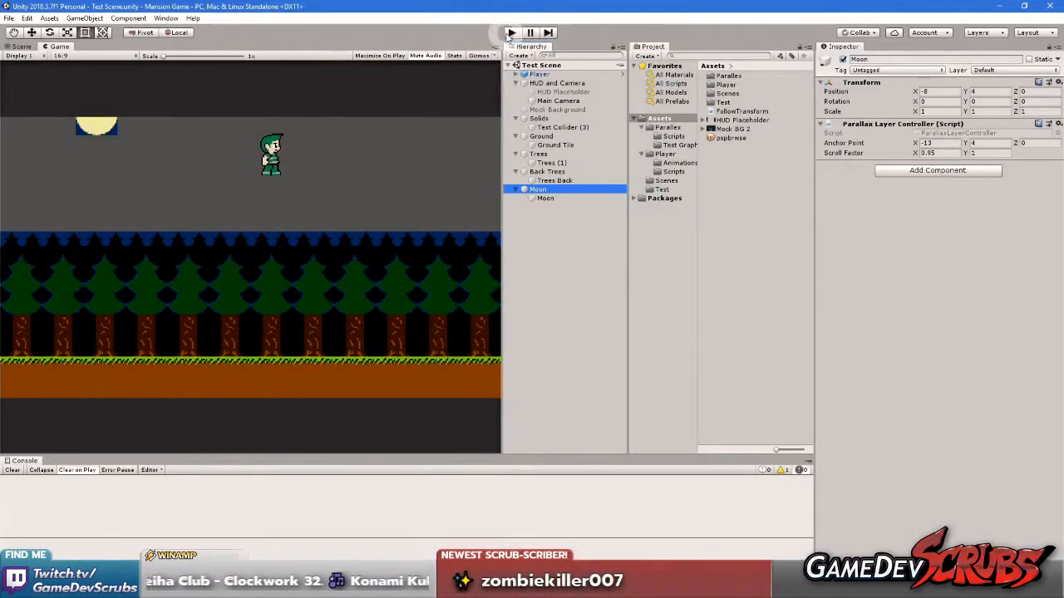
# Play the scene and test the parallax layers by running the player right, jumping, and running back to the start of the ground
pyautogui.click(511, 31)
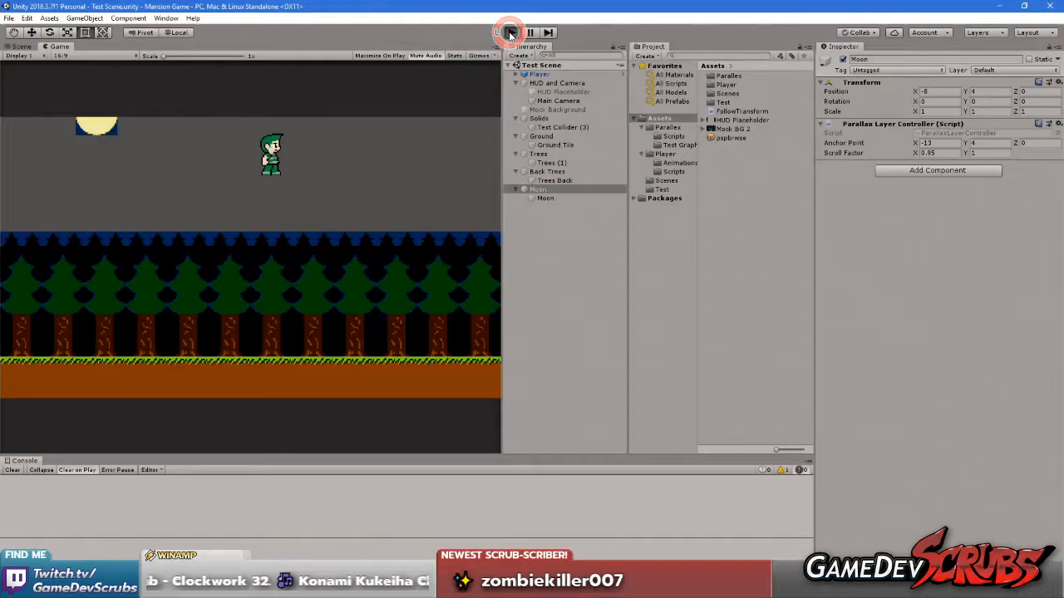
pyautogui.click(358, 200)
pyautogui.press('Right')
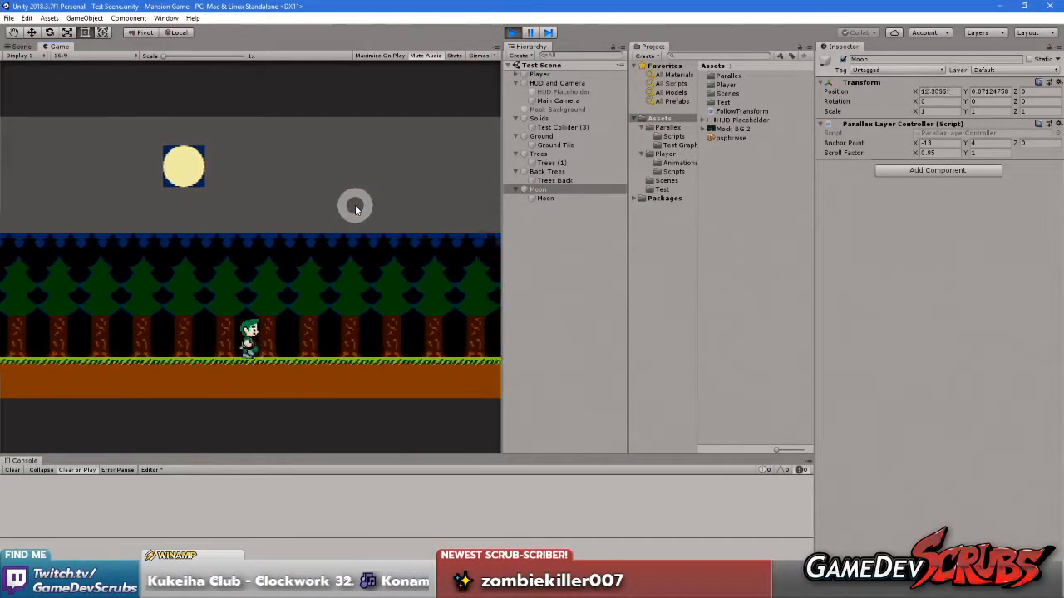
pyautogui.press('Right')
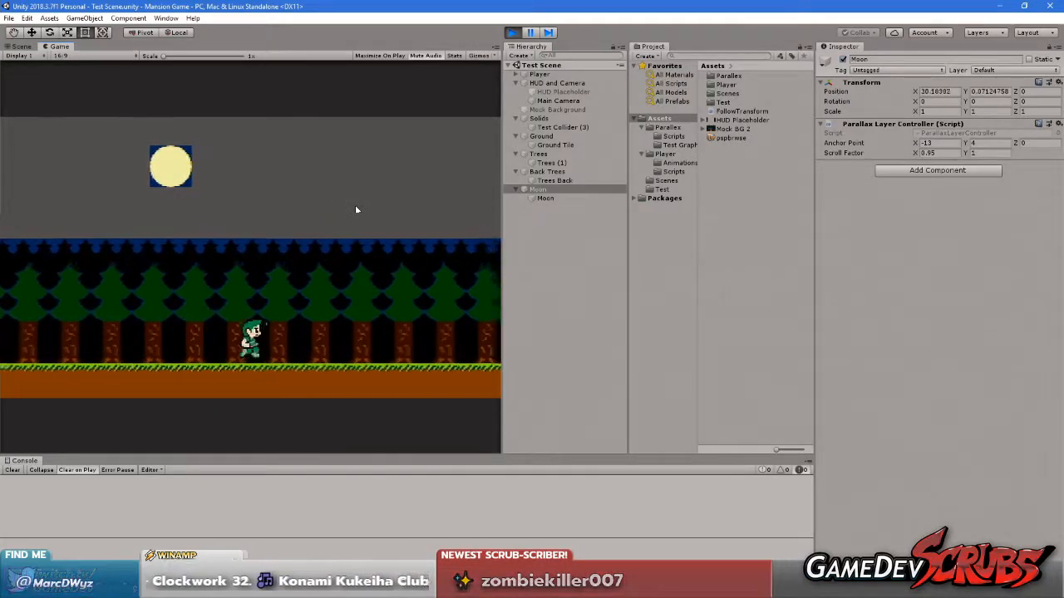
pyautogui.press('Right')
pyautogui.press('space')
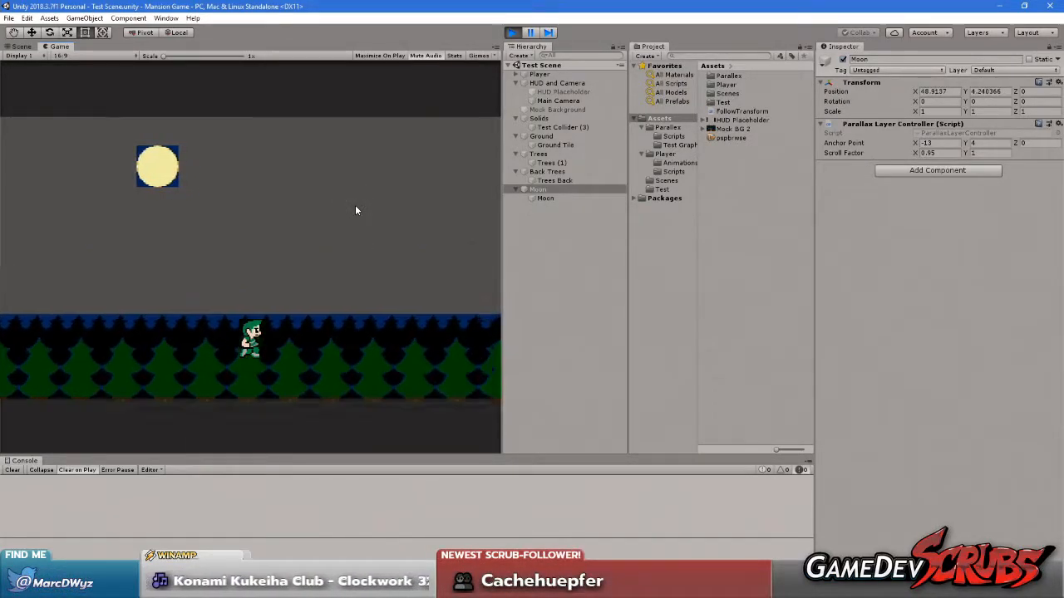
pyautogui.press('Left')
pyautogui.press('Left')
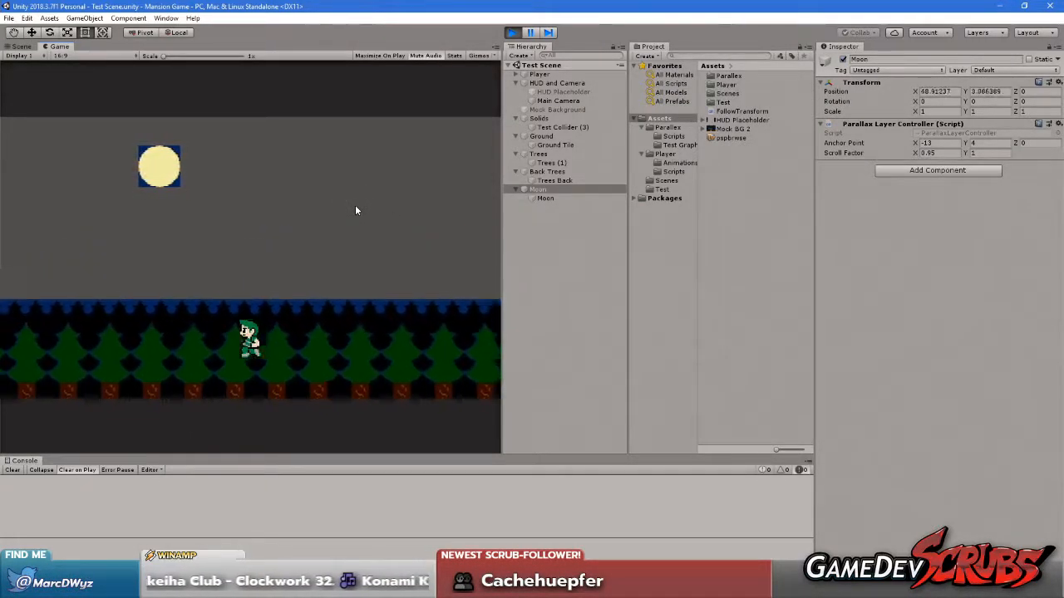
pyautogui.press('Left')
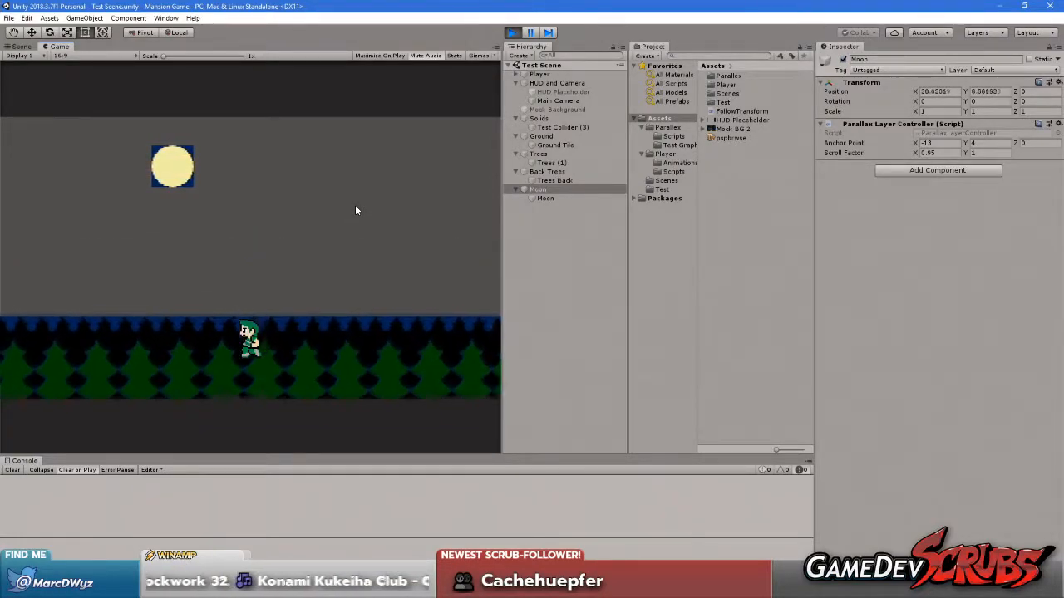
pyautogui.press('Left')
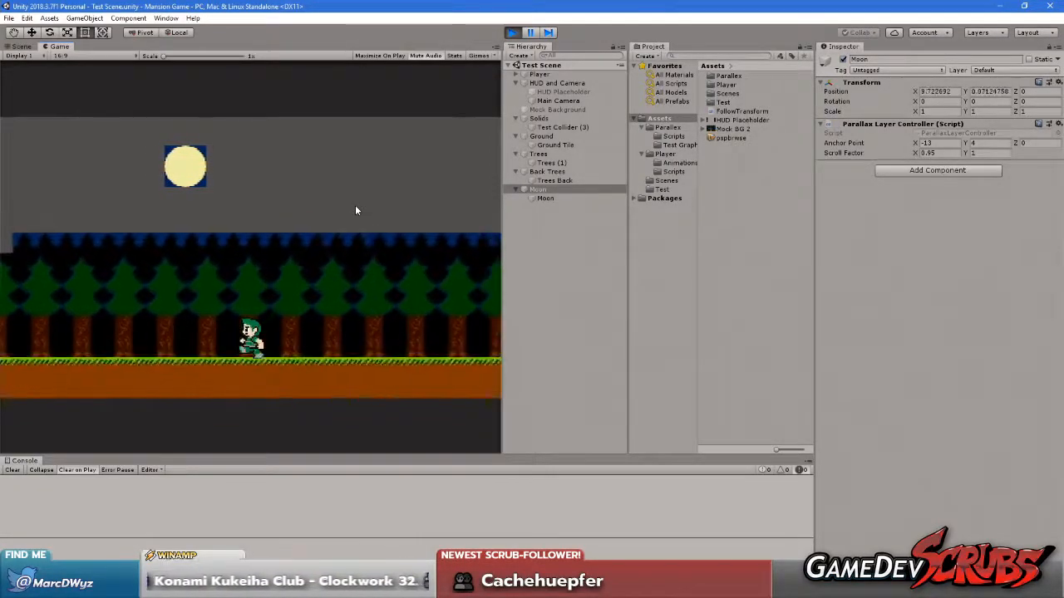
pyautogui.press('Left')
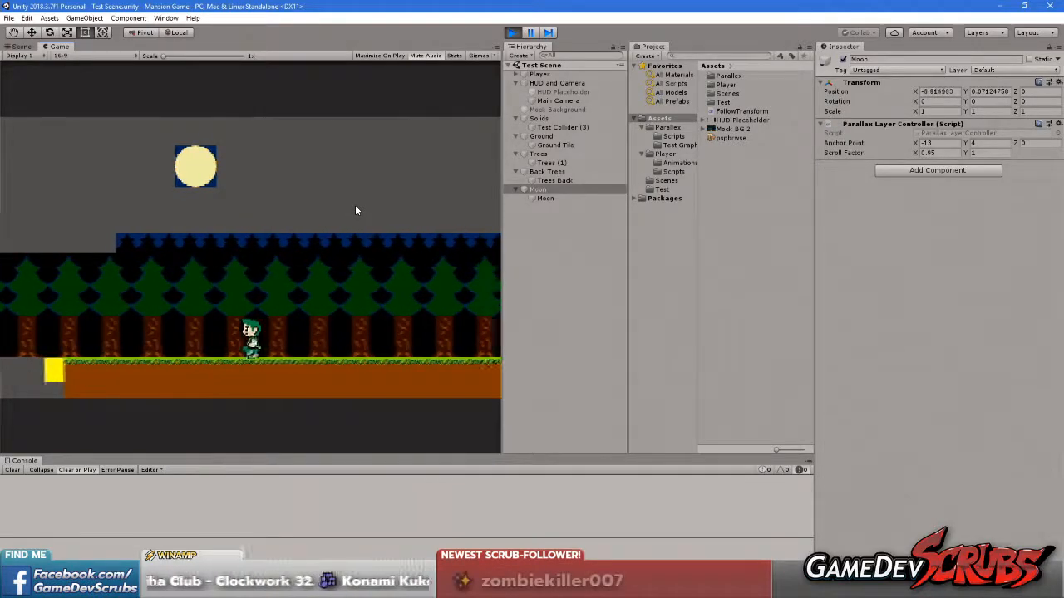
# Run and jump the player far to the right while watching the moon and tree layers, and stop play mode
pyautogui.press('Right')
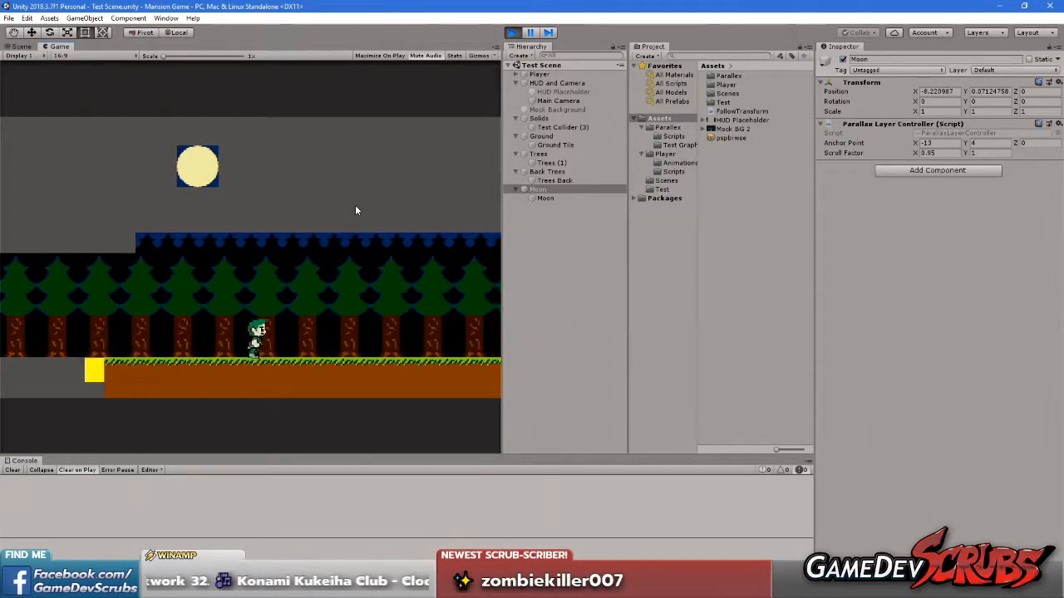
pyautogui.press('Right')
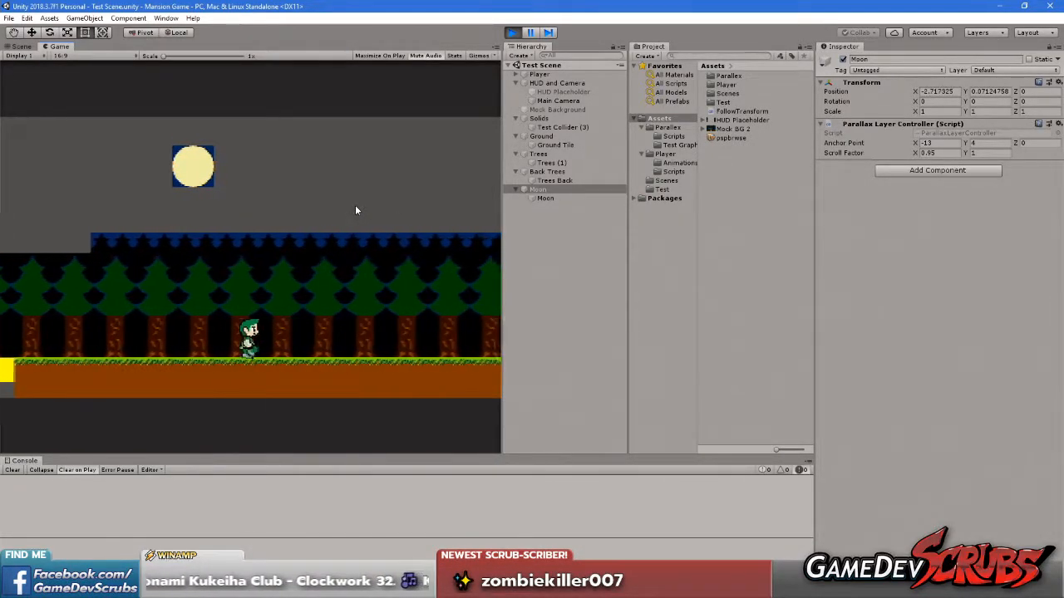
pyautogui.press('Right')
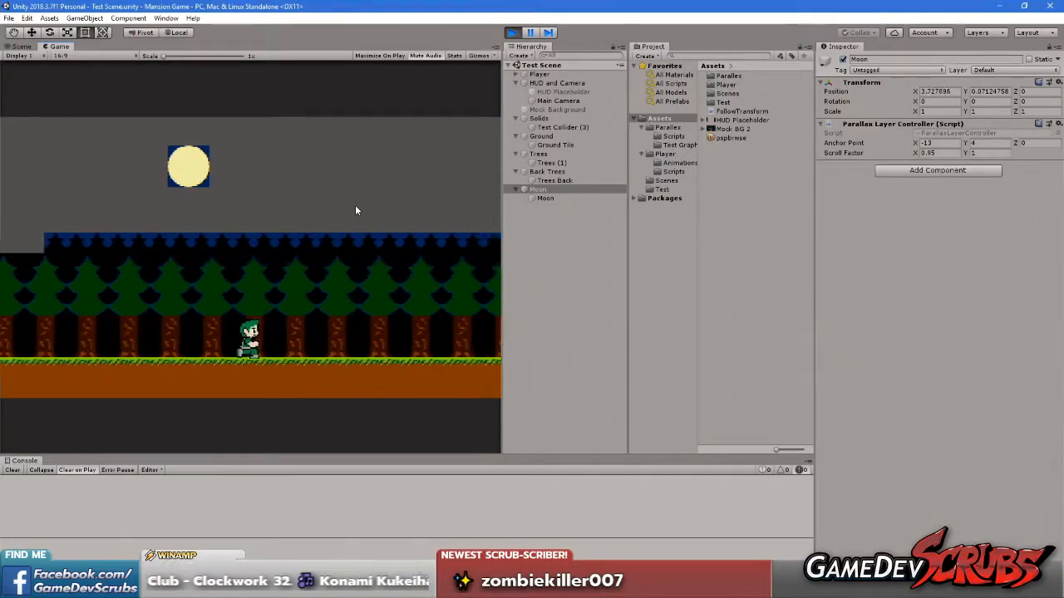
pyautogui.press('Right')
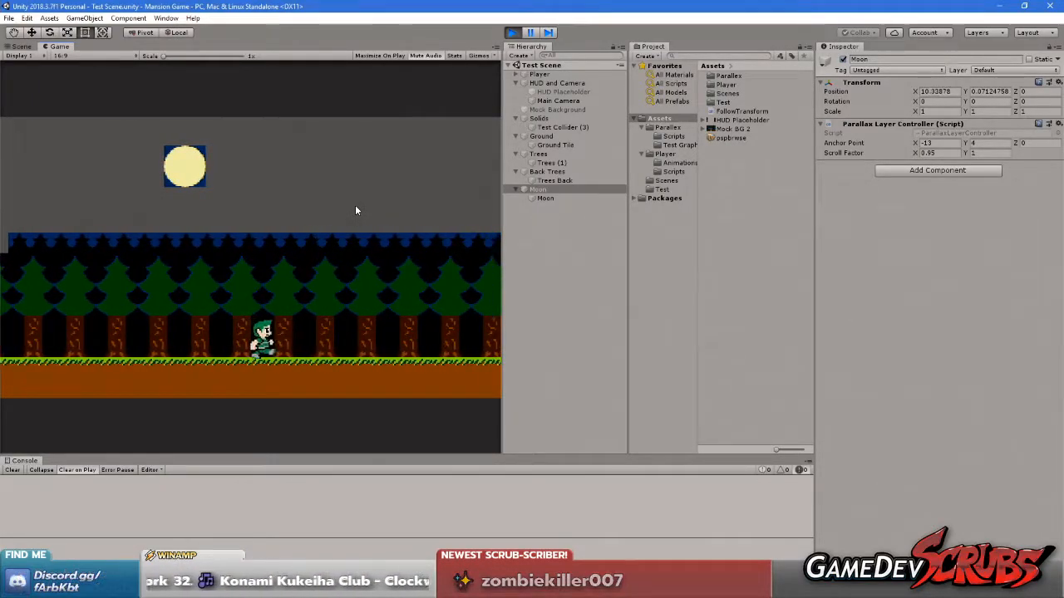
pyautogui.press('space')
pyautogui.press('Right')
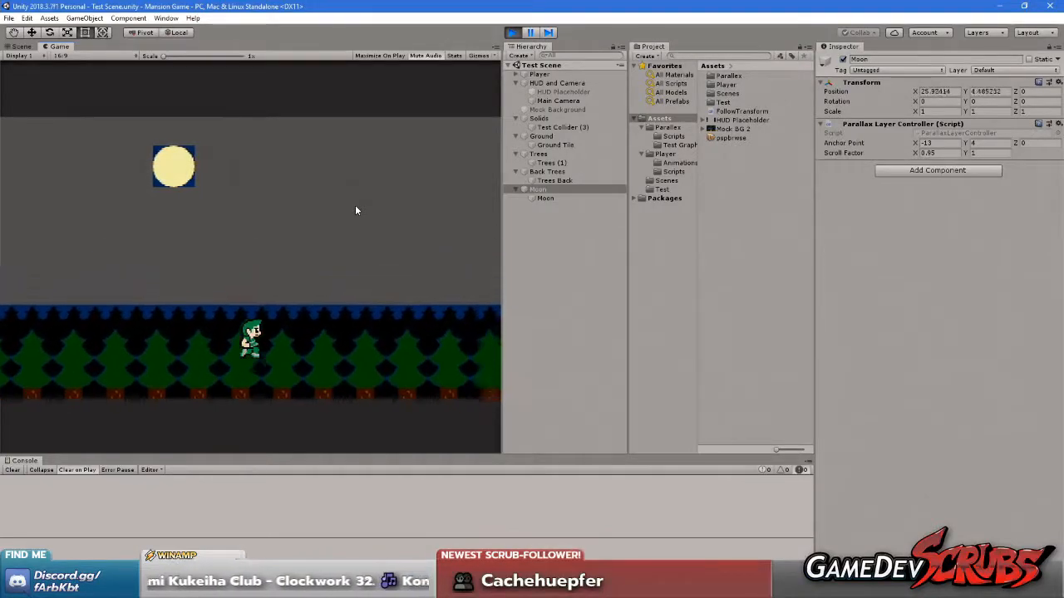
pyautogui.press('Right')
pyautogui.press('space')
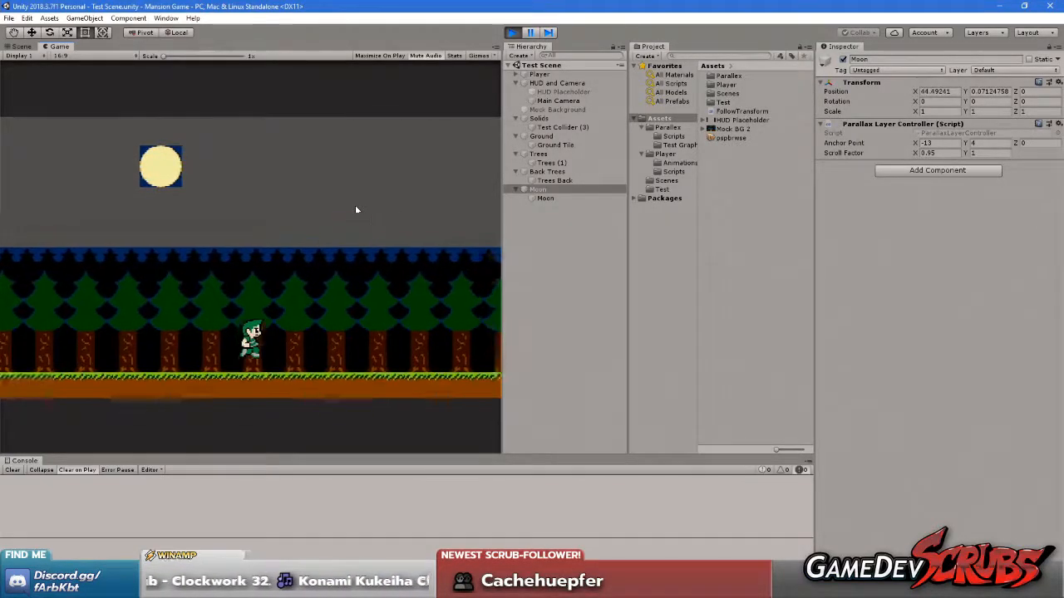
pyautogui.press('Right')
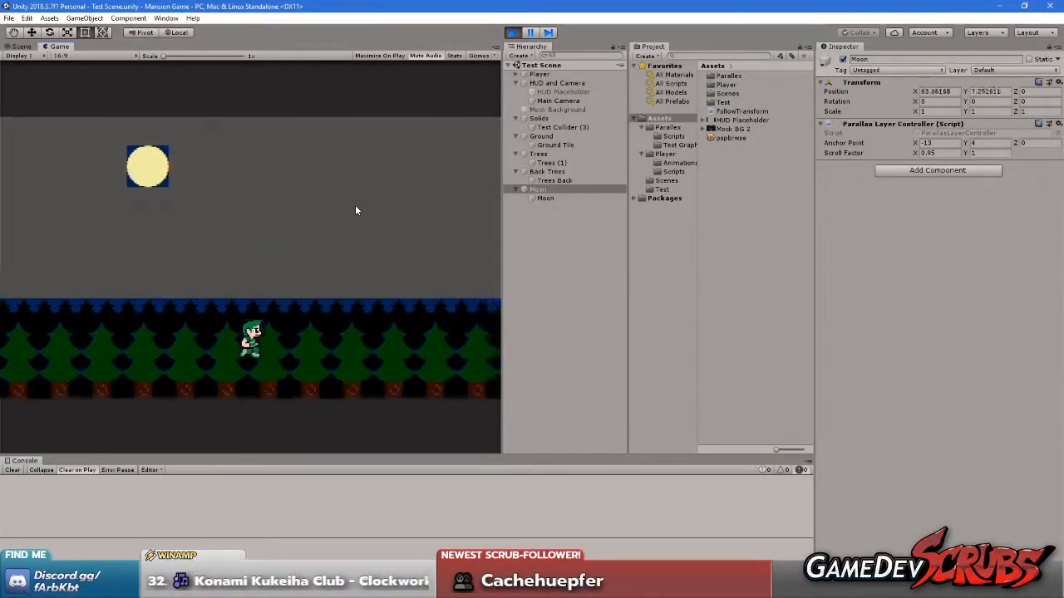
pyautogui.press('Left')
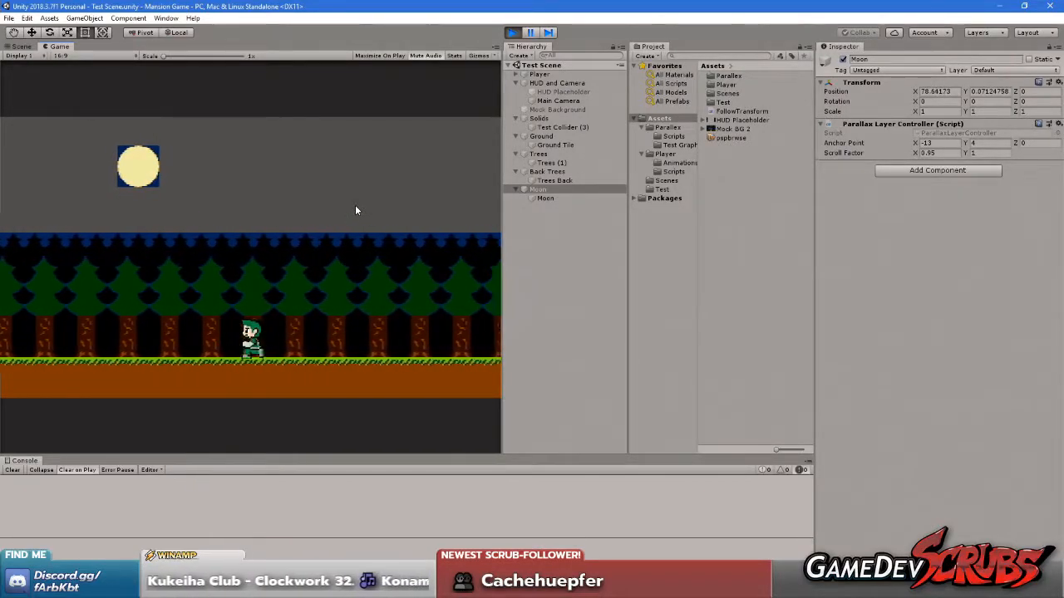
pyautogui.press('Right')
pyautogui.press('Left')
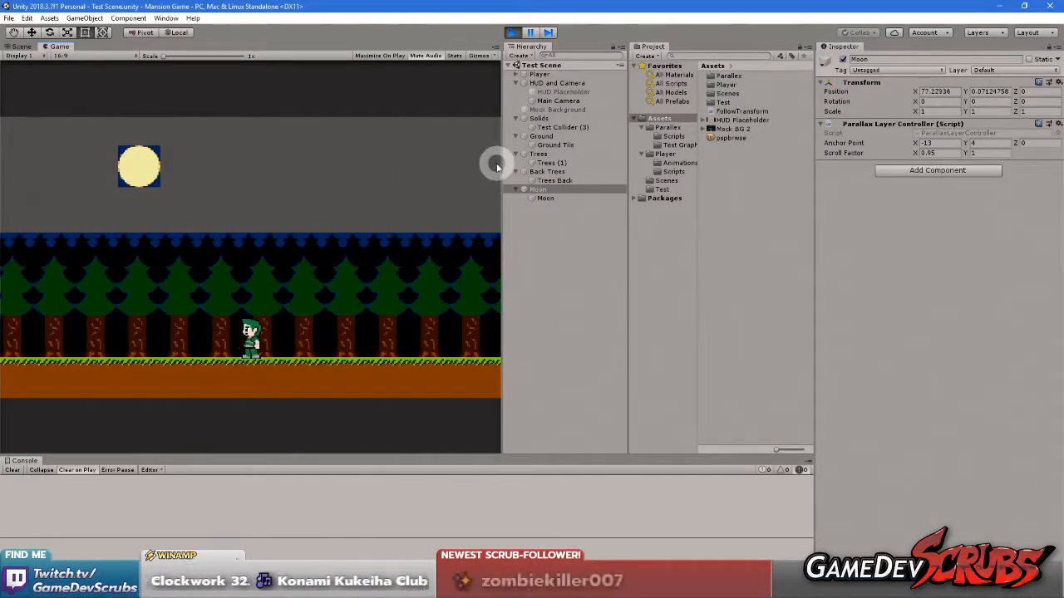
pyautogui.click(513, 33)
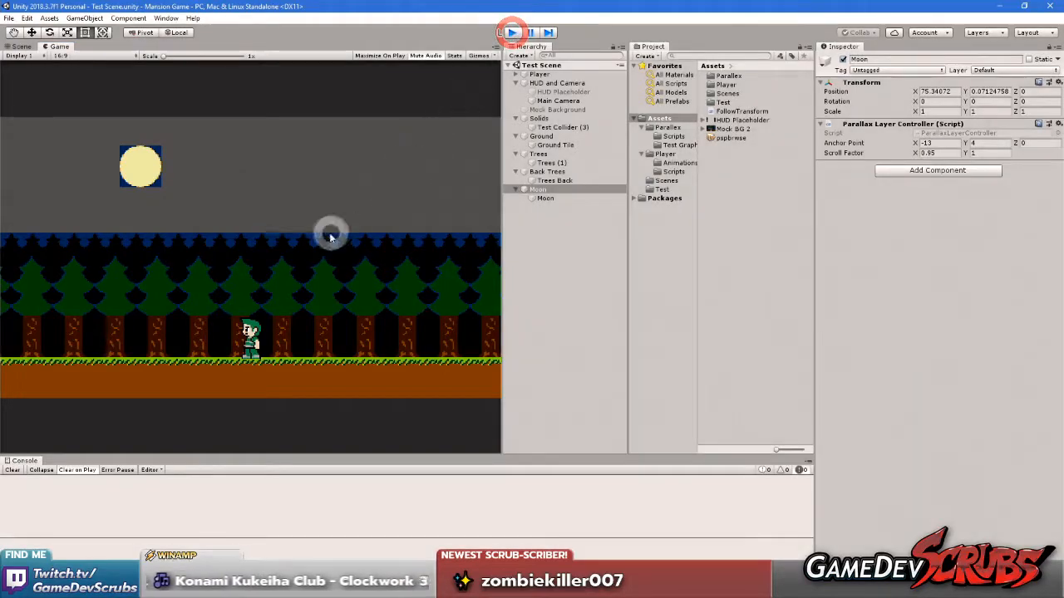
# Save the scene and the project, and return to the Scene view
pyautogui.click(330, 236)
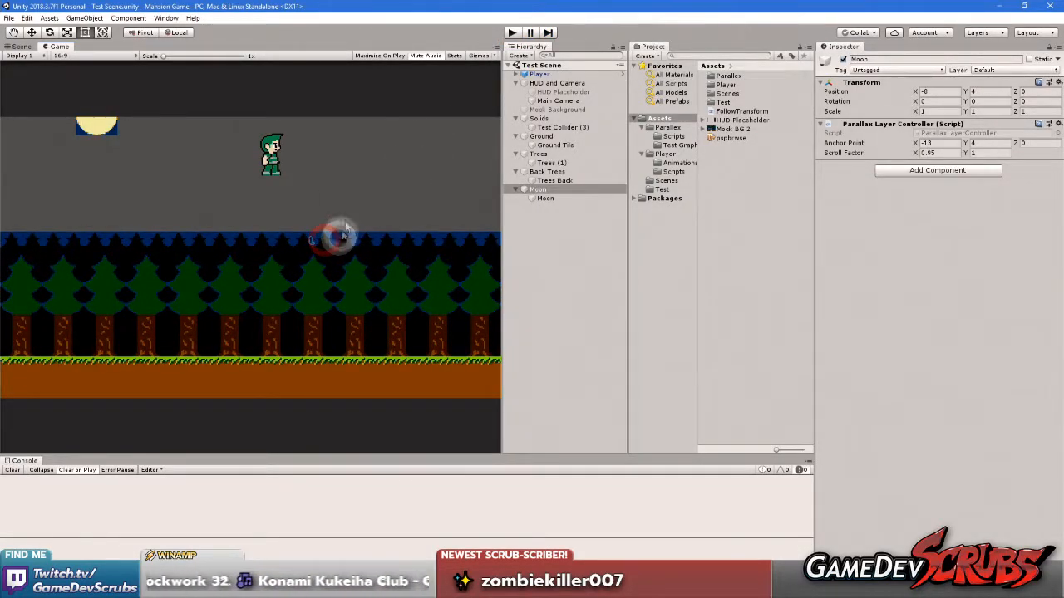
pyautogui.click(13, 18)
pyautogui.click(29, 59)
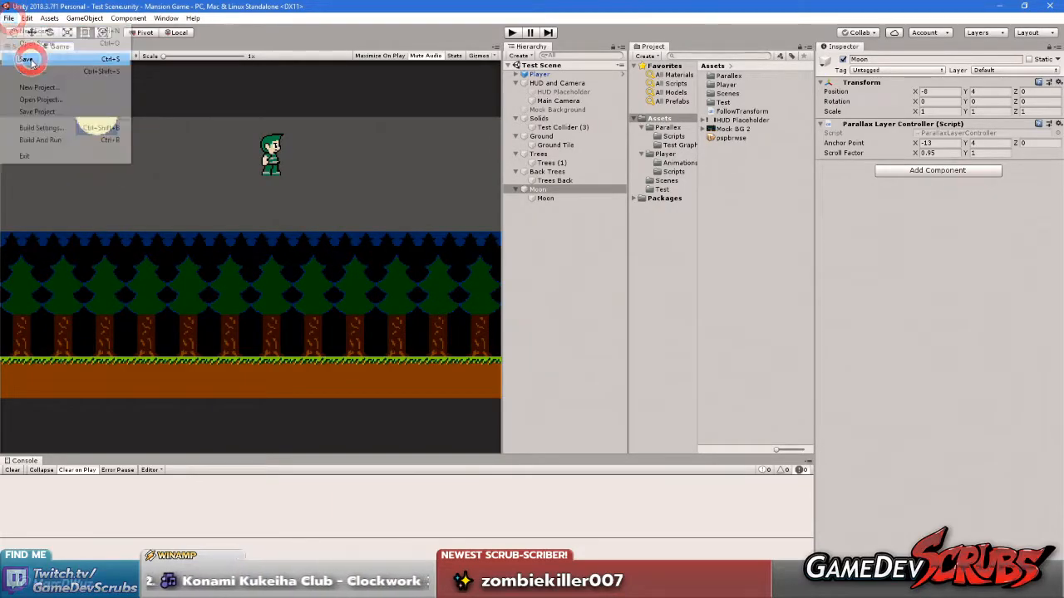
pyautogui.click(10, 18)
pyautogui.click(47, 110)
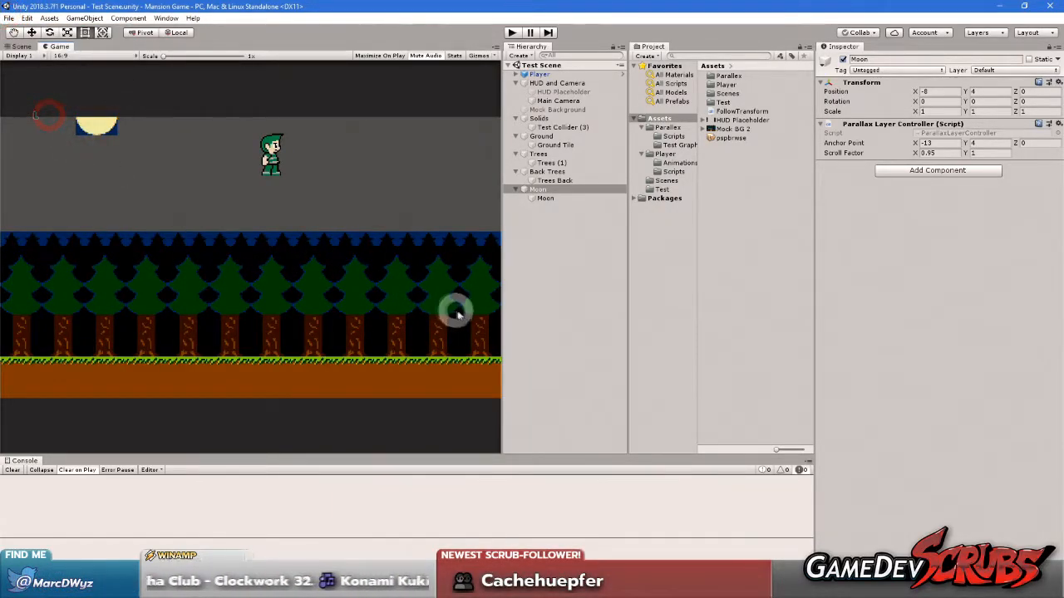
pyautogui.click(13, 48)
pyautogui.moveTo(307, 254); pyautogui.dragTo(237, 263, button='middle')
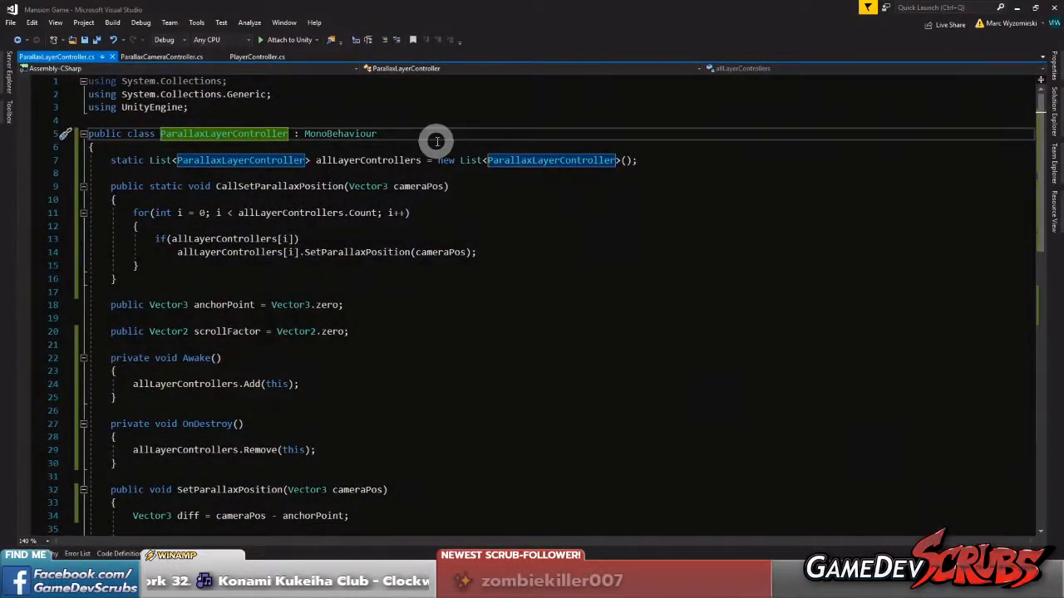
# Set a breakpoint on the for loop in CallSetParallaxPosition in ParallaxLayerController.cs, and attach the Visual Studio debugger to Unity
pyautogui.click(352, 159)
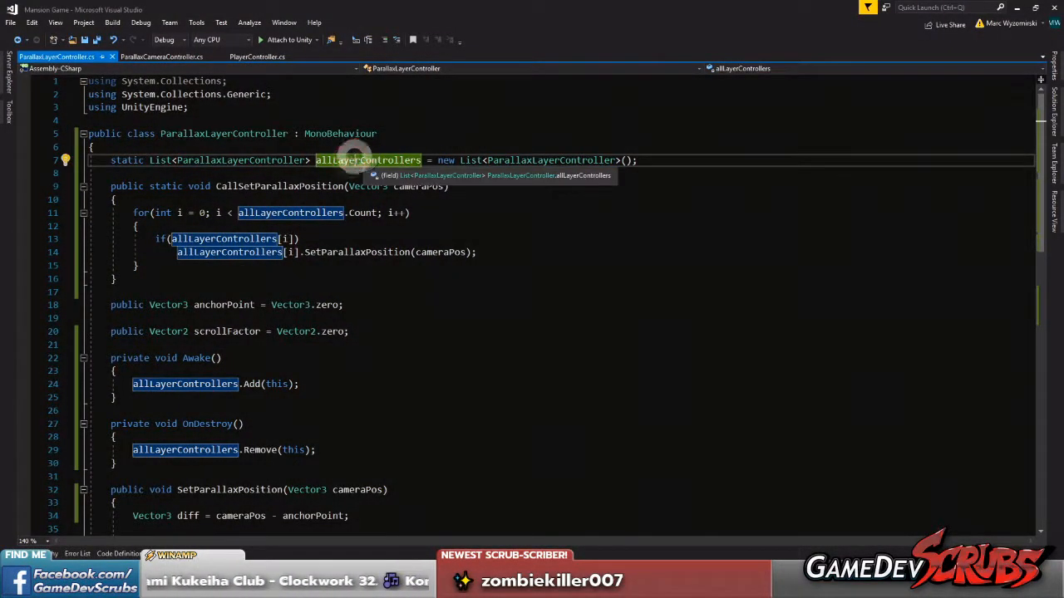
pyautogui.click(266, 175)
pyautogui.click(22, 213)
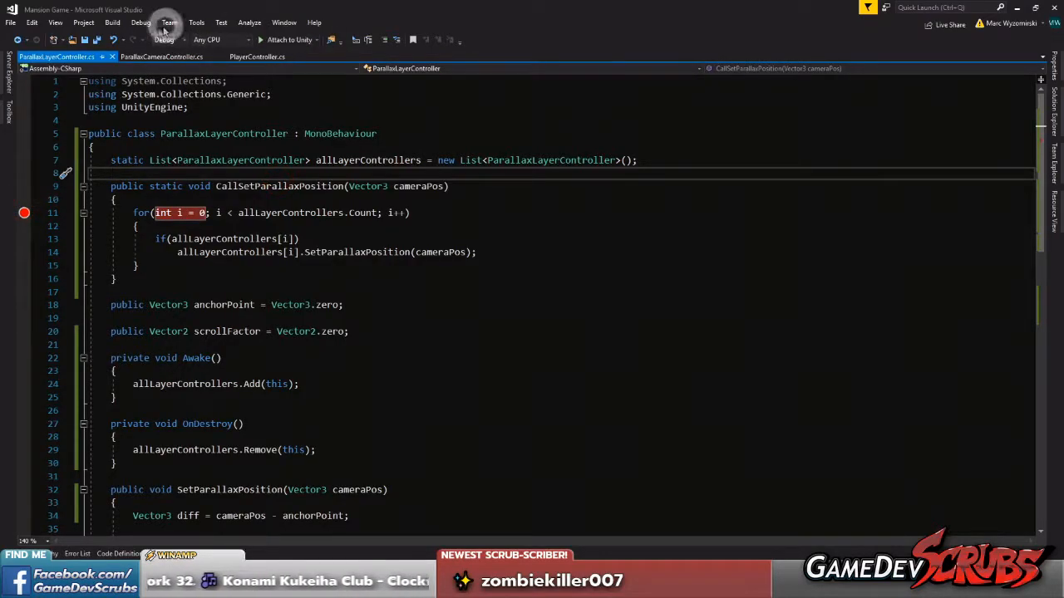
pyautogui.click(279, 40)
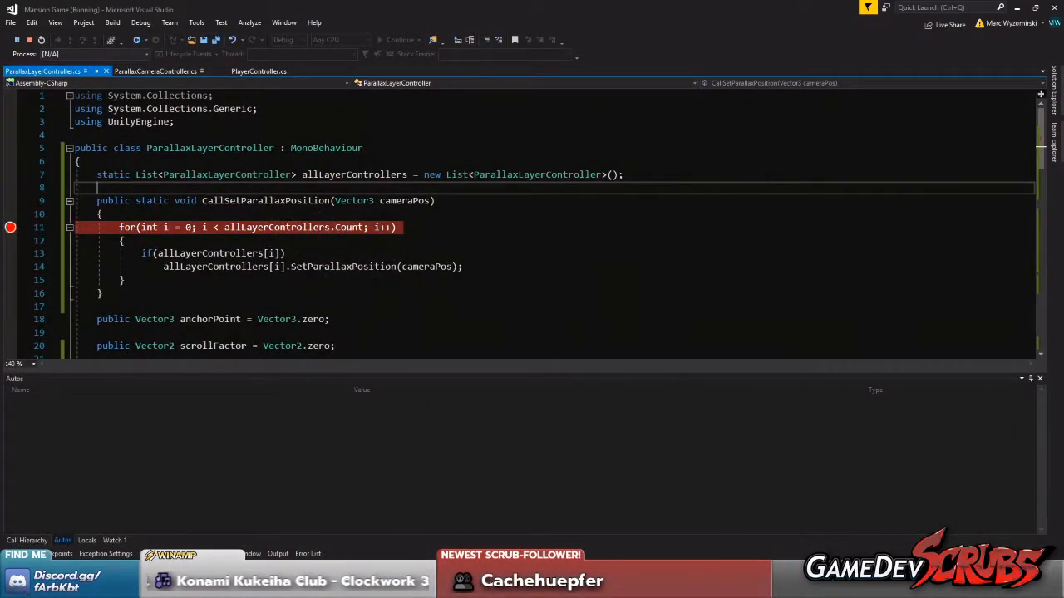
# Switch to the Unity editor and show the Game view to check whether the breakpoint is hit
pyautogui.click(724, 585)
pyautogui.click(58, 46)
pyautogui.click(280, 261)
pyautogui.hotkey('alt', 'Tab')
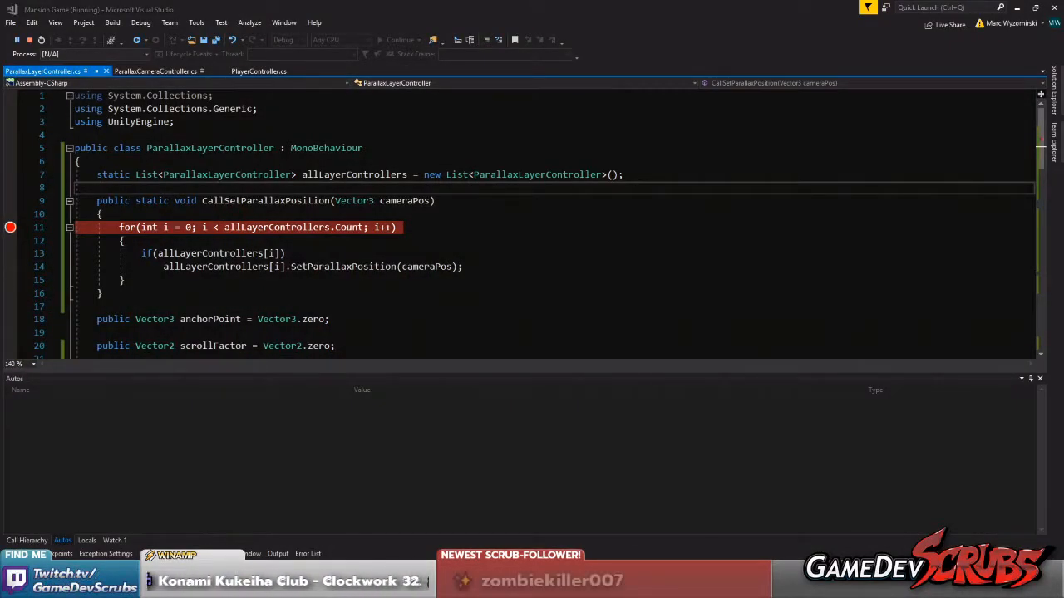
pyautogui.hotkey('alt', 'Tab')
pyautogui.click(193, 260)
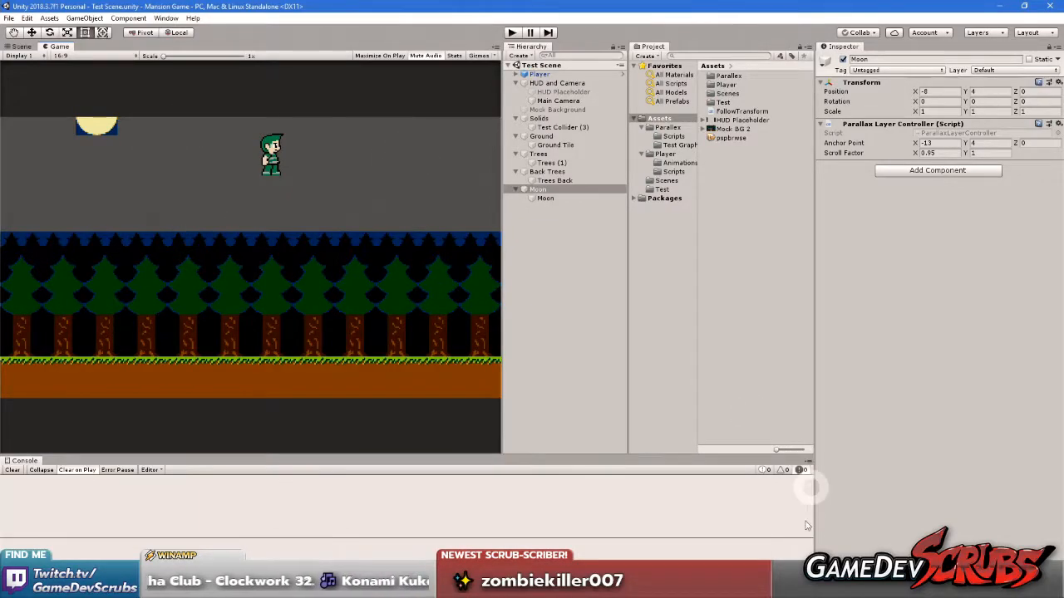
# Switch to Visual Studio, find all references of CallSetParallaxPosition, and open its call in ParallaxCameraController.cs
pyautogui.hotkey('alt', 'Tab')
pyautogui.click(221, 188)
pyautogui.click(321, 201)
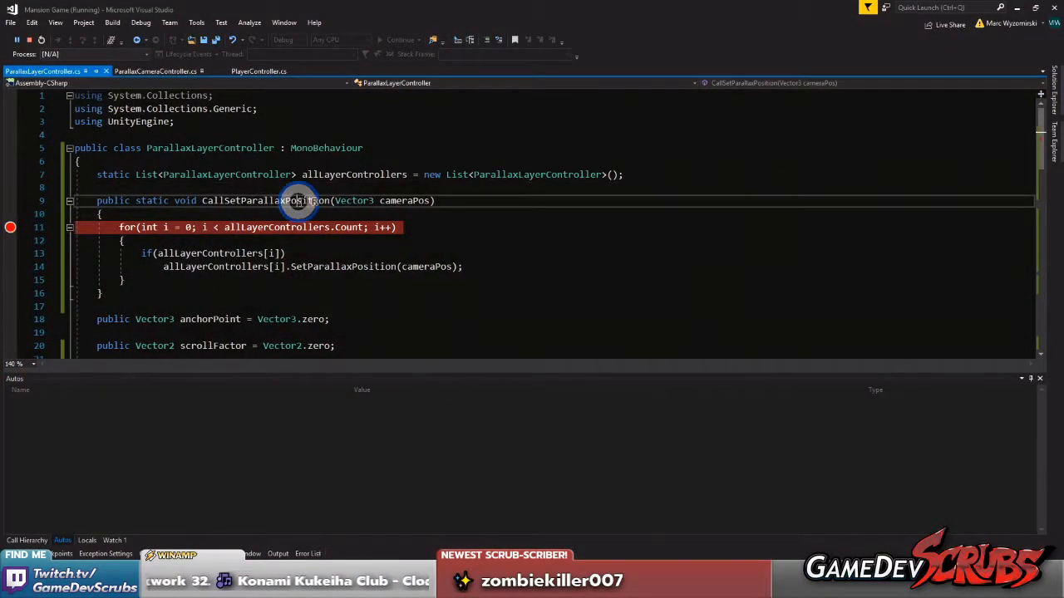
pyautogui.rightClick(279, 203)
pyautogui.click(352, 284)
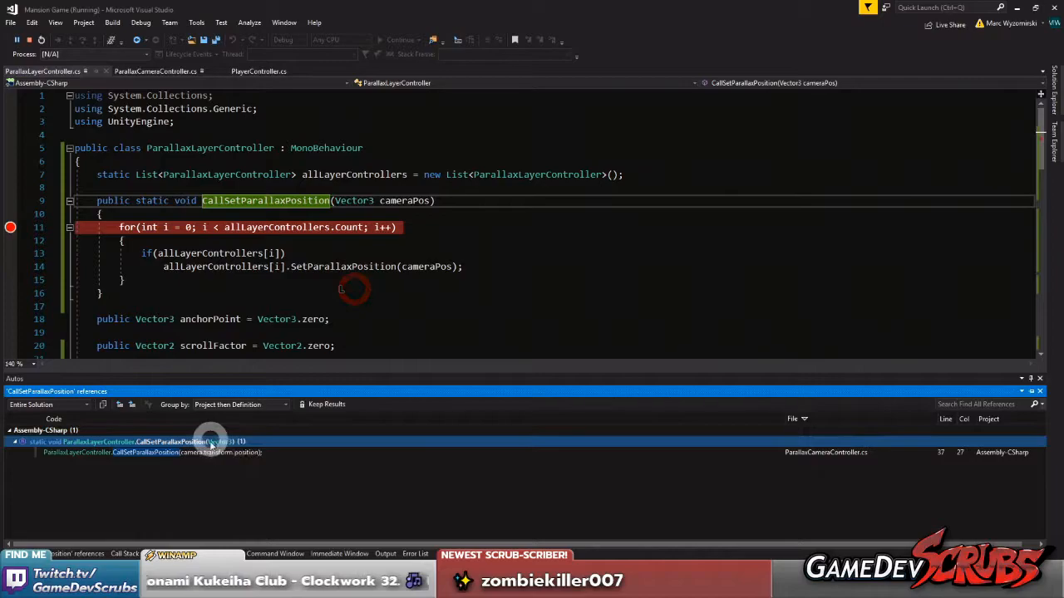
pyautogui.doubleClick(207, 451)
# Set a breakpoint on the CallSetParallaxPosition call in OnPreRender on line 37, and switch back to the Unity editor
pyautogui.click(263, 274)
pyautogui.click(10, 230)
pyautogui.scroll(3, 238, 287)
pyautogui.scroll(-2, 235, 295)
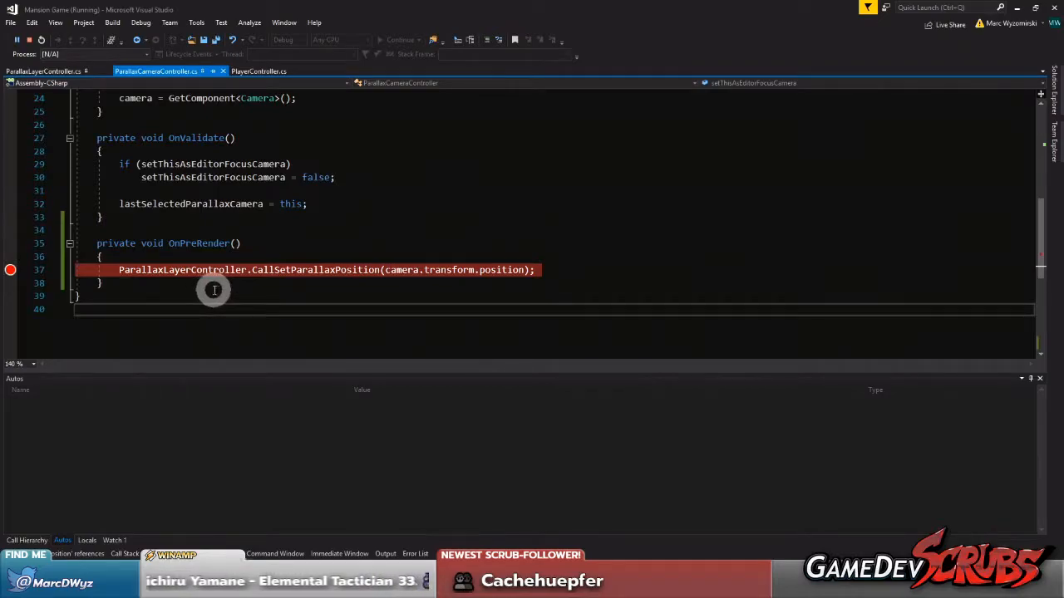
pyautogui.click(10, 271)
pyautogui.click(809, 585)
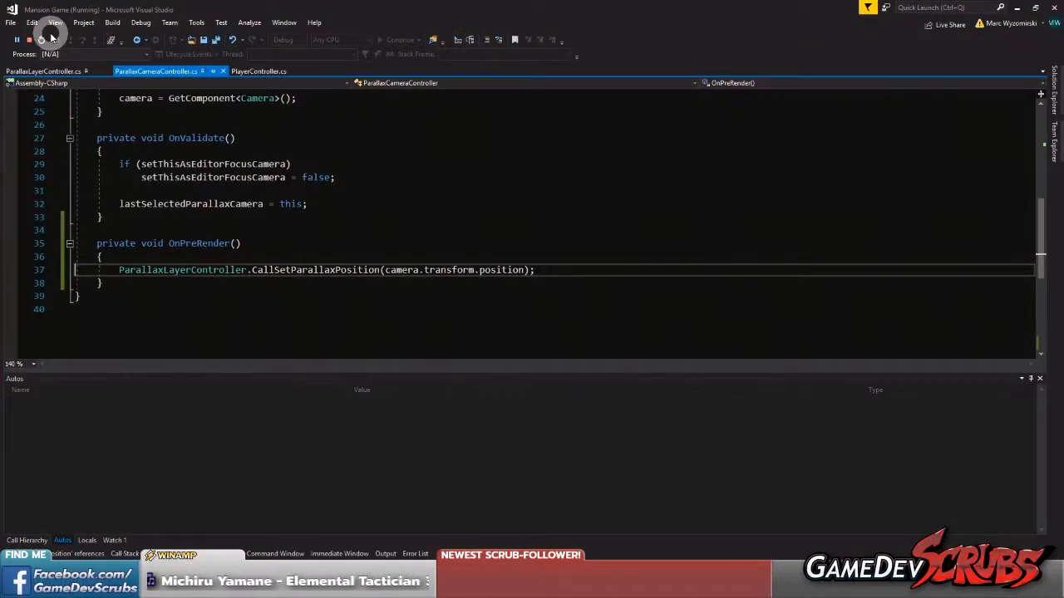
# Save all files in Visual Studio, review the ParallaxCameraController code, and switch back to the Unity editor
pyautogui.click(29, 39)
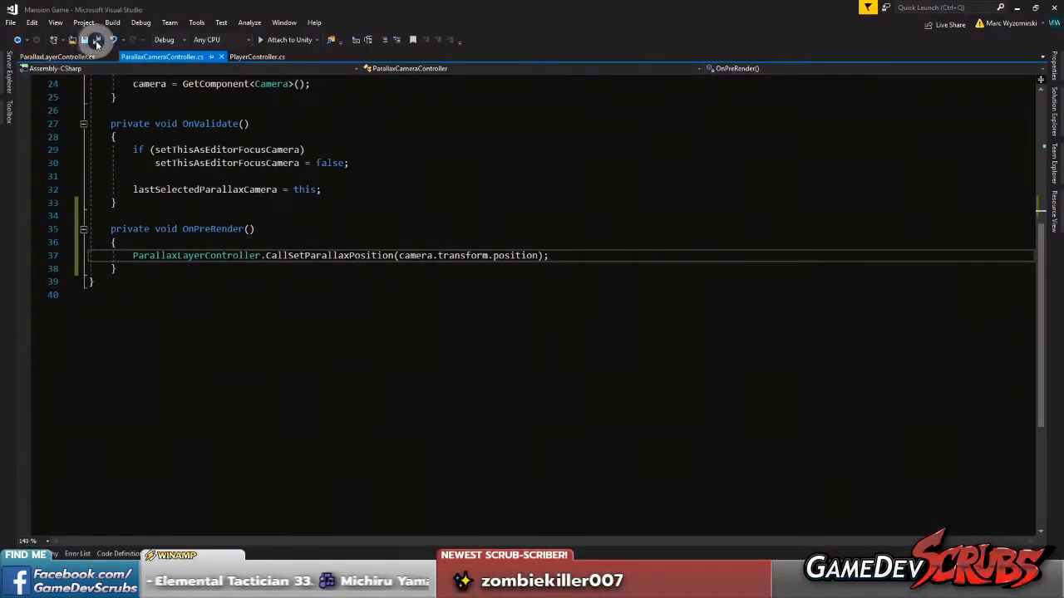
pyautogui.click(97, 41)
pyautogui.scroll(6, 423, 311)
pyautogui.scroll(-1, 421, 315)
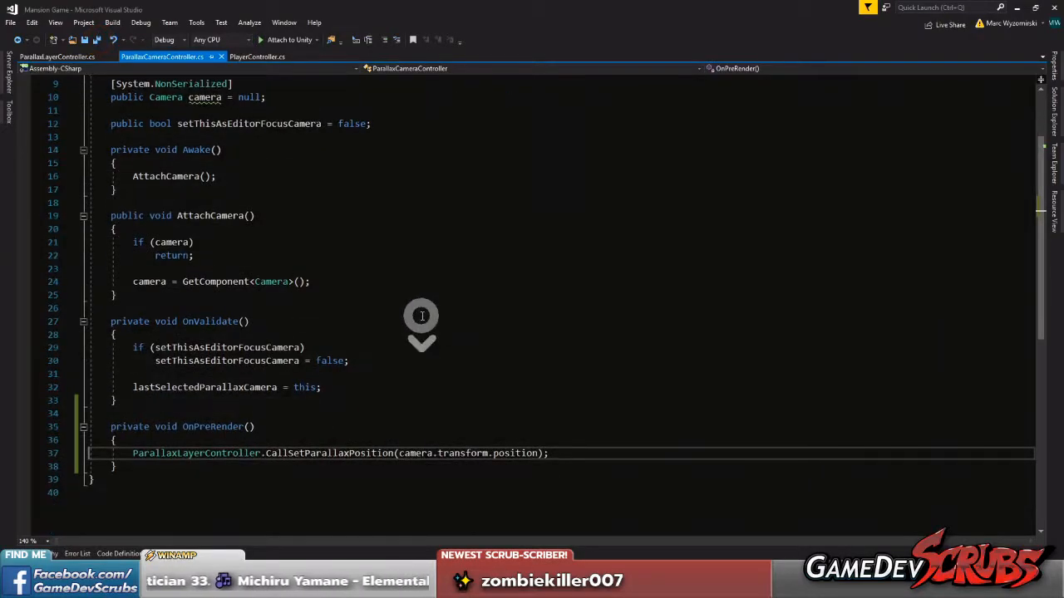
pyautogui.click(532, 587)
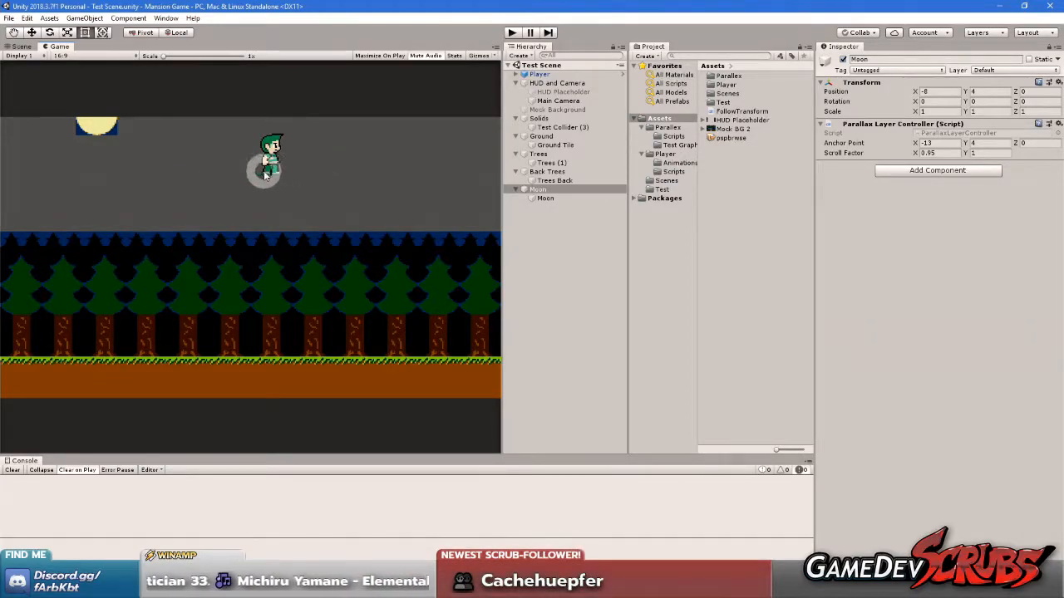
# Add a second Game view that shows Display 2, and return to the first Game view
pyautogui.rightClick(51, 47)
pyautogui.click(107, 107)
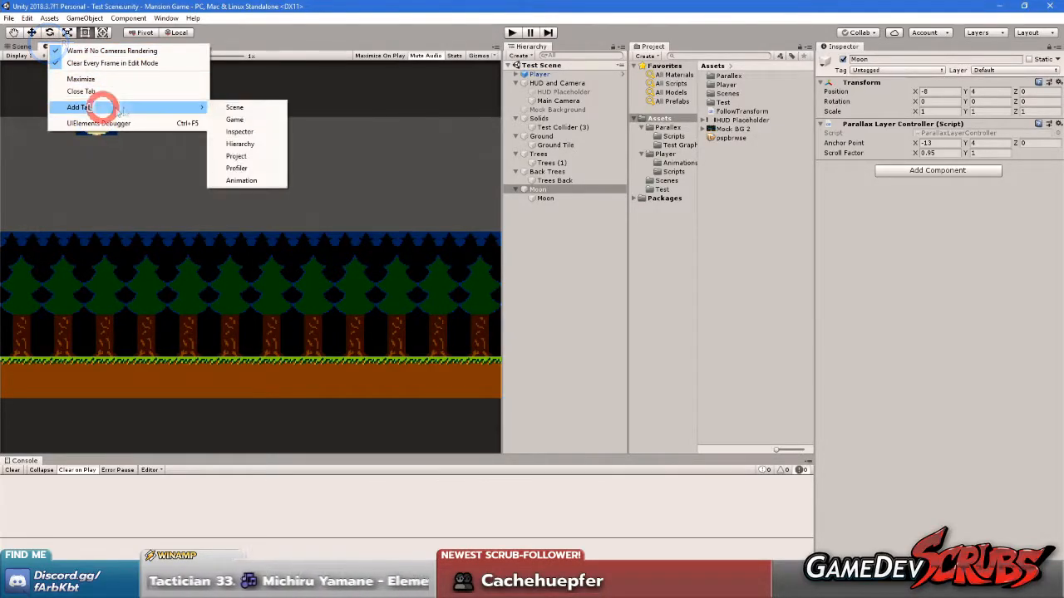
pyautogui.click(254, 120)
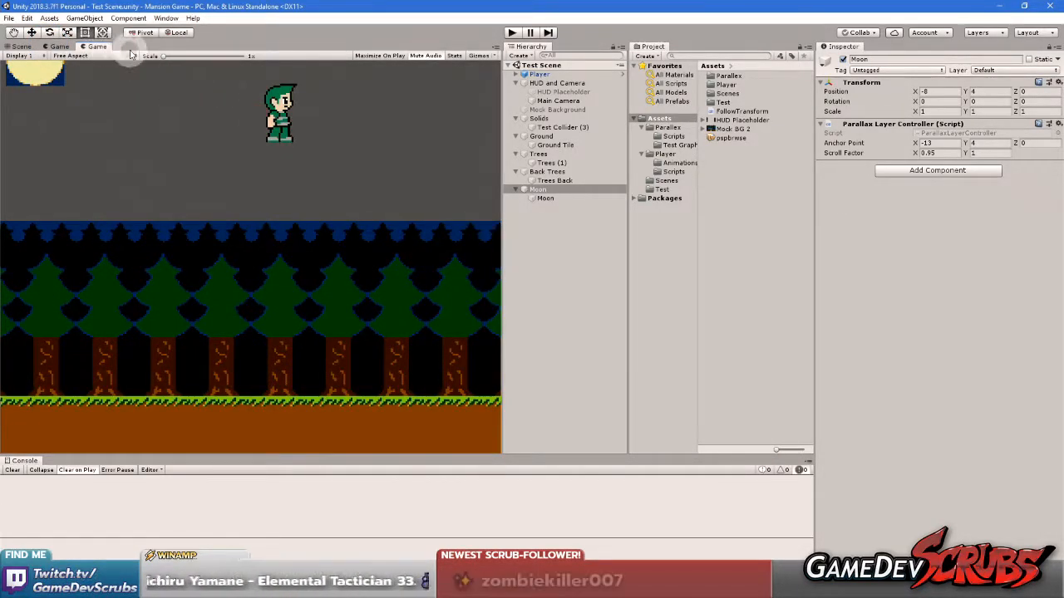
pyautogui.click(30, 54)
pyautogui.click(38, 80)
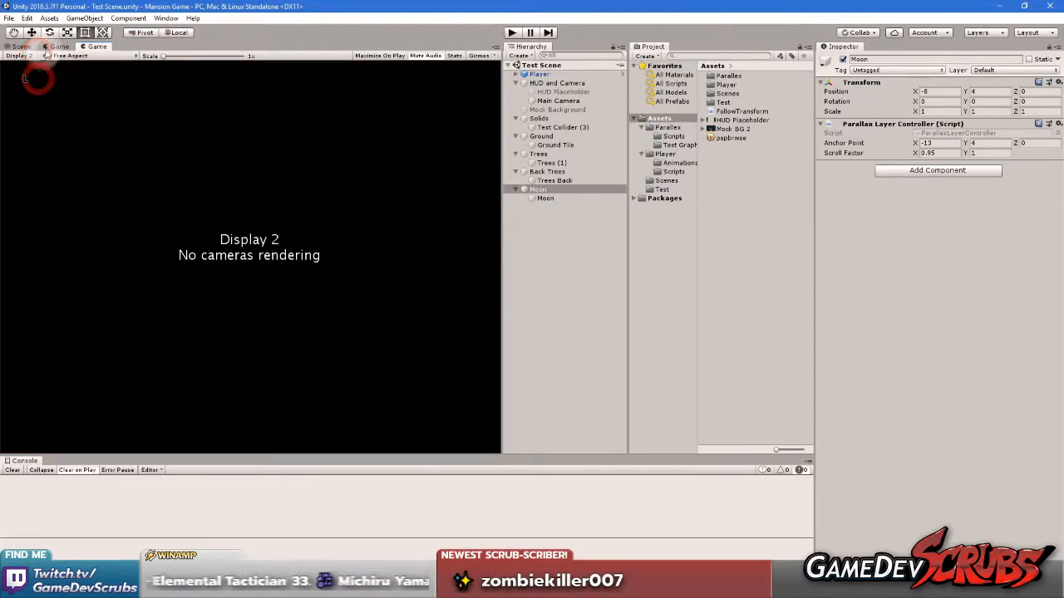
pyautogui.click(53, 47)
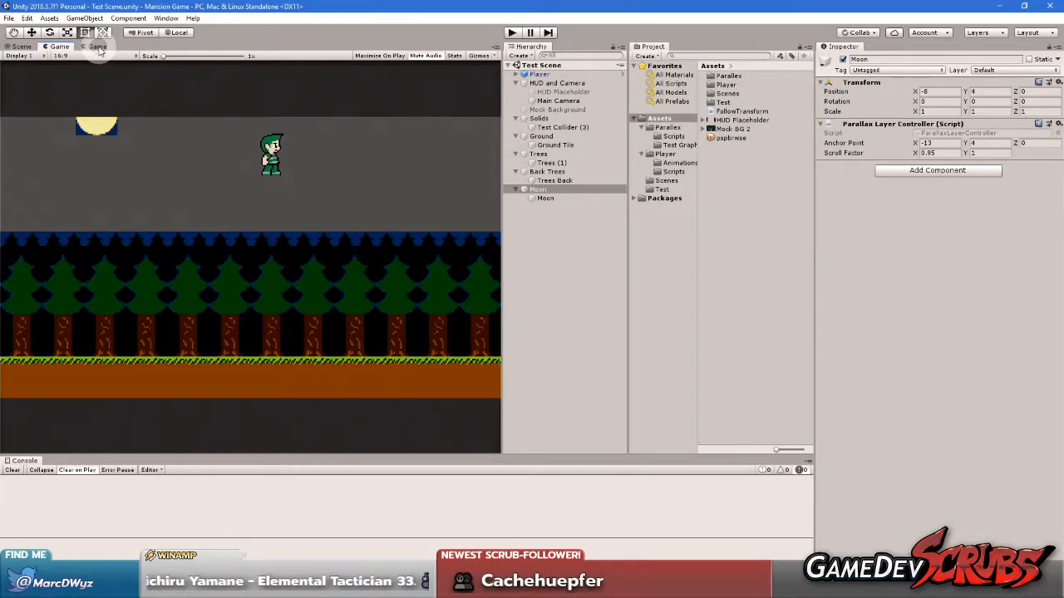
# Duplicate Main Camera in the Hierarchy and rename the copy Camera 2
pyautogui.click(567, 100)
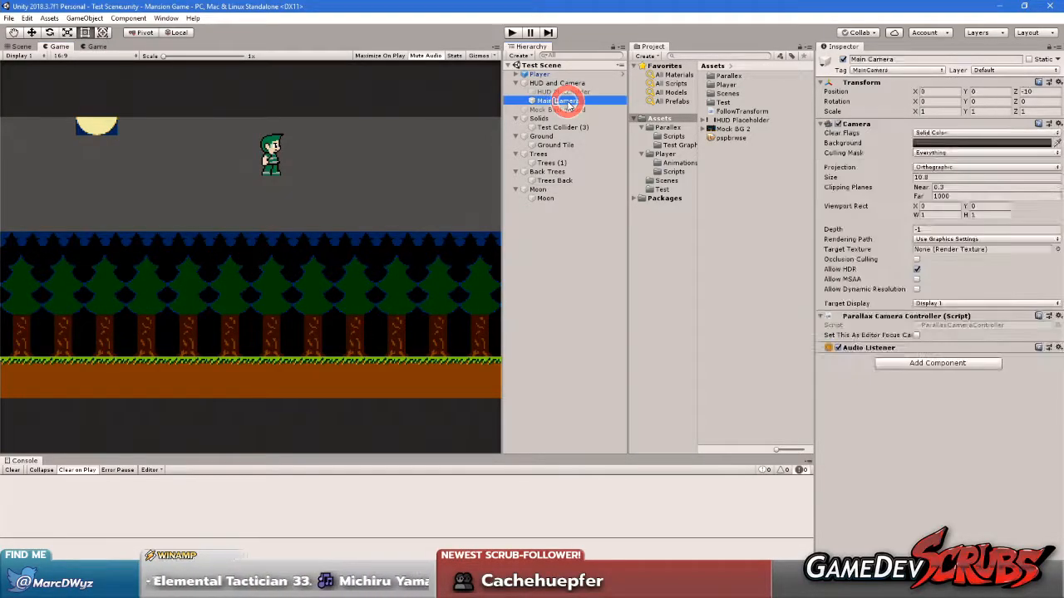
pyautogui.hotkey('ctrl', 'd')
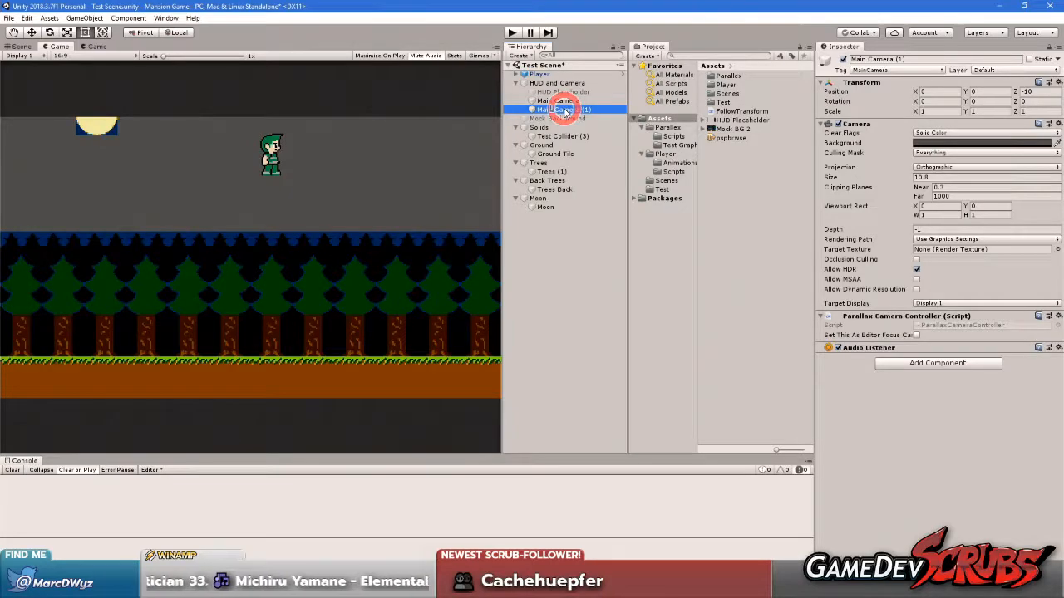
pyautogui.click(565, 110)
pyautogui.write('Camera 2')
pyautogui.press('Return')
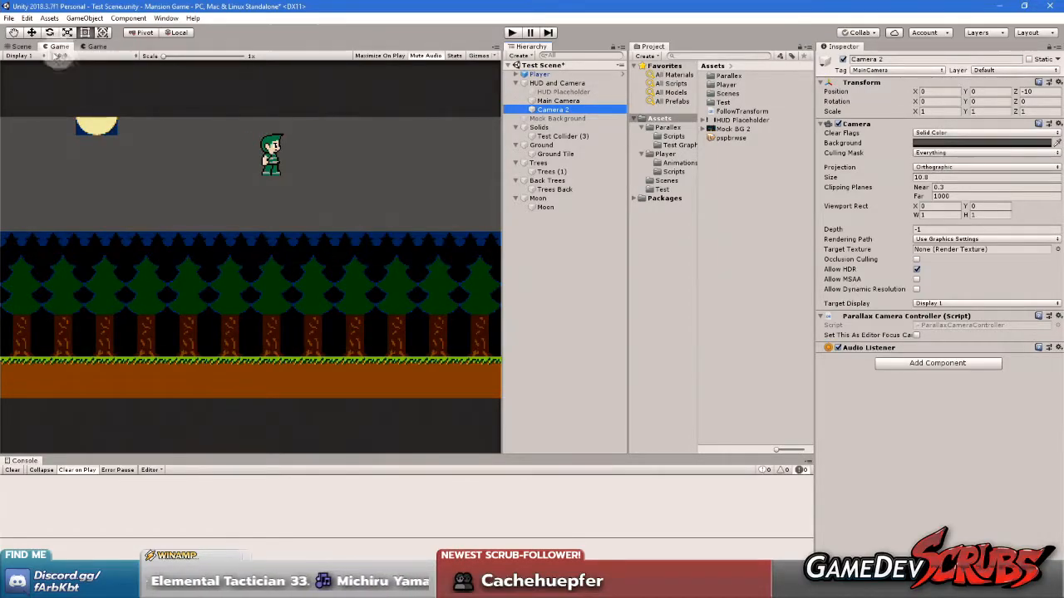
# Show the second Game view and set Camera 2's Target Display to Display 2
pyautogui.click(94, 46)
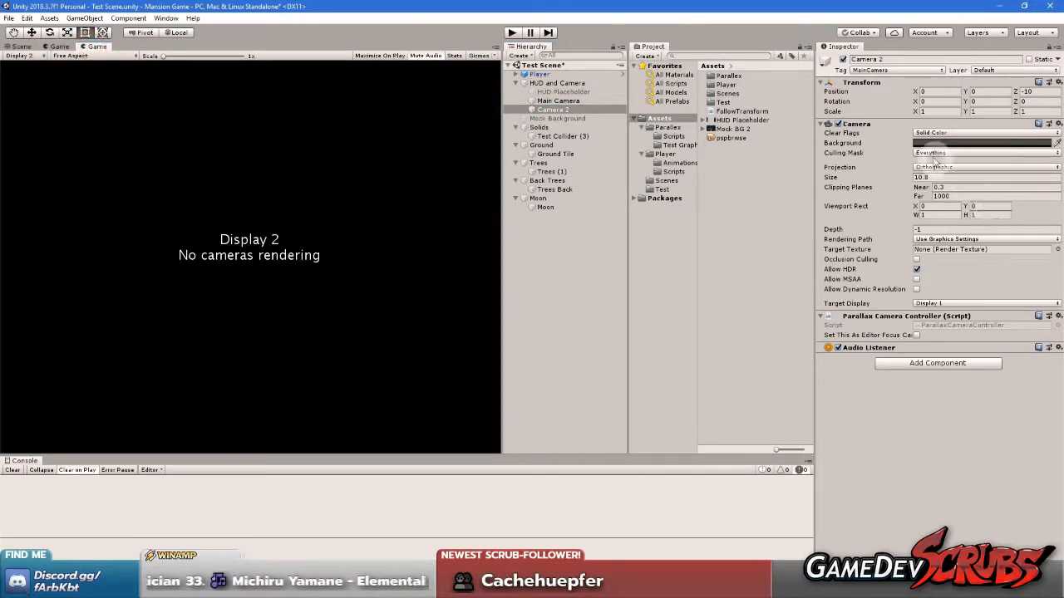
pyautogui.click(935, 301)
pyautogui.click(945, 328)
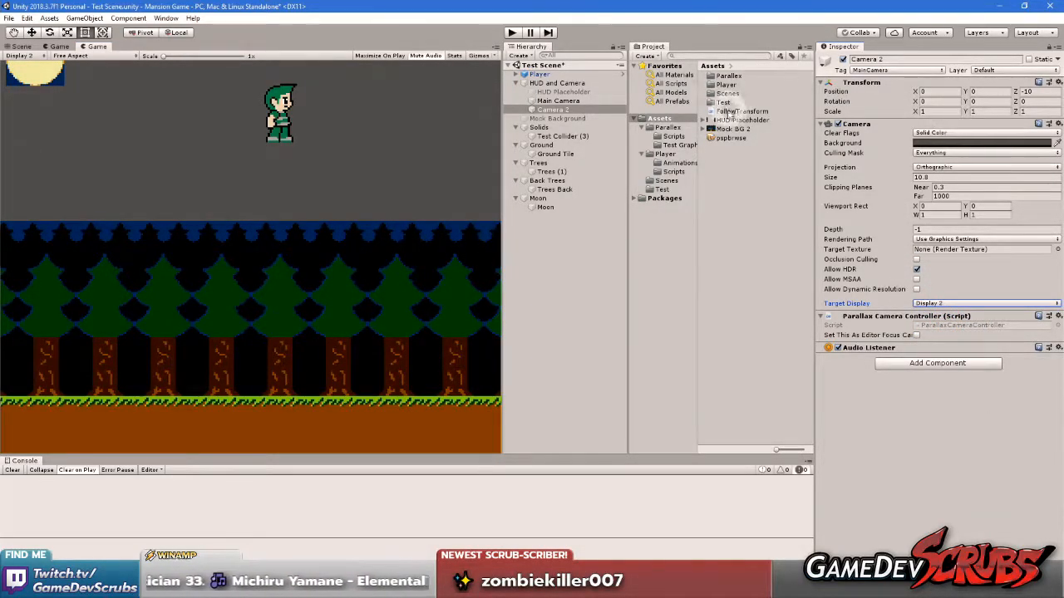
# Compare the two Game views and try changing Main Camera's Y position
pyautogui.click(559, 101)
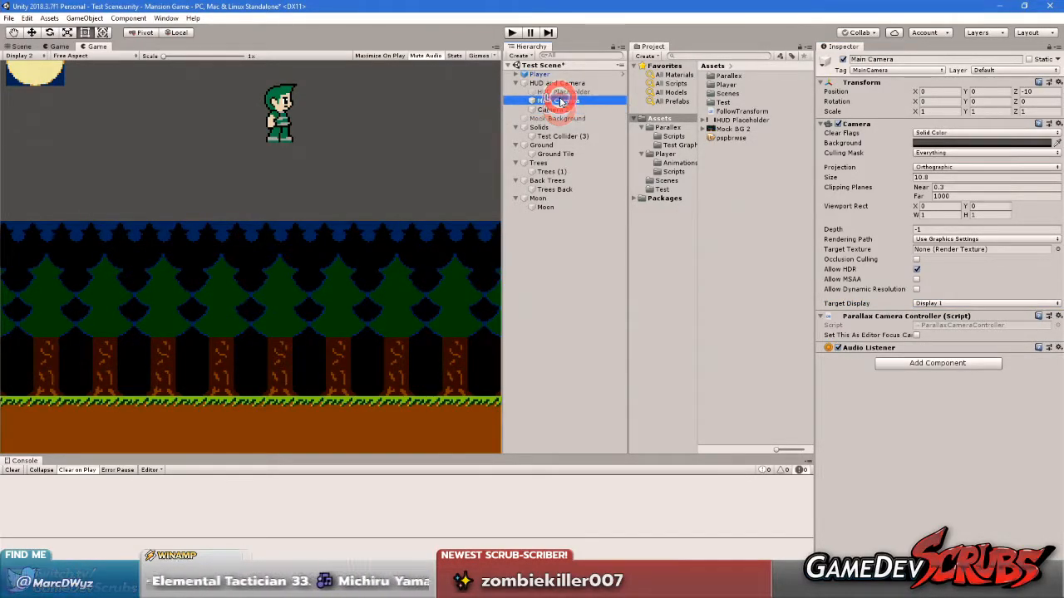
pyautogui.click(91, 55)
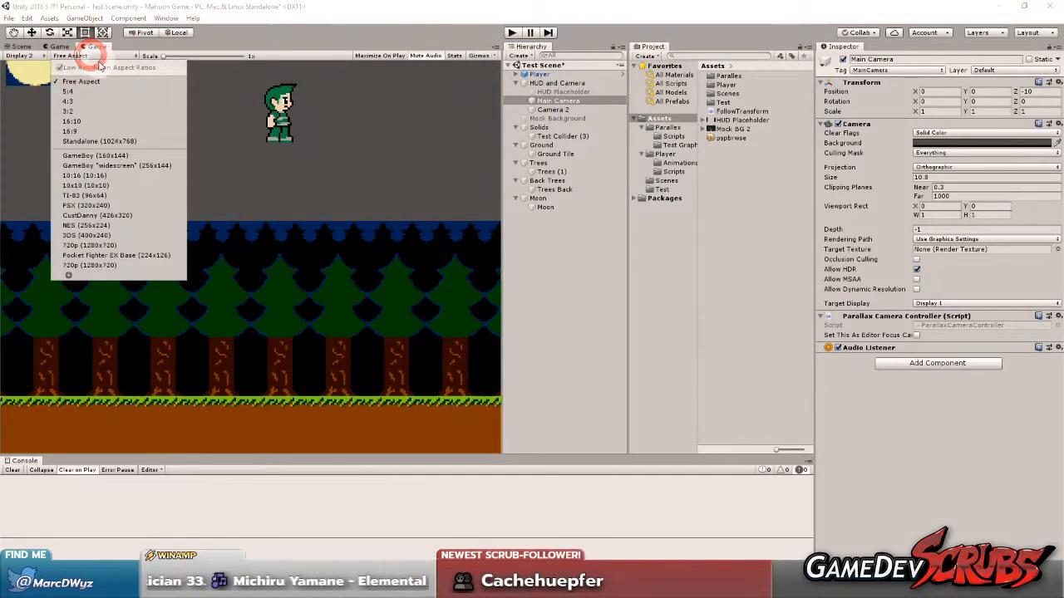
pyautogui.click(93, 80)
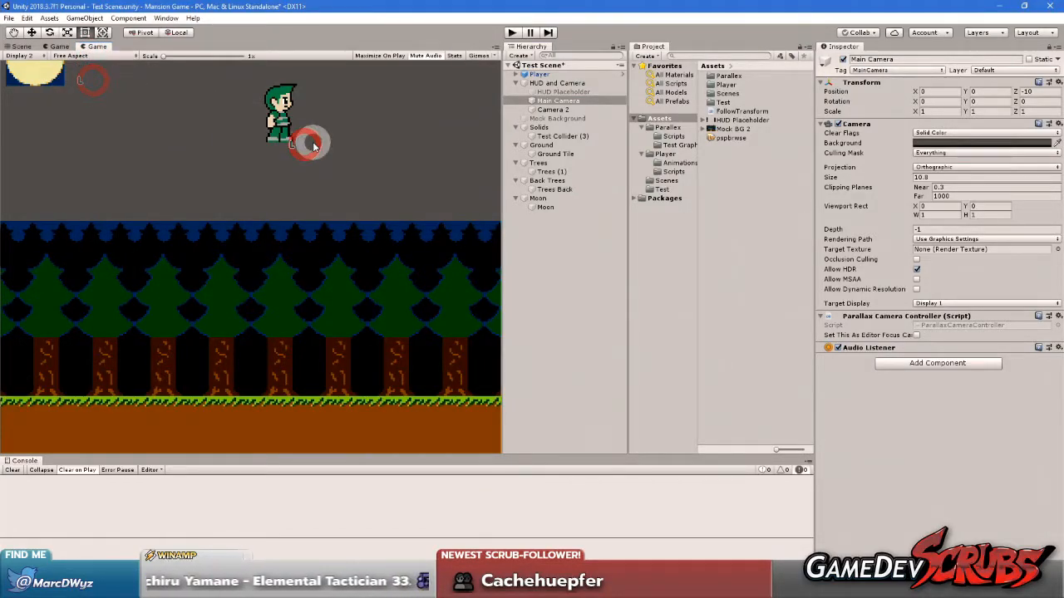
pyautogui.click(62, 46)
pyautogui.click(94, 47)
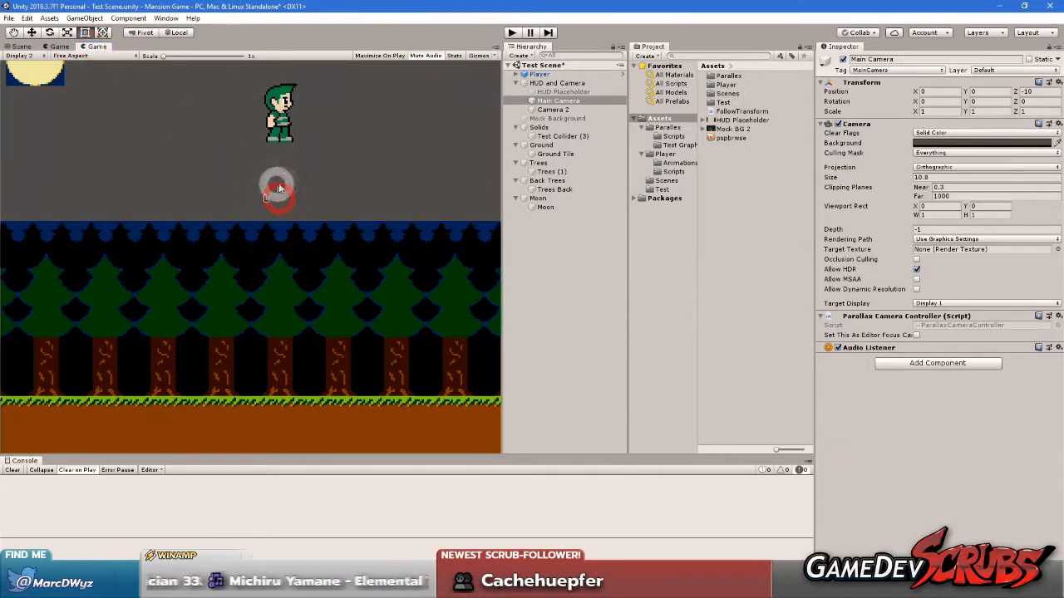
pyautogui.moveTo(964, 92); pyautogui.dragTo(802, 91)
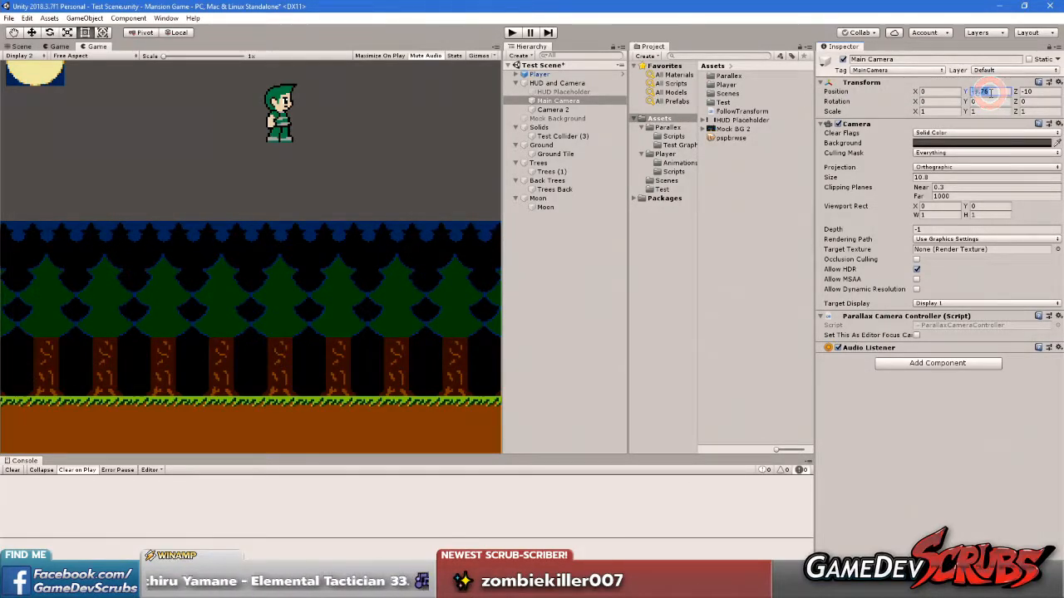
pyautogui.click(939, 461)
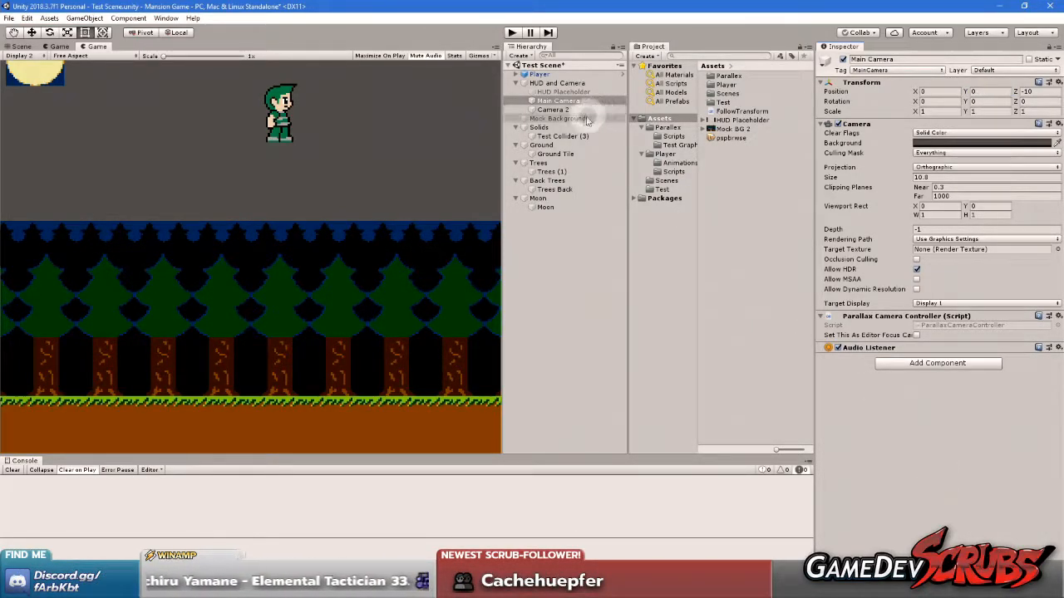
# Set the X position of Camera 2 to -10, leaving its Y position at 0
pyautogui.click(561, 110)
pyautogui.click(981, 90)
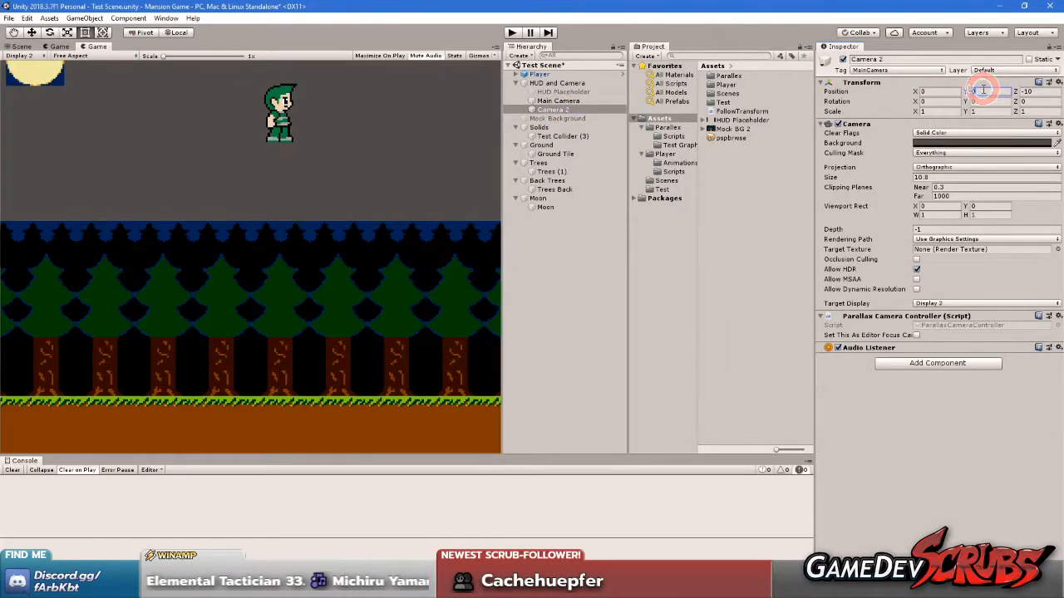
pyautogui.write('-10')
pyautogui.press('Escape')
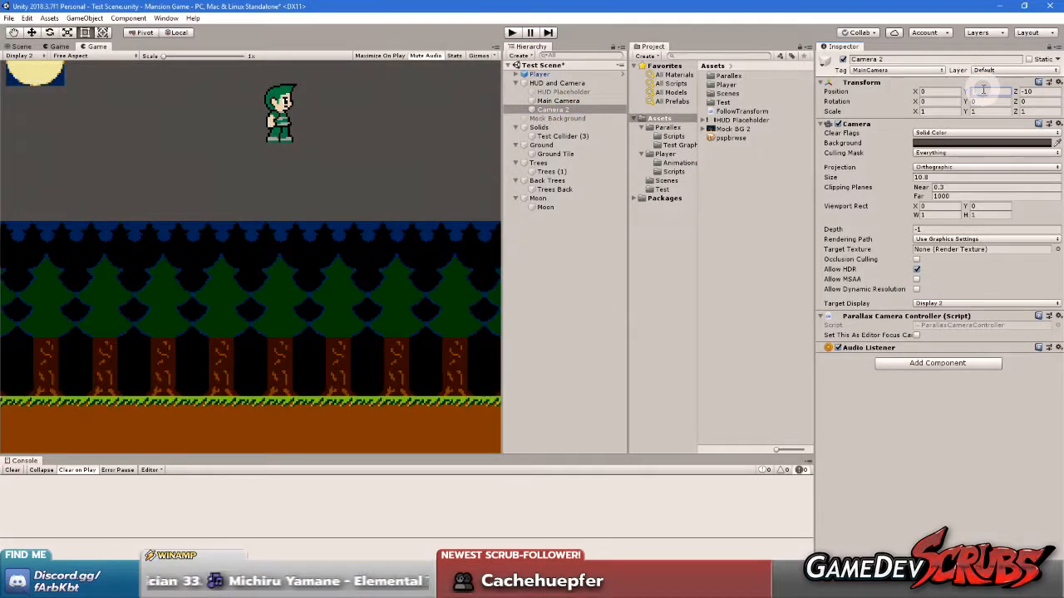
pyautogui.click(935, 91)
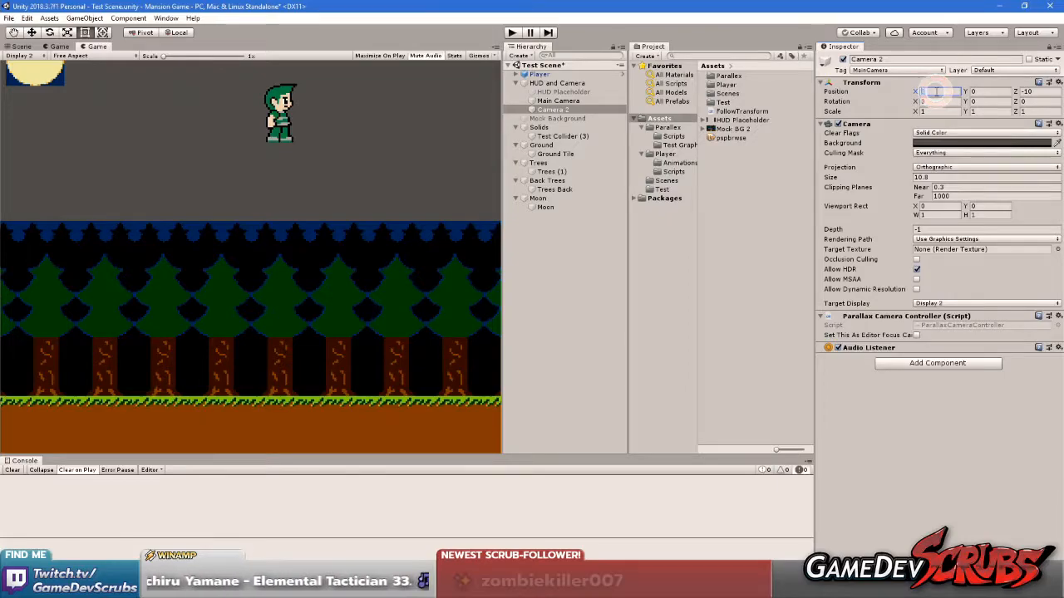
pyautogui.write('-10')
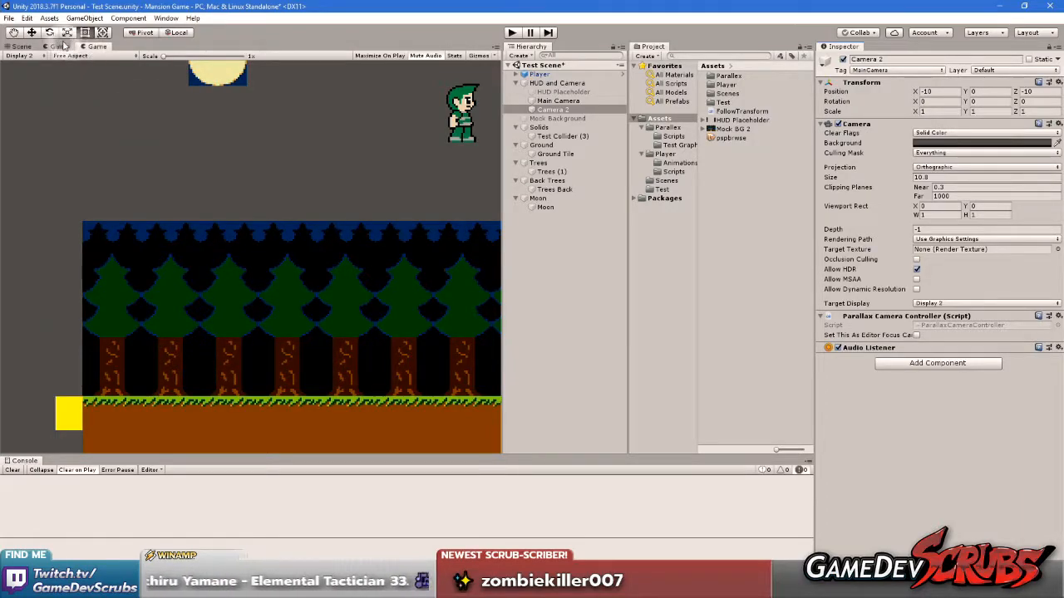
# Enter play mode and move the player left and right with a jump to check the parallax layers on Display 2
pyautogui.click(513, 32)
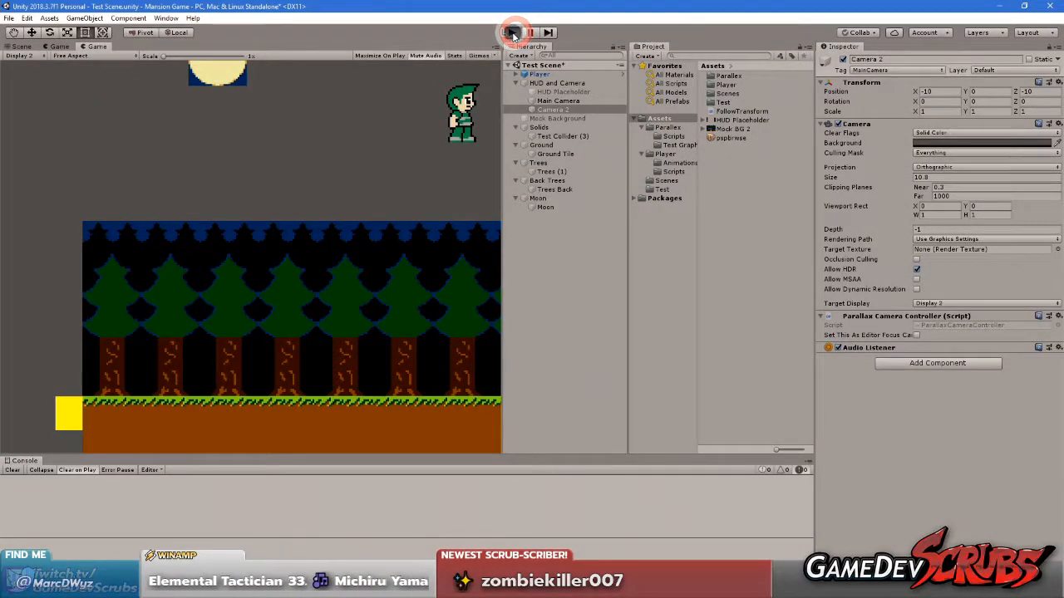
pyautogui.click(321, 146)
pyautogui.click(280, 283)
pyautogui.press('Right')
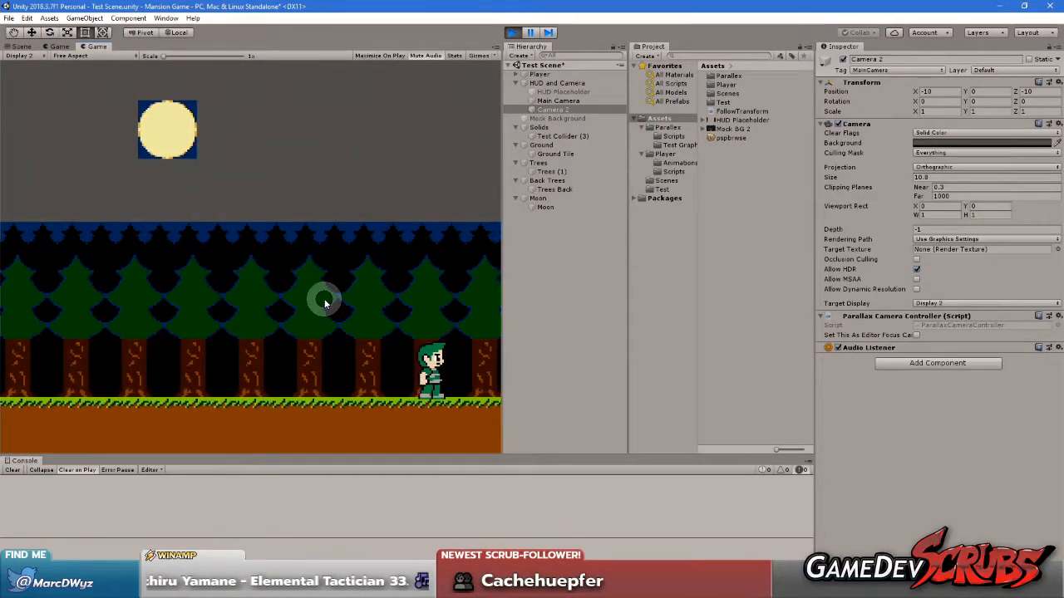
pyautogui.press('Left')
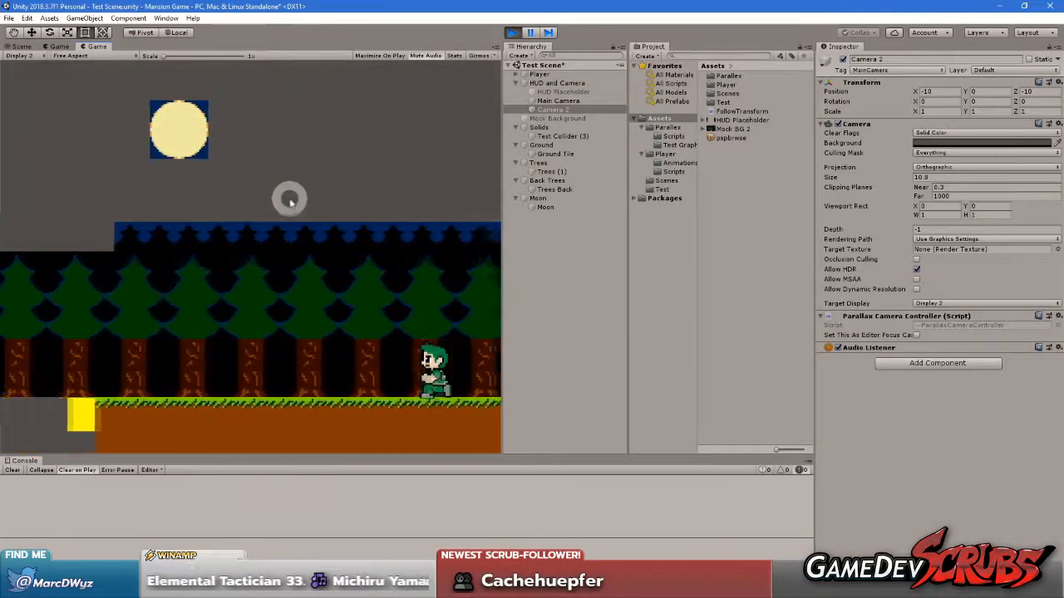
pyautogui.press('Right')
pyautogui.press('Left')
pyautogui.press('space')
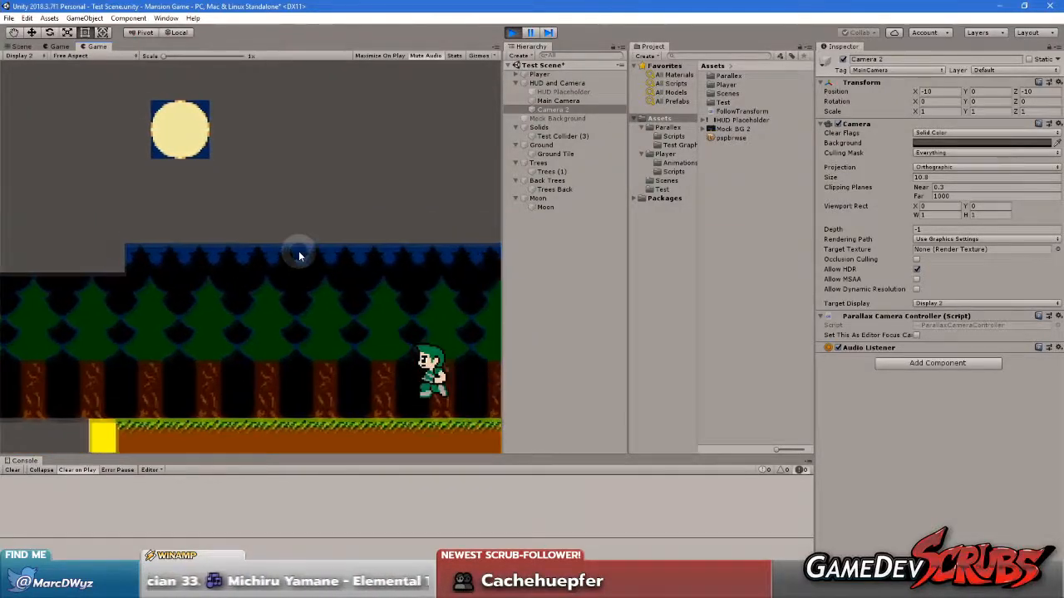
pyautogui.press('Right')
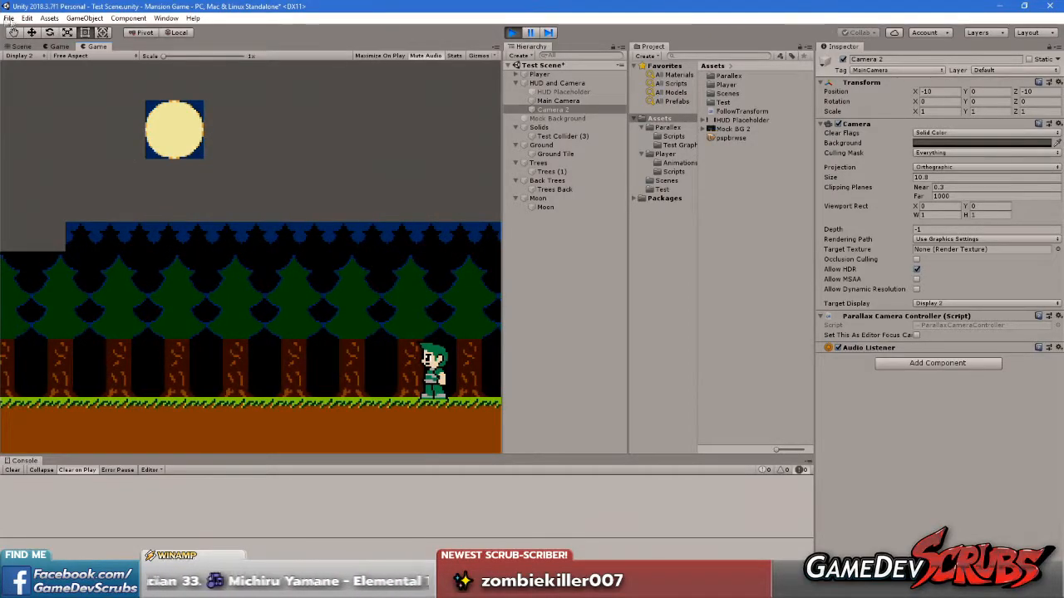
# Set the second Game view's aspect ratio to 16:9 and show the first Game view
pyautogui.click(110, 55)
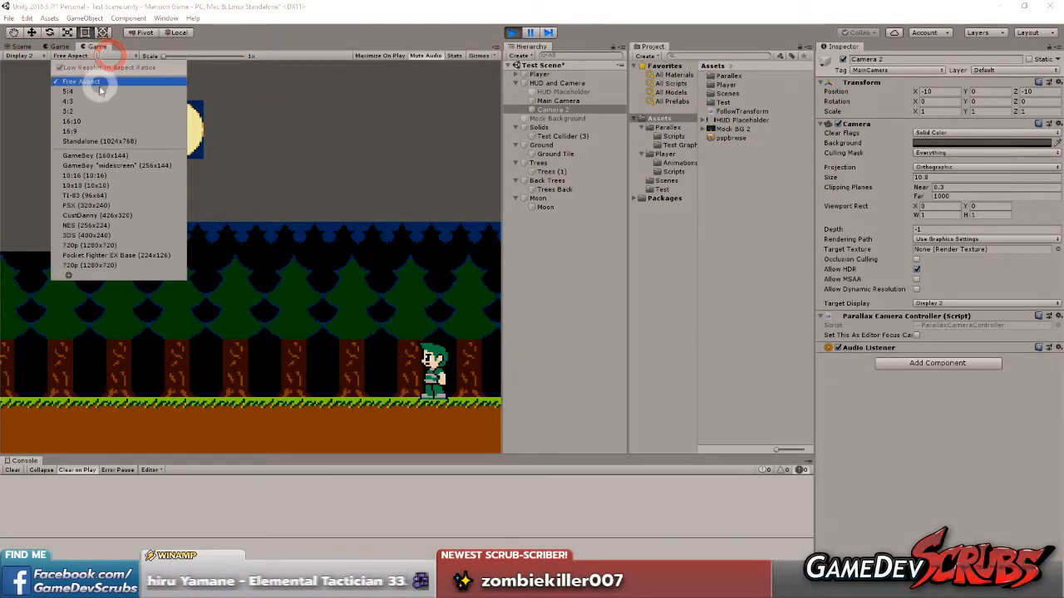
pyautogui.click(103, 133)
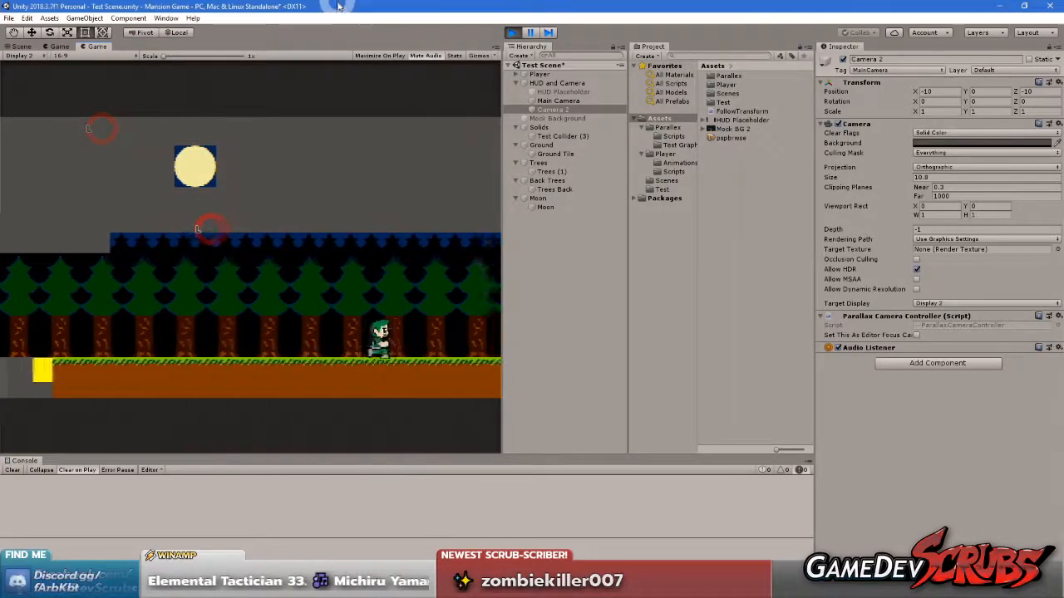
pyautogui.click(55, 46)
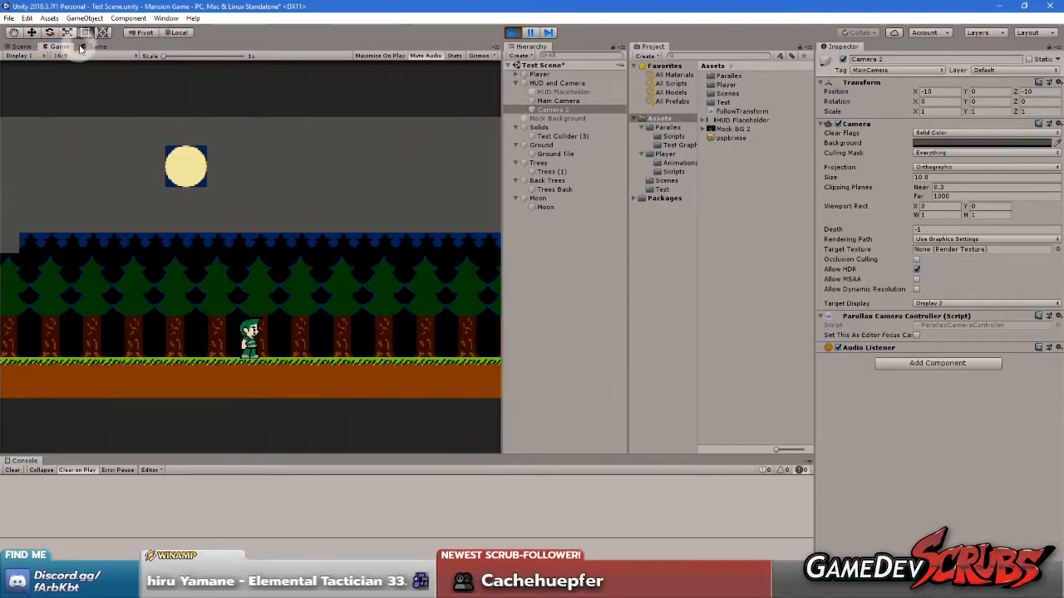
# Move the player left and right in the first Game view, and compare the parallax layers between both displays
pyautogui.click(233, 278)
pyautogui.press('Left')
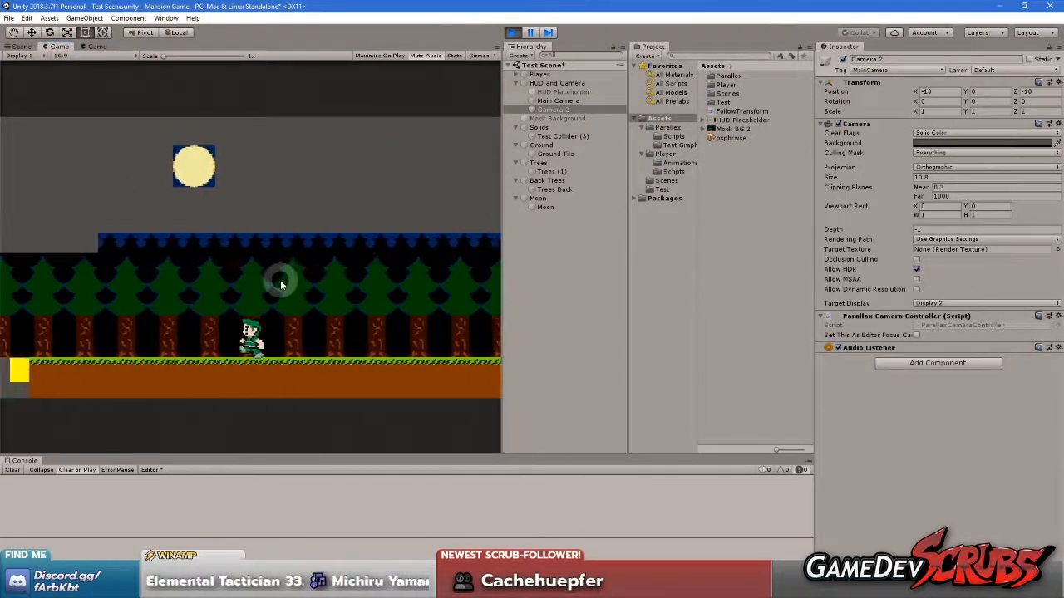
pyautogui.press('Right')
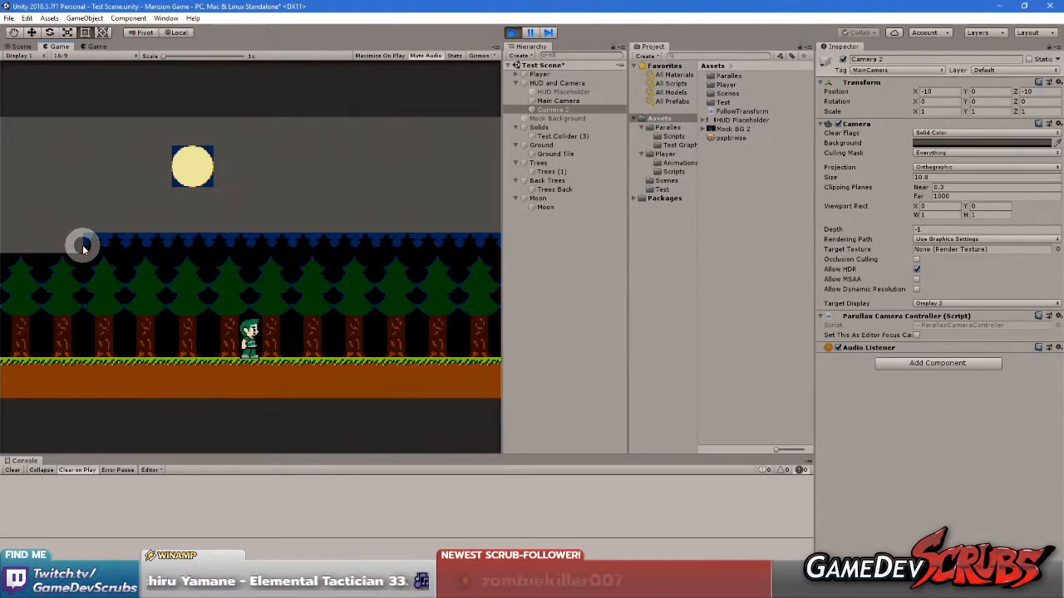
pyautogui.click(97, 47)
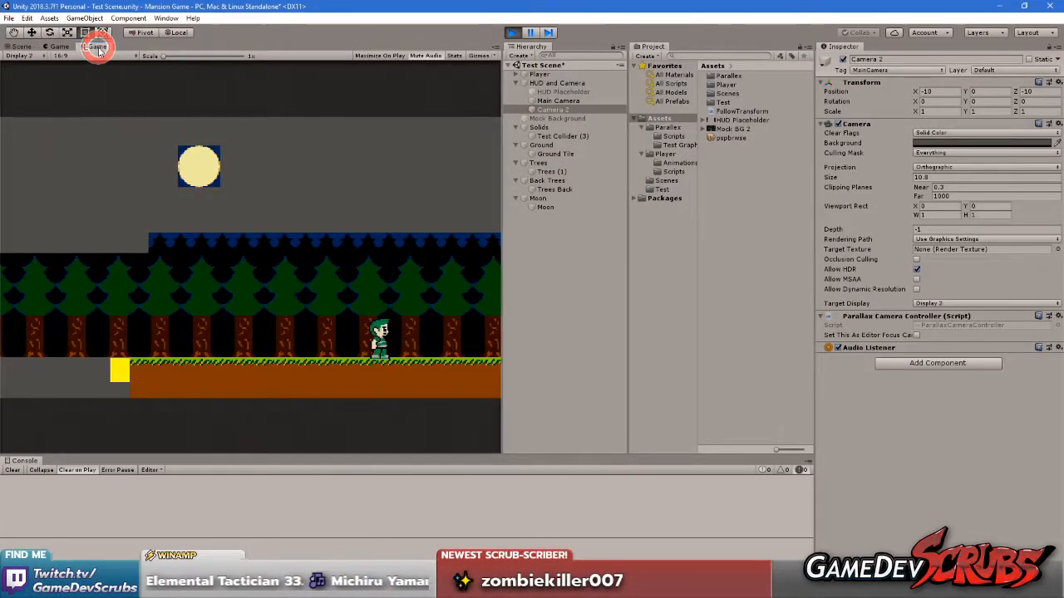
pyautogui.click(219, 304)
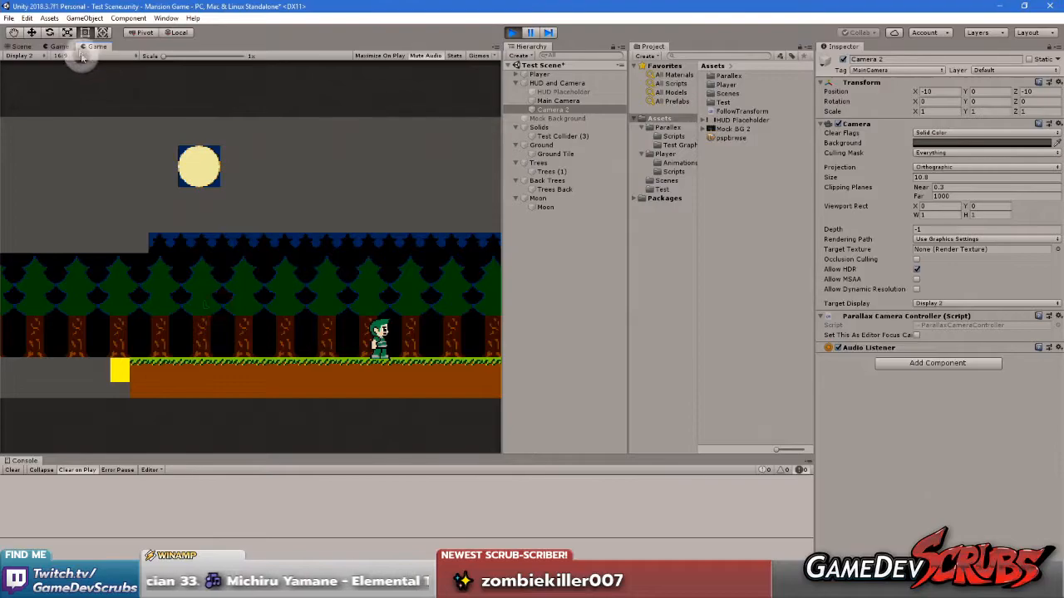
pyautogui.click(57, 46)
pyautogui.click(94, 47)
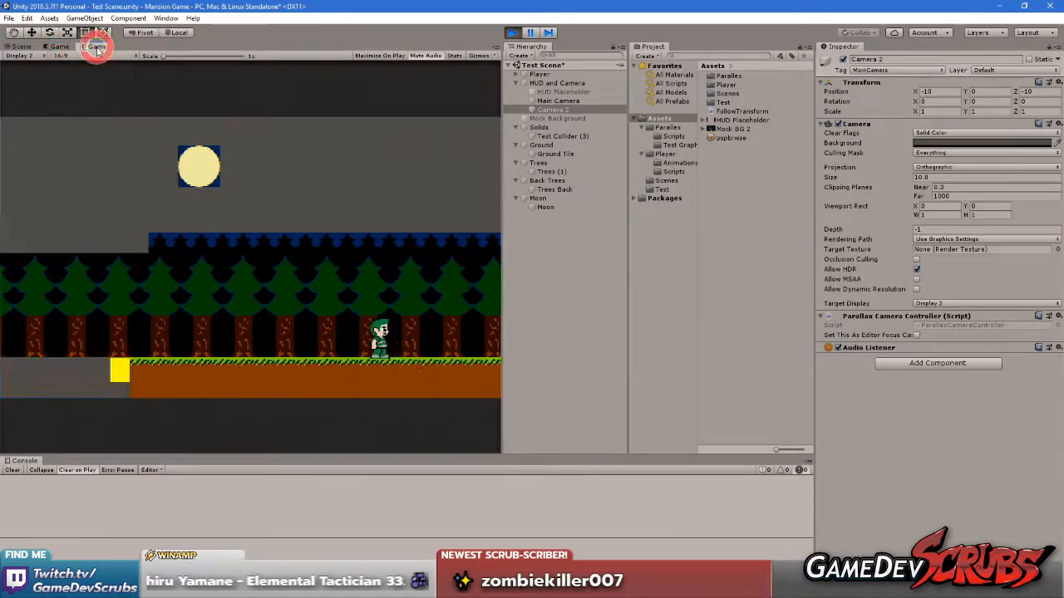
# Run the player left and right in the first Game view to watch how the parallax layers scroll on Display 1
pyautogui.click(60, 47)
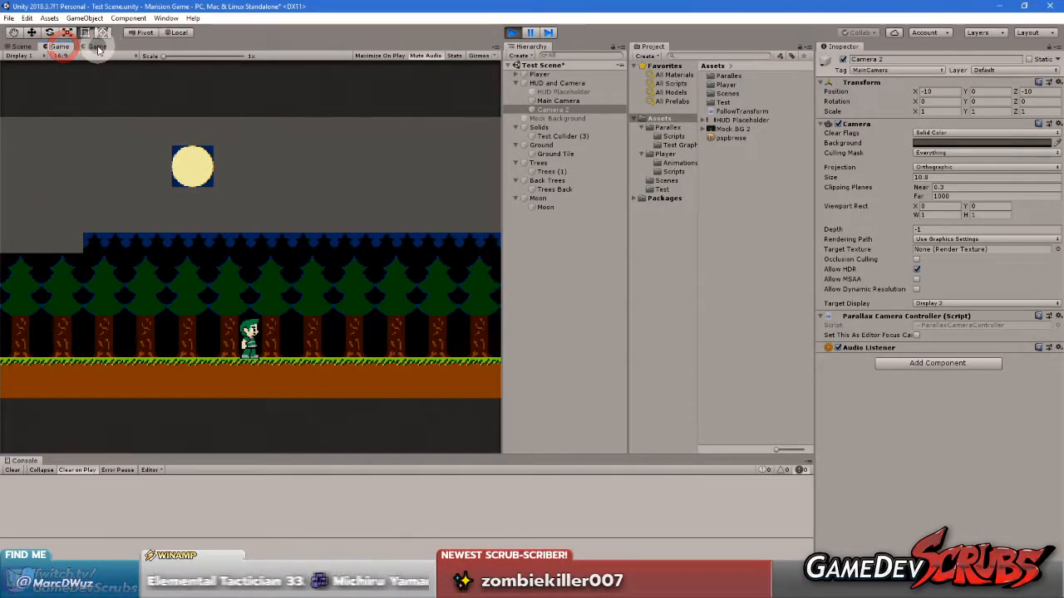
pyautogui.click(175, 314)
pyautogui.press('Left')
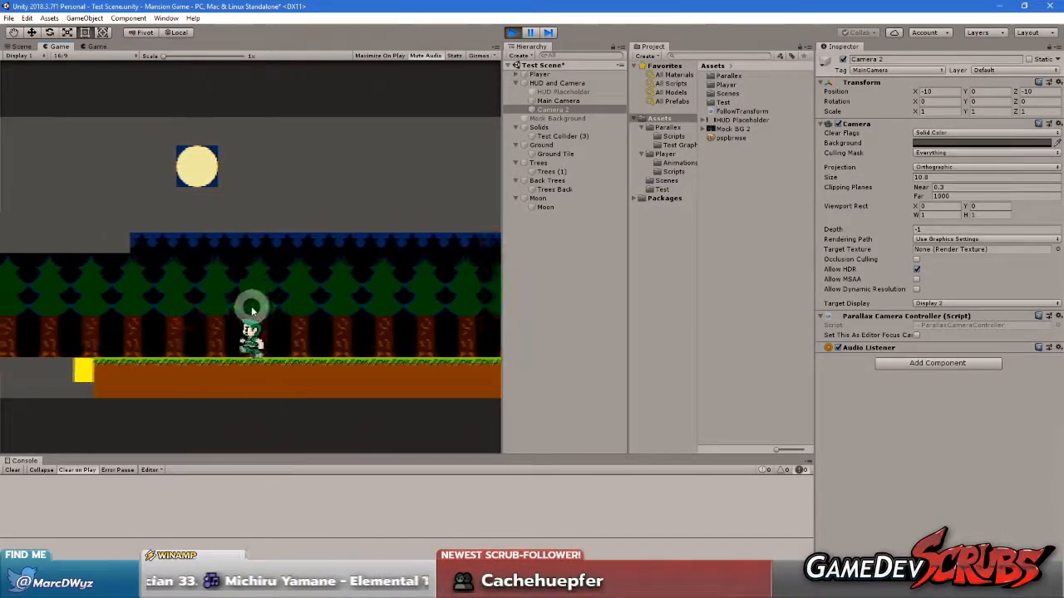
pyautogui.press('Left')
pyautogui.press('Right')
pyautogui.press('Right')
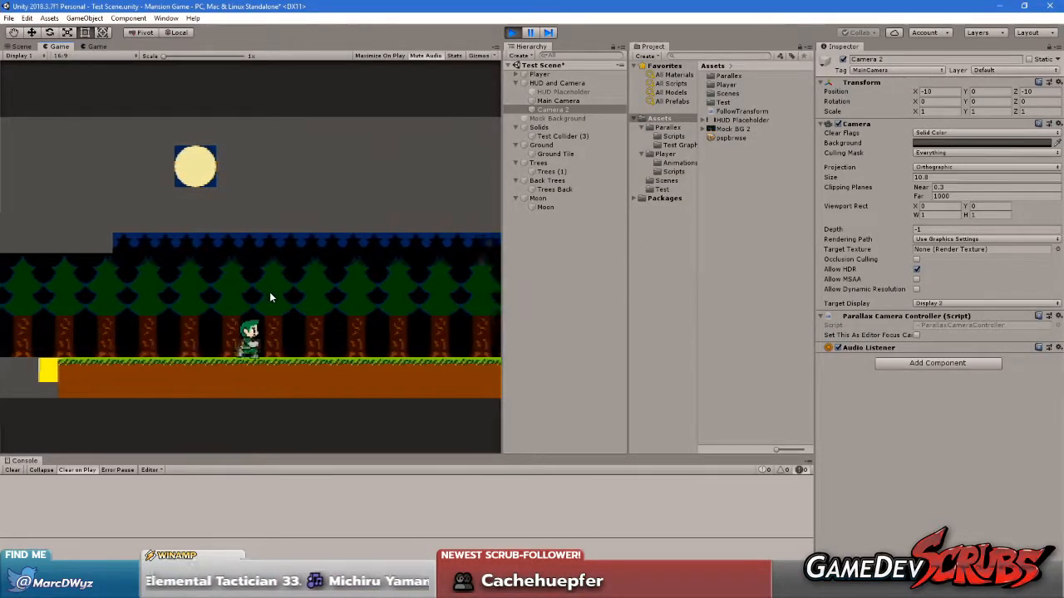
pyautogui.press('Left')
pyautogui.press('Right')
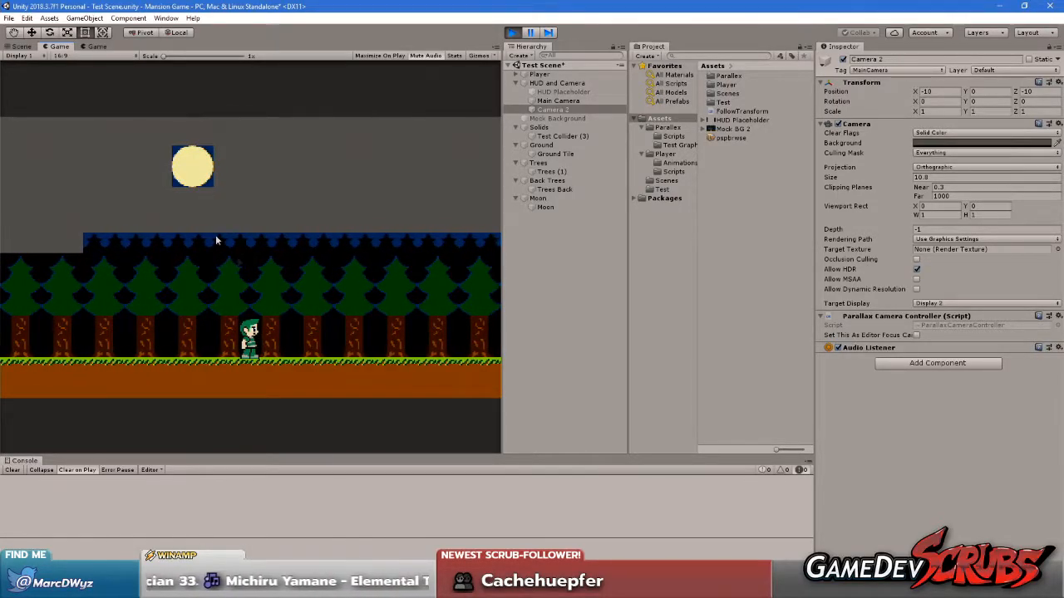
# Compare the layer positions on Display 2, on Display 1 and in the Scene view, and exit play mode
pyautogui.click(93, 46)
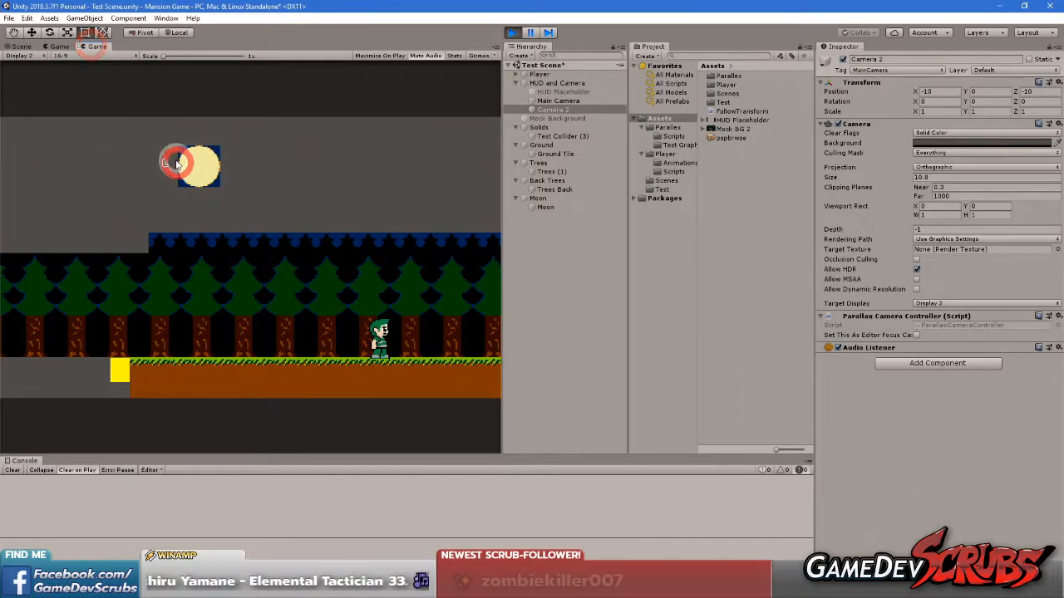
pyautogui.press('Right')
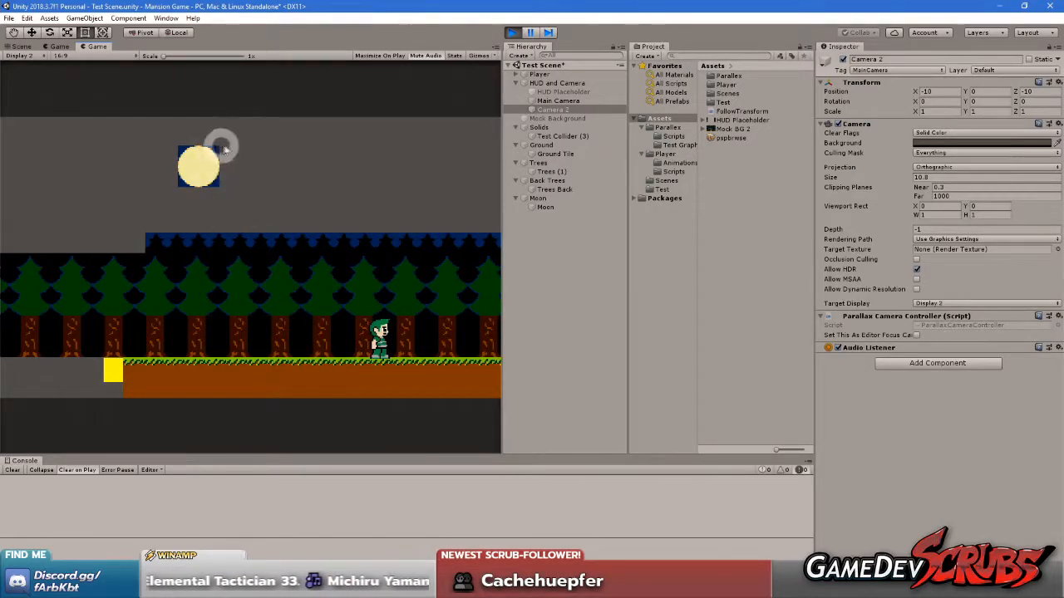
pyautogui.click(59, 46)
pyautogui.click(119, 175)
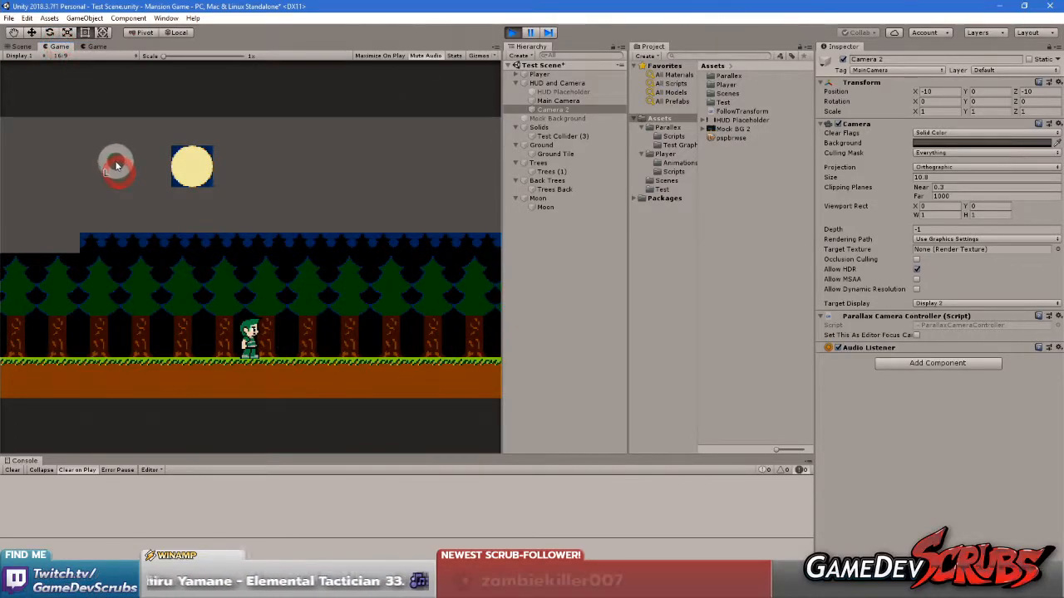
pyautogui.click(25, 46)
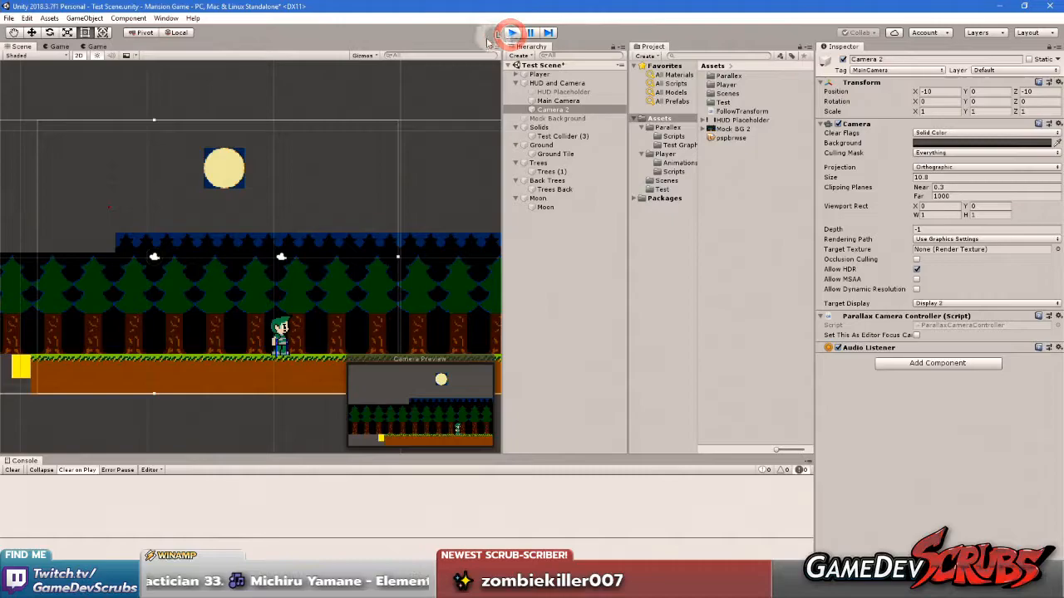
pyautogui.click(333, 184)
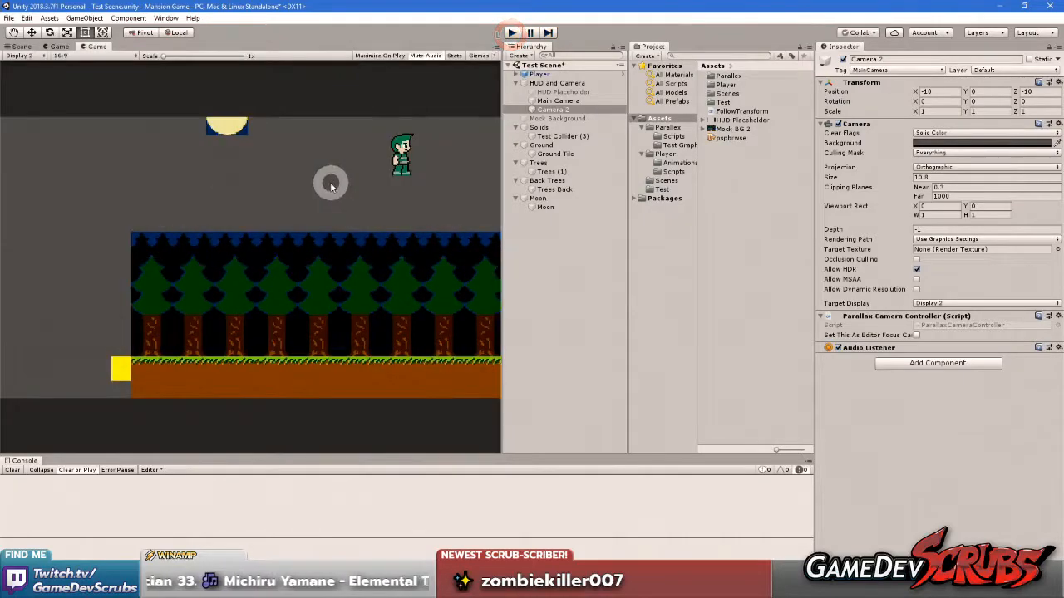
# Compare the two Game views outside play mode, ending on the Display 1 view
pyautogui.click(60, 46)
pyautogui.click(100, 46)
pyautogui.click(58, 45)
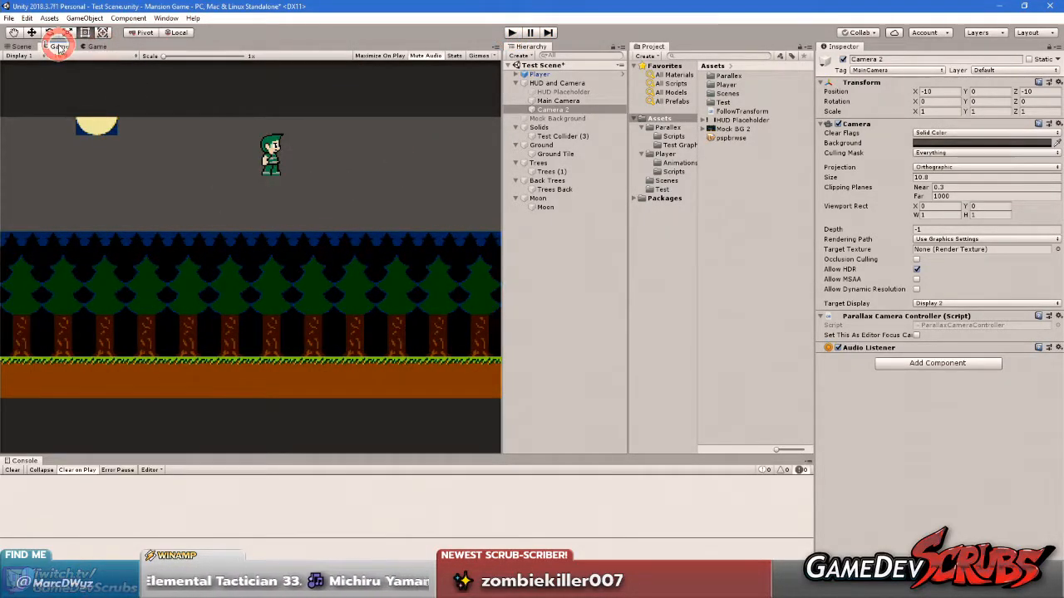
pyautogui.click(96, 46)
pyautogui.click(139, 153)
pyautogui.click(56, 46)
pyautogui.click(175, 190)
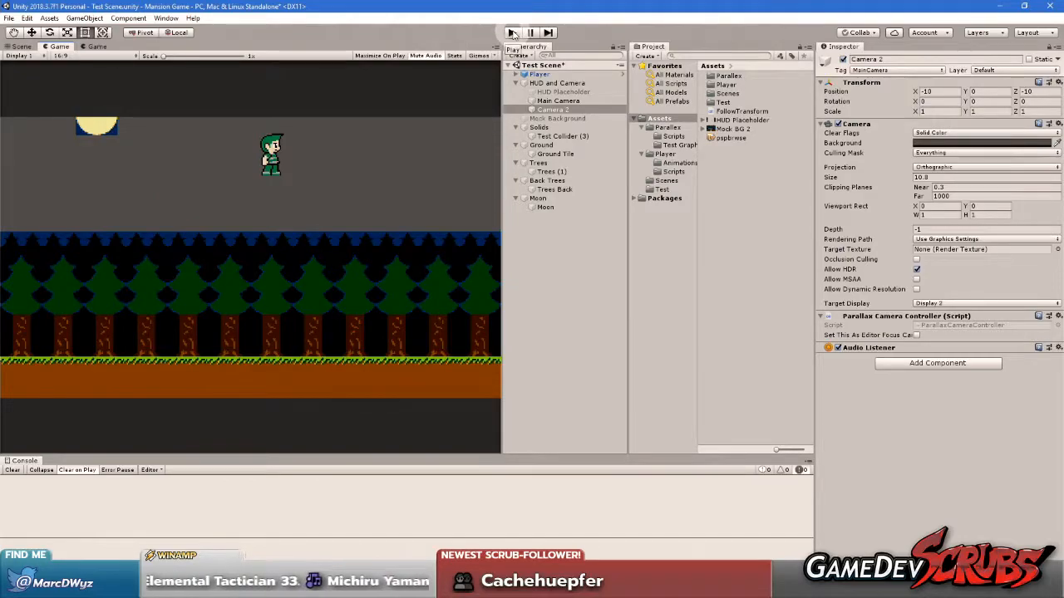
# Restart play mode and move the player left and right, checking the edge of the back trees on both displays
pyautogui.click(513, 32)
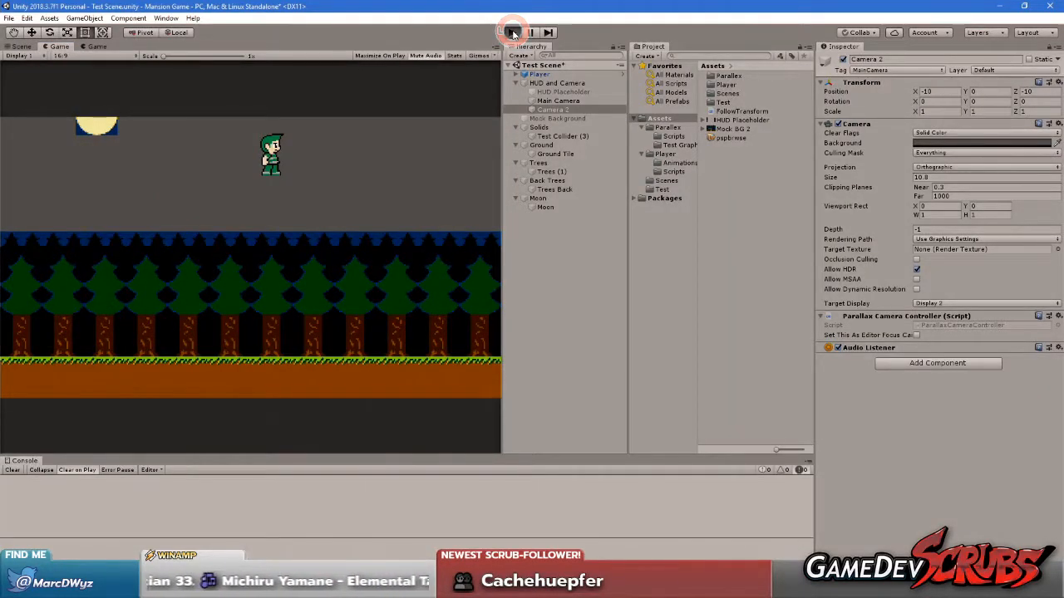
pyautogui.click(278, 212)
pyautogui.press('Right')
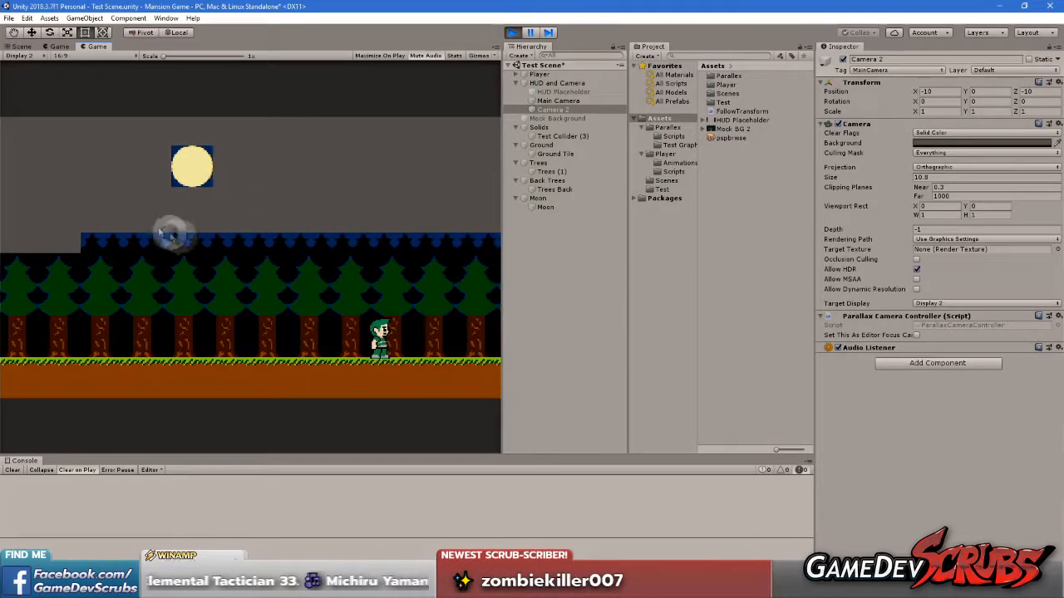
pyautogui.click(61, 47)
pyautogui.press('Left')
pyautogui.press('Right')
pyautogui.press('Left')
pyautogui.press('Right')
pyautogui.press('Right')
pyautogui.press('Left')
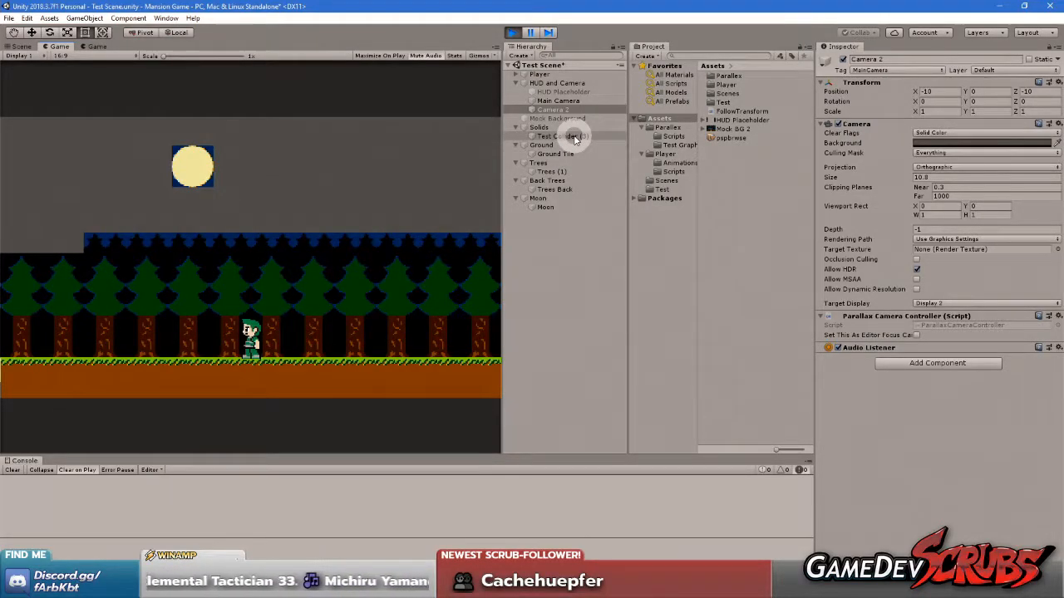
# Delete Camera 2 while the game is playing, and move the player to check the parallax layers on Display 1
pyautogui.click(546, 102)
pyautogui.click(552, 109)
pyautogui.press('Delete')
pyautogui.click(98, 46)
pyautogui.click(59, 46)
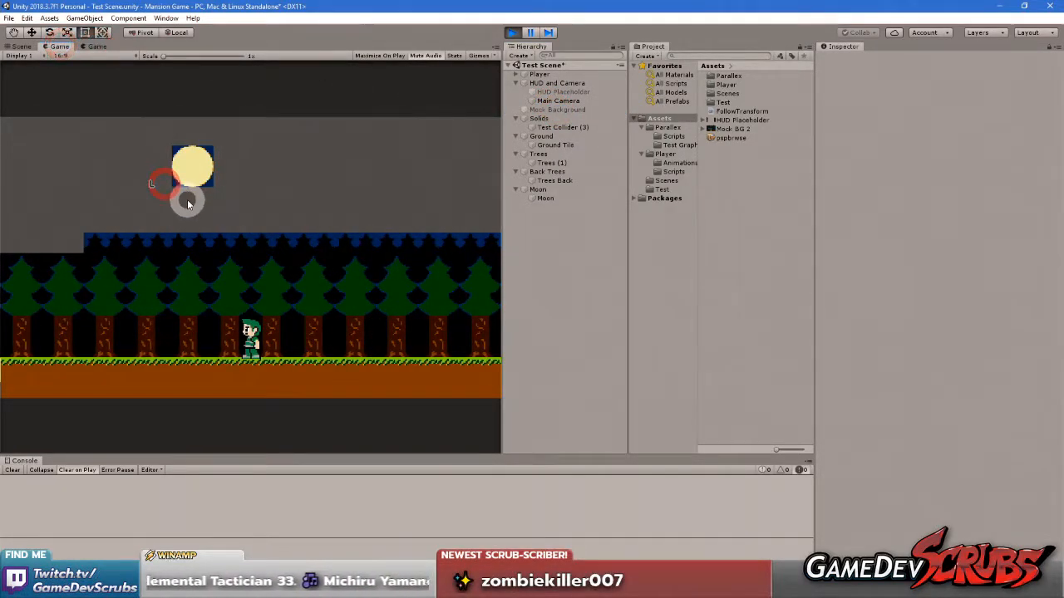
pyautogui.press('Right')
pyautogui.press('Left')
pyautogui.press('Right')
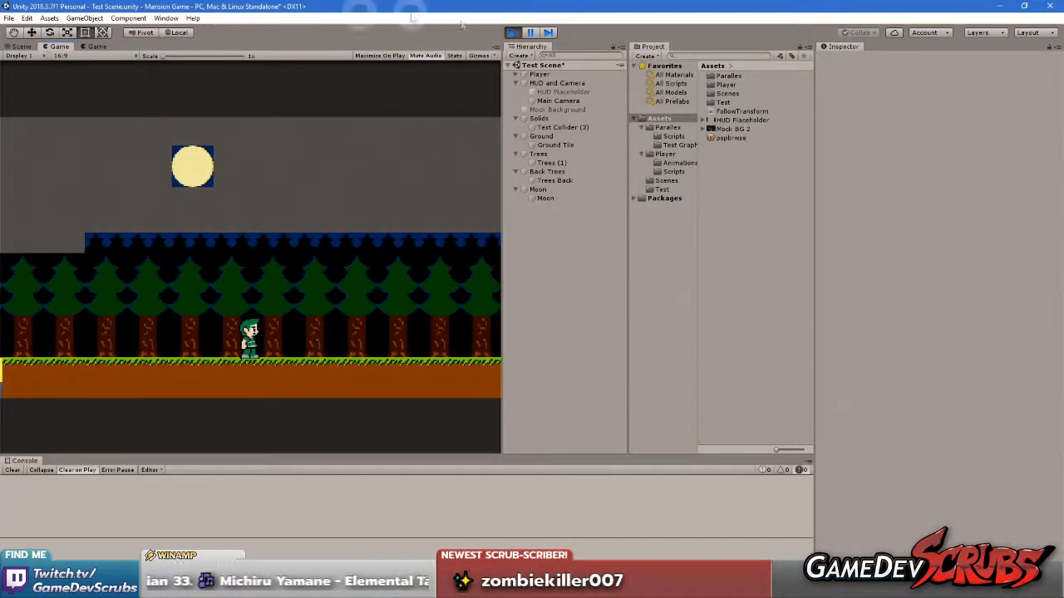
# Exit play mode, delete Camera 2 from the scene, and show the first Game view
pyautogui.click(511, 32)
pyautogui.click(553, 110)
pyautogui.press('Delete')
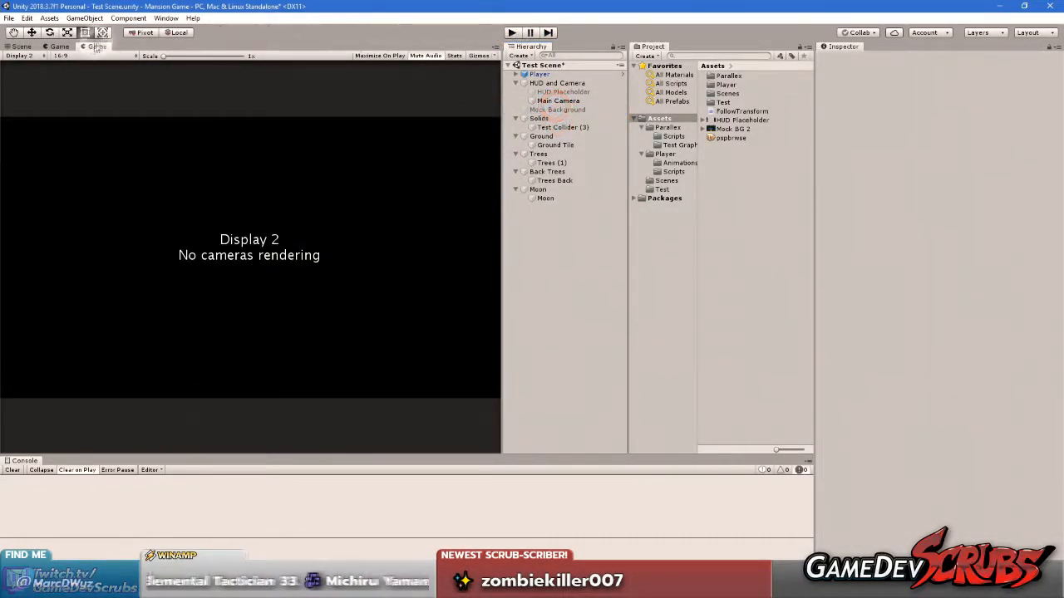
pyautogui.click(59, 46)
# Play the scene with only the Main Camera, moving the player left and right to check the back trees' edge, and stop playing
pyautogui.click(511, 32)
pyautogui.click(335, 167)
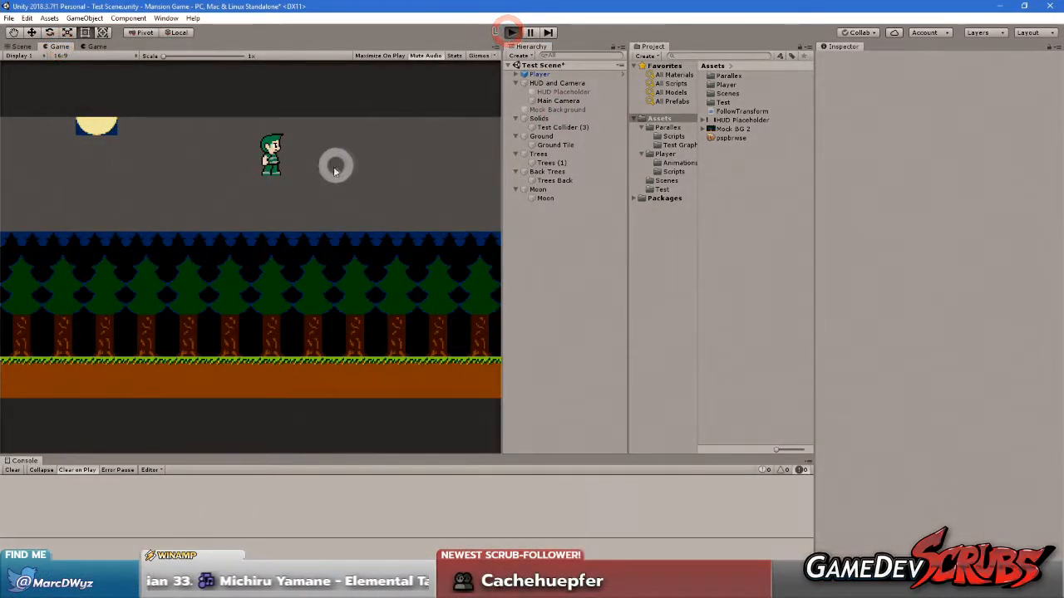
pyautogui.click(57, 47)
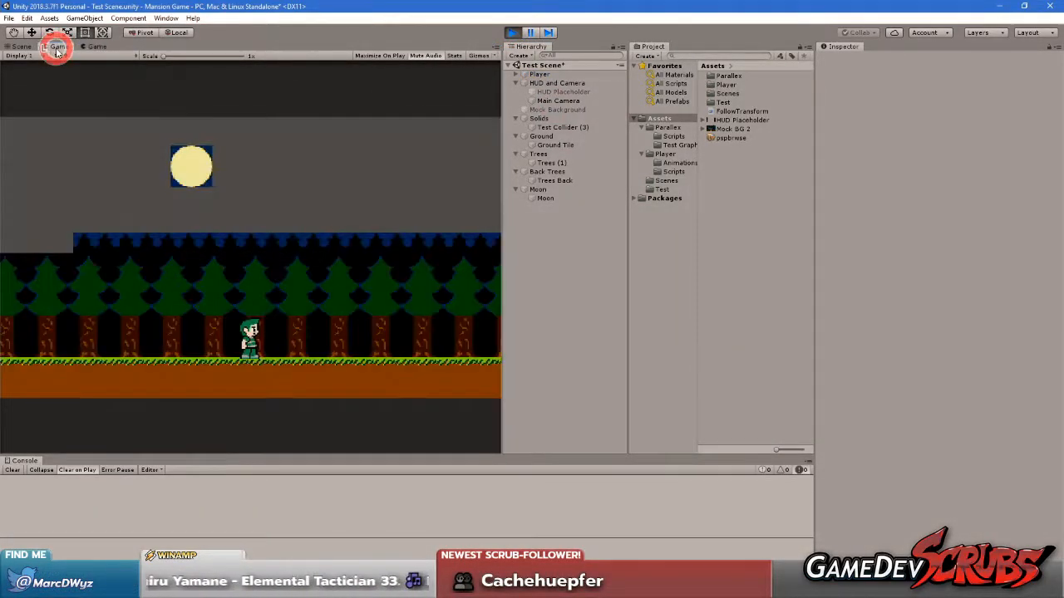
pyautogui.press('Left')
pyautogui.press('Right')
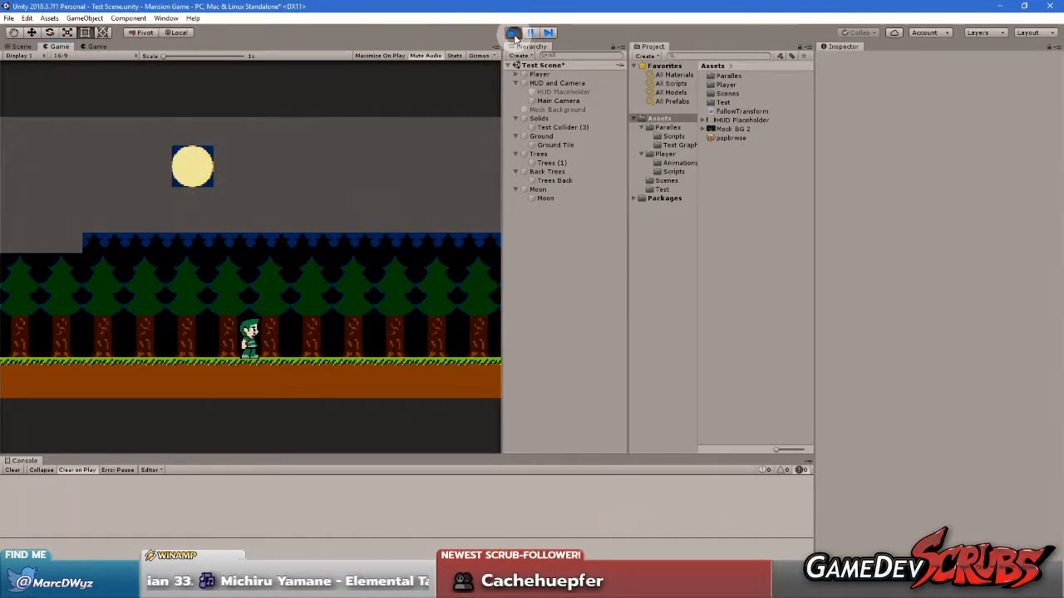
pyautogui.press('Left')
pyautogui.press('Right')
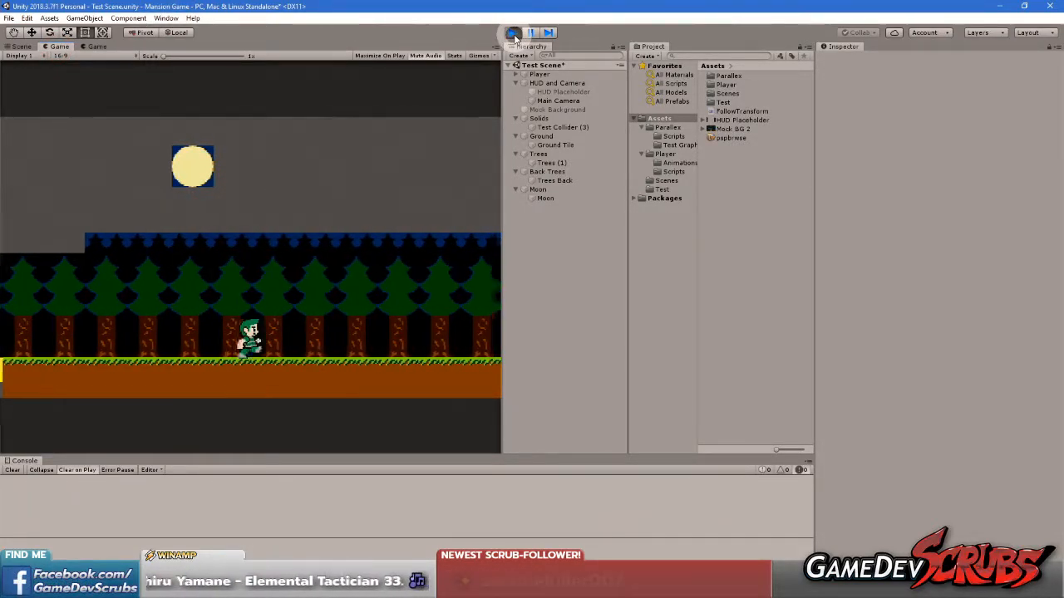
pyautogui.click(513, 32)
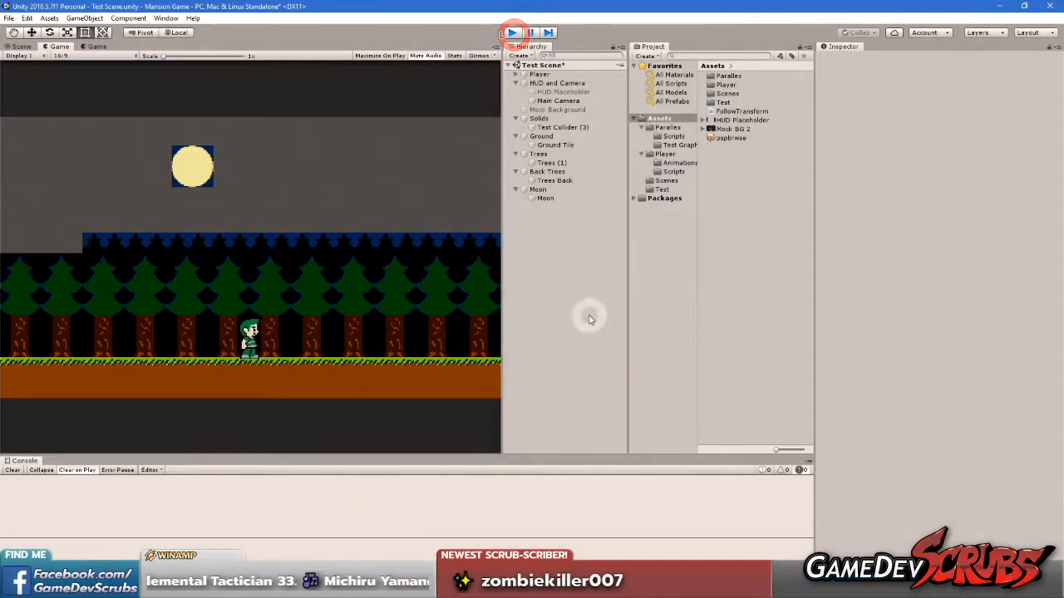
# Undo the deletion of Camera 2, and select the Main Camera with the first Game view showing
pyautogui.hotkey('ctrl', 'z')
pyautogui.click(566, 101)
pyautogui.click(54, 45)
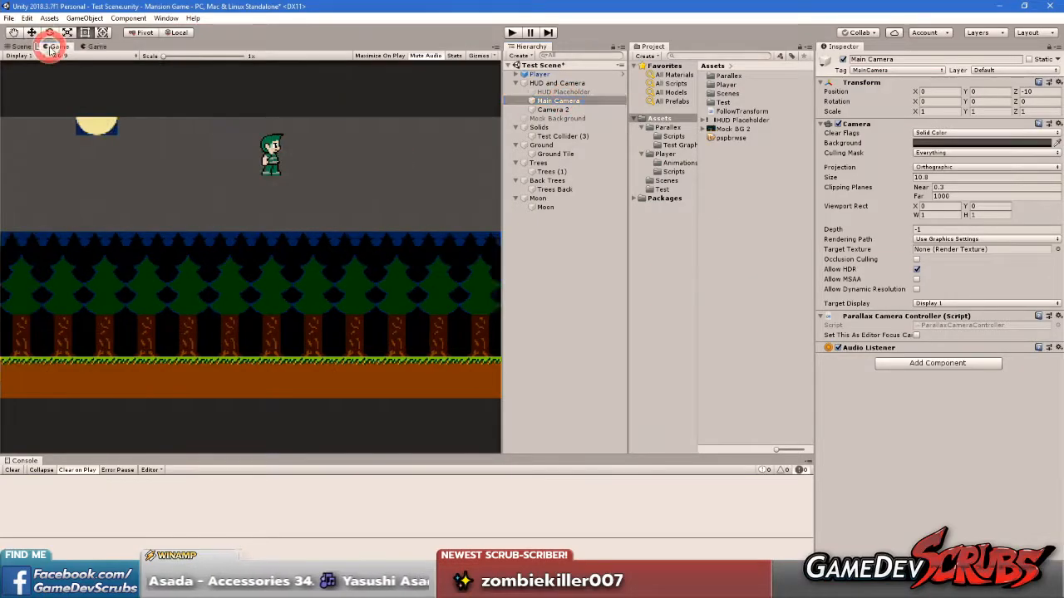
# Enter play mode and move the player left and right to check the parallax layers on Display 2 with both cameras
pyautogui.click(509, 32)
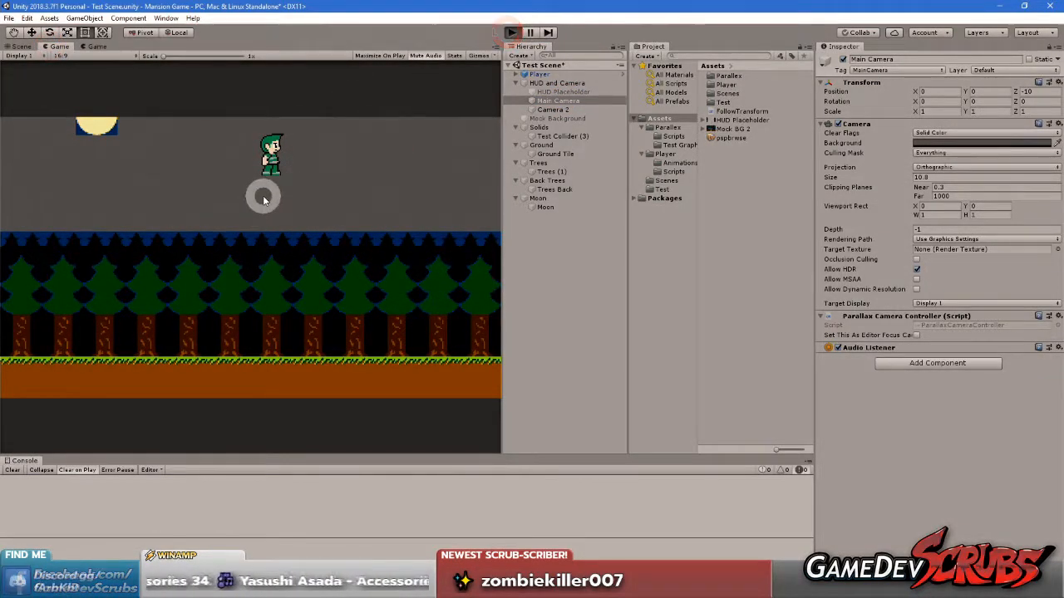
pyautogui.click(280, 214)
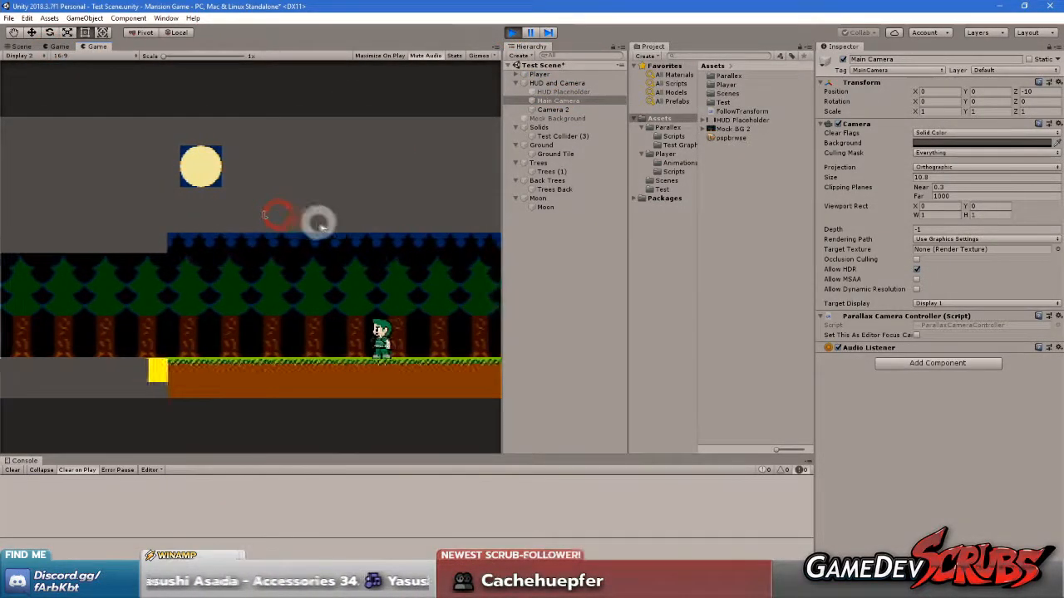
pyautogui.press('Right')
pyautogui.press('Left')
pyautogui.press('Right')
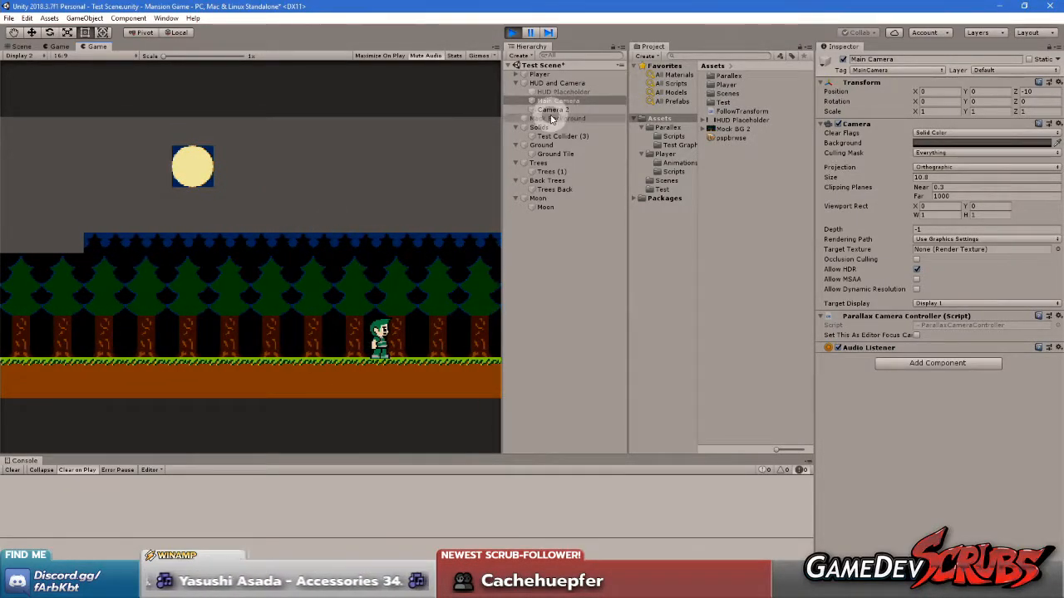
# Set the X anchor point of the Back Trees parallax layer to -38.4
pyautogui.click(542, 163)
pyautogui.click(546, 180)
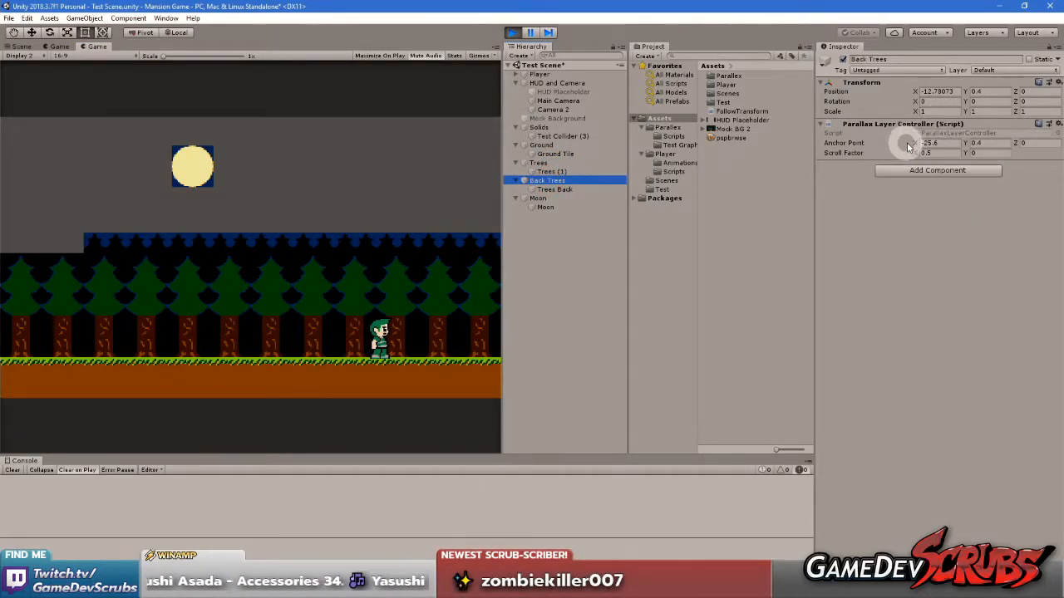
pyautogui.moveTo(915, 143); pyautogui.dragTo(682, 148)
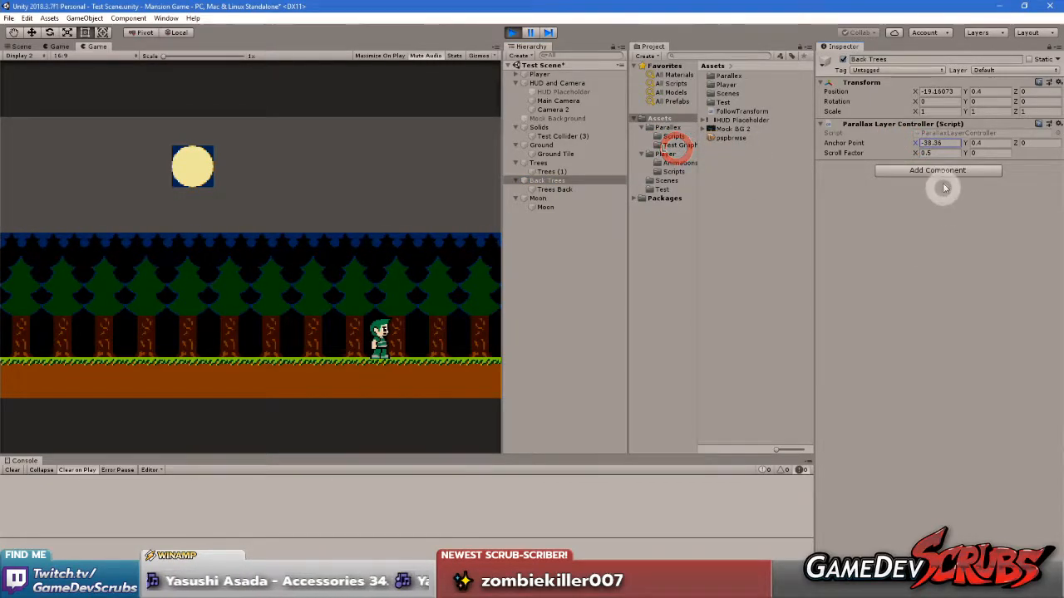
pyautogui.press('BackSpace')
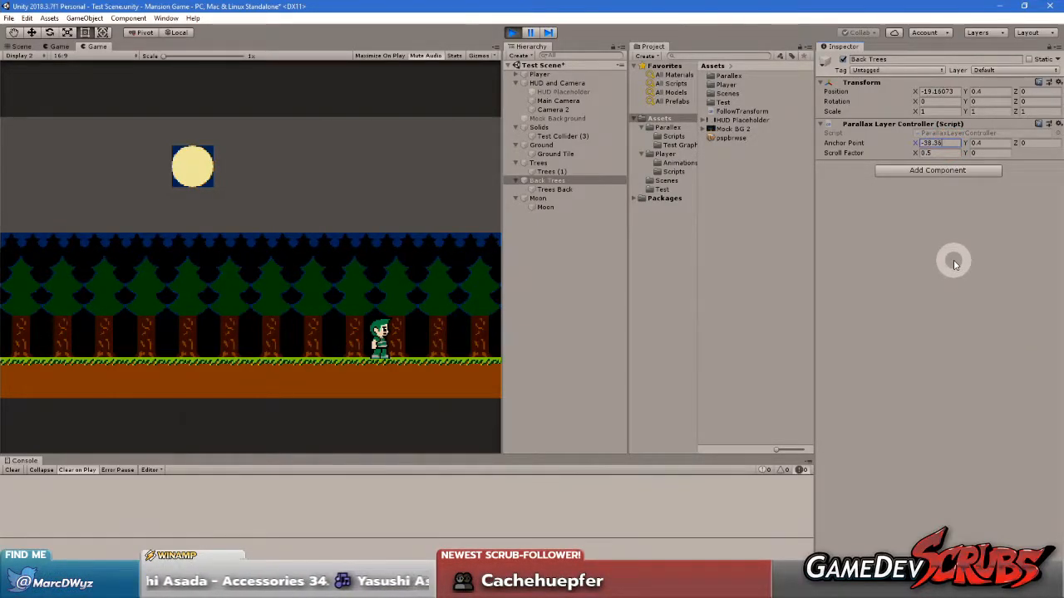
pyautogui.press('BackSpace')
pyautogui.press('BackSpace')
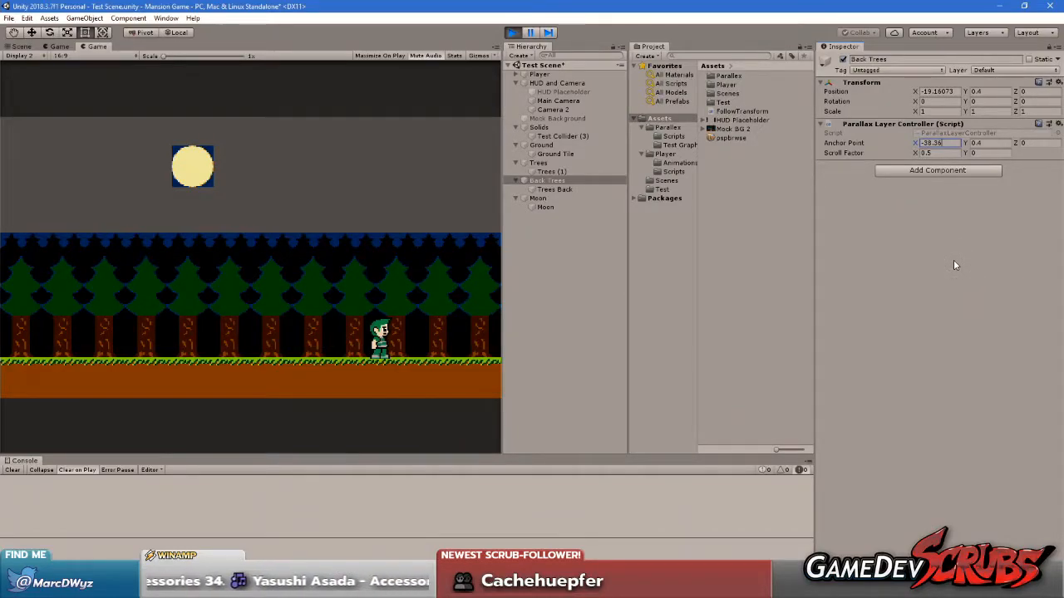
pyautogui.write('4')
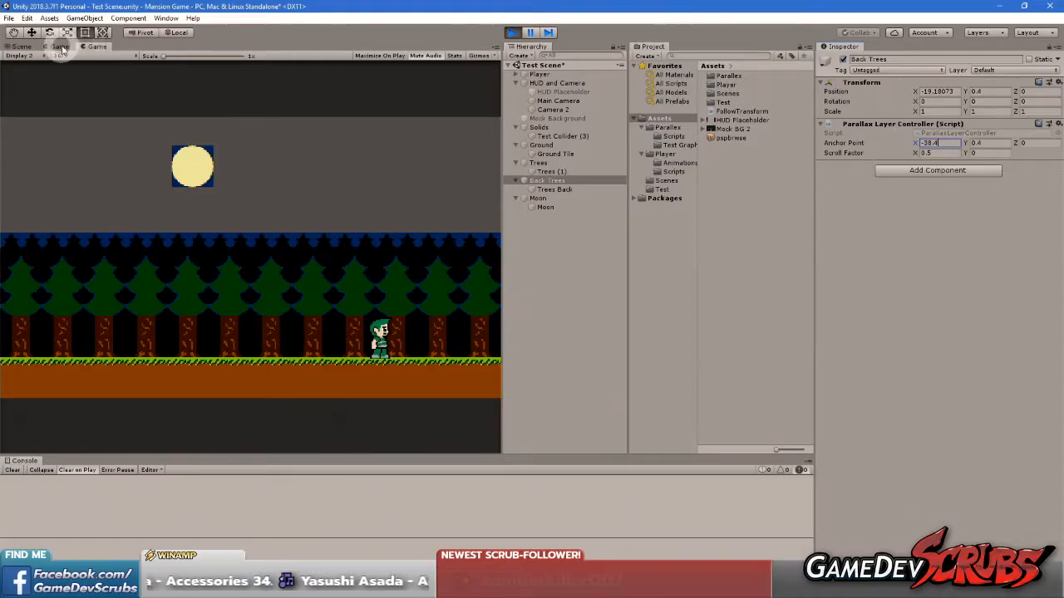
# Examine the extent of the Back Trees layer and the camera positions in the Scene view
pyautogui.click(19, 45)
pyautogui.scroll(3, 185, 238)
pyautogui.scroll(-5, 249, 273)
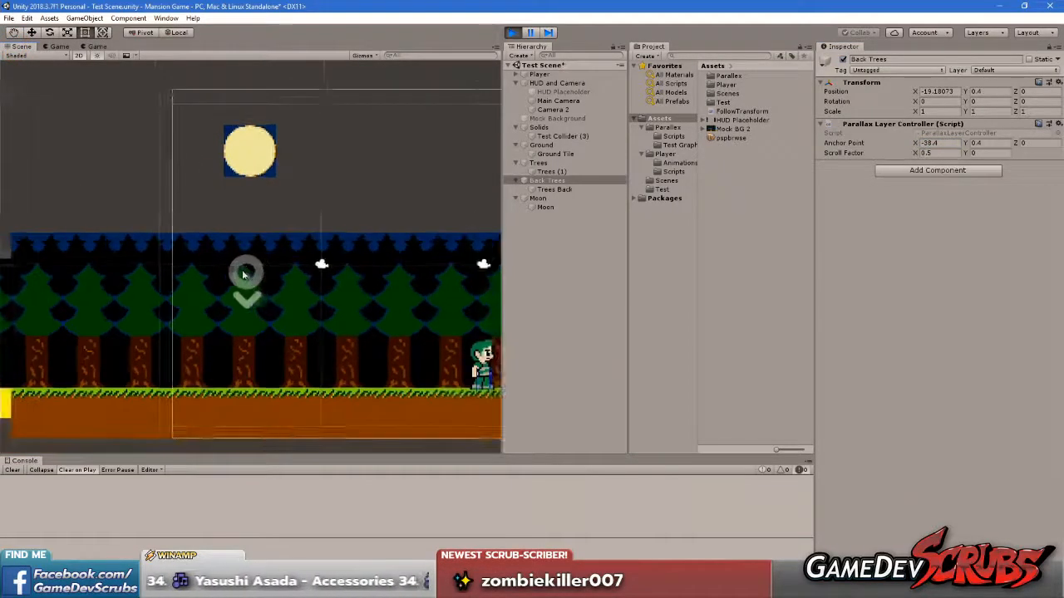
pyautogui.scroll(-2, 148, 288)
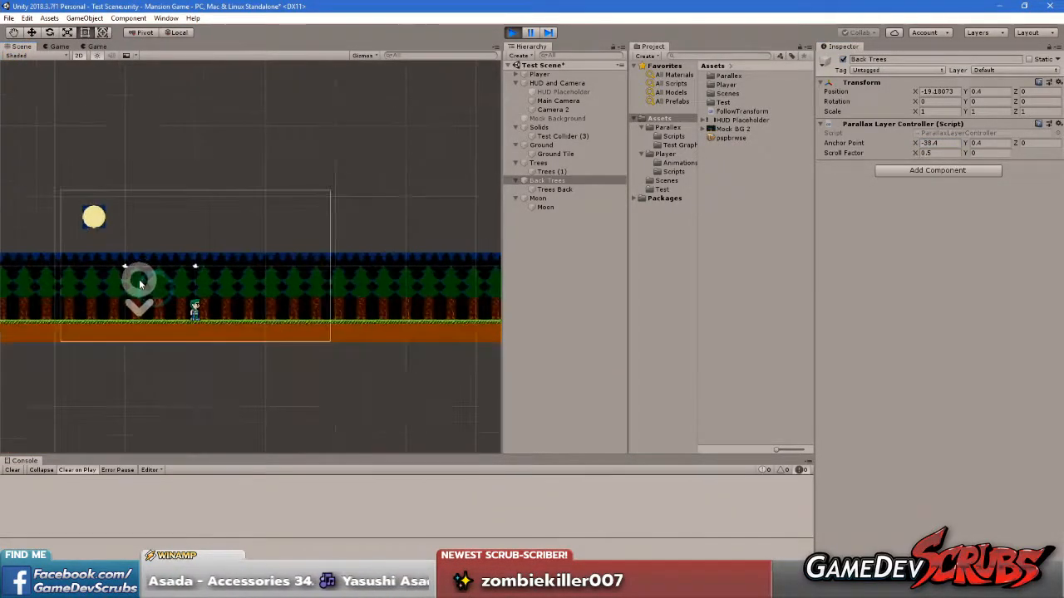
pyautogui.moveTo(138, 280); pyautogui.dragTo(279, 275, button='middle')
# Move the player left and right in the Display 1 Game view to check the parallax layers
pyautogui.click(55, 46)
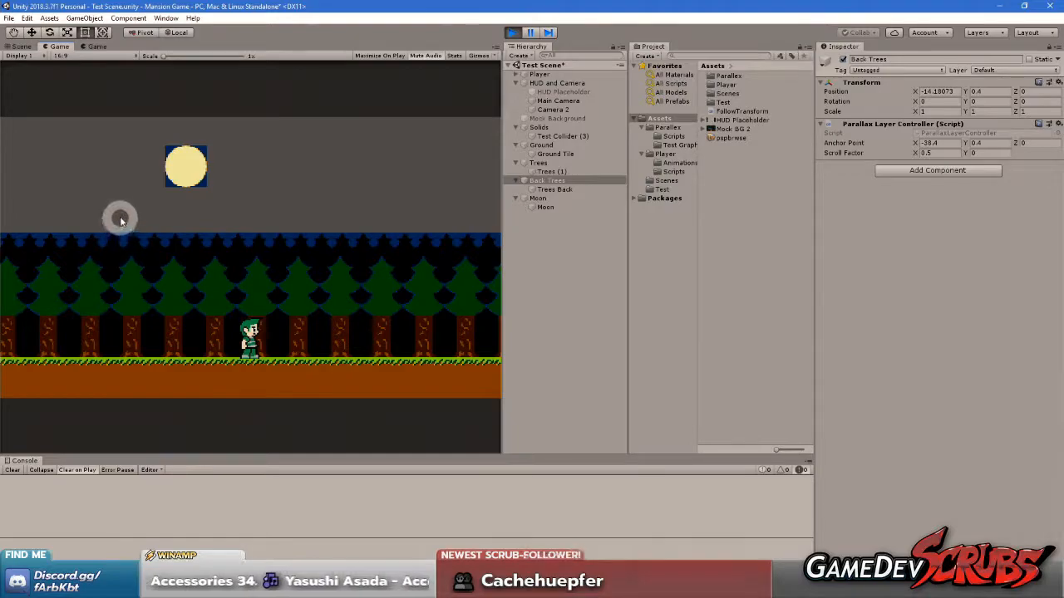
pyautogui.click(148, 220)
pyautogui.press('Left')
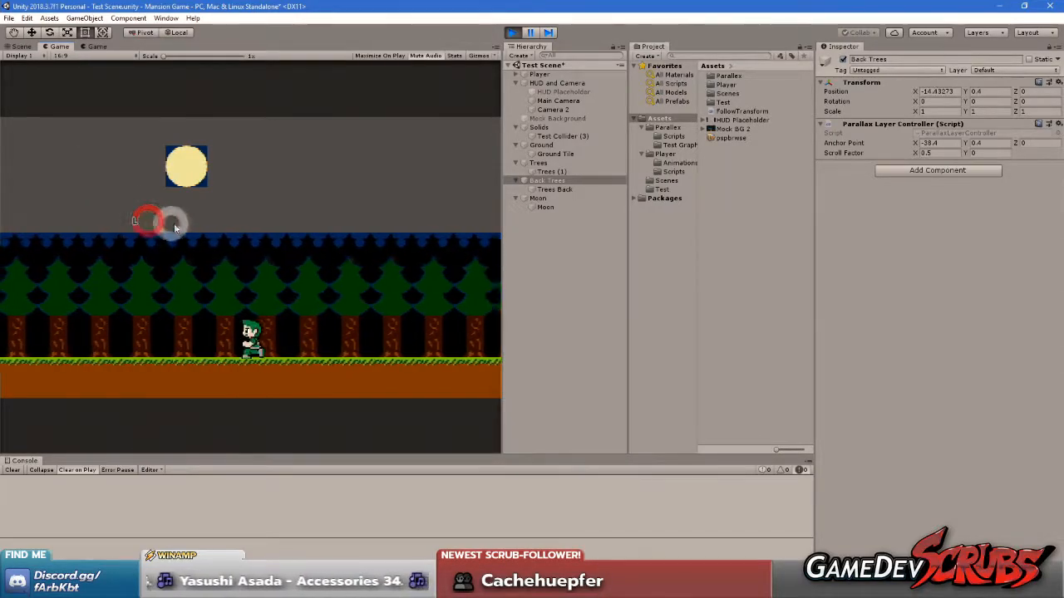
pyautogui.press('Right')
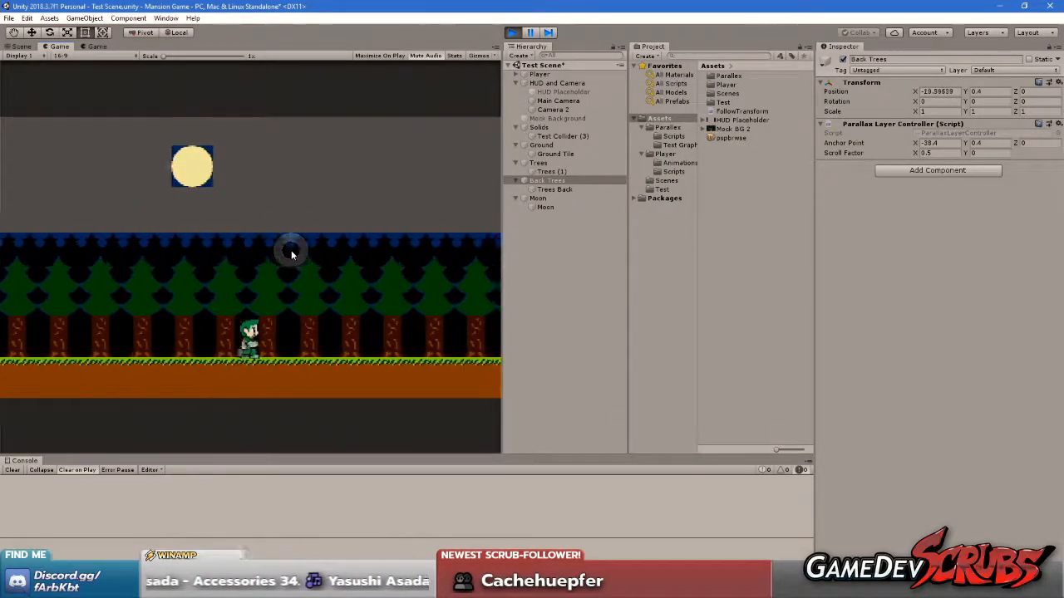
pyautogui.press('Right')
pyautogui.press('Left')
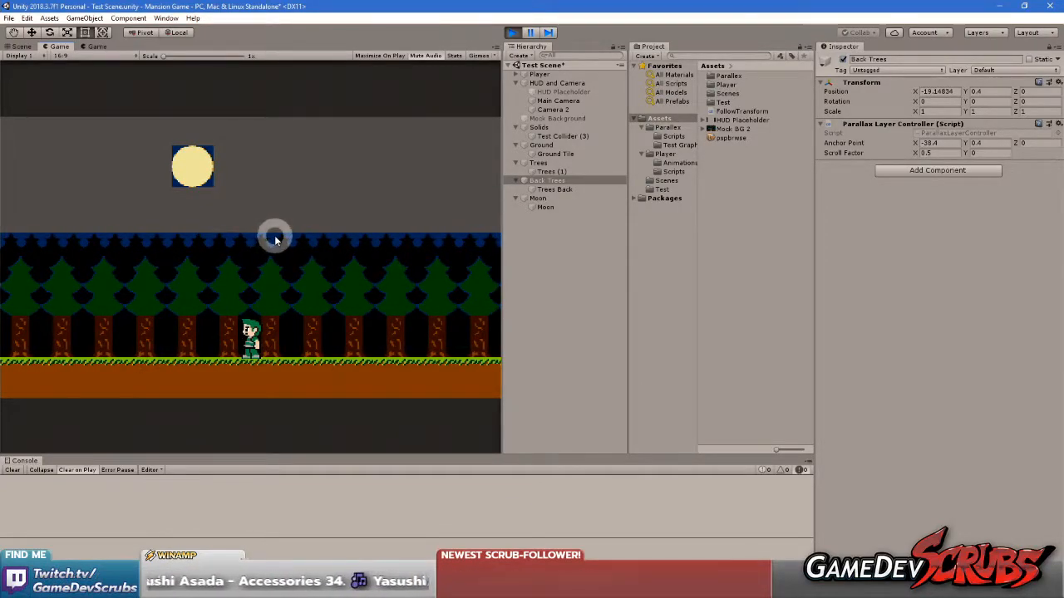
pyautogui.press('Left')
pyautogui.press('Right')
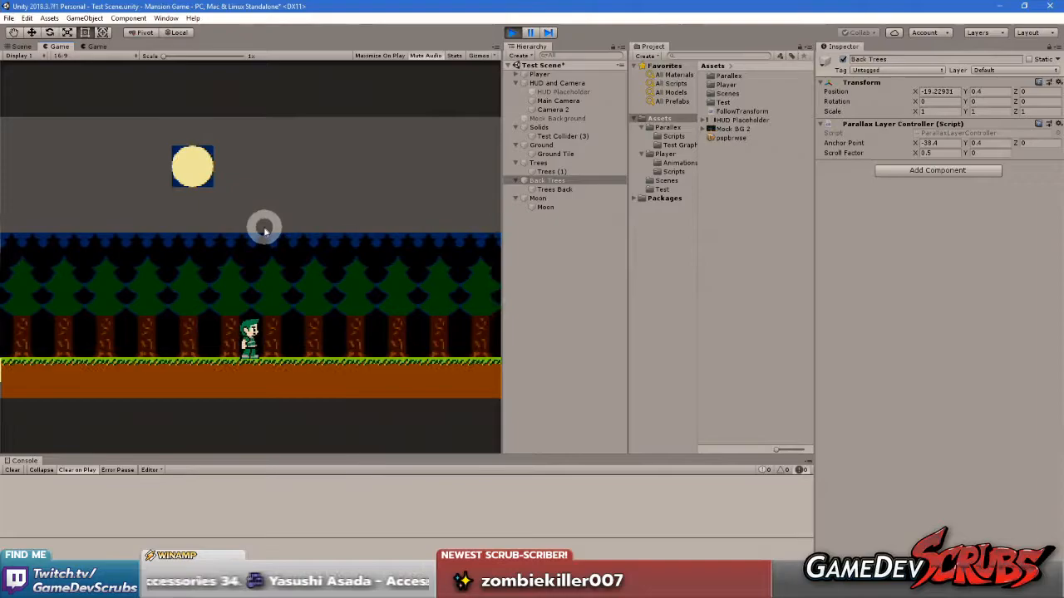
# Examine how the edge of the Back Trees layer lines up with the front layers, comparing the Scene view with the Display 1 view
pyautogui.click(21, 46)
pyautogui.scroll(2, 185, 240)
pyautogui.scroll(5, 184, 240)
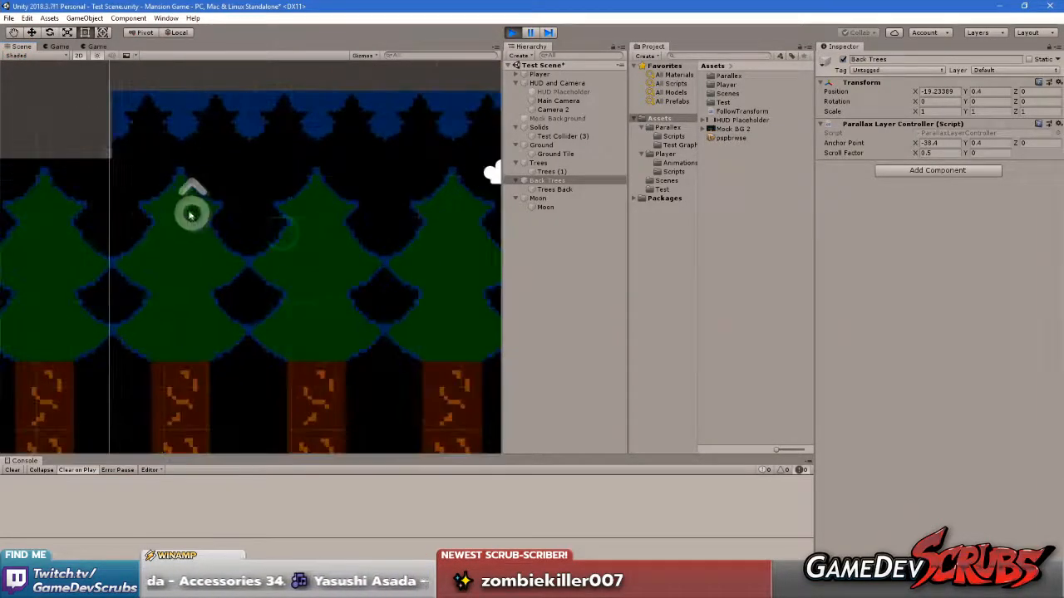
pyautogui.moveTo(189, 214); pyautogui.dragTo(289, 258, button='middle')
pyautogui.scroll(5, 285, 254)
pyautogui.scroll(-5, 280, 264)
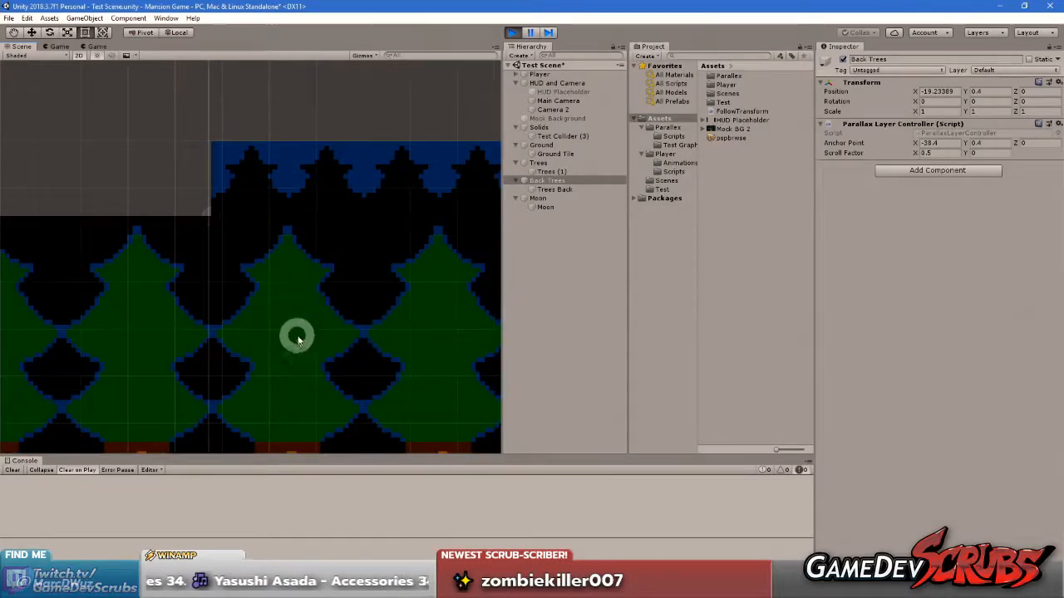
pyautogui.moveTo(297, 337); pyautogui.dragTo(292, 127, button='middle')
pyautogui.moveTo(316, 310); pyautogui.dragTo(333, 228, button='middle')
pyautogui.click(60, 48)
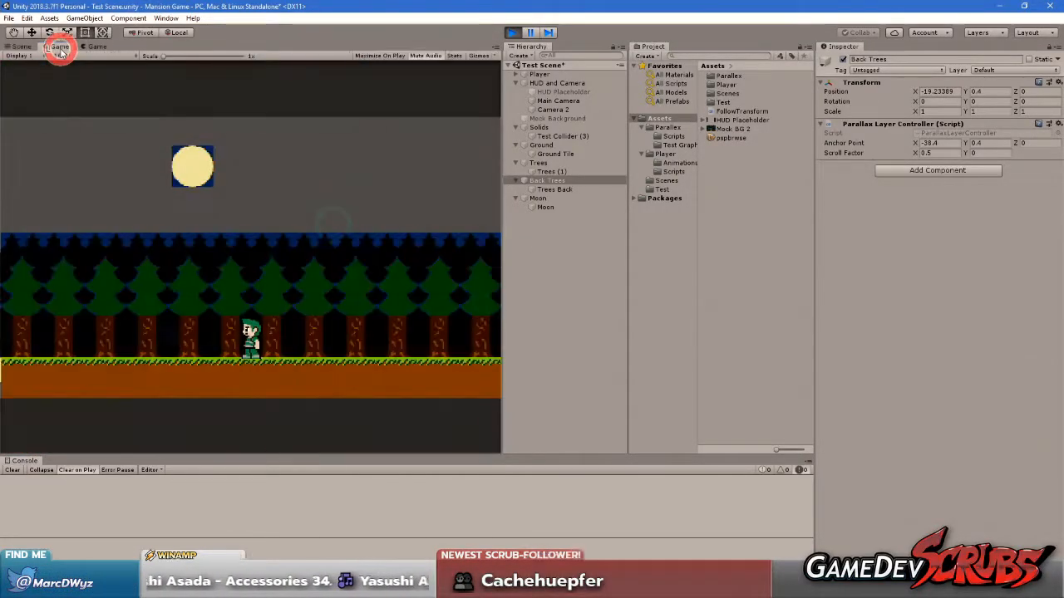
pyautogui.click(21, 47)
pyautogui.scroll(5, 231, 201)
pyautogui.moveTo(257, 155); pyautogui.dragTo(227, 321, button='middle')
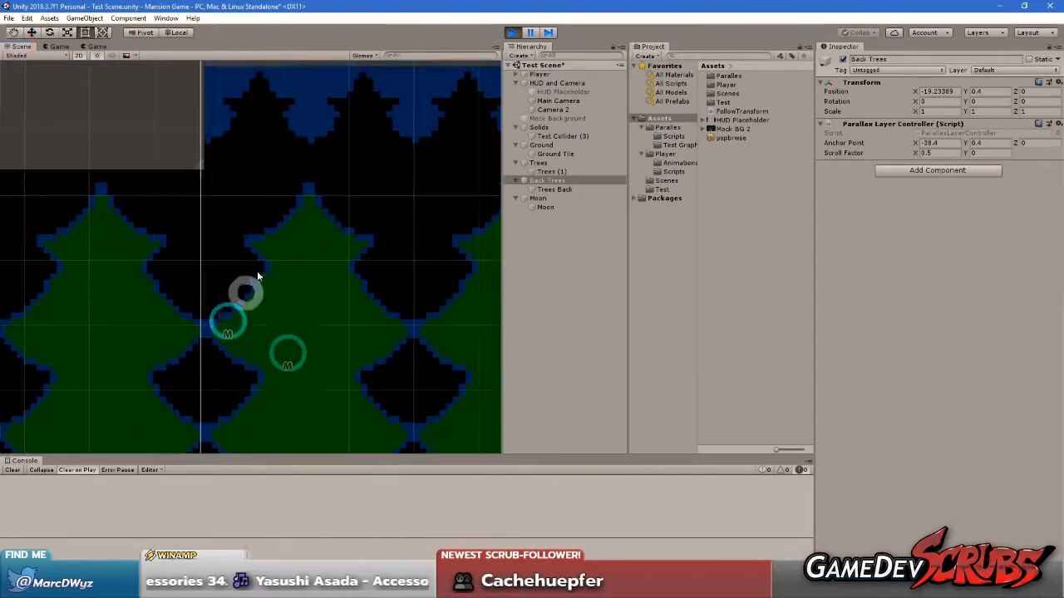
pyautogui.moveTo(284, 140); pyautogui.dragTo(280, 193, button='middle')
pyautogui.click(58, 47)
pyautogui.click(200, 219)
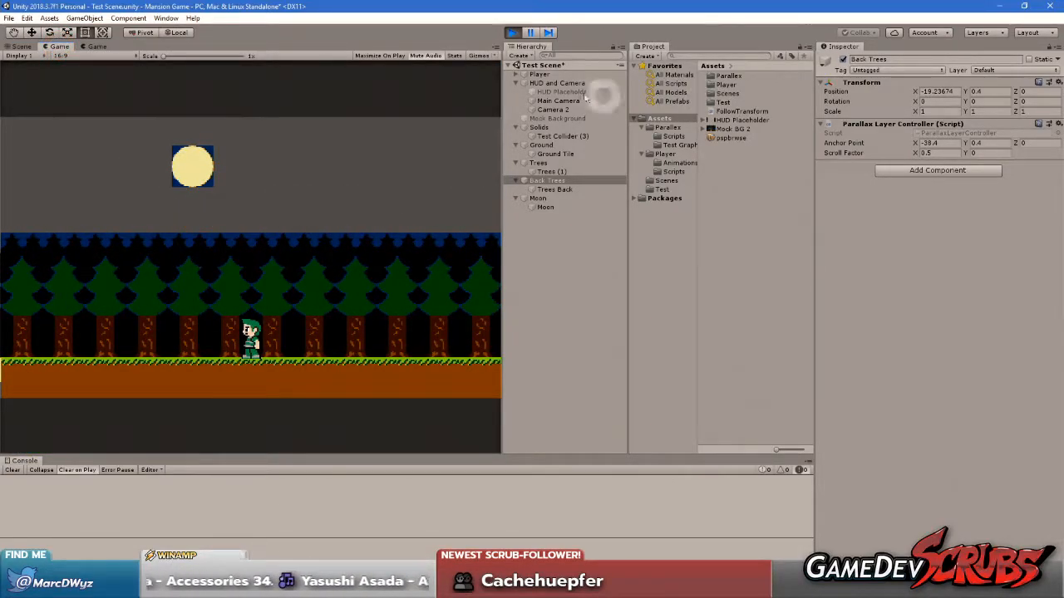
# Set the Player's X position to 0 while the game is running
pyautogui.rightClick(562, 93)
pyautogui.click(539, 74)
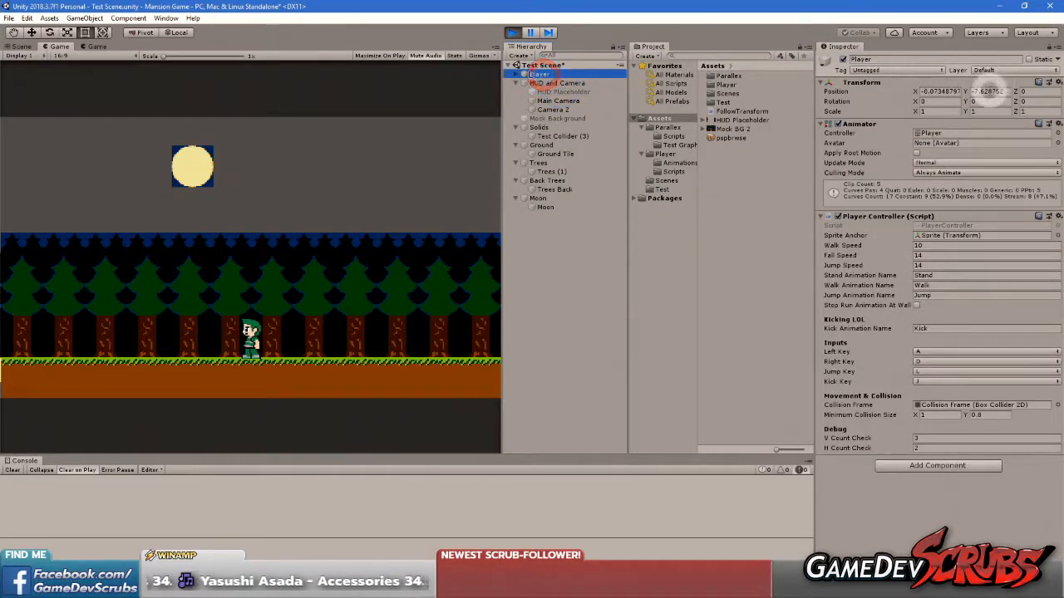
pyautogui.click(932, 92)
pyautogui.write('0')
pyautogui.click(299, 297)
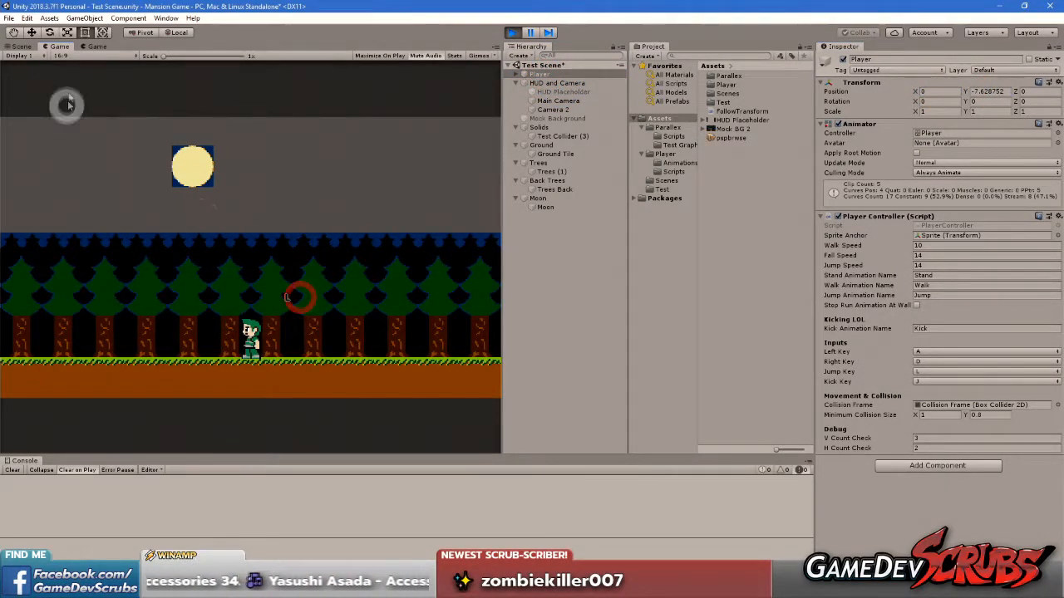
# Examine the edge alignment of the Trees, Back Trees and ground layers in the Scene view with the player at the origin
pyautogui.click(29, 49)
pyautogui.scroll(6, 186, 218)
pyautogui.moveTo(274, 195); pyautogui.dragTo(216, 198, button='middle')
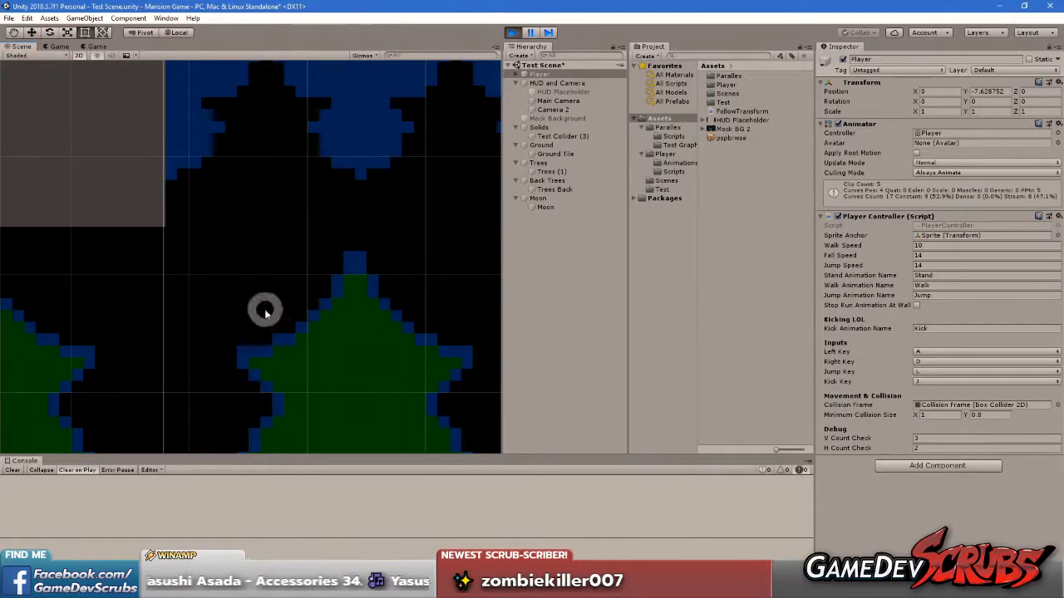
pyautogui.scroll(-3, 435, 280)
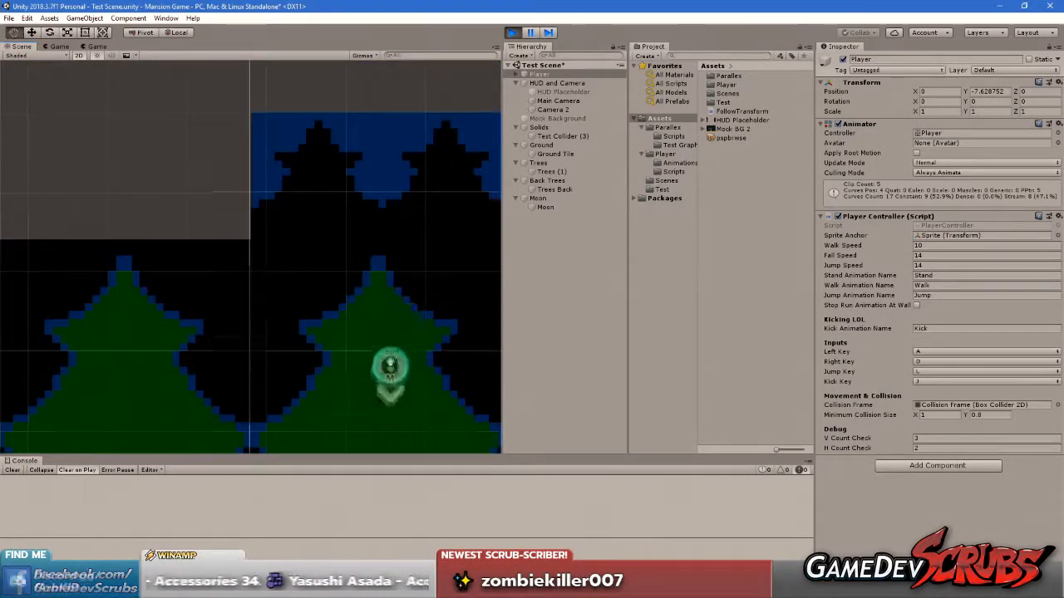
pyautogui.moveTo(389, 364); pyautogui.dragTo(382, 192, button='middle')
pyautogui.moveTo(415, 387); pyautogui.dragTo(376, 172, button='middle')
pyautogui.moveTo(396, 320)
pyautogui.mouseDown(button='middle')
pyautogui.moveTo(387, 172)
pyautogui.moveTo(387, 276)
pyautogui.moveTo(423, 448)
pyautogui.mouseUp(button='middle')
pyautogui.moveTo(415, 178); pyautogui.dragTo(416, 356, button='middle')
pyautogui.scroll(-1, 403, 241)
pyautogui.moveTo(395, 208); pyautogui.dragTo(399, 344, button='middle')
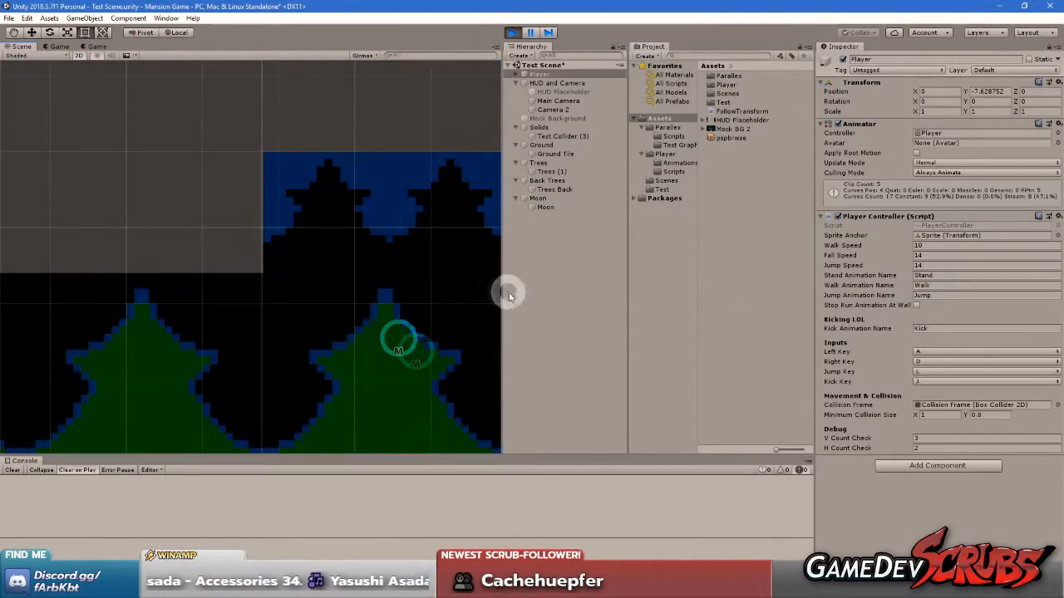
pyautogui.scroll(-5, 349, 285)
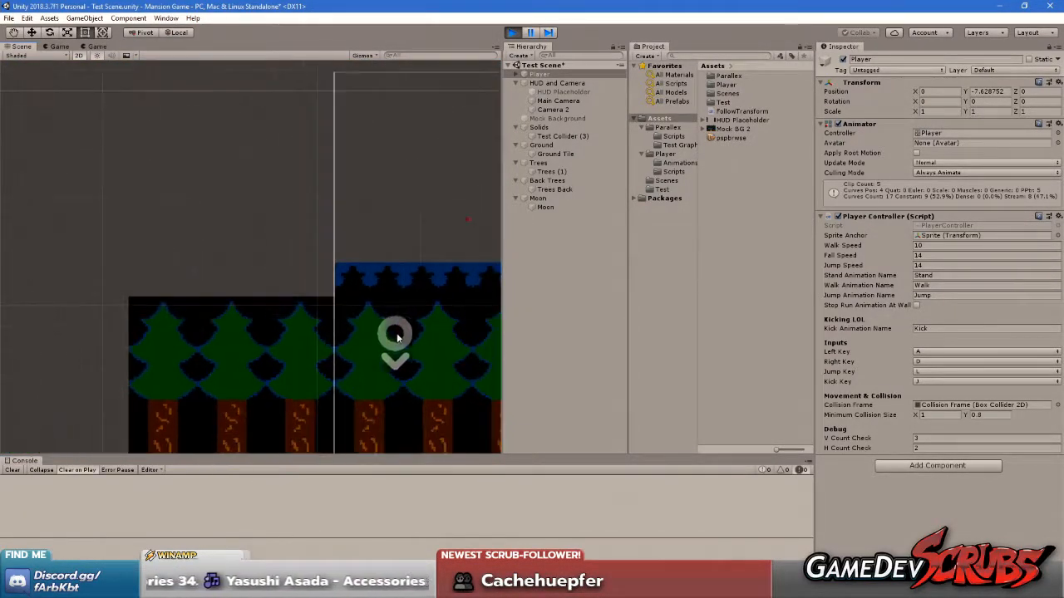
pyautogui.moveTo(396, 337); pyautogui.dragTo(280, 205, button='middle')
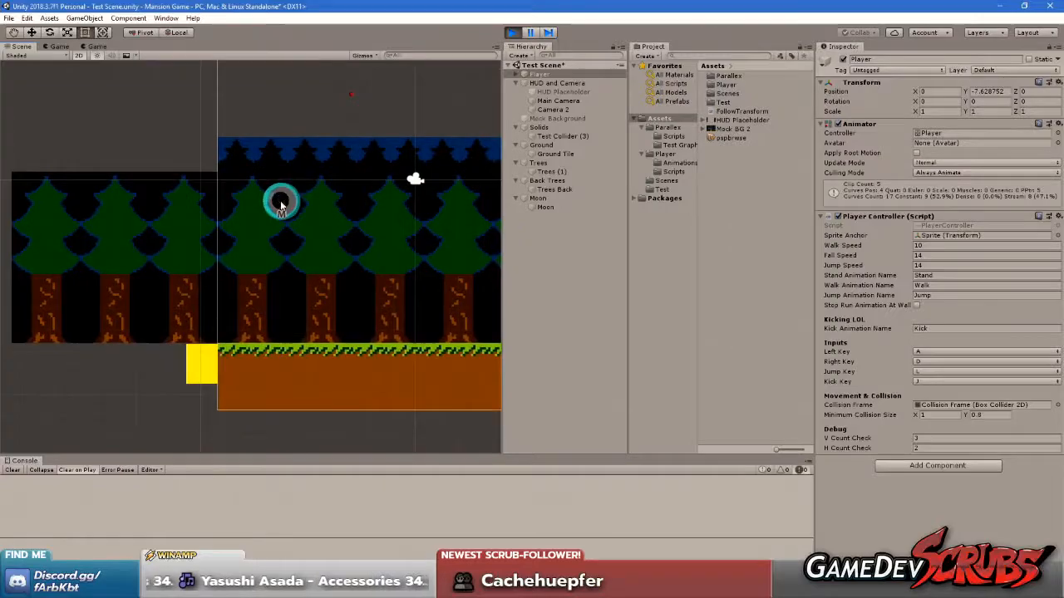
# Copy the Back Trees Parallax Layer Controller values, exit play mode, and paste them back into the component
pyautogui.click(547, 180)
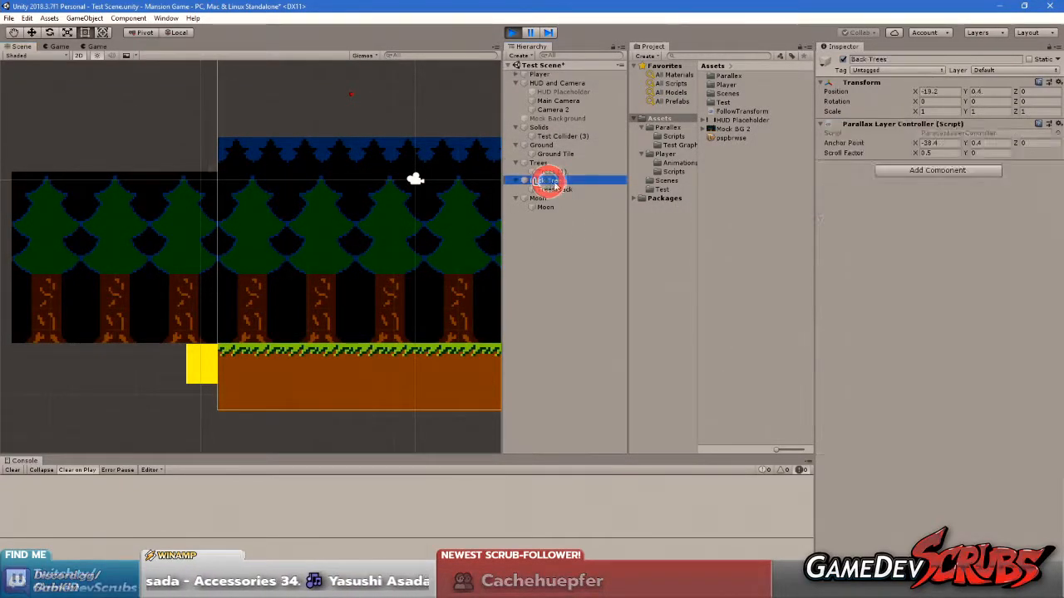
pyautogui.rightClick(877, 129)
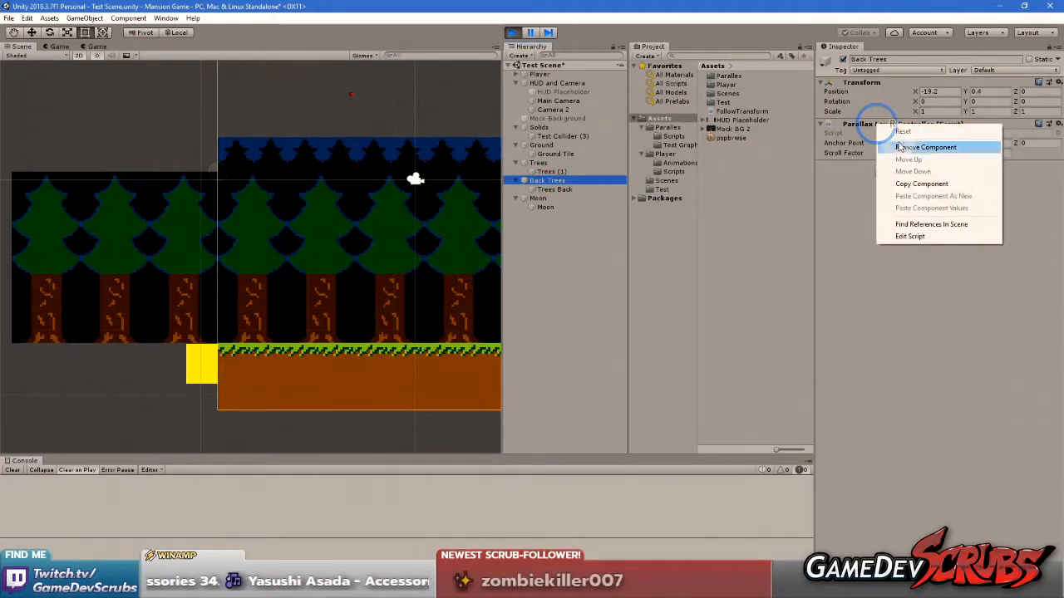
pyautogui.click(933, 185)
pyautogui.click(511, 31)
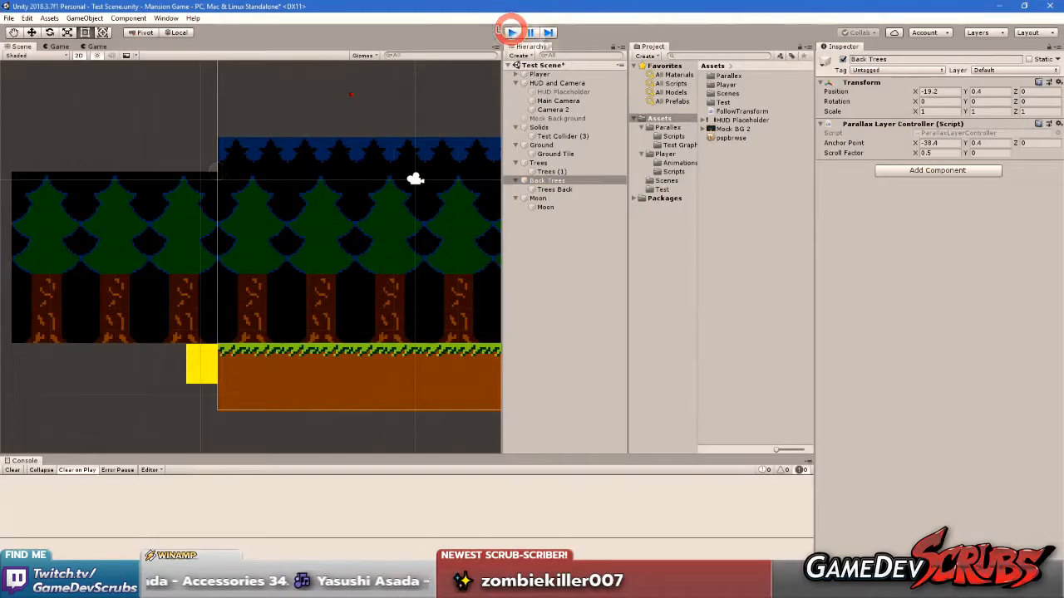
pyautogui.rightClick(875, 127)
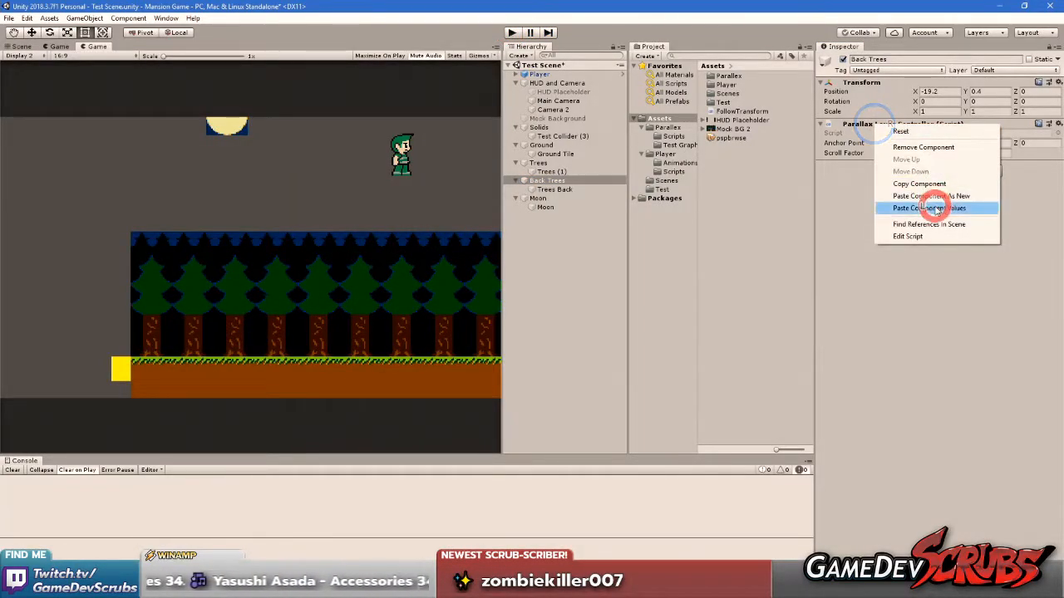
pyautogui.click(932, 204)
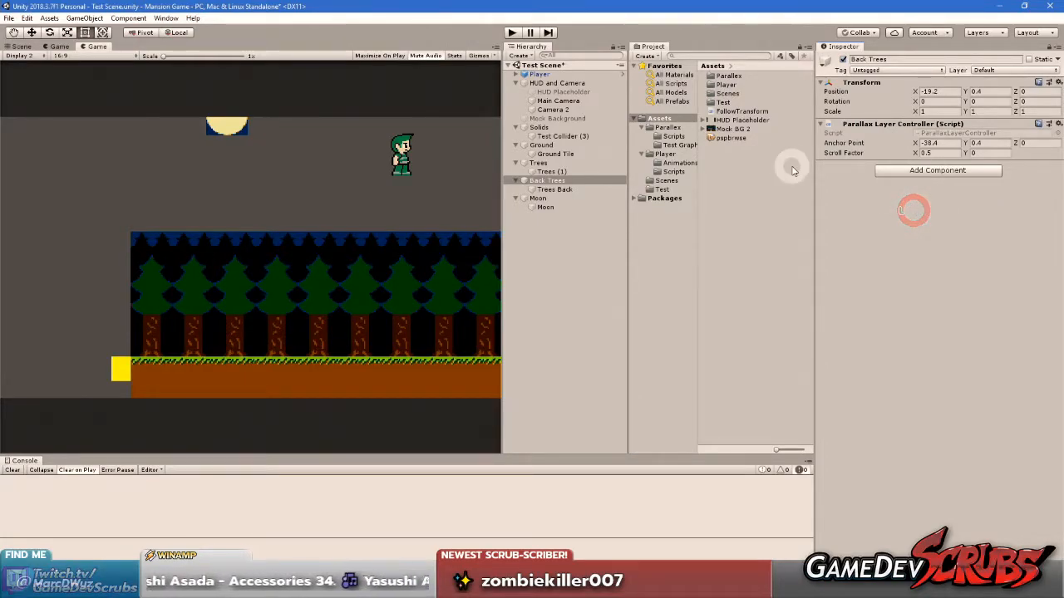
# Enter play mode and move the player left and right to check the Back Trees layer on both displays
pyautogui.click(511, 32)
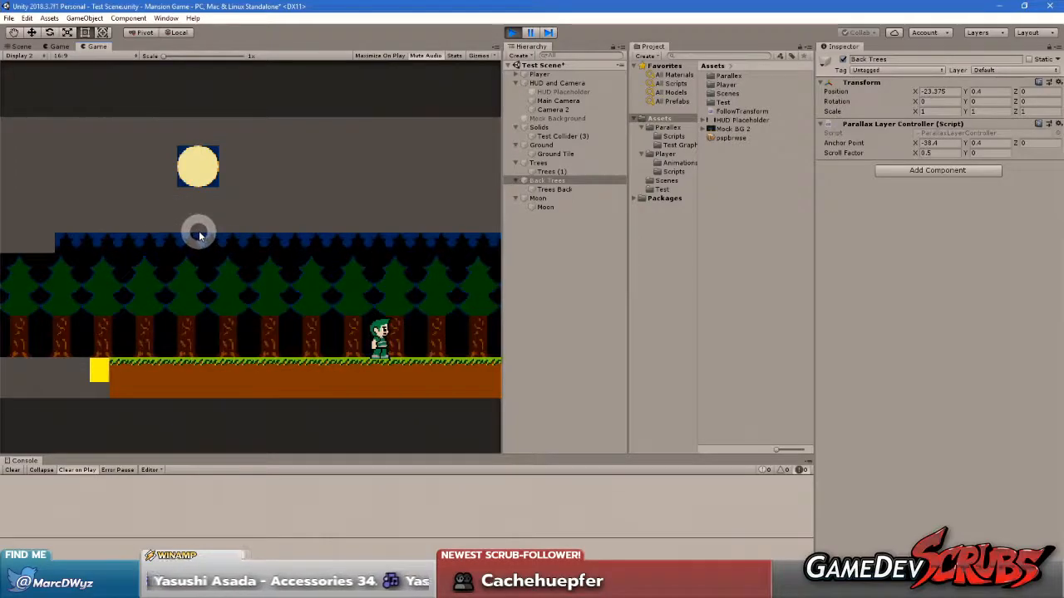
pyautogui.press('Right')
pyautogui.press('Right')
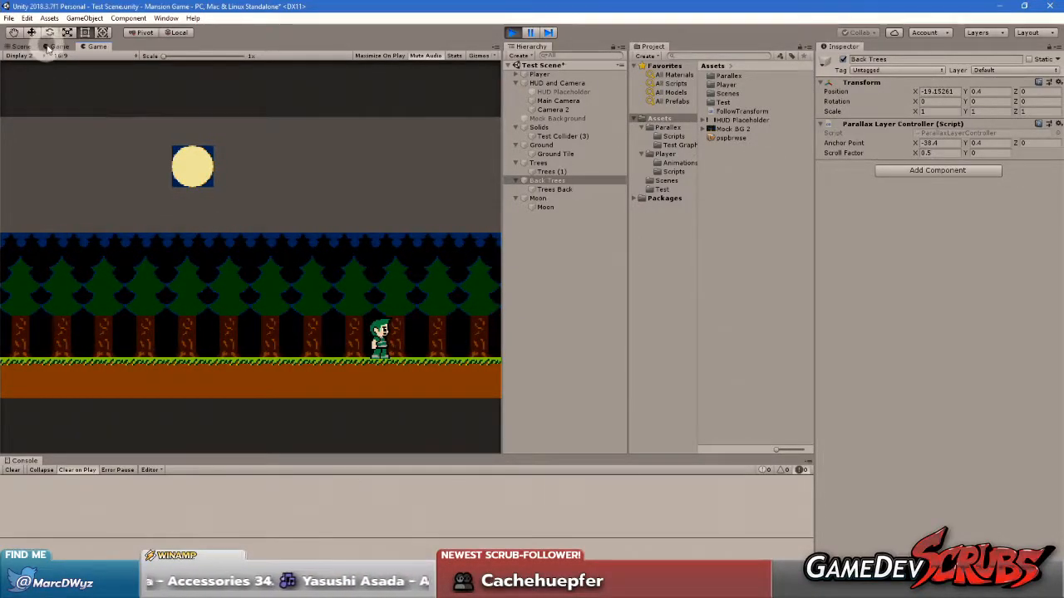
pyautogui.click(59, 48)
pyautogui.press('Left')
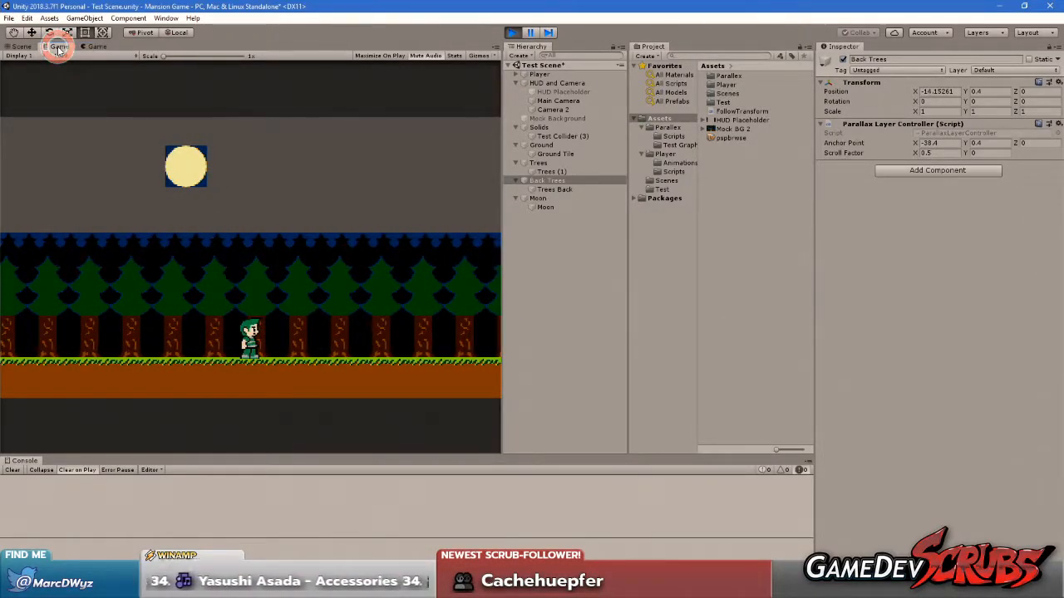
pyautogui.click(154, 191)
pyautogui.press('Right')
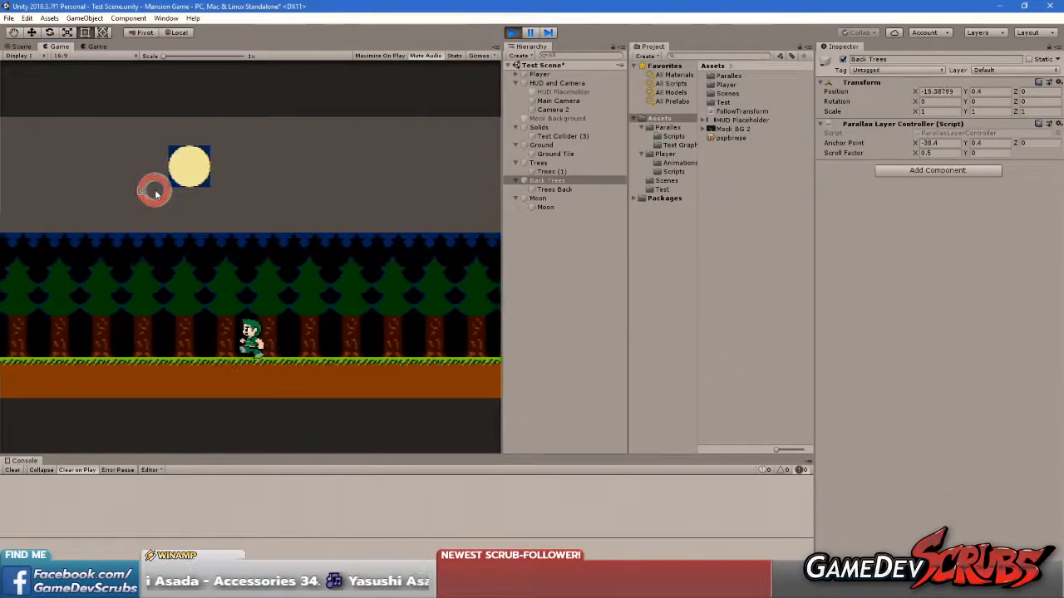
pyautogui.press('Left')
pyautogui.press('Right')
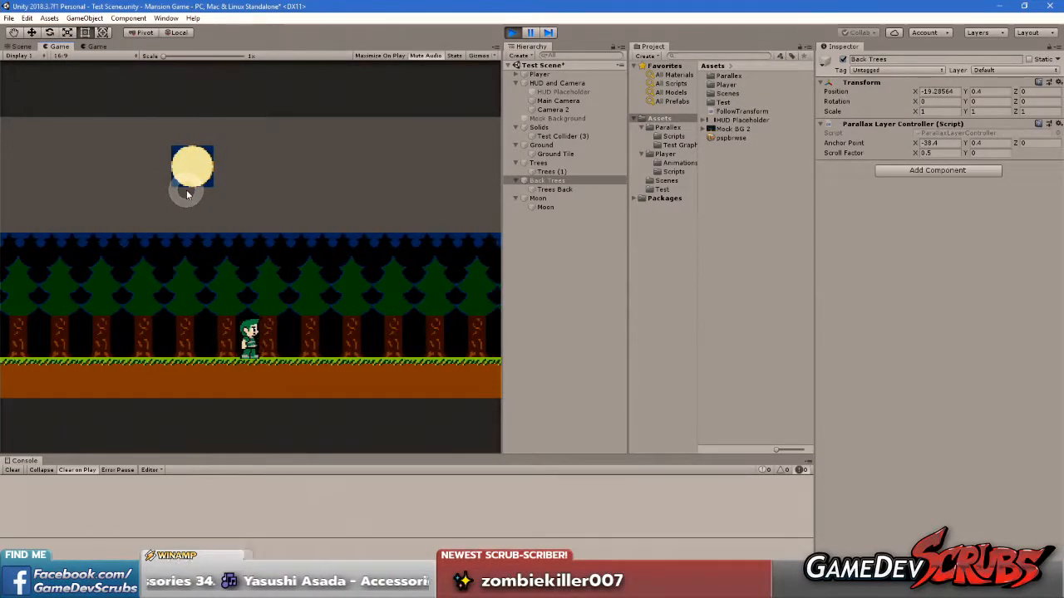
# Set the X anchor point of the Trees parallax layer to -25.6 and check its edge alignment in the Scene view
pyautogui.click(20, 46)
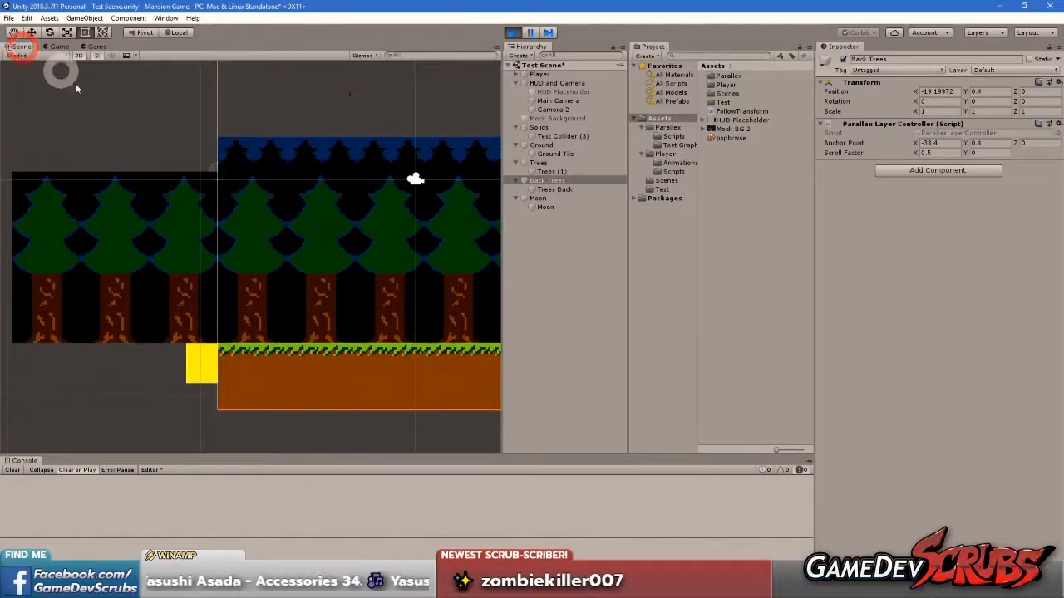
pyautogui.click(543, 165)
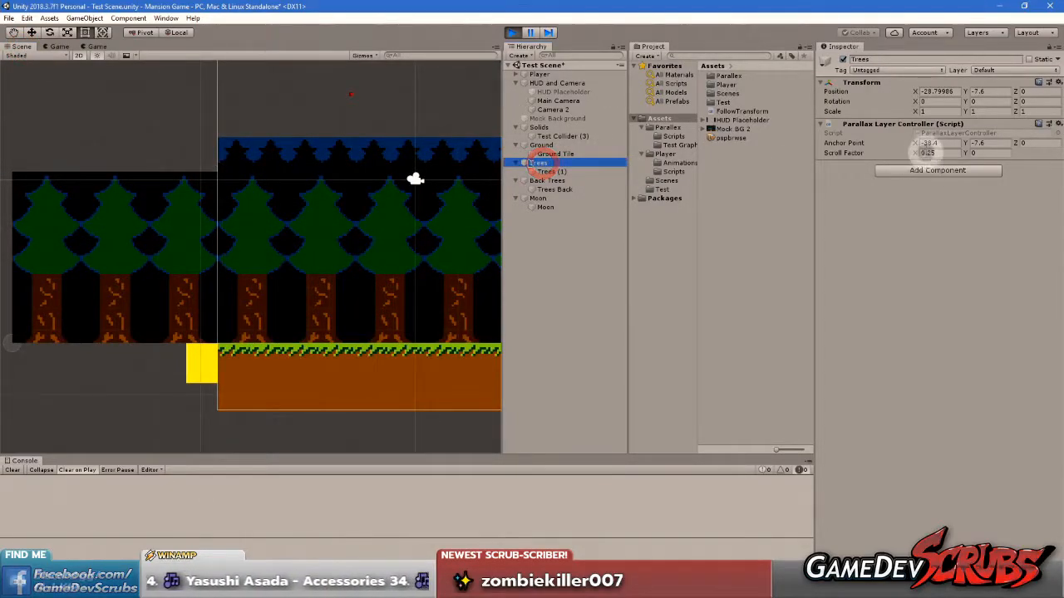
pyautogui.click(986, 143)
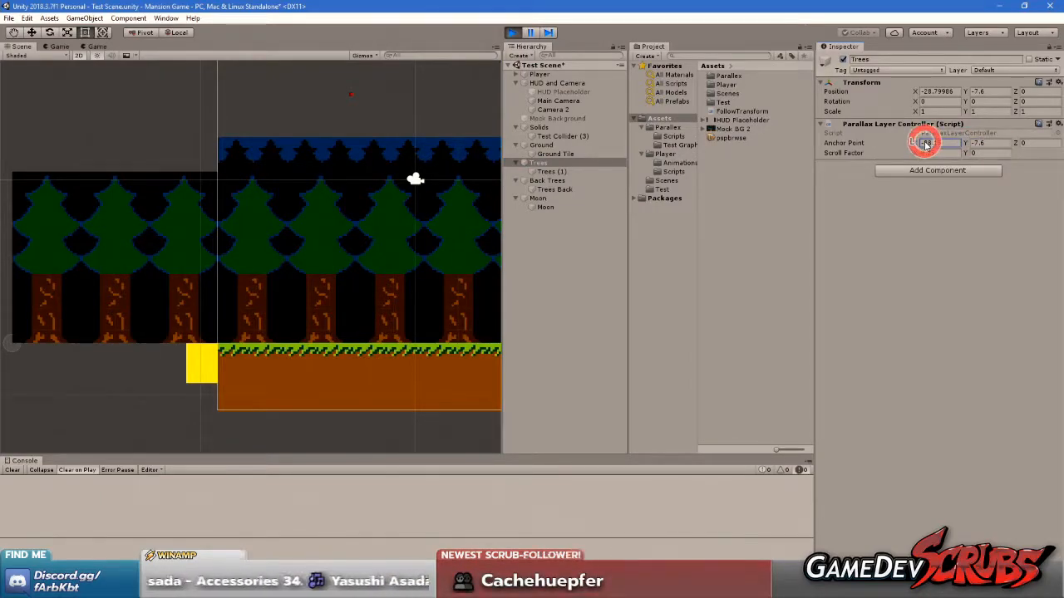
pyautogui.click(58, 47)
pyautogui.moveTo(918, 145); pyautogui.dragTo(962, 153)
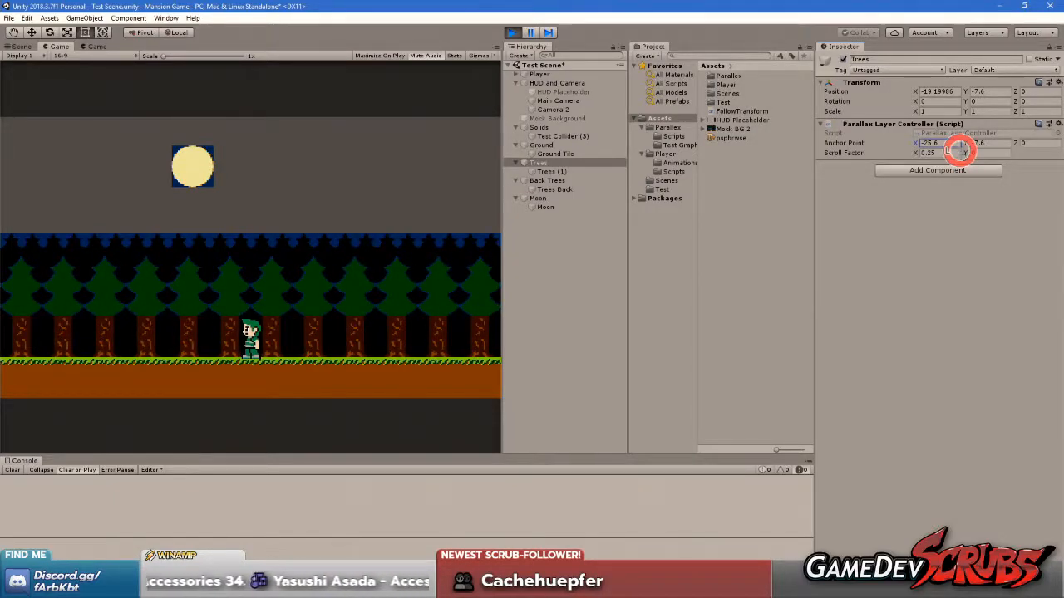
pyautogui.click(20, 47)
pyautogui.scroll(5, 249, 212)
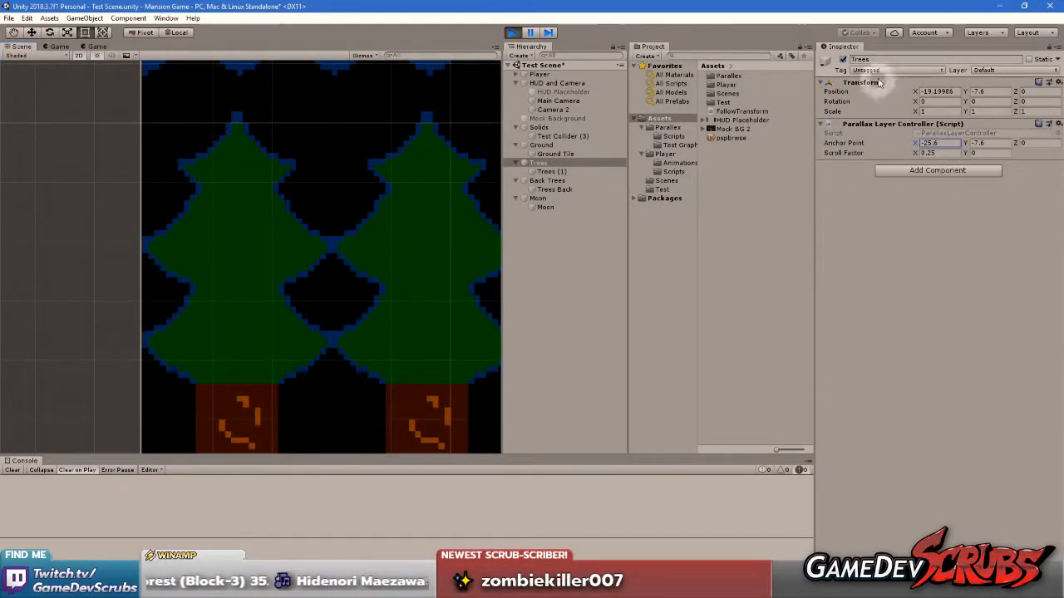
# Copy the Trees Parallax Layer Controller values, exit play mode, and paste them back into the component
pyautogui.rightClick(883, 127)
pyautogui.click(915, 184)
pyautogui.click(512, 32)
pyautogui.rightClick(898, 125)
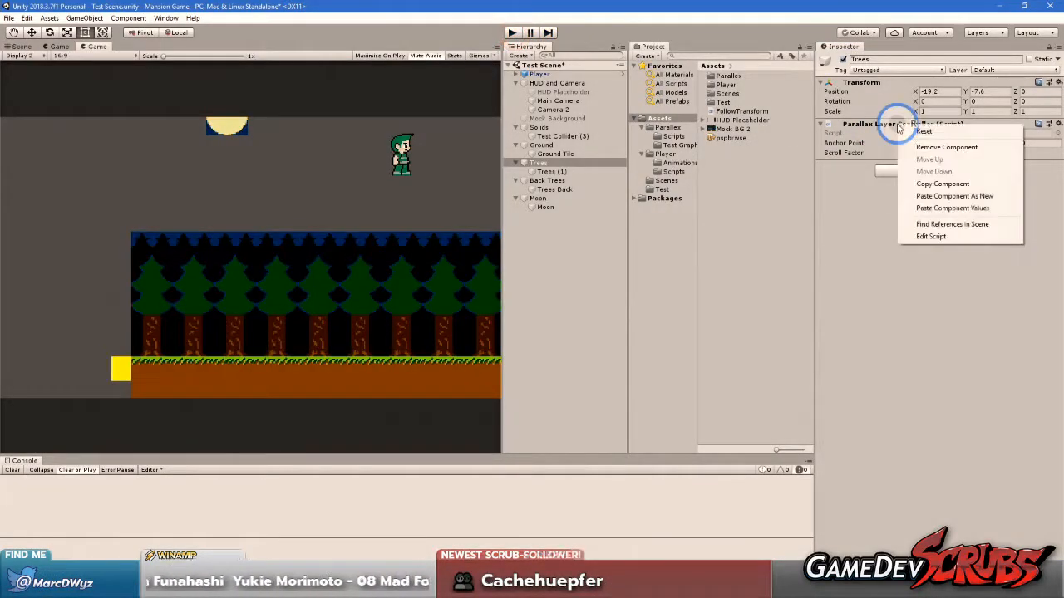
pyautogui.click(914, 209)
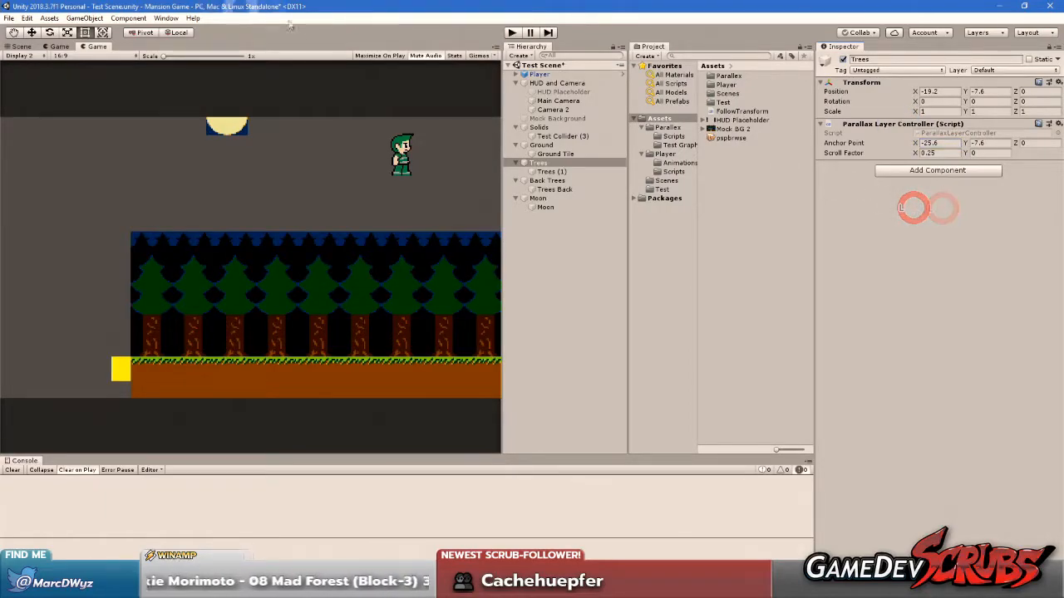
# Enter play mode and move the player left and right on Display 2 to check the Trees layer's edge alignment
pyautogui.click(212, 121)
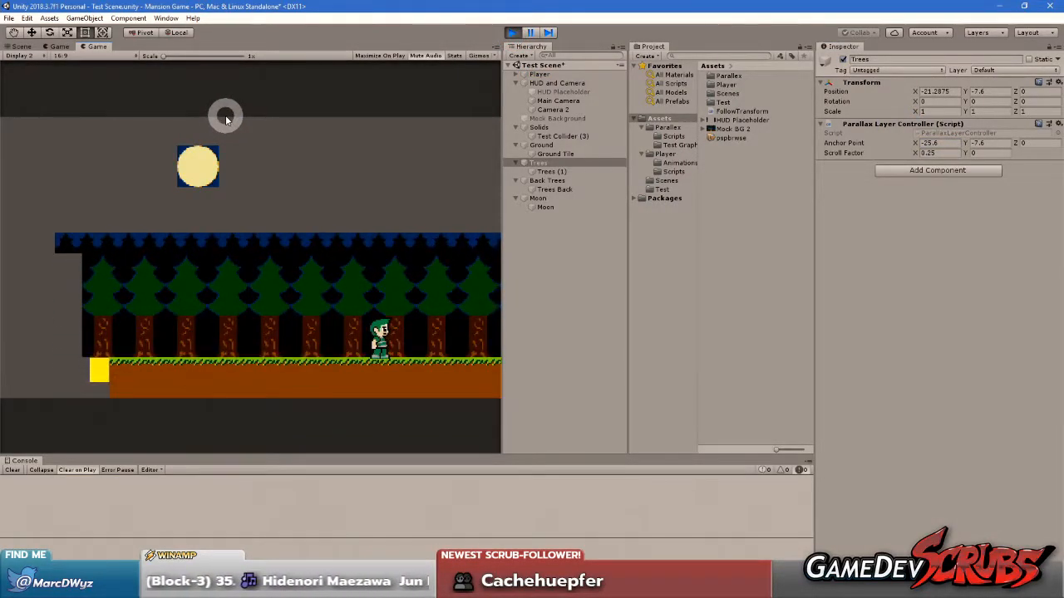
pyautogui.click(302, 284)
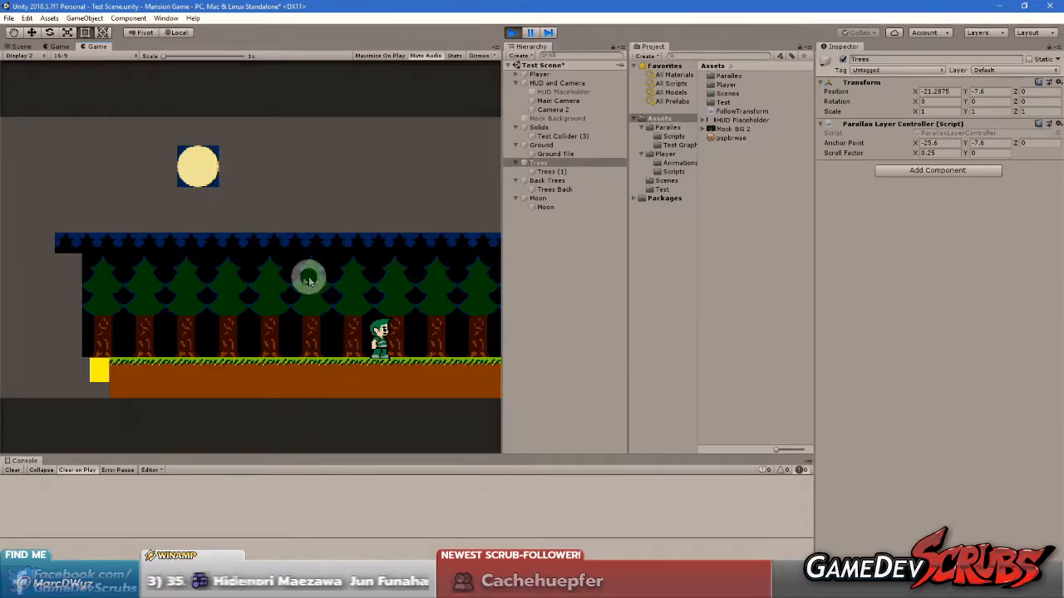
pyautogui.click(345, 355)
pyautogui.press('Right')
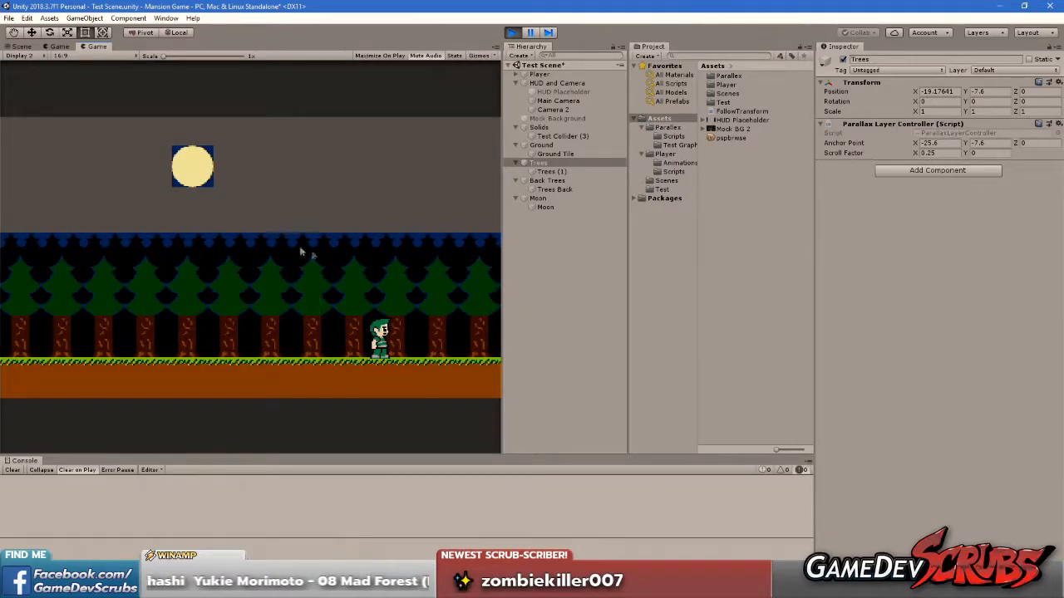
pyautogui.press('Left')
pyautogui.press('Right')
pyautogui.press('Left')
pyautogui.press('Left')
pyautogui.press('Right')
pyautogui.press('Left')
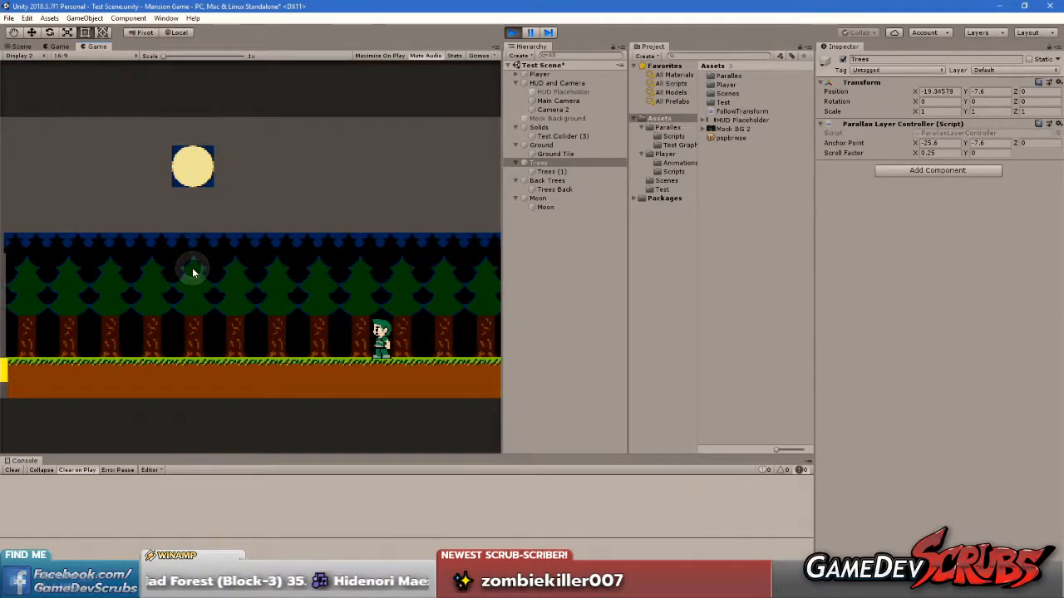
pyautogui.press('Right')
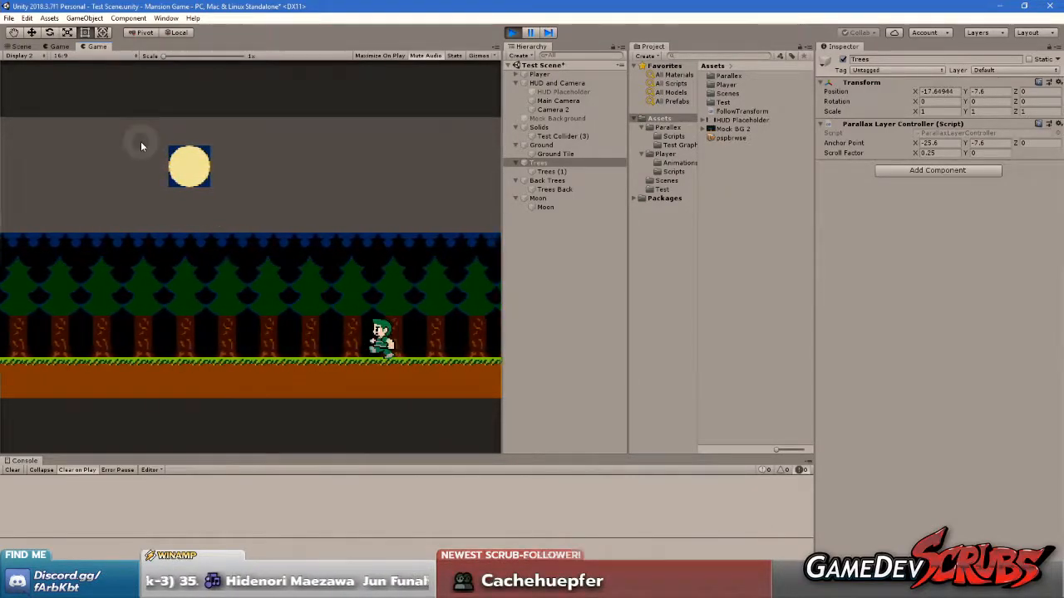
# Show the Display 1 game view and move the player back and forth to check the Trees layer near the level's edge
pyautogui.click(58, 46)
pyautogui.press('Left')
pyautogui.click(217, 263)
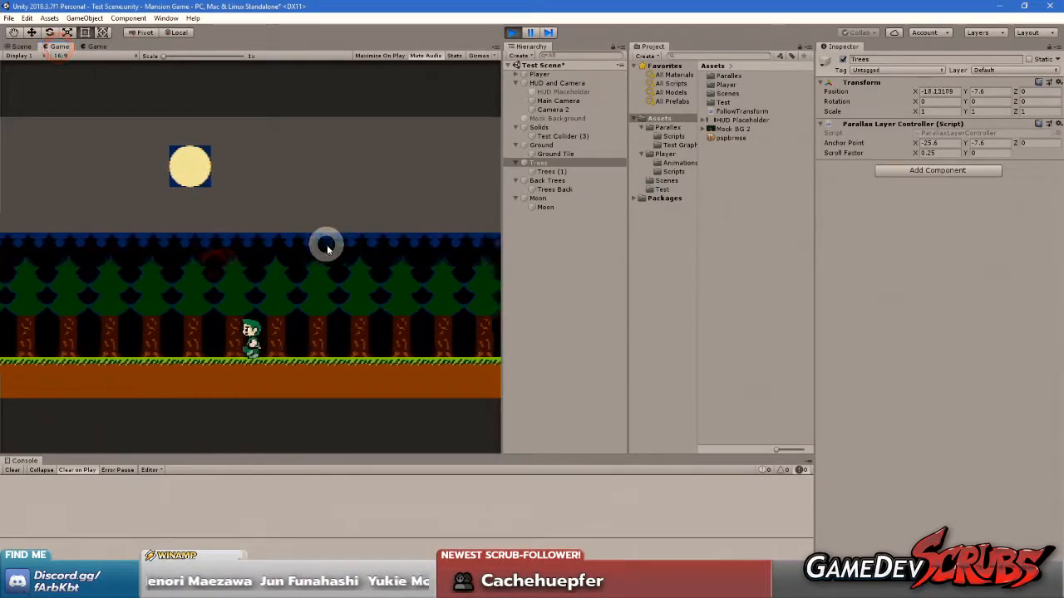
pyautogui.press('Right')
pyautogui.press('Right')
pyautogui.press('Left')
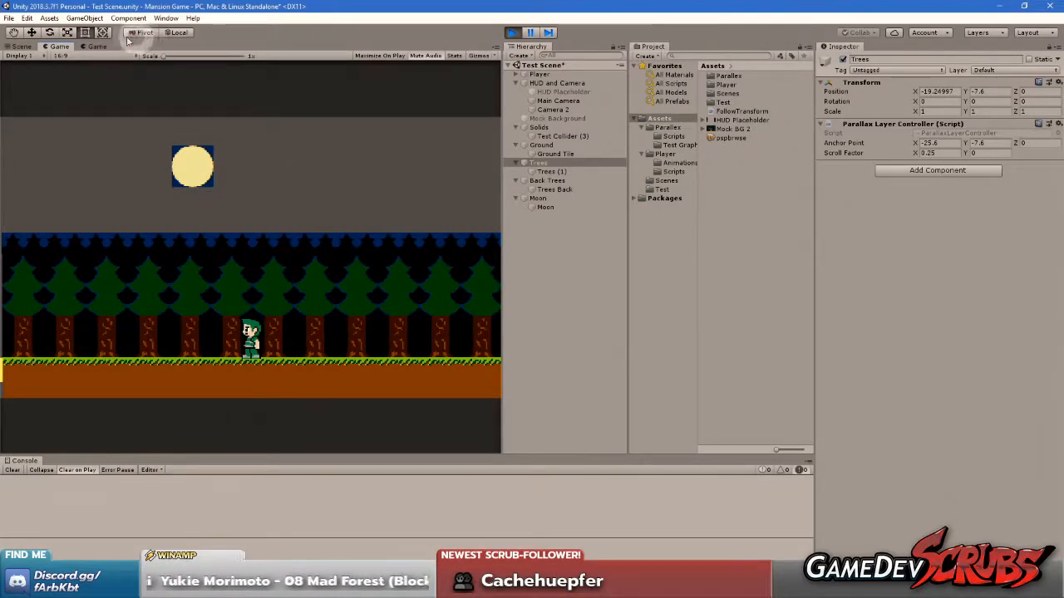
# Disable the f.lux screen tint until sunrise and return to the running game
pyautogui.click(909, 586)
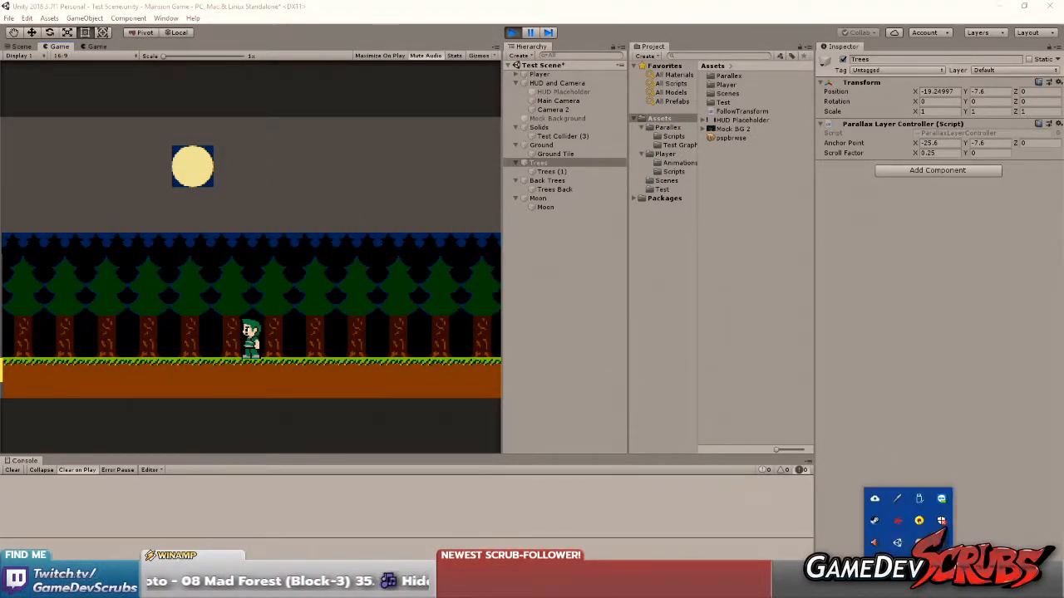
pyautogui.rightClick(921, 525)
pyautogui.click(863, 518)
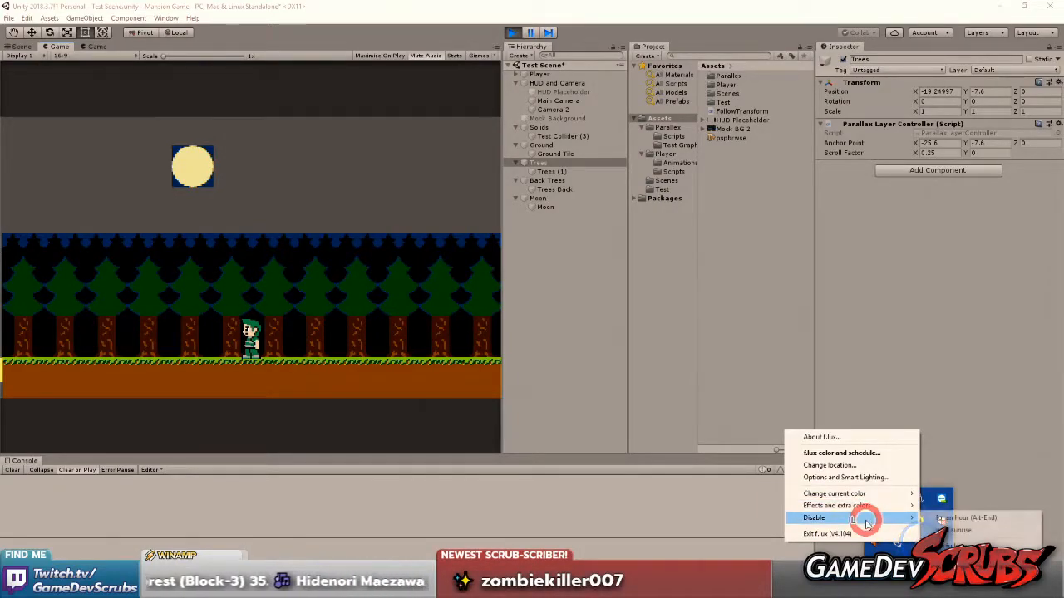
pyautogui.click(963, 530)
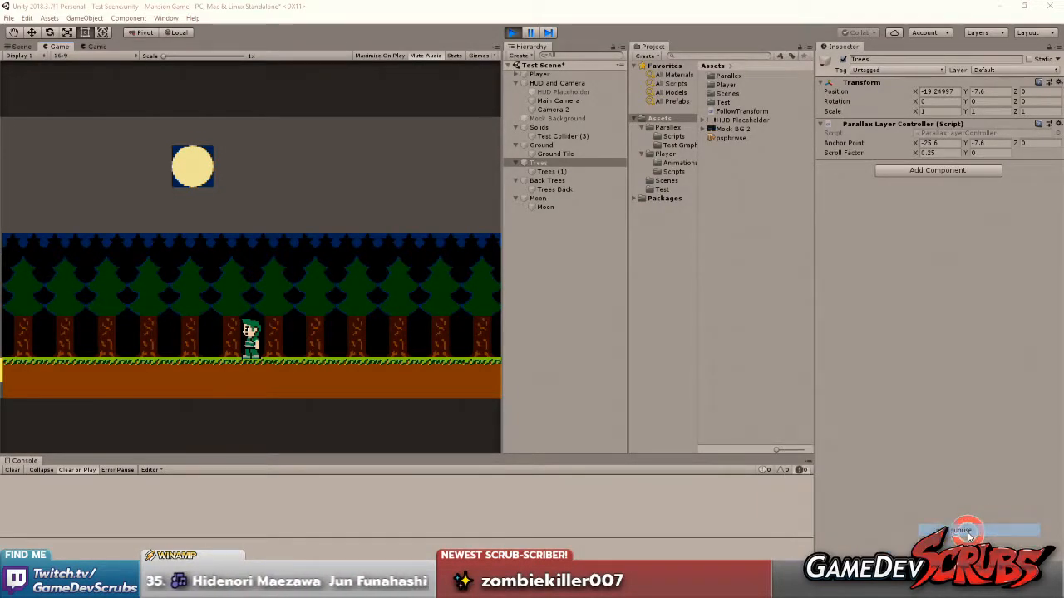
pyautogui.click(407, 298)
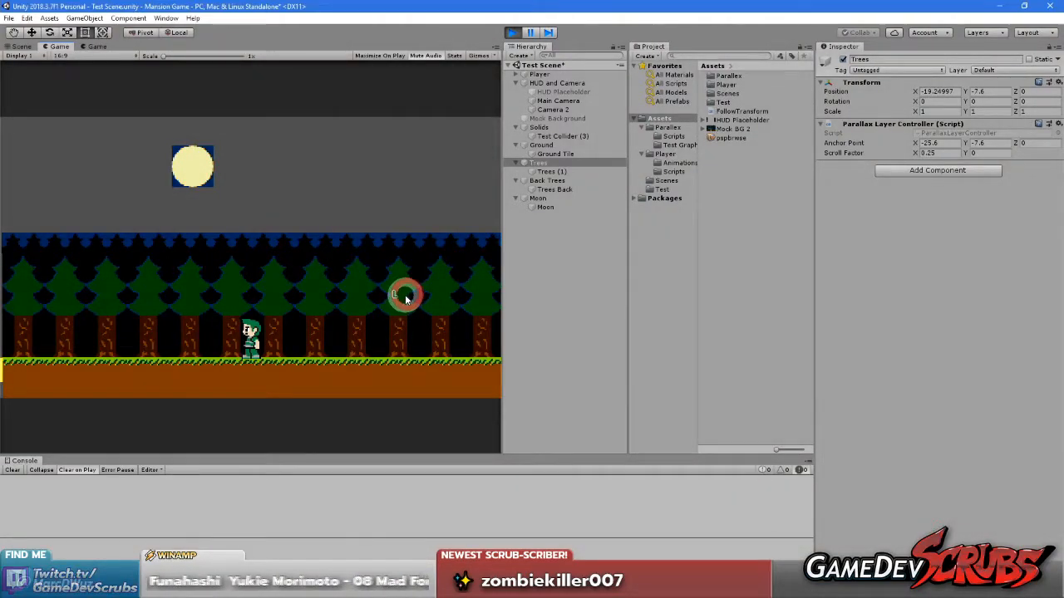
# Move the player near the level's edge and compare the parallax layers between the Display 1 and Display 2 game views
pyautogui.click(329, 250)
pyautogui.press('Left')
pyautogui.press('Right')
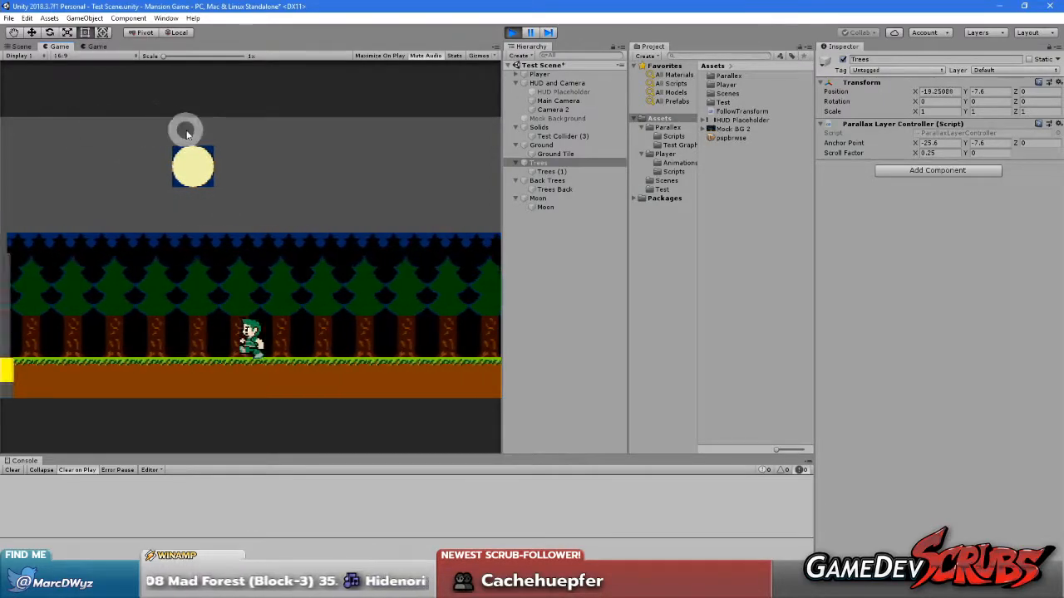
pyautogui.click(97, 47)
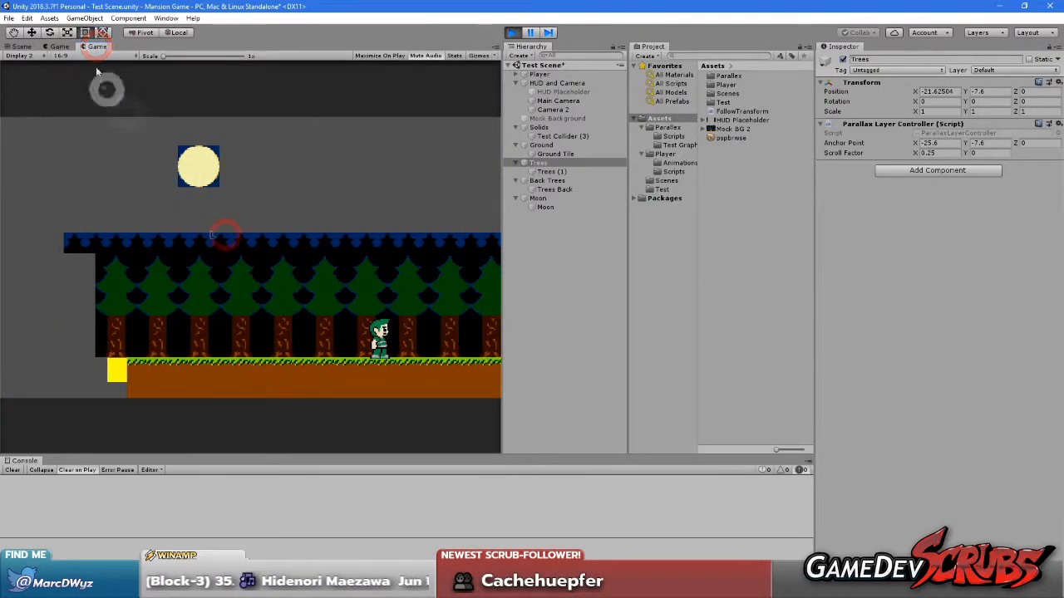
pyautogui.click(56, 48)
pyautogui.click(98, 47)
pyautogui.click(218, 265)
pyautogui.press('Right')
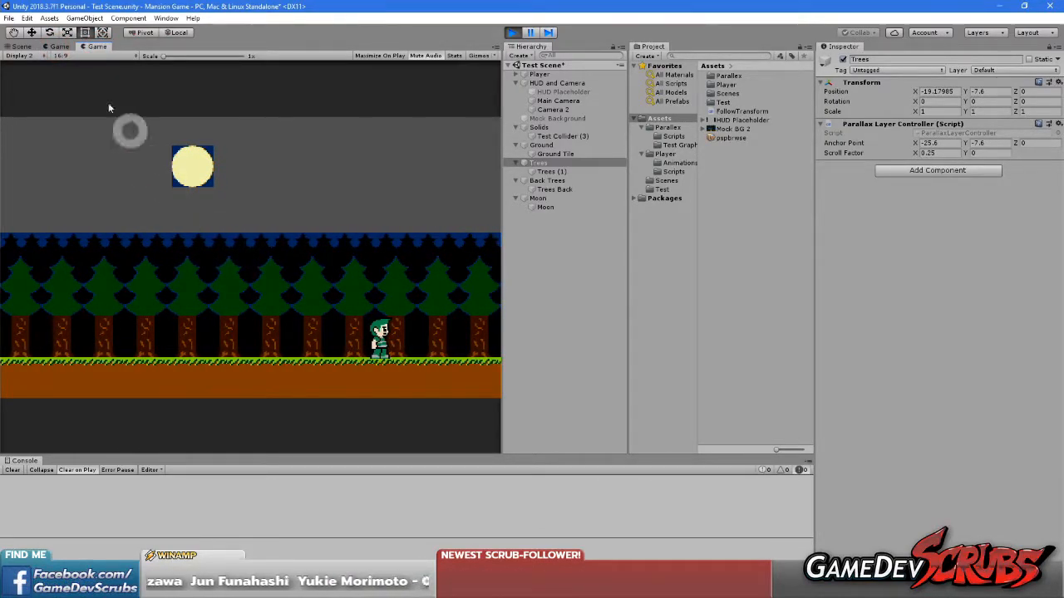
pyautogui.click(56, 47)
pyautogui.click(189, 219)
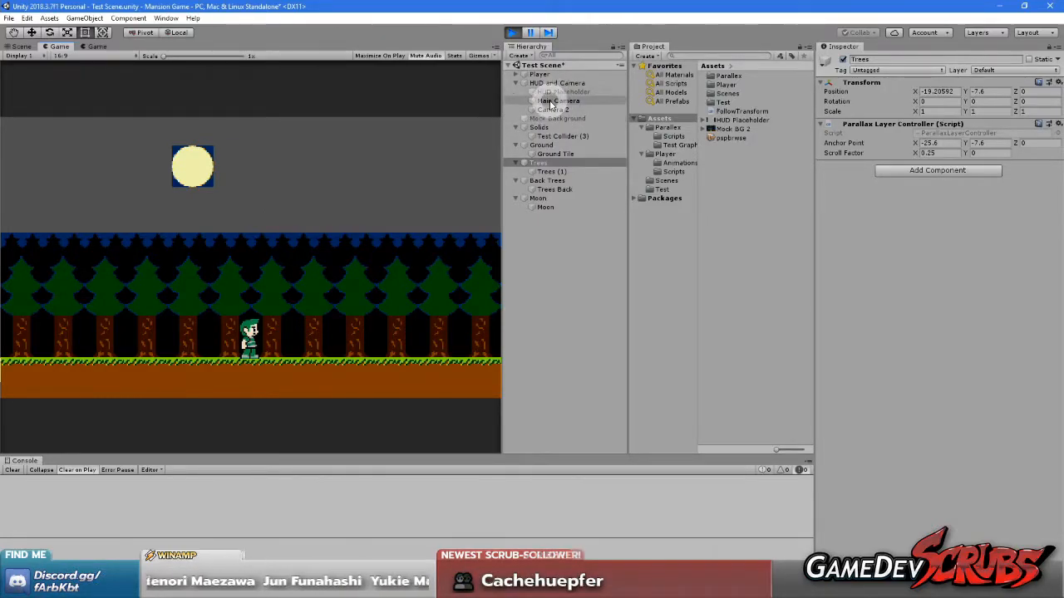
# Set the Main Camera's viewport rect width to 0.5 and inspect the result in both game views
pyautogui.click(553, 100)
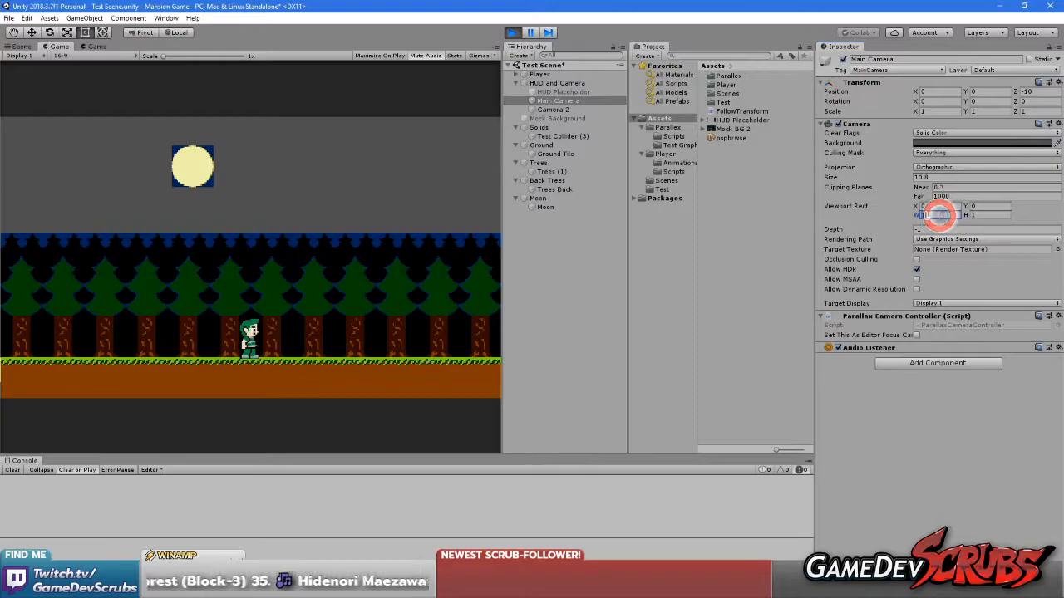
pyautogui.write('0.5')
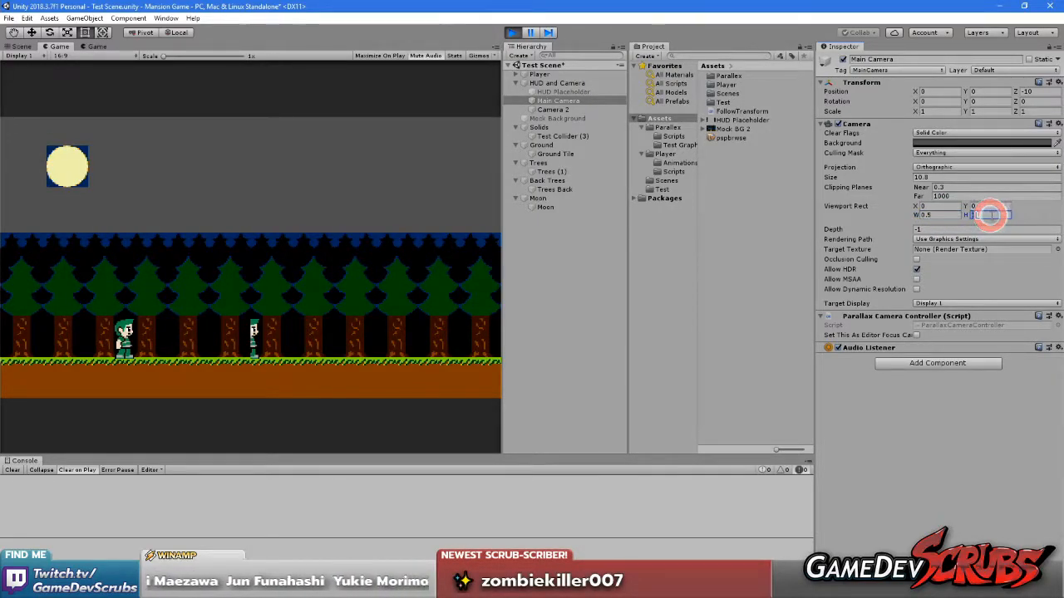
pyautogui.click(232, 271)
pyautogui.click(409, 242)
pyautogui.click(361, 254)
pyautogui.click(100, 46)
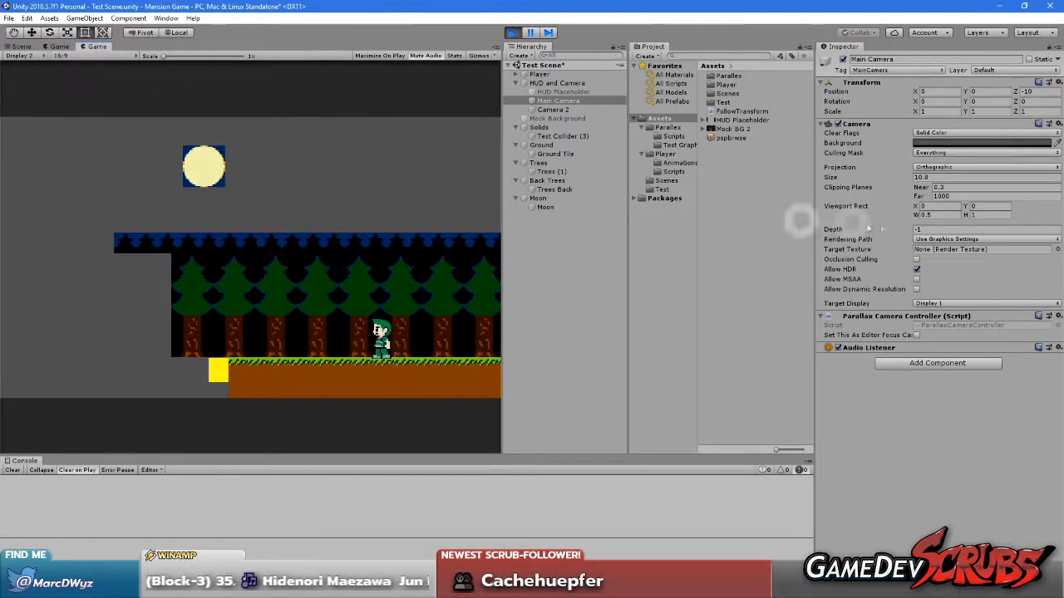
pyautogui.click(138, 70)
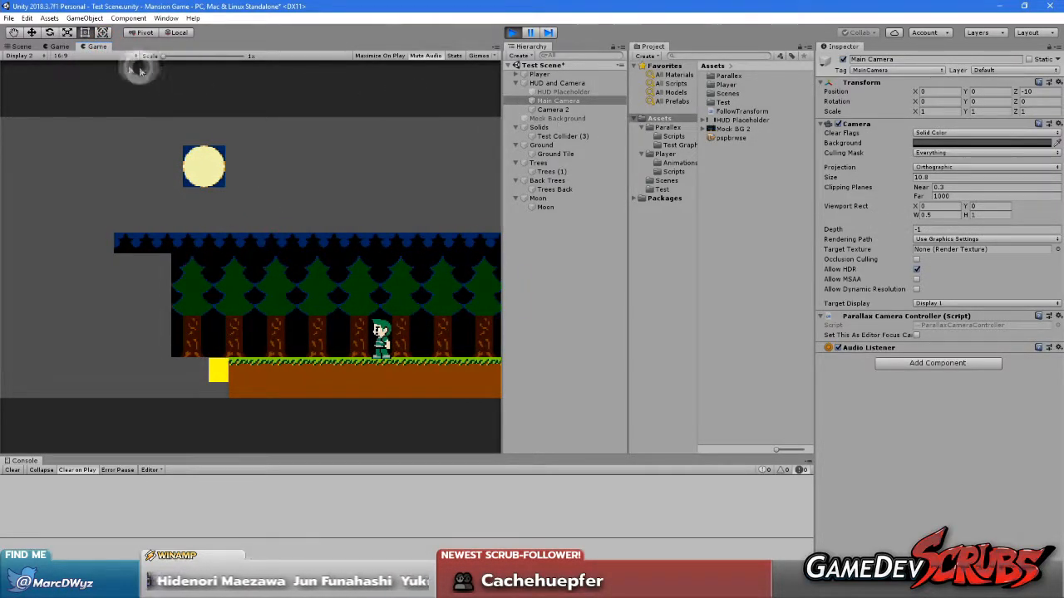
# Set Camera 2's viewport rect X to 0.5 and its width to 0.5
pyautogui.click(58, 47)
pyautogui.click(554, 109)
pyautogui.click(938, 215)
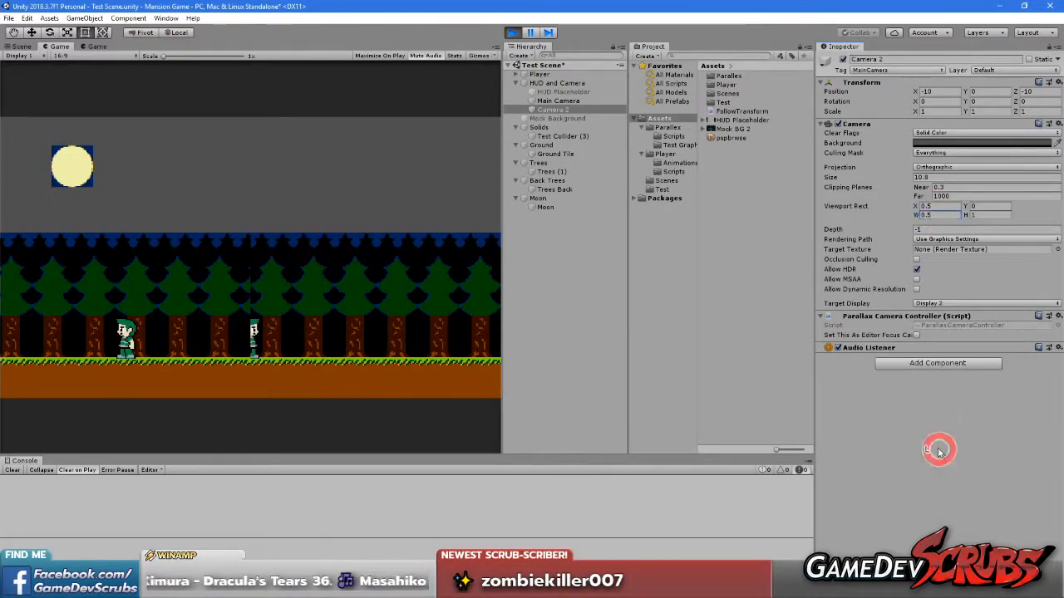
# Move the player left and right and compare the half-width camera views on Display 1 and Display 2
pyautogui.click(333, 268)
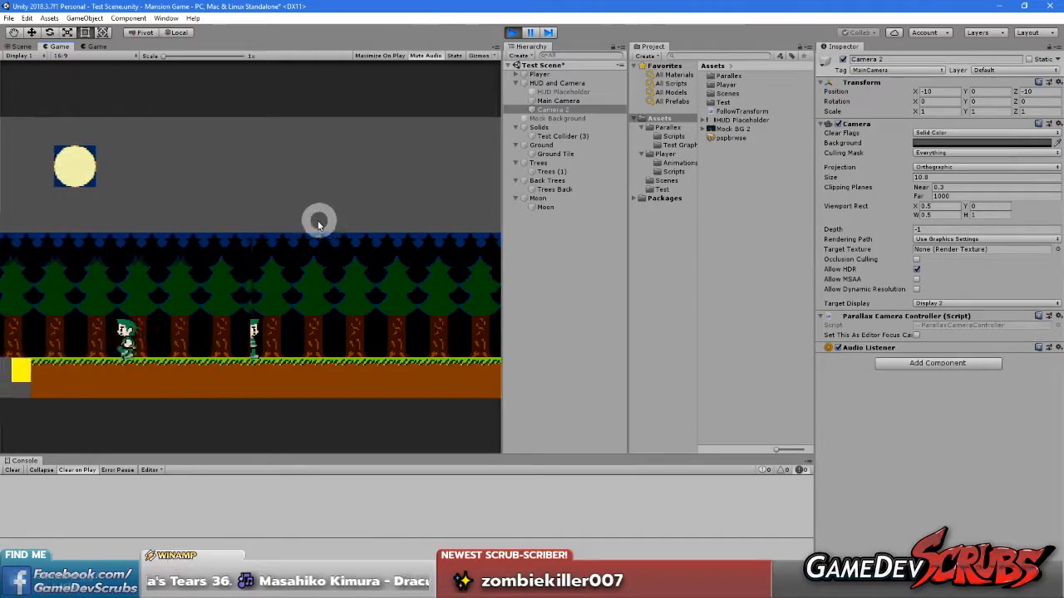
pyautogui.press('Right')
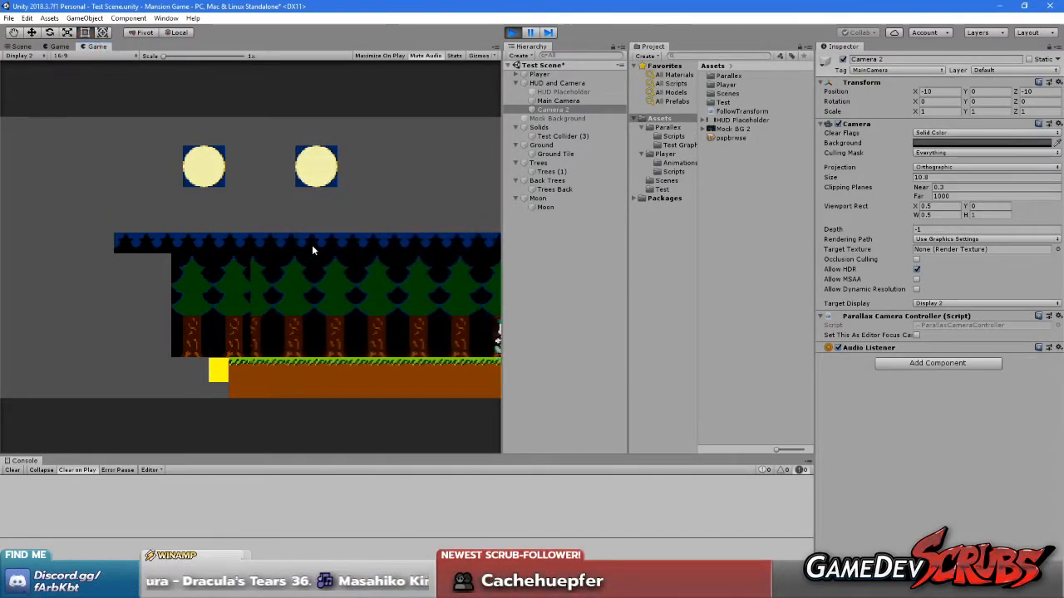
pyautogui.press('Left')
pyautogui.press('Right')
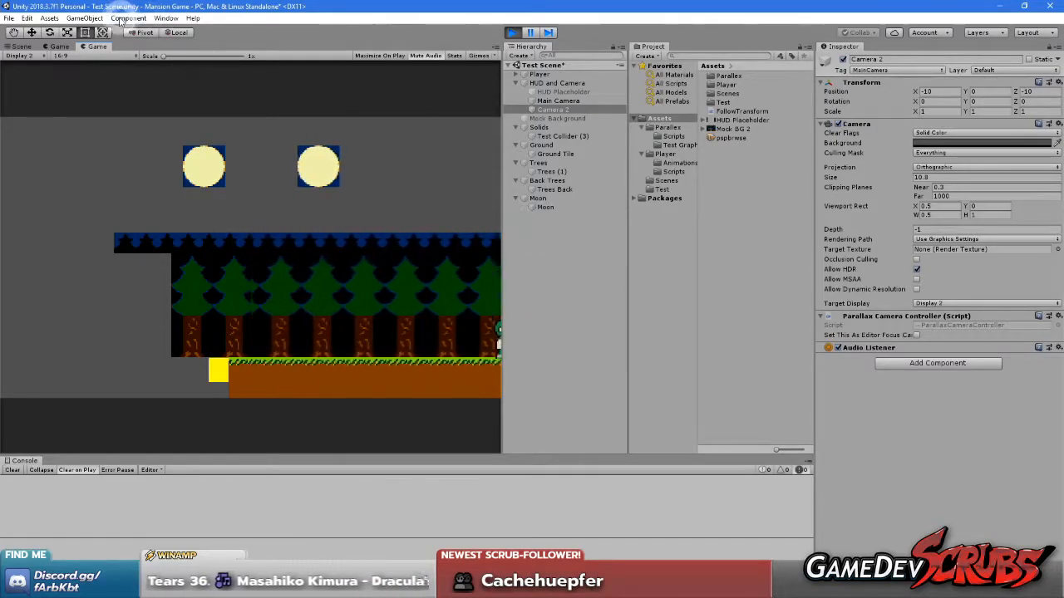
pyautogui.click(52, 47)
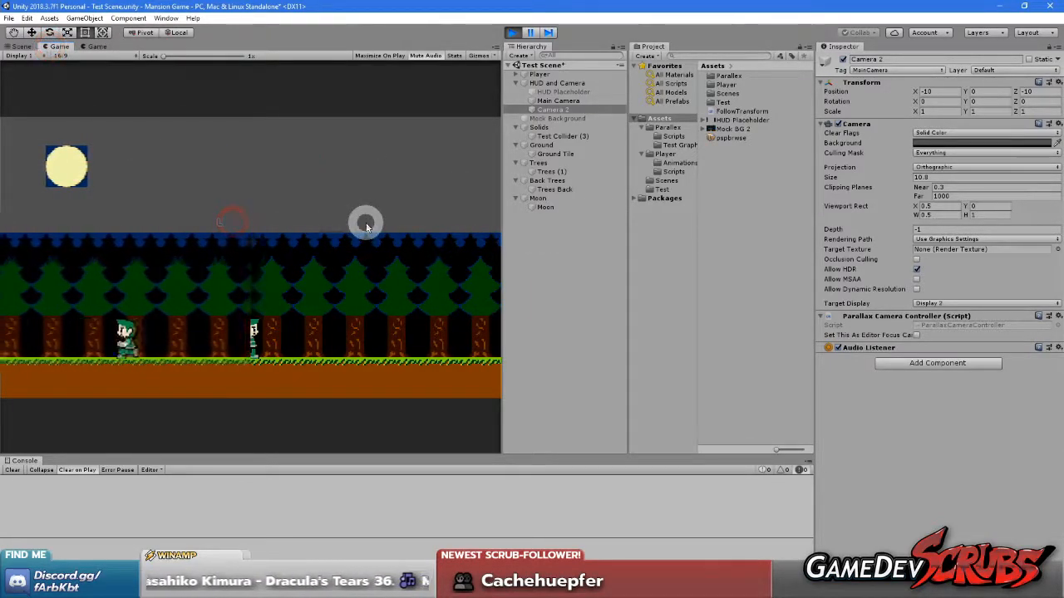
# Keep the game view on Display 1 and move the player back and forth to examine the split-screen area
pyautogui.click(18, 55)
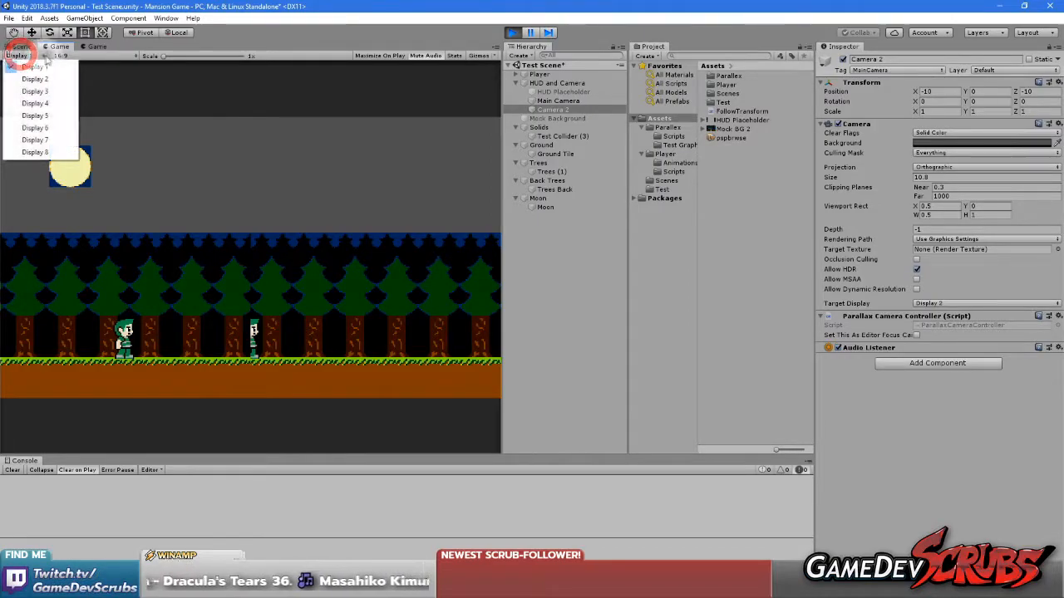
pyautogui.click(36, 67)
pyautogui.click(201, 197)
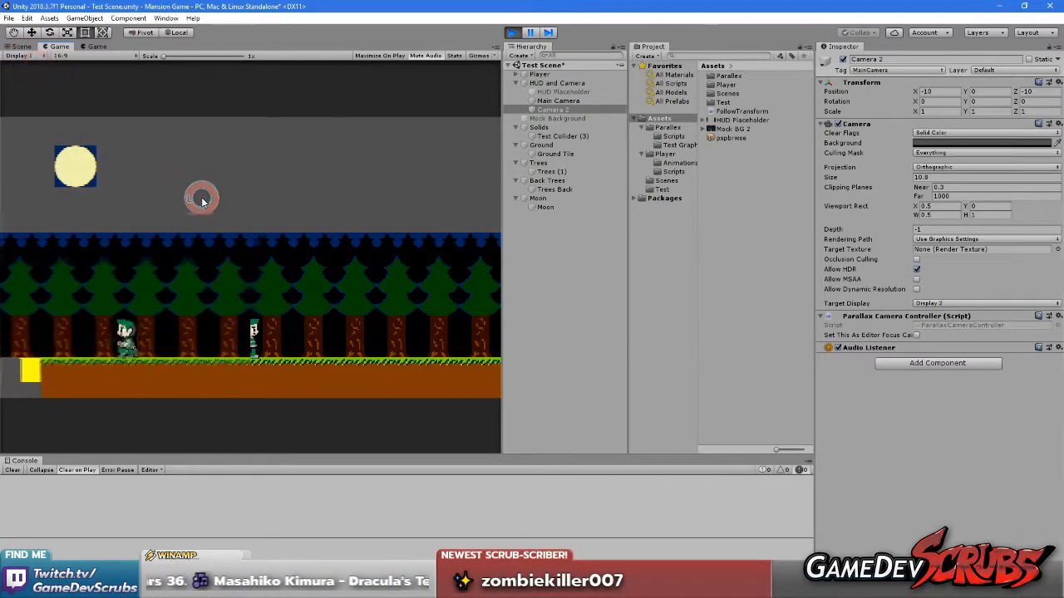
pyautogui.click(249, 225)
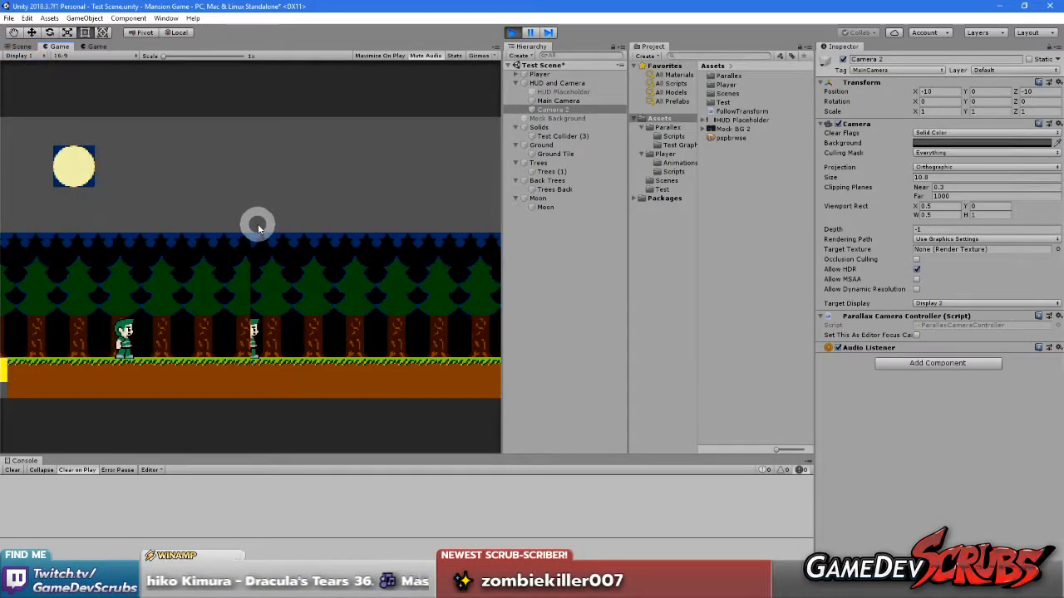
pyautogui.press('Right')
pyautogui.press('Left')
pyautogui.press('Right')
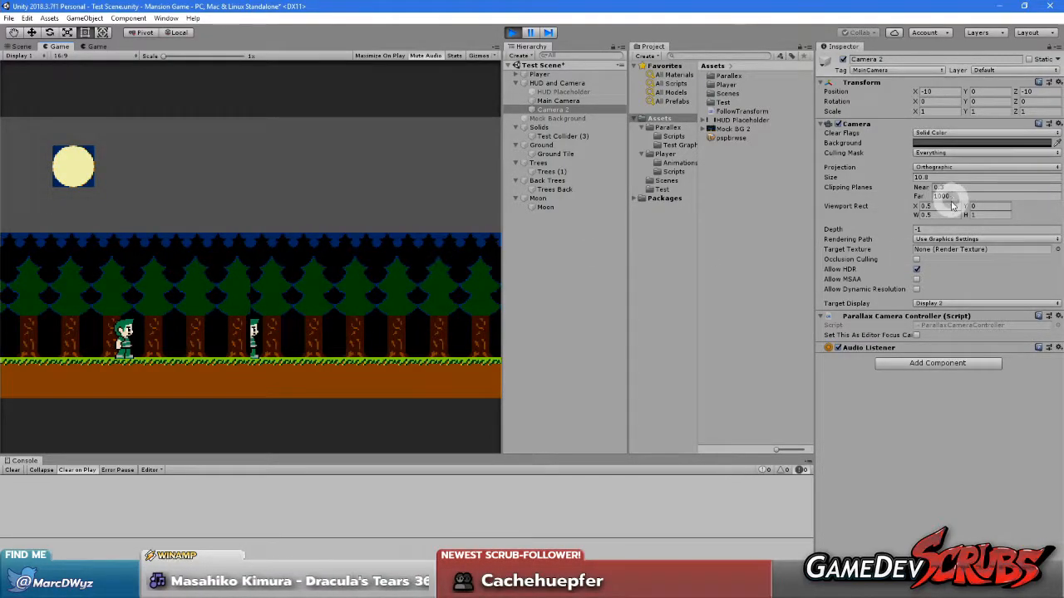
pyautogui.click(269, 327)
pyautogui.press('Left')
pyautogui.press('Right')
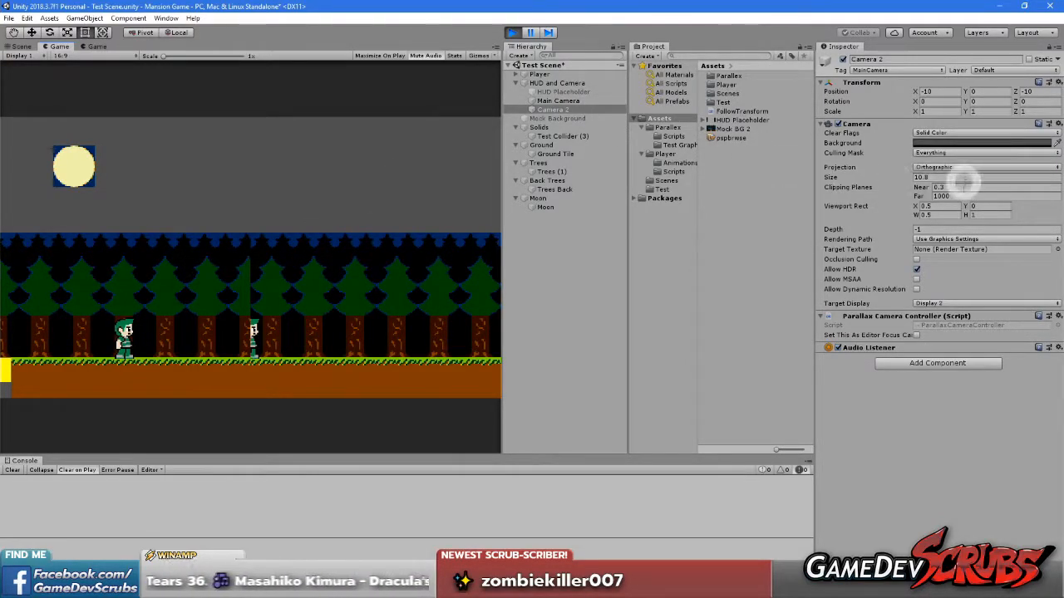
# Set Camera 2's target display to Display 1
pyautogui.click(947, 302)
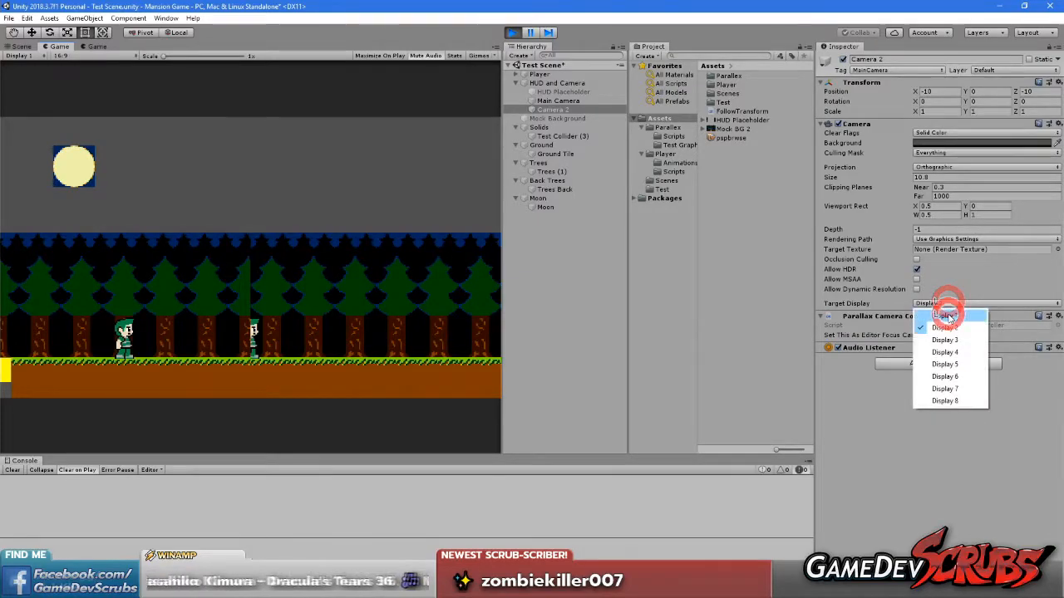
pyautogui.click(948, 308)
pyautogui.click(261, 302)
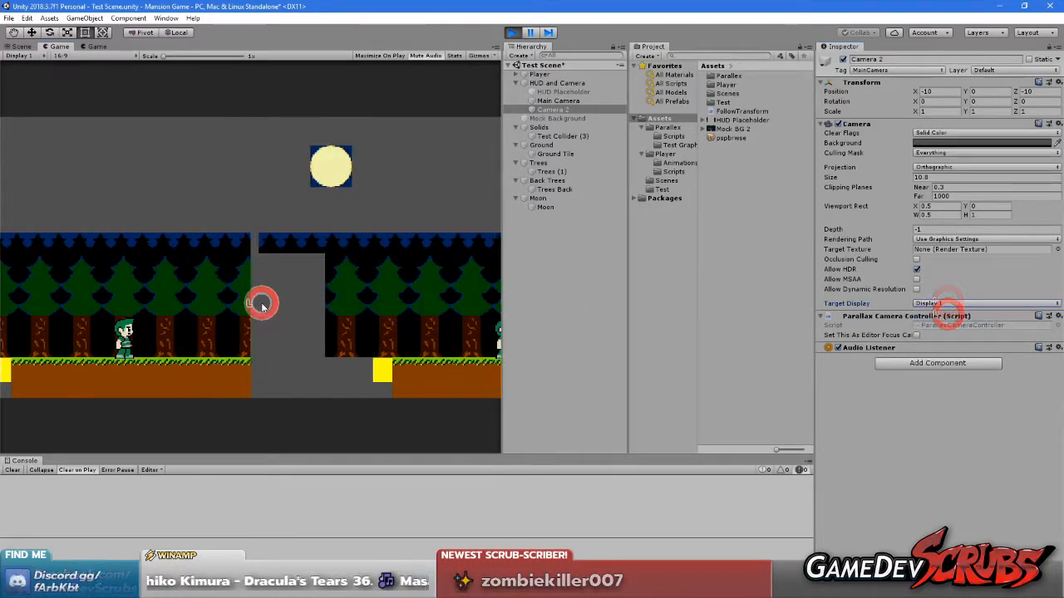
# Move the player left and right to compare the parallax layers of both cameras side by side on Display 1
pyautogui.click(373, 314)
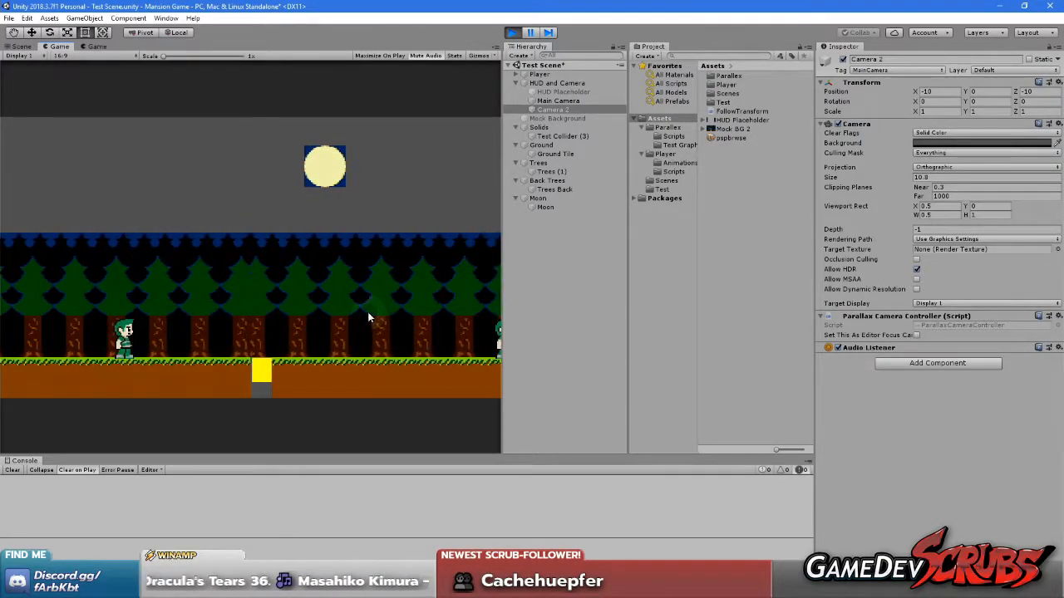
pyautogui.click(303, 311)
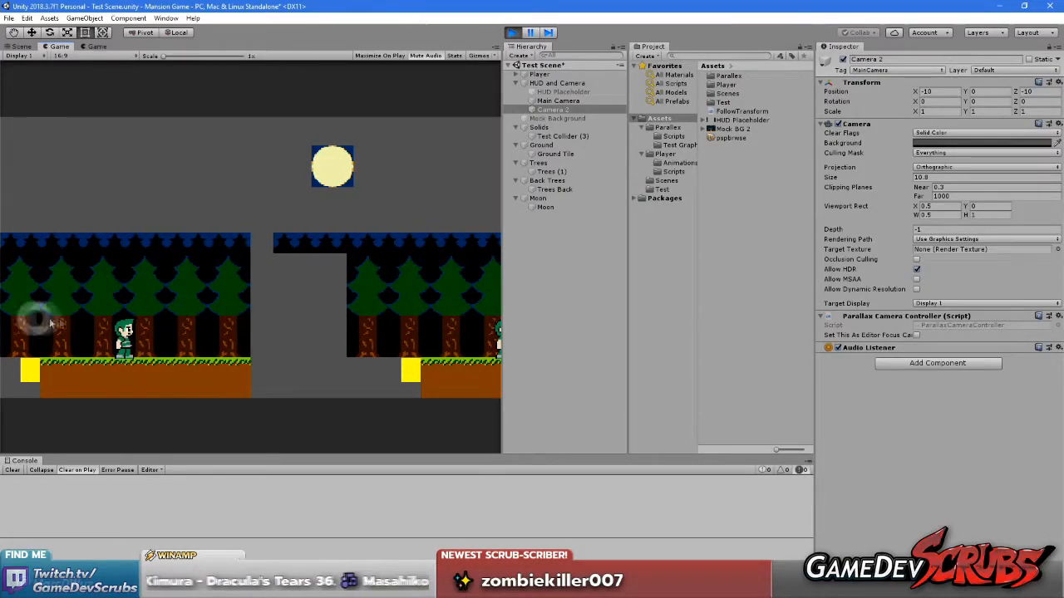
pyautogui.press('Left')
pyautogui.press('Right')
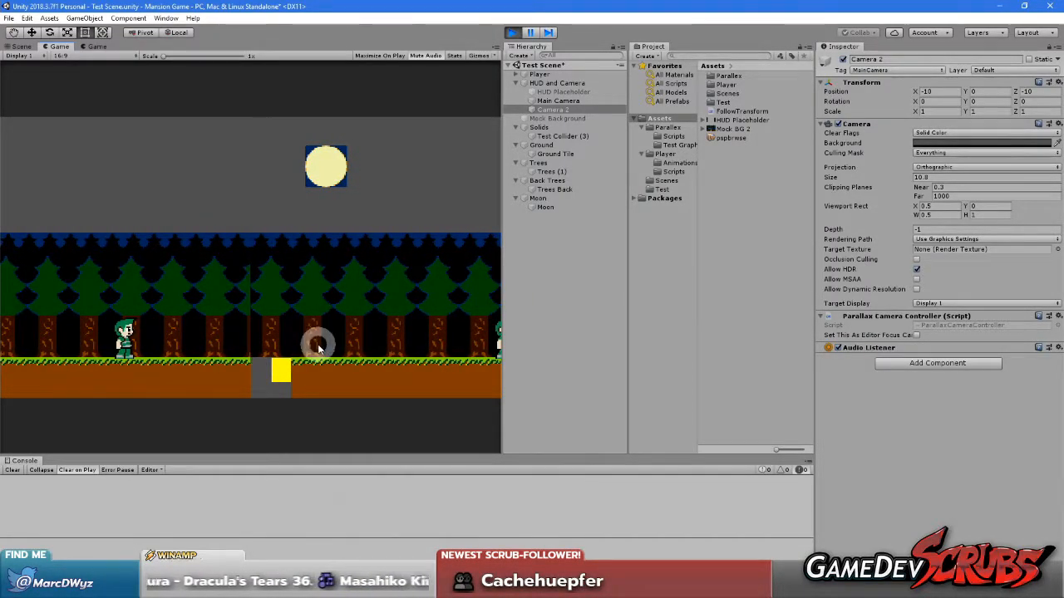
pyautogui.press('Right')
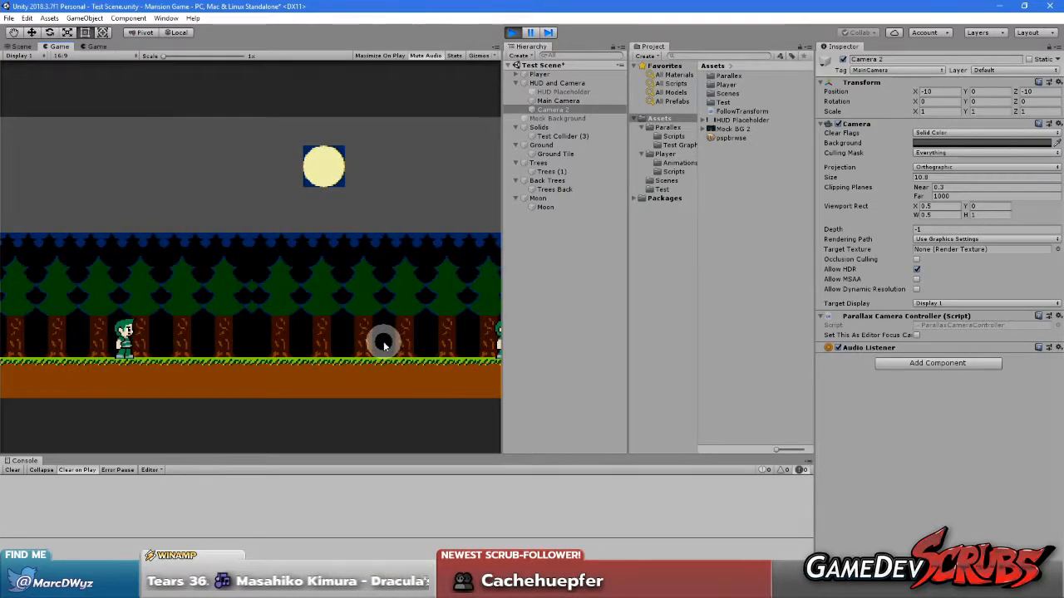
# Move the player left and right and jump to examine the seam between the two camera views around the yellow block
pyautogui.press('Left')
pyautogui.press('Right')
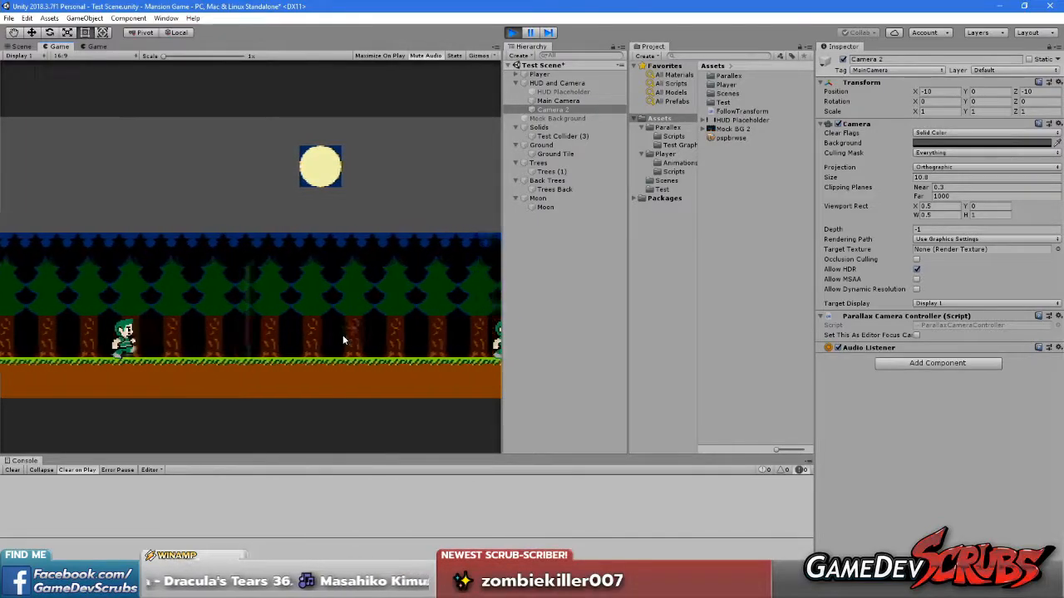
pyautogui.press('Left')
pyautogui.press('Right')
pyautogui.press('space')
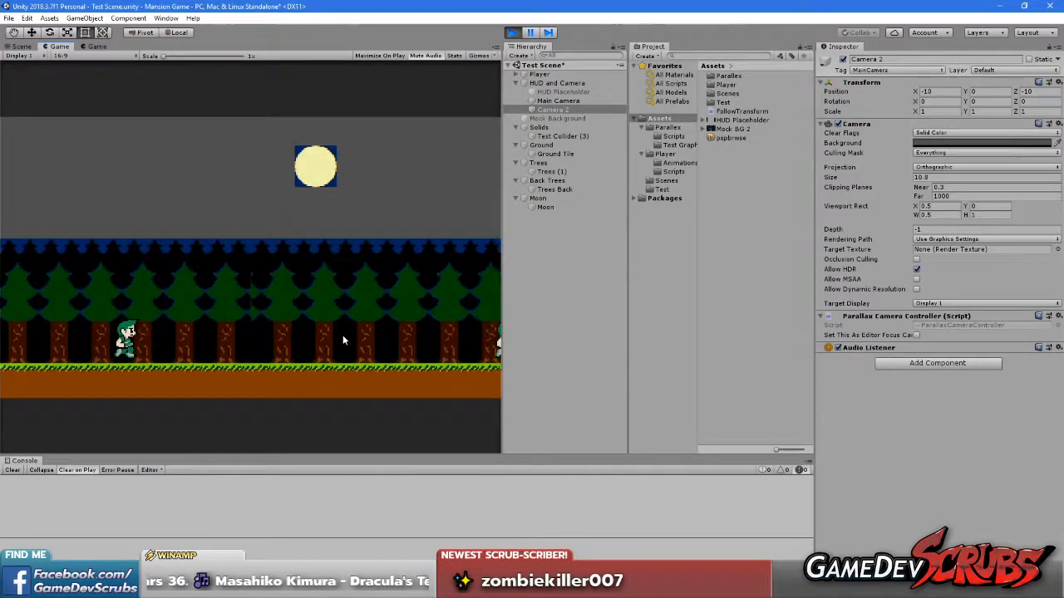
pyautogui.press('Left')
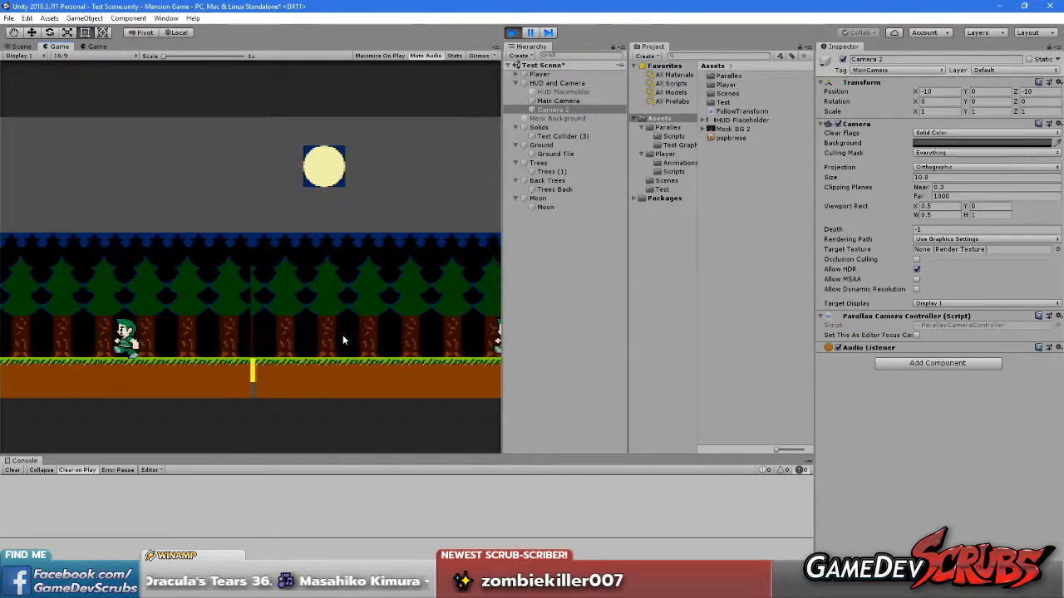
pyautogui.press('Right')
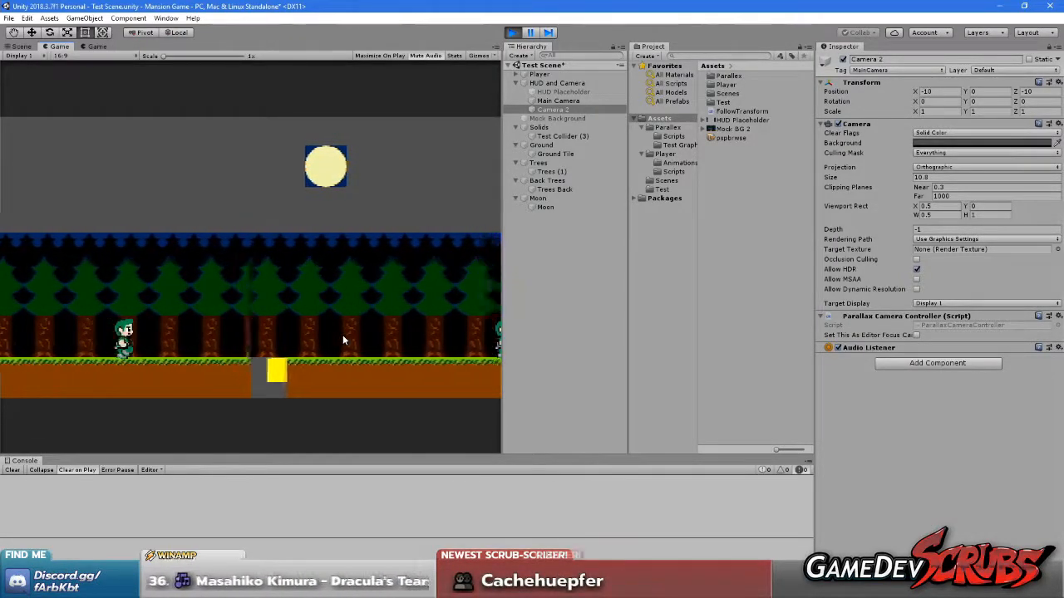
pyautogui.click(267, 309)
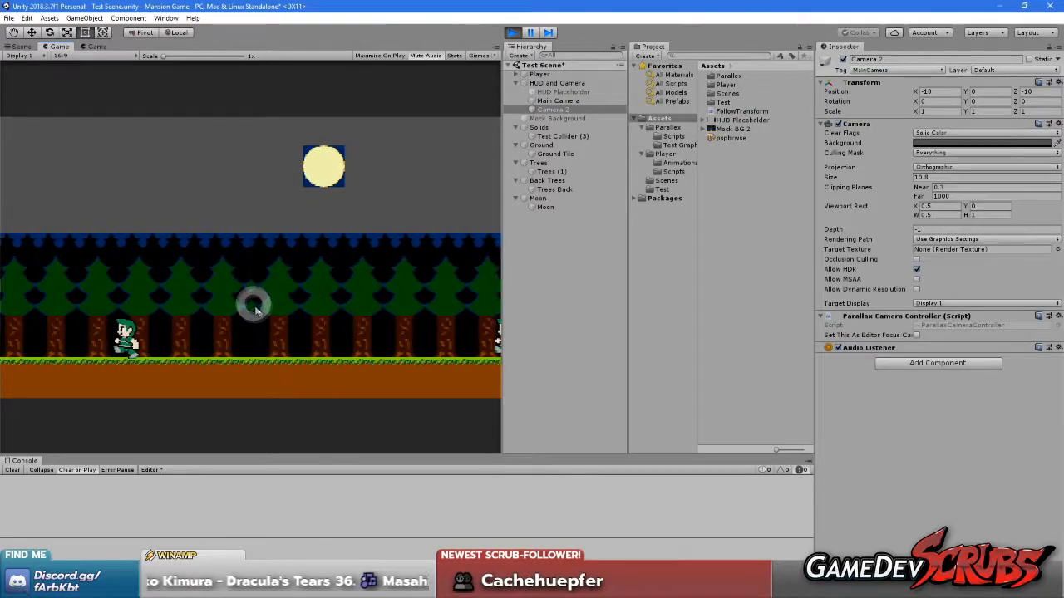
pyautogui.press('Right')
pyautogui.press('Right')
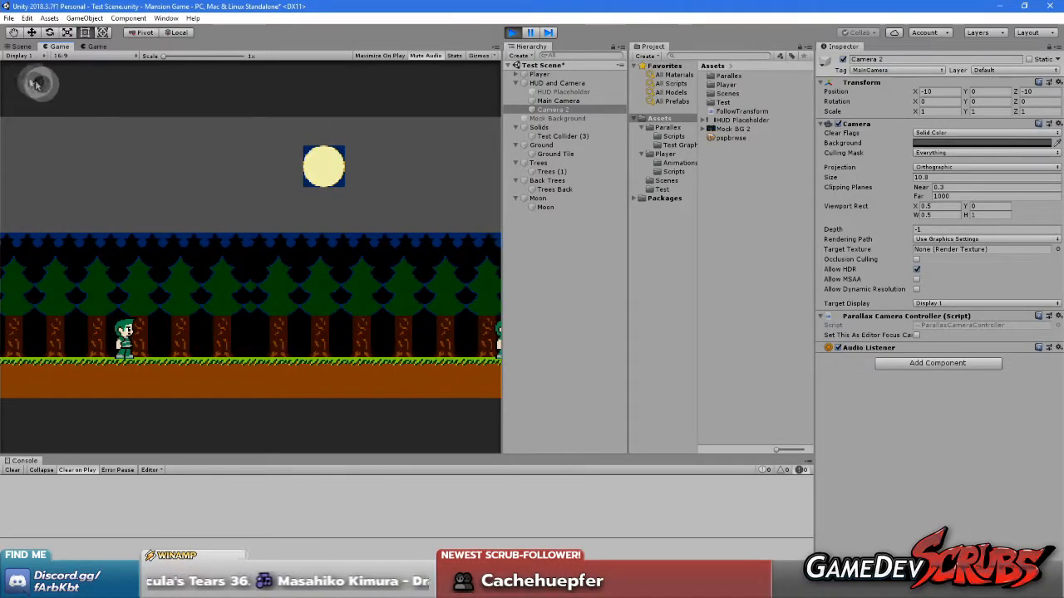
# Examine Camera 2's frame against the tree layers and ground in the Scene view
pyautogui.click(18, 46)
pyautogui.scroll(-4, 249, 316)
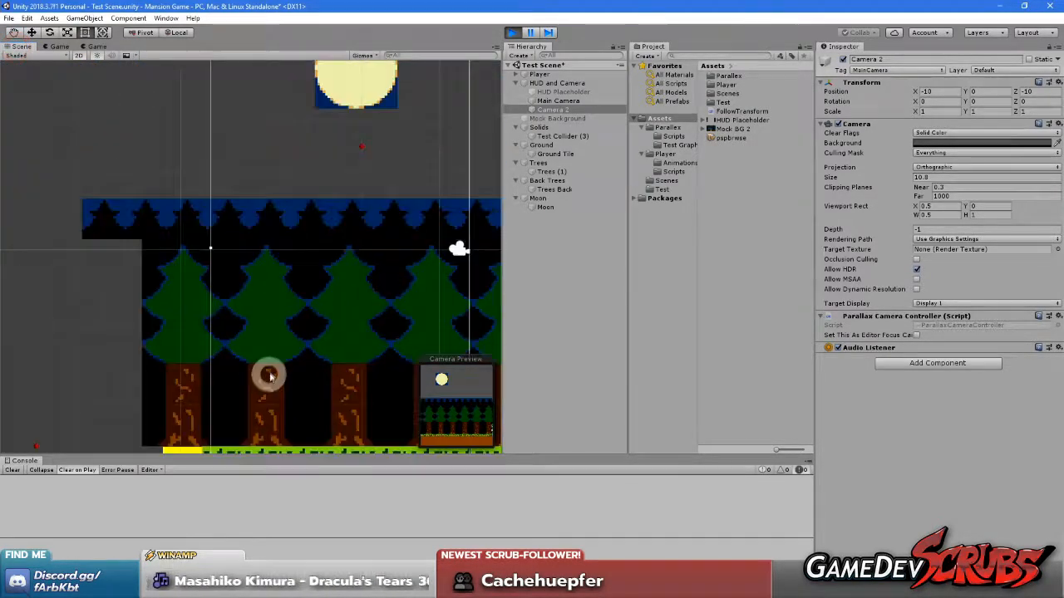
pyautogui.moveTo(275, 400); pyautogui.dragTo(288, 308, button='middle')
pyautogui.scroll(-5, 304, 267)
pyautogui.moveTo(306, 268); pyautogui.dragTo(177, 326, button='middle')
pyautogui.scroll(-4, 195, 332)
pyautogui.scroll(-5, 282, 325)
pyautogui.moveTo(283, 329); pyautogui.dragTo(241, 333, button='middle')
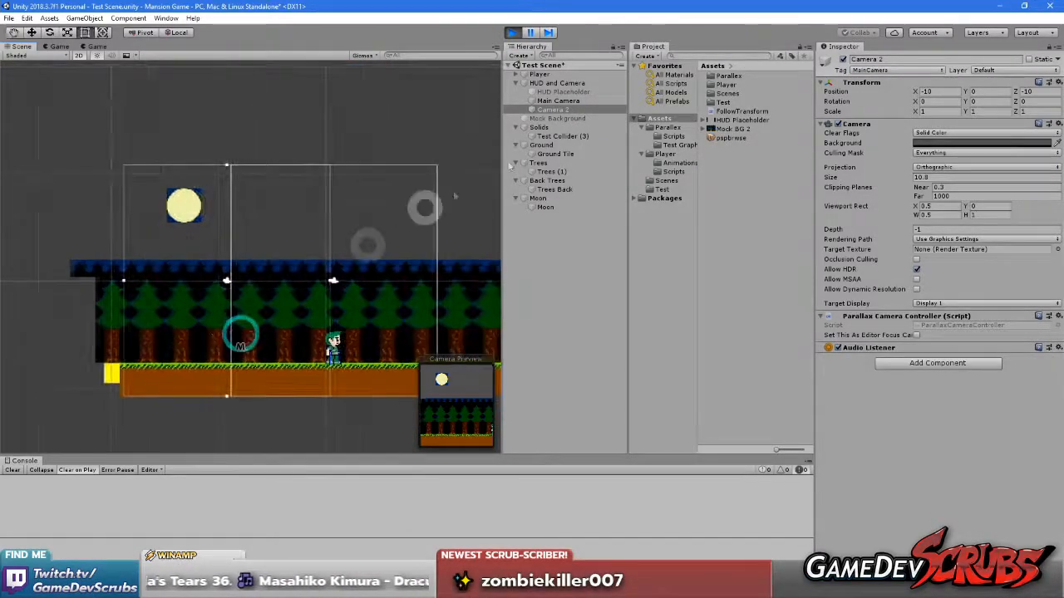
# Select the HUD and Camera object and examine its camera frames near the yellow block at the level's start
pyautogui.click(555, 83)
pyautogui.moveTo(249, 282); pyautogui.dragTo(325, 281, button='middle')
pyautogui.scroll(8, 241, 290)
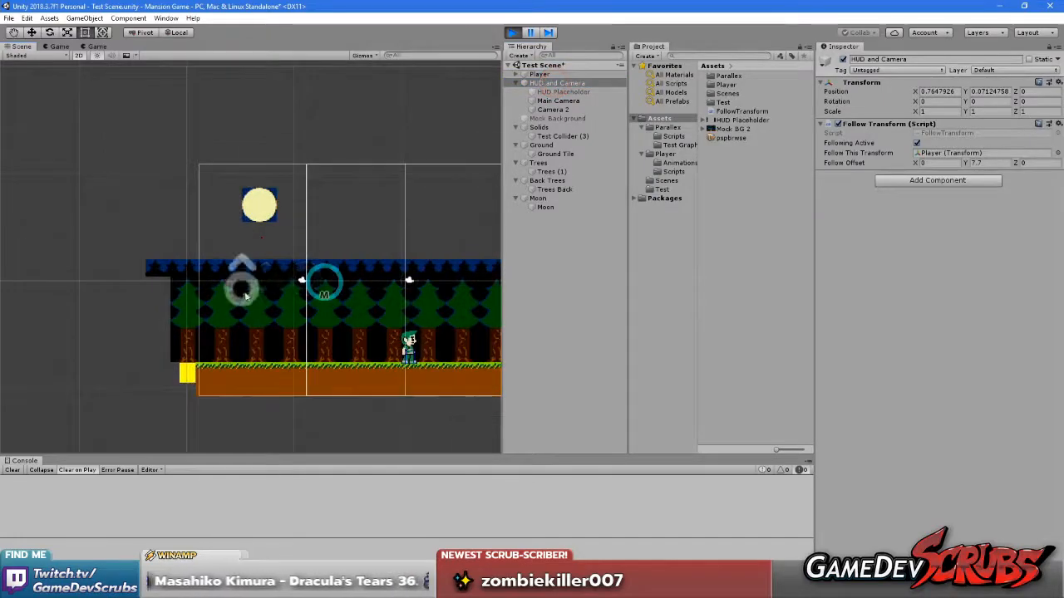
pyautogui.moveTo(242, 321); pyautogui.dragTo(303, 256, button='middle')
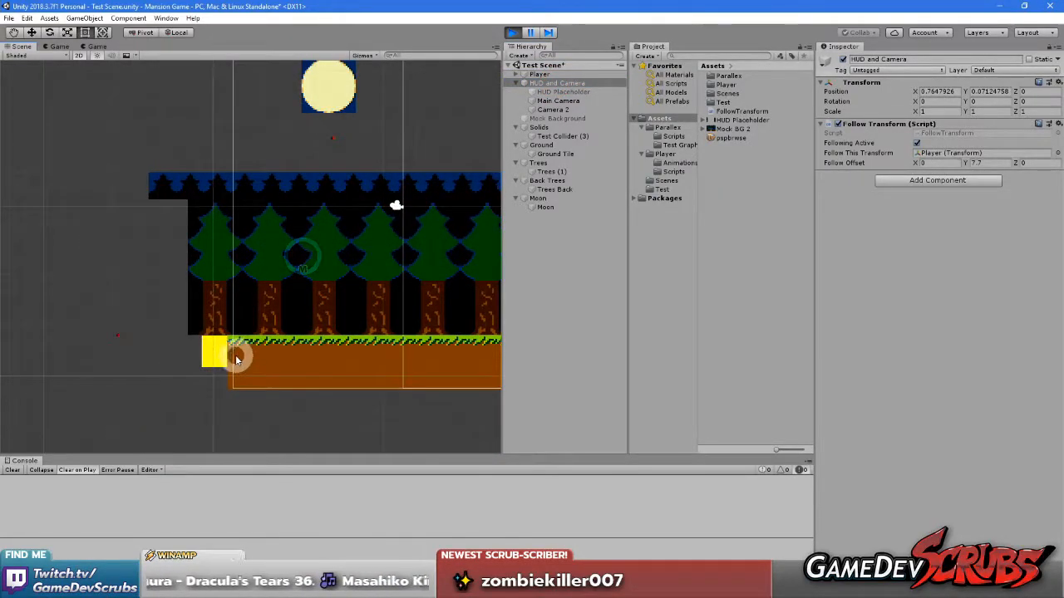
pyautogui.scroll(-1, 316, 297)
pyautogui.moveTo(316, 296); pyautogui.dragTo(297, 281, button='middle')
pyautogui.scroll(-1, 183, 291)
# Enable the HUD Placeholder object and check how it appears in the Scene and Game views
pyautogui.click(564, 91)
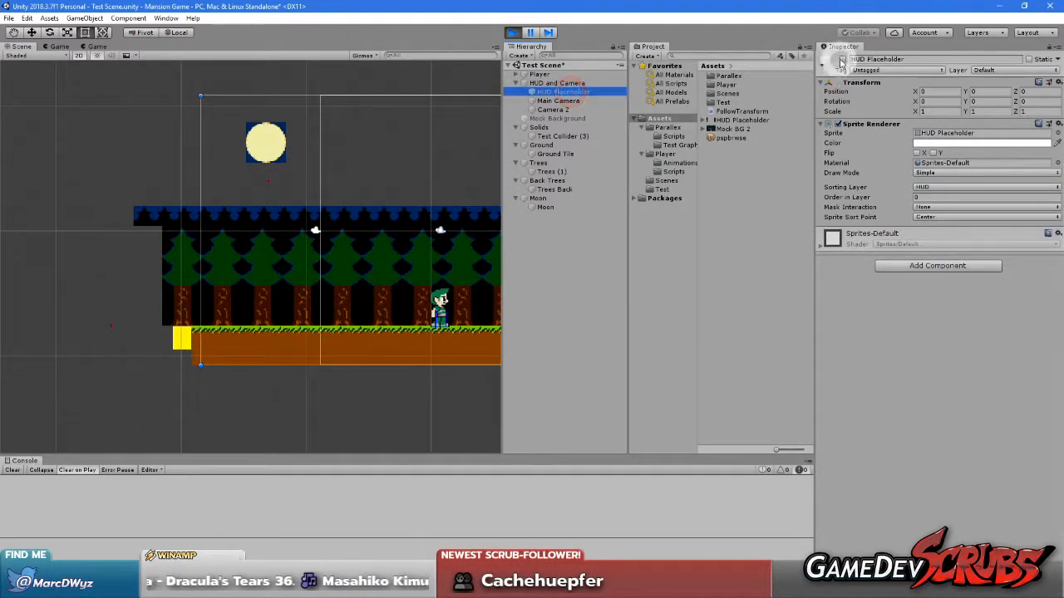
pyautogui.click(842, 59)
pyautogui.scroll(1, 268, 268)
pyautogui.moveTo(314, 283); pyautogui.dragTo(392, 301, button='middle')
pyautogui.scroll(3, 333, 284)
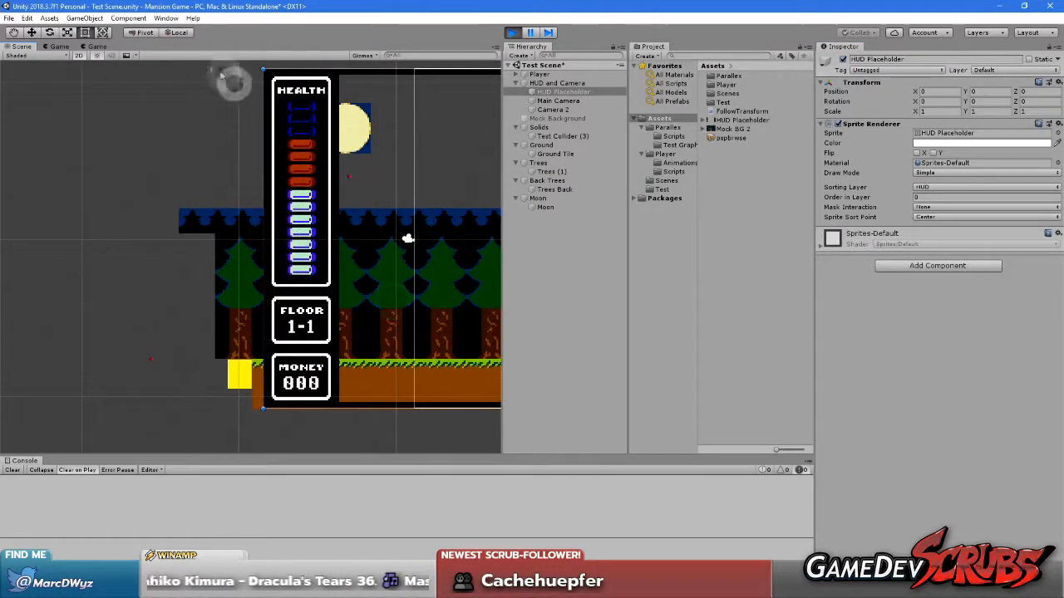
pyautogui.click(61, 47)
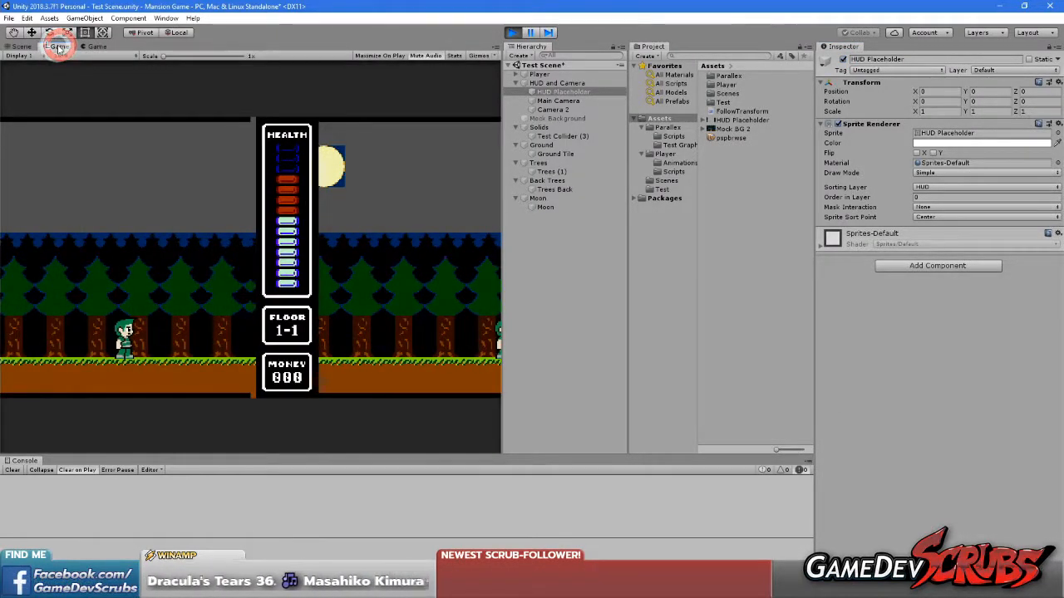
# Dock both Game views together beside the Scene view and show the Display 1 one
pyautogui.moveTo(58, 47); pyautogui.dragTo(438, 213)
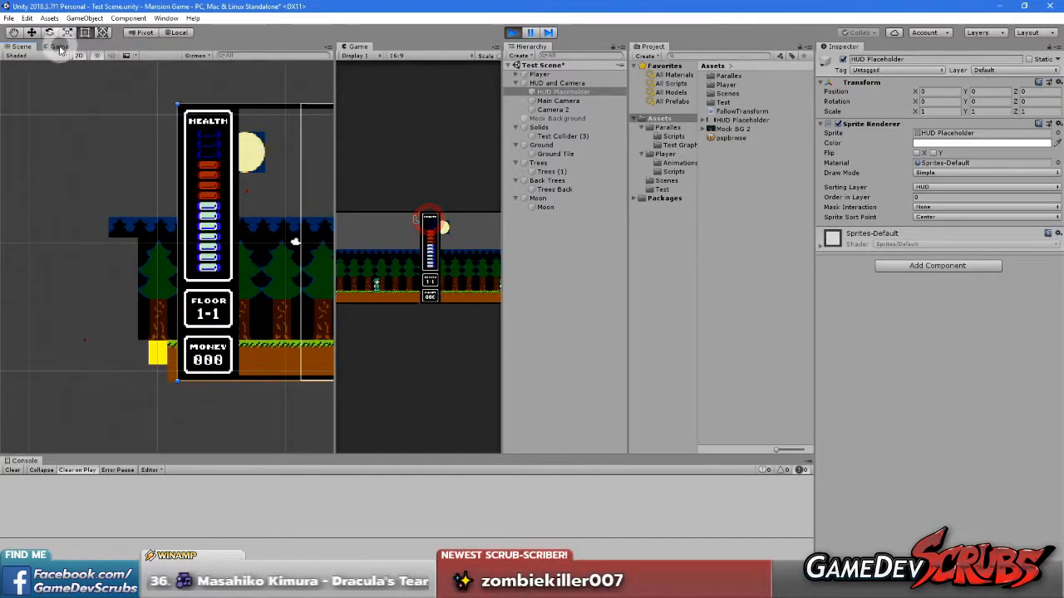
pyautogui.click(385, 66)
pyautogui.moveTo(384, 64); pyautogui.dragTo(398, 46)
pyautogui.click(349, 47)
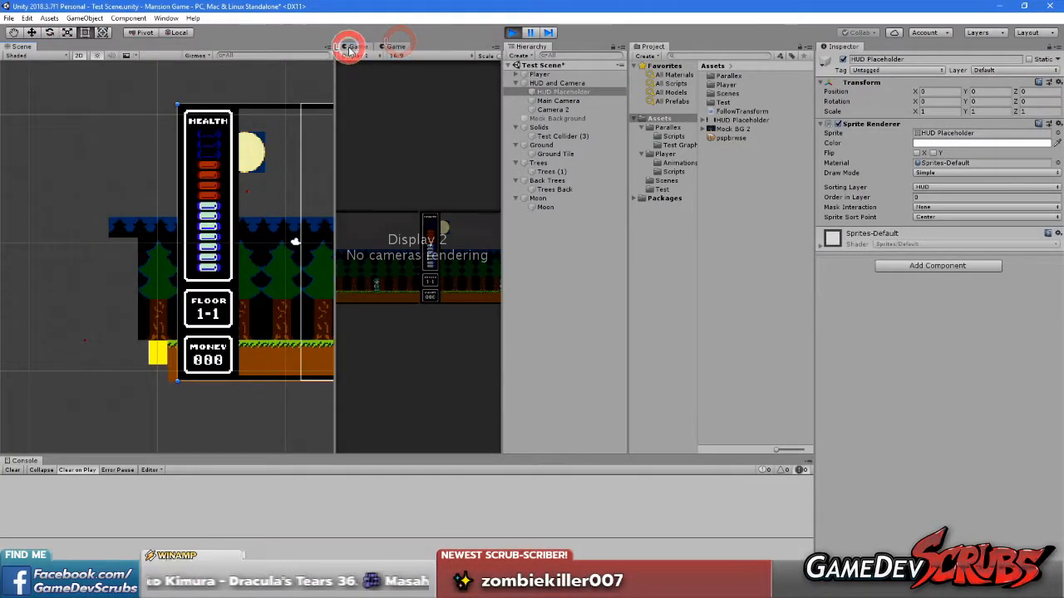
pyautogui.scroll(-3, 208, 209)
pyautogui.click(408, 240)
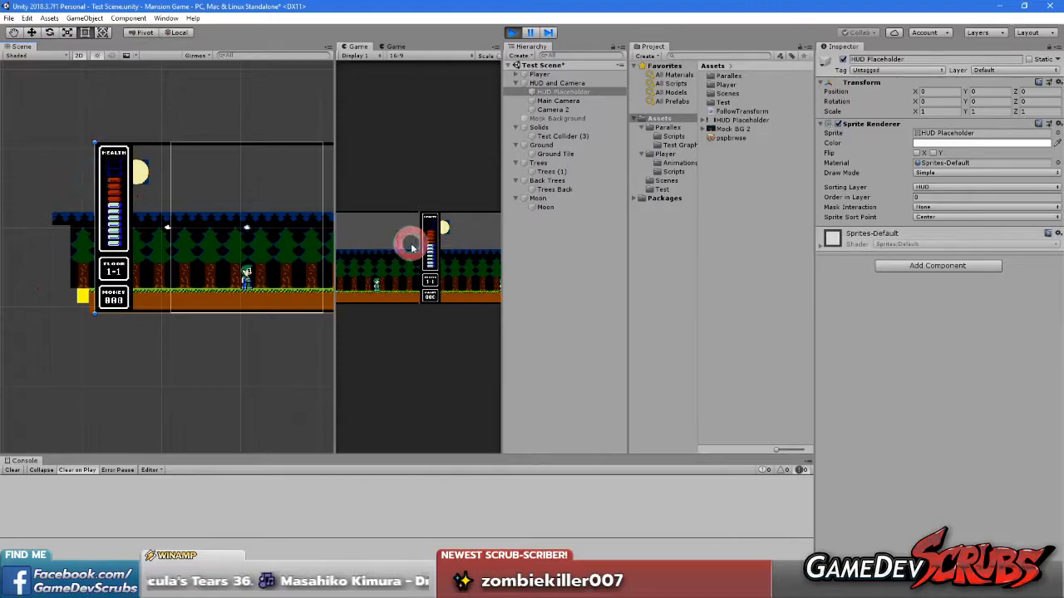
# Move the player left and right to compare the HUD's placement in the Scene view and the split-screen game
pyautogui.press('Left')
pyautogui.press('Right')
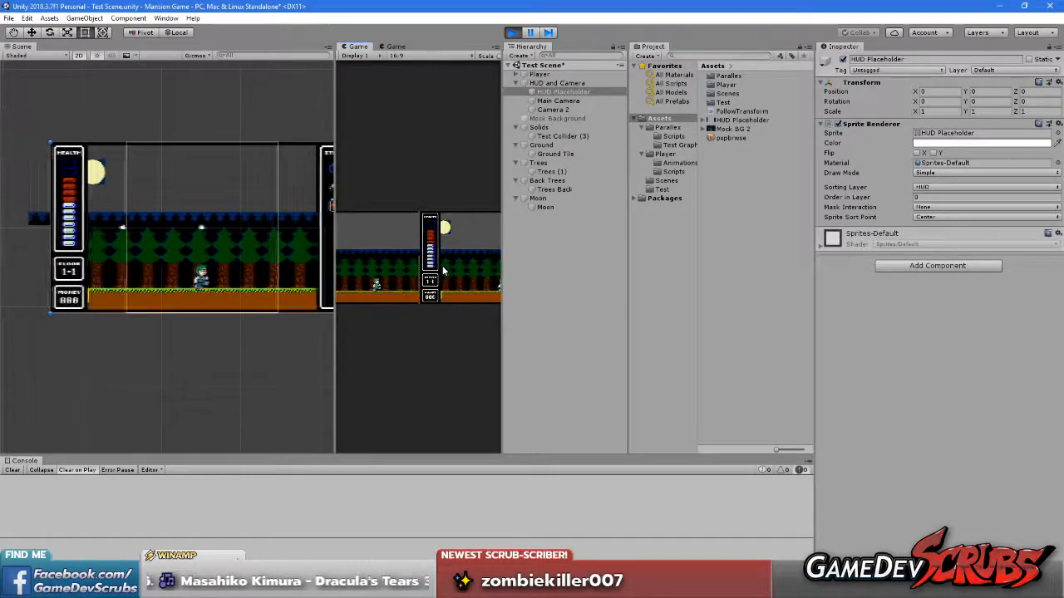
pyautogui.click(432, 267)
pyautogui.click(519, 212)
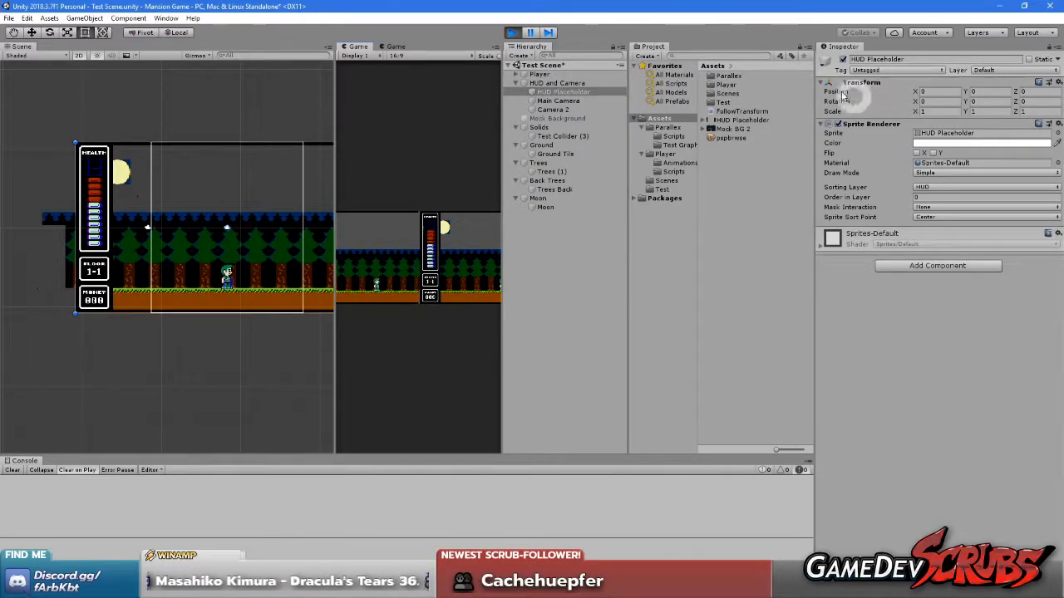
# Disable the HUD Placeholder object and examine the starting edge of the tree layers in the Scene view
pyautogui.click(842, 59)
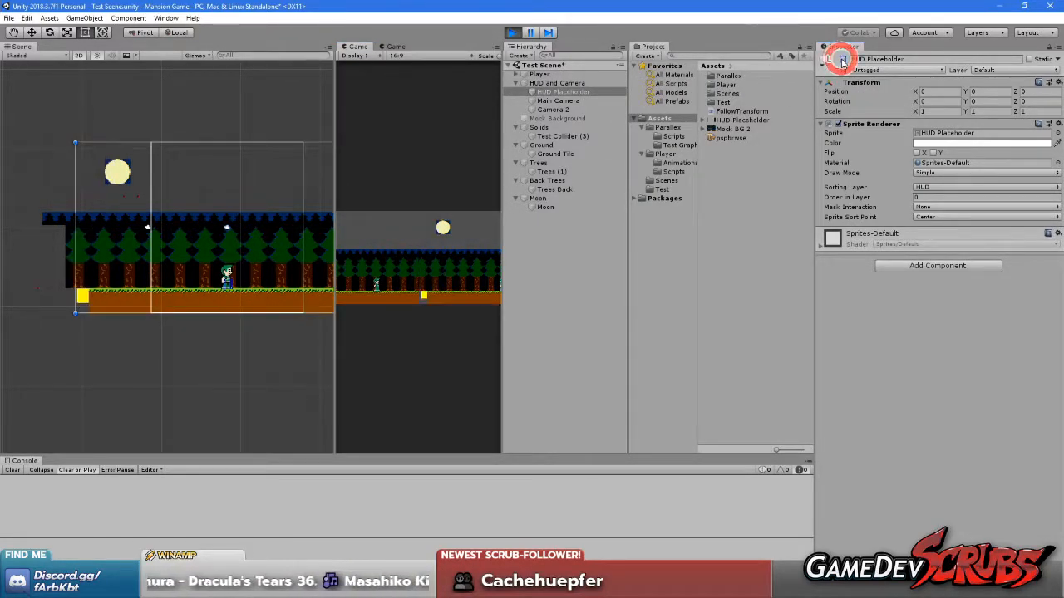
pyautogui.click(394, 323)
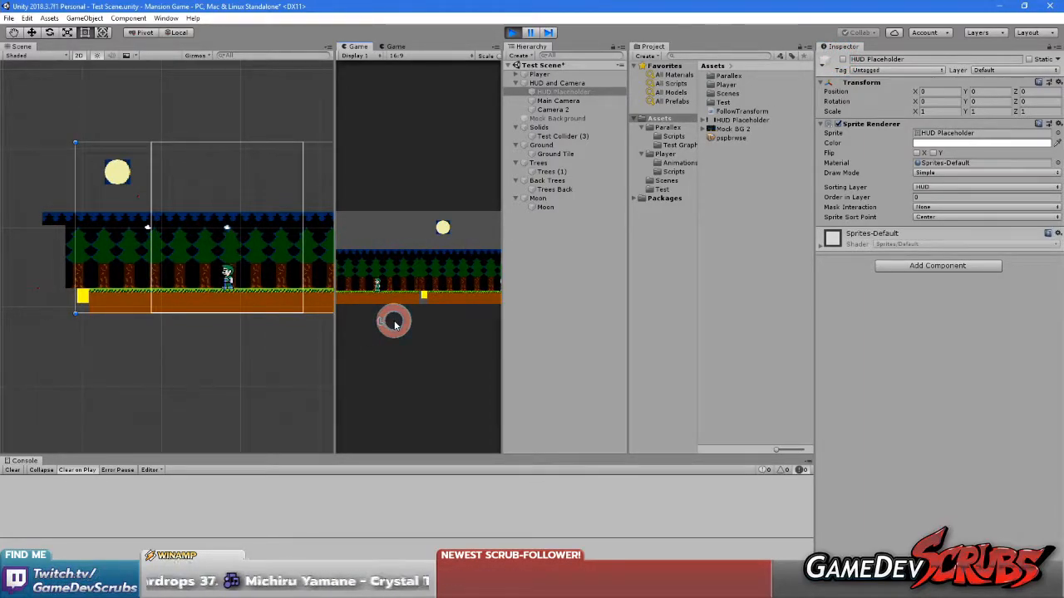
pyautogui.scroll(18, 9, 307)
pyautogui.moveTo(80, 281); pyautogui.dragTo(167, 371, button='middle')
pyautogui.scroll(6, 203, 330)
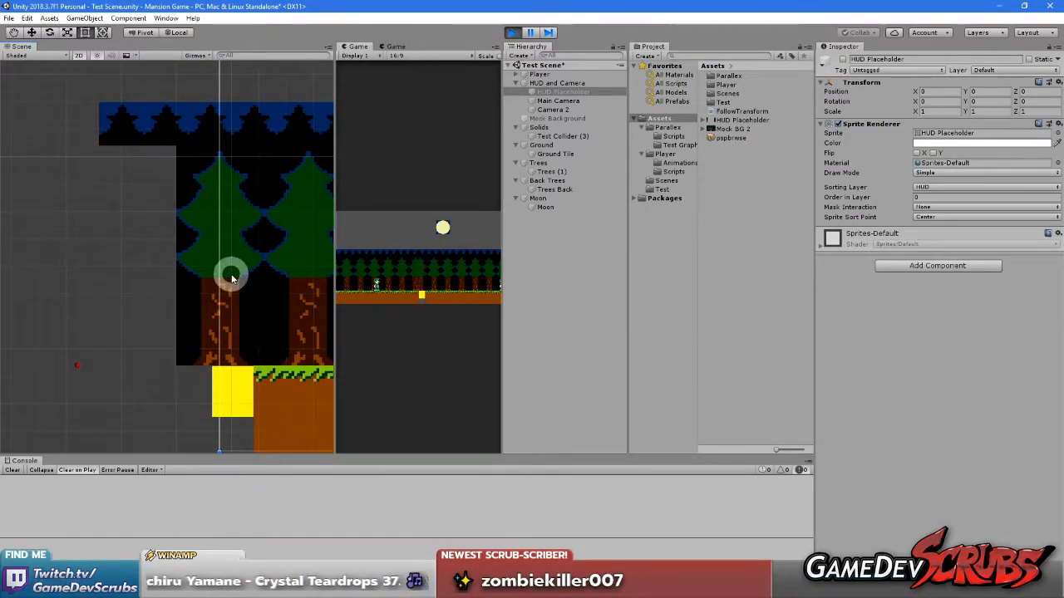
pyautogui.scroll(-10, 229, 271)
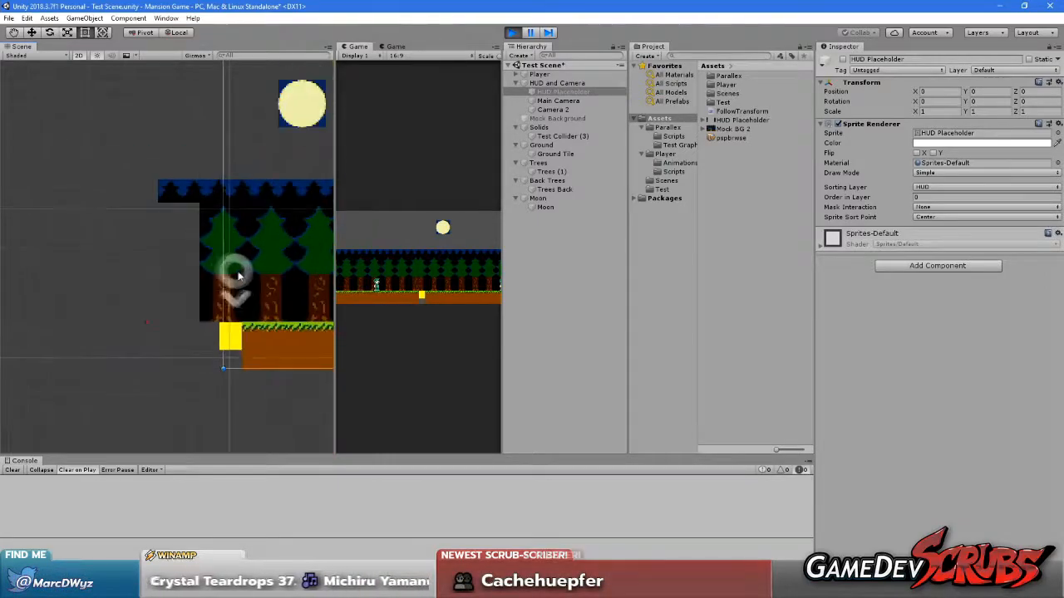
pyautogui.scroll(-3, 241, 300)
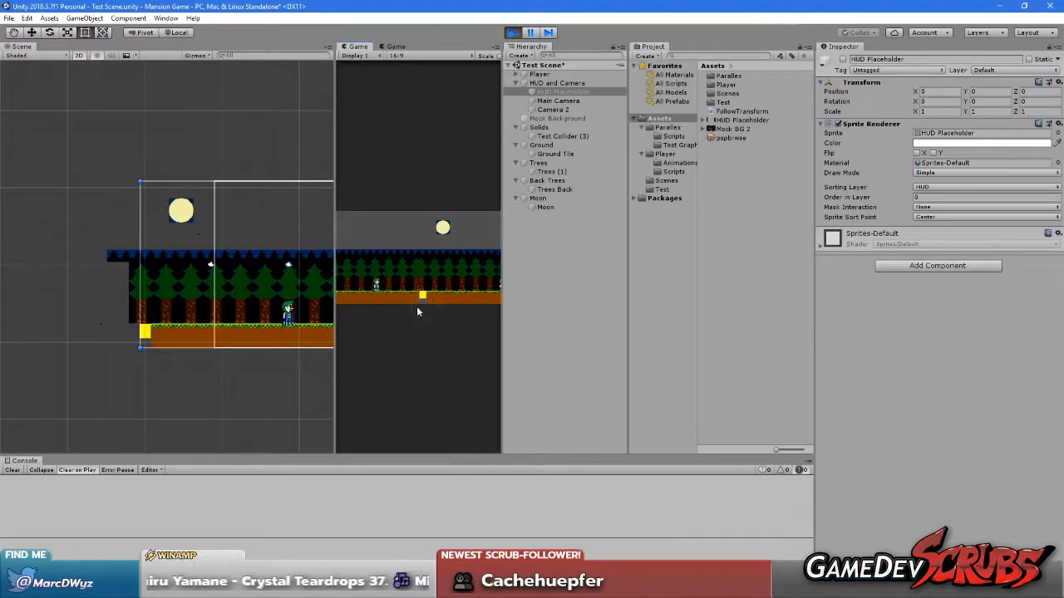
# Move the player back and forth near the yellow block to compare the layer edges in the Scene and Game views
pyautogui.click(417, 309)
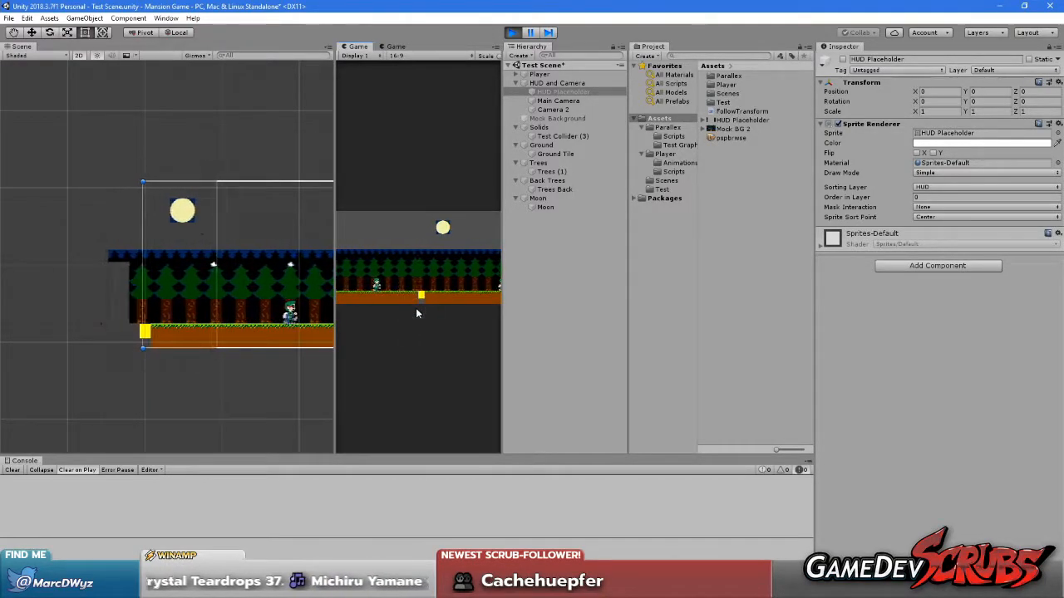
pyautogui.click(232, 242)
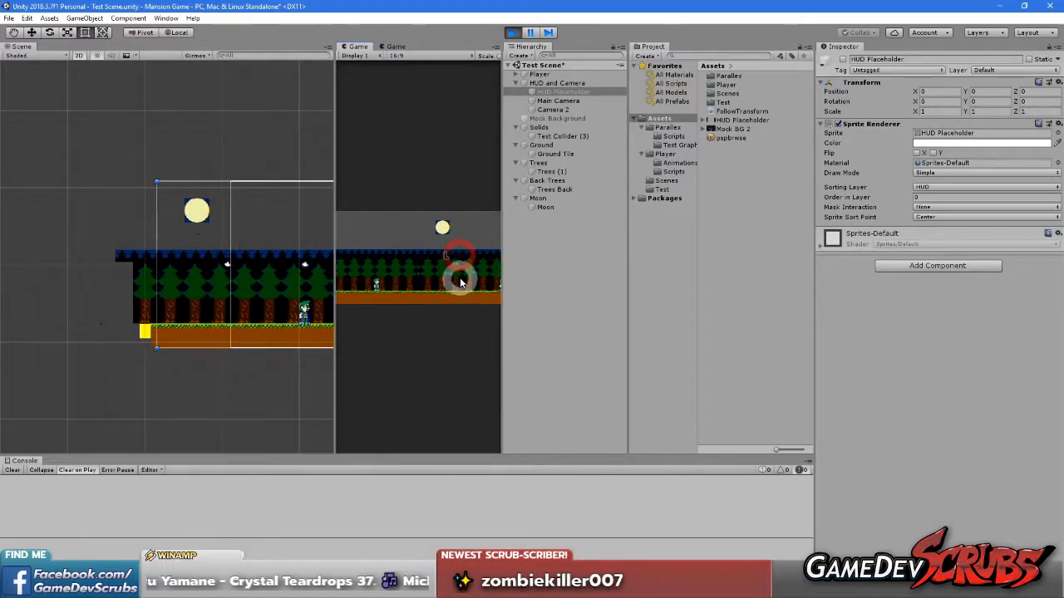
pyautogui.click(463, 318)
pyautogui.press('Left')
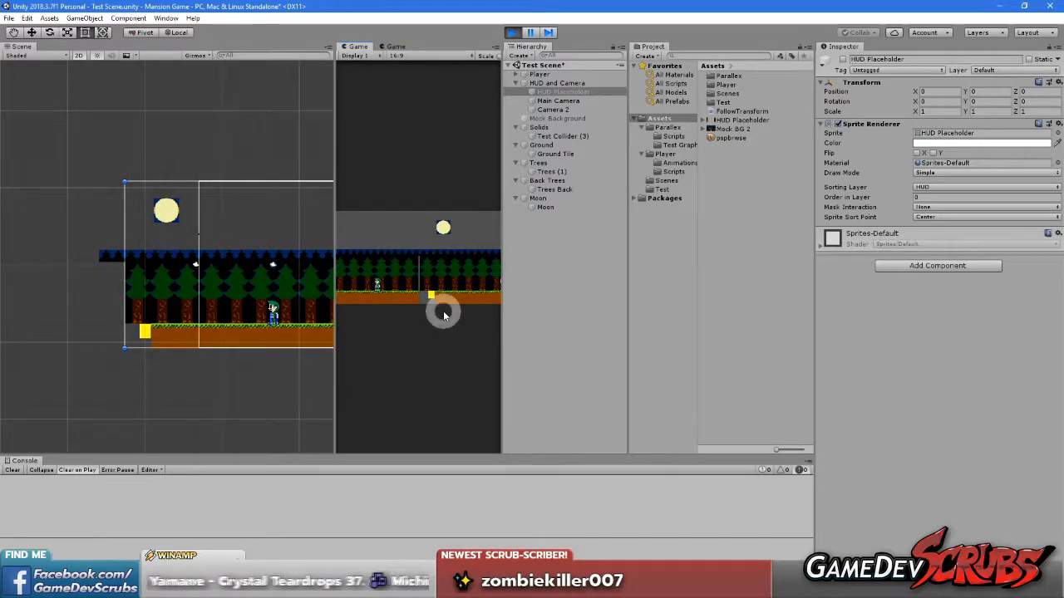
pyautogui.click(412, 289)
pyautogui.press('Left')
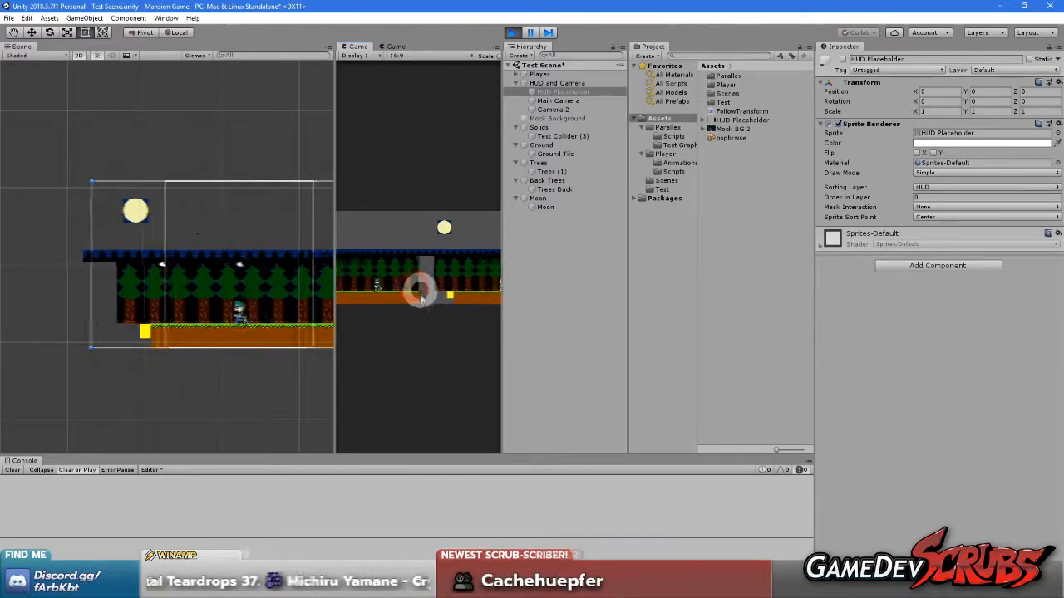
pyautogui.press('Right')
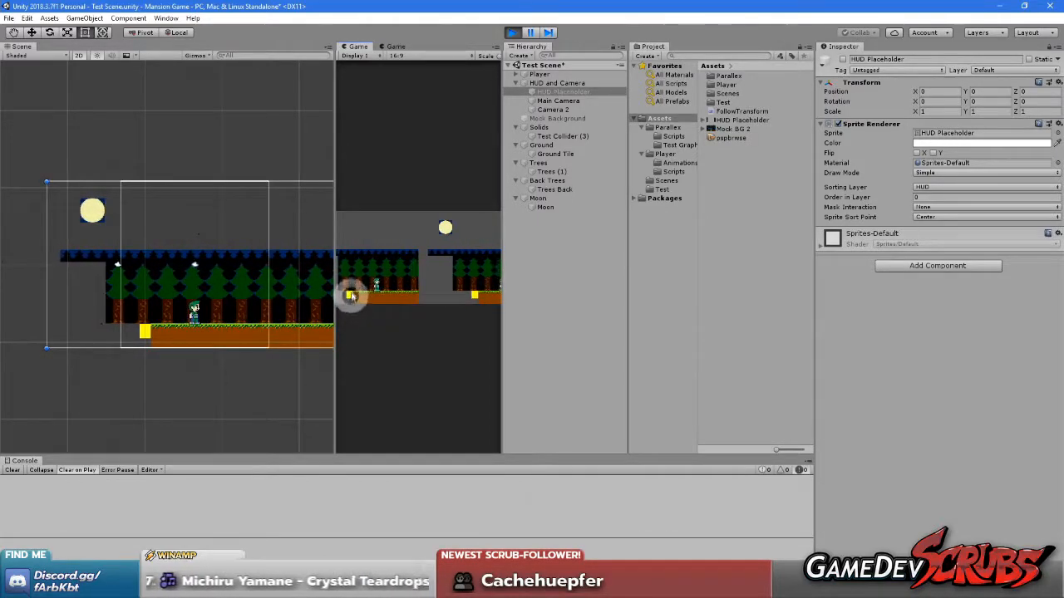
# Maximize the Display 1 Game view and give it focus
pyautogui.rightClick(357, 46)
pyautogui.click(399, 83)
pyautogui.click(335, 356)
# Move the player around the level's start to compare the yellow block and tree edges in both camera halves
pyautogui.press('Left')
pyautogui.press('Right')
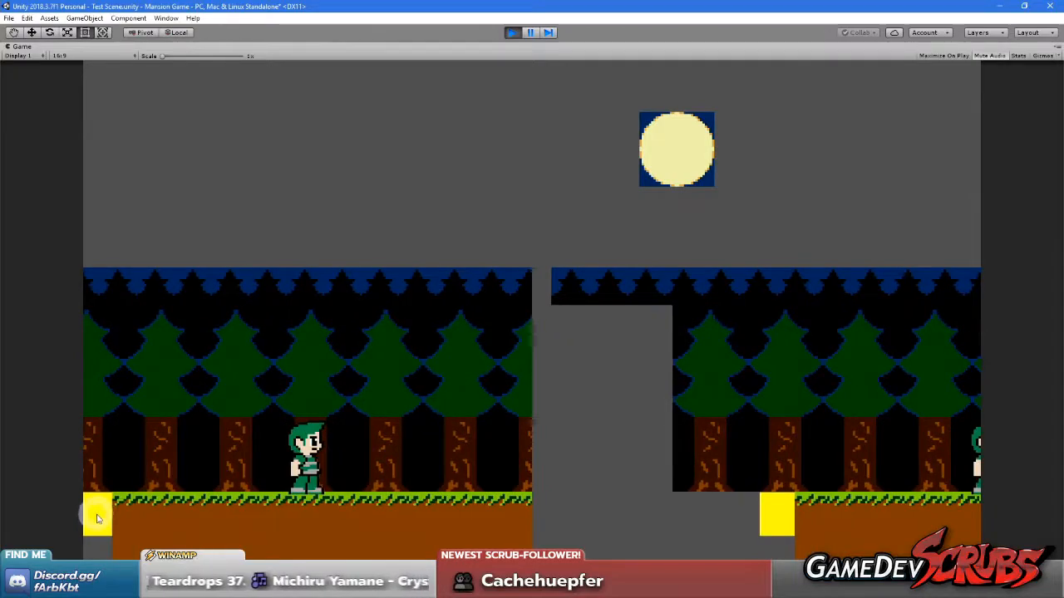
pyautogui.press('Left')
pyautogui.press('Right')
pyautogui.press('Right')
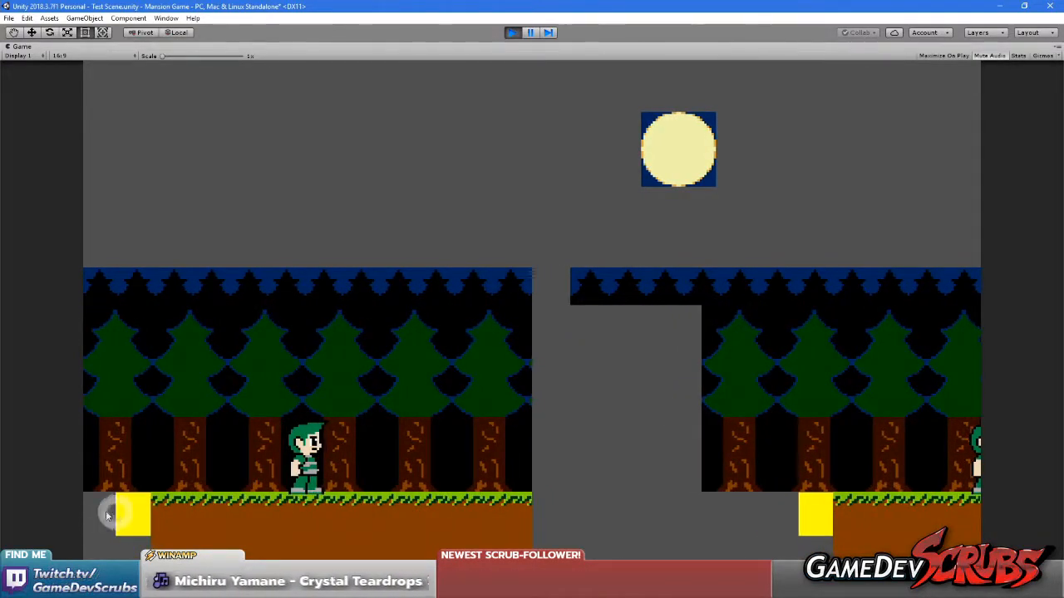
pyautogui.press('Left')
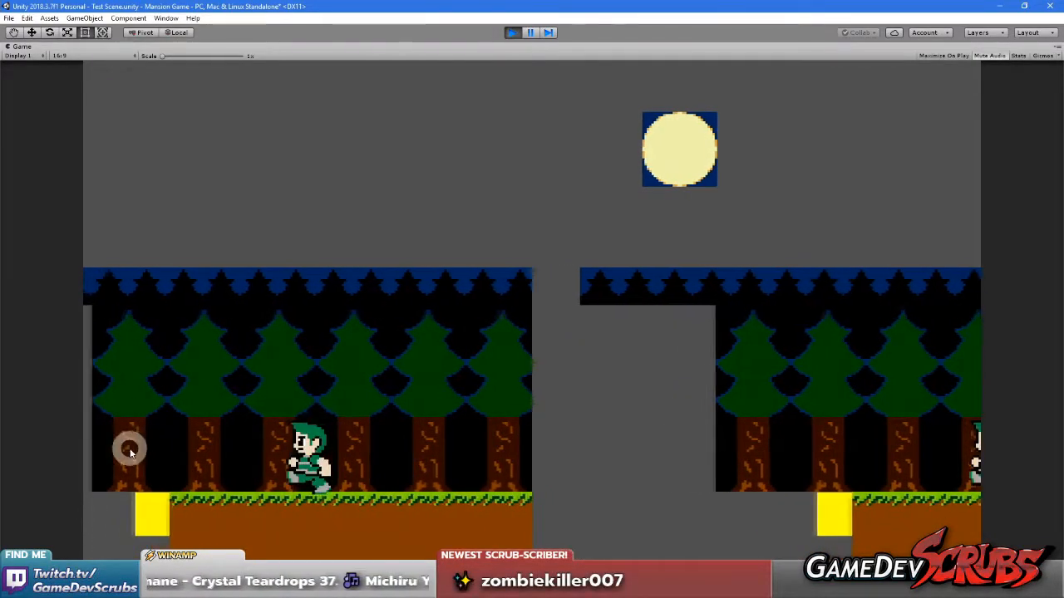
pyautogui.press('Right')
# Move the player left and right and jump to examine how the tree layers meet at the split-screen seam
pyautogui.press('Right')
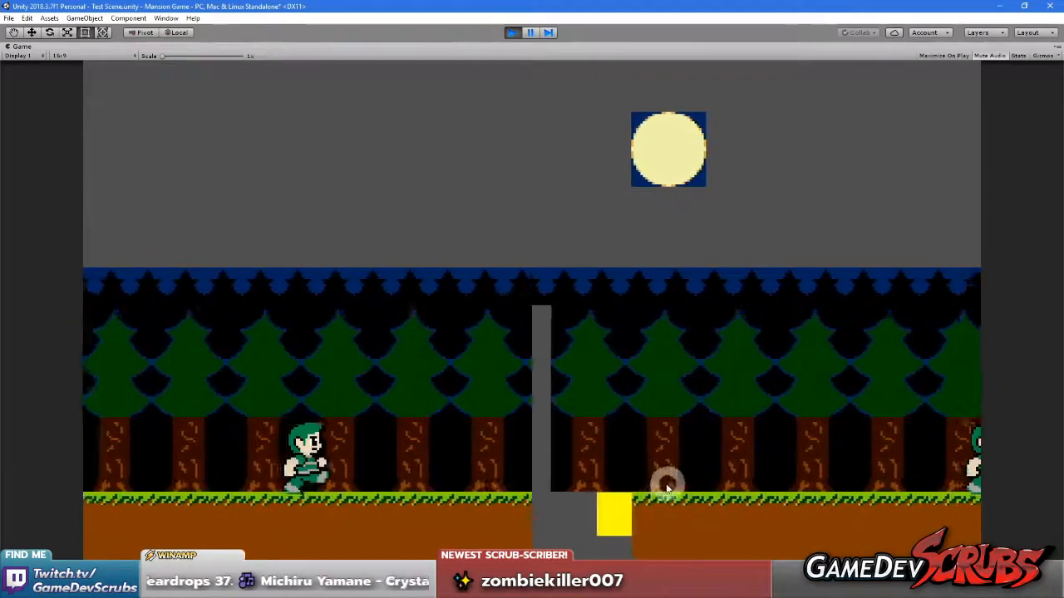
pyautogui.press('Left')
pyautogui.press('Right')
pyautogui.press('Left')
pyautogui.press('Right')
pyautogui.press('Right')
pyautogui.press('Left')
pyautogui.press('Right')
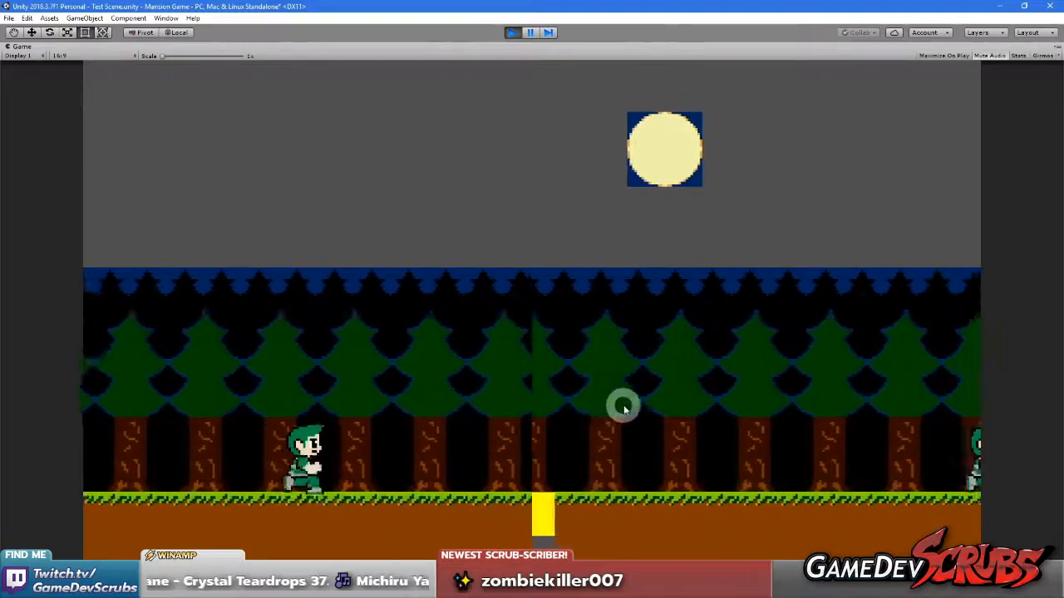
pyautogui.press('Left')
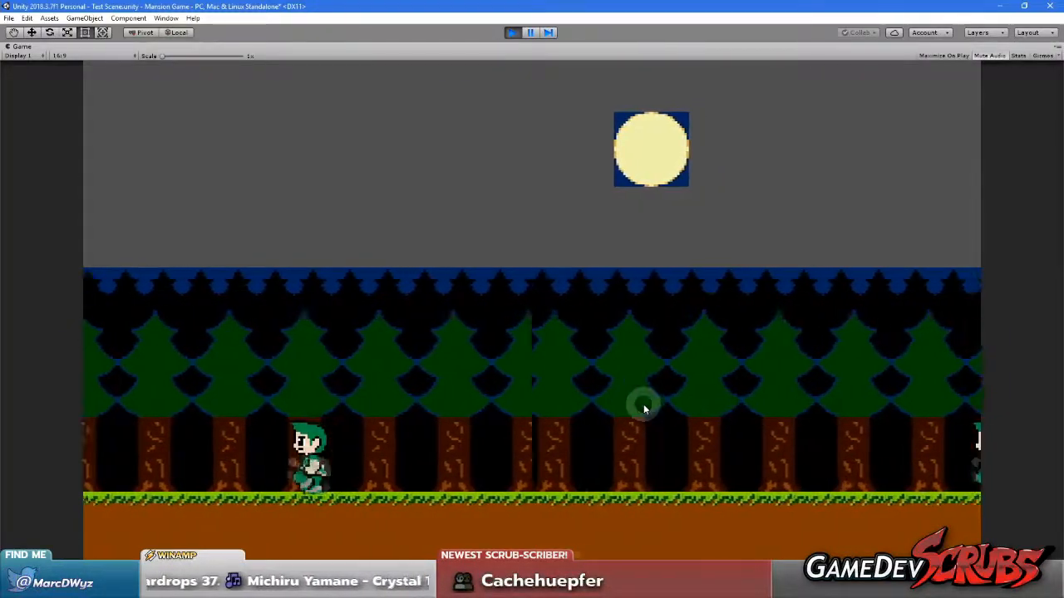
pyautogui.press('Right')
pyautogui.press('space')
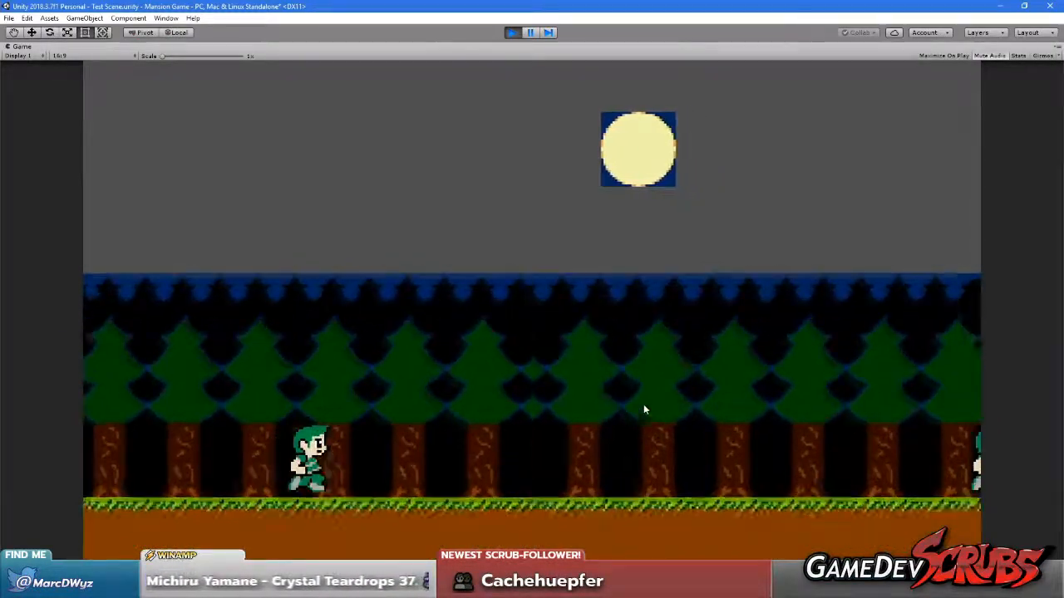
# Finish the split-screen test with one more player jump and restart play mode with the single full-width camera view
pyautogui.press('space')
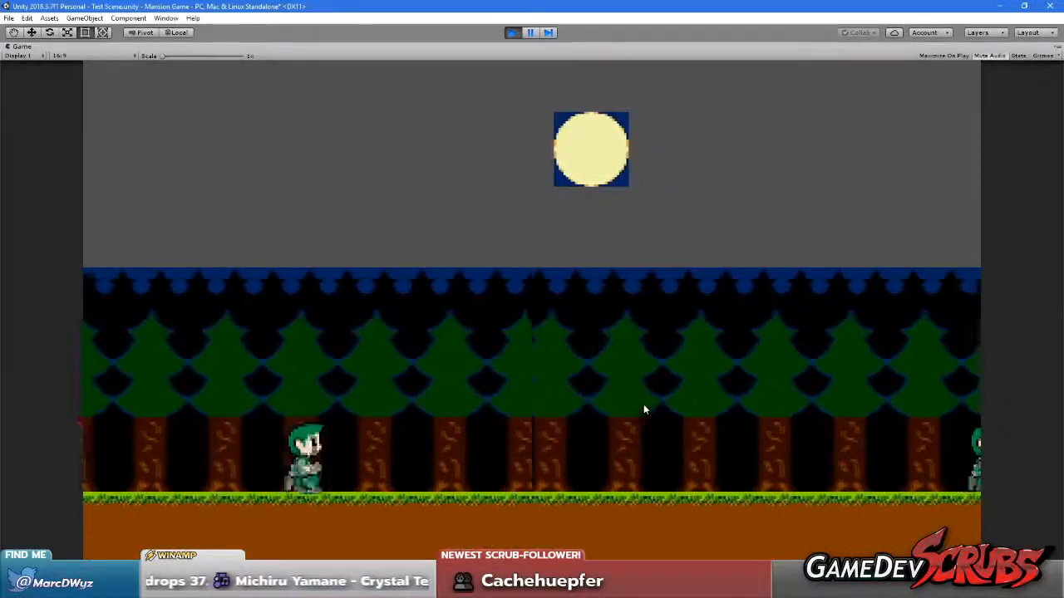
pyautogui.click(511, 33)
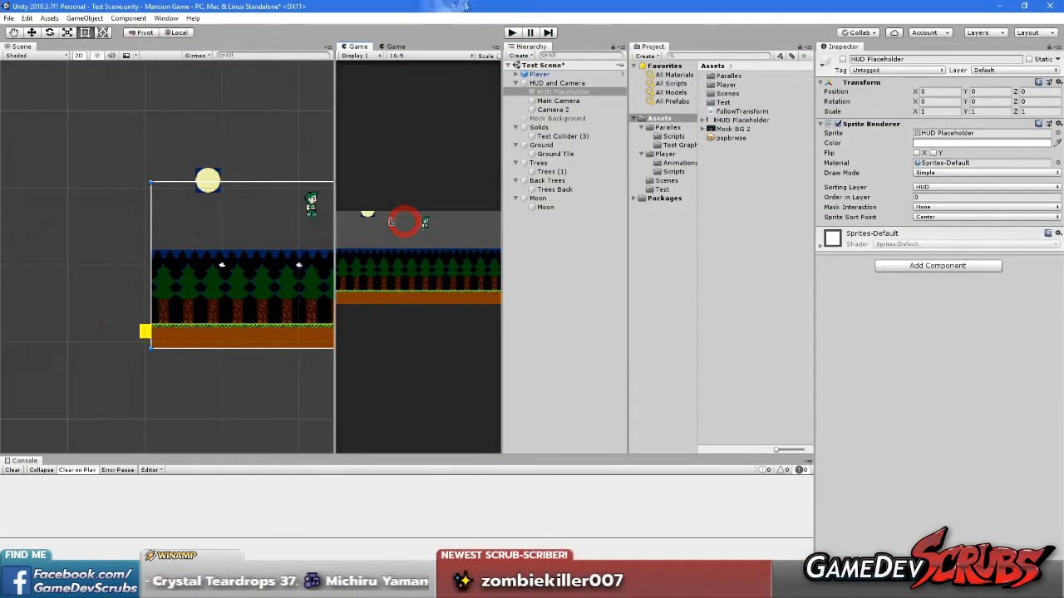
pyautogui.click(510, 33)
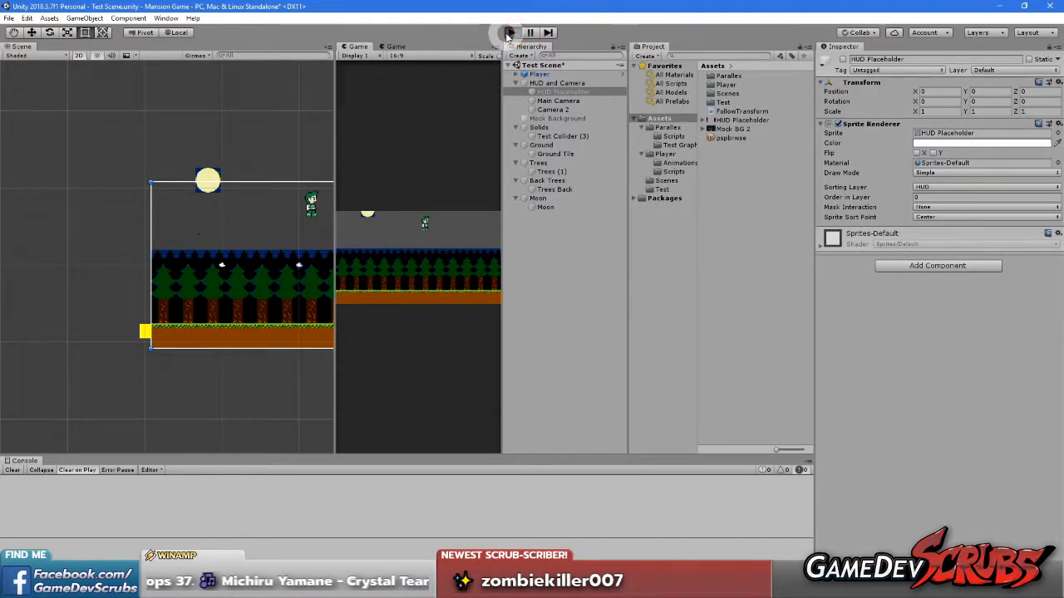
pyautogui.click(445, 232)
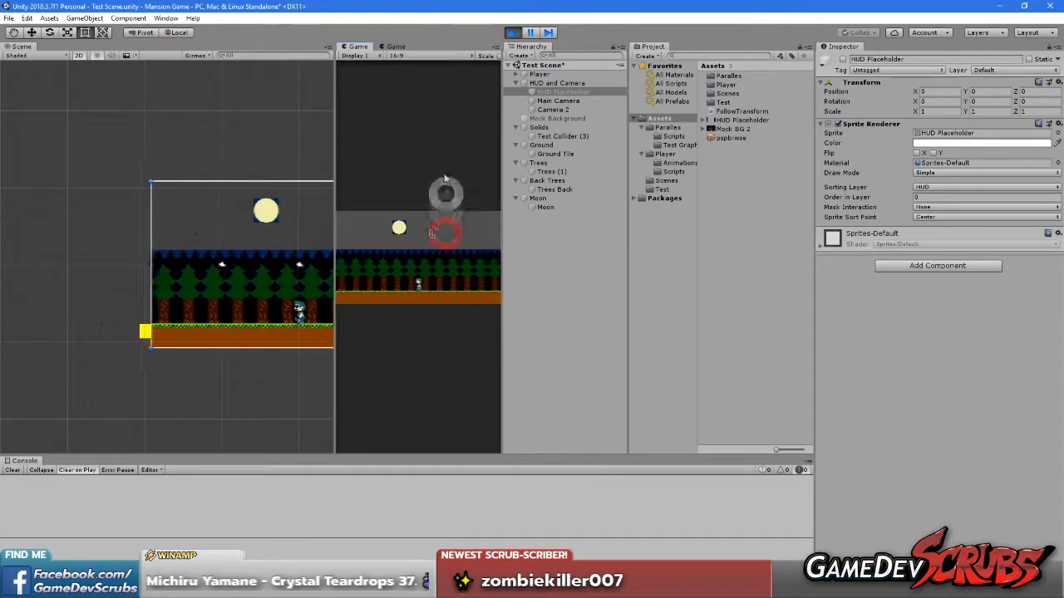
# Bring up the Display 1 Game view, maximize it and give it focus for player control
pyautogui.click(400, 47)
pyautogui.click(358, 47)
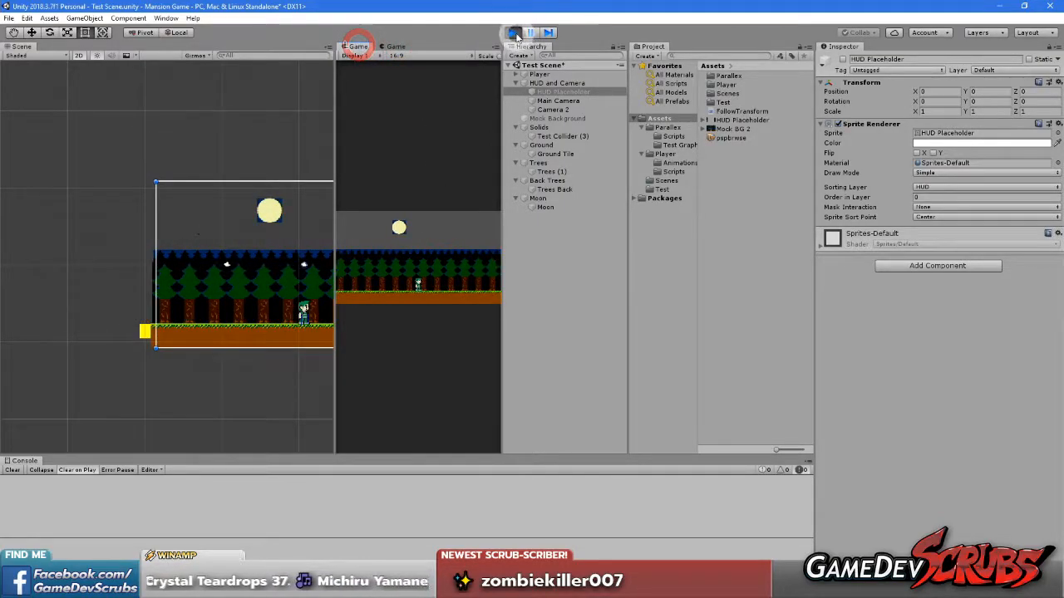
pyautogui.rightClick(358, 46)
pyautogui.click(395, 84)
pyautogui.click(424, 238)
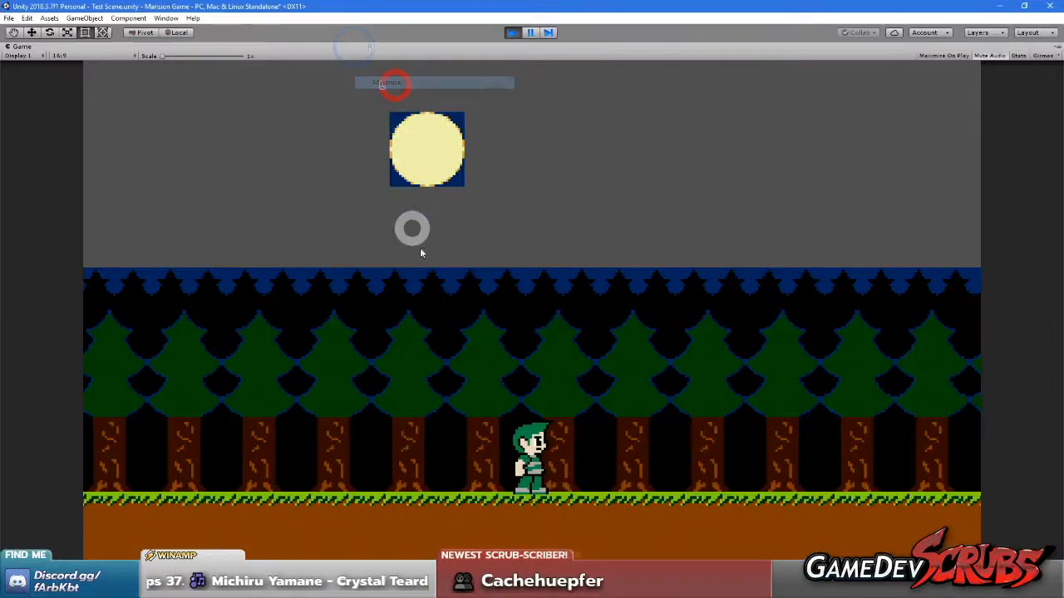
# Move the player left and right near the yellow block to examine the tree layer edges in the single-camera view
pyautogui.press('Left')
pyautogui.press('Right')
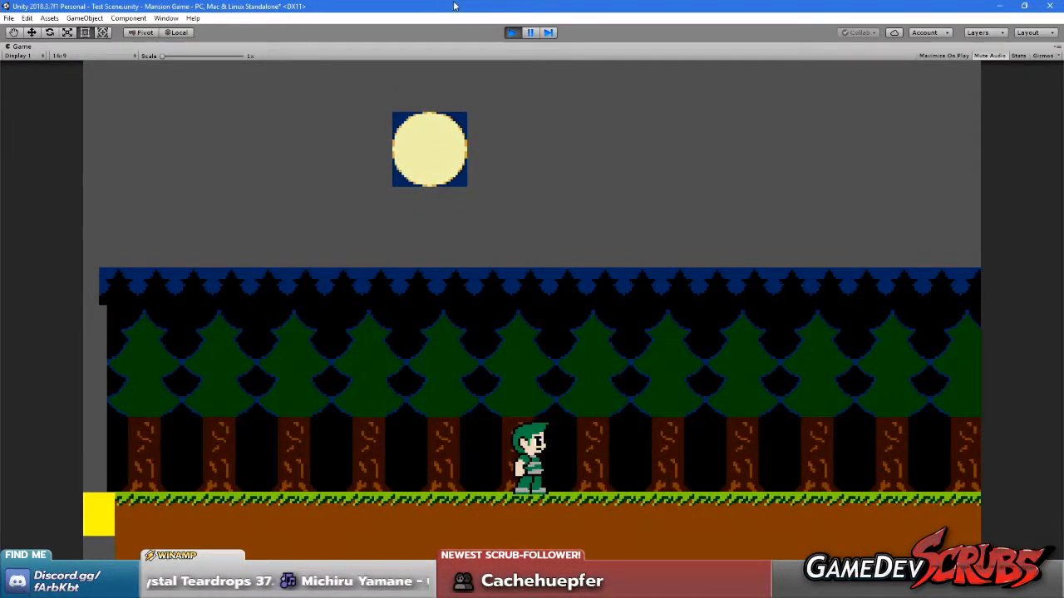
pyautogui.press('Left')
pyautogui.press('Right')
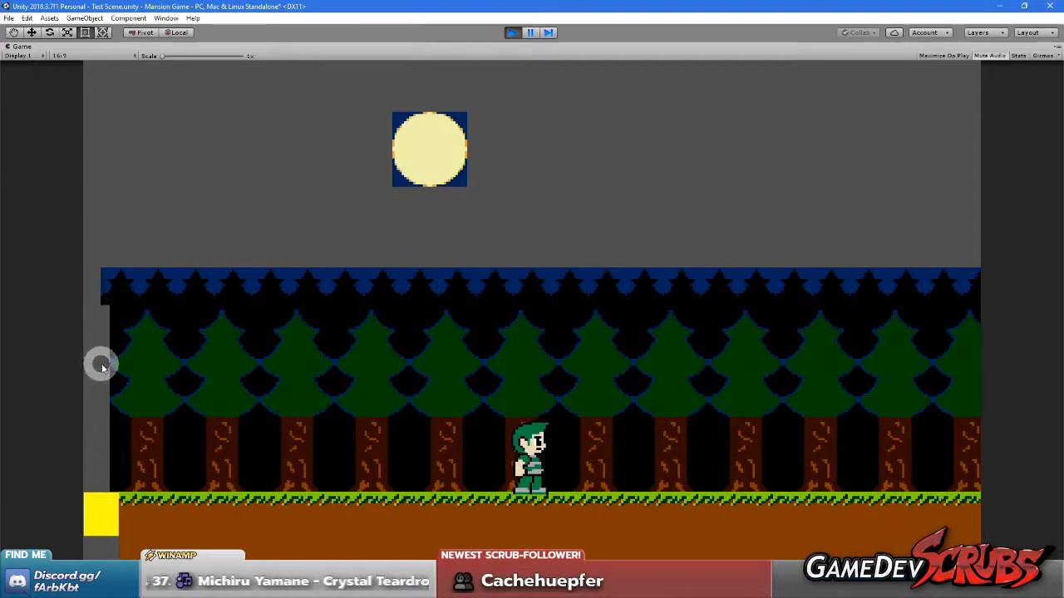
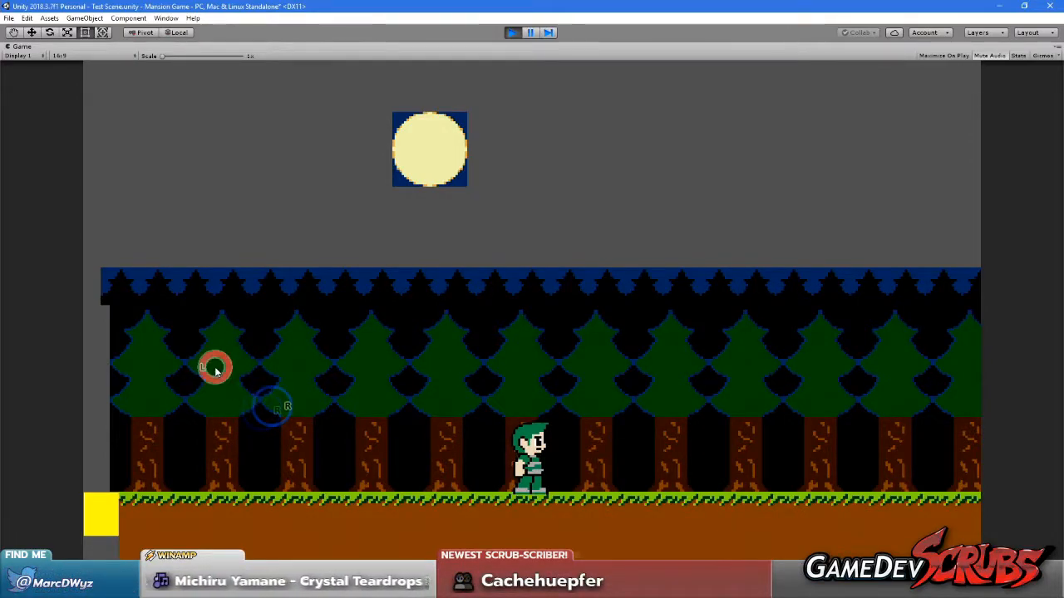
# Finish moving the player around the yellow block and restore the maximized Game view to the normal editor layout
pyautogui.press('Left')
pyautogui.press('Right')
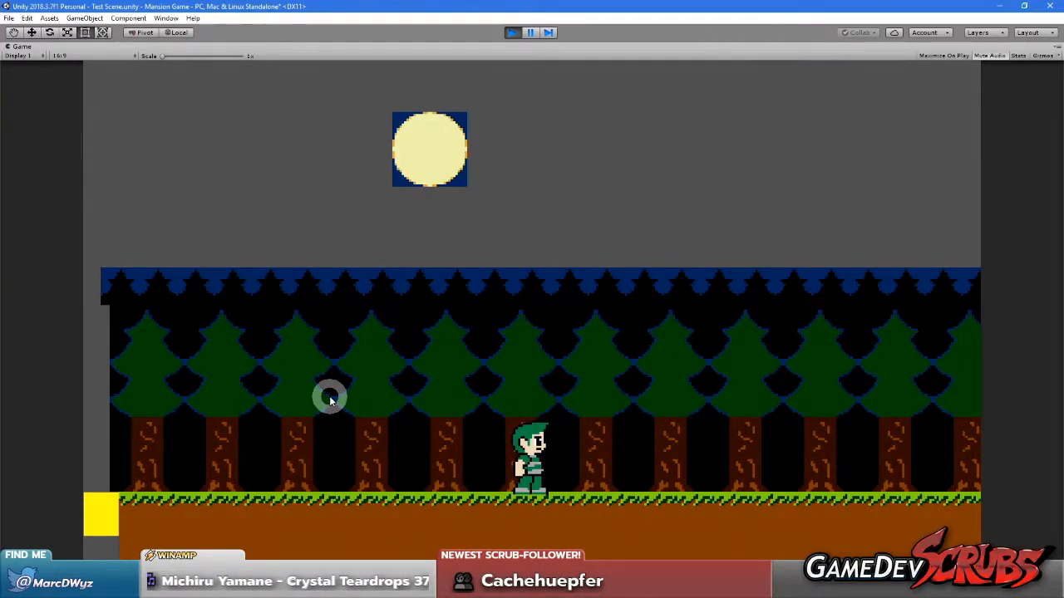
pyautogui.click(330, 401)
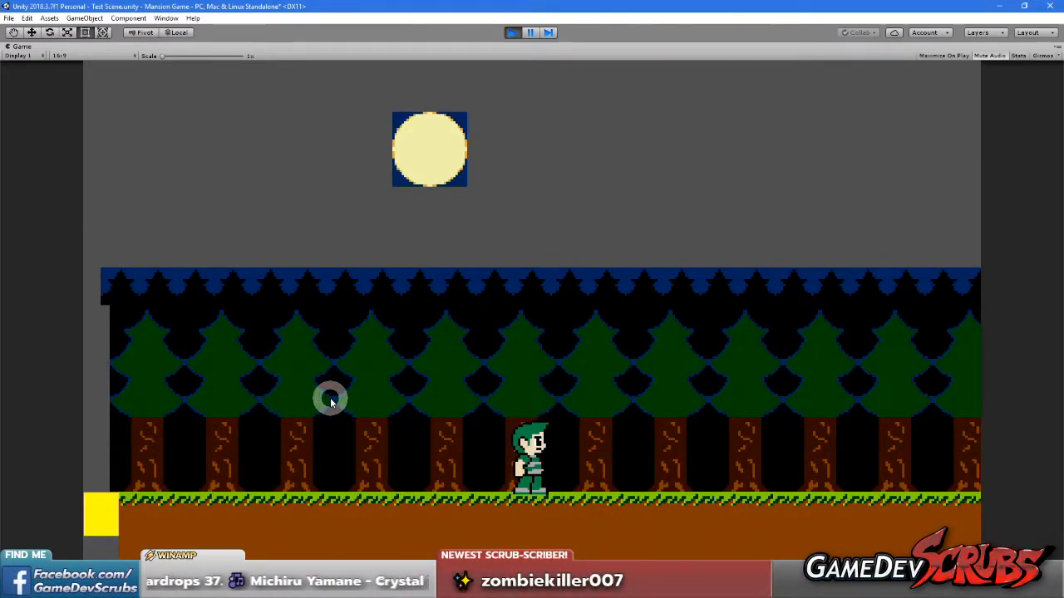
pyautogui.rightClick(21, 46)
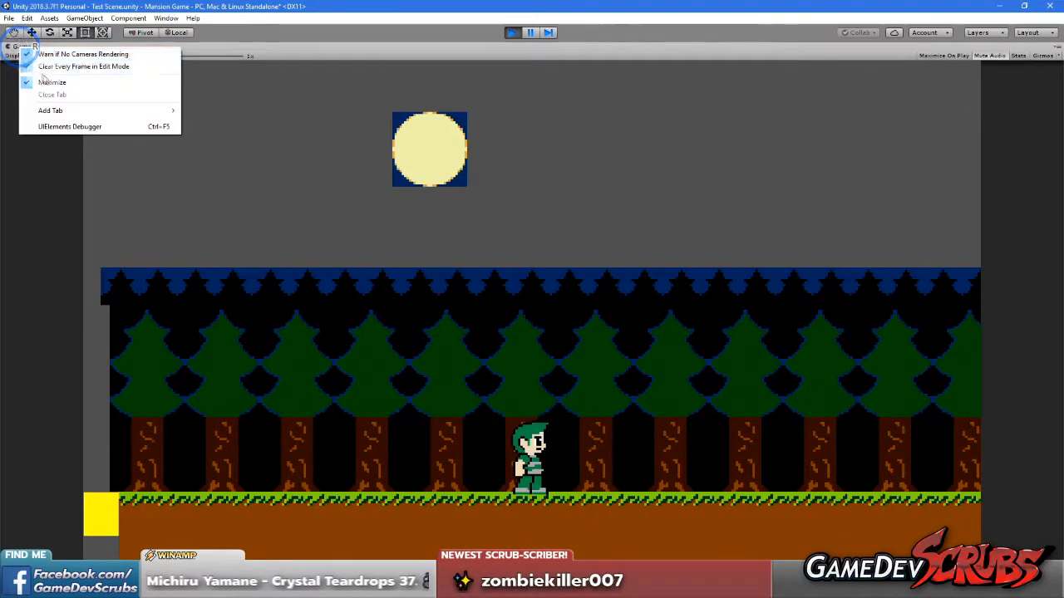
pyautogui.click(49, 82)
# Give the Game view focus, test the player's jump twice and exit play mode
pyautogui.click(457, 291)
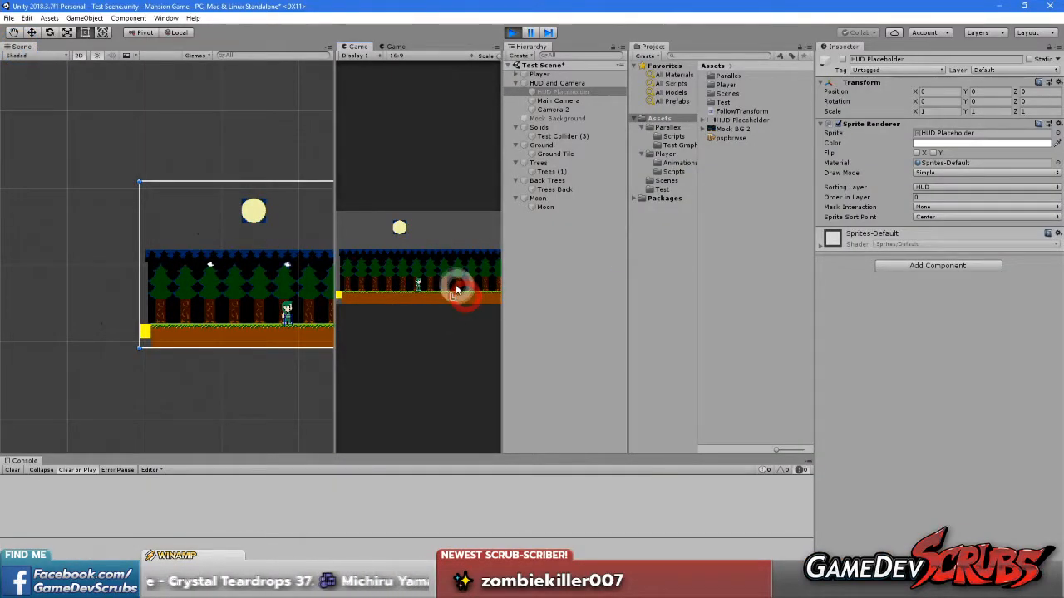
pyautogui.press('space')
pyautogui.press('space')
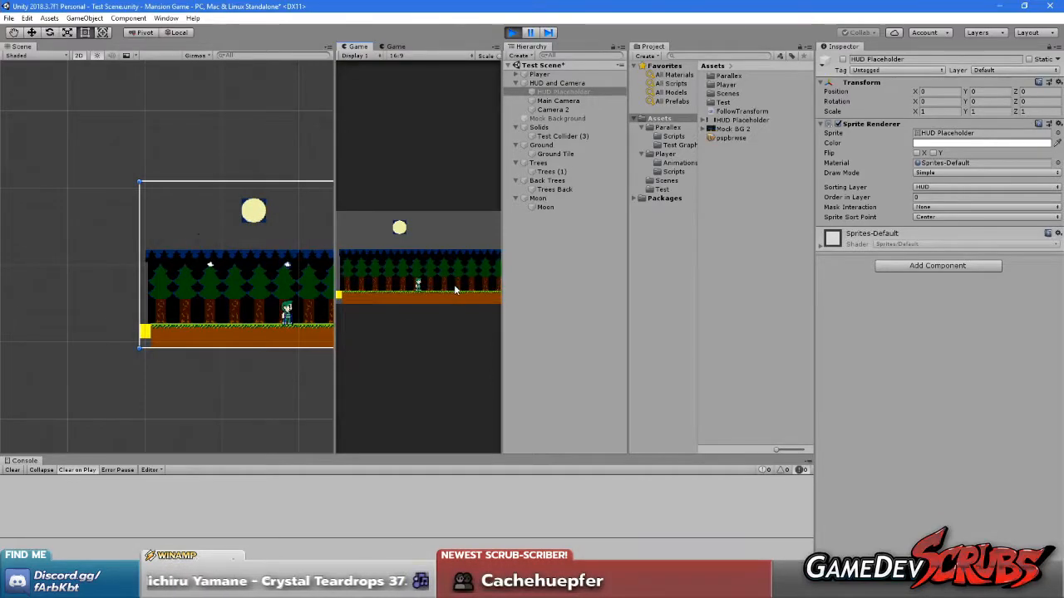
pyautogui.click(514, 35)
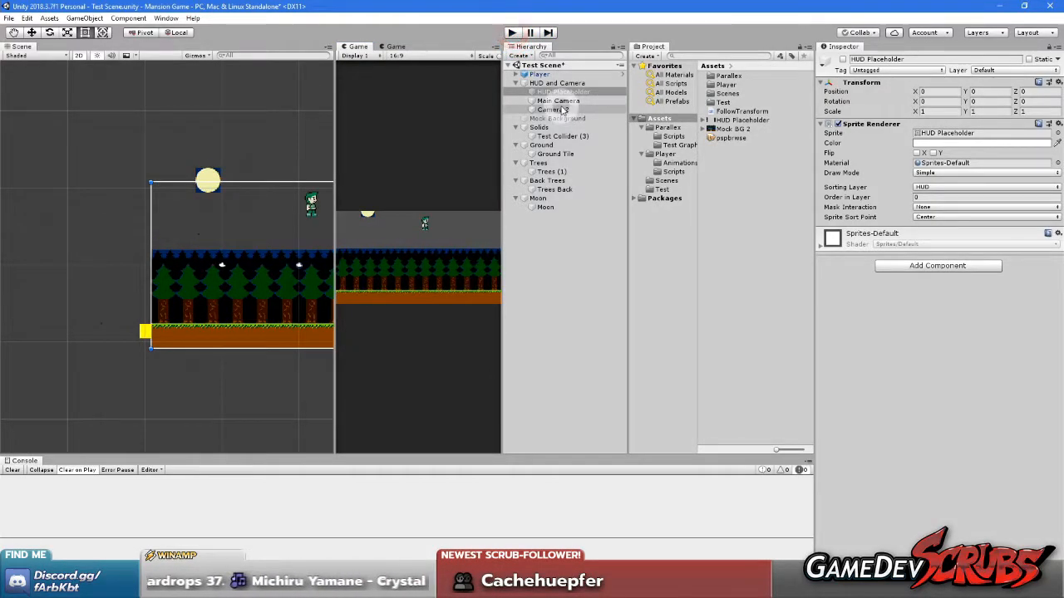
# Set the background color of both Camera 2 and Main Camera to the dark blue sampled from the back tree layer in the scene
pyautogui.click(557, 108)
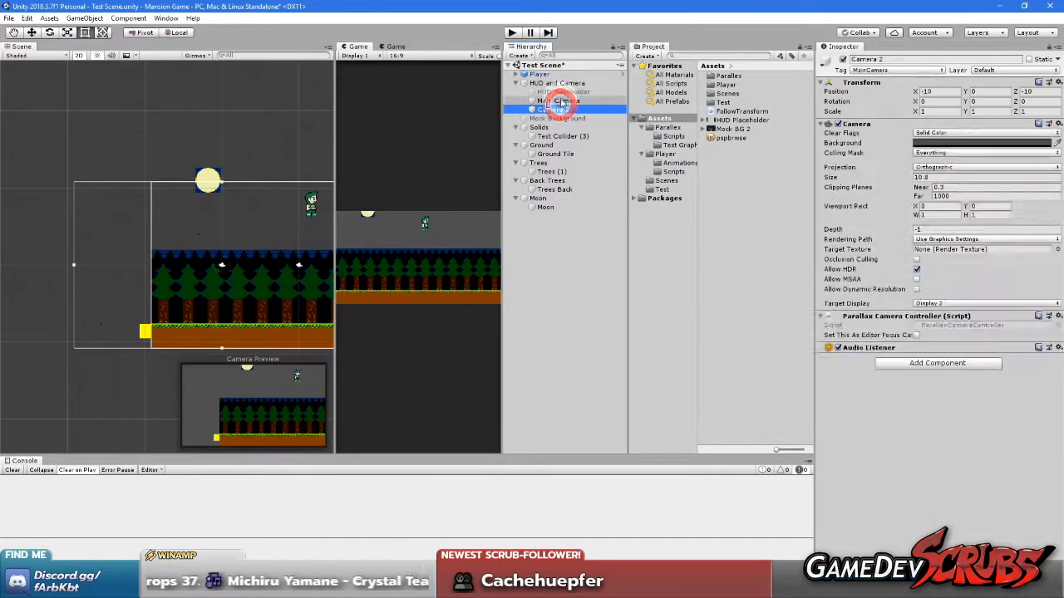
pyautogui.keyDown('ctrl'); pyautogui.click(558, 101); pyautogui.keyUp('ctrl')
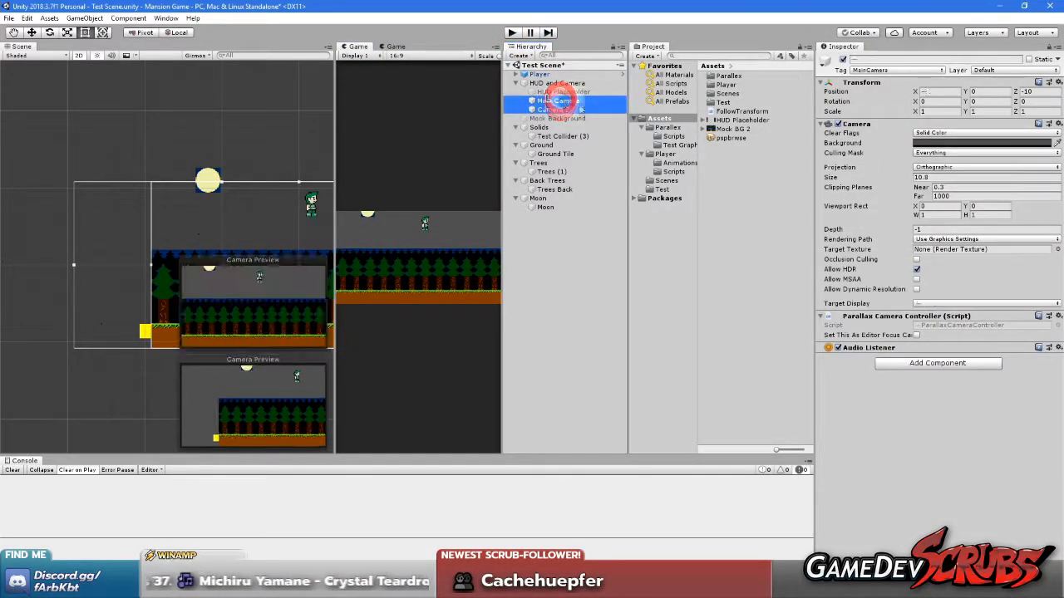
pyautogui.click(1056, 143)
pyautogui.click(176, 254)
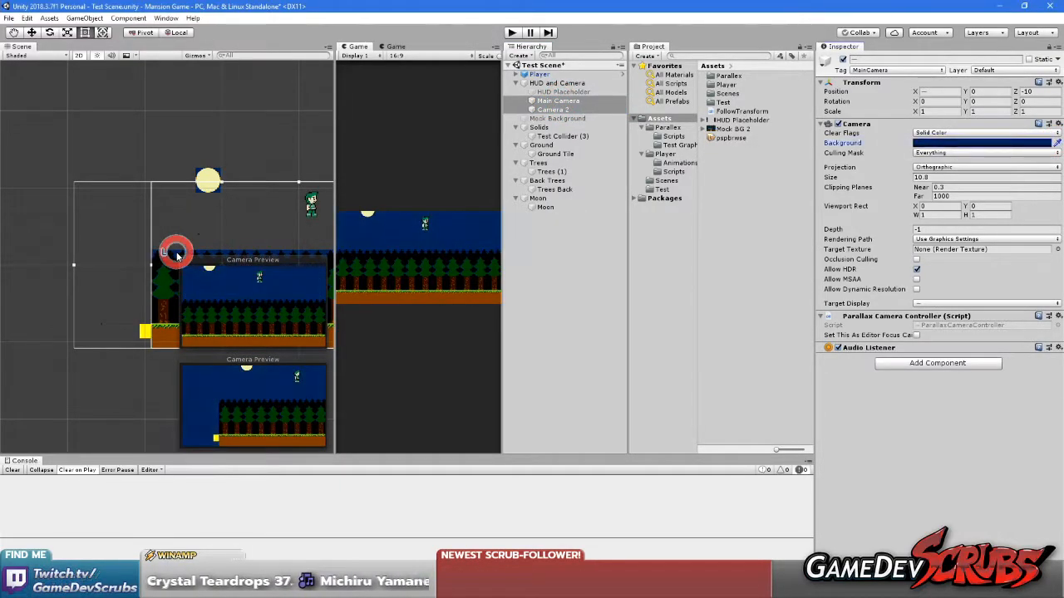
# Maximize the Display 1 Game view and enter play mode with the blue camera background
pyautogui.rightClick(358, 46)
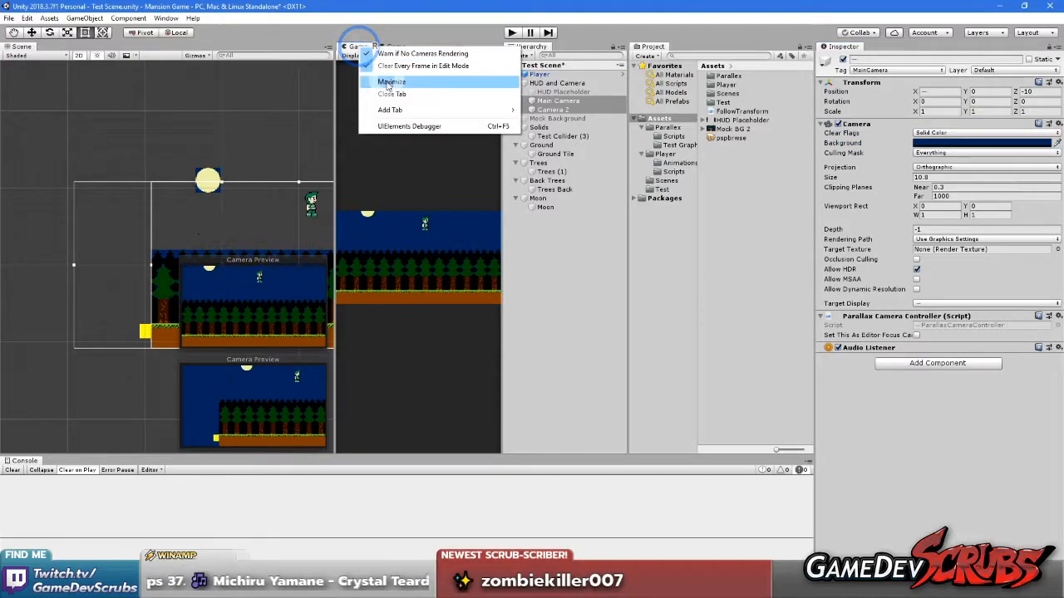
pyautogui.click(386, 82)
pyautogui.click(512, 33)
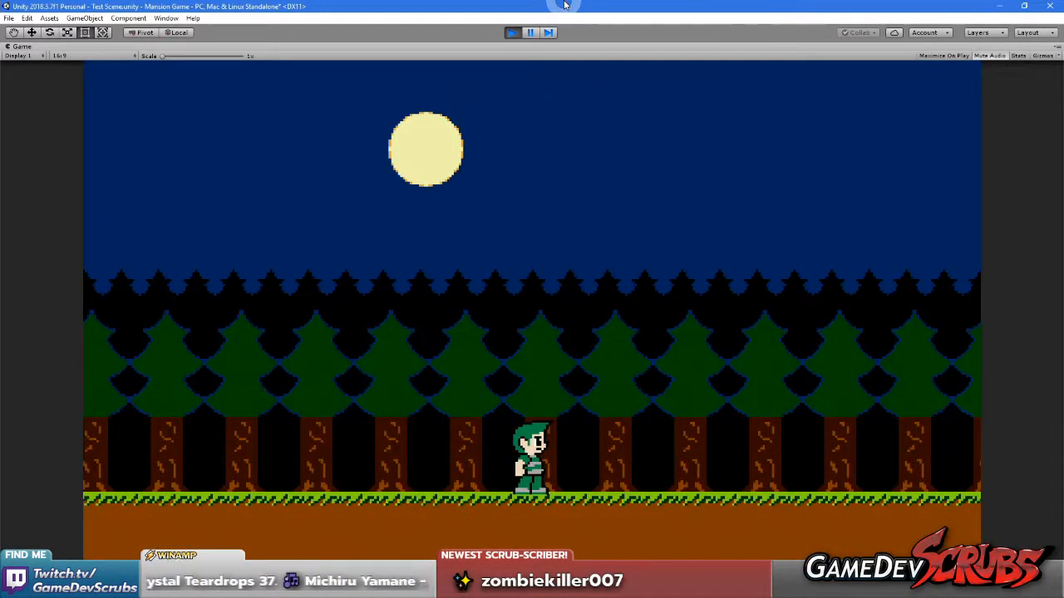
# Run the player to the yellow block and back with jumps to examine the parallax layers against the blue sky
pyautogui.click(668, 263)
pyautogui.press('Left')
pyautogui.press('space')
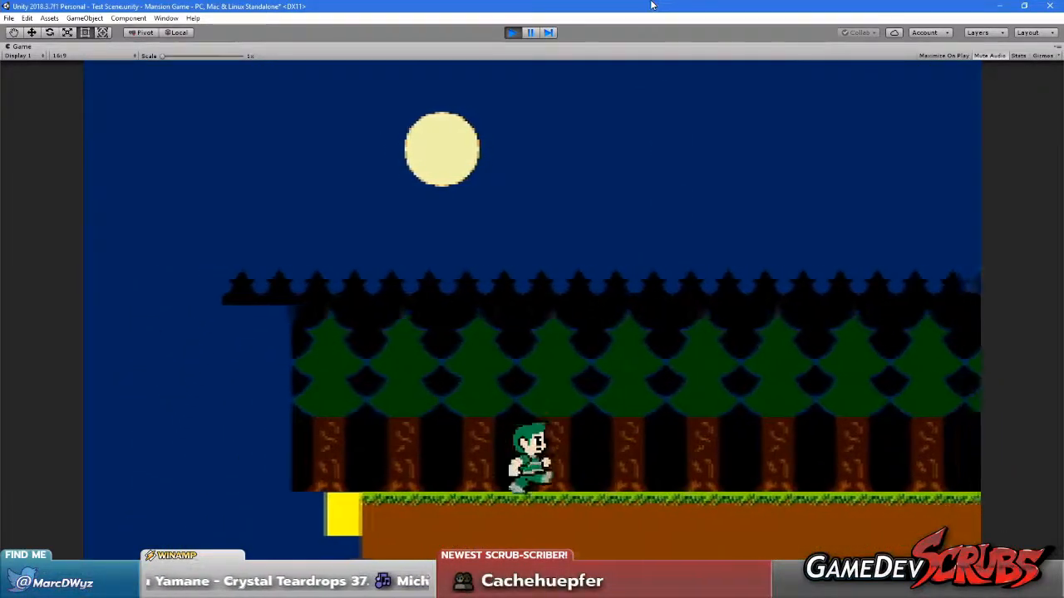
pyautogui.press('Right')
pyautogui.press('space')
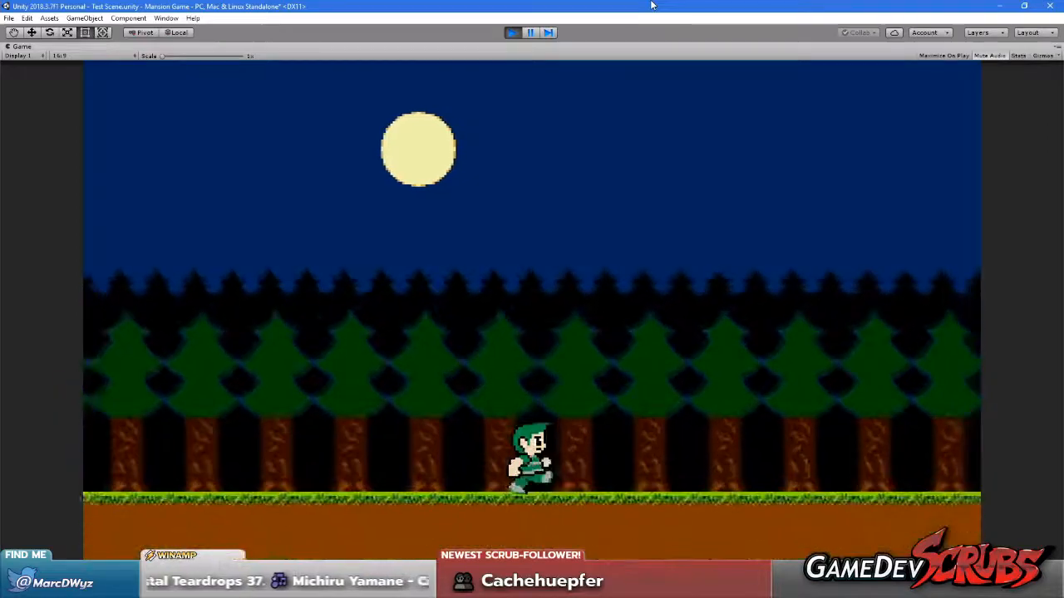
pyautogui.press('space')
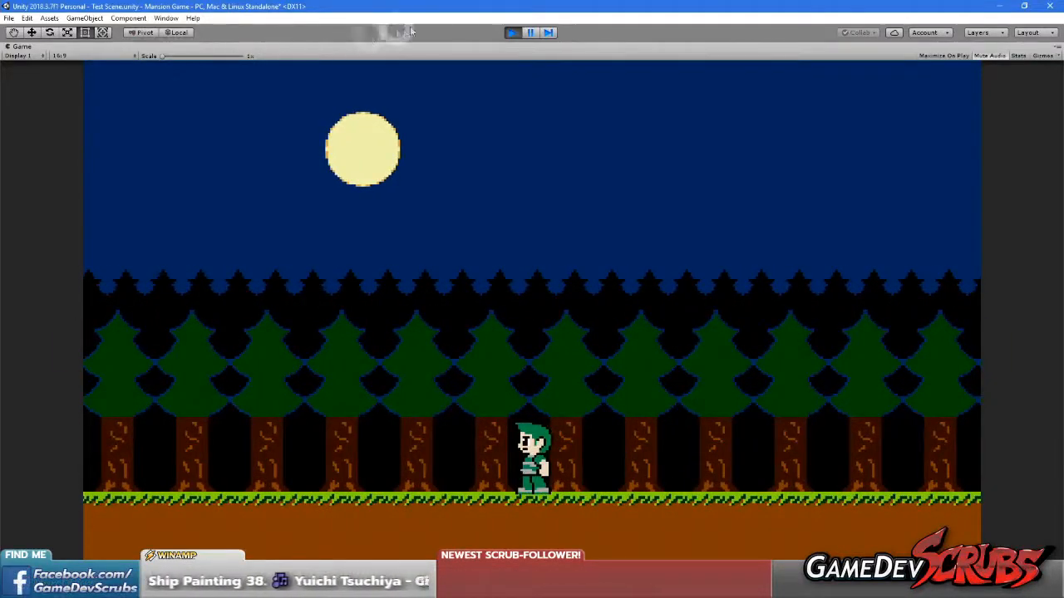
# Exit play mode and restore the Game view to the normal editor layout
pyautogui.click(512, 32)
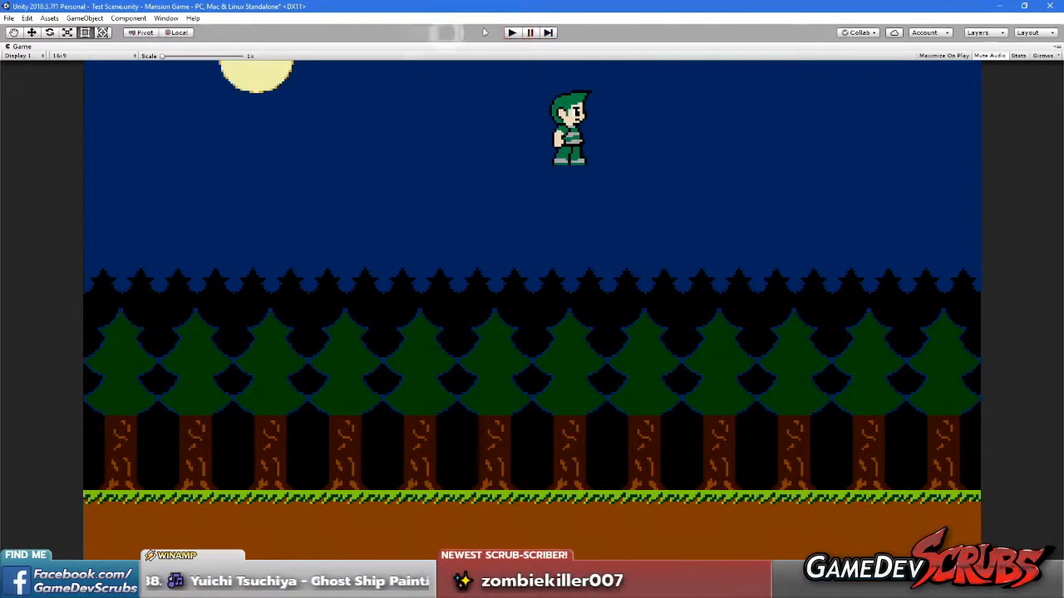
pyautogui.rightClick(18, 46)
pyautogui.click(44, 81)
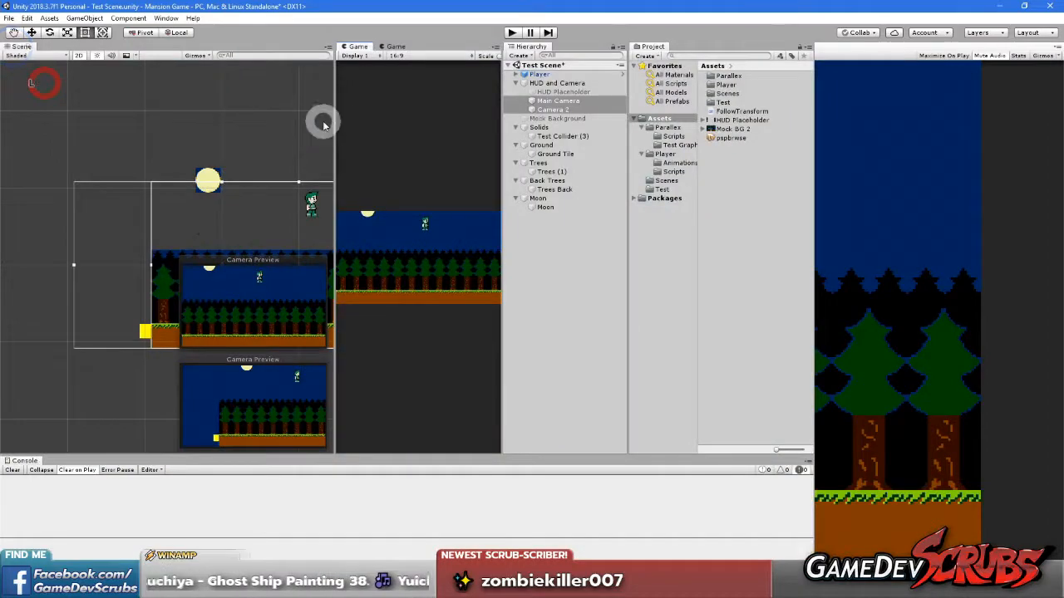
# Enable the HUD Placeholder object under HUD and Camera
pyautogui.click(529, 83)
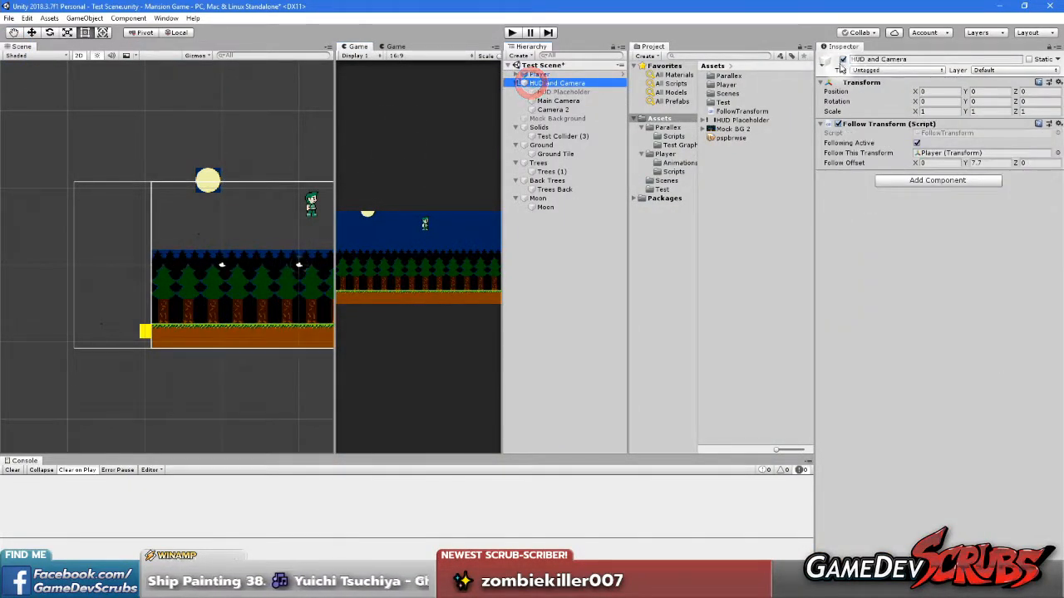
pyautogui.click(564, 92)
pyautogui.click(843, 60)
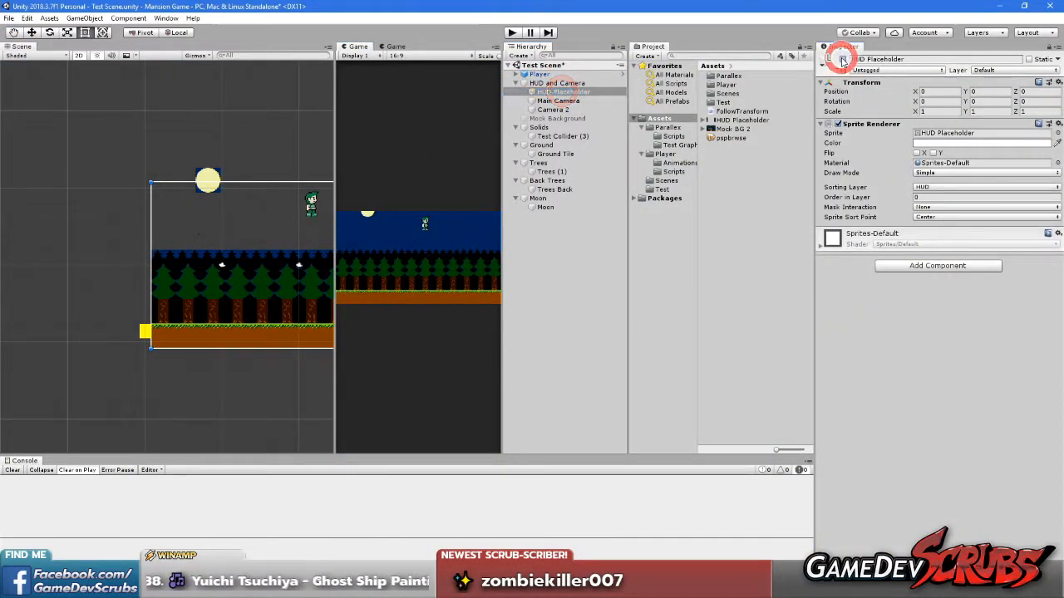
# Enter play mode with the HUD enabled and maximize the Display 1 Game view
pyautogui.click(512, 32)
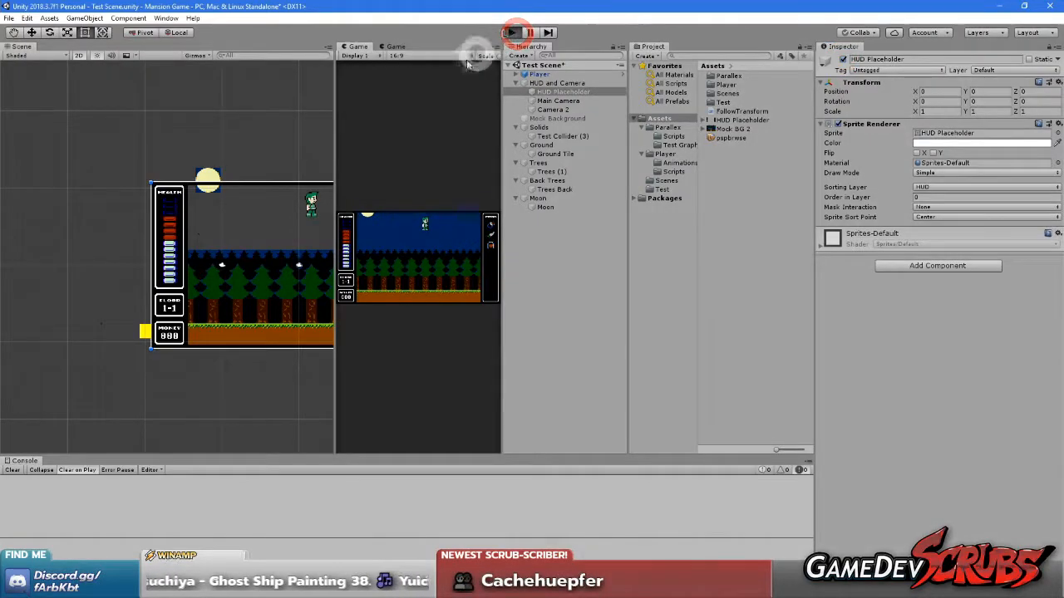
pyautogui.rightClick(355, 46)
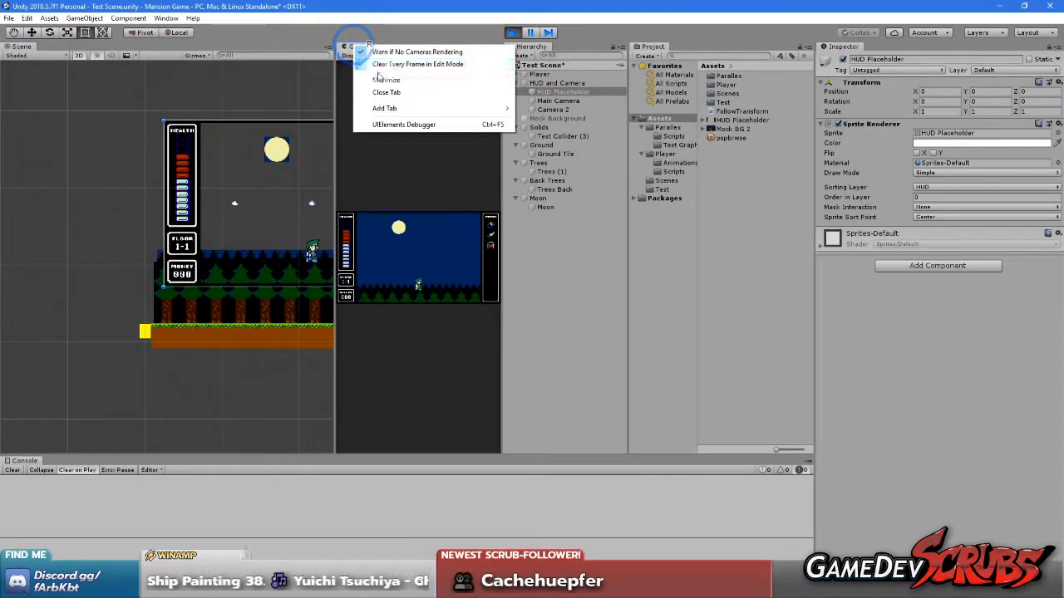
pyautogui.click(384, 79)
# Run and jump the player toward the right end of the level to examine the parallax scrolling inside the HUD frame
pyautogui.press('Right')
pyautogui.press('Left')
pyautogui.press('space')
pyautogui.press('Right')
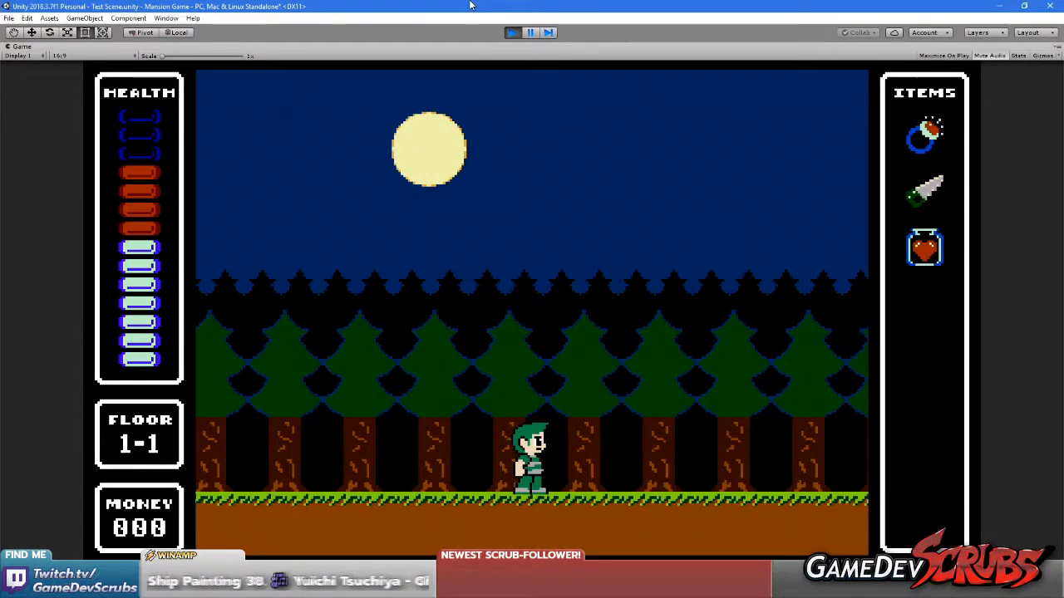
pyautogui.press('Right')
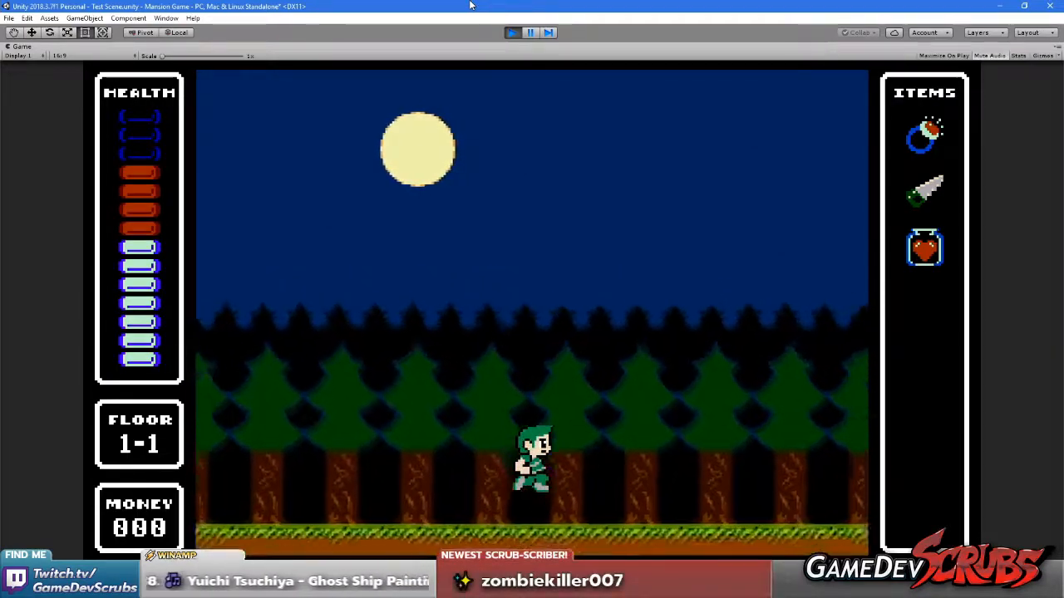
pyautogui.press('Right')
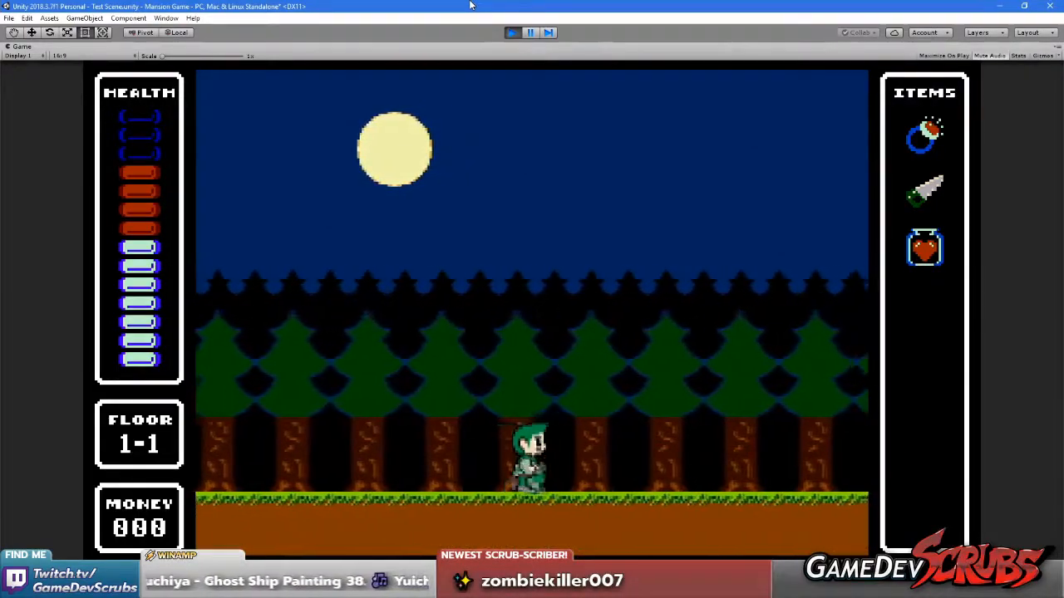
pyautogui.press('Right')
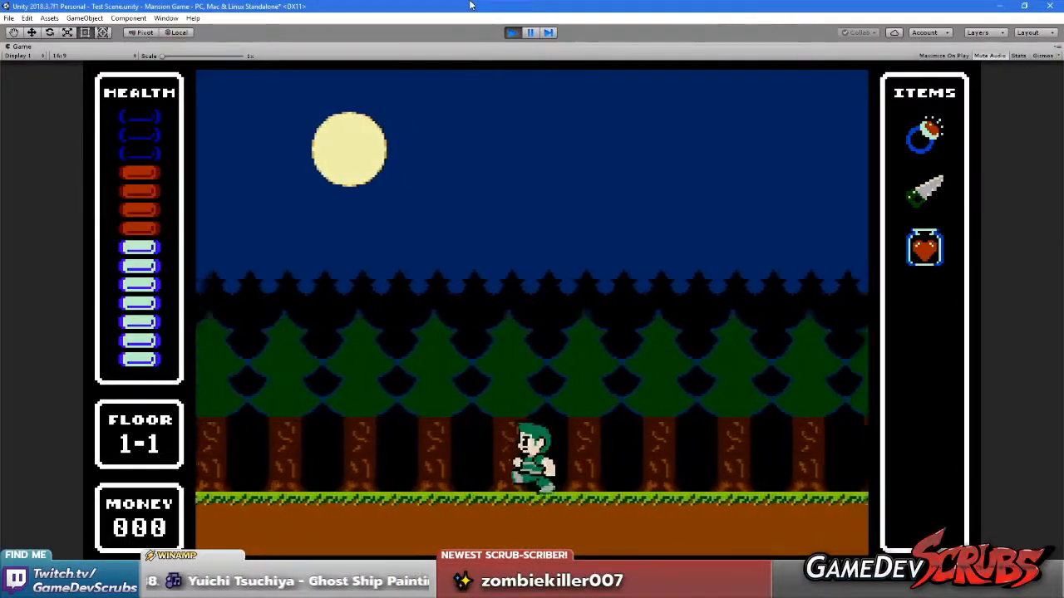
pyautogui.press('Right')
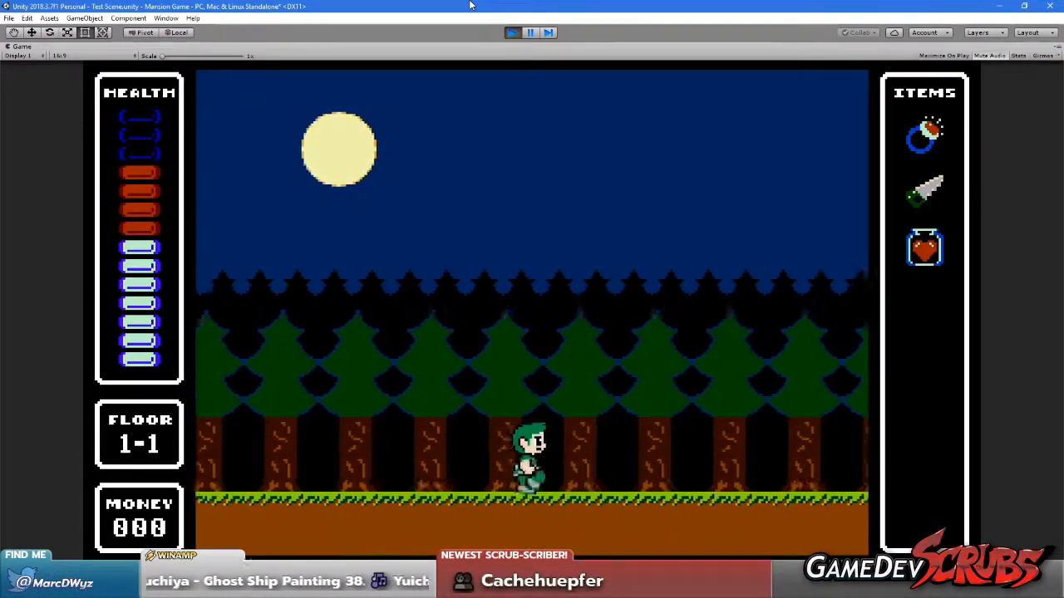
pyautogui.press('space')
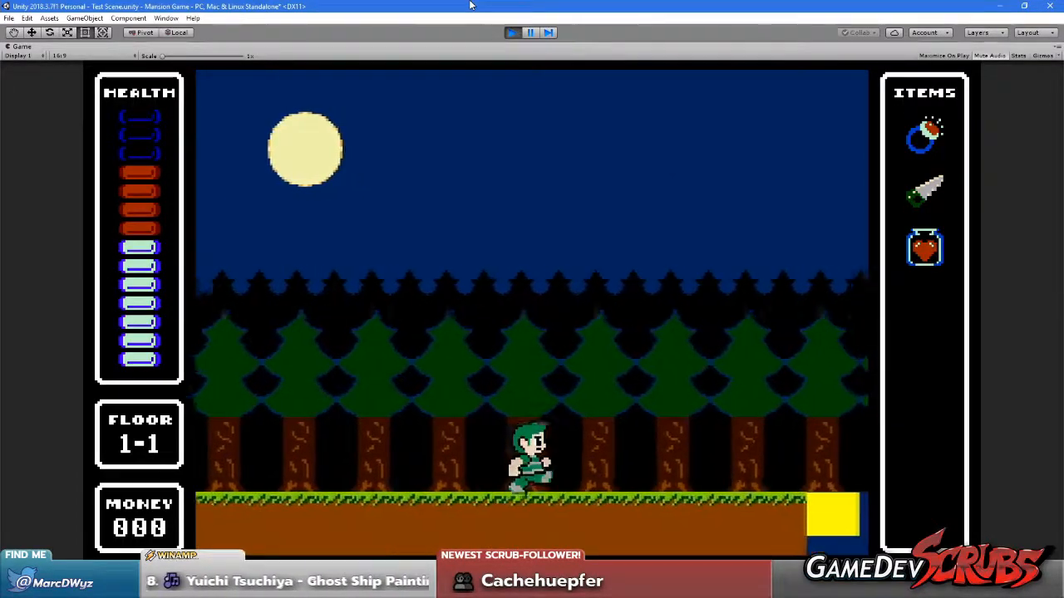
# Run the player back to the yellow block at the level's left end, jumping on the way, to examine the moon and tree layers
pyautogui.press('Left')
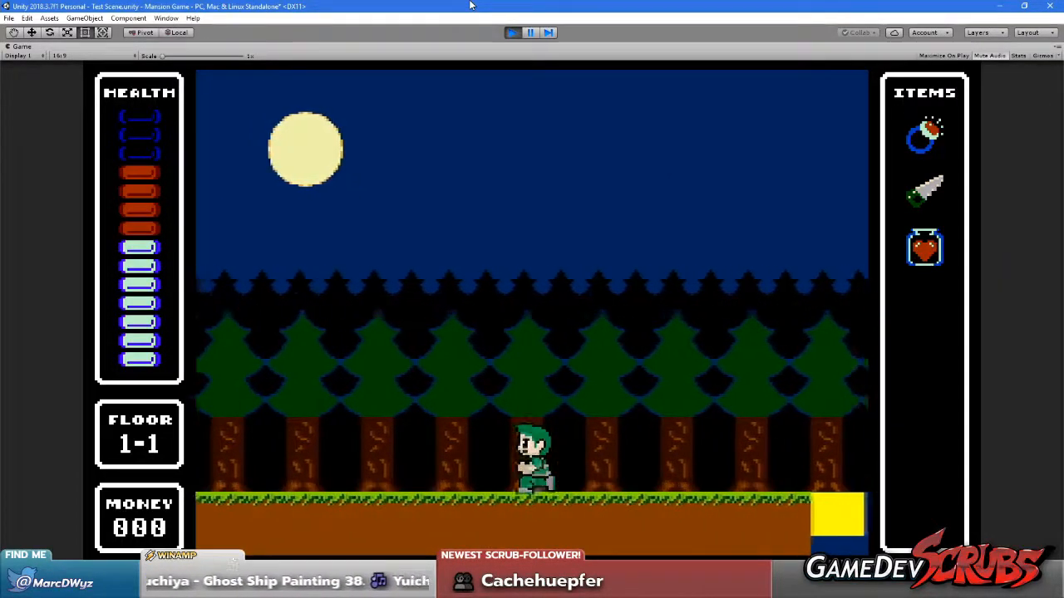
pyautogui.press('Left')
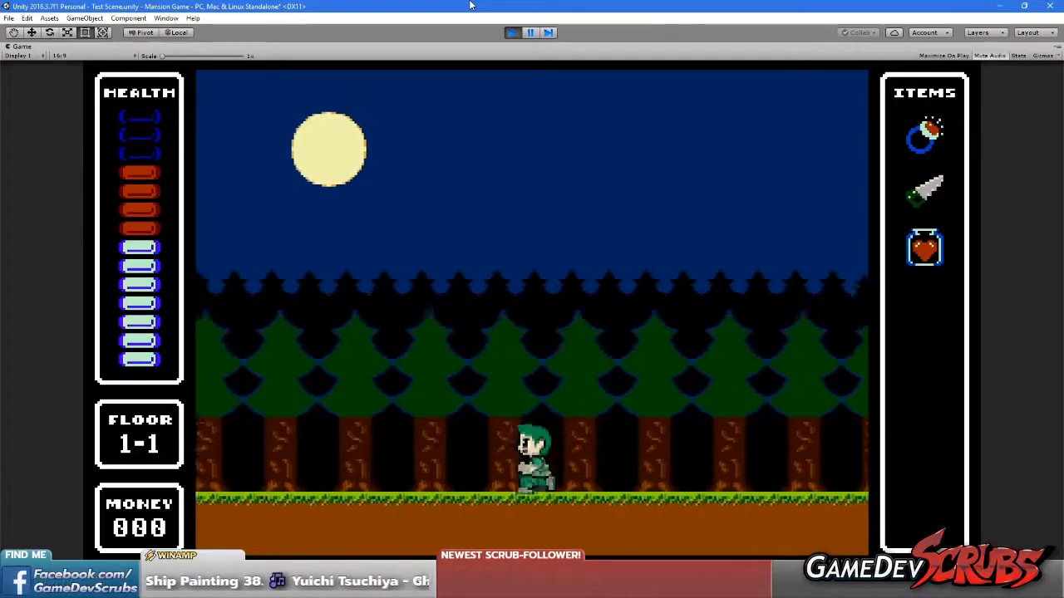
pyautogui.press('Left')
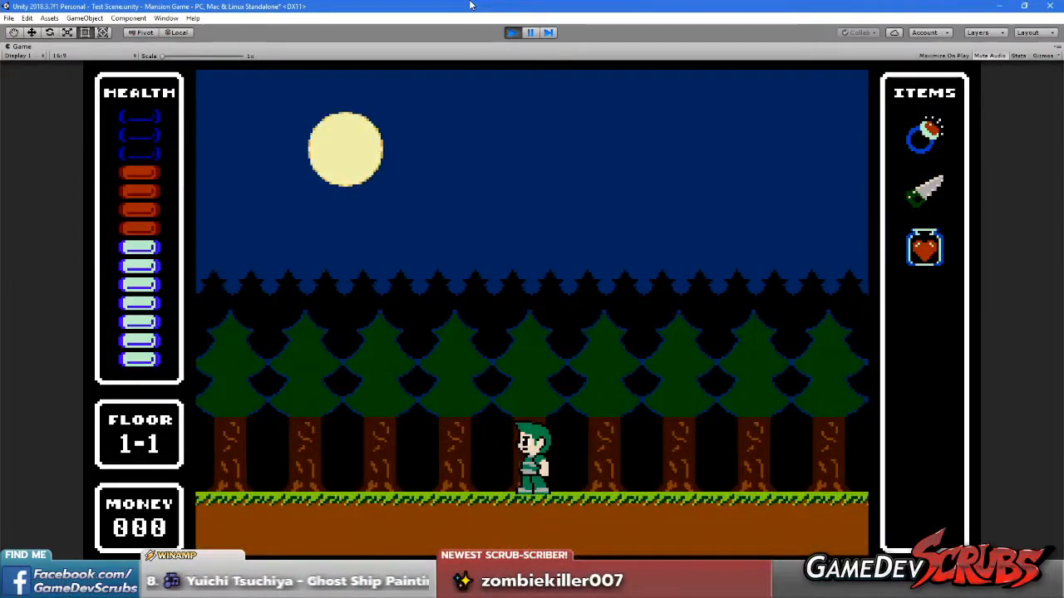
pyautogui.press('Left')
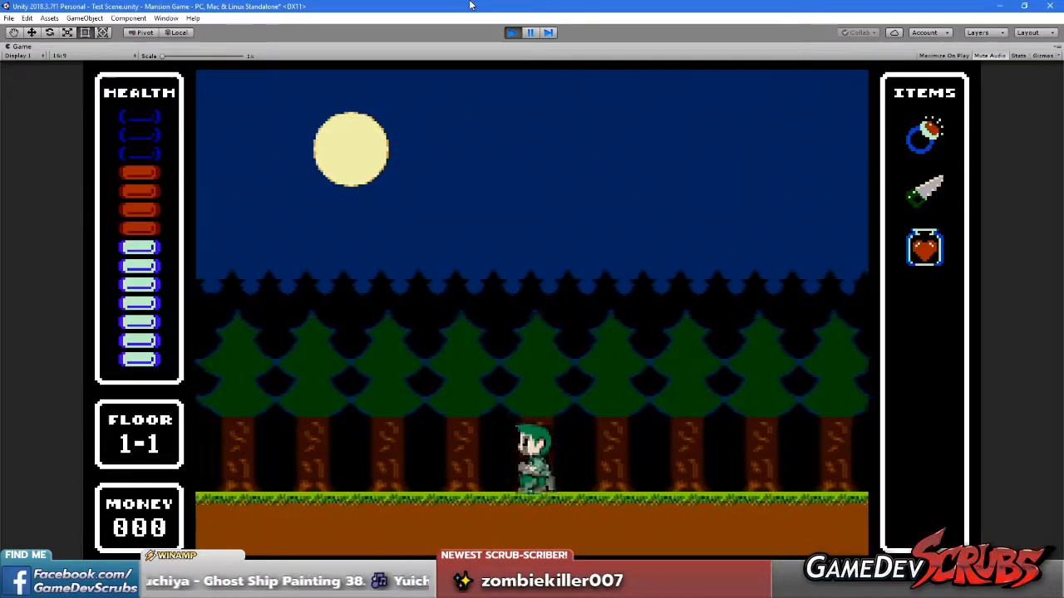
pyautogui.press('Left')
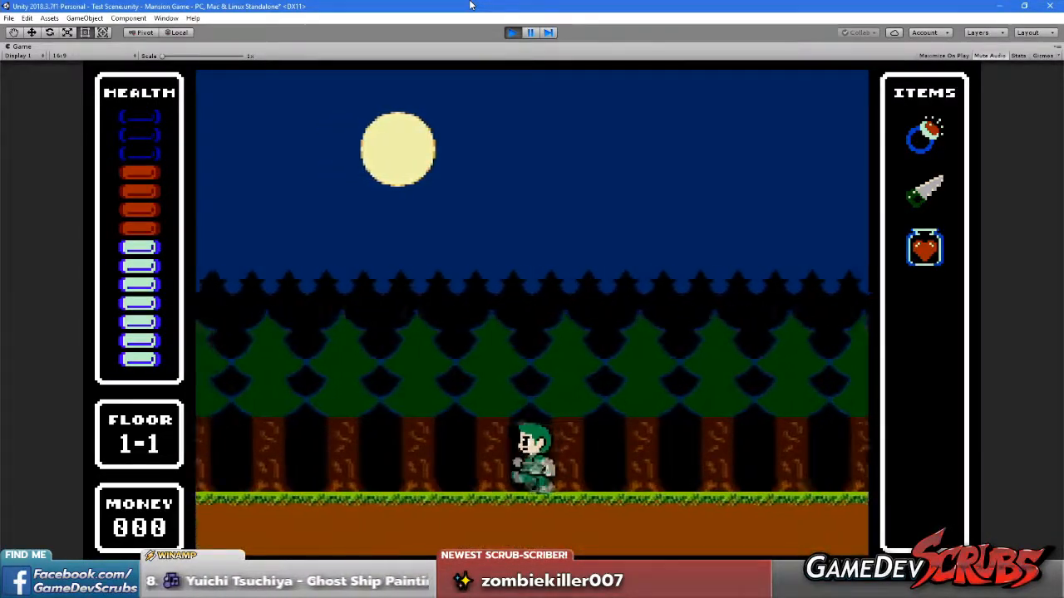
pyautogui.press('Left')
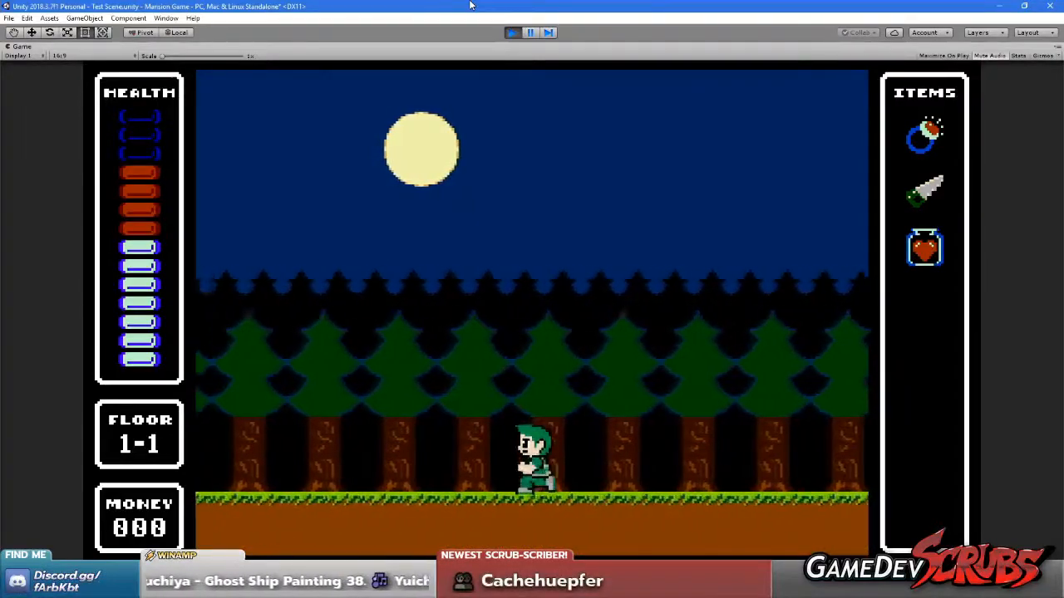
pyautogui.press('space')
pyautogui.press('Left')
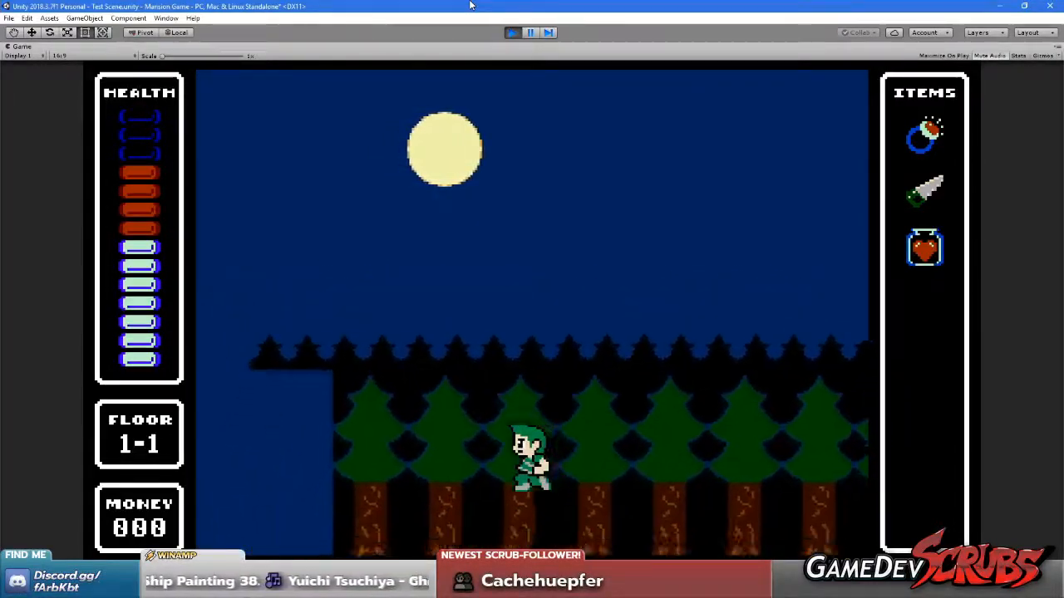
pyautogui.press('Left')
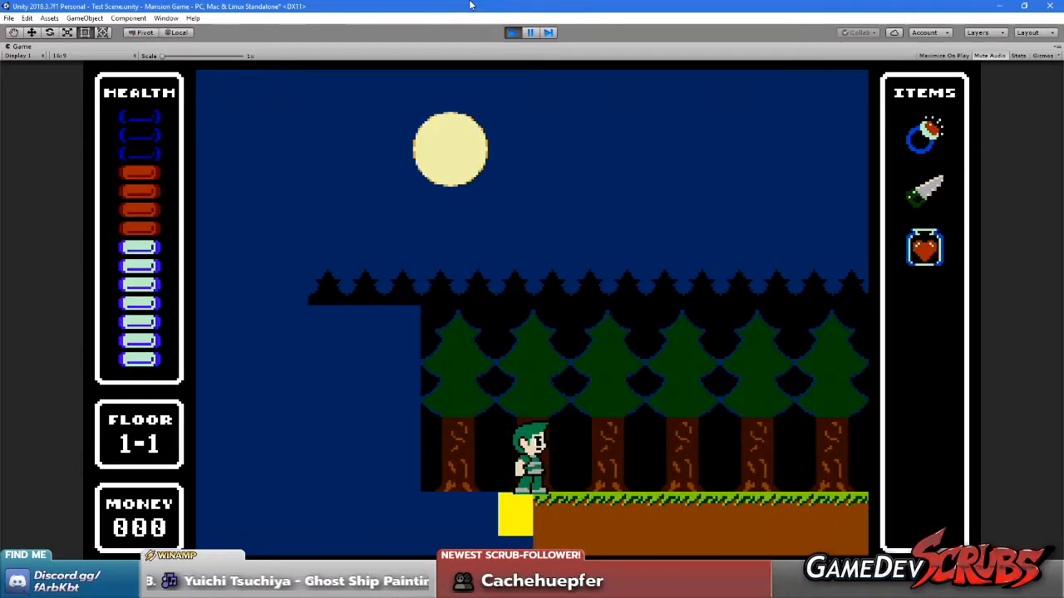
pyautogui.press('Right')
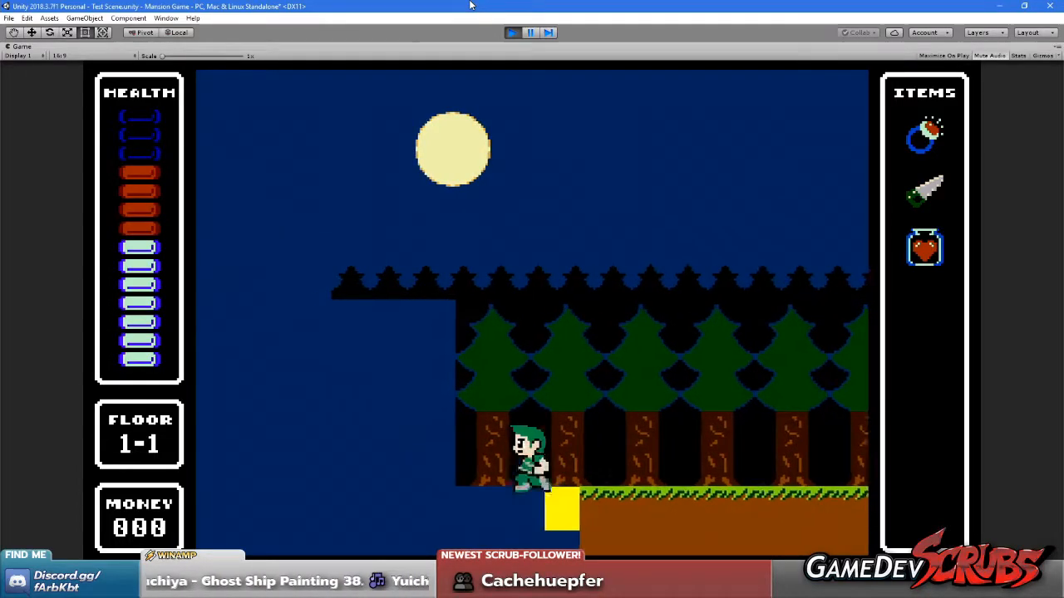
# Run and jump the player rightward from the yellow block to examine how the moon and tree layers scroll
pyautogui.press('Right')
pyautogui.press('space')
pyautogui.press('Left')
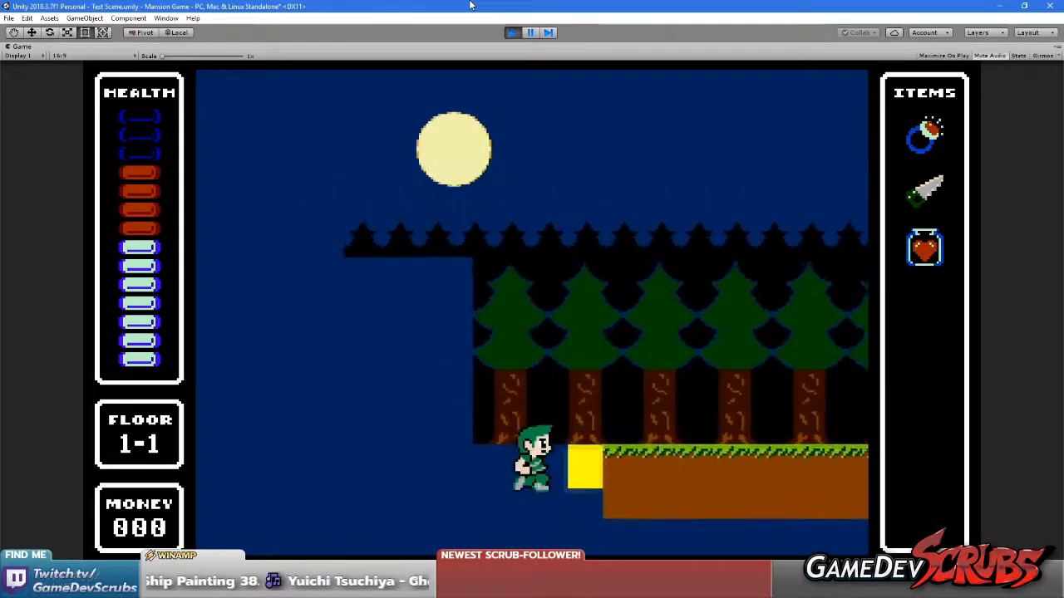
pyautogui.press('Right')
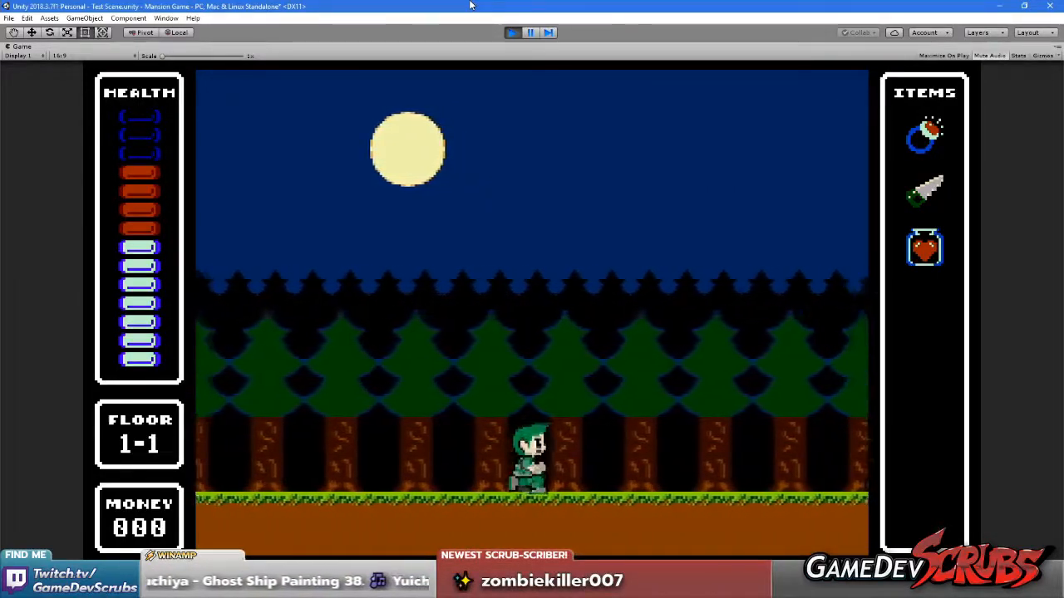
pyautogui.press('Right')
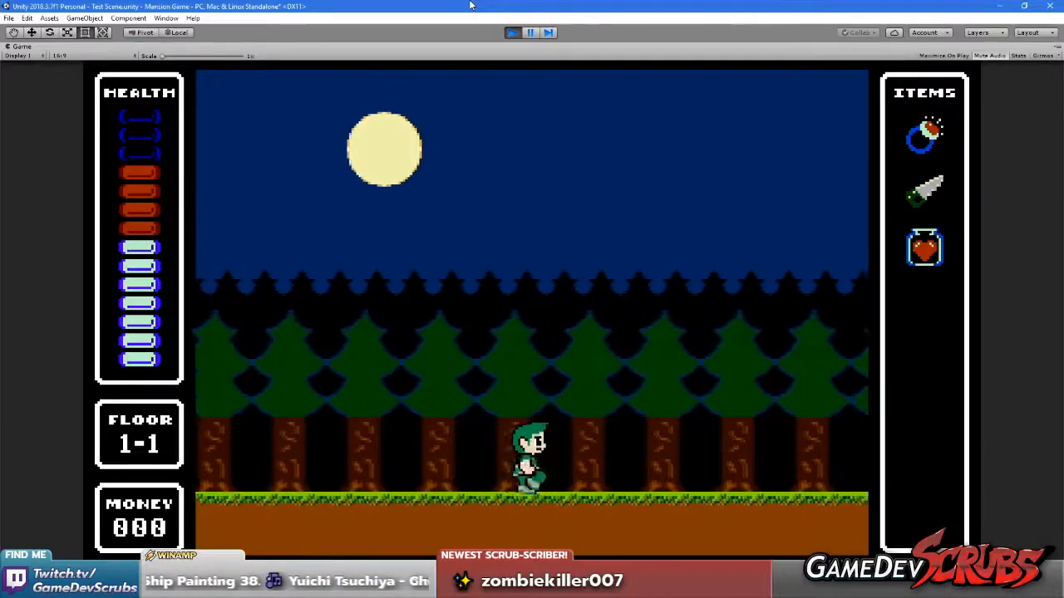
pyautogui.press('Right')
pyautogui.press('space')
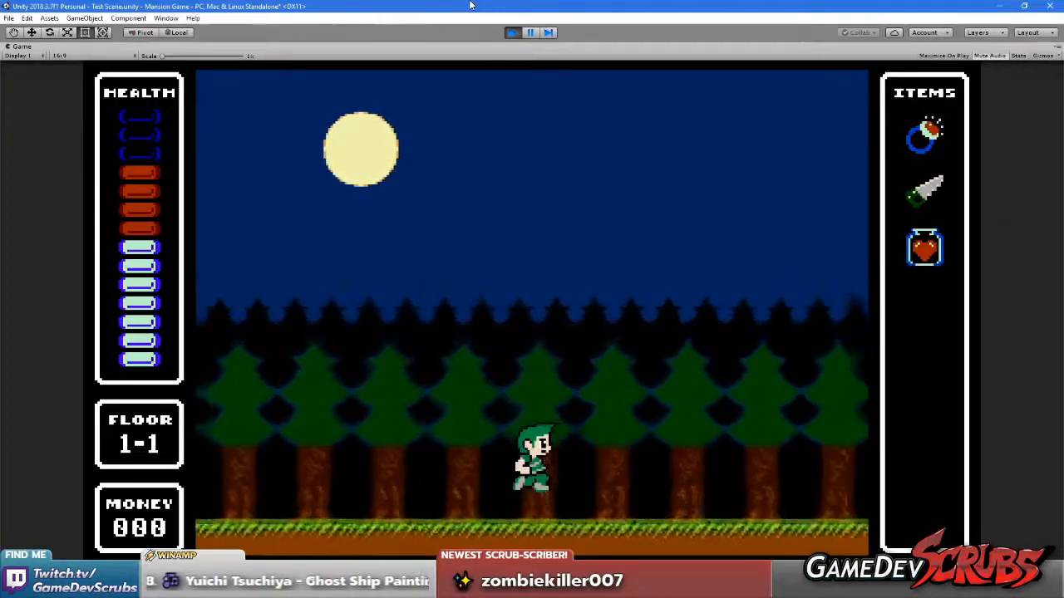
pyautogui.press('Right')
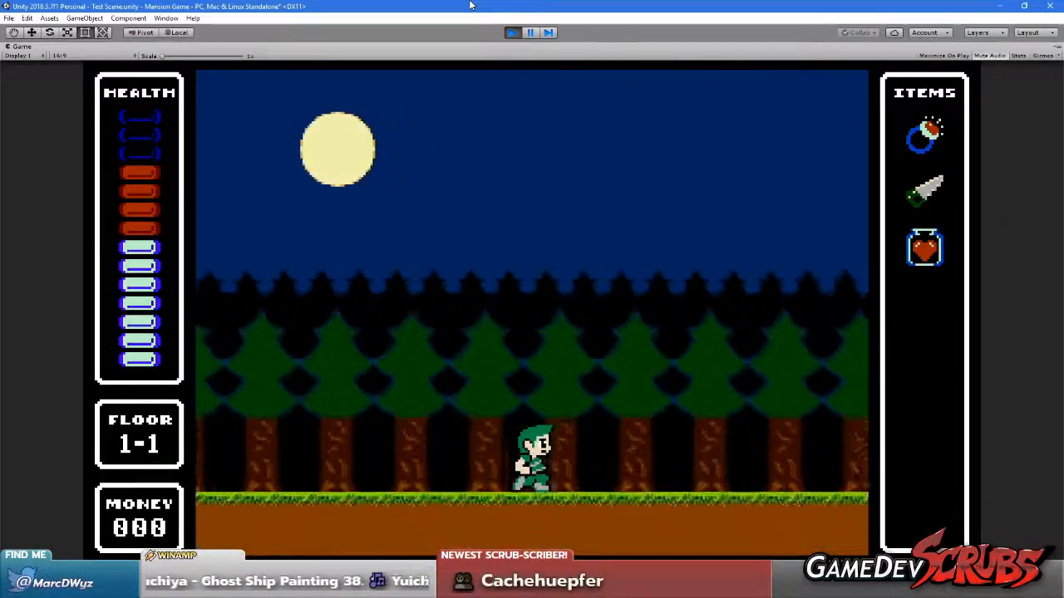
pyautogui.press('Right')
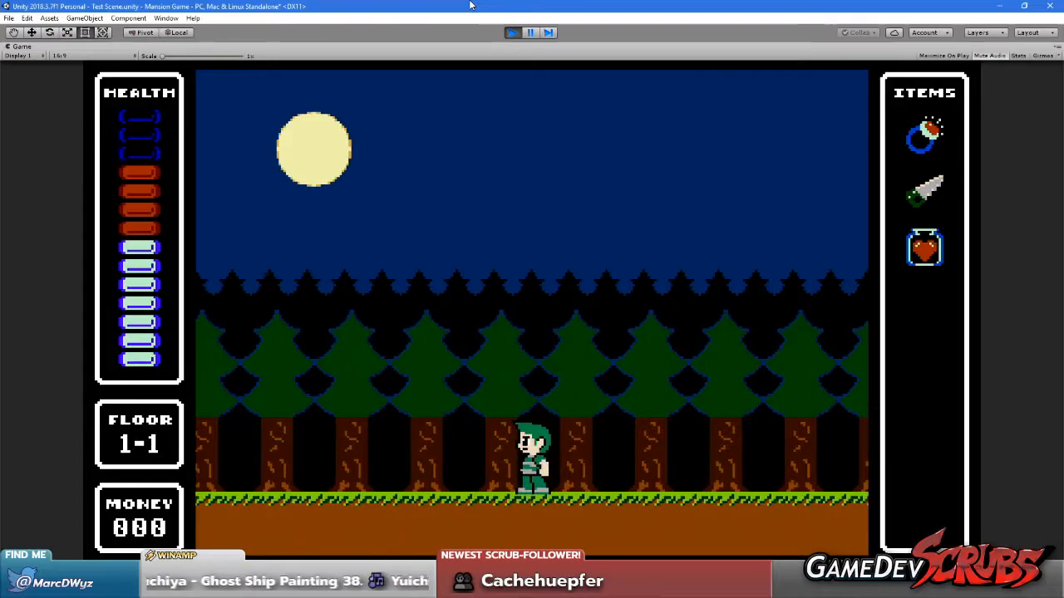
# Run the player back left until the yellow block is in view, comparing the moon's movement with the trees
pyautogui.press('Left')
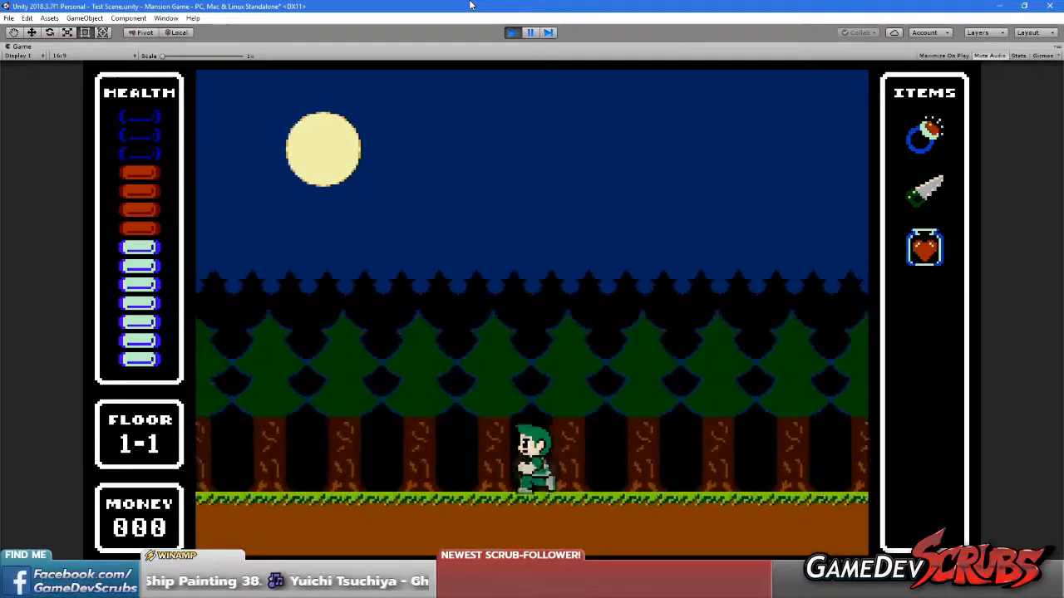
pyautogui.press('Left')
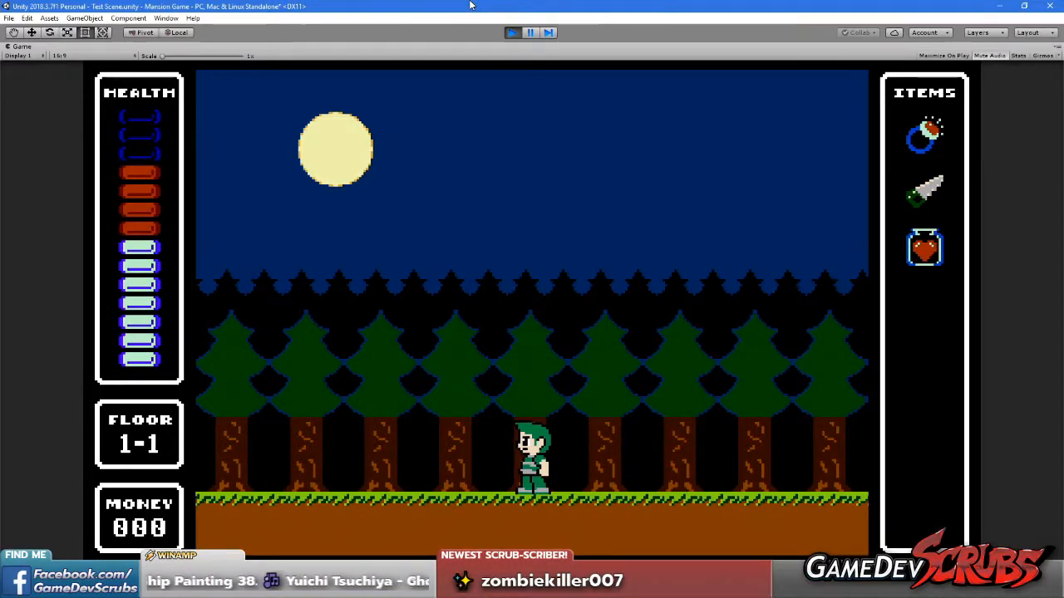
pyautogui.press('Left')
pyautogui.press('Left')
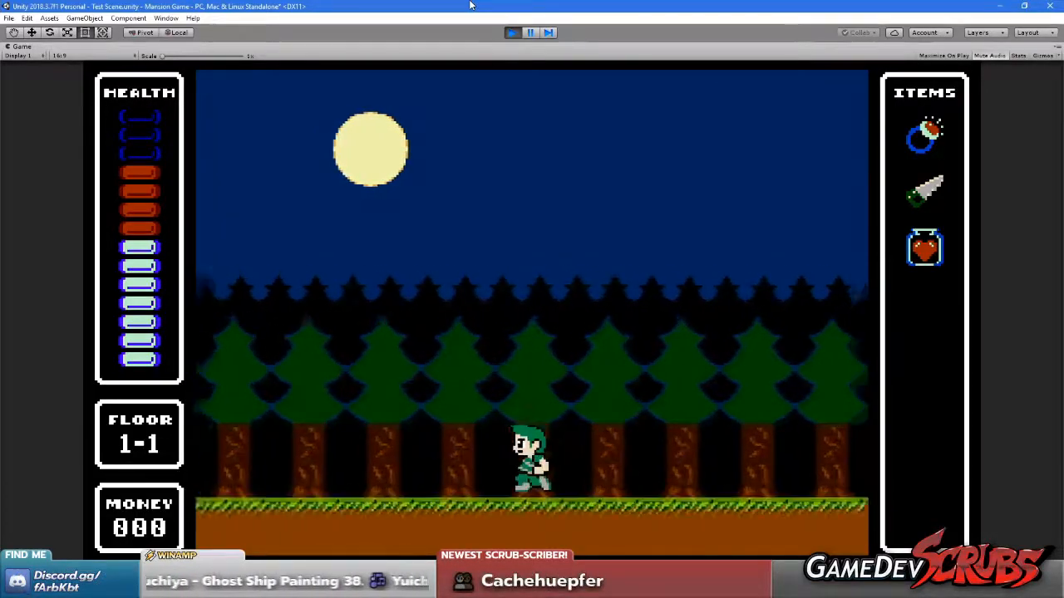
pyautogui.press('Left')
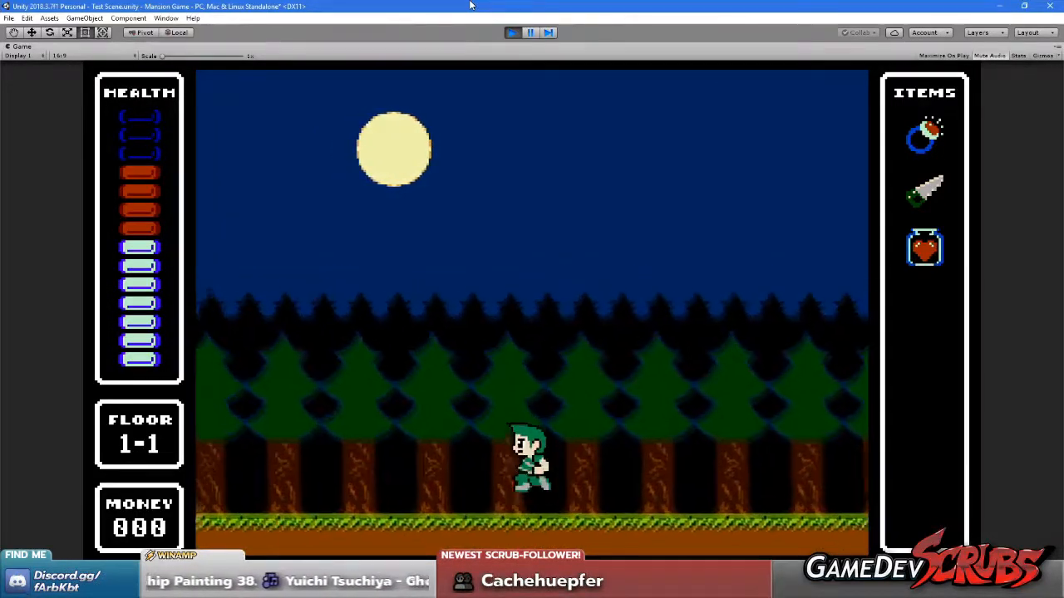
pyautogui.press('Left')
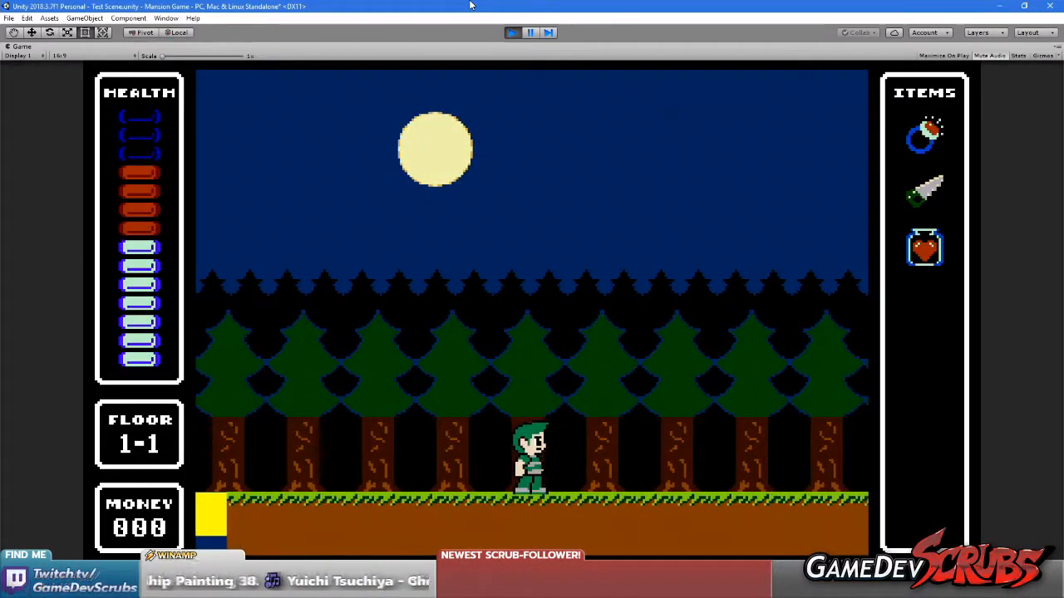
# Move the player back and forth near the yellow block, then jump rightward to examine horizontal and vertical parallax
pyautogui.press('Right')
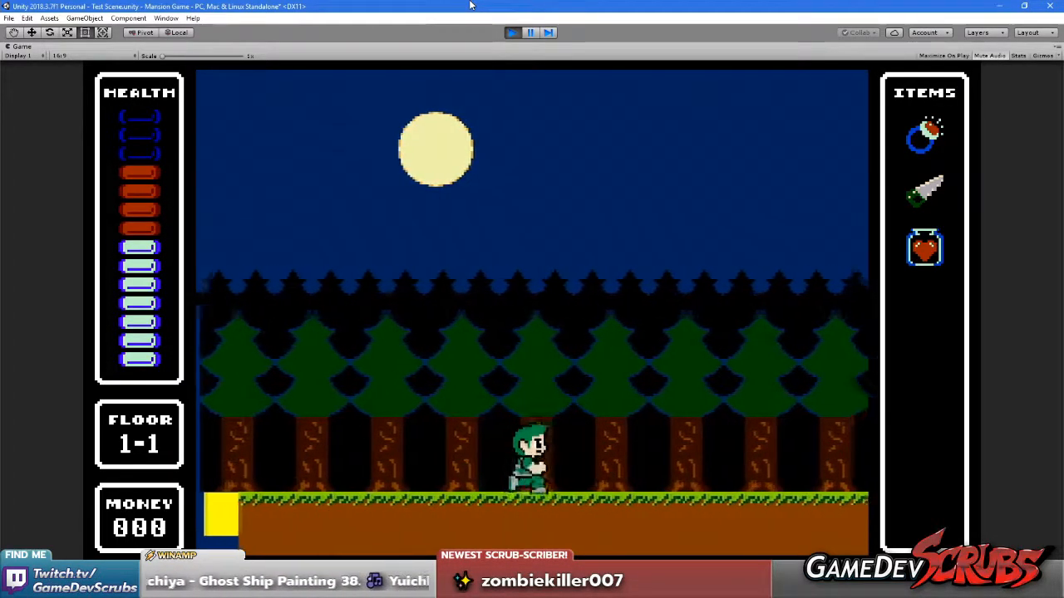
pyautogui.press('Left')
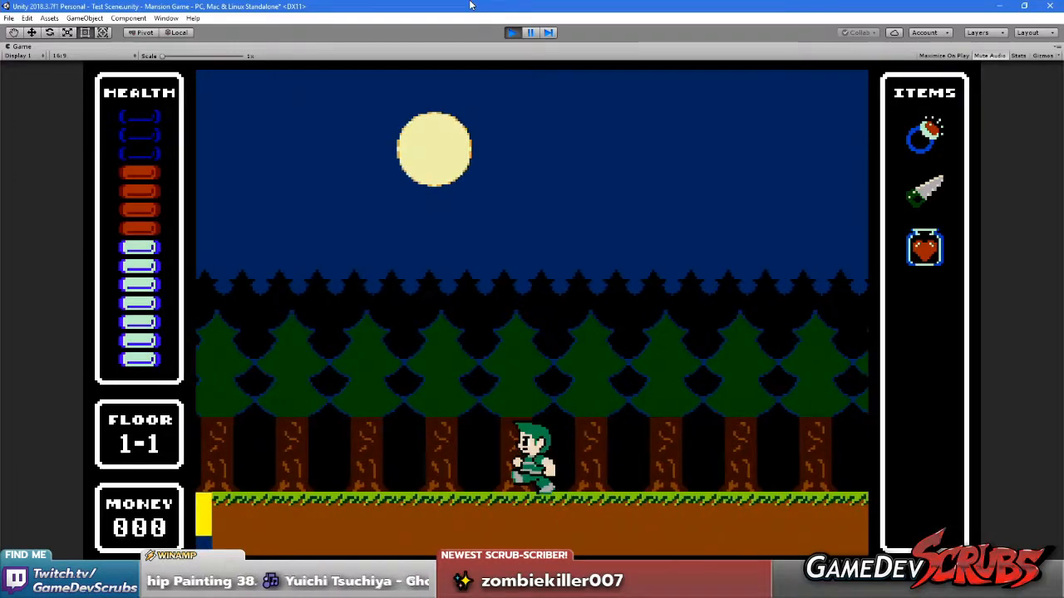
pyautogui.press('Right')
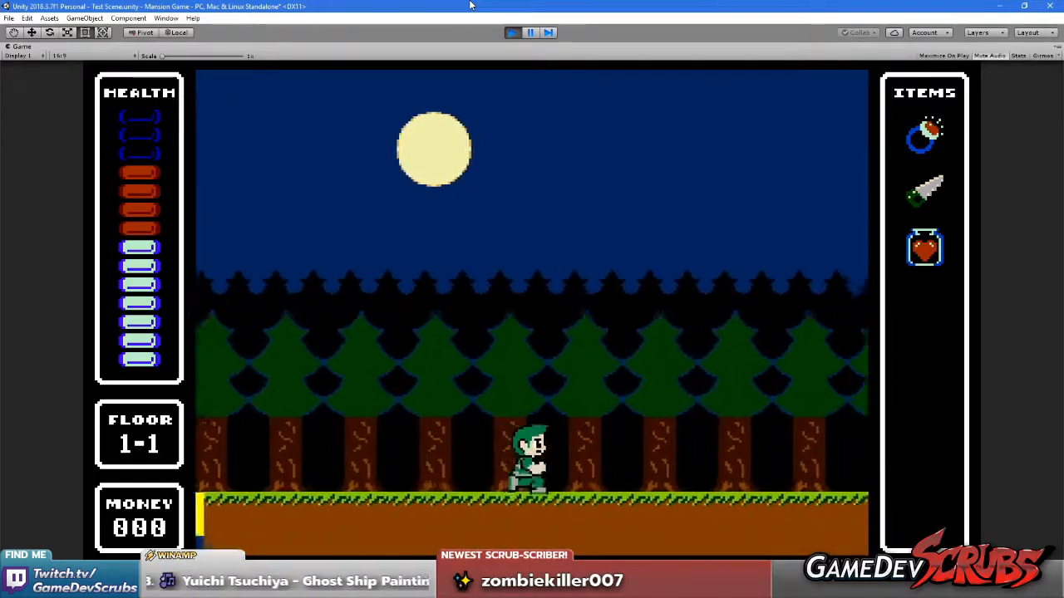
pyautogui.press('space')
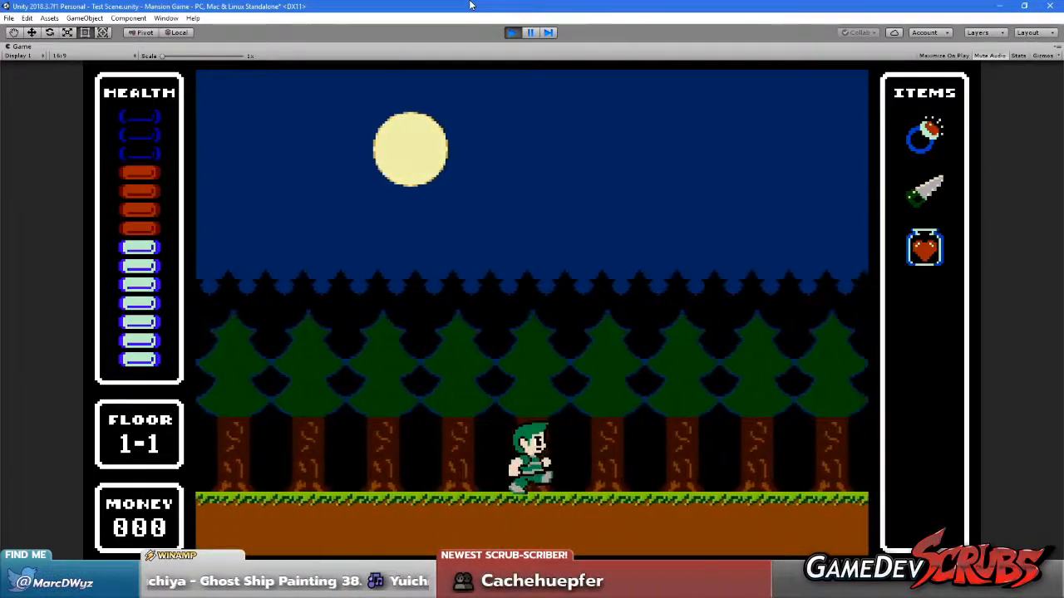
pyautogui.press('Right')
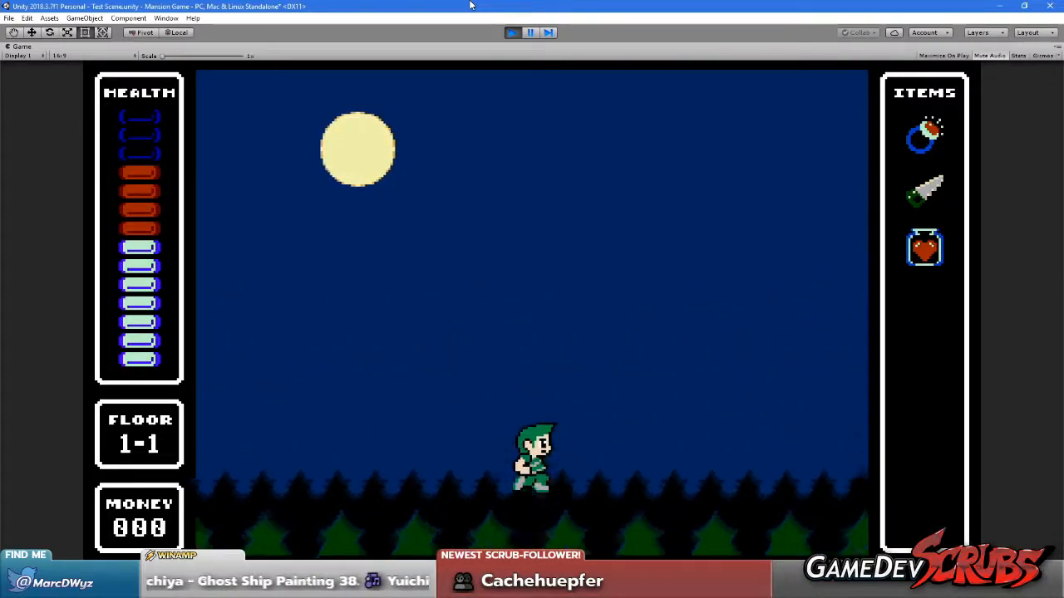
pyautogui.press('Right')
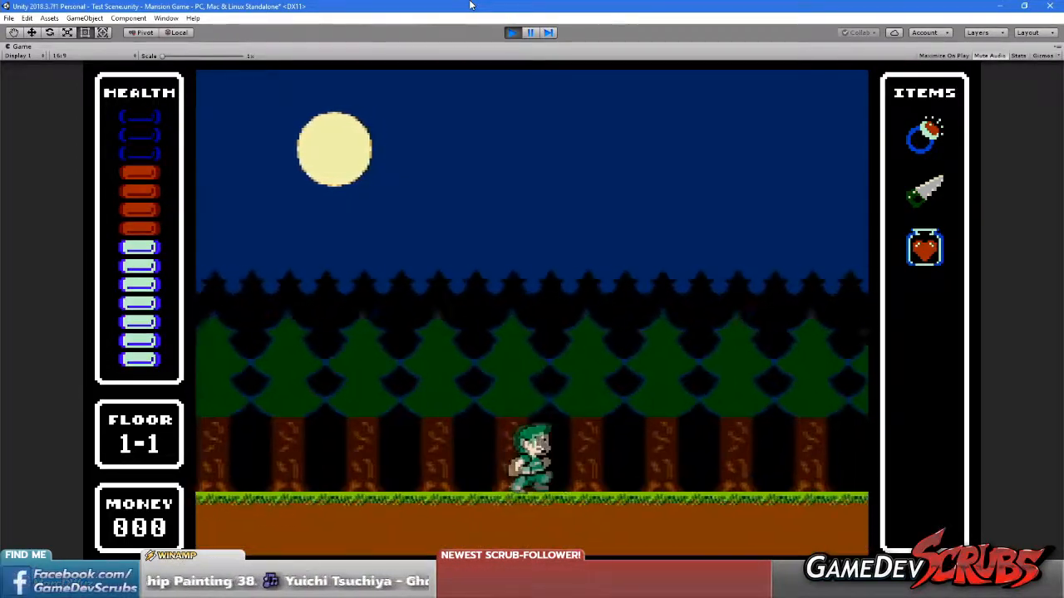
pyautogui.press('Right')
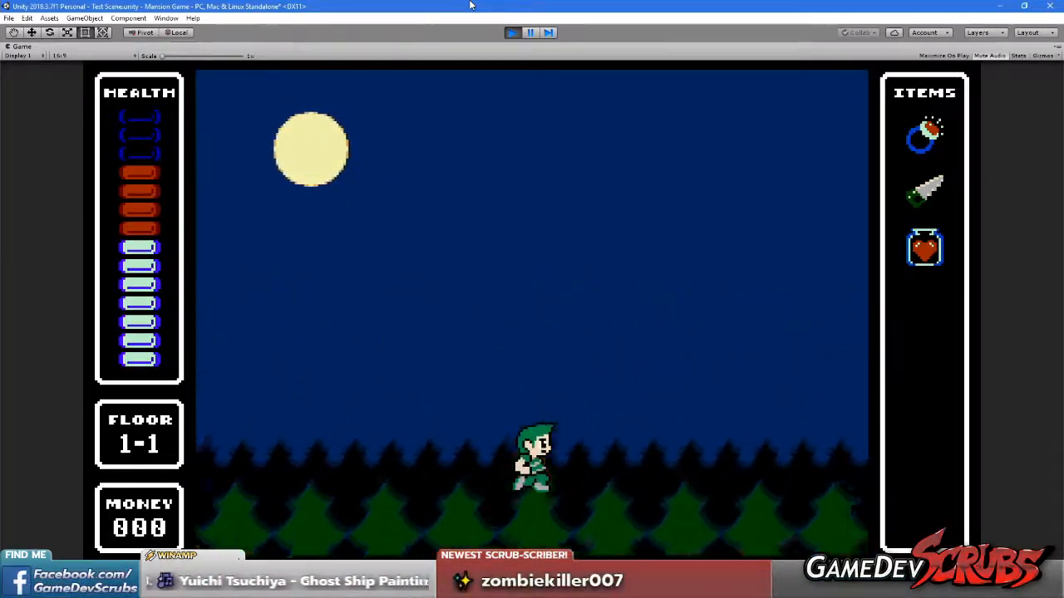
# Run the player left again with a brief reversal to examine the moon's drift behind the tree layers
pyautogui.press('Left')
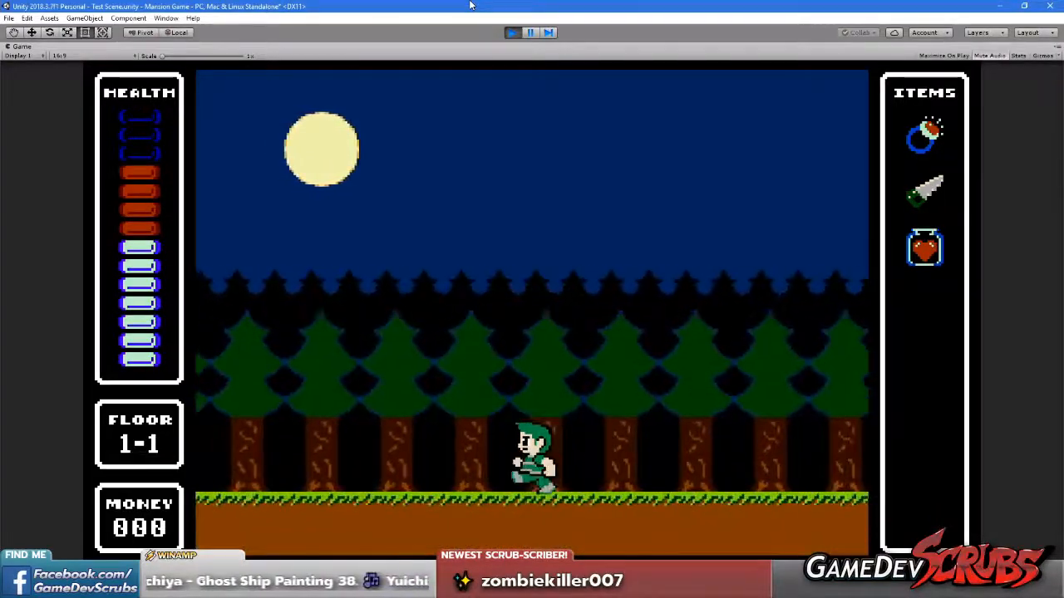
pyautogui.press('Left')
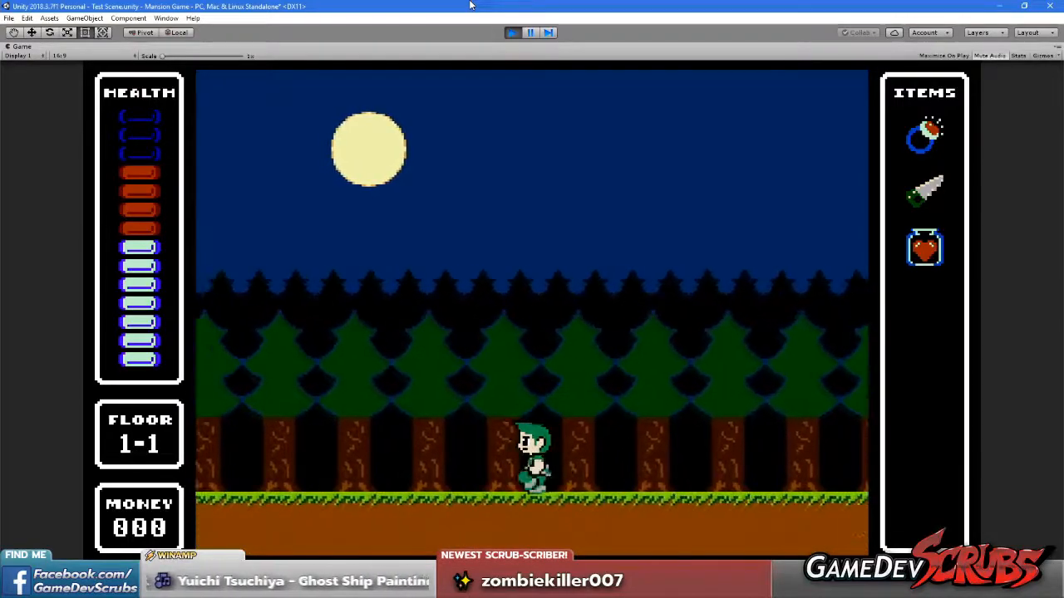
pyautogui.press('Right')
pyautogui.press('Left')
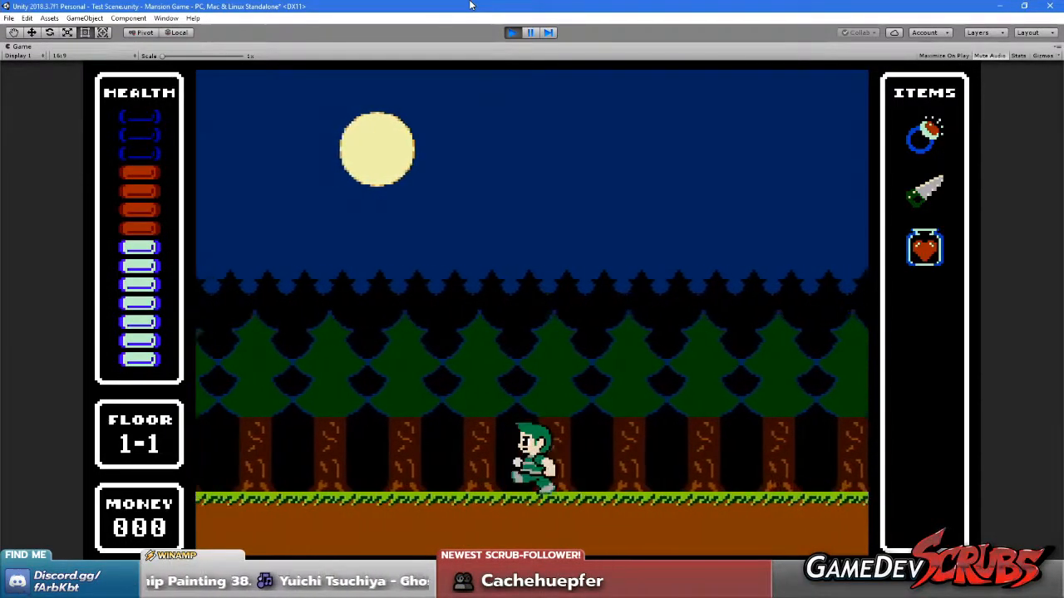
pyautogui.press('Left')
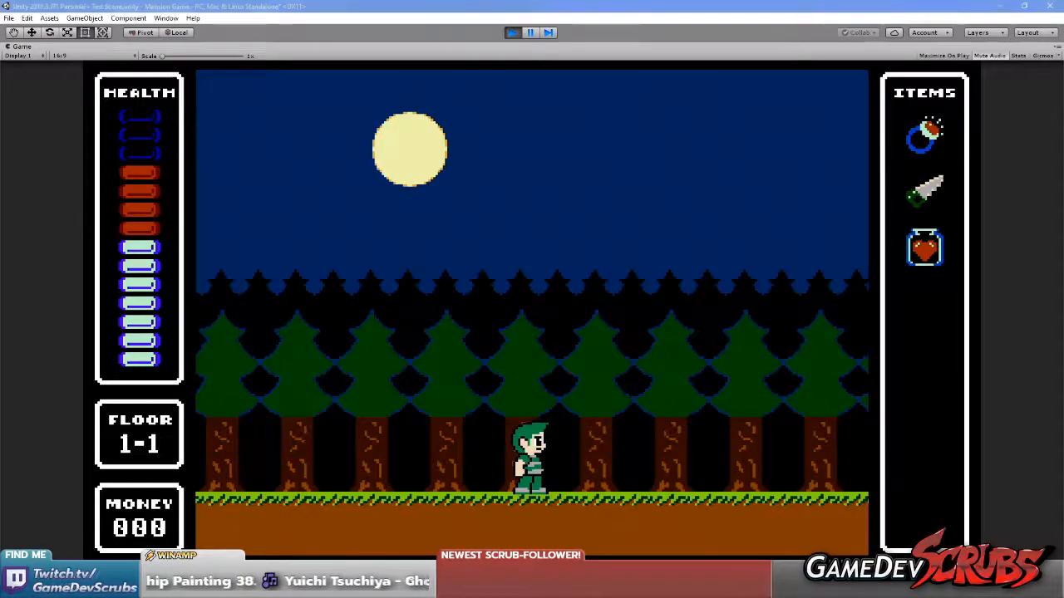
# Switch to Paint Shop Pro and check the canvas dimensions of Mansion.gif without changing them
pyautogui.hotkey('alt', 'Tab')
pyautogui.click(80, 19)
pyautogui.click(114, 83)
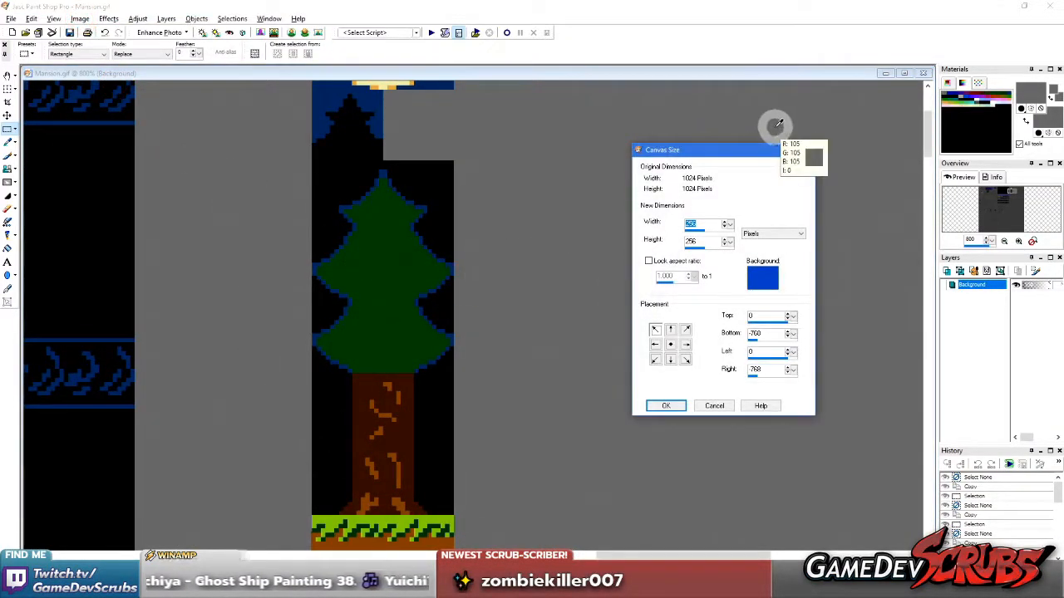
pyautogui.click(805, 150)
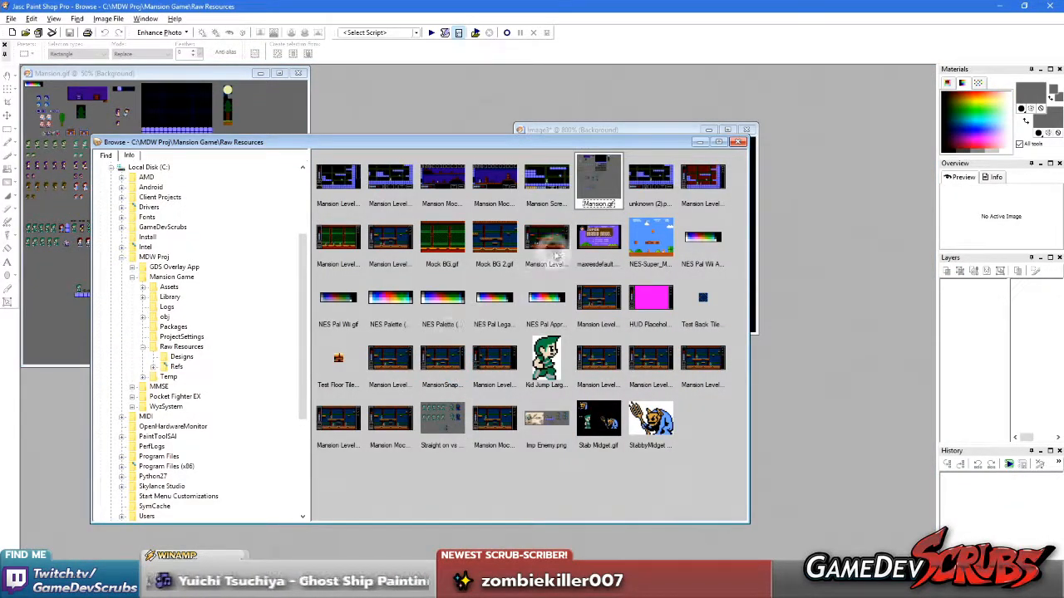
# Open Mansion Level Mock (Horror palette).gif from Raw Resources and check its canvas dimensions before returning to Unity
pyautogui.doubleClick(541, 242)
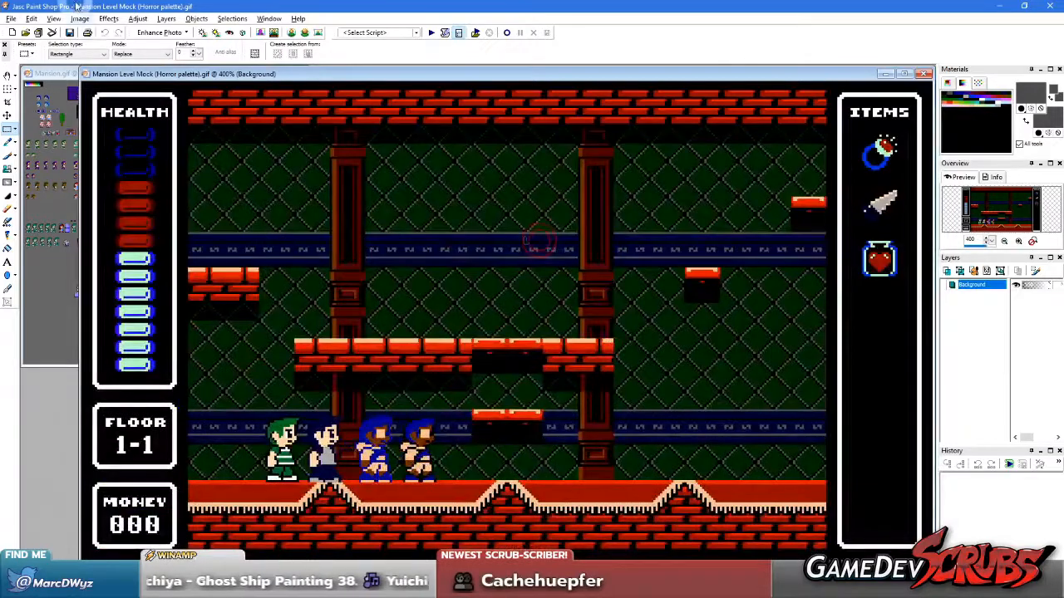
pyautogui.click(77, 18)
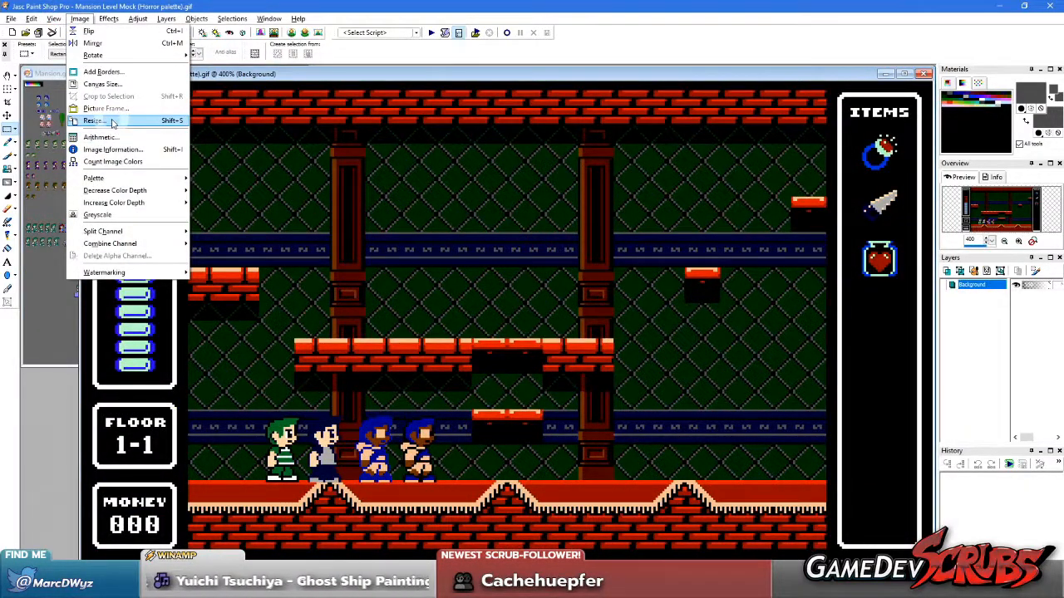
pyautogui.click(102, 84)
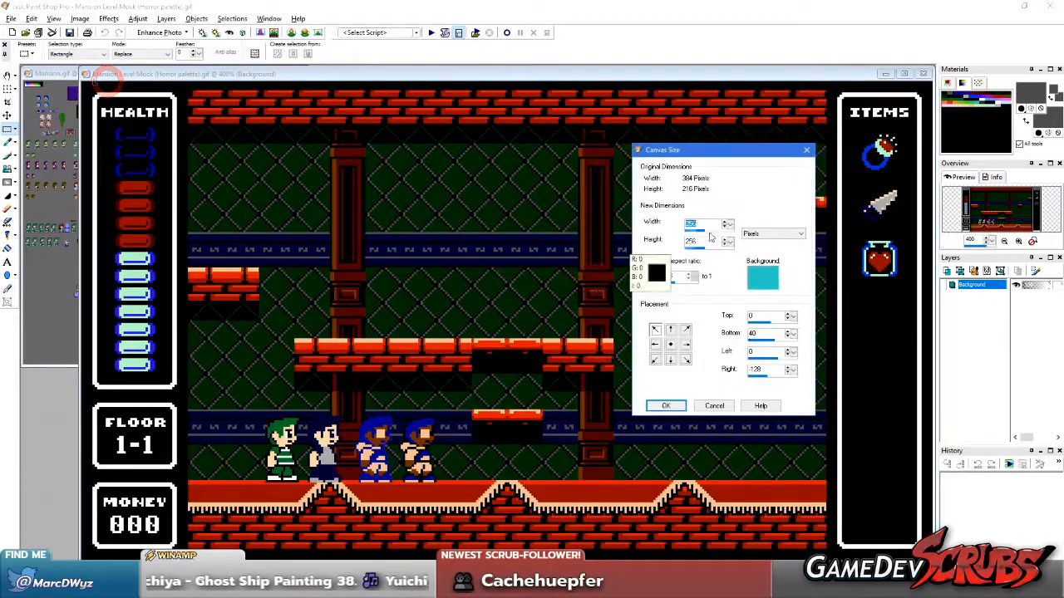
pyautogui.click(806, 150)
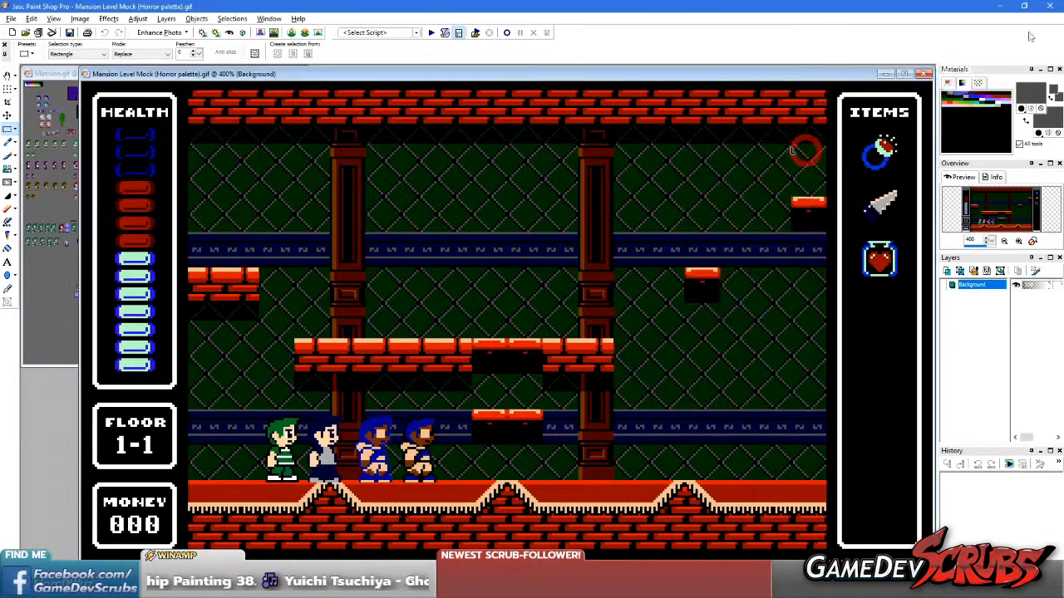
pyautogui.click(1003, 6)
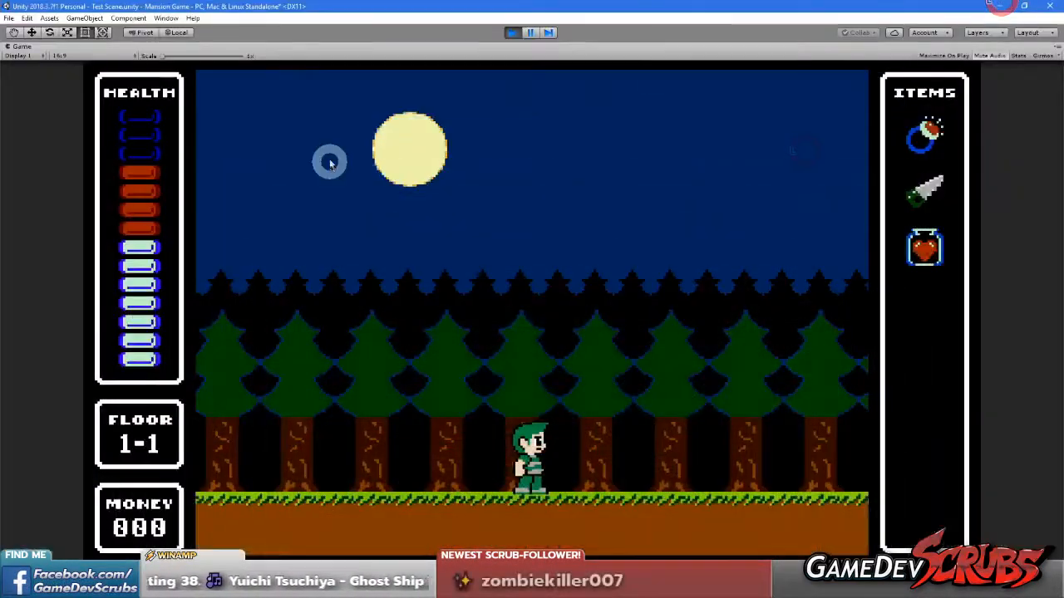
# Add a fixed resolution labelled Mansion at 384 x 216 to the Game view and use it for the display
pyautogui.click(63, 56)
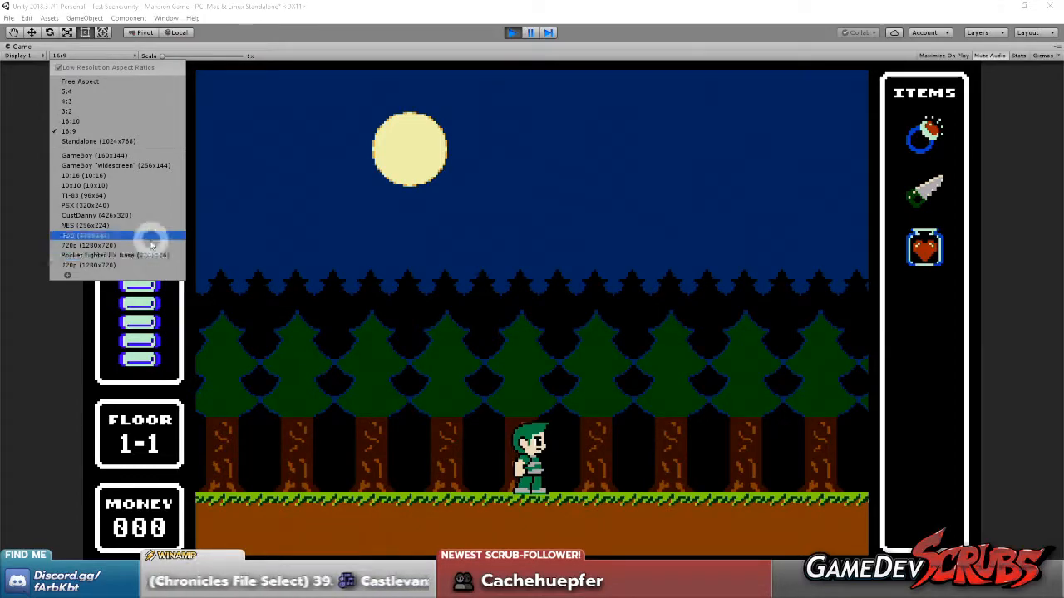
pyautogui.click(68, 275)
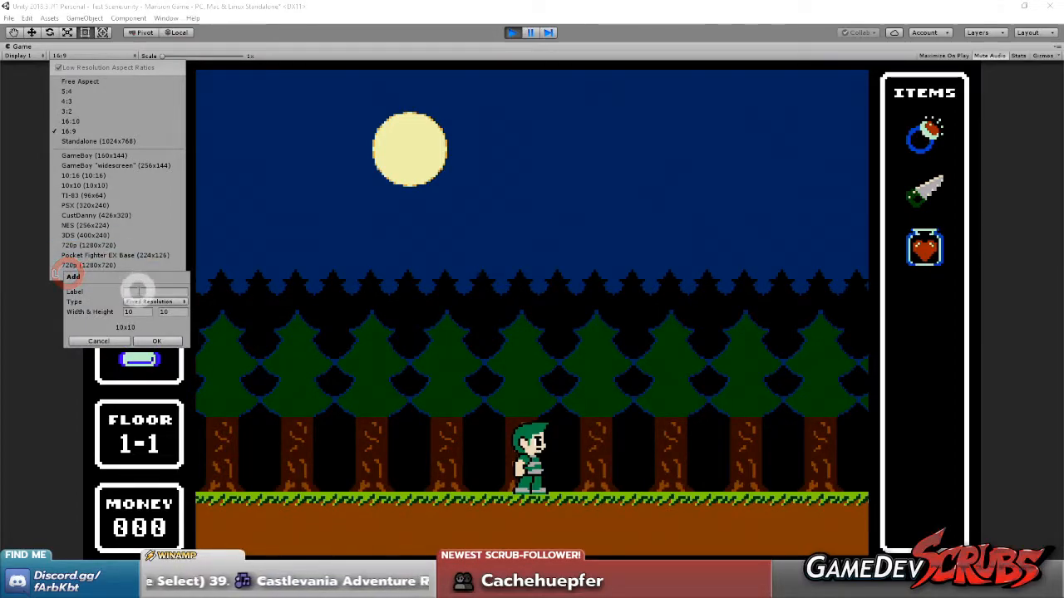
pyautogui.write('Mansion')
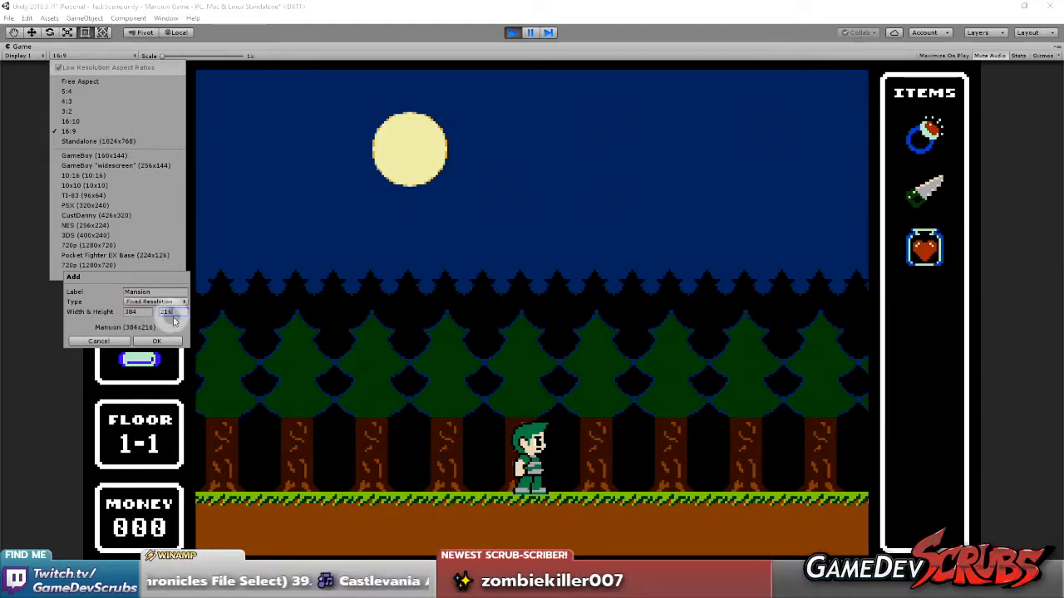
pyautogui.click(156, 342)
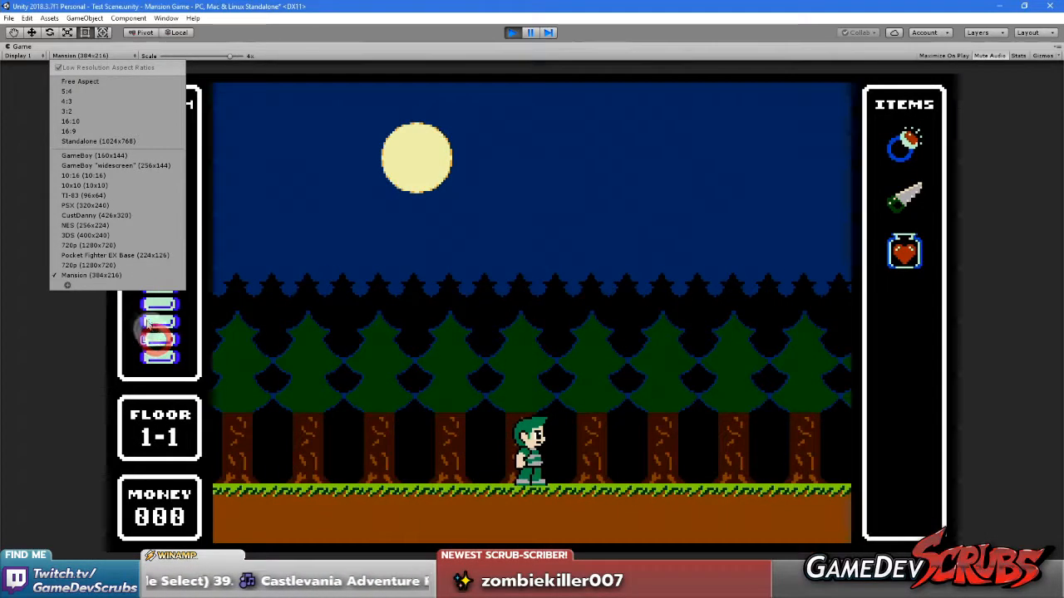
pyautogui.click(104, 275)
pyautogui.click(423, 295)
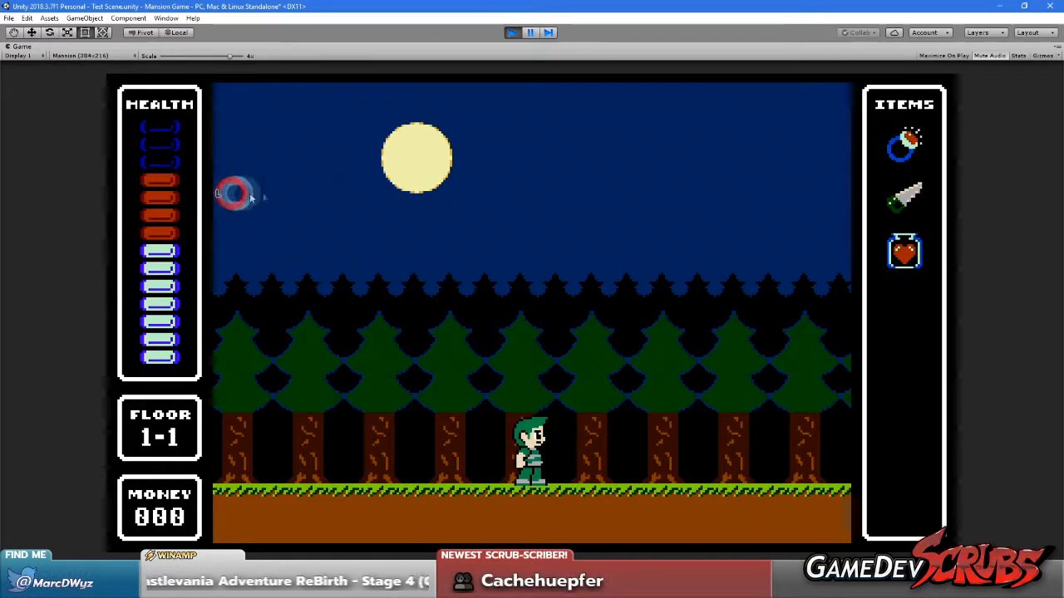
pyautogui.moveTo(230, 56); pyautogui.dragTo(230, 57)
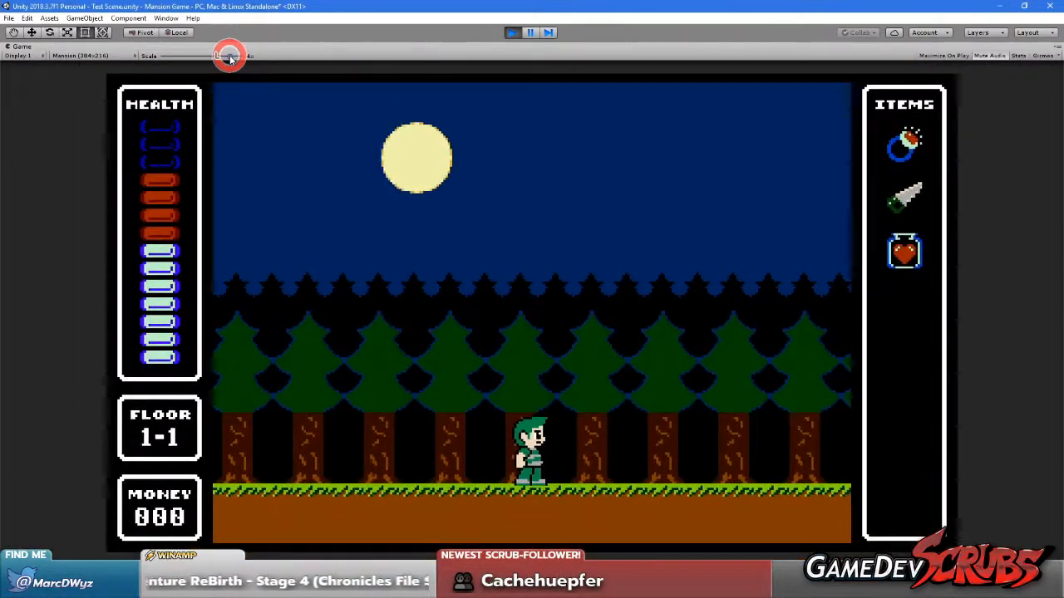
# Run and jump the player to the right, then run back left, to examine the moon and tree parallax at 384 x 216
pyautogui.press('Right')
pyautogui.click(361, 225)
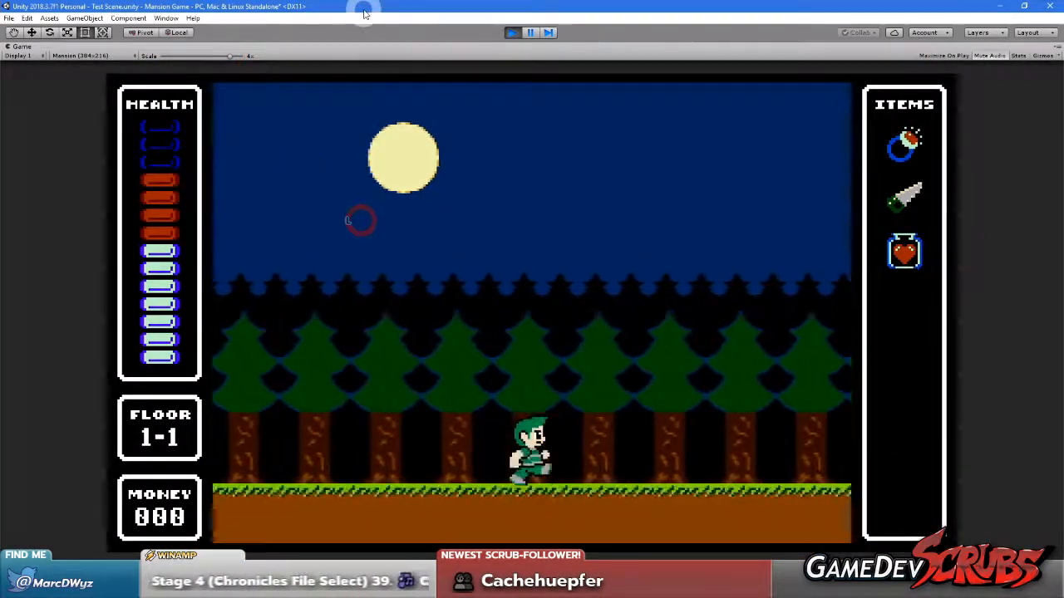
pyautogui.press('Left')
pyautogui.press('Right')
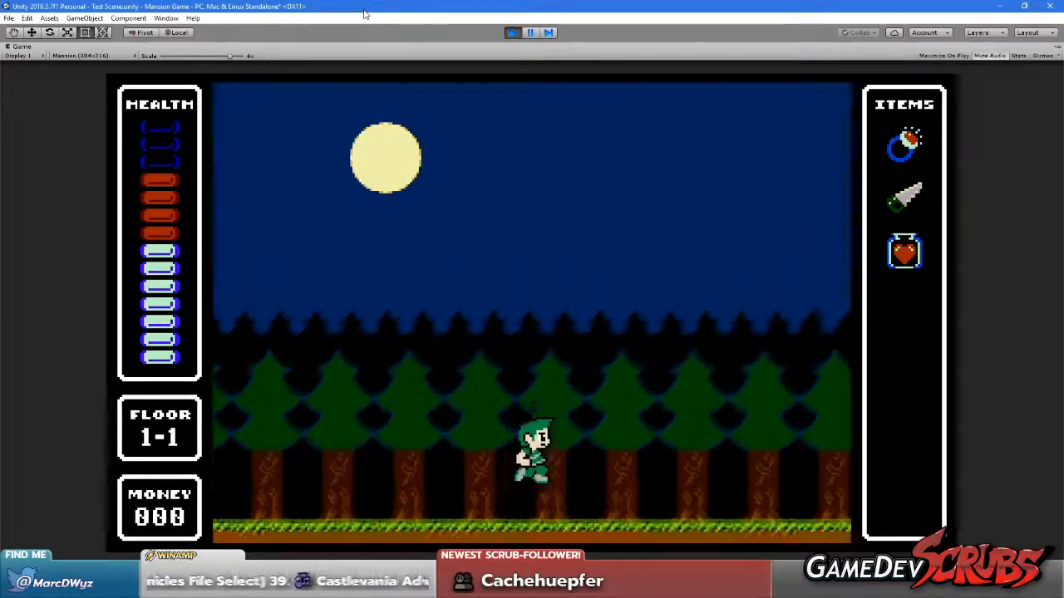
pyautogui.press('space')
pyautogui.press('space')
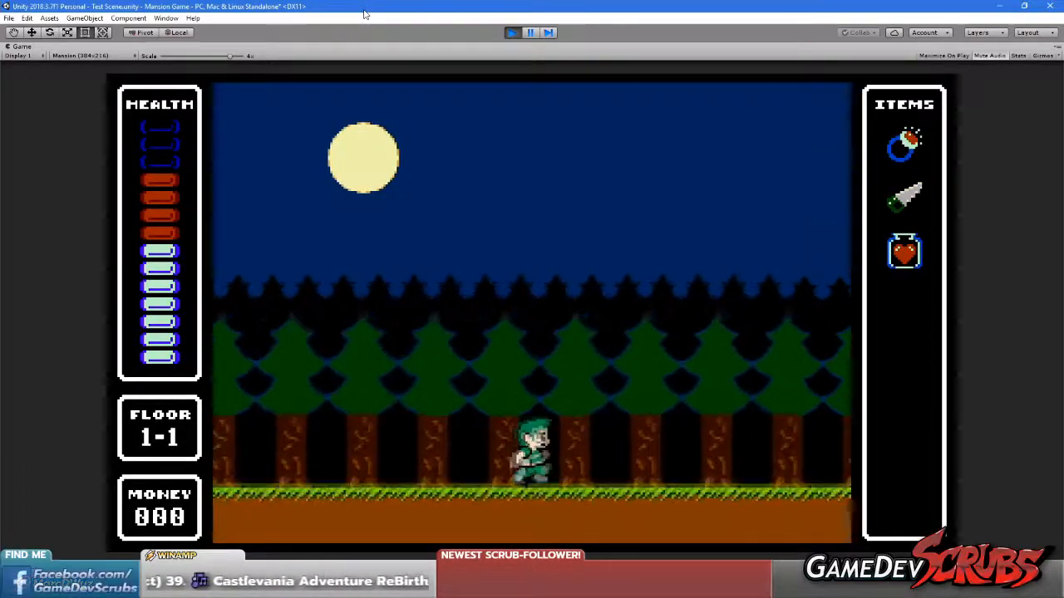
pyautogui.press('Right')
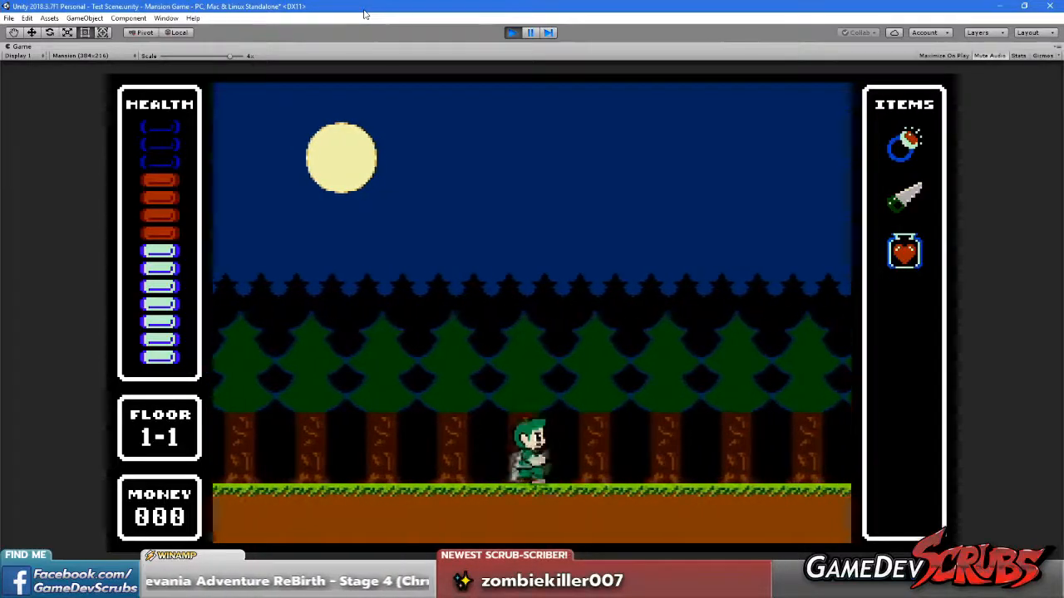
pyautogui.press('space')
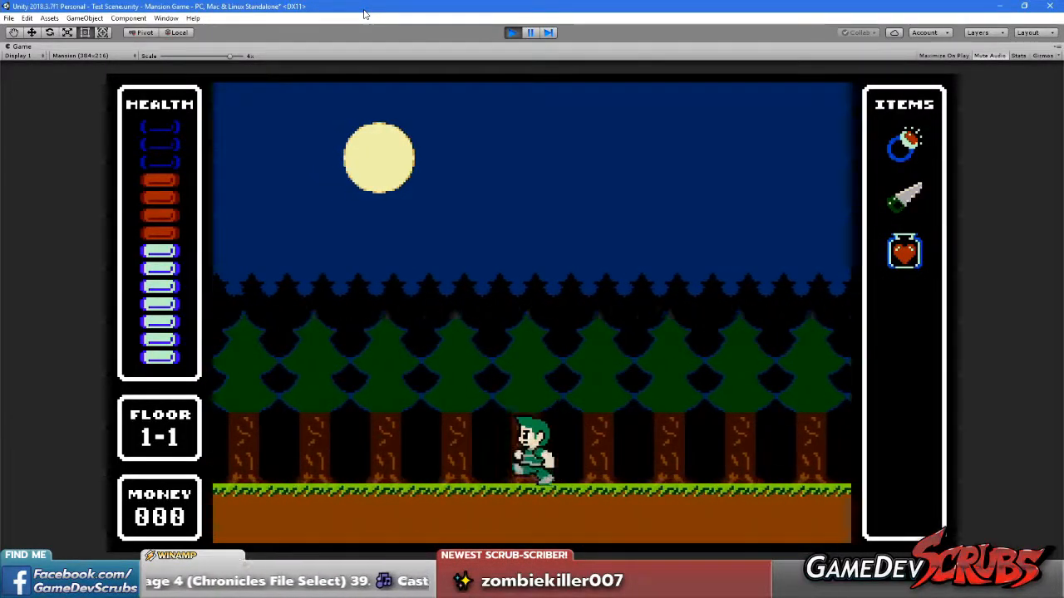
pyautogui.press('Left')
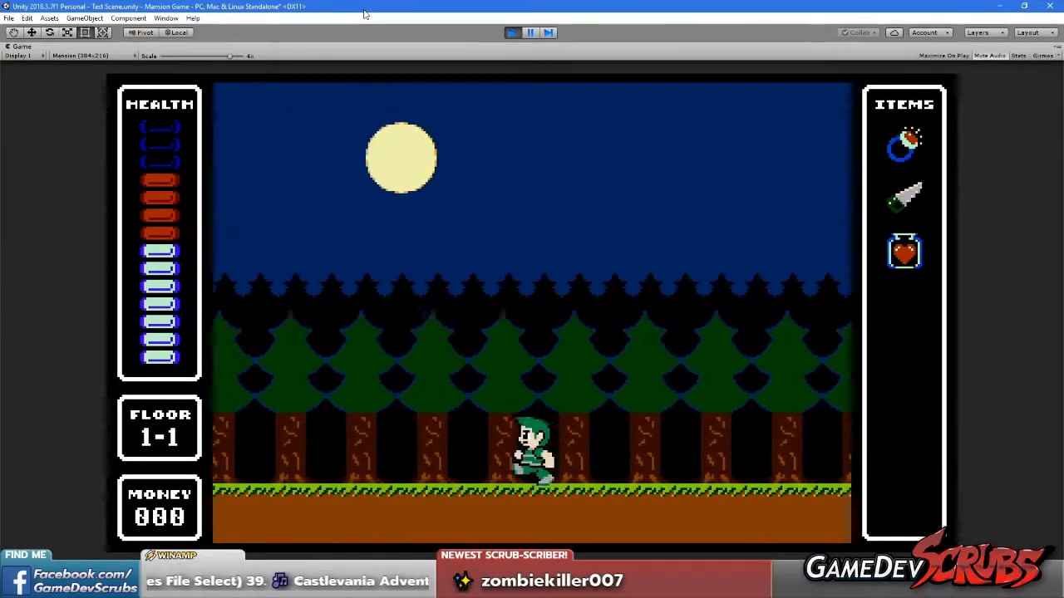
pyautogui.press('Left')
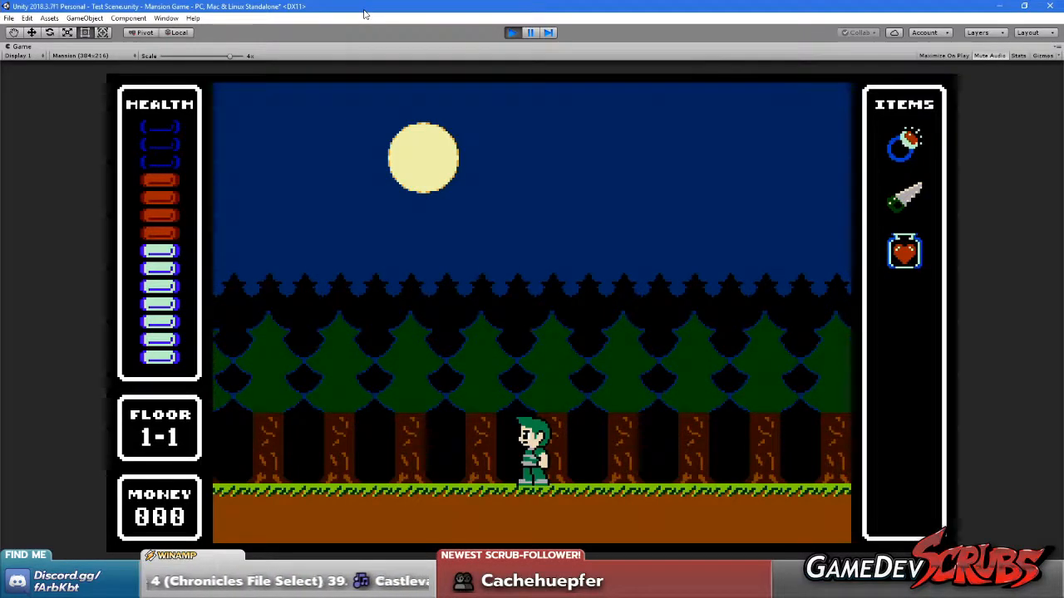
pyautogui.press('Left')
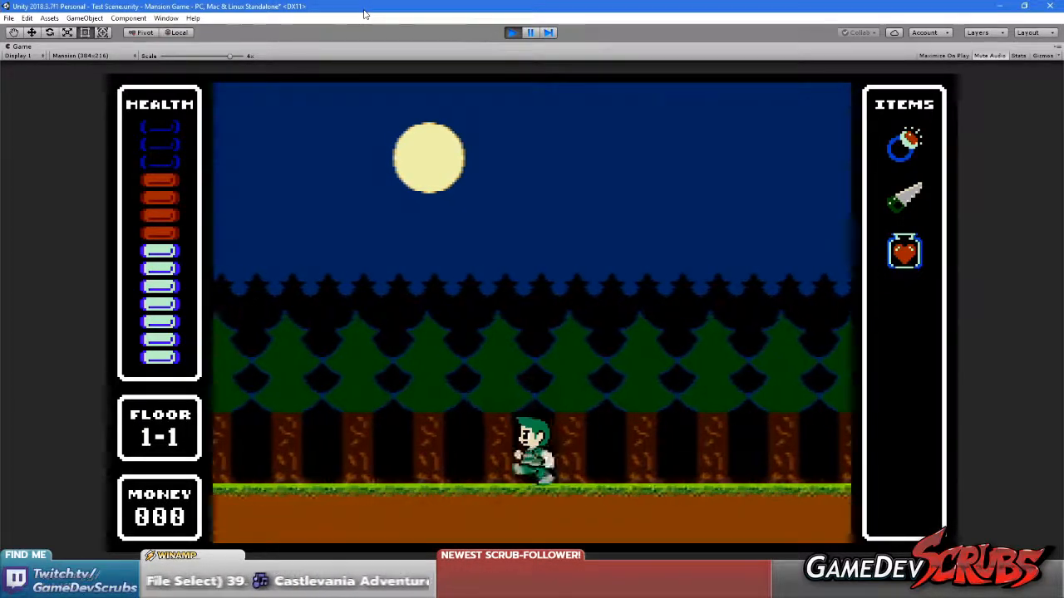
# Alternate the player between short right and left runs to check how the layers shift inside the HUD frame
pyautogui.press('Right')
pyautogui.press('Left')
pyautogui.press('Right')
pyautogui.press('Left')
pyautogui.press('Right')
pyautogui.press('Left')
pyautogui.press('Right')
pyautogui.press('Right')
pyautogui.press('Left')
pyautogui.press('Right')
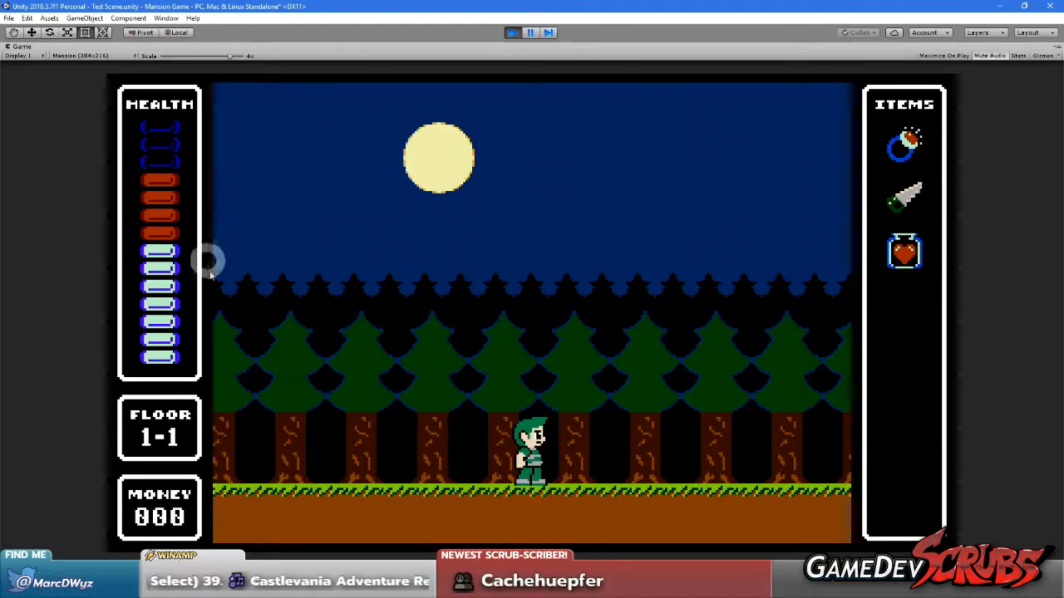
# Restore the editor layout, then deactivate HUD Placeholder and delete Camera 2 from the HUD and Camera group
pyautogui.rightClick(35, 52)
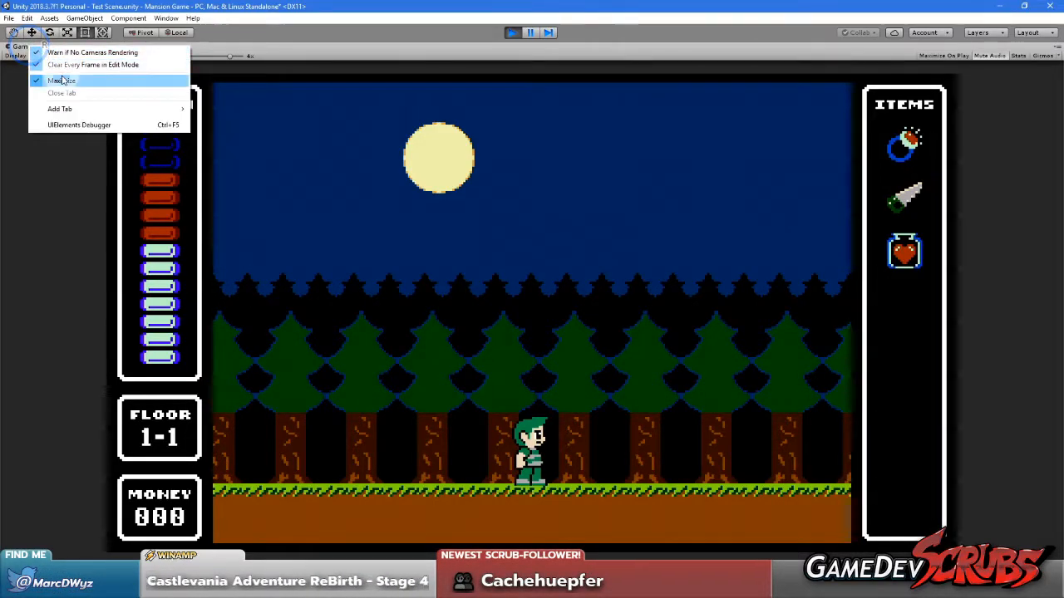
pyautogui.click(60, 76)
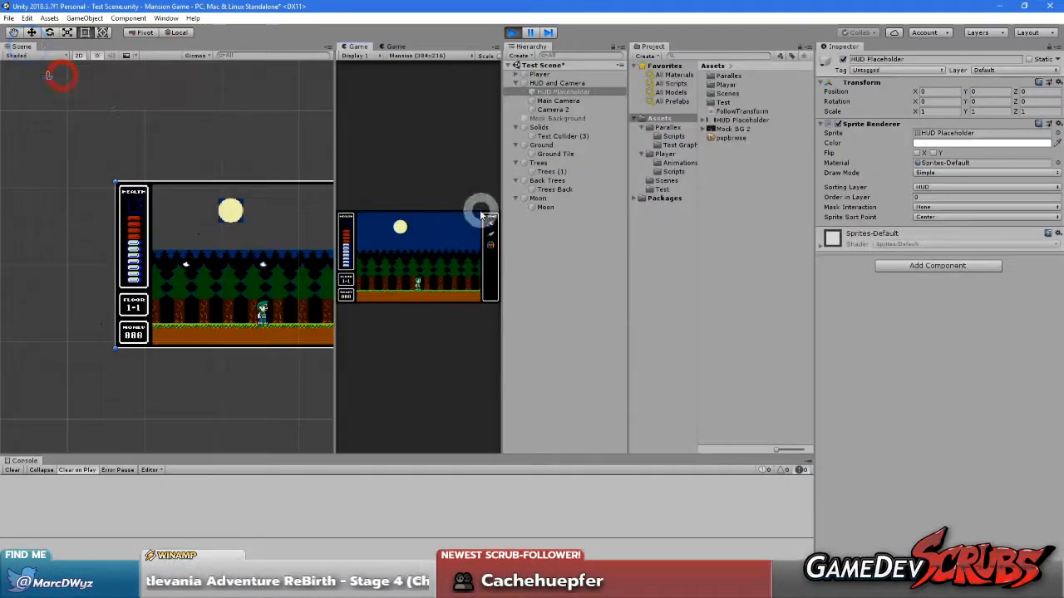
pyautogui.click(843, 60)
pyautogui.rightClick(360, 48)
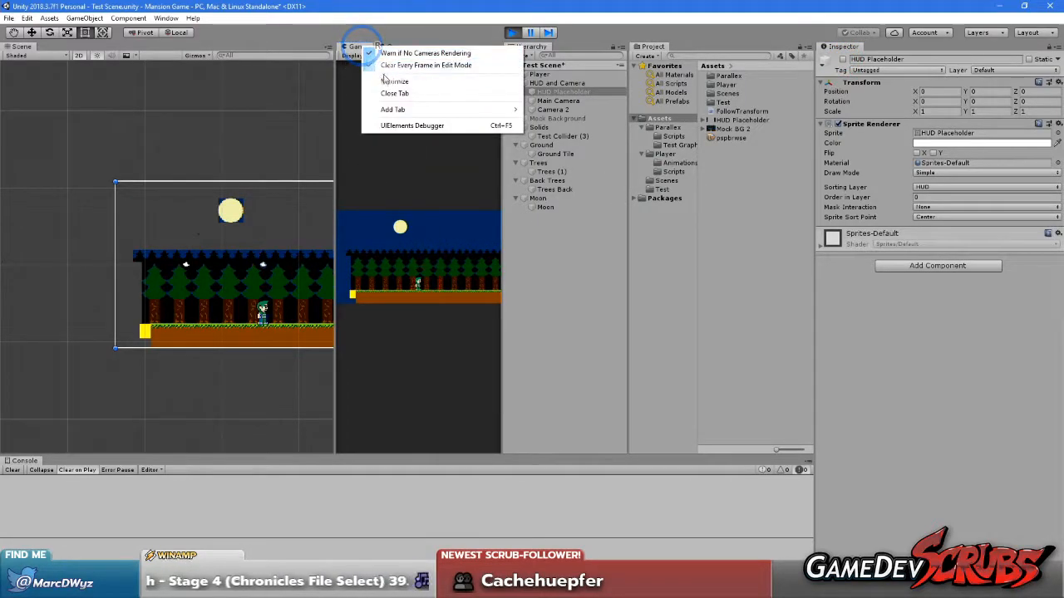
pyautogui.click(356, 81)
pyautogui.click(559, 110)
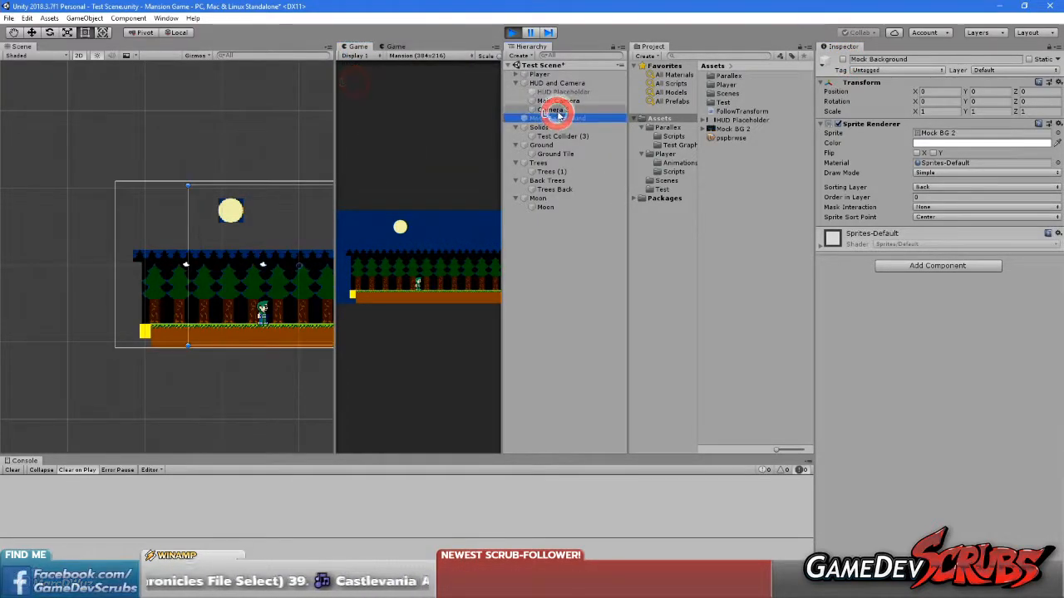
pyautogui.press('Delete')
# Maximize the Game view and run the player back and forth to examine the parallax across the full frame without the HUD
pyautogui.rightClick(381, 45)
pyautogui.click(393, 83)
pyautogui.click(438, 180)
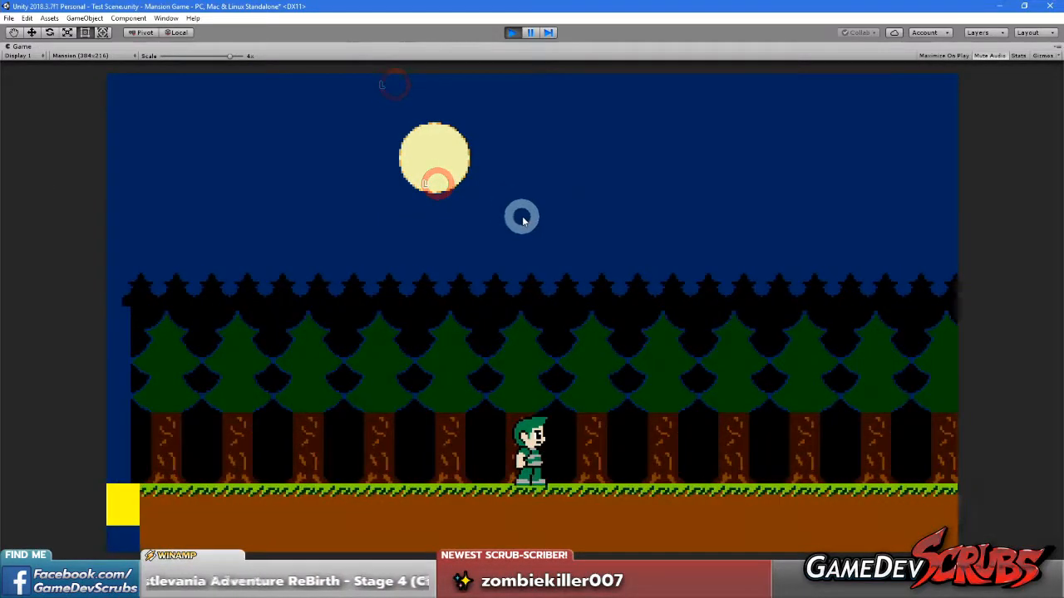
pyautogui.press('Right')
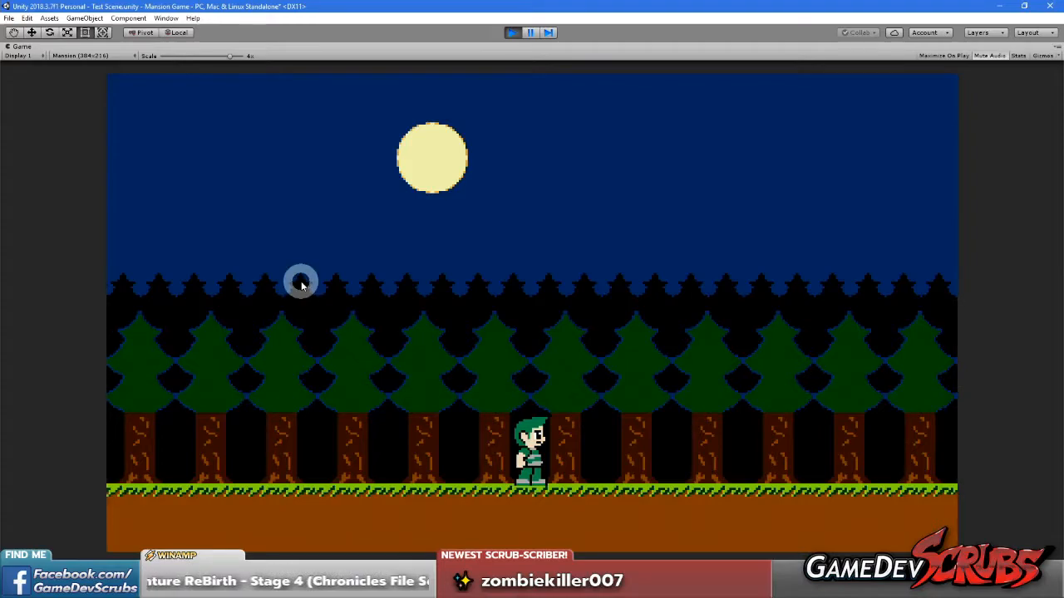
pyautogui.press('Left')
pyautogui.press('Right')
pyautogui.press('Right')
pyautogui.press('Left')
pyautogui.press('Right')
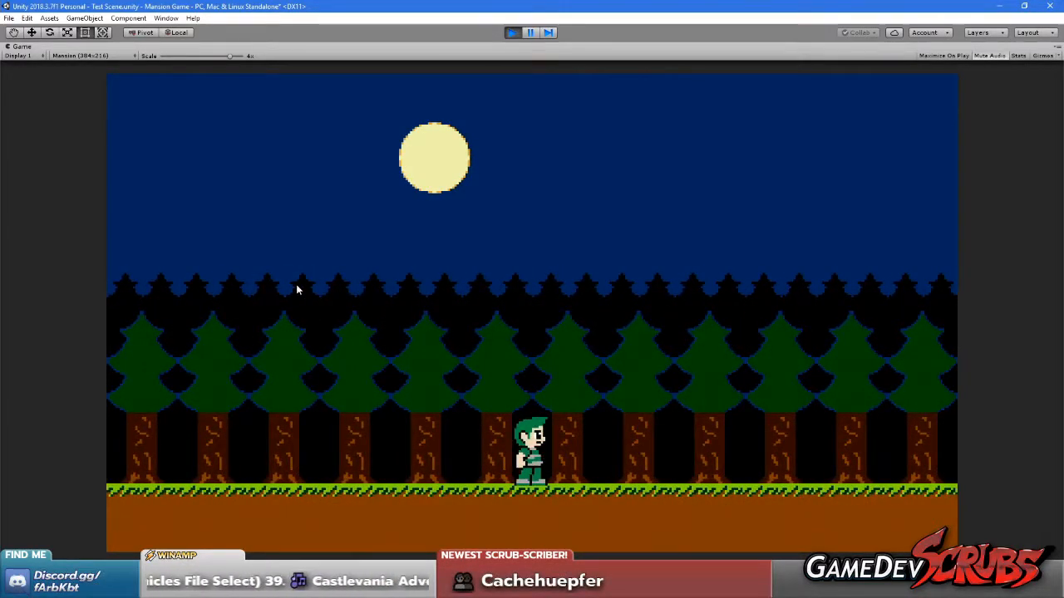
# Restore the editor layout and undo the deletion of Camera 2
pyautogui.click(275, 241)
pyautogui.rightClick(30, 54)
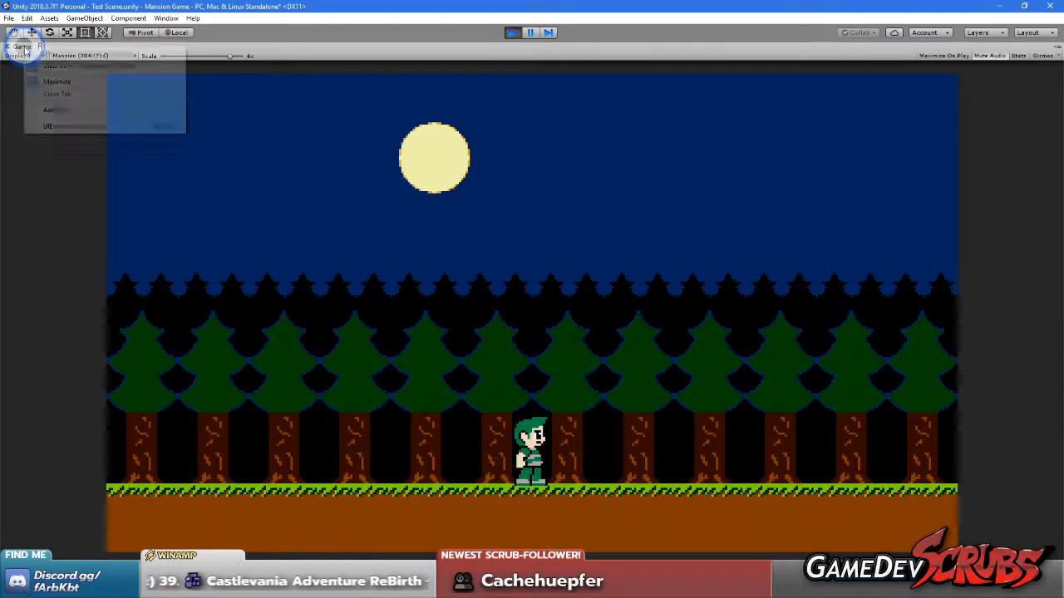
pyautogui.click(48, 79)
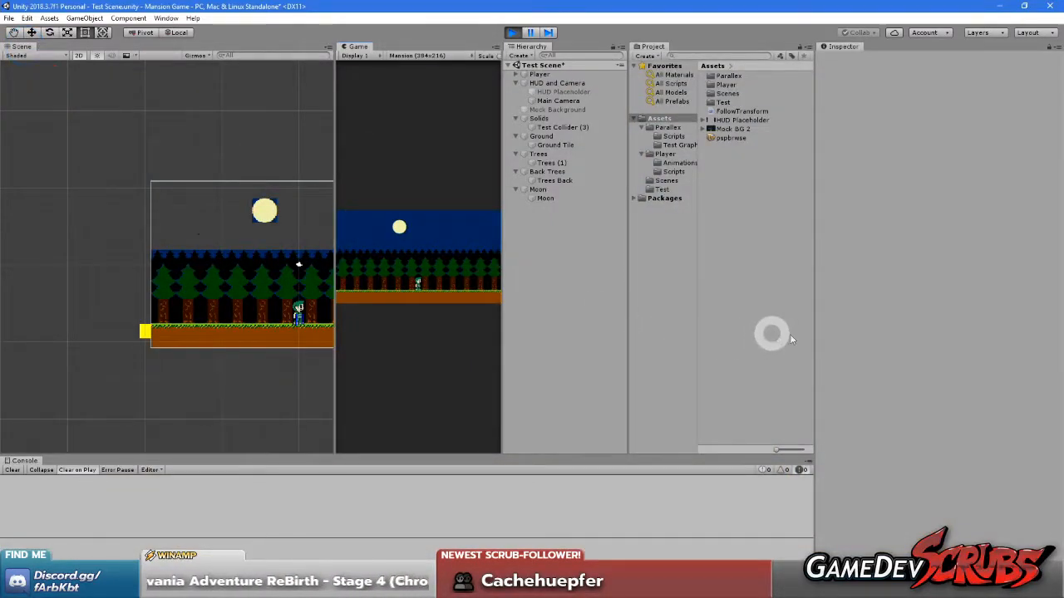
pyautogui.hotkey('ctrl', 'z')
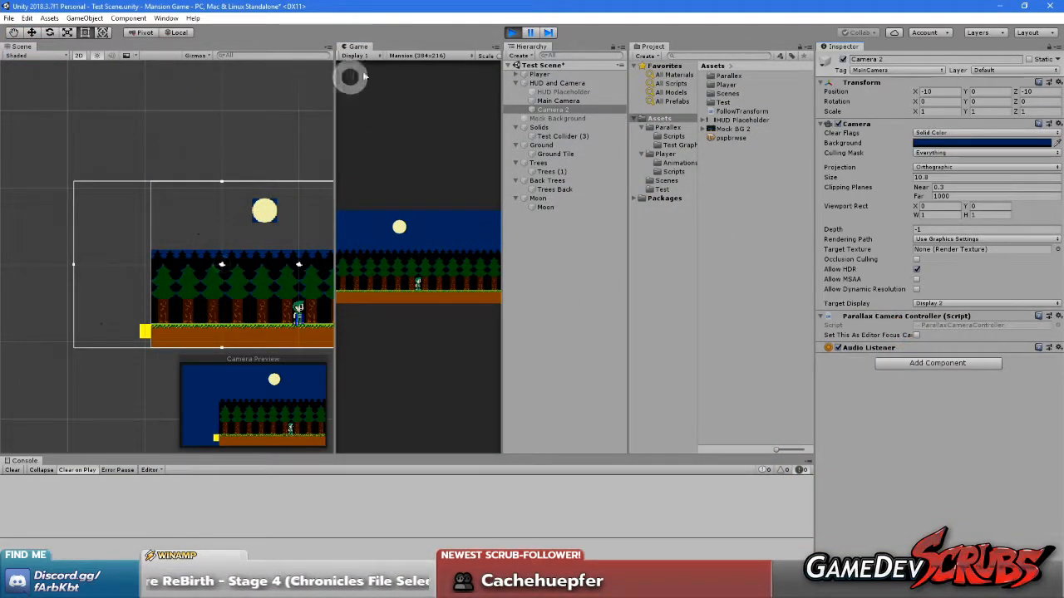
# Maximize the Game view again and run the player around the level's left edge to inspect the HUD-less scene
pyautogui.rightClick(349, 46)
pyautogui.click(379, 81)
pyautogui.click(388, 162)
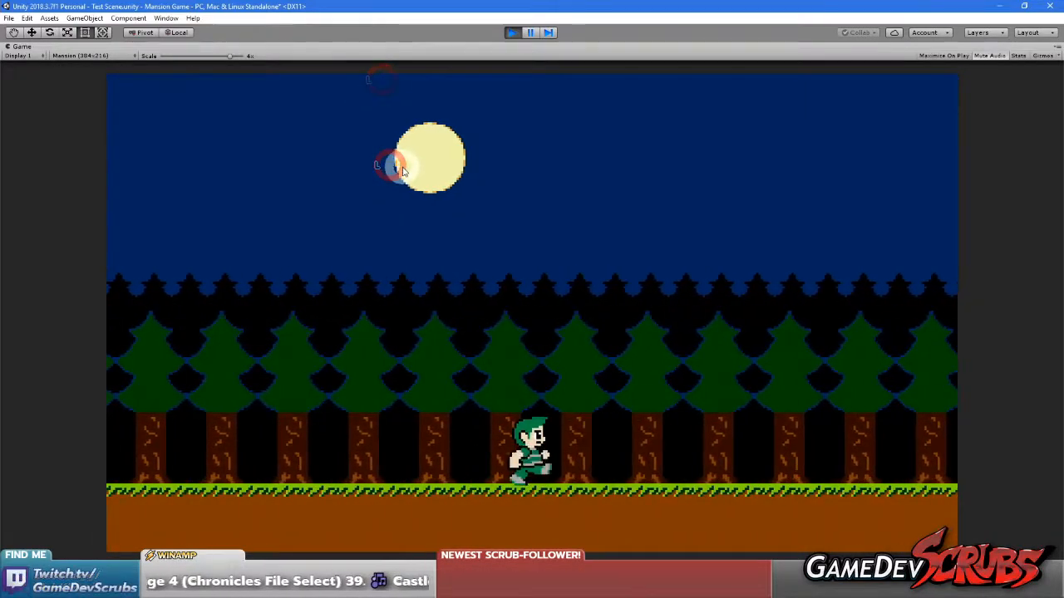
pyautogui.press('Right')
pyautogui.press('Left')
pyautogui.press('Right')
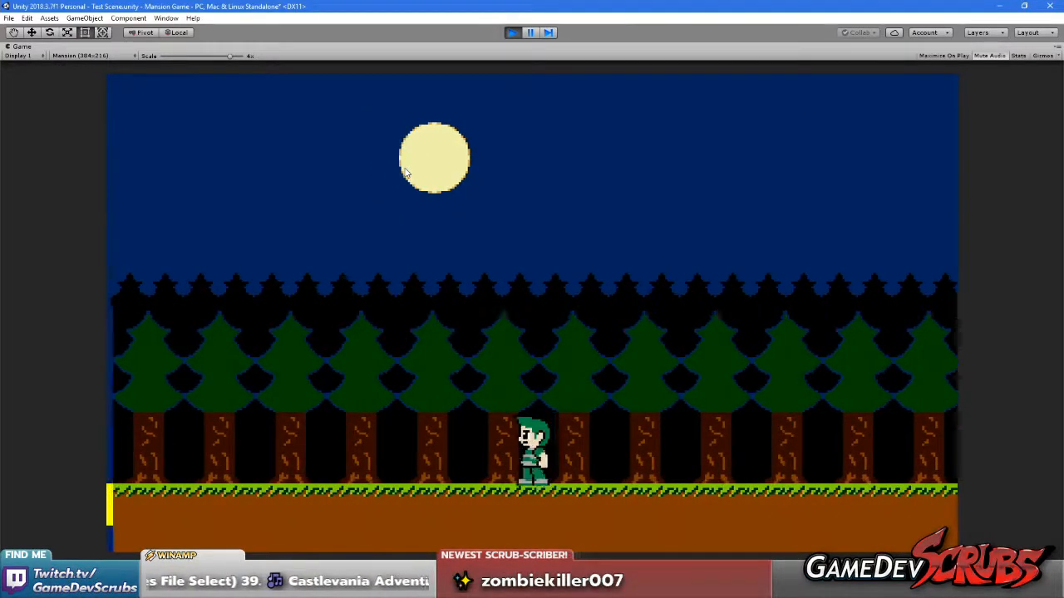
pyautogui.click(388, 172)
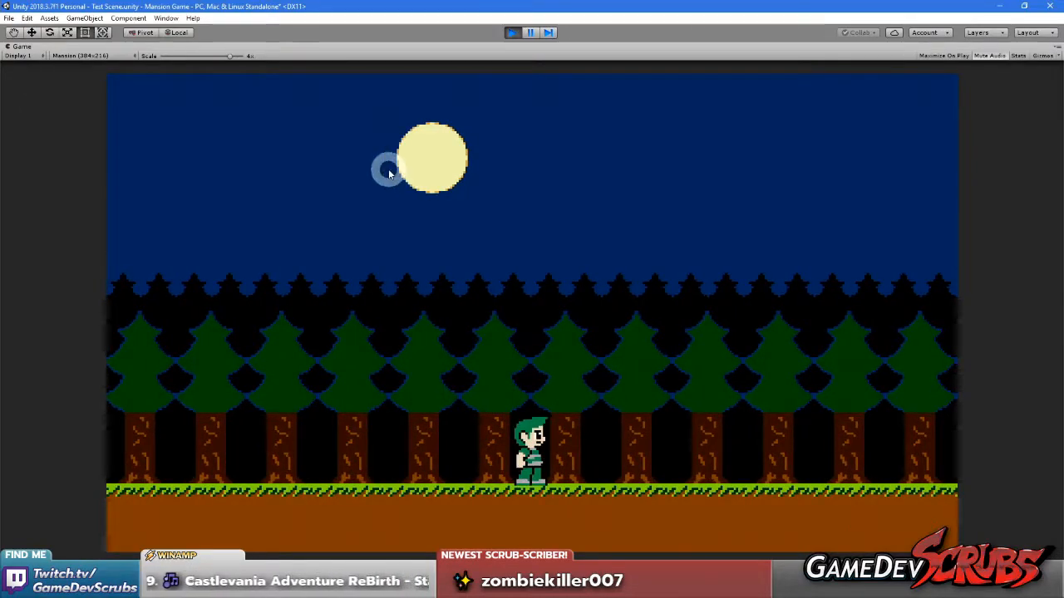
pyautogui.press('Left')
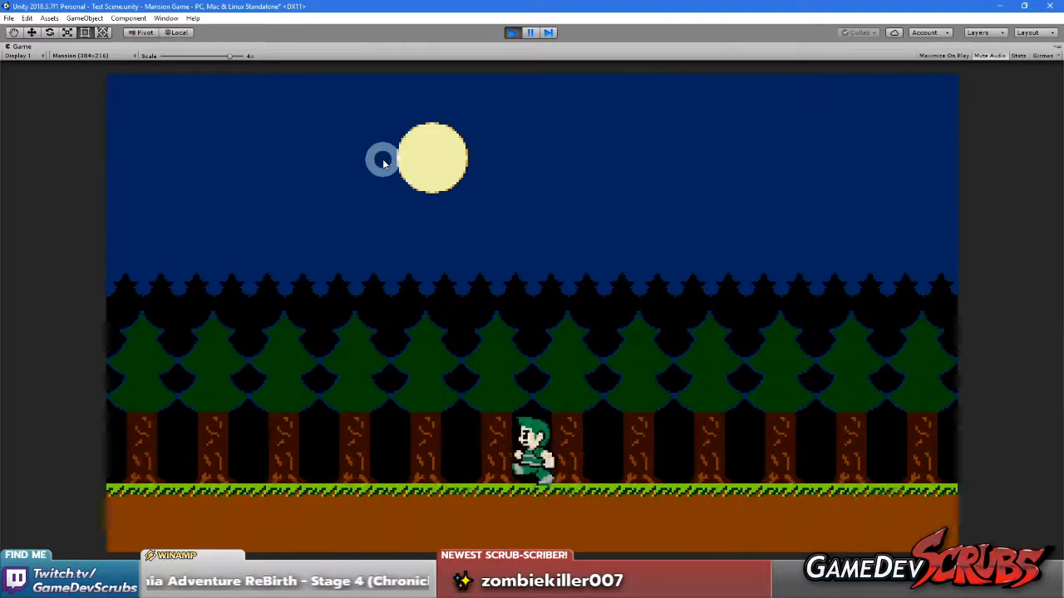
pyautogui.press('Right')
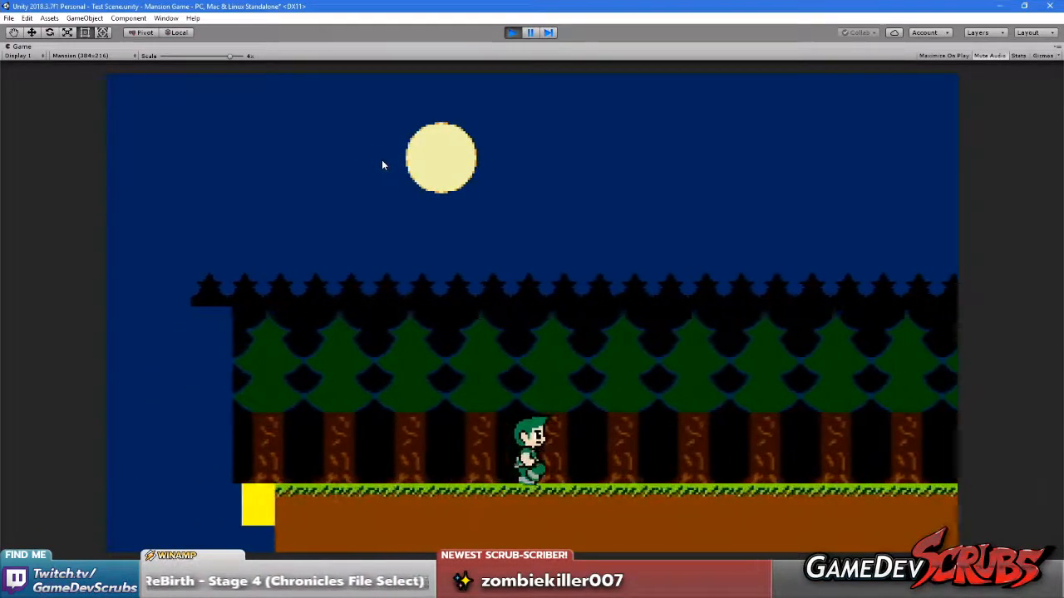
pyautogui.click(214, 104)
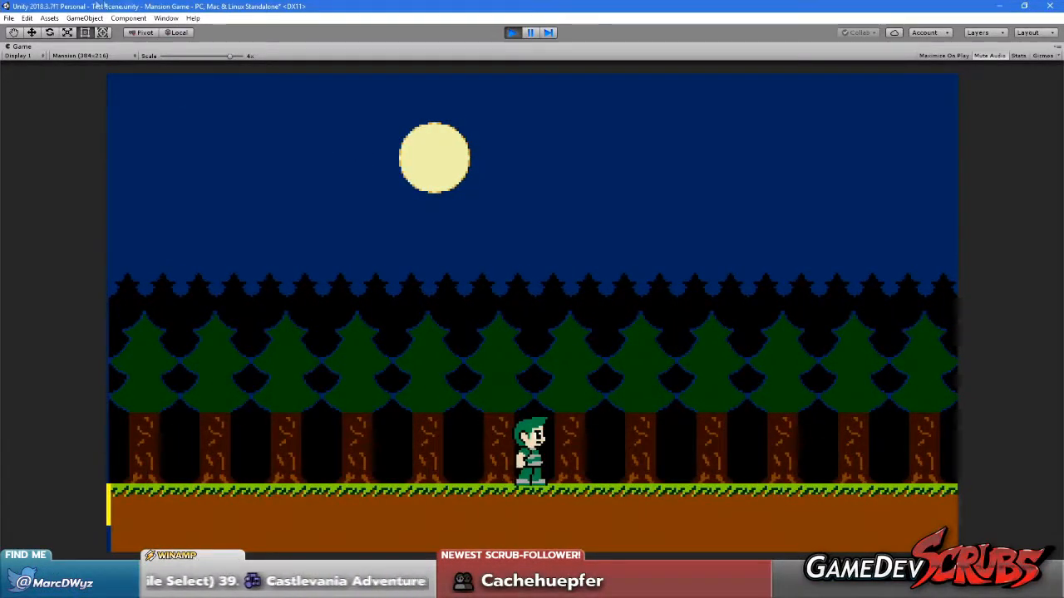
# Restore the editor layout and reactivate HUD Placeholder under HUD and Camera
pyautogui.rightClick(25, 48)
pyautogui.click(58, 83)
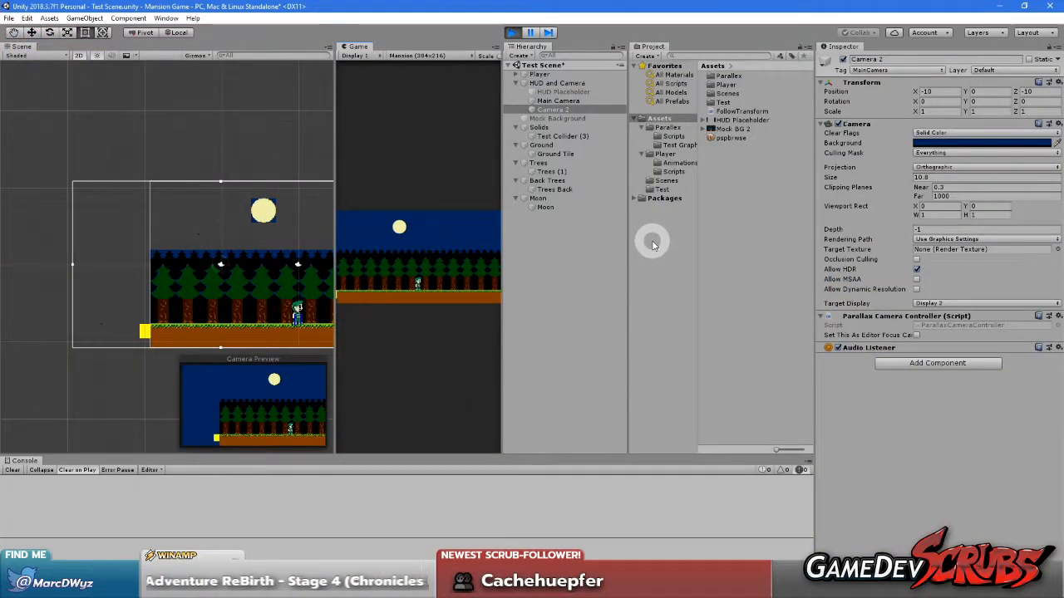
pyautogui.rightClick(356, 46)
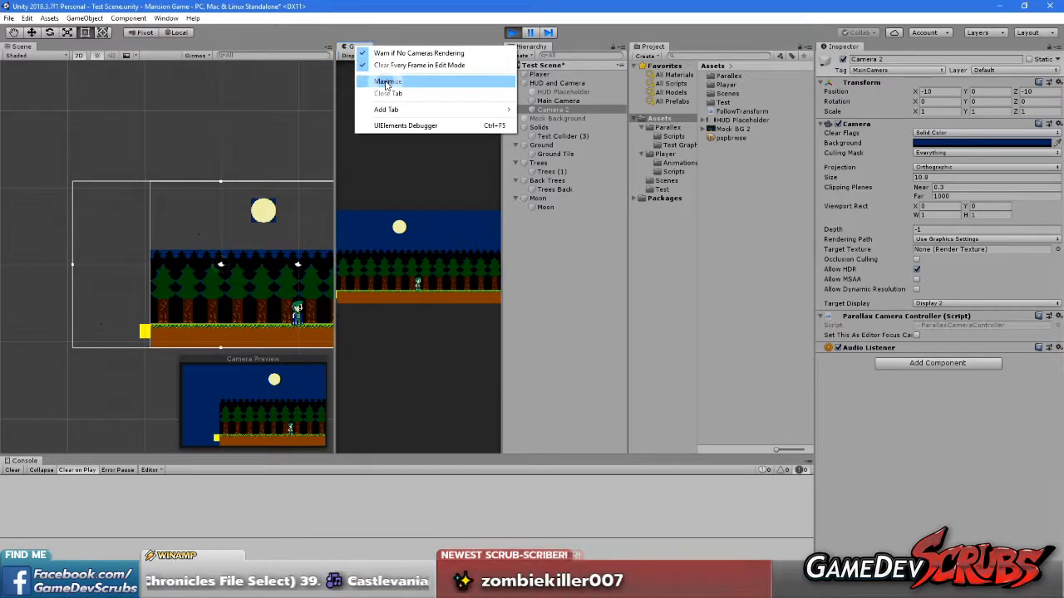
pyautogui.click(682, 255)
pyautogui.click(560, 83)
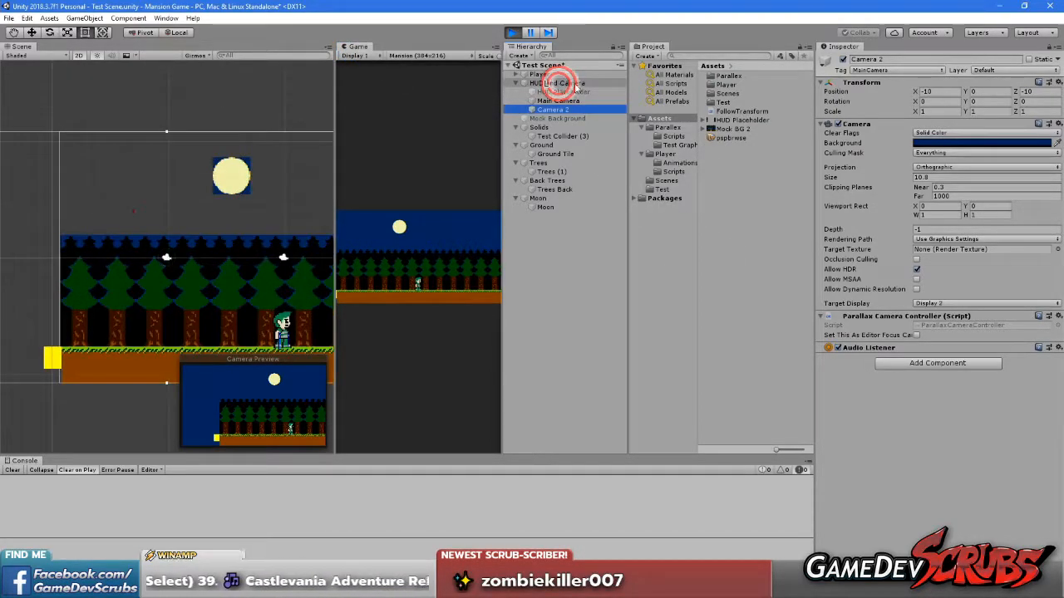
pyautogui.click(530, 83)
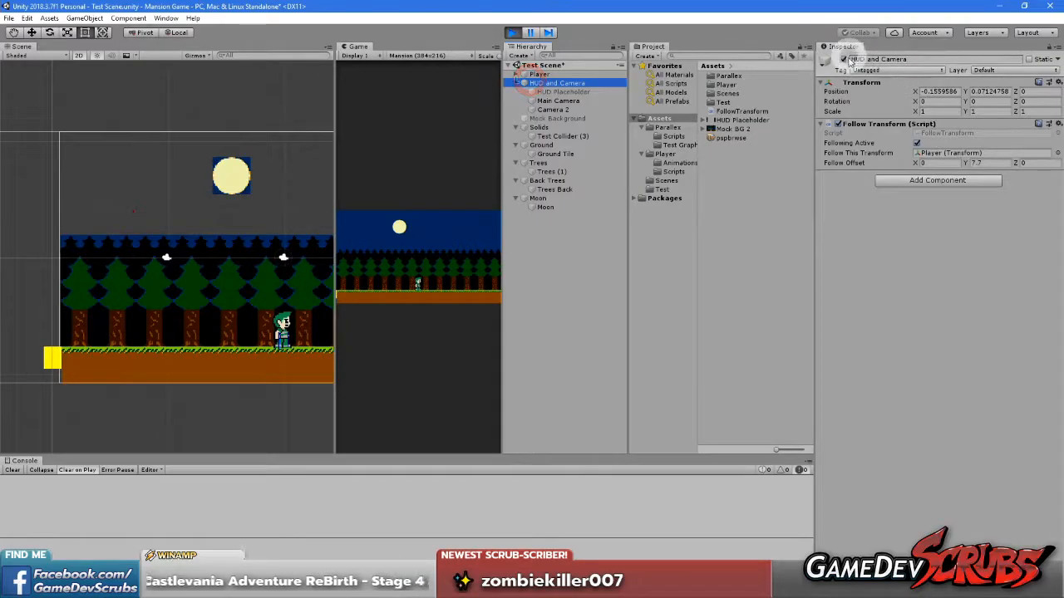
pyautogui.click(572, 91)
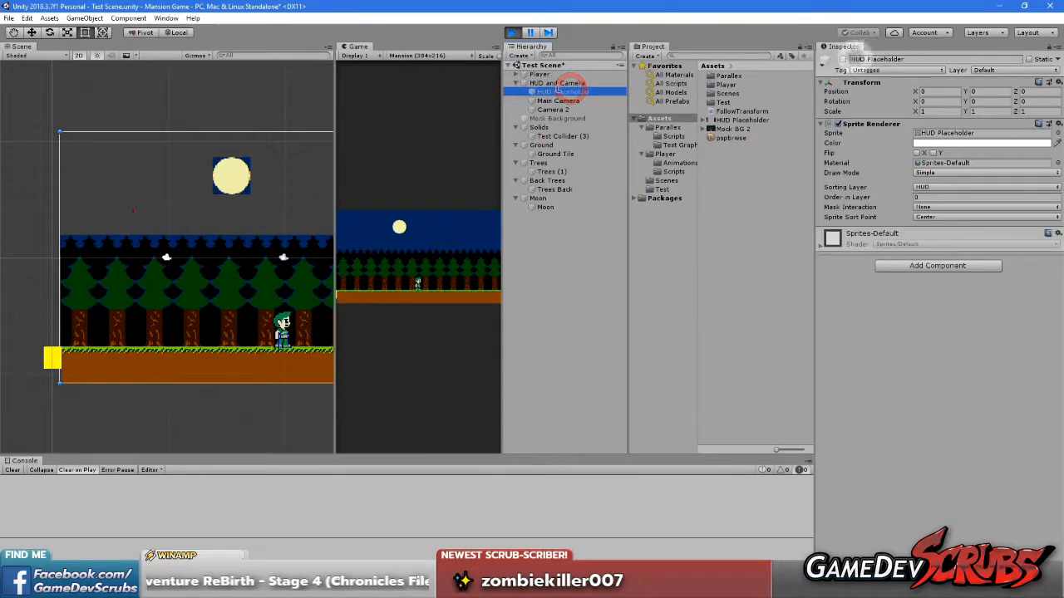
pyautogui.click(843, 59)
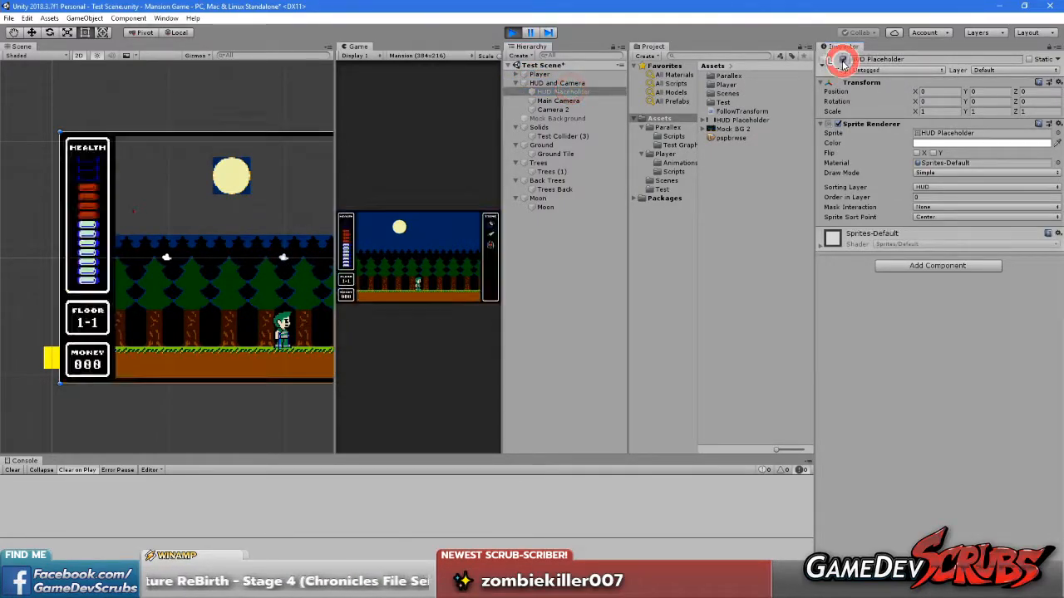
# Maximize the Game view and run the player near the level's left edge to check the scene with the HUD visible
pyautogui.rightClick(356, 45)
pyautogui.click(383, 80)
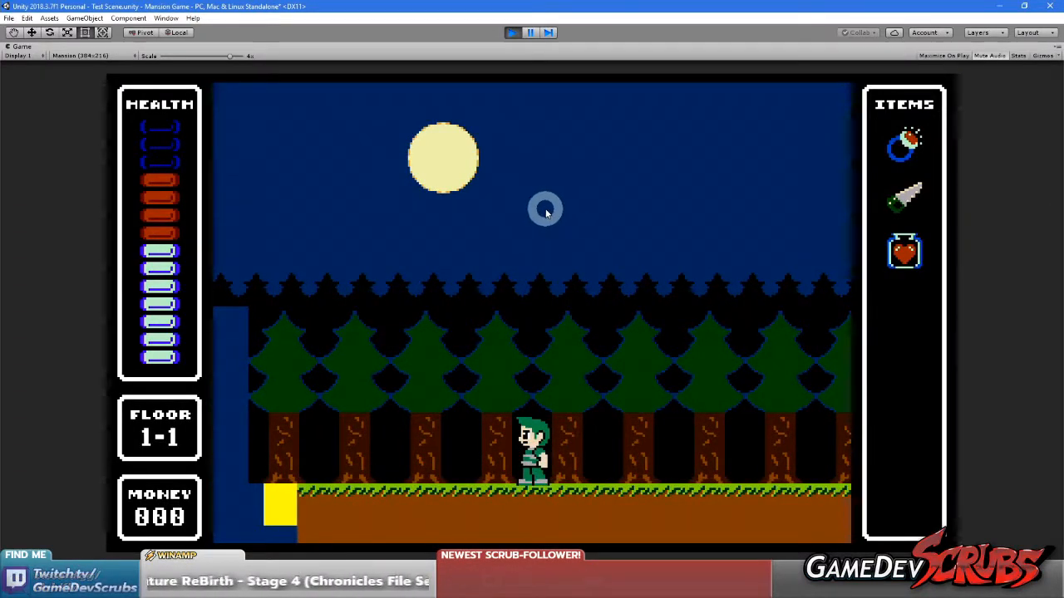
pyautogui.press('Right')
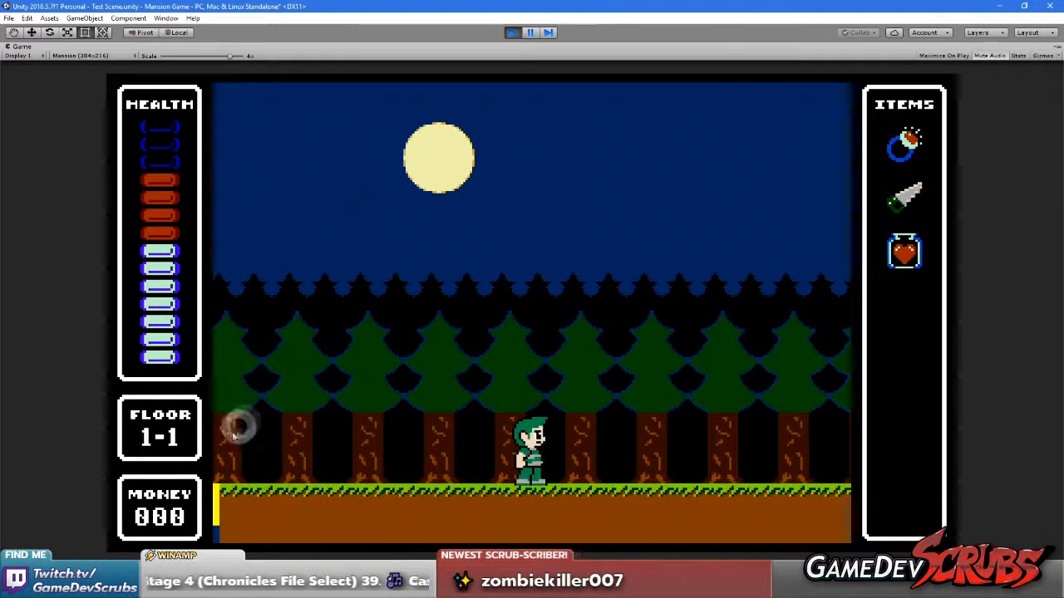
pyautogui.press('Left')
pyautogui.press('Right')
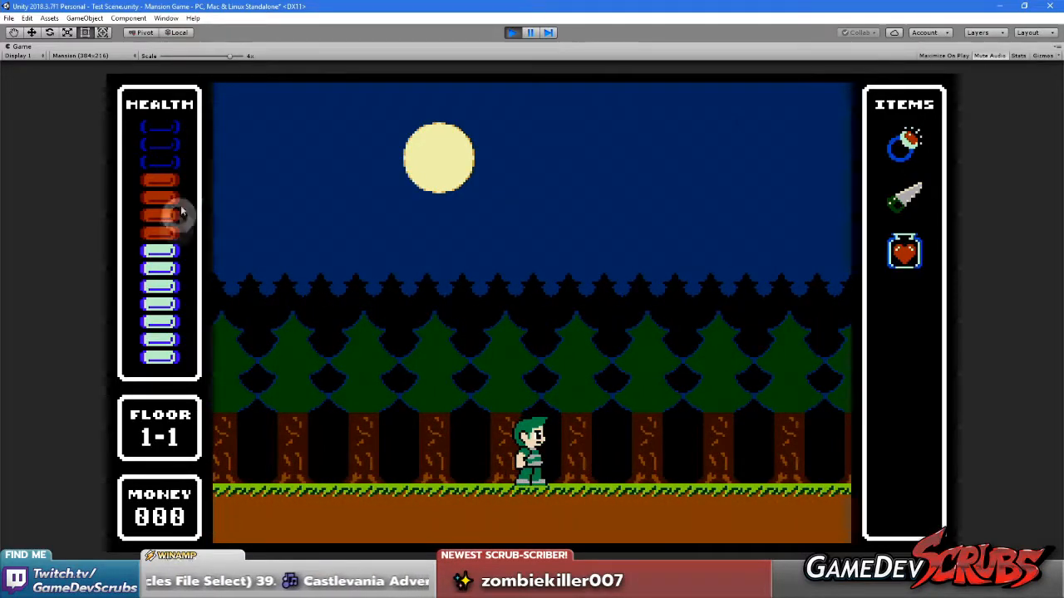
pyautogui.press('Right')
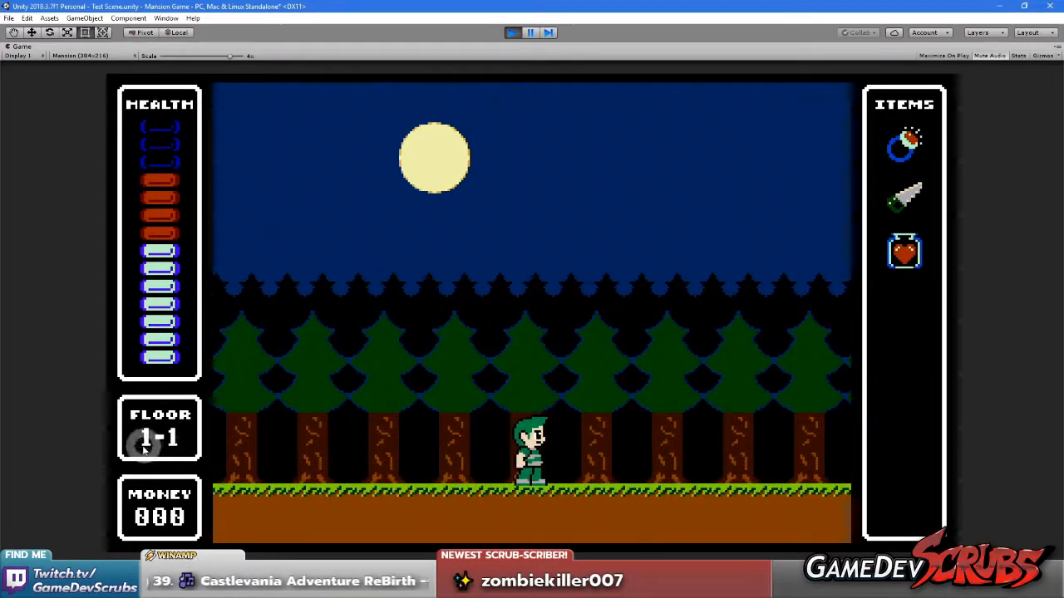
# Run and jump the player back and forth to watch the moon and tree parallax behind the HUD
pyautogui.click(179, 219)
pyautogui.press('Left')
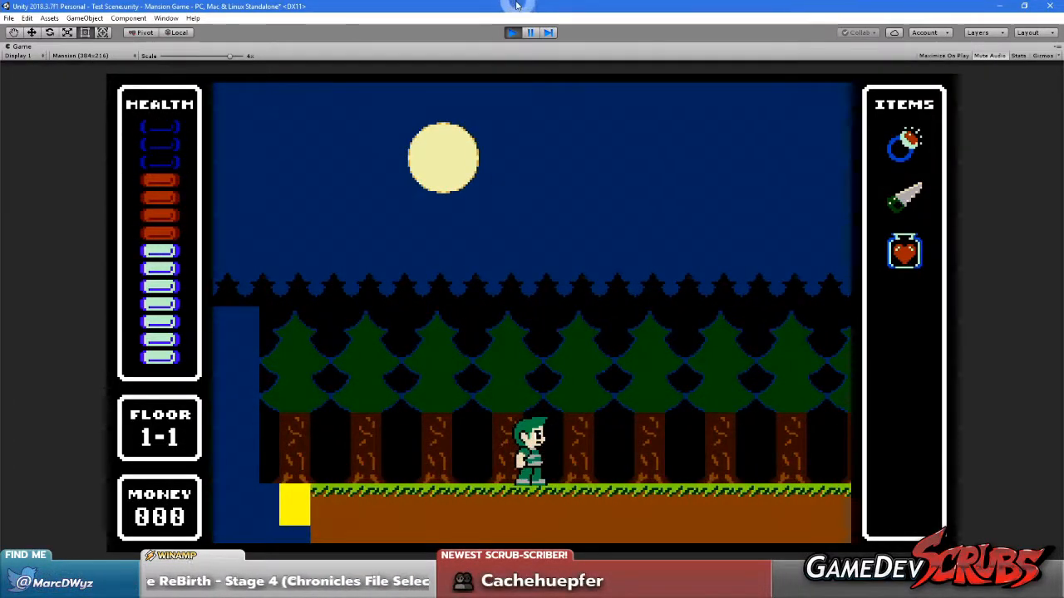
pyautogui.press('Right')
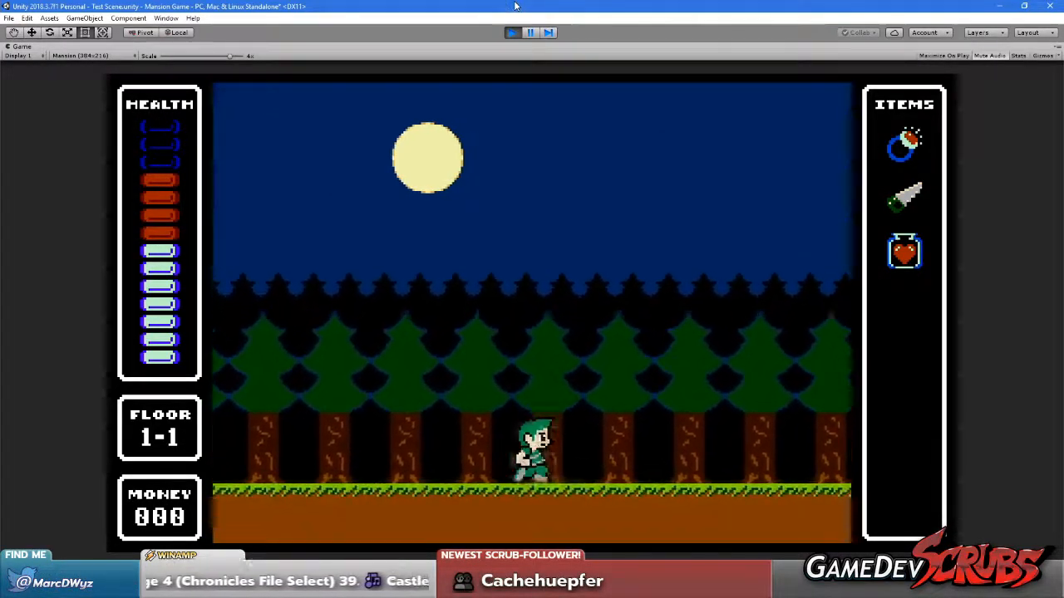
pyautogui.press('Left')
pyautogui.press('Left')
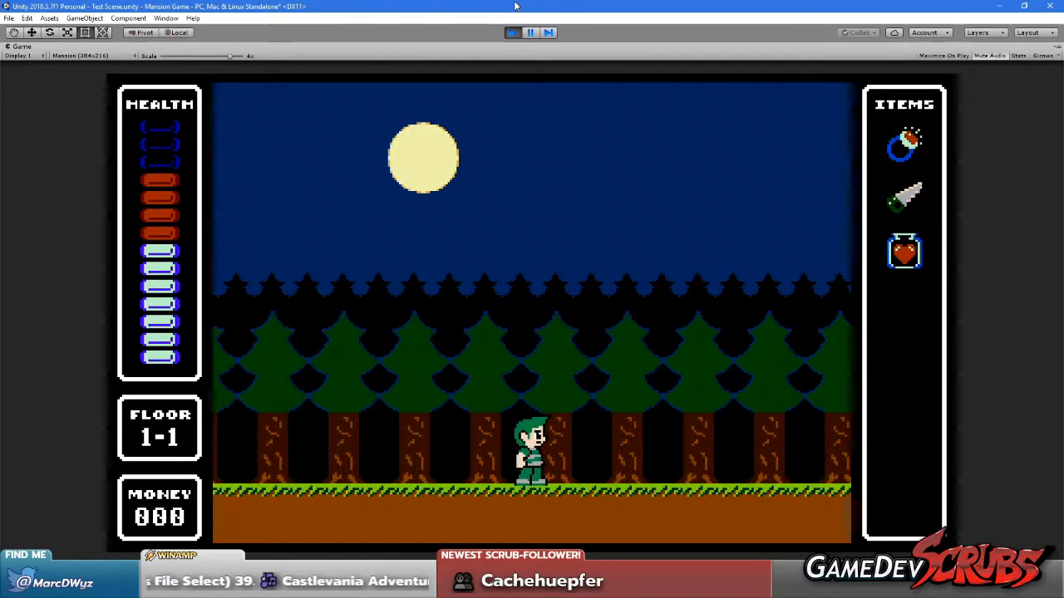
pyautogui.press('Right')
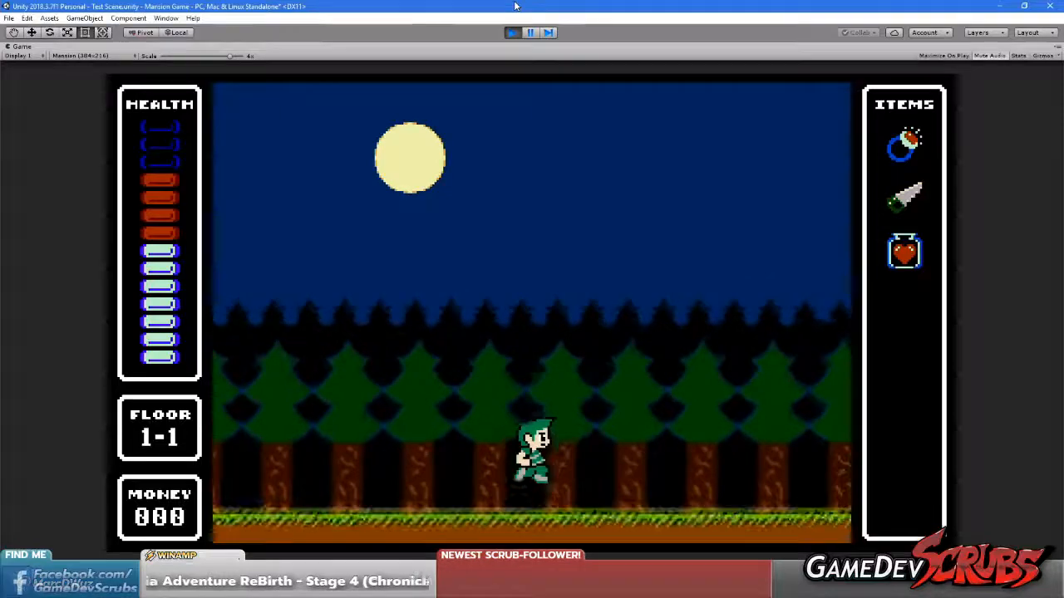
pyautogui.press('Left')
pyautogui.press('Left')
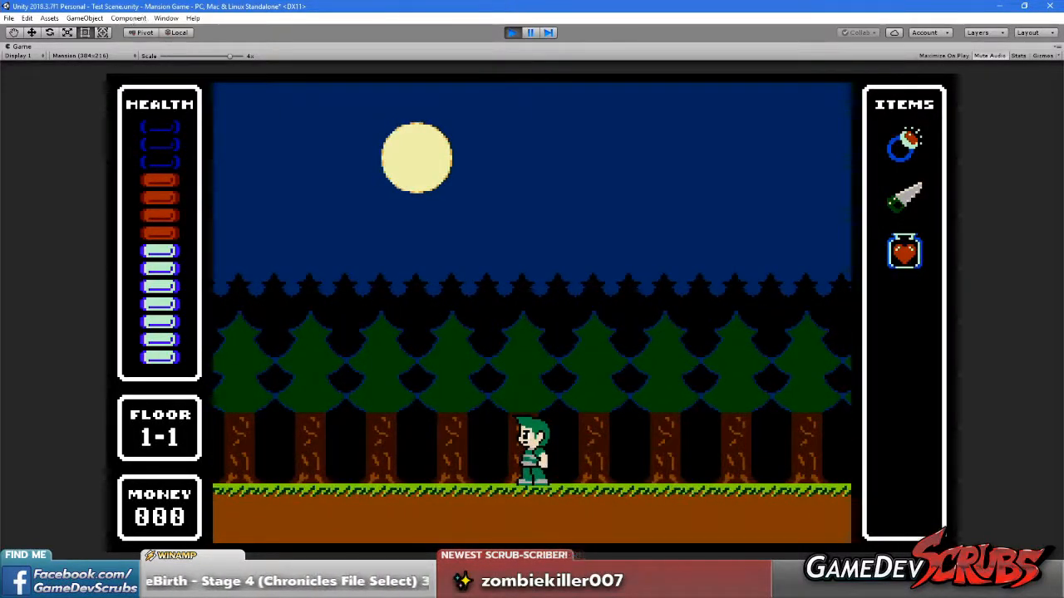
# Restore the editor layout and set Main Camera's Viewport Rect to X 0.25 and W 0.5
pyautogui.rightClick(39, 50)
pyautogui.click(62, 77)
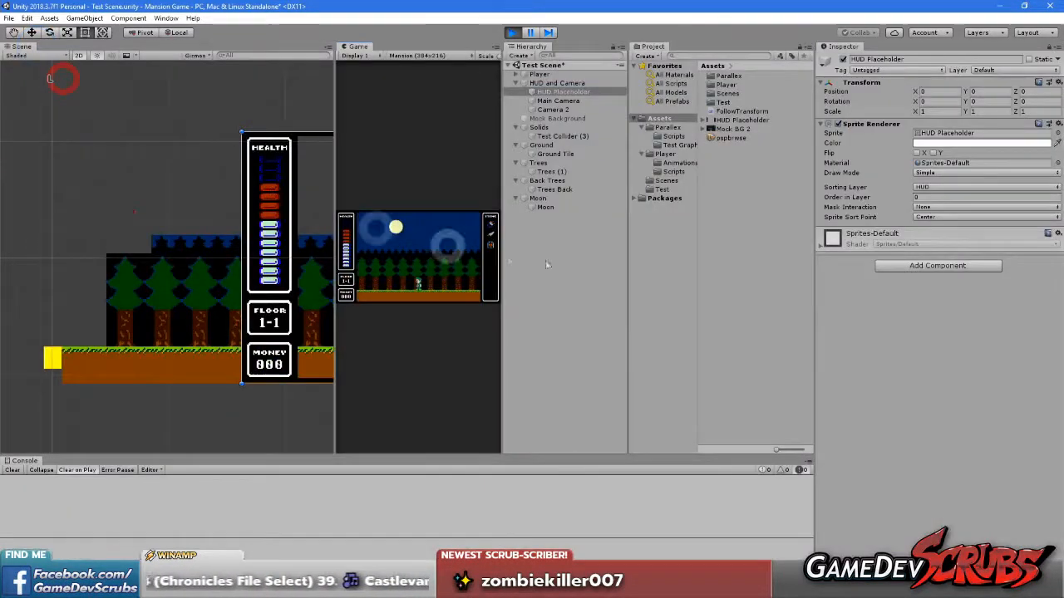
pyautogui.click(558, 101)
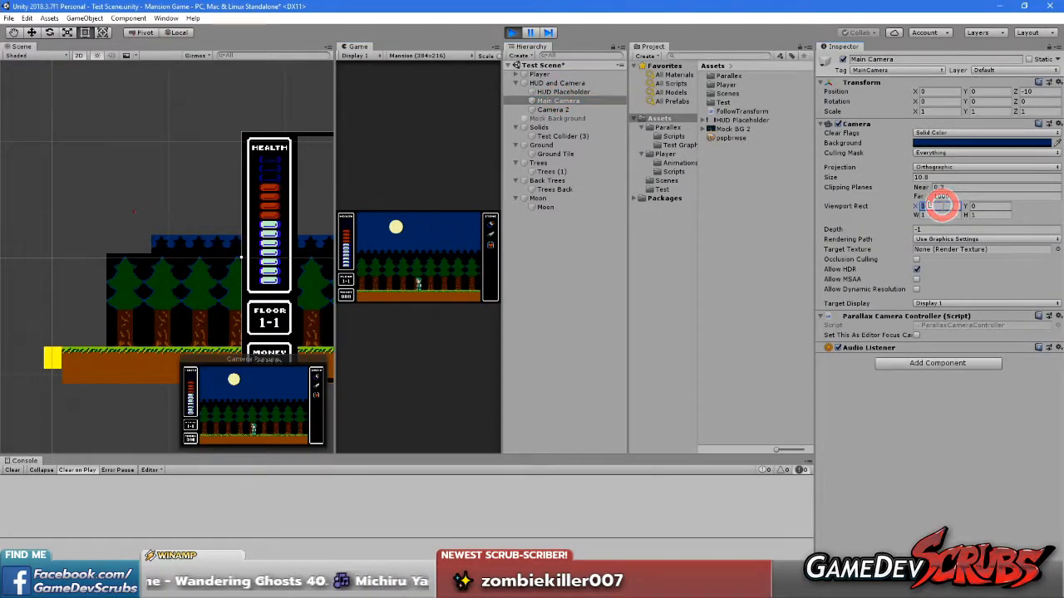
pyautogui.write('0.25')
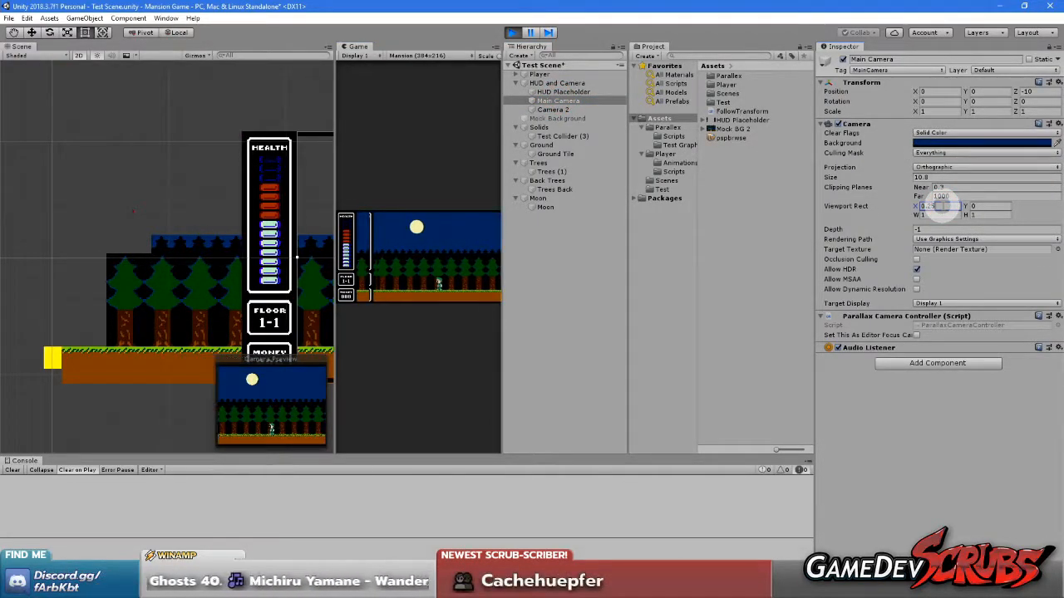
pyautogui.write('0.5')
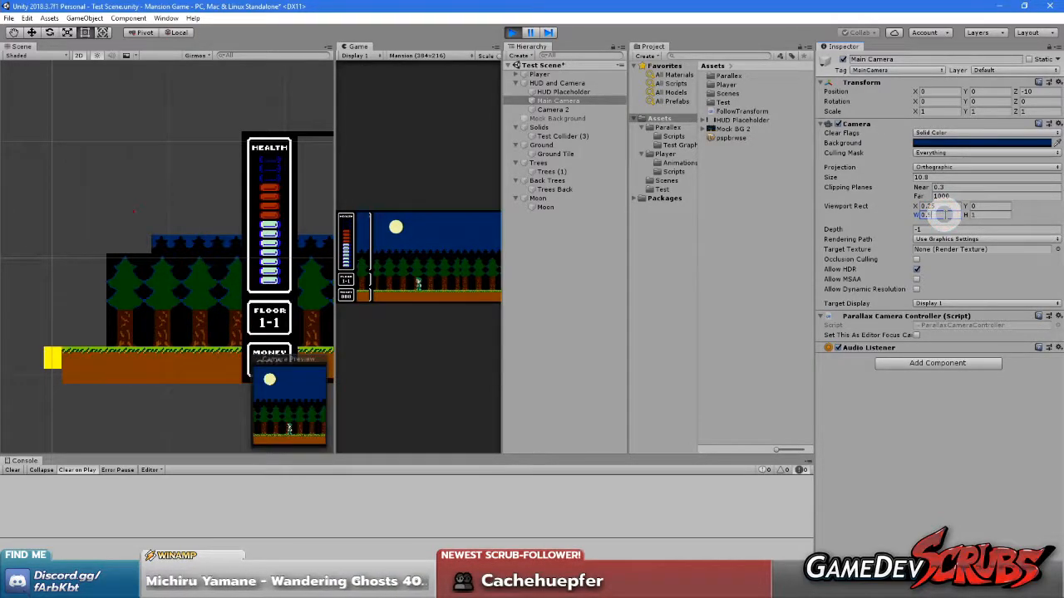
# Maximize the Game view and run the player around the level's left edge to inspect the narrowed camera viewport
pyautogui.rightClick(359, 47)
pyautogui.click(375, 84)
pyautogui.click(423, 202)
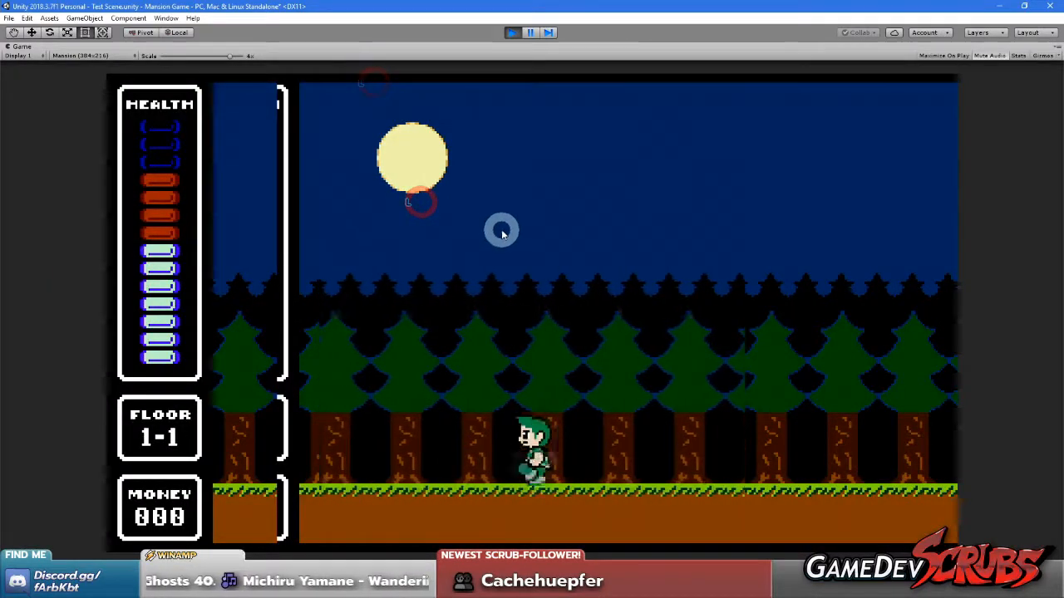
pyautogui.press('Left')
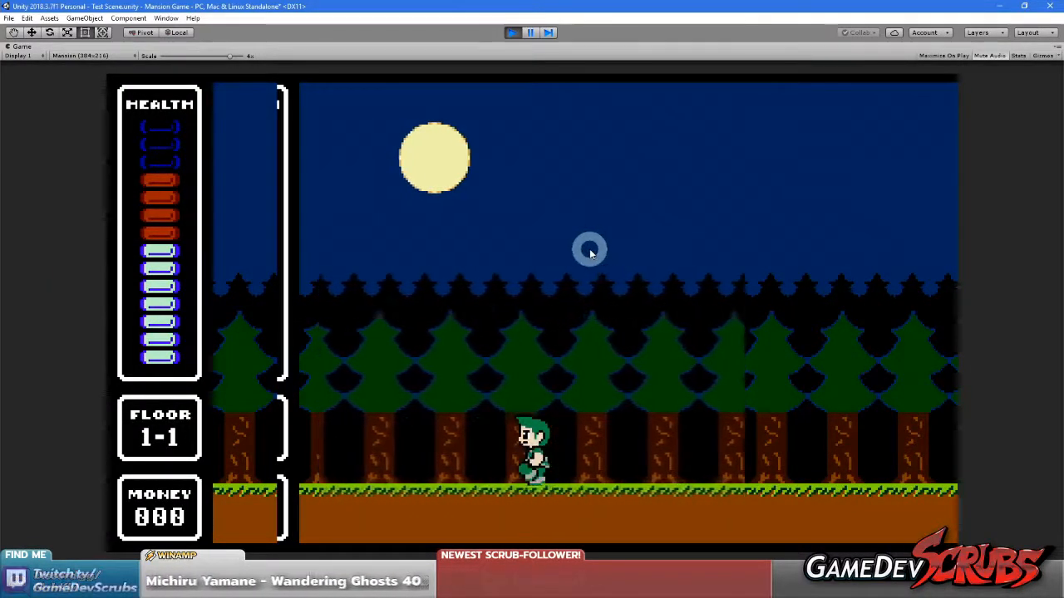
pyautogui.press('Right')
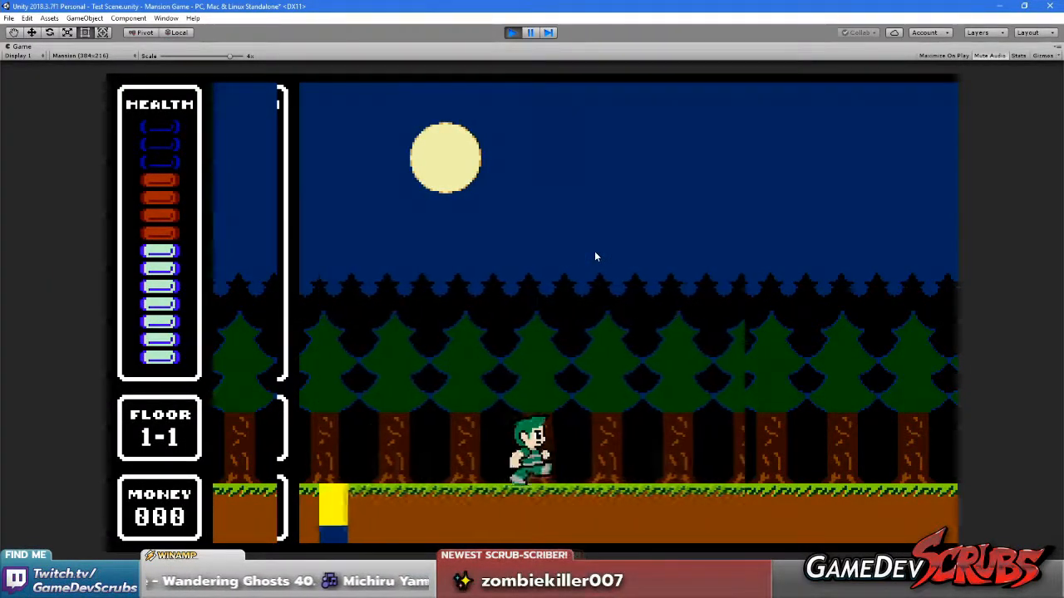
pyautogui.press('Left')
pyautogui.press('Right')
pyautogui.press('Right')
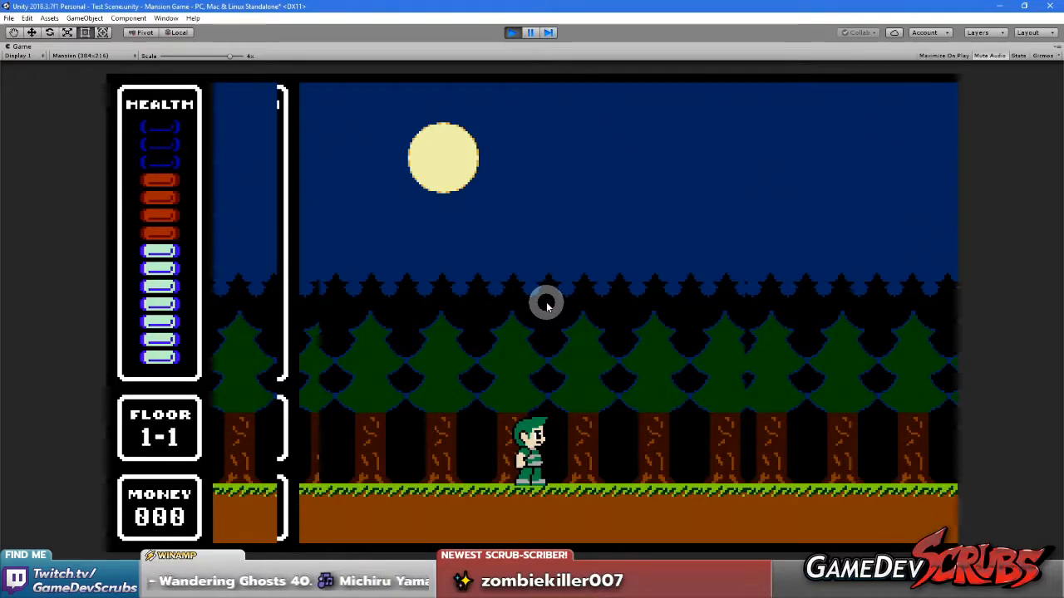
pyautogui.press('Left')
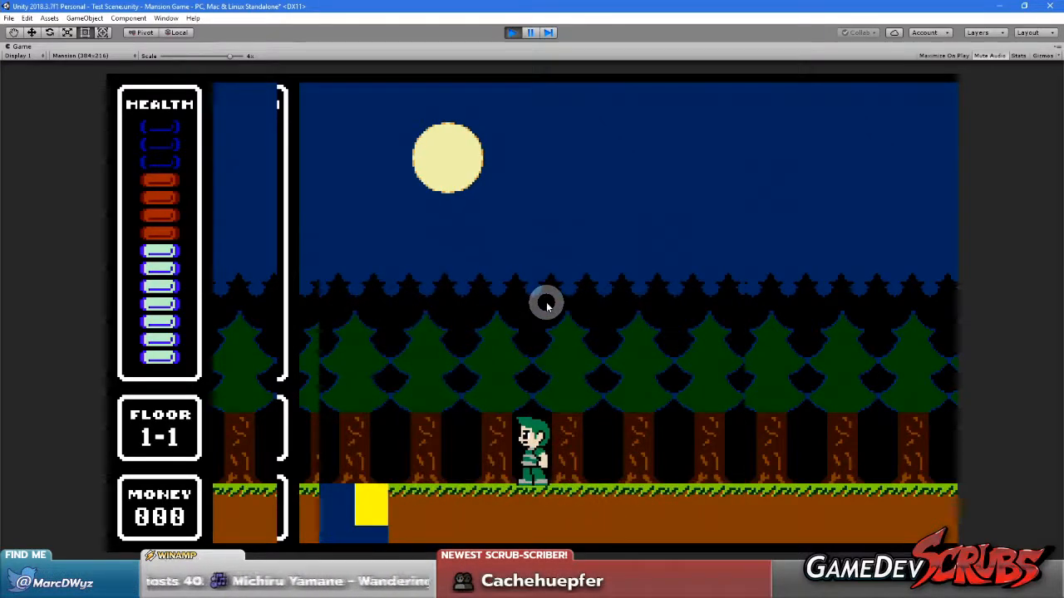
pyautogui.press('Right')
pyautogui.press('Right')
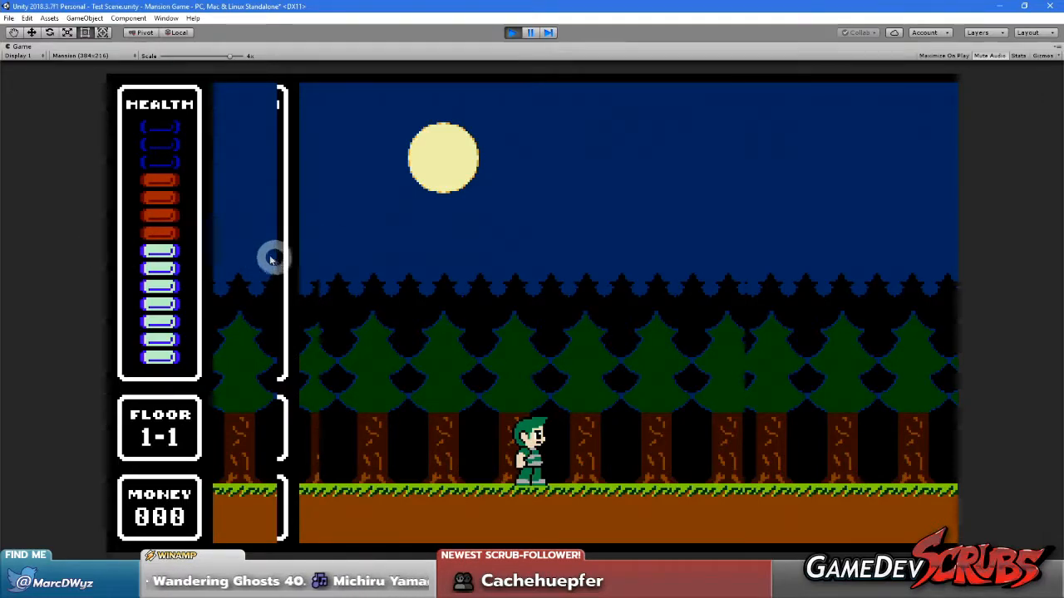
# Restore the editor layout and run the player back and forth while comparing the Scene view with the Game view
pyautogui.rightClick(22, 47)
pyautogui.click(50, 81)
pyautogui.moveTo(139, 242); pyautogui.dragTo(306, 243, button='right')
pyautogui.click(434, 295)
pyautogui.press('Right')
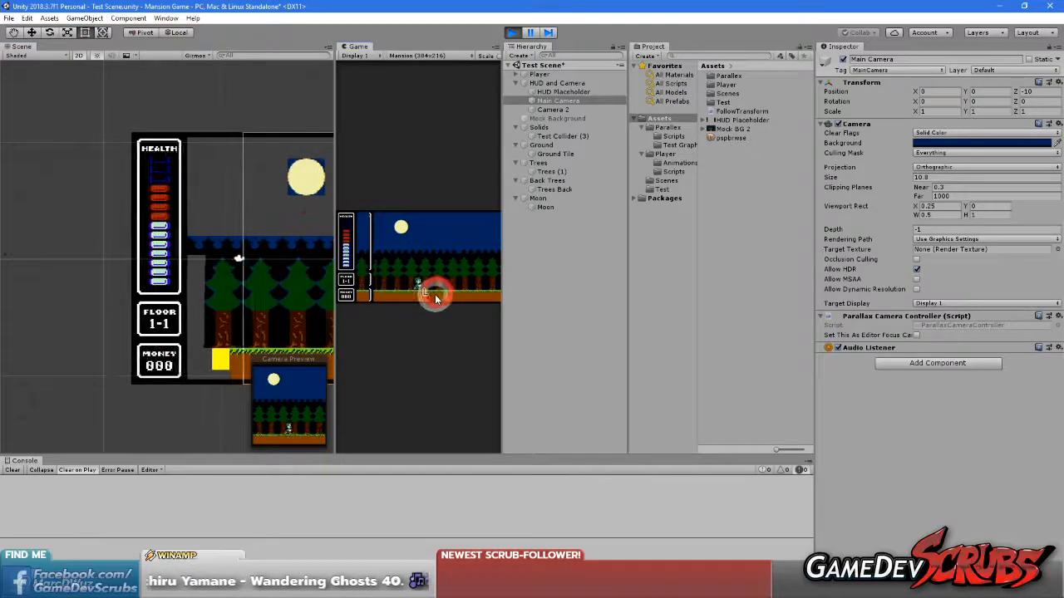
pyautogui.press('Right')
pyautogui.press('Left')
pyautogui.press('Right')
pyautogui.press('Left')
pyautogui.press('Right')
pyautogui.press('Left')
pyautogui.press('Right')
pyautogui.press('Left')
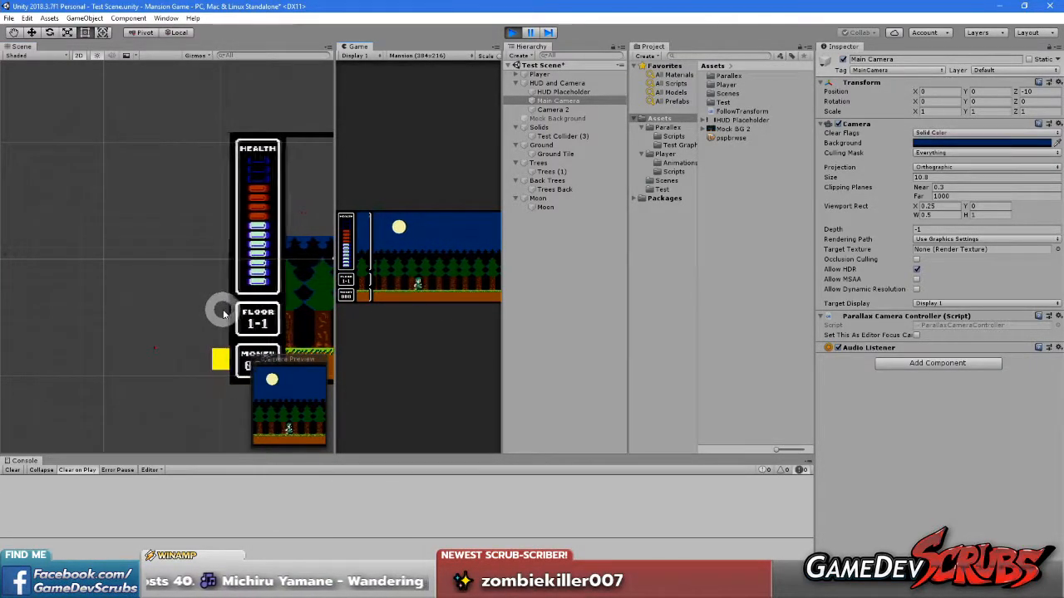
# Frame the whole camera area in the Scene view and run the player to examine the narrowed camera bounds
pyautogui.moveTo(256, 317); pyautogui.dragTo(39, 307, button='right')
pyautogui.scroll(-6, 204, 291)
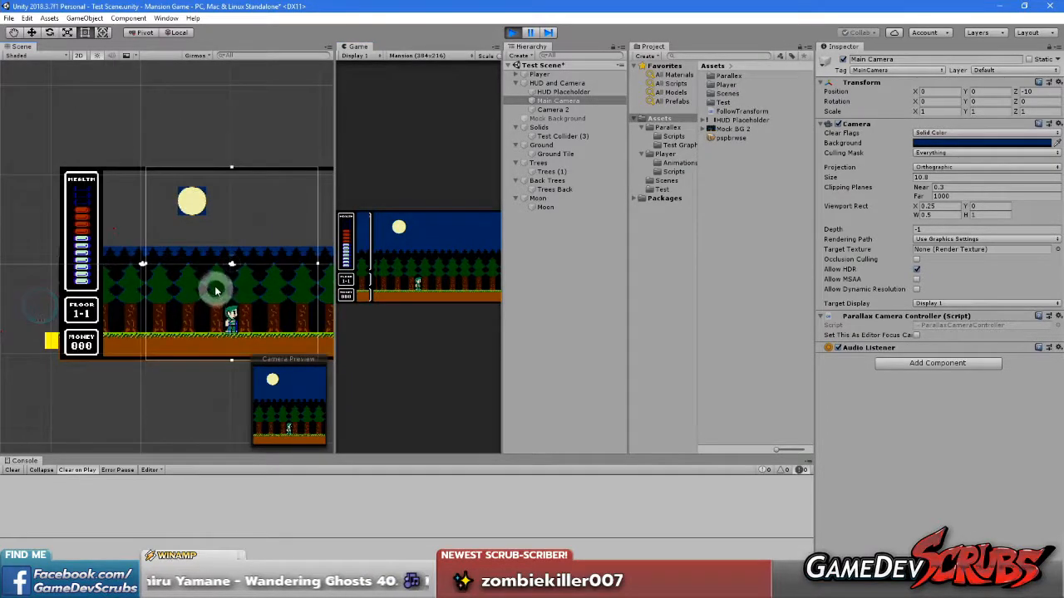
pyautogui.click(446, 285)
pyautogui.press('Left')
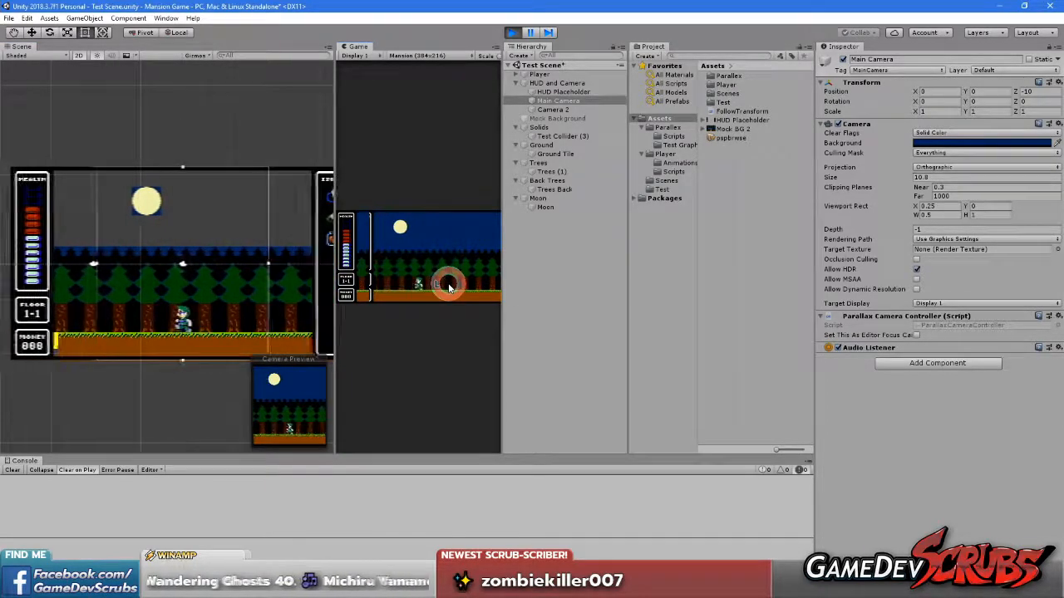
pyautogui.press('Right')
pyautogui.press('ctrl')
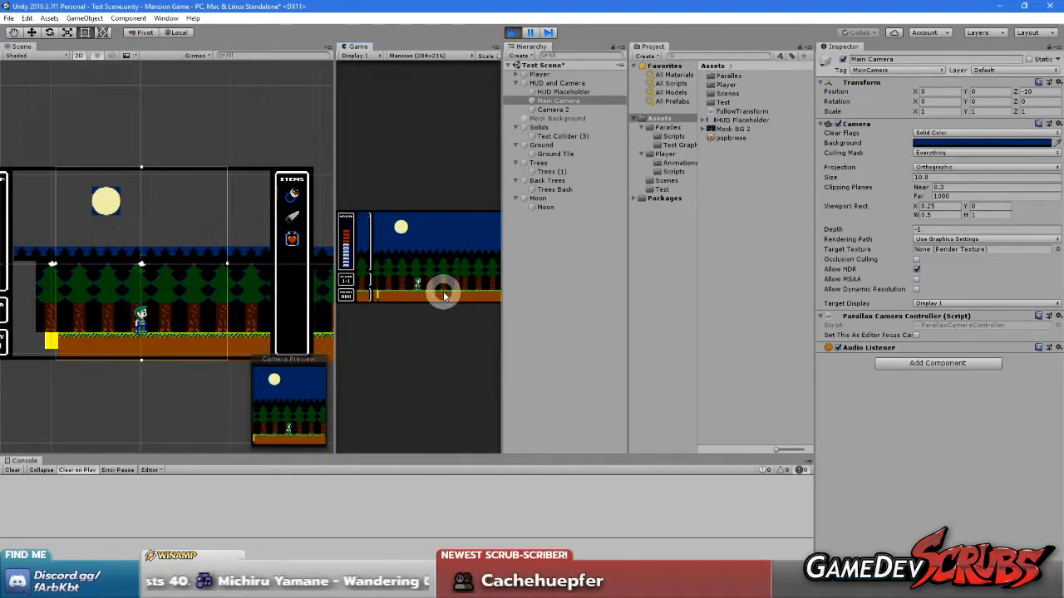
pyautogui.press('Left')
pyautogui.press('Right')
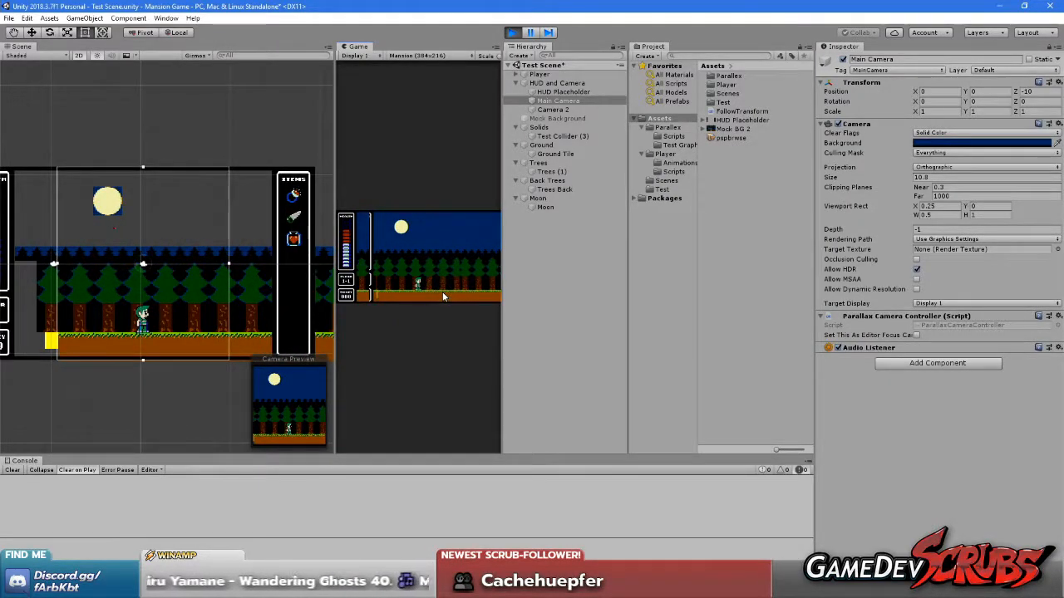
# Maximize the Game view to examine the edge of the narrowed viewport, and restore the editor layout
pyautogui.rightClick(353, 48)
pyautogui.click(375, 81)
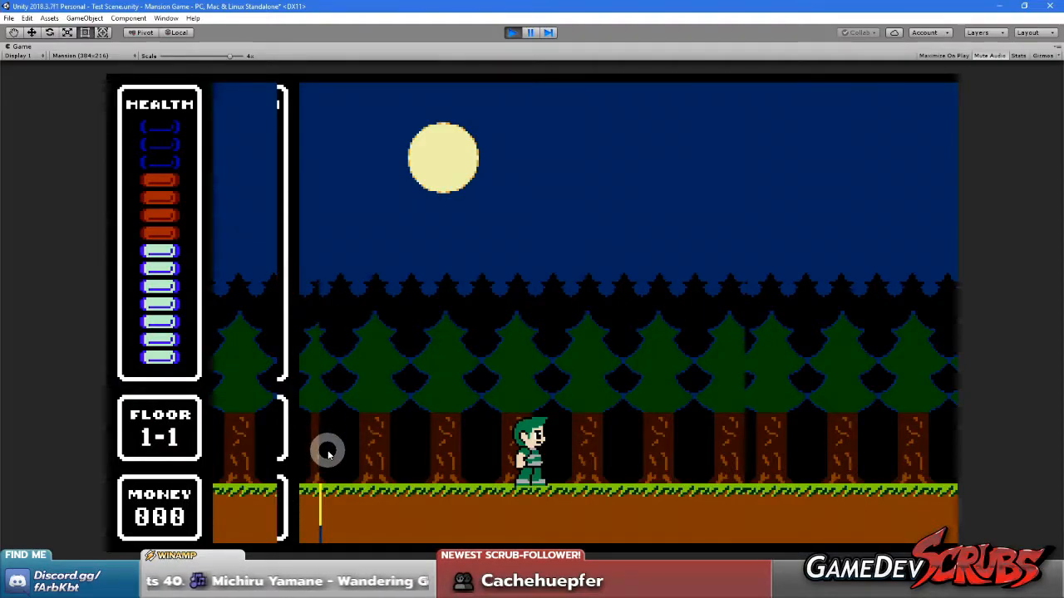
pyautogui.rightClick(25, 48)
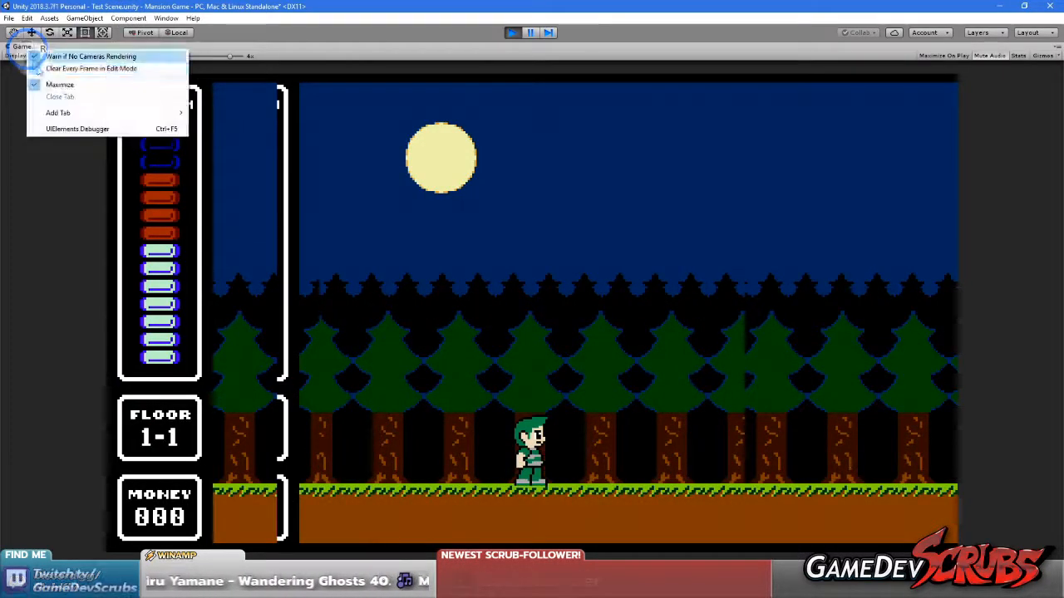
pyautogui.click(60, 84)
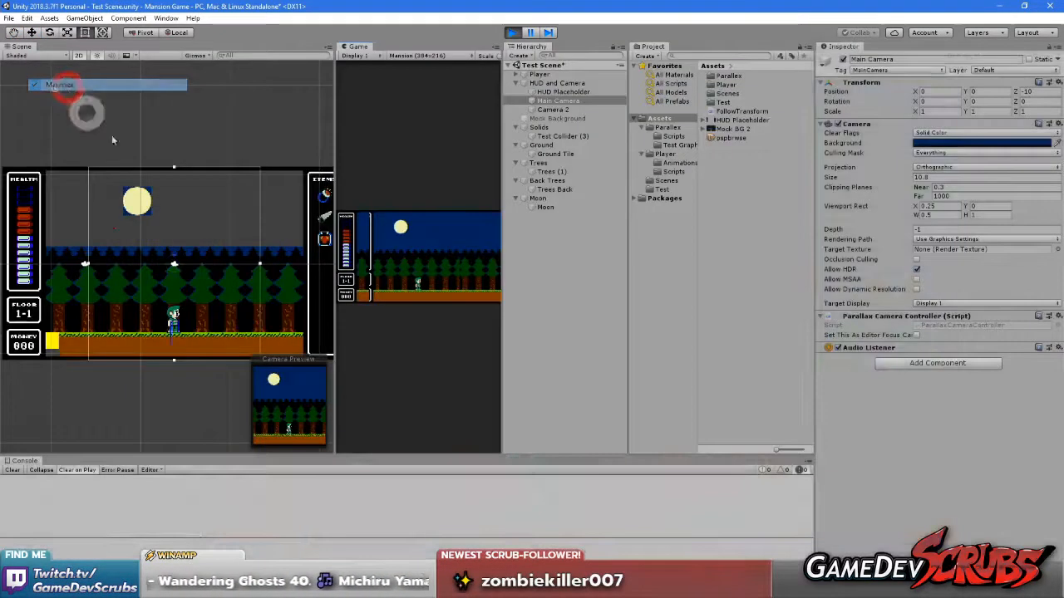
# Run the player to the level's left edge and back, jumping, to compare the camera bounds with the rendered image
pyautogui.click(426, 278)
pyautogui.press('Left')
pyautogui.press('Right')
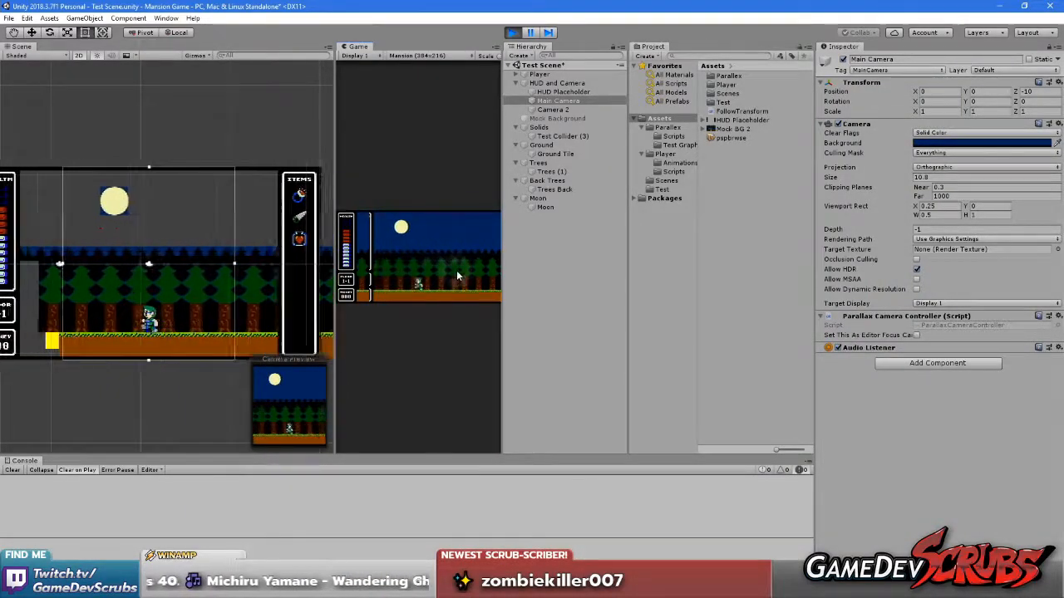
pyautogui.press('Left')
pyautogui.press('Left')
pyautogui.press('Right')
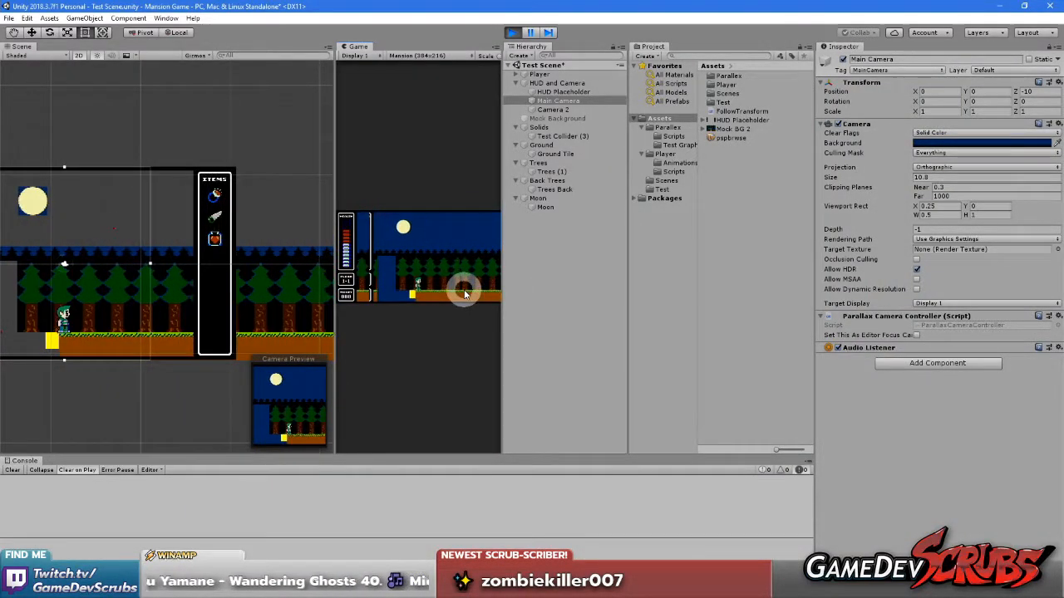
pyautogui.press('Right')
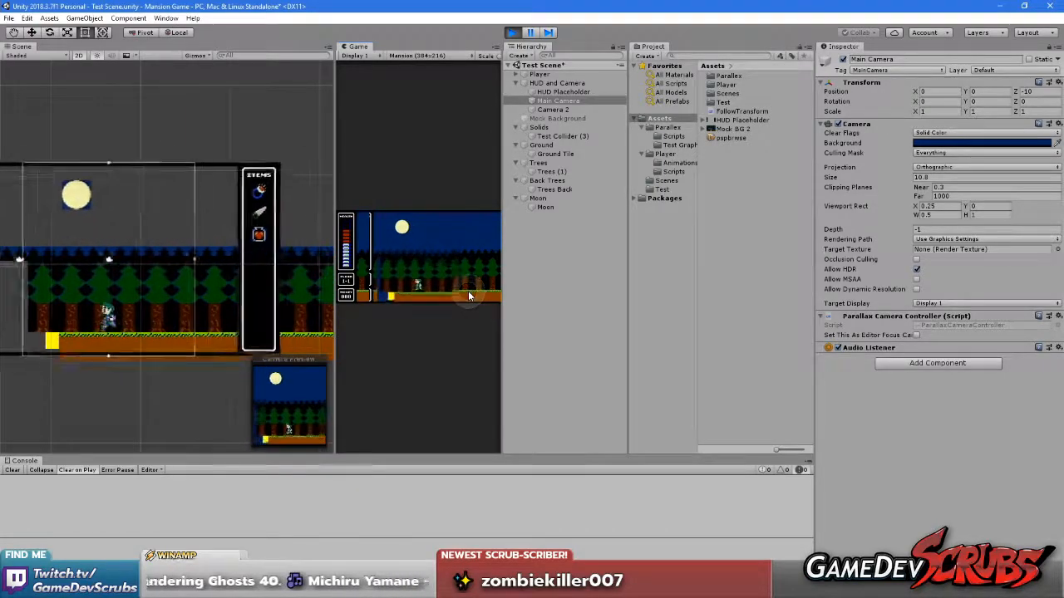
pyautogui.press('Right')
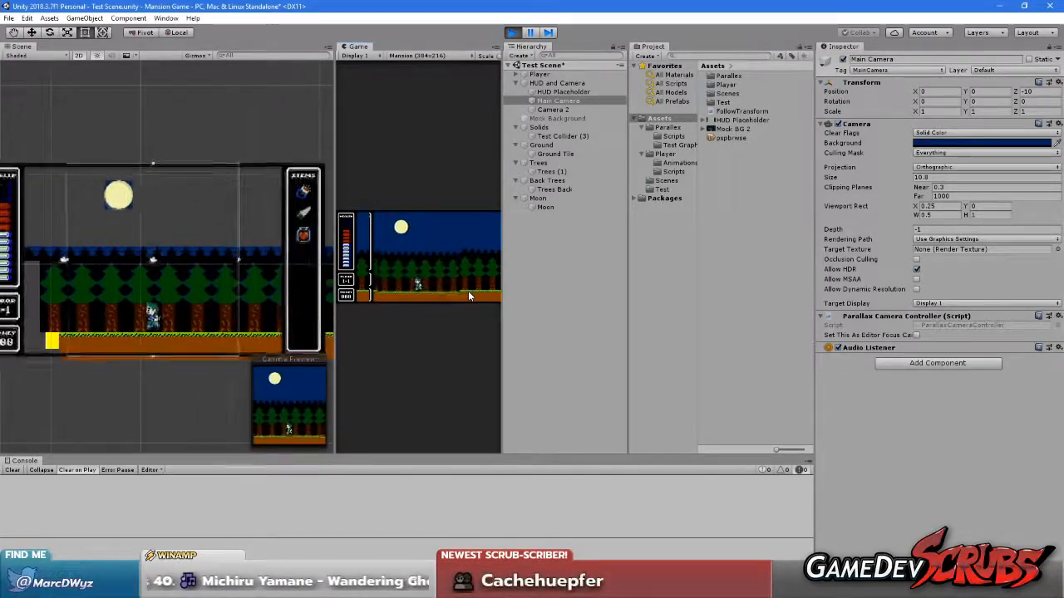
pyautogui.press('Right')
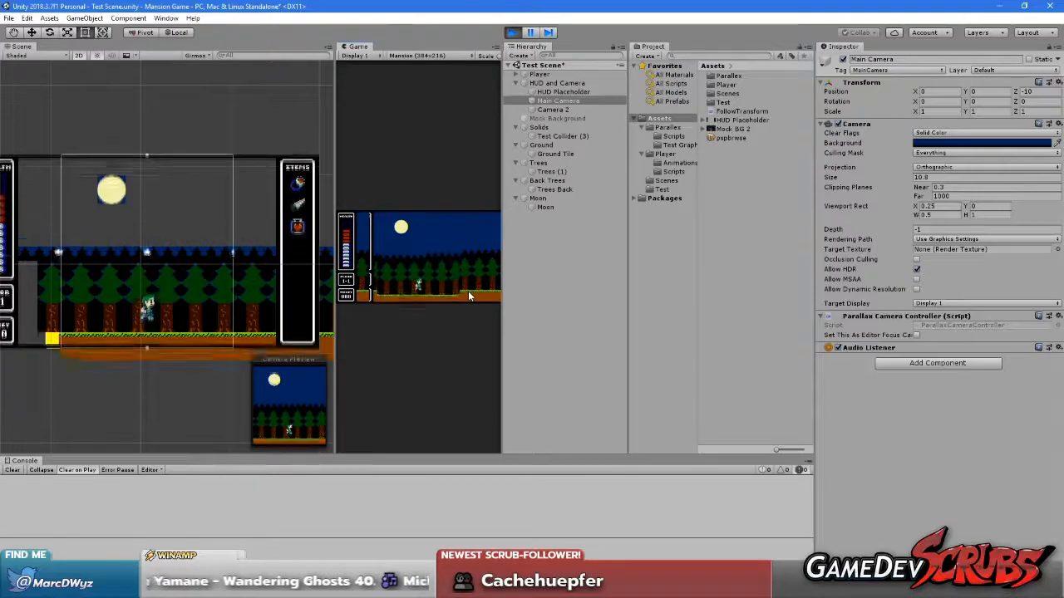
pyautogui.press('Left')
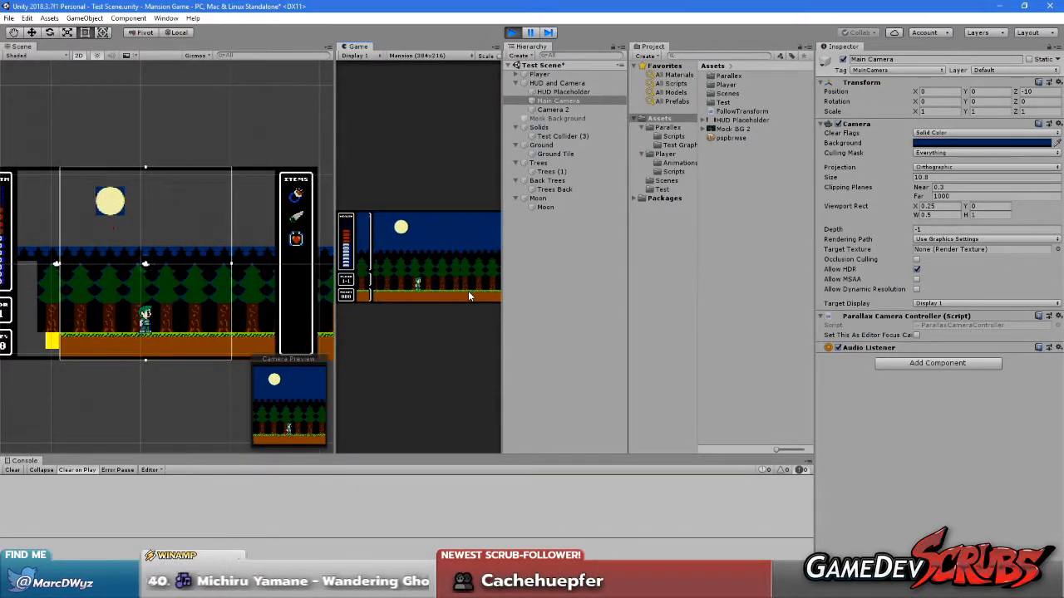
# Close the existing Game view and add a new one docked alongside the Scene view
pyautogui.rightClick(357, 46)
pyautogui.click(387, 91)
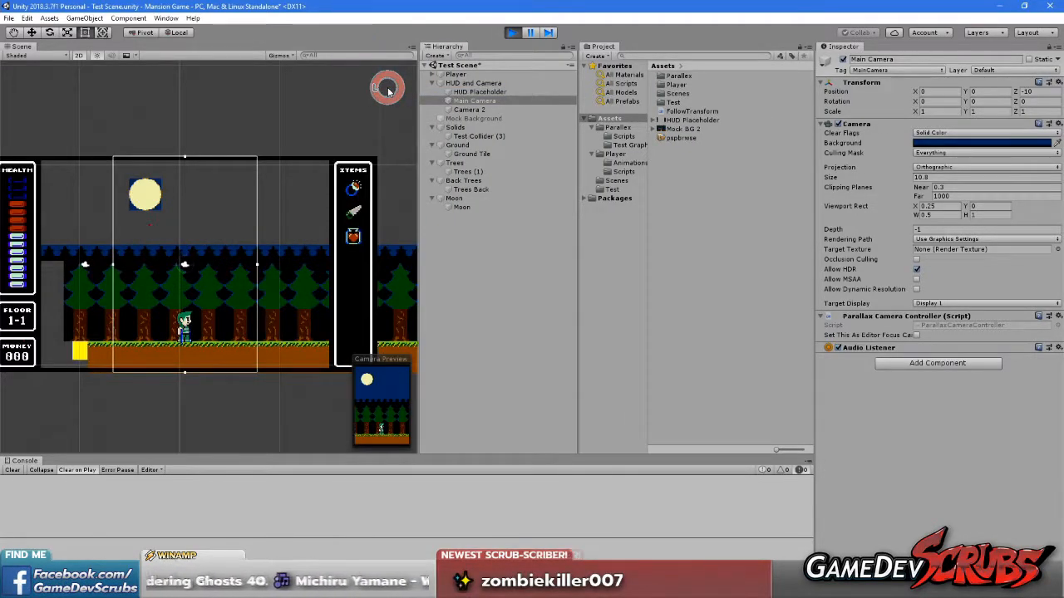
pyautogui.rightClick(17, 48)
pyautogui.moveTo(72, 80)
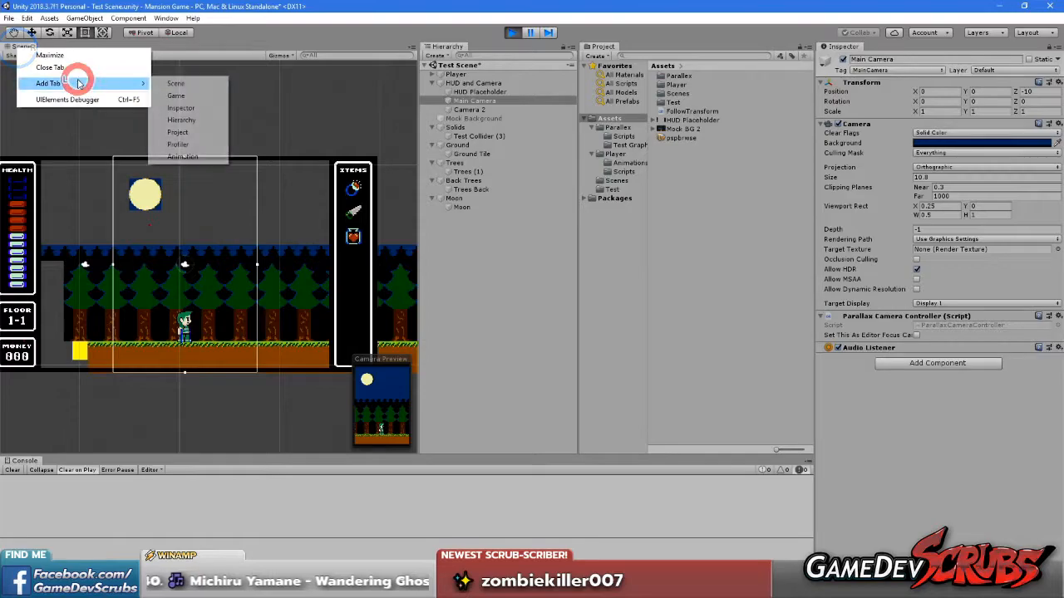
pyautogui.click(181, 94)
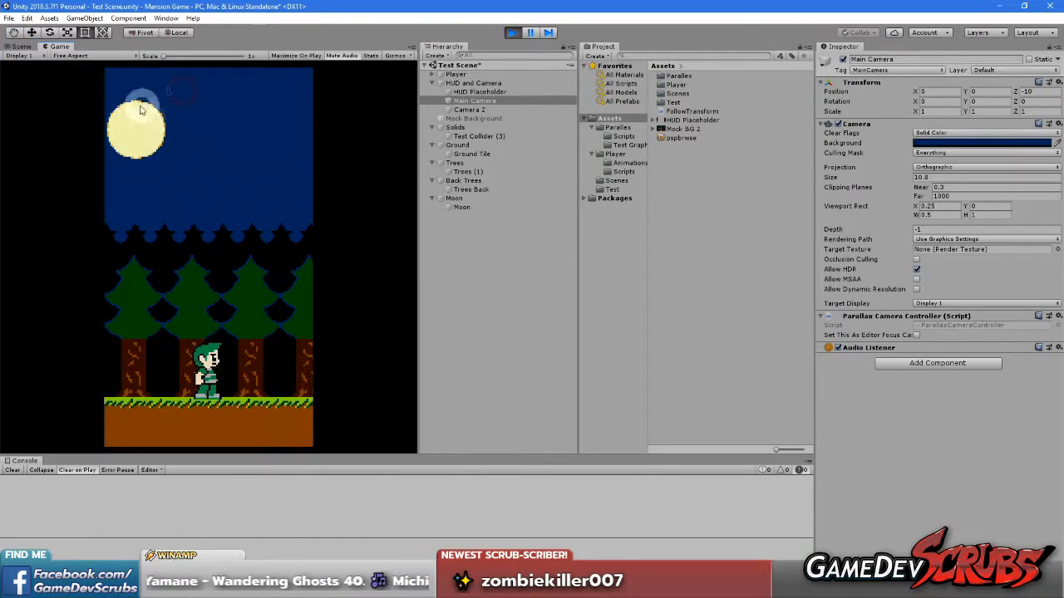
# Maximize the new Free Aspect Game view and run the player right to check the cropped scene
pyautogui.rightClick(56, 46)
pyautogui.click(84, 79)
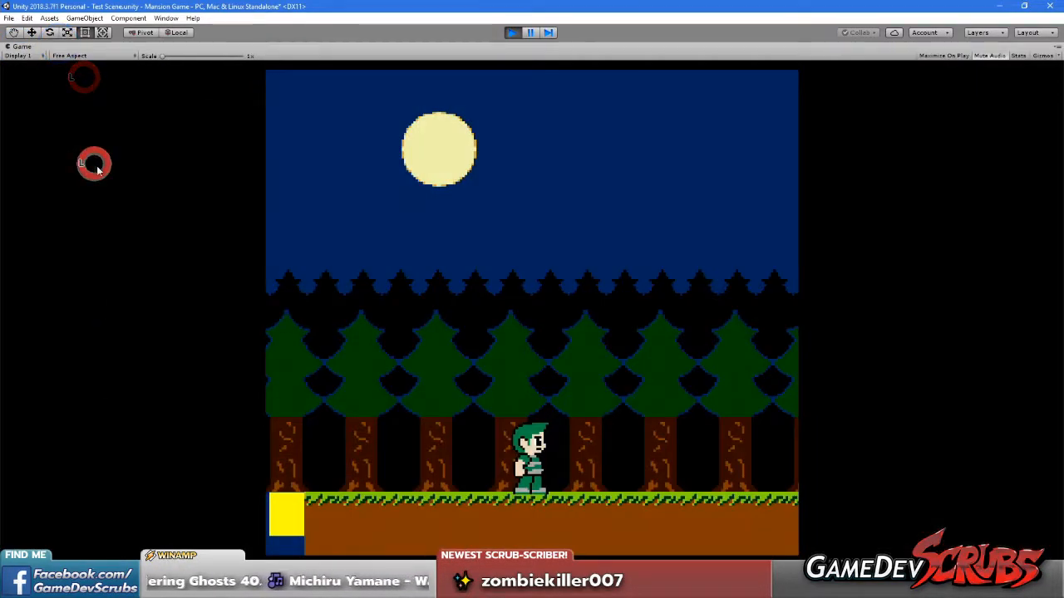
pyautogui.press('Right')
pyautogui.click(435, 300)
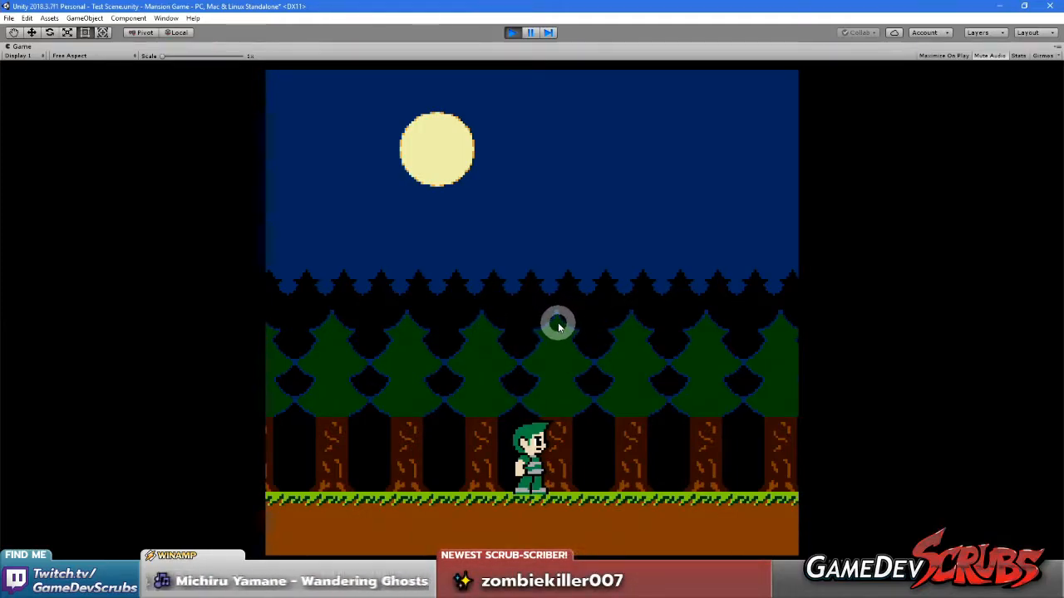
# Run the player back and forth to check the cropped scene with the Game view kept at Free Aspect
pyautogui.press('a')
pyautogui.press('d')
pyautogui.press('d')
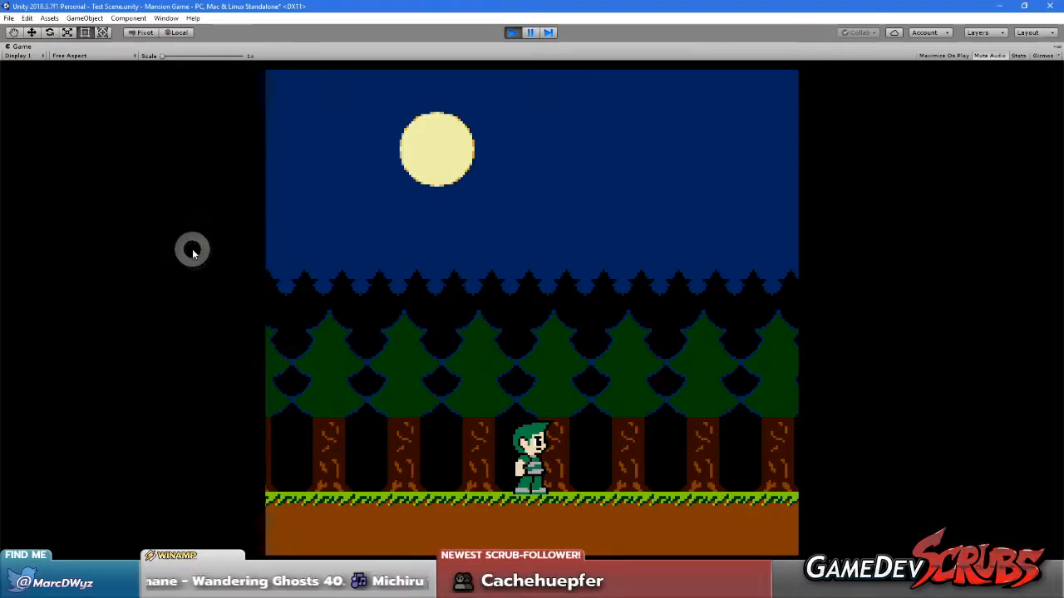
pyautogui.click(90, 57)
pyautogui.click(87, 80)
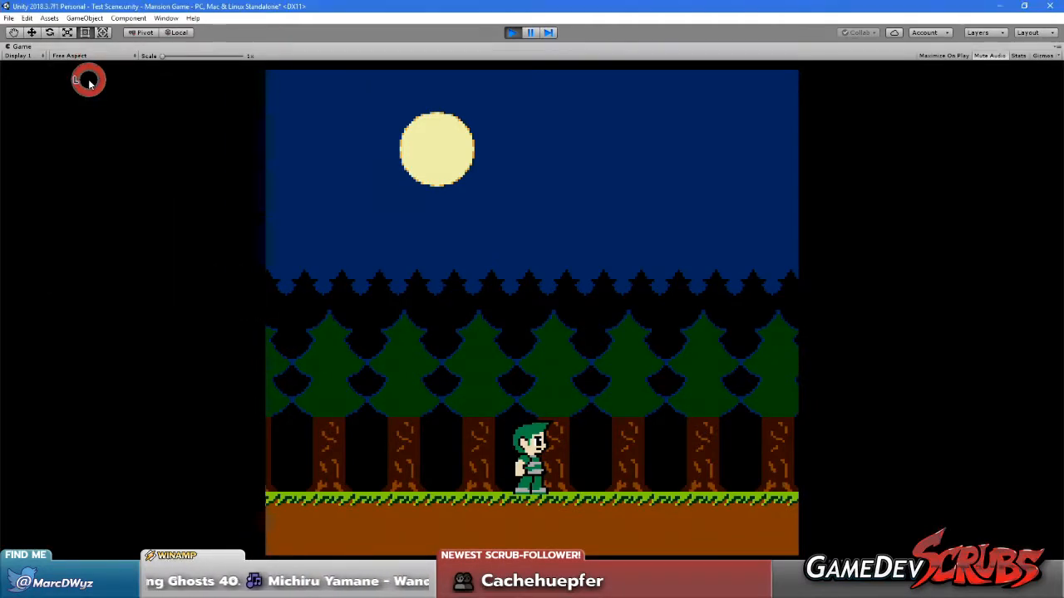
# Set the Game view resolution to Mansion (384x216) and run the player to check the cropped scene
pyautogui.click(80, 55)
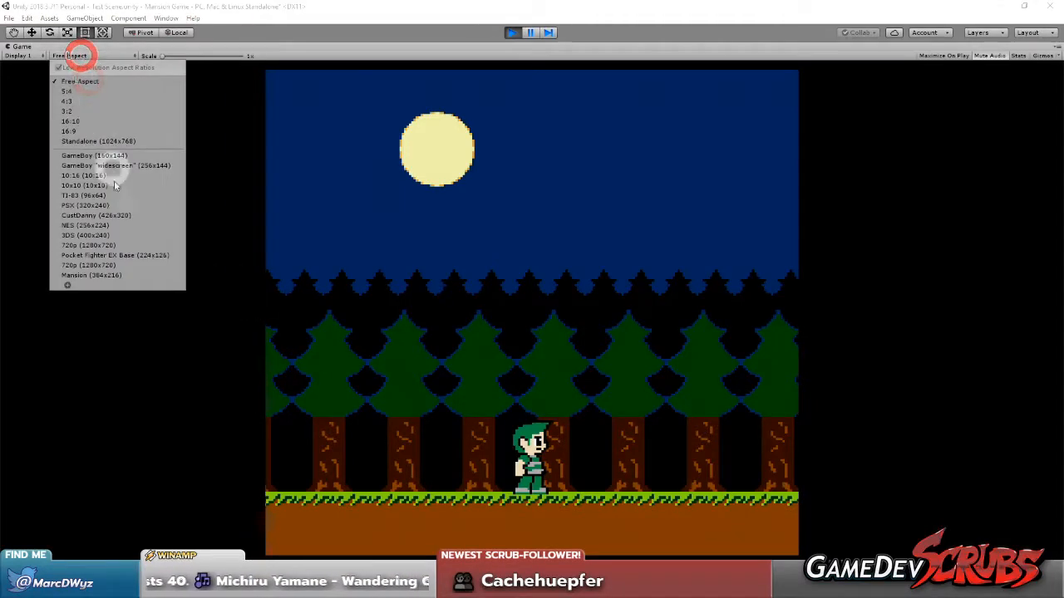
pyautogui.click(119, 278)
pyautogui.click(297, 280)
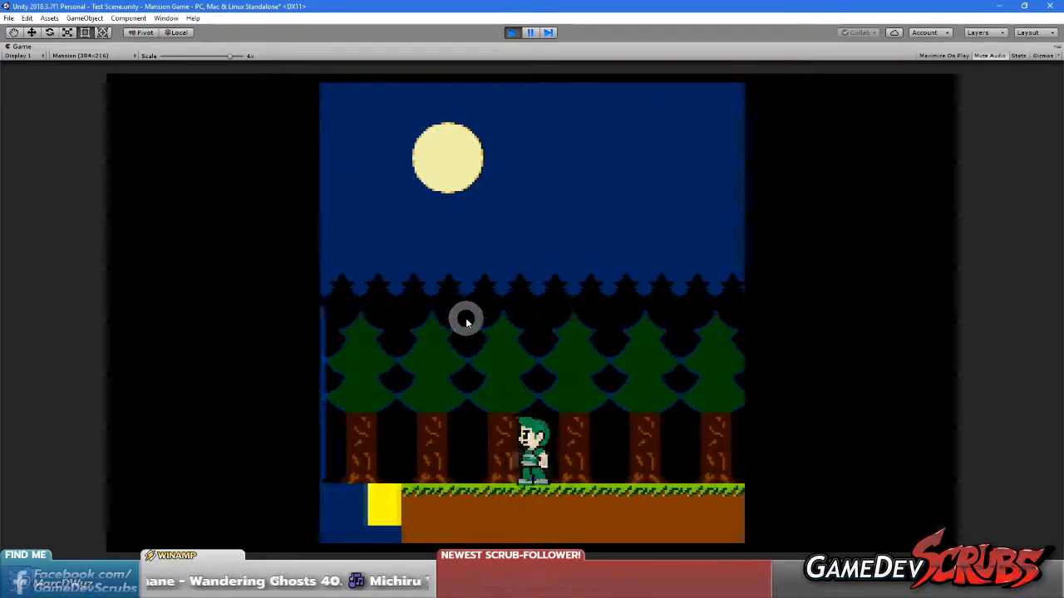
pyautogui.press('Right')
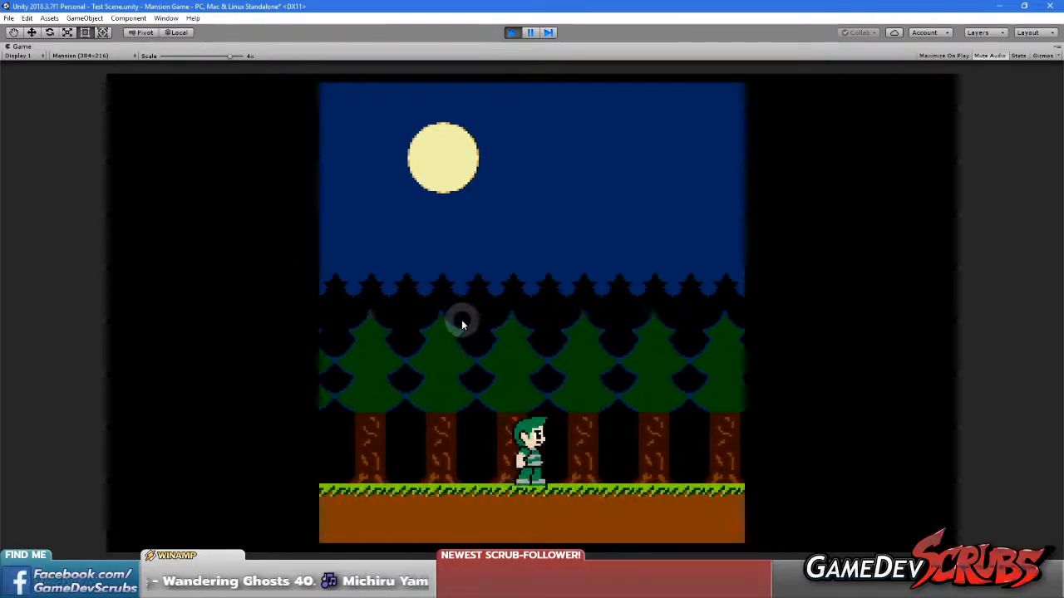
# Set the Game view aspect ratio to 5:4, check the cropped scene, and restore the editor layout
pyautogui.click(75, 55)
pyautogui.click(86, 90)
pyautogui.click(505, 355)
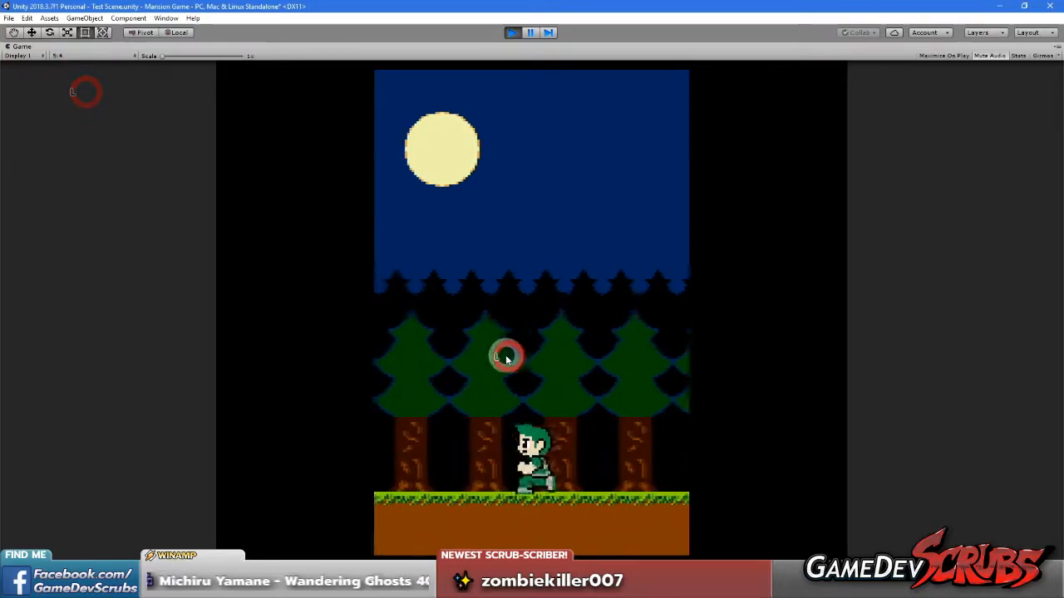
pyautogui.rightClick(18, 47)
pyautogui.click(43, 82)
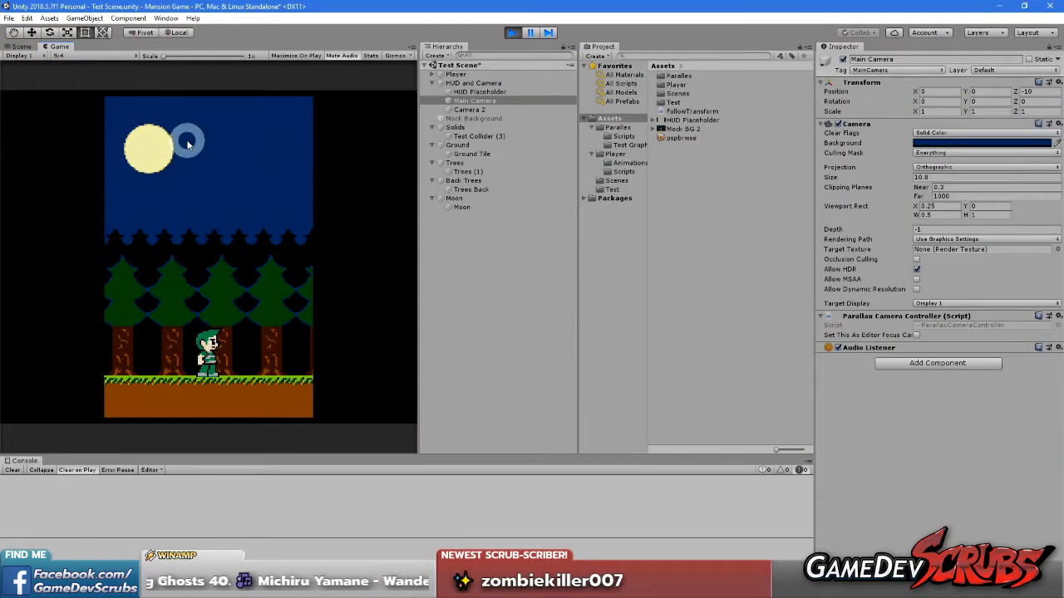
# Inspect Main Camera's bounds around the moon and trees in the Scene view, and restart play mode
pyautogui.click(22, 46)
pyautogui.moveTo(140, 187); pyautogui.dragTo(246, 199, button='middle')
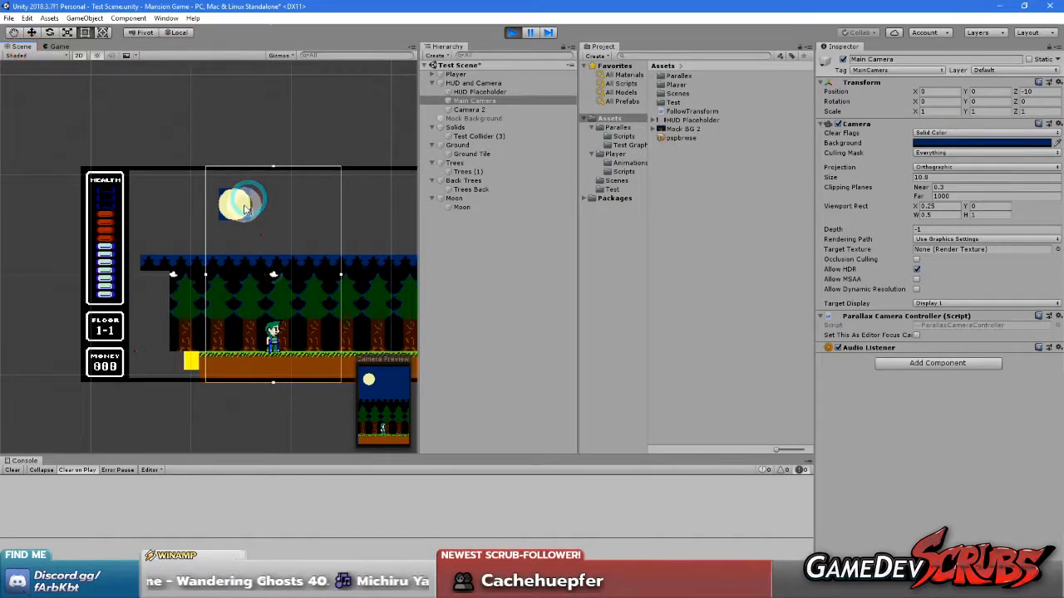
pyautogui.click(511, 31)
pyautogui.click(511, 31)
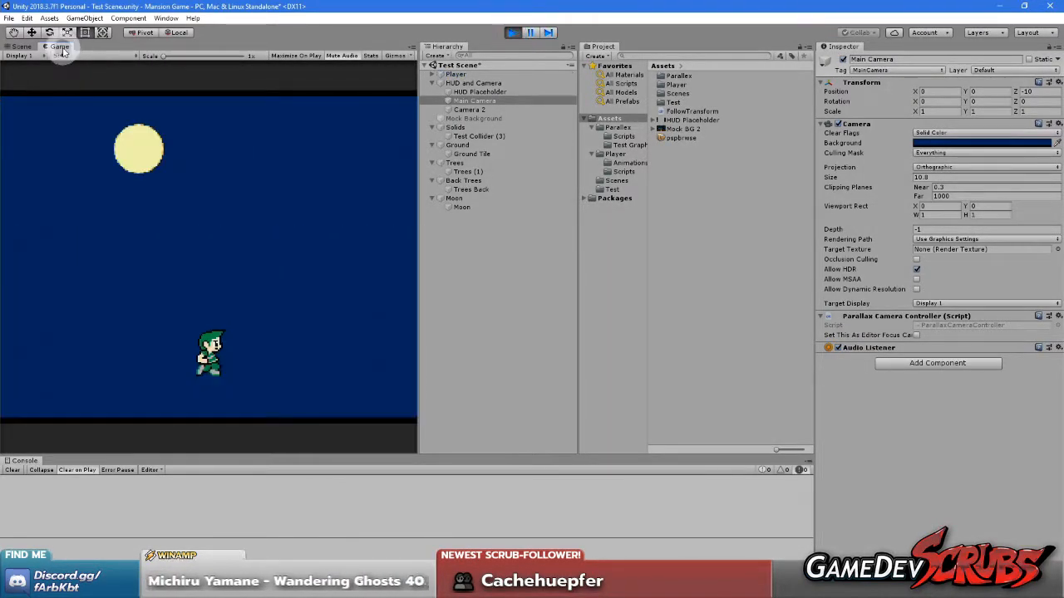
# Run the player left in the Game view with the full-width viewport, and maximize the view
pyautogui.click(283, 237)
pyautogui.press('Left')
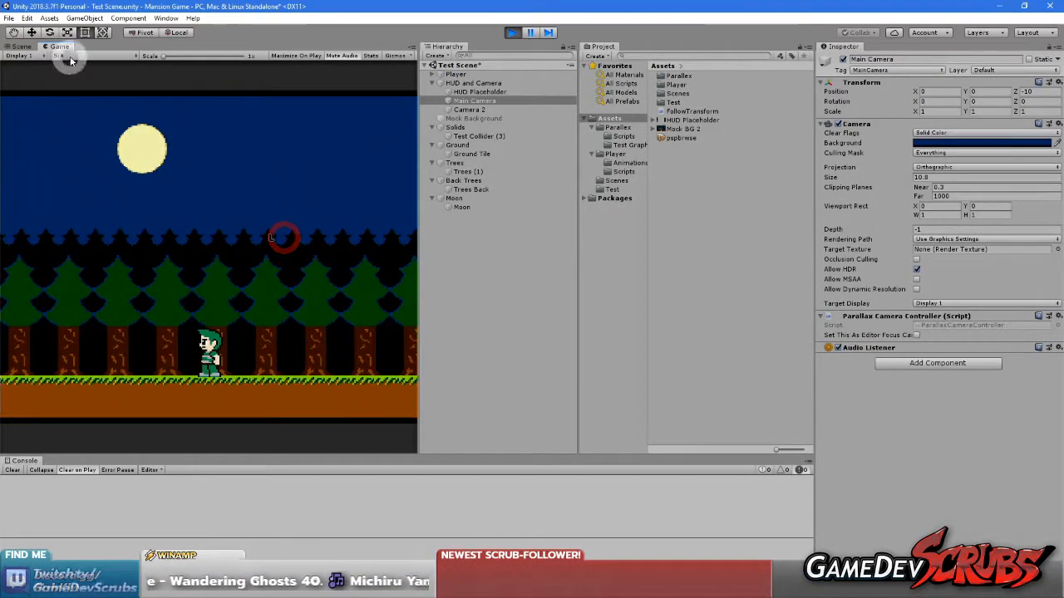
pyautogui.click(142, 231)
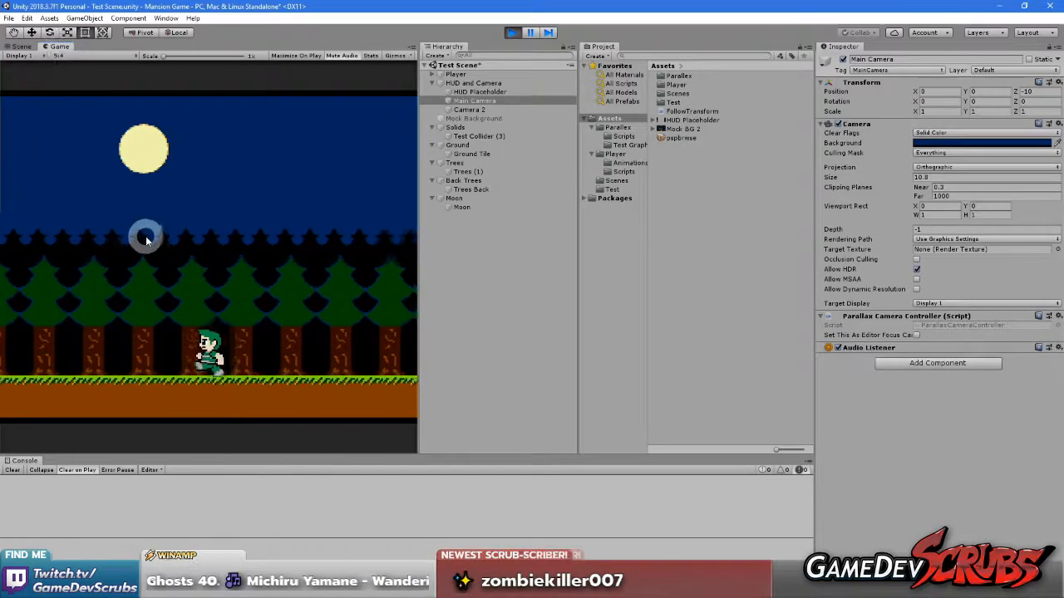
pyautogui.rightClick(60, 47)
pyautogui.click(79, 81)
pyautogui.click(278, 273)
# Run the player back and forth near the level's left edge to check the parallax, and restore the editor layout
pyautogui.press('Right')
pyautogui.press('Left')
pyautogui.press('Right')
pyautogui.press('Left')
pyautogui.press('Right')
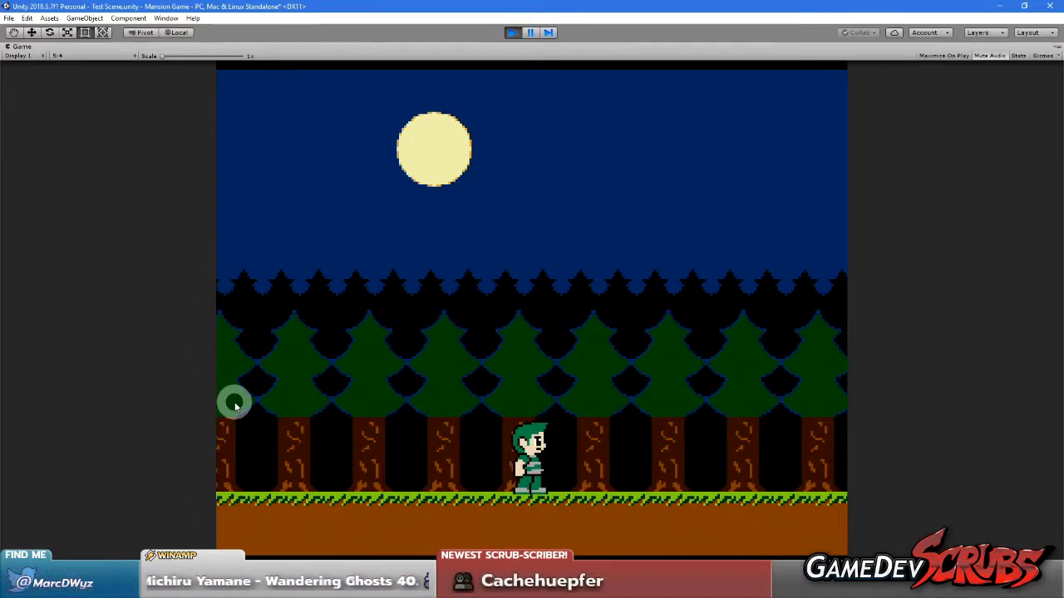
pyautogui.press('Left')
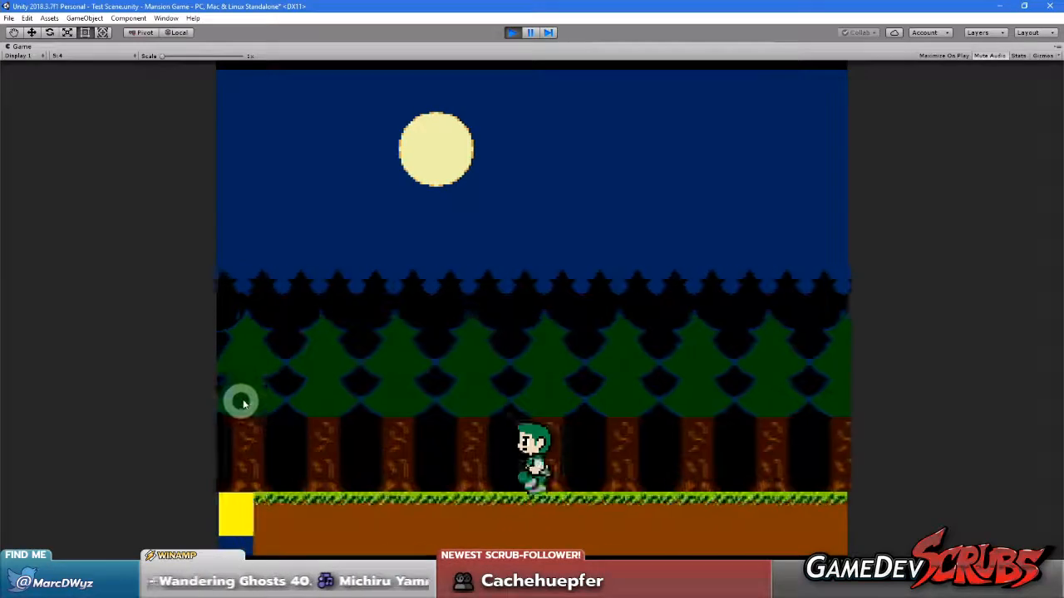
pyautogui.press('Right')
pyautogui.press('Left')
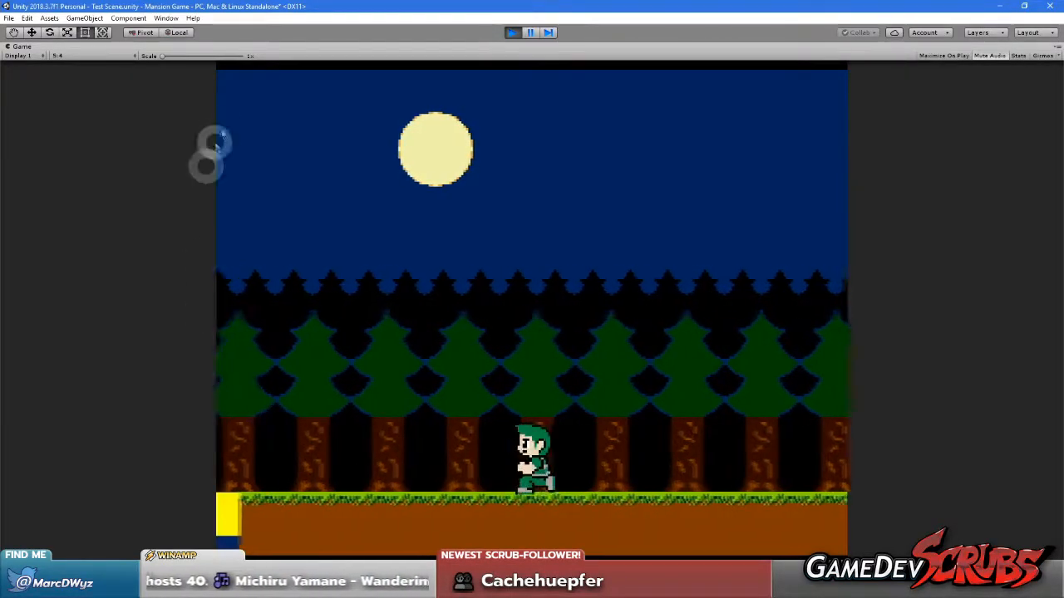
pyautogui.rightClick(25, 47)
pyautogui.click(52, 81)
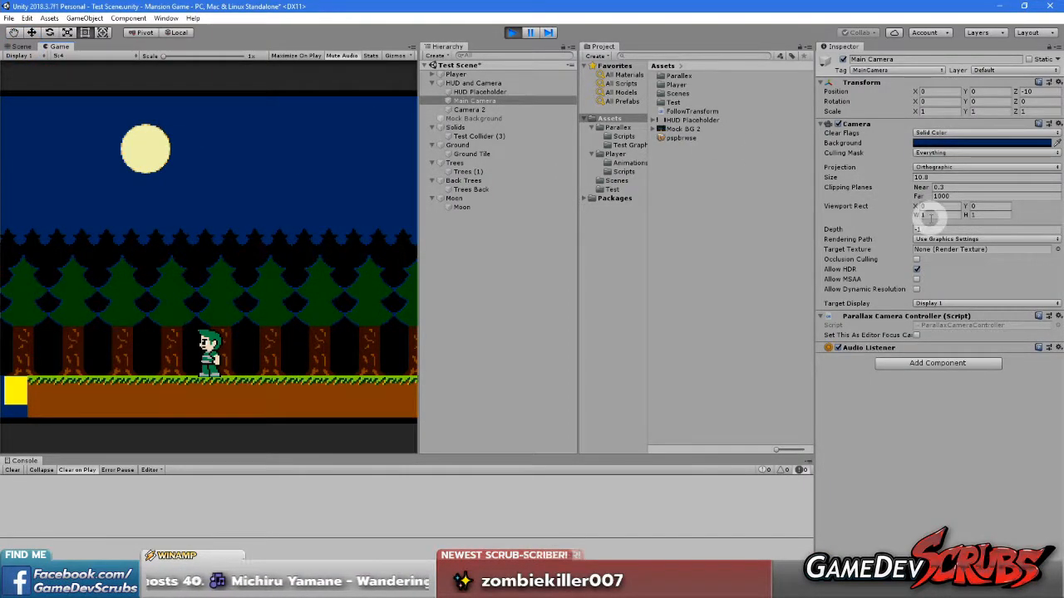
# Maximize the Game view, compare the tree layers' alignment at the image's left edge while running the player, and stop play mode
pyautogui.rightClick(65, 47)
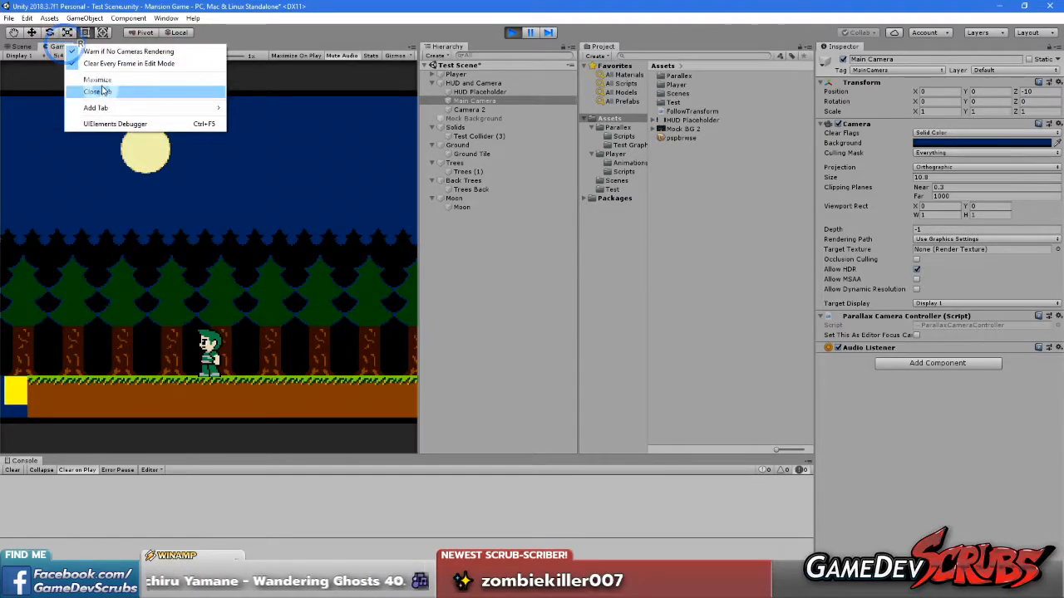
pyautogui.click(100, 86)
pyautogui.click(290, 241)
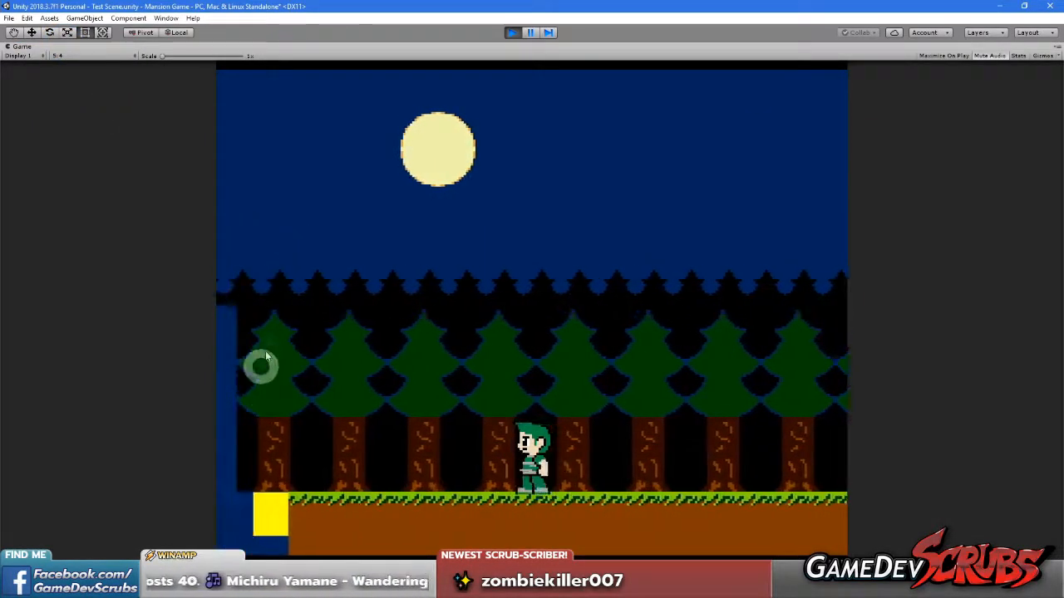
pyautogui.press('Right')
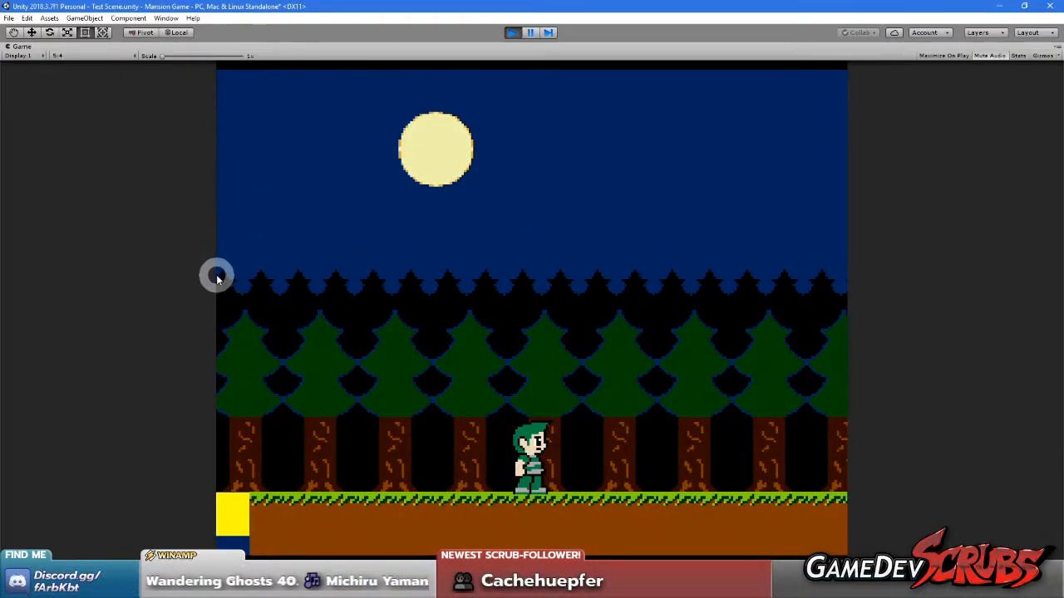
pyautogui.press('Right')
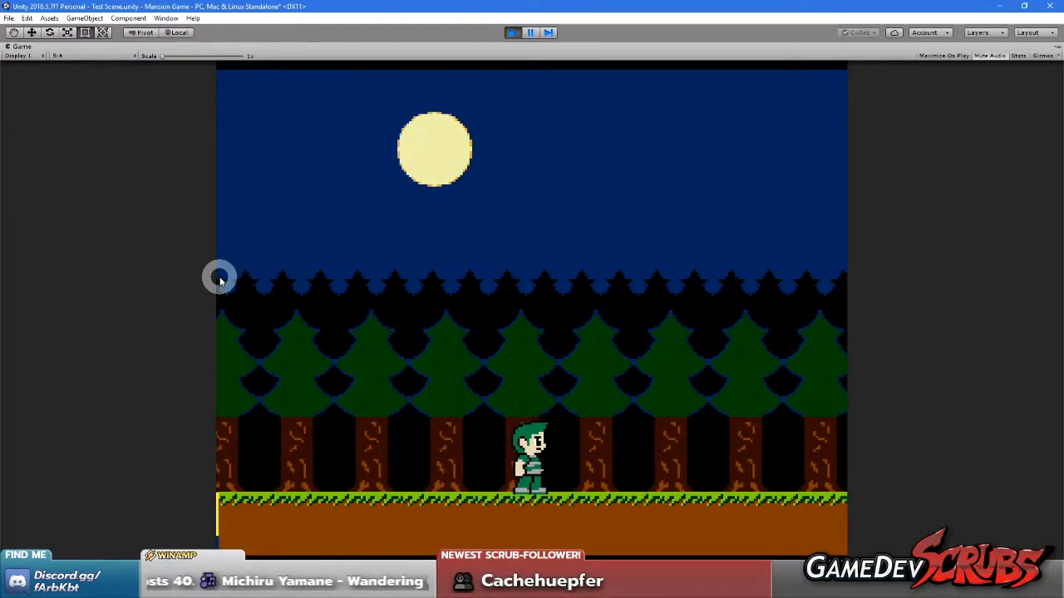
pyautogui.press('Right')
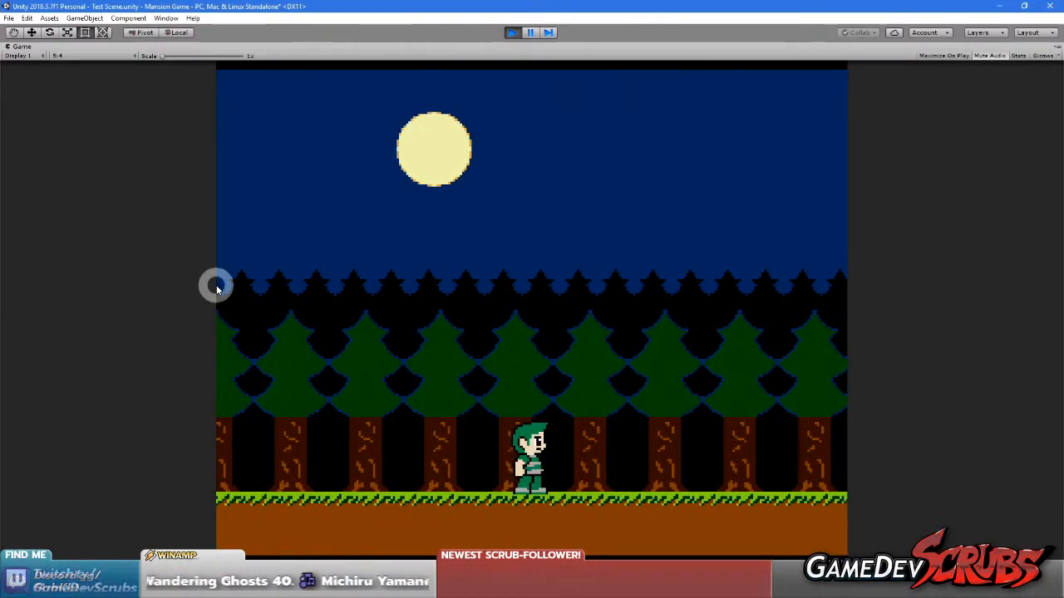
pyautogui.press('Left')
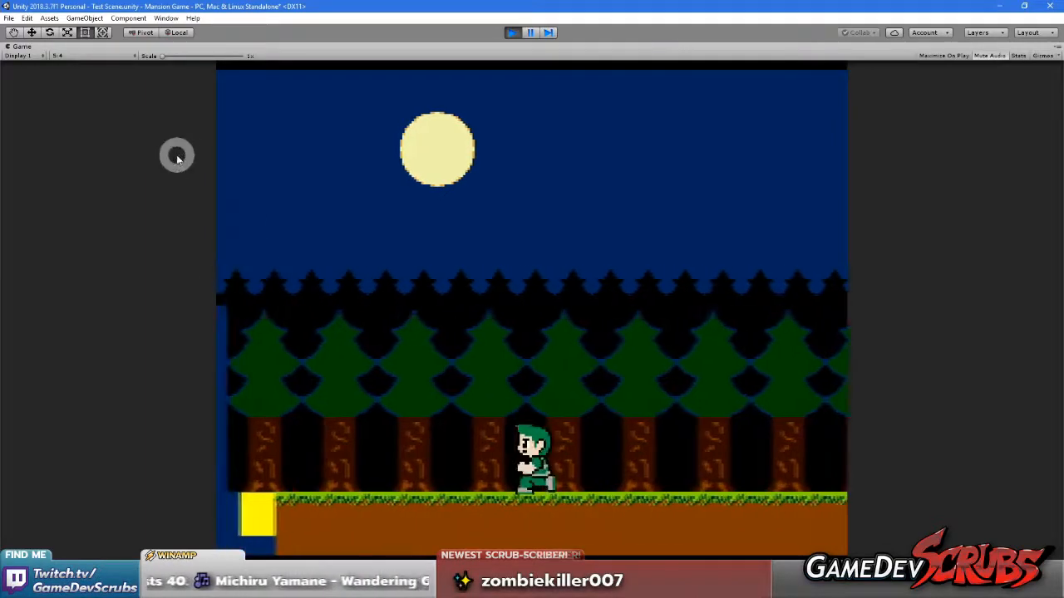
pyautogui.click(515, 33)
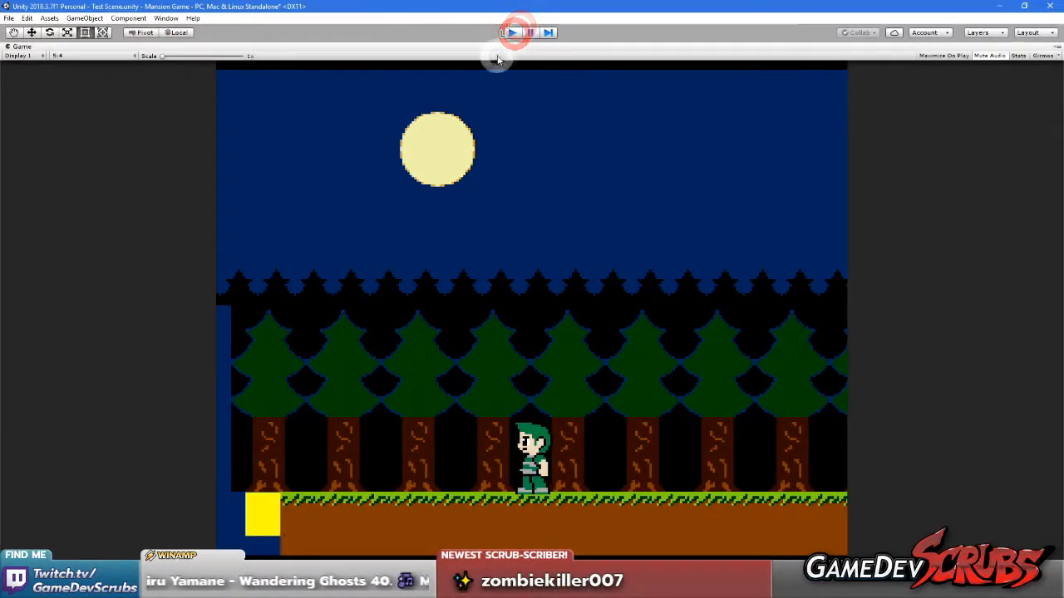
# Switch to Visual Studio and remove the breakpoint on the for loop of CallSetParallaxPosition in ParallaxLayerController.cs
pyautogui.click(292, 587)
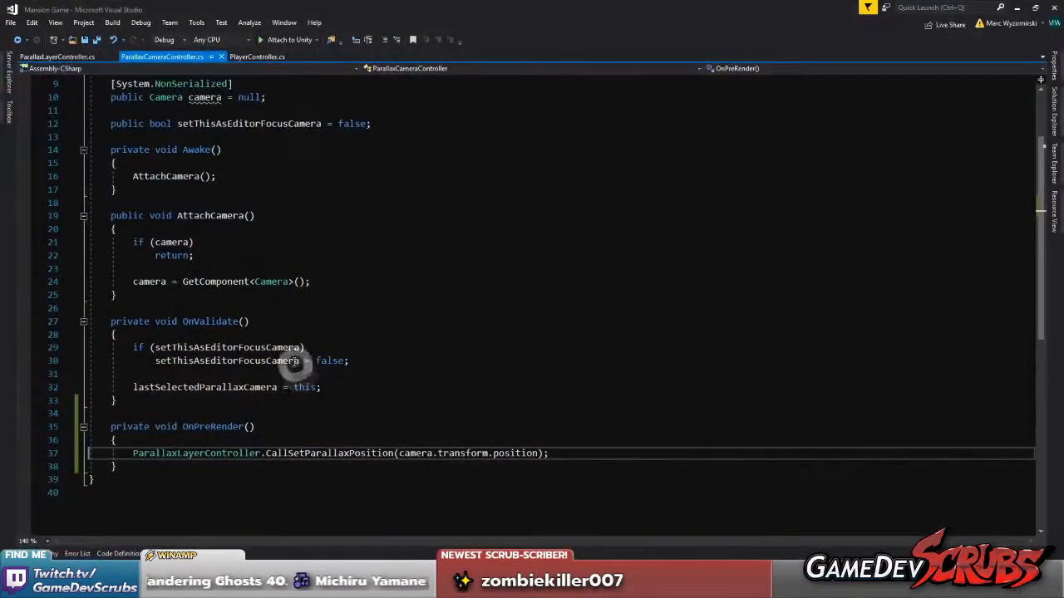
pyautogui.scroll(1, 293, 335)
pyautogui.click(319, 269)
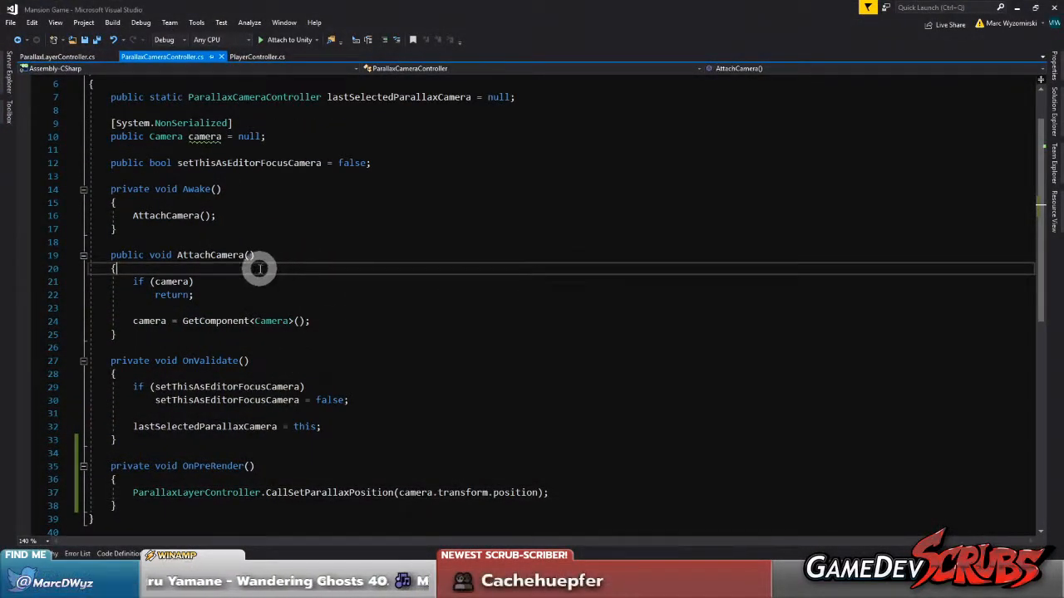
pyautogui.click(66, 57)
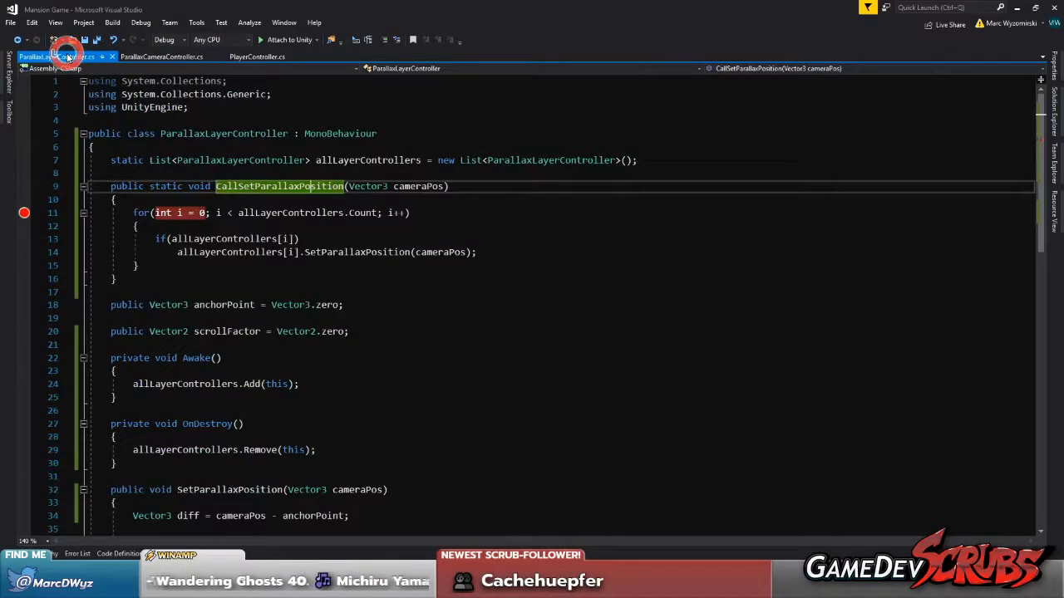
pyautogui.click(422, 220)
pyautogui.click(274, 186)
pyautogui.click(274, 196)
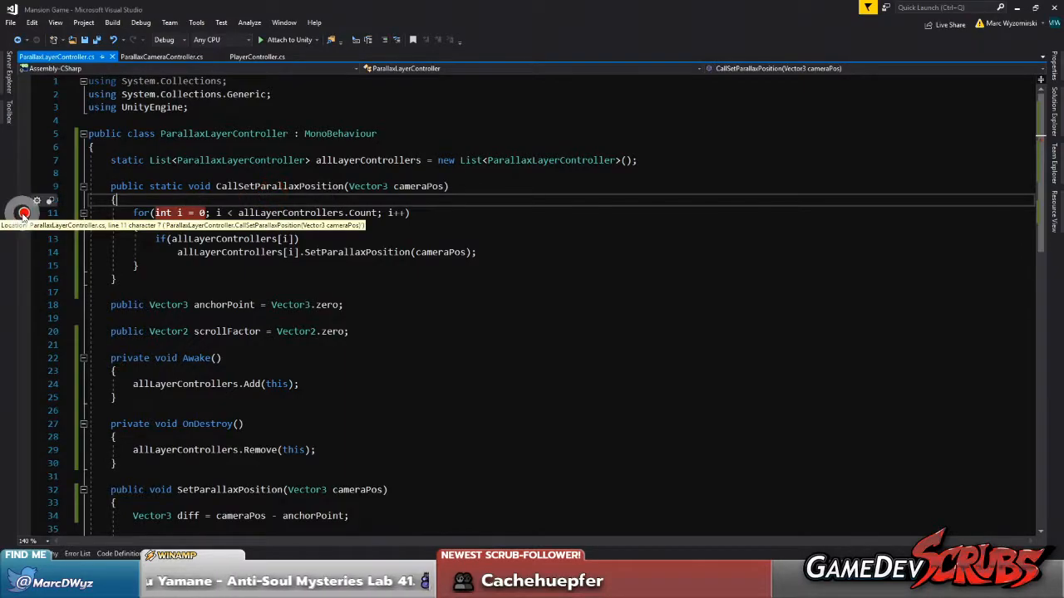
pyautogui.click(25, 212)
pyautogui.click(133, 198)
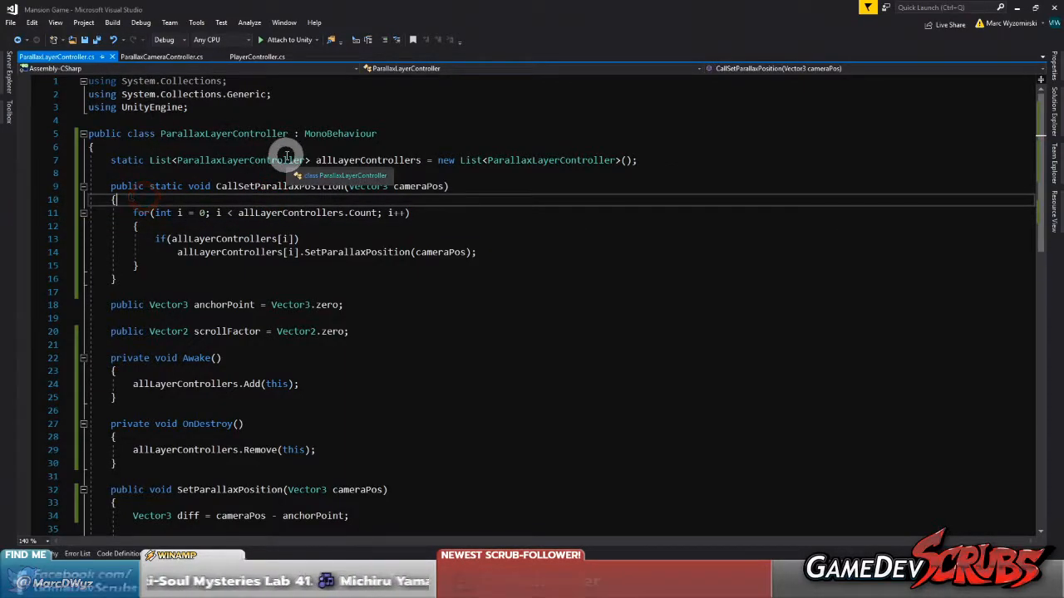
pyautogui.press('Return')
pyautogui.press('Return')
pyautogui.press('Up')
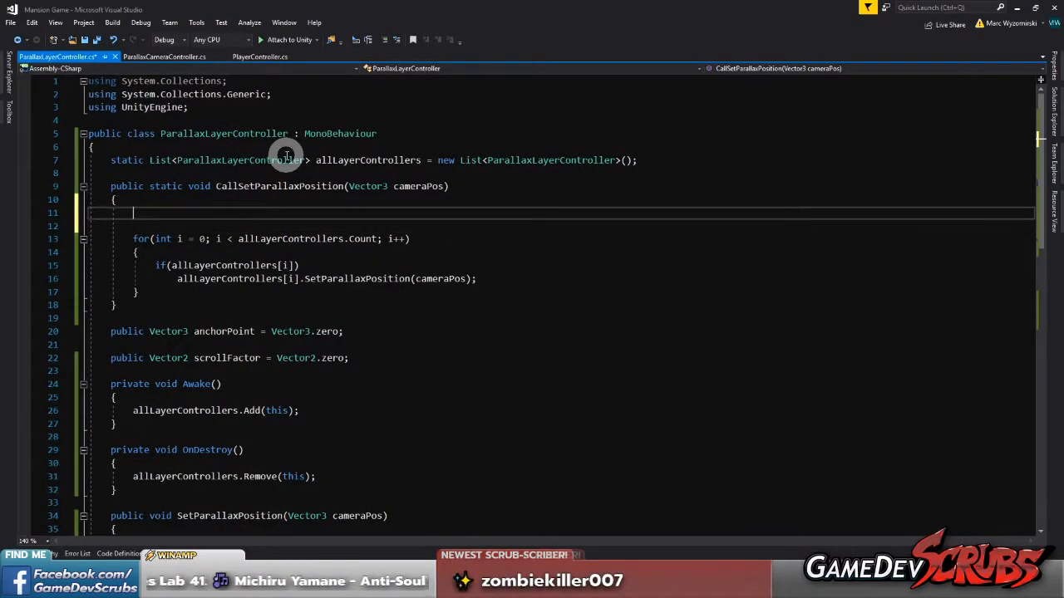
pyautogui.press('Down')
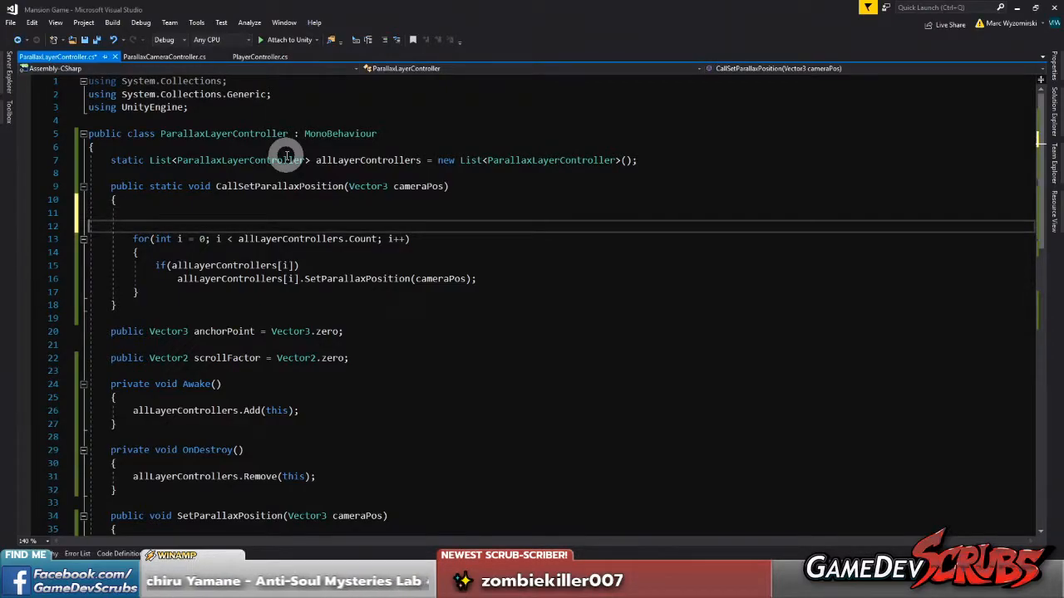
pyautogui.press('BackSpace')
pyautogui.press('BackSpace')
# Find all references to CallSetParallaxPosition and open its call in ParallaxCameraController.cs
pyautogui.rightClick(287, 186)
pyautogui.click(347, 262)
pyautogui.doubleClick(186, 453)
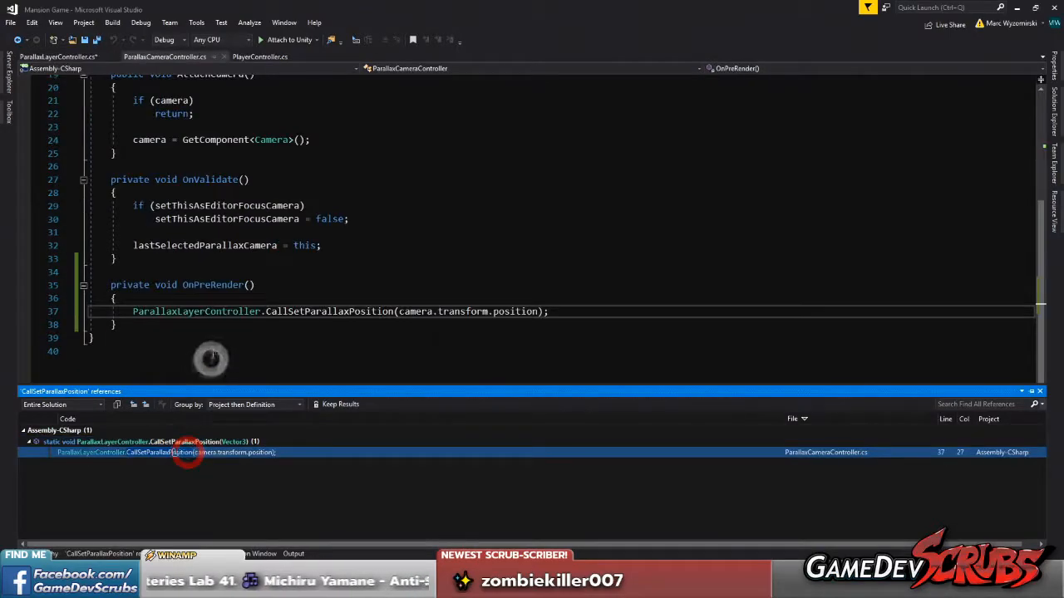
# Begin a Vector3 cameraBottomLeft declaration assigned from "camera." above the CallSetParallaxPosition call in OnPreRender
pyautogui.click(209, 298)
pyautogui.press('Return')
pyautogui.write('Vector3')
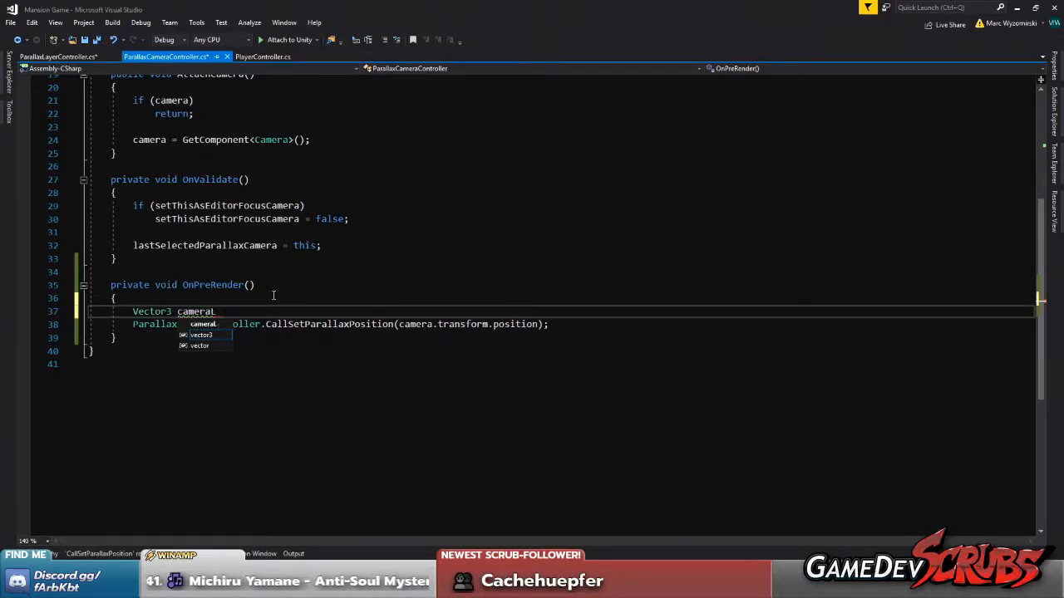
pyautogui.write(' cameraBottoml')
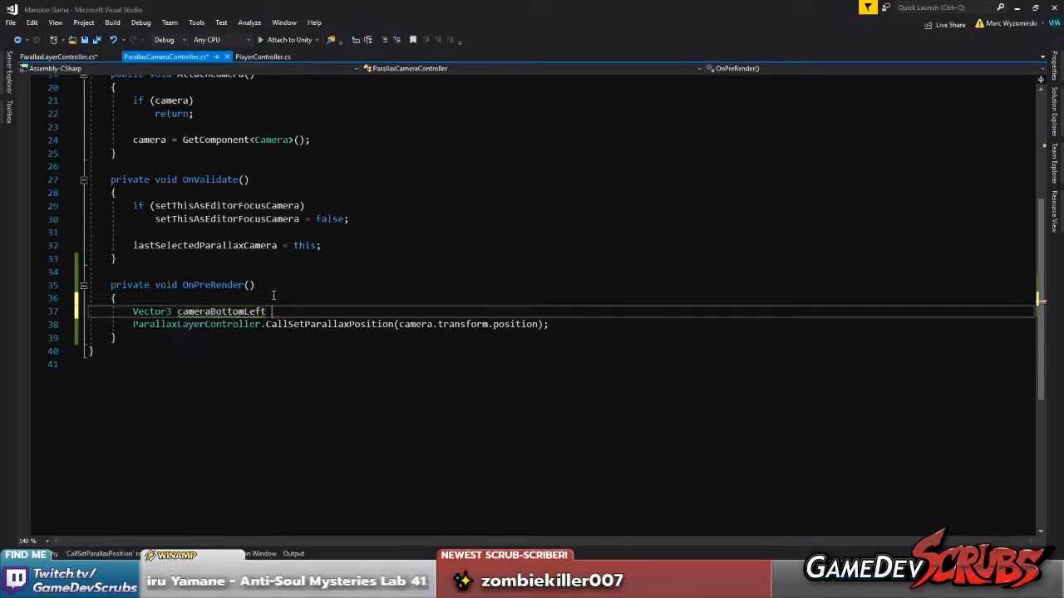
pyautogui.write('= camera.')
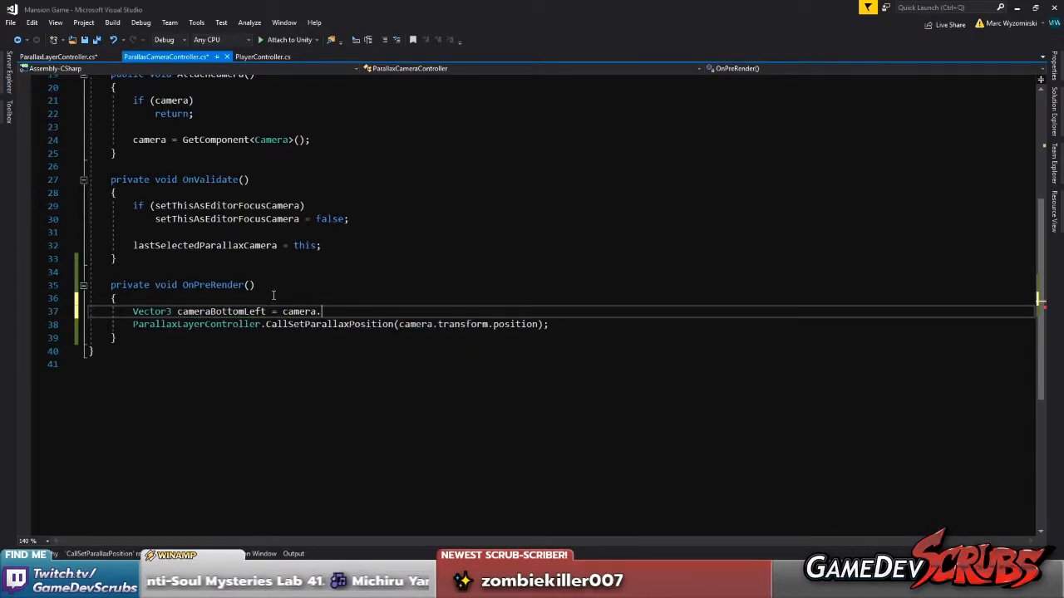
# Insert an AttachCamera(); call as the first line of OnPreRender, separated from the cameraBottomLeft declaration by a blank line
pyautogui.press('Escape')
pyautogui.press('Up')
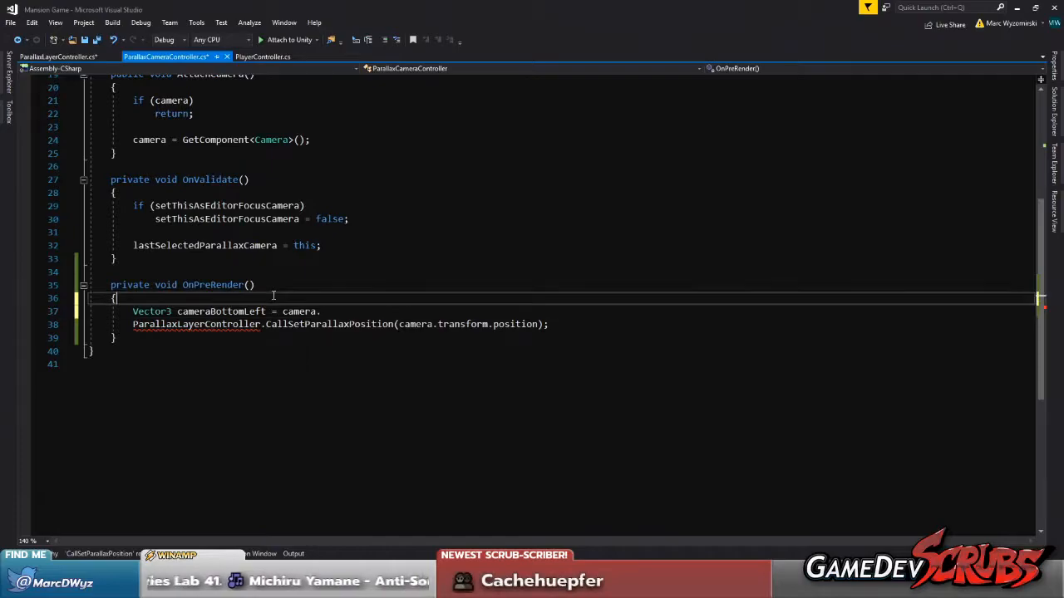
pyautogui.press('Return')
pyautogui.press('Up')
pyautogui.press('Return')
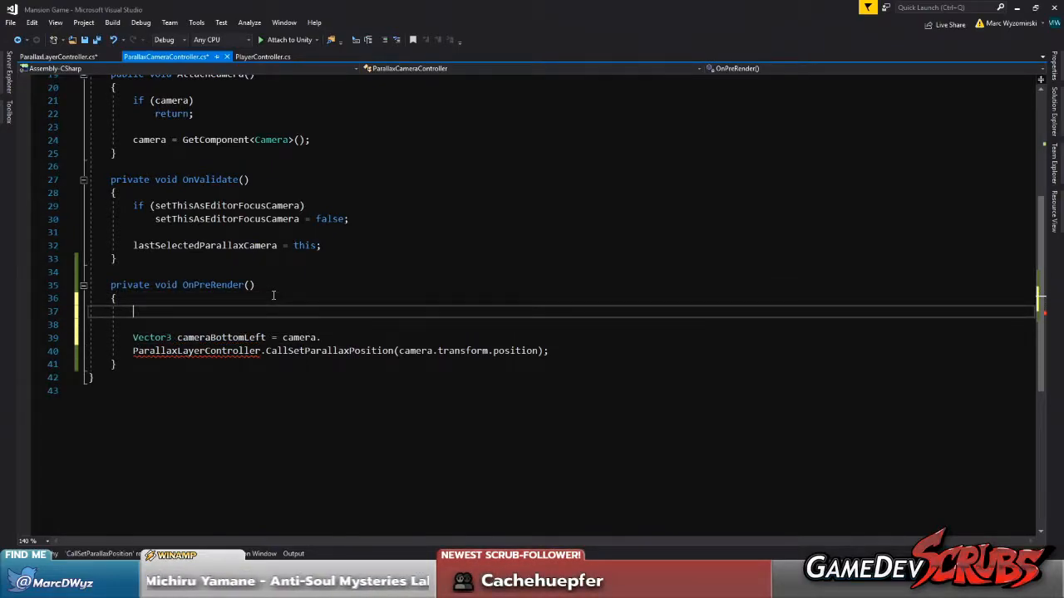
pyautogui.write('c')
pyautogui.write('AttachCamera')
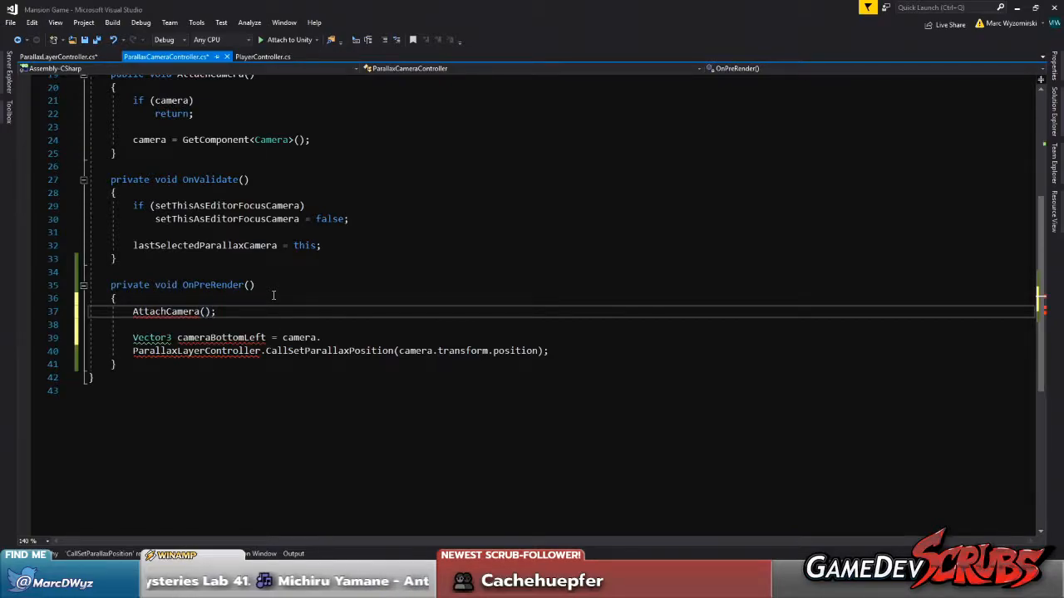
# Add an if (!camera) return; check directly below the AttachCamera call in OnPreRender
pyautogui.press('Return')
pyautogui.write('if(!c')
pyautogui.press('Tab')
pyautogui.press('Return')
pyautogui.write('return;')
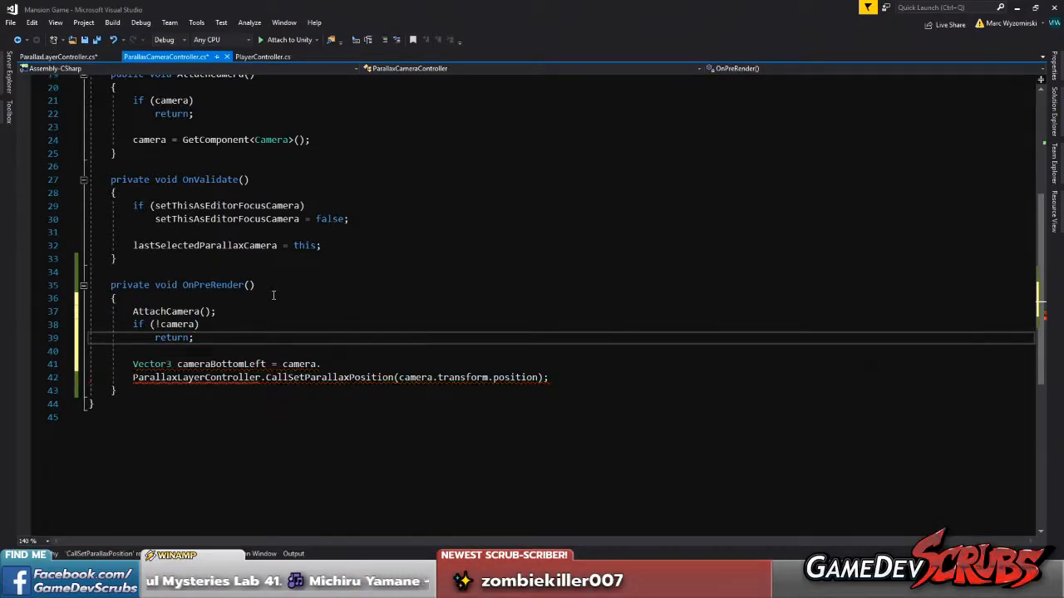
# Review the camera field, the AttachCamera method and its calls in Awake and OnPreRender
pyautogui.scroll(2, 177, 365)
pyautogui.scroll(4, 208, 368)
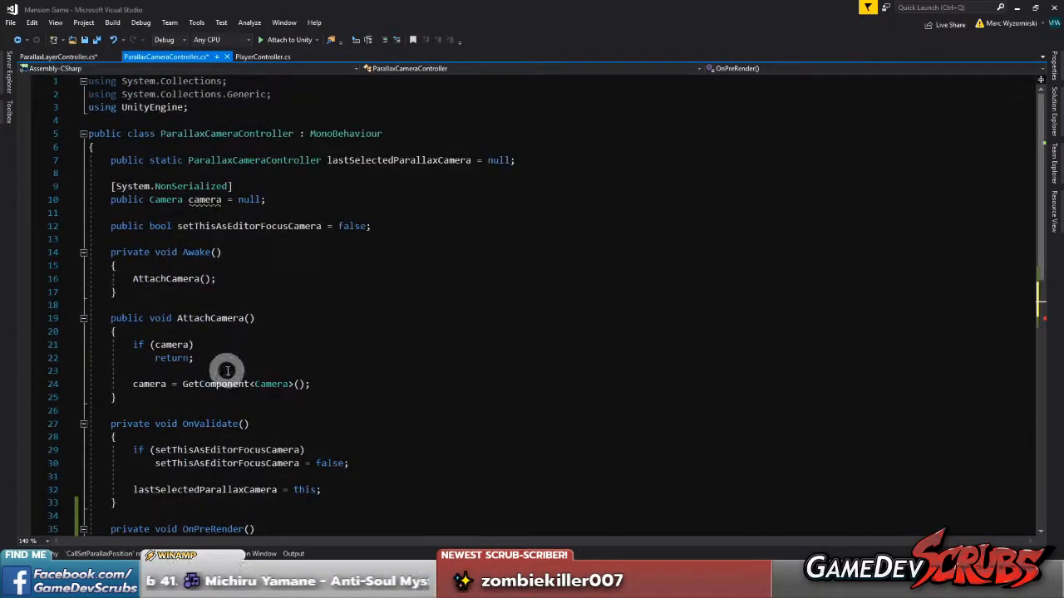
pyautogui.scroll(-5, 211, 343)
pyautogui.scroll(5, 195, 378)
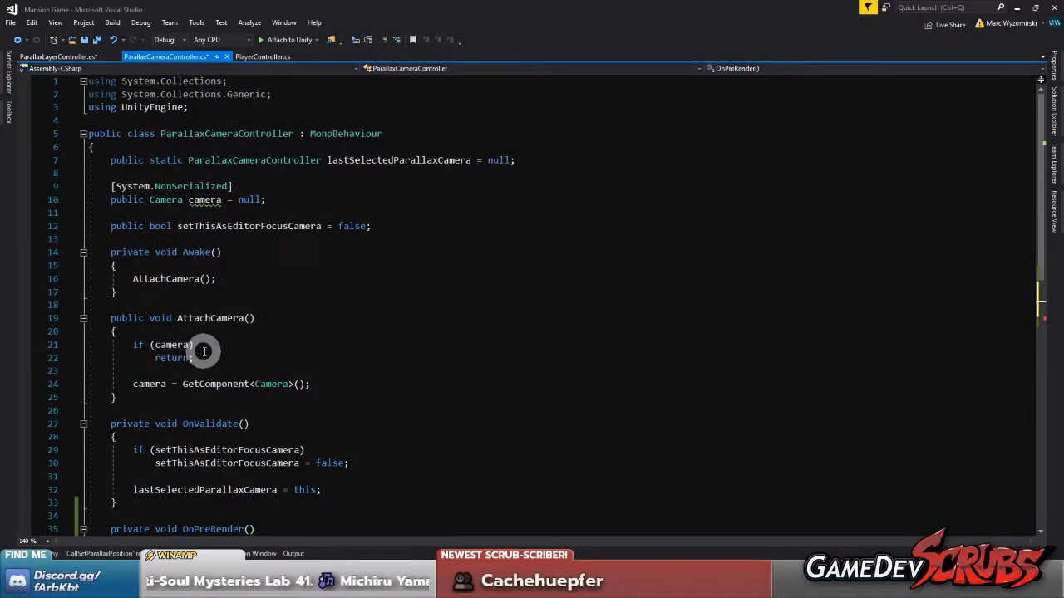
pyautogui.scroll(-5, 208, 266)
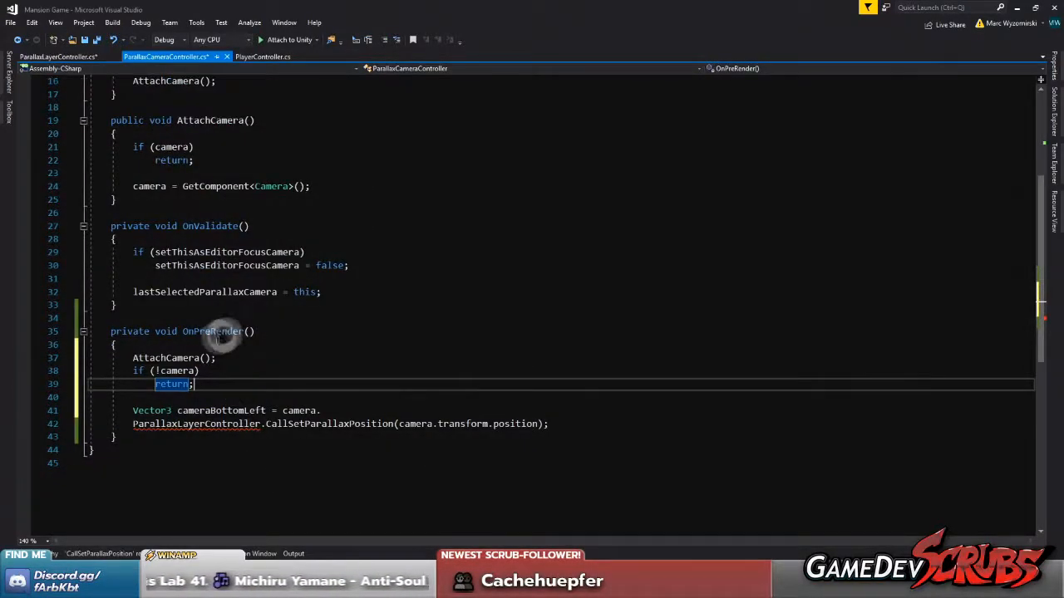
pyautogui.doubleClick(211, 332)
pyautogui.click(219, 389)
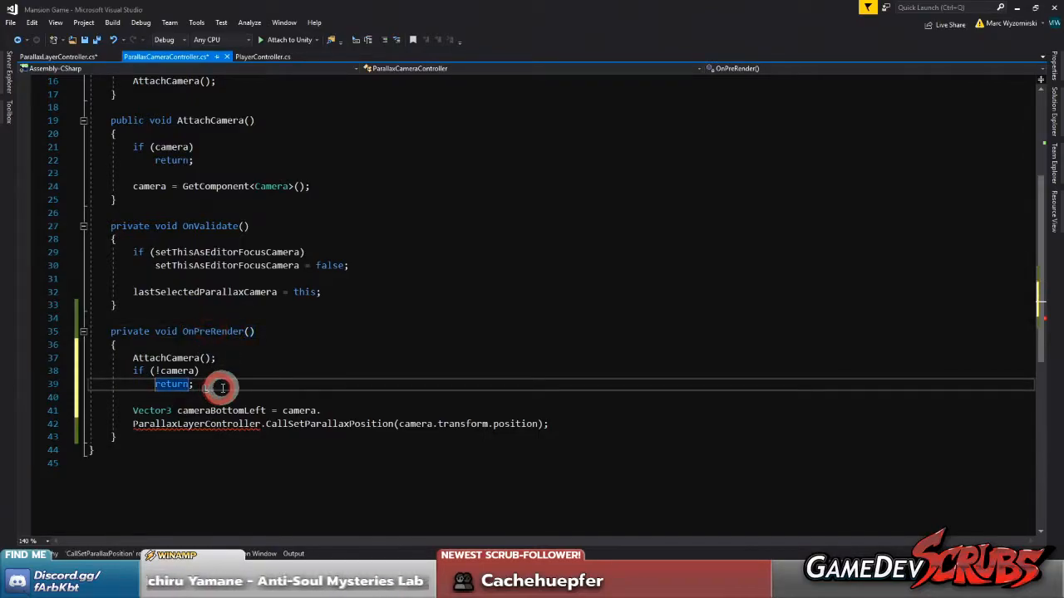
pyautogui.click(167, 359)
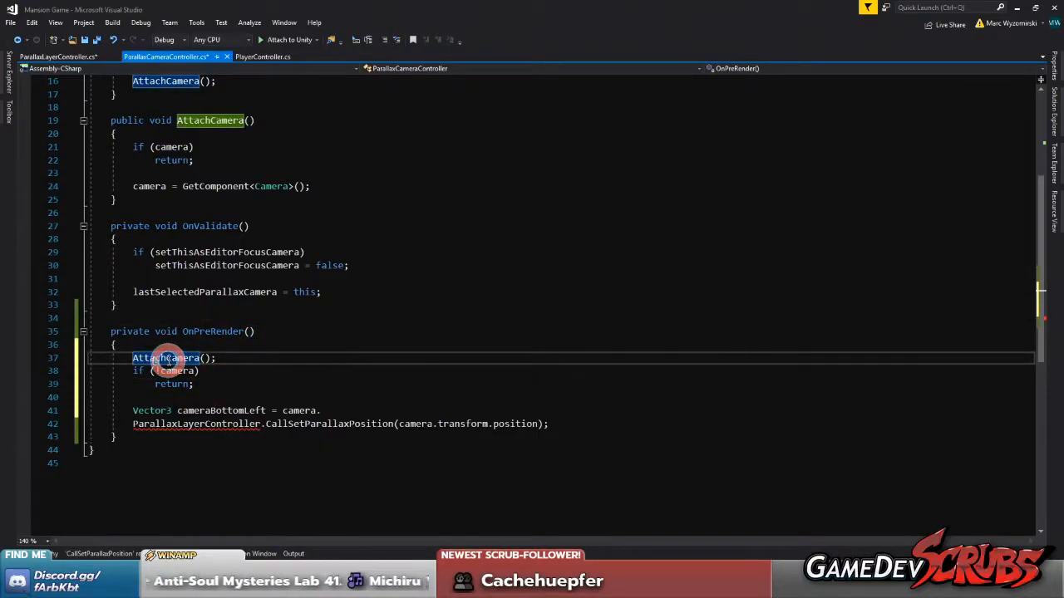
pyautogui.scroll(5, 166, 359)
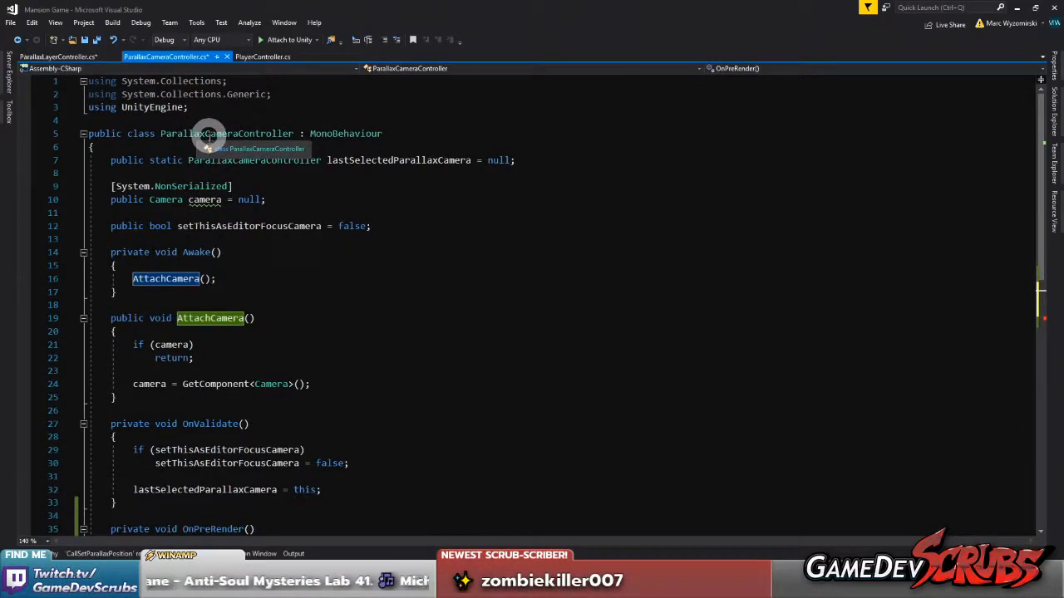
pyautogui.scroll(-5, 197, 332)
pyautogui.click(184, 394)
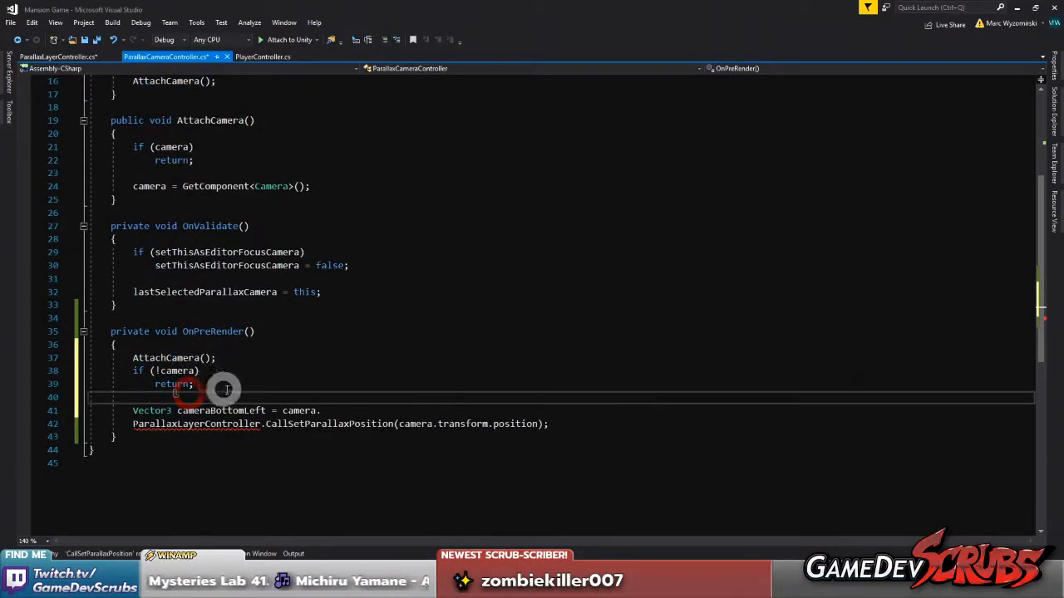
# Complete the cameraBottomLeft assignment in OnPreRender with camera.orthographicSize
pyautogui.scroll(-1, 249, 383)
pyautogui.click(337, 370)
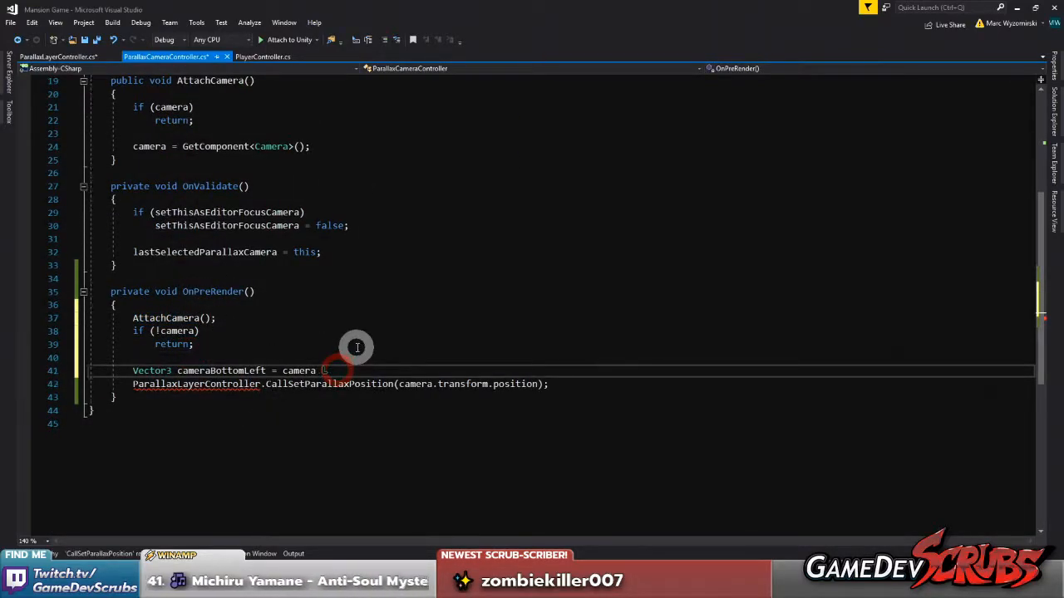
pyautogui.hotkey('ctrl', 'space')
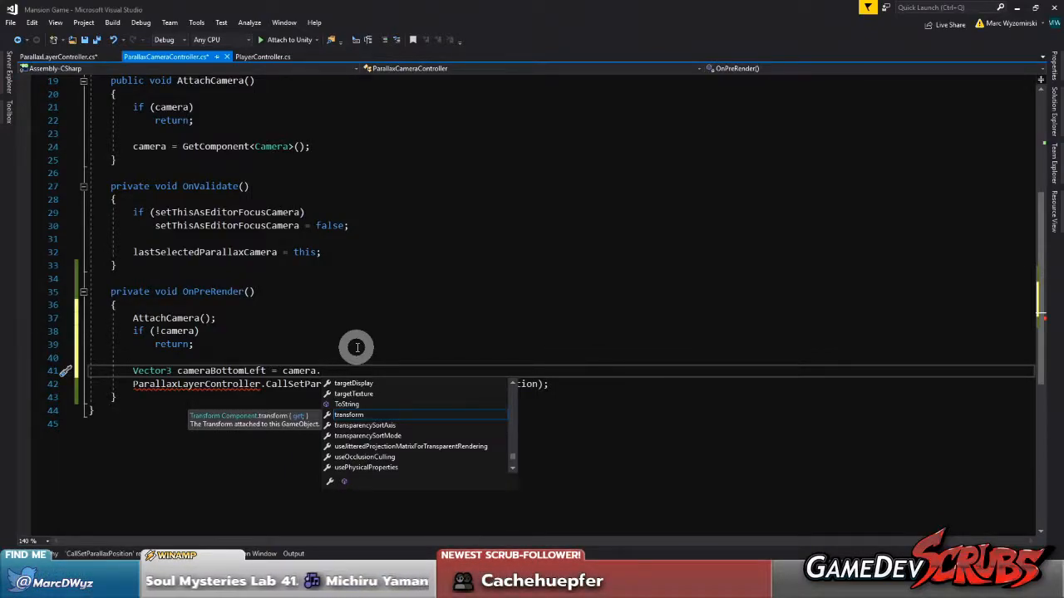
pyautogui.write('siz')
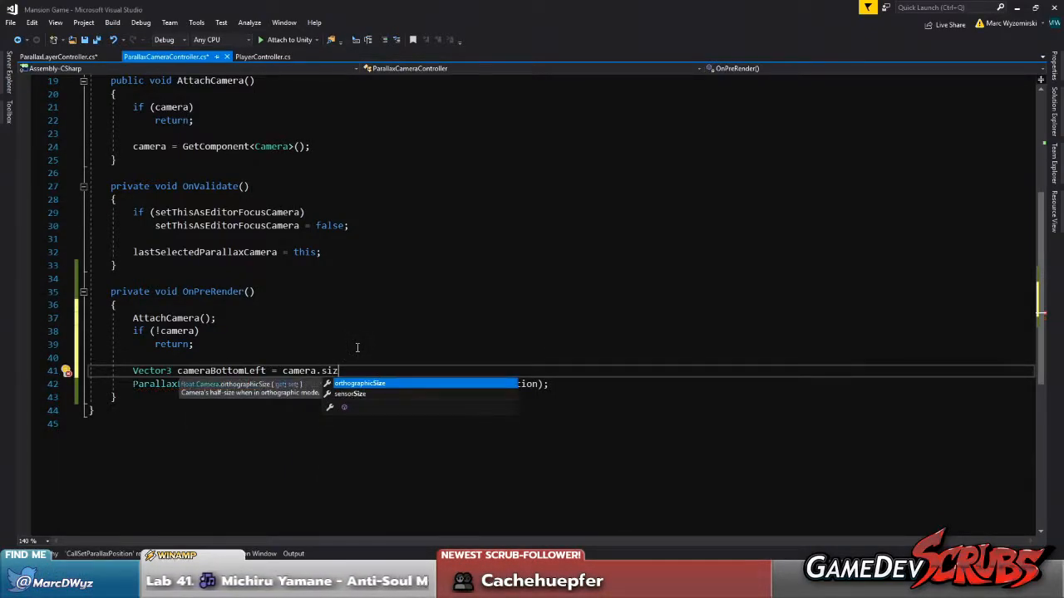
pyautogui.press('Tab')
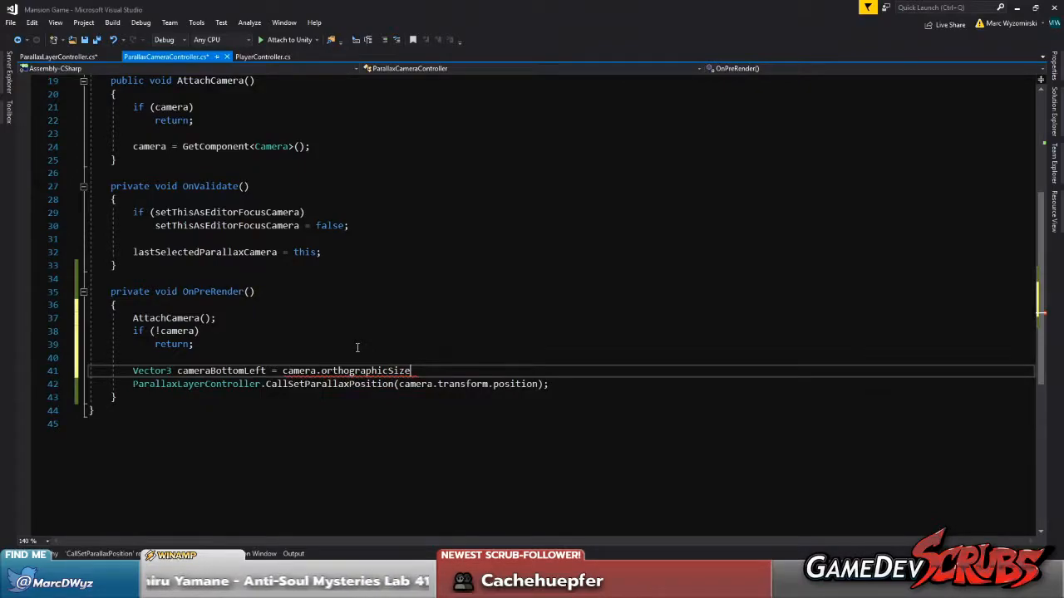
pyautogui.write('.')
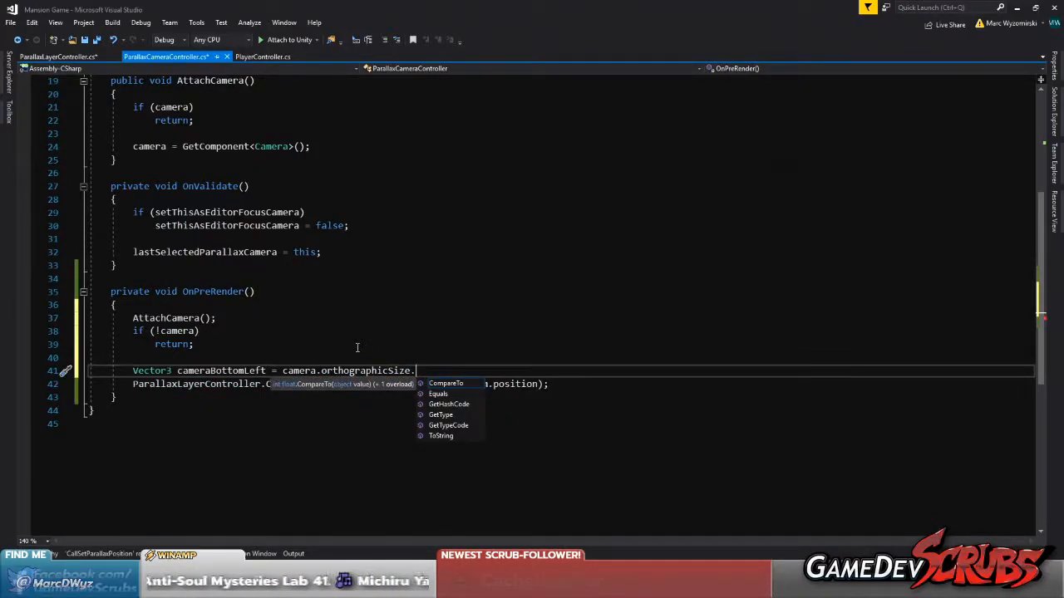
pyautogui.press('BackSpace')
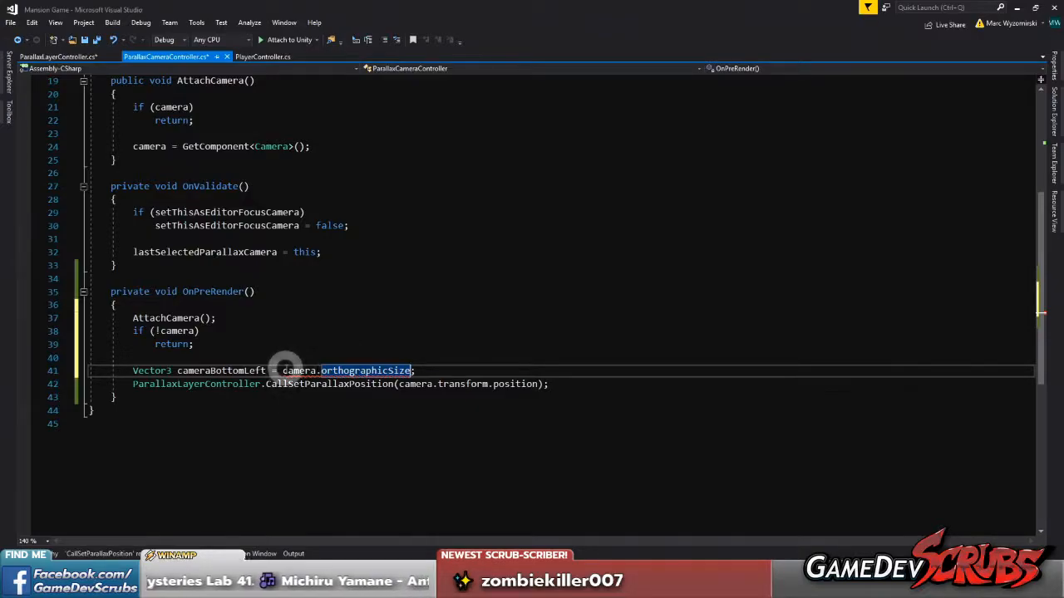
# Move the expression into a new line float cameraHeight = camera.orthographicSize * 2; above cameraBottomLeft, save the script, and briefly check Unity
pyautogui.keyDown('shift'); pyautogui.click(282, 371); pyautogui.keyUp('shift')
pyautogui.hotkey('ctrl', 'x')
pyautogui.hotkey('ctrl', 'Return')
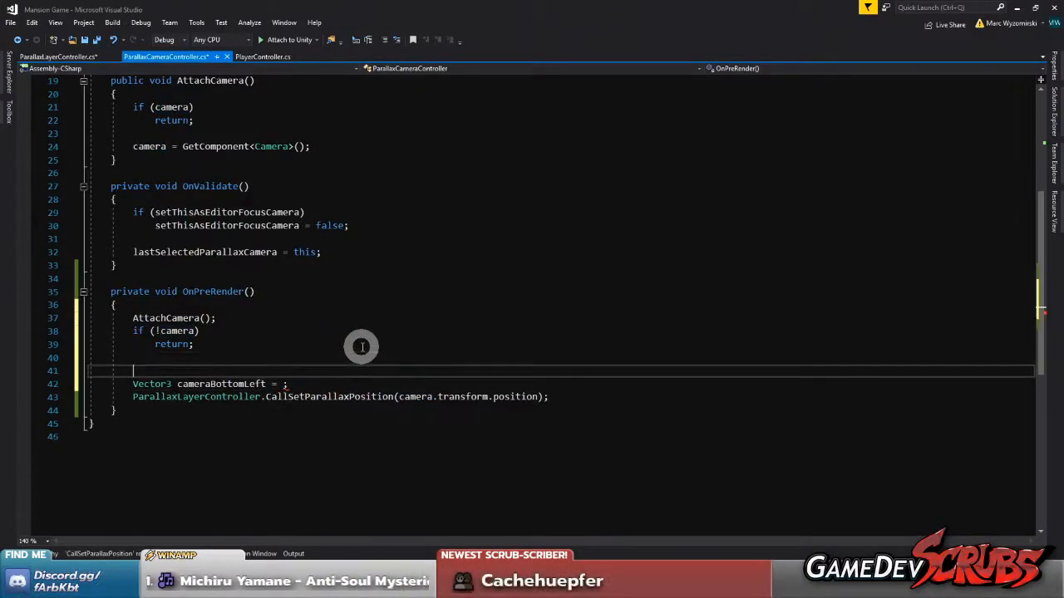
pyautogui.hotkey('ctrl', 'Return')
pyautogui.write('float cameraHeight = camera.orthographicSize * 2;')
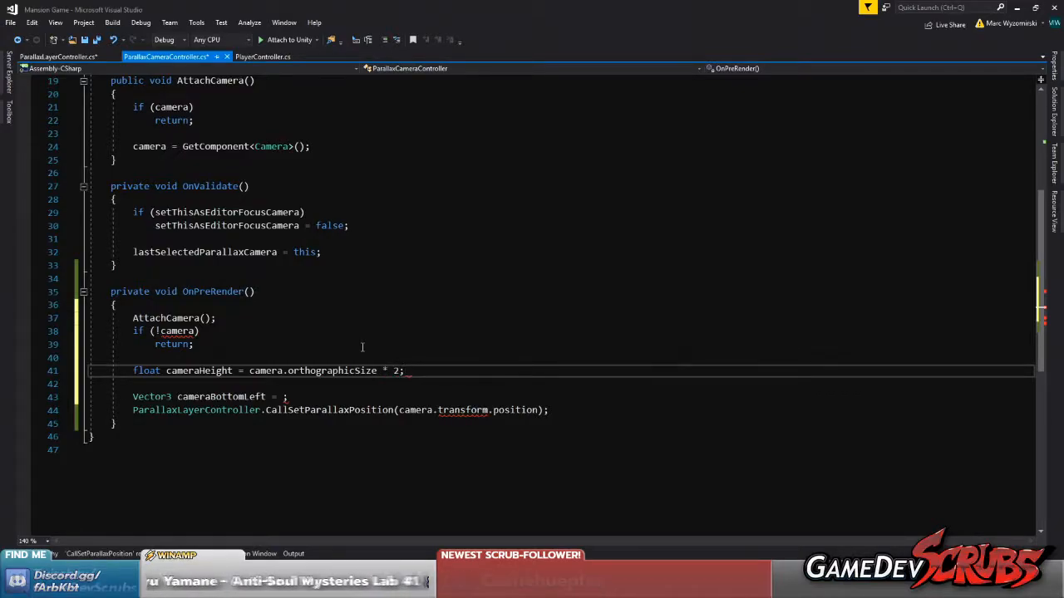
pyautogui.hotkey('ctrl', 's')
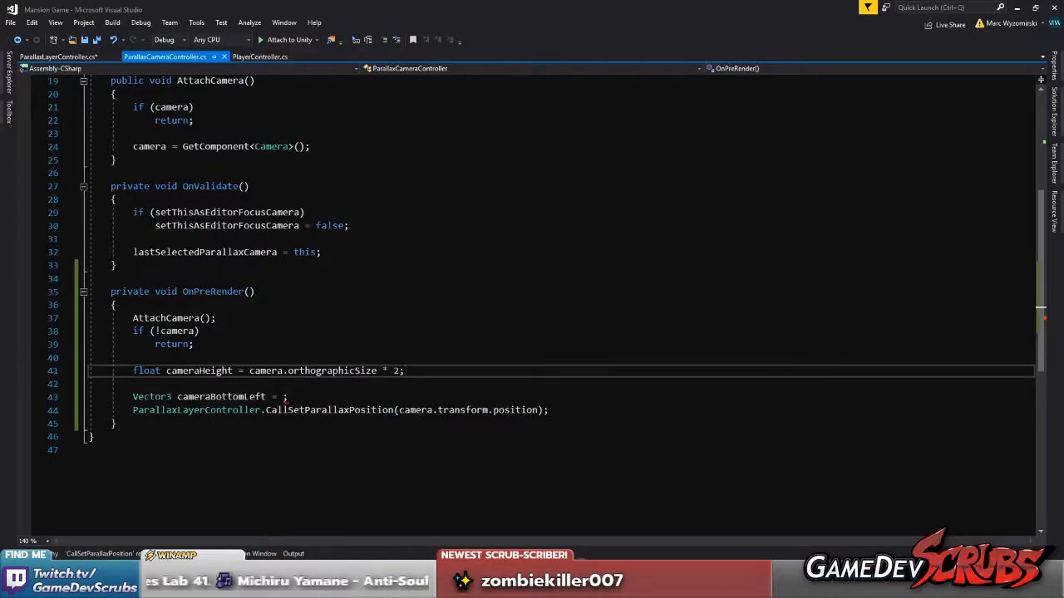
pyautogui.hotkey('alt', 'Tab')
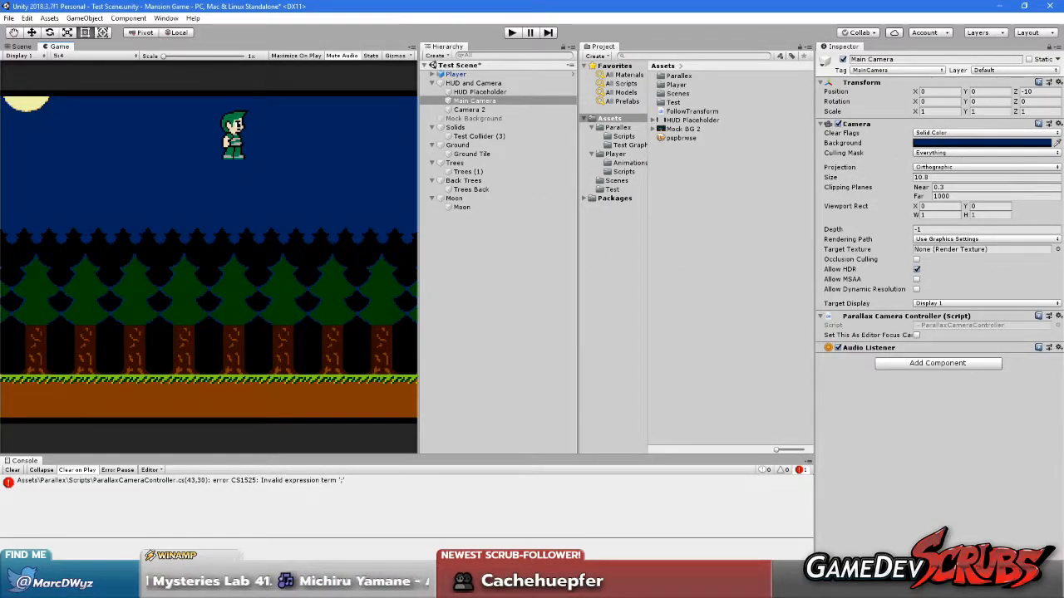
pyautogui.hotkey('alt', 'Tab')
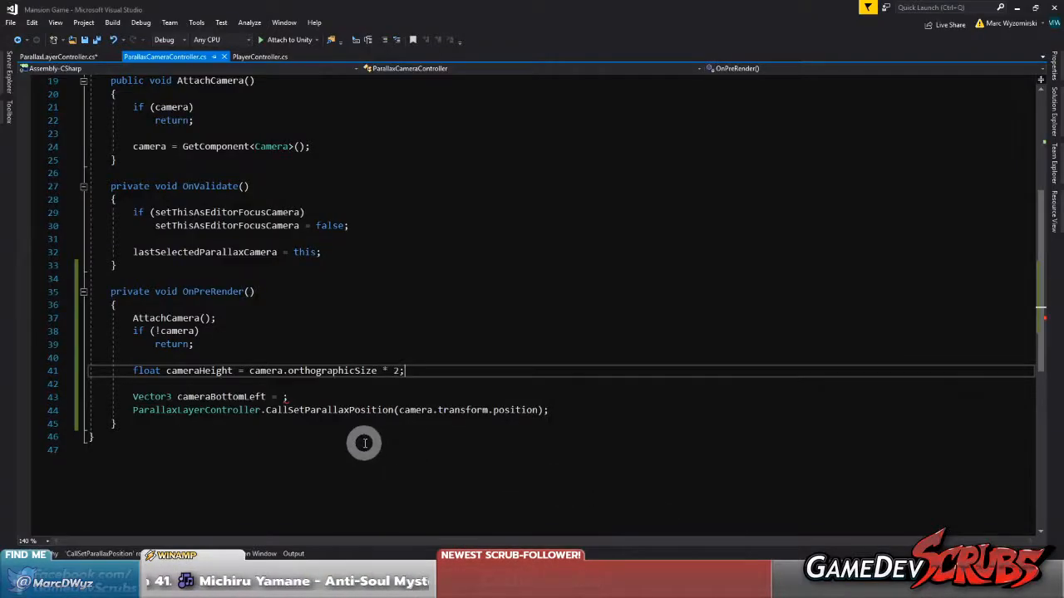
# Declare float cameraWidth = cameraHeight * camera.aspect; on the line below cameraHeight
pyautogui.click(187, 371)
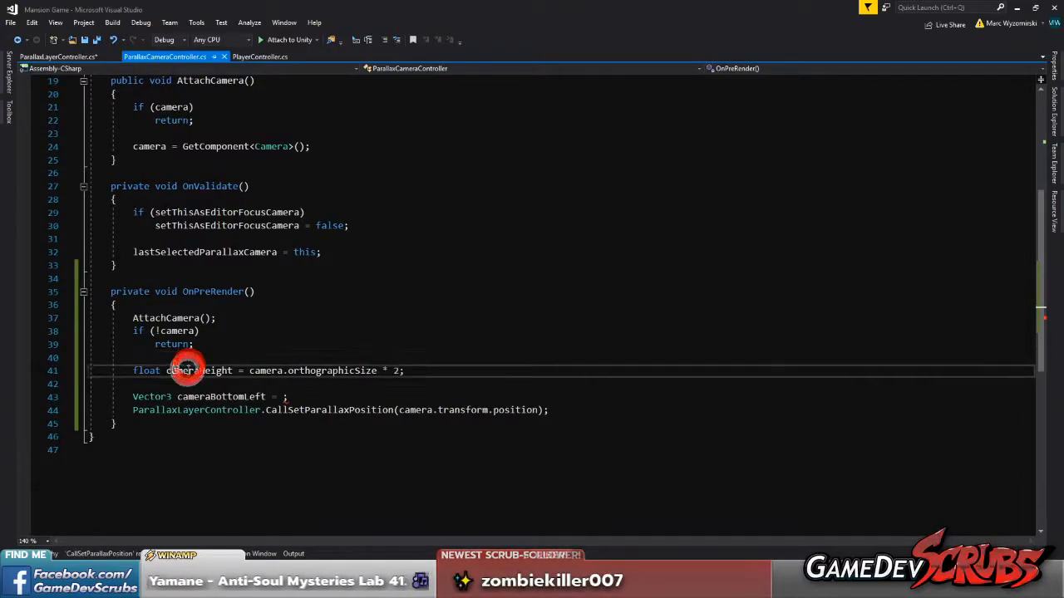
pyautogui.click(413, 371)
pyautogui.press('Return')
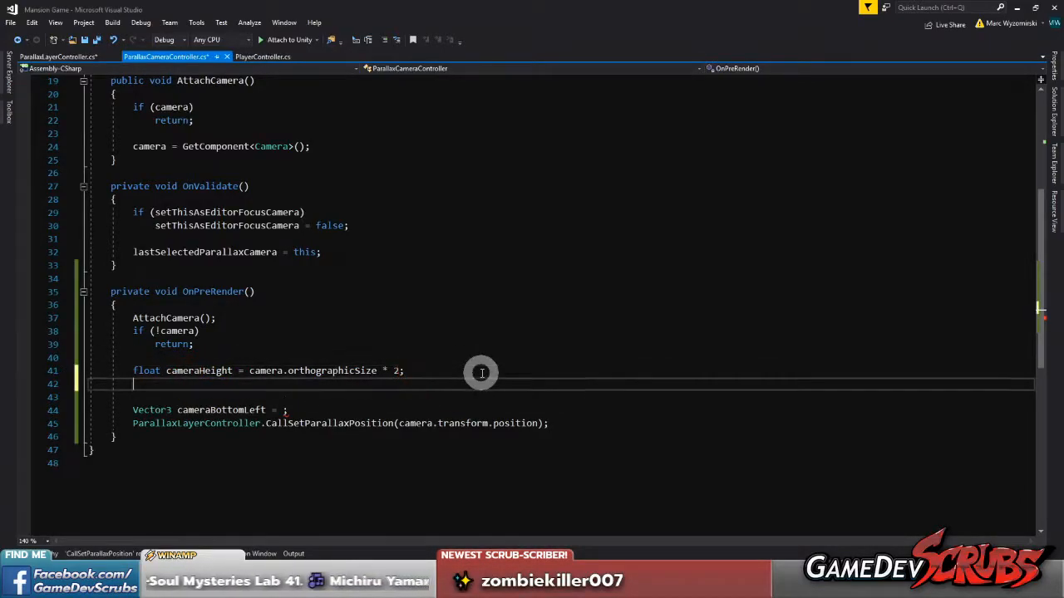
pyautogui.write('float')
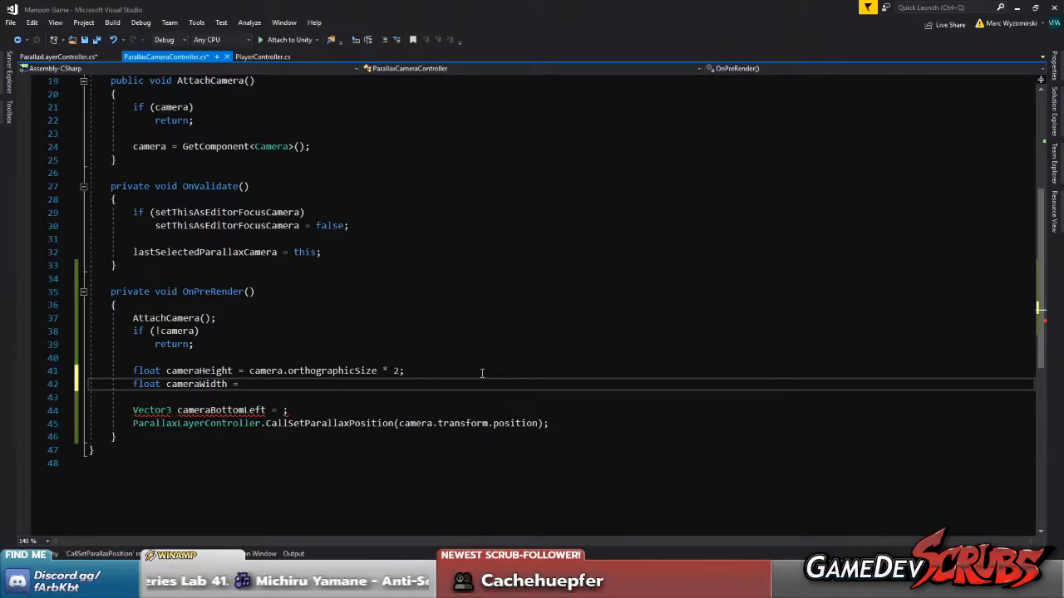
pyautogui.write('cameraHe')
pyautogui.press('Tab')
pyautogui.write('* camera.')
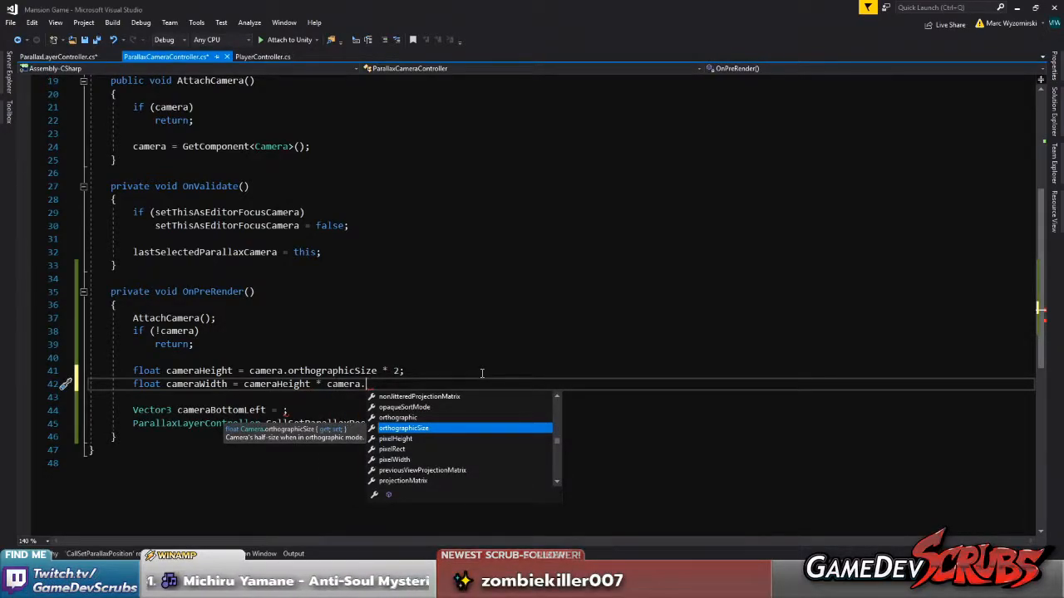
pyautogui.write('as')
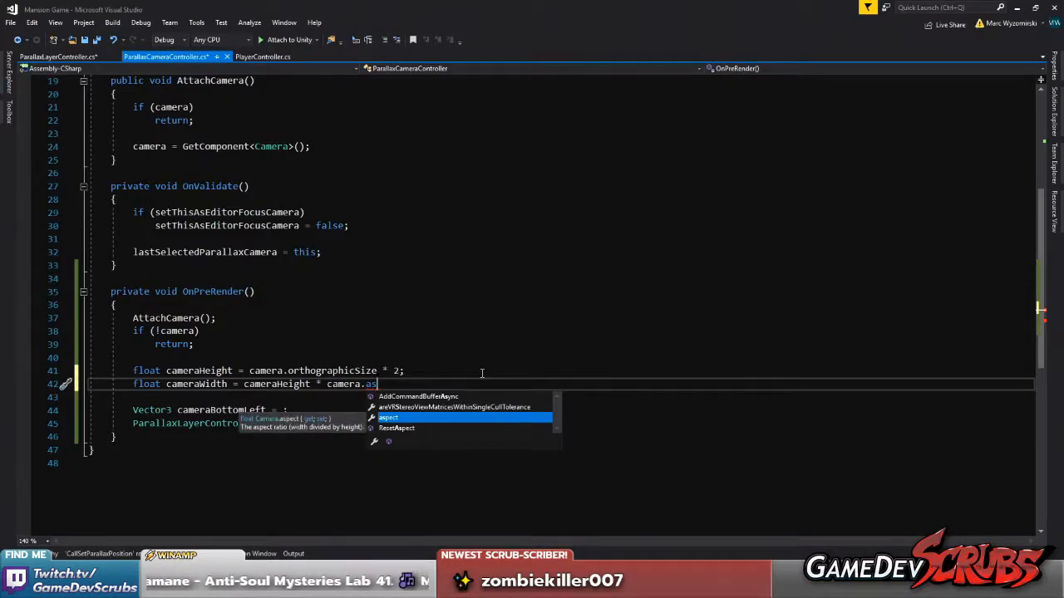
pyautogui.press('Tab')
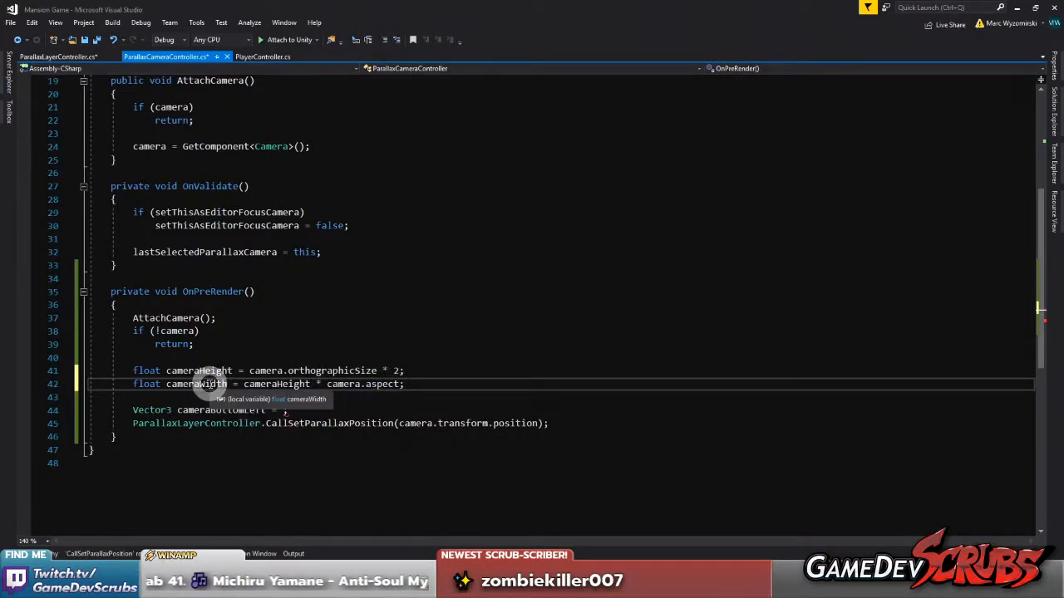
pyautogui.doubleClick(208, 384)
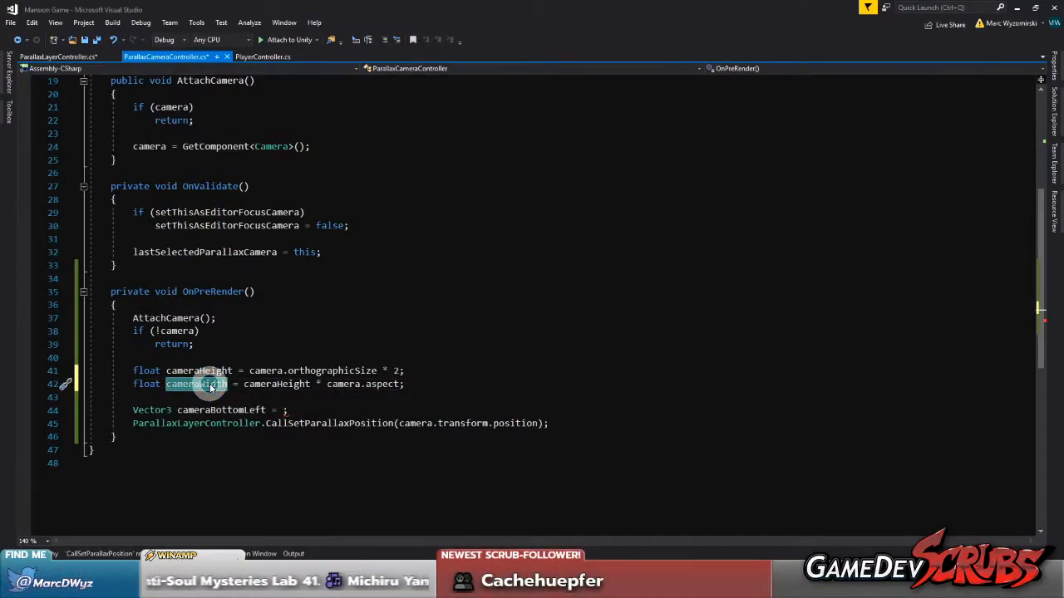
pyautogui.click(276, 410)
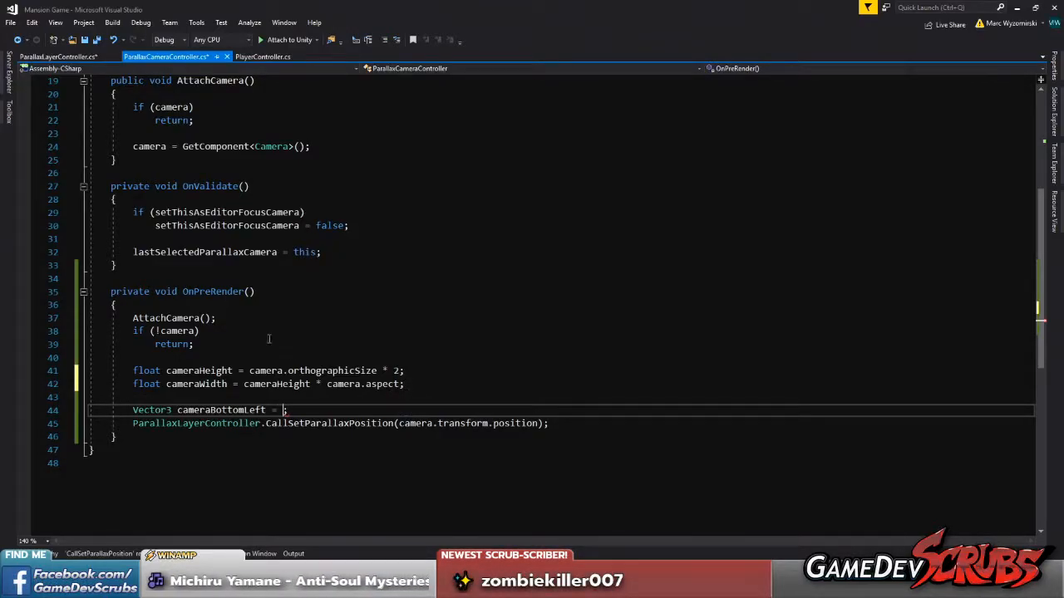
# Try declaring Vector2 cameraSize = new Vector2(camera.orthographicSize * 2); above cameraHeight, moving the expression out of the cameraHeight line
pyautogui.click(140, 359)
pyautogui.press('Return')
pyautogui.write('Vector2')
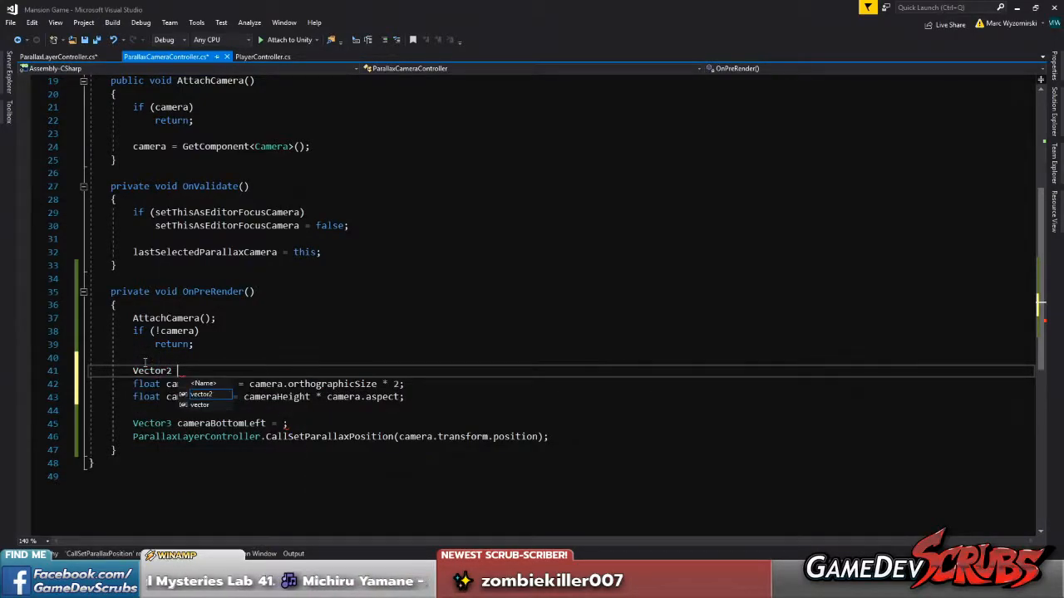
pyautogui.write(' cameraSize =')
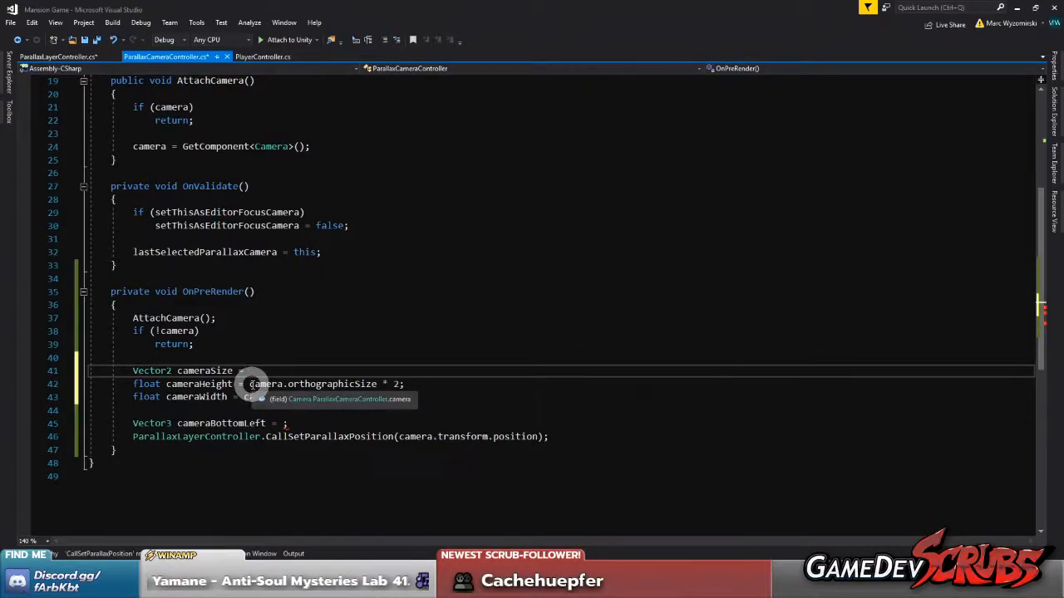
pyautogui.write(' new Vector')
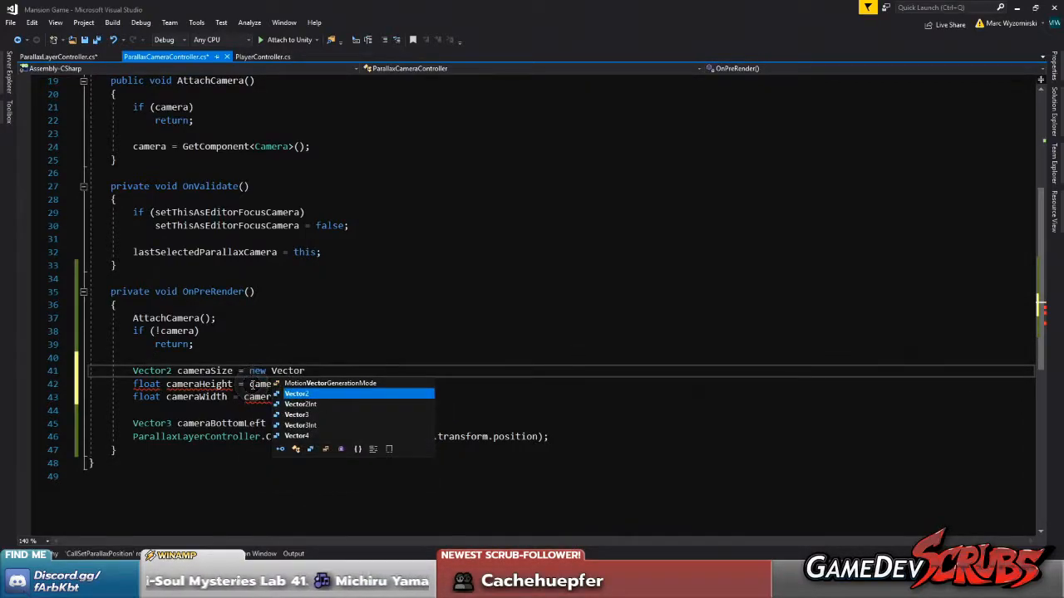
pyautogui.write('2();')
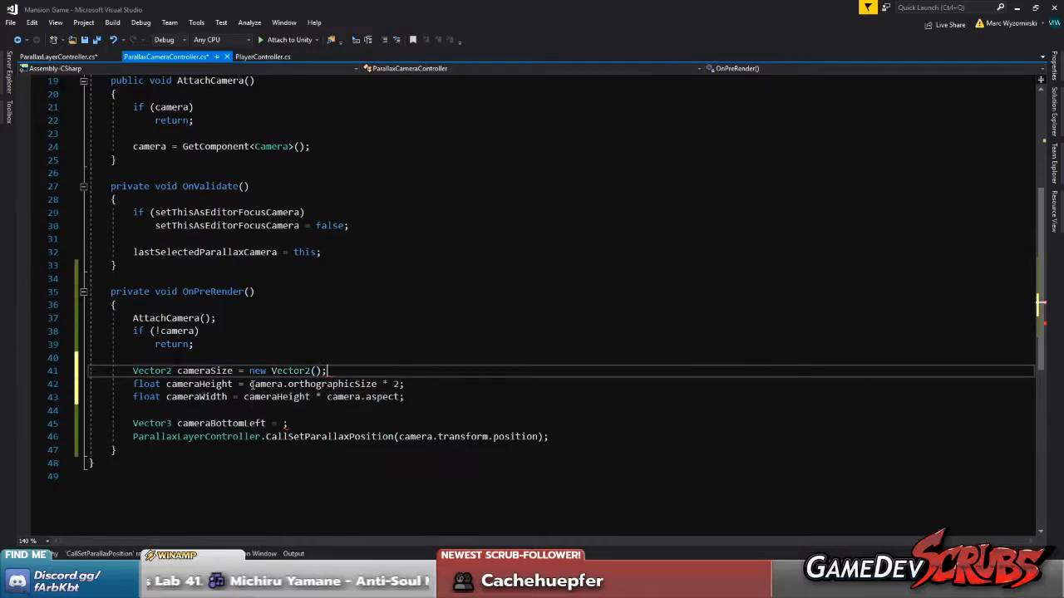
pyautogui.moveTo(249, 384); pyautogui.dragTo(402, 384)
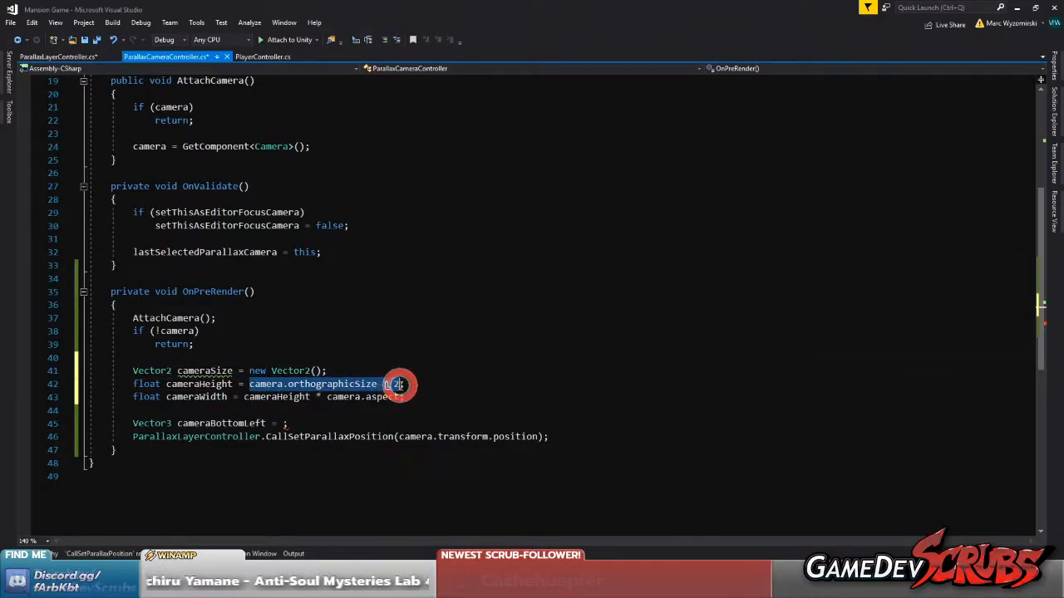
pyautogui.moveTo(314, 384); pyautogui.dragTo(315, 370)
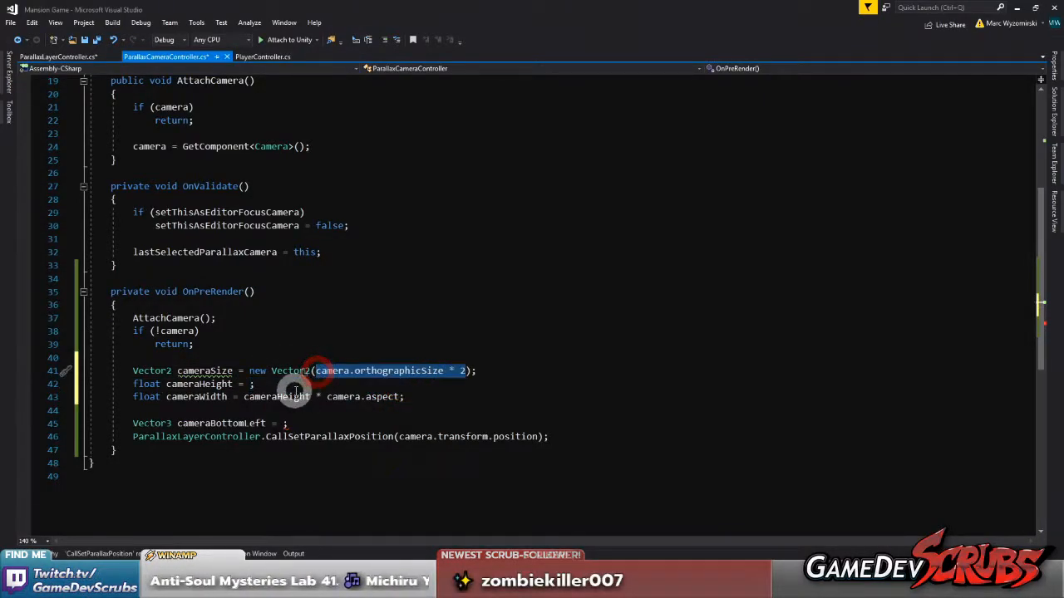
# Try moving the cameraHeight declaration above the cameraSize line in OnPreRender
pyautogui.click(293, 386)
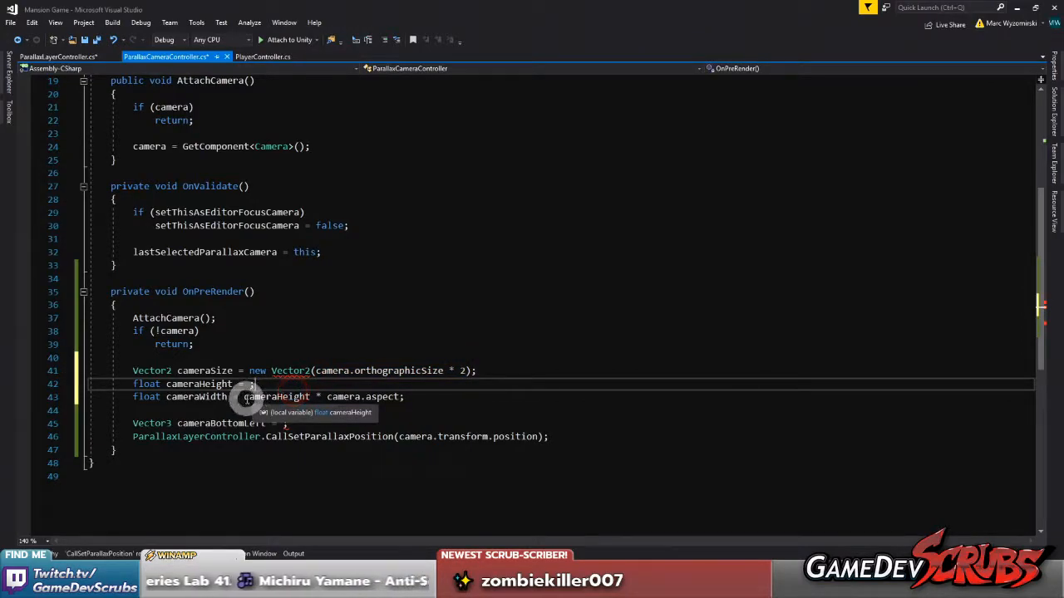
pyautogui.moveTo(243, 397); pyautogui.dragTo(396, 397)
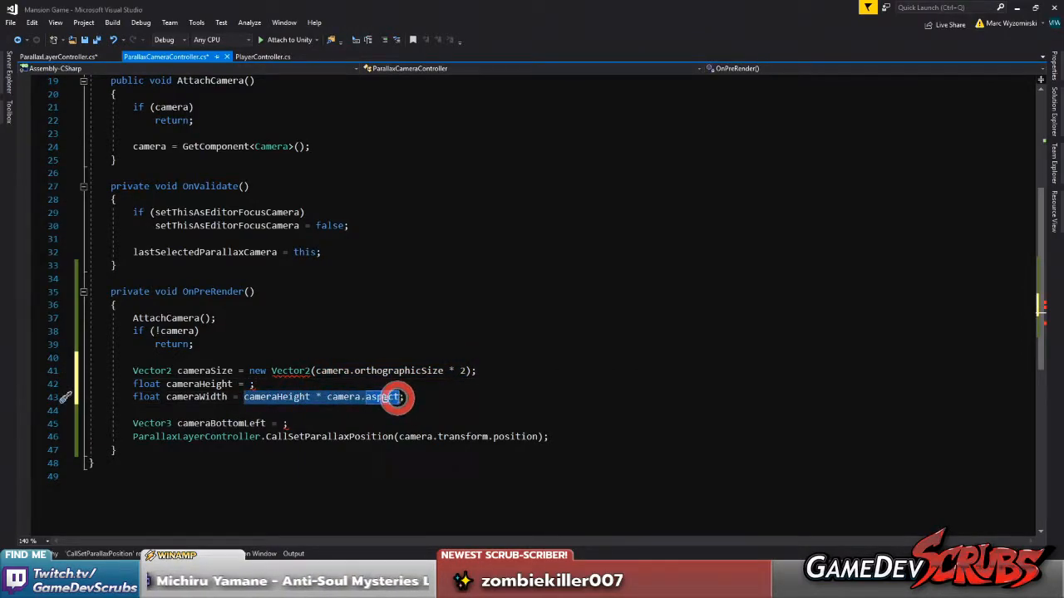
pyautogui.click(262, 385)
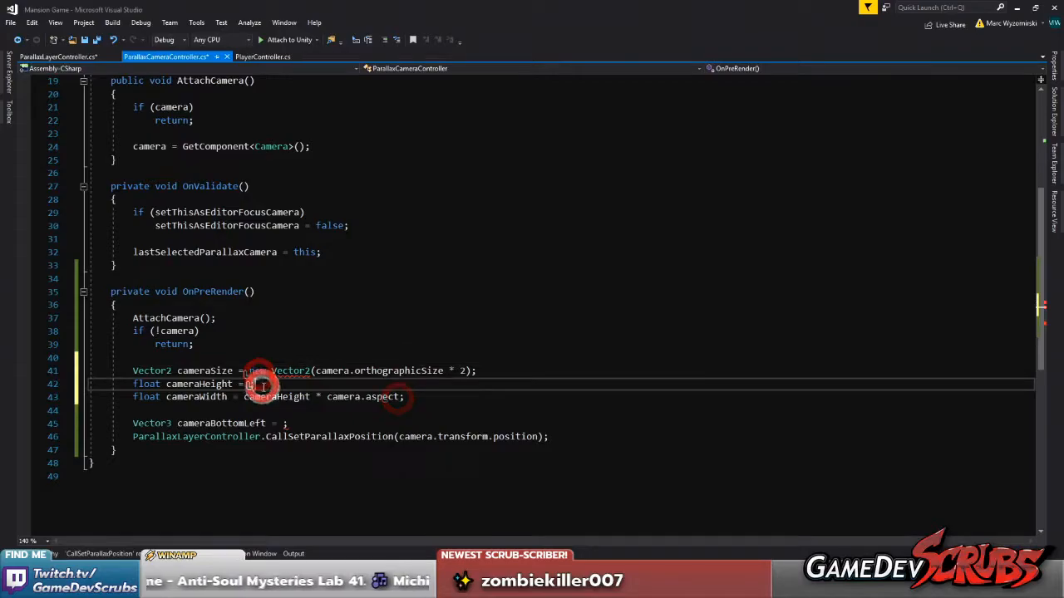
pyautogui.hotkey('ctrl', 'x')
pyautogui.click(244, 357)
pyautogui.press('Return')
pyautogui.hotkey('ctrl', 'v')
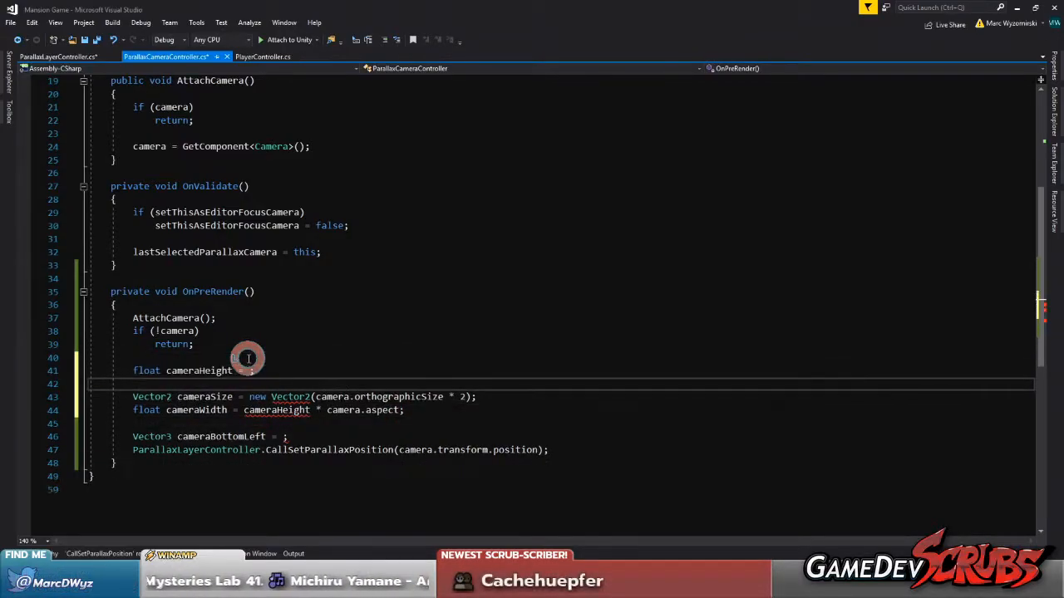
# Undo the cameraSize edits to restore the cameraHeight declaration with camera.orthographicSize * 2 directly above cameraWidth
pyautogui.moveTo(315, 398); pyautogui.dragTo(465, 398)
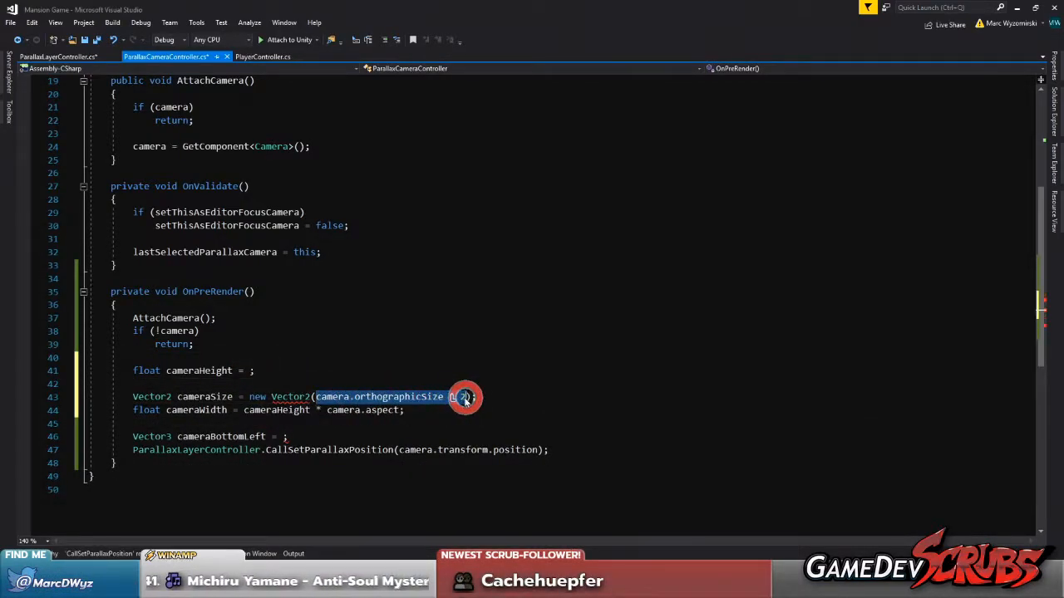
pyautogui.hotkey('ctrl', 'z')
pyautogui.hotkey('ctrl', 'z')
pyautogui.hotkey('ctrl', 'z')
pyautogui.hotkey('ctrl', 'z')
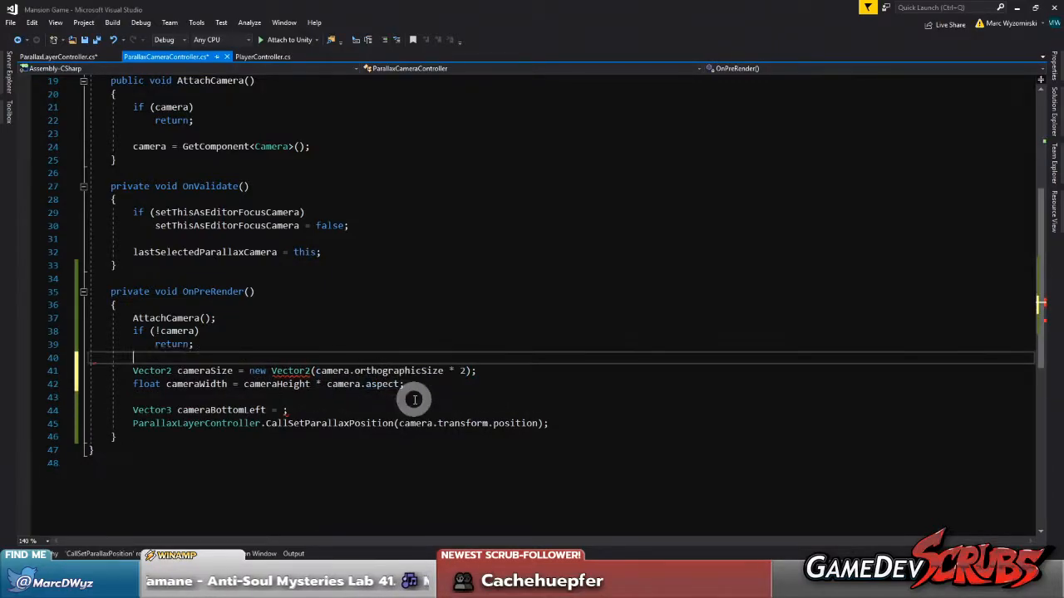
pyautogui.moveTo(373, 370); pyautogui.dragTo(76, 368)
pyautogui.press('BackSpace')
pyautogui.press('BackSpace')
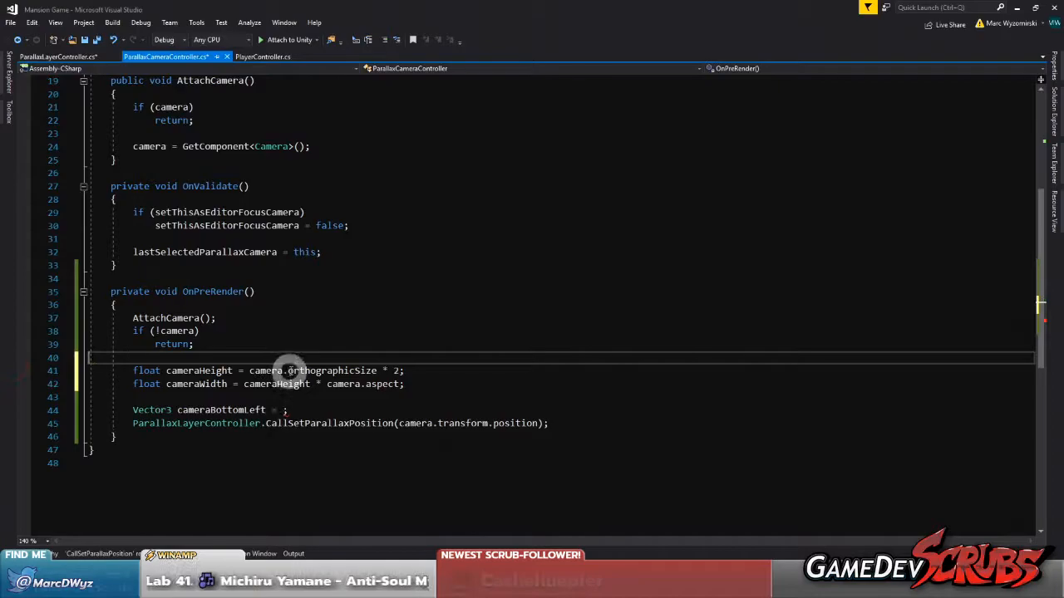
# Assign cameraBottomLeft to transform.position + new Vector3( with -cameraHeight/2f as the first component
pyautogui.moveTo(248, 371); pyautogui.dragTo(370, 370)
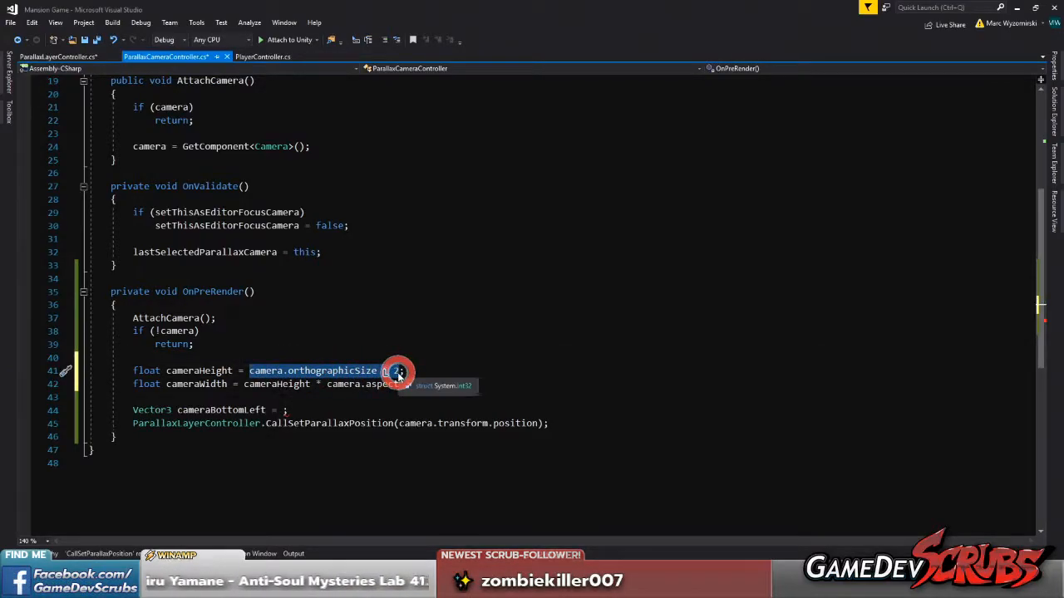
pyautogui.click(187, 376)
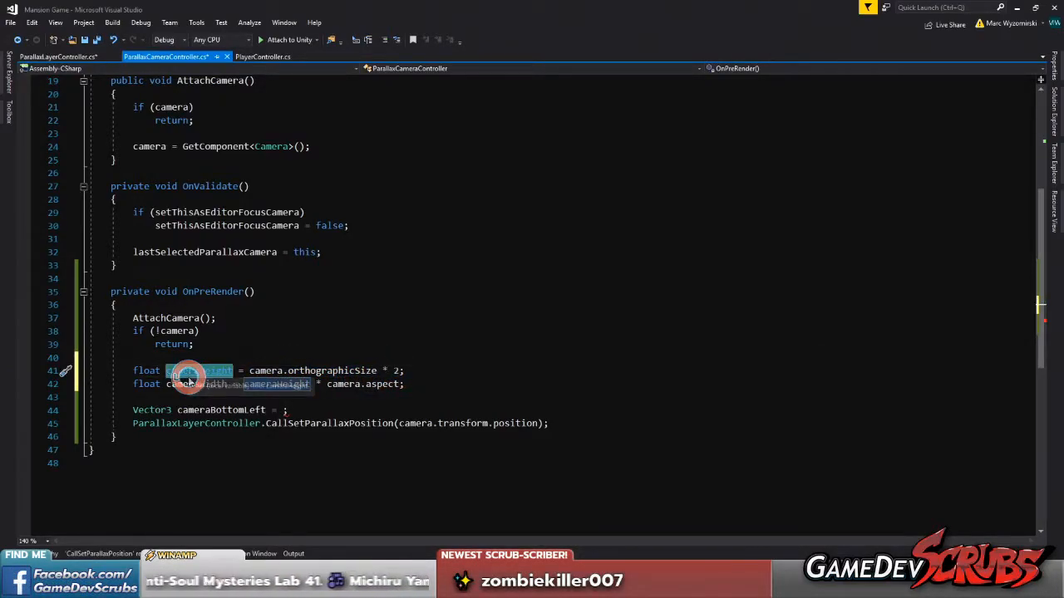
pyautogui.click(289, 409)
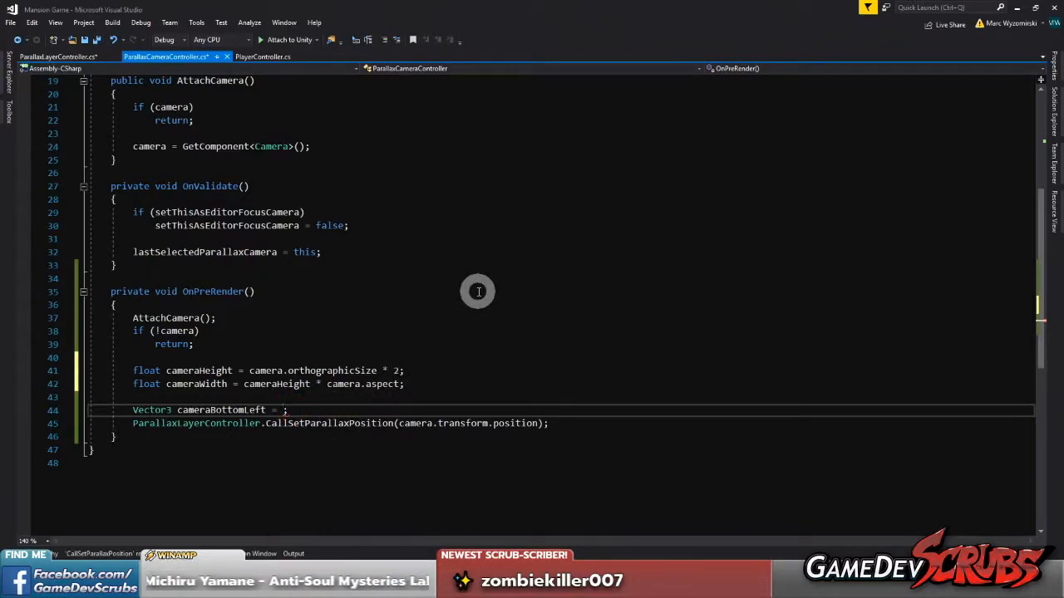
pyautogui.write('new')
pyautogui.press('BackSpace')
pyautogui.press('BackSpace')
pyautogui.press('BackSpace')
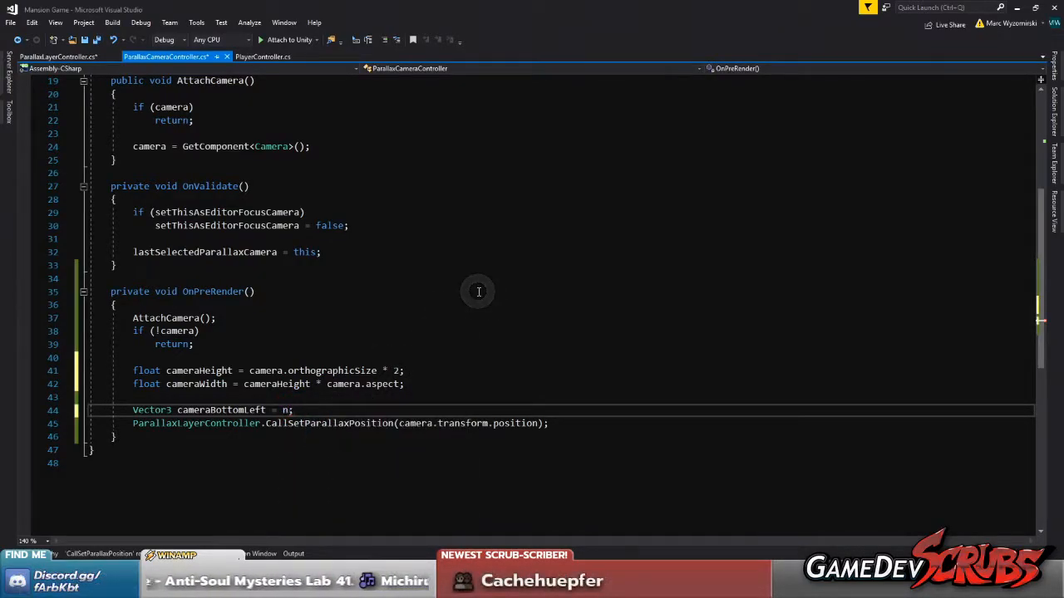
pyautogui.write('trans')
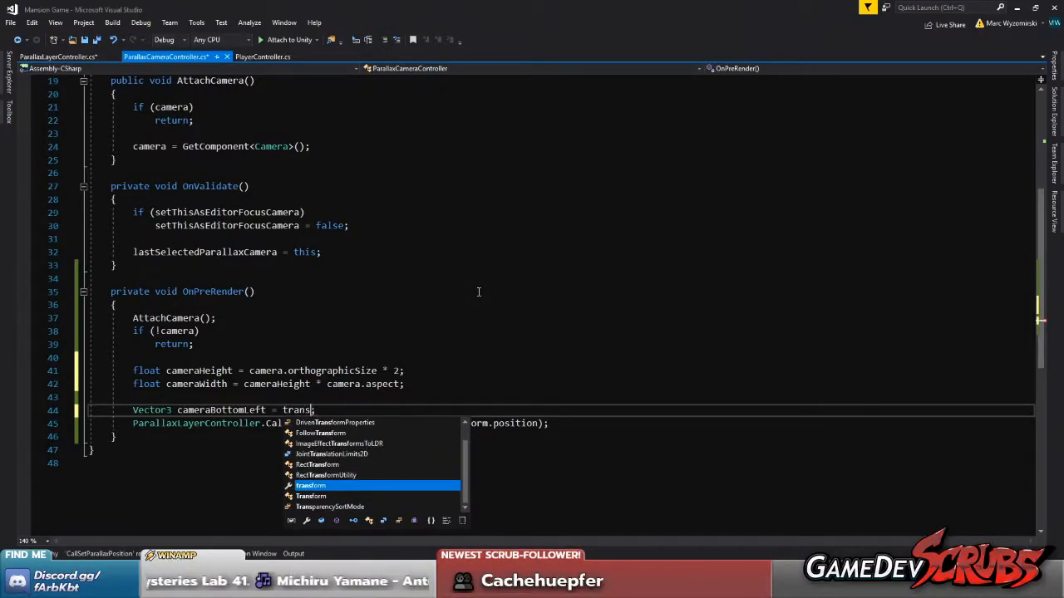
pyautogui.write(';.position')
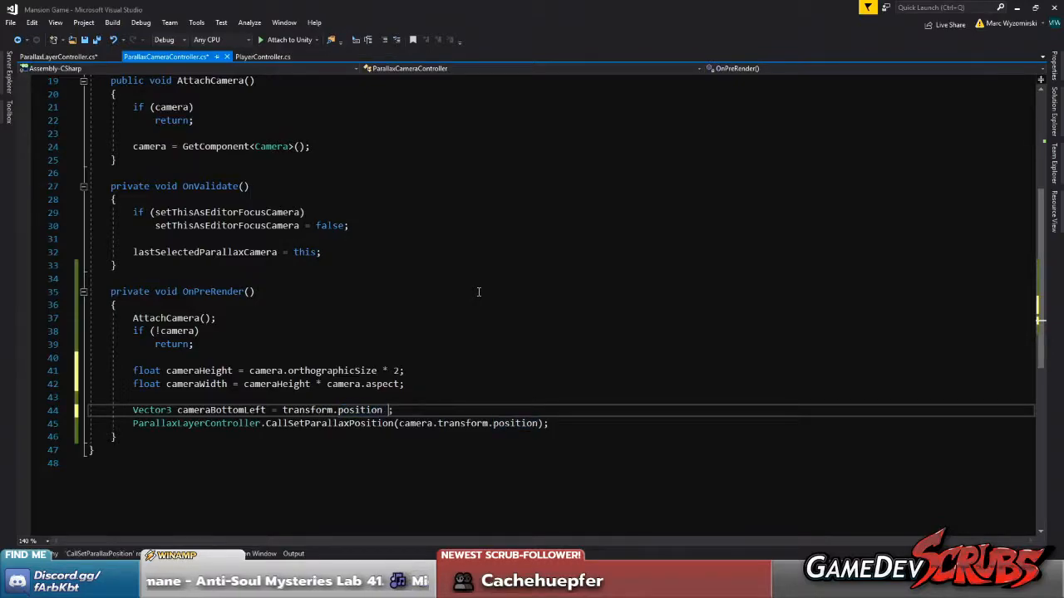
pyautogui.write(' + new Vector3')
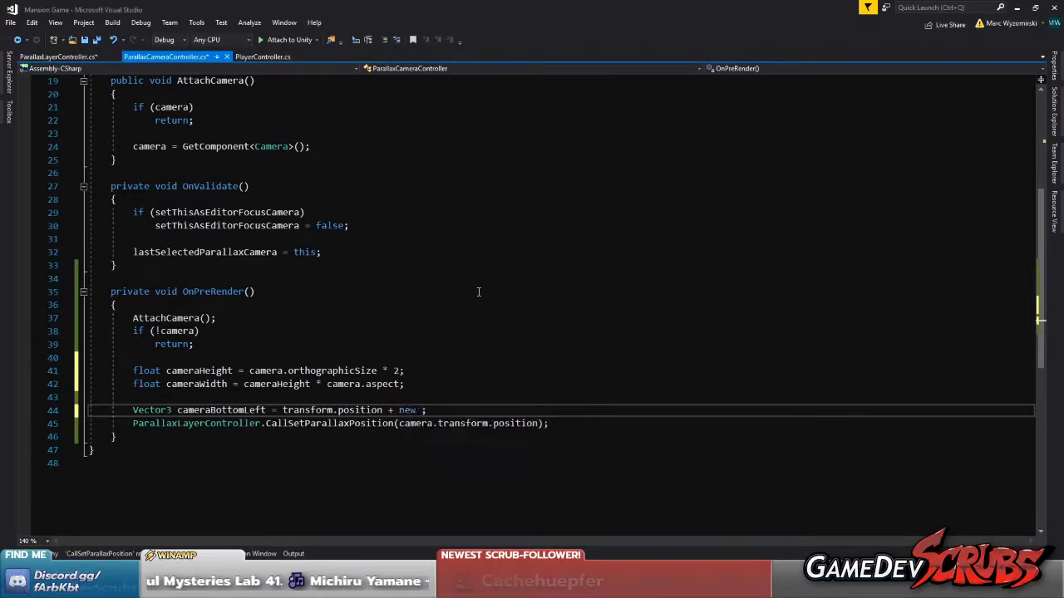
pyautogui.write('(-cameraHeight/2f,')
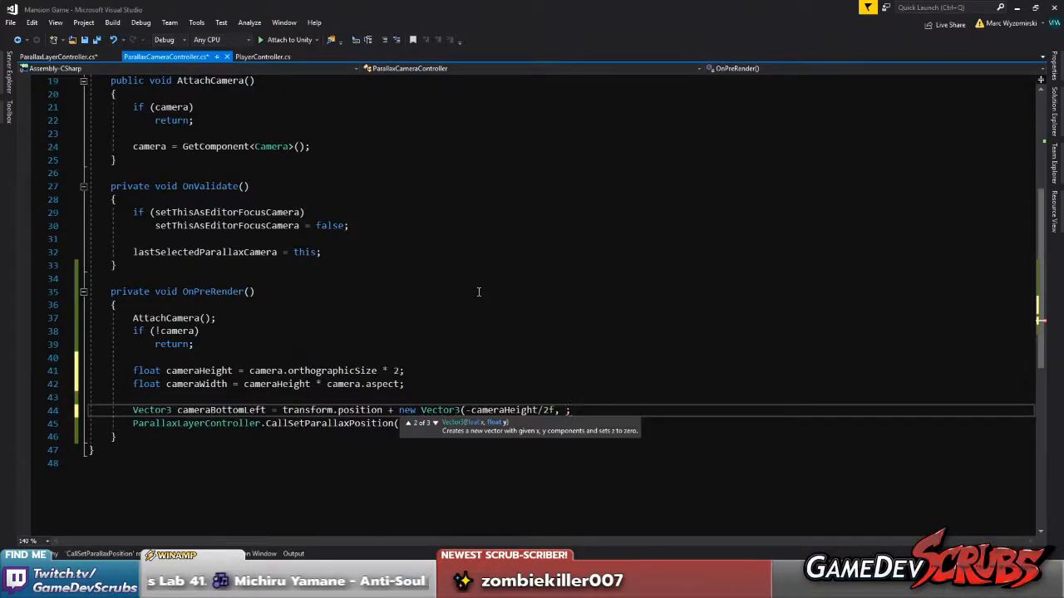
# Replace cameraHeight/2f in the cameraBottomLeft vector with camera.orthographicSize, keeping the minus sign
pyautogui.moveTo(250, 370); pyautogui.dragTo(377, 371)
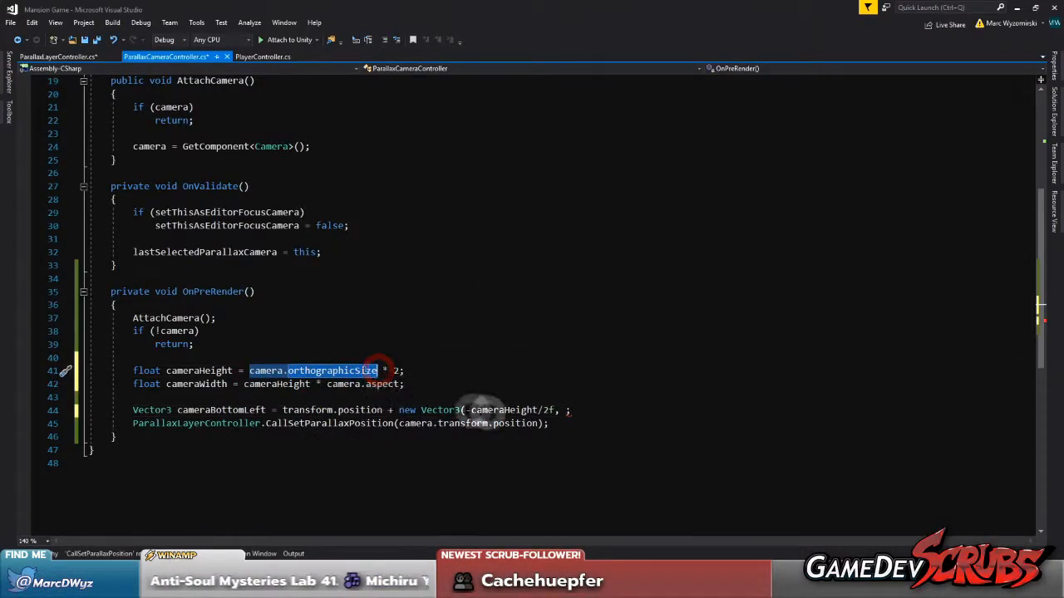
pyautogui.moveTo(472, 409); pyautogui.dragTo(555, 410)
pyautogui.hotkey('ctrl', 'v')
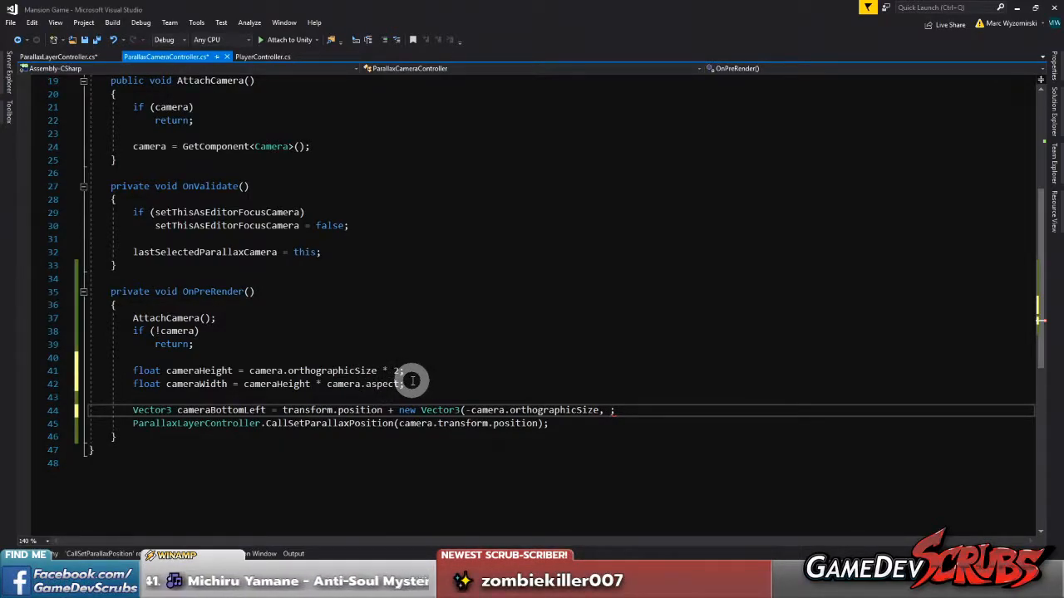
# Complete the cameraBottomLeft vector with -cameraWidth / 2f and 0 as its remaining components, and save all scripts
pyautogui.write('camer')
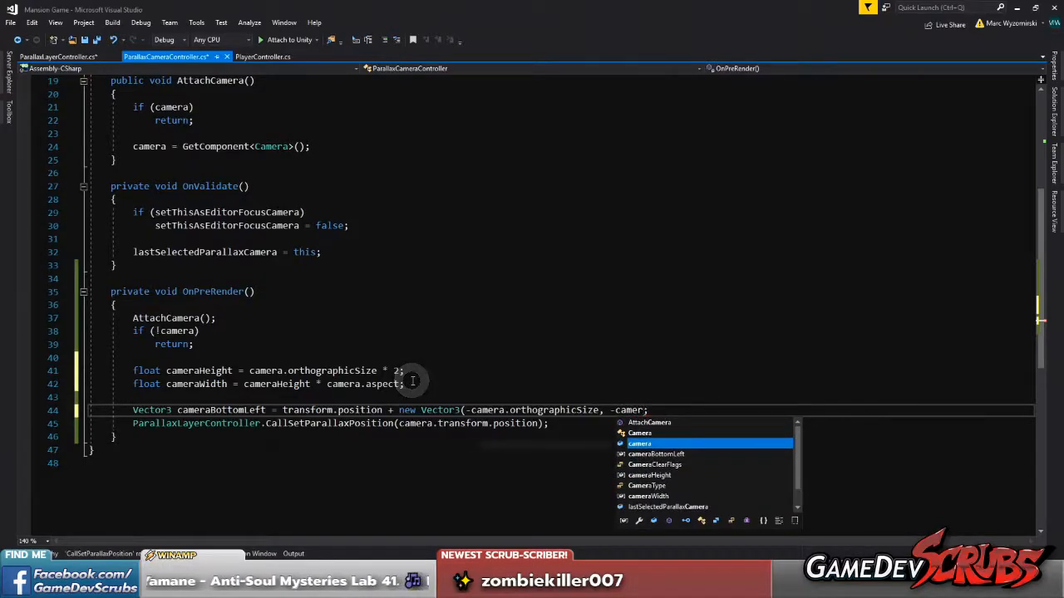
pyautogui.write('aWidth;')
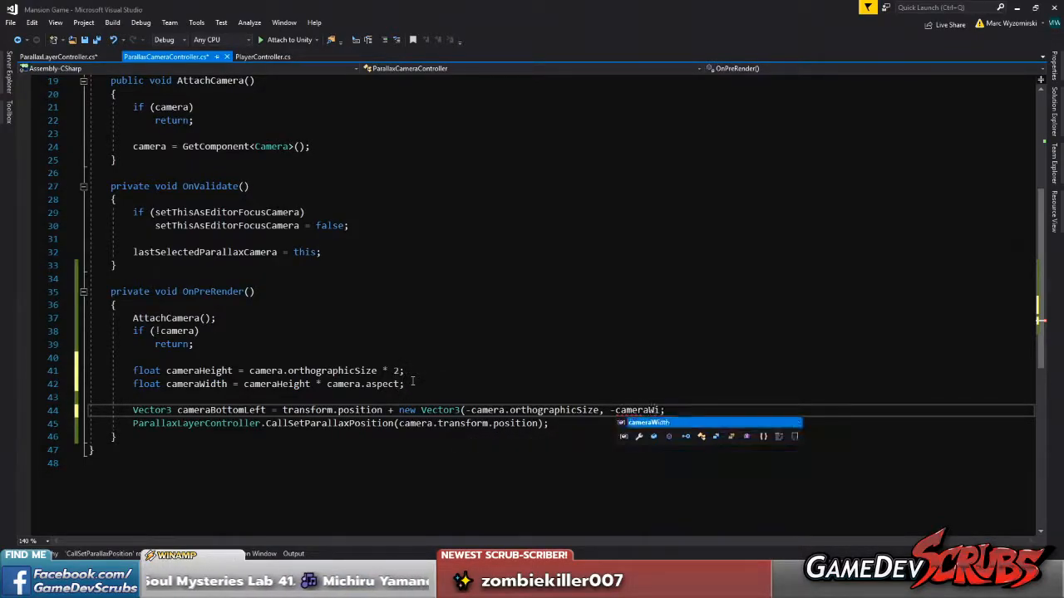
pyautogui.write('/2f')
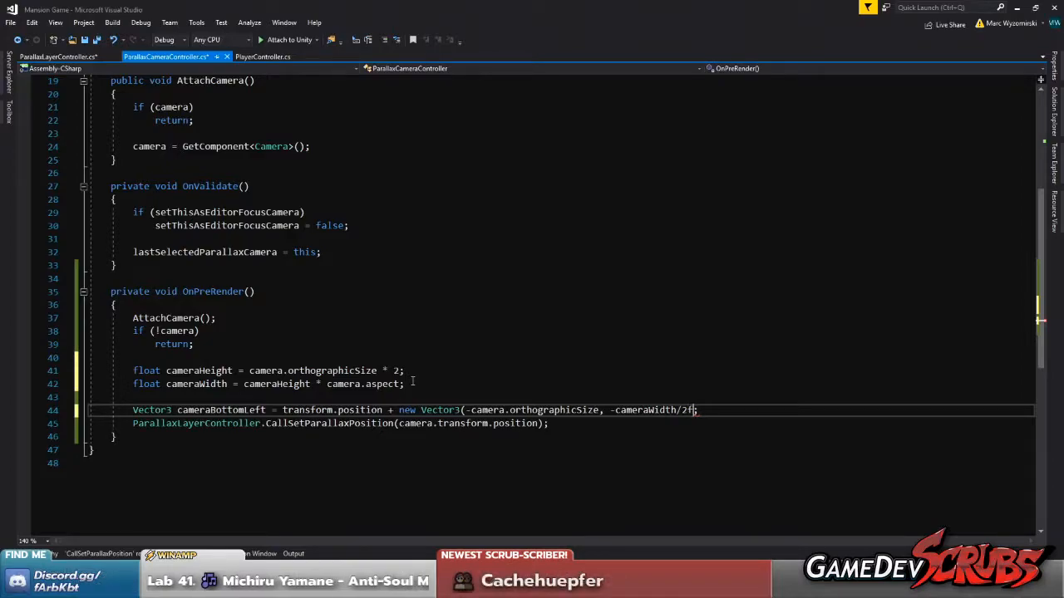
pyautogui.write(', 0);')
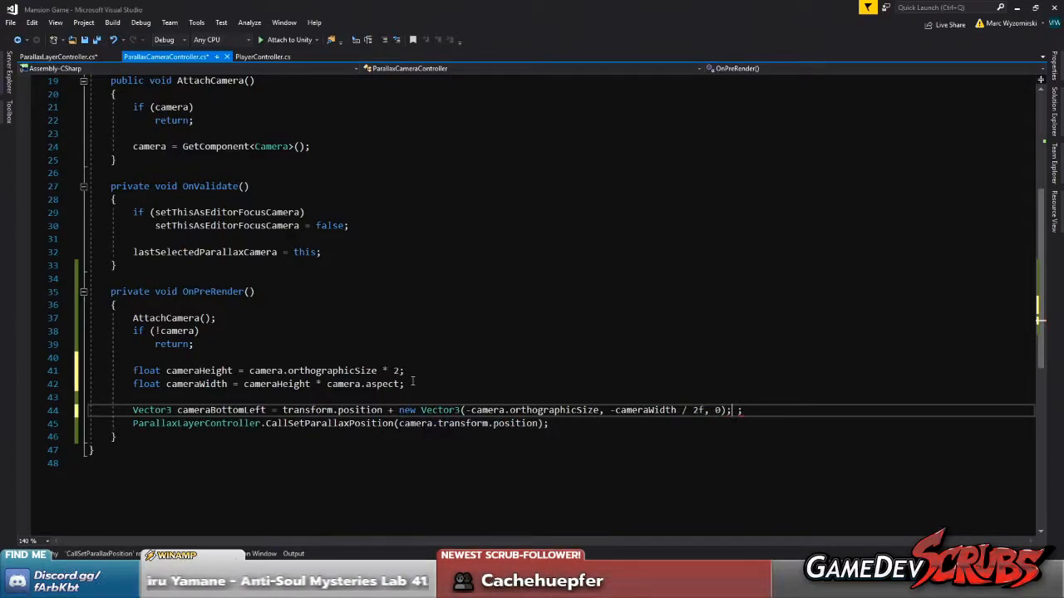
pyautogui.hotkey('ctrl', 'shift', 's')
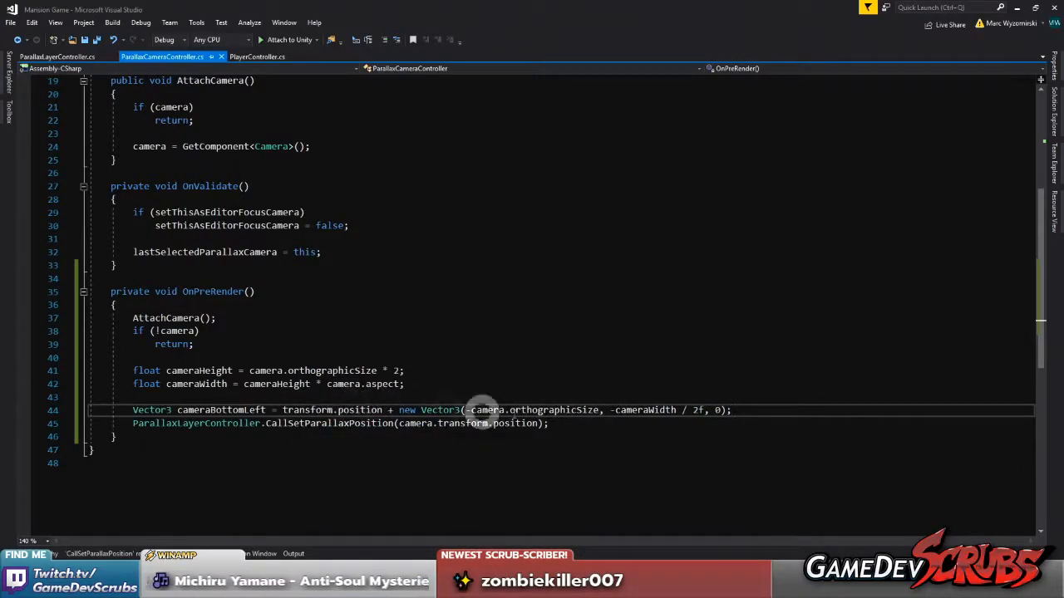
# Reorder the cameraBottomLeft vector to new Vector3(-cameraWidth / 2f, -camera.orthographicSize, 0) and save the script
pyautogui.moveTo(466, 410); pyautogui.dragTo(595, 410)
pyautogui.press('Delete')
pyautogui.press('Right')
pyautogui.press('Right')
pyautogui.press('Right')
pyautogui.press('Right')
pyautogui.press('Right')
pyautogui.press('Right')
pyautogui.press('Right')
pyautogui.press('Right')
pyautogui.press('Right')
pyautogui.press('Right')
pyautogui.press('Right')
pyautogui.press('Right')
pyautogui.press('Right')
pyautogui.press('Right')
pyautogui.press('Right')
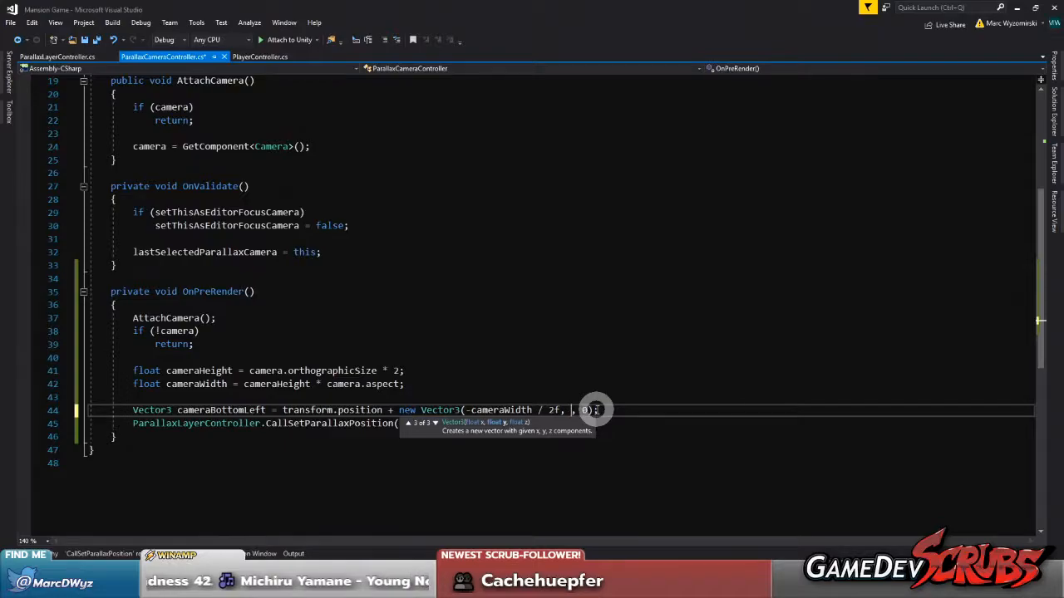
pyautogui.hotkey('ctrl', 'v')
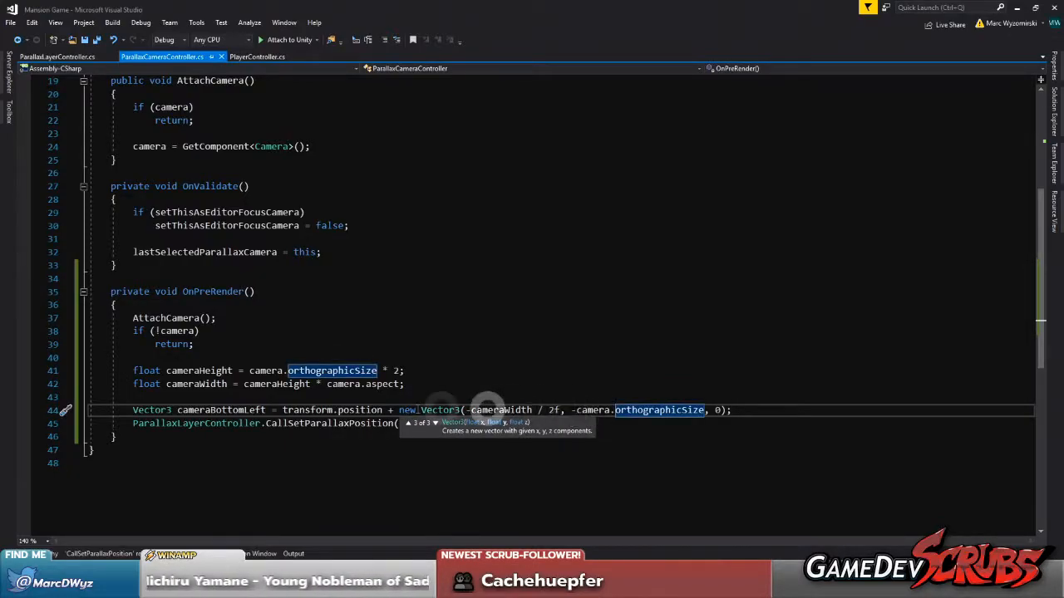
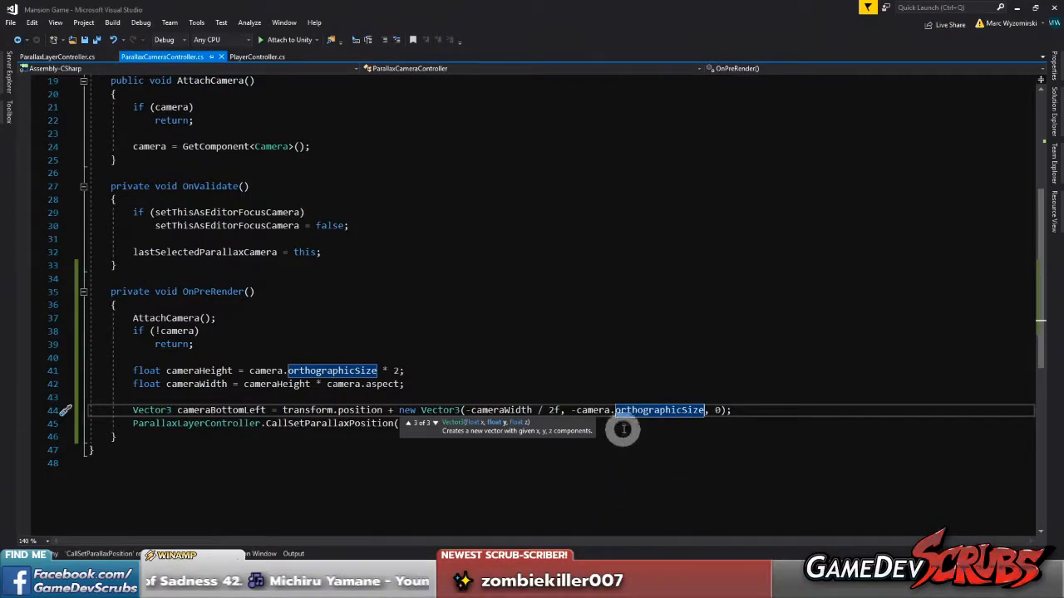
# Remove the third component, 0, from the new Vector3 in the cameraBottomLeft assignment and save all scripts
pyautogui.moveTo(622, 409)
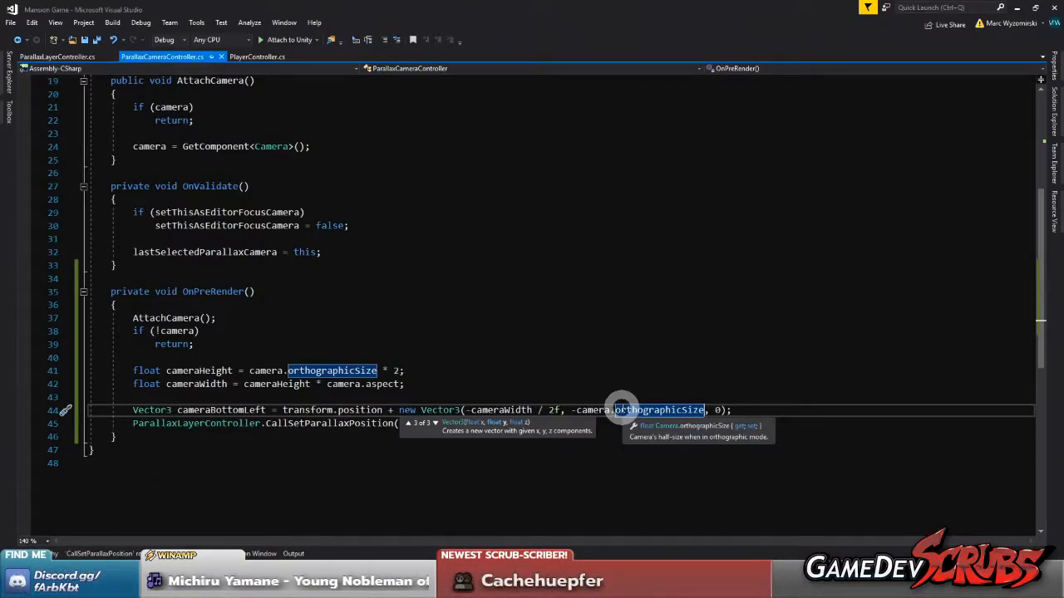
pyautogui.click(731, 411)
pyautogui.moveTo(692, 409)
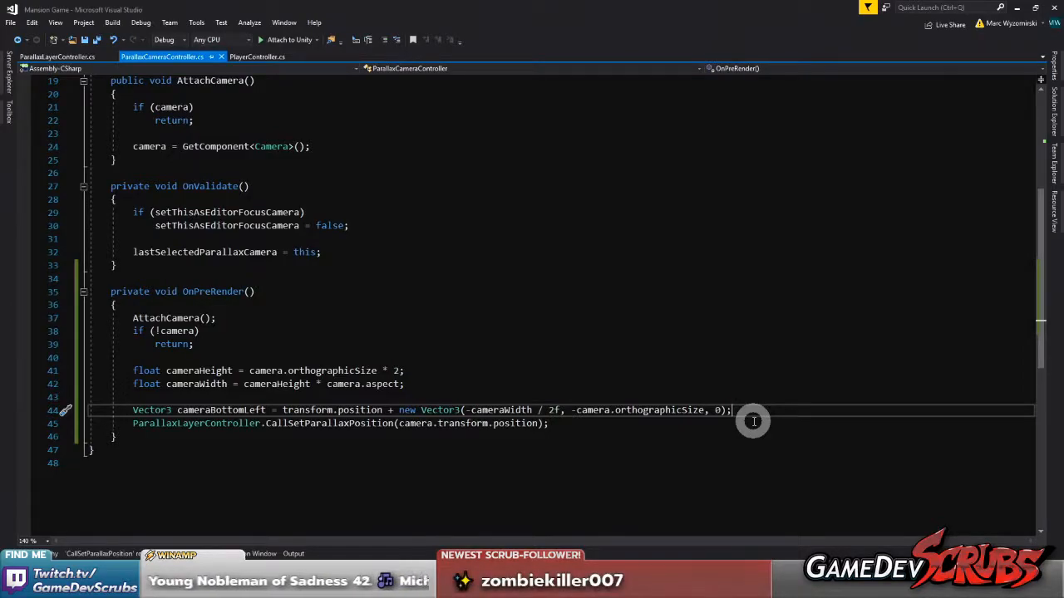
pyautogui.click(721, 411)
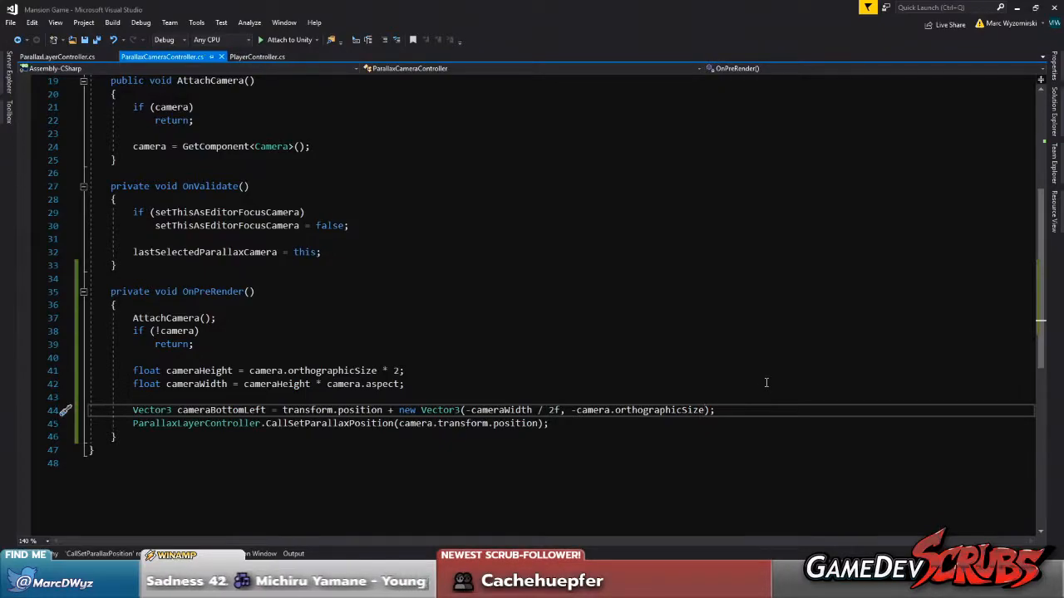
pyautogui.click(587, 382)
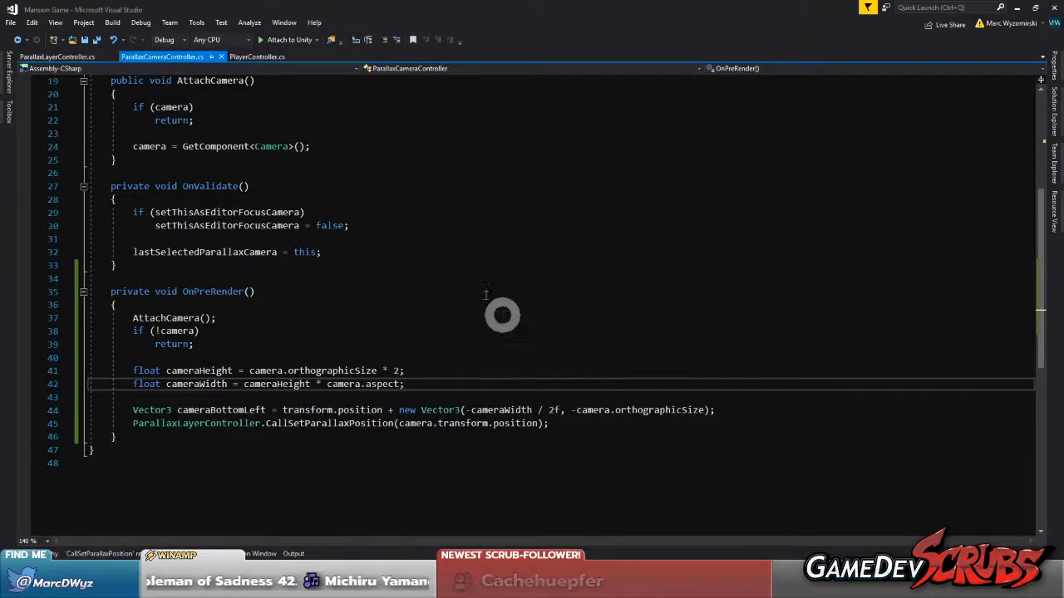
pyautogui.click(97, 40)
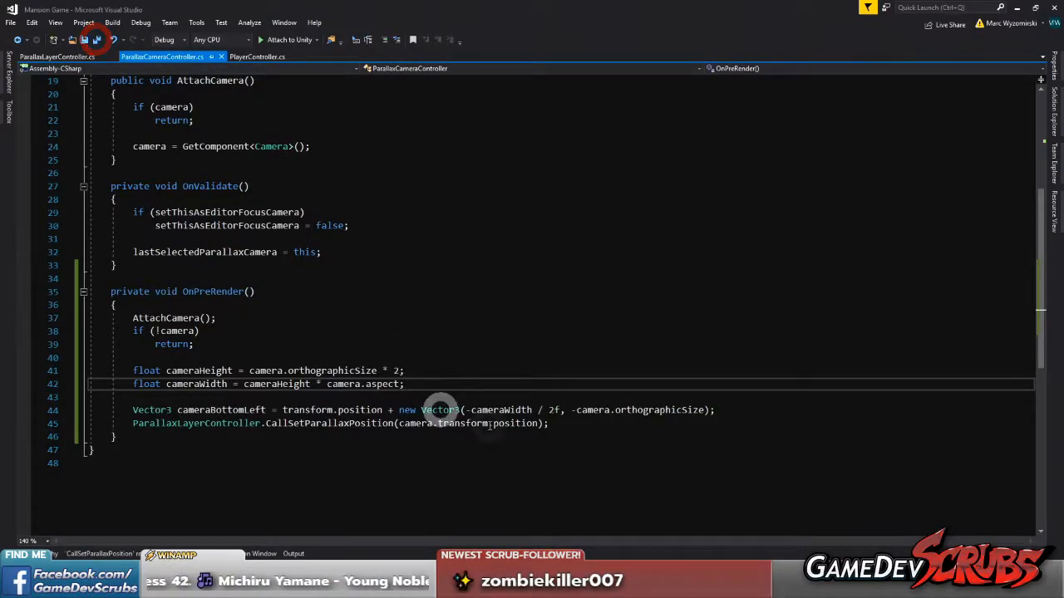
pyautogui.click(407, 397)
pyautogui.click(426, 385)
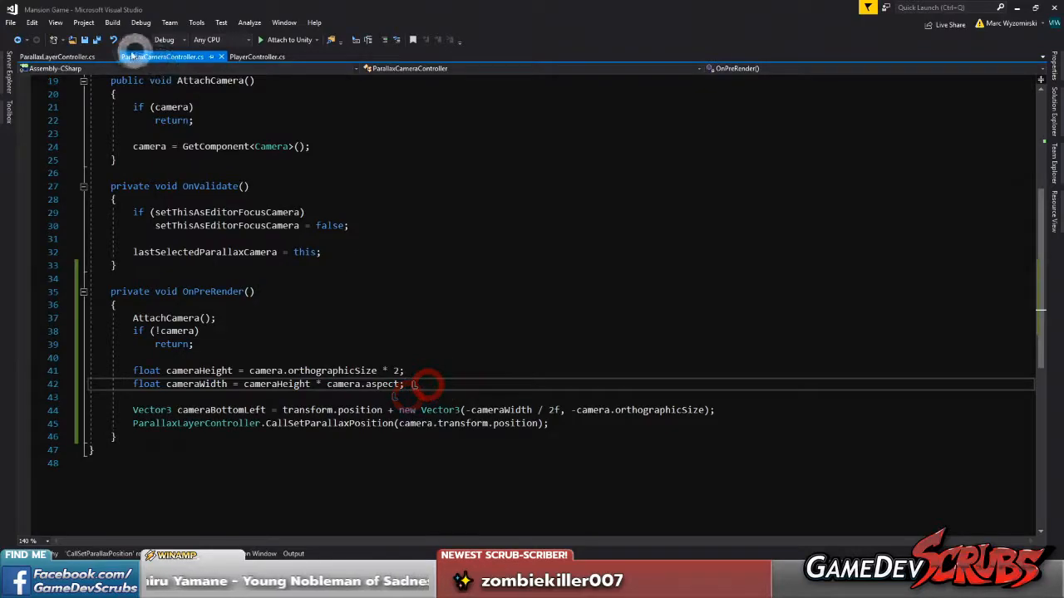
pyautogui.click(96, 41)
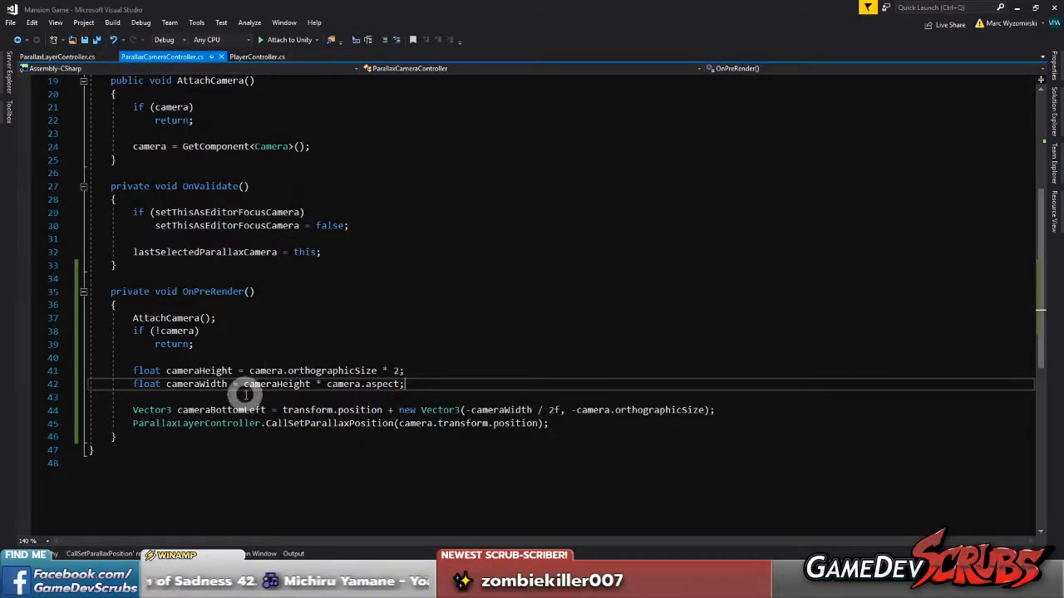
# Replace the camera.transform.position argument of CallSetParallaxPosition with cameraBottomLeft and insert a blank line above the call
pyautogui.doubleClick(233, 409)
pyautogui.hotkey('ctrl', 'c')
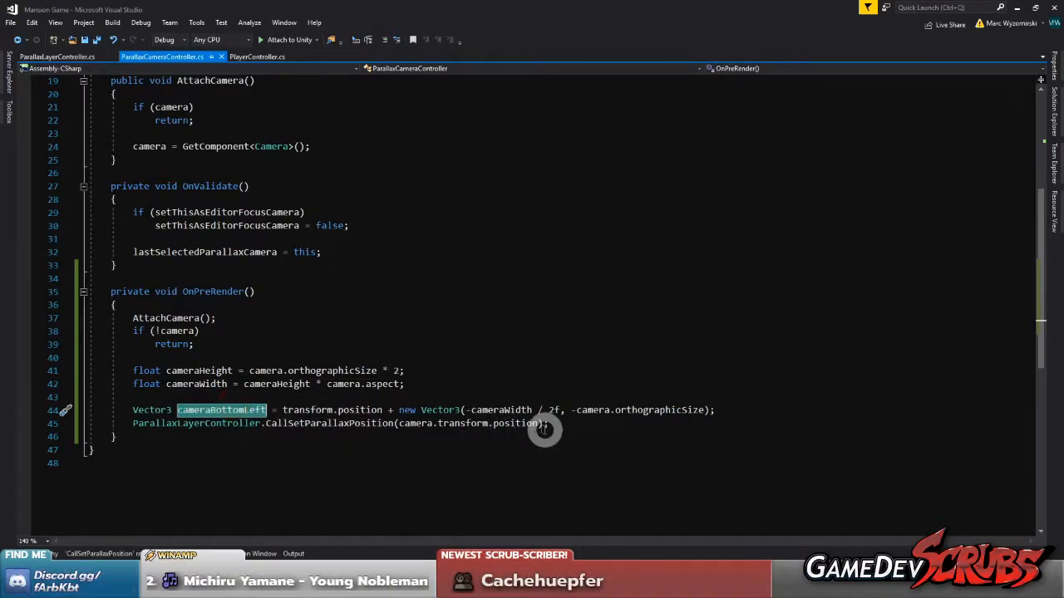
pyautogui.moveTo(399, 425); pyautogui.dragTo(536, 424)
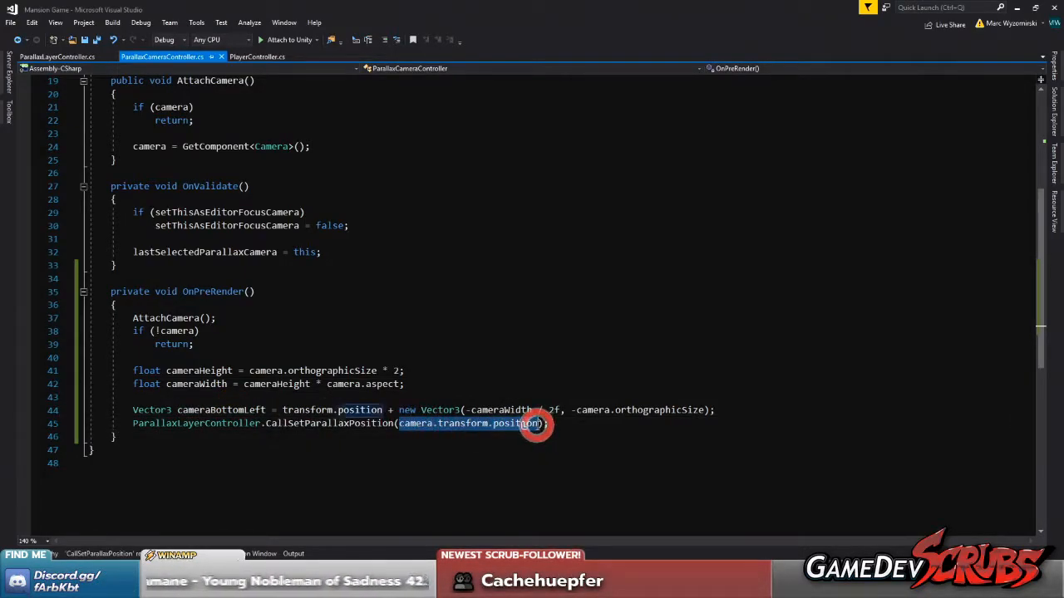
pyautogui.hotkey('ctrl', 'v')
pyautogui.click(742, 410)
pyautogui.press('Return')
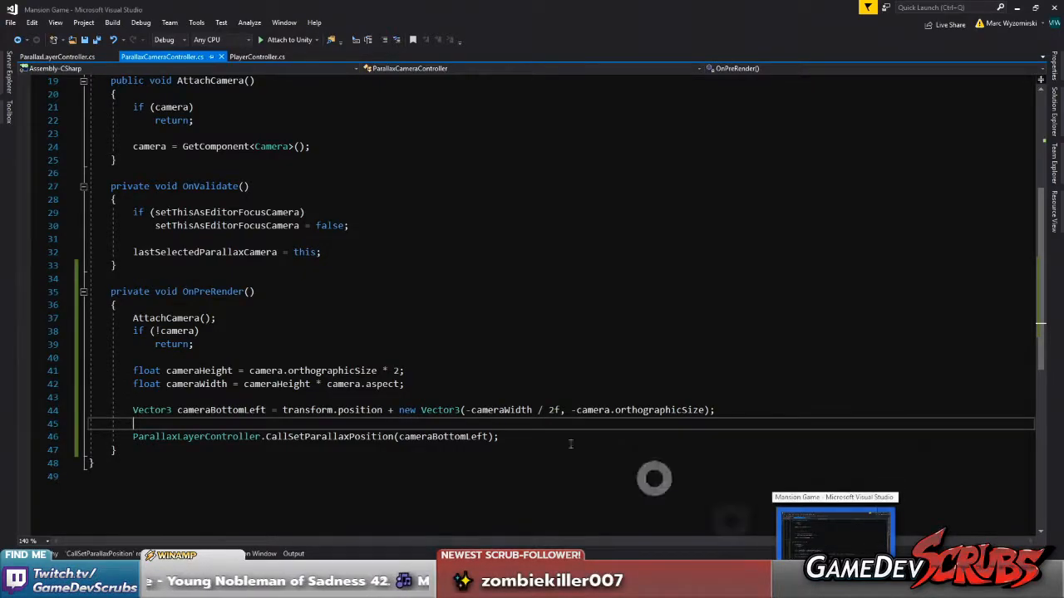
# Delete the commented-out testProcessPosition and Update block from ParallaxLayerController.cs and save the script
pyautogui.scroll(6, 360, 393)
pyautogui.scroll(-7, 360, 393)
pyautogui.click(56, 57)
pyautogui.scroll(-5, 296, 274)
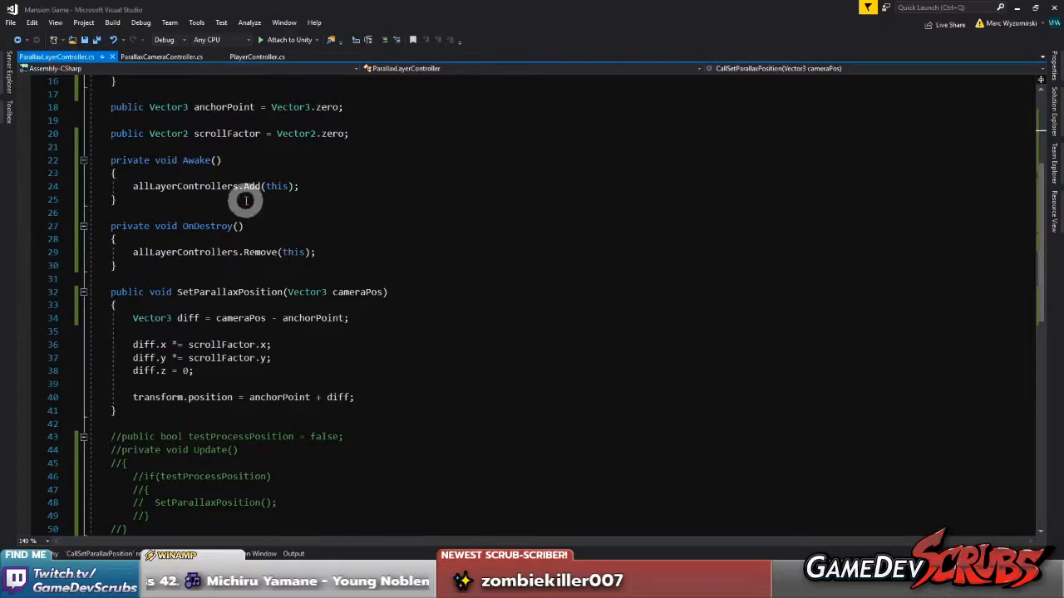
pyautogui.scroll(-6, 246, 200)
pyautogui.moveTo(132, 292); pyautogui.dragTo(78, 197)
pyautogui.press('BackSpace')
pyautogui.press('BackSpace')
pyautogui.press('BackSpace')
pyautogui.hotkey('ctrl', 's')
pyautogui.scroll(11, 274, 225)
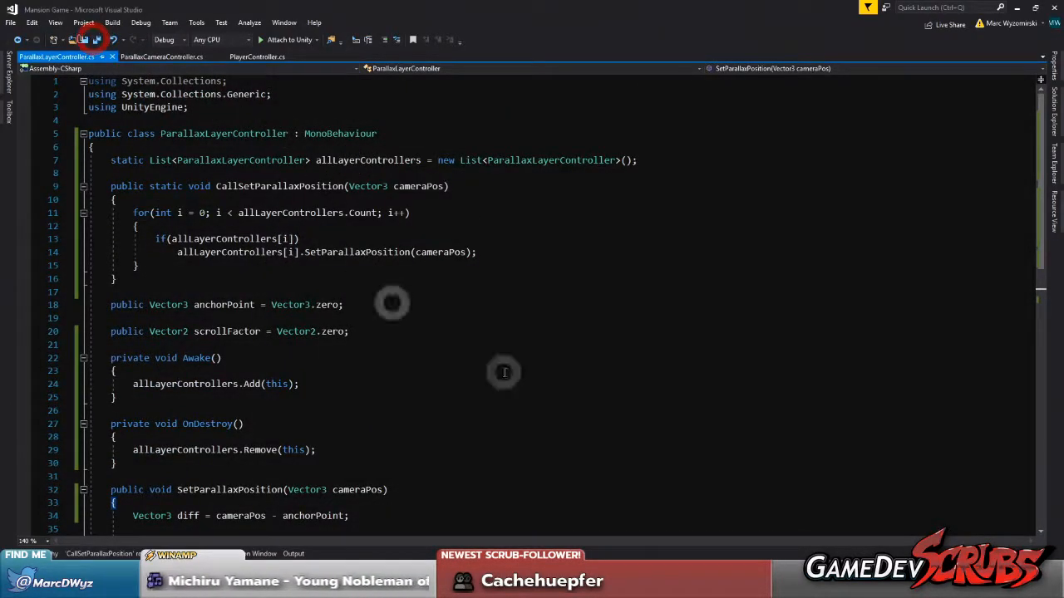
# Switch to Unity, show the Scene view and save the Test Scene
pyautogui.hotkey('alt', 'Tab')
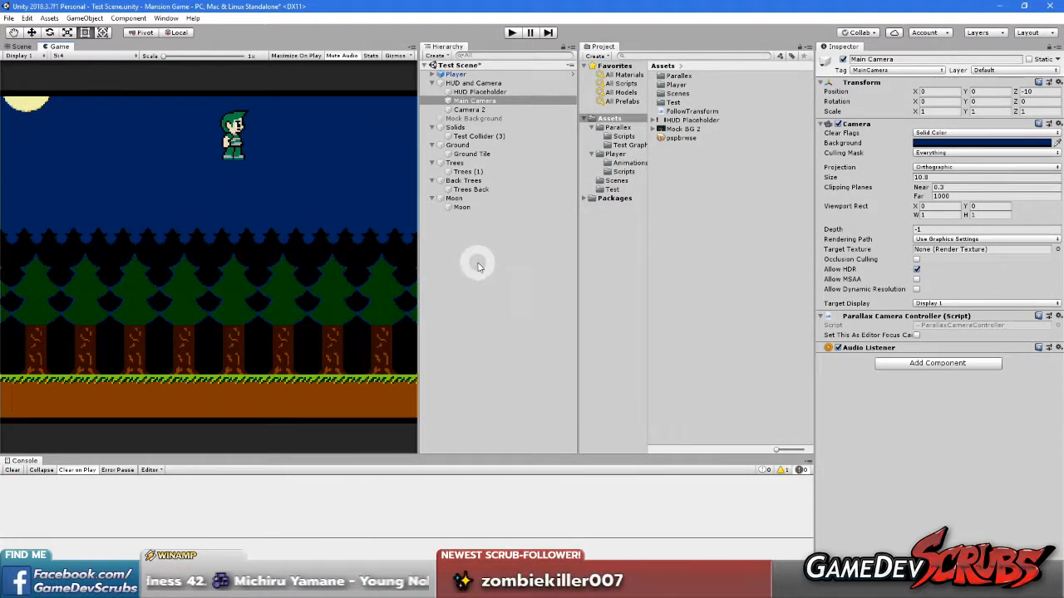
pyautogui.click(13, 48)
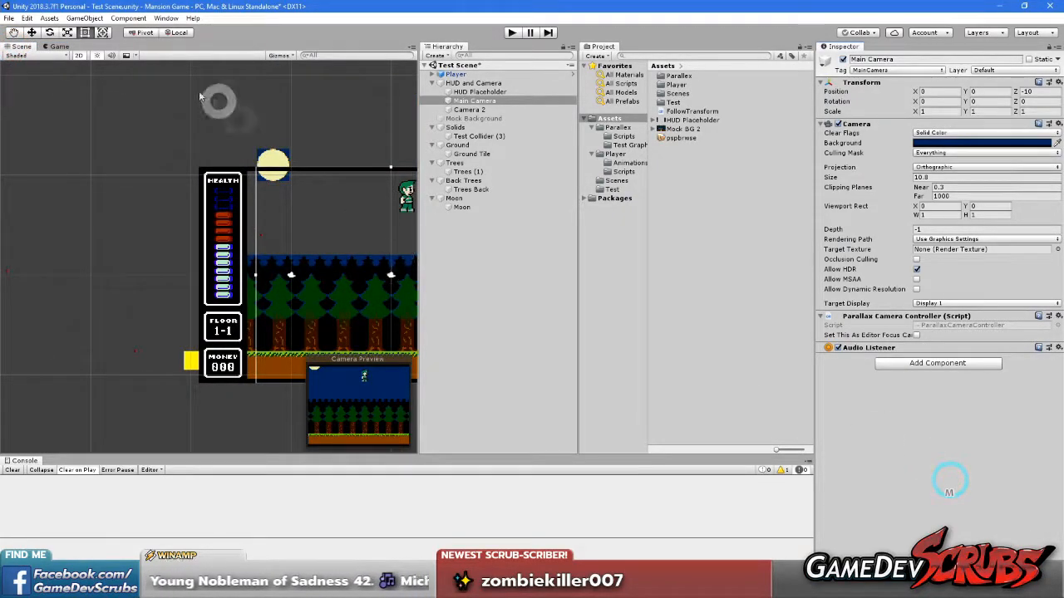
pyautogui.click(8, 18)
pyautogui.click(8, 17)
pyautogui.click(8, 18)
pyautogui.click(40, 114)
pyautogui.scroll(-3, 283, 233)
pyautogui.moveTo(354, 267); pyautogui.dragTo(293, 273, button='middle')
pyautogui.scroll(6, 240, 266)
pyautogui.scroll(-2, 256, 269)
pyautogui.scroll(3, 192, 267)
pyautogui.moveTo(191, 270); pyautogui.dragTo(268, 278, button='middle')
pyautogui.click(482, 83)
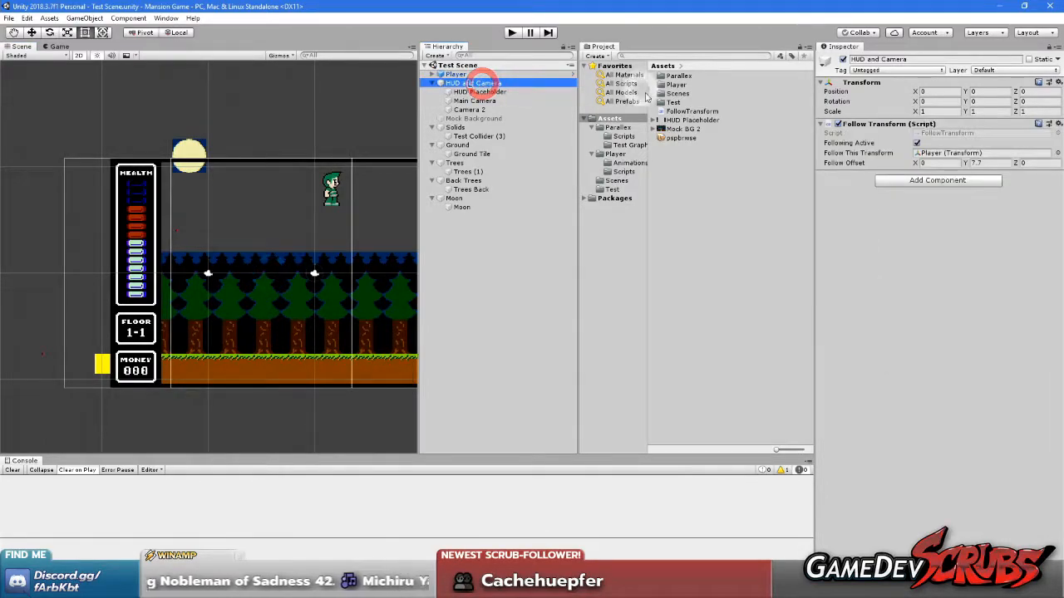
pyautogui.click(843, 59)
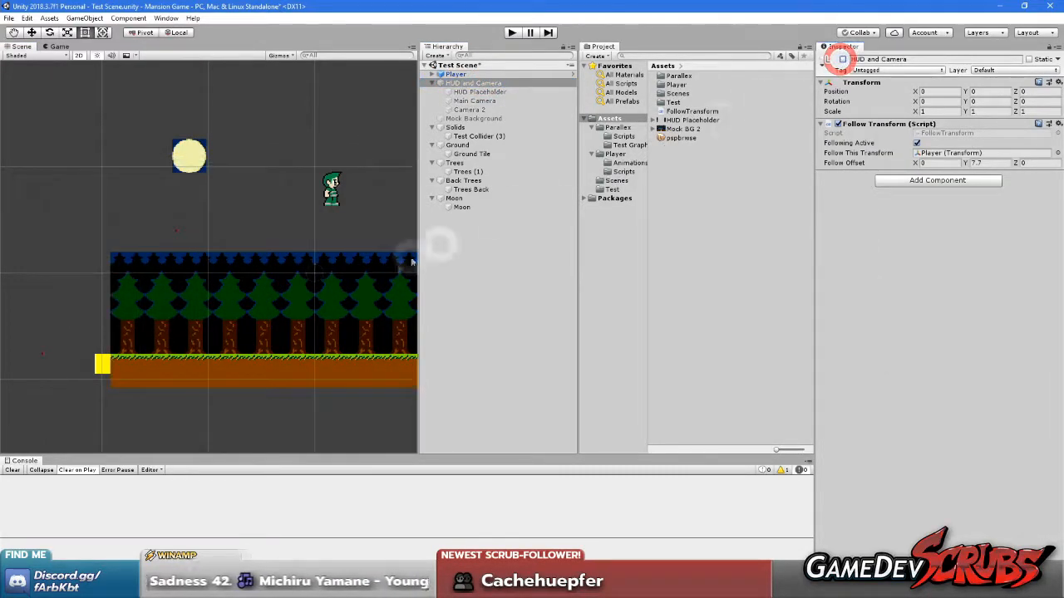
pyautogui.moveTo(268, 254); pyautogui.dragTo(212, 260, button='middle')
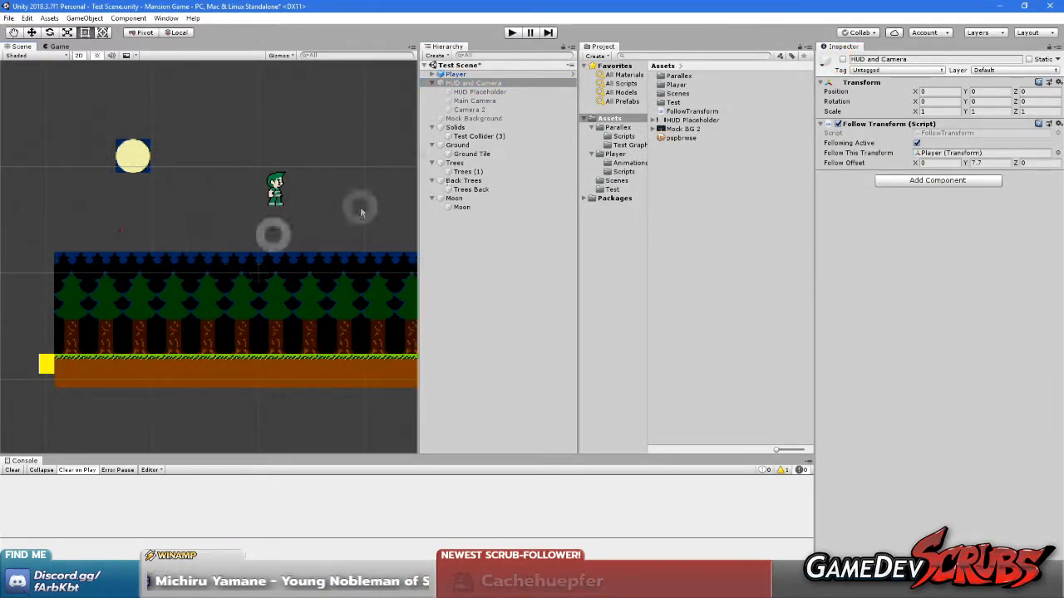
pyautogui.click(843, 59)
# Delete the Camera 2 object from the HUD and Camera group
pyautogui.click(480, 92)
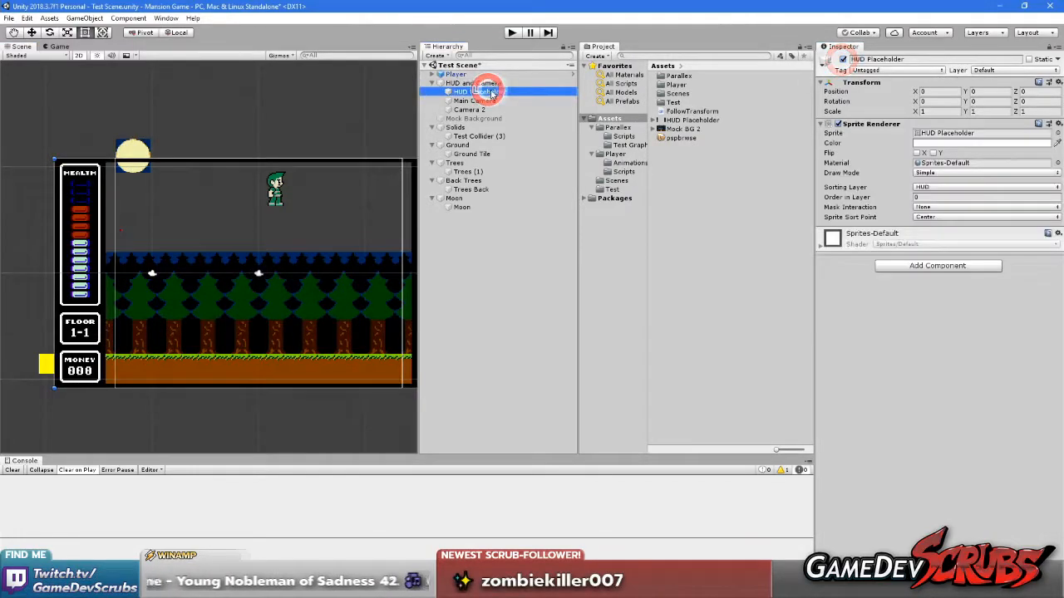
pyautogui.click(547, 110)
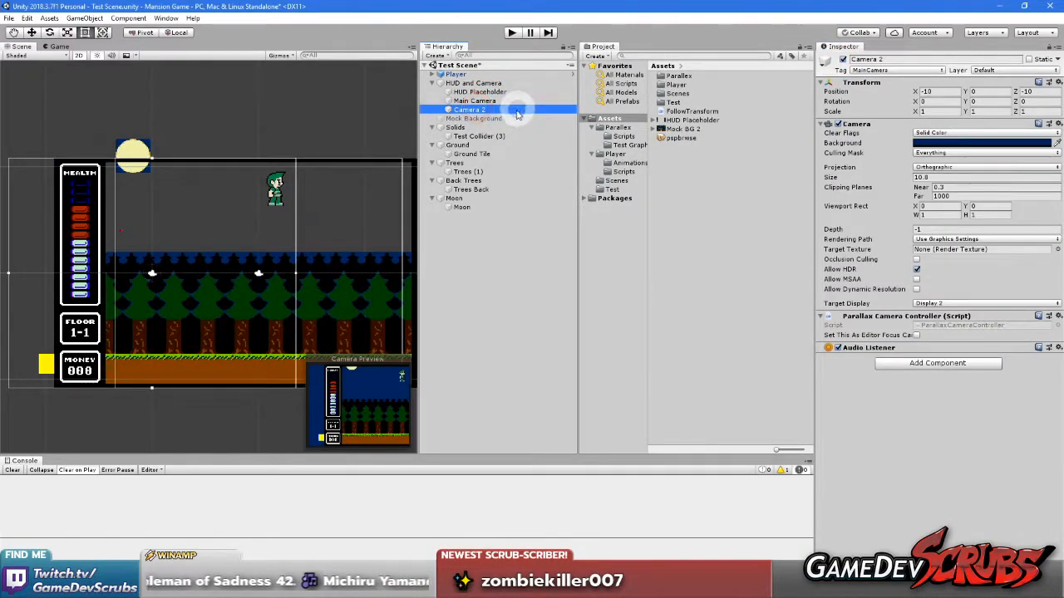
pyautogui.press('Delete')
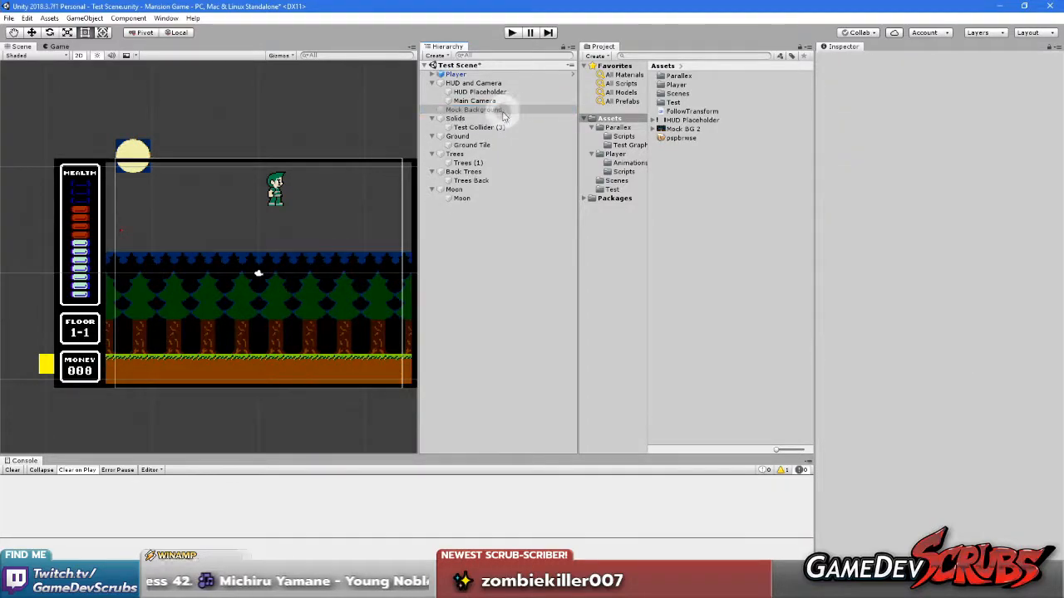
# Deactivate the HUD Placeholder object under HUD and Camera
pyautogui.click(489, 101)
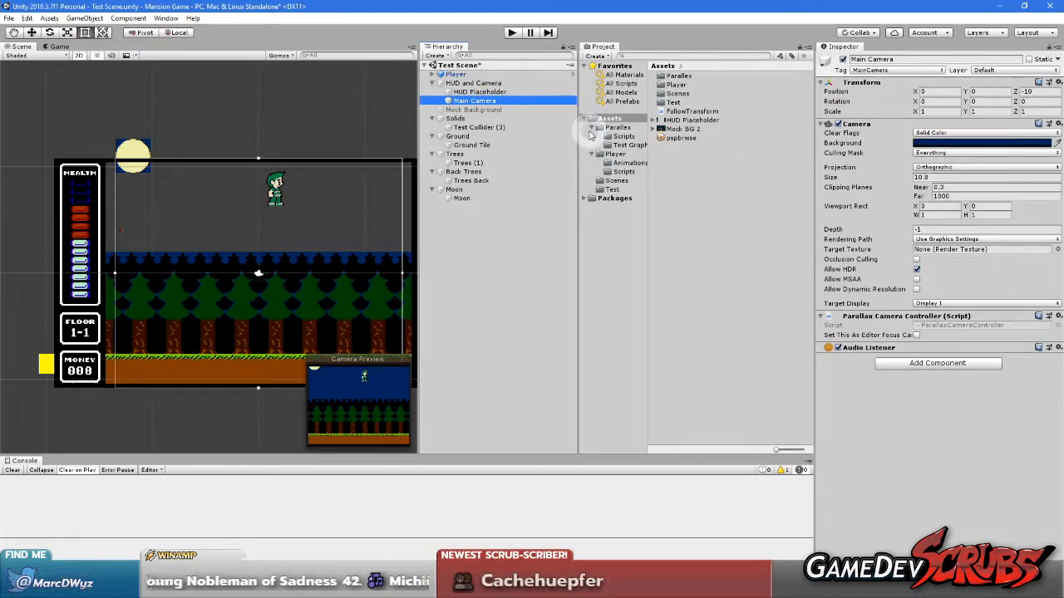
pyautogui.click(483, 92)
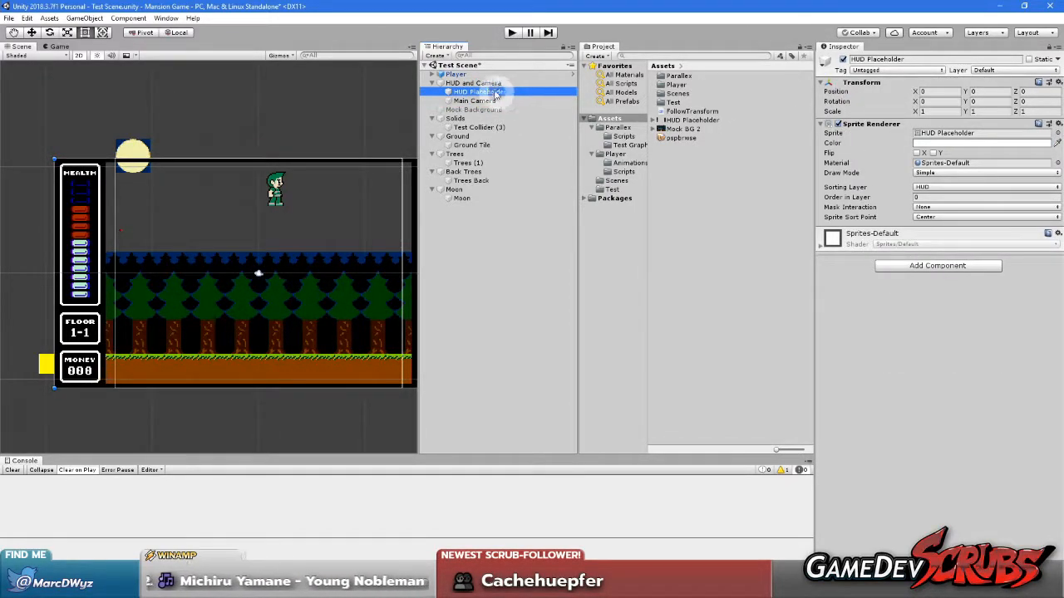
pyautogui.click(483, 83)
pyautogui.click(483, 92)
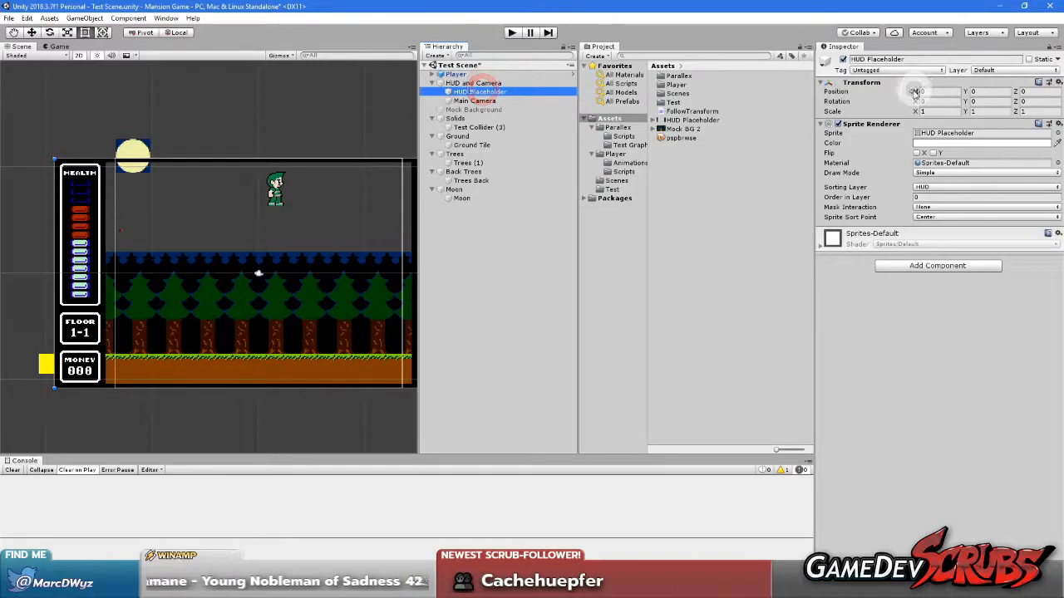
pyautogui.click(843, 59)
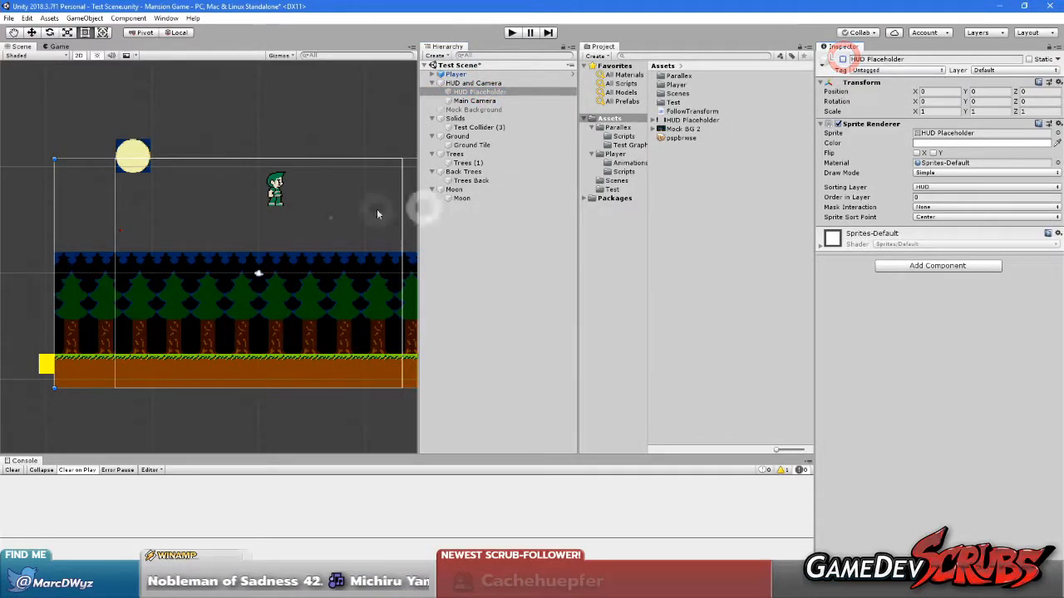
# Run the game in the Game view and walk the player left and right to check the parallax at 5:4
pyautogui.click(57, 47)
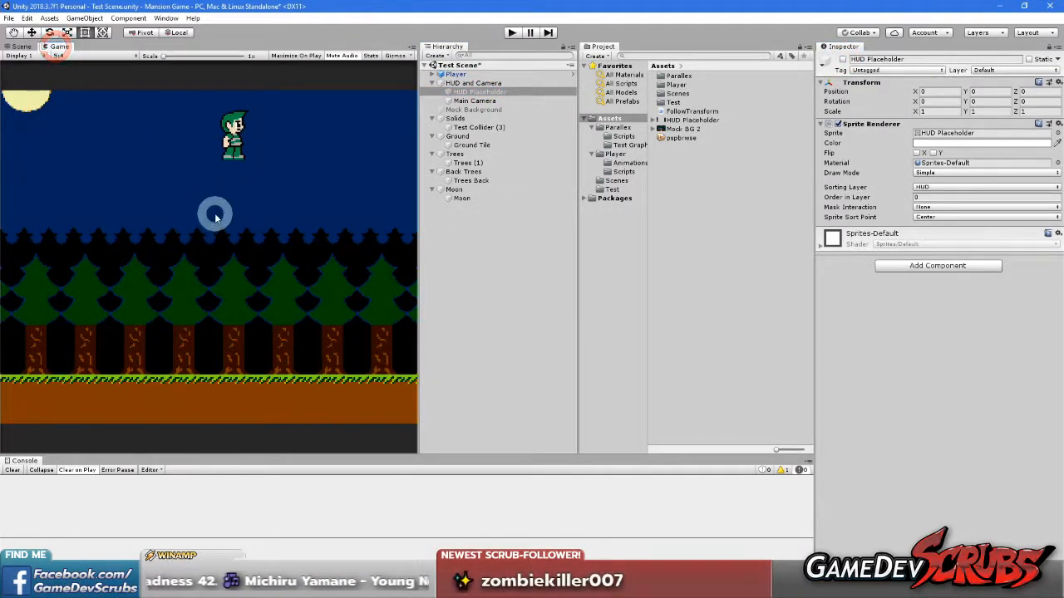
pyautogui.click(212, 222)
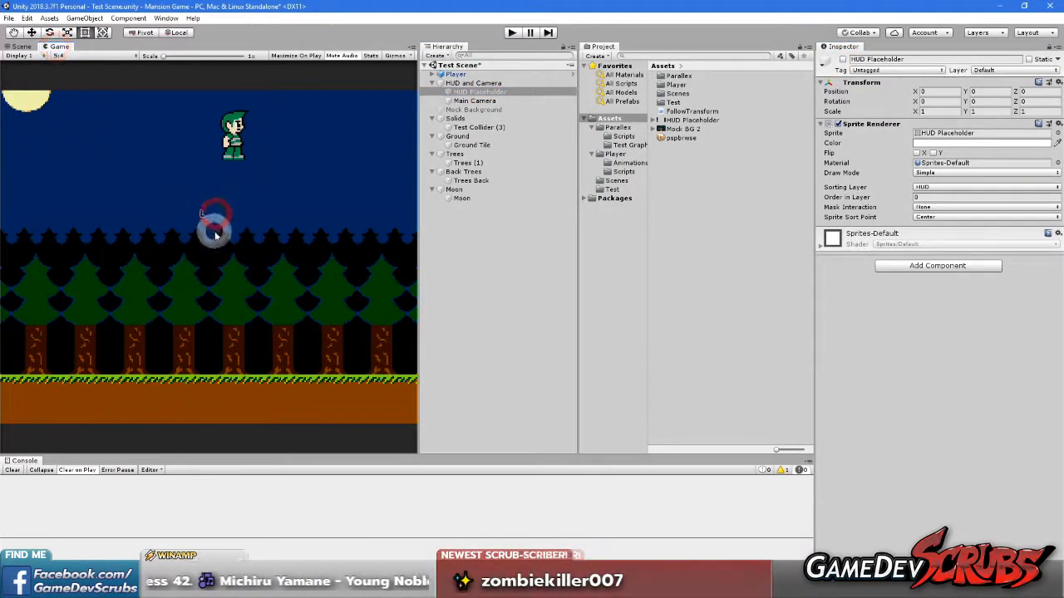
pyautogui.click(512, 32)
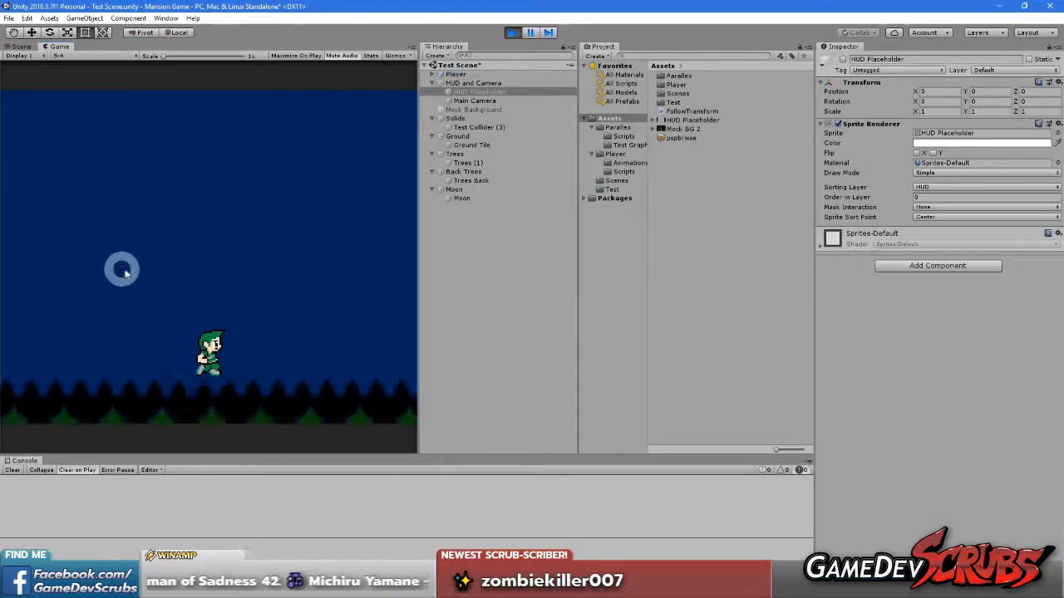
pyautogui.press('Left')
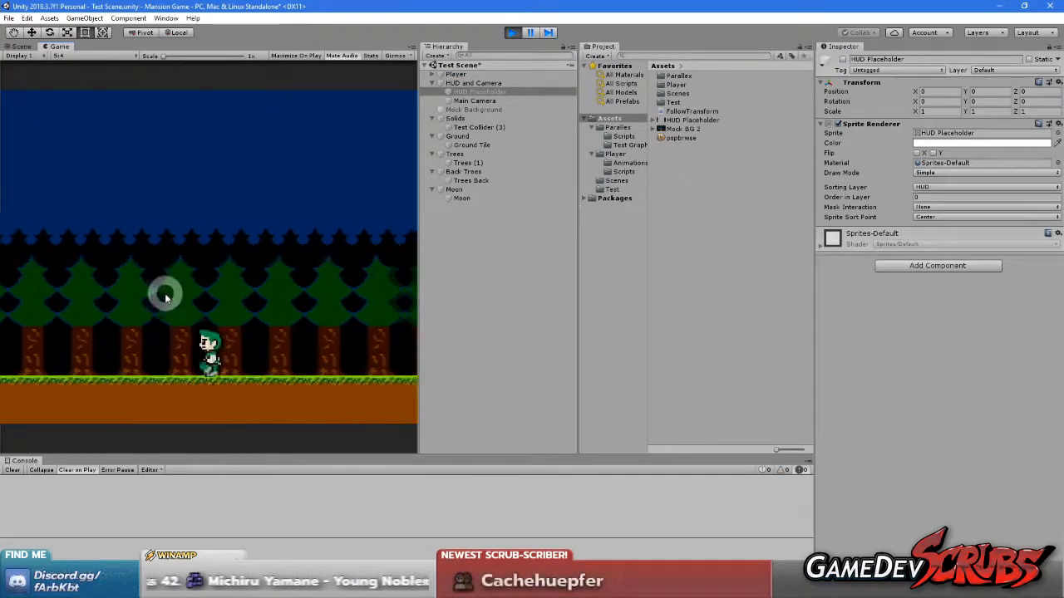
pyautogui.press('Right')
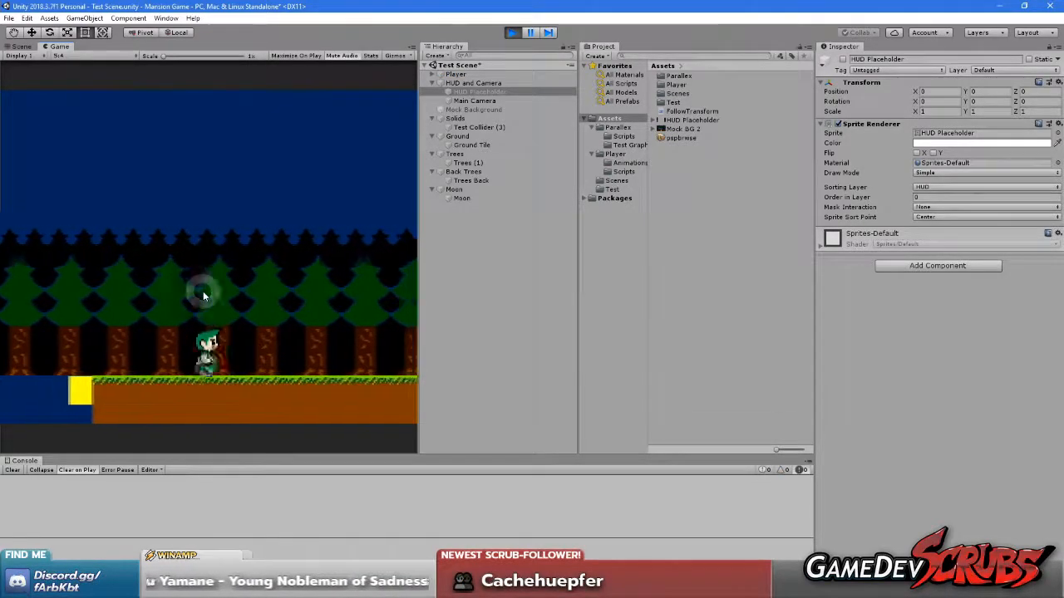
pyautogui.press('Left')
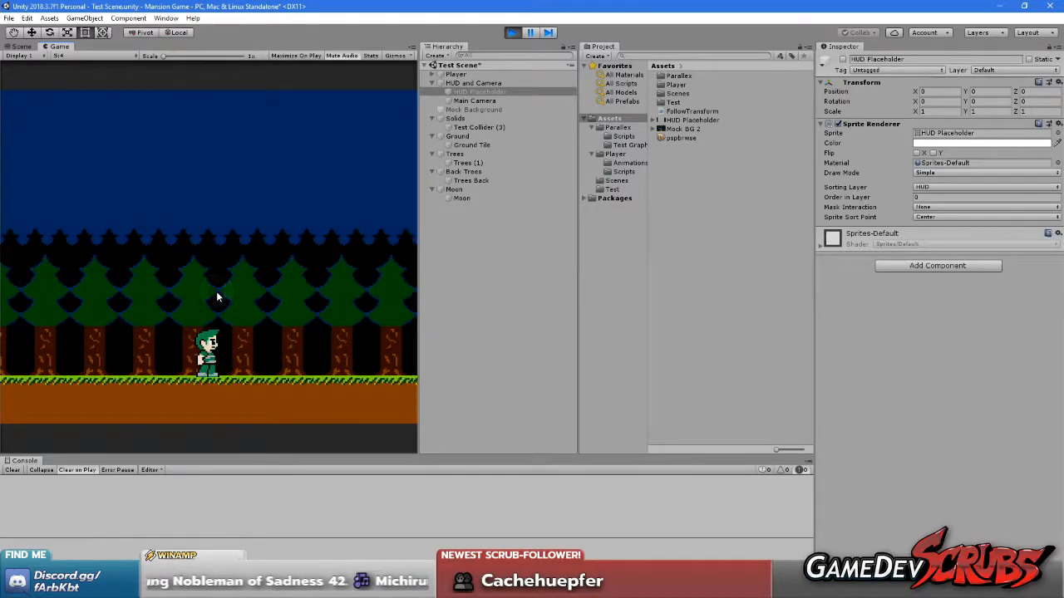
pyautogui.press('Right')
pyautogui.press('Right')
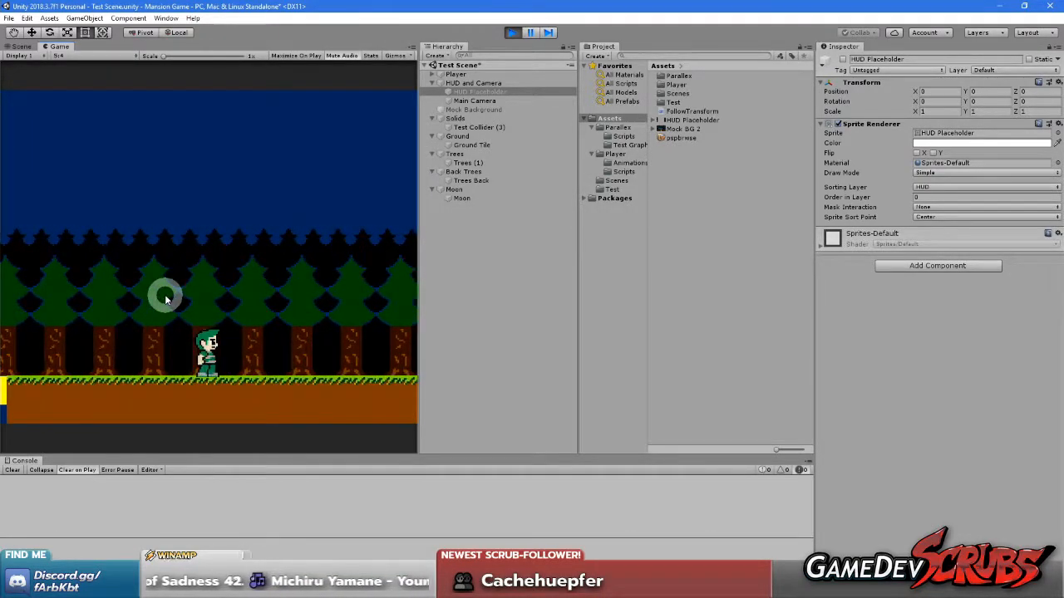
# Set the Game view's aspect ratio to Free Aspect and walk the player right to check the parallax
pyautogui.click(60, 55)
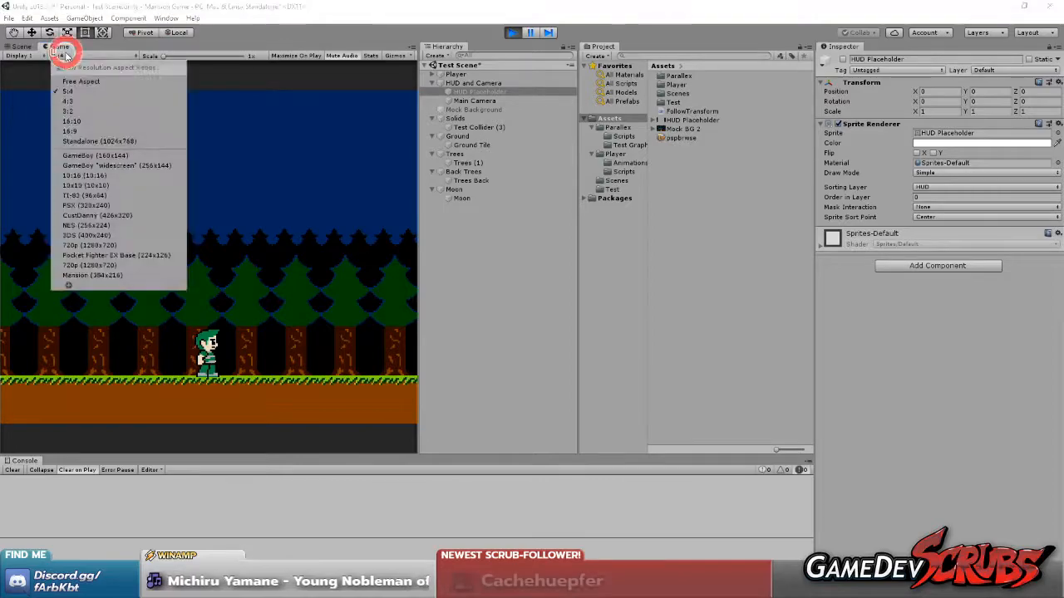
pyautogui.click(121, 83)
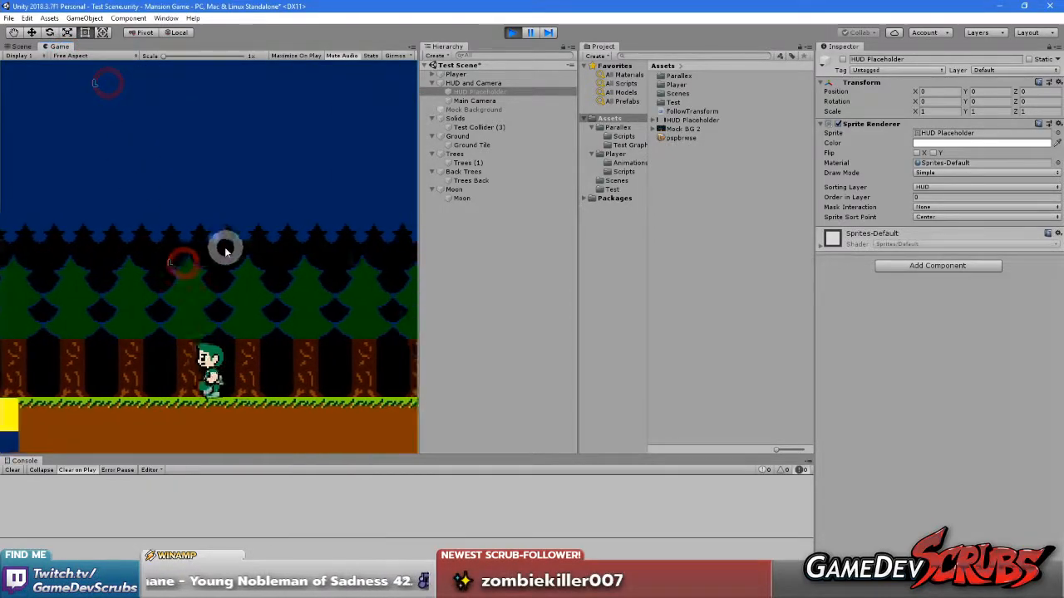
pyautogui.press('Right')
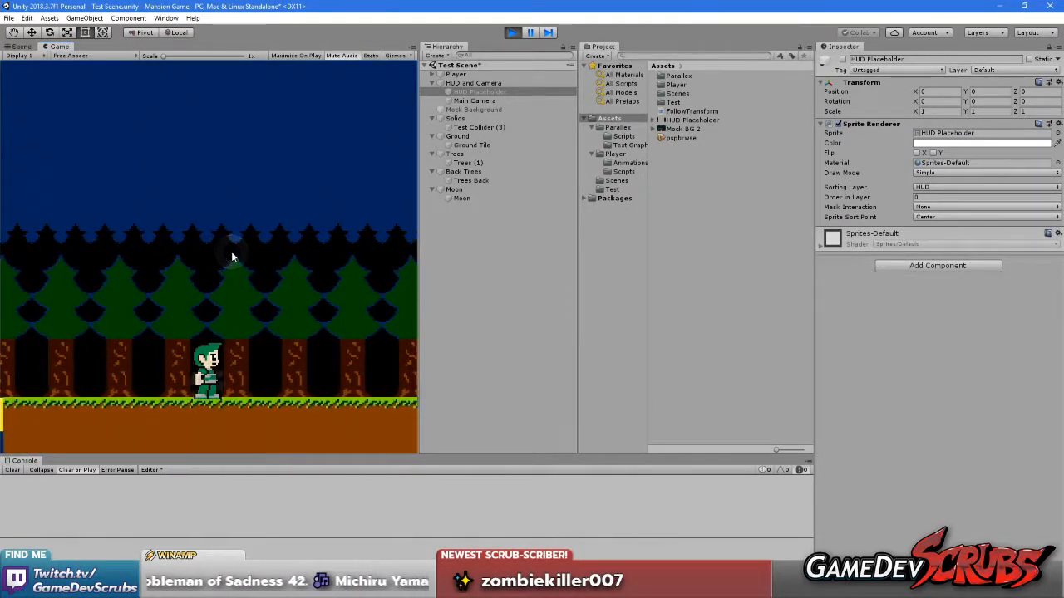
pyautogui.press('Right')
# Set the Game view's aspect ratio to 4:3 and walk the player left and right to check the parallax
pyautogui.click(104, 56)
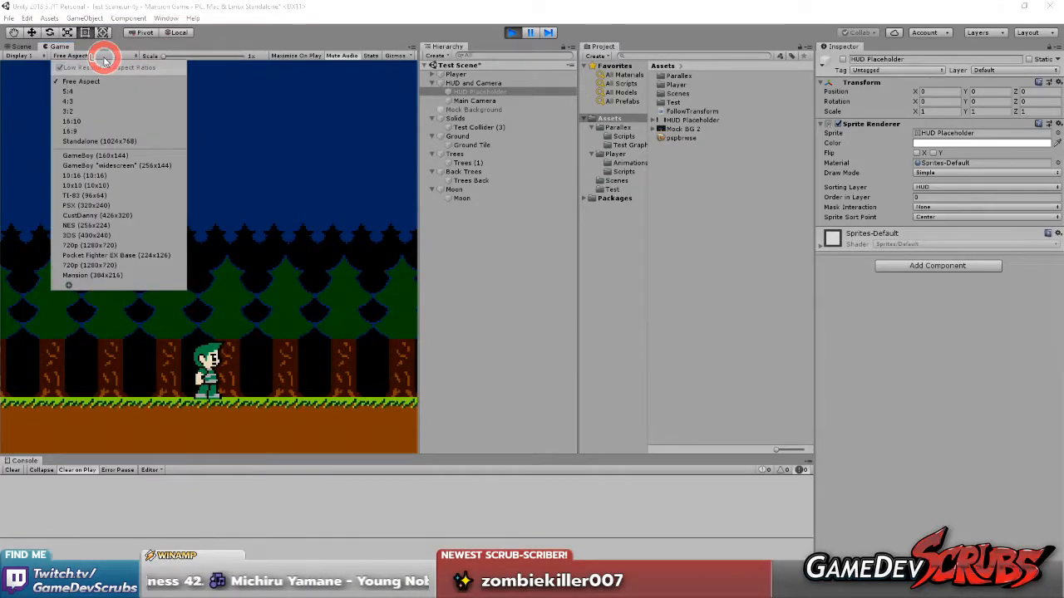
pyautogui.click(106, 103)
pyautogui.press('Left')
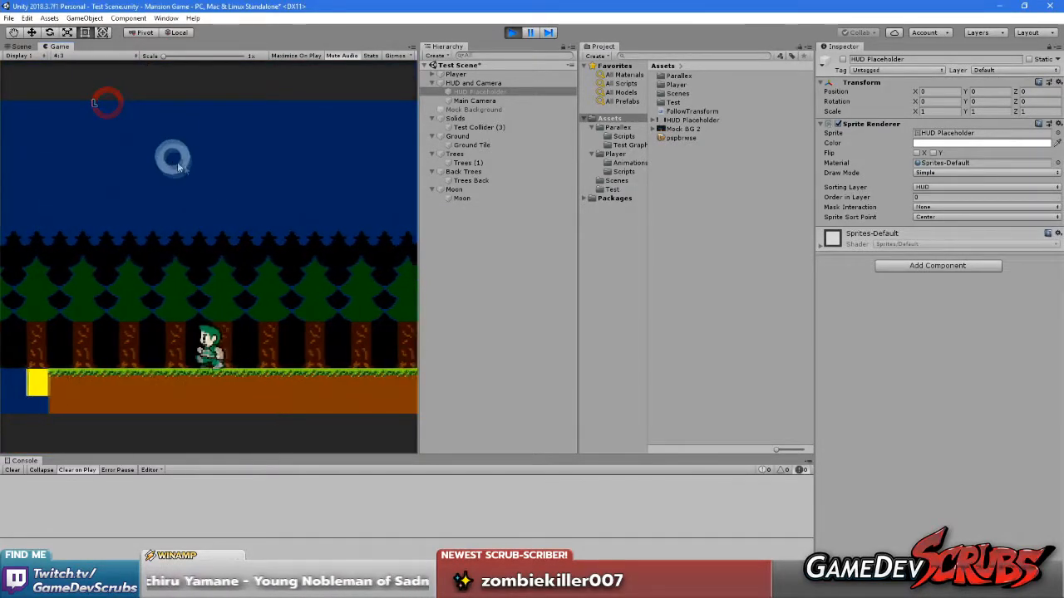
pyautogui.press('Right')
pyautogui.press('Left')
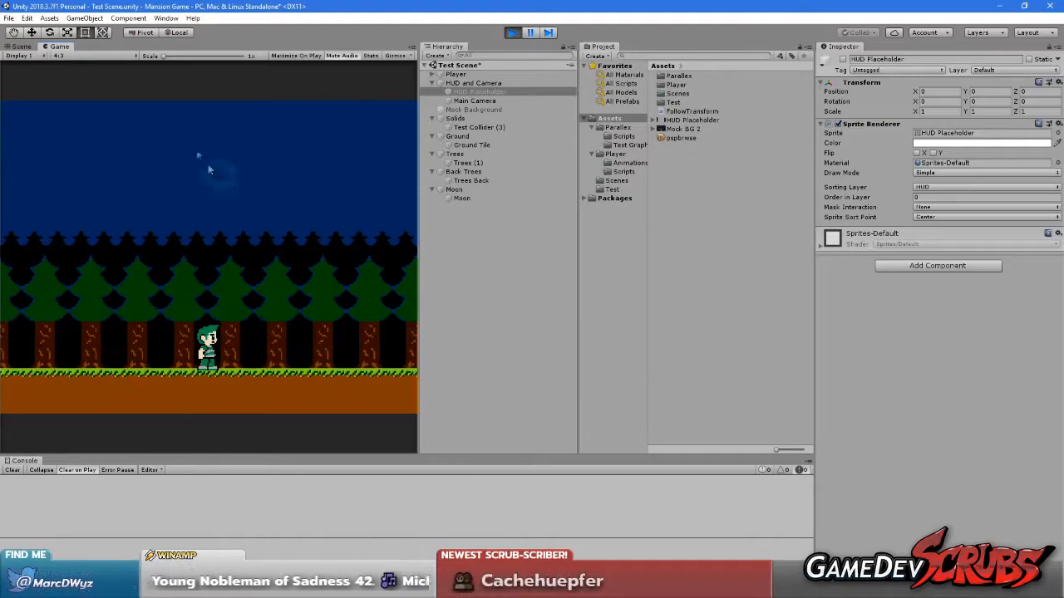
# Set the Game view's aspect ratio to 16:9 and walk the player back and forth to check the parallax
pyautogui.click(88, 55)
pyautogui.click(98, 130)
pyautogui.click(224, 243)
pyautogui.press('Right')
pyautogui.press('Left')
pyautogui.press('Left')
pyautogui.press('Right')
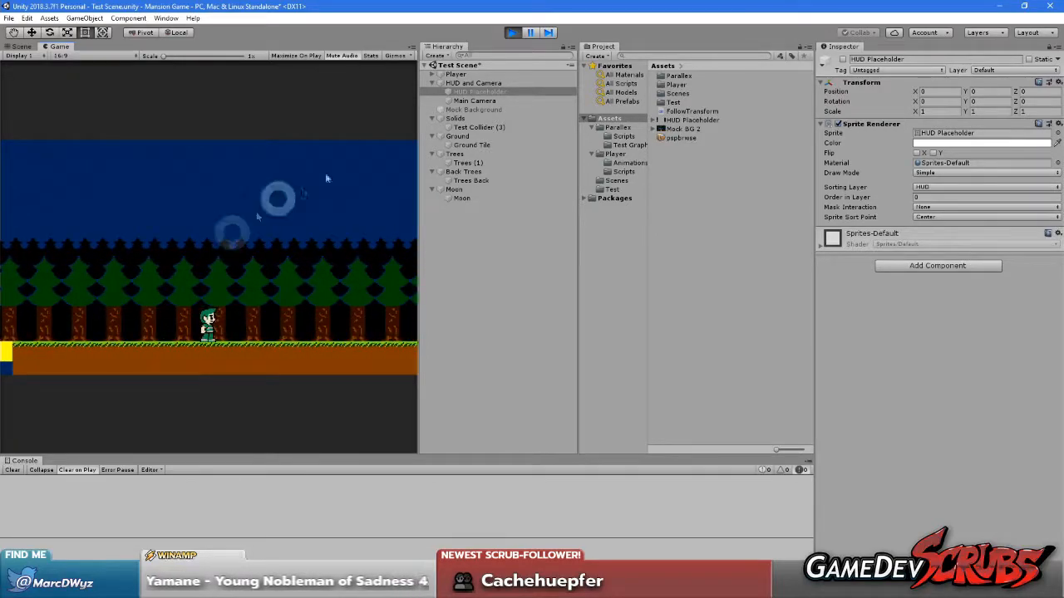
# Set the Main Camera's Viewport Rect X to 0.25 and W to 0.5 while the game is running
pyautogui.click(482, 101)
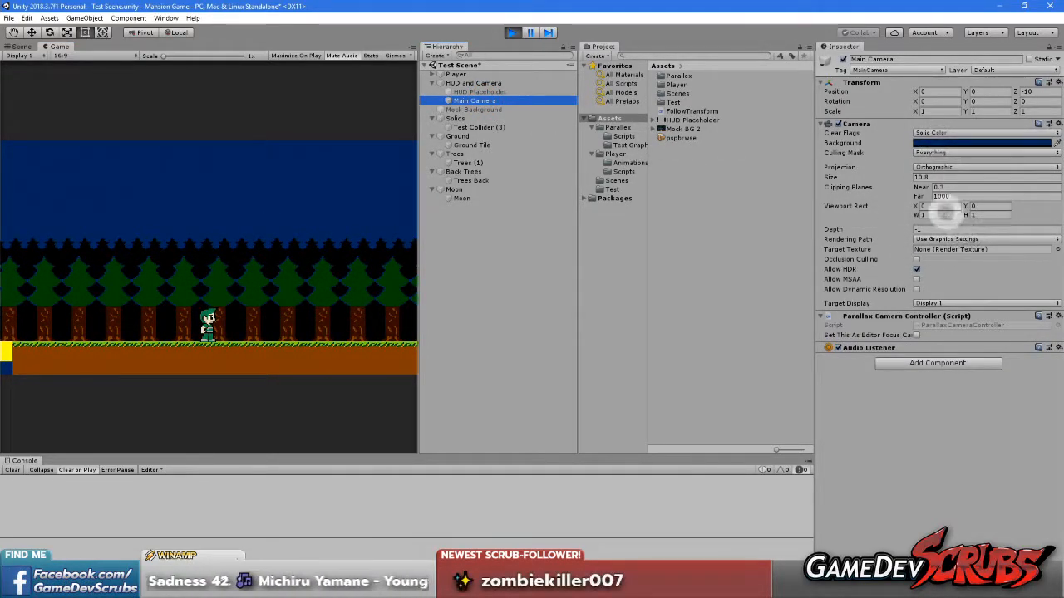
pyautogui.click(936, 207)
pyautogui.write('0.')
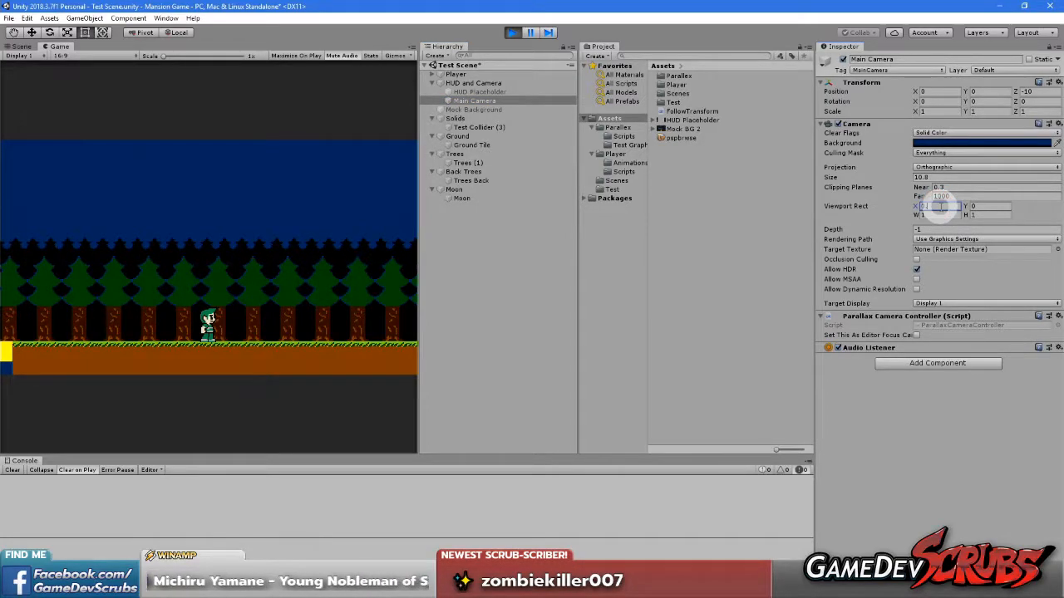
pyautogui.write('25')
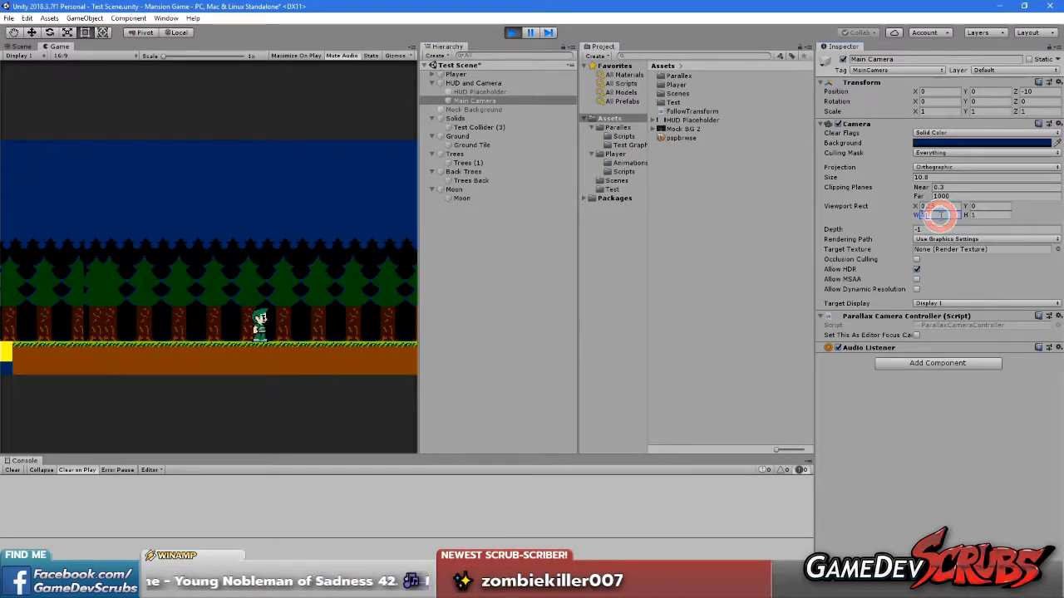
pyautogui.write('.5')
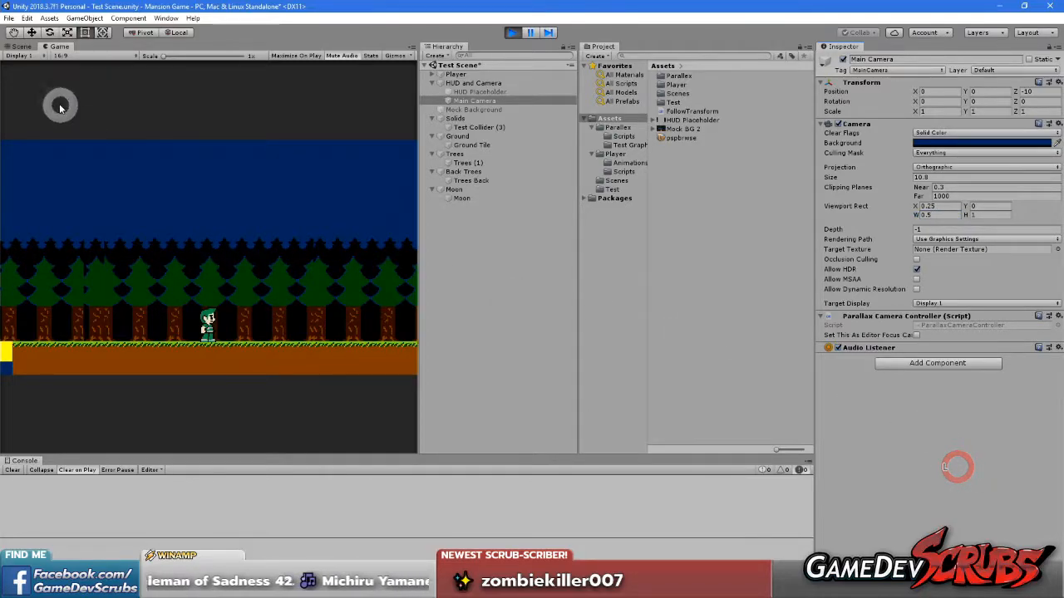
# Maximize the Game view, walk the player back and forth and jump to check the parallax in the narrowed viewport, and stop play mode
pyautogui.rightClick(59, 47)
pyautogui.click(88, 83)
pyautogui.click(312, 281)
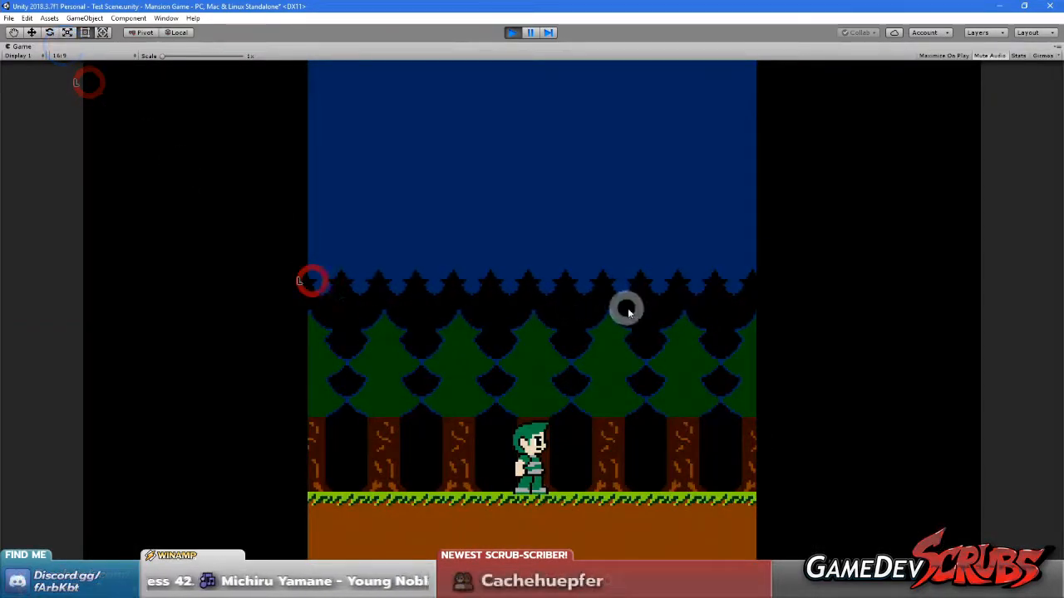
pyautogui.press('Left')
pyautogui.press('Right')
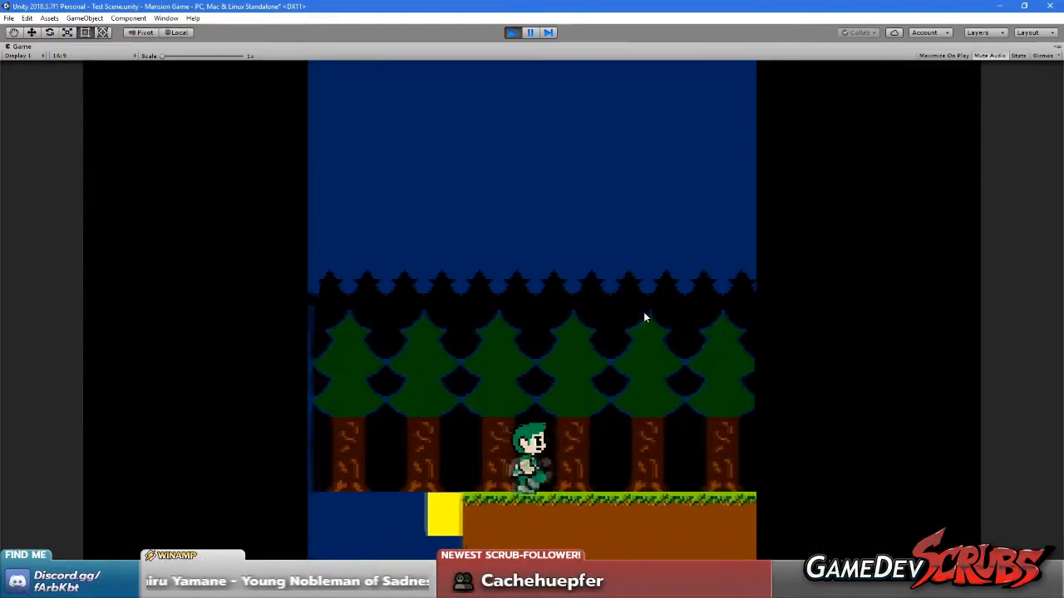
pyautogui.press('Left')
pyautogui.press('Right')
pyautogui.press('Left')
pyautogui.press('Right')
pyautogui.press('Right')
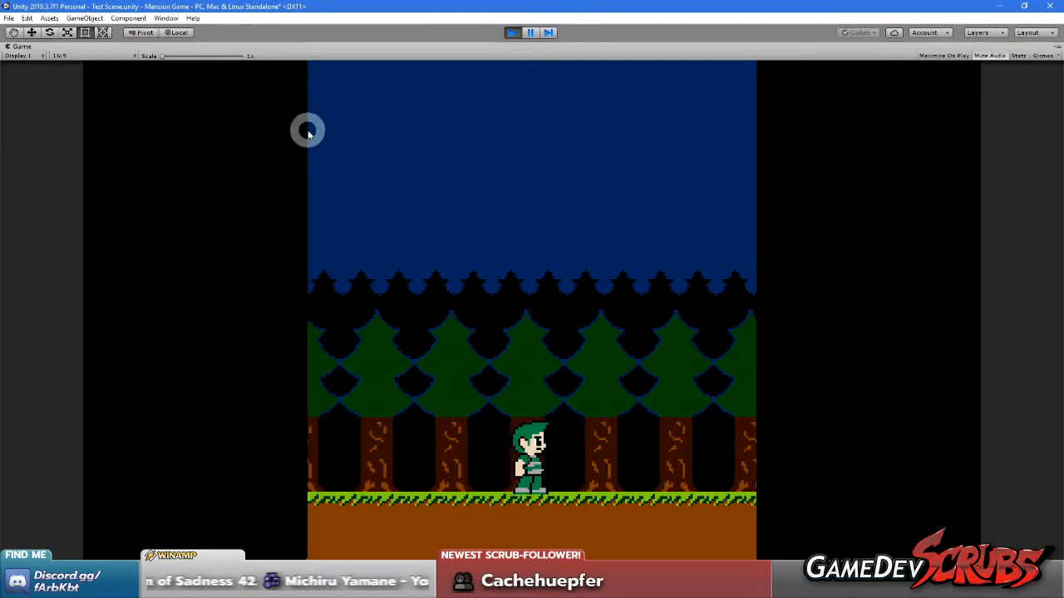
pyautogui.press('Left')
pyautogui.press('Right')
pyautogui.press('Left')
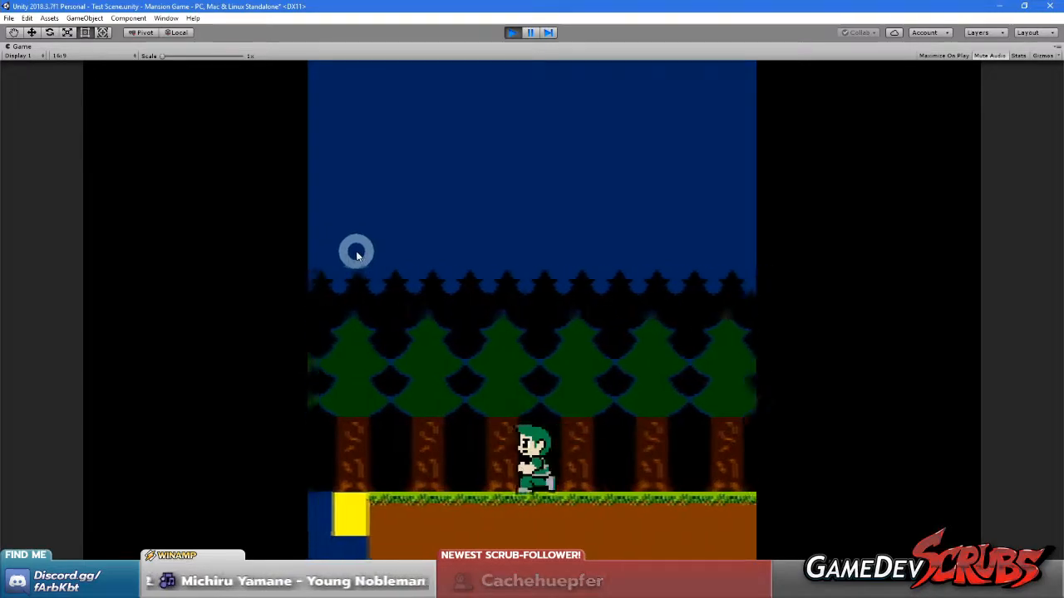
pyautogui.press('Right')
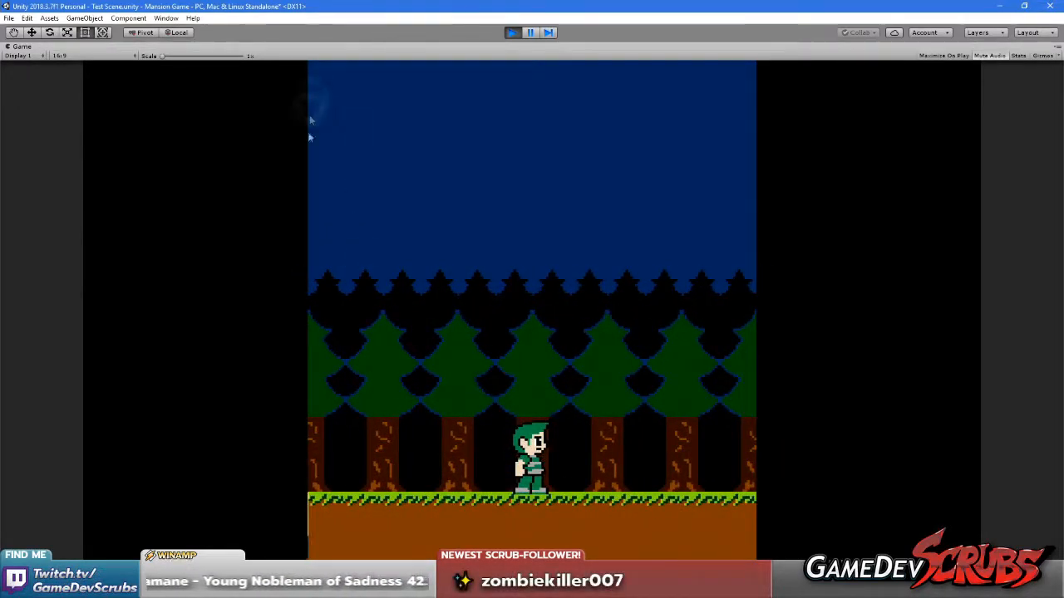
pyautogui.press('Right')
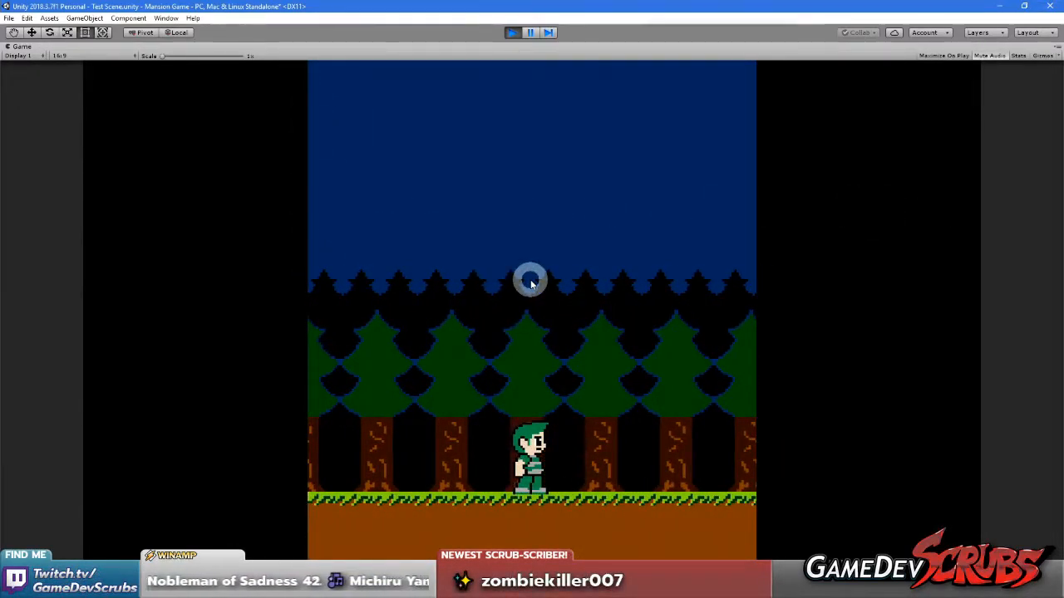
pyautogui.press('Left')
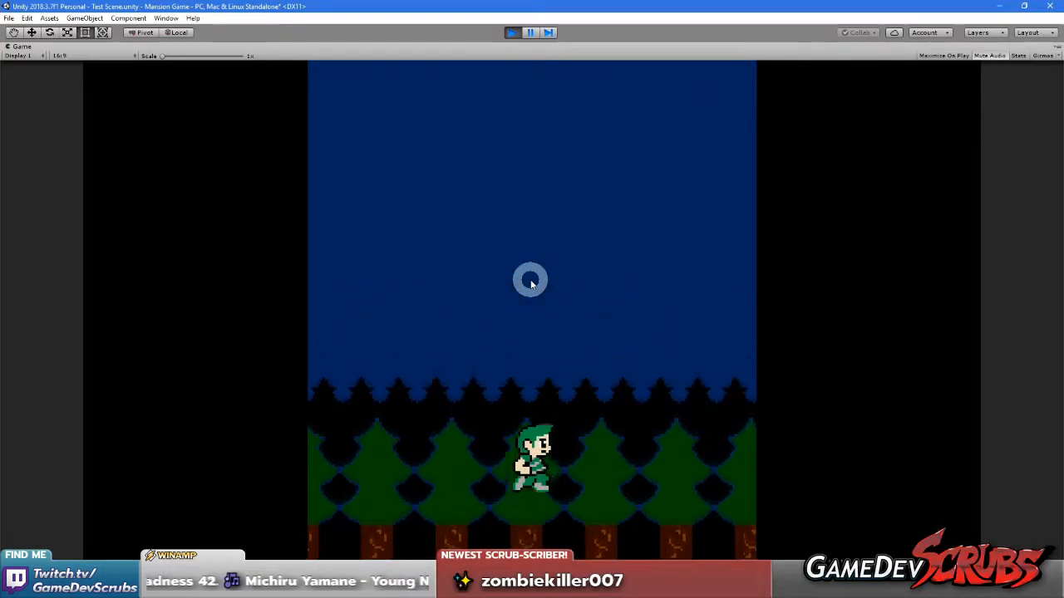
pyautogui.press('Right')
pyautogui.press('Left')
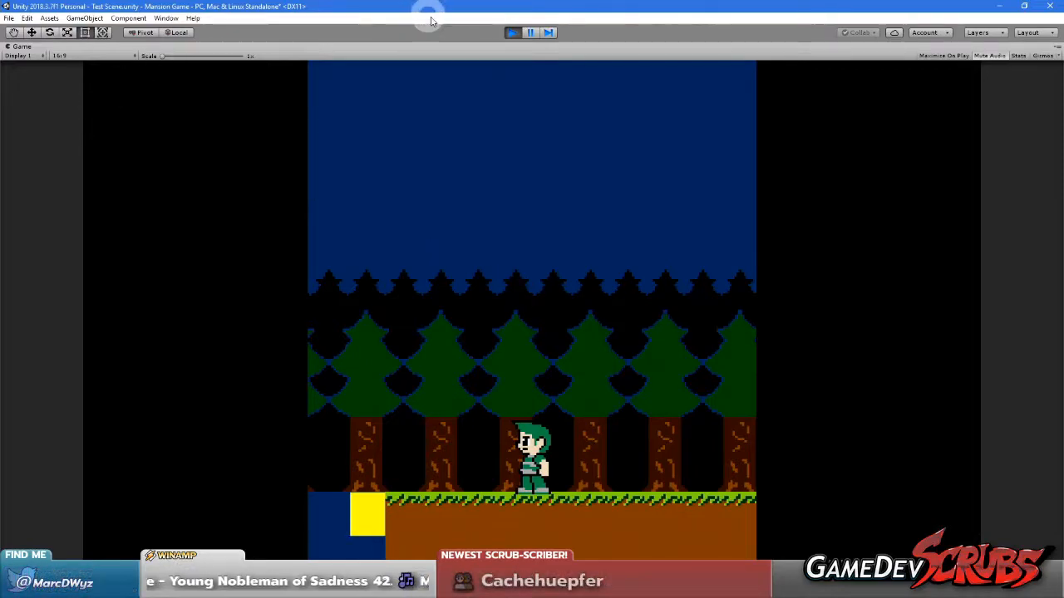
pyautogui.click(513, 34)
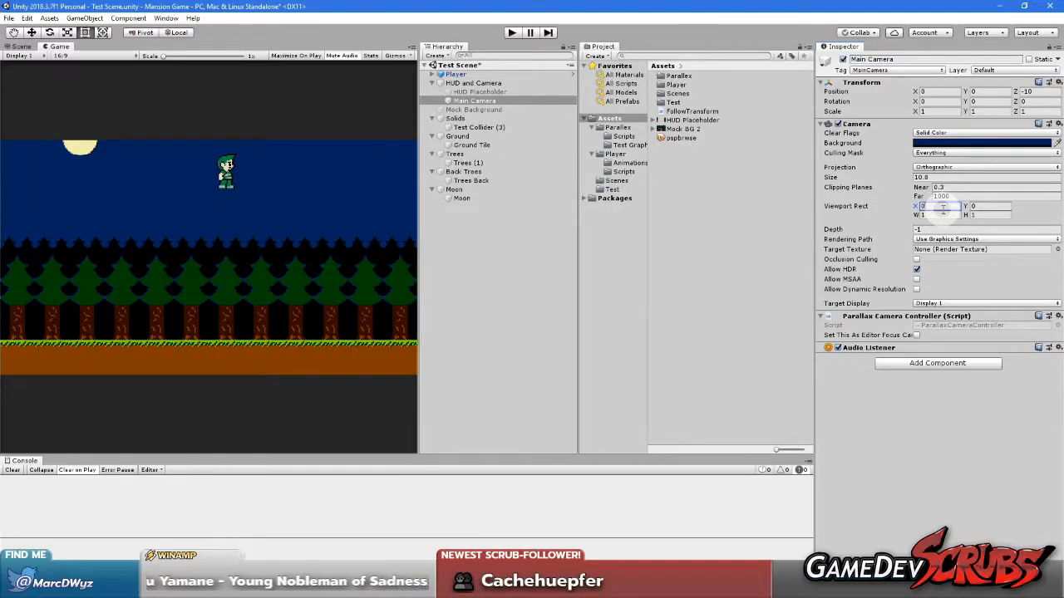
# Set the Main Camera's Viewport Rect W to 0.5 and duplicate the camera under HUD and Camera
pyautogui.write('0.5')
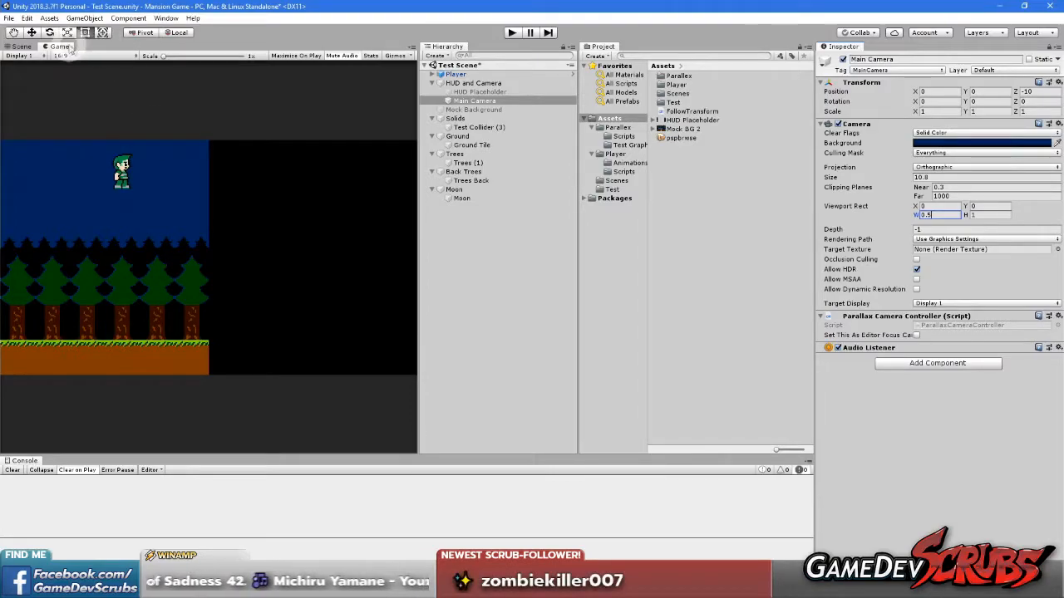
pyautogui.click(470, 91)
pyautogui.click(471, 101)
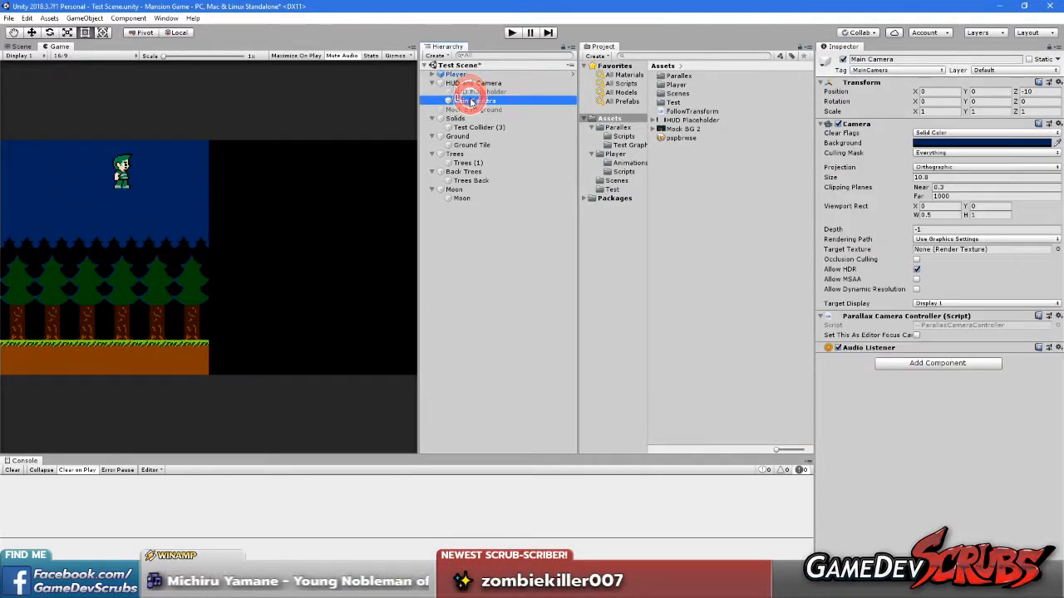
pyautogui.hotkey('ctrl', 'd')
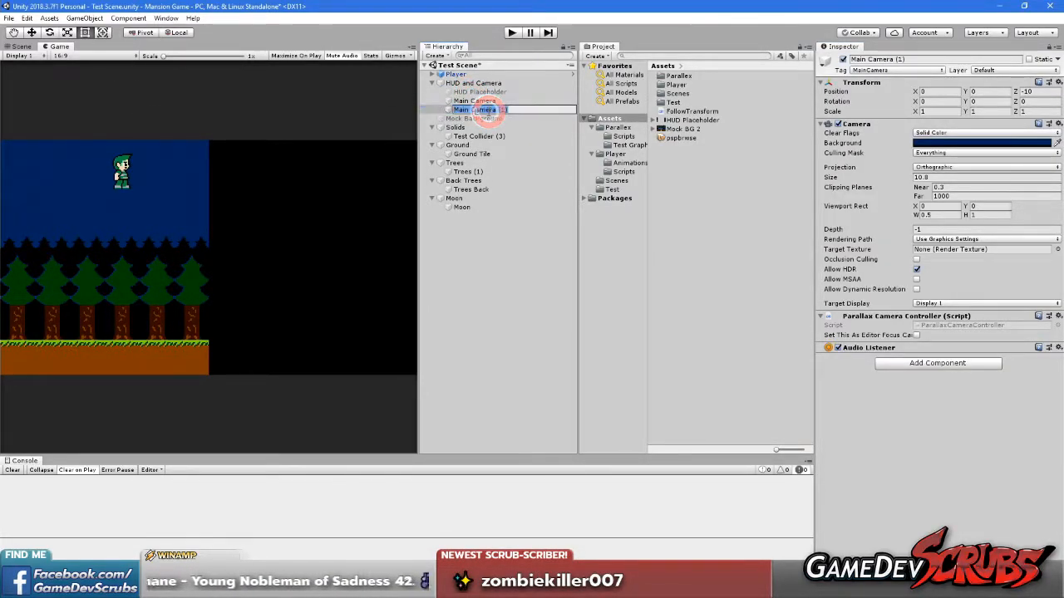
pyautogui.click(494, 219)
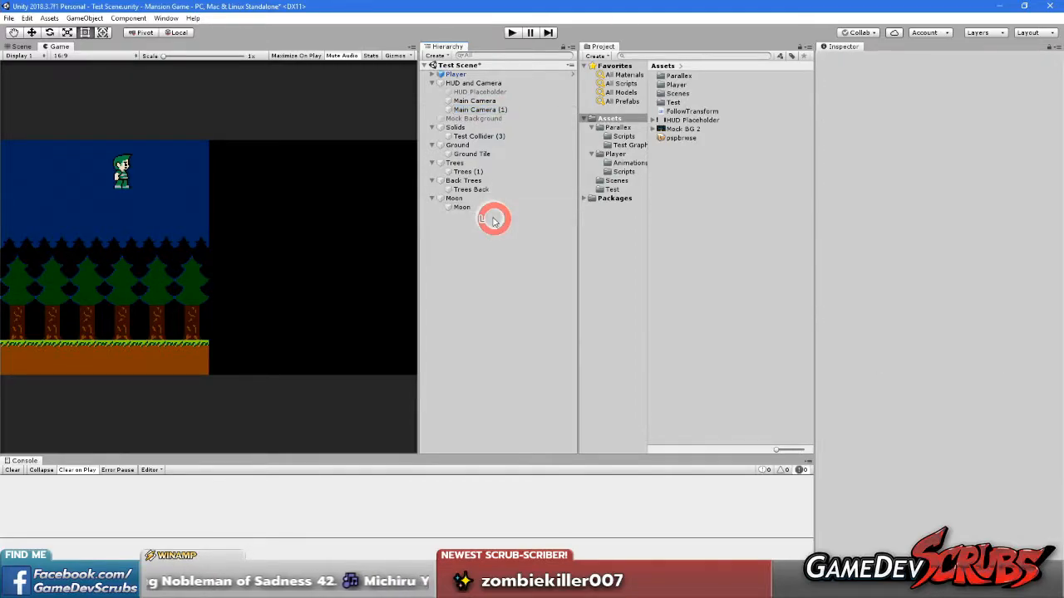
# Set the duplicated camera's Viewport Rect X to 0.5
pyautogui.click(482, 107)
pyautogui.click(935, 206)
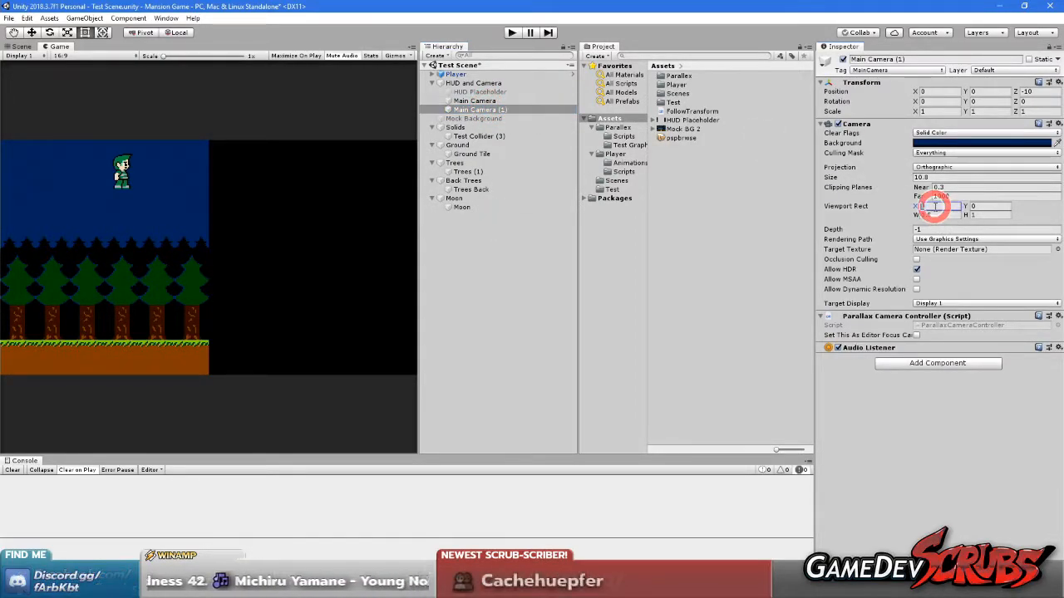
pyautogui.write('0.5')
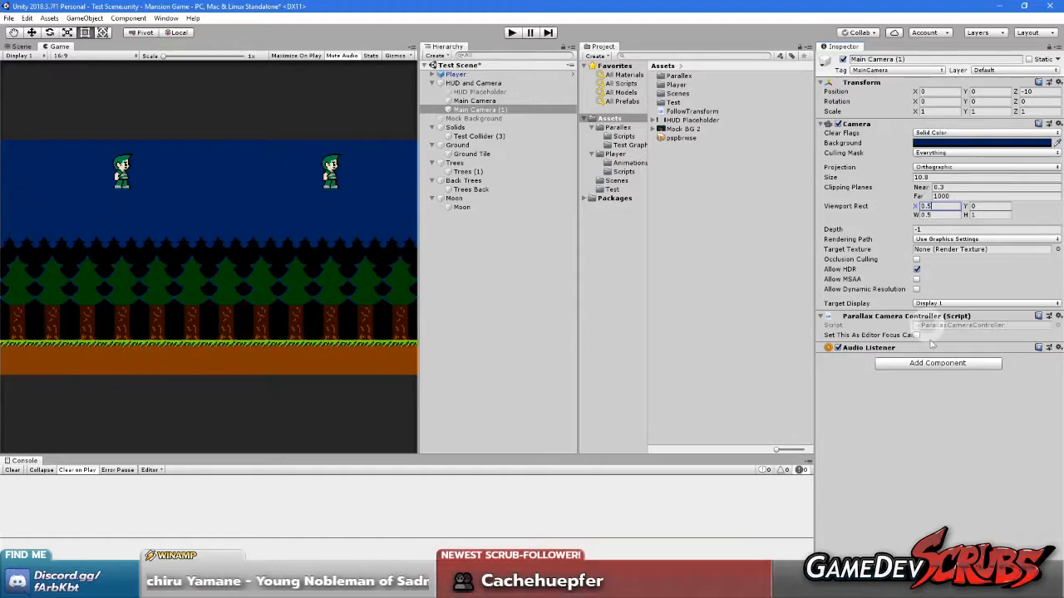
# Run the game in a maximized Game view and walk the player to compare the parallax in both side-by-side camera views
pyautogui.click(511, 32)
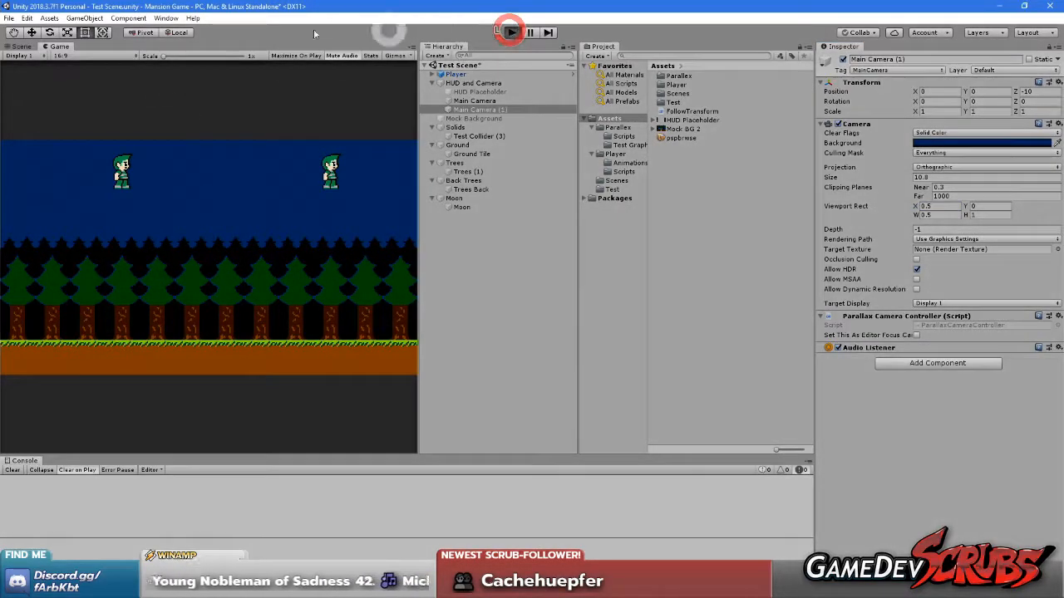
pyautogui.rightClick(58, 47)
pyautogui.click(90, 81)
pyautogui.click(333, 273)
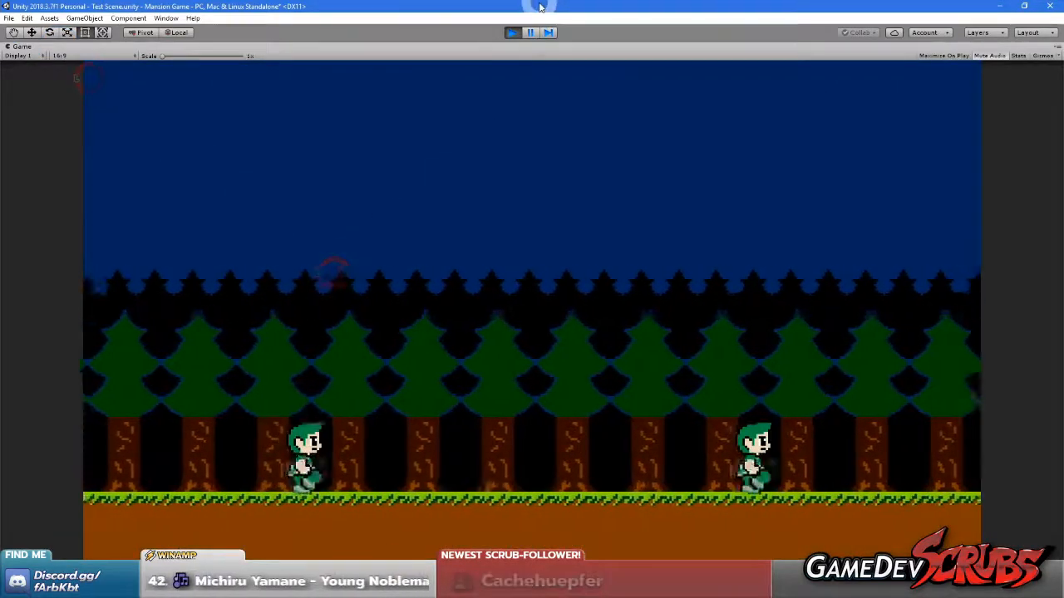
pyautogui.press('Left')
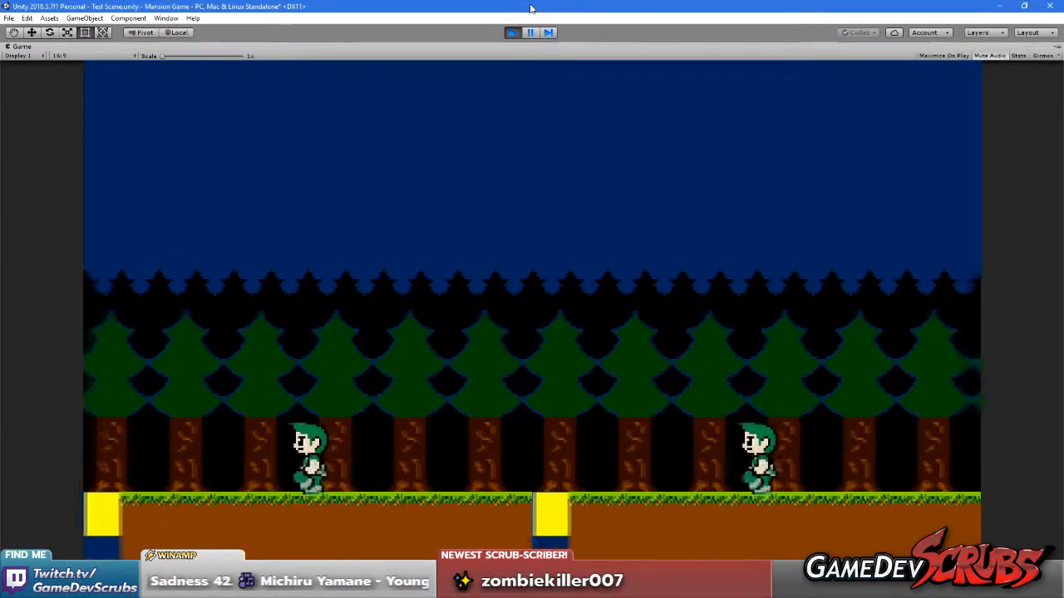
pyautogui.click(532, 176)
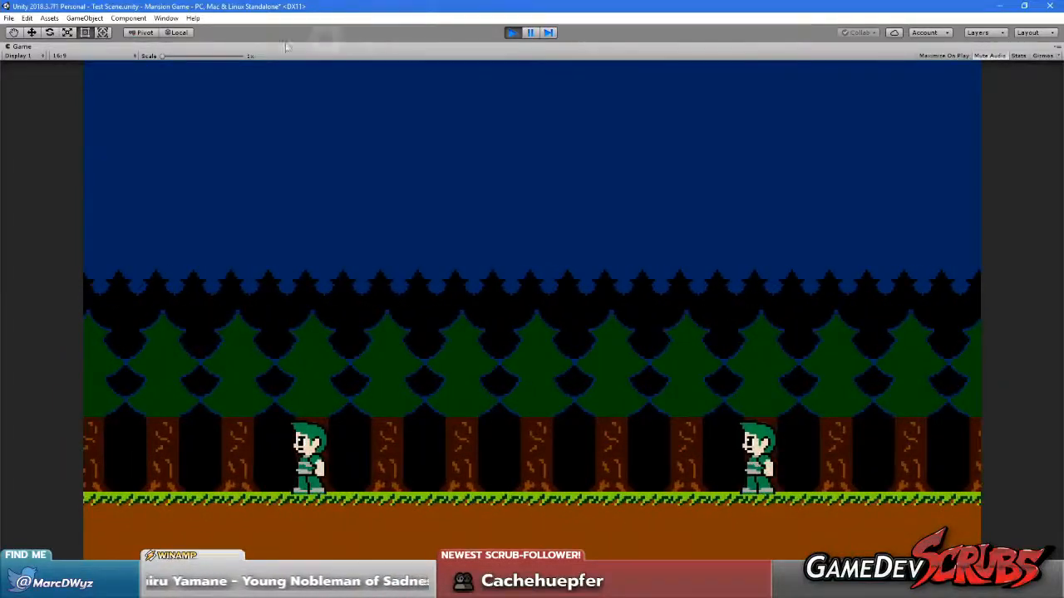
# Restore the Game view's size and set the duplicated camera's Viewport Rect to X 0, W 1 and H 0.5
pyautogui.rightClick(33, 47)
pyautogui.click(65, 80)
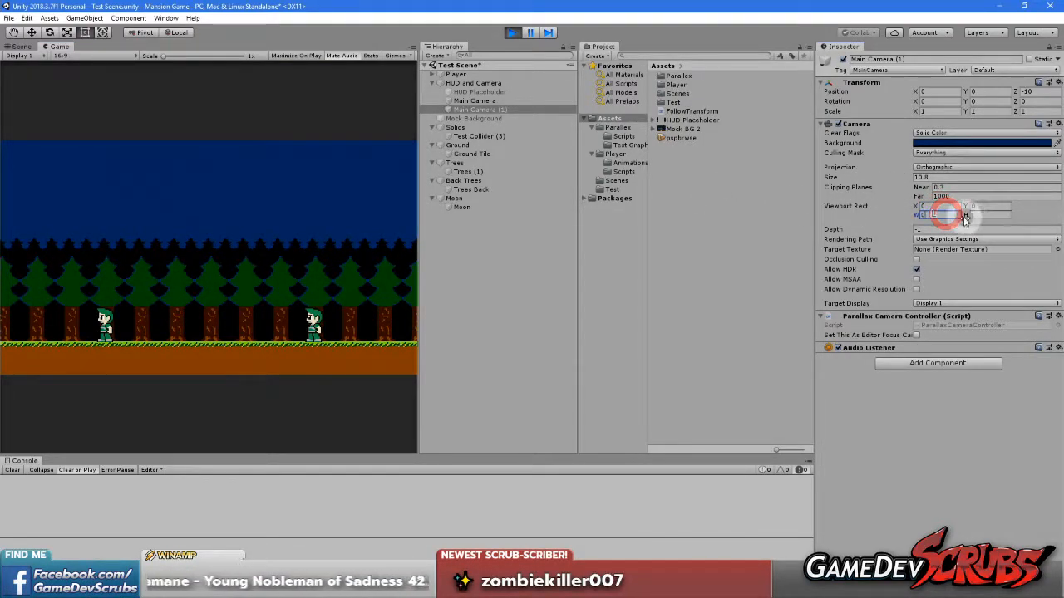
pyautogui.write('1')
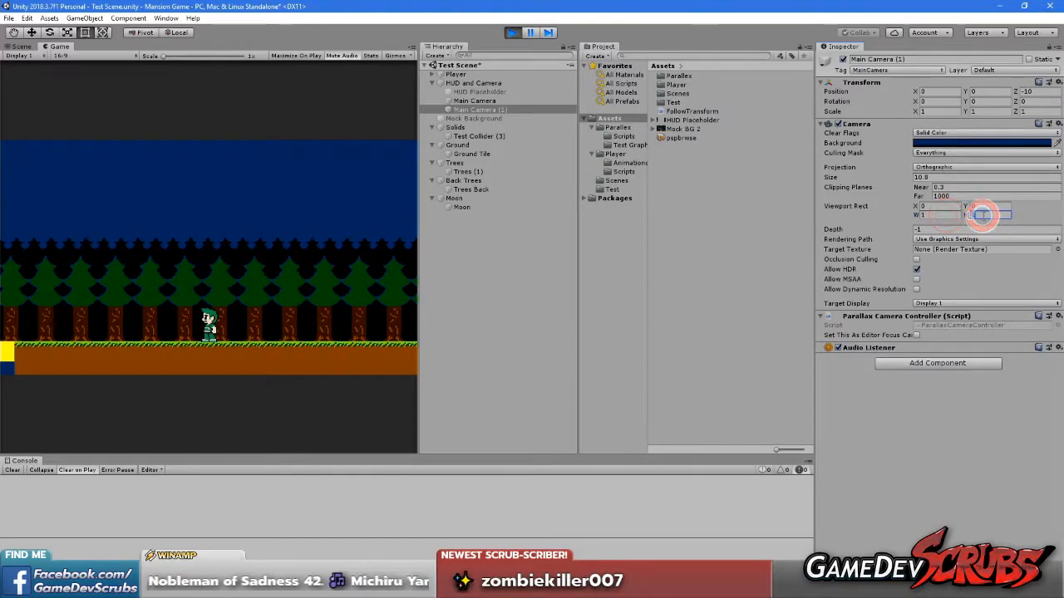
pyautogui.write('0.5')
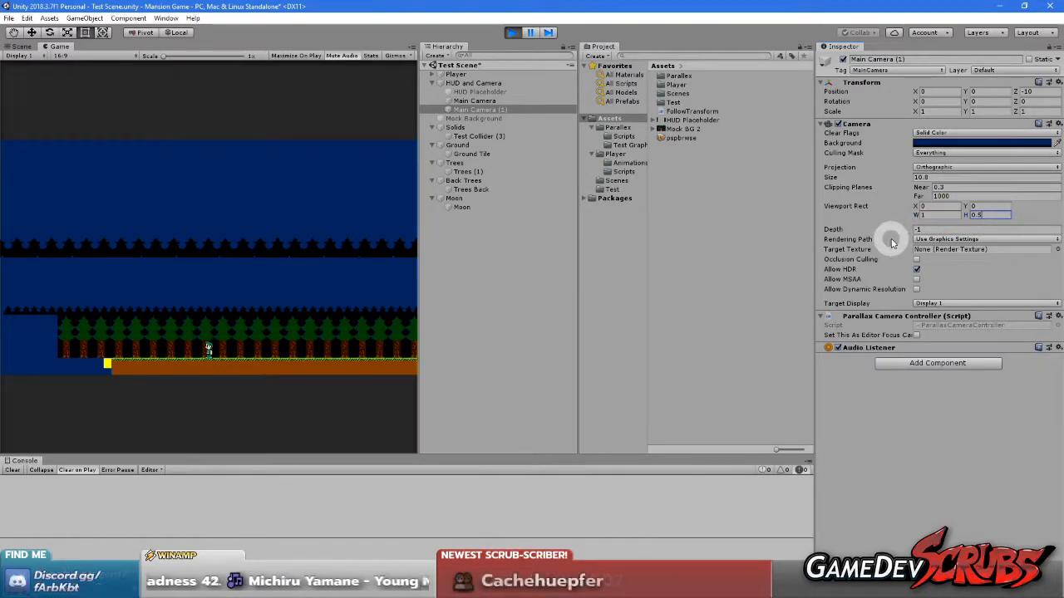
# Walk the player back and forth to examine the parallax in the duplicated camera's half-height view
pyautogui.click(235, 324)
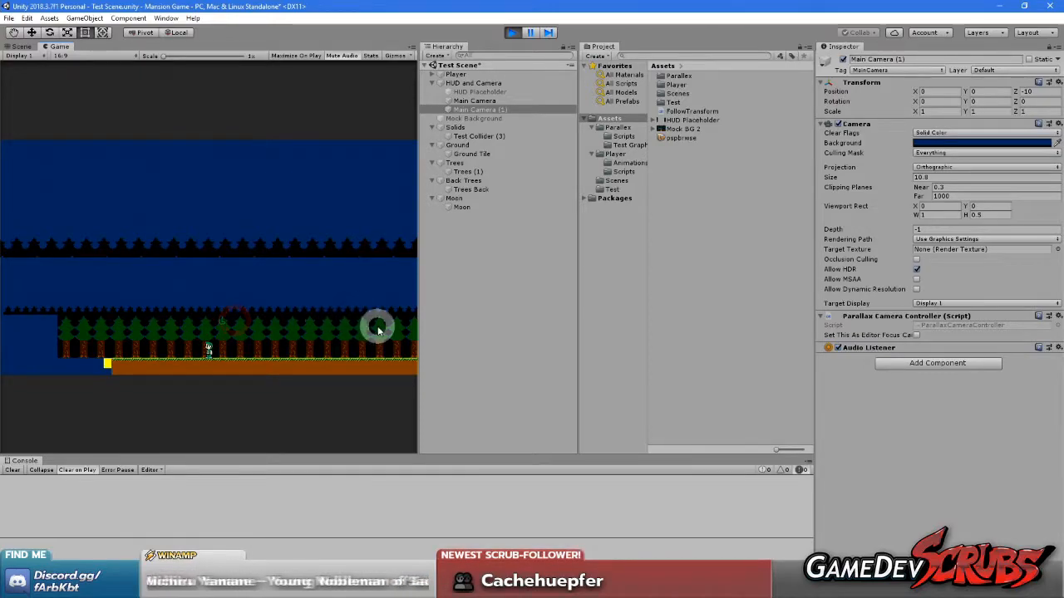
pyautogui.press('d')
pyautogui.click(314, 303)
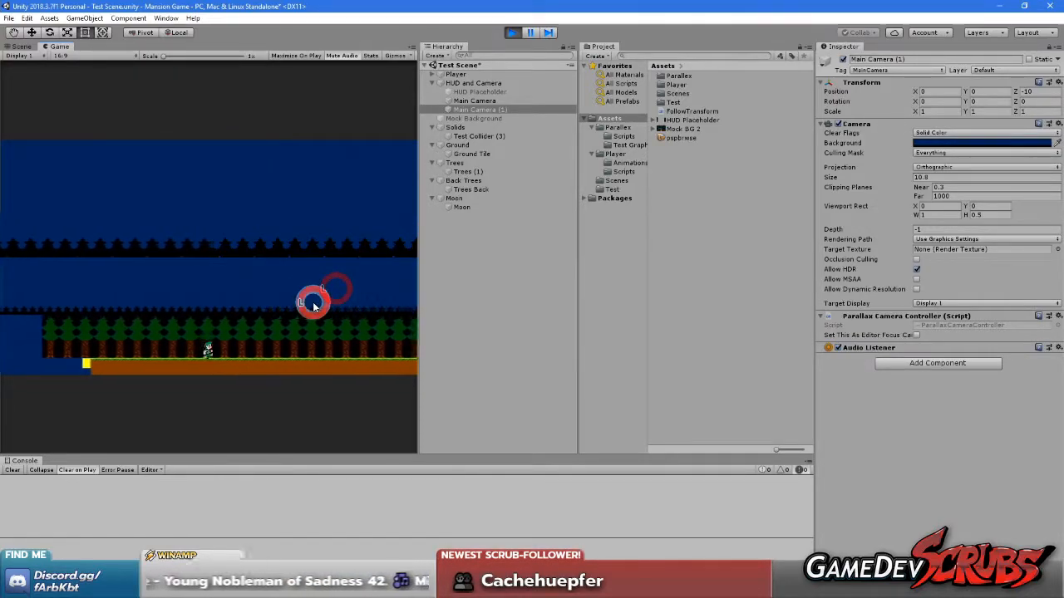
pyautogui.press('a')
pyautogui.press('d')
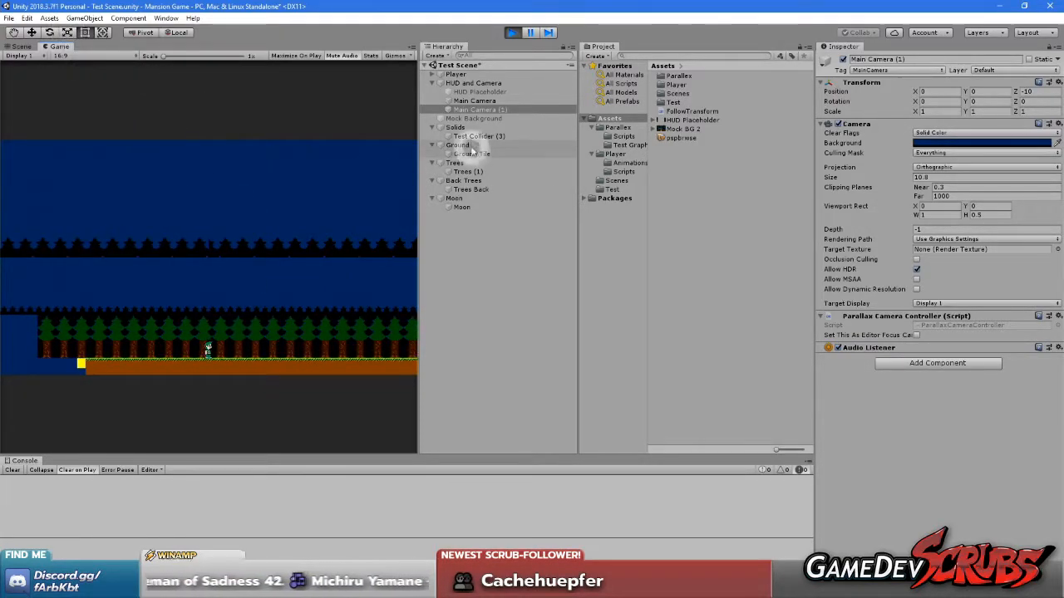
# Try 0.5 as the duplicated camera's Viewport Rect Y, and set it back to 0
pyautogui.click(478, 101)
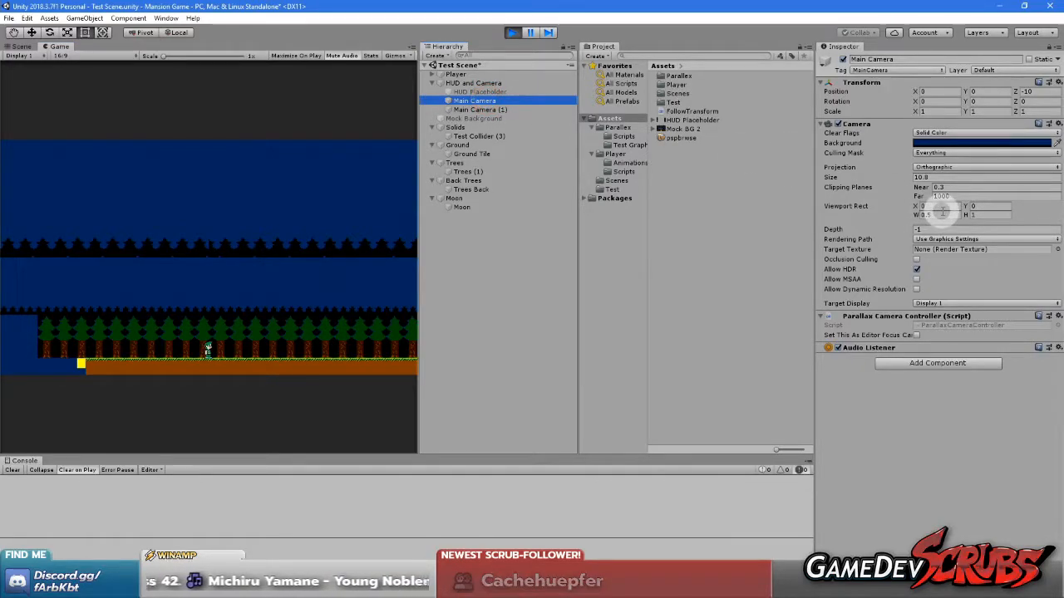
pyautogui.click(482, 109)
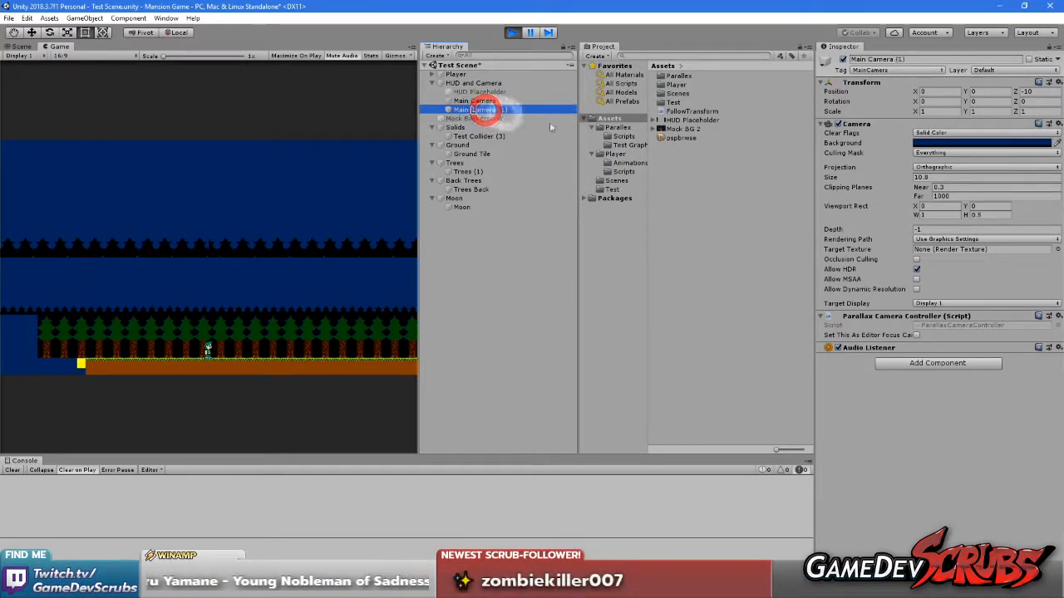
pyautogui.click(974, 206)
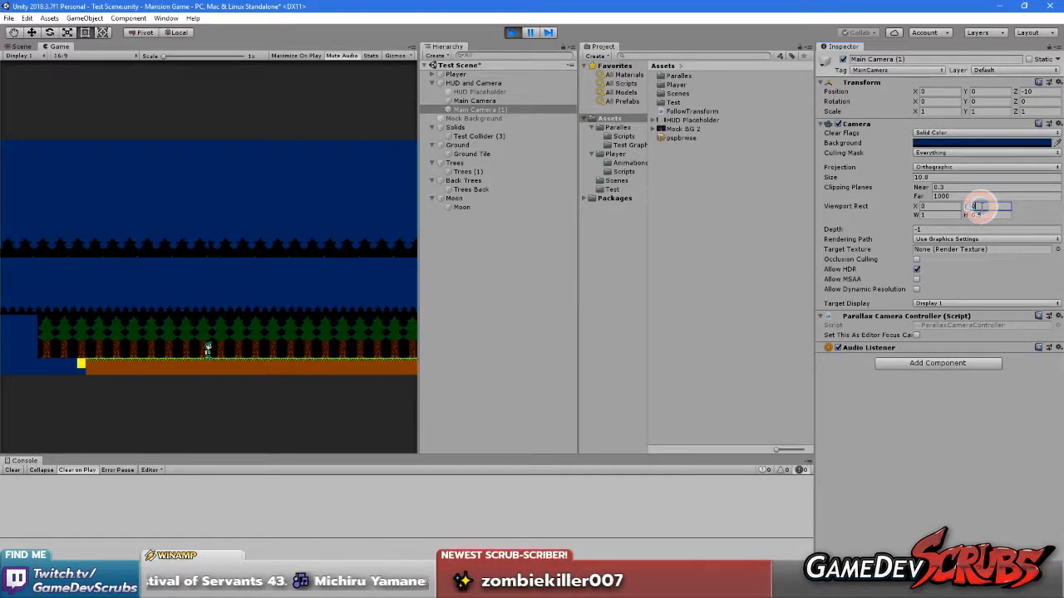
pyautogui.write('0.5')
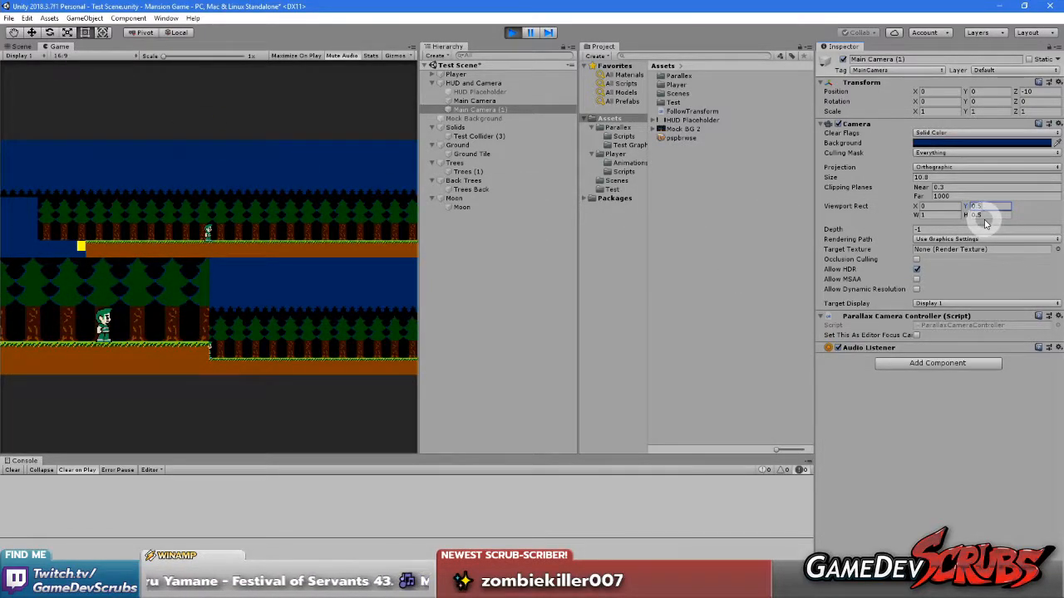
pyautogui.write('0')
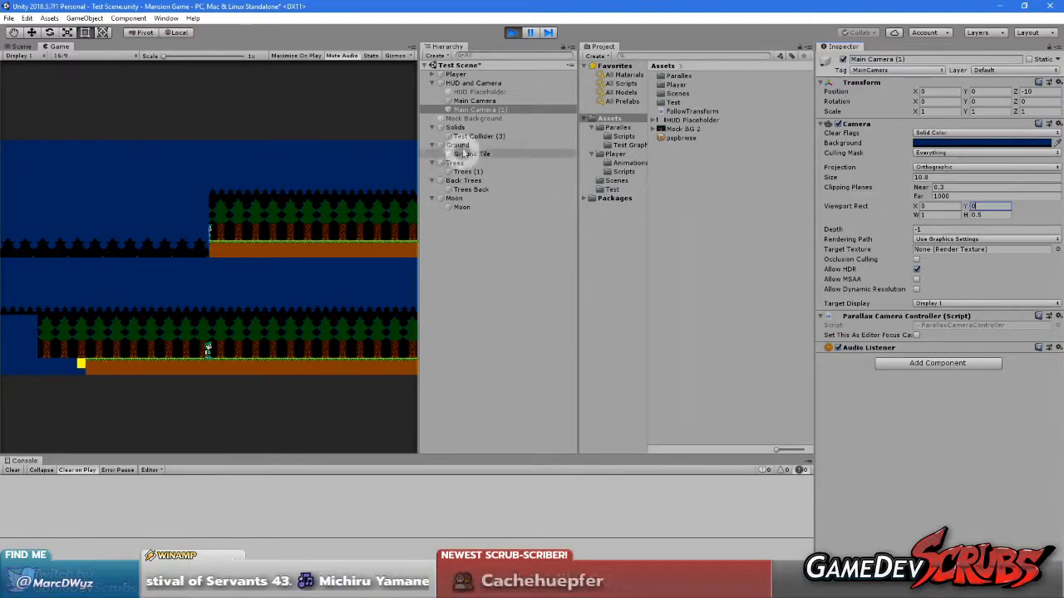
# Set the Main Camera's Viewport Rect W to 1 and Y to 0.5
pyautogui.click(472, 101)
pyautogui.click(979, 213)
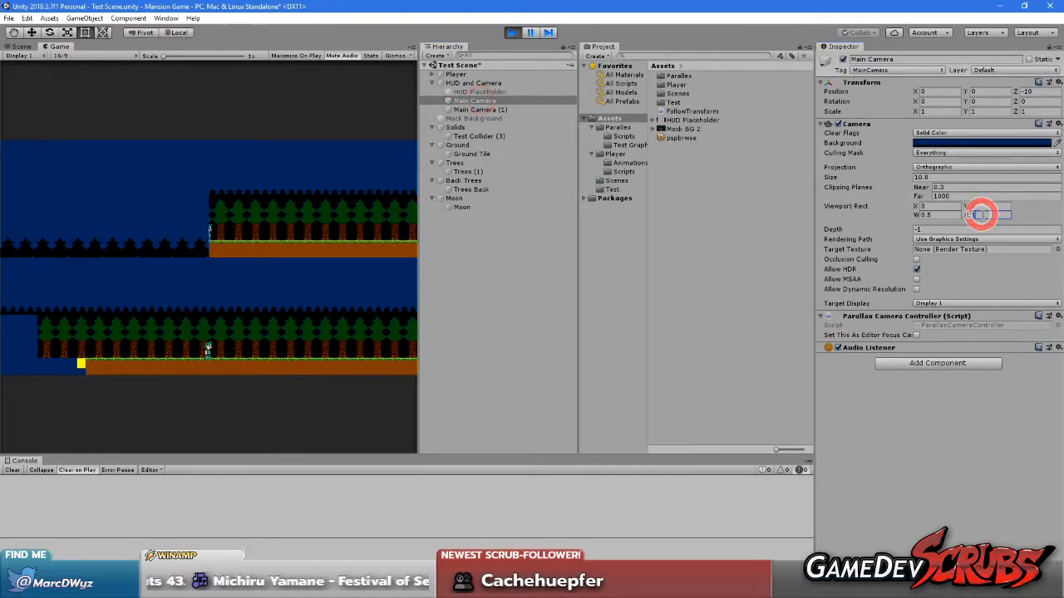
pyautogui.write('1')
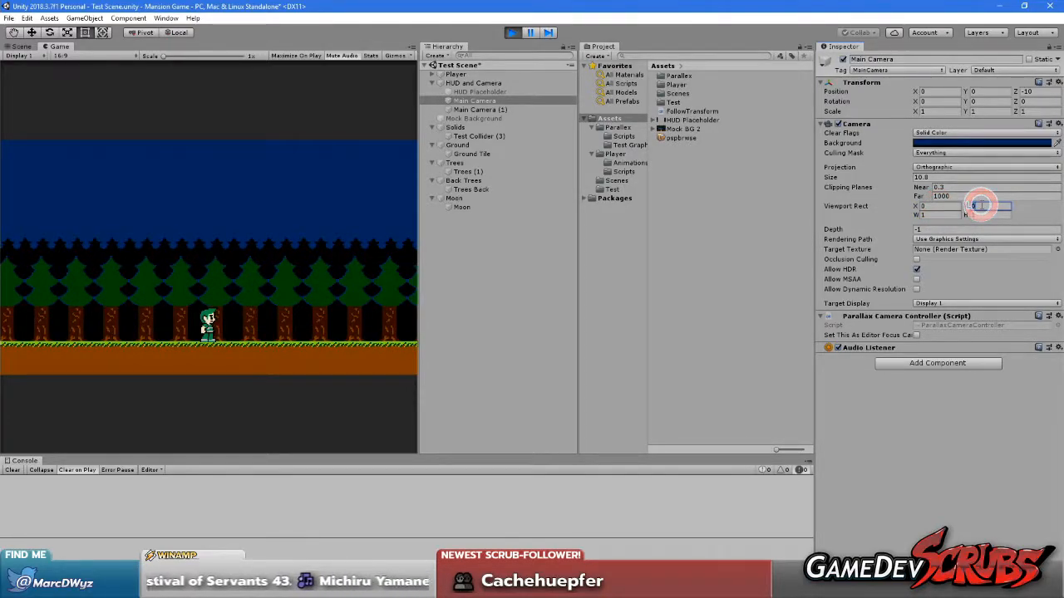
pyautogui.write('5')
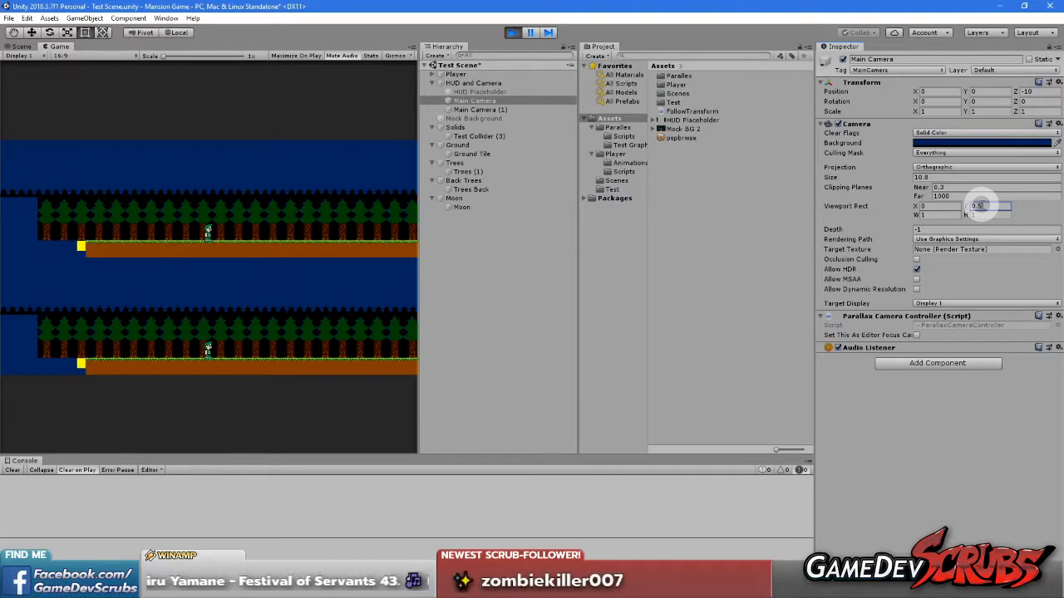
# Disable the duplicated camera and walk the player to check how the two stacked views respond
pyautogui.click(255, 283)
pyautogui.click(497, 110)
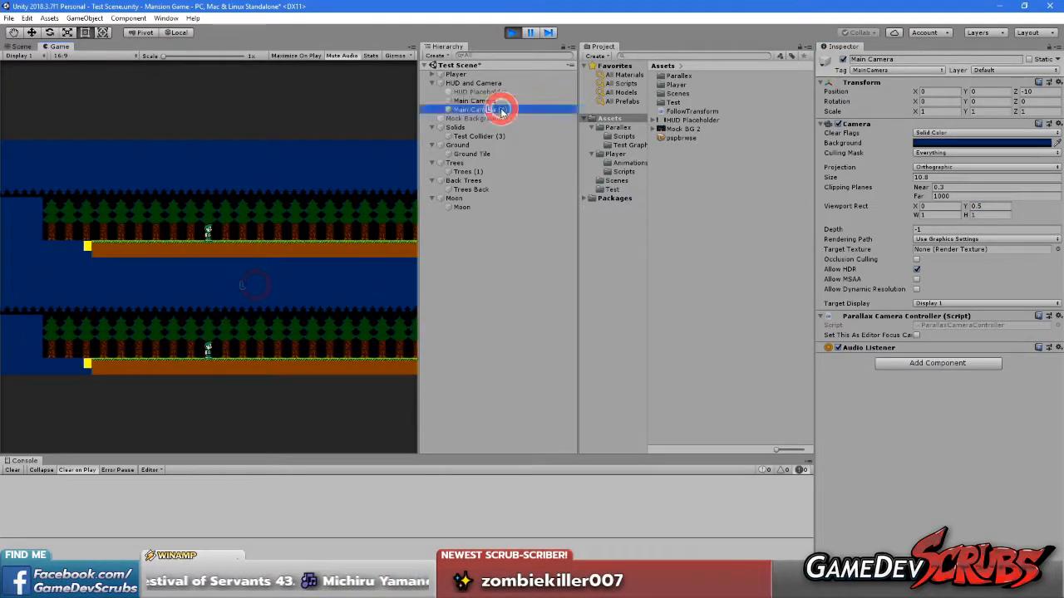
pyautogui.click(844, 60)
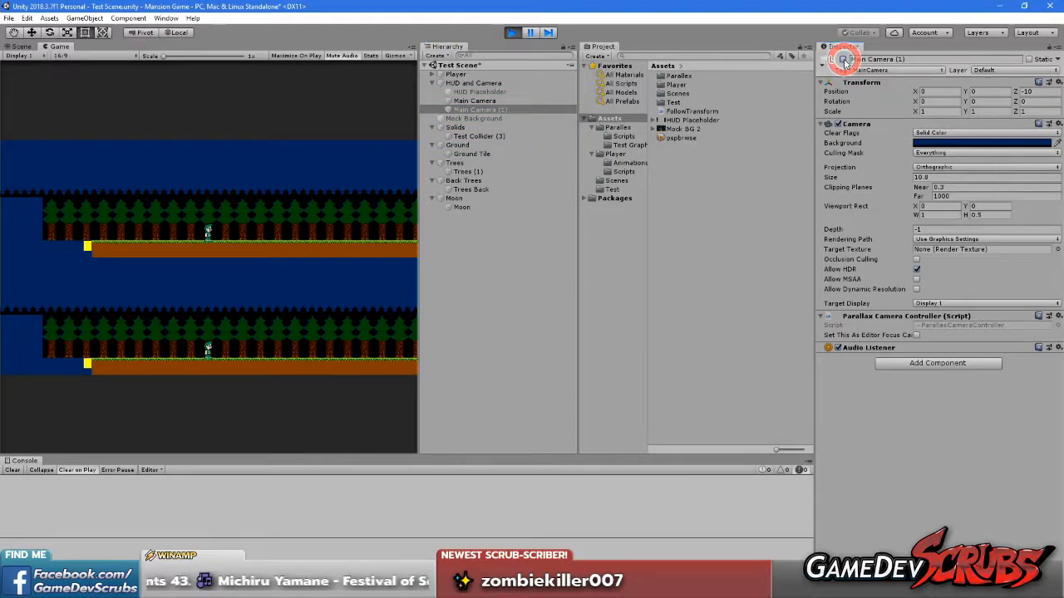
pyautogui.click(153, 283)
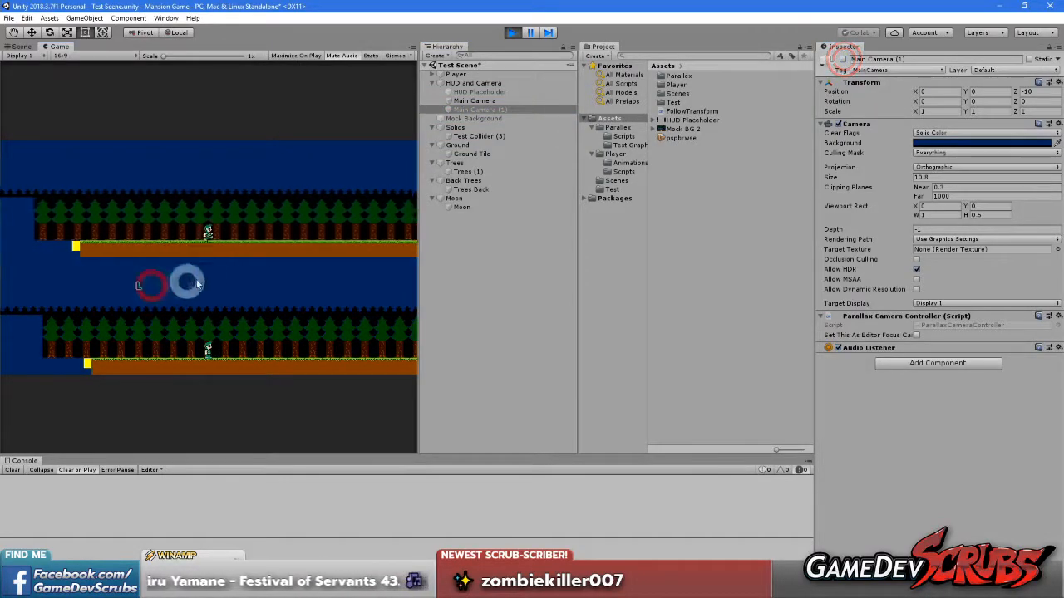
pyautogui.press('d')
pyautogui.press('a')
pyautogui.press('d')
# Re-enable the duplicated camera and walk the player to compare the parallax in both stacked views
pyautogui.click(844, 60)
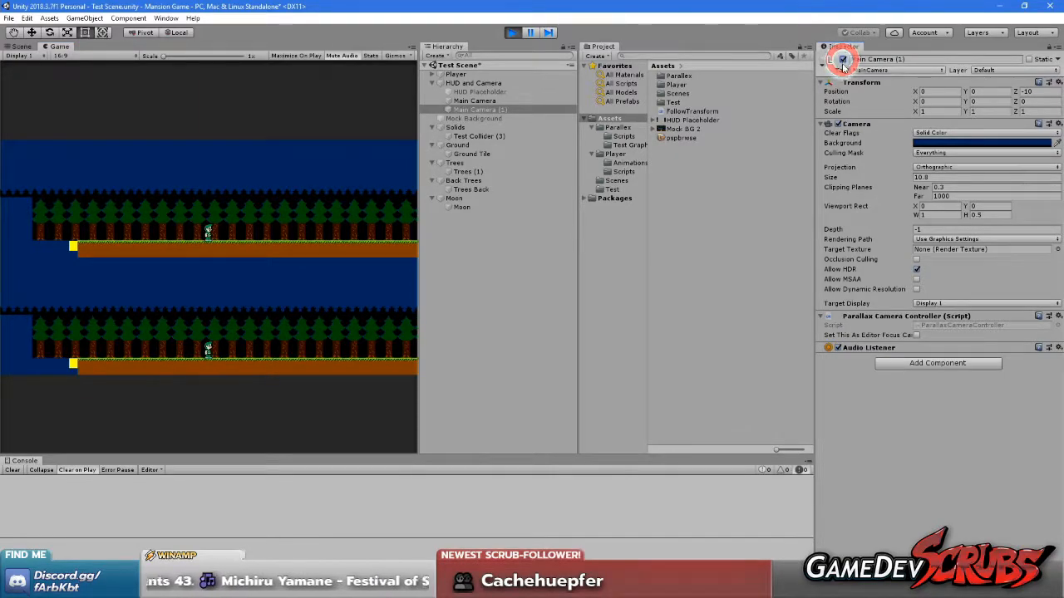
pyautogui.press('a')
pyautogui.press('d')
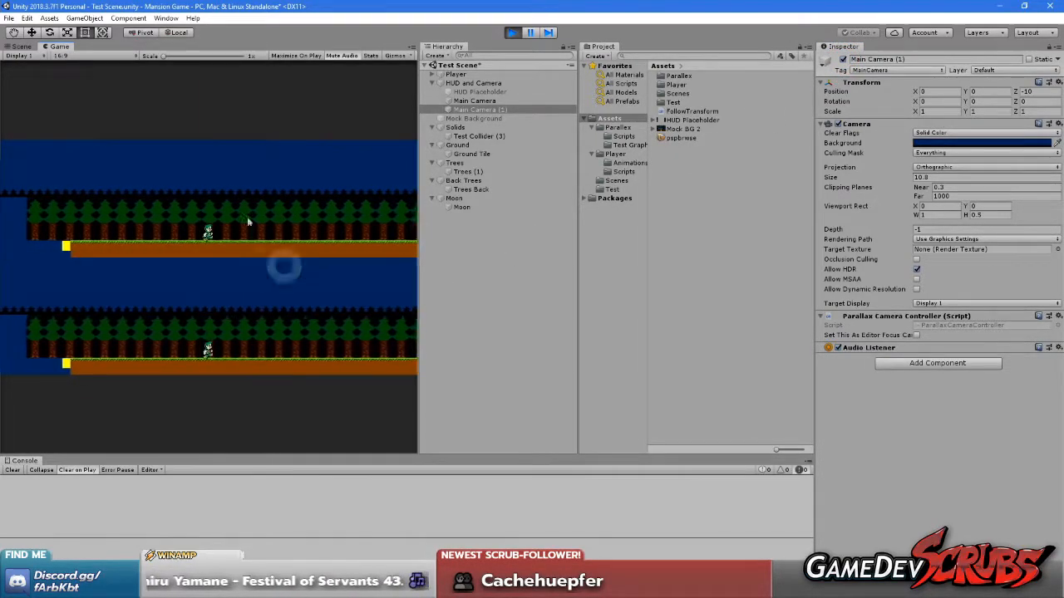
pyautogui.press('a')
# Maximize the Game view, then walk and jump the player to compare the parallax in the stacked camera views
pyautogui.rightClick(57, 48)
pyautogui.click(76, 81)
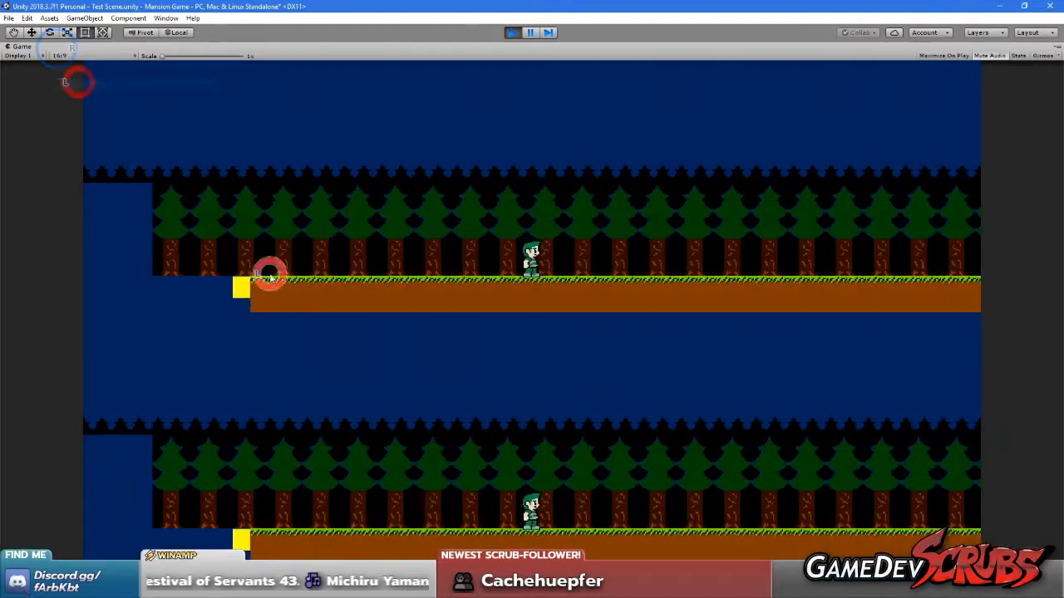
pyautogui.press('d')
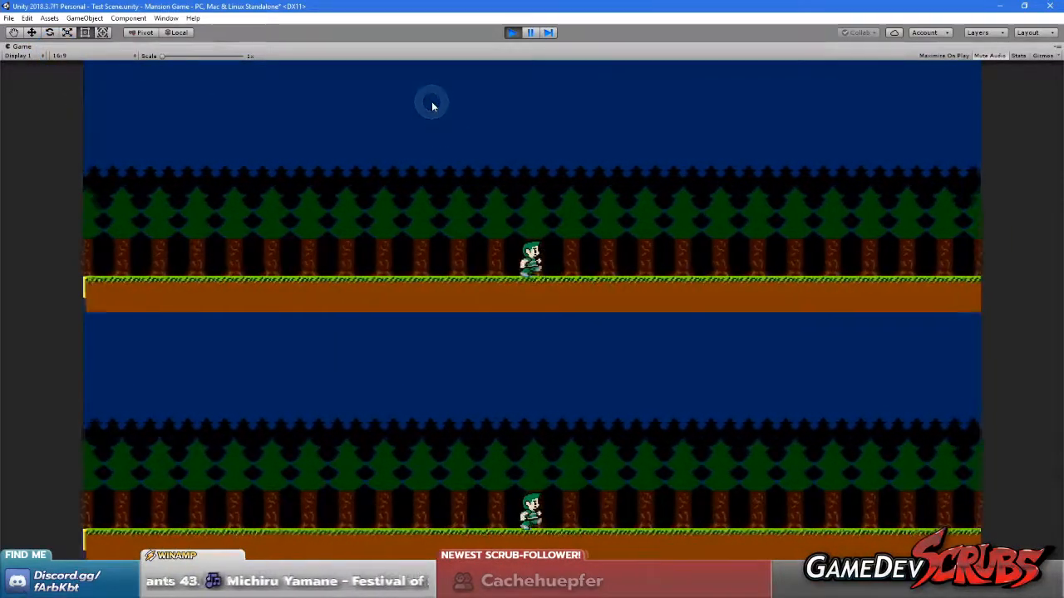
pyautogui.press('a')
pyautogui.press('d')
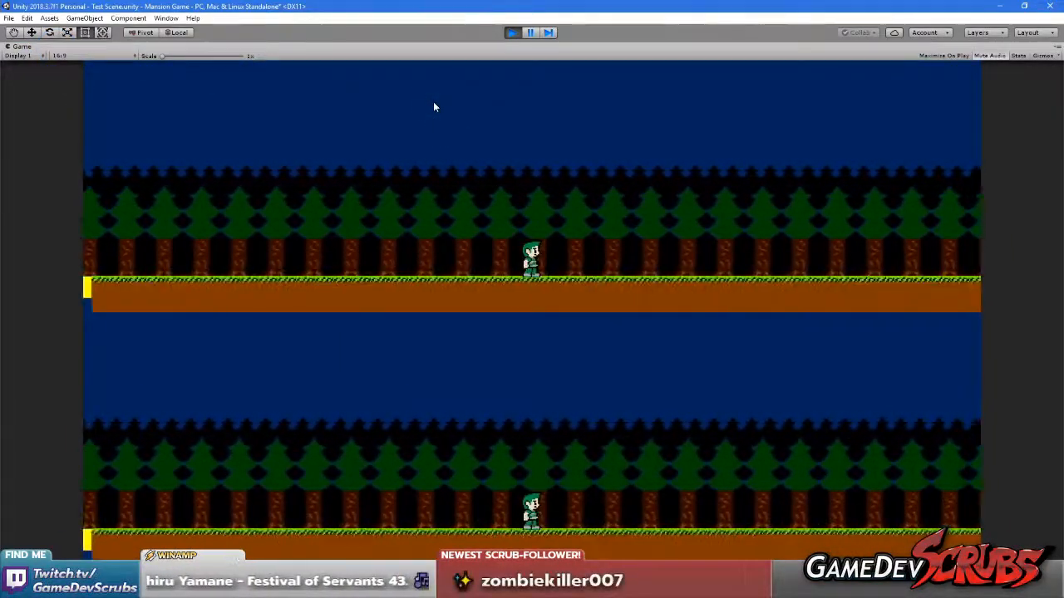
pyautogui.click(156, 261)
pyautogui.press('d')
pyautogui.press('space')
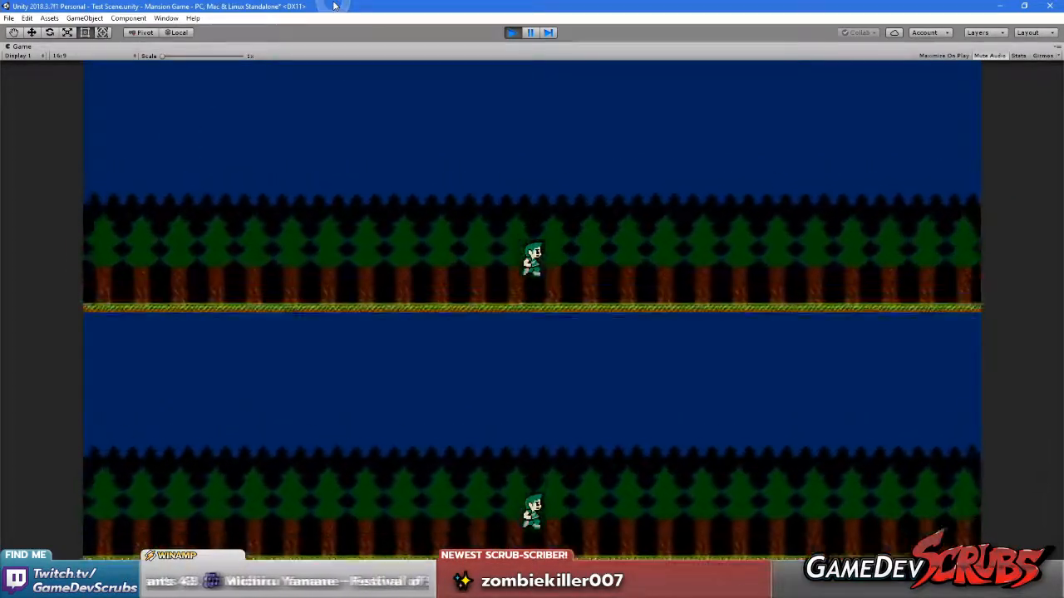
pyautogui.press('a')
pyautogui.press('space')
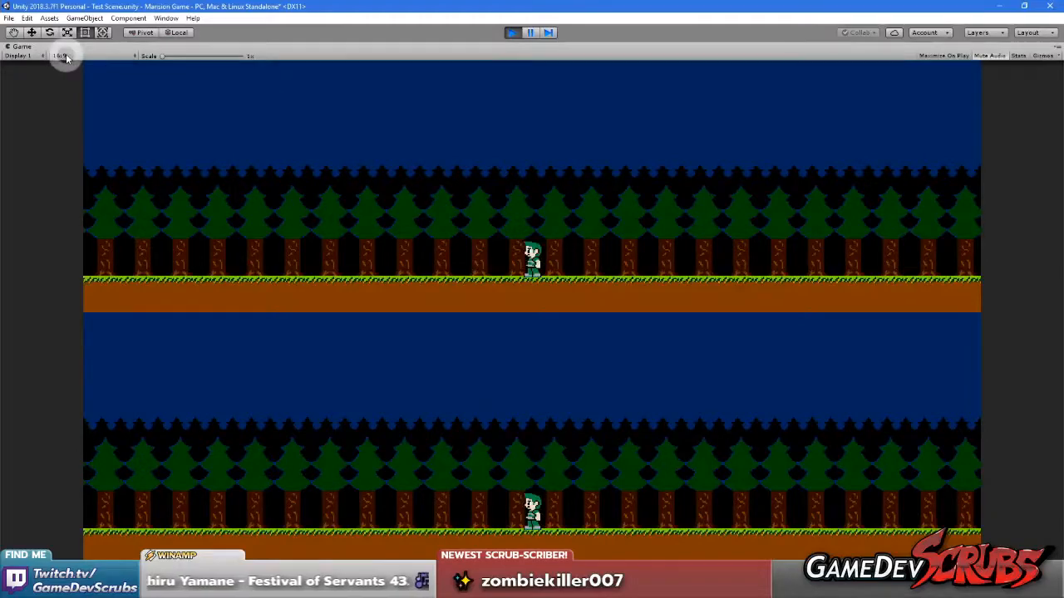
# Switch the Game view to a 4:3 aspect ratio and test the stacked views' parallax by jumping and walking
pyautogui.click(66, 55)
pyautogui.click(93, 102)
pyautogui.click(393, 278)
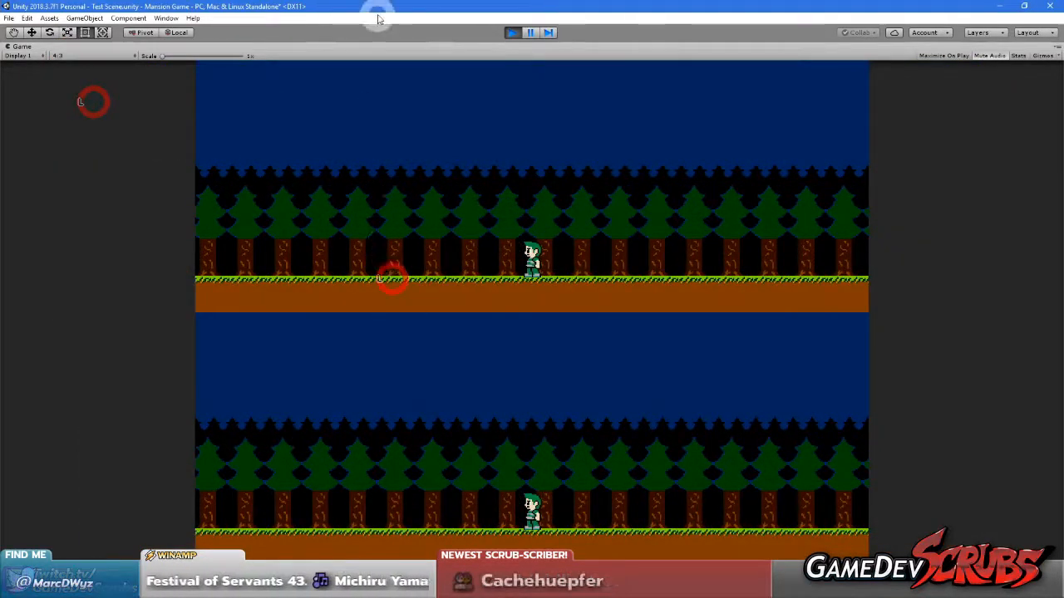
pyautogui.press('space')
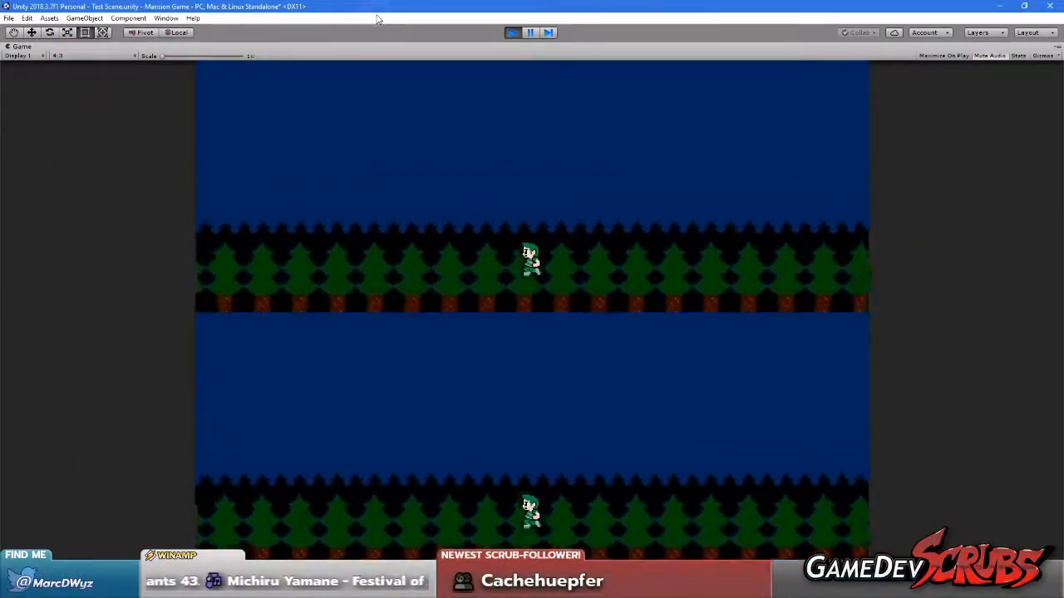
pyautogui.press('space')
pyautogui.press('Left')
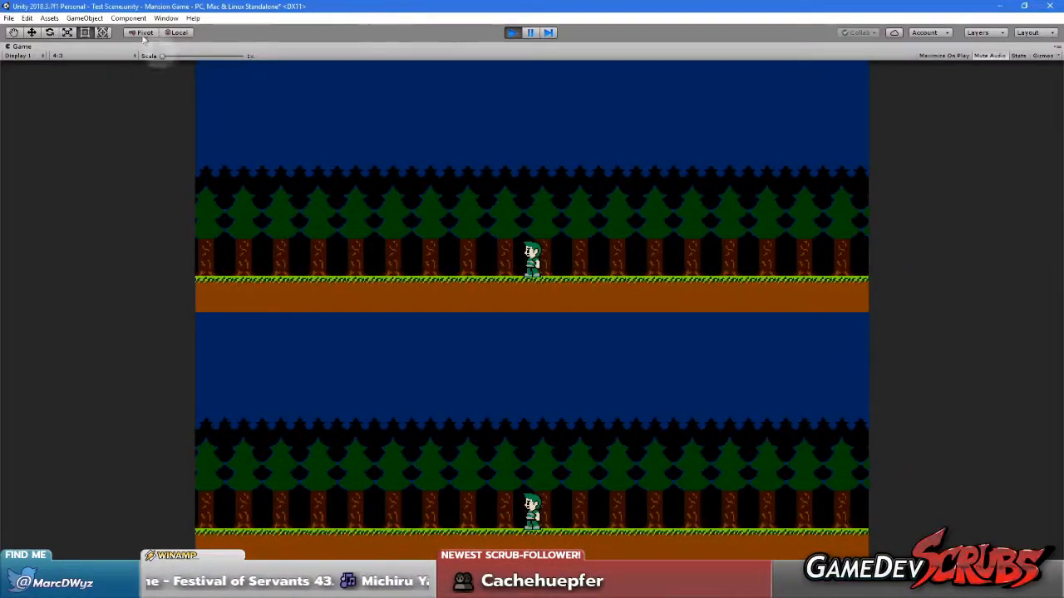
# Switch the Game view to the Mansion (384x216) resolution and walk and jump the player to check the stacked parallax
pyautogui.click(72, 55)
pyautogui.click(126, 279)
pyautogui.press('Left')
pyautogui.click(304, 226)
pyautogui.press('Right')
pyautogui.press('space')
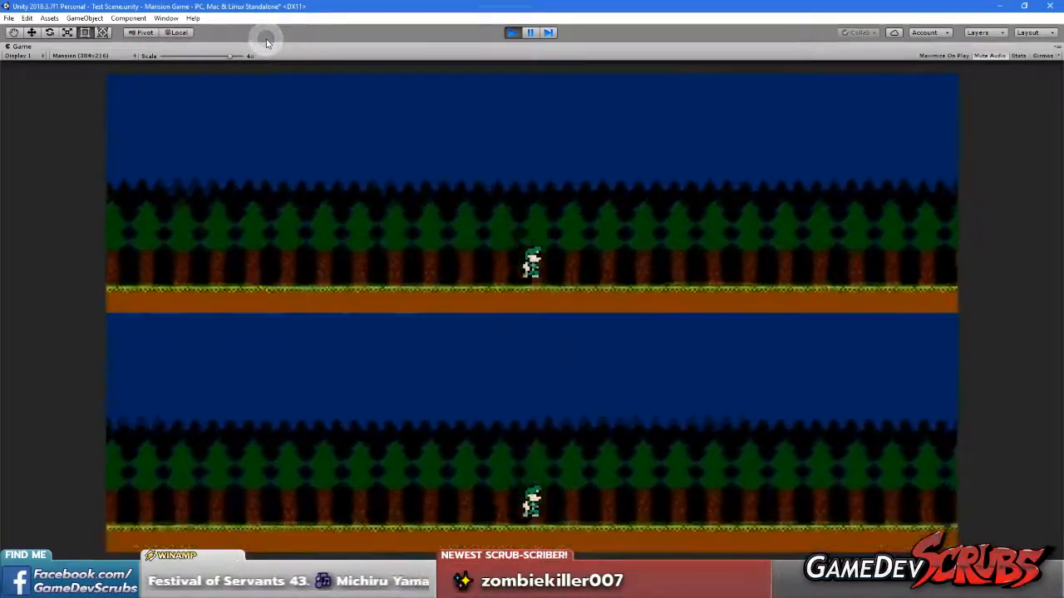
pyautogui.press('Left')
pyautogui.press('Right')
pyautogui.press('Left')
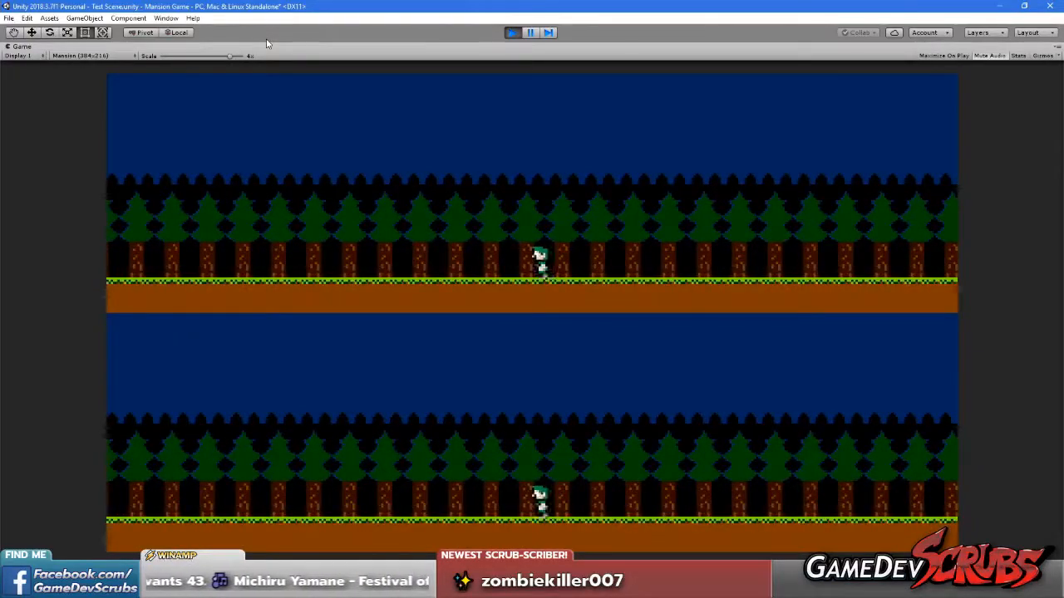
pyautogui.press('Left')
pyautogui.press('space')
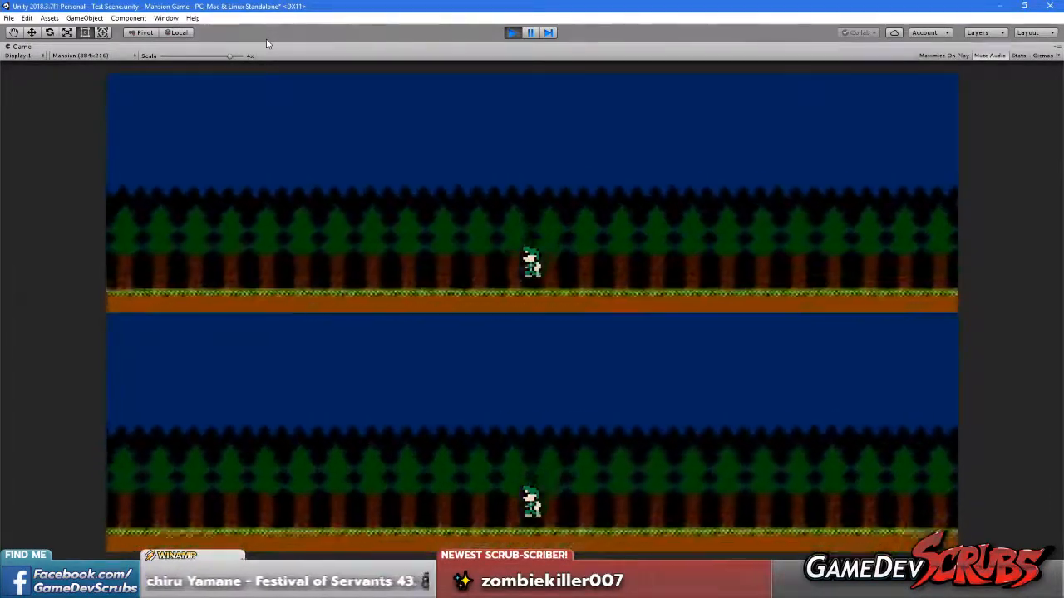
pyautogui.press('Right')
# Restore the Game view's size and exit play mode
pyautogui.rightClick(24, 47)
pyautogui.click(50, 80)
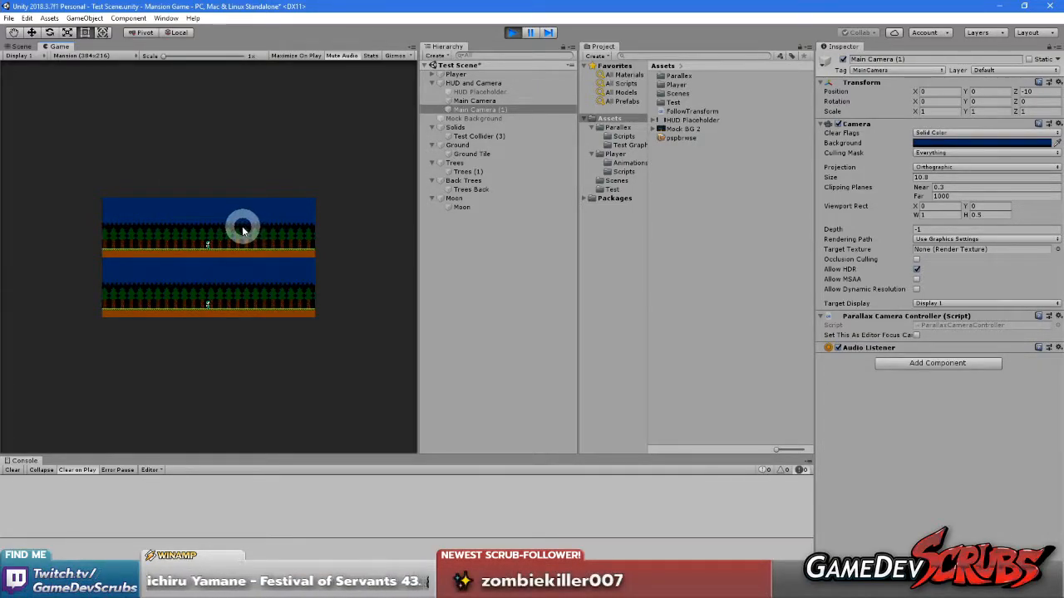
pyautogui.click(513, 32)
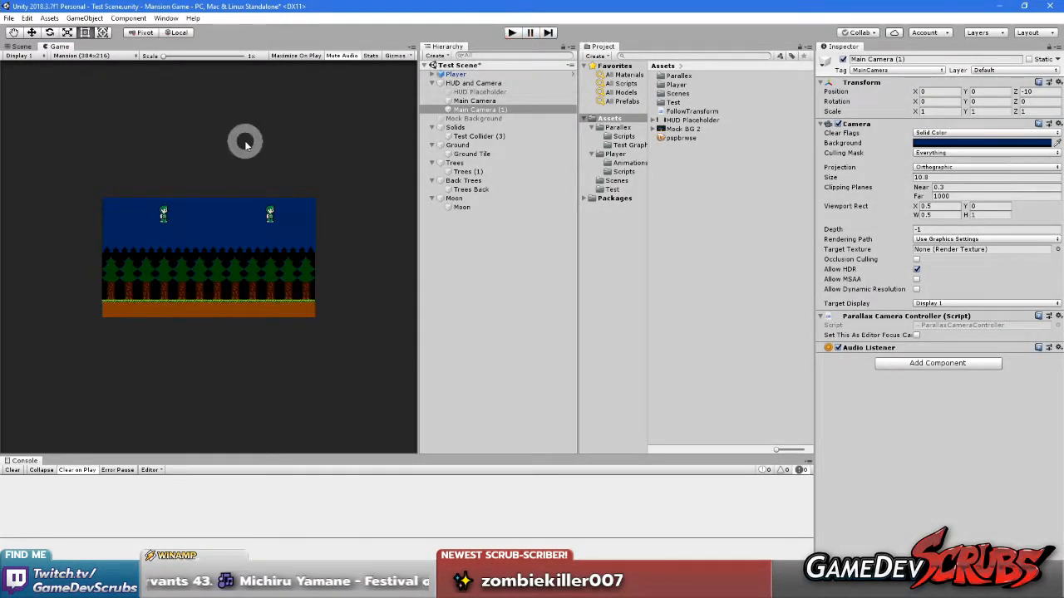
# Set the Game view's aspect ratio to 16:9
pyautogui.click(111, 56)
pyautogui.click(161, 54)
pyautogui.moveTo(164, 56); pyautogui.dragTo(100, 56)
pyautogui.click(93, 56)
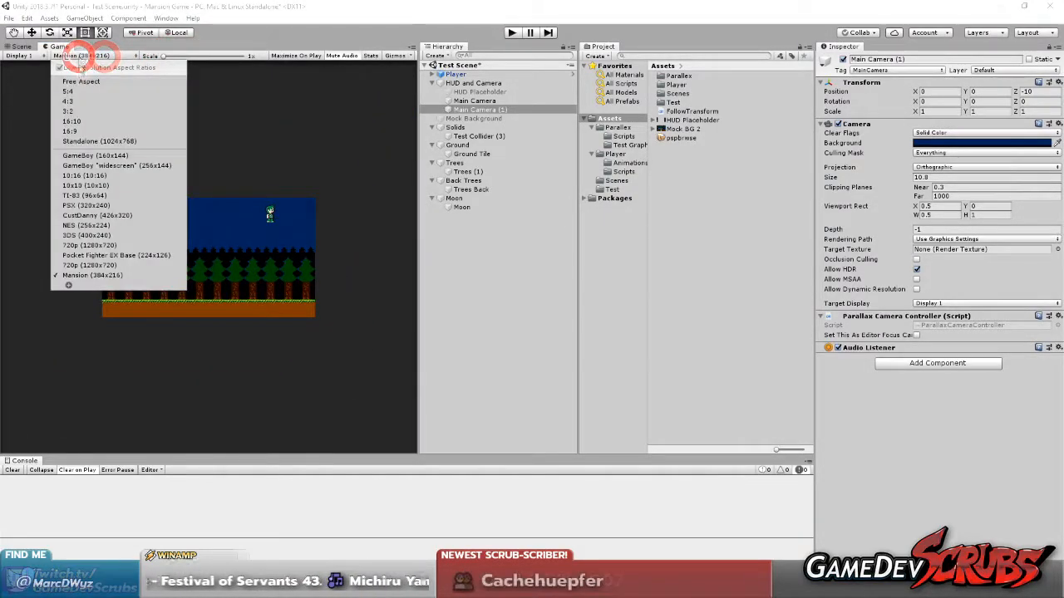
pyautogui.click(75, 131)
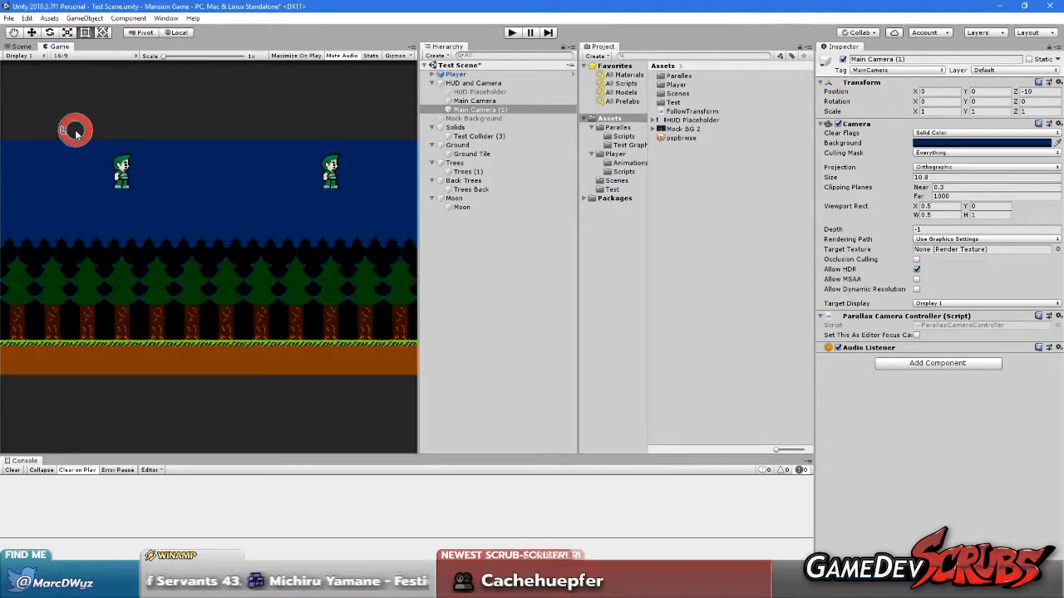
# Return to the Scene view and delete the duplicated camera, Main Camera (1)
pyautogui.click(21, 46)
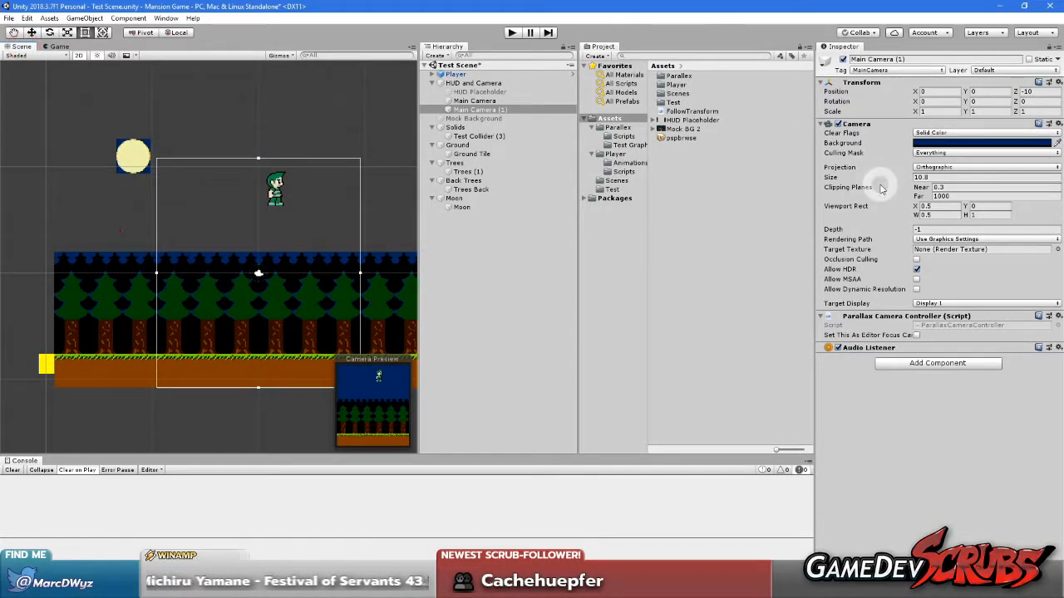
pyautogui.click(487, 109)
pyautogui.press('Delete')
# Set the Main Camera's Viewport Rect W to 1, keeping H at 1
pyautogui.click(487, 100)
pyautogui.click(935, 215)
pyautogui.write('1')
pyautogui.click(985, 215)
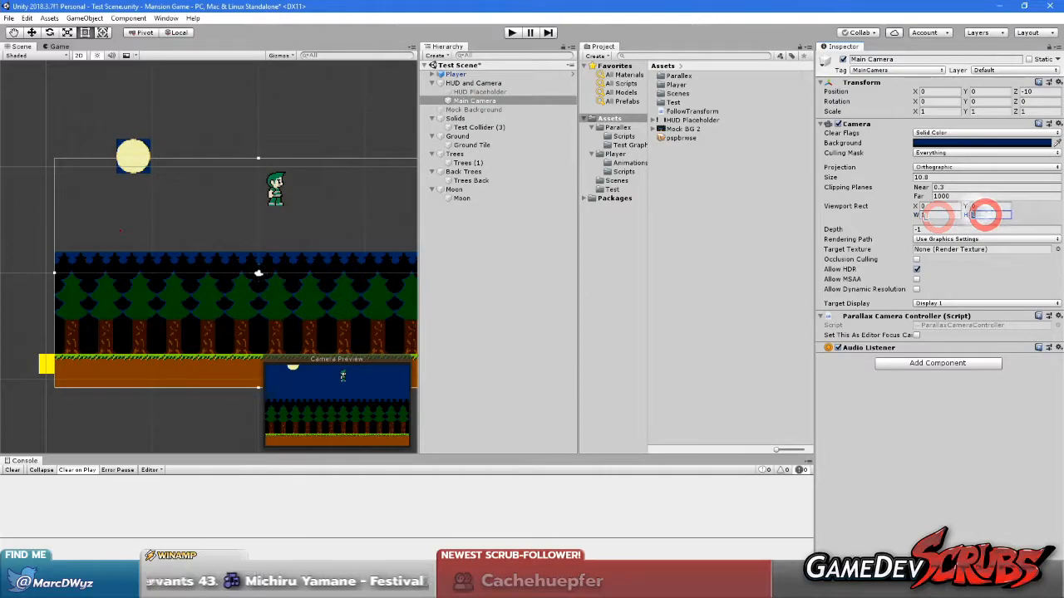
# Run the game and walk the player back and forth to check the parallax with the single full-size camera
pyautogui.click(507, 33)
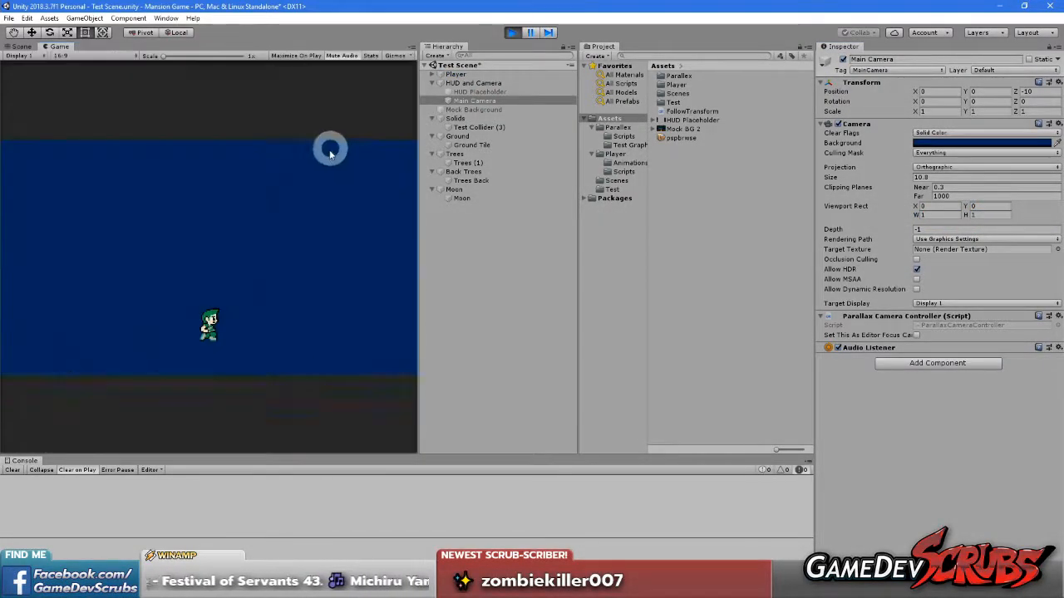
pyautogui.click(290, 222)
pyautogui.press('Left')
pyautogui.press('Right')
pyautogui.press('Left')
pyautogui.press('Right')
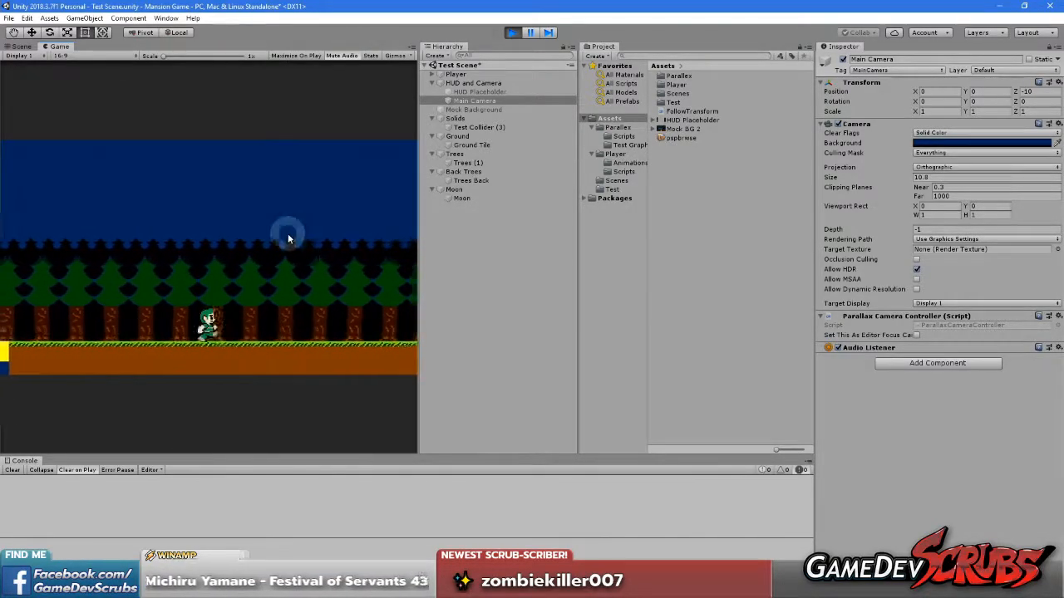
# Switch back to the Scene view and dock the Game view beneath the Hierarchy so both views show together
pyautogui.click(18, 47)
pyautogui.moveTo(95, 209); pyautogui.dragTo(317, 238, button='middle')
pyautogui.scroll(-6, 308, 279)
pyautogui.scroll(7, 257, 305)
pyautogui.moveTo(297, 312); pyautogui.dragTo(156, 306, button='middle')
pyautogui.moveTo(273, 288); pyautogui.dragTo(236, 290, button='middle')
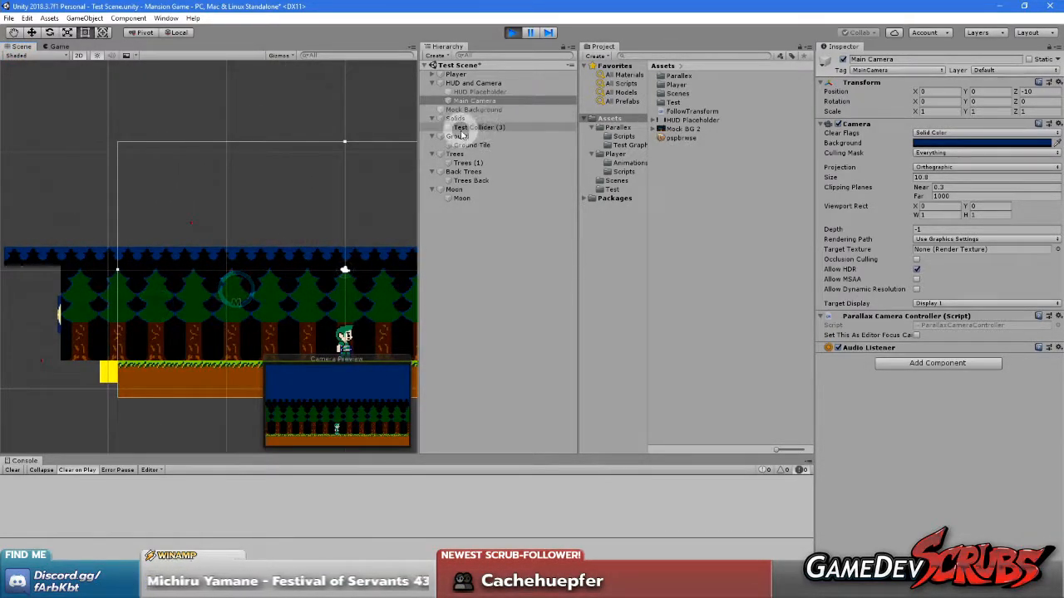
pyautogui.moveTo(55, 48); pyautogui.dragTo(499, 412)
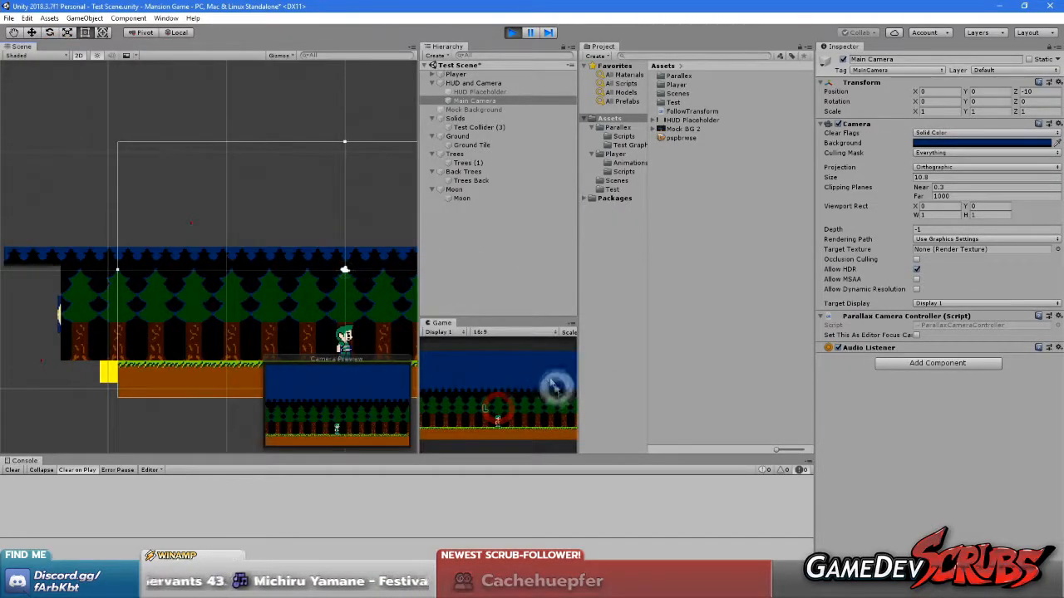
# Walk the player back and forth in the docked Game view while watching the Scene view
pyautogui.click(497, 386)
pyautogui.press('Right')
pyautogui.press('Left')
pyautogui.press('Right')
pyautogui.press('Left')
pyautogui.press('Right')
pyautogui.press('Left')
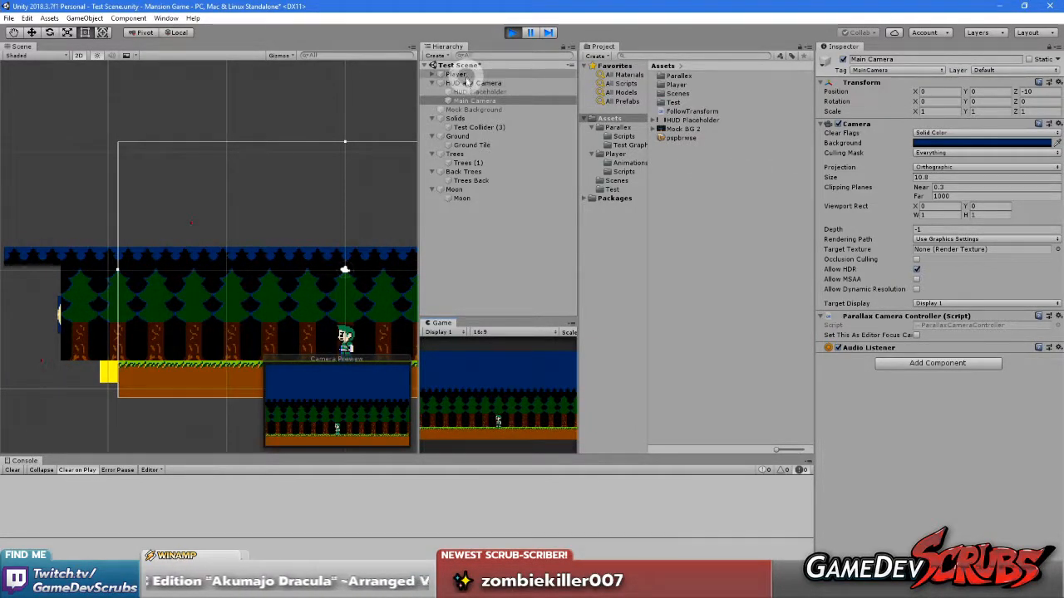
# Set the Player's Position X to 0 while the game is running
pyautogui.click(457, 74)
pyautogui.click(940, 90)
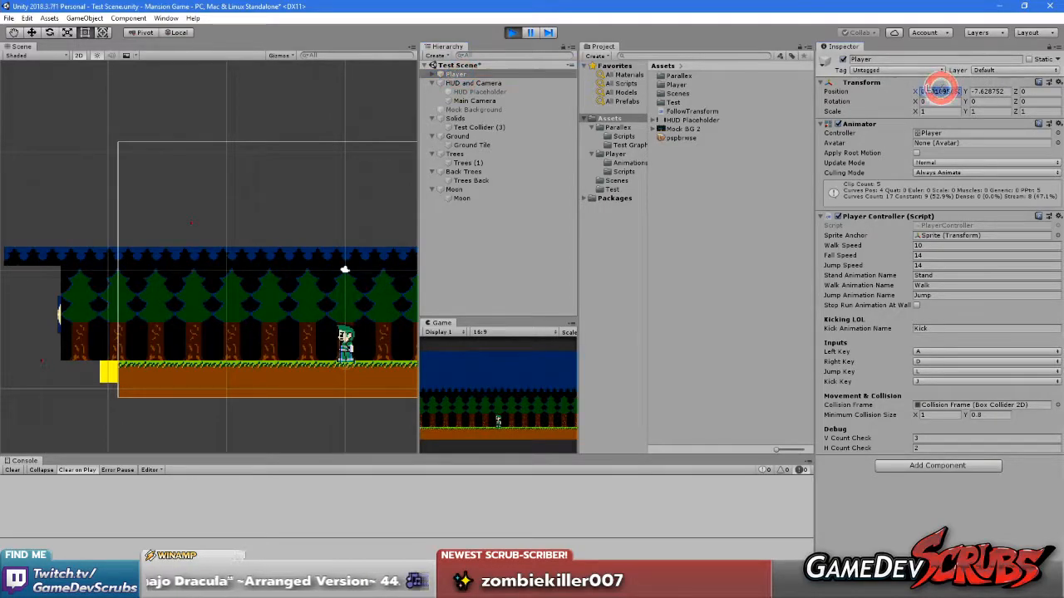
pyautogui.click(922, 527)
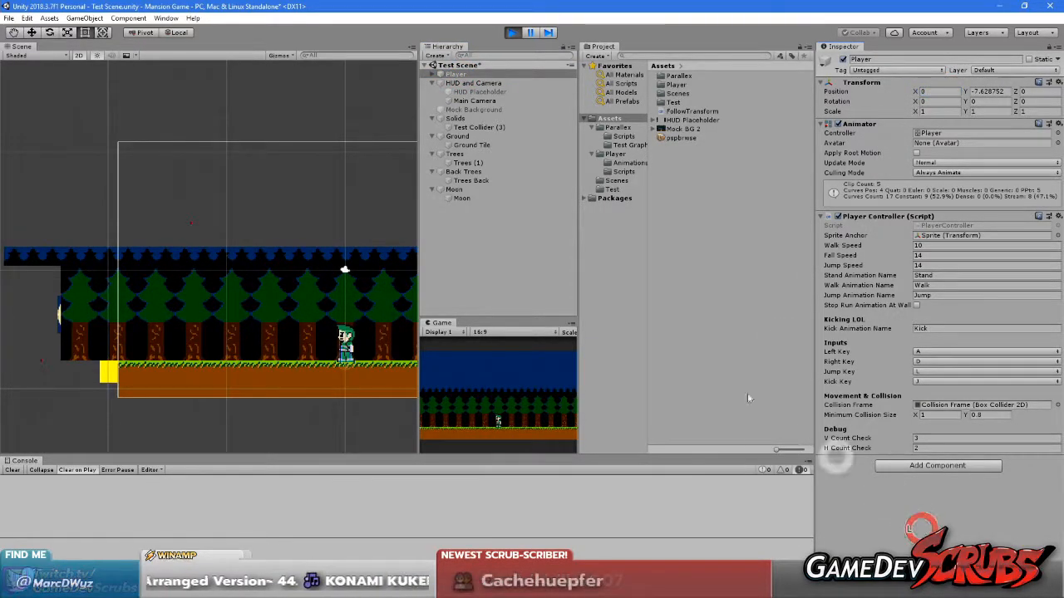
# Set the Anchor Point X of both the Back Trees and Trees layers to -19.3 while the game is running
pyautogui.click(457, 180)
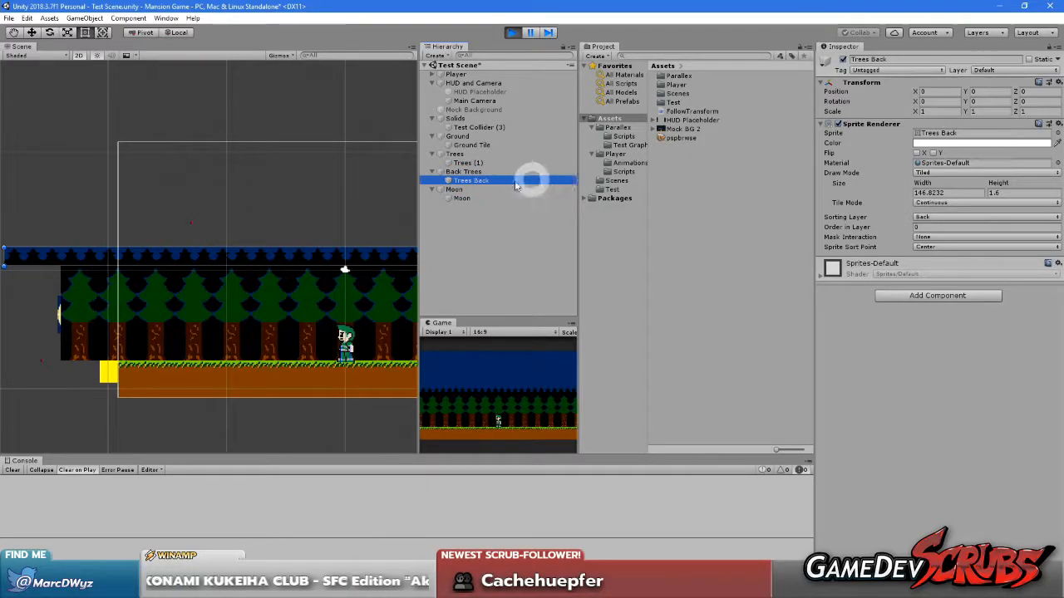
pyautogui.click(459, 171)
pyautogui.moveTo(911, 143); pyautogui.dragTo(220, 180)
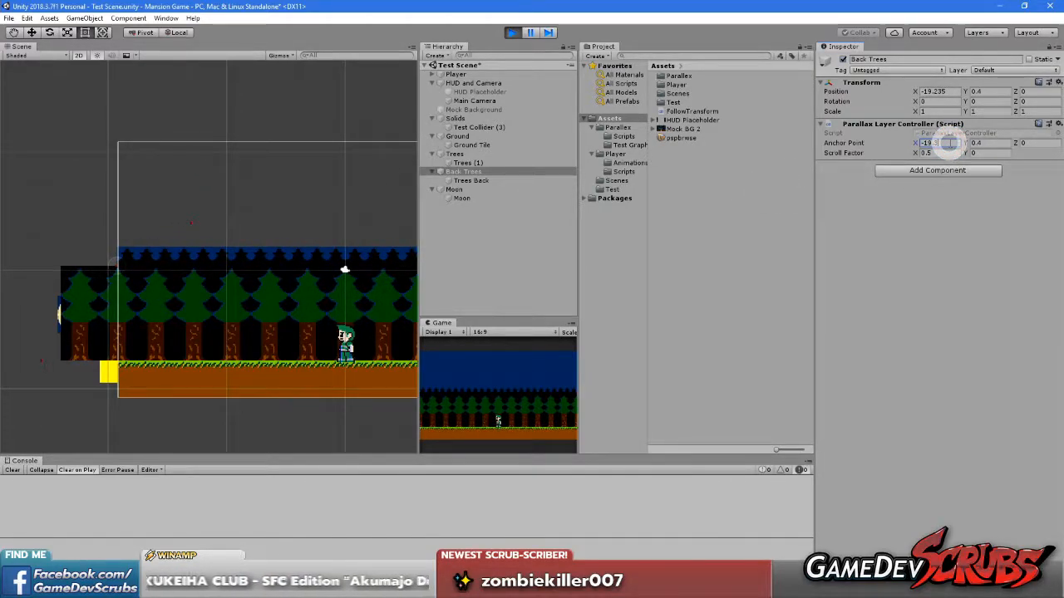
pyautogui.click(933, 143)
pyautogui.click(960, 288)
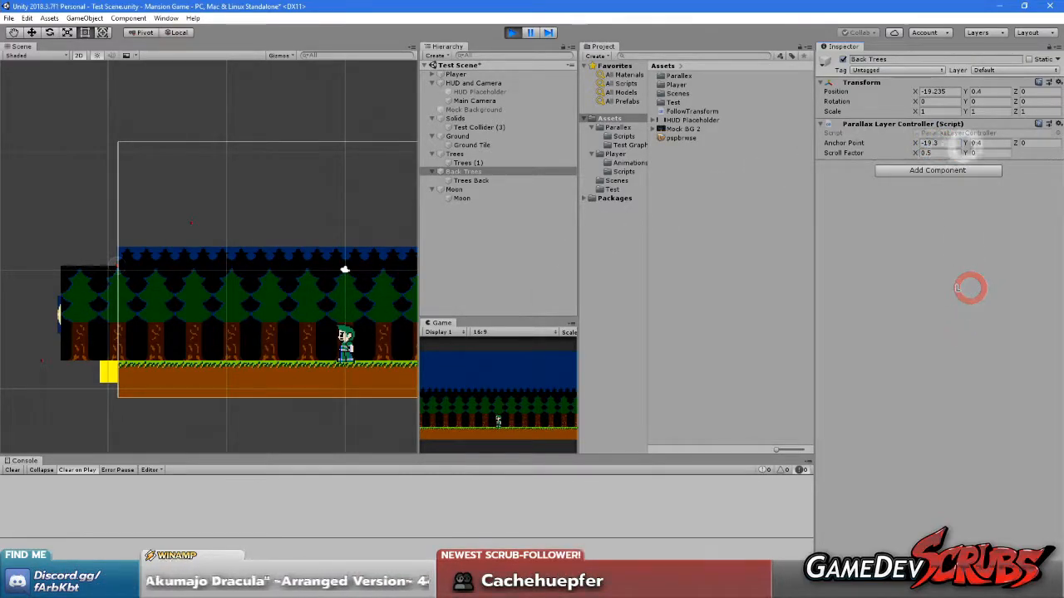
pyautogui.click(432, 235)
pyautogui.click(455, 154)
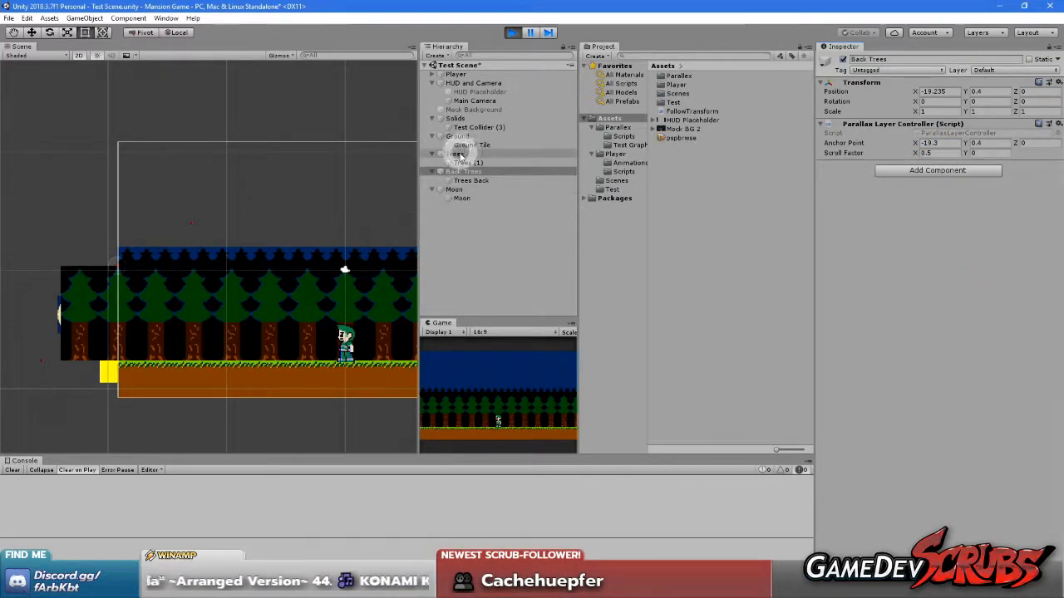
pyautogui.click(932, 142)
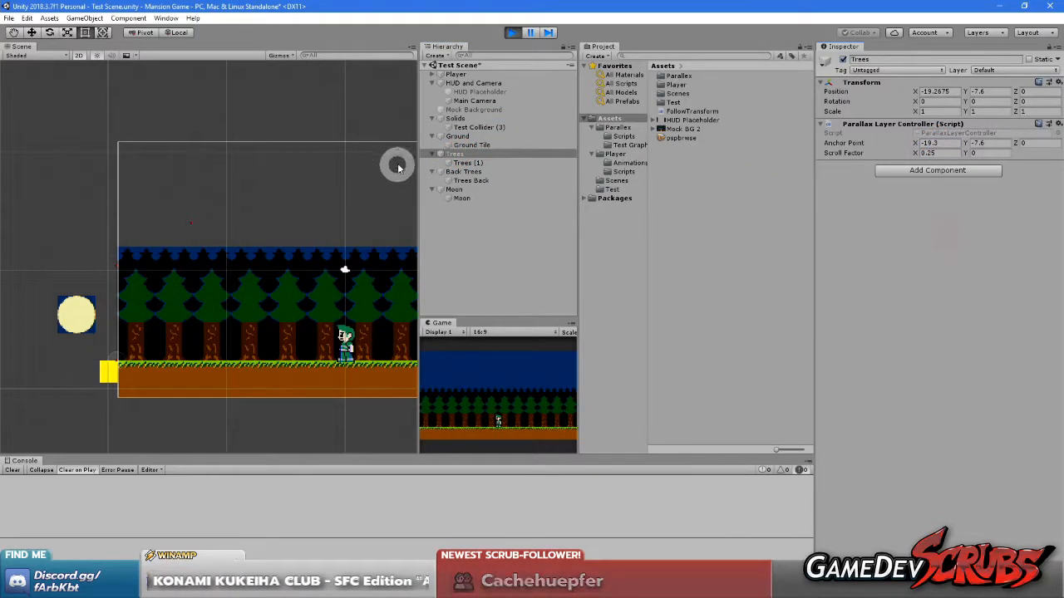
# Restore the parent Moon layer's Anchor Point Y to 4 and position the child Moon sprite at X 0, Y 15.22
pyautogui.click(466, 190)
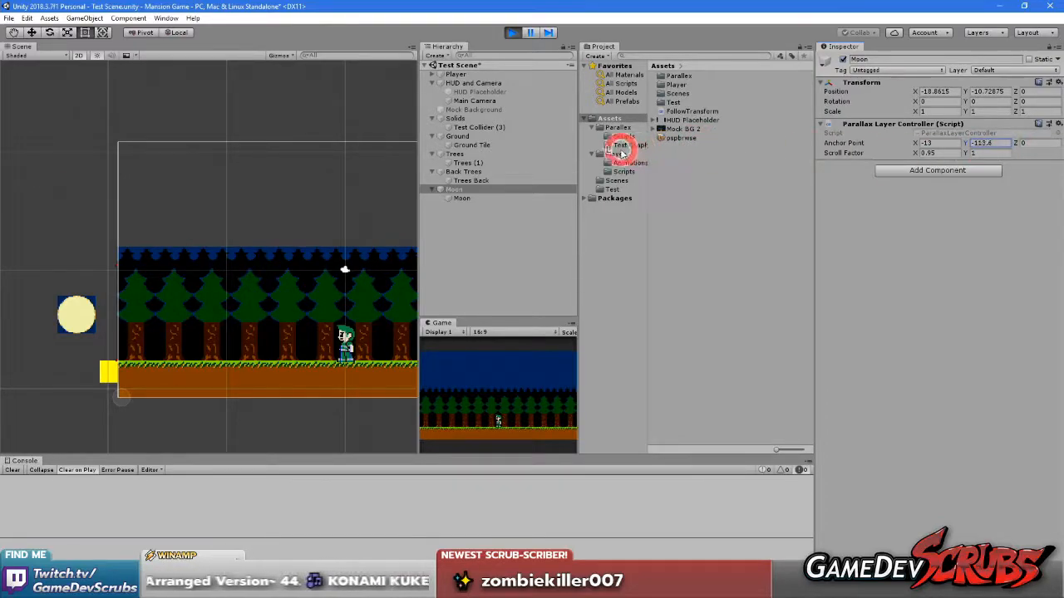
pyautogui.moveTo(947, 153); pyautogui.dragTo(1049, 168)
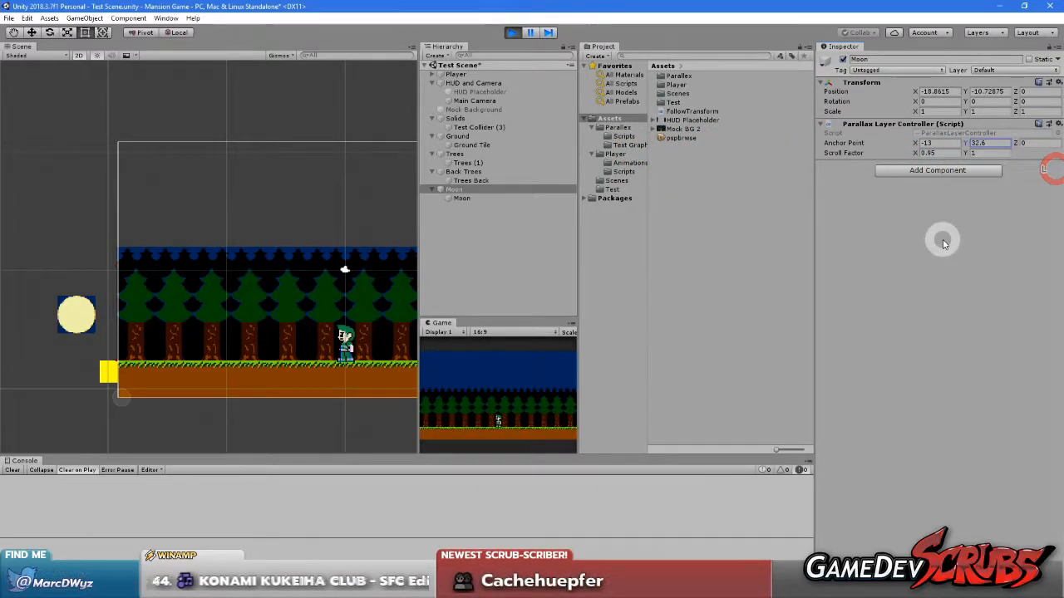
pyautogui.click(459, 198)
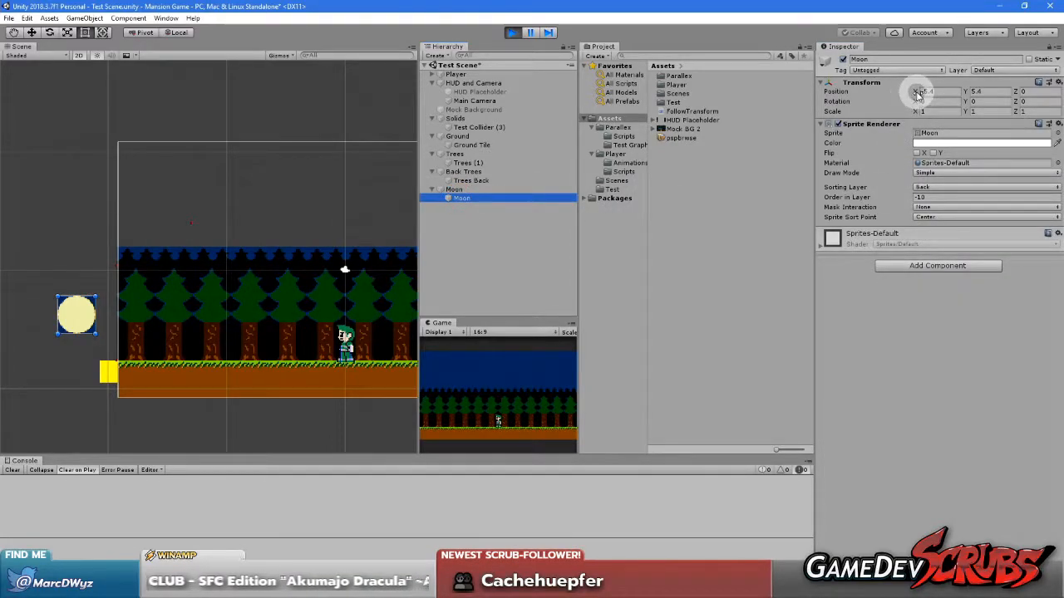
pyautogui.moveTo(975, 91); pyautogui.dragTo(10, 102)
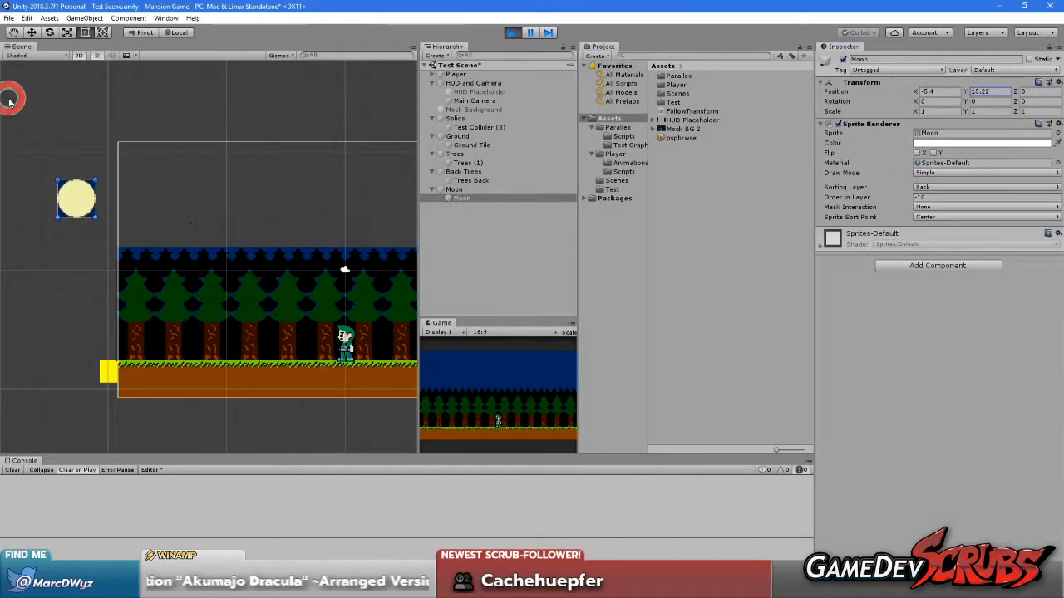
pyautogui.click(930, 93)
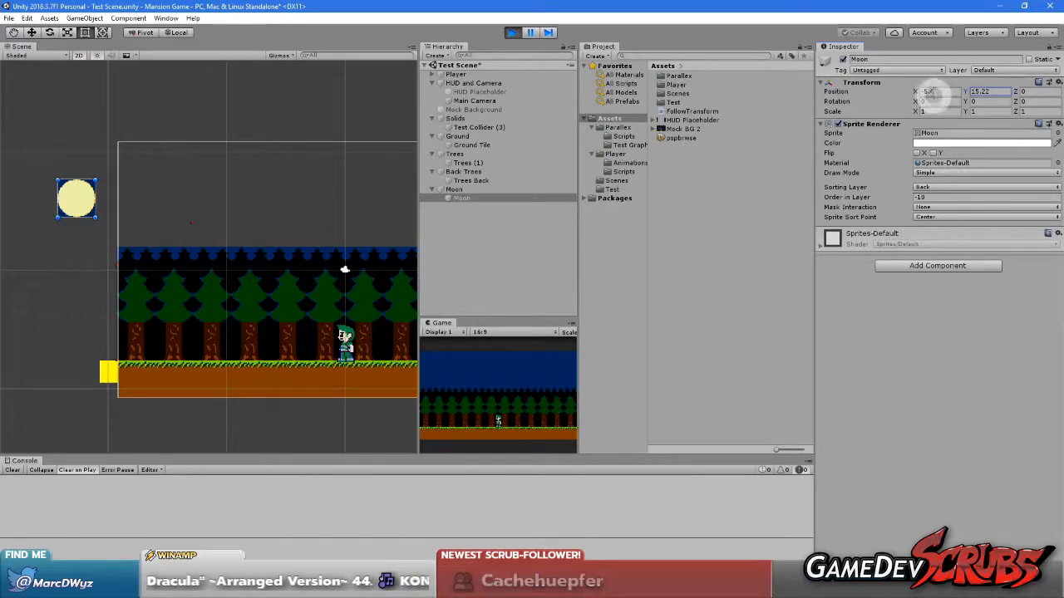
pyautogui.moveTo(919, 94); pyautogui.dragTo(961, 95)
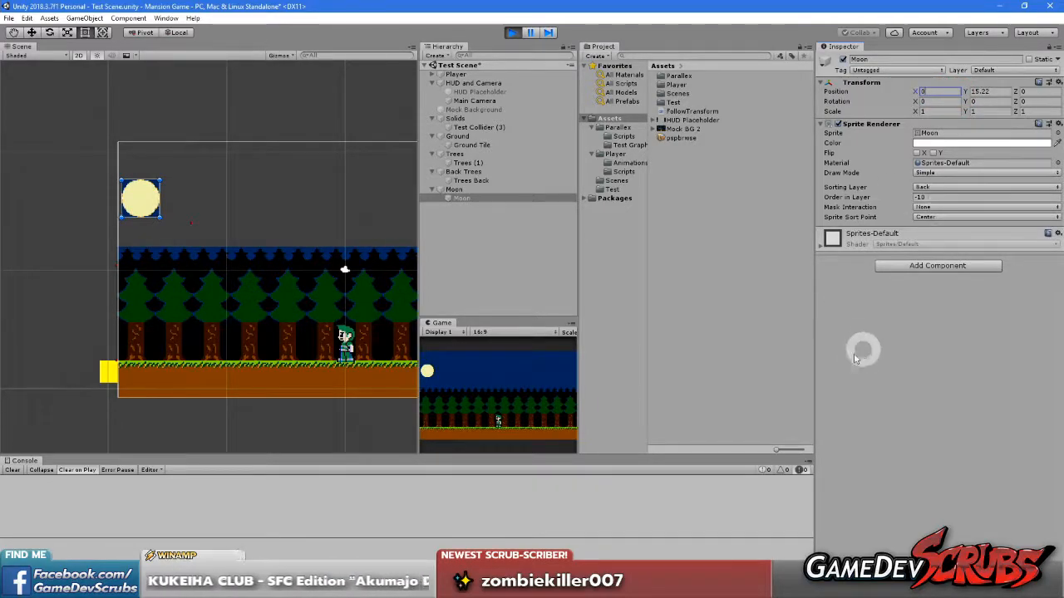
# Examine the moon's placement and the starting edges of the tree layers up close in the Scene view
pyautogui.scroll(6, 164, 213)
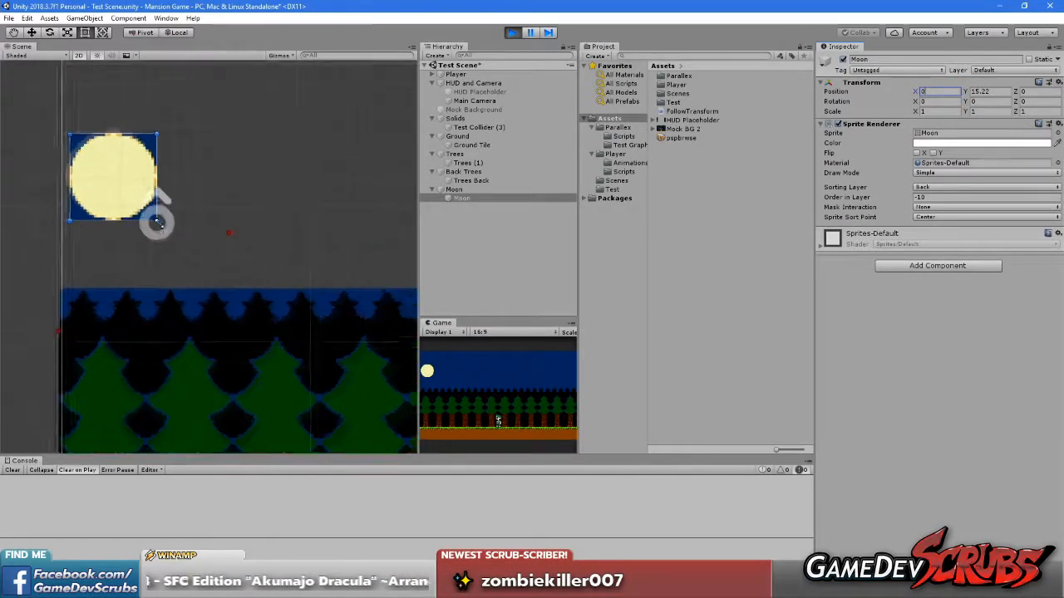
pyautogui.moveTo(190, 236); pyautogui.dragTo(325, 249, button='middle')
pyautogui.scroll(2, 253, 219)
pyautogui.scroll(2, 242, 214)
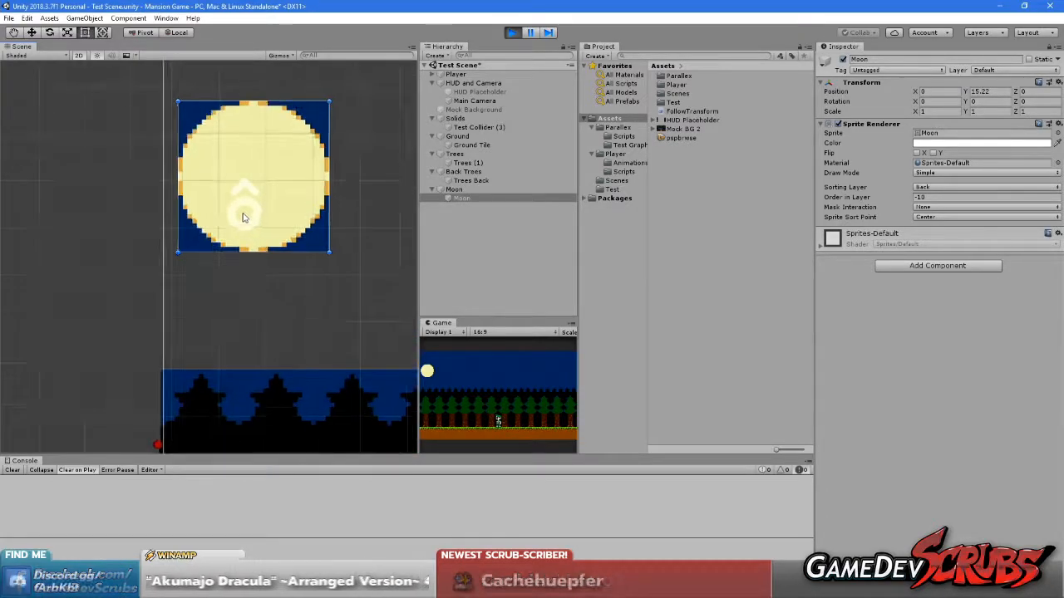
pyautogui.scroll(-3, 278, 301)
pyautogui.moveTo(277, 301); pyautogui.dragTo(343, 191, button='middle')
pyautogui.moveTo(325, 307); pyautogui.dragTo(332, 149, button='middle')
pyautogui.moveTo(337, 290); pyautogui.dragTo(323, 444, button='middle')
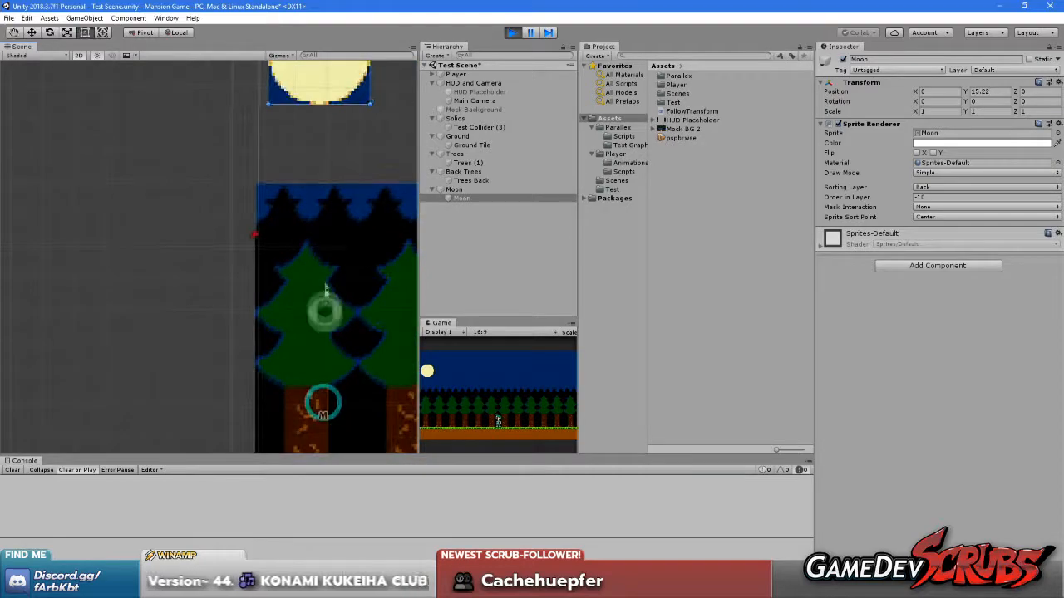
# Move the player back and forth and compare how the moon and tree layers line up at the camera's edge
pyautogui.press('d')
pyautogui.press('a')
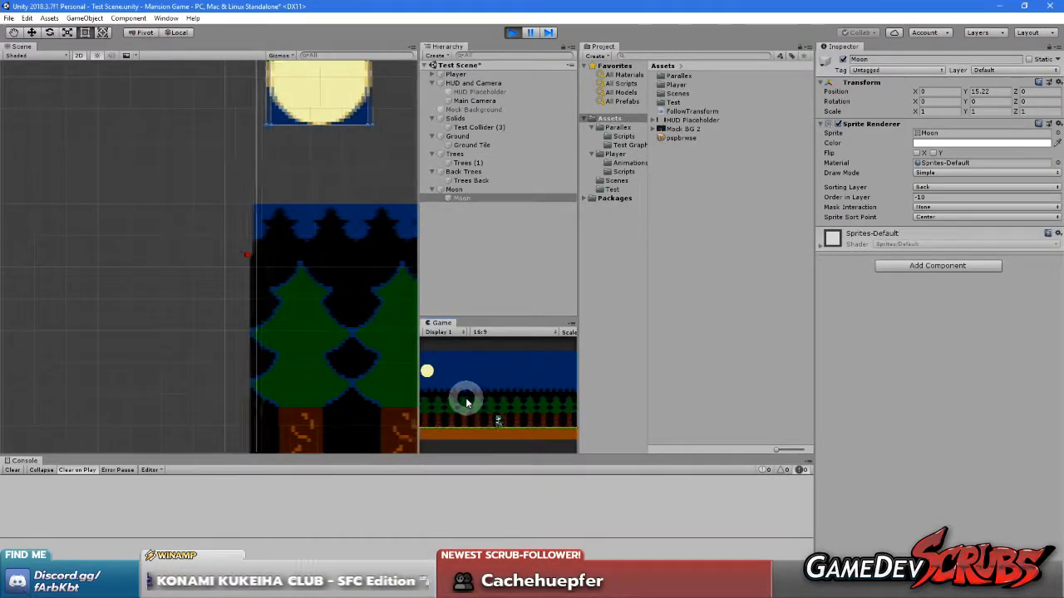
pyautogui.press('a')
pyautogui.press('d')
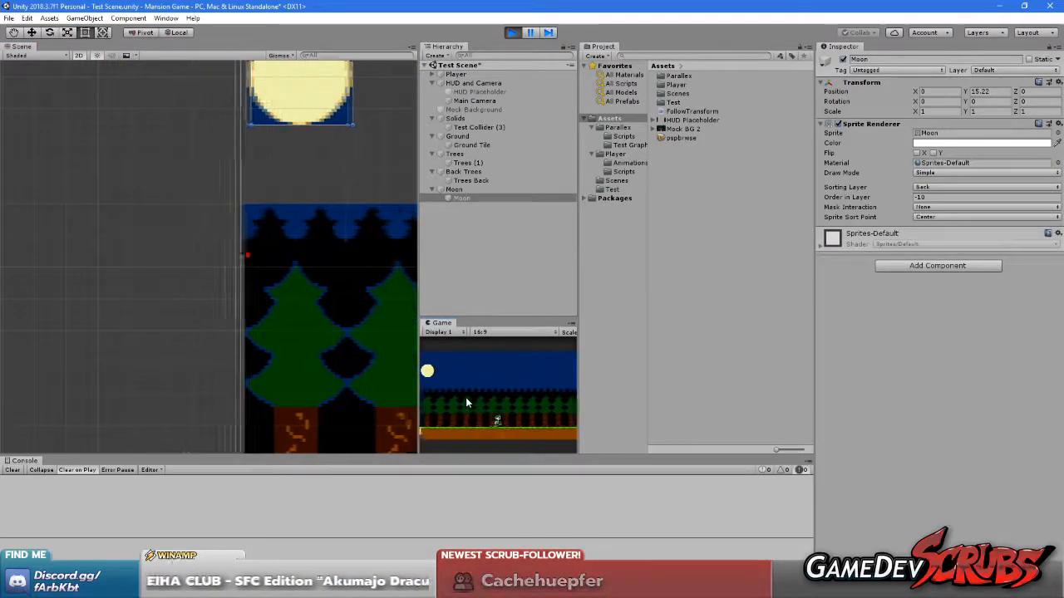
pyautogui.press('a')
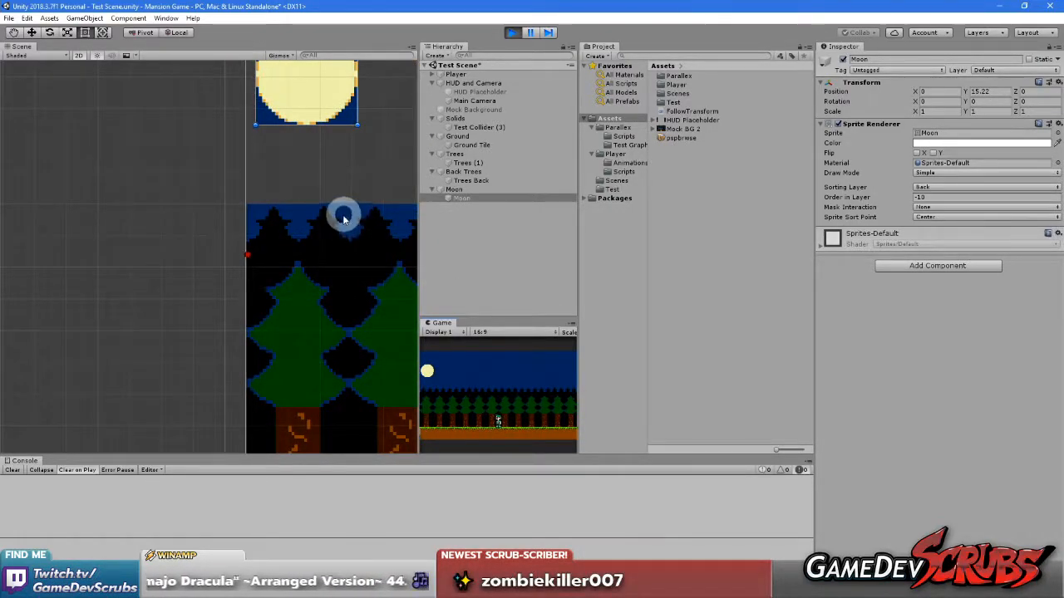
# Set the child Moon sprite's position to X 12.3, Y 15.2
pyautogui.moveTo(343, 218); pyautogui.dragTo(244, 323, button='middle')
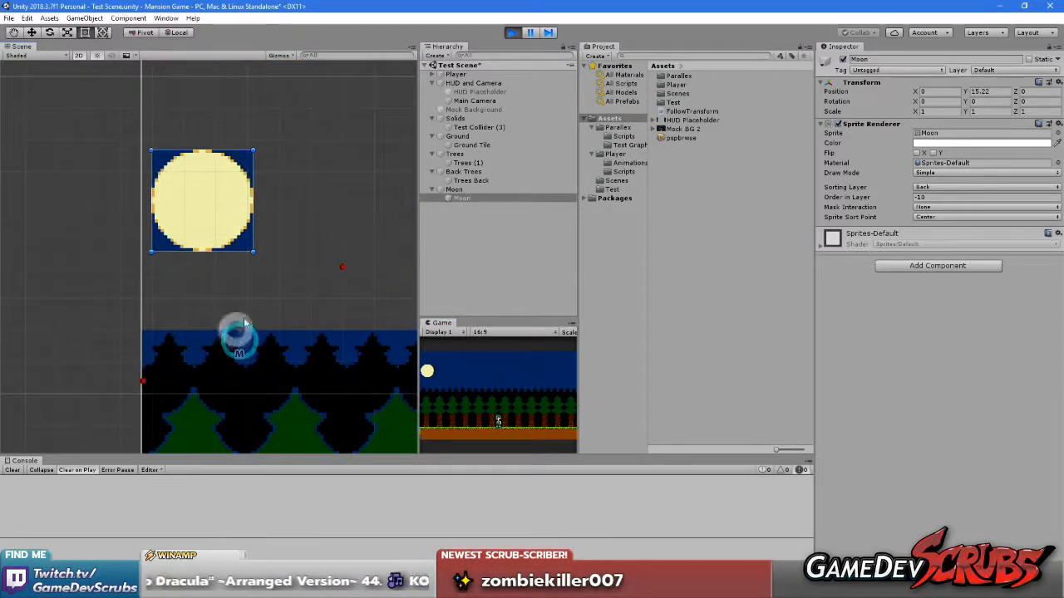
pyautogui.moveTo(915, 95); pyautogui.dragTo(1015, 115)
pyautogui.click(944, 91)
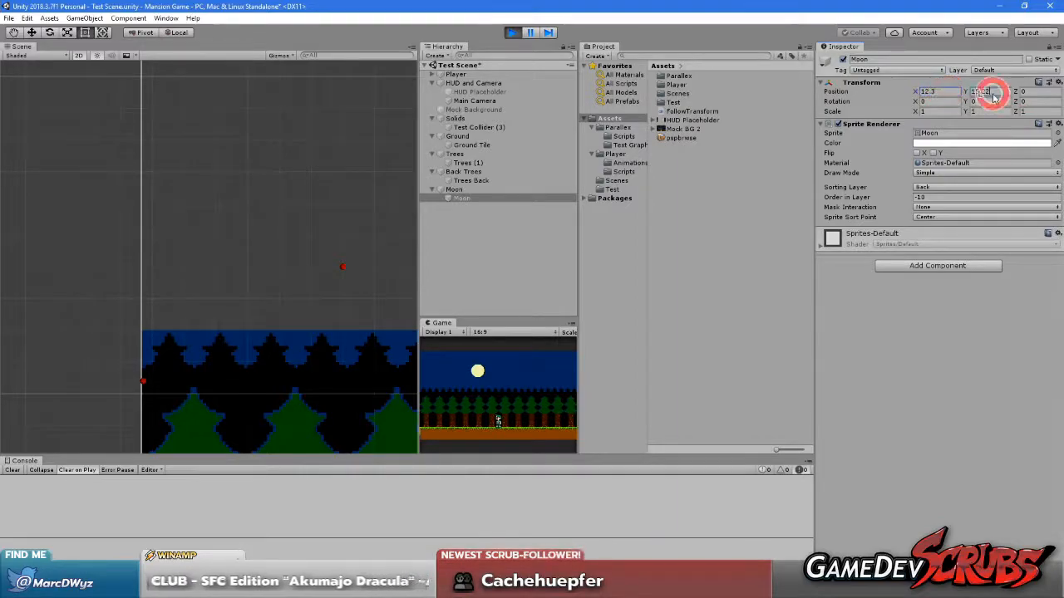
pyautogui.click(895, 353)
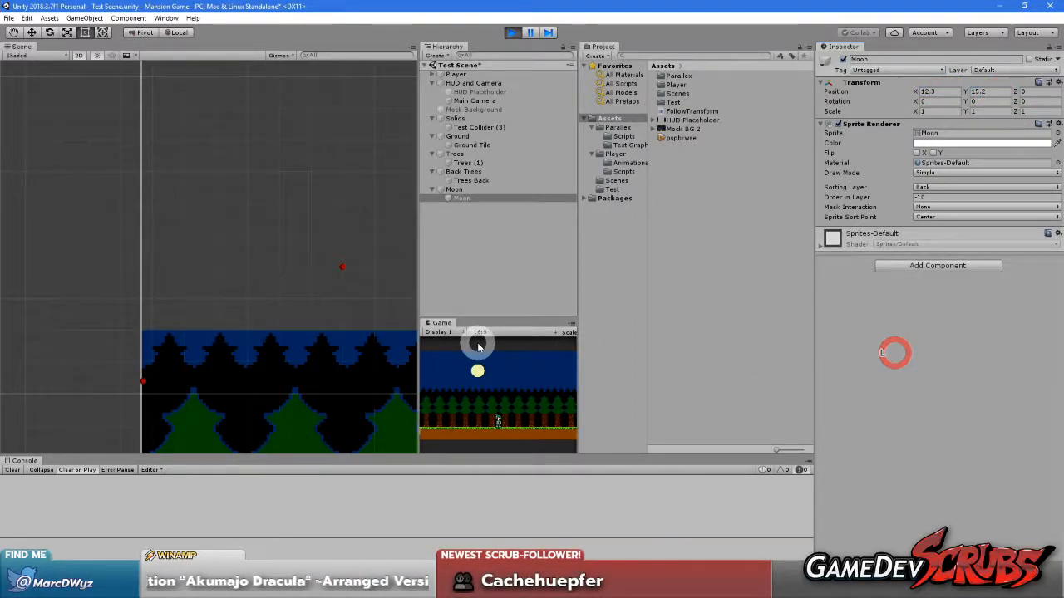
# Copy the child Moon's Transform component, stop play mode, and paste the copied values back onto its Transform
pyautogui.rightClick(861, 83)
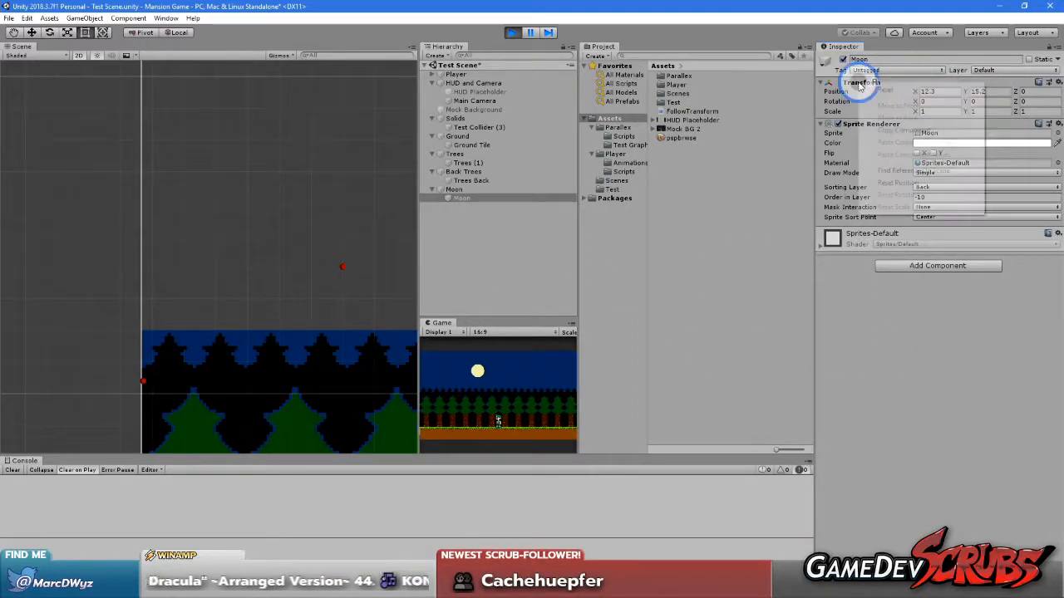
pyautogui.click(897, 130)
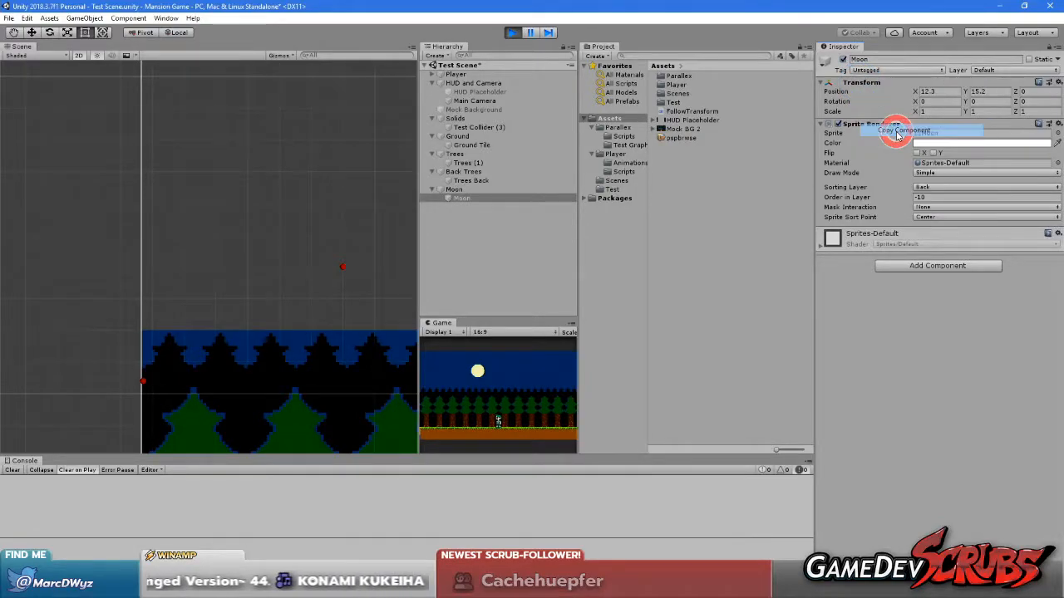
pyautogui.click(509, 33)
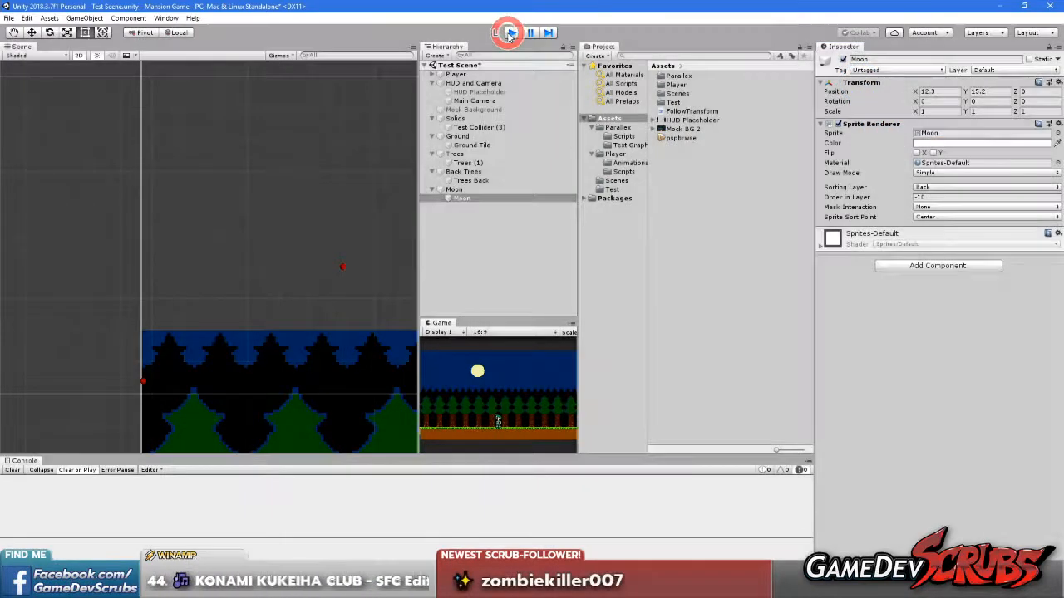
pyautogui.rightClick(861, 83)
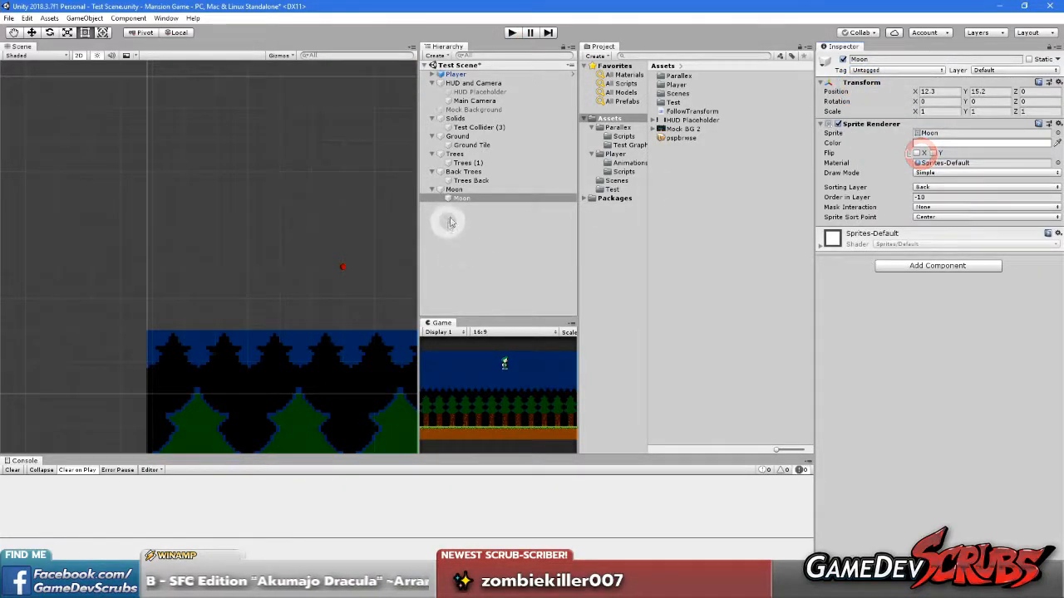
# Set the parent Moon layer's Parallax Layer Controller Anchor Point to X 0, Y 0
pyautogui.moveTo(457, 171); pyautogui.dragTo(462, 189)
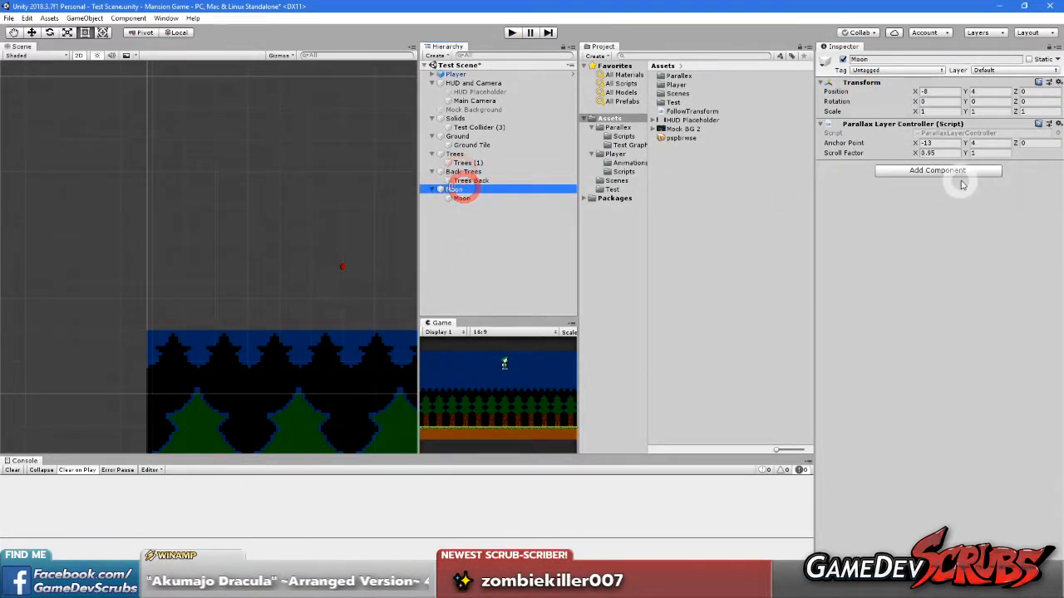
pyautogui.click(931, 143)
pyautogui.write('0')
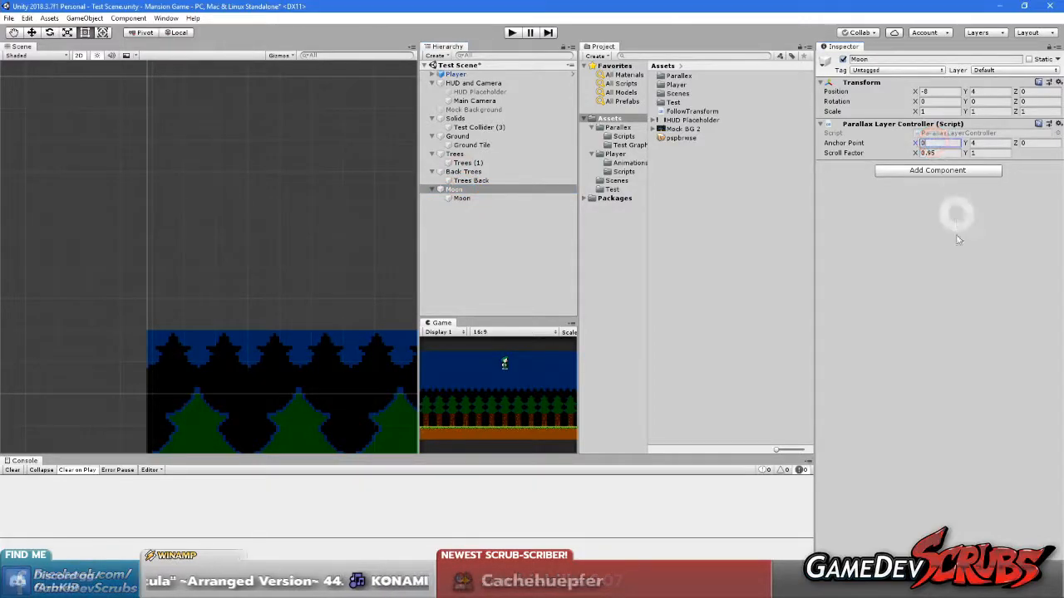
pyautogui.click(952, 257)
pyautogui.click(989, 143)
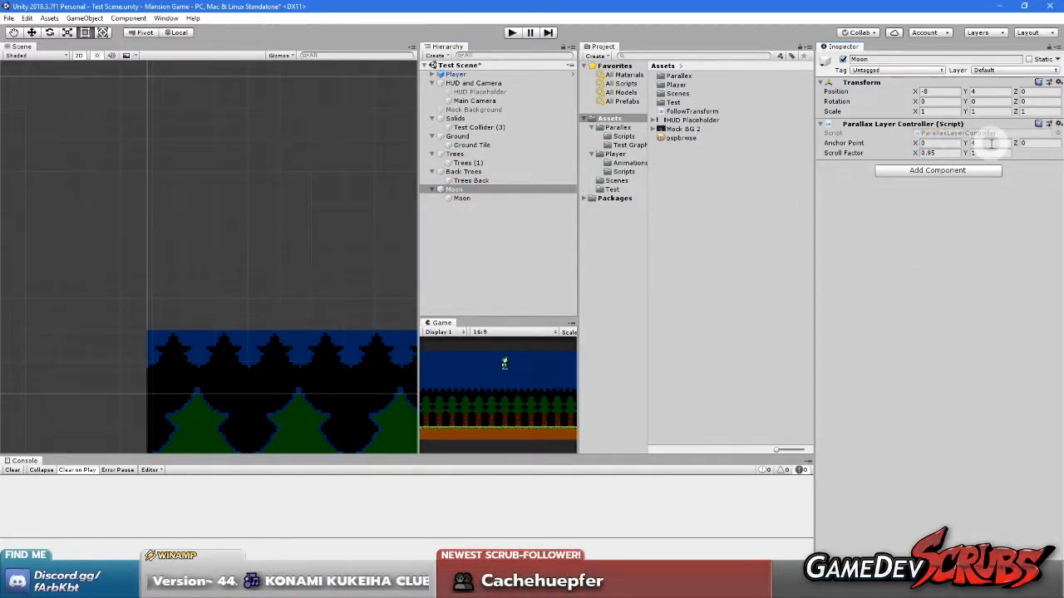
pyautogui.click(959, 251)
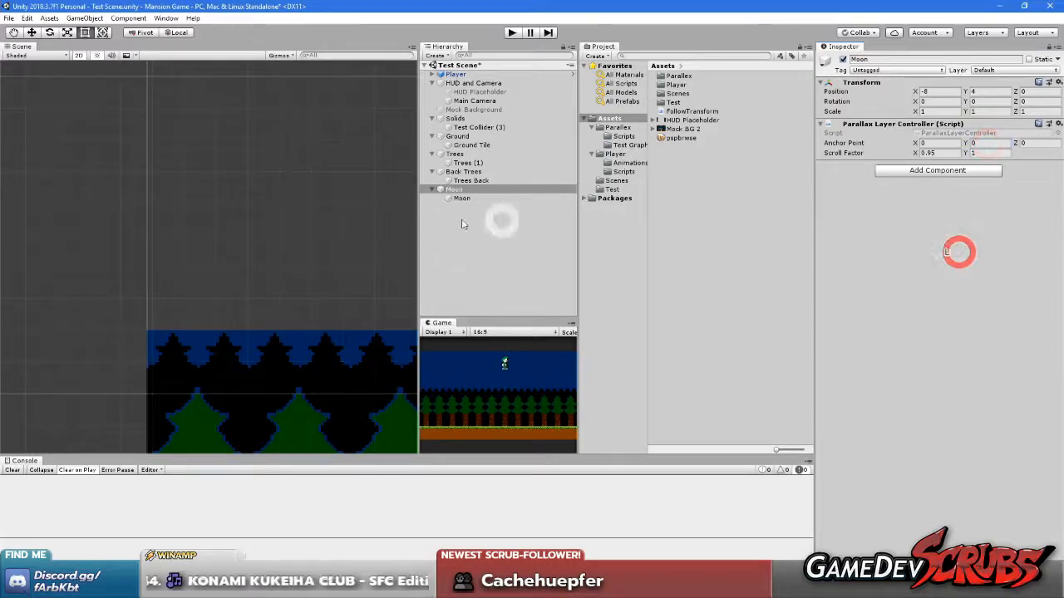
# Set the Back Trees layer's Anchor Point X to -19.3 outside play mode
pyautogui.click(459, 171)
pyautogui.click(941, 143)
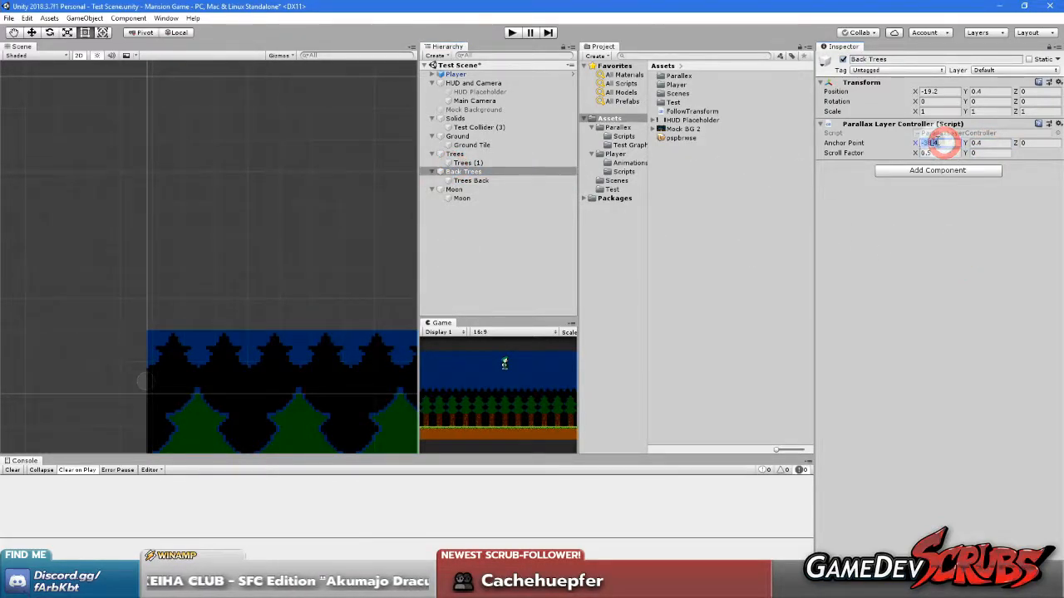
pyautogui.moveTo(938, 142); pyautogui.dragTo(861, 142)
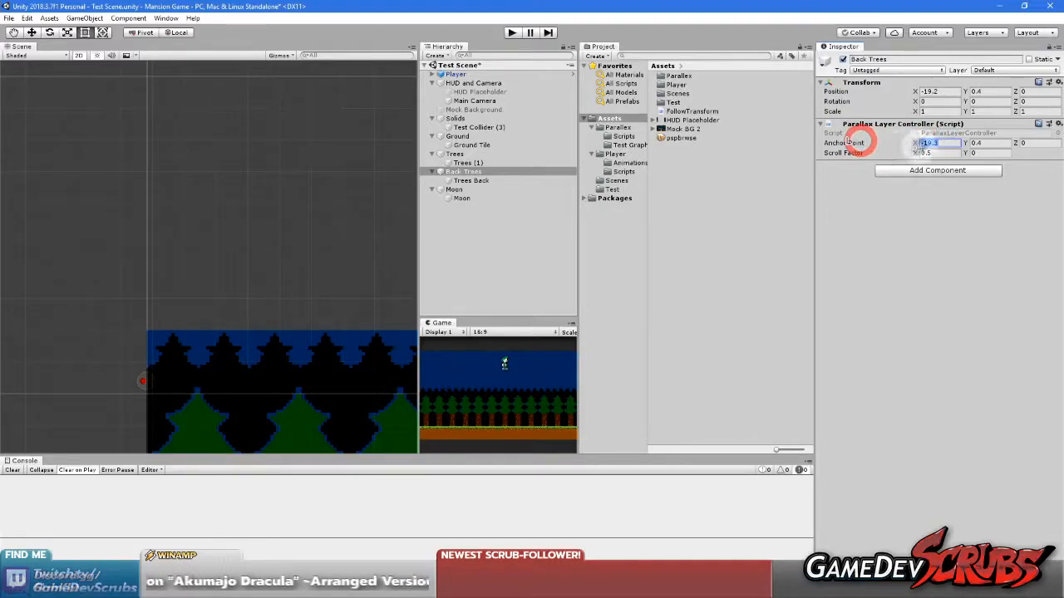
# Set the Trees layer's Anchor Point X to -19.3 and start play mode
pyautogui.click(459, 153)
pyautogui.click(937, 143)
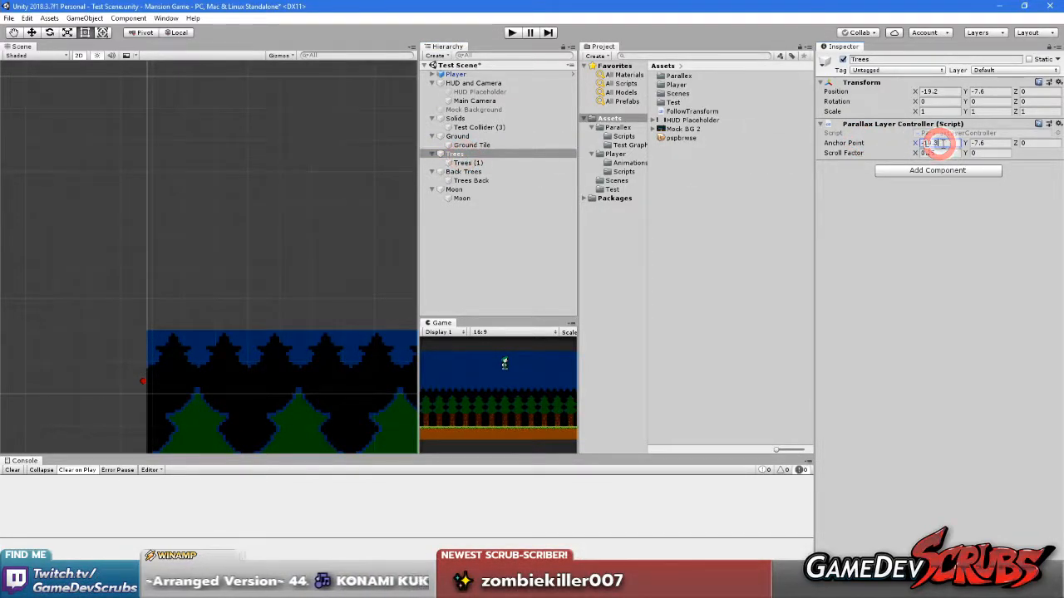
pyautogui.click(511, 32)
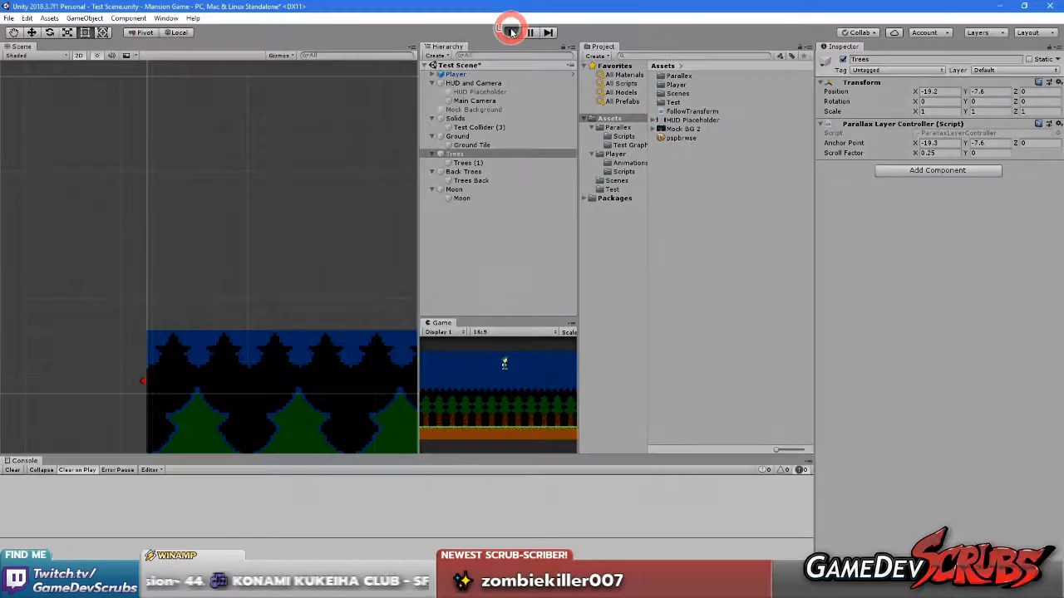
# Run the character left and right near the level's left edge to check the tree layers against the camera frame
pyautogui.click(442, 324)
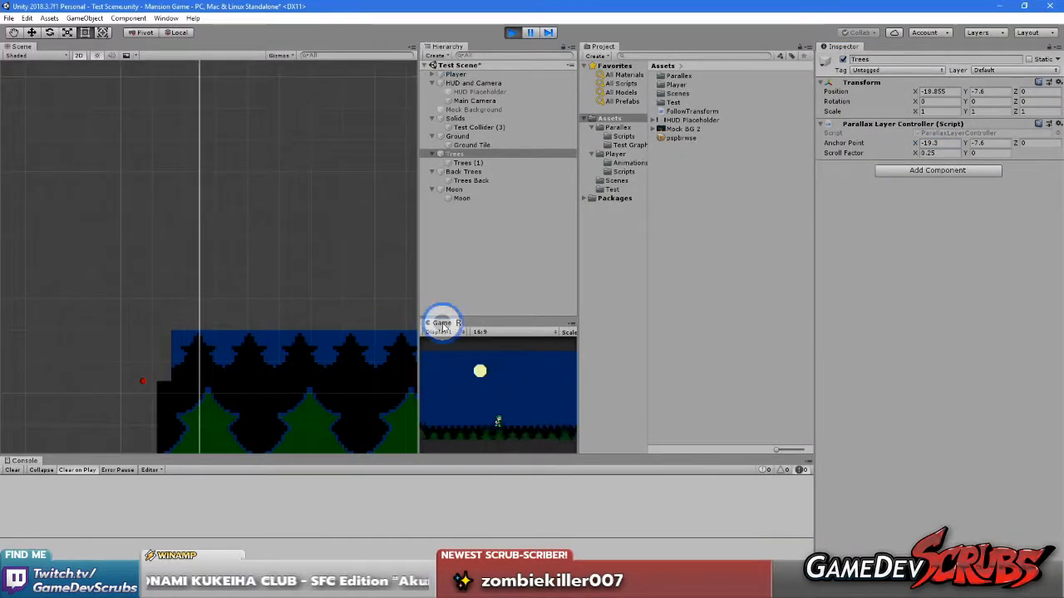
pyautogui.rightClick(442, 324)
pyautogui.click(438, 434)
pyautogui.scroll(-8, 316, 336)
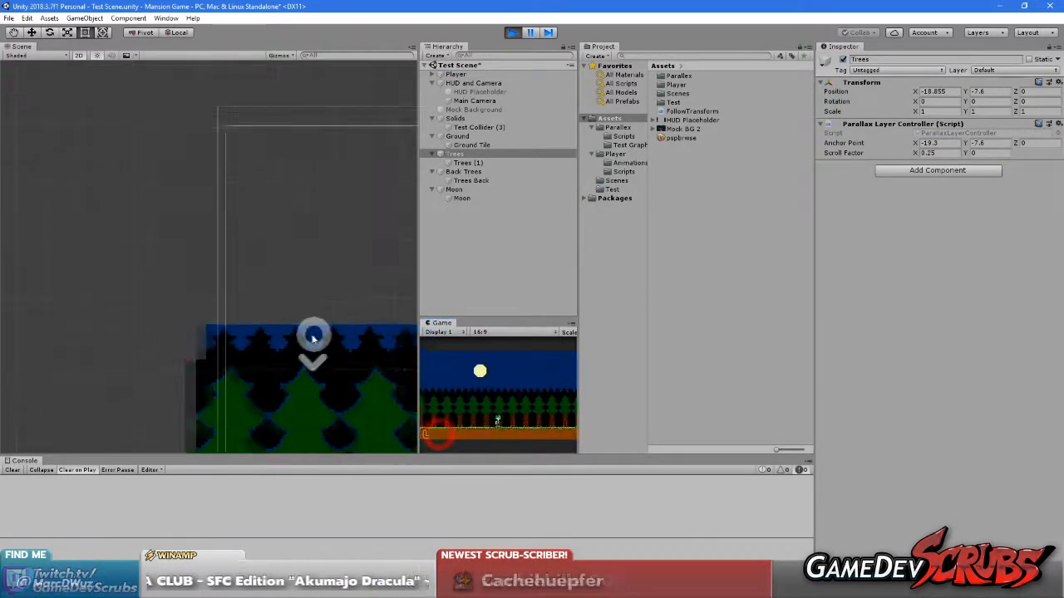
pyautogui.moveTo(325, 333); pyautogui.dragTo(222, 205, button='middle')
pyautogui.click(491, 386)
pyautogui.press('Left')
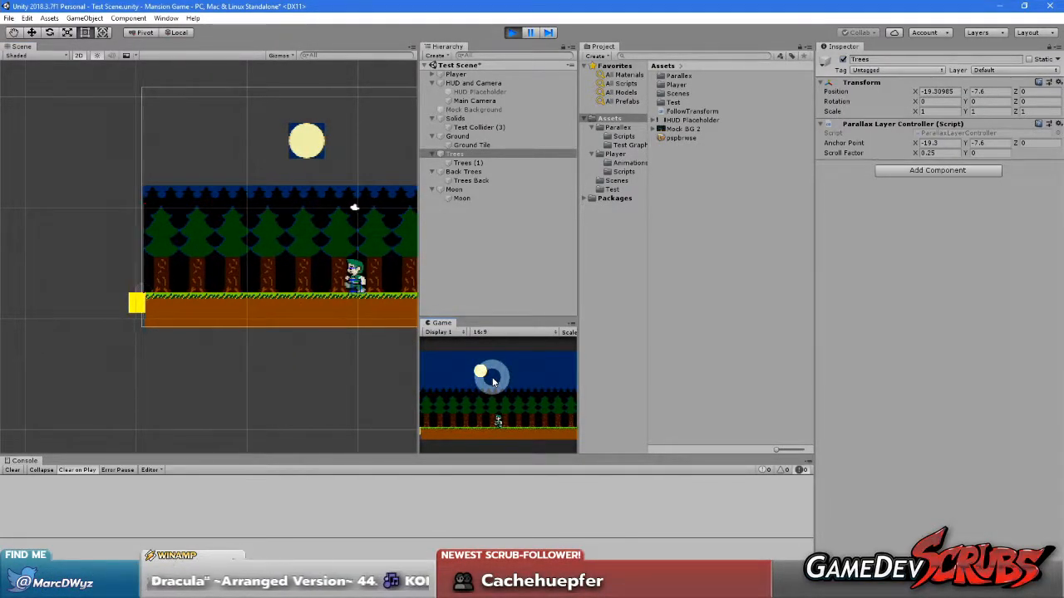
pyautogui.press('Right')
pyautogui.press('Left')
# Maximize the Game view and run the character right with jumps to check how the moon and tree layers scroll
pyautogui.rightClick(443, 321)
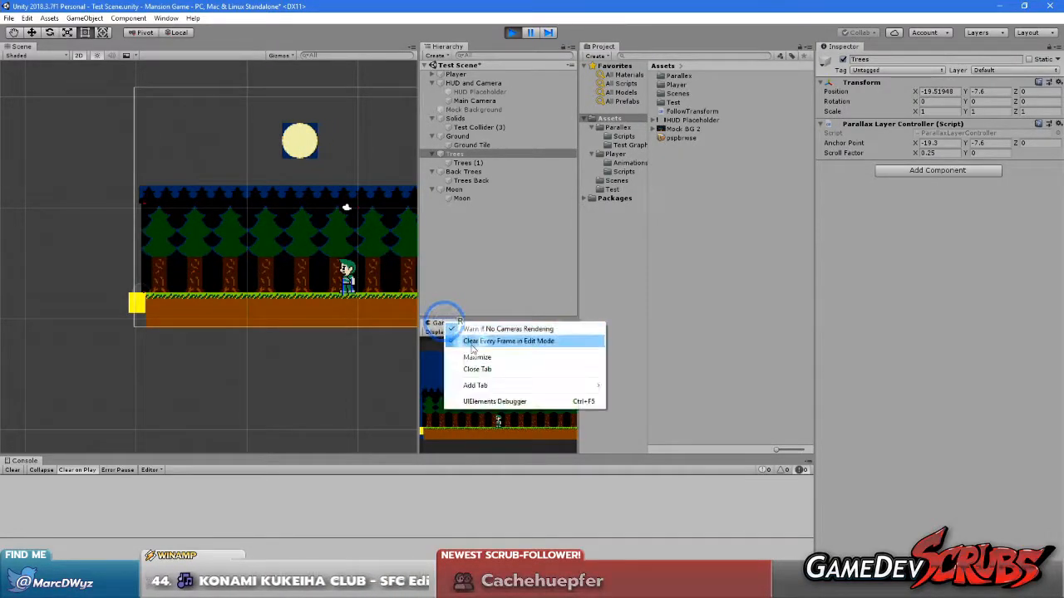
pyautogui.click(477, 356)
pyautogui.press('Right')
pyautogui.press('Right')
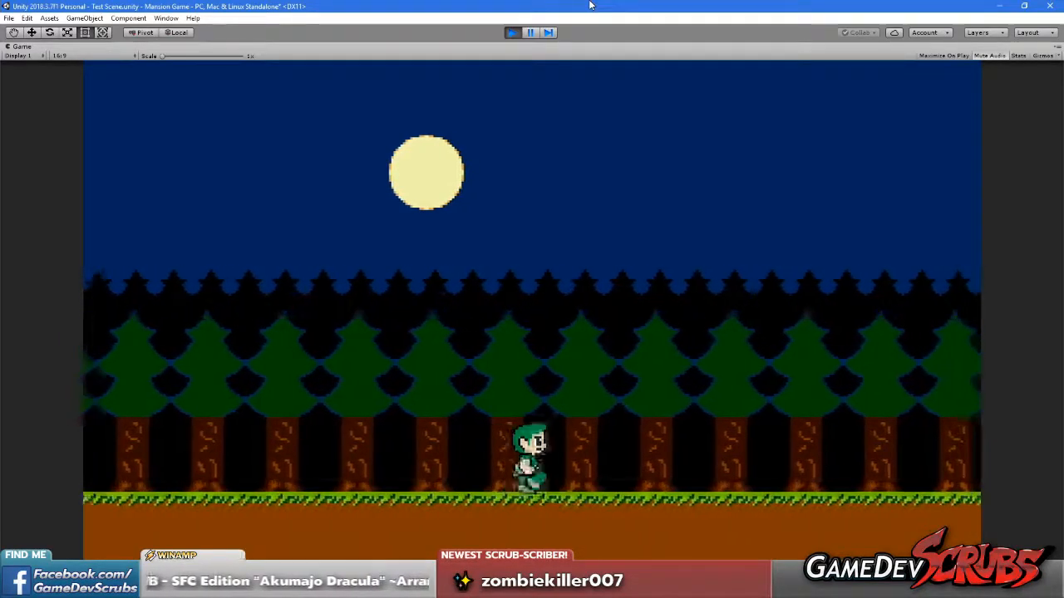
pyautogui.press('space')
pyautogui.press('space')
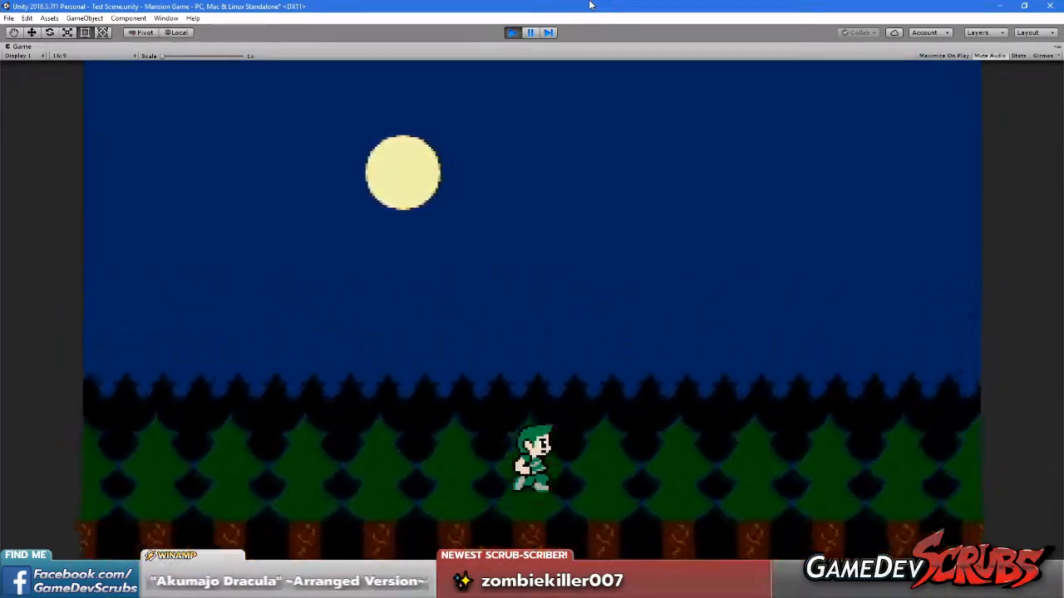
pyautogui.press('space')
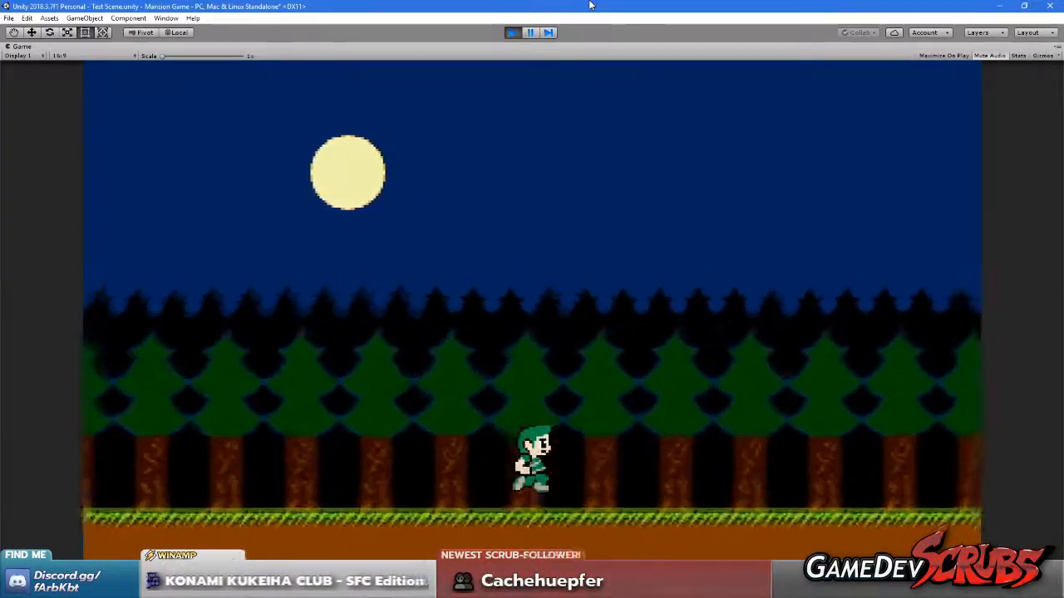
pyautogui.press('space')
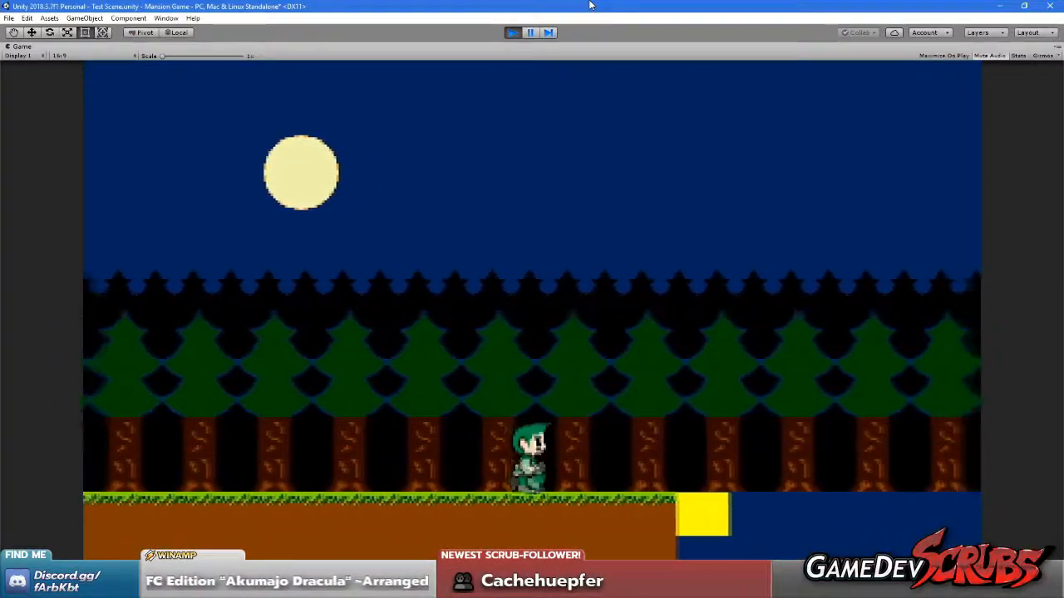
# Move the character off the right end of the ground, back to the left edge, and right again to check the parallax
pyautogui.press('Left')
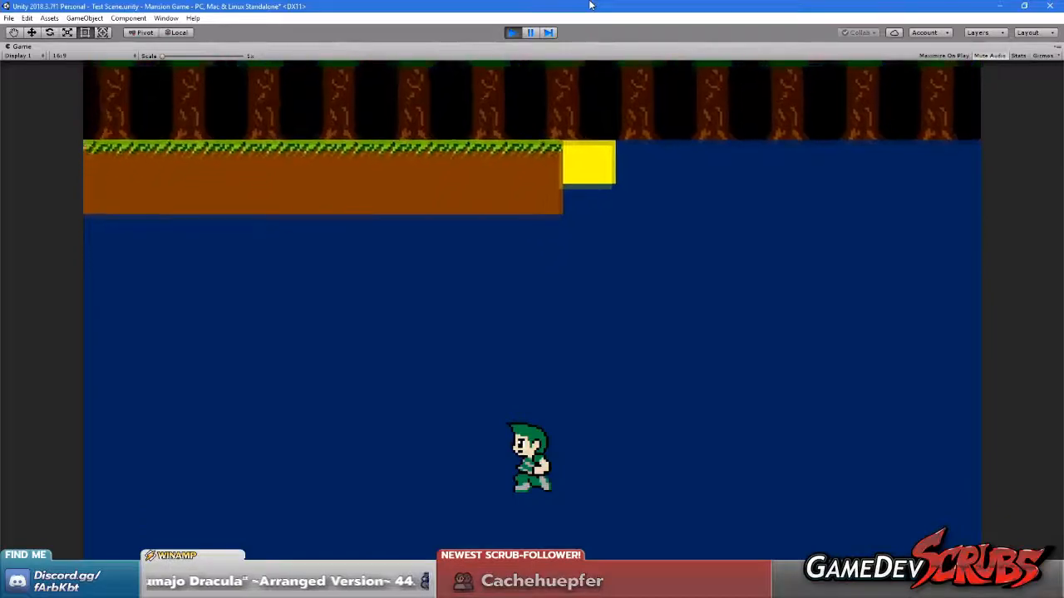
pyautogui.press('Right')
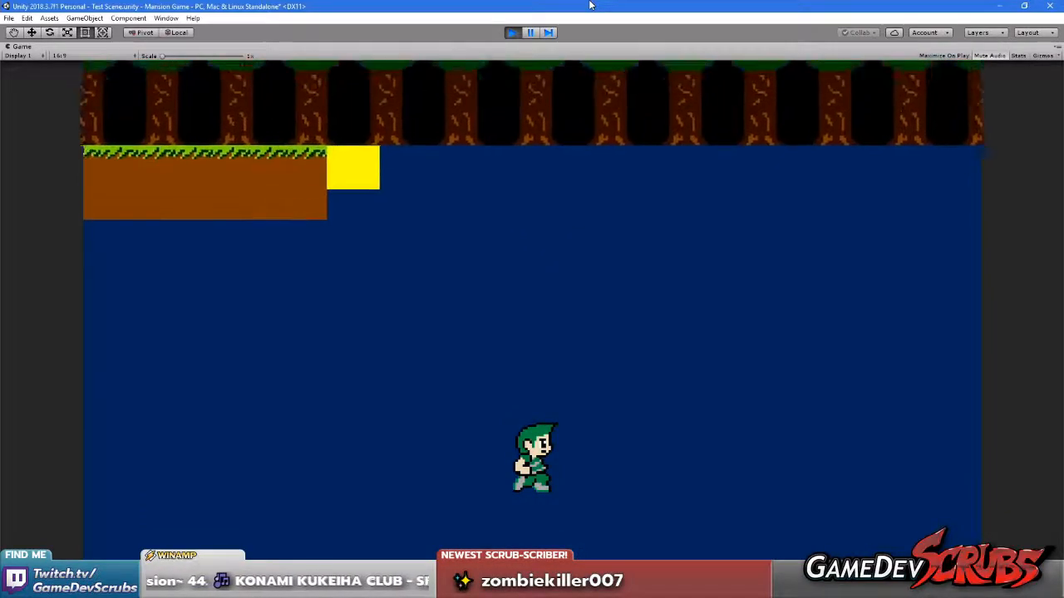
pyautogui.press('Left')
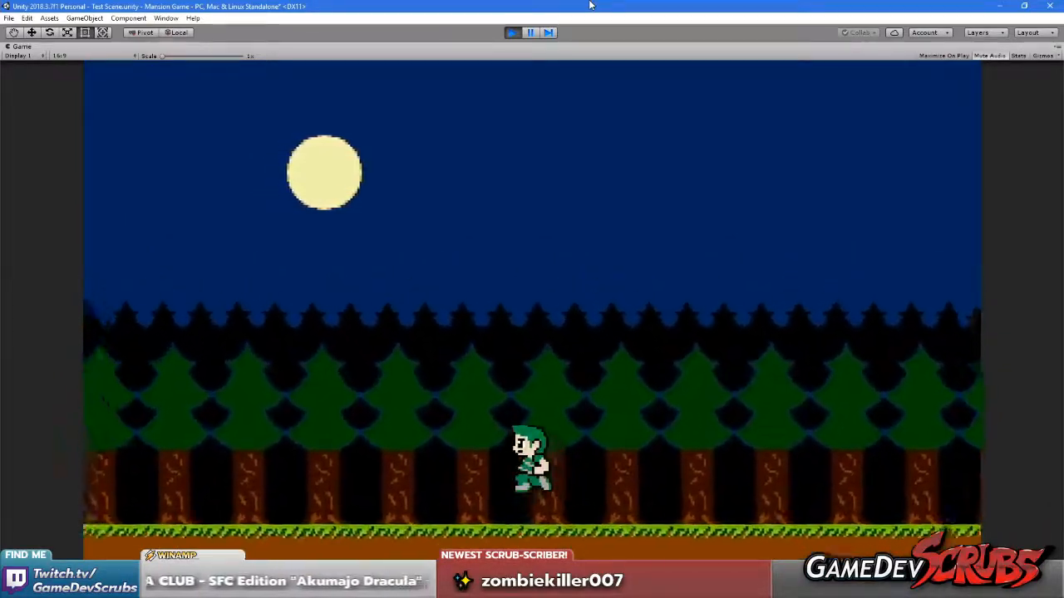
pyautogui.press('Left')
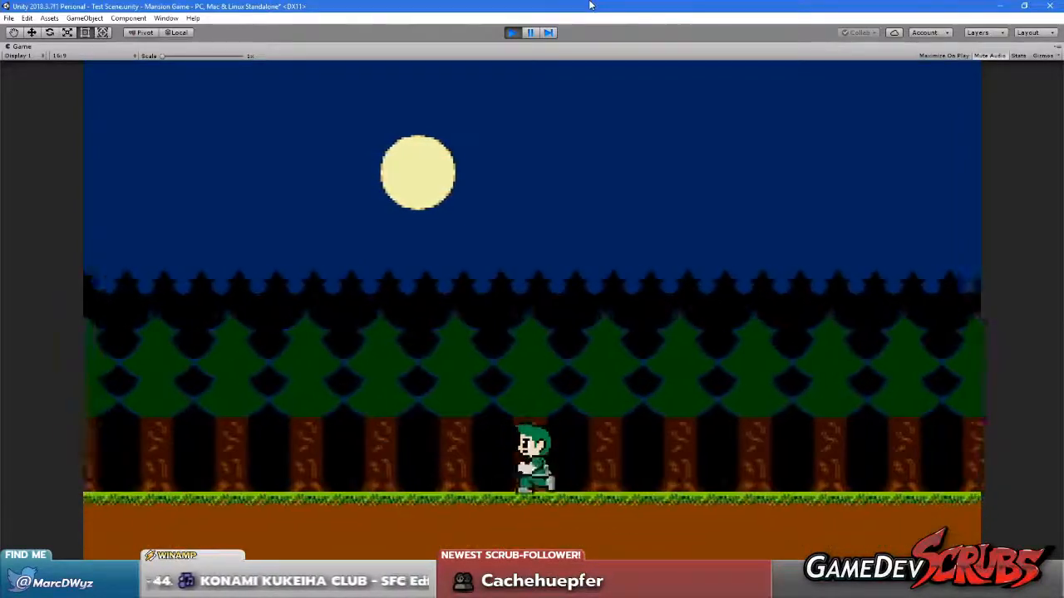
pyautogui.press('Right')
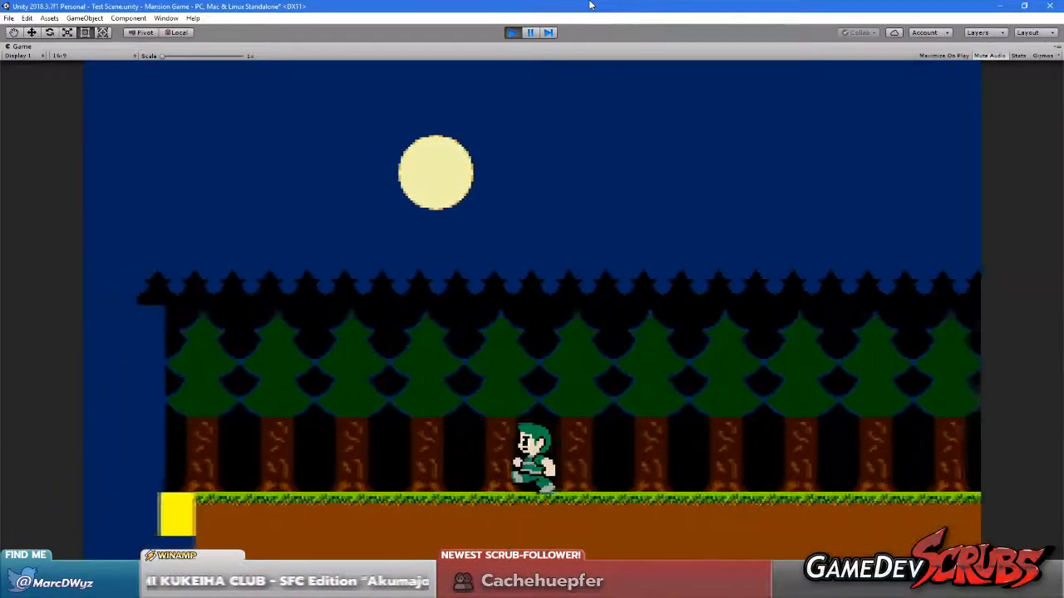
pyautogui.press('Right')
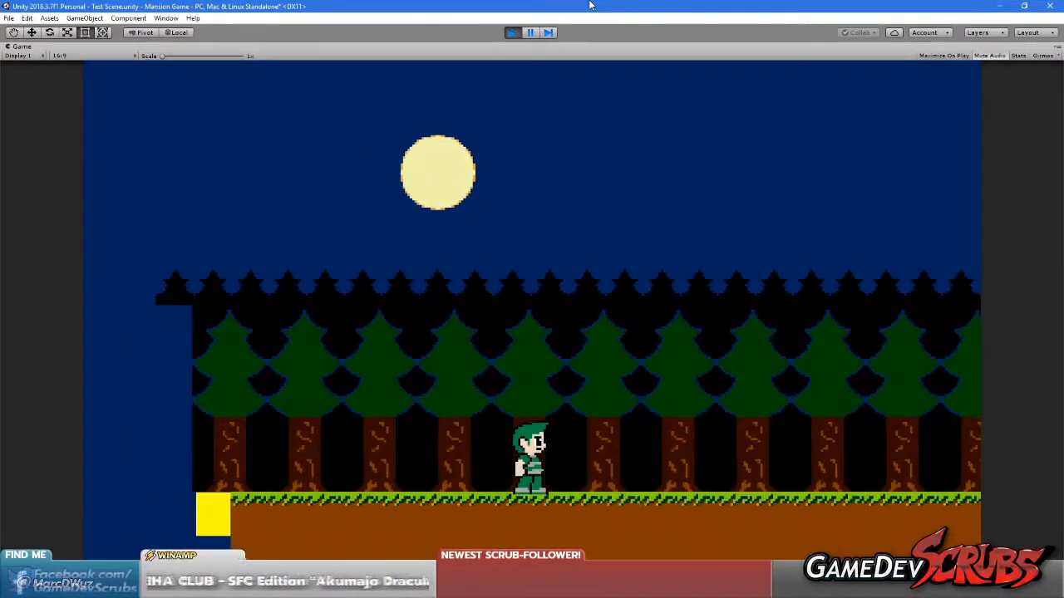
# Restore the maximized Game view to the normal layout and stop play mode
pyautogui.rightClick(17, 47)
pyautogui.click(48, 83)
pyautogui.click(511, 32)
# Save the scene and the project
pyautogui.click(9, 18)
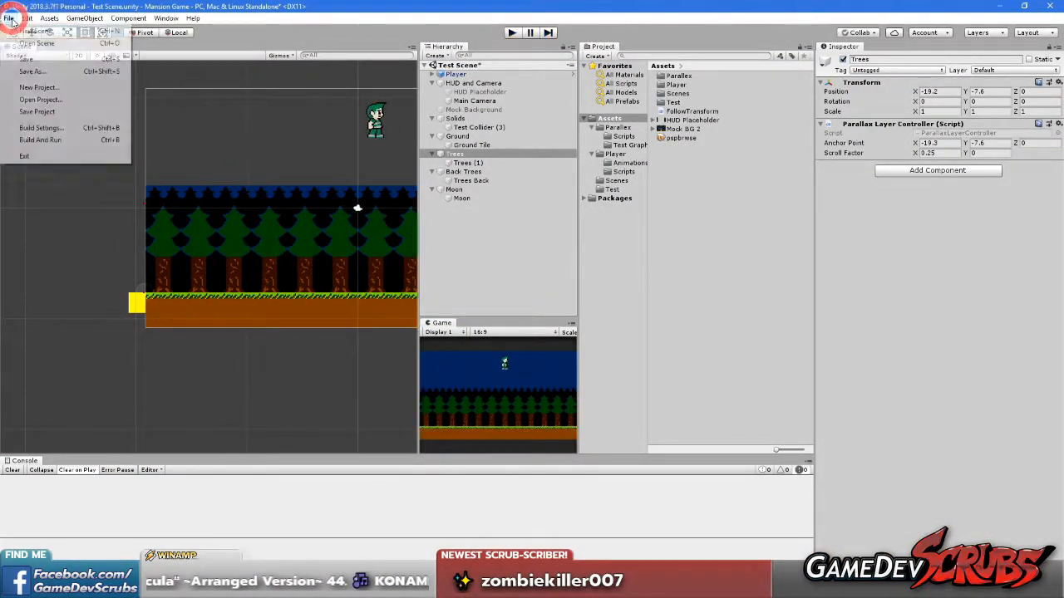
pyautogui.click(23, 55)
pyautogui.click(10, 18)
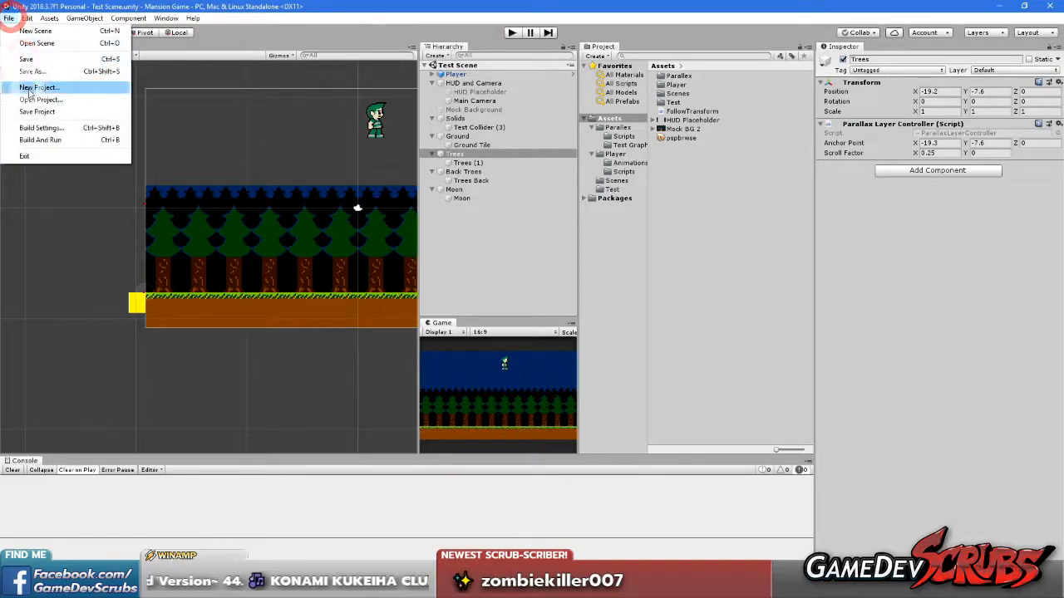
pyautogui.click(31, 102)
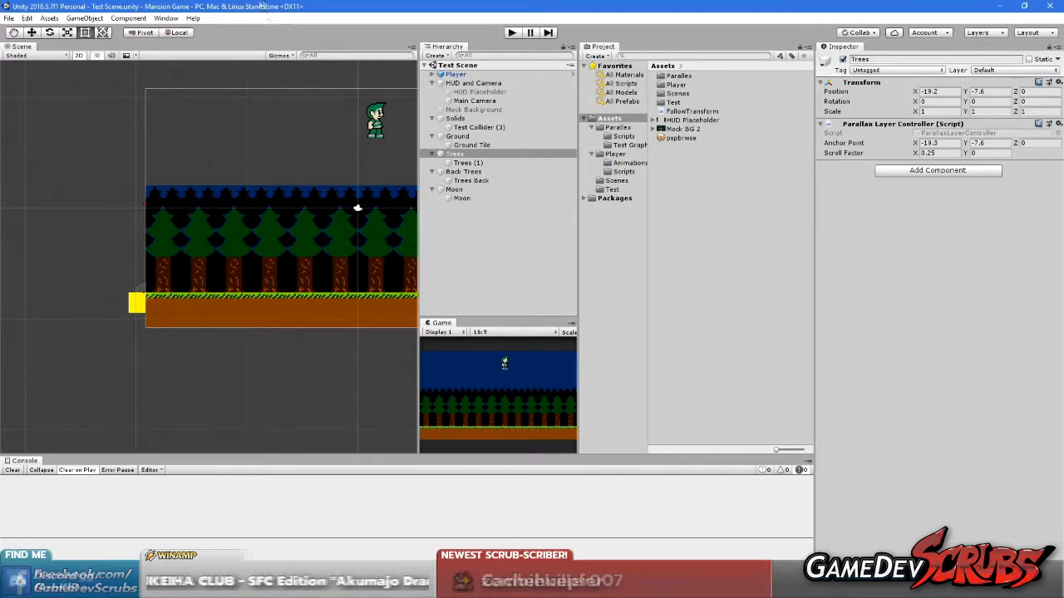
# Start play mode again and walk the character back and forth around the left edge to compare the layers with the camera frame
pyautogui.click(512, 33)
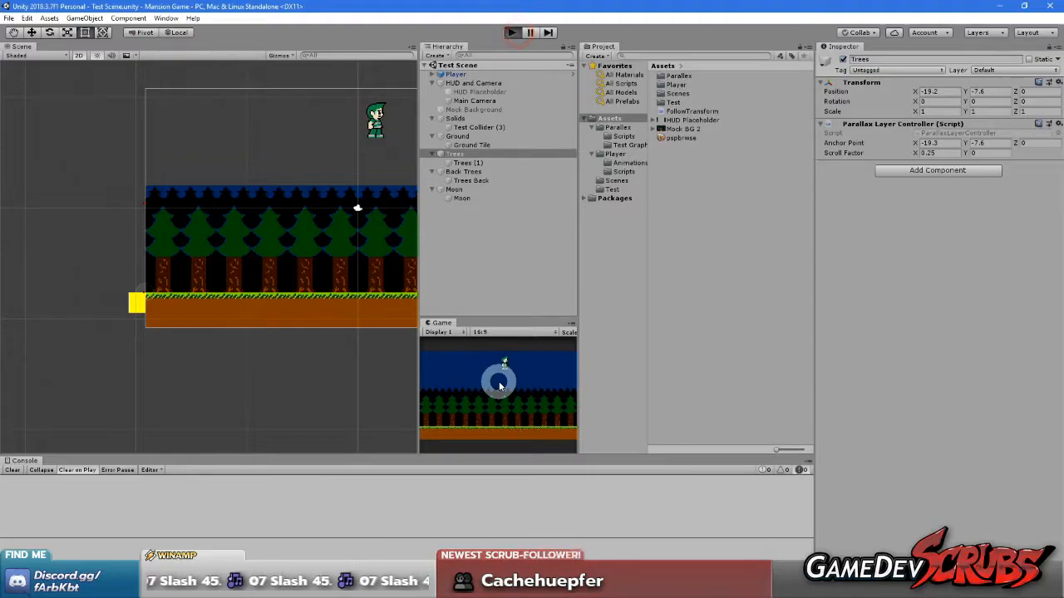
pyautogui.click(498, 388)
pyautogui.press('d')
pyautogui.press('a')
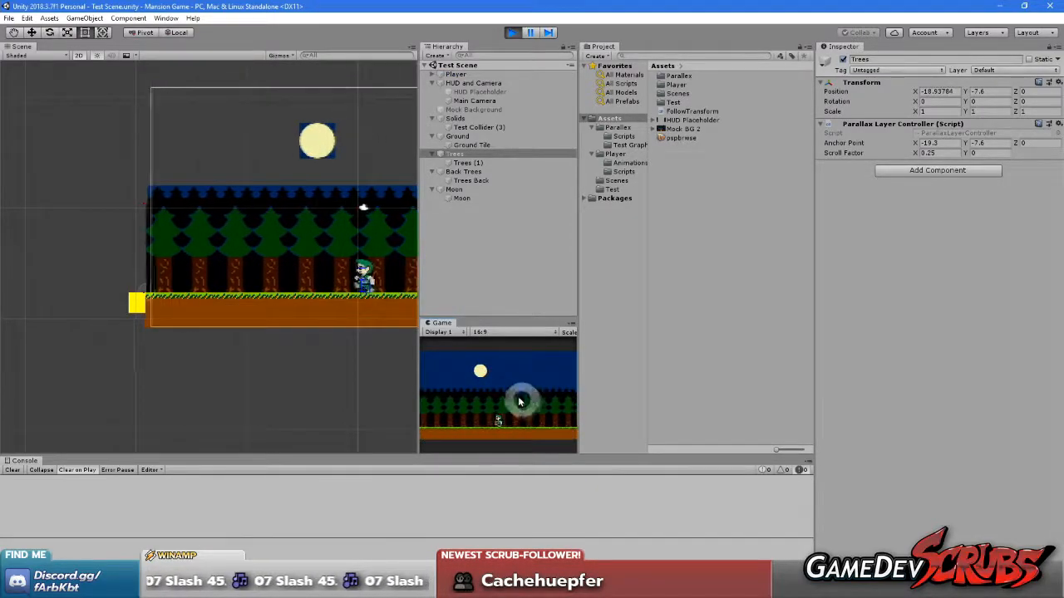
pyautogui.press('d')
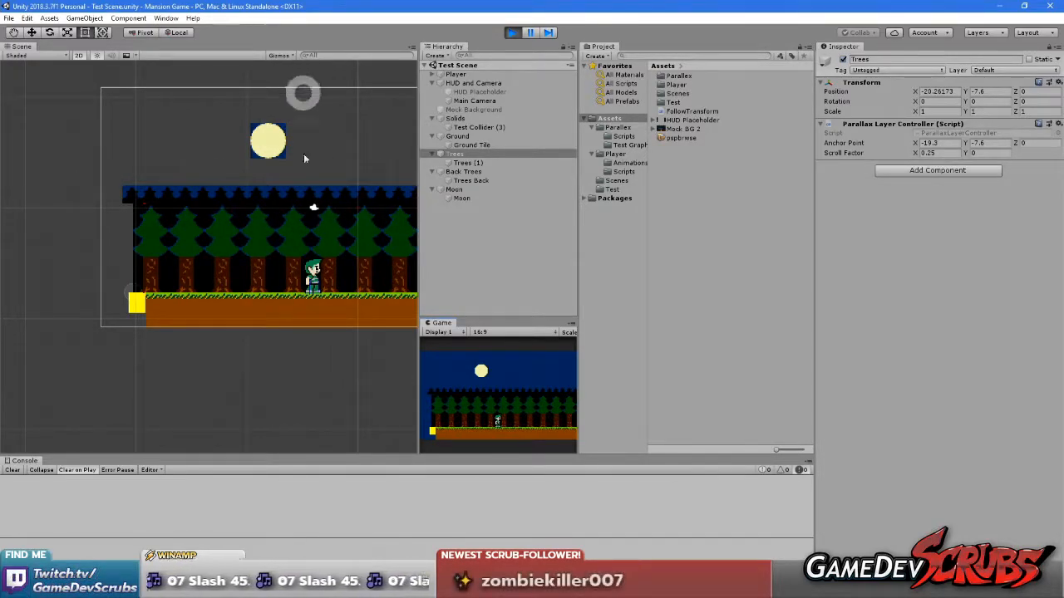
pyautogui.click(508, 397)
pyautogui.press('d')
# Walk the character back toward the level's start and examine the layers' left edges against the camera frame in the Scene view
pyautogui.moveTo(287, 379); pyautogui.dragTo(102, 364, button='middle')
pyautogui.moveTo(364, 379); pyautogui.dragTo(239, 378, button='middle')
pyautogui.moveTo(209, 373); pyautogui.dragTo(392, 391, button='middle')
pyautogui.click(509, 397)
pyautogui.press('a')
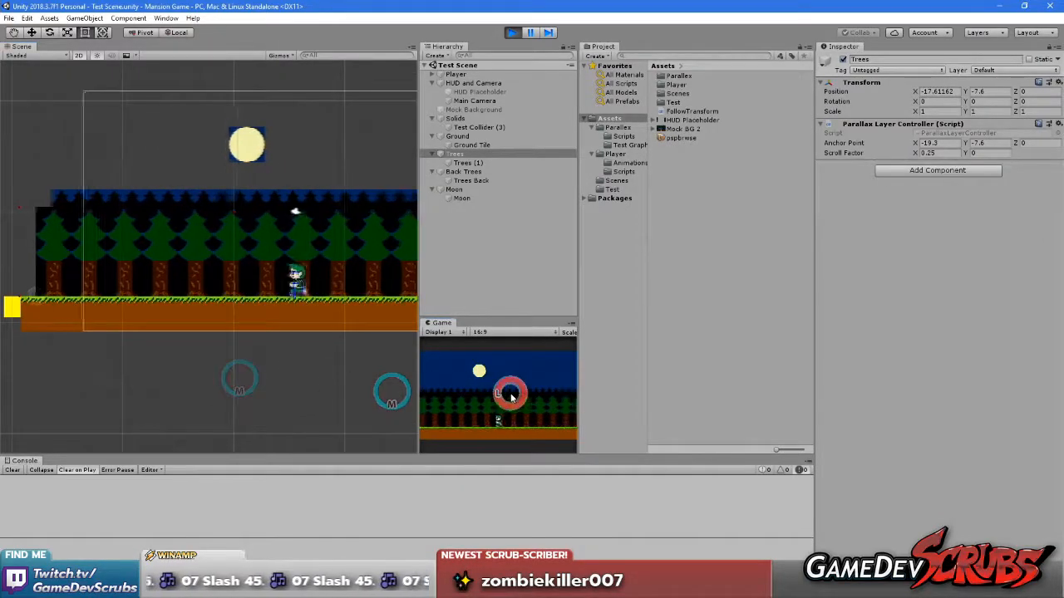
pyautogui.moveTo(161, 381); pyautogui.dragTo(317, 429, button='middle')
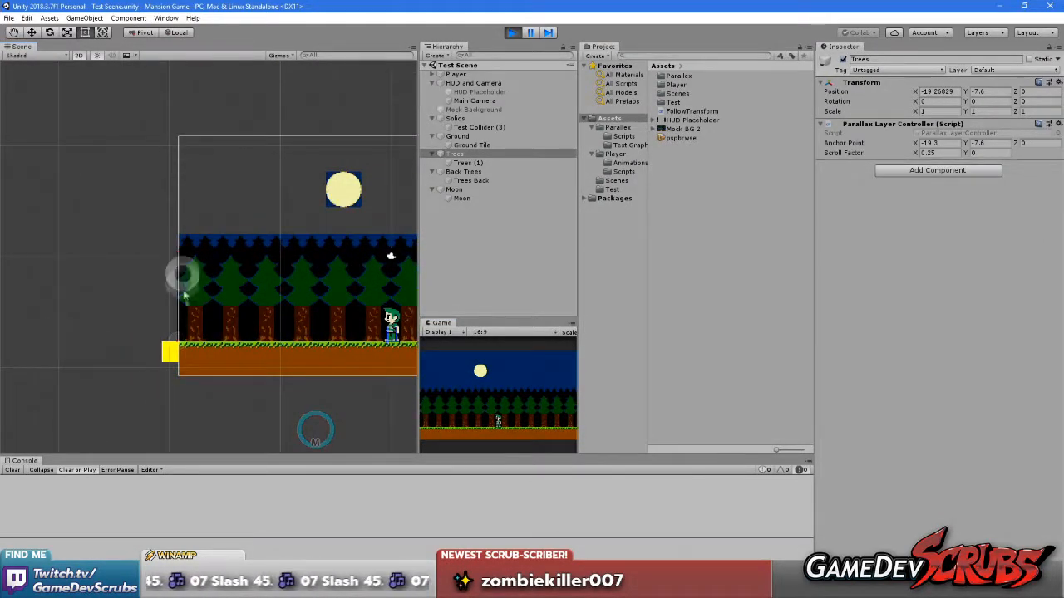
pyautogui.moveTo(292, 184); pyautogui.dragTo(188, 180, button='middle')
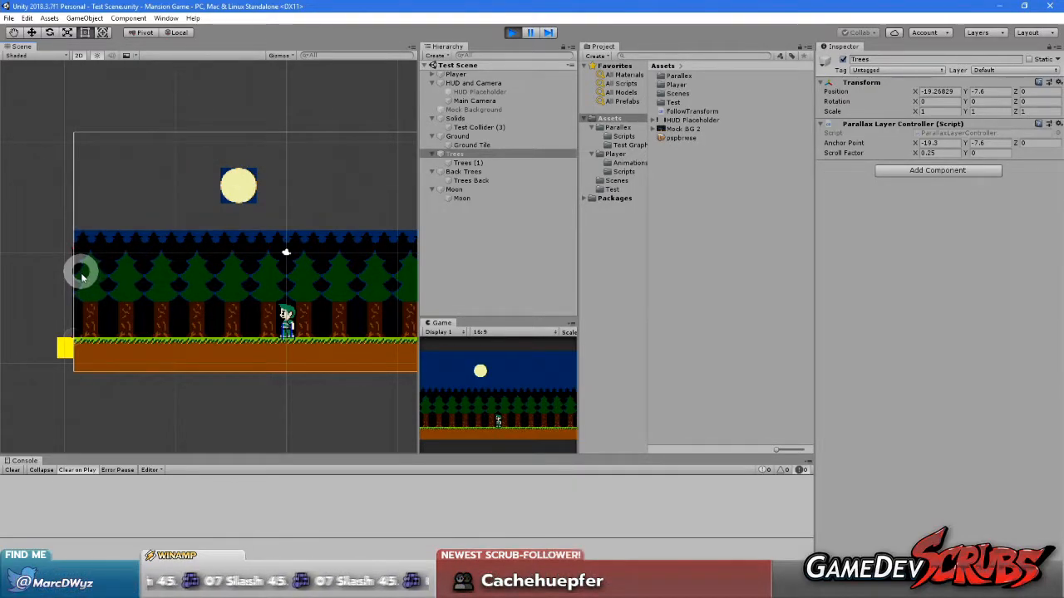
# Walk the character further right, briefly back, and right again, comparing the trees' and moon's scrolling with the camera frame in the Scene view
pyautogui.click(480, 398)
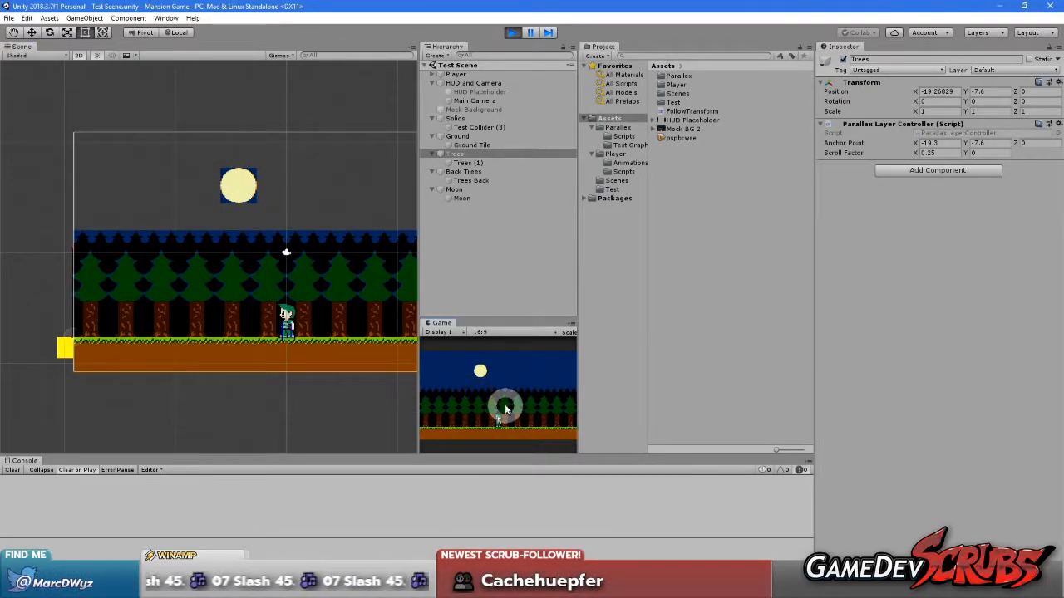
pyautogui.press('Right')
pyautogui.moveTo(242, 388); pyautogui.dragTo(83, 380, button='middle')
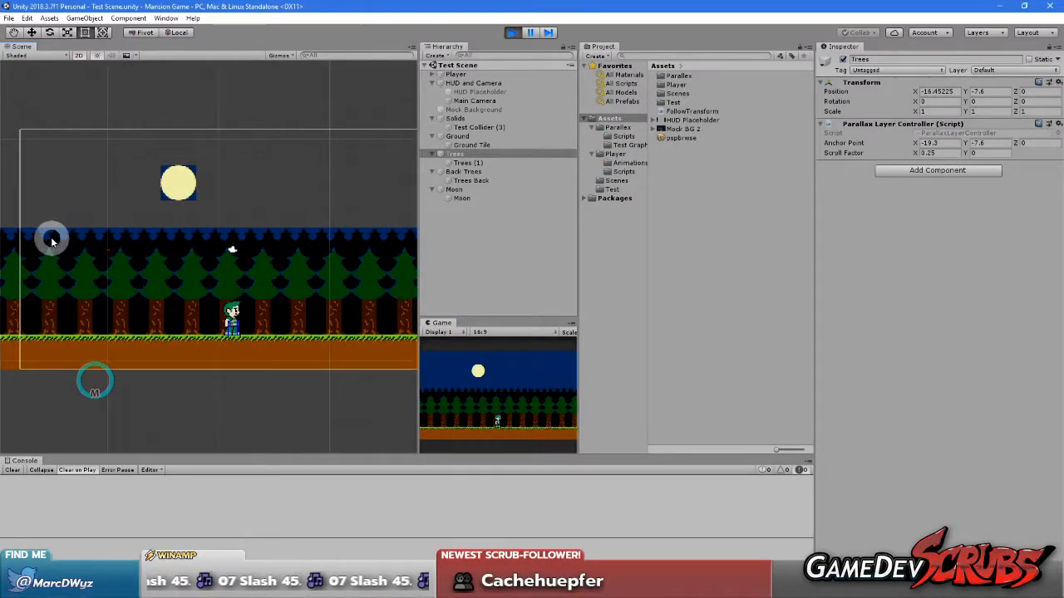
pyautogui.moveTo(293, 271); pyautogui.dragTo(114, 256, button='middle')
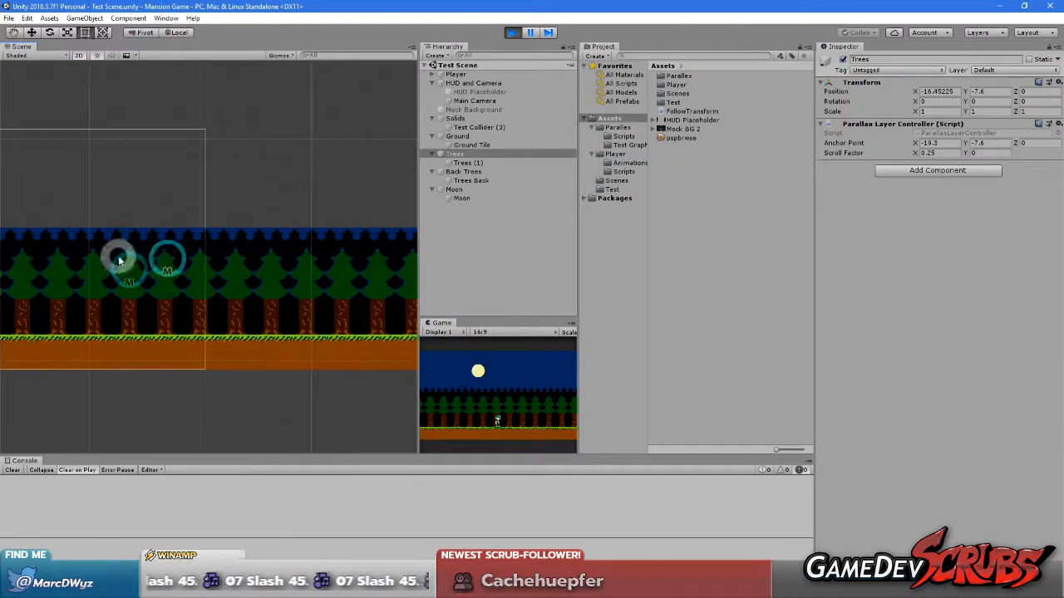
pyautogui.click(463, 409)
pyautogui.press('Right')
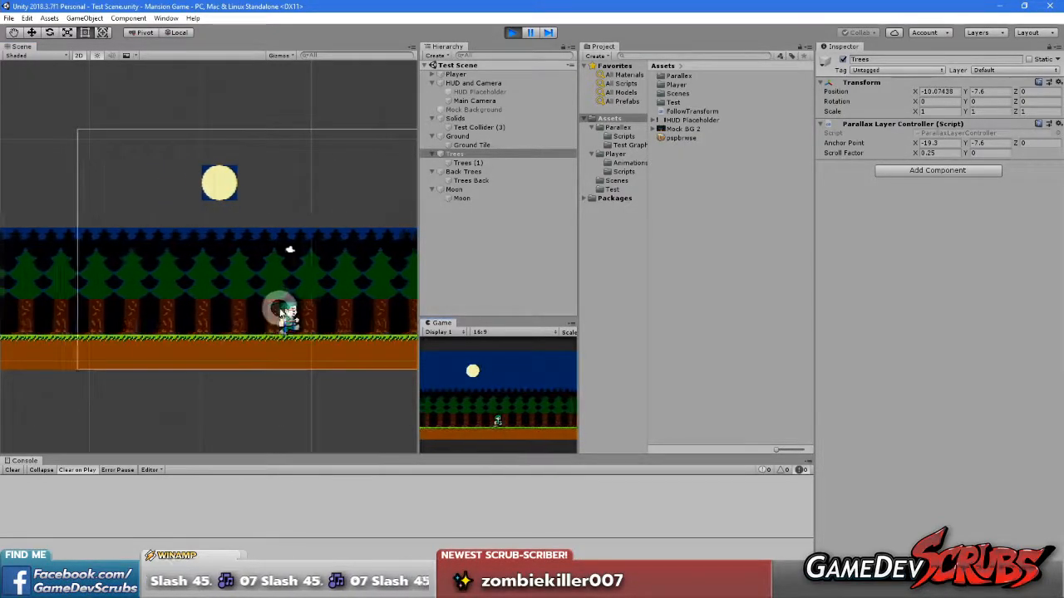
pyautogui.press('Left')
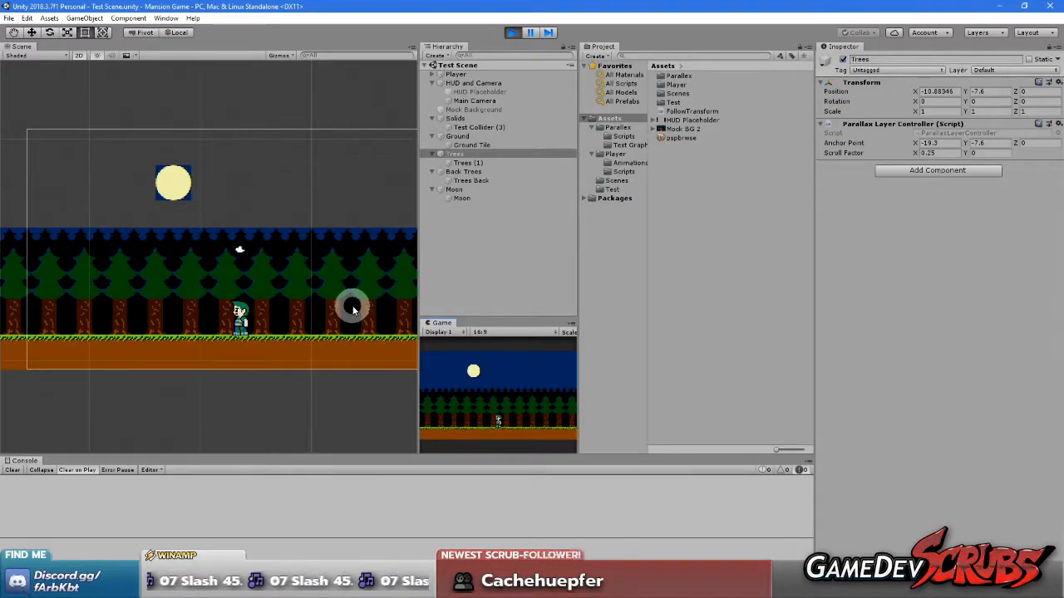
pyautogui.click(476, 398)
pyautogui.press('Right')
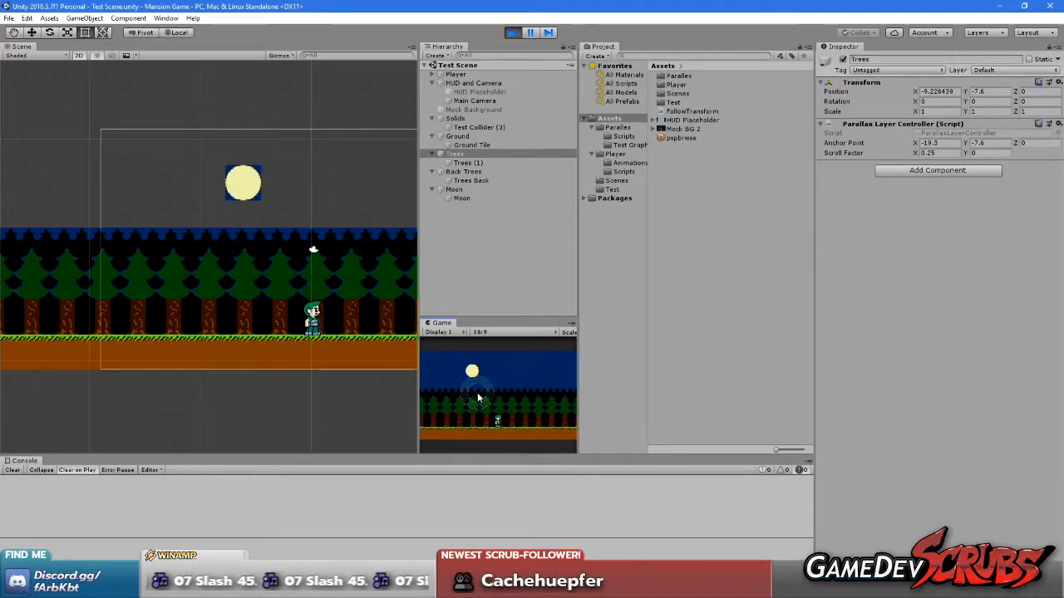
pyautogui.click(477, 394)
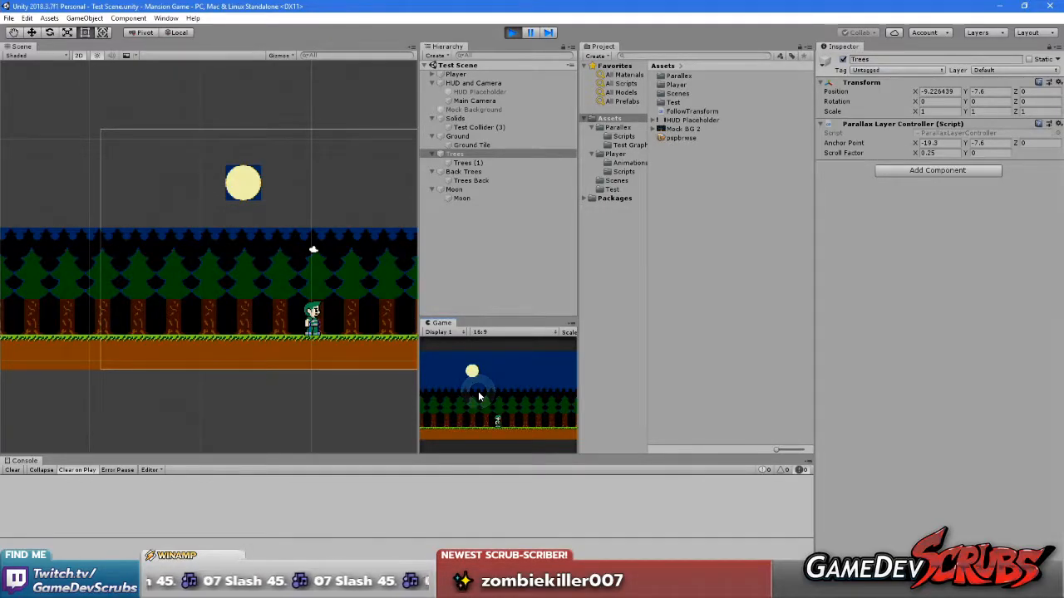
# Switch to Paint Shop Pro and open the first Metroid map image from the Raw Resources Refs folder
pyautogui.click(569, 586)
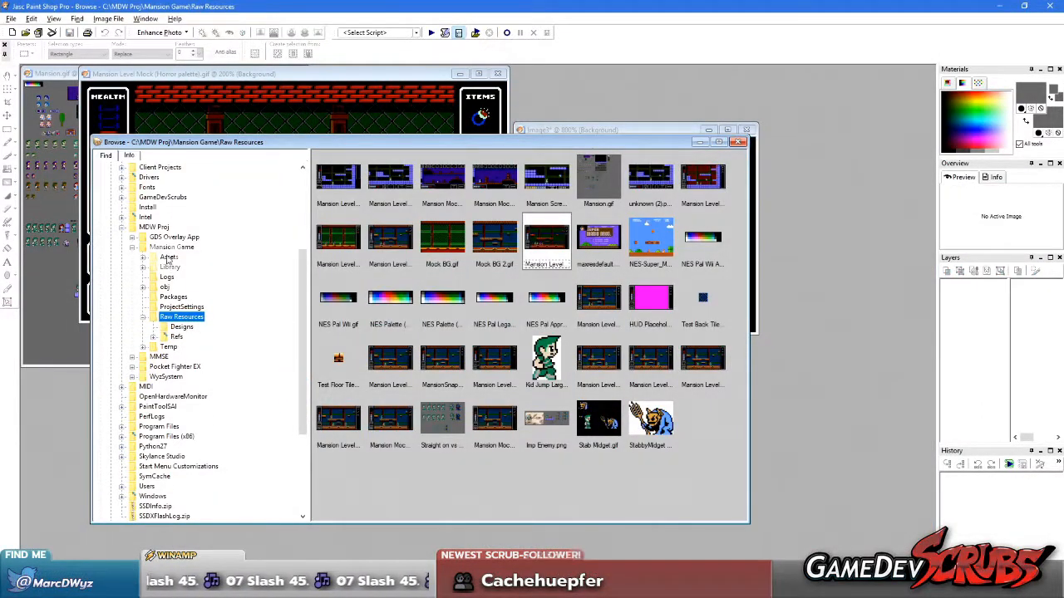
pyautogui.click(176, 336)
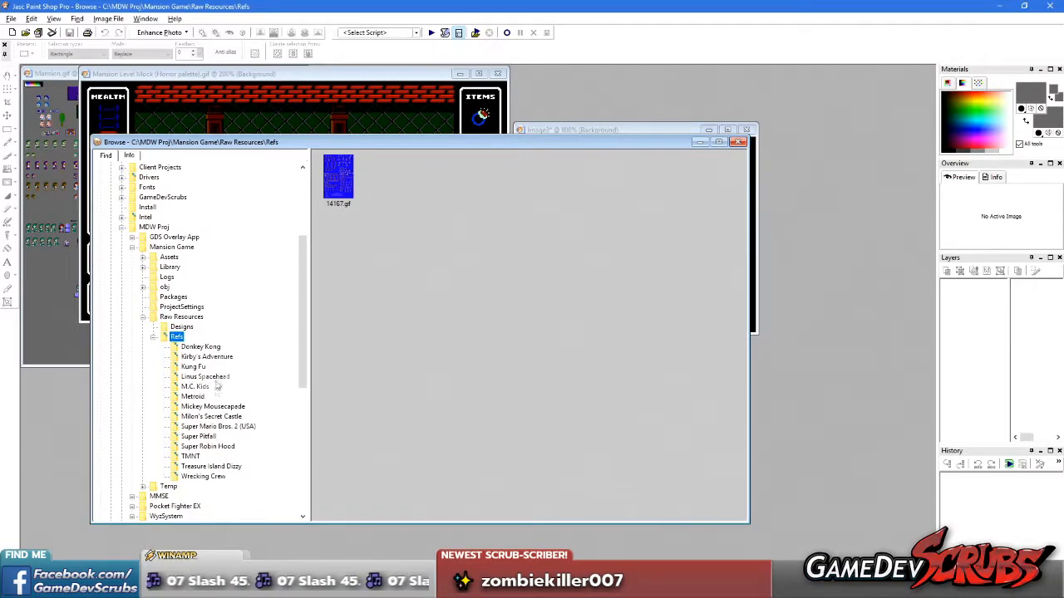
pyautogui.click(193, 398)
pyautogui.doubleClick(335, 195)
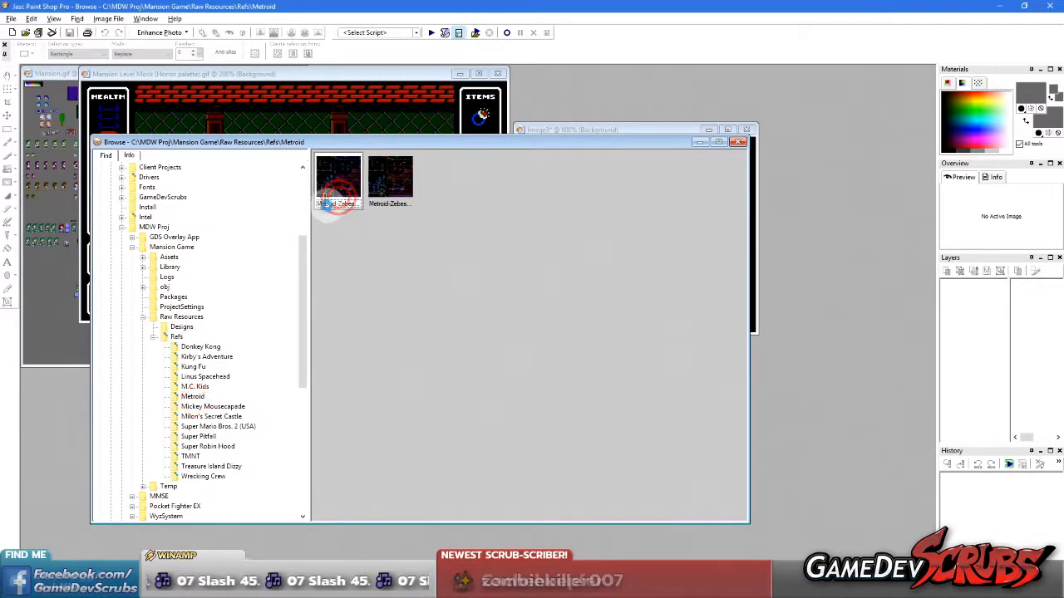
# Select the ceiling strip of the teal cave room on the Metroid map and try shifting it left as one piece
pyautogui.scroll(9, 337, 237)
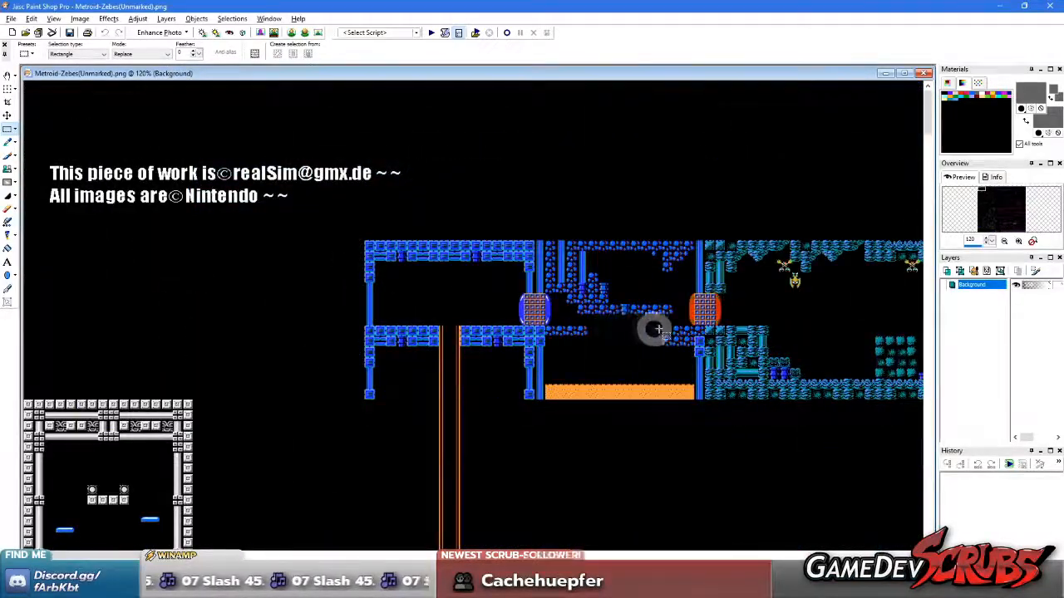
pyautogui.scroll(2, 535, 312)
pyautogui.scroll(1, 536, 312)
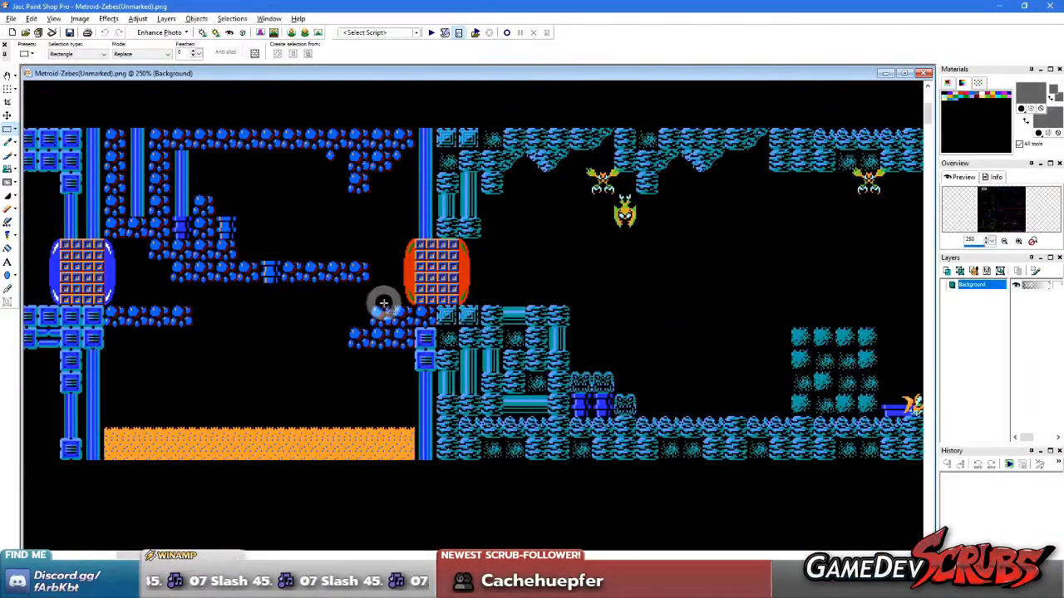
pyautogui.scroll(-1, 436, 311)
pyautogui.scroll(1, 428, 312)
pyautogui.scroll(-1, 557, 312)
pyautogui.scroll(1, 545, 326)
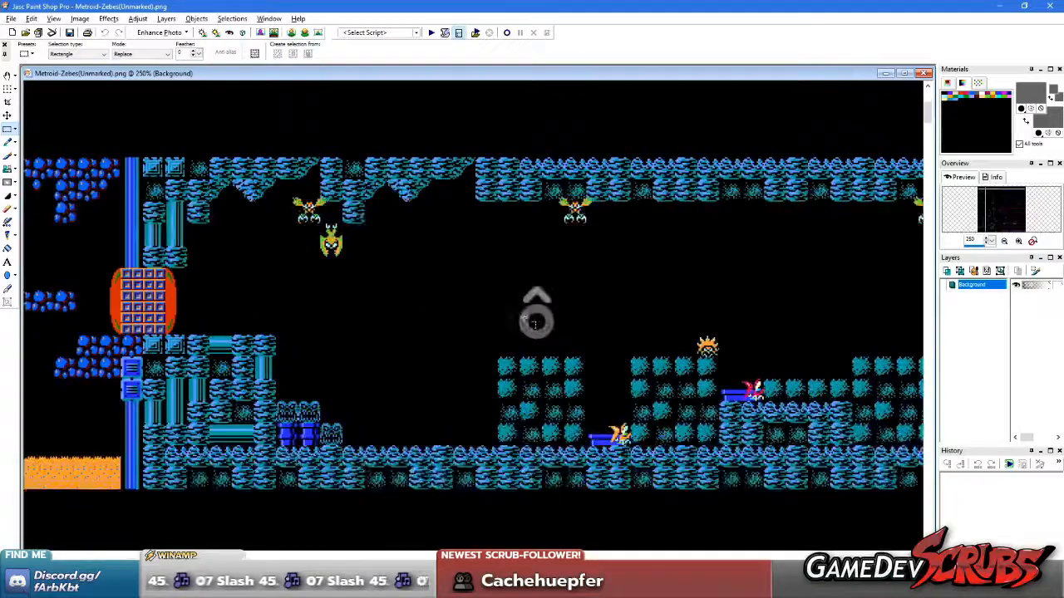
pyautogui.moveTo(142, 153); pyautogui.dragTo(788, 199)
pyautogui.moveTo(380, 177); pyautogui.dragTo(337, 173)
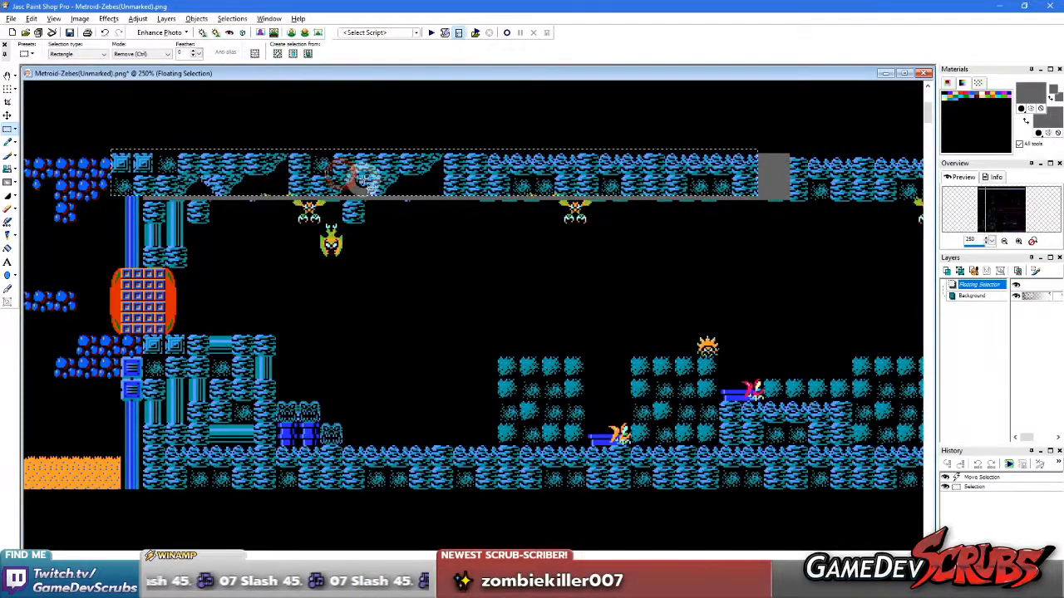
# Undo the ceiling strip's move, clear the selection and sample the map's black for both the foreground and background colours
pyautogui.hotkey('ctrl', 'z')
pyautogui.rightClick(258, 132)
pyautogui.keyDown('ctrl'); pyautogui.click(256, 130); pyautogui.keyUp('ctrl')
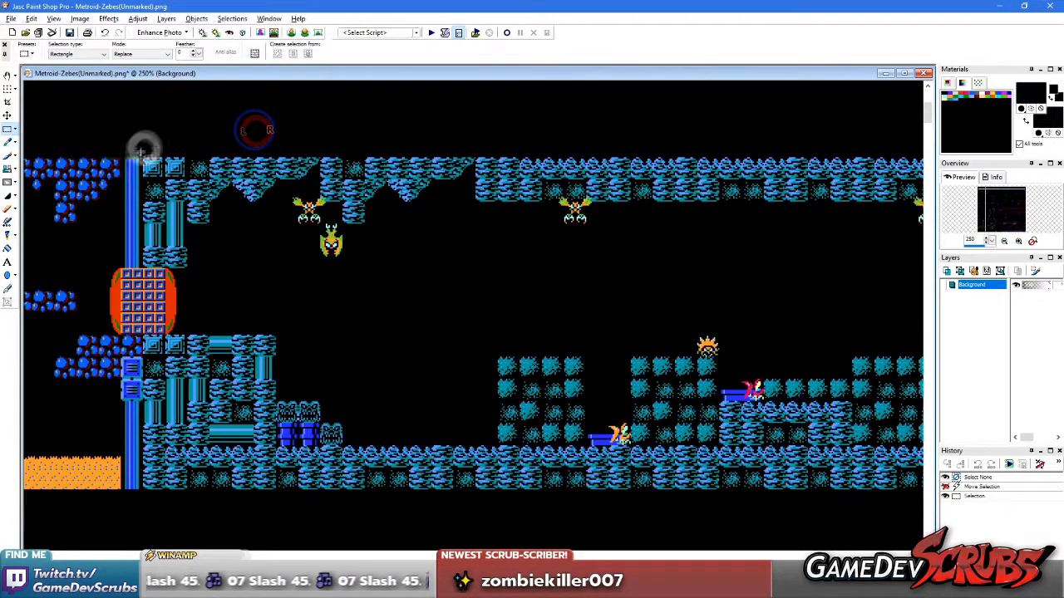
# Select the teal cave's ceiling strip again and try sliding it sideways, then undo the move and deselect
pyautogui.moveTo(140, 156); pyautogui.dragTo(803, 197)
pyautogui.click(806, 198)
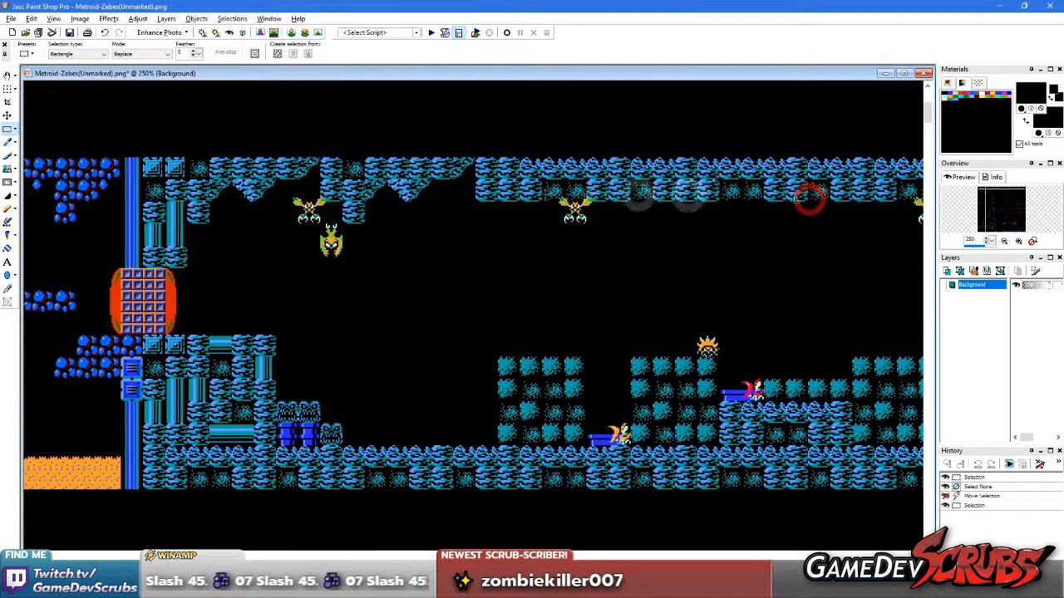
pyautogui.moveTo(377, 189)
pyautogui.mouseDown()
pyautogui.moveTo(686, 185)
pyautogui.moveTo(346, 183)
pyautogui.moveTo(369, 188)
pyautogui.mouseUp()
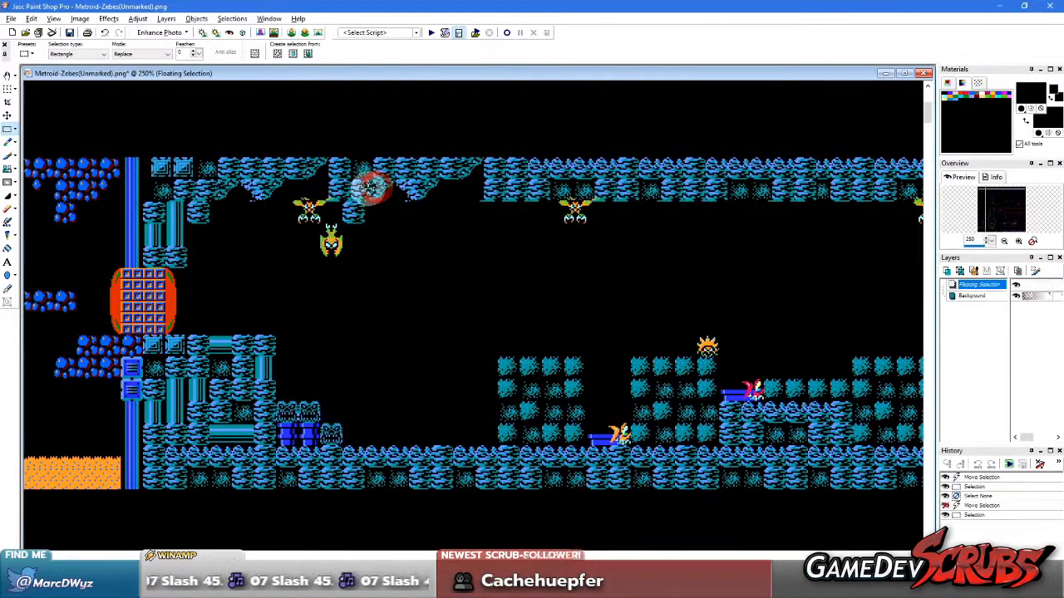
pyautogui.hotkey('ctrl', 'z')
pyautogui.click(399, 285)
# Select a long ceiling strip spanning the blue rooms and the teal cave, and slide it right over the map
pyautogui.scroll(-3, 399, 285)
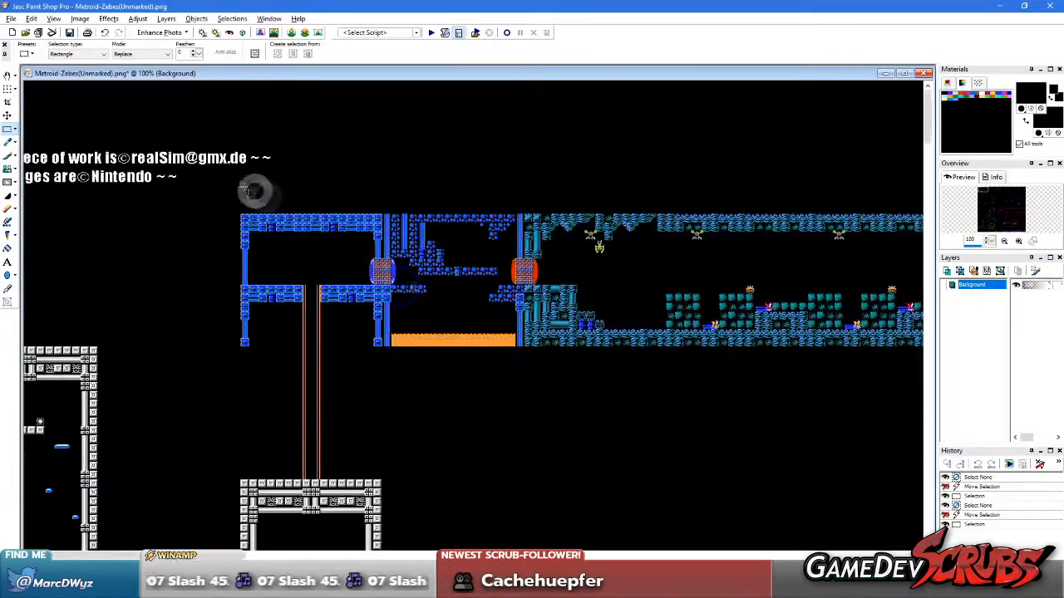
pyautogui.moveTo(218, 194); pyautogui.dragTo(1021, 235)
pyautogui.scroll(3, 202, 228)
pyautogui.scroll(-1, 206, 229)
pyautogui.scroll(1, 711, 364)
pyautogui.scroll(-2, 702, 353)
pyautogui.scroll(2, 694, 343)
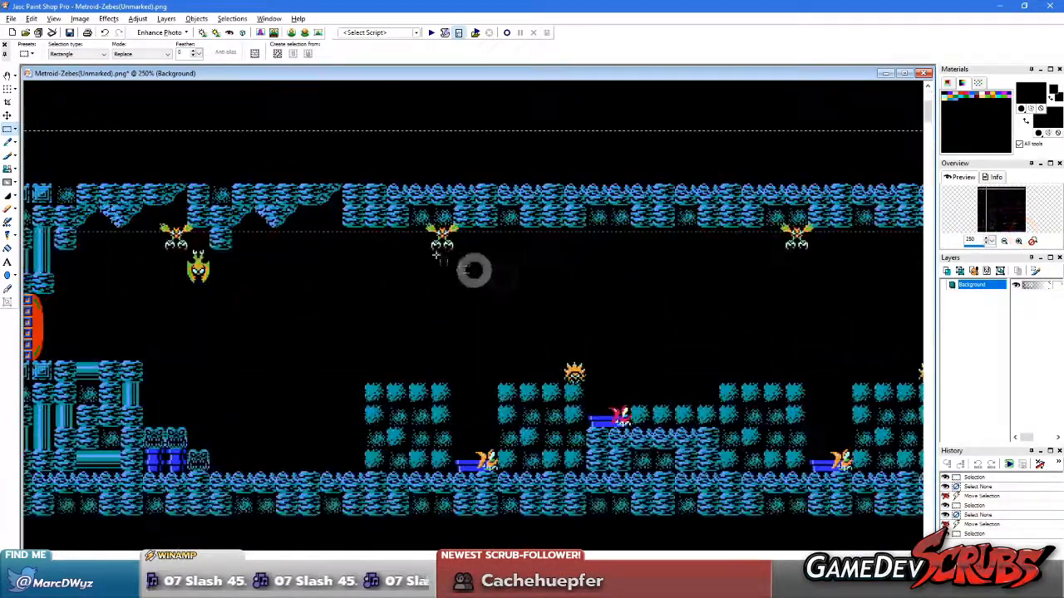
pyautogui.scroll(-1, 319, 273)
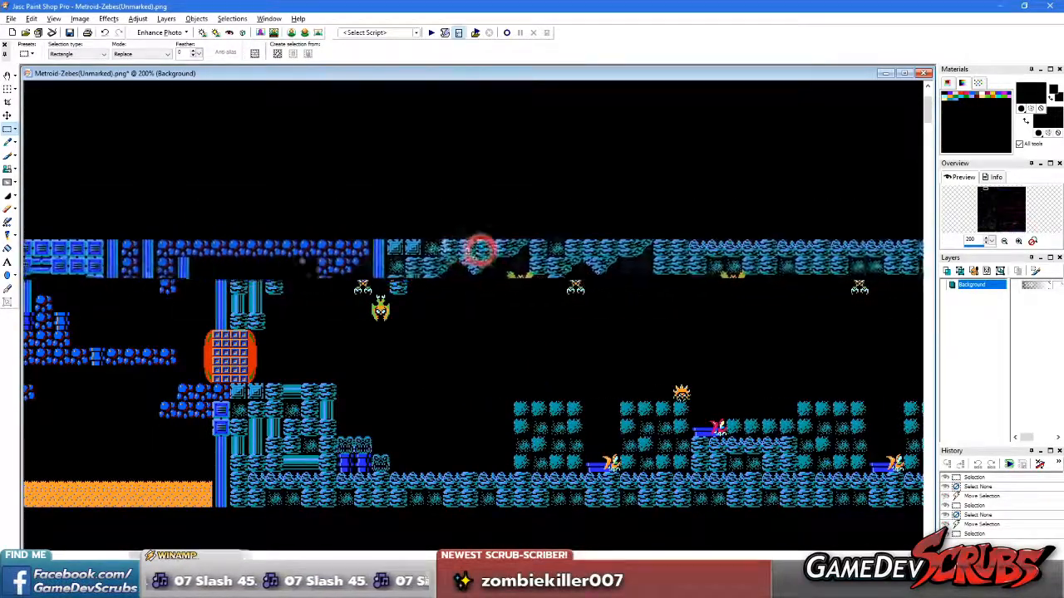
# Slide the floating ceiling strip sideways repeatedly over the rooms and compare it with the floor beneath
pyautogui.scroll(1, 329, 333)
pyautogui.scroll(-1, 386, 335)
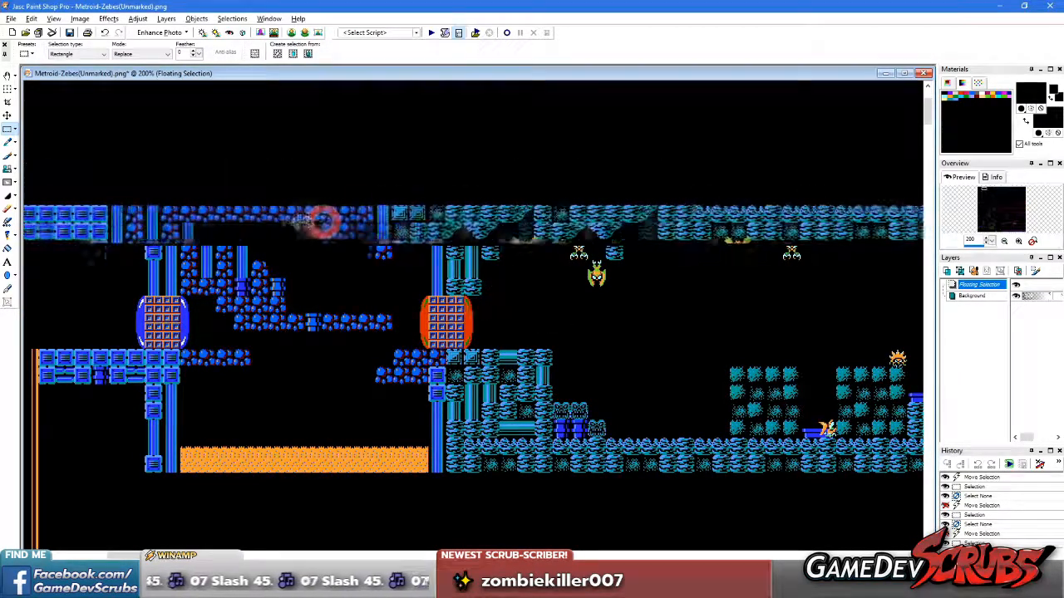
pyautogui.moveTo(582, 219); pyautogui.dragTo(208, 221)
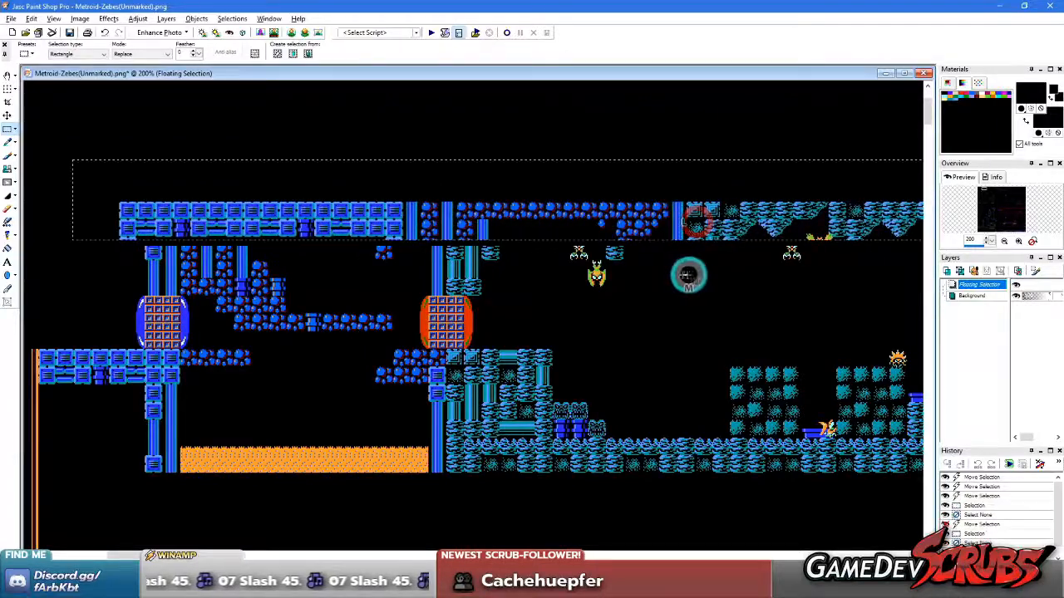
pyautogui.scroll(-1, 677, 284)
pyautogui.scroll(1, 616, 299)
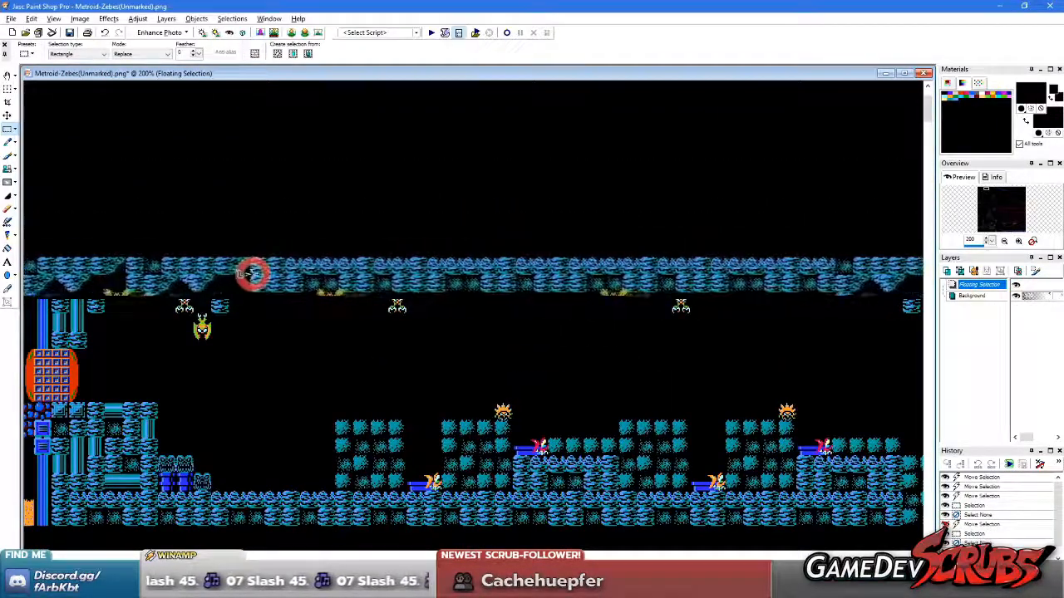
pyautogui.scroll(1, 278, 320)
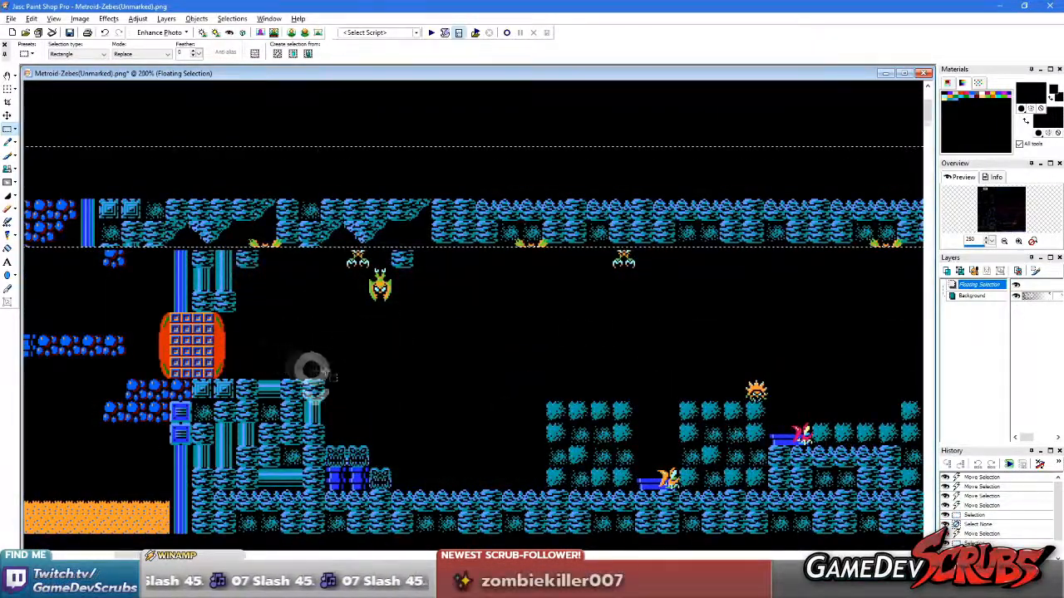
# Drop the shifted ceiling strip, examine its offset along the cave, and undo the strip moves
pyautogui.scroll(-1, 332, 357)
pyautogui.click(511, 331)
pyautogui.press('space')
pyautogui.moveTo(507, 312); pyautogui.dragTo(119, 304)
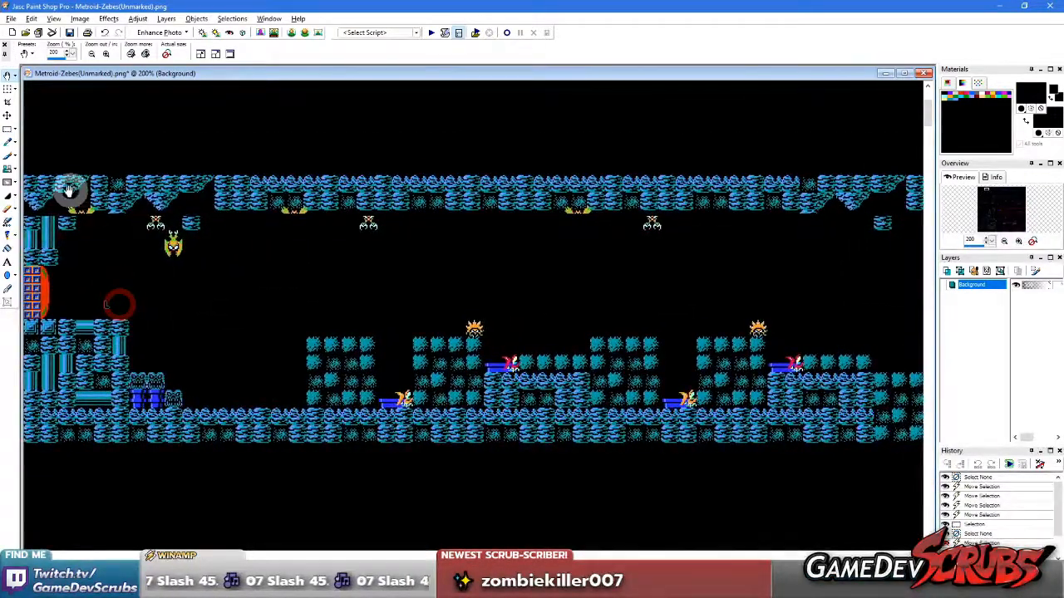
pyautogui.hotkey('ctrl', 'z')
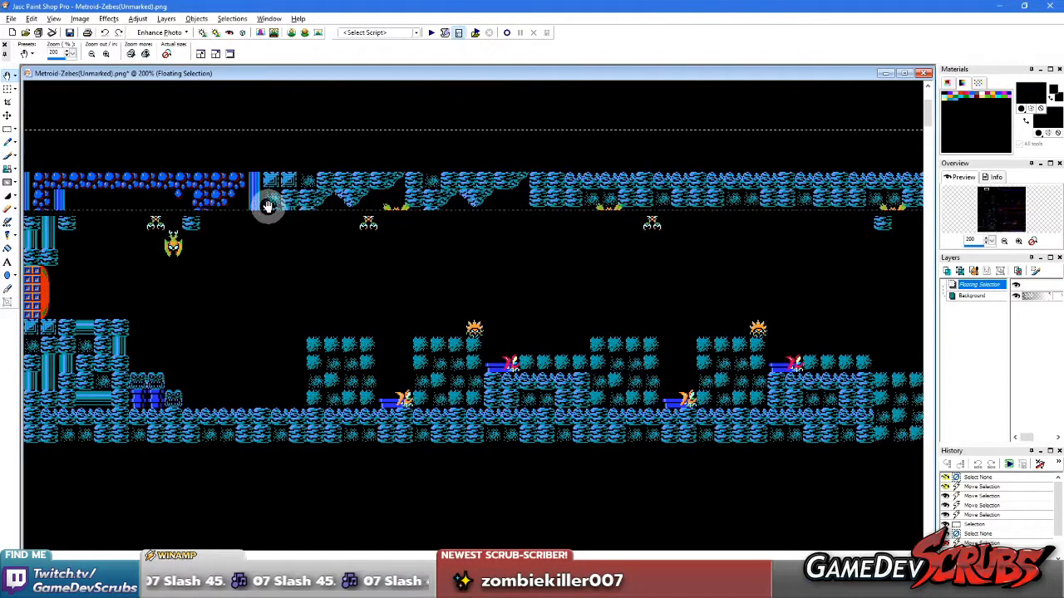
pyautogui.hotkey('ctrl', 'z')
pyautogui.hotkey('ctrl', 'z')
pyautogui.hotkey('ctrl', 'z')
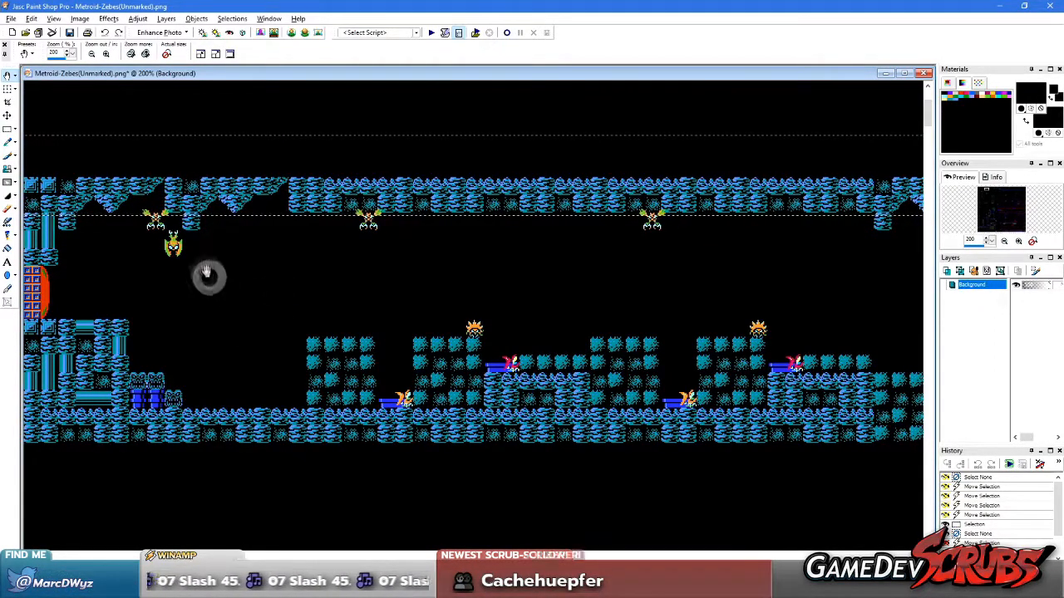
# Slide the selected ceiling strip sideways again, drop it, and examine the mismatch along the blue rooms and teal cave
pyautogui.press('s')
pyautogui.moveTo(152, 293); pyautogui.dragTo(333, 309, button='middle')
pyautogui.moveTo(557, 209); pyautogui.dragTo(458, 206)
pyautogui.rightClick(617, 313)
pyautogui.press('space')
pyautogui.moveTo(656, 318); pyautogui.dragTo(113, 254)
pyautogui.moveTo(223, 266); pyautogui.dragTo(434, 276)
pyautogui.moveTo(72, 247); pyautogui.dragTo(334, 249)
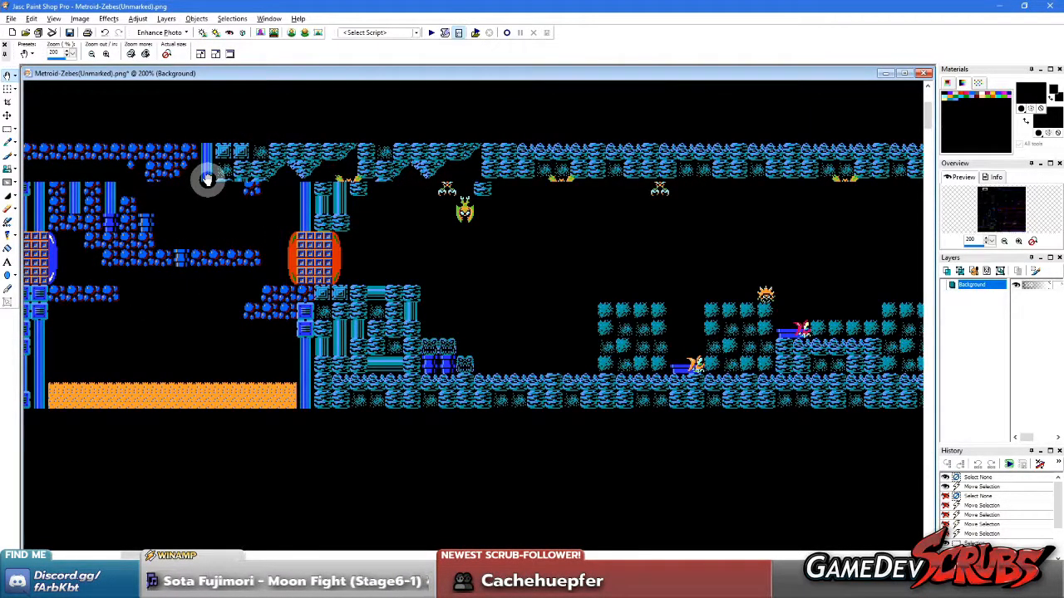
pyautogui.moveTo(563, 290); pyautogui.dragTo(290, 268)
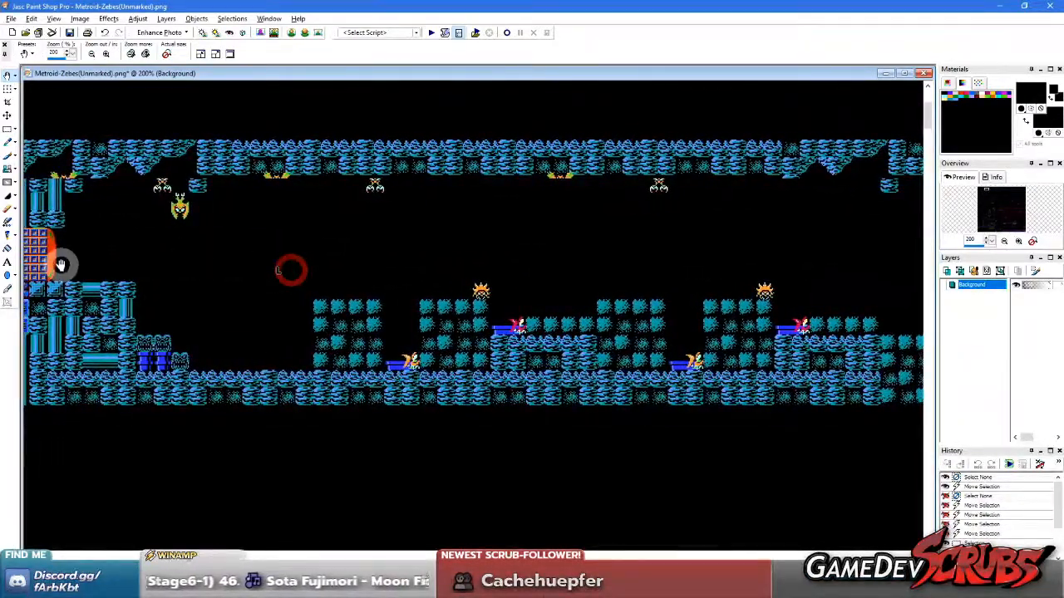
# Undo the latest ceiling strip shift and clear the selection on the Metroid map
pyautogui.hotkey('ctrl', 'z')
pyautogui.hotkey('ctrl', 'z')
pyautogui.moveTo(59, 263); pyautogui.dragTo(250, 256)
pyautogui.moveTo(125, 259); pyautogui.dragTo(225, 257)
pyautogui.press('s')
pyautogui.click(126, 259)
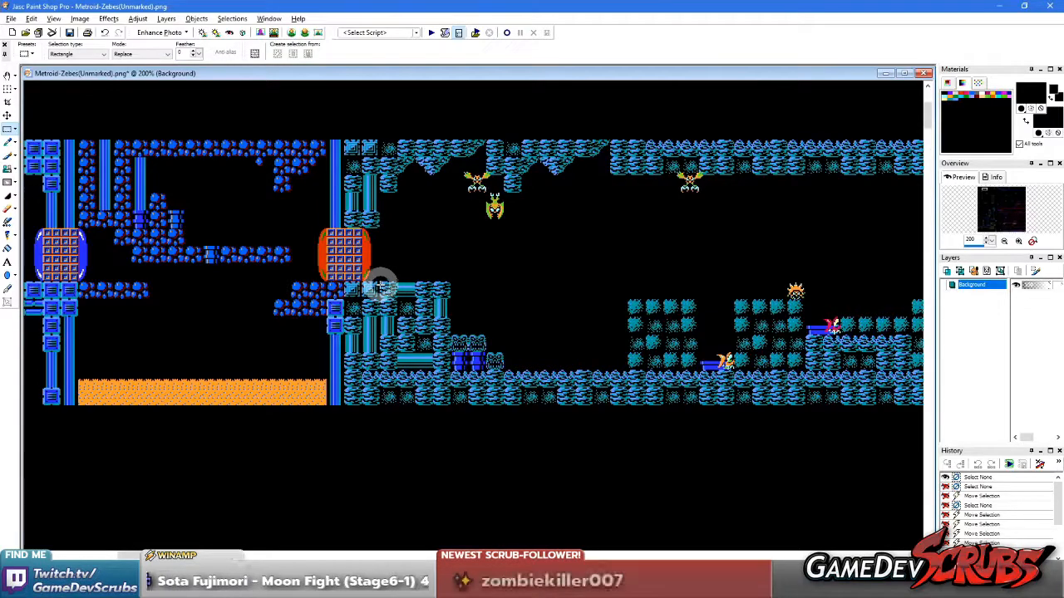
# Close the Metroid-Zebes(Unmarked).png map without saving its changes
pyautogui.press('e')
pyautogui.click(463, 253)
pyautogui.press('s')
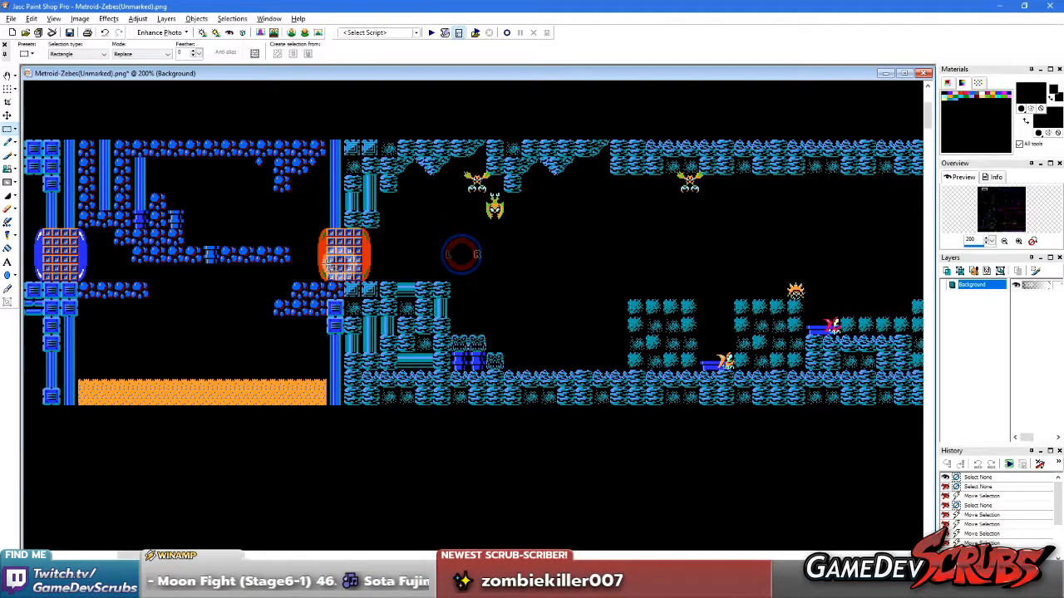
pyautogui.scroll(-2, 323, 291)
pyautogui.scroll(2, 574, 311)
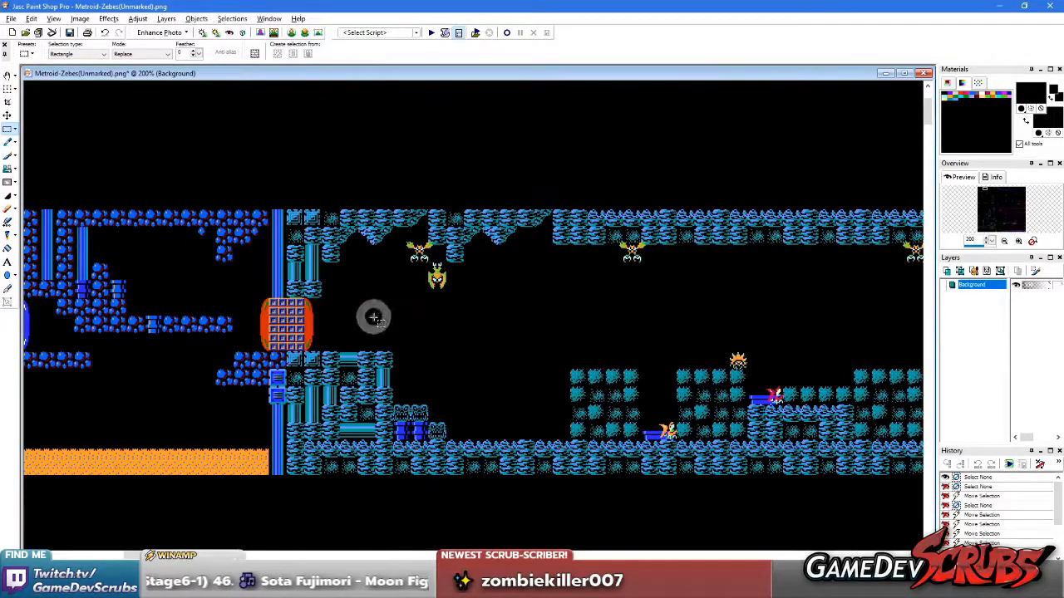
pyautogui.click(924, 74)
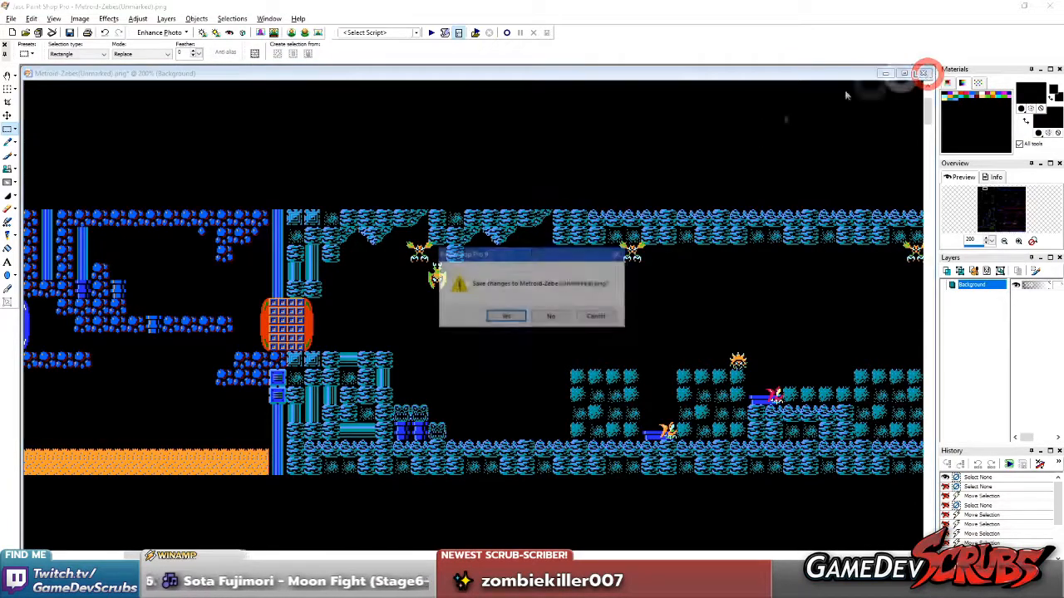
pyautogui.click(552, 316)
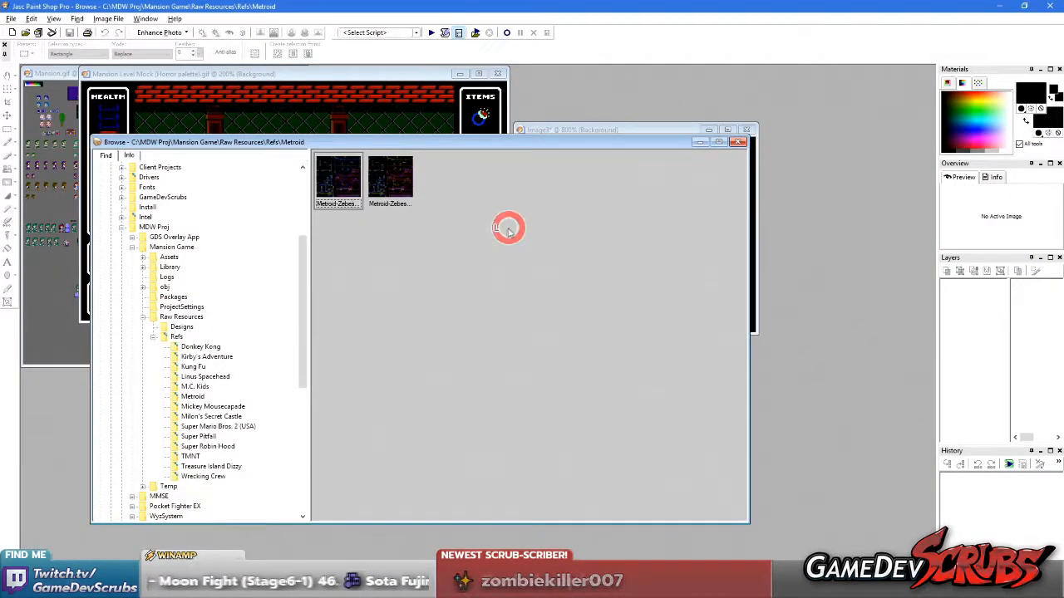
# Bring the Mansion Level Mock image forward, return to the image browser and reopen the unmarked Metroid-Zebes map
pyautogui.click(366, 114)
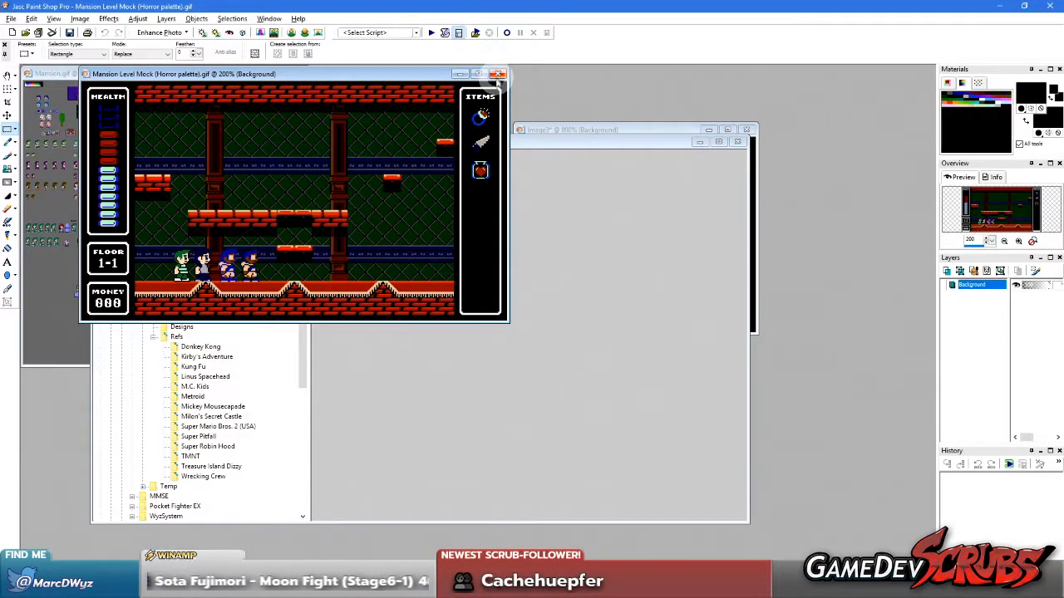
pyautogui.click(568, 216)
pyautogui.click(358, 189)
pyautogui.click(352, 233)
# Try shifting the full-height vertical strip at the red door down and a section of the ceiling right
pyautogui.scroll(12, 356, 232)
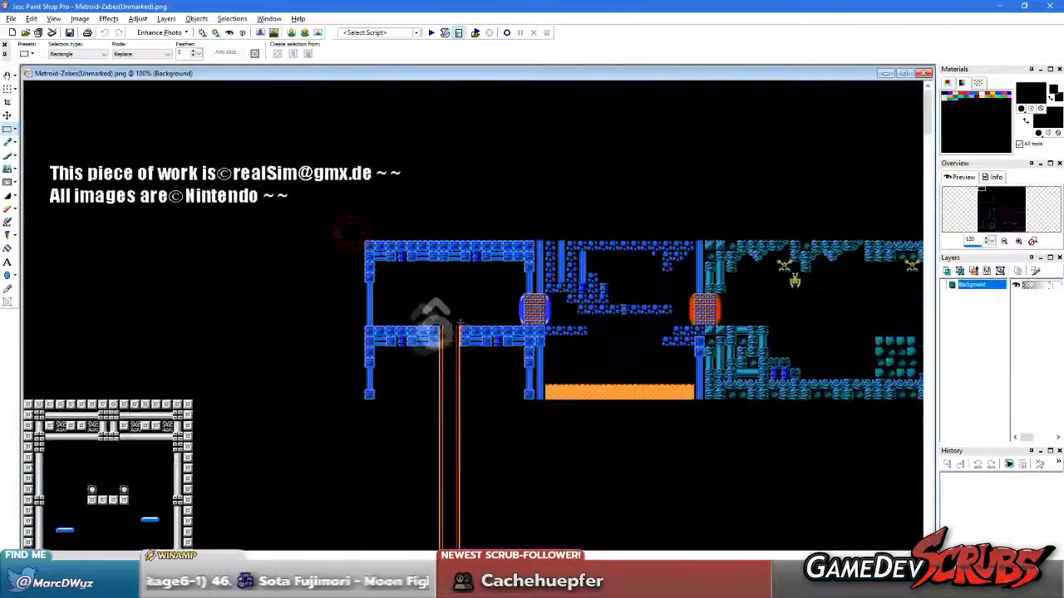
pyautogui.moveTo(285, 111); pyautogui.dragTo(351, 474)
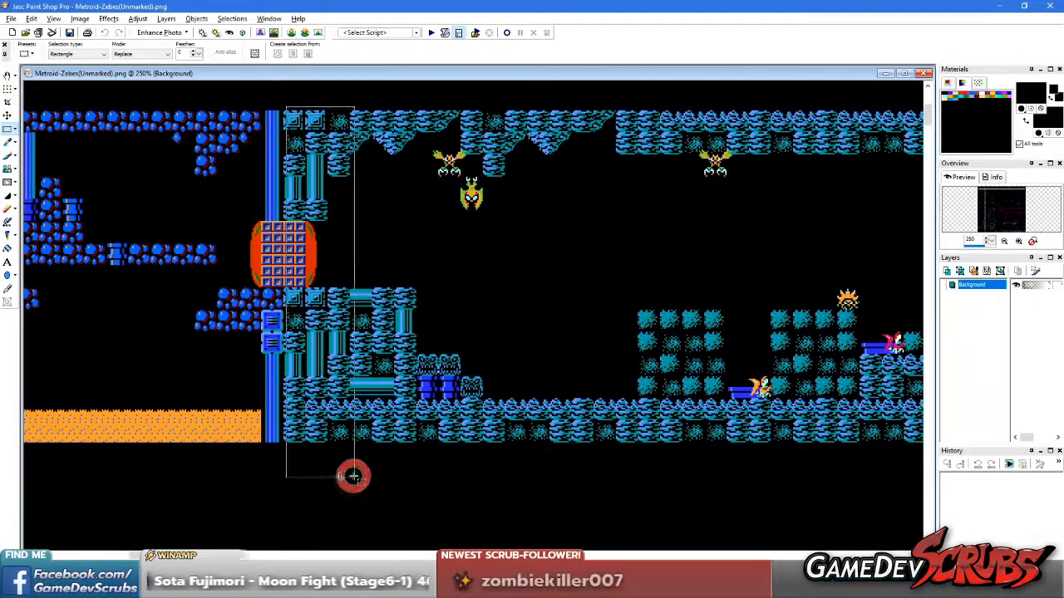
pyautogui.moveTo(319, 302); pyautogui.dragTo(318, 356)
pyautogui.click(96, 107)
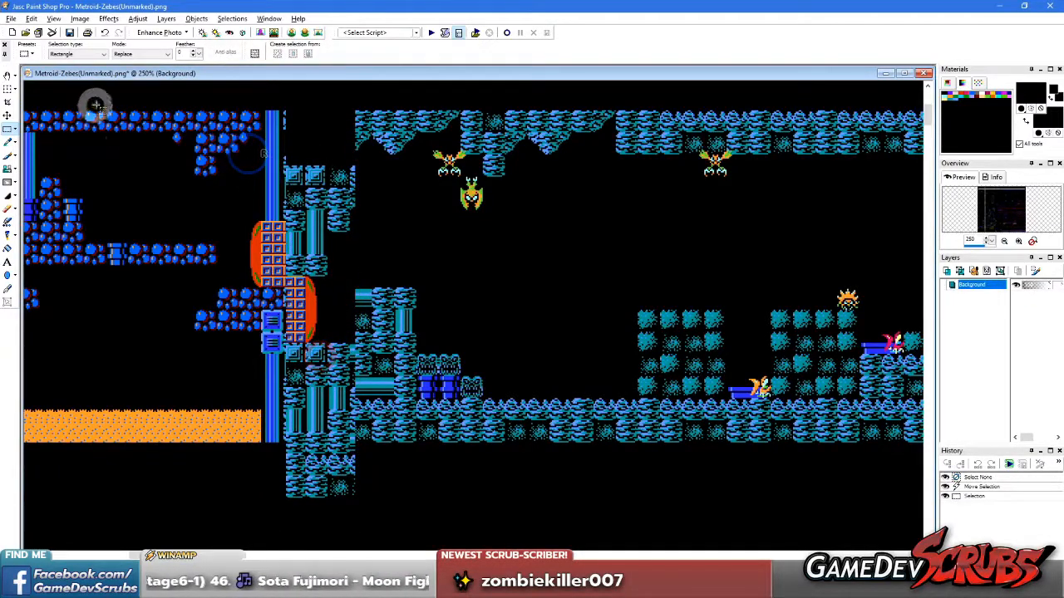
pyautogui.moveTo(412, 133); pyautogui.dragTo(583, 129)
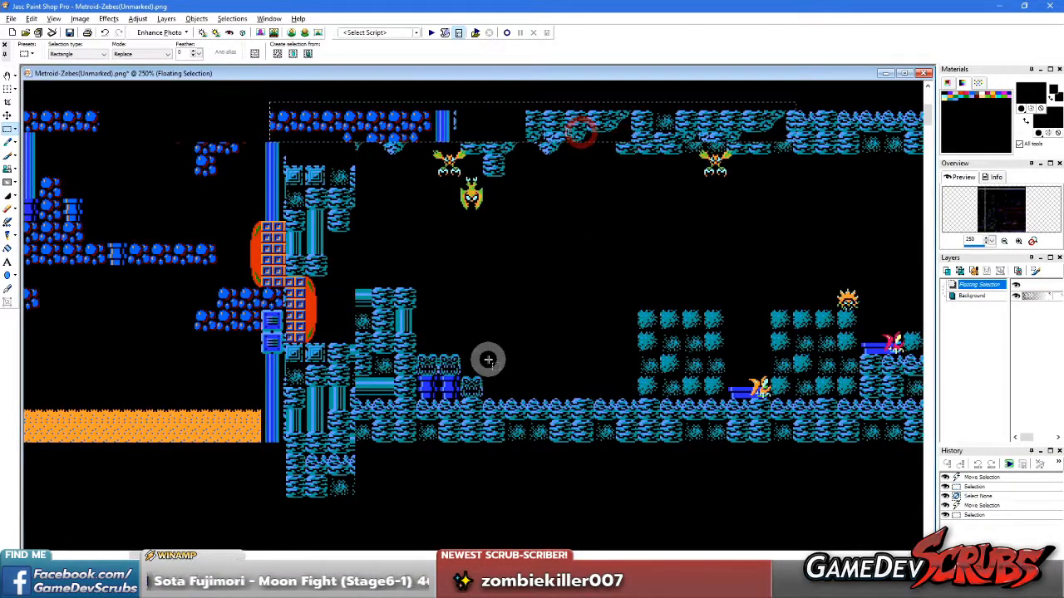
# Undo the vertical strip and ceiling section moves and clear the selection
pyautogui.hotkey('ctrl', 'z')
pyautogui.hotkey('ctrl', 'z')
pyautogui.hotkey('ctrl', 'z')
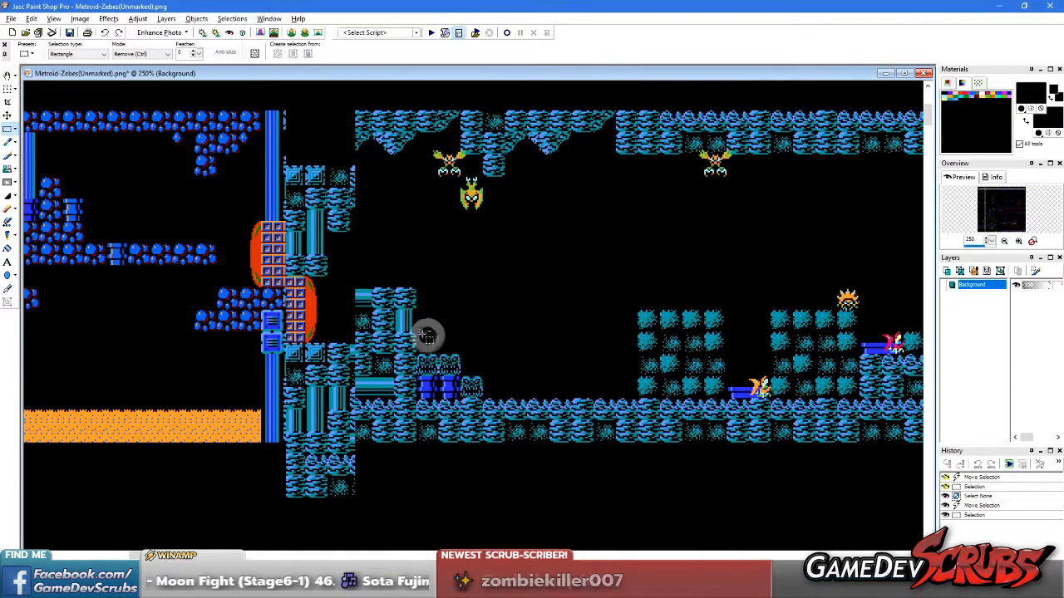
pyautogui.hotkey('ctrl', 'z')
pyautogui.rightClick(425, 226)
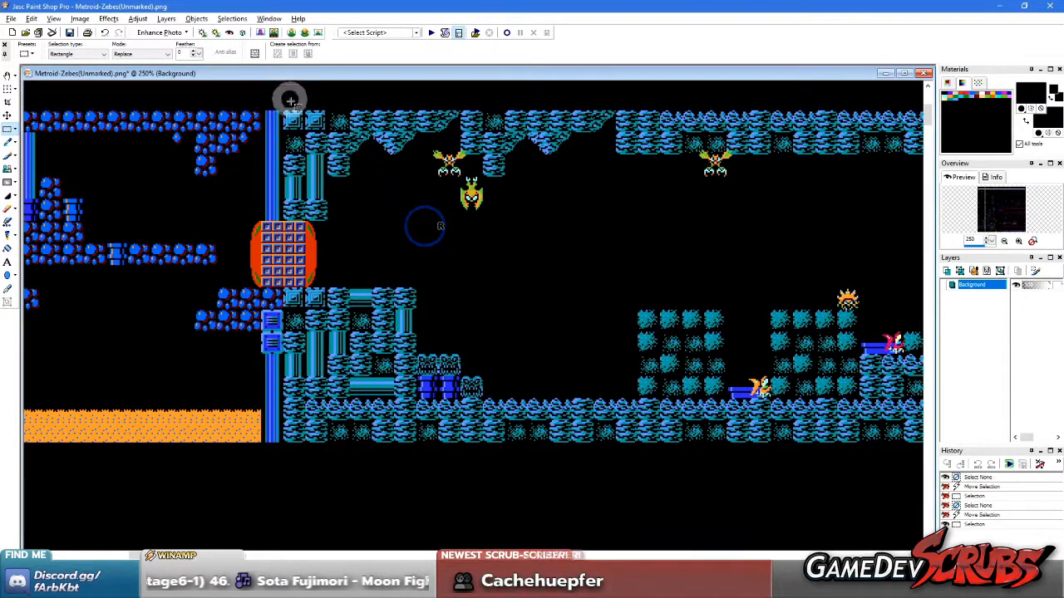
# Move the full-height strip at the red door down, and the strip beside it down by a smaller amount
pyautogui.moveTo(281, 103); pyautogui.dragTo(348, 458)
pyautogui.moveTo(317, 222); pyautogui.dragTo(318, 259)
pyautogui.moveTo(351, 96); pyautogui.dragTo(456, 485)
pyautogui.moveTo(404, 361); pyautogui.dragTo(405, 353)
# Move the third vertical strip of the cave further down and the fourth strip up, and examine the staggered columns
pyautogui.moveTo(458, 96); pyautogui.dragTo(543, 468)
pyautogui.moveTo(519, 435); pyautogui.dragTo(523, 513)
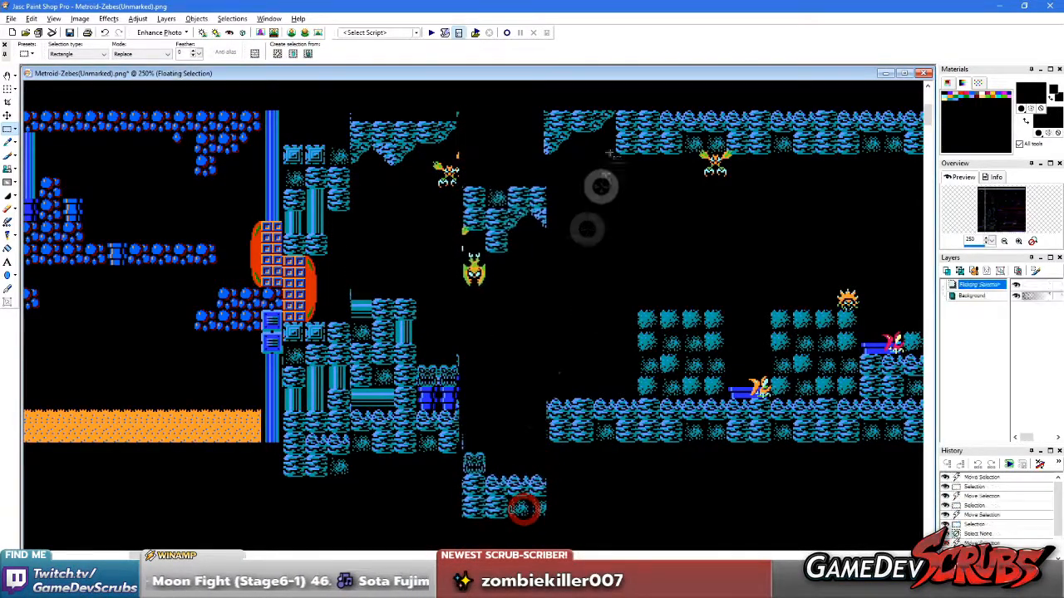
pyautogui.click(545, 106)
pyautogui.moveTo(546, 107); pyautogui.dragTo(632, 468)
pyautogui.moveTo(612, 421); pyautogui.dragTo(615, 358)
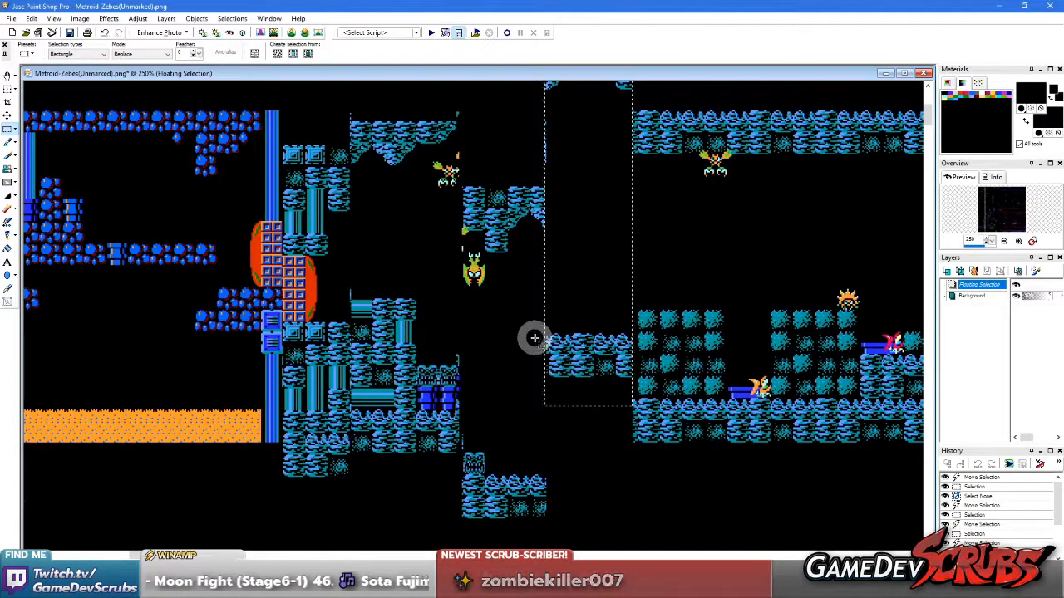
pyautogui.scroll(-2, 511, 261)
pyautogui.scroll(-3, 464, 318)
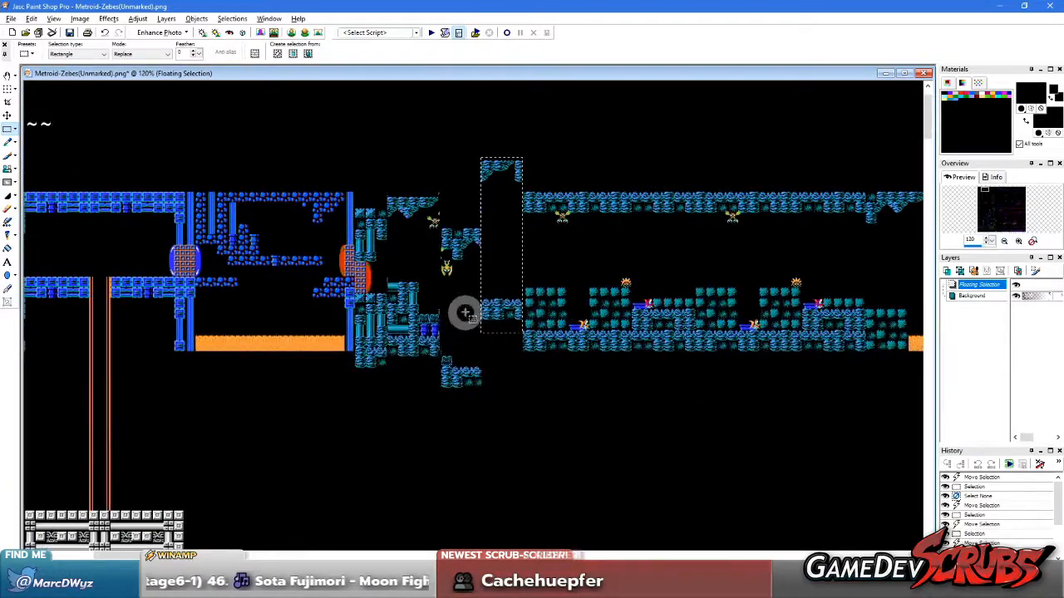
pyautogui.scroll(3, 482, 311)
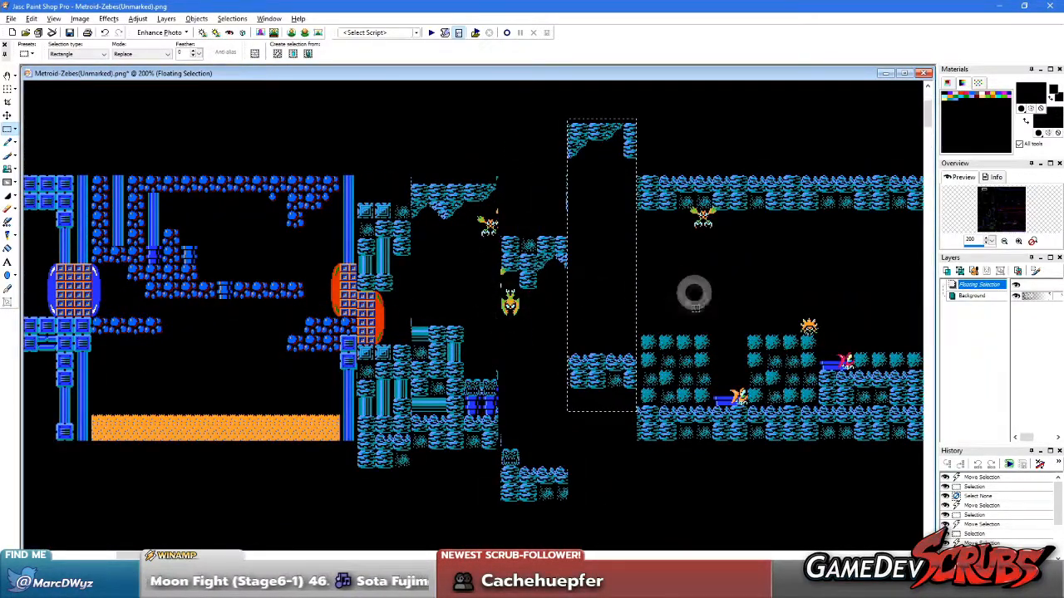
# Undo all the vertical strip moves on the cave map and clear the selection
pyautogui.hotkey('ctrl', 'z')
pyautogui.hotkey('ctrl', 'z')
pyautogui.hotkey('ctrl', 'z')
pyautogui.hotkey('ctrl', 'z')
pyautogui.hotkey('ctrl', 'z')
pyautogui.hotkey('ctrl', 'z')
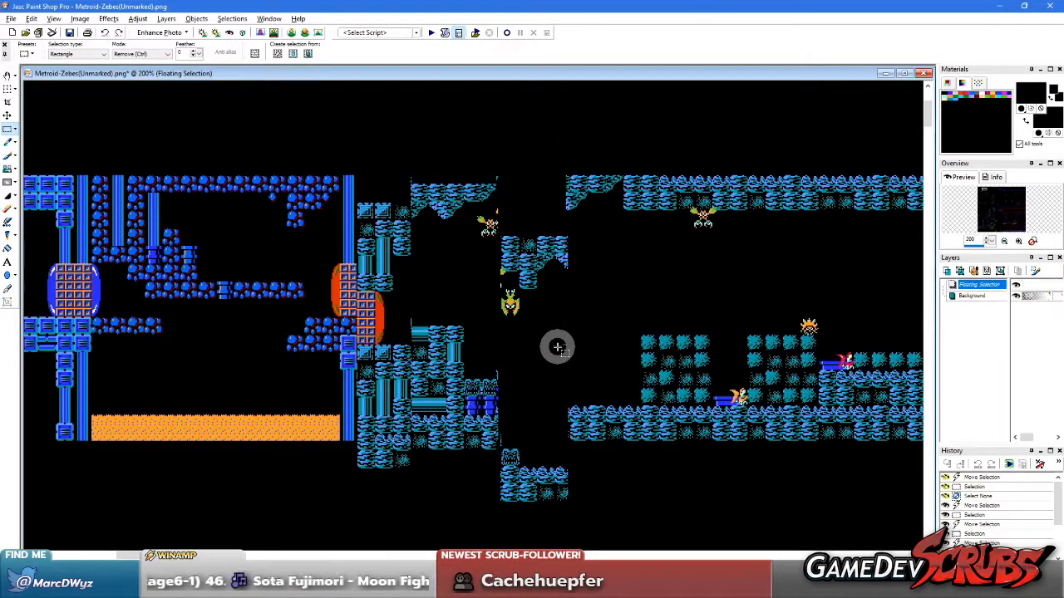
pyautogui.hotkey('ctrl', 'z')
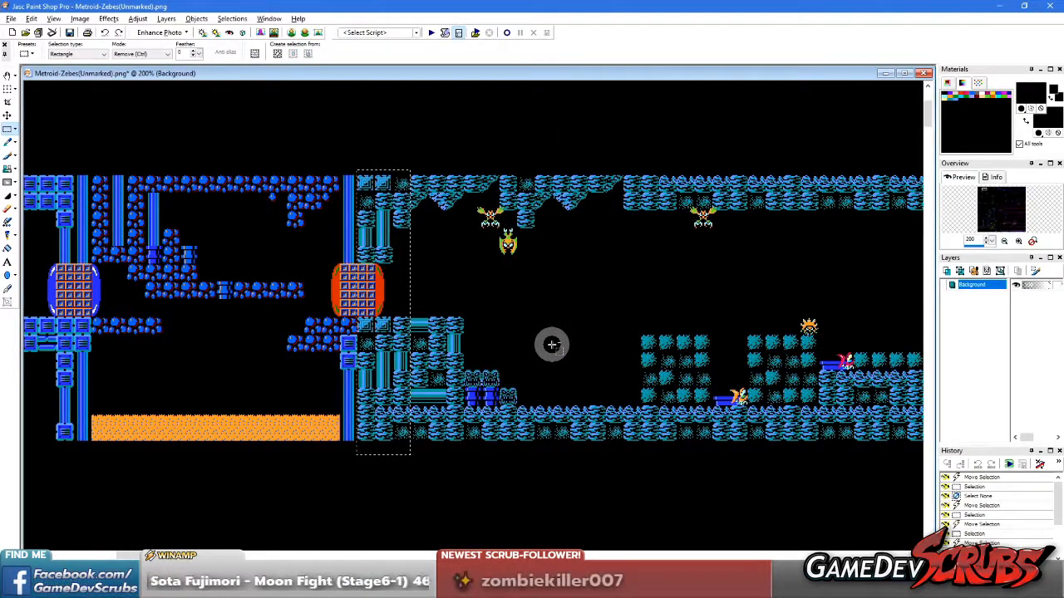
pyautogui.rightClick(514, 298)
# Try shifting the top ceiling strip right, and a thin strip below it right by a smaller amount
pyautogui.moveTo(284, 173); pyautogui.dragTo(867, 198)
pyautogui.moveTo(548, 183); pyautogui.dragTo(634, 181)
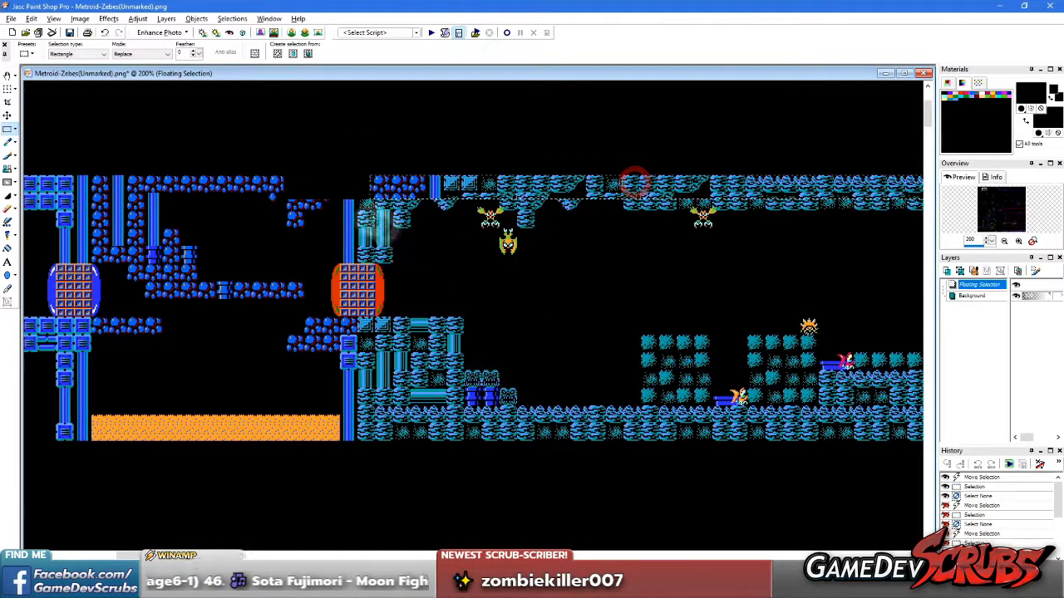
pyautogui.moveTo(734, 215); pyautogui.dragTo(803, 213)
pyautogui.moveTo(567, 207); pyautogui.dragTo(615, 208)
pyautogui.rightClick(373, 230)
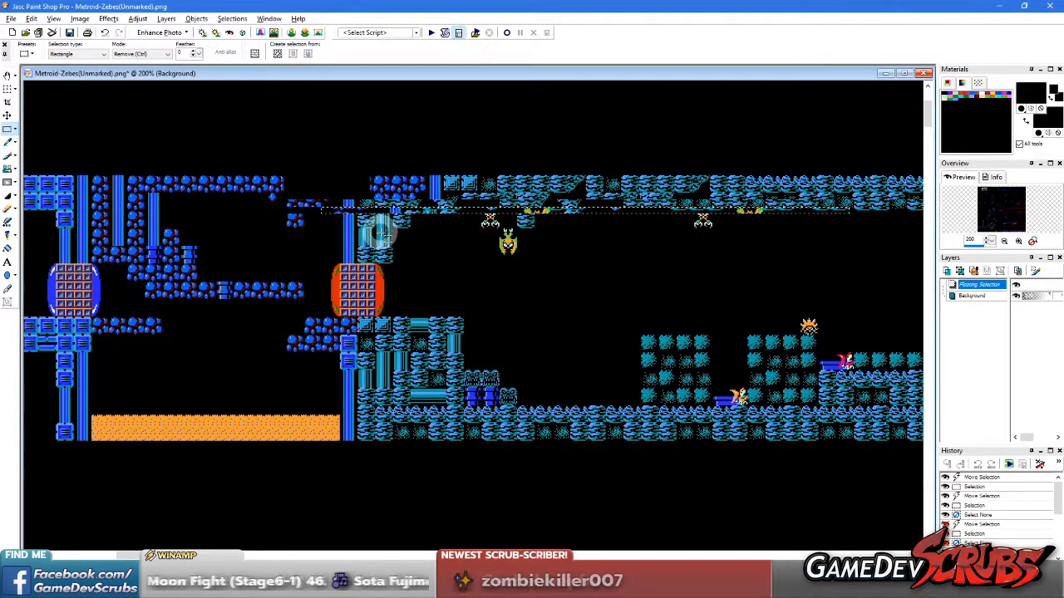
# Try shifting the taller strip just below the ceiling right by a smaller amount, and undo the horizontal strip moves
pyautogui.moveTo(274, 197); pyautogui.dragTo(790, 227)
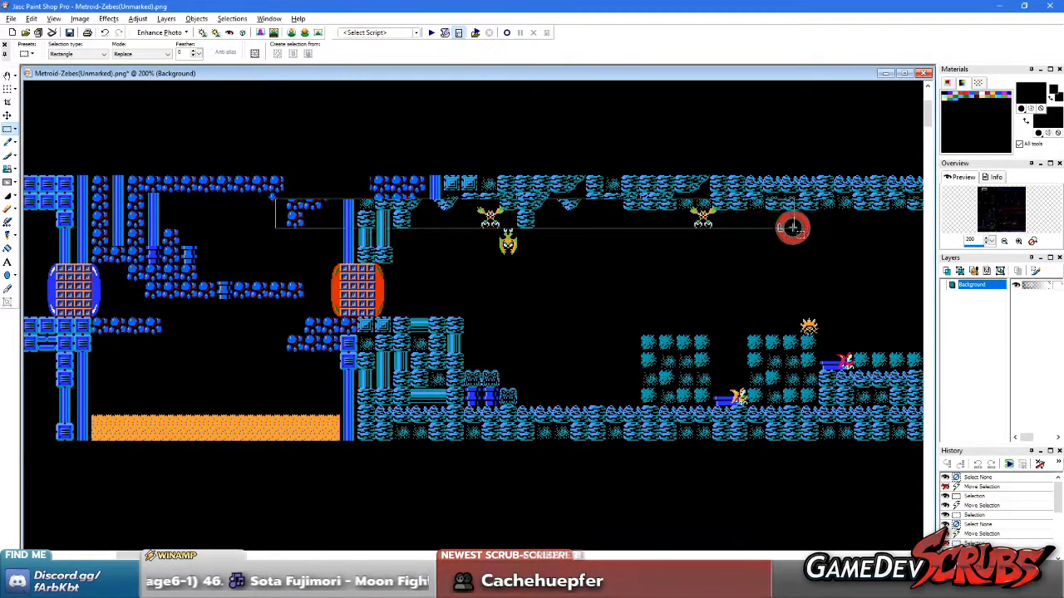
pyautogui.moveTo(427, 218); pyautogui.dragTo(475, 217)
pyautogui.rightClick(370, 209)
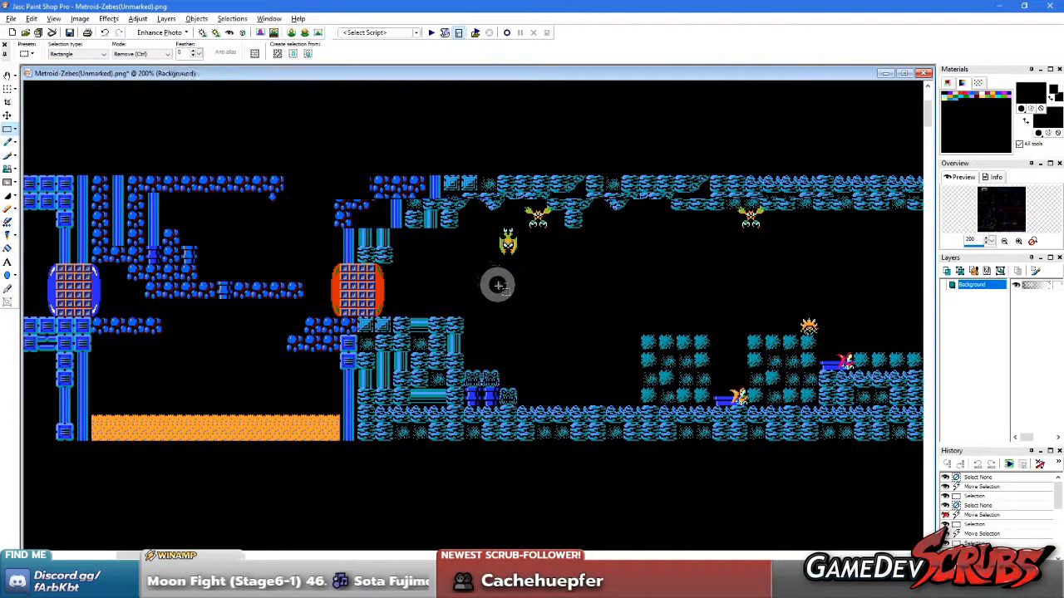
pyautogui.hotkey('ctrl', 'z')
pyautogui.hotkey('ctrl', 'z')
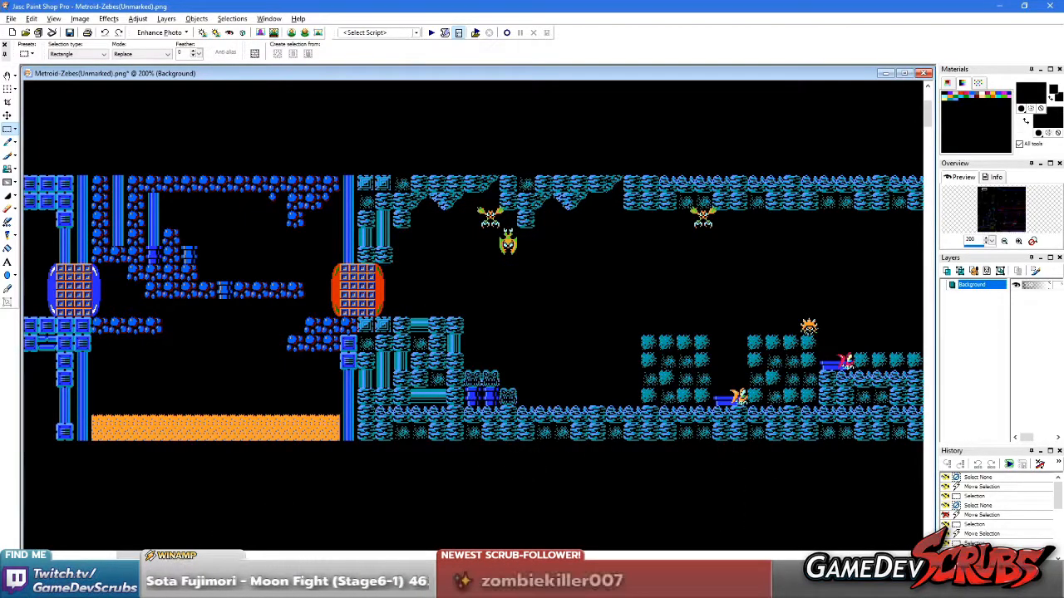
# Switch to the web browser and open youtube.com in a new tab
pyautogui.click(332, 587)
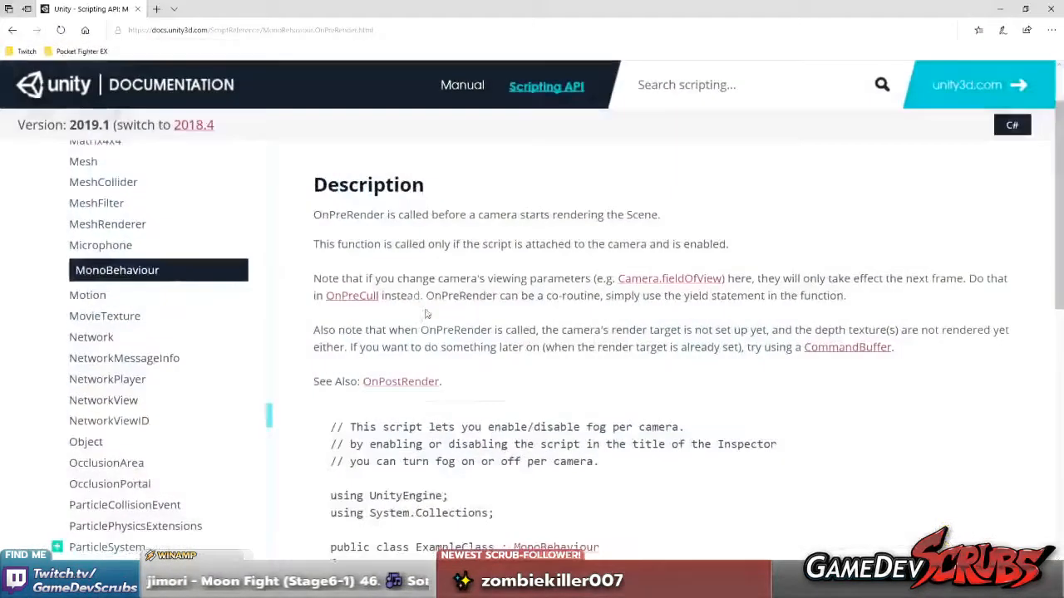
pyautogui.click(160, 8)
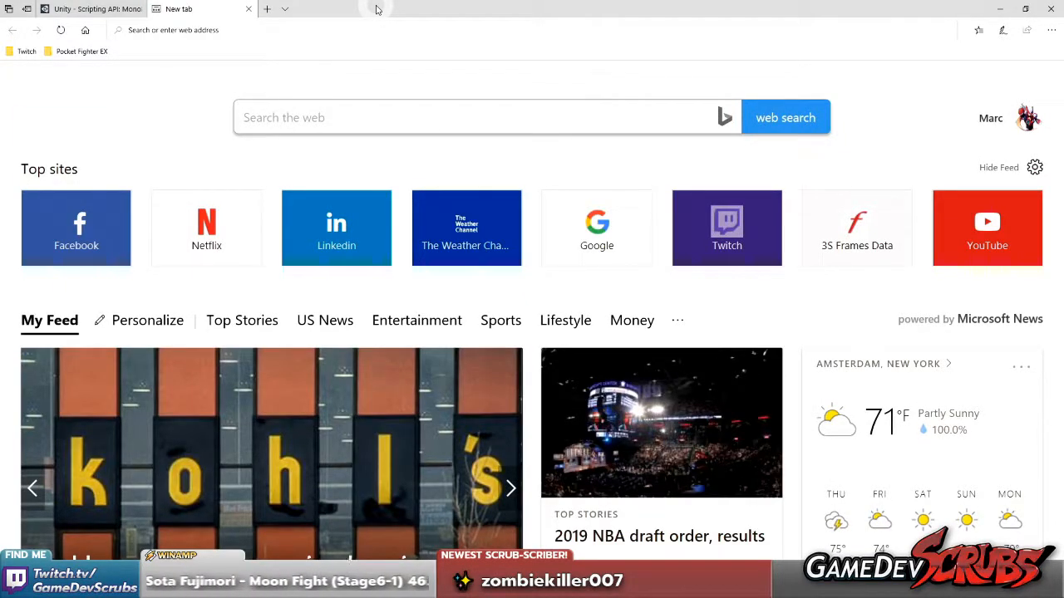
pyautogui.write('youtube.com')
pyautogui.press('Return')
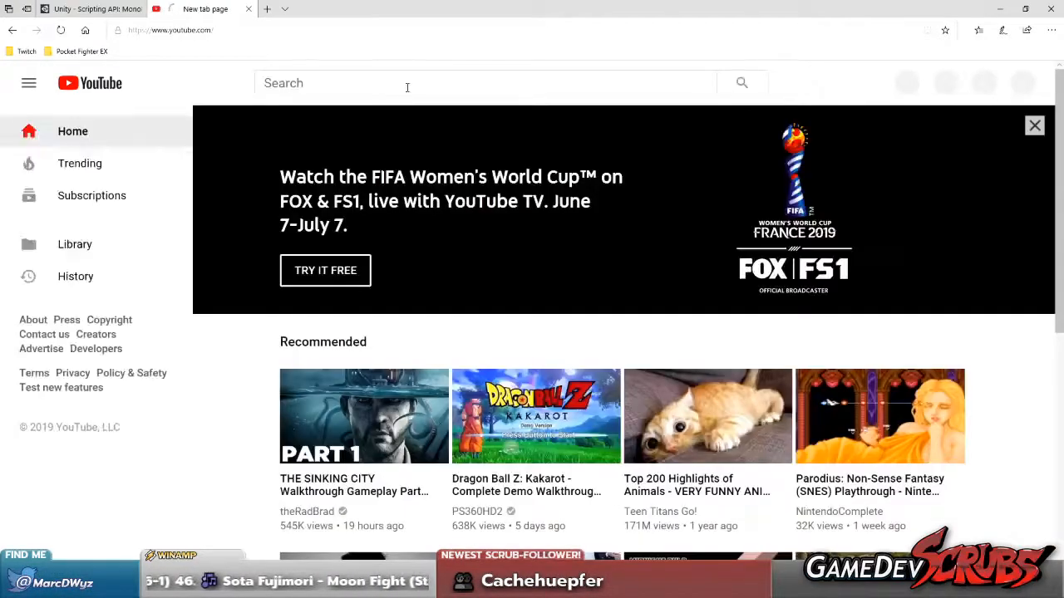
# Search YouTube for "sonic the hedgehog title screen"
pyautogui.click(402, 84)
pyautogui.write('s')
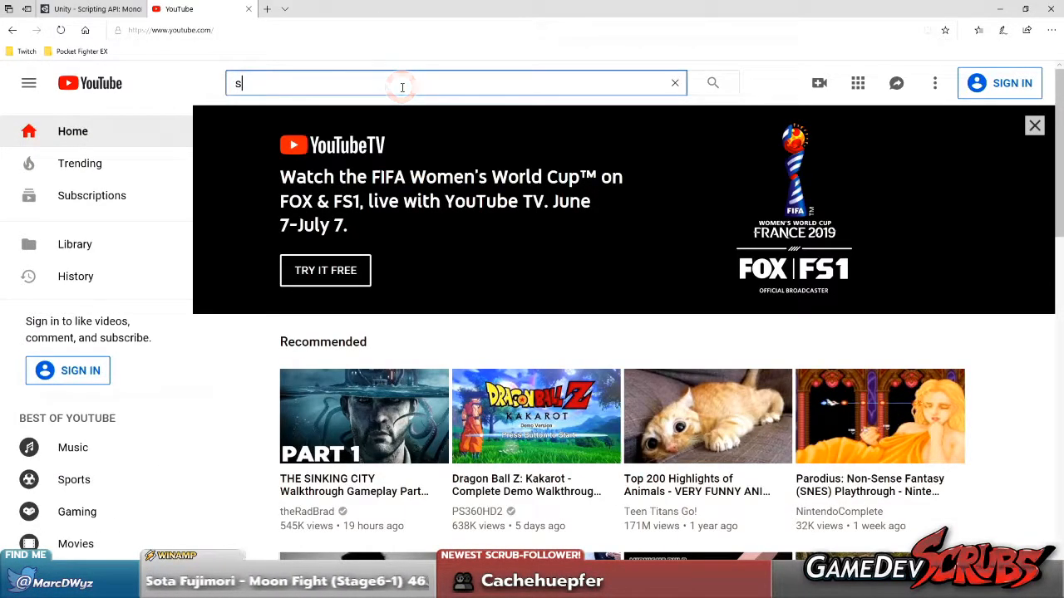
pyautogui.write('onic the')
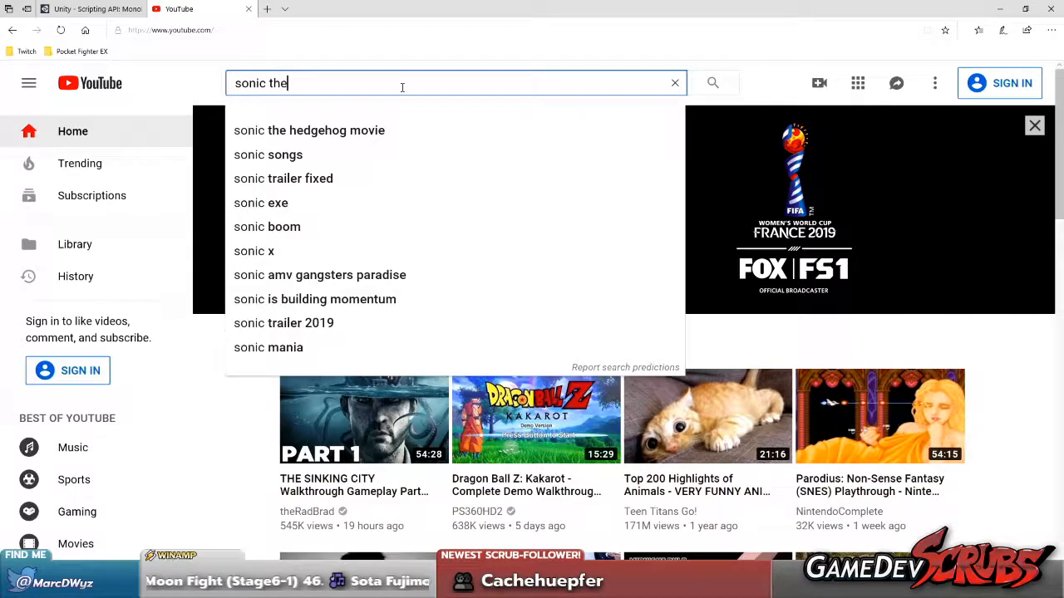
pyautogui.write(' hedgehog title screen')
pyautogui.press('Return')
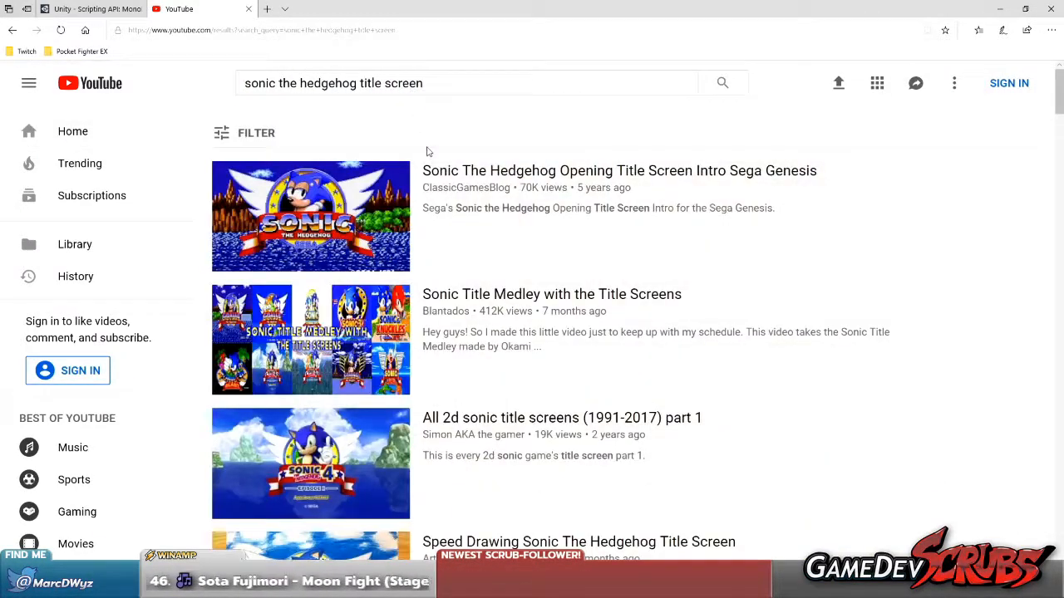
# Open the Sonic The Hedgehog Opening Title Screen Intro Sega Genesis video in theater mode and pause it on the scrolling title screen
pyautogui.click(312, 223)
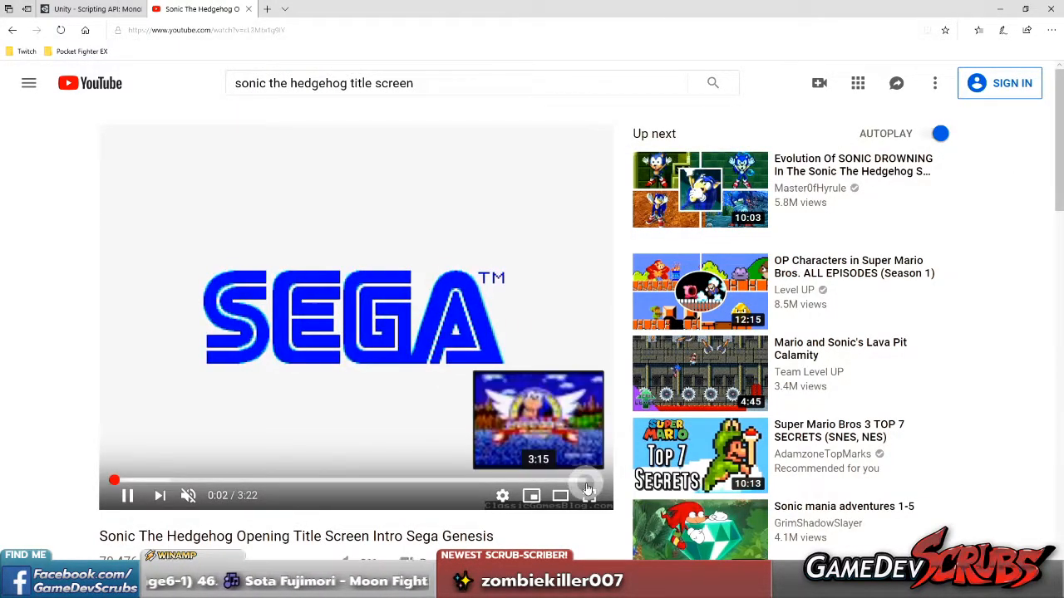
pyautogui.click(560, 496)
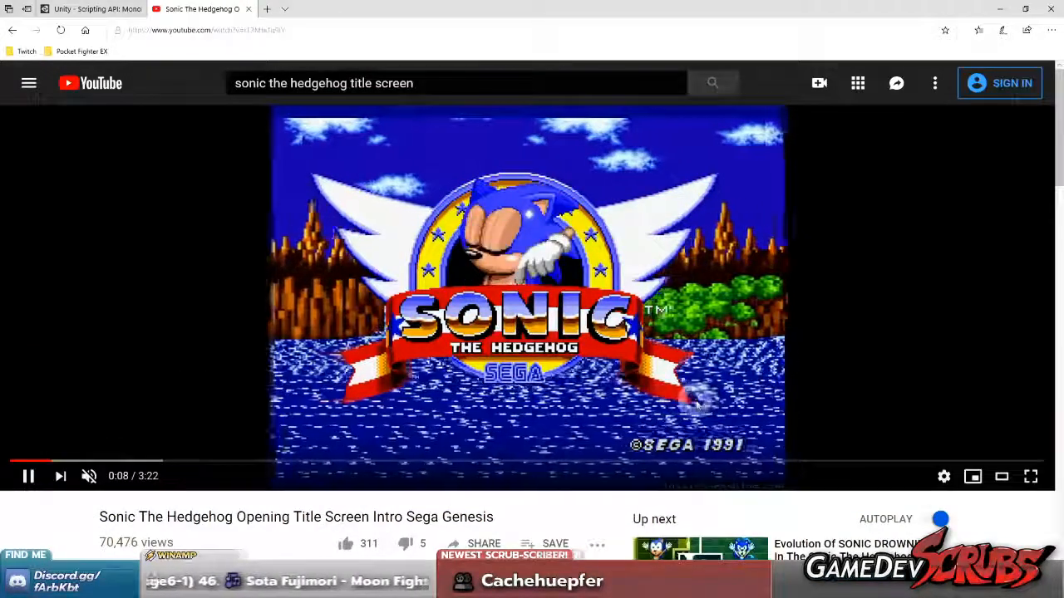
pyautogui.click(695, 401)
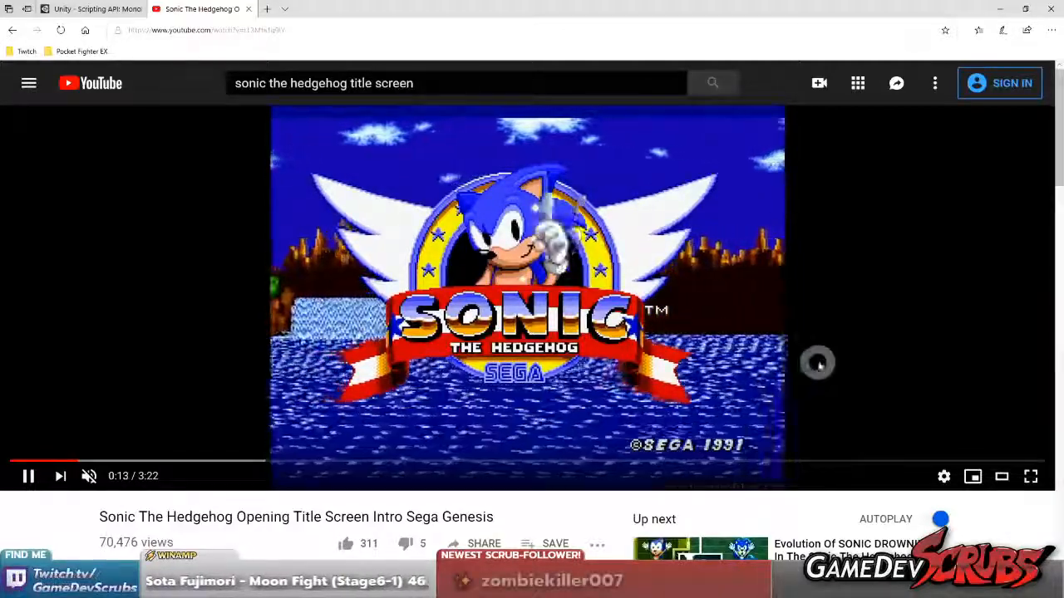
pyautogui.click(68, 460)
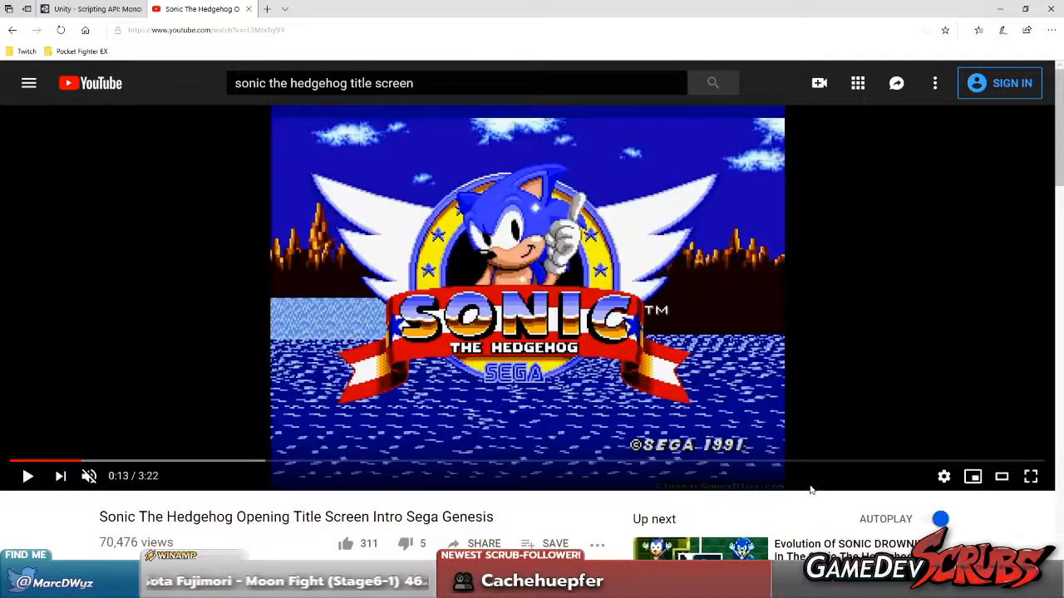
# Advance and rewind the paused title screen frame by frame, examining how the background strips scroll sideways
pyautogui.press('.')
pyautogui.press('.')
pyautogui.press('.')
pyautogui.press('.')
pyautogui.press(',')
pyautogui.press(',')
pyautogui.press(',')
pyautogui.press(',')
pyautogui.press(',')
pyautogui.press(',')
pyautogui.press(',')
pyautogui.press(',')
pyautogui.press(',')
pyautogui.press(',')
pyautogui.press(',')
pyautogui.press(',')
pyautogui.press(',')
pyautogui.press(',')
pyautogui.press(',')
pyautogui.press(',')
pyautogui.press(',')
pyautogui.press(',')
pyautogui.press('.')
pyautogui.press('.')
pyautogui.press('.')
pyautogui.press('.')
pyautogui.press('.')
pyautogui.press('.')
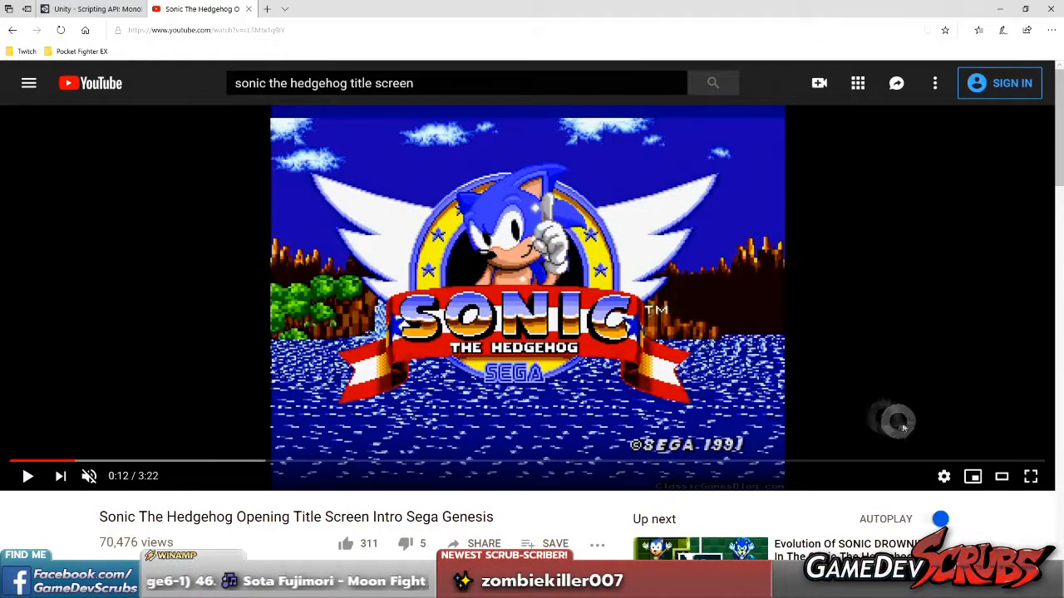
# Play the video briefly to 0:14, pause it and go back frame by frame to 0:12, examining the waterfall's movement
pyautogui.click(761, 402)
pyautogui.click(761, 323)
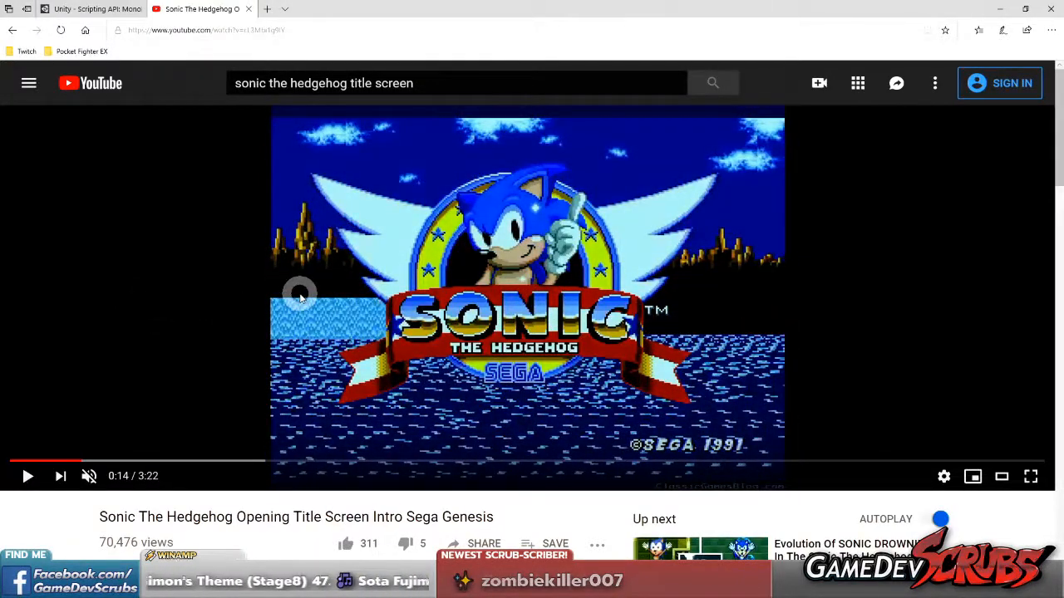
pyautogui.press(',')
pyautogui.press(',')
pyautogui.press(',')
pyautogui.press(',')
pyautogui.press(',')
pyautogui.press(',')
pyautogui.press(',')
pyautogui.press(',')
pyautogui.press(',')
pyautogui.press(',')
pyautogui.press(',')
pyautogui.press(',')
pyautogui.press(',')
pyautogui.press(',')
pyautogui.press(',')
pyautogui.press(',')
pyautogui.press(',')
pyautogui.press(',')
pyautogui.press(',')
pyautogui.press(',')
pyautogui.press(',')
pyautogui.press(',')
pyautogui.press(',')
pyautogui.press(',')
pyautogui.press(',')
pyautogui.press(',')
pyautogui.press(',')
pyautogui.press(',')
pyautogui.press(',')
pyautogui.press(',')
pyautogui.press('/')
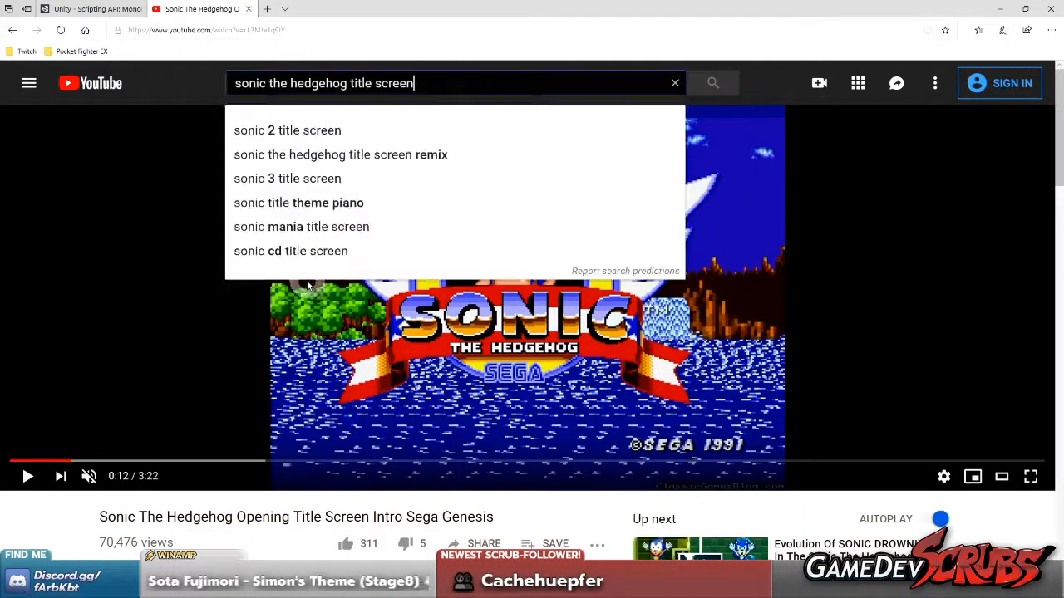
pyautogui.click(784, 478)
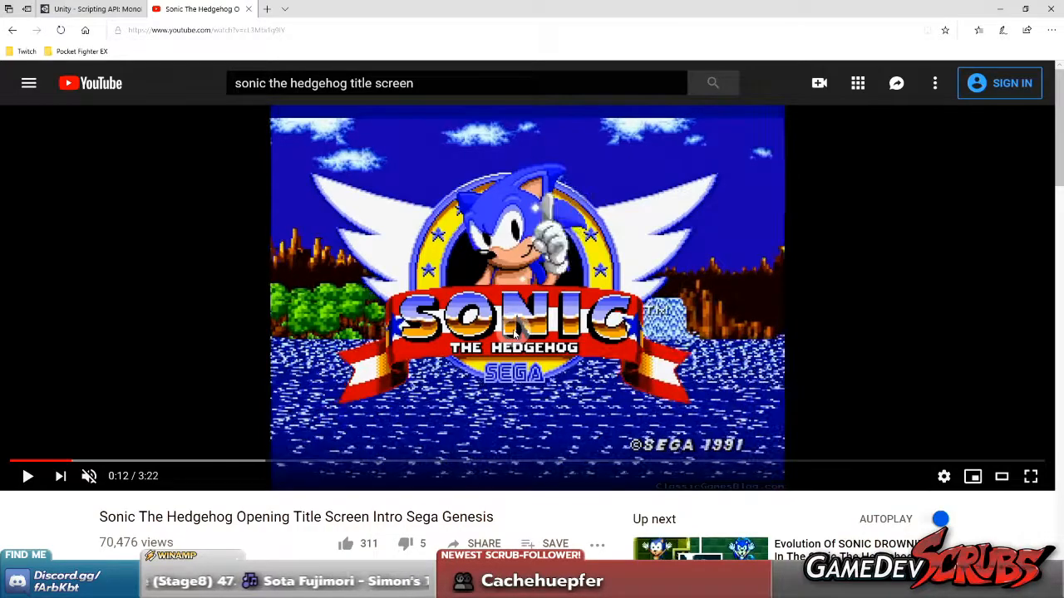
# Go frame by frame between 0:12 and 0:14, comparing how the mountains and foreground trees travel across the screen
pyautogui.press(',')
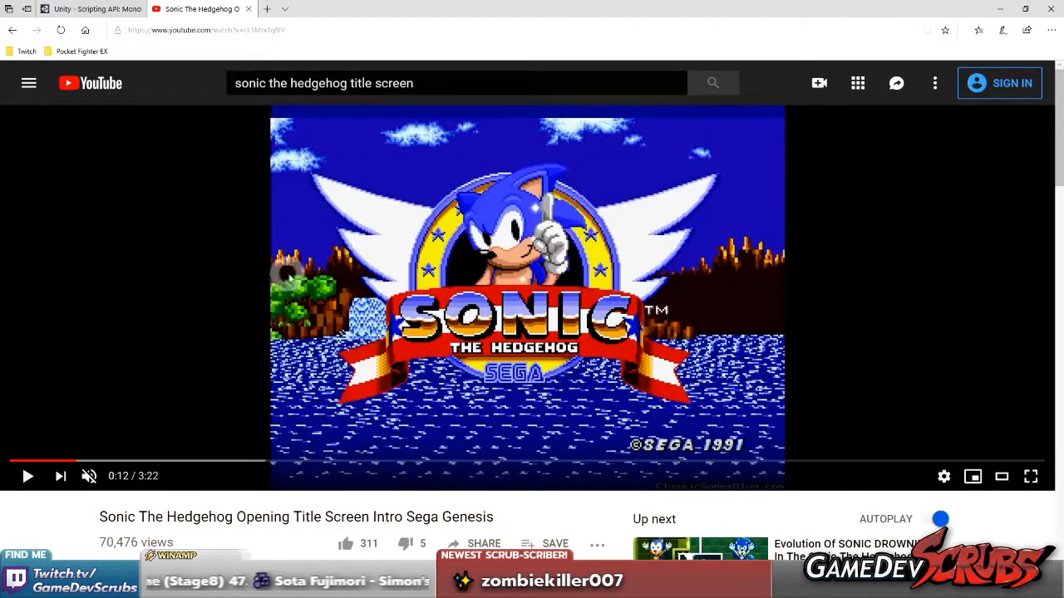
pyautogui.press(',')
pyautogui.press(',')
pyautogui.press(',')
pyautogui.press(',')
pyautogui.press(',')
pyautogui.press(',')
pyautogui.press(',')
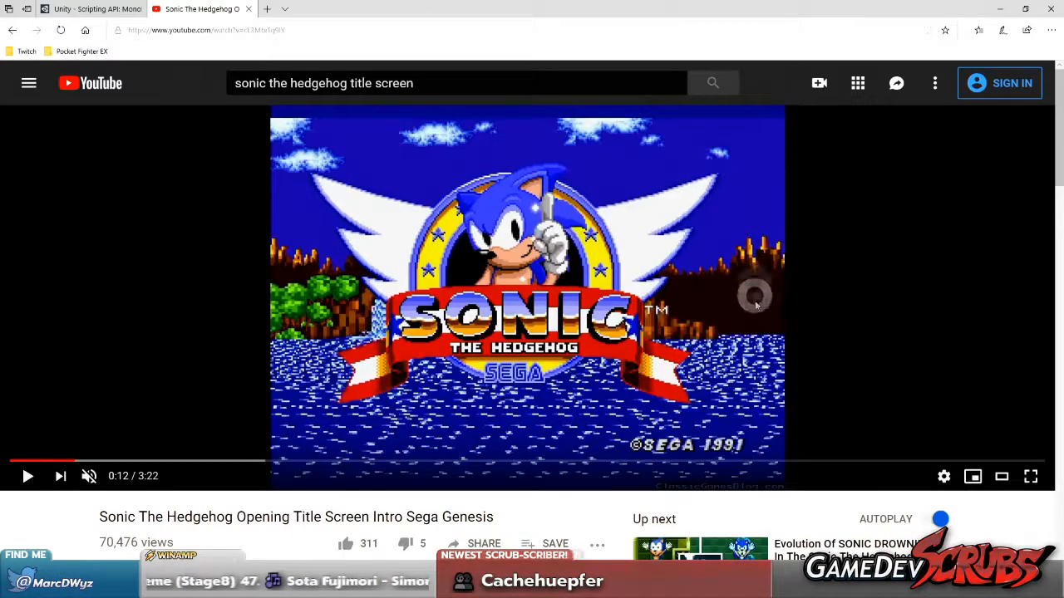
pyautogui.press('.')
pyautogui.press('.')
pyautogui.press('.')
pyautogui.press('.')
pyautogui.press('.')
pyautogui.press('.')
pyautogui.press('.')
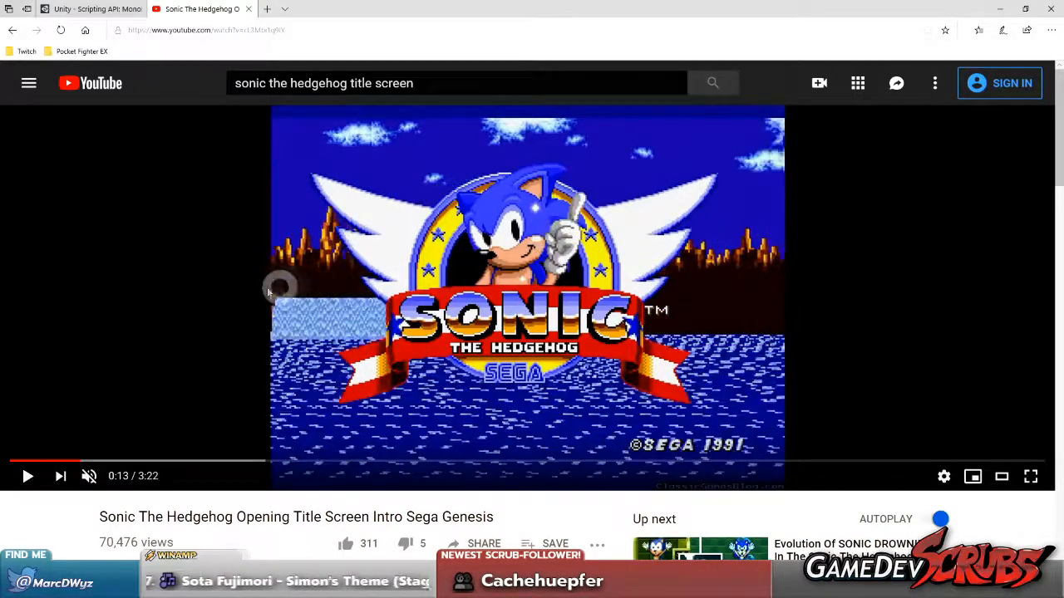
pyautogui.press('.')
pyautogui.press('.')
pyautogui.press('.')
pyautogui.press('.')
pyautogui.press('.')
pyautogui.press('.')
pyautogui.press('.')
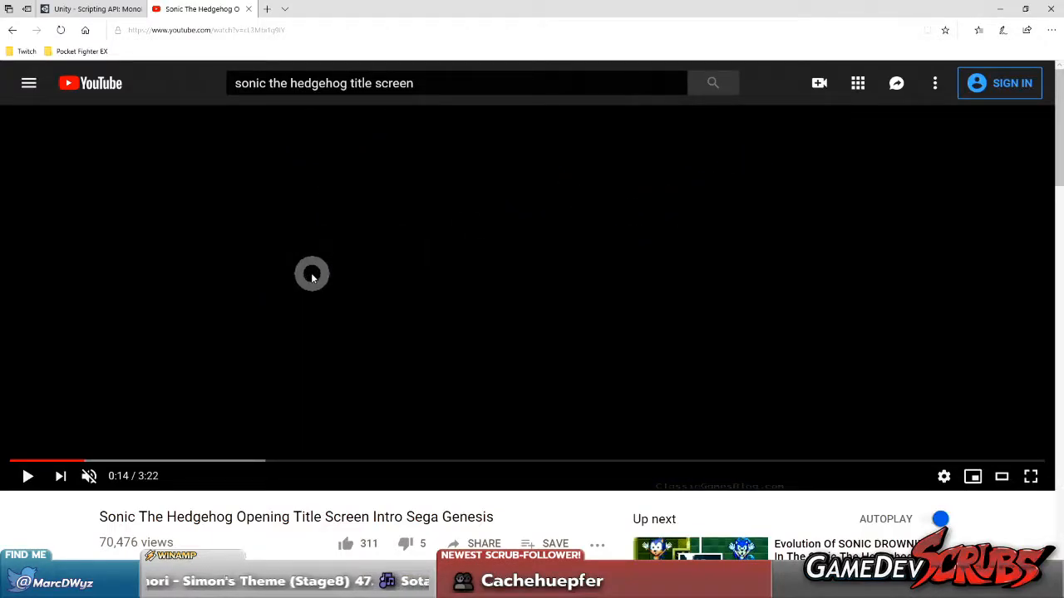
# Go back frame by frame to 0:08 and forward to 0:09, examining the scrolling of the distant mountain strip
pyautogui.press(',')
pyautogui.press(',')
pyautogui.press(',')
pyautogui.press(',')
pyautogui.press(',')
pyautogui.press(',')
pyautogui.press(',')
pyautogui.press(',')
pyautogui.press(',')
pyautogui.press(',')
pyautogui.press(',')
pyautogui.press(',')
pyautogui.press(',')
pyautogui.press(',')
pyautogui.press(',')
pyautogui.press(',')
pyautogui.press(',')
pyautogui.press(',')
pyautogui.press(',')
pyautogui.press(',')
pyautogui.press(',')
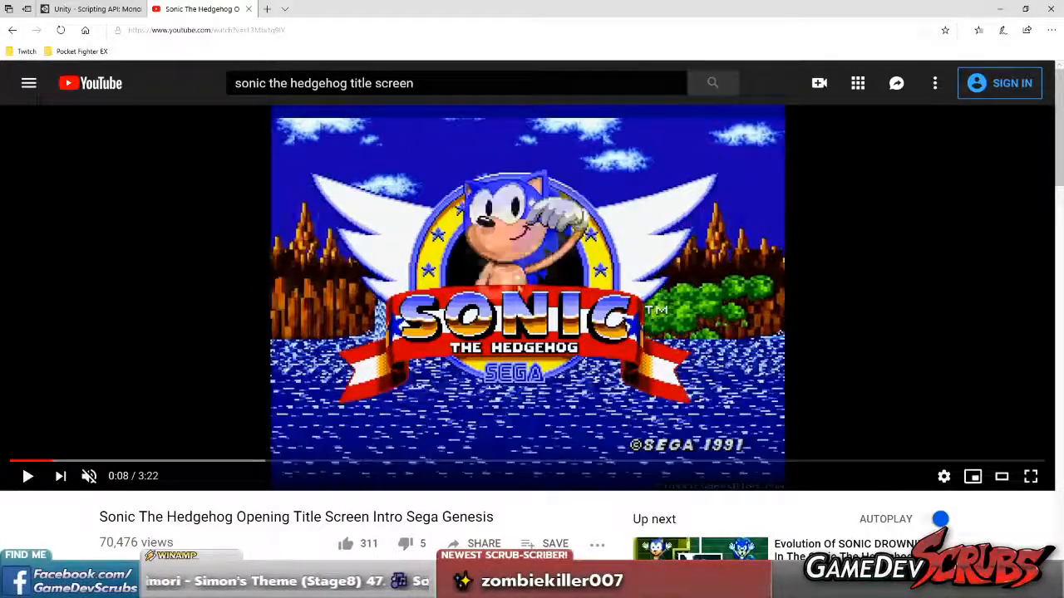
pyautogui.press(',')
pyautogui.press(',')
pyautogui.press('.')
pyautogui.press('.')
pyautogui.press('.')
pyautogui.press('.')
pyautogui.press('.')
pyautogui.press('.')
pyautogui.press('.')
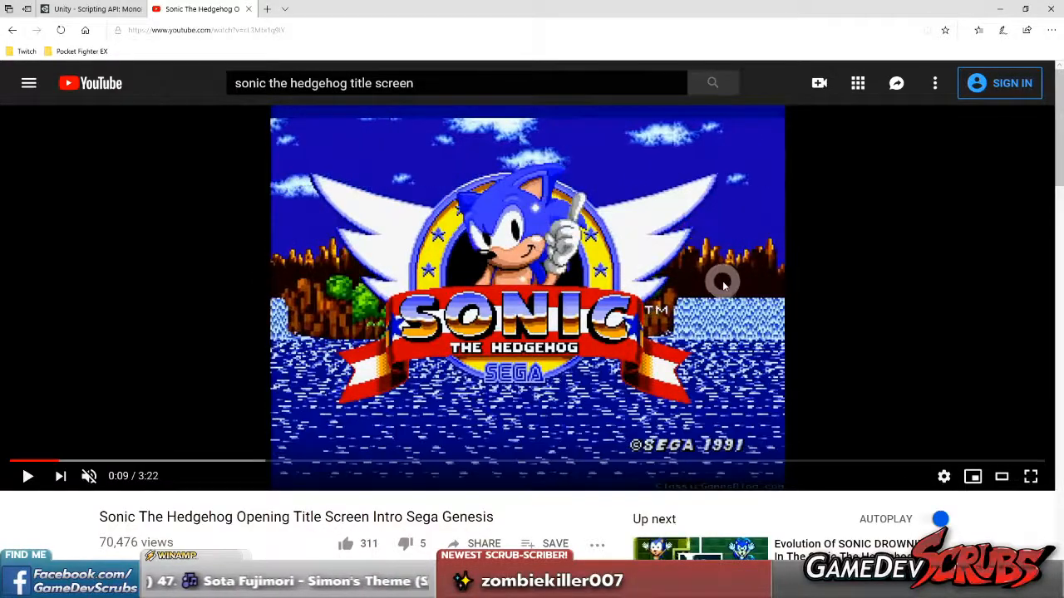
# Go frame by frame around 0:09 and 0:10, examining how the separate rows of clouds scroll
pyautogui.press('.')
pyautogui.press('.')
pyautogui.press('.')
pyautogui.press('.')
pyautogui.press(',')
pyautogui.press(',')
pyautogui.press(',')
pyautogui.press(',')
pyautogui.press(',')
pyautogui.press(',')
pyautogui.press(',')
pyautogui.press(',')
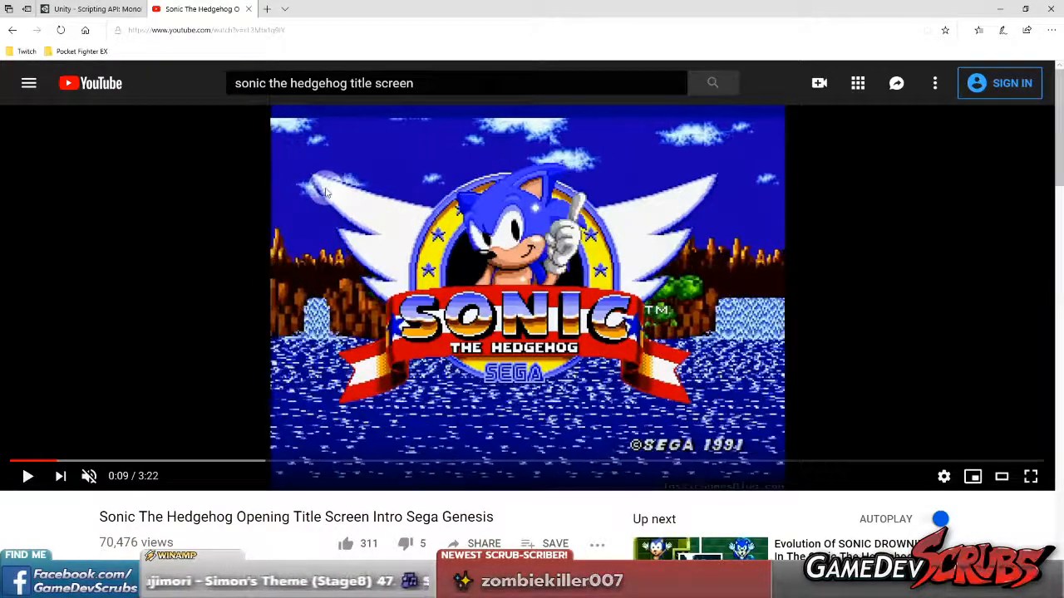
pyautogui.press(',')
pyautogui.press(',')
pyautogui.press(',')
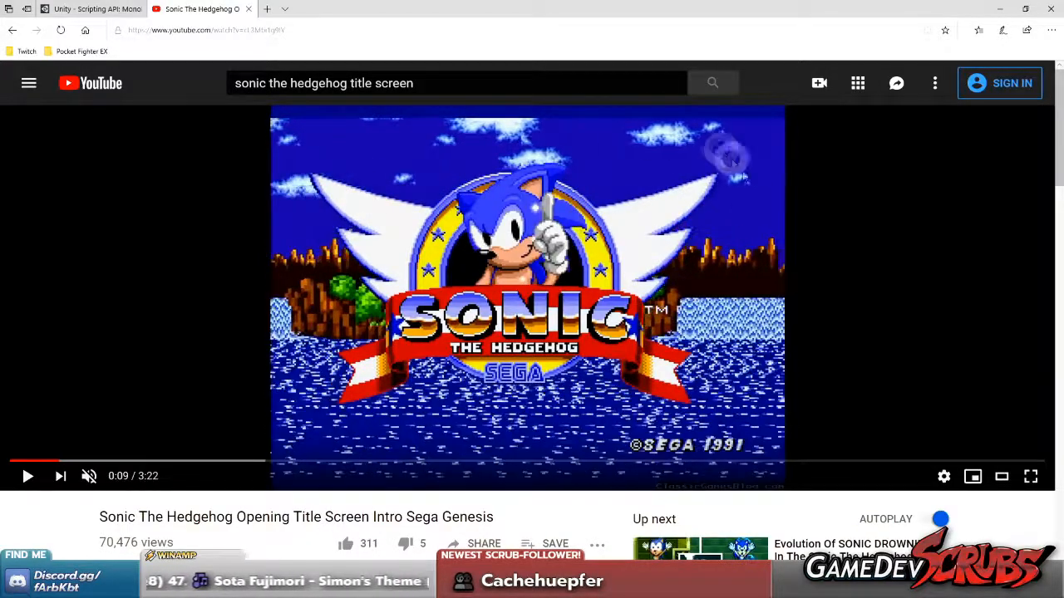
pyautogui.press(',')
pyautogui.press(',')
pyautogui.press(',')
pyautogui.press(',')
pyautogui.press(',')
pyautogui.press(',')
pyautogui.press(',')
pyautogui.press(',')
pyautogui.press(',')
pyautogui.press(',')
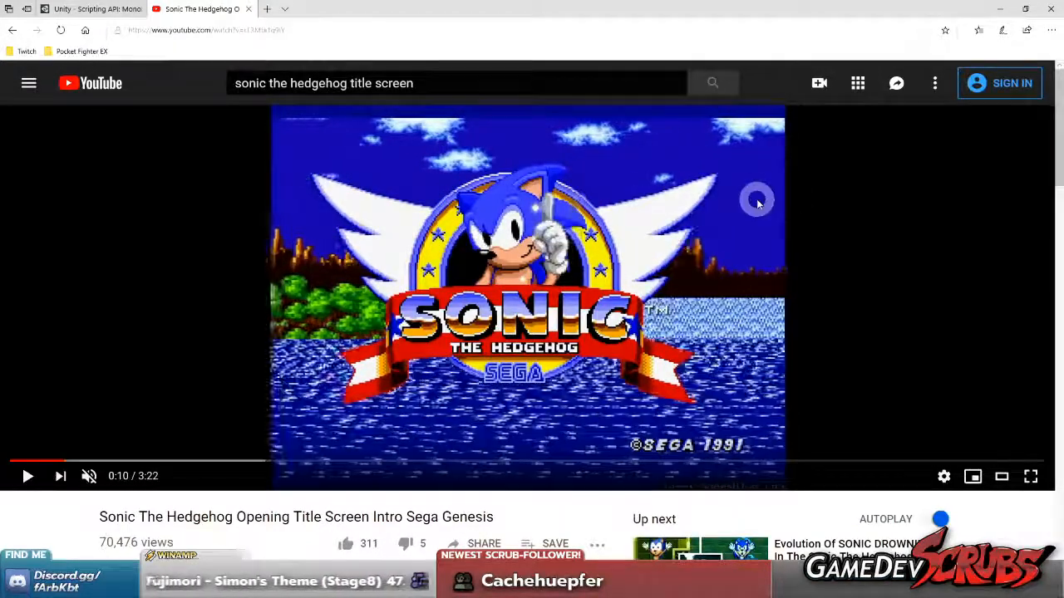
# Go frame by frame between 0:07 and 0:09, comparing the scrolling of the cliffs, waterfall and water surface
pyautogui.press(',')
pyautogui.press(',')
pyautogui.press(',')
pyautogui.press(',')
pyautogui.press(',')
pyautogui.press(',')
pyautogui.press(',')
pyautogui.press(',')
pyautogui.press(',')
pyautogui.press(',')
pyautogui.press(',')
pyautogui.press(',')
pyautogui.press(',')
pyautogui.press(',')
pyautogui.press(',')
pyautogui.press(',')
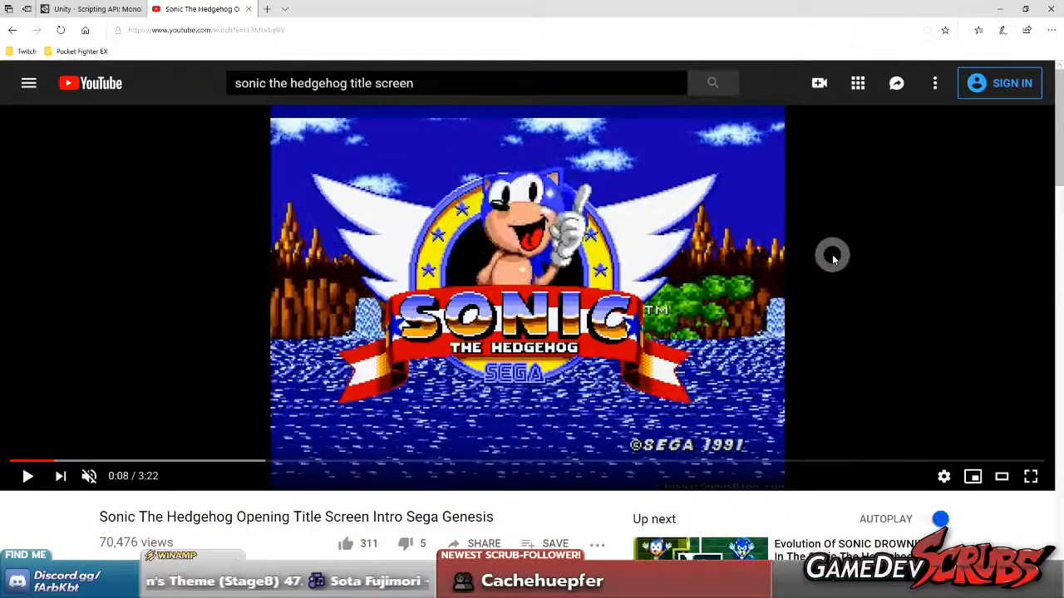
pyautogui.press('.')
pyautogui.press('.')
pyautogui.press('.')
pyautogui.press('.')
pyautogui.press('.')
pyautogui.press('.')
pyautogui.press('.')
pyautogui.press('.')
pyautogui.press('.')
pyautogui.press('.')
pyautogui.press('.')
pyautogui.press('.')
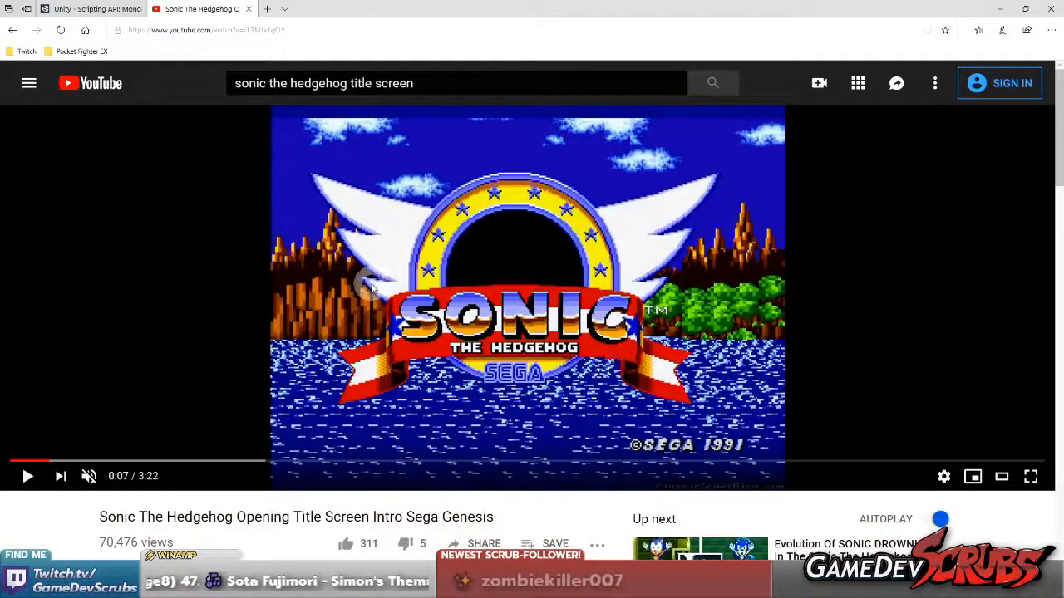
pyautogui.press('.')
pyautogui.press('.')
pyautogui.press('.')
pyautogui.press('.')
pyautogui.press('.')
pyautogui.press('.')
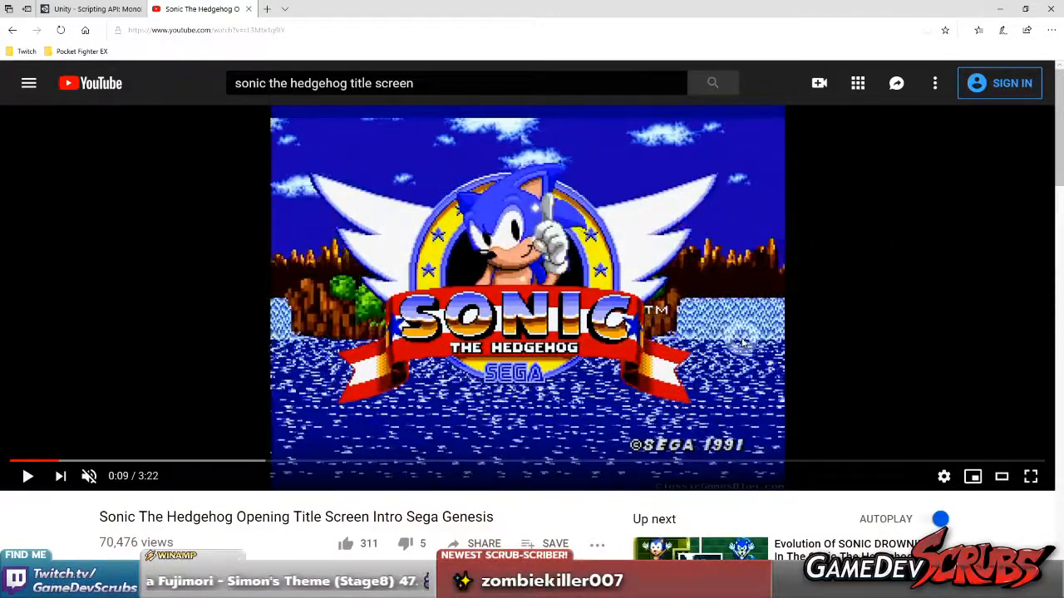
pyautogui.press(',')
pyautogui.press(',')
pyautogui.press(',')
pyautogui.press(',')
pyautogui.press(',')
pyautogui.press(',')
pyautogui.press(',')
pyautogui.press(',')
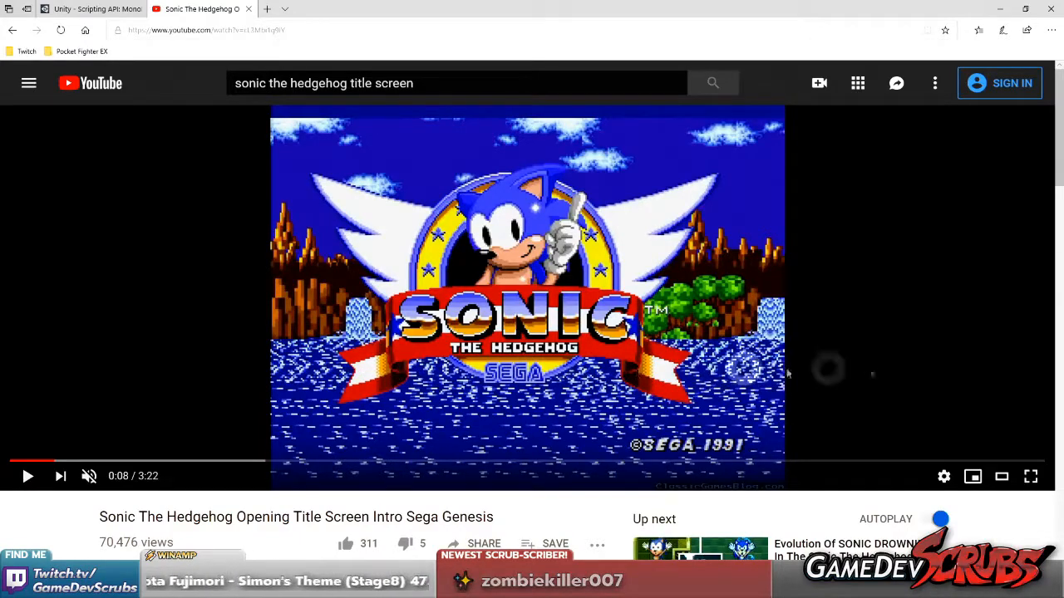
pyautogui.press(',')
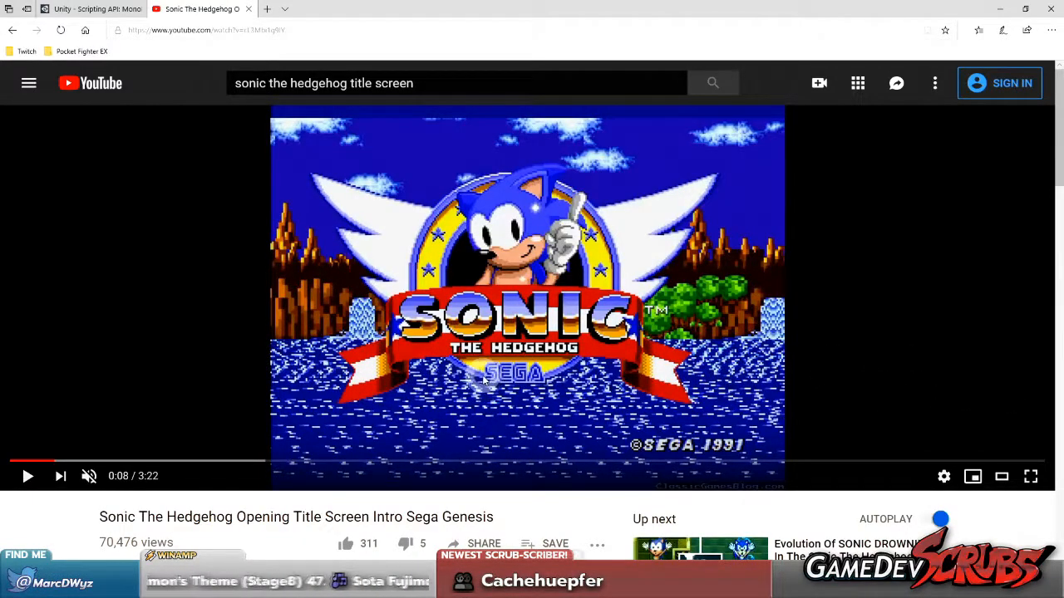
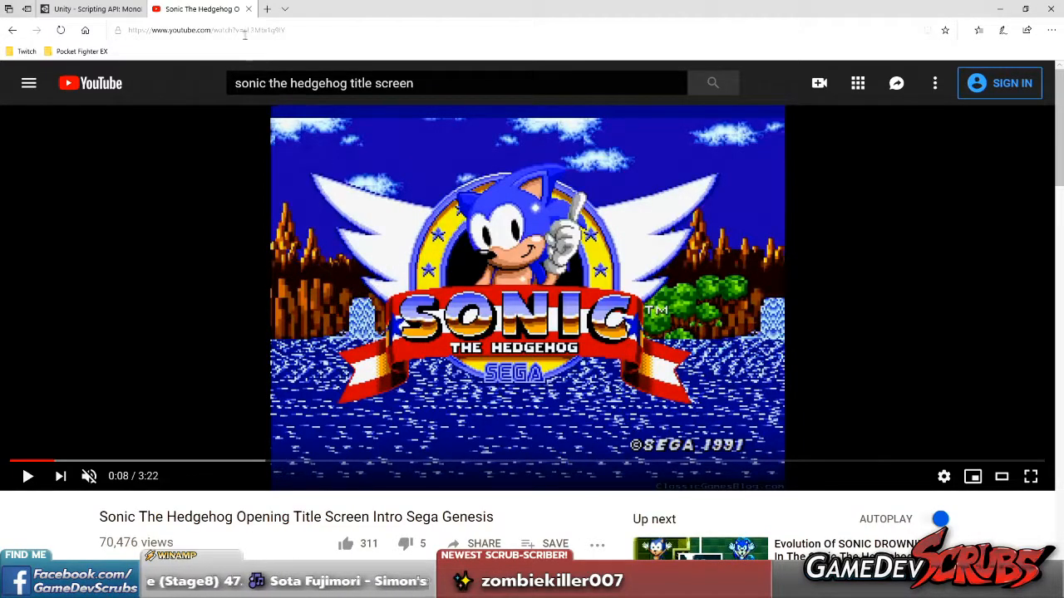
# Close the Sonic title screen video and switch to Paint Shop Pro
pyautogui.middleClick(205, 14)
pyautogui.hotkey('alt', 'Tab')
pyautogui.hotkey('alt', 'Tab')
pyautogui.hotkey('alt', 'Tab')
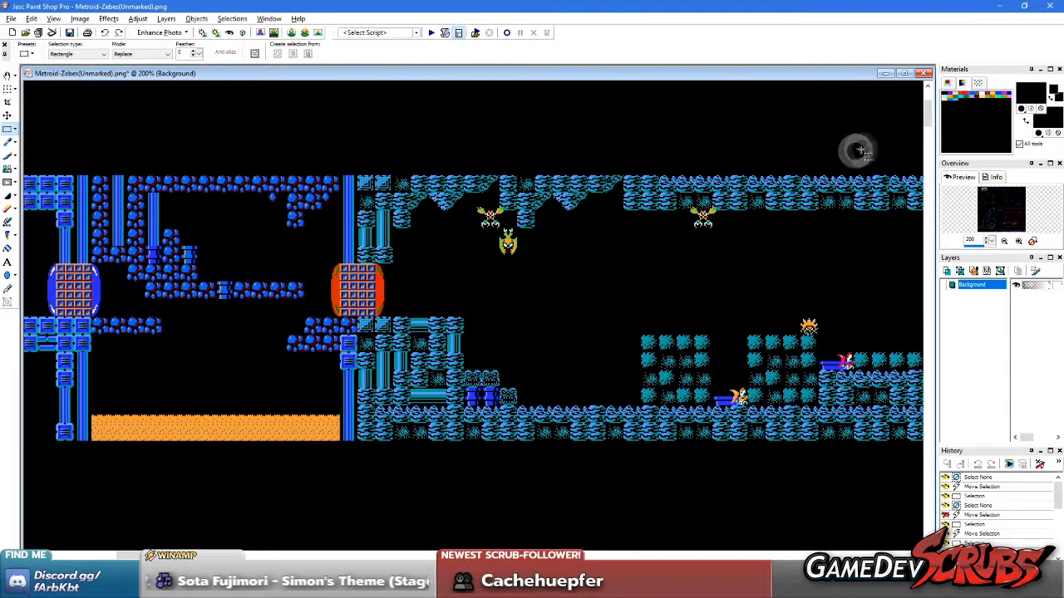
# Close the Metroid-Zebes(Unmarked).png map image
pyautogui.scroll(-1, 592, 268)
pyautogui.scroll(1, 491, 307)
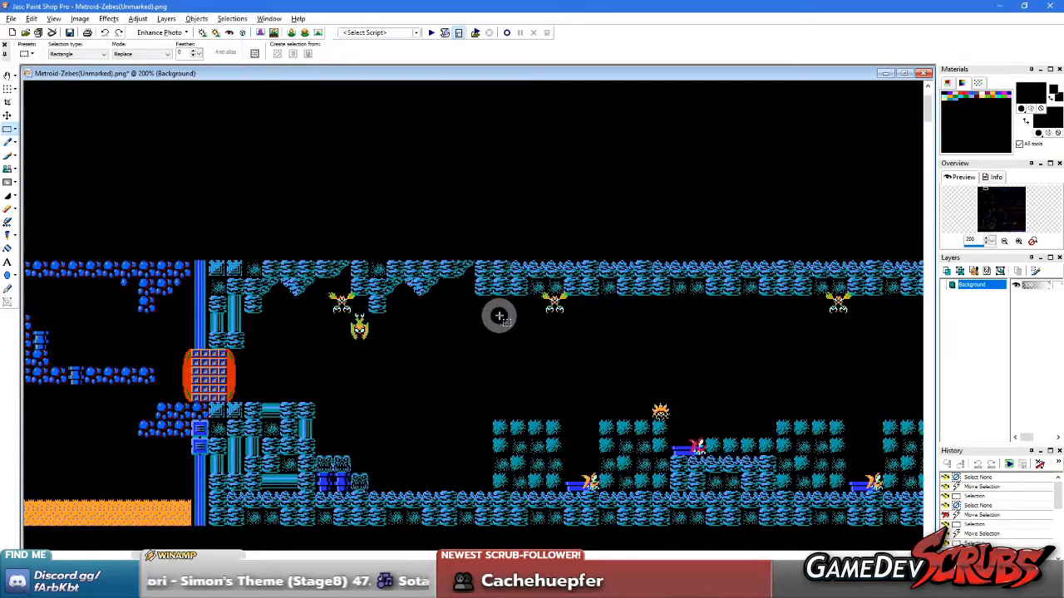
pyautogui.press('a')
pyautogui.scroll(-2, 501, 321)
pyautogui.click(924, 72)
pyautogui.click(547, 315)
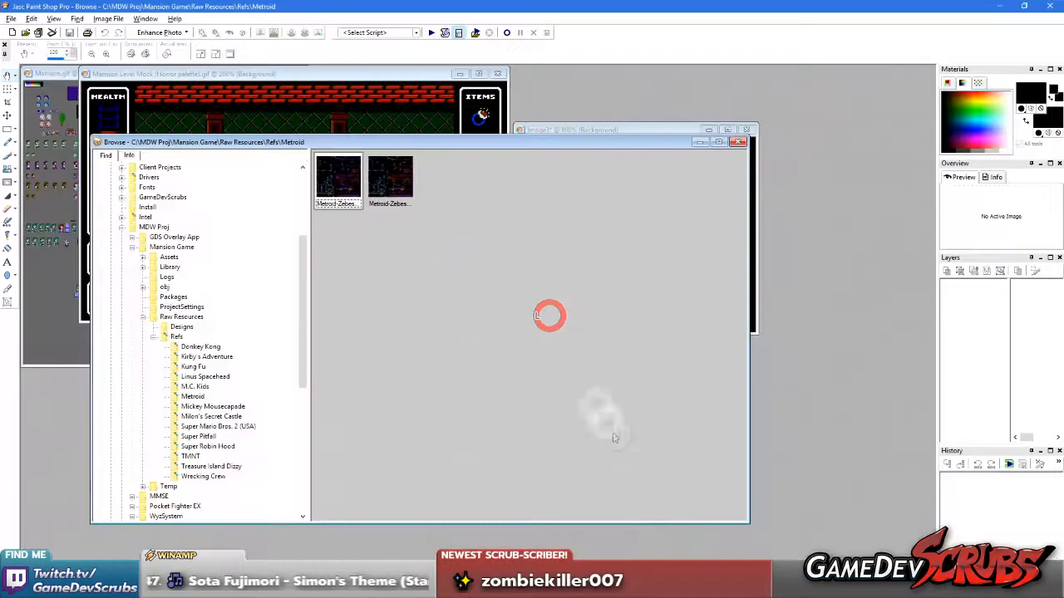
# Switch to Unity and maximize the running Game view
pyautogui.hotkey('alt', 'Tab')
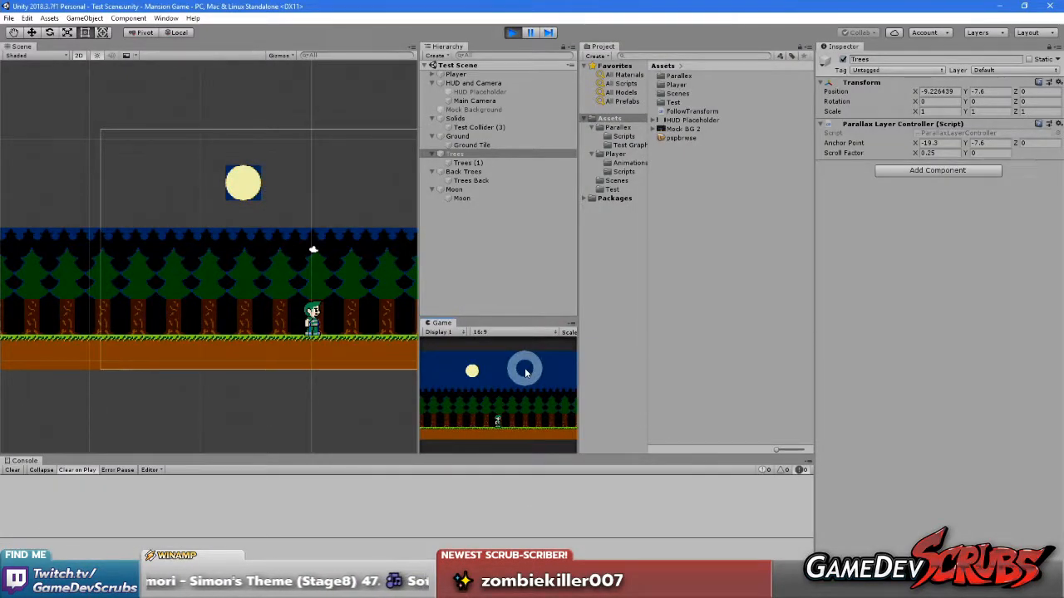
pyautogui.rightClick(443, 327)
pyautogui.click(475, 358)
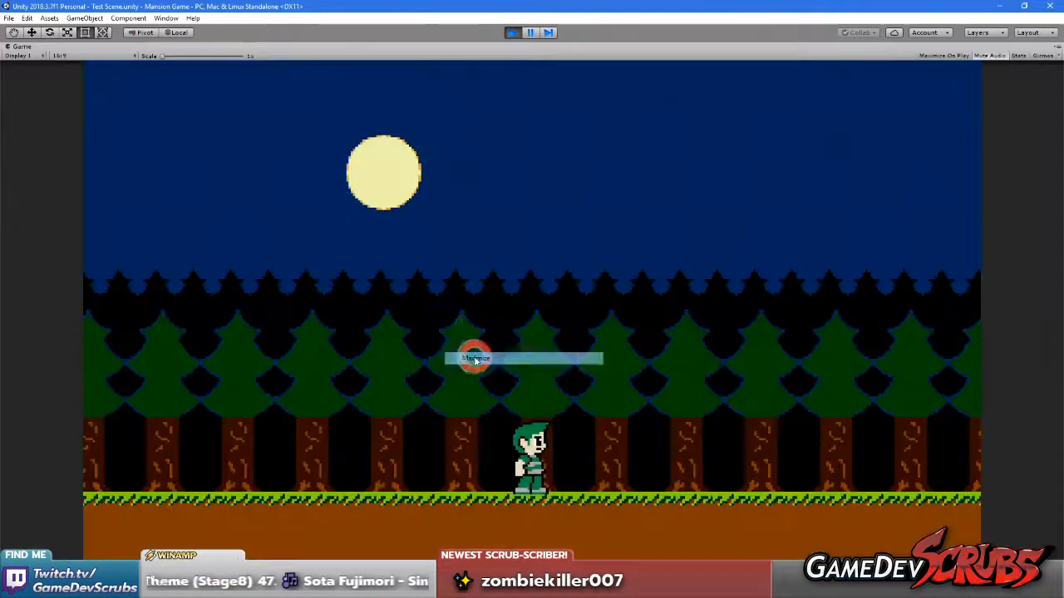
# Walk the character back and forth with jumps to check the parallax layers, and stop the game
pyautogui.press('Right')
pyautogui.press('space')
pyautogui.press('Left')
pyautogui.press('space')
pyautogui.press('Right')
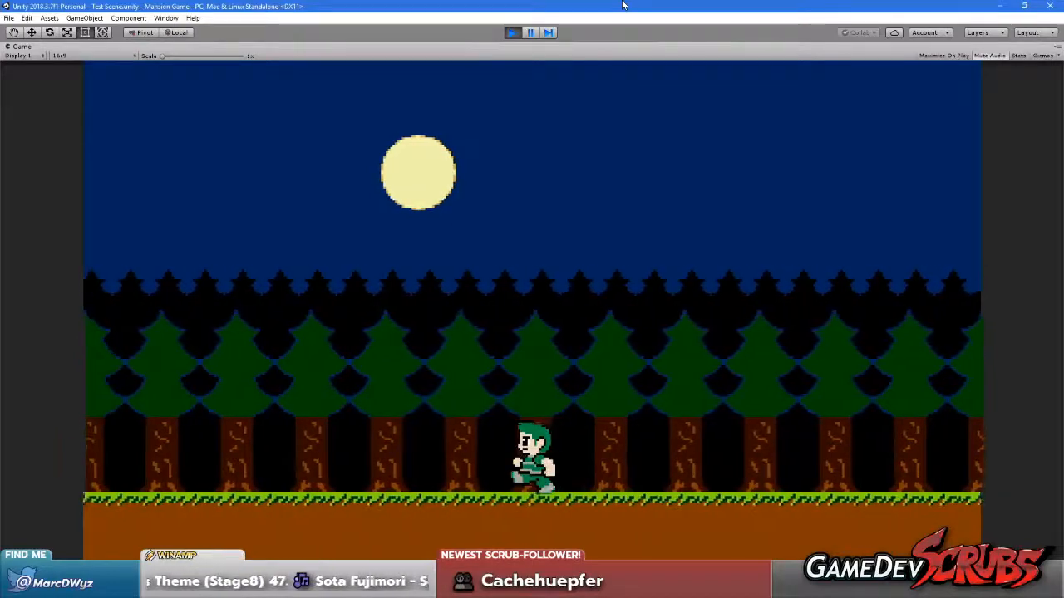
pyautogui.press('Right')
pyautogui.click(514, 34)
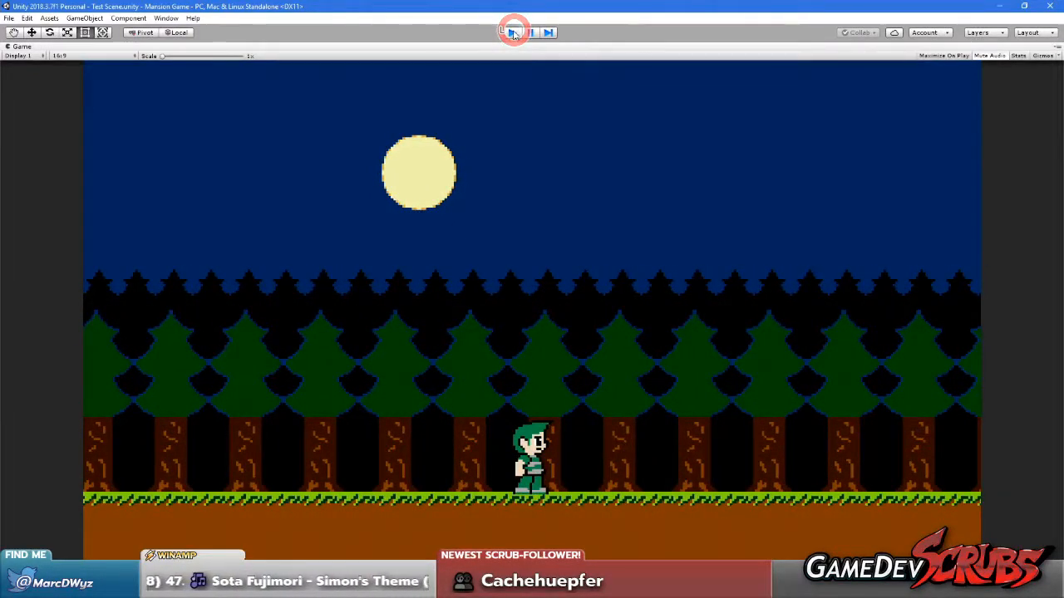
# Save the Unity project
pyautogui.moveTo(235, 297); pyautogui.dragTo(359, 298, button='middle')
pyautogui.moveTo(204, 275); pyautogui.dragTo(323, 275, button='middle')
pyautogui.moveTo(233, 268); pyautogui.dragTo(315, 266, button='middle')
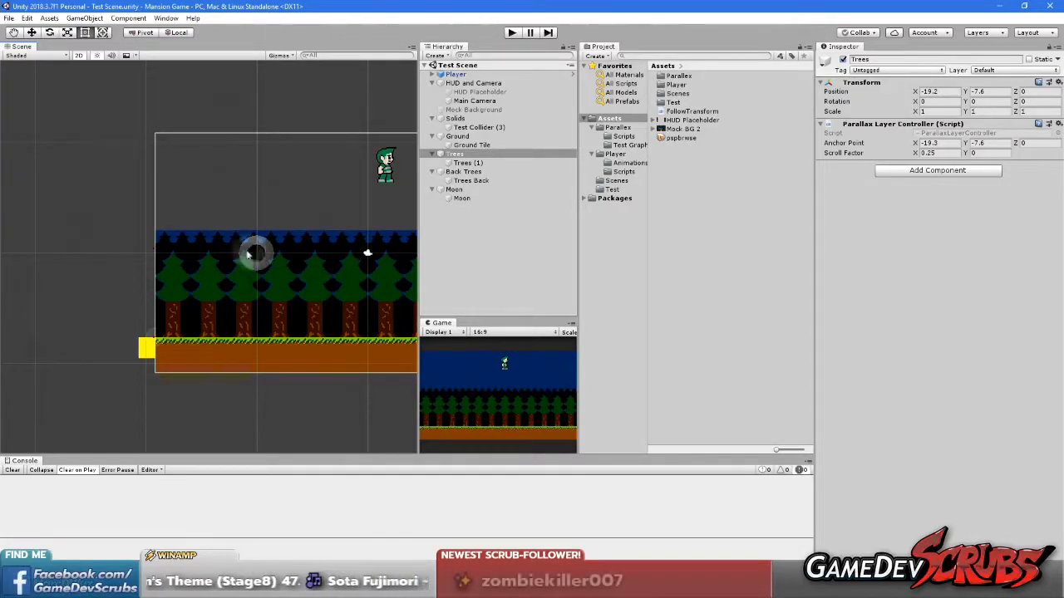
pyautogui.click(8, 18)
pyautogui.click(9, 19)
pyautogui.click(8, 19)
pyautogui.click(56, 110)
# Set the Main Camera as the editor focus camera, shift its X position to about -7.78 as a test, and reset X to 0
pyautogui.moveTo(373, 242); pyautogui.dragTo(291, 250, button='middle')
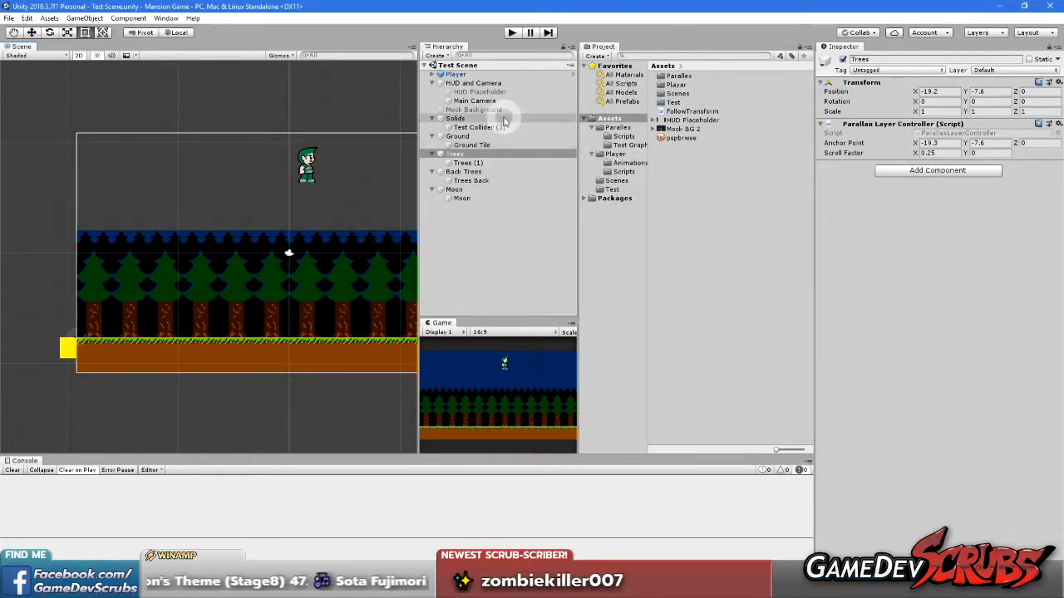
pyautogui.click(473, 83)
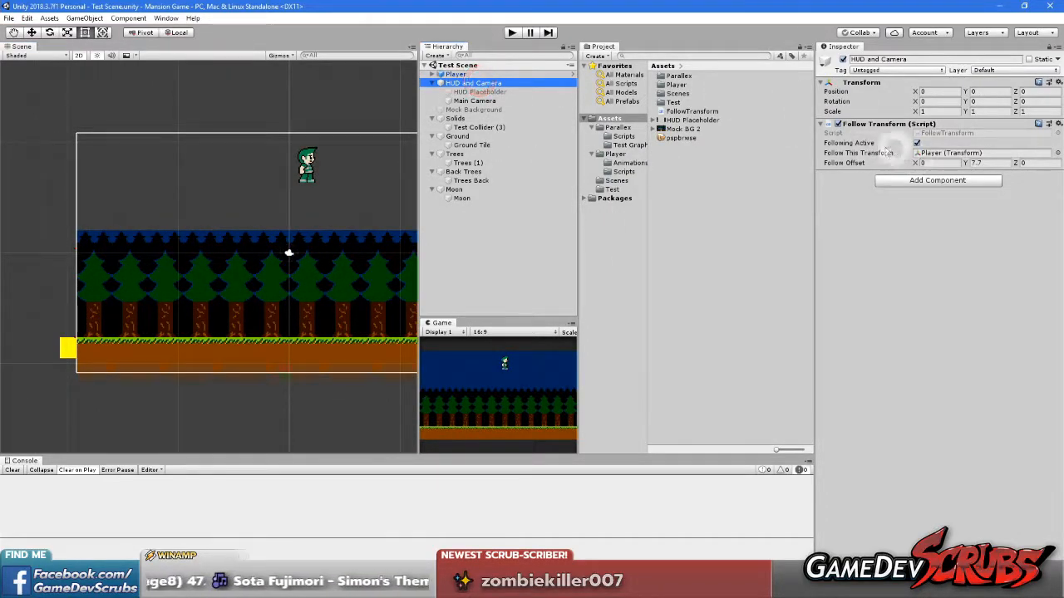
pyautogui.click(477, 101)
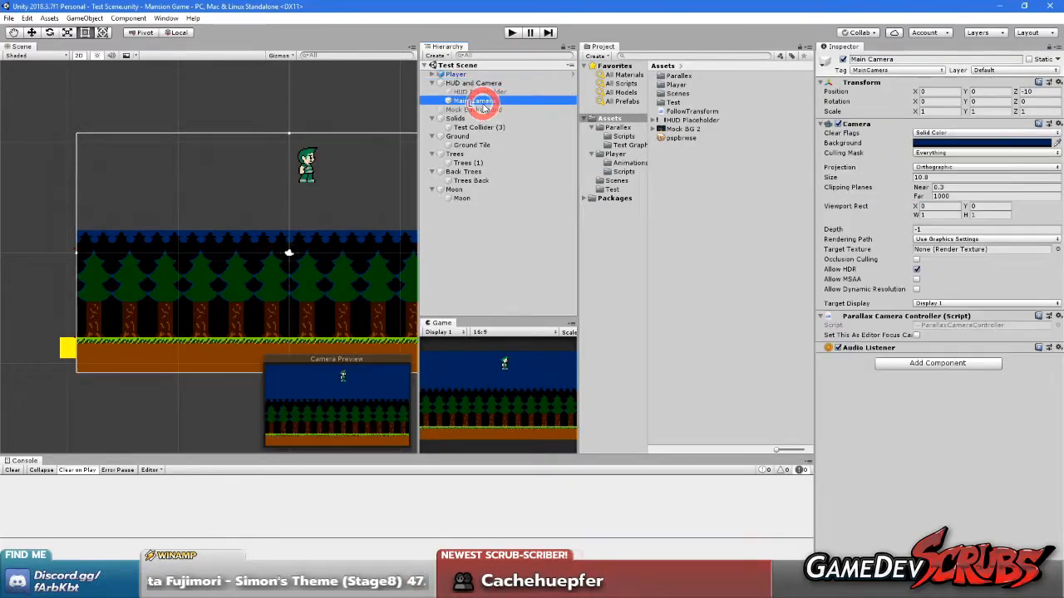
pyautogui.click(915, 335)
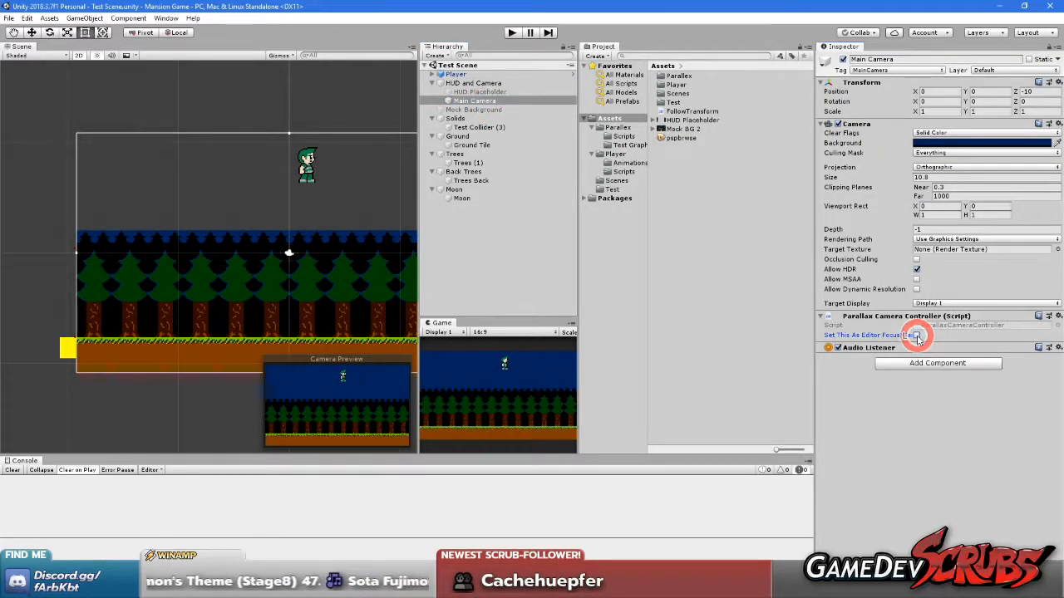
pyautogui.moveTo(919, 92); pyautogui.dragTo(760, 147)
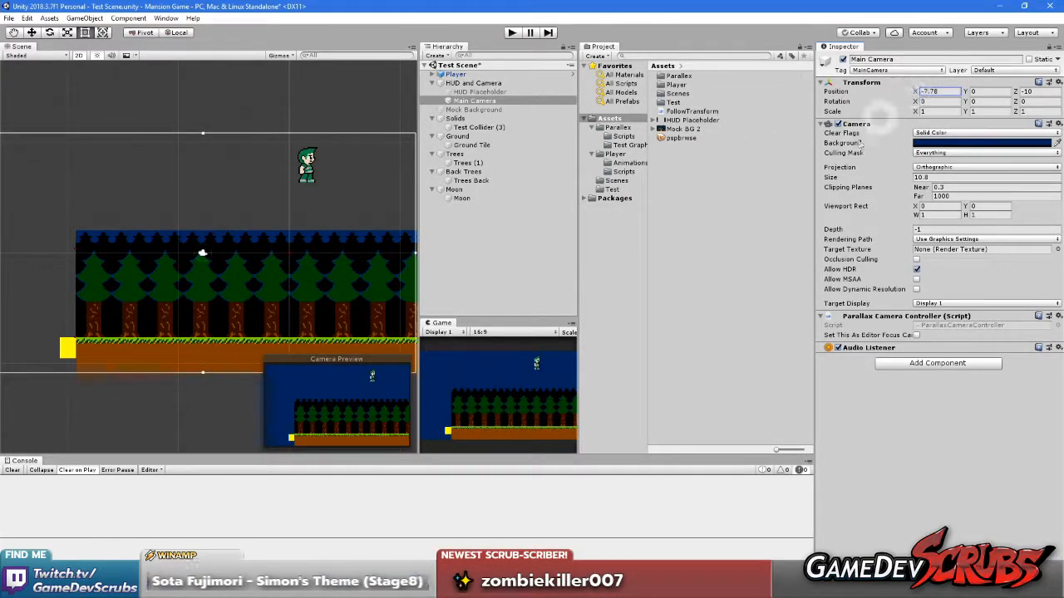
pyautogui.write('0')
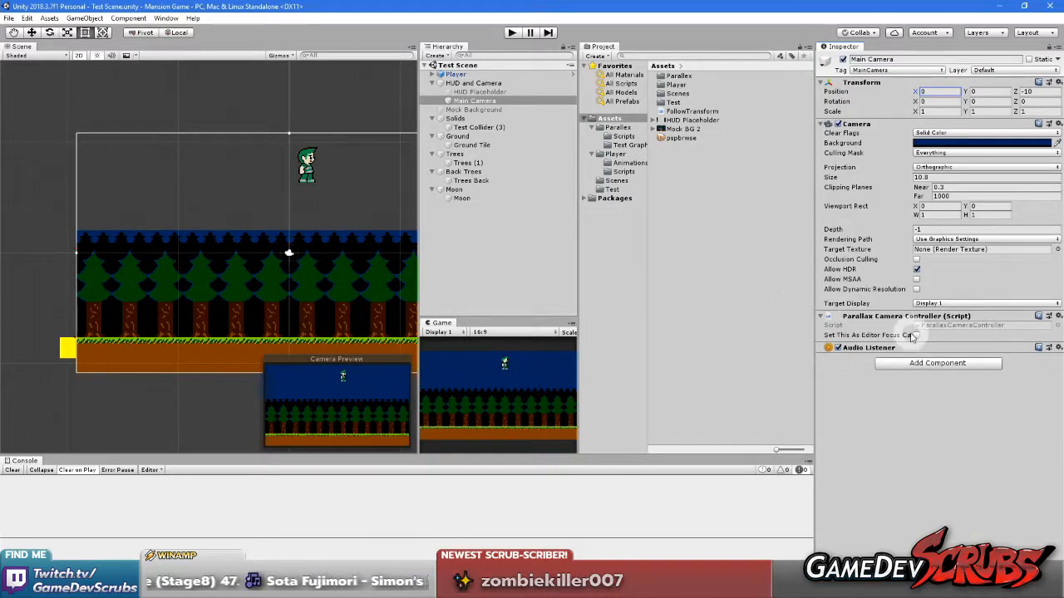
# Open the Main Camera's Parallax Camera Controller script and examine its OnPreRender method
pyautogui.rightClick(868, 317)
pyautogui.click(900, 451)
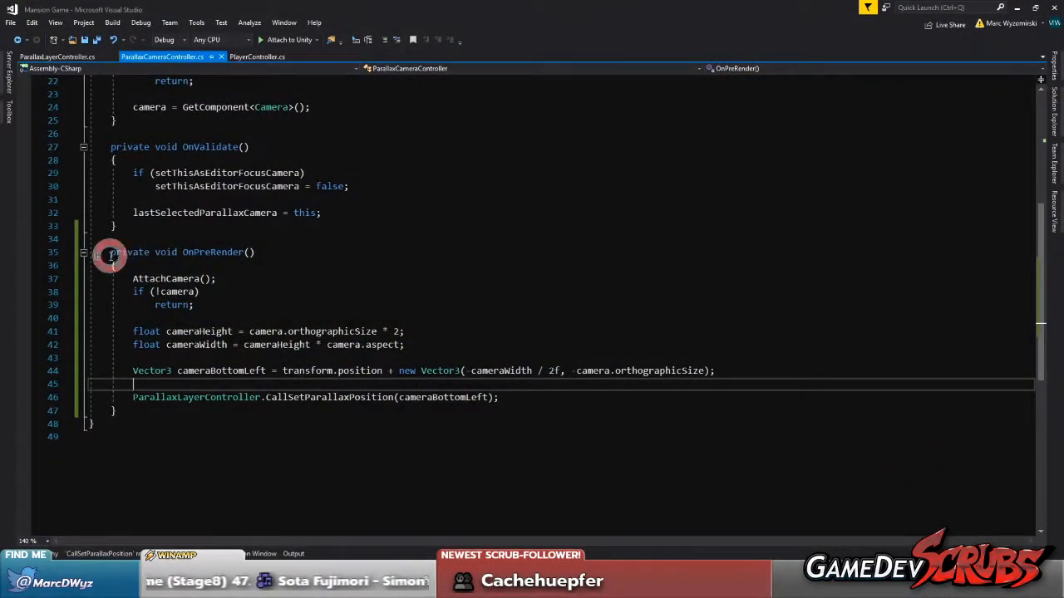
pyautogui.moveTo(110, 255); pyautogui.dragTo(158, 411)
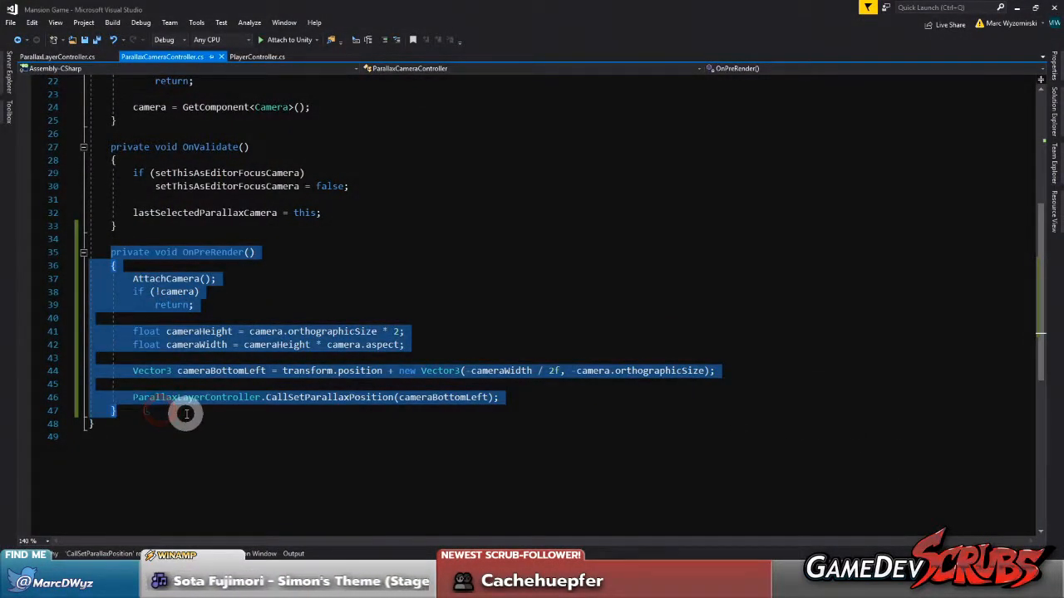
pyautogui.click(178, 412)
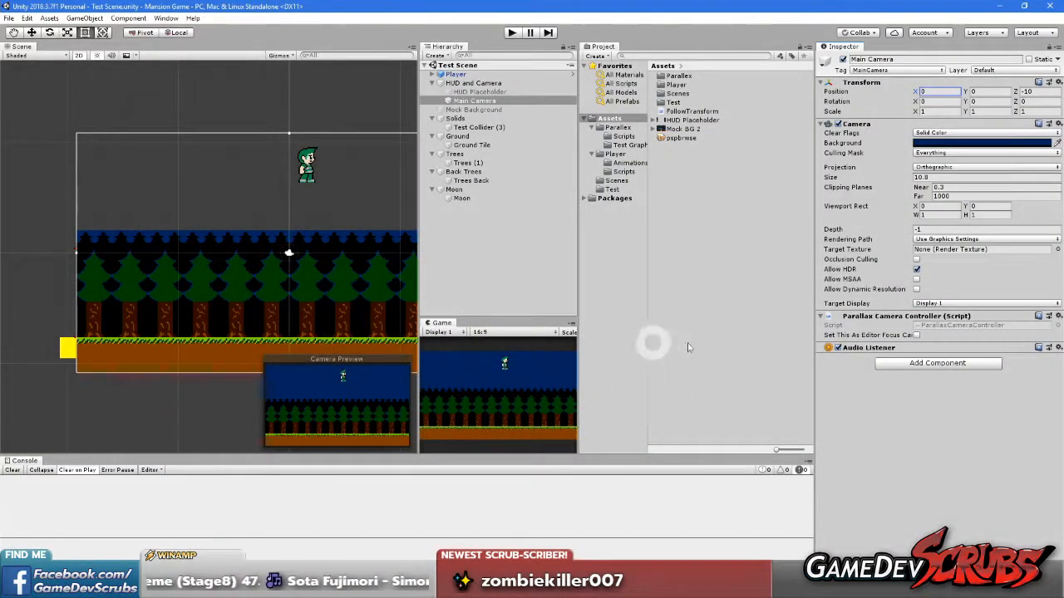
# Examine the static allLayerControllers list in ParallaxLayerController.cs and return to Unity
pyautogui.hotkey('alt', 'Tab')
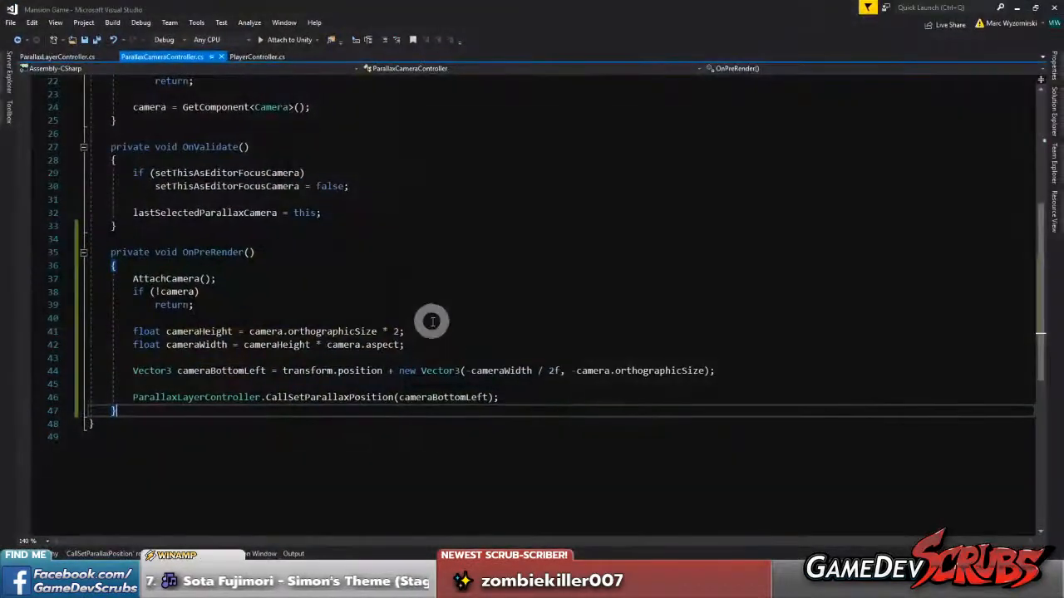
pyautogui.click(60, 57)
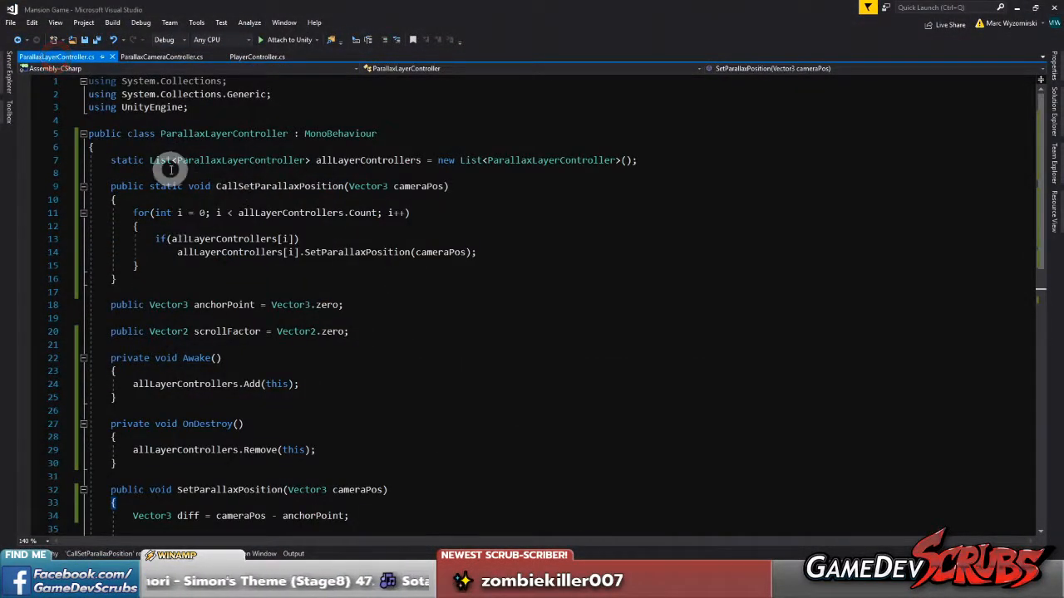
pyautogui.click(359, 159)
pyautogui.click(346, 168)
pyautogui.hotkey('alt', 'Tab')
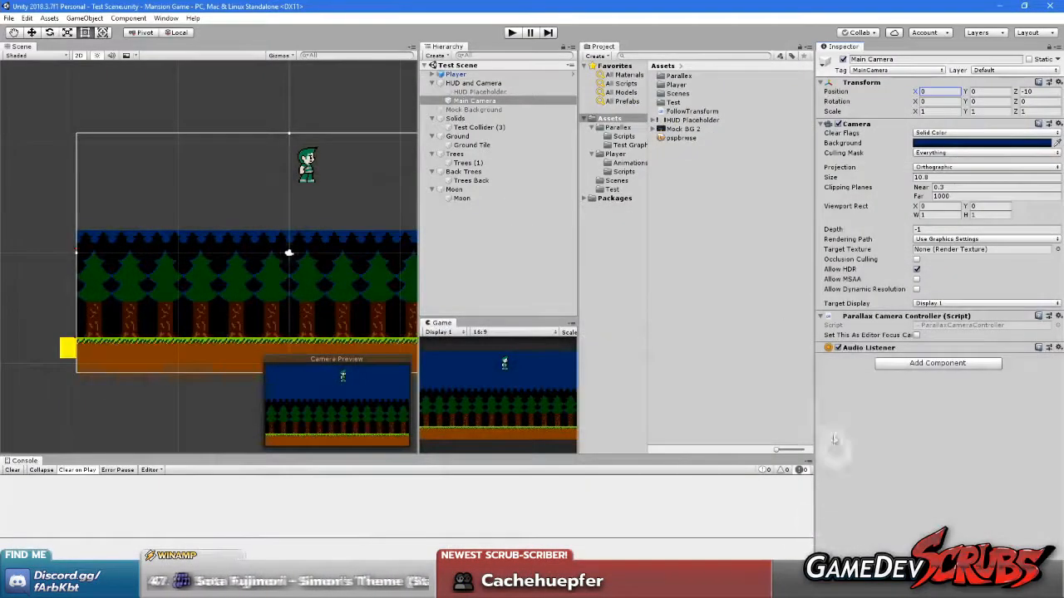
# Inspect the Main Camera and the parent Moon object in Debug mode, and restore the Inspector's Normal mode
pyautogui.rightClick(845, 48)
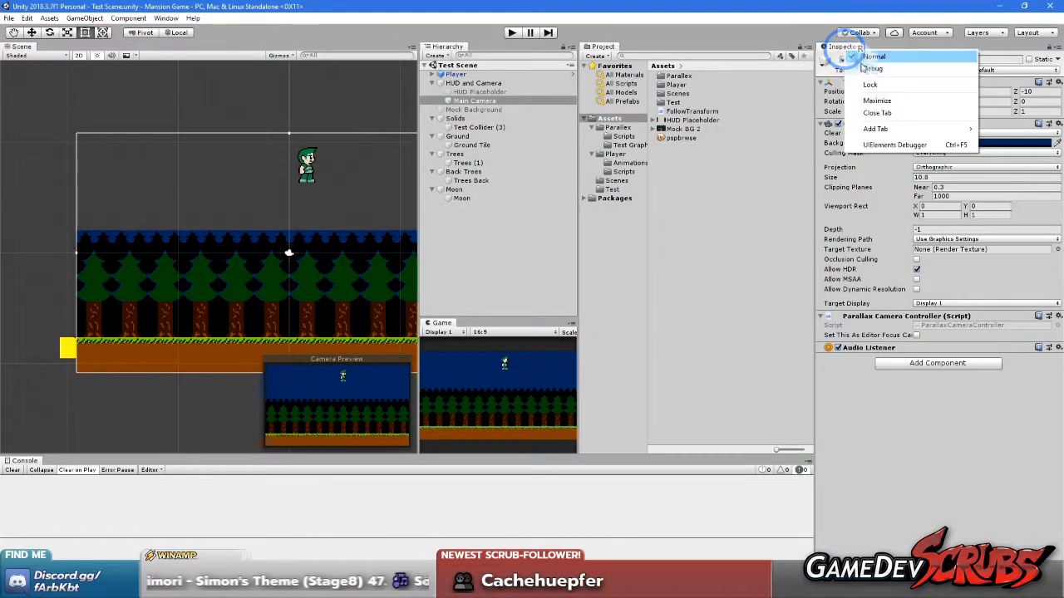
pyautogui.click(861, 60)
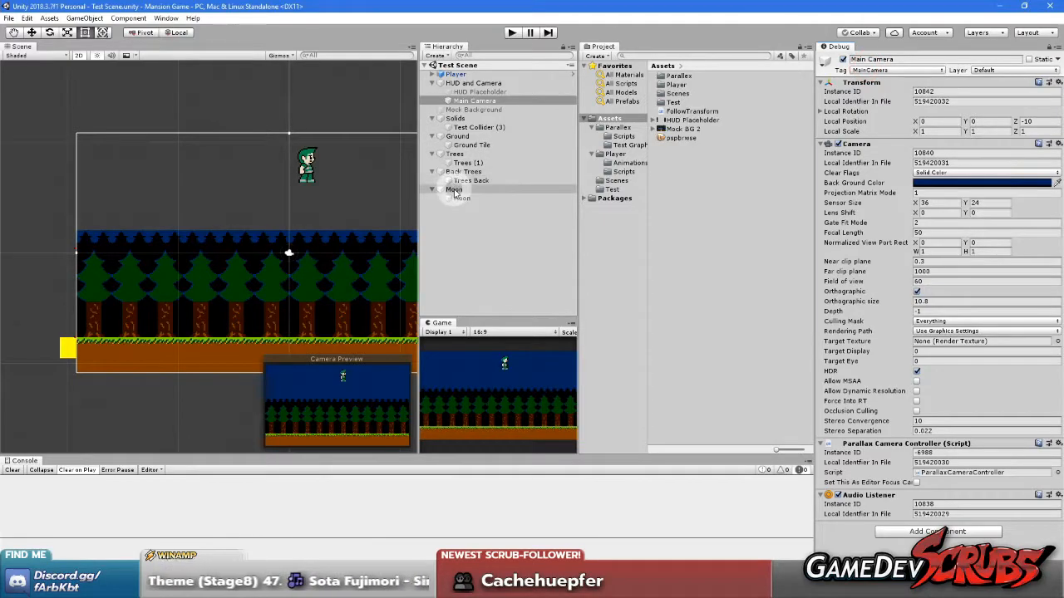
pyautogui.click(453, 191)
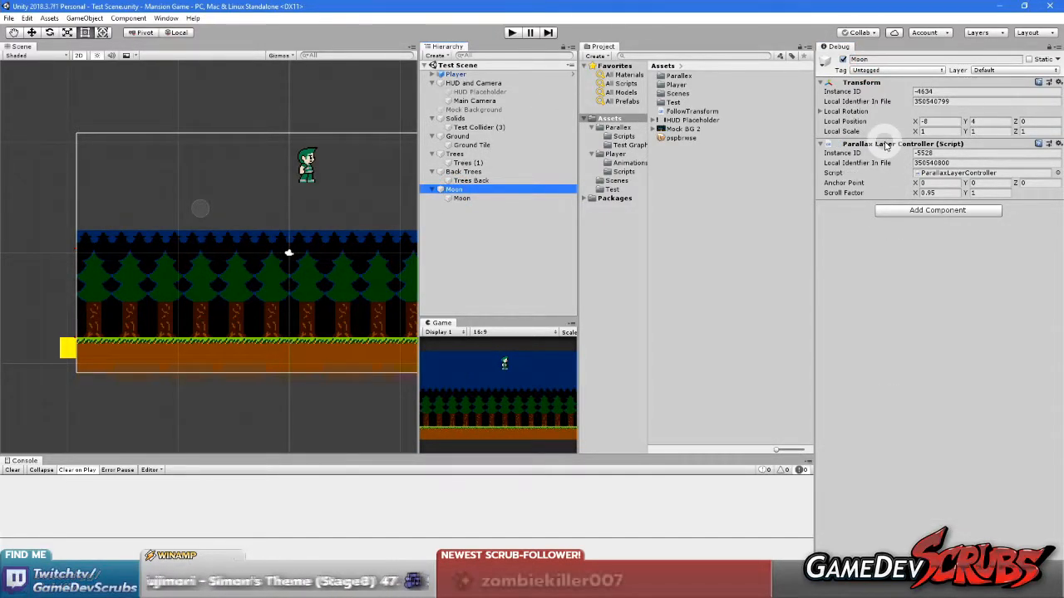
pyautogui.rightClick(851, 48)
pyautogui.click(856, 54)
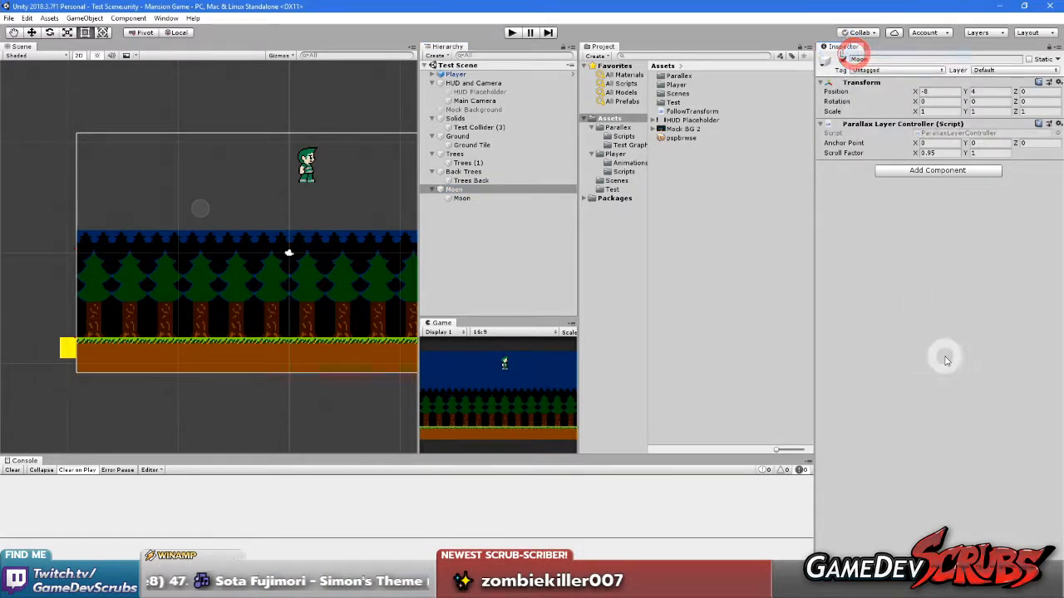
# Add an empty private Update() method after OnDestroy() in ParallaxLayerController.cs in Visual Studio
pyautogui.click(773, 583)
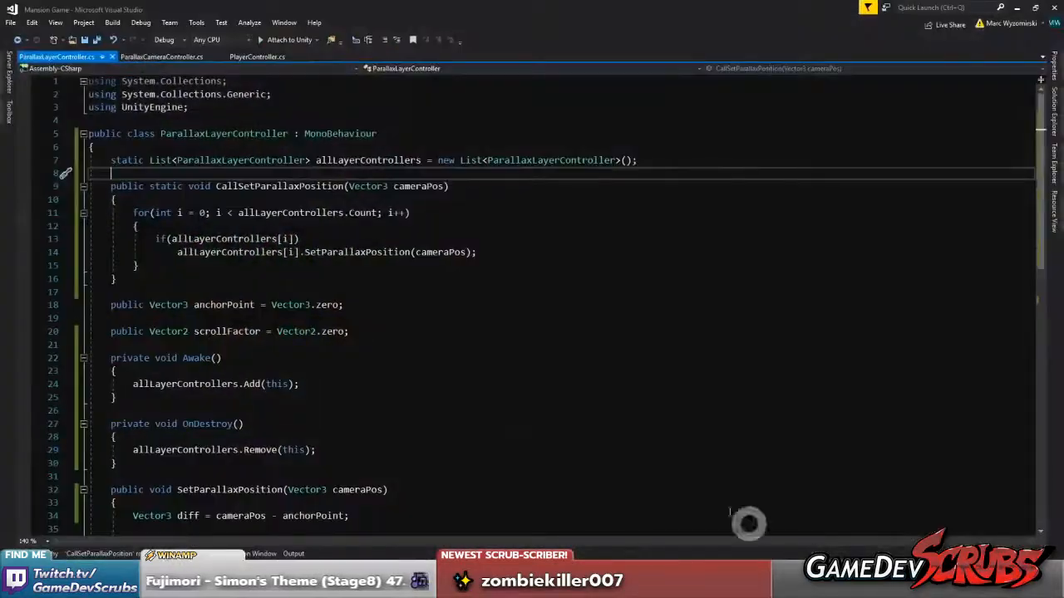
pyautogui.click(161, 56)
pyautogui.click(57, 57)
pyautogui.scroll(-5, 258, 274)
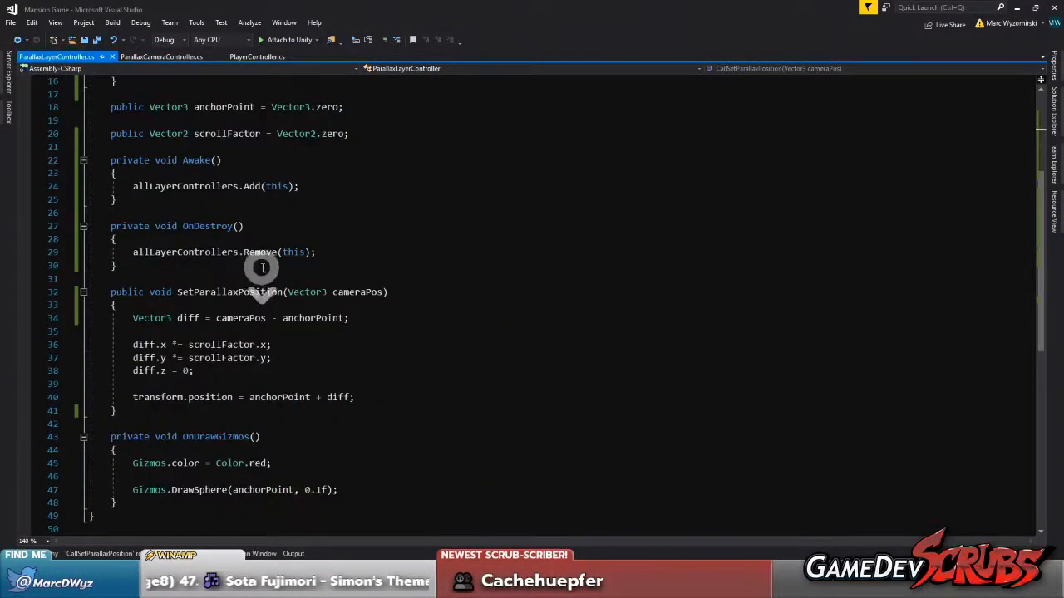
pyautogui.scroll(1, 275, 275)
pyautogui.click(349, 308)
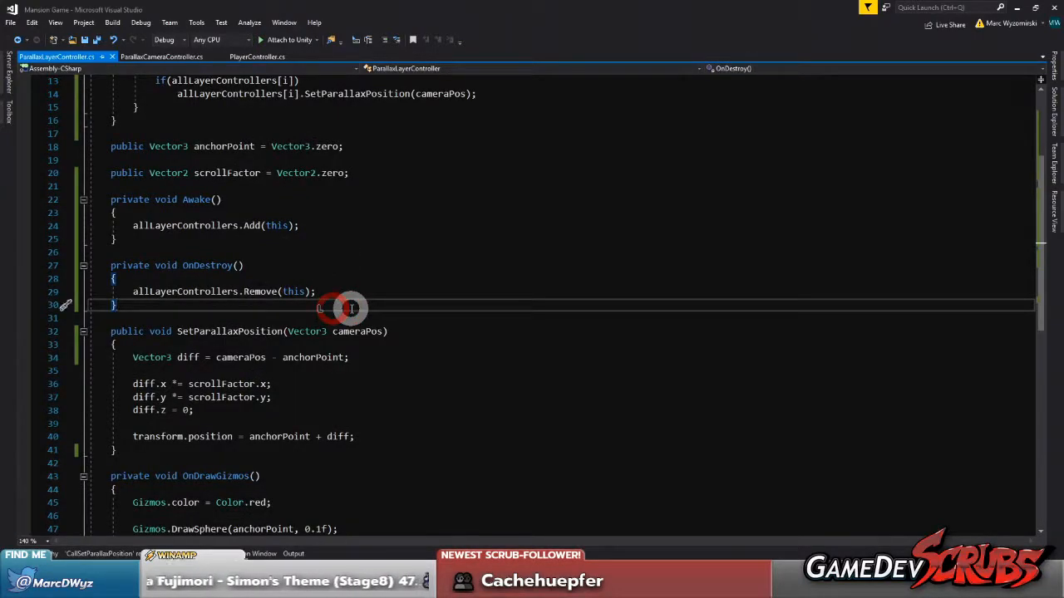
pyautogui.press('Return')
pyautogui.press('Return')
pyautogui.write('Up')
pyautogui.press('Return')
pyautogui.press('Up')
pyautogui.press('Up')
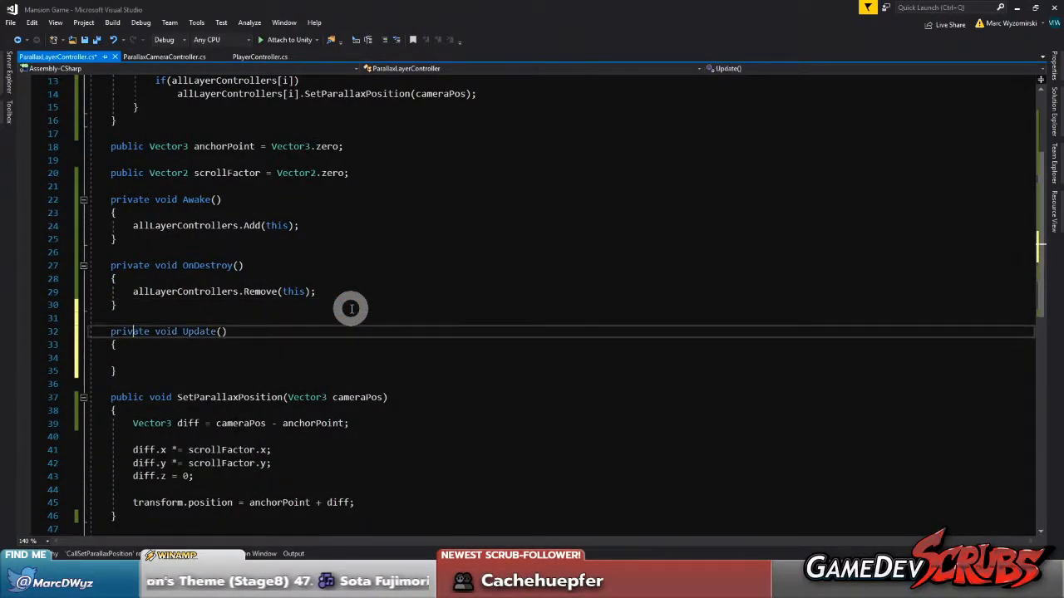
# Add the [ExecuteInEditMode] attribute on its own line above the Update() method
pyautogui.hotkey('ctrl', 'Return')
pyautogui.write('[Execu')
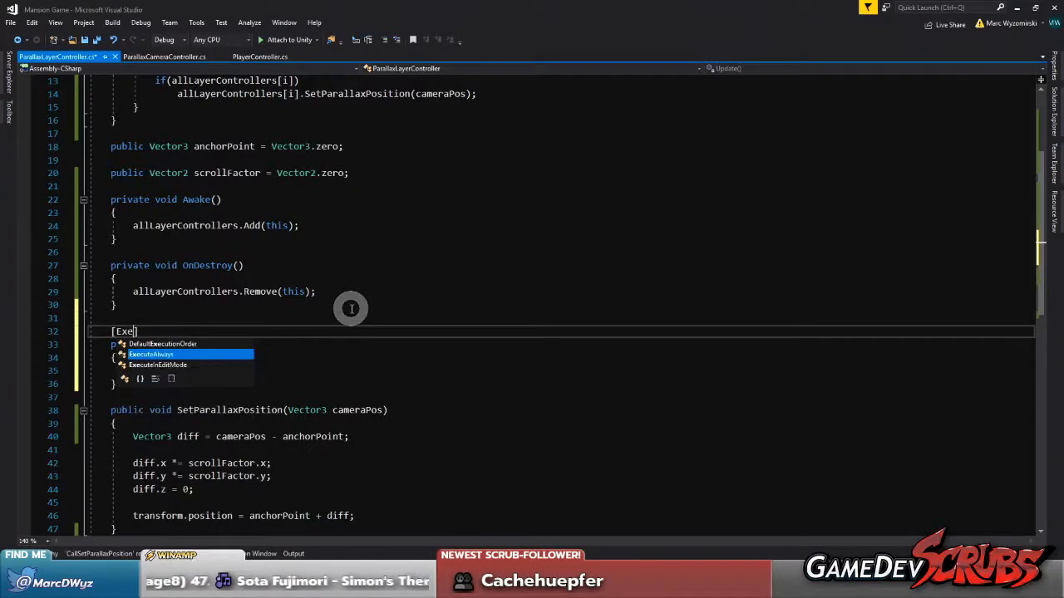
pyautogui.press('Down')
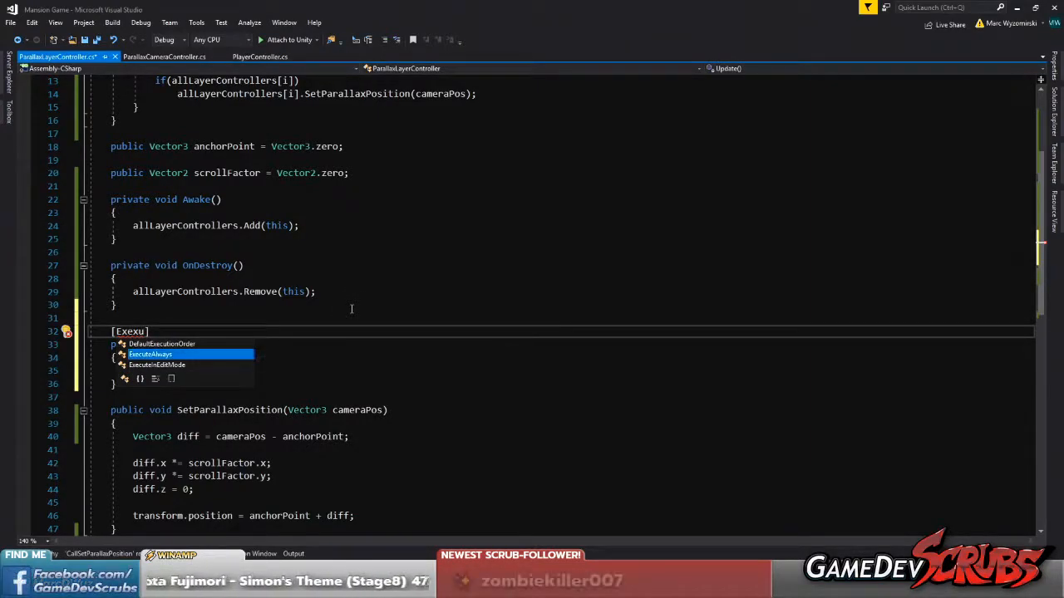
pyautogui.press('Tab')
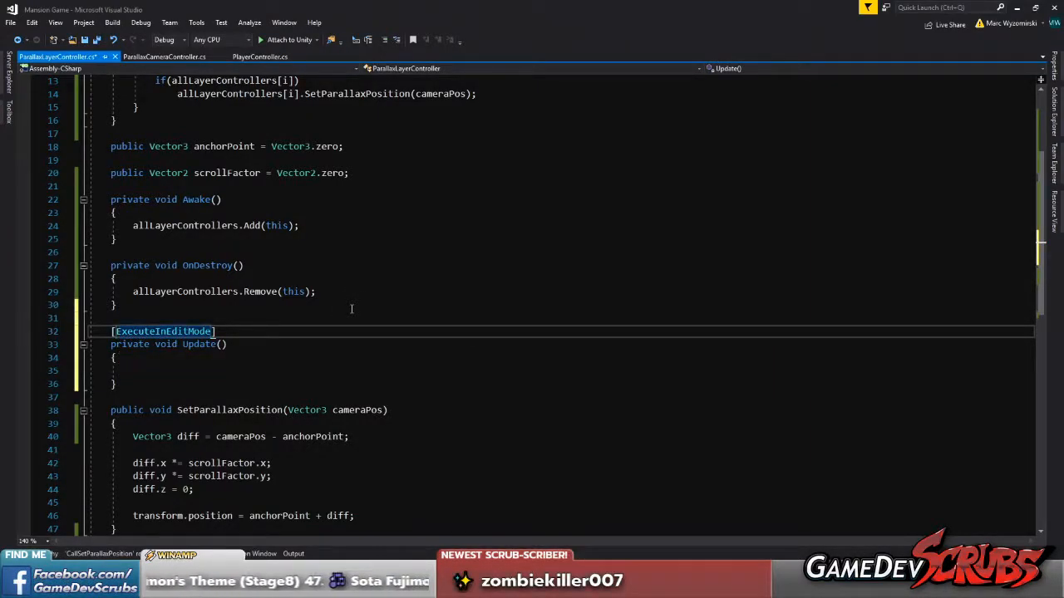
# Move the [ExecuteInEditMode] attribute from Update() to just above the ParallaxLayerController class declaration, and save the script
pyautogui.moveTo(215, 331); pyautogui.dragTo(109, 332)
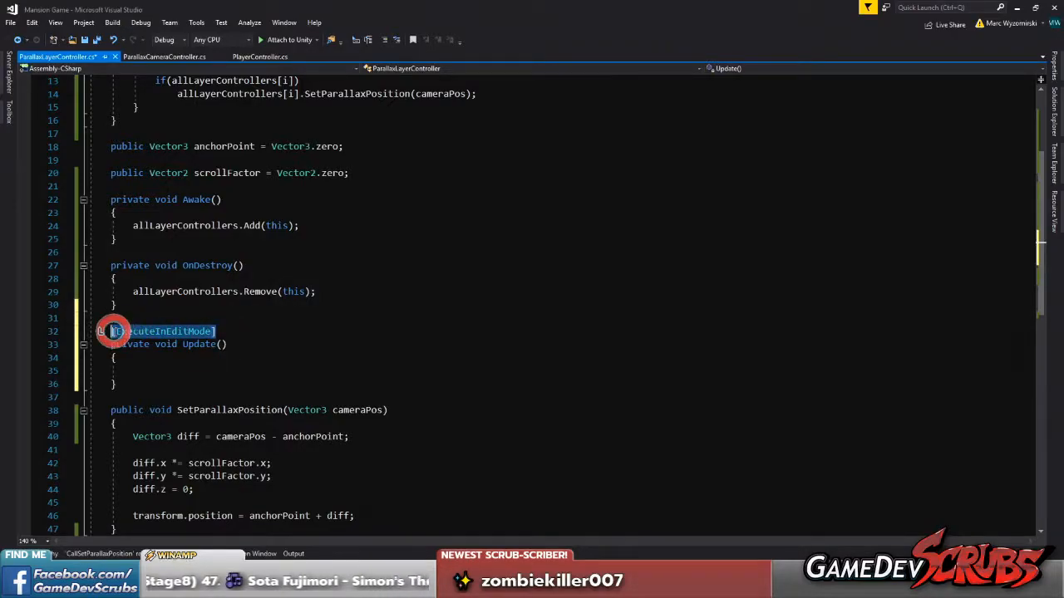
pyautogui.scroll(4, 178, 273)
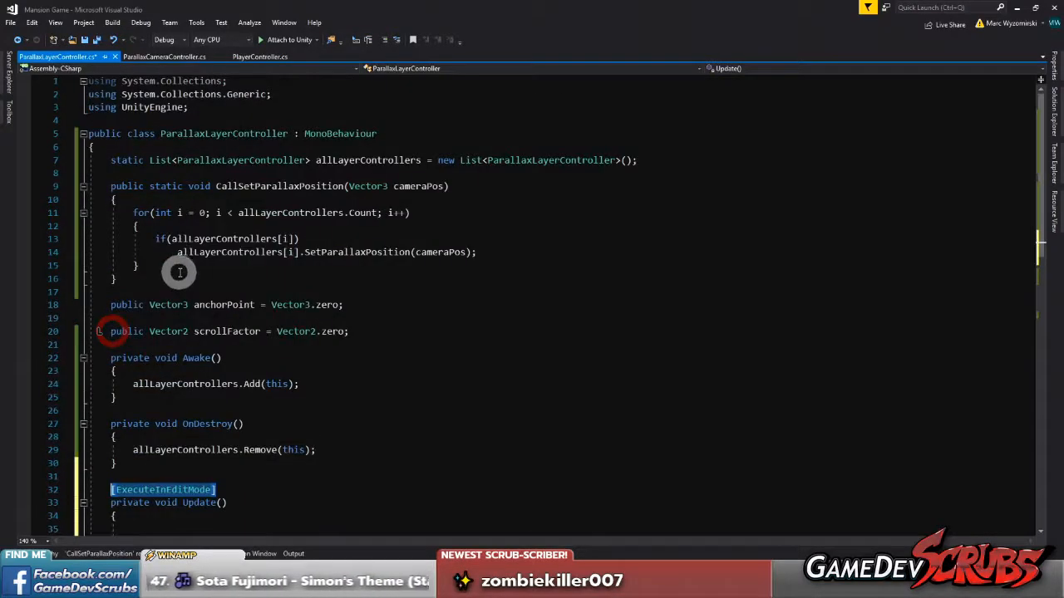
pyautogui.hotkey('ctrl', 'x')
pyautogui.click(210, 122)
pyautogui.hotkey('ctrl', 'v')
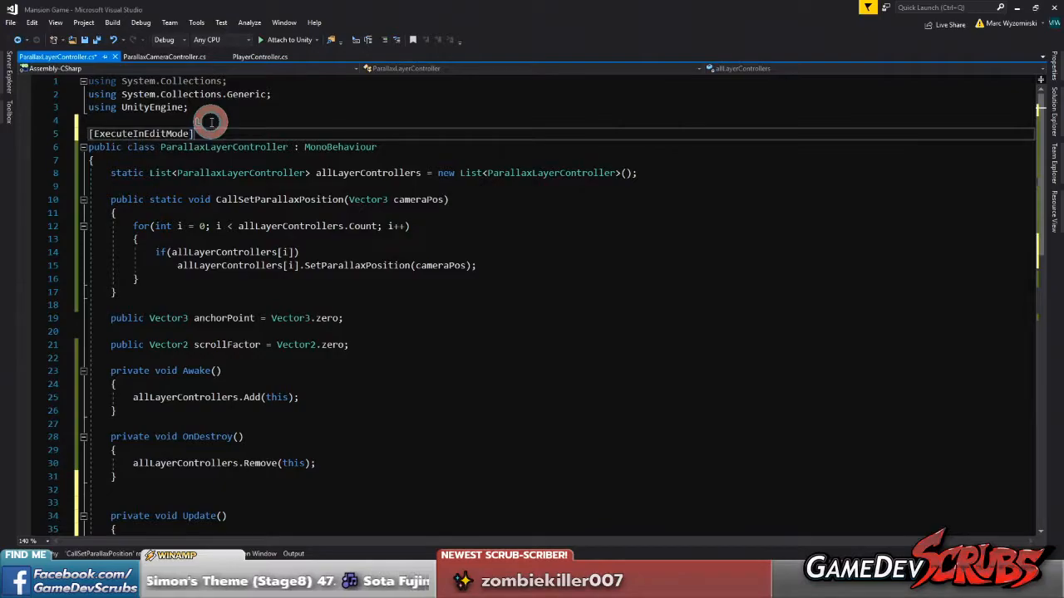
pyautogui.scroll(-6, 238, 186)
pyautogui.click(190, 304)
pyautogui.scroll(1, 370, 281)
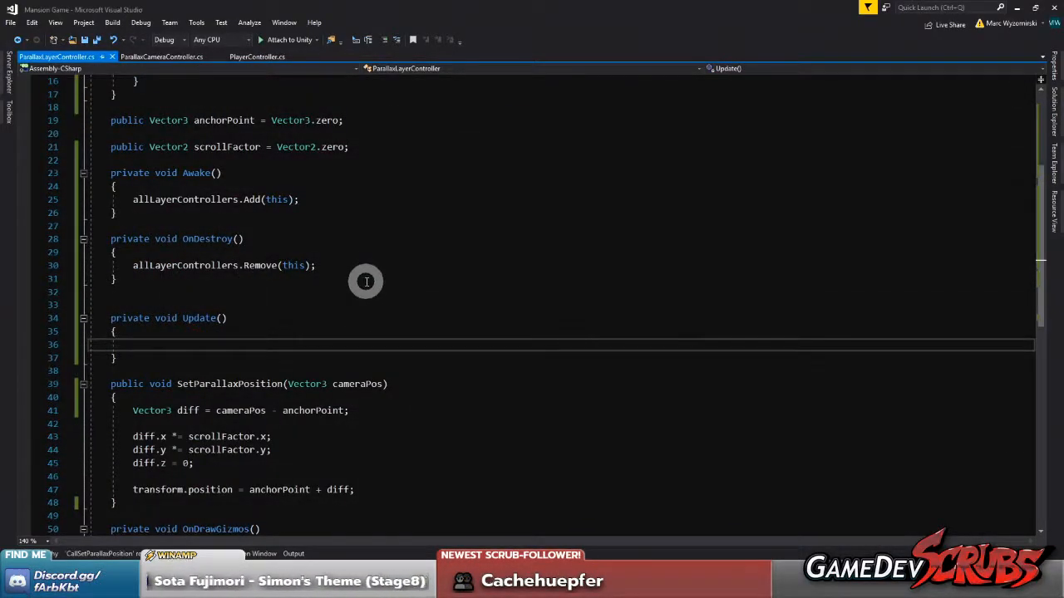
# Copy the allLayerControllers list declaration to the line above Update() and change its modifier from static to public
pyautogui.scroll(5, 220, 228)
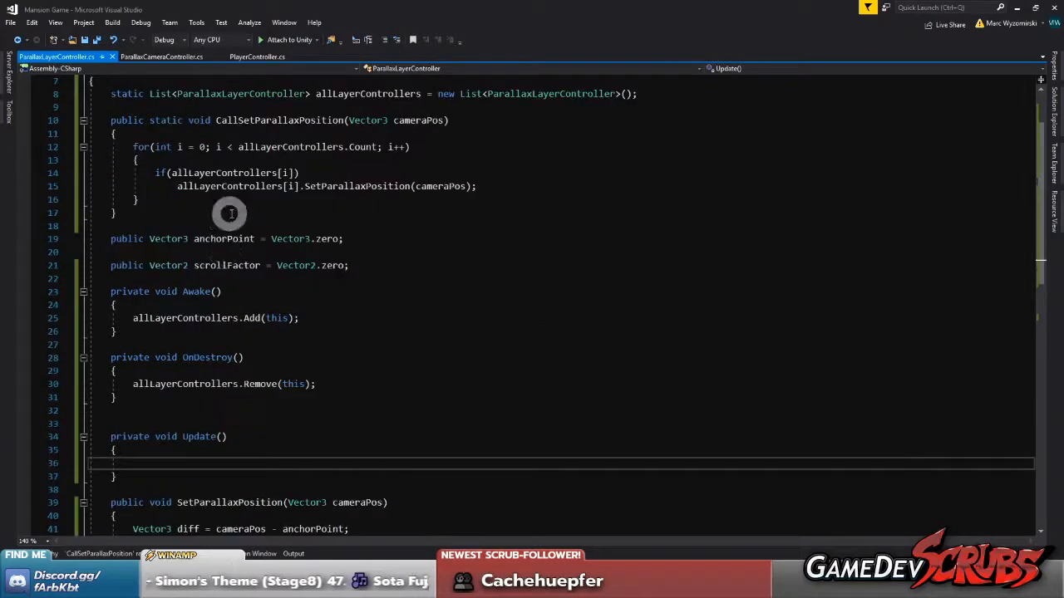
pyautogui.moveTo(111, 172); pyautogui.dragTo(691, 173)
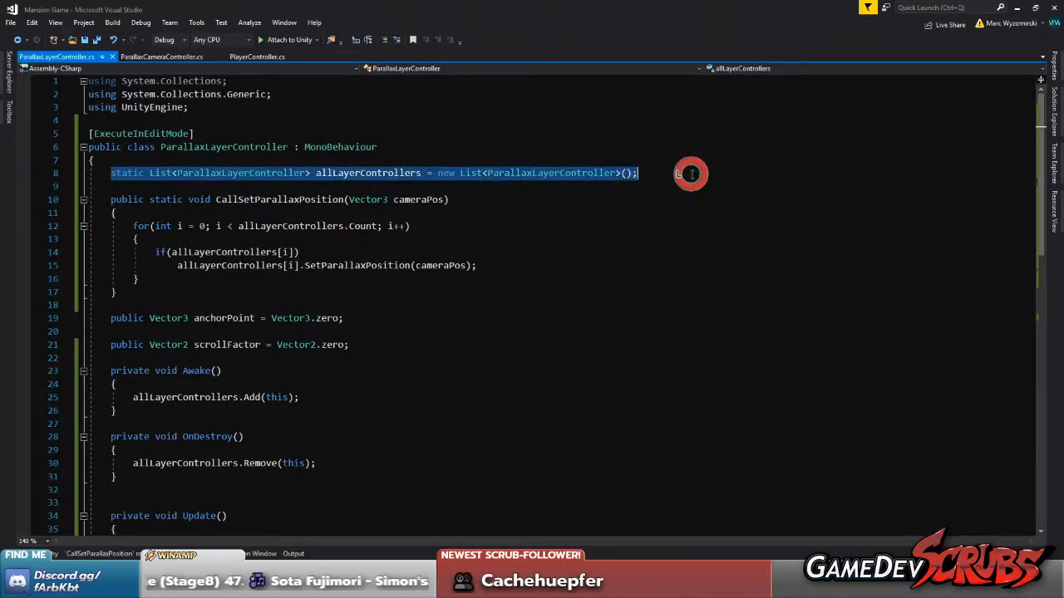
pyautogui.scroll(-4, 332, 291)
pyautogui.click(181, 345)
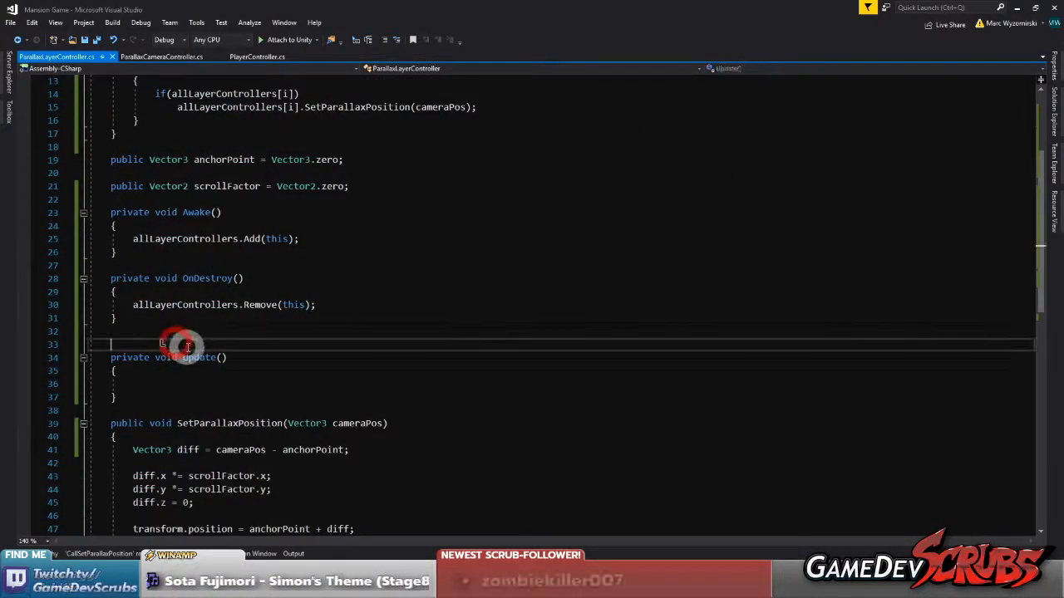
pyautogui.hotkey('ctrl', 'v')
pyautogui.doubleClick(131, 341)
pyautogui.write('public')
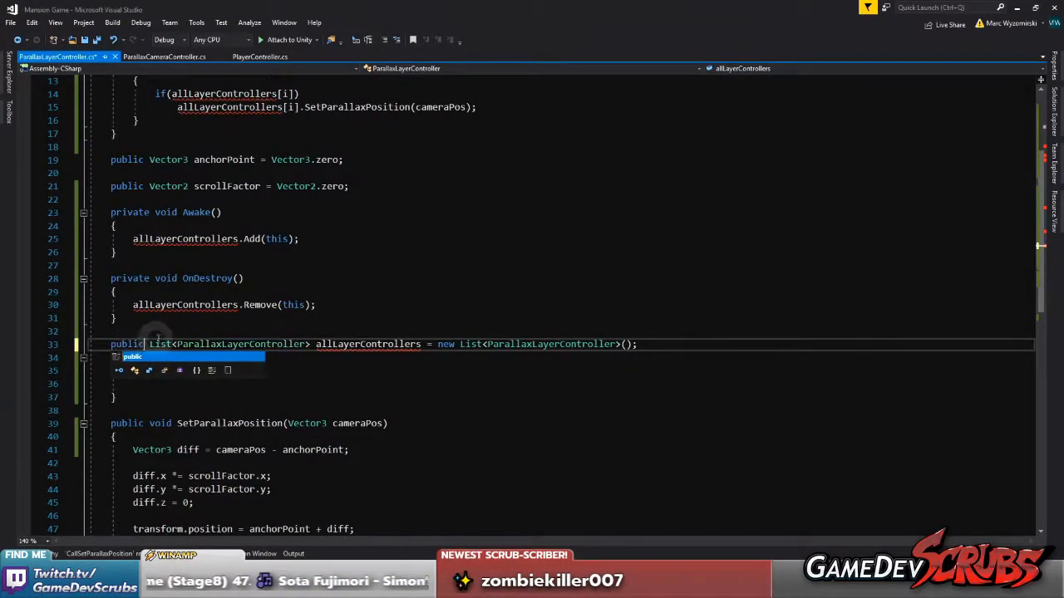
pyautogui.click(162, 330)
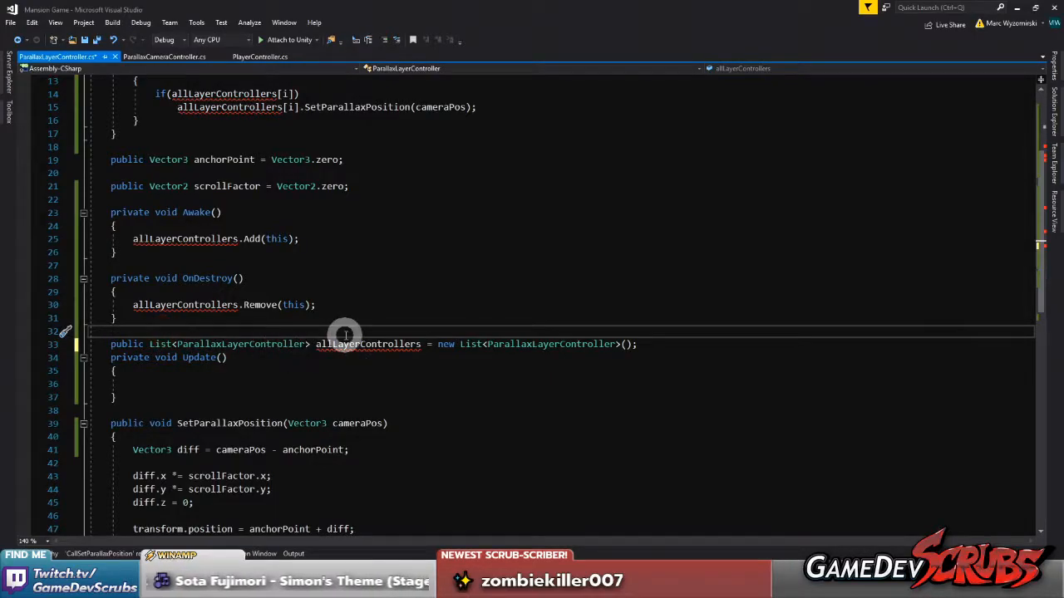
# Rename the copied list above Update() to testDebugLayers and save the script
pyautogui.doubleClick(346, 343)
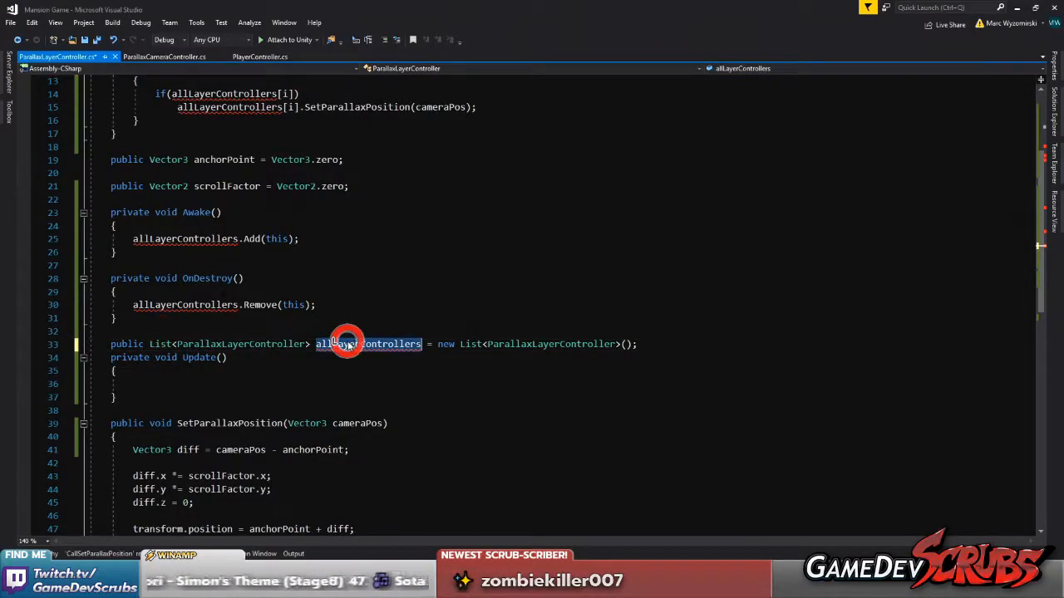
pyautogui.write('testDebug')
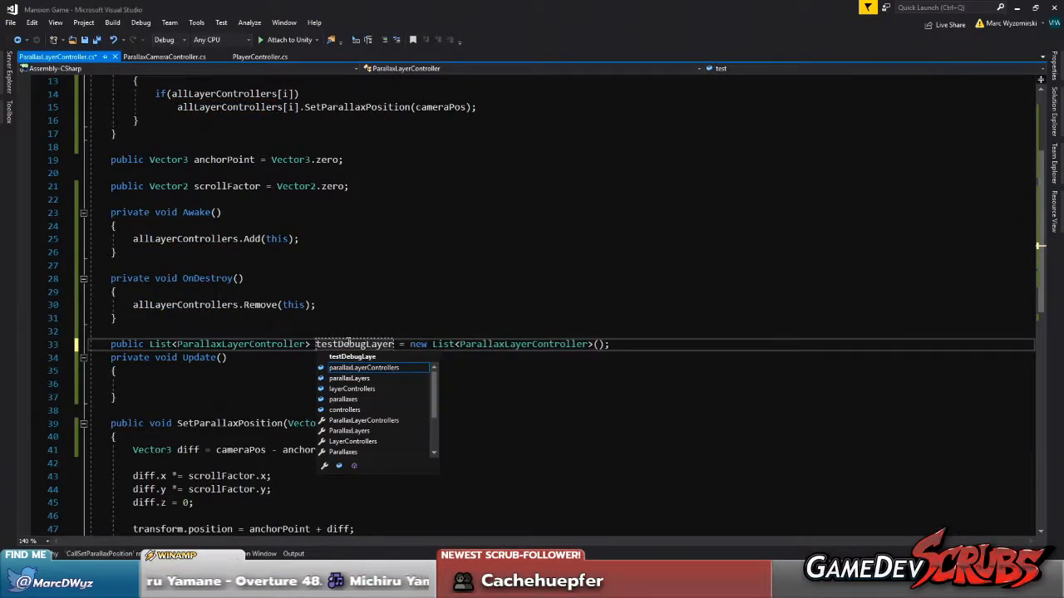
pyautogui.press('Escape')
pyautogui.click(349, 319)
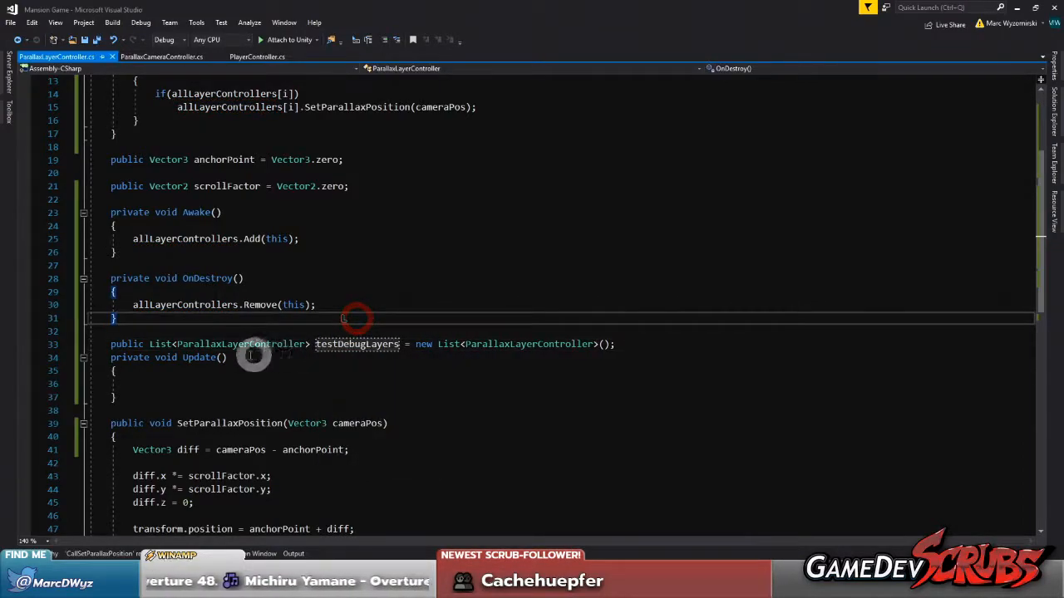
# Add the line testDebugLayers = allLayerControllers; to the body of Update() and save the script
pyautogui.click(174, 382)
pyautogui.write('te')
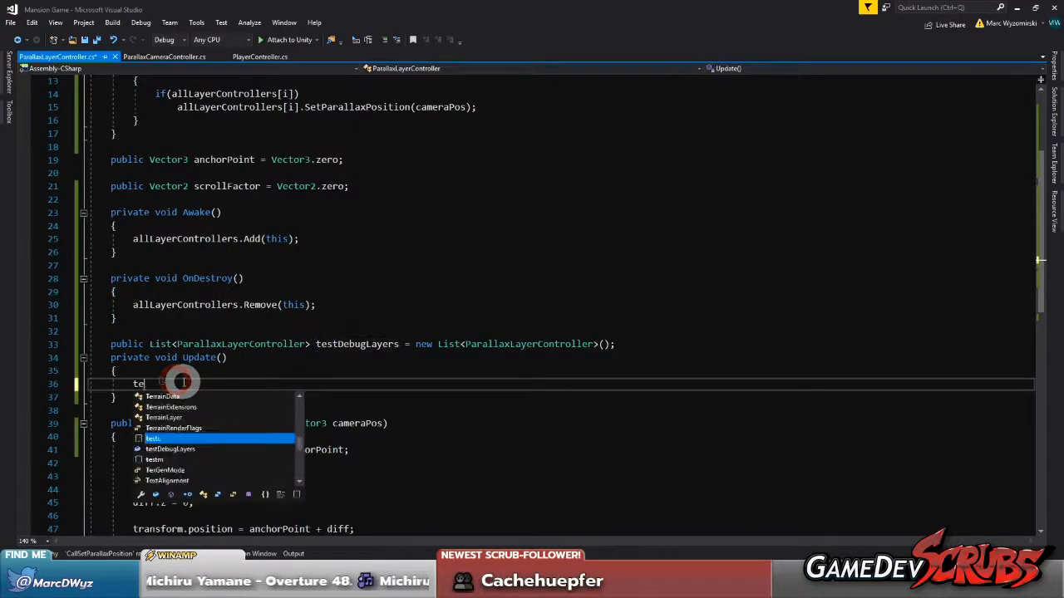
pyautogui.write('stDebugLayers = all')
pyautogui.press('Tab')
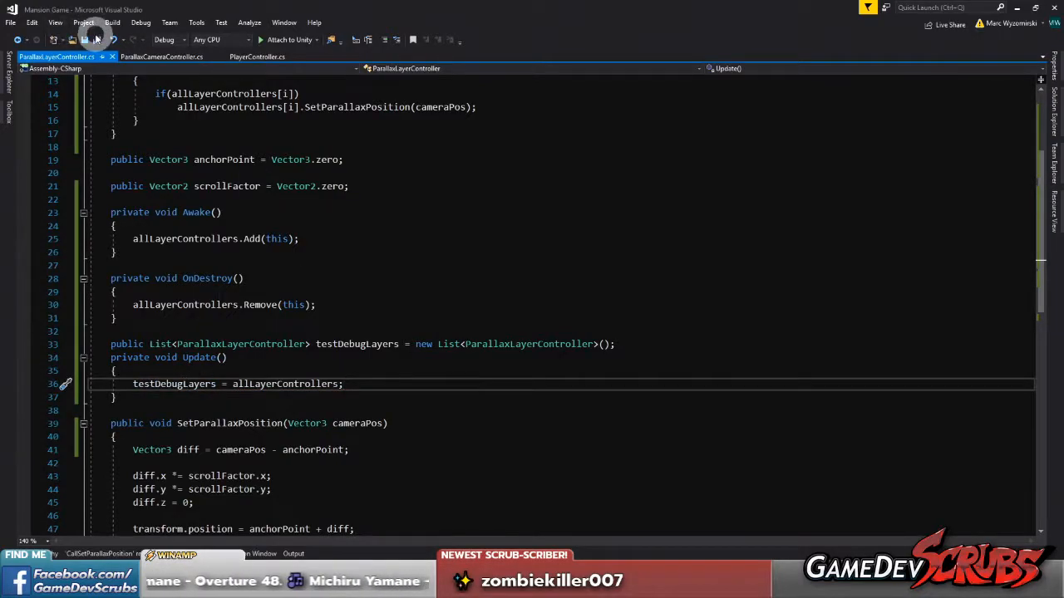
# Switch to Unity and inspect the Test Debug Layers list in the Moon's Parallax Layer Controller, then collapse it
pyautogui.click(873, 583)
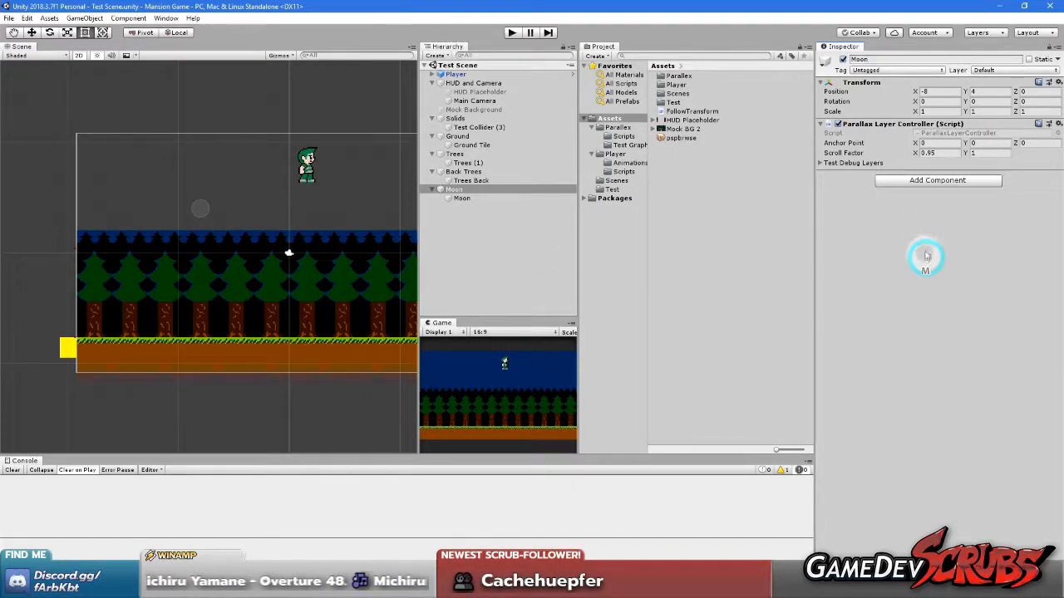
pyautogui.click(842, 163)
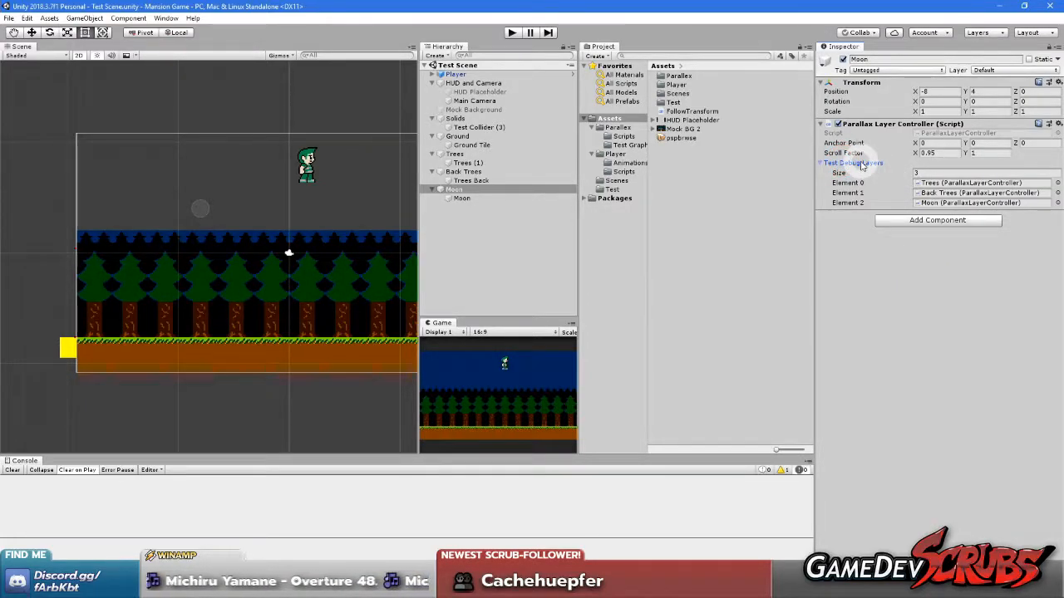
pyautogui.click(861, 163)
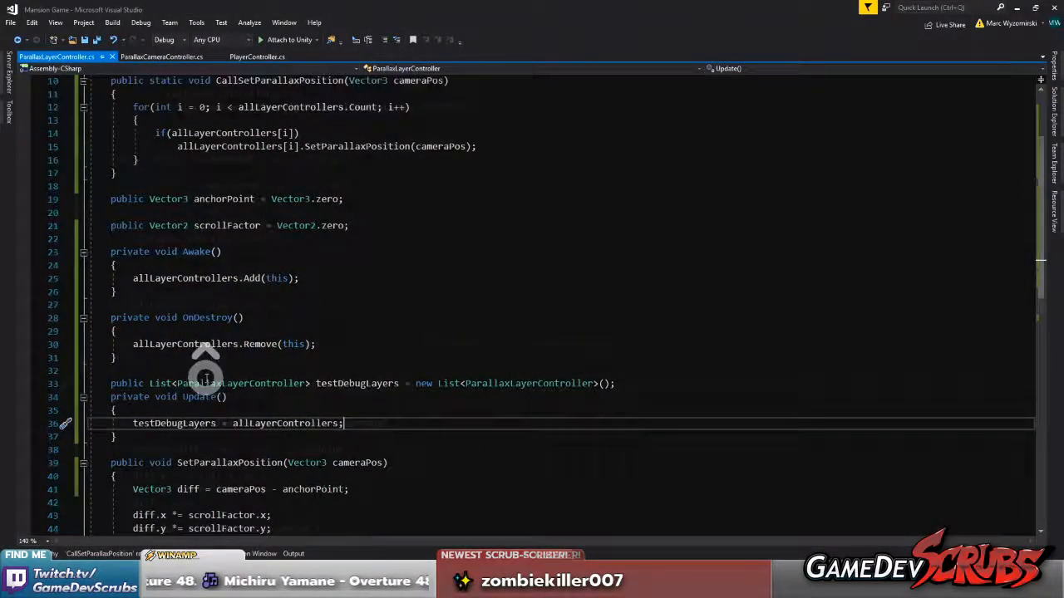
# Delete the testDebugLayers list and the Update() method from ParallaxLayerController.cs in Visual Studio, save, and switch to Unity
pyautogui.scroll(3, 205, 374)
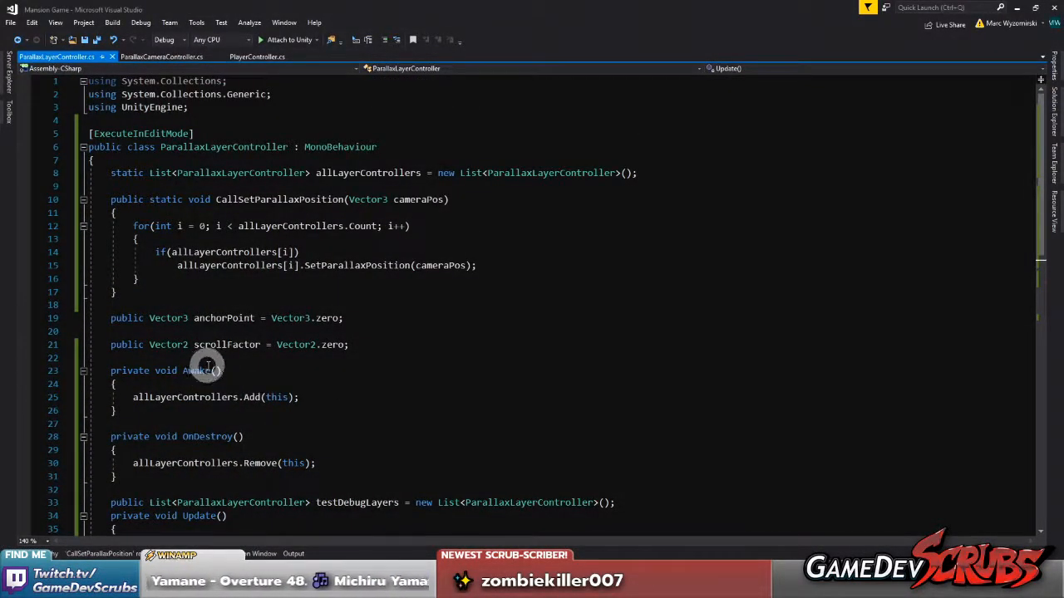
pyautogui.scroll(-2, 283, 350)
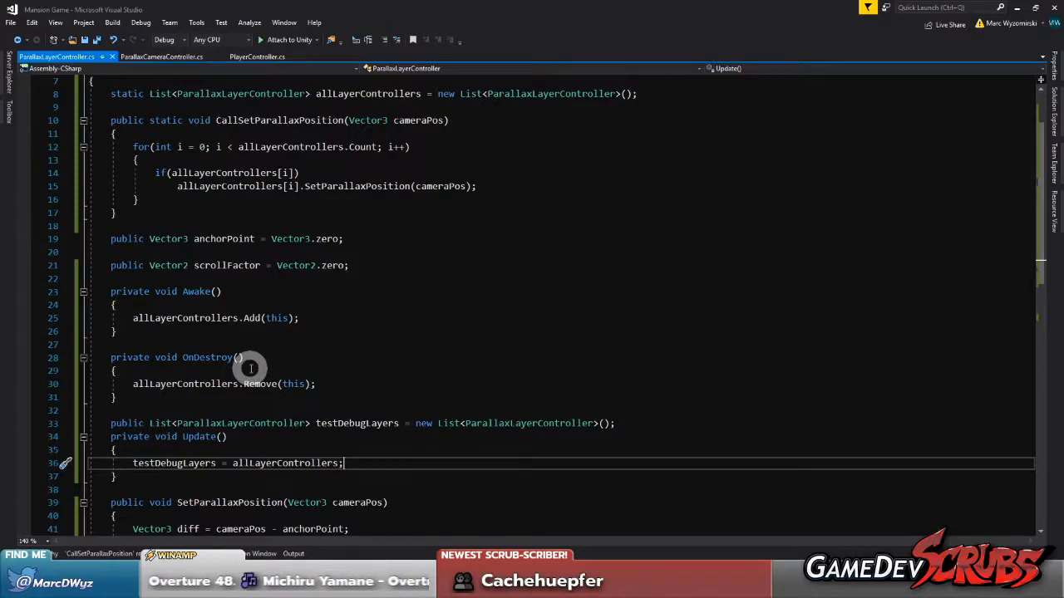
pyautogui.scroll(-2, 245, 372)
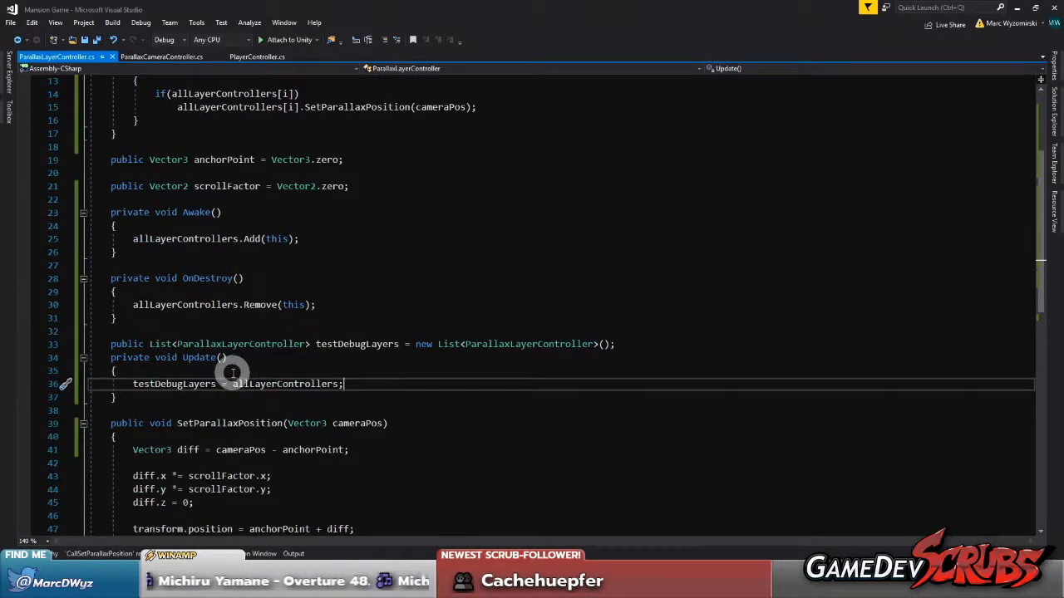
pyautogui.click(164, 397)
pyautogui.moveTo(138, 401); pyautogui.dragTo(89, 343)
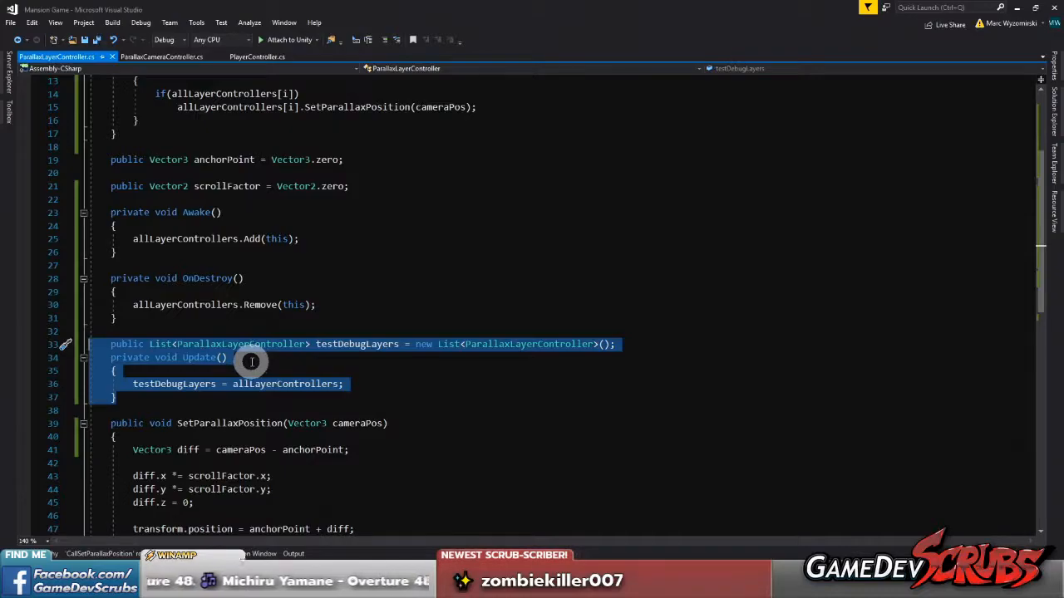
pyautogui.press('Delete')
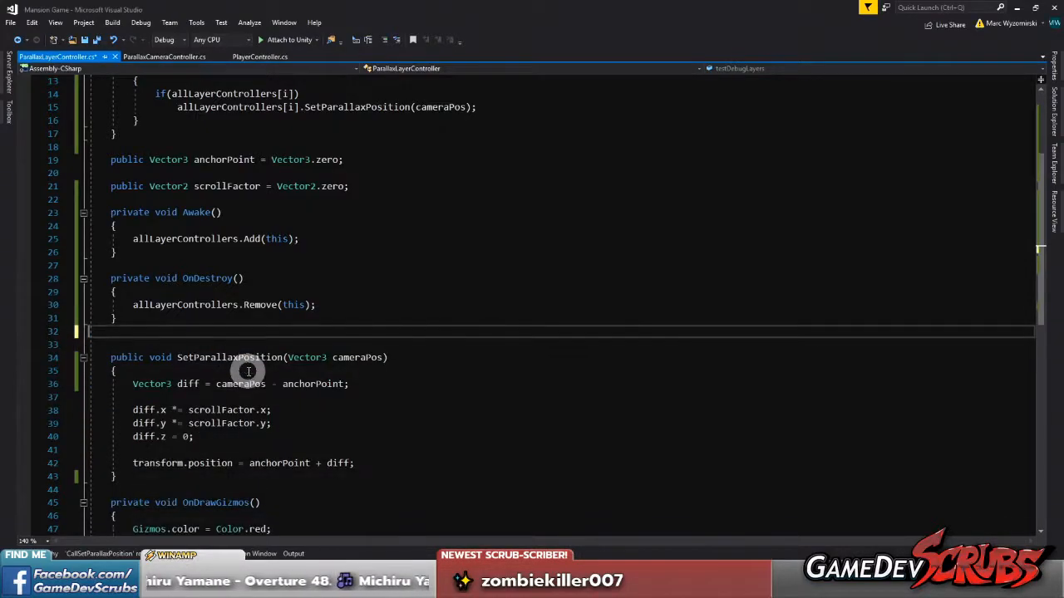
pyautogui.scroll(-5, 229, 360)
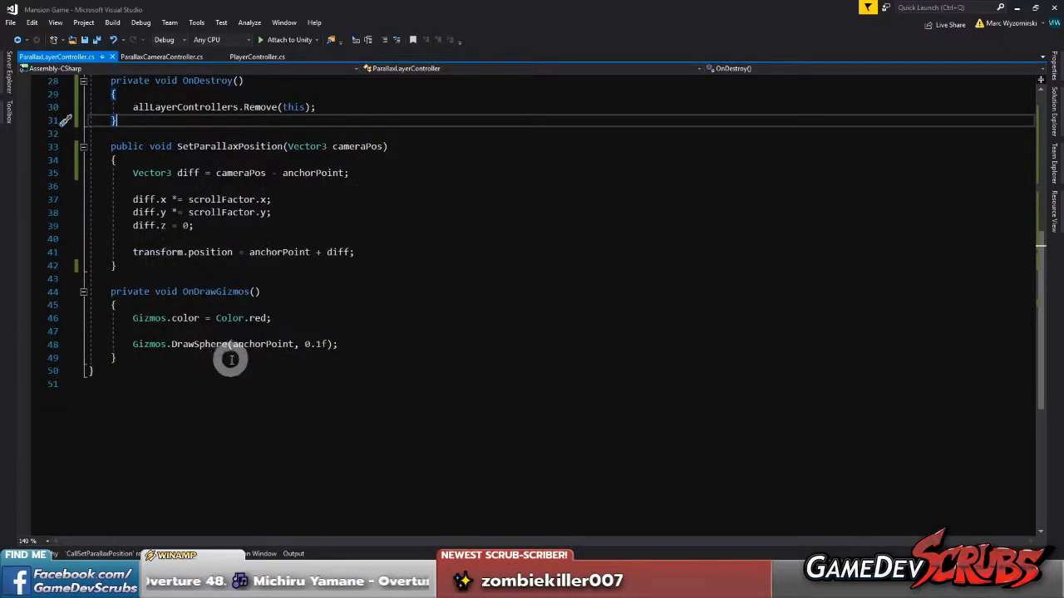
pyautogui.scroll(4, 228, 358)
pyautogui.scroll(5, 232, 359)
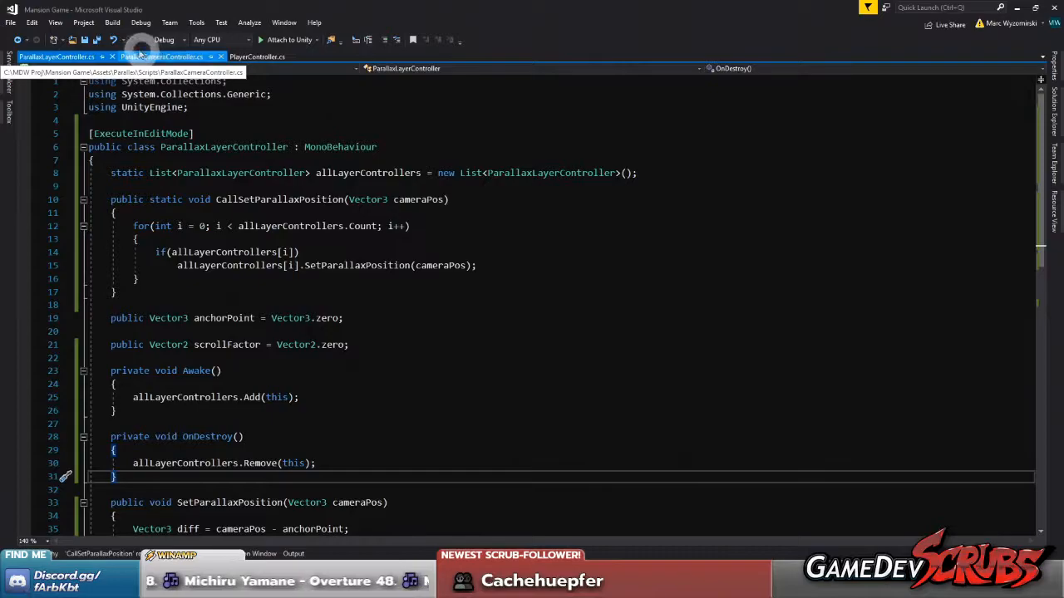
pyautogui.click(96, 39)
pyautogui.click(670, 585)
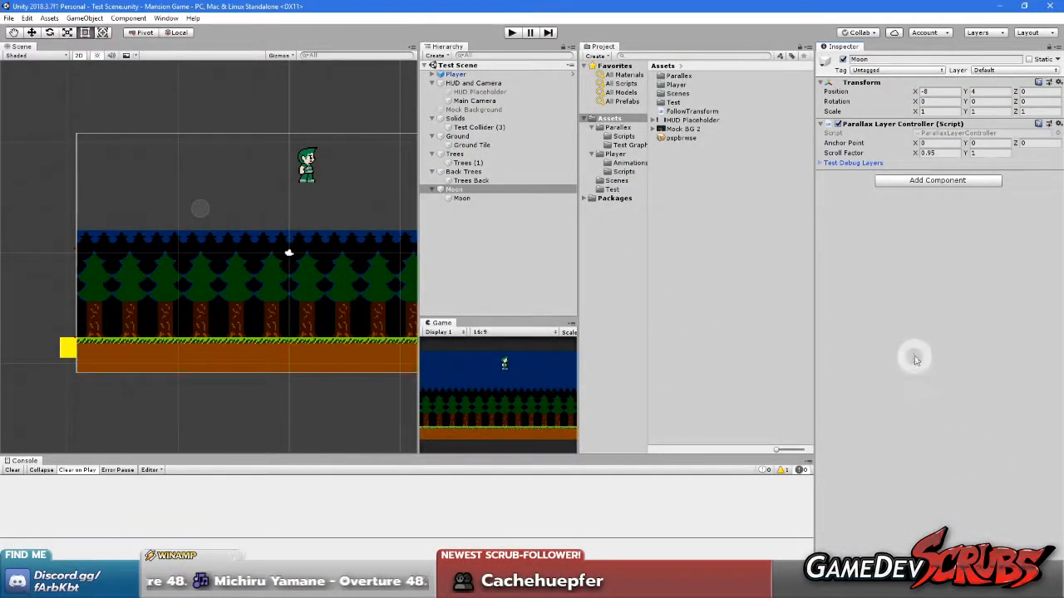
# Review the fields and methods of ParallaxCameraController.cs in Visual Studio
pyautogui.click(670, 585)
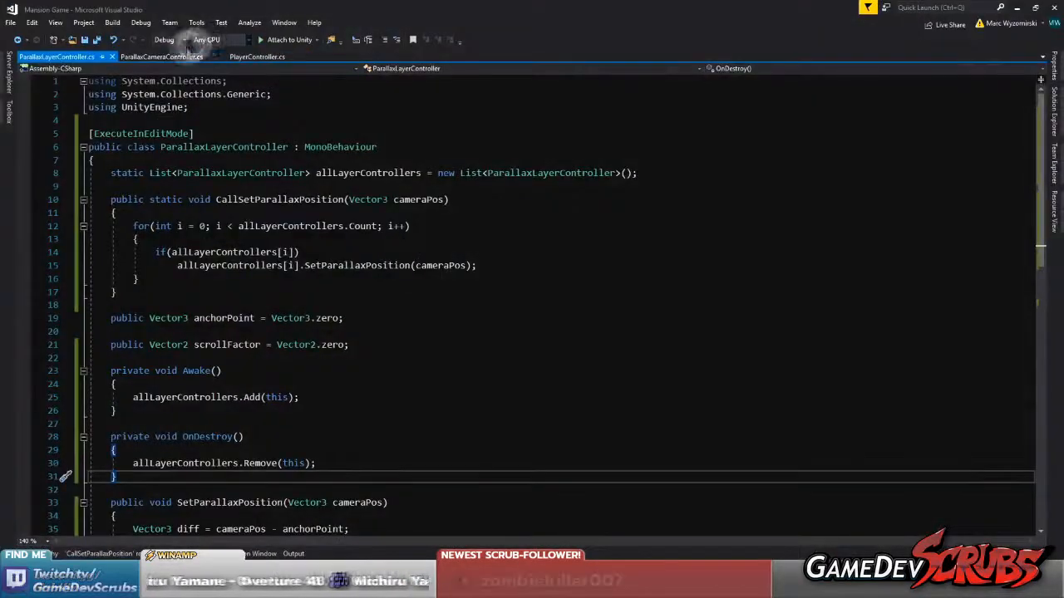
pyautogui.click(162, 56)
pyautogui.scroll(4, 260, 274)
pyautogui.scroll(1, 260, 275)
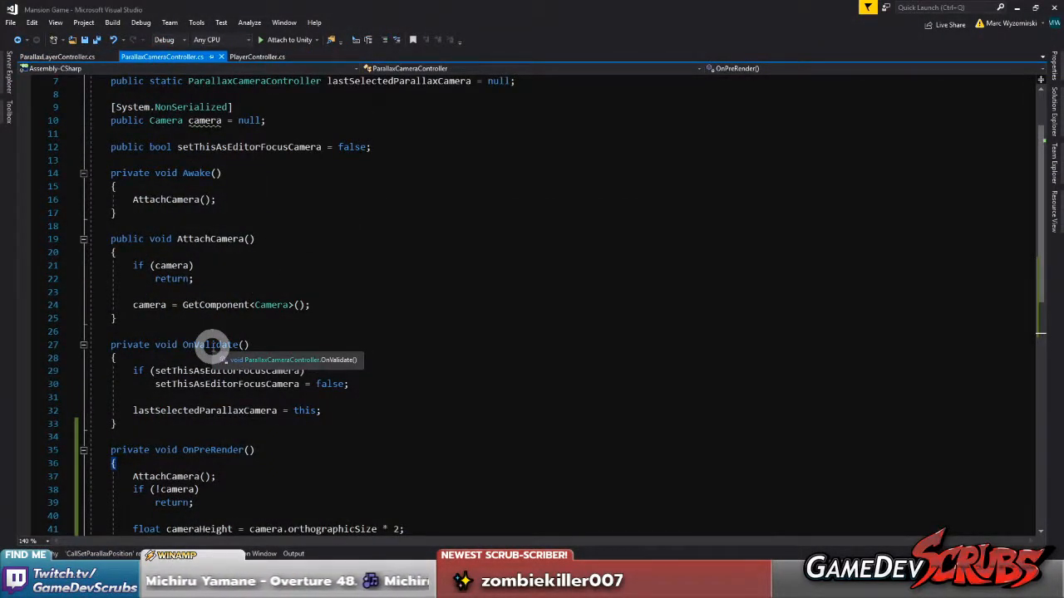
pyautogui.scroll(1, 212, 347)
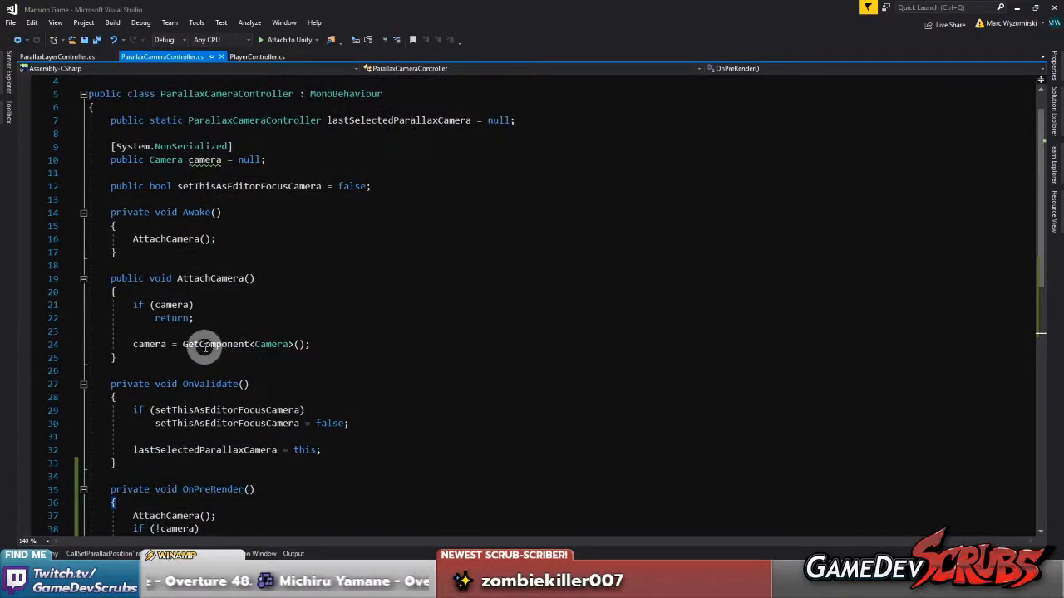
pyautogui.scroll(1, 212, 348)
pyautogui.click(185, 123)
pyautogui.scroll(-2, 340, 312)
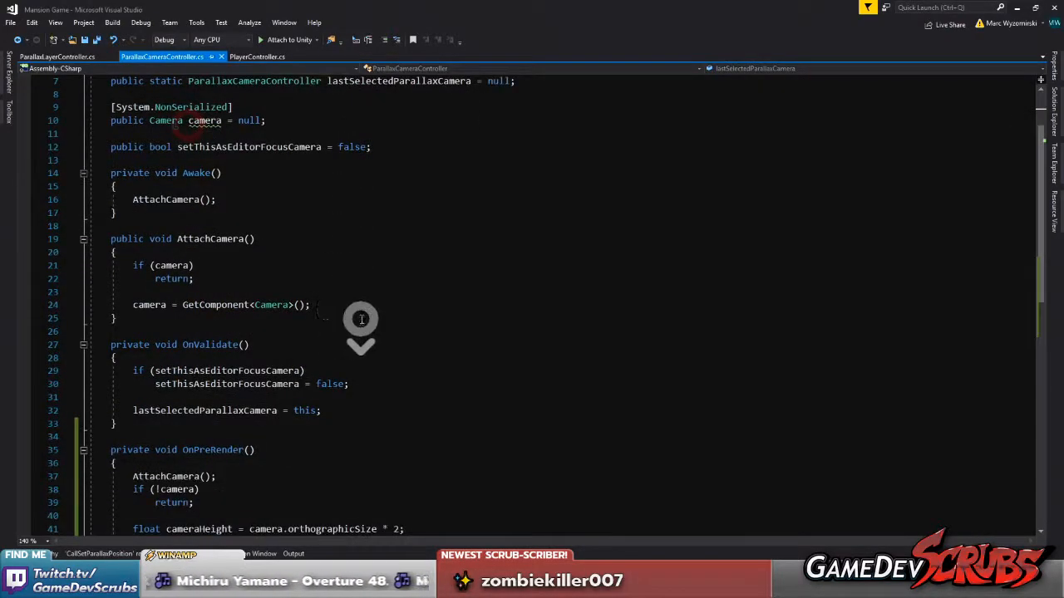
# Try moving the Main Camera in Unity to an X position of about 11.5, and undo the move
pyautogui.hotkey('alt', 'Tab')
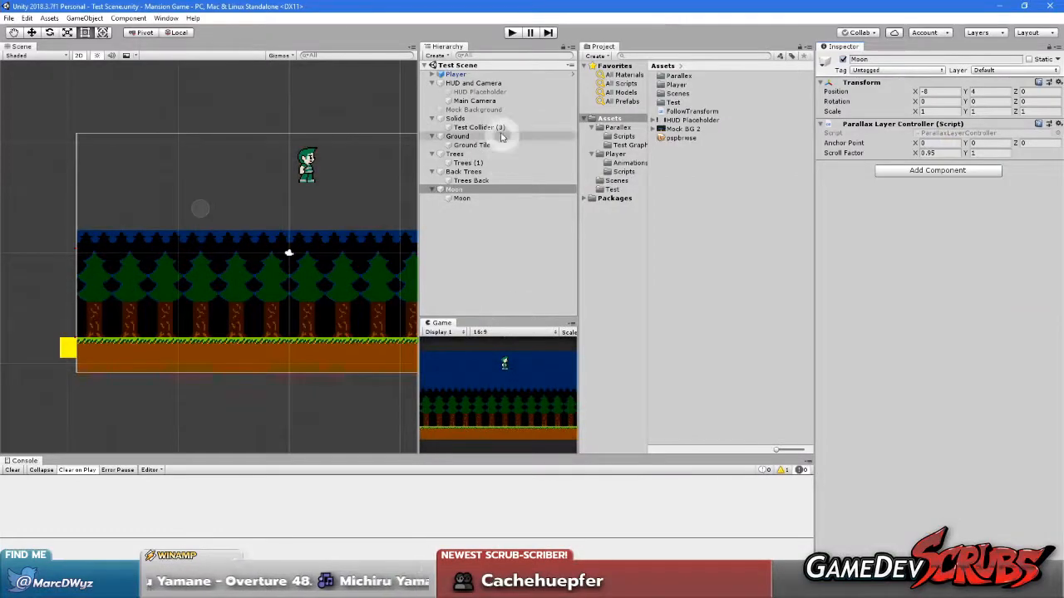
pyautogui.click(472, 100)
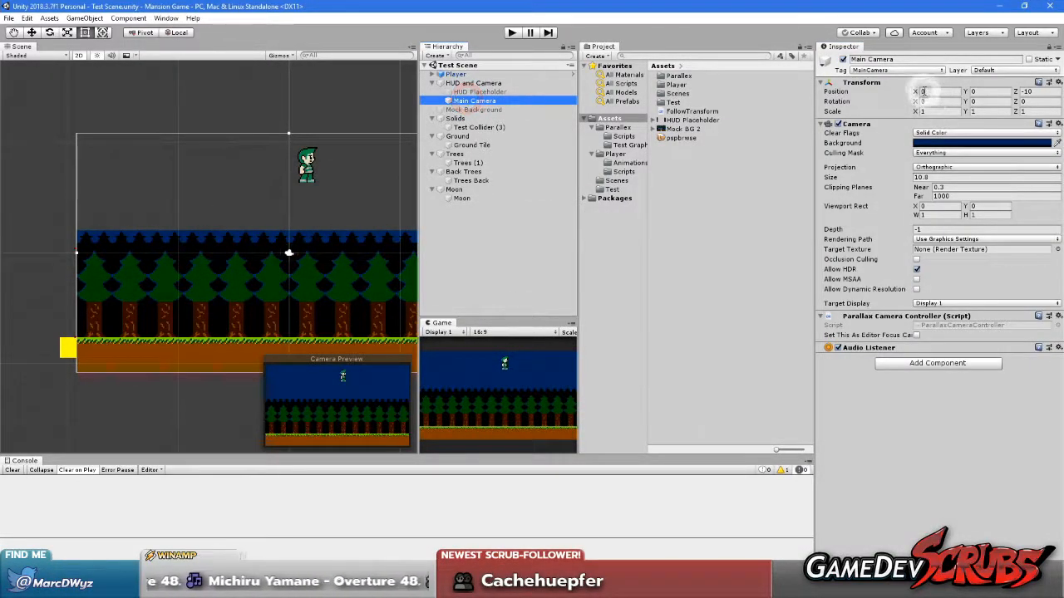
pyautogui.moveTo(915, 93); pyautogui.dragTo(72, 102)
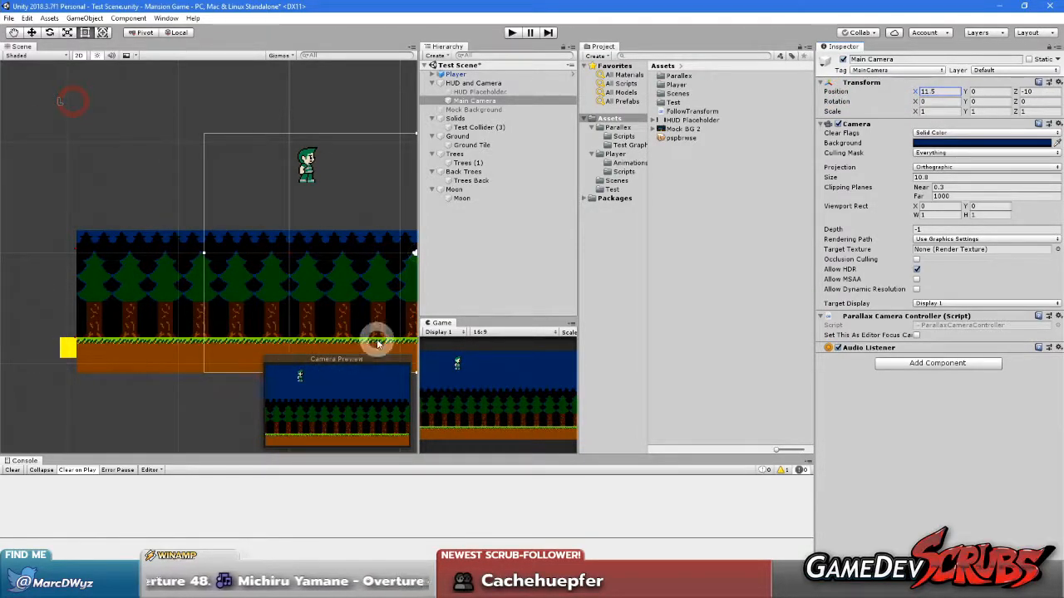
pyautogui.hotkey('ctrl', 'z')
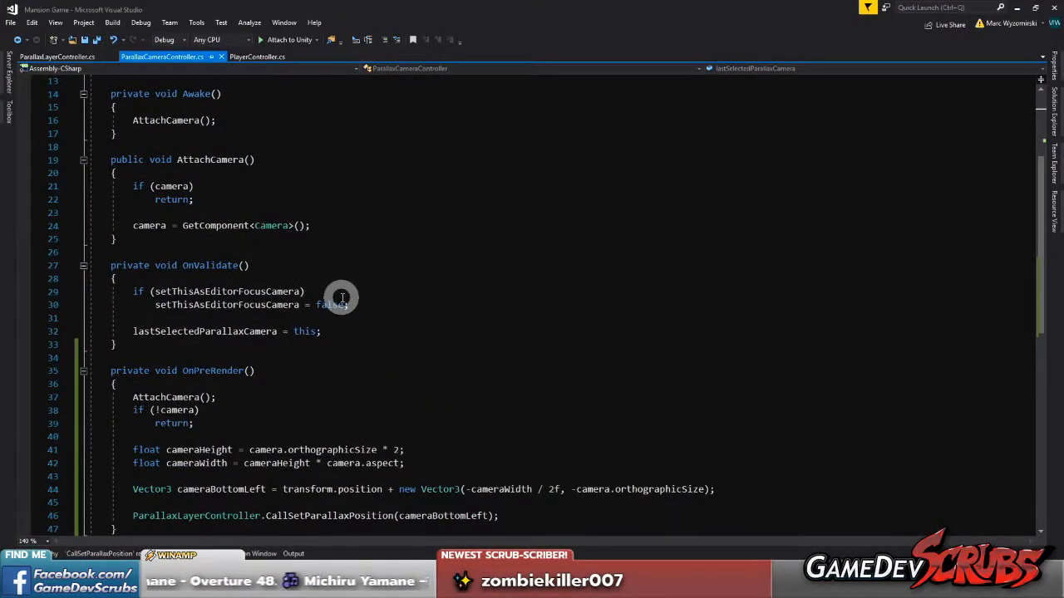
# Remove all code from the body of OnPreRender() in ParallaxCameraController.cs in Visual Studio
pyautogui.scroll(-1, 282, 300)
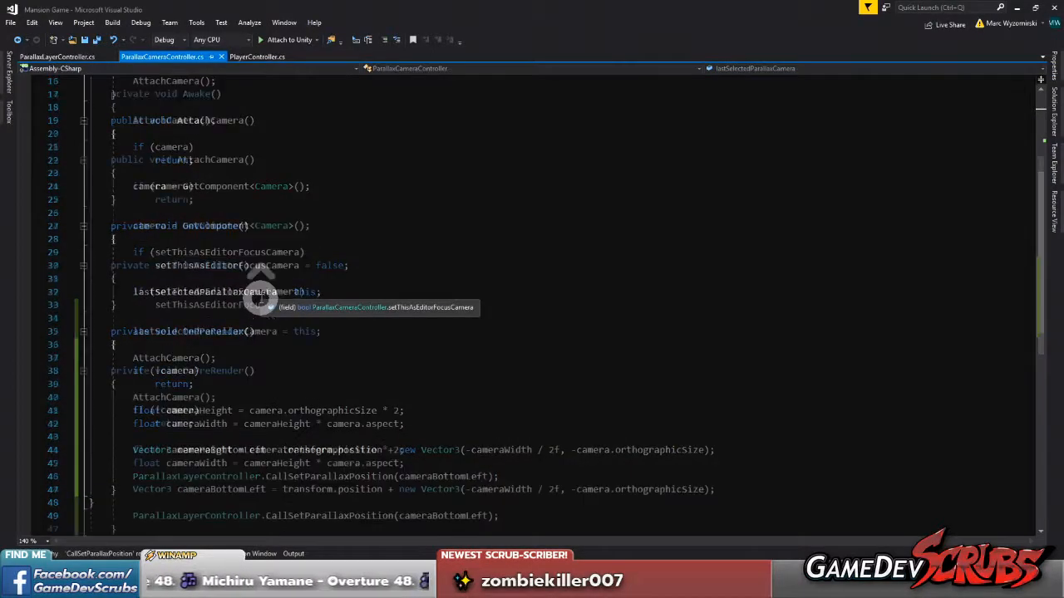
pyautogui.scroll(1, 275, 333)
pyautogui.scroll(-2, 233, 382)
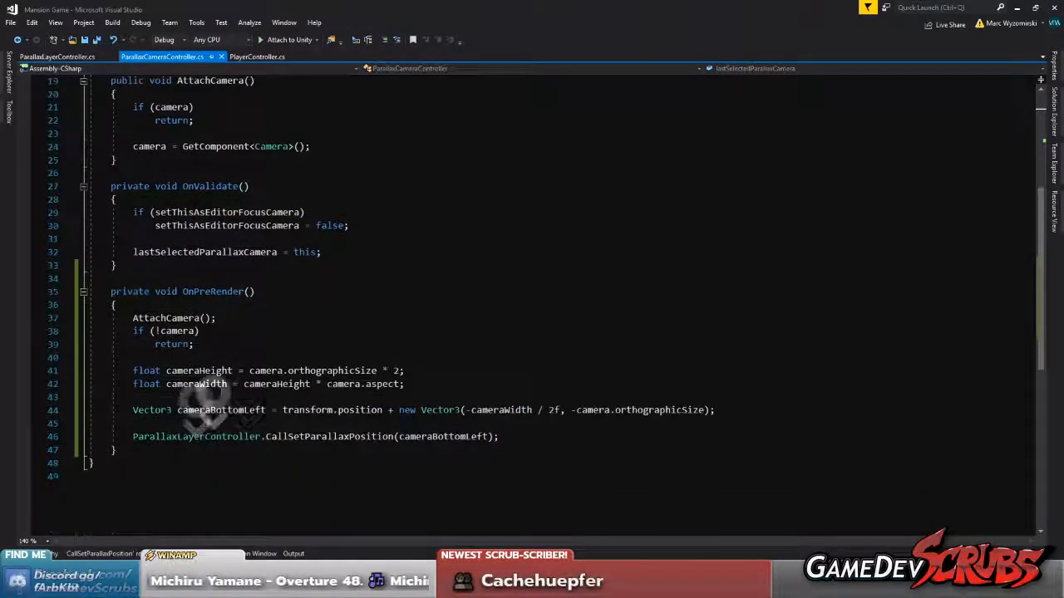
pyautogui.click(133, 318)
pyautogui.moveTo(133, 319); pyautogui.dragTo(577, 437)
pyautogui.hotkey('ctrl', 'c')
pyautogui.press('BackSpace')
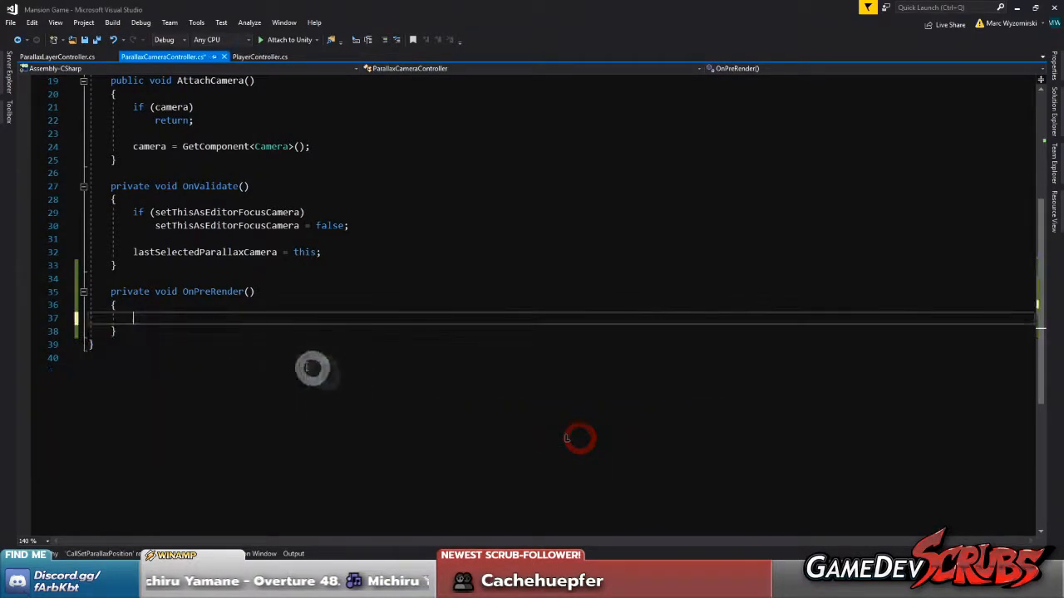
# Add a private void CallLayersToPosition() method below OnPreRender() and paste the code removed from OnPreRender() into its body
pyautogui.click(149, 330)
pyautogui.press('Return')
pyautogui.press('Return')
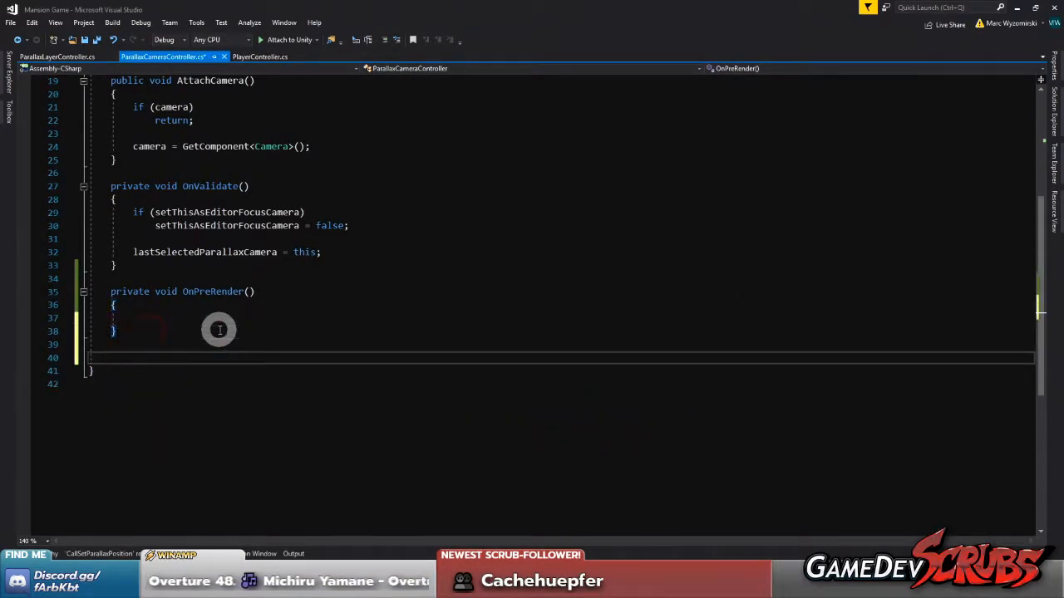
pyautogui.write('priva')
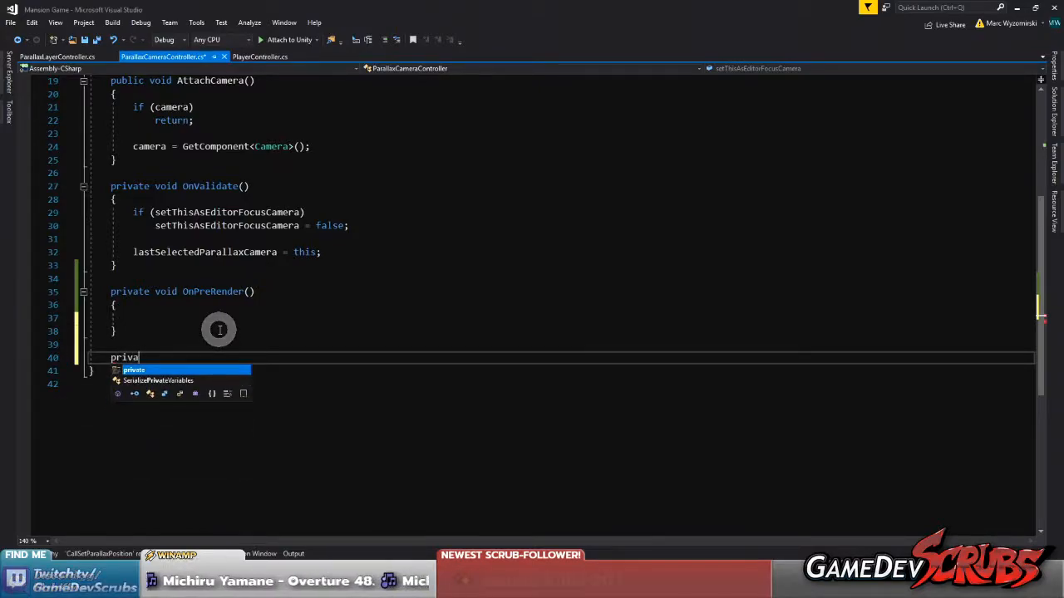
pyautogui.write('te void C')
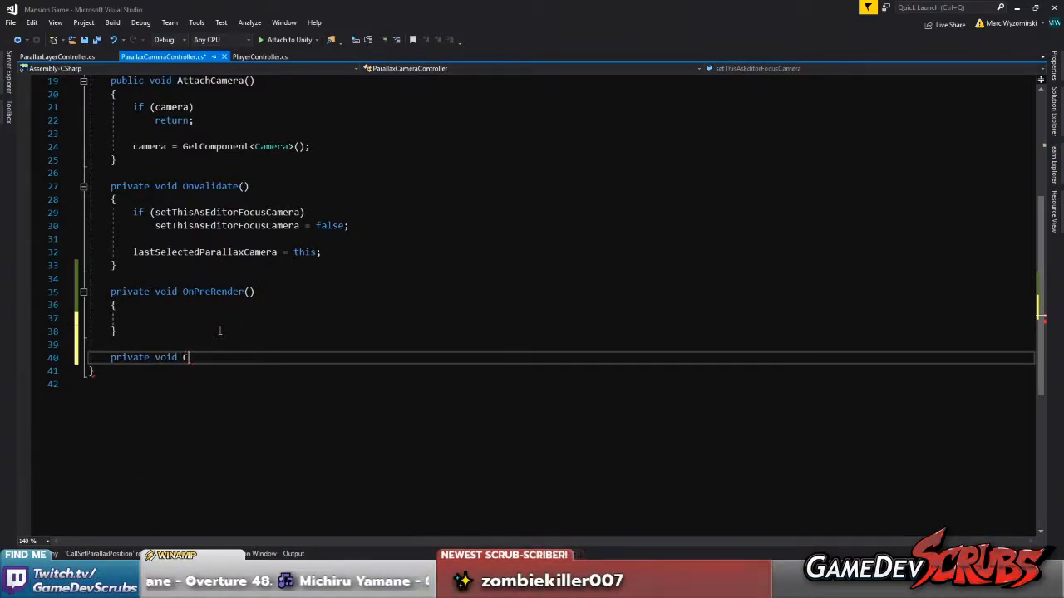
pyautogui.write('allLayers')
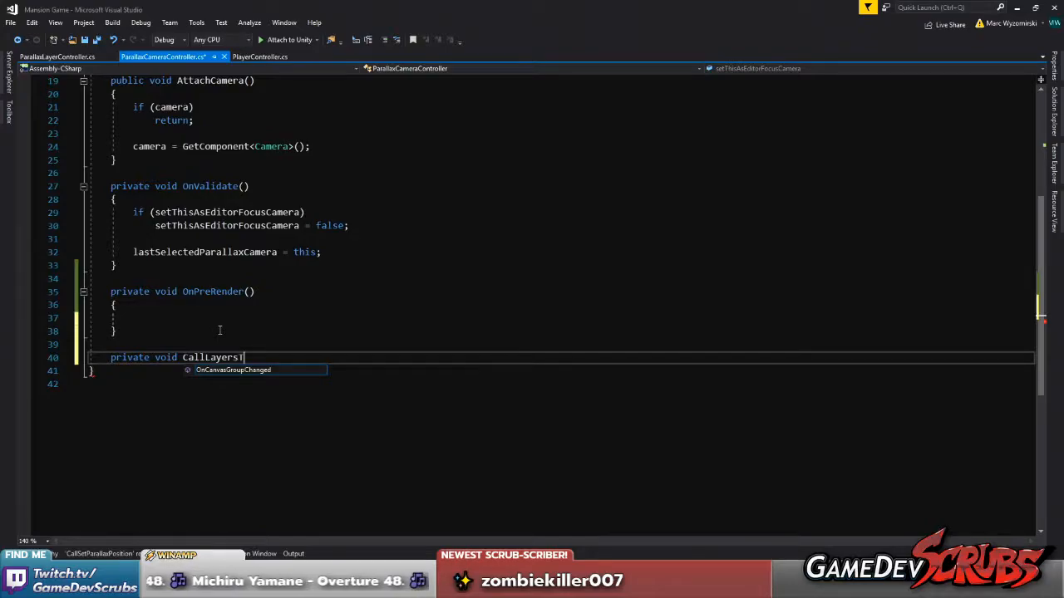
pyautogui.press('Return')
pyautogui.write('{')
pyautogui.press('Return')
pyautogui.hotkey('ctrl', 'v')
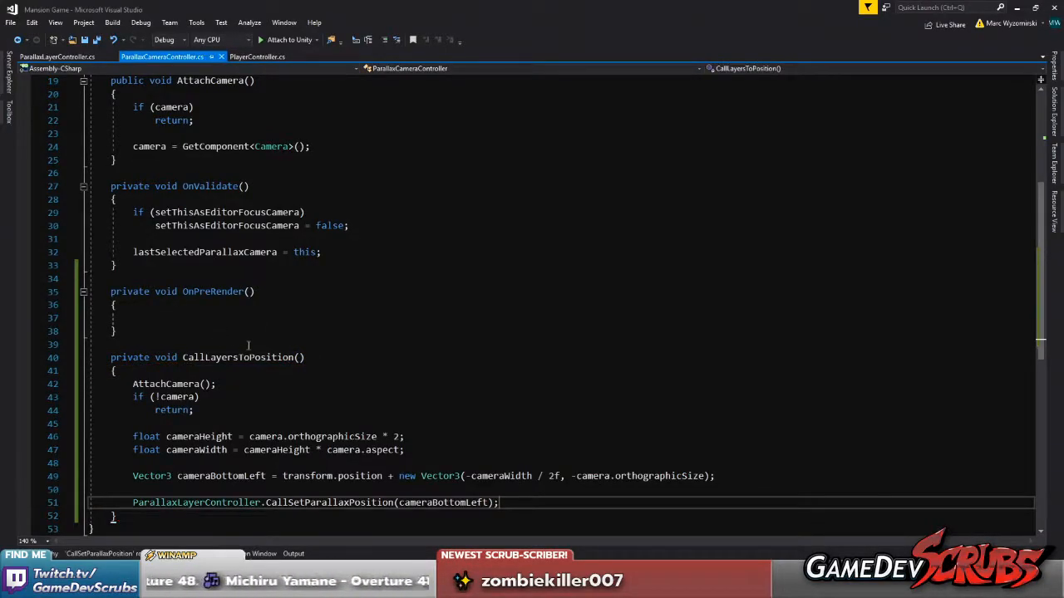
# Call CallLayersToPosition(); from the empty body of OnPreRender()
pyautogui.click(301, 358)
pyautogui.moveTo(283, 357); pyautogui.dragTo(184, 357)
pyautogui.hotkey('ctrl', 'c')
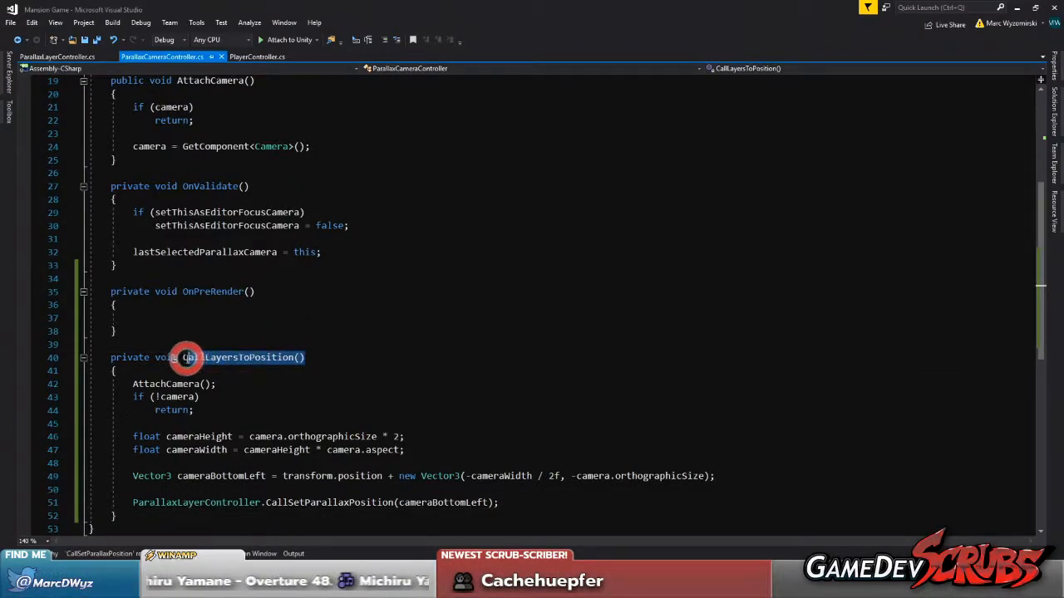
pyautogui.click(177, 320)
pyautogui.hotkey('ctrl', 'v')
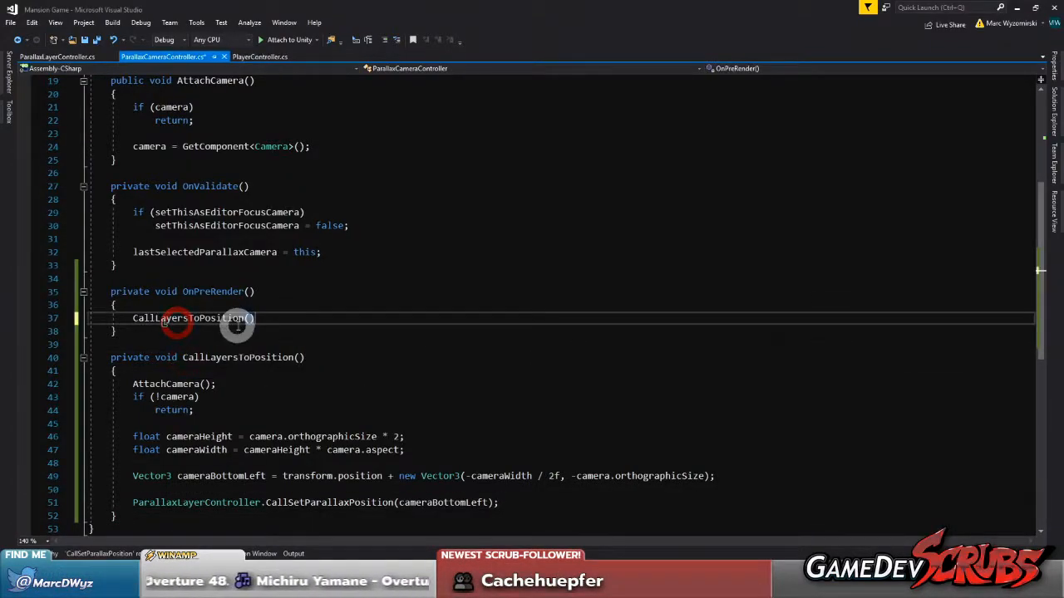
pyautogui.scroll(2, 234, 326)
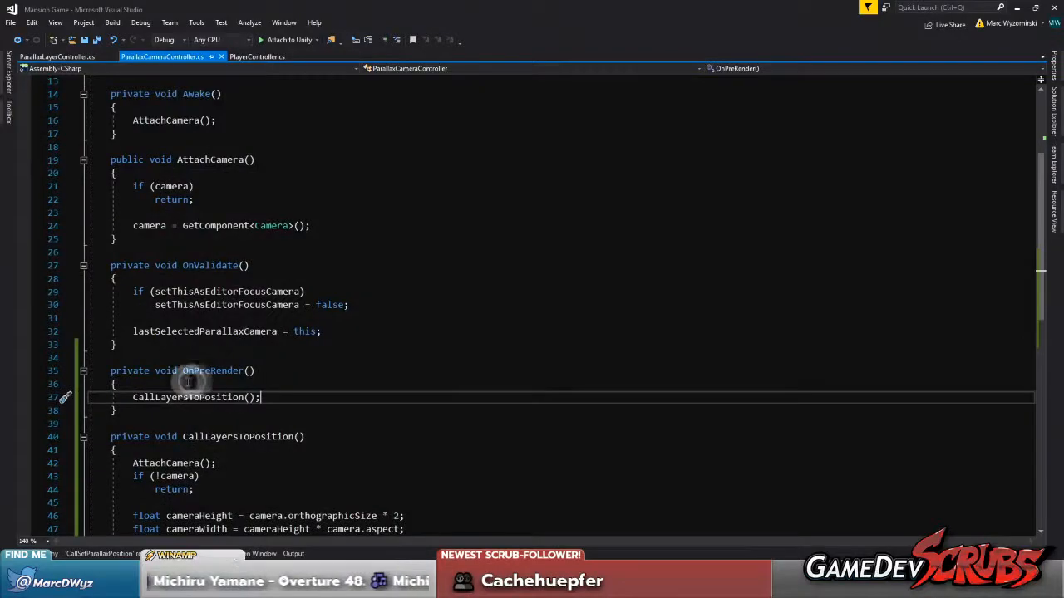
# Add a private void Update() method below AttachCamera() that calls CallLayersToPosition();
pyautogui.keyDown('shift'); pyautogui.click(133, 398); pyautogui.keyUp('shift')
pyautogui.hotkey('ctrl', 'c')
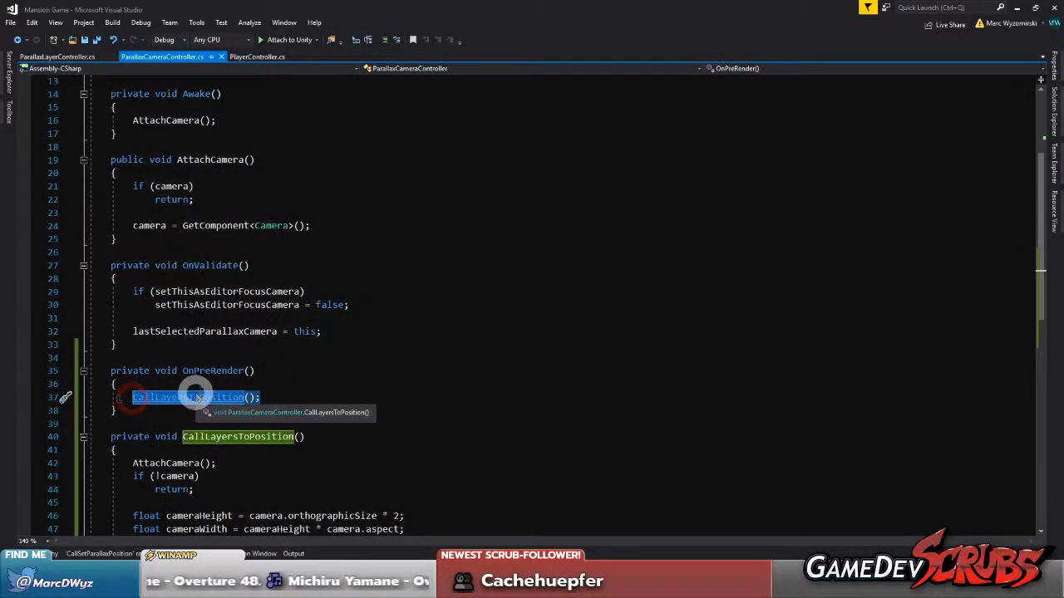
pyautogui.scroll(2, 282, 365)
pyautogui.scroll(1, 283, 353)
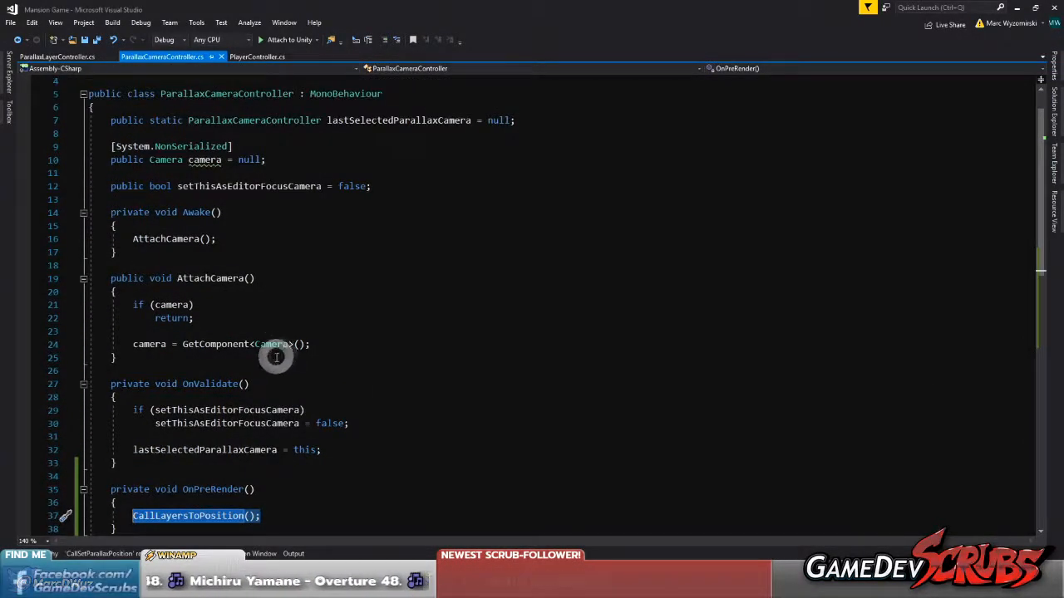
pyautogui.click(259, 360)
pyautogui.press('Return')
pyautogui.press('Return')
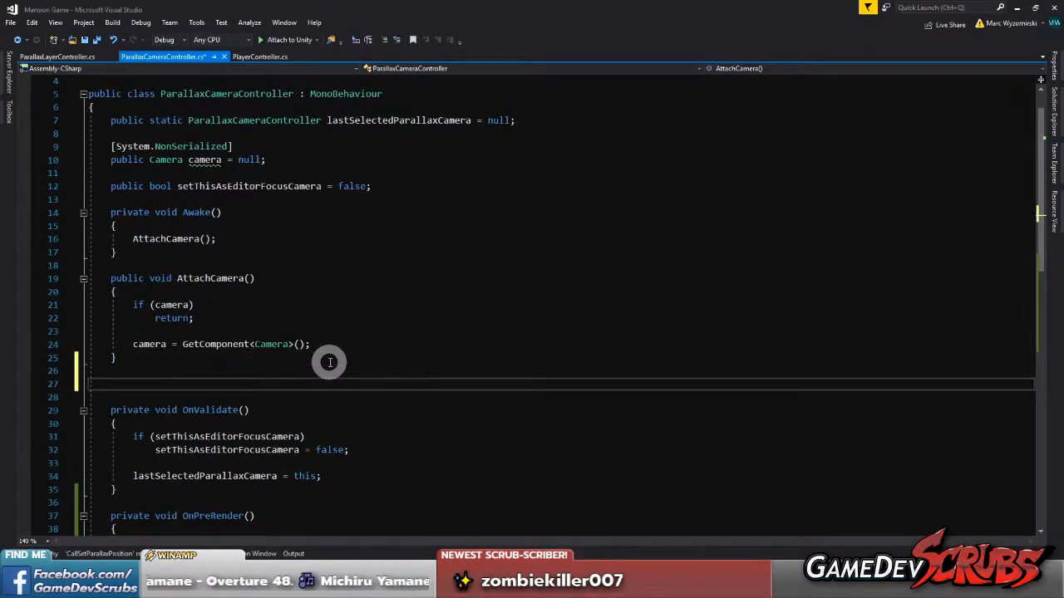
pyautogui.write('up')
pyautogui.press('Tab')
pyautogui.press('Return')
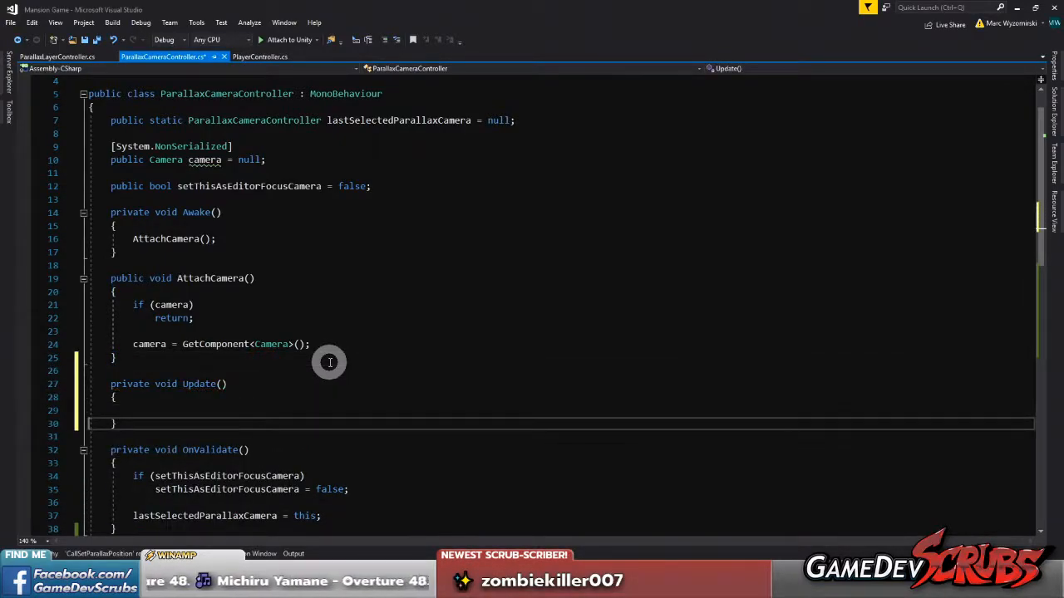
pyautogui.hotkey('ctrl', 'v')
pyautogui.click(194, 410)
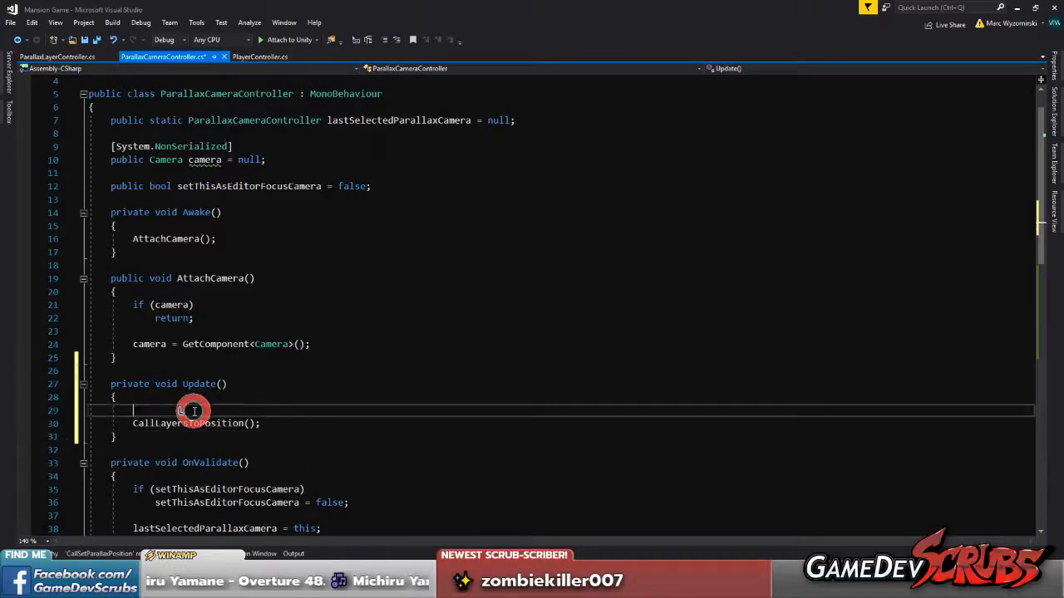
pyautogui.press('Delete')
# Add the [ExecuteInEditMode] attribute above the ParallaxCameraController class declaration and save the script
pyautogui.scroll(1, 211, 301)
pyautogui.click(193, 123)
pyautogui.press('Return')
pyautogui.write('[Execu')
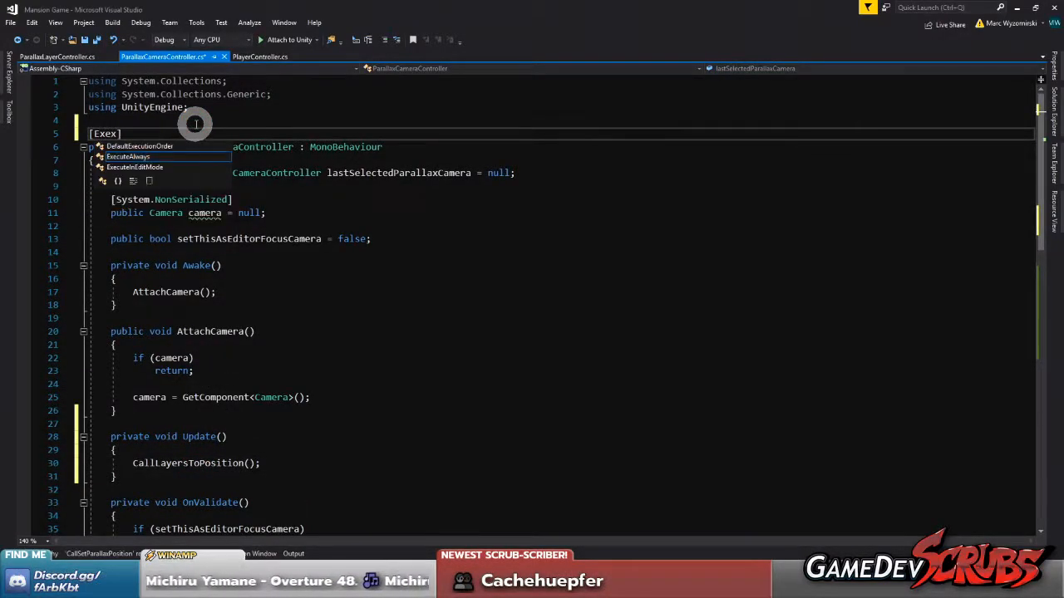
pyautogui.press('Down')
pyautogui.press('Tab')
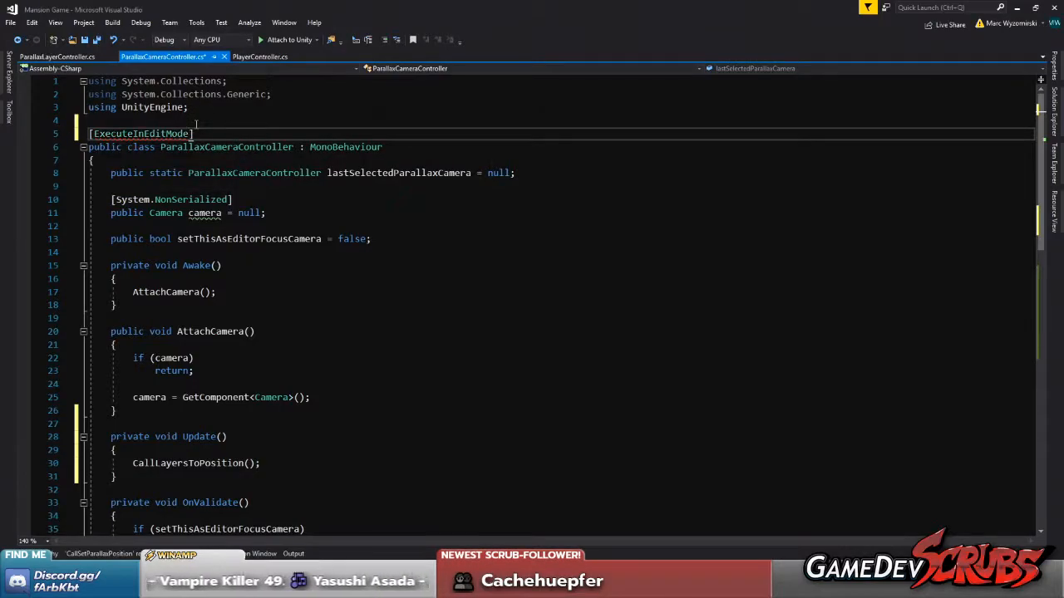
pyautogui.click(90, 39)
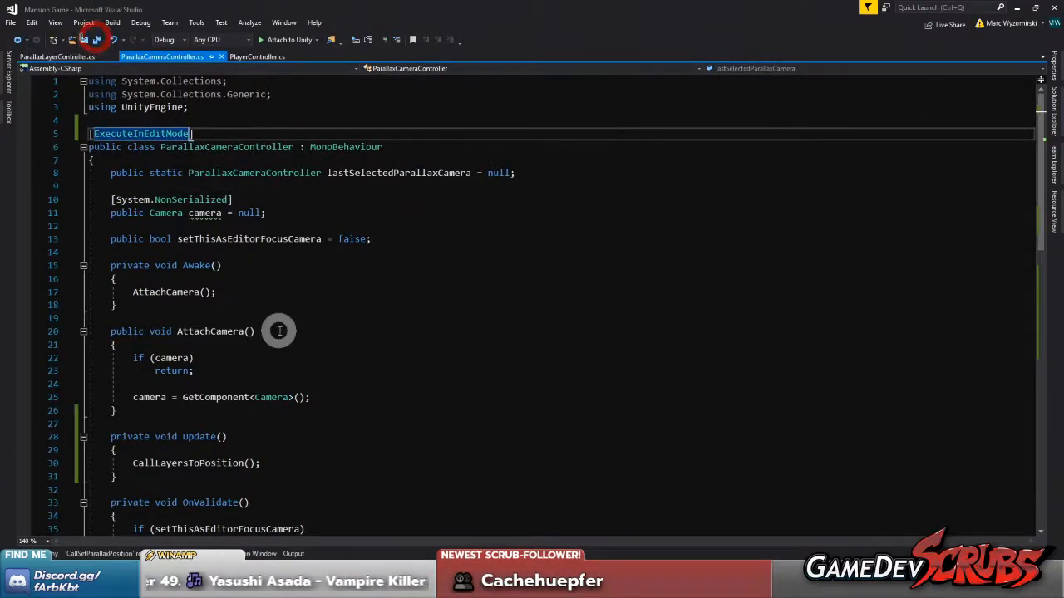
# Try moving the body of OnValidate() into Update() ahead of the CallLayersToPosition() call, and undo the move
pyautogui.scroll(-2, 278, 330)
pyautogui.click(254, 374)
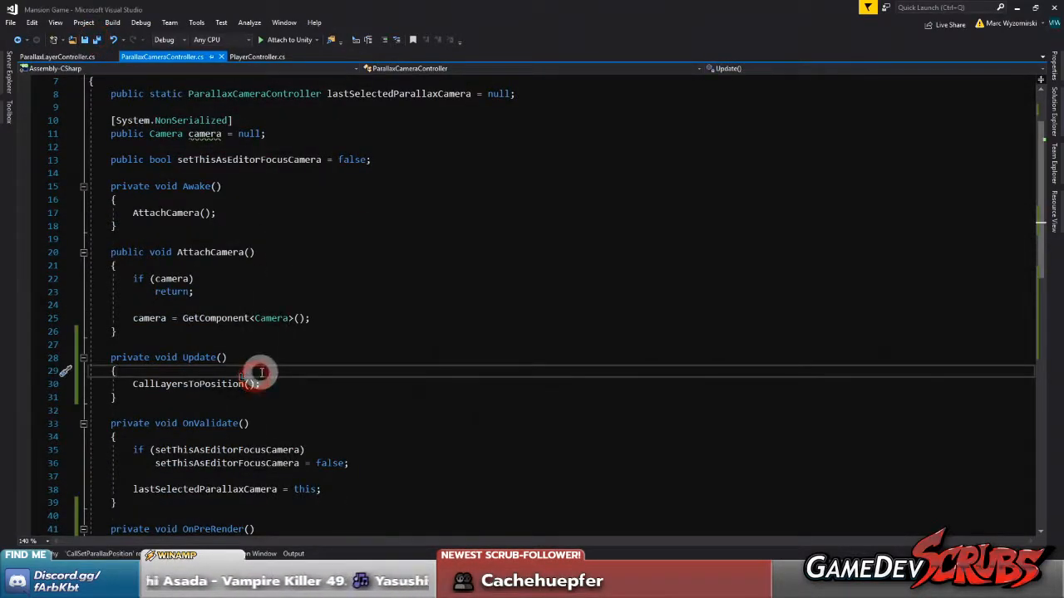
pyautogui.scroll(-2, 291, 391)
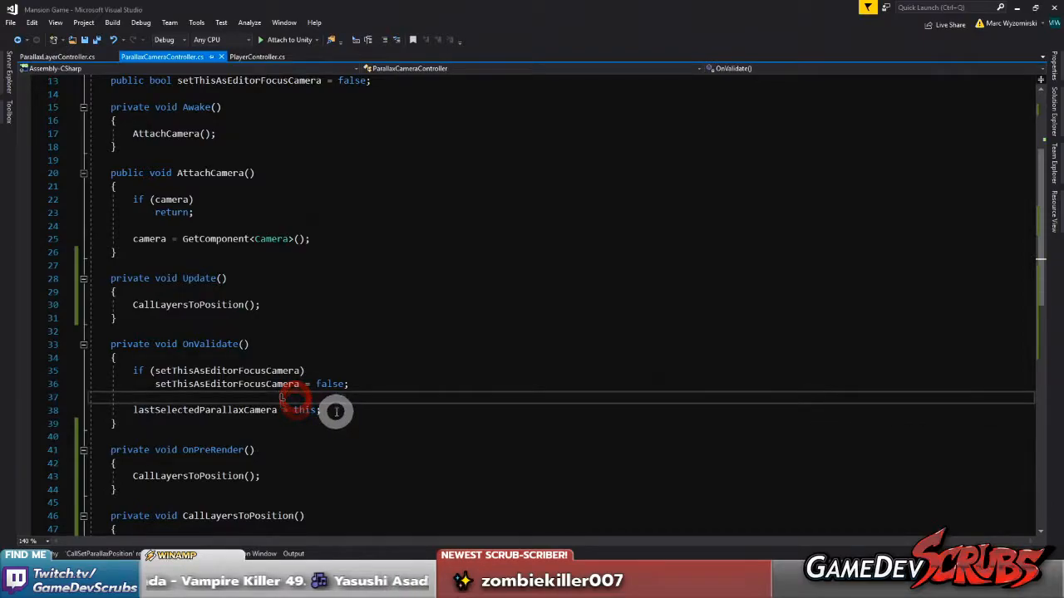
pyautogui.moveTo(335, 408); pyautogui.dragTo(139, 410)
pyautogui.moveTo(133, 371); pyautogui.dragTo(362, 410)
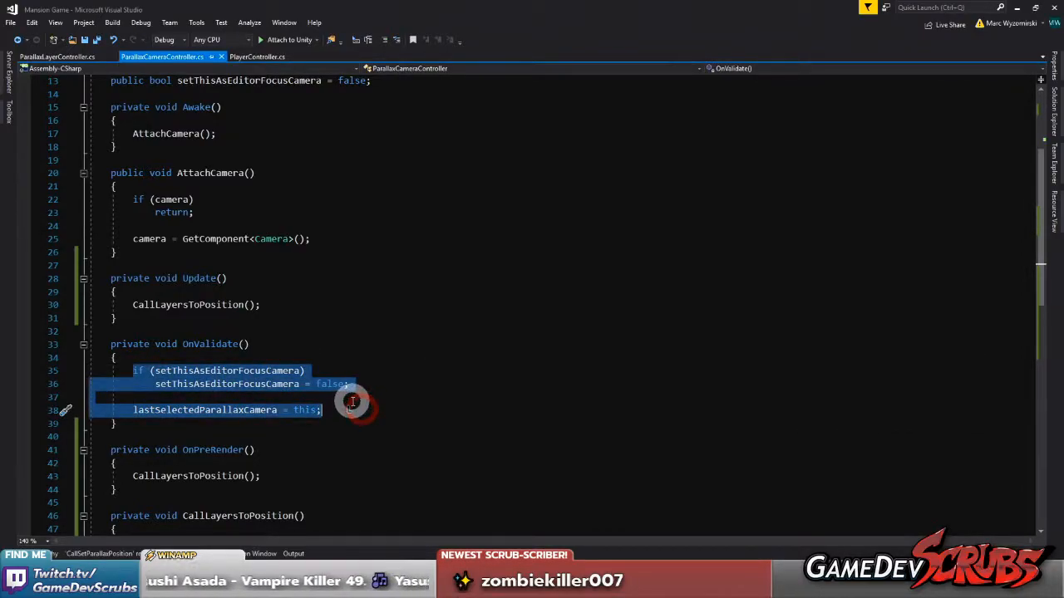
pyautogui.hotkey('ctrl', 'x')
pyautogui.click(242, 289)
pyautogui.press('Return')
pyautogui.hotkey('ctrl', 'v')
pyautogui.press('Return')
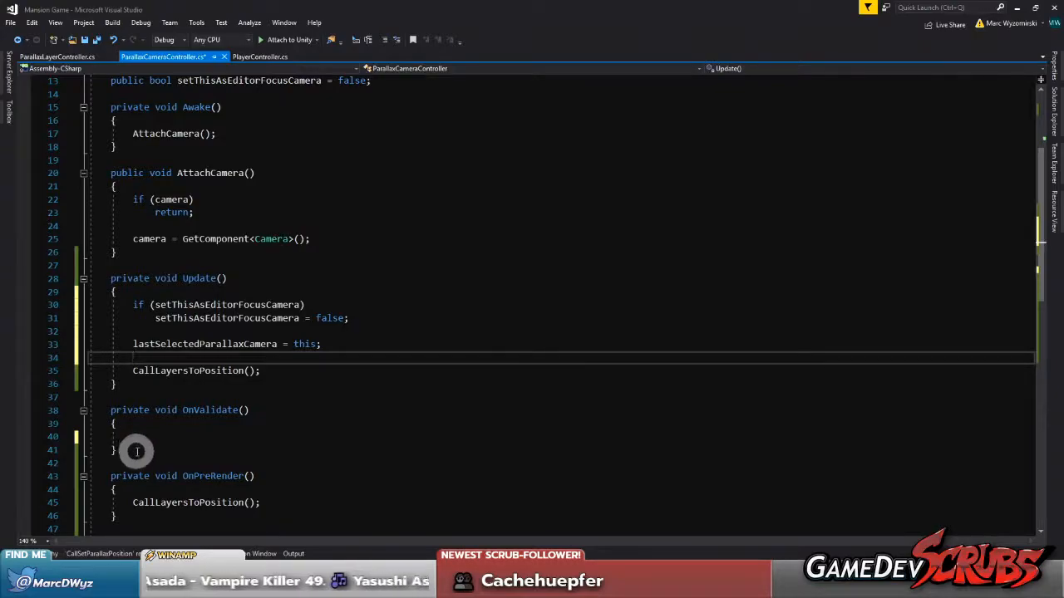
pyautogui.hotkey('ctrl', 'z')
pyautogui.hotkey('ctrl', 'z')
pyautogui.hotkey('ctrl', 'z')
pyautogui.hotkey('ctrl', 'z')
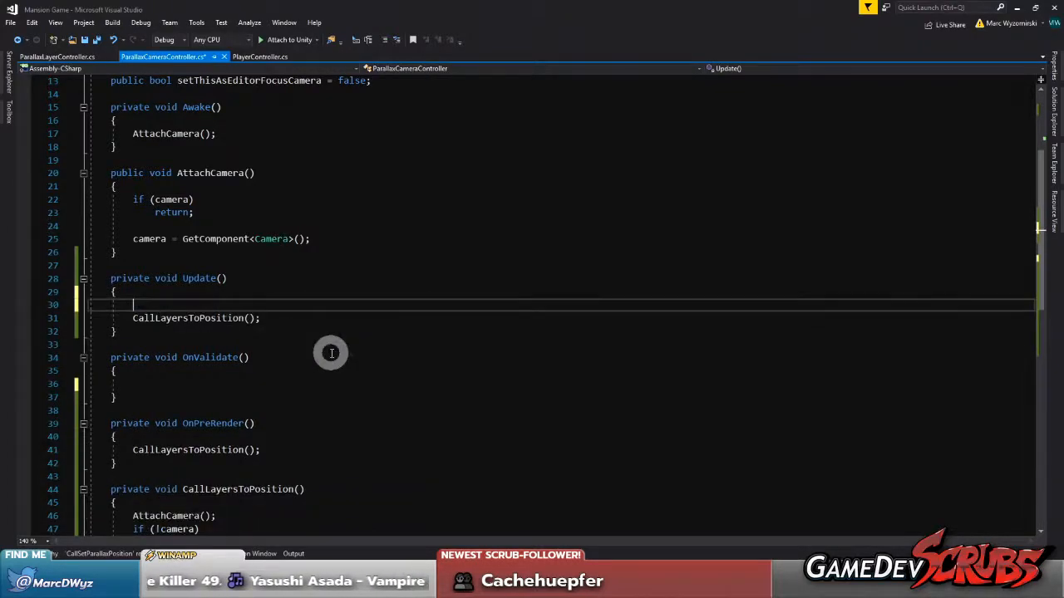
# Delete the whole OnValidate() method from ParallaxCameraController.cs and save the script
pyautogui.click(354, 383)
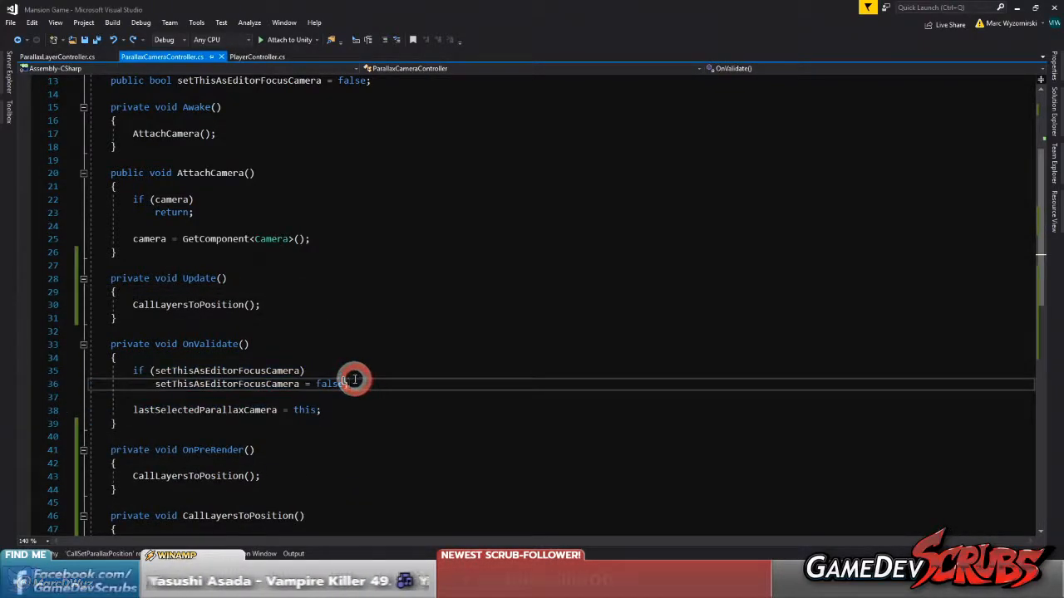
pyautogui.click(325, 401)
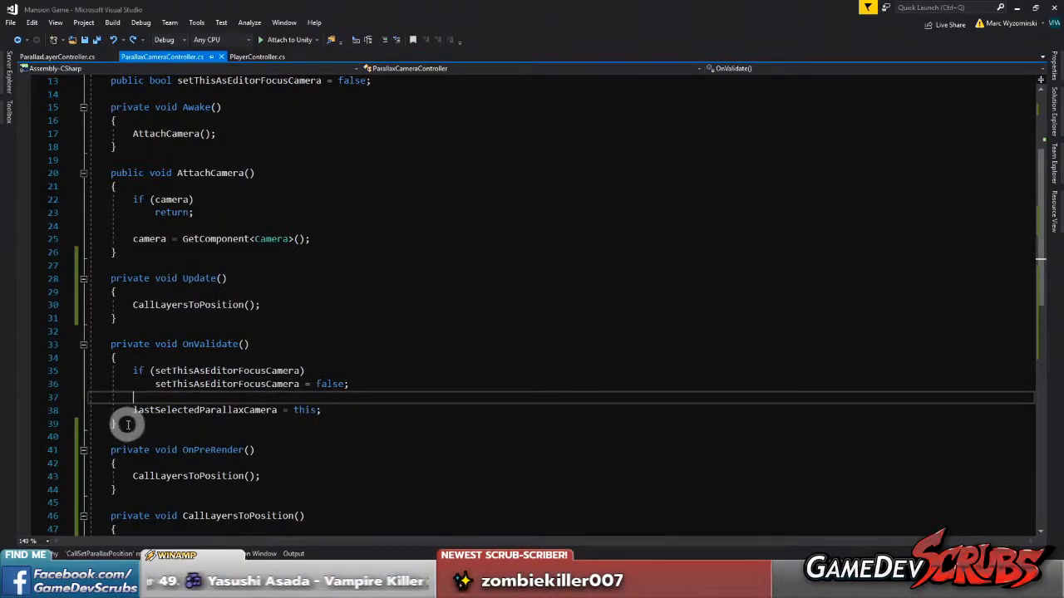
pyautogui.moveTo(127, 423); pyautogui.dragTo(65, 332)
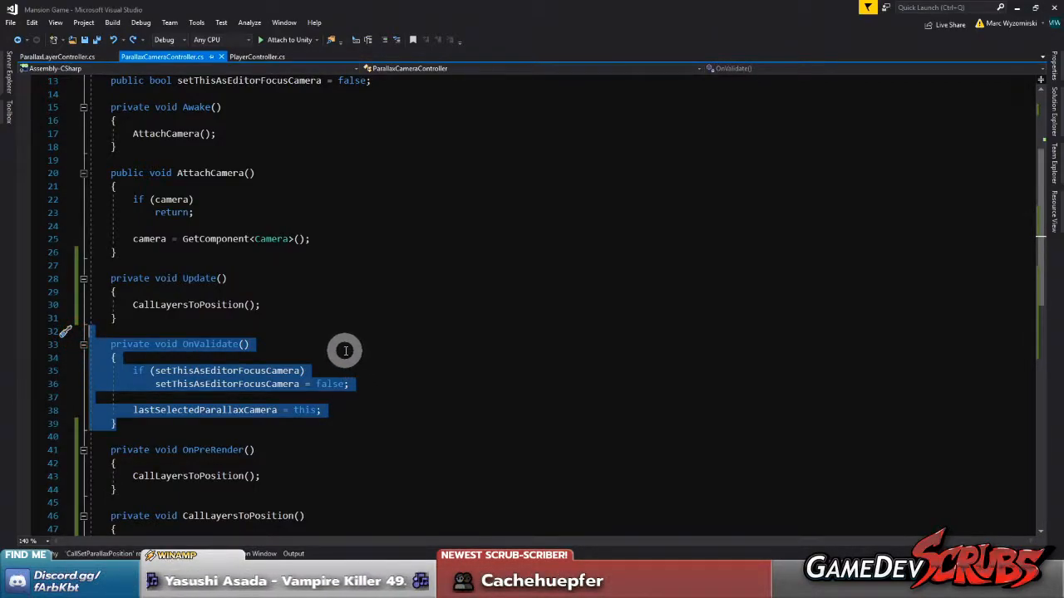
pyautogui.press('Delete')
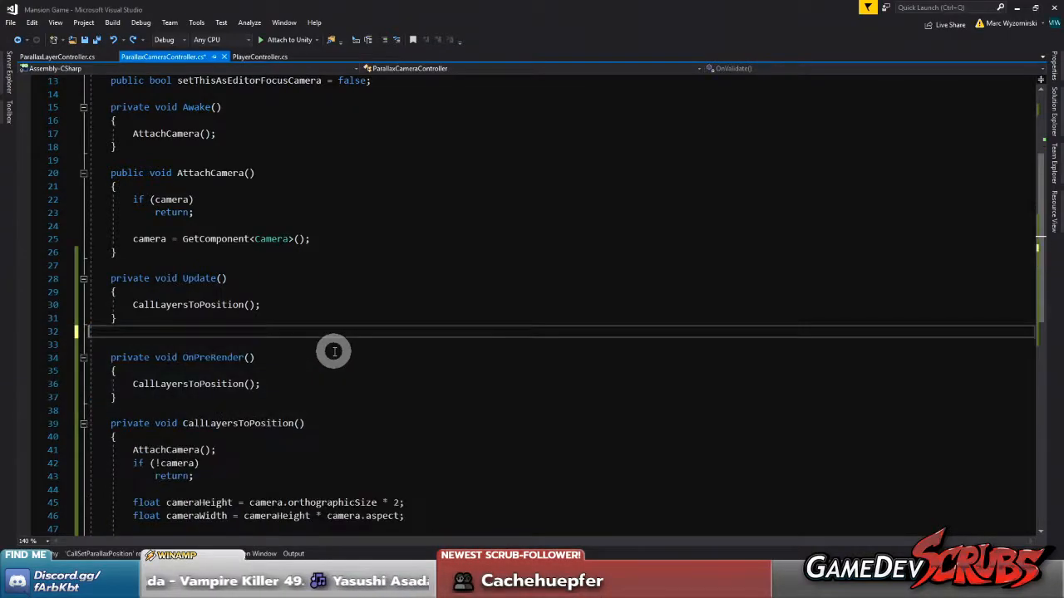
pyautogui.press('BackSpace')
pyautogui.click(96, 41)
pyautogui.scroll(4, 225, 274)
pyautogui.scroll(-3, 225, 353)
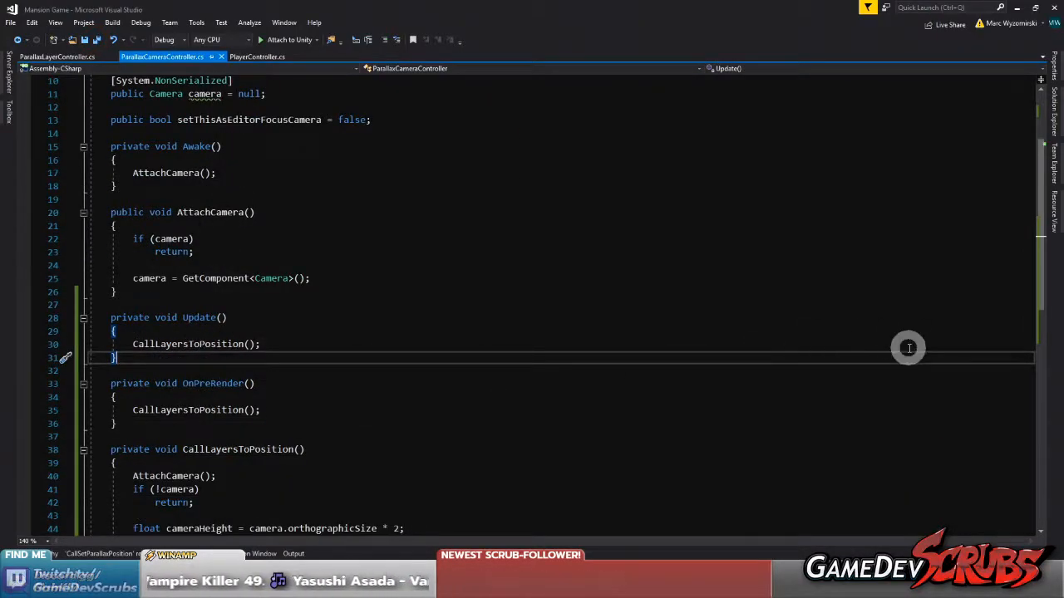
# Switch to Unity and enable Set This As Editor Focus Camera on the Main Camera's Parallax Camera Controller
pyautogui.hotkey('alt', 'Tab')
pyautogui.click(443, 363)
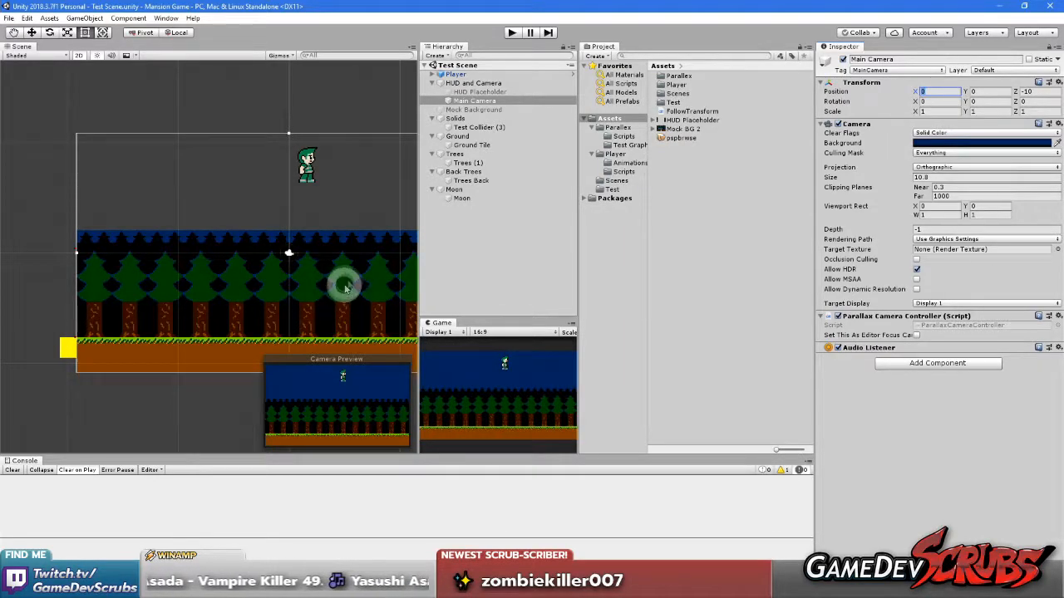
pyautogui.click(906, 474)
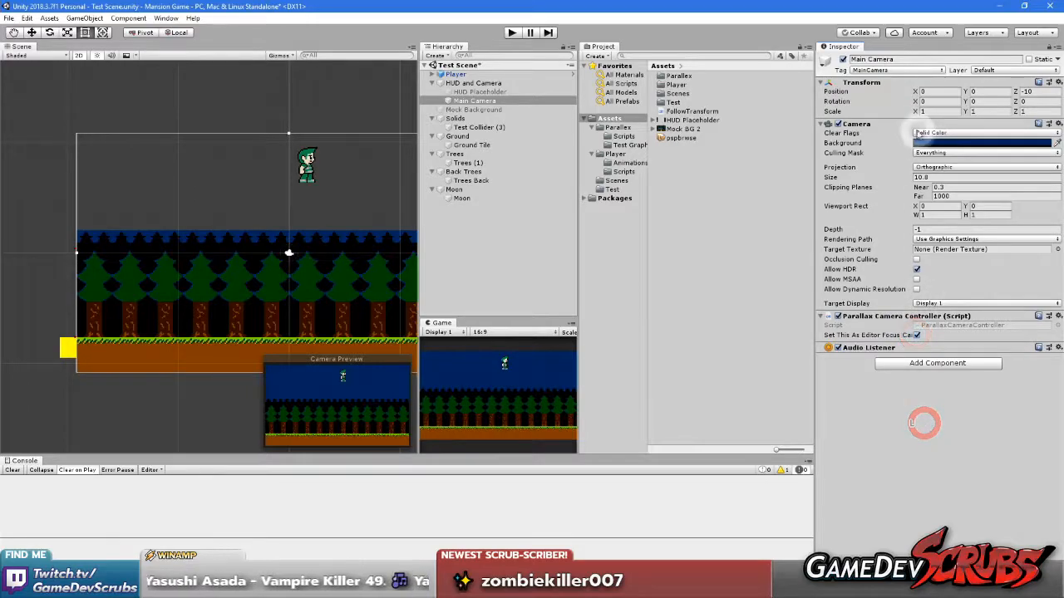
# Test the parallax by shifting the Main Camera's X position to about -6.72 and back to about -1.82
pyautogui.click(917, 93)
pyautogui.moveTo(917, 92); pyautogui.dragTo(792, 112)
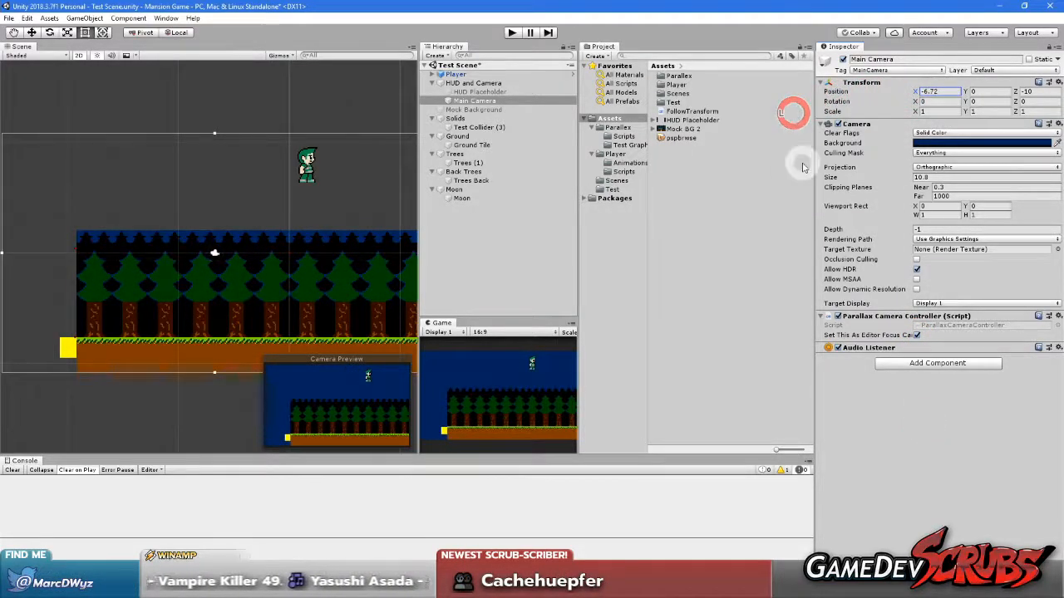
pyautogui.moveTo(915, 93); pyautogui.dragTo(1002, 131)
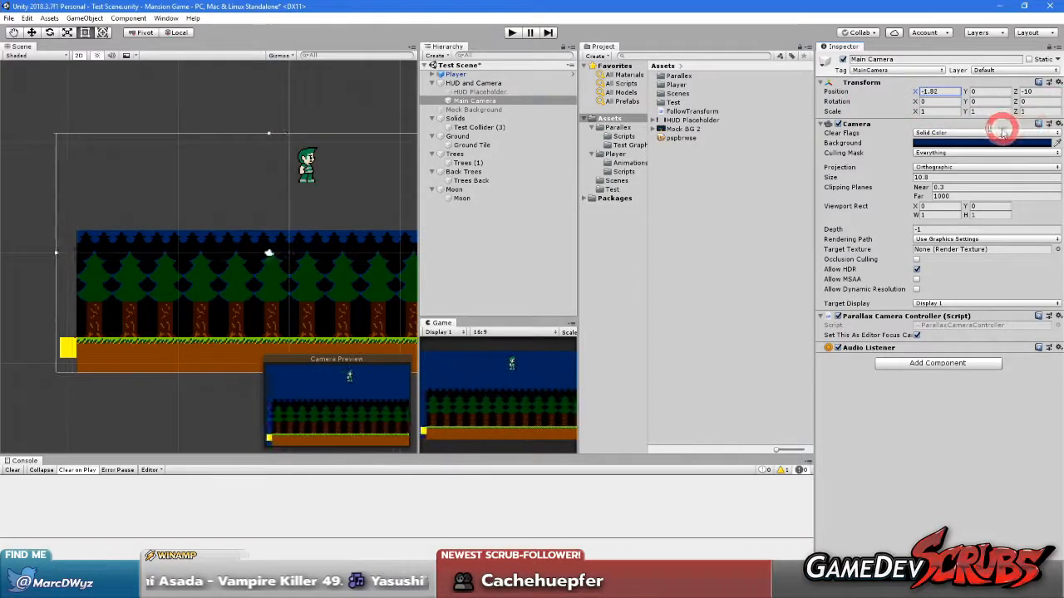
# Switch to Visual Studio and set a breakpoint on the if (!camera) line in CallLayersToPosition()
pyautogui.hotkey('alt', 'Tab')
pyautogui.scroll(3, 385, 311)
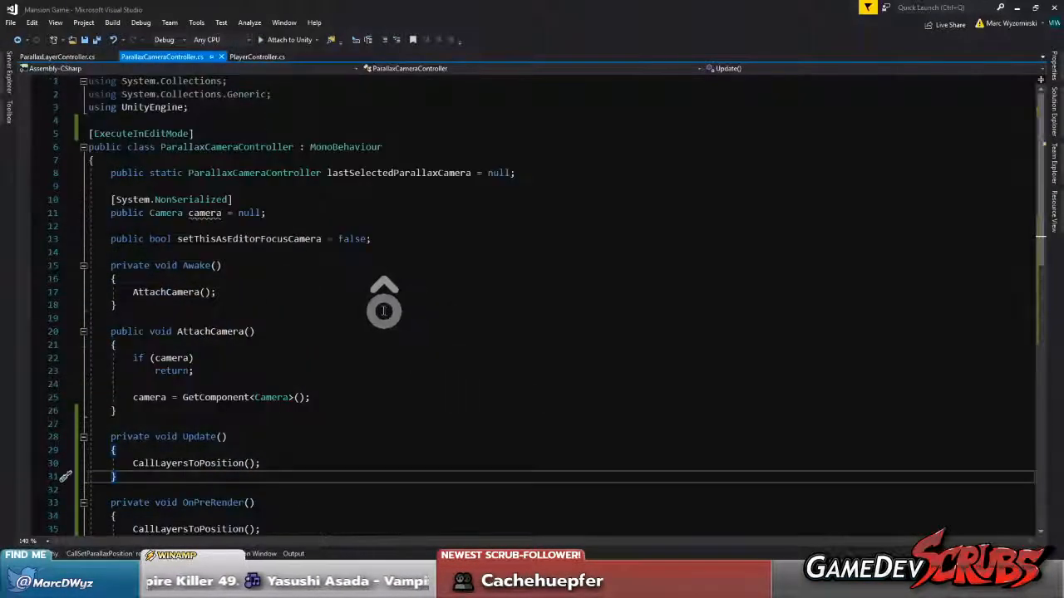
pyautogui.scroll(-5, 208, 208)
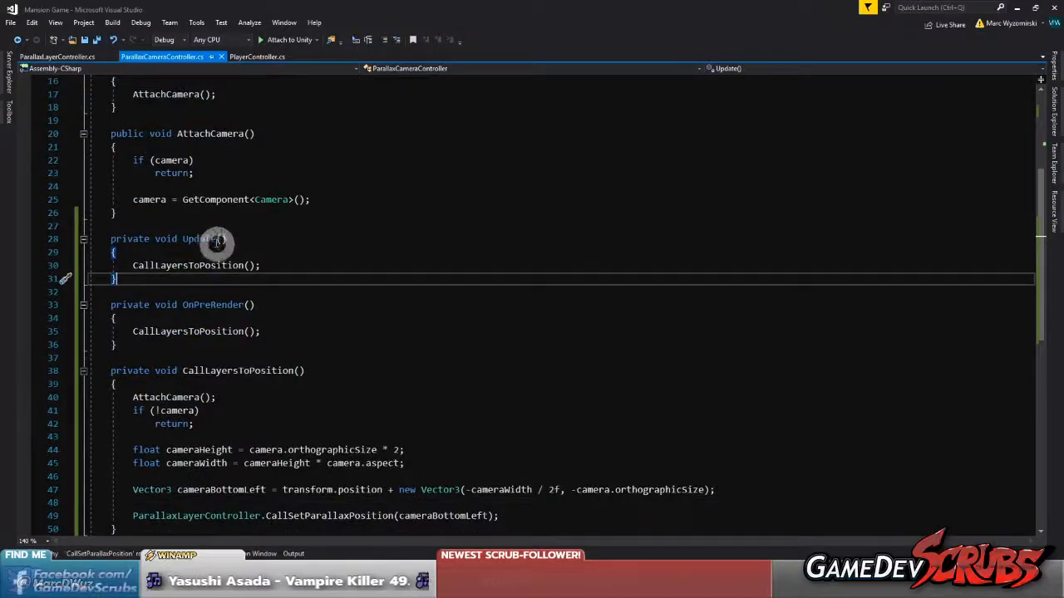
pyautogui.click(177, 265)
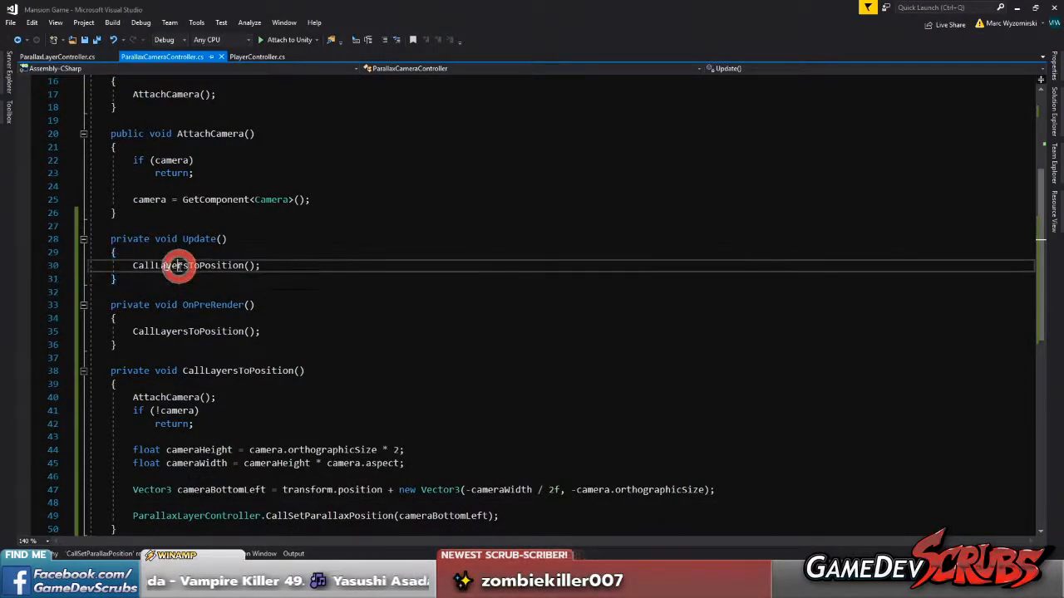
pyautogui.scroll(-2, 179, 265)
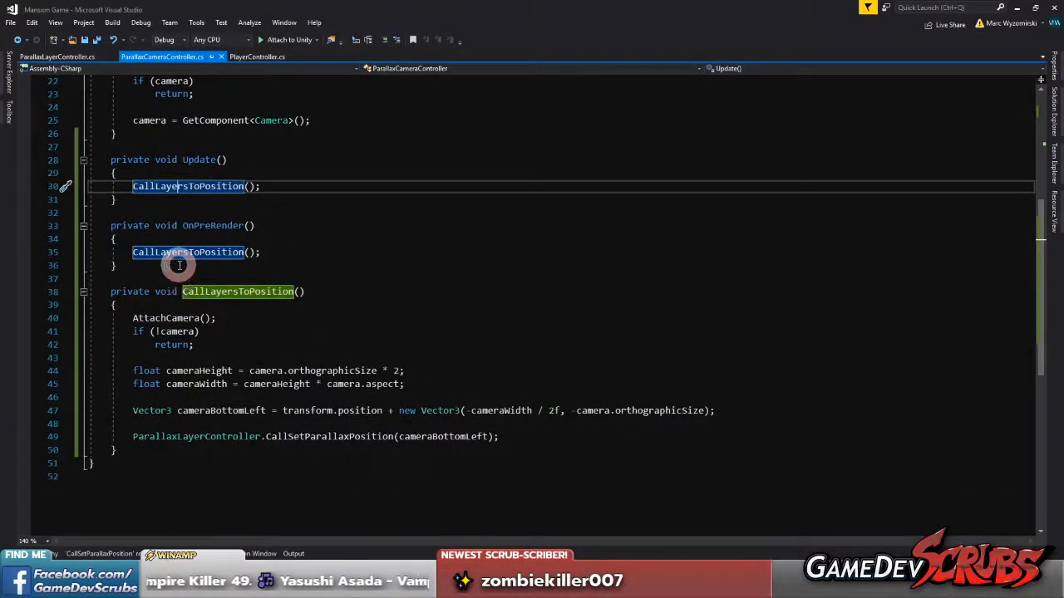
pyautogui.click(158, 319)
pyautogui.click(27, 331)
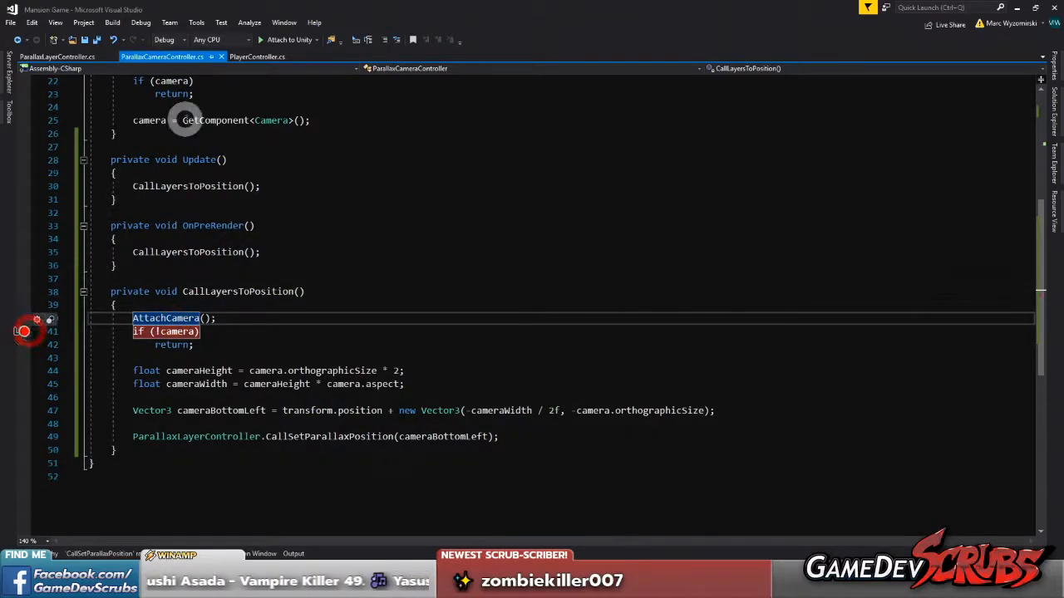
# Attach the debugger to Unity, and set and remove a breakpoint on the CallLayersToPosition() call in Update()
pyautogui.click(276, 40)
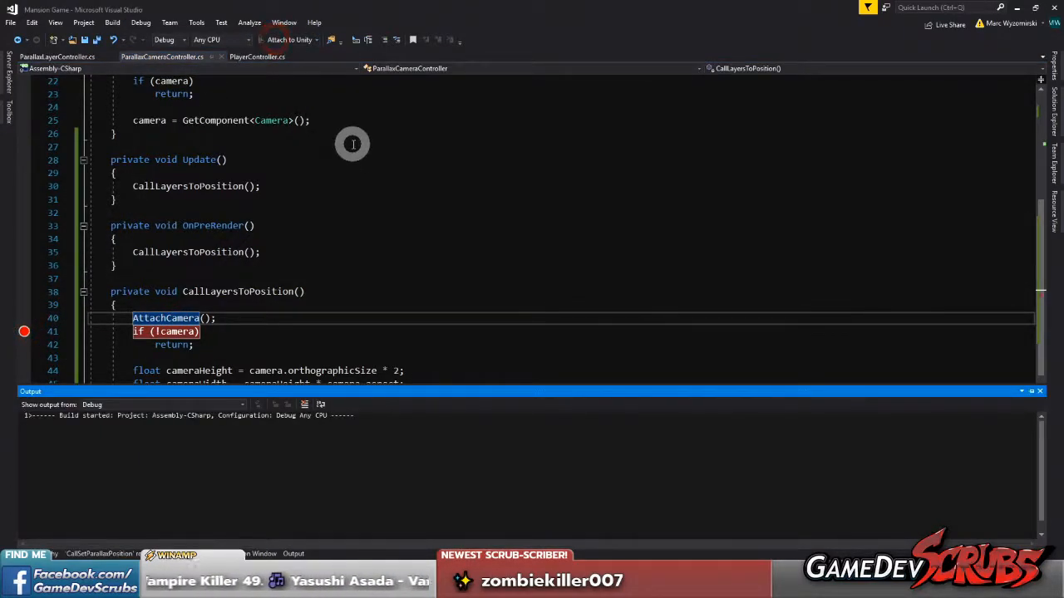
pyautogui.scroll(-2, 346, 246)
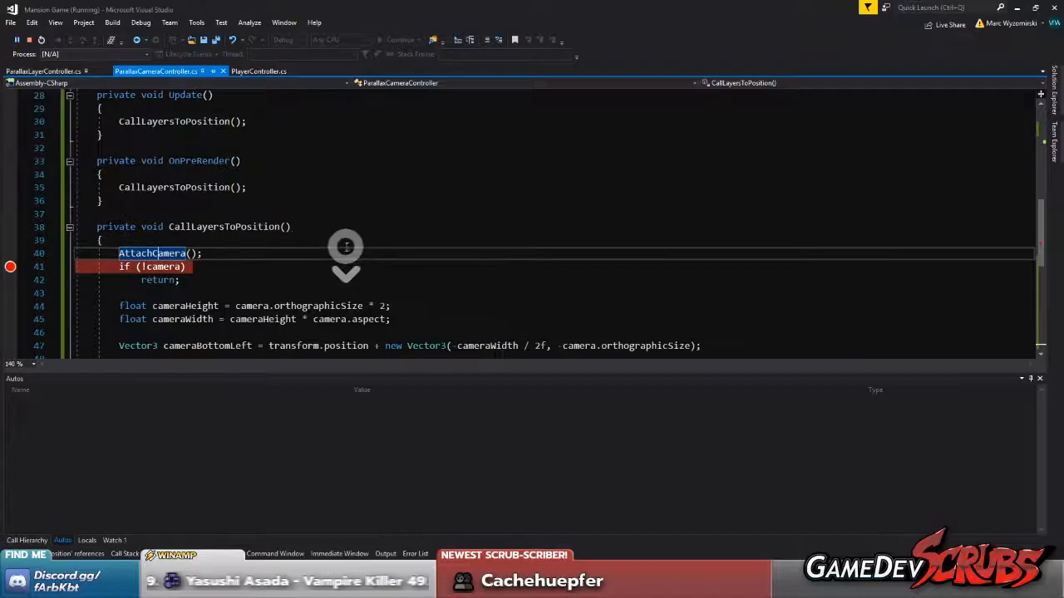
pyautogui.click(282, 240)
pyautogui.scroll(1, 283, 244)
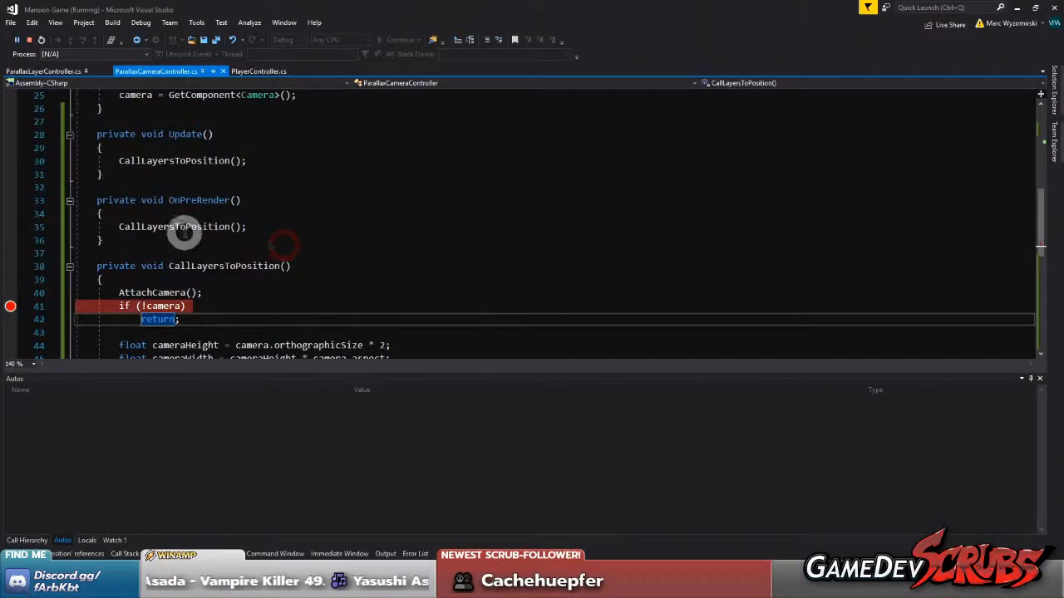
pyautogui.scroll(1, 175, 228)
pyautogui.click(10, 200)
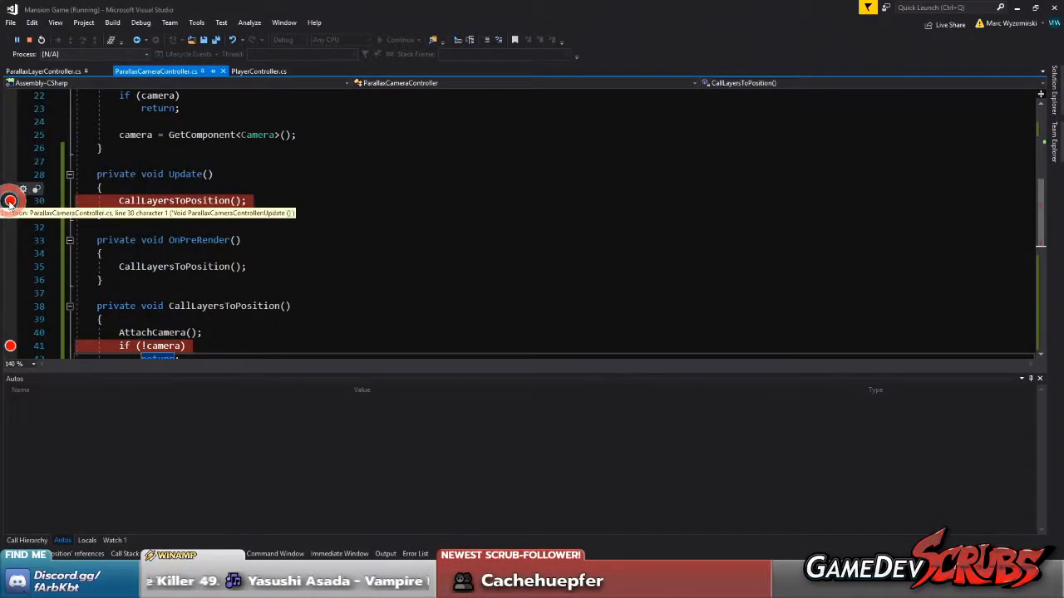
pyautogui.click(10, 201)
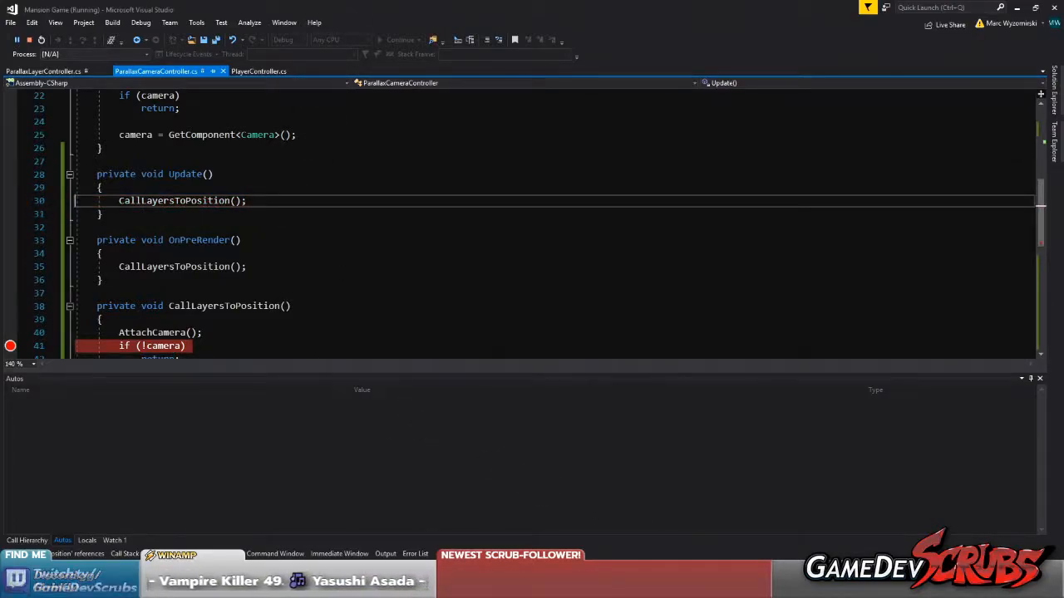
# Switch to the browser, search the Unity scripting documentation for executeineditmode and open the ExecuteInEditMode page
pyautogui.hotkey('alt', 'Tab')
pyautogui.click(724, 79)
pyautogui.write('executeineditmode')
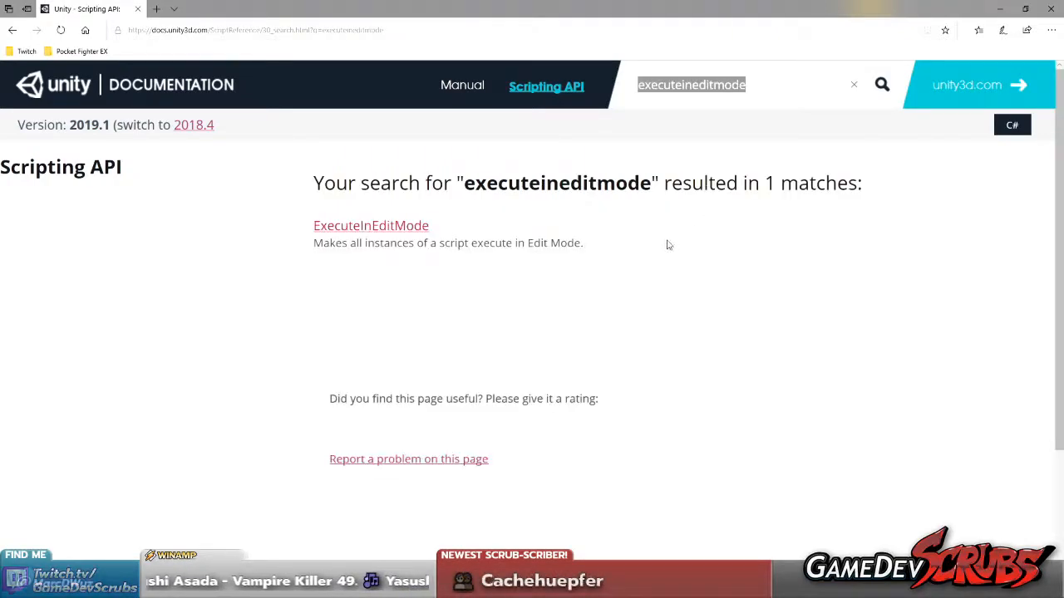
pyautogui.click(413, 225)
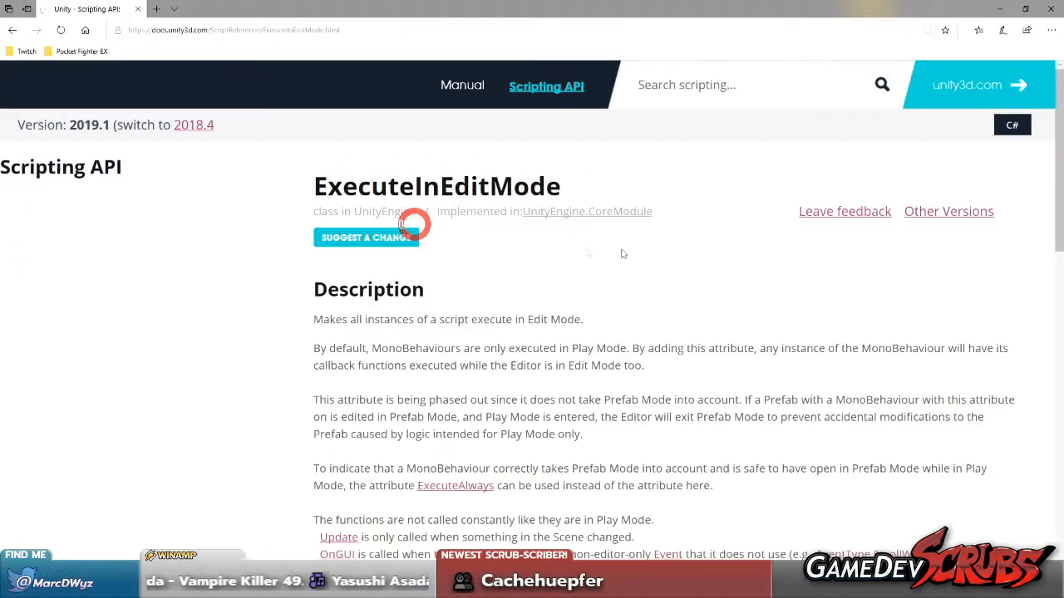
# Examine the ExecuteInEditMode description and sample script for when callback functions run in Edit Mode
pyautogui.scroll(-9, 624, 253)
pyautogui.scroll(1, 642, 311)
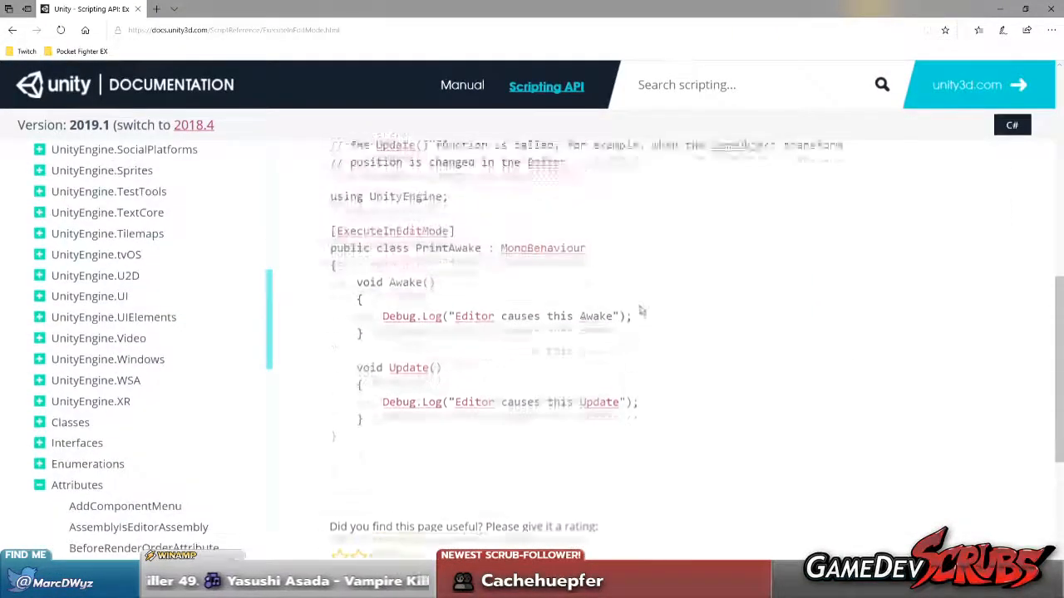
pyautogui.scroll(5, 407, 281)
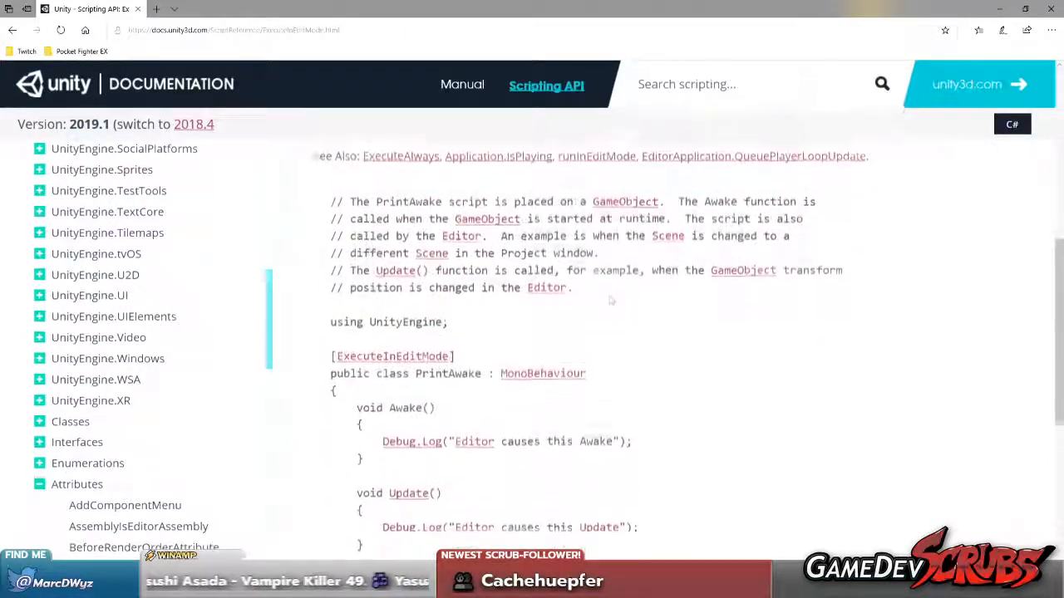
pyautogui.moveTo(315, 218); pyautogui.dragTo(678, 219)
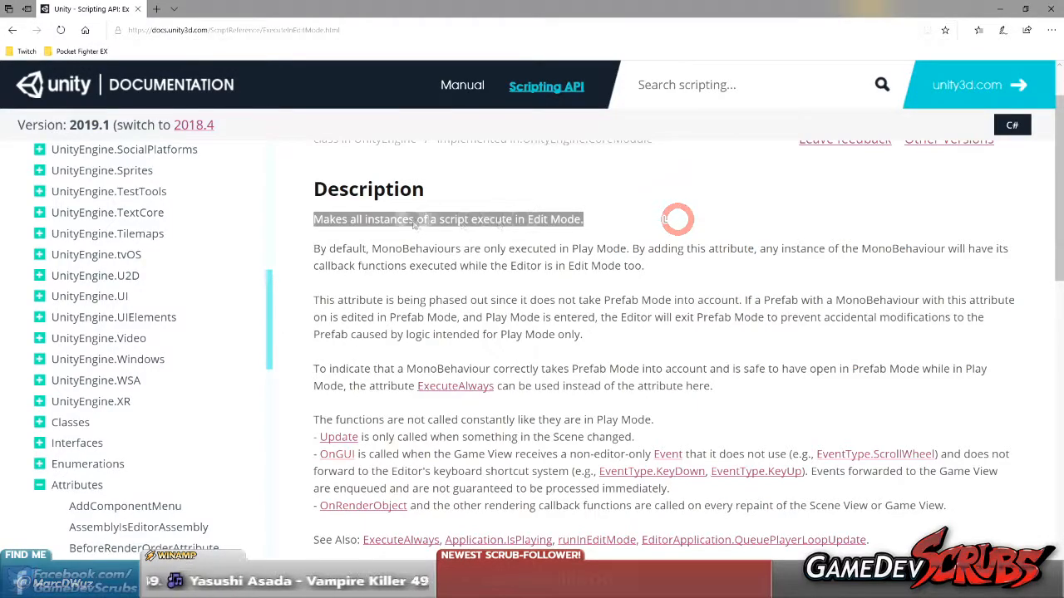
pyautogui.moveTo(340, 220); pyautogui.dragTo(610, 219)
pyautogui.click(610, 220)
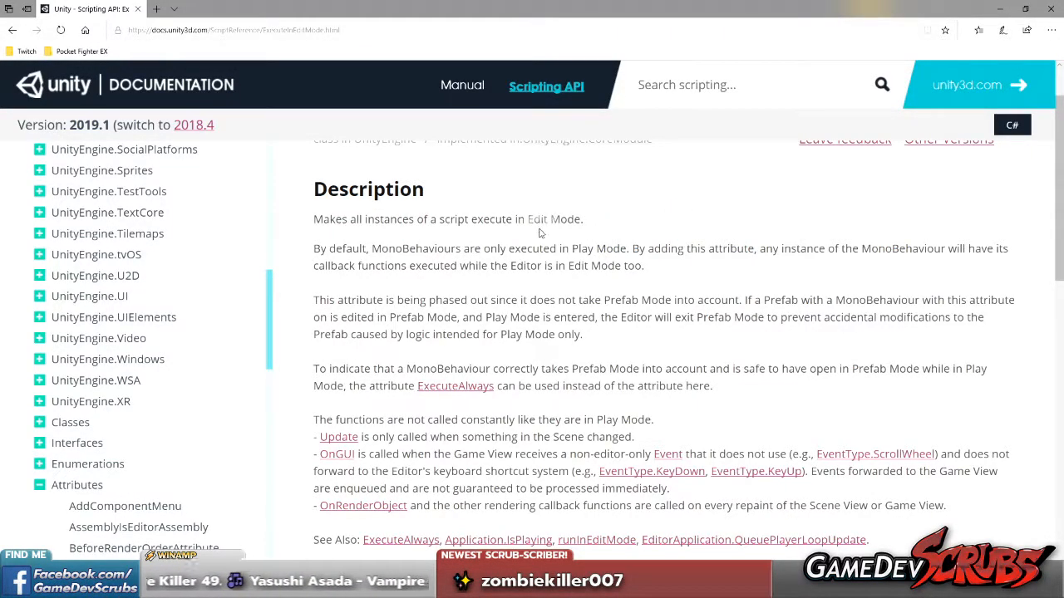
pyautogui.moveTo(562, 253); pyautogui.dragTo(689, 257)
pyautogui.click(689, 258)
pyautogui.scroll(-2, 689, 261)
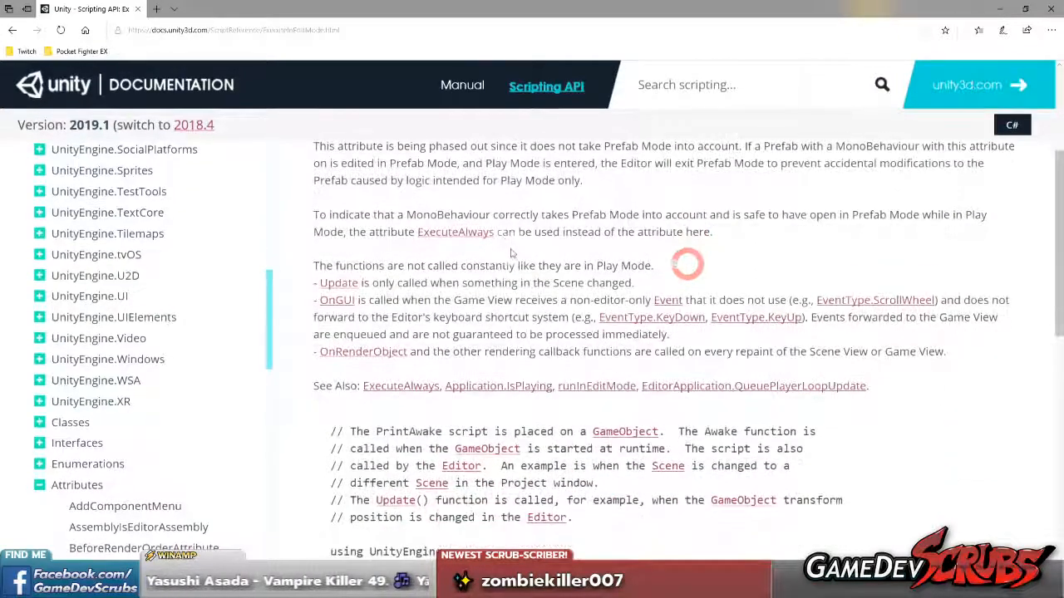
pyautogui.scroll(1, 382, 223)
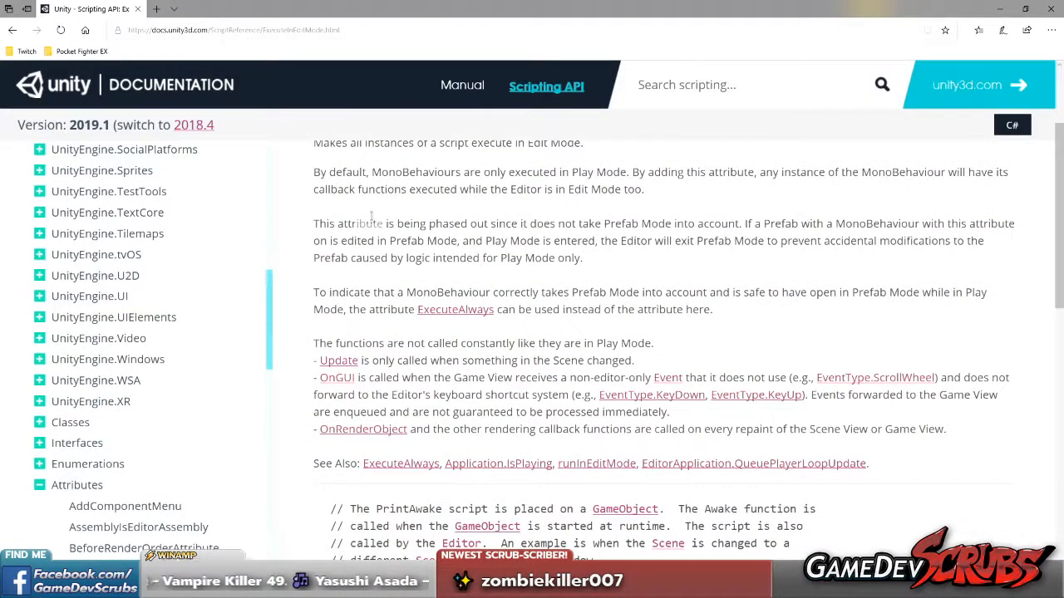
# Read the notes on the attribute's phase-out, its Prefab Mode behavior and the ExecuteAlways alternative
pyautogui.moveTo(333, 219); pyautogui.dragTo(611, 253)
pyautogui.click(608, 254)
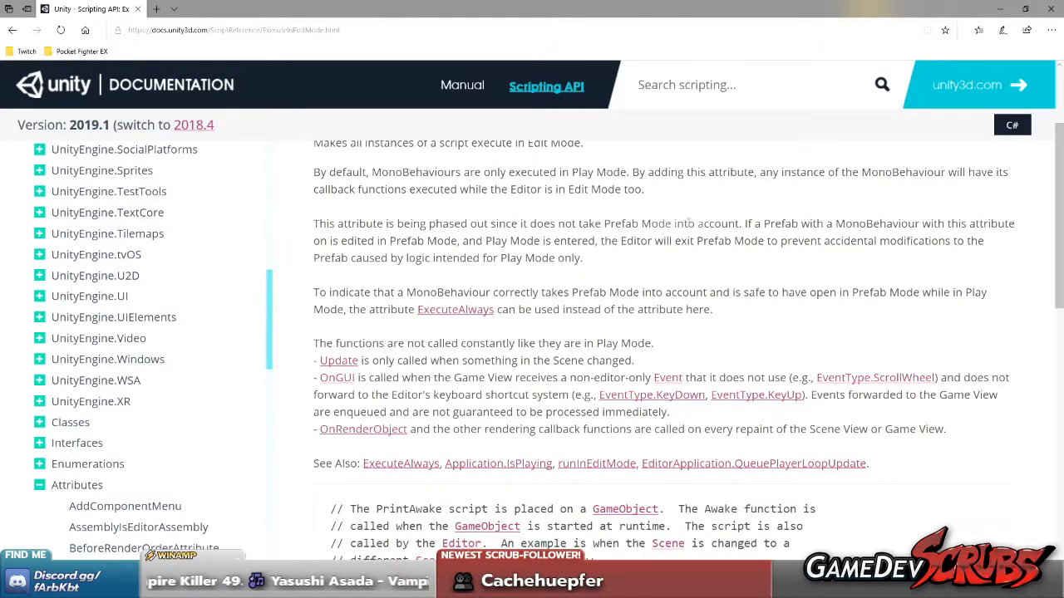
pyautogui.moveTo(744, 218); pyautogui.dragTo(764, 250)
pyautogui.click(764, 256)
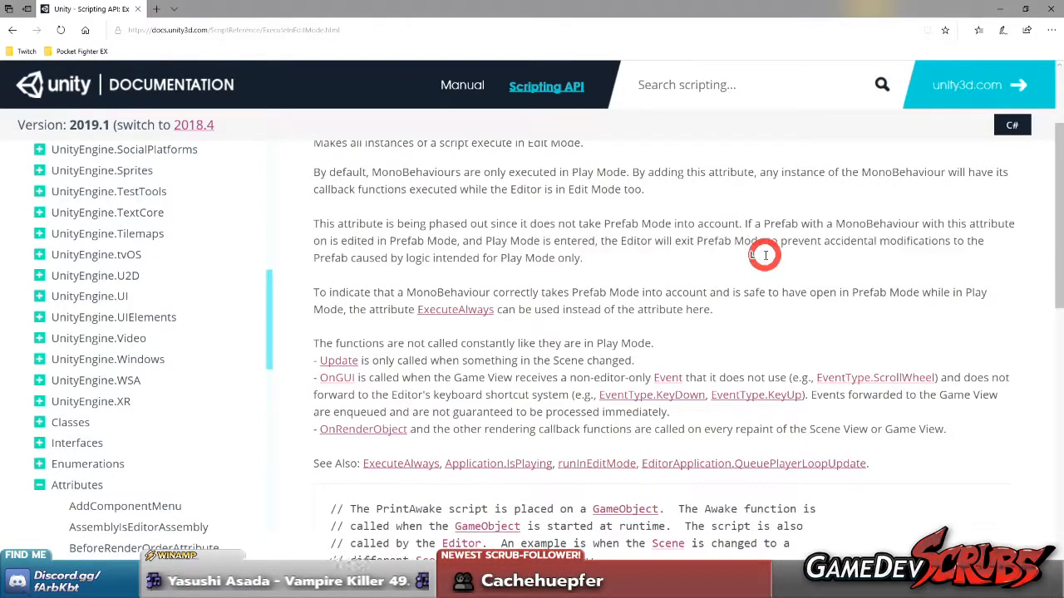
pyautogui.moveTo(315, 241); pyautogui.dragTo(566, 257)
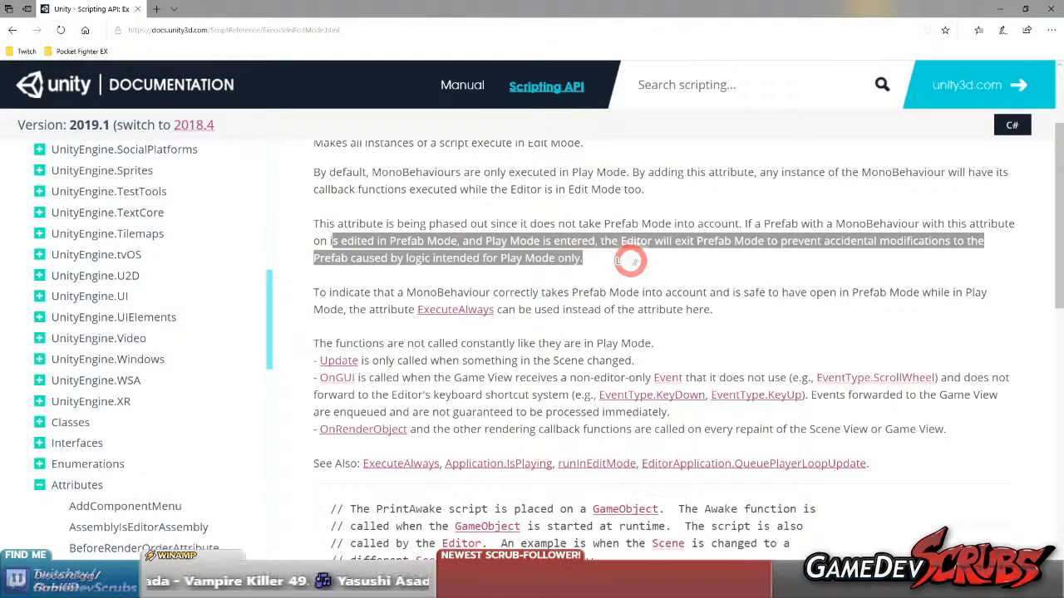
pyautogui.click(617, 257)
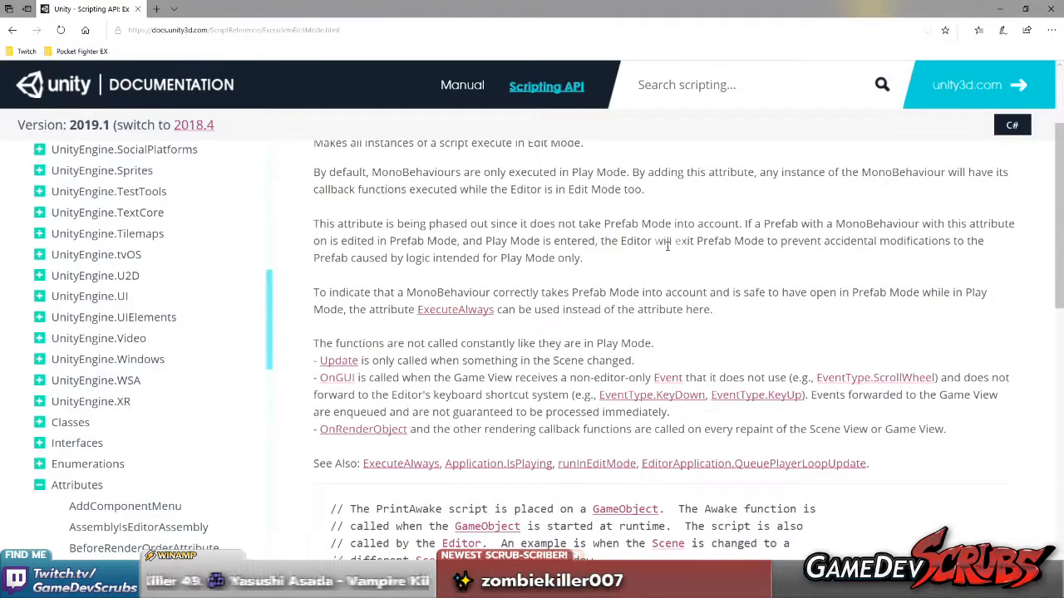
pyautogui.scroll(-1, 406, 258)
pyautogui.moveTo(314, 214); pyautogui.dragTo(750, 232)
pyautogui.click(750, 235)
pyautogui.scroll(-4, 490, 283)
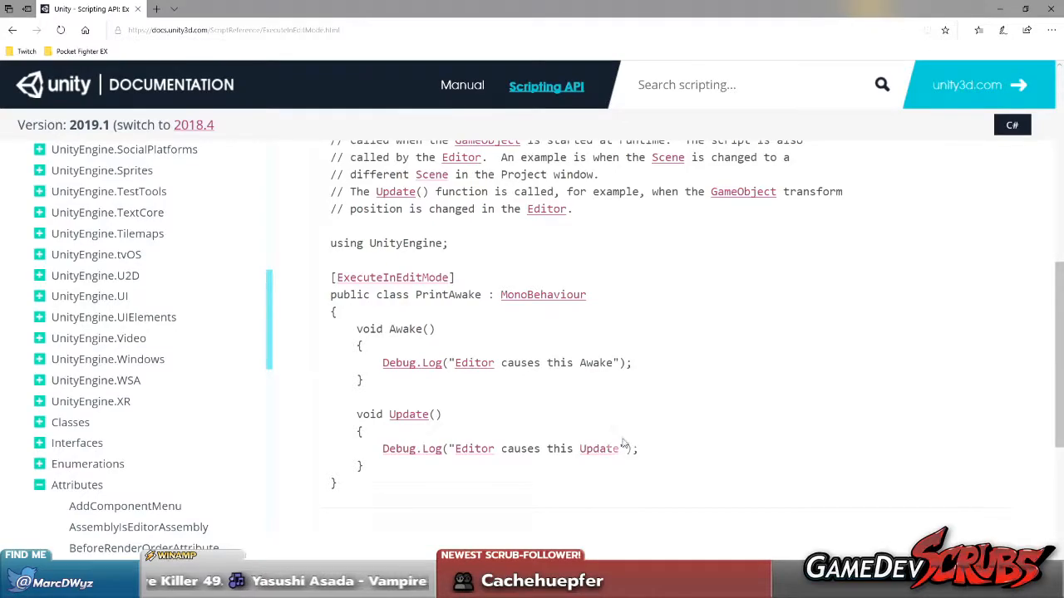
# Return to Visual Studio, remove the breakpoint on the if (!camera) line and stop debugging
pyautogui.hotkey('alt', 'Tab')
pyautogui.scroll(-3, 308, 336)
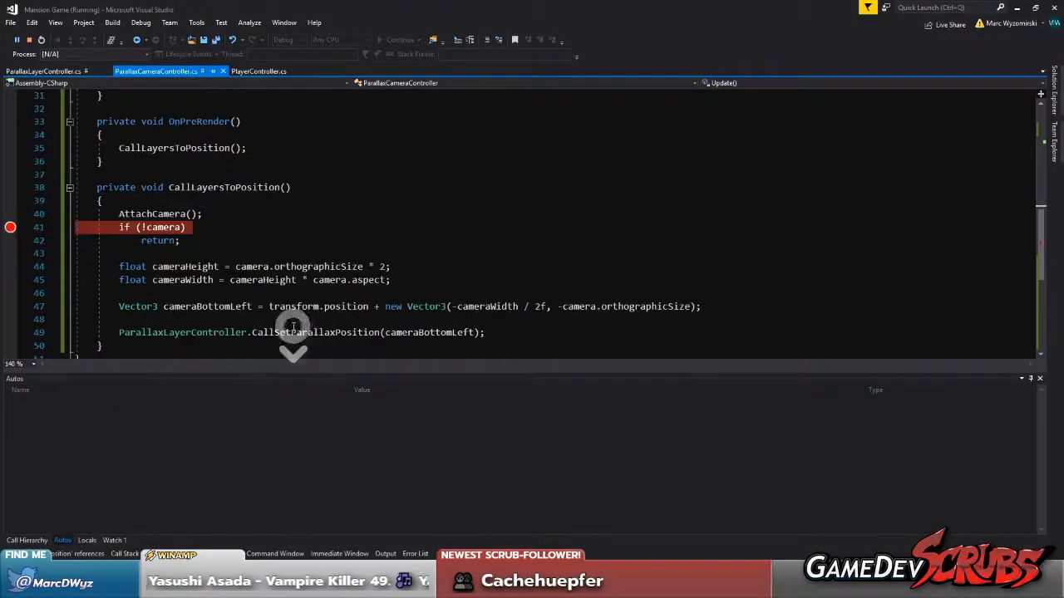
pyautogui.click(10, 227)
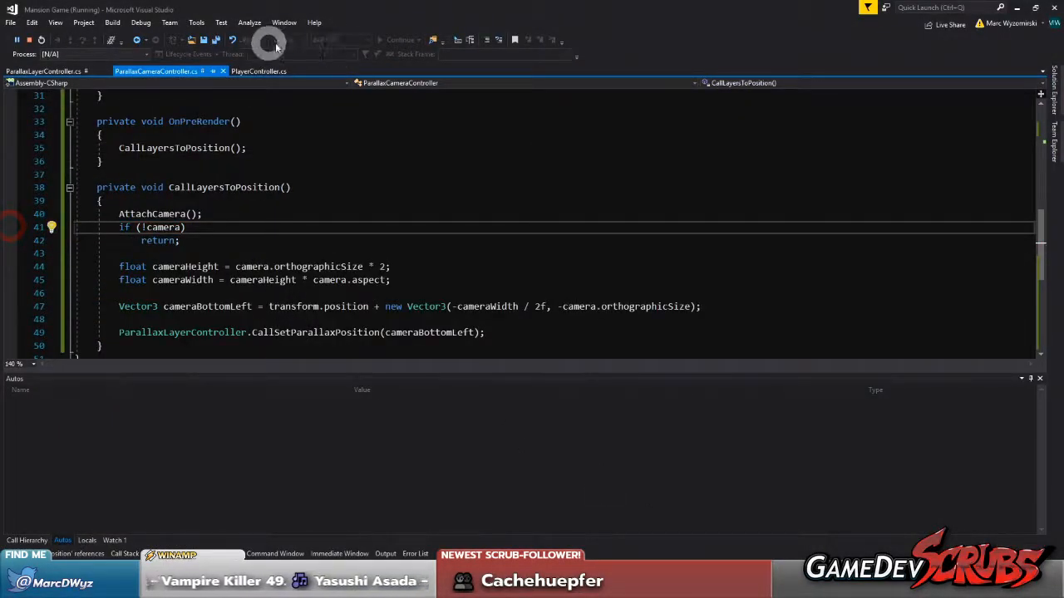
pyautogui.click(28, 39)
# Add Debug.Log("derp"); as the first line of Update() in ParallaxCameraController.cs and save all files
pyautogui.scroll(6, 305, 209)
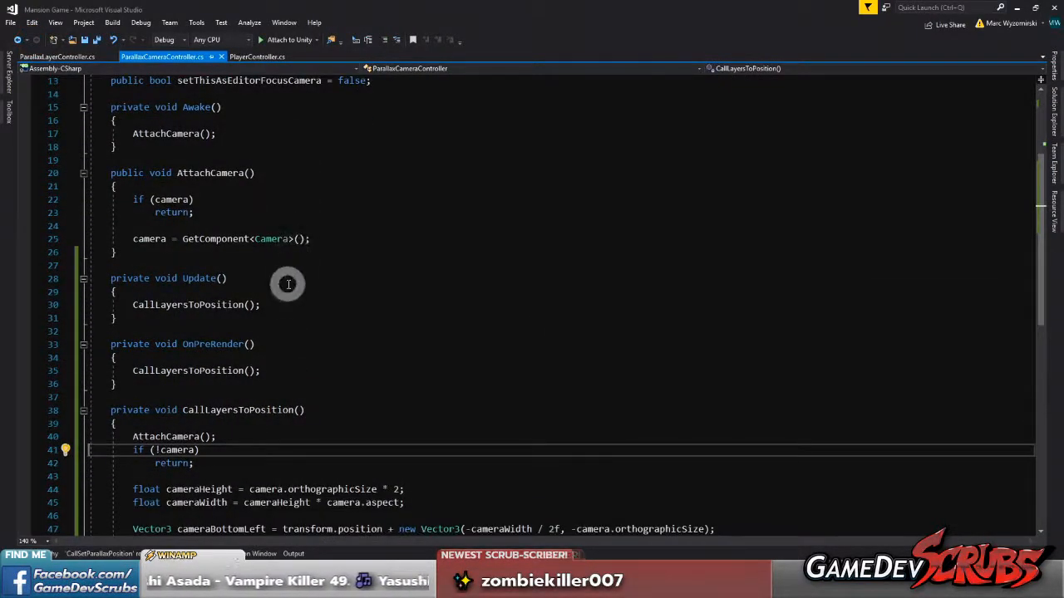
pyautogui.click(264, 292)
pyautogui.press('Return')
pyautogui.write('Debug.Lo')
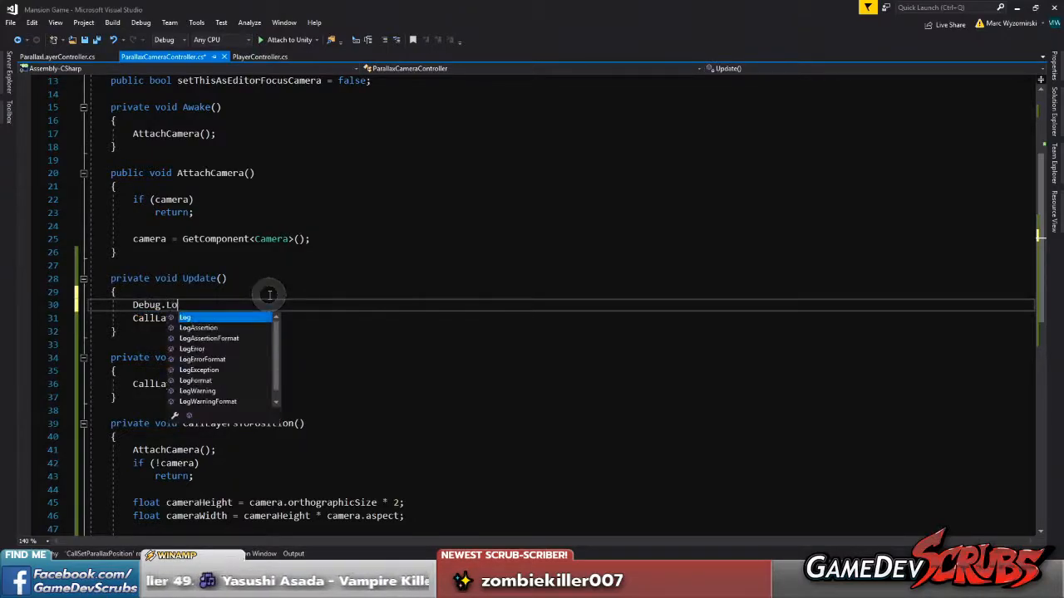
pyautogui.press('Tab')
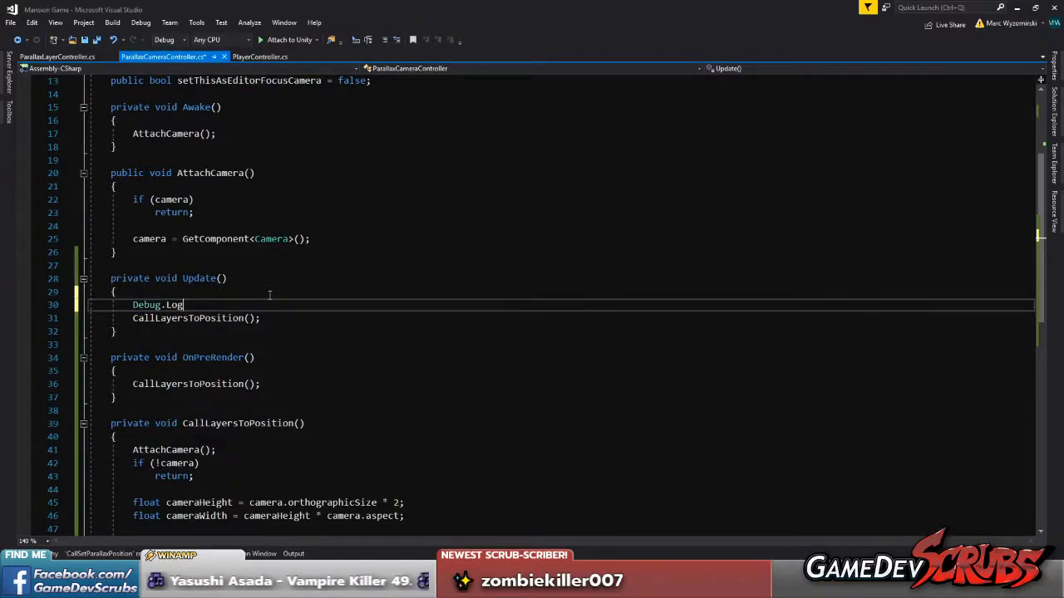
pyautogui.write('("derp");')
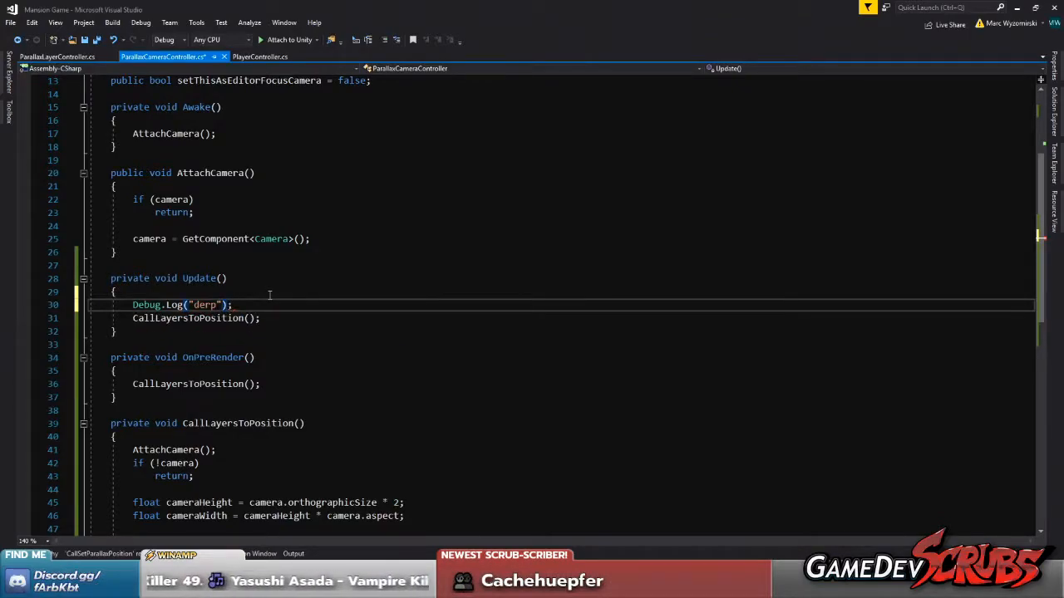
pyautogui.click(97, 39)
pyautogui.click(184, 319)
pyautogui.scroll(-3, 359, 326)
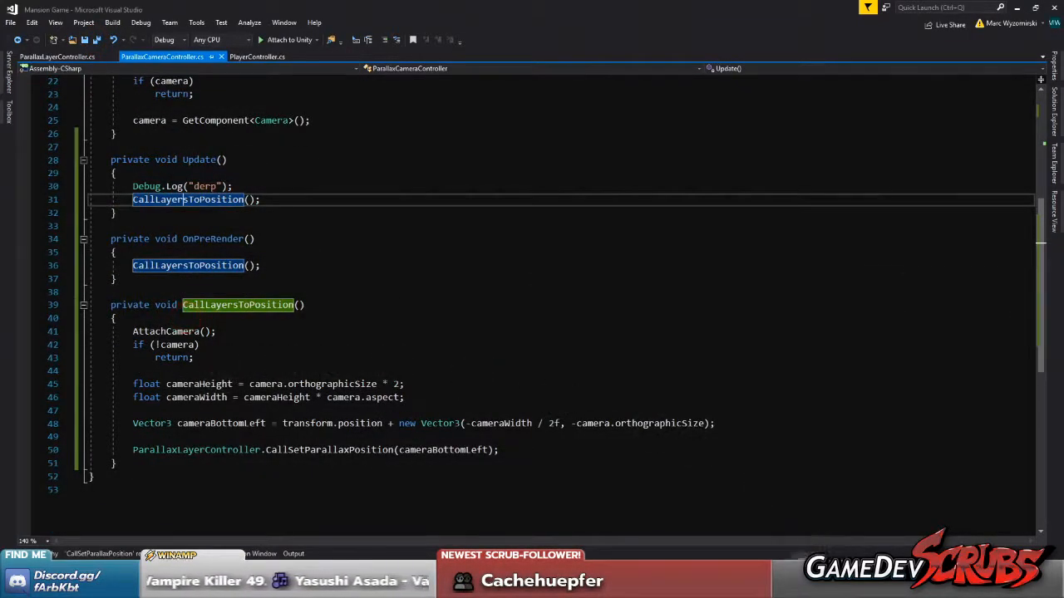
# Switch to Unity and test whether Update() runs by refocusing the editor and toggling the Parallax Camera Controller off and on
pyautogui.click(798, 585)
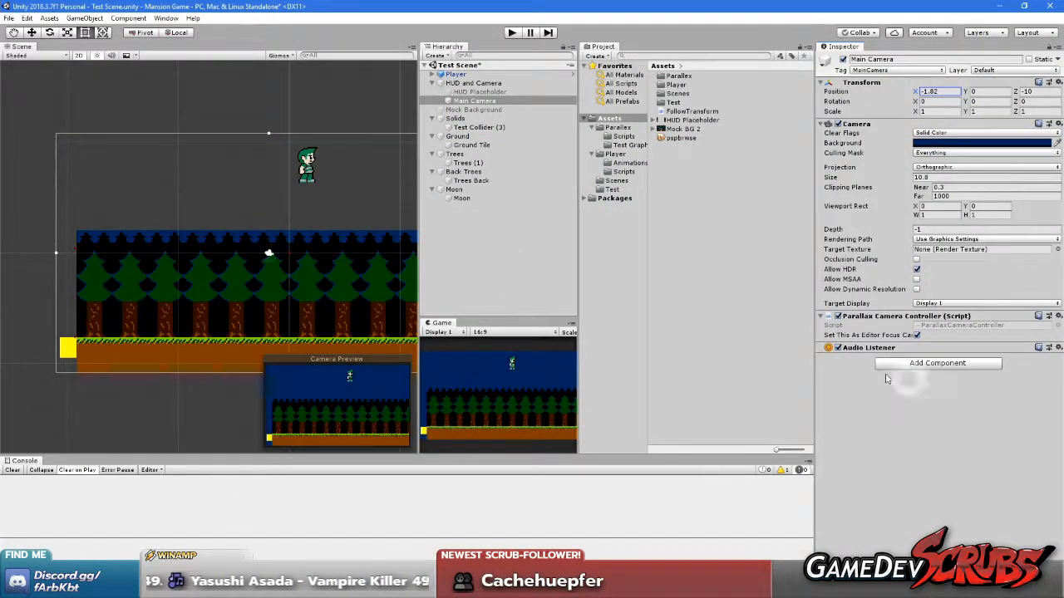
pyautogui.middleClick(910, 426)
pyautogui.click(912, 426)
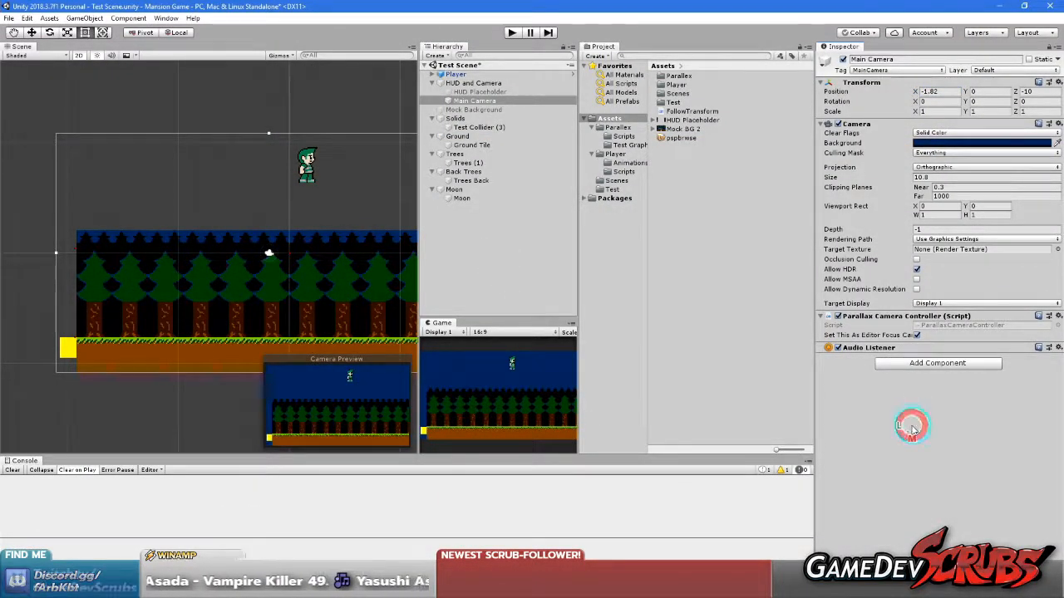
pyautogui.hotkey('alt', 'Tab')
pyautogui.click(678, 424)
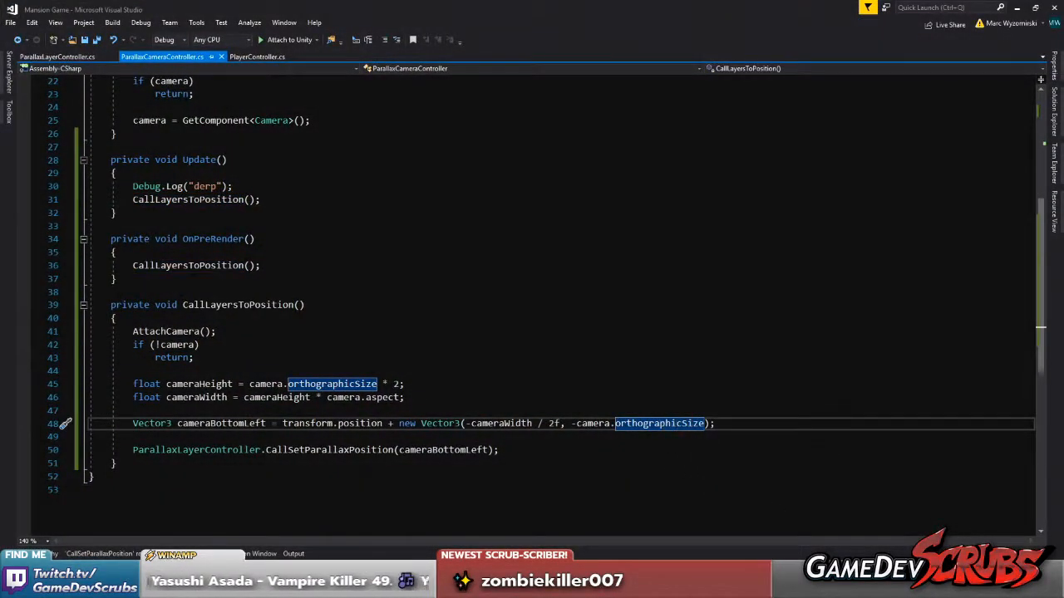
pyautogui.hotkey('alt', 'Tab')
pyautogui.click(870, 460)
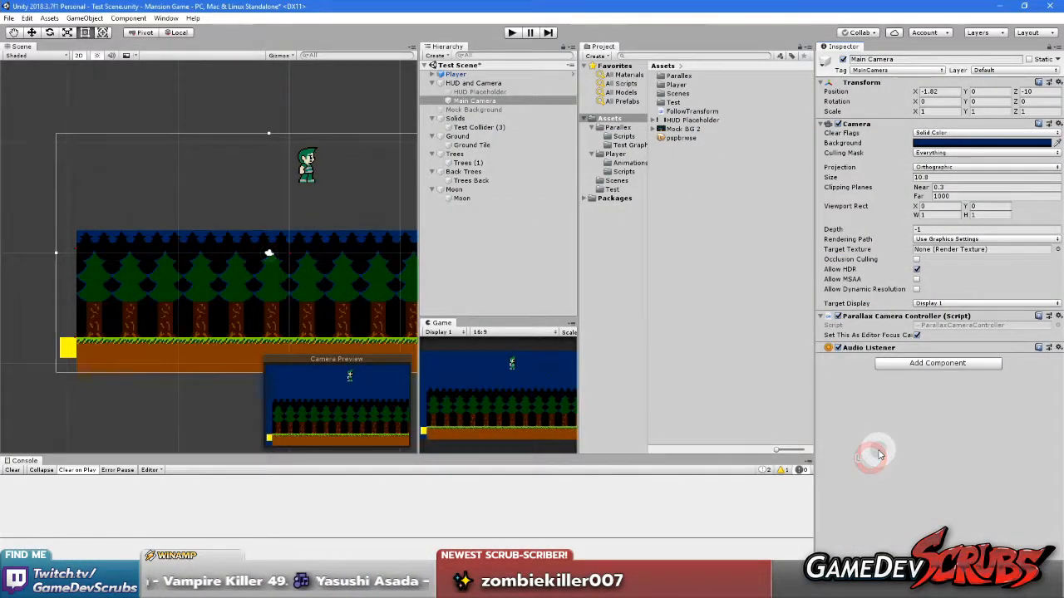
pyautogui.click(838, 317)
pyautogui.click(838, 317)
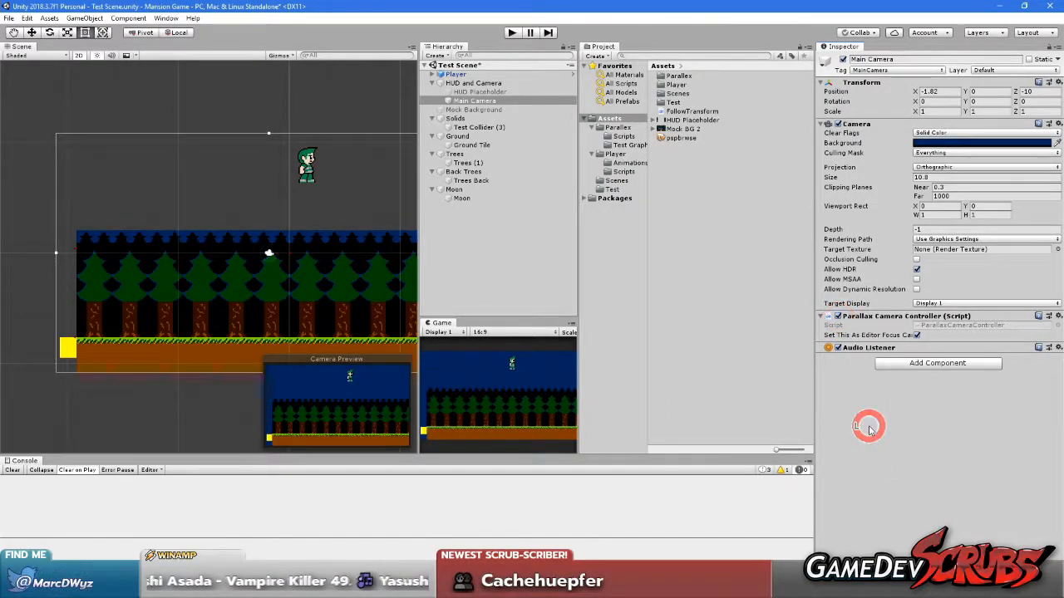
# Save the current scene and the Unity project
pyautogui.click(8, 18)
pyautogui.click(18, 59)
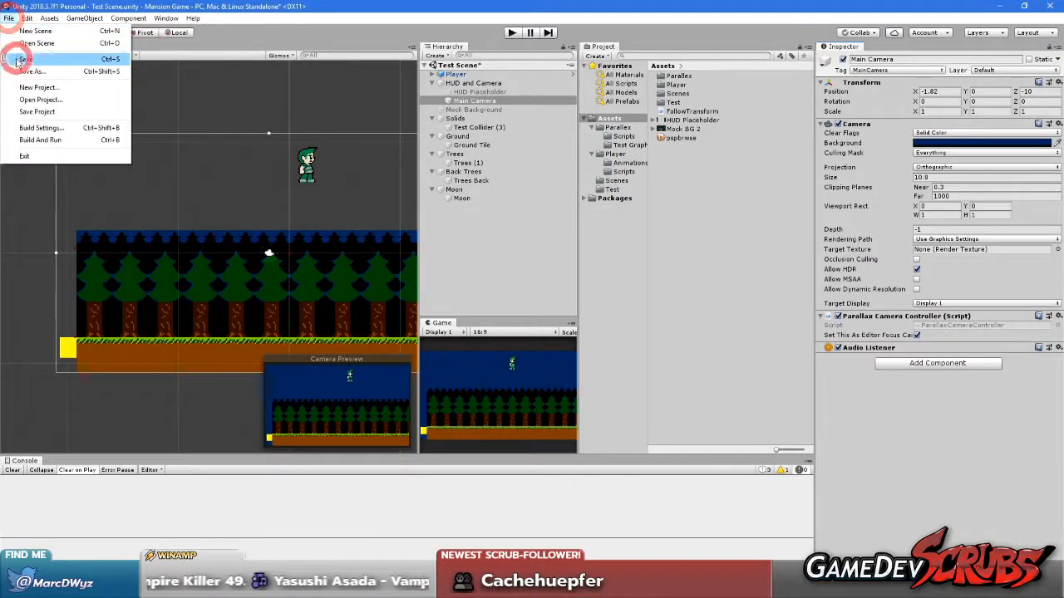
pyautogui.click(8, 18)
pyautogui.click(36, 111)
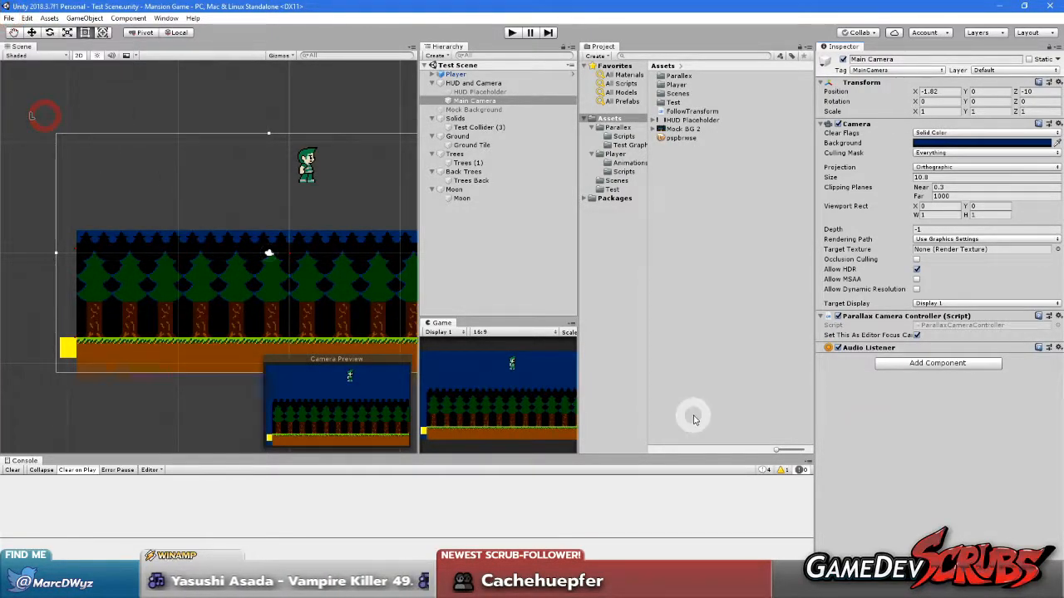
# Show log messages in the Console and examine the entries while toggling the Main Camera's Parallax Camera Controller off and on
pyautogui.click(770, 470)
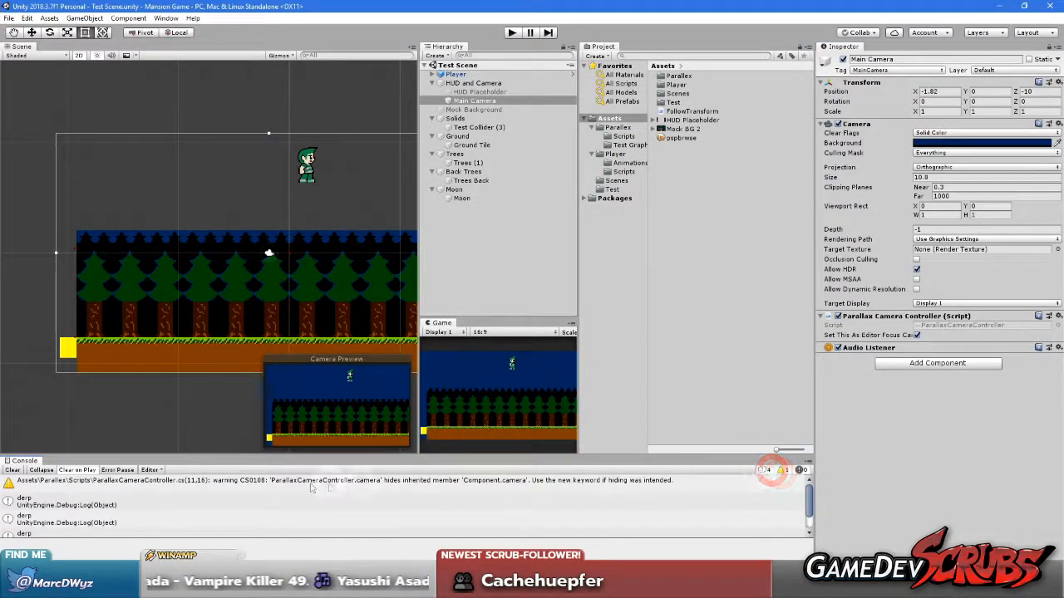
pyautogui.scroll(-2, 271, 491)
pyautogui.click(511, 364)
pyautogui.moveTo(169, 325); pyautogui.dragTo(152, 372, button='middle')
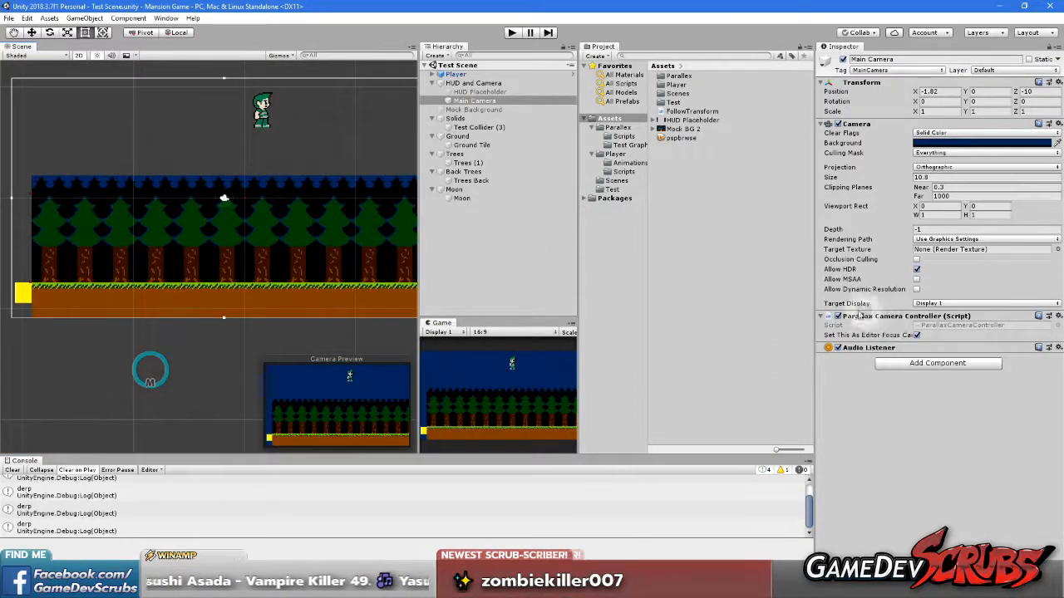
pyautogui.click(838, 318)
pyautogui.scroll(2, 185, 502)
pyautogui.scroll(-2, 185, 501)
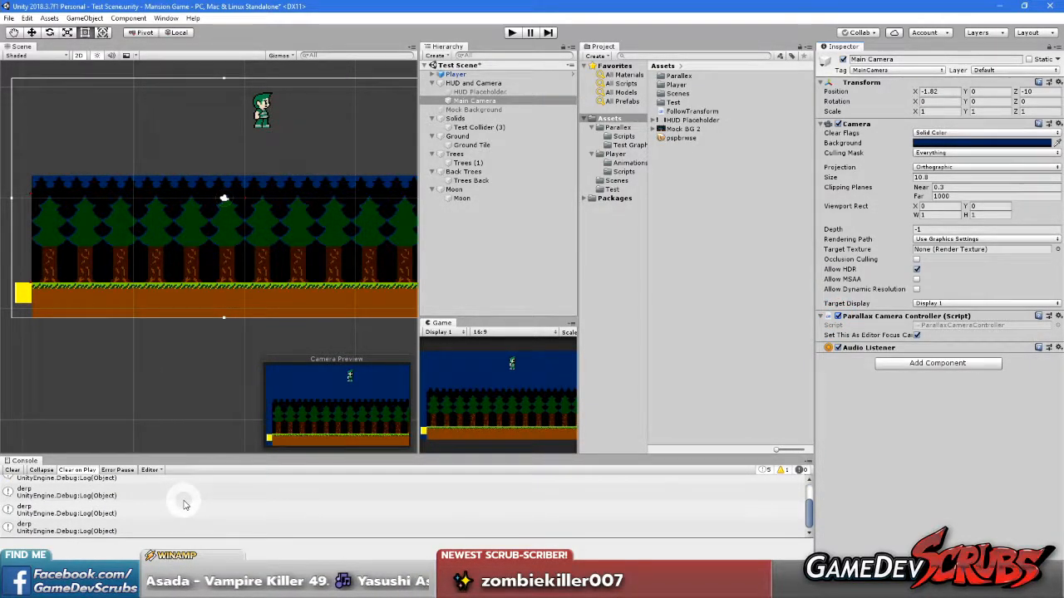
# Test when Update() logs to the Console by moving the Main Camera to X 15.92 and, after clearing the log, toggling its Parallax Camera Controller
pyautogui.moveTo(174, 385); pyautogui.dragTo(185, 356, button='middle')
pyautogui.scroll(1, 159, 509)
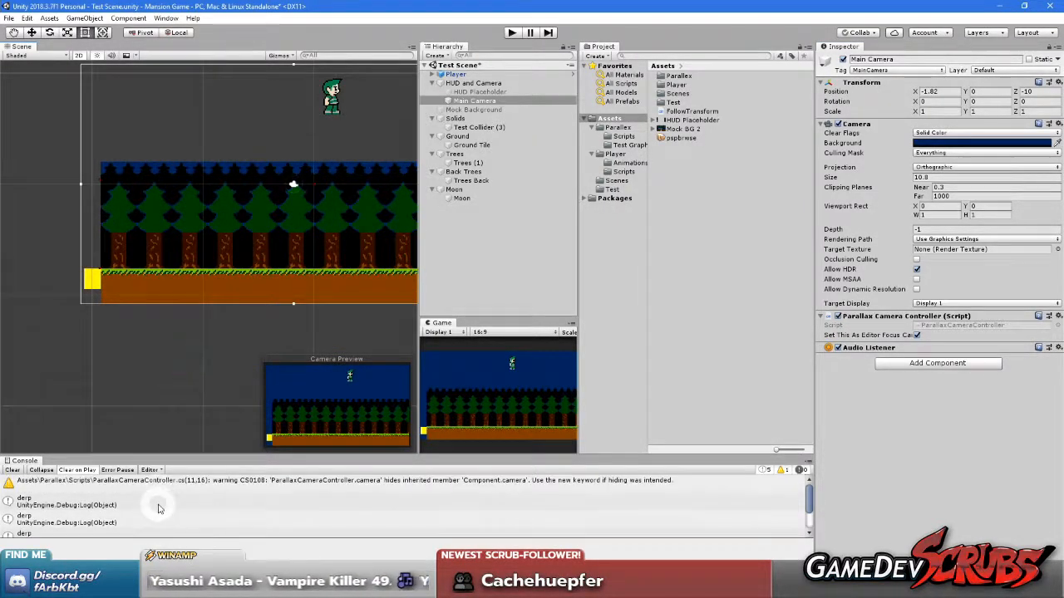
pyautogui.scroll(-1, 162, 509)
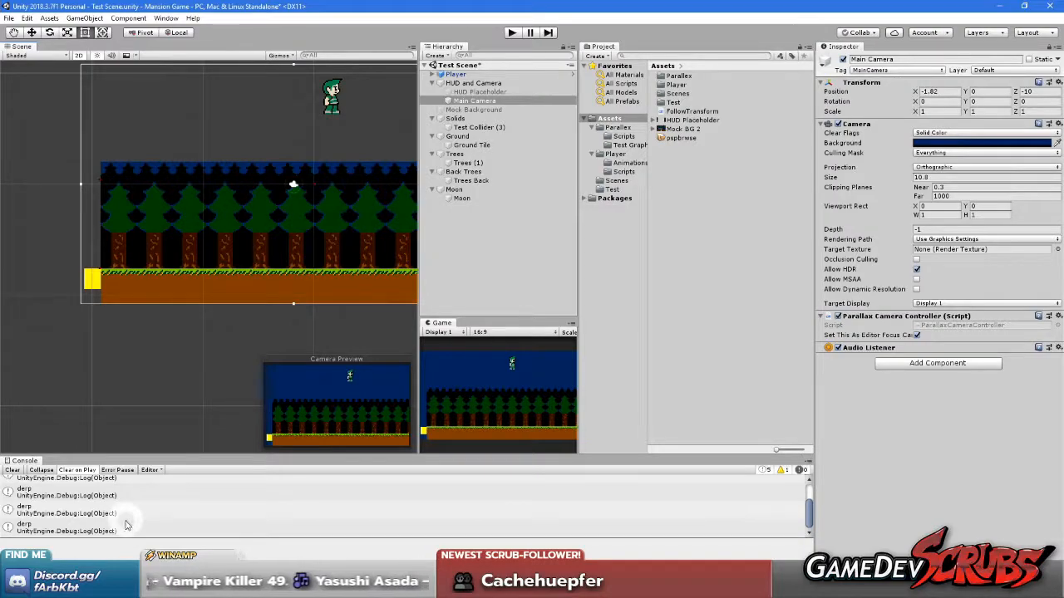
pyautogui.scroll(1, 163, 513)
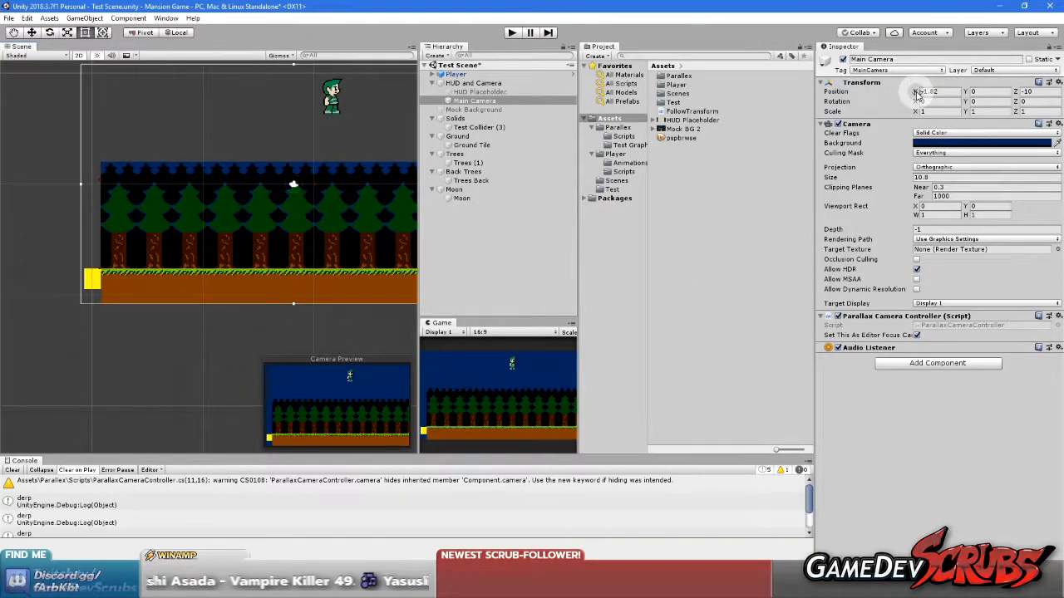
pyautogui.moveTo(917, 94); pyautogui.dragTo(191, 102)
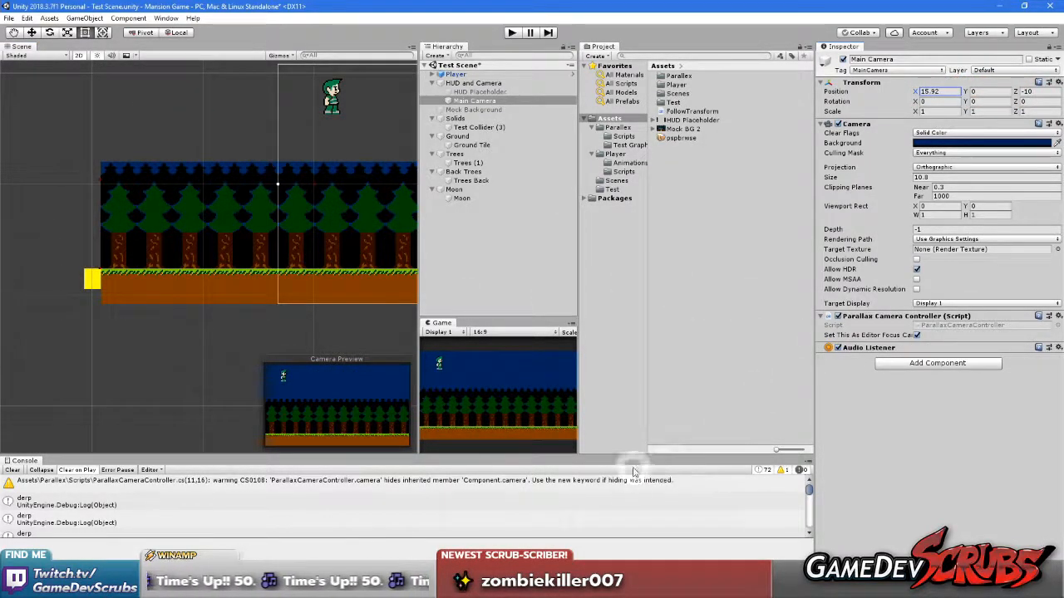
pyautogui.click(14, 471)
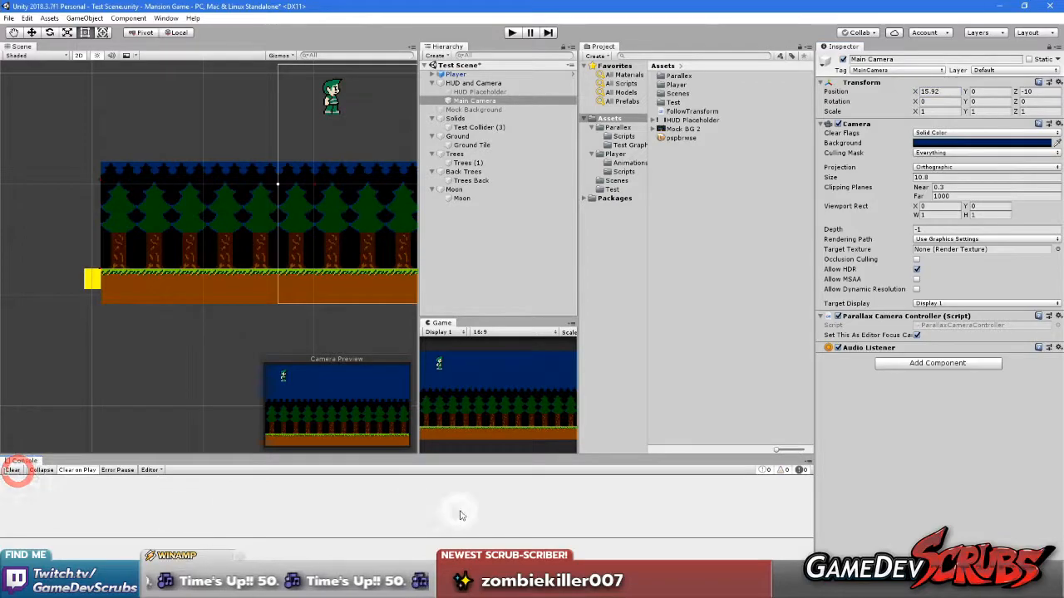
pyautogui.click(838, 316)
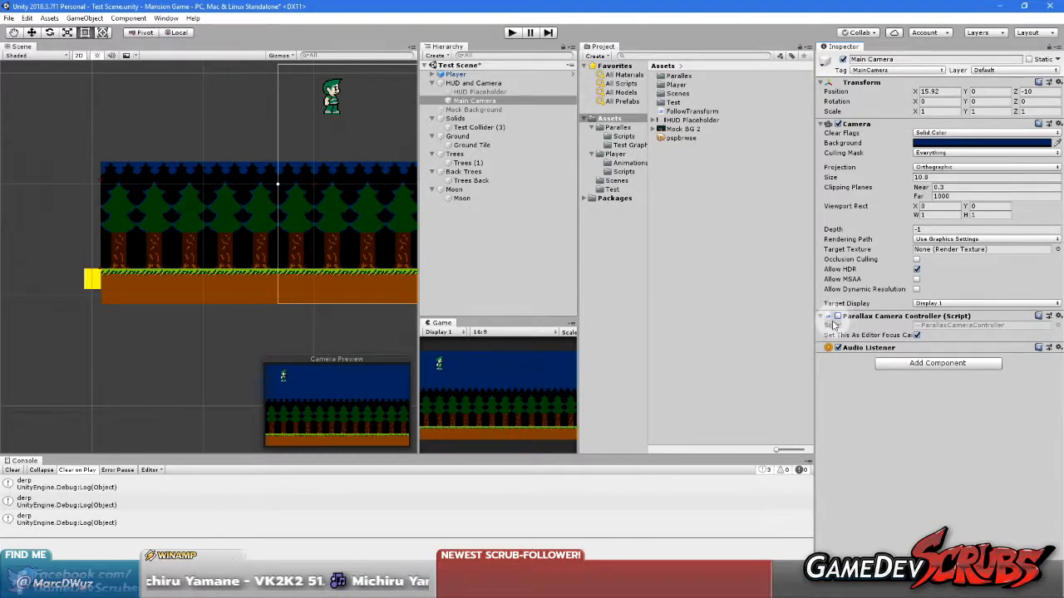
# Switch to Visual Studio and delete the [ExecuteInEditMode] attribute above the ParallaxCameraController class
pyautogui.click(365, 587)
pyautogui.scroll(7, 370, 378)
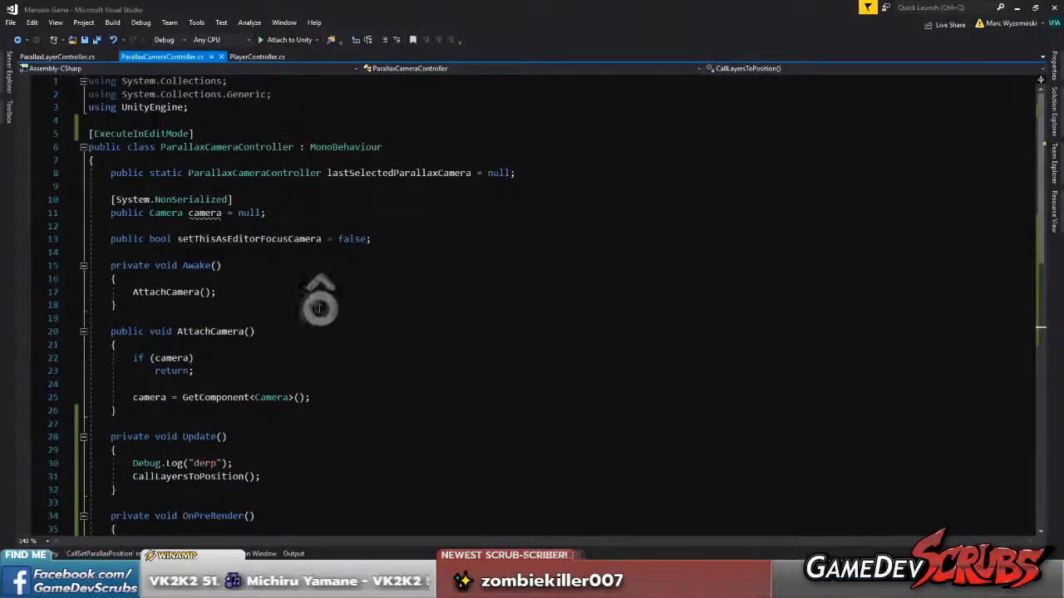
pyautogui.moveTo(191, 136); pyautogui.dragTo(31, 135)
pyautogui.press('BackSpace')
# Delete the whole Update() method, including its Debug.Log call, from ParallaxCameraController.cs and save all files
pyautogui.press('BackSpace')
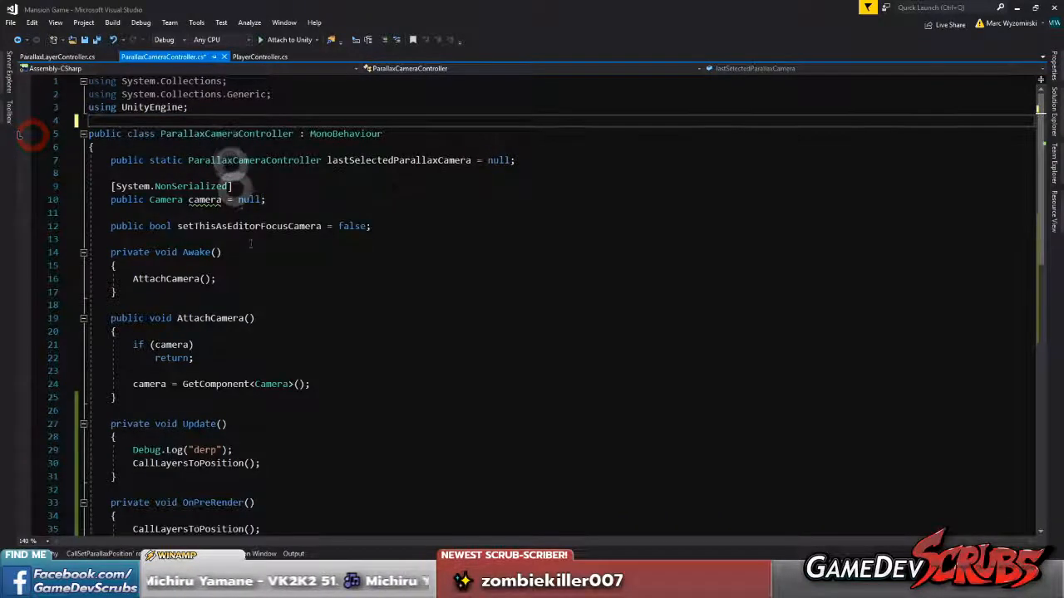
pyautogui.scroll(-6, 283, 324)
pyautogui.moveTo(140, 239); pyautogui.dragTo(95, 178)
pyautogui.press('BackSpace')
pyautogui.press('BackSpace')
pyautogui.scroll(2, 264, 176)
pyautogui.click(96, 40)
pyautogui.hotkey('alt', 'Tab')
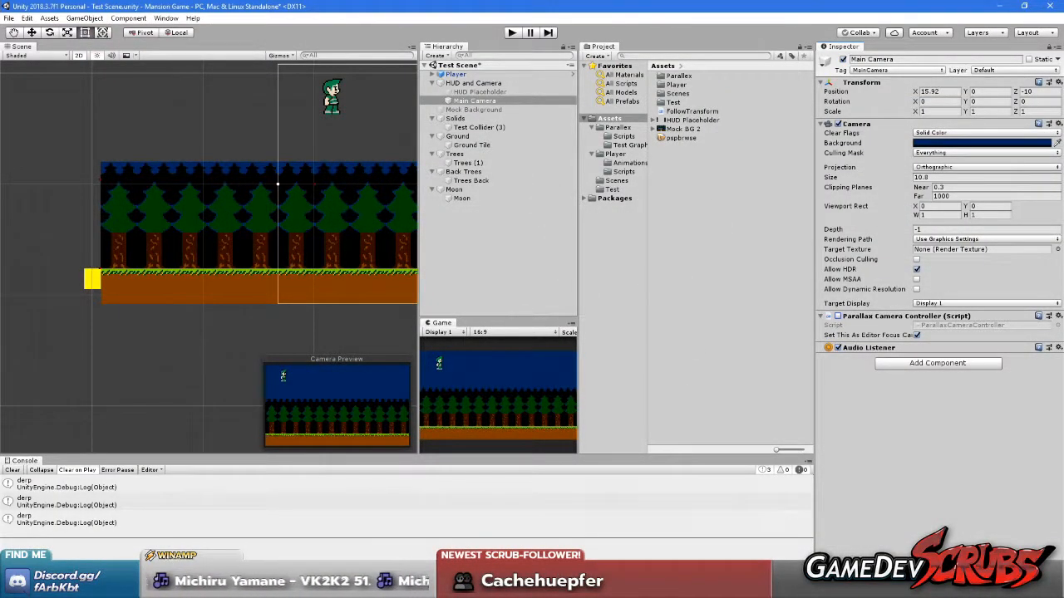
# Delete the [ExecuteInEditMode] attribute above the class in ParallaxLayerController.cs and save all files
pyautogui.hotkey('alt', 'Tab')
pyautogui.click(55, 56)
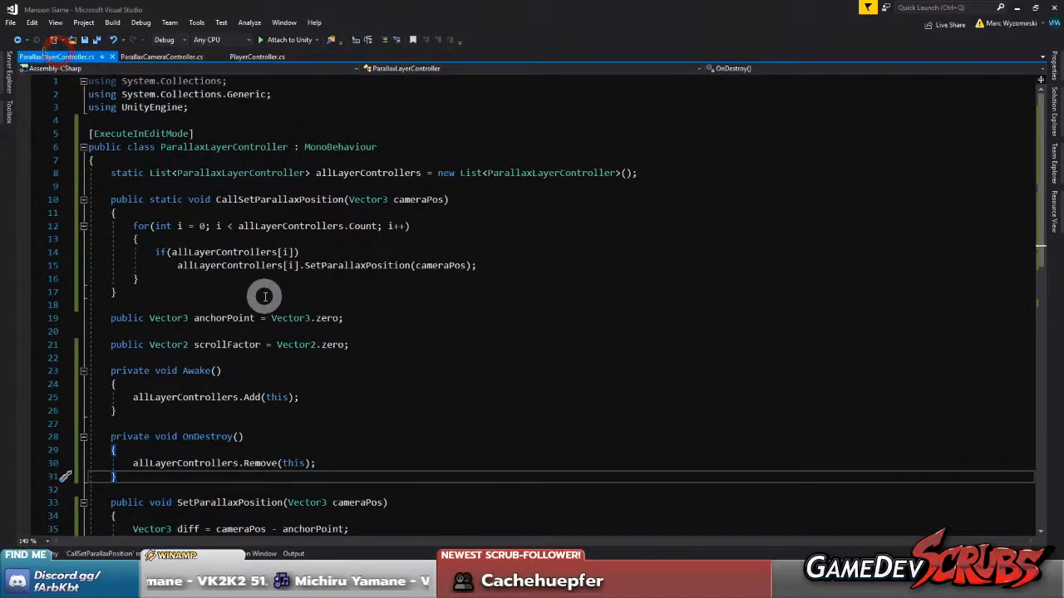
pyautogui.moveTo(194, 133); pyautogui.dragTo(57, 133)
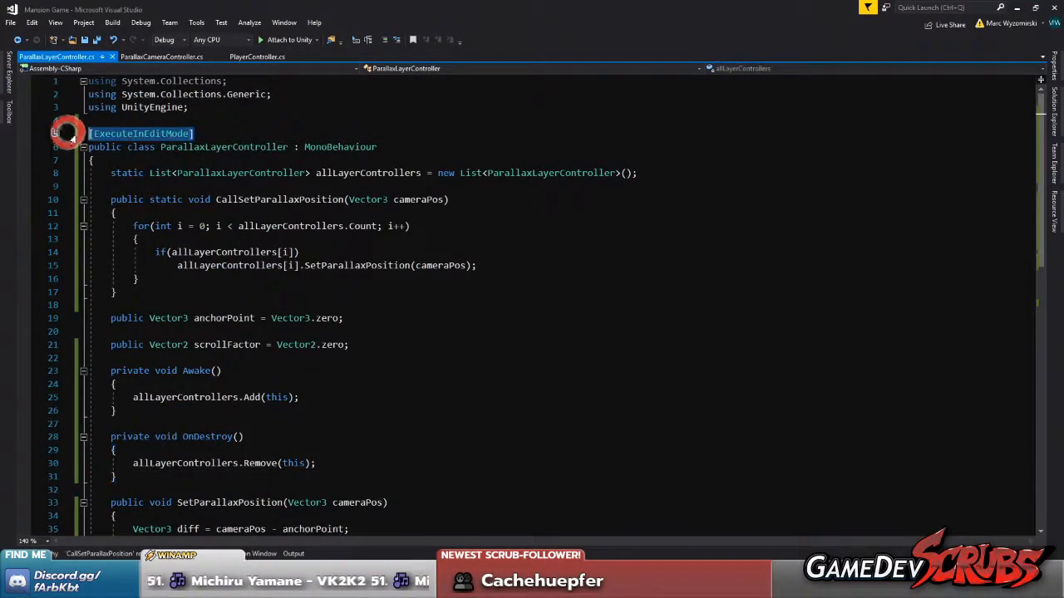
pyautogui.press('Delete')
pyautogui.press('Delete')
pyautogui.scroll(-5, 288, 285)
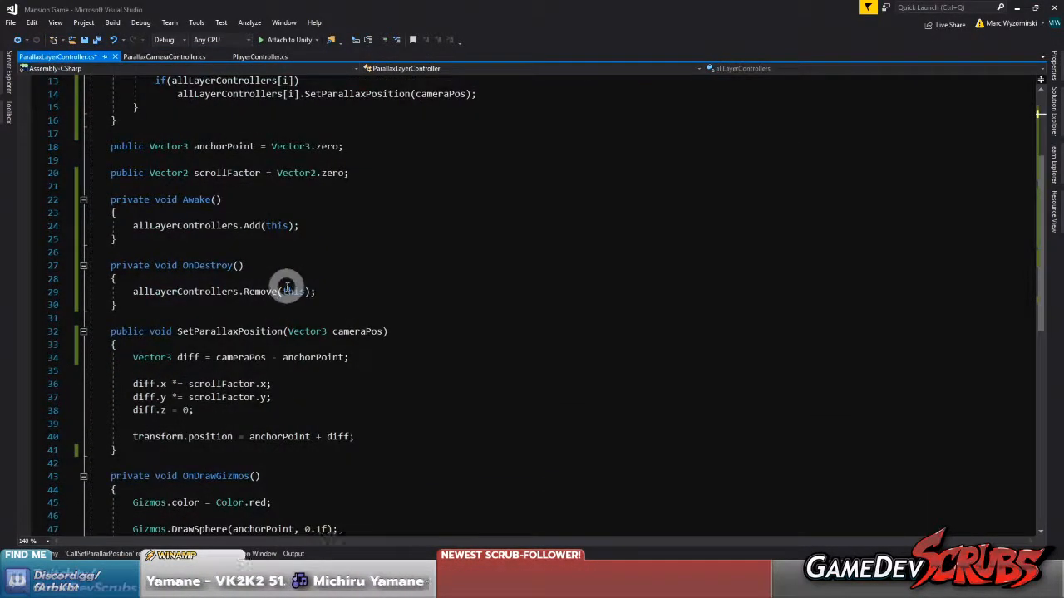
pyautogui.scroll(3, 261, 357)
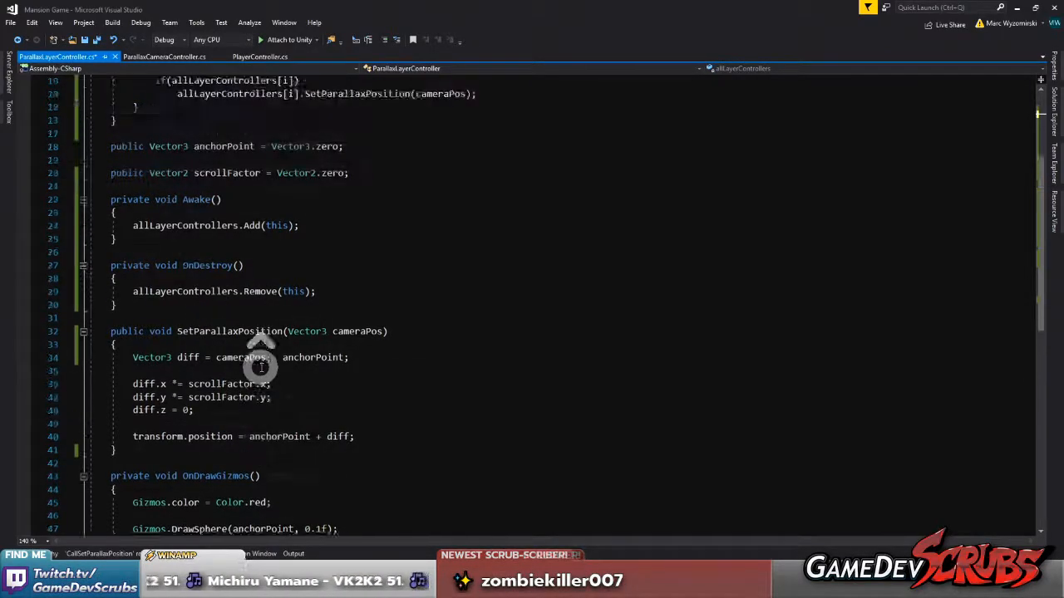
pyautogui.click(96, 39)
pyautogui.scroll(3, 185, 178)
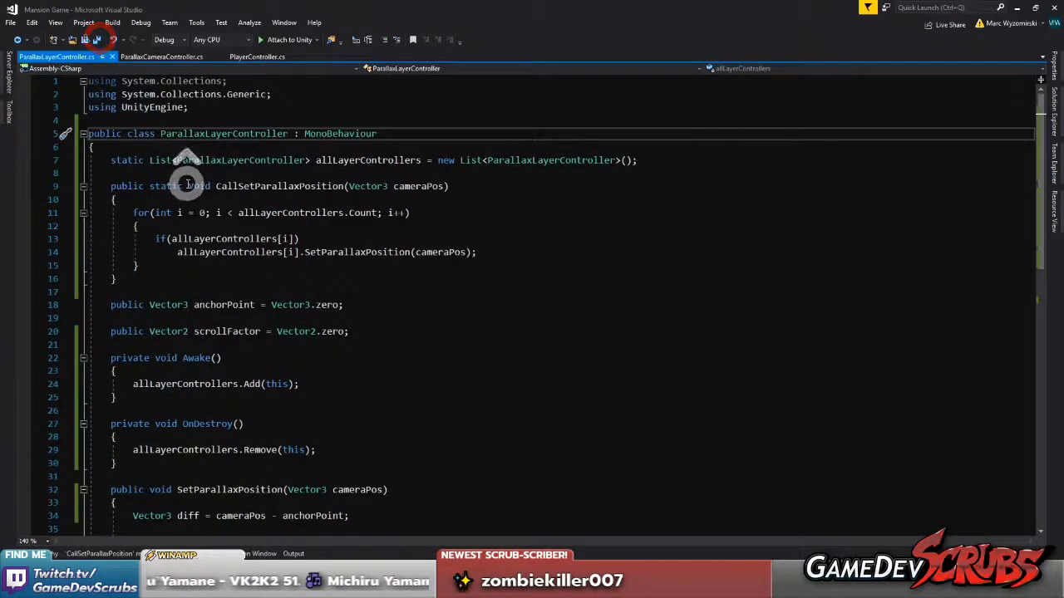
# Review ParallaxCameraController.cs and PlayerController.cs, close PlayerController.cs, and save all files
pyautogui.click(163, 59)
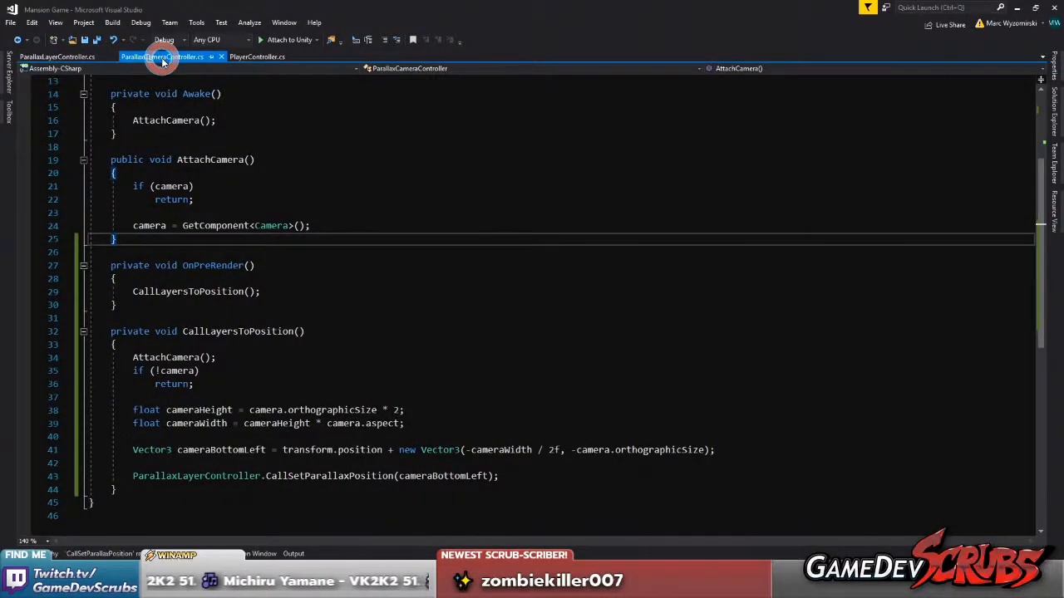
pyautogui.click(249, 56)
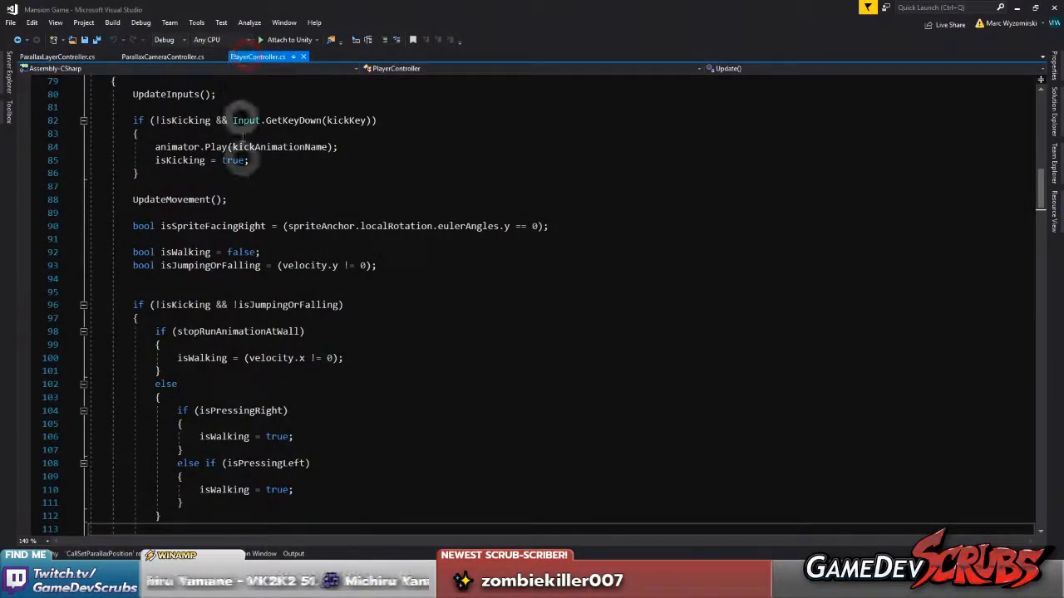
pyautogui.scroll(-4, 271, 286)
pyautogui.scroll(4, 271, 285)
pyautogui.middleClick(263, 56)
pyautogui.click(95, 39)
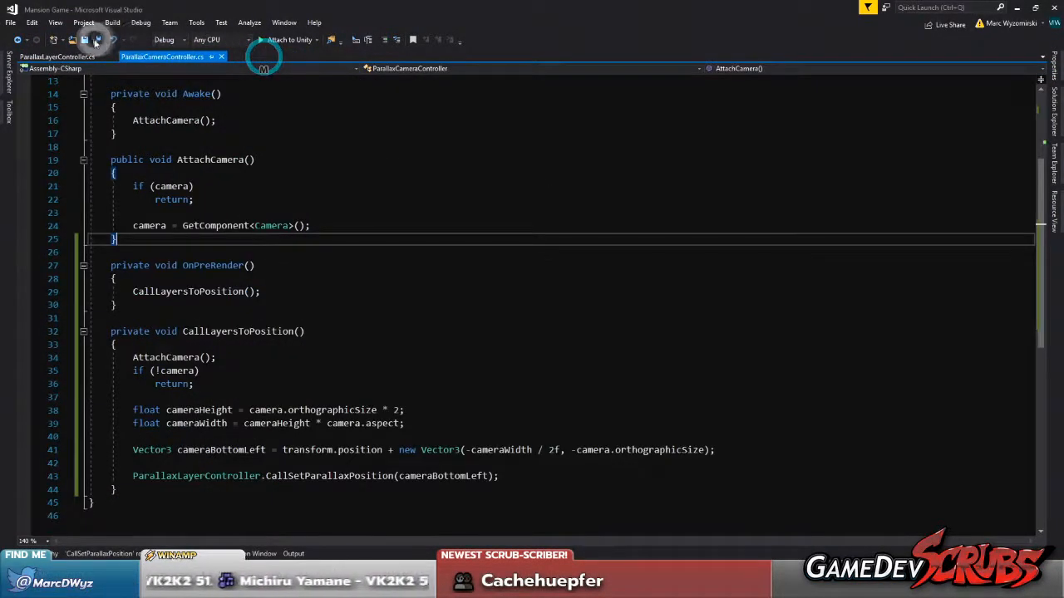
# Switch to Unity, clear the Console, and set the Main Camera's X position to 0
pyautogui.hotkey('alt', 'Tab')
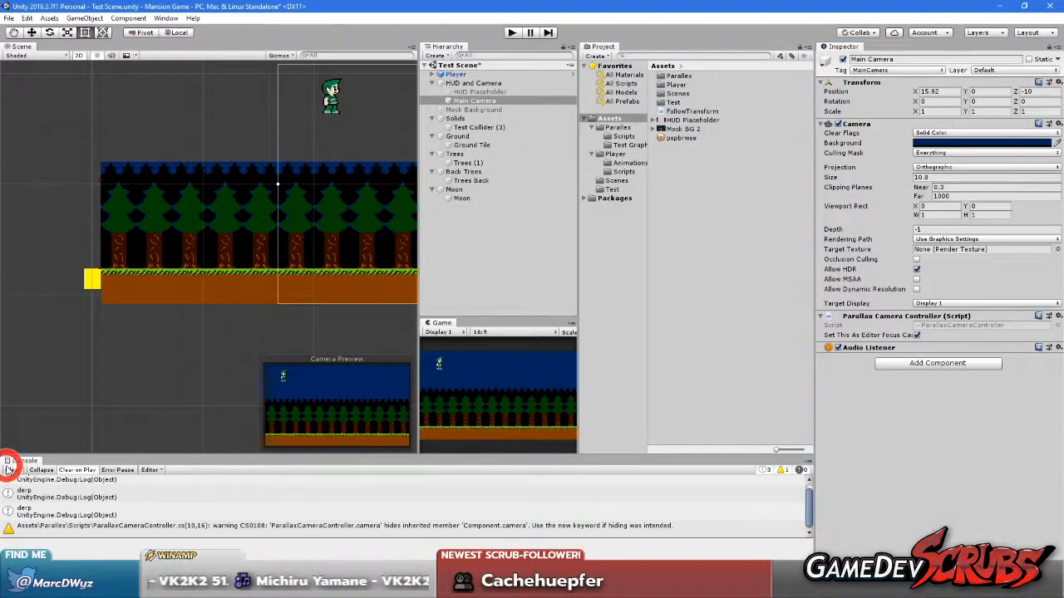
pyautogui.click(10, 470)
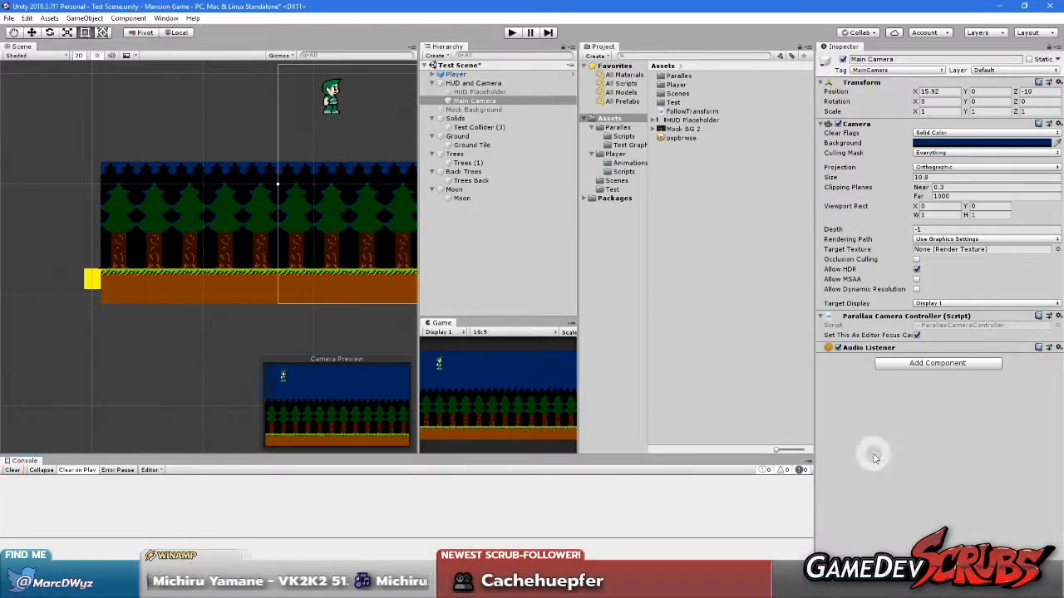
pyautogui.click(947, 91)
pyautogui.write('0')
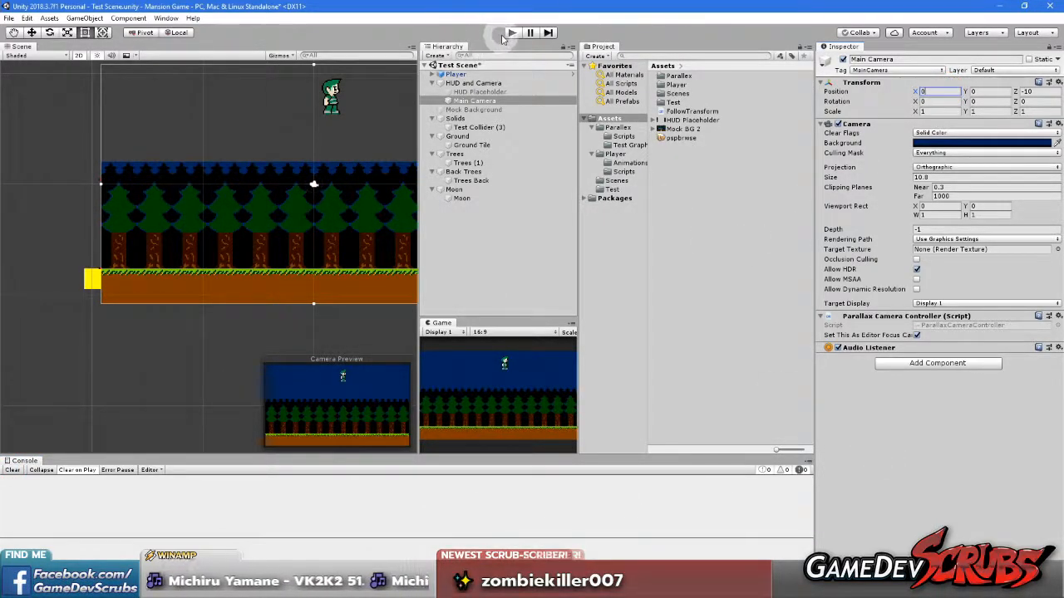
# Activate the HUD Placeholder object under HUD and Camera while the game is stopped
pyautogui.click(505, 33)
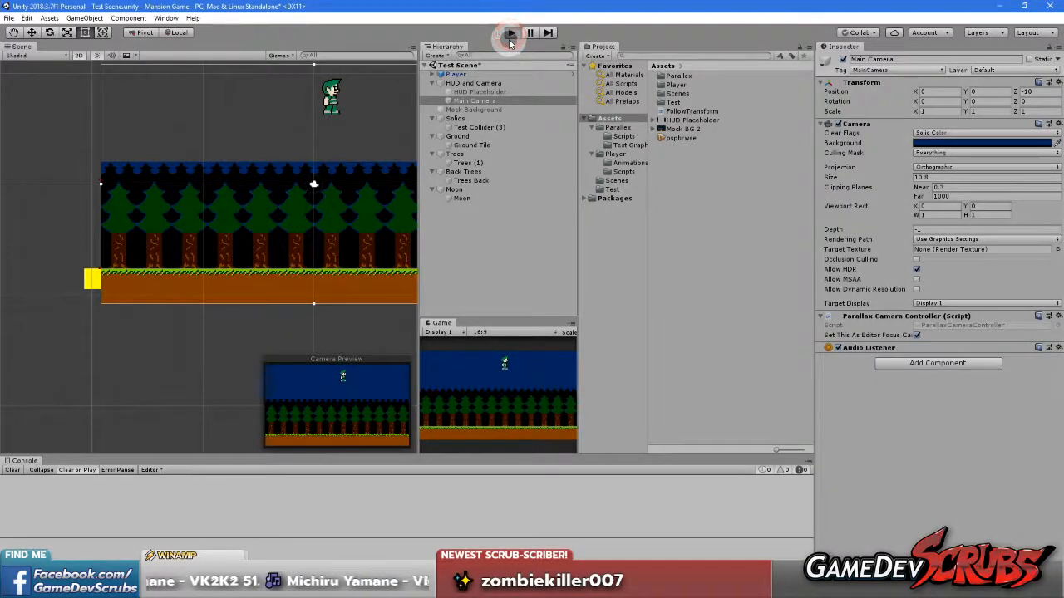
pyautogui.click(508, 32)
pyautogui.click(468, 93)
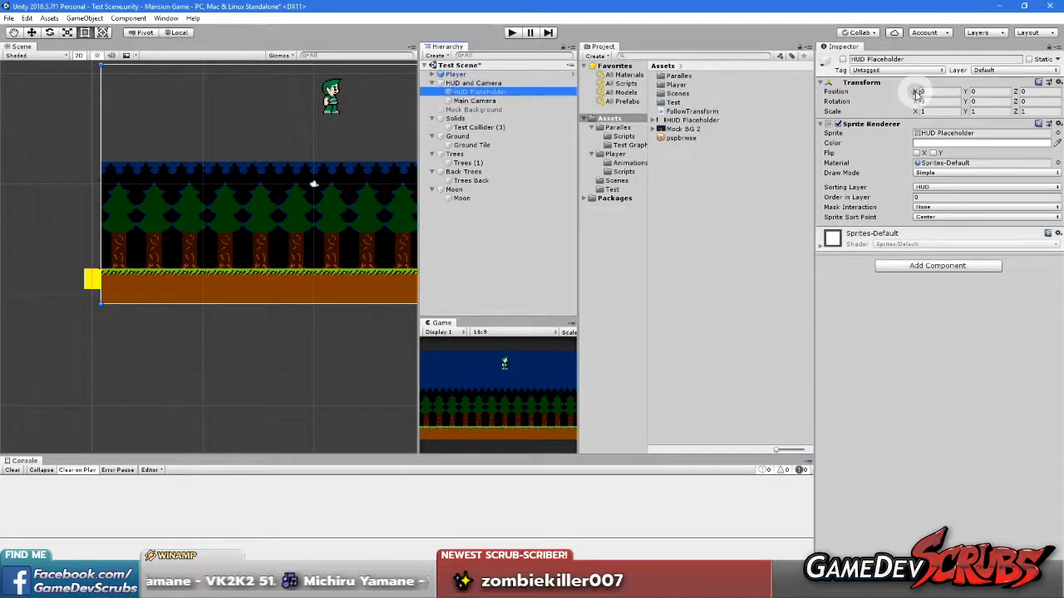
pyautogui.click(843, 59)
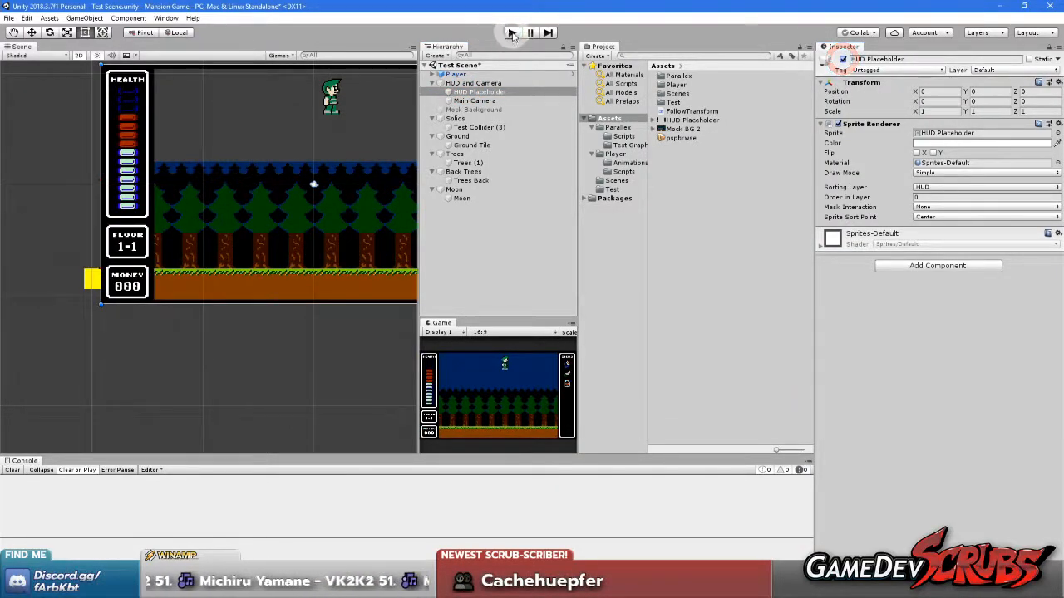
# Run the game and walk the player left and right in a maximized Game view to examine the parallax layers, restoring the layout at the end
pyautogui.click(511, 33)
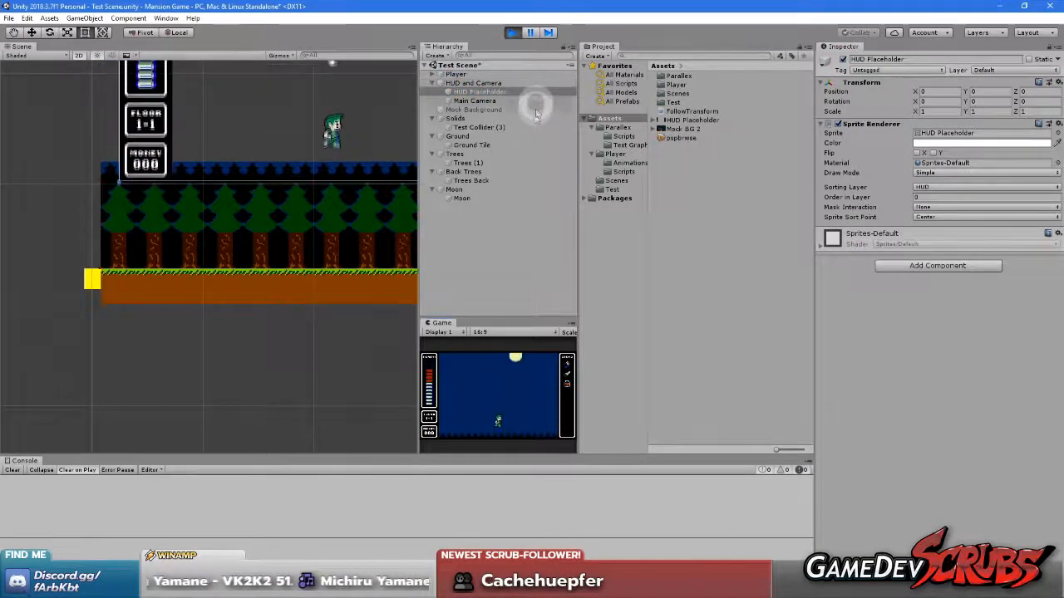
pyautogui.rightClick(440, 319)
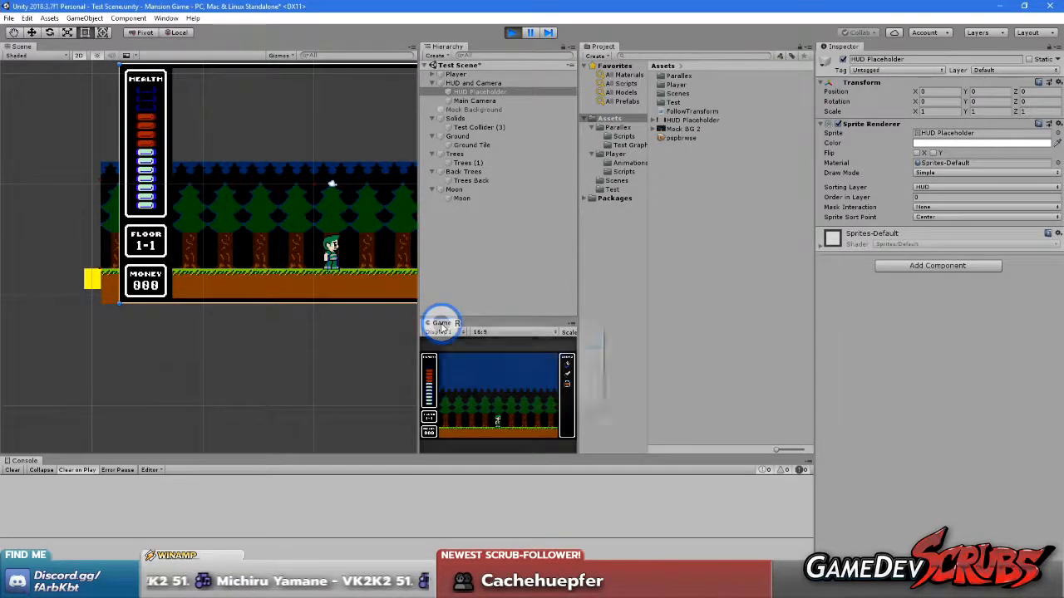
pyautogui.click(501, 359)
pyautogui.press('Left')
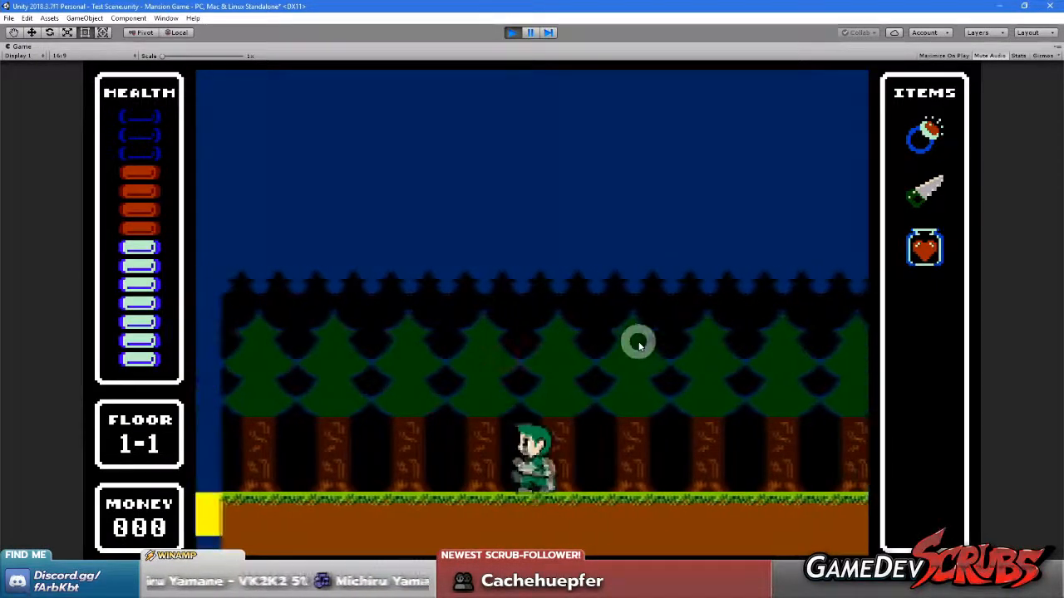
pyautogui.press('Right')
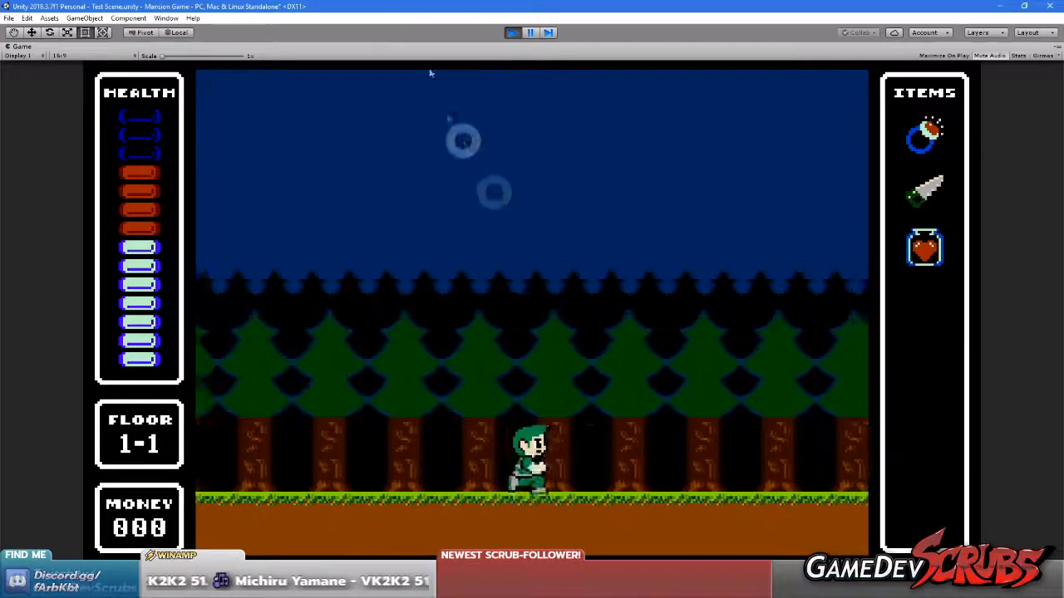
pyautogui.rightClick(18, 47)
pyautogui.click(50, 80)
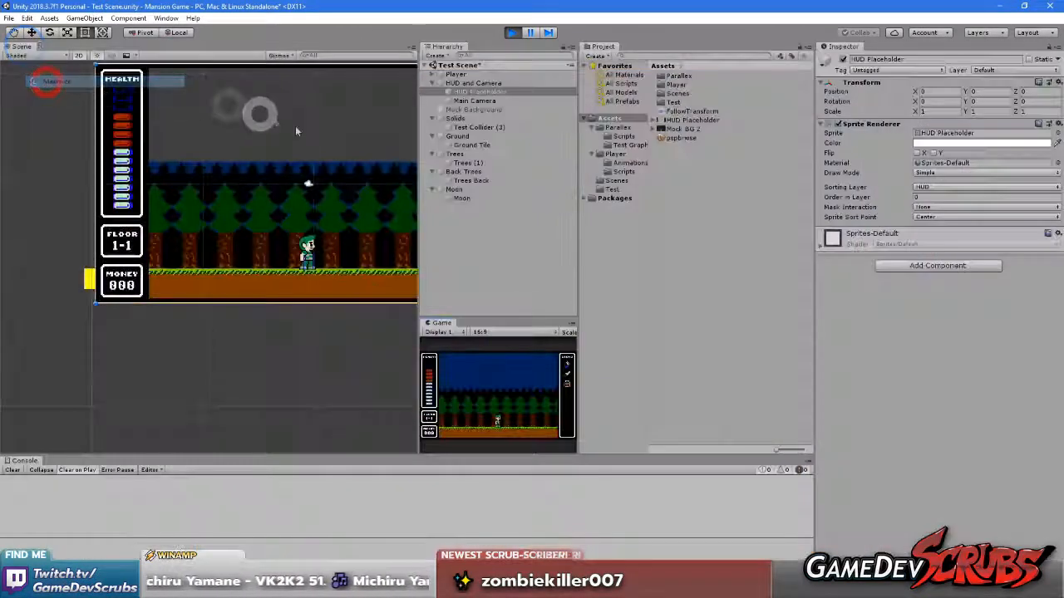
# Switch to Visual Studio and set a breakpoint on the if (!camera) line in CallLayersToPosition() of ParallaxCameraController.cs
pyautogui.hotkey('alt', 'Tab')
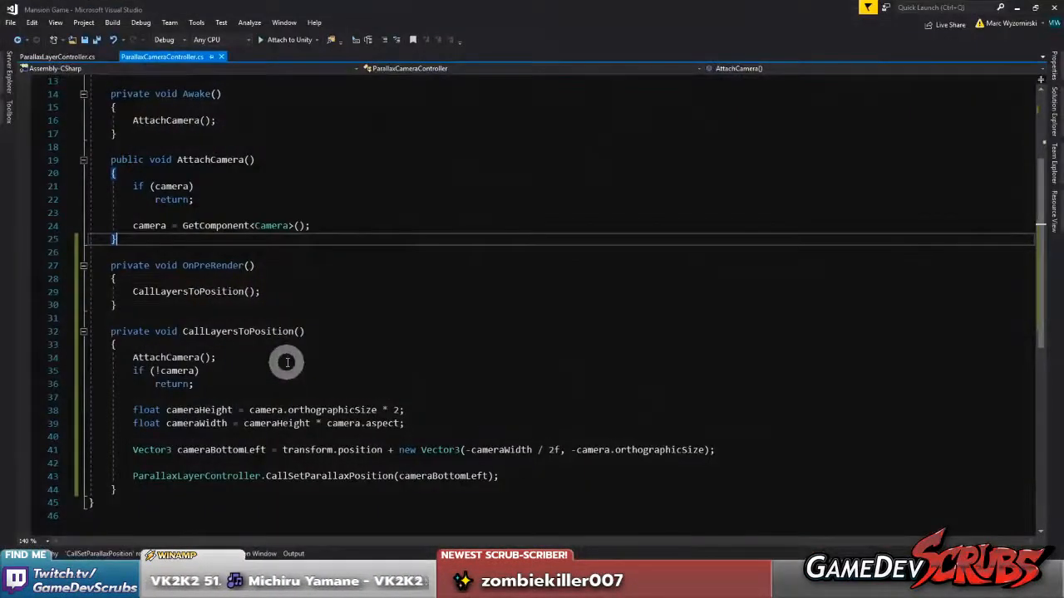
pyautogui.click(199, 291)
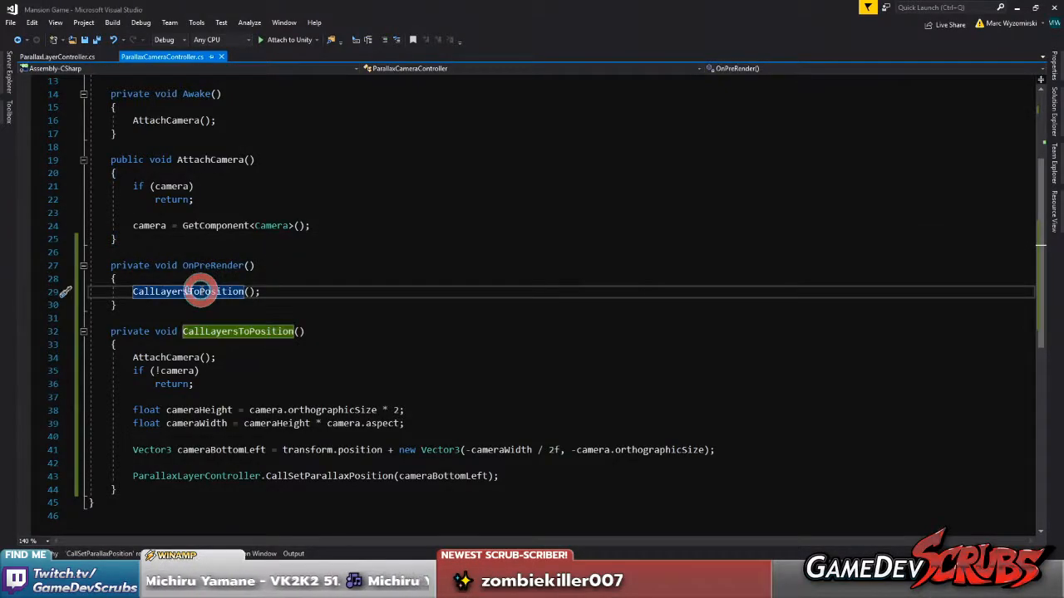
pyautogui.click(210, 378)
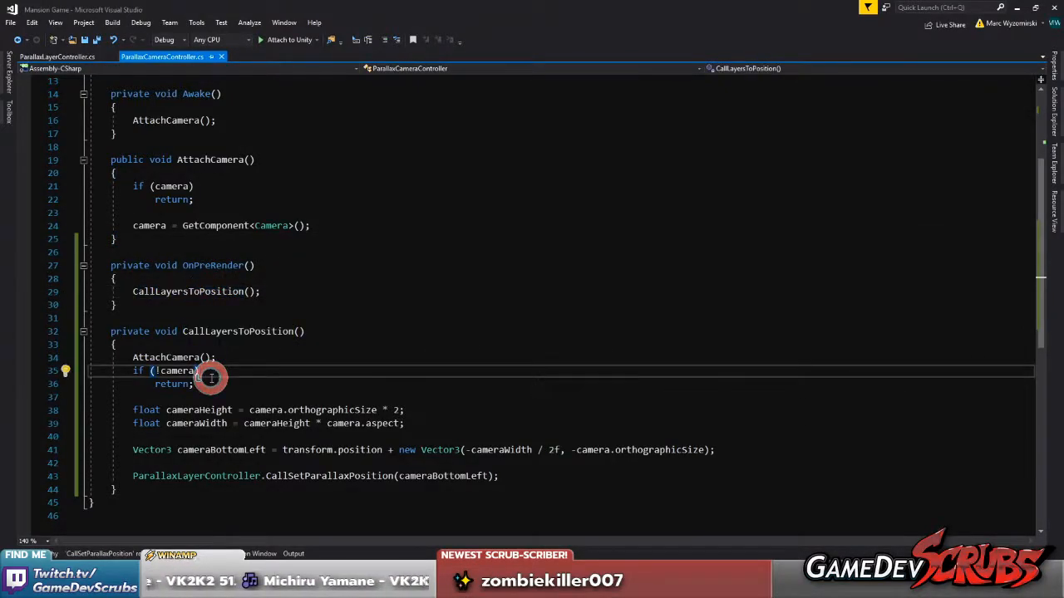
pyautogui.click(199, 380)
pyautogui.click(24, 371)
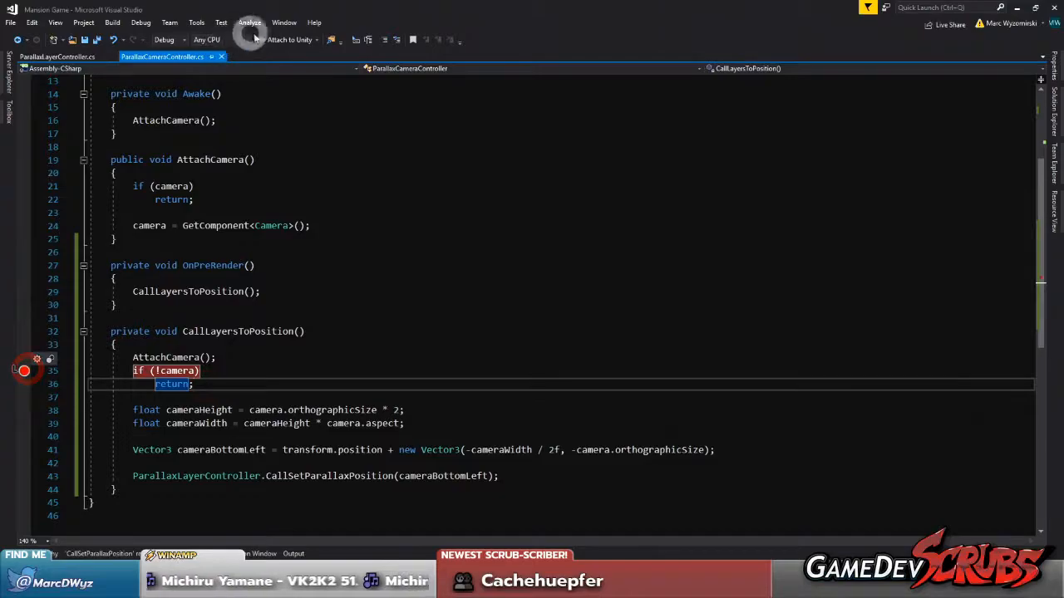
# Attach the debugger to Unity and return to the running game to trigger the breakpoint in CallLayersToPosition()
pyautogui.click(258, 39)
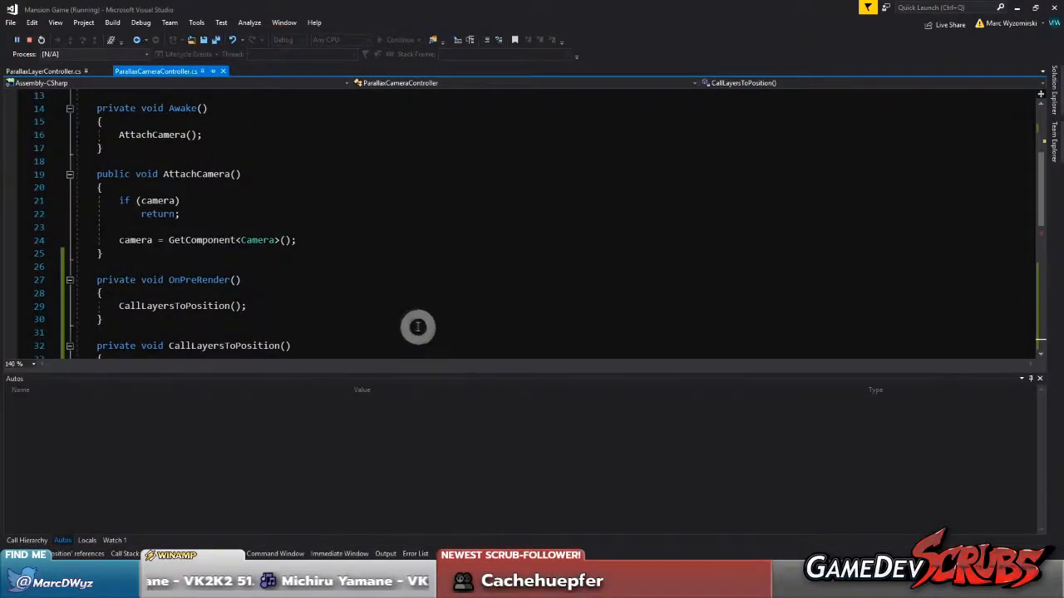
pyautogui.scroll(-3, 407, 315)
pyautogui.scroll(-1, 390, 295)
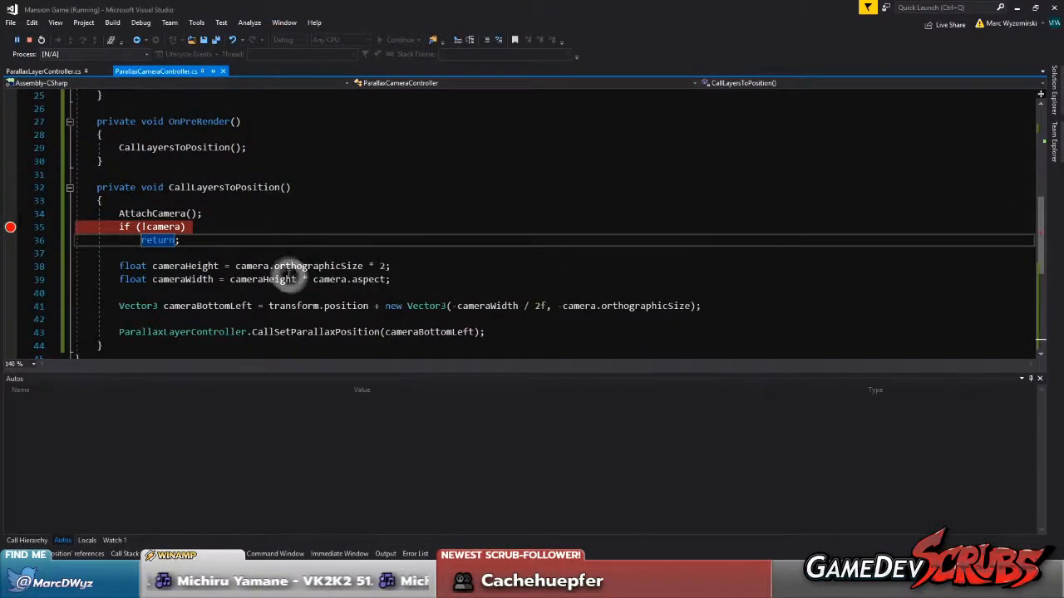
pyautogui.click(836, 587)
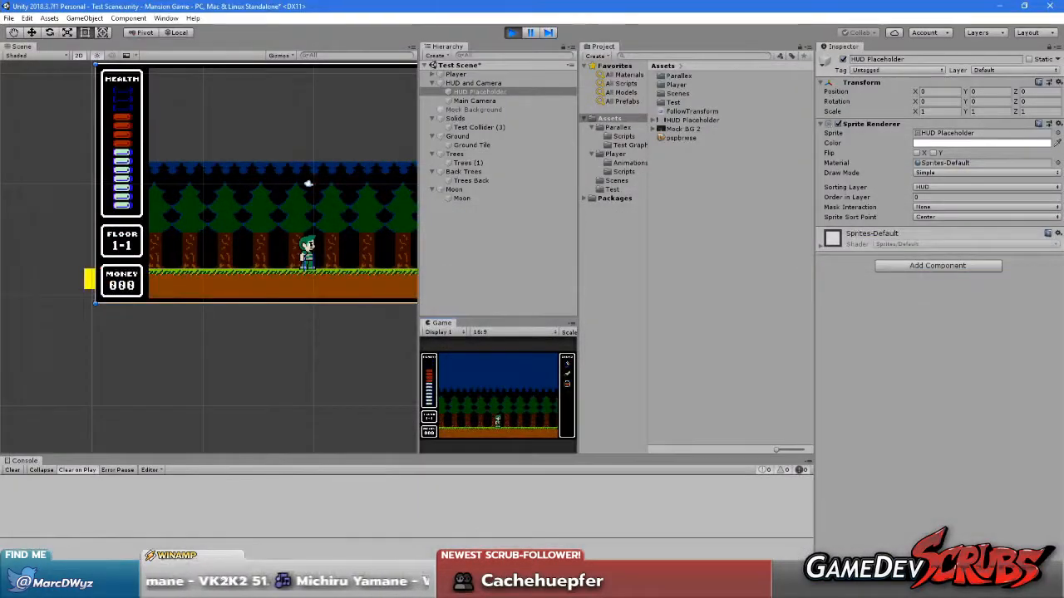
# Walk the player left and right in the running game to try to trigger the breakpoint in CallLayersToPosition()
pyautogui.click(490, 388)
pyautogui.press('Right')
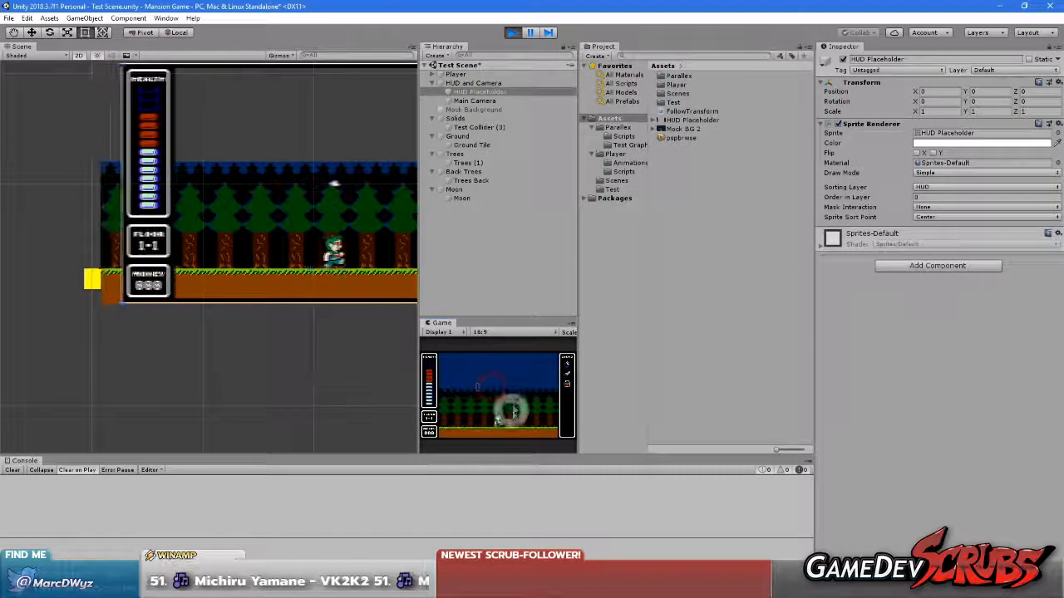
pyautogui.press('Left')
pyautogui.click(512, 404)
pyautogui.press('Right')
pyautogui.press('Left')
pyautogui.click(538, 408)
# Switch to Visual Studio and set a breakpoint on the CallLayersToPosition() call inside OnPreRender() in ParallaxCameraController.cs
pyautogui.click(836, 587)
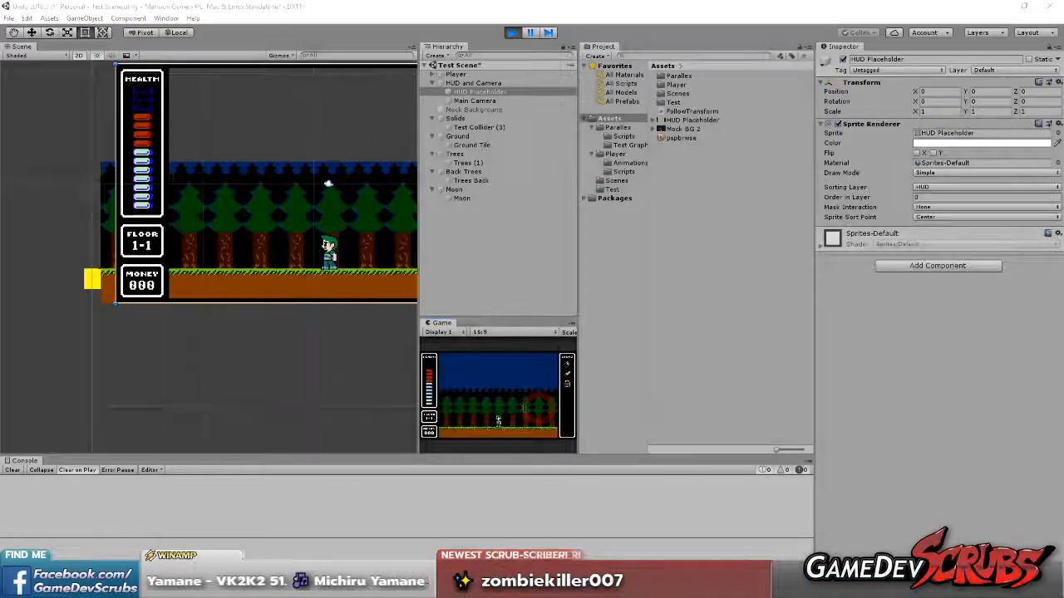
pyautogui.scroll(2, 162, 226)
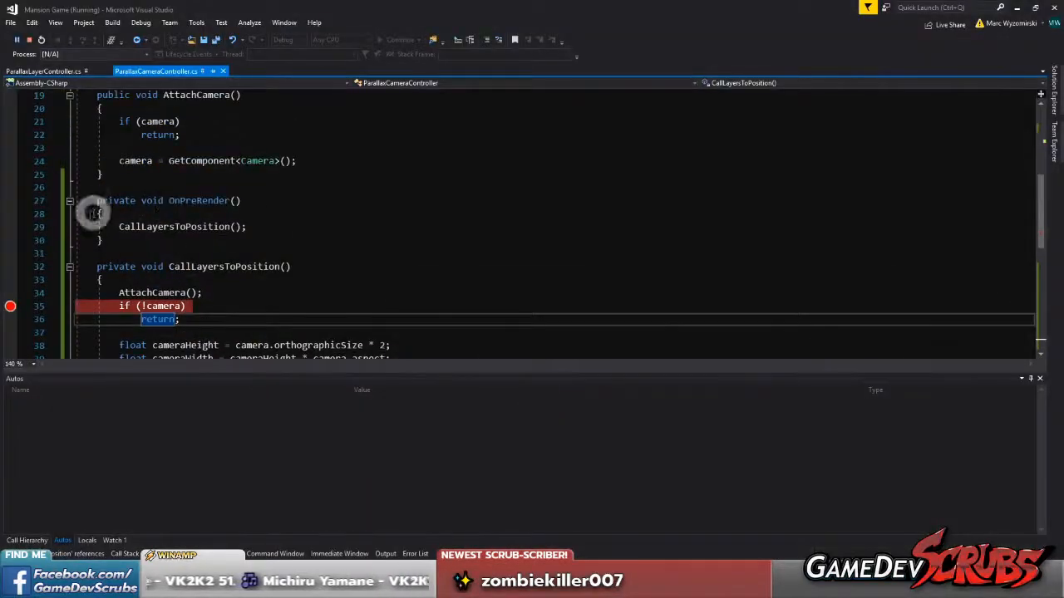
pyautogui.click(9, 227)
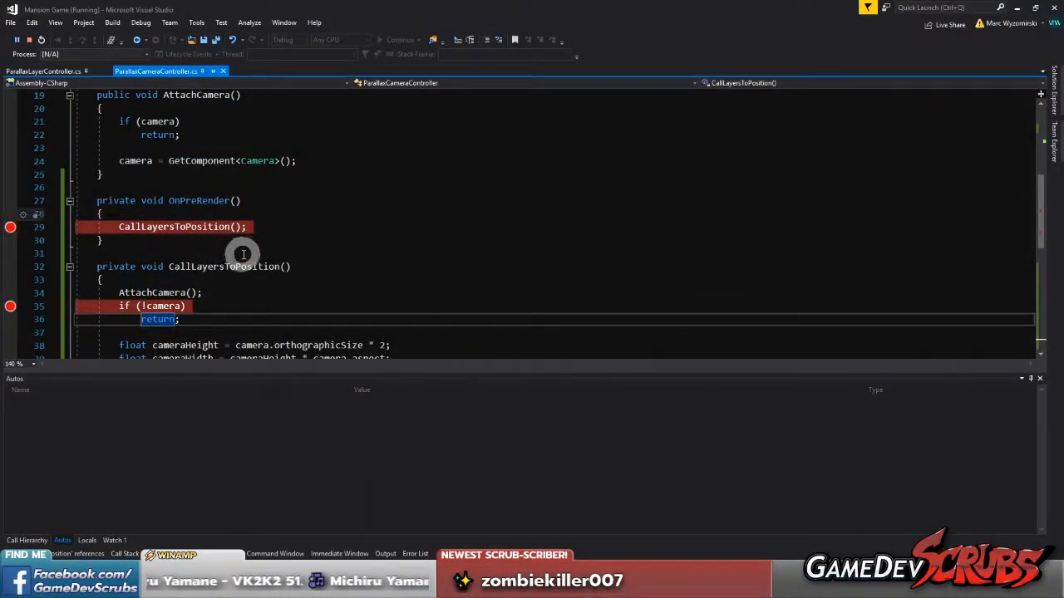
# Review the ParallaxCameraController class from its declarations through OnPreRender() and CallLayersToPosition()
pyautogui.scroll(2, 243, 253)
pyautogui.scroll(-2, 248, 253)
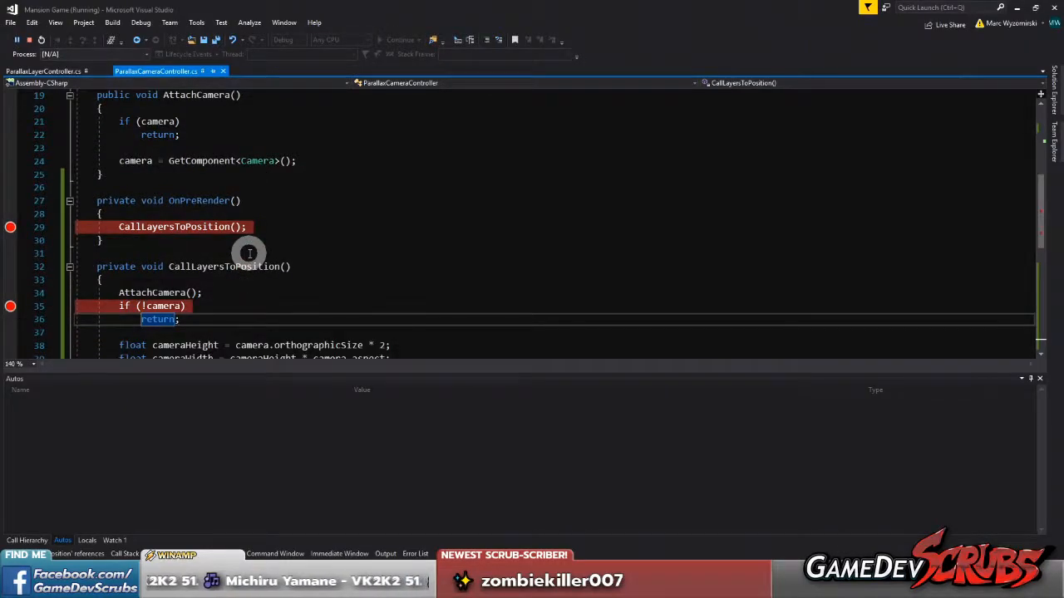
pyautogui.scroll(-1, 248, 253)
pyautogui.scroll(6, 246, 255)
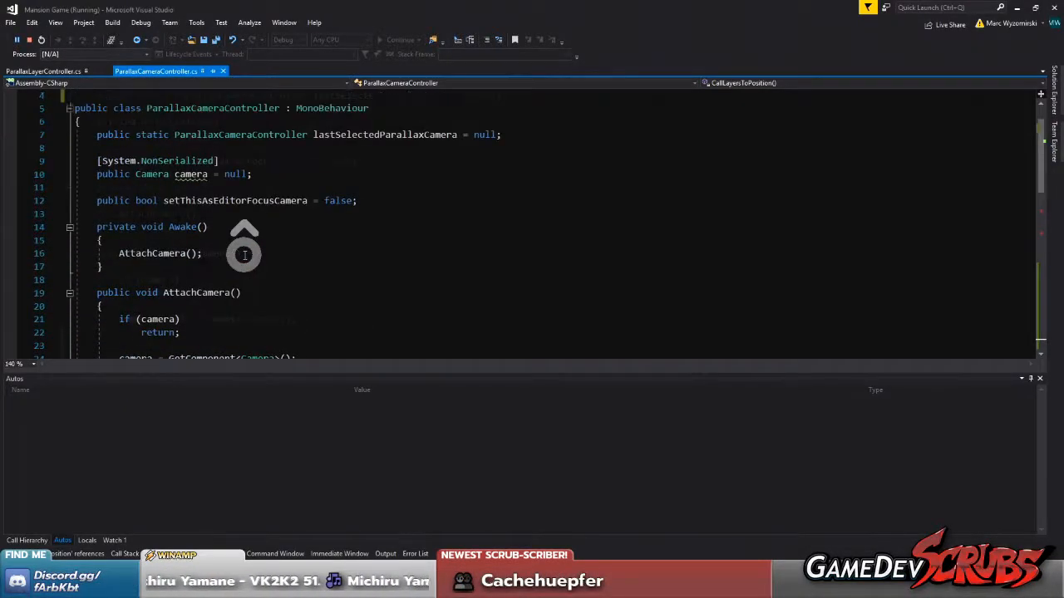
pyautogui.scroll(1, 244, 254)
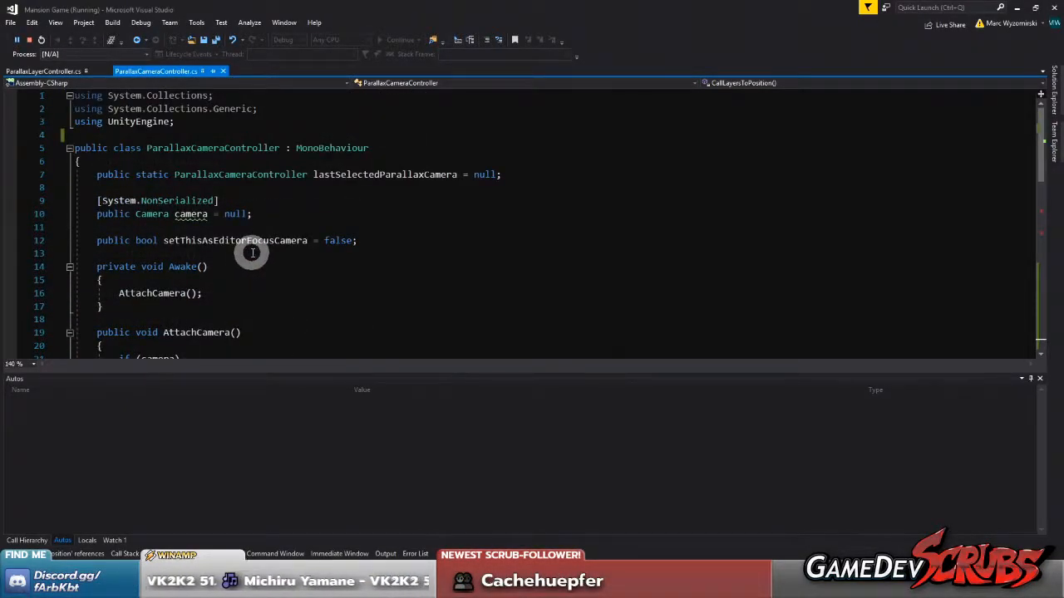
pyautogui.scroll(-10, 249, 253)
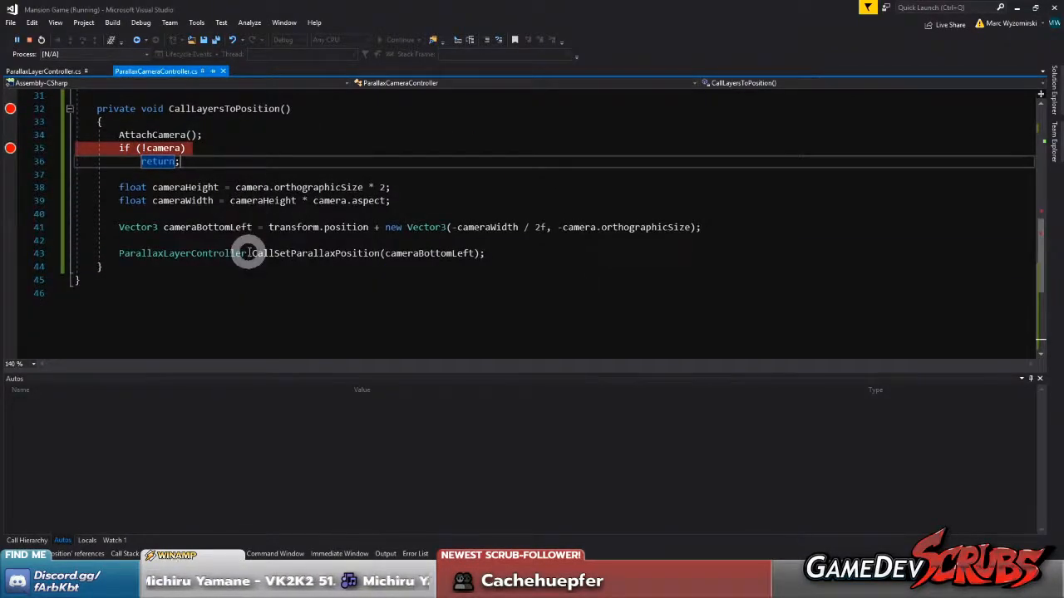
pyautogui.scroll(2, 247, 251)
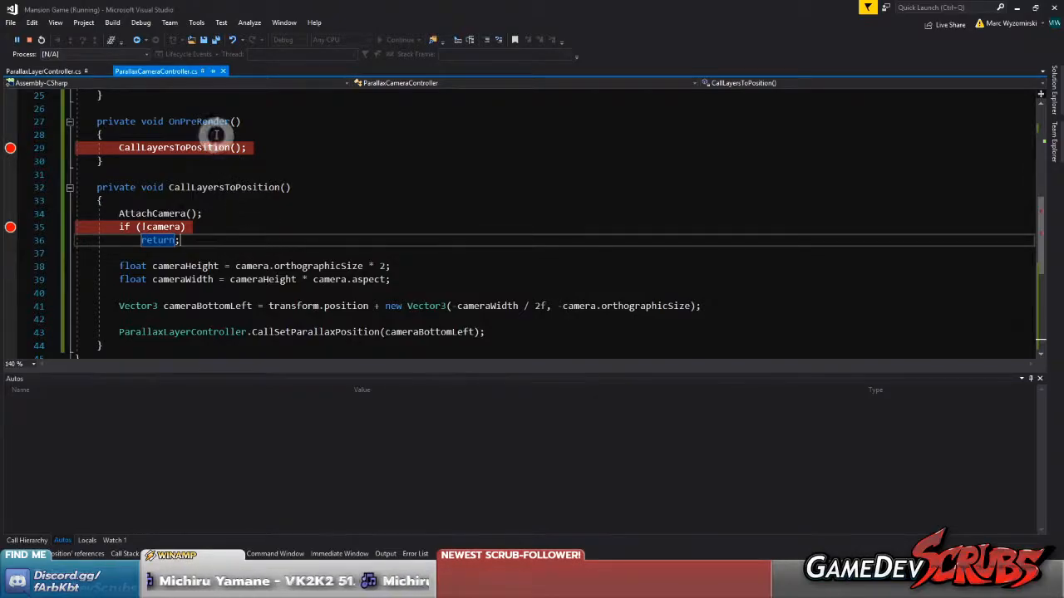
# Return to Unity and move the player left and right in the running game to test the OnPreRender() breakpoint
pyautogui.click(710, 589)
pyautogui.click(456, 350)
pyautogui.press('d')
pyautogui.press('a')
pyautogui.click(511, 392)
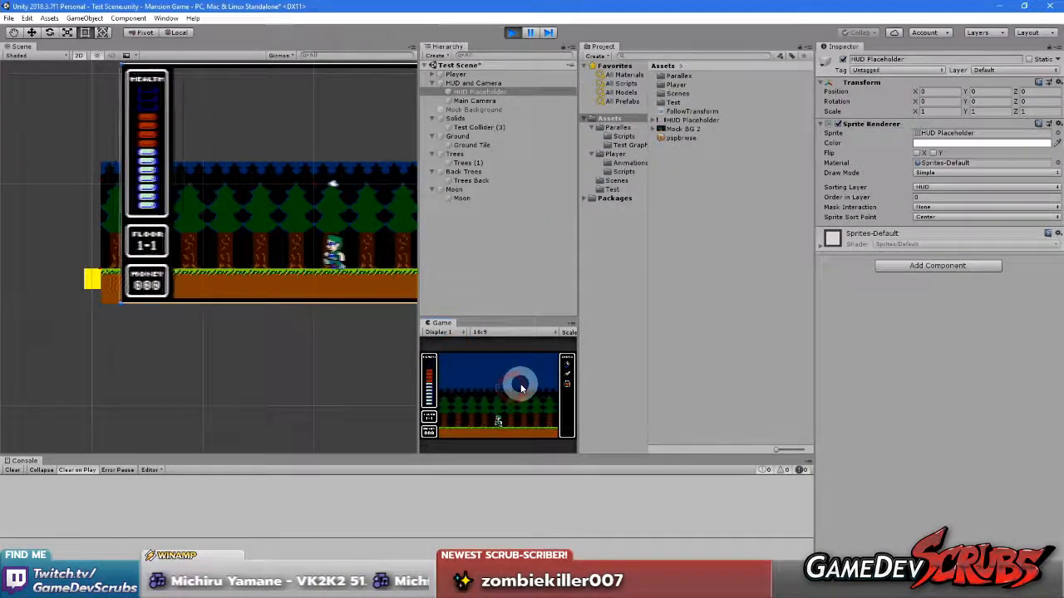
pyautogui.press('d')
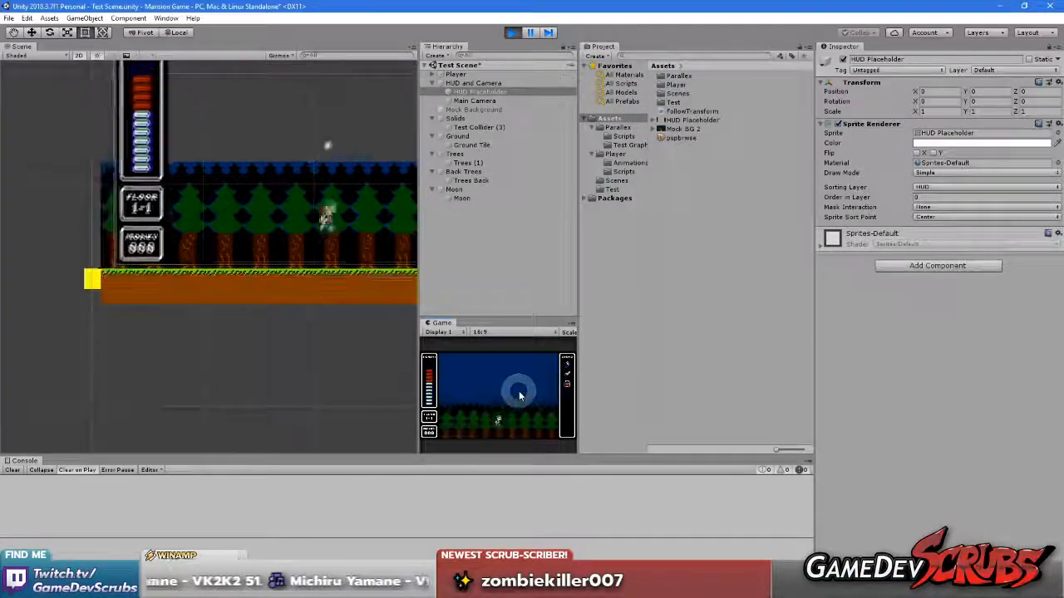
pyautogui.press('a')
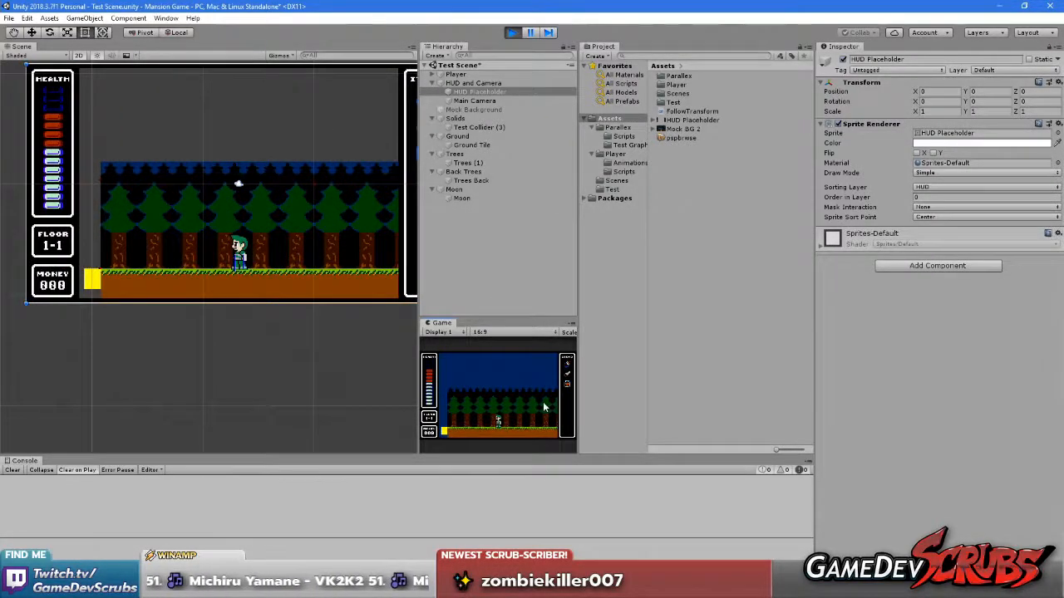
# Switch to Visual Studio and examine CallSetParallaxPosition() and the definition of SetParallaxPosition() in ParallaxLayerController.cs
pyautogui.click(749, 587)
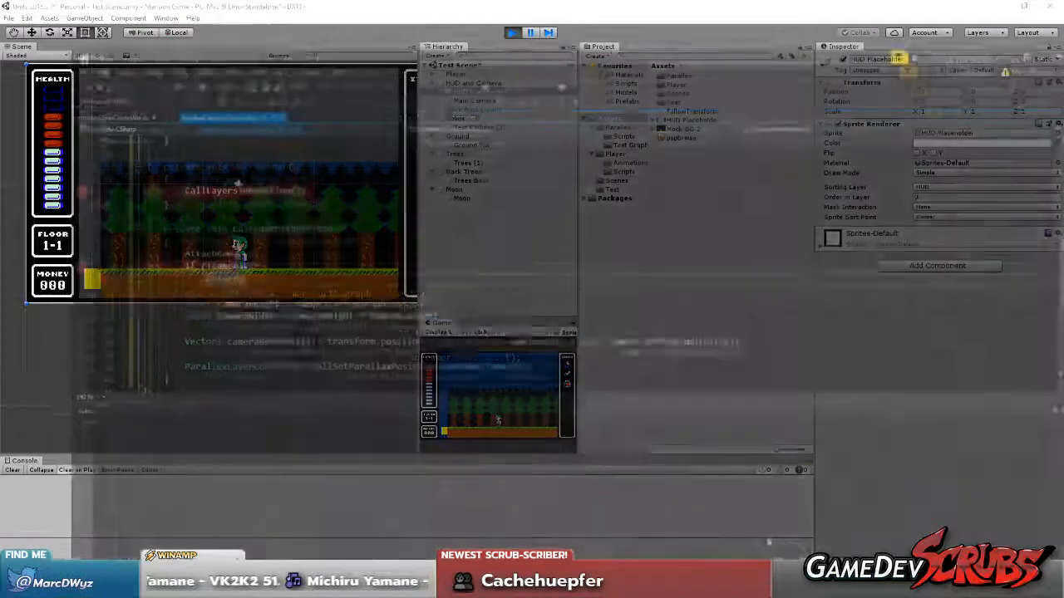
pyautogui.click(45, 71)
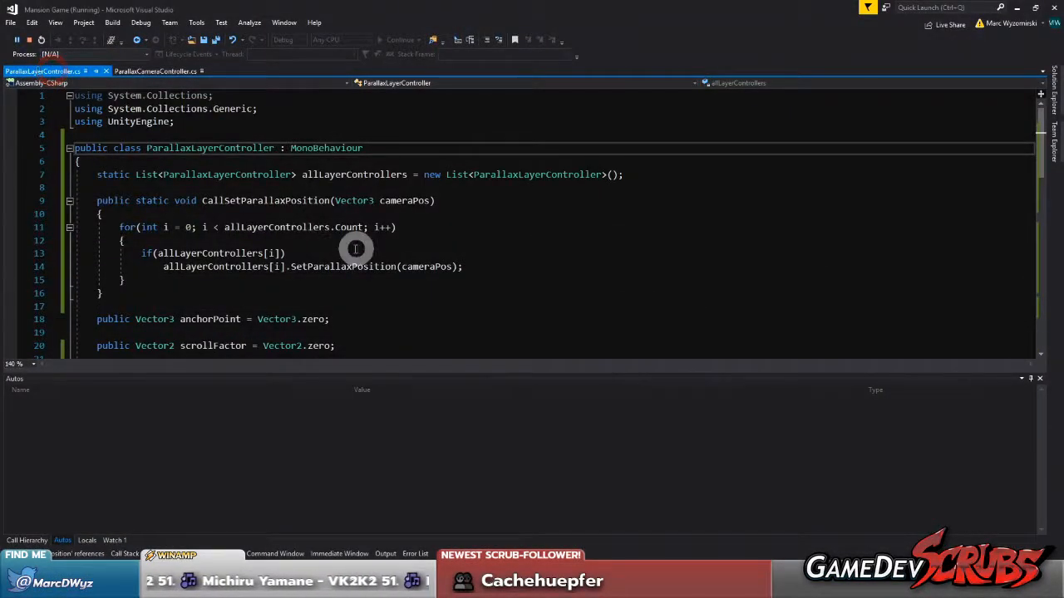
pyautogui.scroll(-1, 356, 248)
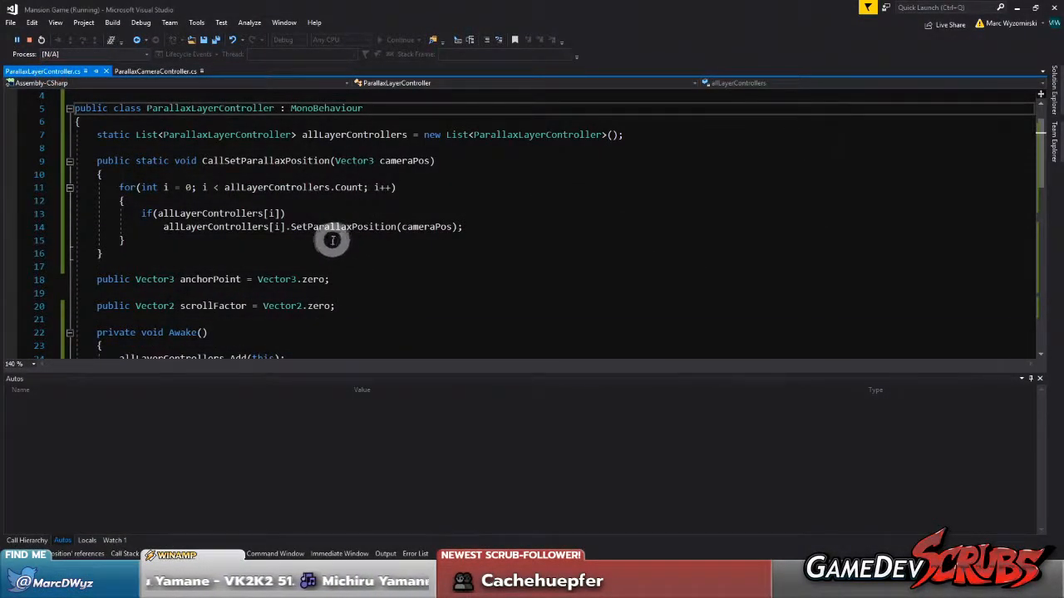
pyautogui.keyDown('ctrl'); pyautogui.click(341, 226); pyautogui.keyUp('ctrl')
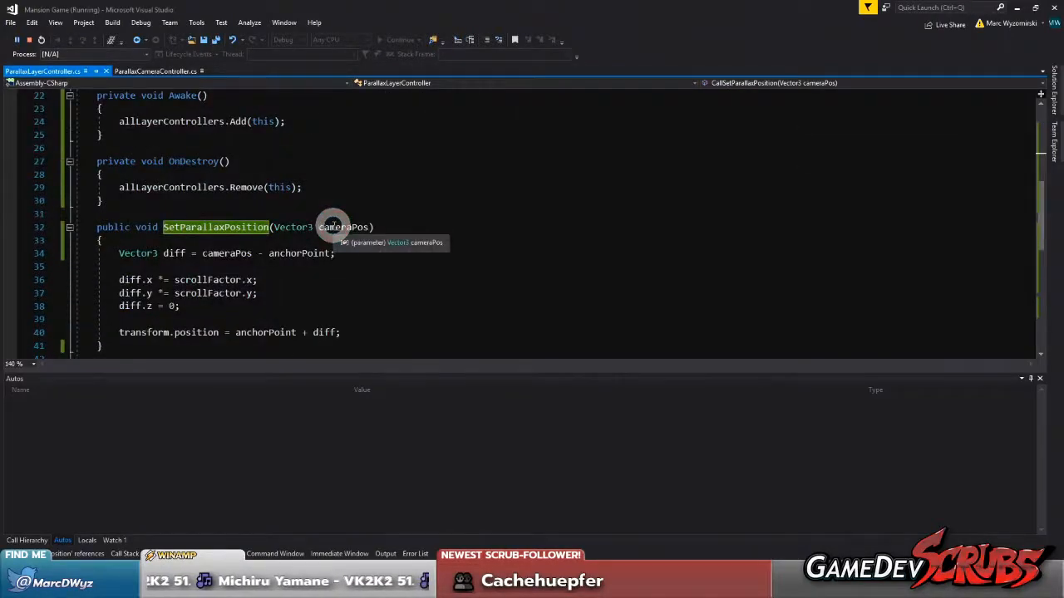
# Remove the breakpoints in OnPreRender() and CallLayersToPosition() from ParallaxCameraController.cs
pyautogui.click(166, 71)
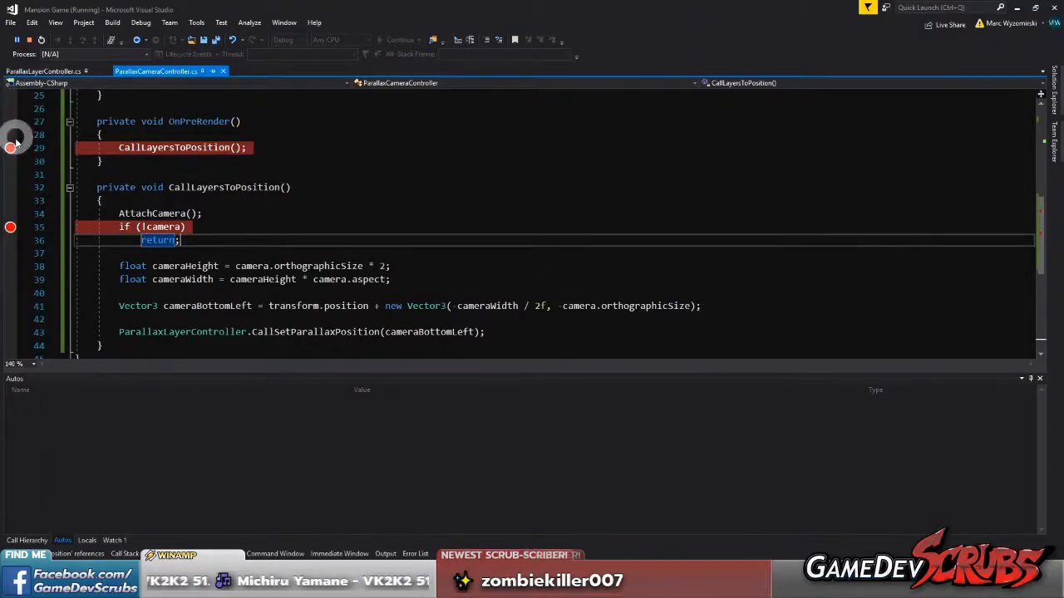
pyautogui.click(10, 147)
pyautogui.click(10, 227)
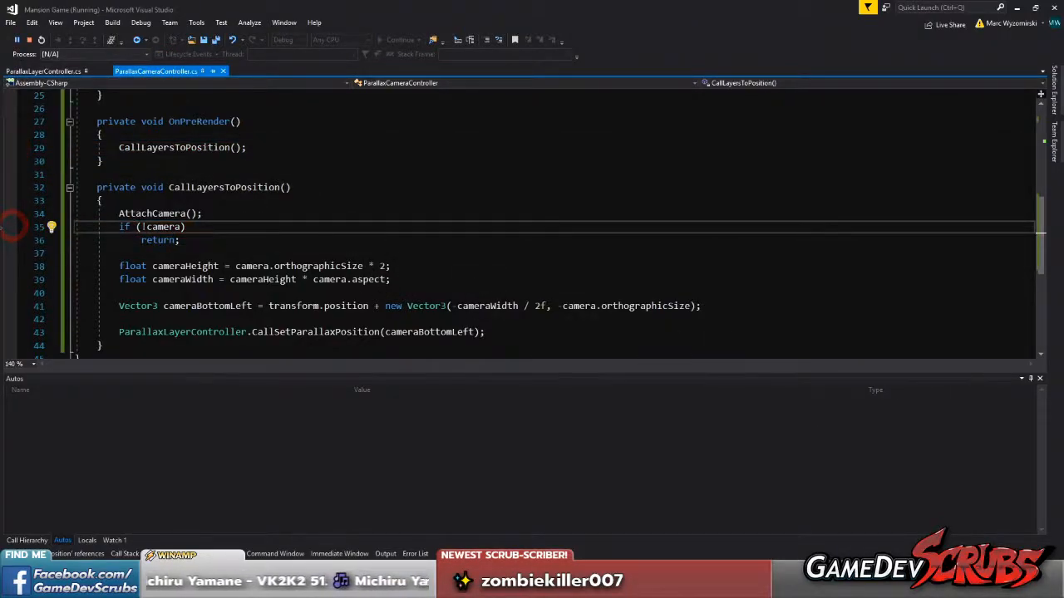
# Stop the debugging session in Visual Studio and end play mode in Unity
pyautogui.hotkey('alt', 'Tab')
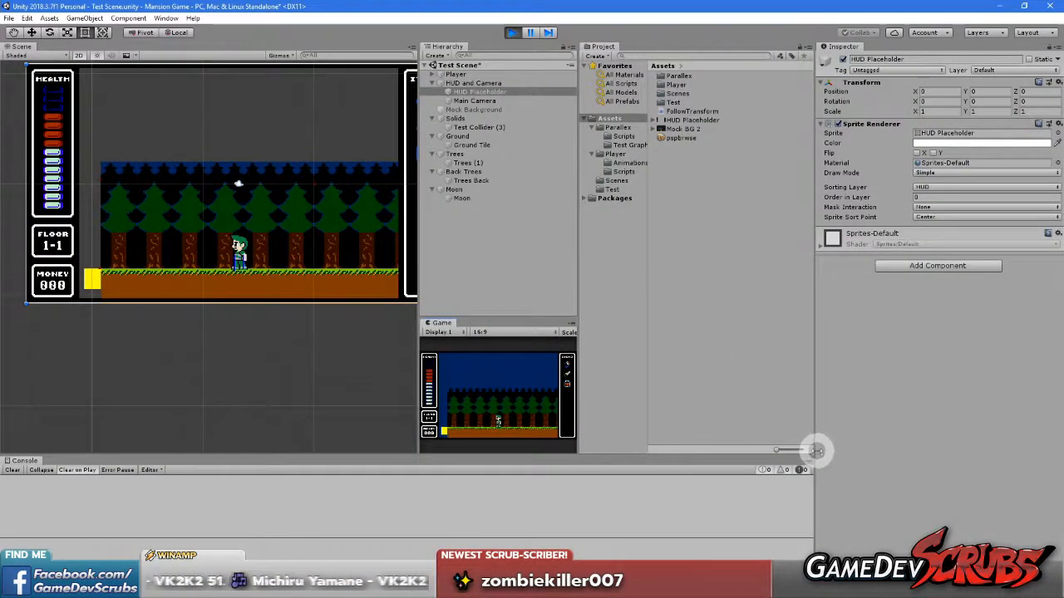
pyautogui.hotkey('alt', 'Tab')
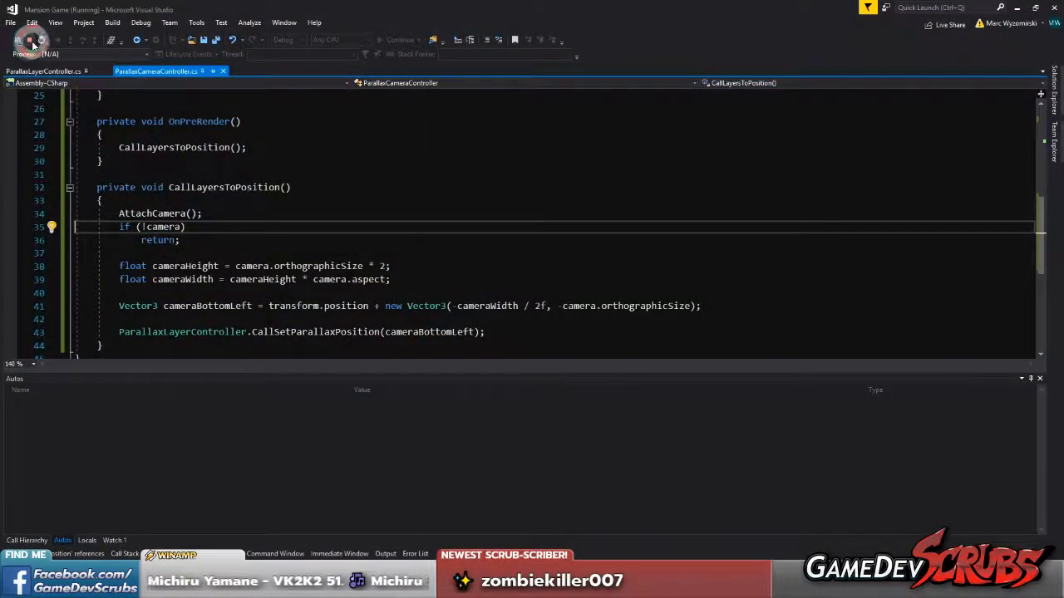
pyautogui.hotkey('alt', 'Tab')
pyautogui.click(513, 32)
# Save the Test Scene and the project
pyautogui.click(8, 18)
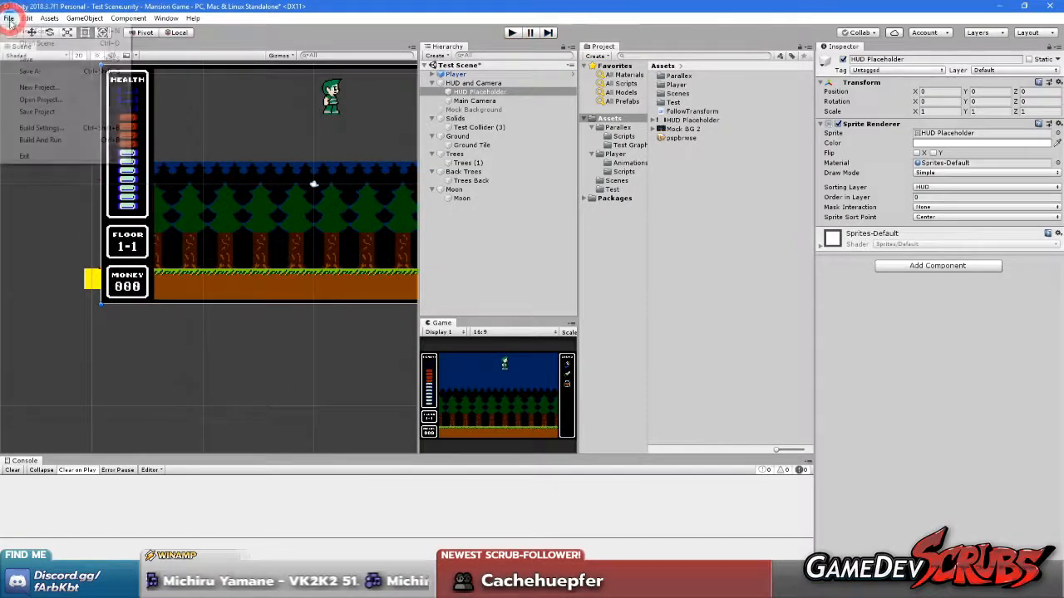
pyautogui.click(21, 60)
pyautogui.click(8, 18)
pyautogui.click(34, 110)
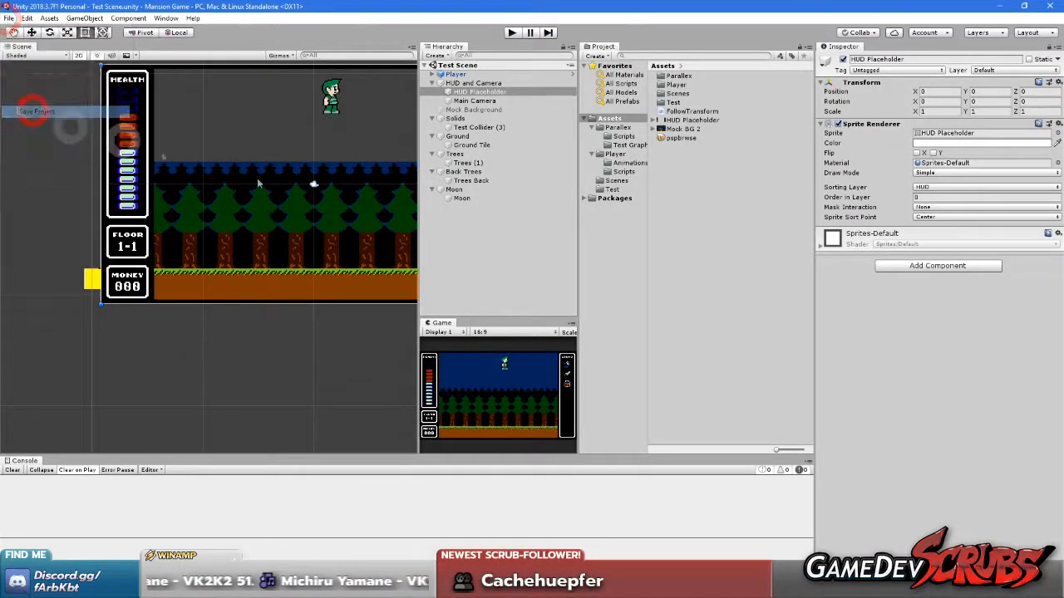